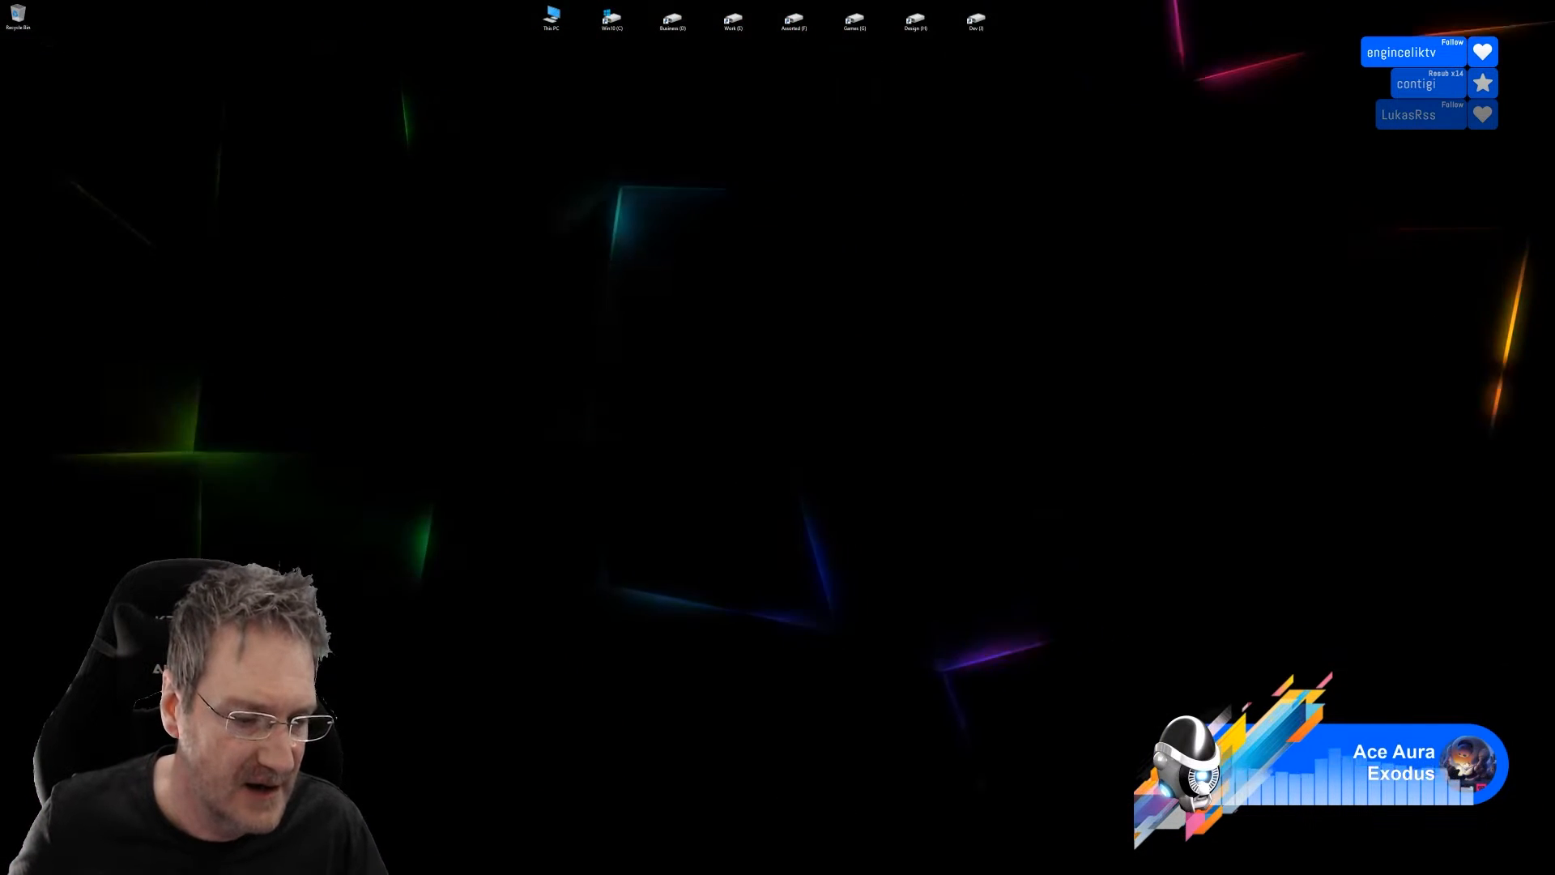
- Switch to the Unreal Editor and set the perspective viewport to the Unlit view mode
{"action": "key", "text": "alt+Tab"}
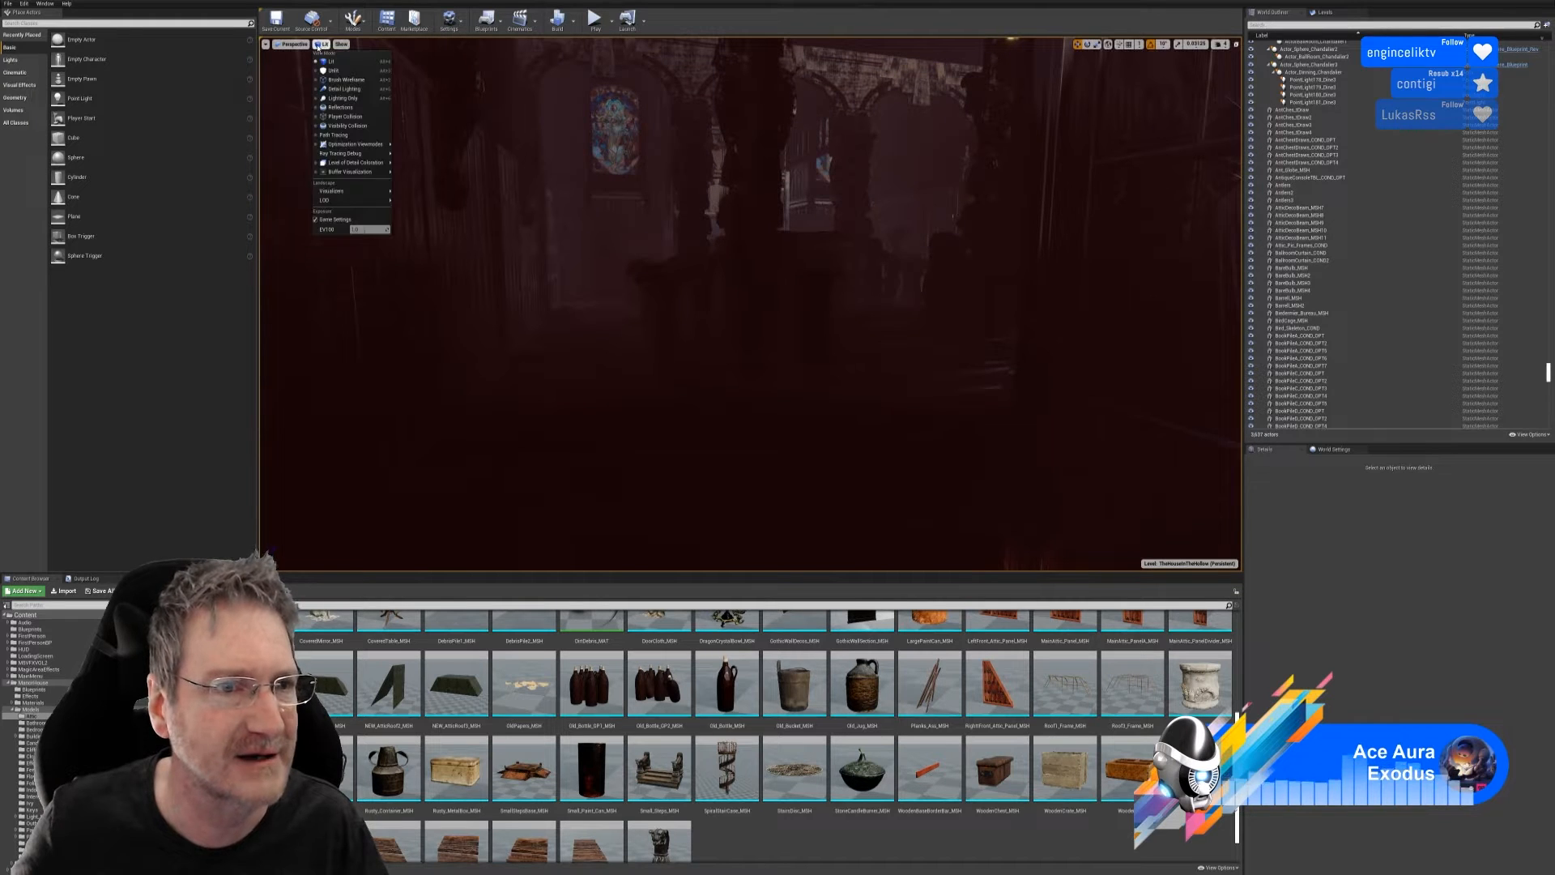
{"action": "left_click", "coordinate": [332, 71]}
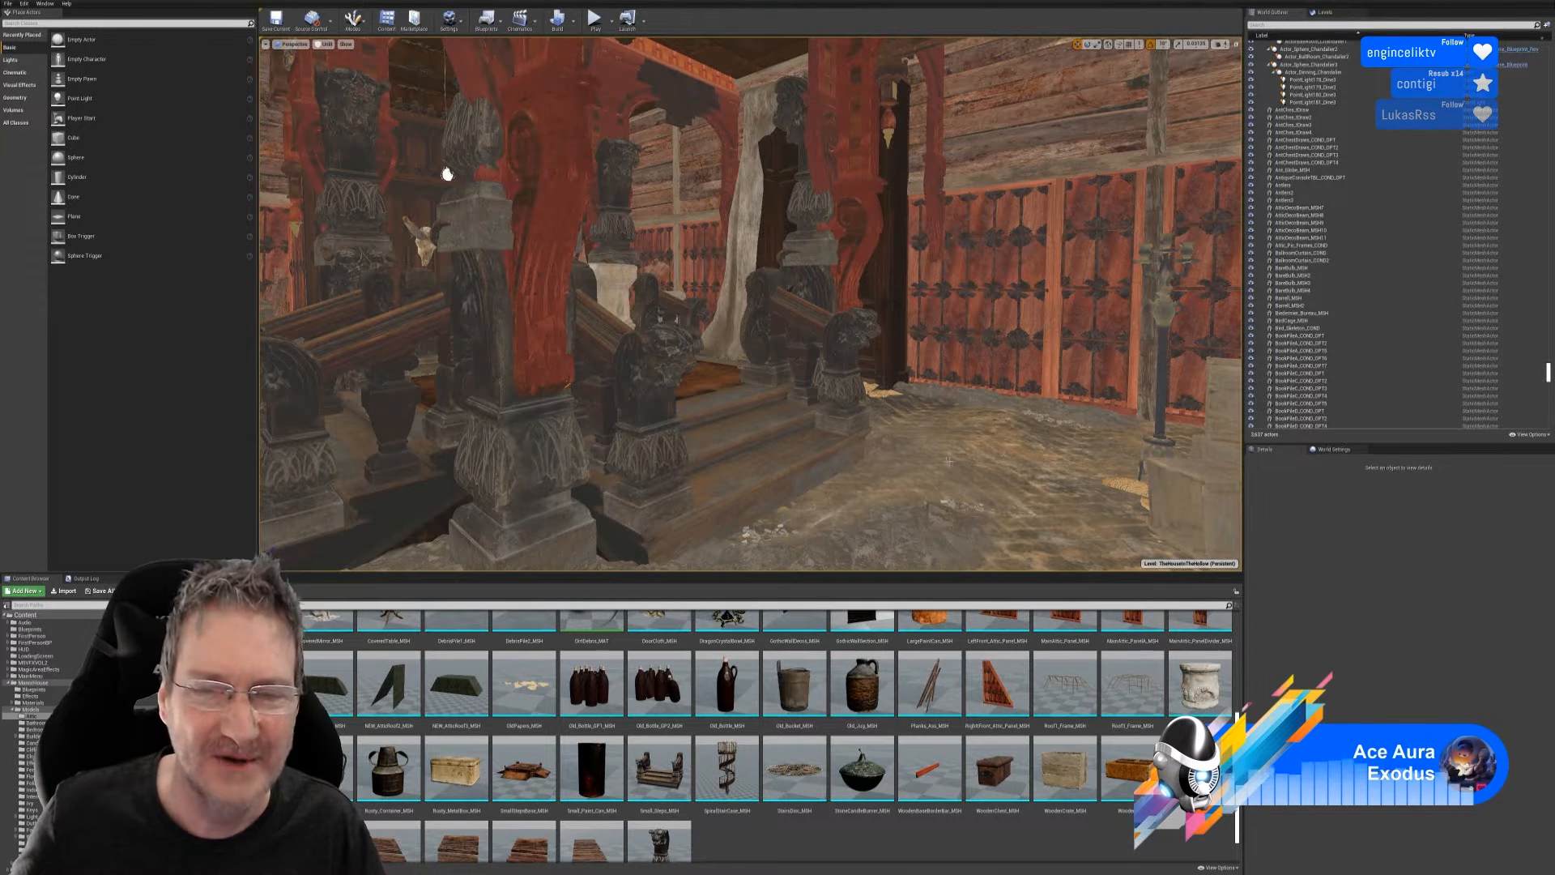
- Delete the orange figure mesh lying on the attic floor behind the candle stand, beside the dark bottles
{"action": "mouse_move", "coordinate": [447, 174]}
{"action": "right_mouse_down"}
{"action": "mouse_move", "coordinate": [347, 178]}
{"action": "mouse_move", "coordinate": [425, 182]}
{"action": "right_mouse_up"}
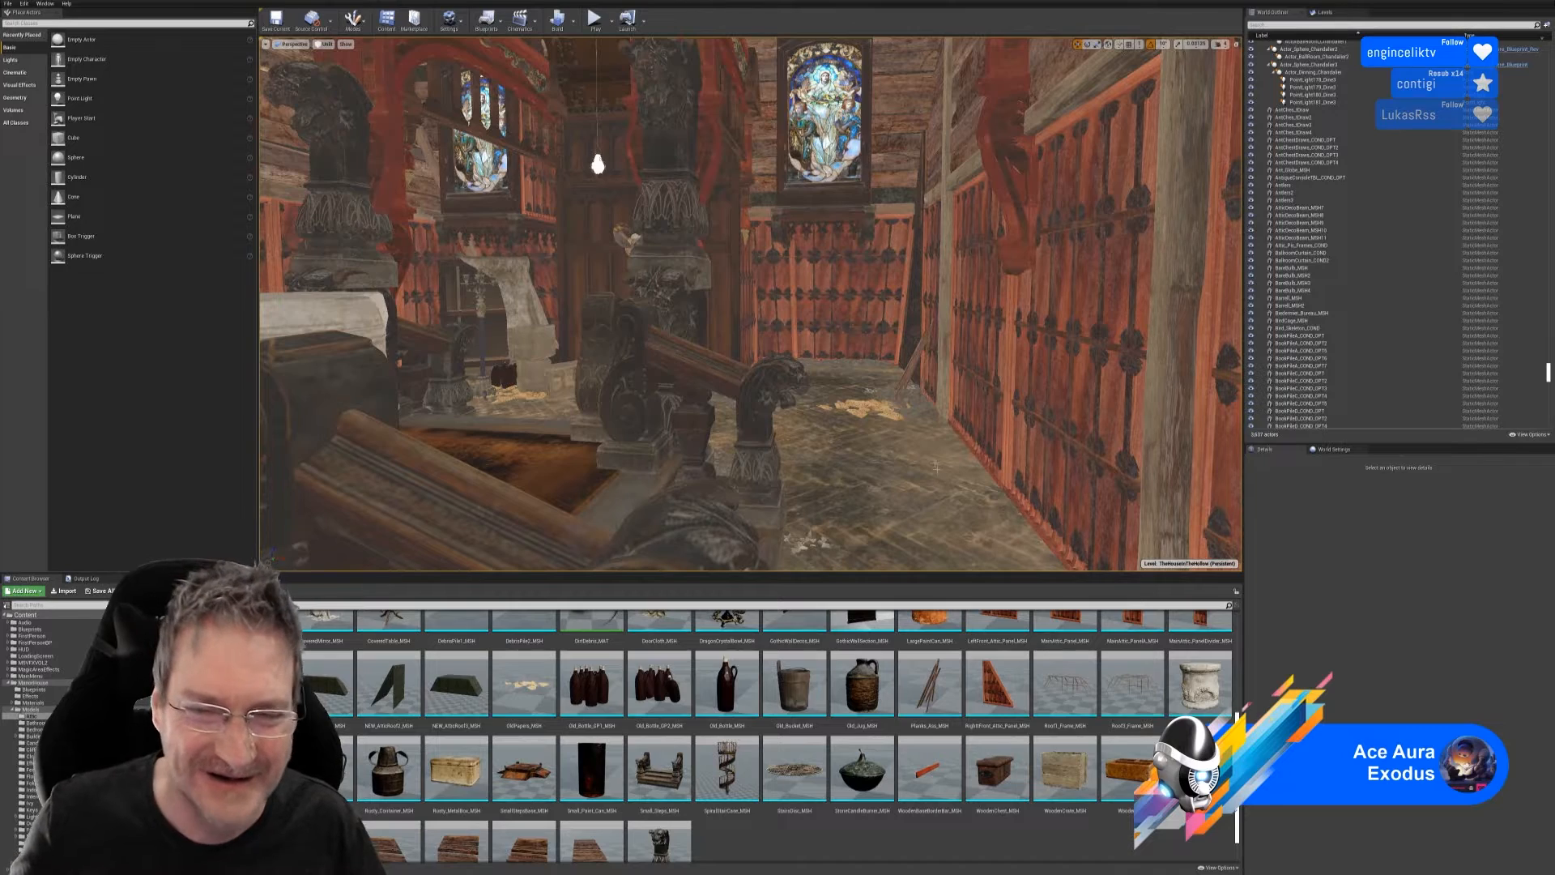
{"action": "right_click_drag", "start_coordinate": [425, 182], "coordinate": [405, 183]}
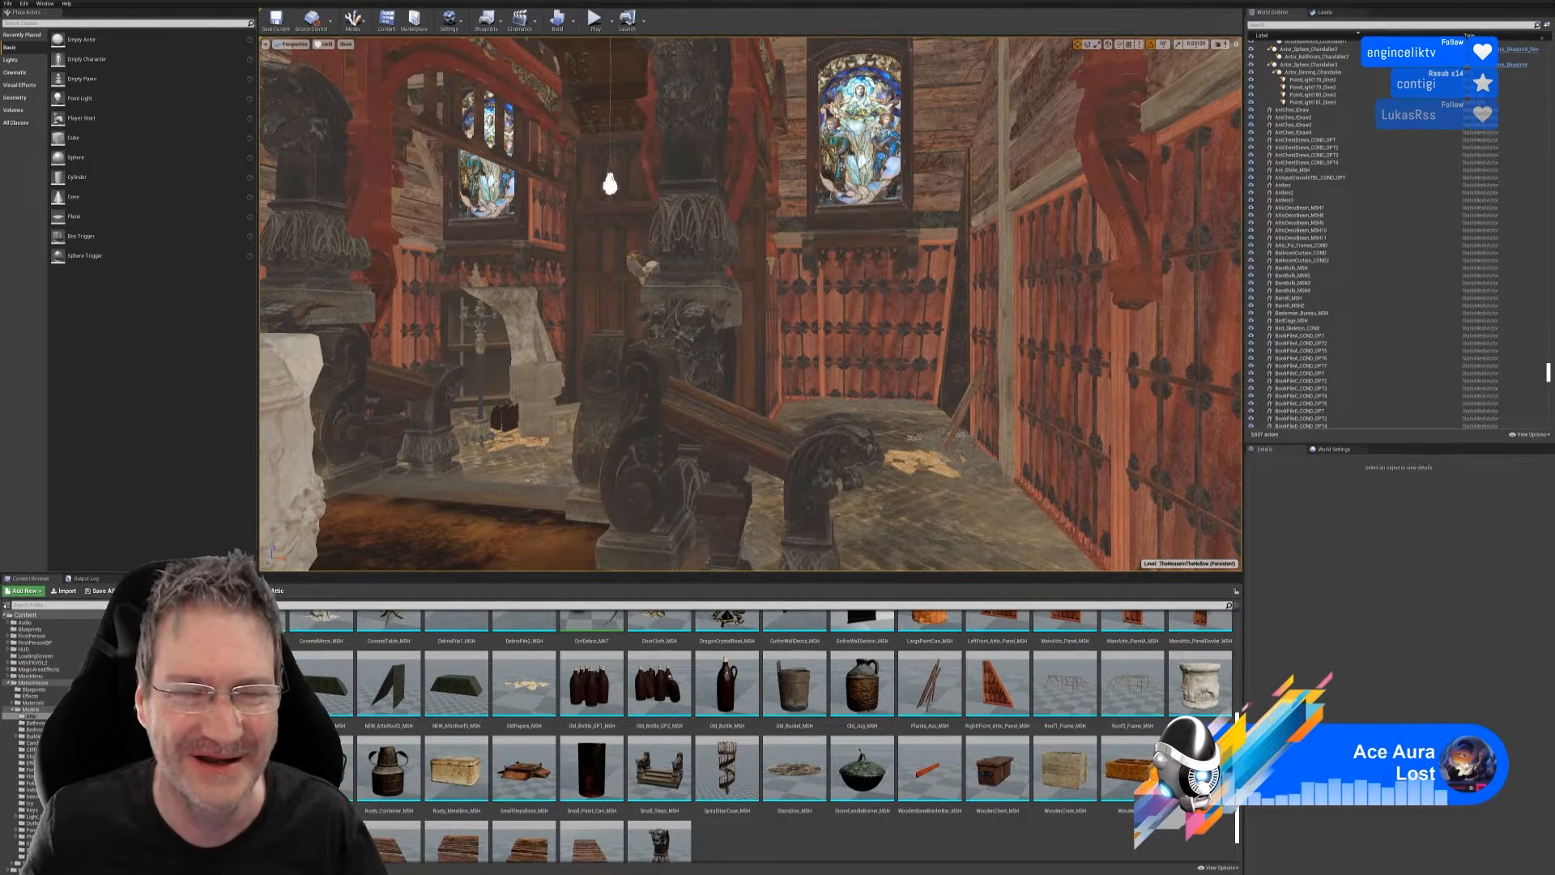
{"action": "right_click_drag", "start_coordinate": [751, 304], "coordinate": [648, 312]}
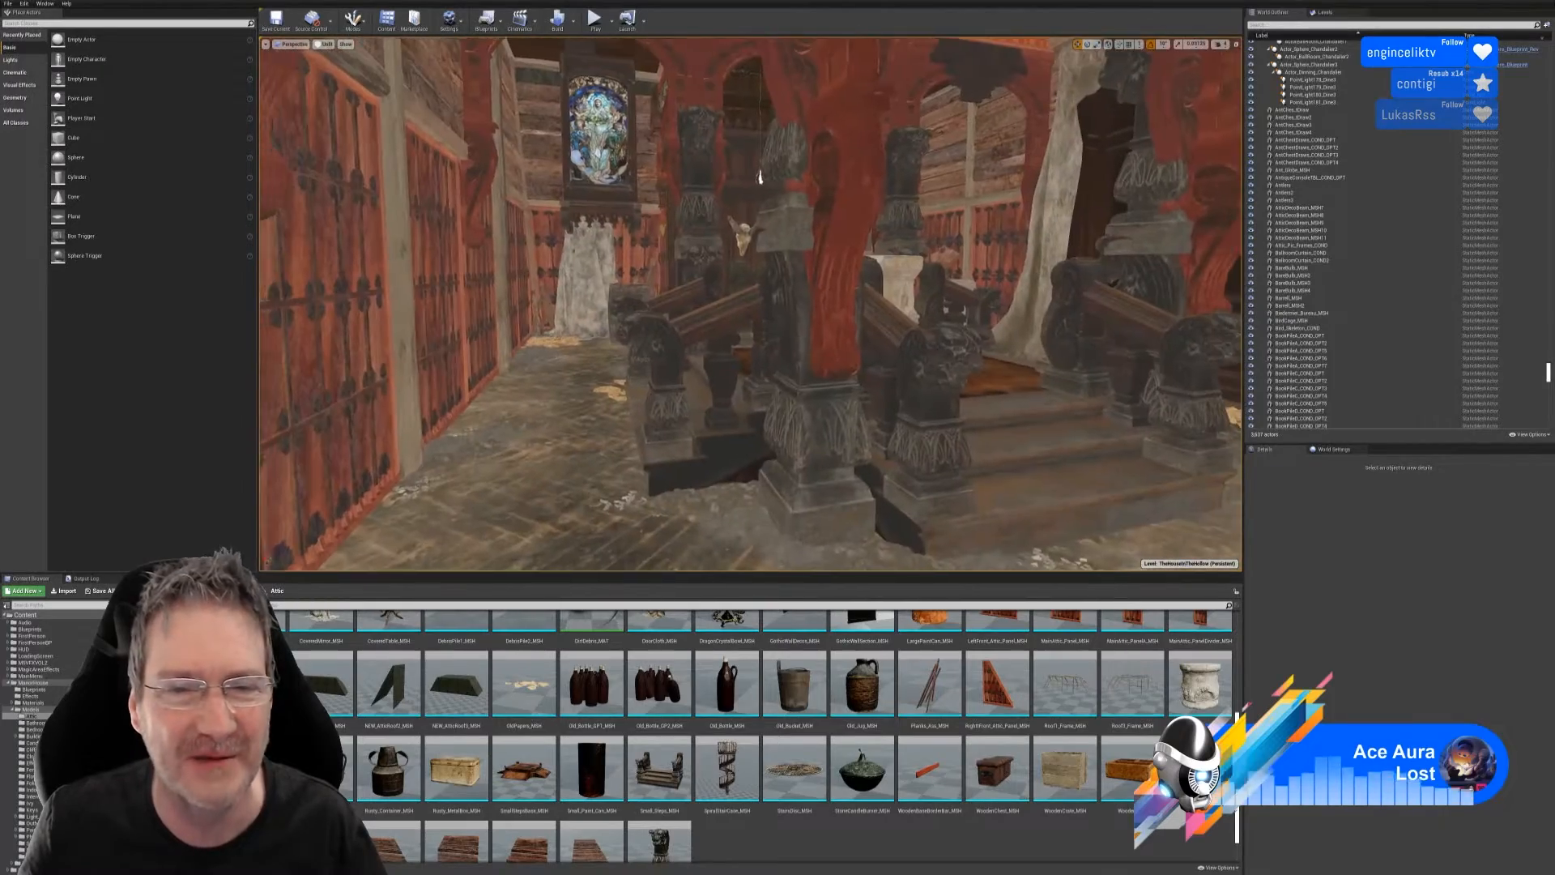
{"action": "right_click_drag", "start_coordinate": [648, 311], "coordinate": [599, 312]}
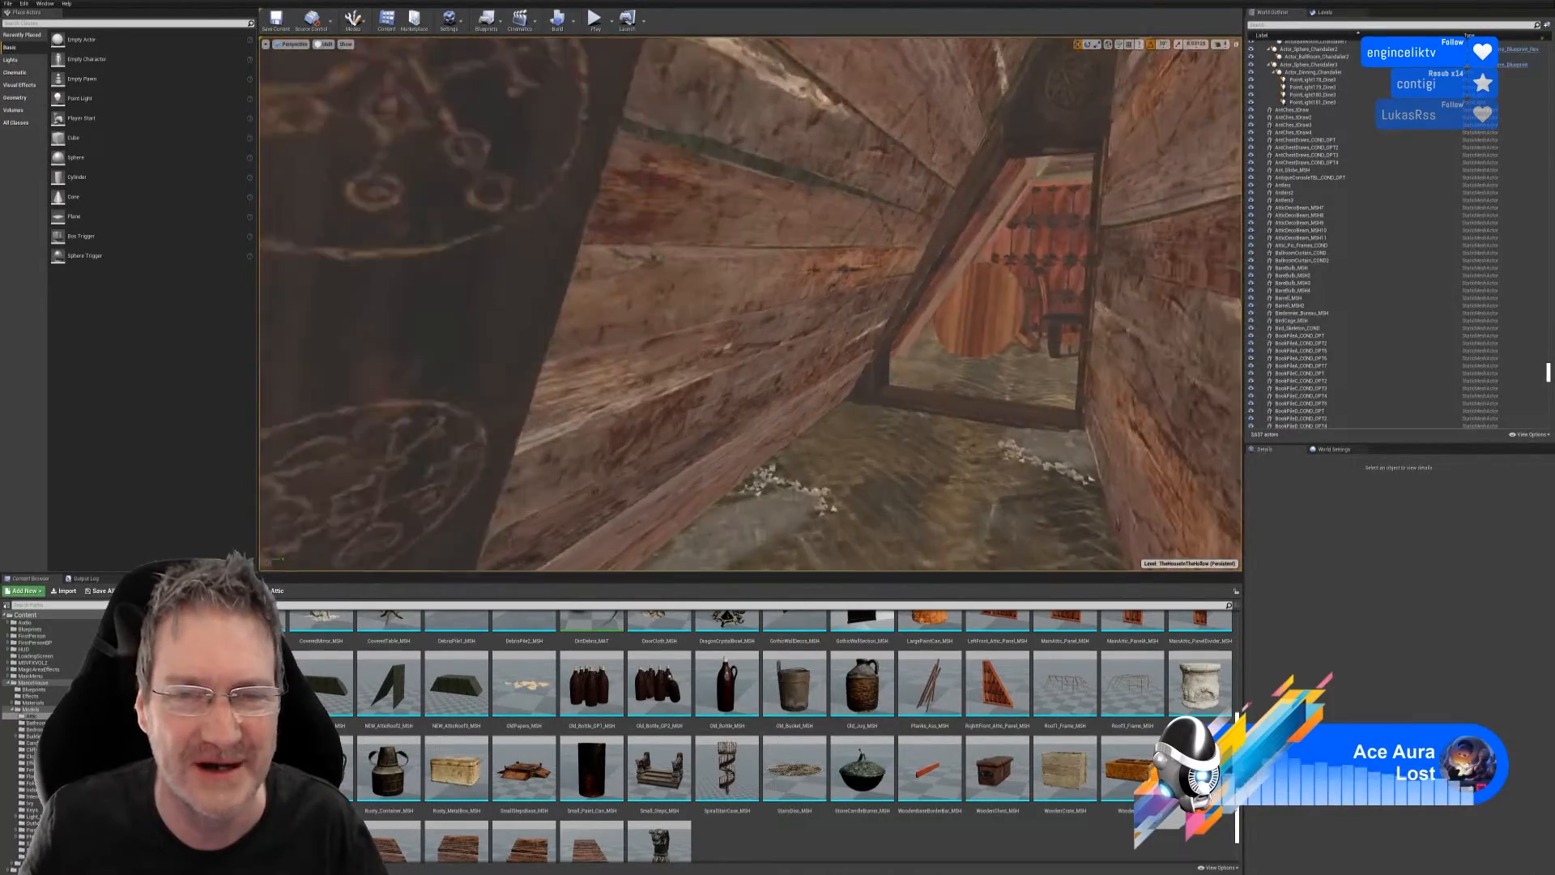
{"action": "key", "text": "w"}
{"action": "right_click_drag", "start_coordinate": [750, 304], "coordinate": [887, 284]}
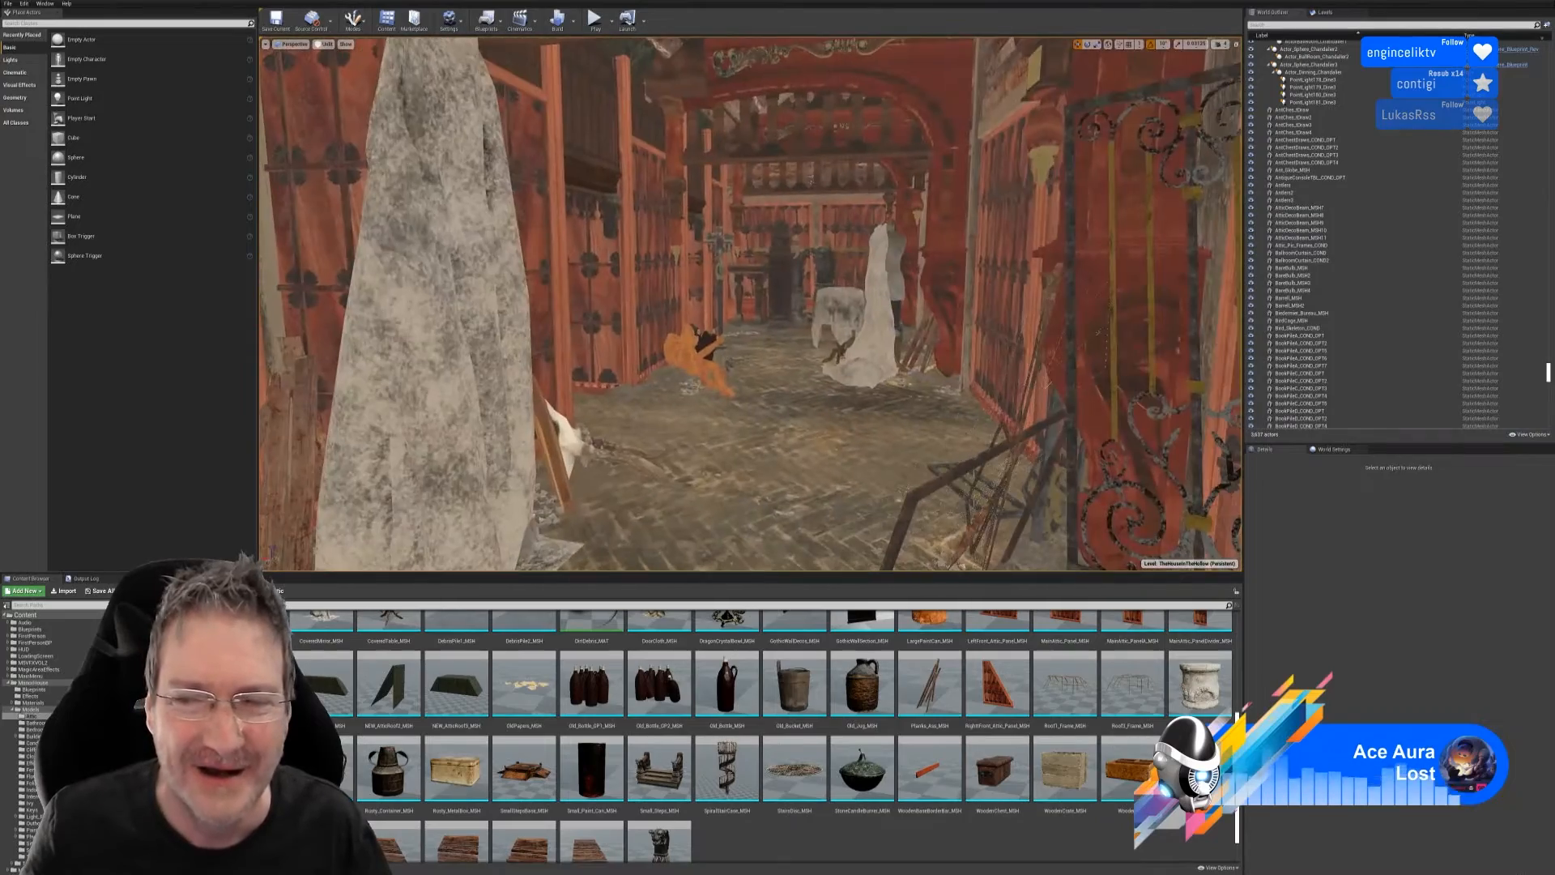
{"action": "right_click_drag", "start_coordinate": [750, 304], "coordinate": [631, 307]}
{"action": "right_click_drag", "start_coordinate": [750, 304], "coordinate": [749, 377]}
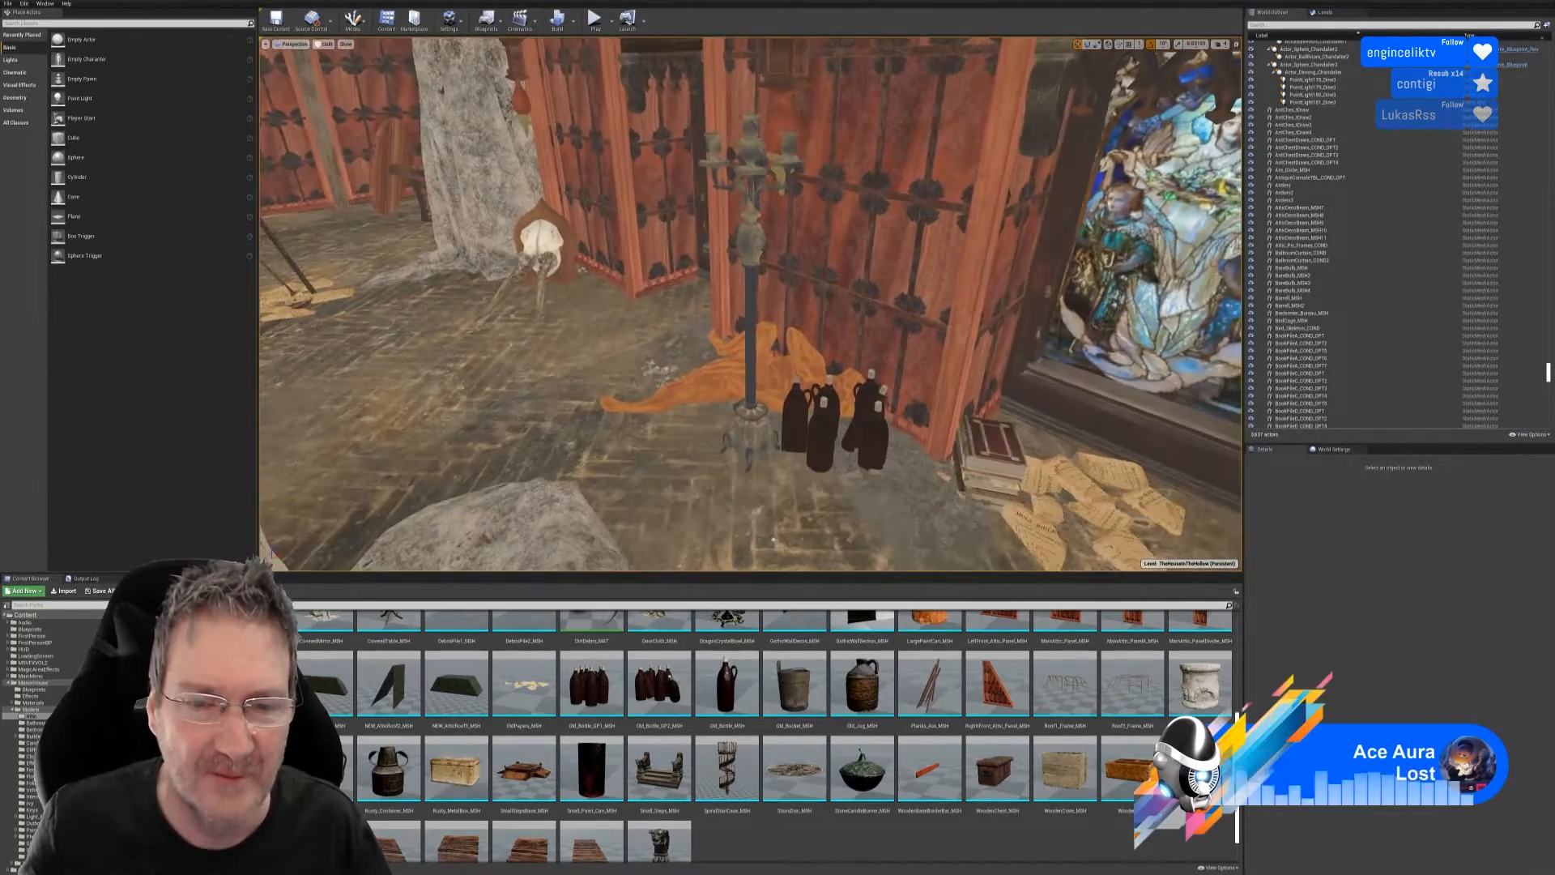
{"action": "left_click", "coordinate": [746, 362]}
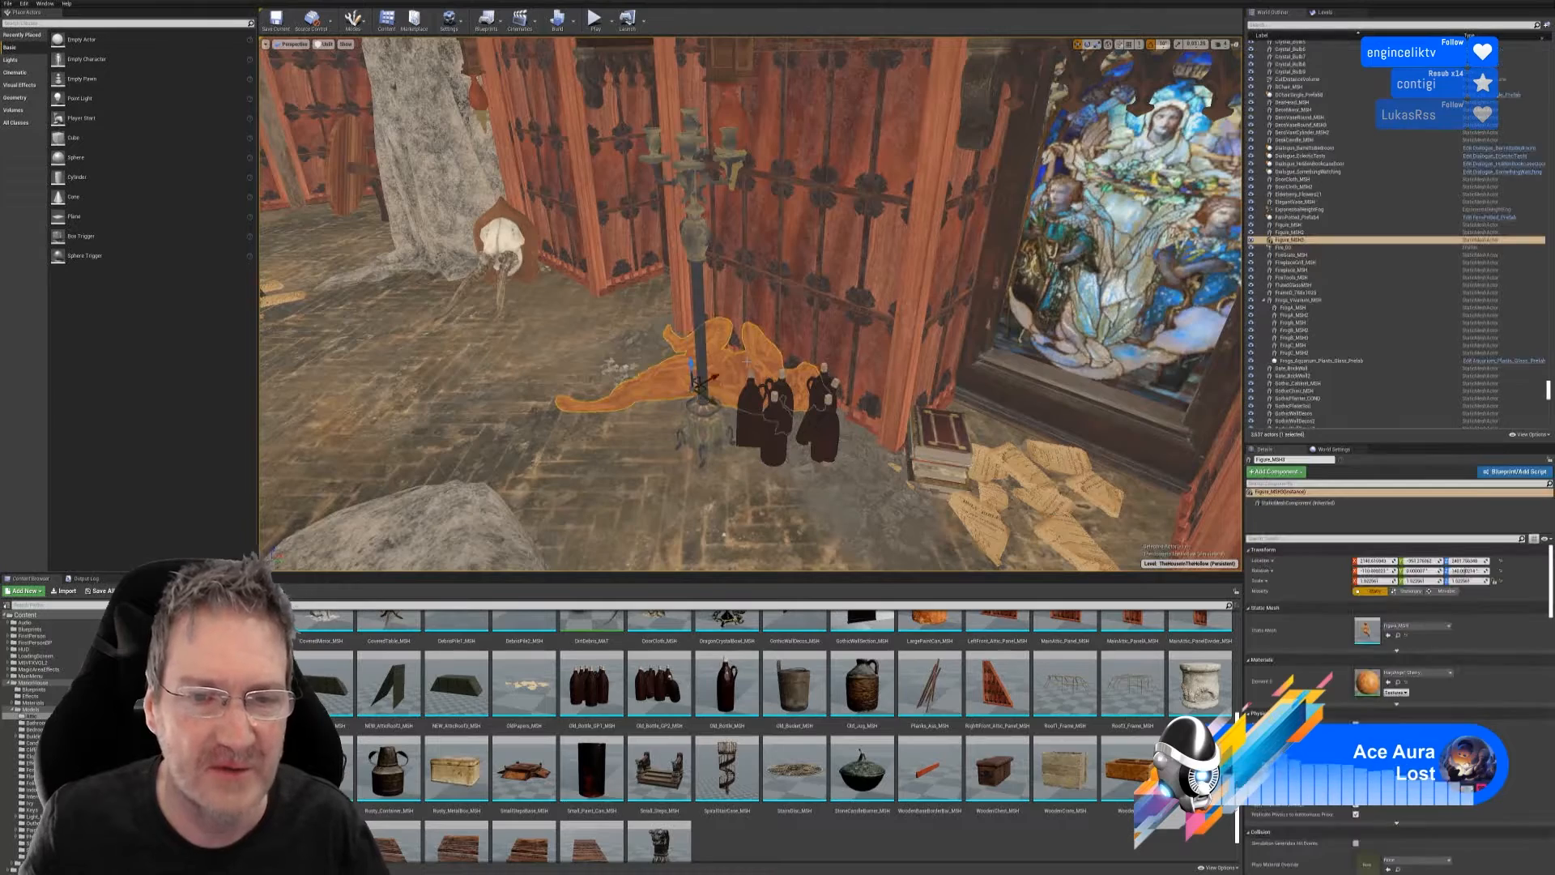
{"action": "key", "text": "Delete"}
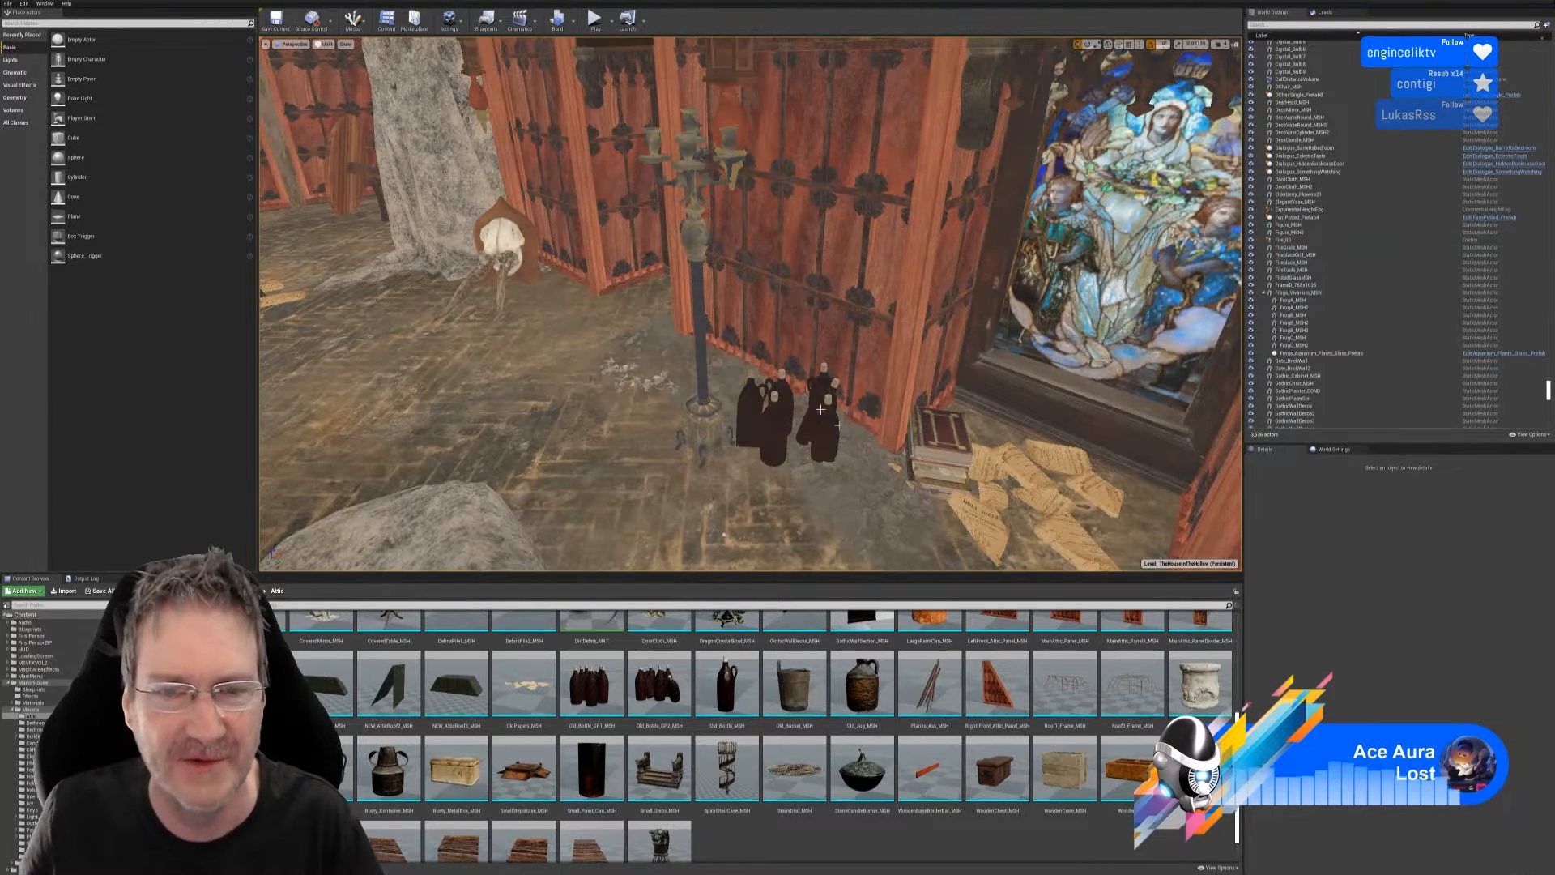
- Examine the attic floor around the candle stand, bottles, books and covered table for remaining set dressing
{"action": "right_click_drag", "start_coordinate": [747, 363], "coordinate": [717, 324]}
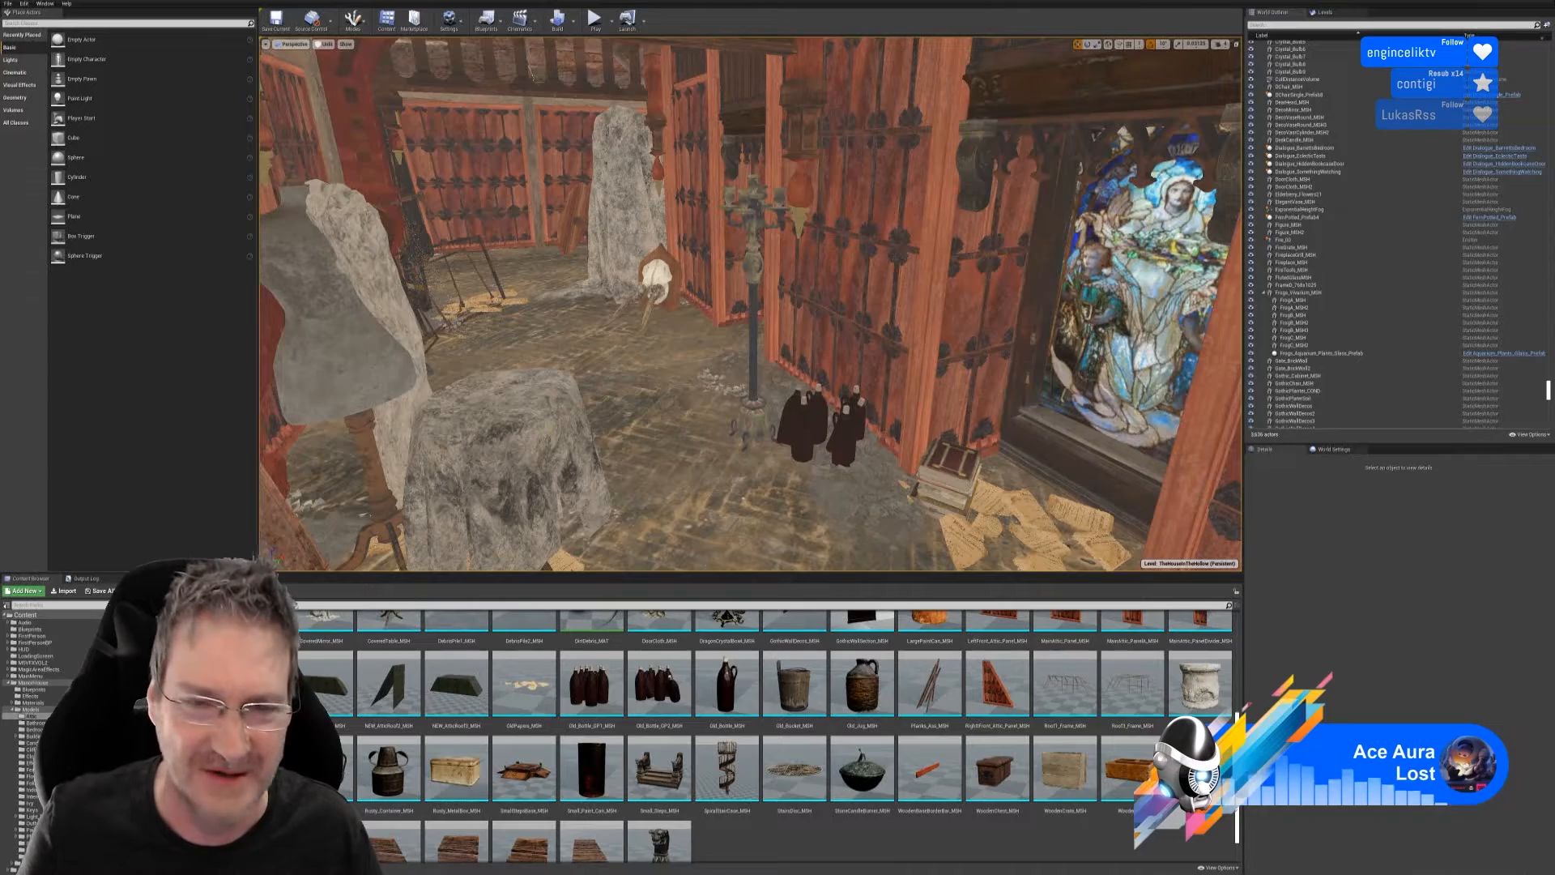
{"action": "right_click_drag", "start_coordinate": [750, 304], "coordinate": [774, 308]}
{"action": "mouse_move", "coordinate": [567, 130]}
{"action": "right_mouse_down"}
{"action": "mouse_move", "coordinate": [539, 125]}
{"action": "mouse_move", "coordinate": [561, 91]}
{"action": "mouse_move", "coordinate": [571, 110]}
{"action": "right_mouse_up"}
{"action": "right_click_drag", "start_coordinate": [342, 173], "coordinate": [590, 148]}
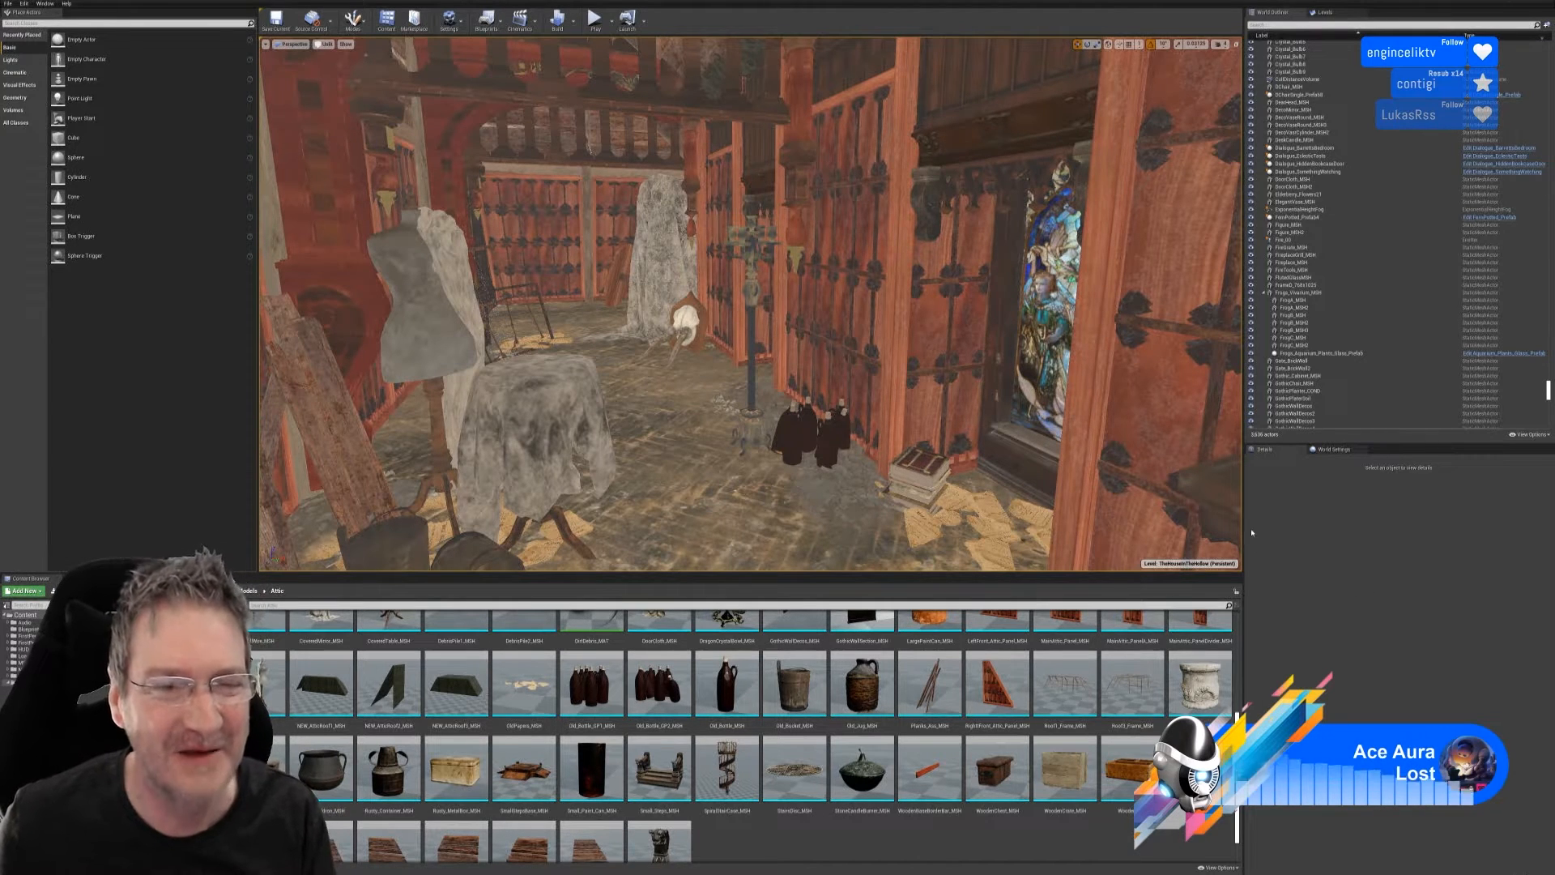
{"action": "left_click_drag", "start_coordinate": [666, 432], "coordinate": [616, 328]}
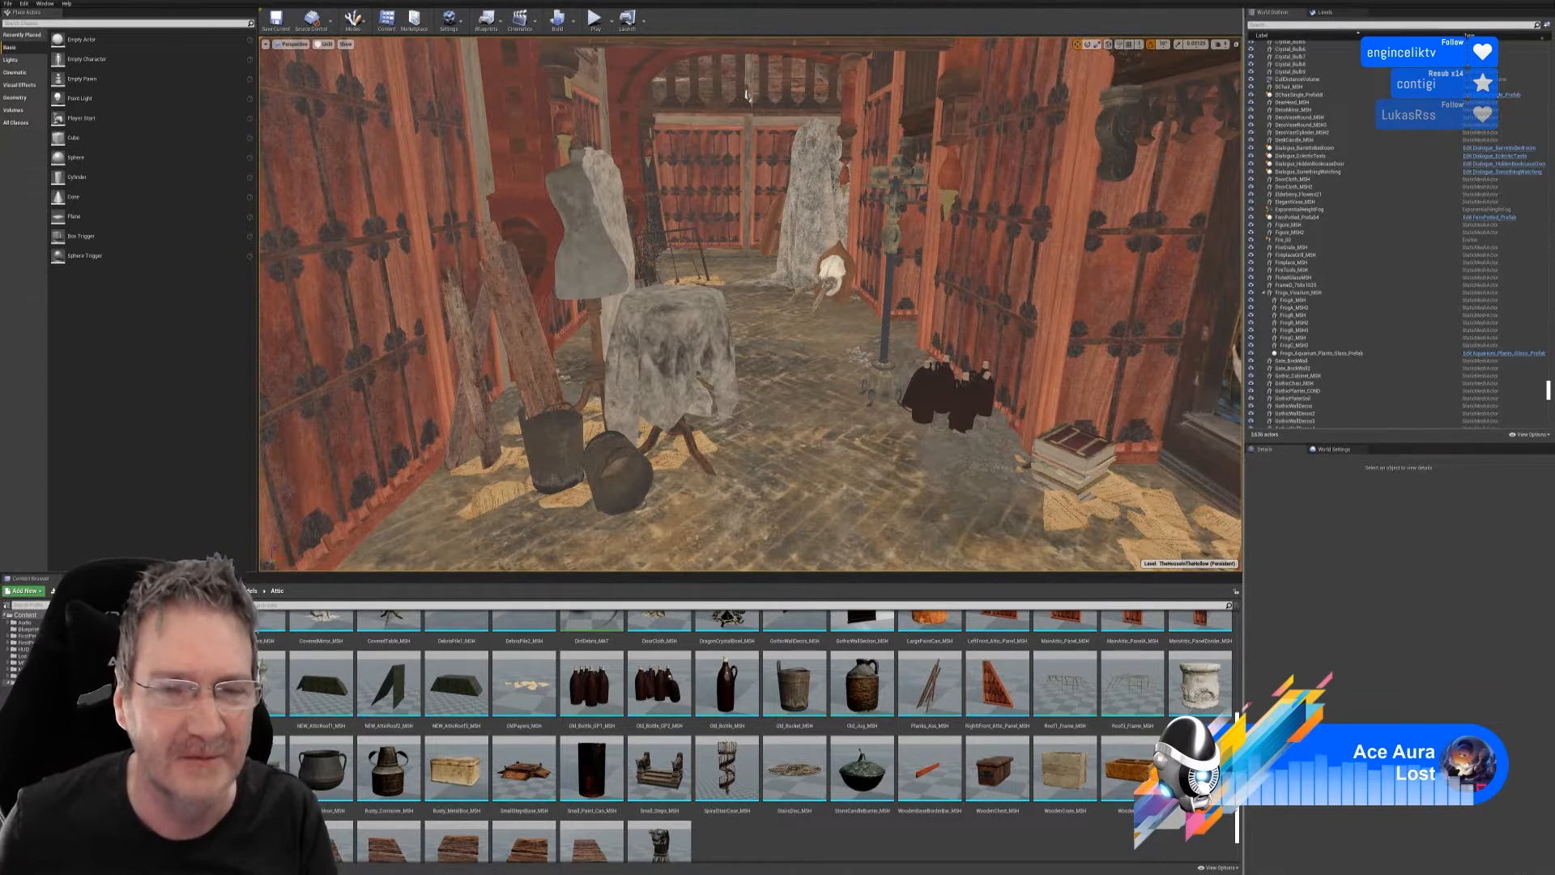
{"action": "right_click_drag", "start_coordinate": [747, 95], "coordinate": [672, 106]}
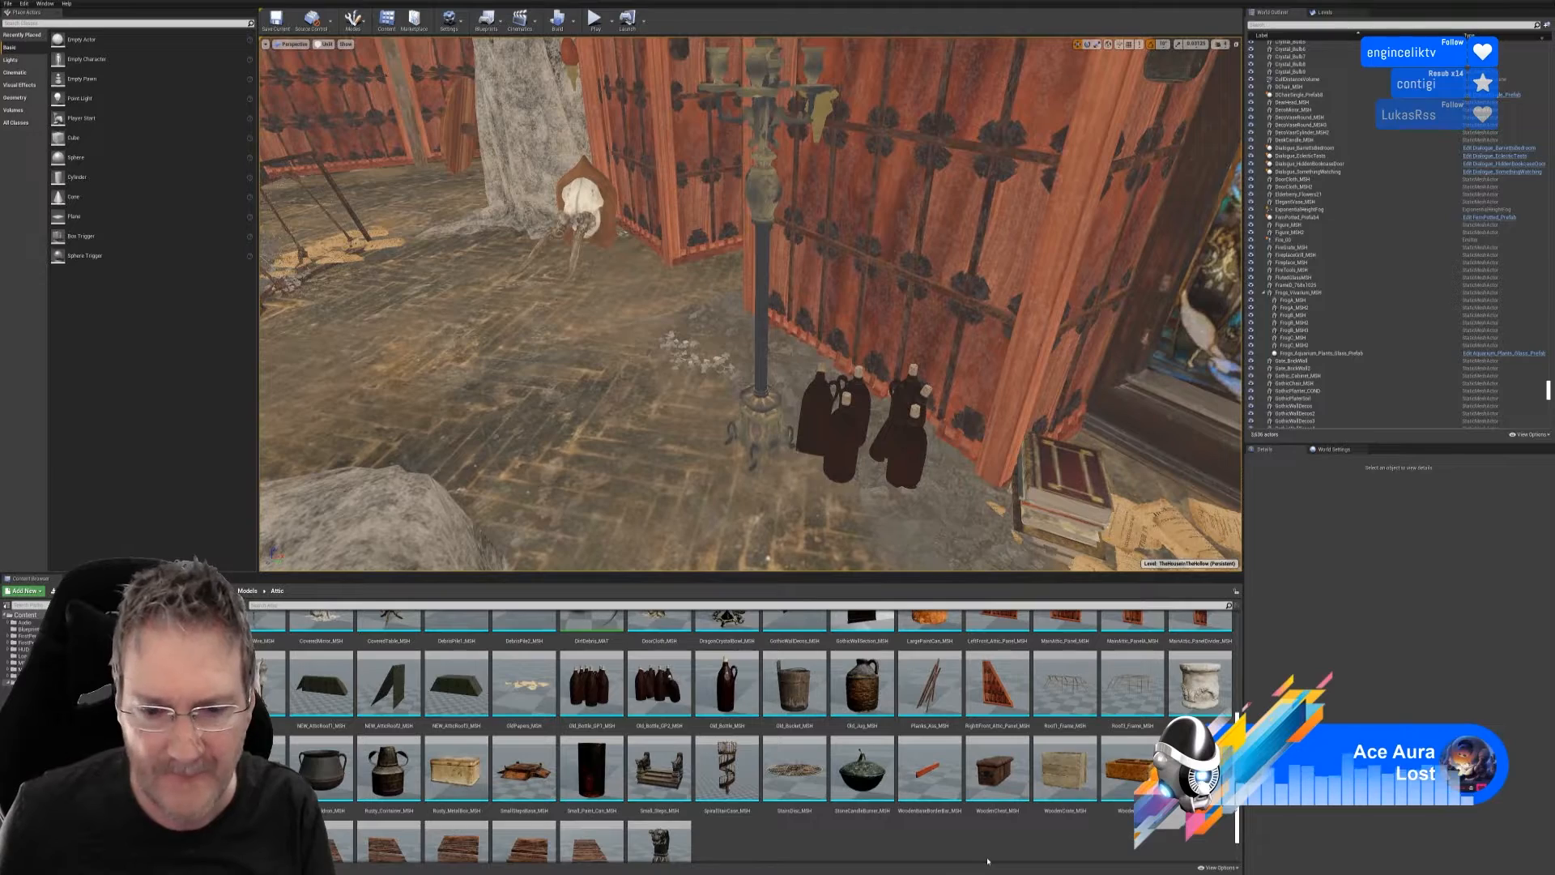
{"action": "right_click_drag", "start_coordinate": [810, 364], "coordinate": [672, 370]}
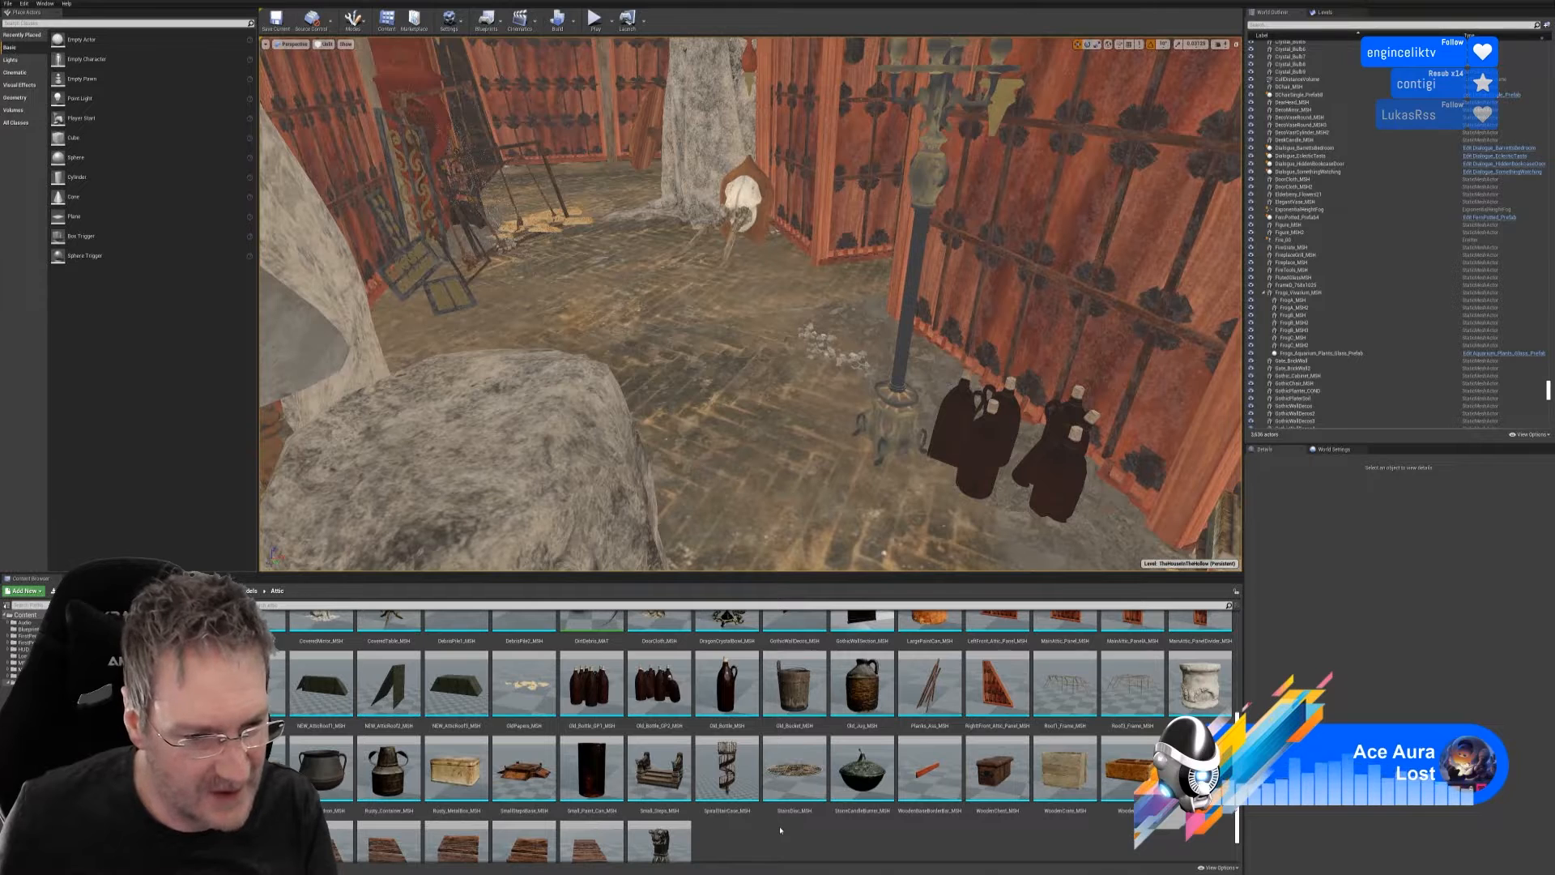
- Place a LargePaintCan_MSH from the Attic models on the floor beside the planks leaning against the red panelled wall
{"action": "scroll", "coordinate": [782, 831], "scroll_direction": "up", "scroll_amount": 3}
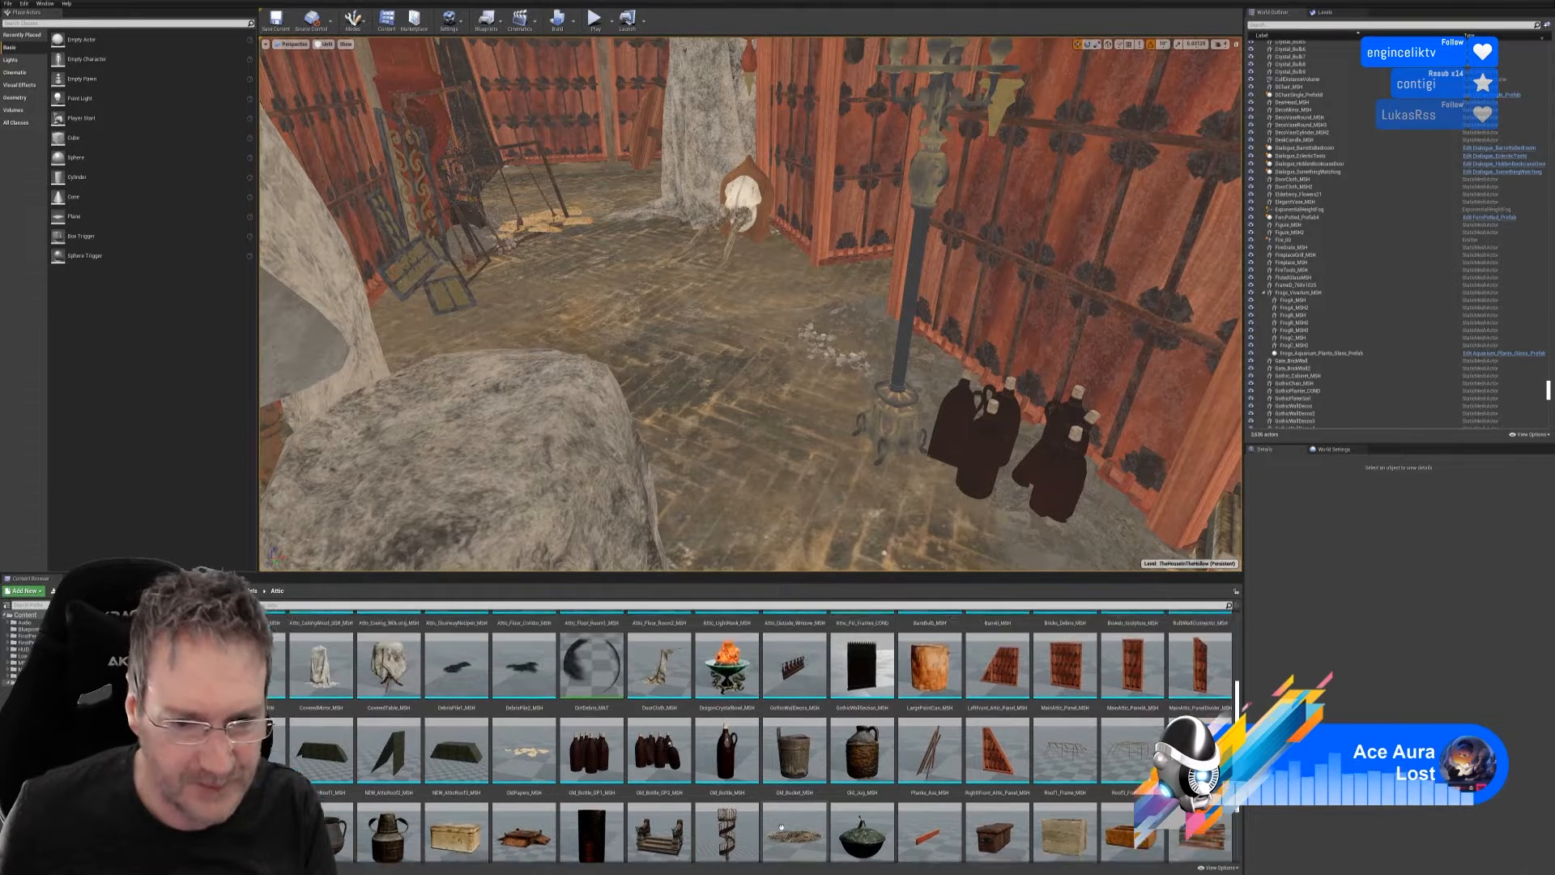
{"action": "scroll", "coordinate": [790, 833], "scroll_direction": "up", "scroll_amount": 3}
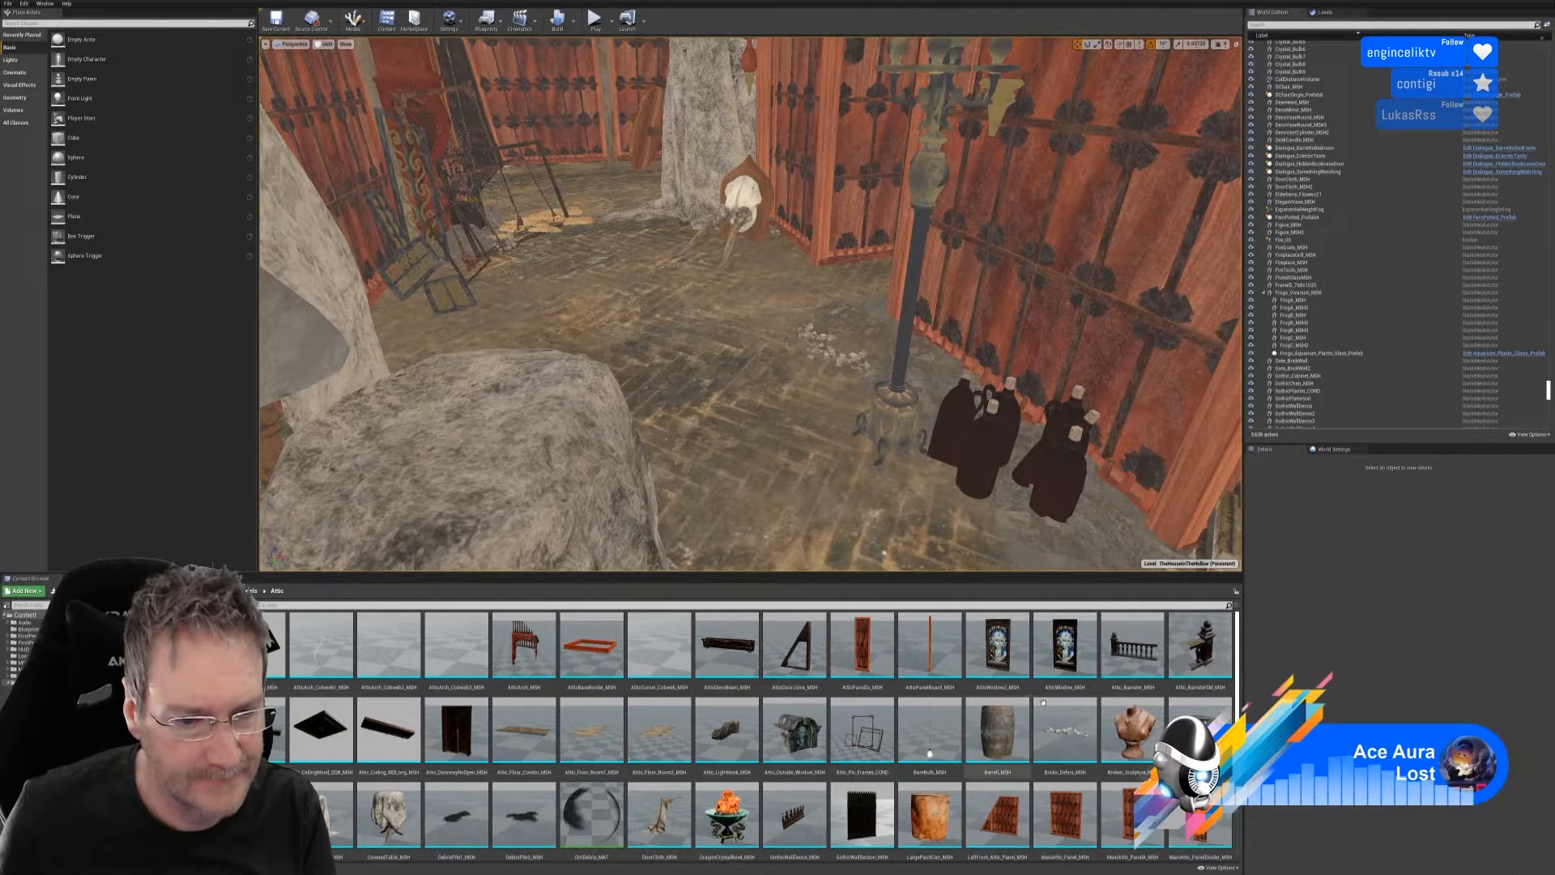
{"action": "scroll", "coordinate": [1096, 697], "scroll_direction": "down", "scroll_amount": 2}
{"action": "scroll", "coordinate": [1096, 697], "scroll_direction": "down", "scroll_amount": 2}
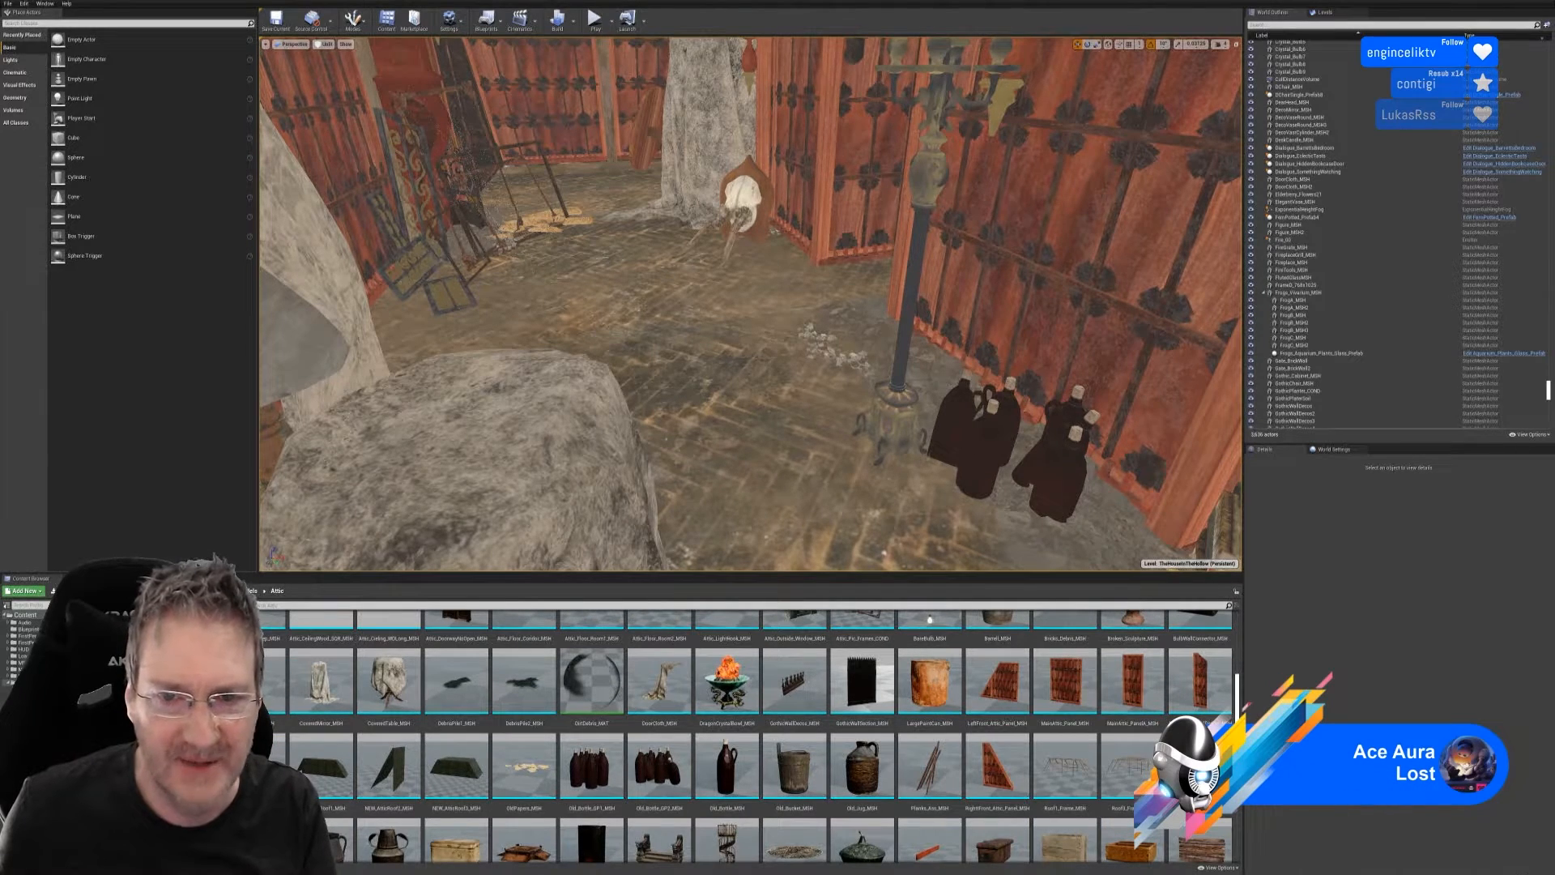
{"action": "right_click_drag", "start_coordinate": [750, 304], "coordinate": [778, 356]}
{"action": "key", "text": "w"}
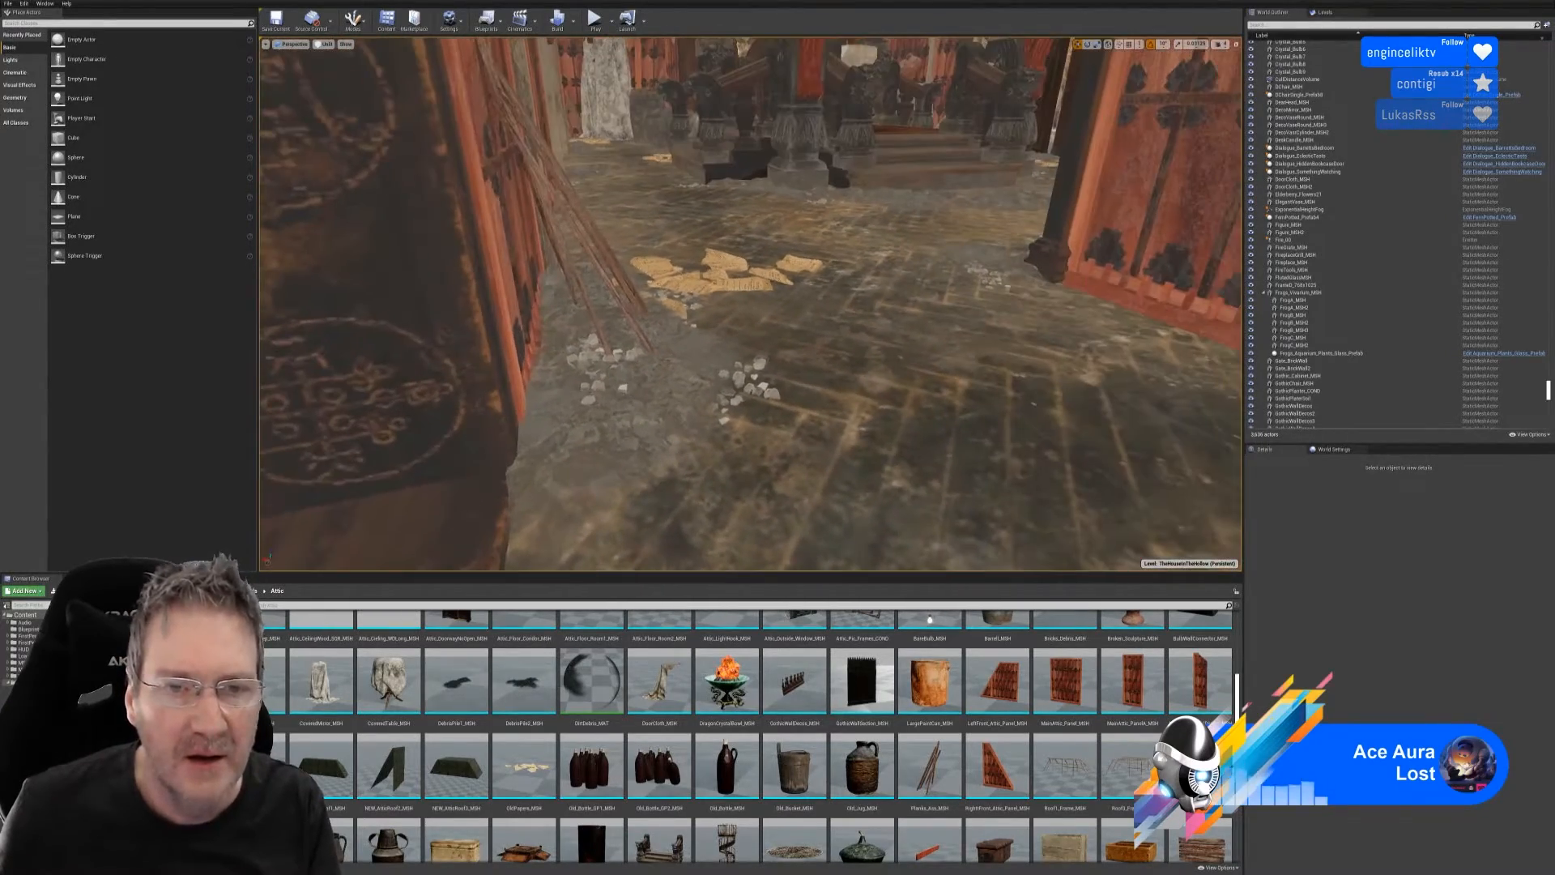
{"action": "mouse_move", "coordinate": [930, 685]}
{"action": "left_mouse_down"}
{"action": "mouse_move", "coordinate": [930, 717]}
{"action": "mouse_move", "coordinate": [623, 390]}
{"action": "mouse_move", "coordinate": [627, 312]}
{"action": "left_mouse_up"}
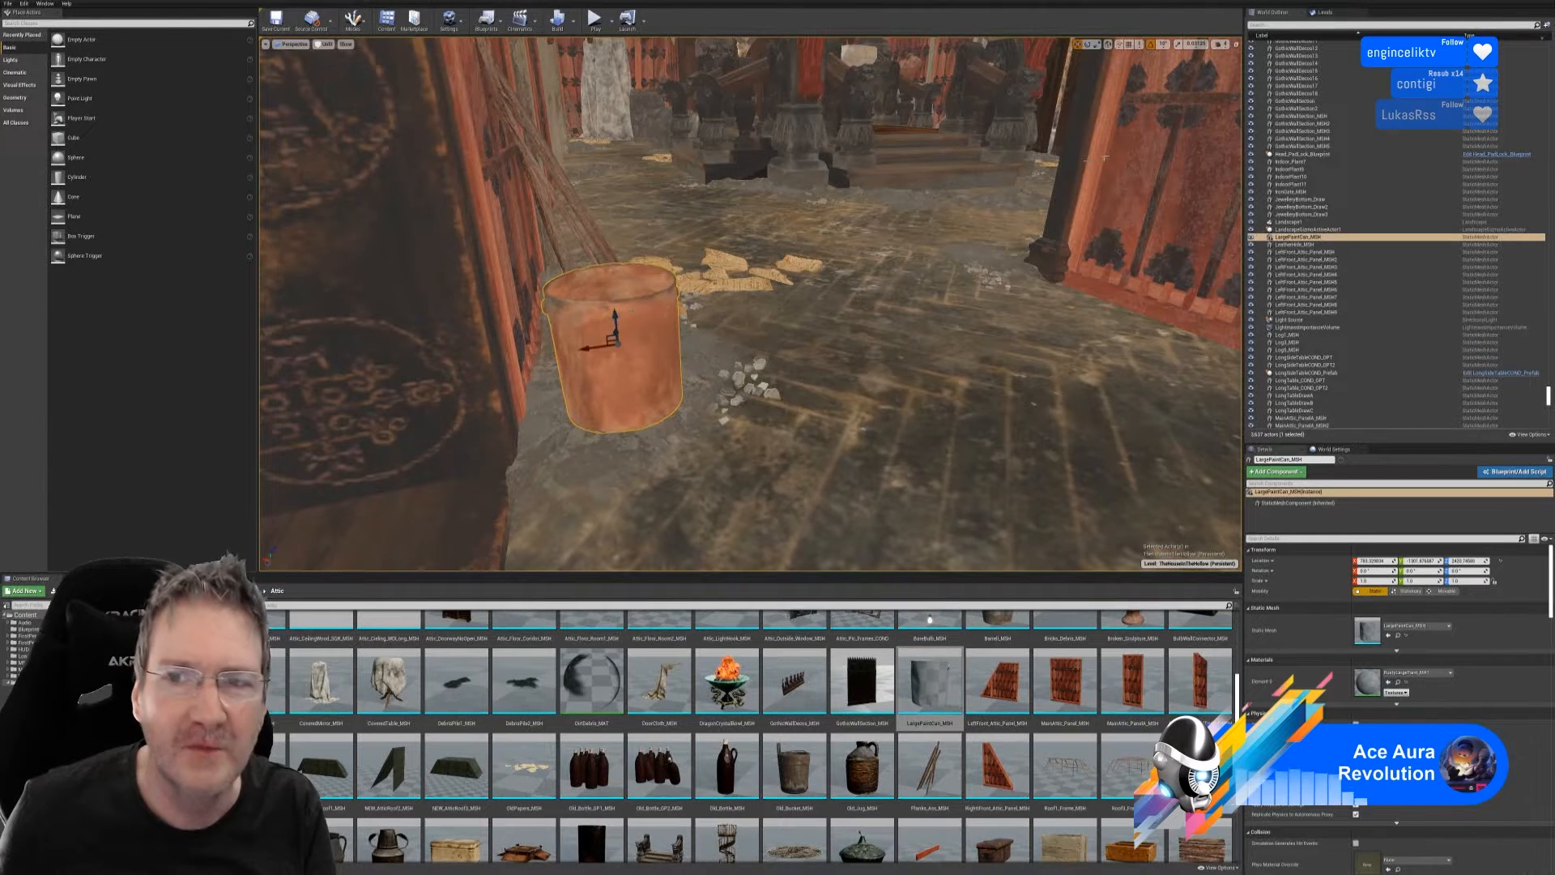
- Scale the large paint can down uniformly to about 0.75 and lower it onto the floor
{"action": "left_click", "coordinate": [1097, 44]}
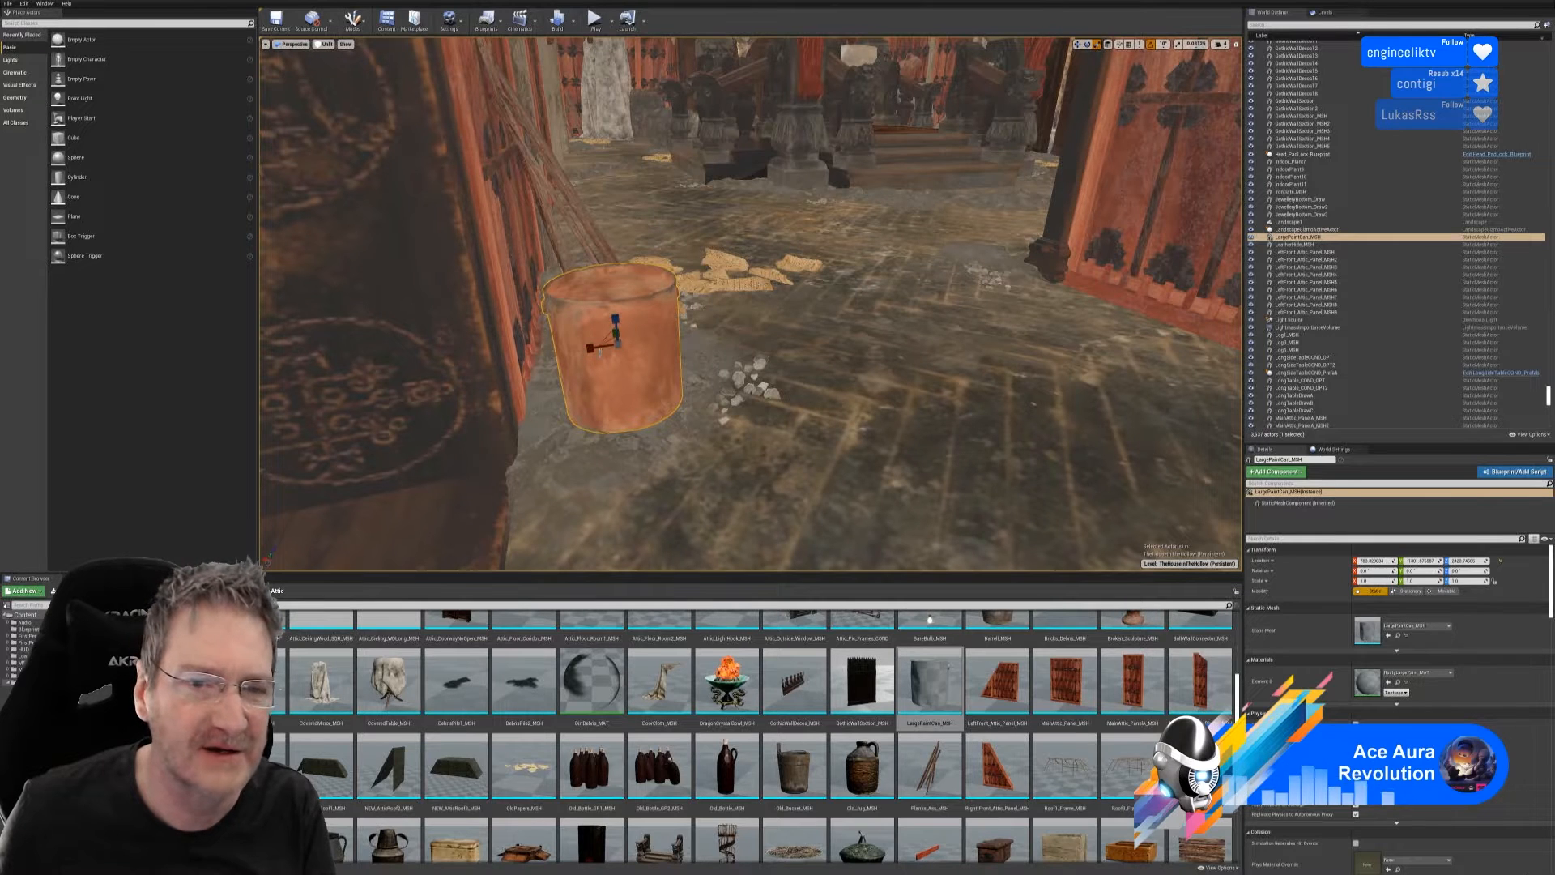
{"action": "left_click_drag", "start_coordinate": [600, 352], "coordinate": [590, 400]}
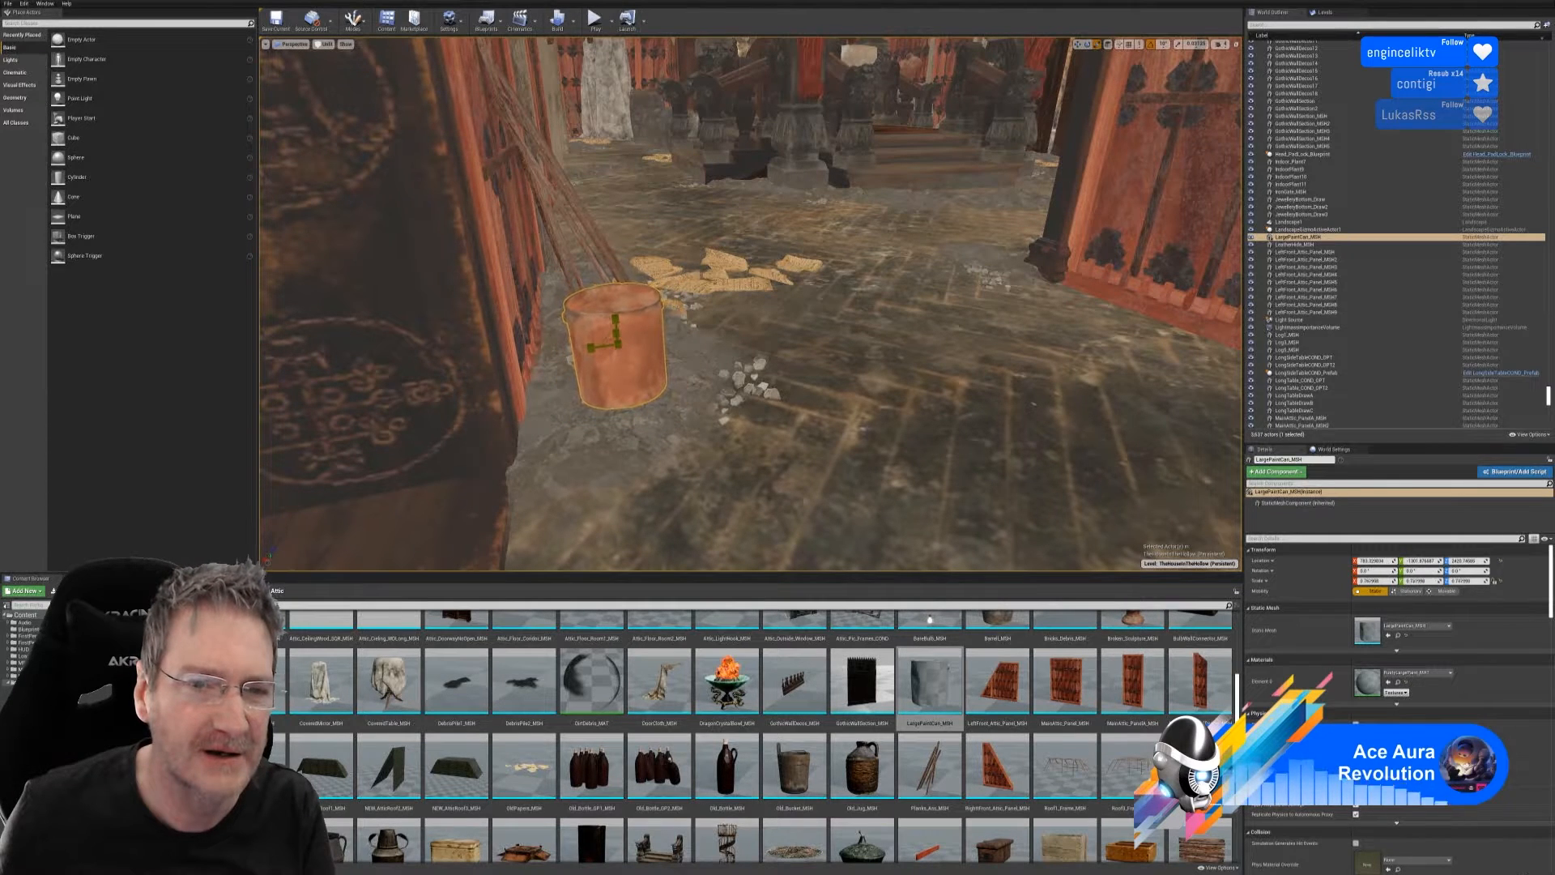
{"action": "left_click", "coordinate": [1078, 44]}
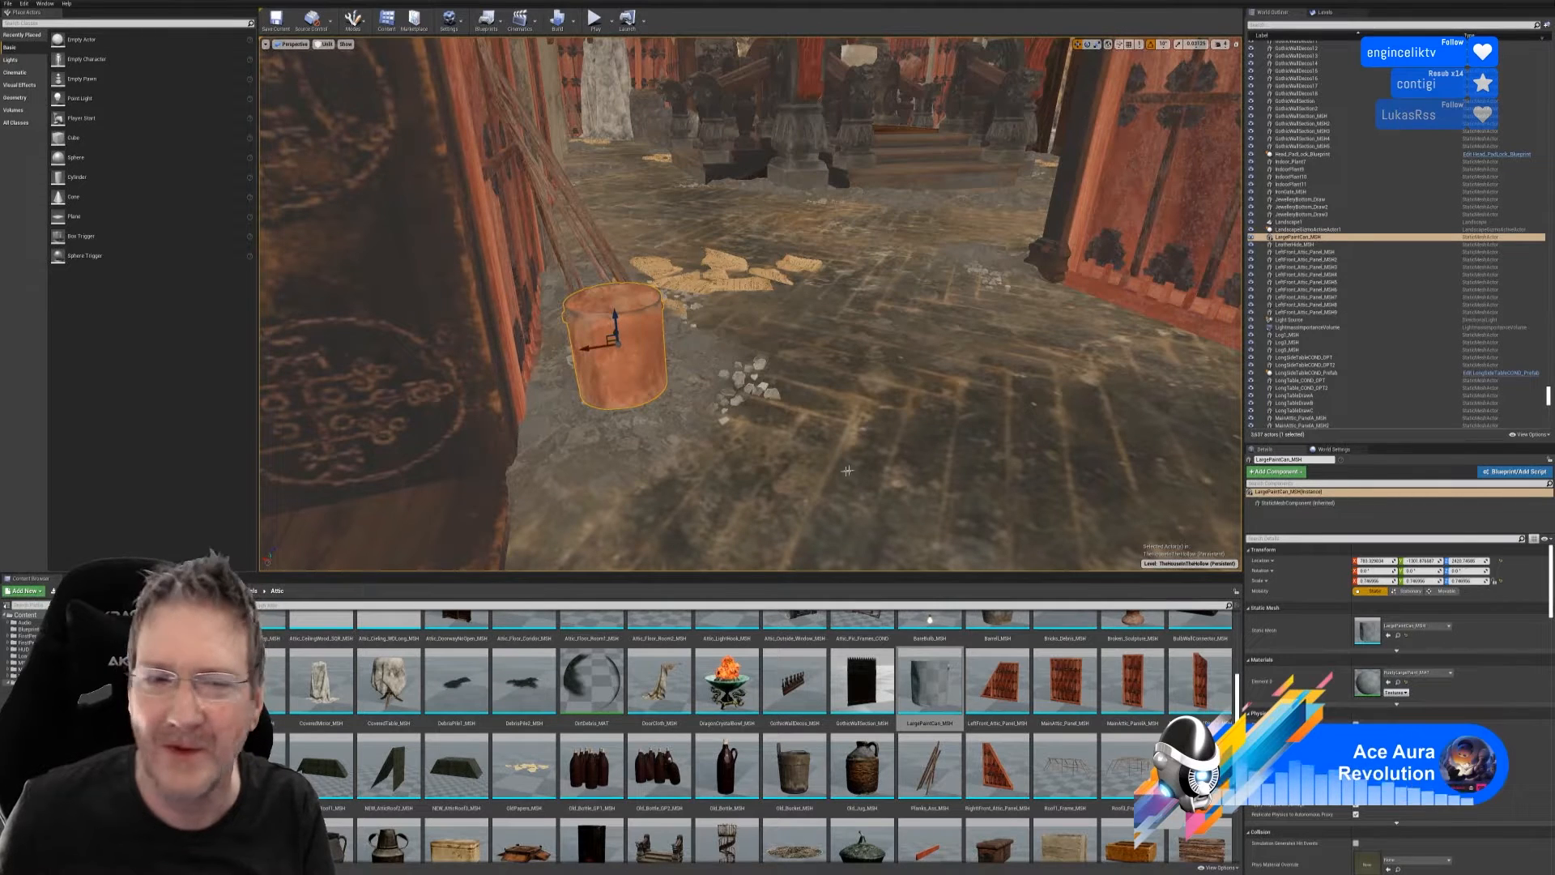
{"action": "mouse_move", "coordinate": [828, 413]}
{"action": "right_mouse_down"}
{"action": "mouse_move", "coordinate": [729, 405]}
{"action": "mouse_move", "coordinate": [818, 373]}
{"action": "mouse_move", "coordinate": [753, 316]}
{"action": "right_mouse_up"}
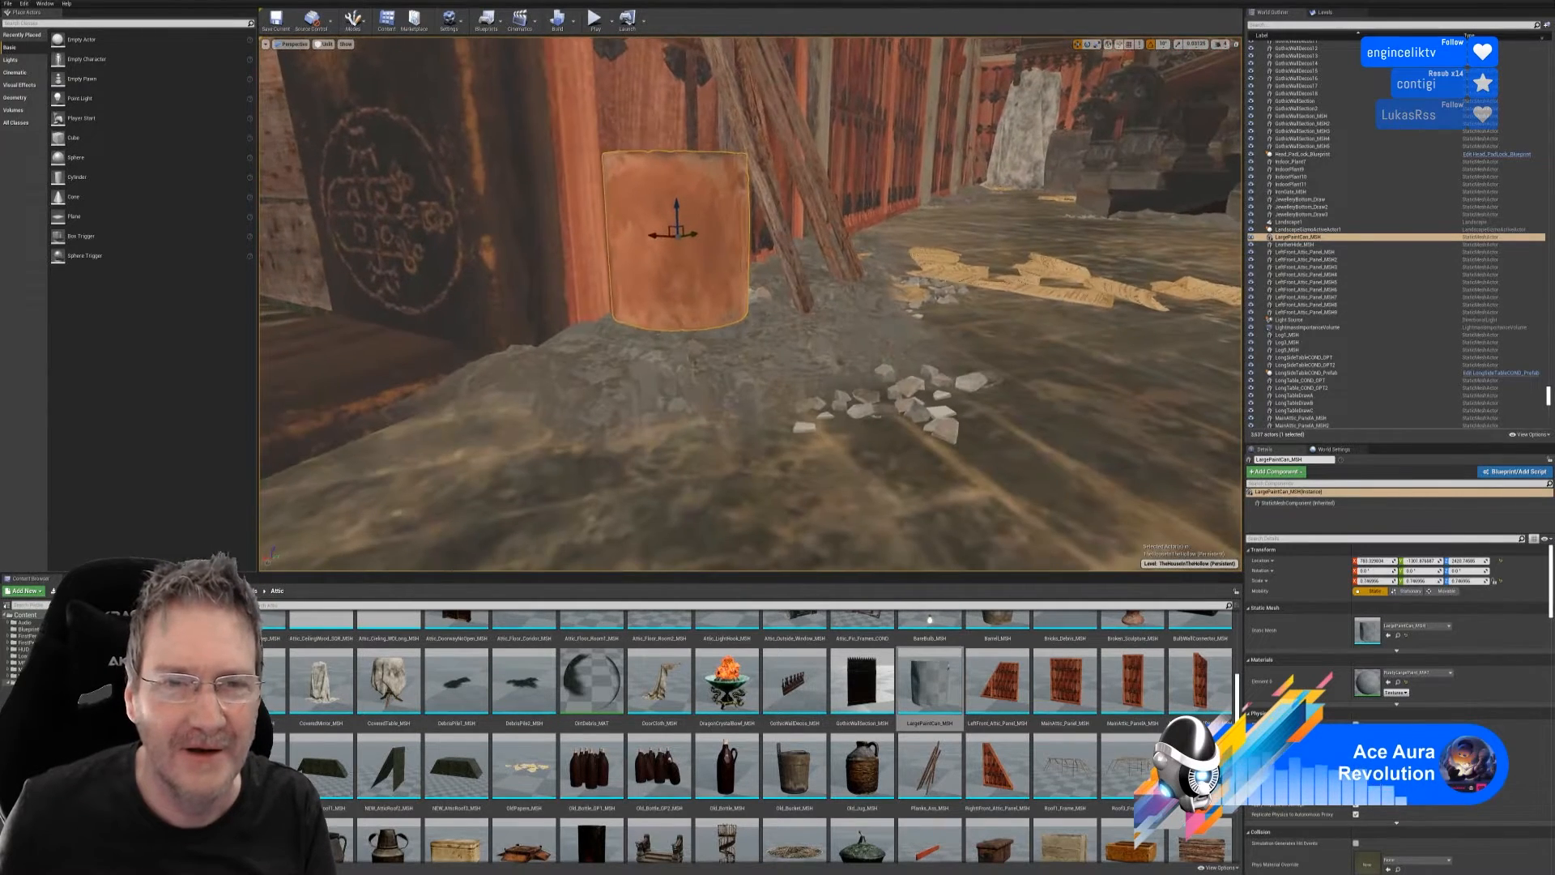
{"action": "left_click_drag", "start_coordinate": [676, 216], "coordinate": [684, 262]}
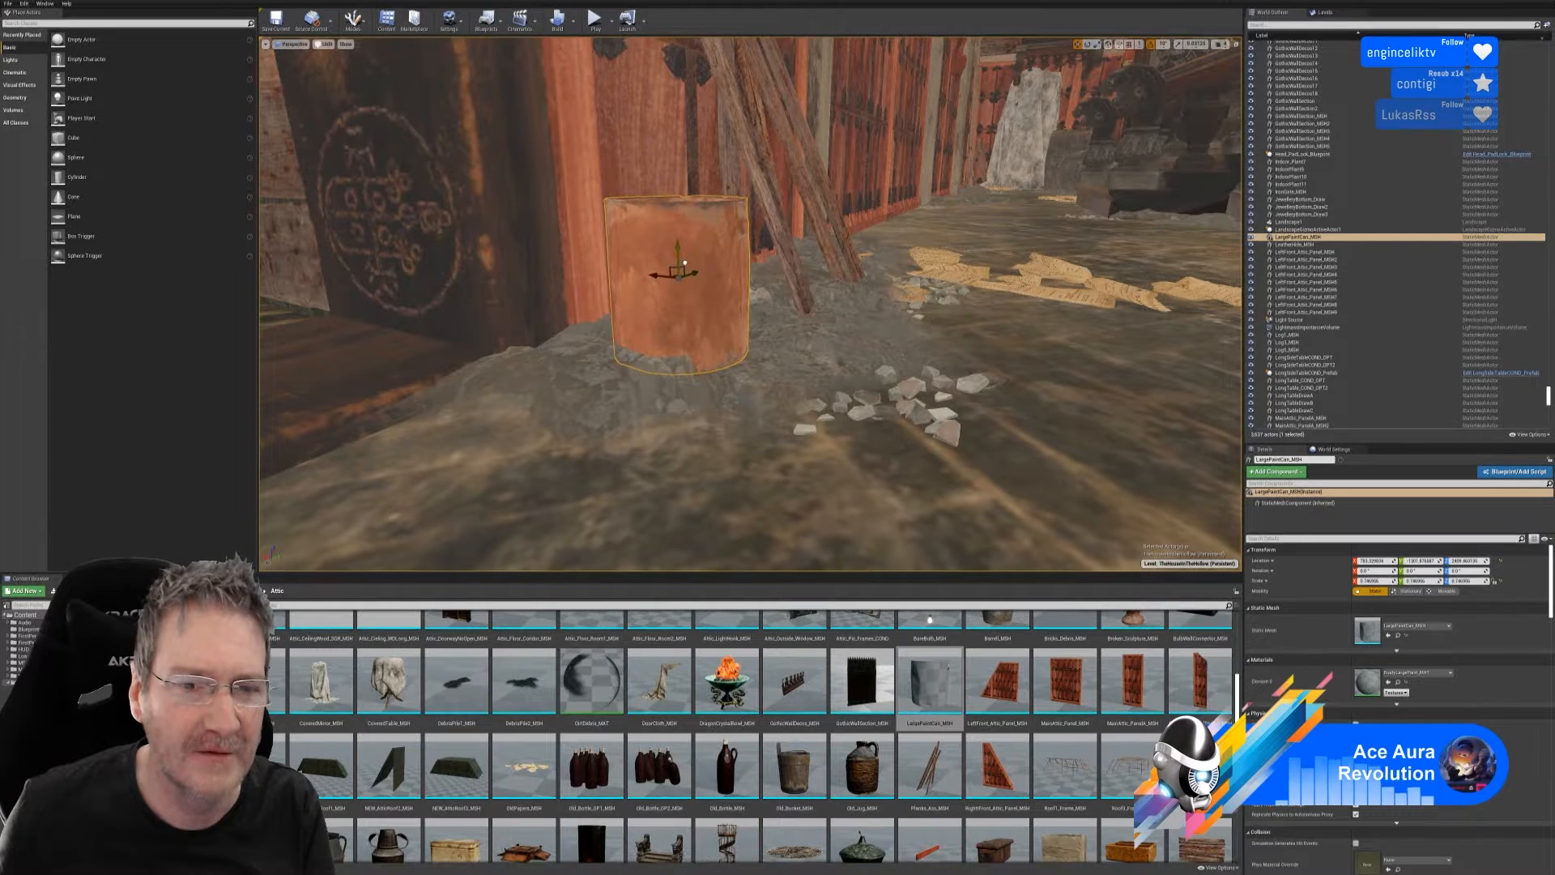
- Place a Small_Paint_Can_MSH from the Attic models on the floor next to the large paint can
{"action": "mouse_move", "coordinate": [684, 262]}
{"action": "right_mouse_down"}
{"action": "mouse_move", "coordinate": [600, 257]}
{"action": "mouse_move", "coordinate": [595, 284]}
{"action": "mouse_move", "coordinate": [648, 283]}
{"action": "mouse_move", "coordinate": [779, 450]}
{"action": "right_mouse_up"}
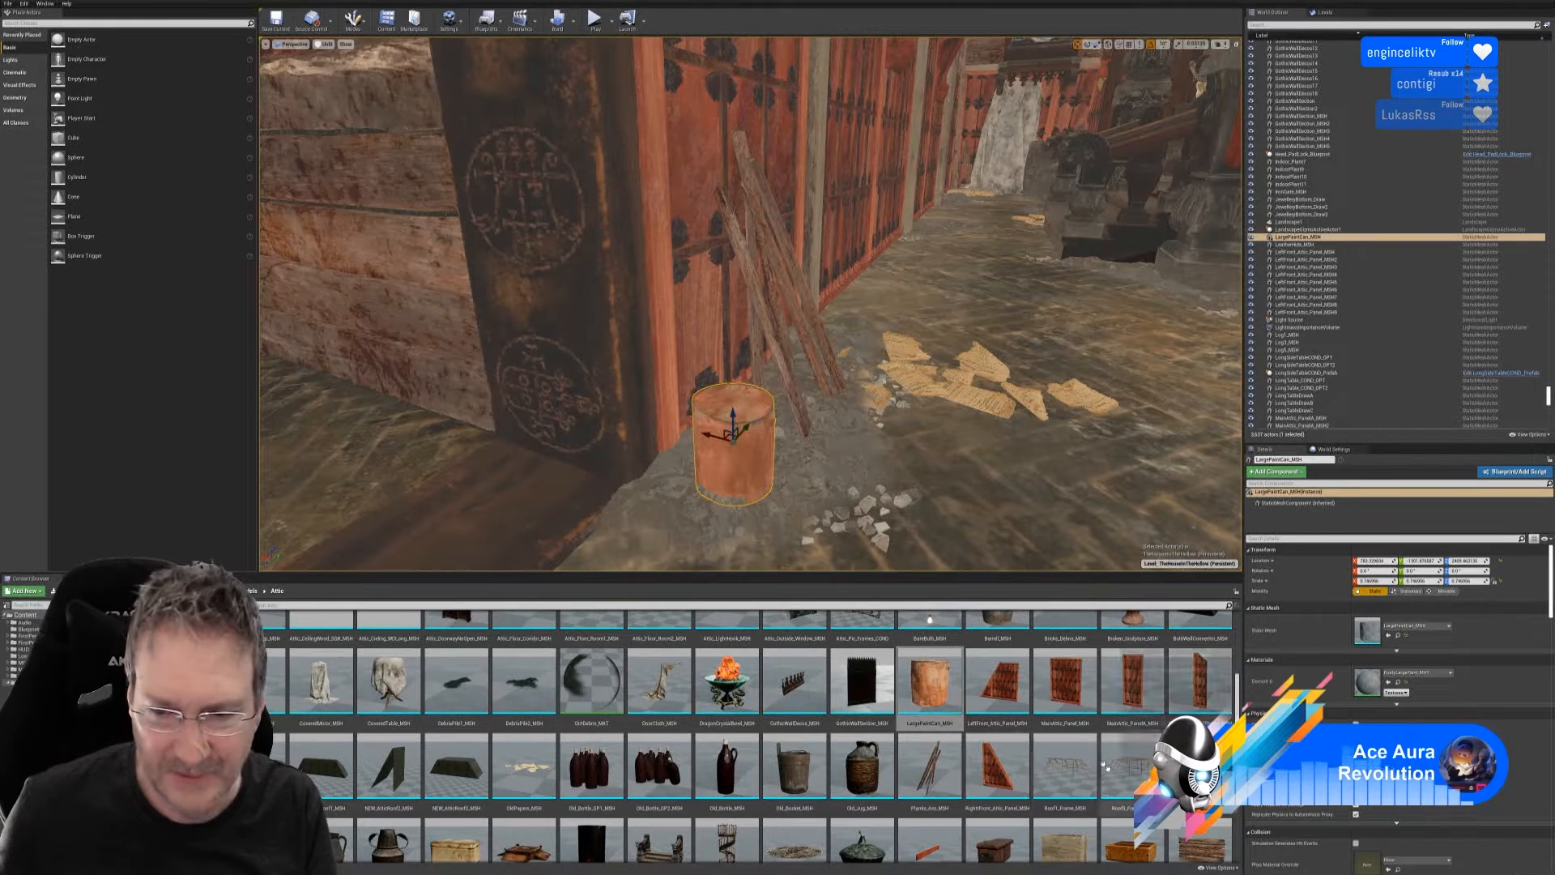
{"action": "scroll", "coordinate": [1031, 745], "scroll_direction": "up", "scroll_amount": 2}
{"action": "scroll", "coordinate": [1031, 745], "scroll_direction": "down", "scroll_amount": 2}
{"action": "scroll", "coordinate": [1031, 745], "scroll_direction": "down", "scroll_amount": 4}
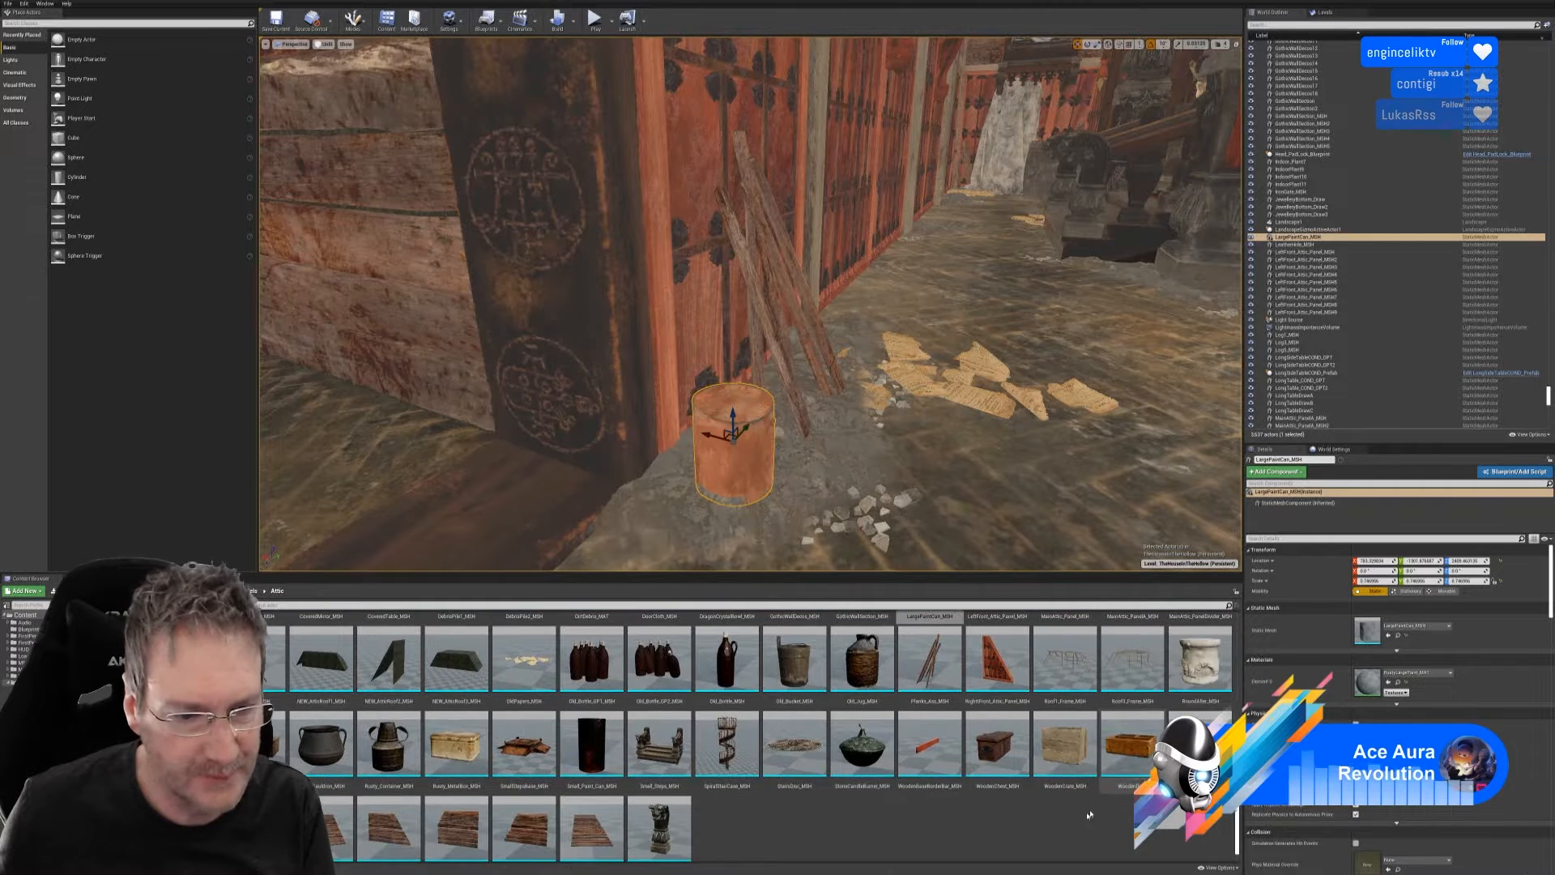
{"action": "scroll", "coordinate": [996, 841], "scroll_direction": "up", "scroll_amount": 1}
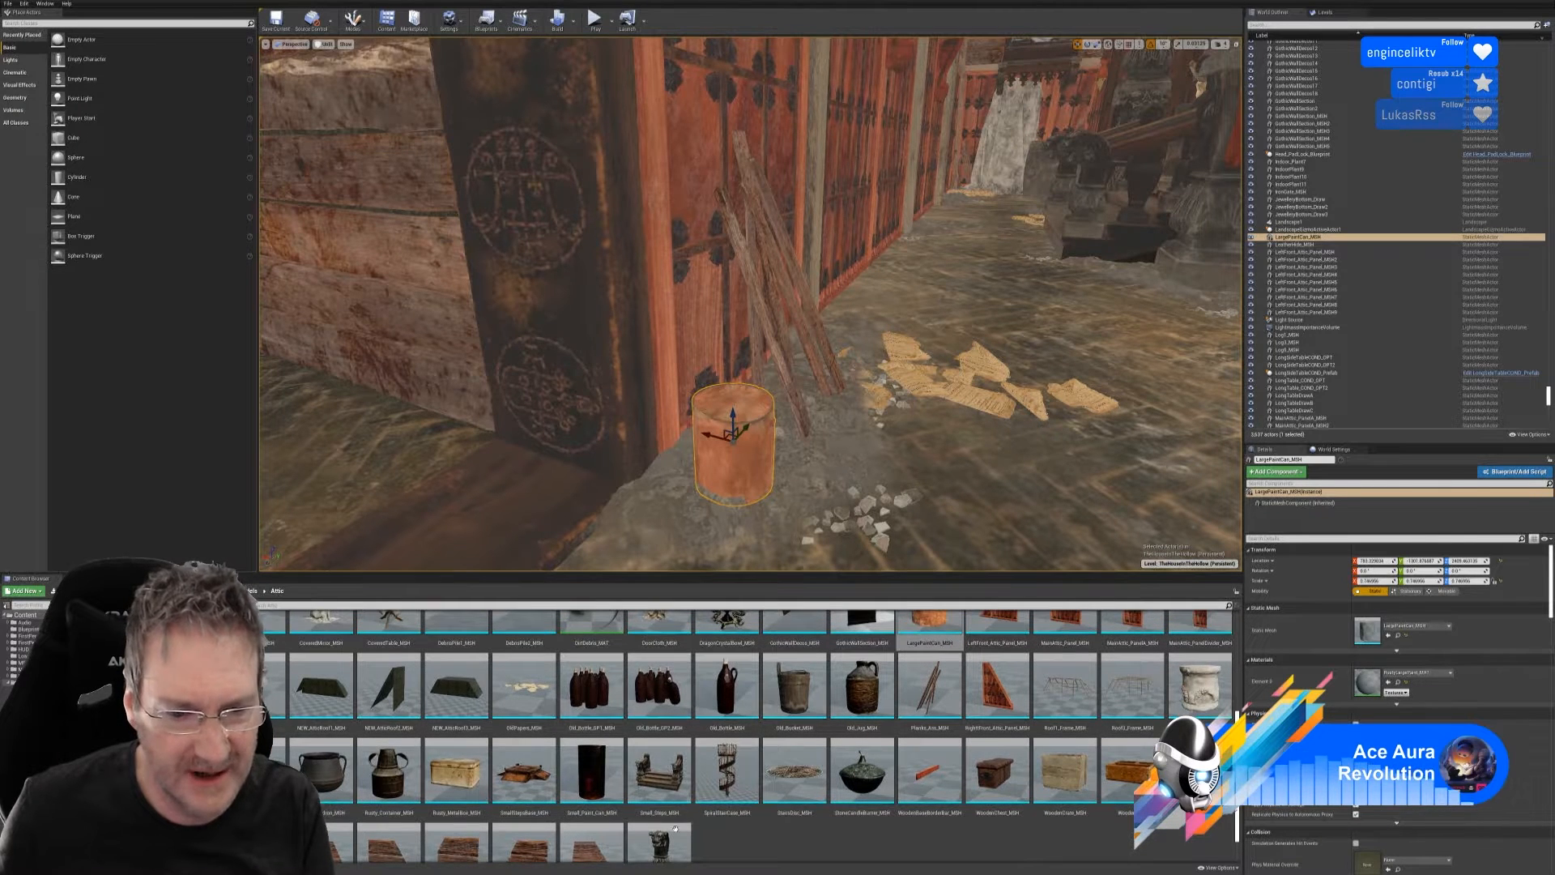
{"action": "mouse_move", "coordinate": [591, 769]}
{"action": "left_mouse_down"}
{"action": "mouse_move", "coordinate": [753, 632]}
{"action": "mouse_move", "coordinate": [770, 492]}
{"action": "mouse_move", "coordinate": [808, 471]}
{"action": "mouse_move", "coordinate": [813, 431]}
{"action": "left_mouse_up"}
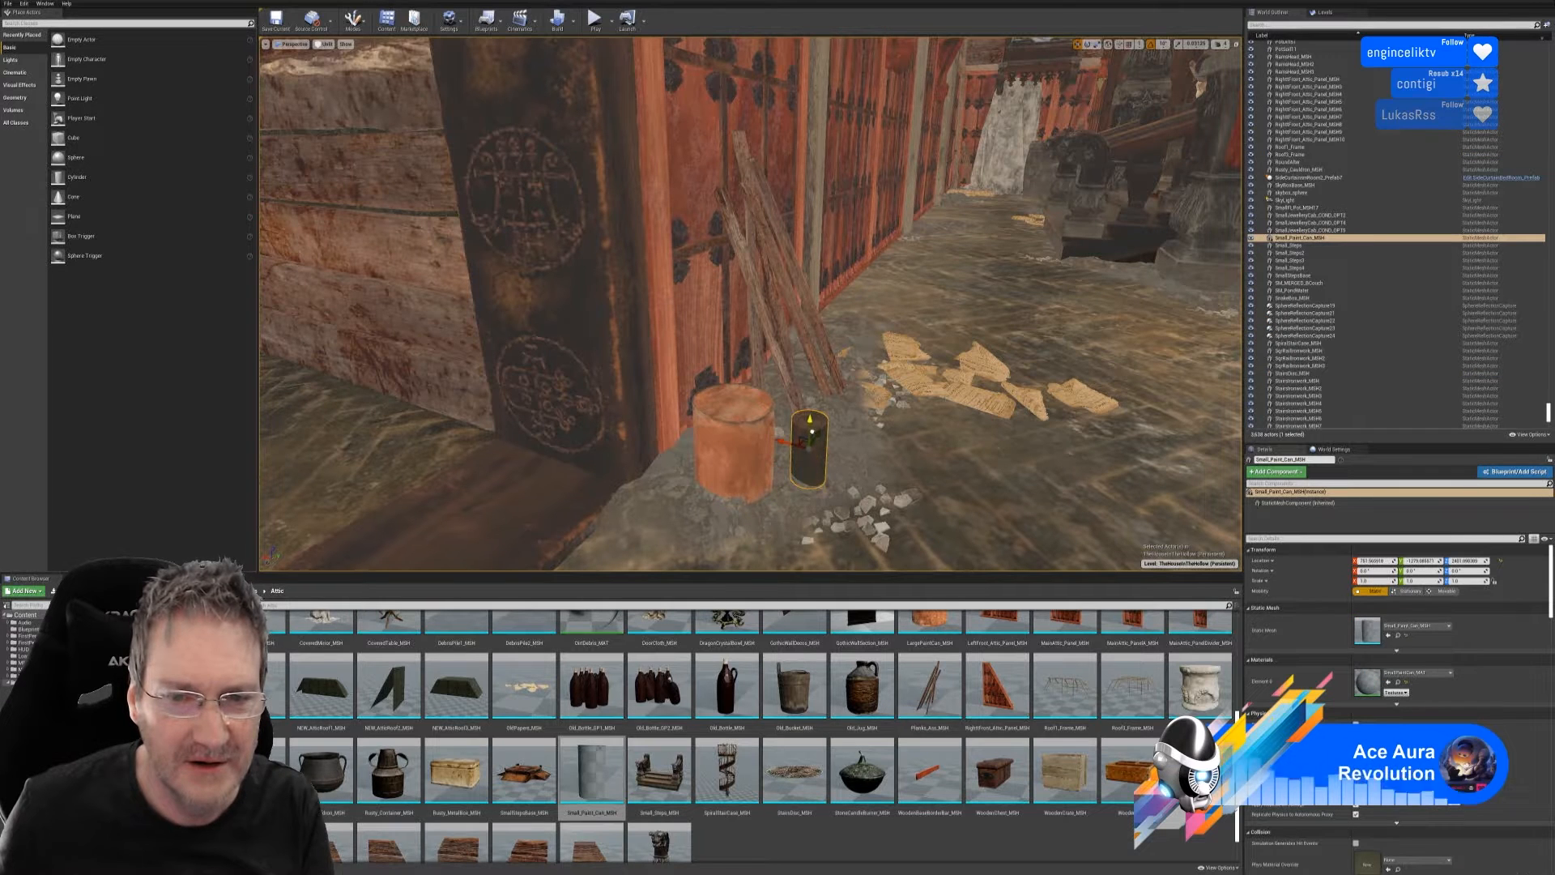
- Rotate the small paint can so it lies tipped over on its side and lower it to the floor
{"action": "left_click", "coordinate": [1087, 44]}
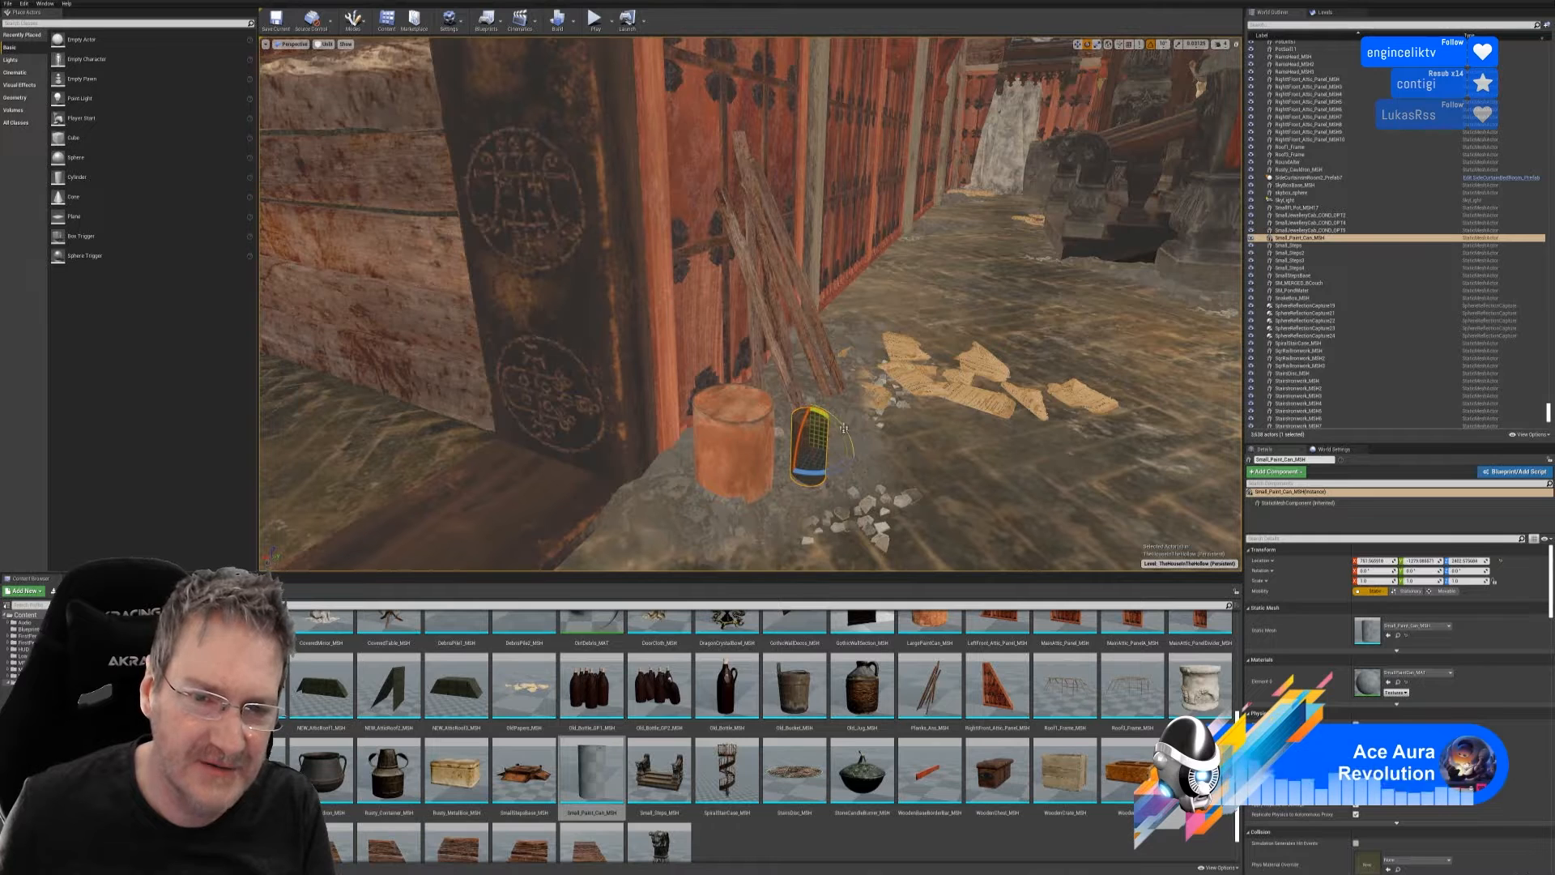
{"action": "mouse_move", "coordinate": [828, 425]}
{"action": "left_mouse_down"}
{"action": "mouse_move", "coordinate": [849, 467]}
{"action": "mouse_move", "coordinate": [811, 475]}
{"action": "left_mouse_up"}
{"action": "left_click", "coordinate": [1079, 44]}
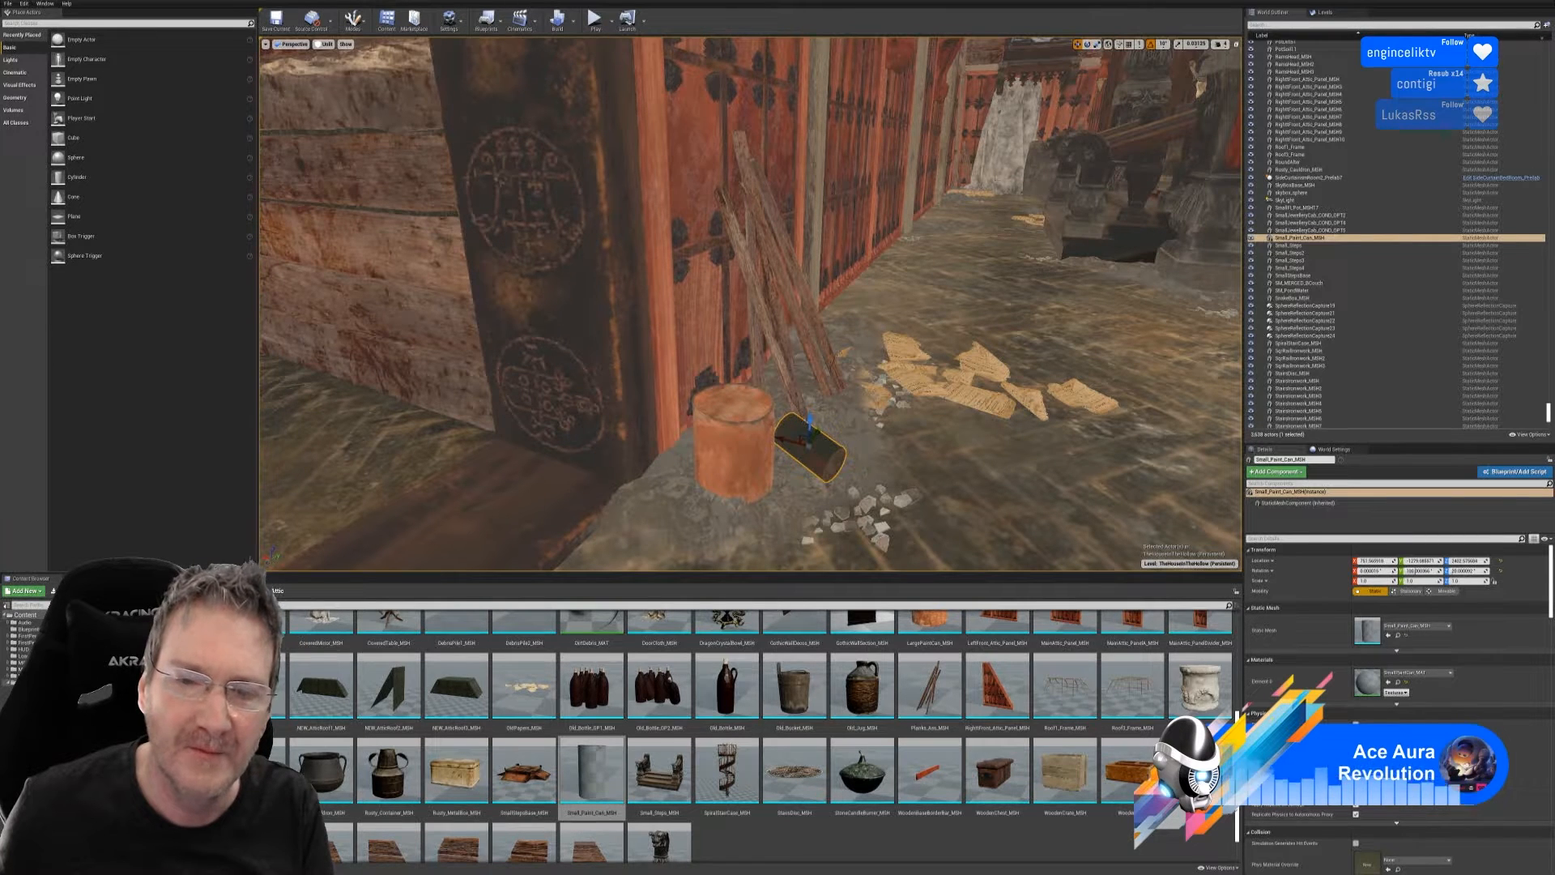
{"action": "left_click_drag", "start_coordinate": [811, 420], "coordinate": [810, 442]}
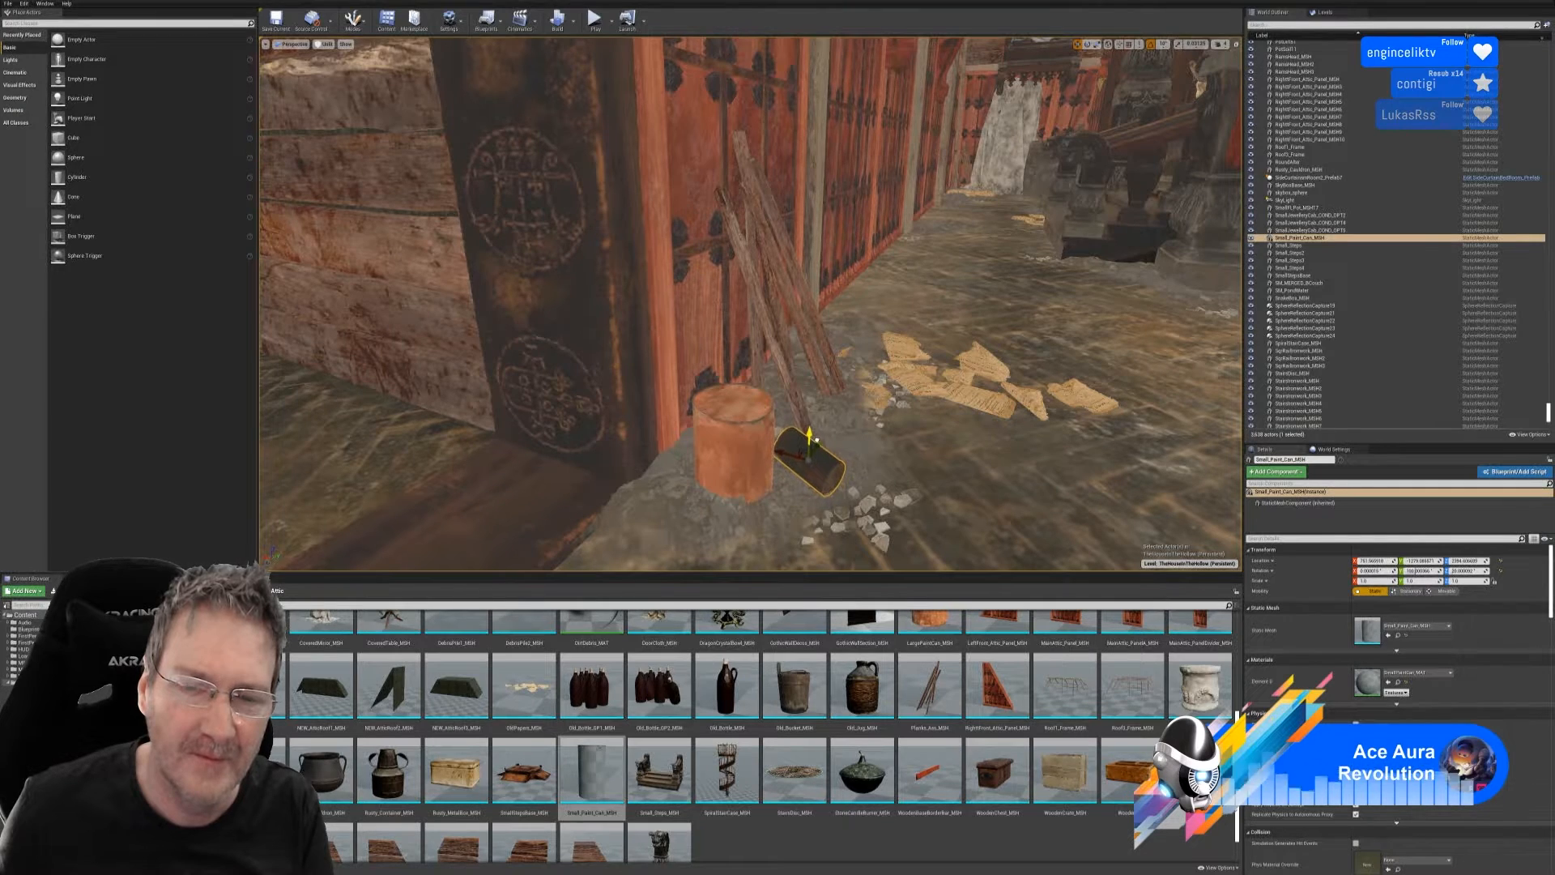
- Duplicate the tipped small paint can
{"action": "mouse_move", "coordinate": [897, 451]}
{"action": "right_mouse_down"}
{"action": "mouse_move", "coordinate": [929, 416]}
{"action": "mouse_move", "coordinate": [963, 415]}
{"action": "mouse_move", "coordinate": [880, 418]}
{"action": "mouse_move", "coordinate": [898, 413]}
{"action": "right_mouse_up"}
{"action": "right_click", "coordinate": [792, 458]}
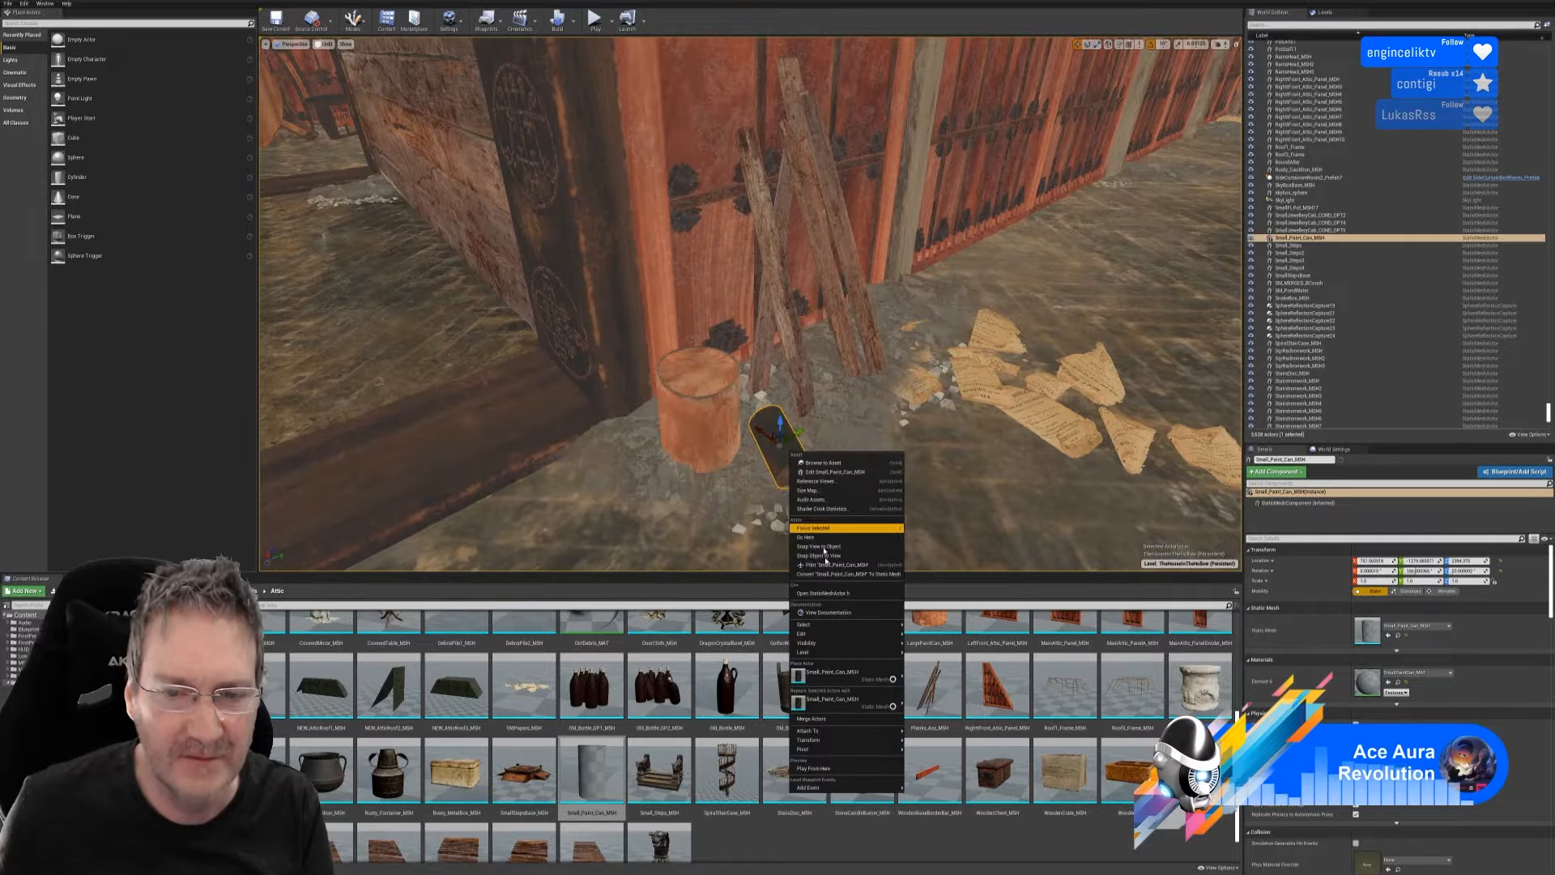
{"action": "mouse_move", "coordinate": [836, 642]}
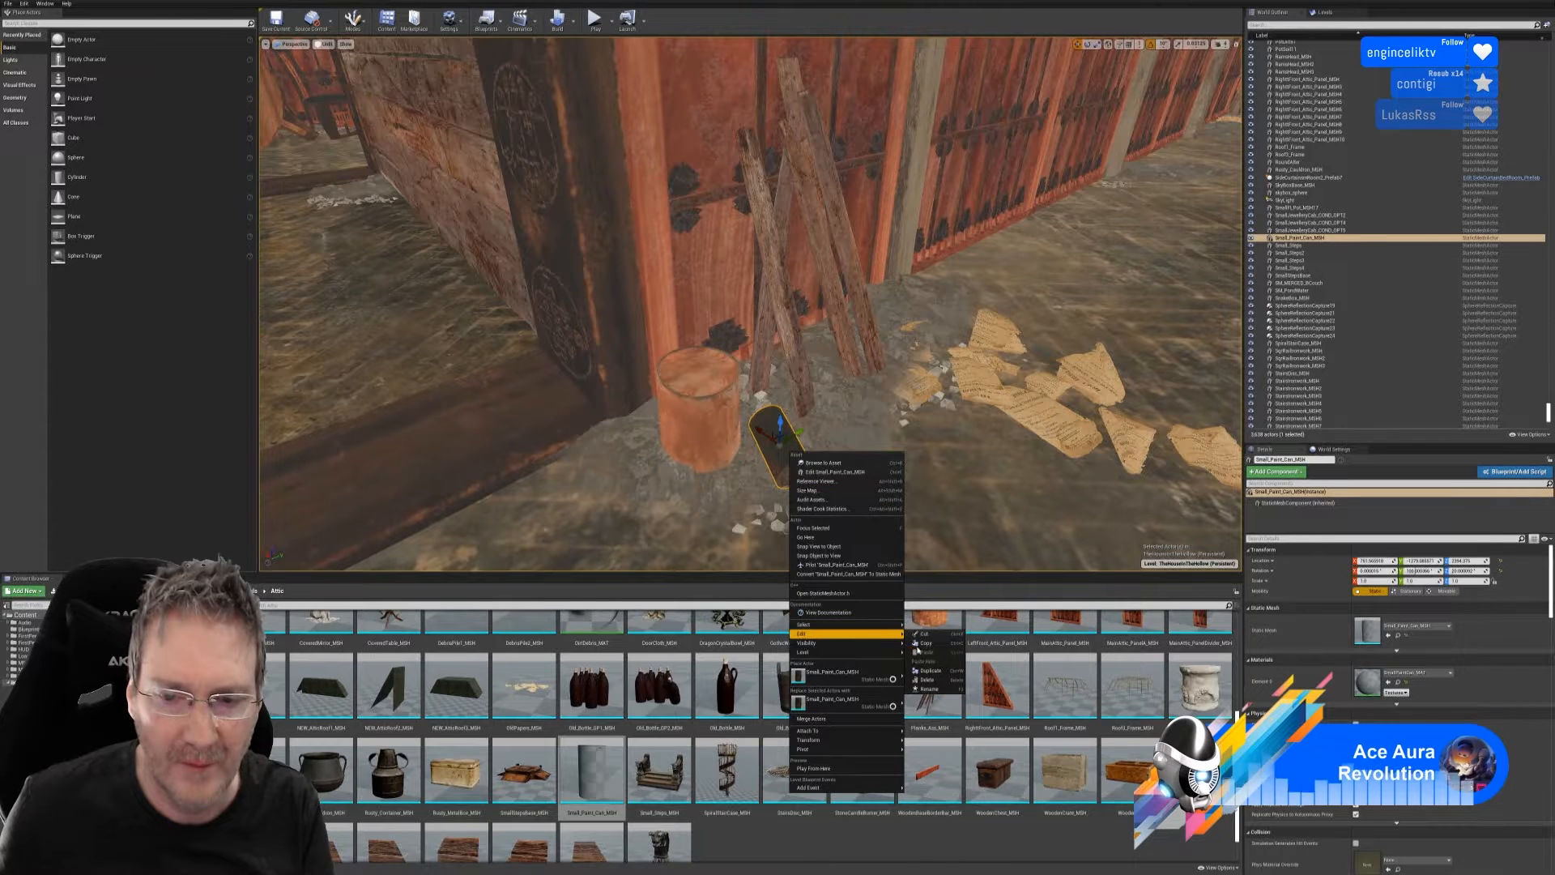
{"action": "left_click", "coordinate": [931, 671]}
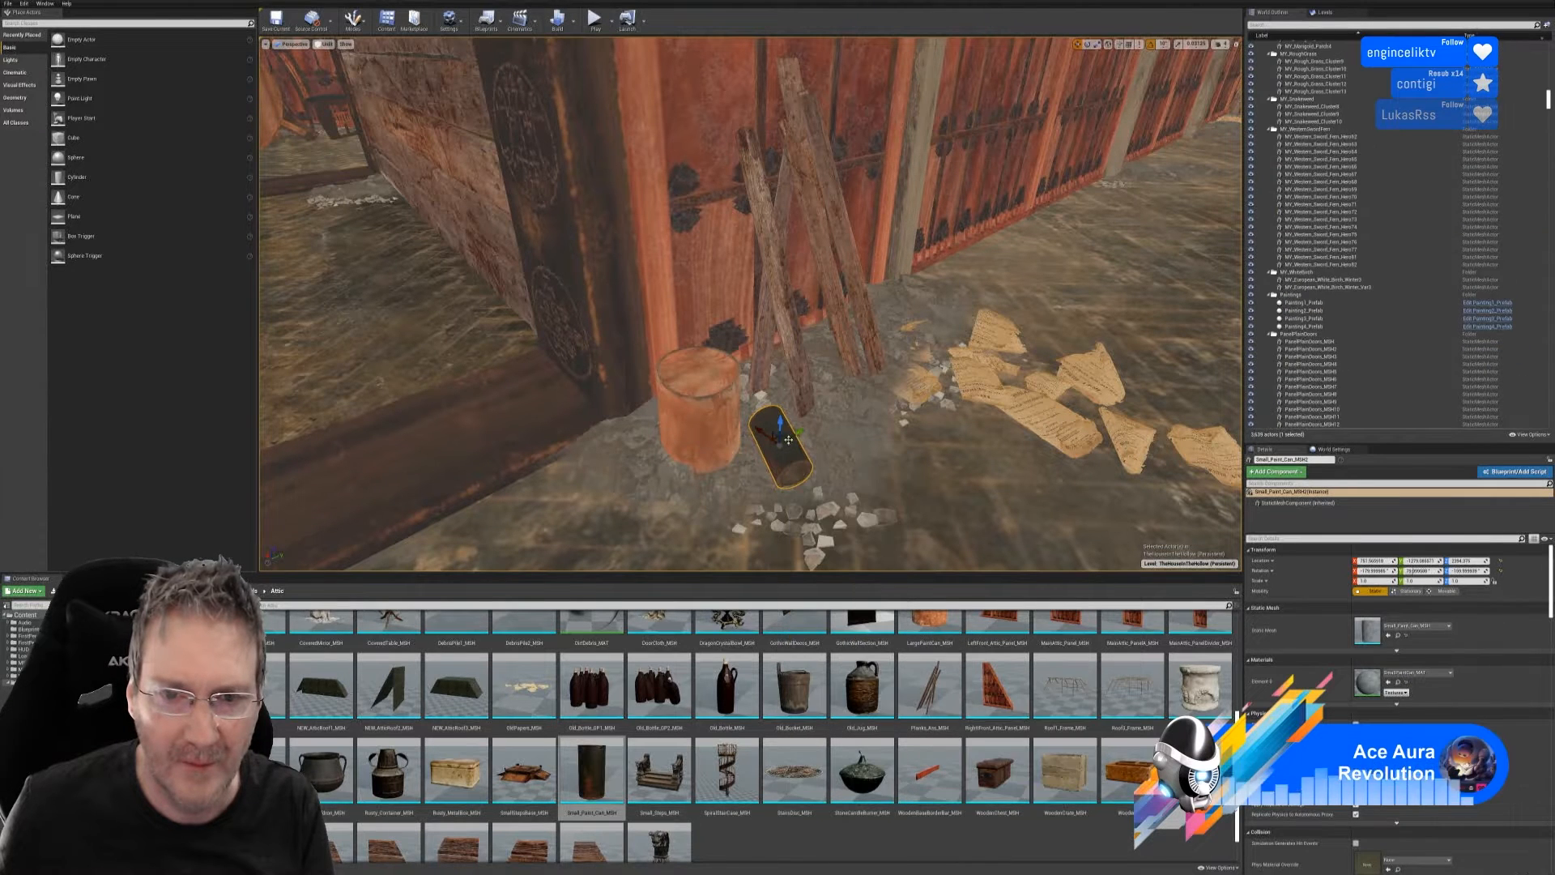
- Move the duplicated small paint can next to the large paint can and rotate it to stand upright
{"action": "left_click_drag", "start_coordinate": [771, 439], "coordinate": [752, 425]}
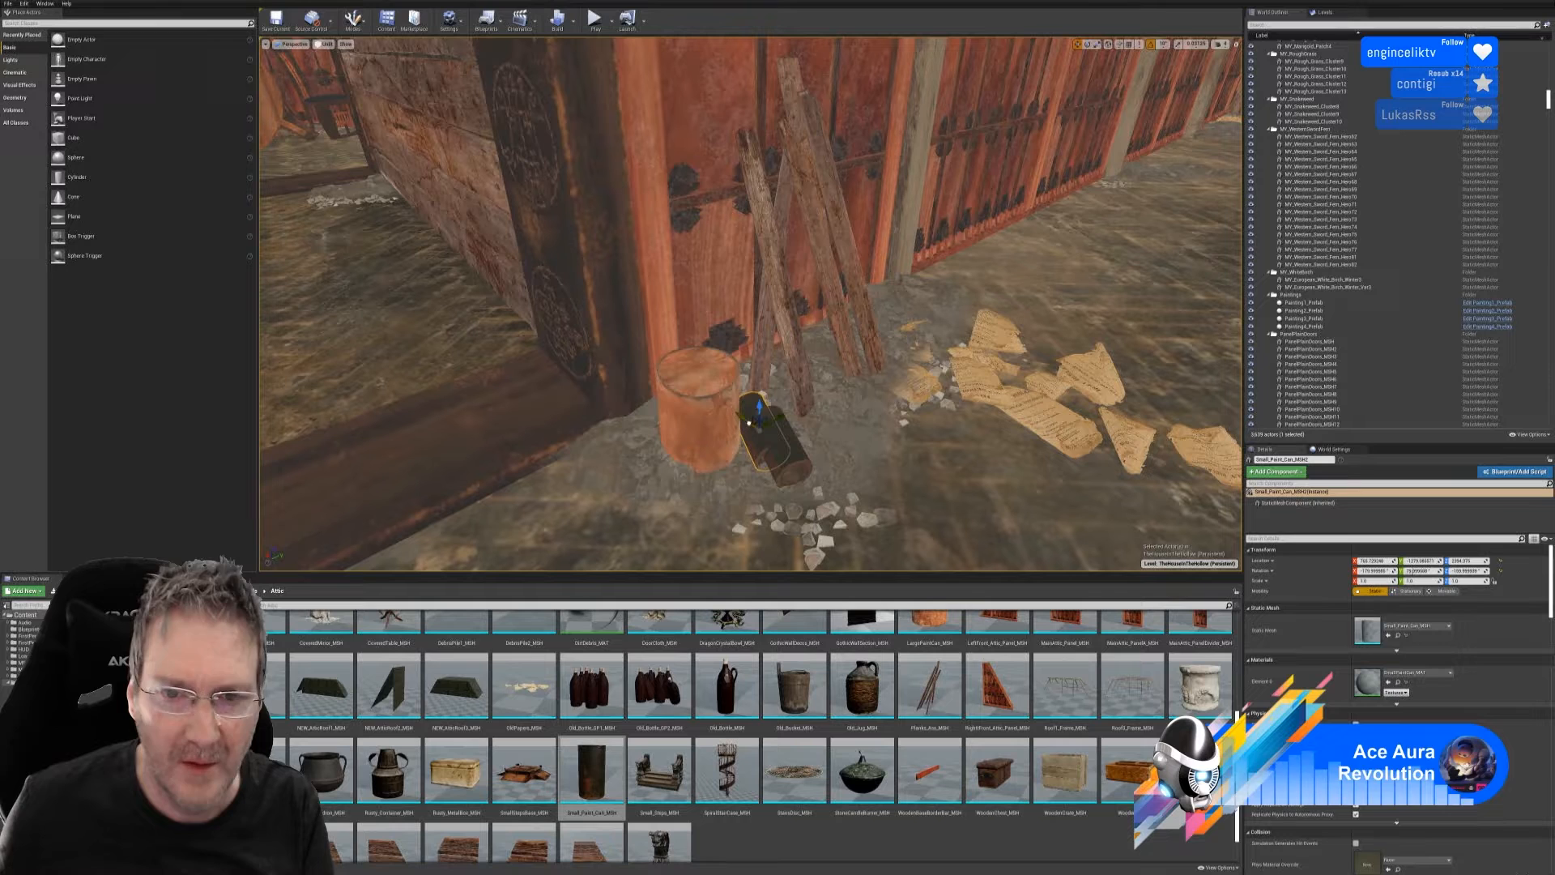
{"action": "left_click", "coordinate": [1090, 46]}
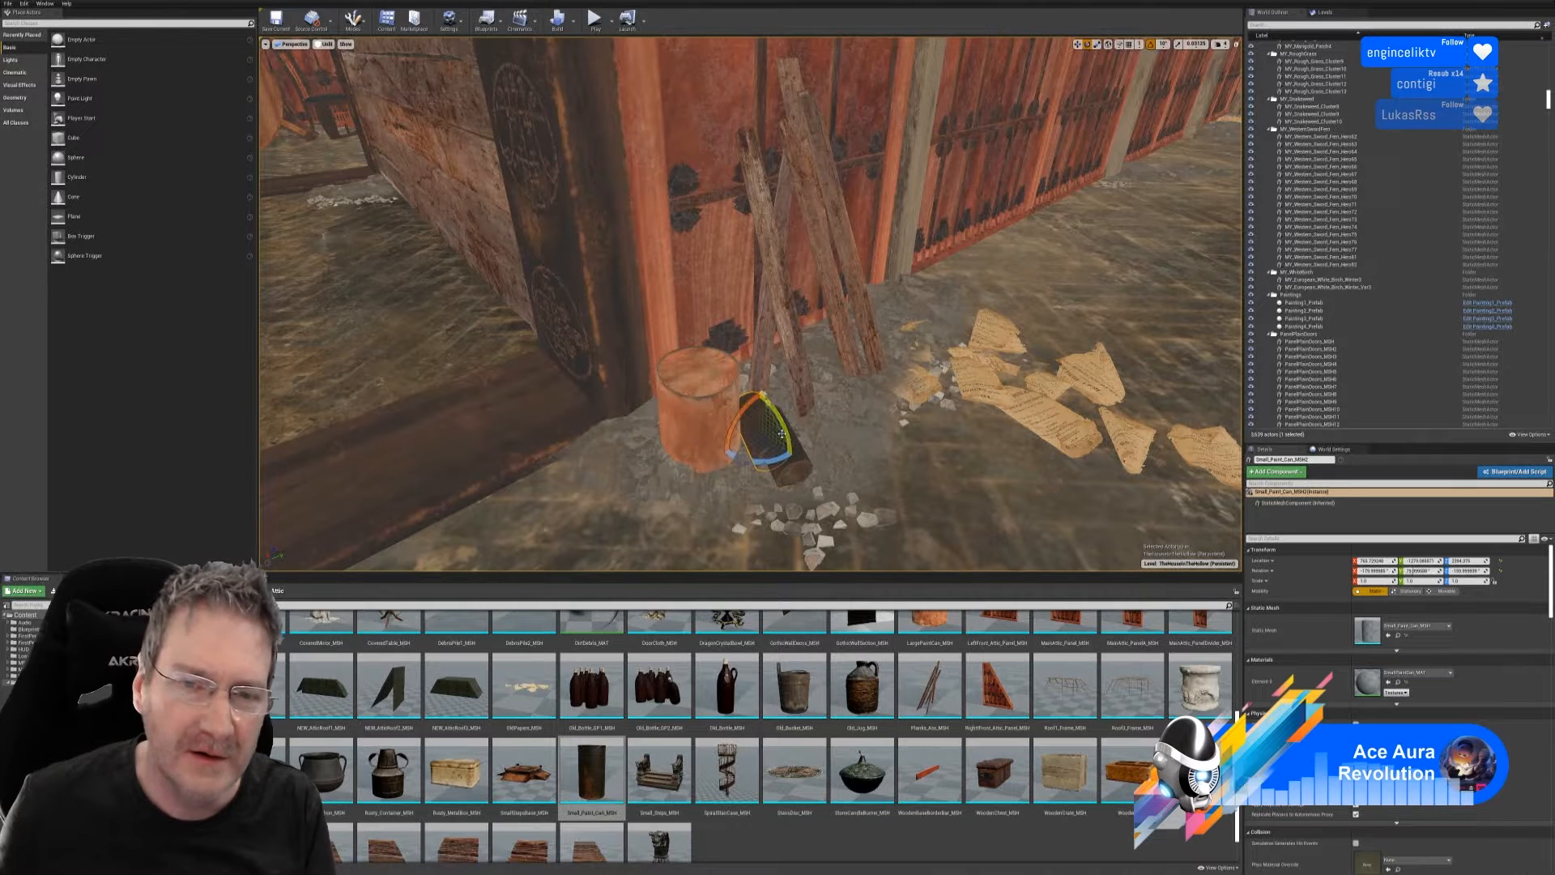
{"action": "mouse_move", "coordinate": [765, 405]}
{"action": "left_mouse_down"}
{"action": "mouse_move", "coordinate": [741, 433]}
{"action": "mouse_move", "coordinate": [772, 448]}
{"action": "mouse_move", "coordinate": [754, 402]}
{"action": "mouse_move", "coordinate": [774, 381]}
{"action": "left_mouse_up"}
{"action": "left_click", "coordinate": [1078, 44]}
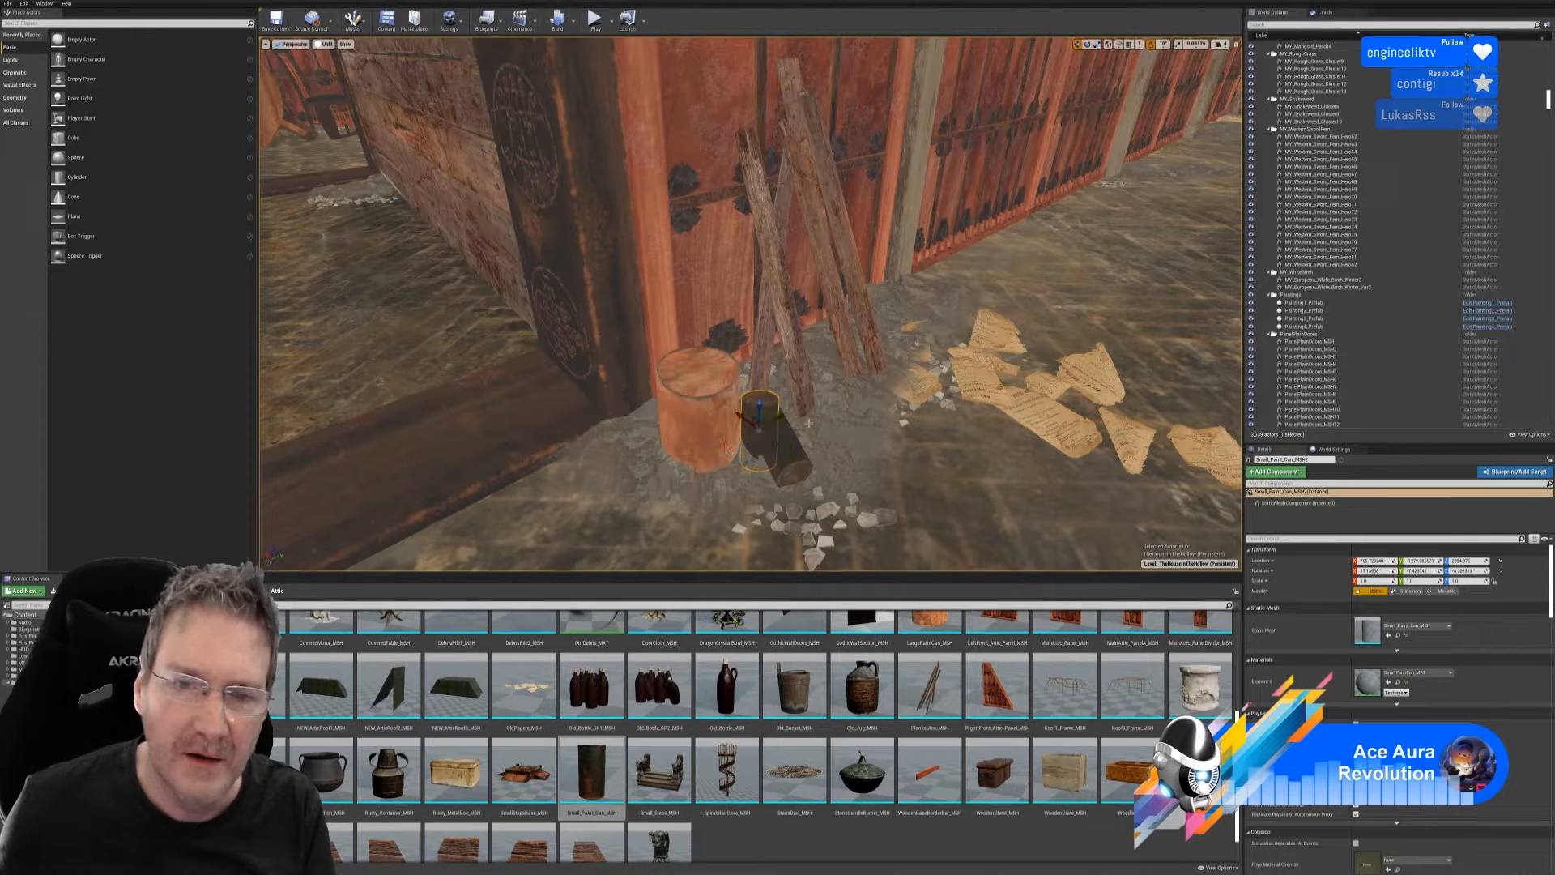
- Slide the tipped small paint can away from the upright one and shift the large paint can slightly aside
{"action": "key", "text": "f"}
{"action": "left_click_drag", "start_coordinate": [753, 340], "coordinate": [705, 380], "text": "alt"}
{"action": "left_click", "coordinate": [810, 397]}
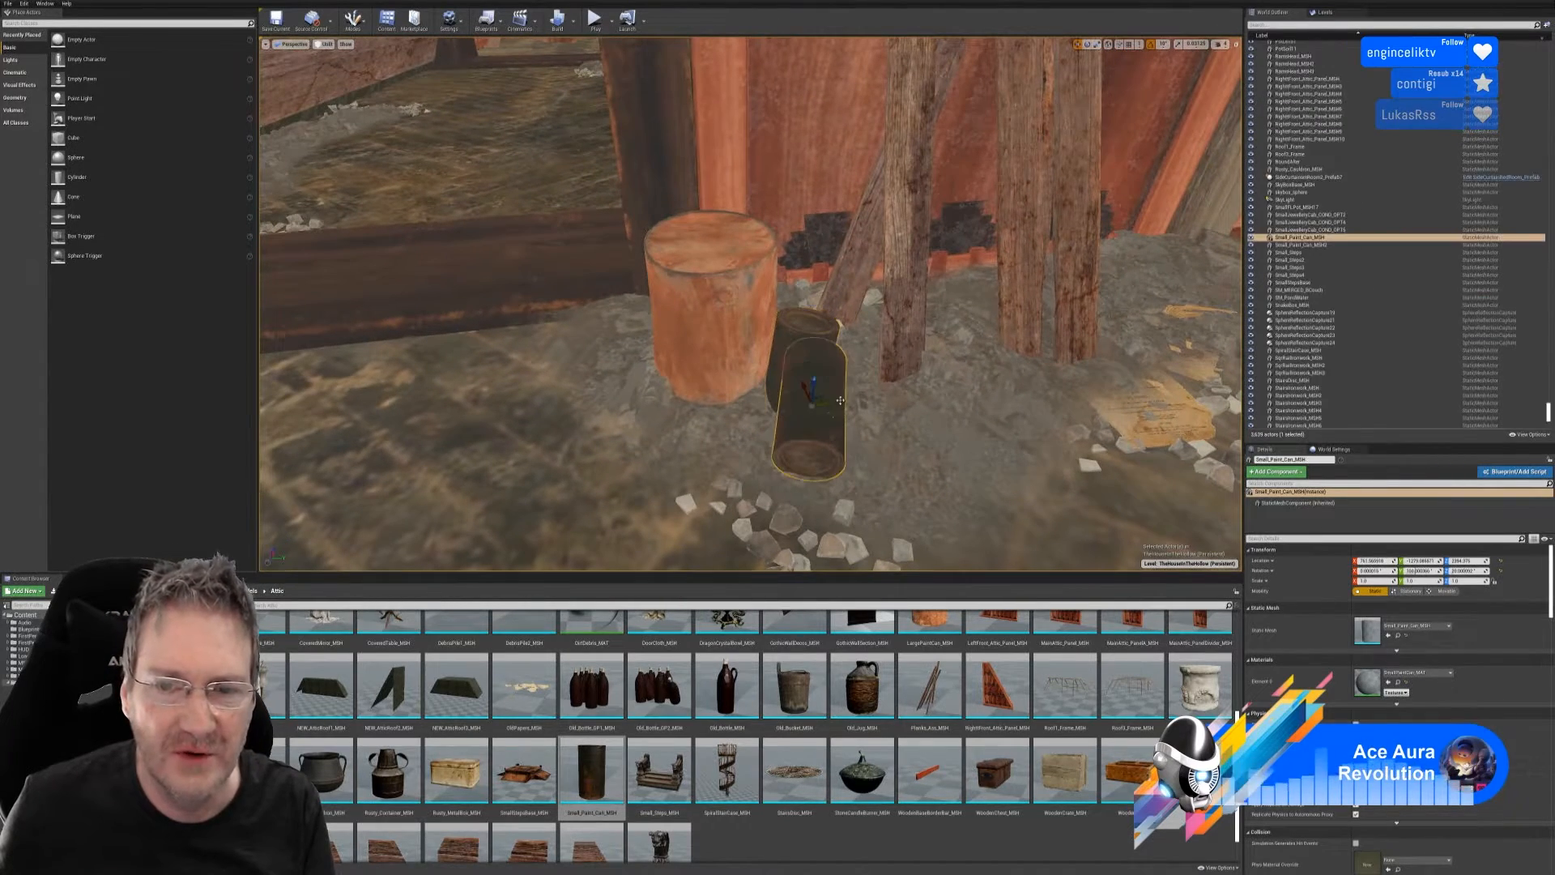
{"action": "mouse_move", "coordinate": [810, 397]}
{"action": "left_mouse_down"}
{"action": "mouse_move", "coordinate": [853, 402]}
{"action": "mouse_move", "coordinate": [802, 377]}
{"action": "left_mouse_up"}
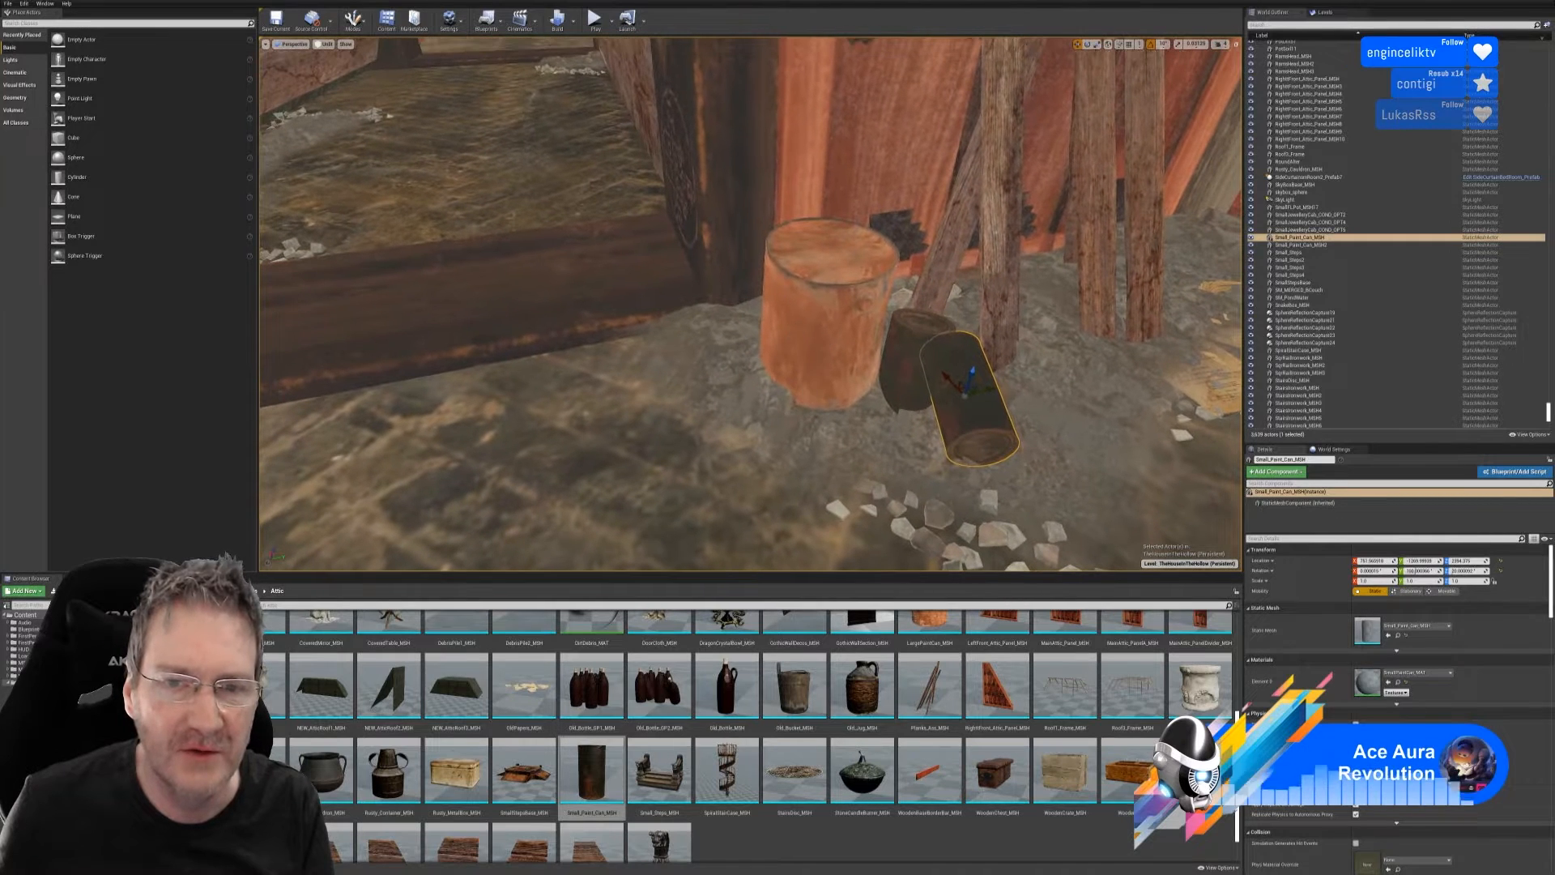
{"action": "left_click", "coordinate": [822, 330]}
{"action": "left_click_drag", "start_coordinate": [842, 309], "coordinate": [825, 312]}
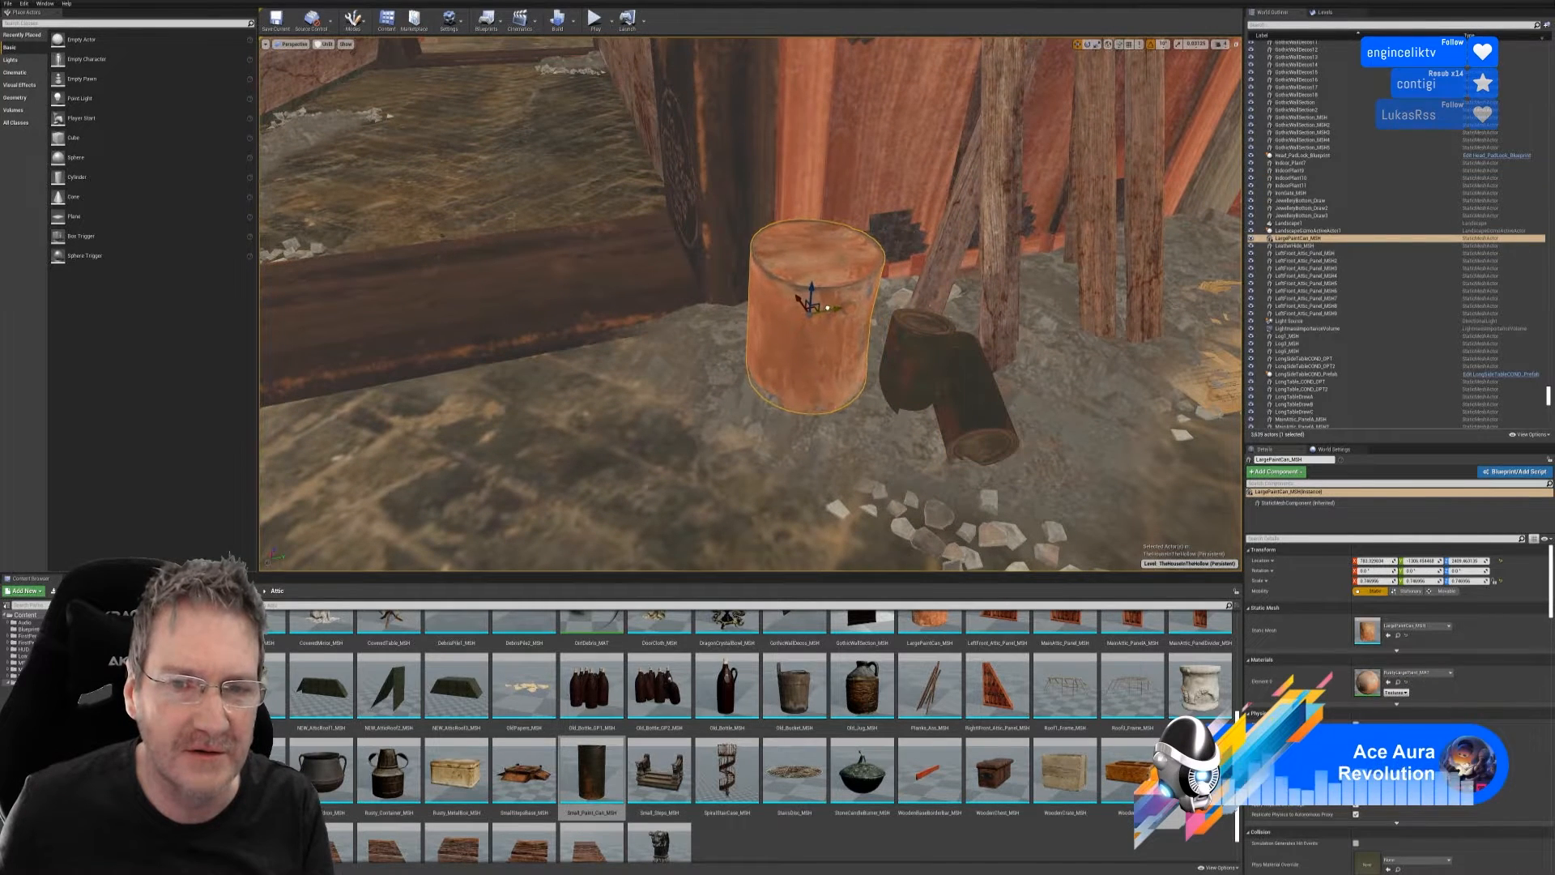
- Reposition the upright small paint can on the floor in the gap between the large can and the tipped can
{"action": "left_click", "coordinate": [917, 359]}
{"action": "left_click_drag", "start_coordinate": [934, 364], "coordinate": [905, 342]}
{"action": "right_click_drag", "start_coordinate": [906, 341], "coordinate": [853, 401]}
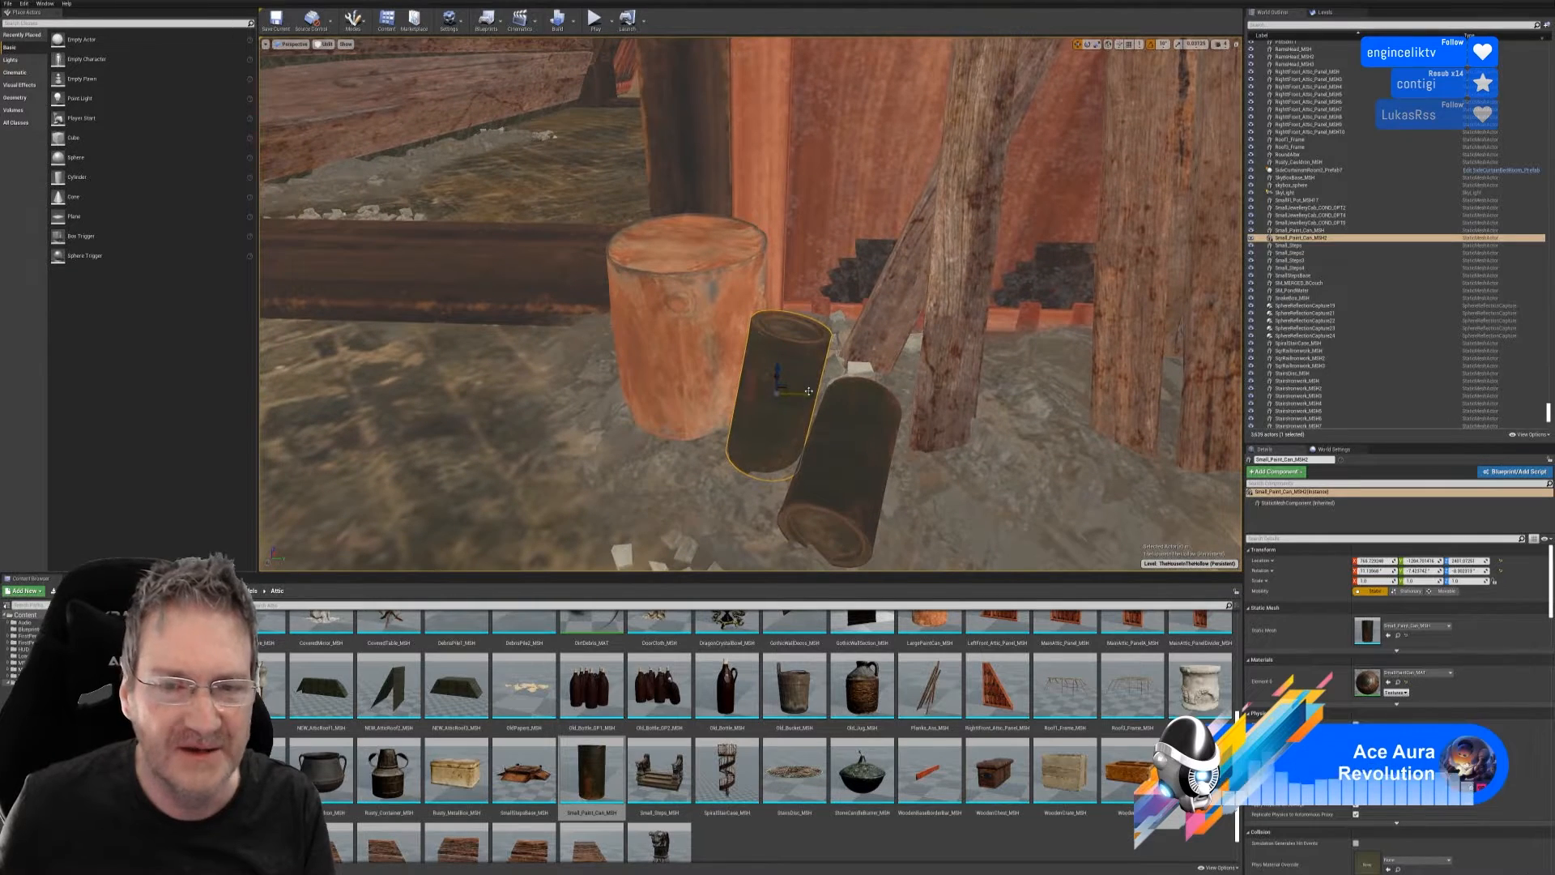
{"action": "left_click_drag", "start_coordinate": [807, 393], "coordinate": [814, 393]}
- Move the large paint can farther from the small cans to leave a clear gap between them
{"action": "right_click_drag", "start_coordinate": [816, 478], "coordinate": [741, 462]}
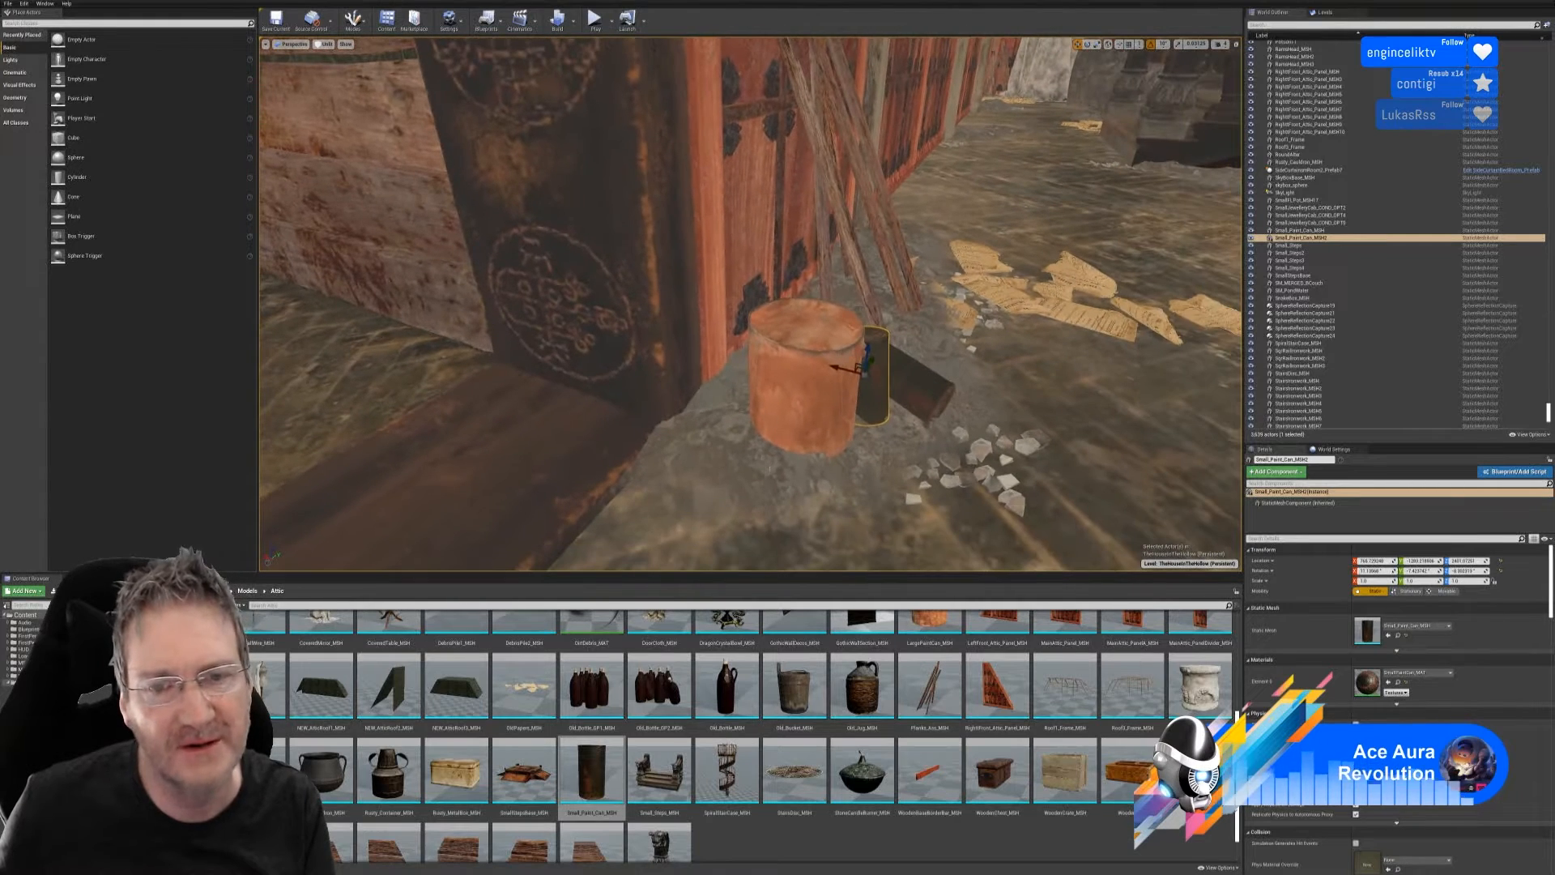
{"action": "left_click", "coordinate": [810, 388]}
{"action": "left_click_drag", "start_coordinate": [781, 369], "coordinate": [764, 369]}
{"action": "right_click_drag", "start_coordinate": [926, 398], "coordinate": [926, 398]}
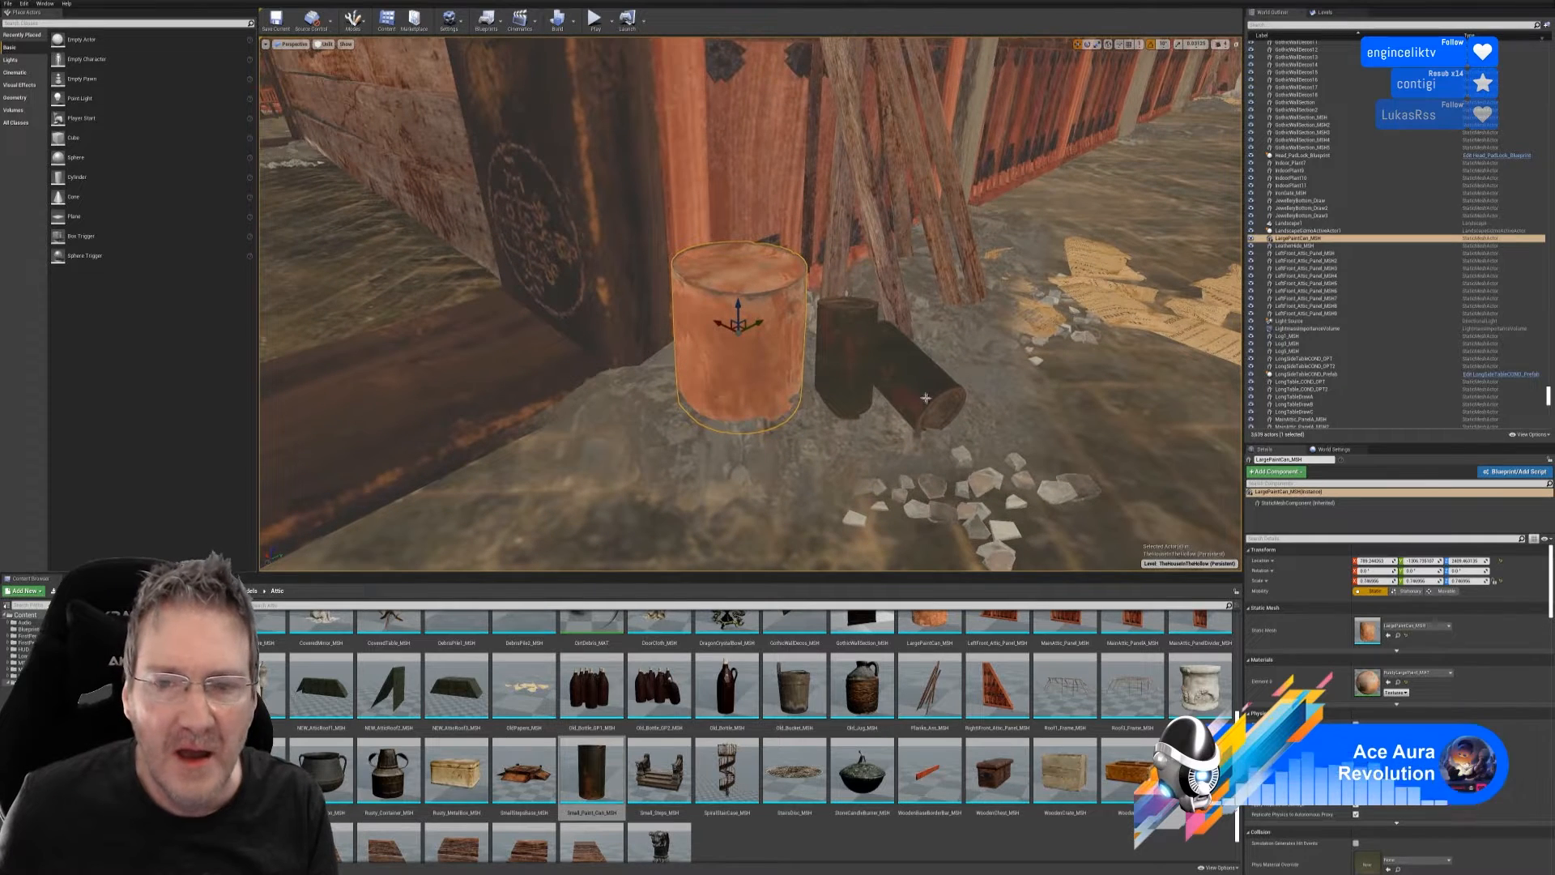
- Rotate the standing small paint can so it leans toward the tipped can, and clear the selection
{"action": "left_click", "coordinate": [853, 356]}
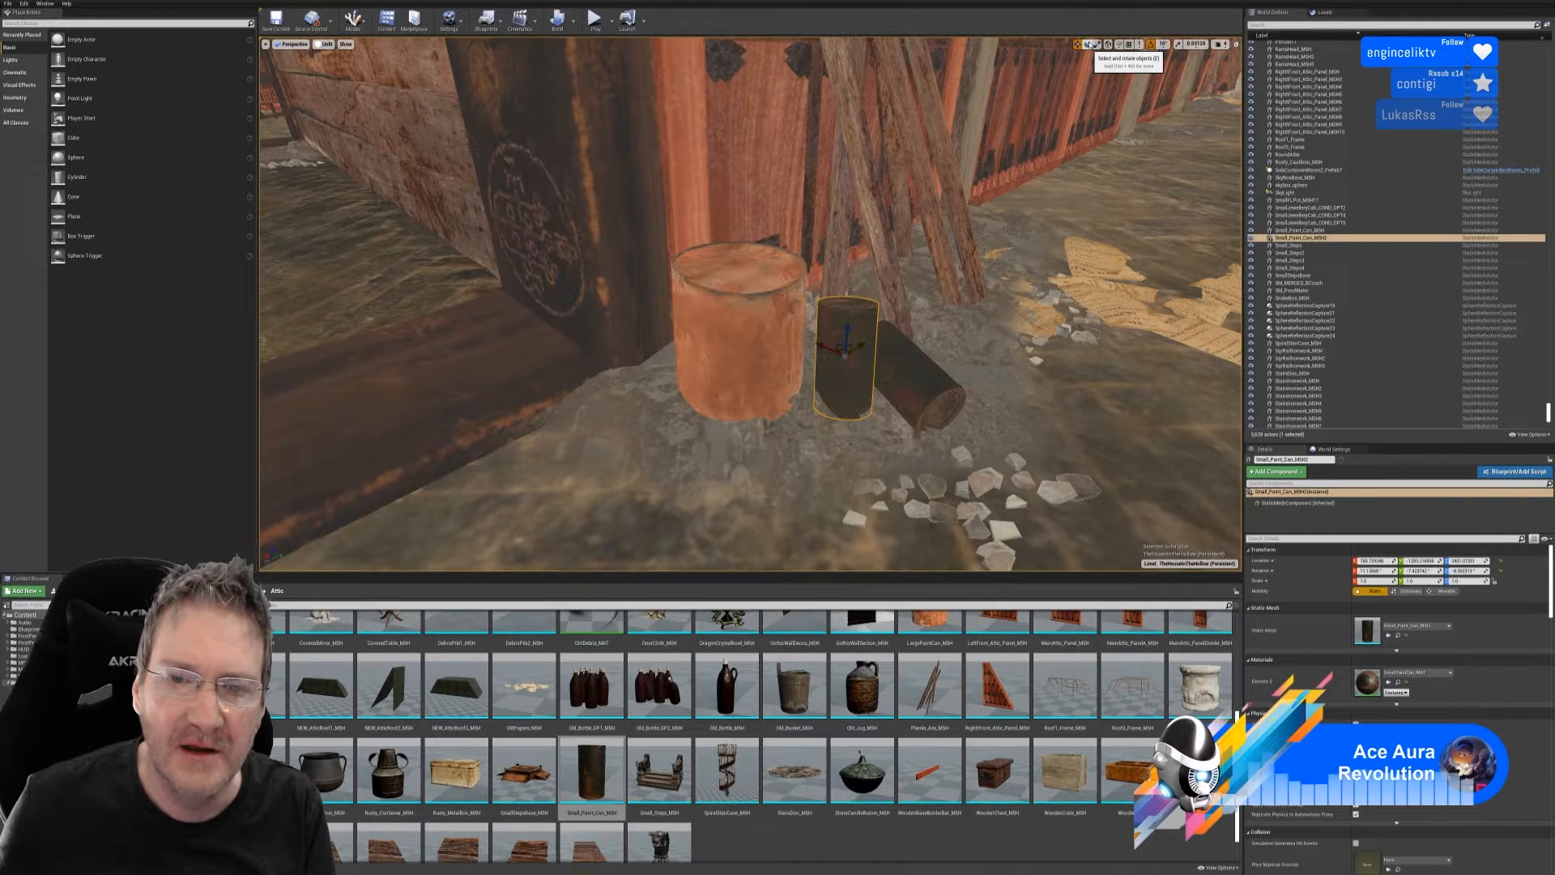
{"action": "left_click", "coordinate": [1089, 45]}
{"action": "left_click_drag", "start_coordinate": [854, 382], "coordinate": [809, 369]}
{"action": "left_click", "coordinate": [1078, 45]}
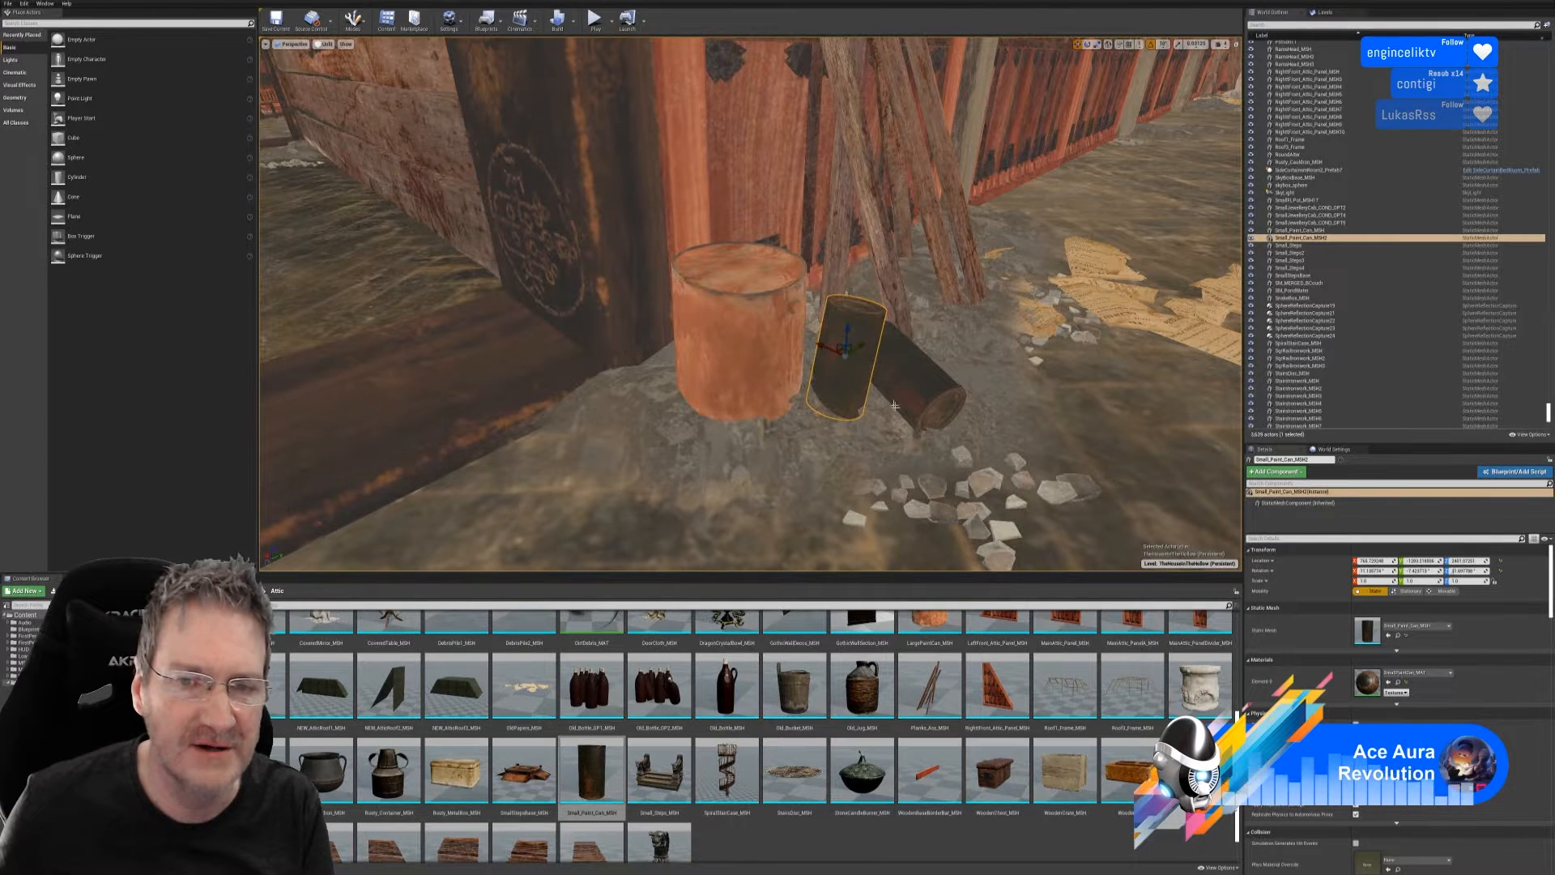
{"action": "mouse_move", "coordinate": [846, 358]}
{"action": "right_mouse_down"}
{"action": "mouse_move", "coordinate": [798, 357]}
{"action": "mouse_move", "coordinate": [847, 397]}
{"action": "mouse_move", "coordinate": [846, 365]}
{"action": "mouse_move", "coordinate": [882, 367]}
{"action": "mouse_move", "coordinate": [797, 361]}
{"action": "mouse_move", "coordinate": [846, 381]}
{"action": "mouse_move", "coordinate": [797, 385]}
{"action": "mouse_move", "coordinate": [916, 397]}
{"action": "right_mouse_up"}
{"action": "key", "text": "Escape"}
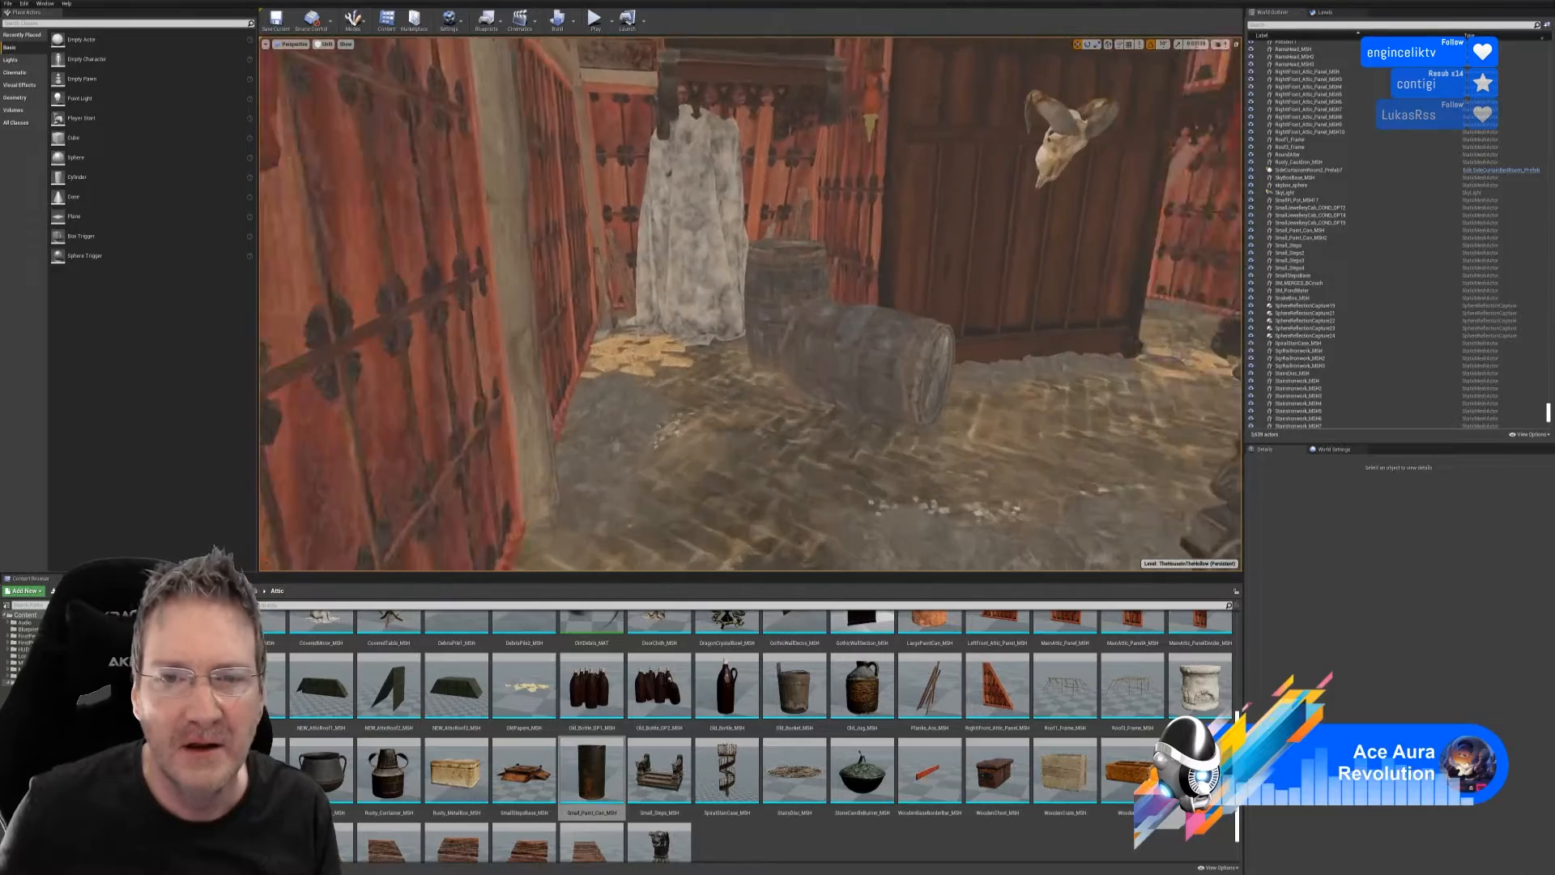
- Duplicate the upright barrel standing beside the barrel that lies on its side
{"action": "right_click_drag", "start_coordinate": [531, 459], "coordinate": [531, 459]}
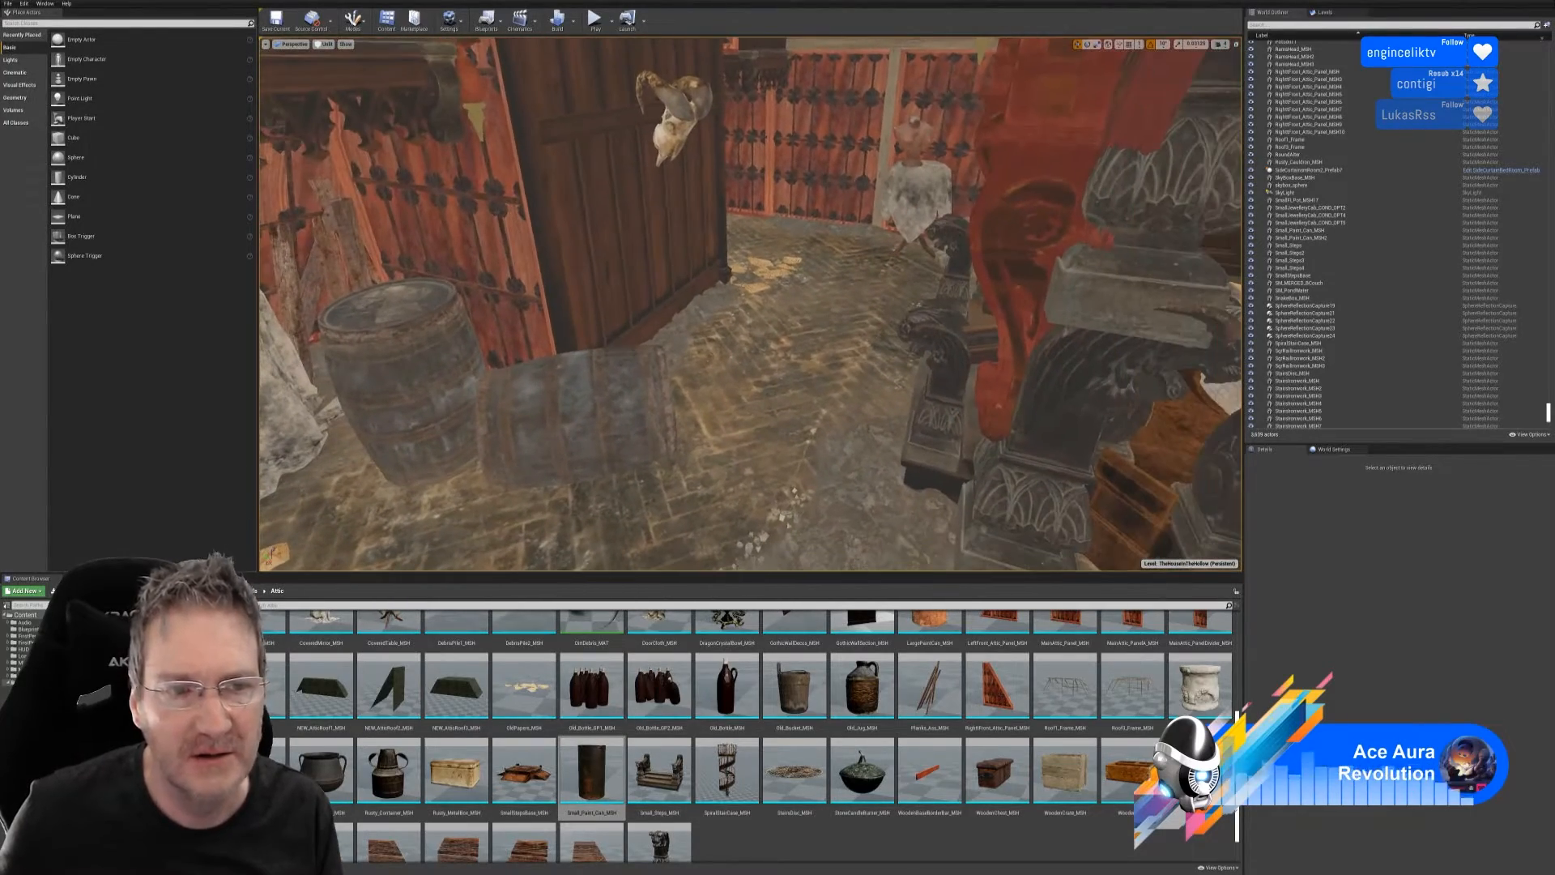
{"action": "right_click", "coordinate": [431, 345]}
{"action": "mouse_move", "coordinate": [477, 522]}
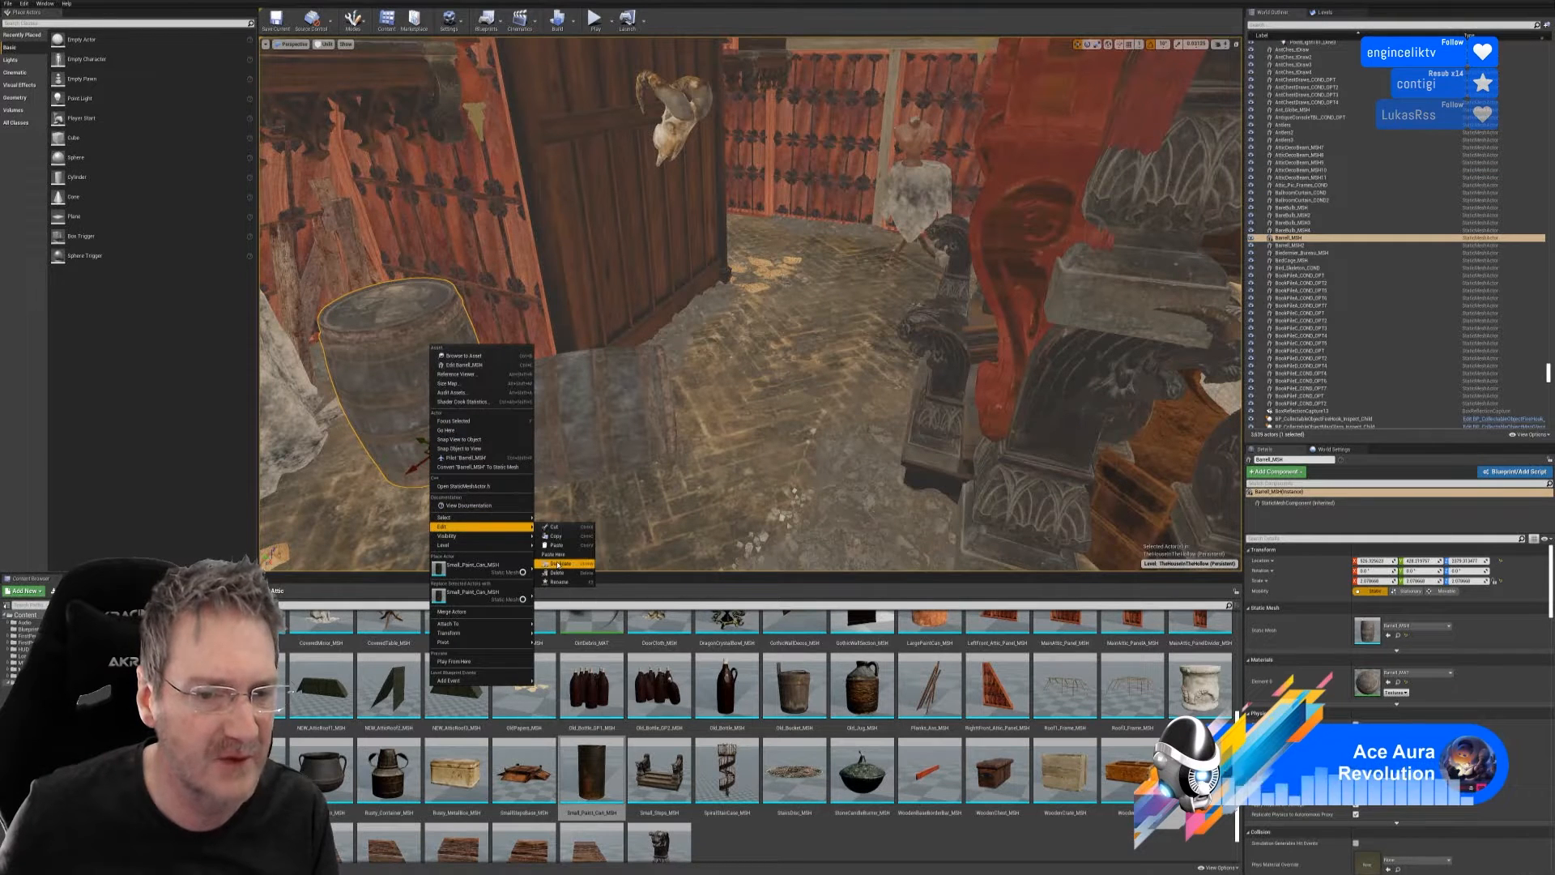
{"action": "left_click", "coordinate": [558, 565]}
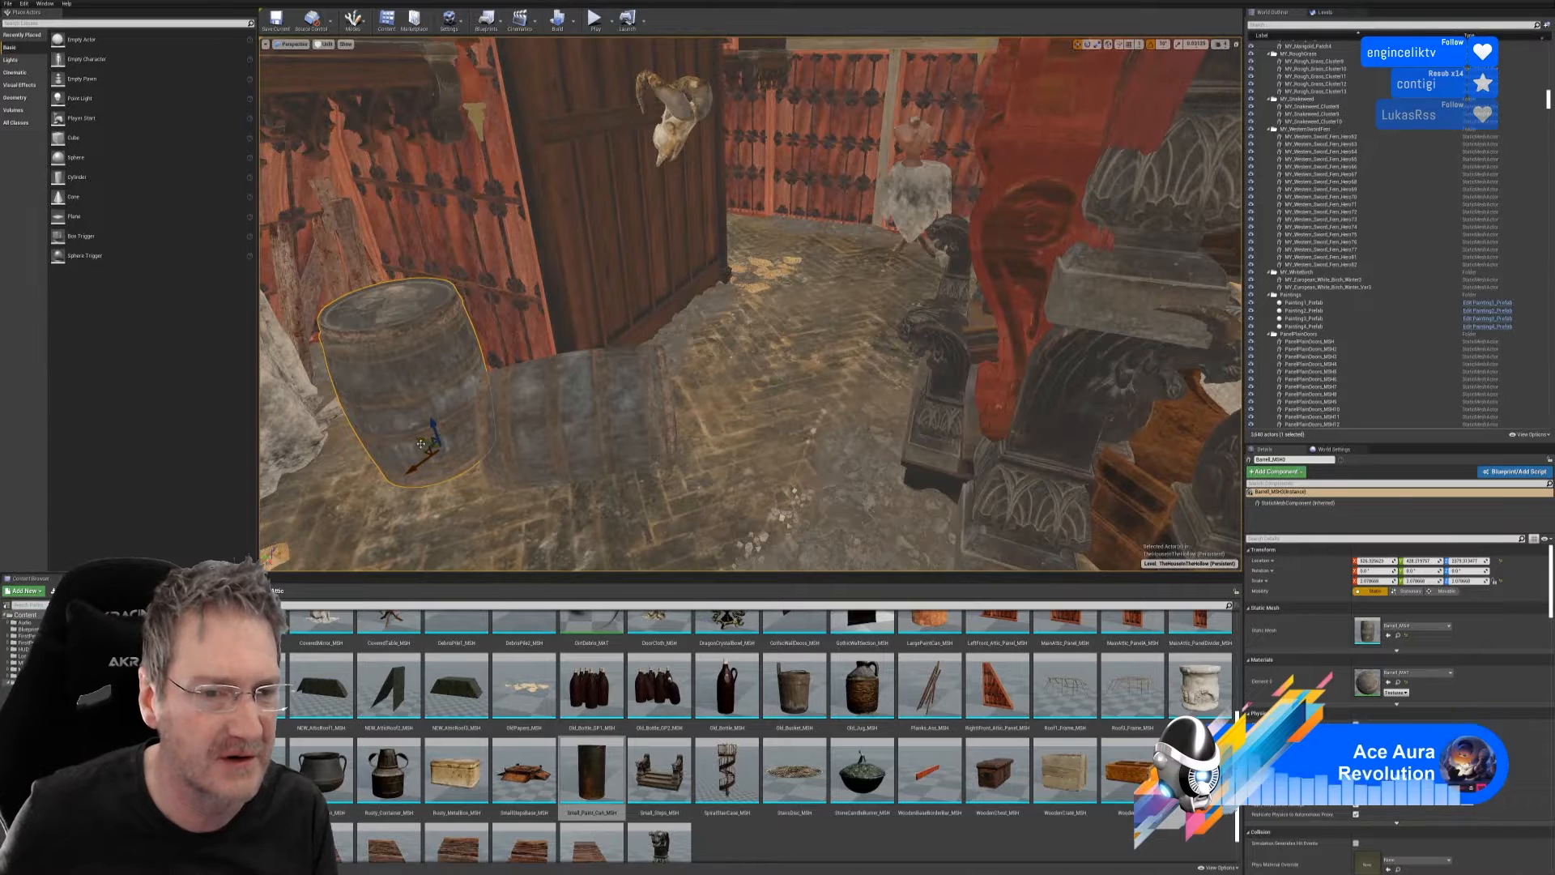
- Move the duplicated barrel across the attic into the red-panelled corner opposite the paint cans
{"action": "left_click_drag", "start_coordinate": [420, 444], "coordinate": [1197, 559]}
{"action": "right_click_drag", "start_coordinate": [1197, 482], "coordinate": [1393, 486]}
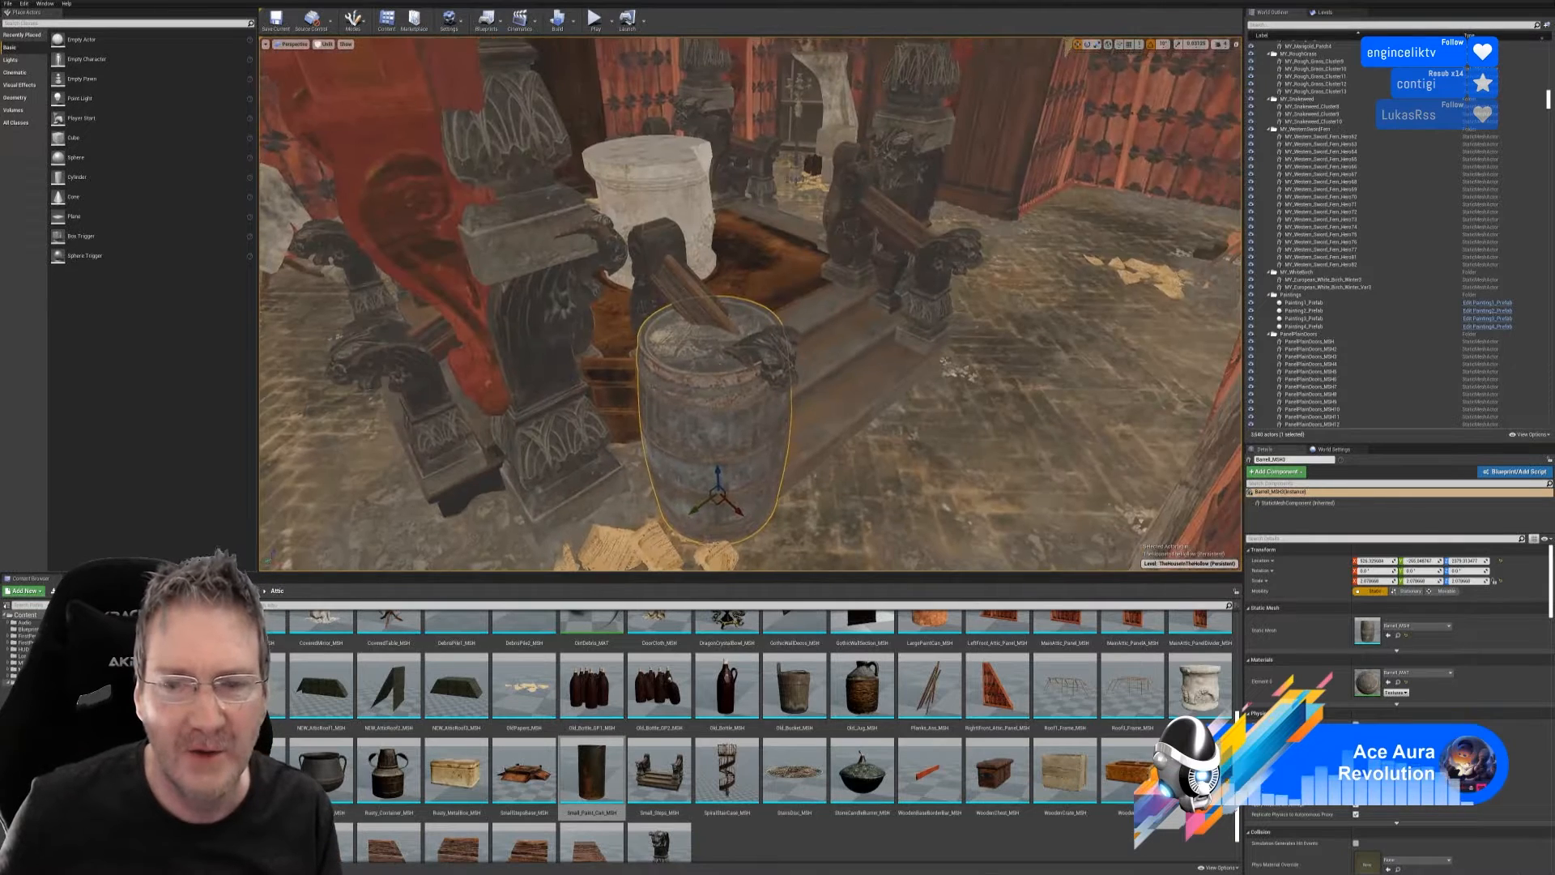
{"action": "right_click_drag", "start_coordinate": [777, 324], "coordinate": [725, 336]}
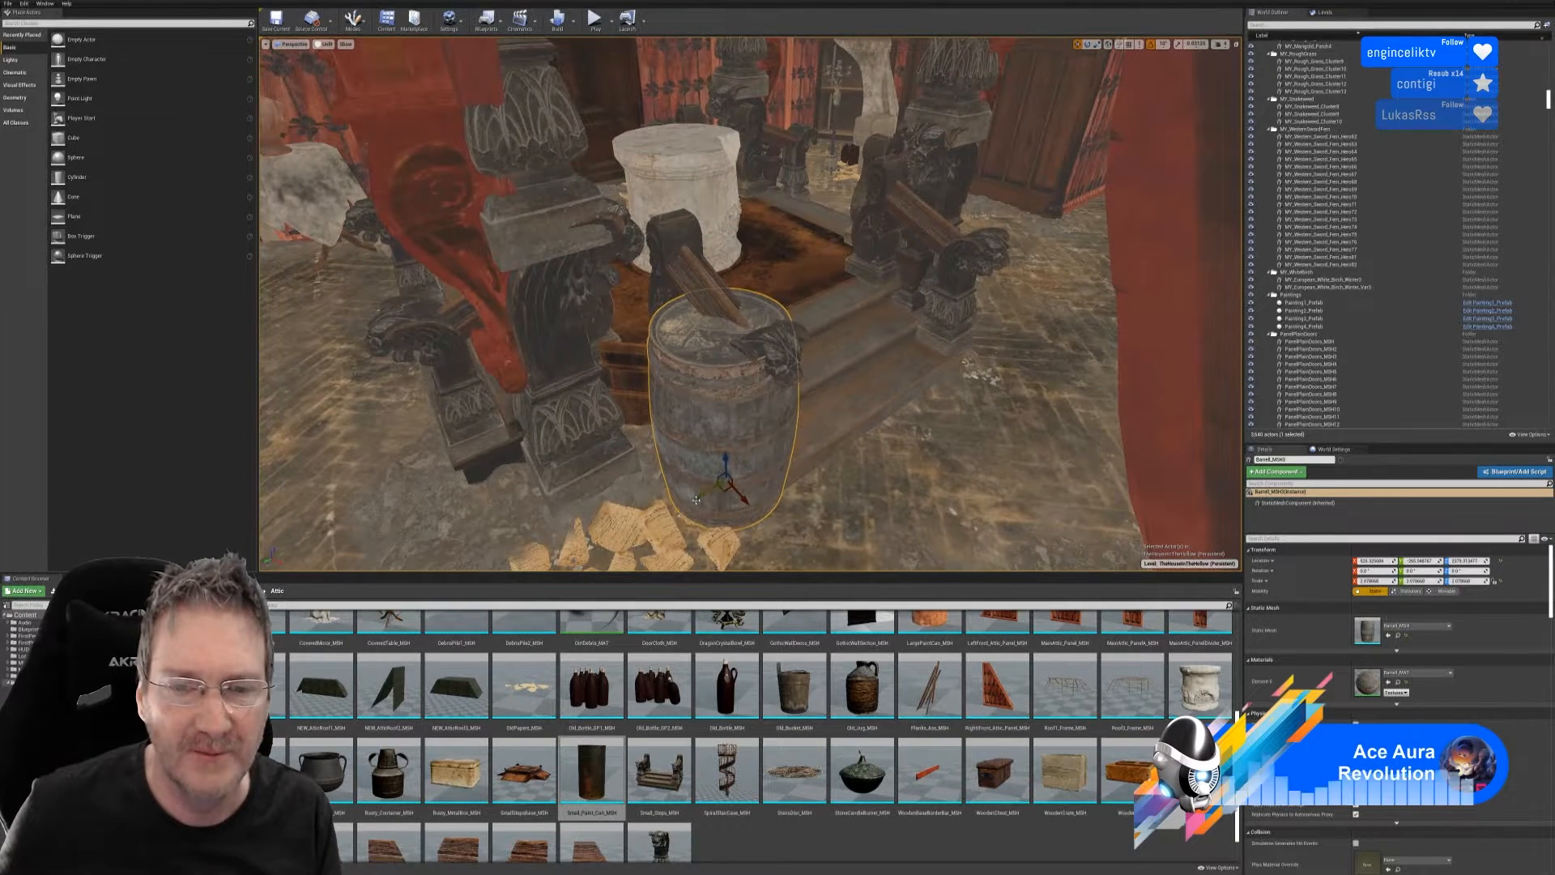
{"action": "left_click_drag", "start_coordinate": [696, 499], "coordinate": [1065, 387]}
{"action": "key", "text": "f"}
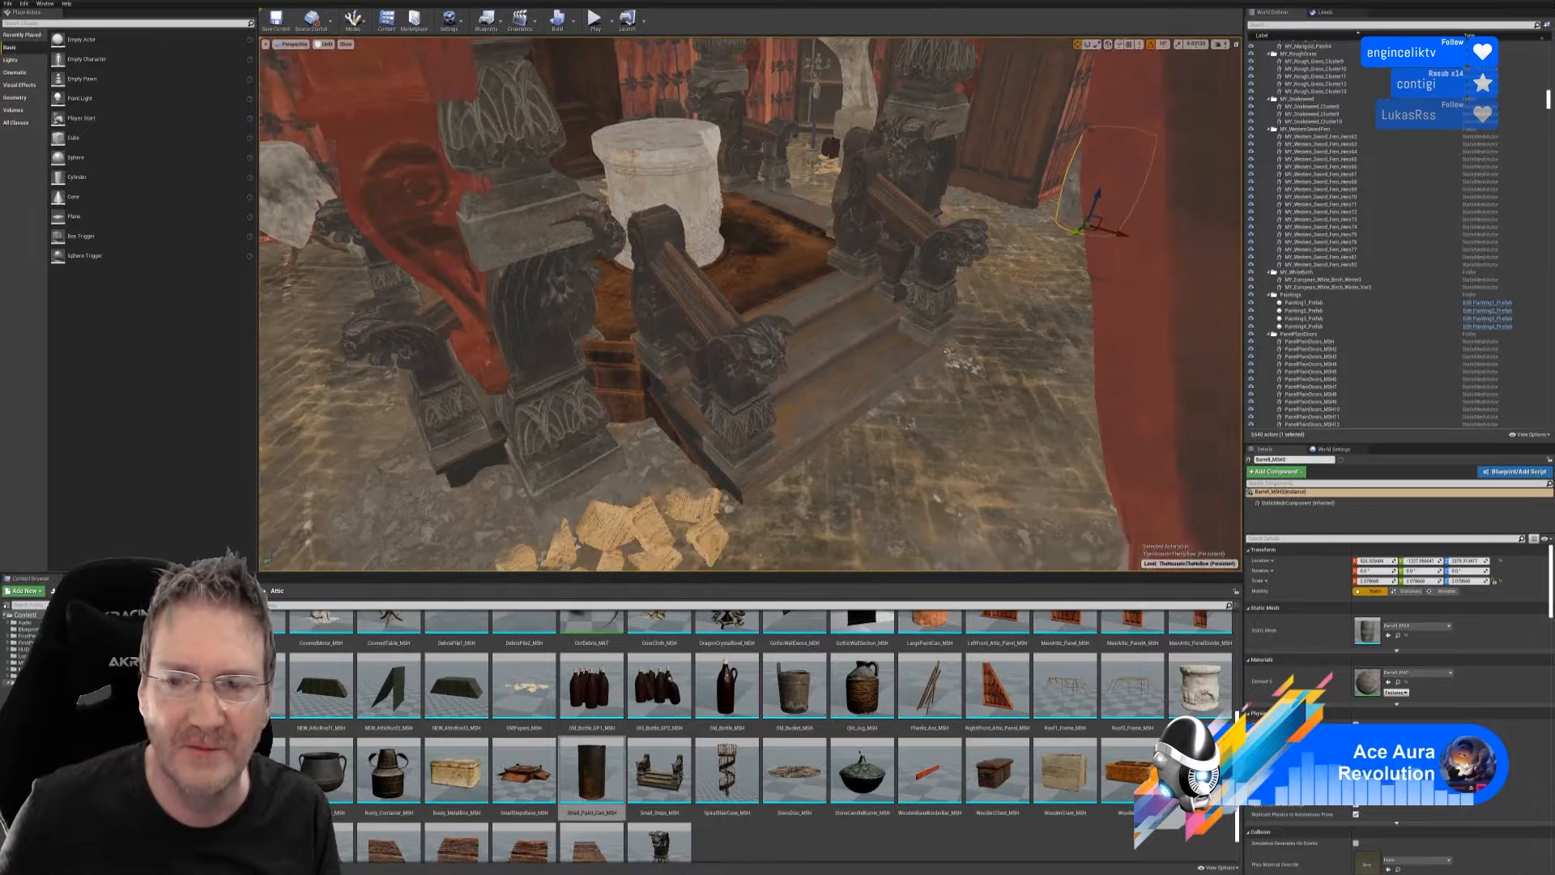
{"action": "right_click_drag", "start_coordinate": [926, 527], "coordinate": [926, 543]}
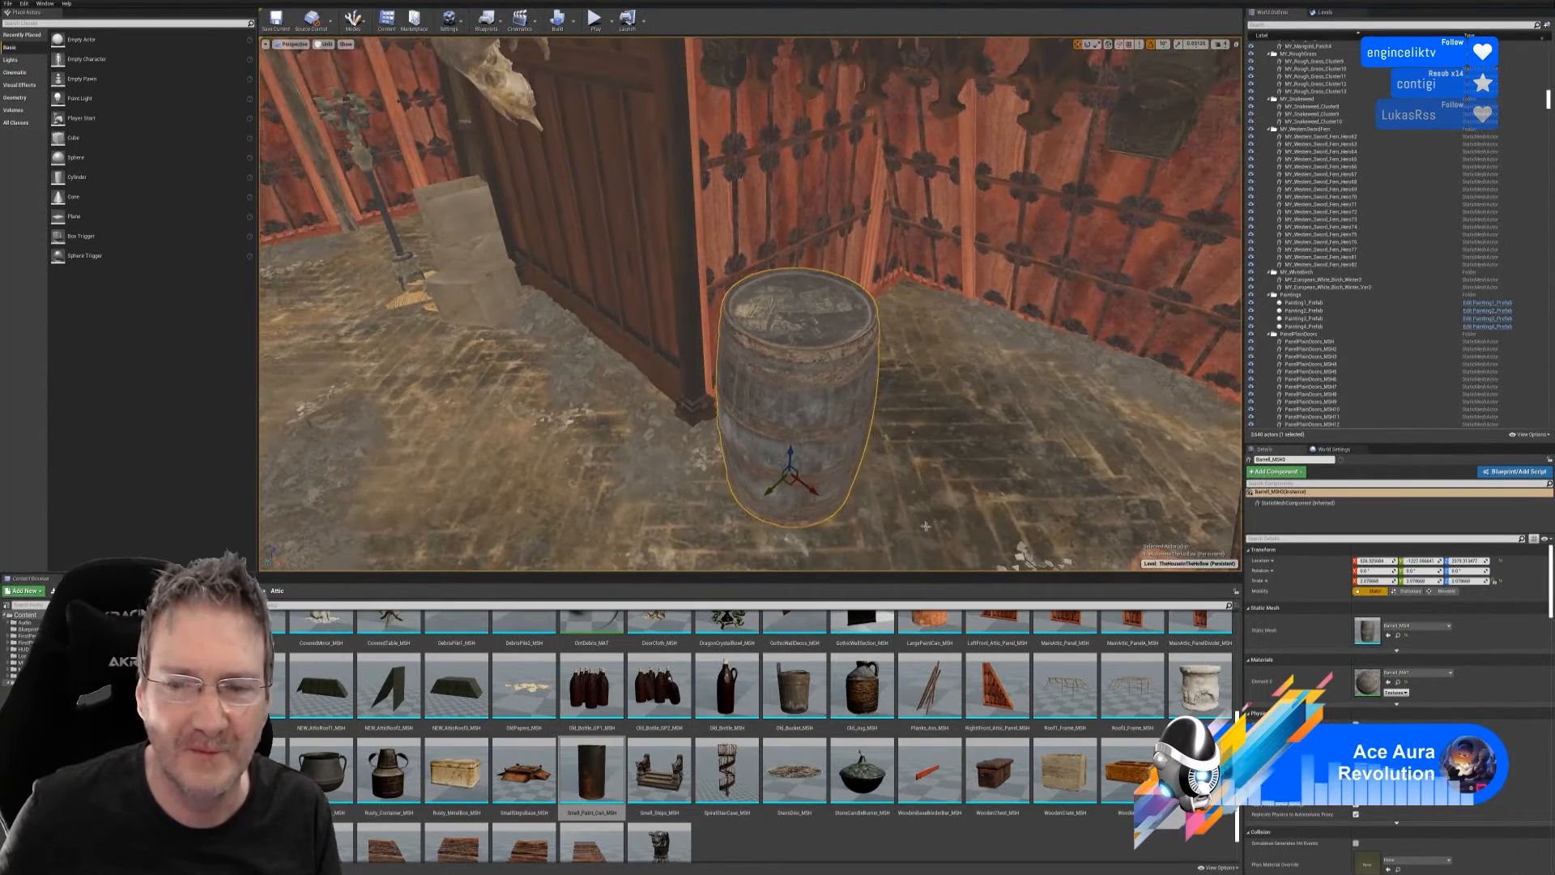
{"action": "left_click_drag", "start_coordinate": [771, 494], "coordinate": [895, 357]}
{"action": "right_click_drag", "start_coordinate": [848, 387], "coordinate": [810, 377]}
{"action": "right_click_drag", "start_coordinate": [296, 47], "coordinate": [521, 61]}
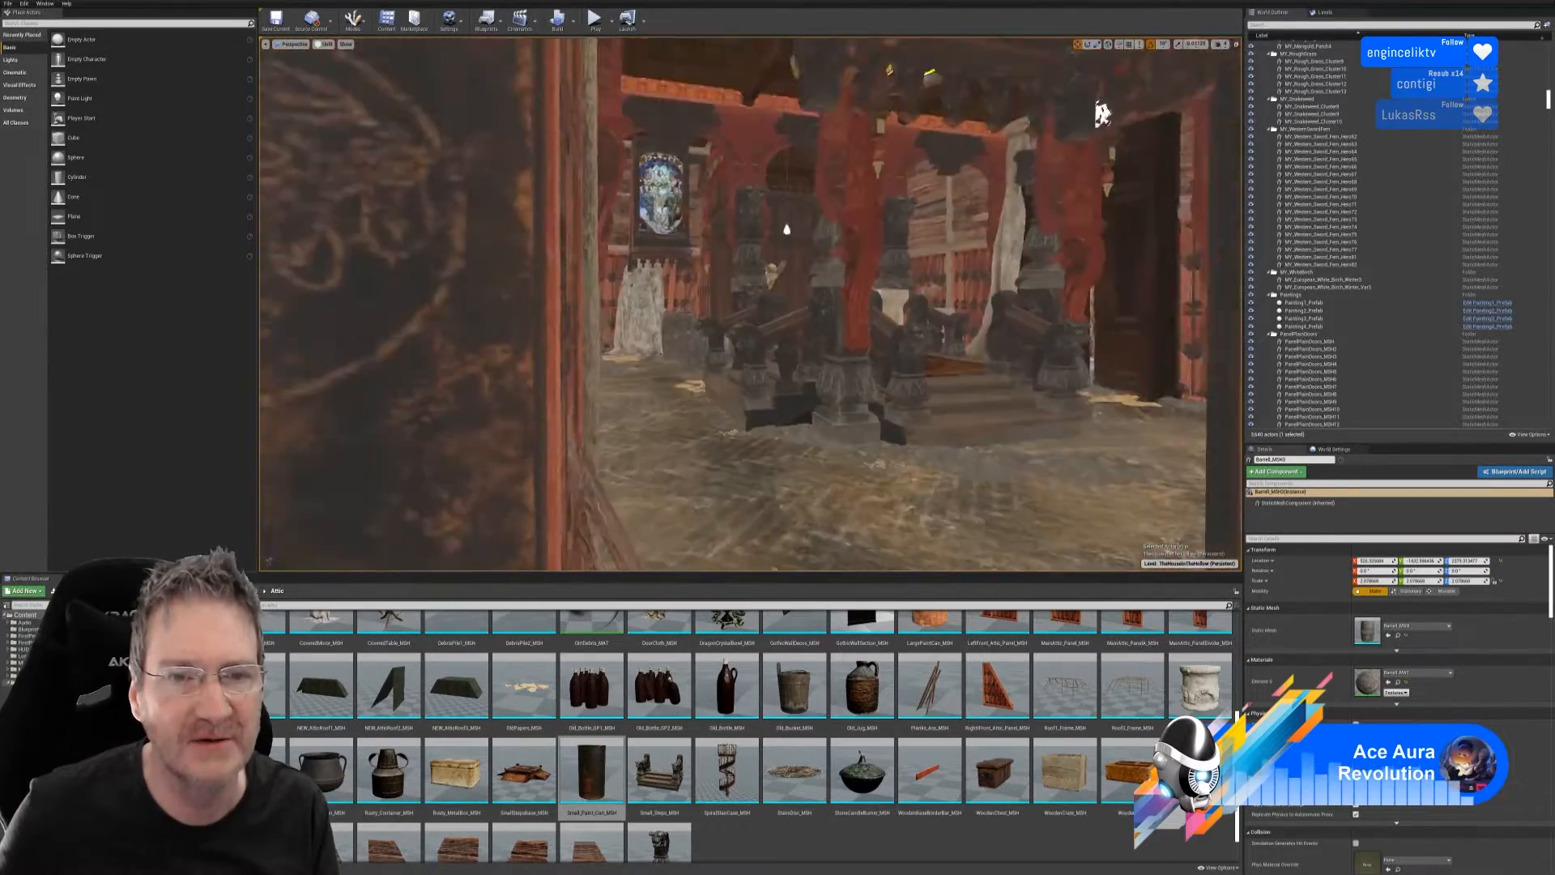
{"action": "right_click_drag", "start_coordinate": [1102, 114], "coordinate": [1150, 137]}
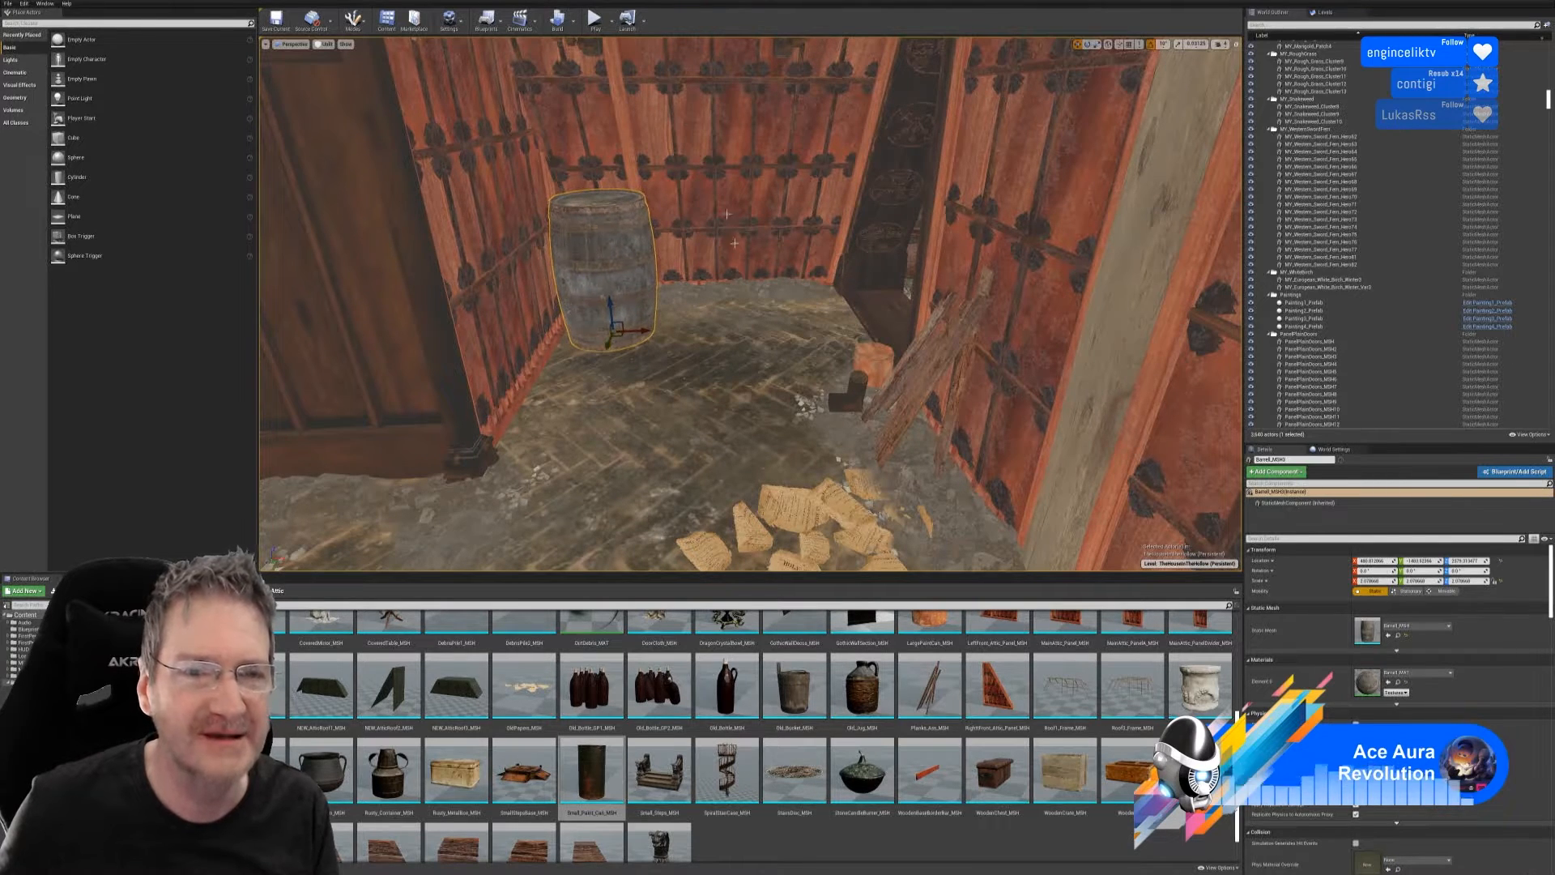
- Duplicate the barrel in the corner and offset the copy along the floor beside it
{"action": "mouse_move", "coordinate": [750, 304]}
{"action": "right_mouse_down"}
{"action": "mouse_move", "coordinate": [762, 324]}
{"action": "mouse_move", "coordinate": [729, 332]}
{"action": "mouse_move", "coordinate": [583, 316]}
{"action": "mouse_move", "coordinate": [729, 313]}
{"action": "mouse_move", "coordinate": [726, 330]}
{"action": "mouse_move", "coordinate": [776, 312]}
{"action": "mouse_move", "coordinate": [749, 293]}
{"action": "mouse_move", "coordinate": [725, 311]}
{"action": "mouse_move", "coordinate": [734, 326]}
{"action": "mouse_move", "coordinate": [648, 327]}
{"action": "mouse_move", "coordinate": [761, 321]}
{"action": "right_mouse_up"}
{"action": "right_click_drag", "start_coordinate": [738, 198], "coordinate": [738, 198]}
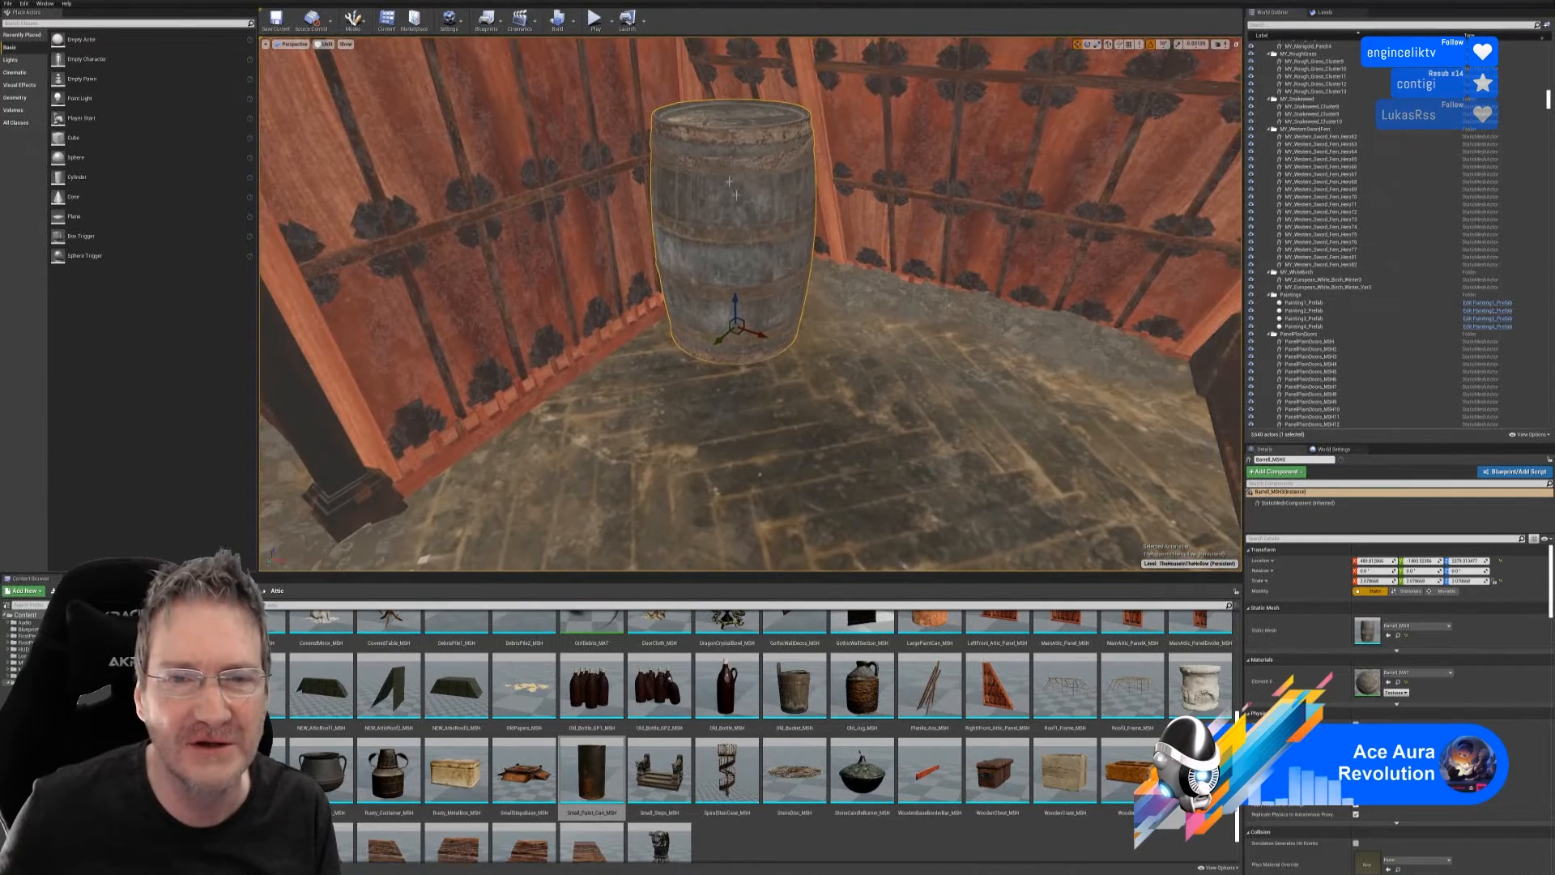
{"action": "right_click", "coordinate": [738, 199]}
{"action": "mouse_move", "coordinate": [770, 378]}
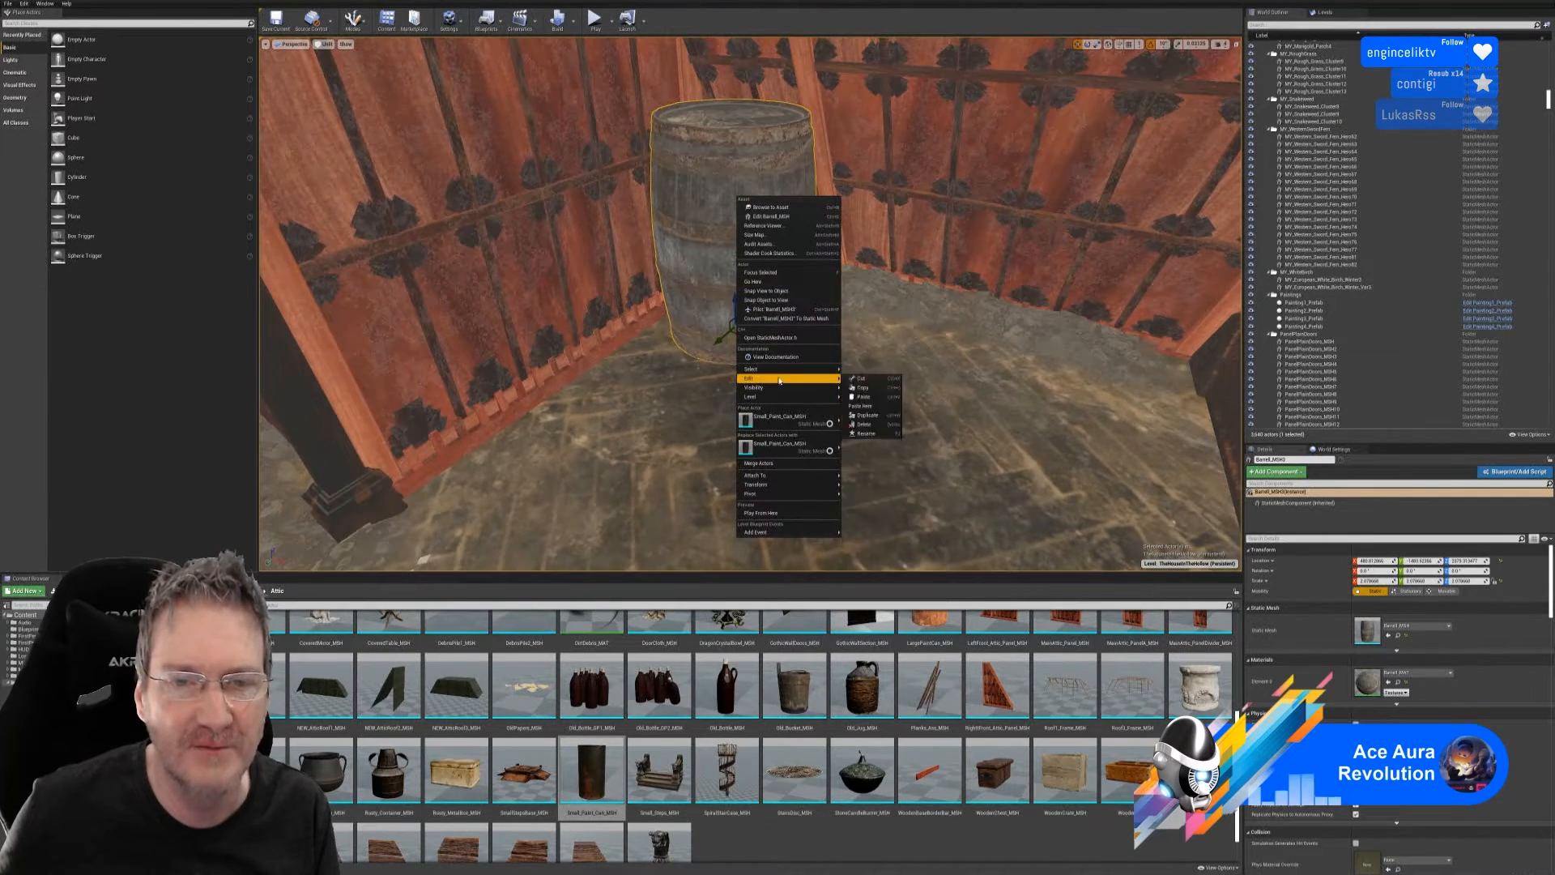
{"action": "left_click", "coordinate": [864, 415]}
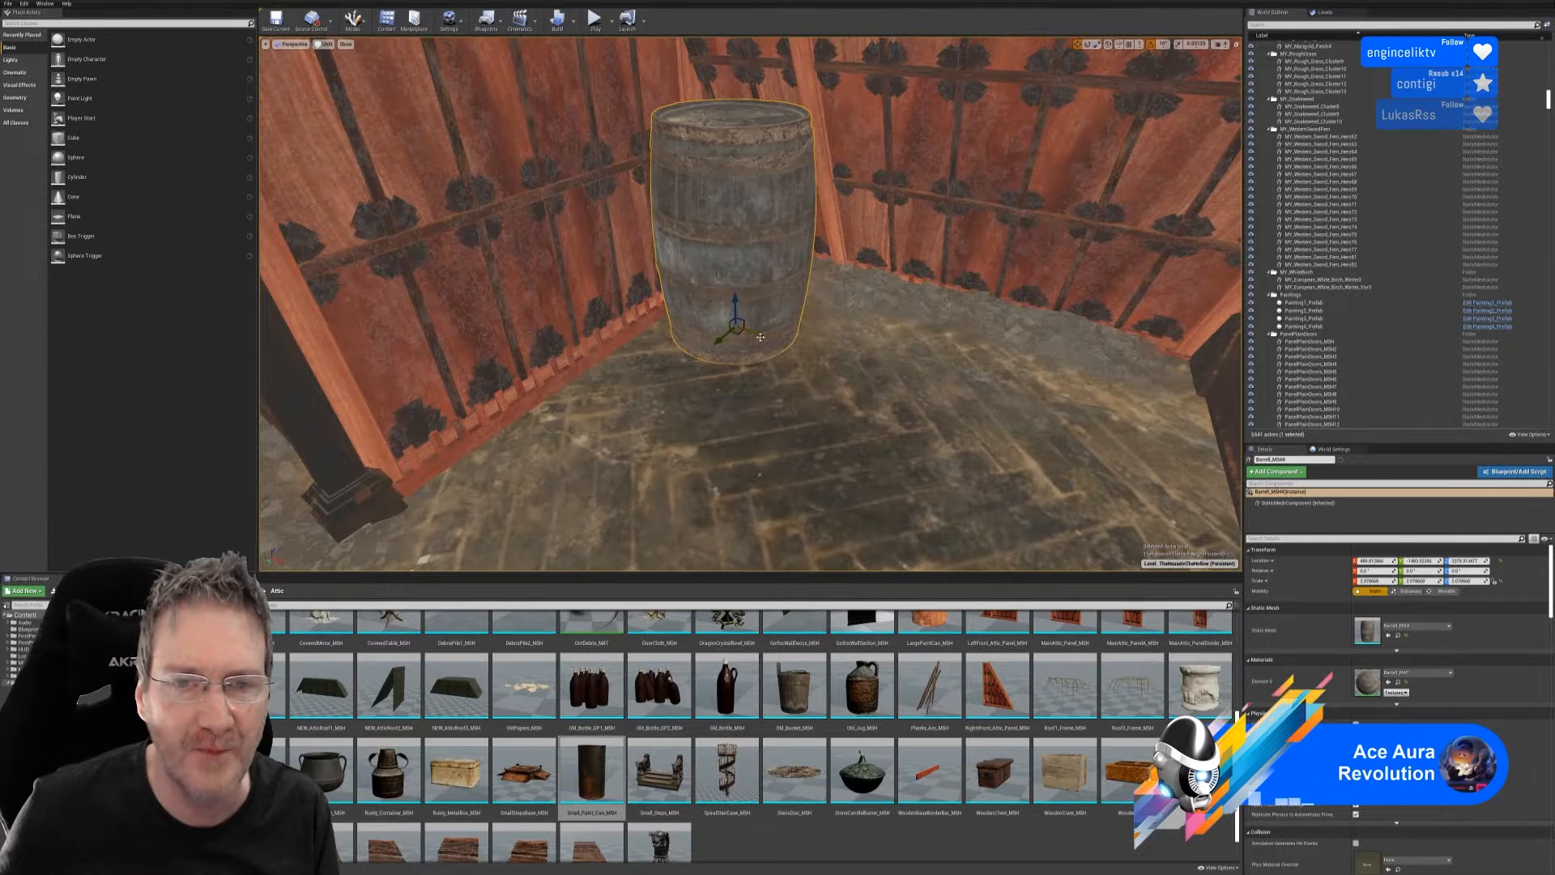
{"action": "left_click_drag", "start_coordinate": [814, 351], "coordinate": [825, 351]}
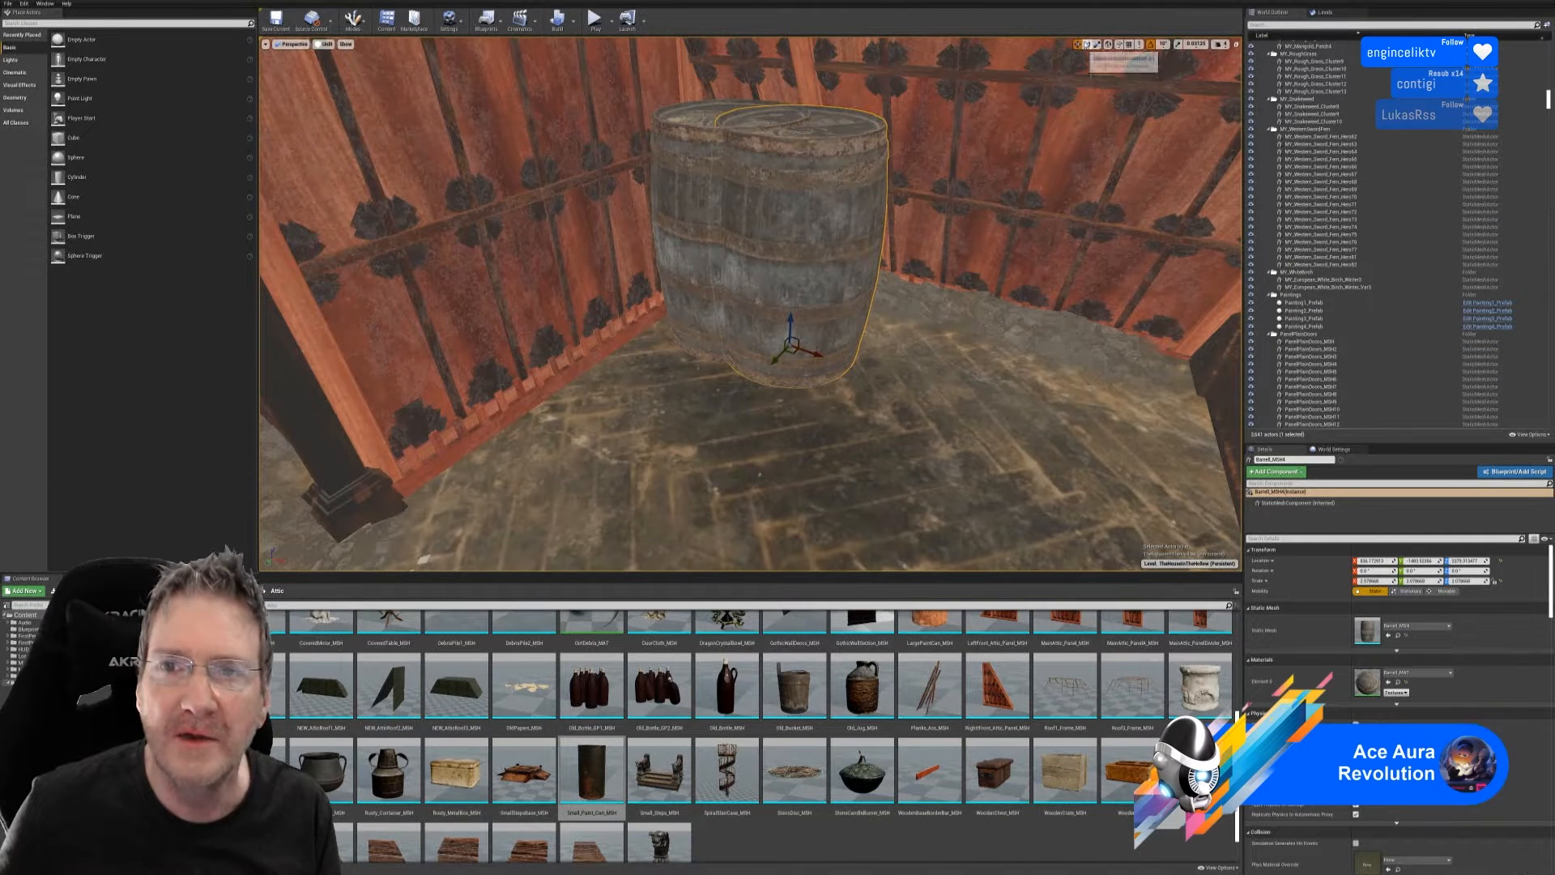
- Rotate the new barrel copy so it lies on its side
{"action": "left_click", "coordinate": [1087, 44]}
{"action": "left_click_drag", "start_coordinate": [818, 329], "coordinate": [821, 366]}
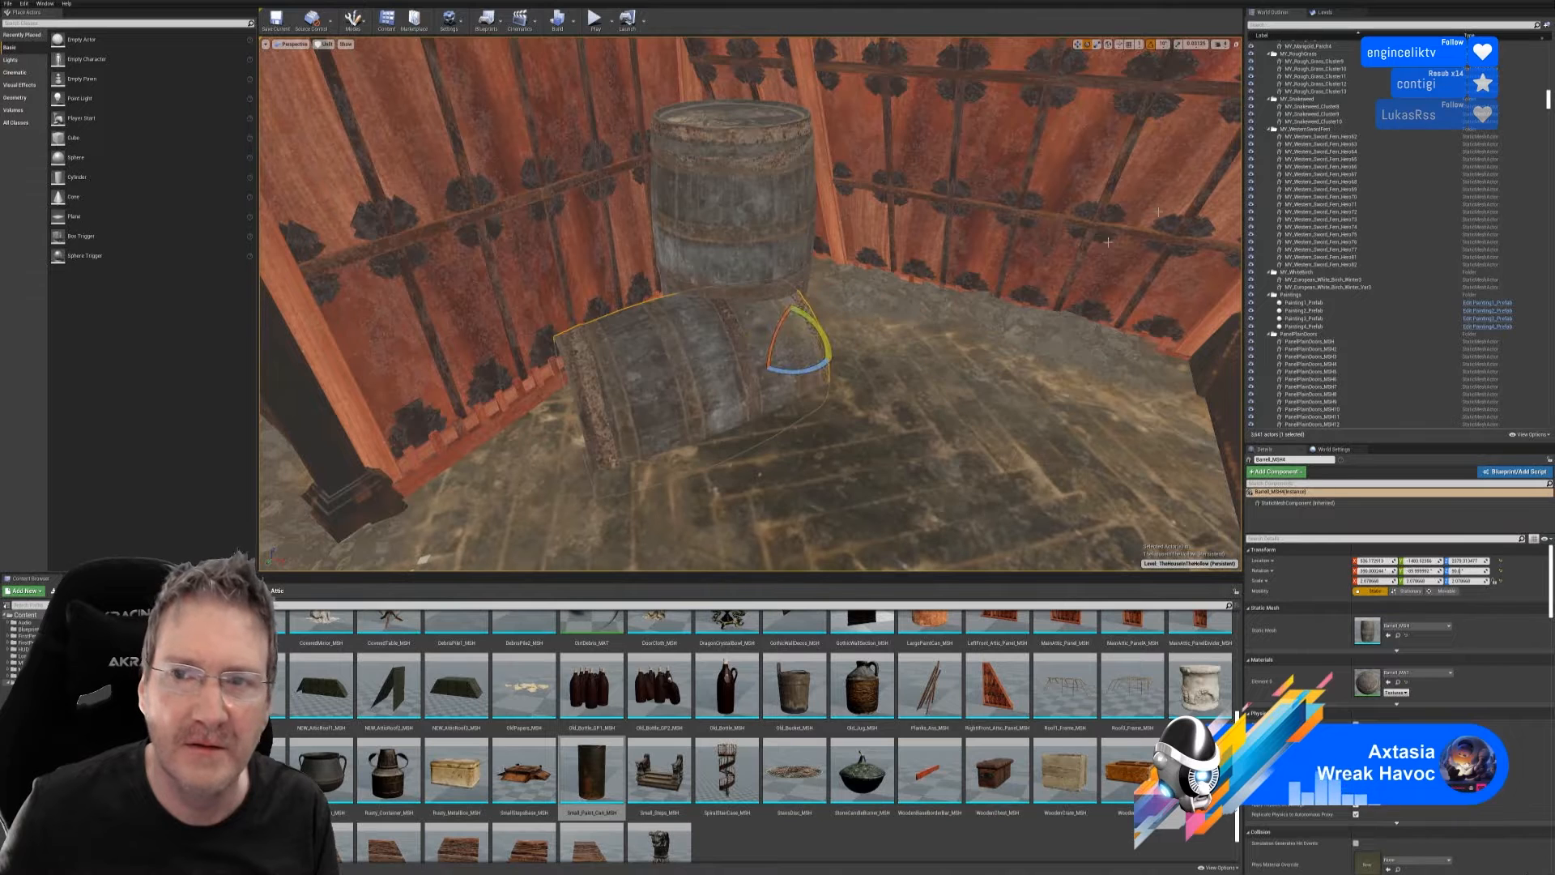
{"action": "left_click", "coordinate": [1077, 43]}
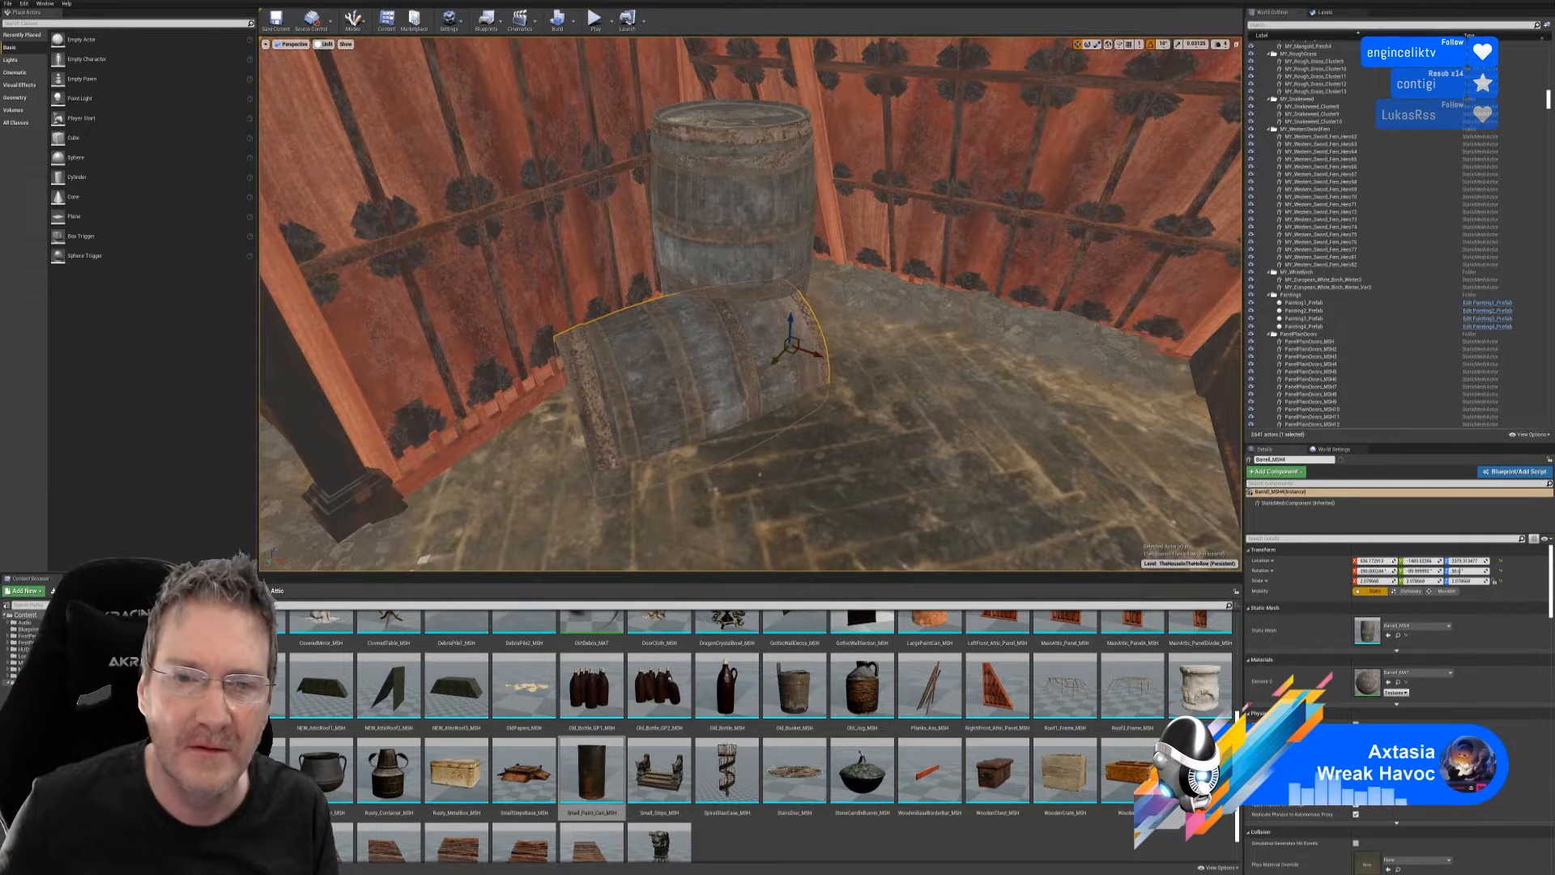
- Move the tipped barrel clear of the upright barrel and raise it out of the floor
{"action": "left_click_drag", "start_coordinate": [811, 352], "coordinate": [973, 329]}
{"action": "right_click_drag", "start_coordinate": [973, 329], "coordinate": [1037, 293]}
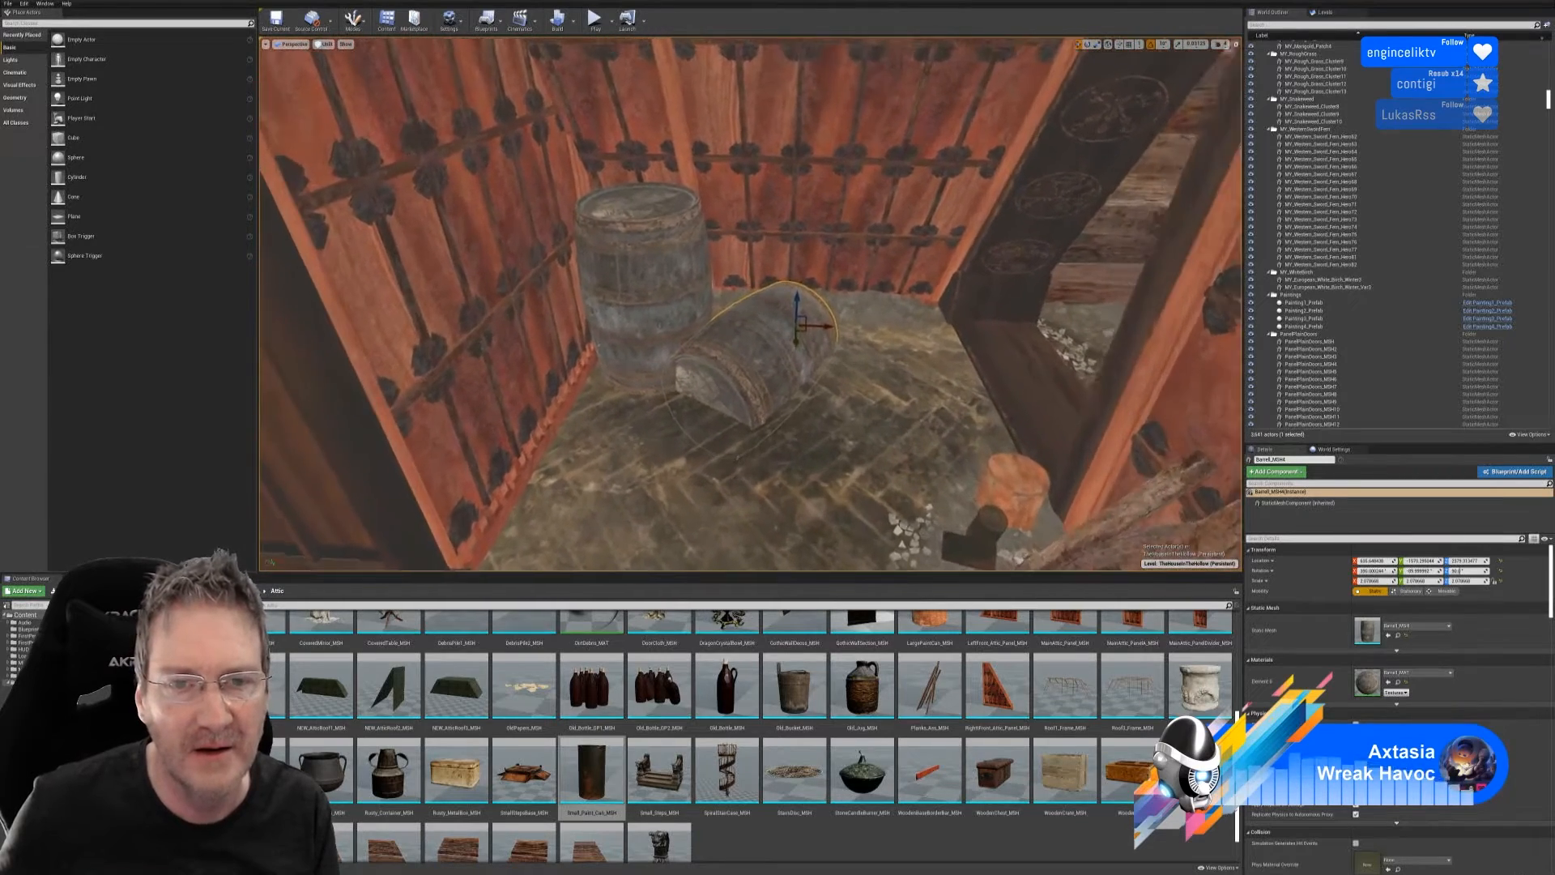
{"action": "mouse_move", "coordinate": [1072, 444]}
{"action": "right_mouse_down"}
{"action": "mouse_move", "coordinate": [1041, 441]}
{"action": "mouse_move", "coordinate": [1085, 453]}
{"action": "mouse_move", "coordinate": [1072, 445]}
{"action": "right_mouse_up"}
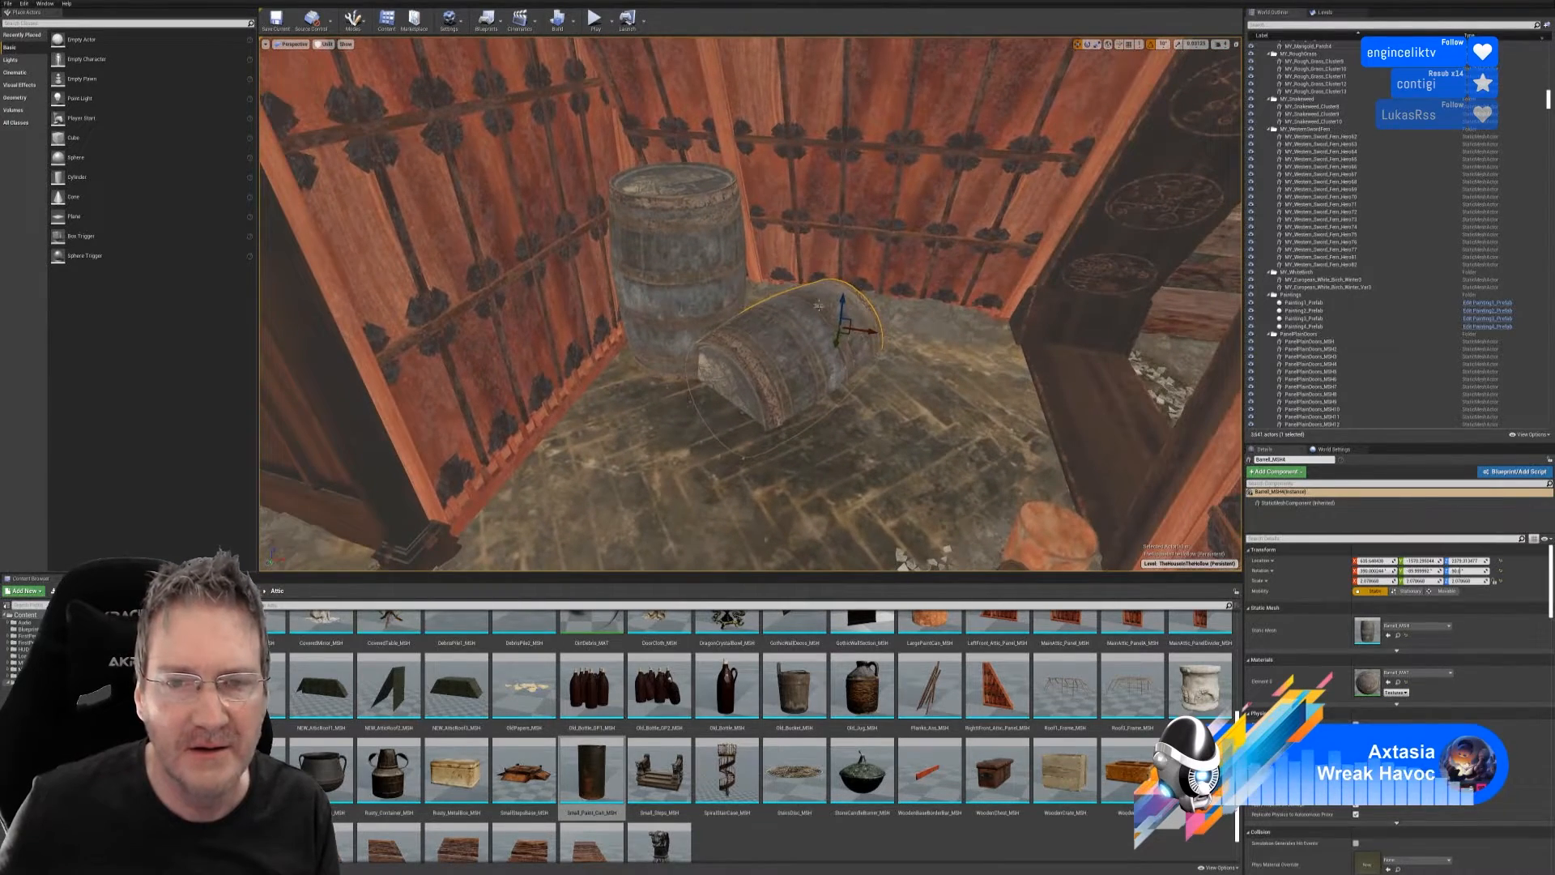
{"action": "left_click_drag", "start_coordinate": [842, 302], "coordinate": [845, 264]}
{"action": "right_click_drag", "start_coordinate": [926, 378], "coordinate": [672, 360]}
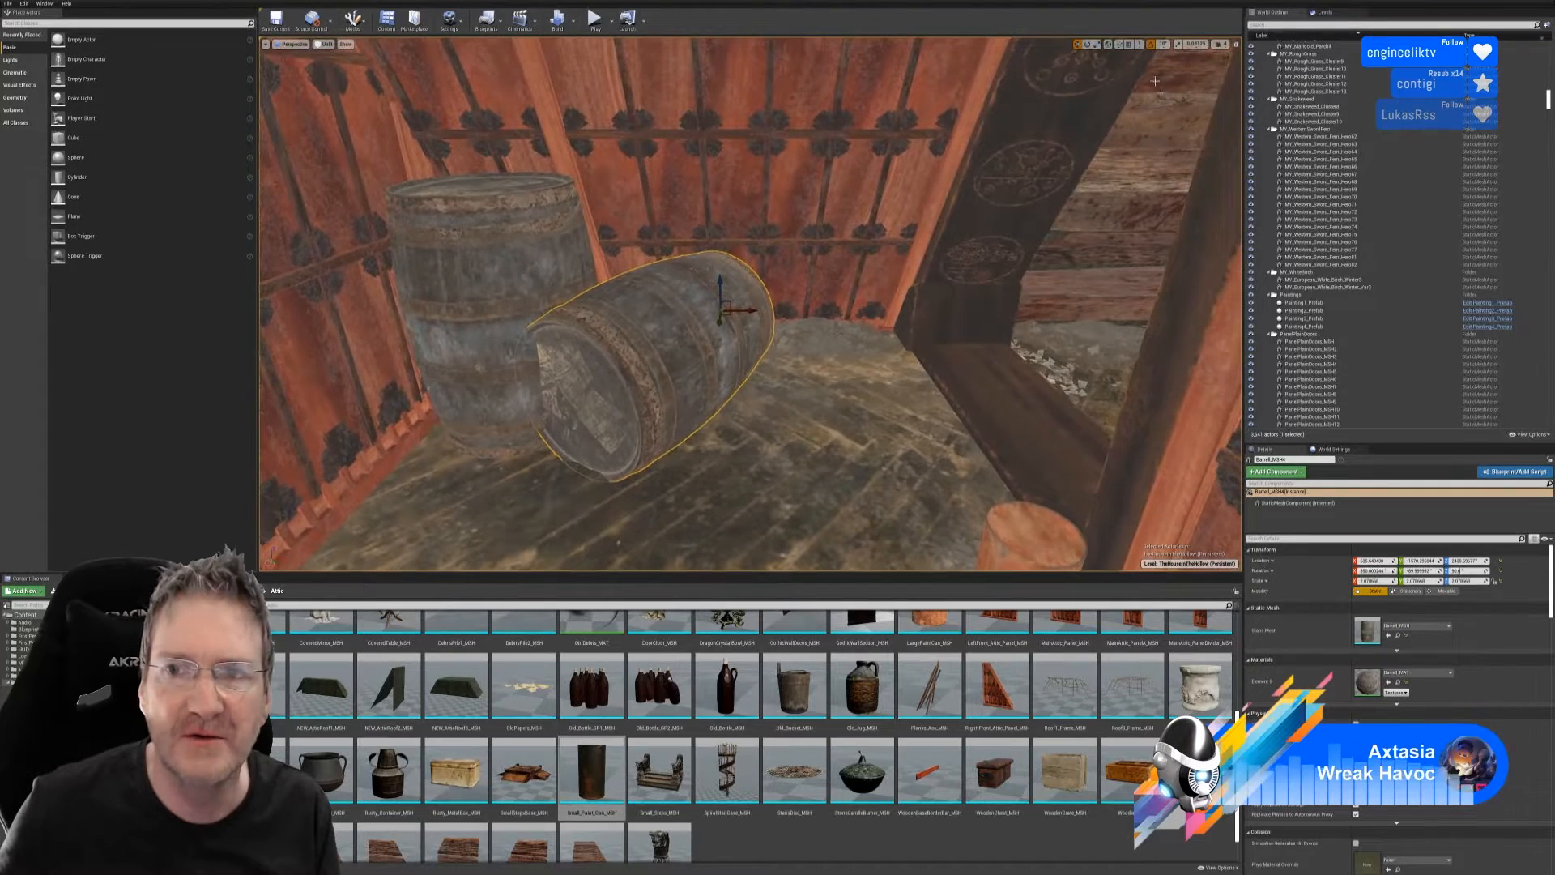
- Scale the tipped barrel down slightly and uniformly, and lower it to rest on the floor
{"action": "left_click", "coordinate": [1098, 45]}
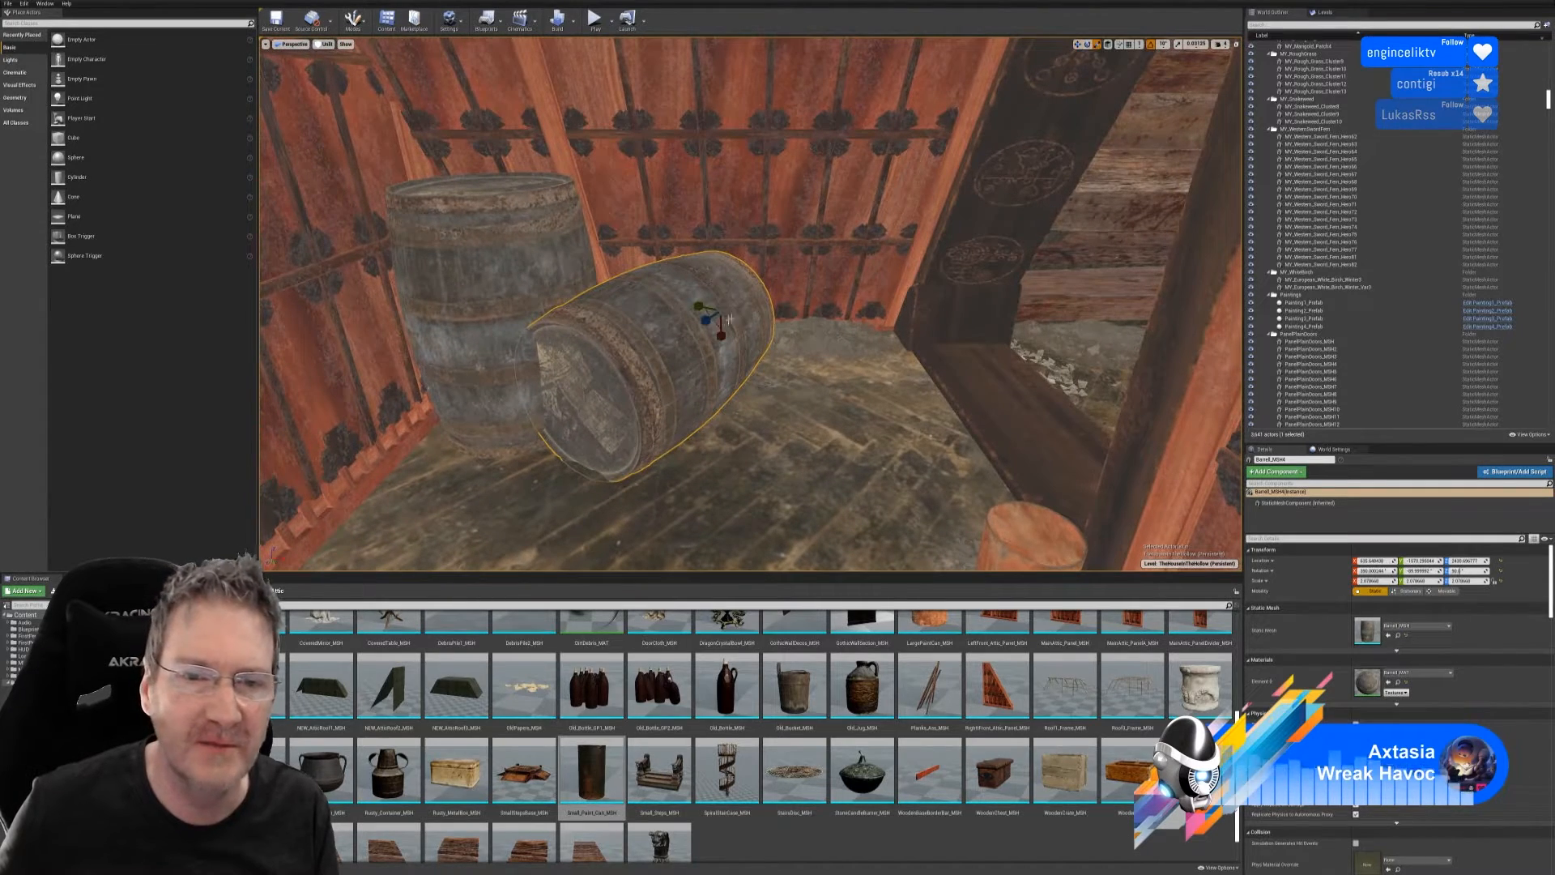
{"action": "left_click_drag", "start_coordinate": [720, 308], "coordinate": [689, 336]}
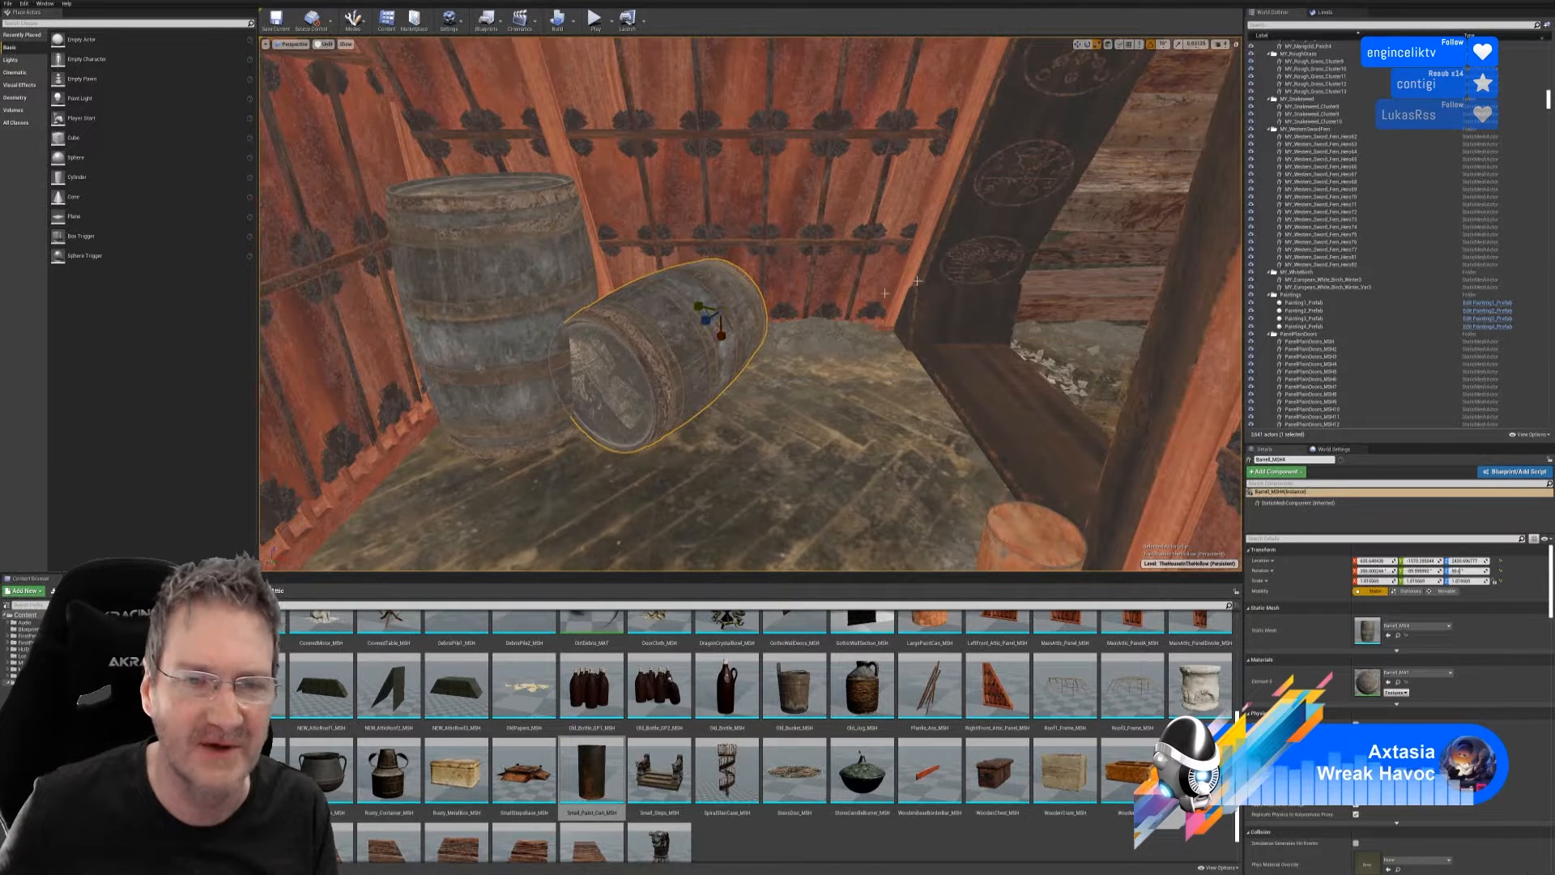
{"action": "left_click", "coordinate": [1077, 45]}
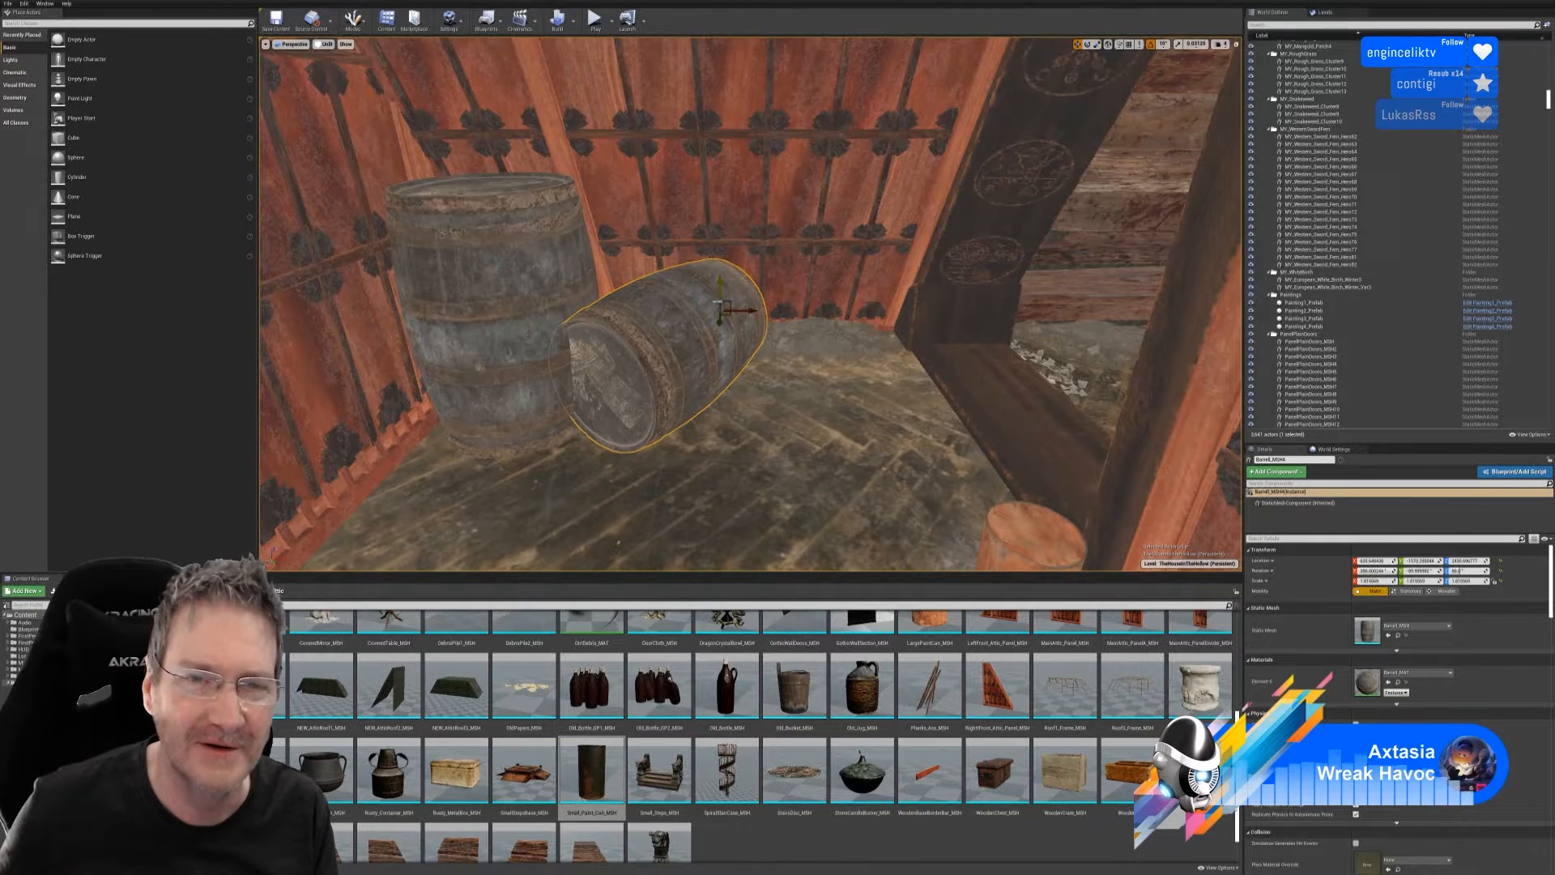
{"action": "left_click_drag", "start_coordinate": [717, 301], "coordinate": [721, 308]}
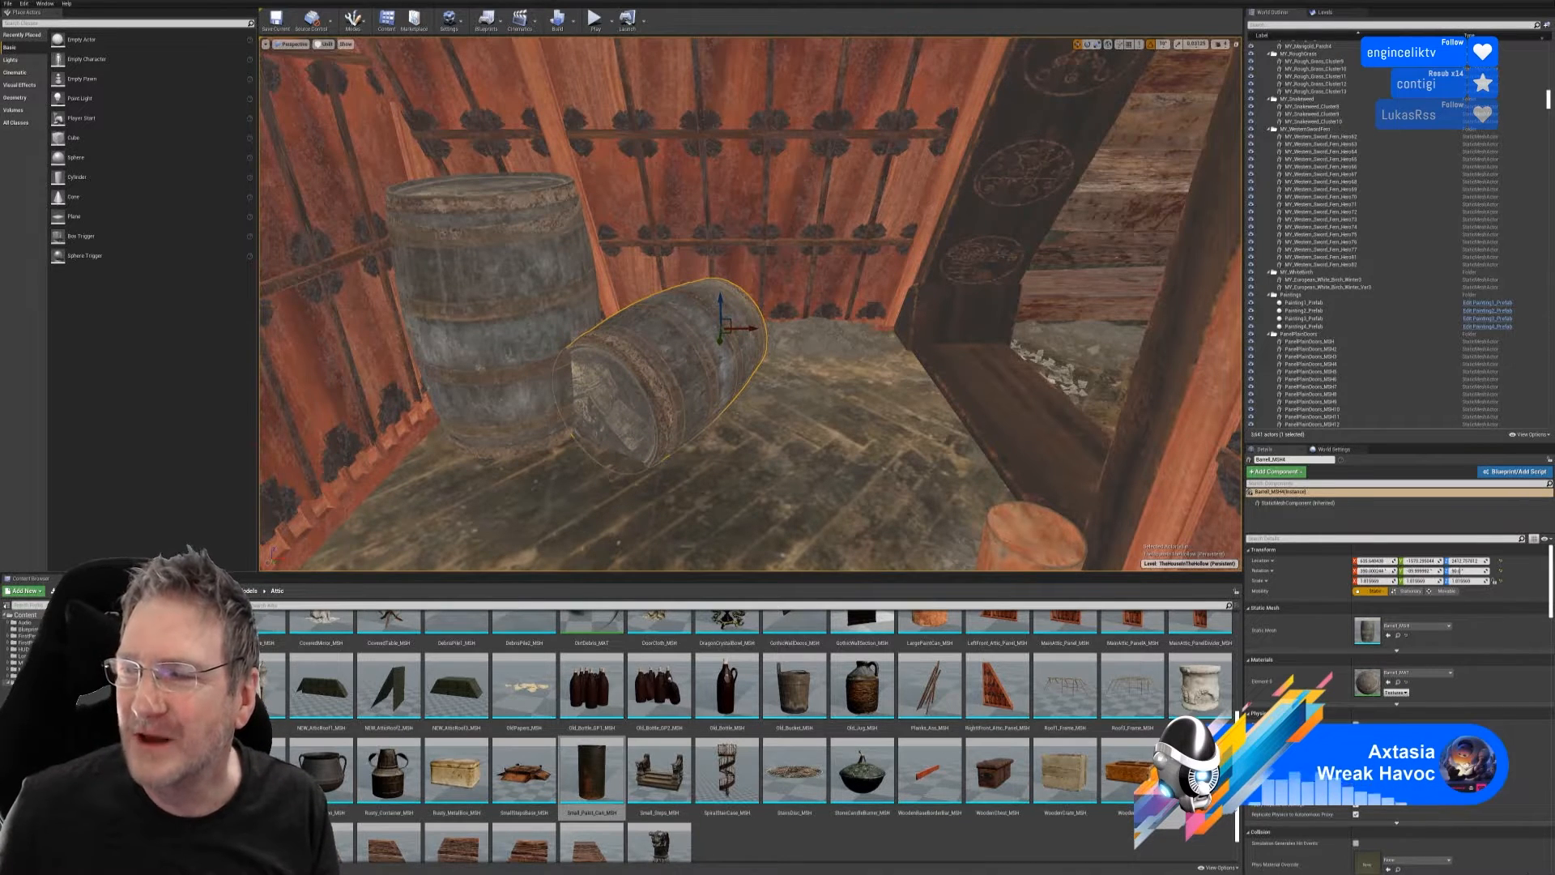
{"action": "right_click_drag", "start_coordinate": [842, 444], "coordinate": [713, 470]}
{"action": "key", "text": "w"}
{"action": "key", "text": "s"}
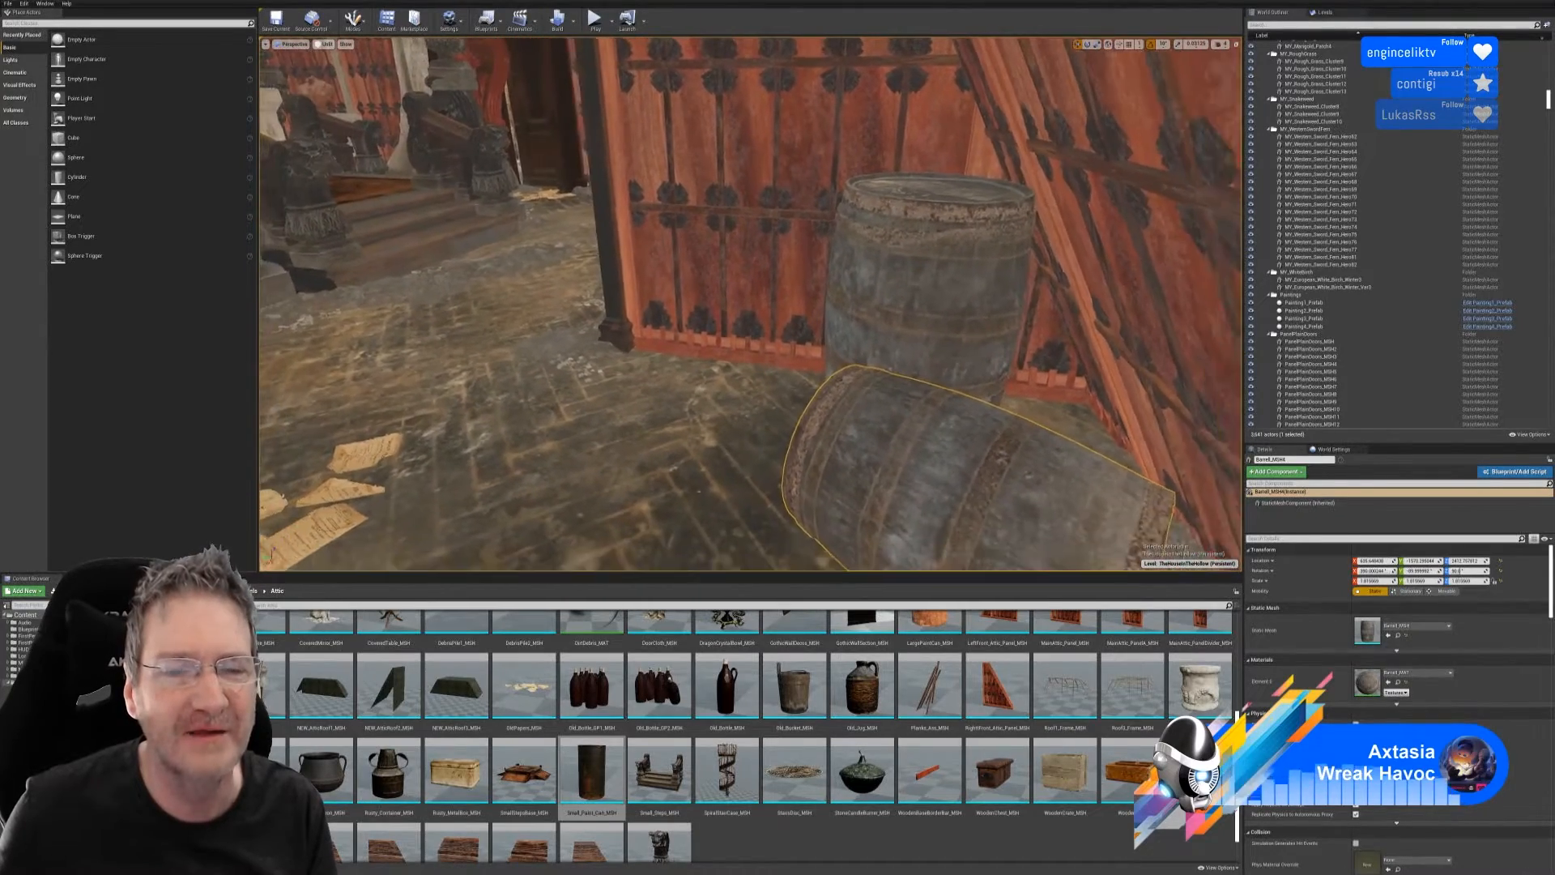
- Scale the upright barrel down slightly and uniformly, and shift it sideways toward the slatted wall, clear of the tipped barrel
{"action": "right_click_drag", "start_coordinate": [750, 304], "coordinate": [529, 321]}
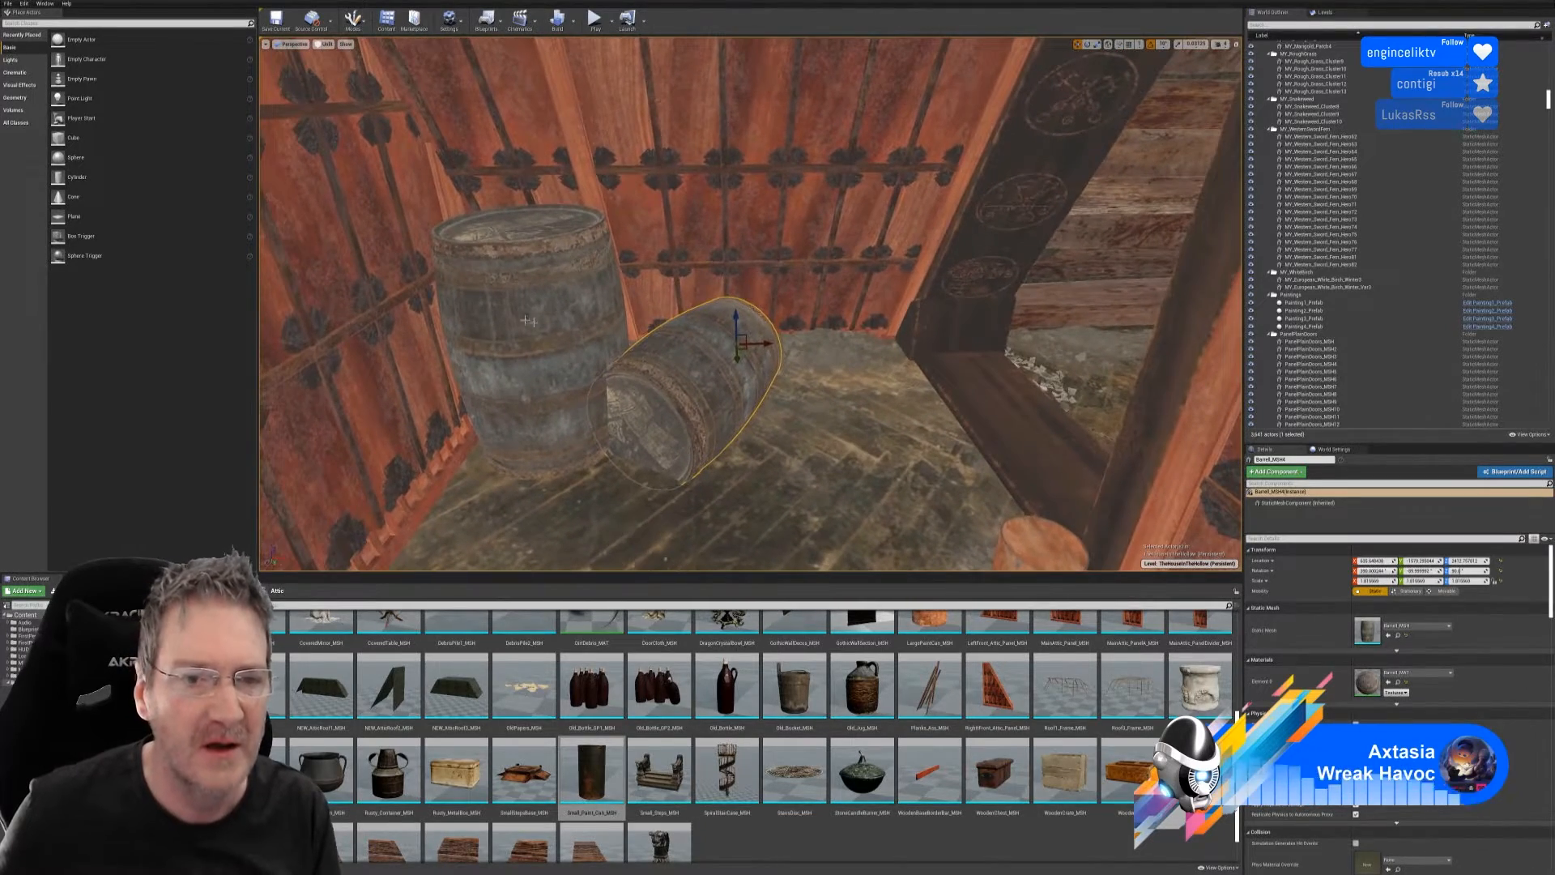
{"action": "left_click", "coordinate": [528, 321]}
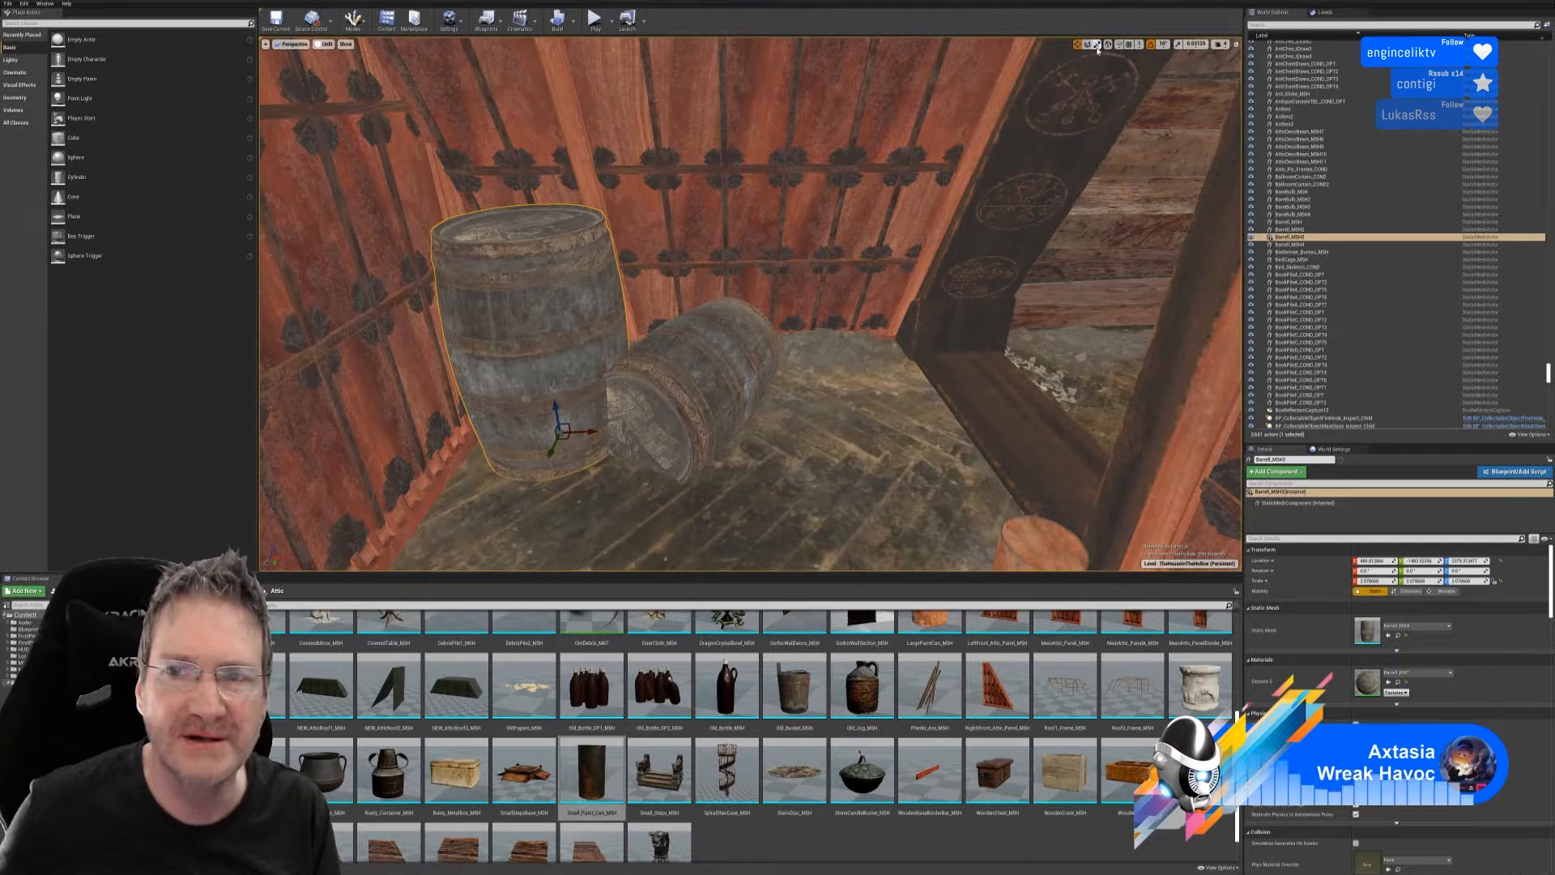
{"action": "left_click", "coordinate": [1097, 44]}
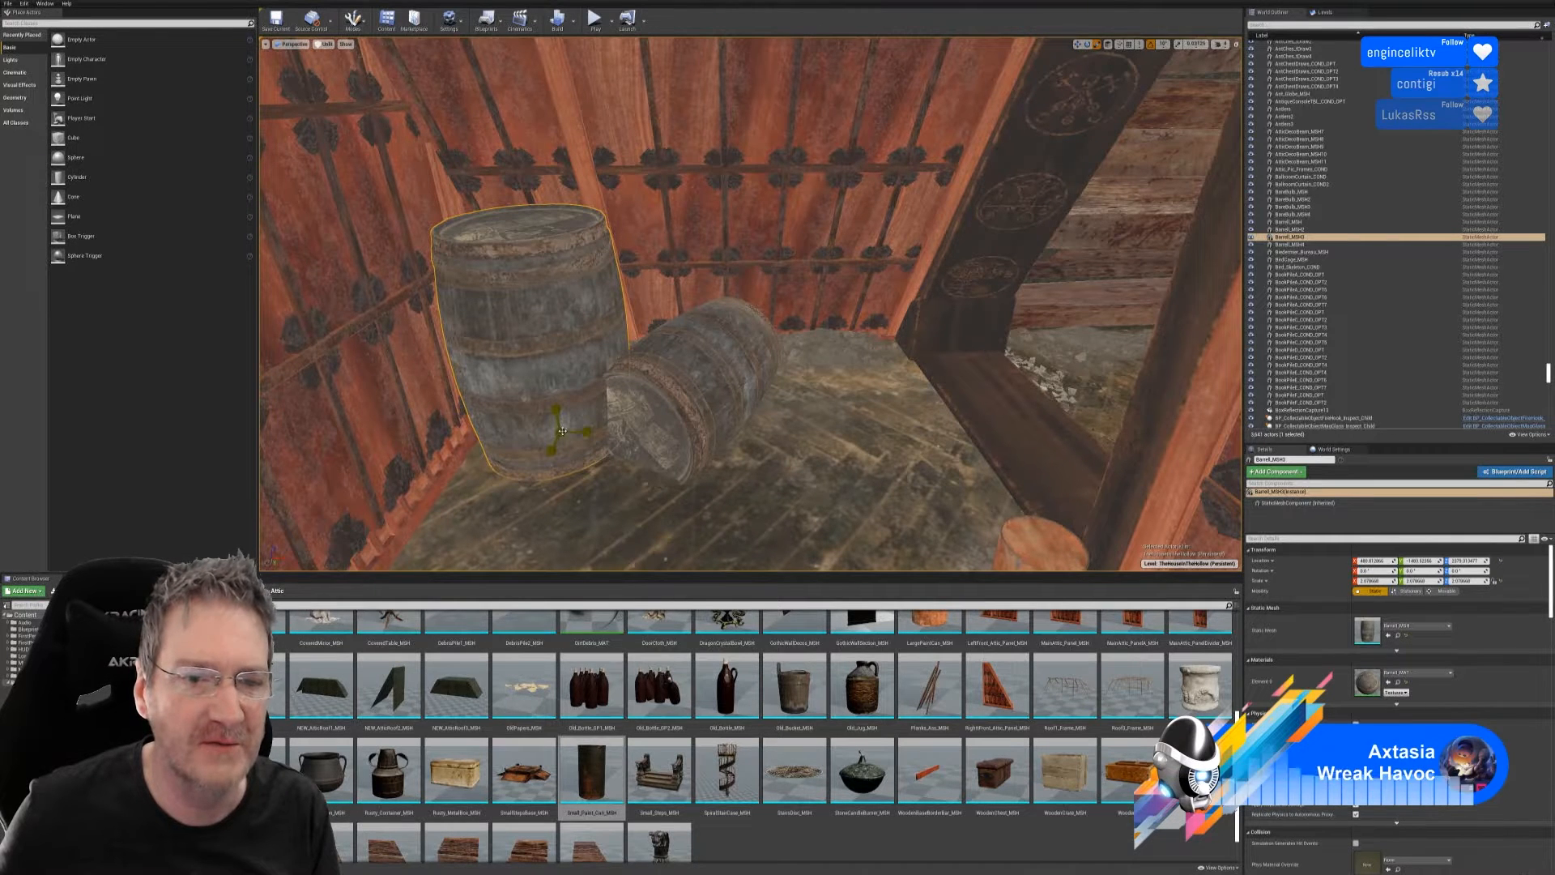
{"action": "left_click_drag", "start_coordinate": [557, 430], "coordinate": [544, 442]}
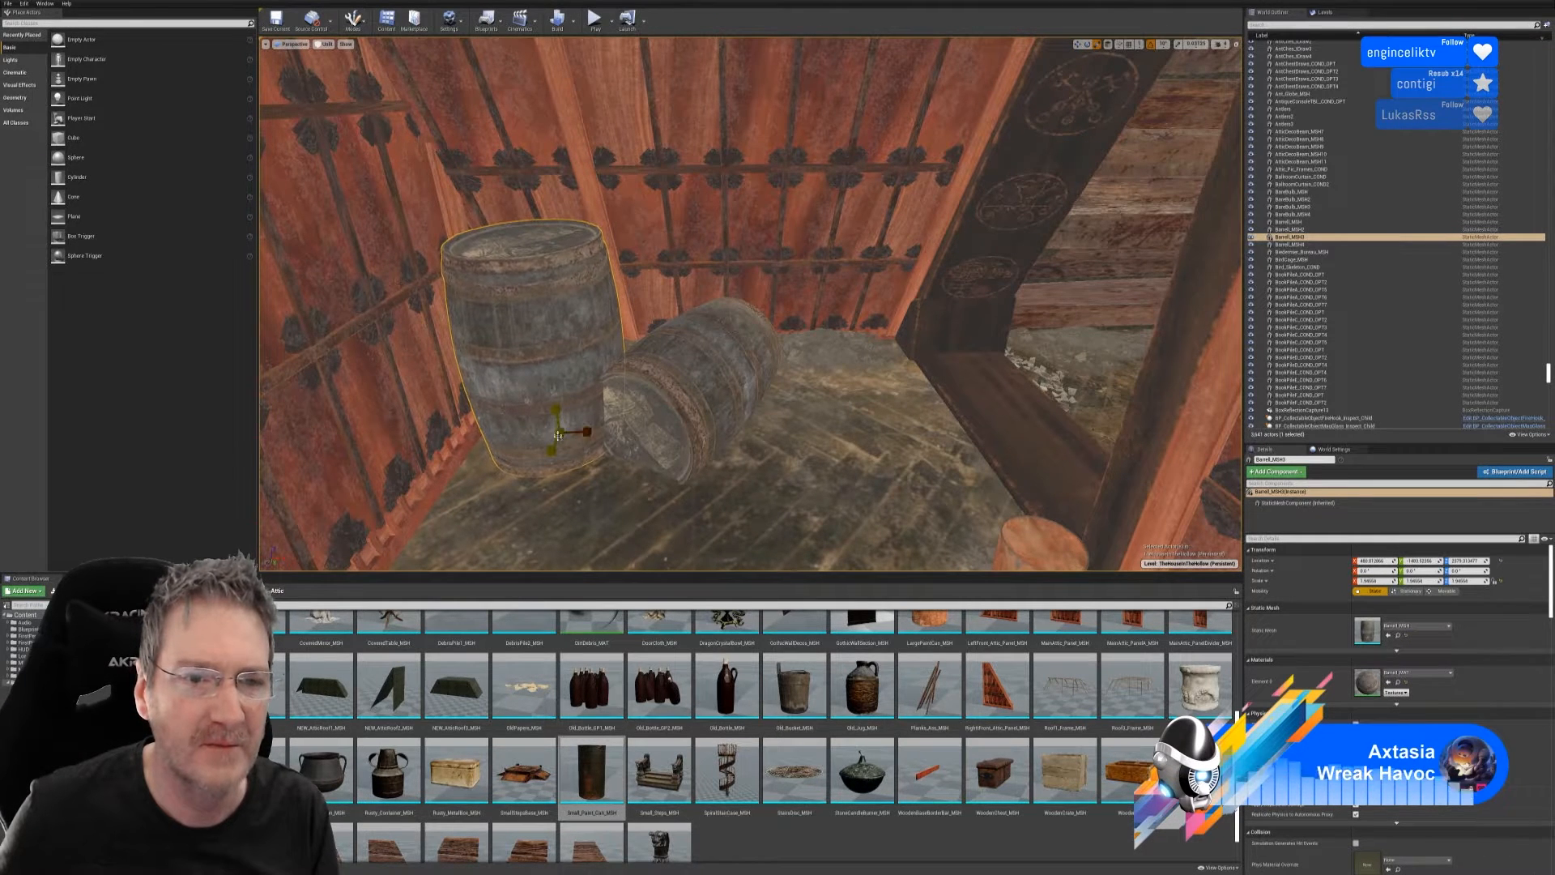
{"action": "key", "text": "w"}
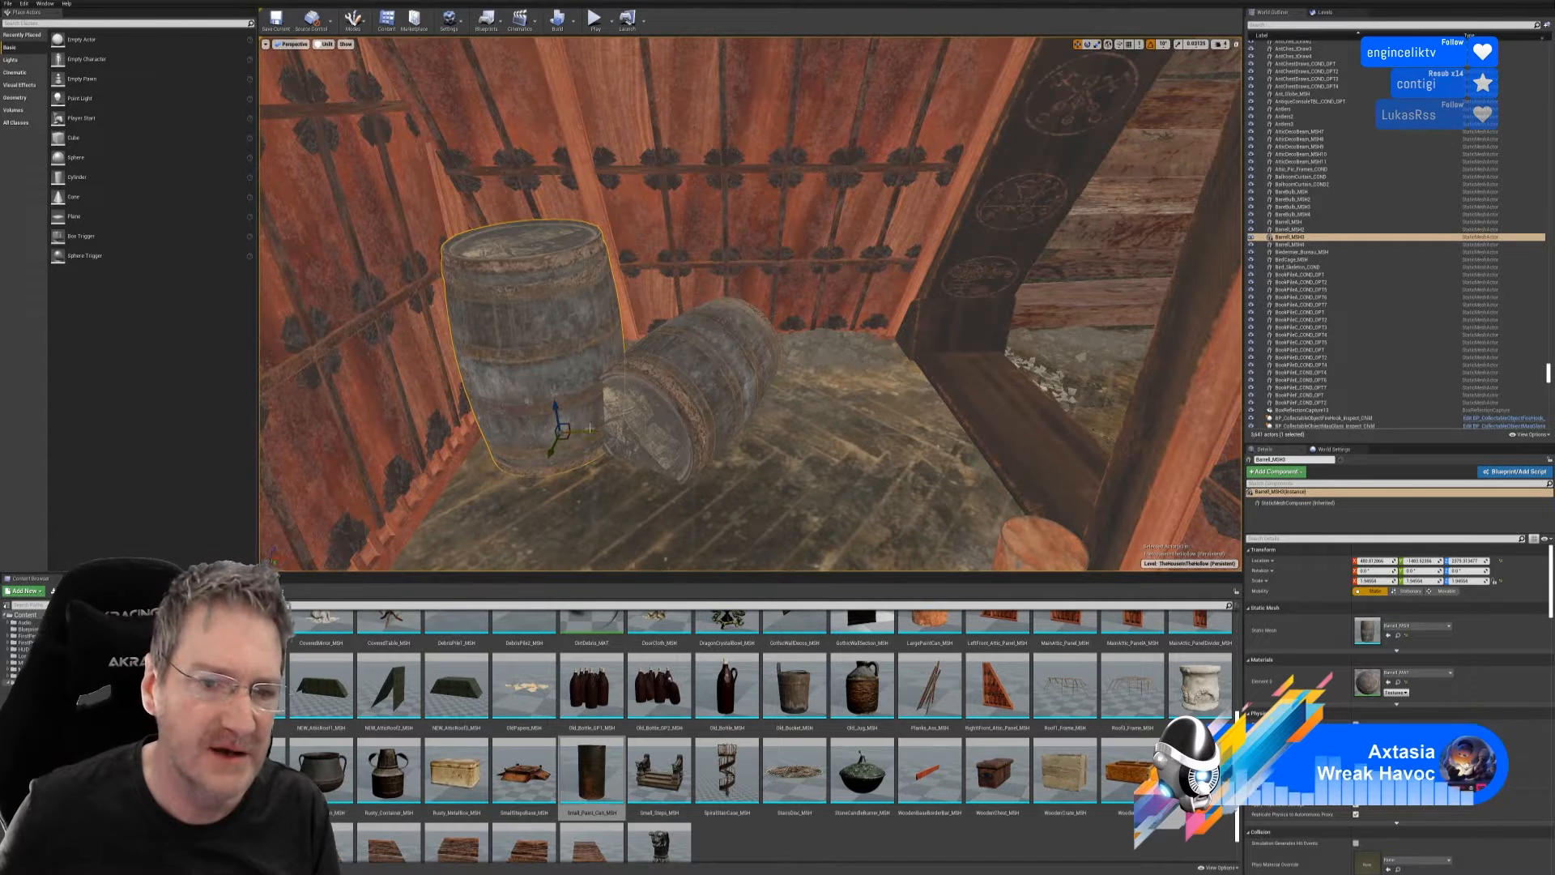
{"action": "left_click_drag", "start_coordinate": [594, 432], "coordinate": [575, 430]}
- Nudge the tipped barrel into place beside the upright barrel and fine-tune its height so it rests on the floor
{"action": "left_click", "coordinate": [700, 399]}
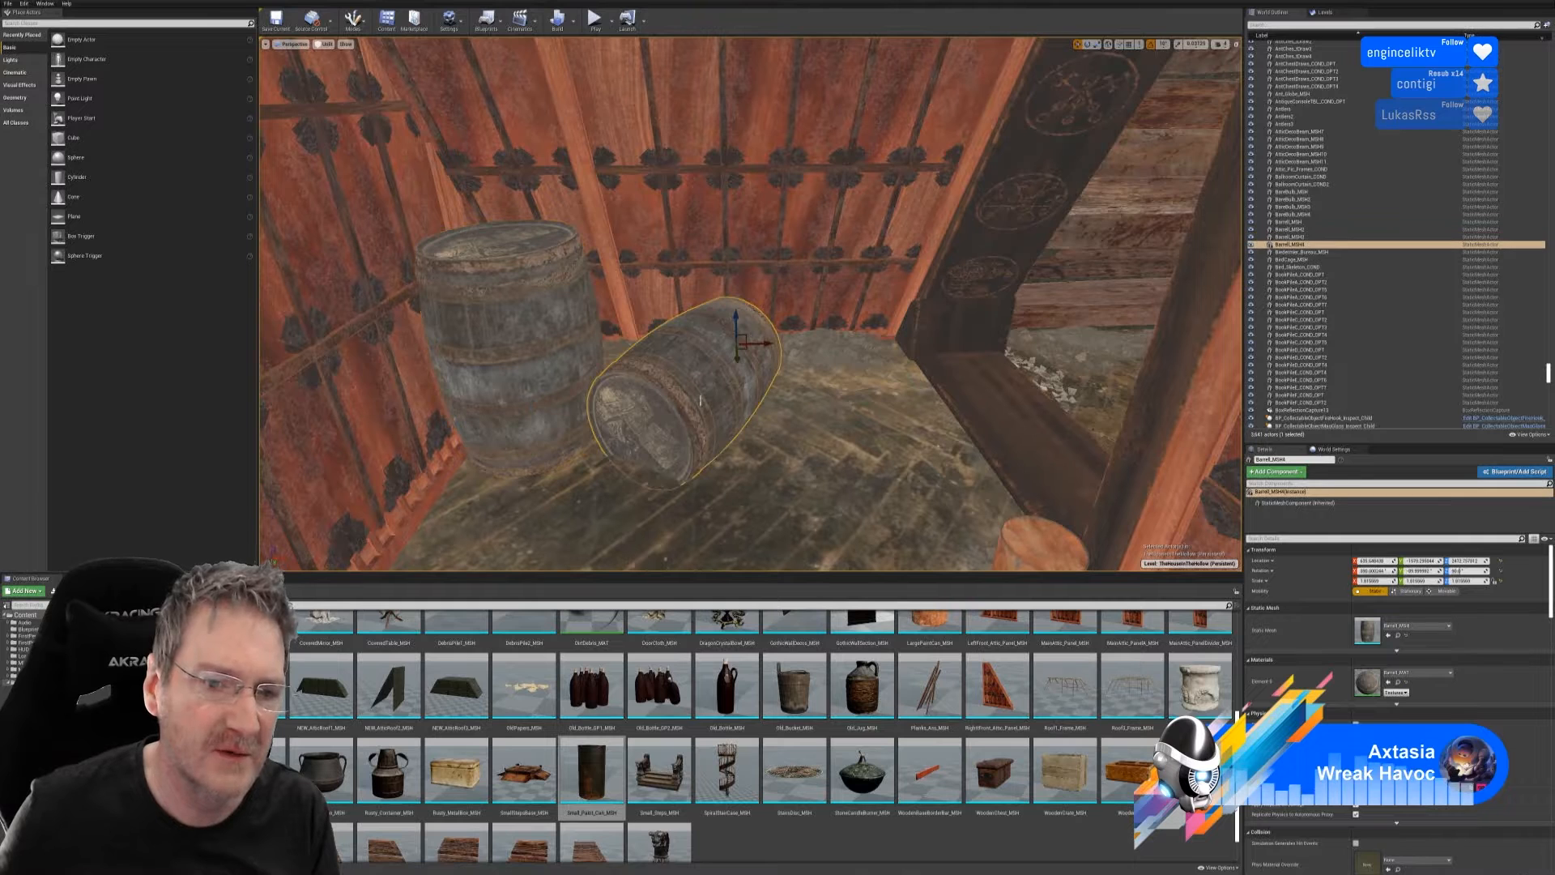
{"action": "left_click_drag", "start_coordinate": [759, 344], "coordinate": [750, 310]}
{"action": "right_click_drag", "start_coordinate": [750, 310], "coordinate": [783, 297]}
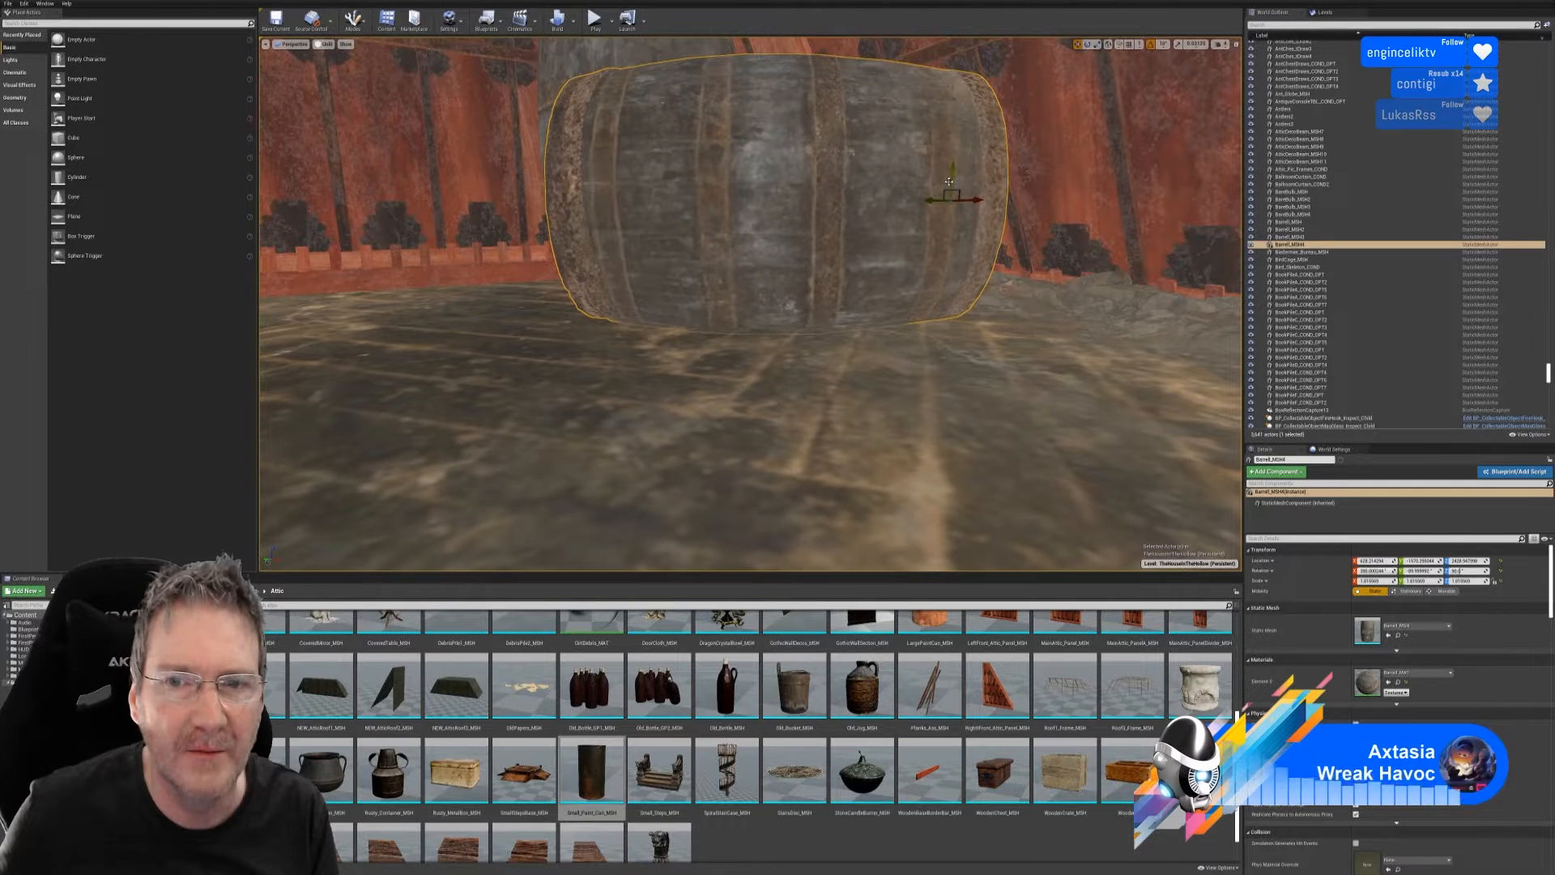
{"action": "left_click_drag", "start_coordinate": [949, 182], "coordinate": [953, 177]}
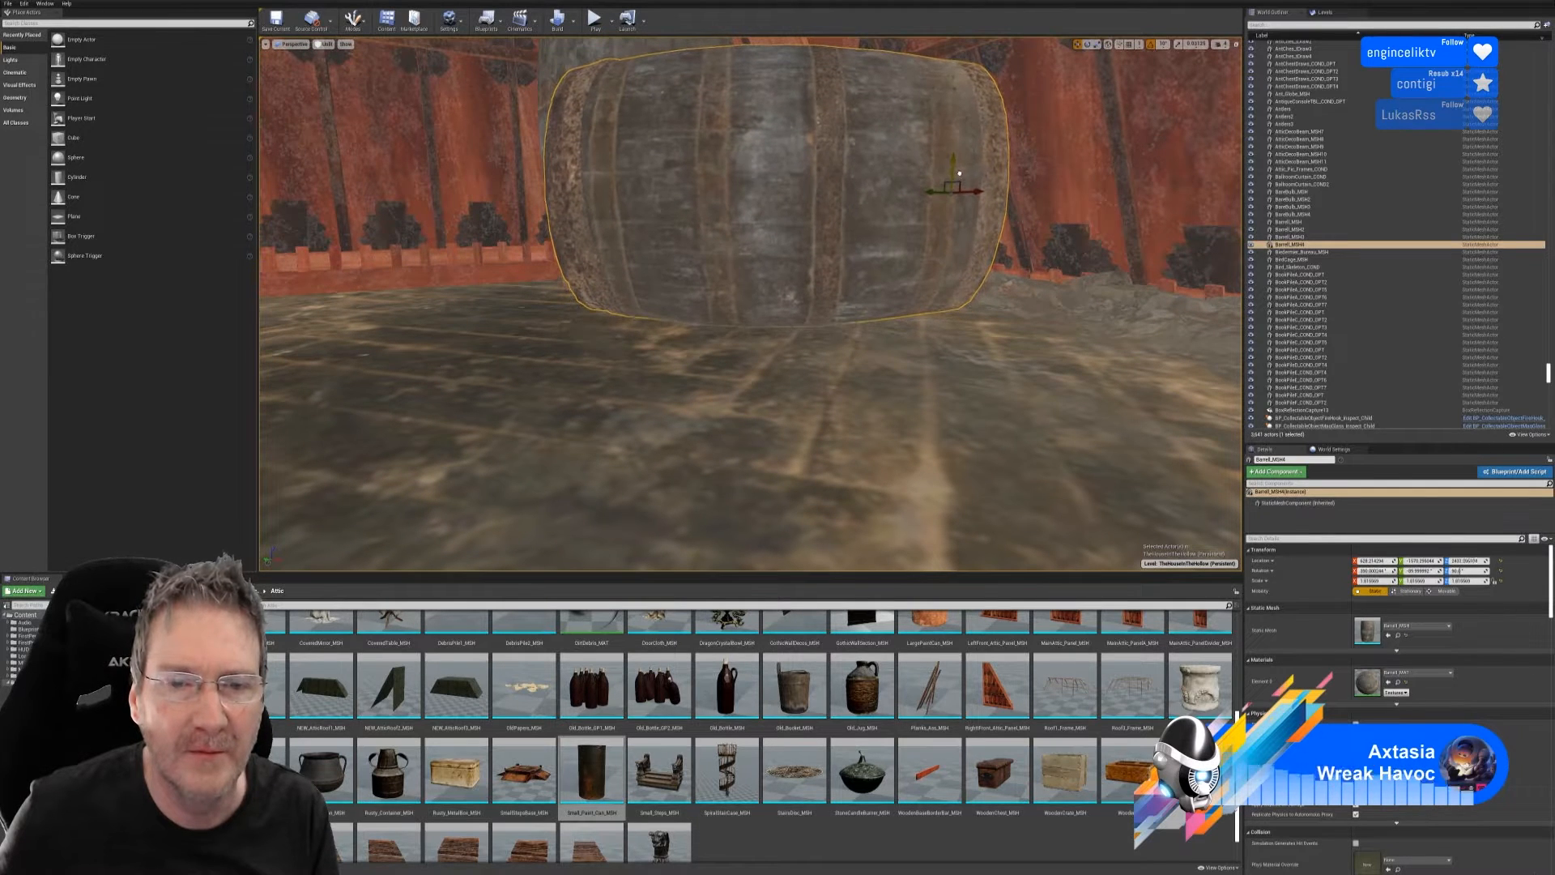
{"action": "right_click_drag", "start_coordinate": [959, 174], "coordinate": [932, 180]}
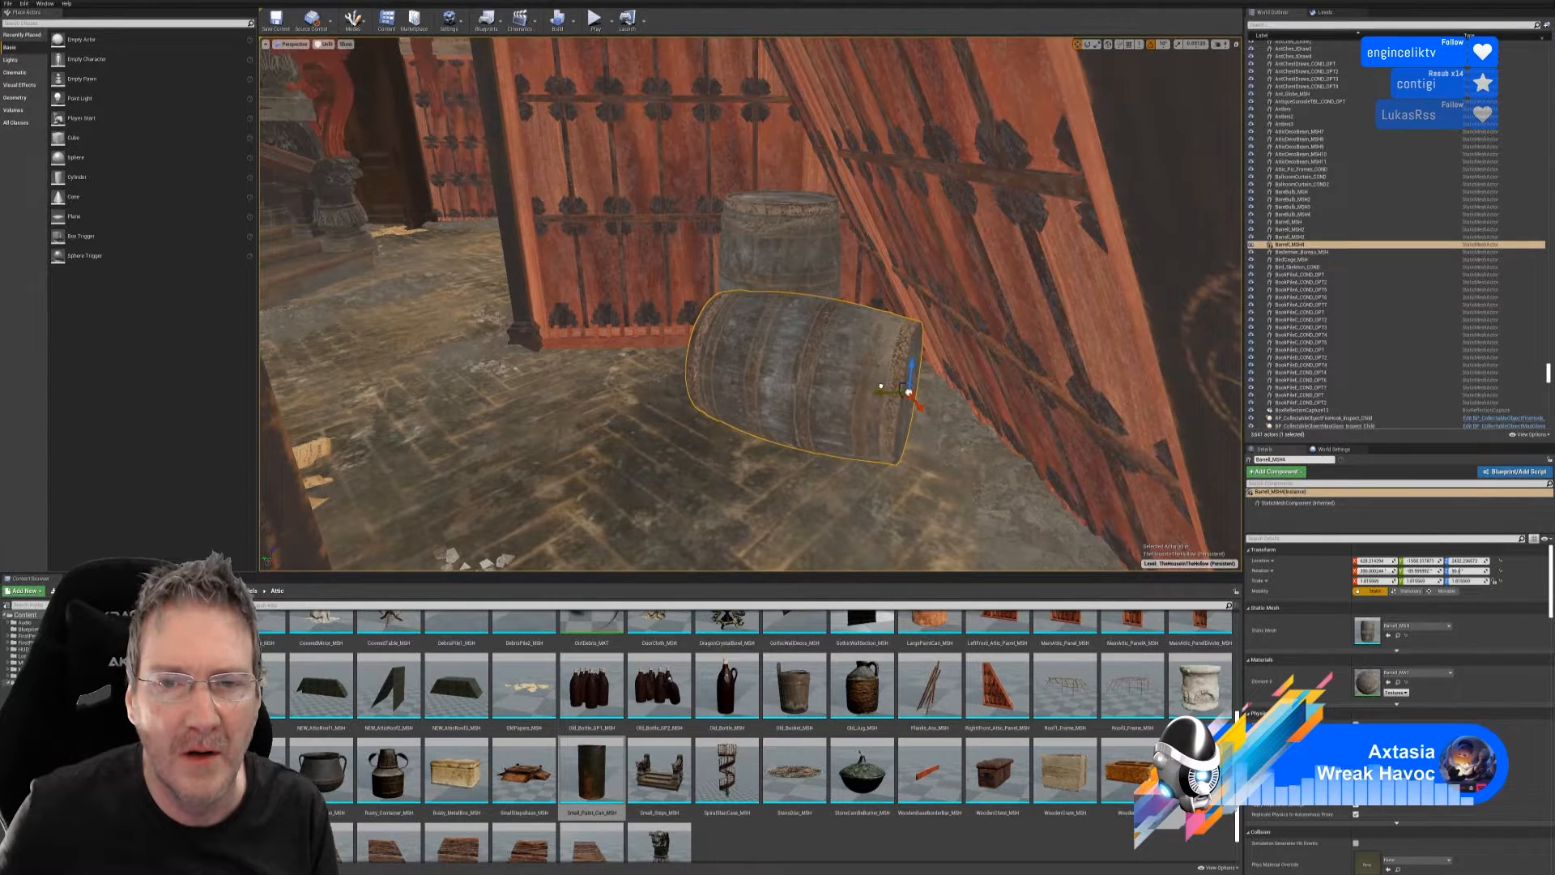
- Deselect the tipped barrel and examine the barrel pair and the surrounding corner floor from several angles
{"action": "right_click_drag", "start_coordinate": [750, 304], "coordinate": [750, 304]}
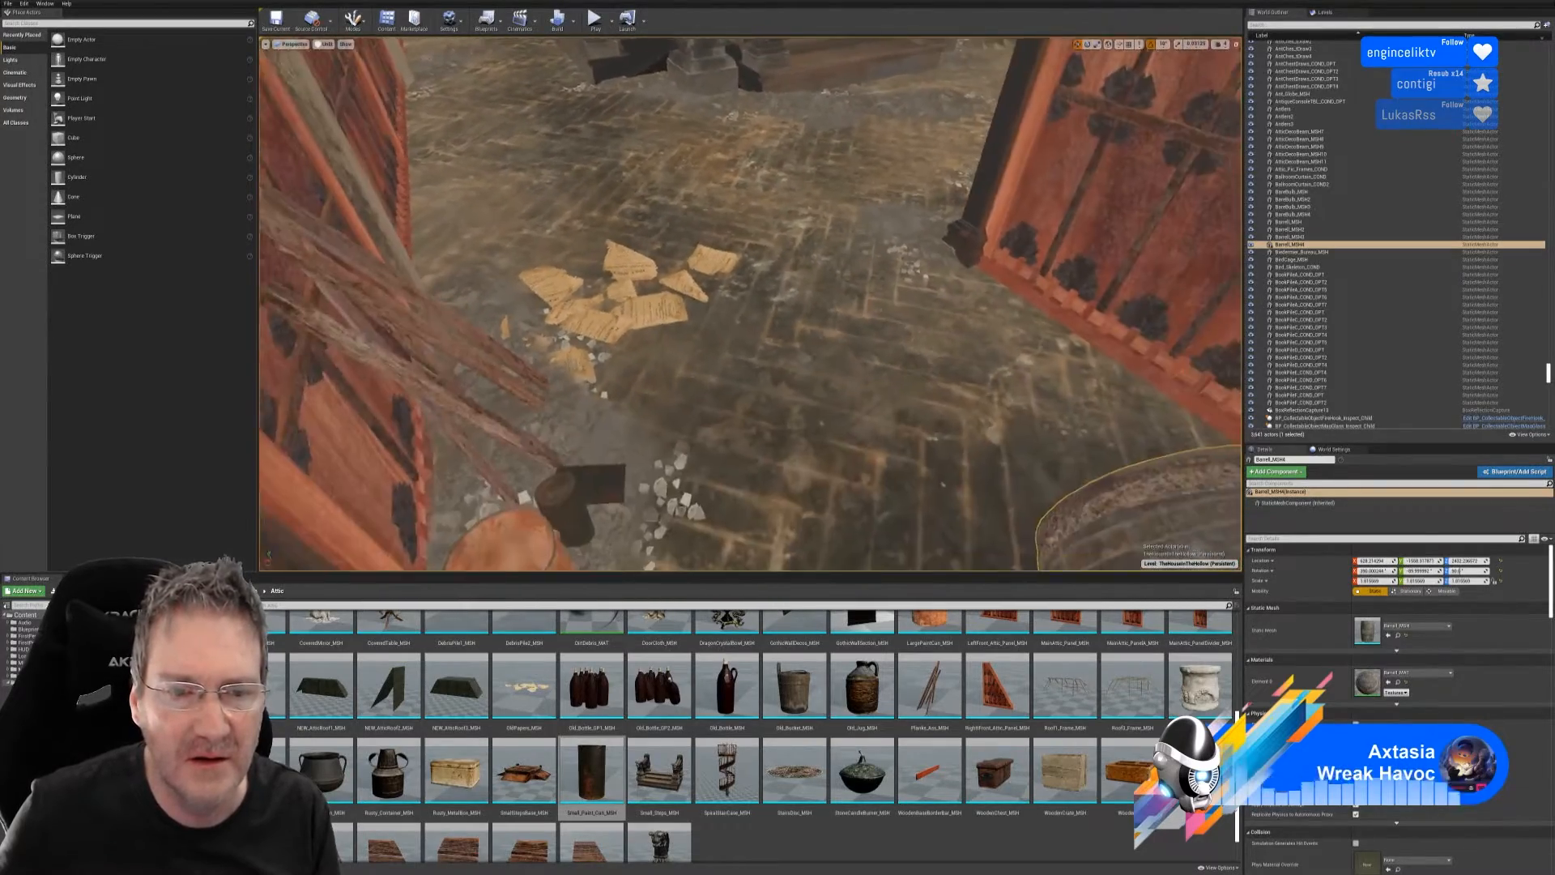
{"action": "right_click_drag", "start_coordinate": [750, 303], "coordinate": [750, 304]}
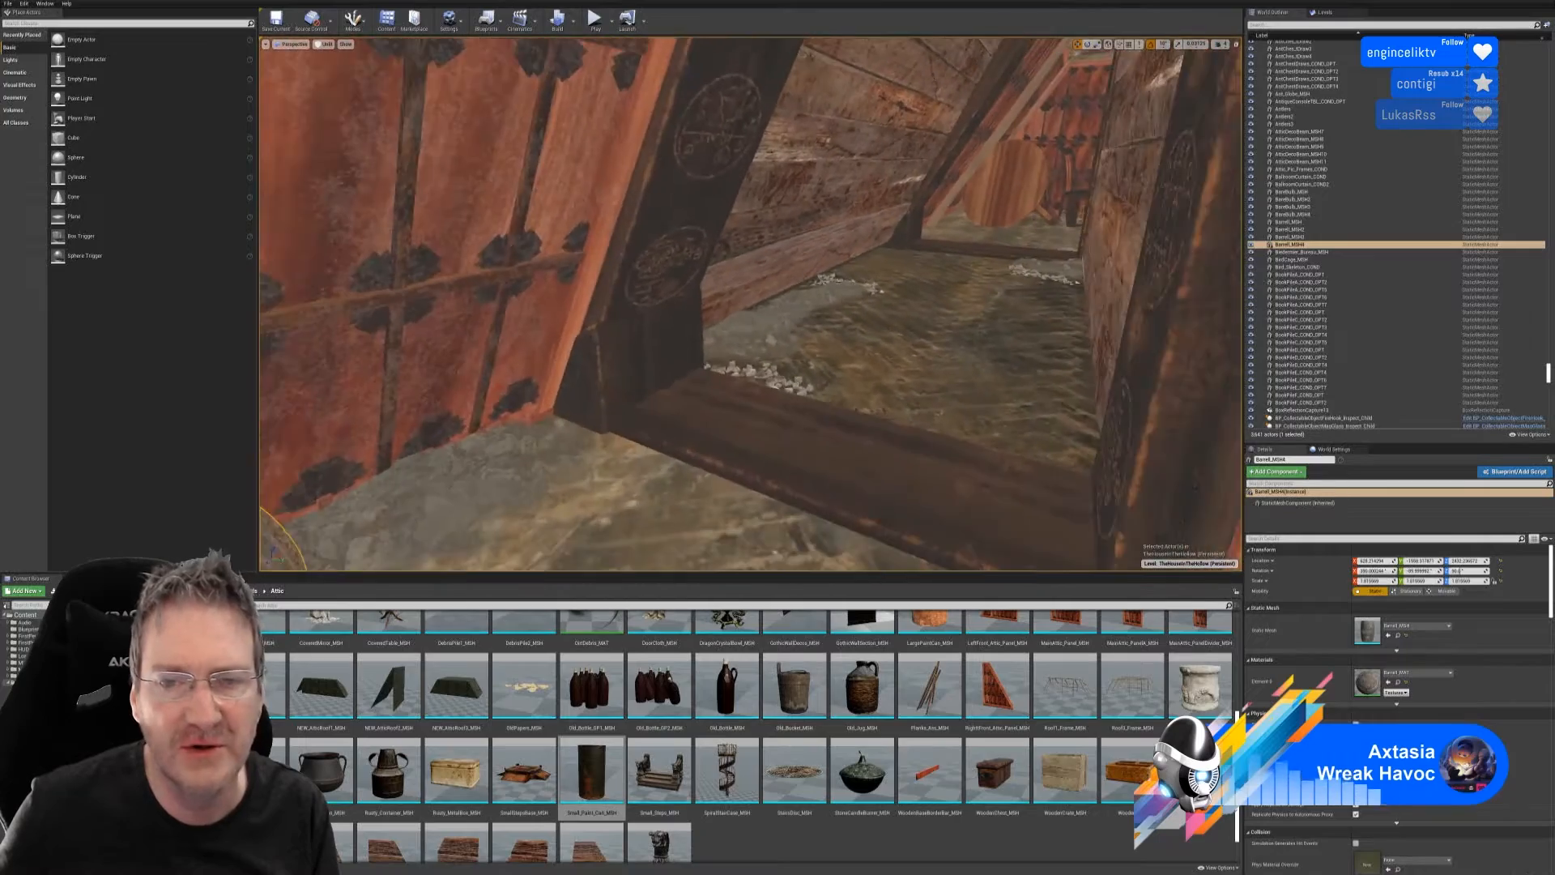
{"action": "right_click_drag", "start_coordinate": [639, 58], "coordinate": [640, 58]}
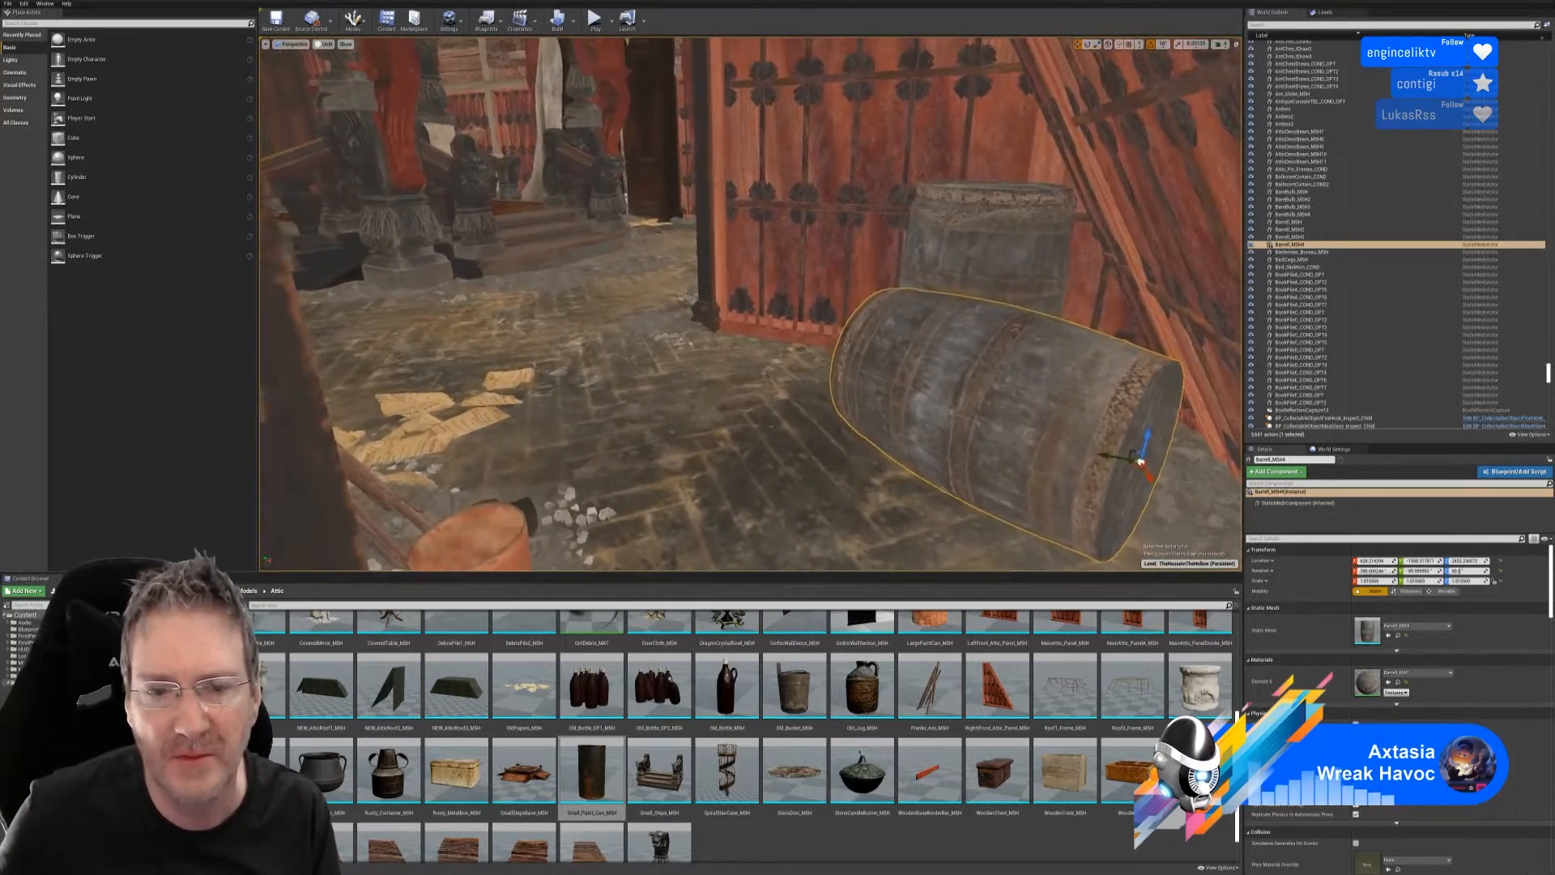
{"action": "right_click_drag", "start_coordinate": [639, 59], "coordinate": [640, 58]}
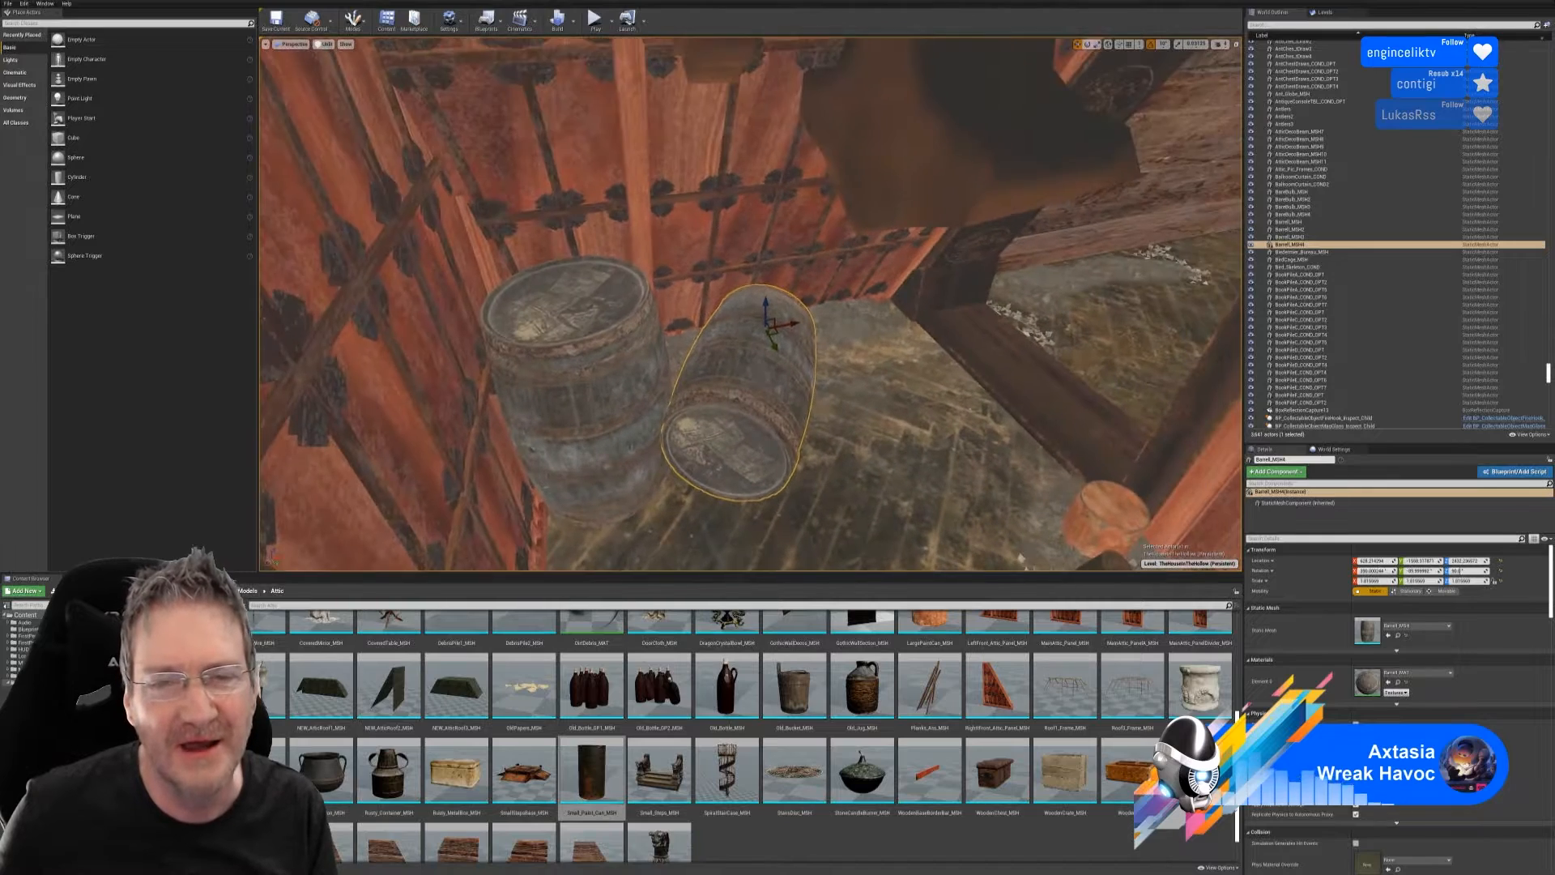
{"action": "left_click_drag", "start_coordinate": [810, 364], "coordinate": [790, 417]}
{"action": "key", "text": "Escape"}
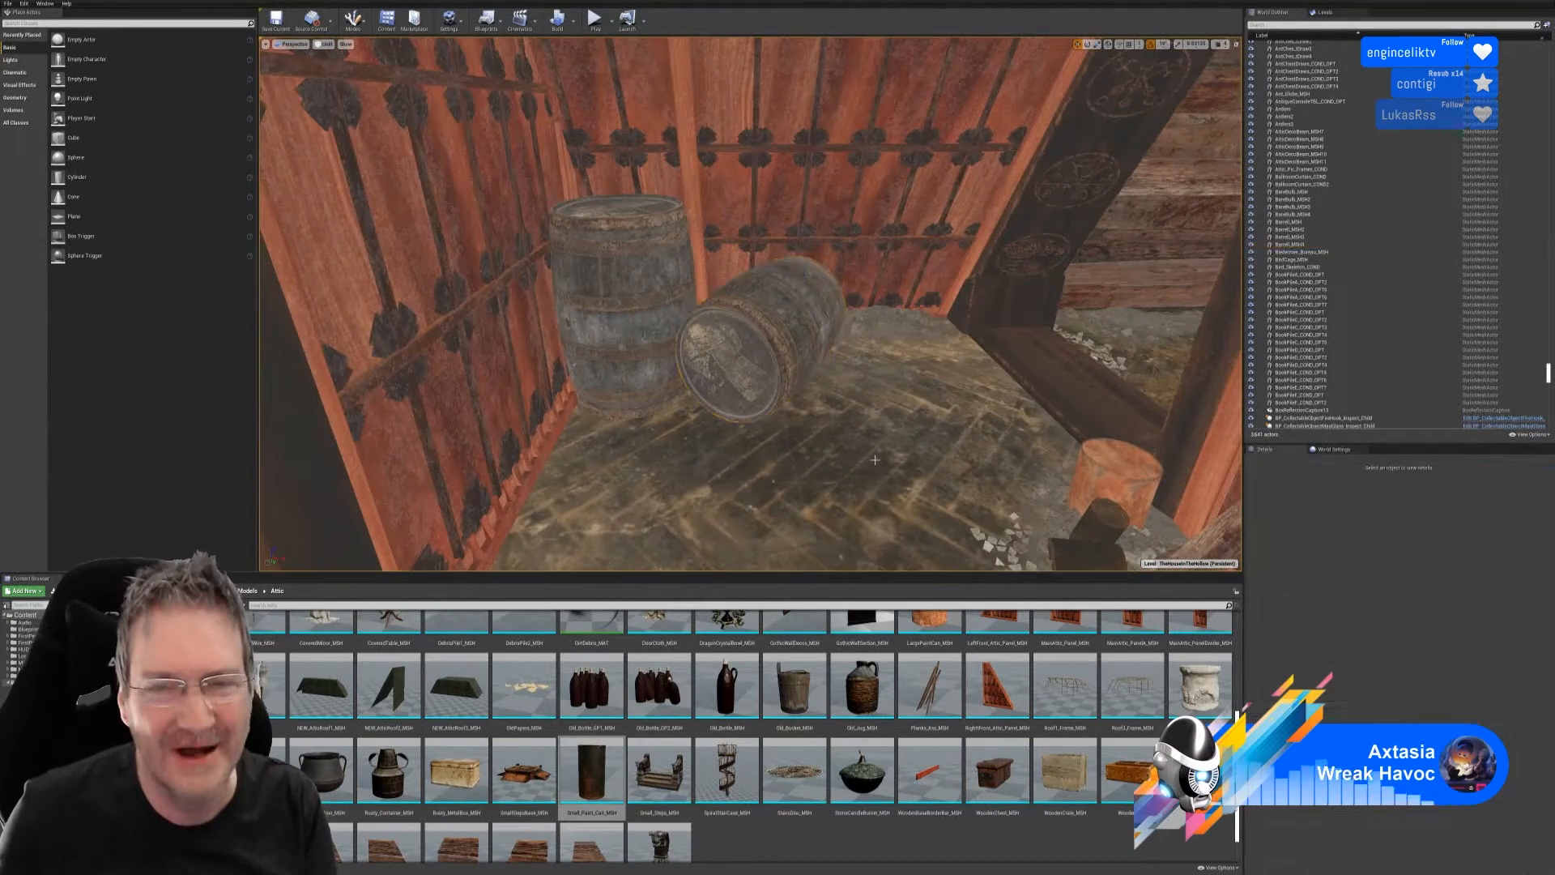
{"action": "left_click_drag", "start_coordinate": [875, 459], "coordinate": [899, 421]}
{"action": "right_click_drag", "start_coordinate": [900, 421], "coordinate": [802, 405]}
{"action": "right_click_drag", "start_coordinate": [897, 462], "coordinate": [807, 316]}
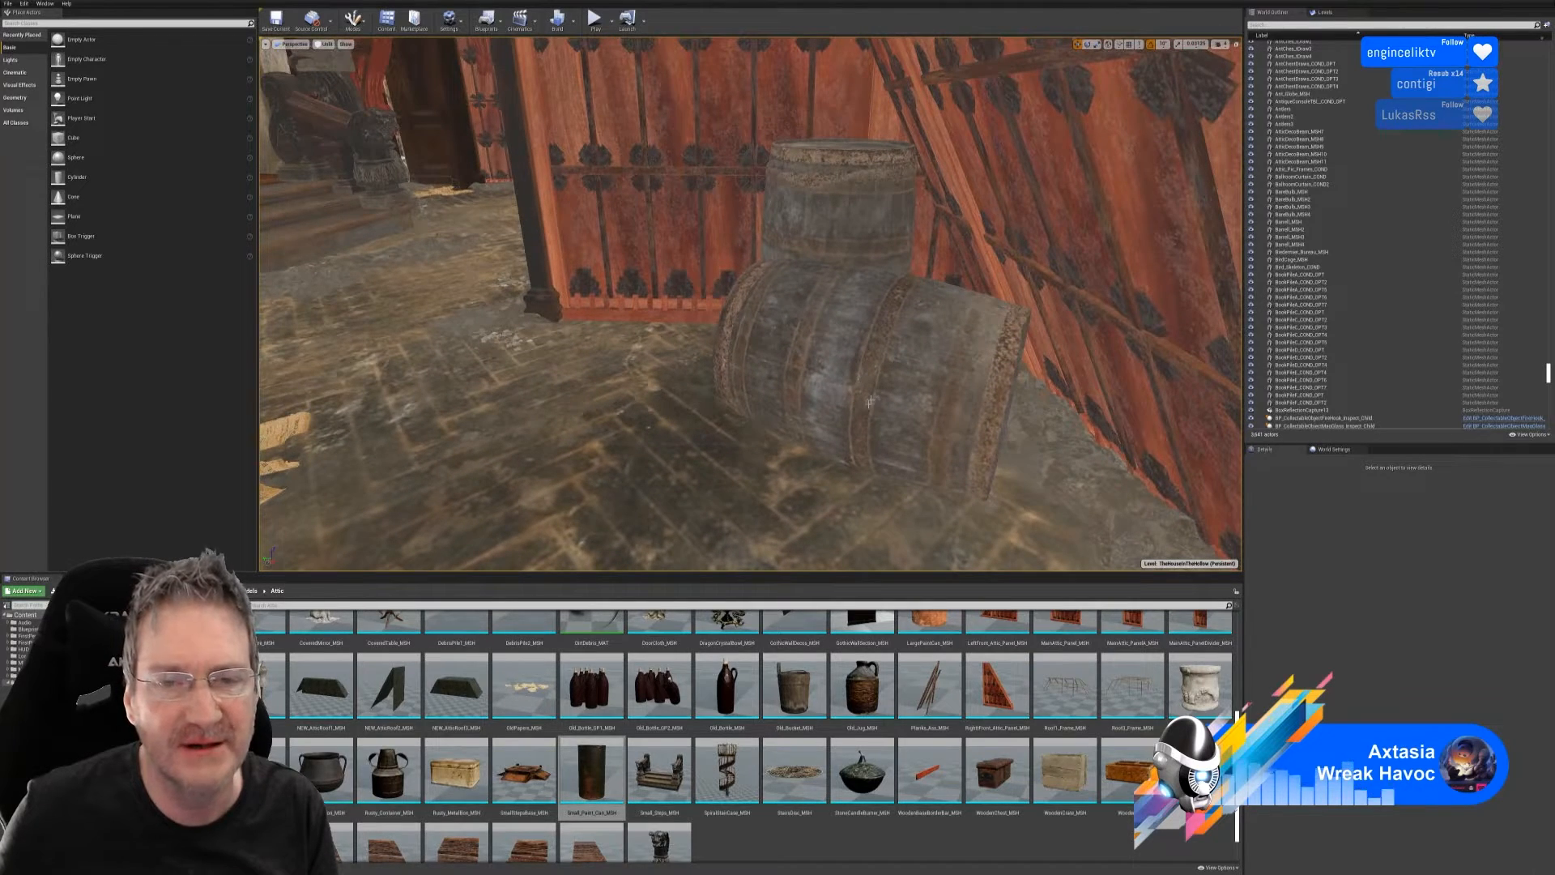
{"action": "right_click_drag", "start_coordinate": [826, 311], "coordinate": [806, 372]}
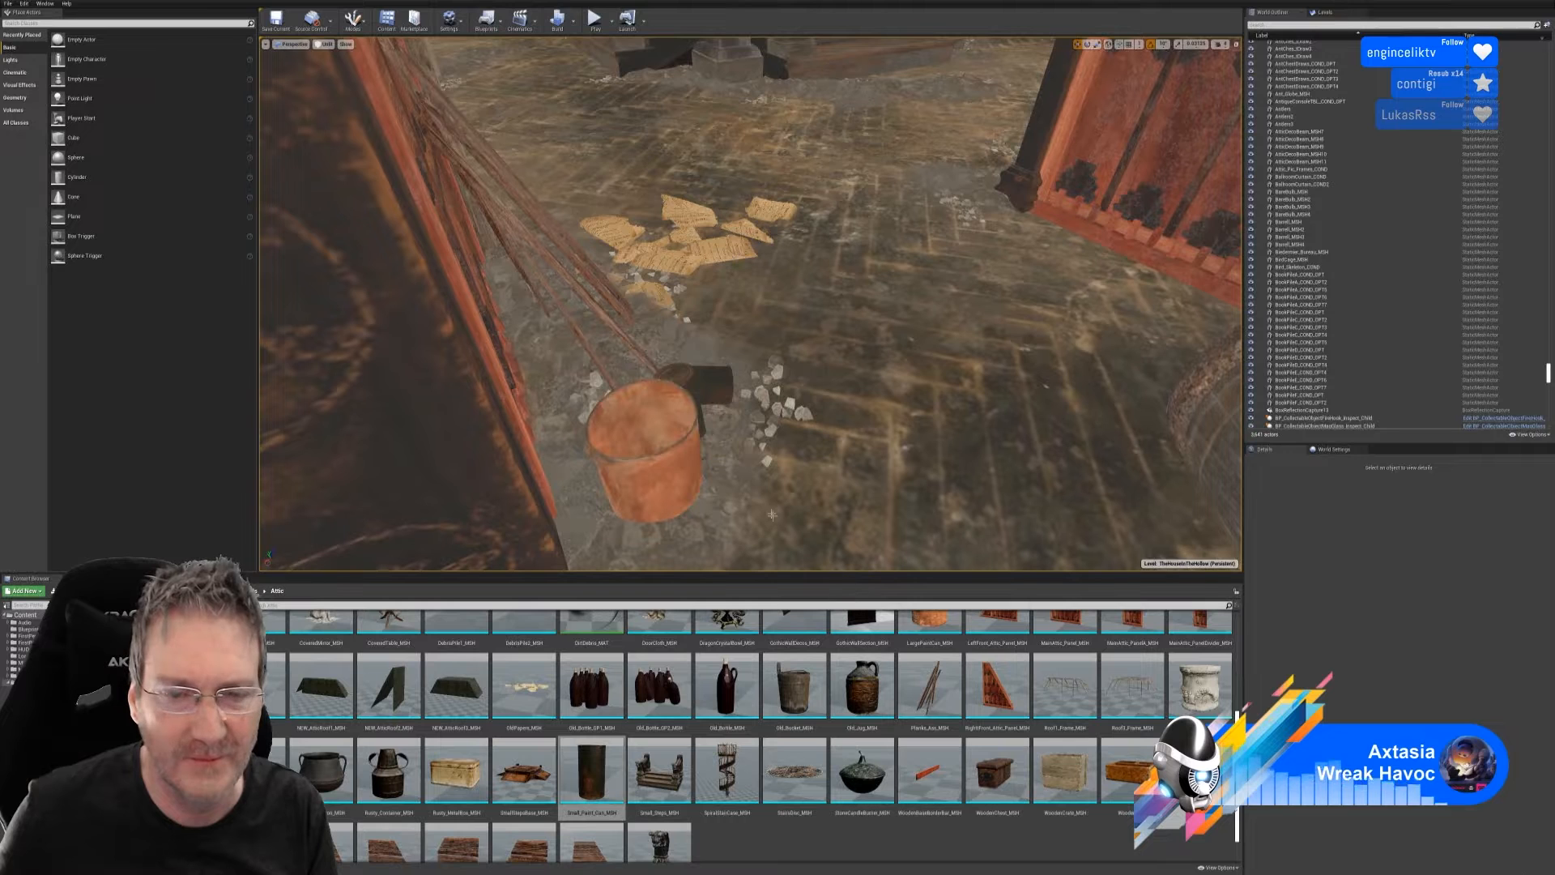
- Open the LargePaintCan_MSH mesh for editing and display its simple collision
{"action": "scroll", "coordinate": [932, 648], "scroll_direction": "up", "scroll_amount": 1}
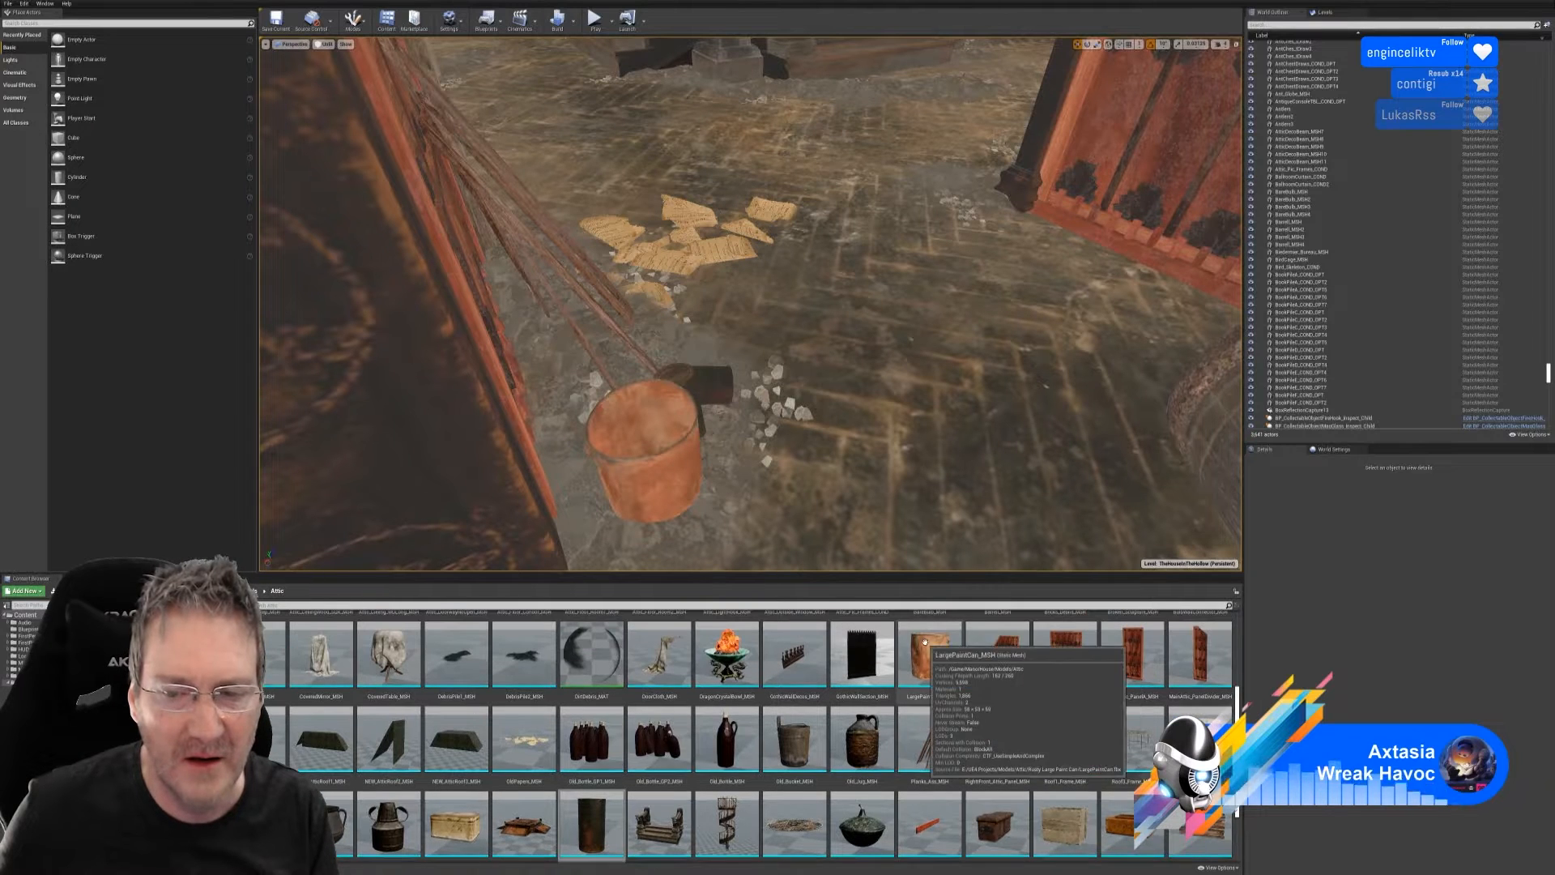
{"action": "left_click_drag", "start_coordinate": [931, 648], "coordinate": [929, 643]}
{"action": "left_click", "coordinate": [946, 652]}
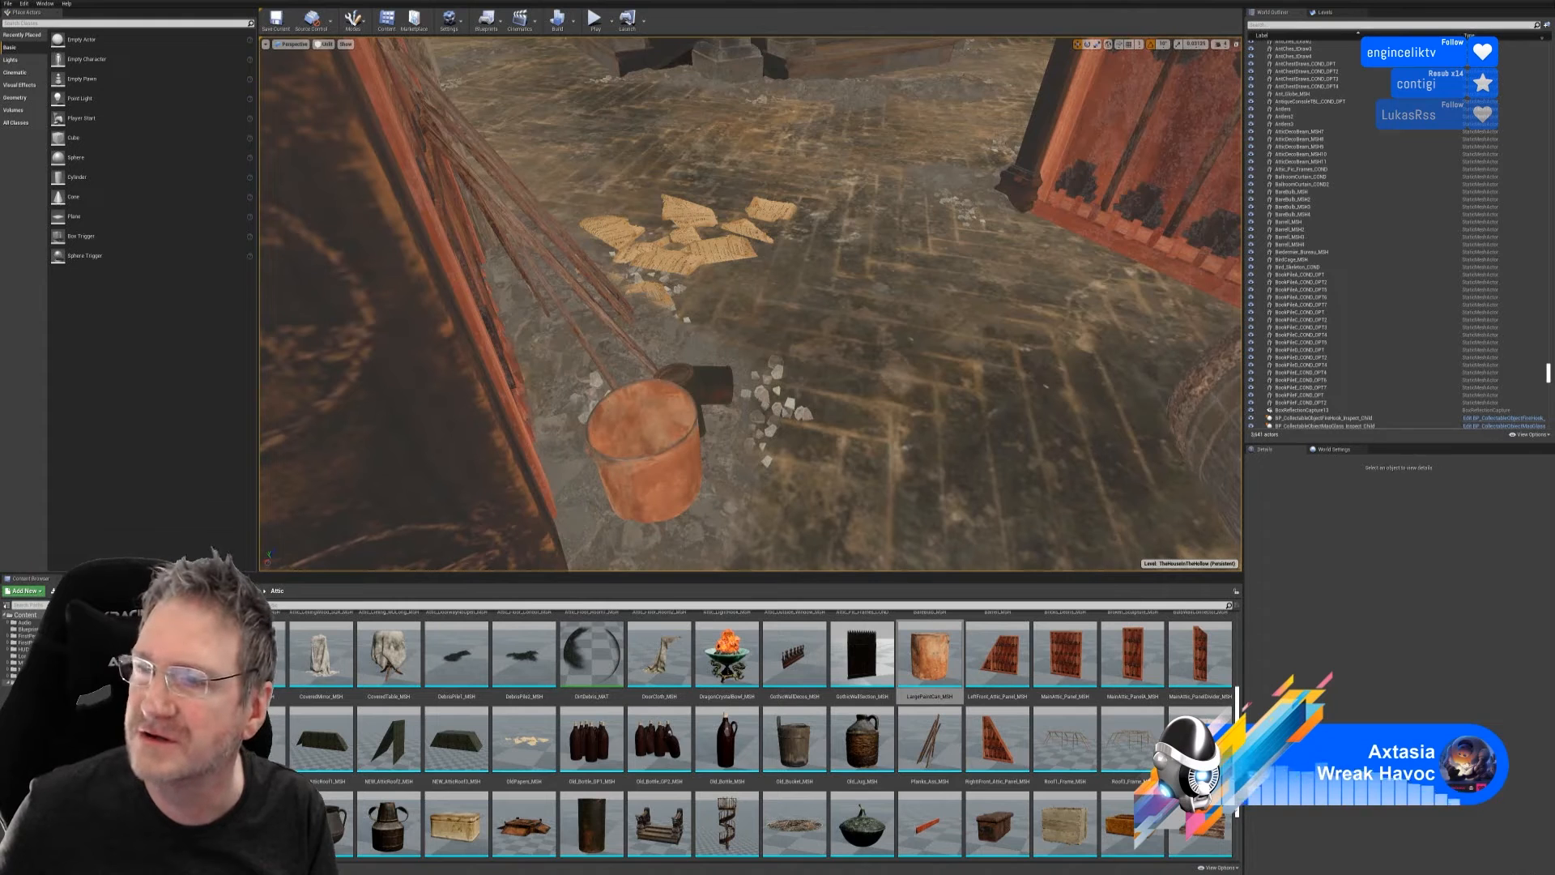
{"action": "double_click", "coordinate": [916, 640]}
{"action": "left_click_drag", "start_coordinate": [584, 106], "coordinate": [598, 96]}
{"action": "left_click", "coordinate": [597, 121]}
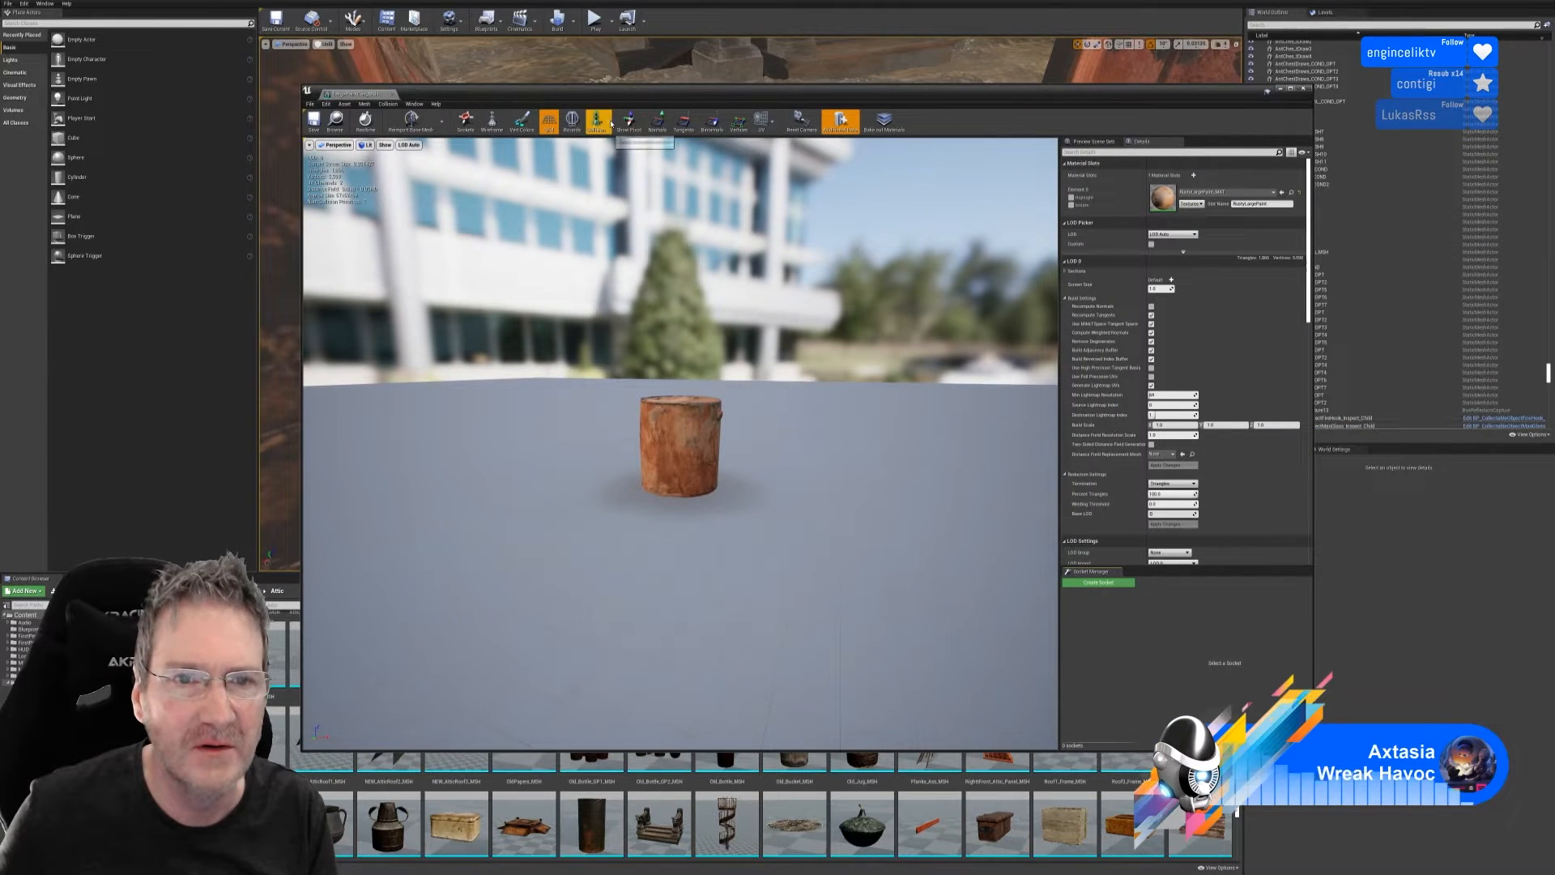
{"action": "left_click", "coordinate": [609, 148]}
- Scale the paint can's collision hull down to fit closely around the can, and close its mesh editor
{"action": "left_click_drag", "start_coordinate": [680, 486], "coordinate": [681, 405]}
{"action": "mouse_move", "coordinate": [780, 336]}
{"action": "left_mouse_down"}
{"action": "mouse_move", "coordinate": [780, 279]}
{"action": "mouse_move", "coordinate": [780, 336]}
{"action": "left_mouse_up"}
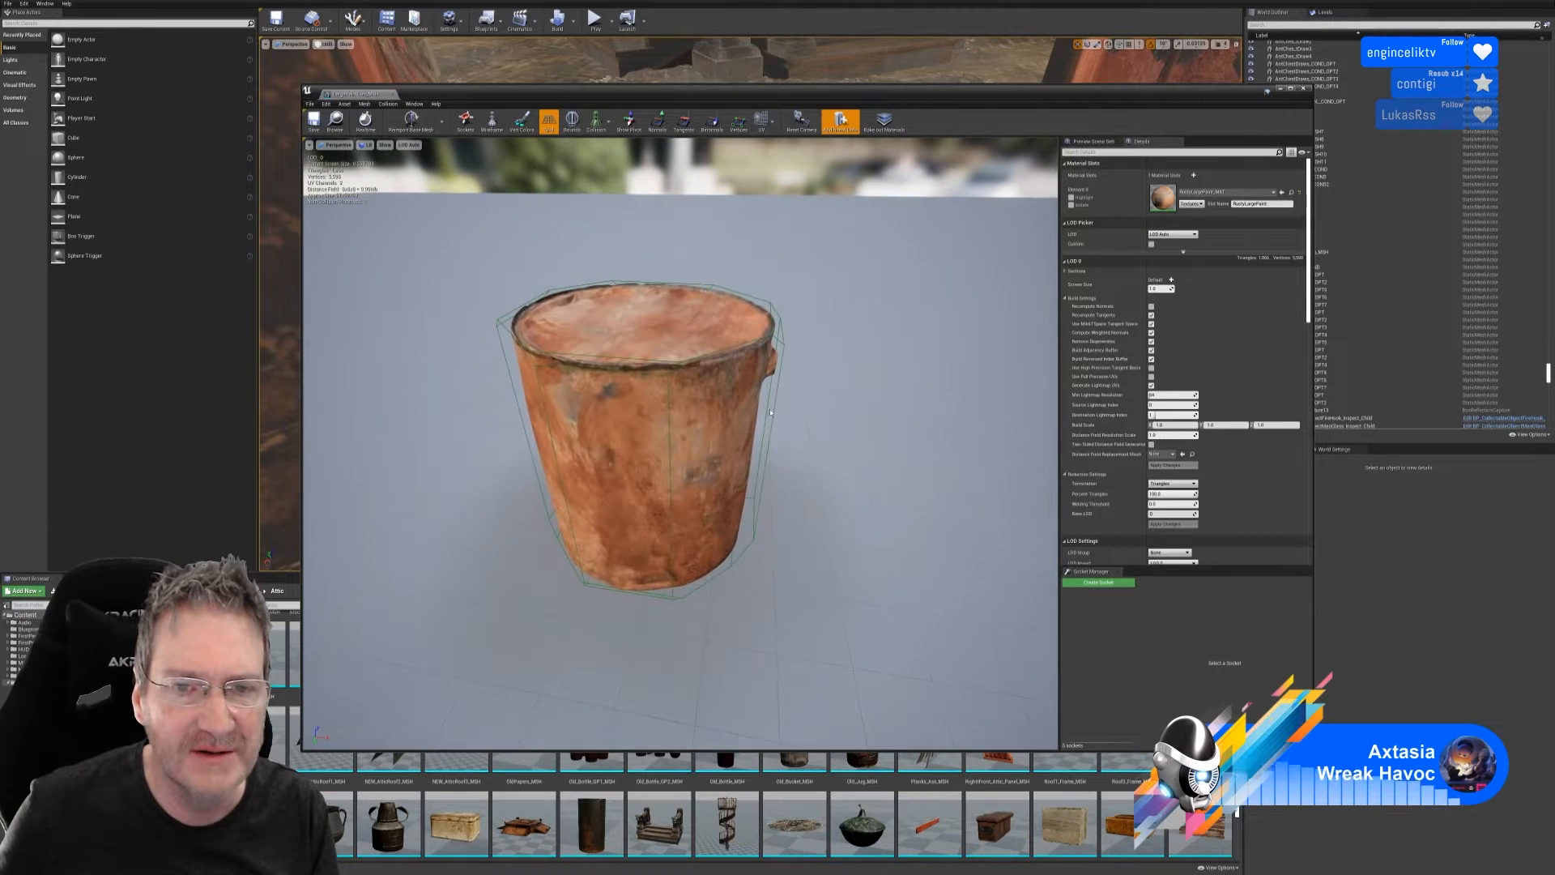
{"action": "left_click", "coordinate": [780, 336]}
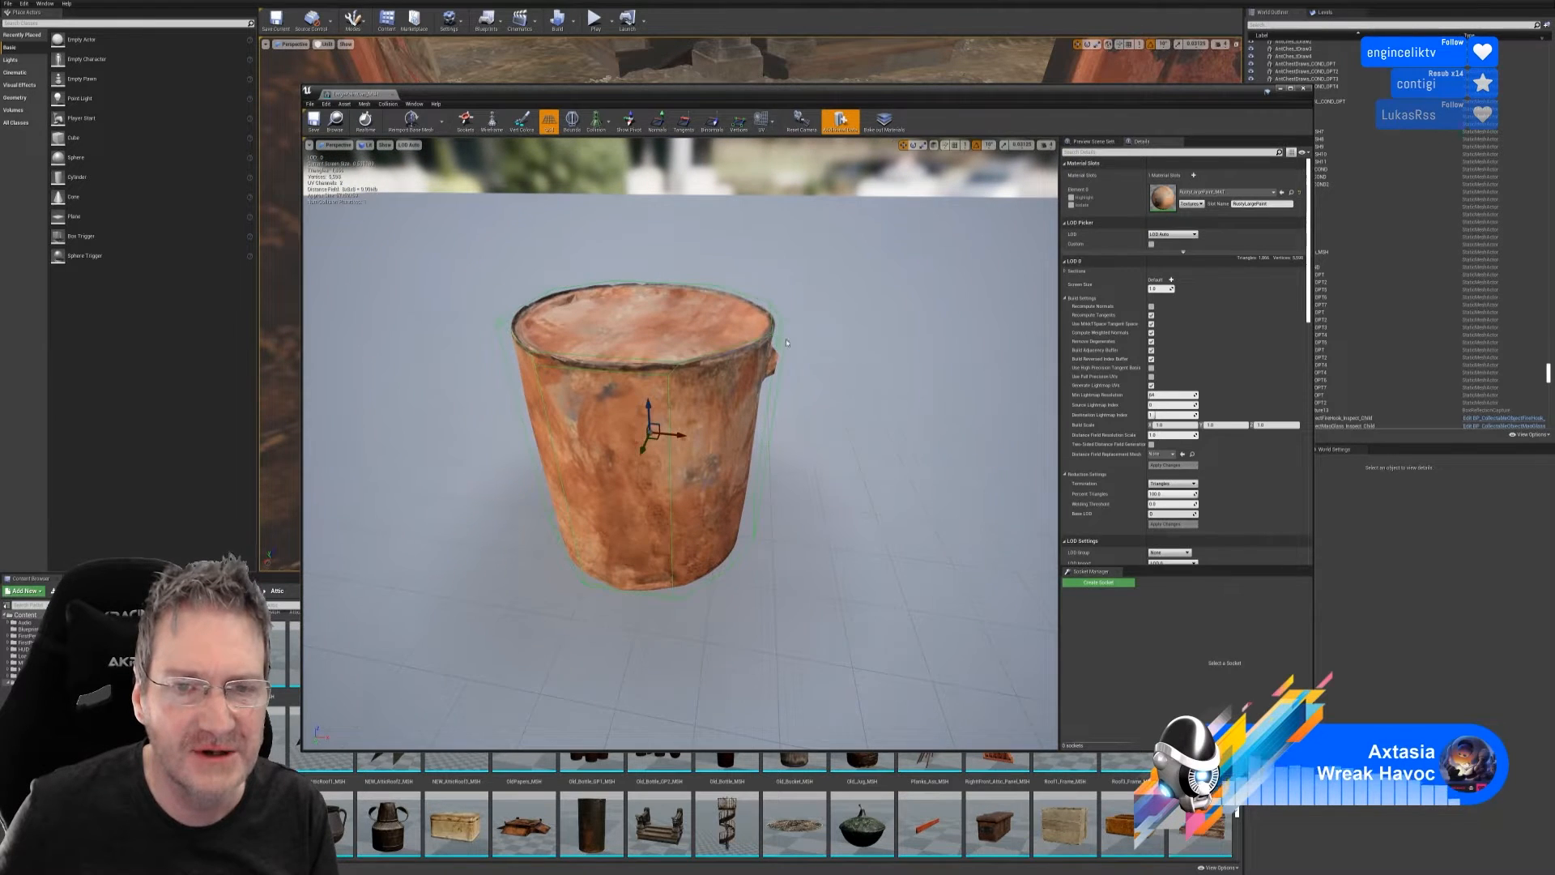
{"action": "left_click", "coordinate": [924, 146]}
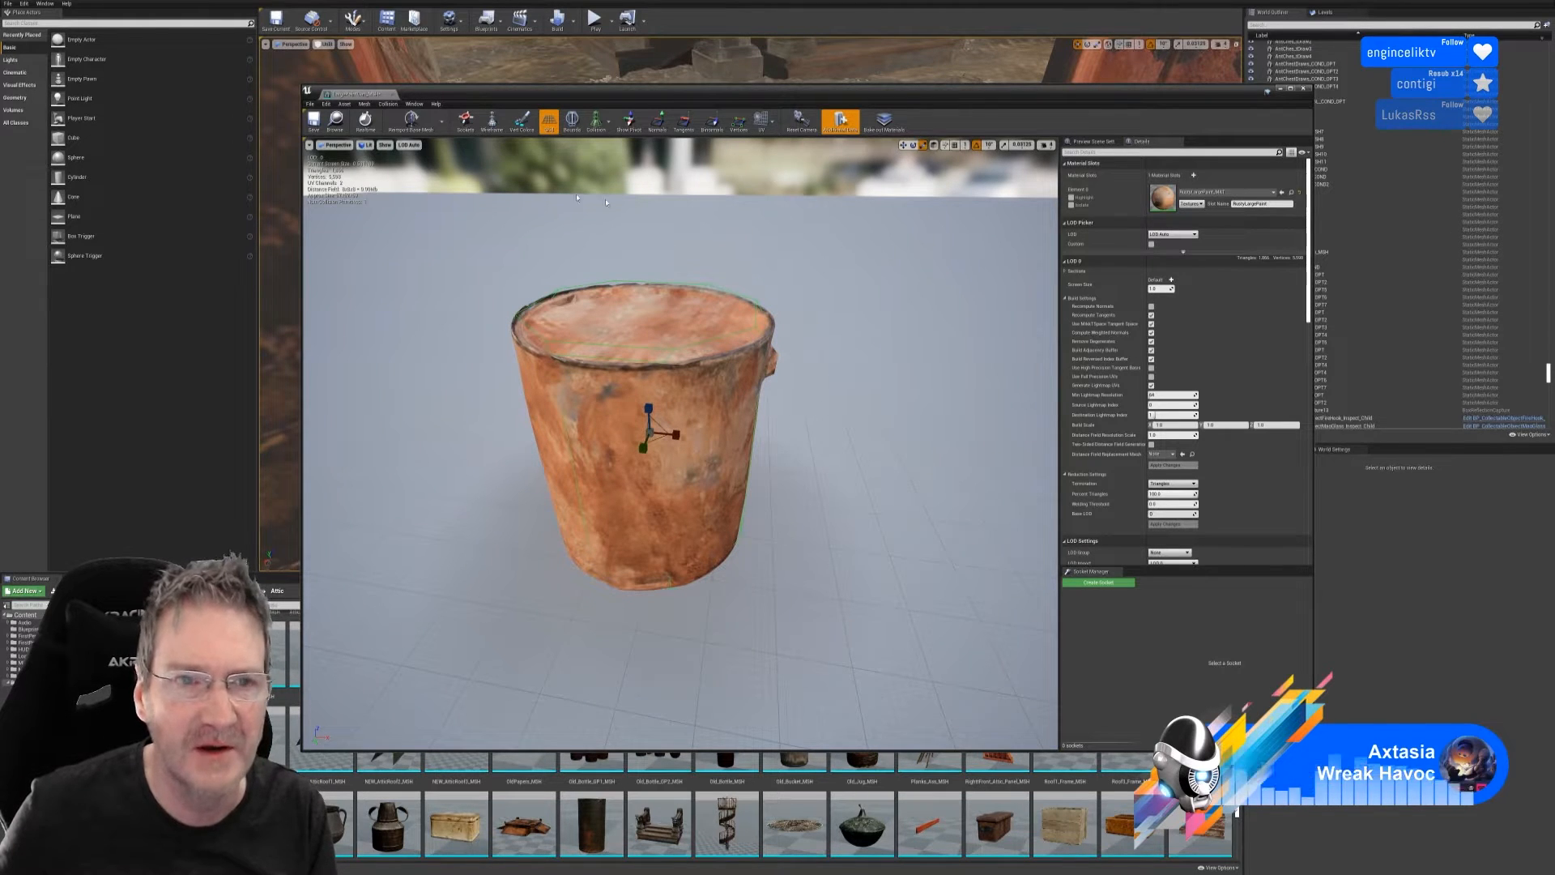
{"action": "mouse_move", "coordinate": [808, 420]}
{"action": "right_mouse_down"}
{"action": "mouse_move", "coordinate": [762, 431]}
{"action": "mouse_move", "coordinate": [842, 438]}
{"action": "mouse_move", "coordinate": [850, 454]}
{"action": "mouse_move", "coordinate": [871, 434]}
{"action": "mouse_move", "coordinate": [802, 441]}
{"action": "mouse_move", "coordinate": [814, 429]}
{"action": "right_mouse_up"}
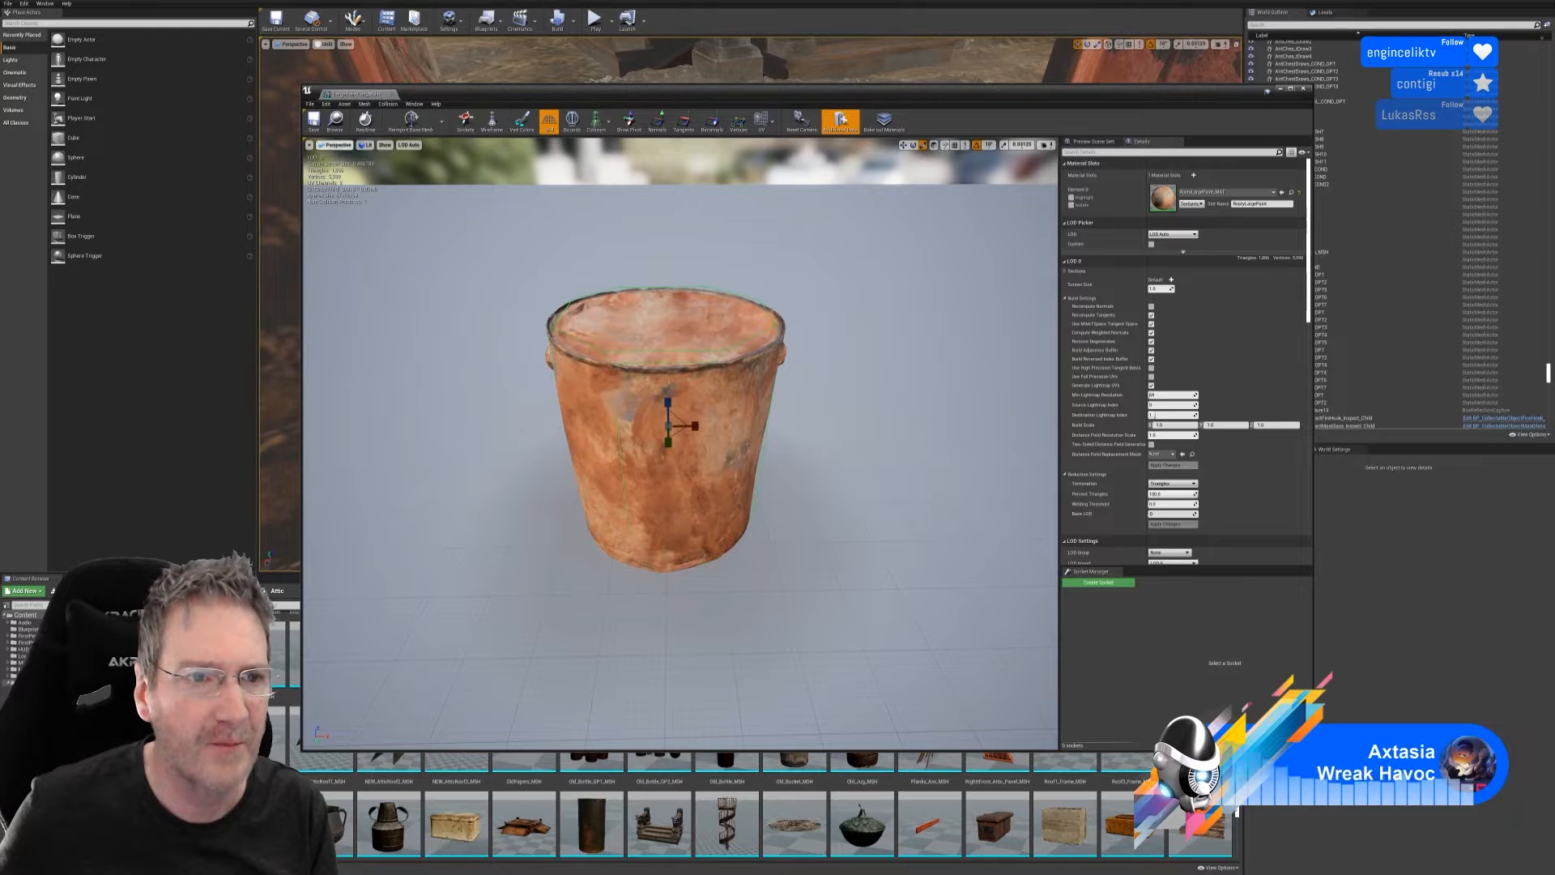
{"action": "left_click", "coordinate": [1303, 89]}
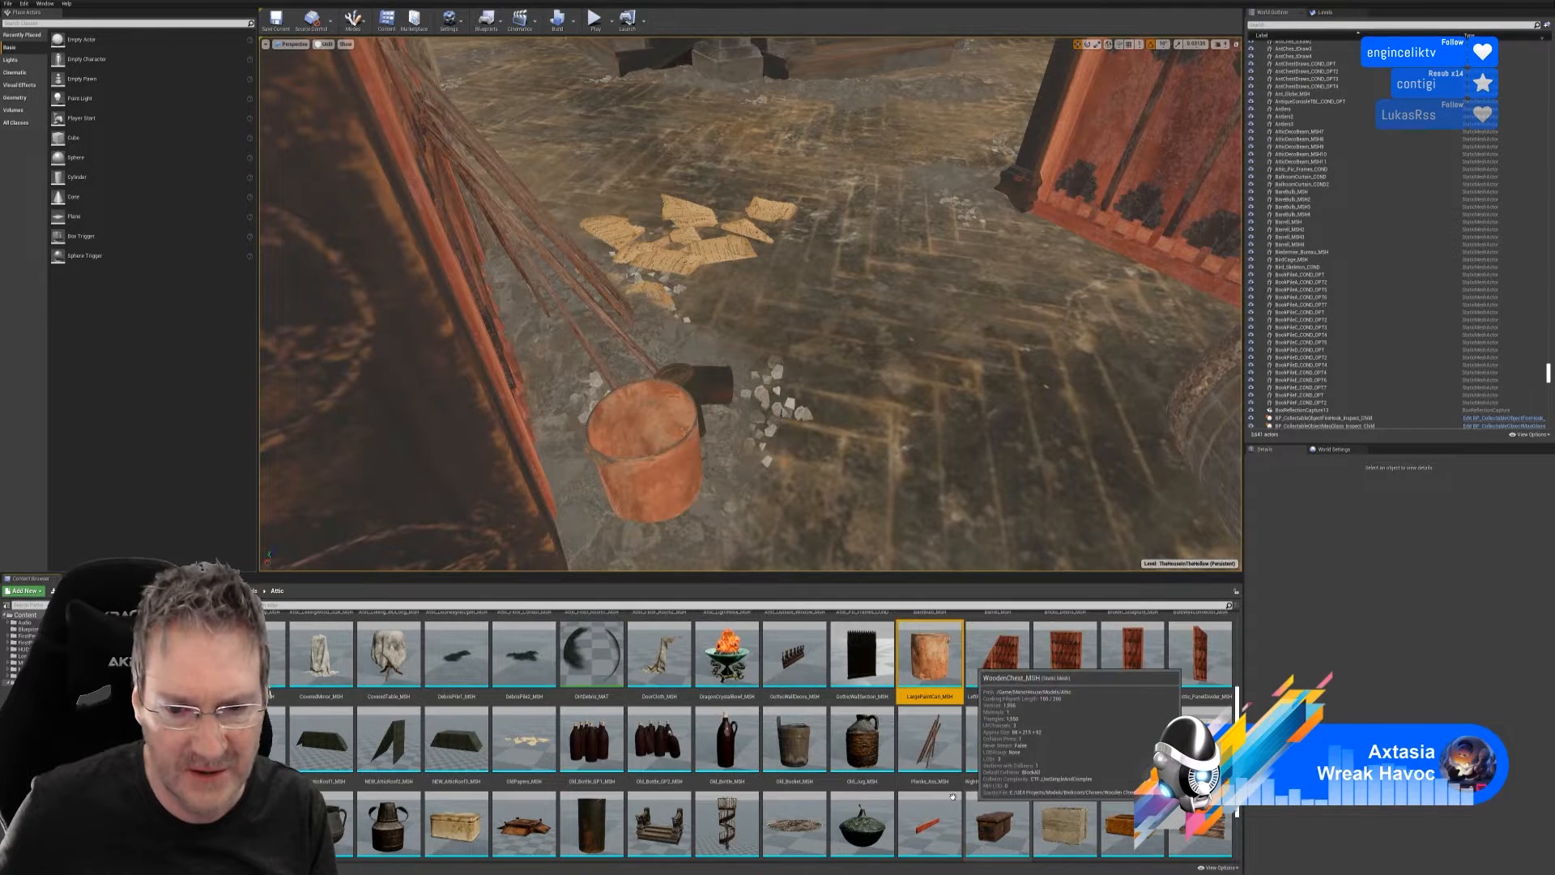
- Open the Barrel_MSH mesh for editing, display its simple collision and select the collision hull
{"action": "scroll", "coordinate": [530, 745], "scroll_direction": "up", "scroll_amount": 2}
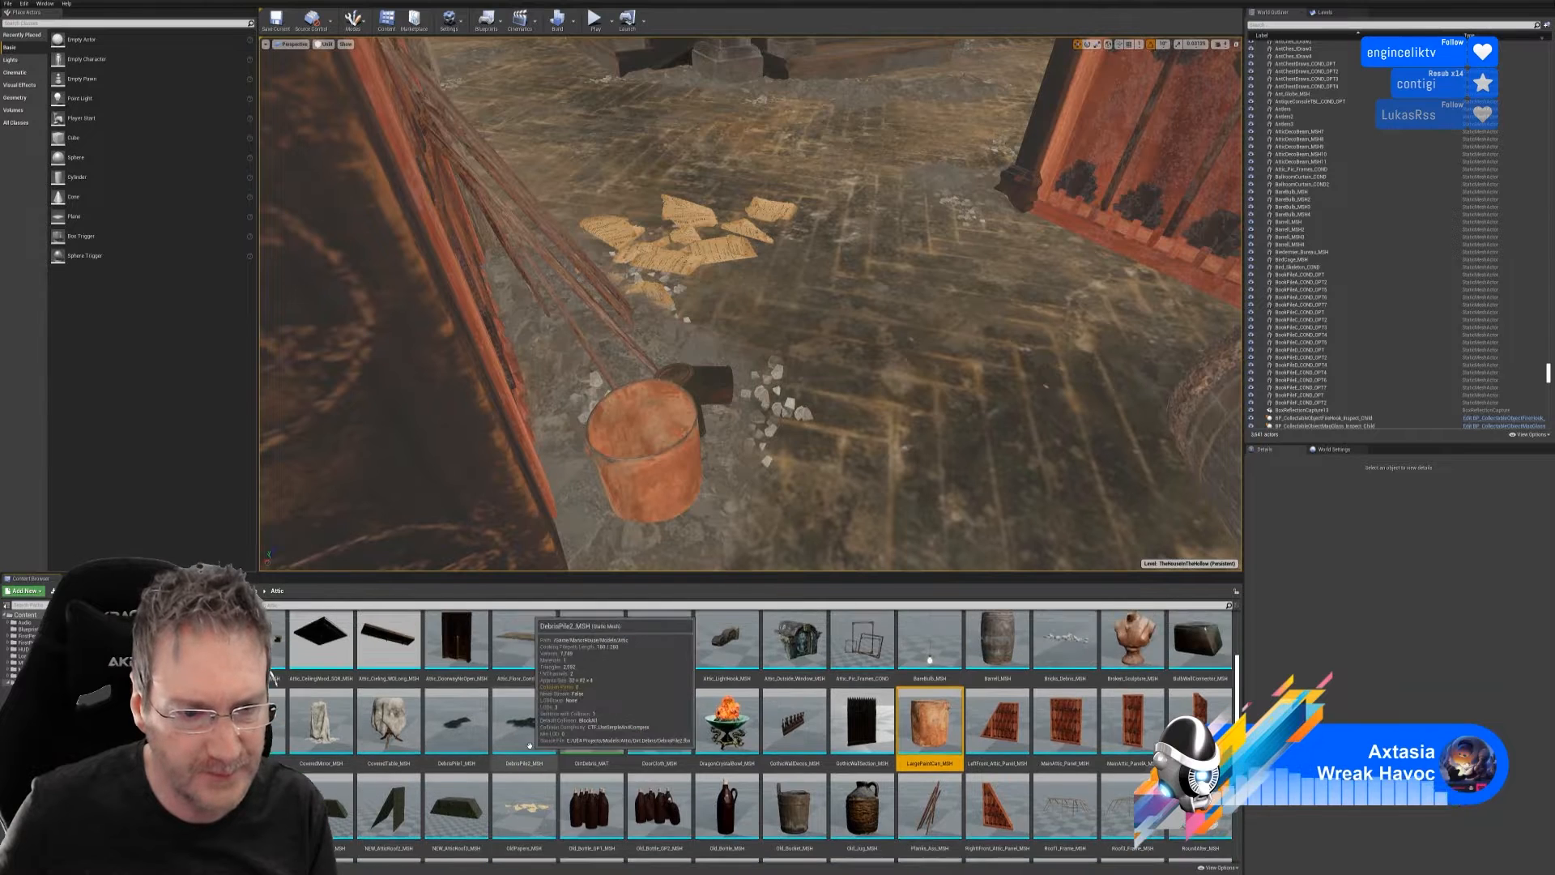
{"action": "scroll", "coordinate": [530, 746], "scroll_direction": "up", "scroll_amount": 2}
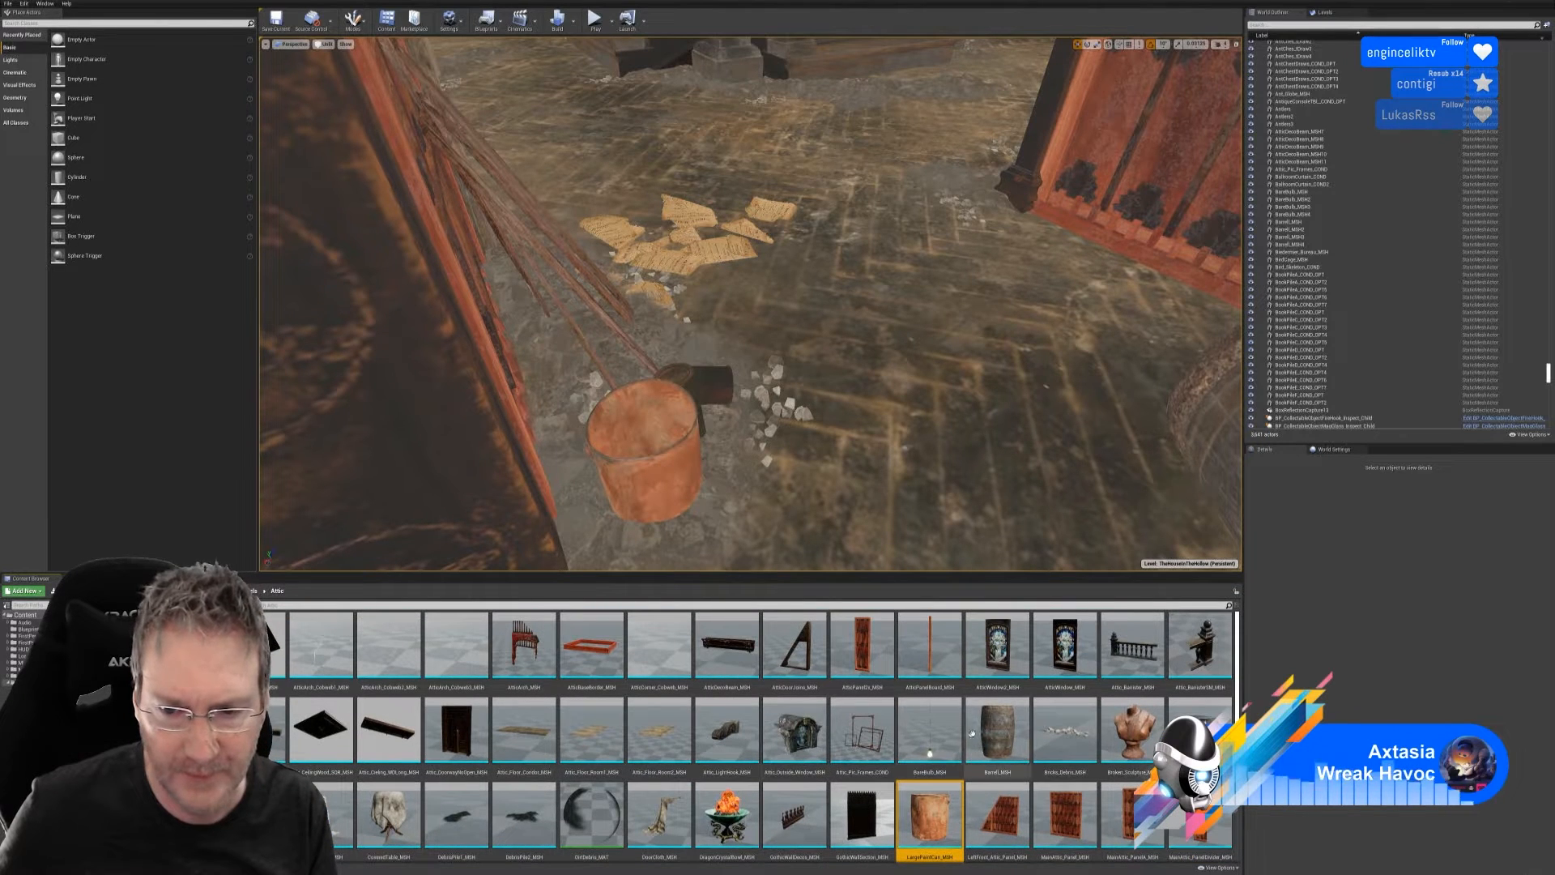
{"action": "right_click", "coordinate": [972, 733]}
{"action": "left_click", "coordinate": [1005, 743]}
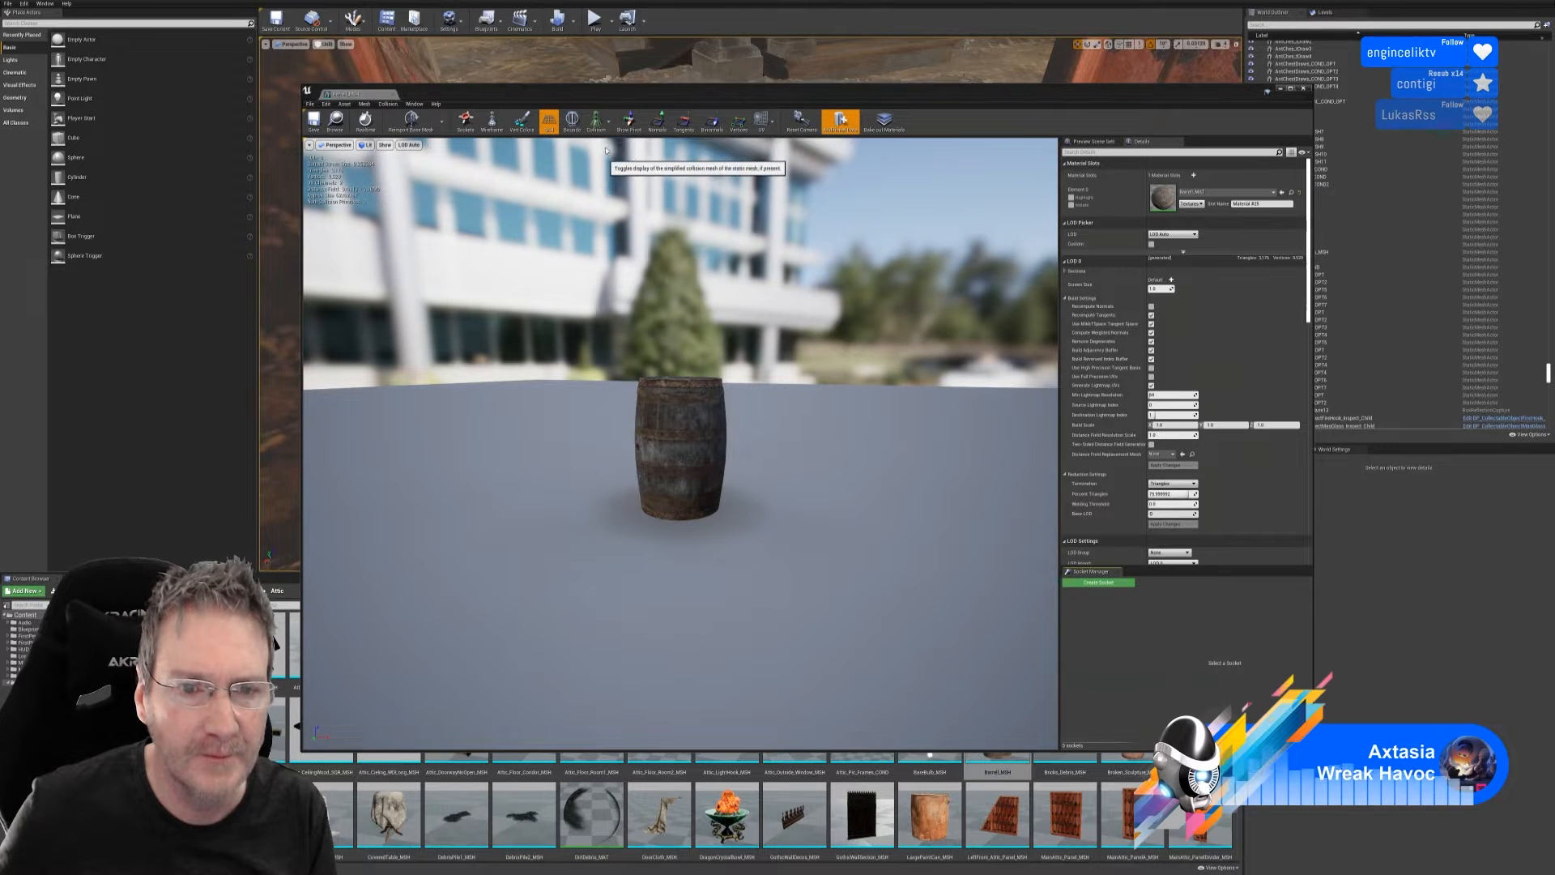
{"action": "right_click_drag", "start_coordinate": [648, 284], "coordinate": [648, 376]}
{"action": "key", "text": "e"}
{"action": "key", "text": "w"}
{"action": "left_click", "coordinate": [787, 332]}
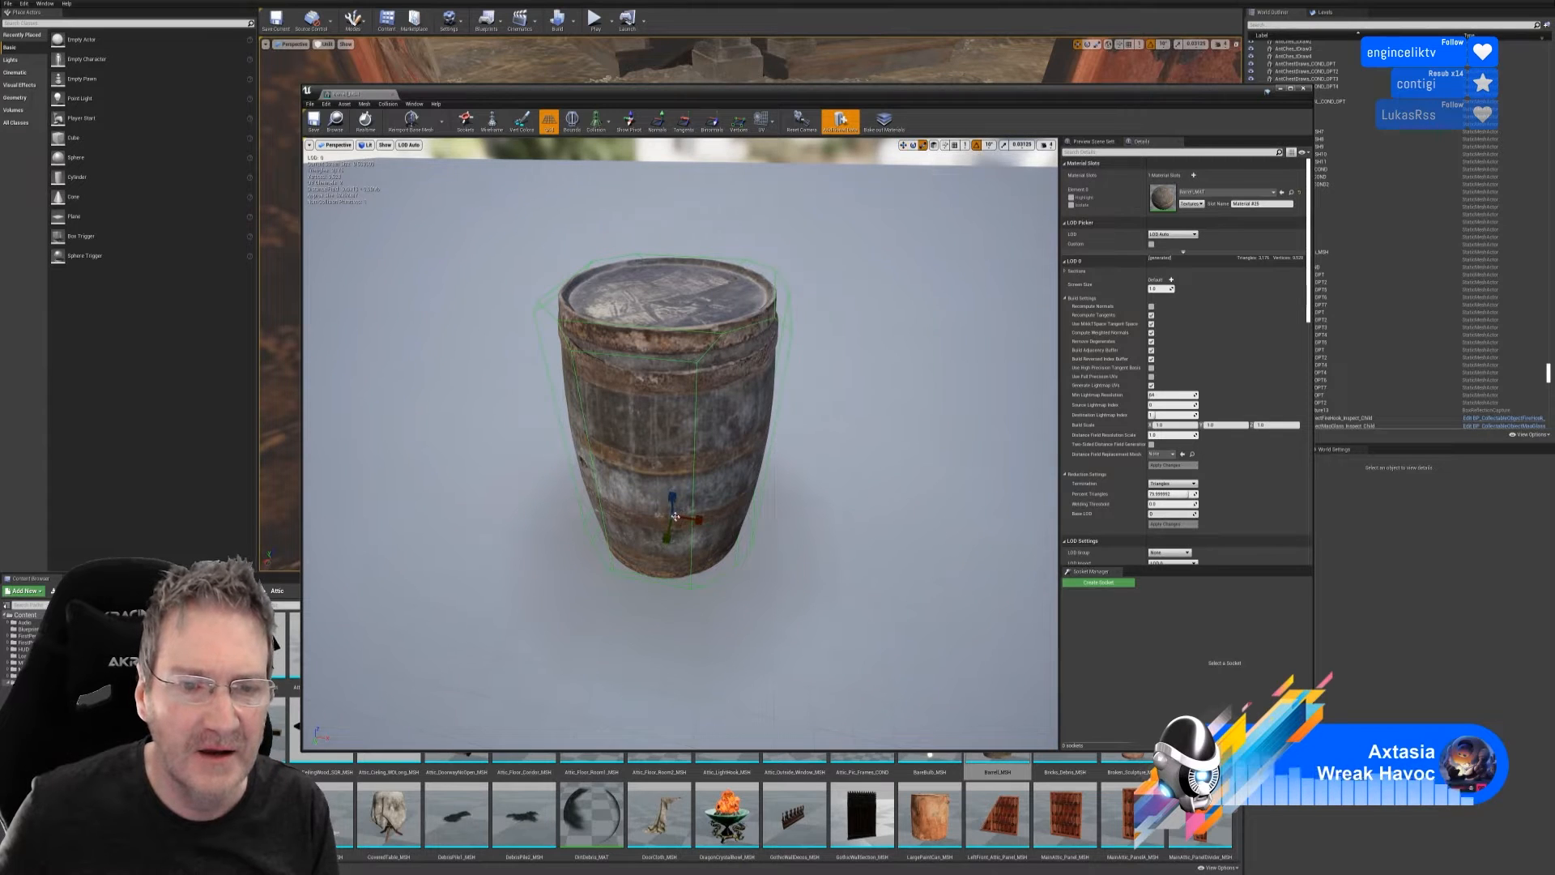
- Scale and lower the barrel's collision hull to fit the mesh closely, save the asset and close its editor
{"action": "mouse_move", "coordinate": [676, 517]}
{"action": "left_mouse_down"}
{"action": "mouse_move", "coordinate": [659, 536]}
{"action": "mouse_move", "coordinate": [674, 499]}
{"action": "left_mouse_up"}
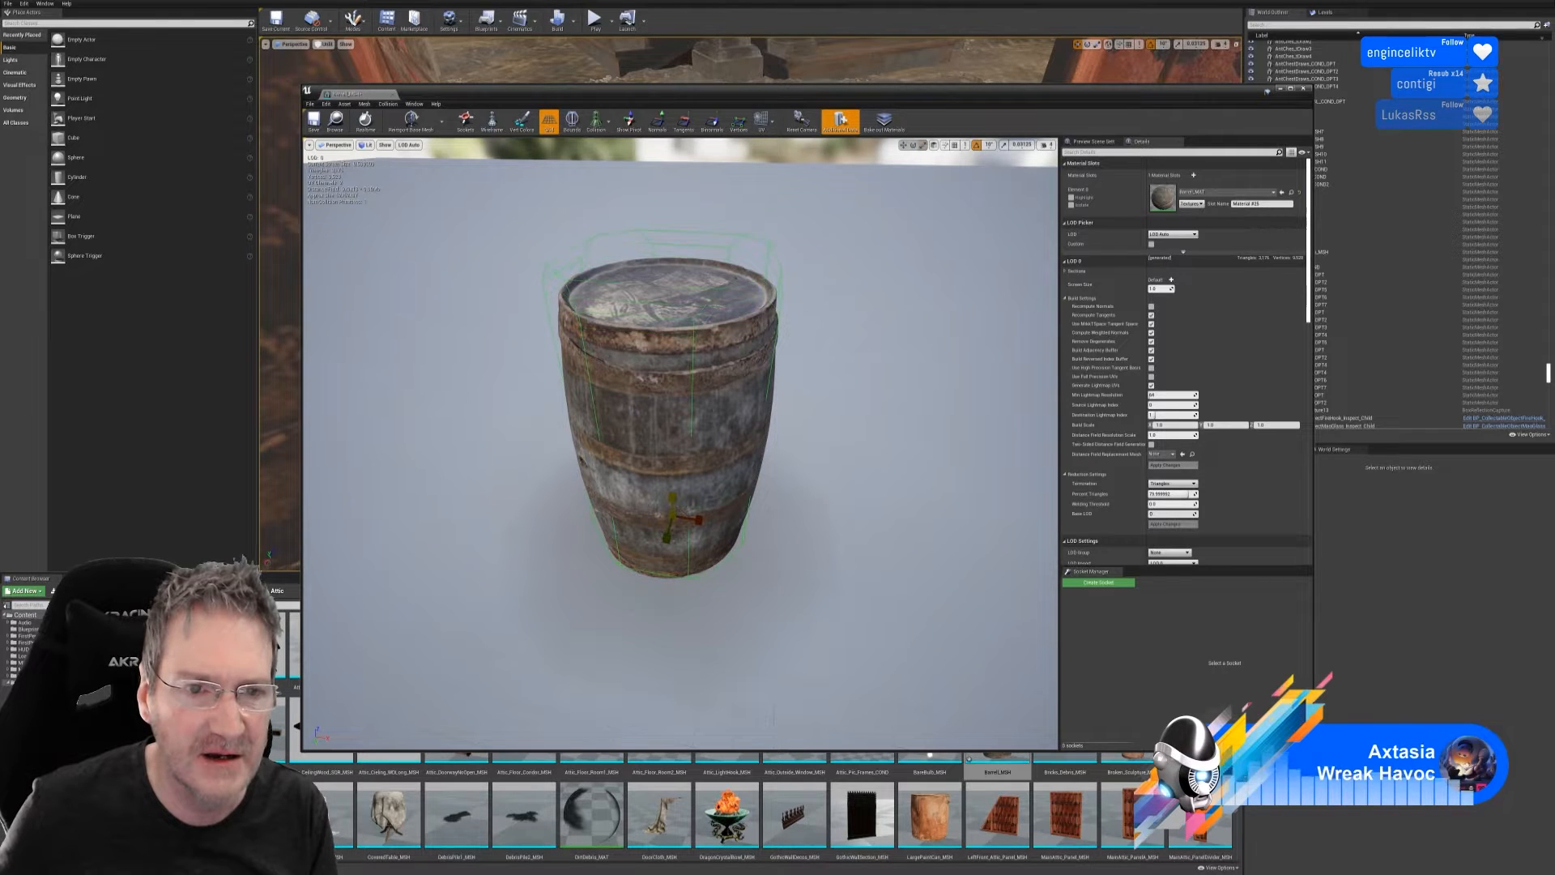
{"action": "key", "text": "w"}
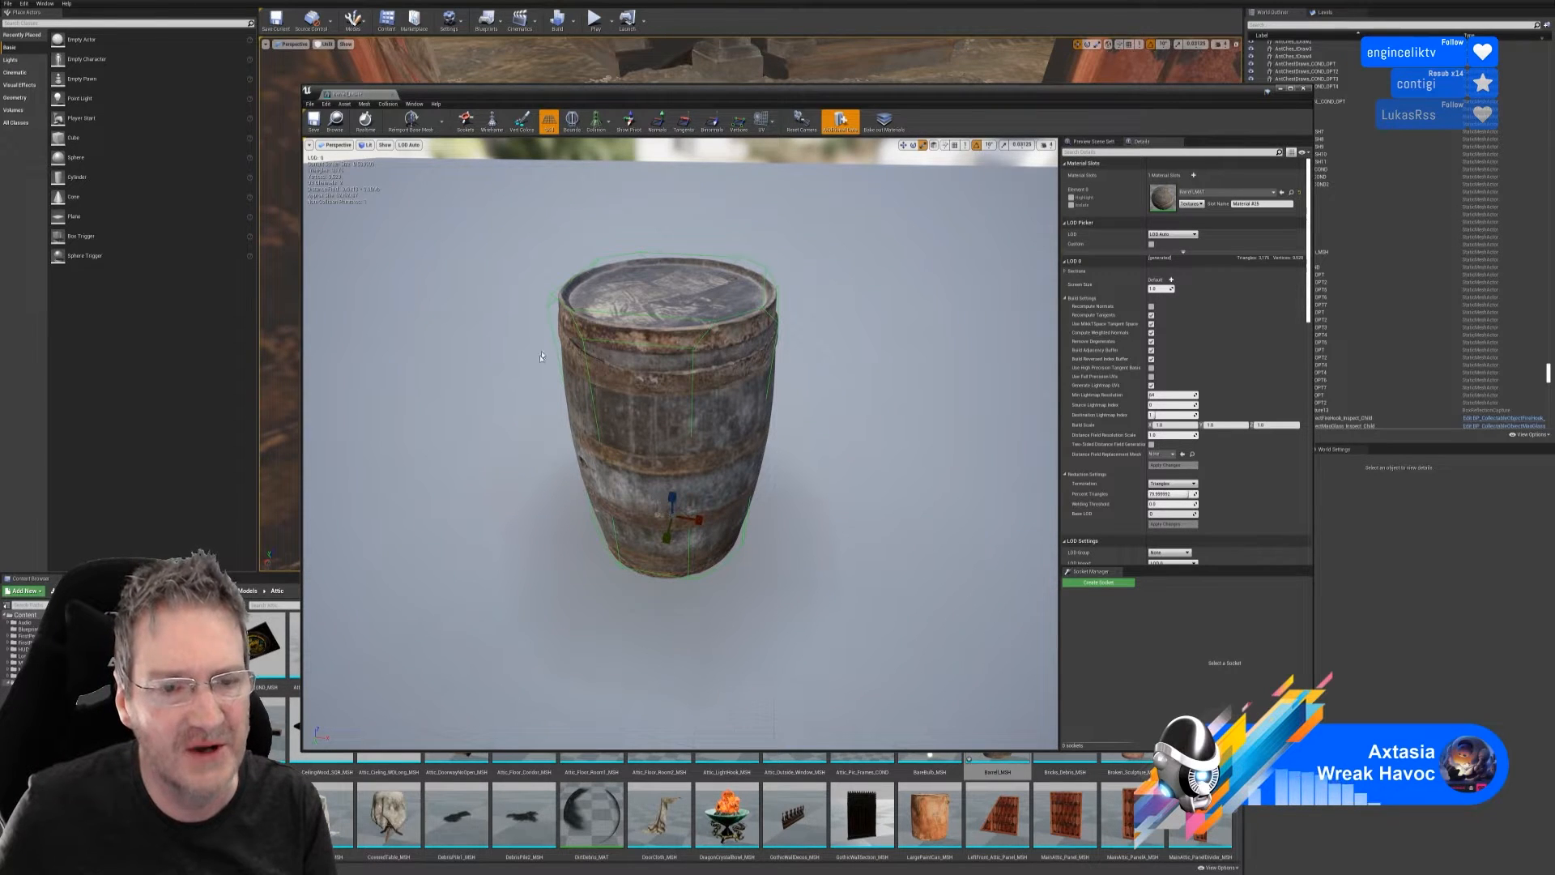
{"action": "right_click_drag", "start_coordinate": [838, 507], "coordinate": [818, 575]}
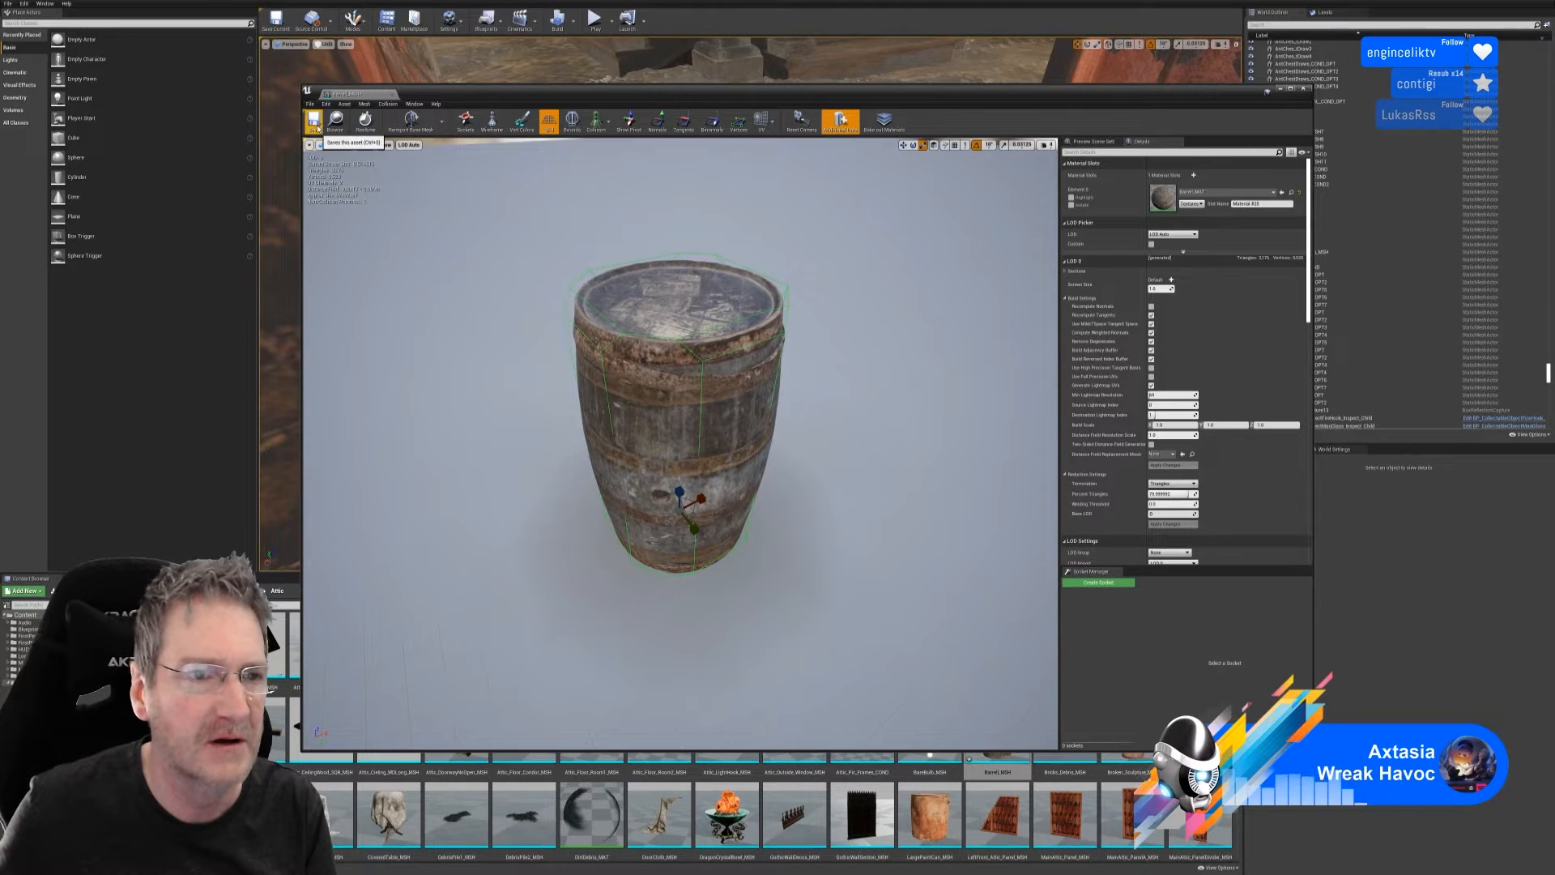
{"action": "left_click", "coordinate": [313, 122]}
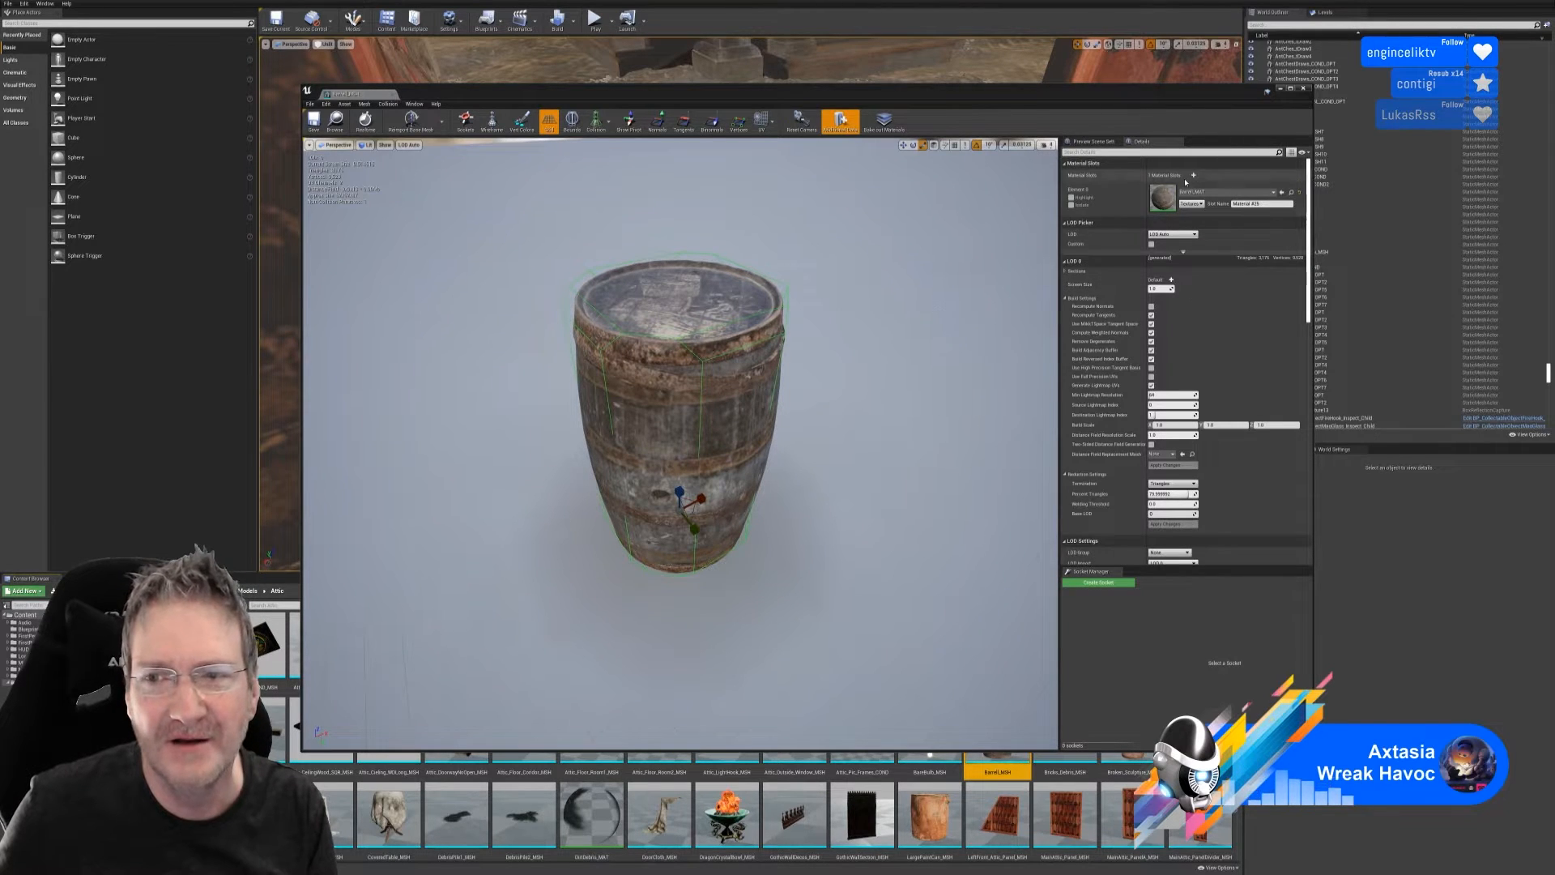
{"action": "left_click", "coordinate": [1302, 90]}
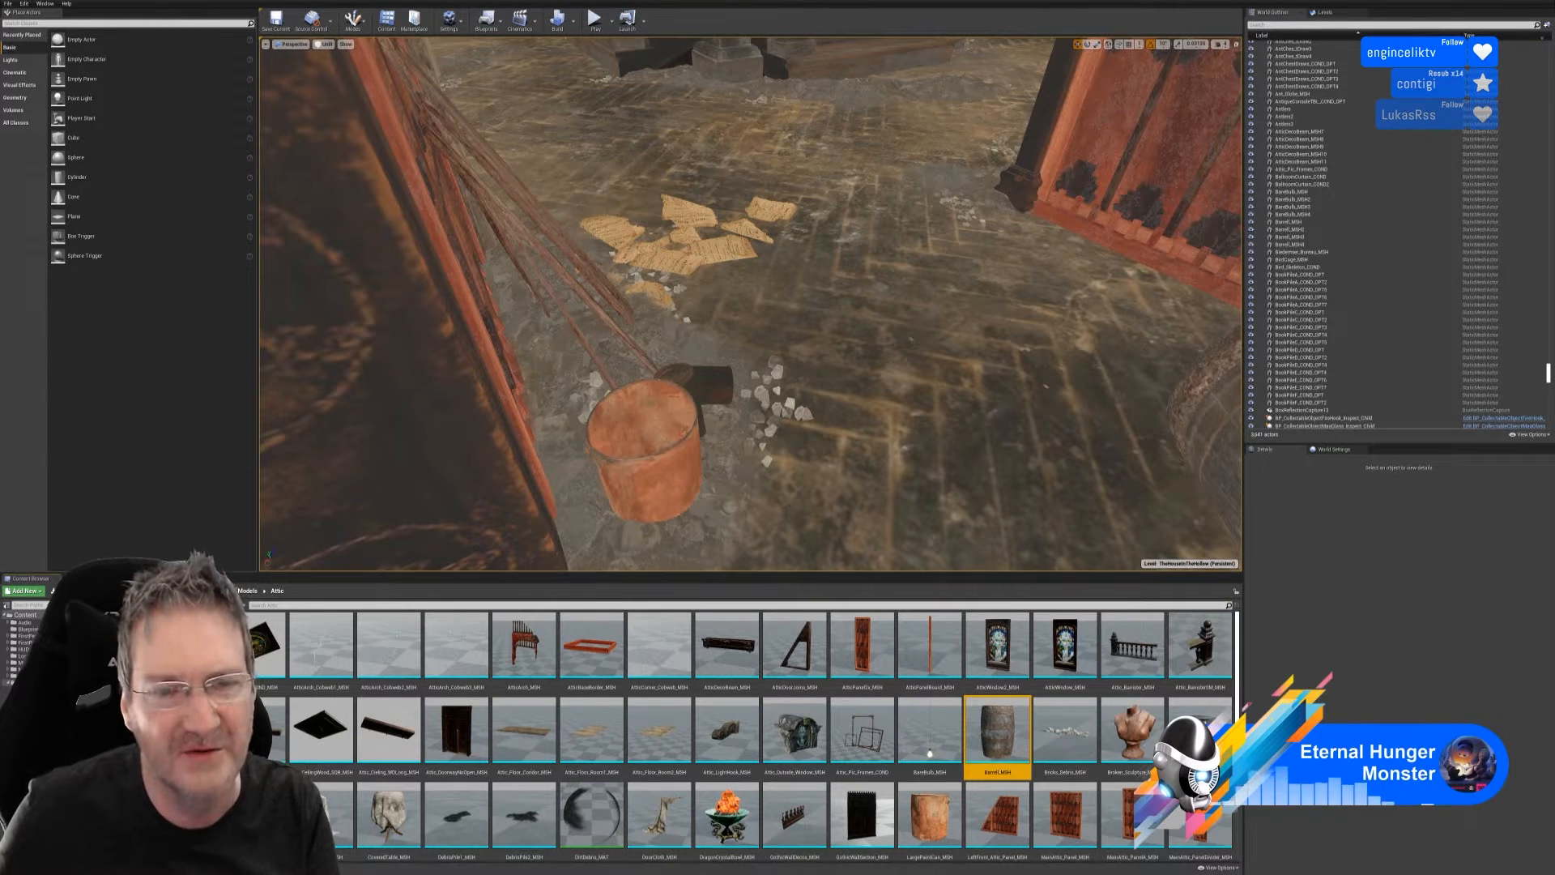
{"action": "right_click_drag", "start_coordinate": [822, 350], "coordinate": [816, 347]}
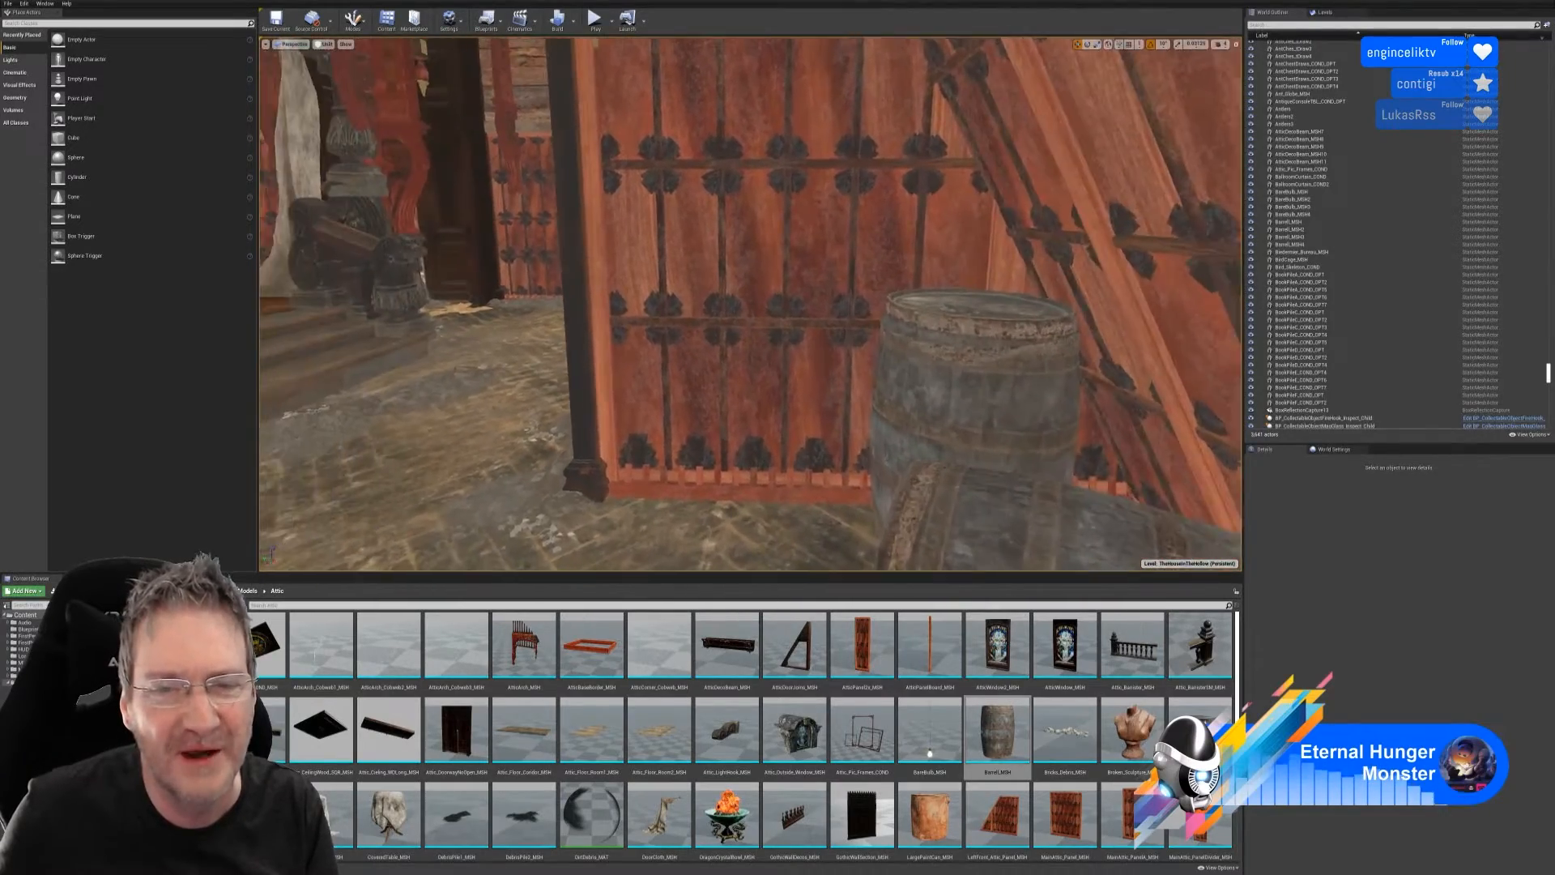
{"action": "right_click_drag", "start_coordinate": [817, 347], "coordinate": [816, 347]}
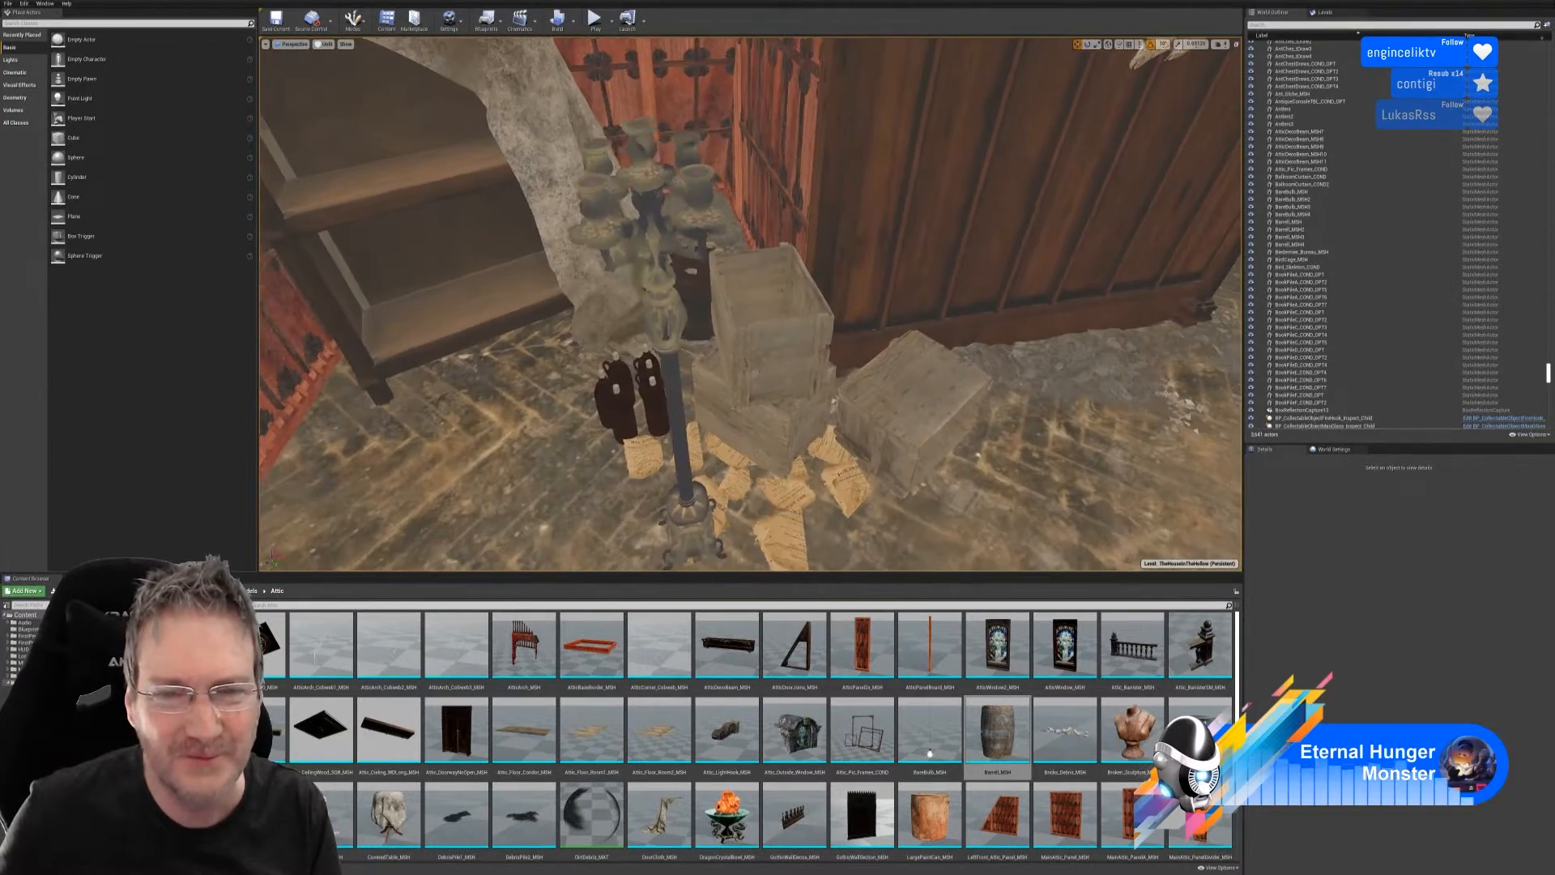
- Select the two stacked wooden crates and the tilted crate beside them, and duplicate all three
{"action": "right_click_drag", "start_coordinate": [817, 346], "coordinate": [817, 347]}
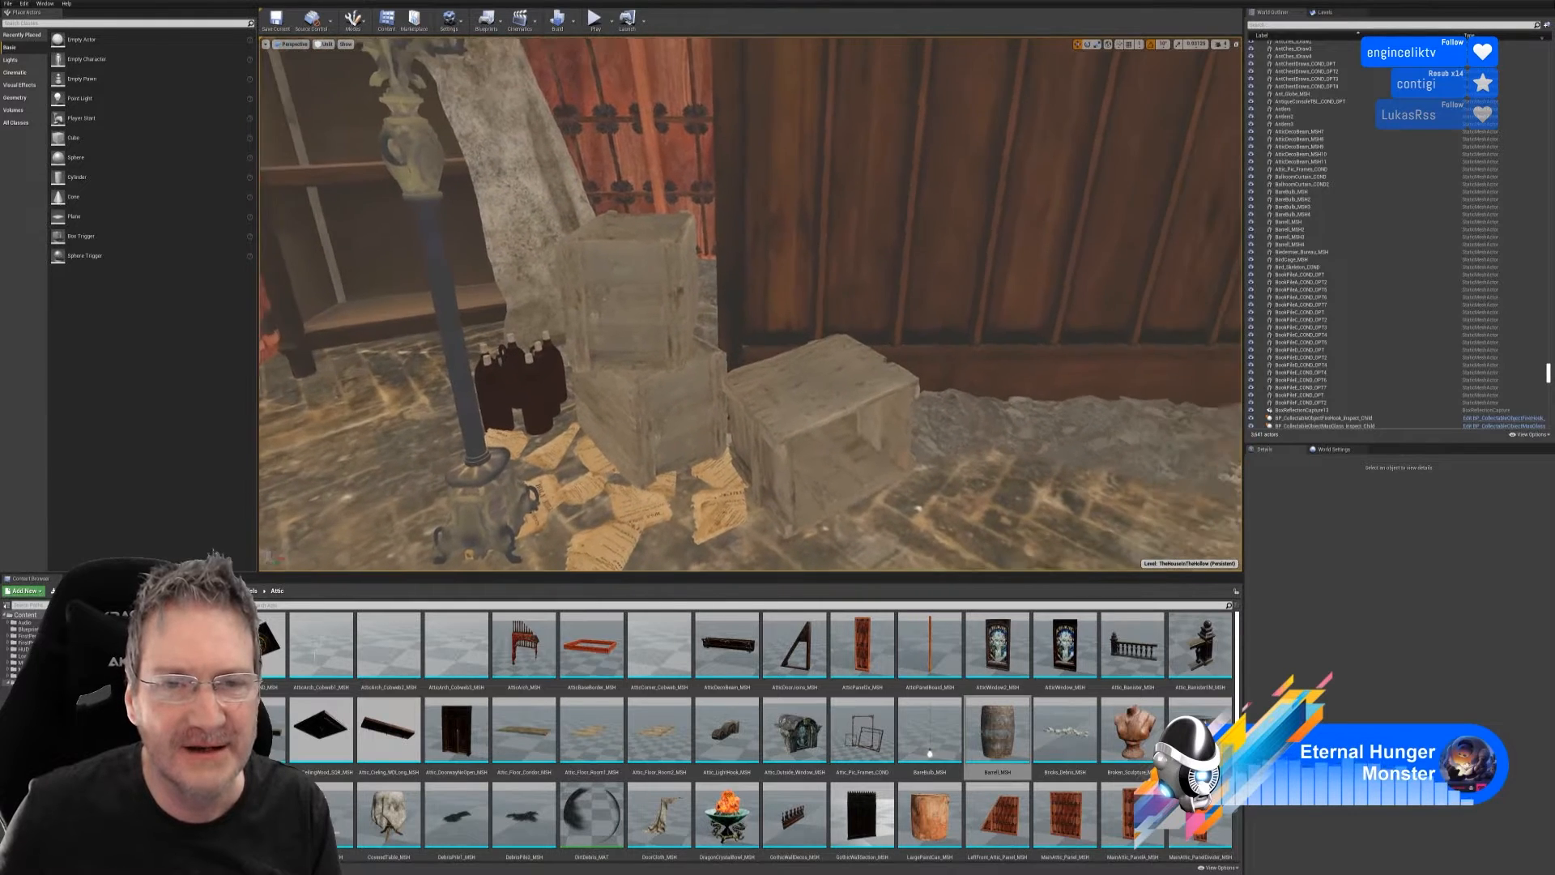
{"action": "left_click", "coordinate": [658, 301]}
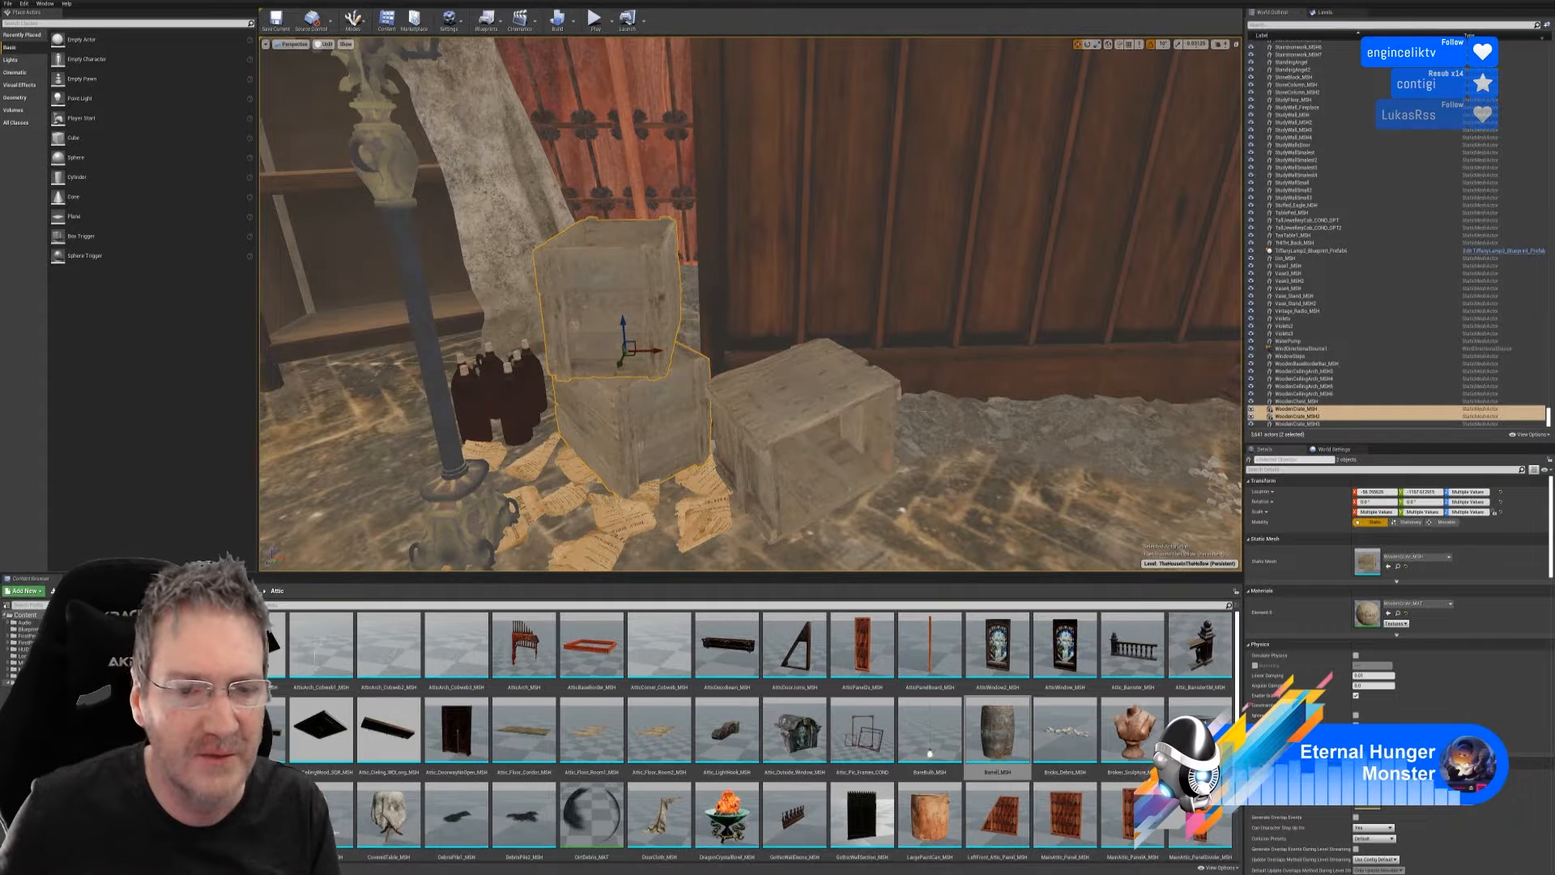
{"action": "left_click", "coordinate": [788, 397], "text": "ctrl"}
{"action": "right_click", "coordinate": [824, 387]}
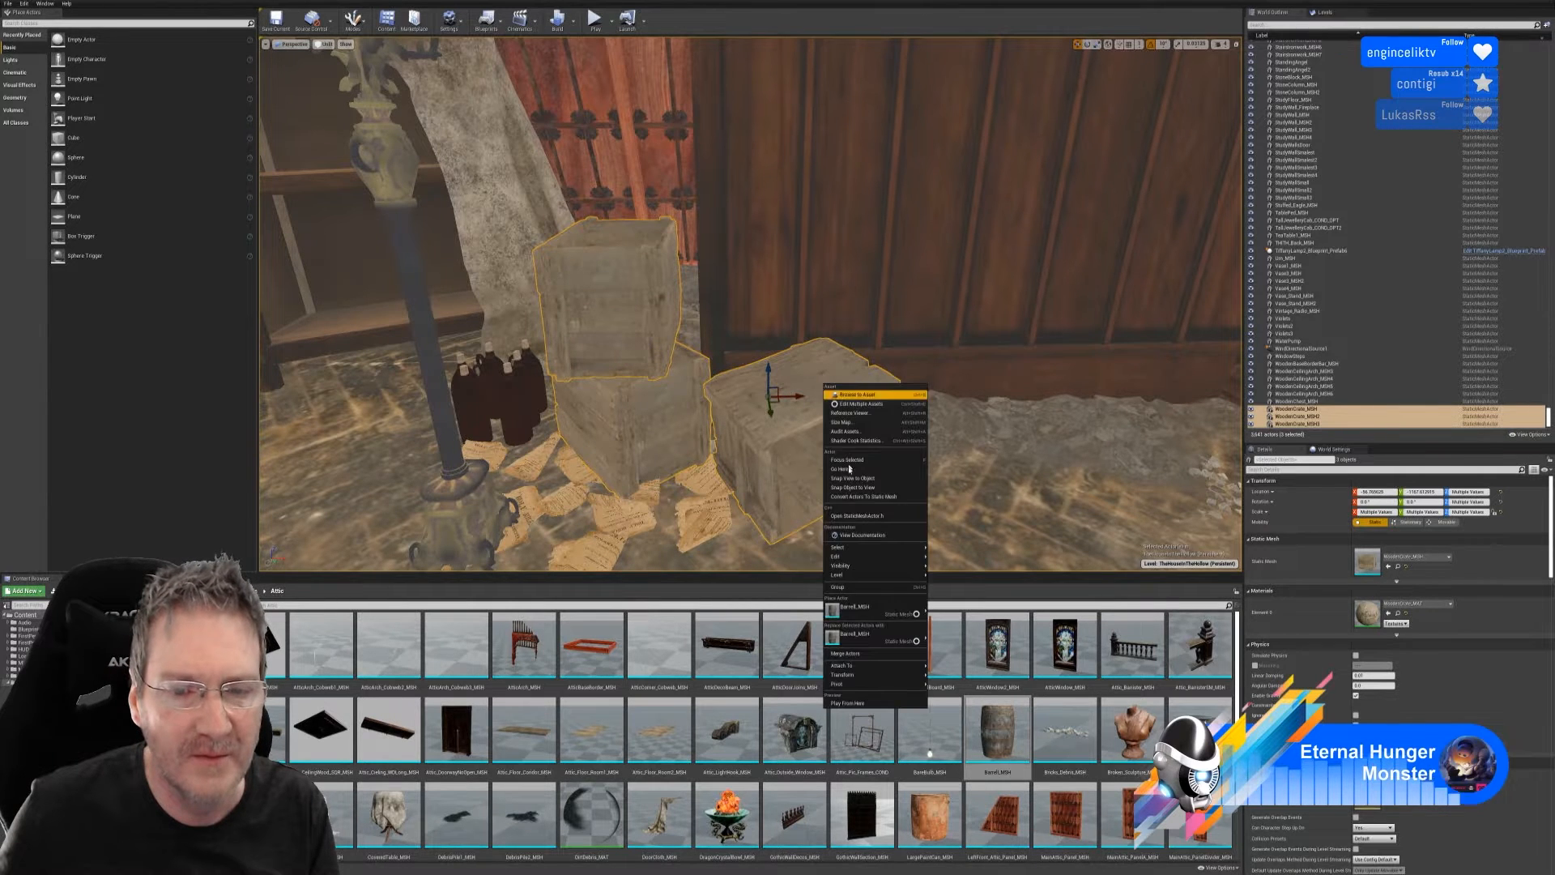
{"action": "mouse_move", "coordinate": [921, 558]}
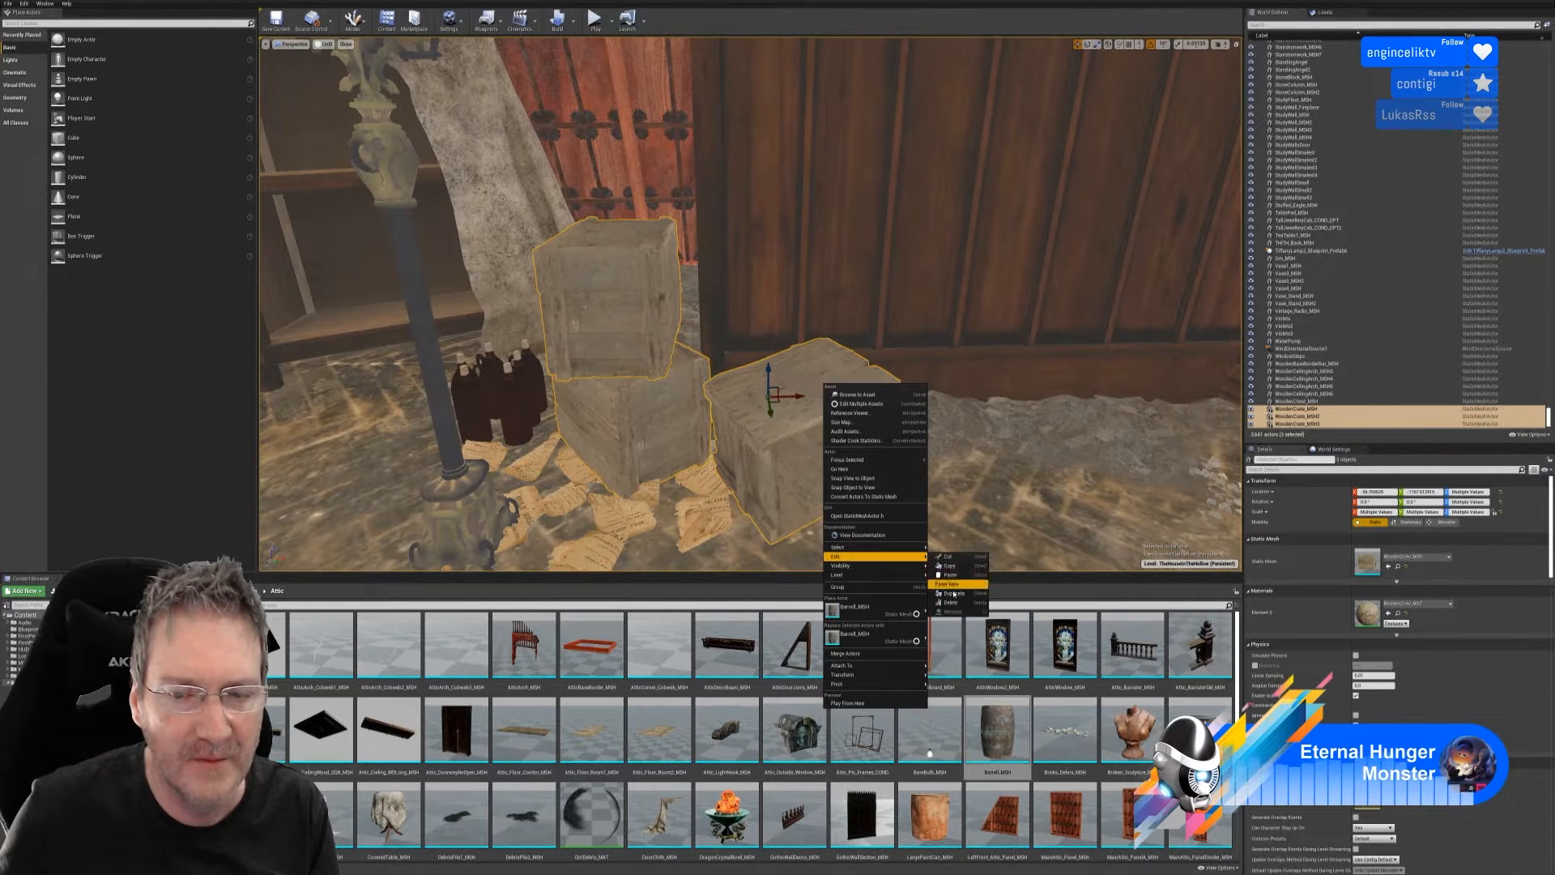
{"action": "left_click", "coordinate": [953, 593]}
- Move the three duplicated crates across the attic to the open floor beside the draped statue, undoing the last misplaced move
{"action": "right_click_drag", "start_coordinate": [810, 389], "coordinate": [798, 438]}
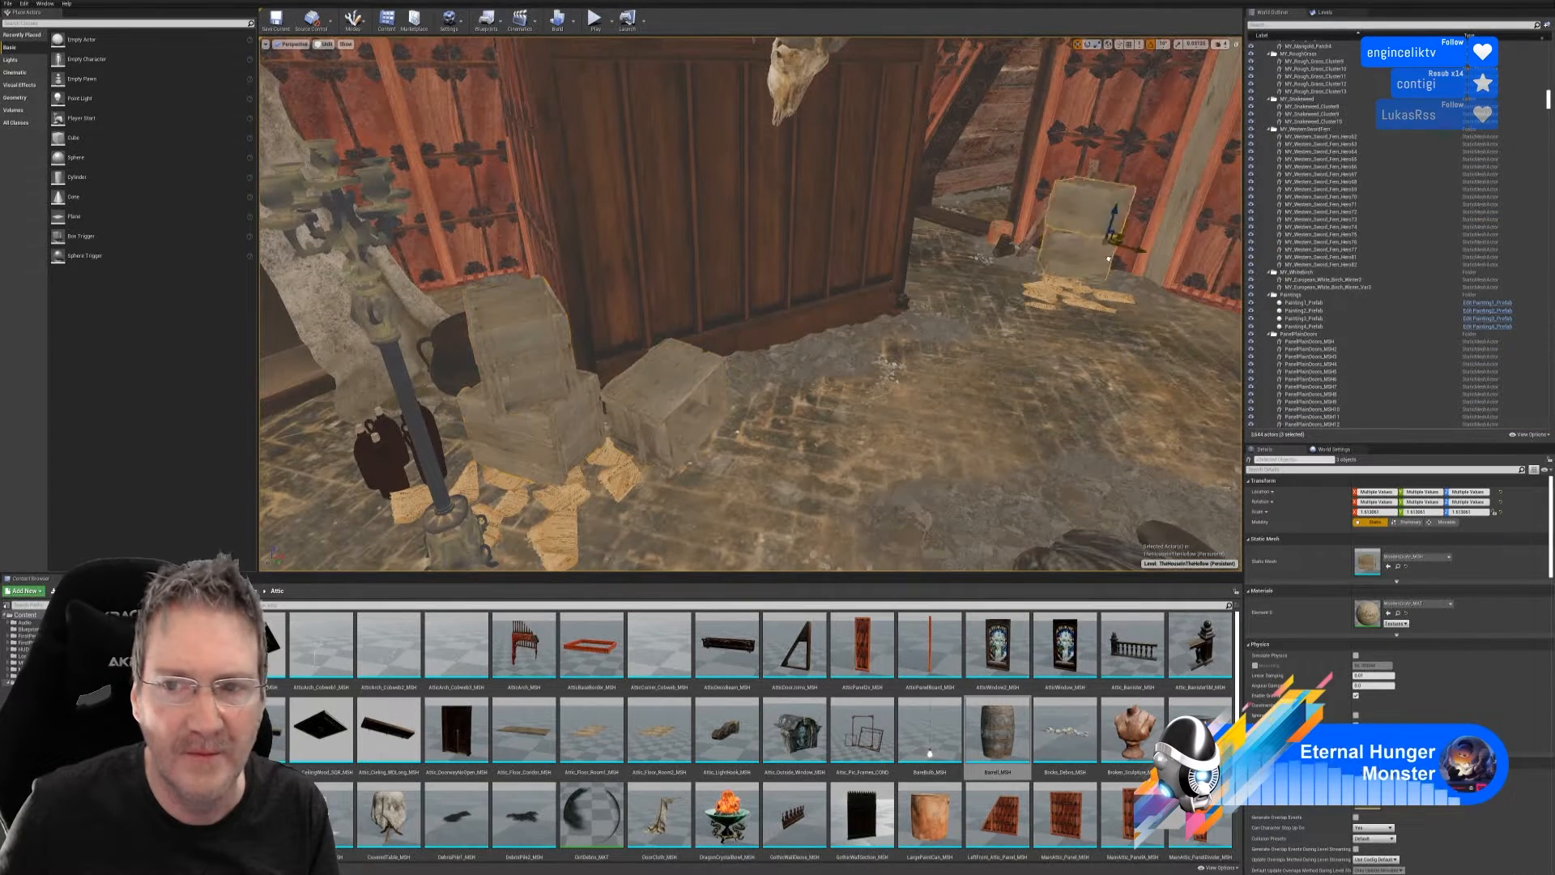
{"action": "right_click_drag", "start_coordinate": [668, 379], "coordinate": [685, 409]}
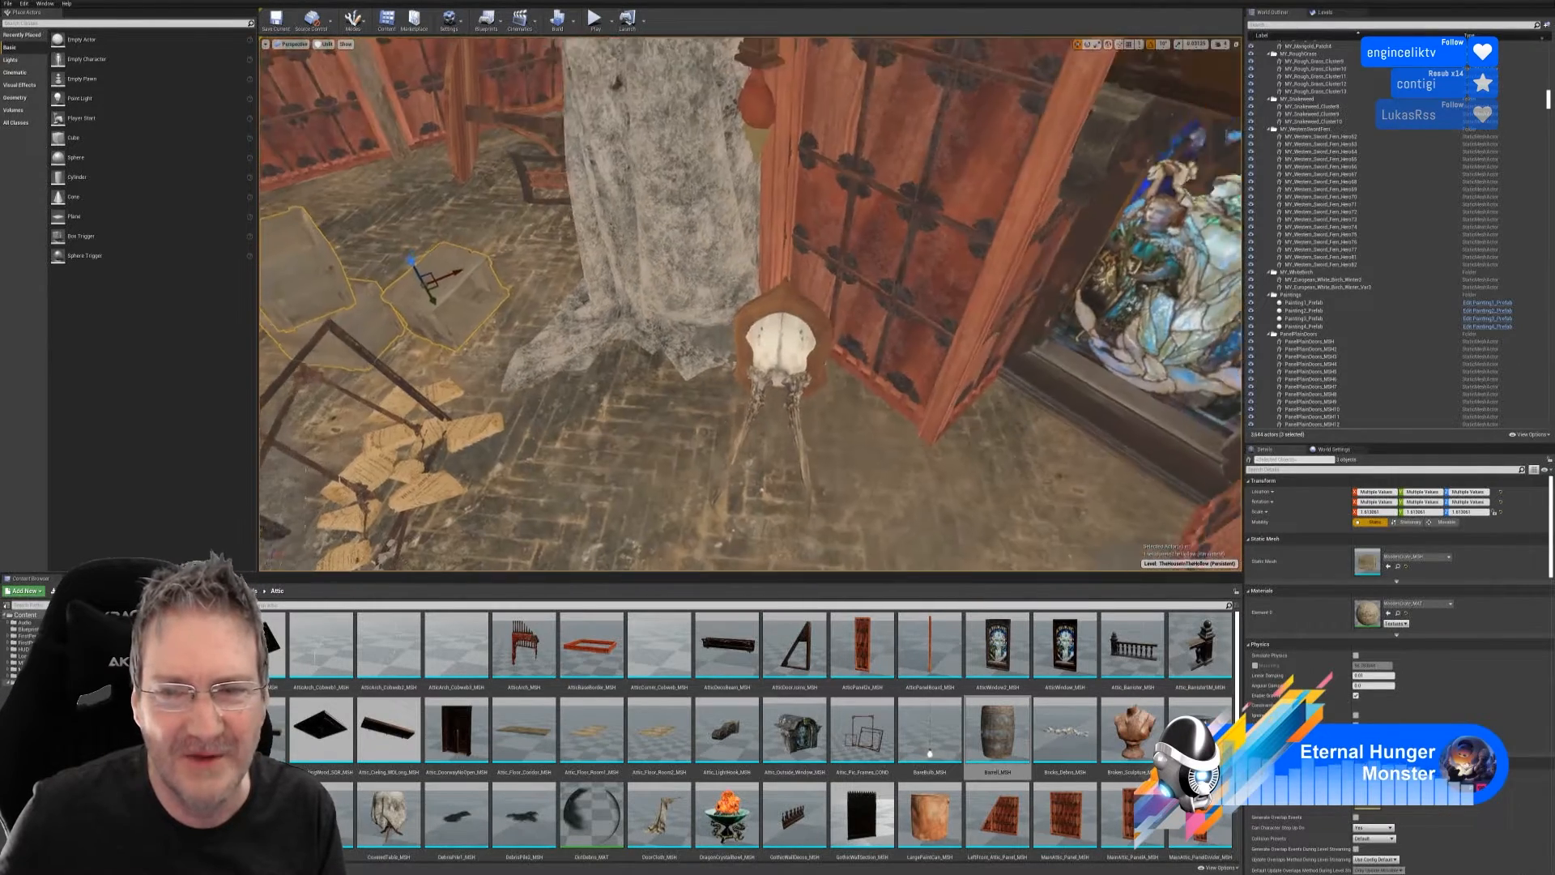
{"action": "right_click_drag", "start_coordinate": [684, 409], "coordinate": [689, 409]}
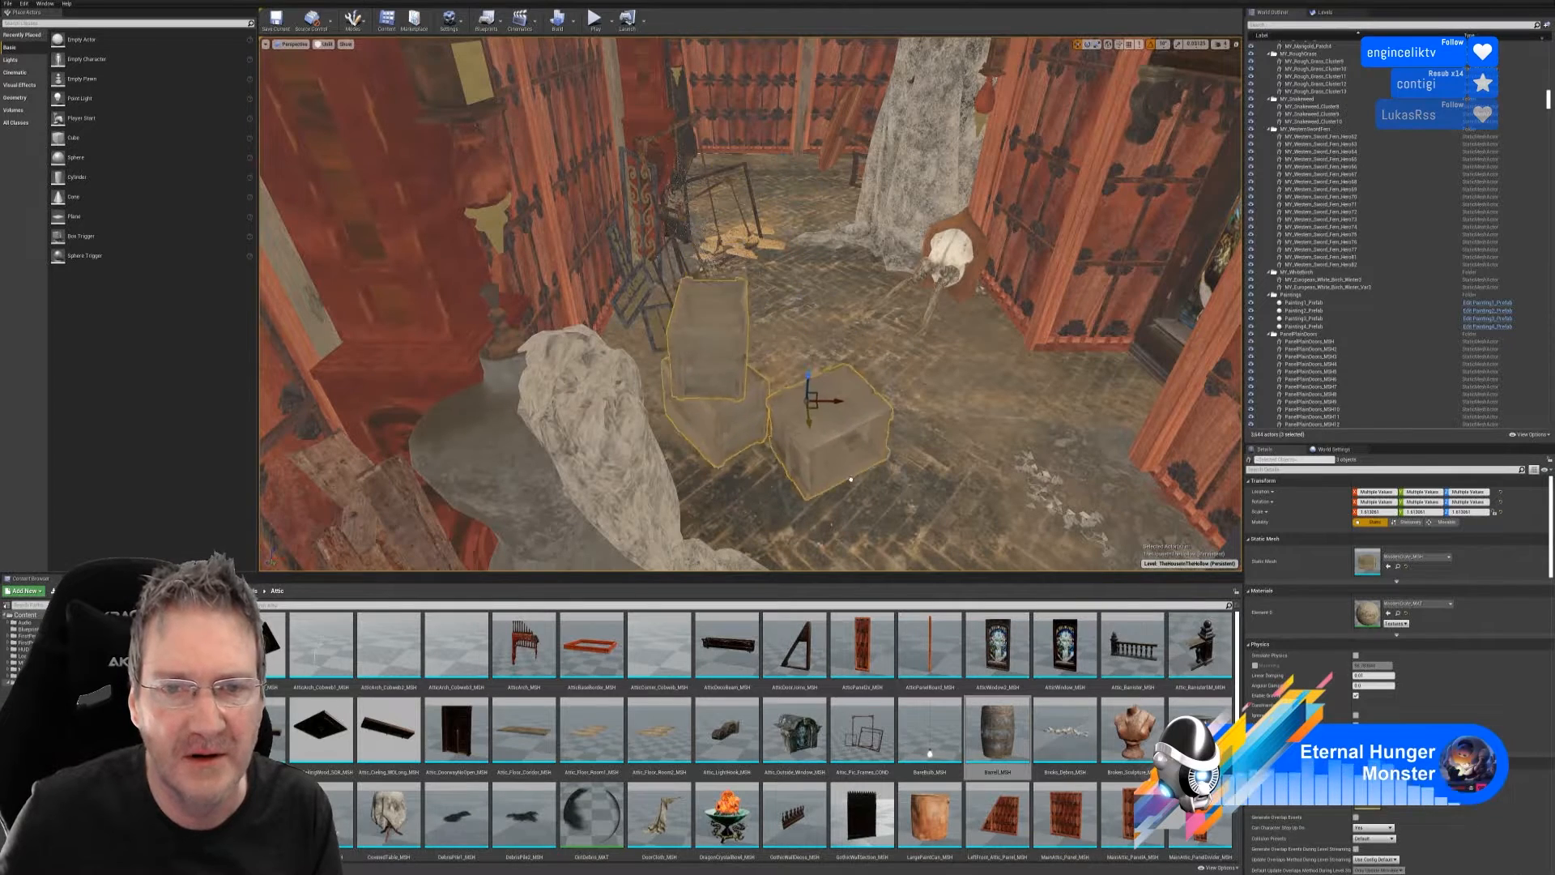
{"action": "right_click_drag", "start_coordinate": [689, 409], "coordinate": [705, 470]}
{"action": "right_click_drag", "start_coordinate": [1037, 185], "coordinate": [1038, 185]}
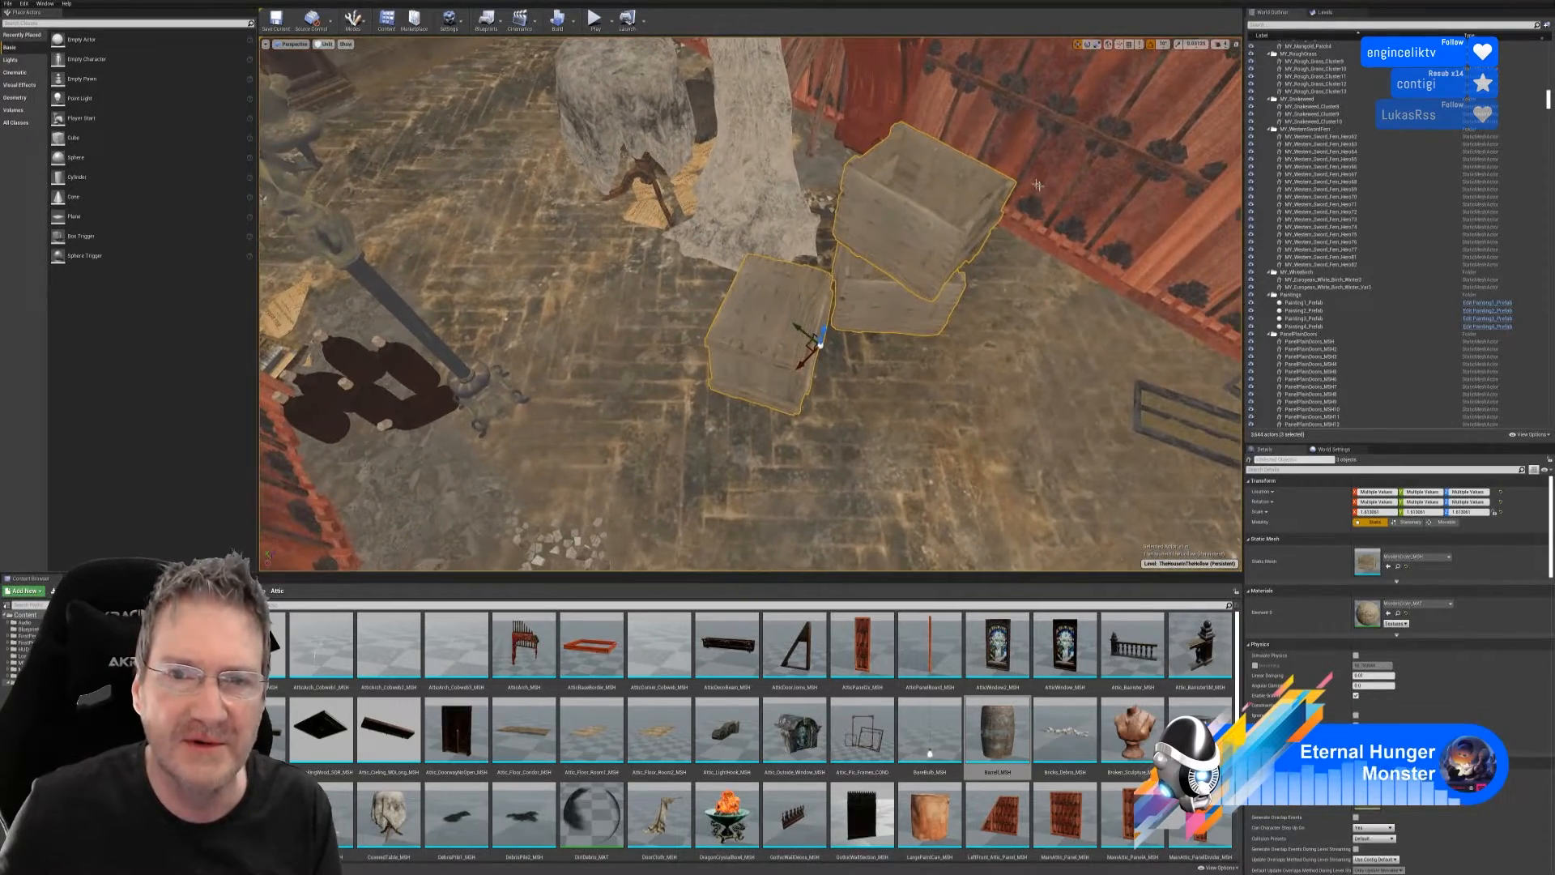
{"action": "right_click_drag", "start_coordinate": [750, 305], "coordinate": [982, 285]}
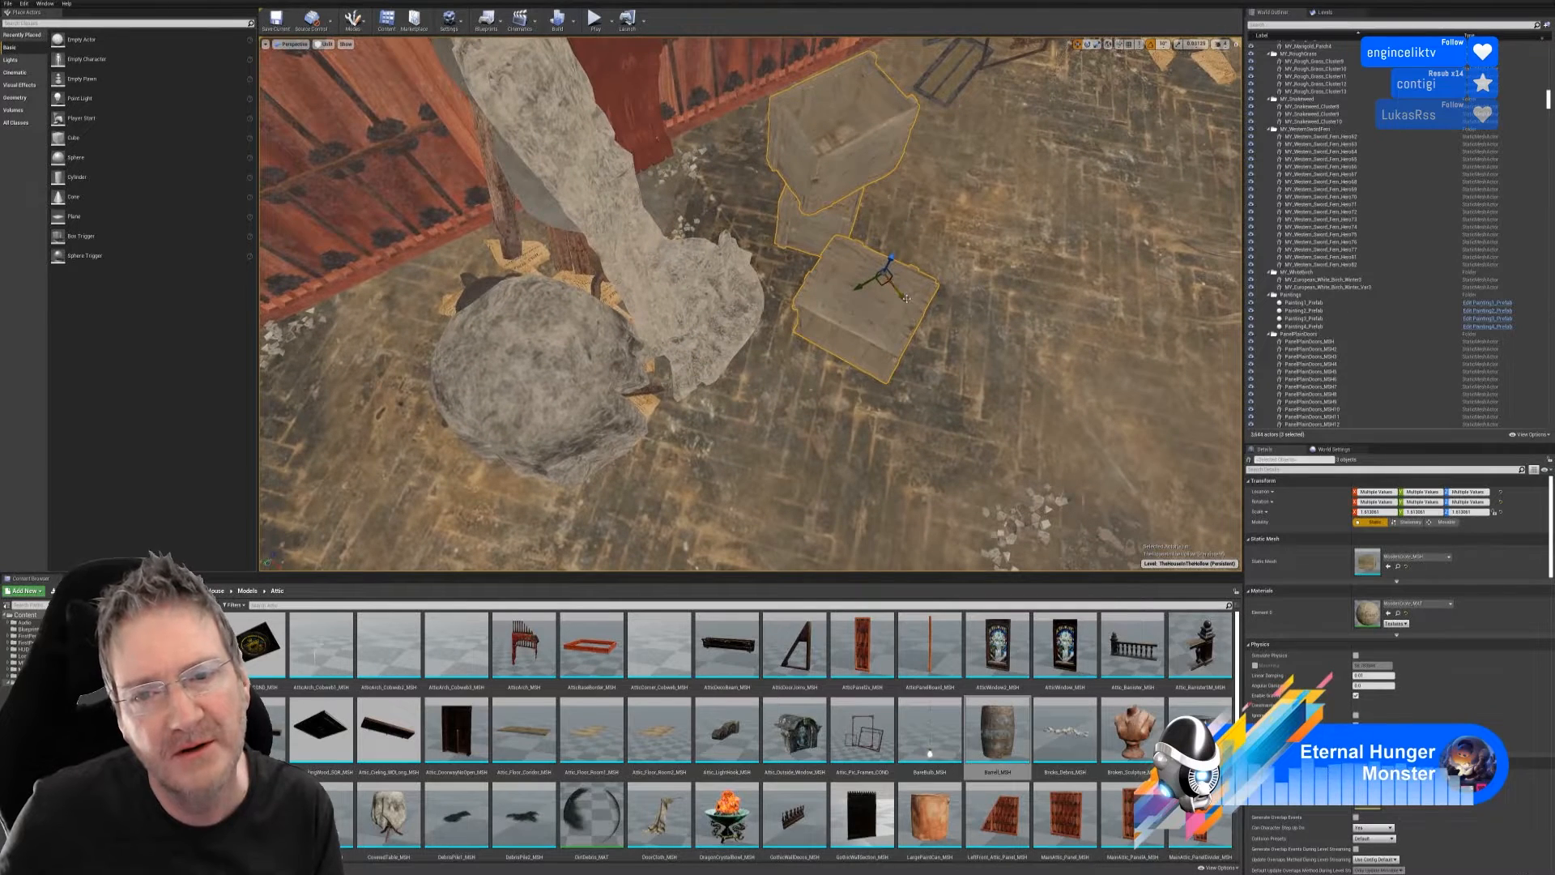
{"action": "left_click_drag", "start_coordinate": [906, 299], "coordinate": [842, 257]}
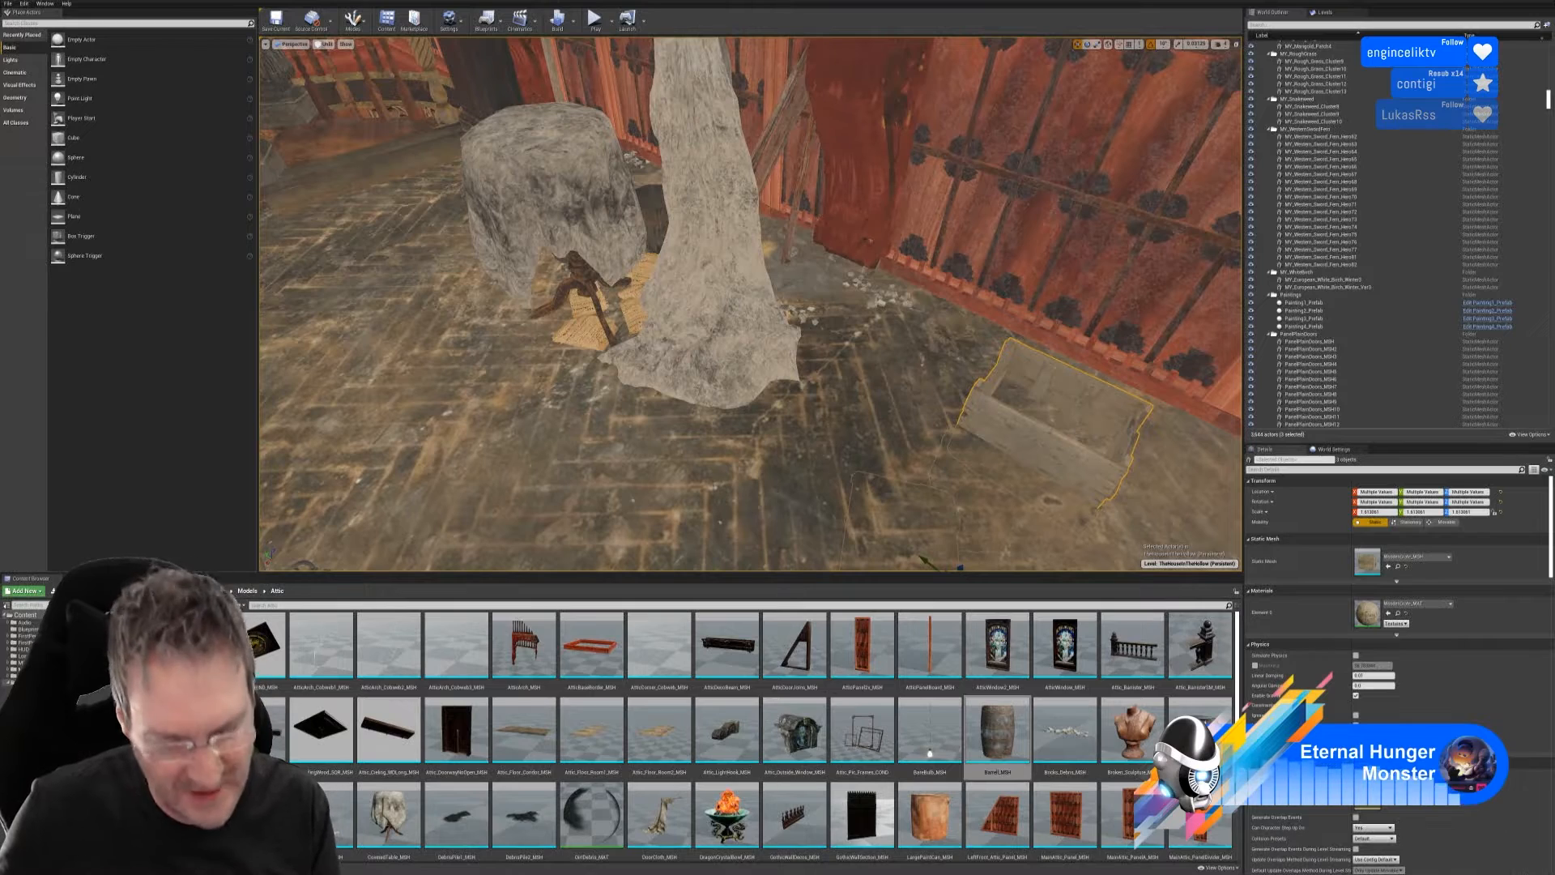
{"action": "key", "text": "ctrl+z"}
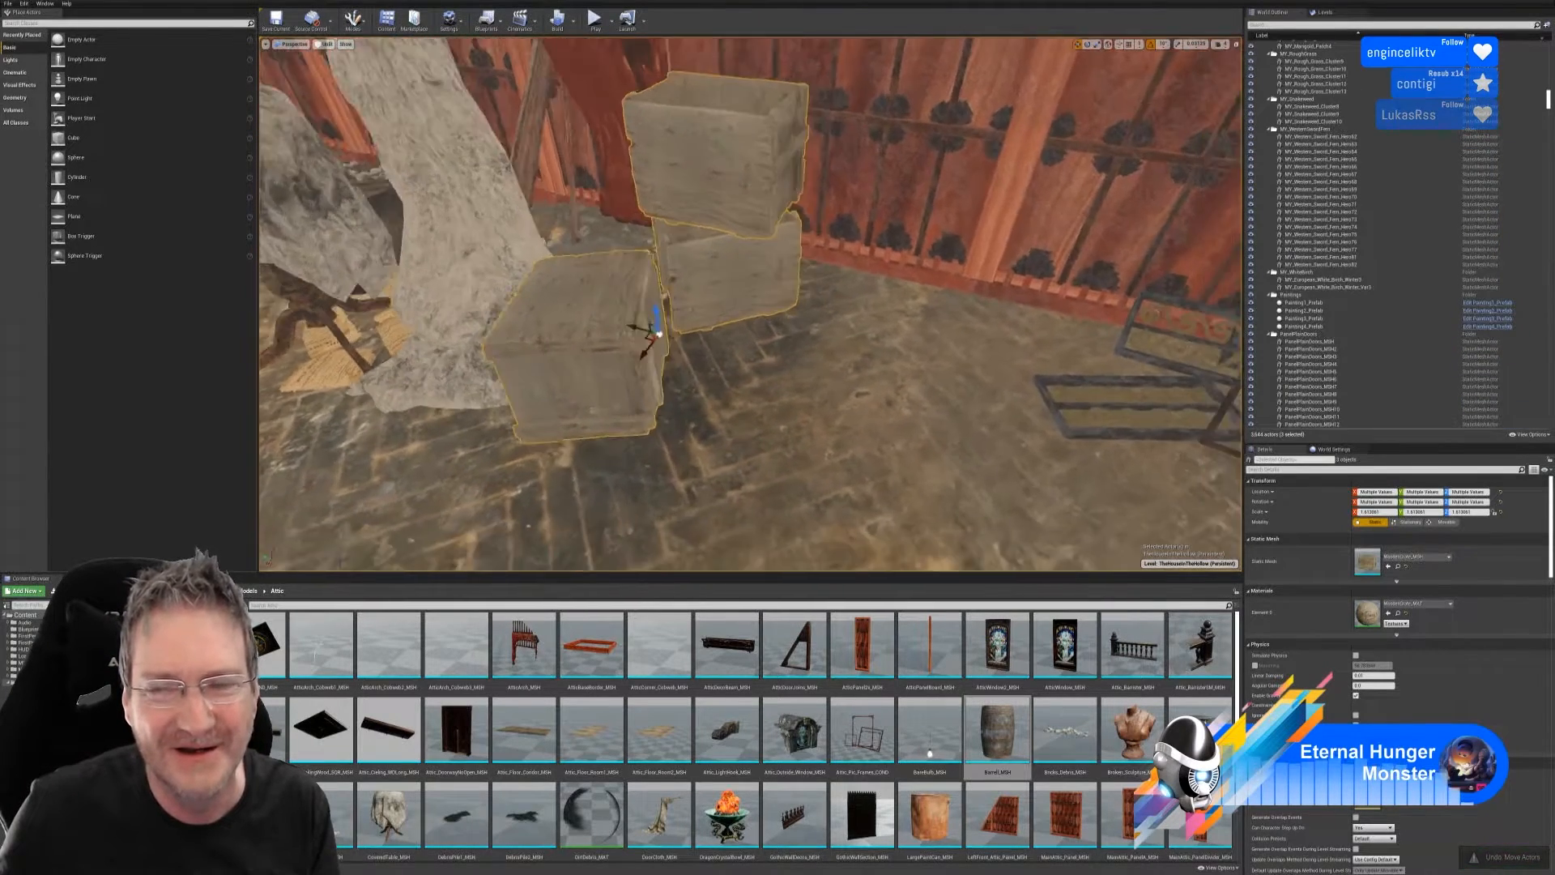
- Deselect the tilted crate copy and shift the two stacked copies along the wall, closer behind the draped statue
{"action": "right_click_drag", "start_coordinate": [751, 304], "coordinate": [802, 318]}
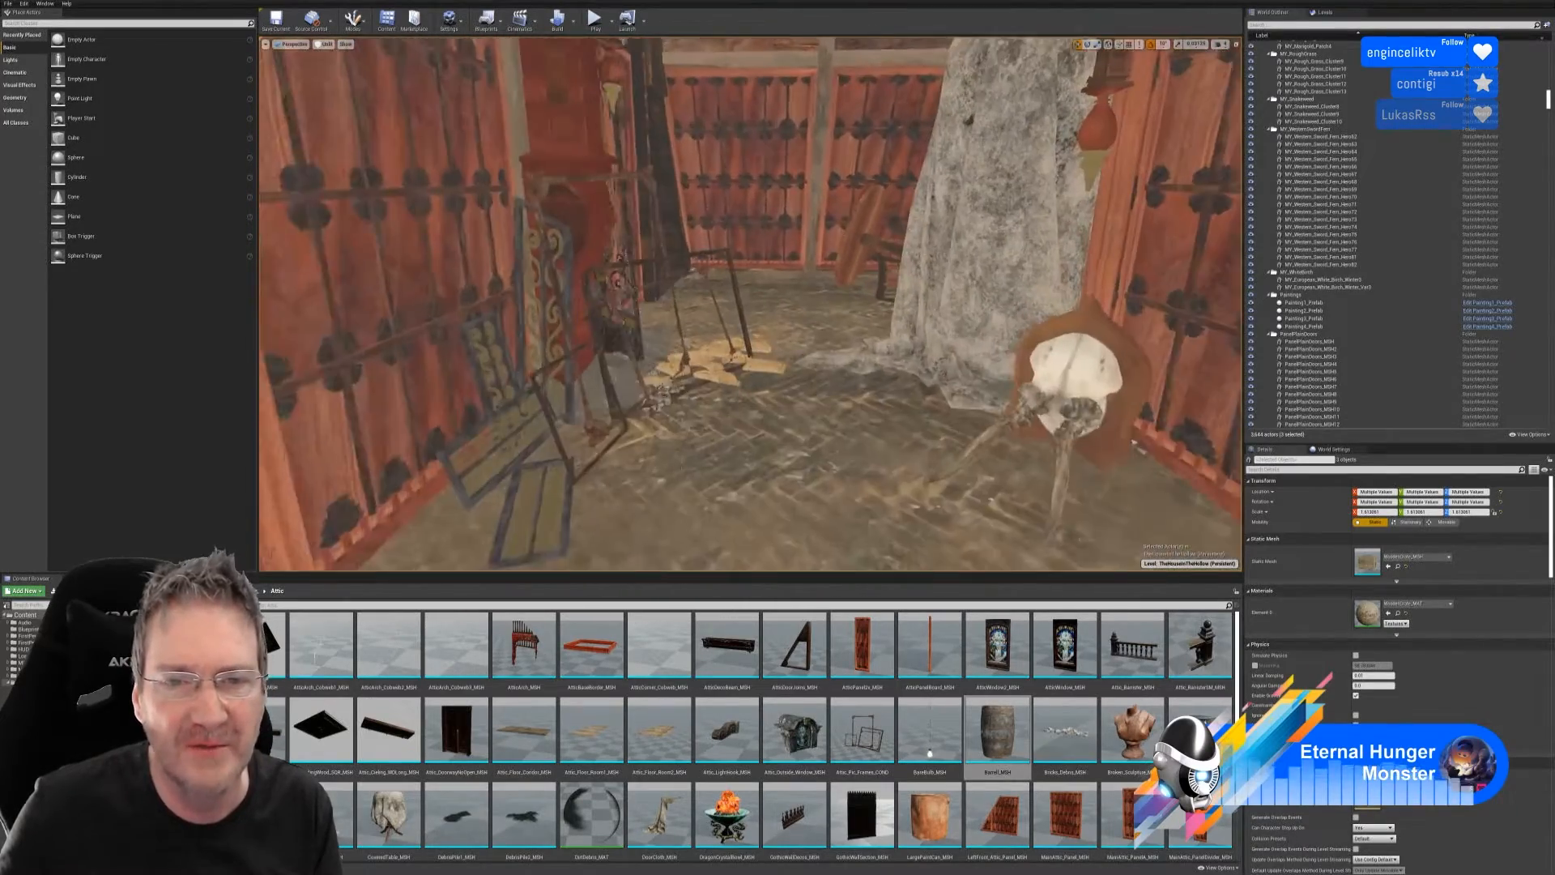
{"action": "right_click_drag", "start_coordinate": [750, 304], "coordinate": [739, 301]}
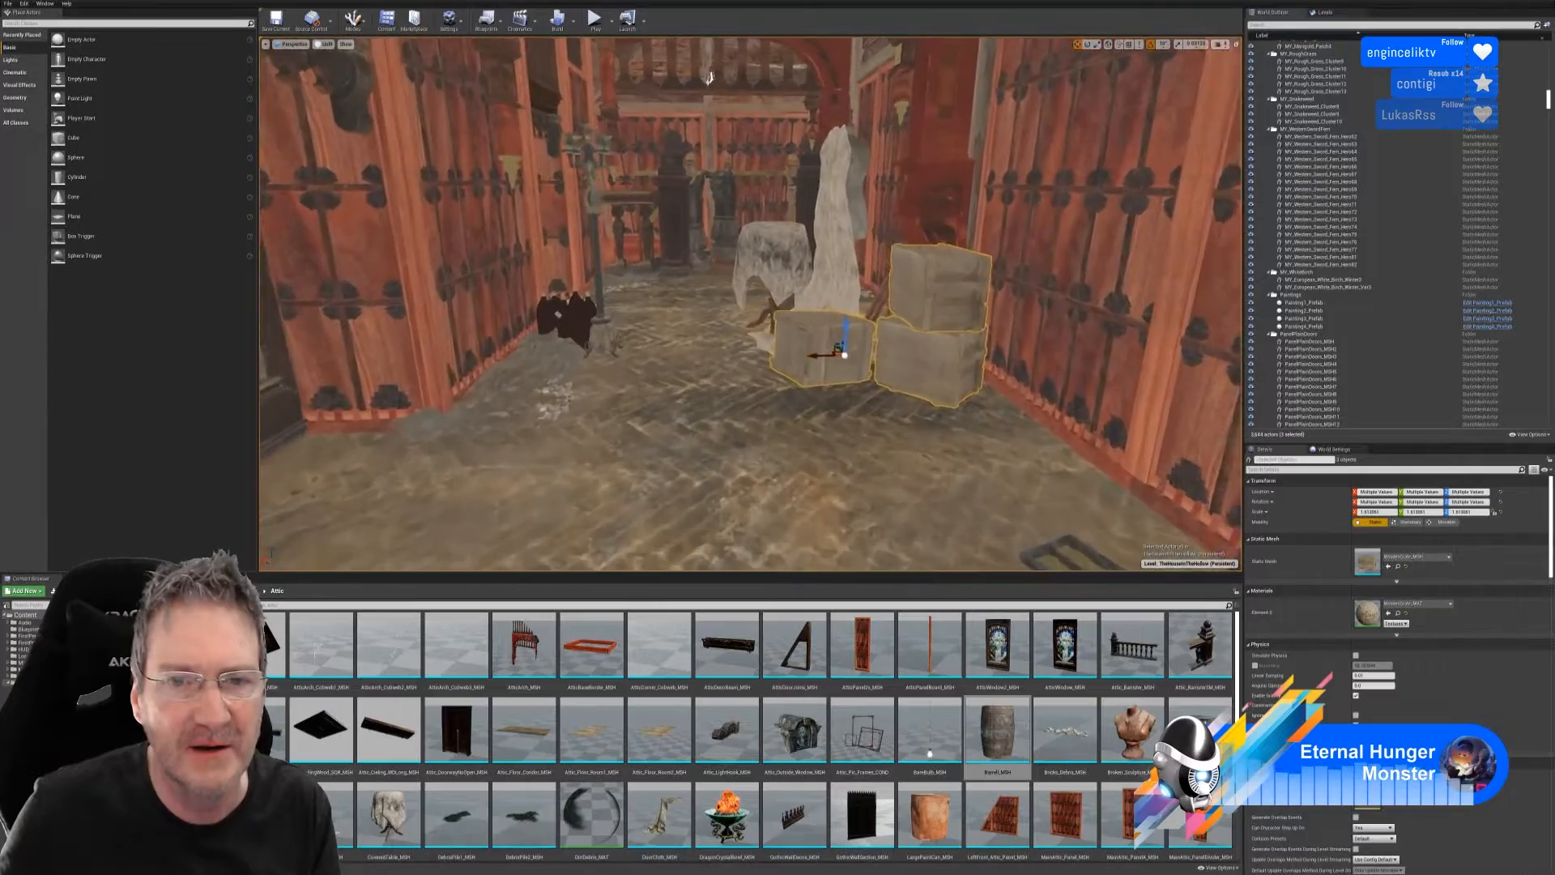
{"action": "right_click_drag", "start_coordinate": [897, 364], "coordinate": [1029, 430]}
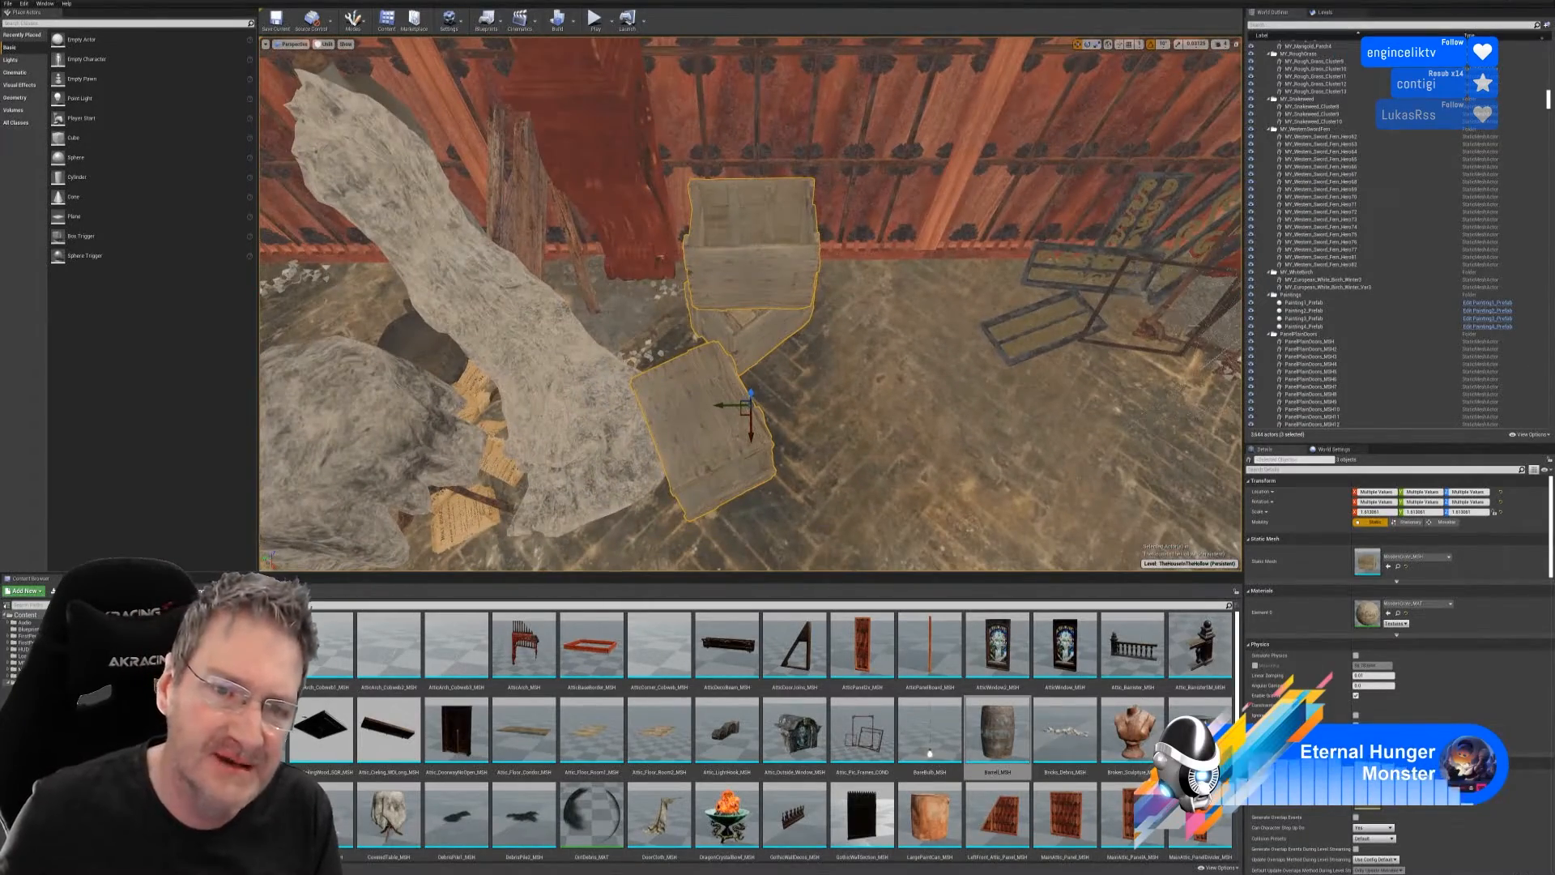
{"action": "left_click", "coordinate": [705, 437], "text": "ctrl"}
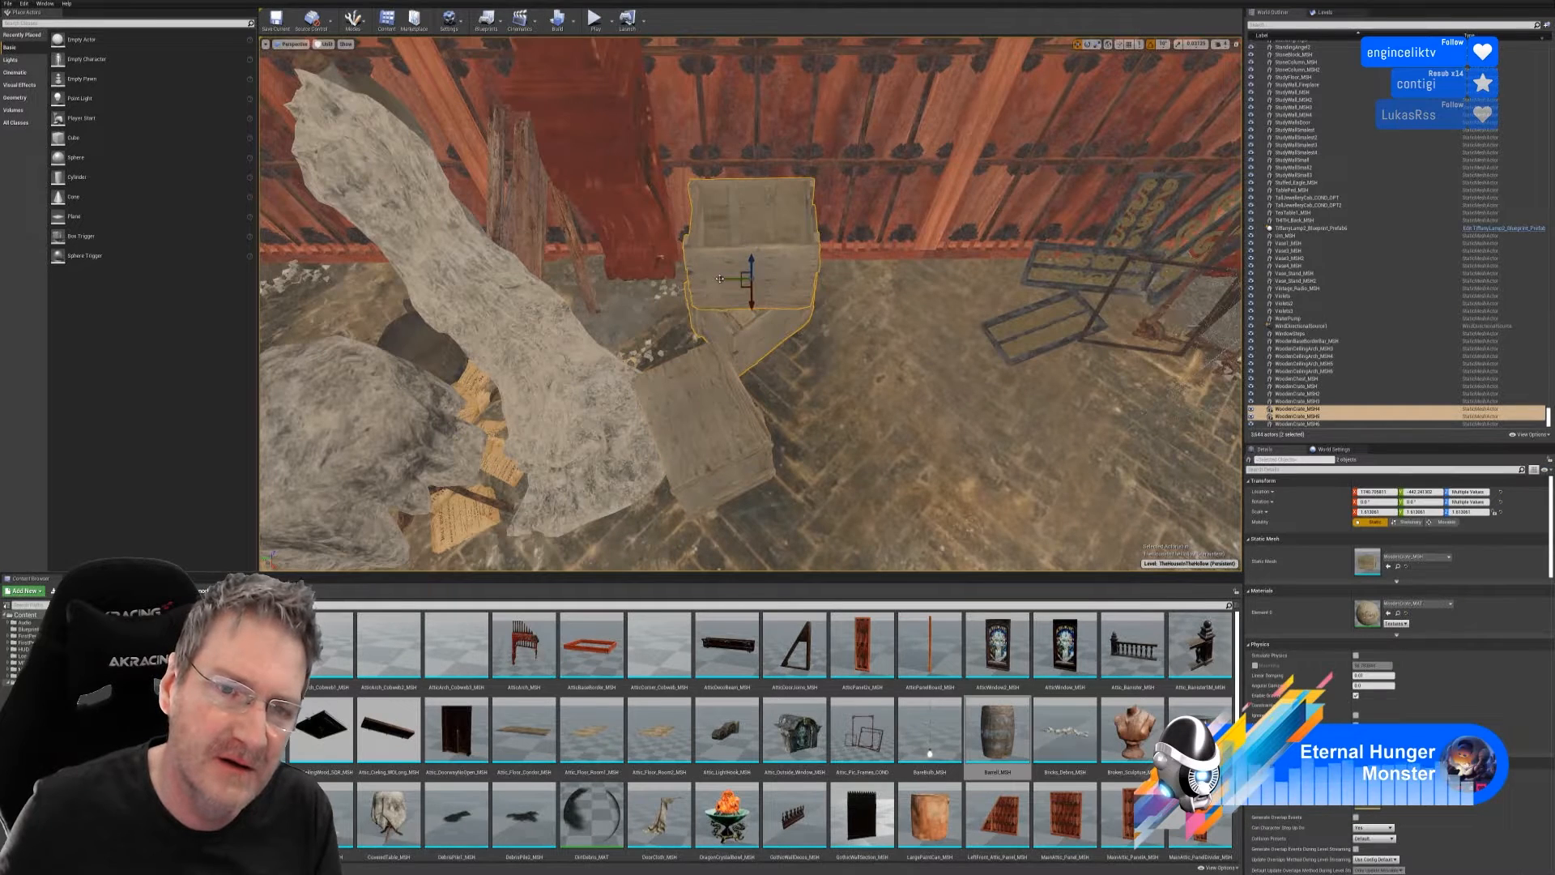
{"action": "left_click_drag", "start_coordinate": [721, 279], "coordinate": [637, 264]}
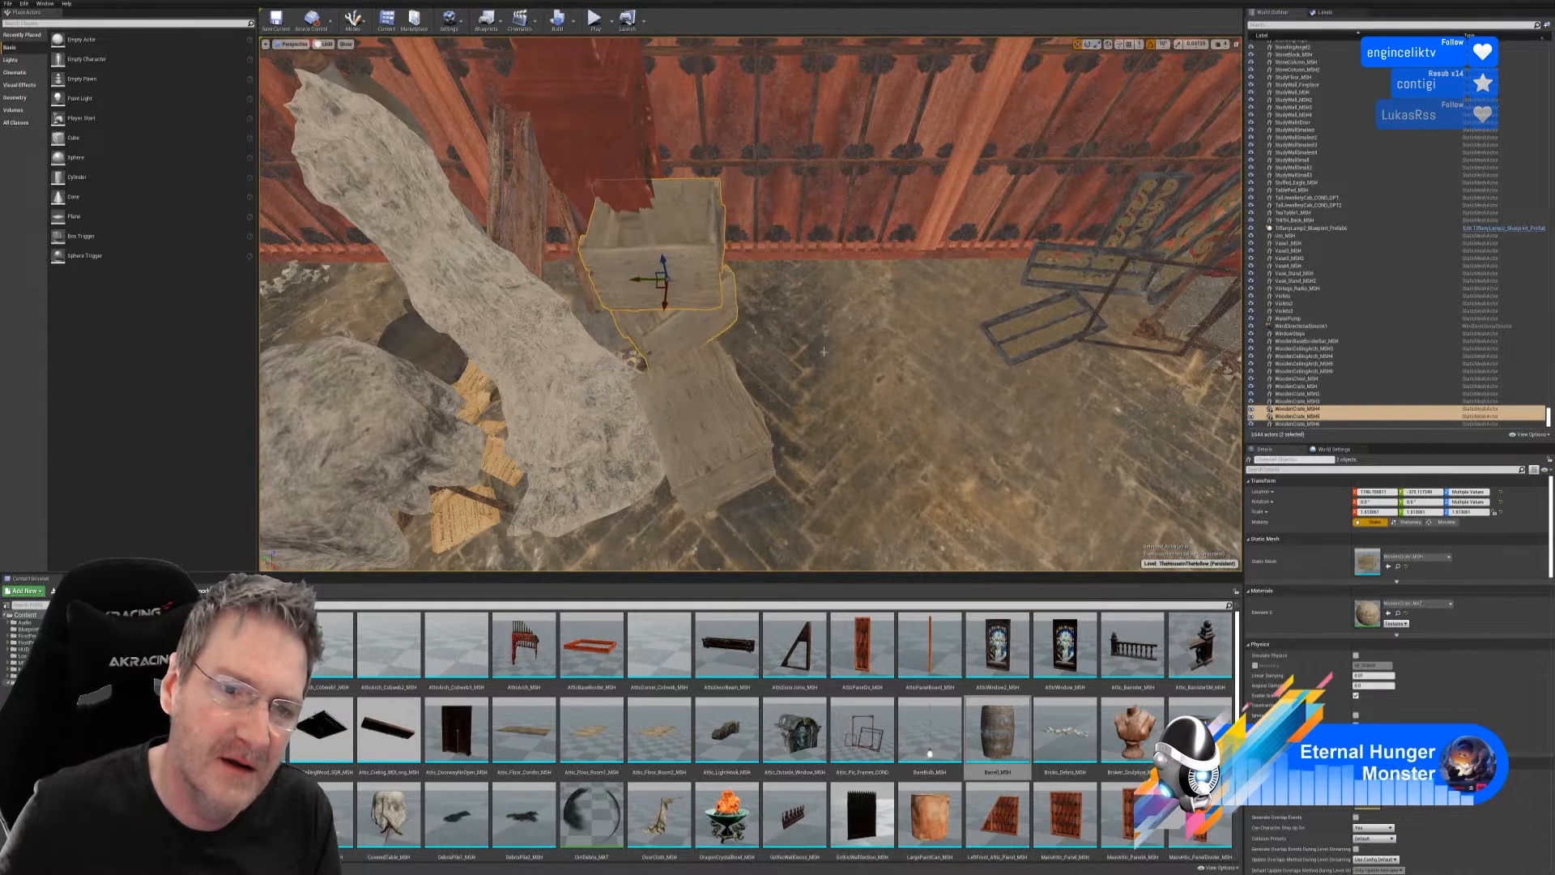
{"action": "right_click_drag", "start_coordinate": [823, 351], "coordinate": [804, 181]}
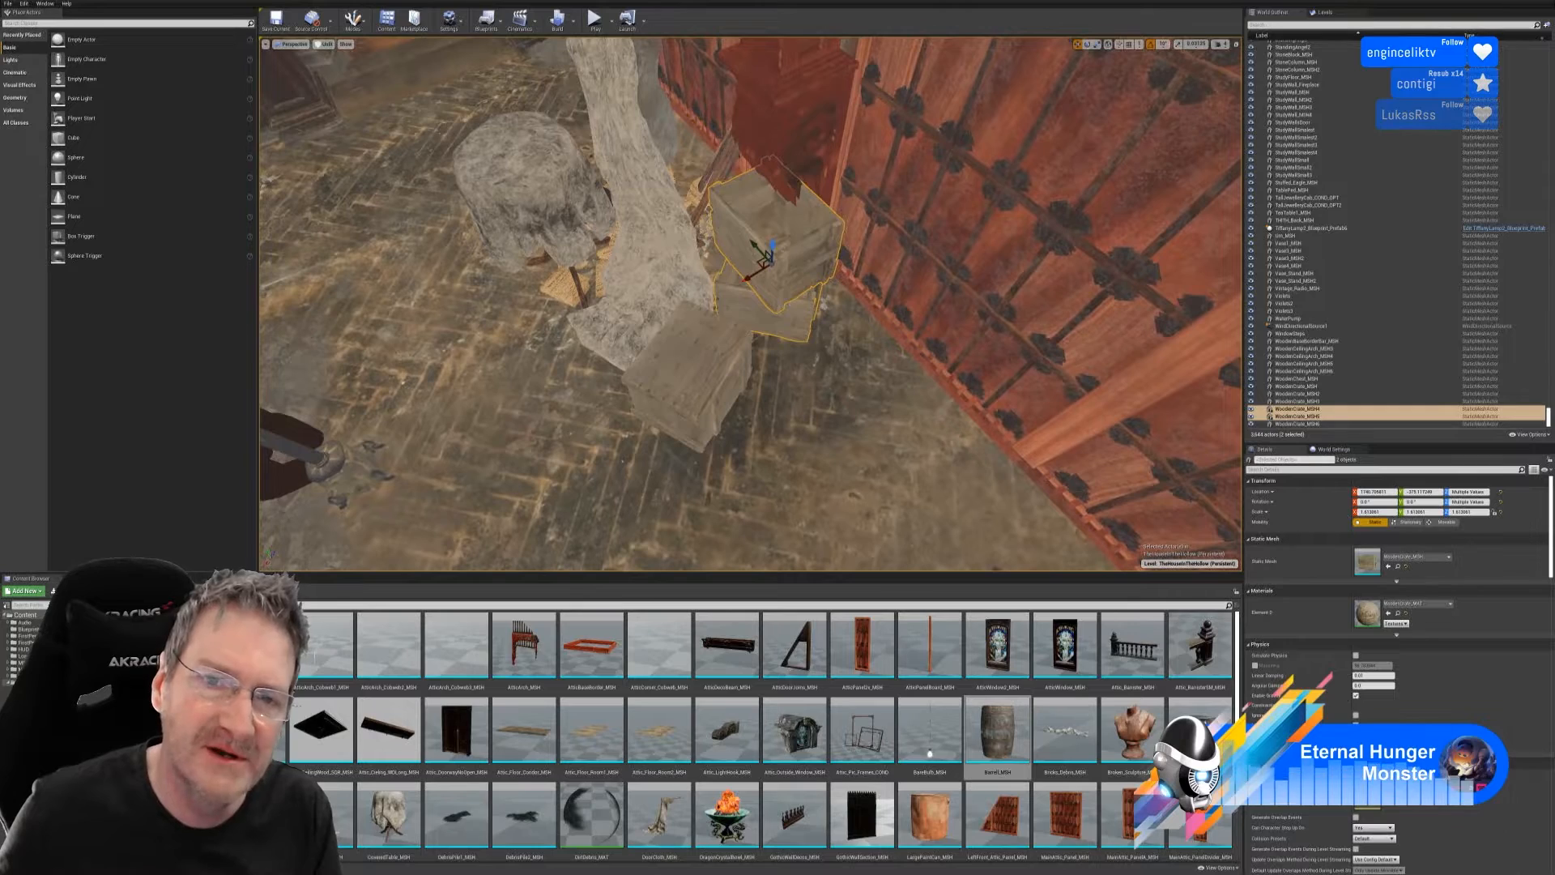
{"action": "left_click_drag", "start_coordinate": [751, 279], "coordinate": [720, 284]}
{"action": "right_click_drag", "start_coordinate": [720, 284], "coordinate": [960, 444]}
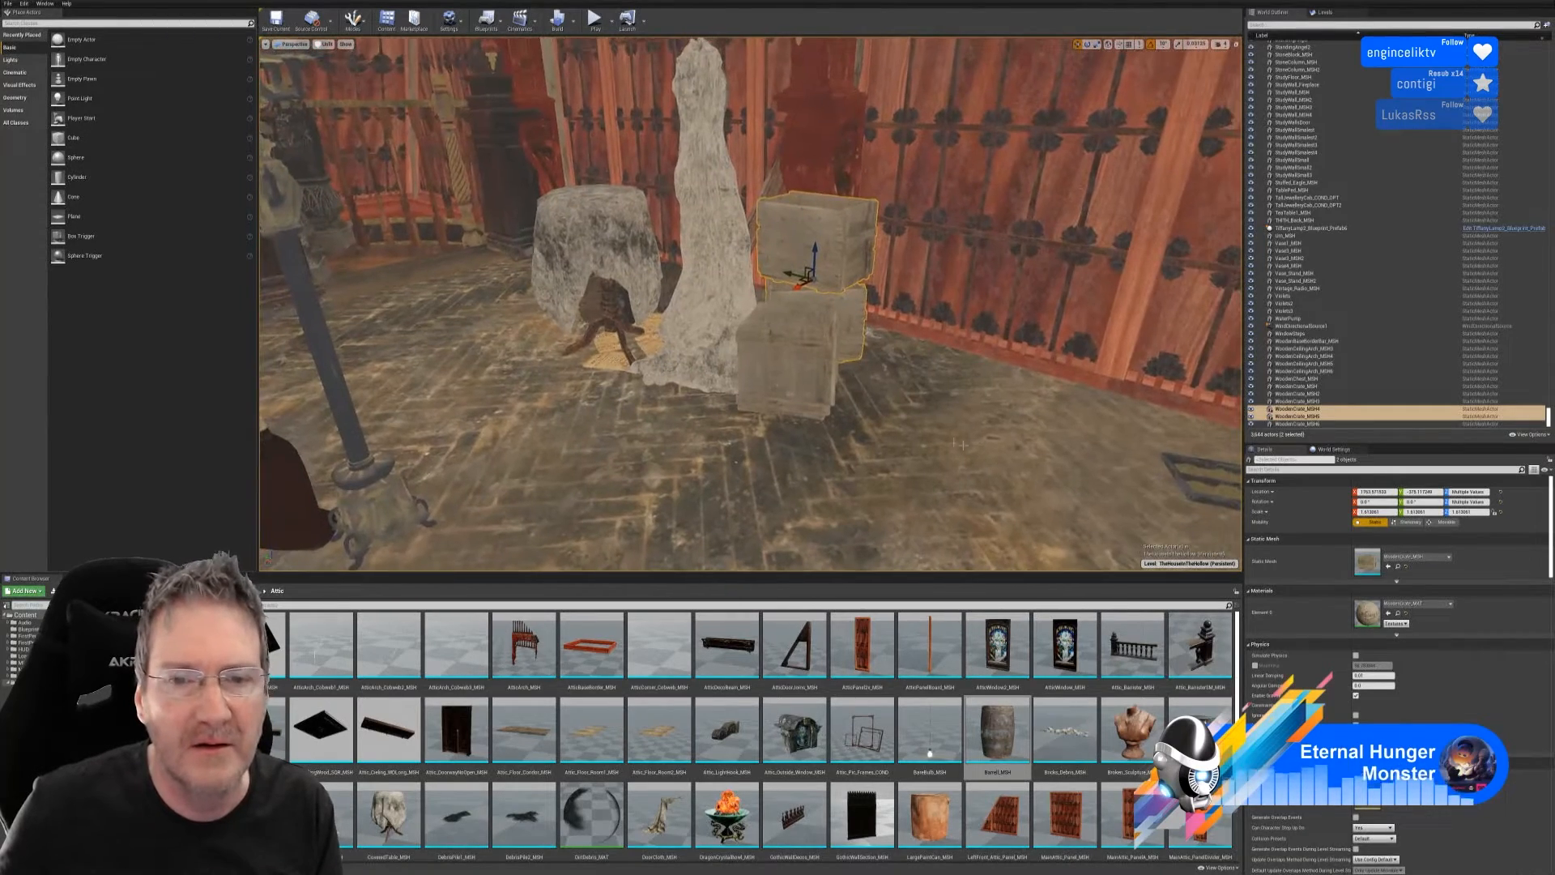
- Rotate the single tilted crate copy about its vertical axis so it sits at a different angle to the stack
{"action": "left_click", "coordinate": [790, 365]}
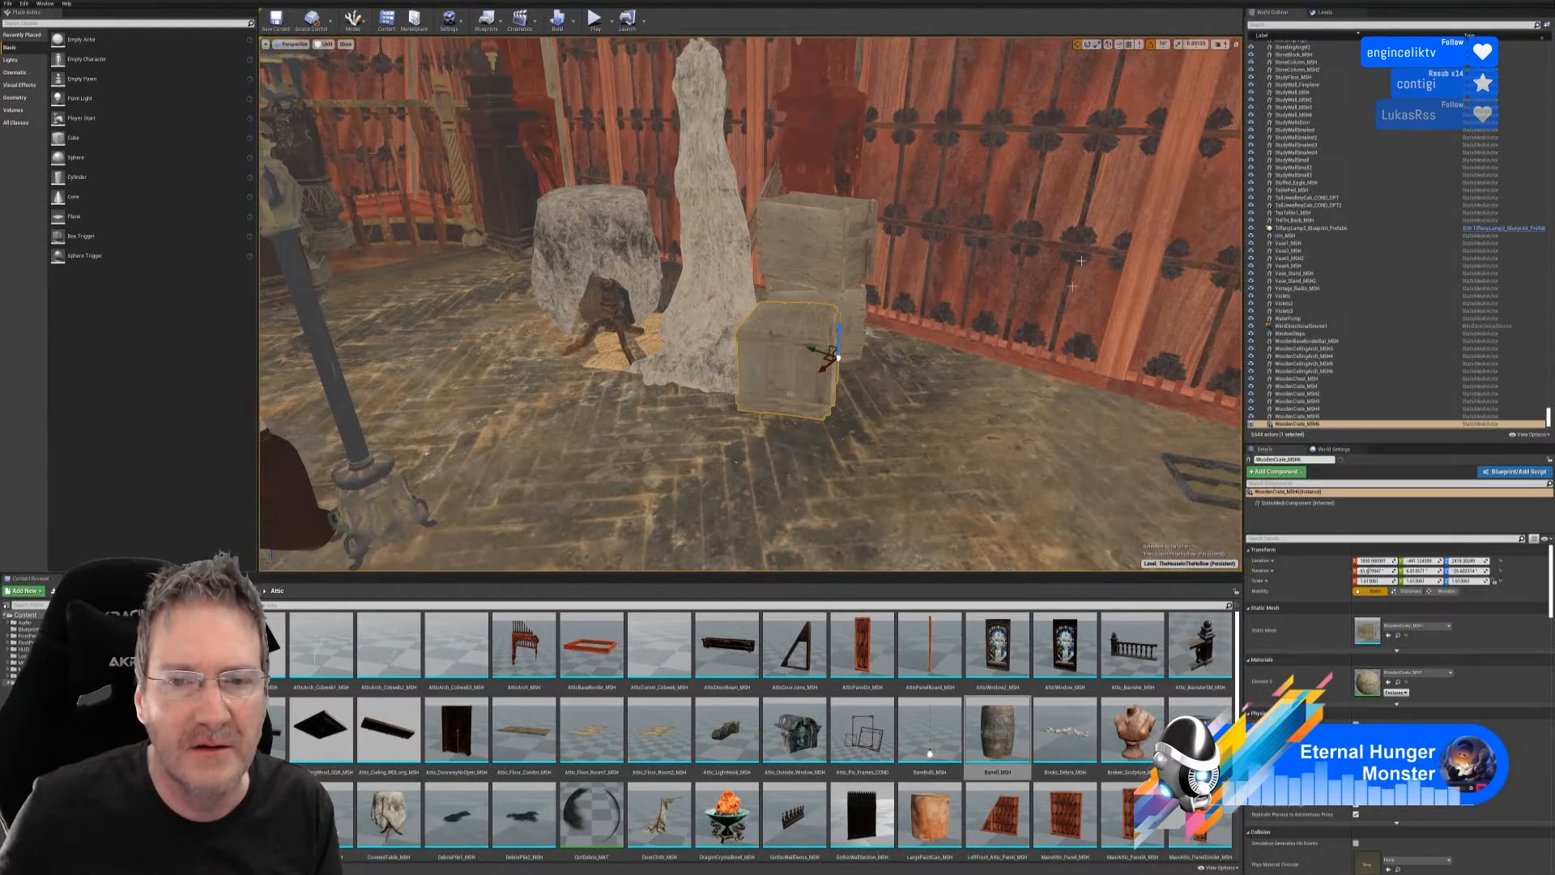
{"action": "left_click", "coordinate": [1088, 43]}
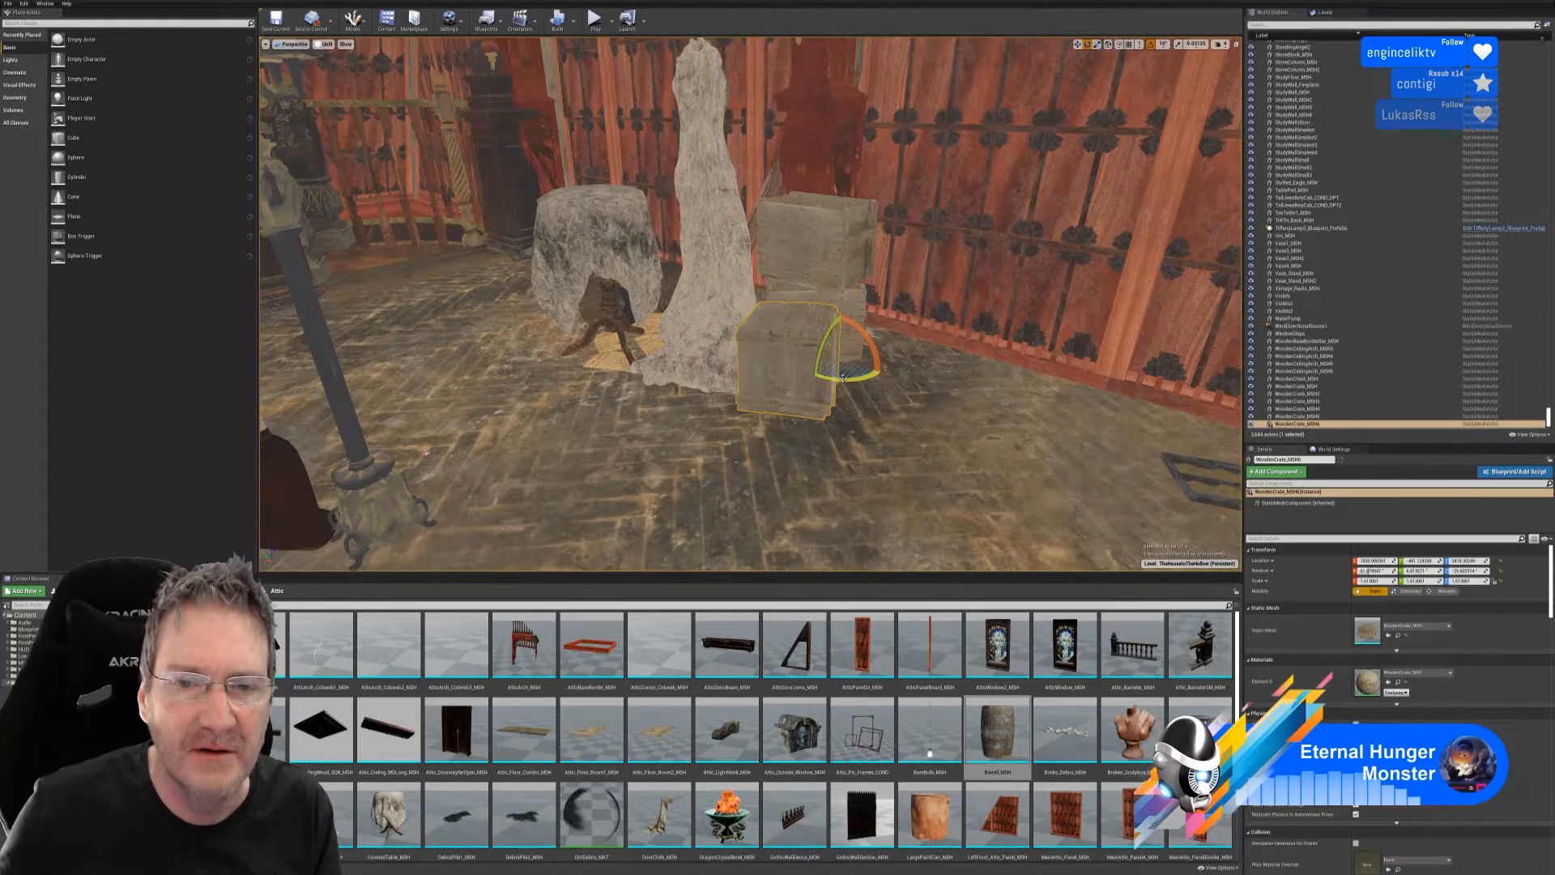
{"action": "left_click_drag", "start_coordinate": [843, 378], "coordinate": [851, 390]}
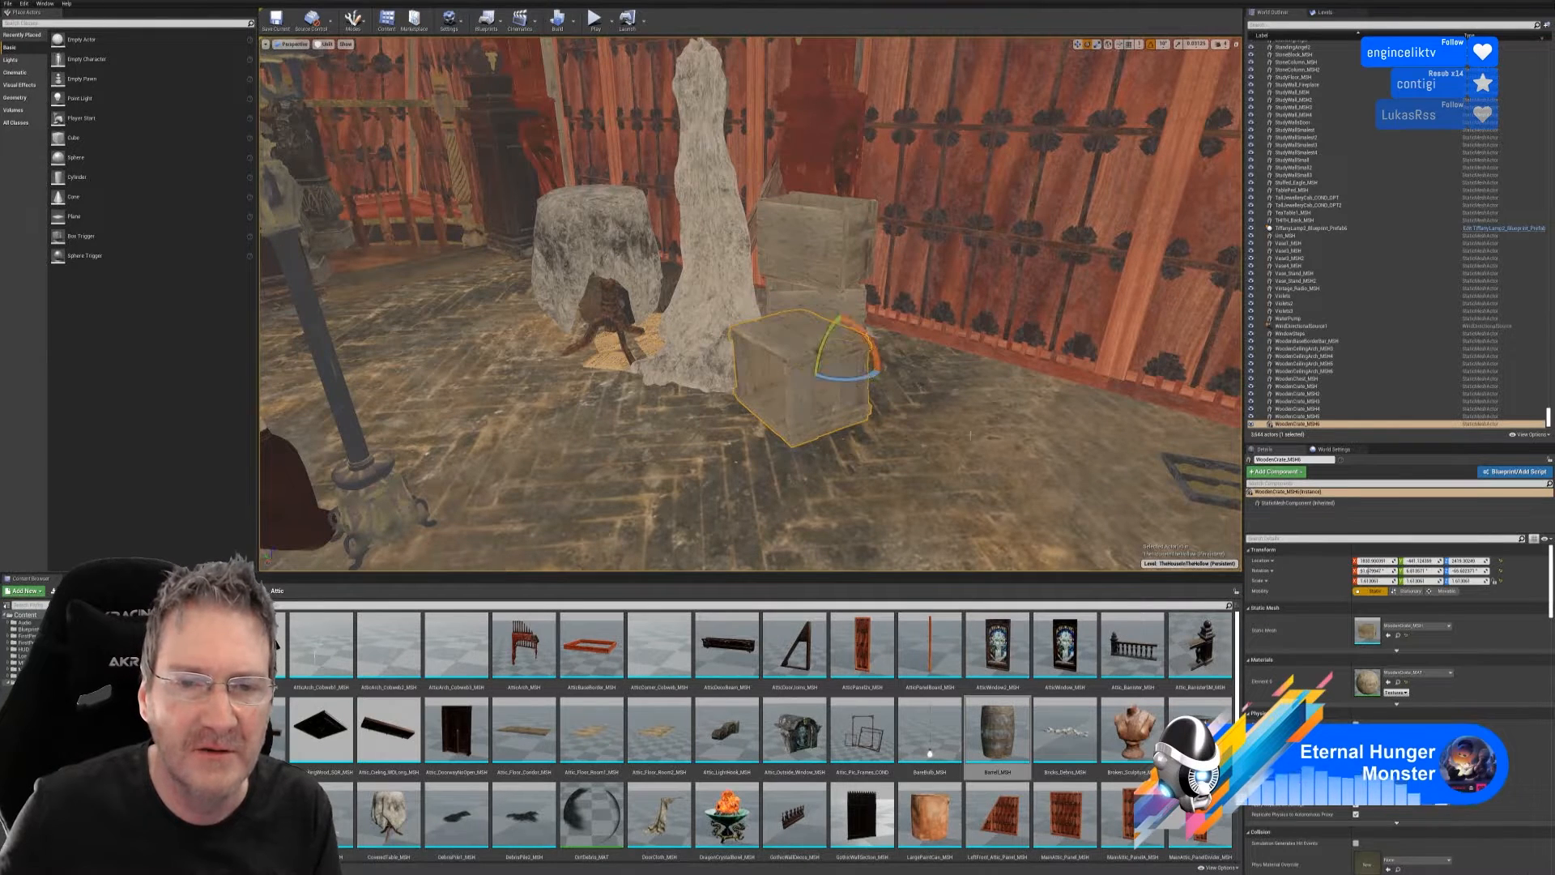
{"action": "right_click_drag", "start_coordinate": [850, 390], "coordinate": [778, 397]}
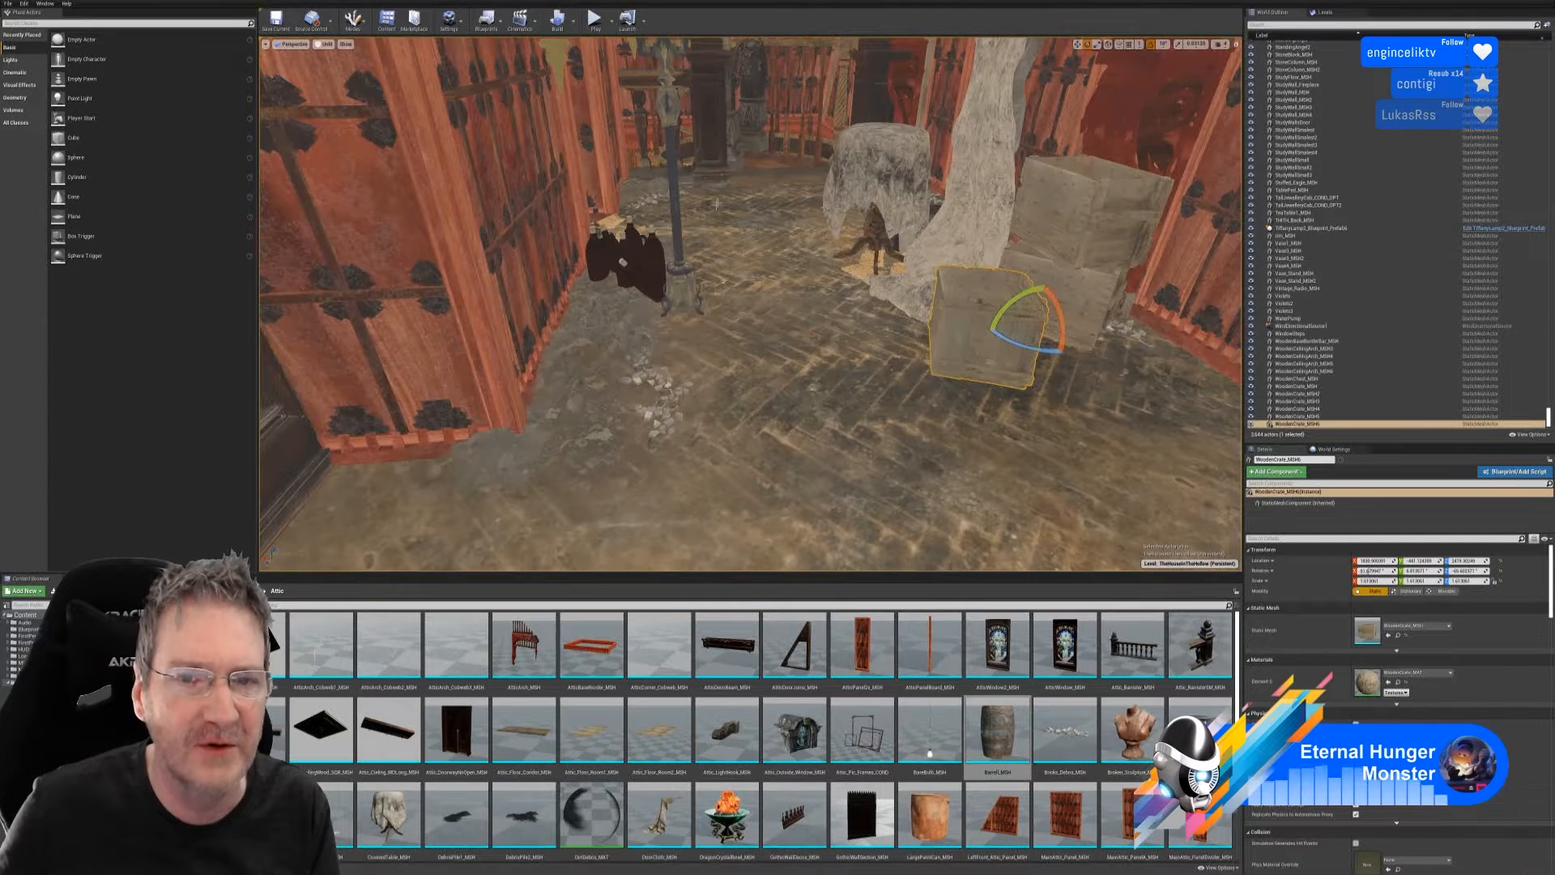
{"action": "right_click_drag", "start_coordinate": [787, 314], "coordinate": [826, 320]}
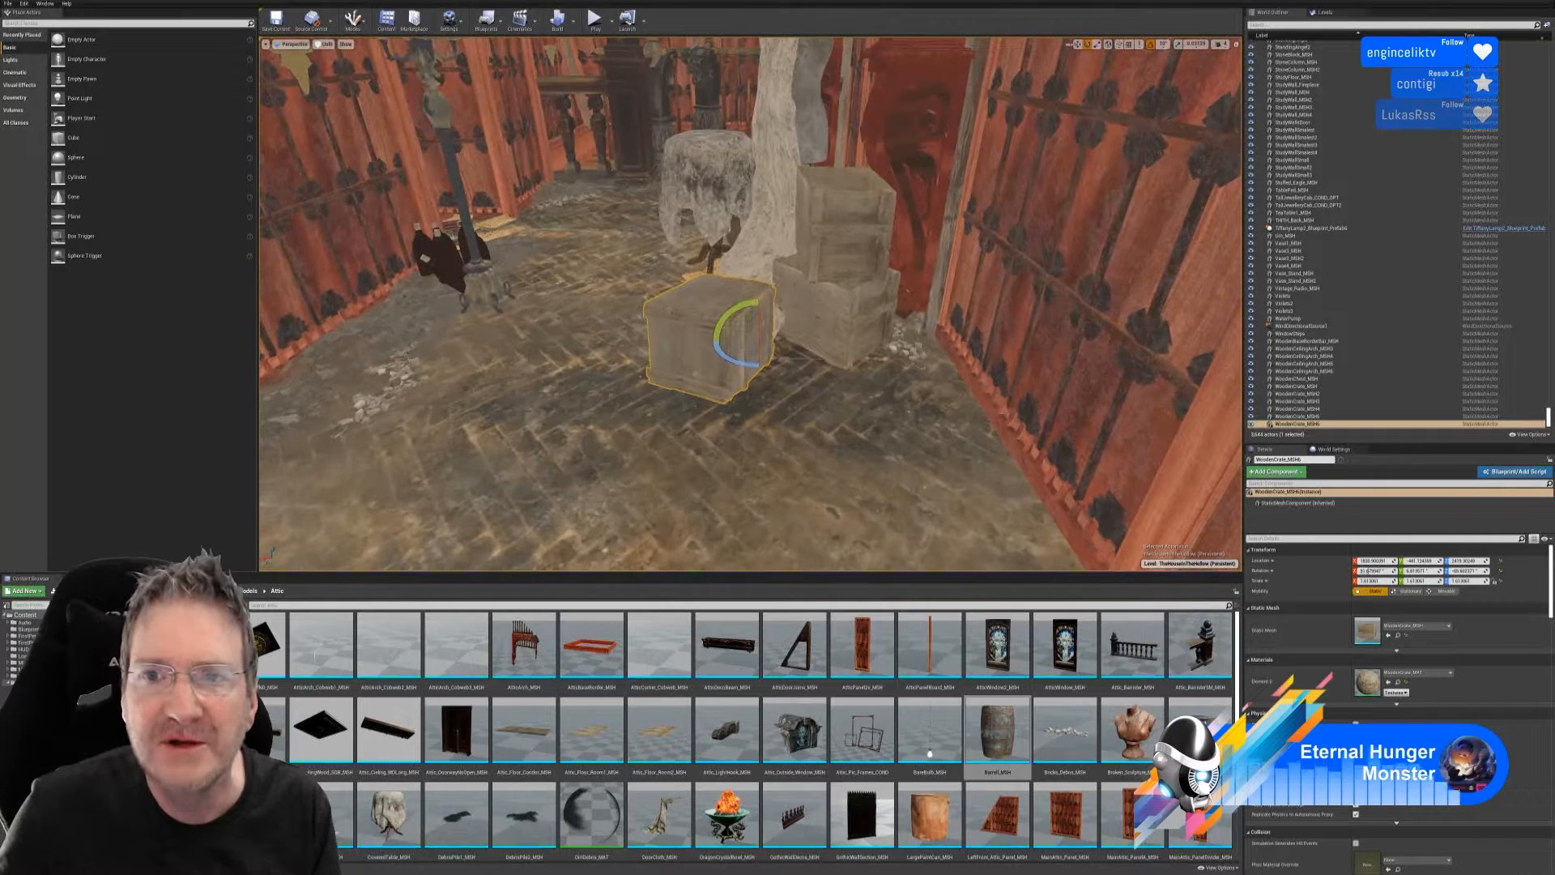
- Reposition the single crate copy on the floor in front of the stacked crates and the draped statue
{"action": "key", "text": "w"}
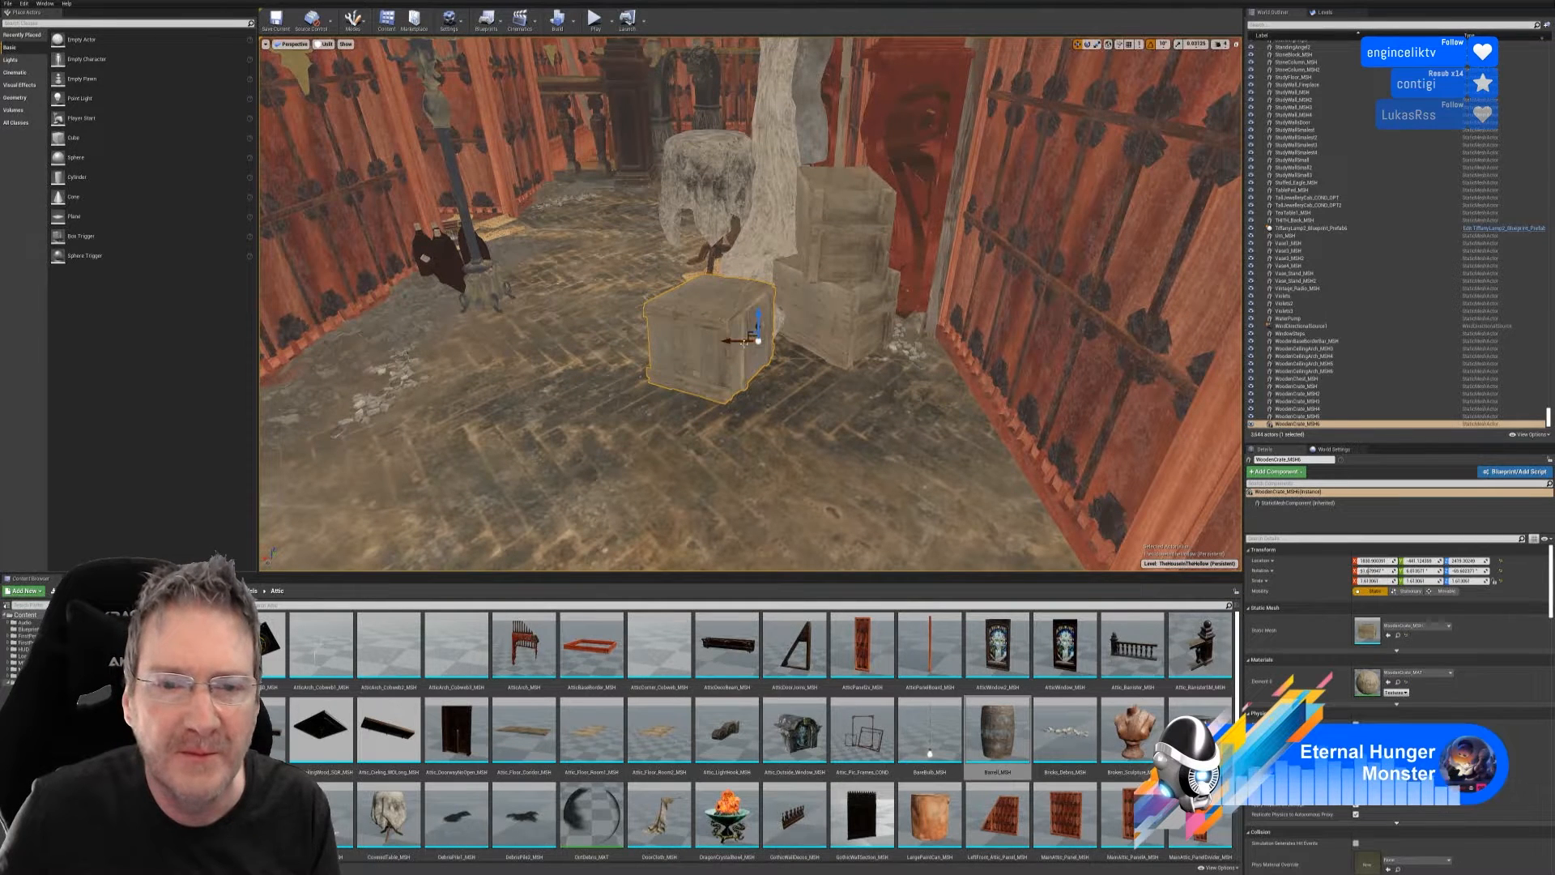
{"action": "left_click_drag", "start_coordinate": [758, 340], "coordinate": [780, 341]}
{"action": "right_click_drag", "start_coordinate": [665, 448], "coordinate": [624, 452]}
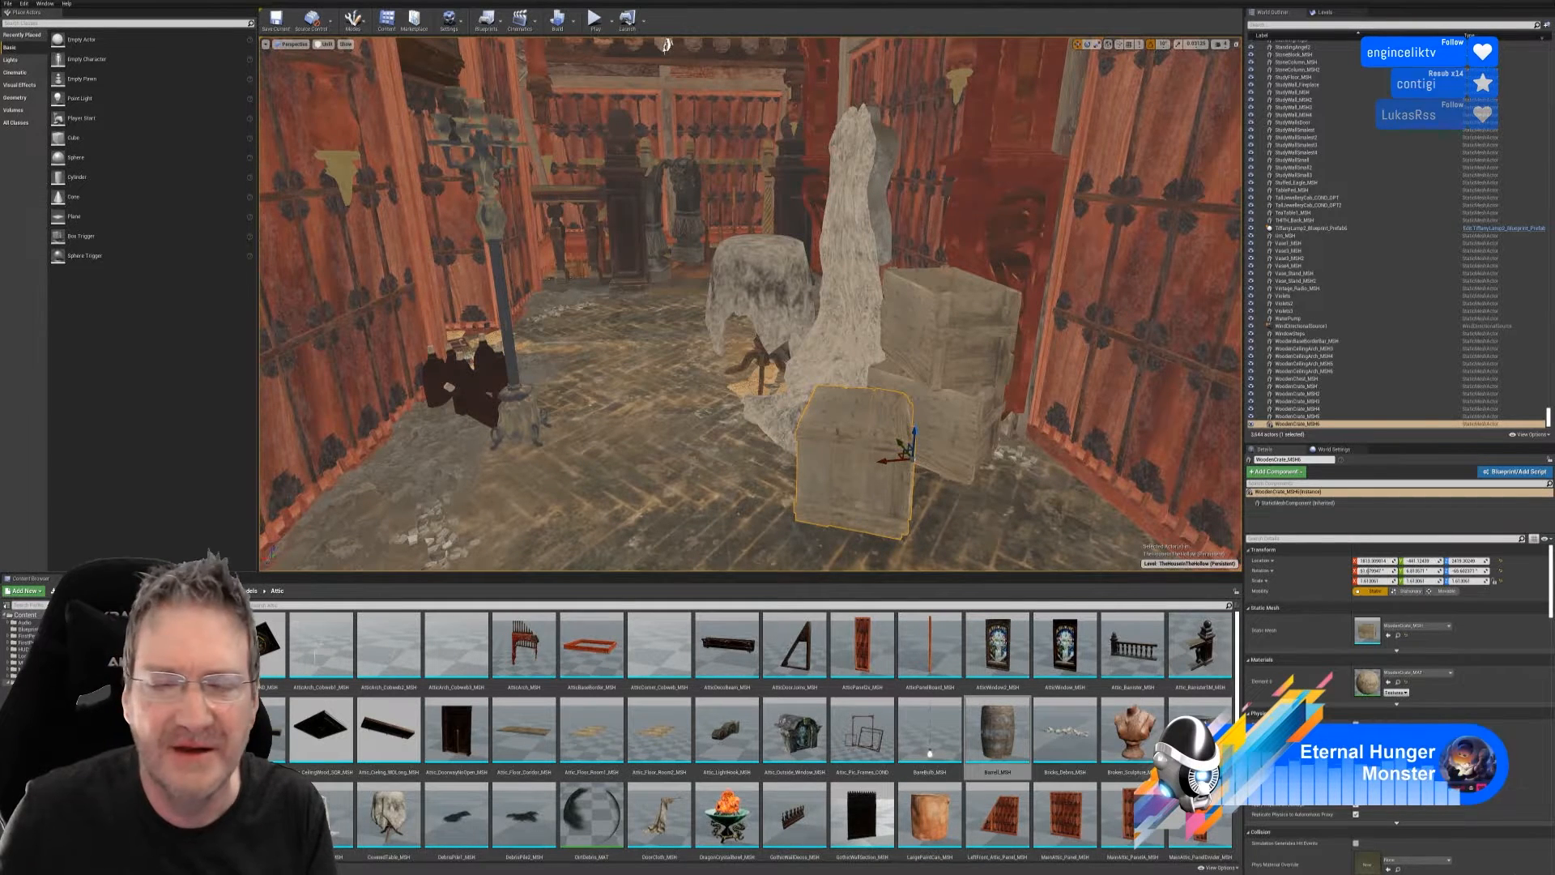
{"action": "right_click_drag", "start_coordinate": [646, 448], "coordinate": [620, 445]}
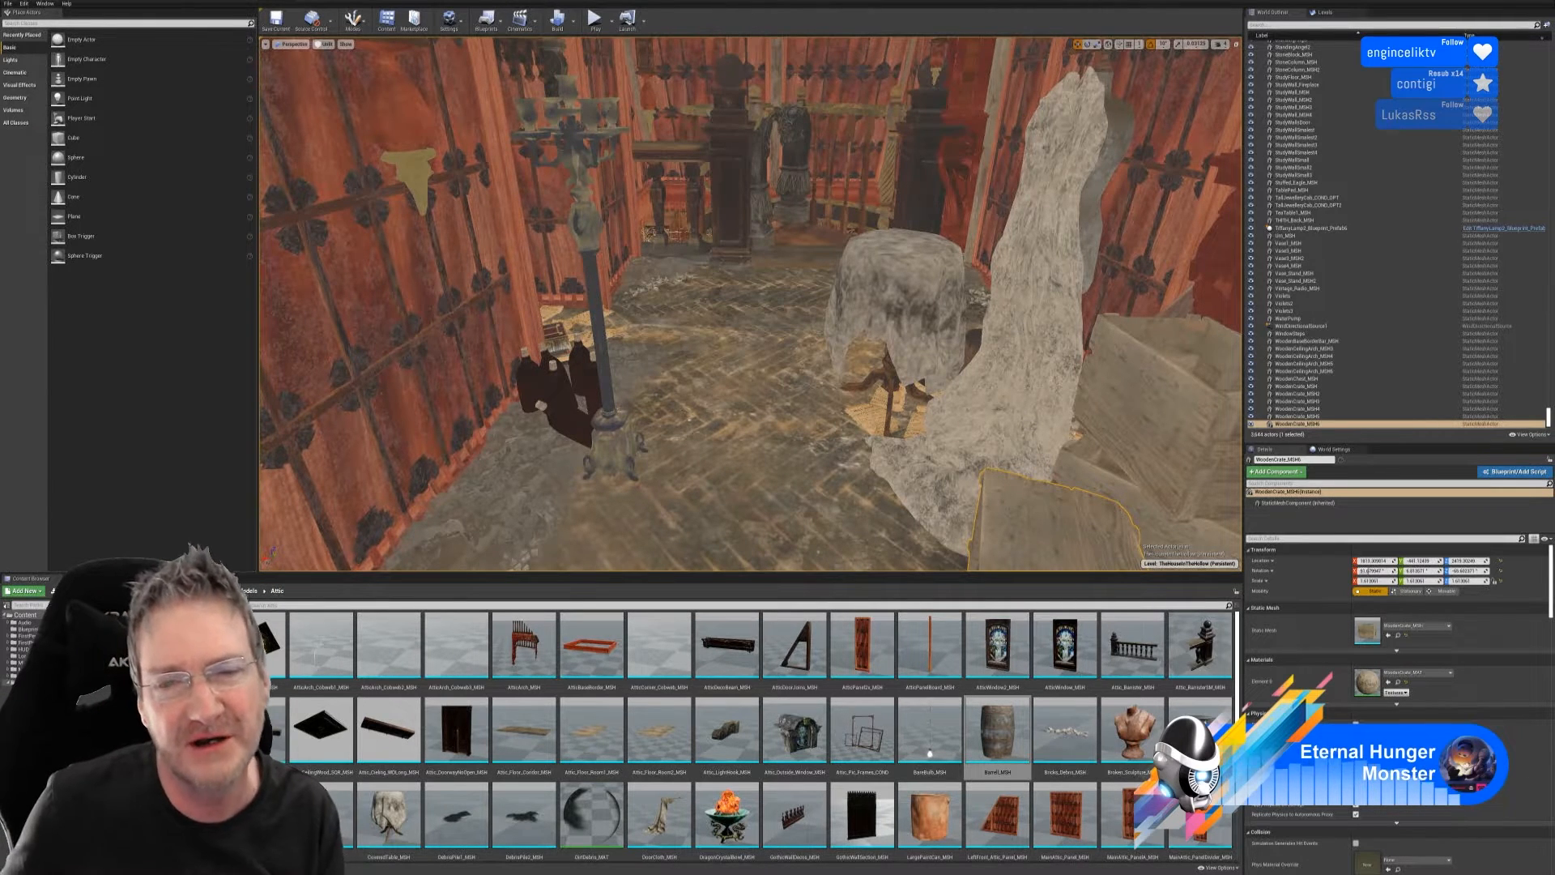
{"action": "key", "text": "s"}
{"action": "right_click_drag", "start_coordinate": [750, 304], "coordinate": [697, 292]}
{"action": "key", "text": "w"}
{"action": "key", "text": "s"}
{"action": "key", "text": "w"}
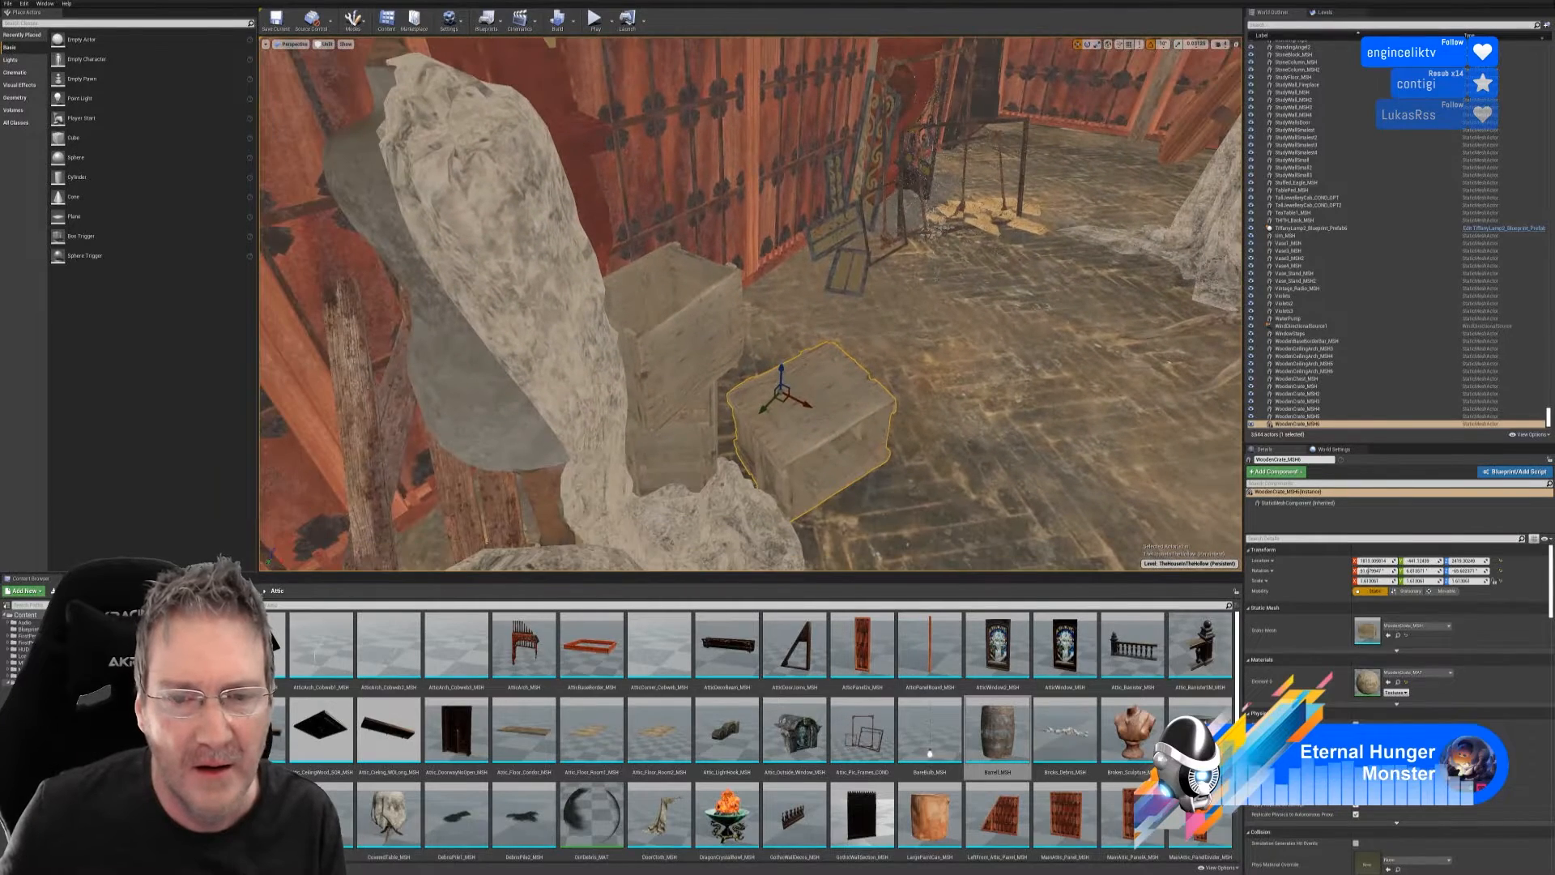
{"action": "left_click_drag", "start_coordinate": [808, 403], "coordinate": [795, 400]}
{"action": "right_click_drag", "start_coordinate": [881, 465], "coordinate": [913, 462]}
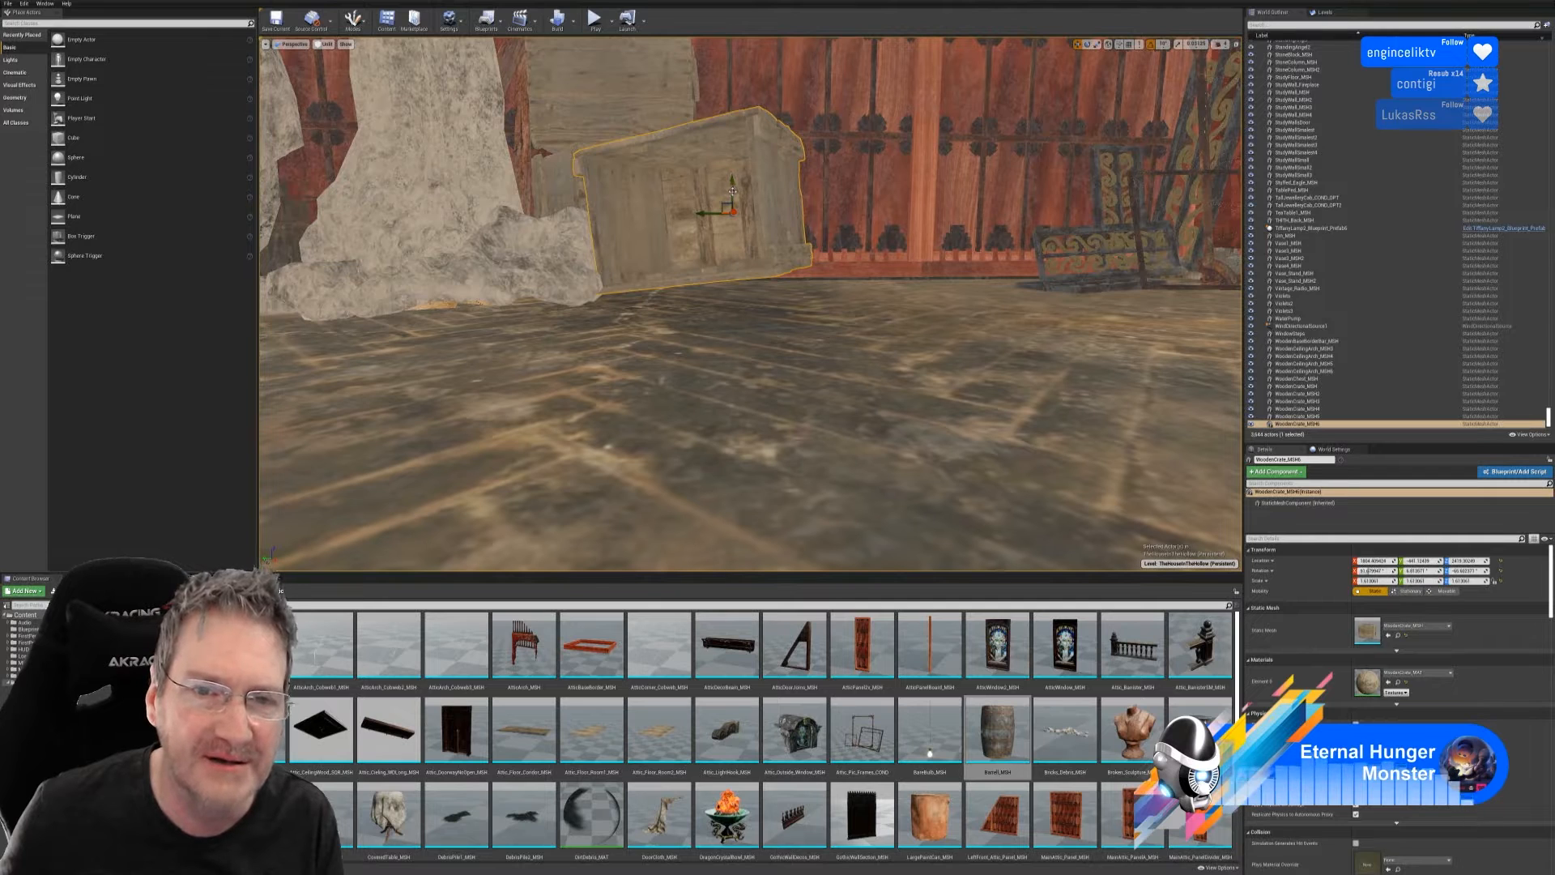
- Rotate the single crate copy so its base is level, and lower it onto the floorboards
{"action": "left_click", "coordinate": [1087, 43]}
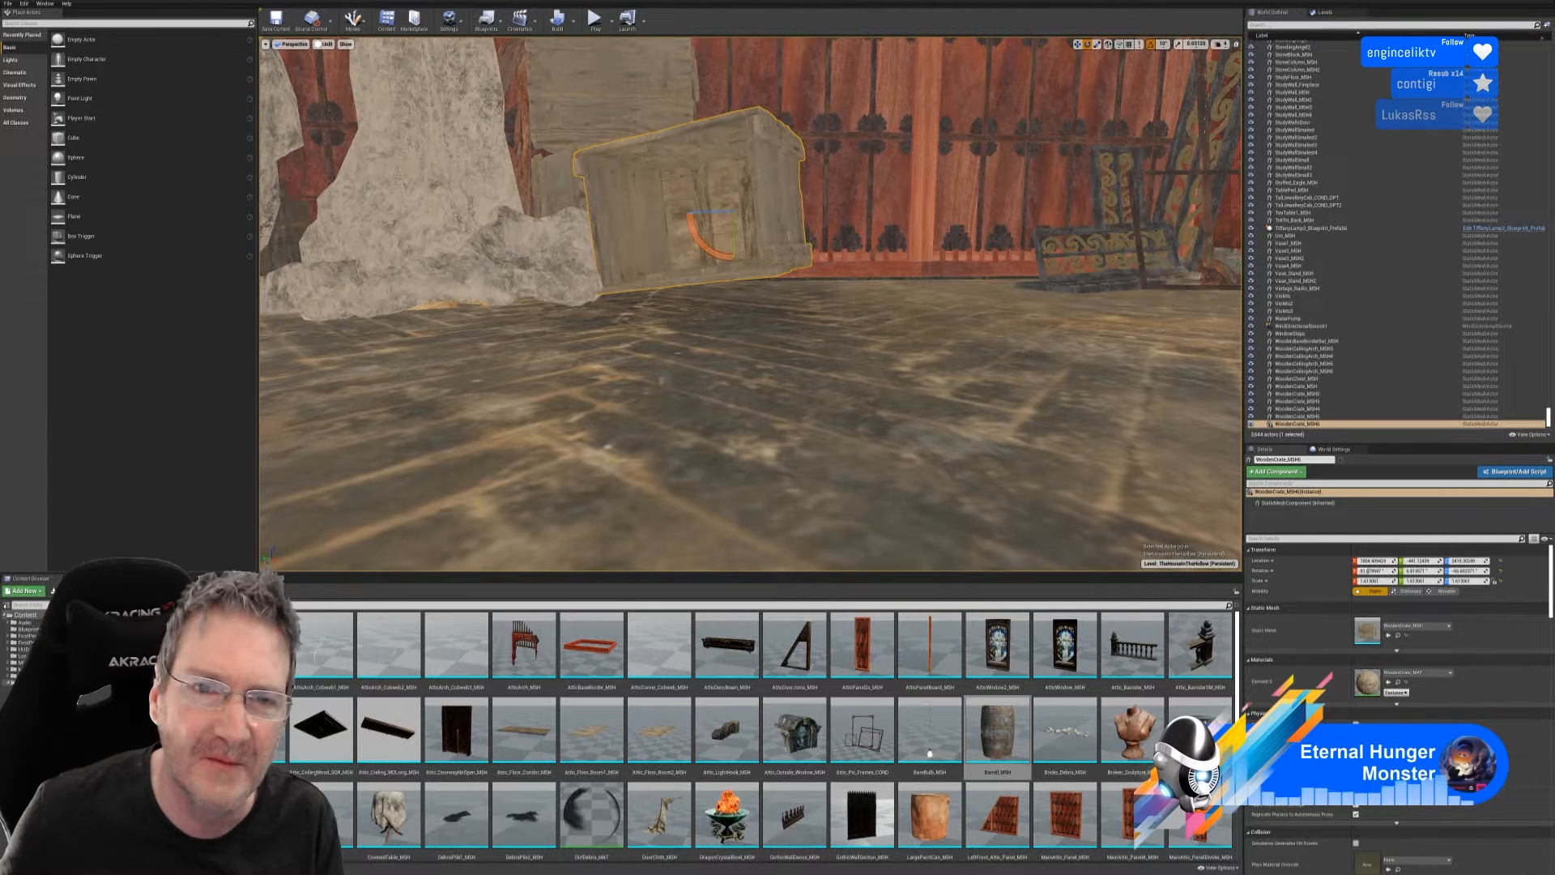
{"action": "mouse_move", "coordinate": [700, 244]}
{"action": "left_mouse_down"}
{"action": "mouse_move", "coordinate": [691, 235]}
{"action": "mouse_move", "coordinate": [708, 253]}
{"action": "left_mouse_up"}
{"action": "left_click", "coordinate": [1151, 44]}
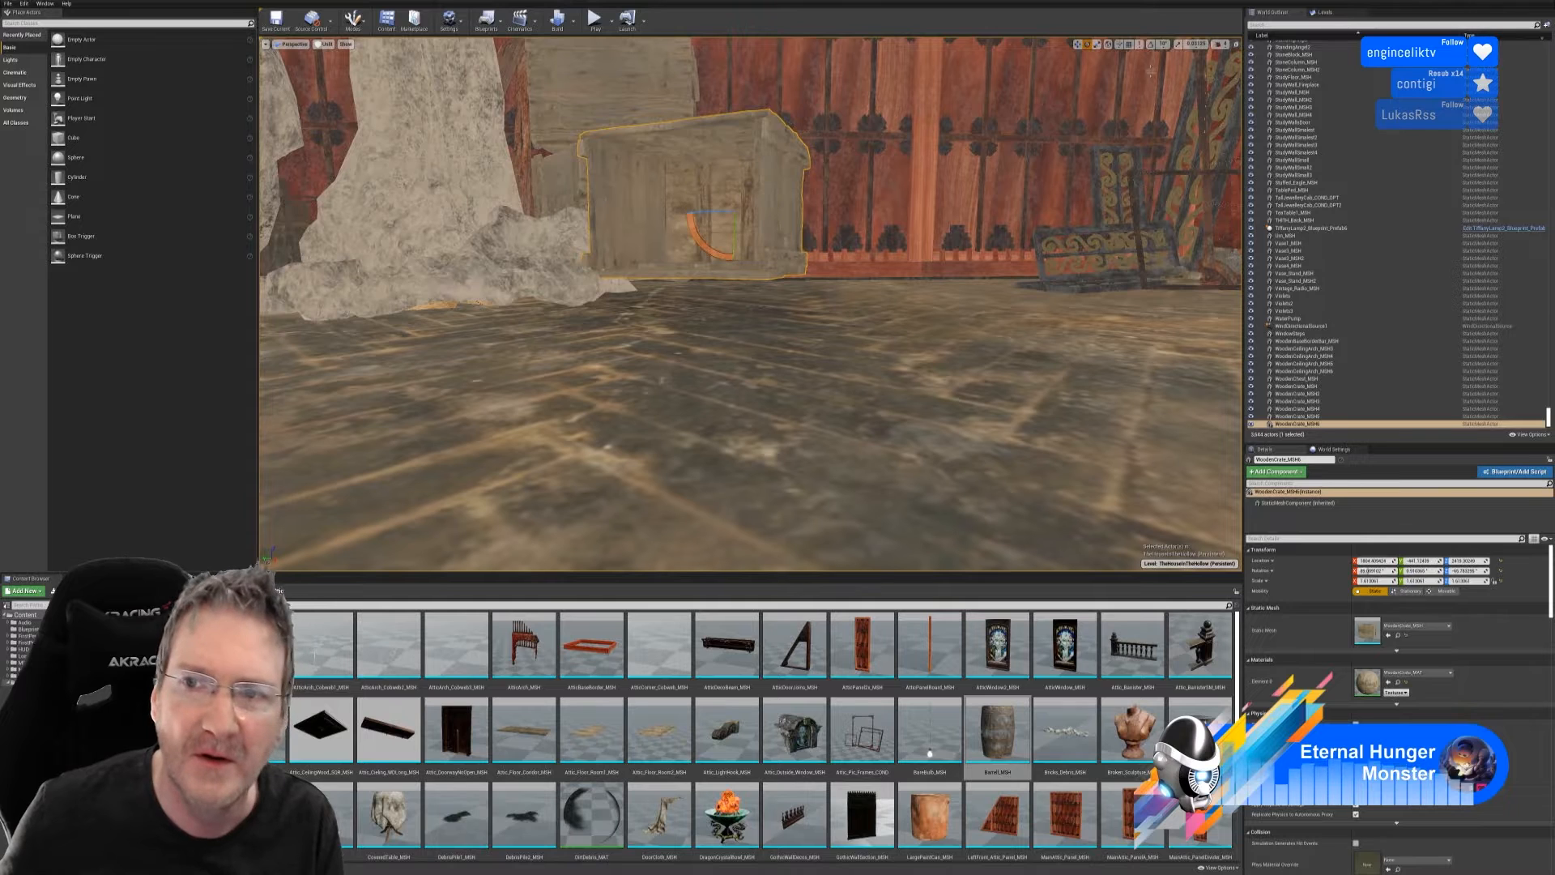
{"action": "left_click", "coordinate": [1151, 44]}
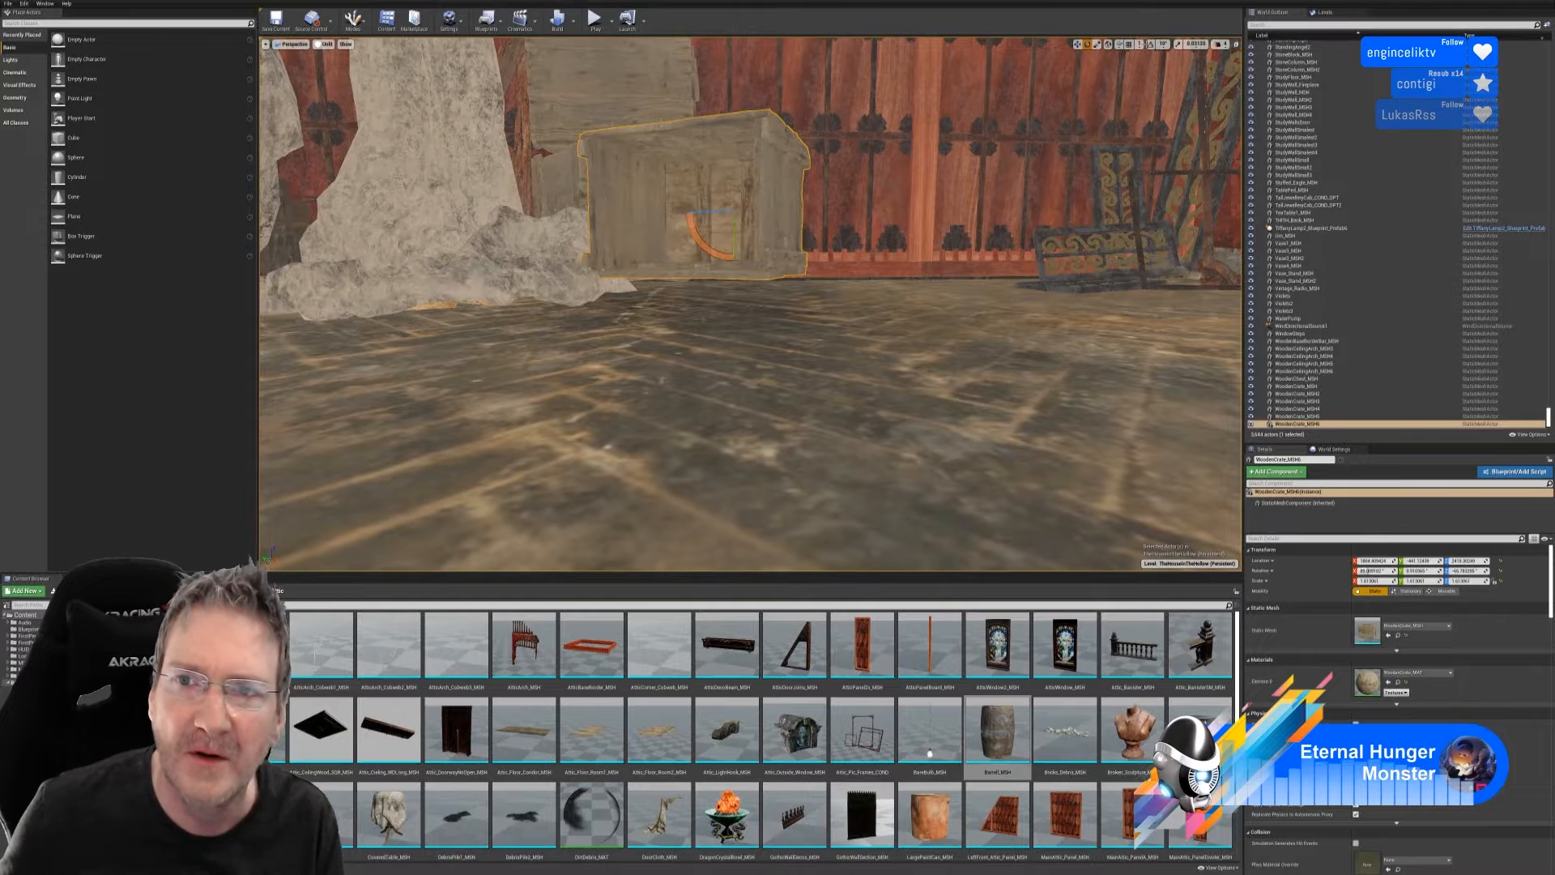
{"action": "left_click", "coordinate": [1078, 44]}
{"action": "left_click_drag", "start_coordinate": [731, 196], "coordinate": [718, 243]}
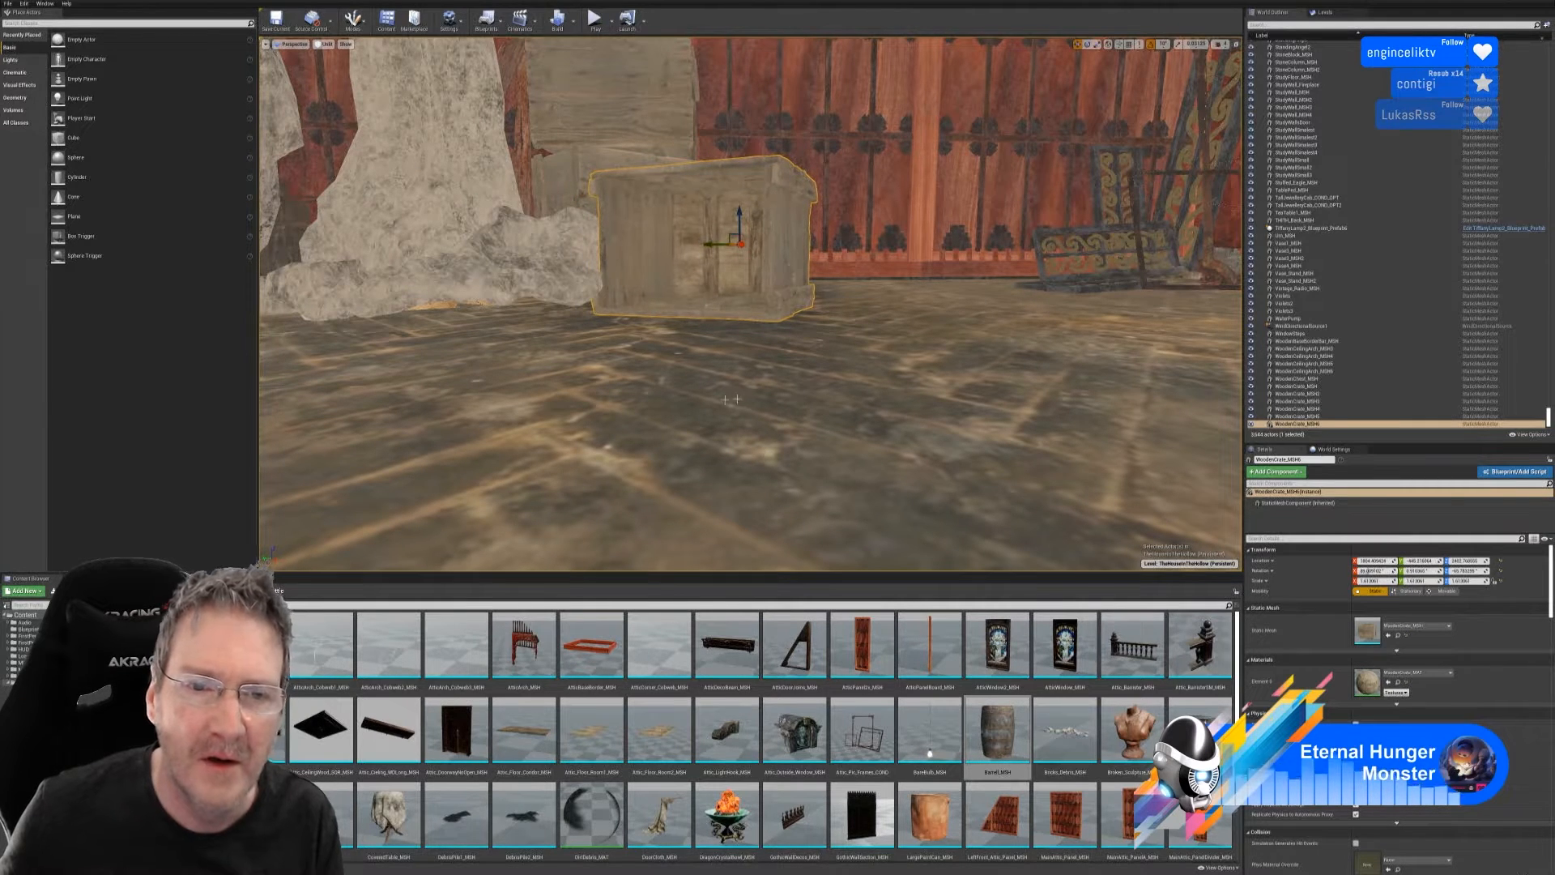
- Select the two stacked crate copies, lower them together onto the floor, and clear the selection
{"action": "right_click_drag", "start_coordinate": [730, 399], "coordinate": [518, 407]}
{"action": "left_click", "coordinate": [726, 235]}
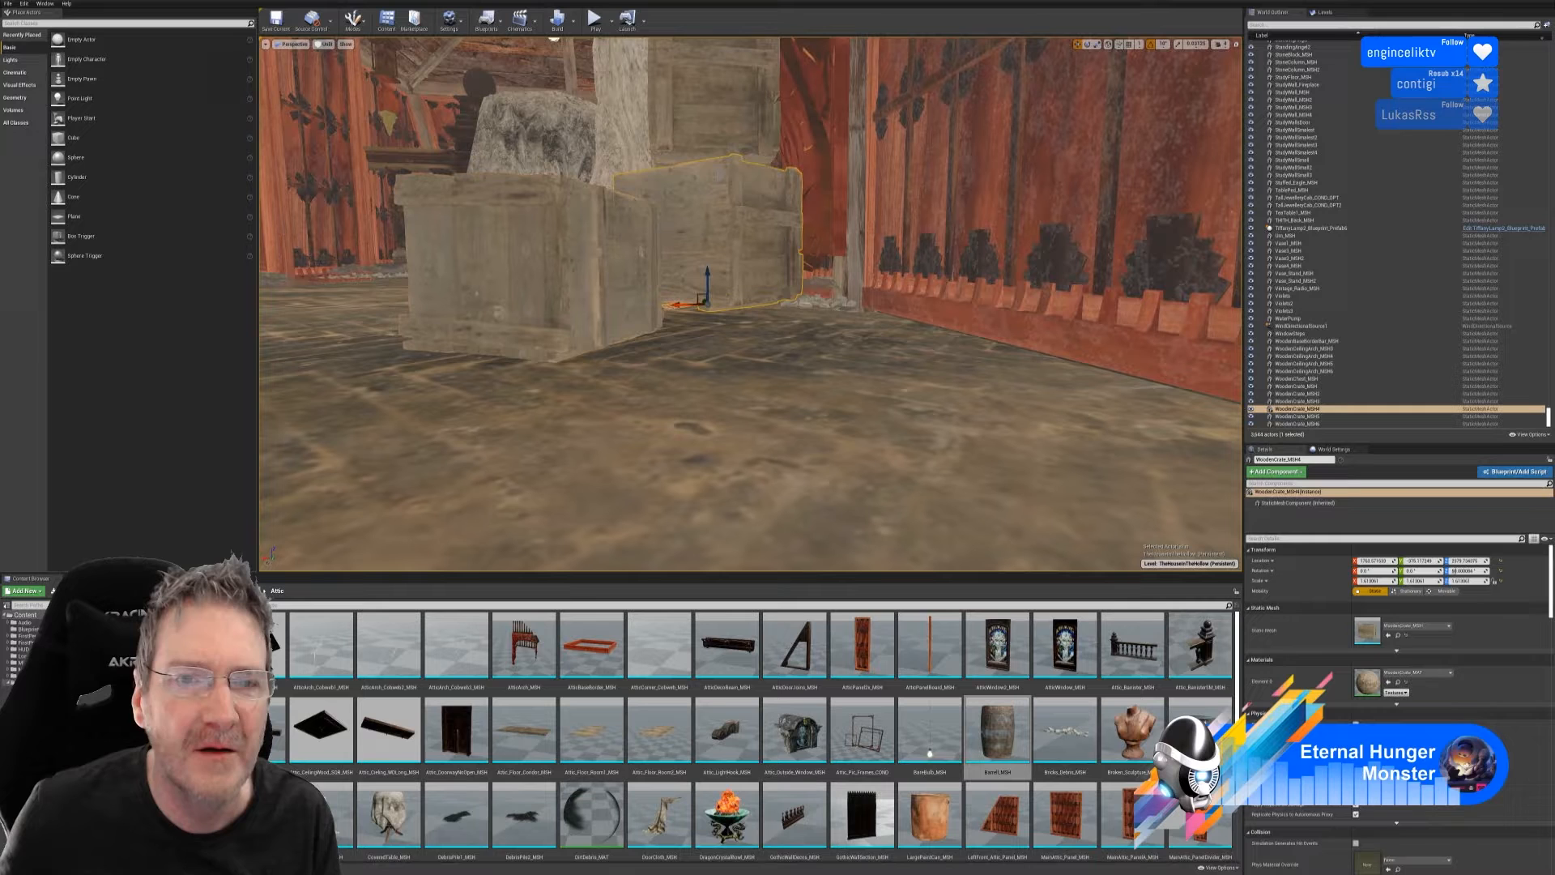
{"action": "left_click", "coordinate": [717, 89], "text": "ctrl"}
{"action": "left_click_drag", "start_coordinate": [704, 149], "coordinate": [702, 169]}
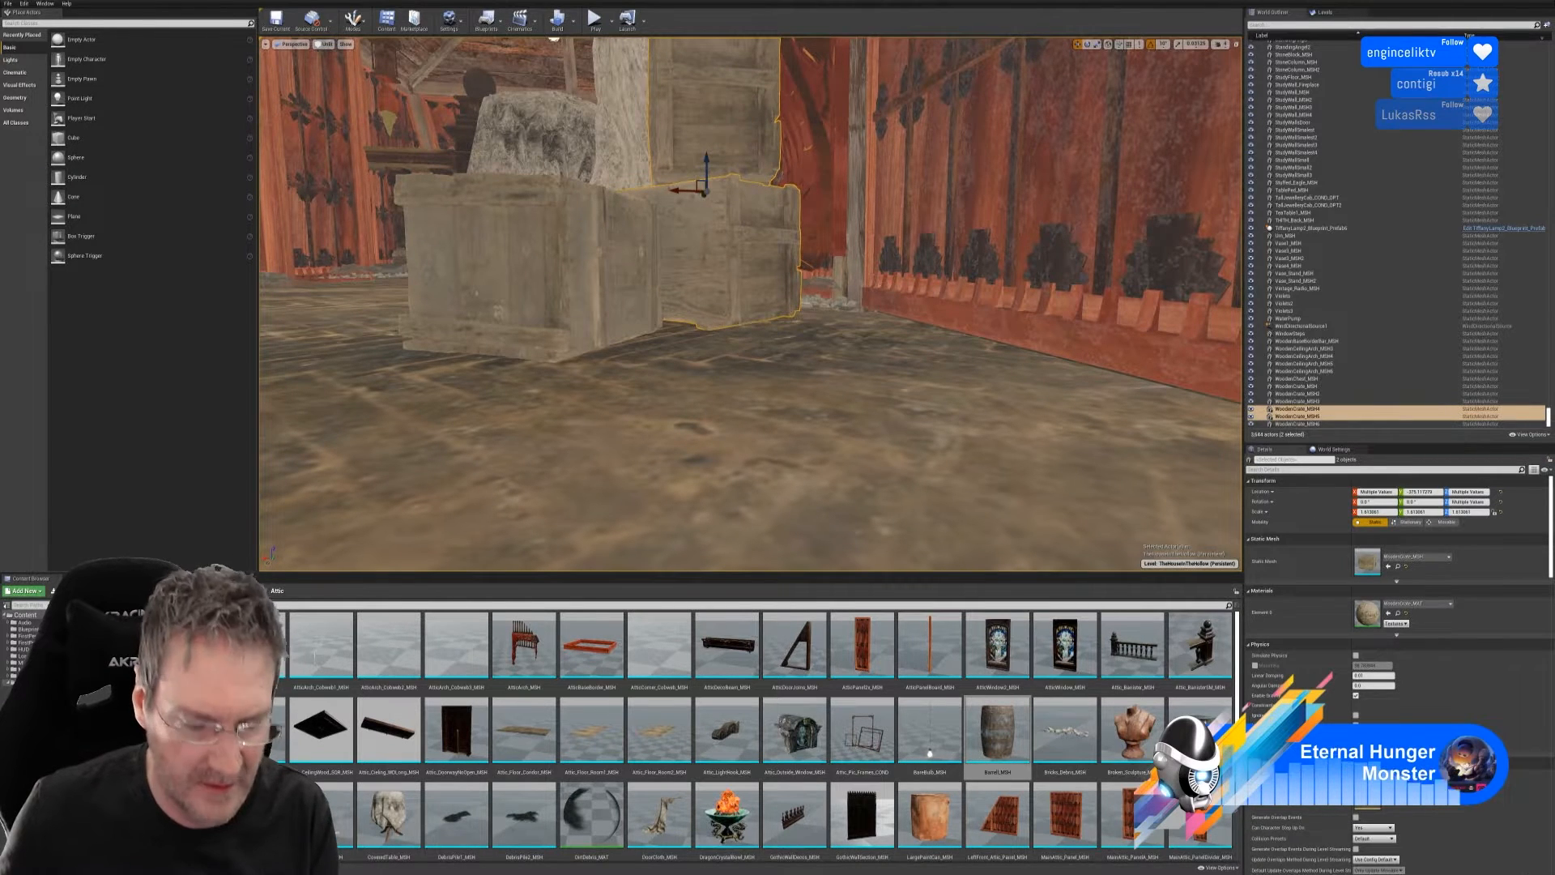
{"action": "key", "text": "Escape"}
{"action": "right_click_drag", "start_coordinate": [703, 192], "coordinate": [660, 238]}
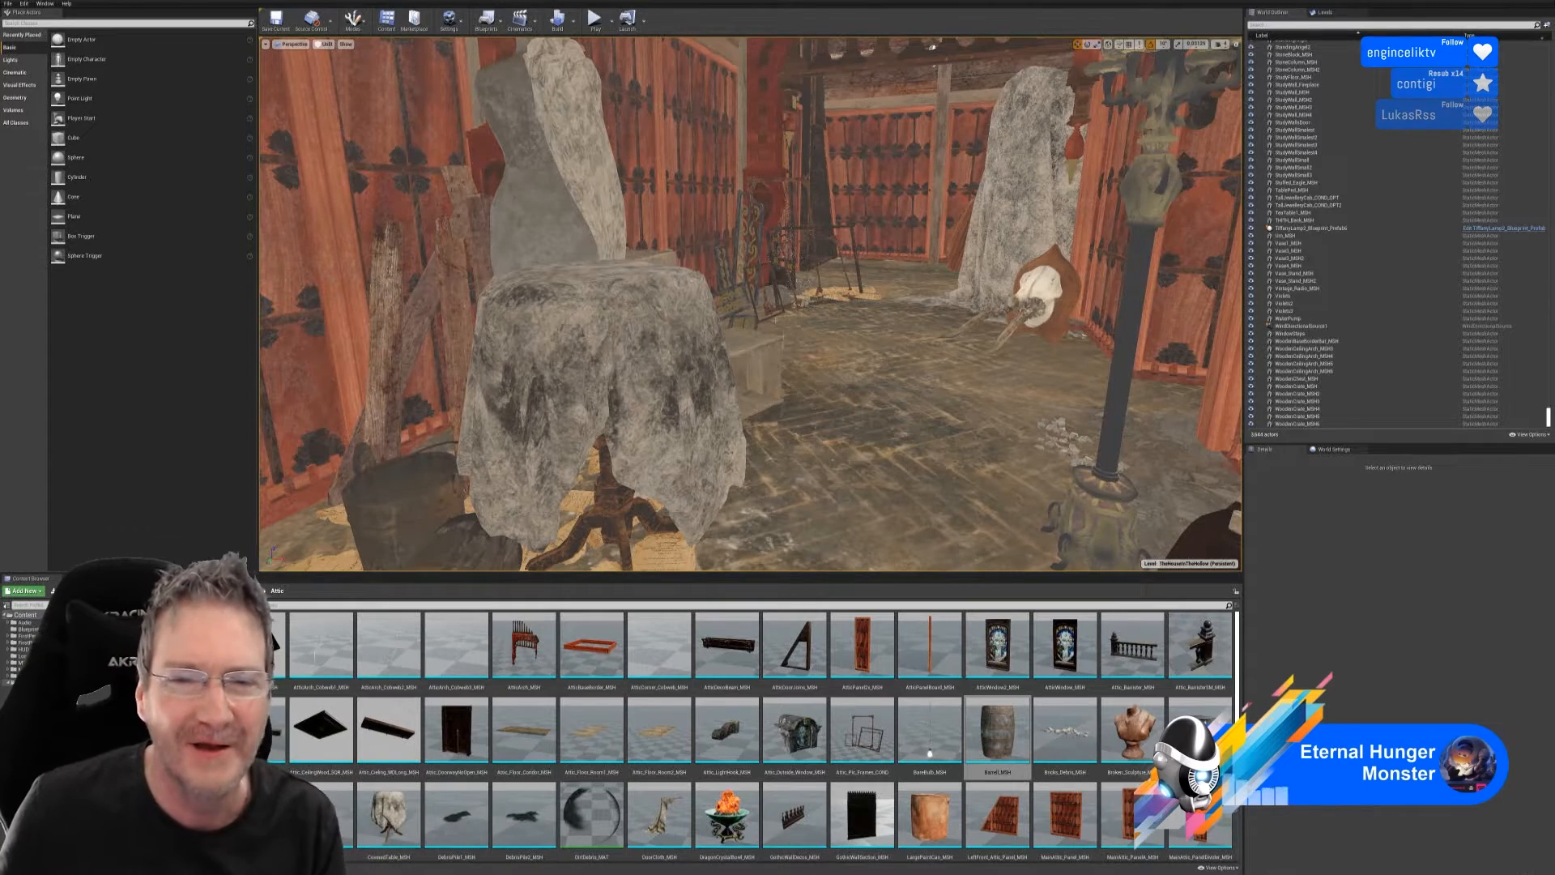
- Duplicate the single crate in front of the stack and move the copy across the aisle beside the opposite panelled wall
{"action": "key", "text": "w"}
{"action": "right_click_drag", "start_coordinate": [750, 304], "coordinate": [511, 339]}
{"action": "key", "text": "s"}
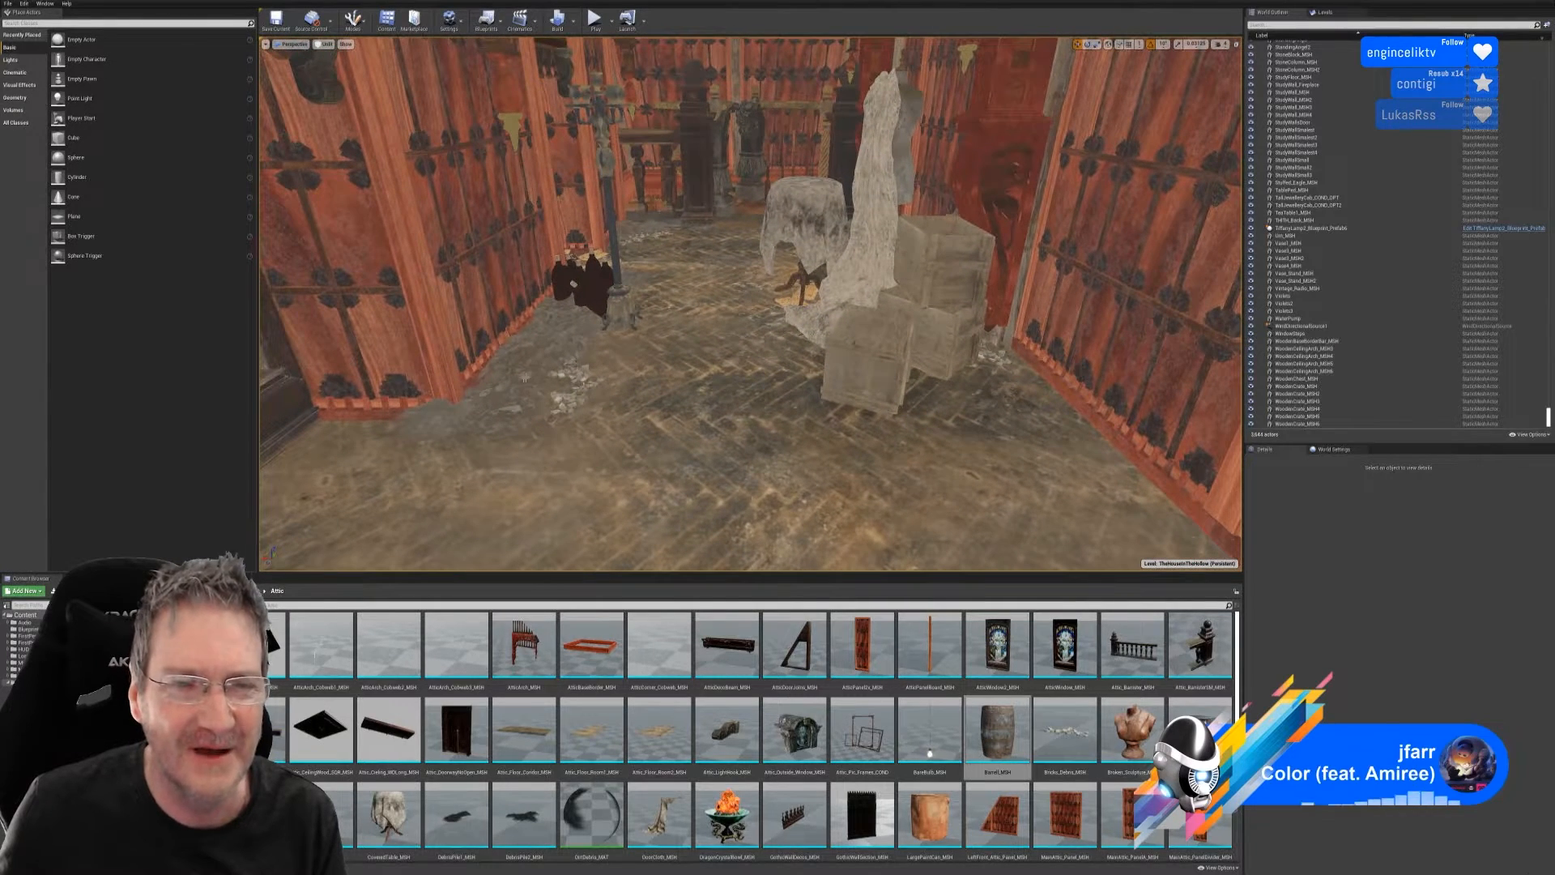
{"action": "right_click_drag", "start_coordinate": [510, 339], "coordinate": [506, 280]}
{"action": "key", "text": "s"}
{"action": "key", "text": "w"}
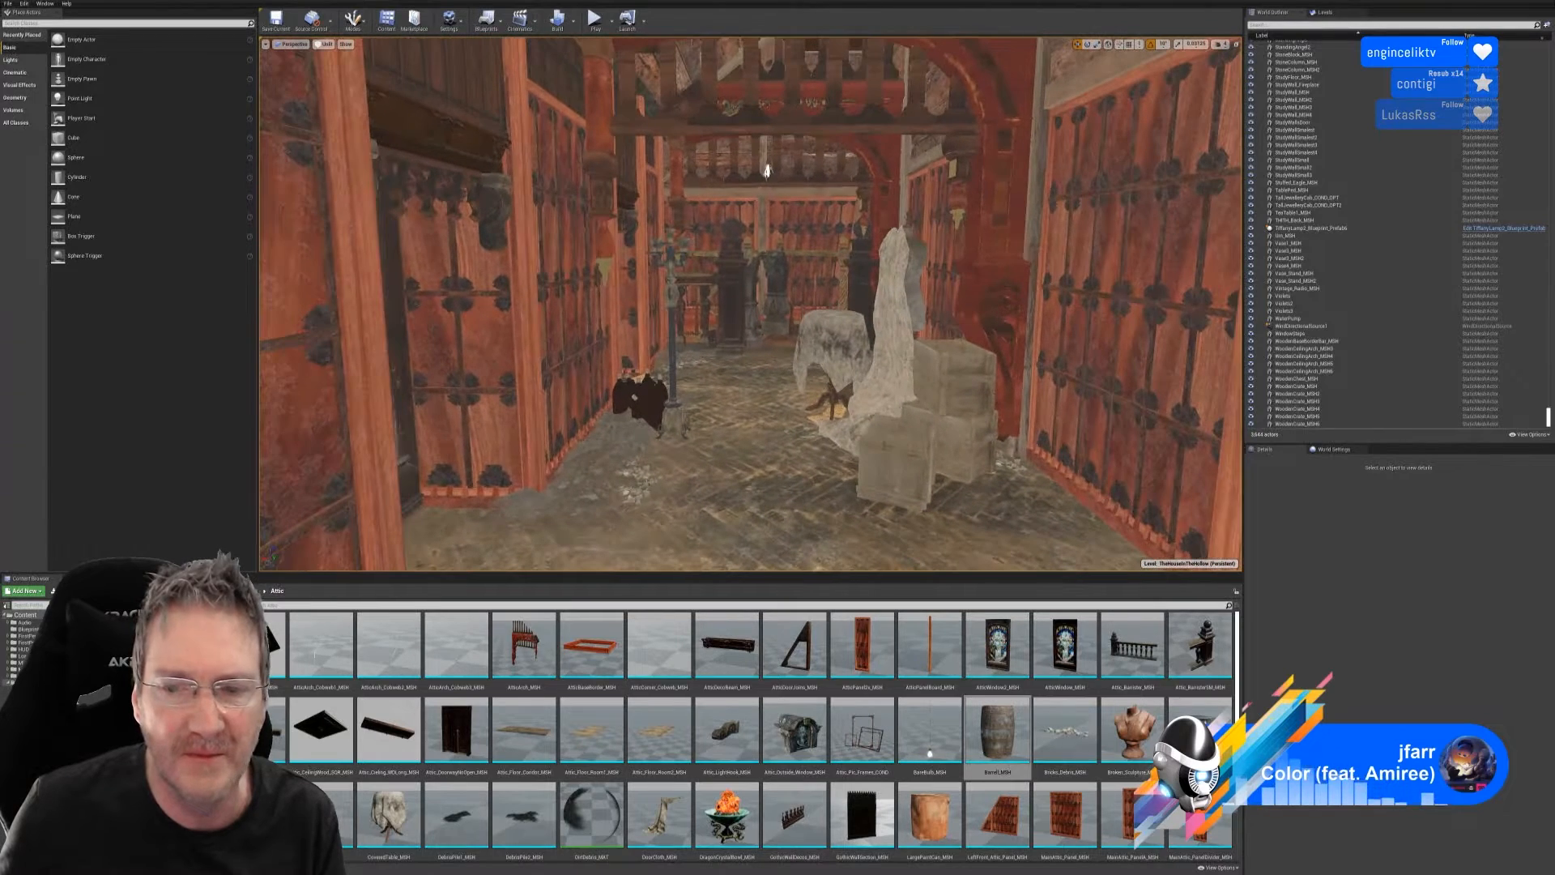
{"action": "left_click", "coordinate": [887, 441]}
{"action": "right_click", "coordinate": [887, 440]}
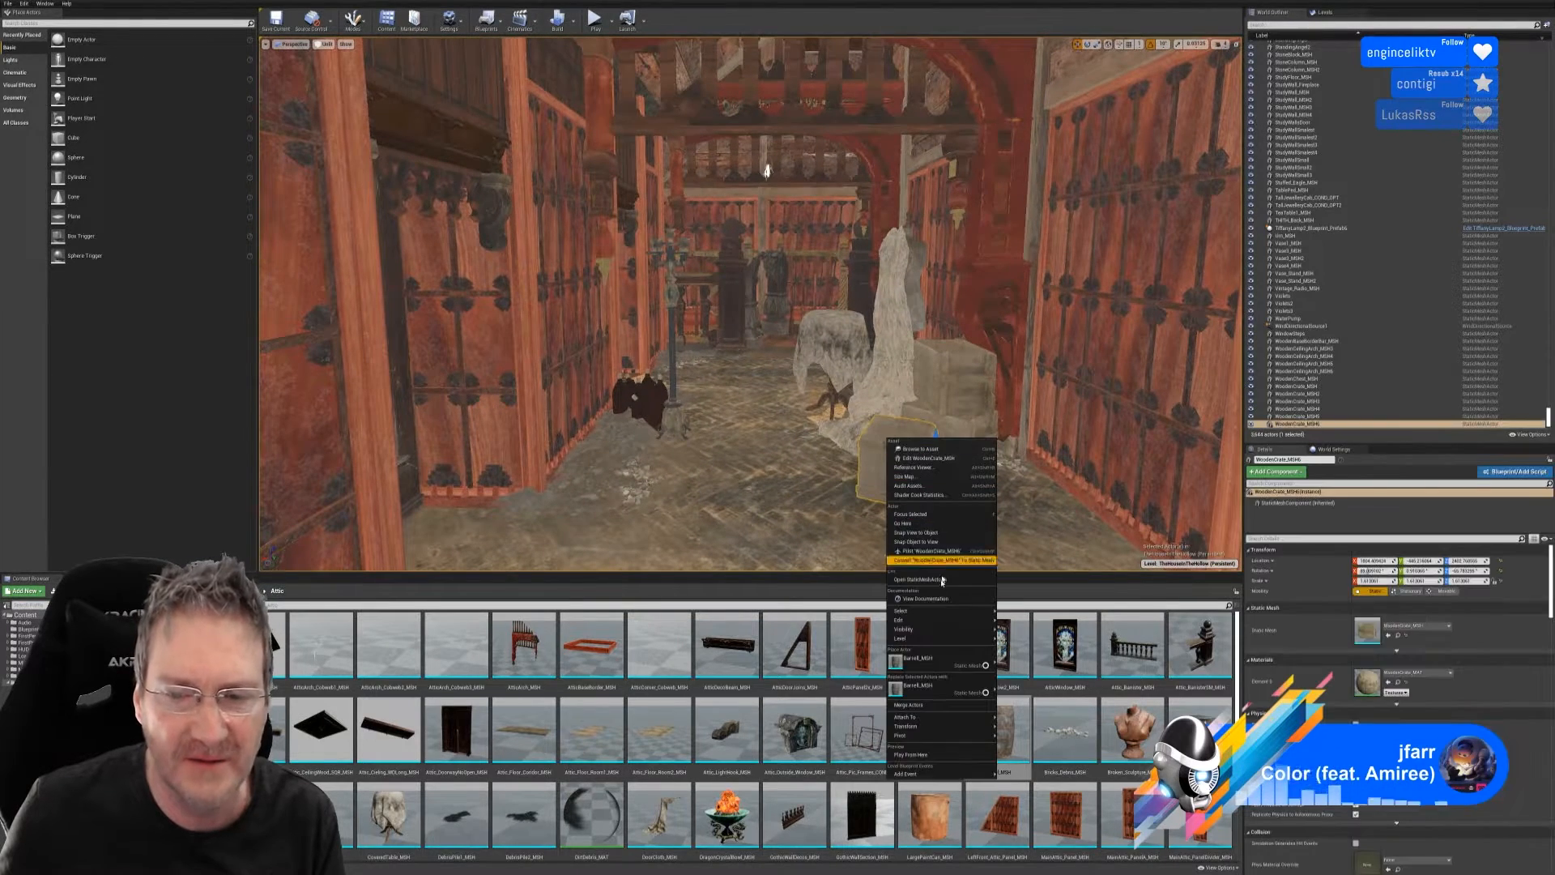
{"action": "mouse_move", "coordinate": [926, 623]}
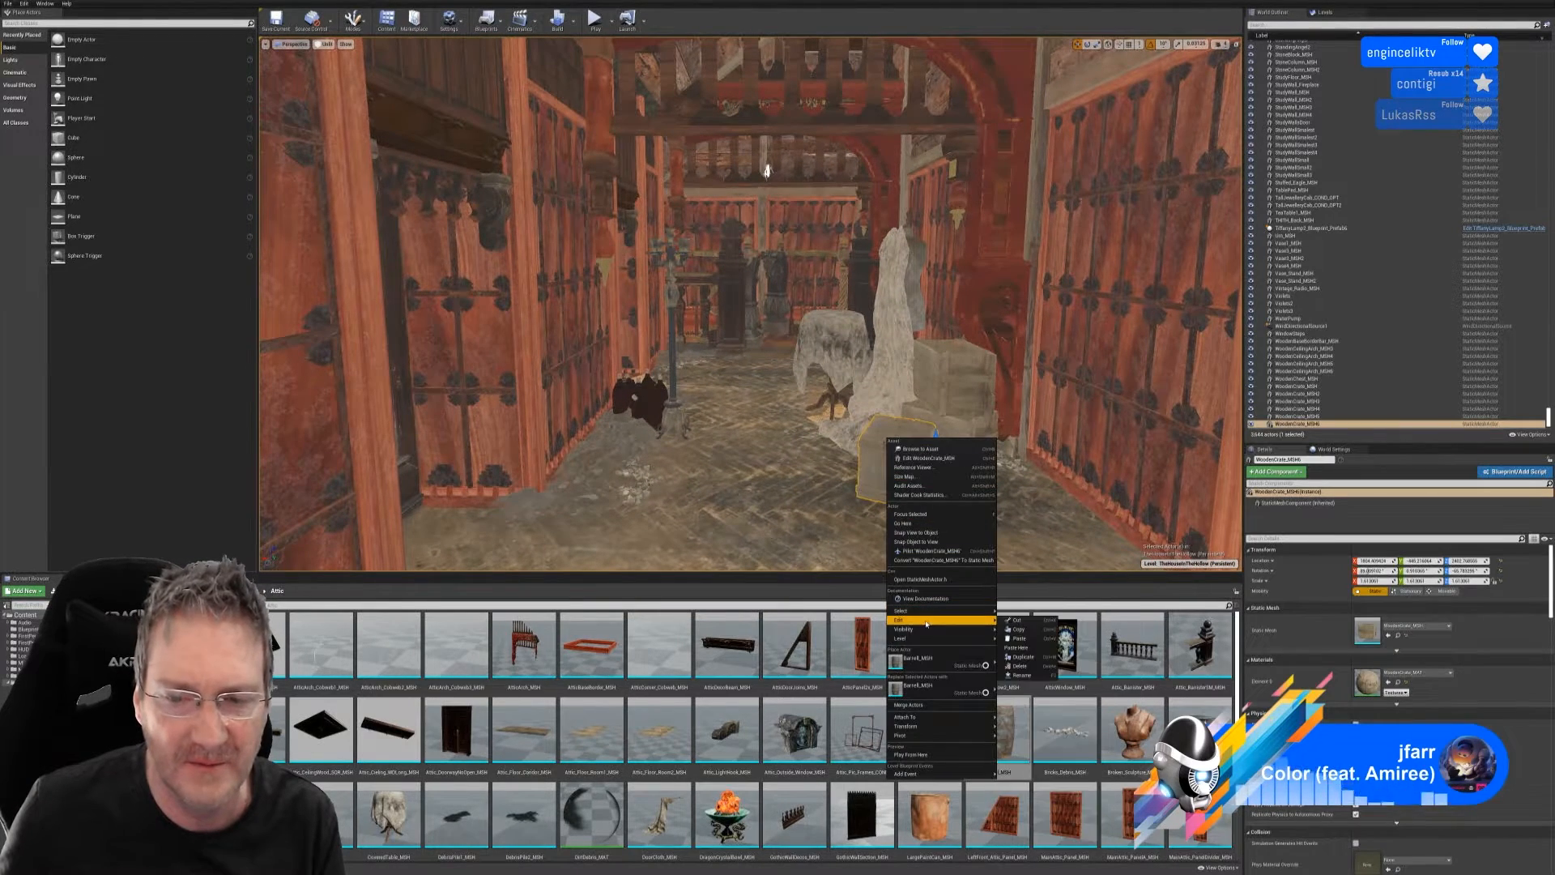
{"action": "left_click", "coordinate": [1036, 661]}
{"action": "left_click_drag", "start_coordinate": [910, 463], "coordinate": [618, 465]}
- Adjust the height of the crate copy beside the wall so it sits on the floor debris
{"action": "right_click_drag", "start_coordinate": [699, 520], "coordinate": [606, 539]}
{"action": "key", "text": "w"}
{"action": "left_click_drag", "start_coordinate": [724, 372], "coordinate": [730, 358]}
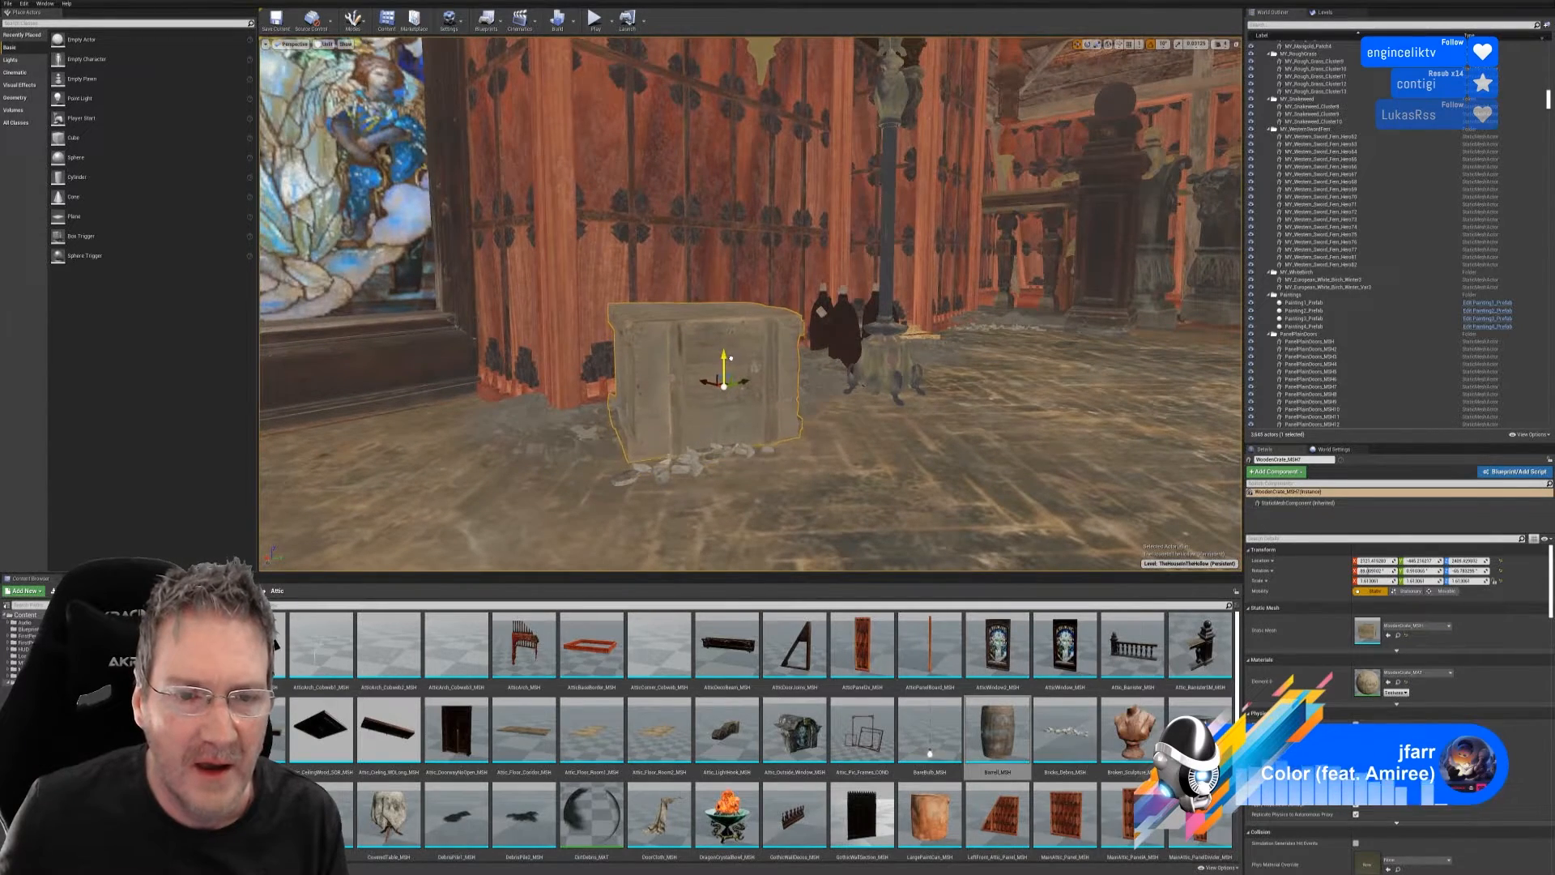
- Tilt the crate copy beside the wall so it leans slightly on the rubble
{"action": "right_click_drag", "start_coordinate": [741, 493], "coordinate": [776, 489]}
{"action": "key", "text": "e"}
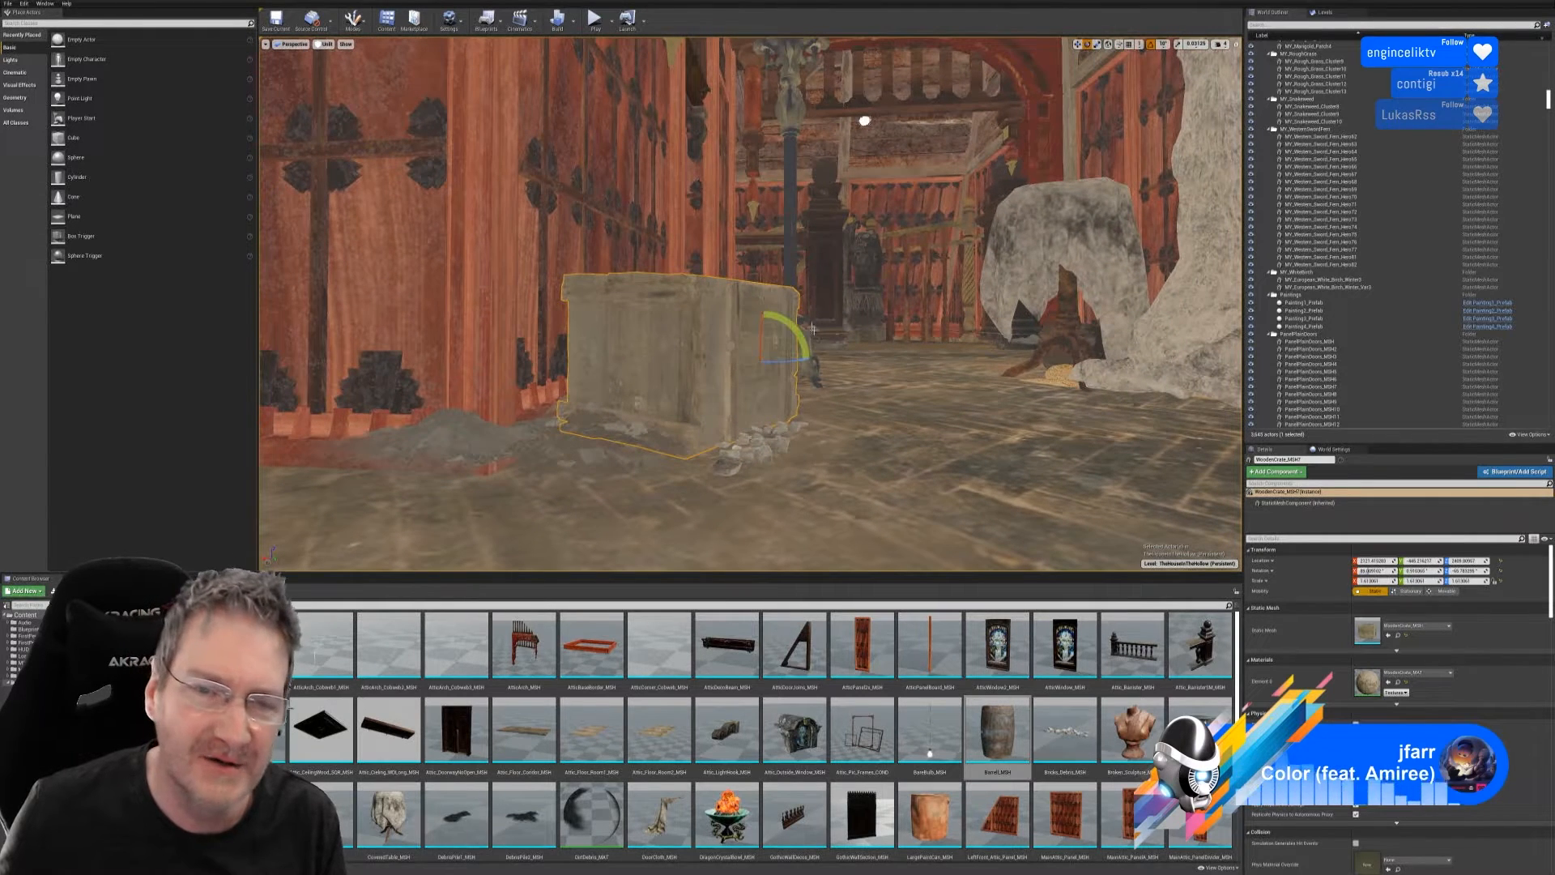
{"action": "mouse_move", "coordinate": [788, 327]}
{"action": "left_mouse_down"}
{"action": "mouse_move", "coordinate": [777, 348]}
{"action": "mouse_move", "coordinate": [781, 331]}
{"action": "left_mouse_up"}
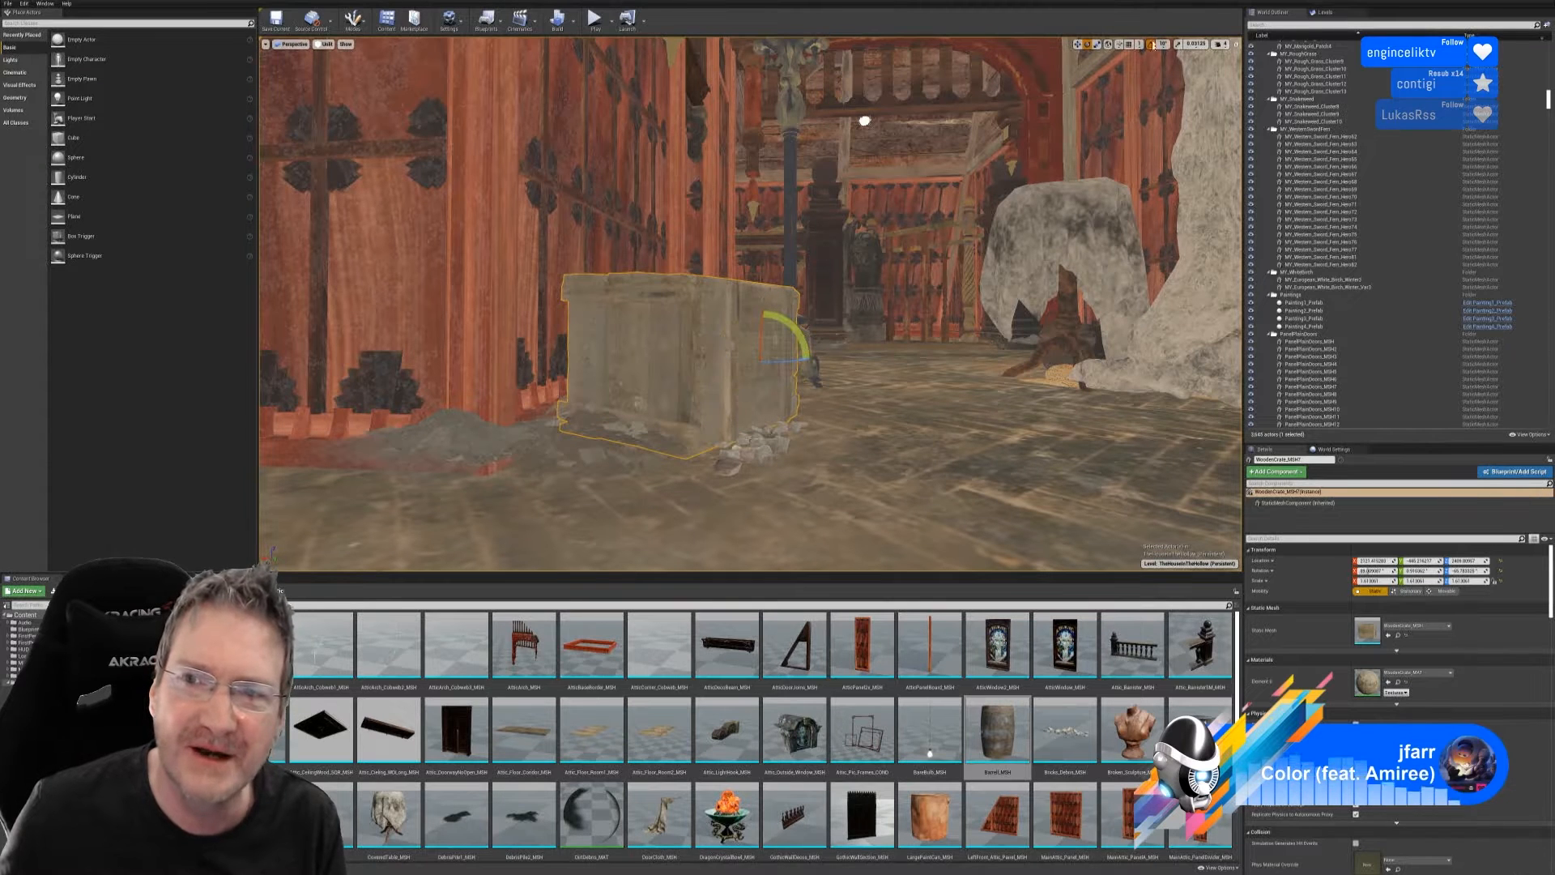
{"action": "left_click_drag", "start_coordinate": [784, 320], "coordinate": [719, 353]}
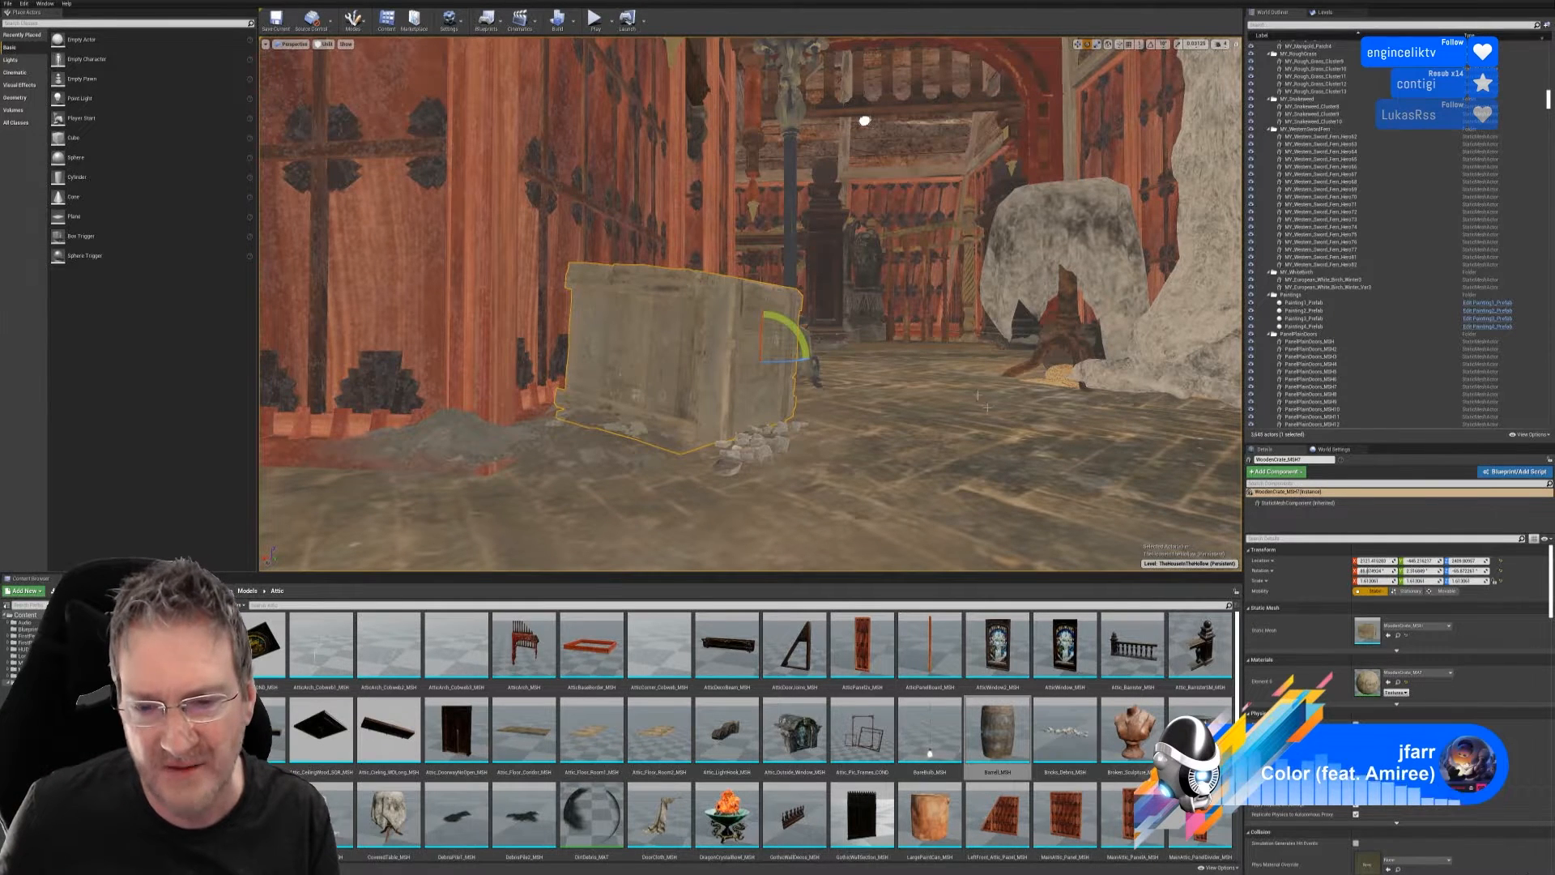
{"action": "right_click_drag", "start_coordinate": [1039, 484], "coordinate": [799, 255]}
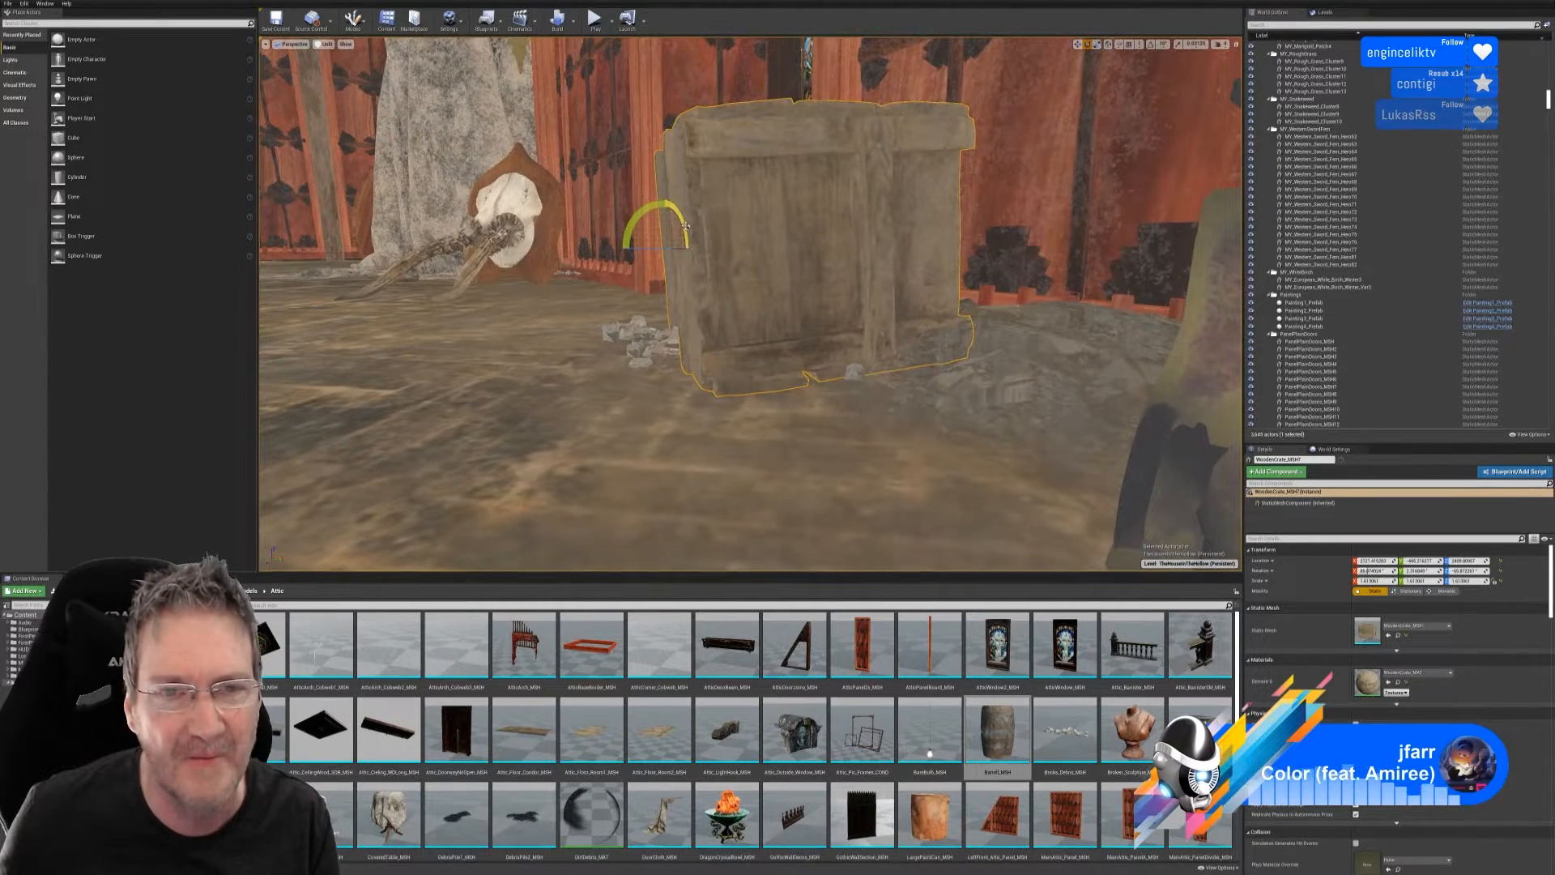
{"action": "left_click_drag", "start_coordinate": [682, 220], "coordinate": [631, 231]}
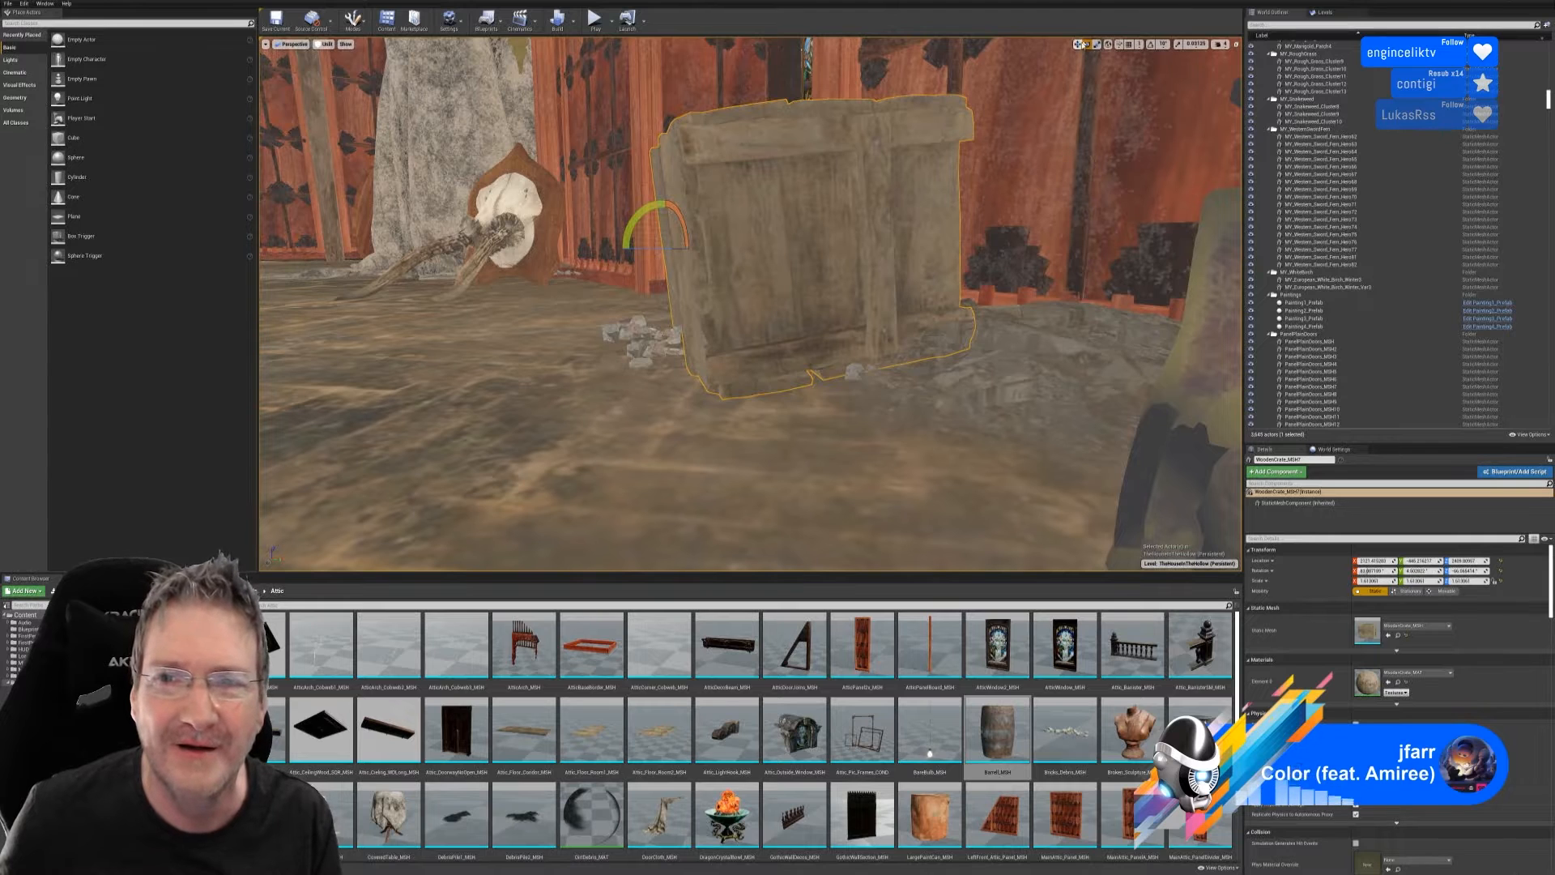
- Lower the tilted crate copy so its base settles into the floor rubble
{"action": "left_click", "coordinate": [1078, 44]}
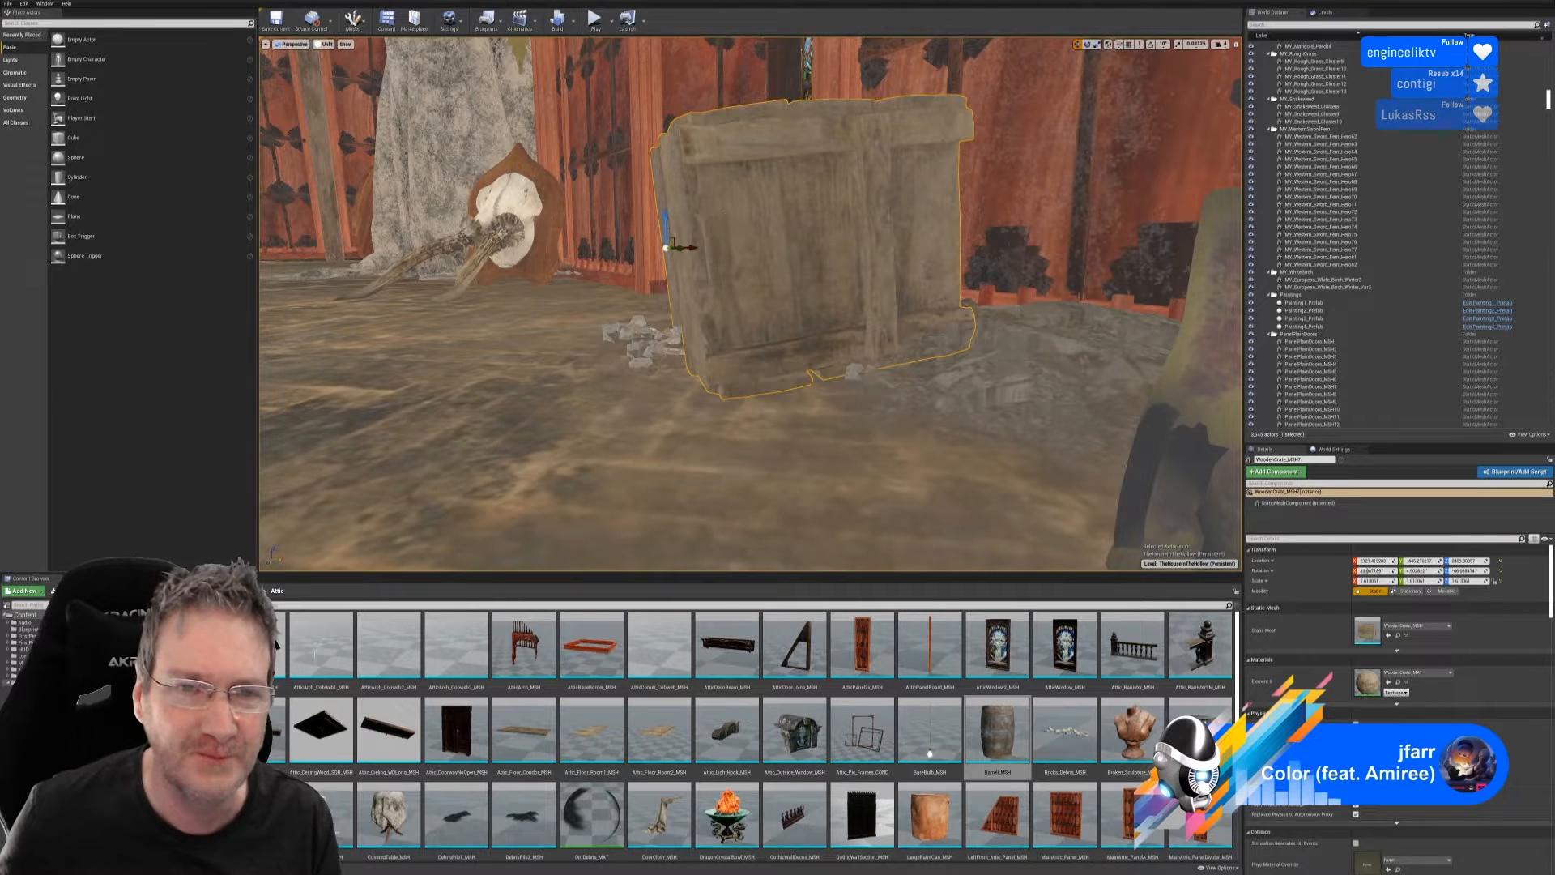
{"action": "left_click_drag", "start_coordinate": [666, 229], "coordinate": [671, 243]}
{"action": "right_click_drag", "start_coordinate": [758, 513], "coordinate": [805, 514]}
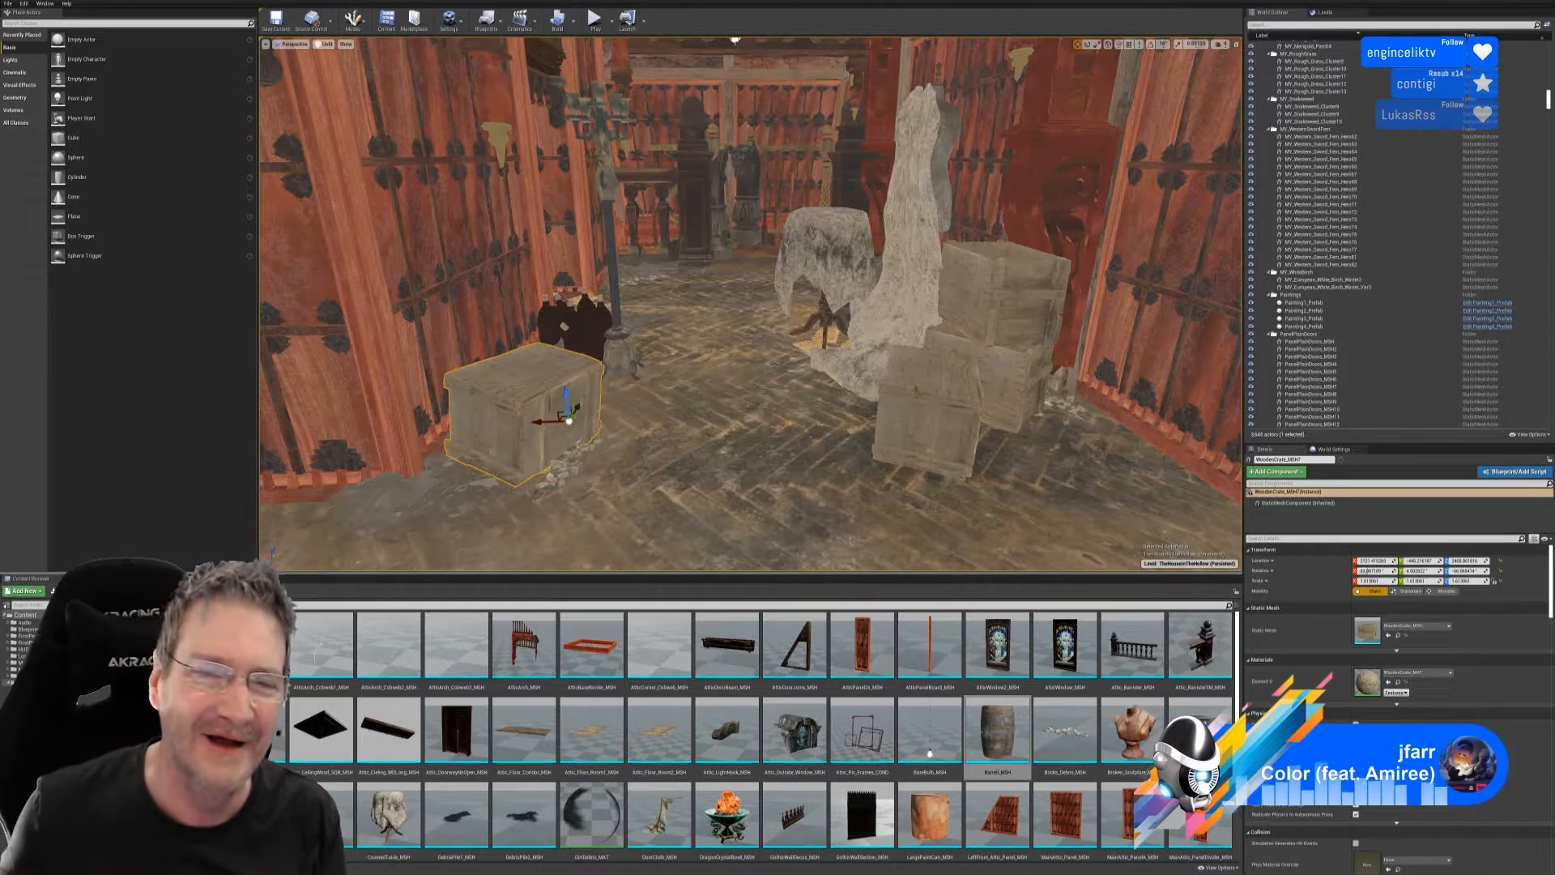
- Duplicate the upper crate of the stack and place the copy on top of the single crate across the aisle
{"action": "mouse_move", "coordinate": [613, 389]}
{"action": "right_mouse_down"}
{"action": "mouse_move", "coordinate": [588, 385]}
{"action": "mouse_move", "coordinate": [603, 389]}
{"action": "right_mouse_up"}
{"action": "right_click_drag", "start_coordinate": [741, 405], "coordinate": [713, 391]}
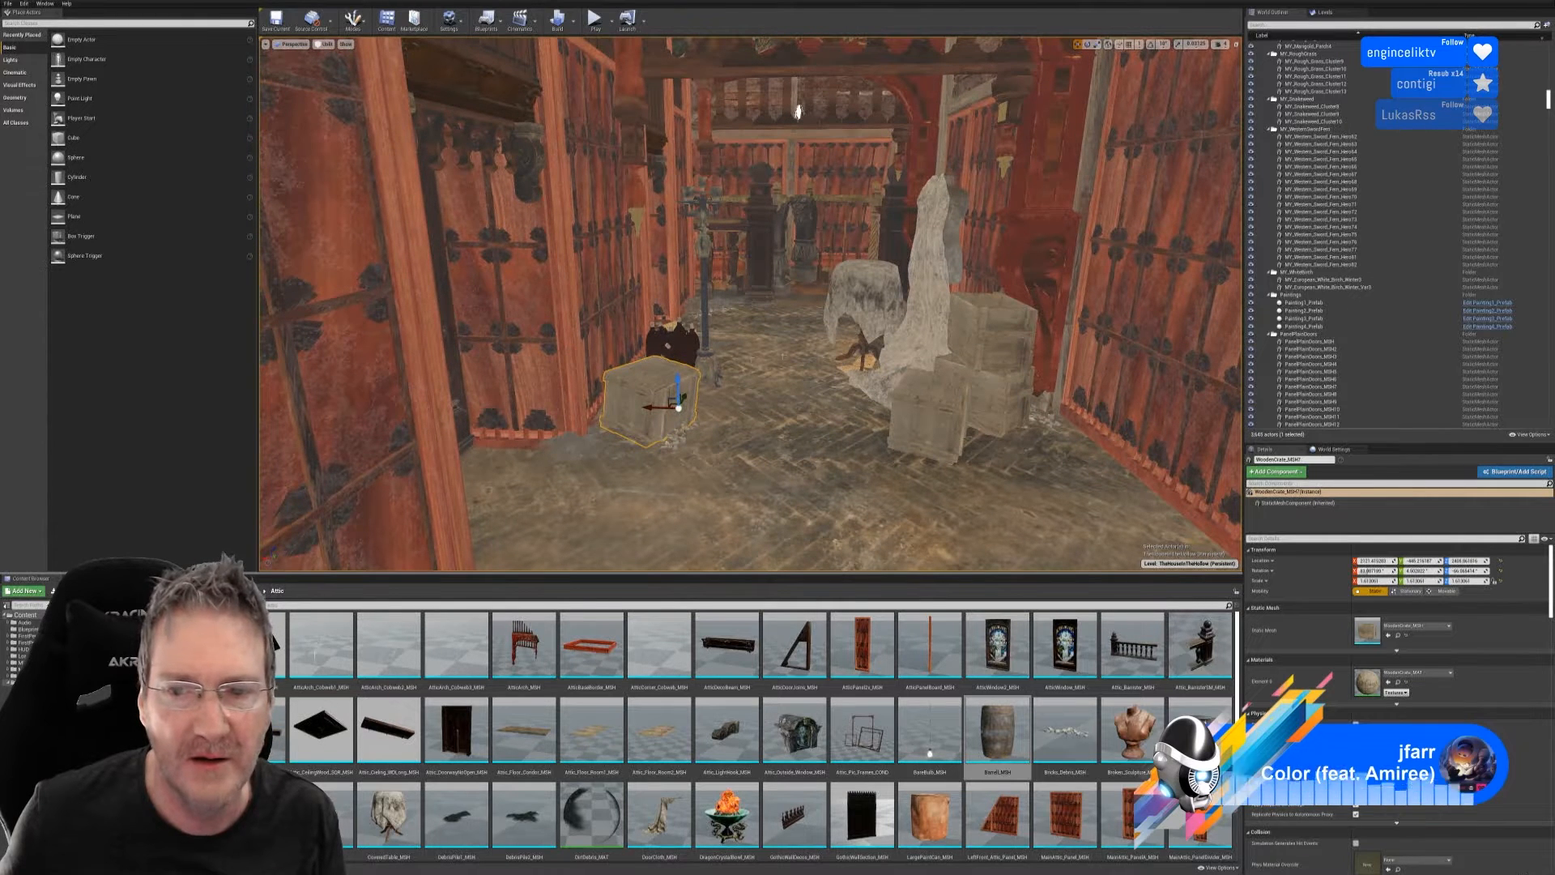
{"action": "left_click", "coordinate": [1000, 328]}
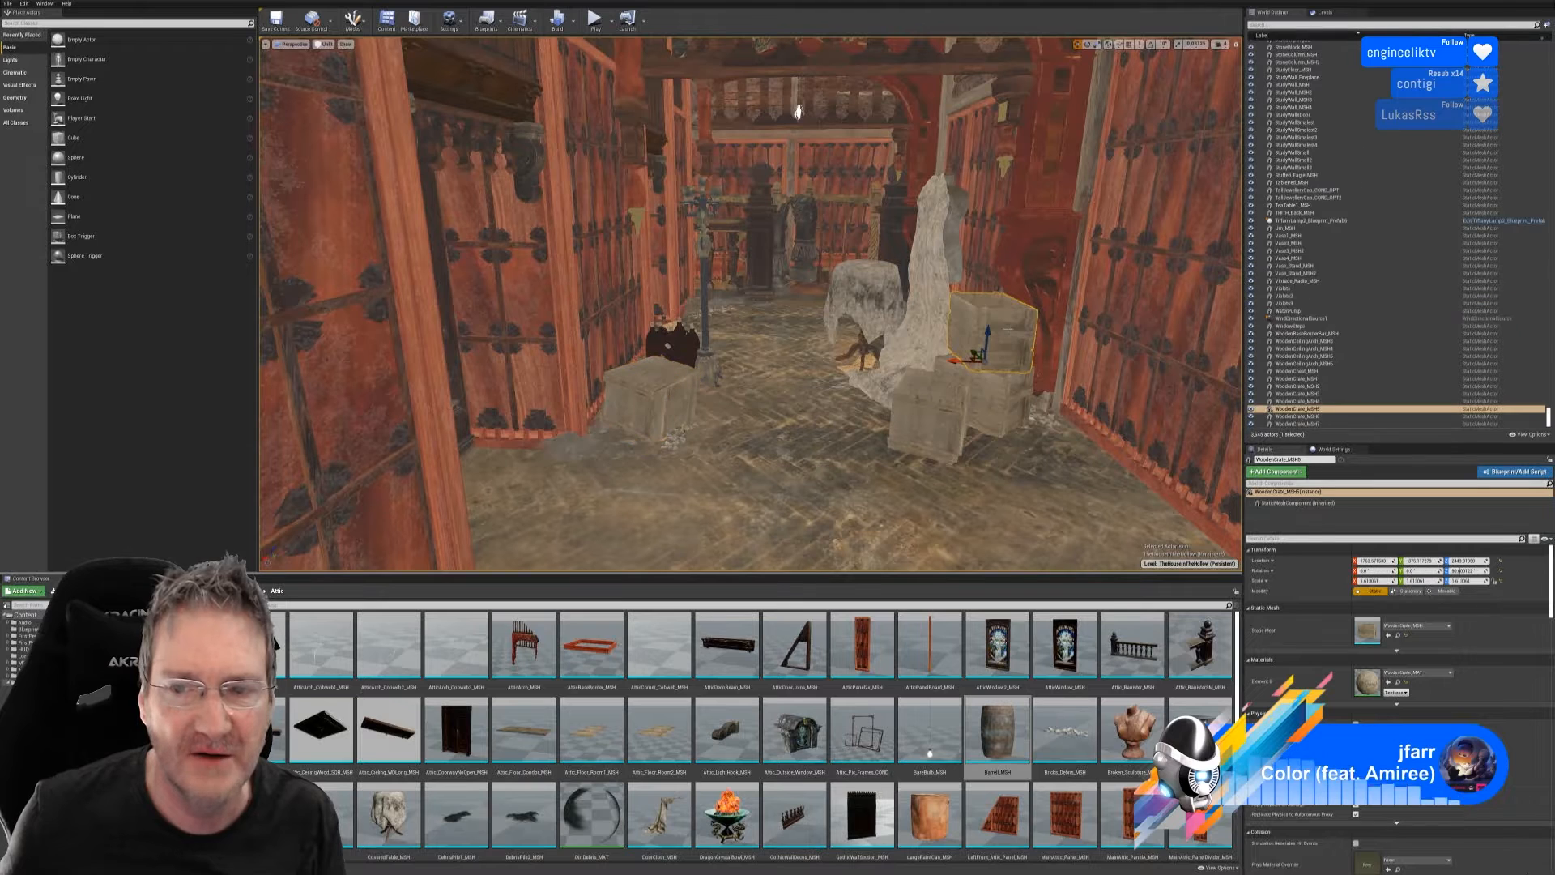
{"action": "right_click", "coordinate": [1008, 330]}
{"action": "mouse_move", "coordinate": [1042, 504]}
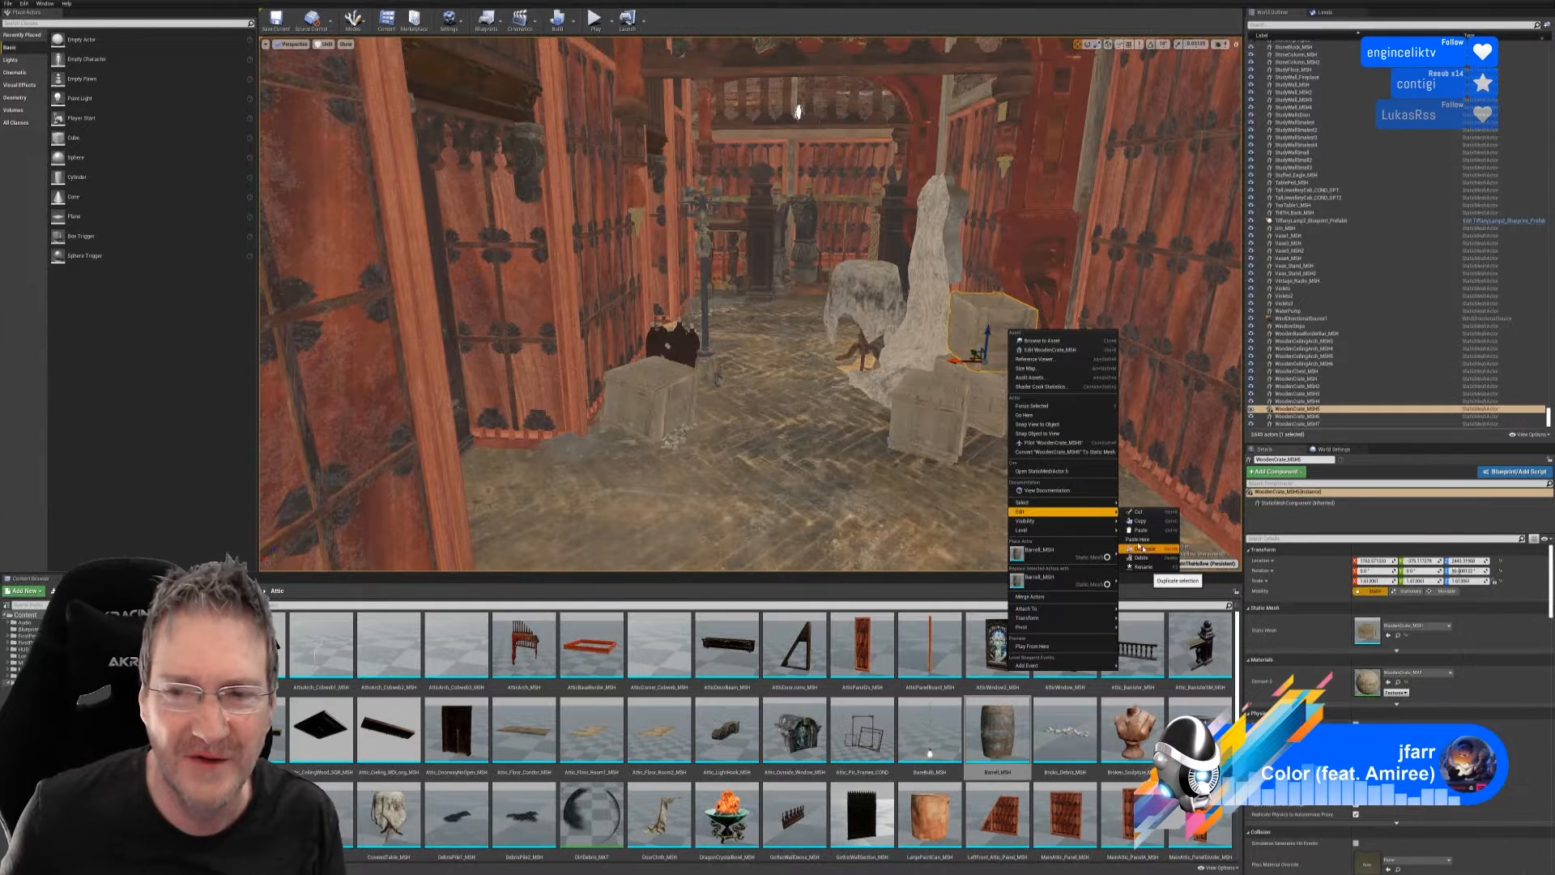
{"action": "left_click", "coordinate": [1145, 549]}
{"action": "left_click_drag", "start_coordinate": [964, 361], "coordinate": [630, 374]}
{"action": "right_click_drag", "start_coordinate": [798, 111], "coordinate": [1023, 51]}
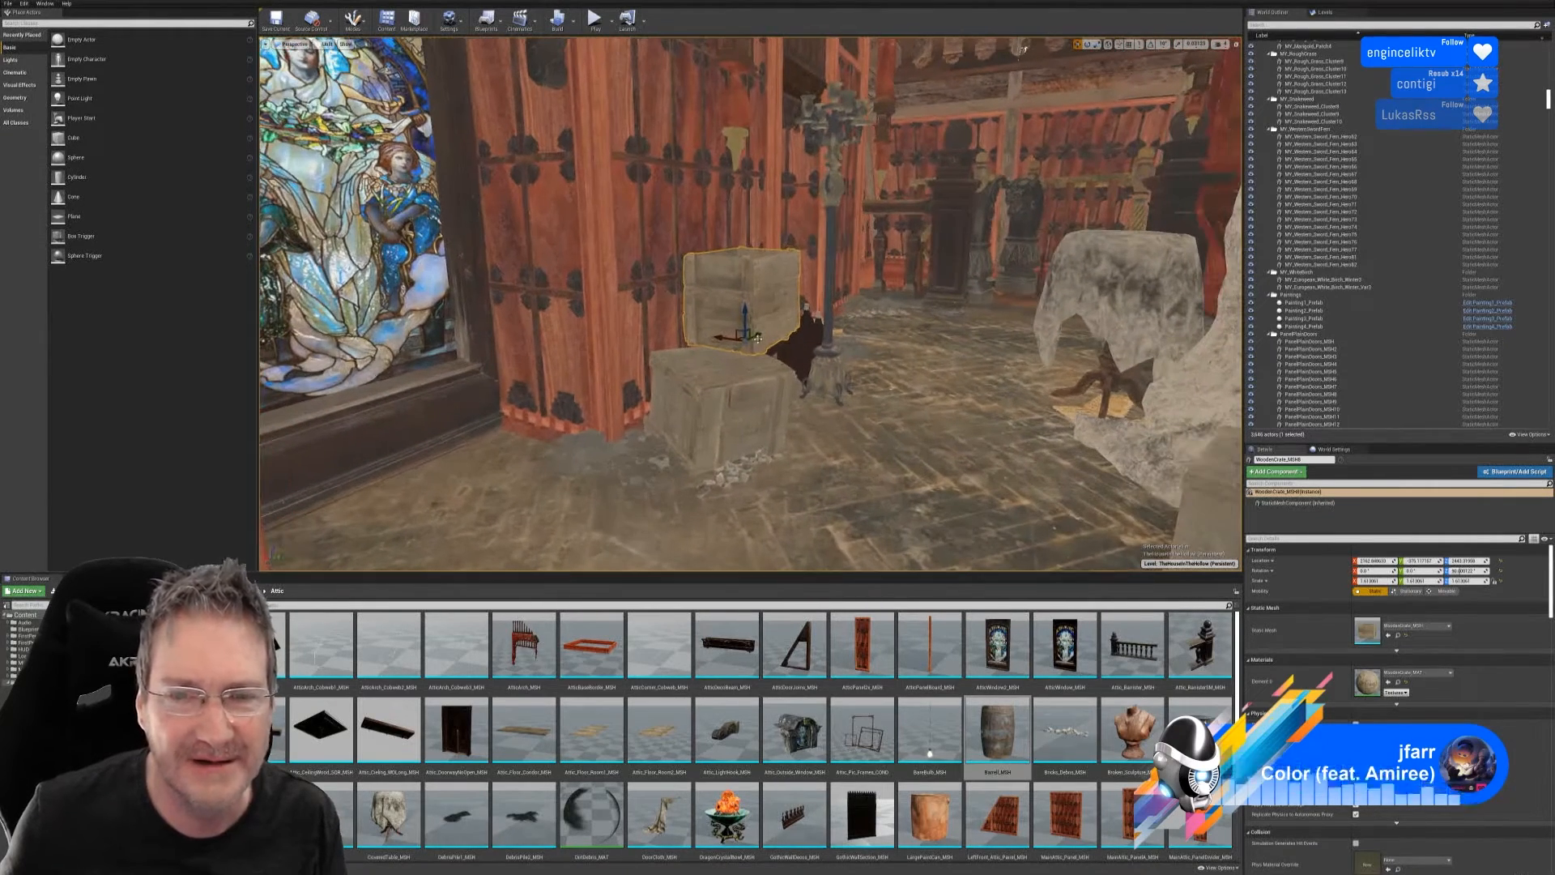
{"action": "left_click_drag", "start_coordinate": [753, 341], "coordinate": [720, 339]}
- Tilt the upper crate copy to match the leaning crate beneath and seat it on that crate's top
{"action": "right_click_drag", "start_coordinate": [720, 339], "coordinate": [810, 332]}
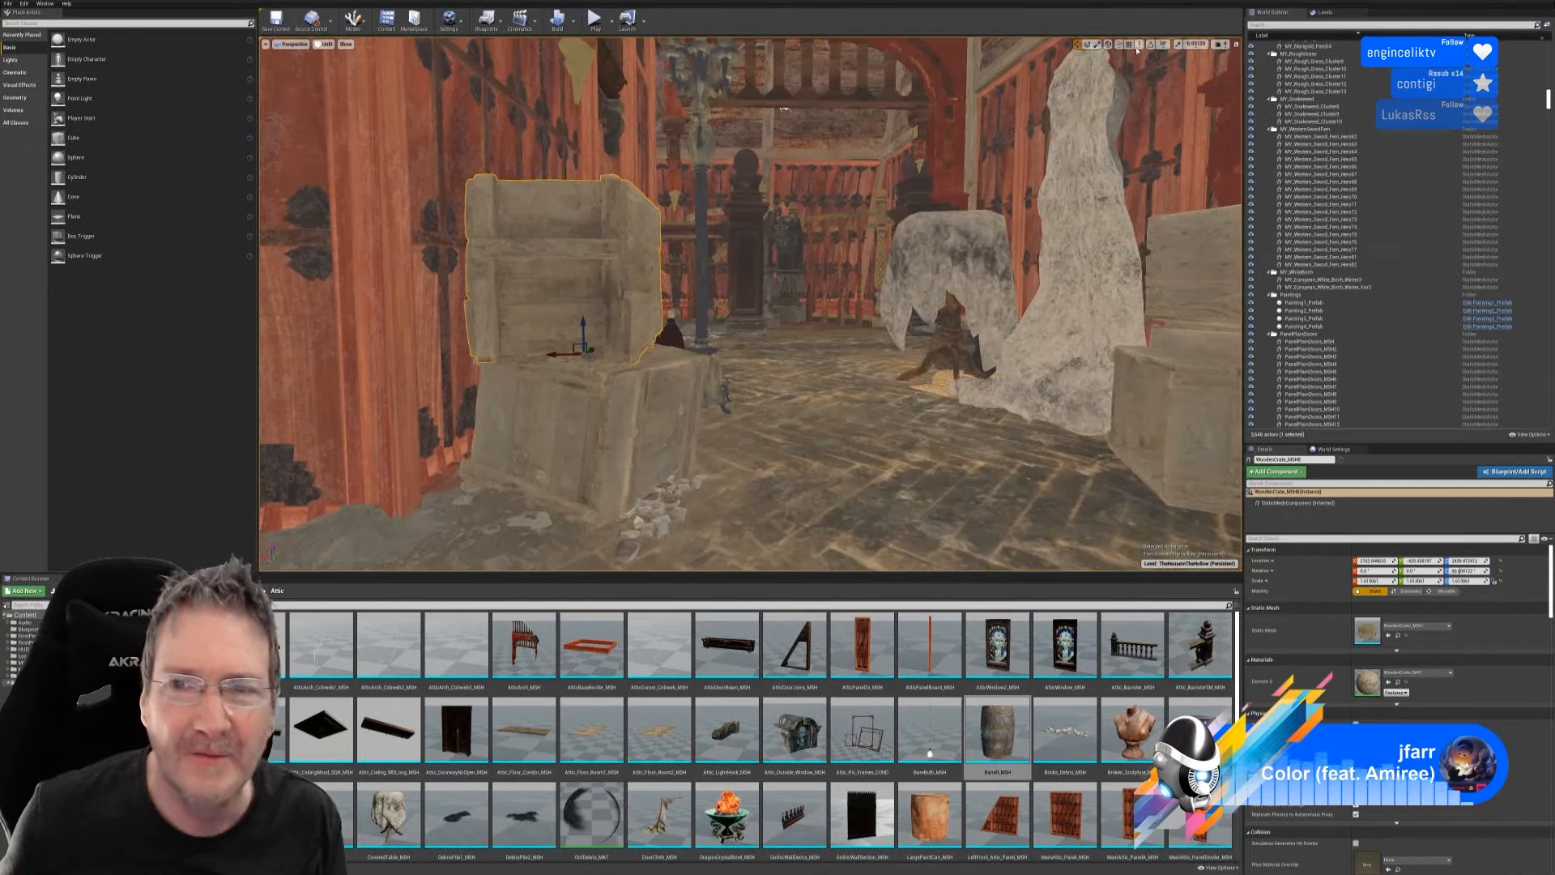
{"action": "left_click", "coordinate": [1087, 44]}
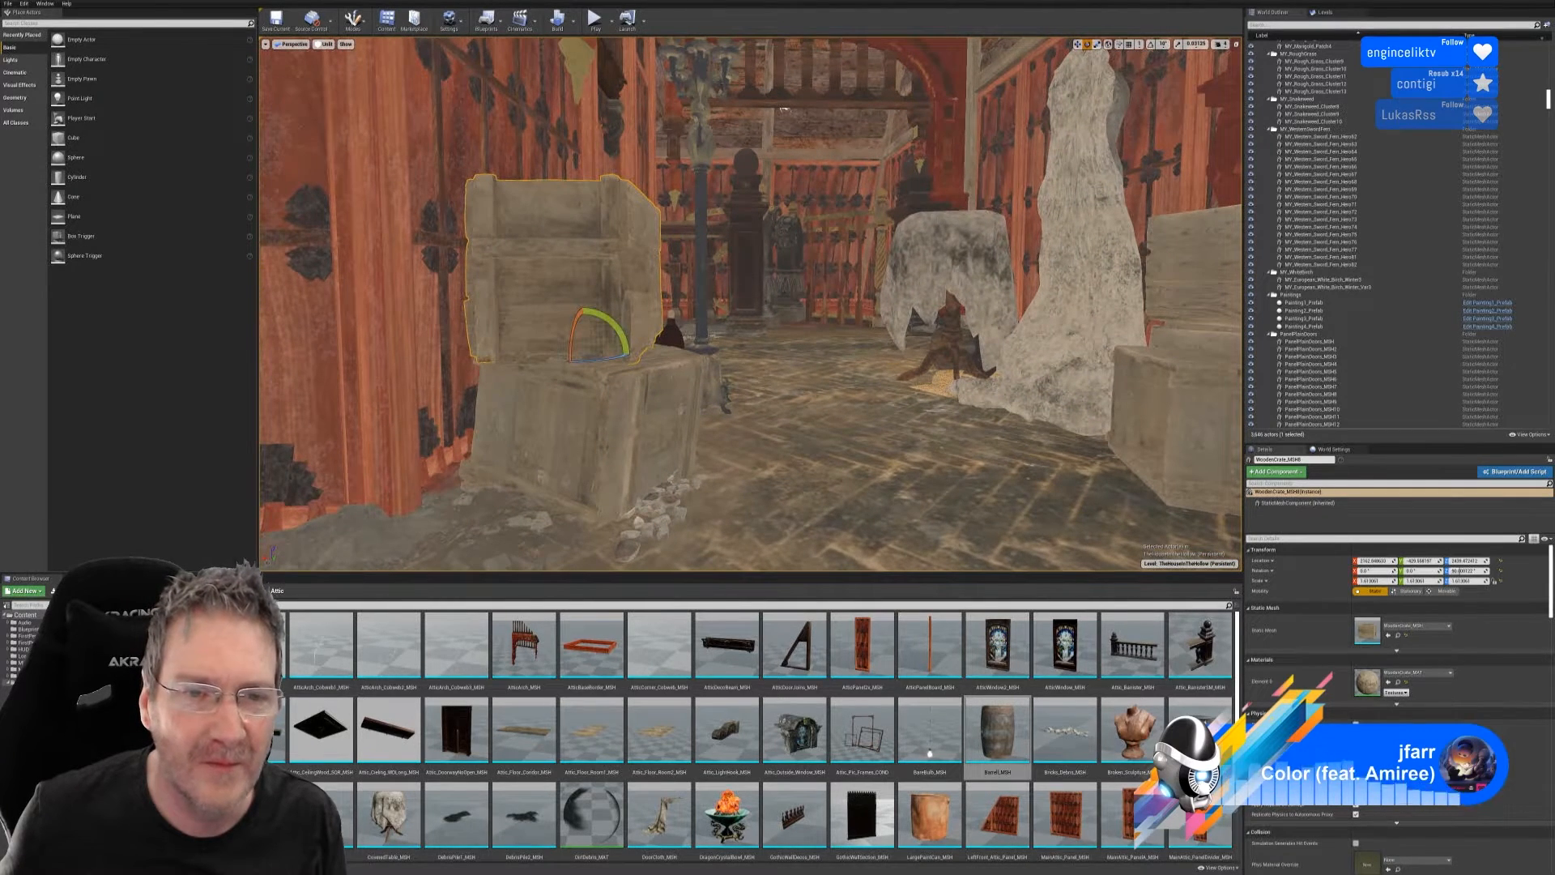
{"action": "left_click_drag", "start_coordinate": [612, 322], "coordinate": [628, 339]}
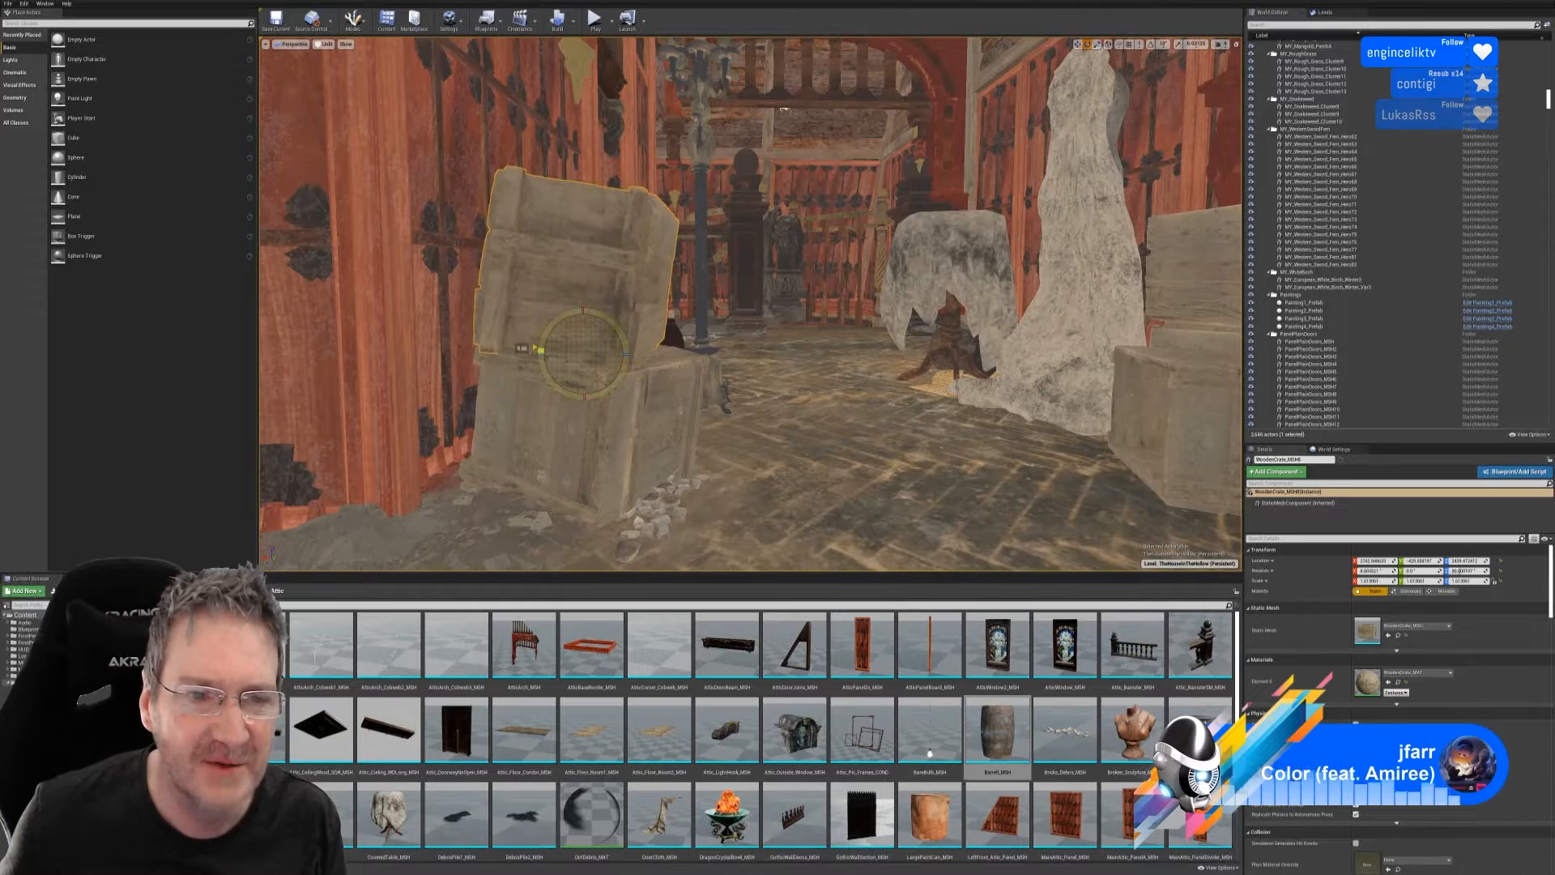
{"action": "right_click_drag", "start_coordinate": [784, 108], "coordinate": [745, 137]}
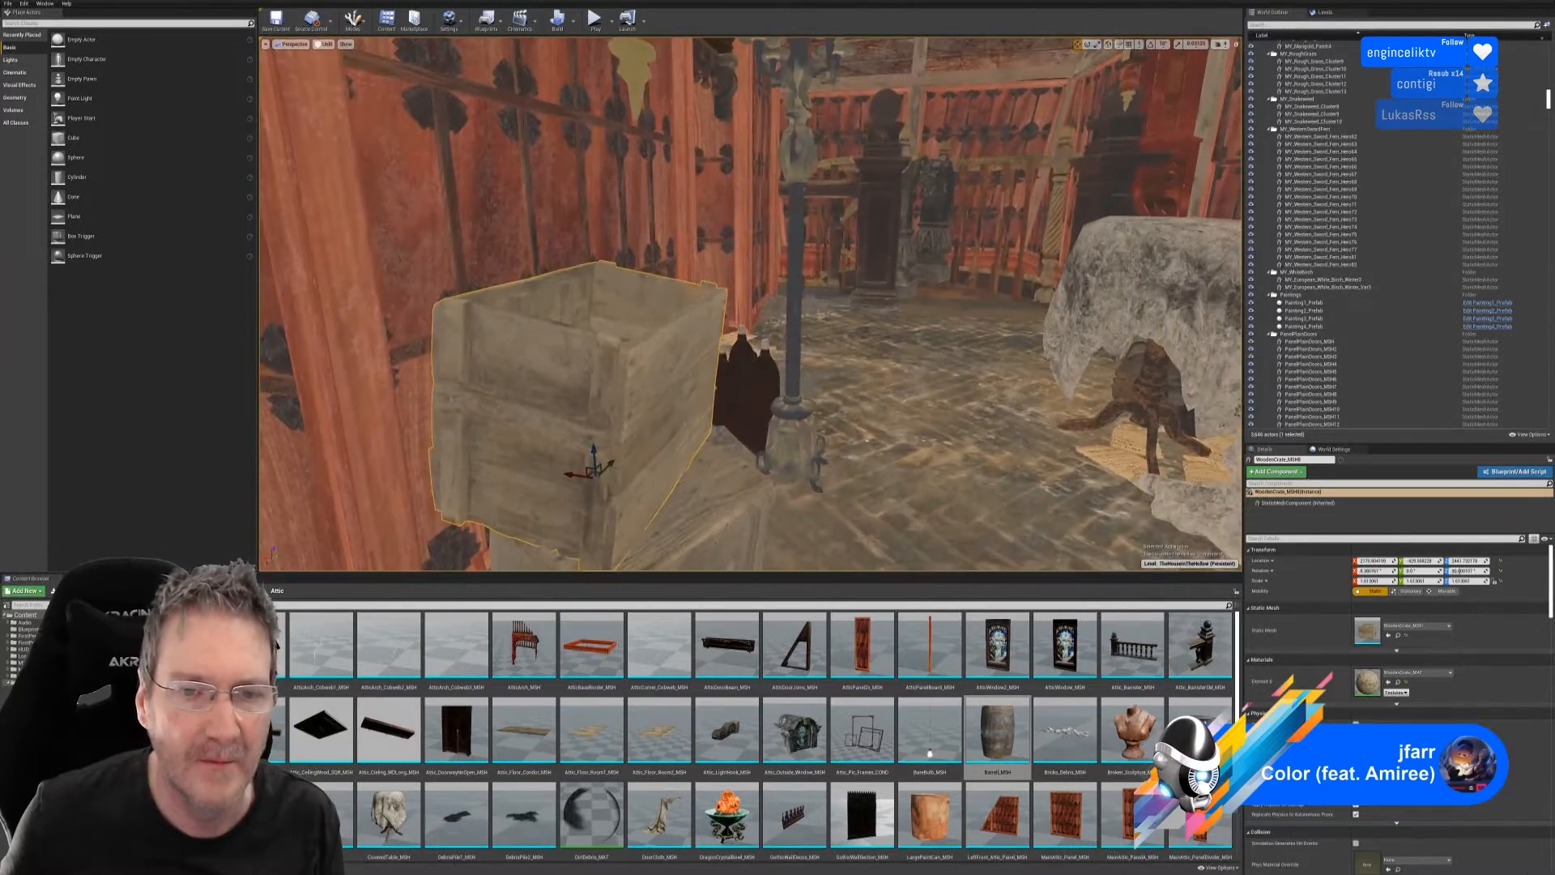
- Place an Old_Bottle_GP1_MSH bottle group in the level in front of the two newly stacked crates
{"action": "key", "text": "s"}
{"action": "right_click_drag", "start_coordinate": [750, 304], "coordinate": [782, 259]}
{"action": "key", "text": "s"}
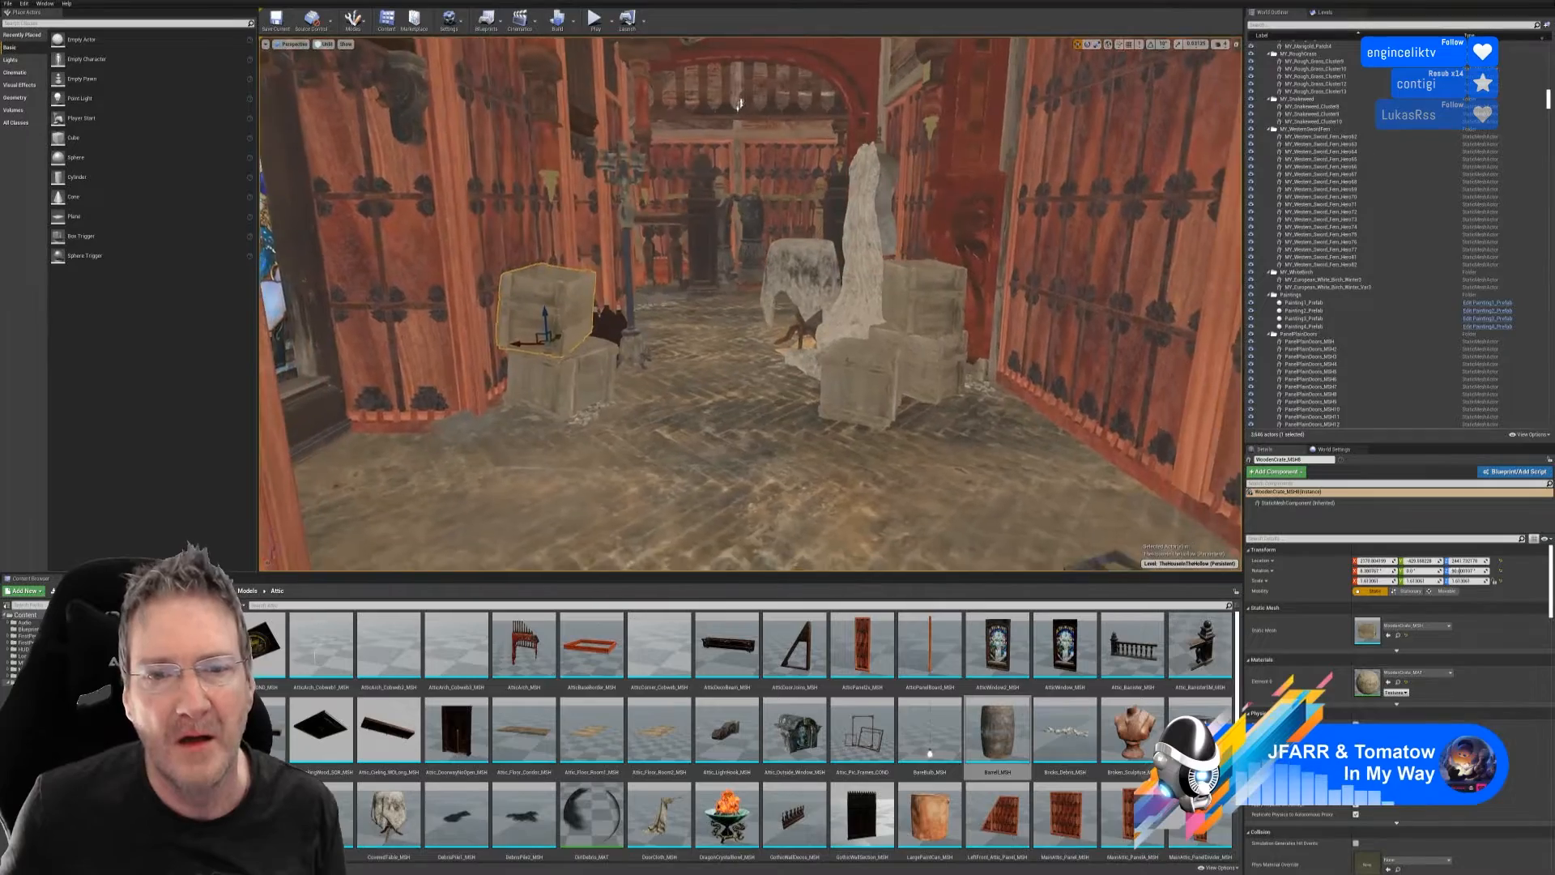
{"action": "key", "text": "w"}
{"action": "right_click_drag", "start_coordinate": [739, 102], "coordinate": [757, 150]}
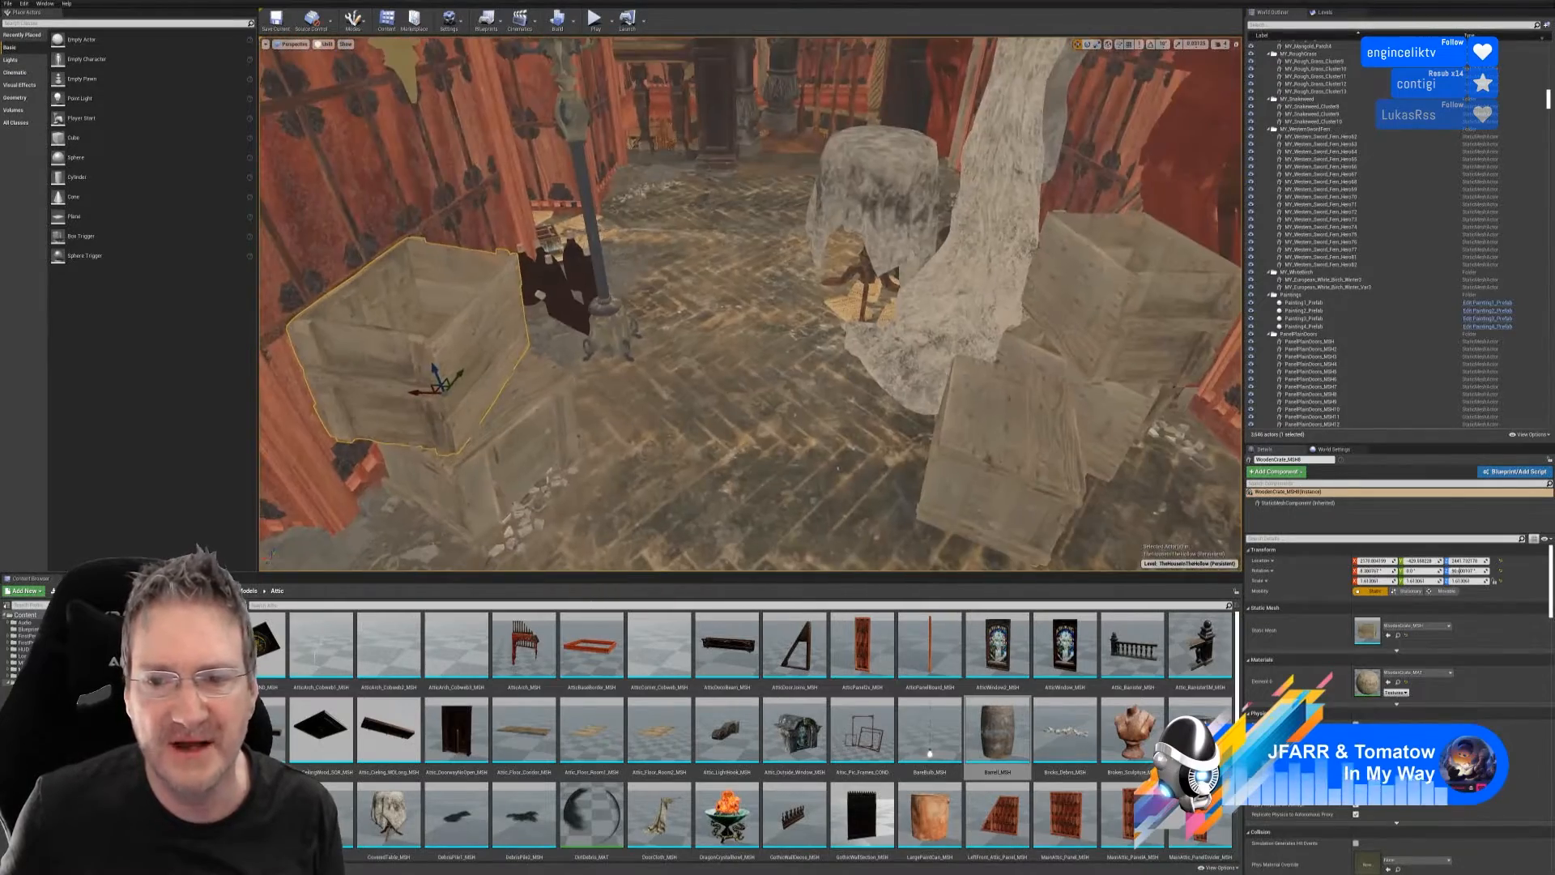
{"action": "right_click_drag", "start_coordinate": [750, 303], "coordinate": [620, 348]}
{"action": "key", "text": "d"}
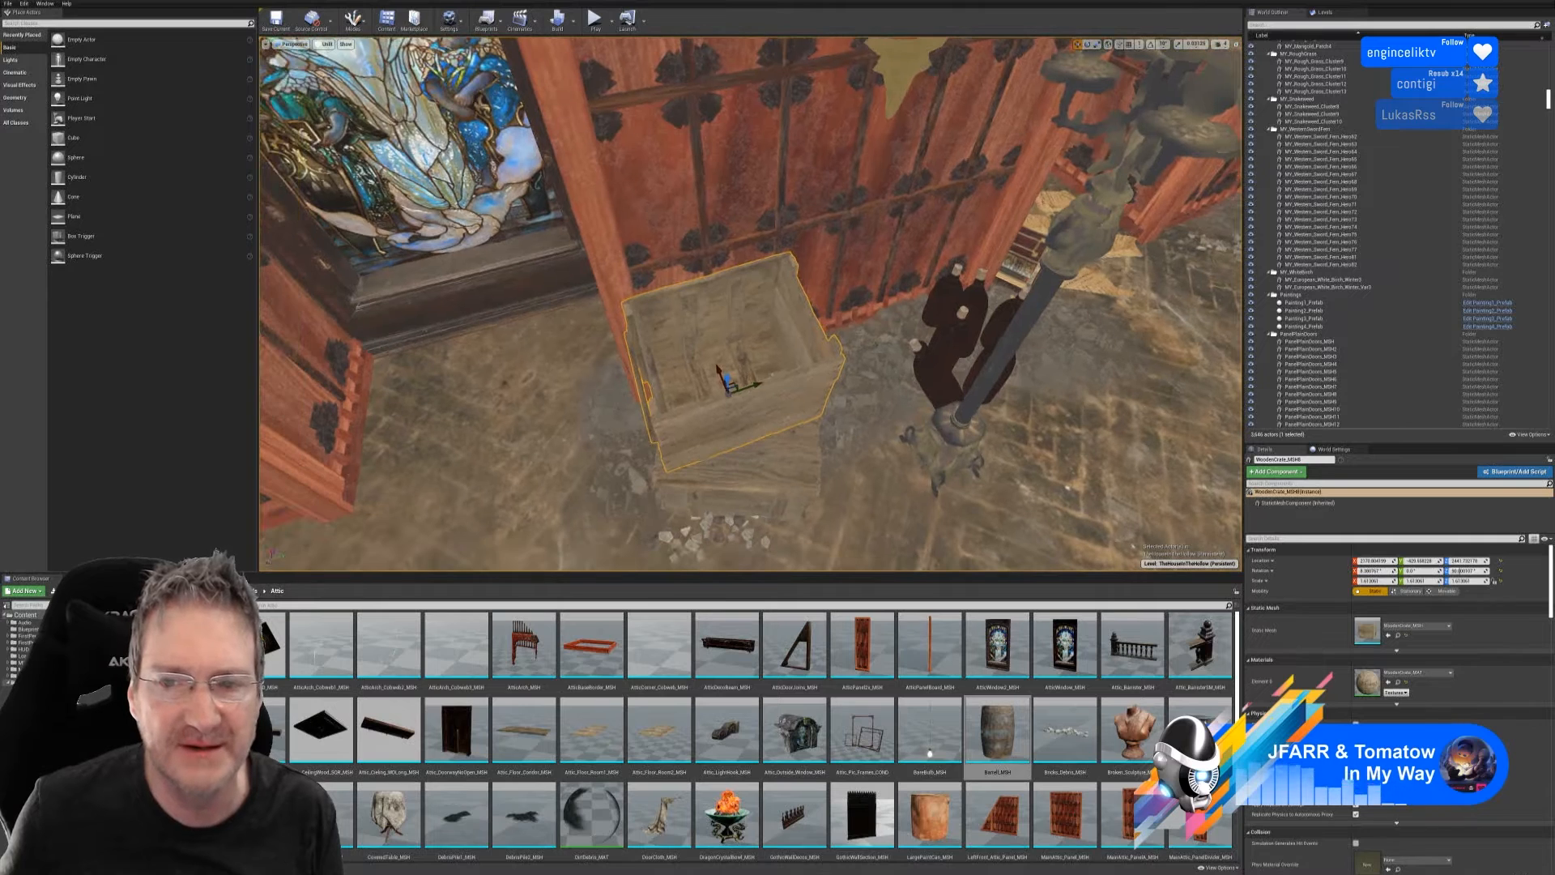
{"action": "left_click", "coordinate": [946, 332]}
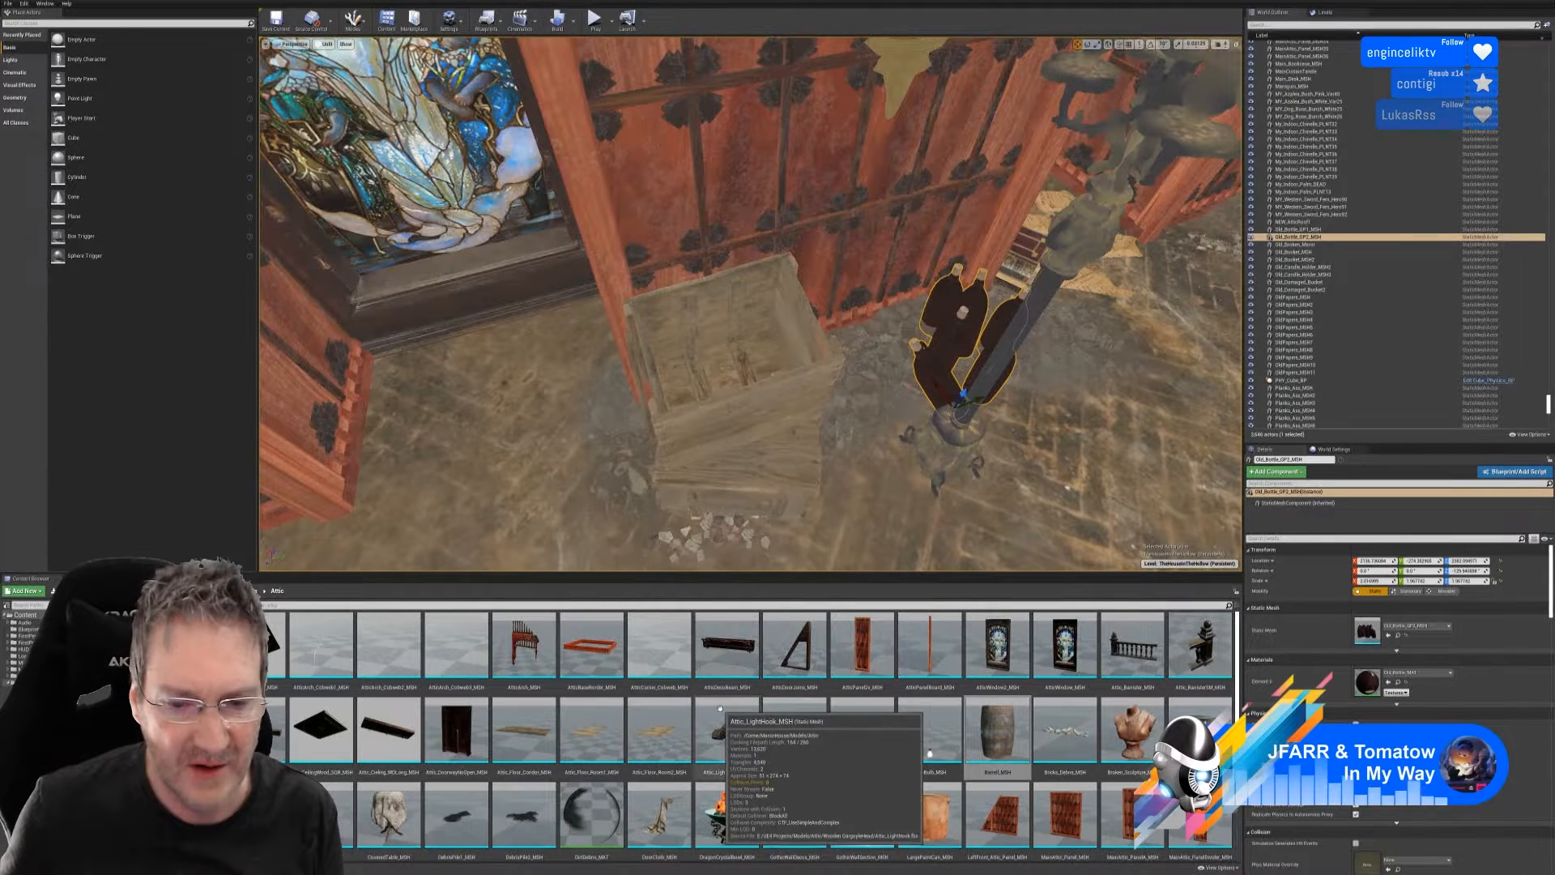
{"action": "scroll", "coordinate": [870, 679], "scroll_direction": "down", "scroll_amount": 2}
{"action": "scroll", "coordinate": [869, 679], "scroll_direction": "down", "scroll_amount": 2}
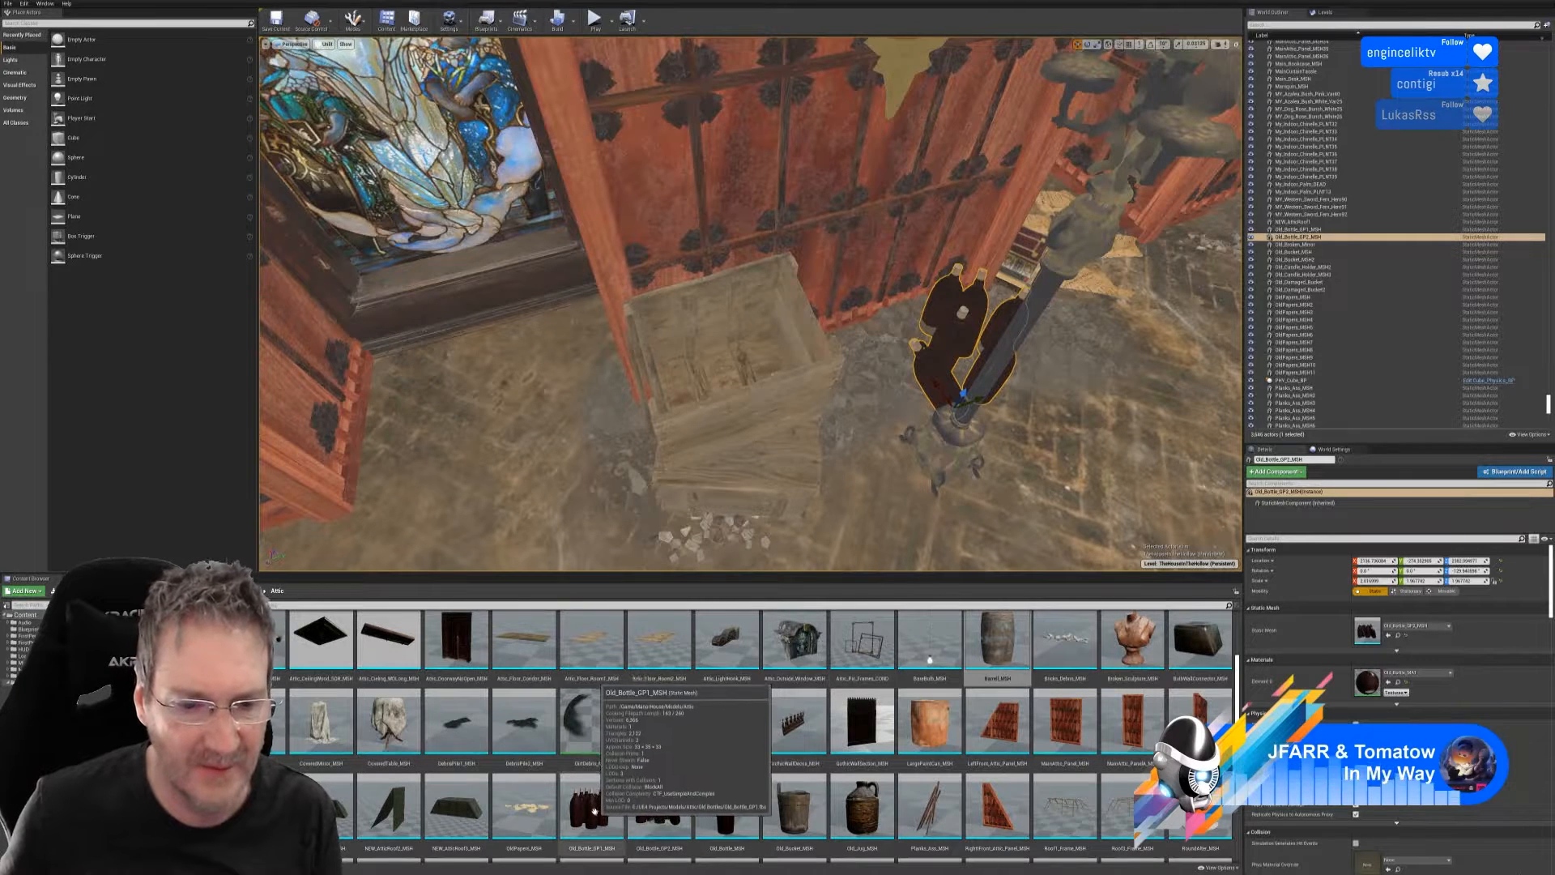
{"action": "left_click_drag", "start_coordinate": [591, 806], "coordinate": [758, 498]}
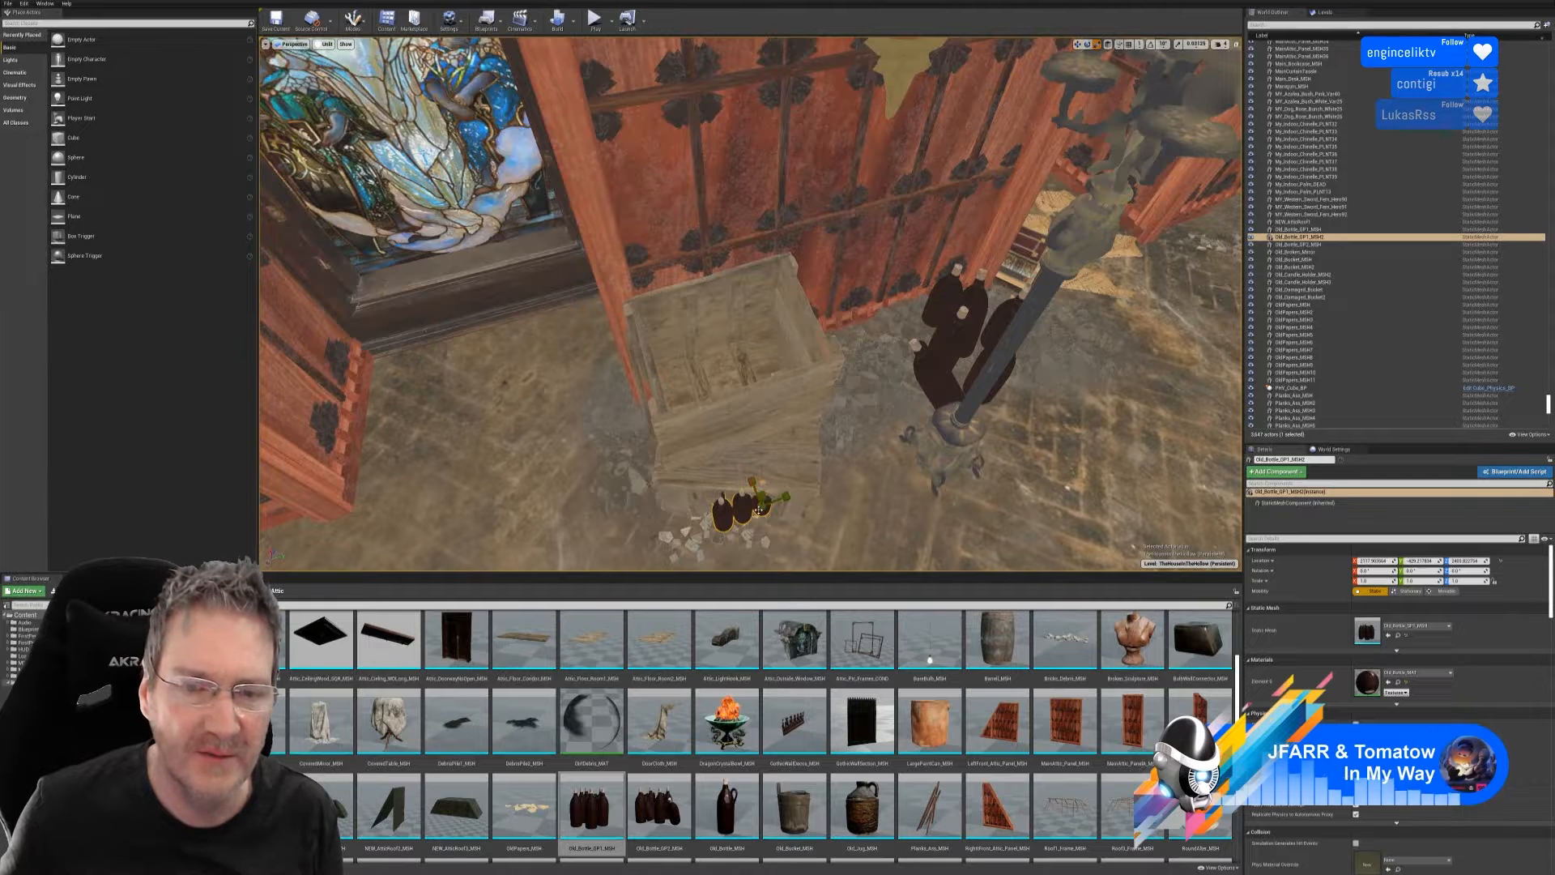
- Scale up the new bottle group uniformly and move it inside the open upper crate
{"action": "left_click_drag", "start_coordinate": [757, 510], "coordinate": [766, 498]}
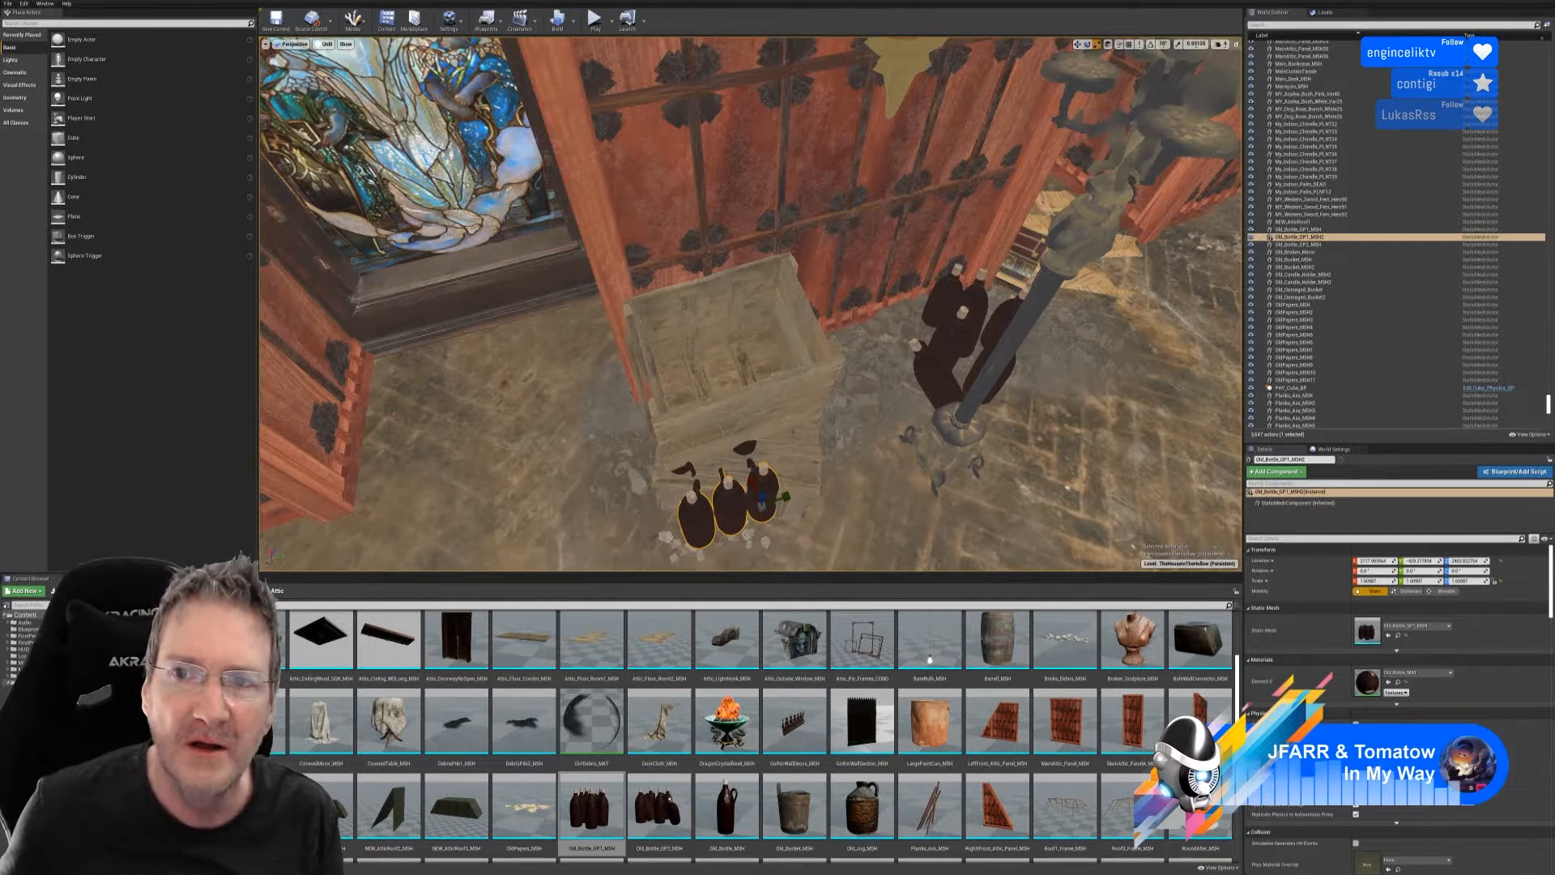
{"action": "left_click", "coordinate": [1077, 45]}
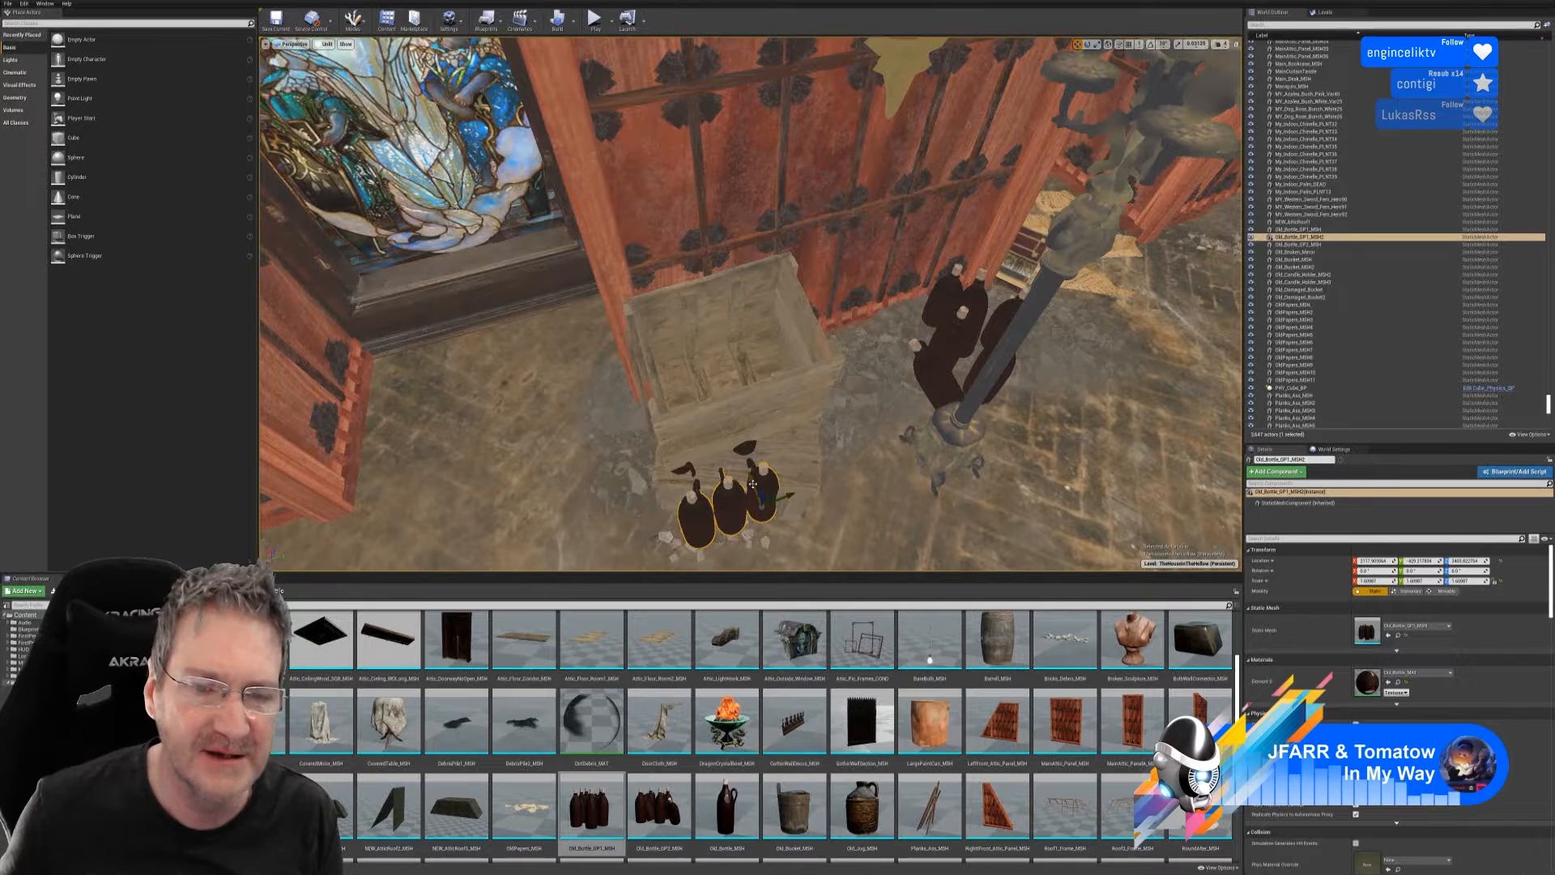
{"action": "left_click_drag", "start_coordinate": [760, 494], "coordinate": [774, 401]}
{"action": "mouse_move", "coordinate": [774, 400]}
{"action": "right_mouse_down"}
{"action": "mouse_move", "coordinate": [805, 436]}
{"action": "mouse_move", "coordinate": [799, 393]}
{"action": "right_mouse_up"}
{"action": "left_click_drag", "start_coordinate": [711, 373], "coordinate": [683, 297]}
- Tilt the bottle group to follow the crate's slope and shift it towards the middle of the crate
{"action": "right_click_drag", "start_coordinate": [683, 297], "coordinate": [698, 379]}
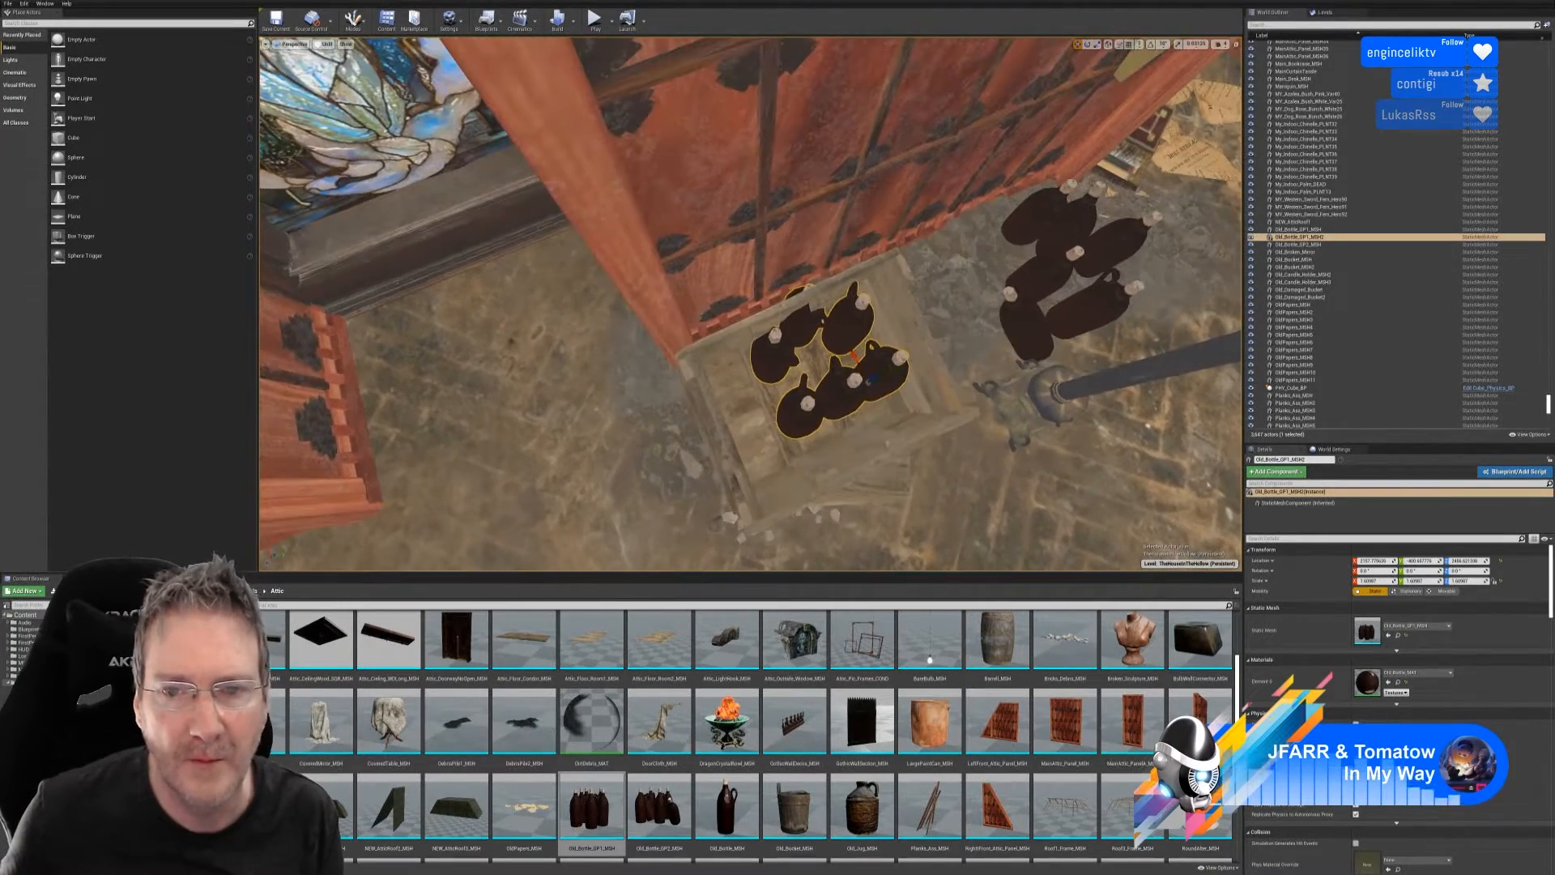
{"action": "left_click", "coordinate": [1095, 45]}
{"action": "mouse_move", "coordinate": [892, 397]}
{"action": "left_mouse_down"}
{"action": "mouse_move", "coordinate": [886, 373]}
{"action": "mouse_move", "coordinate": [894, 394]}
{"action": "left_mouse_up"}
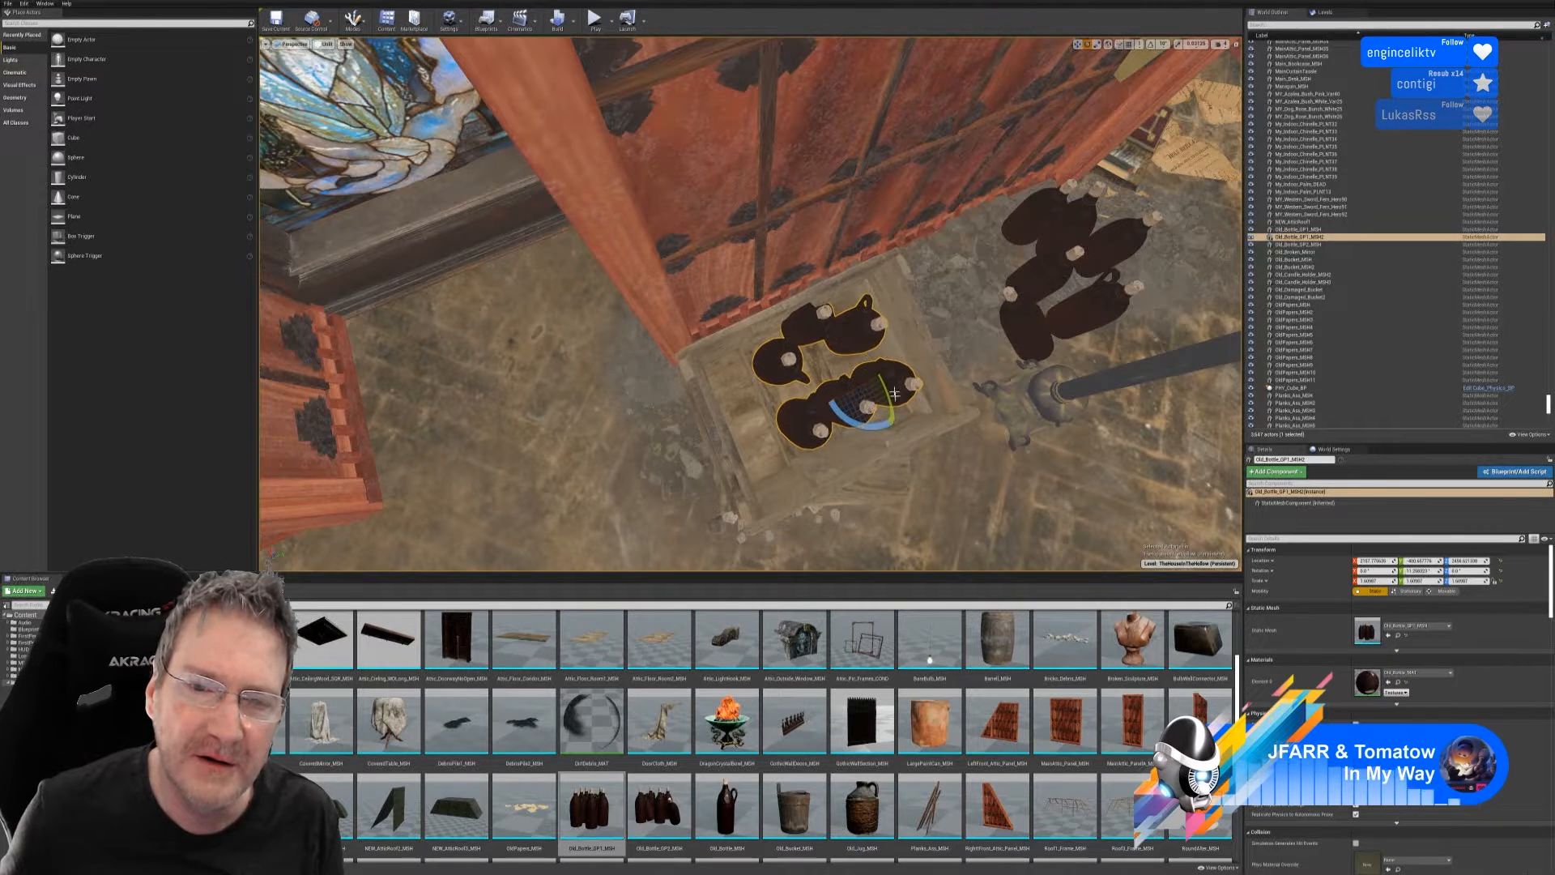
{"action": "left_click", "coordinate": [1078, 45]}
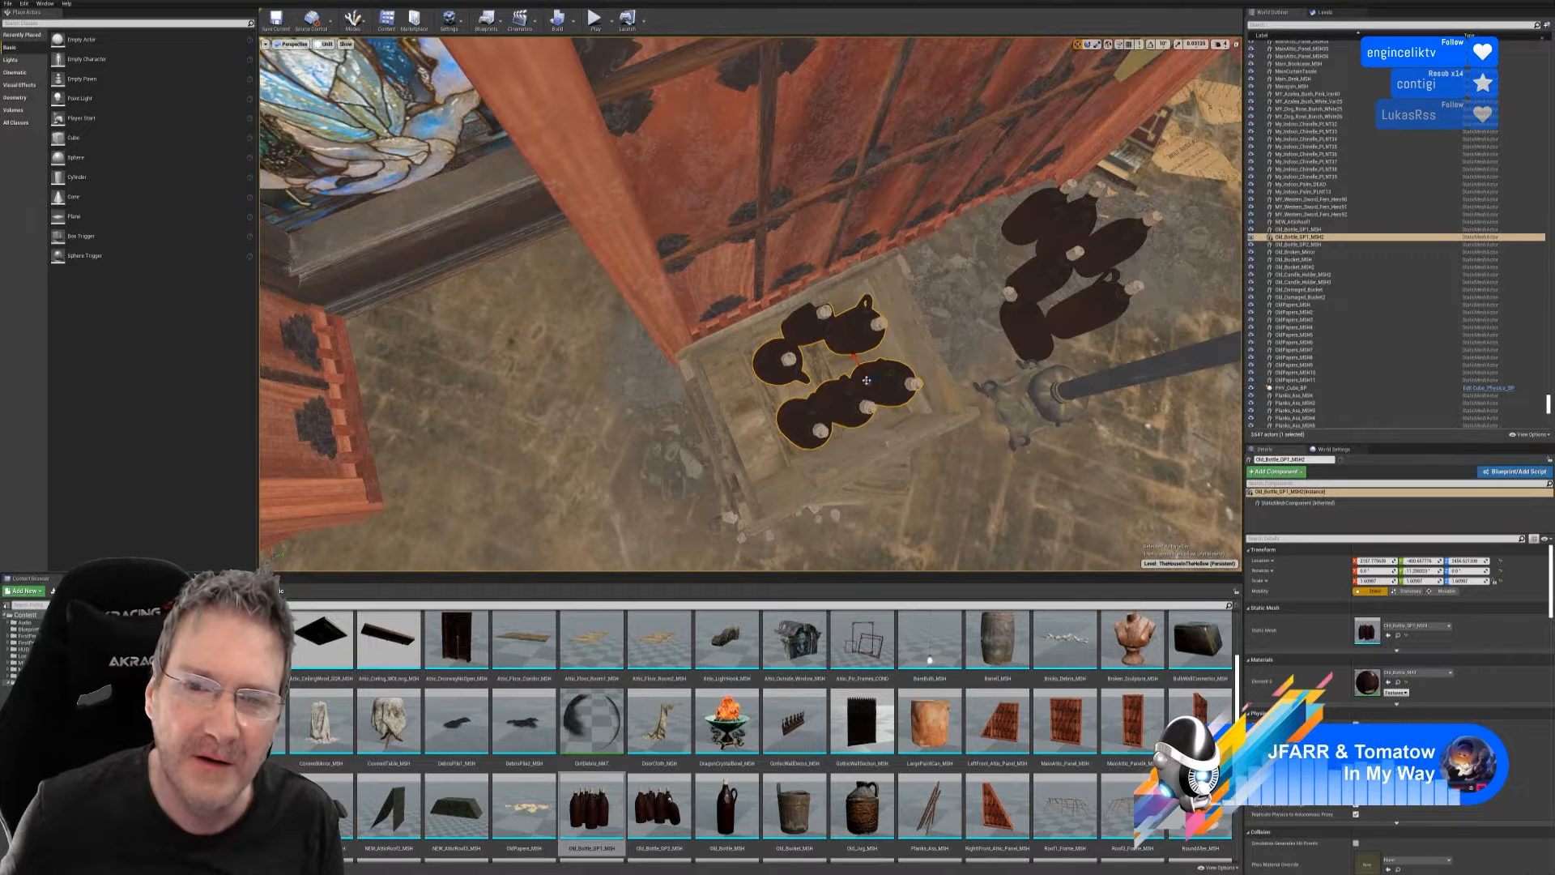
{"action": "left_click_drag", "start_coordinate": [849, 362], "coordinate": [999, 258]}
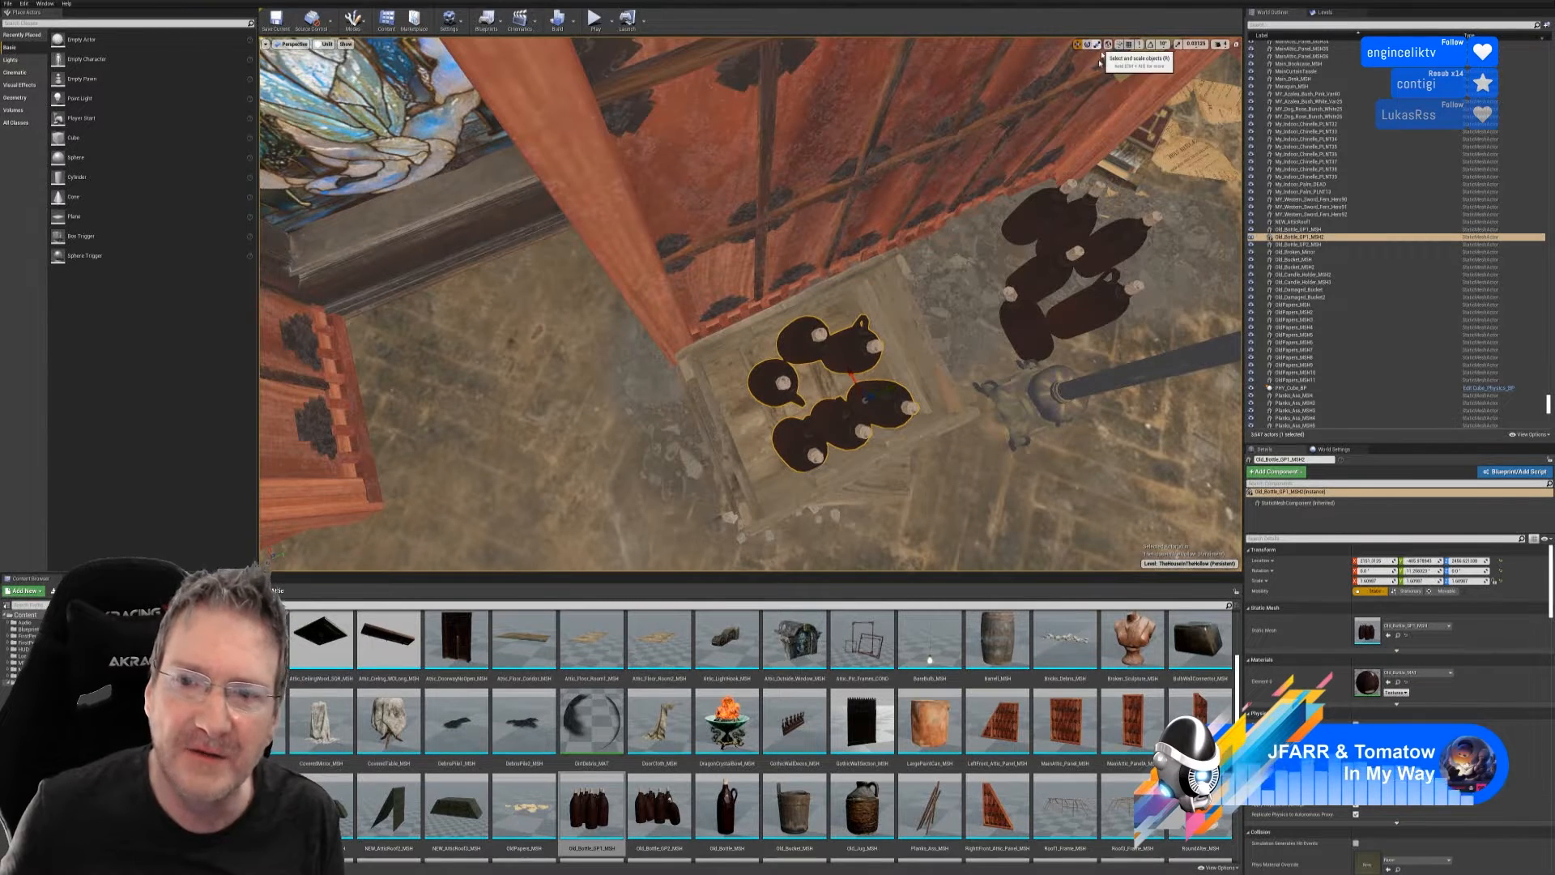
- Enlarge the bottle group slightly with uniform scaling so it fills more of the crate, and focus on it
{"action": "key", "text": "r"}
{"action": "left_click_drag", "start_coordinate": [865, 400], "coordinate": [865, 402]}
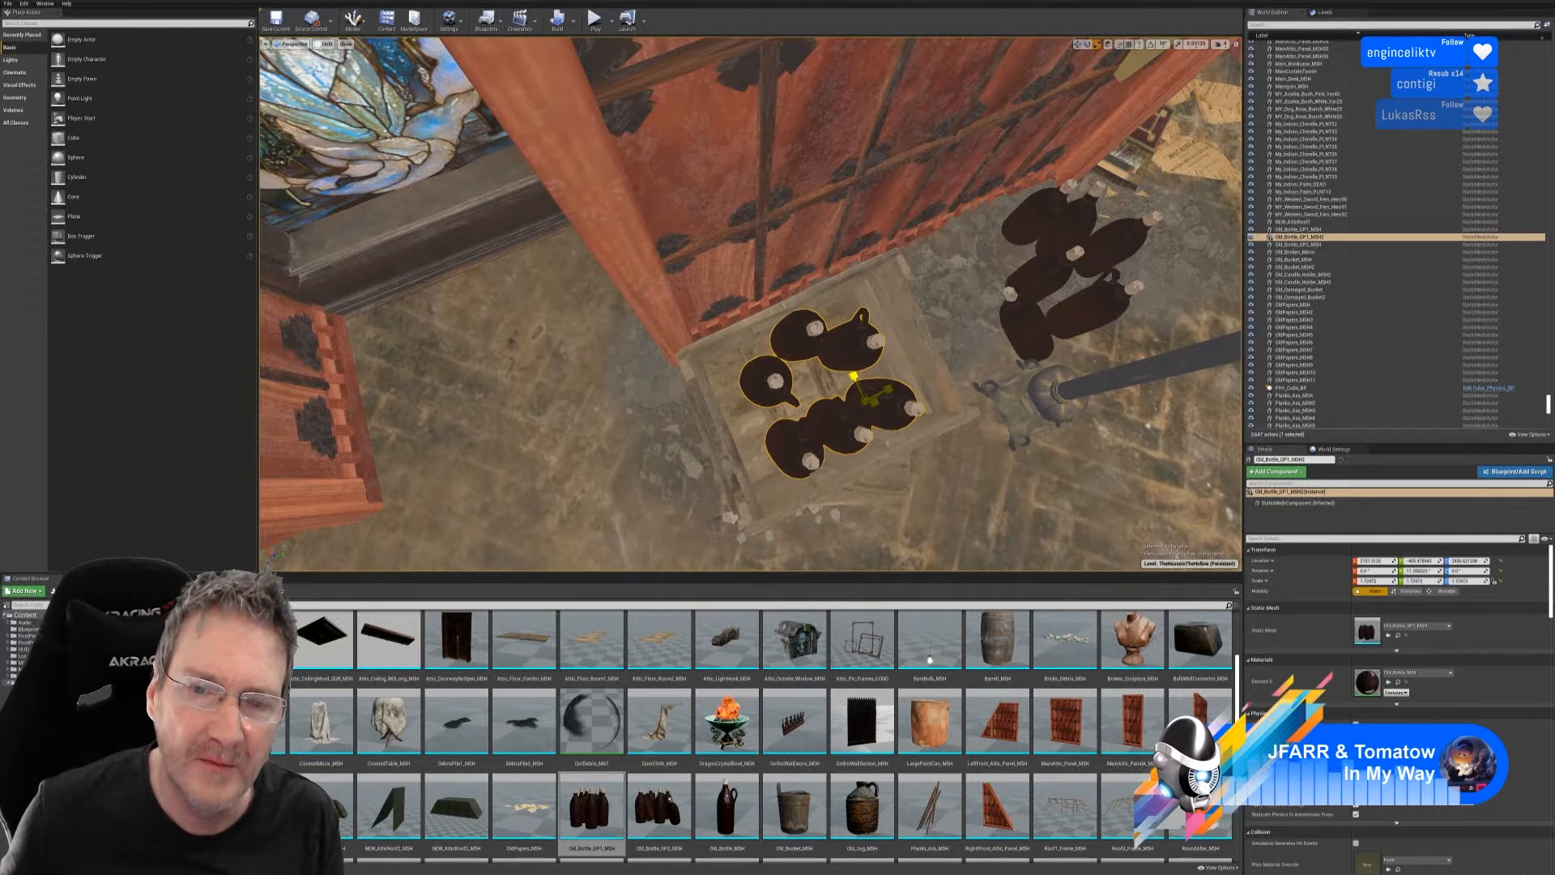
{"action": "left_click", "coordinate": [1078, 44]}
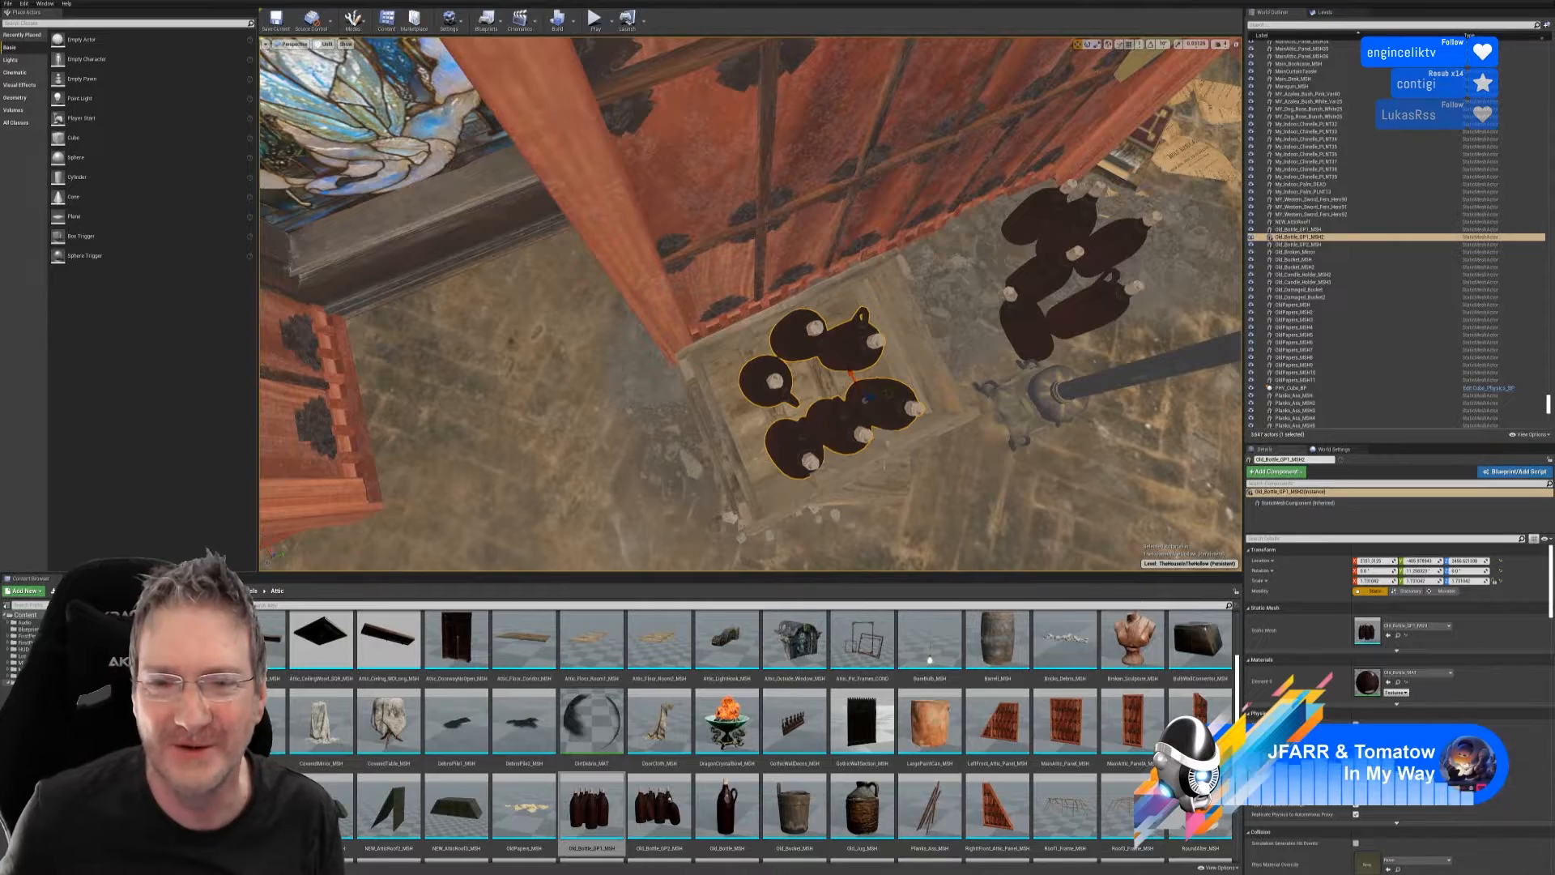
{"action": "key", "text": "f"}
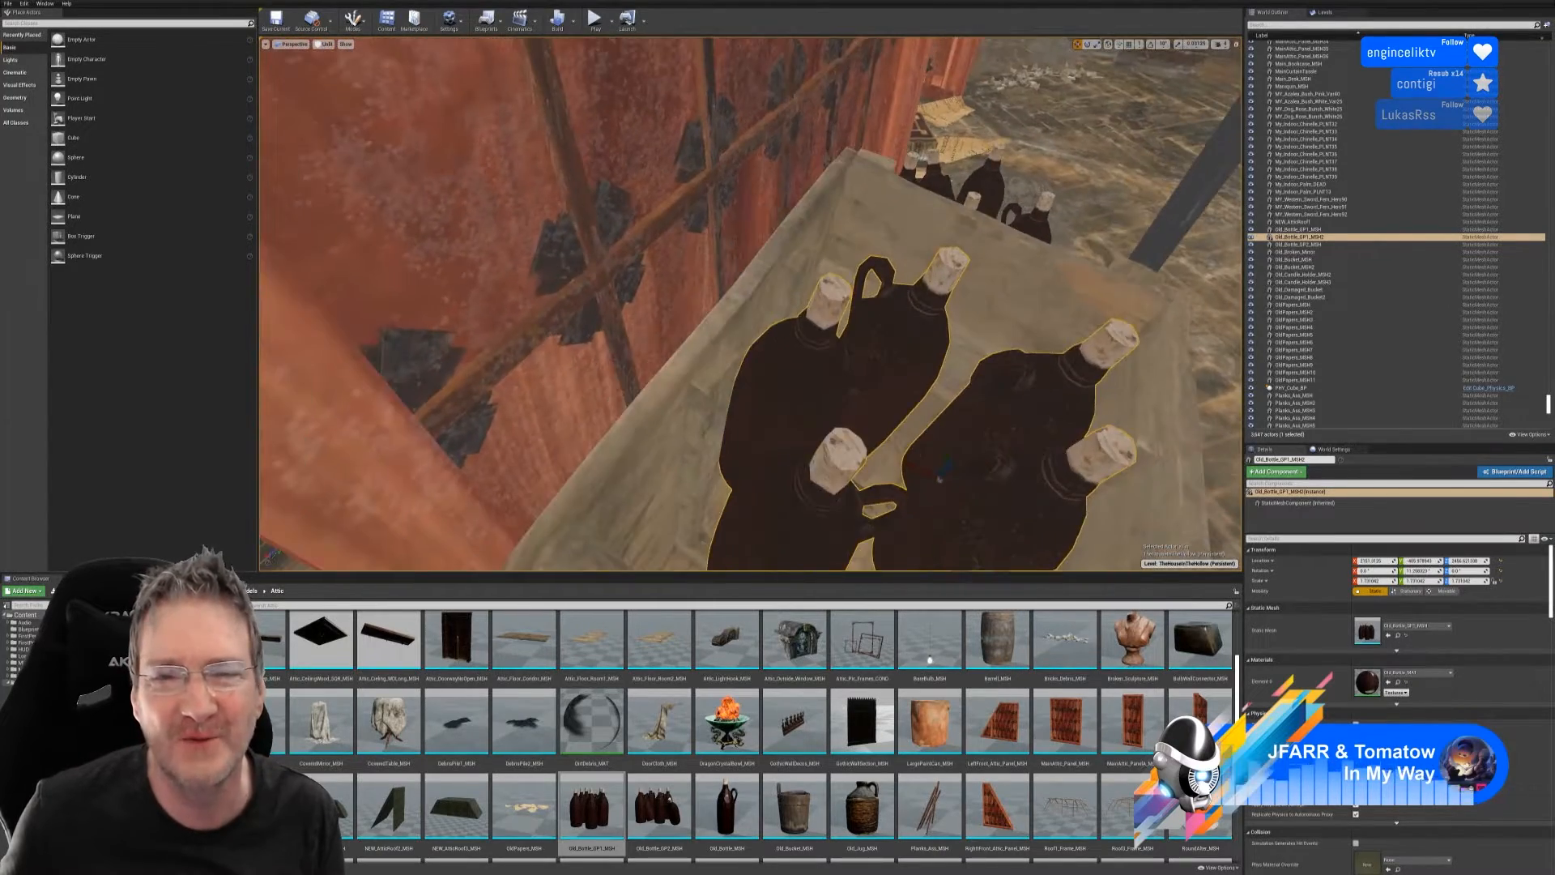
- Shift the bottle group sideways to centre it inside the open upper crate, and clear the selection
{"action": "right_click_drag", "start_coordinate": [750, 303], "coordinate": [899, 461]}
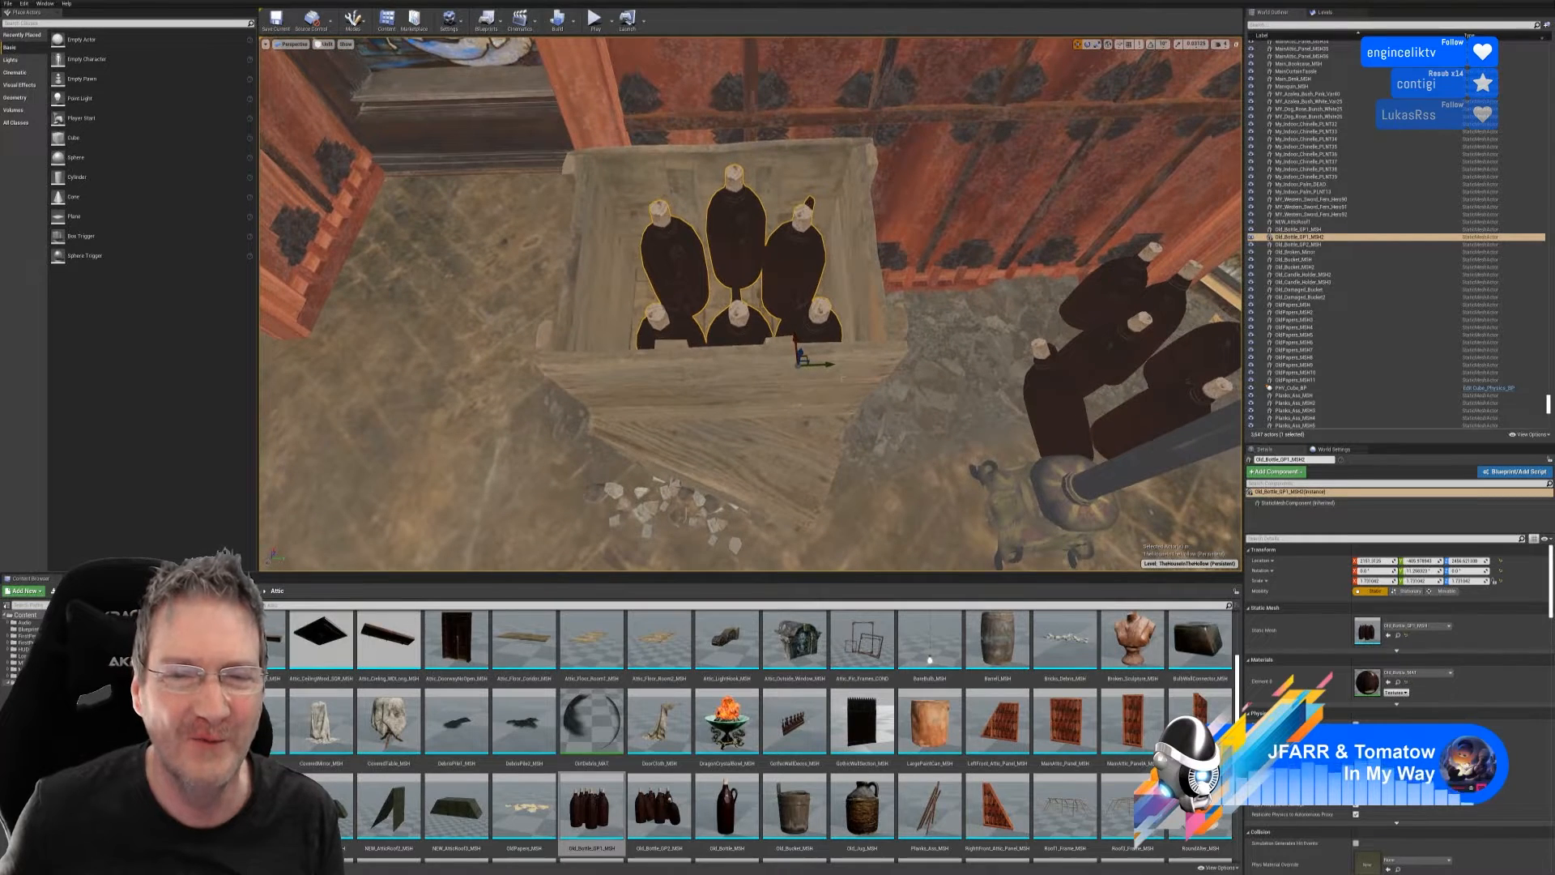
{"action": "left_click_drag", "start_coordinate": [828, 365], "coordinate": [818, 370]}
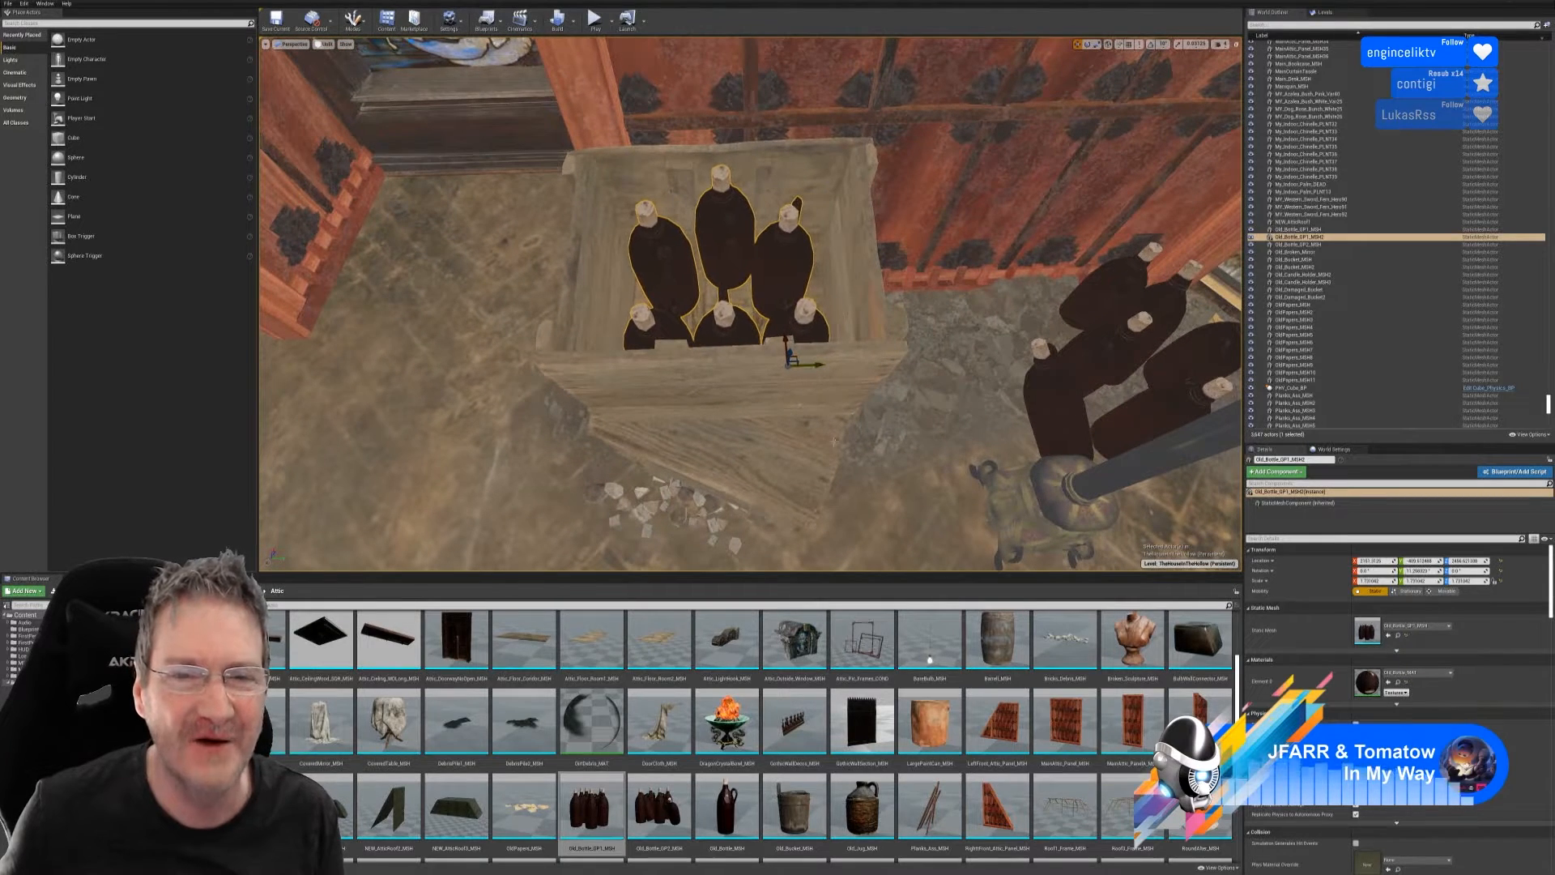
{"action": "right_click_drag", "start_coordinate": [834, 441], "coordinate": [859, 389]}
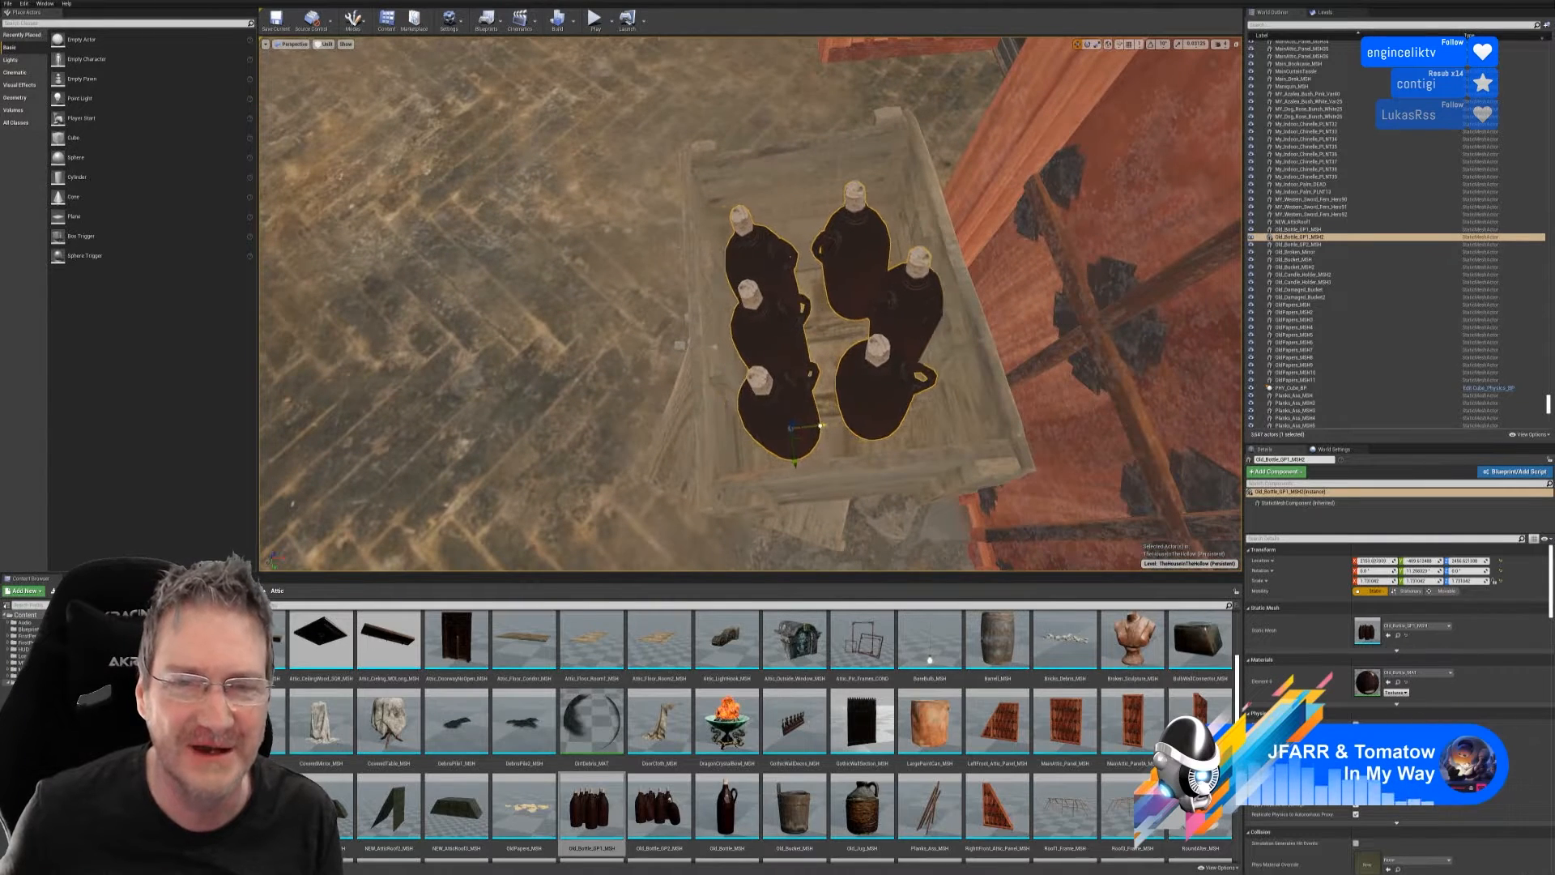
{"action": "right_click_drag", "start_coordinate": [810, 427], "coordinate": [757, 355]}
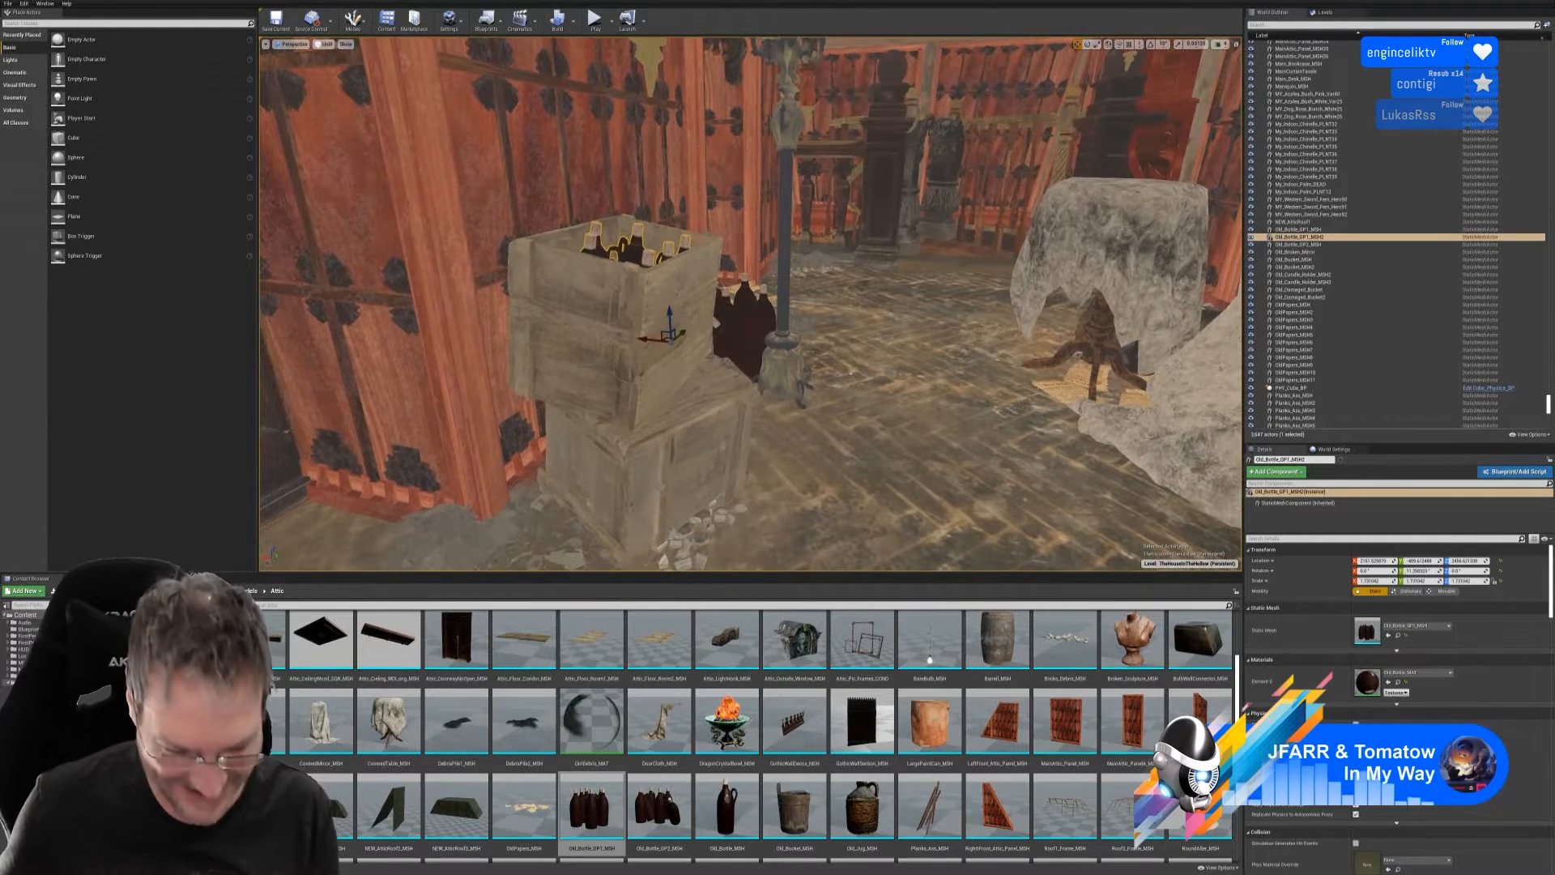
{"action": "key", "text": "Escape"}
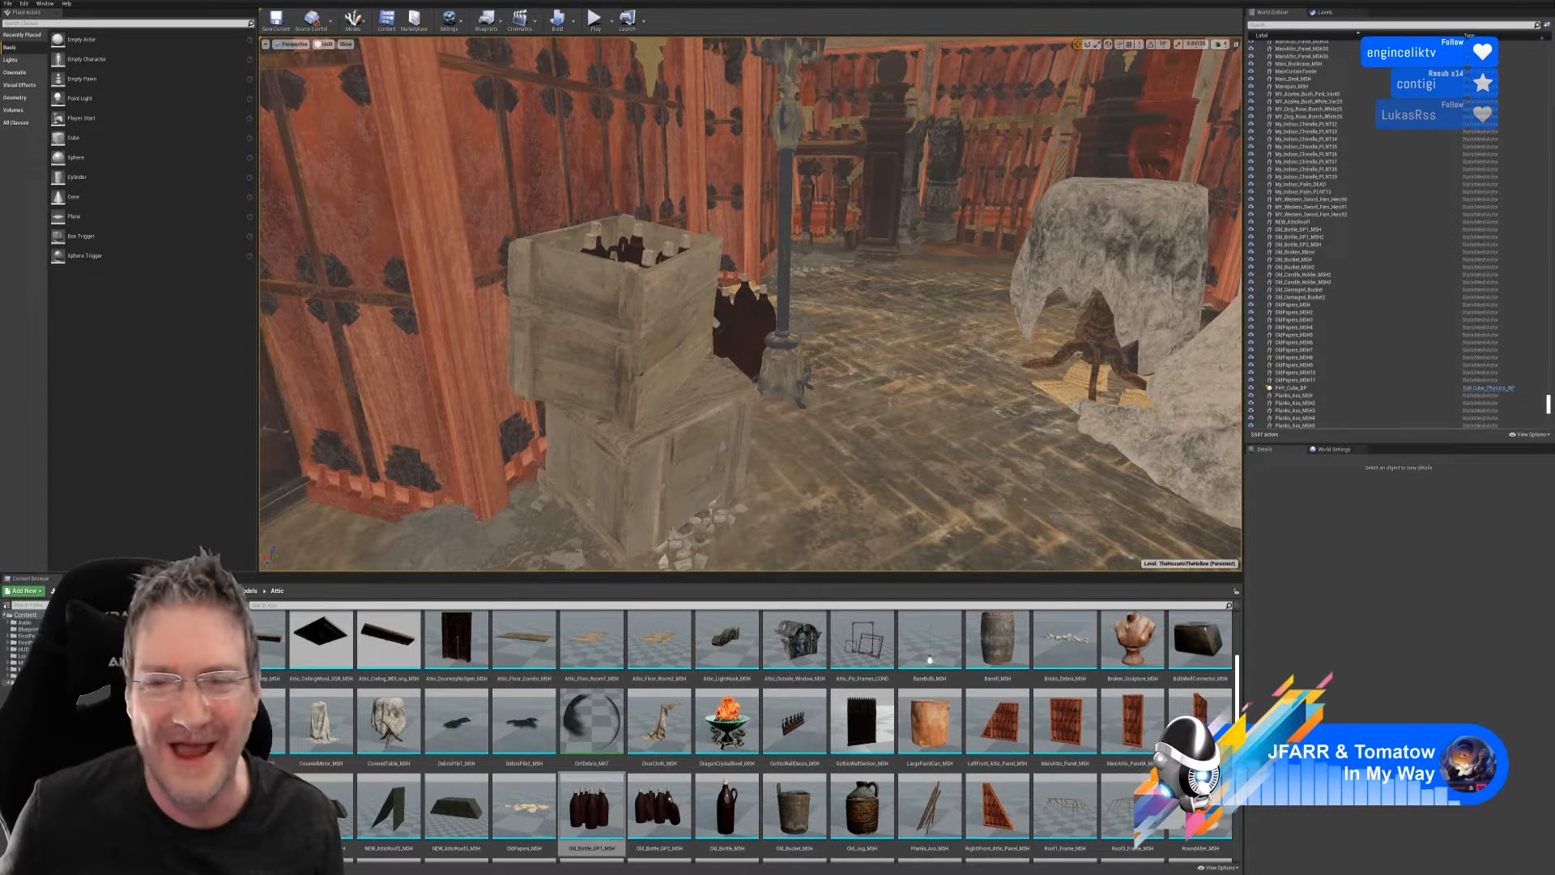
- Examine the attic dressing from several viewpoints, covering the crates with bottles, the draped furniture and the toppled chairs
{"action": "right_click_drag", "start_coordinate": [269, 537], "coordinate": [269, 537]}
{"action": "mouse_move", "coordinate": [635, 61]}
{"action": "right_mouse_down"}
{"action": "mouse_move", "coordinate": [656, 63]}
{"action": "mouse_move", "coordinate": [611, 57]}
{"action": "right_mouse_up"}
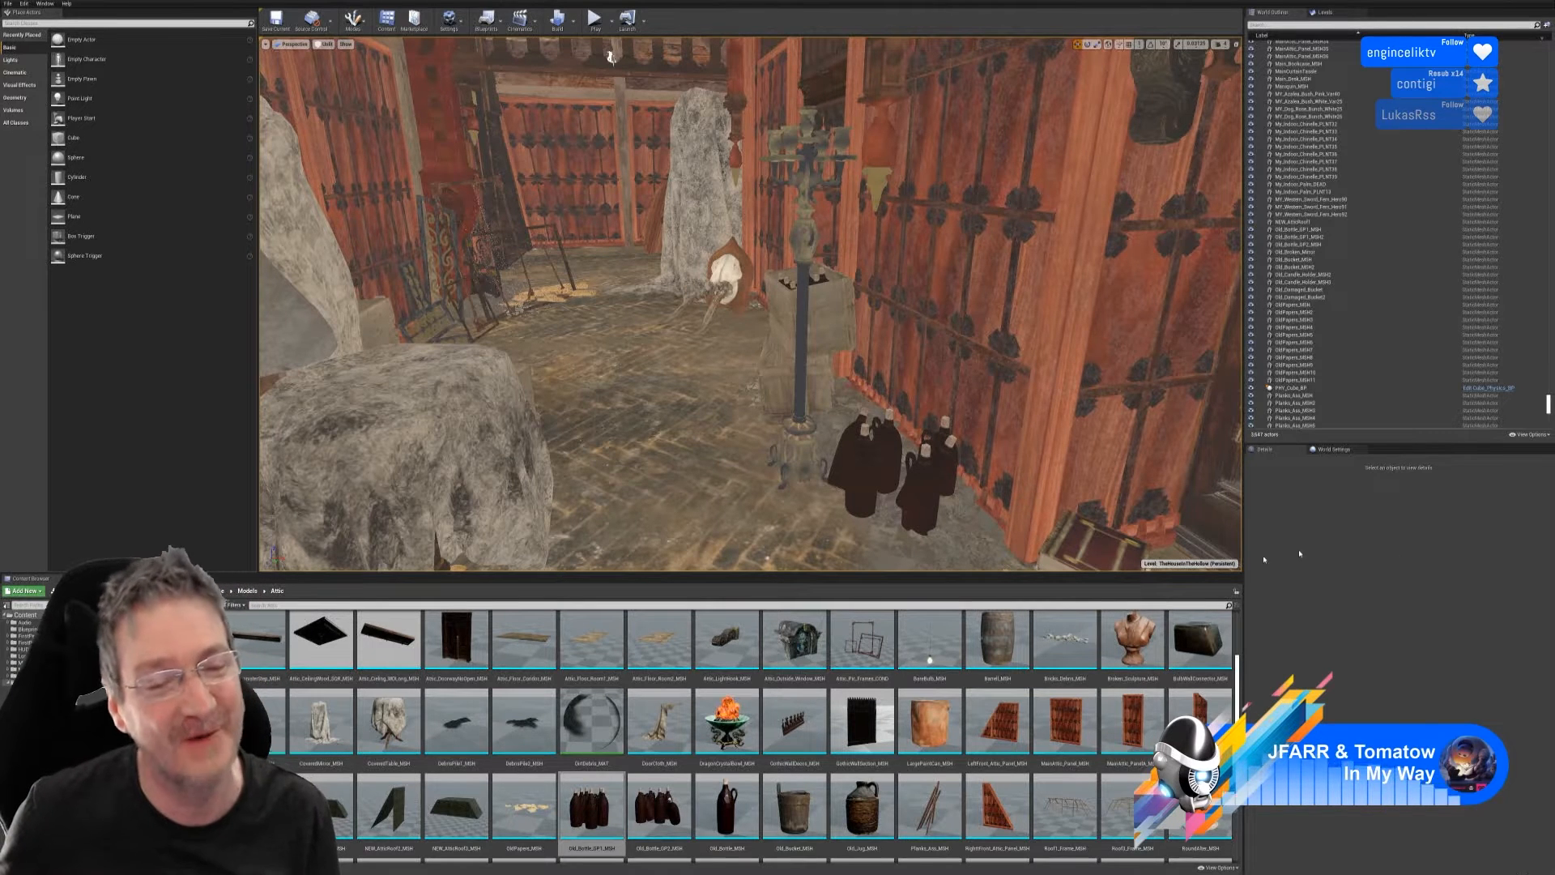
{"action": "mouse_move", "coordinate": [672, 365]}
{"action": "right_mouse_down"}
{"action": "mouse_move", "coordinate": [705, 368]}
{"action": "mouse_move", "coordinate": [684, 379]}
{"action": "right_mouse_up"}
{"action": "key", "text": "s"}
{"action": "key", "text": "a"}
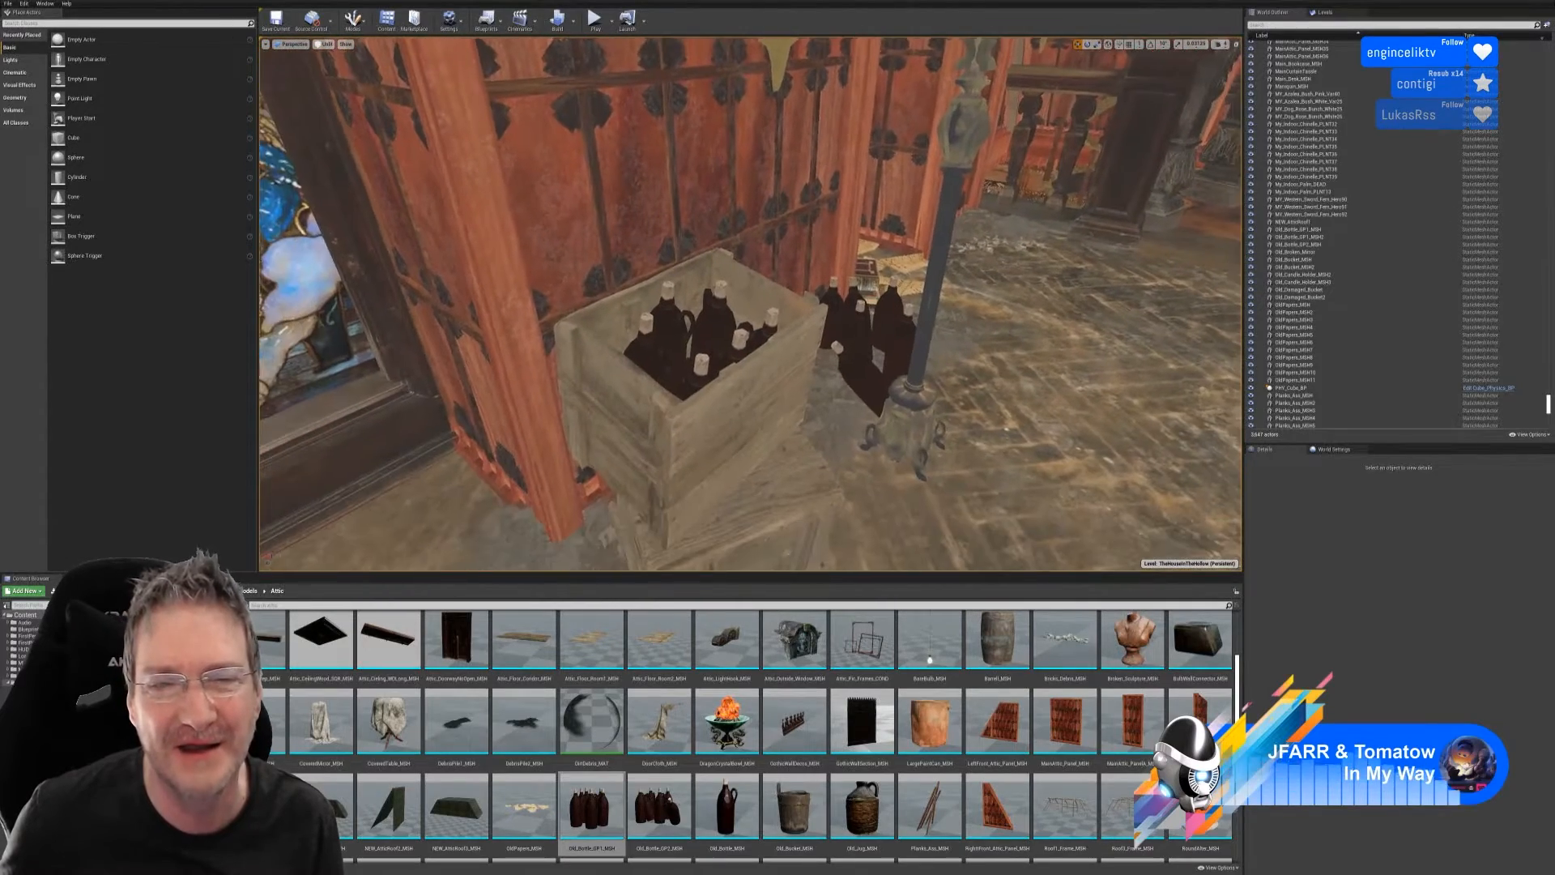
{"action": "right_click_drag", "start_coordinate": [750, 304], "coordinate": [746, 308]}
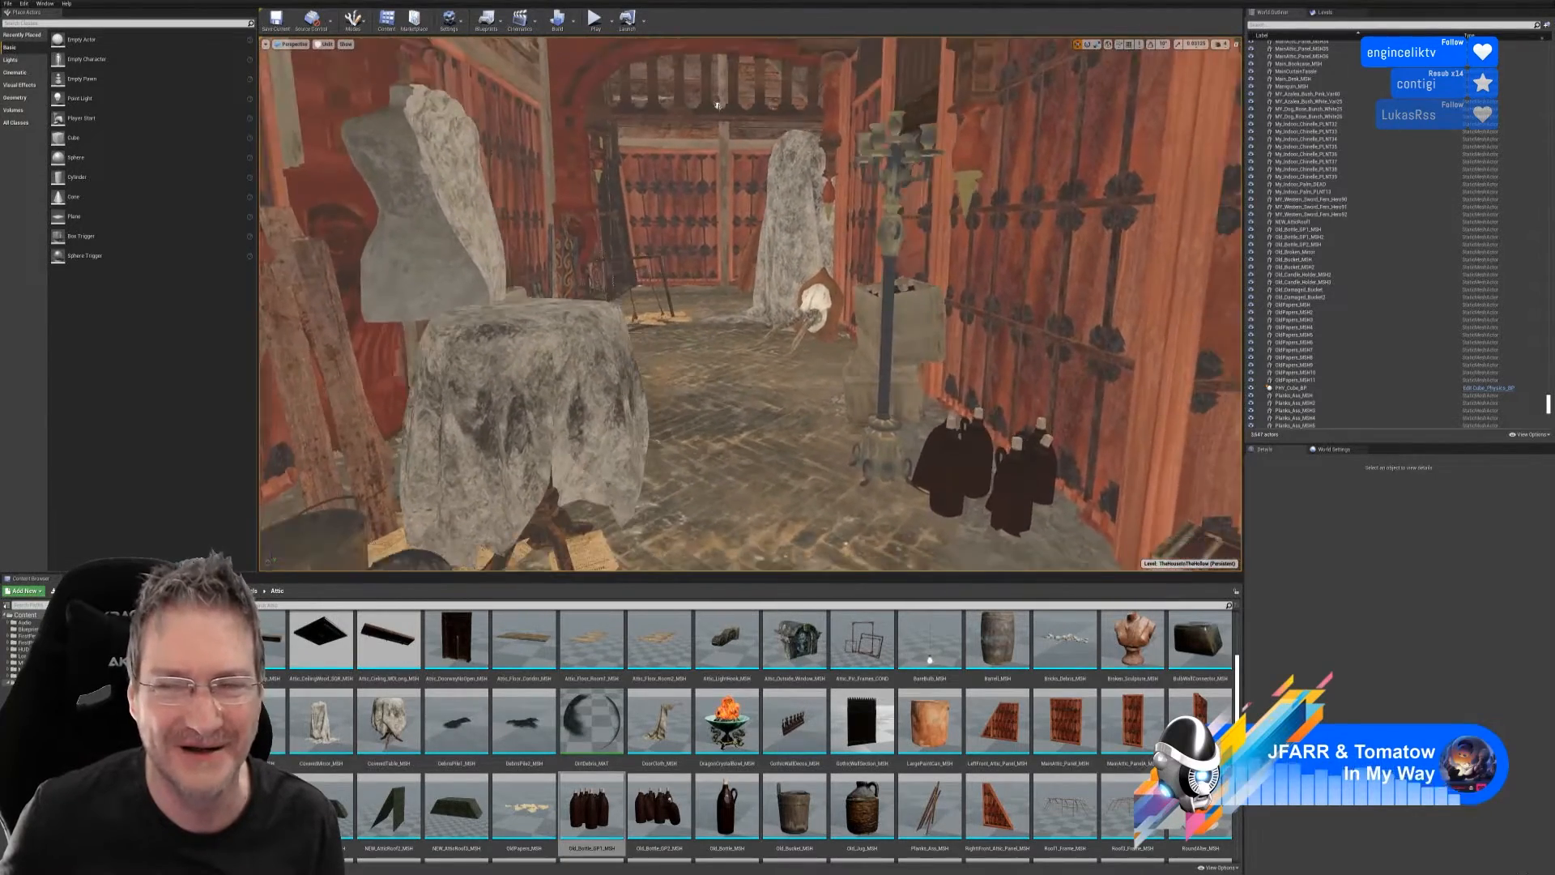
{"action": "right_click_drag", "start_coordinate": [750, 304], "coordinate": [940, 302]}
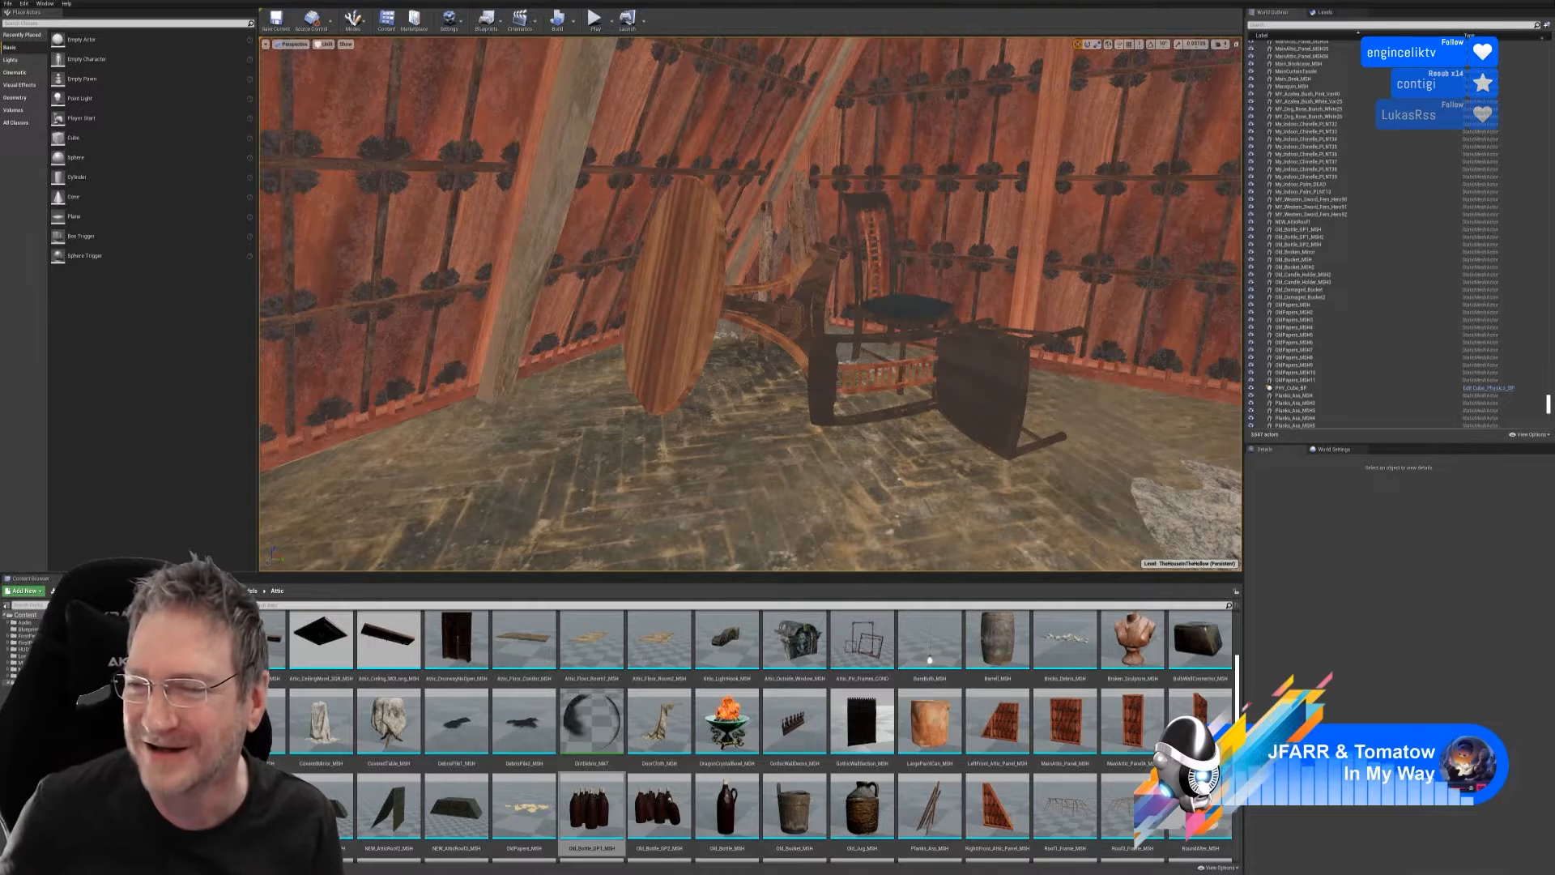
{"action": "mouse_move", "coordinate": [750, 304]}
{"action": "right_mouse_down"}
{"action": "mouse_move", "coordinate": [947, 316]}
{"action": "mouse_move", "coordinate": [905, 91]}
{"action": "mouse_move", "coordinate": [939, 91]}
{"action": "mouse_move", "coordinate": [891, 94]}
{"action": "right_mouse_up"}
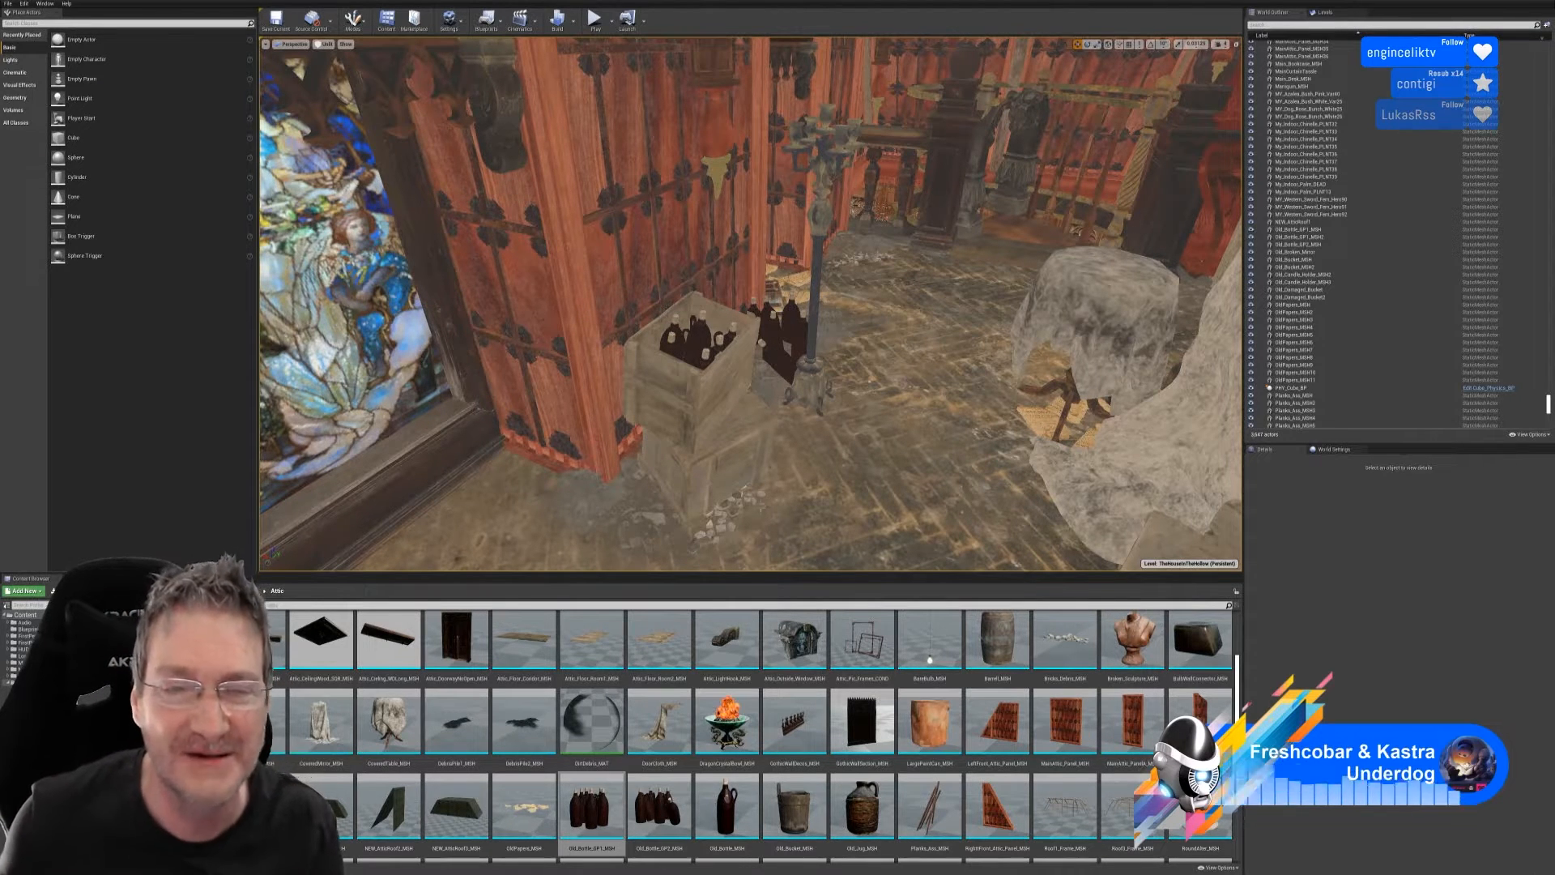
{"action": "mouse_move", "coordinate": [801, 424]}
{"action": "right_mouse_down"}
{"action": "mouse_move", "coordinate": [729, 425]}
{"action": "mouse_move", "coordinate": [798, 458]}
{"action": "mouse_move", "coordinate": [708, 462]}
{"action": "mouse_move", "coordinate": [810, 450]}
{"action": "right_mouse_up"}
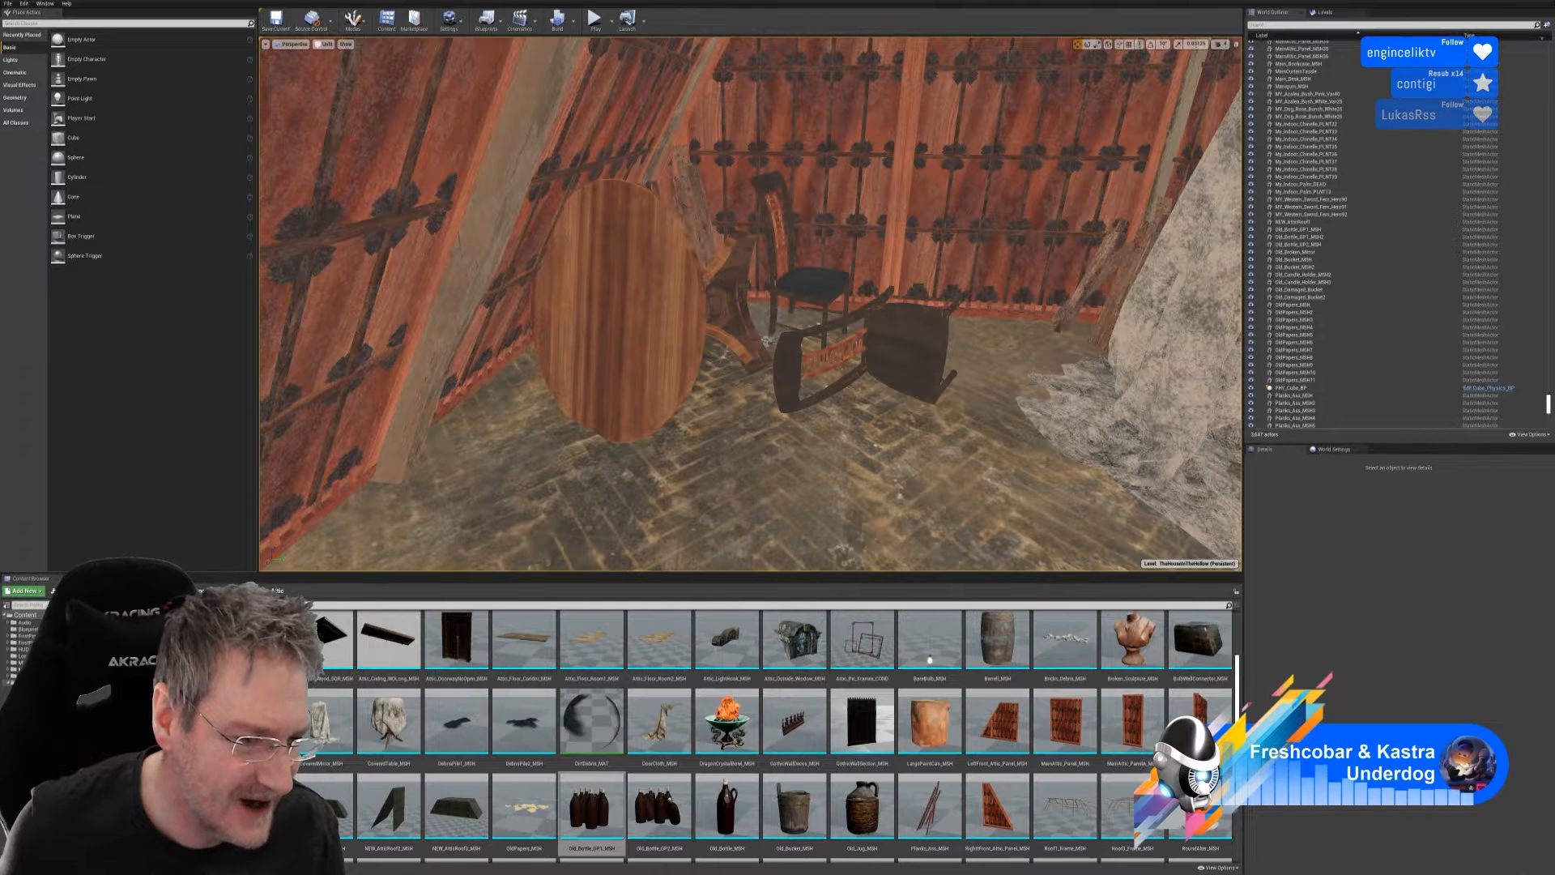
- Place the DeerHead_MSH mesh from the Study models folder in front of the tipped-over round table
{"action": "left_click", "coordinate": [26, 848]}
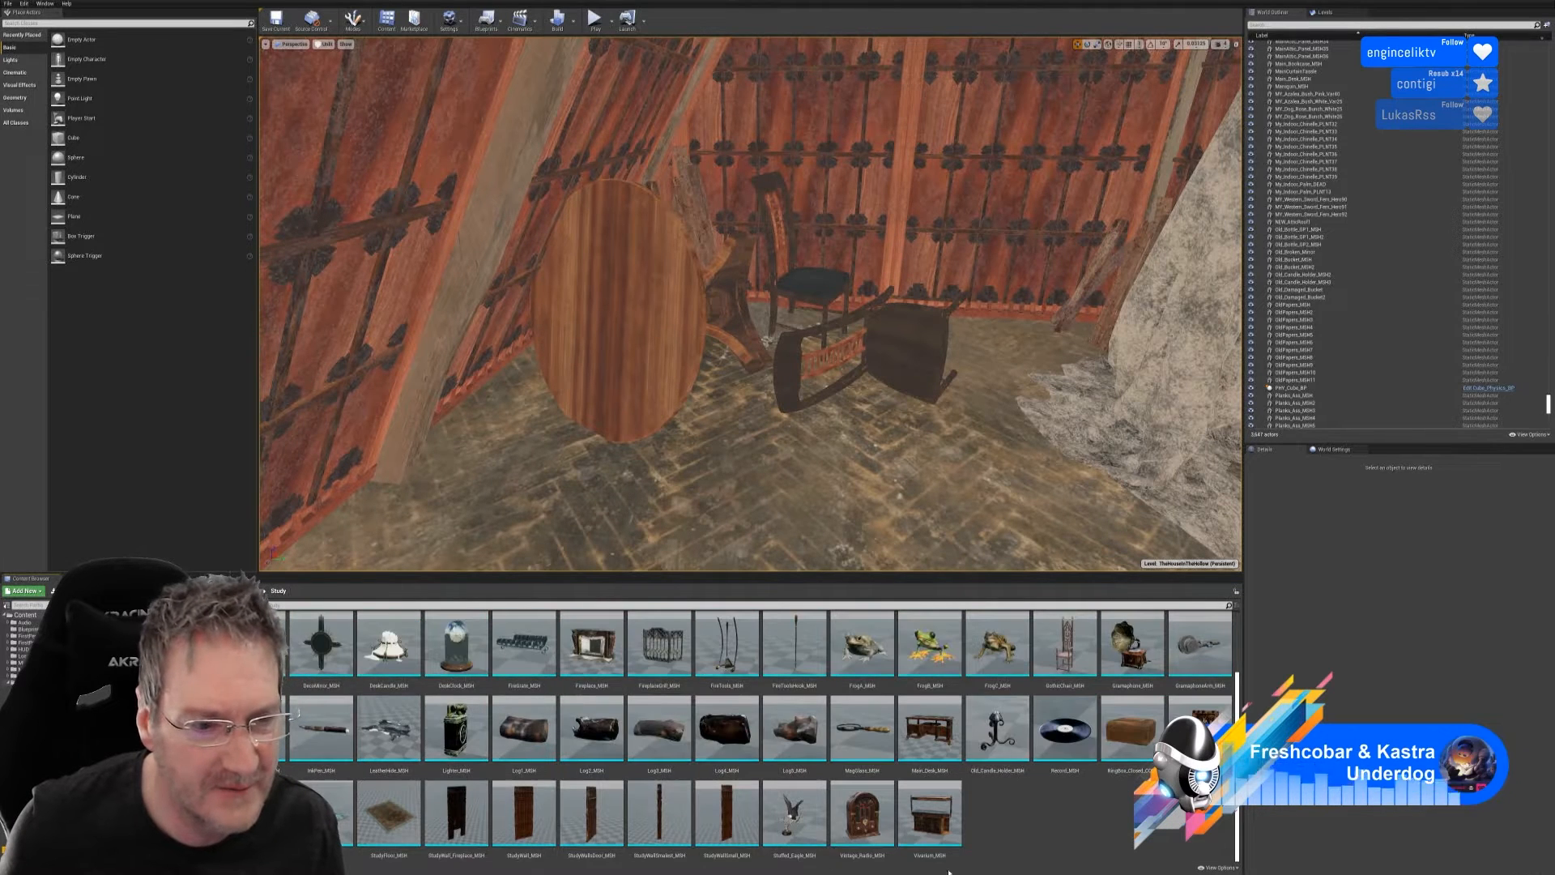
{"action": "left_click_drag", "start_coordinate": [389, 728], "coordinate": [603, 400]}
{"action": "left_click", "coordinate": [606, 474]}
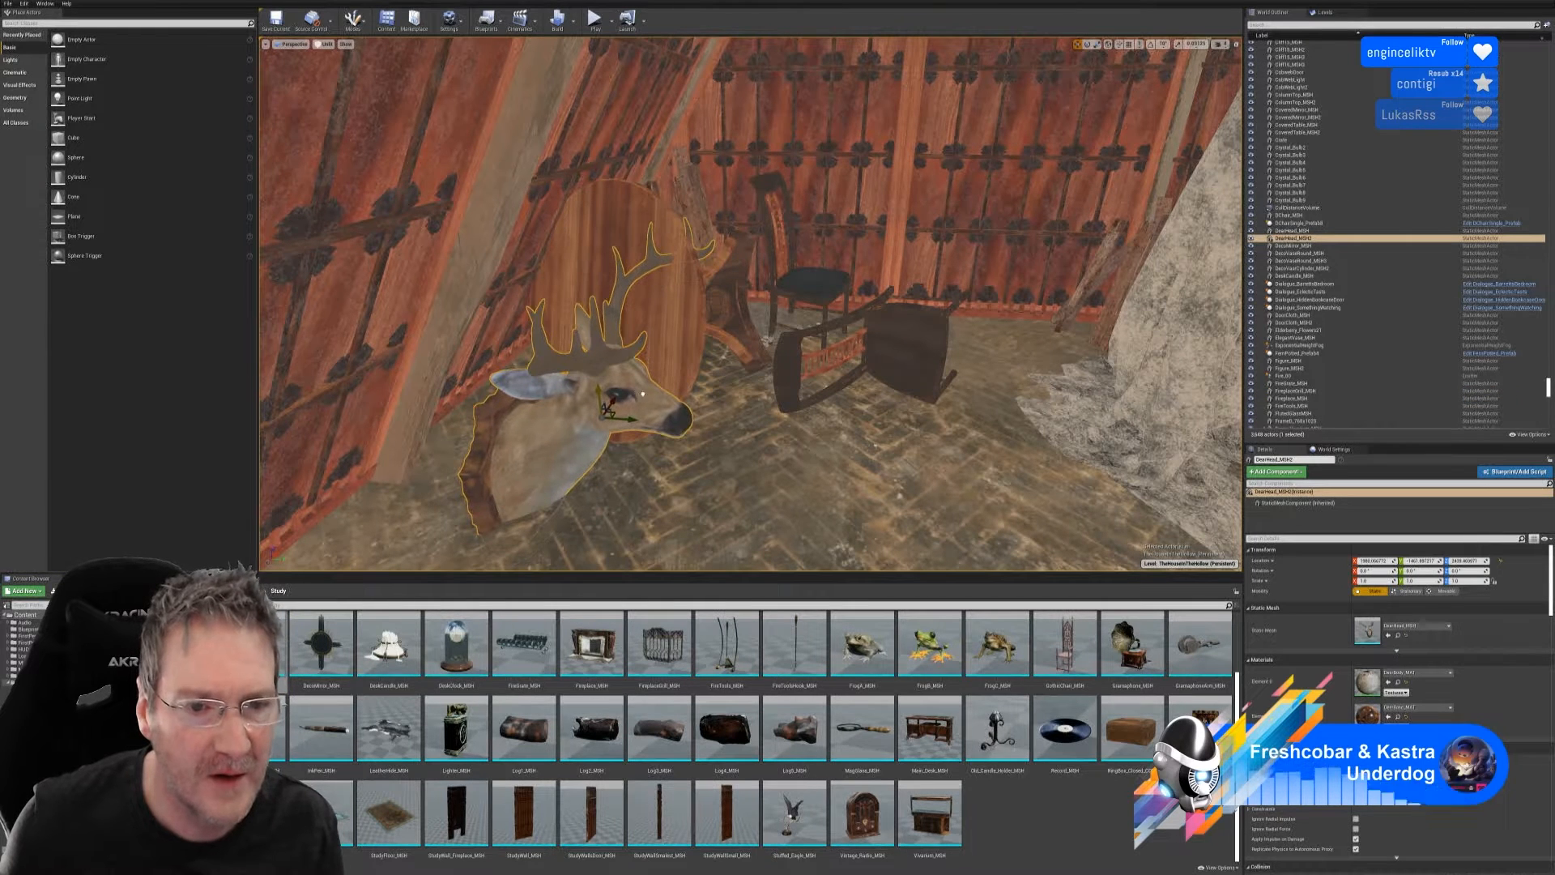
- Rotate the deer head so its face turns out into the room, and raise it slightly above the floor
{"action": "left_click", "coordinate": [1088, 44]}
{"action": "left_click_drag", "start_coordinate": [631, 445], "coordinate": [667, 438]}
{"action": "right_click_drag", "start_coordinate": [751, 304], "coordinate": [717, 313]}
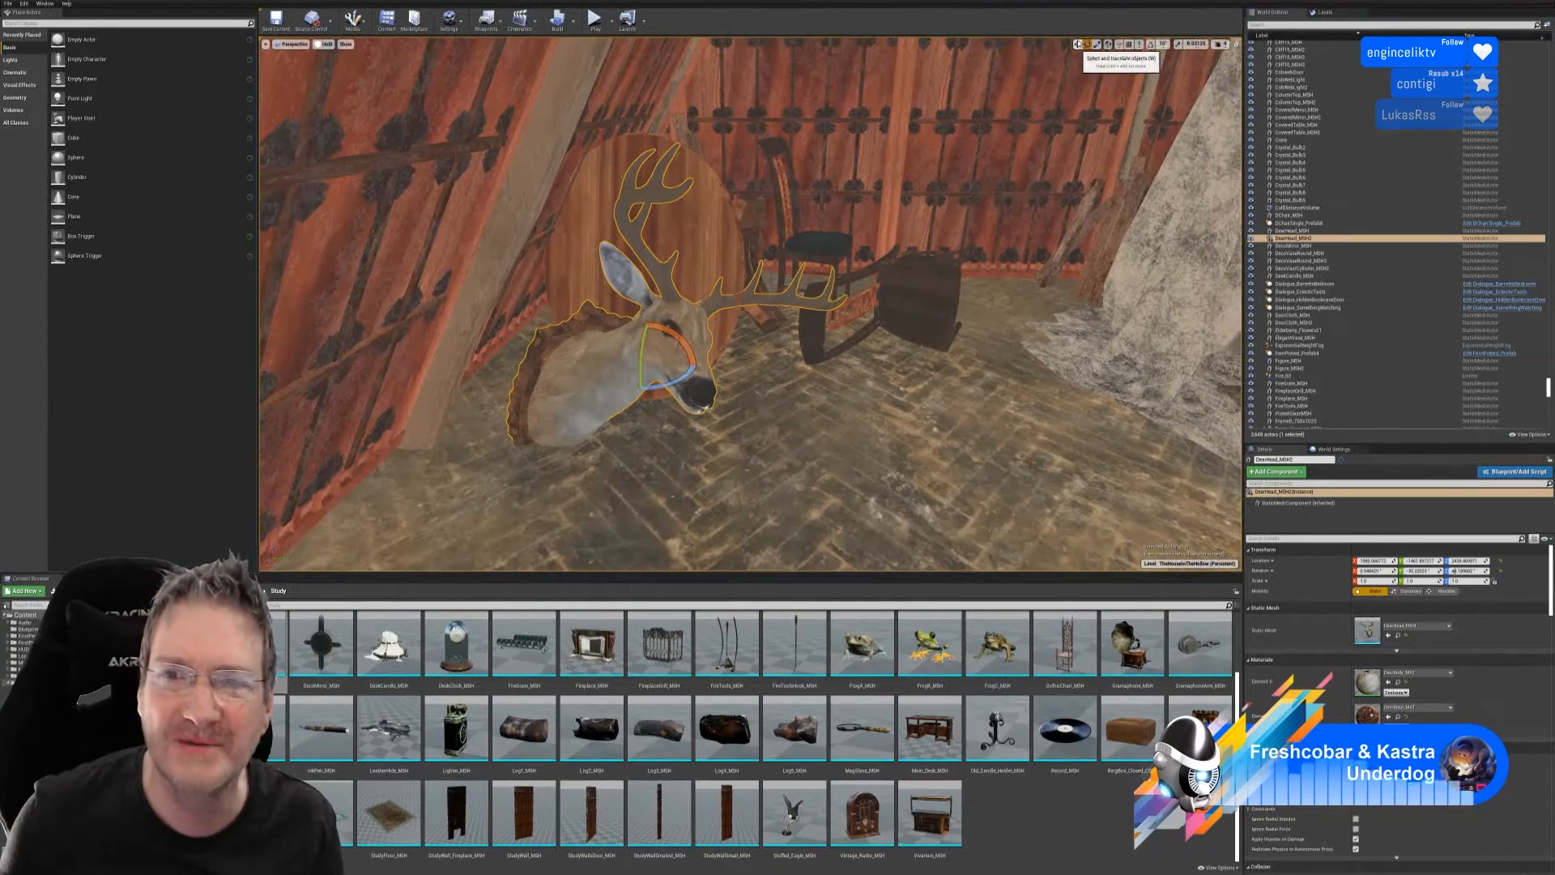
{"action": "key", "text": "w"}
{"action": "left_click_drag", "start_coordinate": [648, 338], "coordinate": [679, 309]}
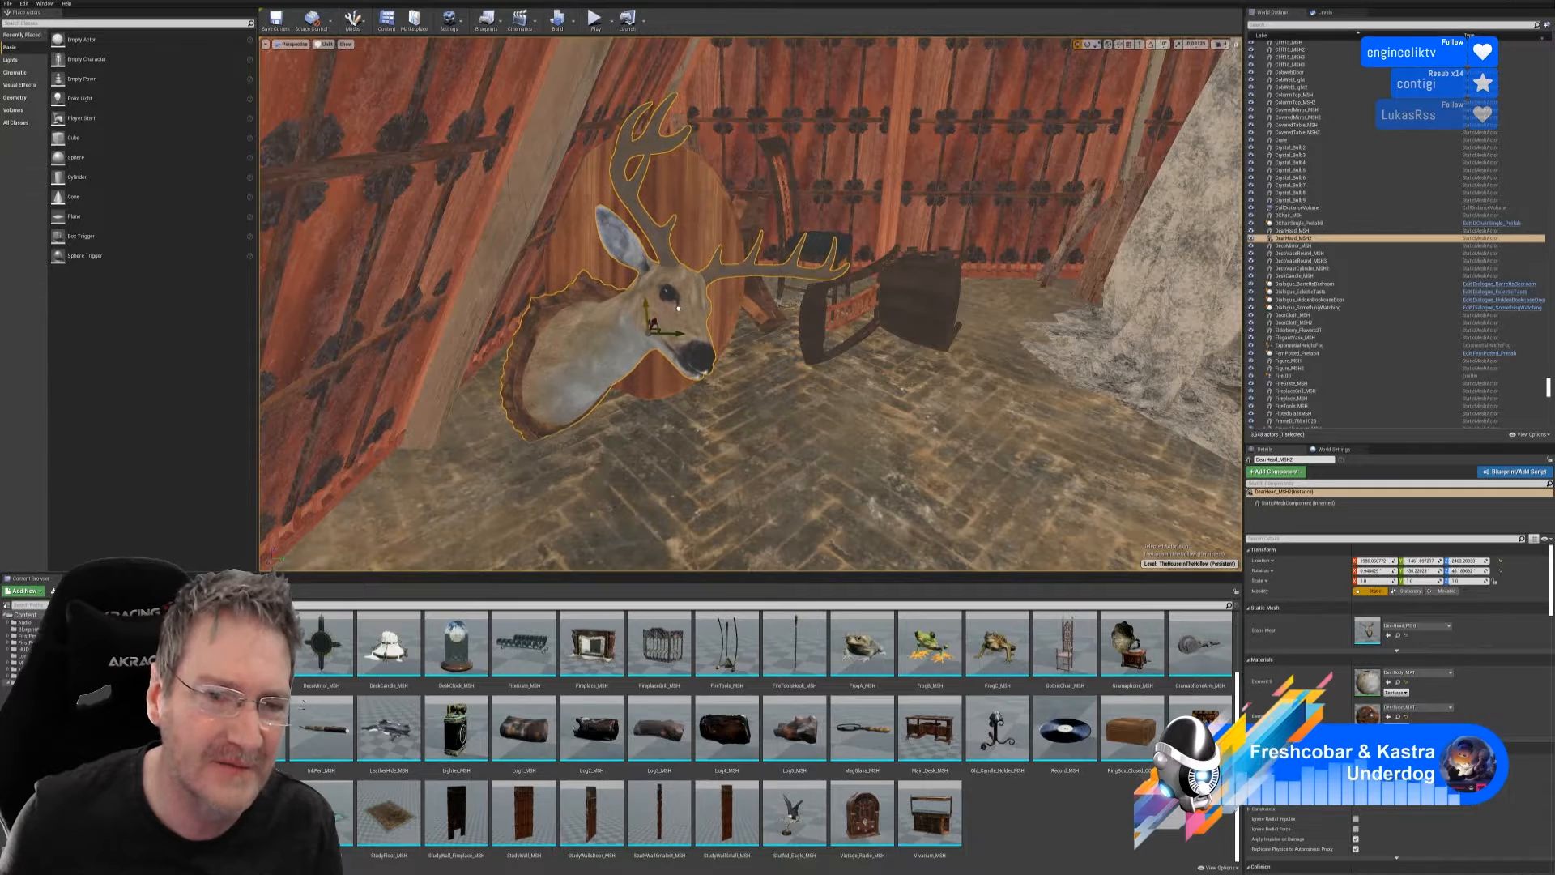
{"action": "right_click_drag", "start_coordinate": [678, 309], "coordinate": [620, 332]}
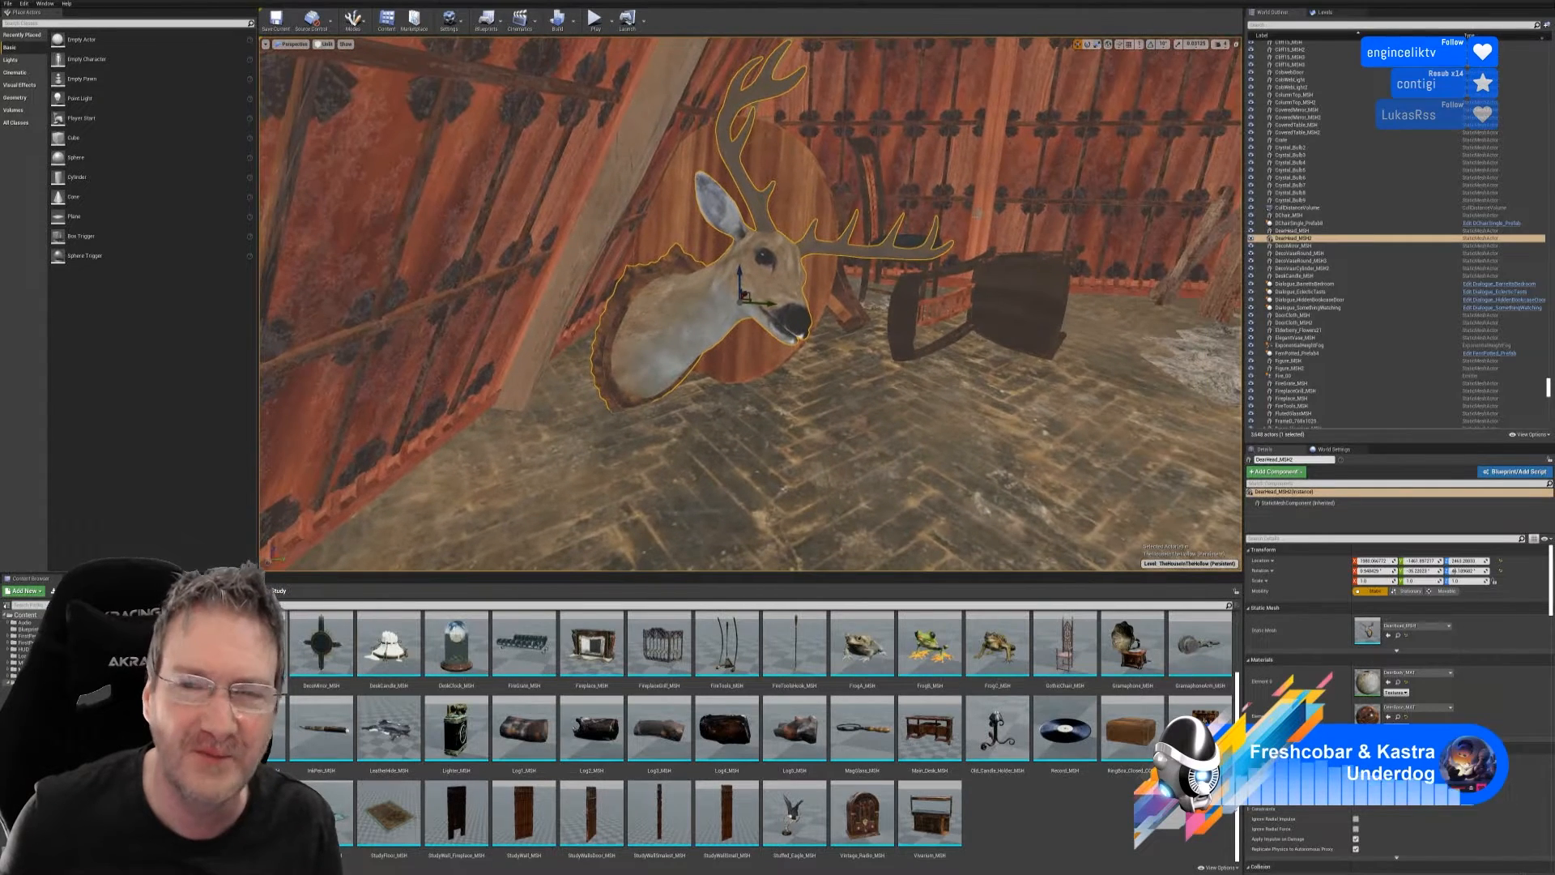
- Tip the deer head over on its side and lower it towards the floor
{"action": "left_click", "coordinate": [1088, 43]}
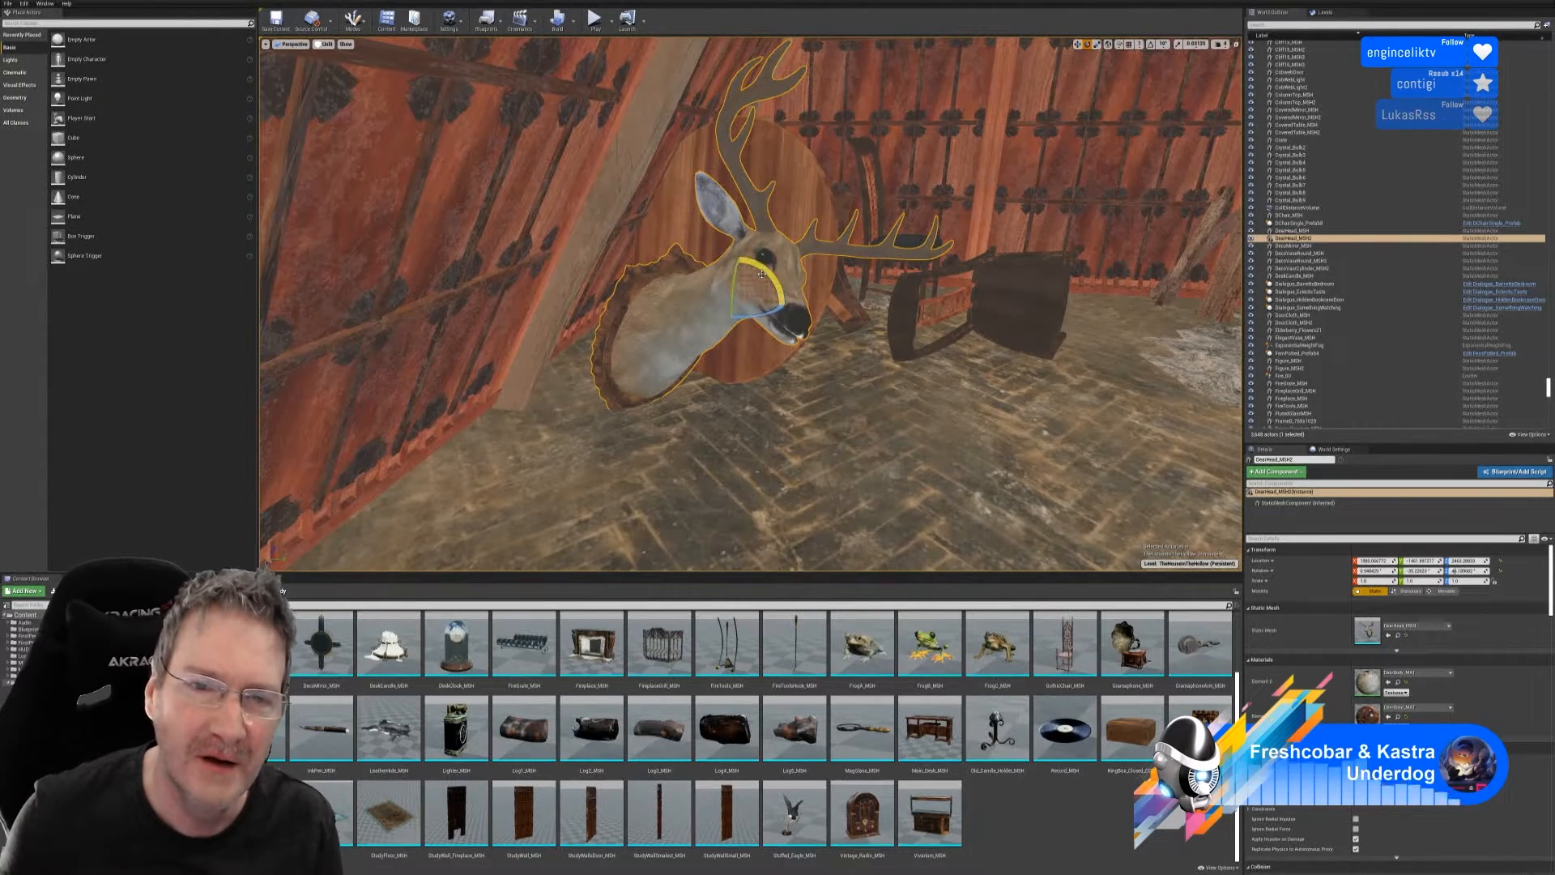
{"action": "left_click_drag", "start_coordinate": [762, 274], "coordinate": [737, 339]}
{"action": "left_click", "coordinate": [1077, 44]}
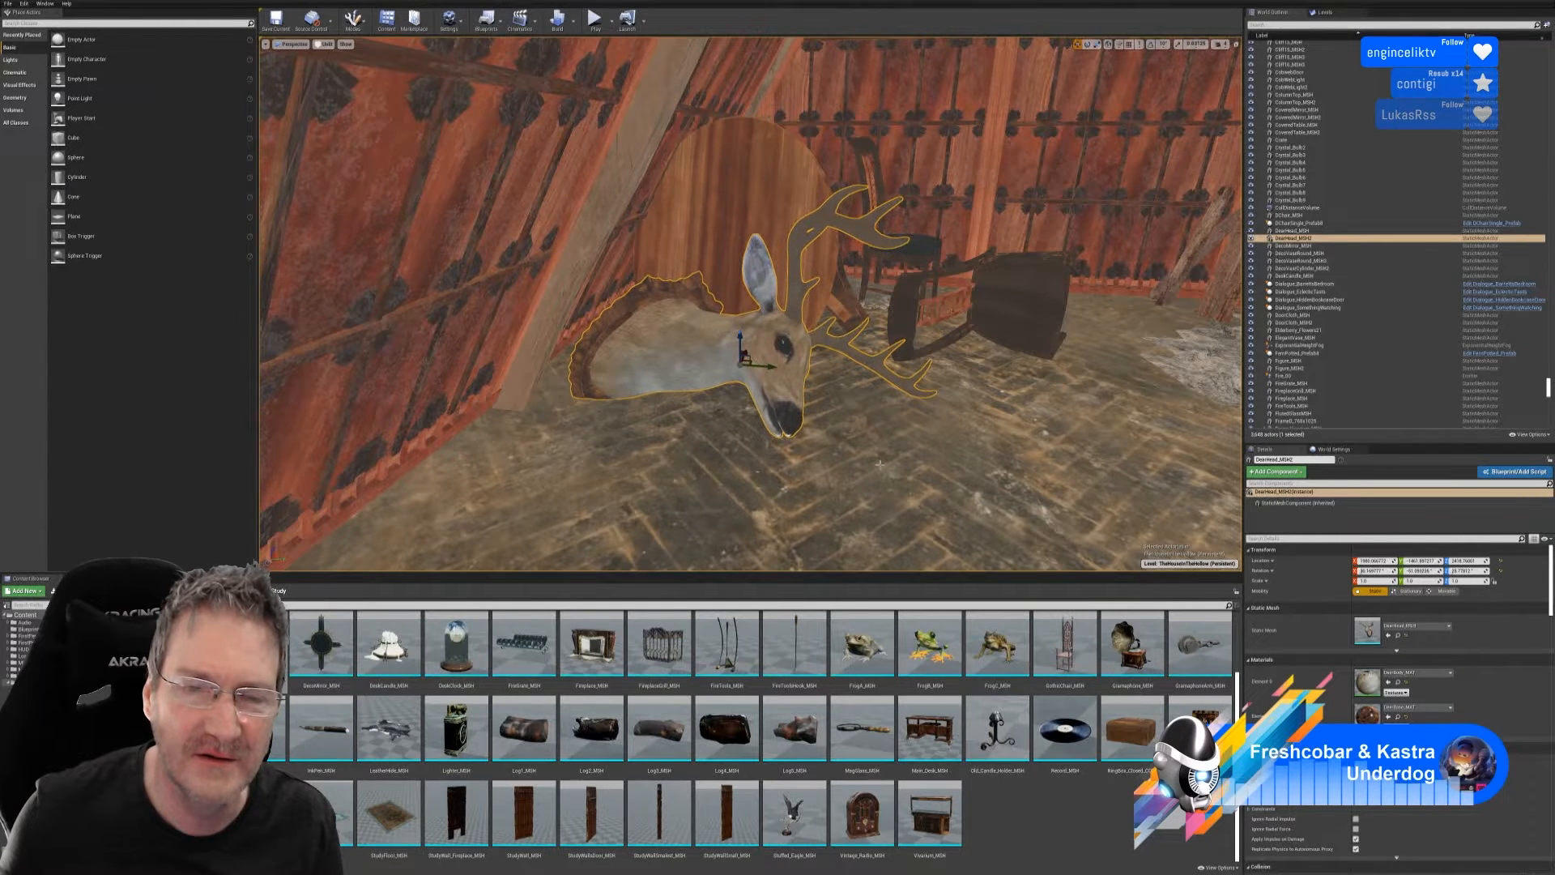
{"action": "right_click_drag", "start_coordinate": [737, 340], "coordinate": [888, 448]}
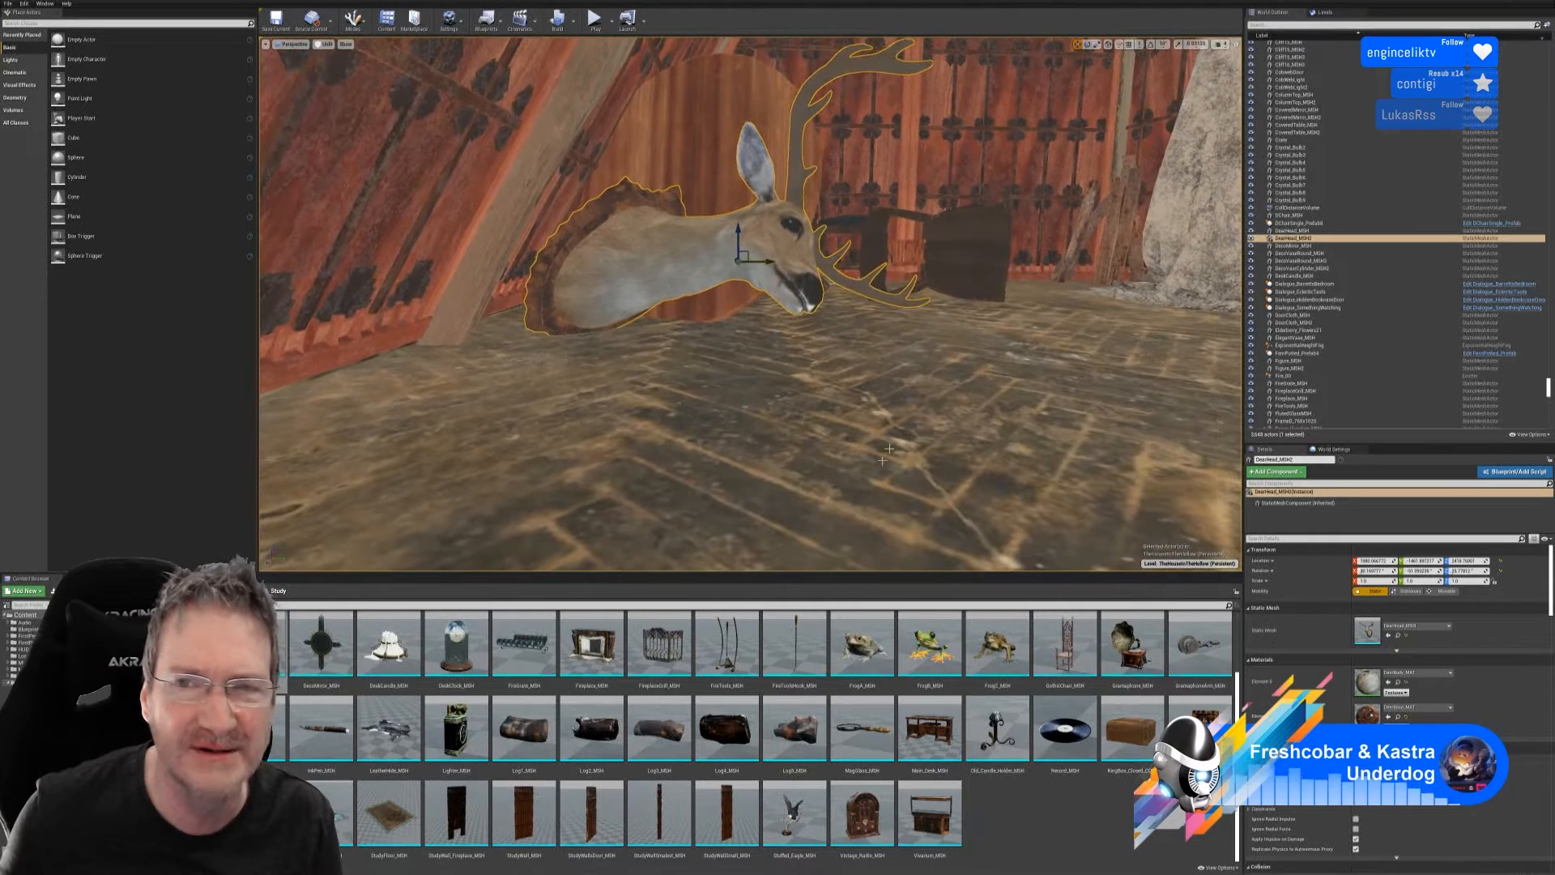
- Tilt the deer head further so its muzzle points down, and adjust its height above the floorboards
{"action": "left_click", "coordinate": [1087, 43]}
{"action": "left_click_drag", "start_coordinate": [703, 243], "coordinate": [959, 175]}
{"action": "left_click", "coordinate": [1077, 43]}
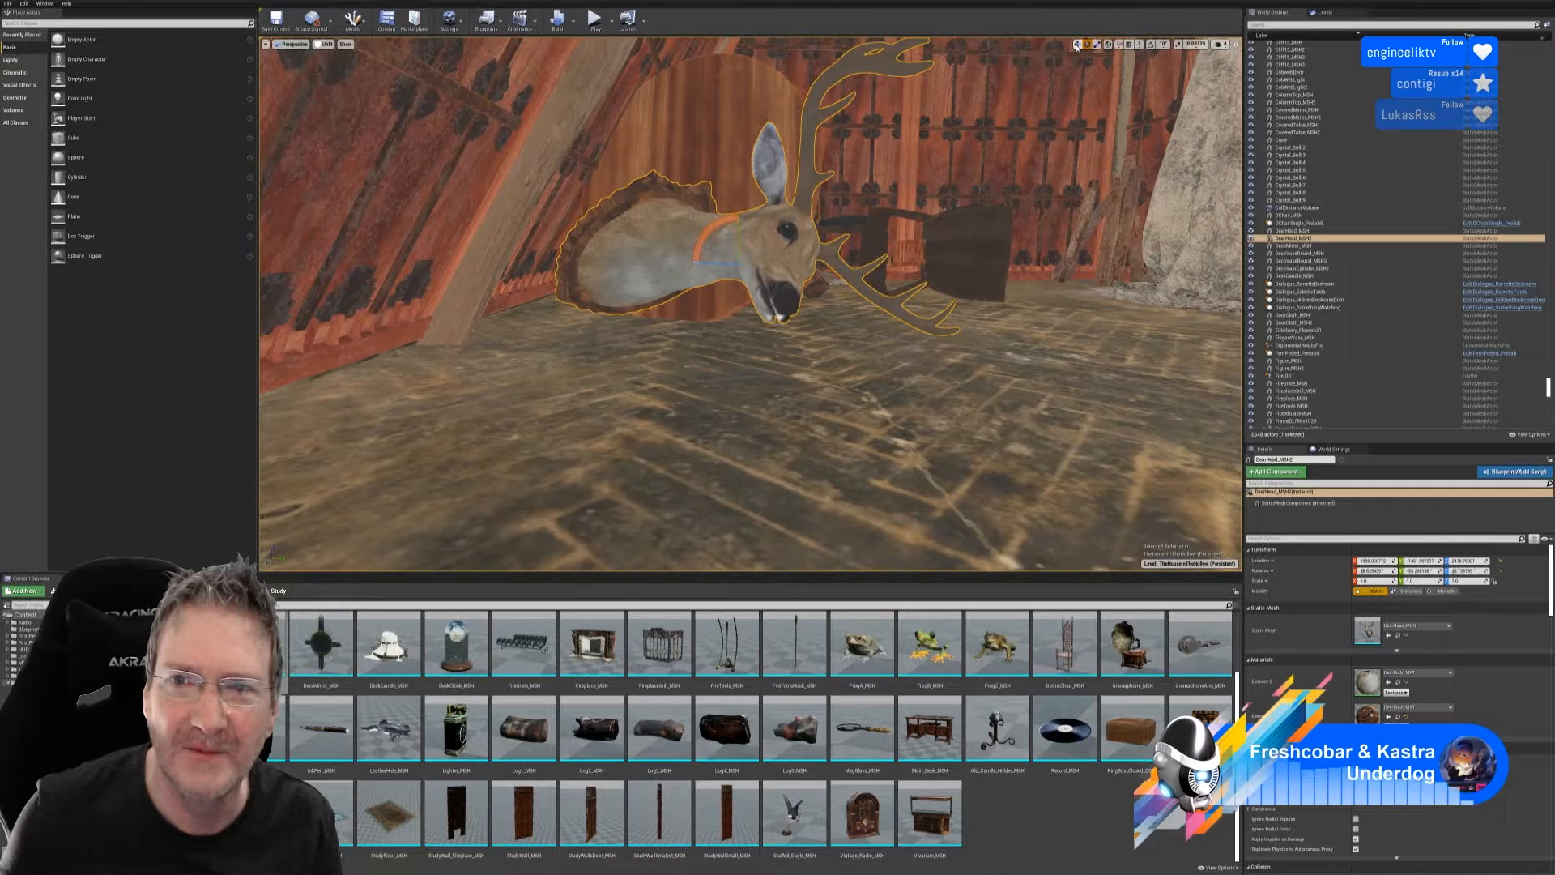
{"action": "mouse_move", "coordinate": [738, 236]}
{"action": "left_mouse_down"}
{"action": "mouse_move", "coordinate": [741, 250]}
{"action": "mouse_move", "coordinate": [725, 236]}
{"action": "mouse_move", "coordinate": [746, 215]}
{"action": "left_mouse_up"}
{"action": "left_click", "coordinate": [1088, 45]}
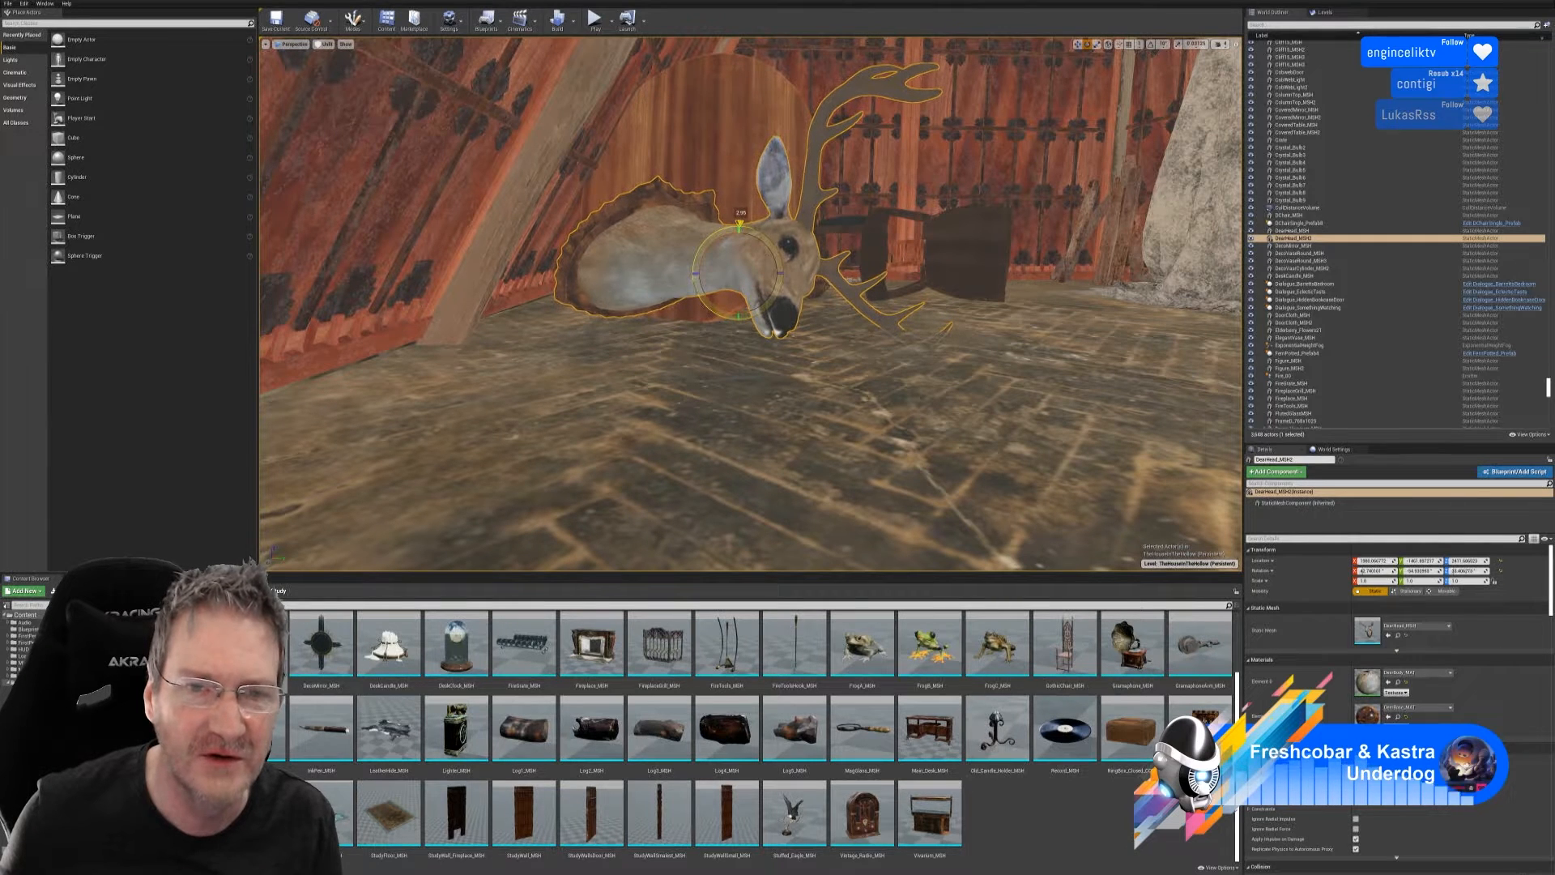
{"action": "left_click", "coordinate": [1078, 45]}
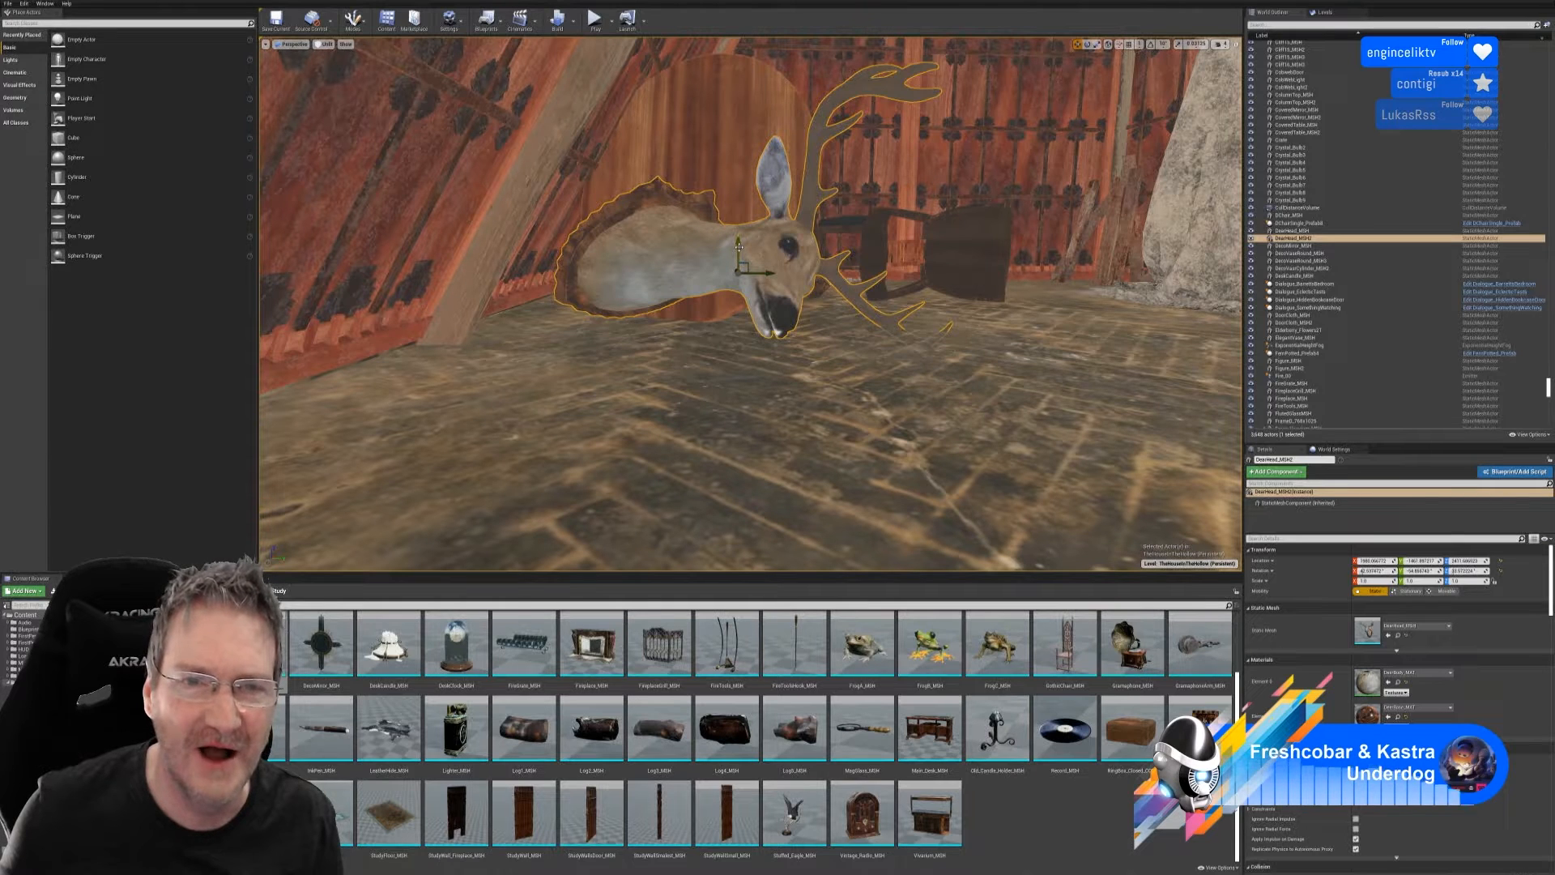
{"action": "left_click_drag", "start_coordinate": [739, 241], "coordinate": [739, 254]}
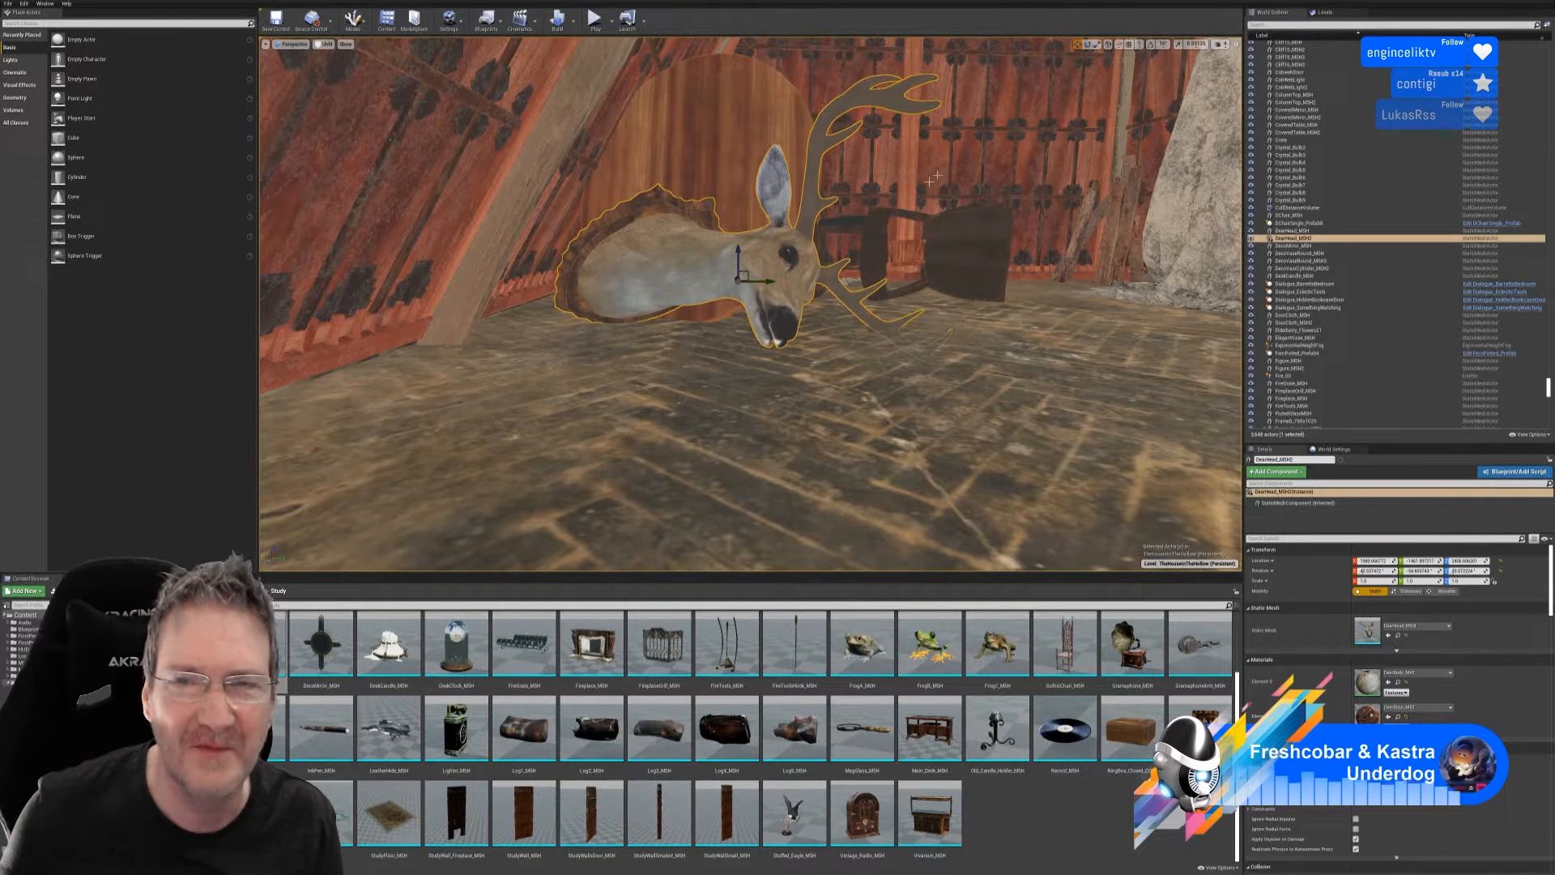
- Roll the deer head slightly and raise it so the mounting plaque clears the floor
{"action": "left_click", "coordinate": [1090, 47]}
{"action": "left_click_drag", "start_coordinate": [713, 258], "coordinate": [734, 235]}
{"action": "right_click_drag", "start_coordinate": [879, 384], "coordinate": [859, 381]}
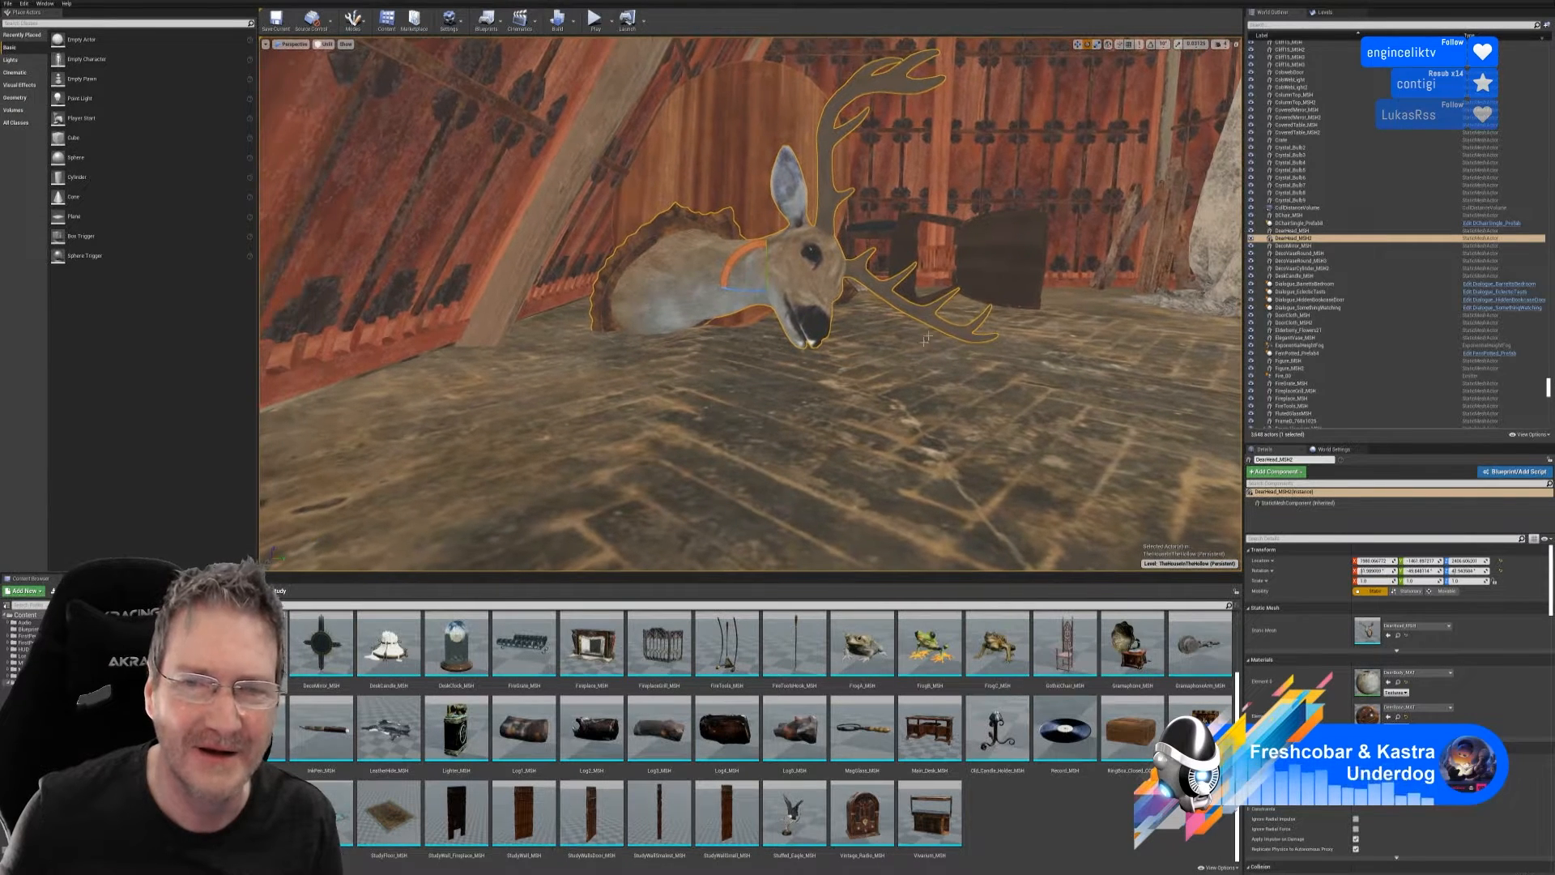
{"action": "left_click", "coordinate": [1077, 44]}
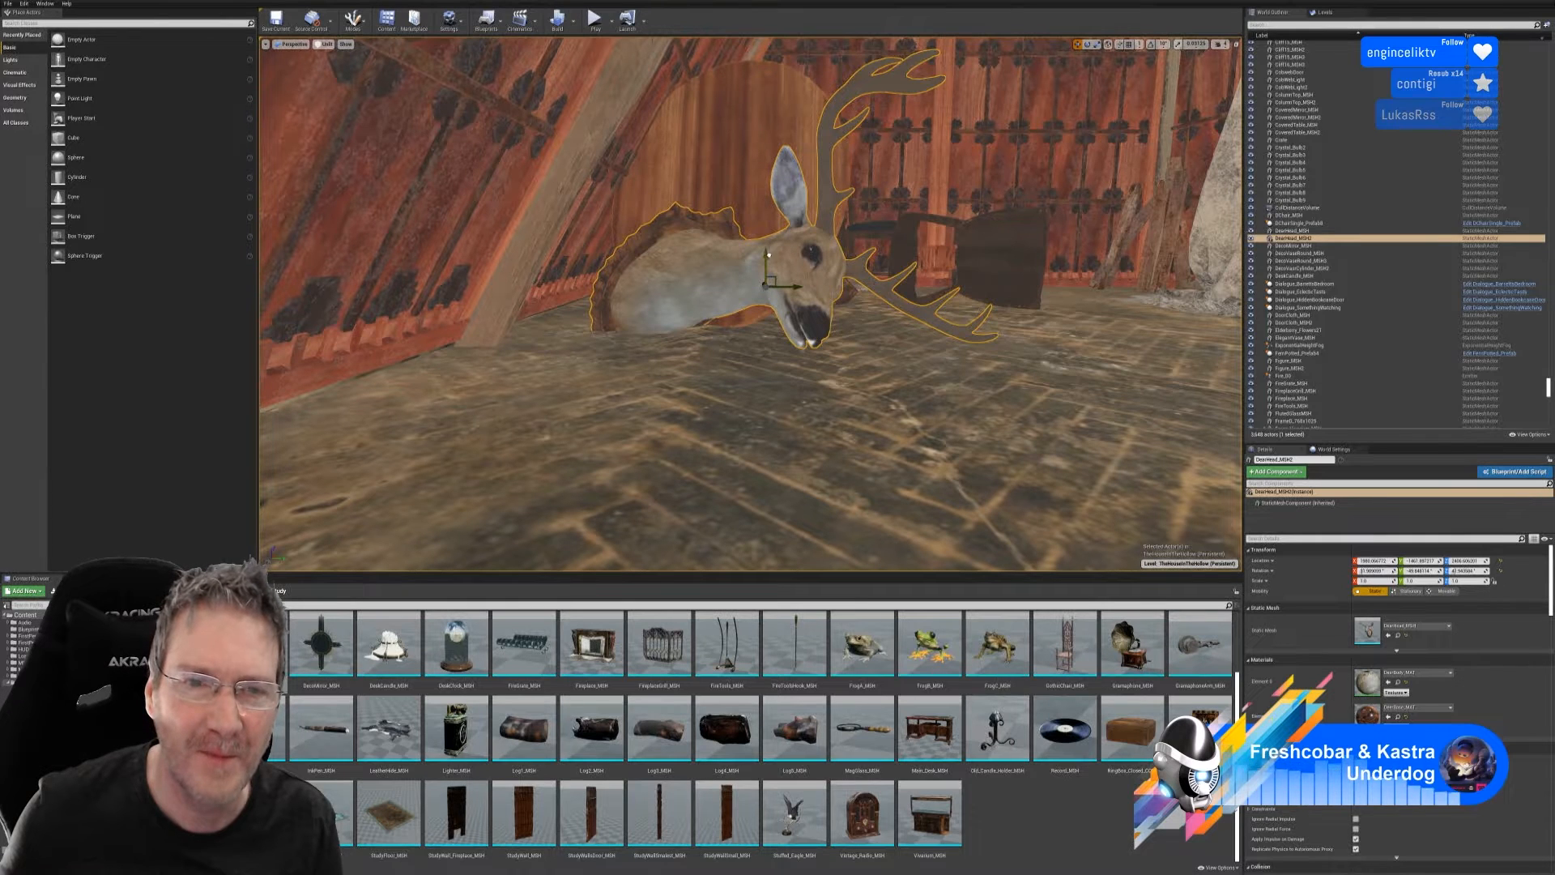
{"action": "left_click_drag", "start_coordinate": [767, 255], "coordinate": [752, 225]}
- Fine-tune the deer head's tilt and height so the plaque and lower antler rest on the floorboards
{"action": "left_click", "coordinate": [1087, 44]}
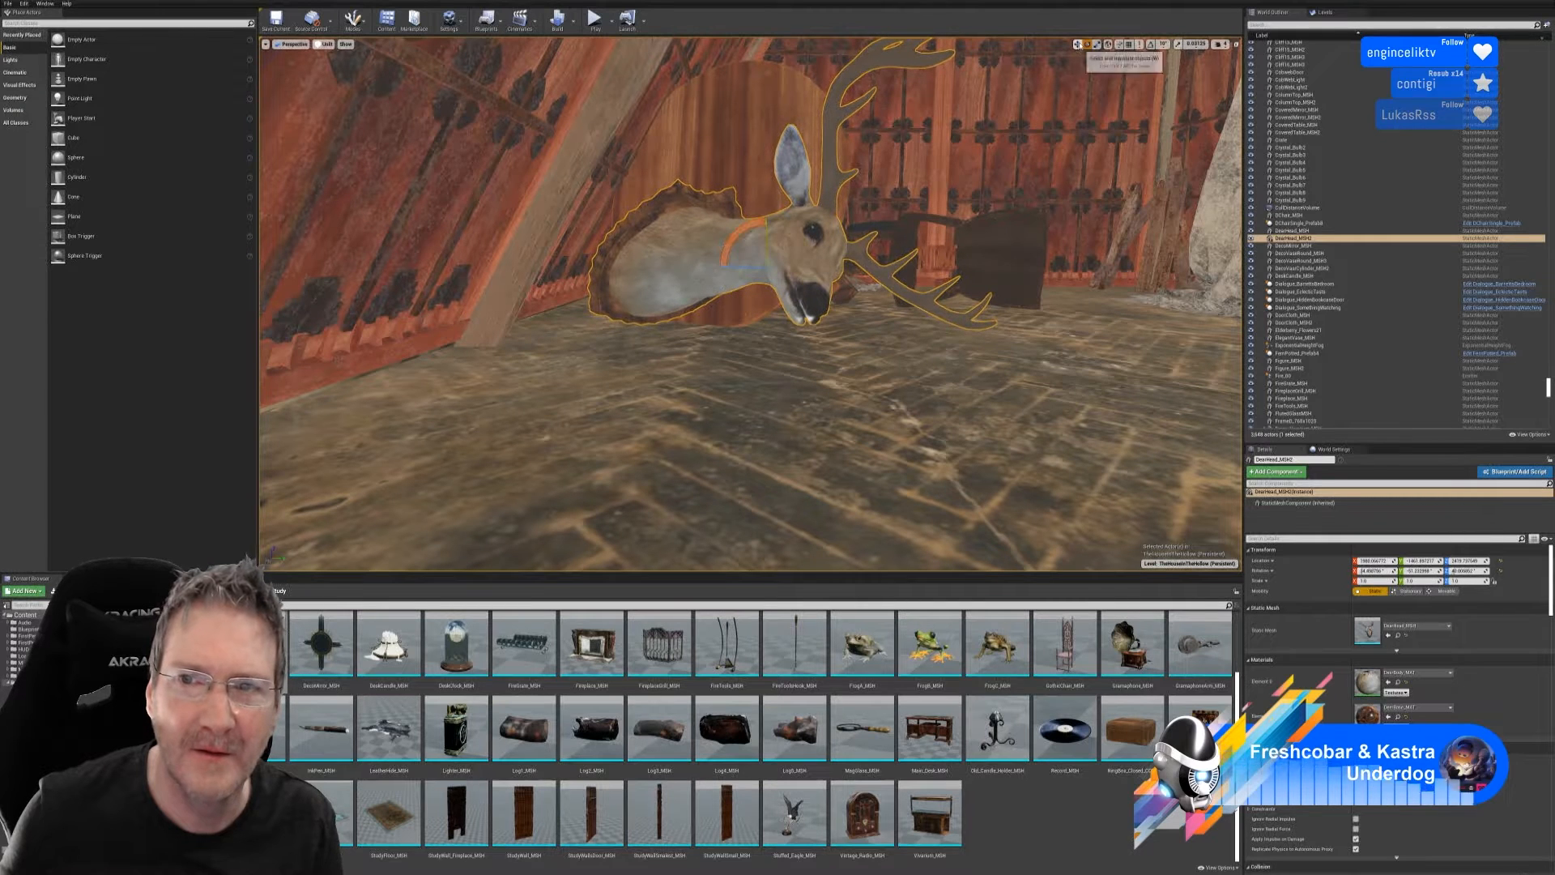
{"action": "left_click", "coordinate": [1077, 45]}
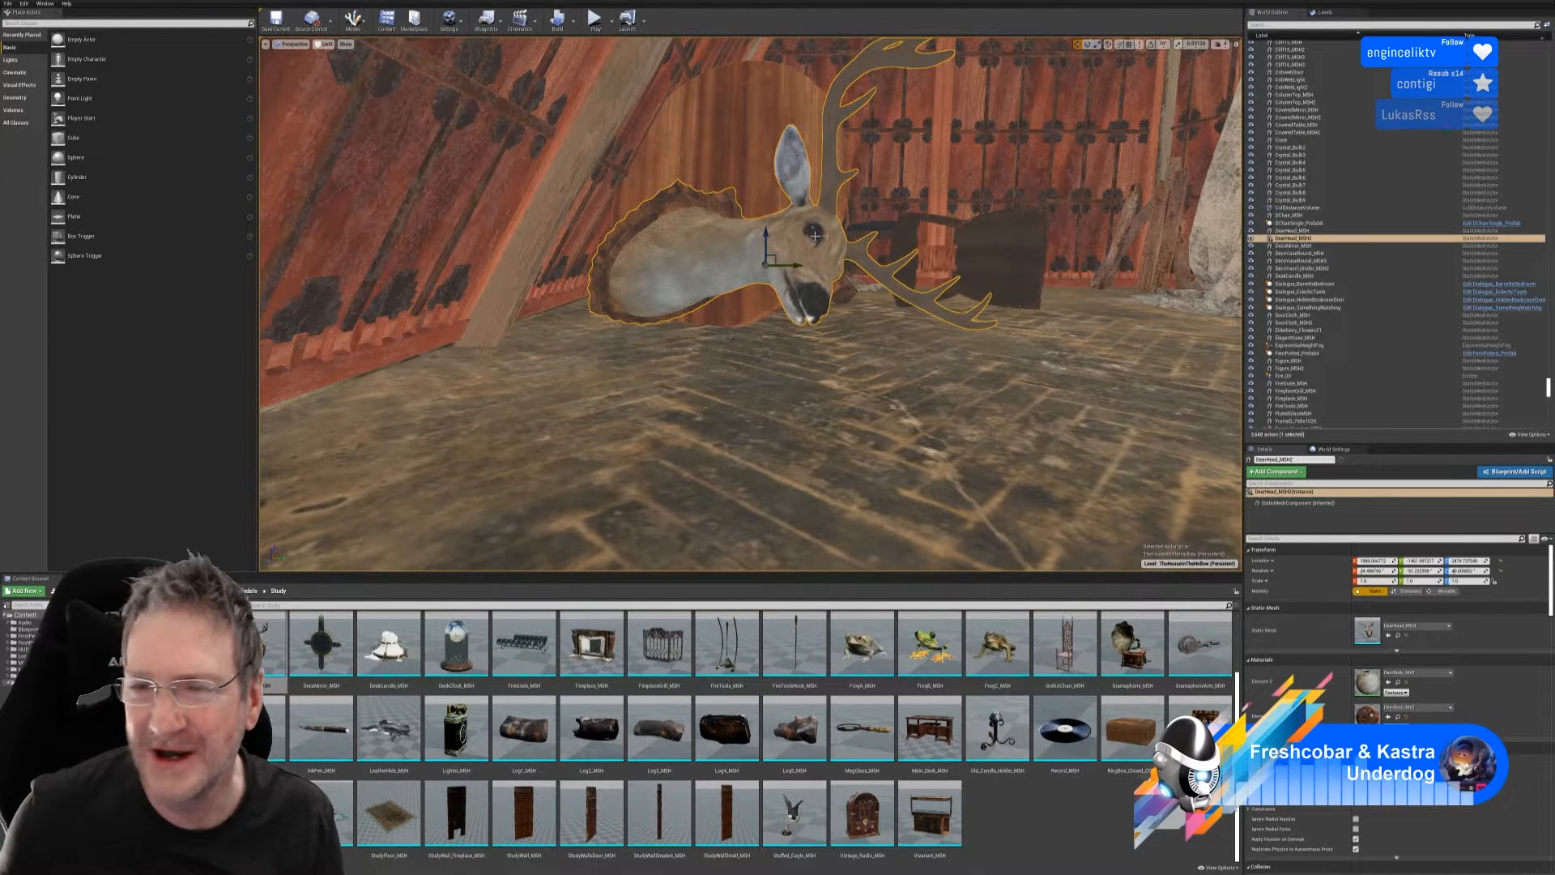
{"action": "left_click_drag", "start_coordinate": [767, 234], "coordinate": [761, 247]}
{"action": "left_click", "coordinate": [1088, 44]}
{"action": "left_click", "coordinate": [1077, 44]}
{"action": "right_click_drag", "start_coordinate": [761, 247], "coordinate": [739, 275]}
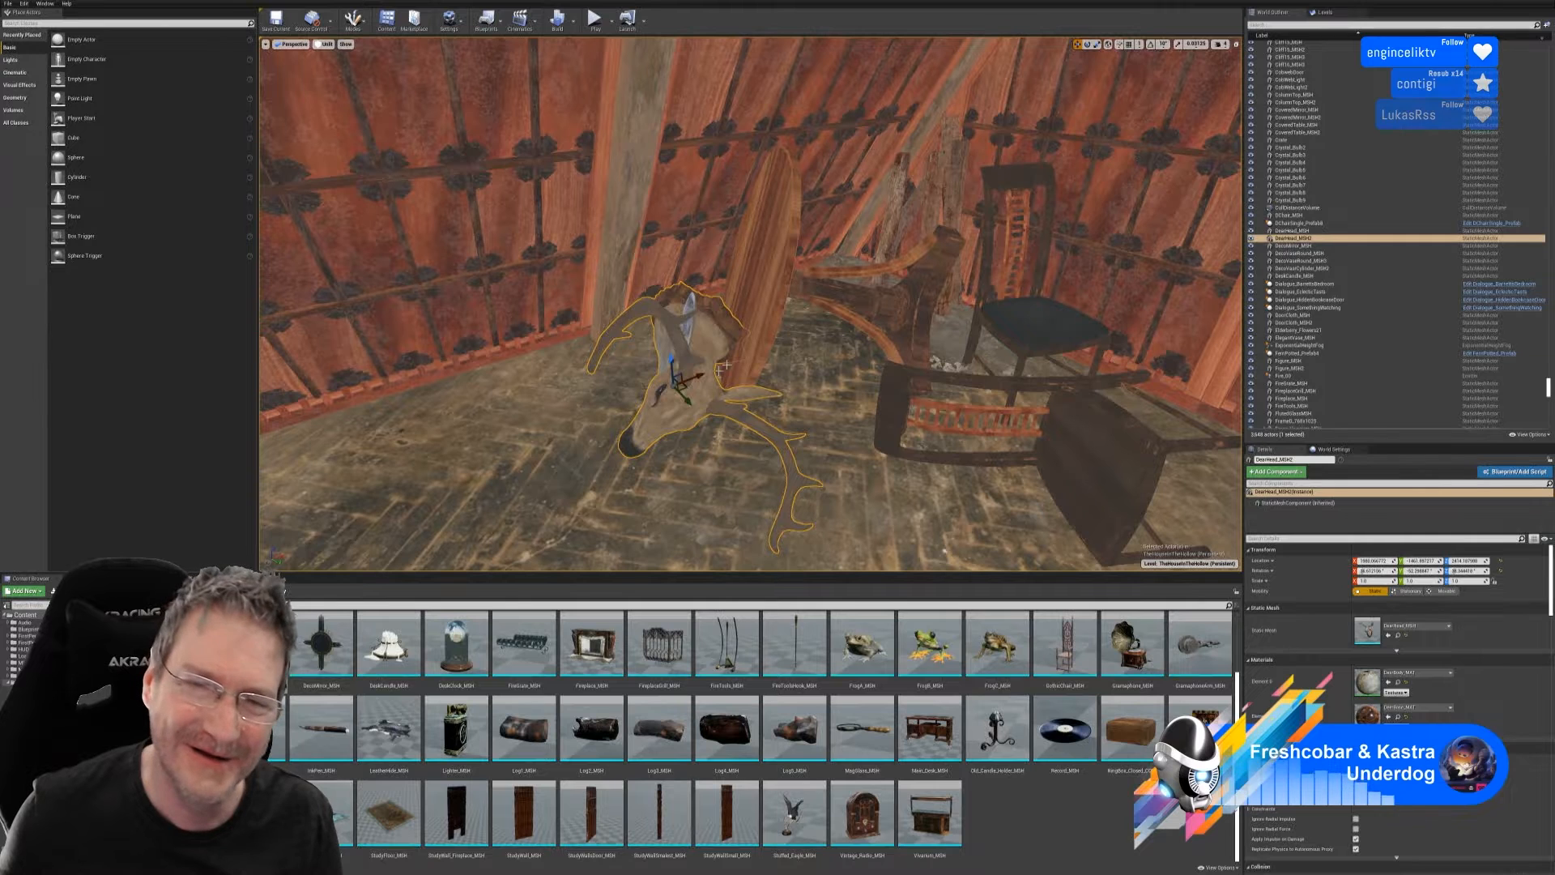
- Slide the deer head across the floor and turn it about the vertical axis so its antlers point towards the toppled chairs
{"action": "mouse_move", "coordinate": [696, 375]}
{"action": "right_mouse_down"}
{"action": "mouse_move", "coordinate": [713, 366]}
{"action": "mouse_move", "coordinate": [702, 372]}
{"action": "right_mouse_up"}
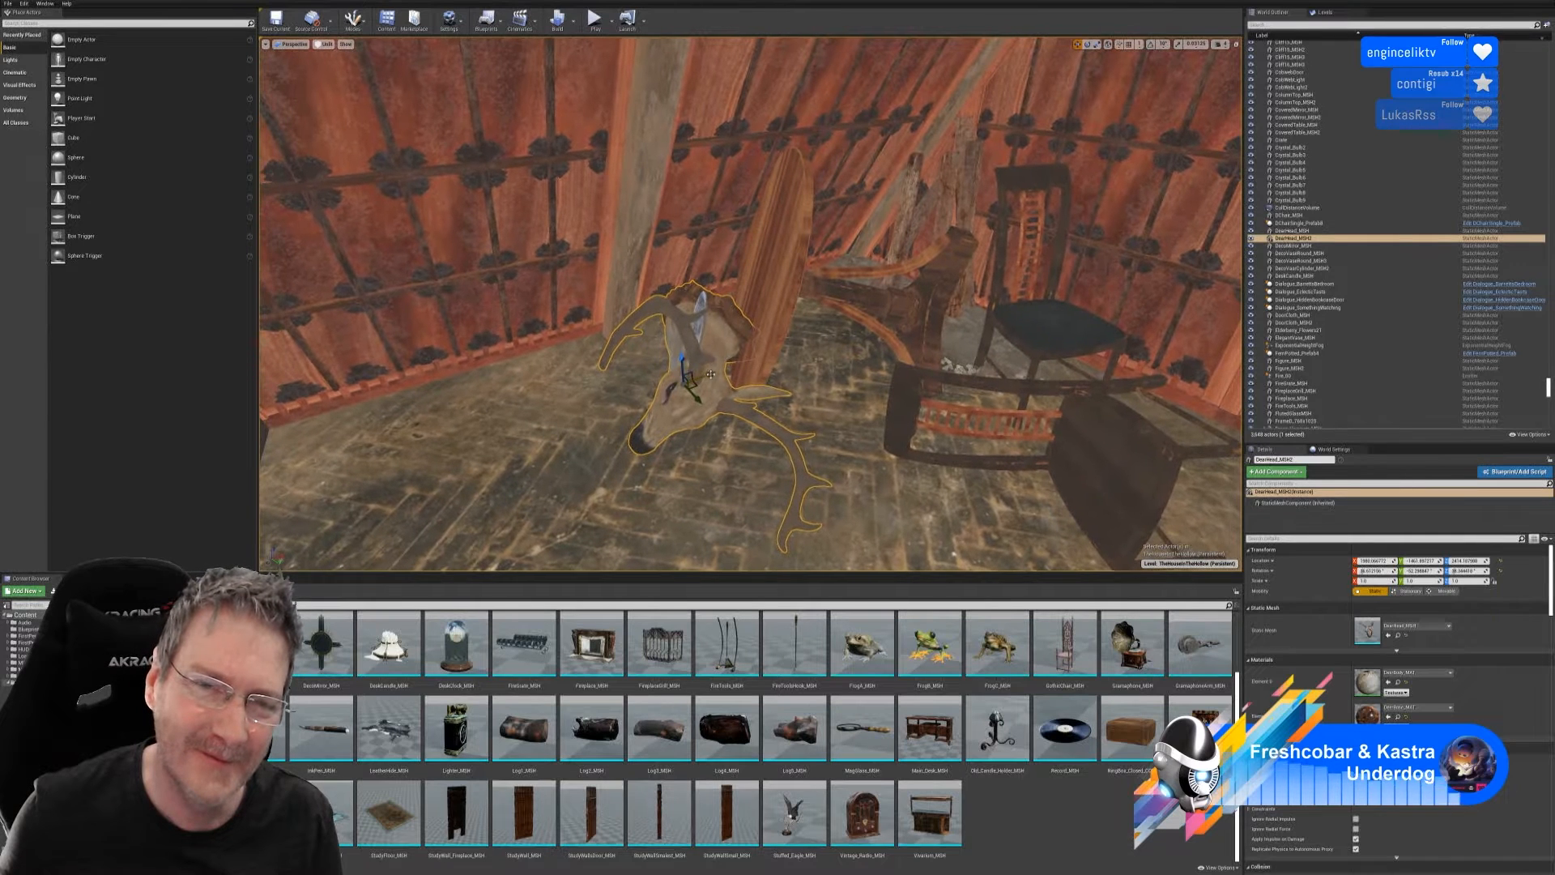
{"action": "left_click_drag", "start_coordinate": [710, 374], "coordinate": [703, 376]}
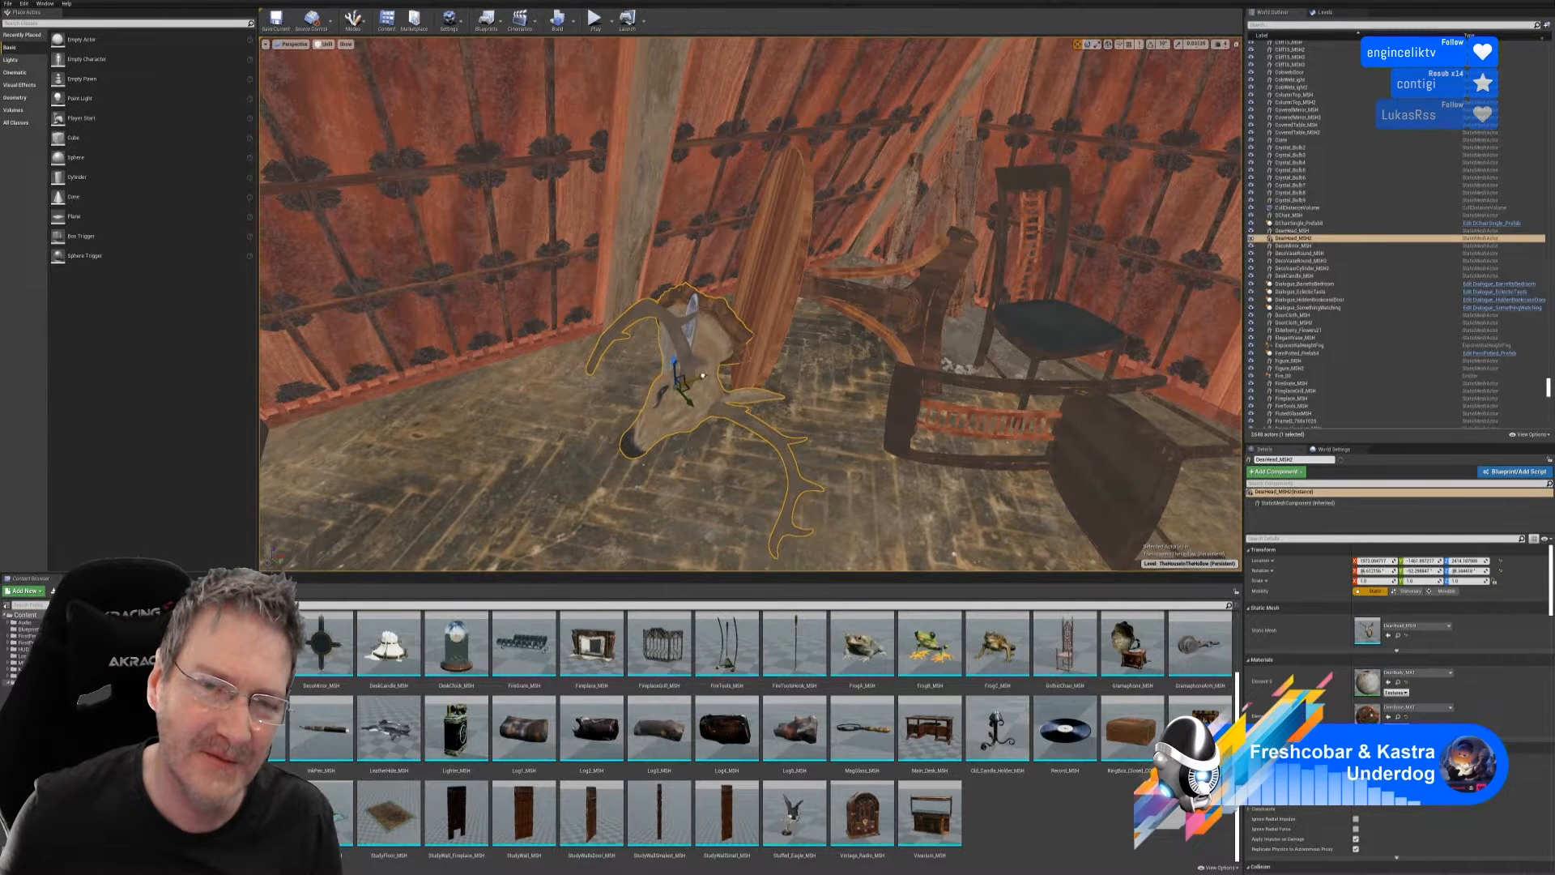
{"action": "mouse_move", "coordinate": [703, 376]}
{"action": "right_mouse_down"}
{"action": "mouse_move", "coordinate": [718, 371]}
{"action": "mouse_move", "coordinate": [692, 378]}
{"action": "right_mouse_up"}
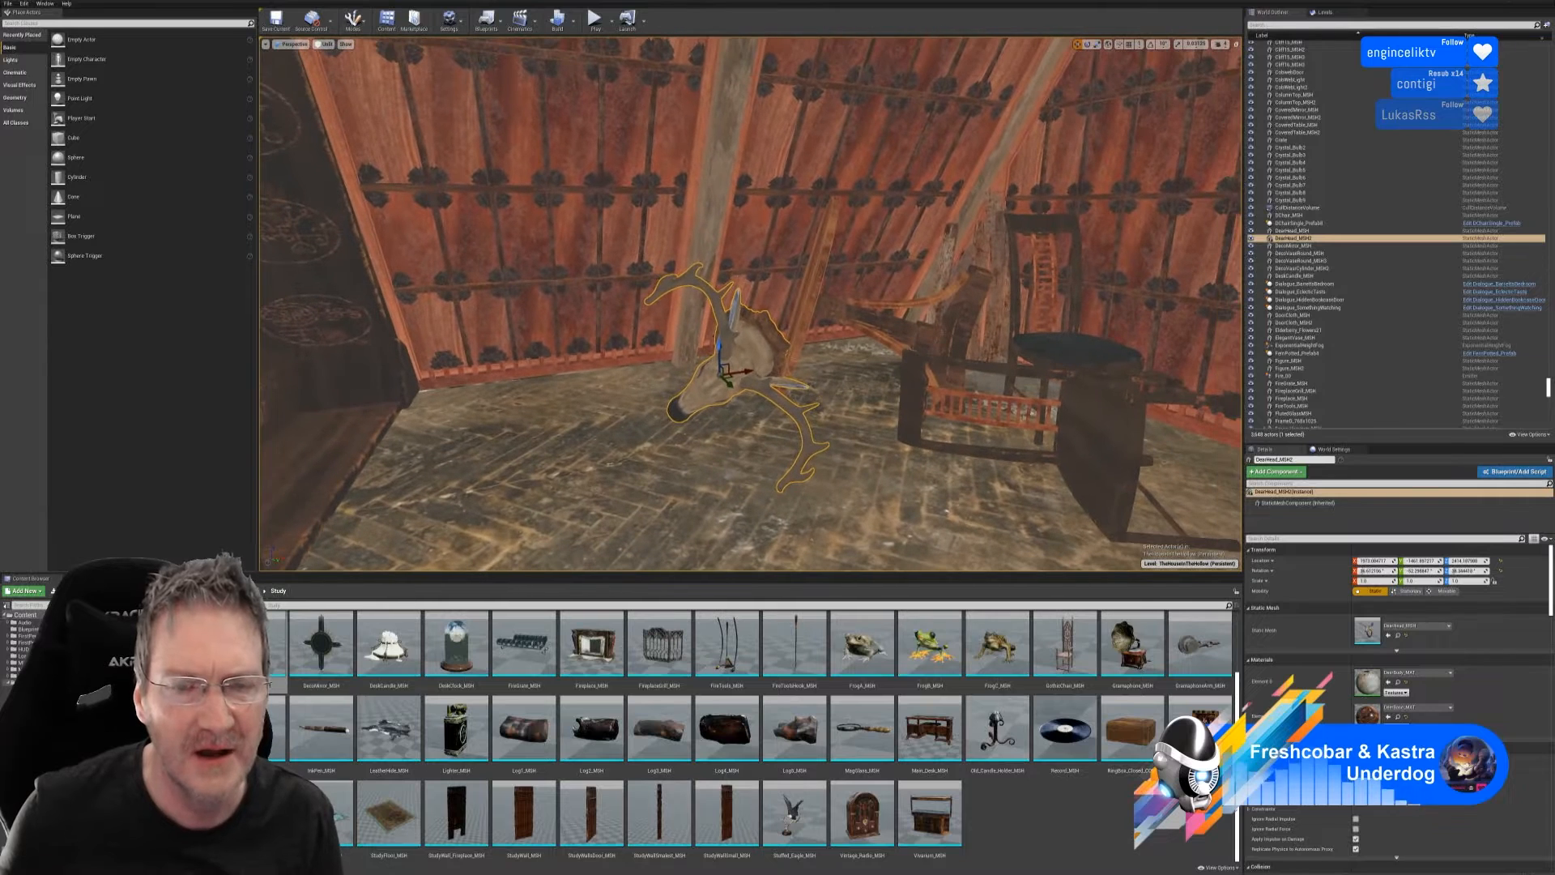
{"action": "left_click", "coordinate": [1087, 45]}
{"action": "left_click_drag", "start_coordinate": [725, 387], "coordinate": [762, 366]}
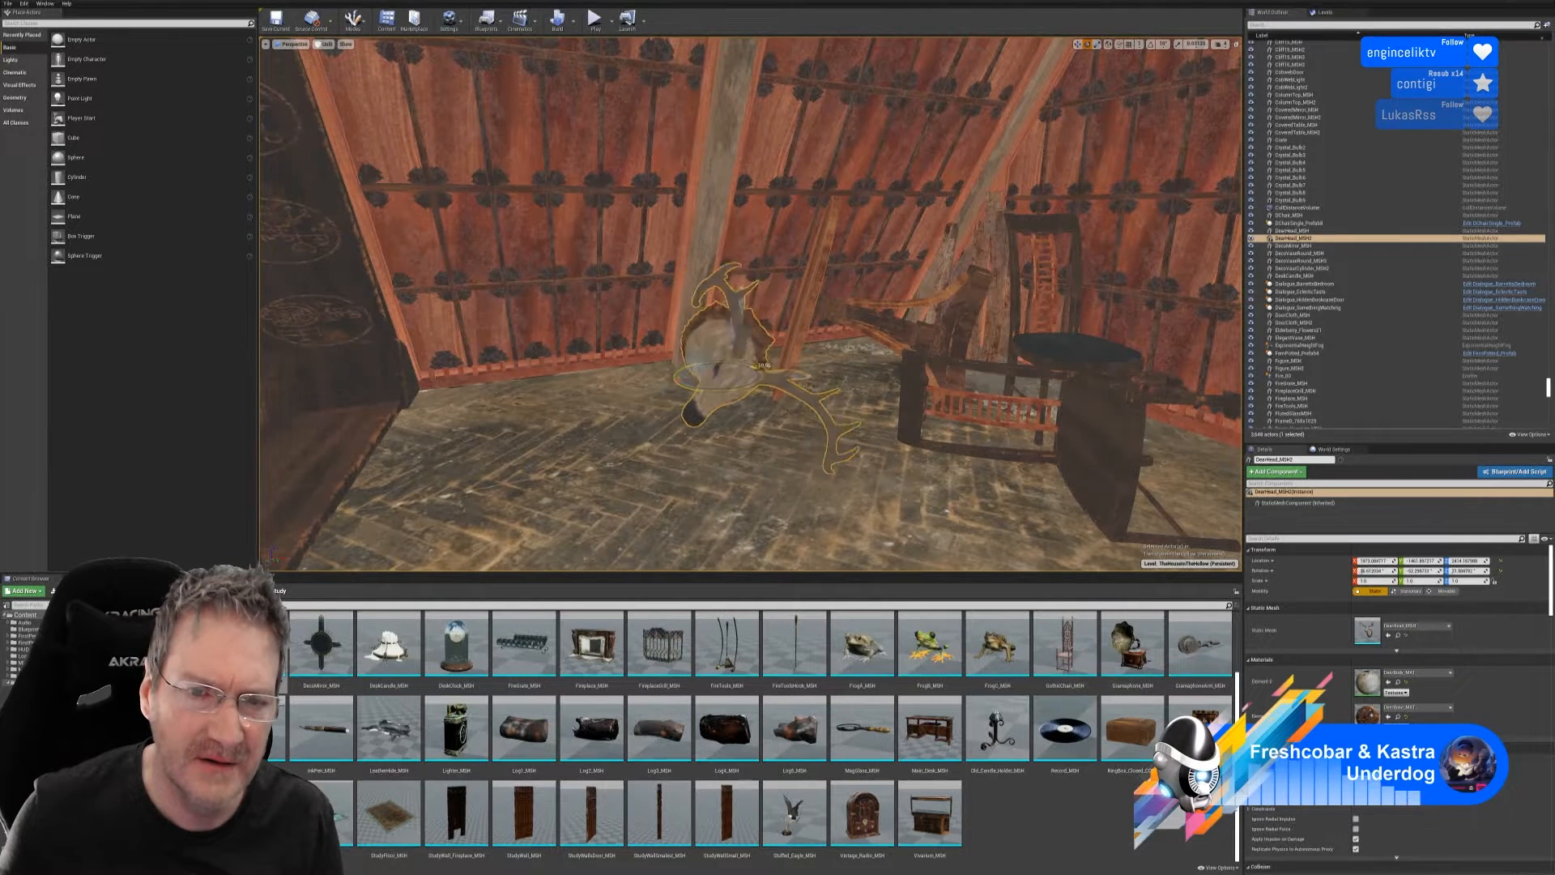
{"action": "left_click", "coordinate": [1077, 45]}
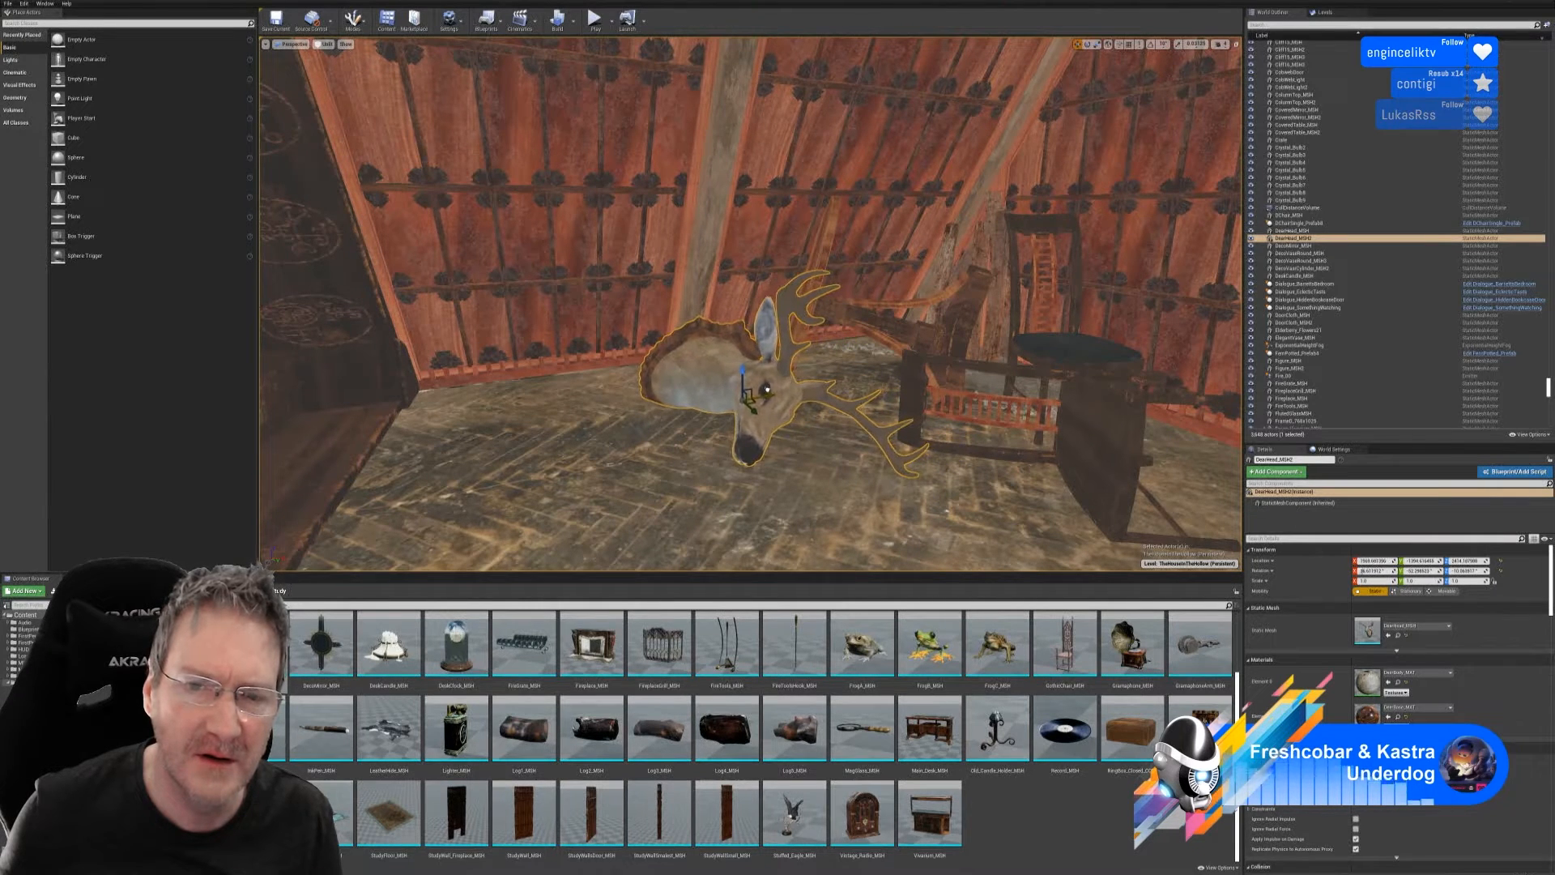
- Scale the deer head down slightly and uniformly beside the toppled chairs
{"action": "key", "text": "s"}
{"action": "mouse_move", "coordinate": [651, 434]}
{"action": "right_mouse_down"}
{"action": "mouse_move", "coordinate": [583, 417]}
{"action": "mouse_move", "coordinate": [652, 429]}
{"action": "mouse_move", "coordinate": [664, 469]}
{"action": "mouse_move", "coordinate": [713, 466]}
{"action": "mouse_move", "coordinate": [650, 451]}
{"action": "mouse_move", "coordinate": [708, 457]}
{"action": "mouse_move", "coordinate": [593, 462]}
{"action": "mouse_move", "coordinate": [672, 449]}
{"action": "right_mouse_up"}
{"action": "key", "text": "w"}
{"action": "key", "text": "s"}
{"action": "key", "text": "w"}
{"action": "key", "text": "s"}
{"action": "key", "text": "w"}
{"action": "key", "text": "s"}
{"action": "key", "text": "s"}
{"action": "key", "text": "w"}
{"action": "key", "text": "s"}
{"action": "key", "text": "w"}
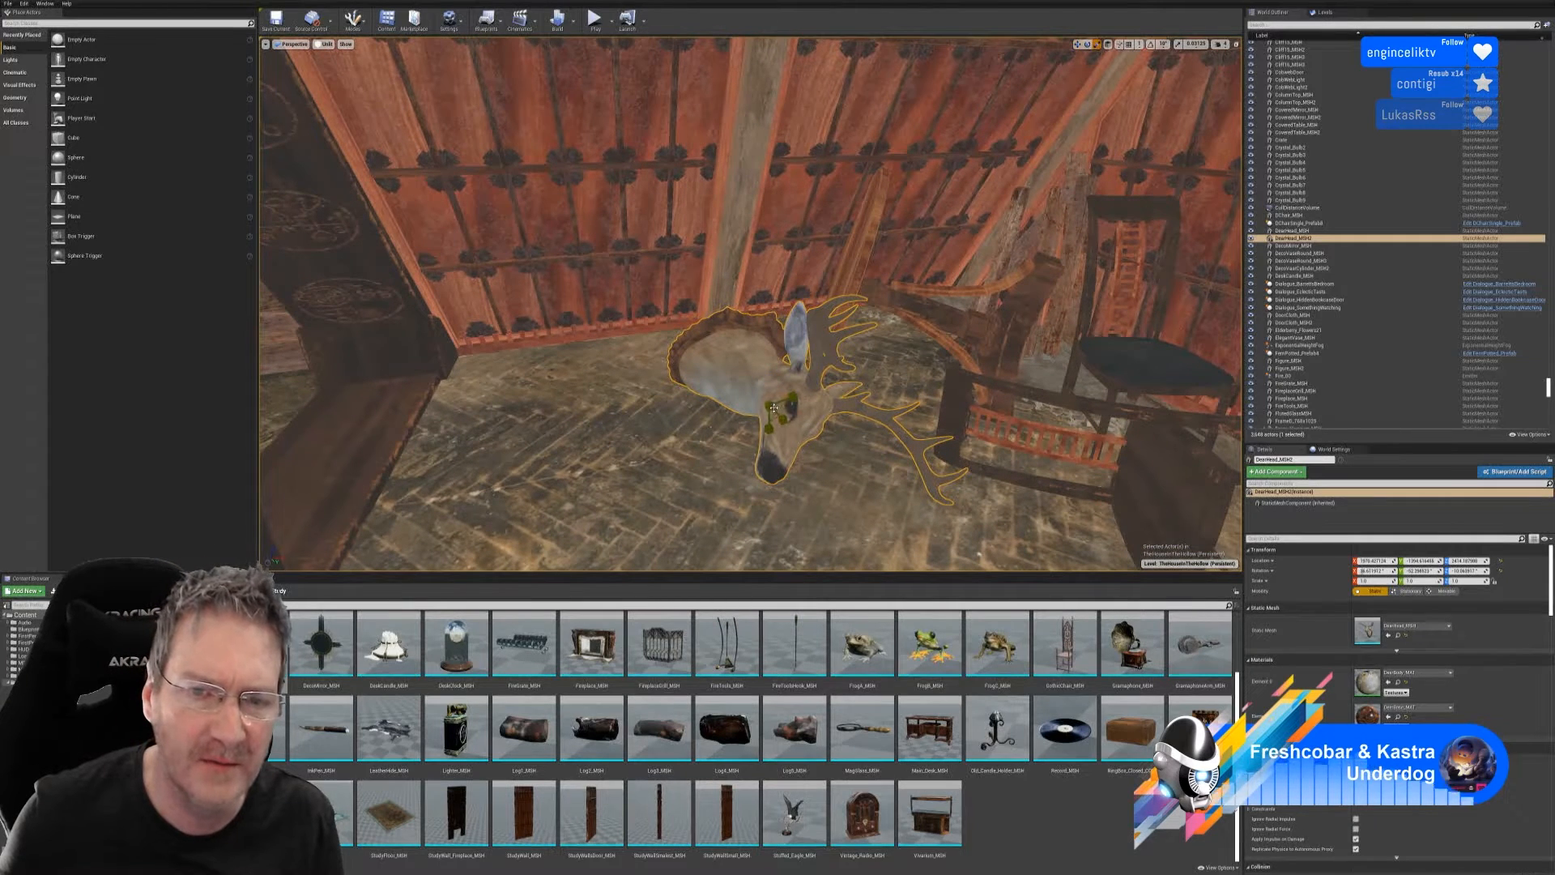
{"action": "left_click_drag", "start_coordinate": [782, 409], "coordinate": [773, 417]}
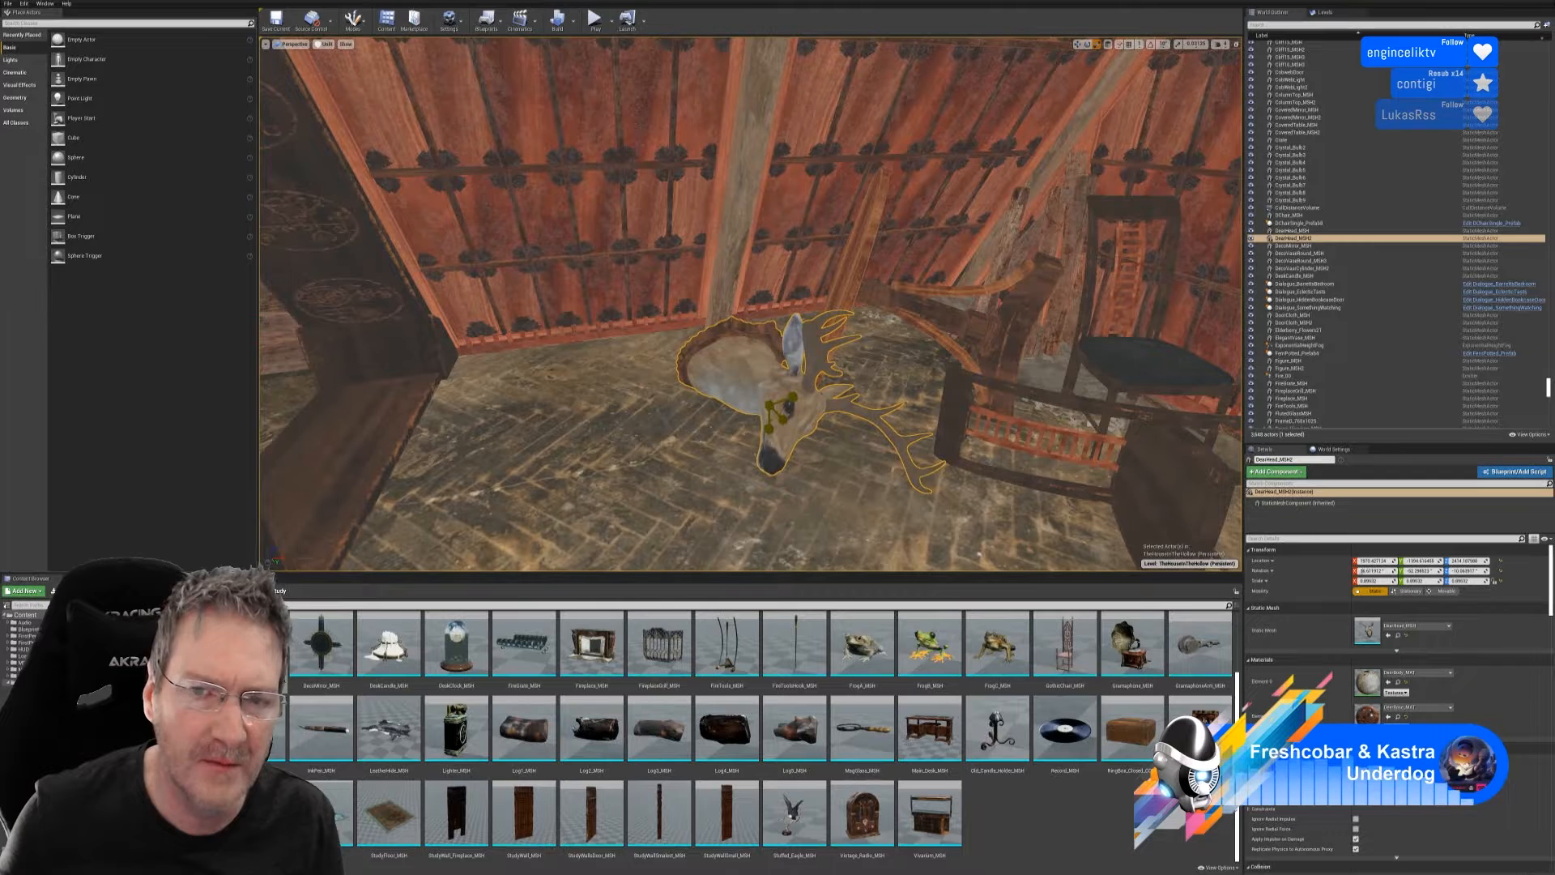
- Slide the deer head slightly across the floor beside the toppled chairs, check its placement, and deselect it
{"action": "key", "text": "w"}
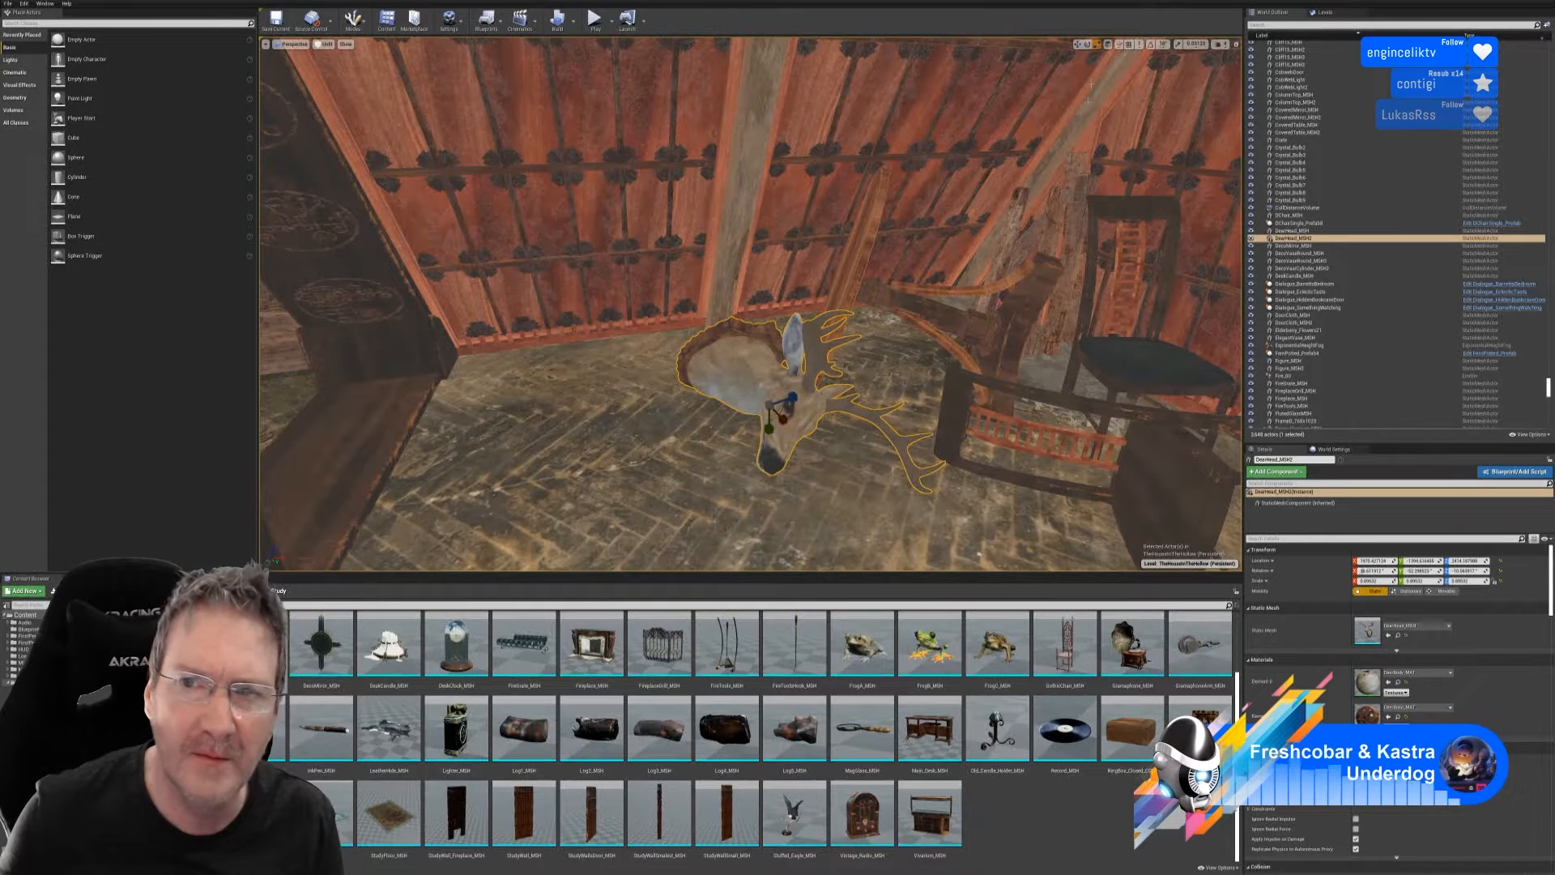
{"action": "left_click", "coordinate": [1077, 45]}
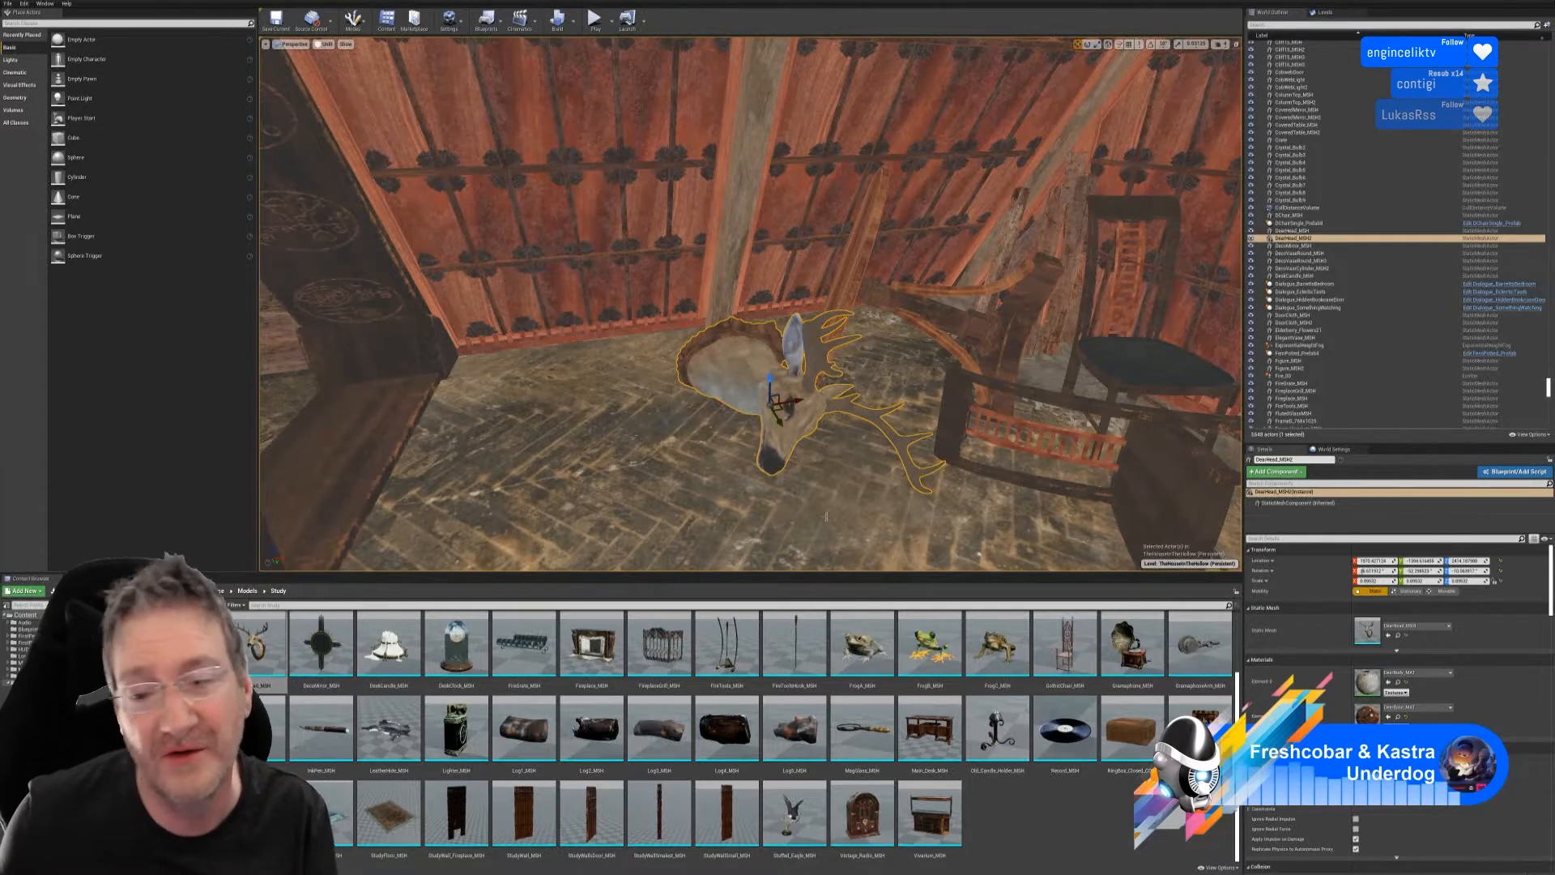
{"action": "mouse_move", "coordinate": [749, 303]}
{"action": "right_mouse_down"}
{"action": "mouse_move", "coordinate": [810, 303]}
{"action": "mouse_move", "coordinate": [782, 307]}
{"action": "mouse_move", "coordinate": [784, 277]}
{"action": "mouse_move", "coordinate": [791, 324]}
{"action": "right_mouse_up"}
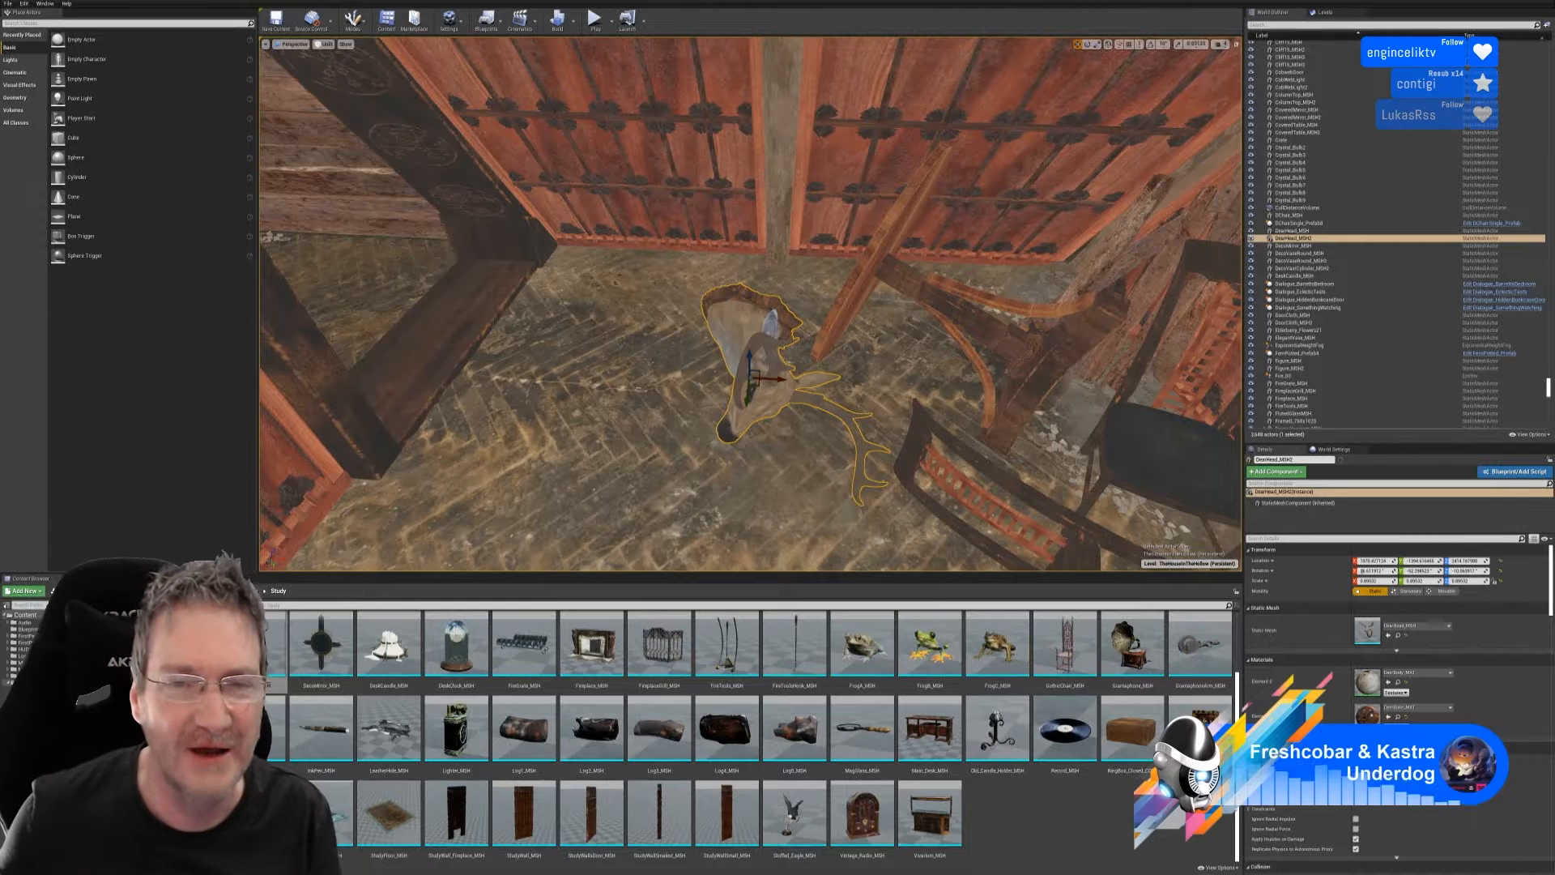
{"action": "left_click_drag", "start_coordinate": [782, 379], "coordinate": [789, 374]}
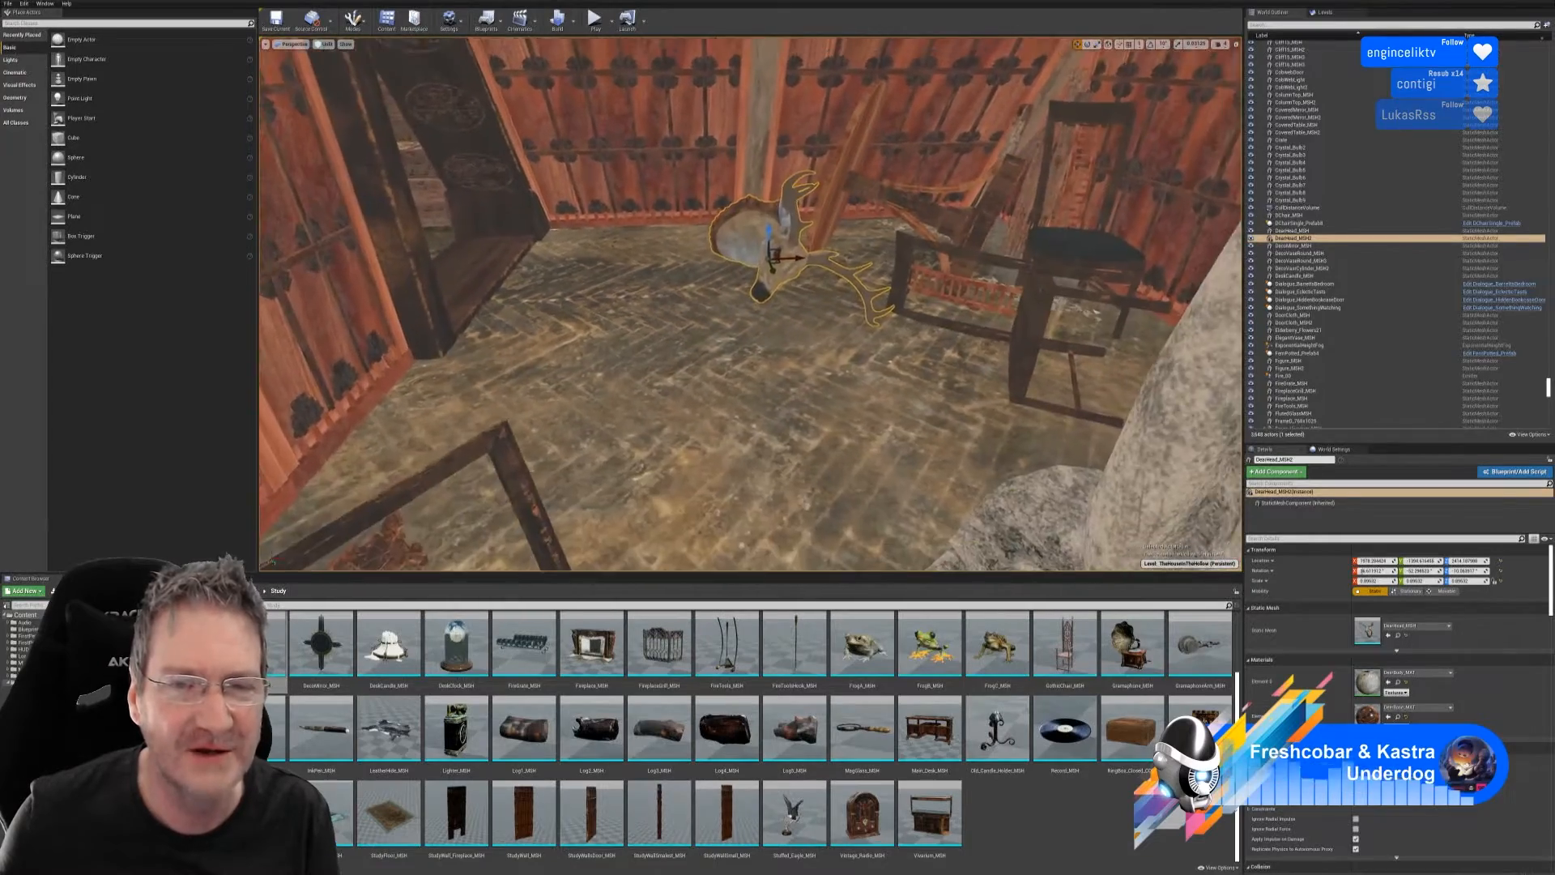
{"action": "right_click_drag", "start_coordinate": [789, 373], "coordinate": [627, 443]}
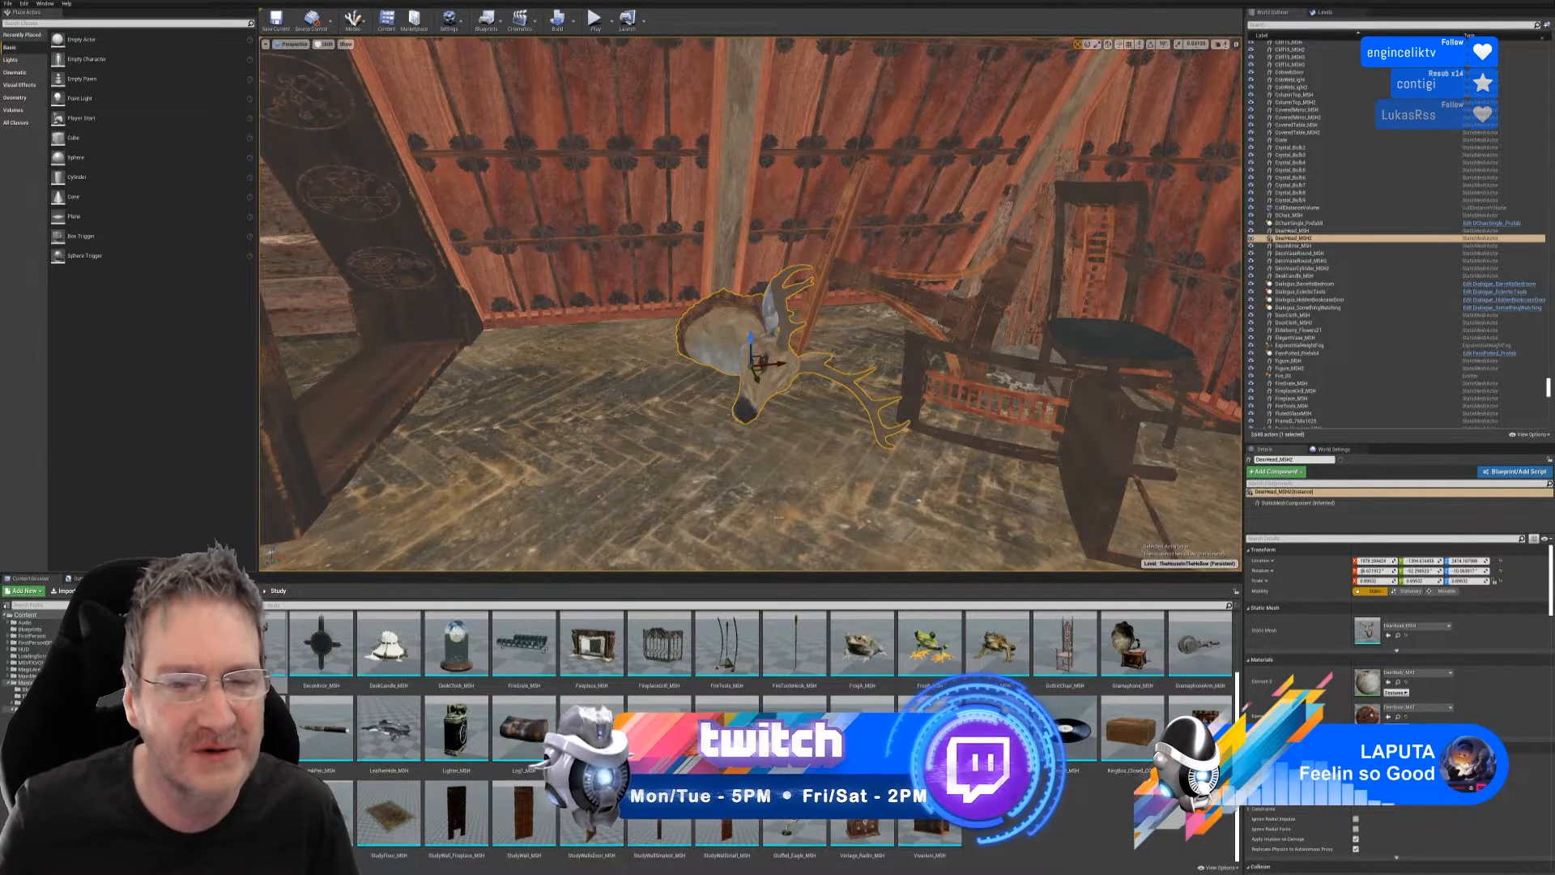
{"action": "key", "text": "s"}
{"action": "right_click_drag", "start_coordinate": [750, 324], "coordinate": [822, 336]}
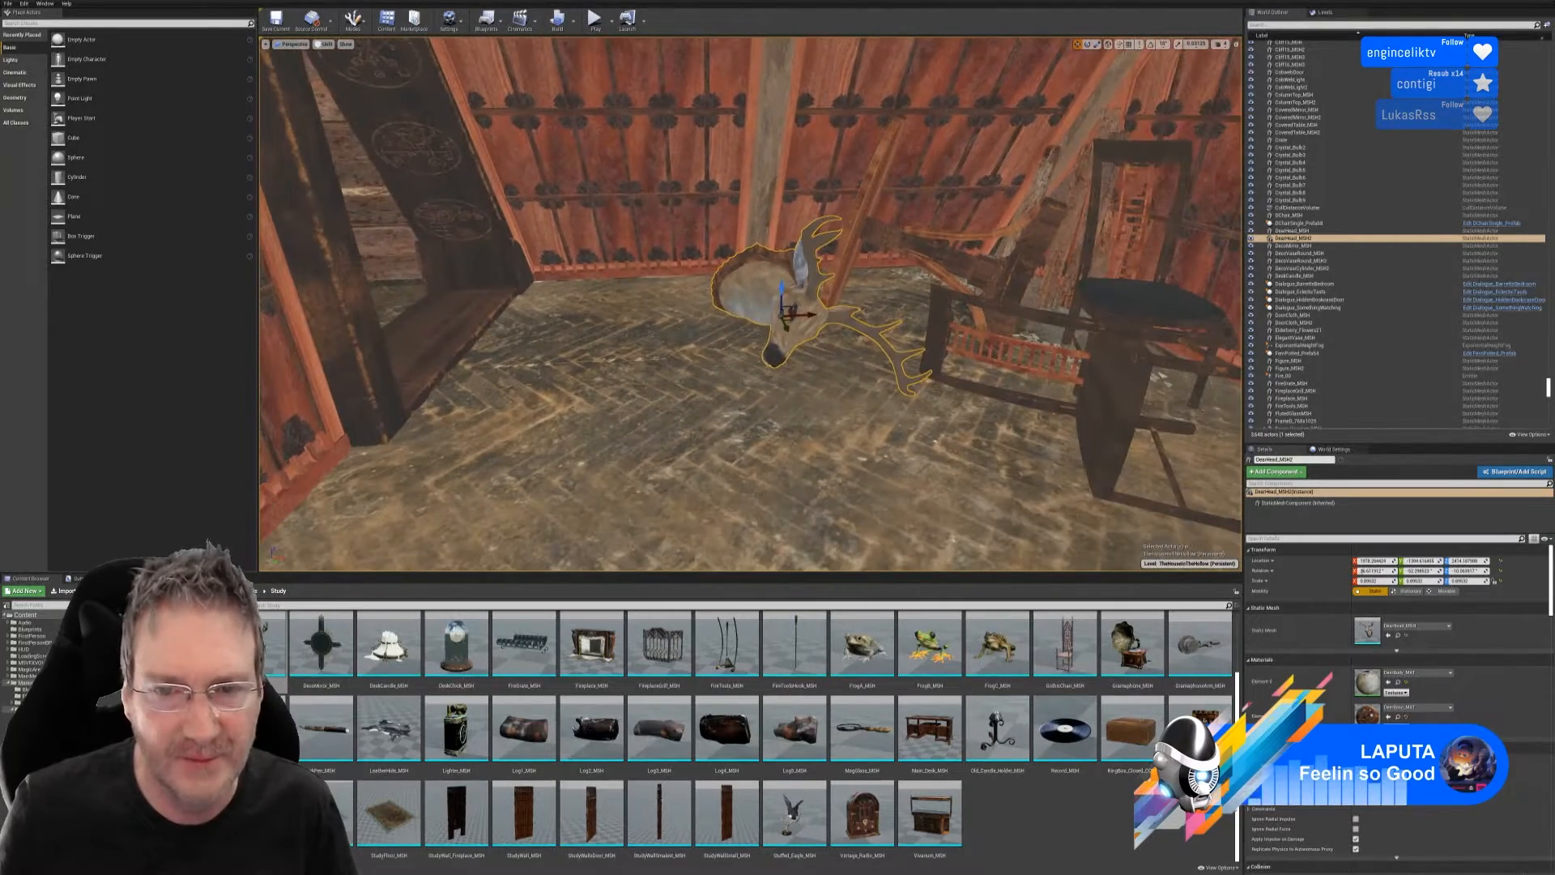
{"action": "left_click", "coordinate": [800, 498]}
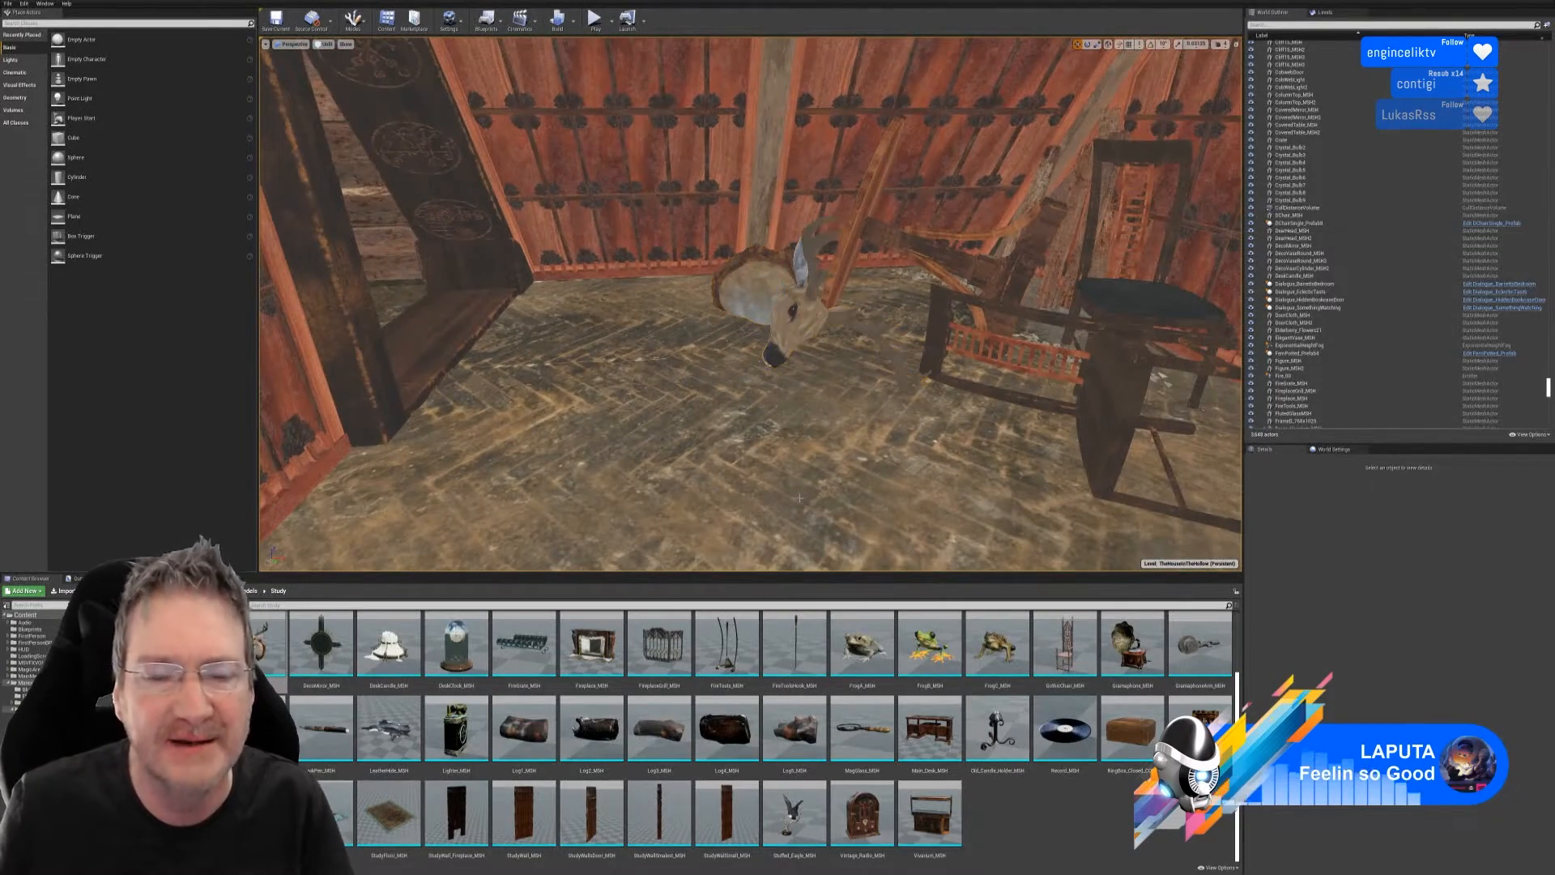
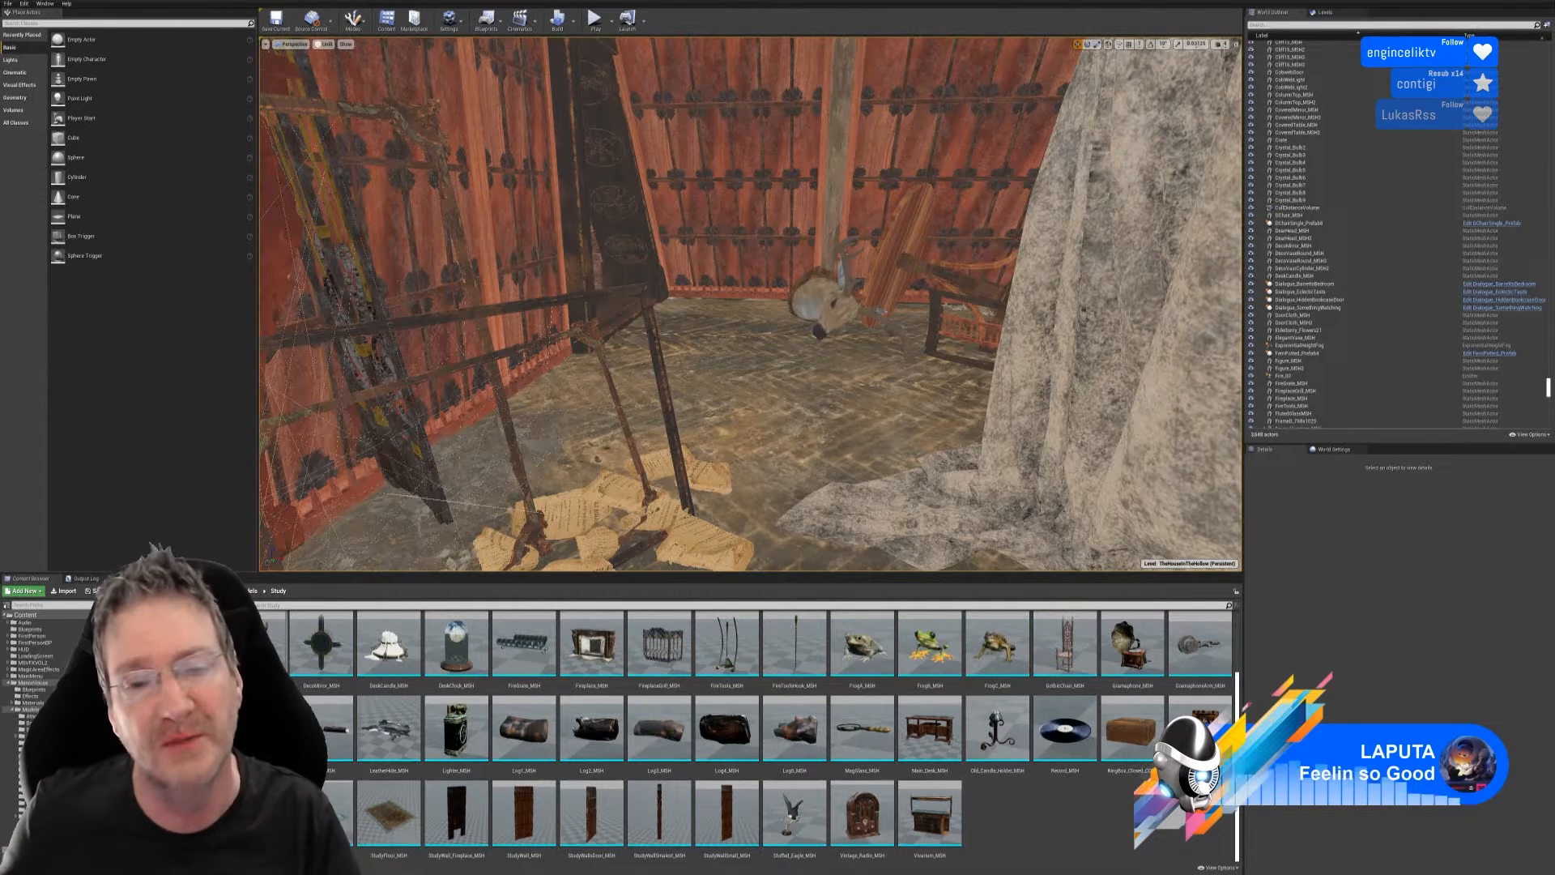
- Look over the dressed attic and browse the Study models for another prop to add
{"action": "right_click_drag", "start_coordinate": [751, 304], "coordinate": [738, 300]}
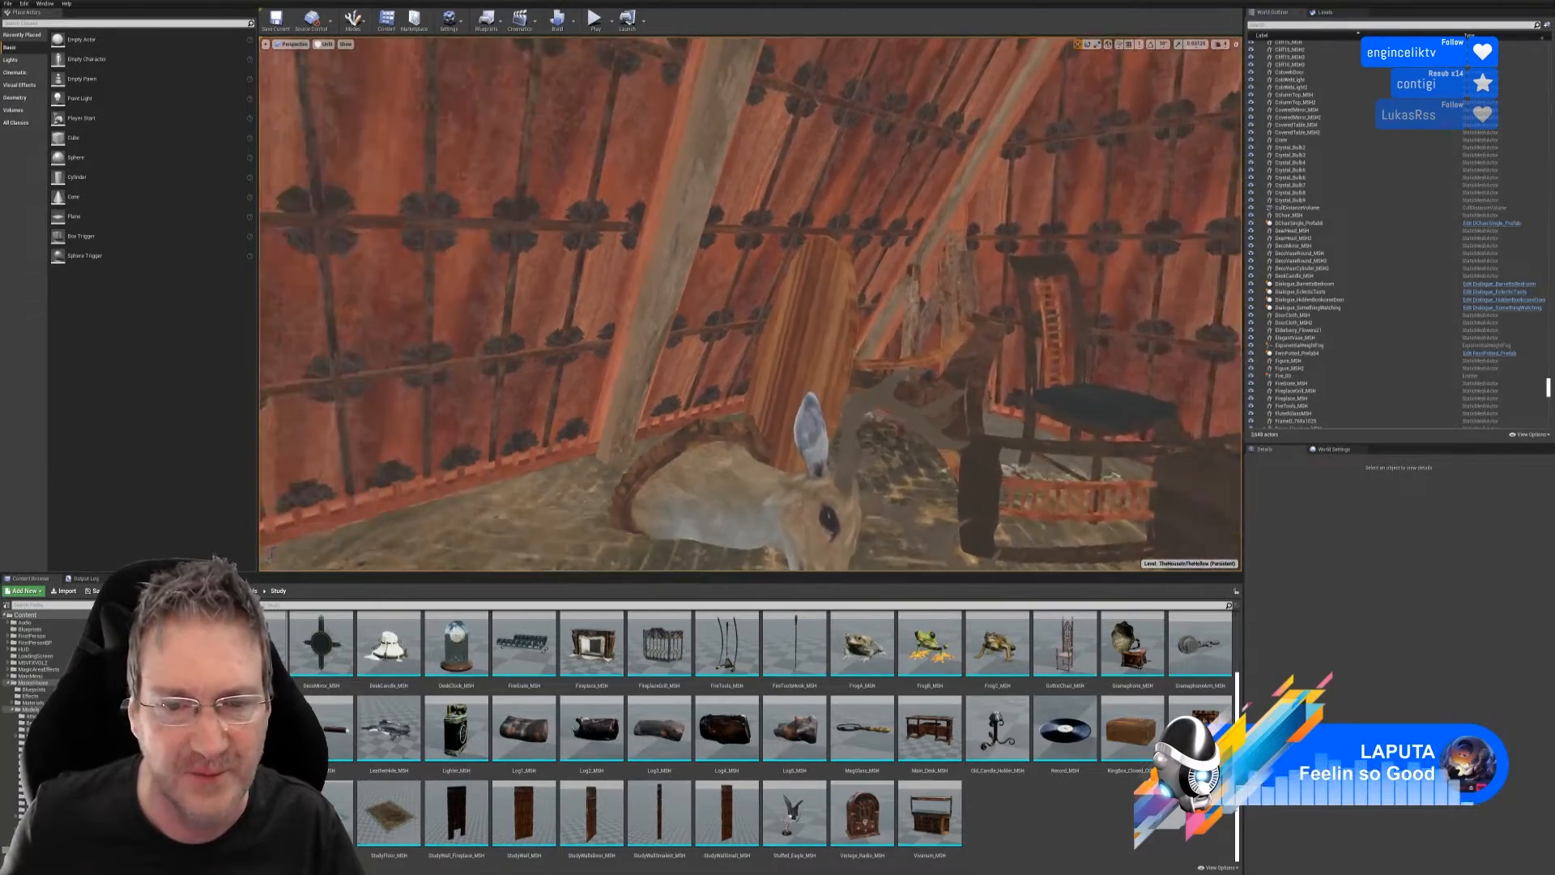
{"action": "right_click_drag", "start_coordinate": [751, 304], "coordinate": [713, 301]}
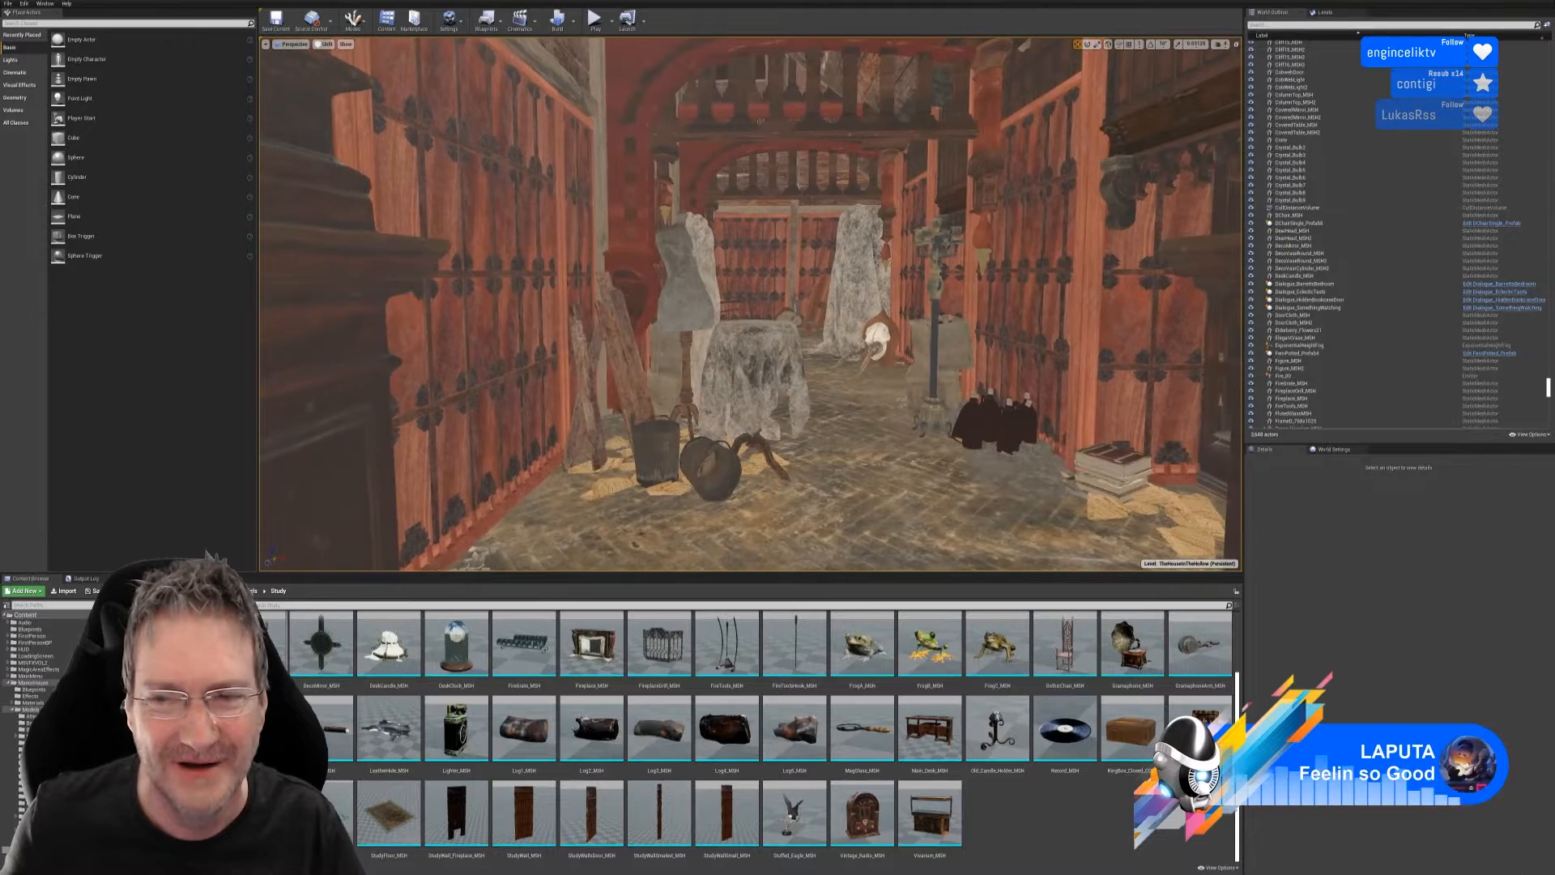
{"action": "mouse_move", "coordinate": [750, 303]}
{"action": "right_mouse_down"}
{"action": "mouse_move", "coordinate": [818, 290]}
{"action": "mouse_move", "coordinate": [773, 287]}
{"action": "right_mouse_up"}
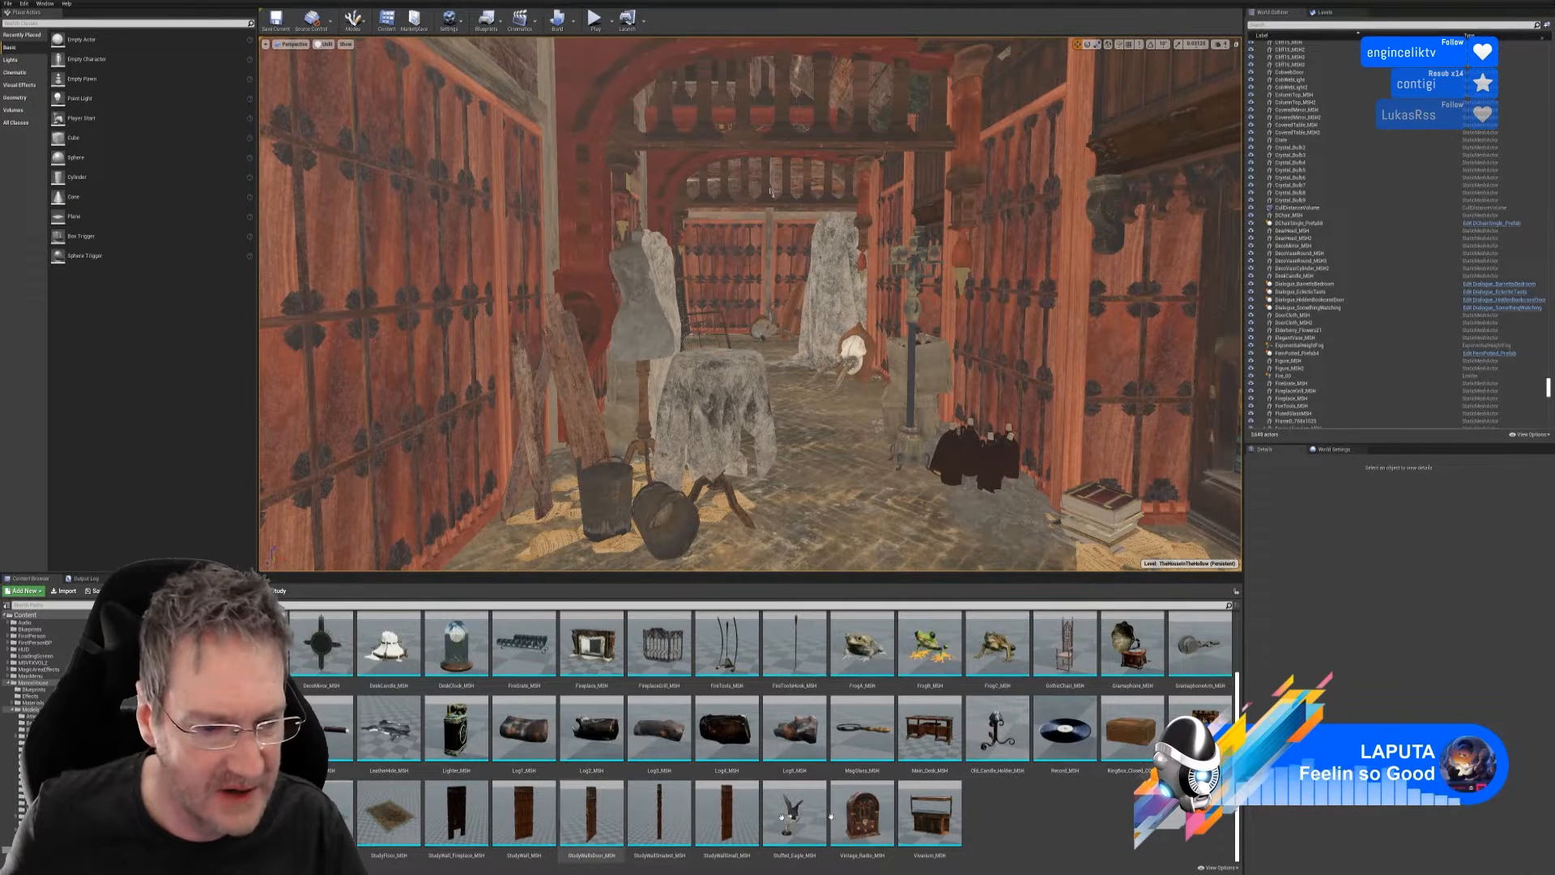
{"action": "scroll", "coordinate": [1040, 832], "scroll_direction": "up", "scroll_amount": 3}
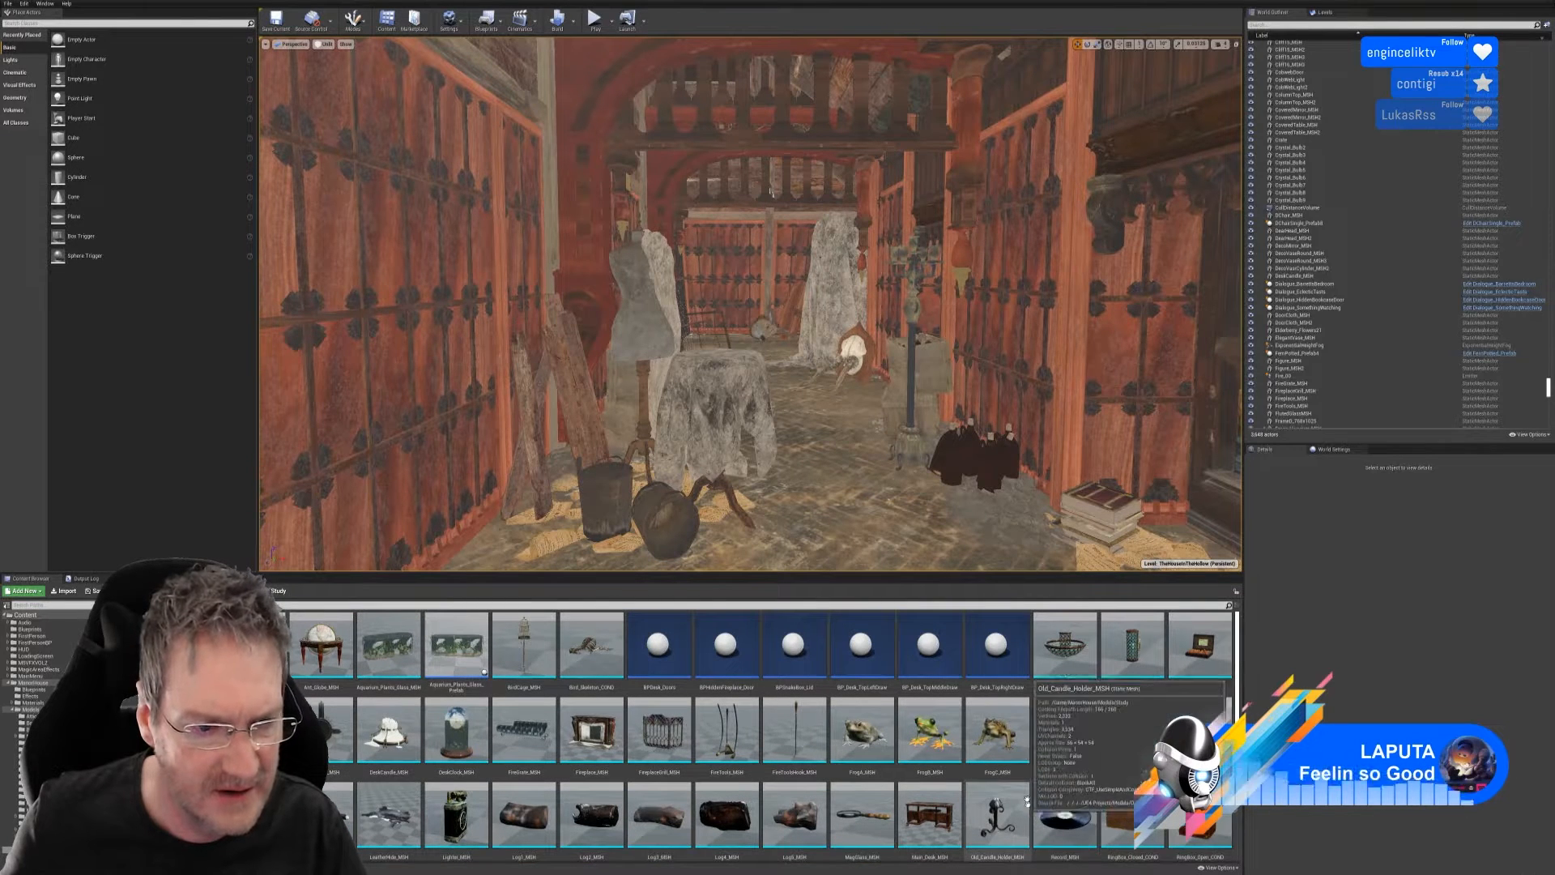
{"action": "scroll", "coordinate": [1041, 830], "scroll_direction": "down", "scroll_amount": 2}
{"action": "scroll", "coordinate": [1048, 836], "scroll_direction": "up", "scroll_amount": 2}
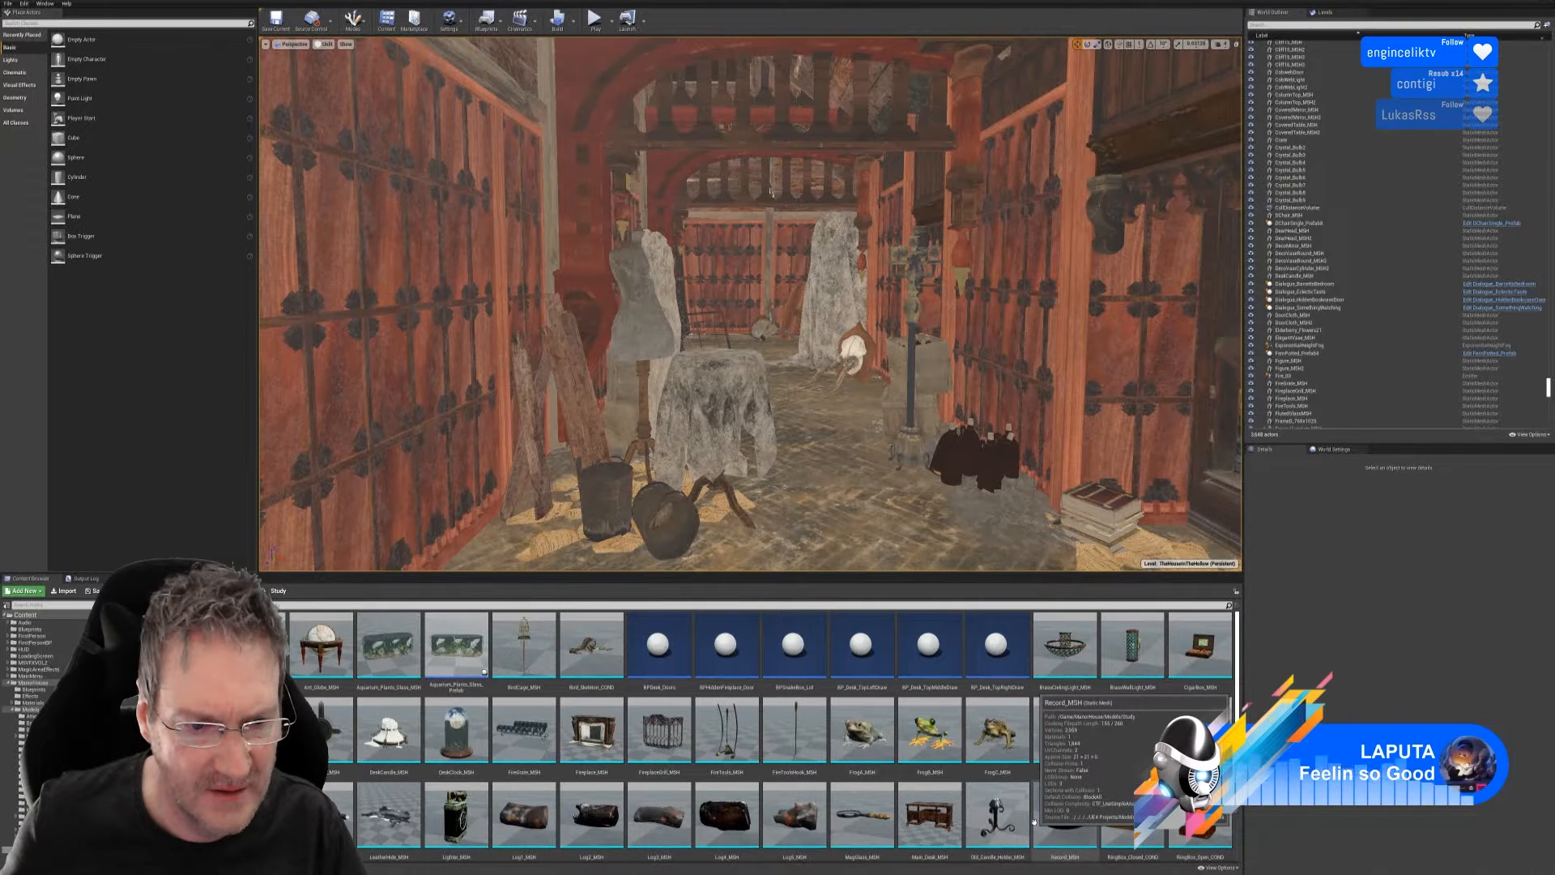
{"action": "scroll", "coordinate": [1049, 831], "scroll_direction": "down", "scroll_amount": 3}
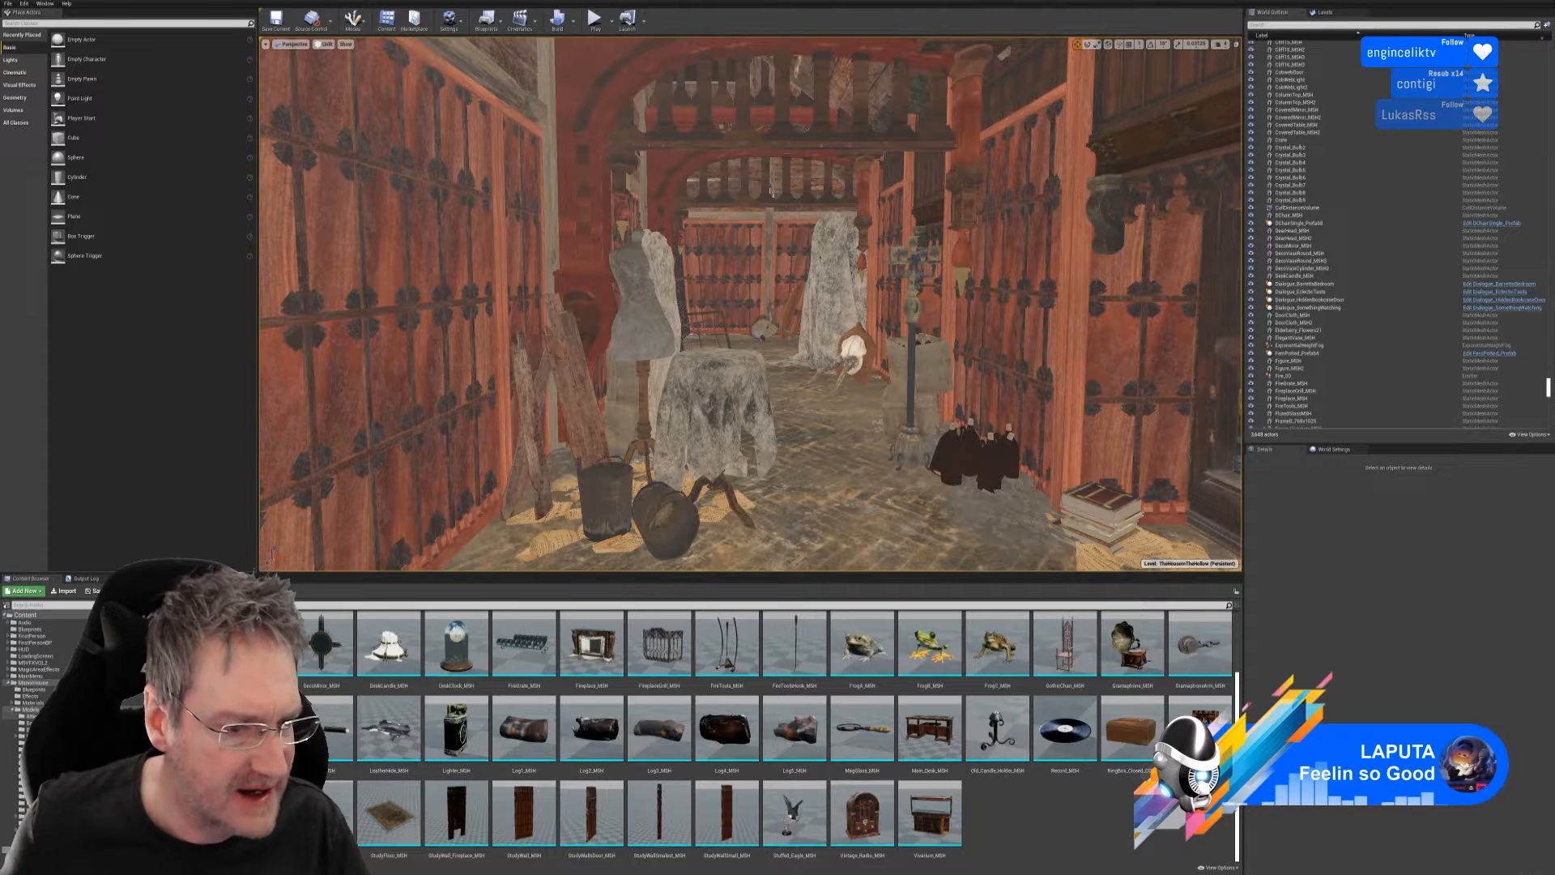
- Place the old jug from the Attic models on the floor near the covered table and scale it up uniformly
{"action": "left_click", "coordinate": [31, 716]}
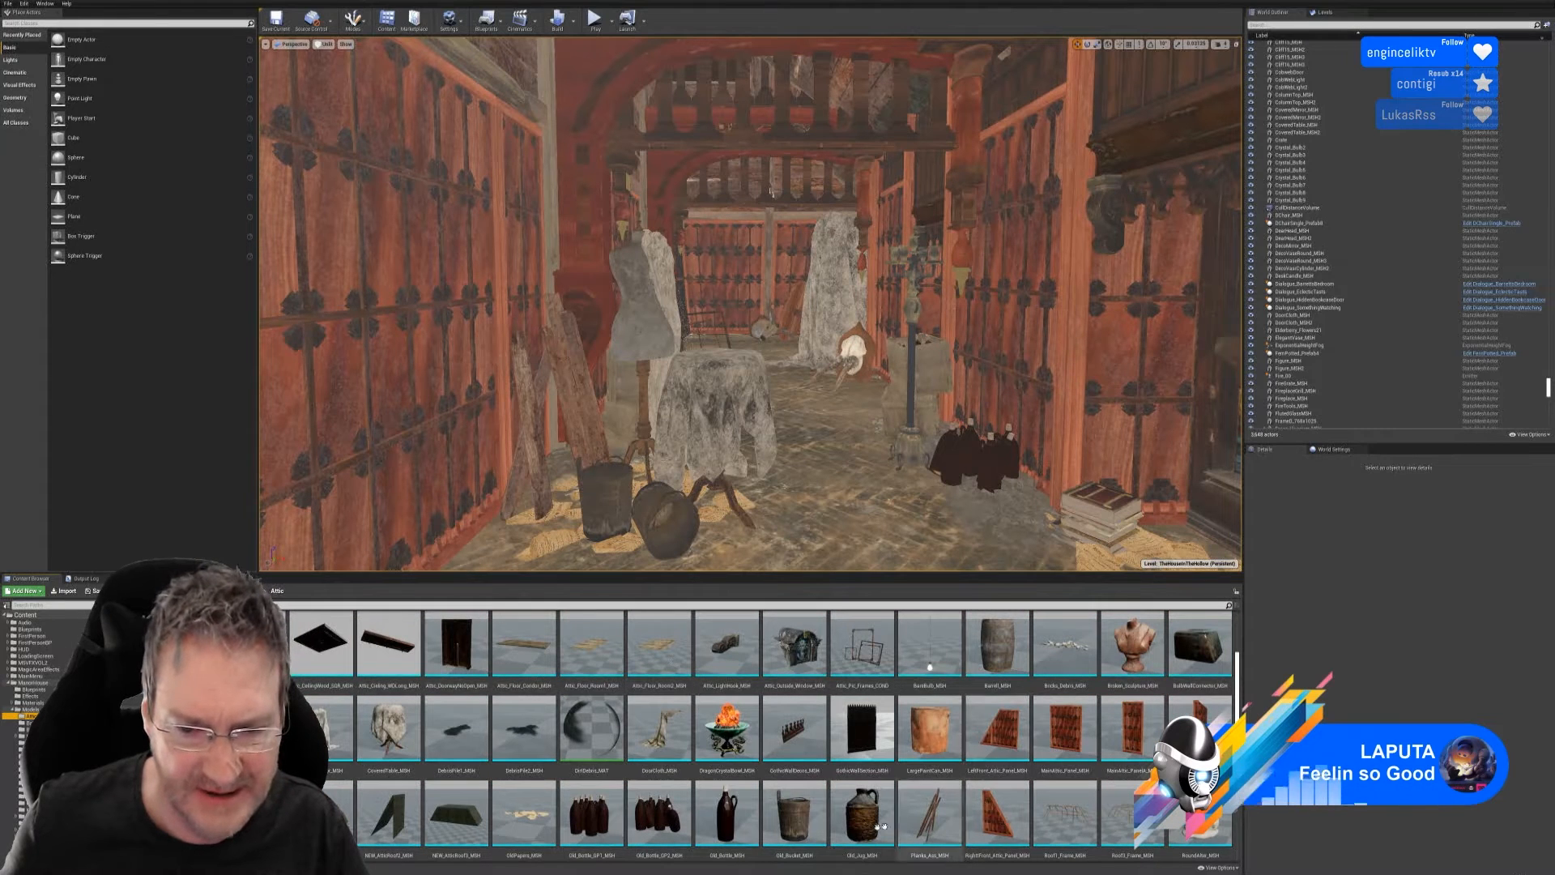
{"action": "left_click_drag", "start_coordinate": [866, 823], "coordinate": [804, 517]}
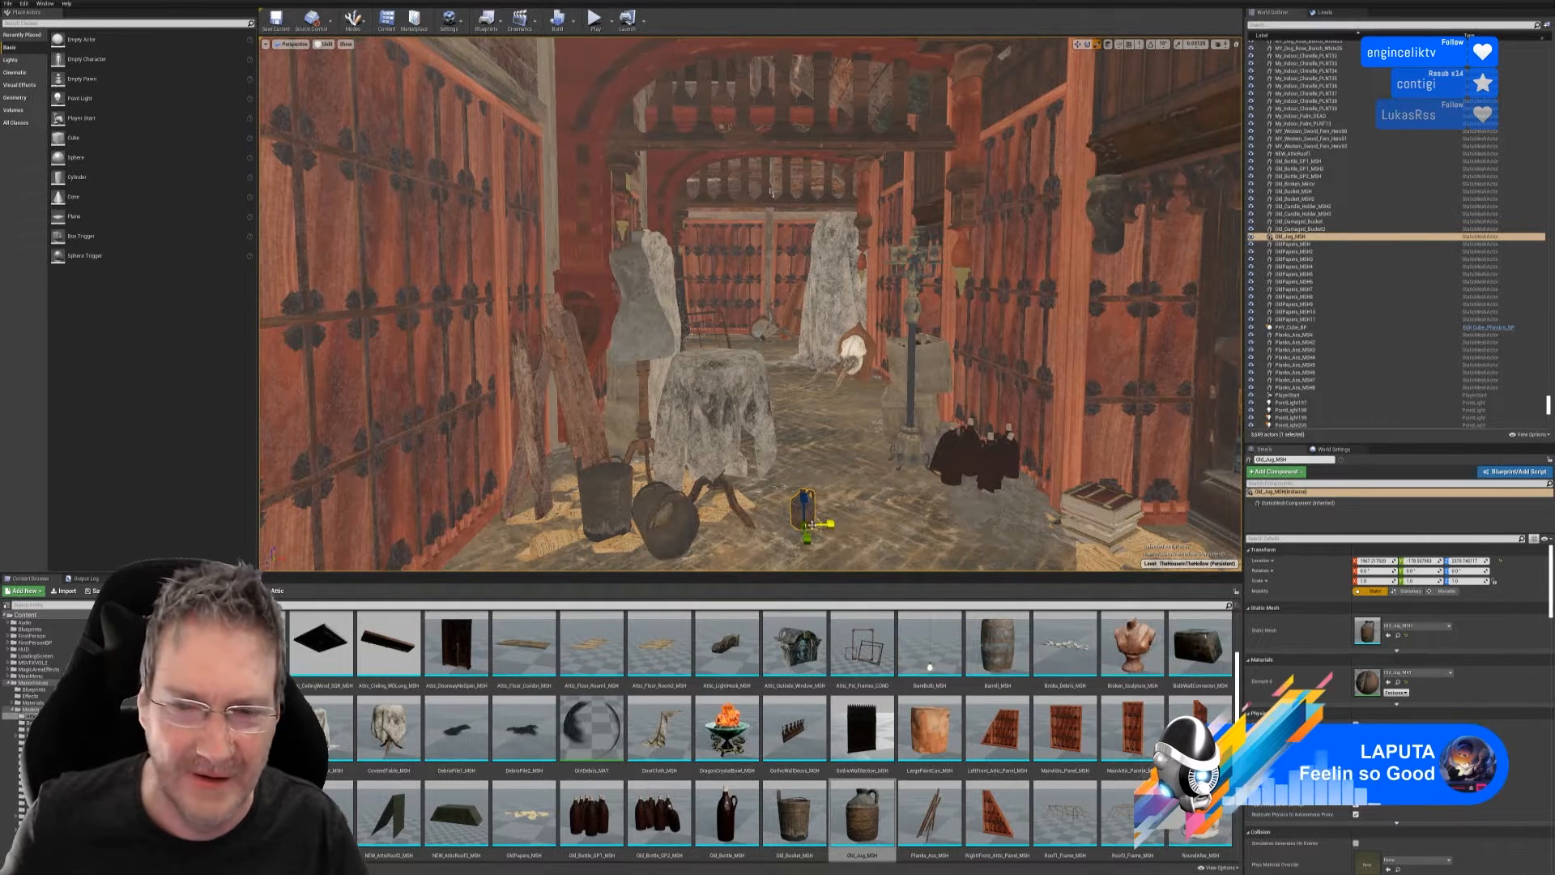
{"action": "key", "text": "r"}
{"action": "left_click_drag", "start_coordinate": [808, 525], "coordinate": [834, 499]}
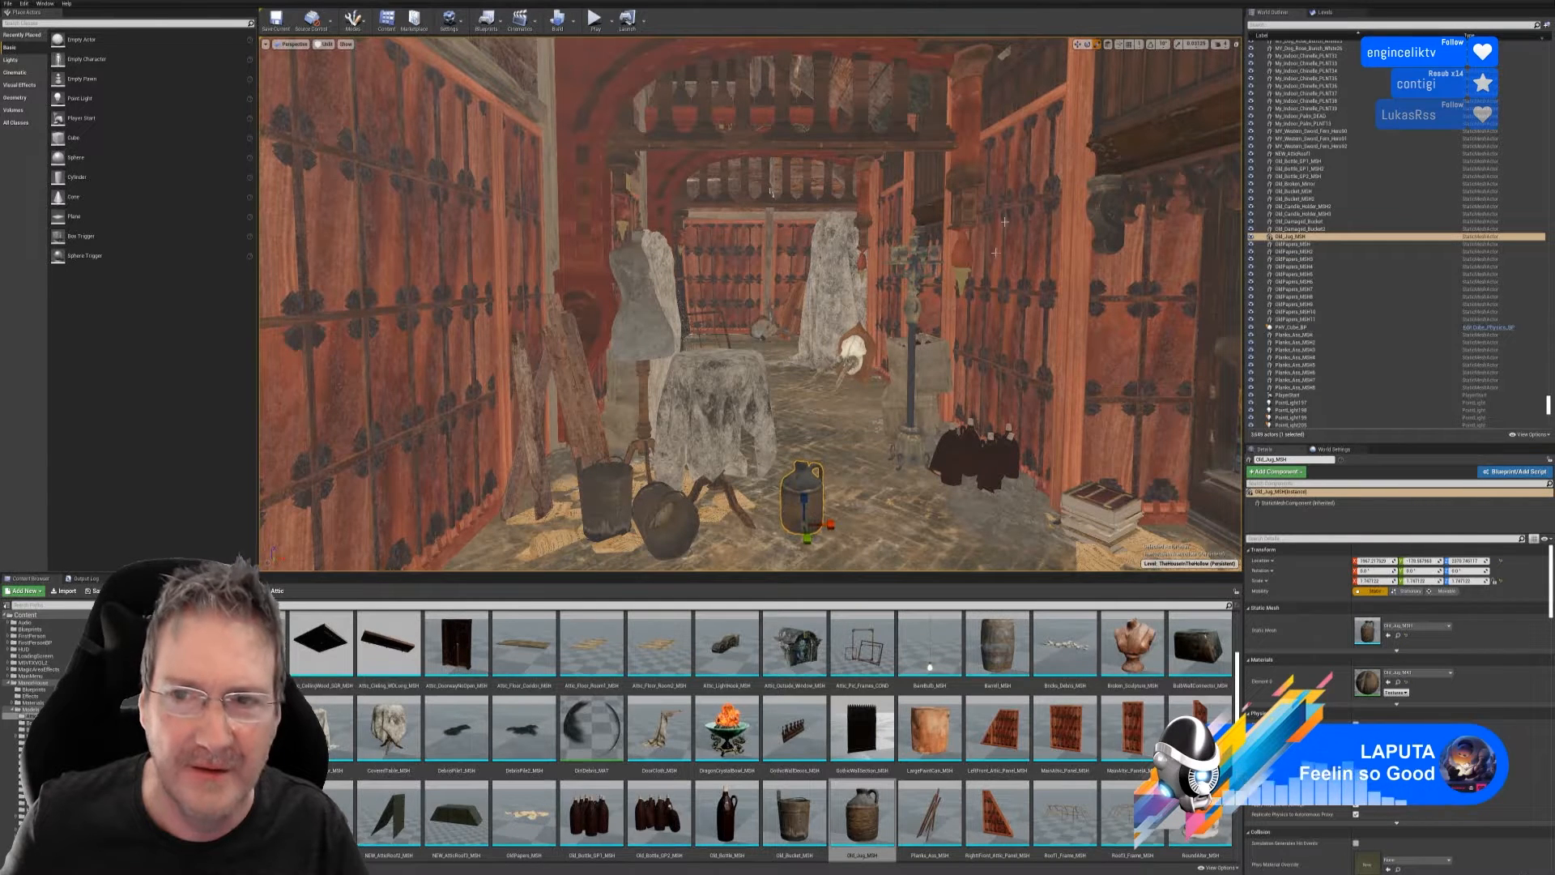
- Lift the jug off the floor and move it onto the top of the cloth-covered table
{"action": "left_click", "coordinate": [1078, 43]}
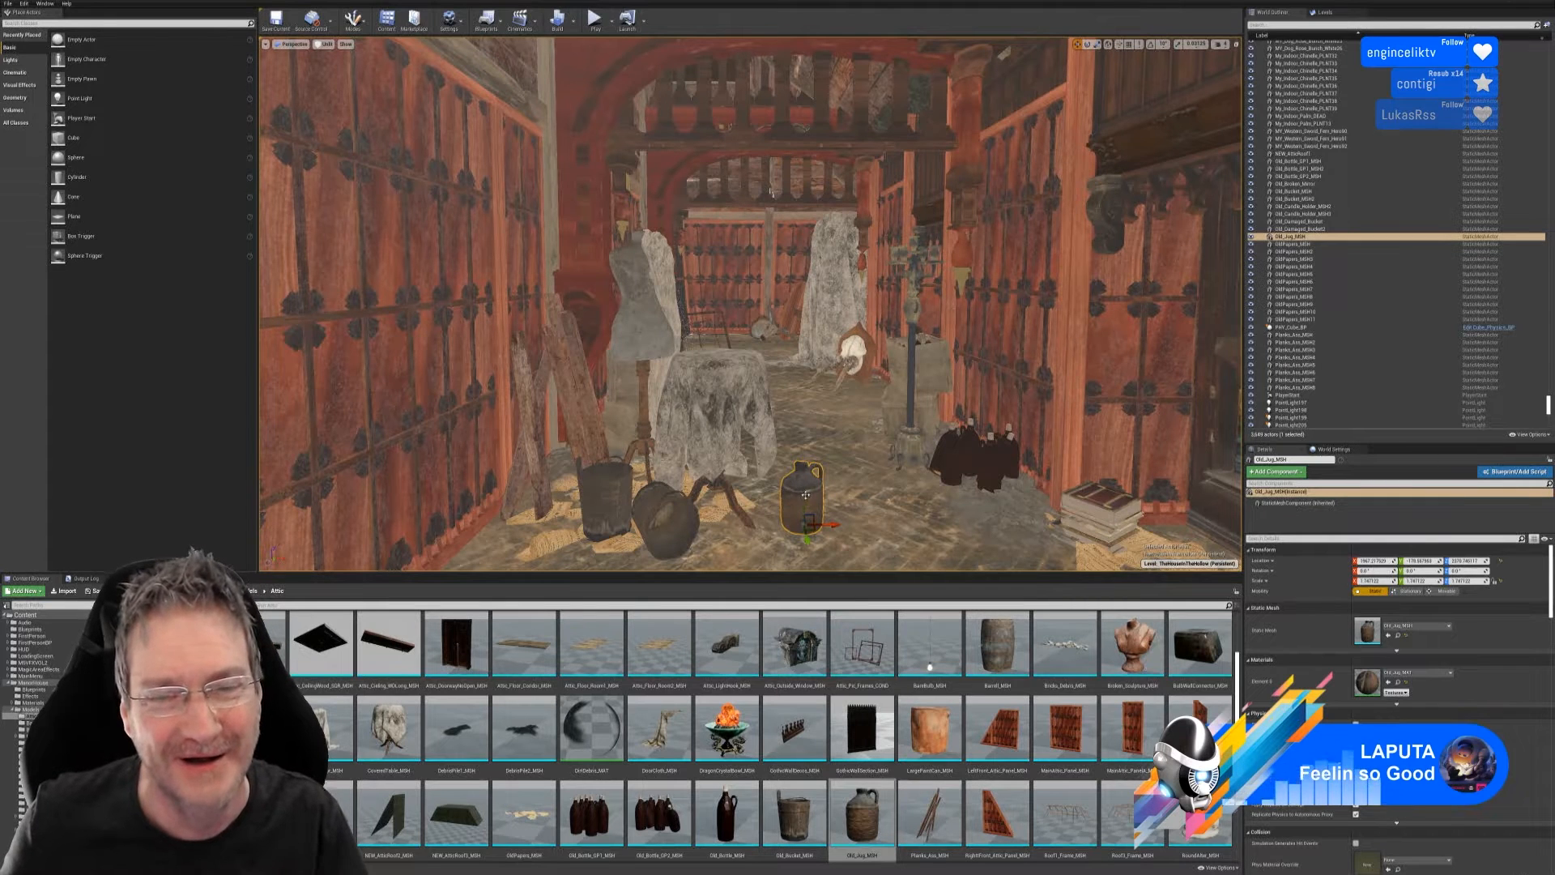
{"action": "left_click_drag", "start_coordinate": [809, 503], "coordinate": [749, 367]}
{"action": "right_click_drag", "start_coordinate": [749, 367], "coordinate": [703, 405]}
{"action": "key", "text": "w"}
{"action": "right_click_drag", "start_coordinate": [907, 381], "coordinate": [844, 408]}
{"action": "left_click_drag", "start_coordinate": [802, 405], "coordinate": [852, 402]}
{"action": "key", "text": "s"}
{"action": "right_click_drag", "start_coordinate": [858, 402], "coordinate": [1018, 152]}
{"action": "key", "text": "w"}
- Turn the jug about its vertical axis, adjust its position and height on the covered table, and deselect it
{"action": "left_click", "coordinate": [1087, 45]}
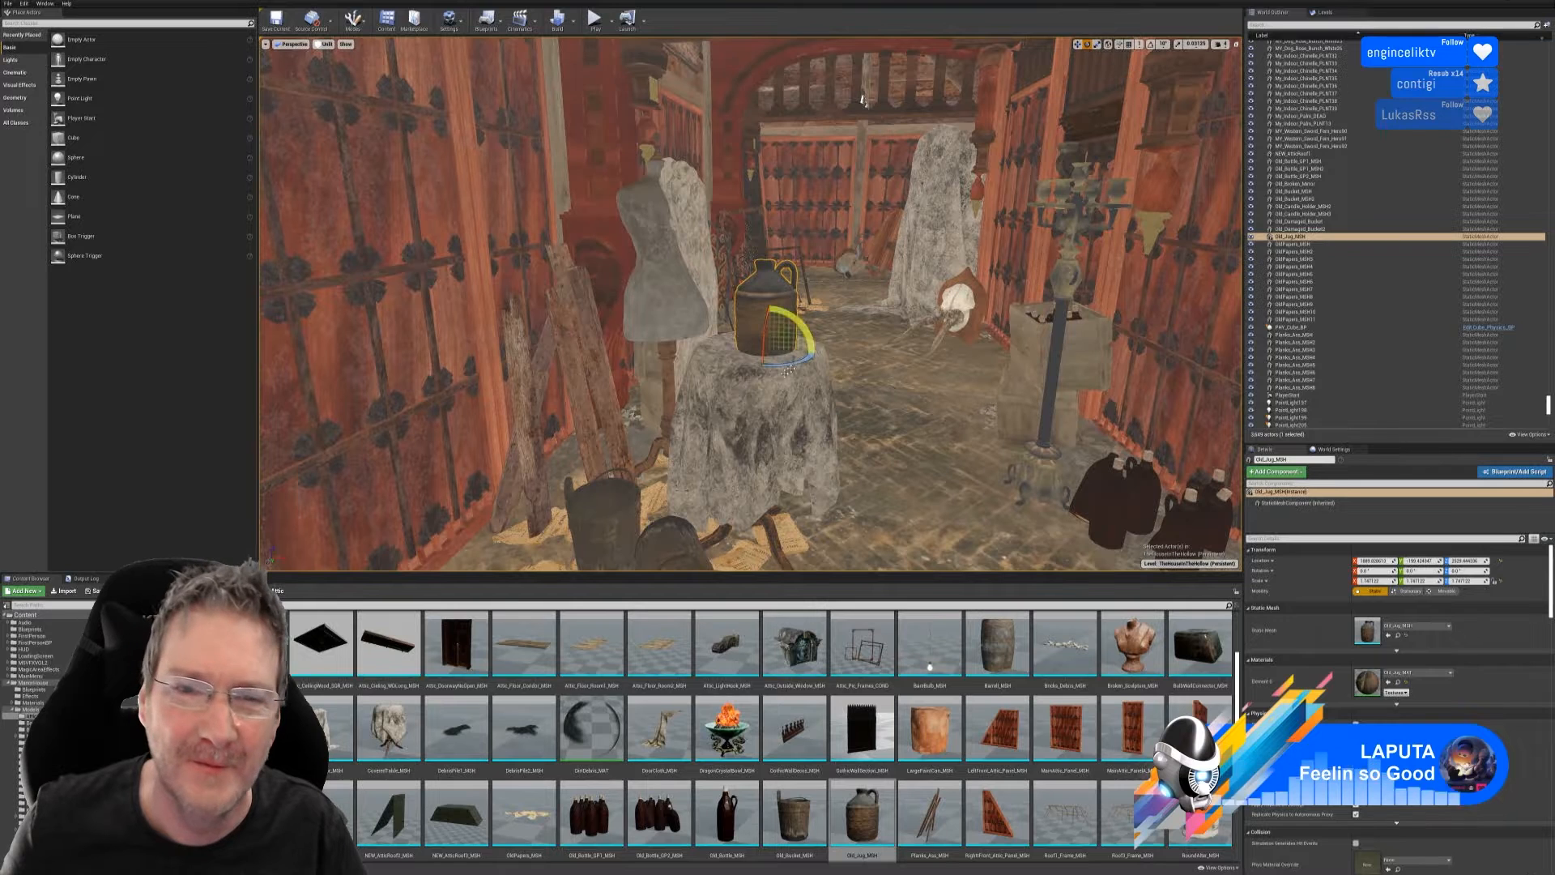
{"action": "left_click_drag", "start_coordinate": [784, 369], "coordinate": [705, 371]}
{"action": "left_click", "coordinate": [1078, 44]}
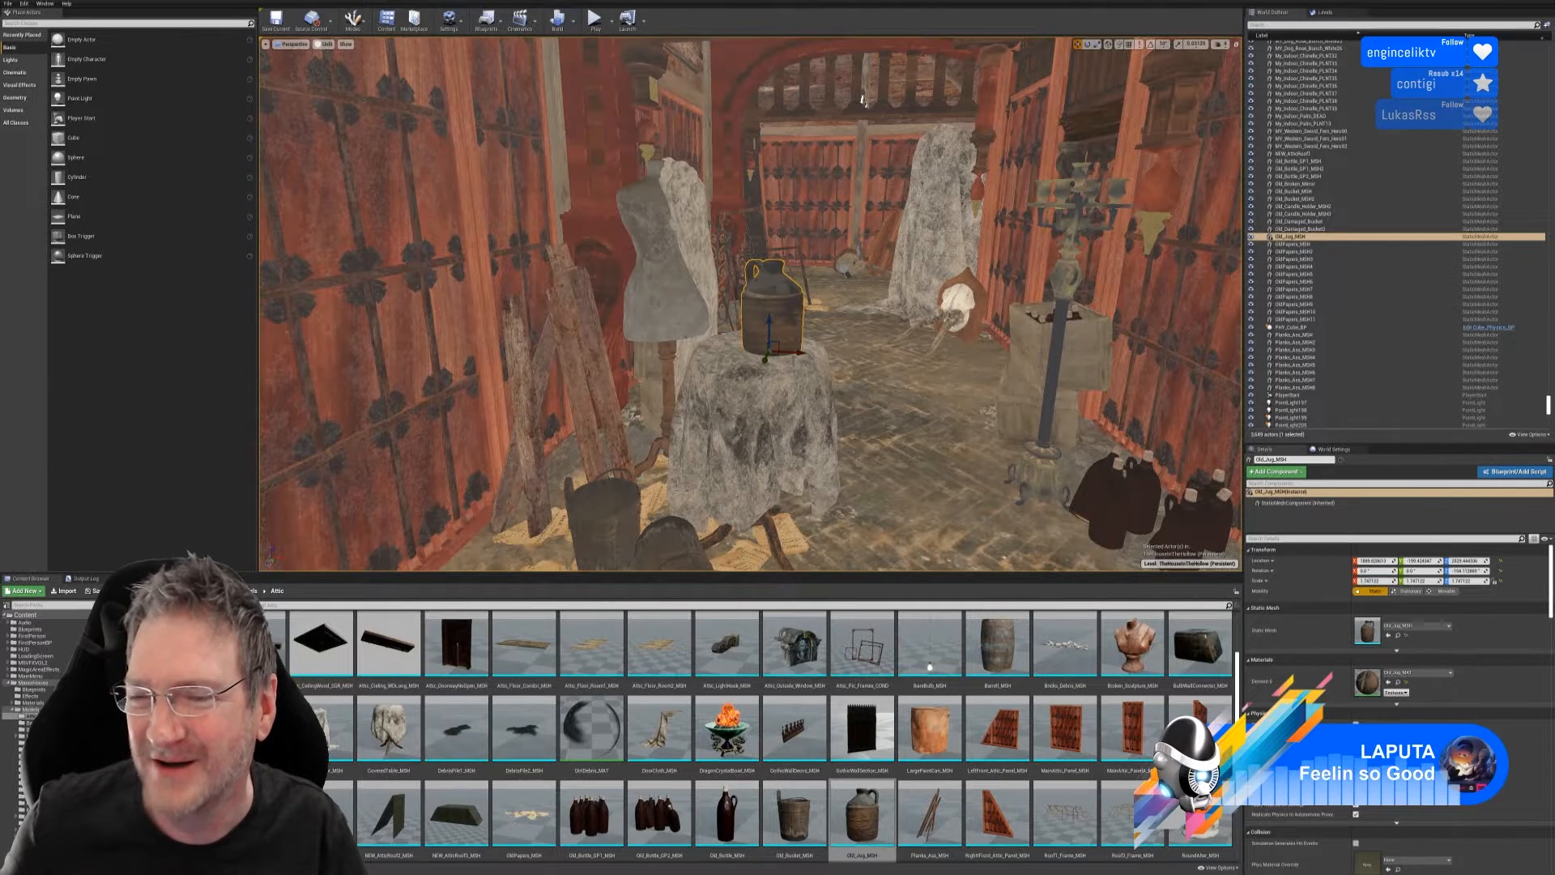
{"action": "left_click_drag", "start_coordinate": [801, 356], "coordinate": [785, 356]}
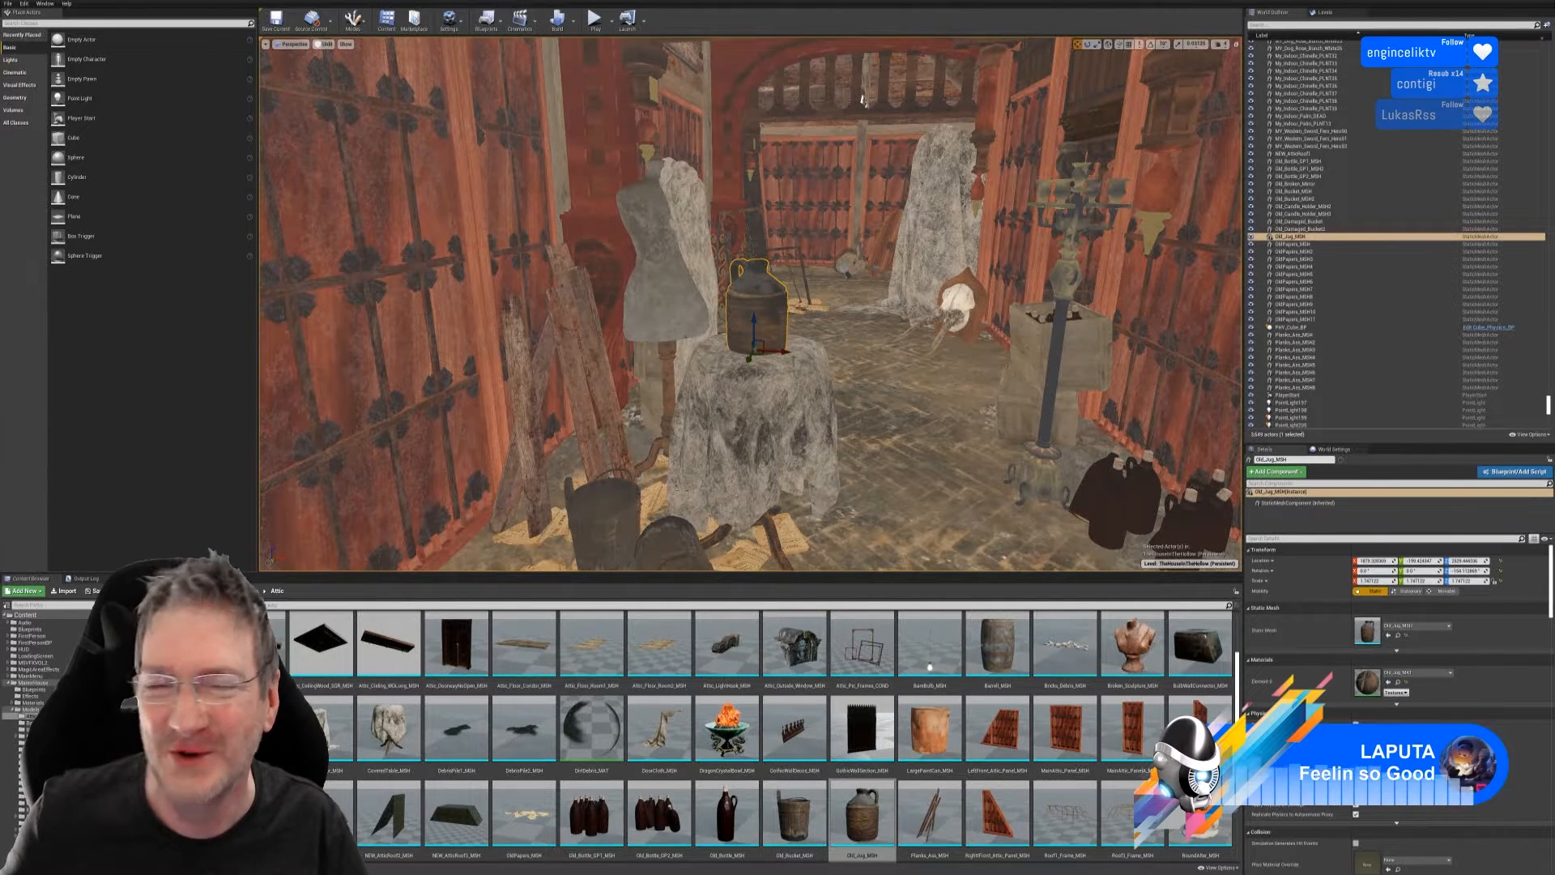
{"action": "left_click_drag", "start_coordinate": [754, 326], "coordinate": [760, 323]}
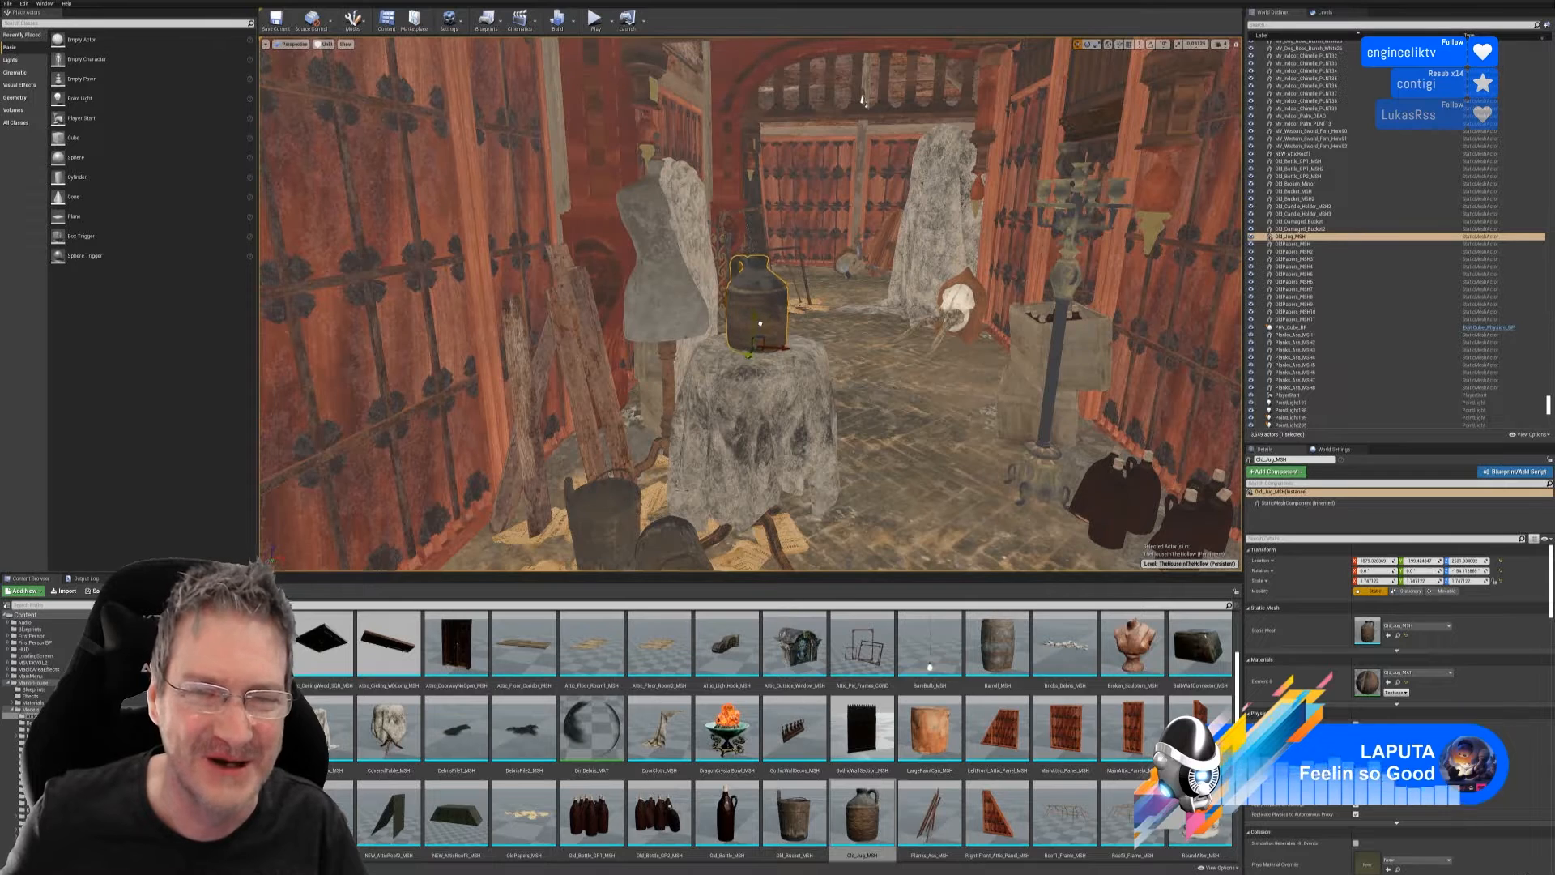
{"action": "scroll", "coordinate": [861, 99], "scroll_direction": "up", "scroll_amount": 3}
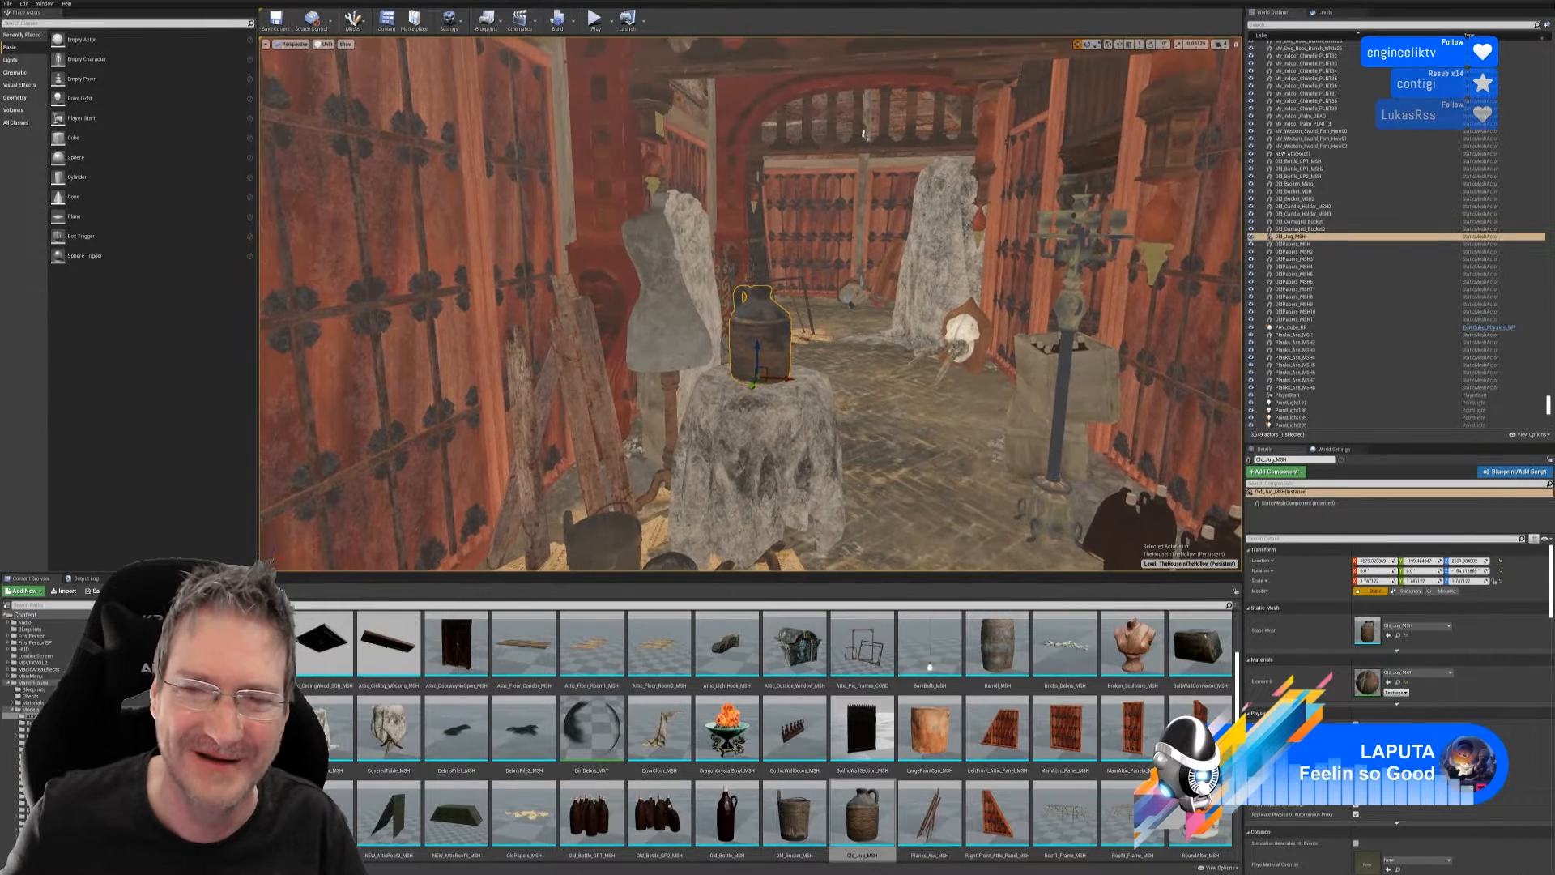
{"action": "scroll", "coordinate": [894, 438], "scroll_direction": "down", "scroll_amount": 3}
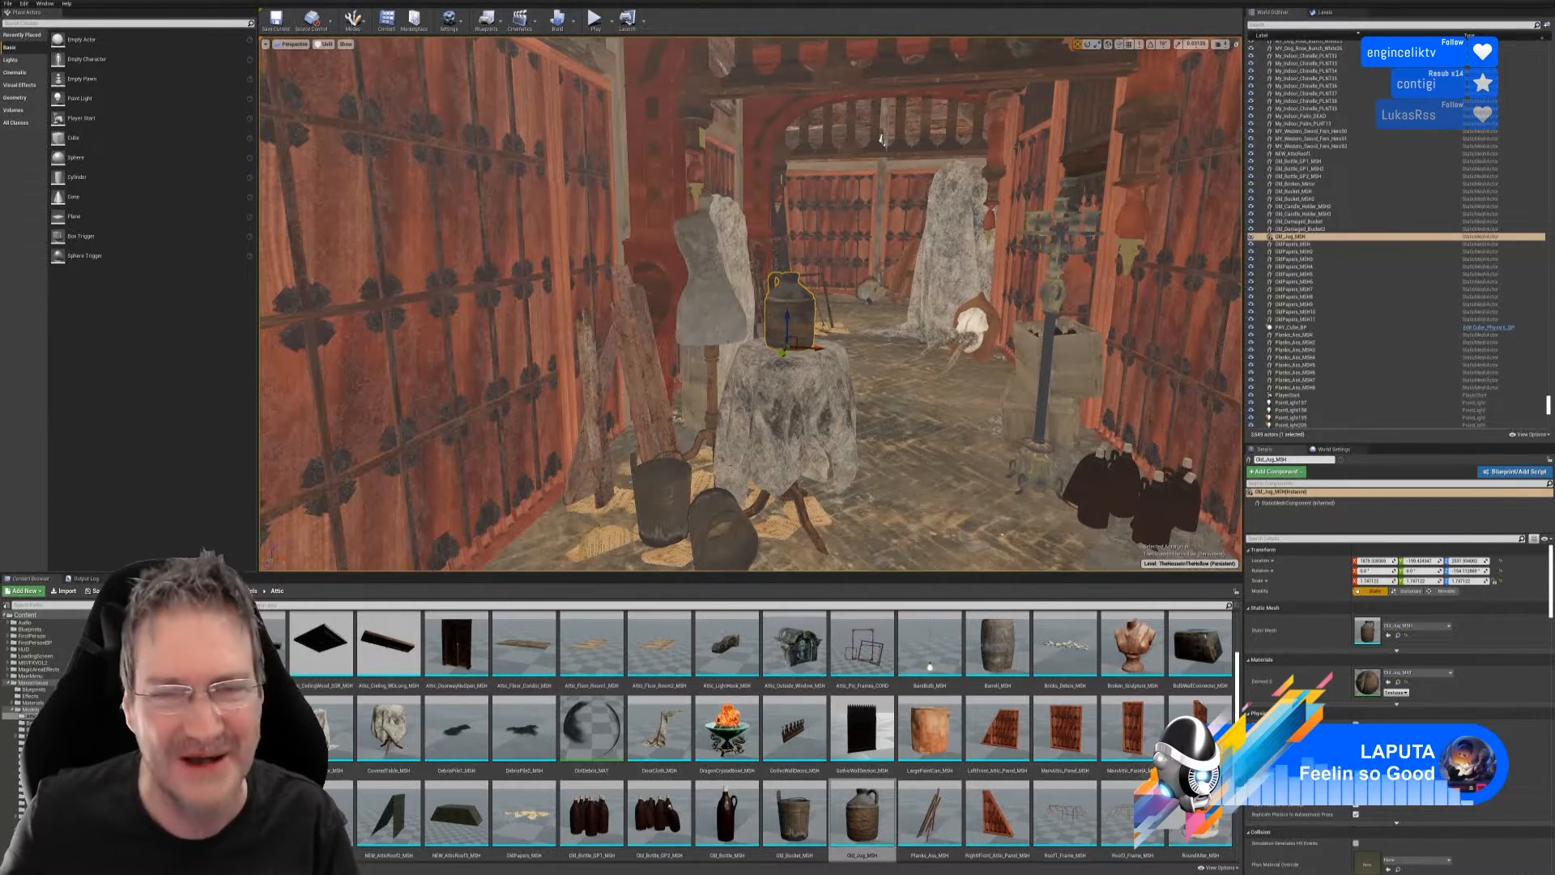
{"action": "key", "text": "Escape"}
- Add the DoorCloth mesh from the Attic models beside the deer head and move it over the toppled chairs
{"action": "right_click_drag", "start_coordinate": [894, 438], "coordinate": [874, 426]}
{"action": "right_click_drag", "start_coordinate": [861, 197], "coordinate": [808, 134]}
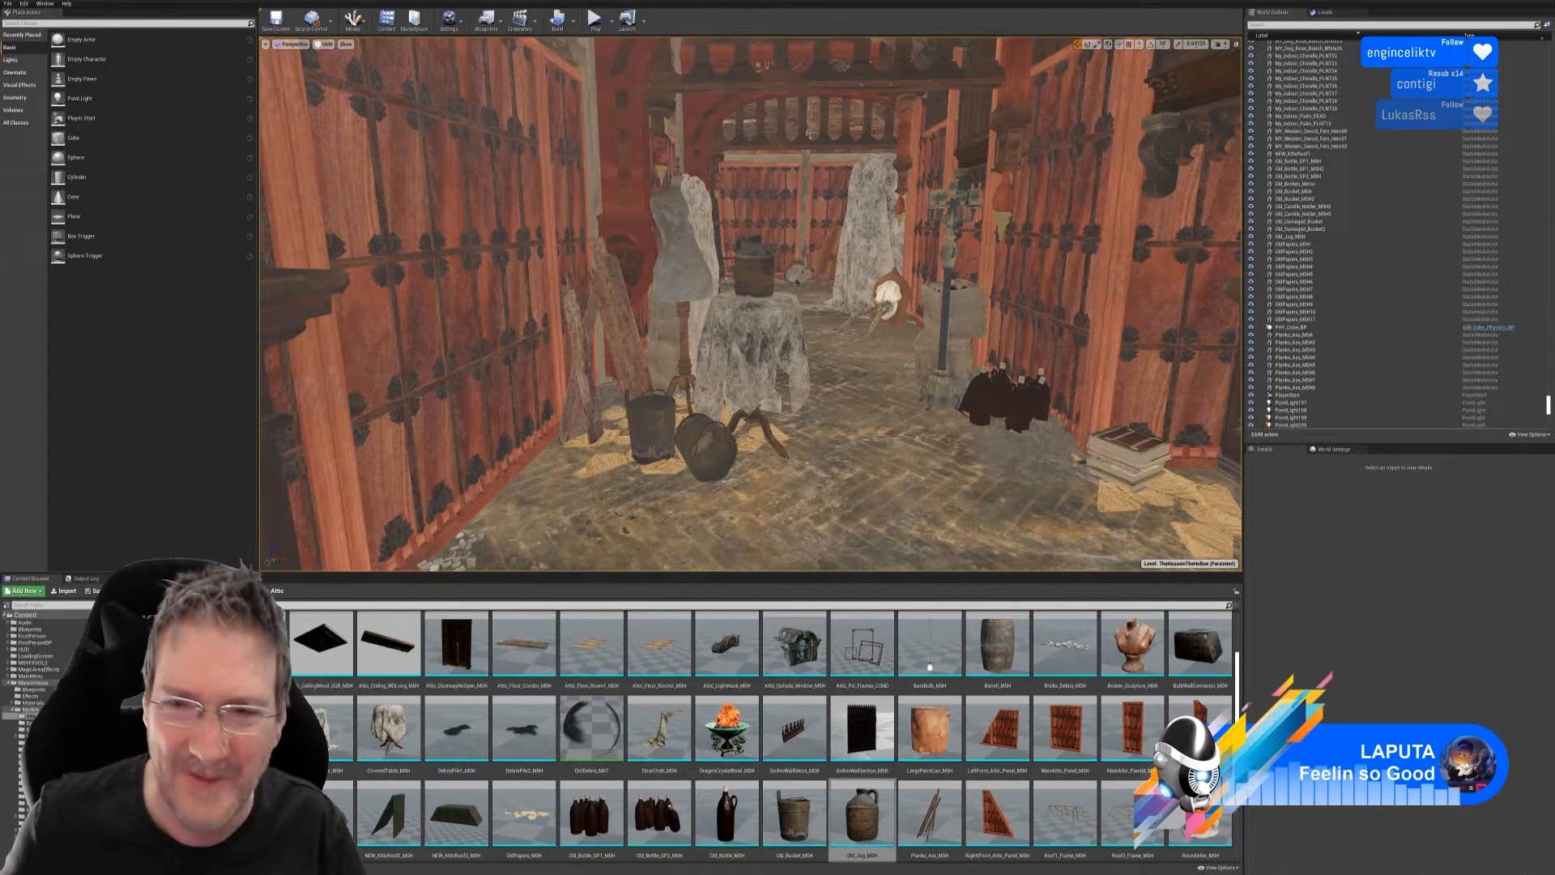
{"action": "right_click_drag", "start_coordinate": [807, 133], "coordinate": [882, 457]}
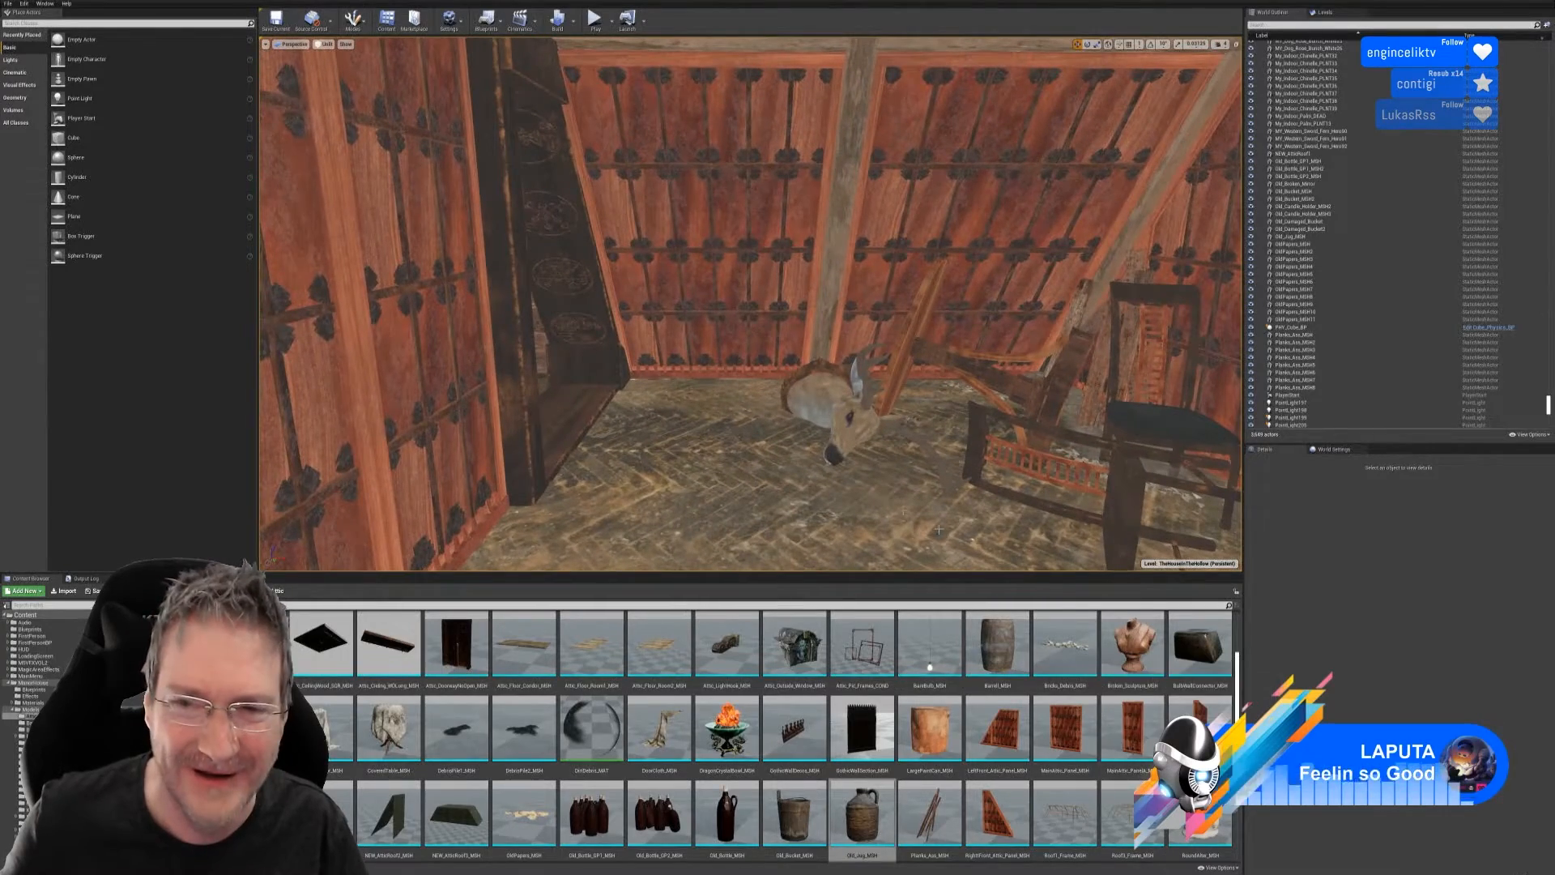
{"action": "mouse_move", "coordinate": [899, 559]}
{"action": "right_mouse_down"}
{"action": "mouse_move", "coordinate": [887, 551]}
{"action": "mouse_move", "coordinate": [944, 554]}
{"action": "mouse_move", "coordinate": [924, 554]}
{"action": "right_mouse_up"}
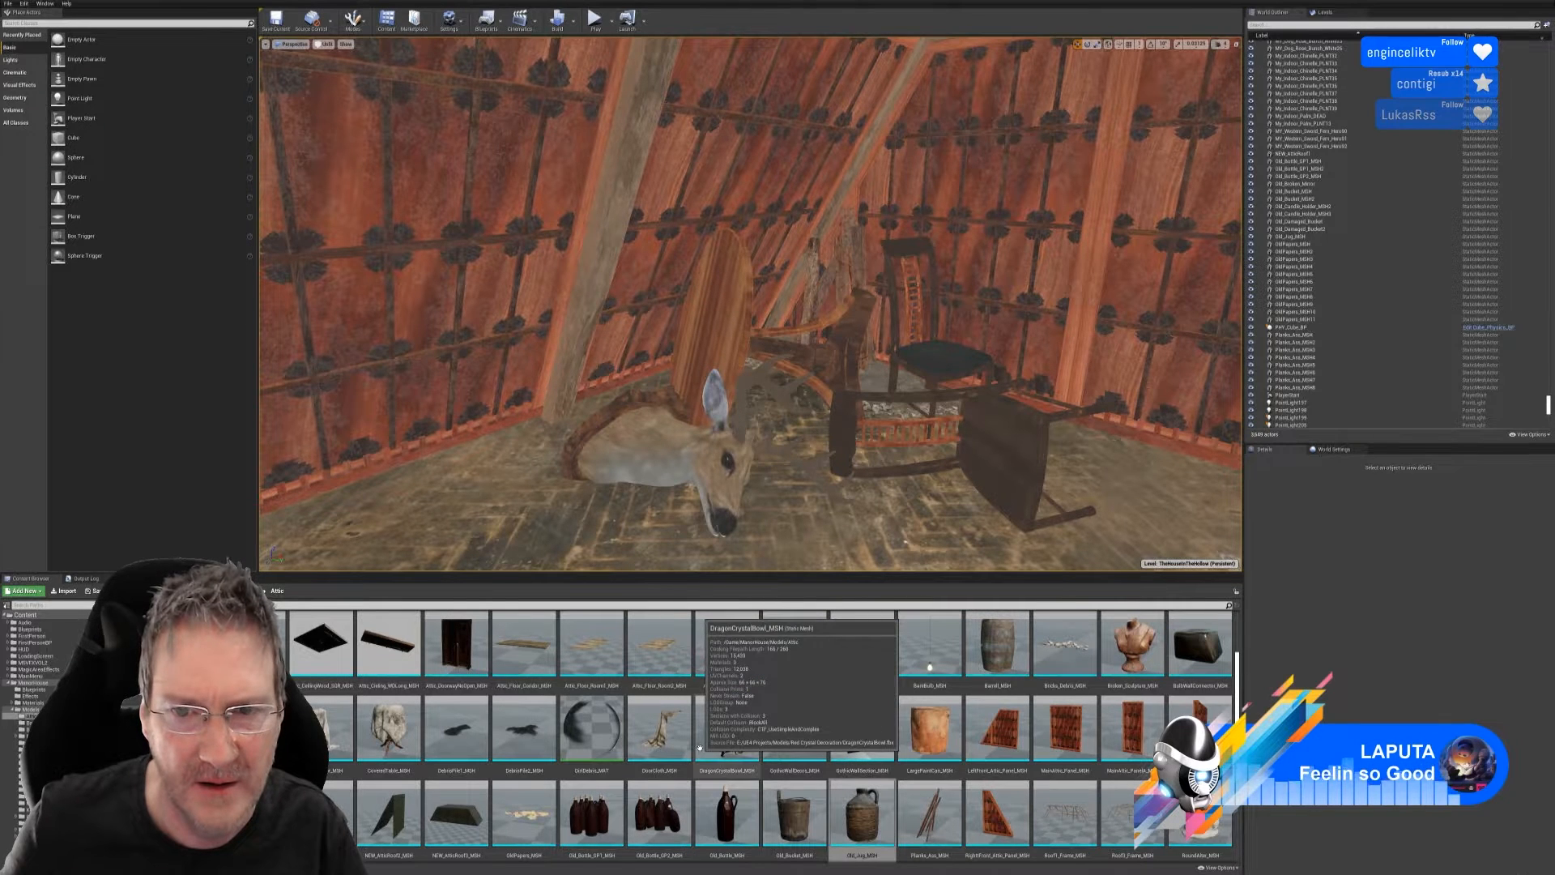
{"action": "right_click_drag", "start_coordinate": [810, 486], "coordinate": [859, 494]}
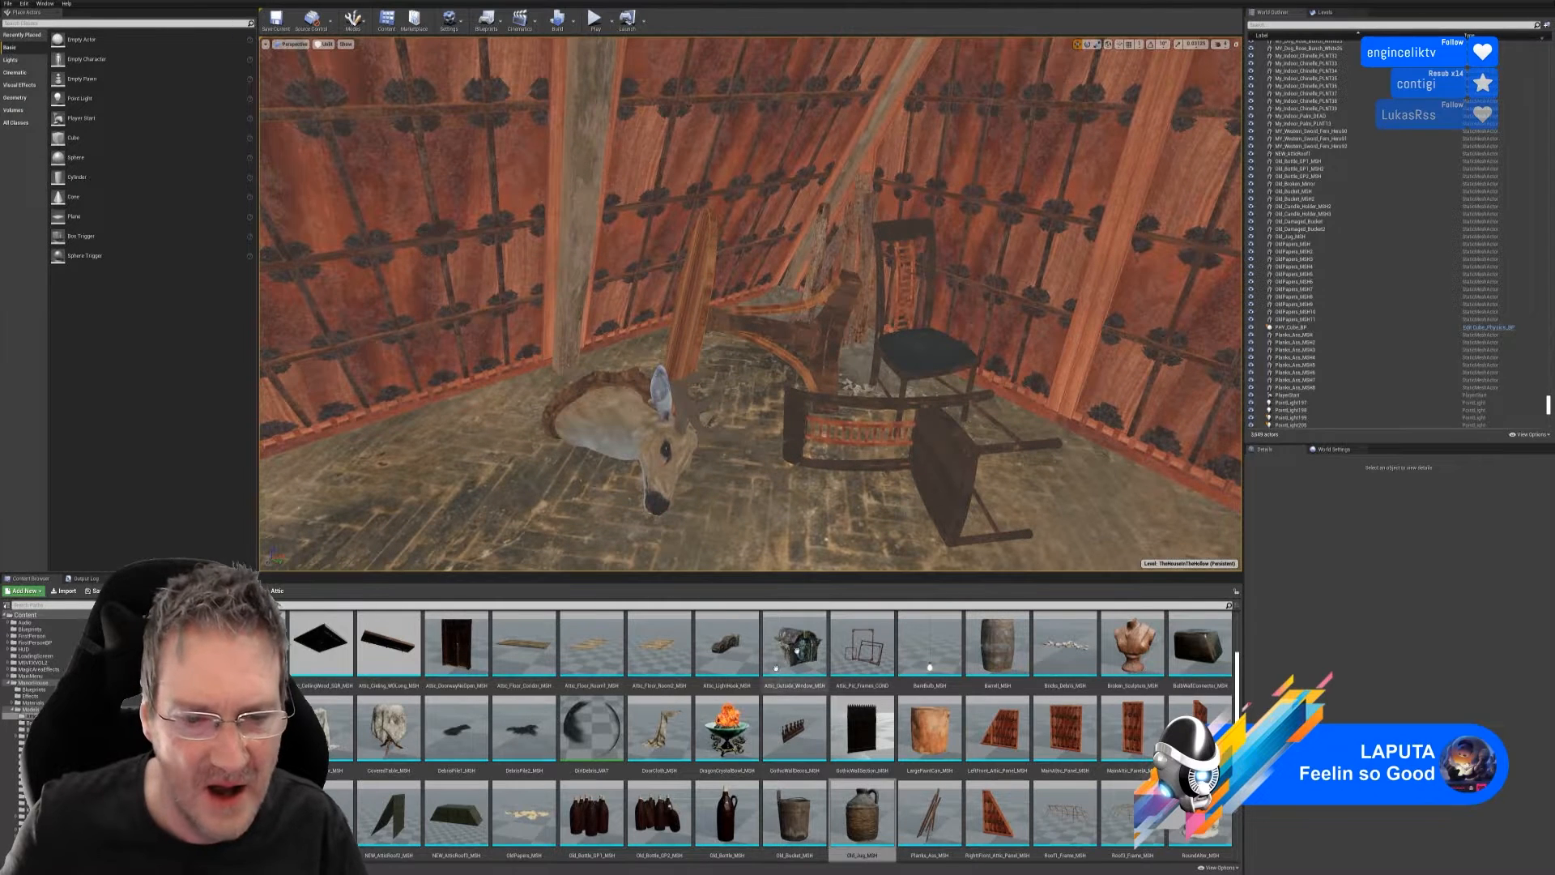
{"action": "left_click_drag", "start_coordinate": [659, 739], "coordinate": [849, 294]}
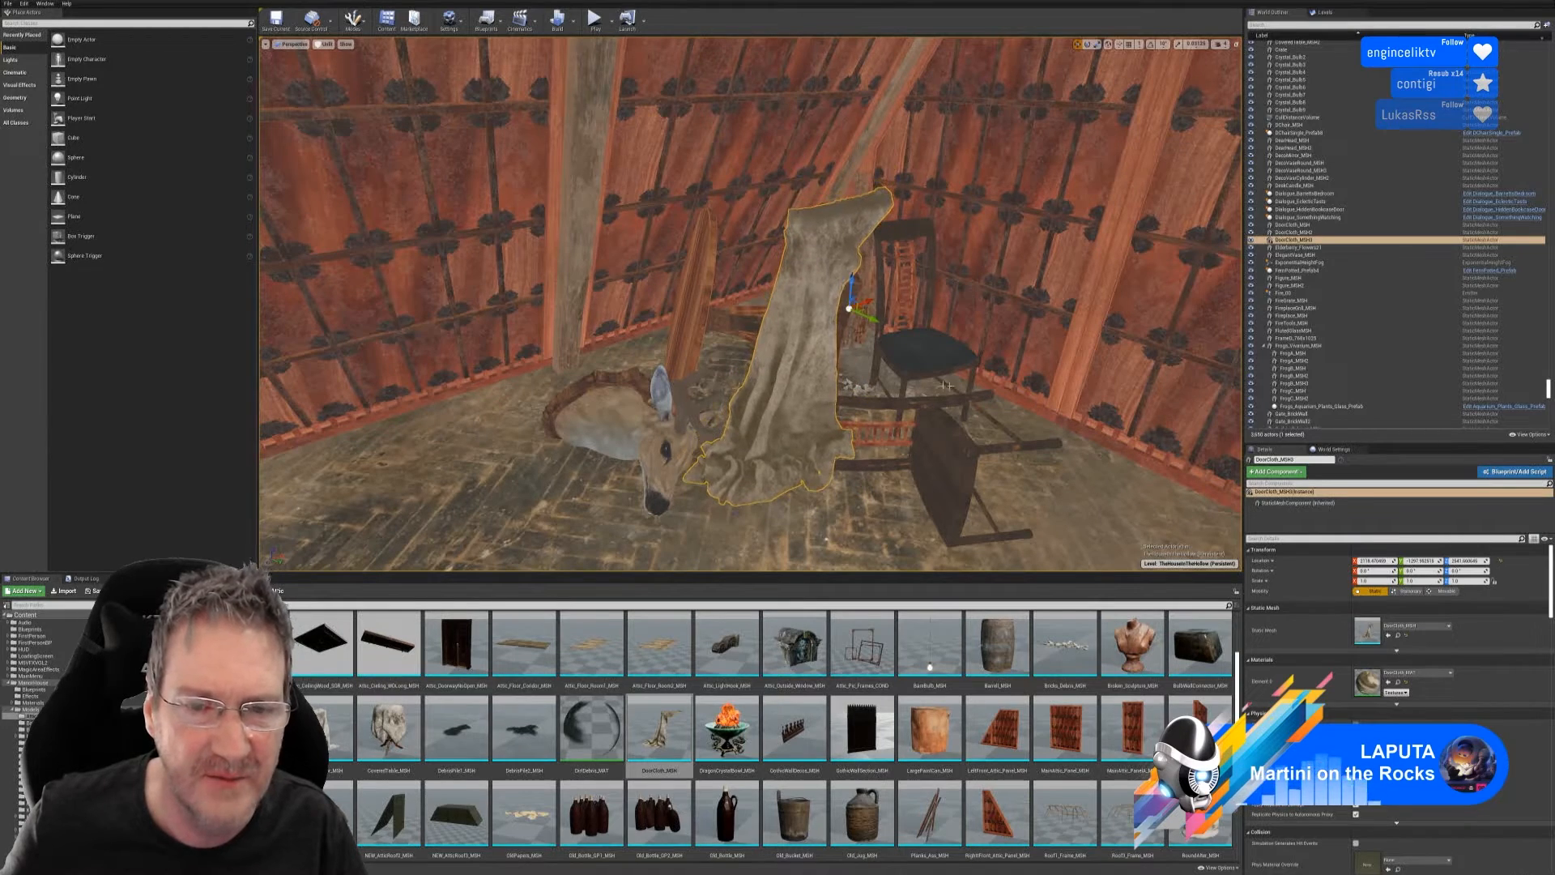
{"action": "right_click_drag", "start_coordinate": [946, 385], "coordinate": [984, 383]}
{"action": "left_click_drag", "start_coordinate": [875, 194], "coordinate": [1007, 253]}
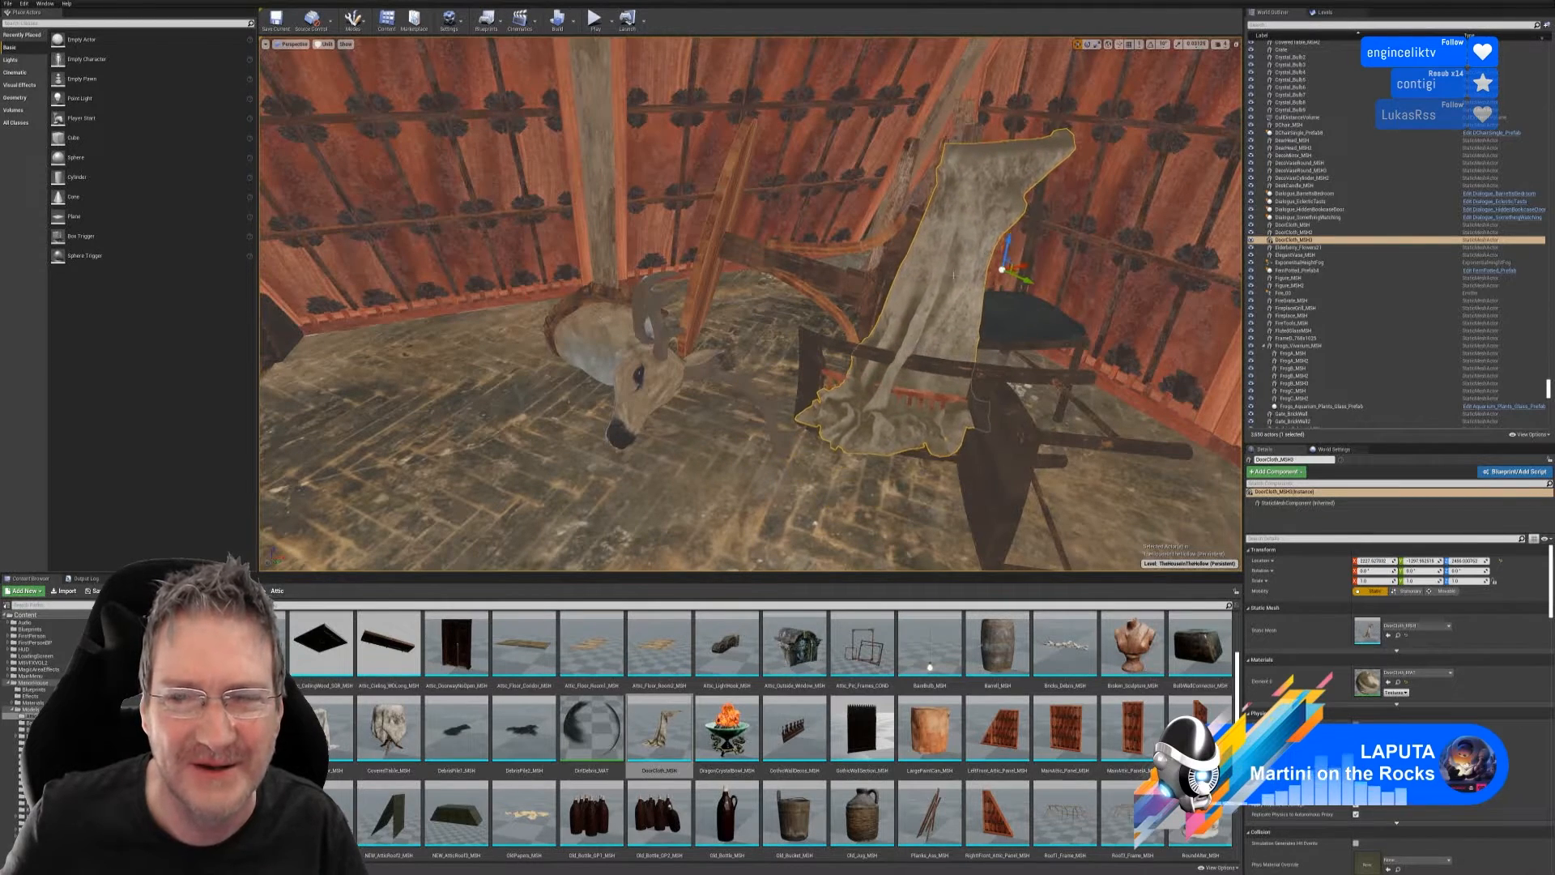
- Rotate the door cloth about its vertical axis and move it across to the upright chair
{"action": "right_click_drag", "start_coordinate": [1007, 253], "coordinate": [996, 308]}
{"action": "mouse_move", "coordinate": [751, 304]}
{"action": "right_mouse_down"}
{"action": "mouse_move", "coordinate": [810, 251]}
{"action": "mouse_move", "coordinate": [765, 291]}
{"action": "right_mouse_up"}
{"action": "mouse_move", "coordinate": [813, 228]}
{"action": "left_mouse_down"}
{"action": "mouse_move", "coordinate": [1071, 267]}
{"action": "mouse_move", "coordinate": [789, 223]}
{"action": "left_mouse_up"}
{"action": "right_click_drag", "start_coordinate": [894, 251], "coordinate": [834, 247]}
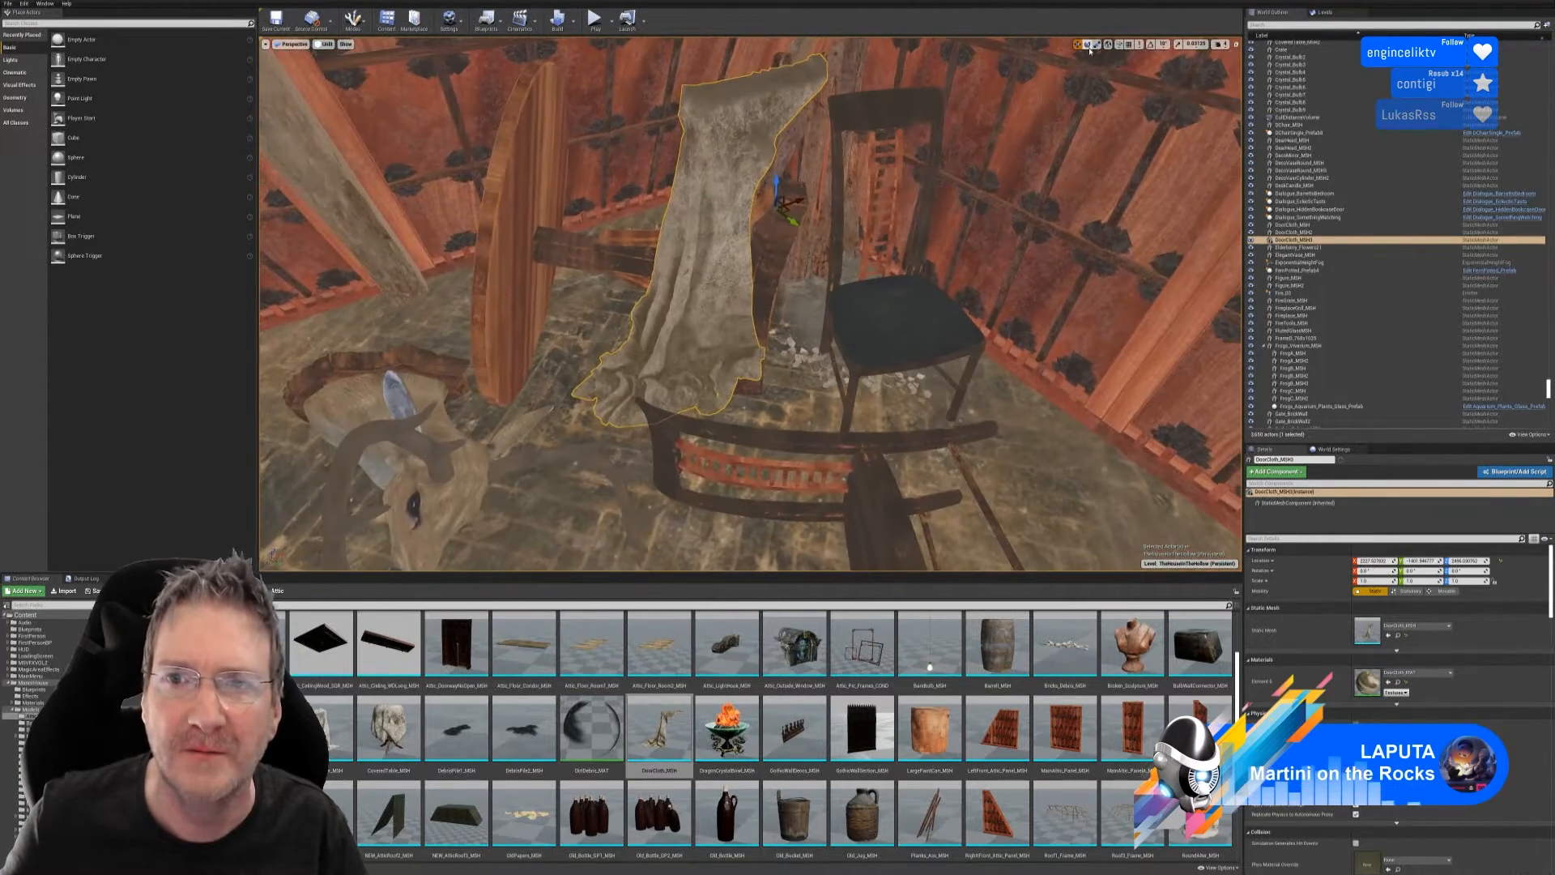
{"action": "left_click_drag", "start_coordinate": [773, 233], "coordinate": [814, 202]}
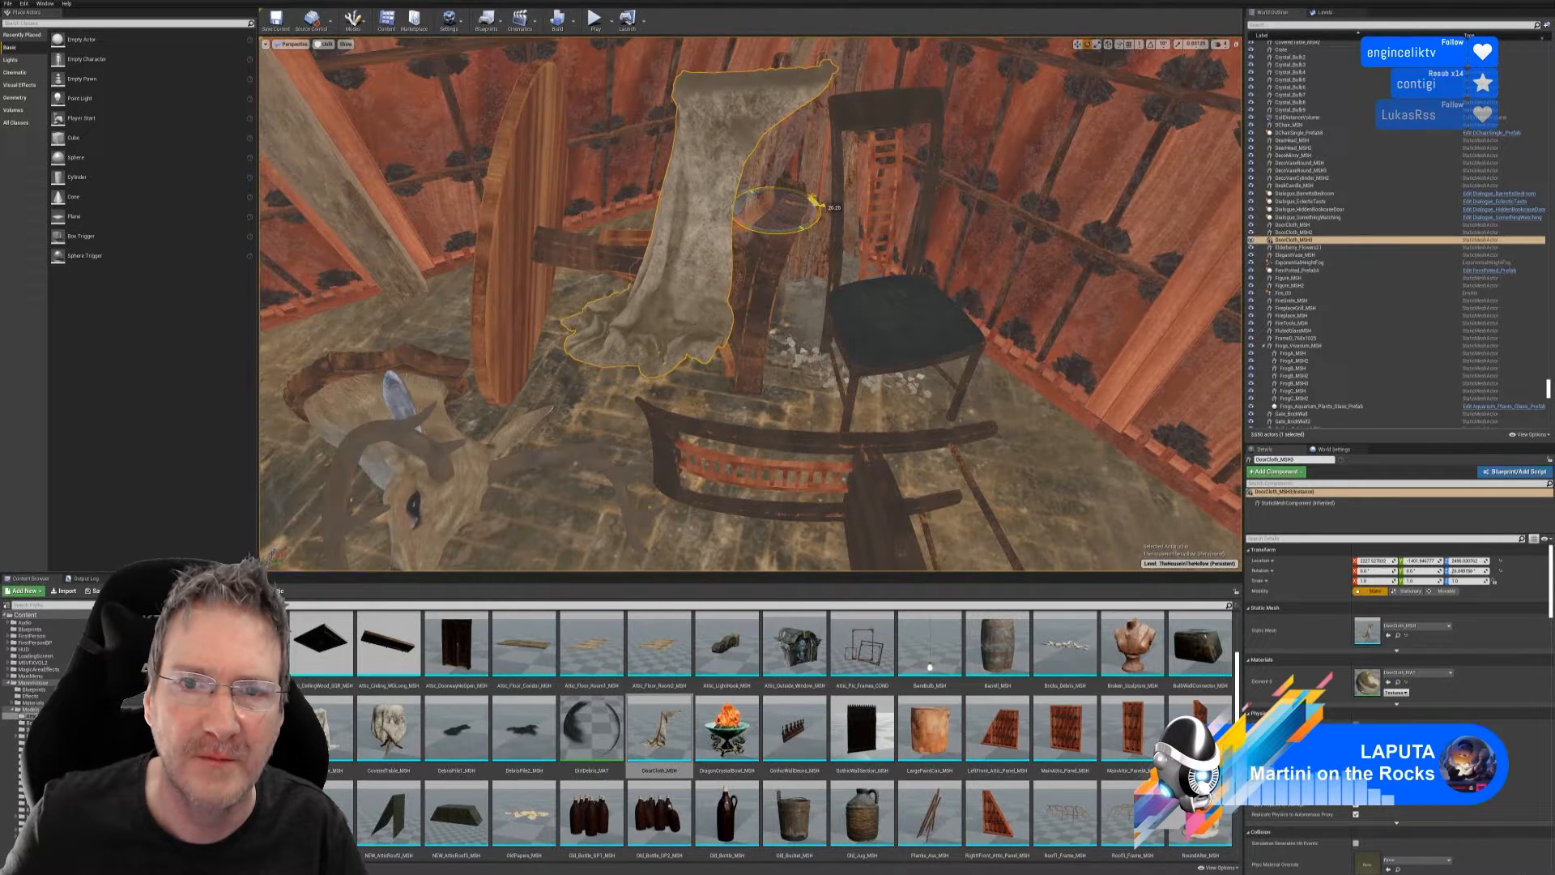
{"action": "left_click", "coordinate": [1078, 44]}
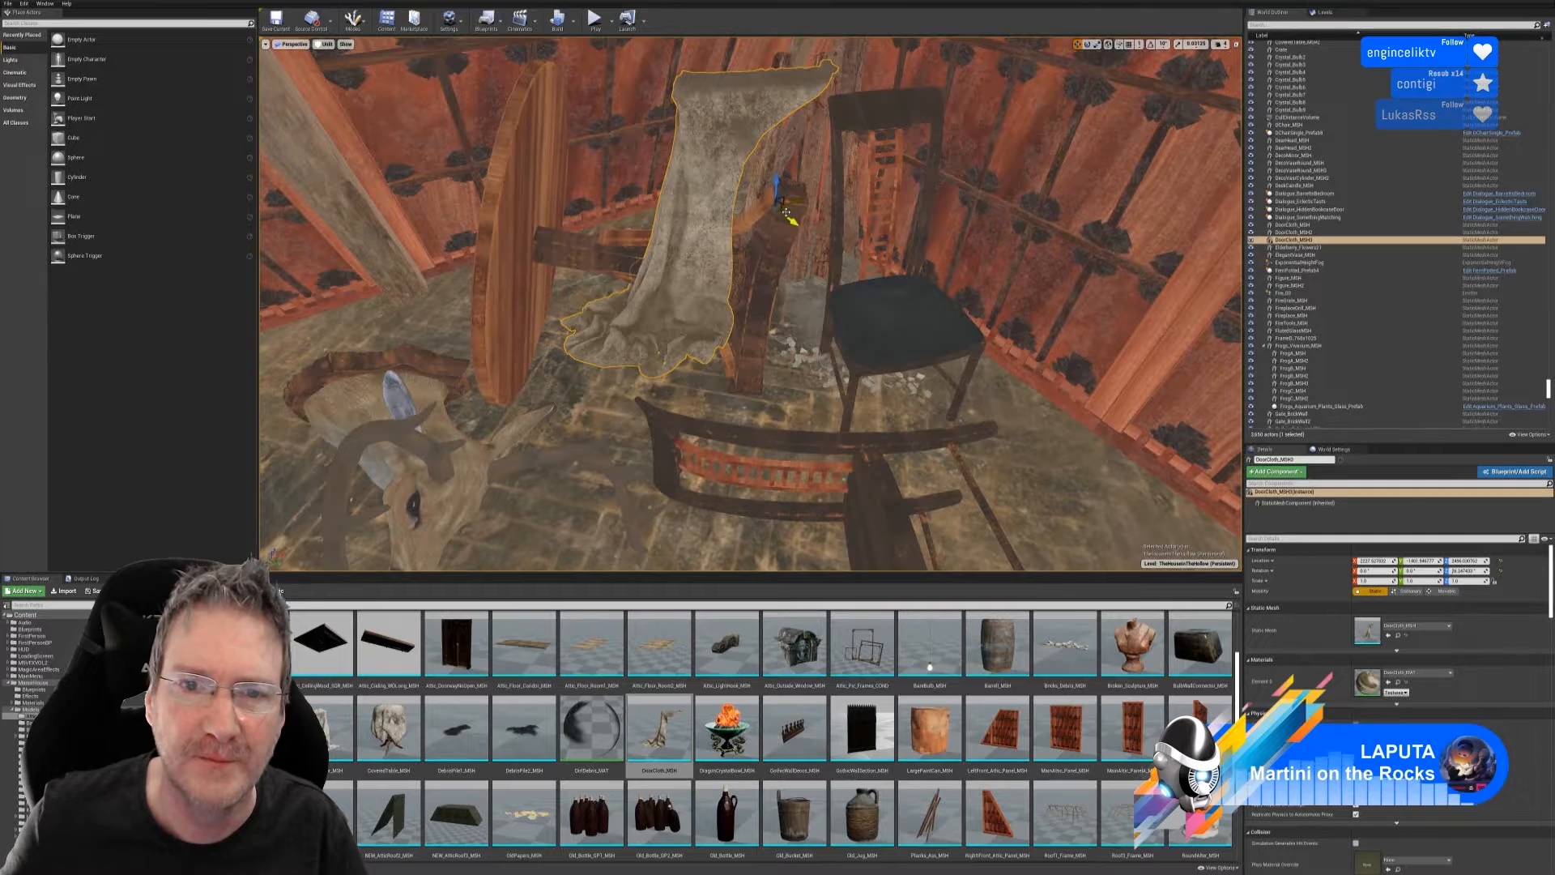
{"action": "left_click_drag", "start_coordinate": [785, 212], "coordinate": [885, 219]}
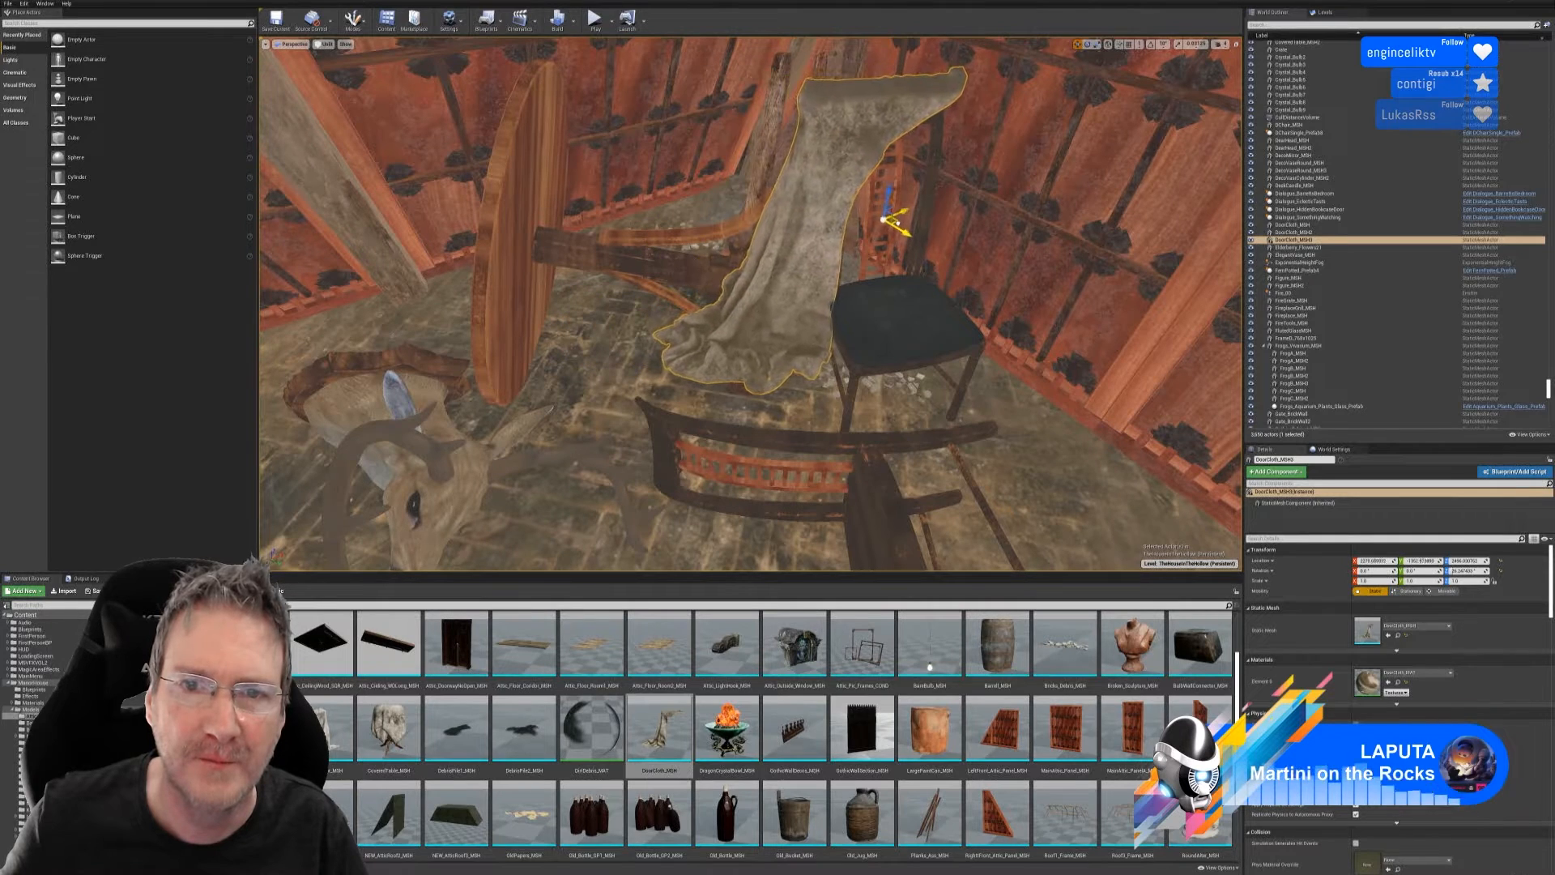
{"action": "mouse_move", "coordinate": [872, 328]}
{"action": "right_mouse_down"}
{"action": "mouse_move", "coordinate": [861, 316]}
{"action": "mouse_move", "coordinate": [865, 331]}
{"action": "mouse_move", "coordinate": [877, 319]}
{"action": "right_mouse_up"}
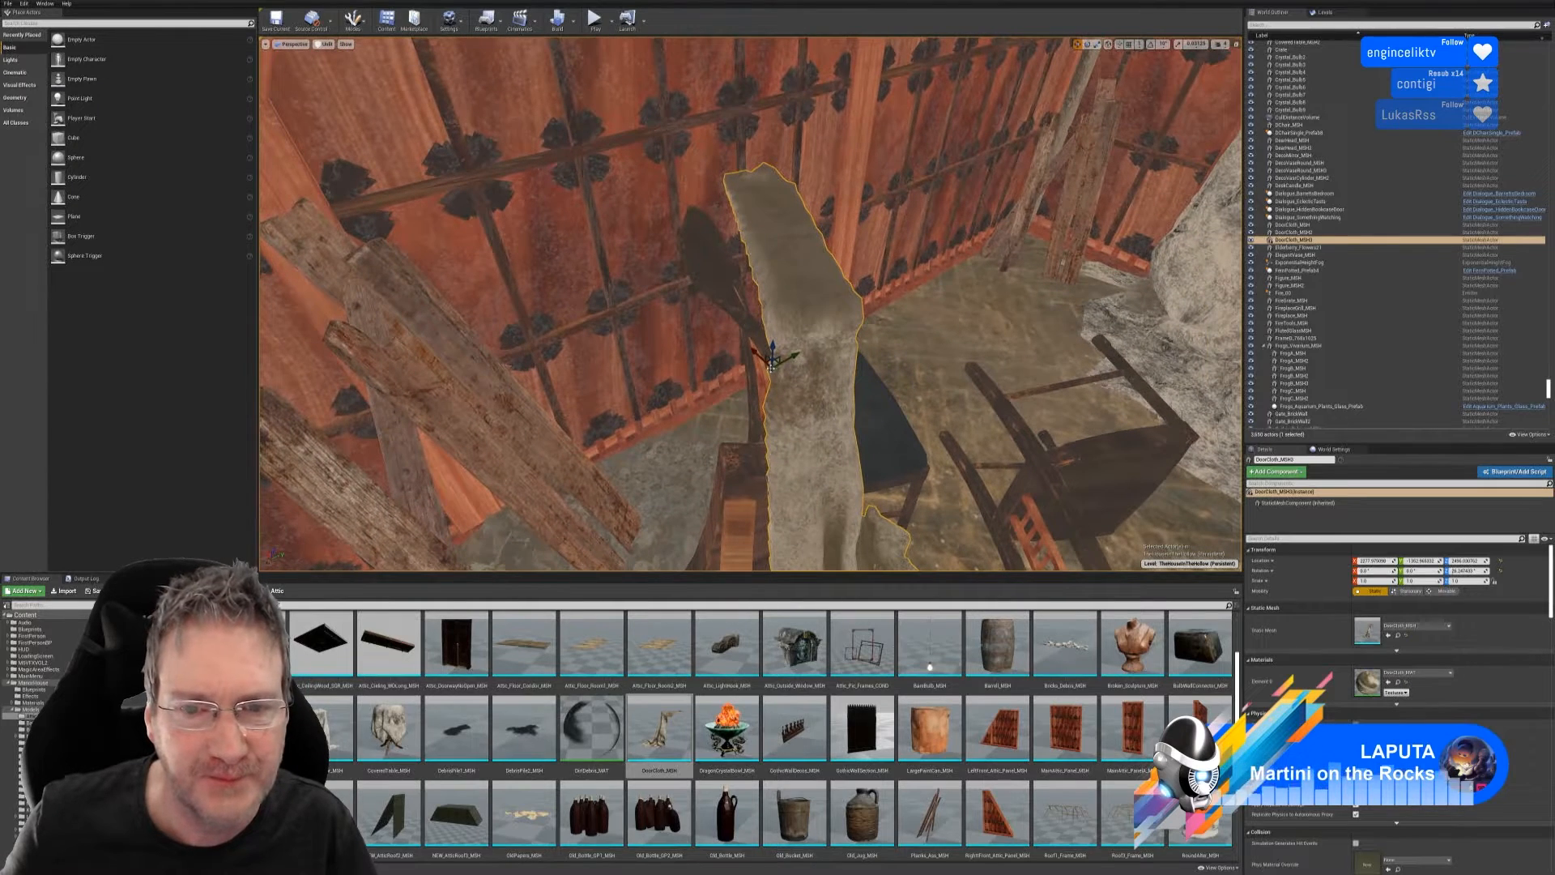
- Shift the door cloth horizontally over the upright chair's backrest and lower it onto the chair
{"action": "left_click_drag", "start_coordinate": [763, 361], "coordinate": [719, 375]}
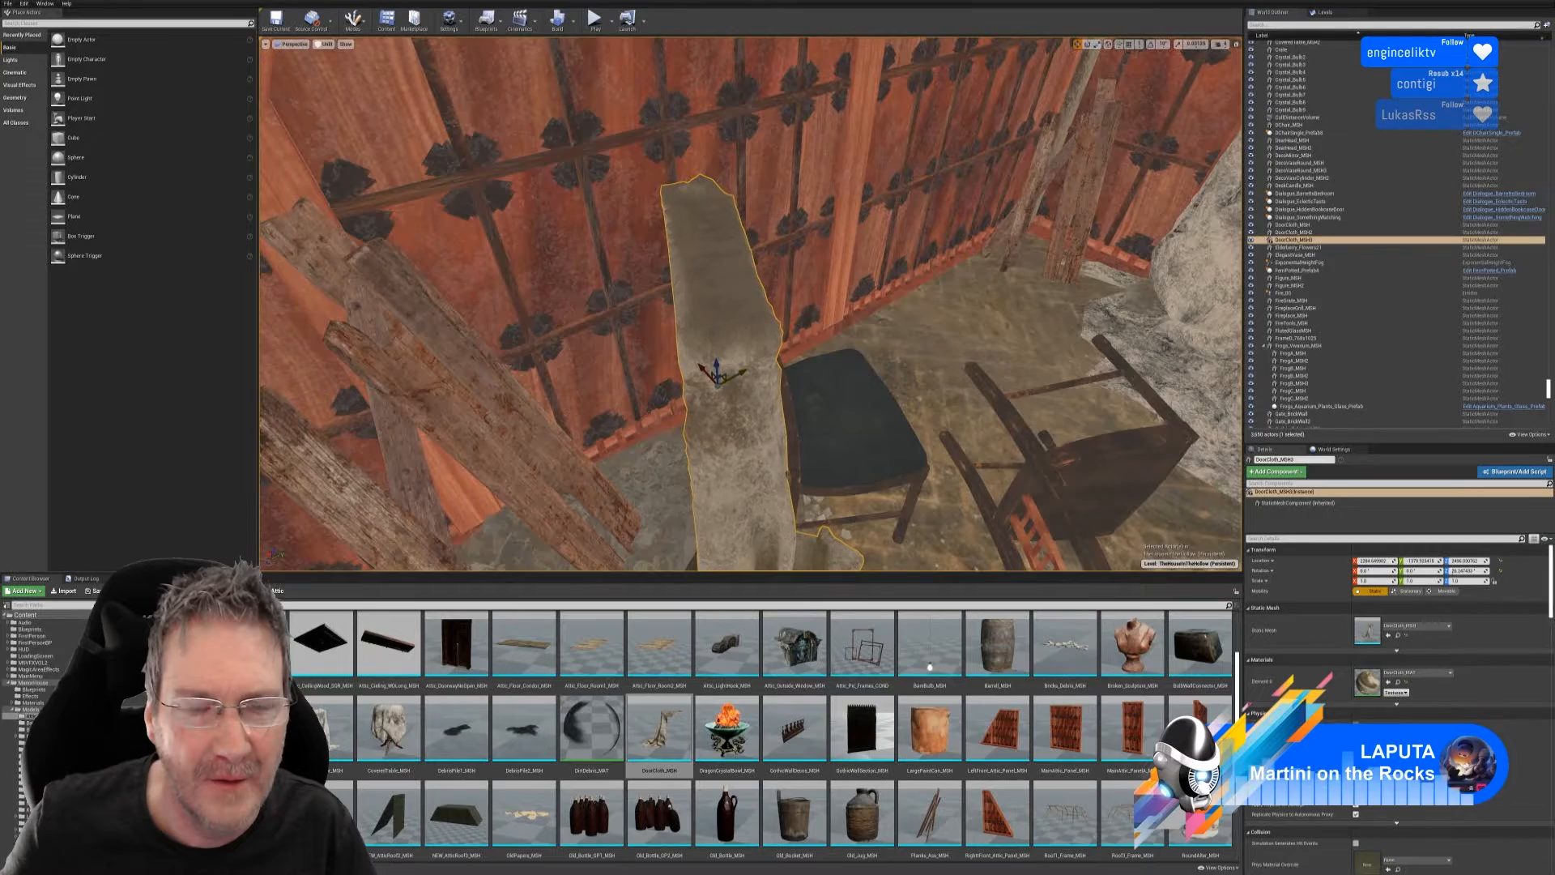
{"action": "right_click_drag", "start_coordinate": [718, 375], "coordinate": [503, 348]}
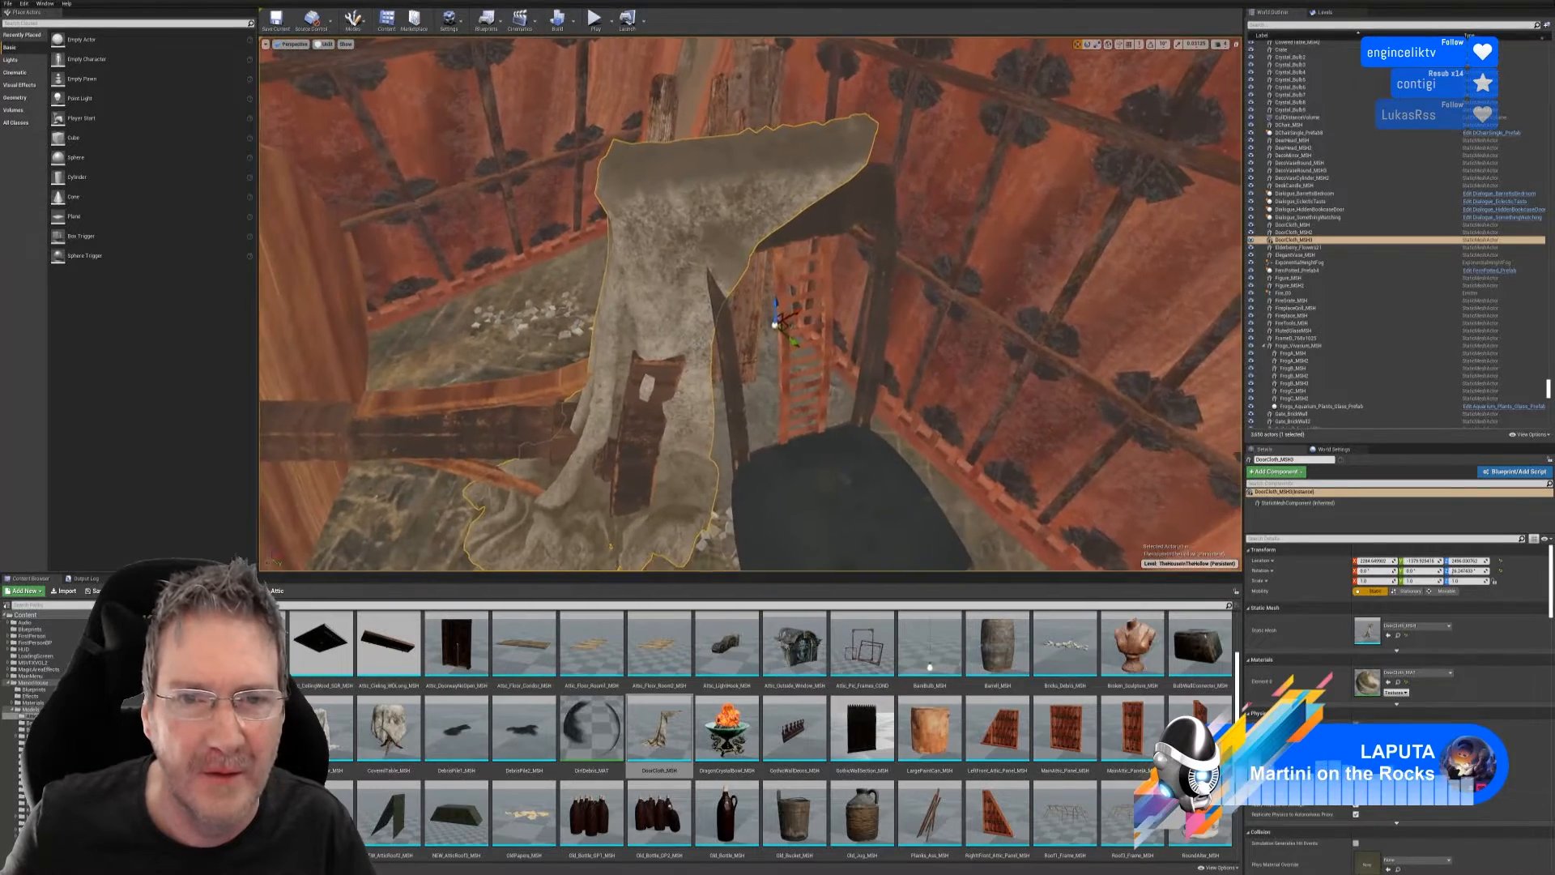
{"action": "right_click_drag", "start_coordinate": [859, 379], "coordinate": [850, 381]}
{"action": "left_click_drag", "start_coordinate": [802, 314], "coordinate": [781, 342]}
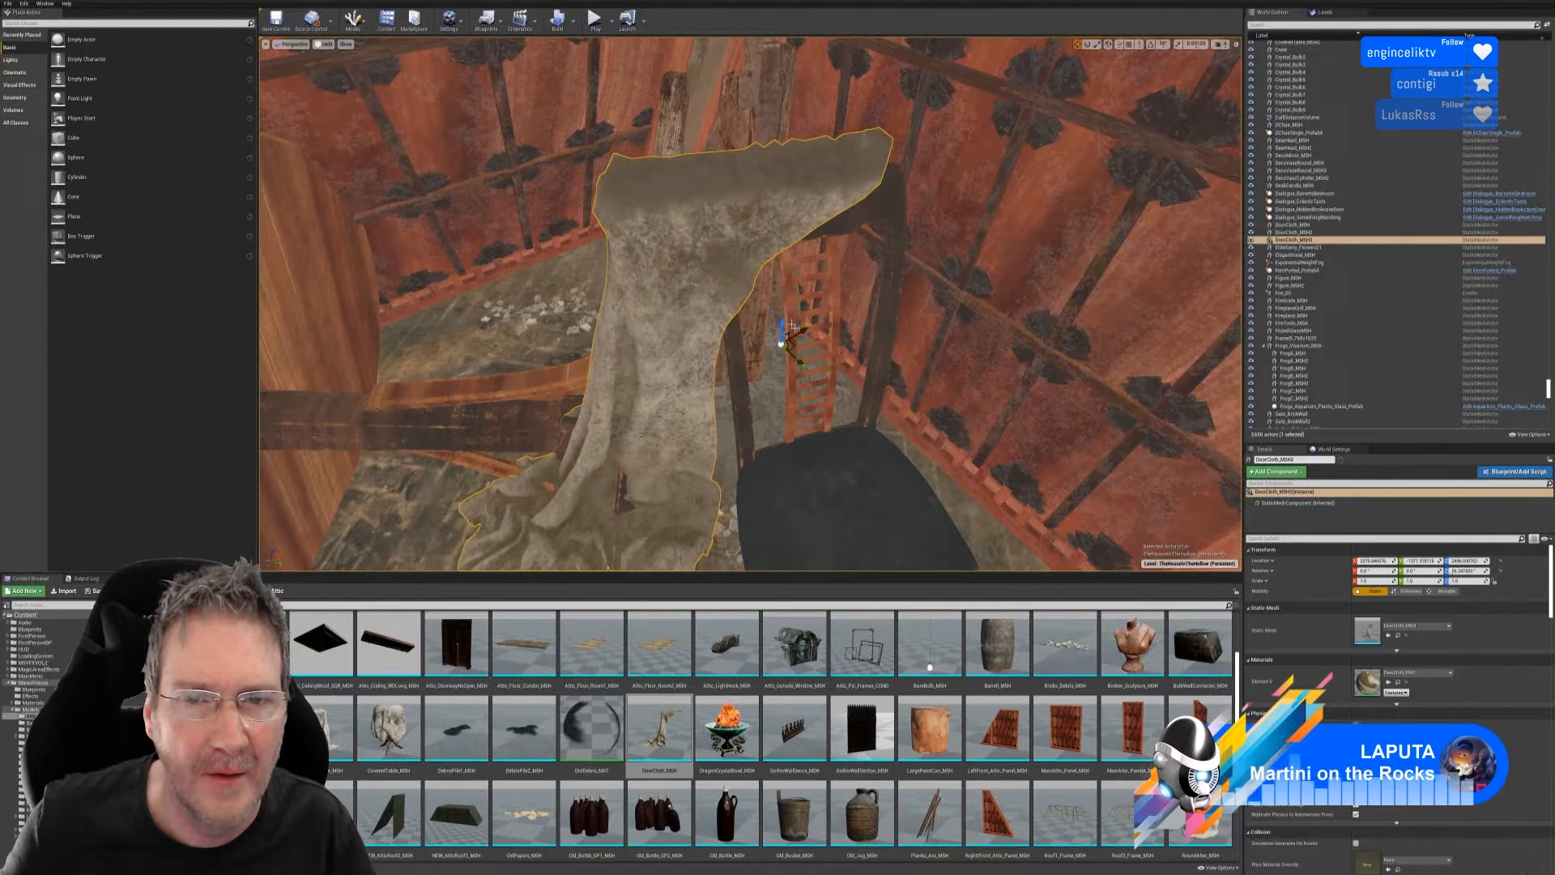
{"action": "right_click_drag", "start_coordinate": [781, 342], "coordinate": [846, 324]}
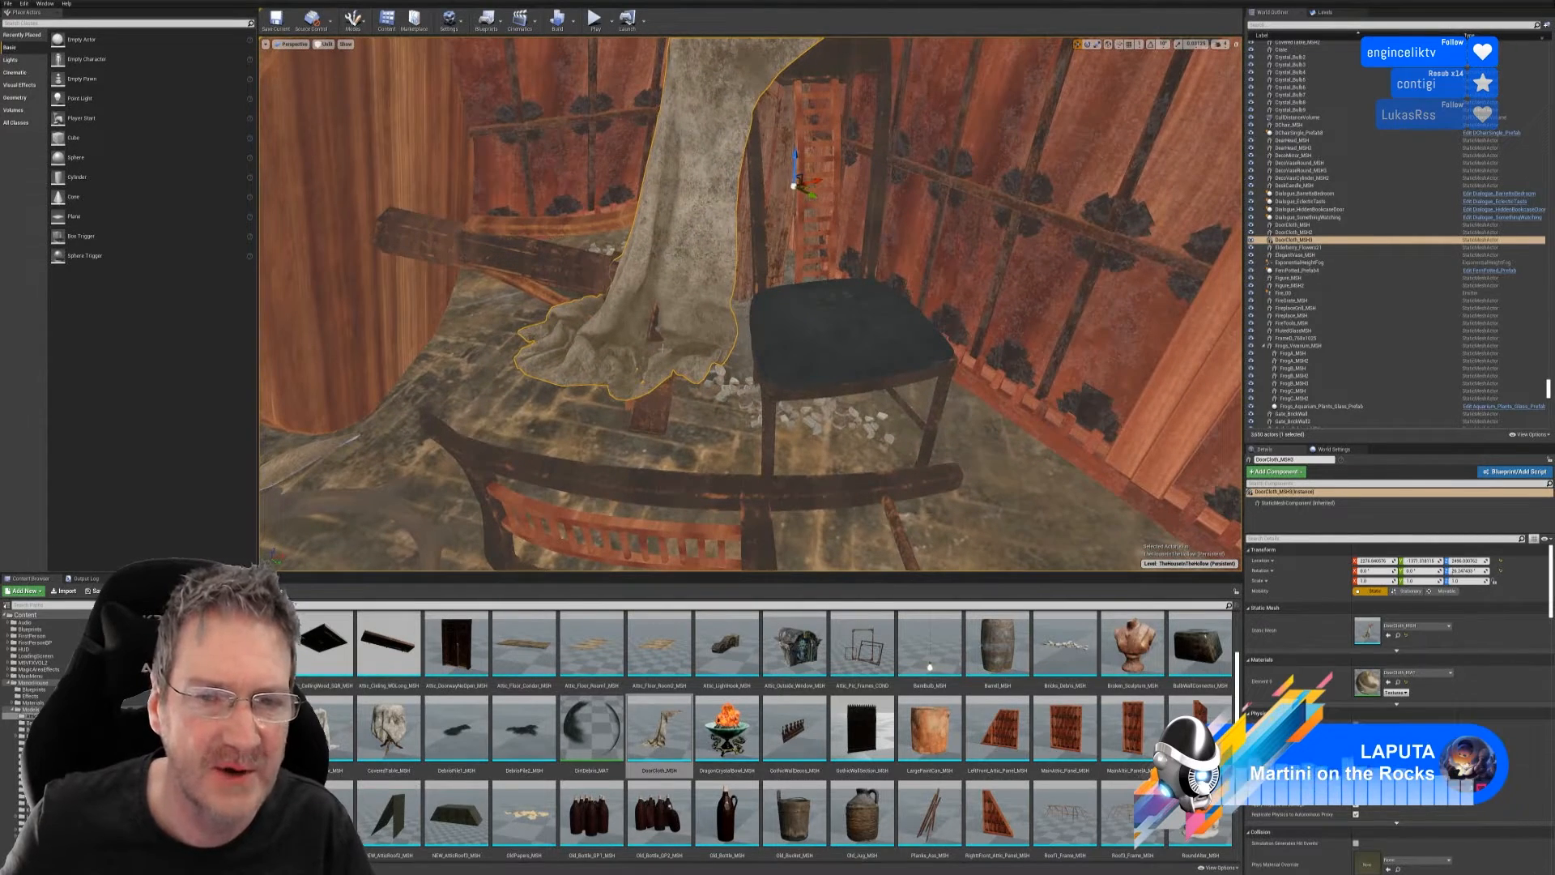
{"action": "left_click_drag", "start_coordinate": [795, 180], "coordinate": [790, 174]}
{"action": "right_click_drag", "start_coordinate": [785, 182], "coordinate": [875, 260]}
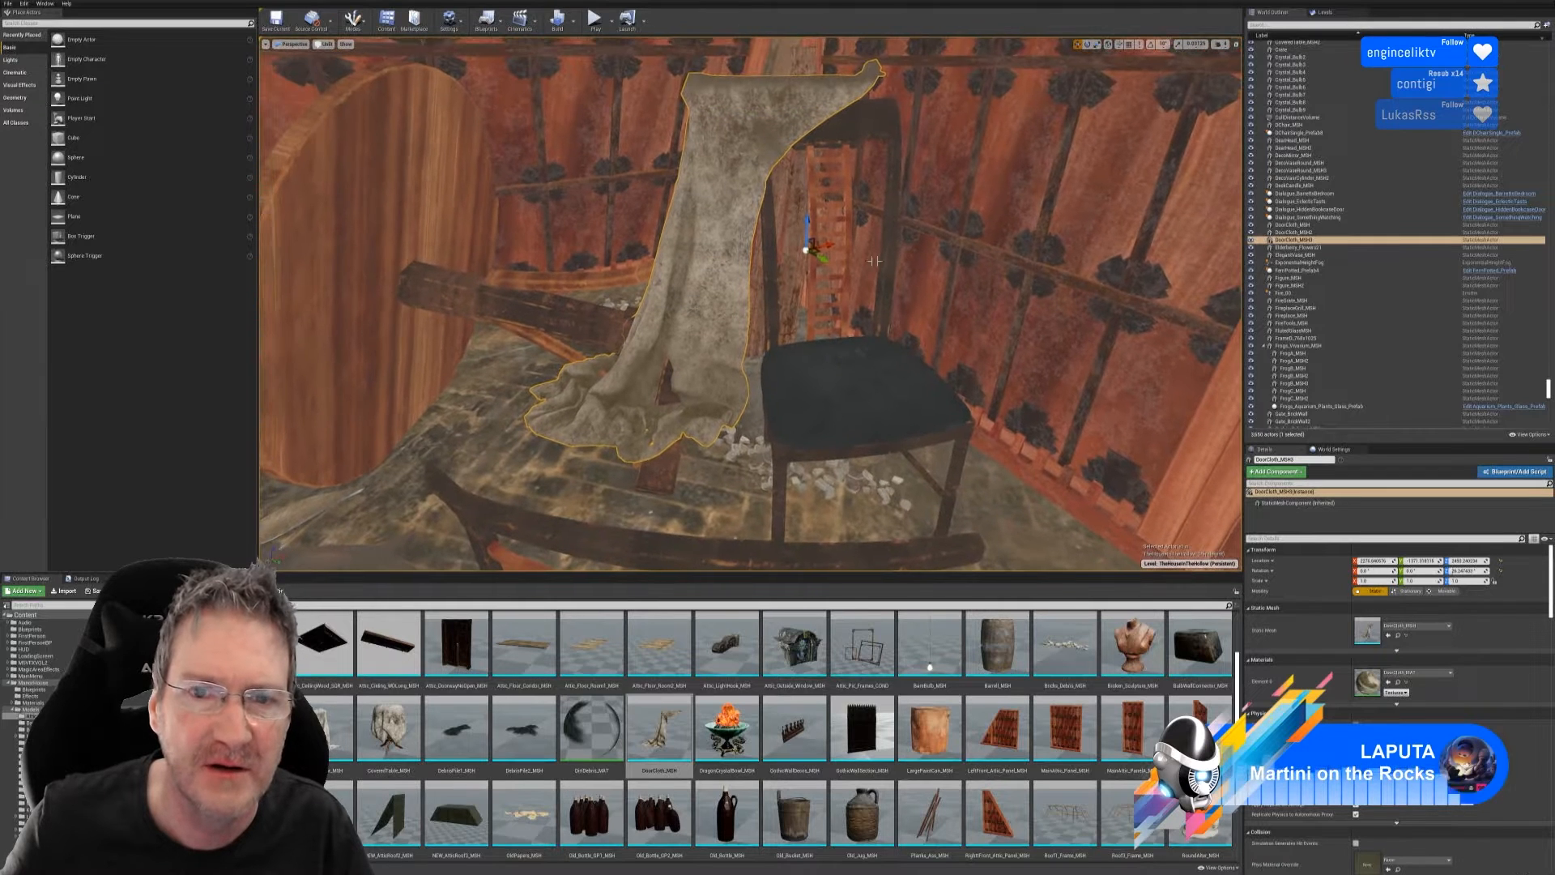
{"action": "left_click_drag", "start_coordinate": [809, 220], "coordinate": [806, 251]}
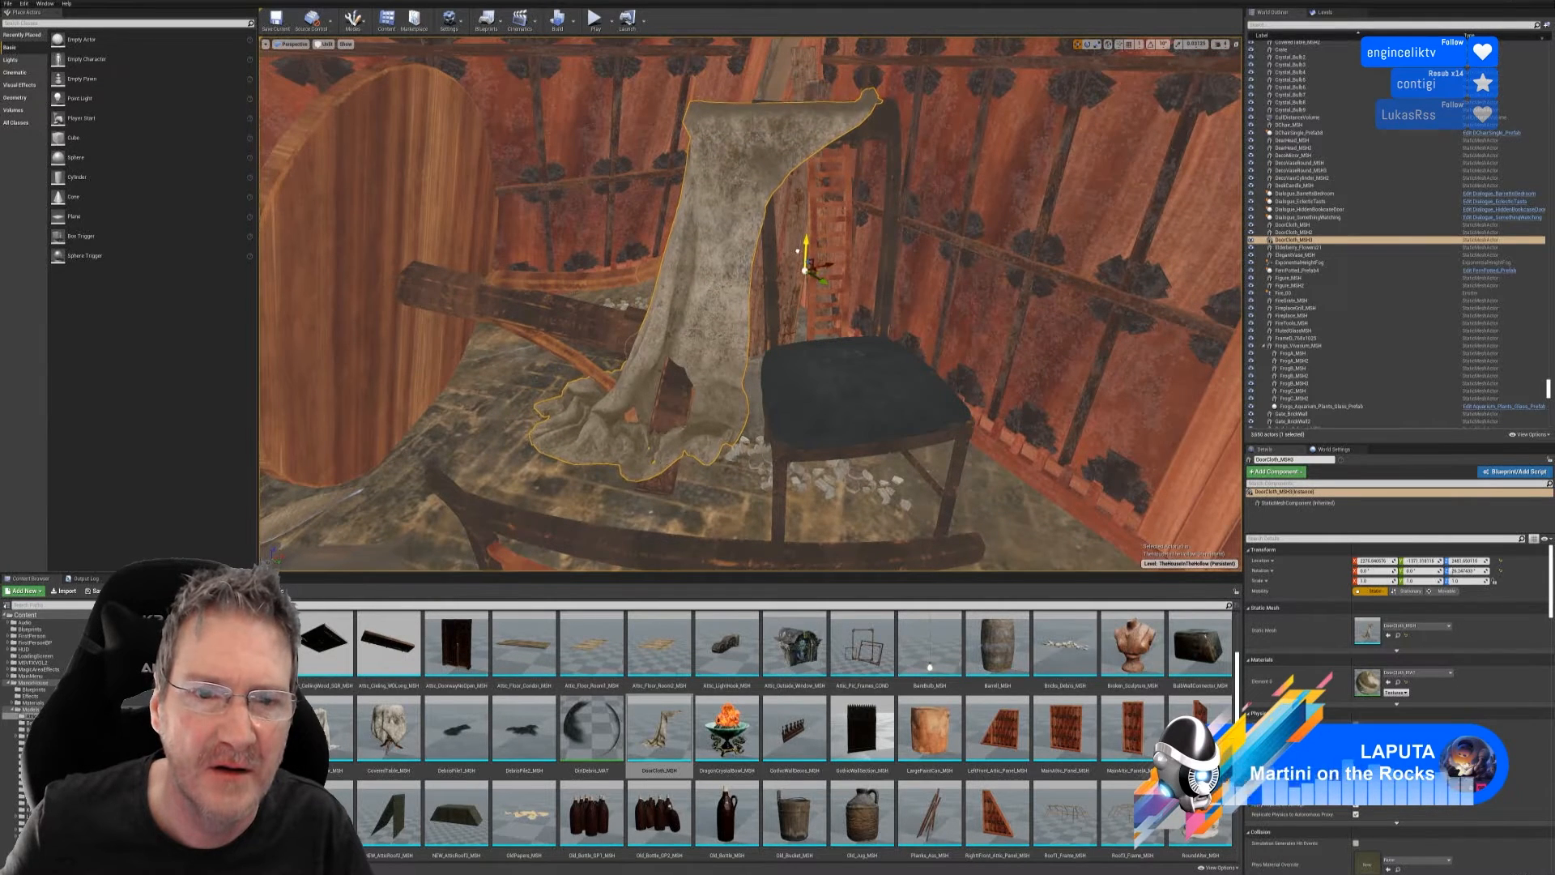
- Stretch the door cloth vertically and readjust its height on the backrest so its folds reach the floor
{"action": "right_click_drag", "start_coordinate": [801, 268], "coordinate": [859, 304]}
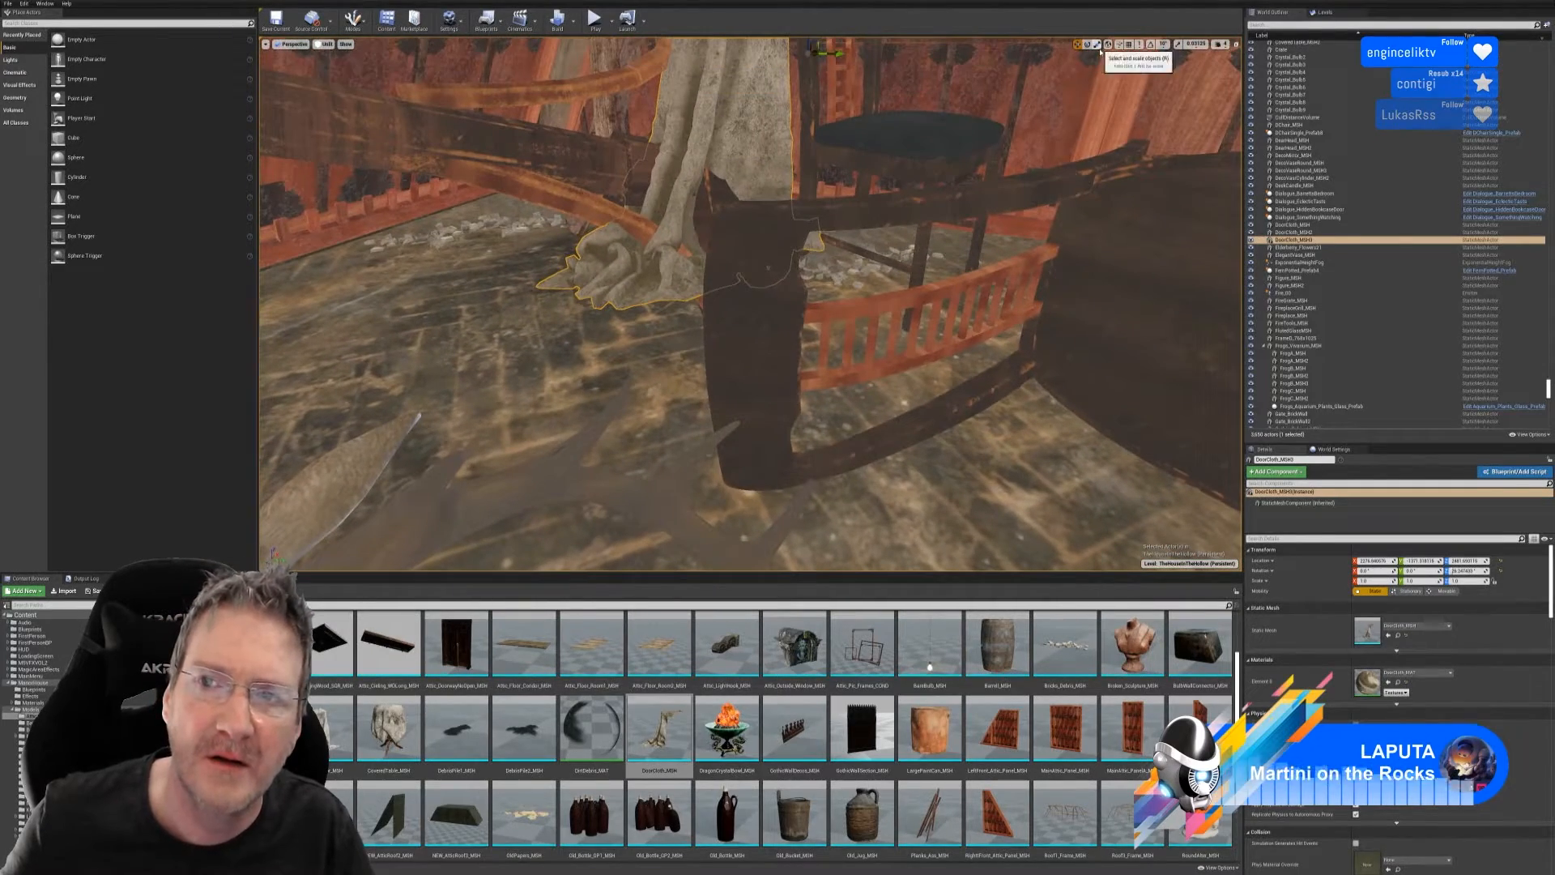
{"action": "right_click_drag", "start_coordinate": [835, 199], "coordinate": [764, 187]}
{"action": "left_click_drag", "start_coordinate": [764, 188], "coordinate": [765, 170]}
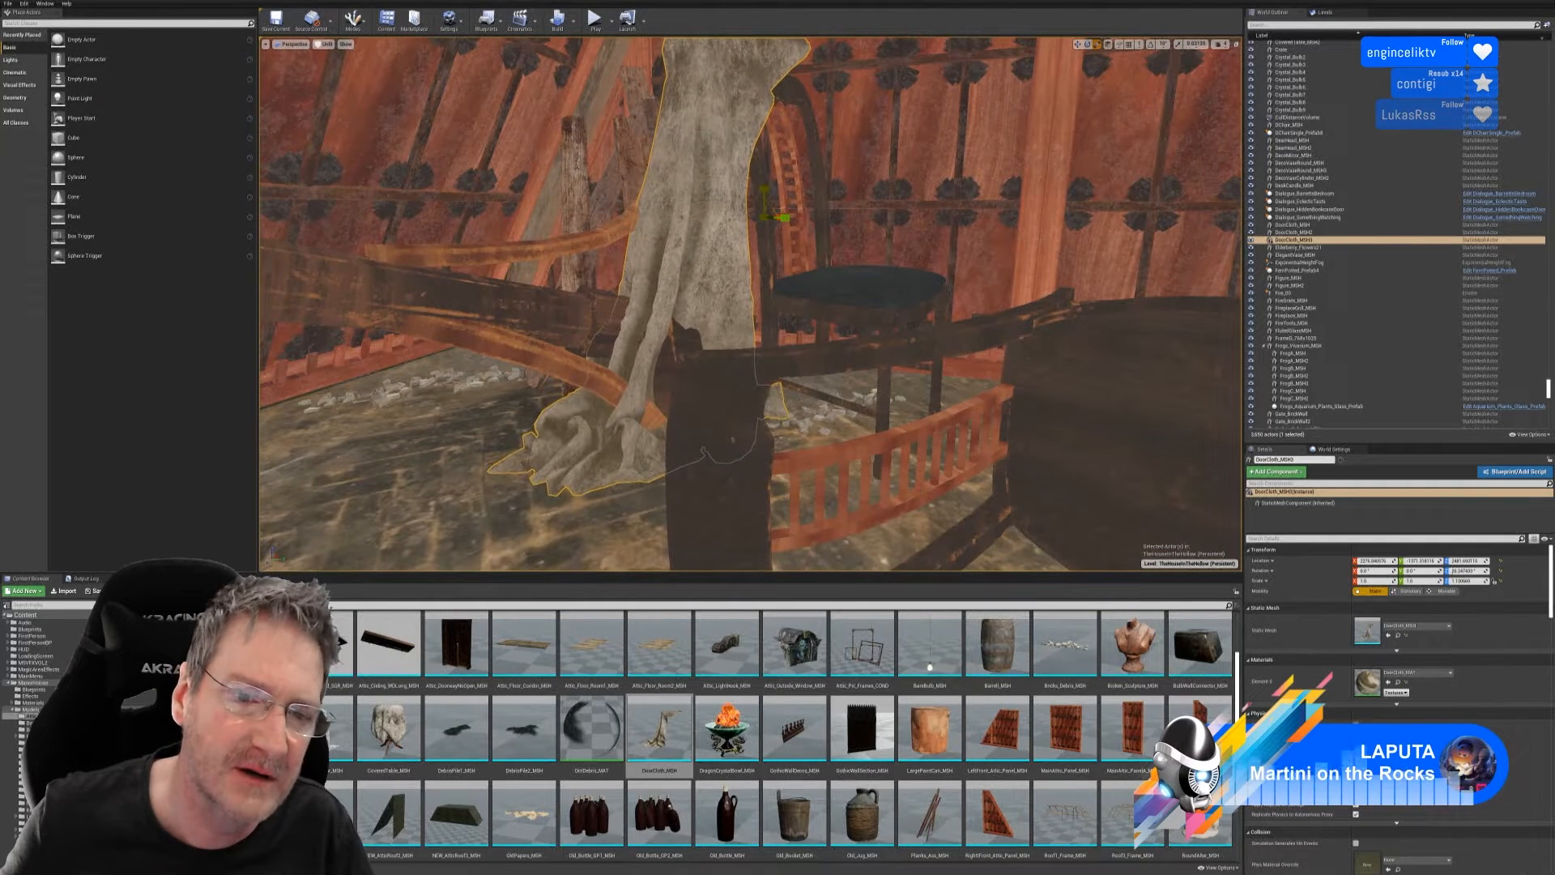
{"action": "left_click", "coordinate": [1077, 44]}
{"action": "left_click_drag", "start_coordinate": [770, 209], "coordinate": [758, 246]}
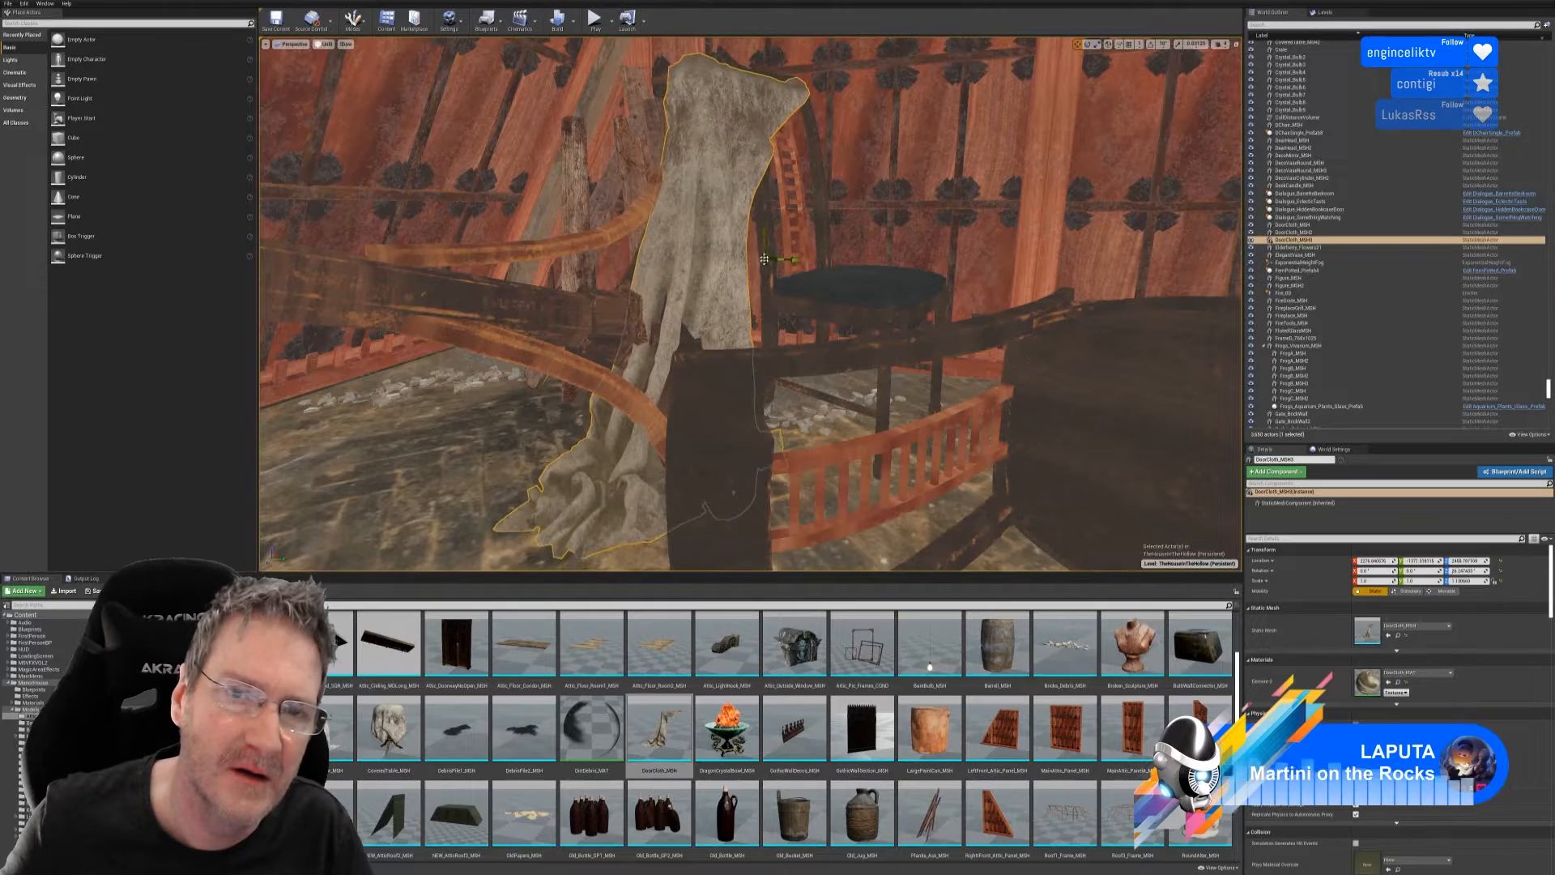
{"action": "right_click_drag", "start_coordinate": [758, 246], "coordinate": [672, 248]}
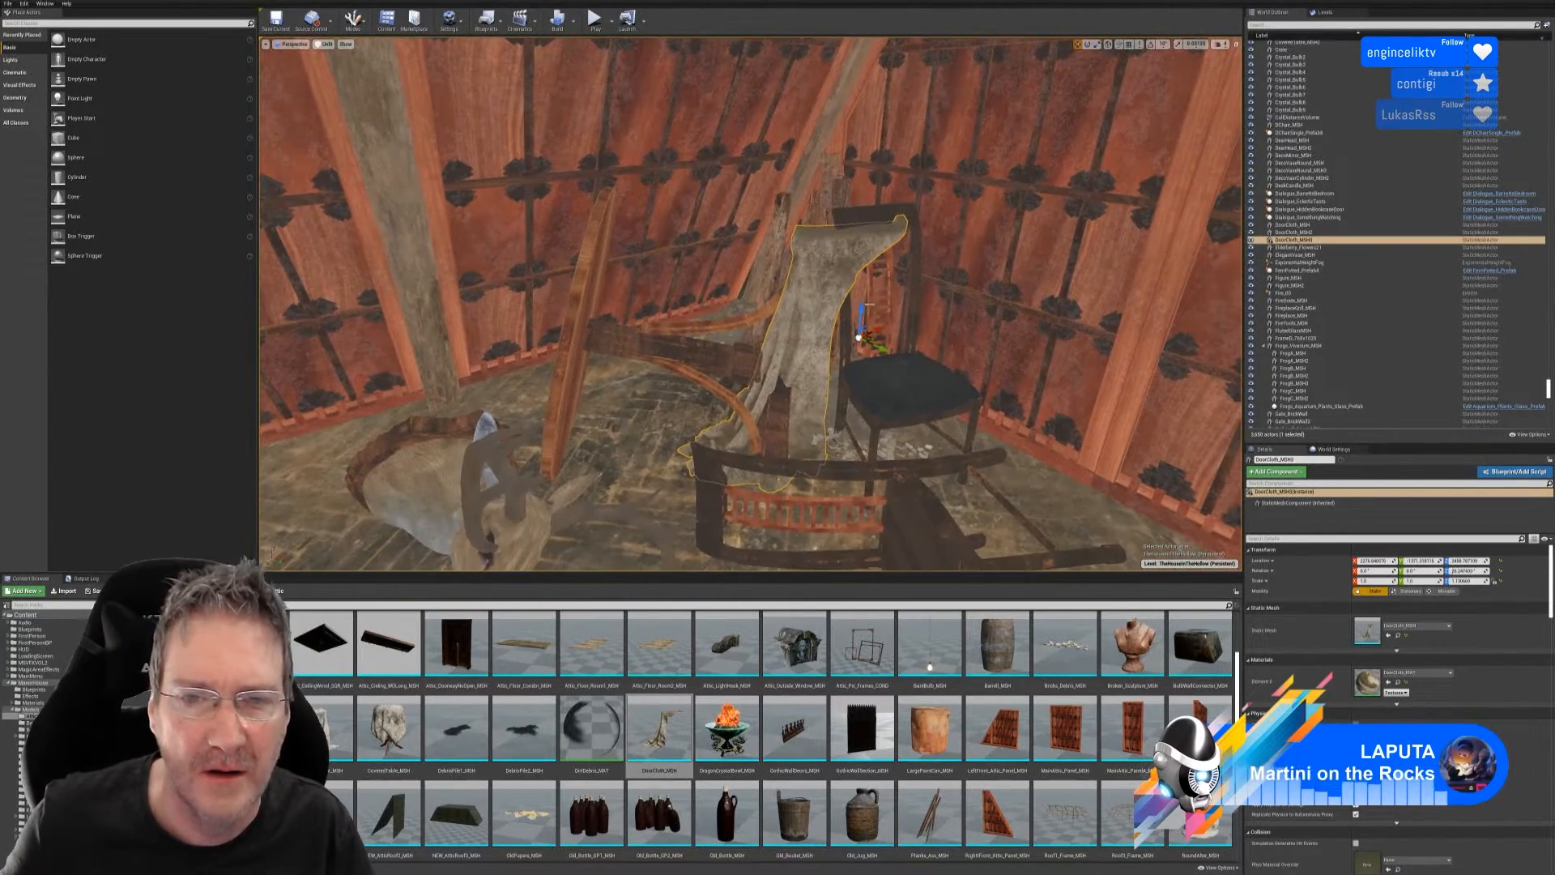
{"action": "left_click_drag", "start_coordinate": [861, 317], "coordinate": [863, 301]}
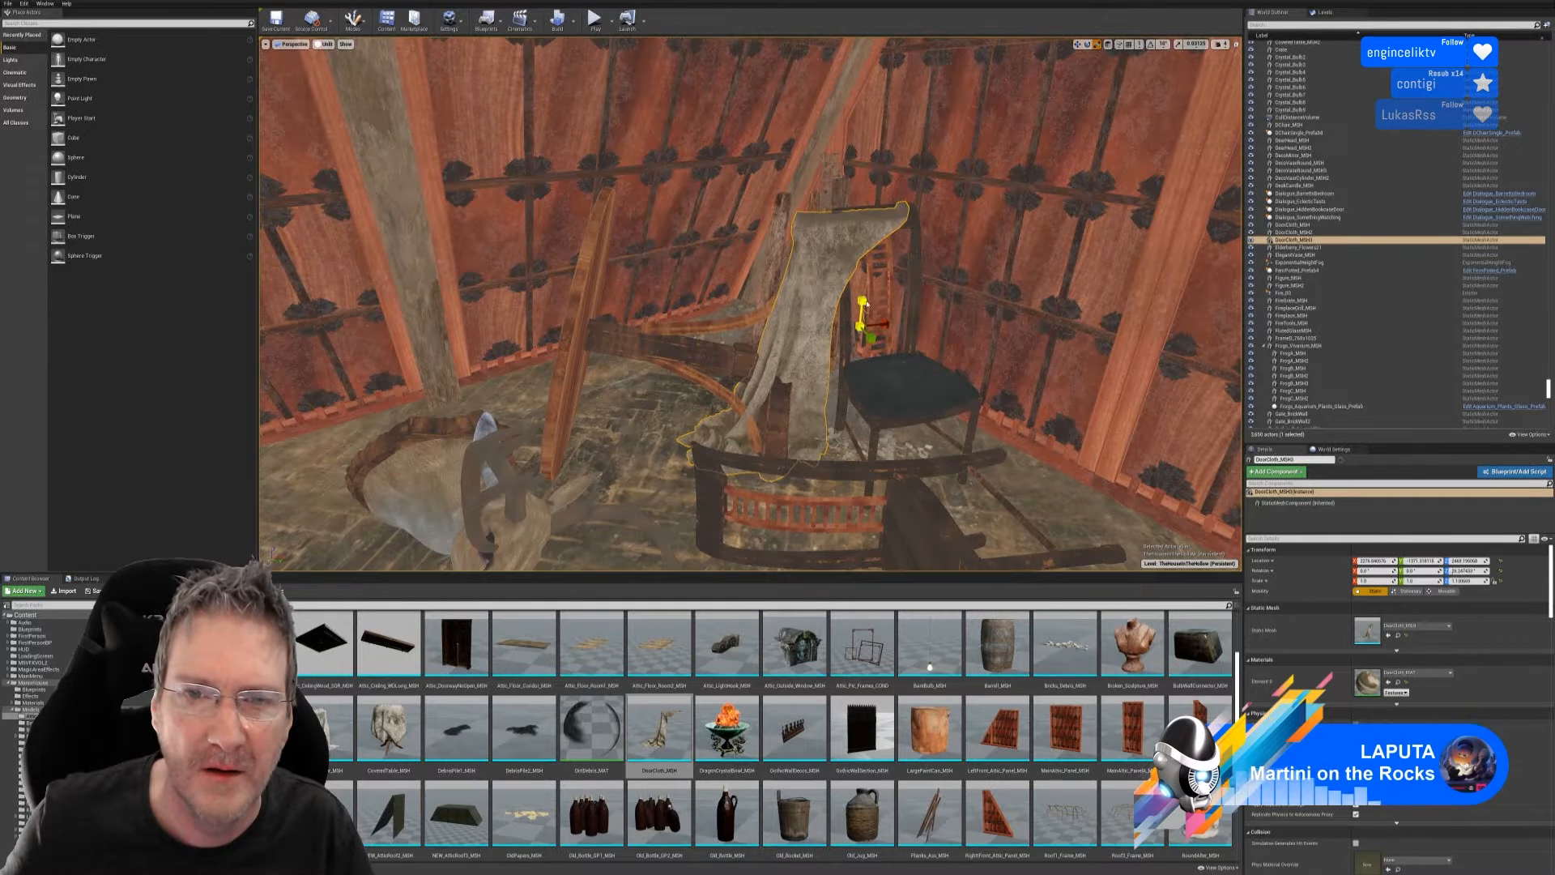
{"action": "mouse_move", "coordinate": [862, 301]}
{"action": "left_mouse_down"}
{"action": "mouse_move", "coordinate": [862, 286]}
{"action": "mouse_move", "coordinate": [862, 303]}
{"action": "left_mouse_up"}
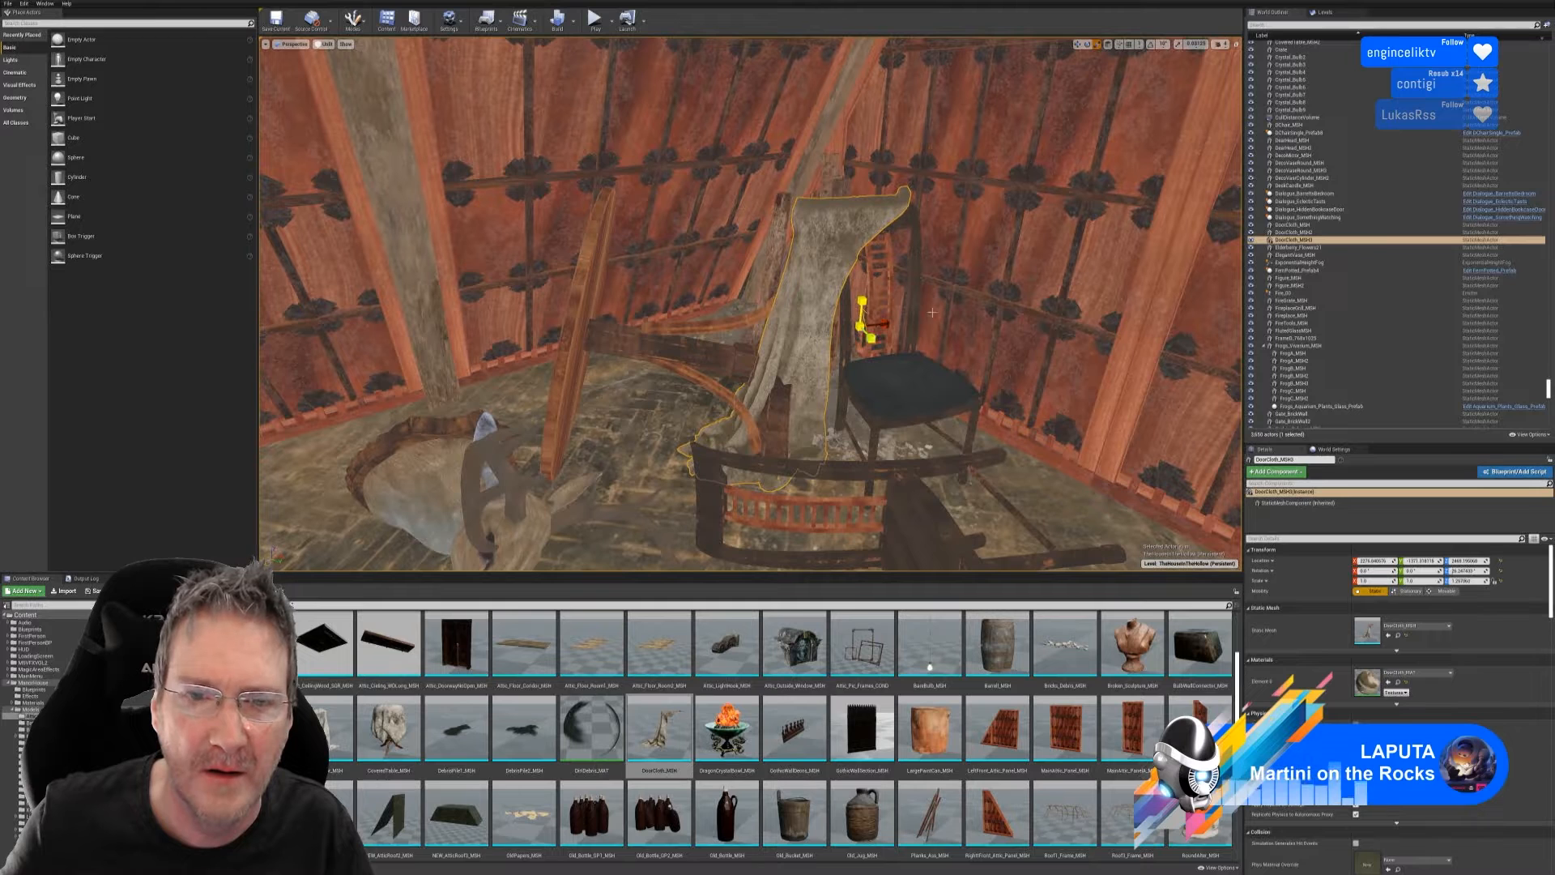
- Fine-tune the door cloth's height and vertical scale against the chair back, undoing the accidental selection of the wall panel
{"action": "left_click", "coordinate": [1077, 44]}
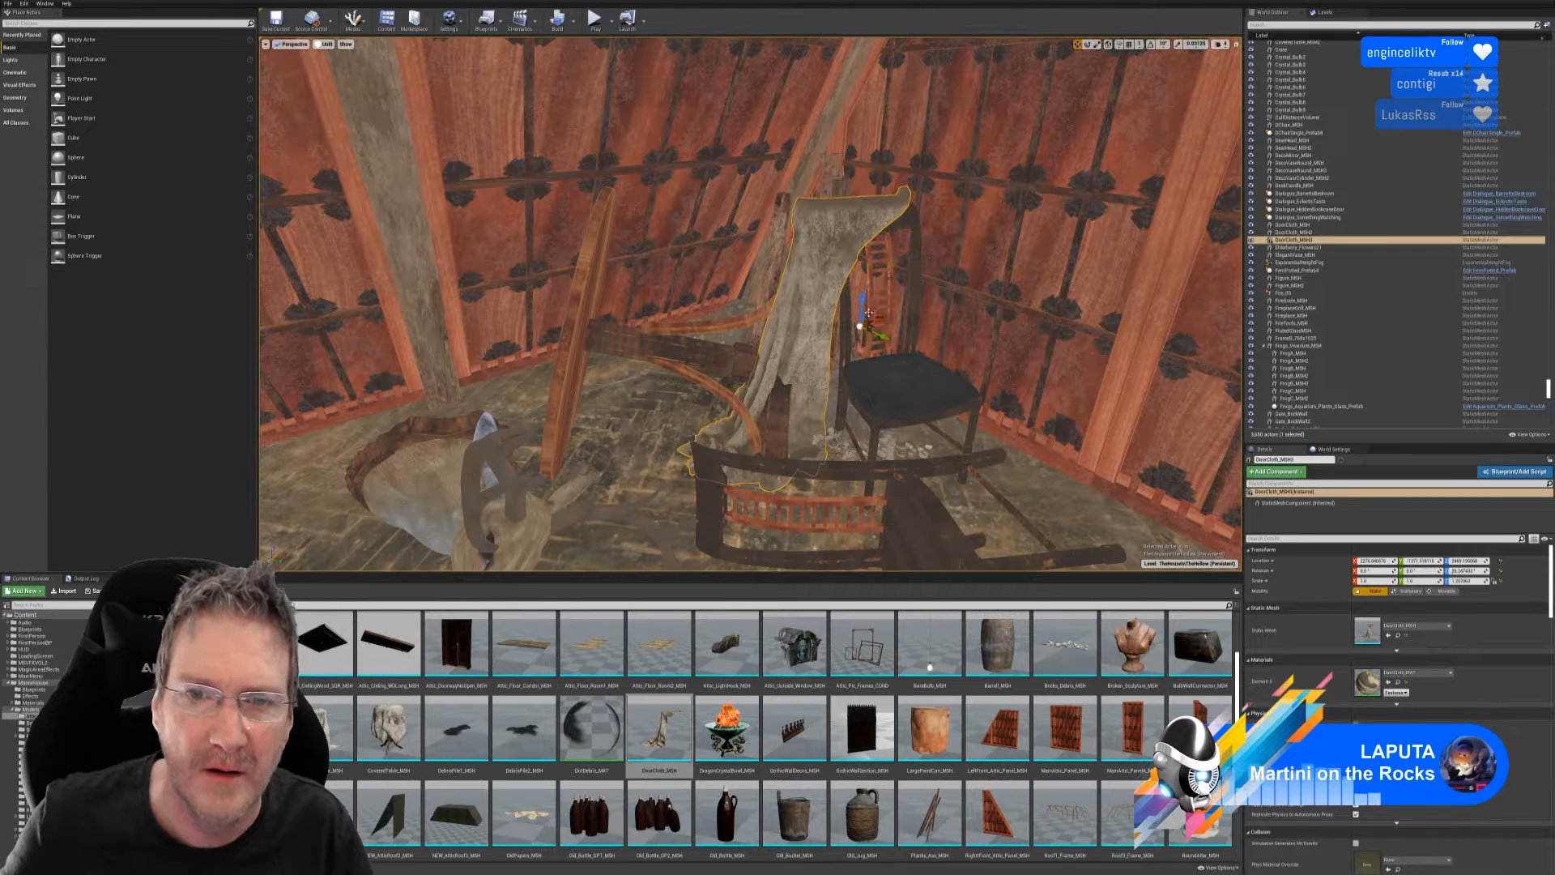
{"action": "left_click_drag", "start_coordinate": [861, 301], "coordinate": [872, 292]}
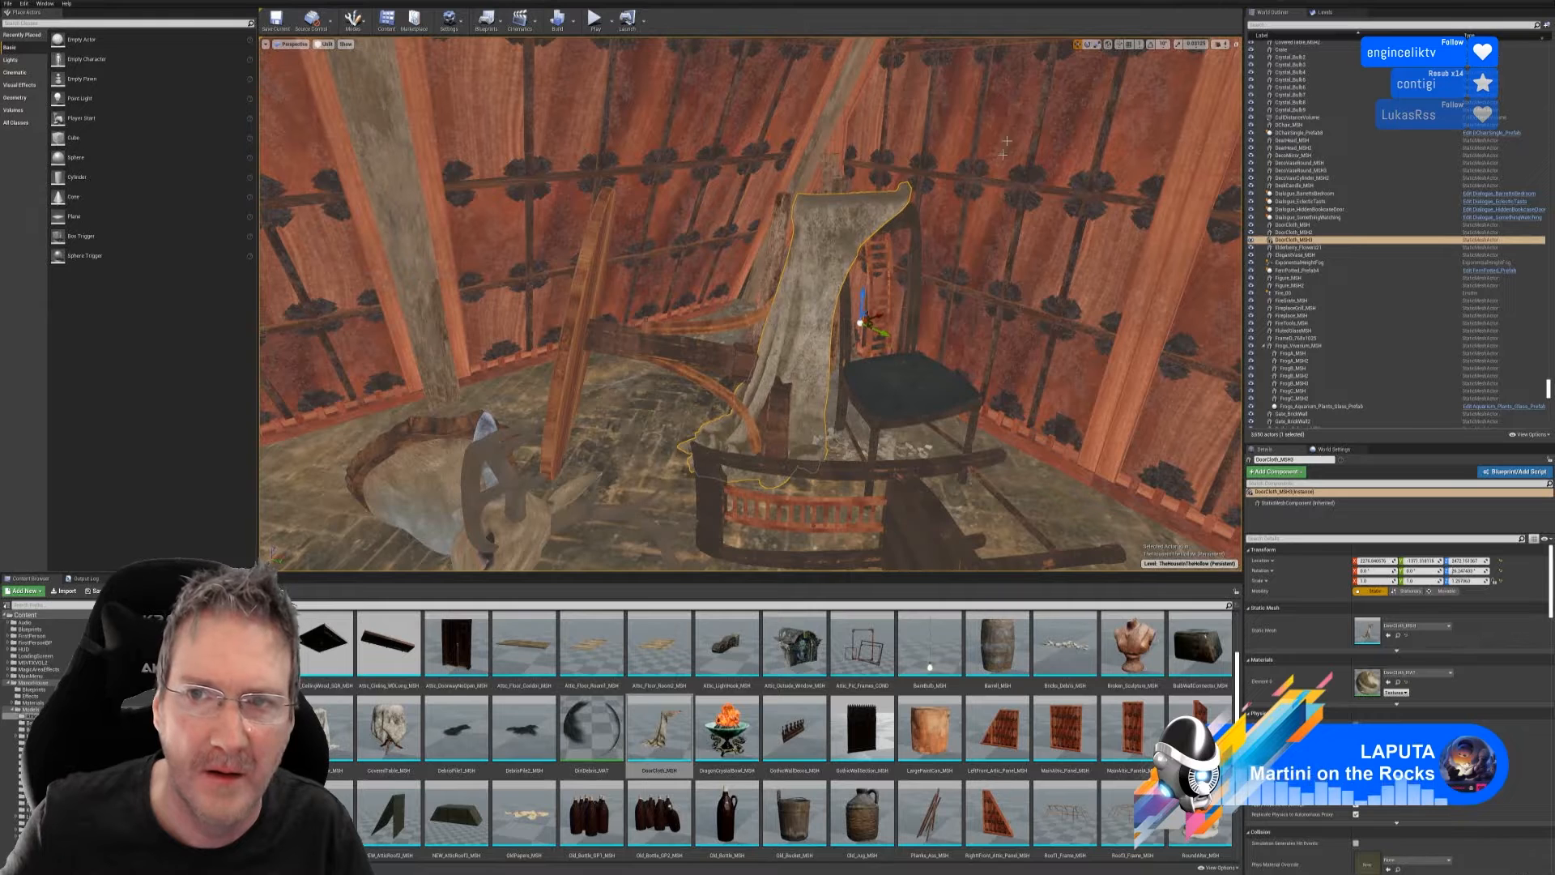
{"action": "left_click", "coordinate": [1097, 44]}
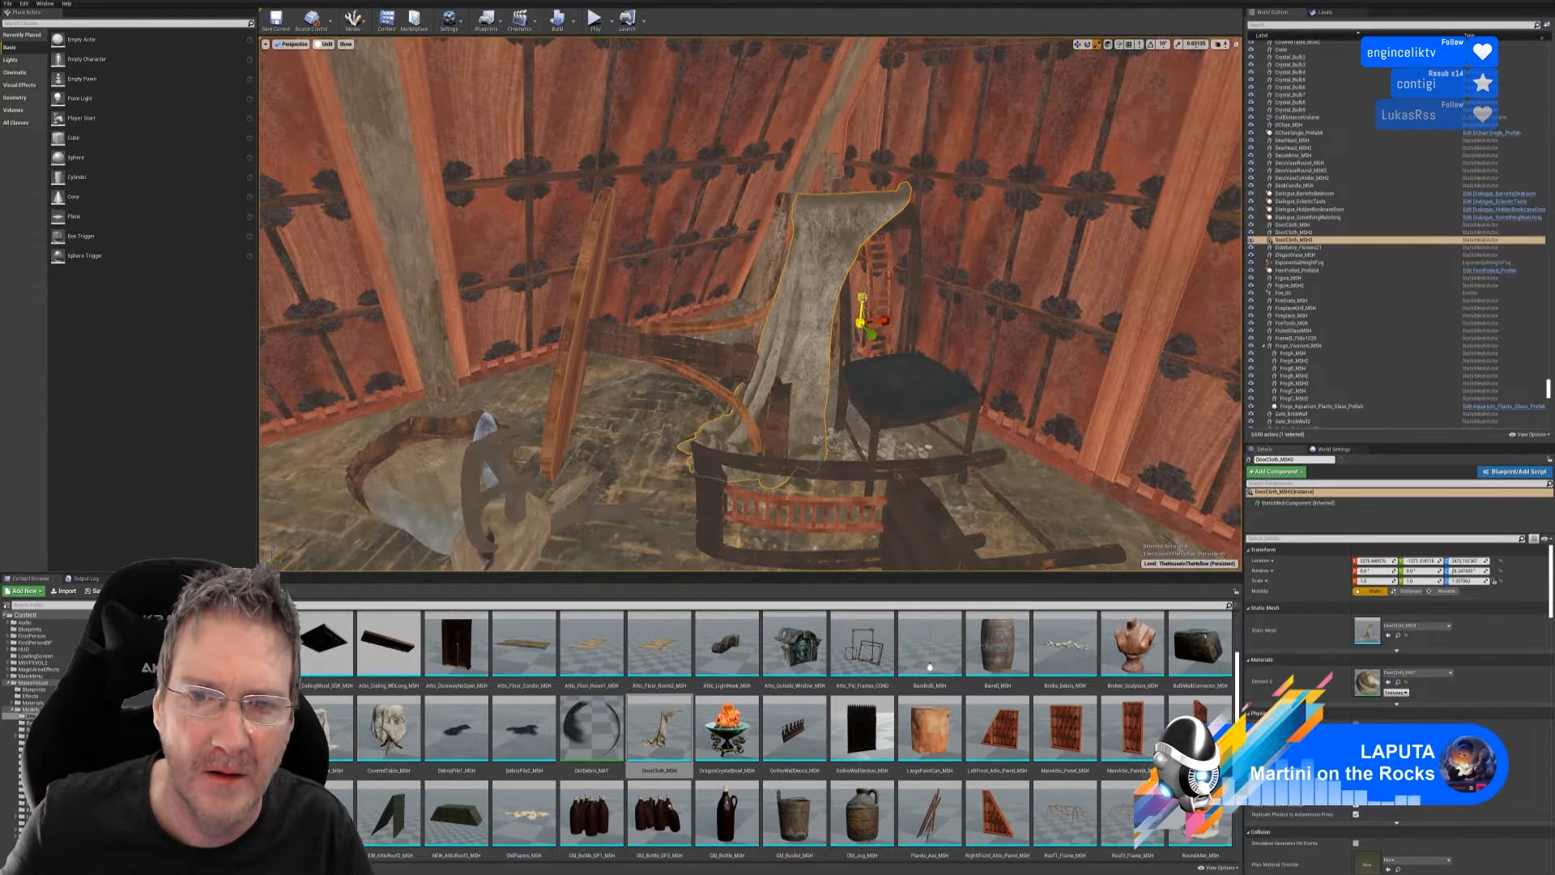
{"action": "left_click", "coordinate": [960, 230]}
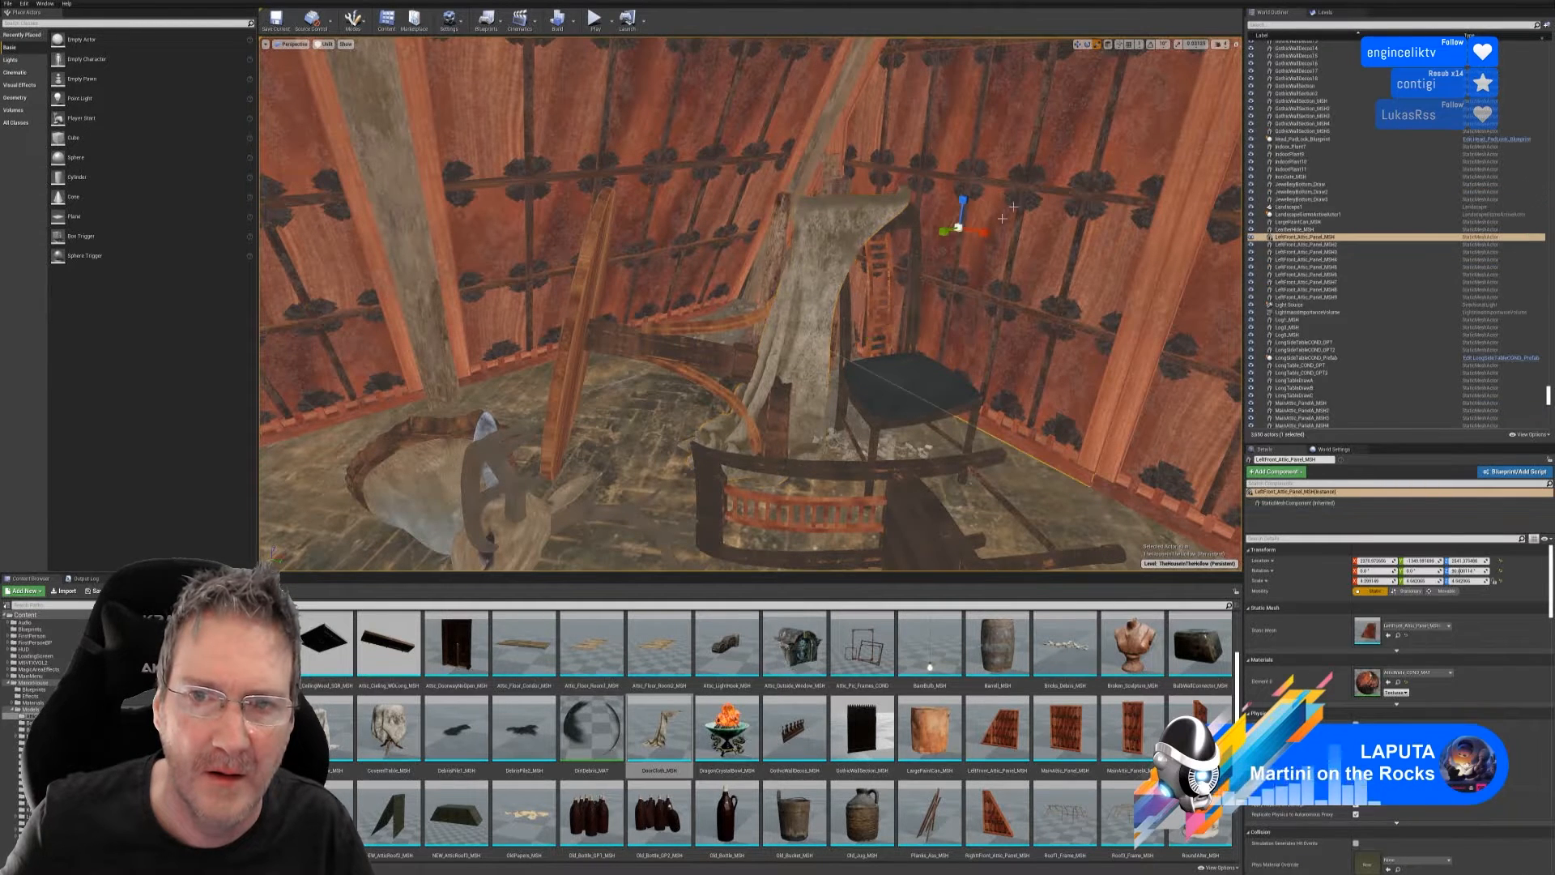
{"action": "key", "text": "ctrl+z"}
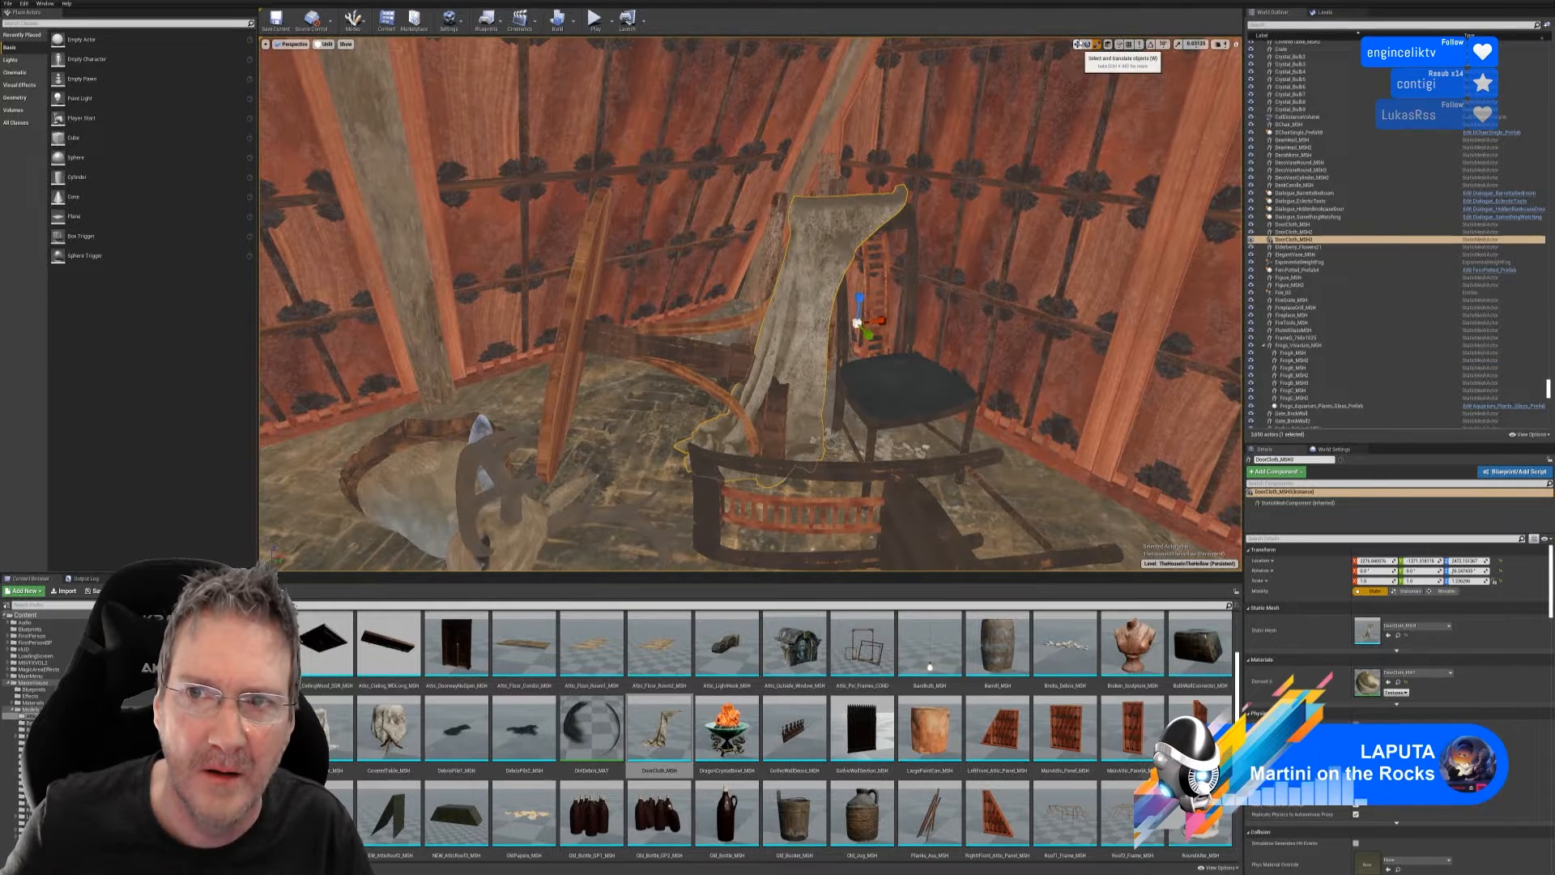
{"action": "left_click_drag", "start_coordinate": [860, 300], "coordinate": [886, 298]}
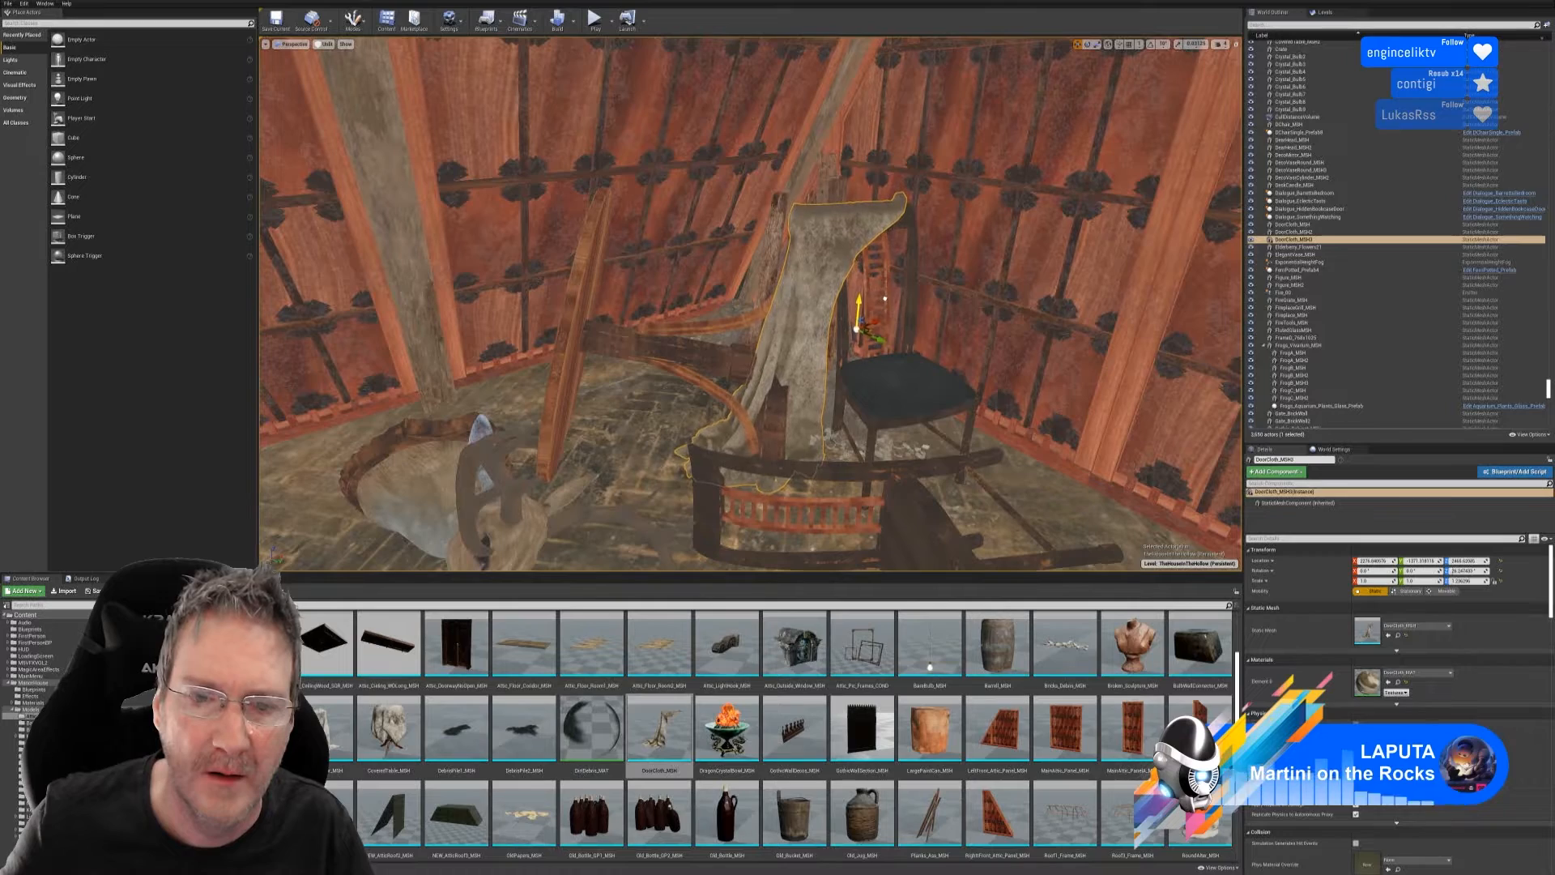
{"action": "right_click_drag", "start_coordinate": [883, 301], "coordinate": [969, 358]}
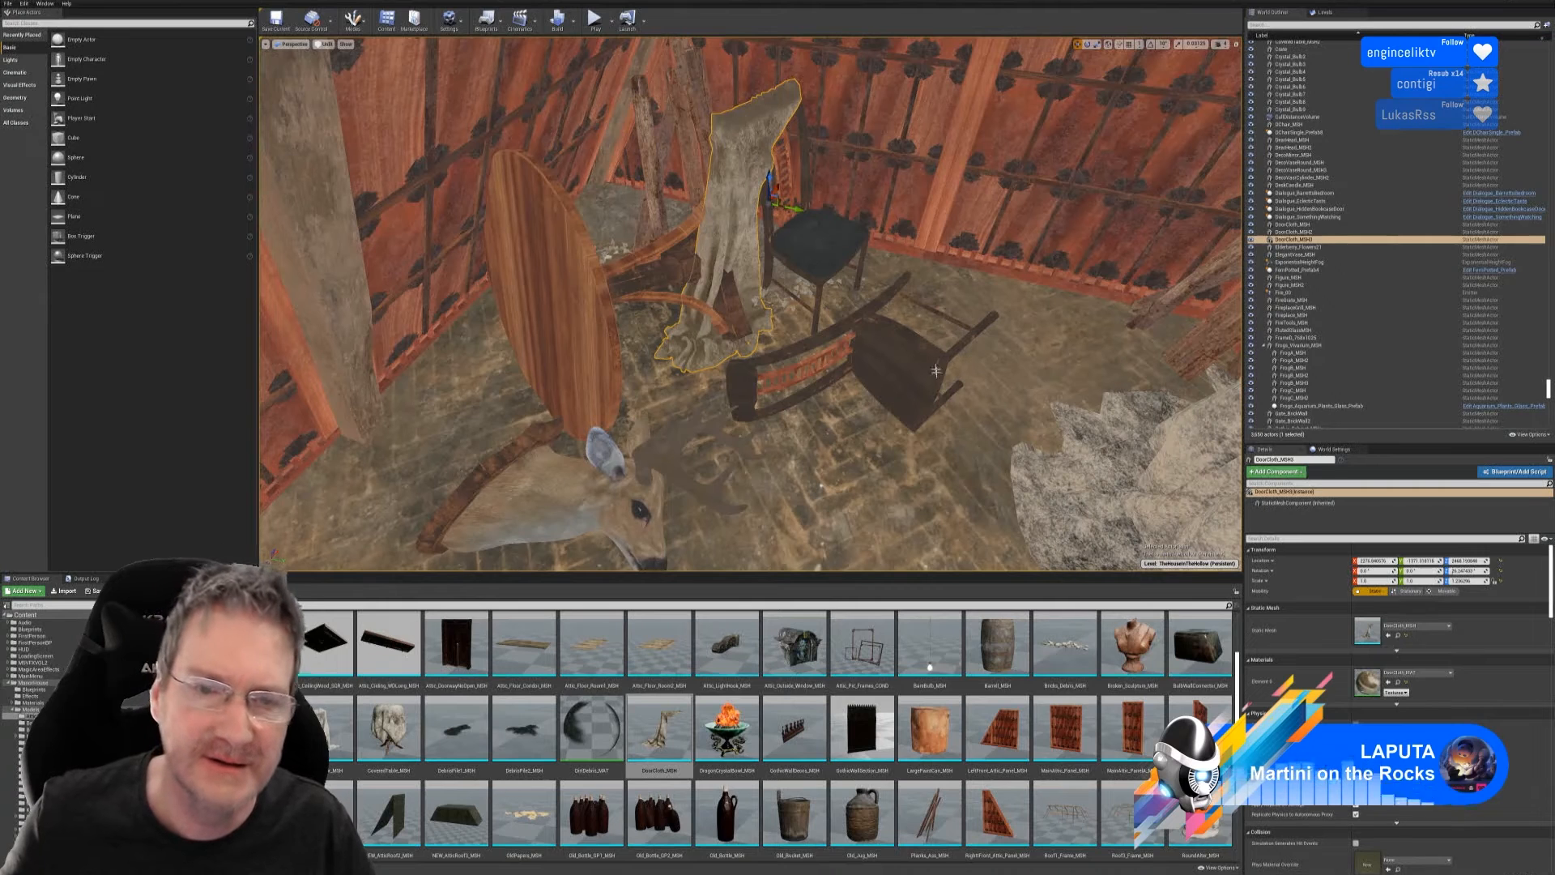
- Select the upright chair together with its cloth and move both toward the toppled chair
{"action": "left_click", "coordinate": [844, 230], "text": "ctrl"}
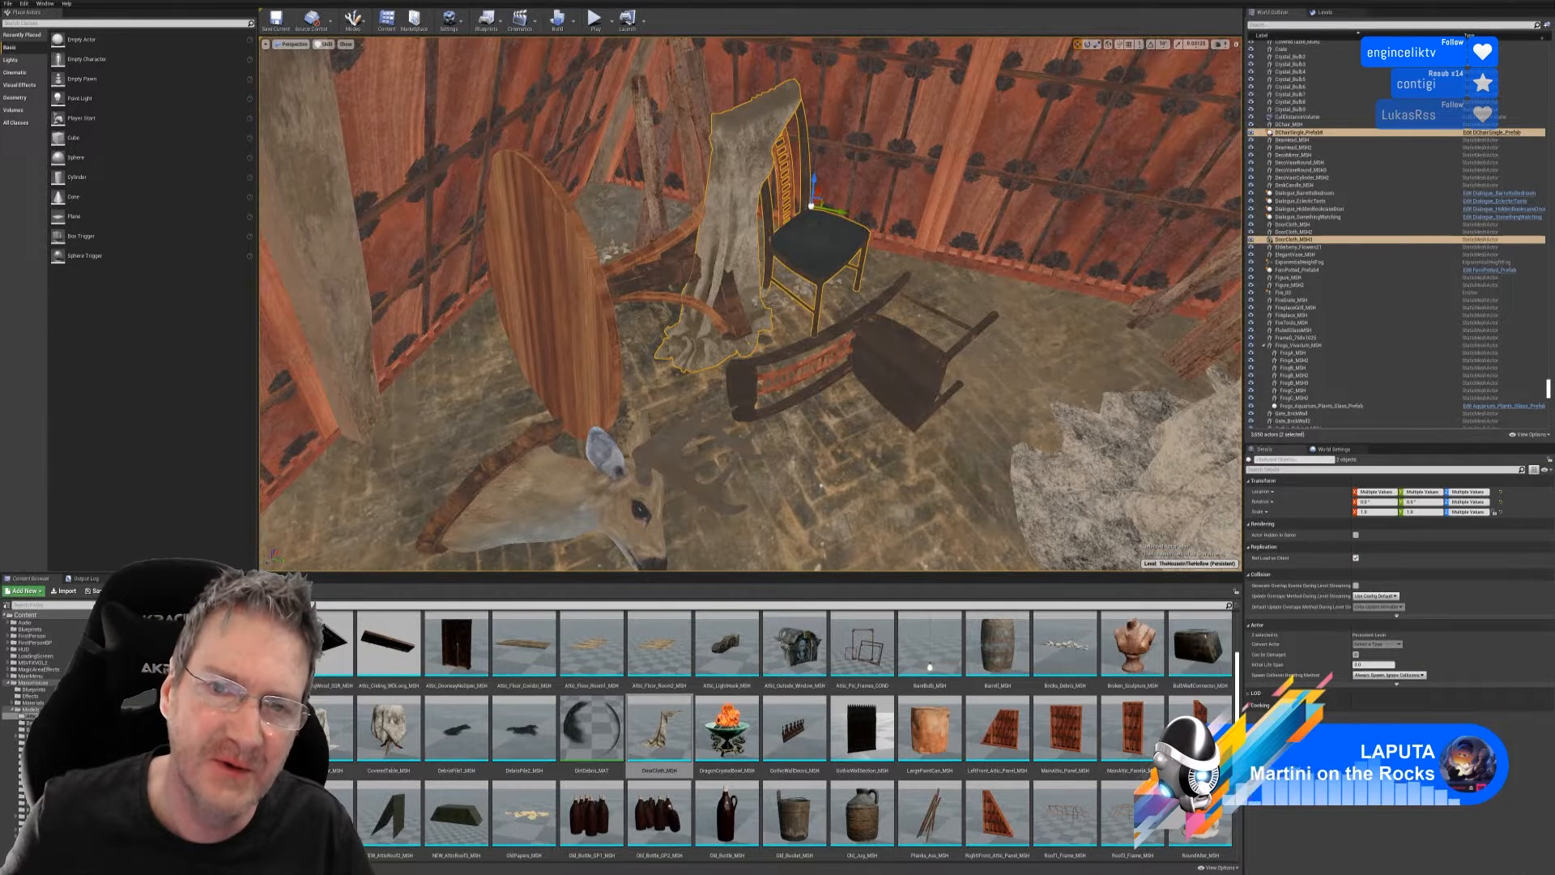
{"action": "left_click_drag", "start_coordinate": [835, 209], "coordinate": [888, 220]}
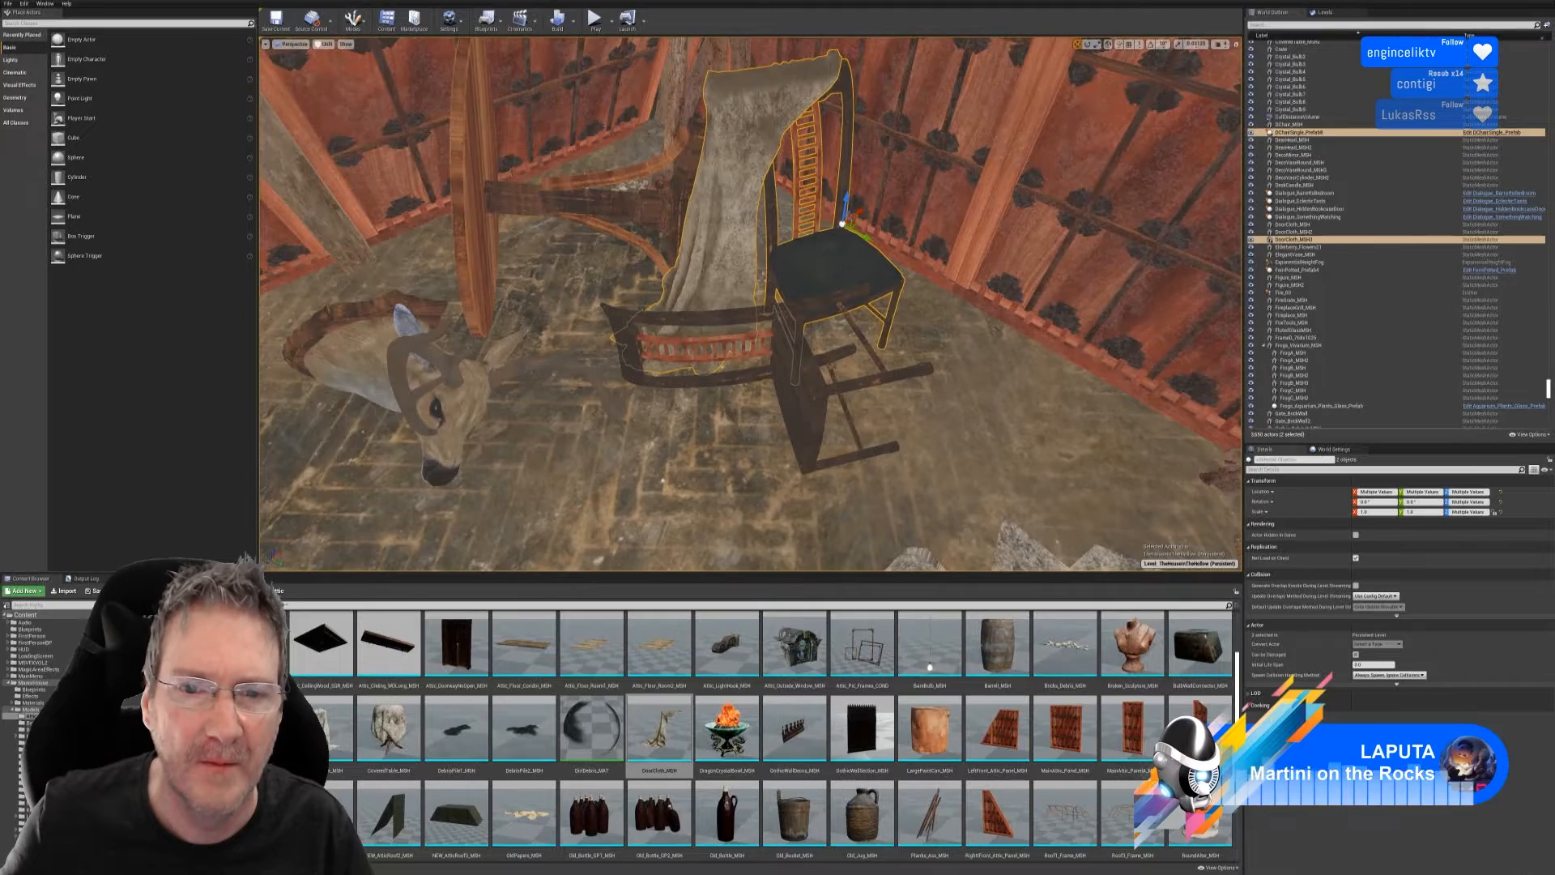
{"action": "left_click_drag", "start_coordinate": [843, 220], "coordinate": [842, 221], "text": "alt"}
- Select the toppled chair, adjust its position on the floor beside the draped chair, and deselect it
{"action": "left_click", "coordinate": [689, 357]}
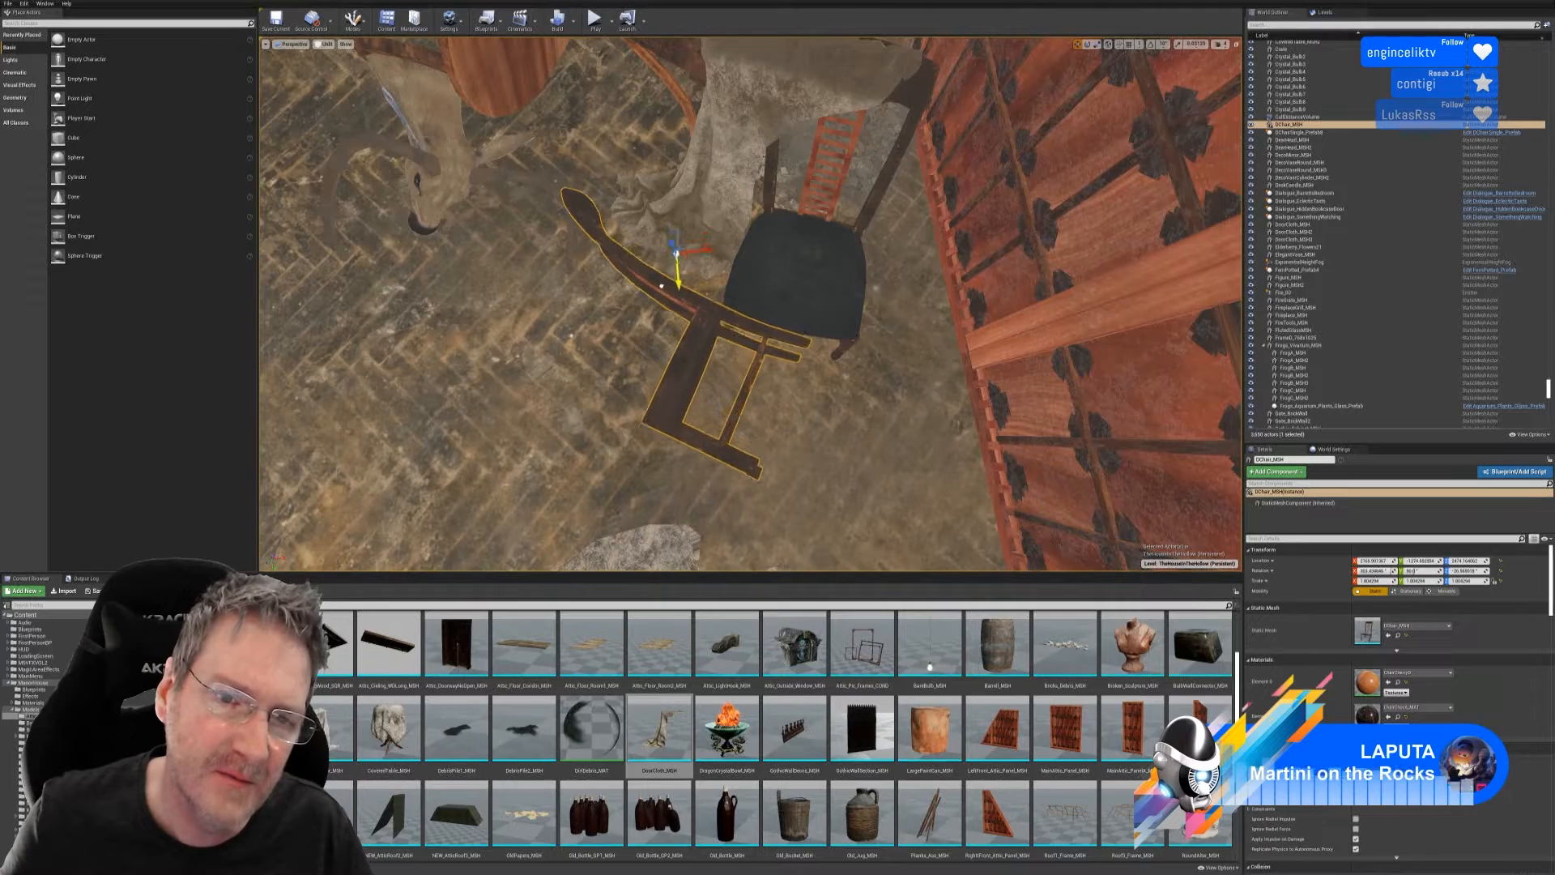
{"action": "left_click_drag", "start_coordinate": [842, 220], "coordinate": [843, 220], "text": "alt"}
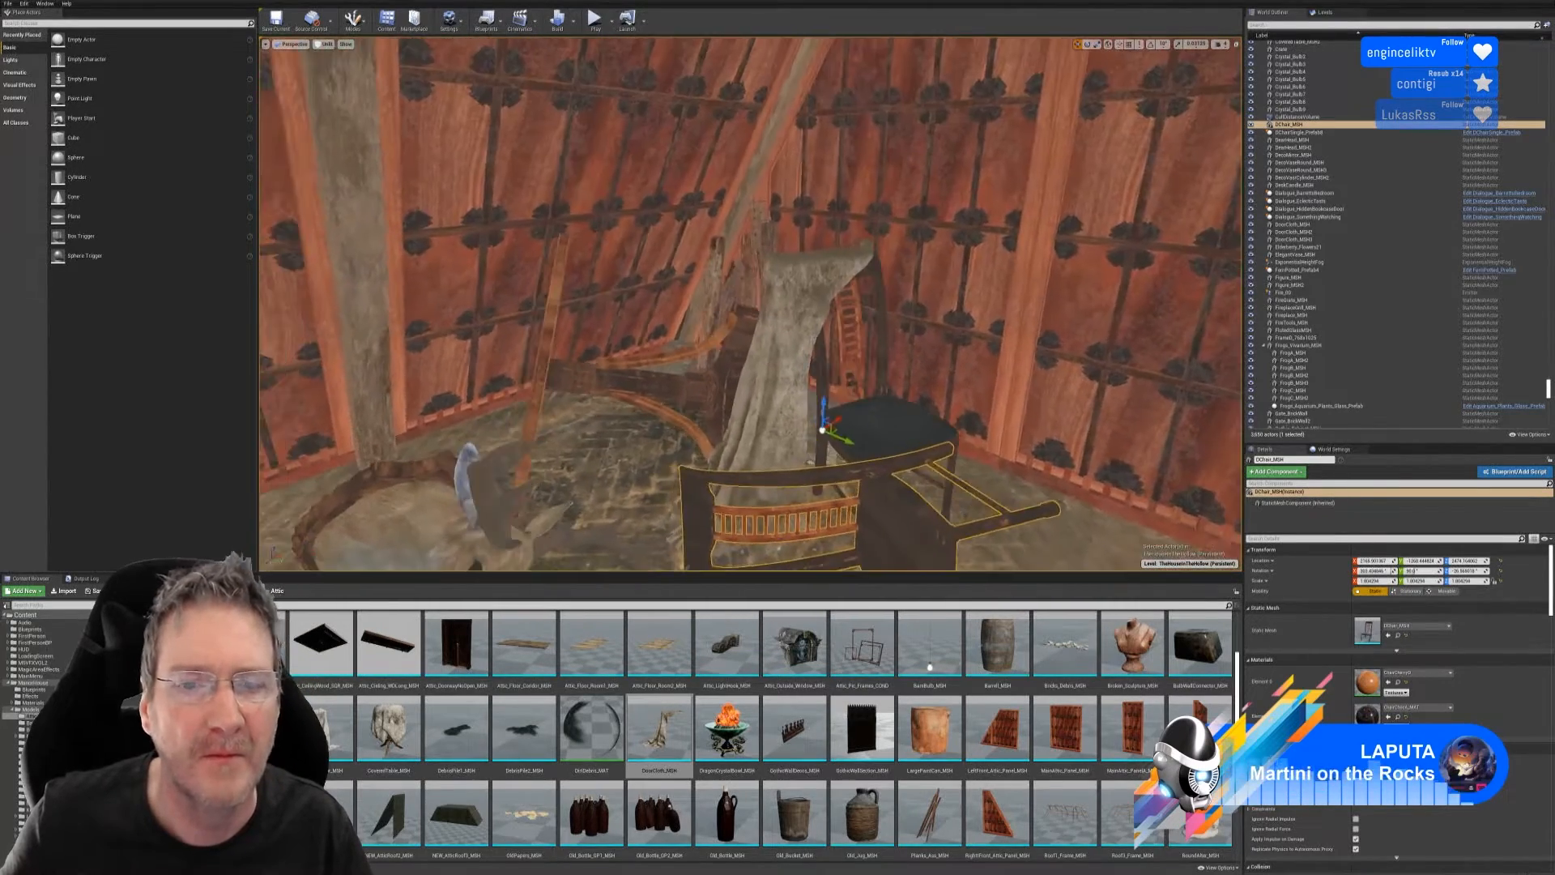
{"action": "left_click_drag", "start_coordinate": [843, 220], "coordinate": [842, 220], "text": "alt"}
{"action": "key", "text": "Escape"}
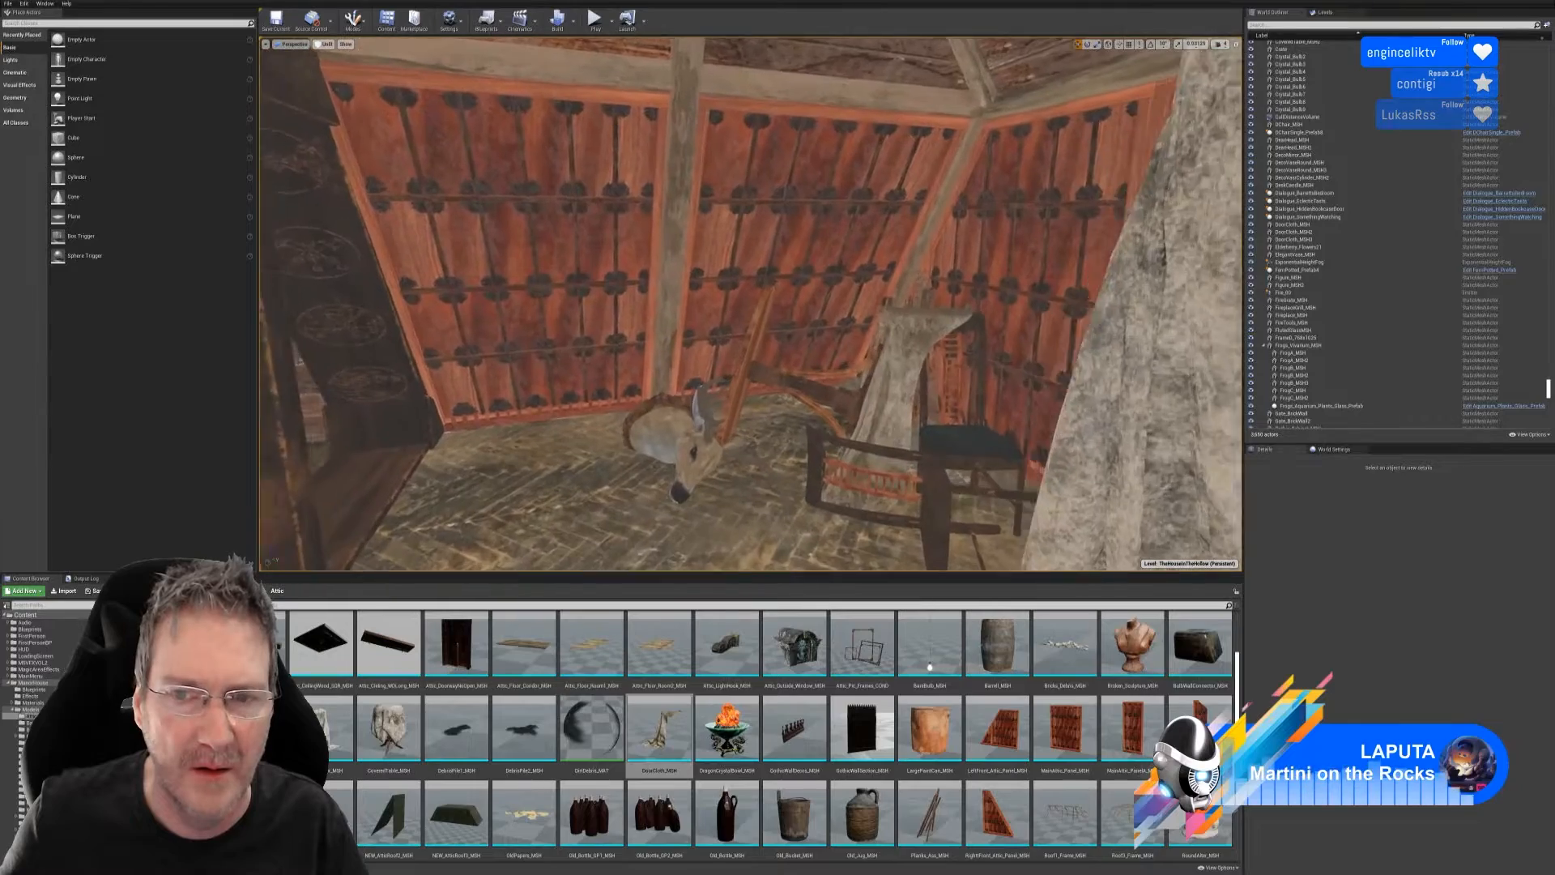
- Open the static mesh of the skull-and-antlers plaque lying on the floor, check its simple collision display, and close the mesh editor
{"action": "left_click_drag", "start_coordinate": [842, 221], "coordinate": [721, 239], "text": "alt"}
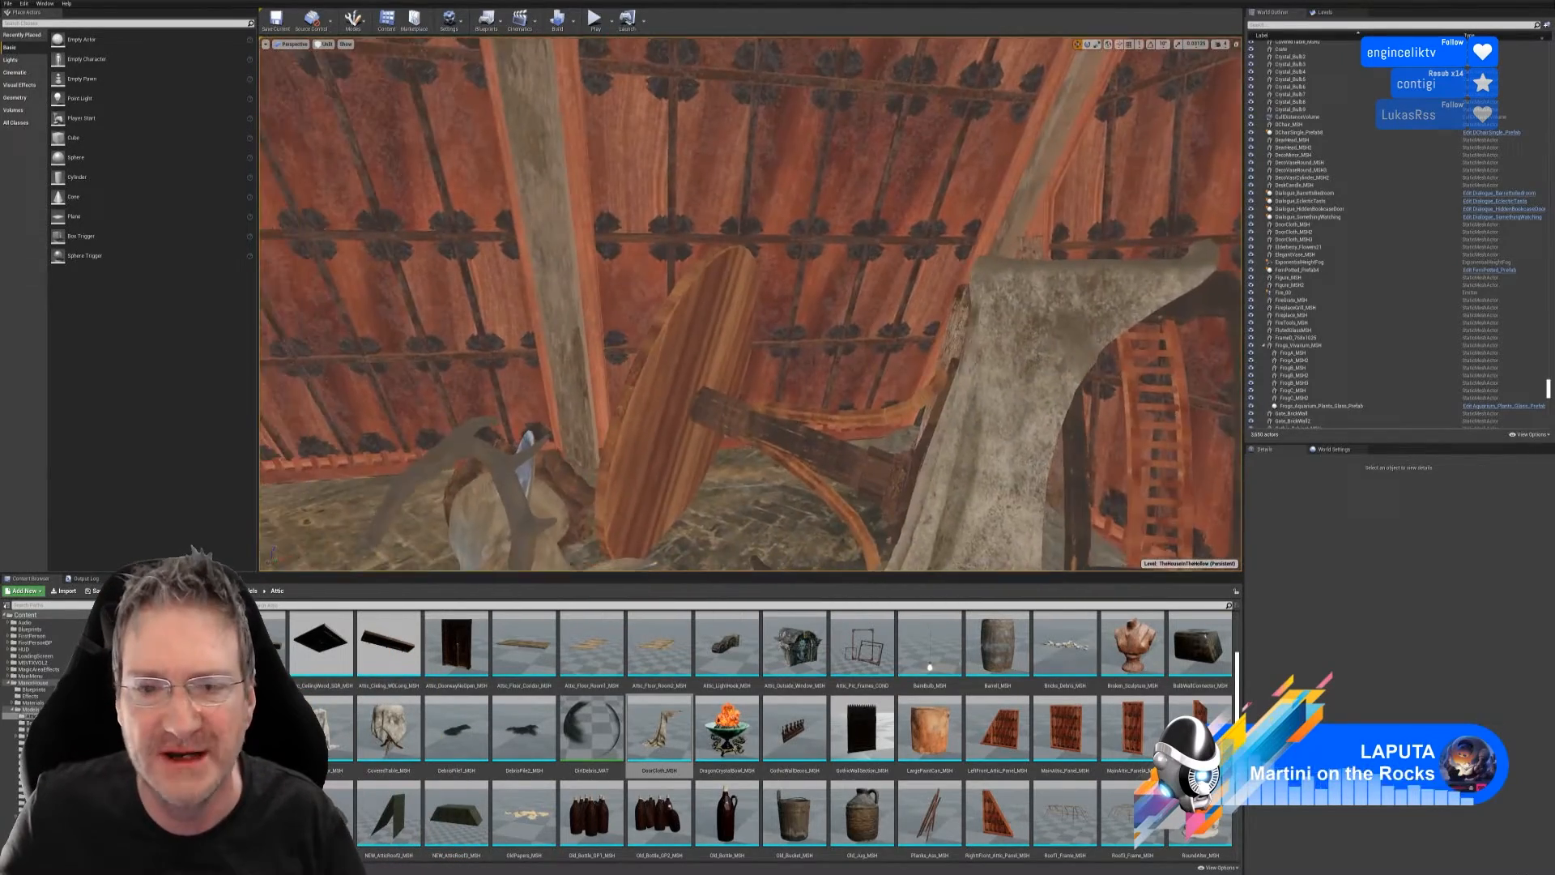
{"action": "right_click_drag", "start_coordinate": [750, 304], "coordinate": [750, 344]}
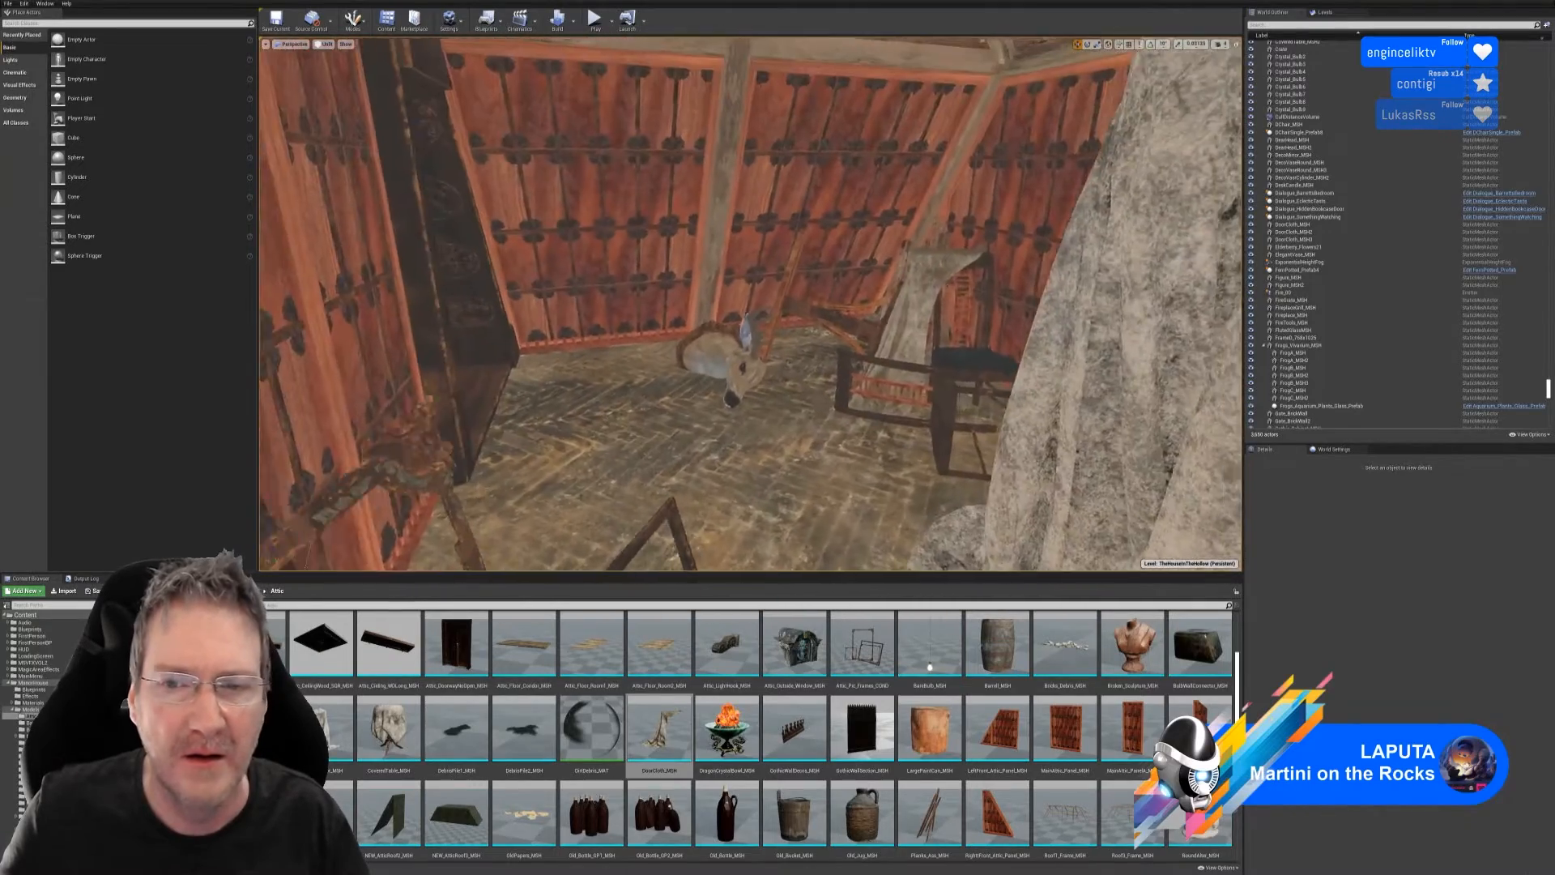
{"action": "right_click_drag", "start_coordinate": [750, 345], "coordinate": [762, 340]}
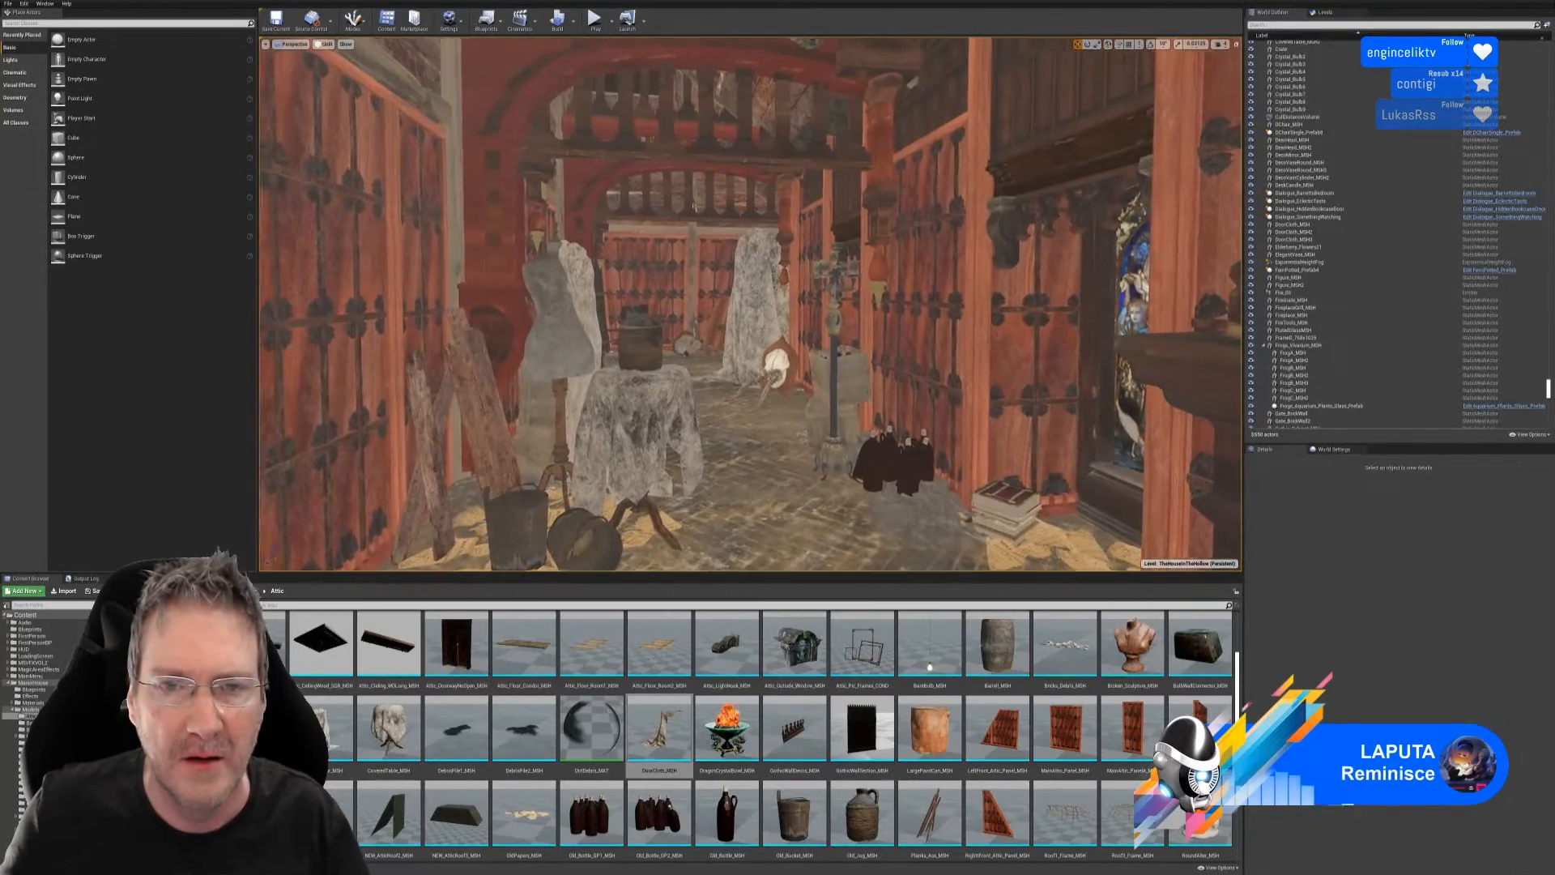
{"action": "key", "text": "w"}
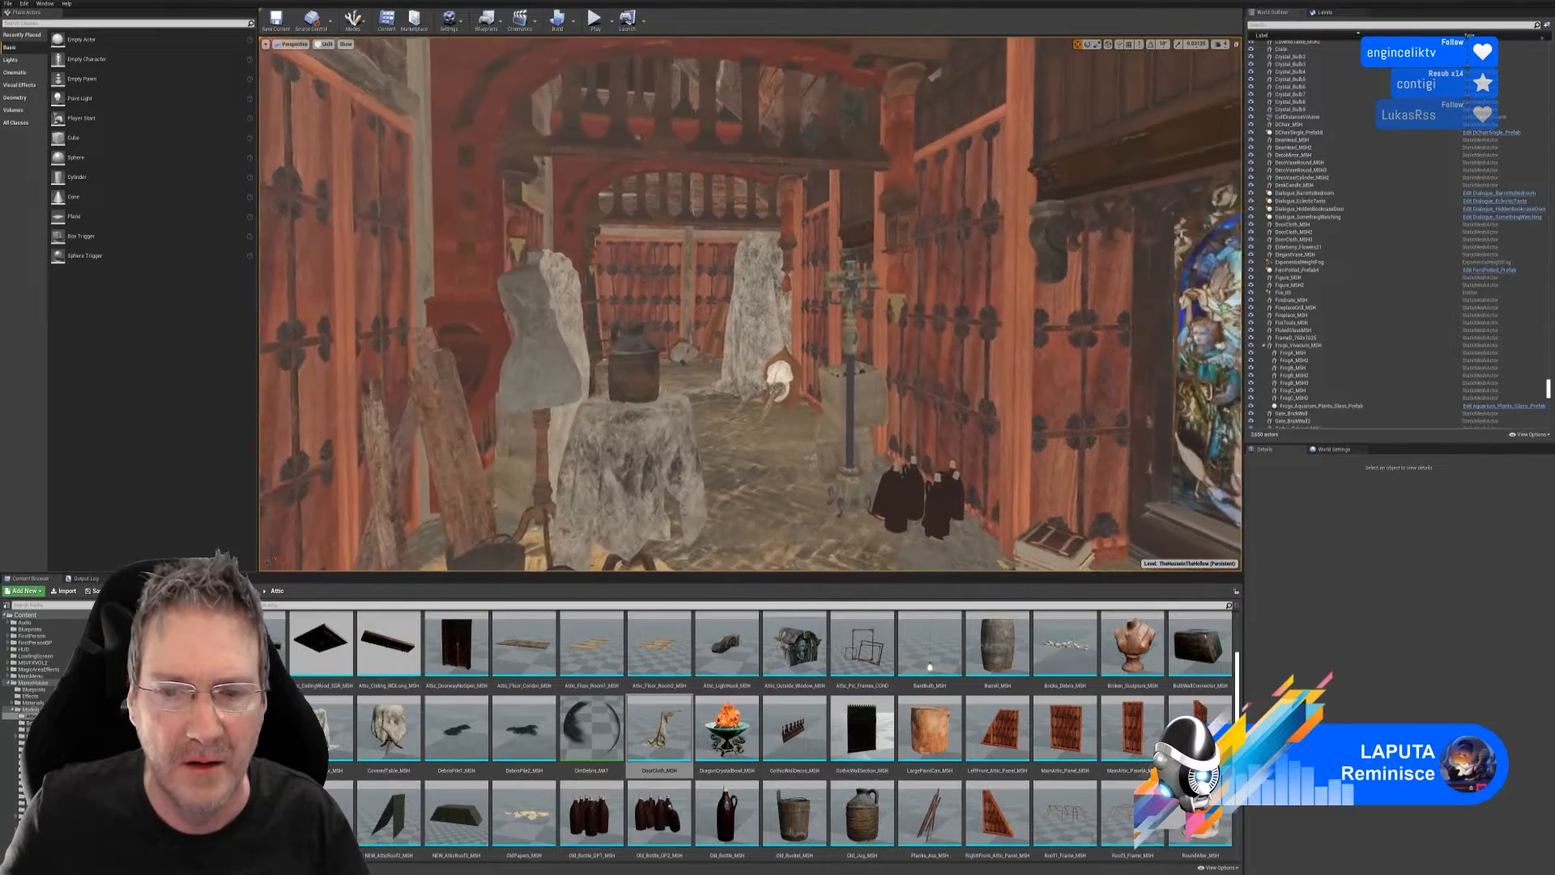
{"action": "right_click_drag", "start_coordinate": [631, 197], "coordinate": [570, 199]}
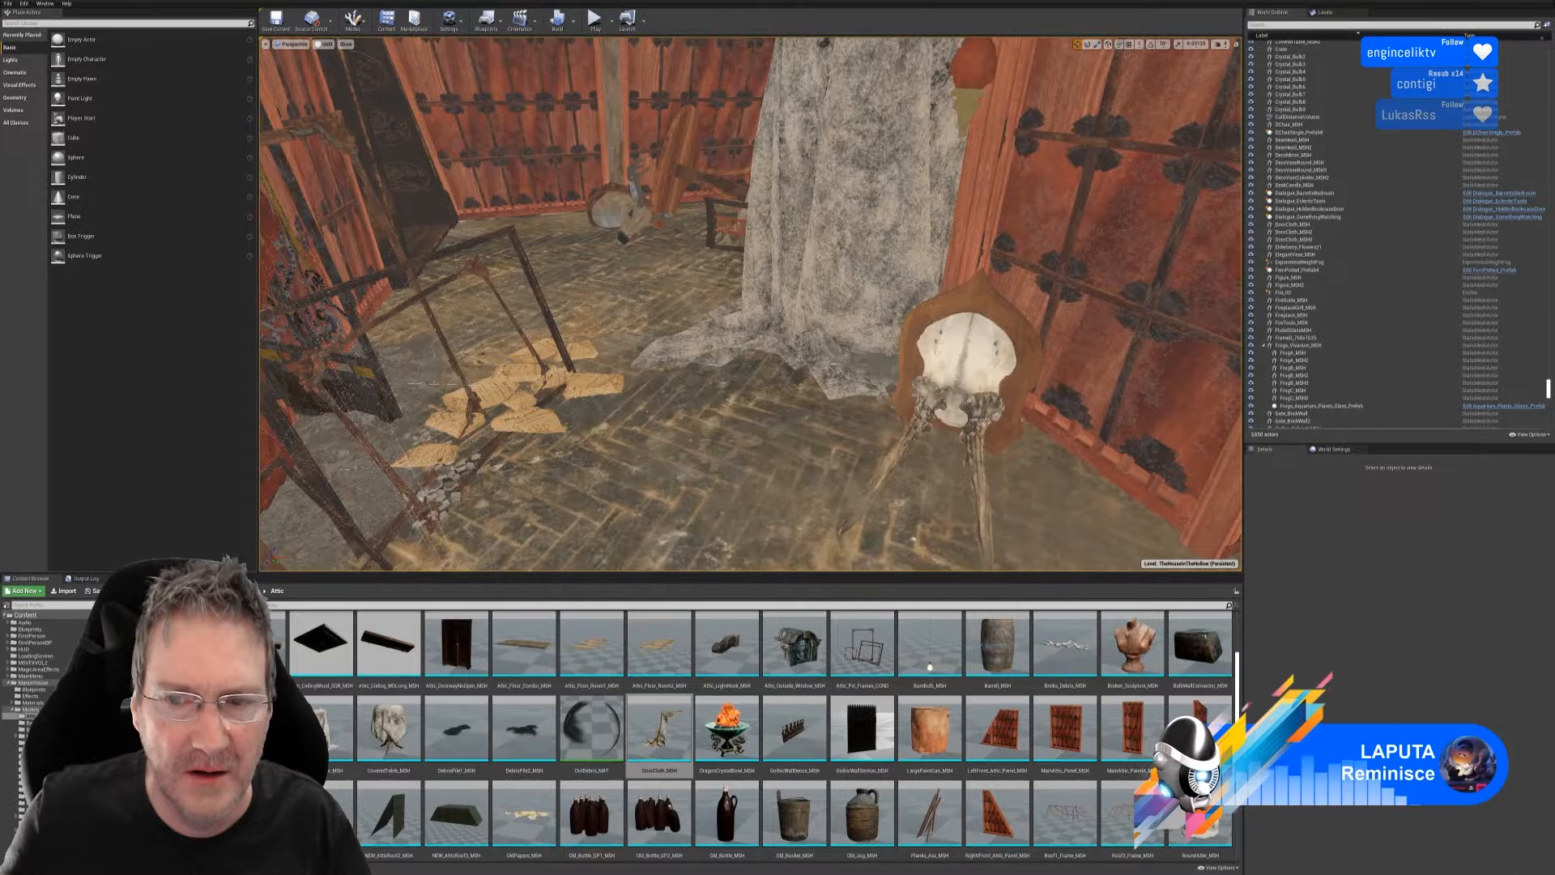
{"action": "left_click", "coordinate": [968, 349]}
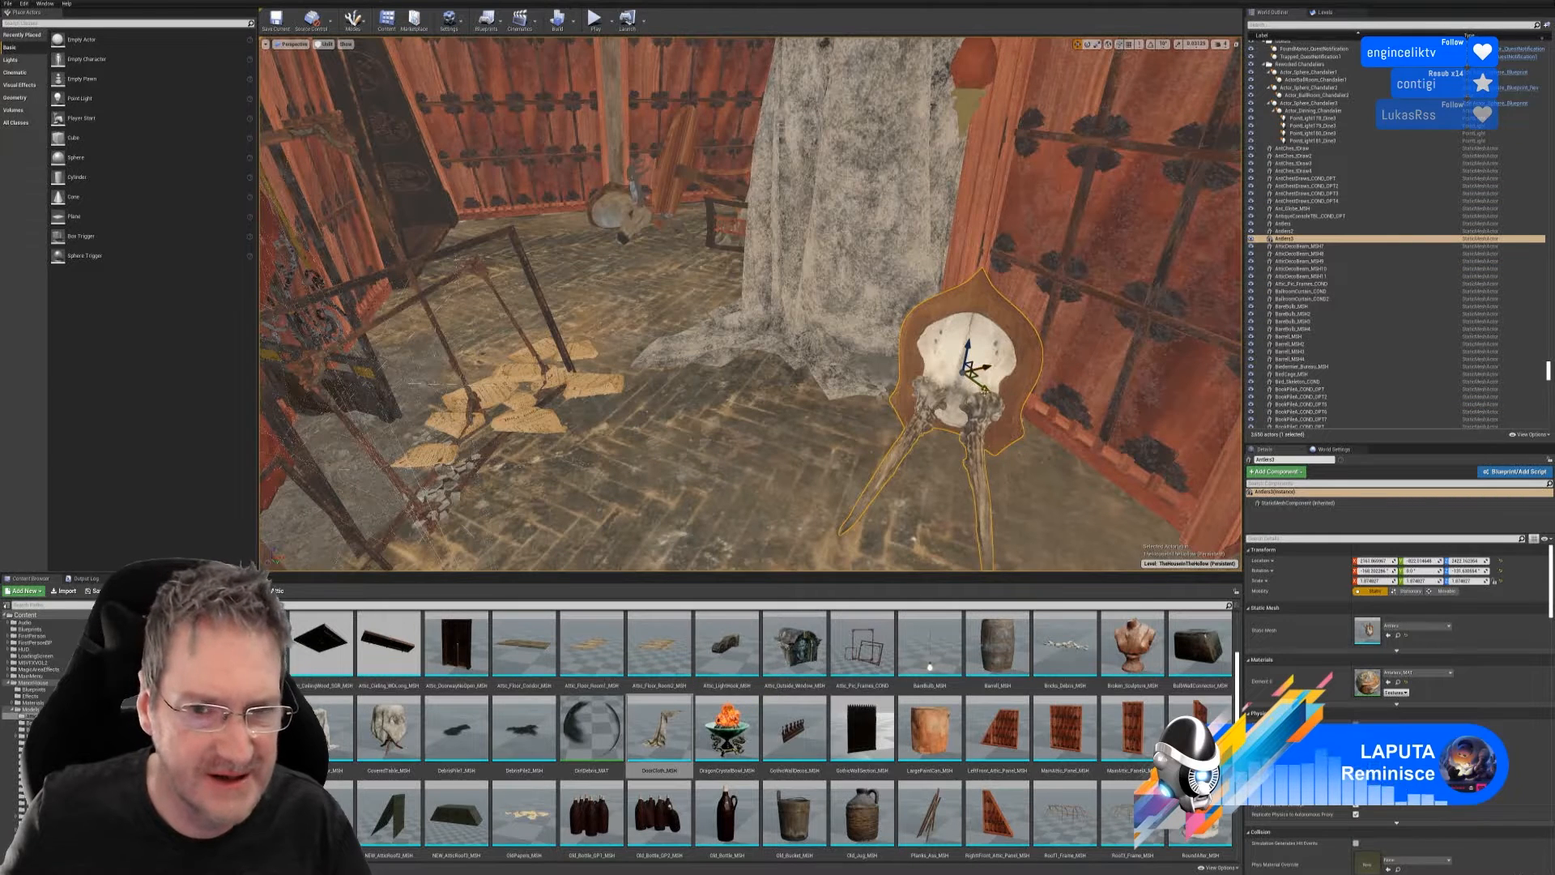
{"action": "double_click", "coordinate": [1367, 629]}
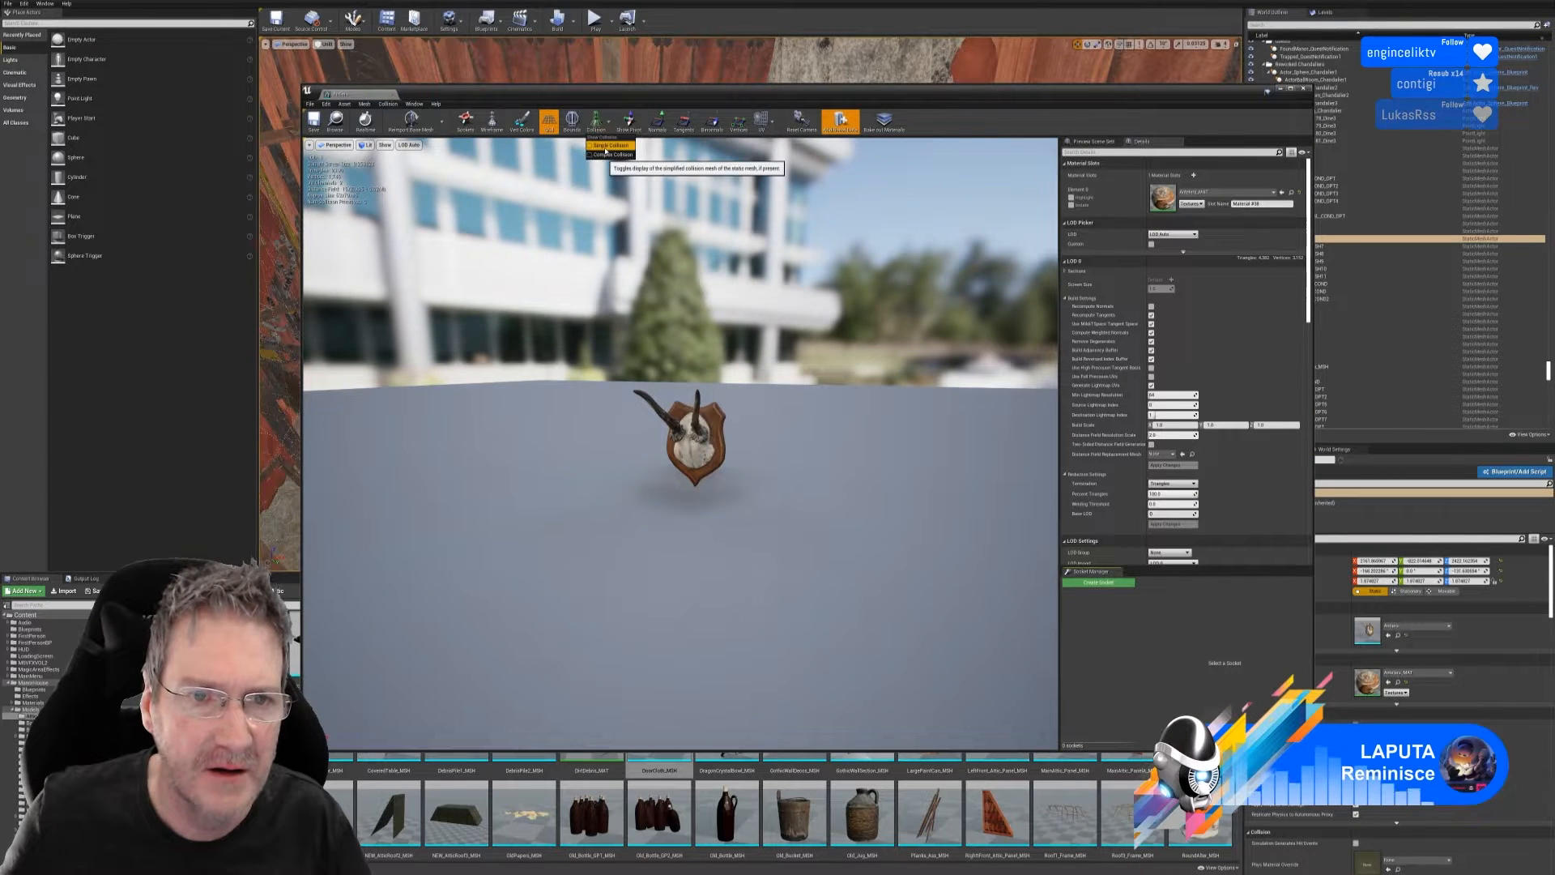
{"action": "left_click", "coordinate": [608, 146]}
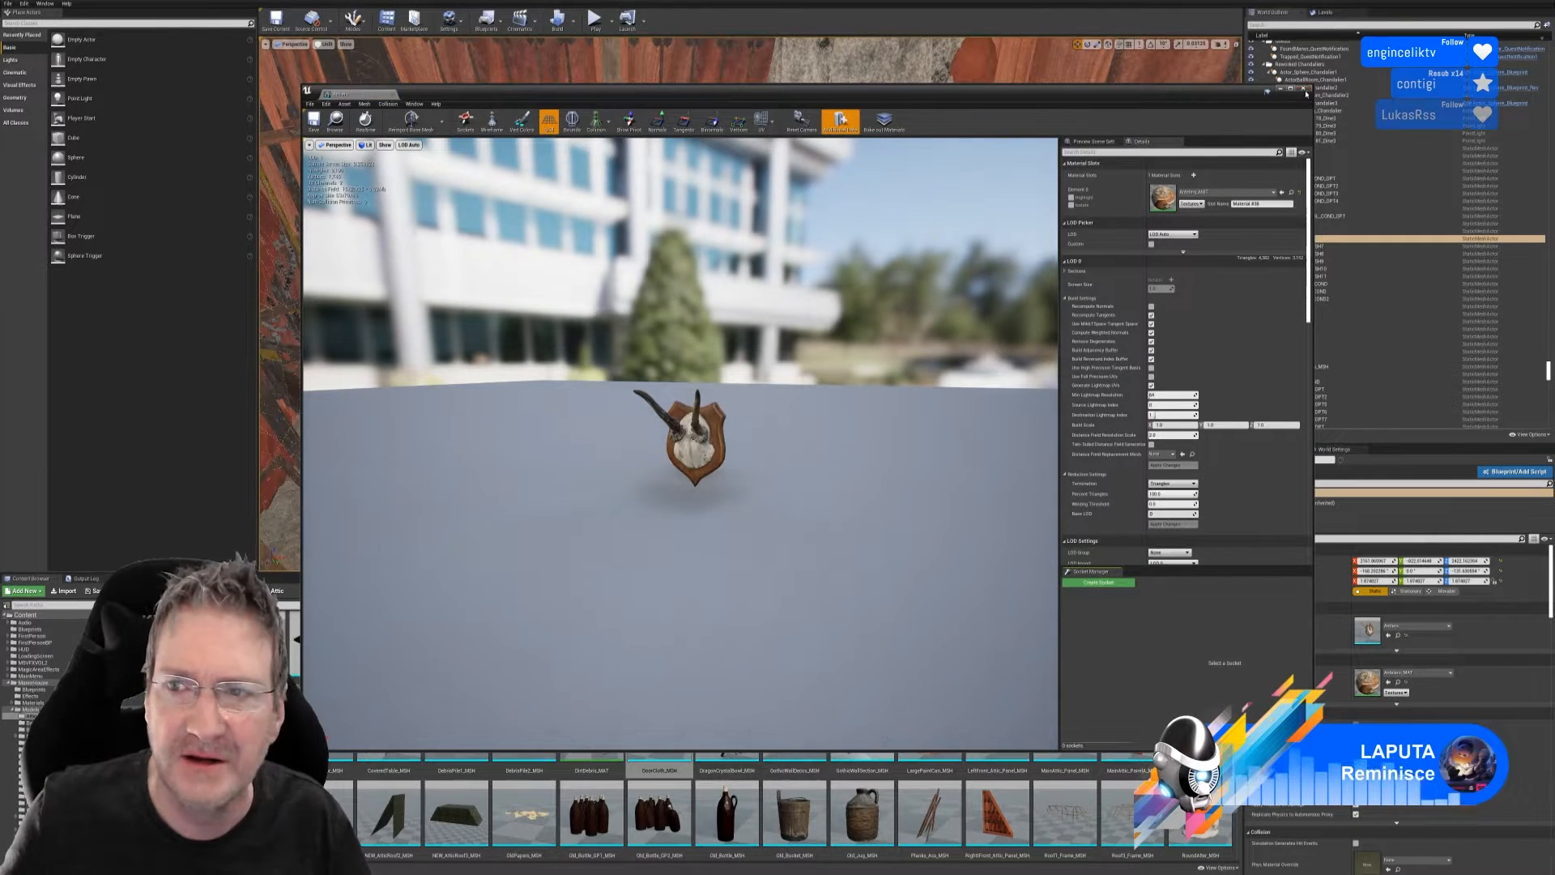
{"action": "left_click", "coordinate": [1303, 90]}
{"action": "key", "text": "Escape"}
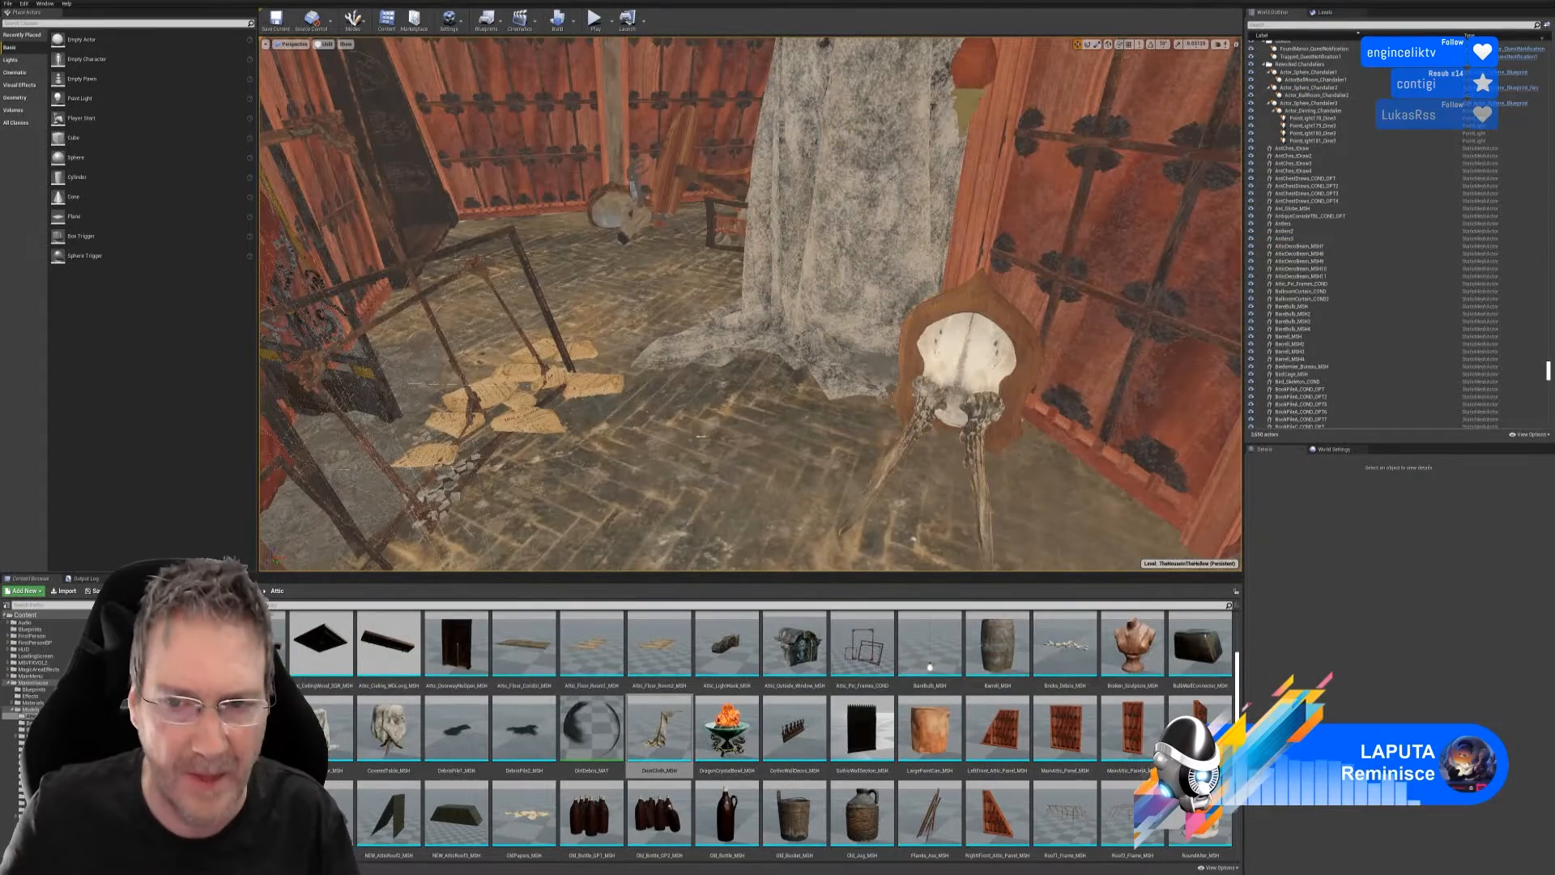
- Inspect the attic dressing around the metal frames, red cloth and railing, as well as the draped table with the jug and bottles
{"action": "right_click_drag", "start_coordinate": [714, 442], "coordinate": [607, 444]}
{"action": "key", "text": "w"}
{"action": "right_click_drag", "start_coordinate": [452, 282], "coordinate": [404, 272]}
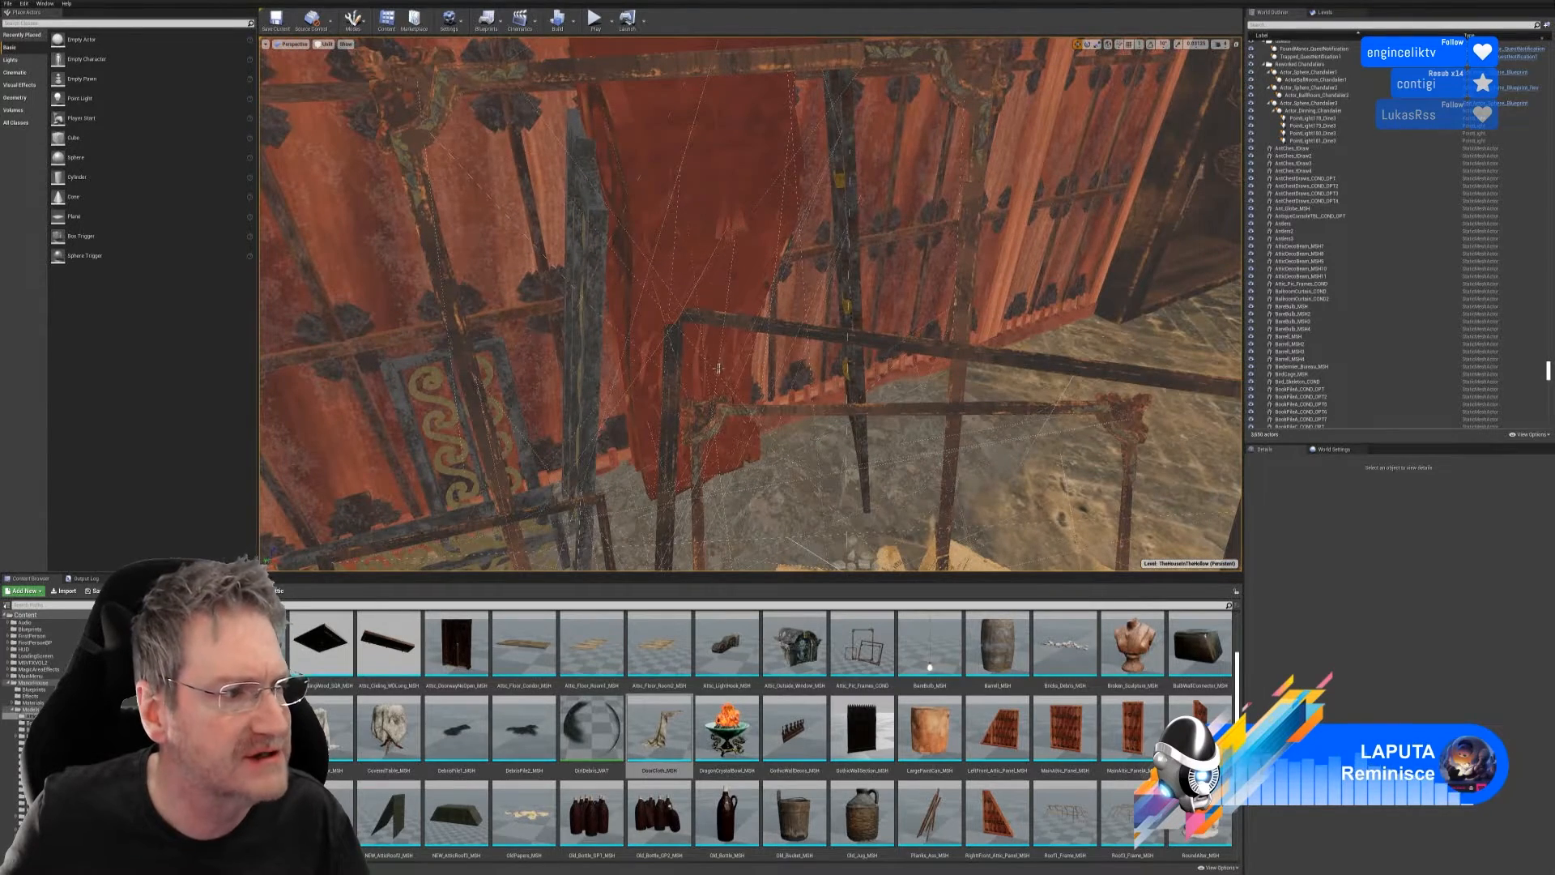
{"action": "right_click_drag", "start_coordinate": [755, 287], "coordinate": [747, 272]}
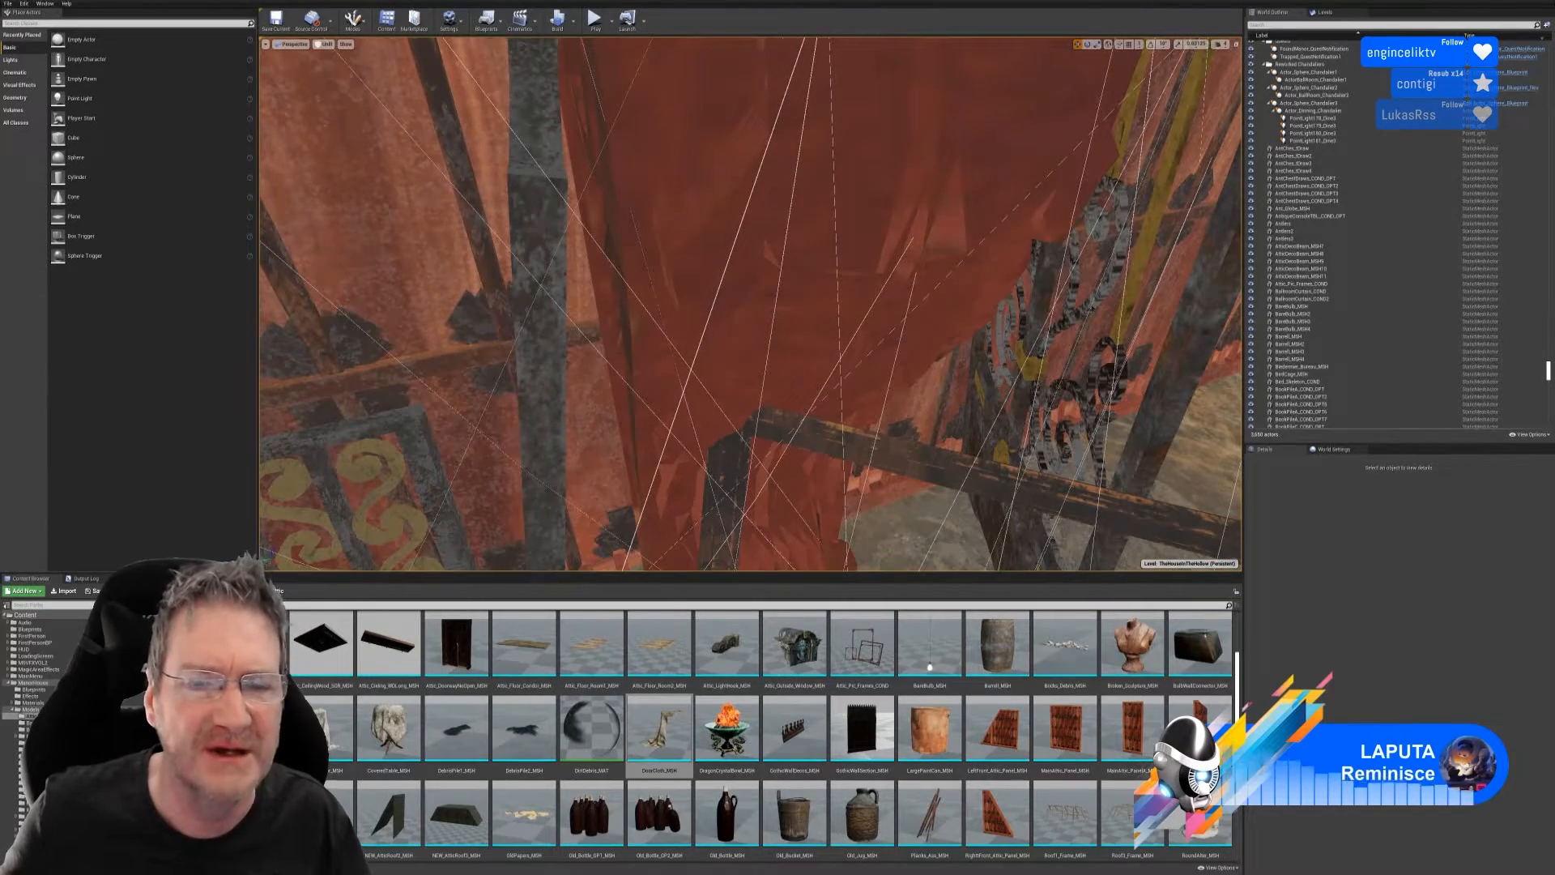
{"action": "right_click_drag", "start_coordinate": [750, 305], "coordinate": [750, 304]}
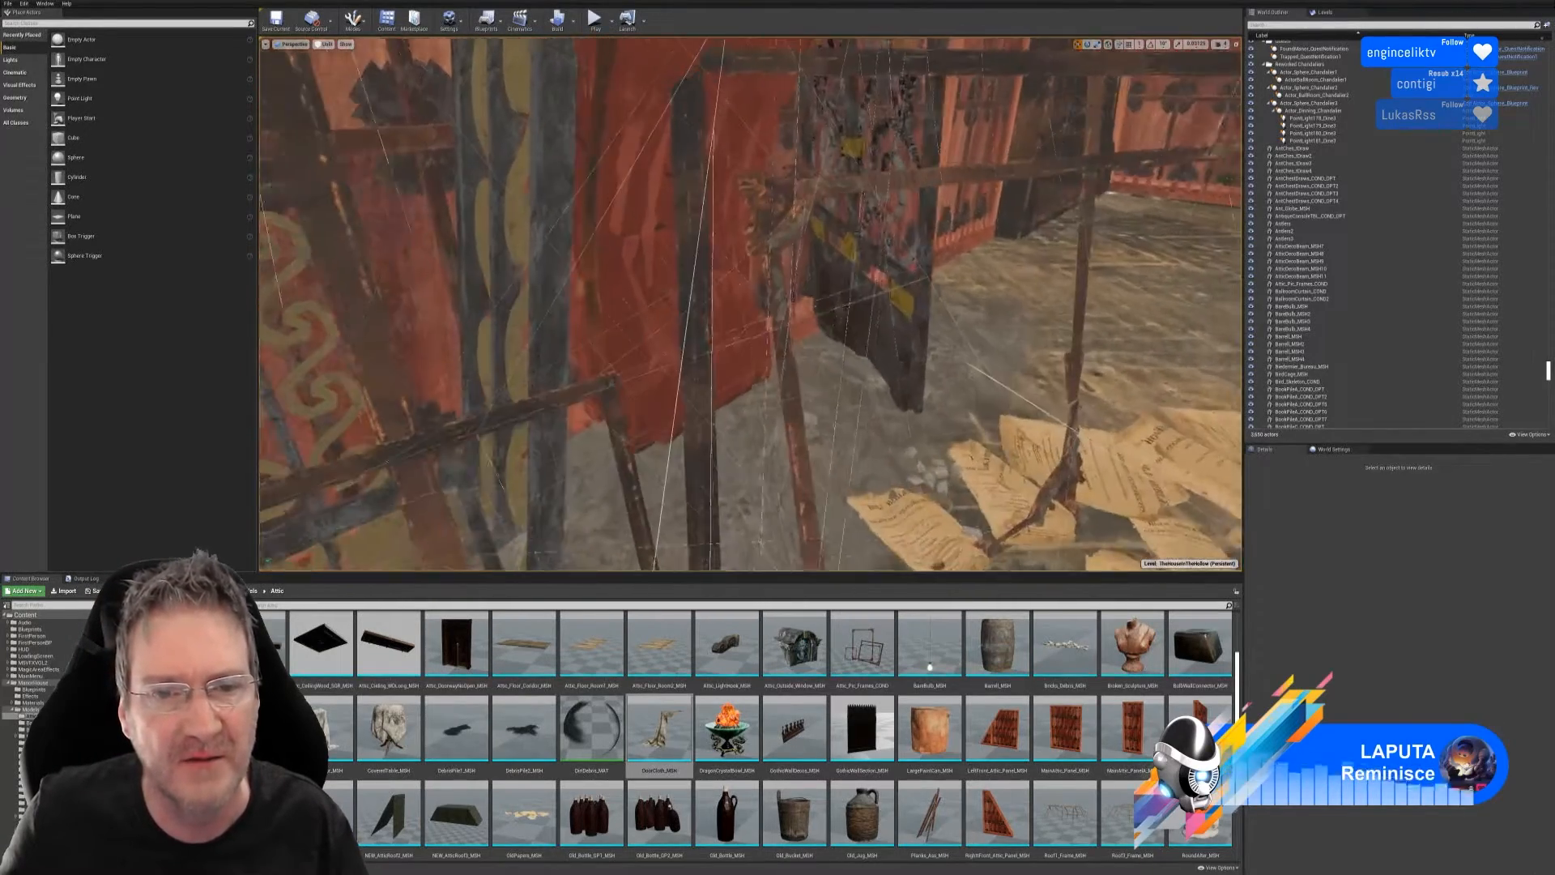
{"action": "right_click_drag", "start_coordinate": [665, 340], "coordinate": [729, 387]}
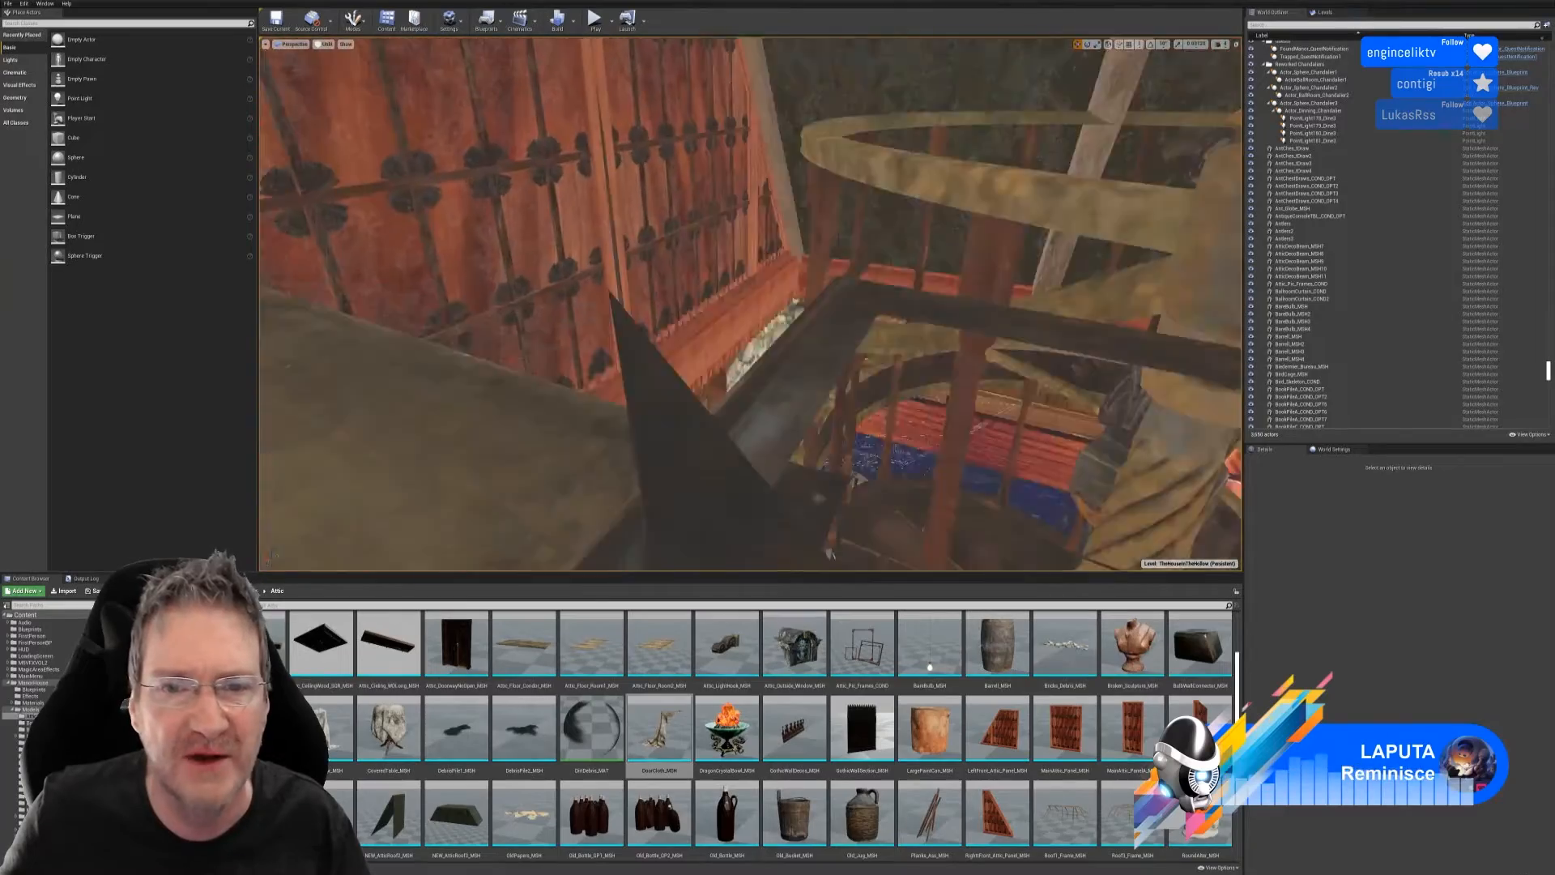
{"action": "right_click_drag", "start_coordinate": [729, 387], "coordinate": [770, 369]}
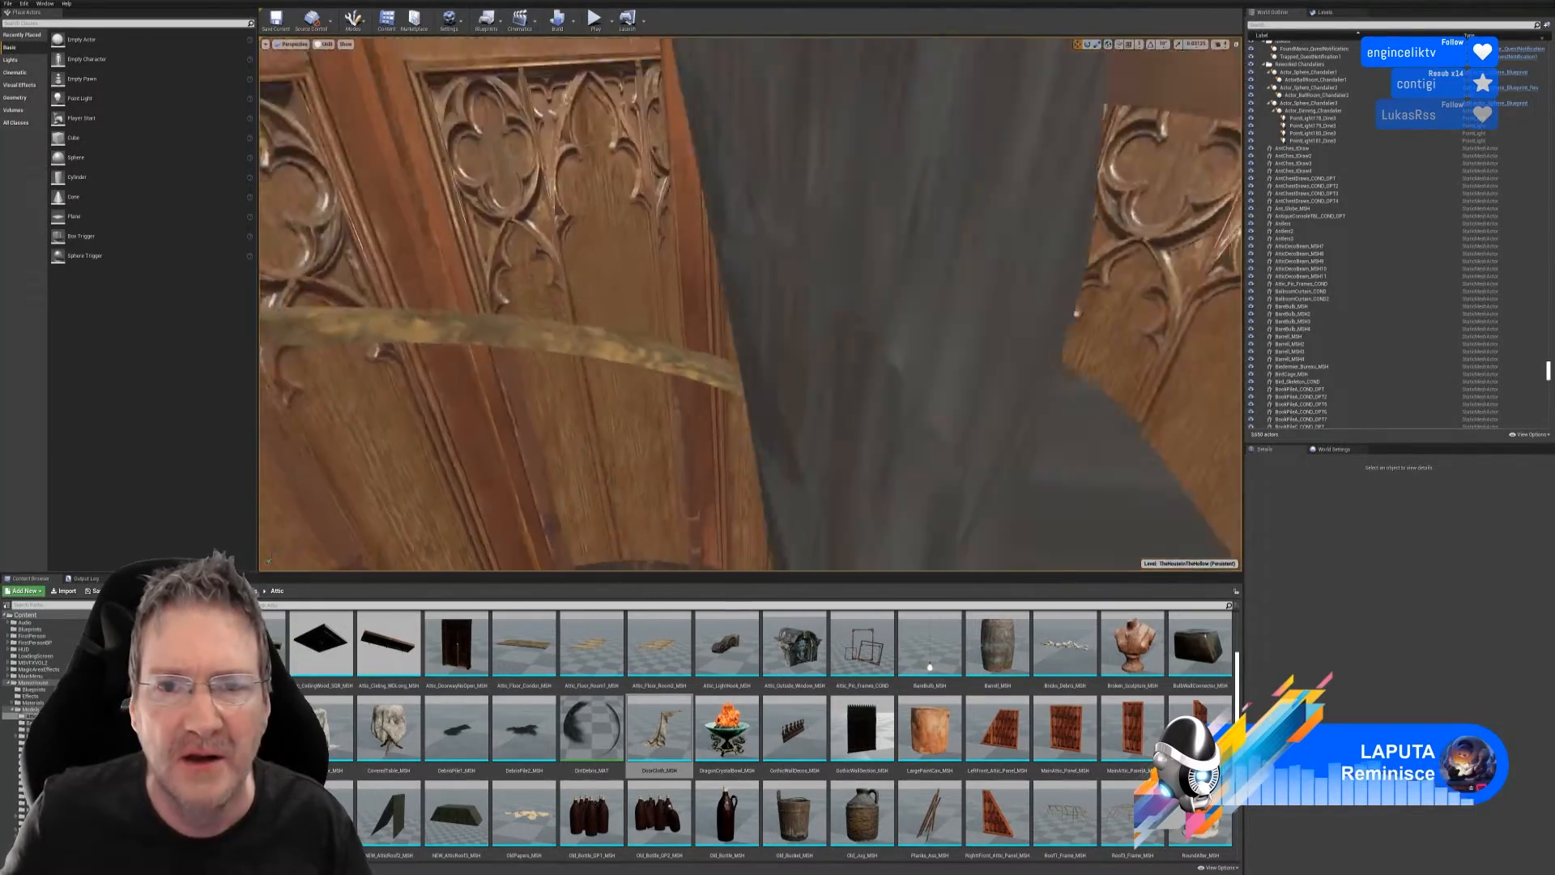
{"action": "right_click_drag", "start_coordinate": [770, 368], "coordinate": [774, 356]}
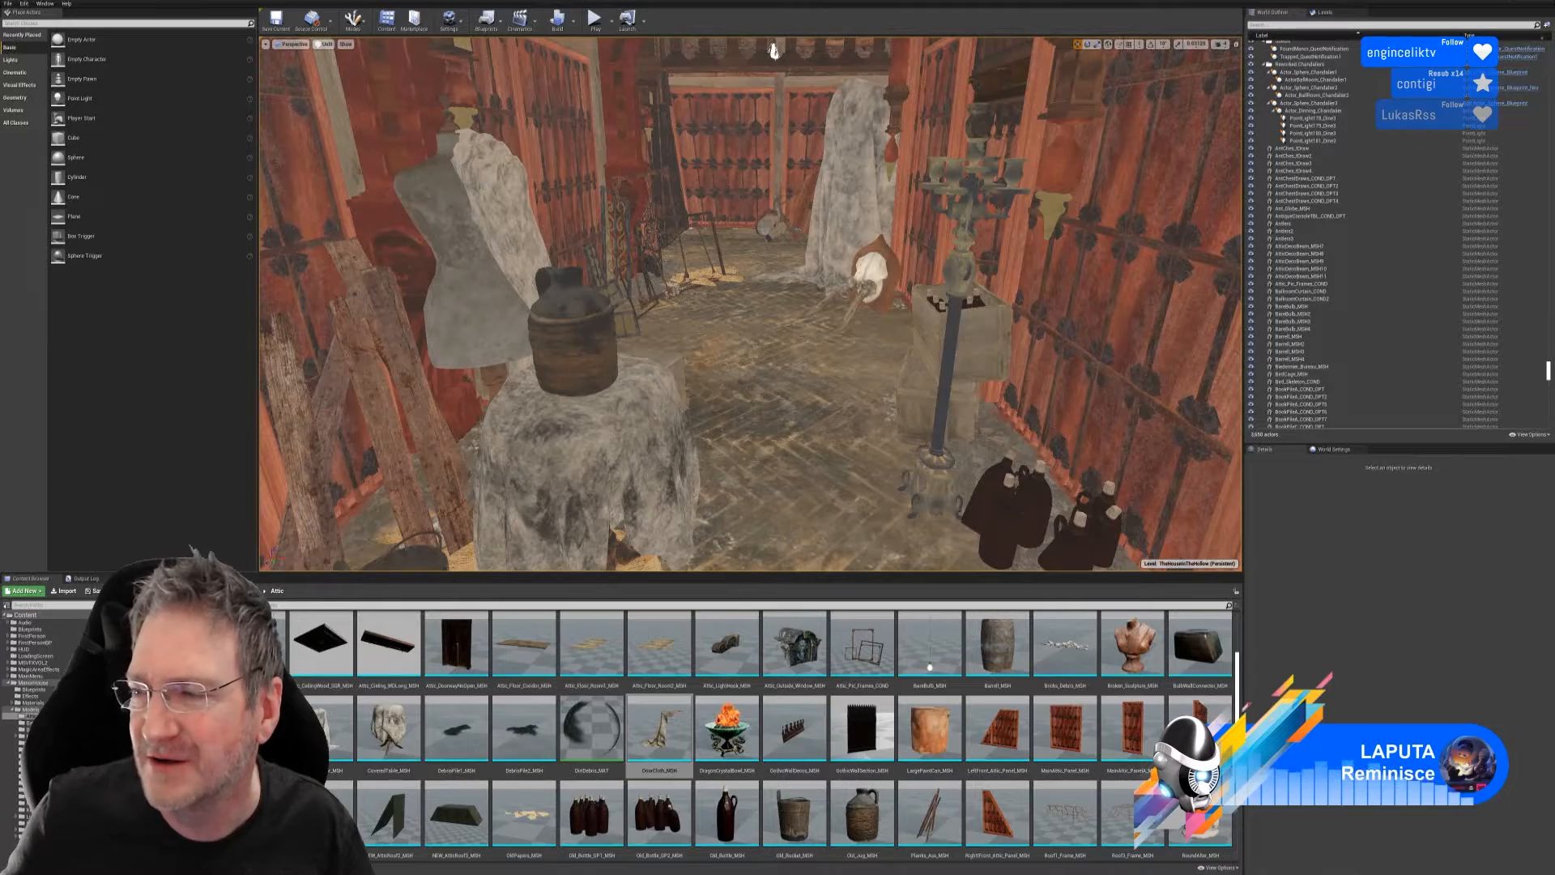
{"action": "key", "text": "w"}
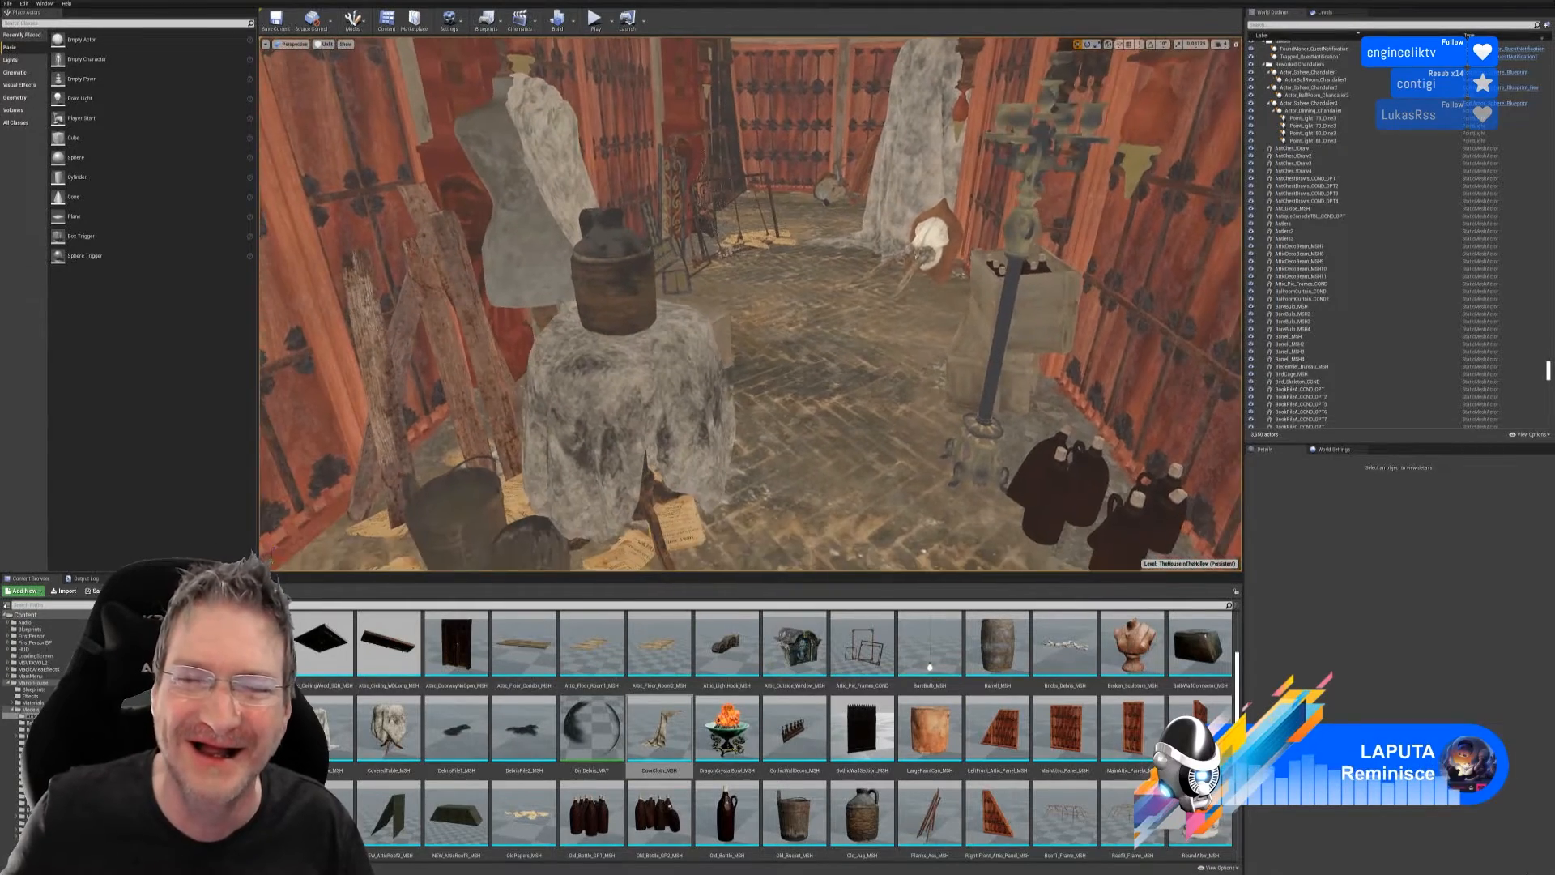
- Duplicate the overturned dark wooden chair in the attic corner and move the copy sideways toward the hanging cloth
{"action": "key", "text": "w"}
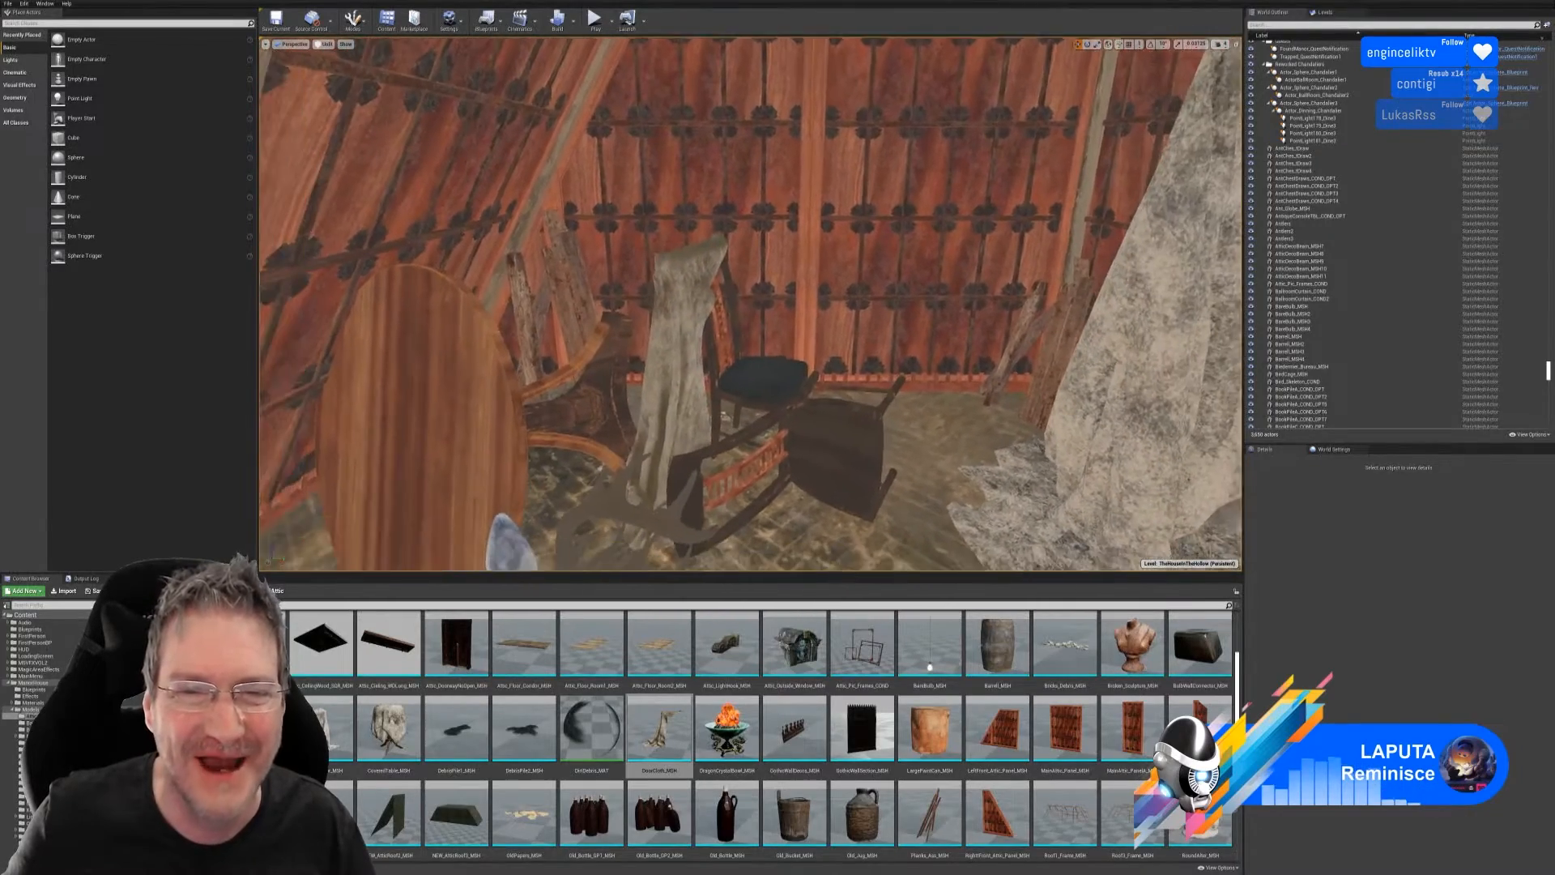
{"action": "key", "text": "w"}
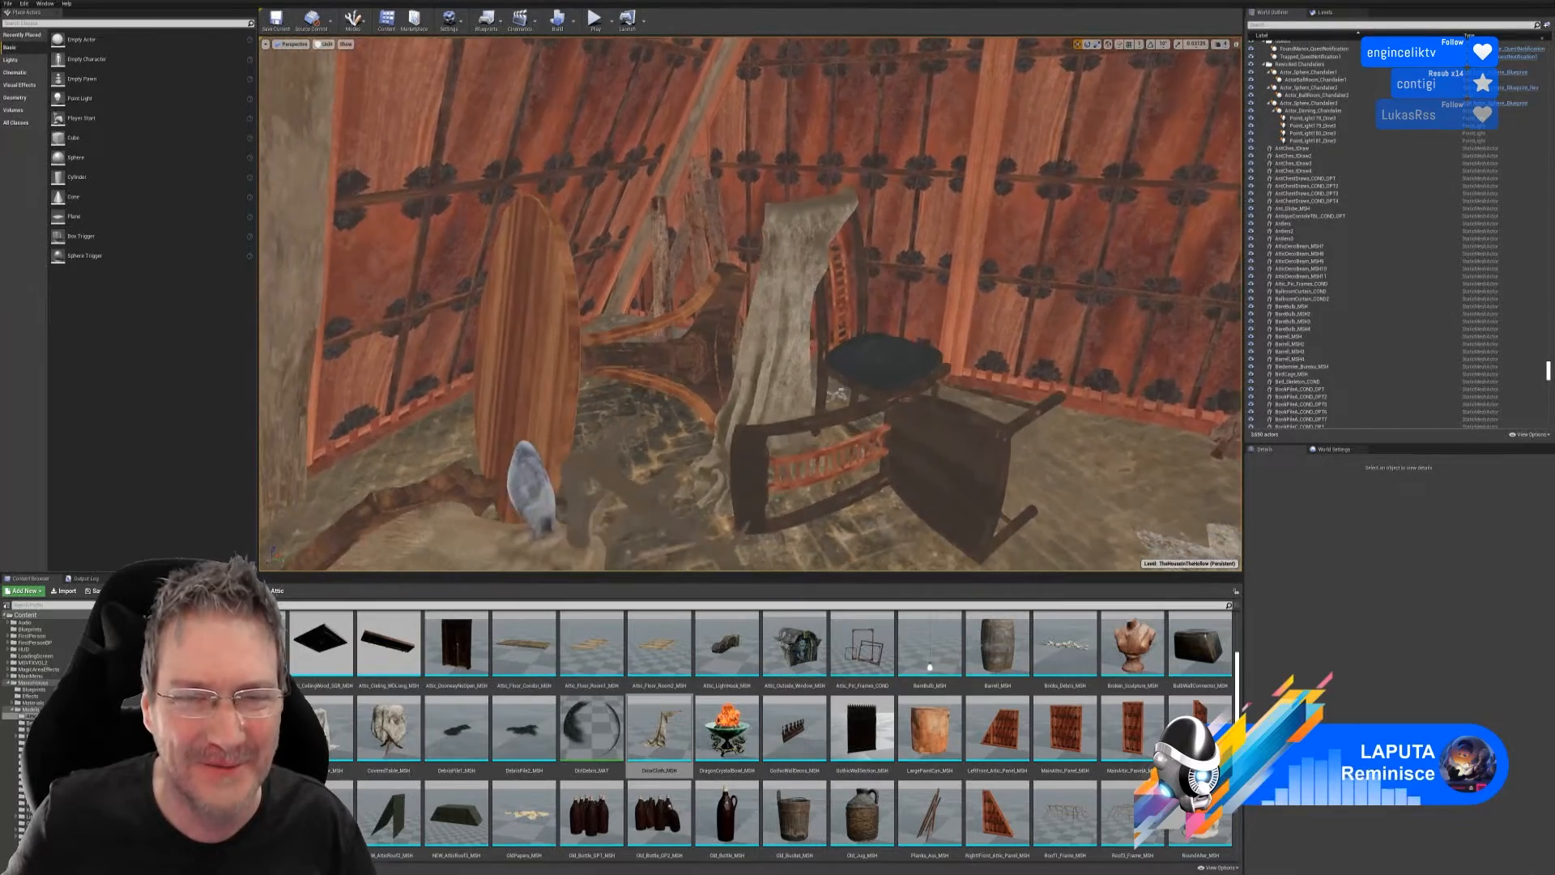
{"action": "right_click_drag", "start_coordinate": [750, 305], "coordinate": [956, 320]}
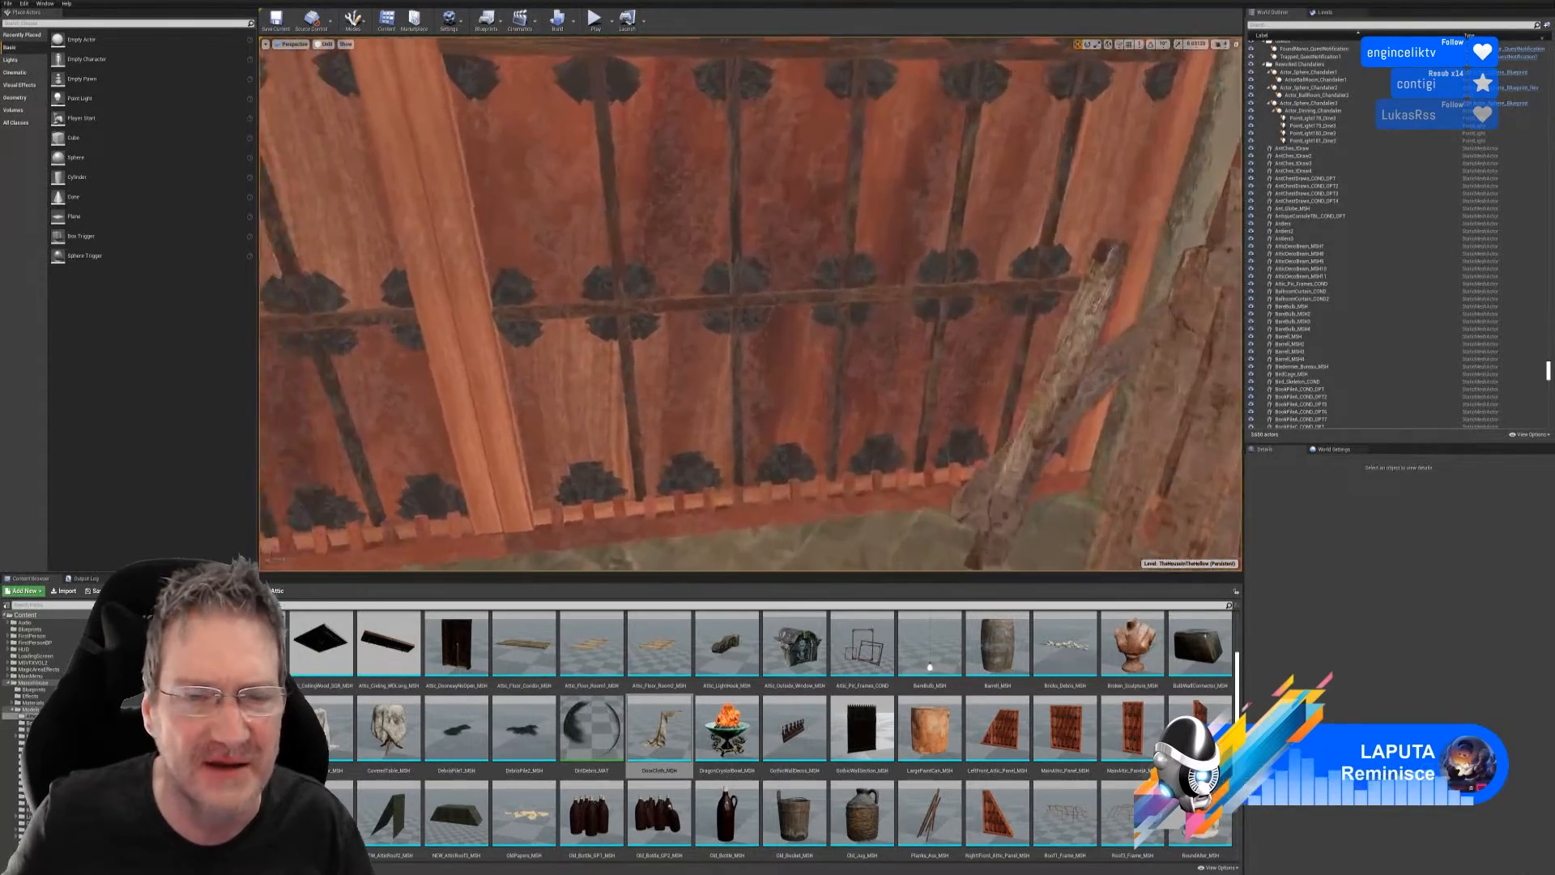
{"action": "right_click_drag", "start_coordinate": [750, 304], "coordinate": [567, 299]}
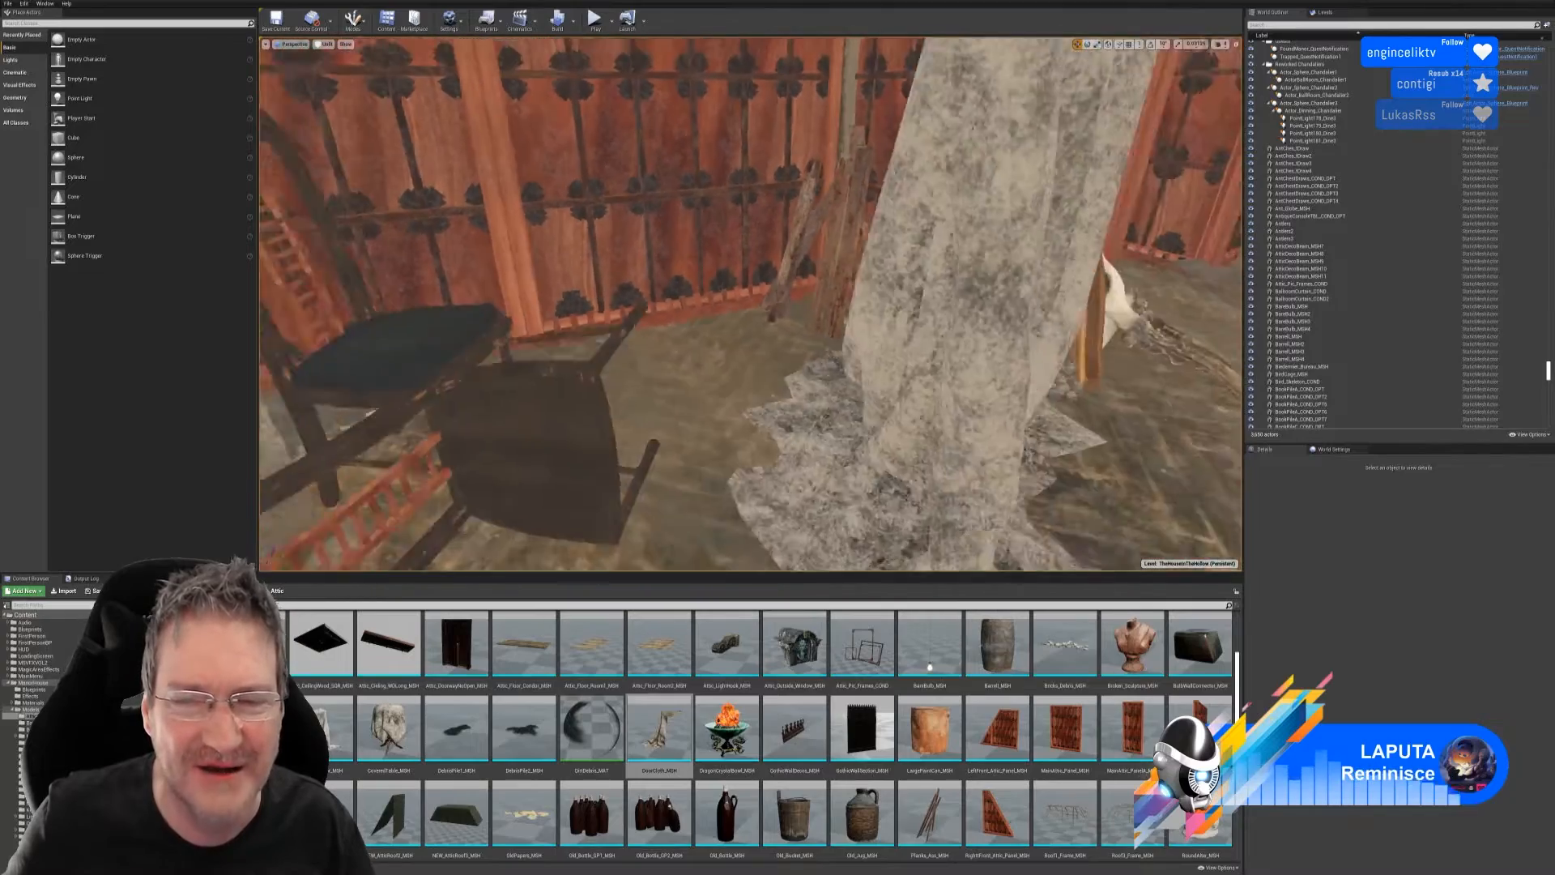
{"action": "right_click_drag", "start_coordinate": [750, 303], "coordinate": [810, 291]}
{"action": "left_click", "coordinate": [707, 387]}
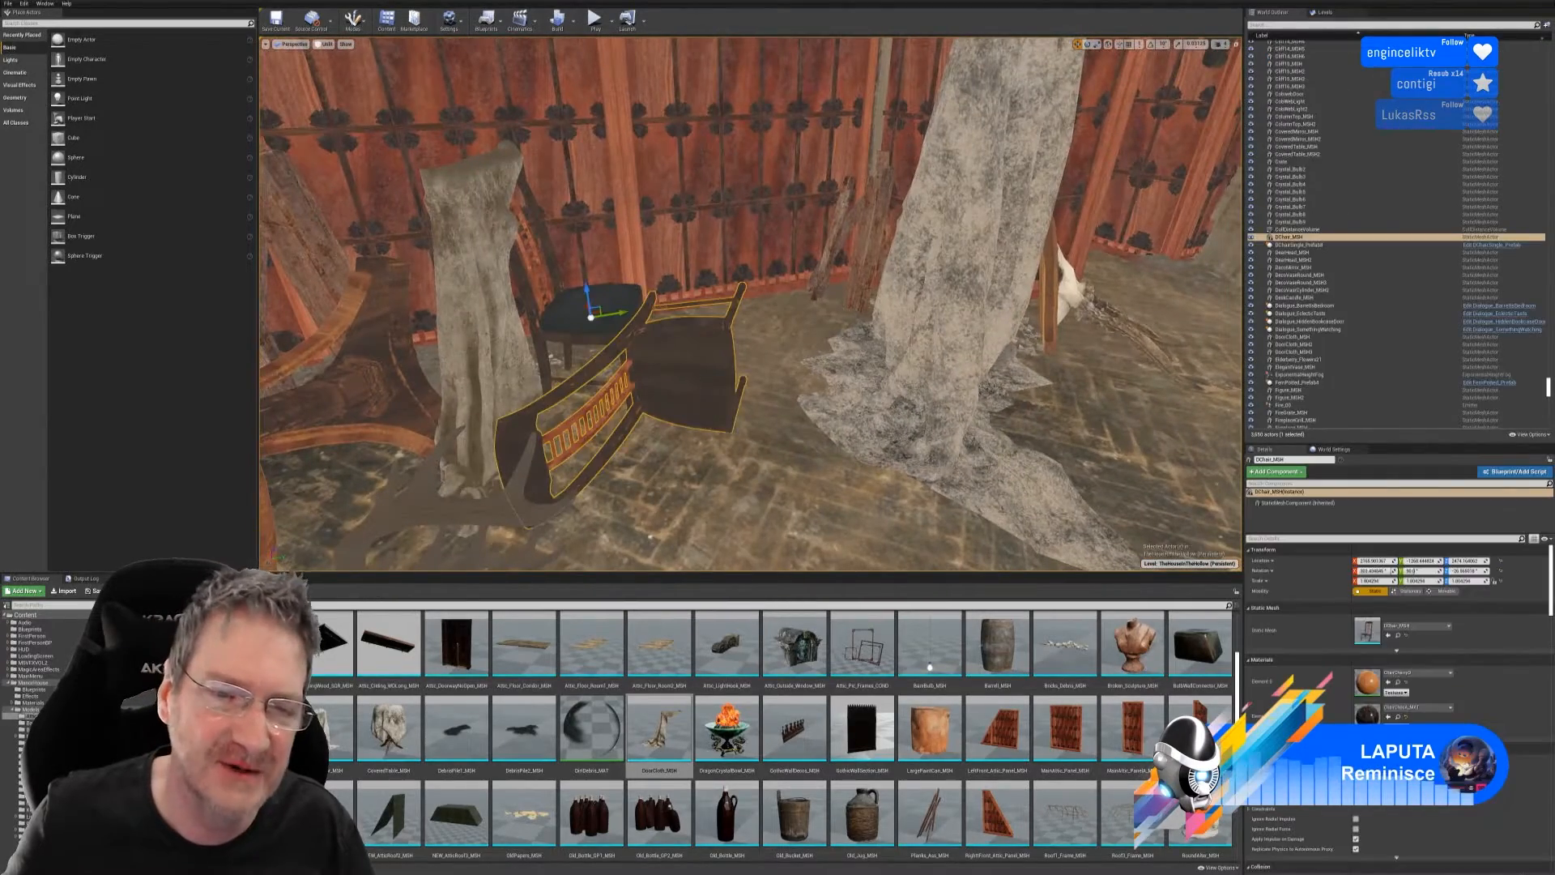
{"action": "right_click", "coordinate": [707, 388]}
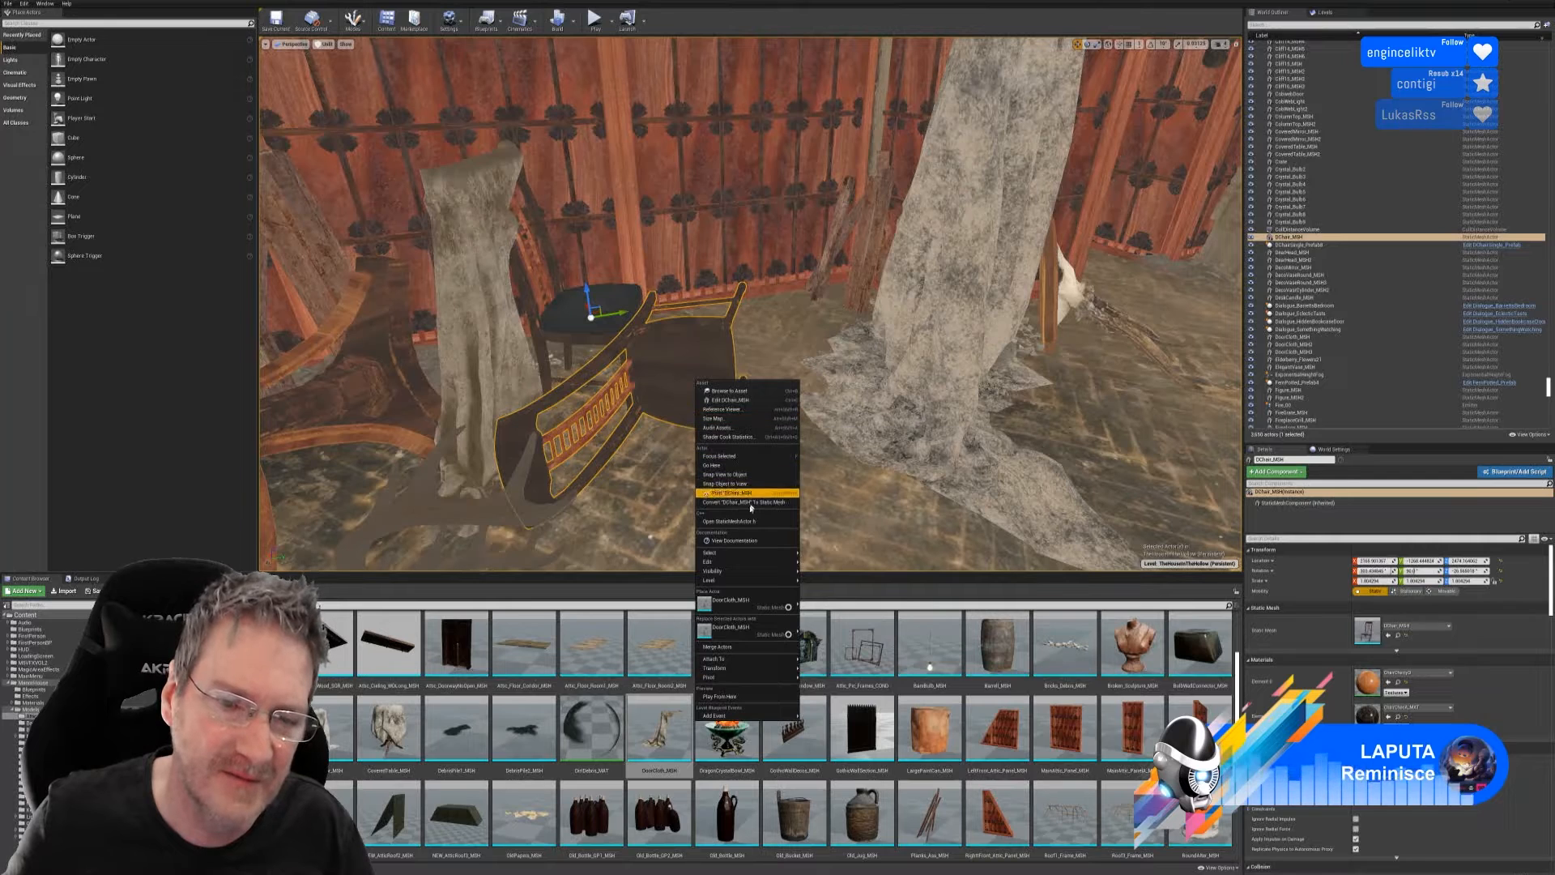
{"action": "mouse_move", "coordinate": [745, 562]}
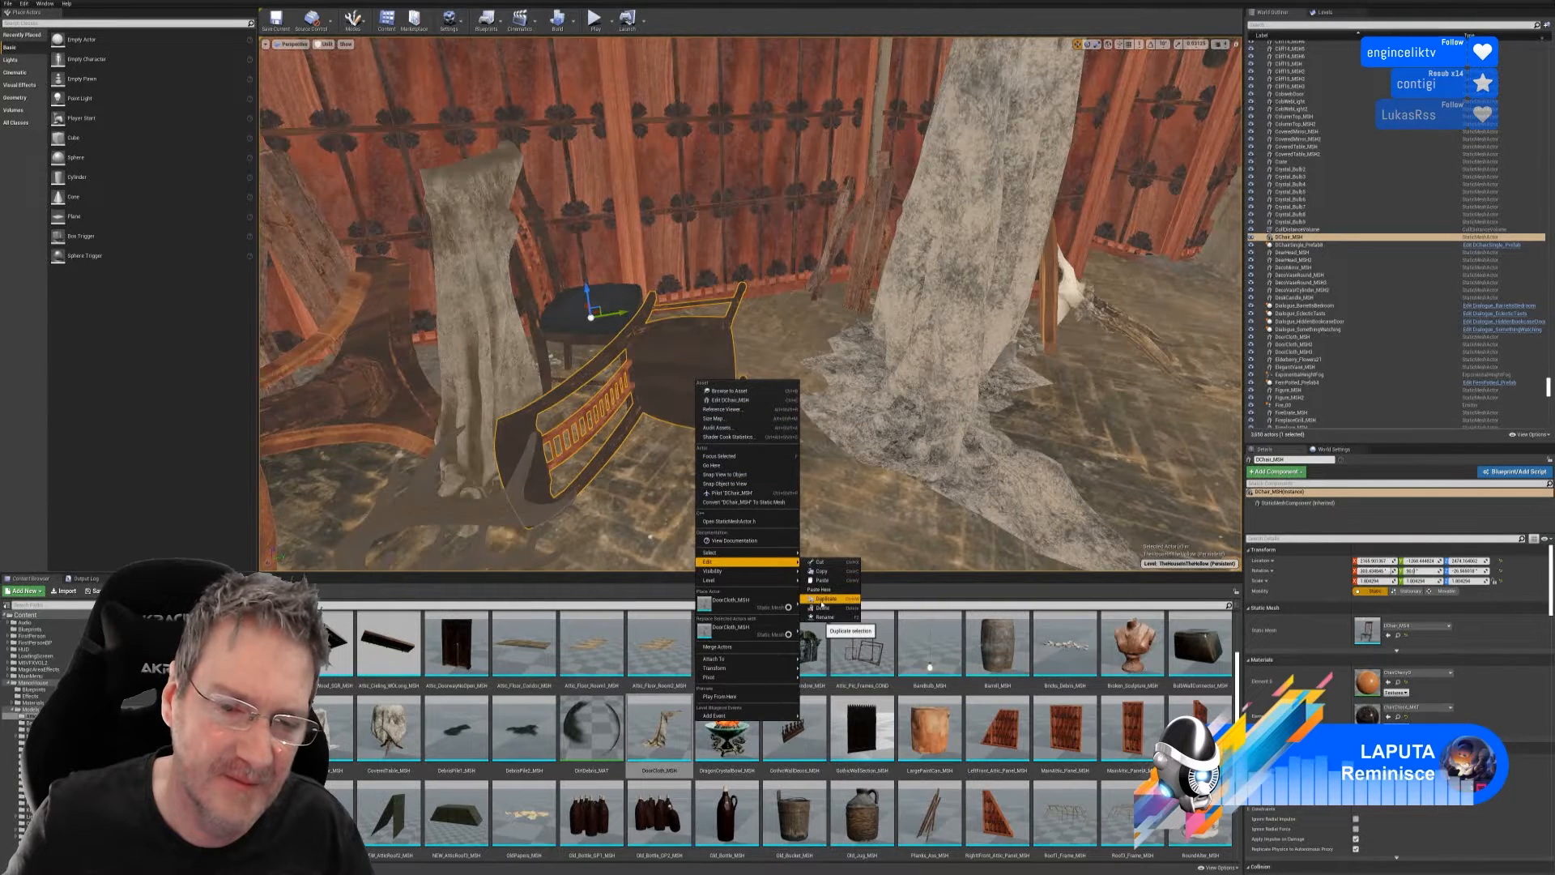
{"action": "left_click", "coordinate": [824, 599]}
{"action": "left_click_drag", "start_coordinate": [615, 314], "coordinate": [741, 294]}
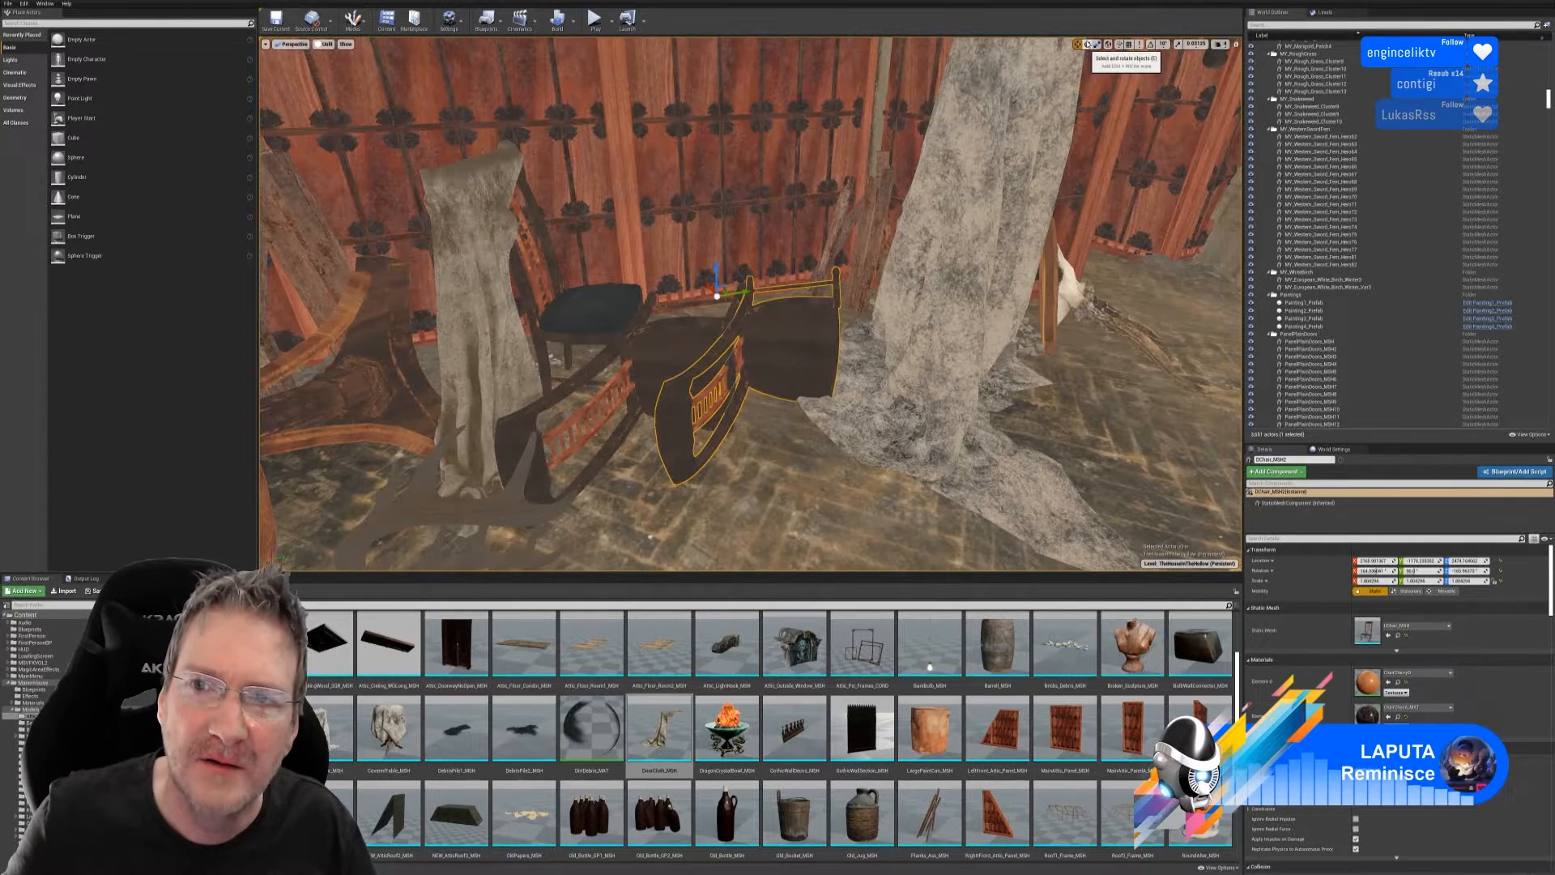
- Rotate the copied chair upright and move it back toward the red panelled wall beside the hanging cloth
{"action": "left_click", "coordinate": [1088, 45]}
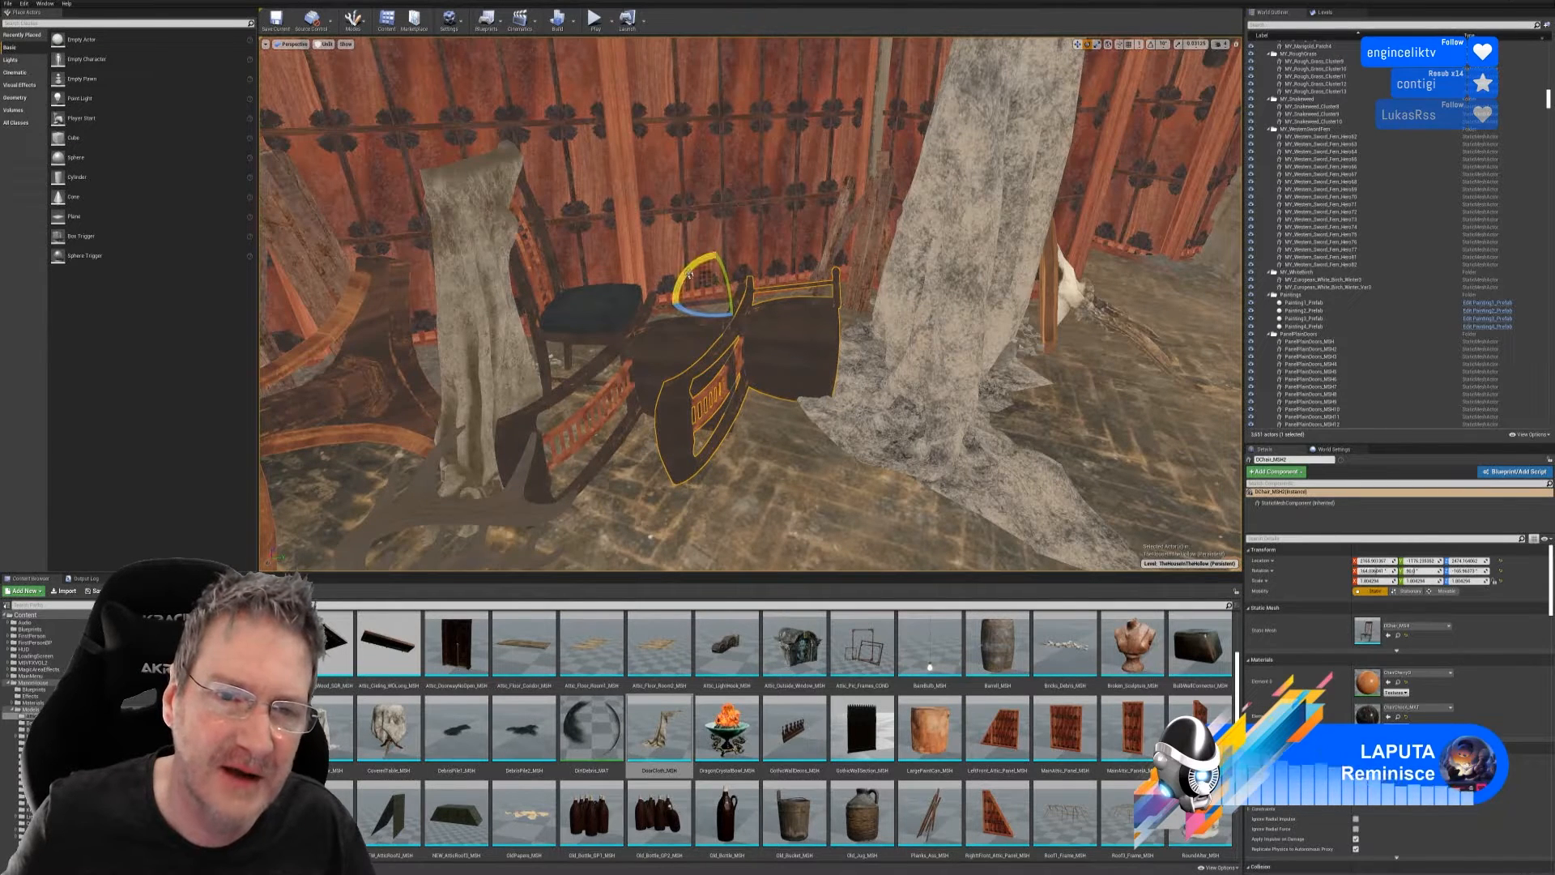
{"action": "left_click_drag", "start_coordinate": [690, 269], "coordinate": [703, 339]}
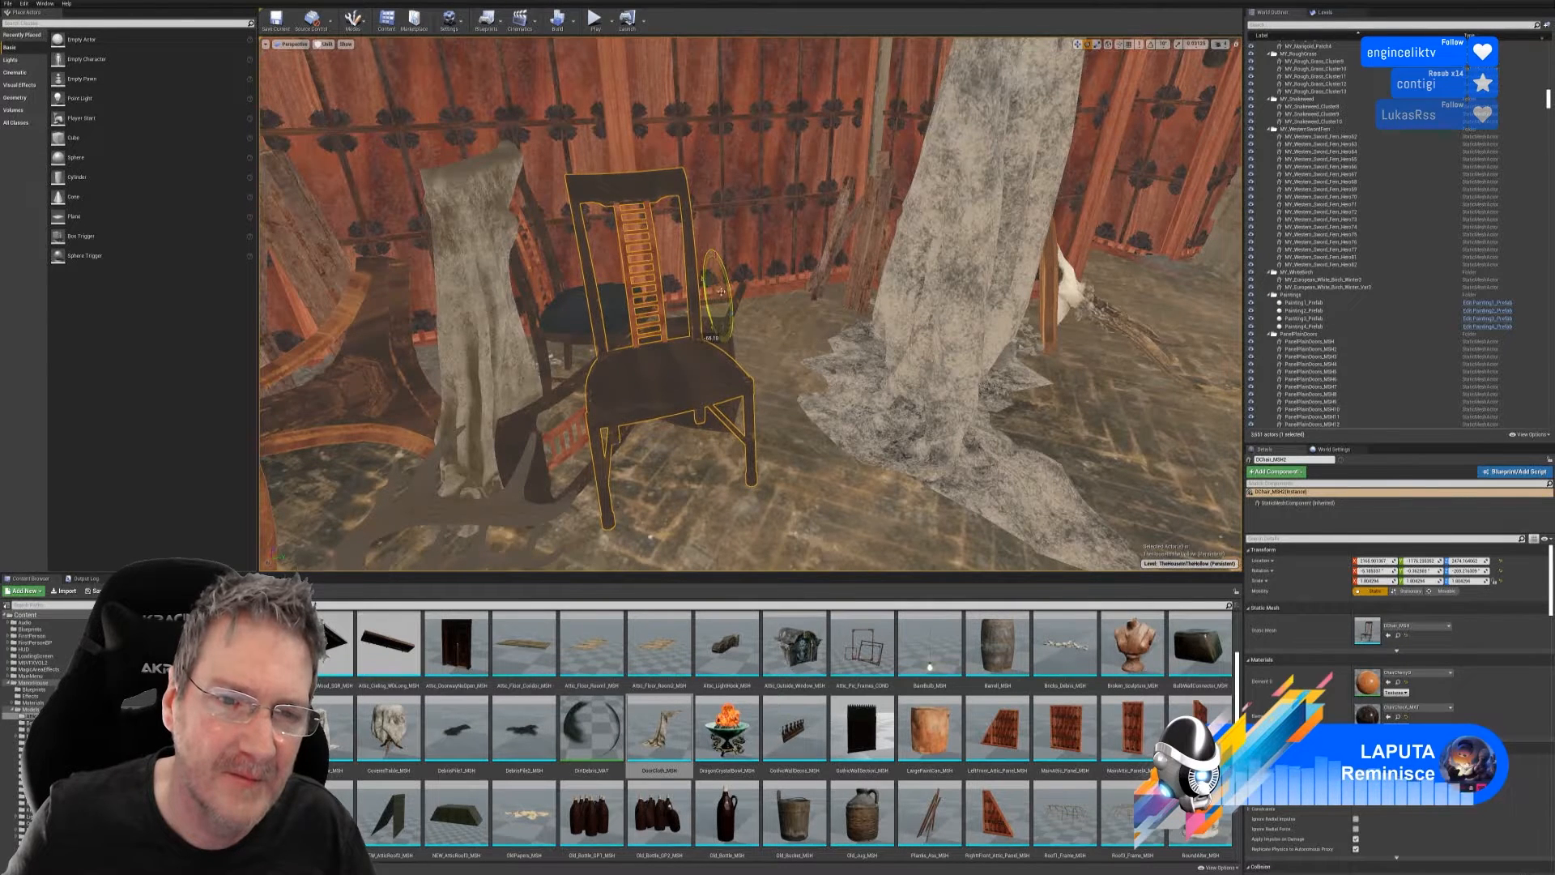
{"action": "left_click", "coordinate": [1077, 43]}
{"action": "left_click_drag", "start_coordinate": [753, 294], "coordinate": [879, 271]}
{"action": "right_click_drag", "start_coordinate": [845, 253], "coordinate": [849, 252]}
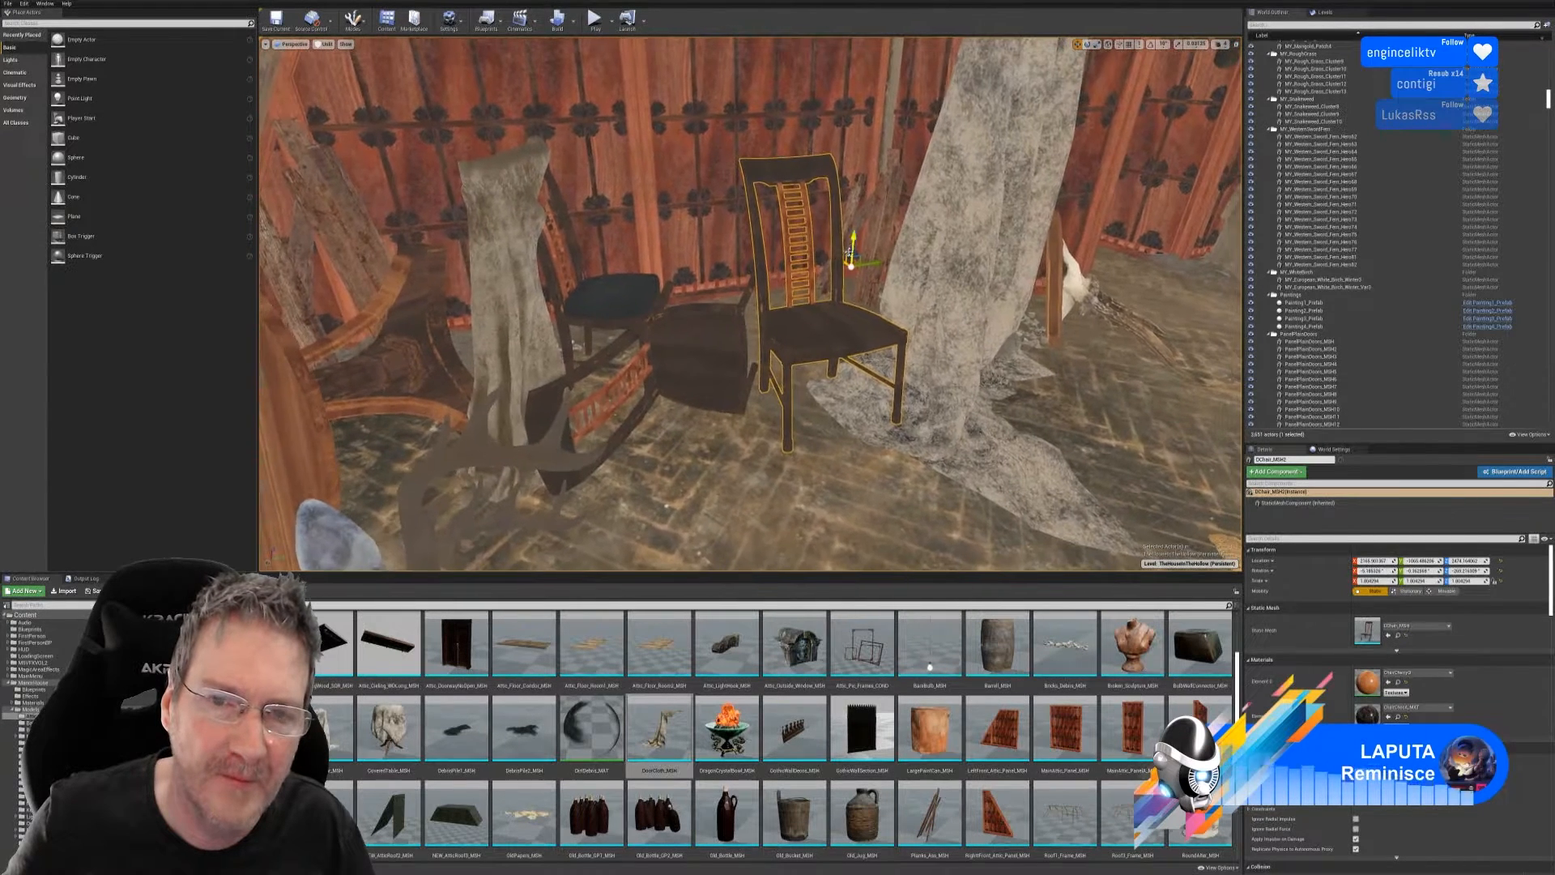
{"action": "left_click_drag", "start_coordinate": [854, 240], "coordinate": [777, 217]}
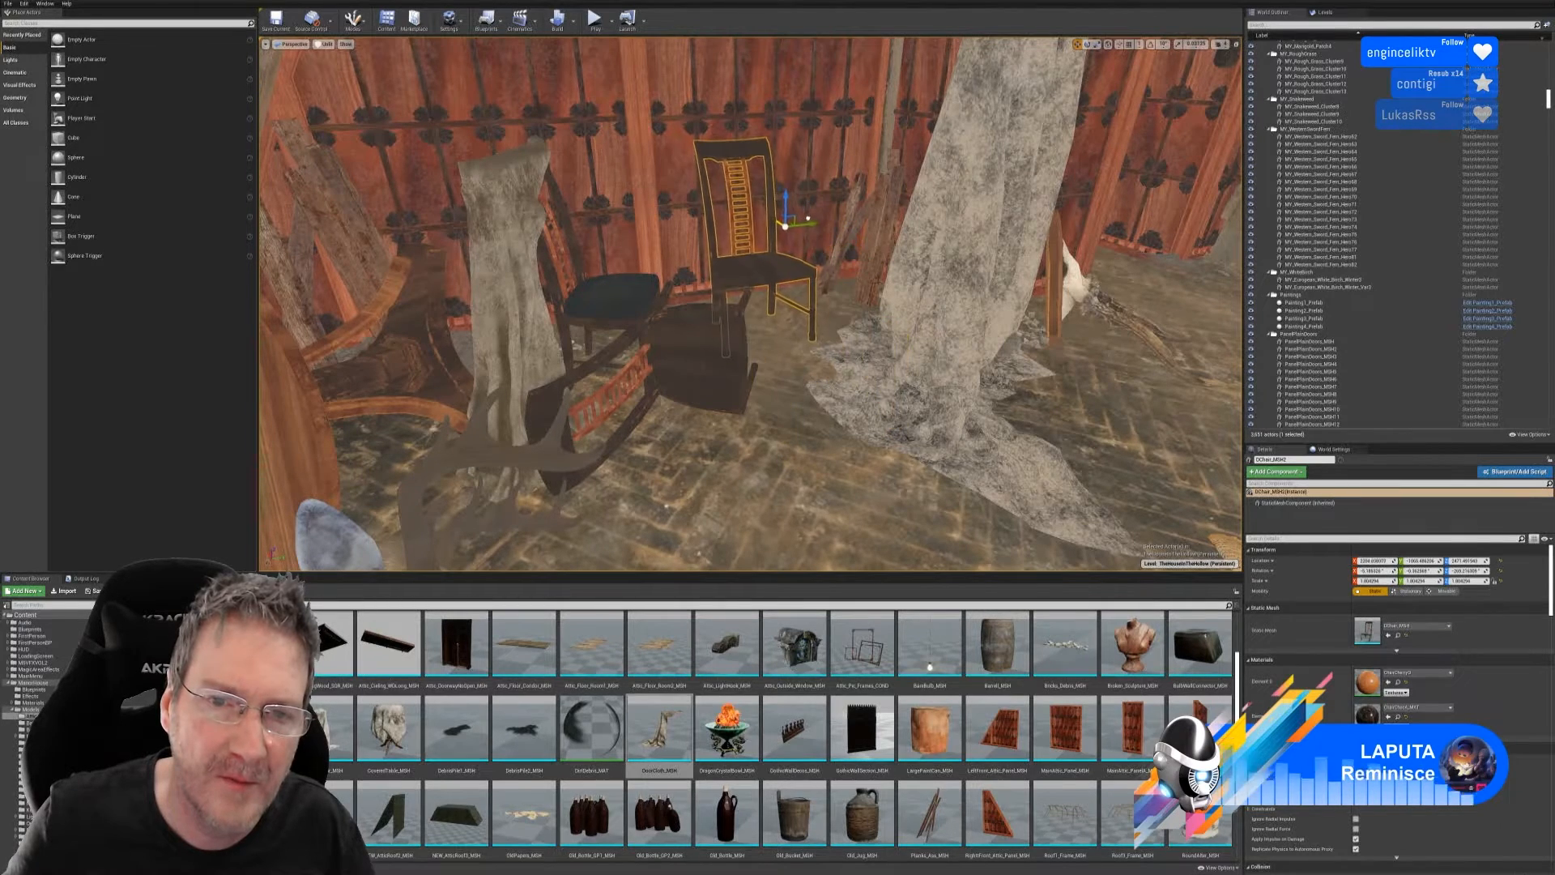
- Lower the upright chair toward the floor and adjust its tilt so its legs stand more evenly
{"action": "right_click_drag", "start_coordinate": [780, 223], "coordinate": [877, 241]}
{"action": "left_click_drag", "start_coordinate": [873, 224], "coordinate": [872, 234]}
{"action": "right_click_drag", "start_coordinate": [872, 234], "coordinate": [757, 241]}
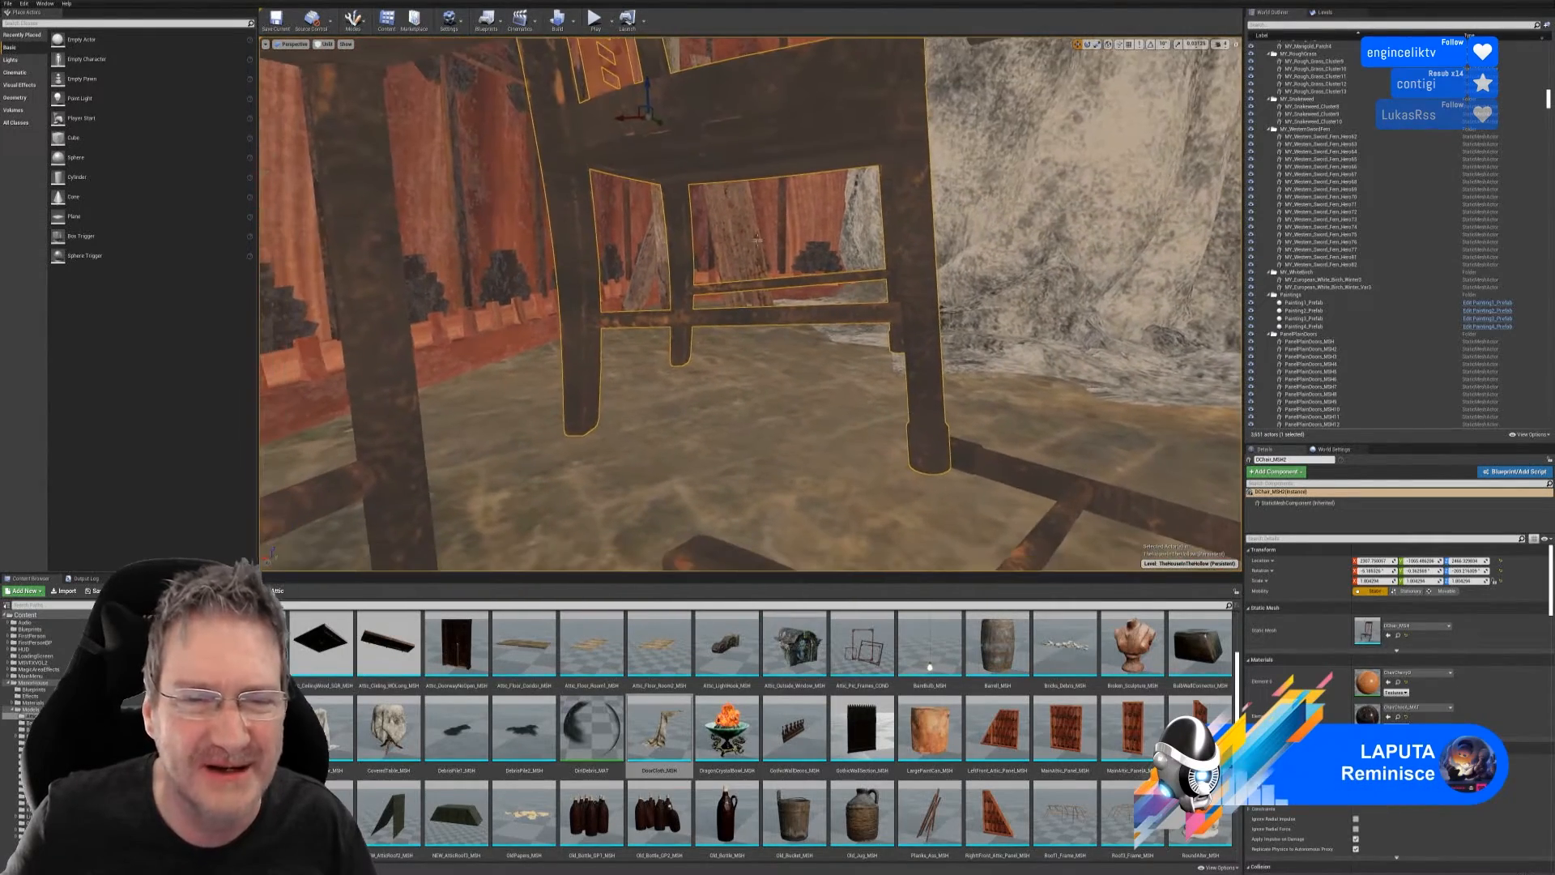
{"action": "left_click_drag", "start_coordinate": [645, 93], "coordinate": [646, 100]}
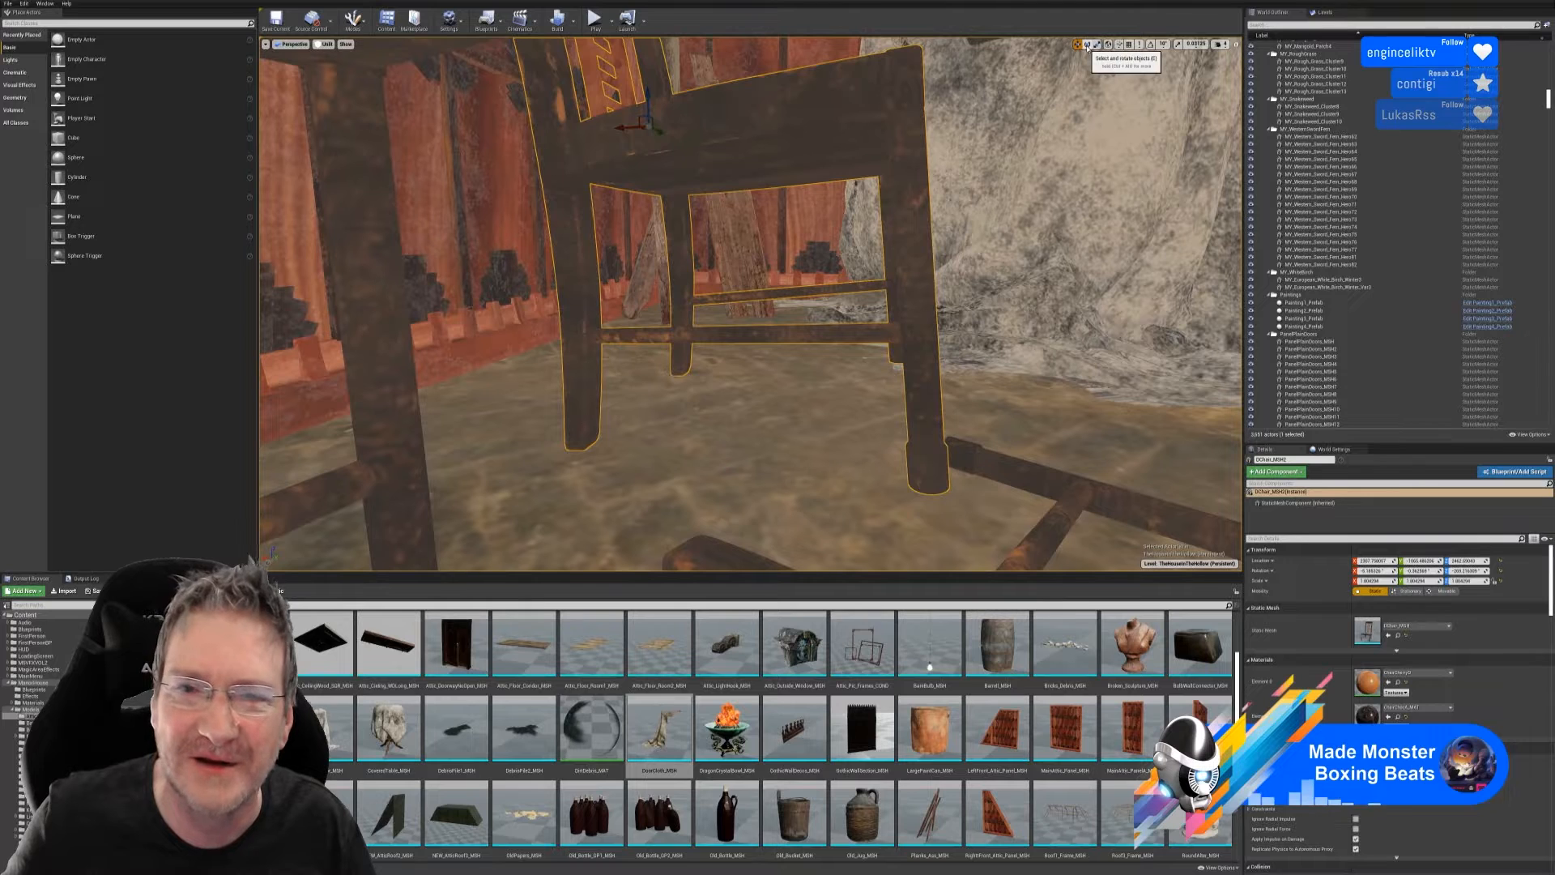
{"action": "key", "text": "e"}
{"action": "mouse_move", "coordinate": [689, 146]}
{"action": "left_mouse_down"}
{"action": "mouse_move", "coordinate": [652, 159]}
{"action": "mouse_move", "coordinate": [684, 154]}
{"action": "left_mouse_up"}
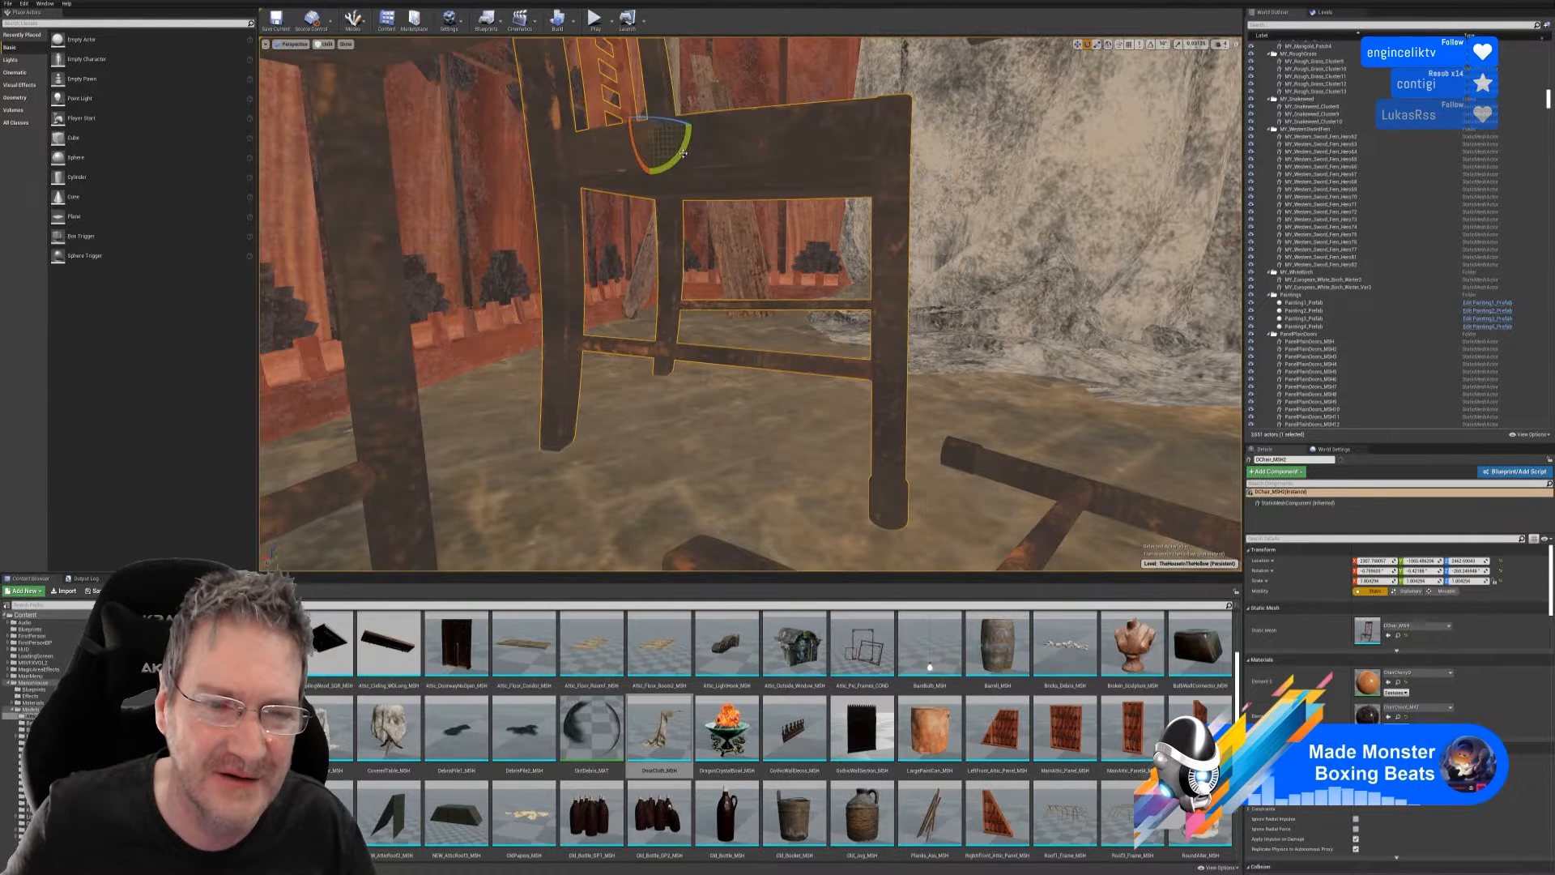
- Turn the upright chair about its vertical axis to angle toward the other chairs, and shift it closer to the leaning planks
{"action": "right_click_drag", "start_coordinate": [683, 153], "coordinate": [737, 174]}
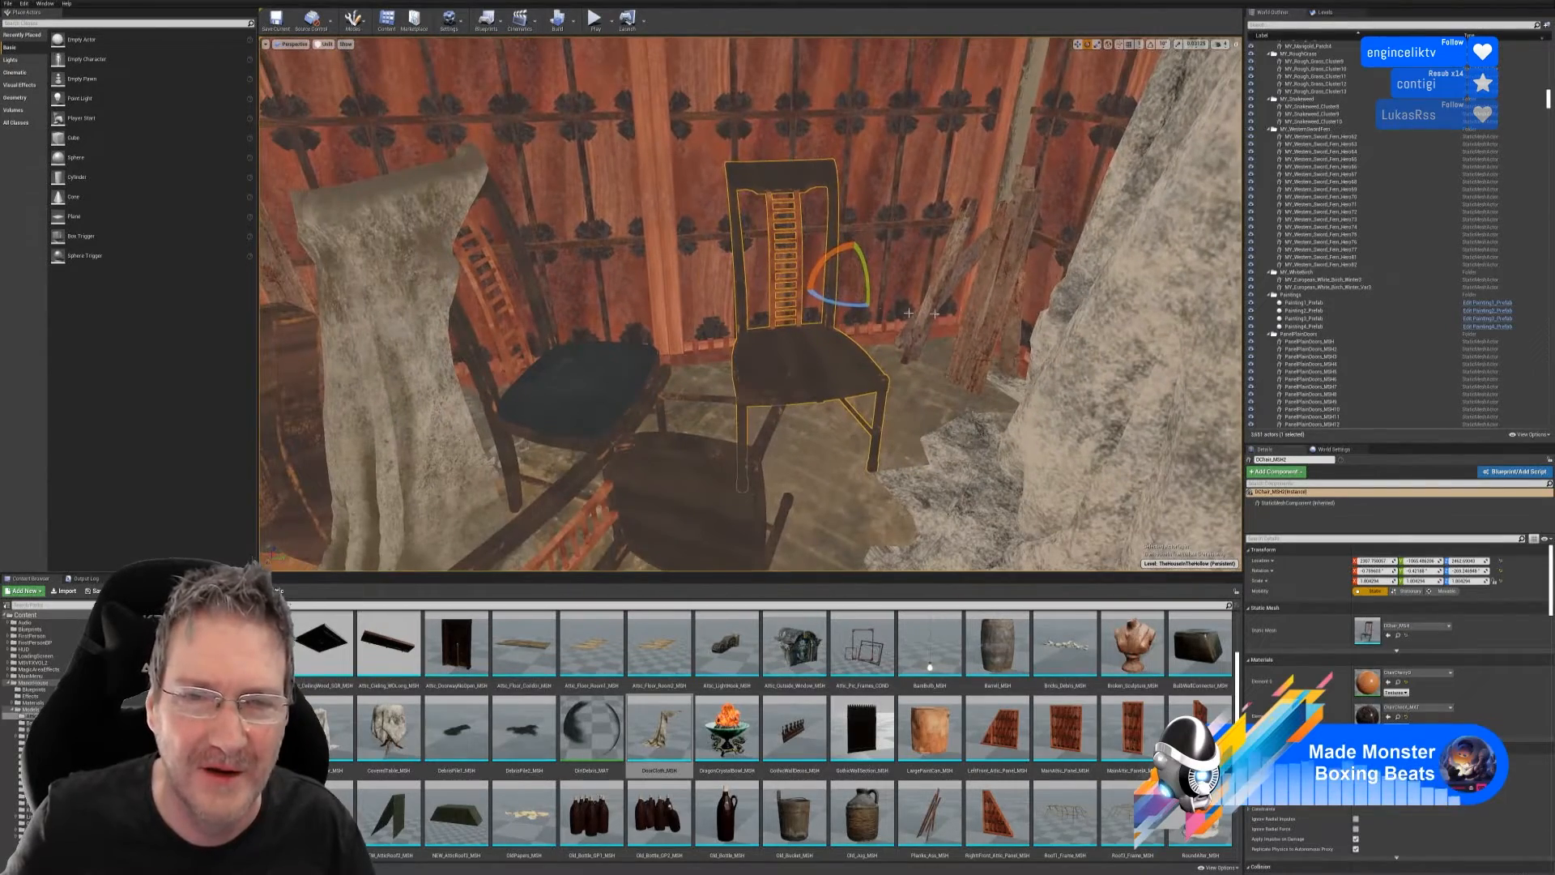
{"action": "left_click_drag", "start_coordinate": [838, 267], "coordinate": [980, 263]}
{"action": "key", "text": "w"}
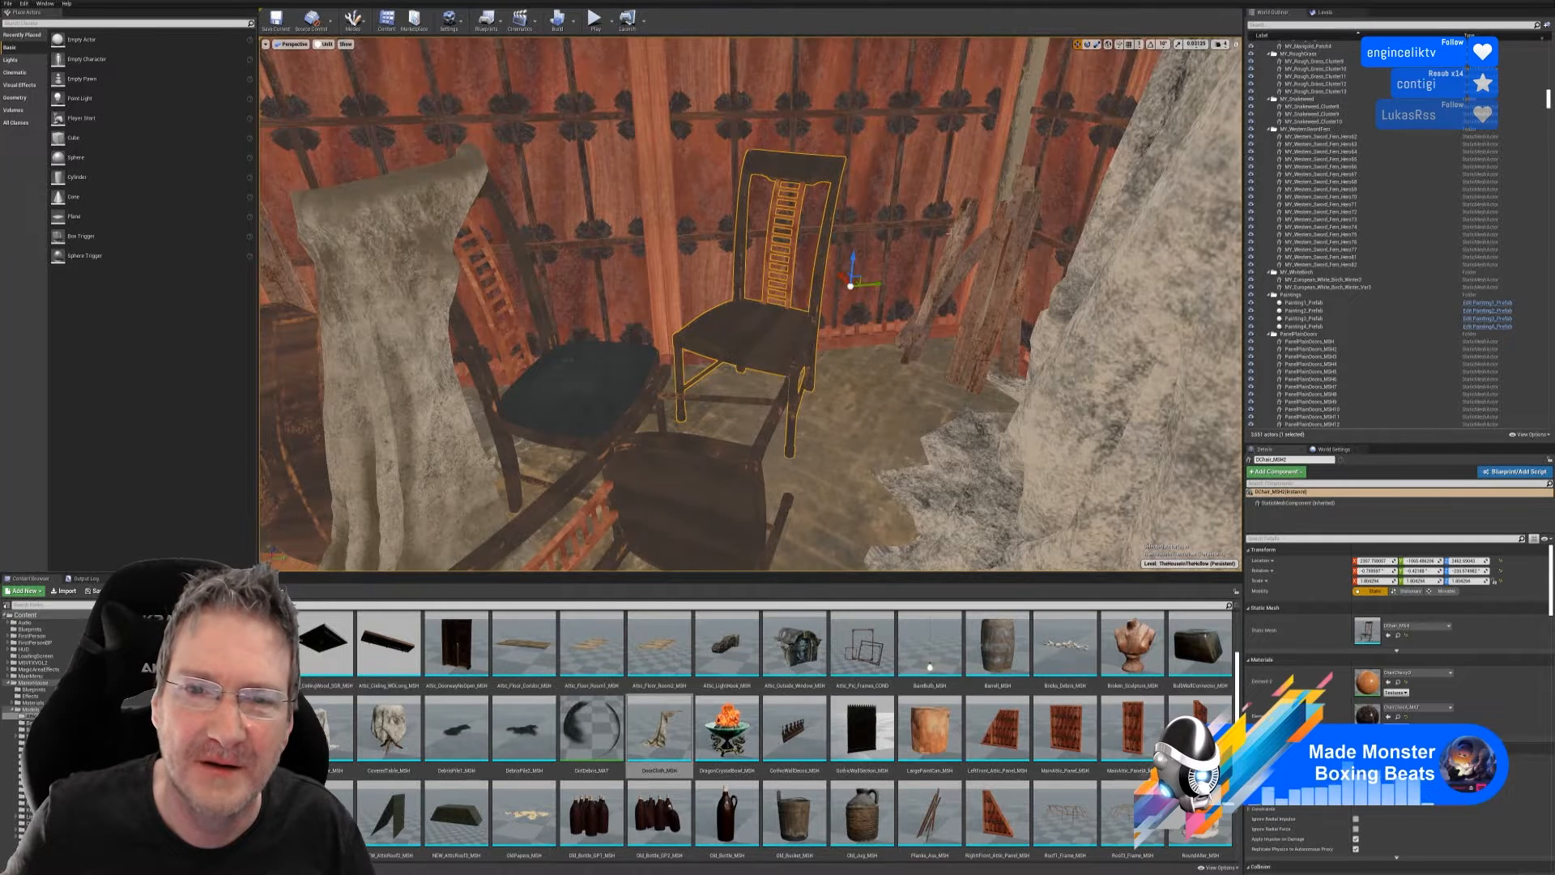
{"action": "left_click_drag", "start_coordinate": [839, 275], "coordinate": [871, 323]}
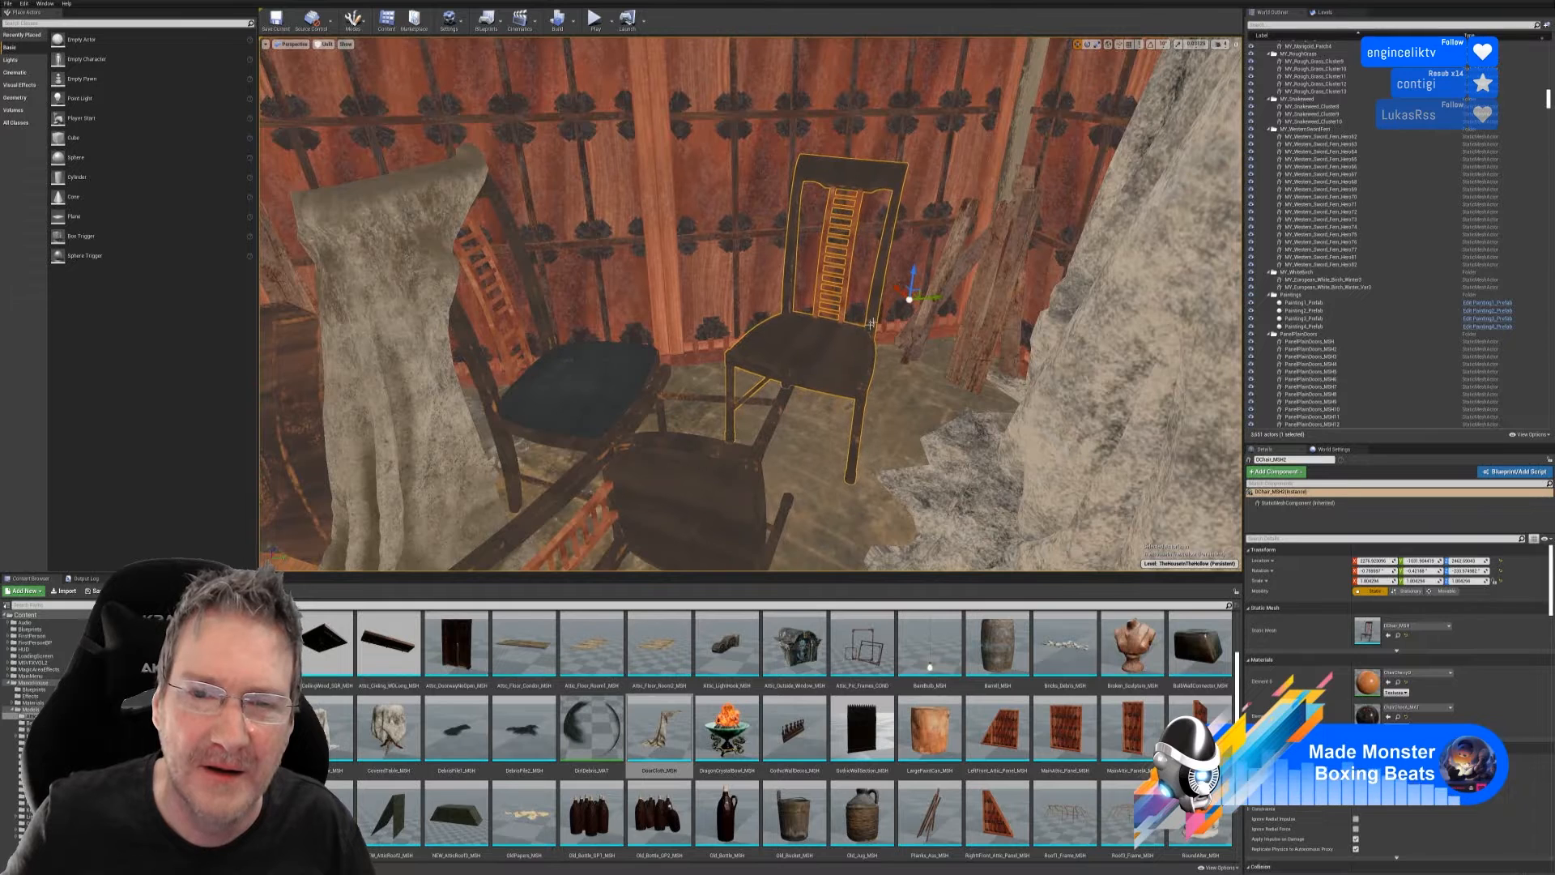
- Duplicate the upright chair, raise the copy slightly and rotate it upside down
{"action": "right_click", "coordinate": [851, 340]}
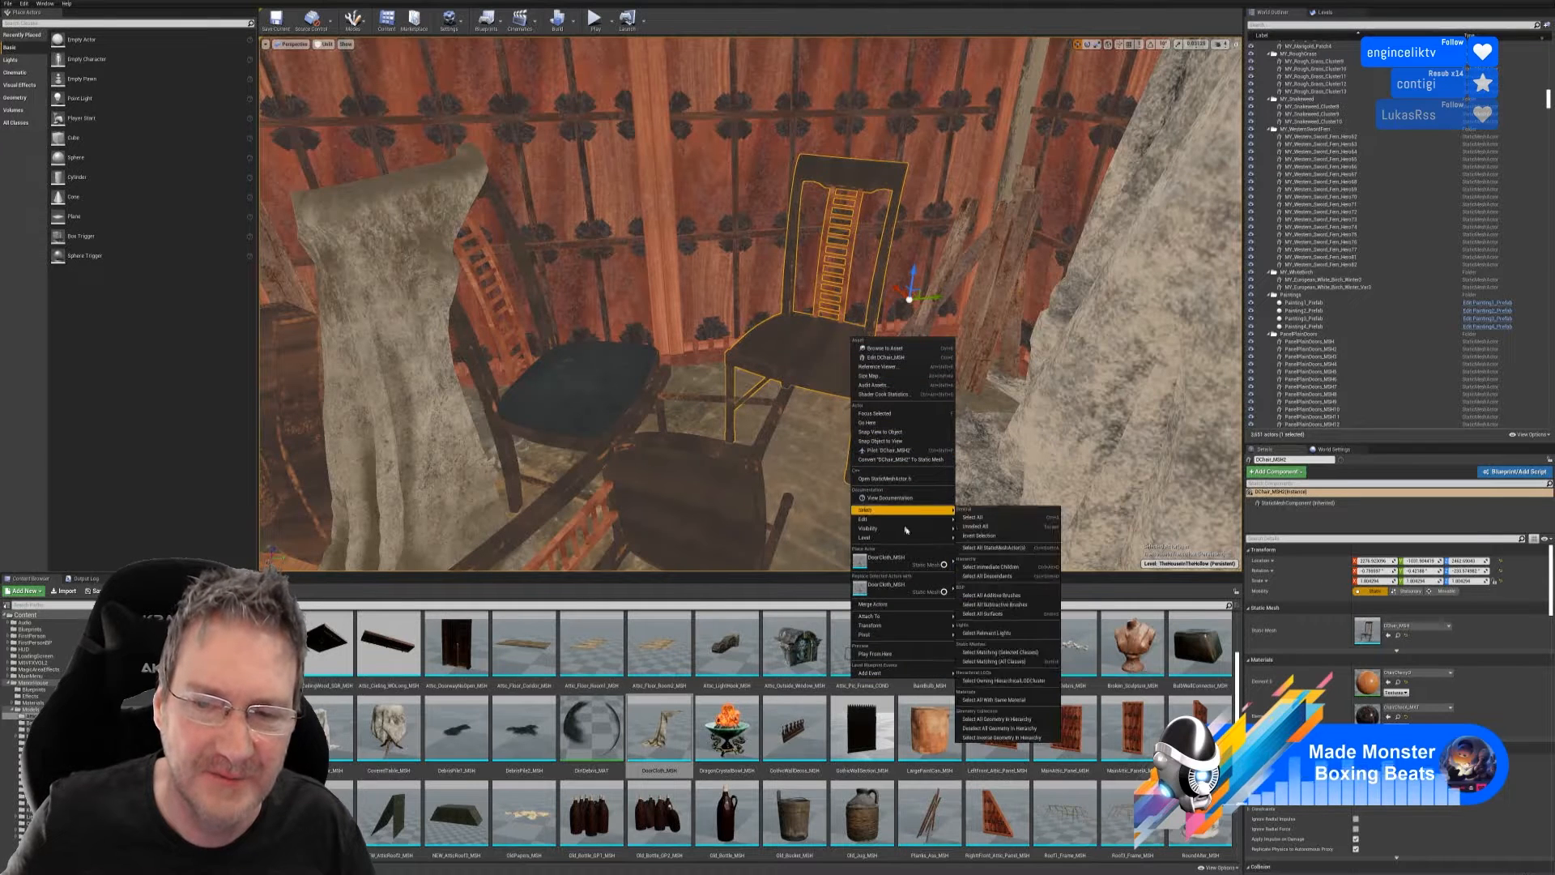
{"action": "mouse_move", "coordinate": [908, 519]}
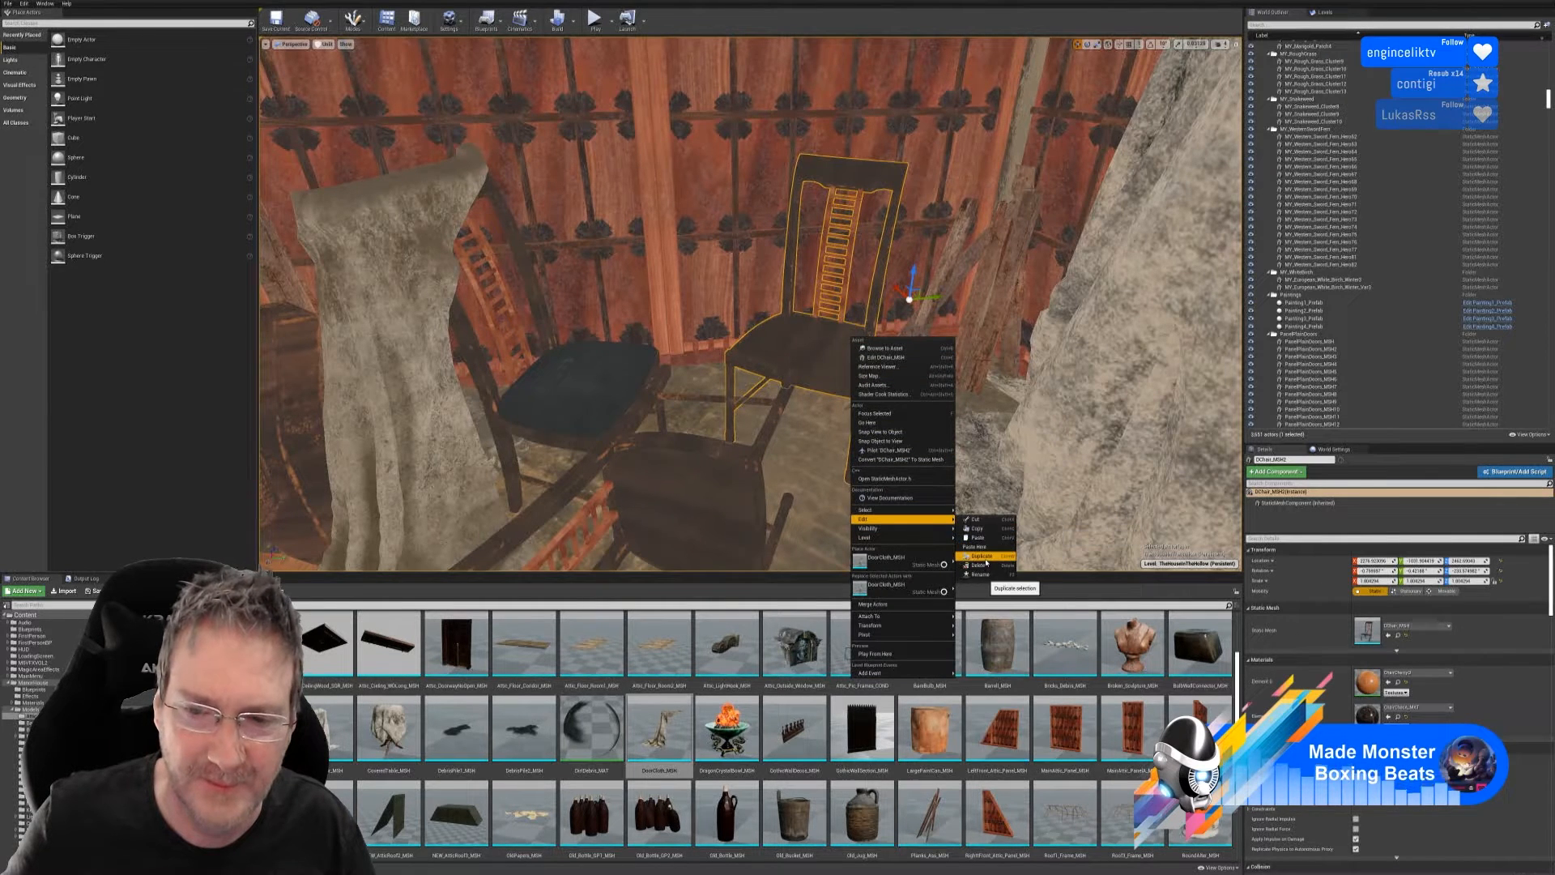
{"action": "left_click", "coordinate": [988, 558]}
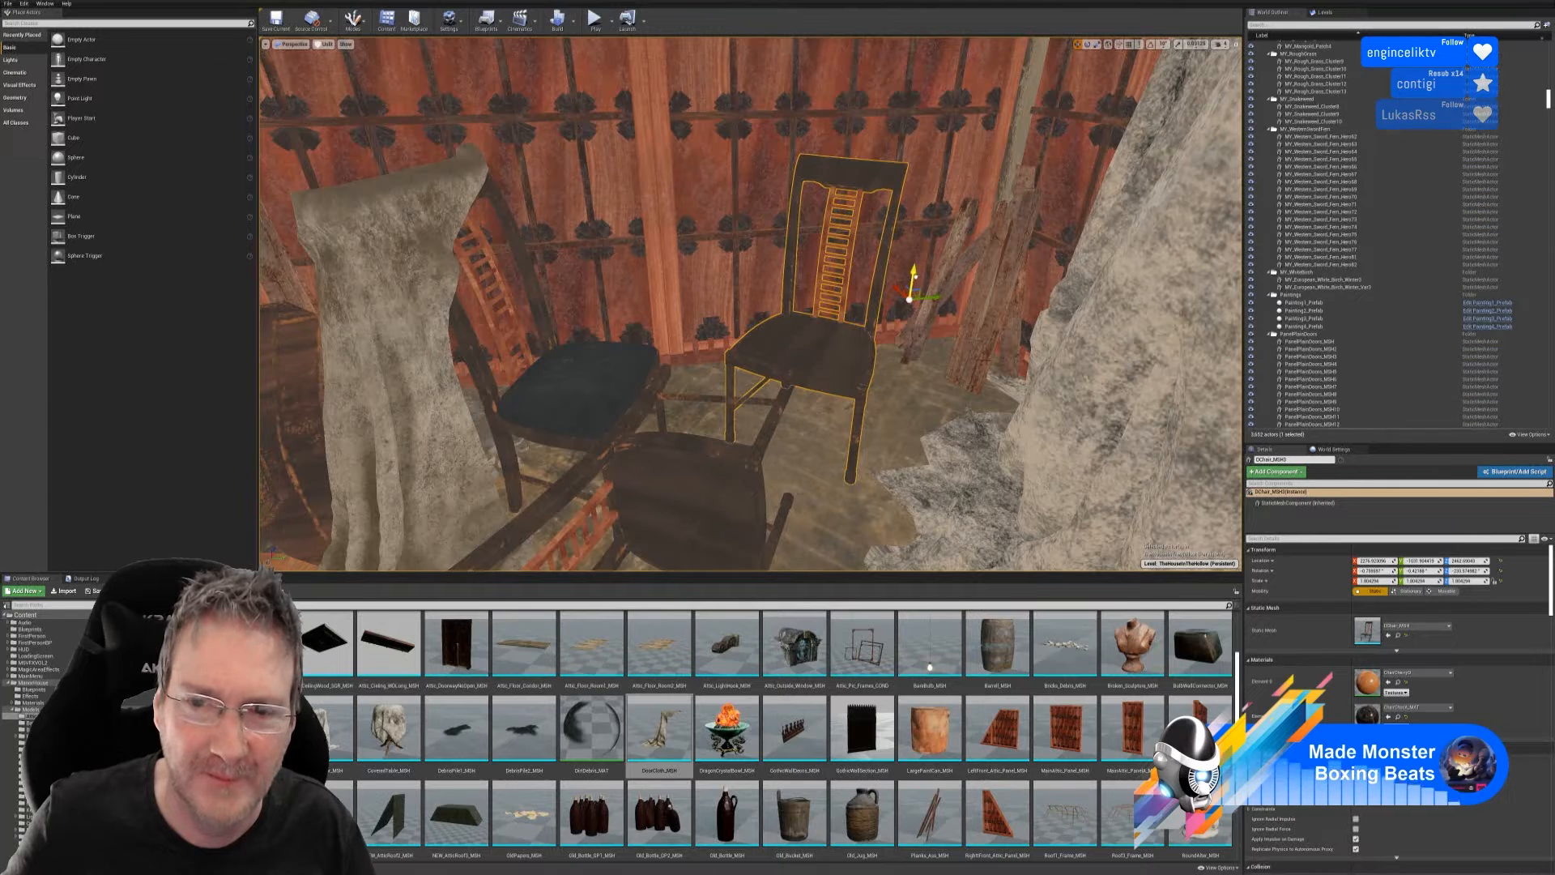
{"action": "left_click_drag", "start_coordinate": [910, 279], "coordinate": [917, 251]}
{"action": "left_click", "coordinate": [1087, 44]}
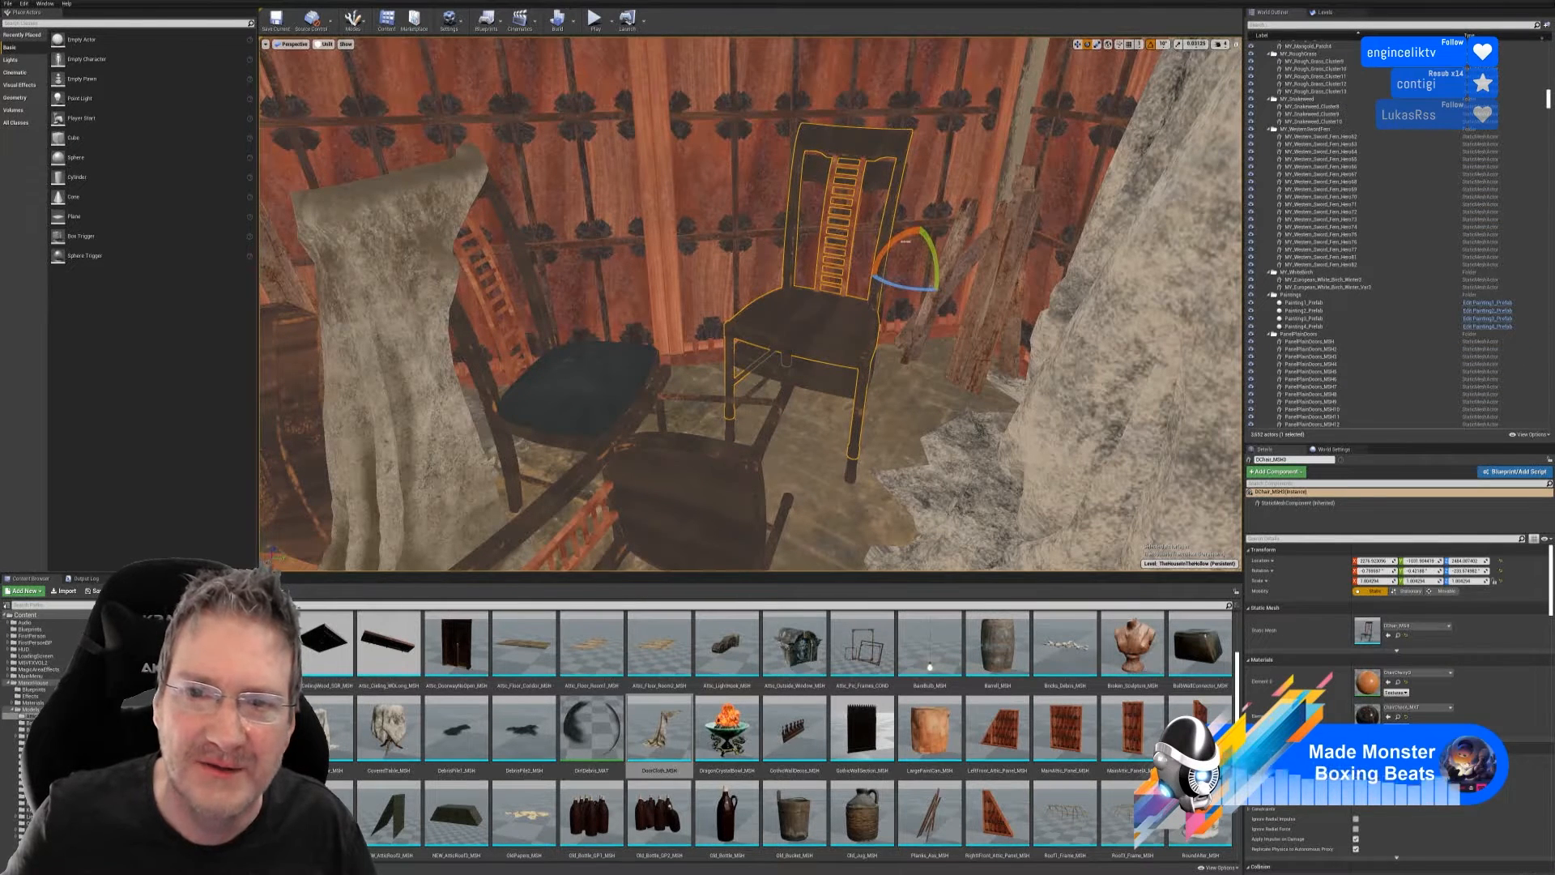
{"action": "left_click_drag", "start_coordinate": [899, 237], "coordinate": [952, 261]}
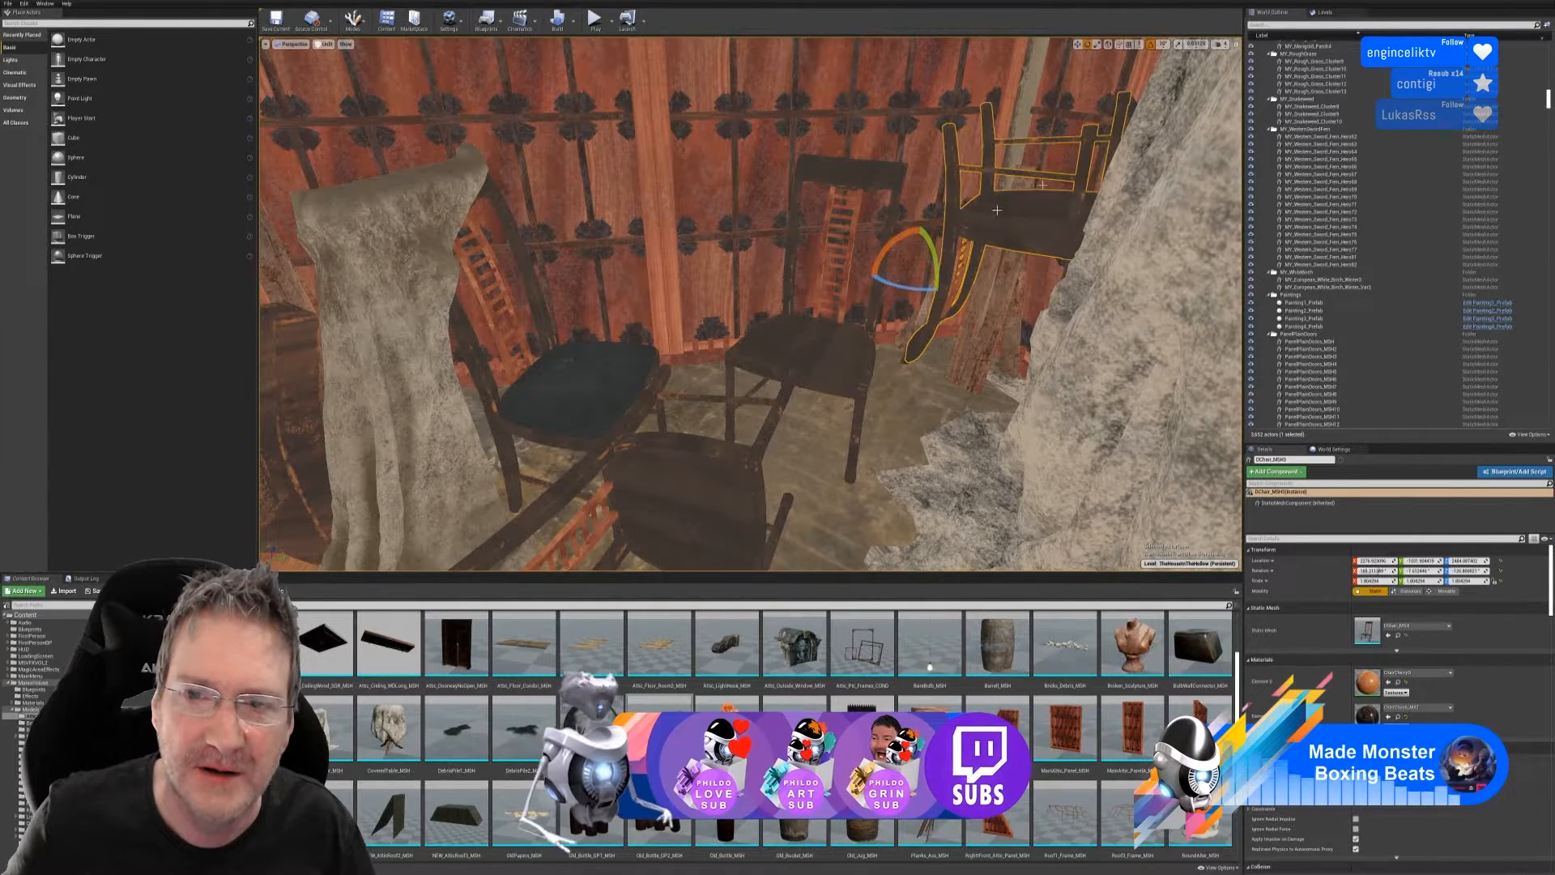
- Move the upside-down chair sideways away from the hanging cloth, into the space above the other chairs
{"action": "left_click", "coordinate": [1077, 44]}
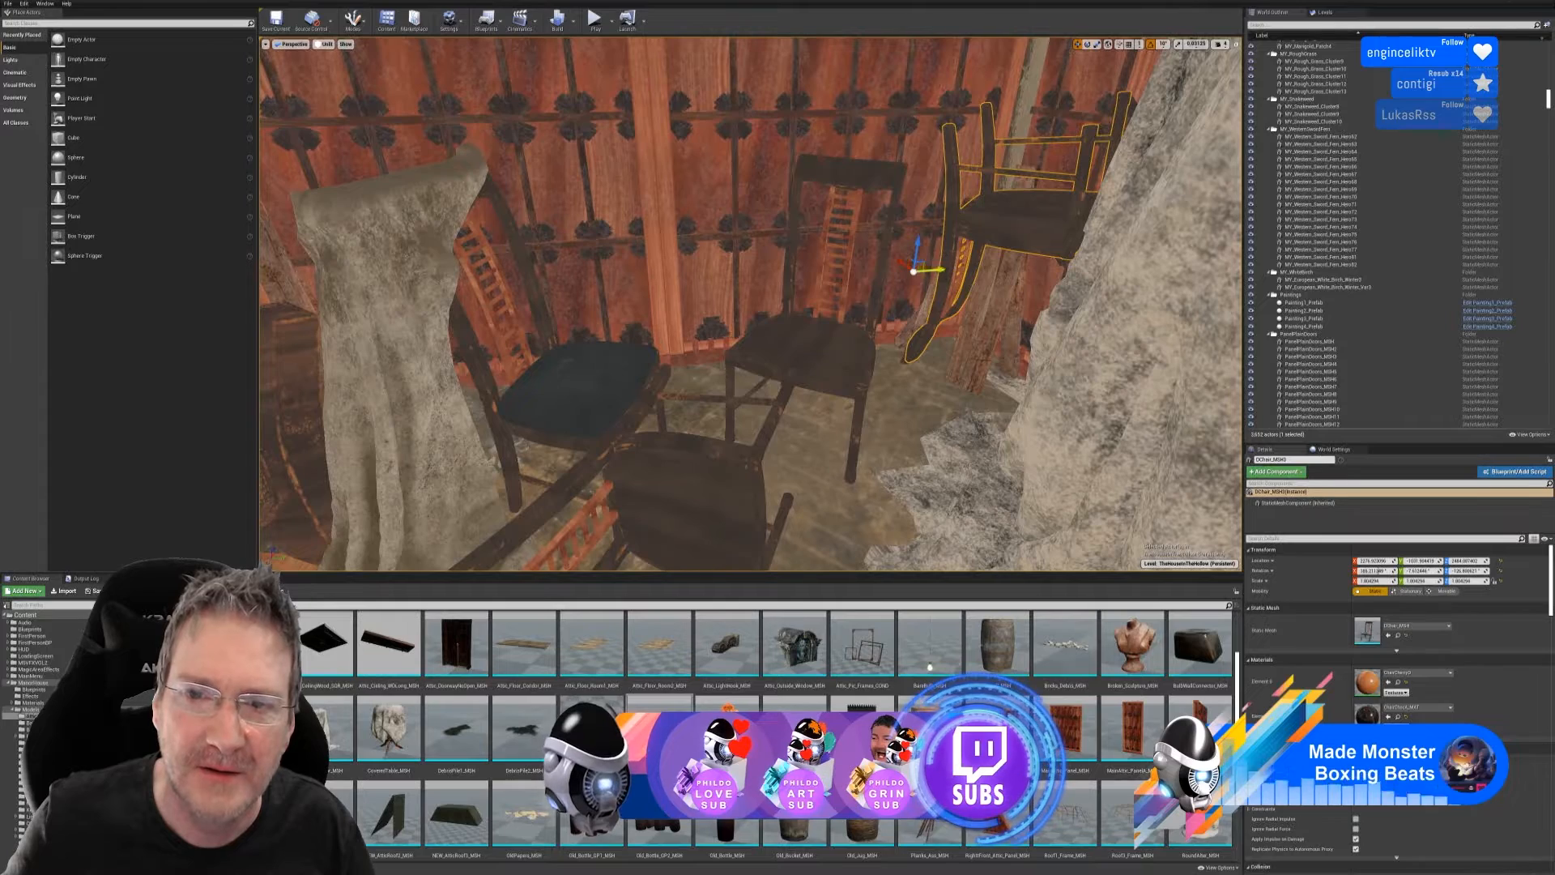
{"action": "left_click_drag", "start_coordinate": [942, 274], "coordinate": [667, 291]}
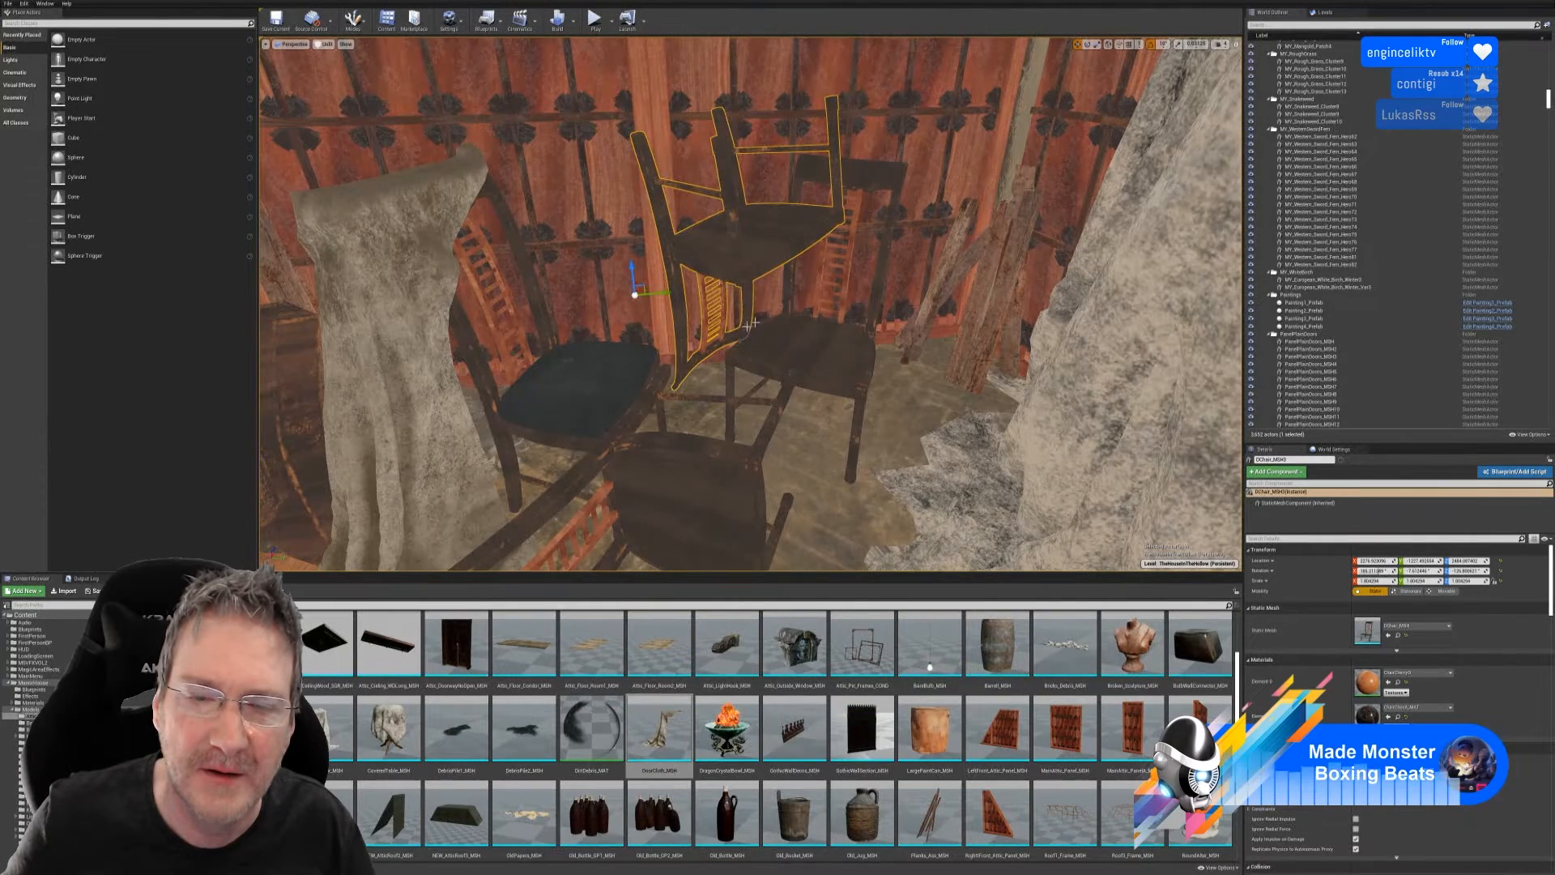
{"action": "right_click_drag", "start_coordinate": [667, 292], "coordinate": [535, 380]}
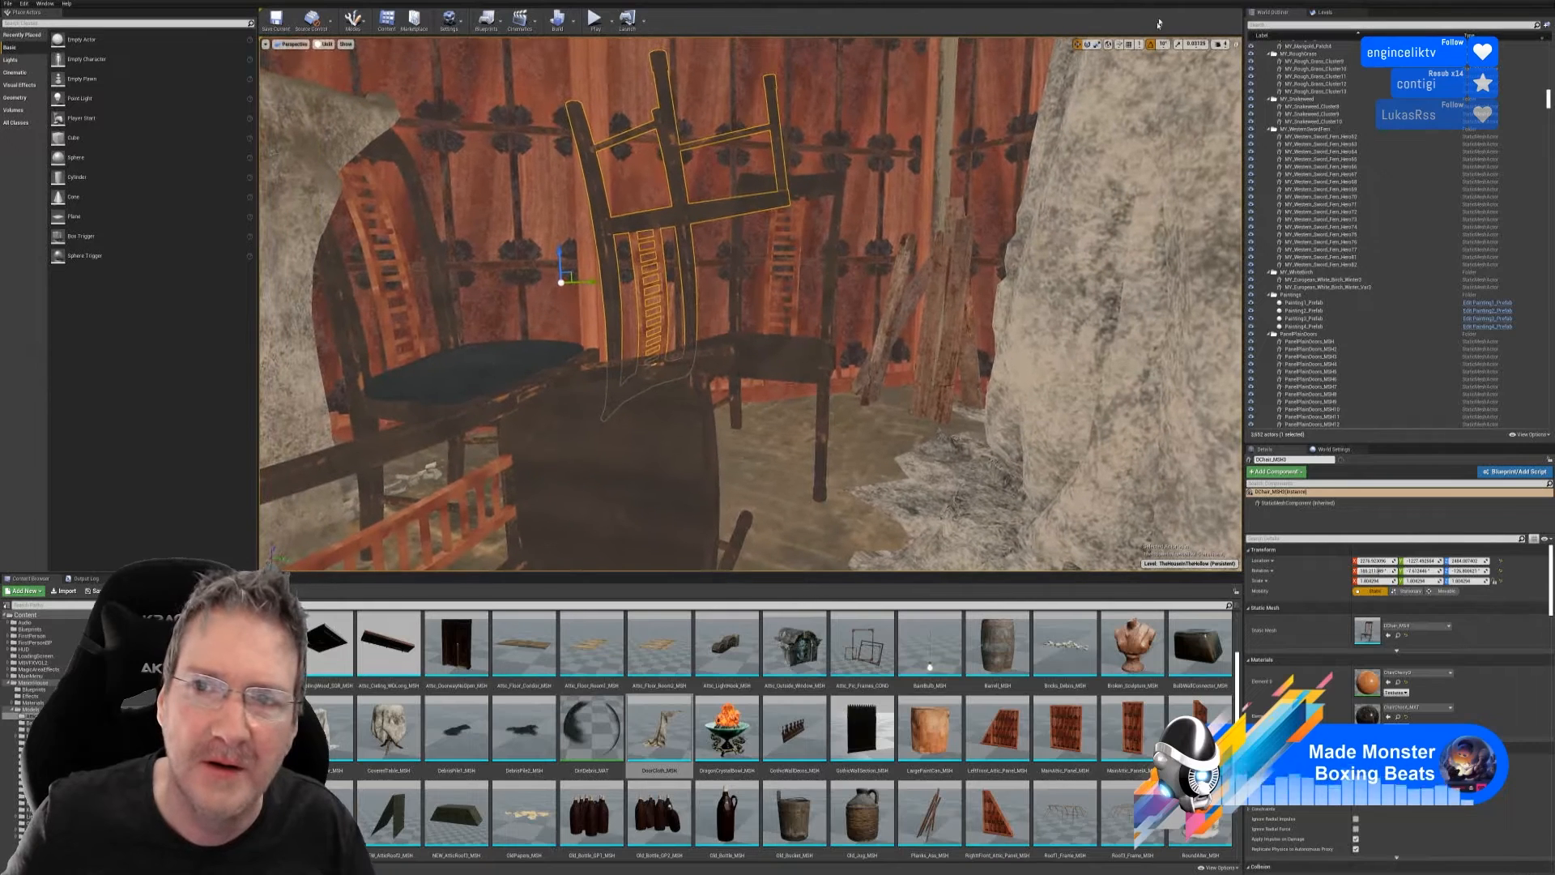
- Straighten the upside-down chair's tilt and turn it about its vertical axis
{"action": "key", "text": "e"}
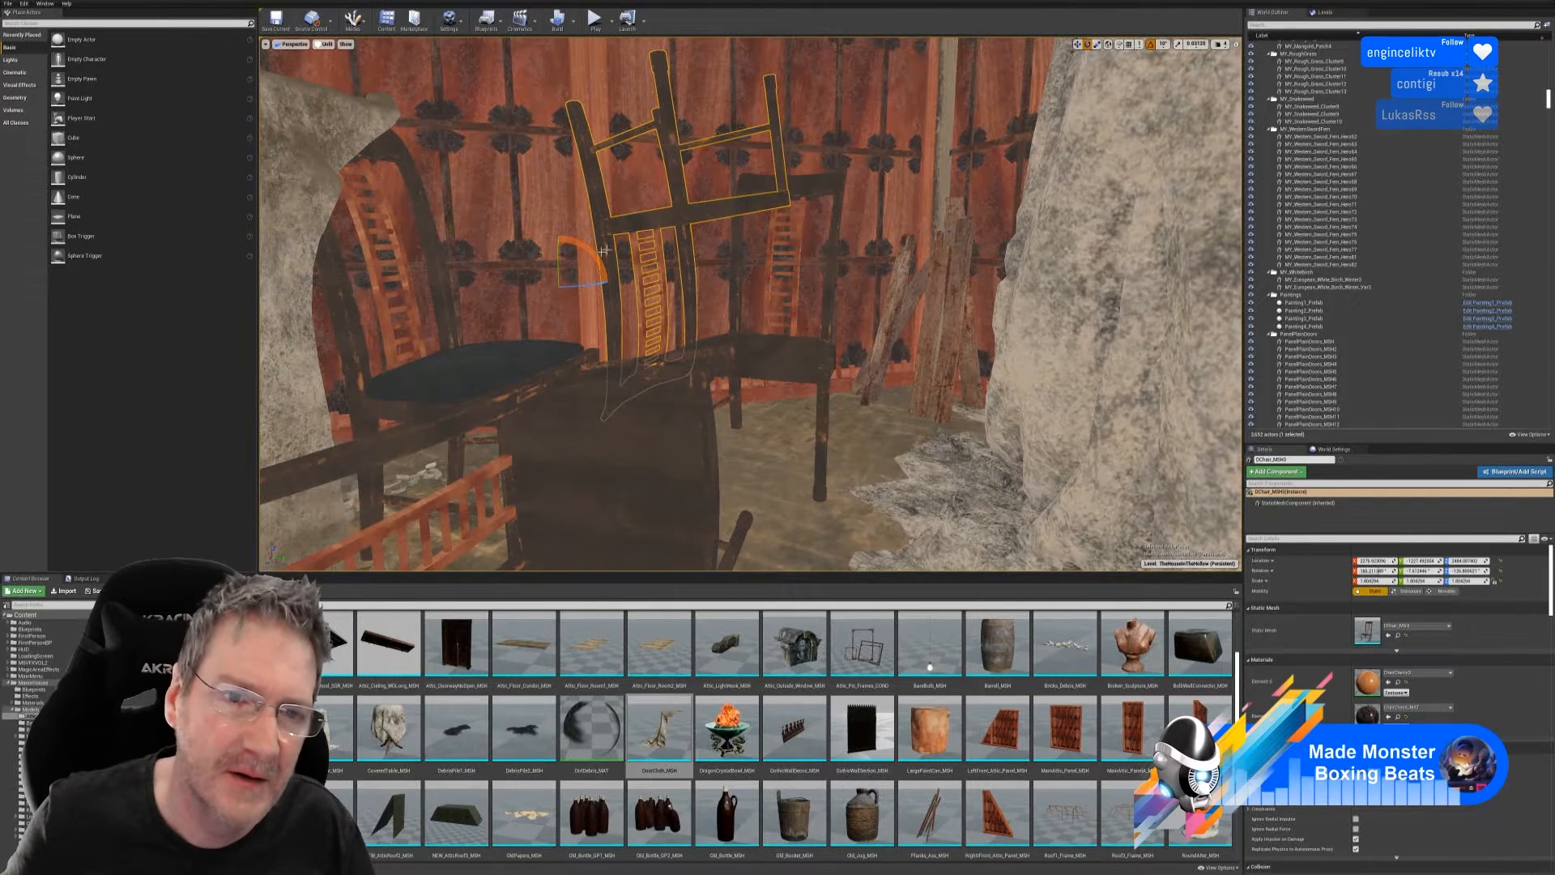
{"action": "left_click_drag", "start_coordinate": [590, 254], "coordinate": [606, 254]}
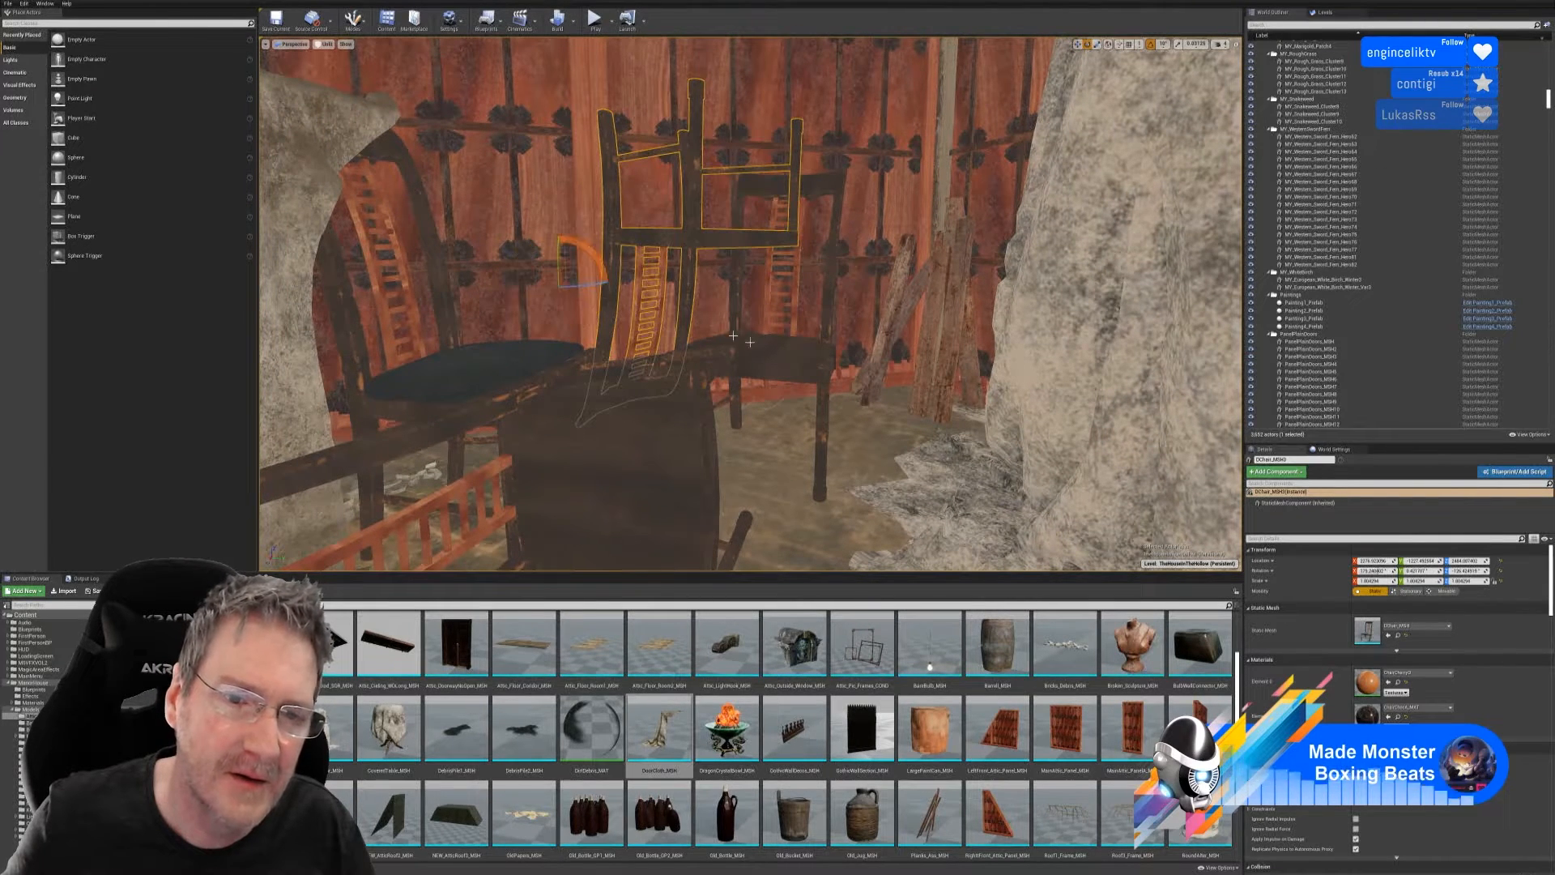
{"action": "right_click_drag", "start_coordinate": [606, 253], "coordinate": [616, 377]}
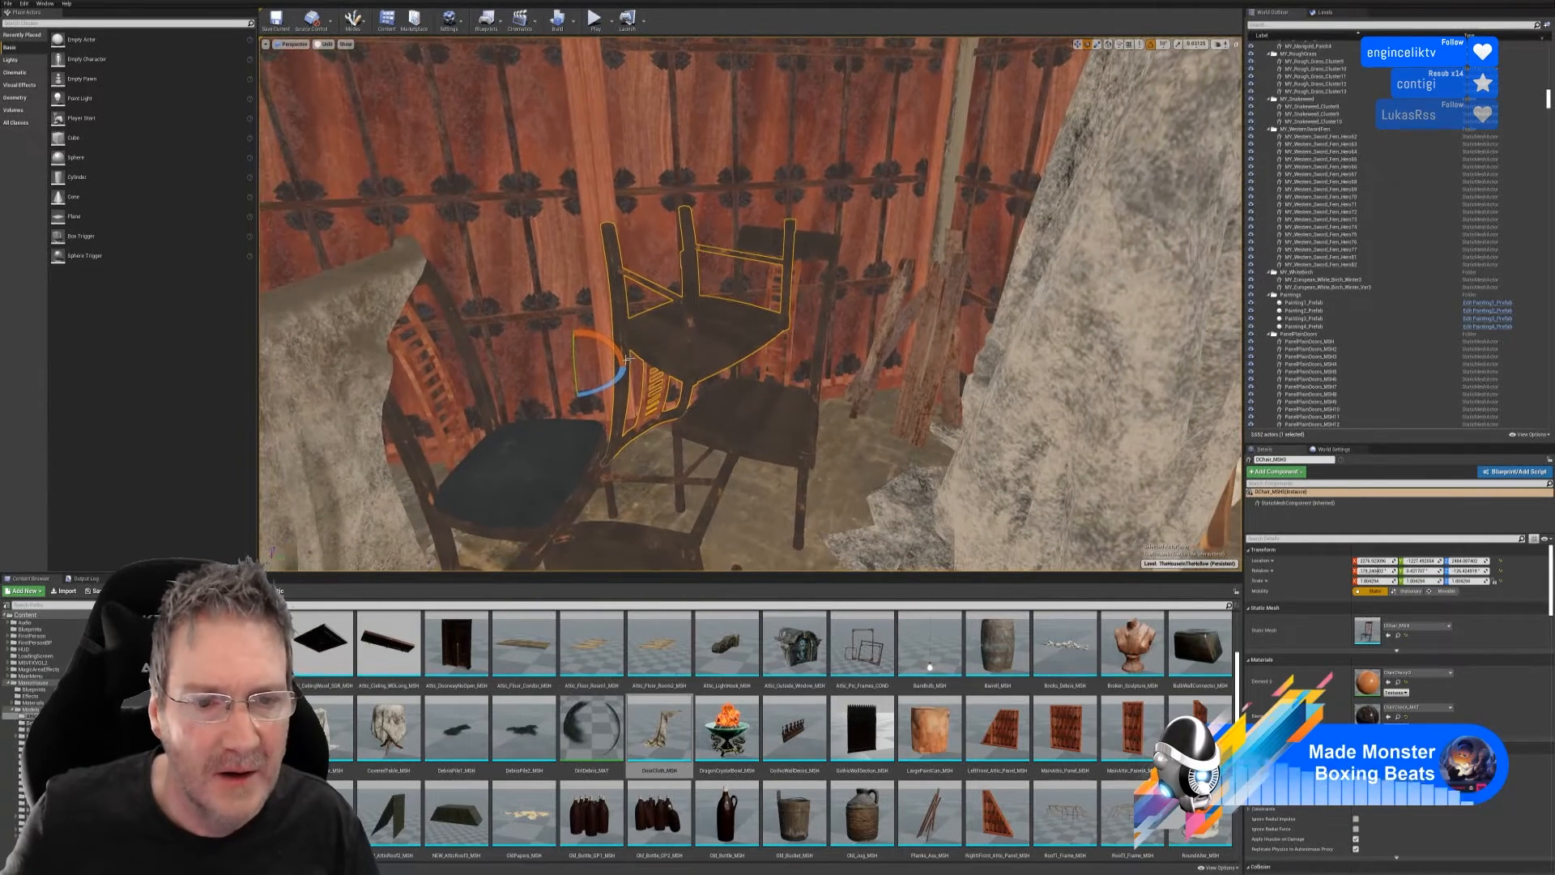
{"action": "left_click_drag", "start_coordinate": [616, 379], "coordinate": [551, 393]}
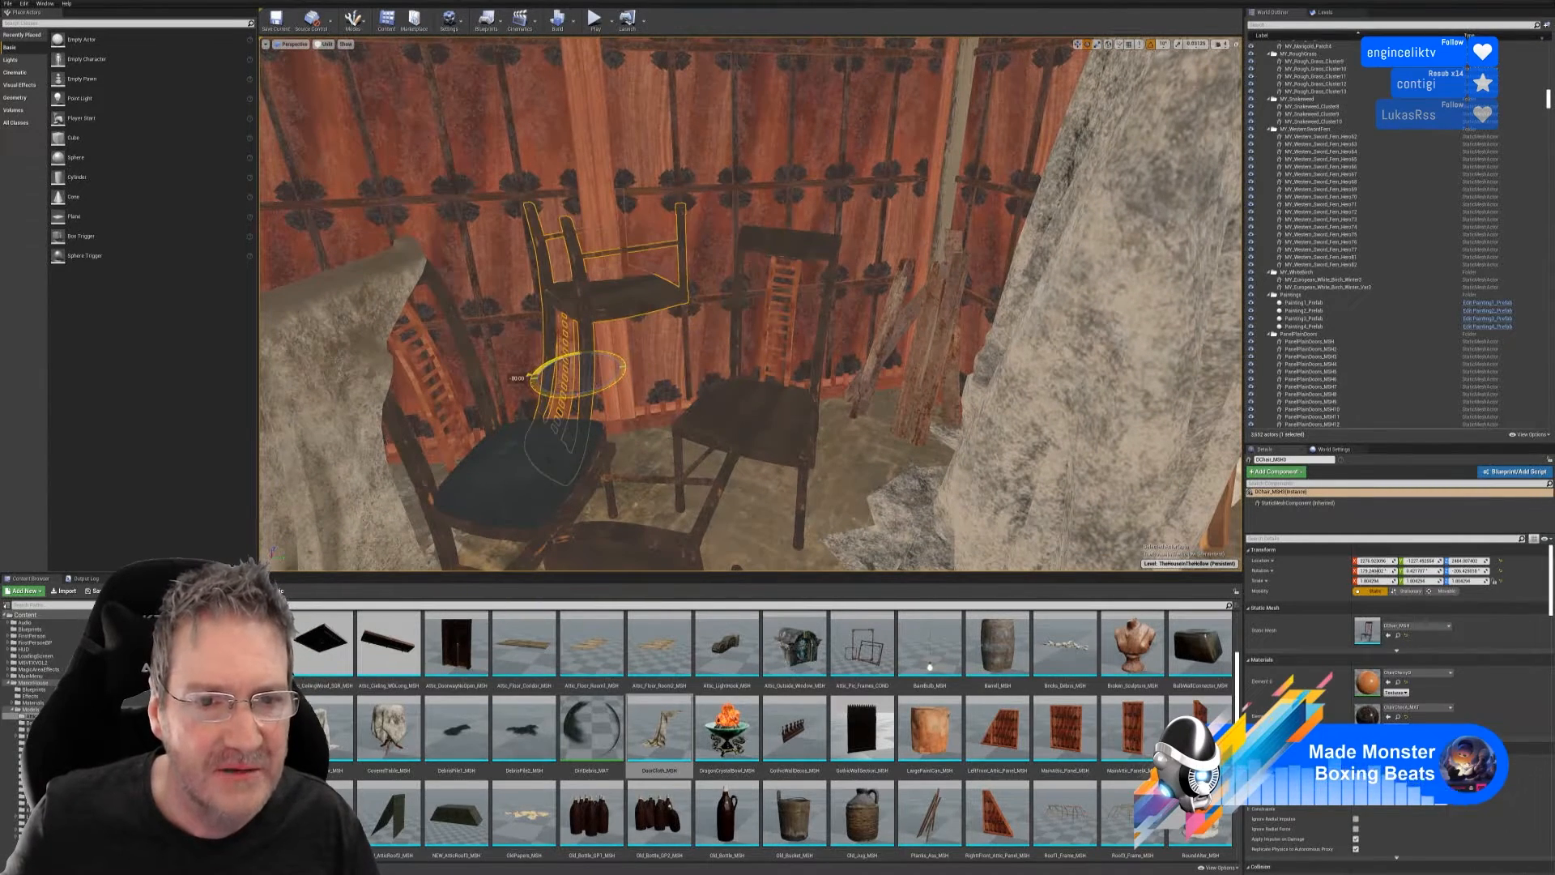
- Shift the upside-down chair out from the wall toward the upright chair and lower it into the chair pile
{"action": "left_click", "coordinate": [1077, 44]}
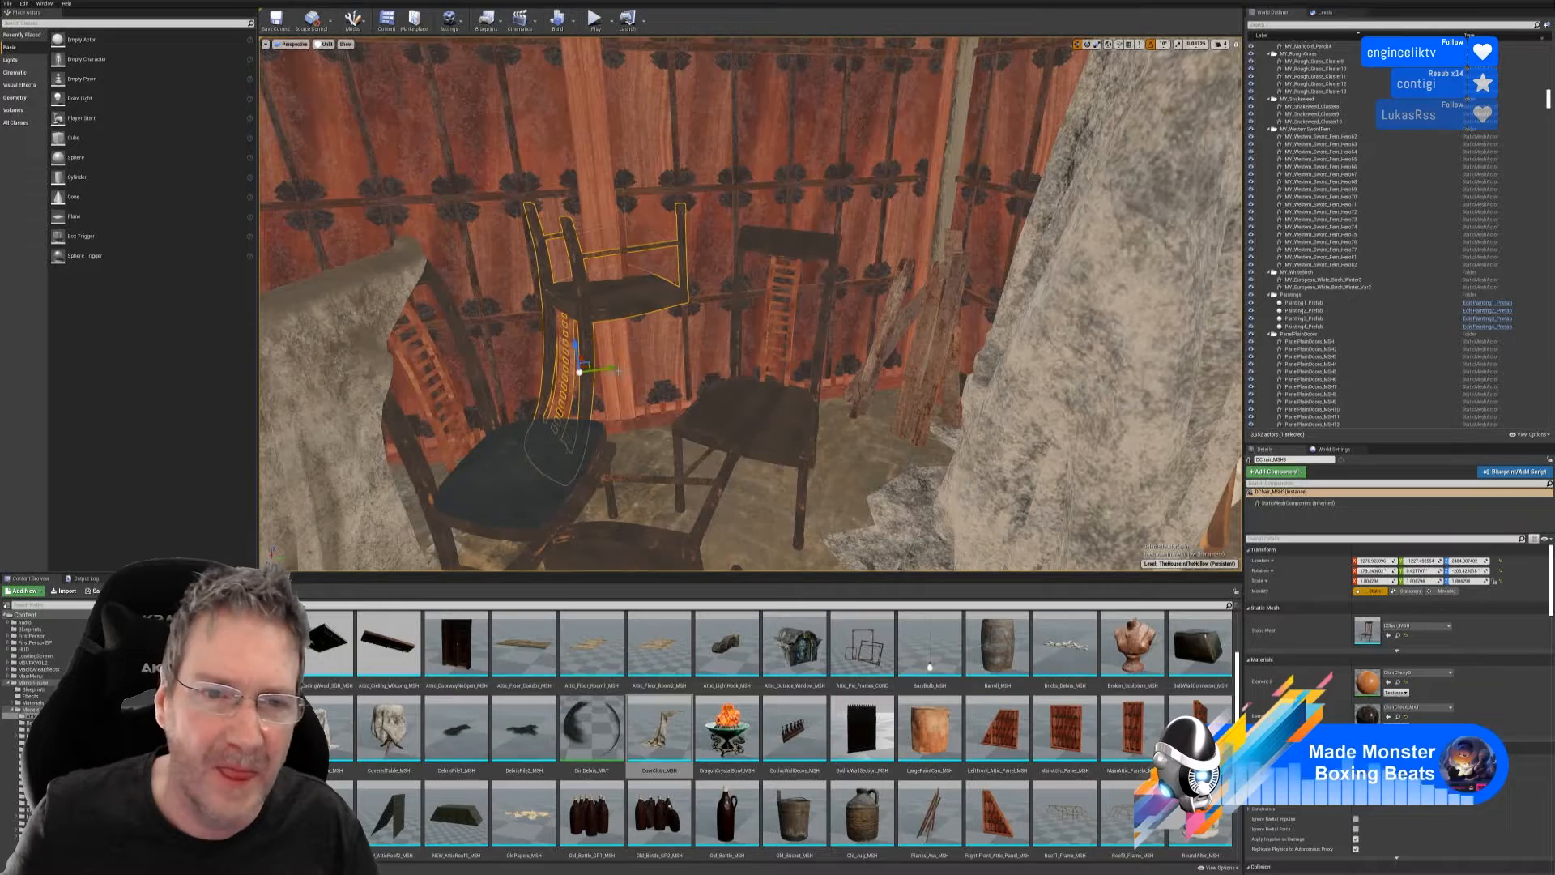
{"action": "left_click_drag", "start_coordinate": [598, 377], "coordinate": [653, 366]}
{"action": "right_click_drag", "start_coordinate": [653, 366], "coordinate": [627, 494]}
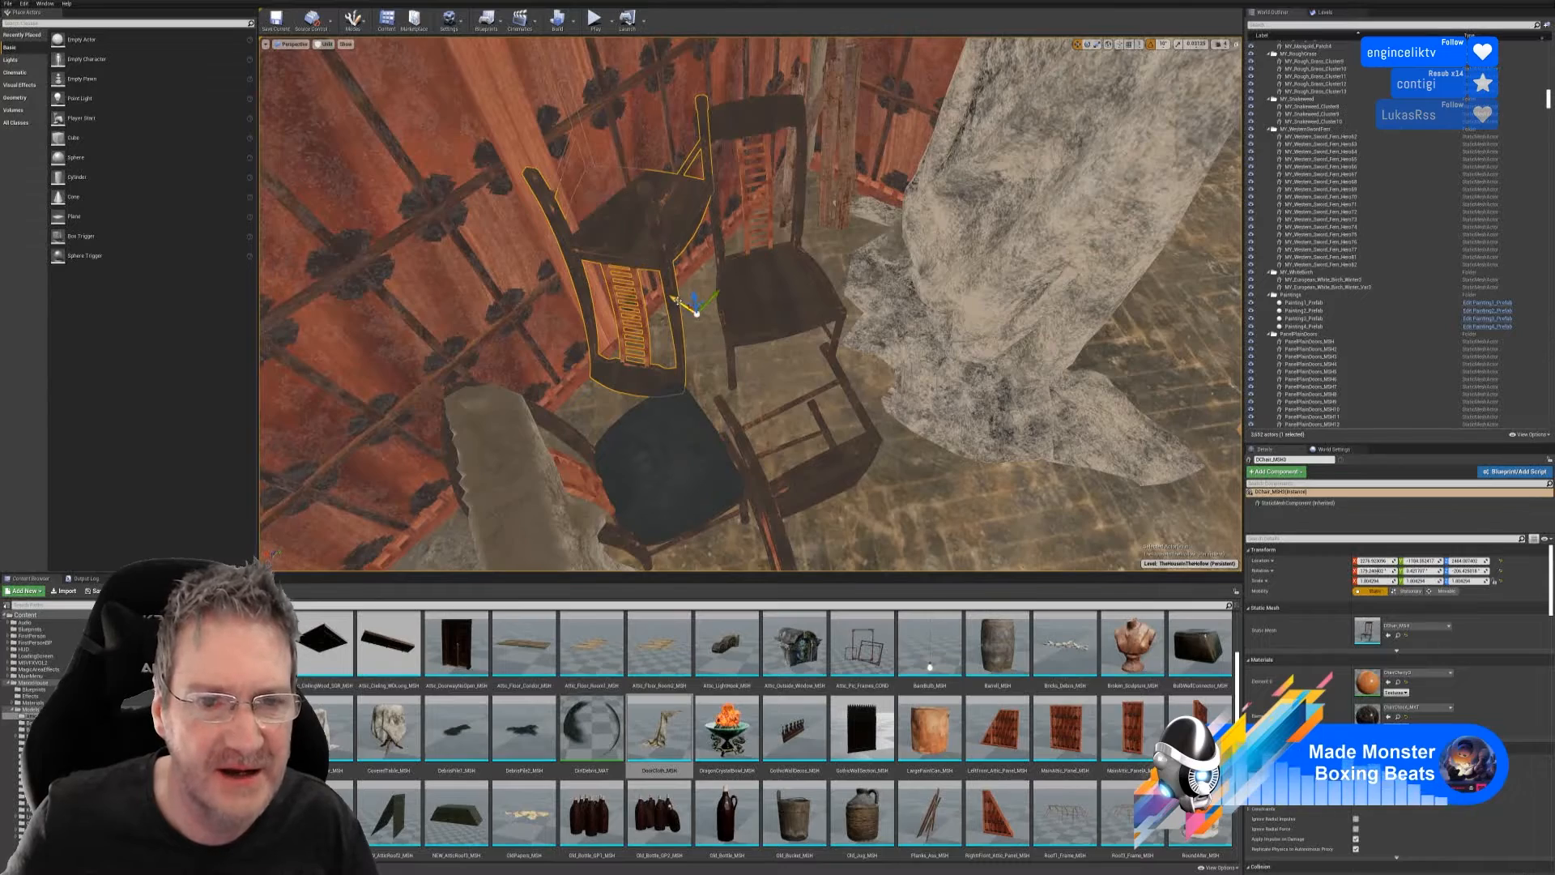
{"action": "left_click_drag", "start_coordinate": [675, 300], "coordinate": [774, 362]}
{"action": "mouse_move", "coordinate": [880, 384]}
{"action": "right_mouse_down"}
{"action": "mouse_move", "coordinate": [859, 357]}
{"action": "mouse_move", "coordinate": [835, 365]}
{"action": "mouse_move", "coordinate": [883, 374]}
{"action": "right_mouse_up"}
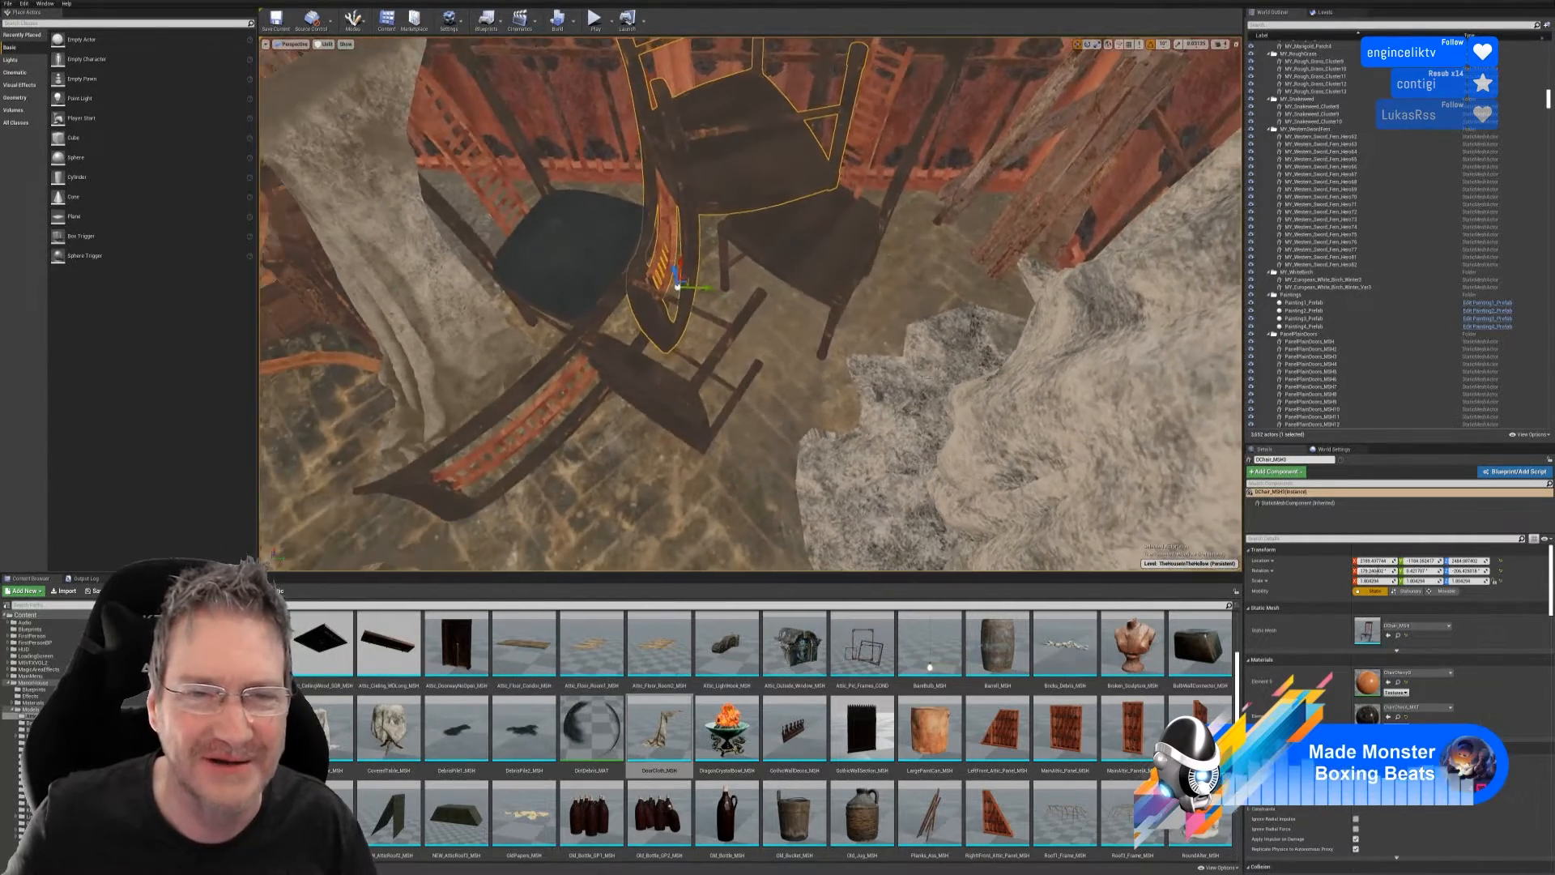
{"action": "left_click_drag", "start_coordinate": [704, 290], "coordinate": [743, 293]}
{"action": "right_click_drag", "start_coordinate": [810, 364], "coordinate": [794, 344]}
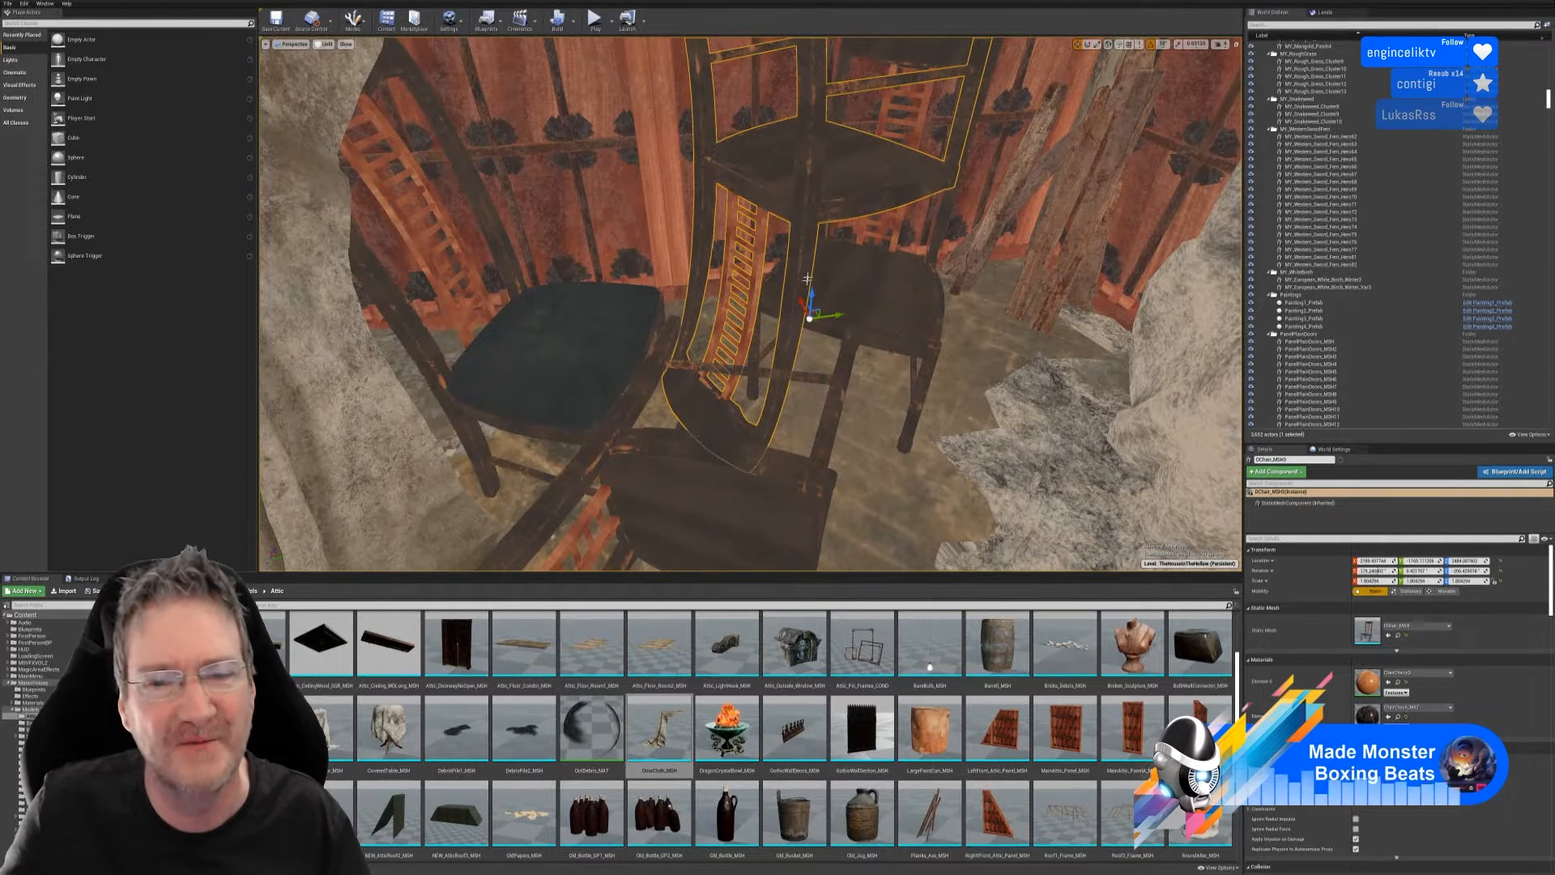
{"action": "left_click_drag", "start_coordinate": [811, 298], "coordinate": [820, 415]}
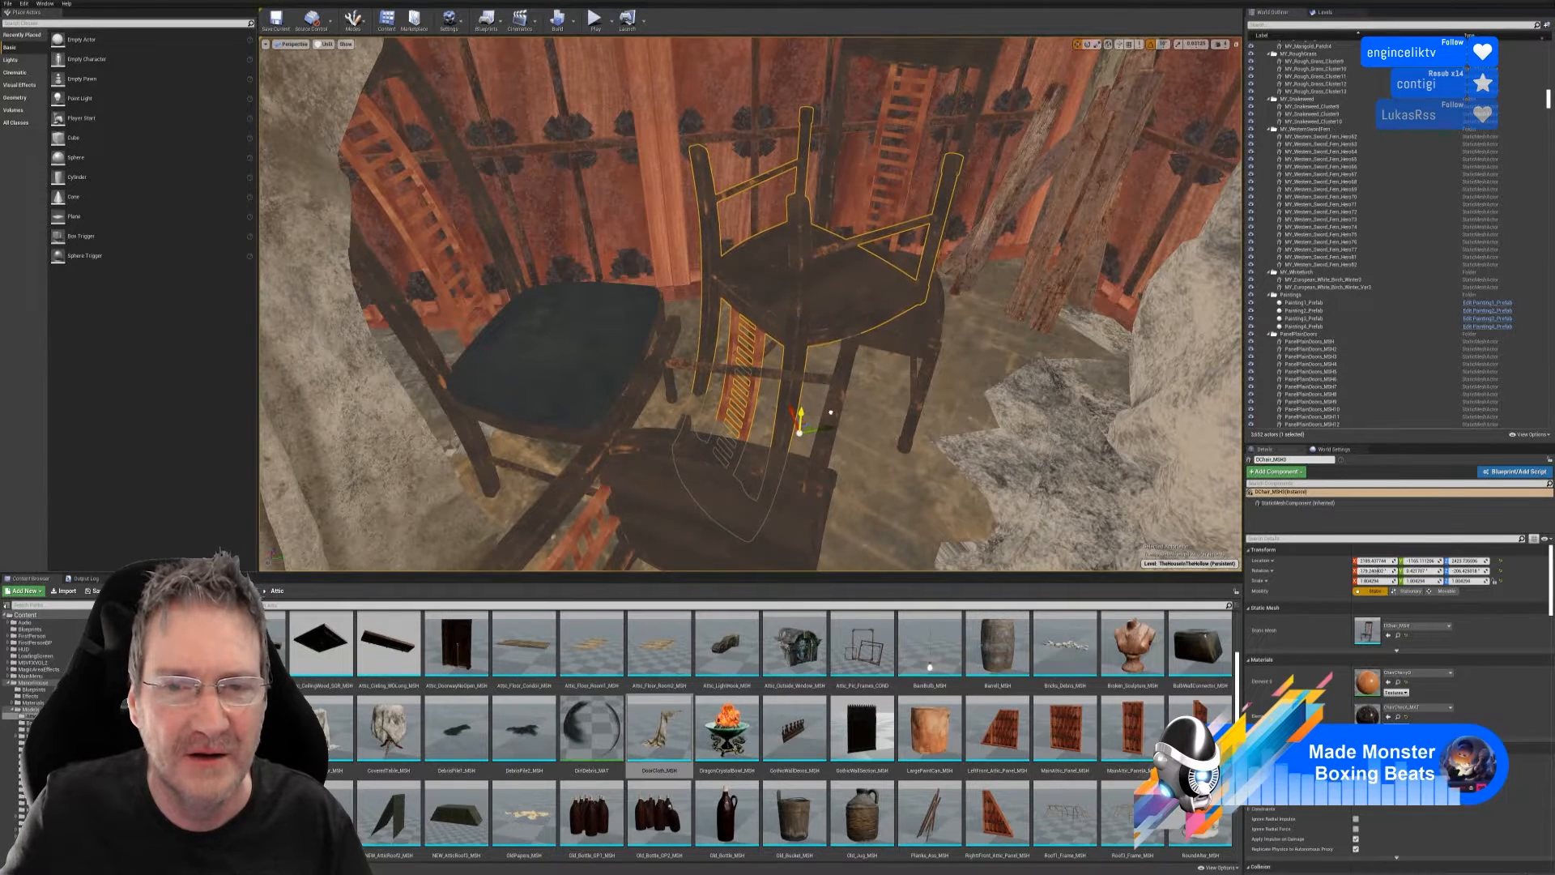
- Raise the upside-down chair so its seat clears the seat of the upright chair
{"action": "right_click_drag", "start_coordinate": [820, 415], "coordinate": [875, 383]}
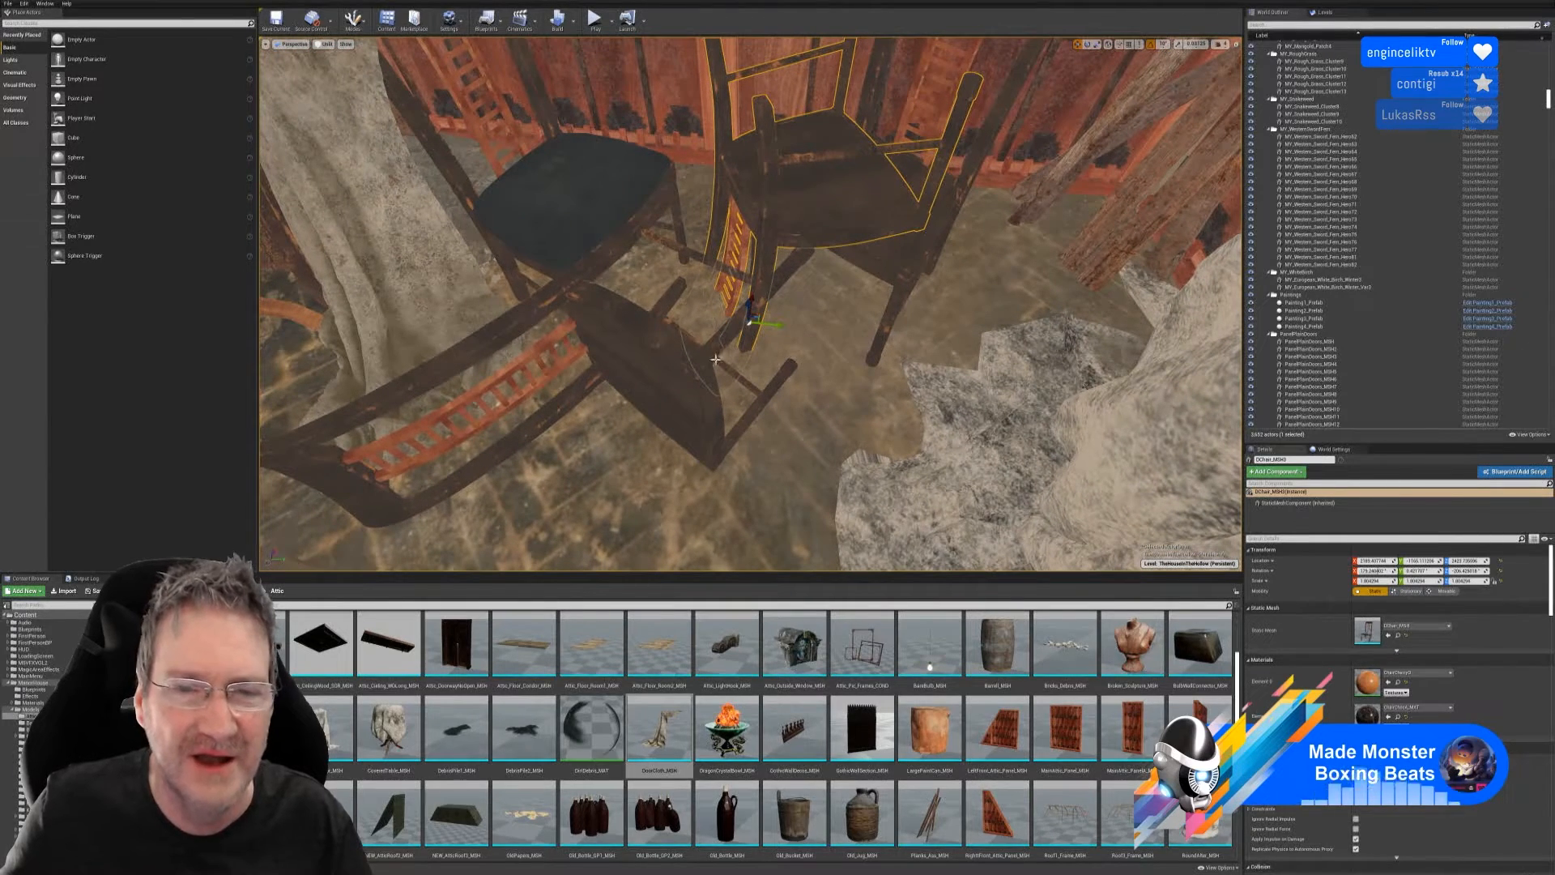
{"action": "right_click_drag", "start_coordinate": [715, 359], "coordinate": [702, 337]}
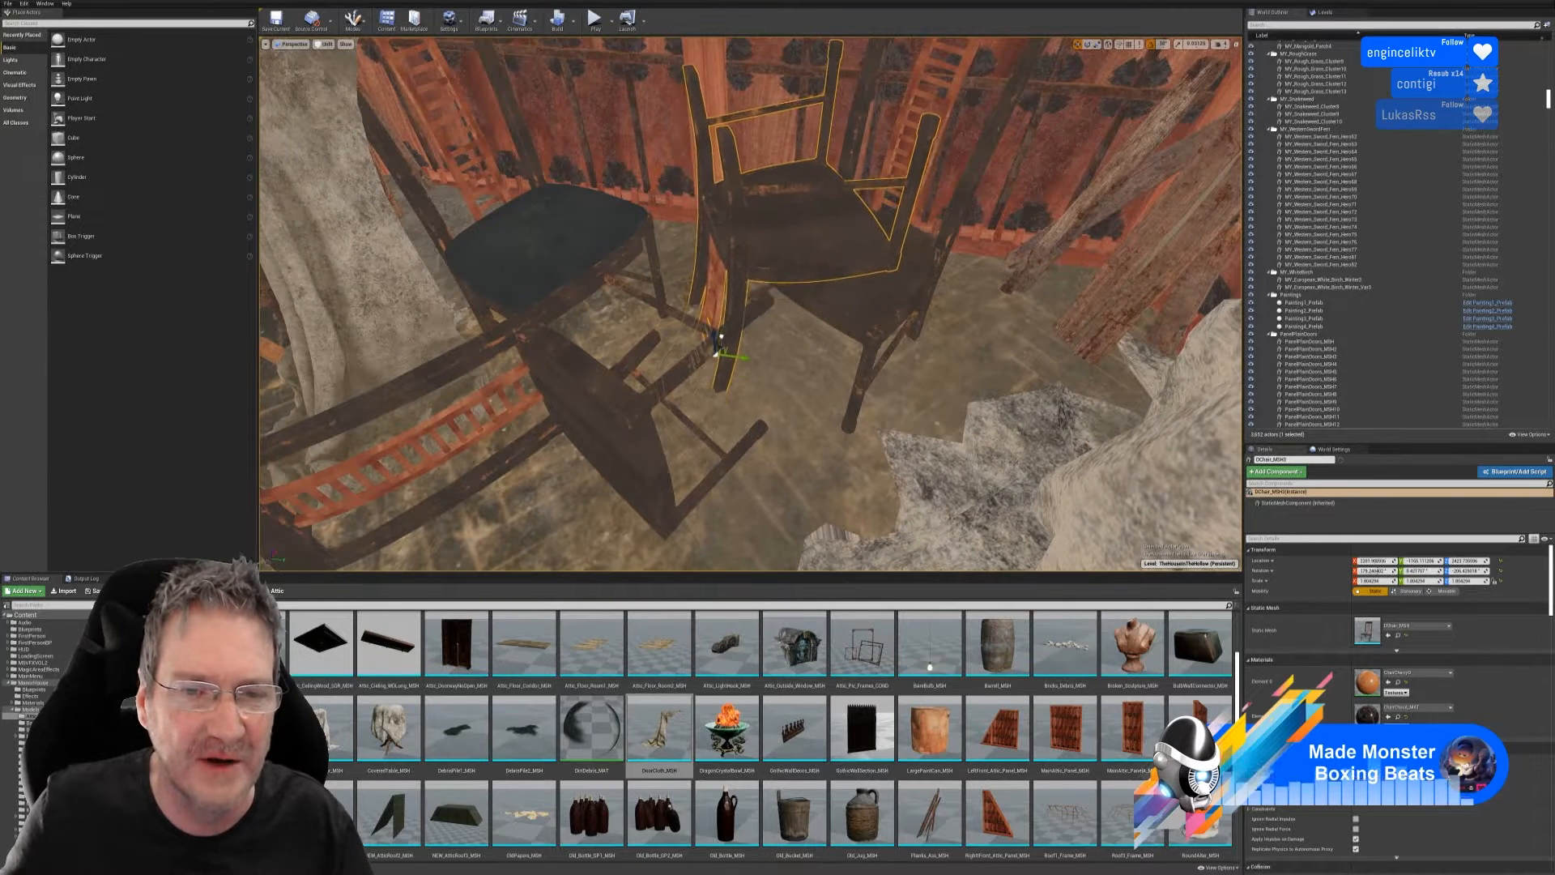
{"action": "left_click_drag", "start_coordinate": [720, 336], "coordinate": [702, 304]}
{"action": "right_click_drag", "start_coordinate": [695, 296], "coordinate": [666, 300]}
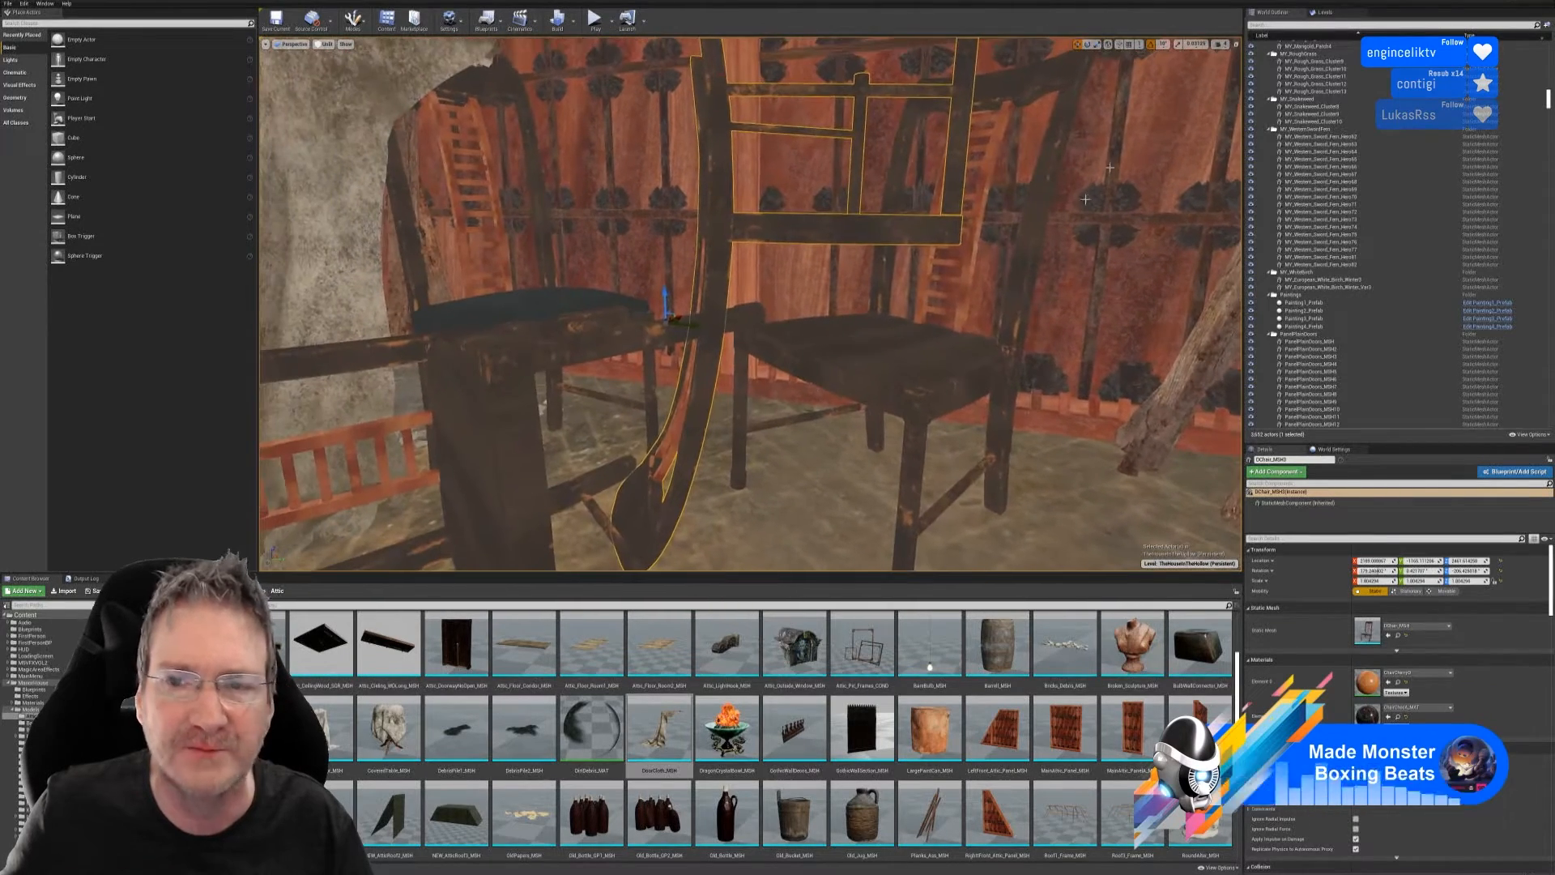
- Tilt the upside-down chair sideways and lower it until it rests on the upright chair's seat
{"action": "left_click", "coordinate": [1087, 44]}
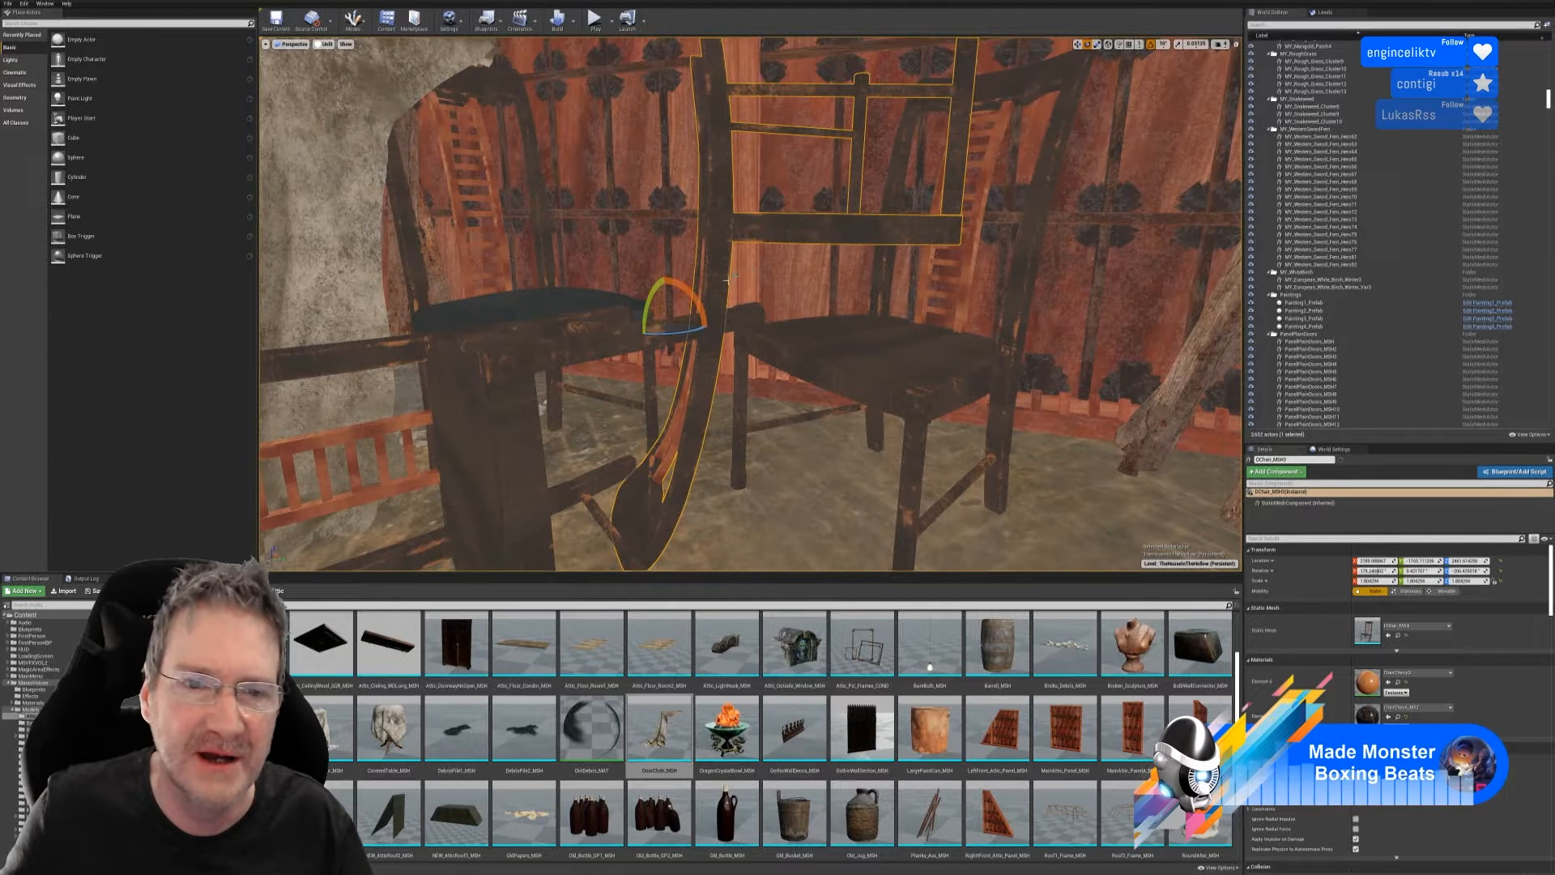
{"action": "left_click_drag", "start_coordinate": [677, 328], "coordinate": [698, 366]}
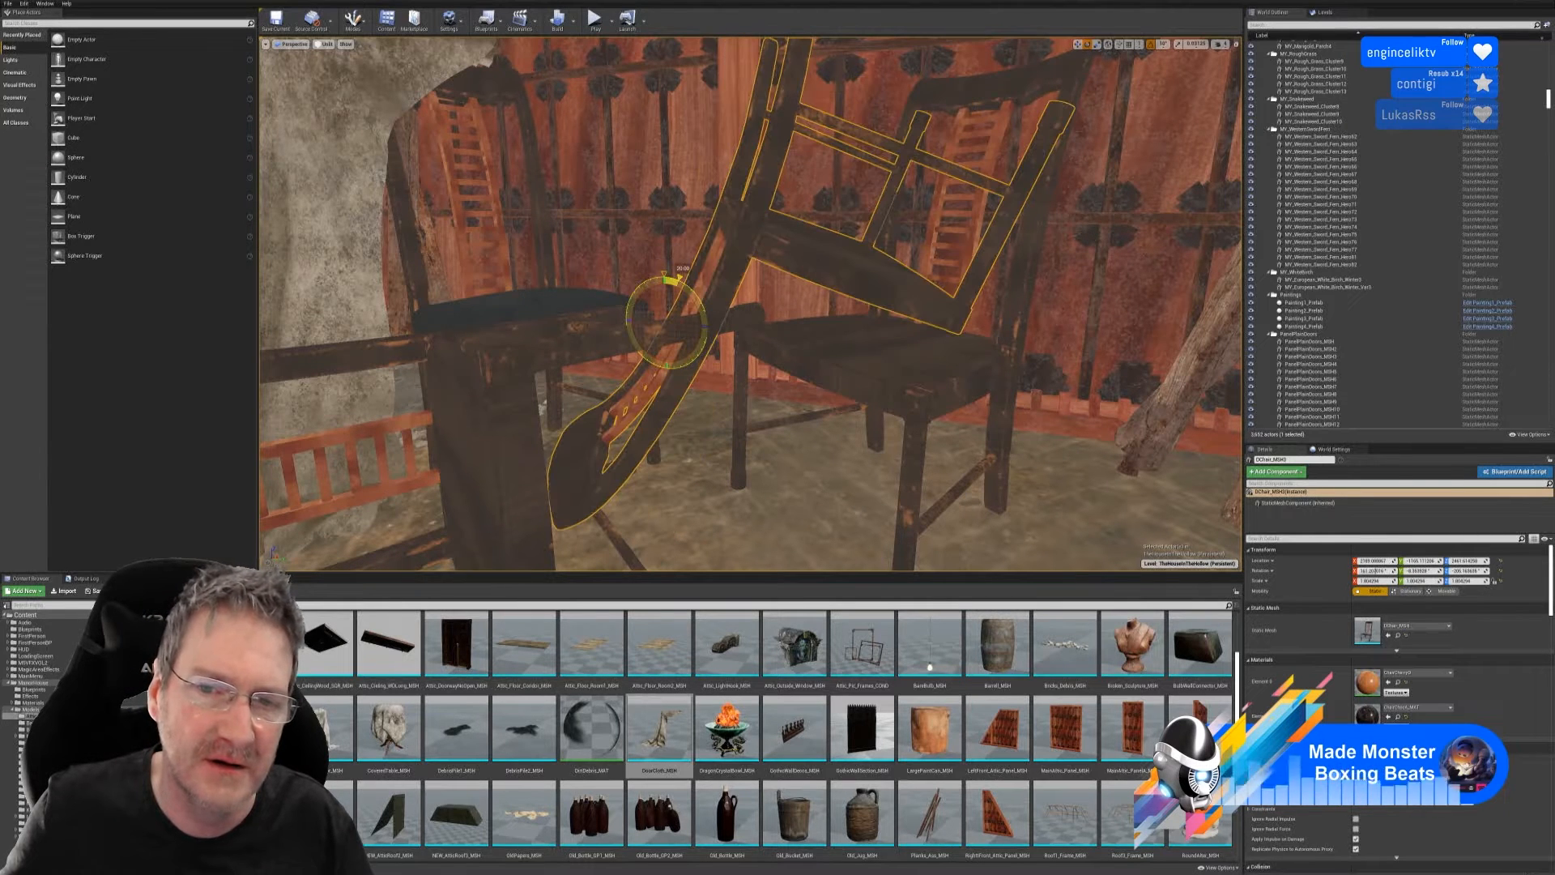
{"action": "left_click", "coordinate": [1077, 45]}
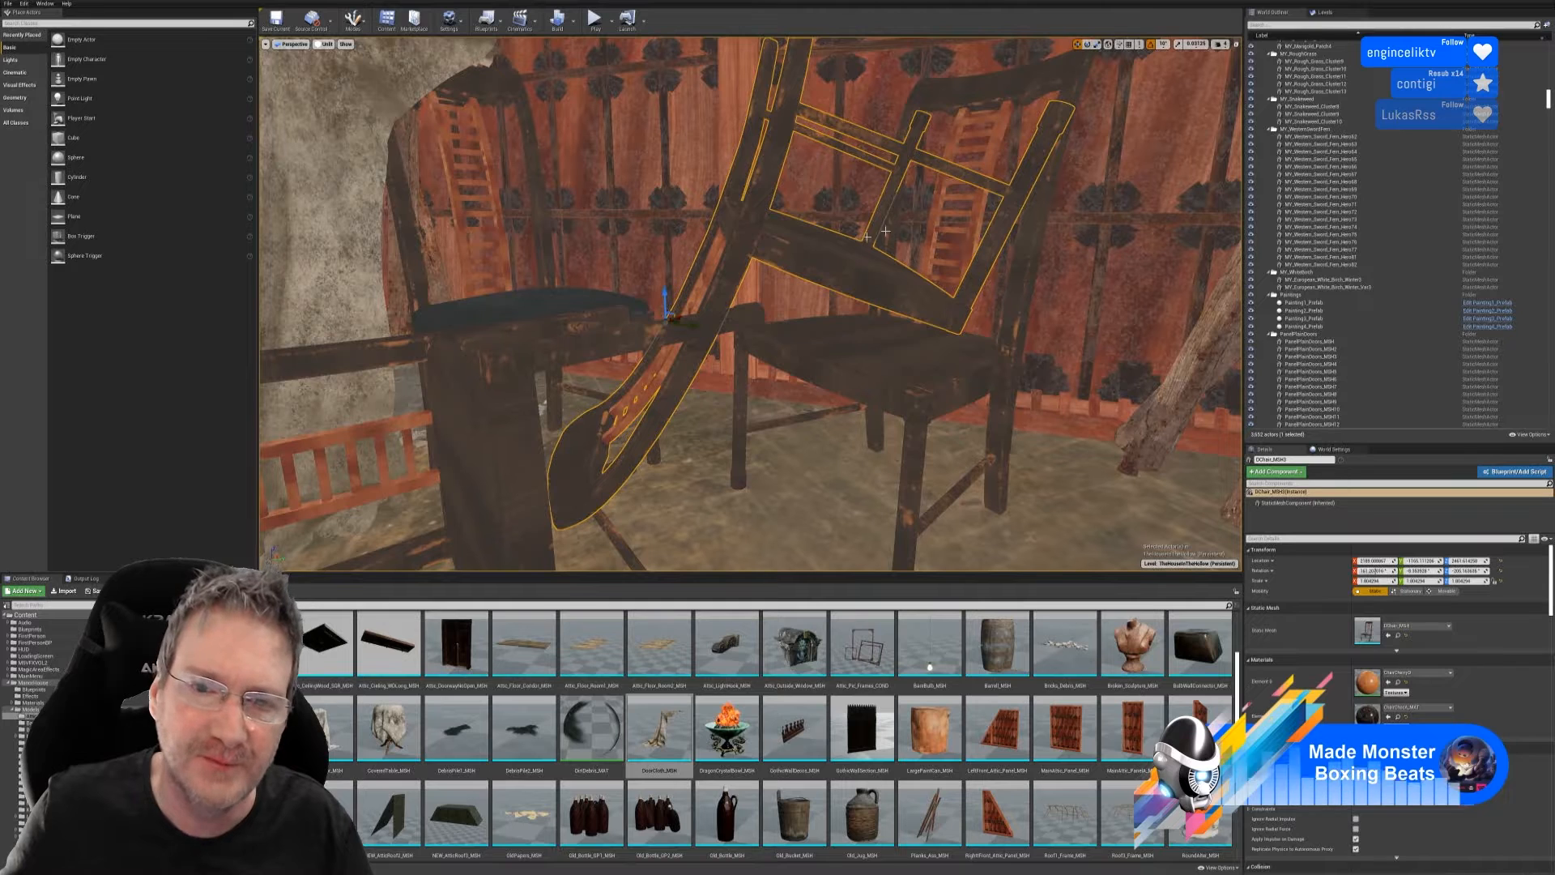
{"action": "left_click_drag", "start_coordinate": [665, 293], "coordinate": [694, 353]}
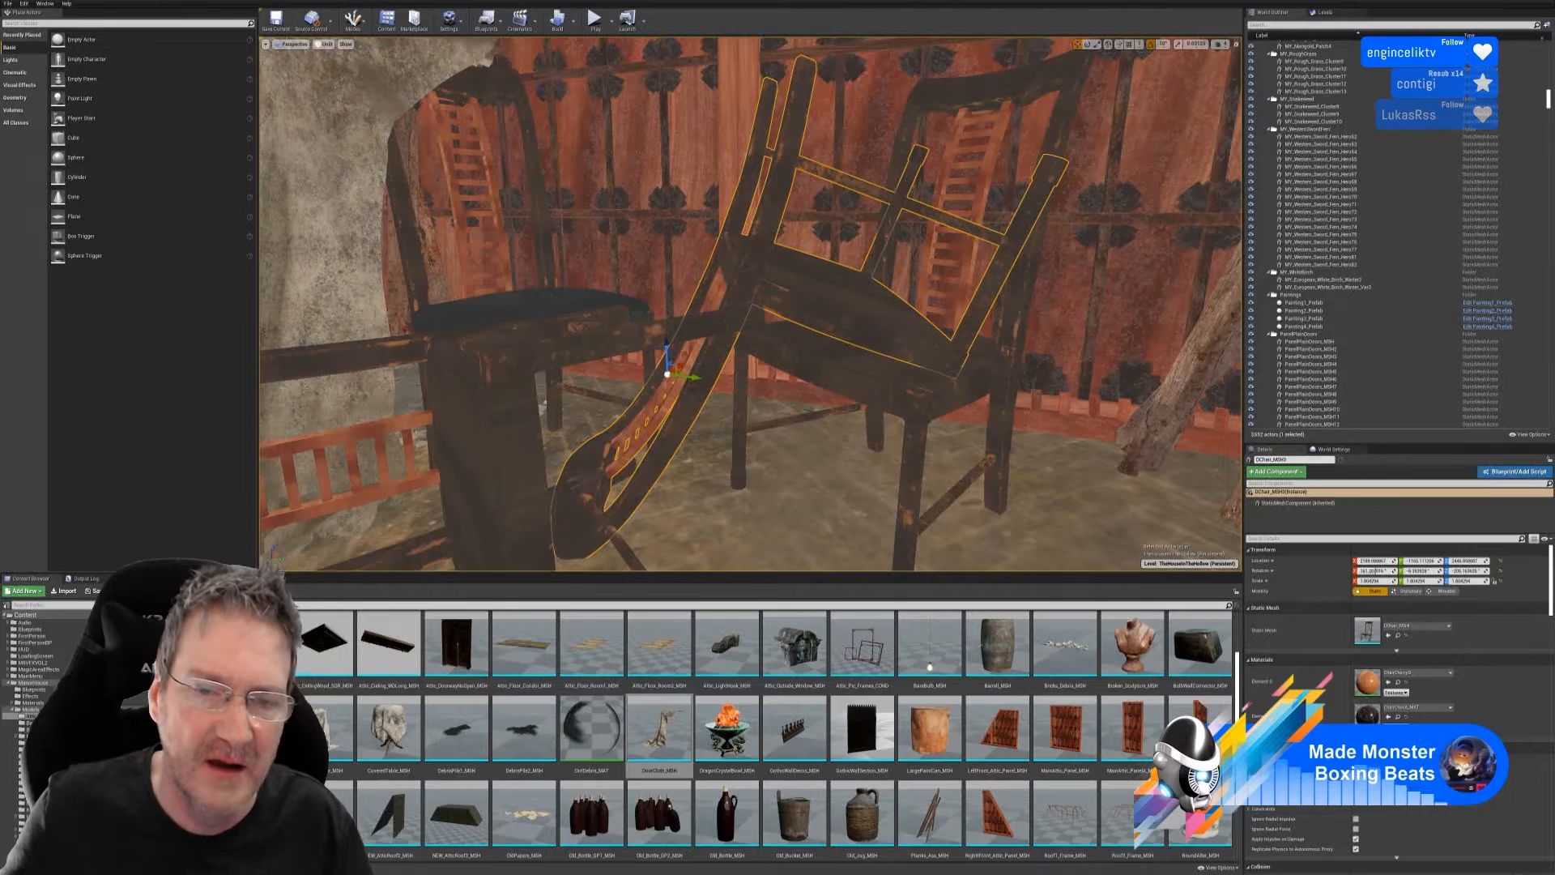
{"action": "right_click_drag", "start_coordinate": [651, 549], "coordinate": [639, 491]}
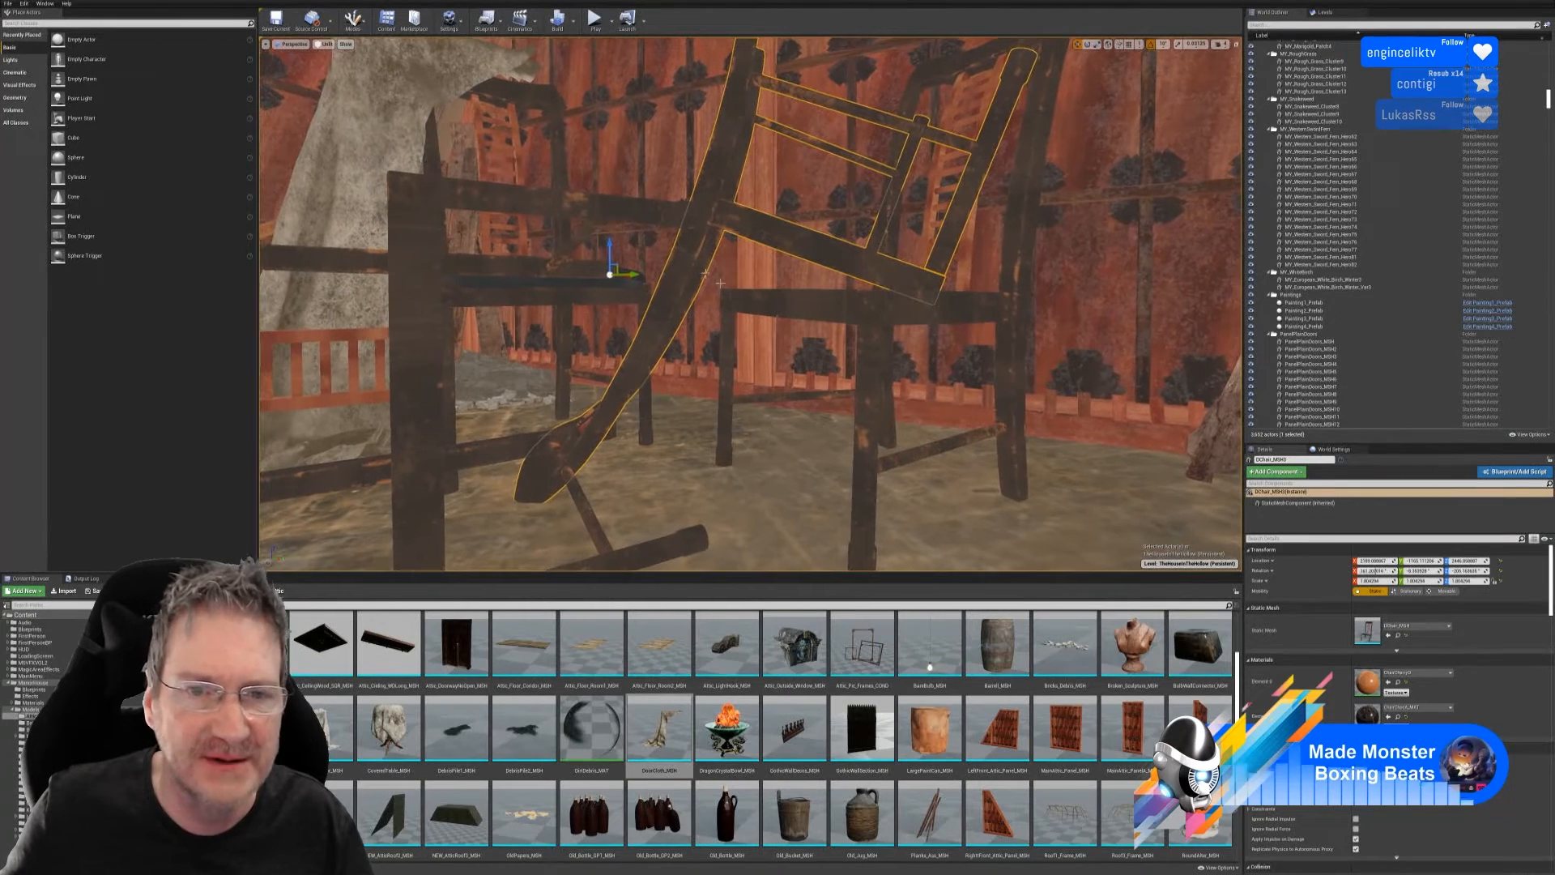
{"action": "left_click_drag", "start_coordinate": [612, 254], "coordinate": [628, 247]}
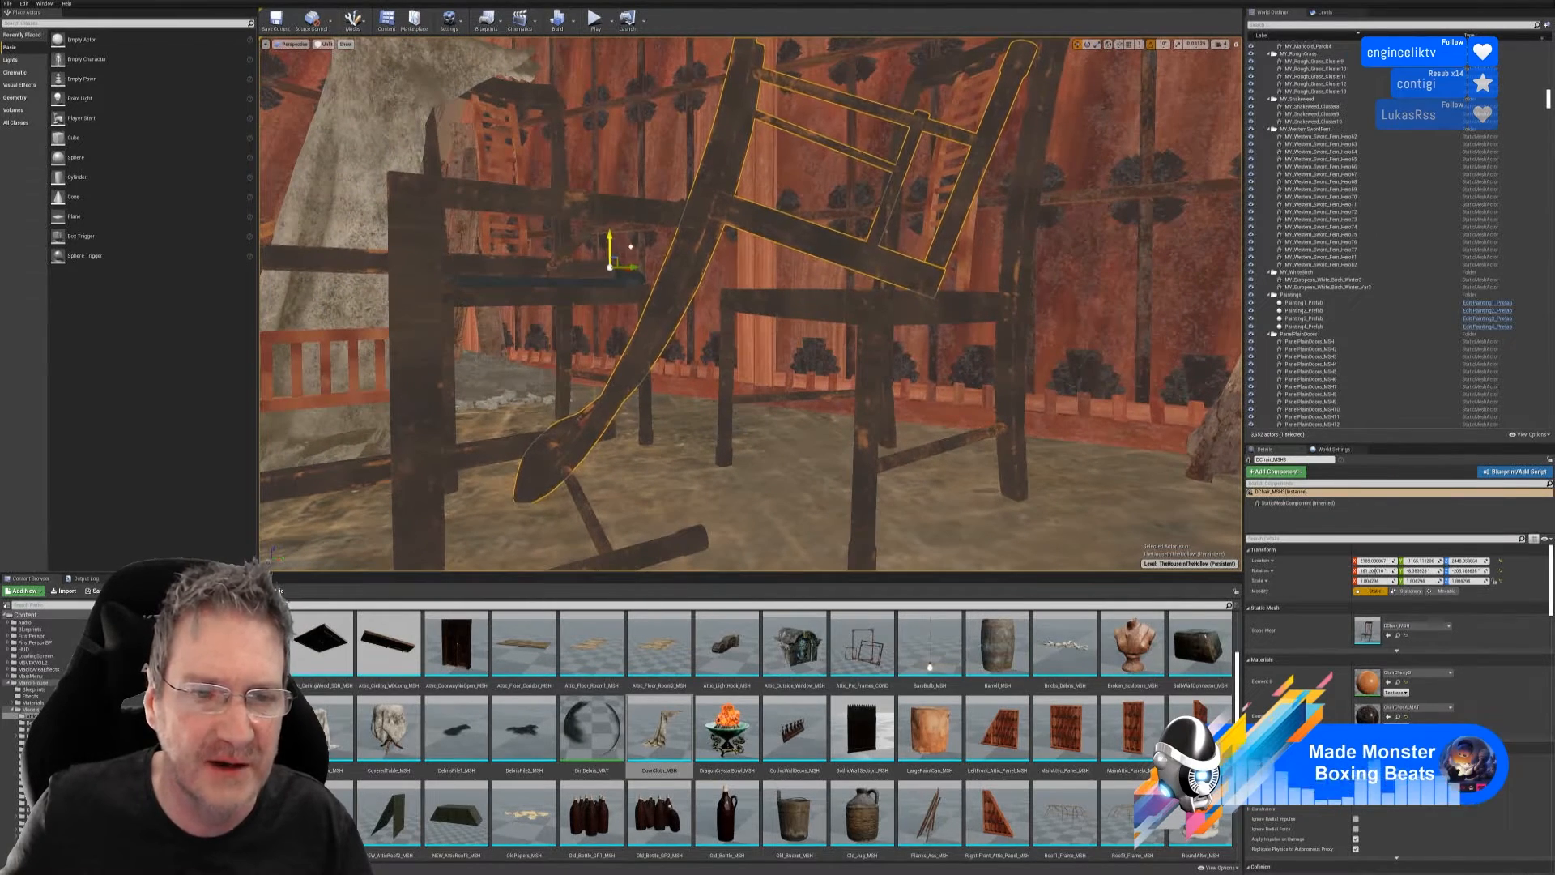
- Select the upright chair together with the tilted chair on it, inspect the pair, and clear the selection
{"action": "right_click_drag", "start_coordinate": [631, 245], "coordinate": [861, 409]}
{"action": "left_click", "coordinate": [825, 386], "text": "ctrl"}
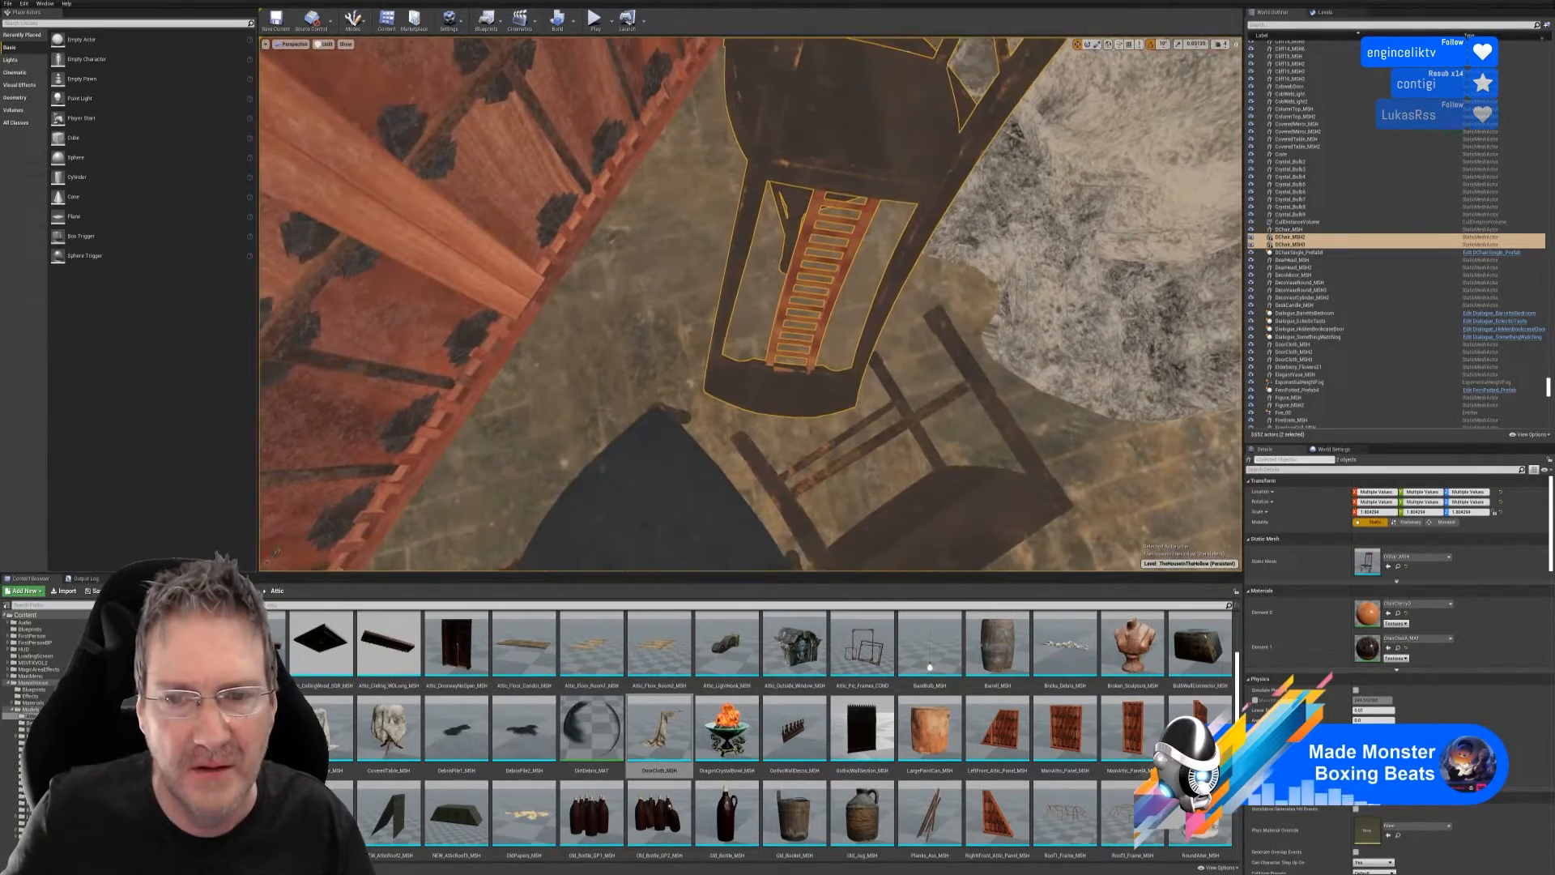
{"action": "right_click_drag", "start_coordinate": [824, 385], "coordinate": [916, 386]}
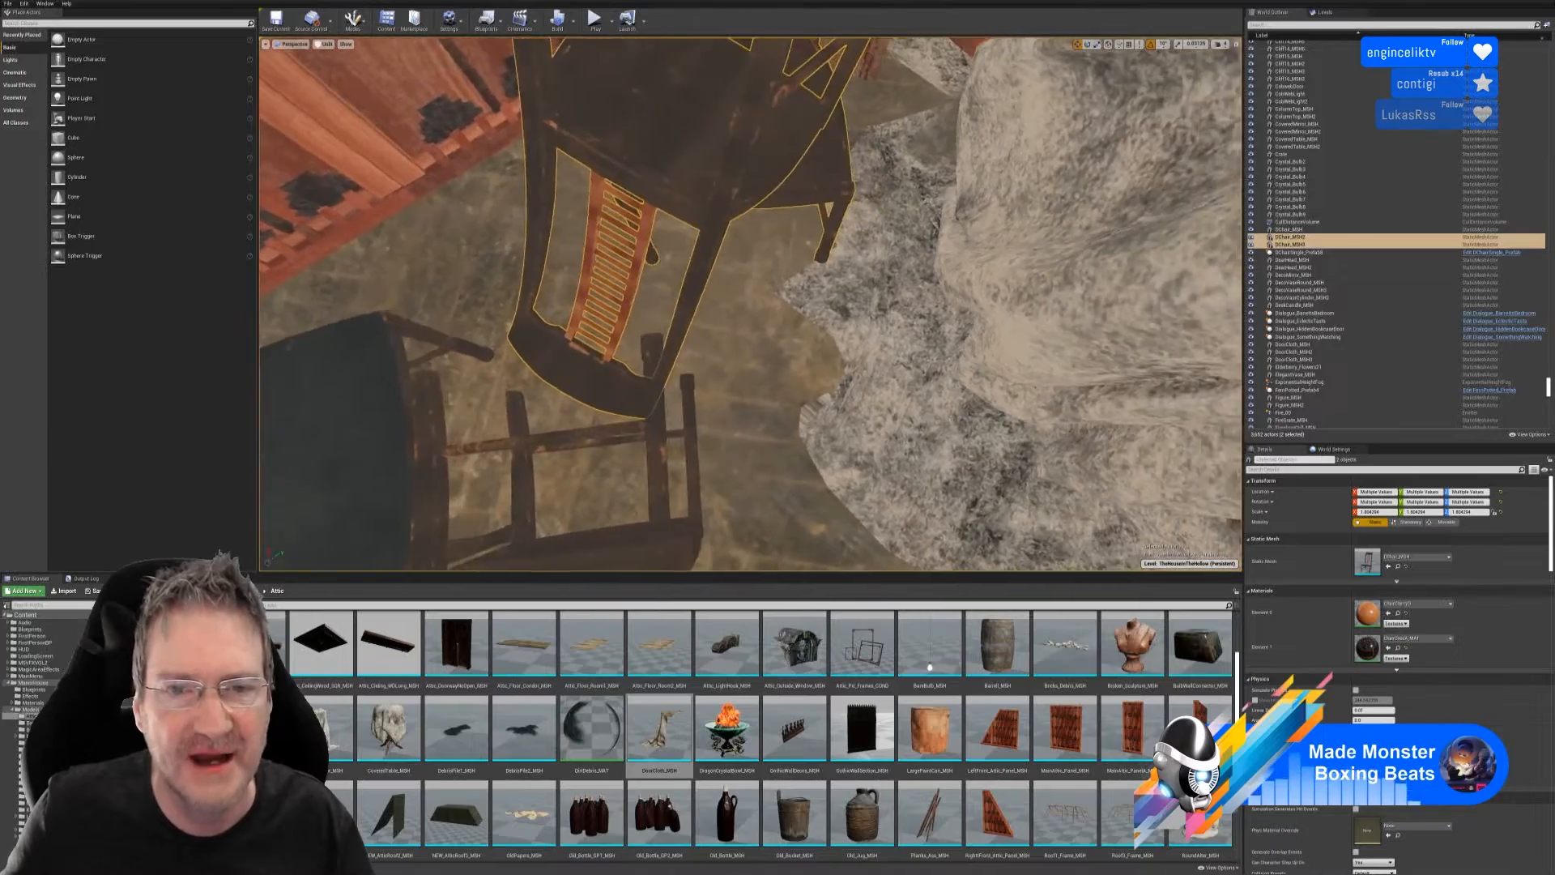
{"action": "key", "text": "f"}
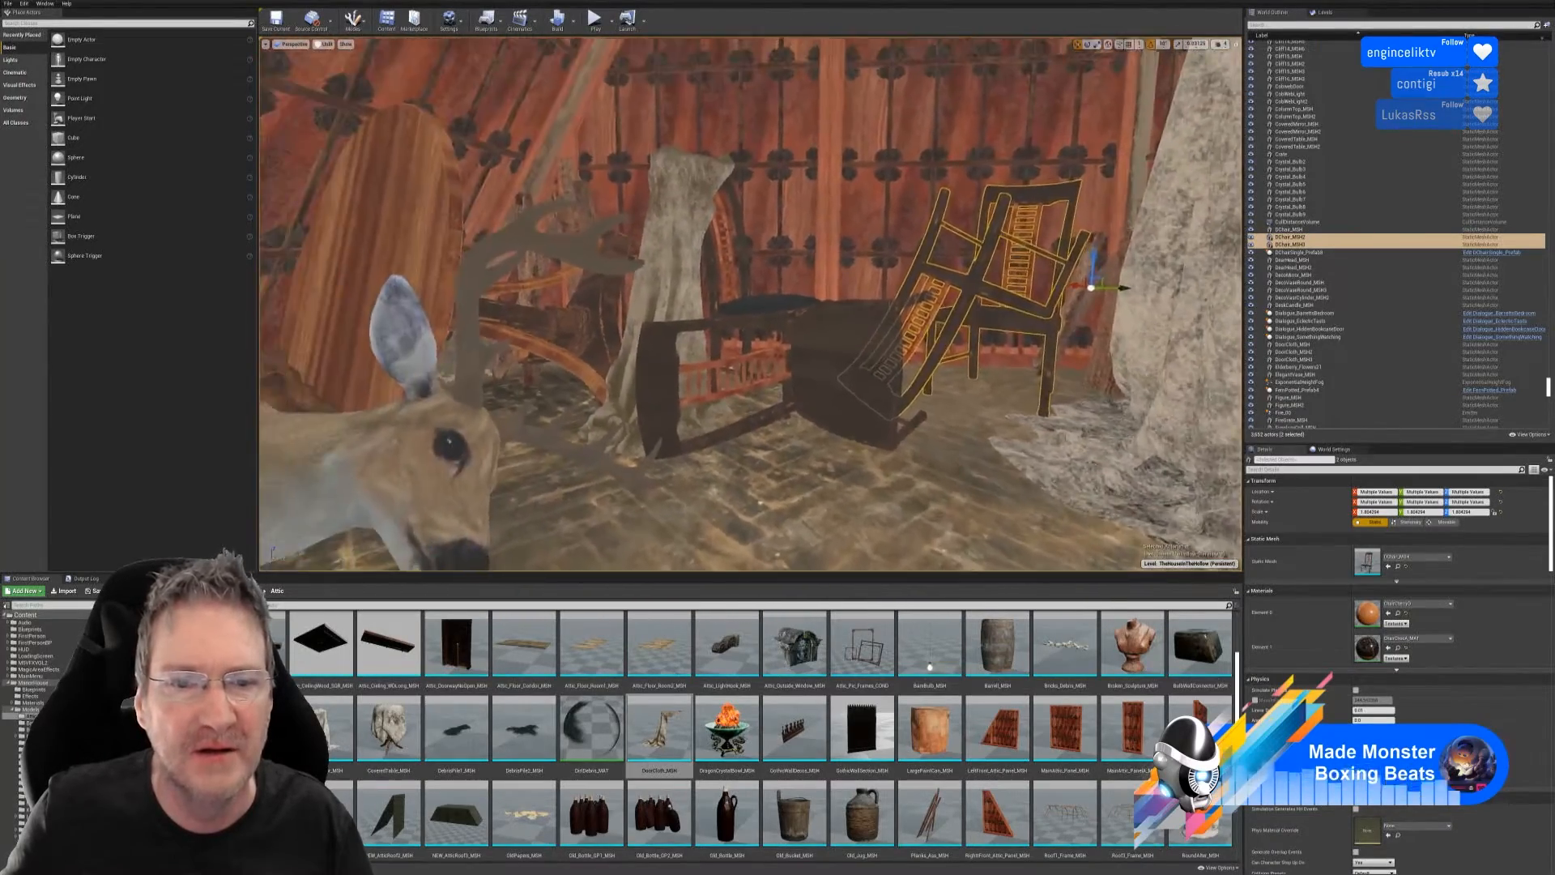
{"action": "key", "text": "Escape"}
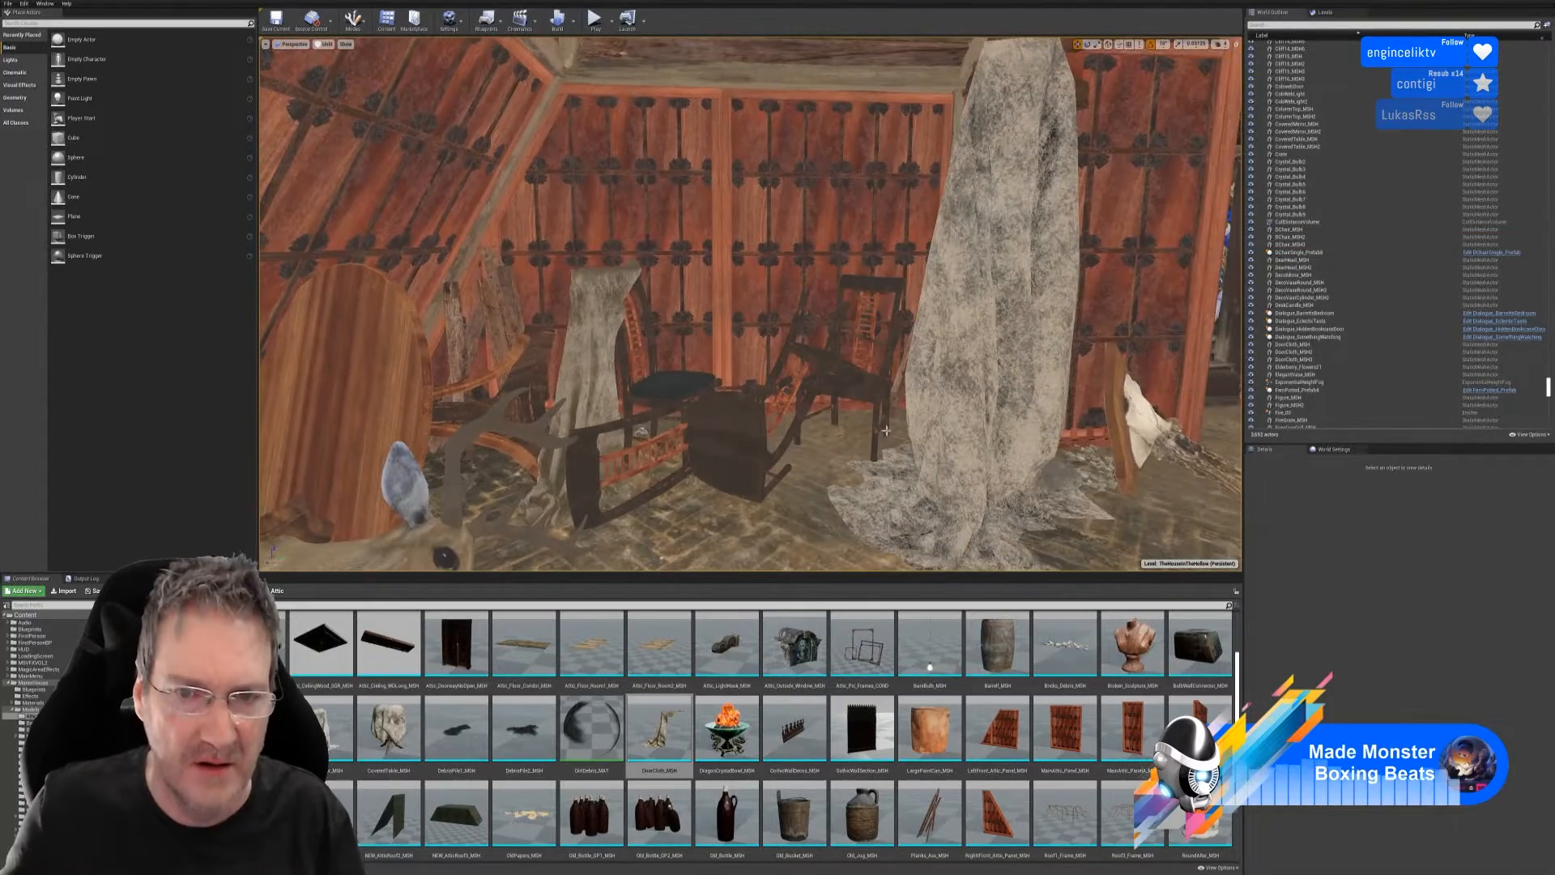
- Examine the chair pile and attic corner from several angles and browse the attic meshes for more clutter
{"action": "right_click_drag", "start_coordinate": [638, 433], "coordinate": [623, 482]}
{"action": "key", "text": "w"}
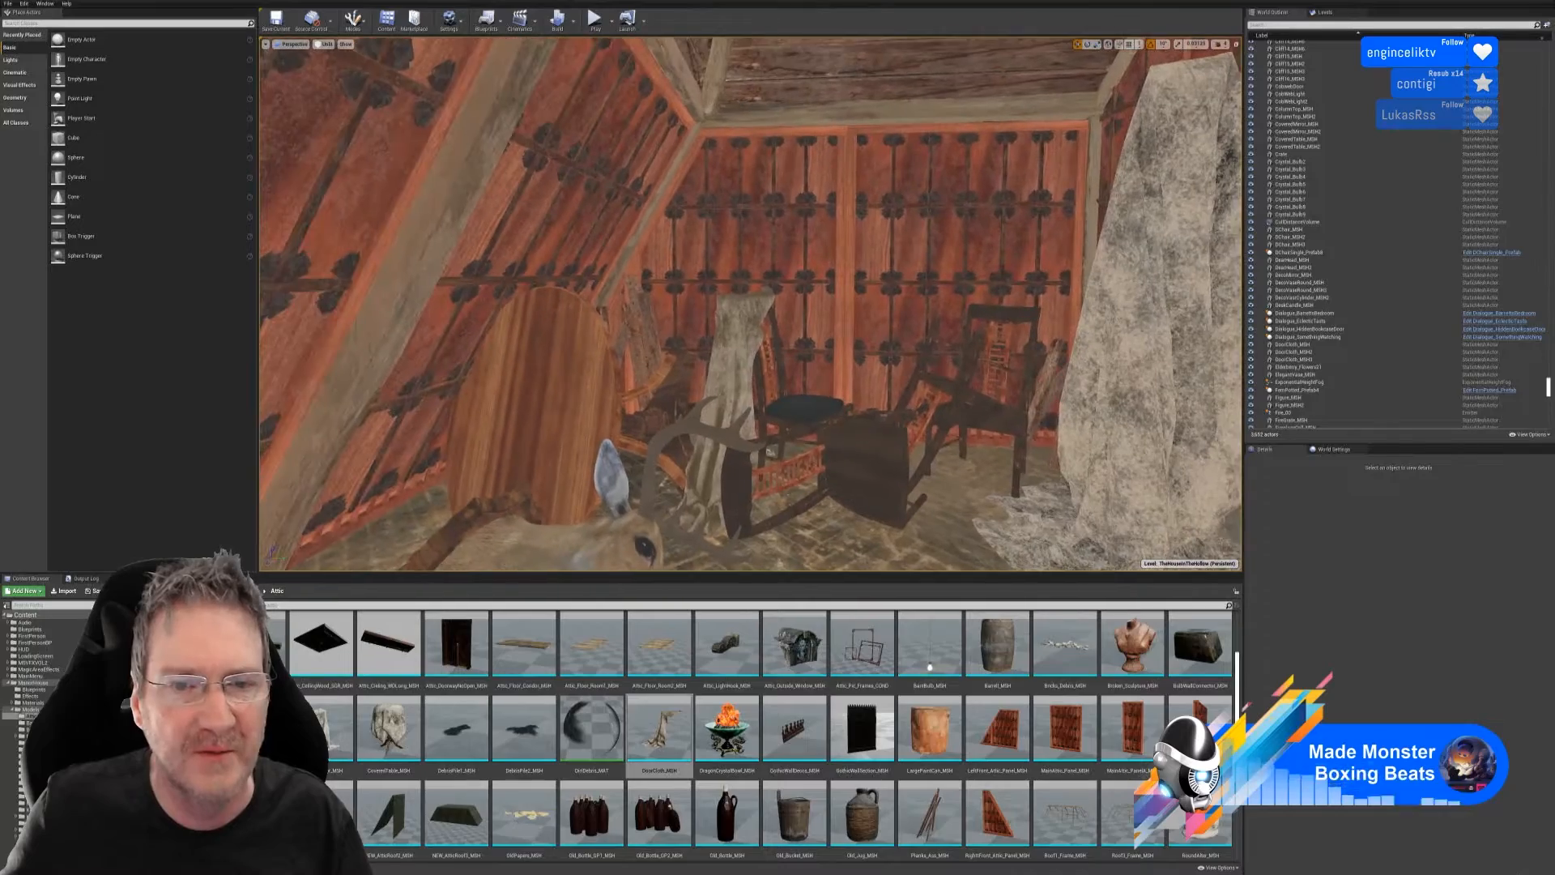
{"action": "mouse_move", "coordinate": [624, 482]}
{"action": "right_mouse_down"}
{"action": "mouse_move", "coordinate": [696, 486]}
{"action": "mouse_move", "coordinate": [648, 486]}
{"action": "right_mouse_up"}
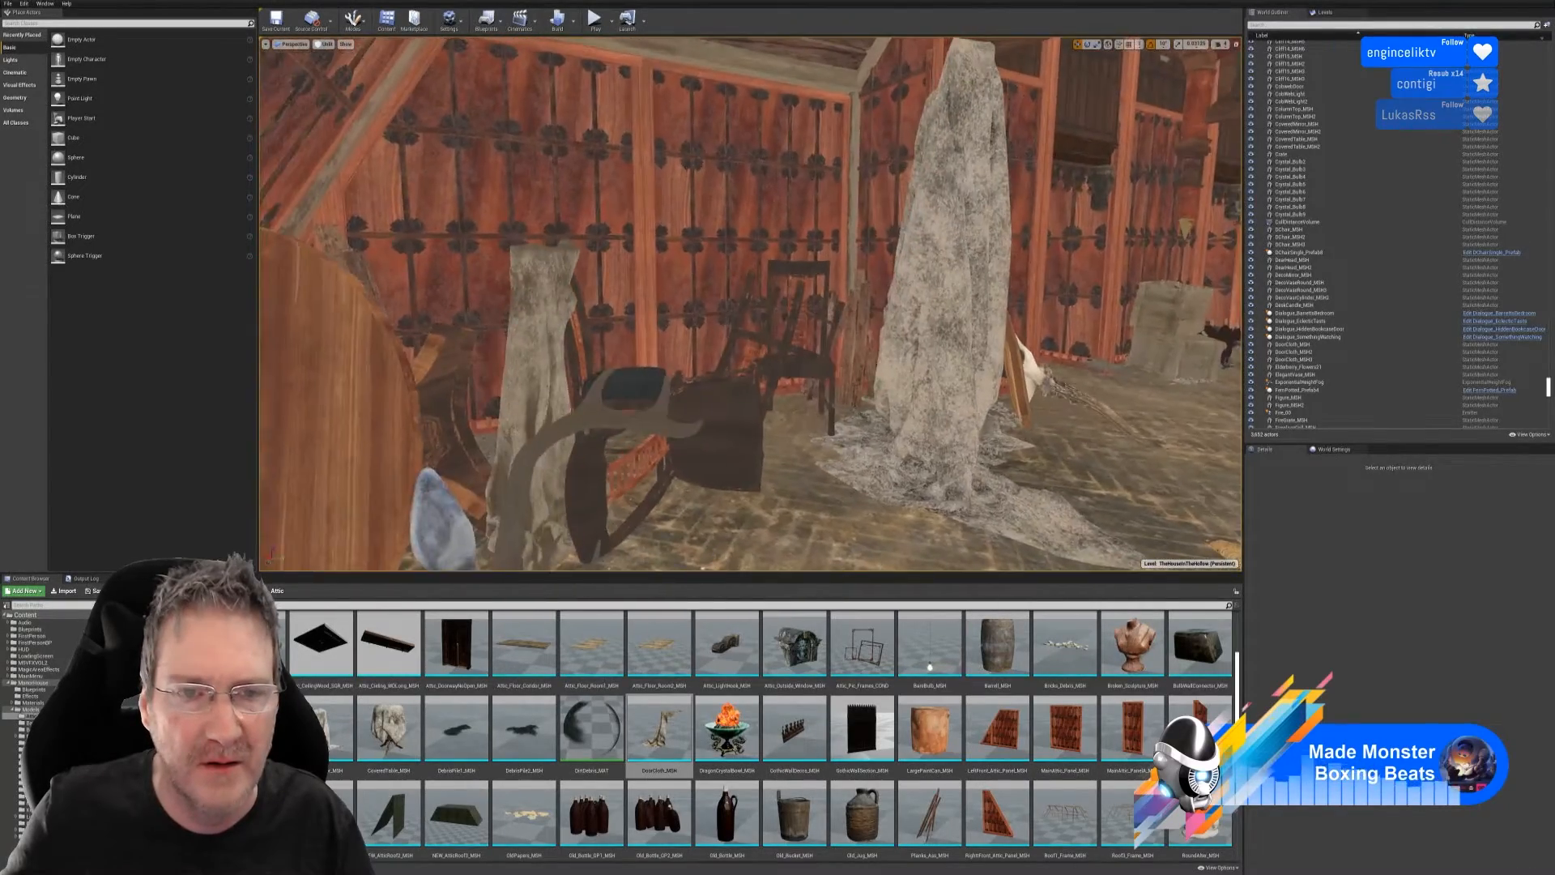
{"action": "right_click_drag", "start_coordinate": [648, 486], "coordinate": [584, 486]}
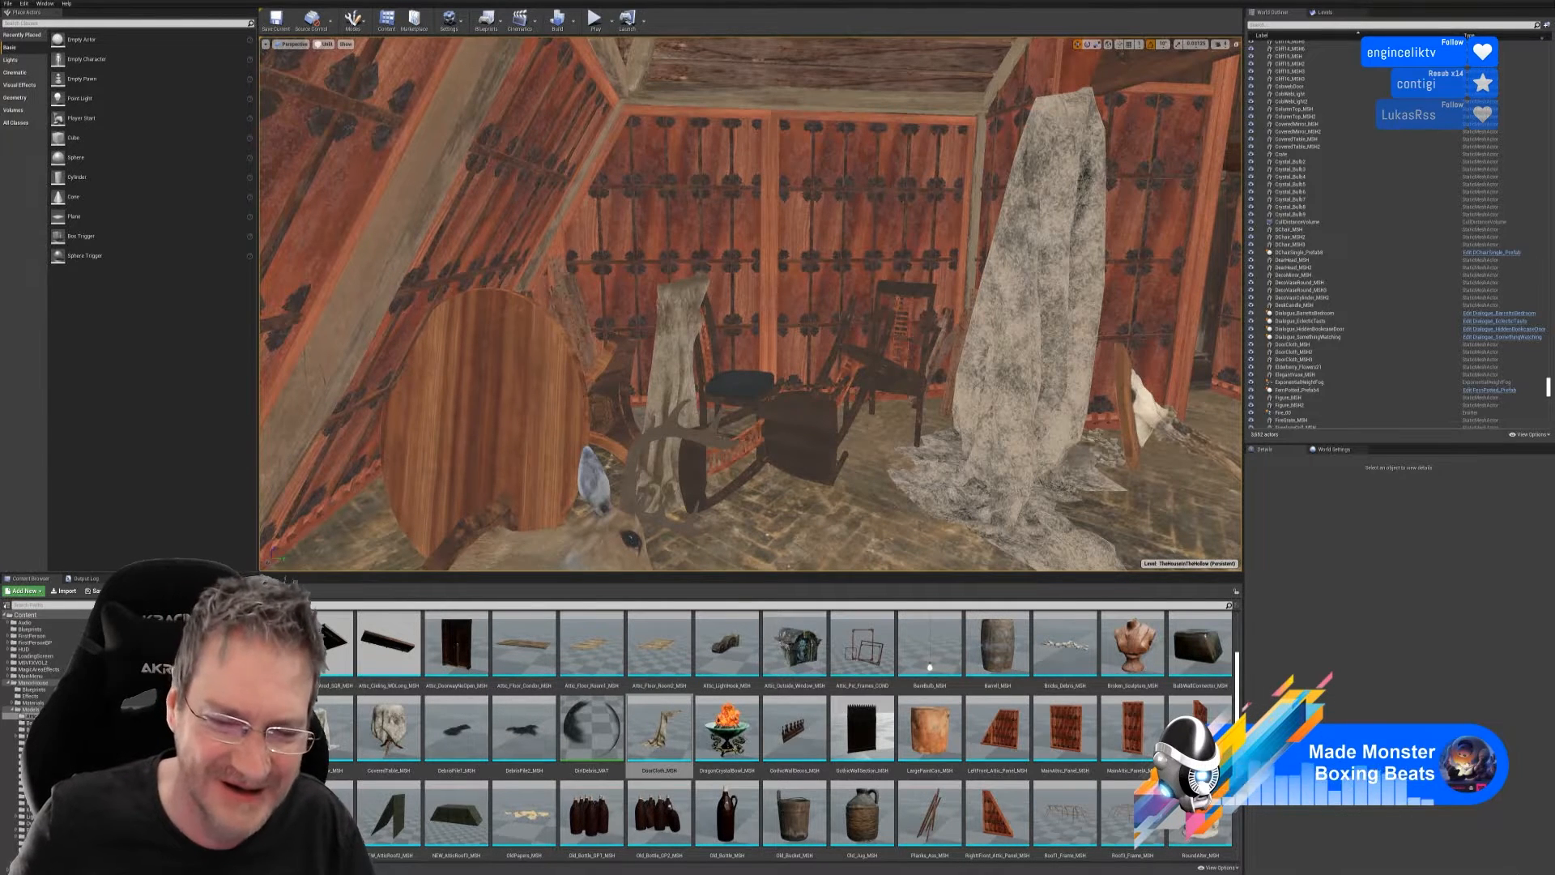
{"action": "scroll", "coordinate": [1092, 760], "scroll_direction": "up", "scroll_amount": 3}
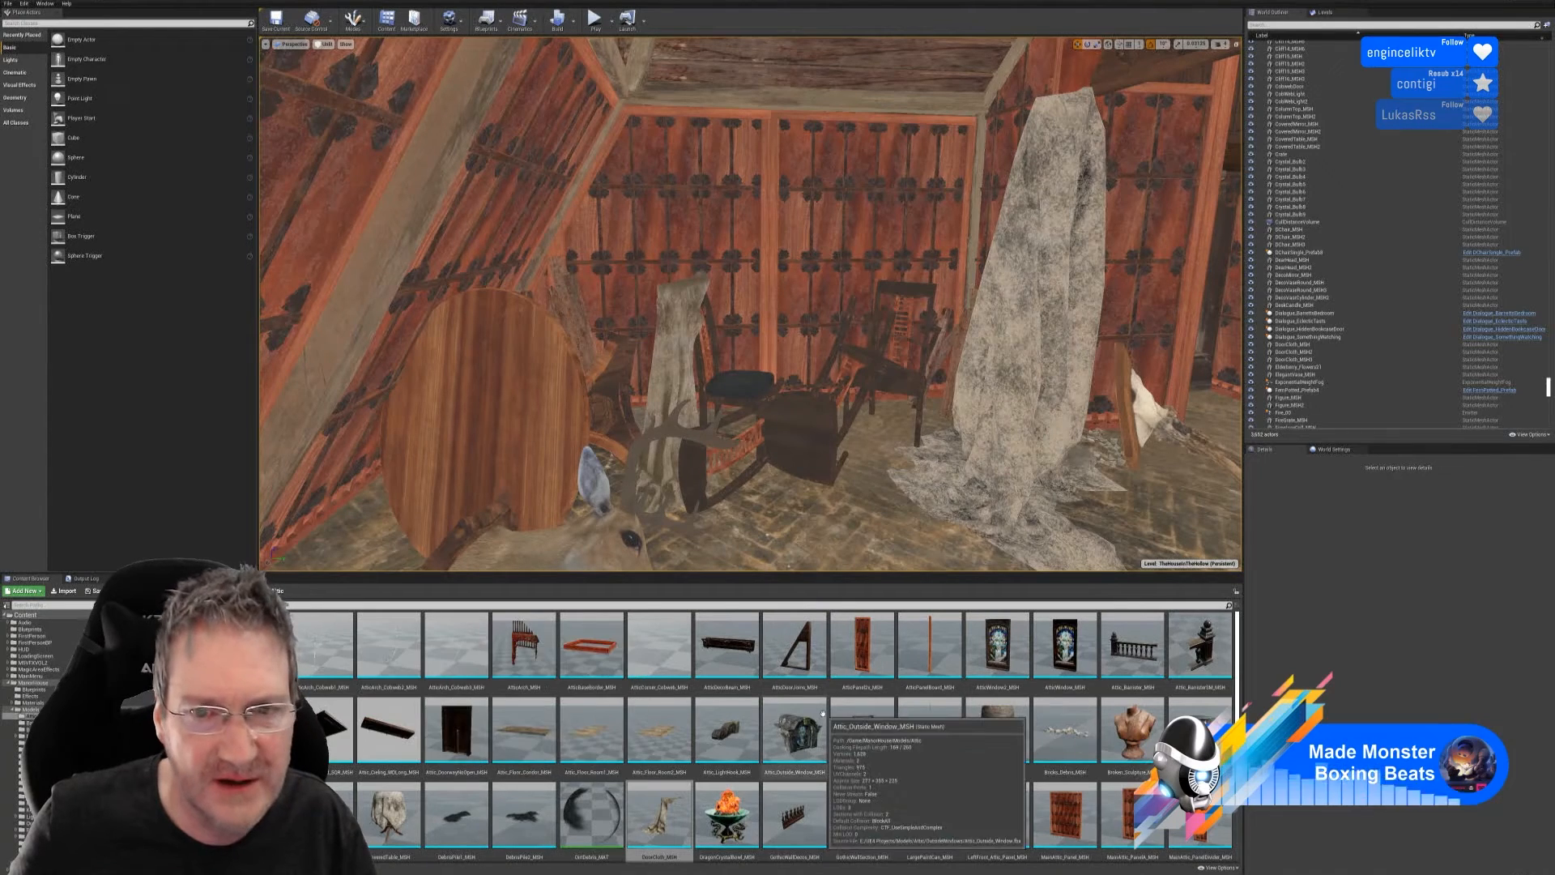
{"action": "mouse_move", "coordinate": [821, 492]}
{"action": "right_mouse_down"}
{"action": "mouse_move", "coordinate": [1005, 498]}
{"action": "mouse_move", "coordinate": [822, 493]}
{"action": "right_mouse_up"}
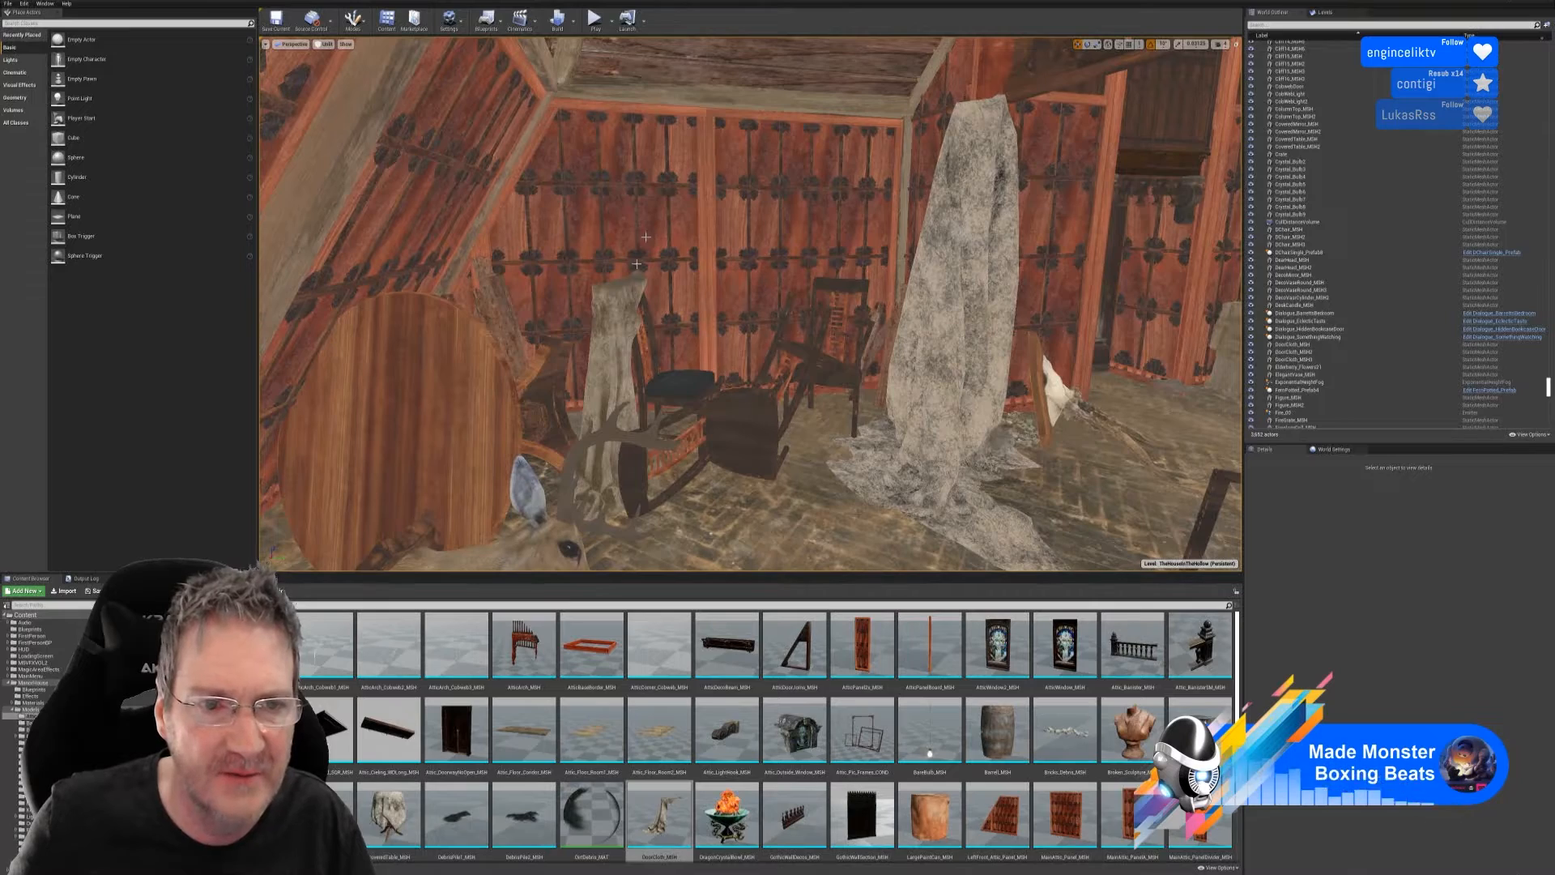
{"action": "mouse_move", "coordinate": [832, 359]}
{"action": "right_mouse_down"}
{"action": "mouse_move", "coordinate": [741, 405]}
{"action": "mouse_move", "coordinate": [818, 410]}
{"action": "mouse_move", "coordinate": [828, 358]}
{"action": "right_mouse_up"}
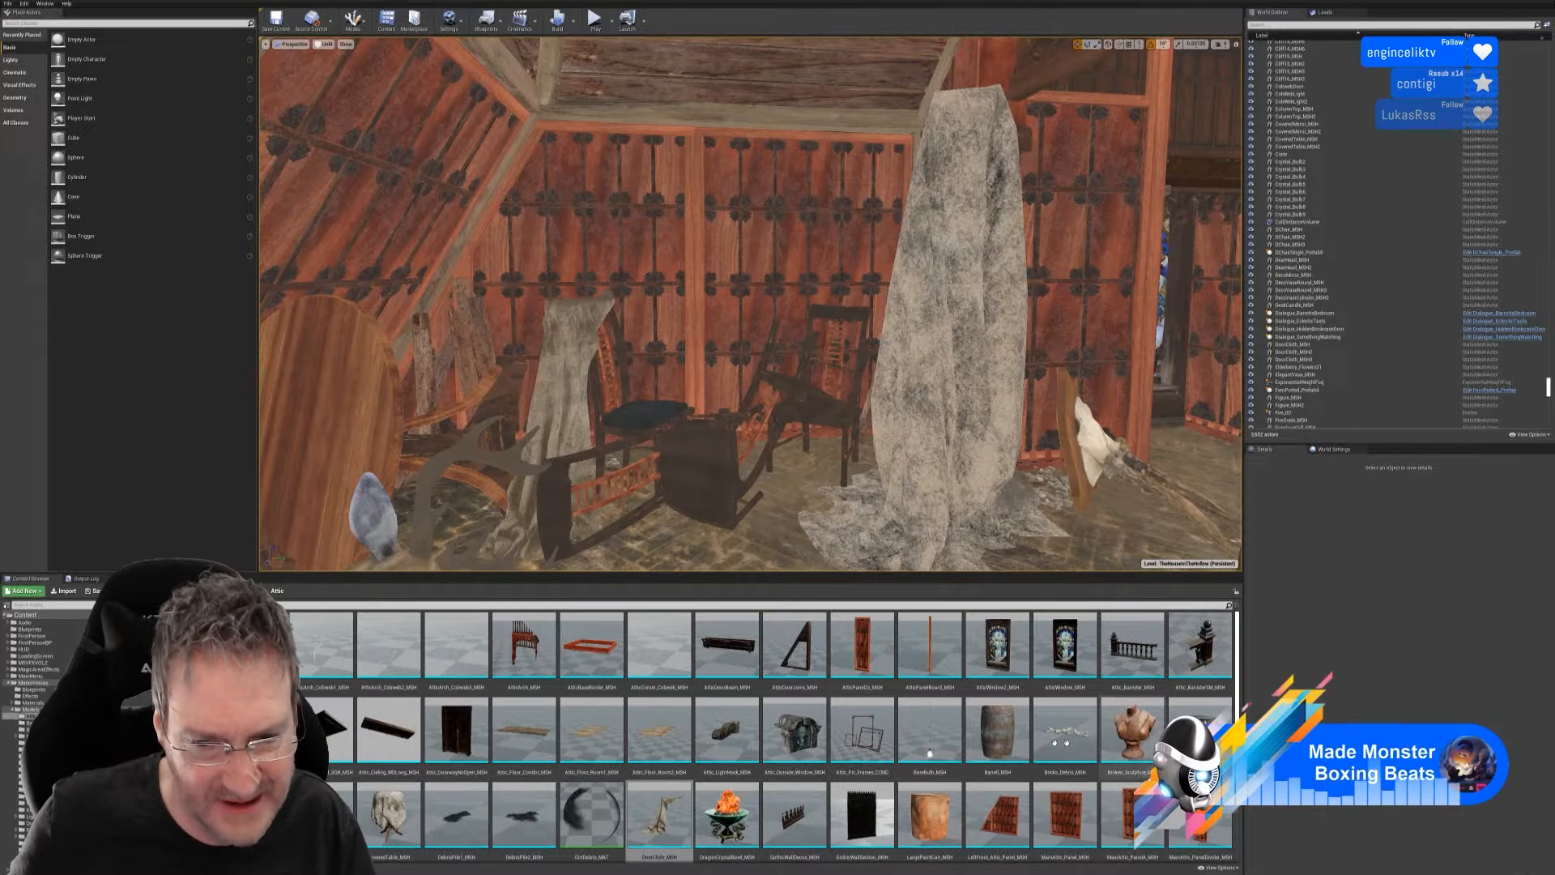
{"action": "scroll", "coordinate": [1013, 713], "scroll_direction": "down", "scroll_amount": 2}
{"action": "scroll", "coordinate": [1124, 716], "scroll_direction": "down", "scroll_amount": 2}
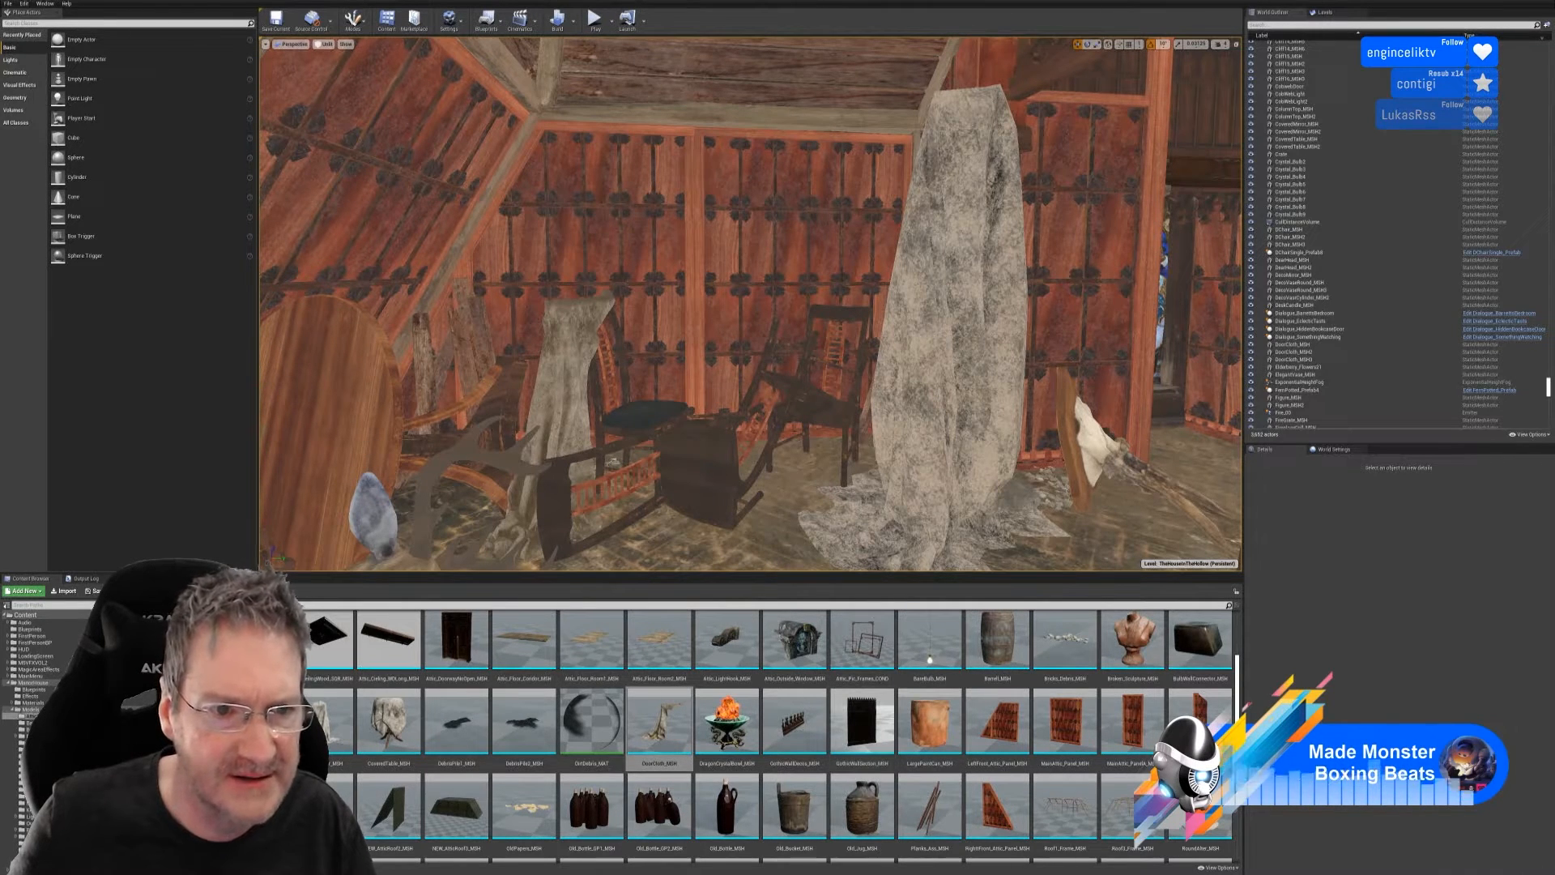
- Duplicate the planks leaning beside the round wooden tabletop and move the copy behind the fallen chair
{"action": "left_click", "coordinate": [455, 358]}
{"action": "right_click", "coordinate": [463, 331]}
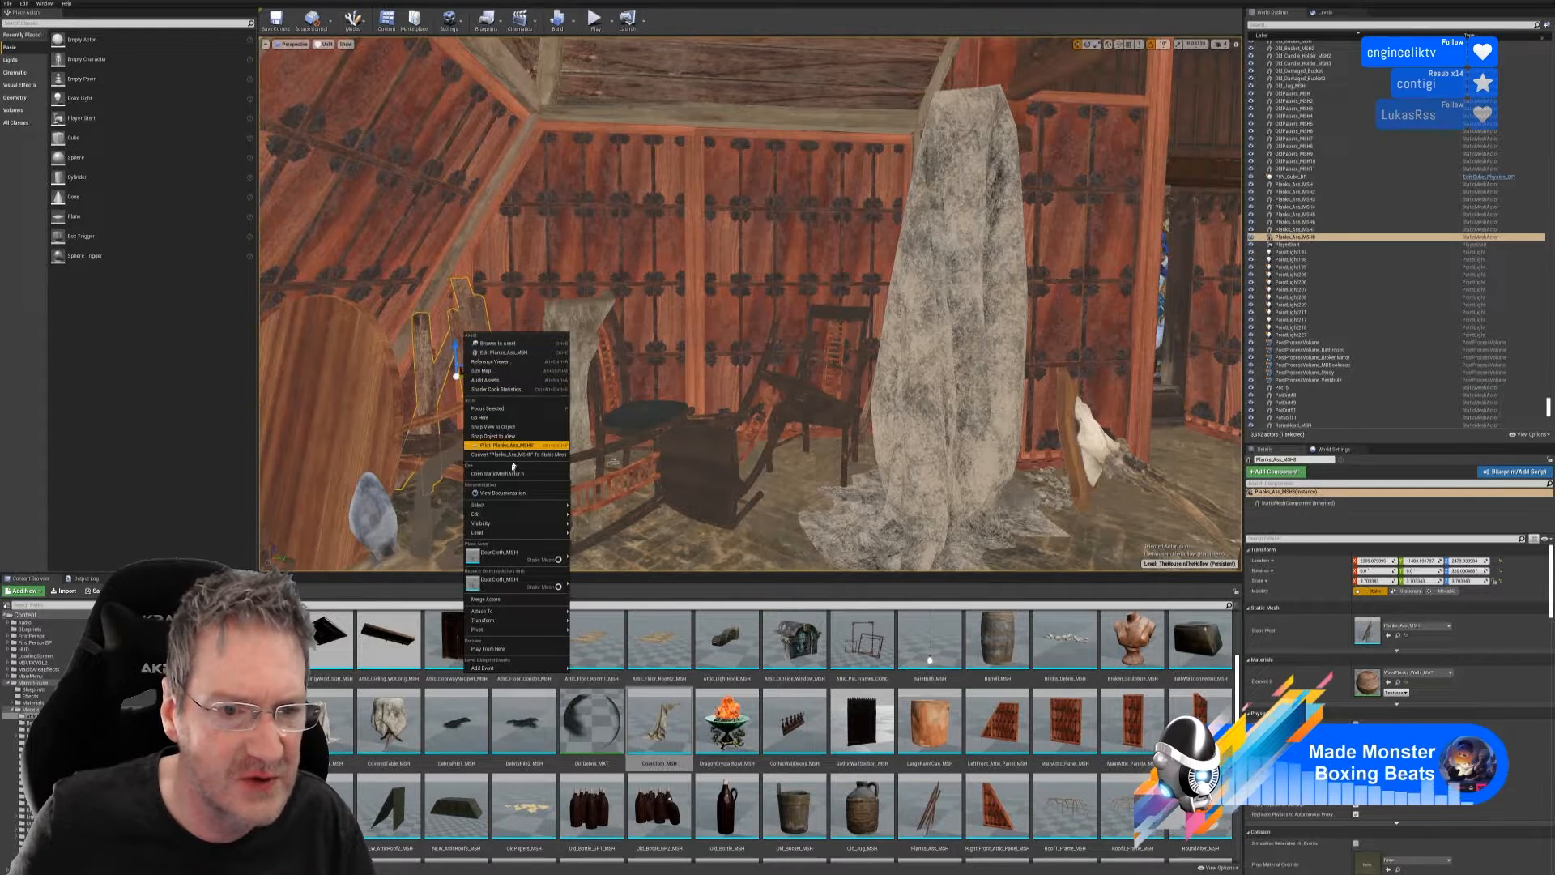
{"action": "mouse_move", "coordinate": [516, 516]}
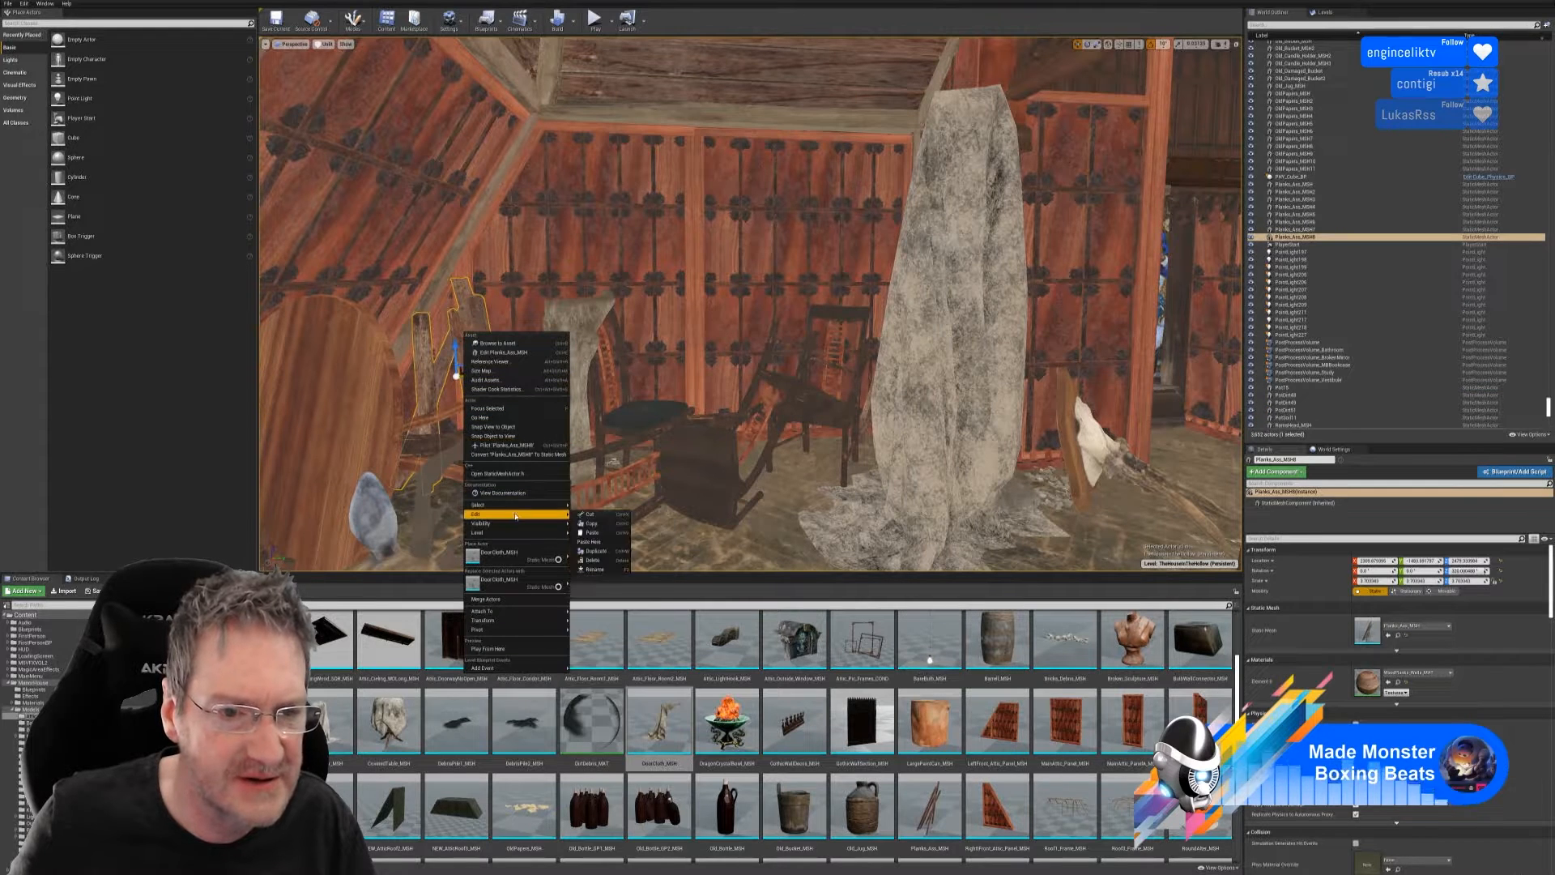
{"action": "left_click", "coordinate": [596, 551]}
{"action": "left_click_drag", "start_coordinate": [486, 375], "coordinate": [770, 357]}
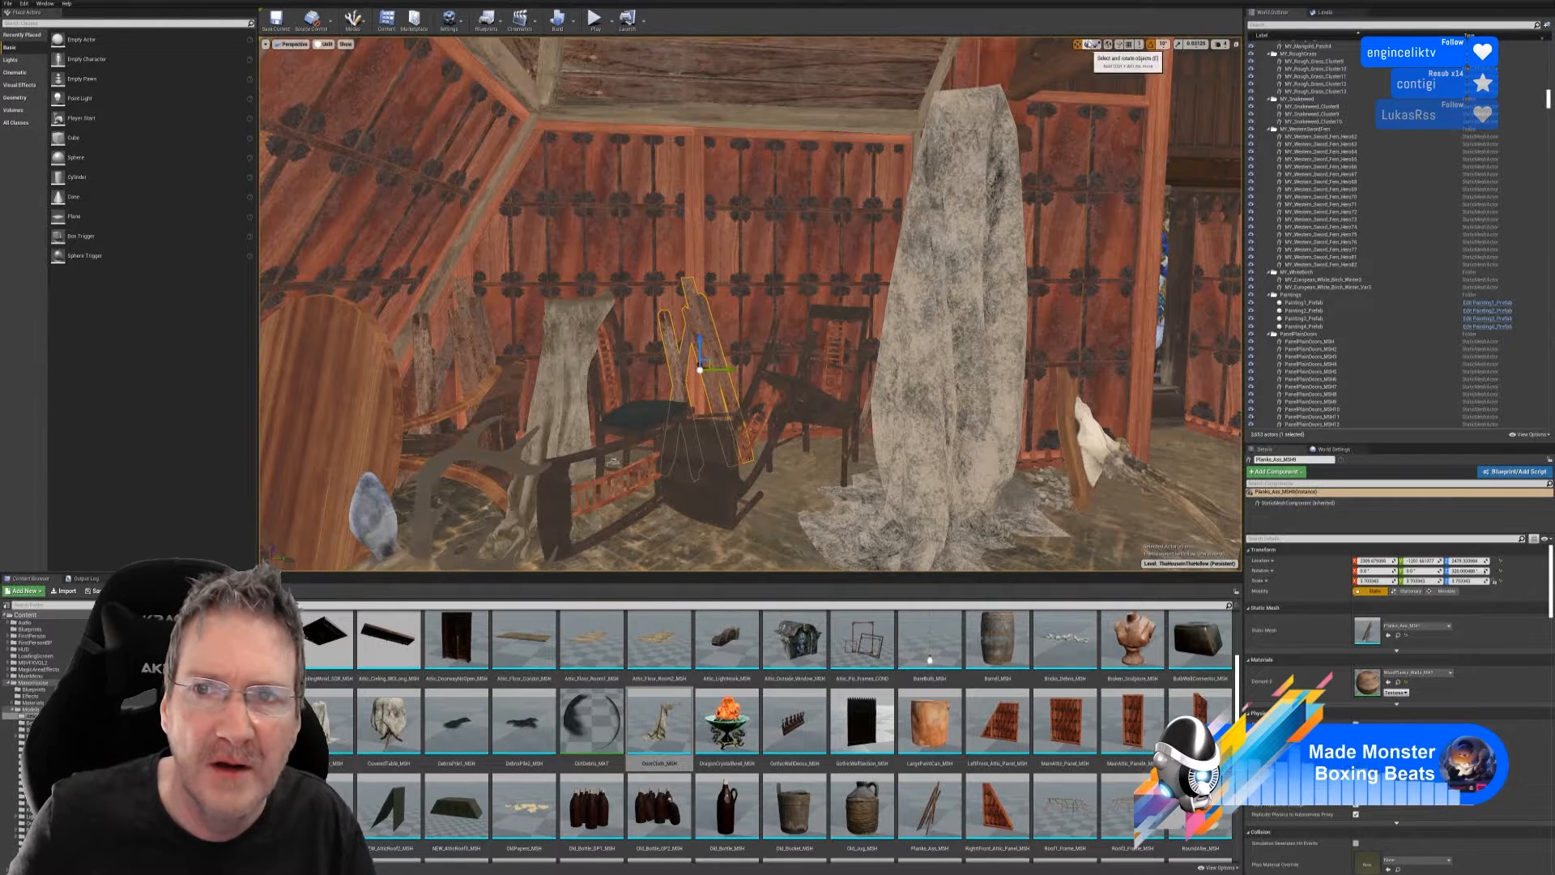
- Scale up the copied planks slightly and rotate them so they lean toward the back wall
{"action": "key", "text": "r"}
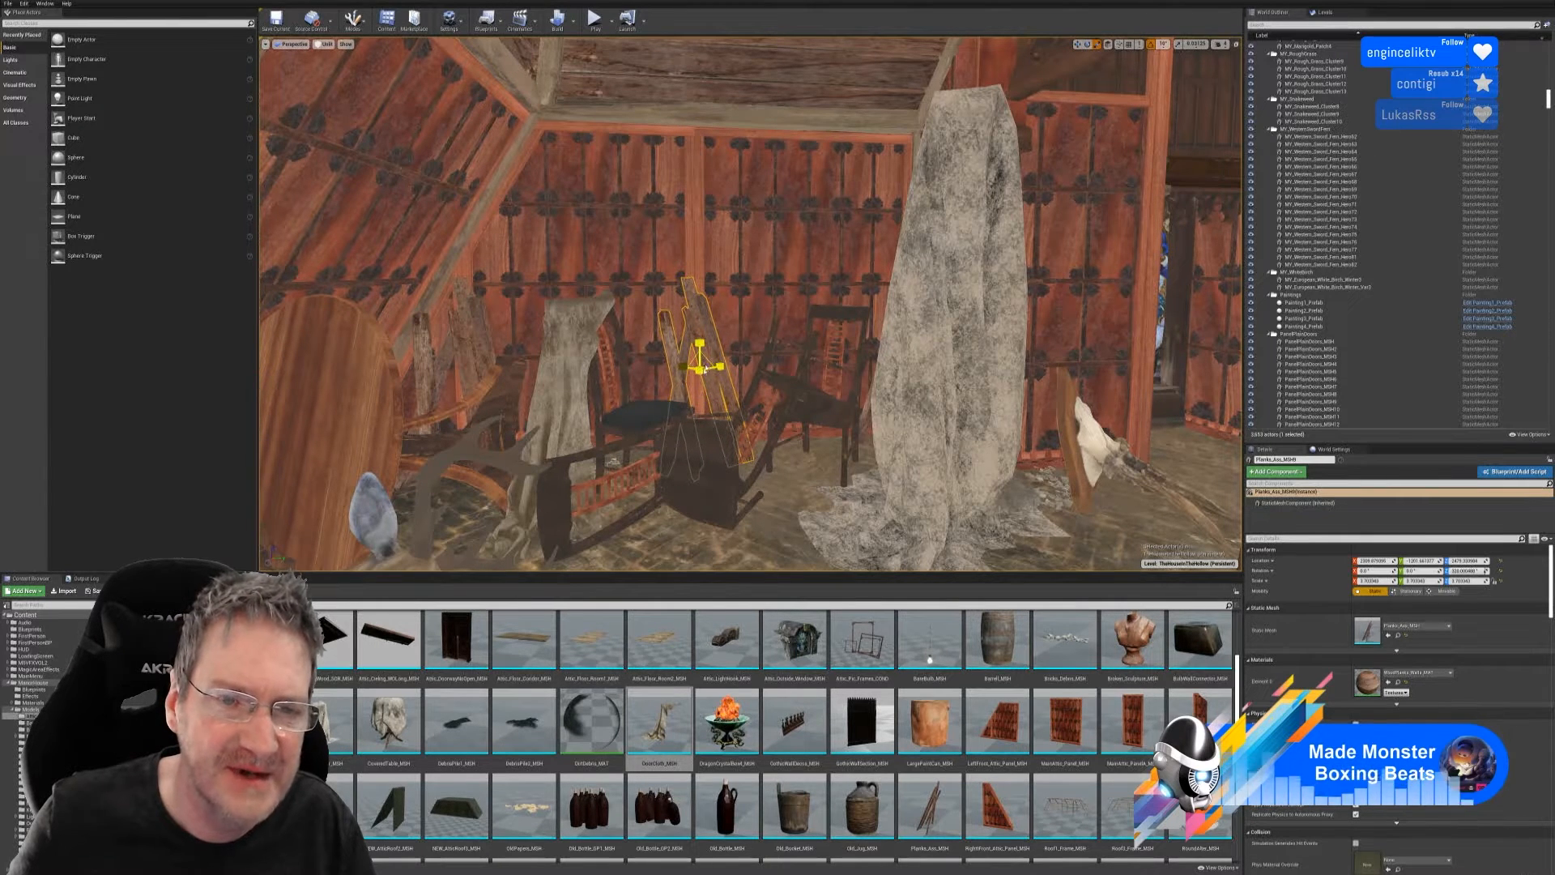
{"action": "left_click_drag", "start_coordinate": [700, 367], "coordinate": [741, 339]}
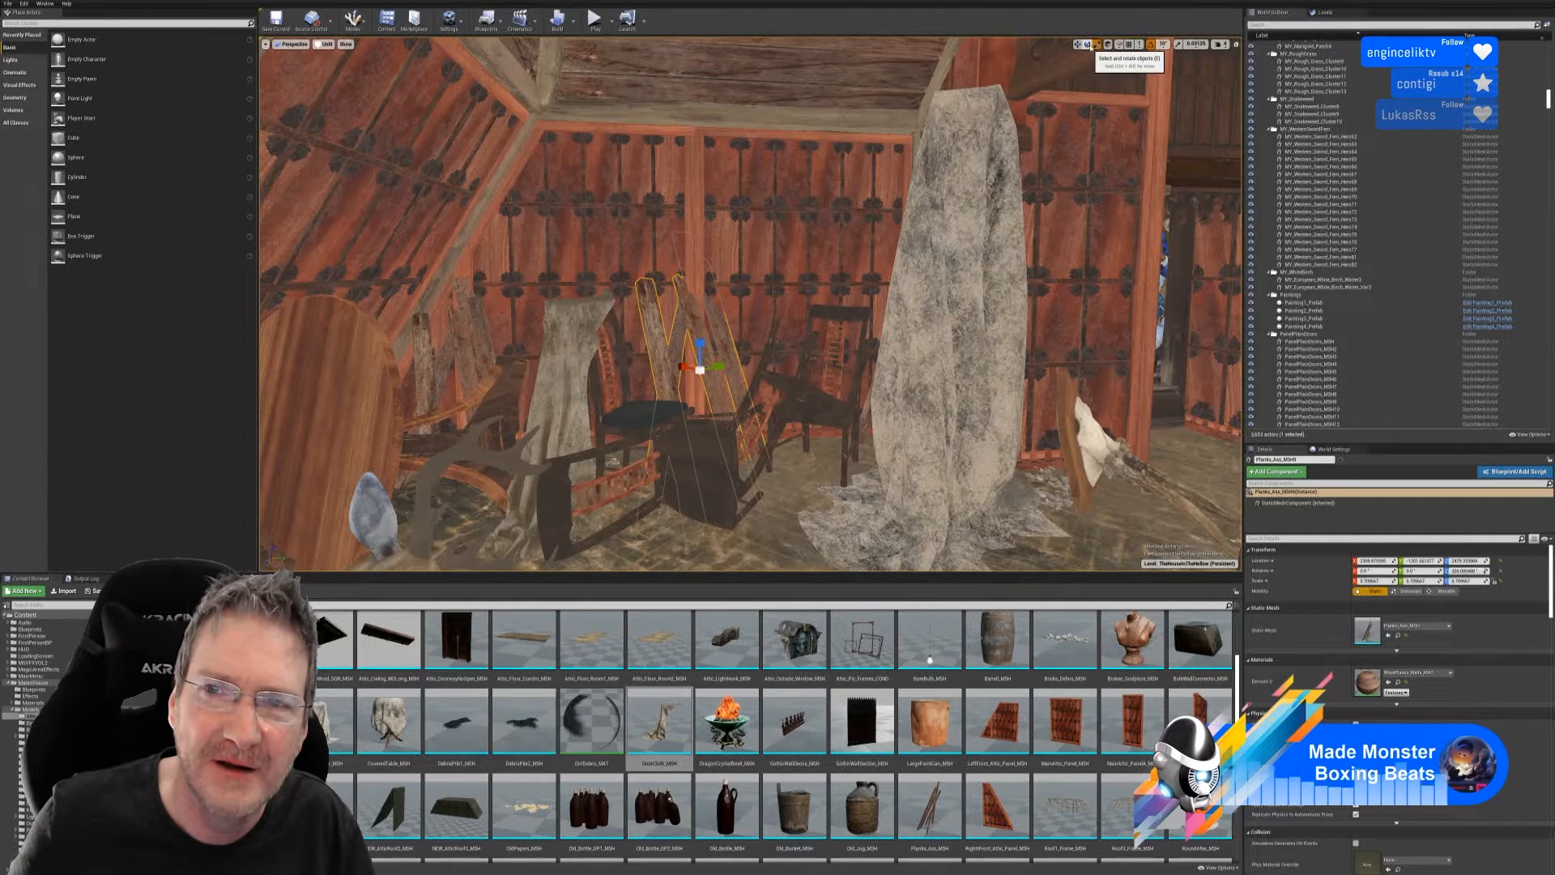
{"action": "key", "text": "e"}
{"action": "left_click_drag", "start_coordinate": [675, 381], "coordinate": [746, 369]}
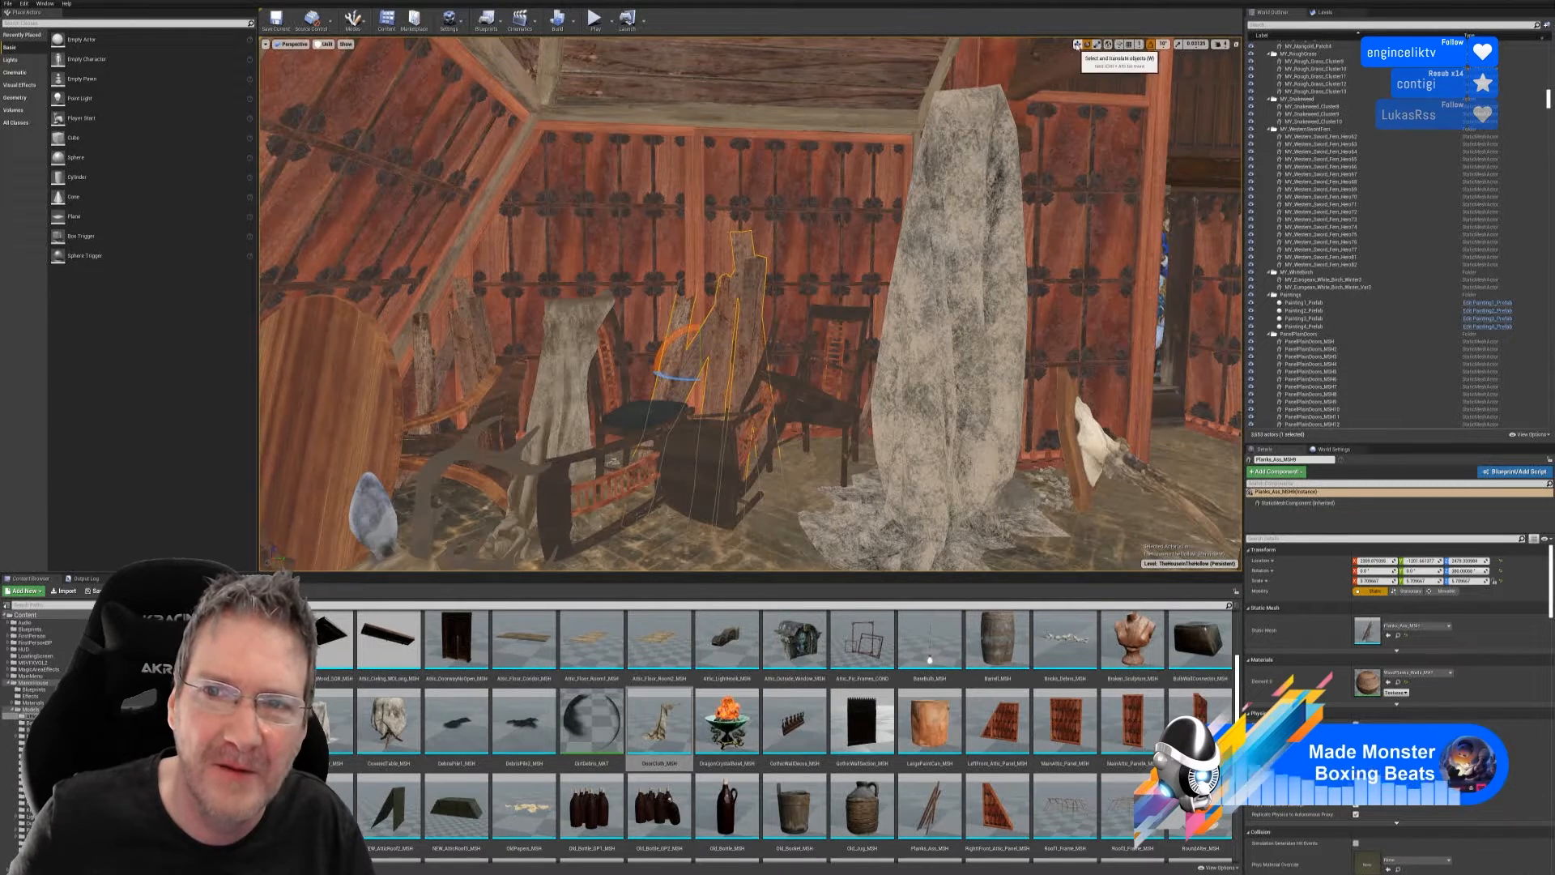
- Reposition the copied planks behind the chairs and raise them so they stand taller against the back wall
{"action": "left_click", "coordinate": [1077, 44]}
{"action": "right_click_drag", "start_coordinate": [729, 324], "coordinate": [779, 280]}
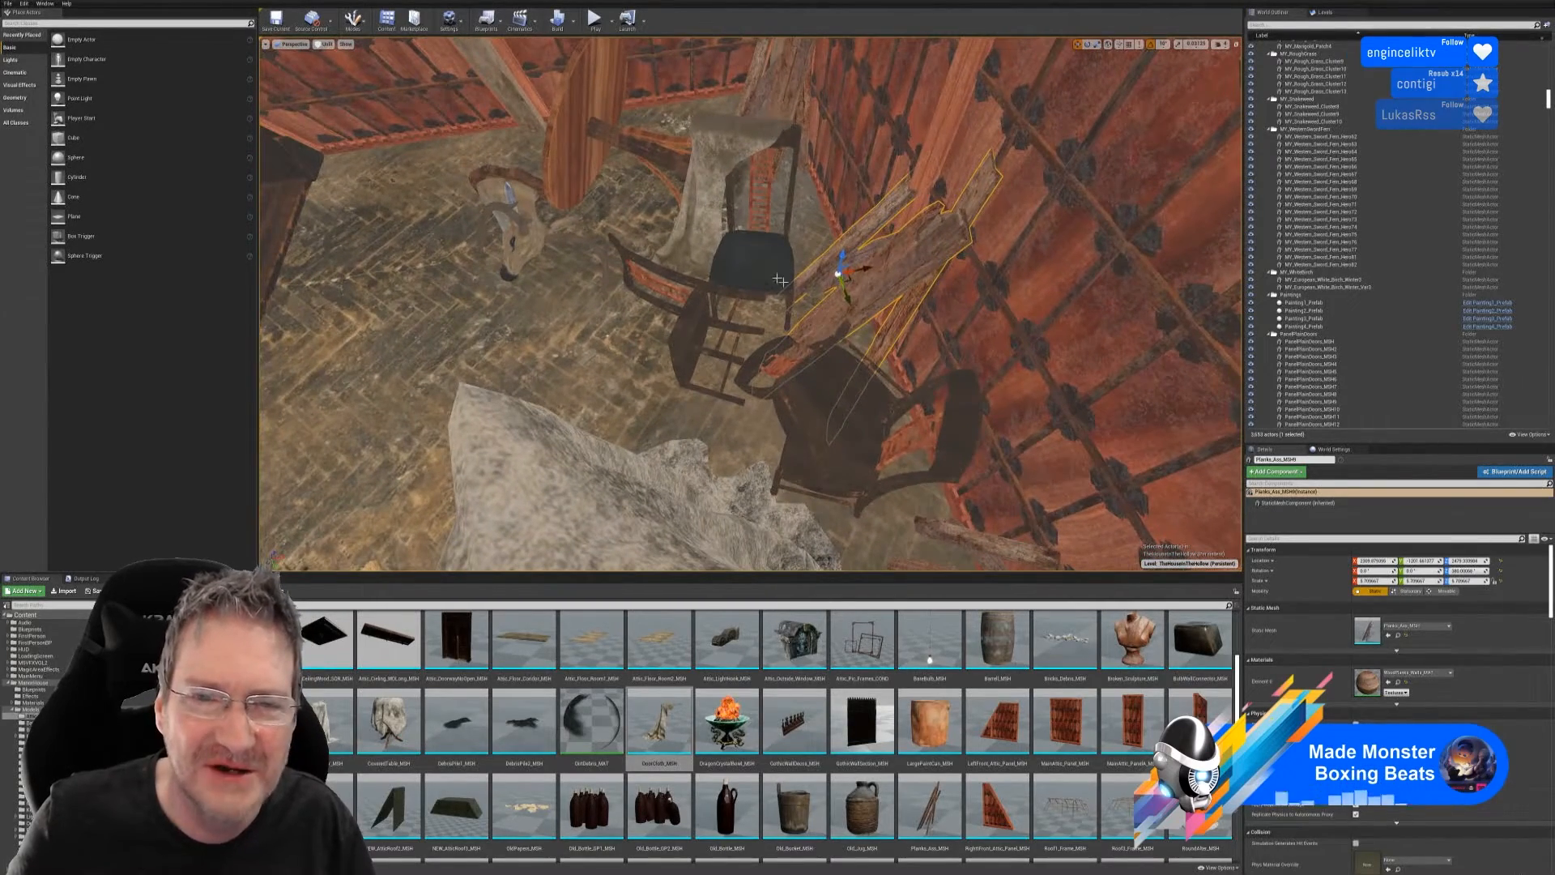
{"action": "mouse_move", "coordinate": [843, 258]}
{"action": "left_mouse_down"}
{"action": "mouse_move", "coordinate": [843, 235]}
{"action": "mouse_move", "coordinate": [844, 261]}
{"action": "left_mouse_up"}
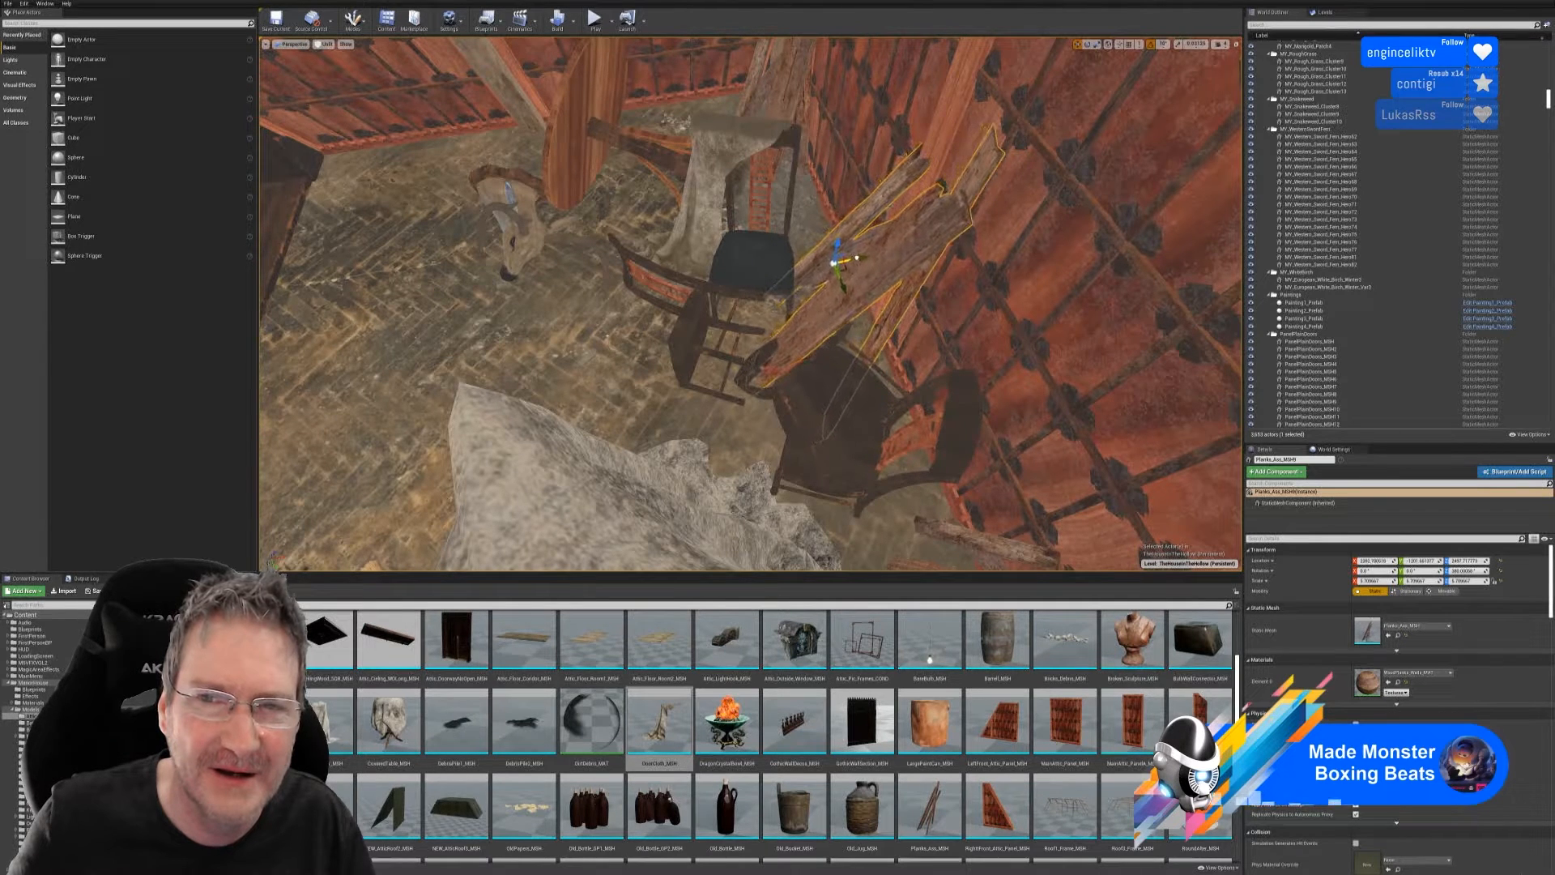
{"action": "mouse_move", "coordinate": [826, 285]}
{"action": "right_mouse_down"}
{"action": "mouse_move", "coordinate": [826, 324]}
{"action": "mouse_move", "coordinate": [826, 292]}
{"action": "right_mouse_up"}
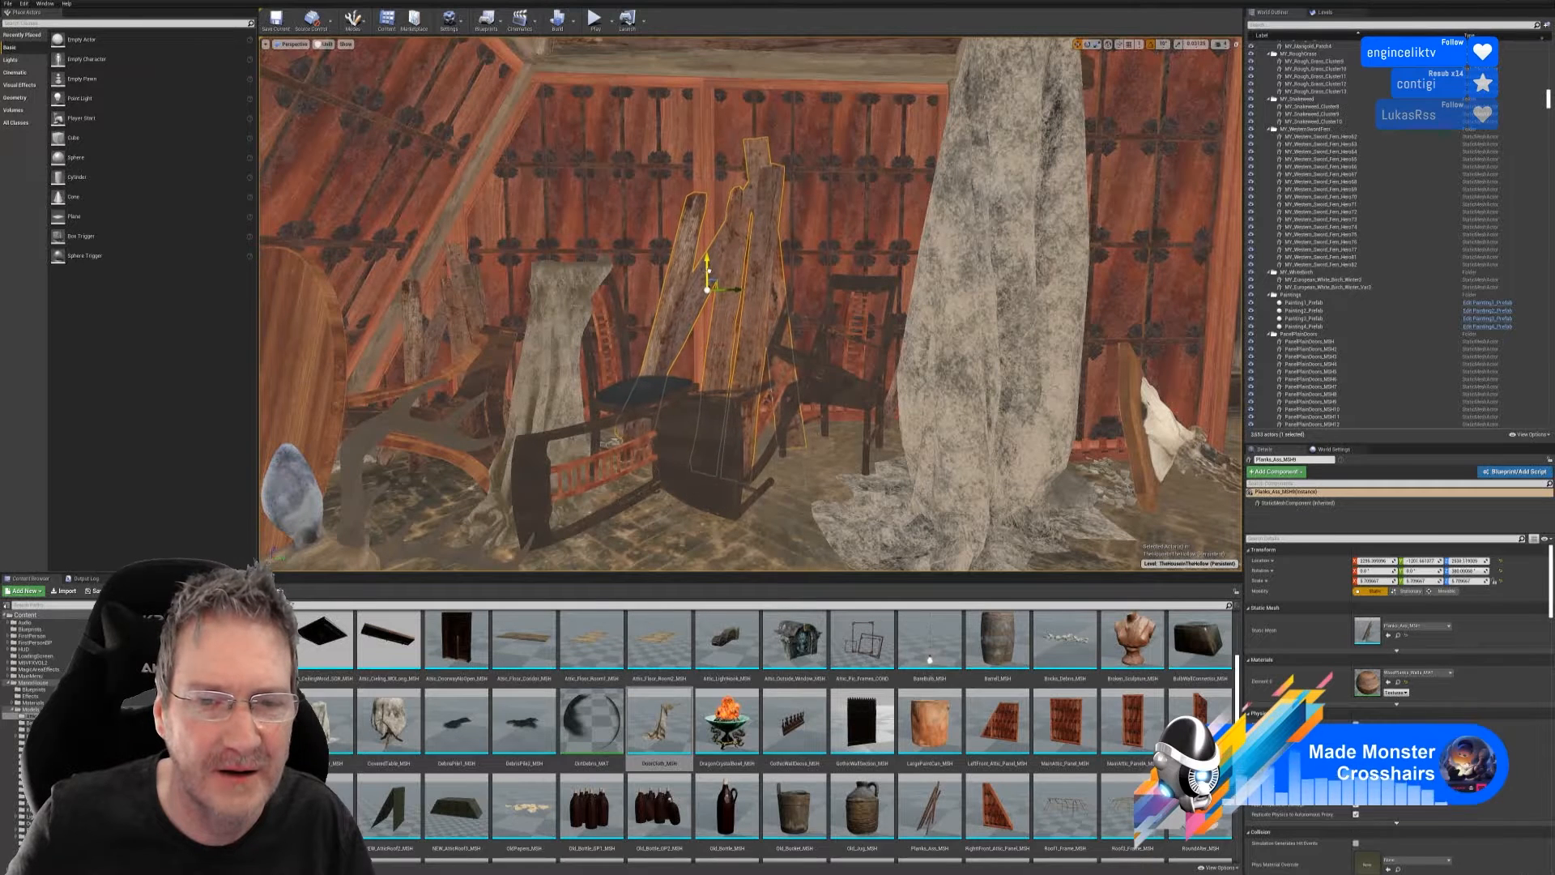
{"action": "left_click_drag", "start_coordinate": [708, 267], "coordinate": [707, 263]}
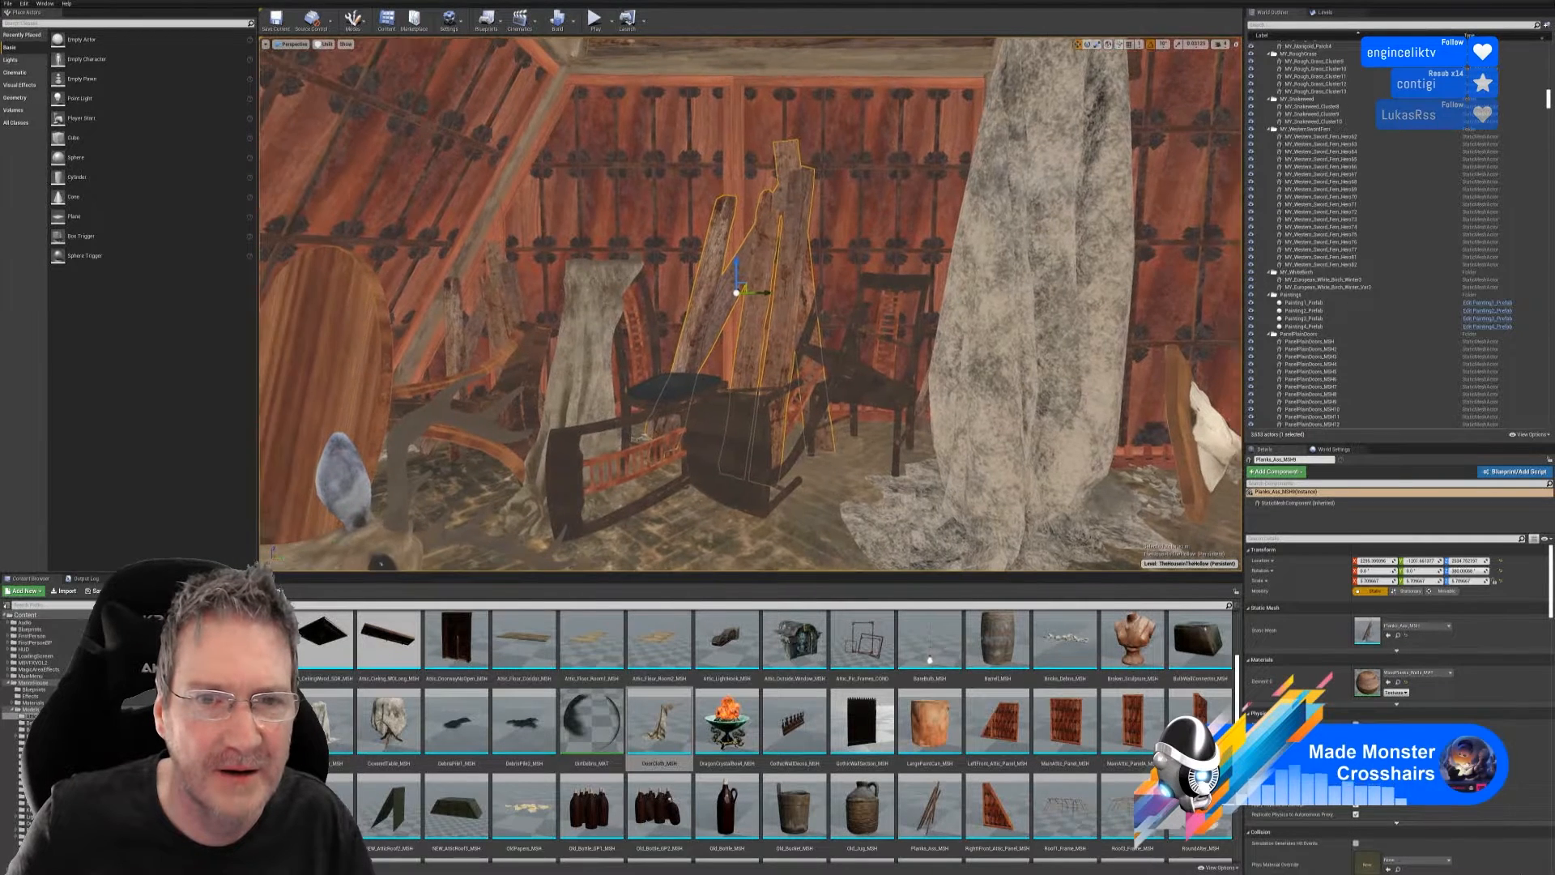
- Adjust the copied planks' rotation slightly and shift them closer to the back wall behind the chairs
{"action": "right_click_drag", "start_coordinate": [753, 308], "coordinate": [737, 300]}
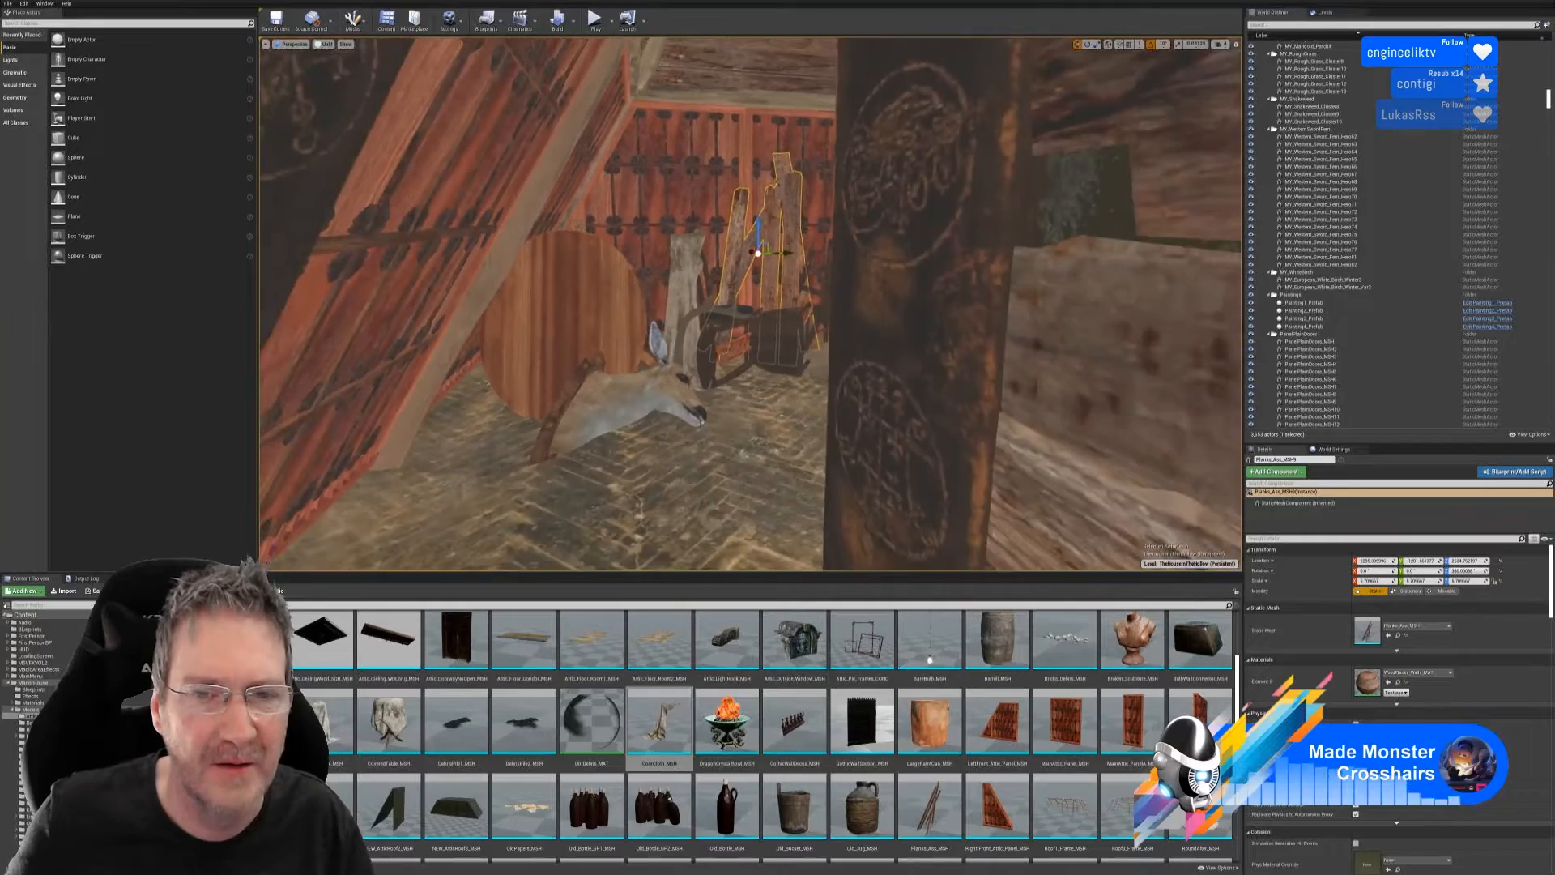
{"action": "mouse_move", "coordinate": [753, 307]}
{"action": "right_mouse_down"}
{"action": "mouse_move", "coordinate": [713, 340]}
{"action": "mouse_move", "coordinate": [749, 311]}
{"action": "mouse_move", "coordinate": [733, 321]}
{"action": "right_mouse_up"}
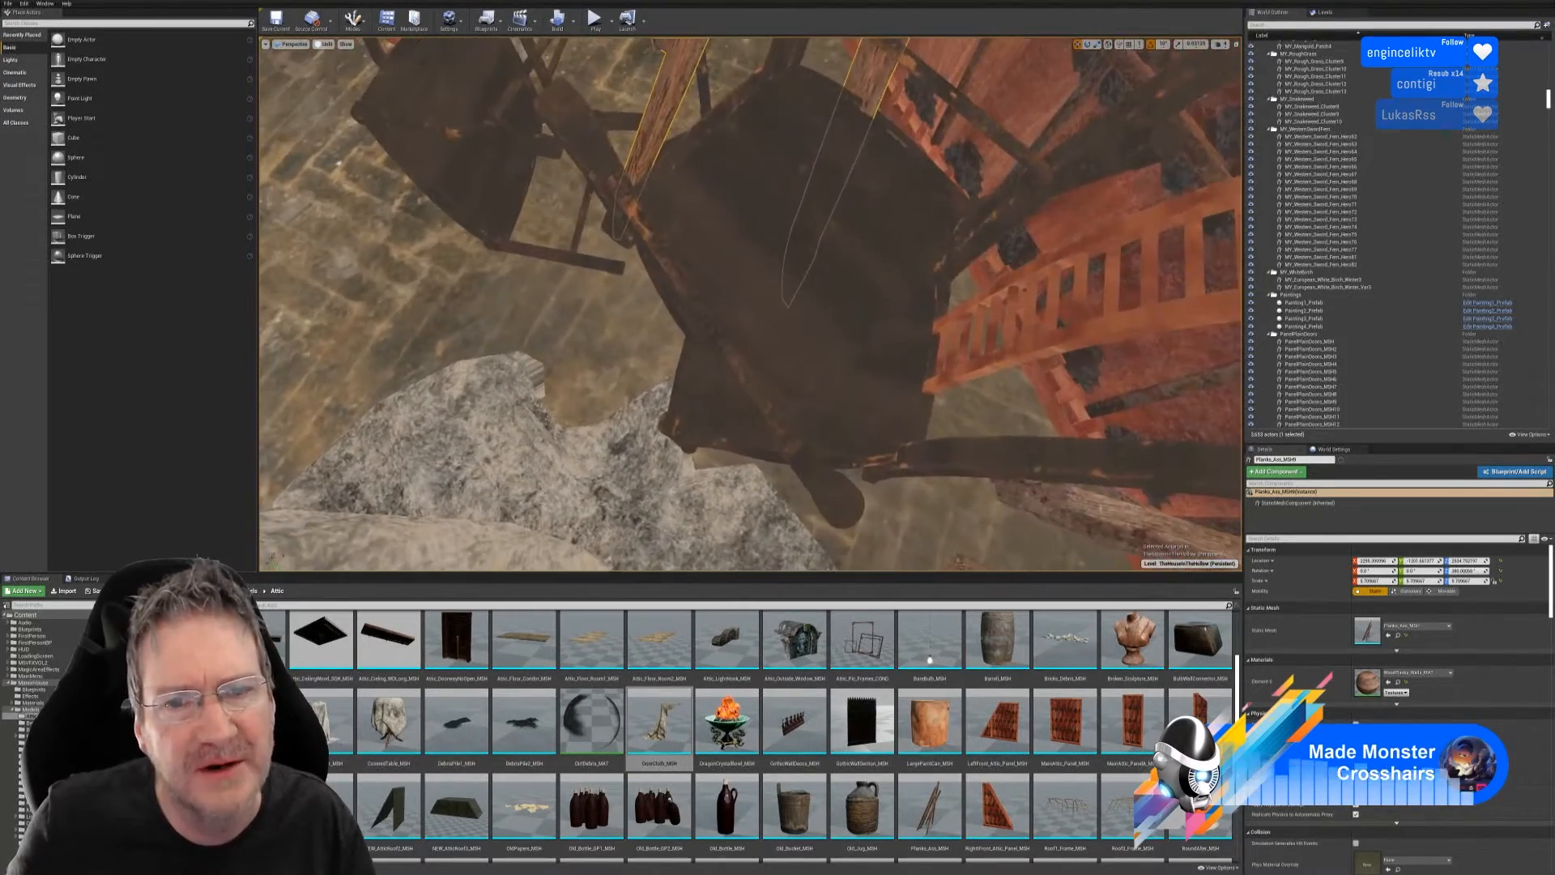
{"action": "right_click_drag", "start_coordinate": [733, 320], "coordinate": [701, 340]}
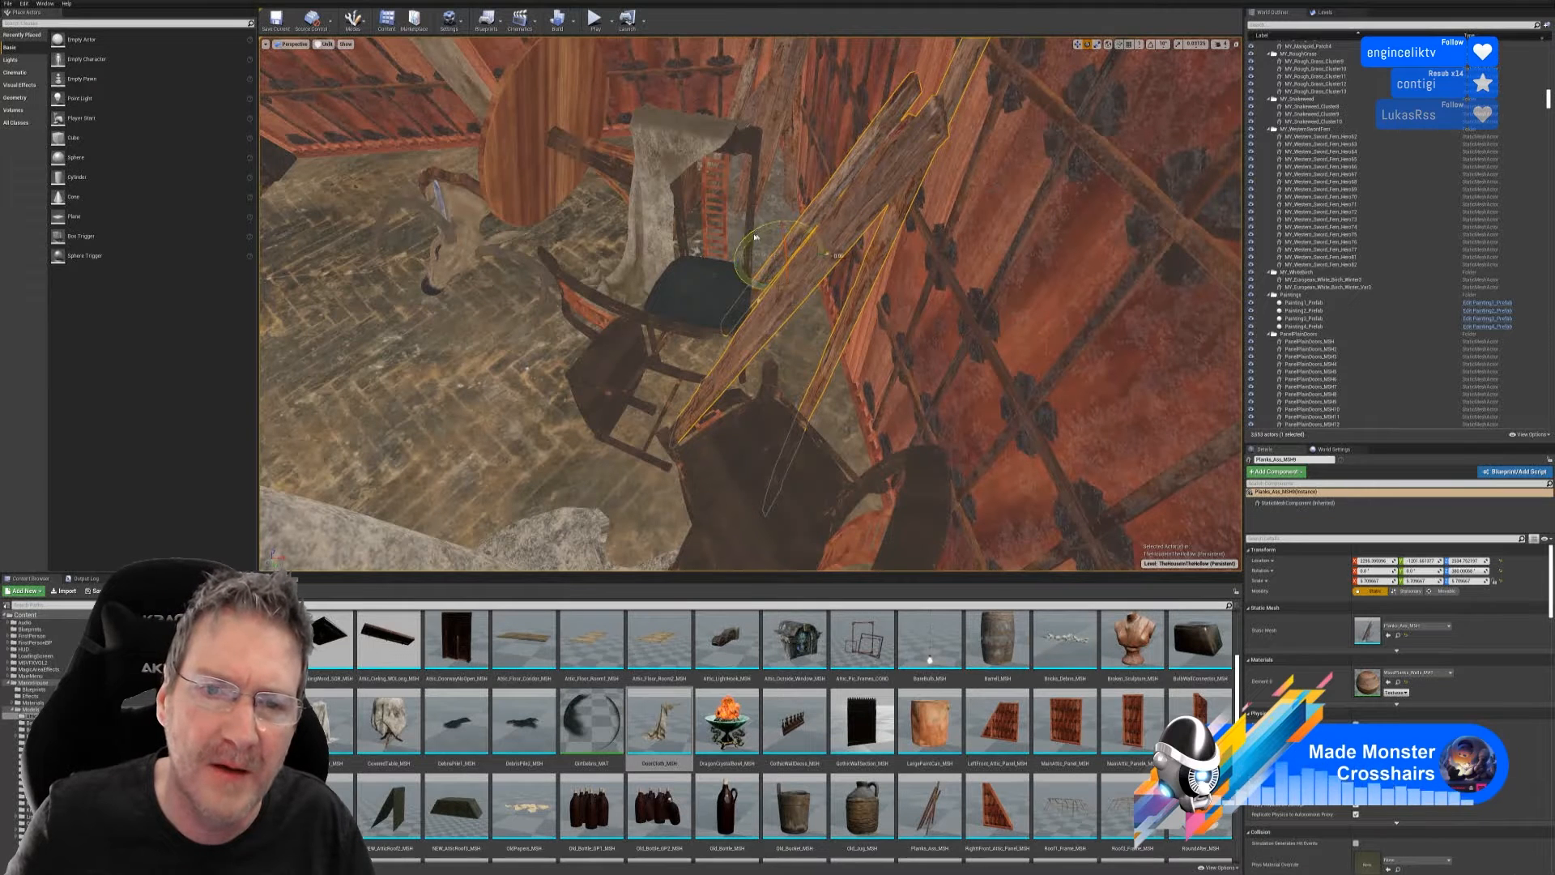
{"action": "left_click_drag", "start_coordinate": [755, 236], "coordinate": [779, 229]}
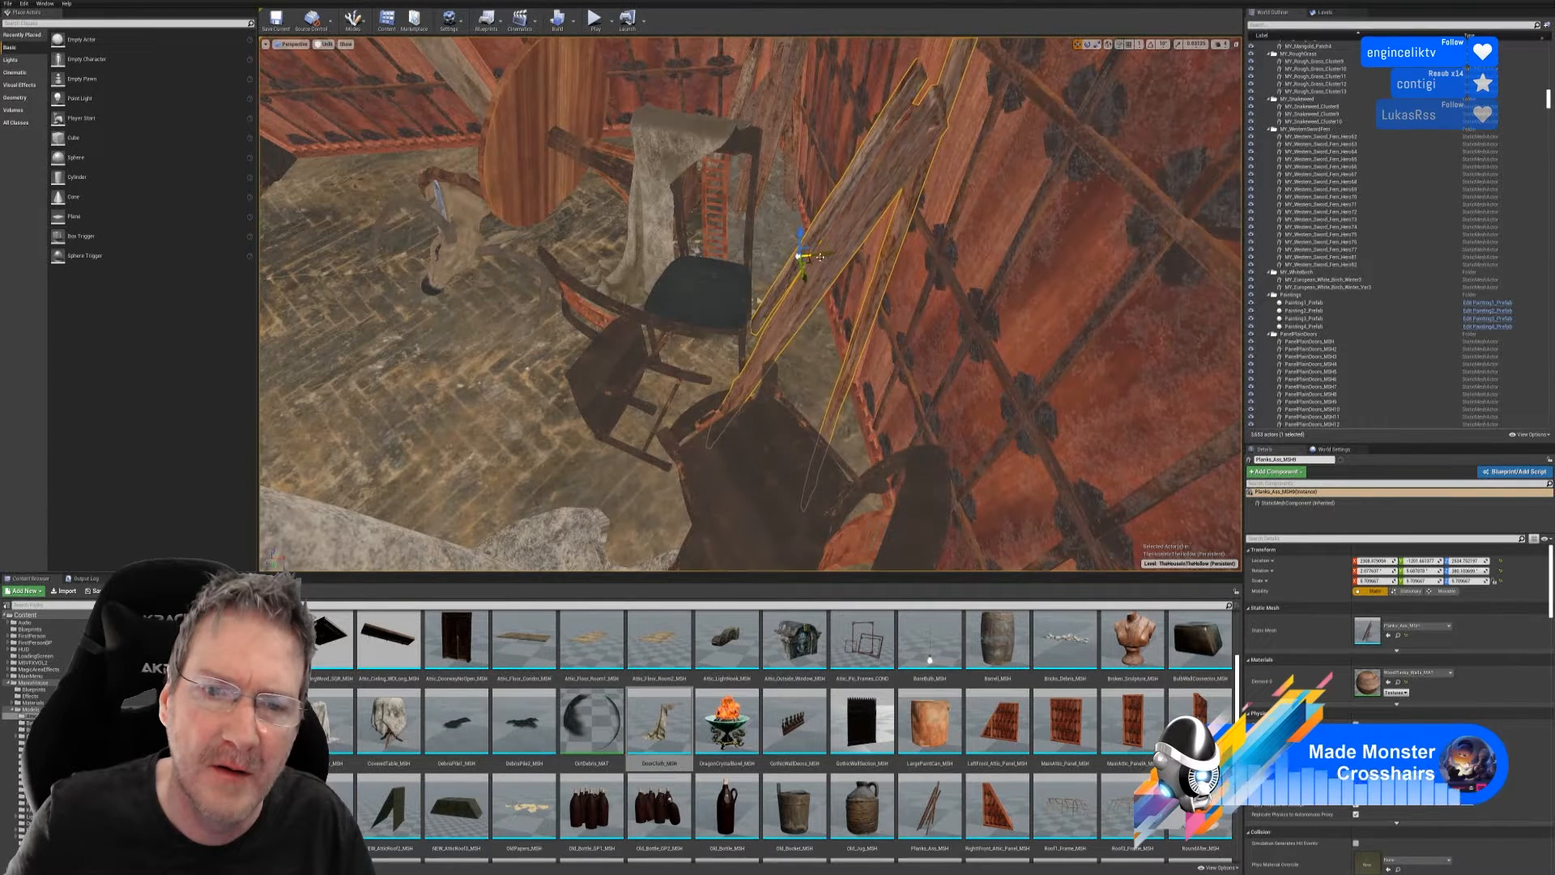
{"action": "right_click_drag", "start_coordinate": [751, 304], "coordinate": [802, 267]}
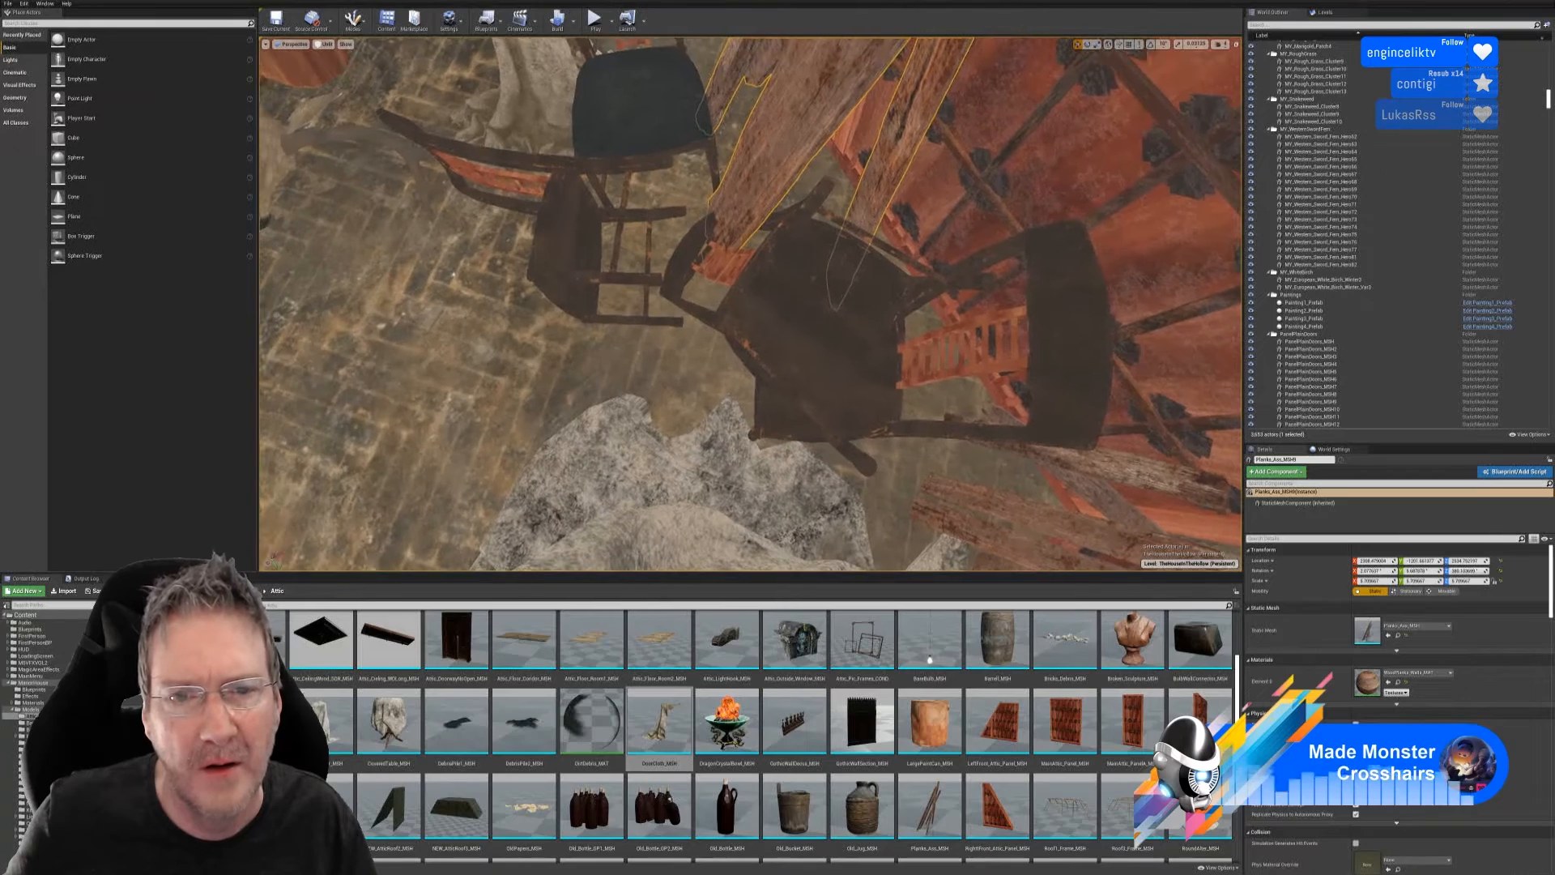
- Examine the leaning planks and the piled chairs in the attic corner from several angles
{"action": "right_click_drag", "start_coordinate": [802, 267], "coordinate": [584, 274]}
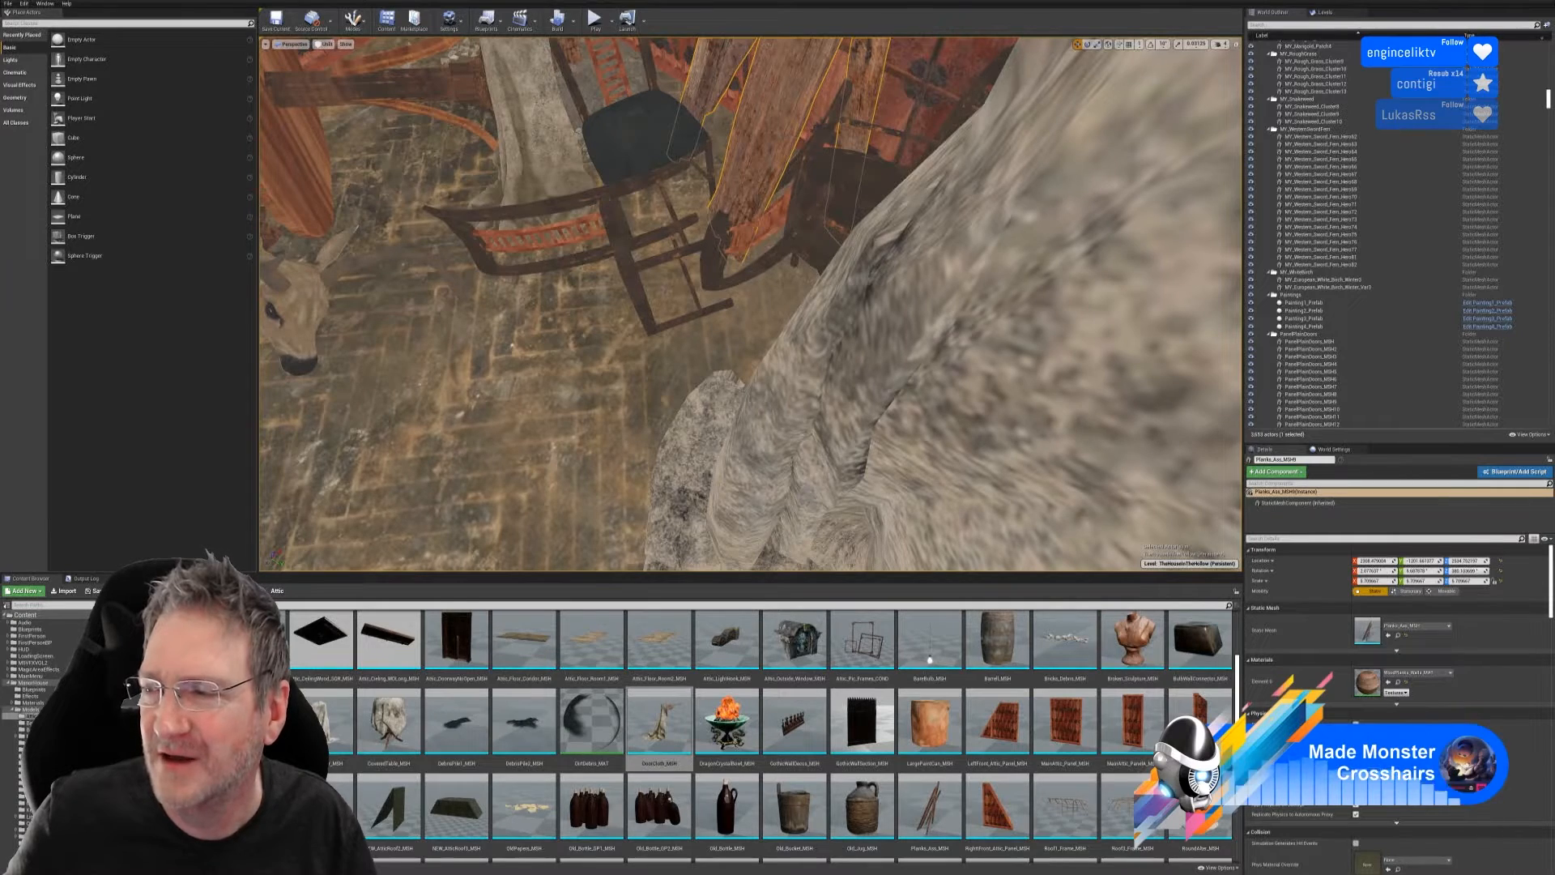
{"action": "right_click_drag", "start_coordinate": [584, 274], "coordinate": [731, 222]}
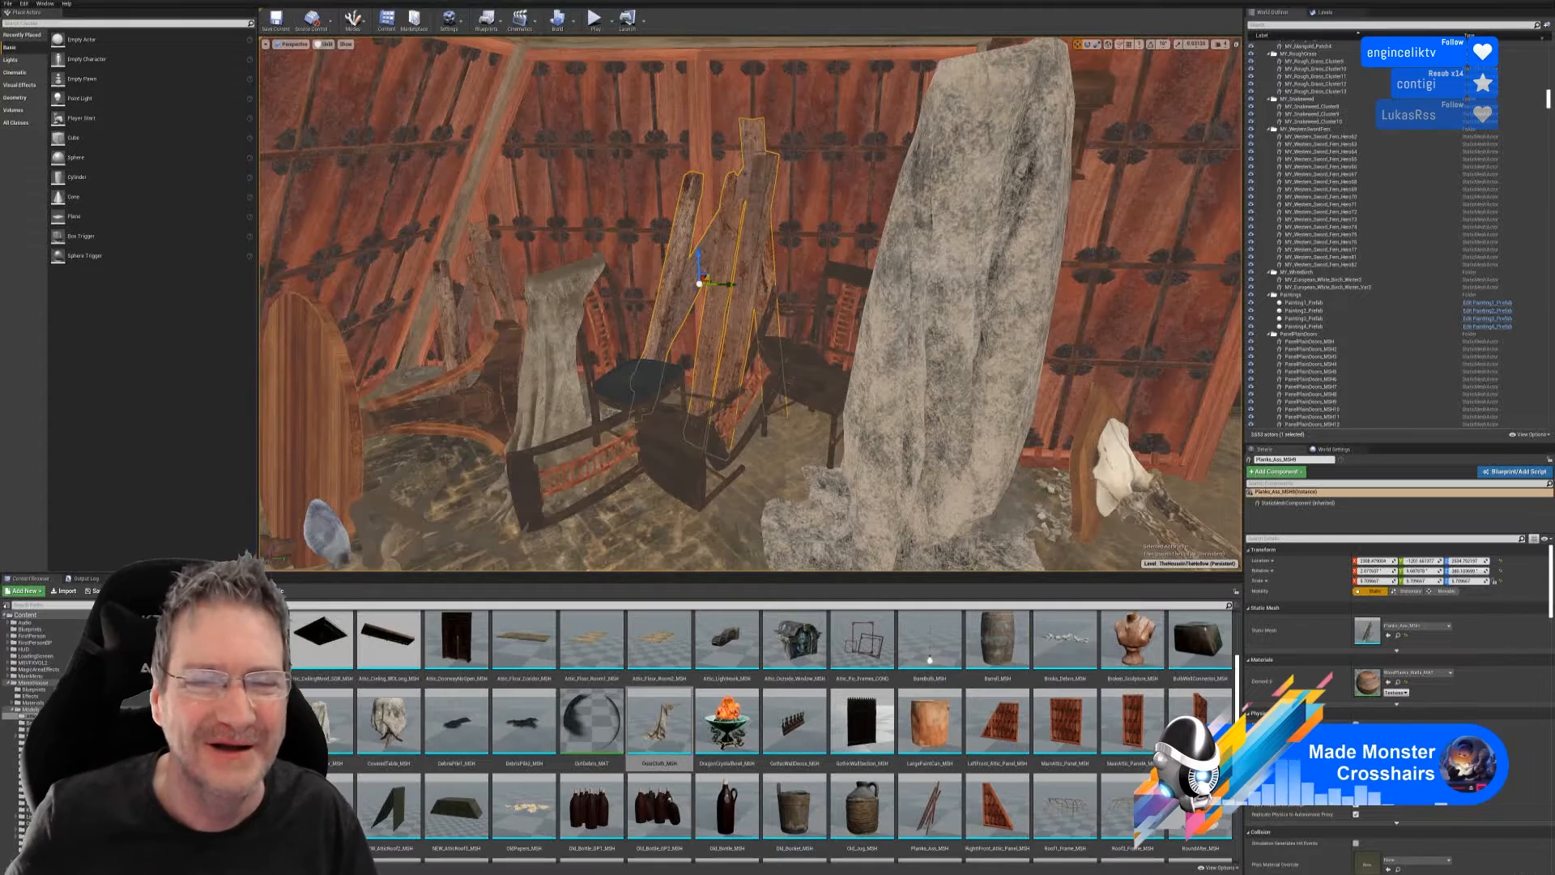
{"action": "right_click_drag", "start_coordinate": [758, 467], "coordinate": [794, 528]}
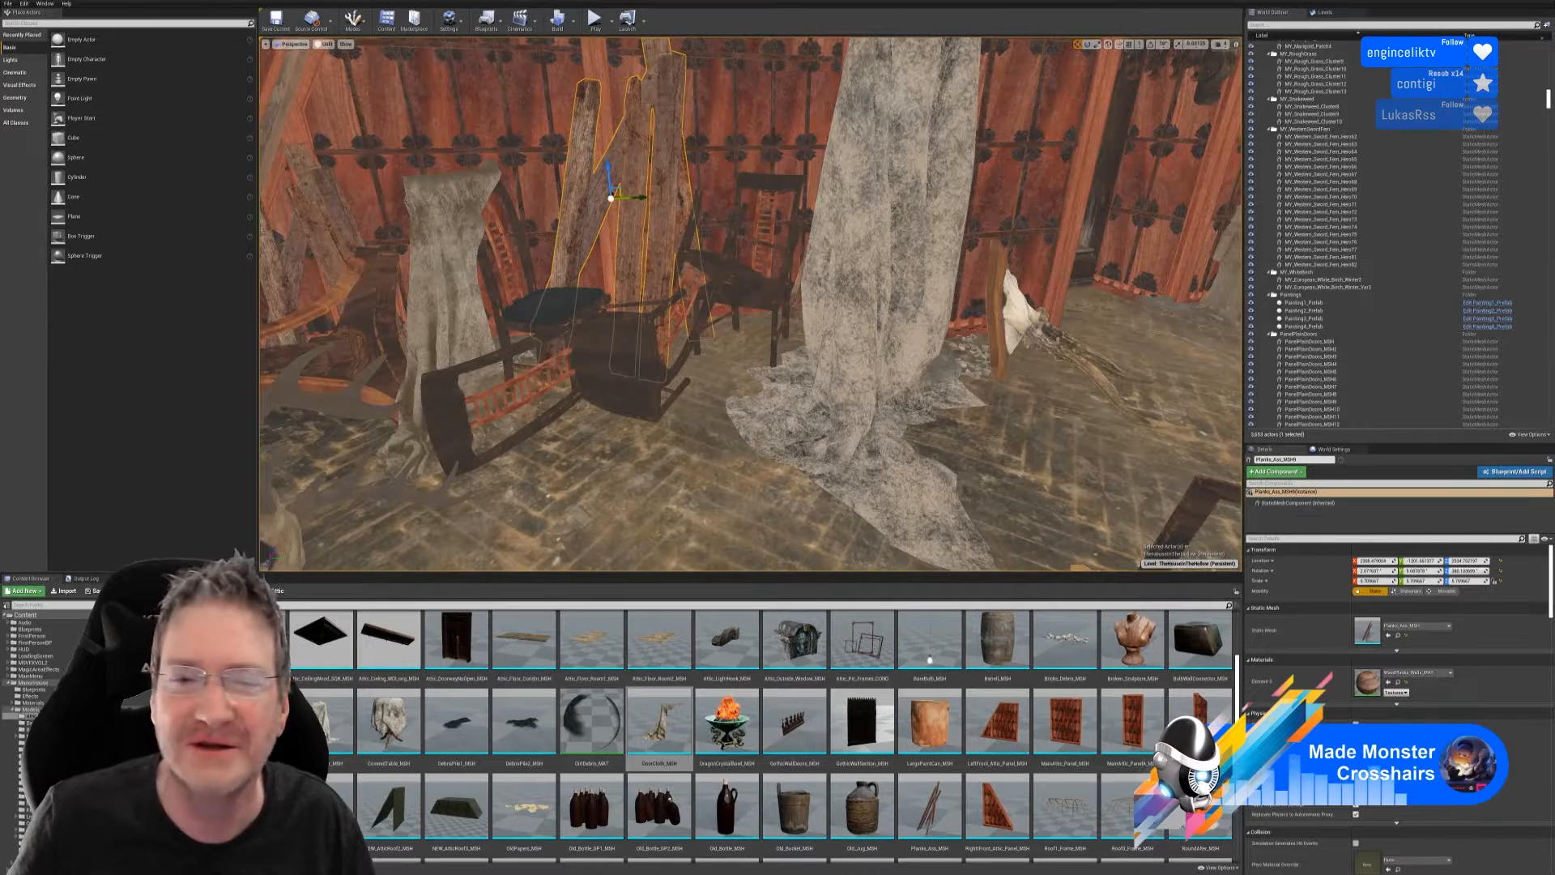
{"action": "right_click_drag", "start_coordinate": [770, 491], "coordinate": [733, 543]}
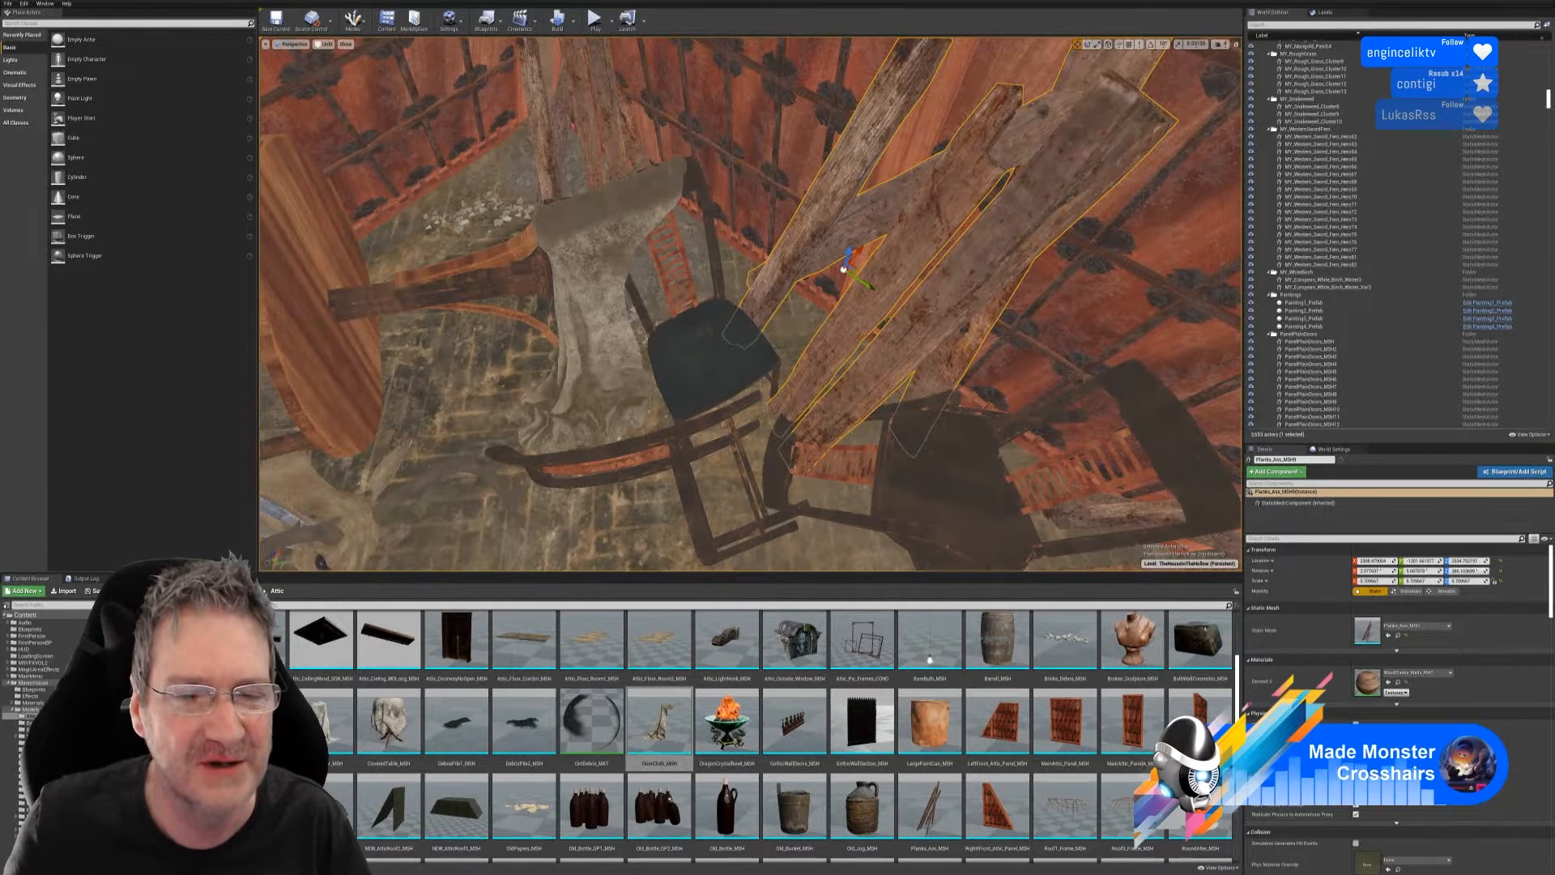
{"action": "mouse_move", "coordinate": [691, 429]}
{"action": "right_mouse_down"}
{"action": "mouse_move", "coordinate": [711, 447]}
{"action": "mouse_move", "coordinate": [708, 478]}
{"action": "mouse_move", "coordinate": [672, 519]}
{"action": "mouse_move", "coordinate": [675, 439]}
{"action": "right_mouse_up"}
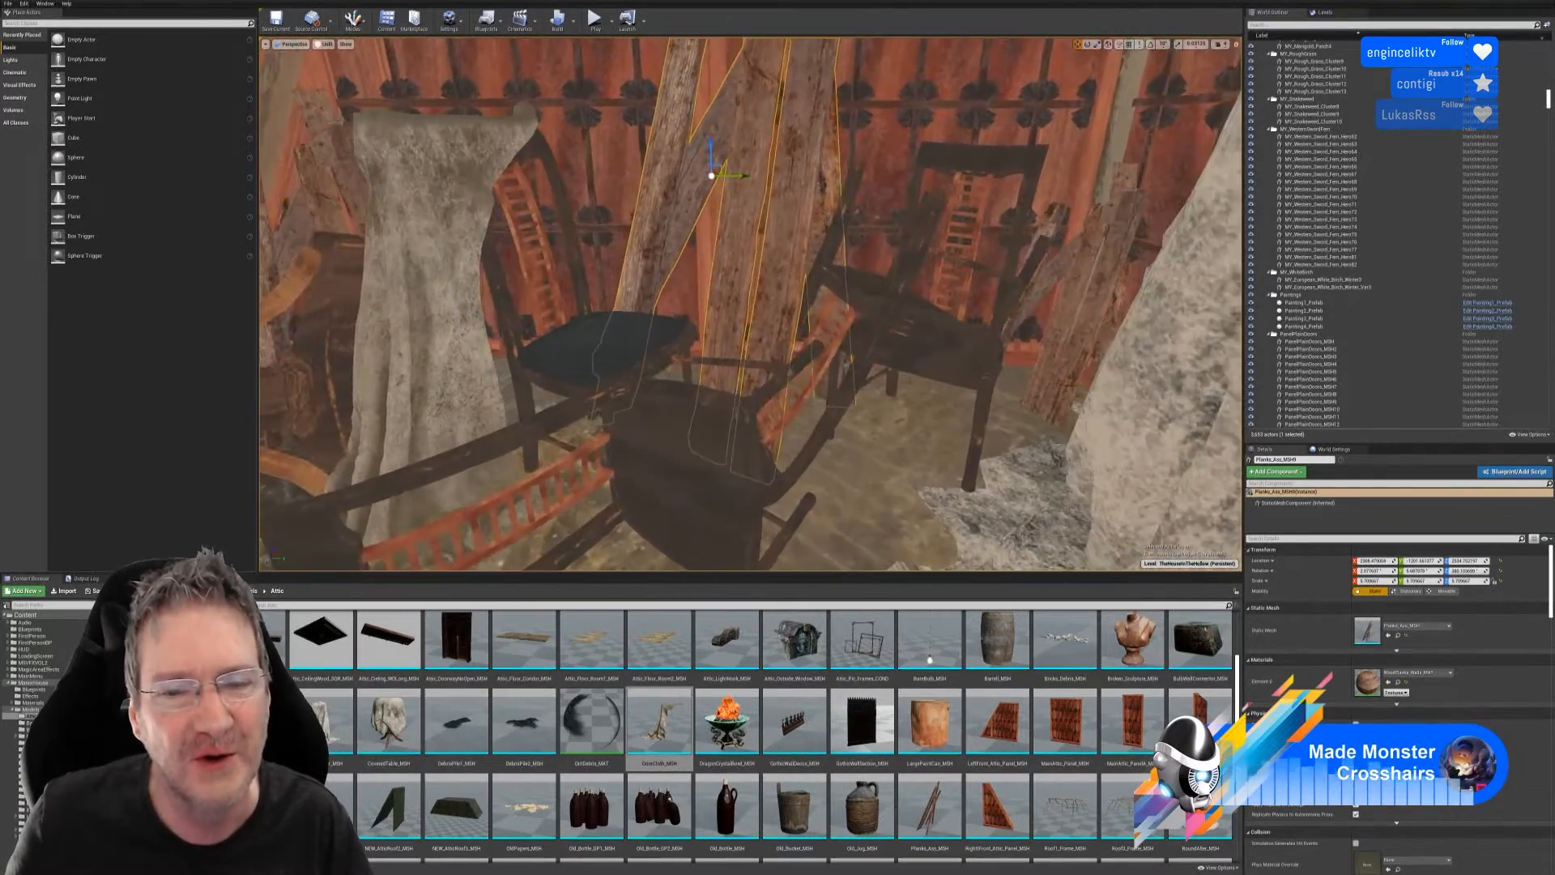
{"action": "right_click_drag", "start_coordinate": [676, 439], "coordinate": [665, 440]}
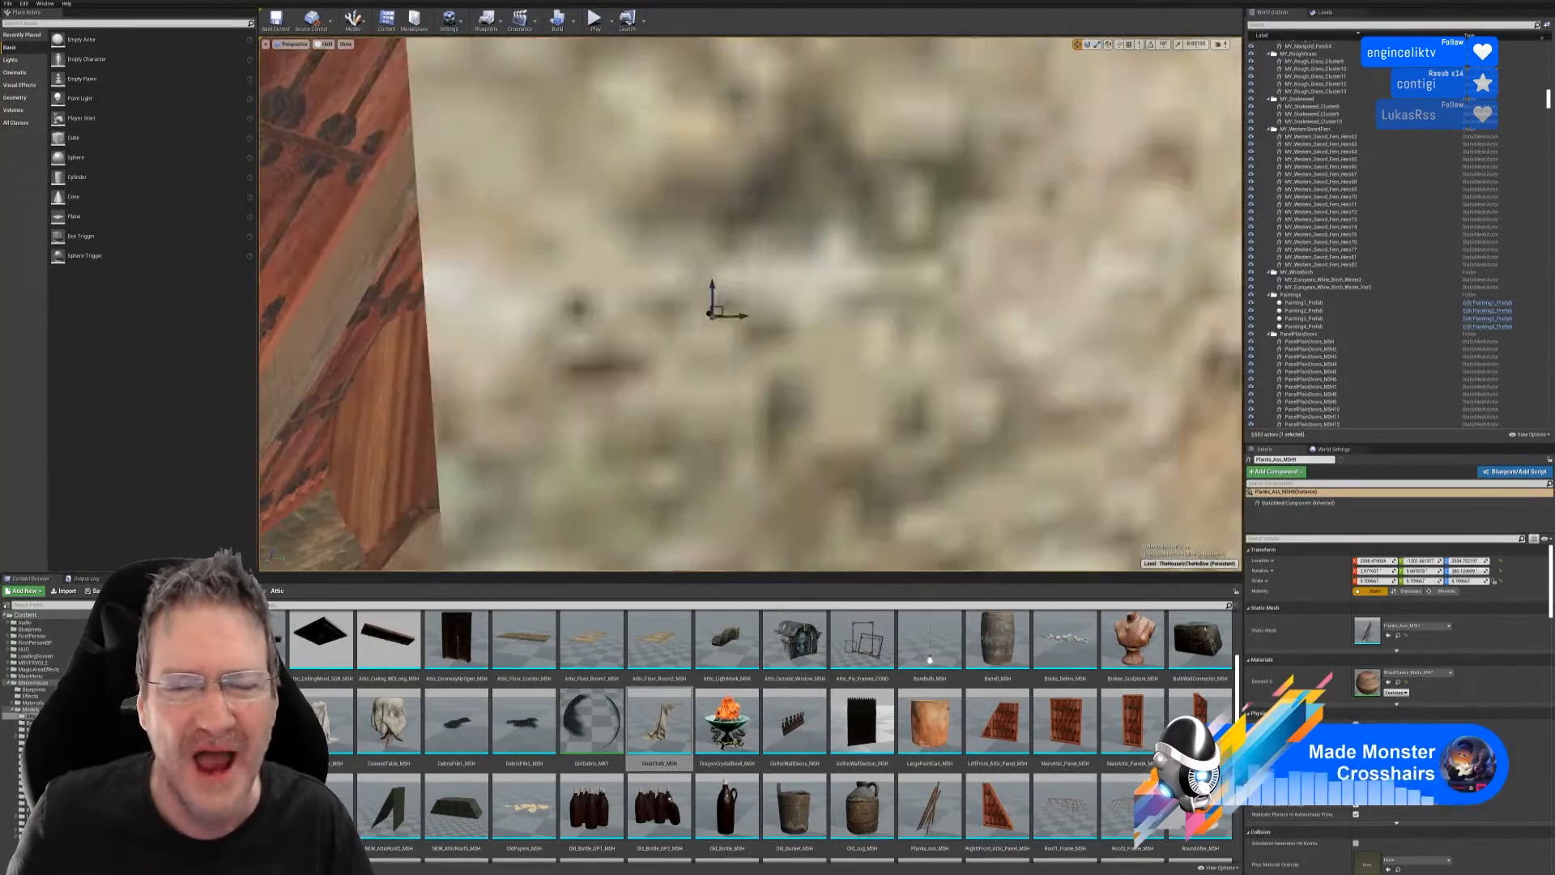
{"action": "key", "text": "f"}
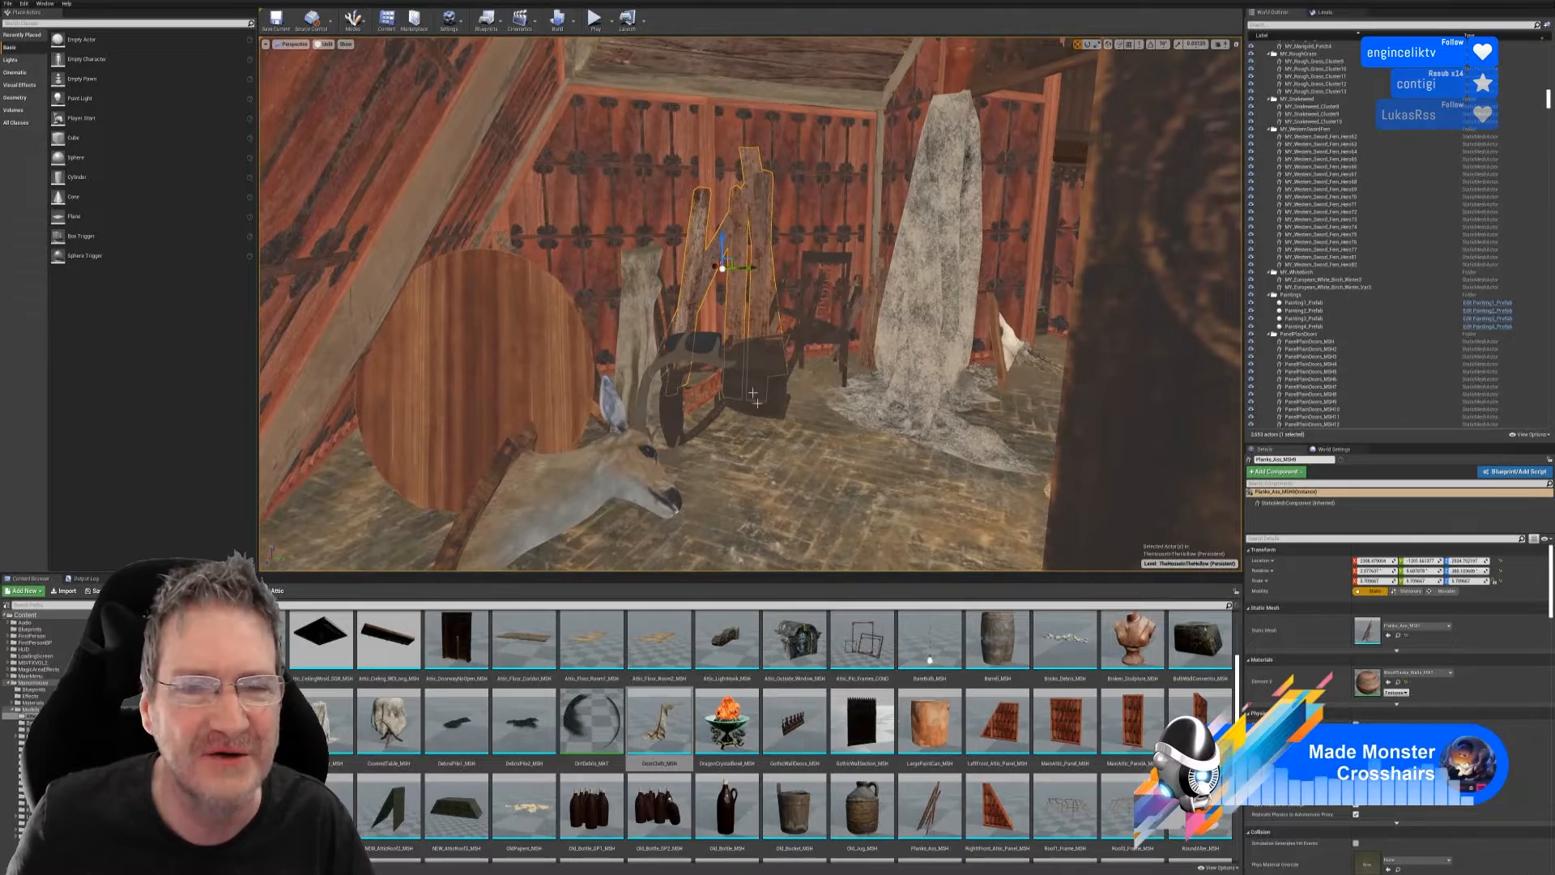
{"action": "scroll", "coordinate": [750, 304], "scroll_direction": "up", "scroll_amount": 2}
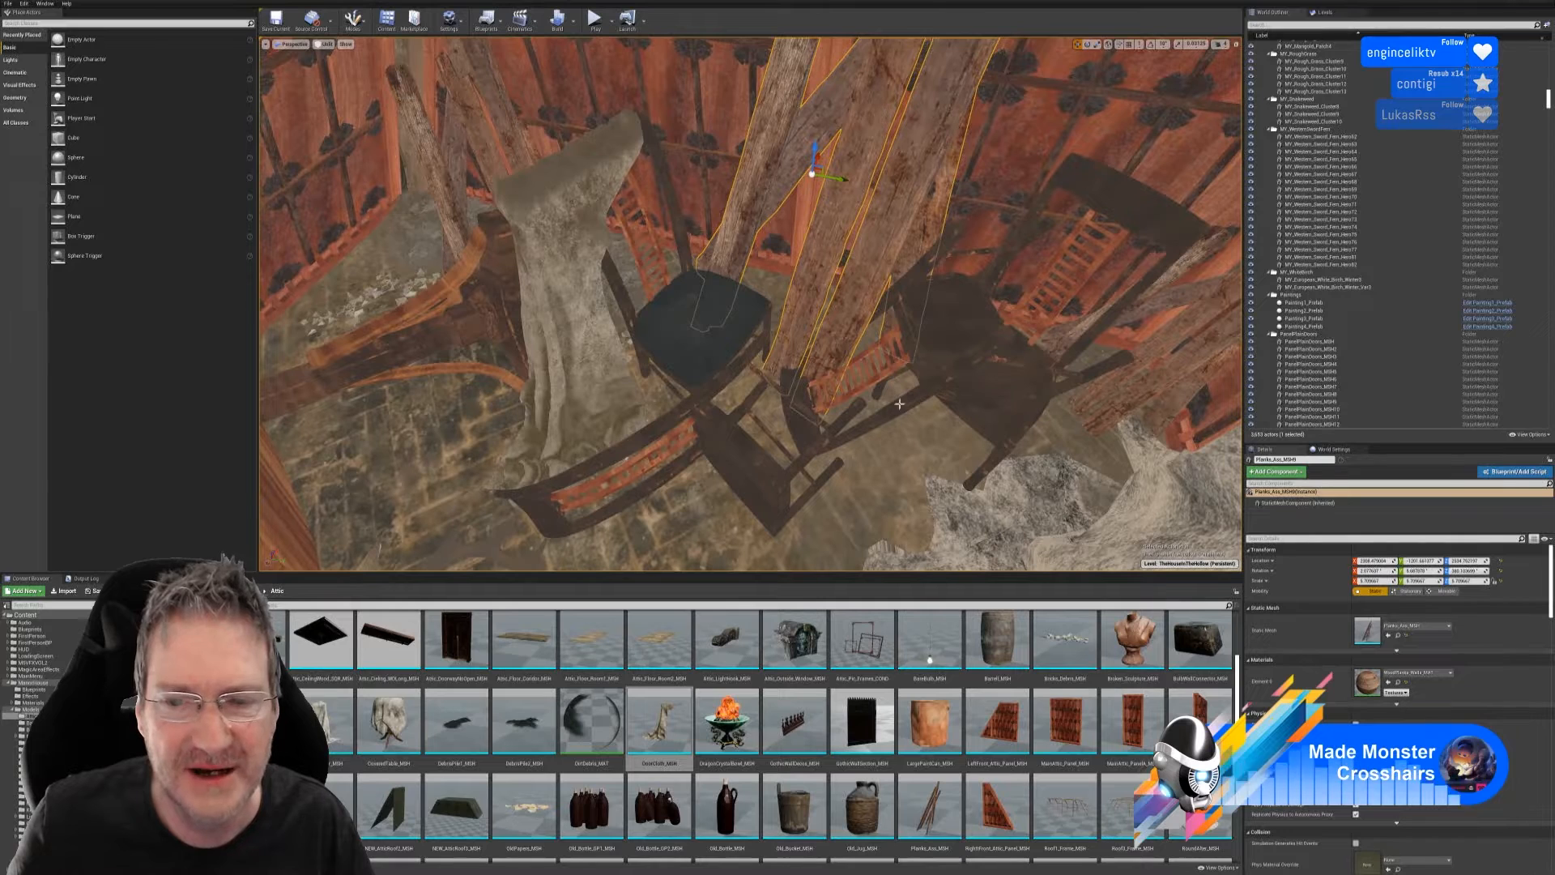
- Shift the overturned chair beside the draped cloth slightly outward from the pile, away from the dark-seated chair, and deselect it
{"action": "left_click", "coordinate": [965, 341]}
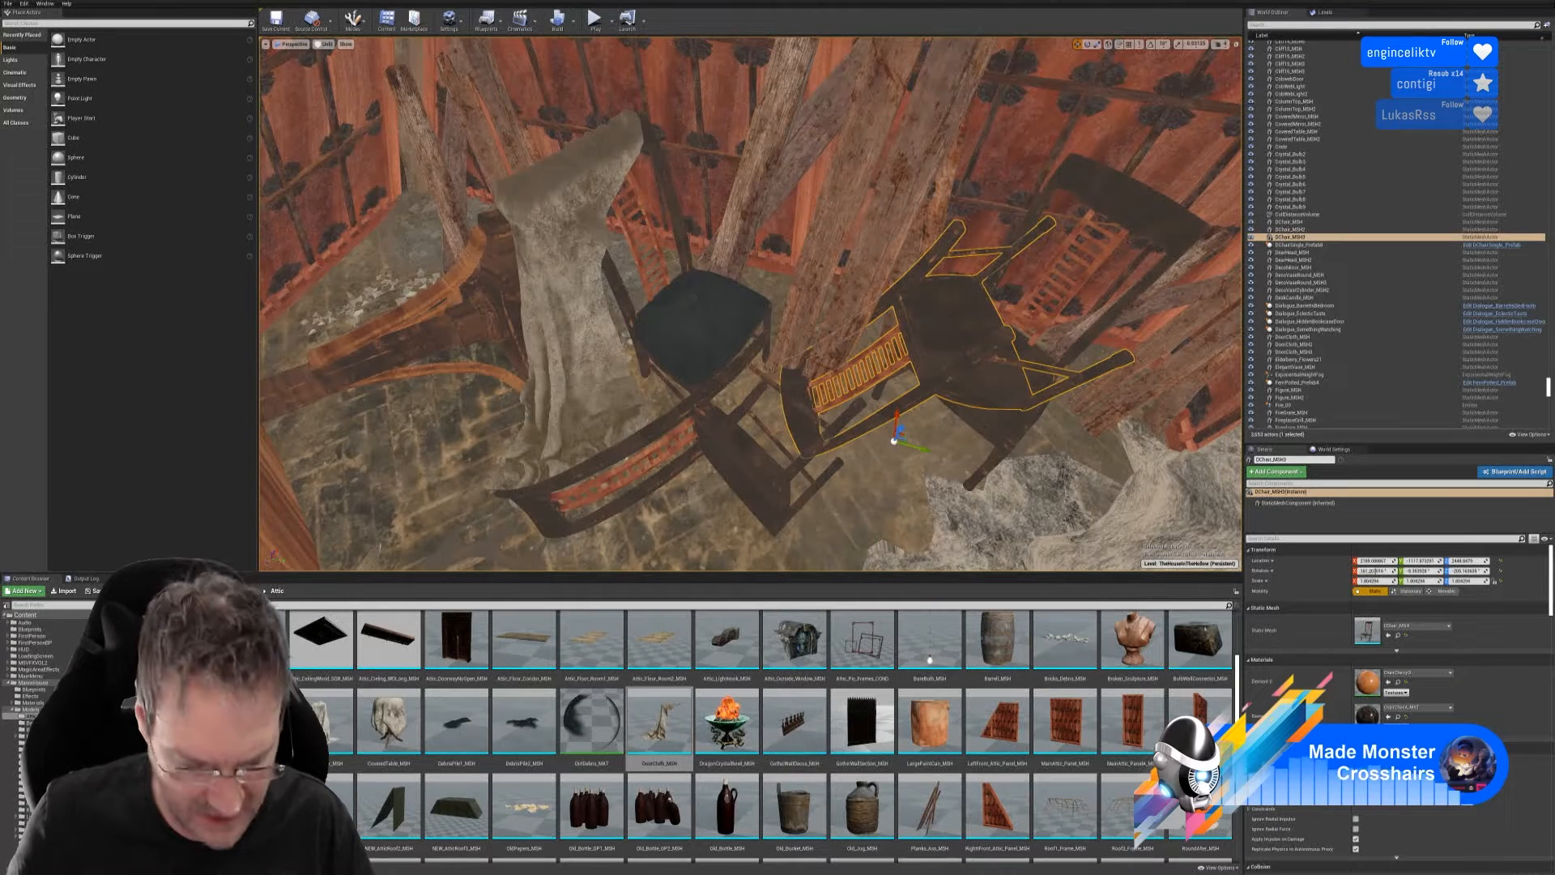
{"action": "left_click", "coordinate": [1101, 300], "text": "ctrl"}
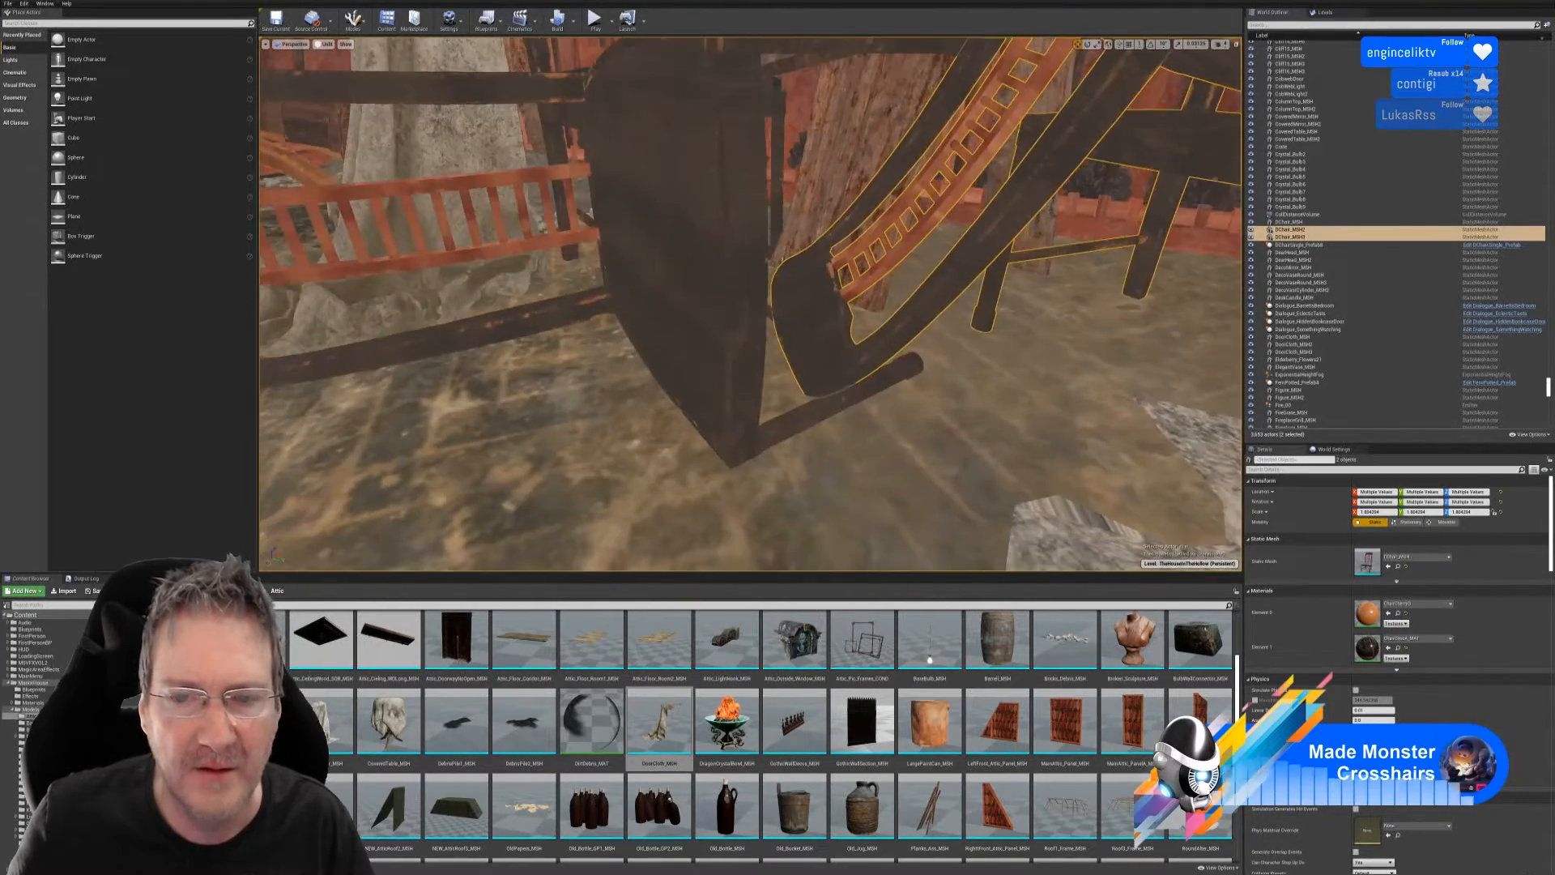
{"action": "right_click_drag", "start_coordinate": [750, 304], "coordinate": [640, 308]}
{"action": "left_click", "coordinate": [822, 243]}
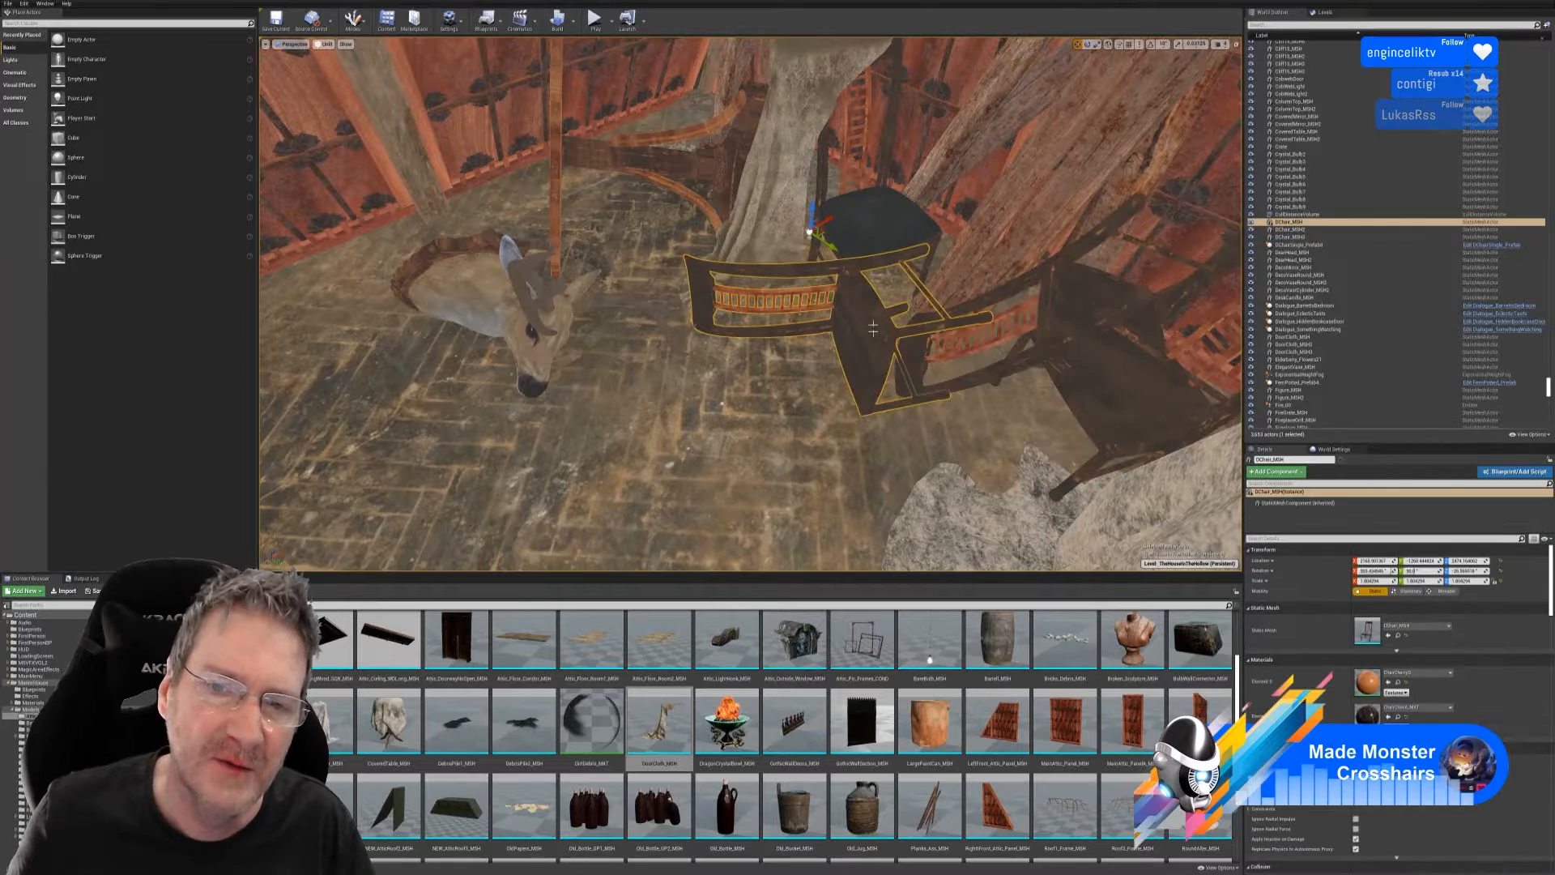
{"action": "left_click_drag", "start_coordinate": [828, 241], "coordinate": [814, 250]}
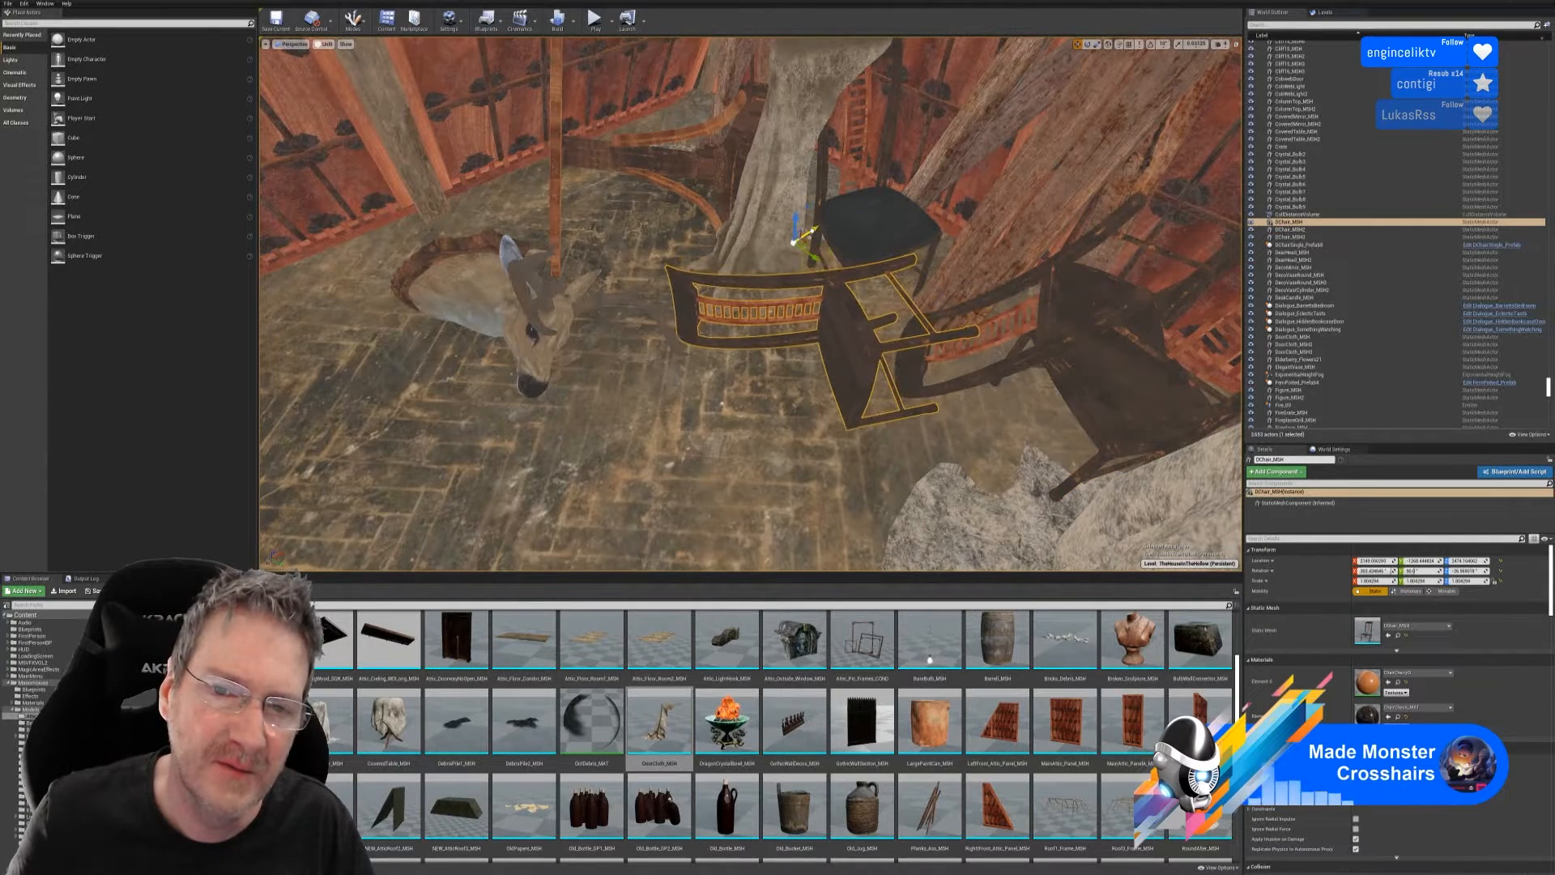
{"action": "key", "text": "Escape"}
- Review the dressed chair and plank corner from farther back in the room
{"action": "right_click_drag", "start_coordinate": [812, 247], "coordinate": [776, 213]}
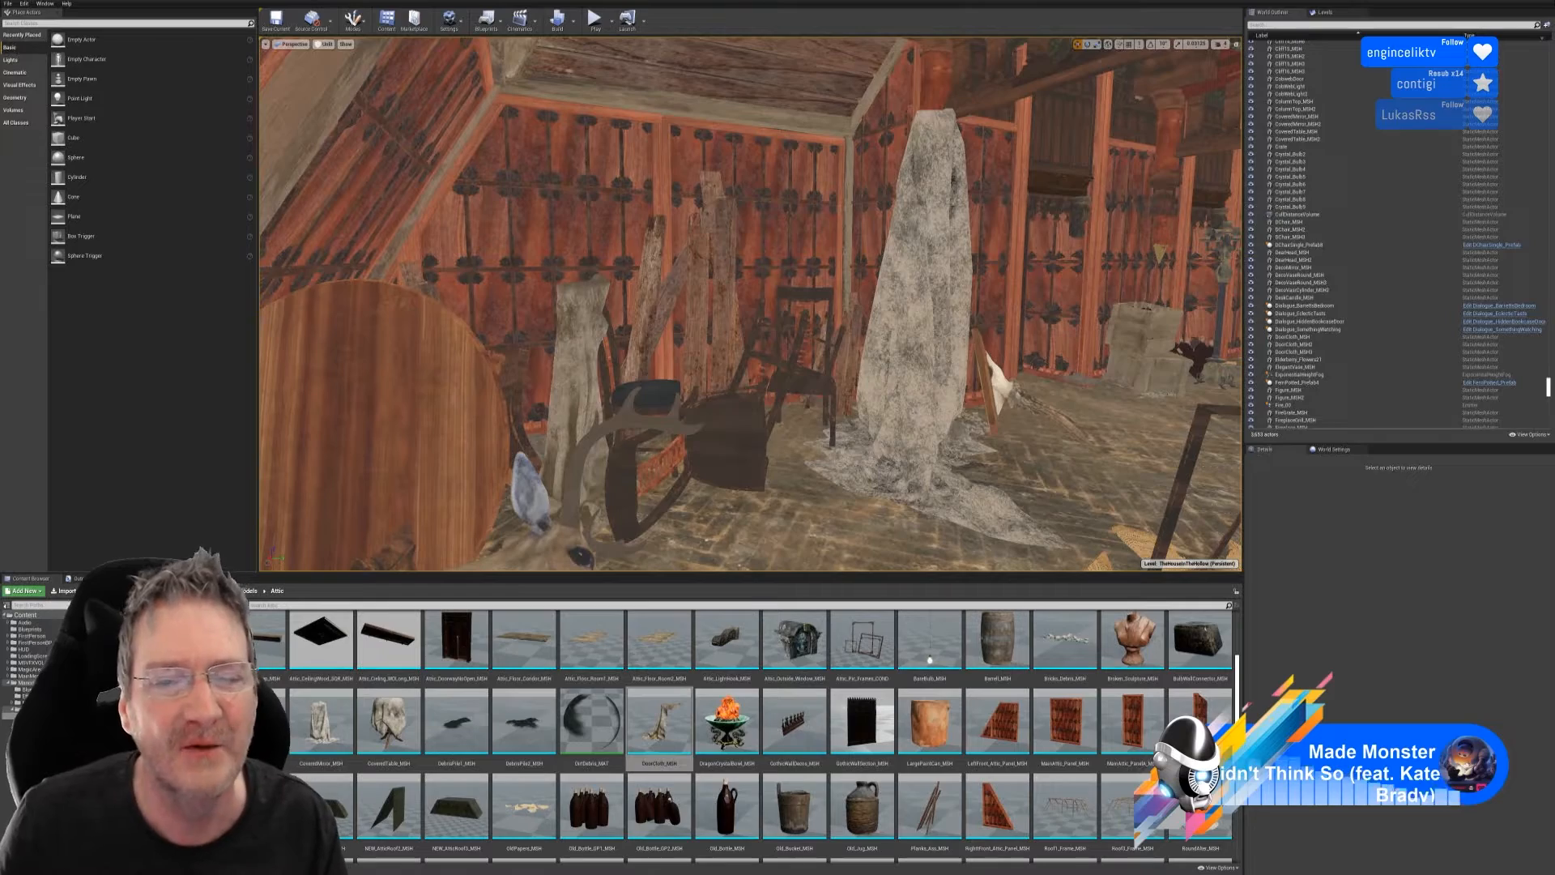
{"action": "scroll", "coordinate": [750, 304], "scroll_direction": "up", "scroll_amount": 10}
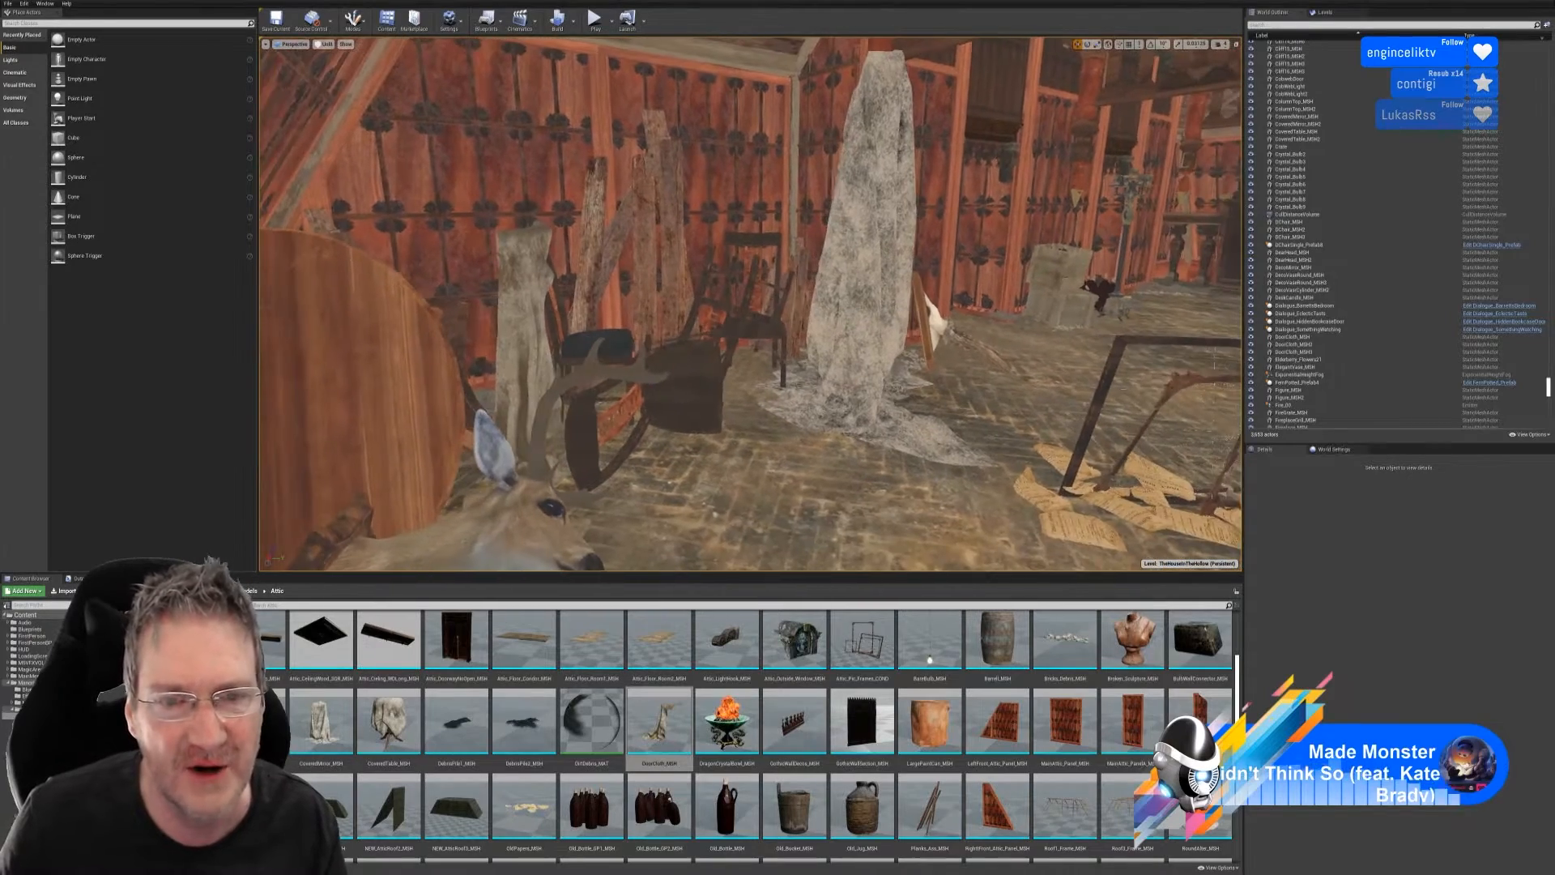
{"action": "right_click_drag", "start_coordinate": [750, 304], "coordinate": [616, 297]}
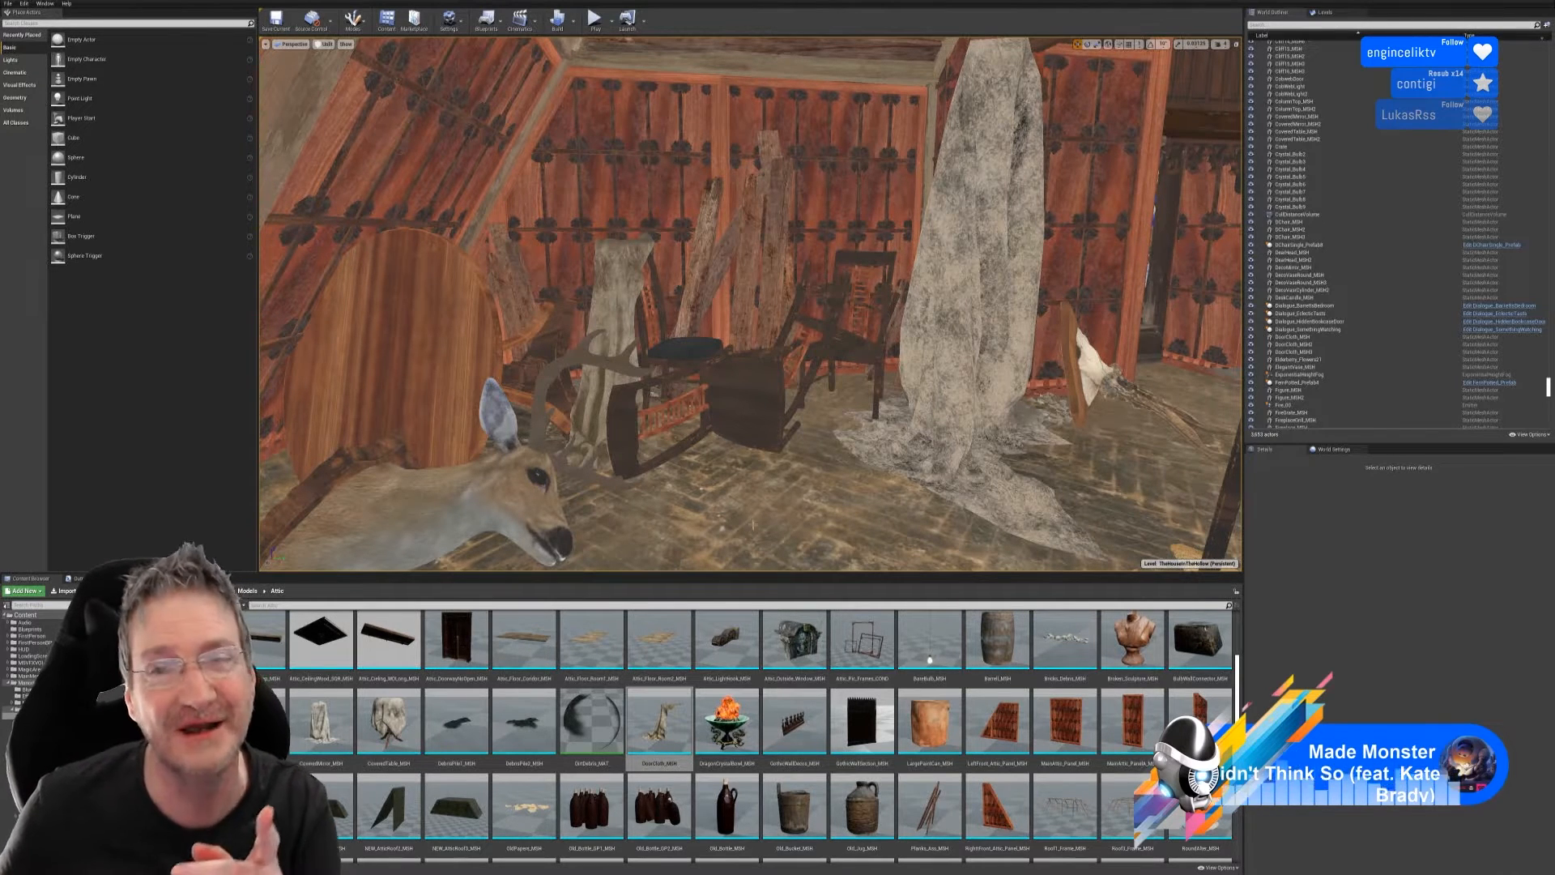
{"action": "right_click_drag", "start_coordinate": [750, 305], "coordinate": [680, 312]}
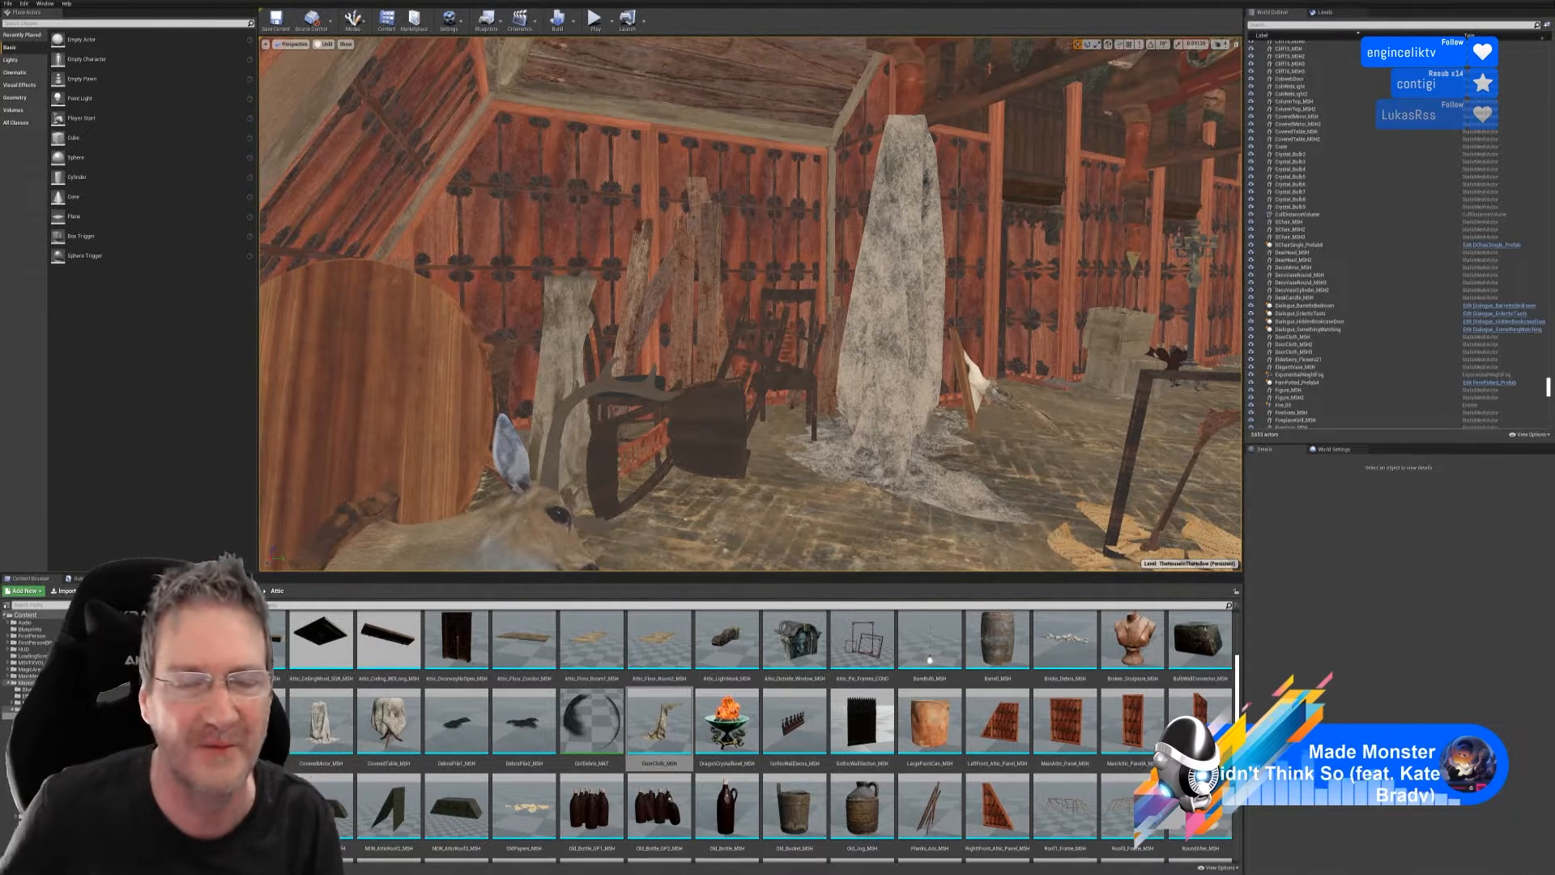
{"action": "right_click_drag", "start_coordinate": [1221, 161], "coordinate": [1221, 161]}
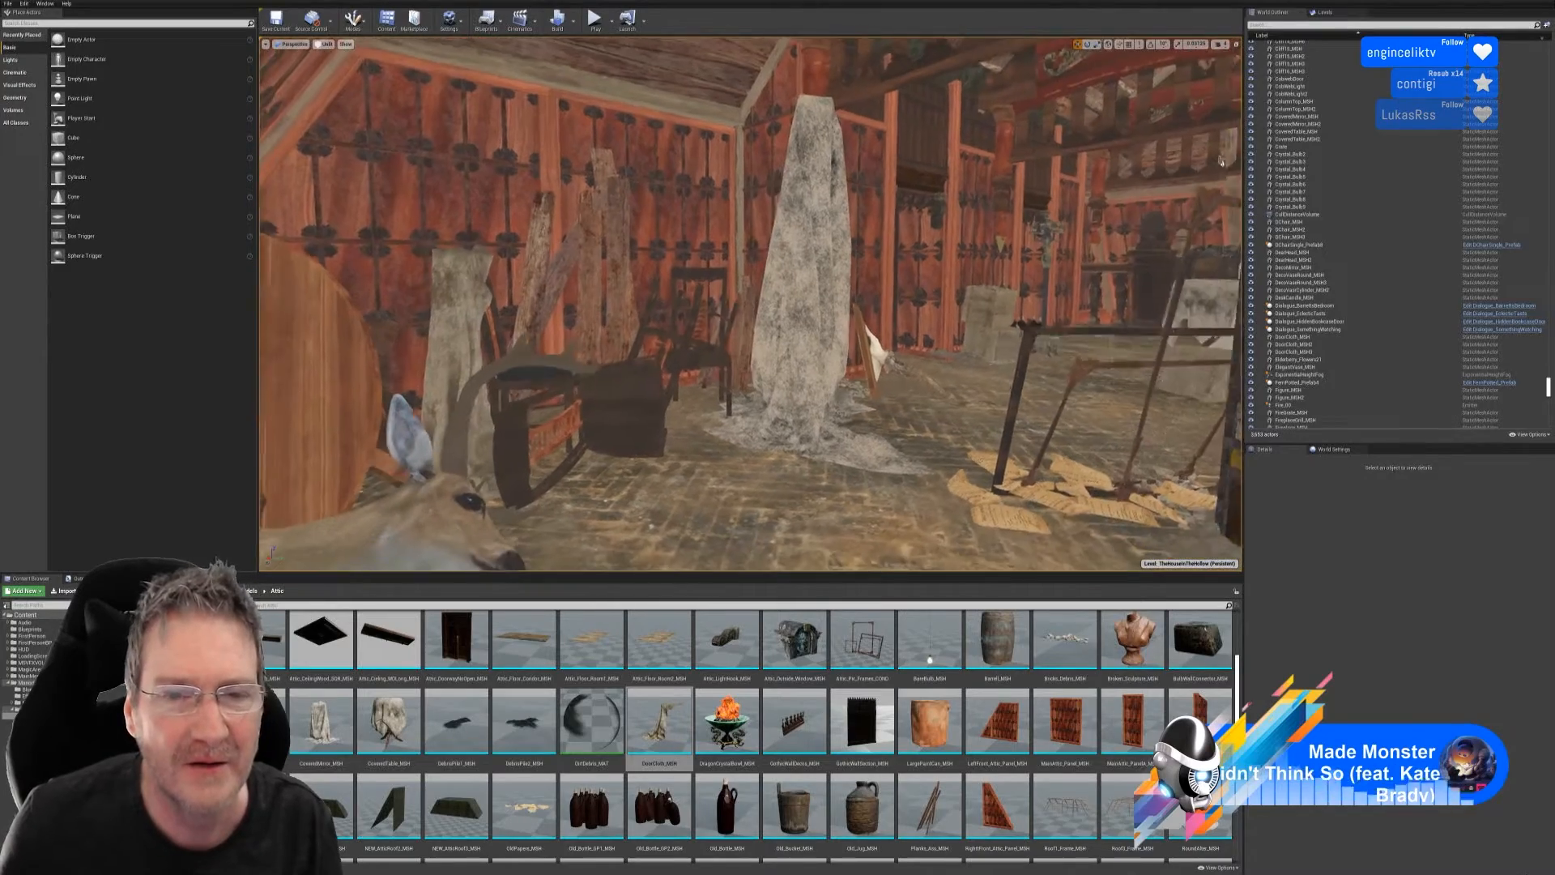
- Survey the other attic areas, including the covered tables, crates, bottles, barrels and bust, for props and spots that still need dressing
{"action": "right_click_drag", "start_coordinate": [750, 304], "coordinate": [750, 304]}
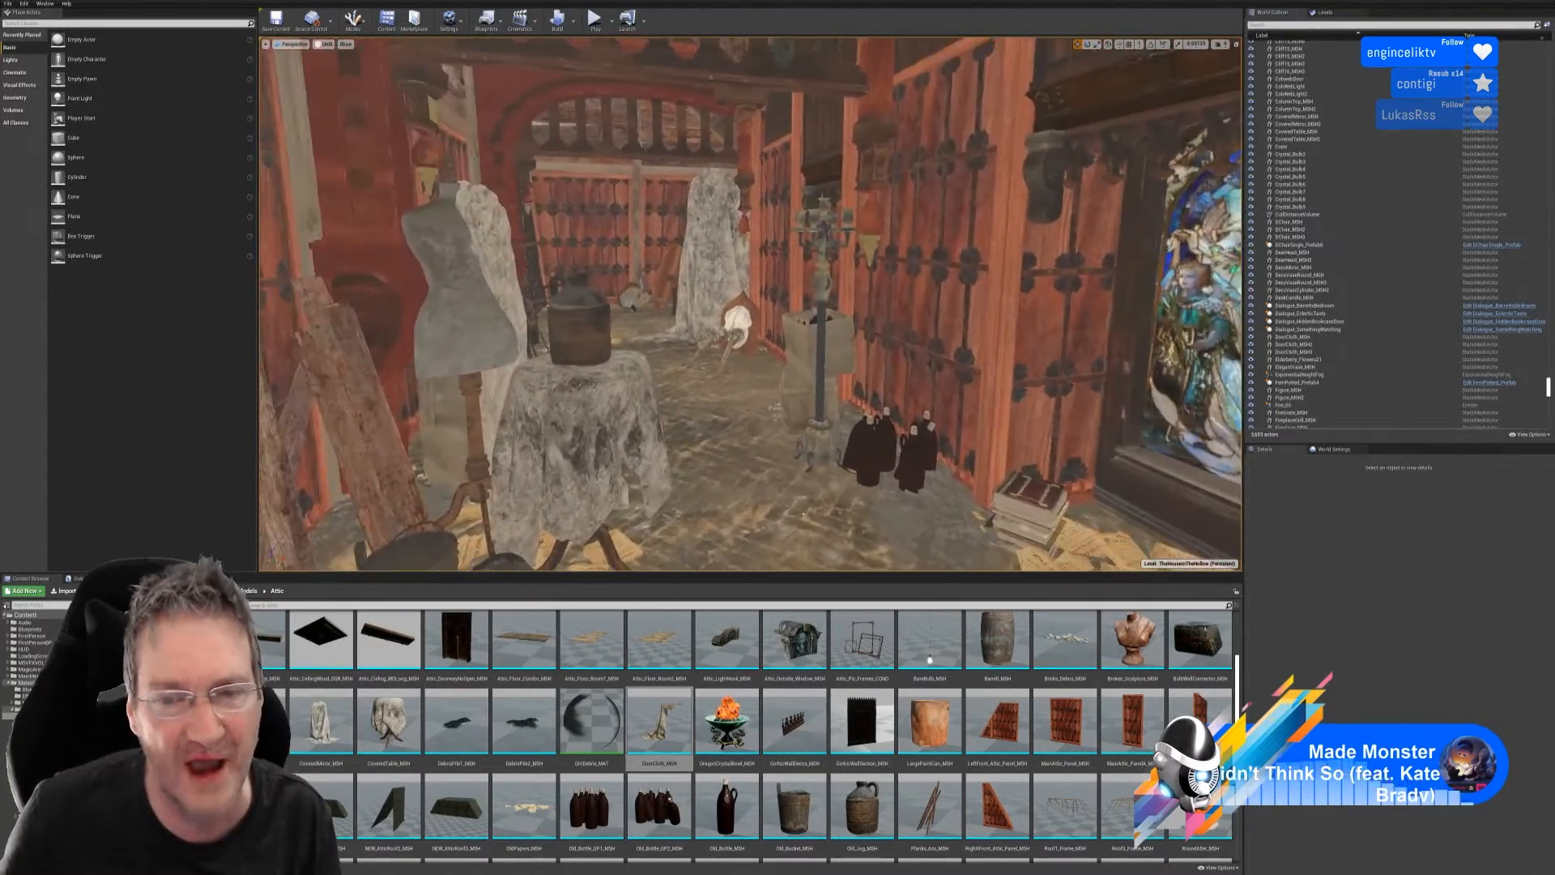
{"action": "right_click_drag", "start_coordinate": [750, 304], "coordinate": [739, 304]}
{"action": "right_click_drag", "start_coordinate": [669, 132], "coordinate": [829, 145]}
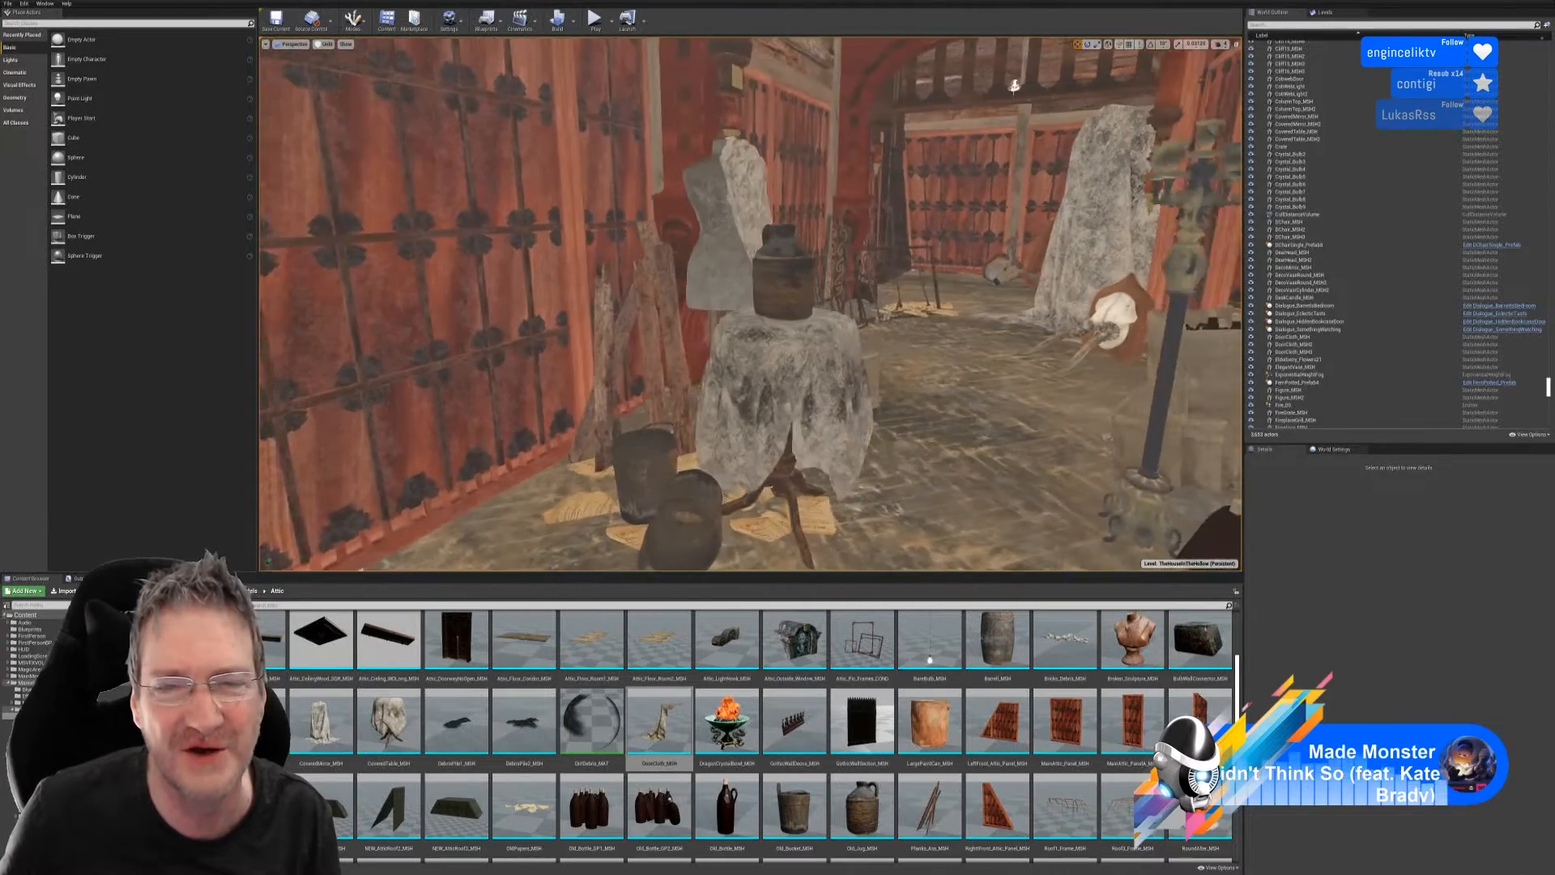
{"action": "right_click_drag", "start_coordinate": [750, 304], "coordinate": [543, 303]}
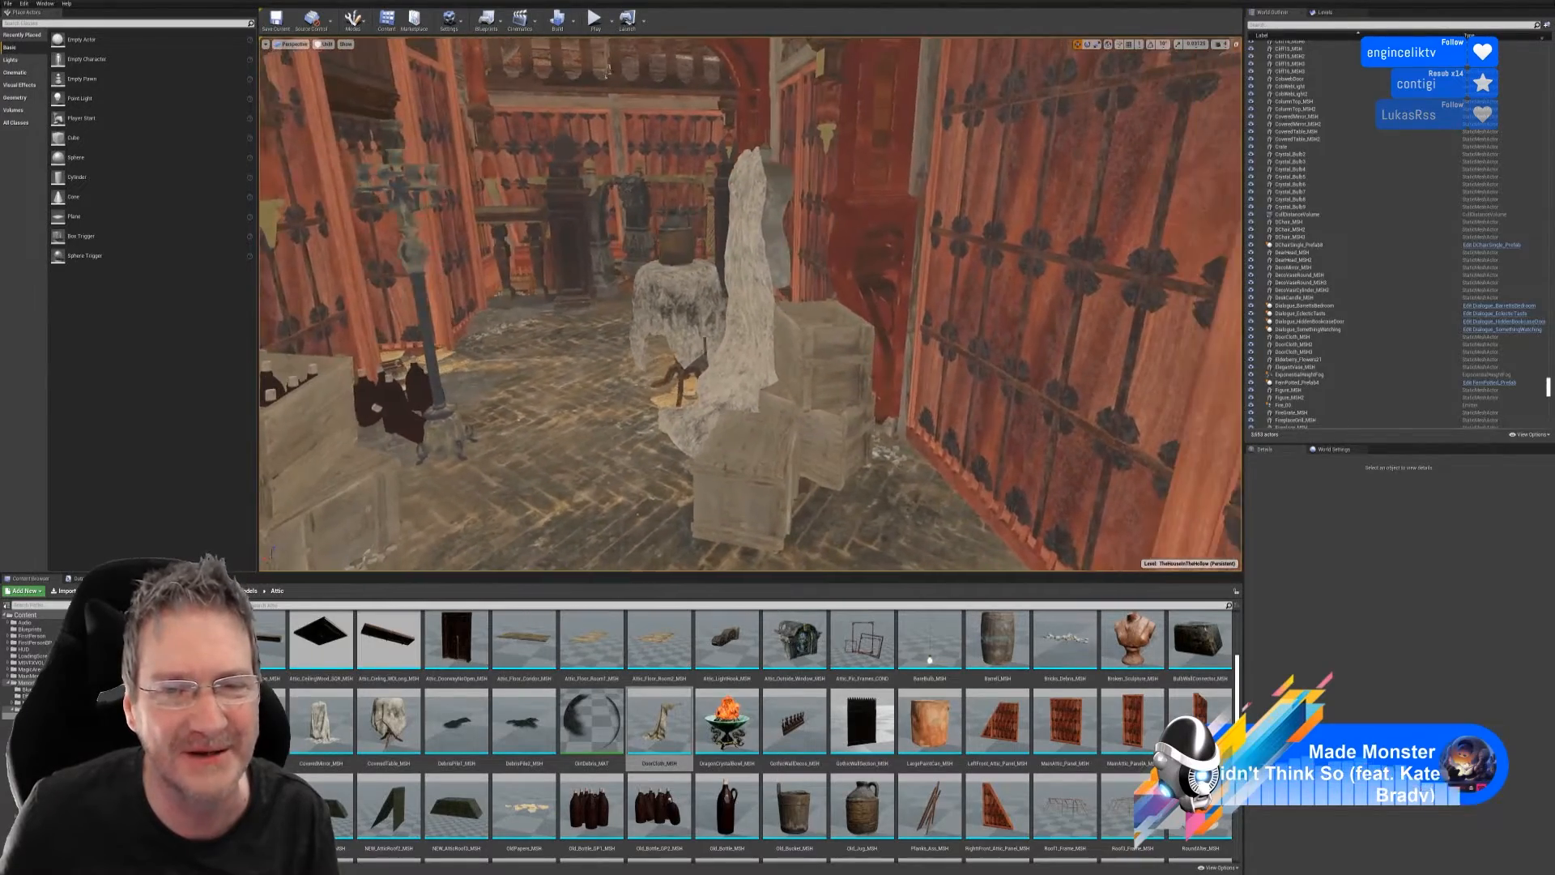
{"action": "right_click_drag", "start_coordinate": [750, 304], "coordinate": [648, 304]}
{"action": "key", "text": "w"}
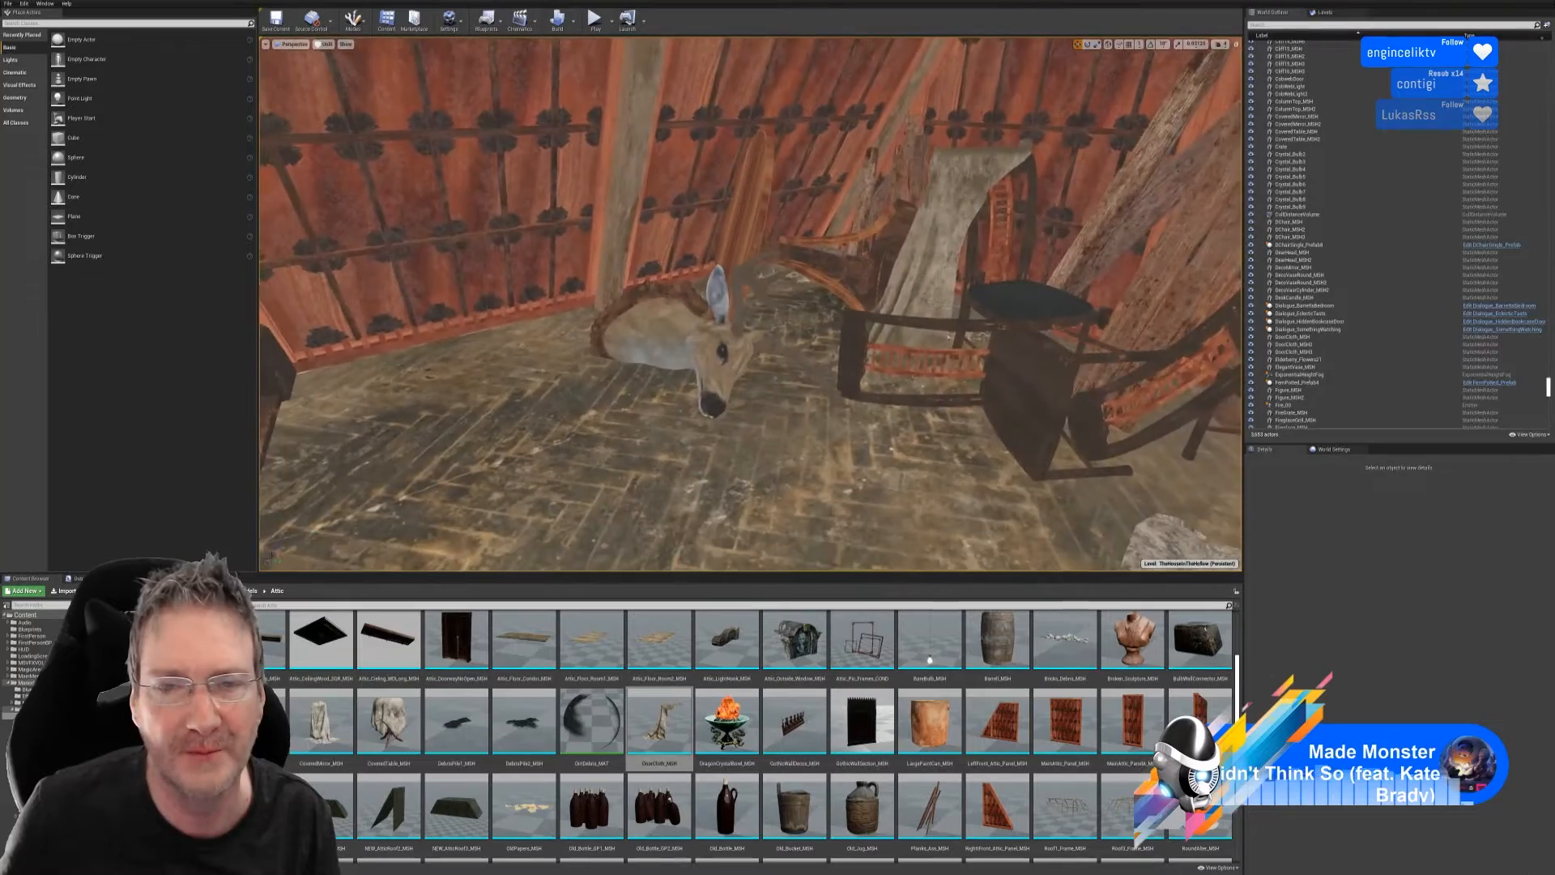
{"action": "right_click_drag", "start_coordinate": [750, 303], "coordinate": [912, 295]}
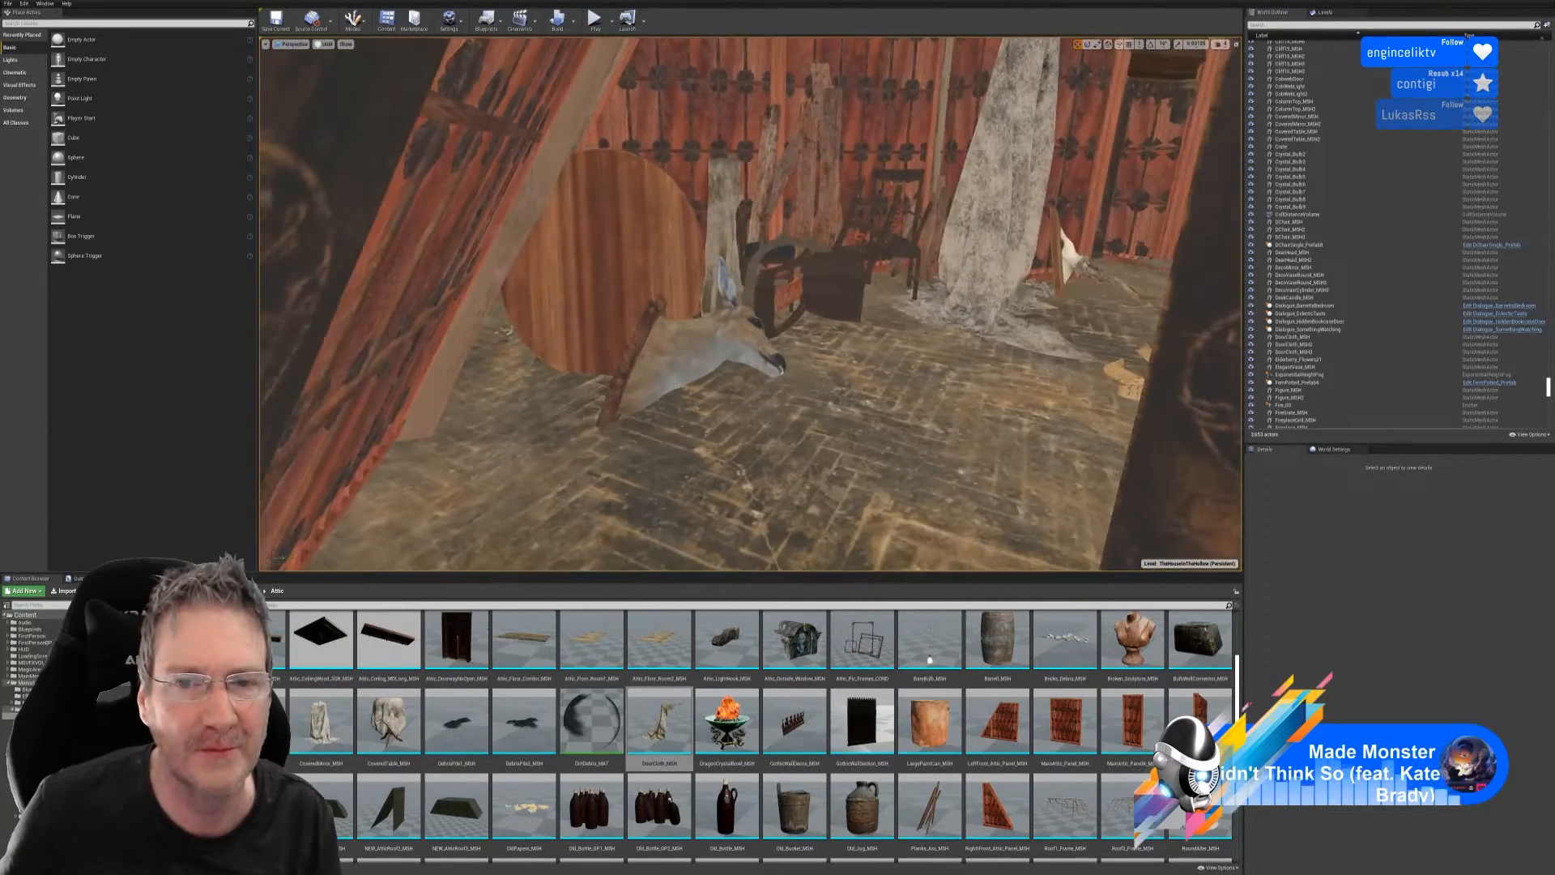
{"action": "right_click_drag", "start_coordinate": [750, 304], "coordinate": [880, 304]}
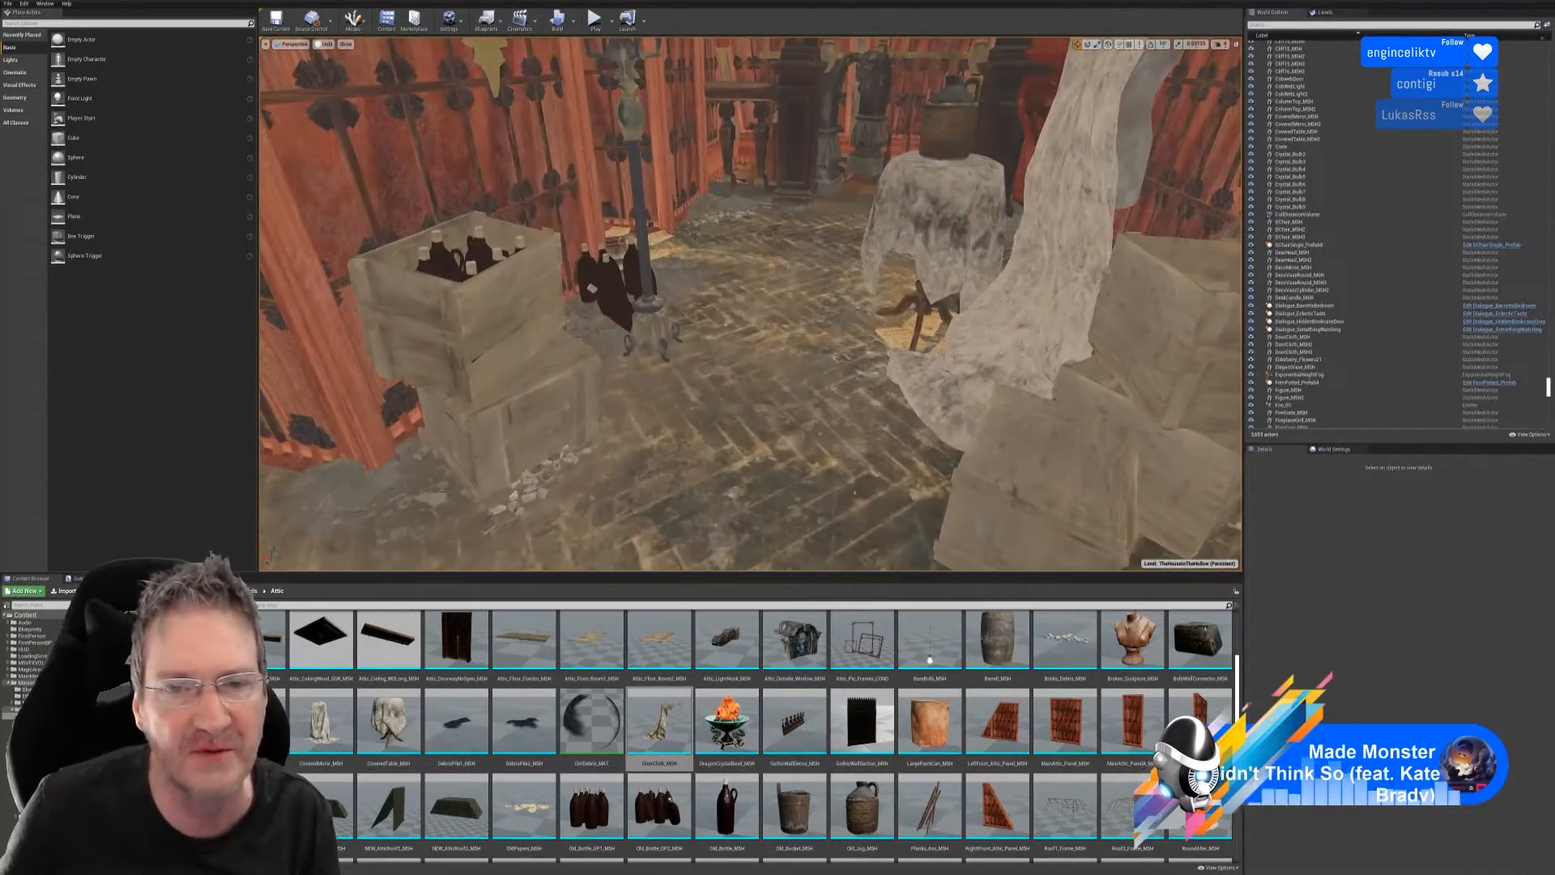
{"action": "right_click_drag", "start_coordinate": [750, 304], "coordinate": [1053, 316]}
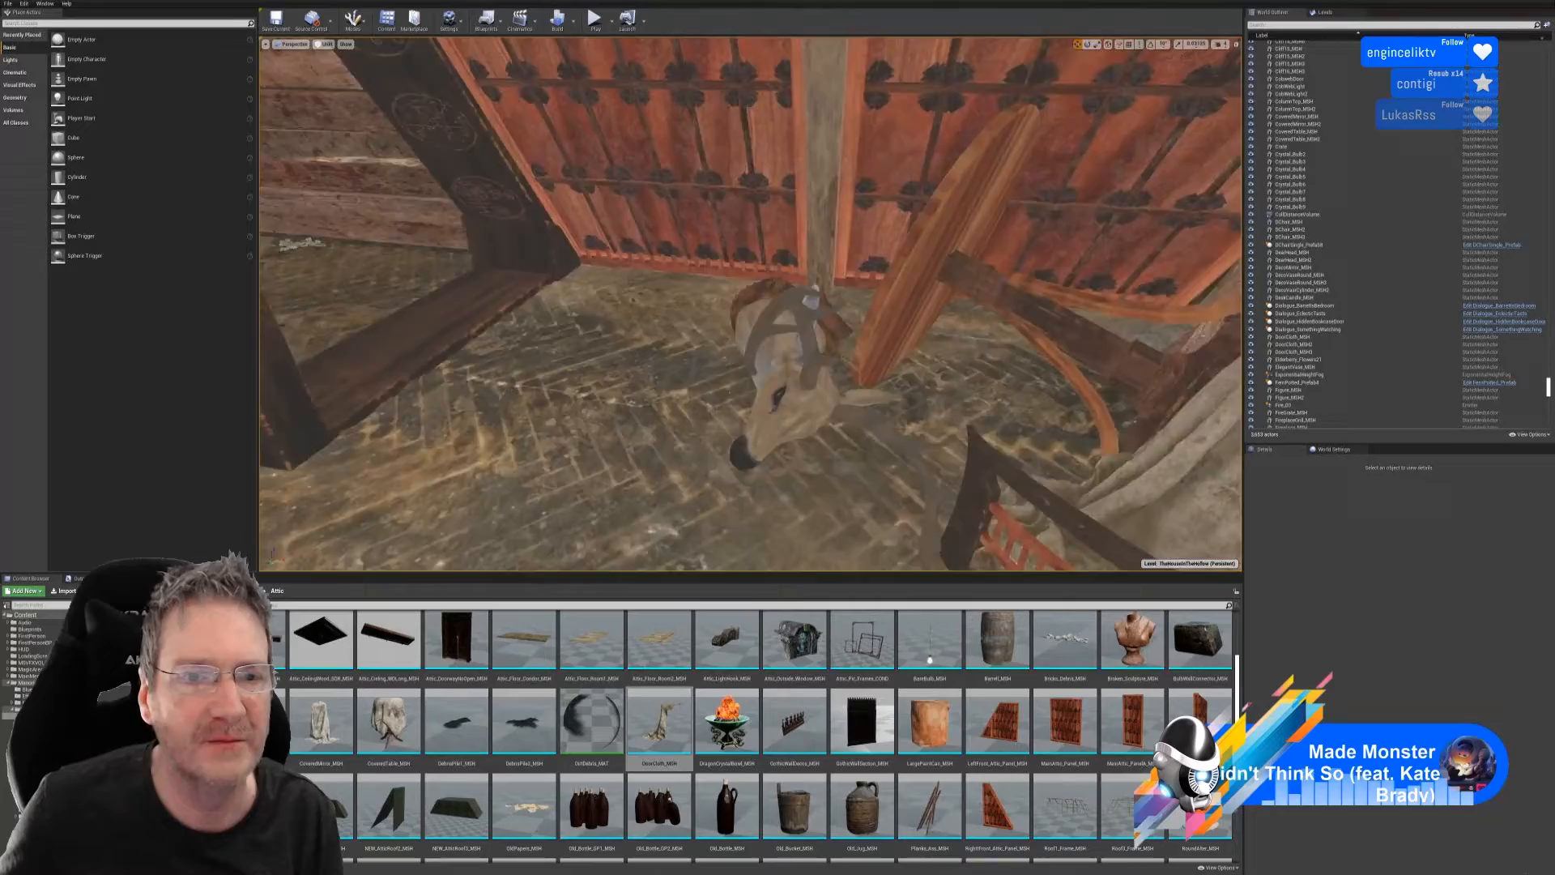
{"action": "right_click_drag", "start_coordinate": [810, 316], "coordinate": [615, 320]}
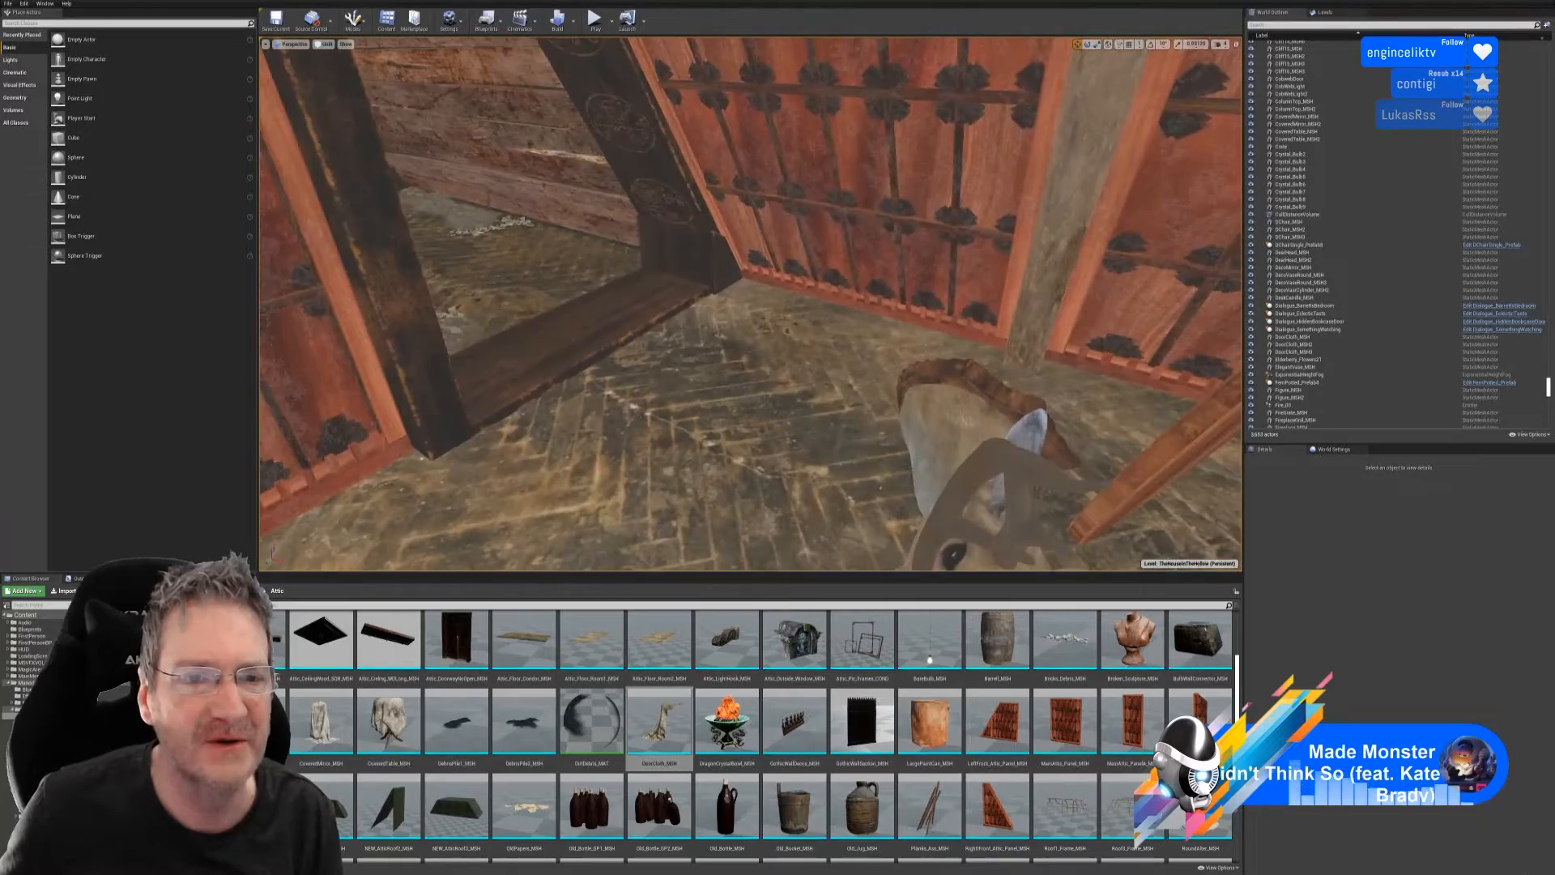
{"action": "scroll", "coordinate": [750, 303], "scroll_direction": "up", "scroll_amount": 3}
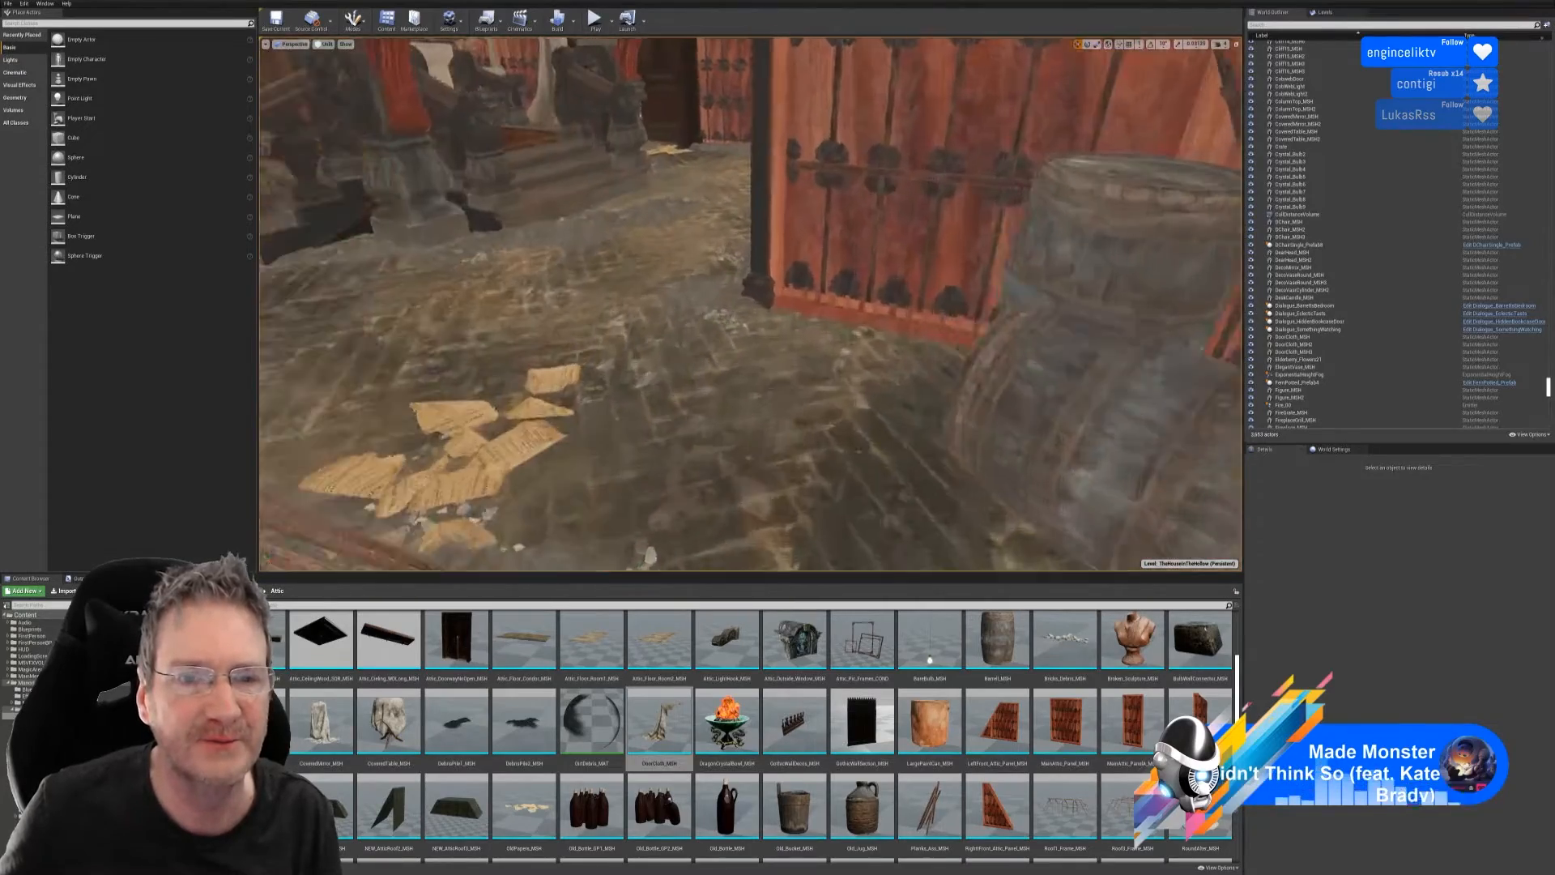
{"action": "mouse_move", "coordinate": [750, 304]}
{"action": "right_mouse_down"}
{"action": "mouse_move", "coordinate": [907, 304]}
{"action": "mouse_move", "coordinate": [976, 279]}
{"action": "mouse_move", "coordinate": [770, 283]}
{"action": "right_mouse_up"}
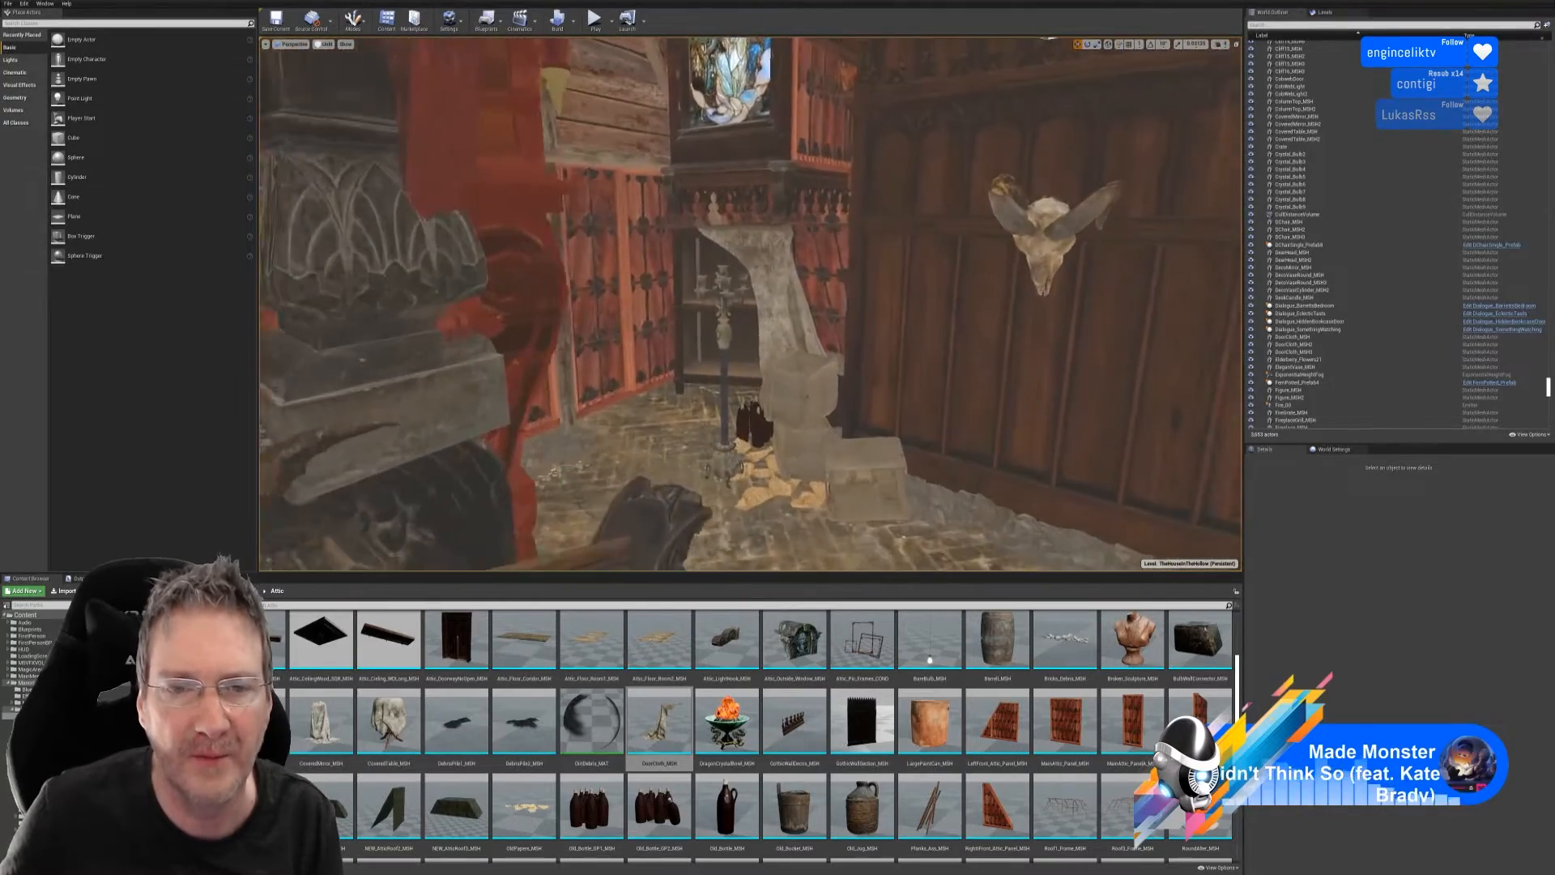
{"action": "right_click_drag", "start_coordinate": [750, 304], "coordinate": [713, 308]}
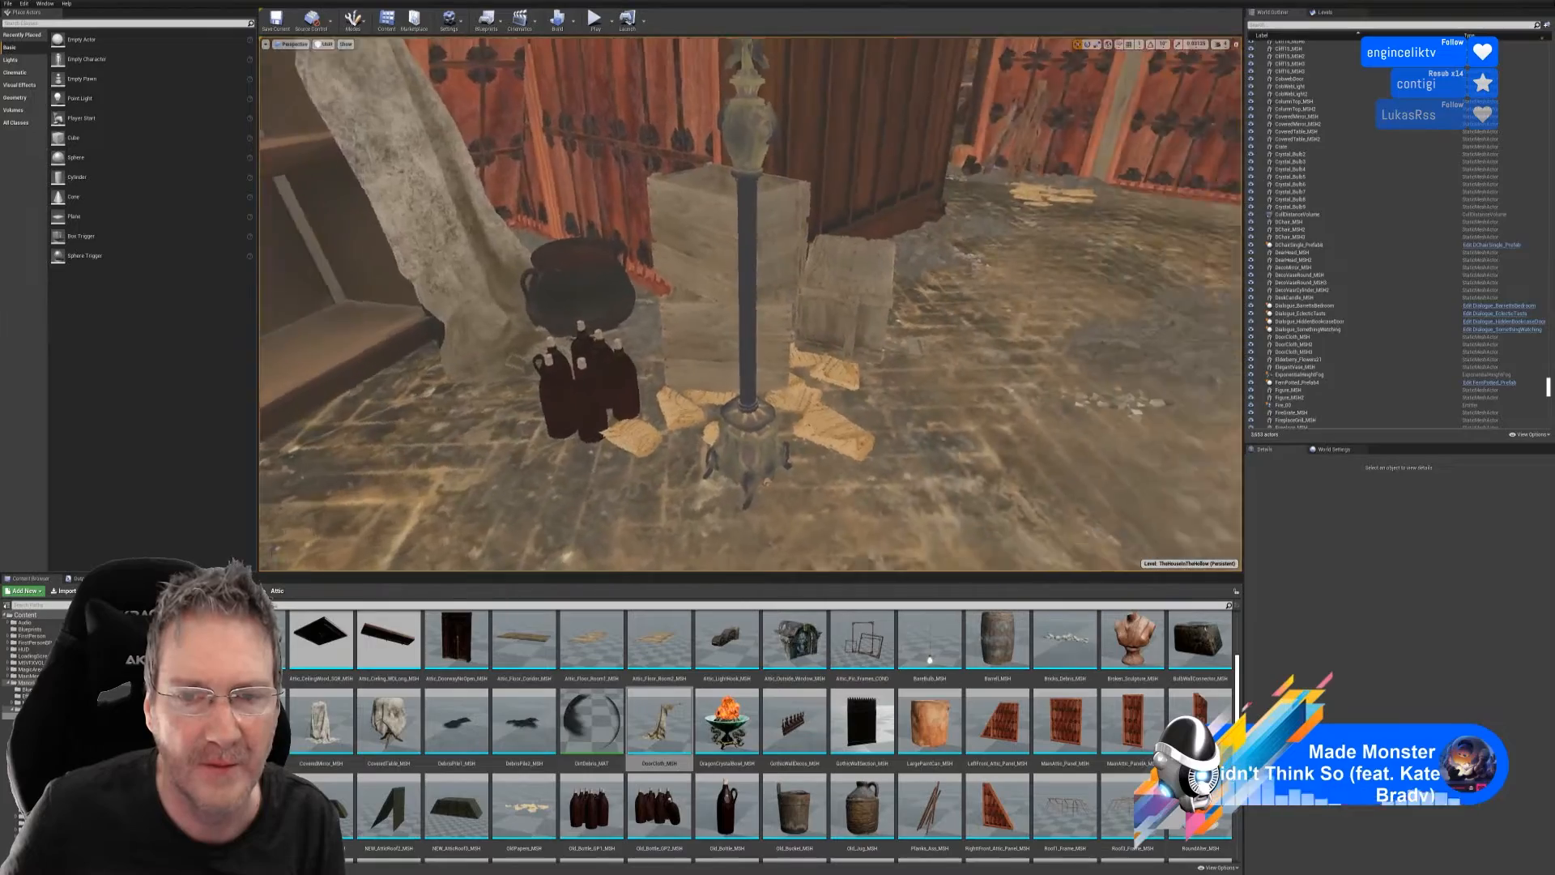
{"action": "right_click_drag", "start_coordinate": [750, 304], "coordinate": [706, 369]}
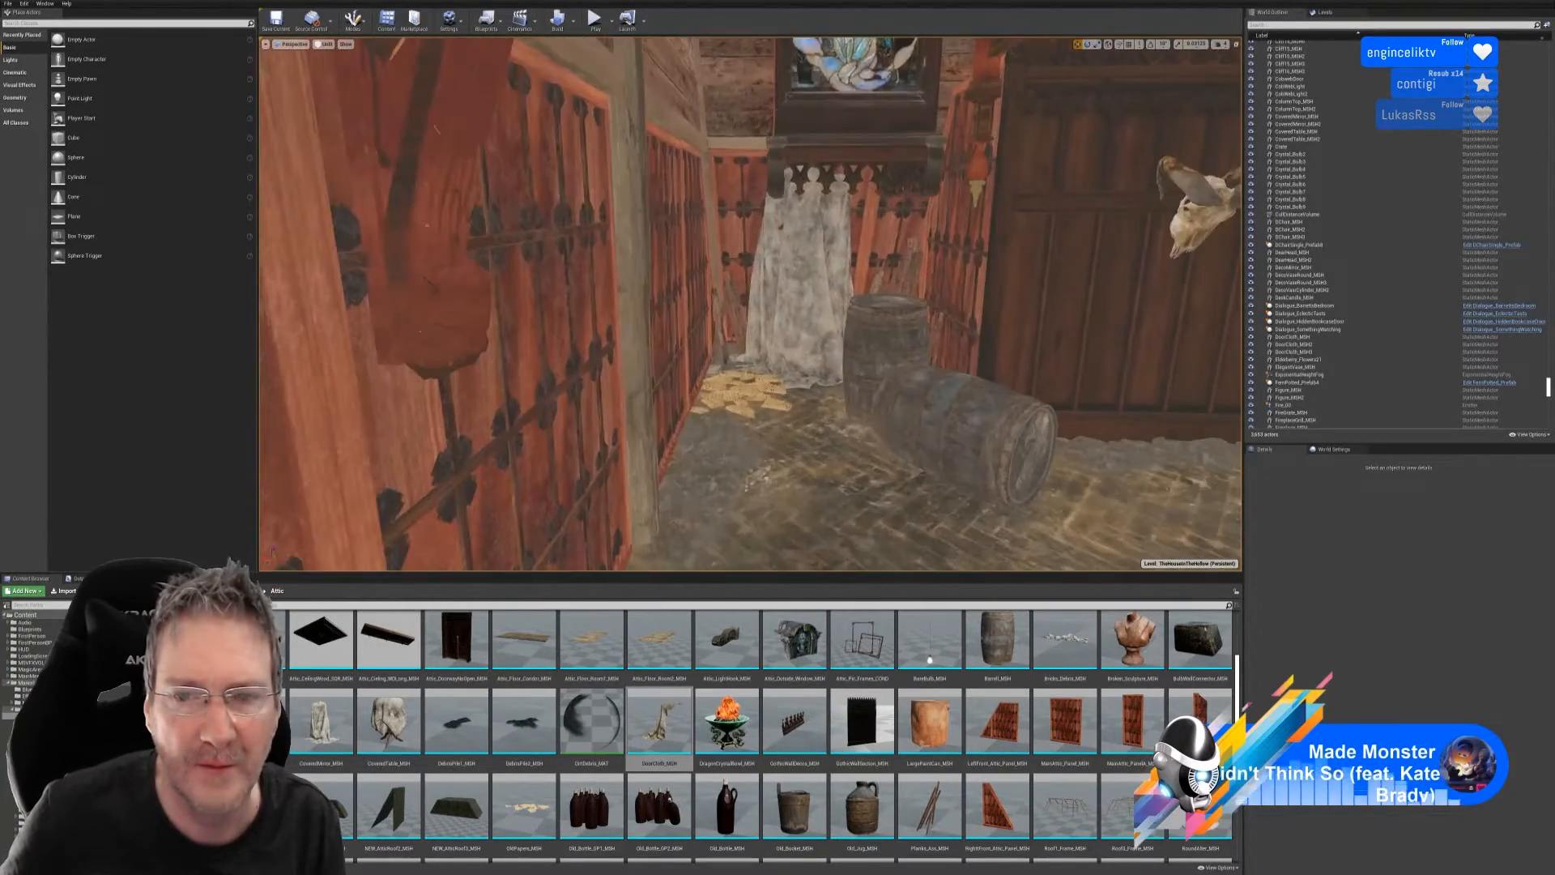
{"action": "right_click_drag", "start_coordinate": [750, 303], "coordinate": [658, 300]}
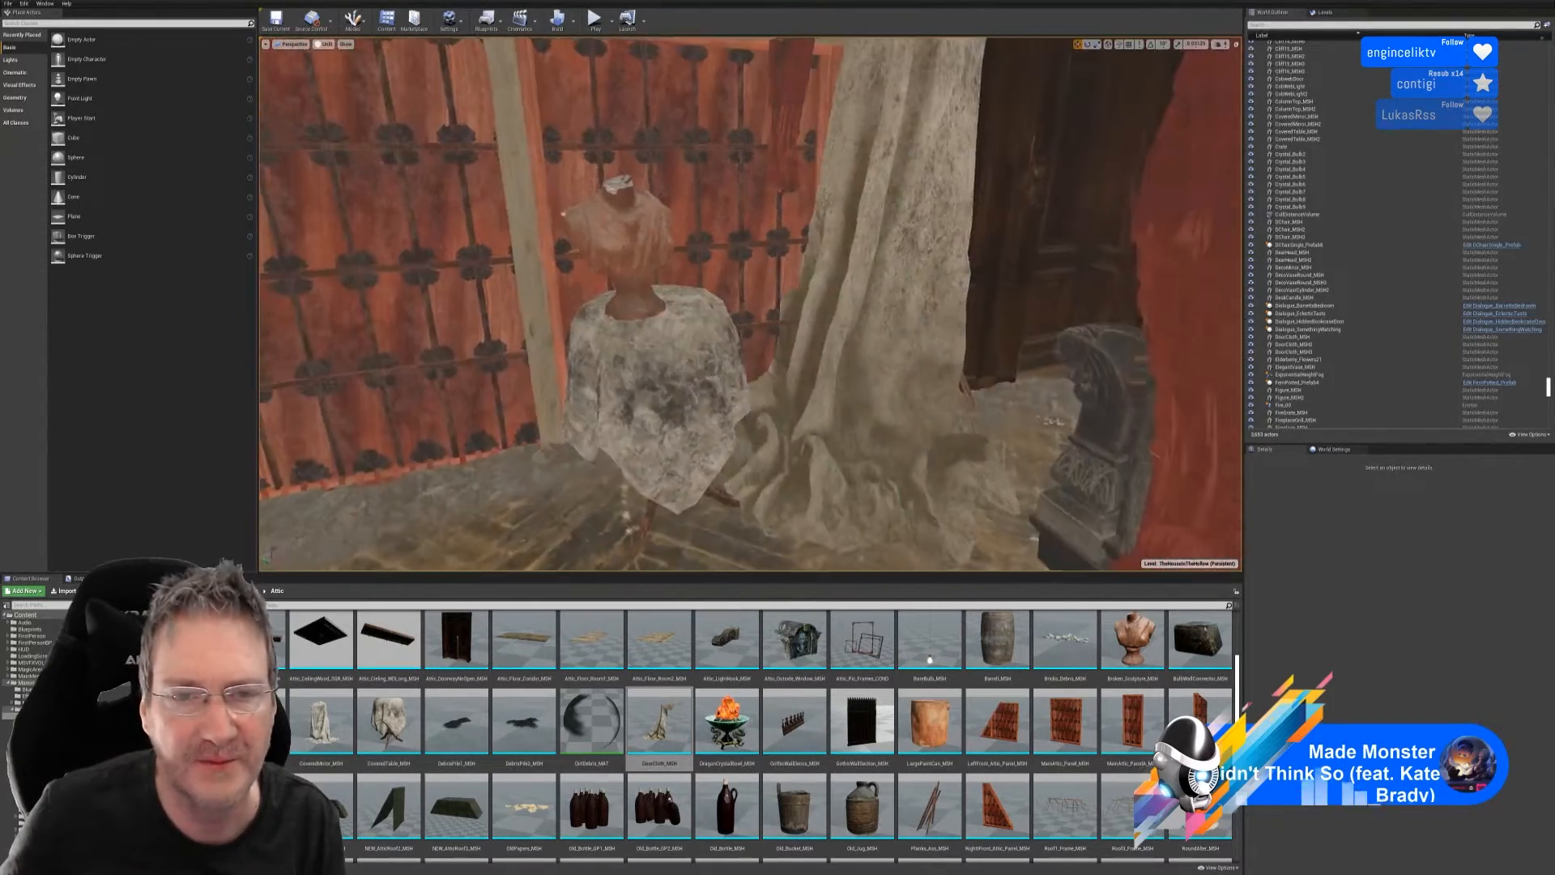
{"action": "mouse_move", "coordinate": [750, 304]}
{"action": "right_mouse_down"}
{"action": "mouse_move", "coordinate": [721, 328]}
{"action": "mouse_move", "coordinate": [721, 304]}
{"action": "right_mouse_up"}
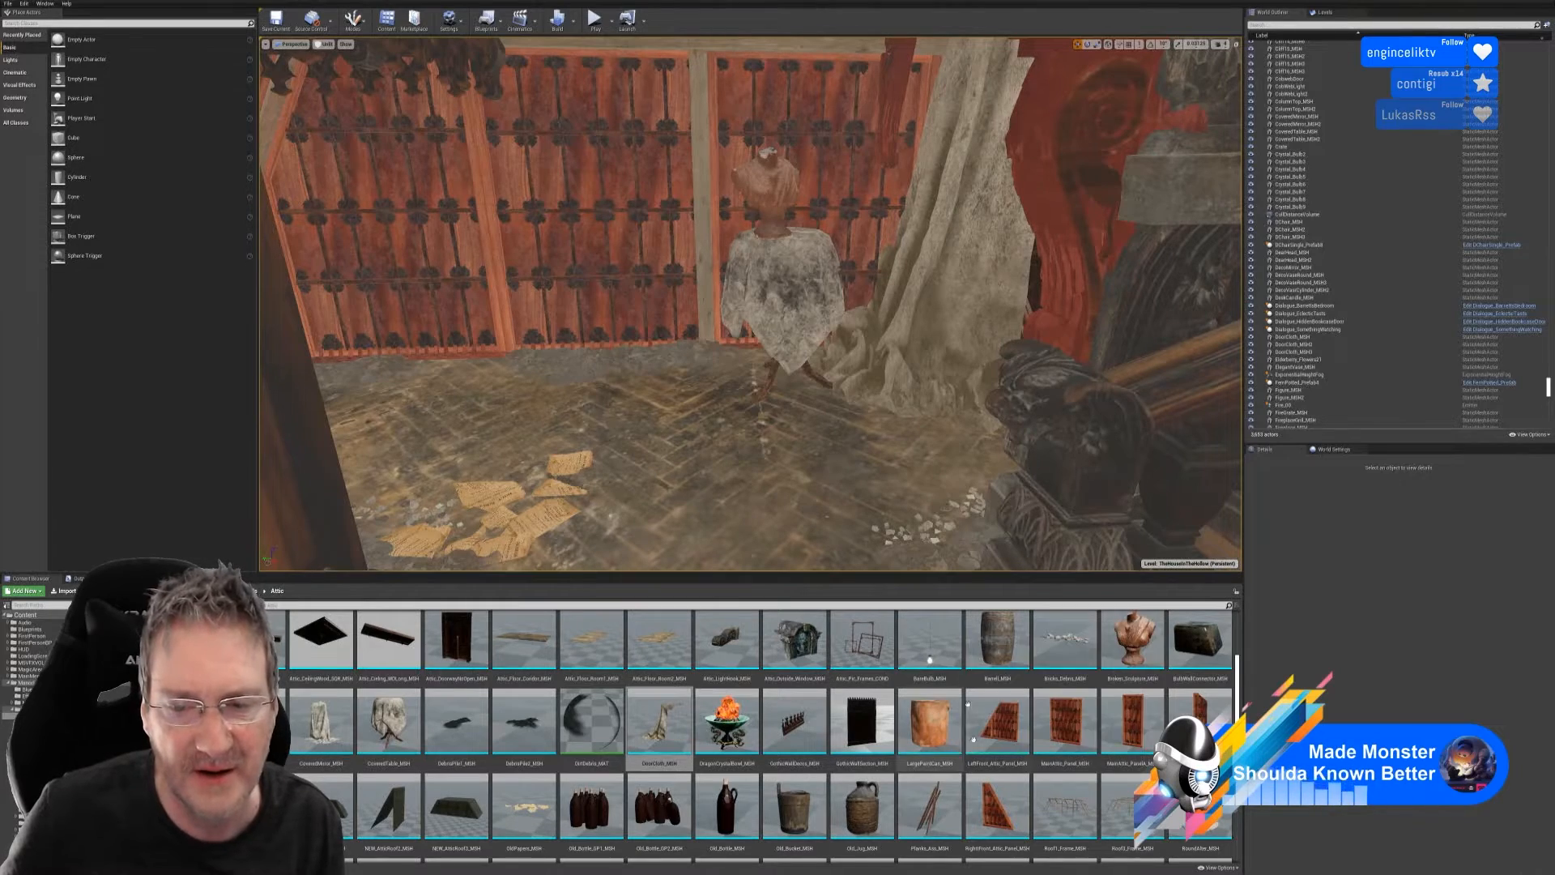
- Duplicate the large paint can together with the two small paint cans beside the planks leaning on the red wall
{"action": "mouse_move", "coordinate": [899, 469]}
{"action": "right_mouse_down"}
{"action": "mouse_move", "coordinate": [1231, 478]}
{"action": "mouse_move", "coordinate": [1215, 519]}
{"action": "mouse_move", "coordinate": [1126, 485]}
{"action": "right_mouse_up"}
{"action": "left_click", "coordinate": [745, 405]}
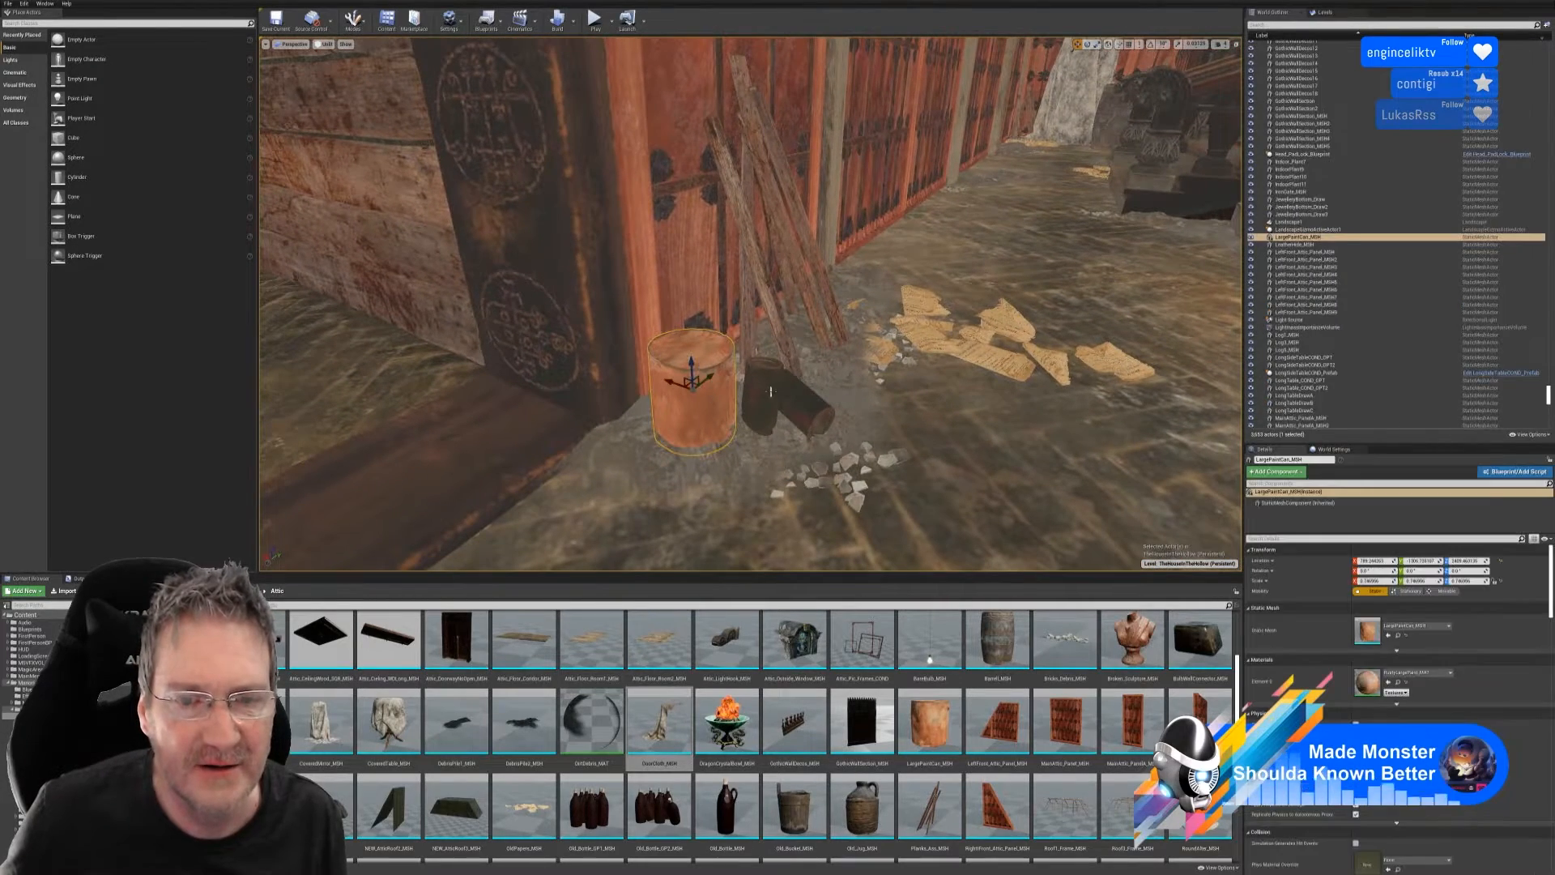
{"action": "left_click", "coordinate": [677, 384], "text": "ctrl"}
{"action": "left_click", "coordinate": [806, 405], "text": "ctrl"}
{"action": "right_click", "coordinate": [795, 402]}
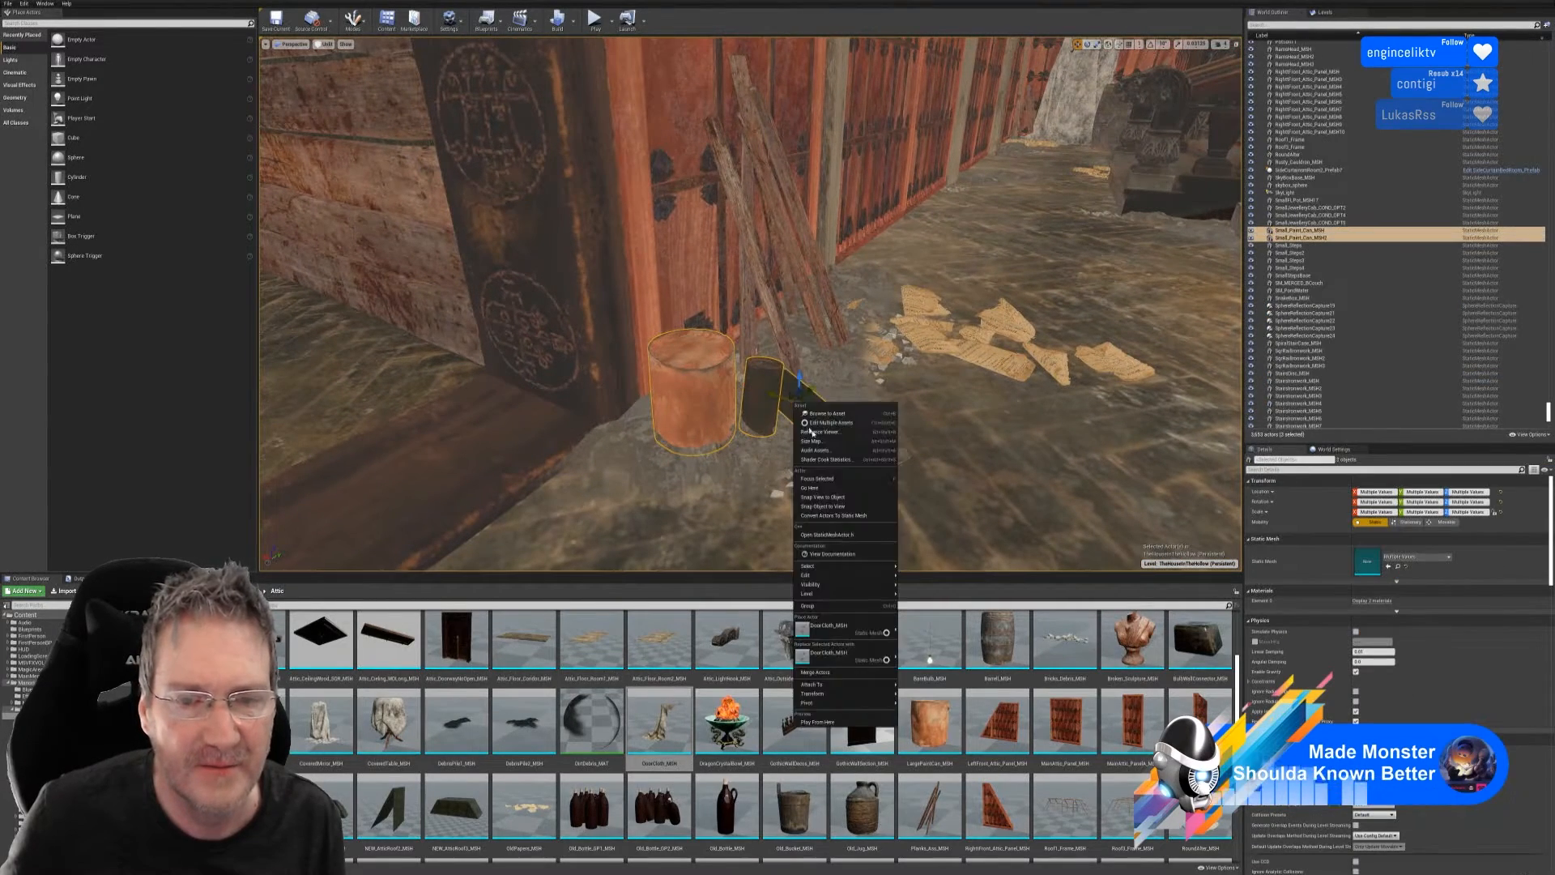
{"action": "mouse_move", "coordinate": [810, 575]}
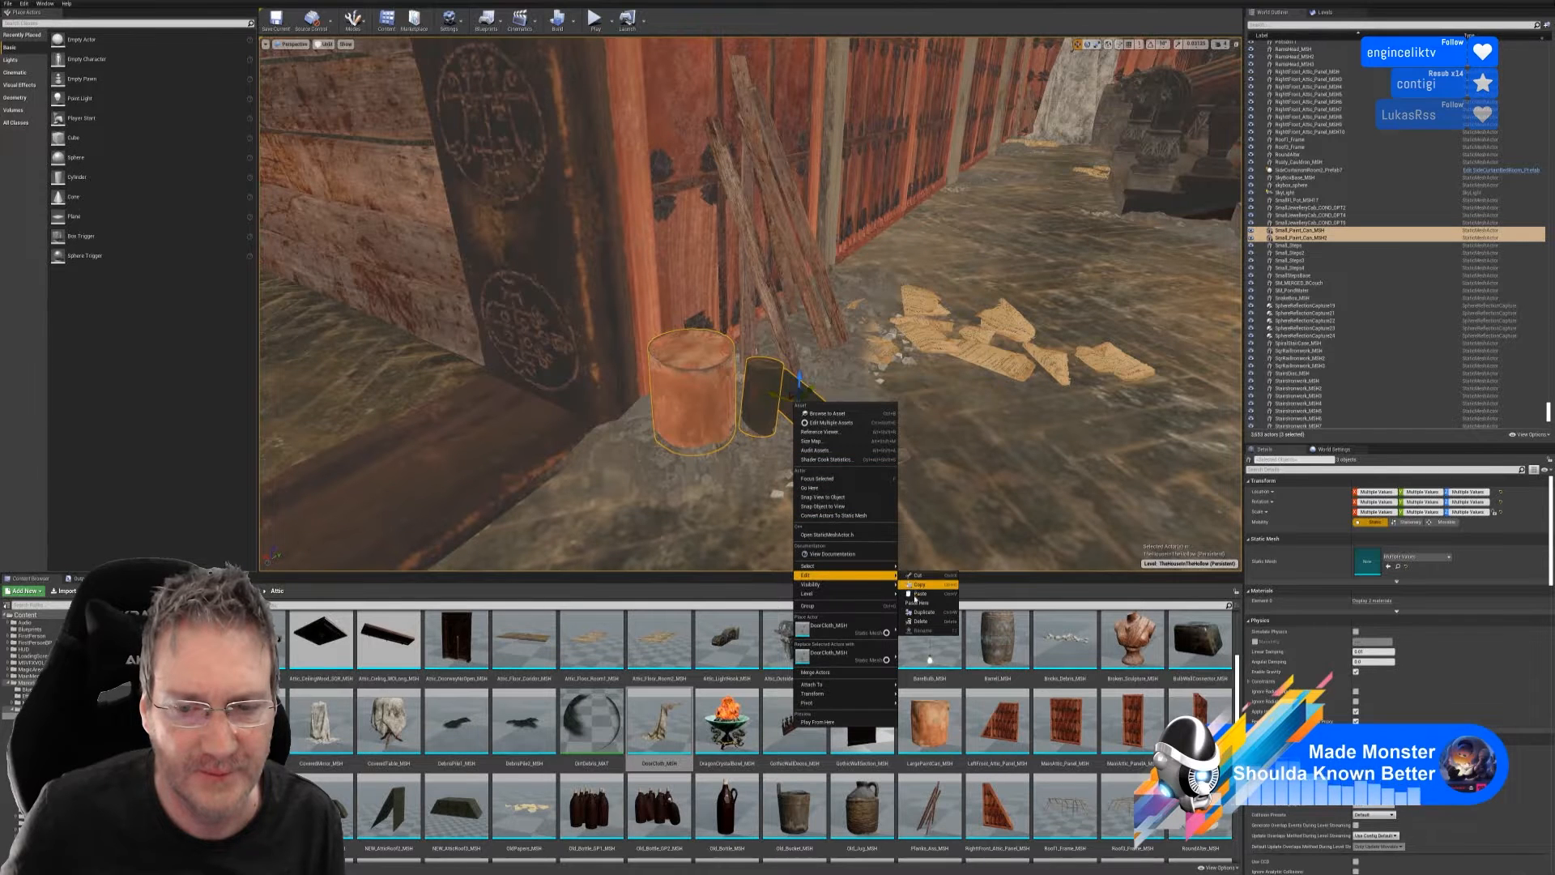
{"action": "left_click", "coordinate": [922, 612]}
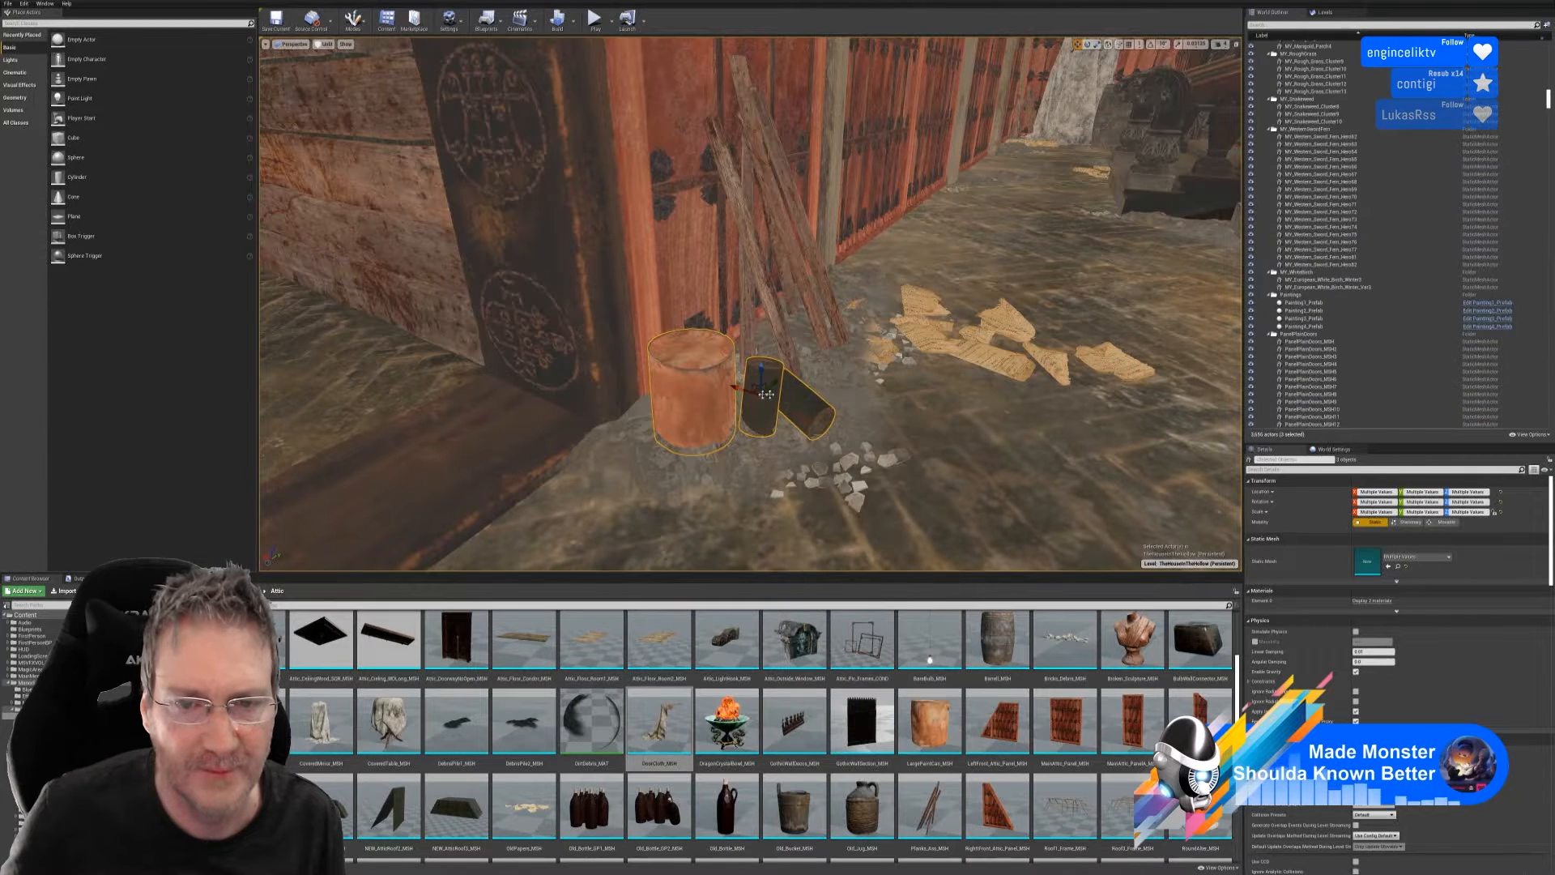
- Move the duplicated large and small paint cans across the attic to the floor in front of the cloth-draped stand holding the bust
{"action": "left_click_drag", "start_coordinate": [771, 386], "coordinate": [954, 357]}
{"action": "key", "text": "f"}
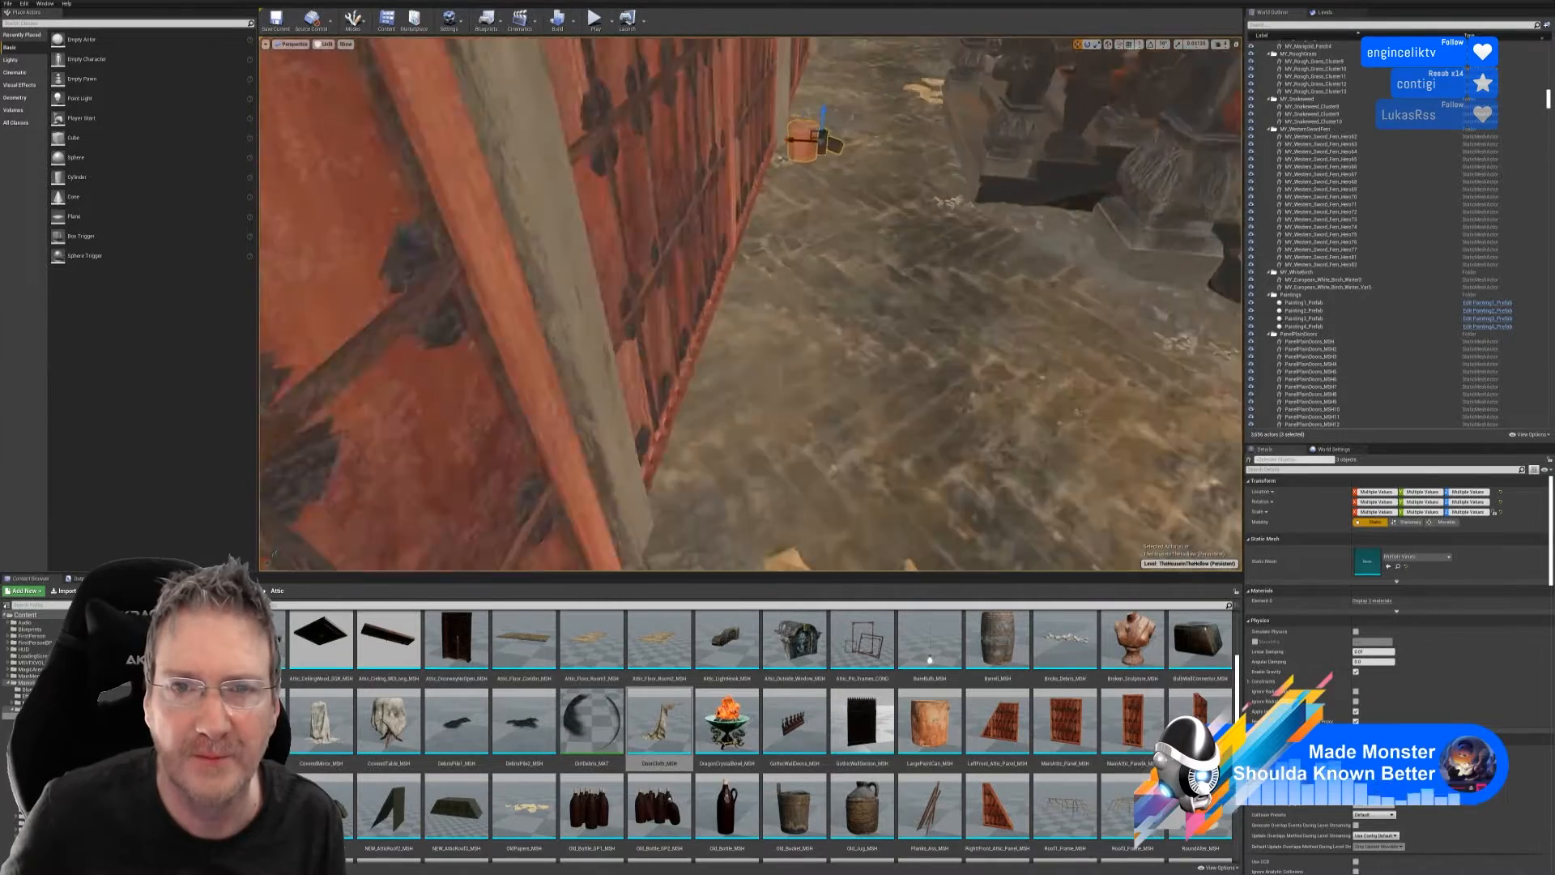
{"action": "right_click_drag", "start_coordinate": [937, 354], "coordinate": [937, 354]}
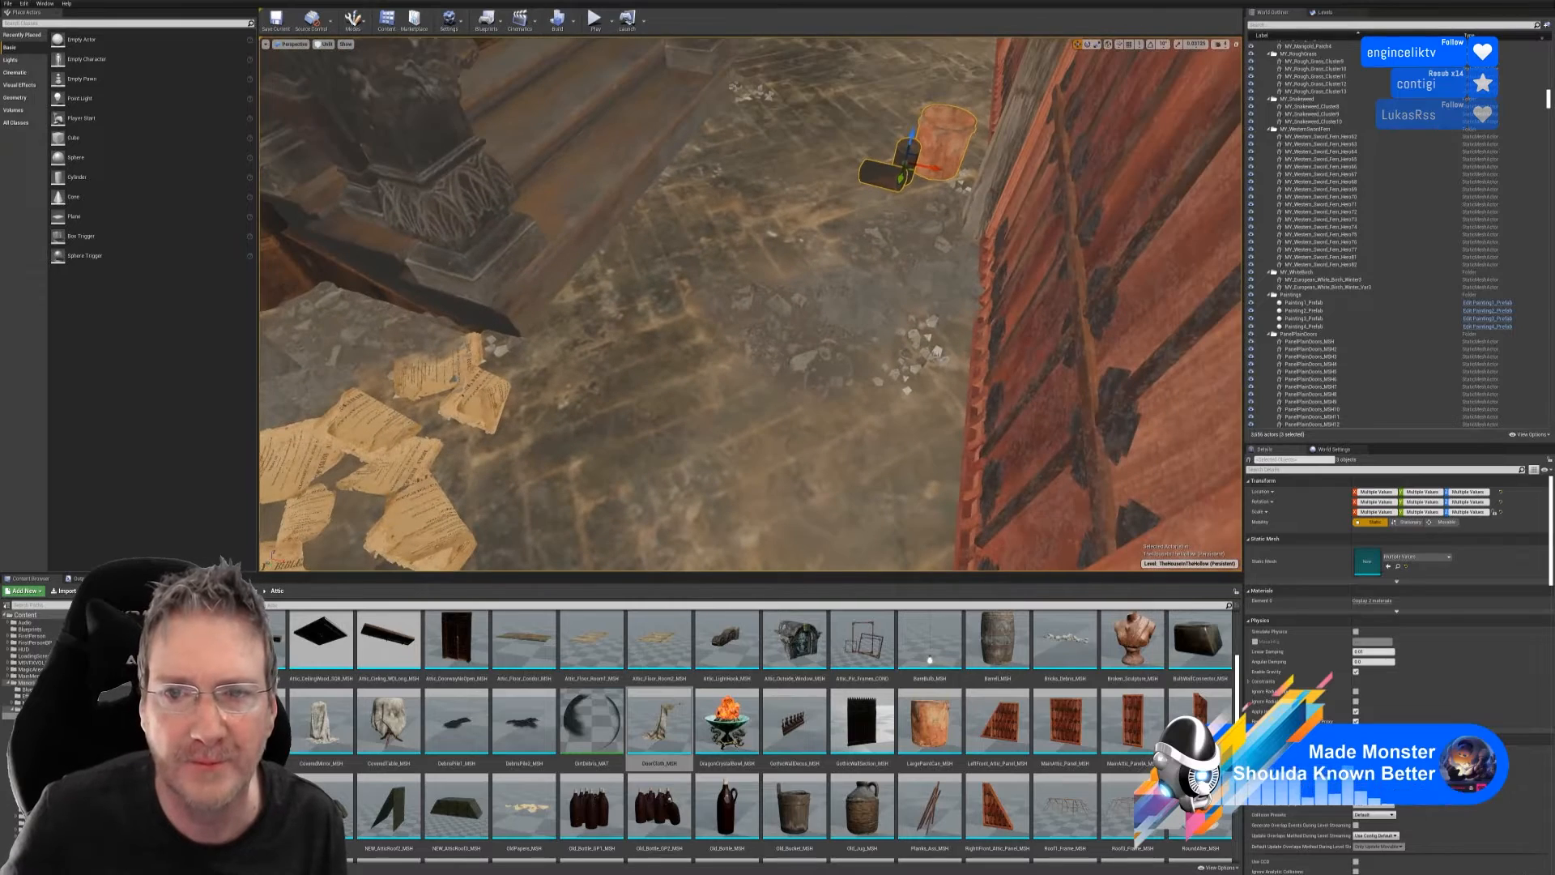
{"action": "left_click_drag", "start_coordinate": [909, 166], "coordinate": [344, 389]}
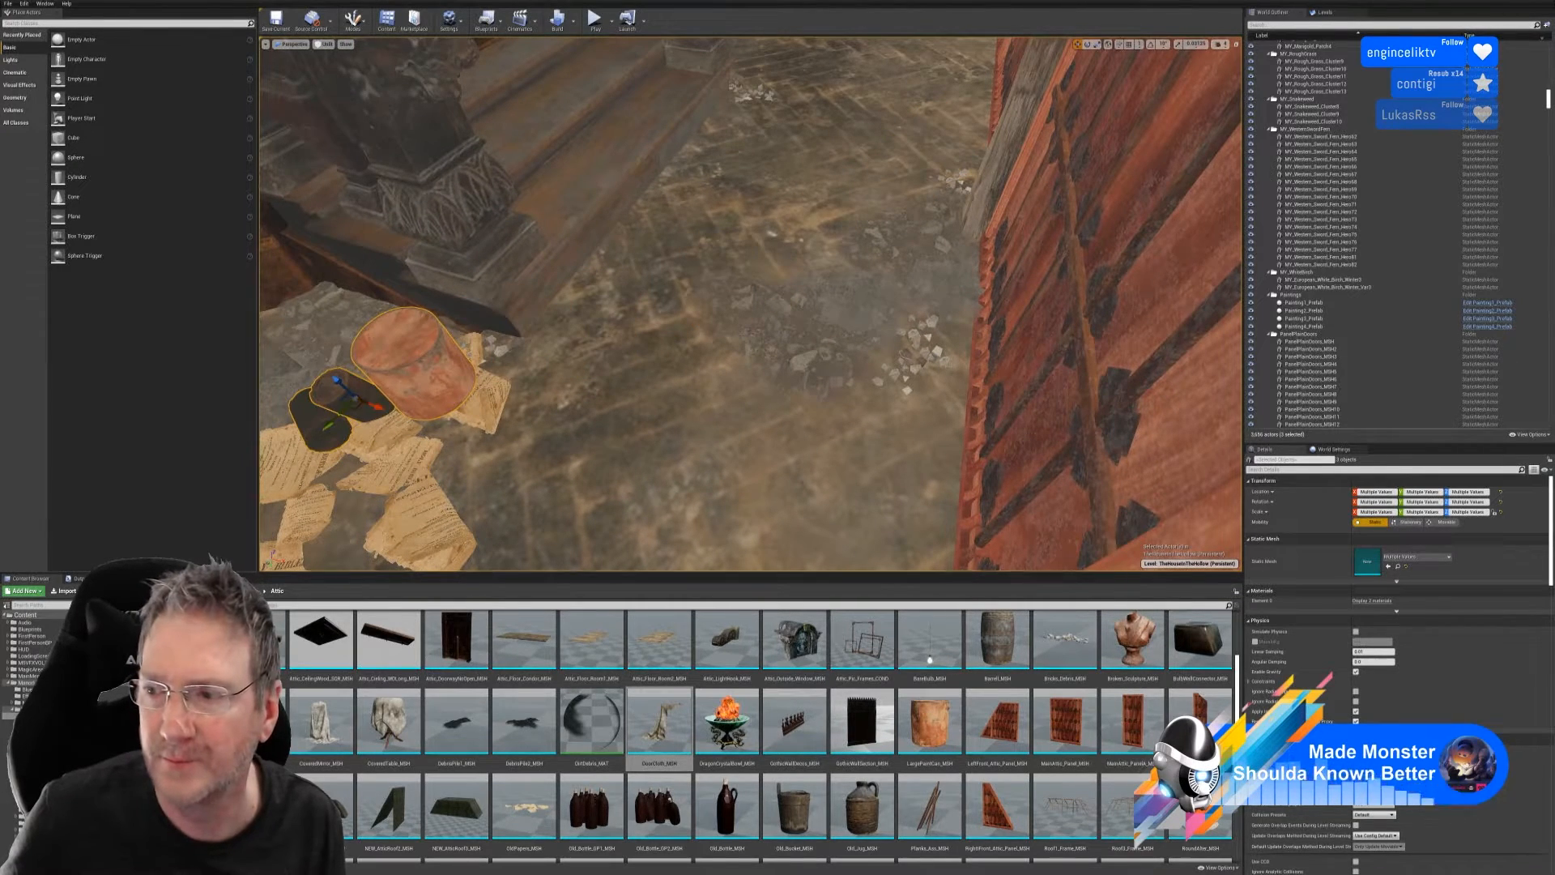
{"action": "right_click_drag", "start_coordinate": [344, 389], "coordinate": [344, 389]}
{"action": "left_click_drag", "start_coordinate": [1100, 441], "coordinate": [537, 123]}
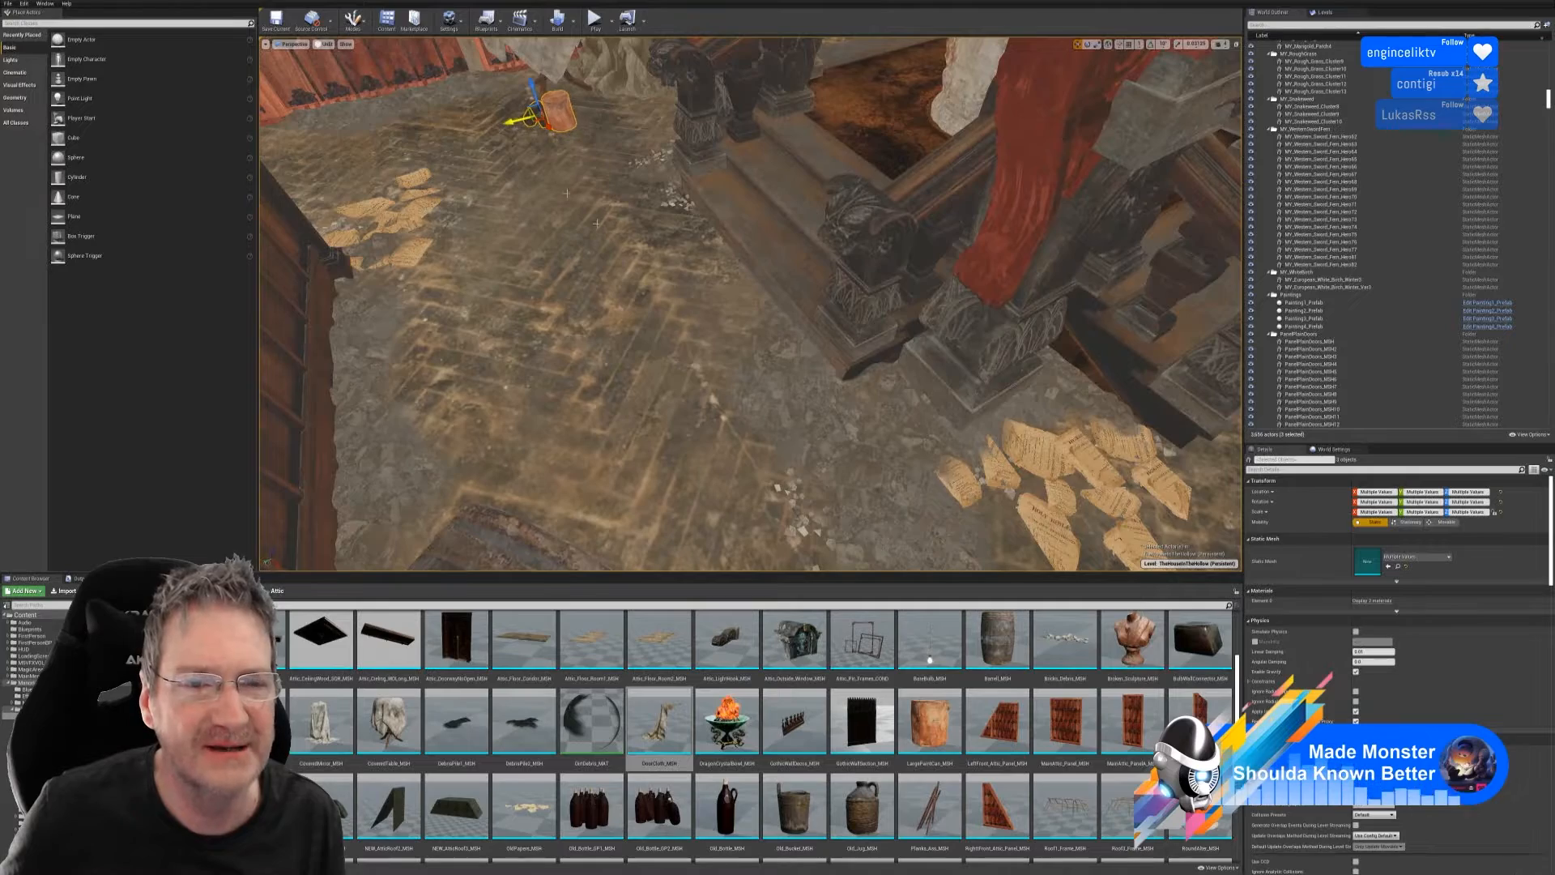
{"action": "right_click_drag", "start_coordinate": [537, 123], "coordinate": [537, 123]}
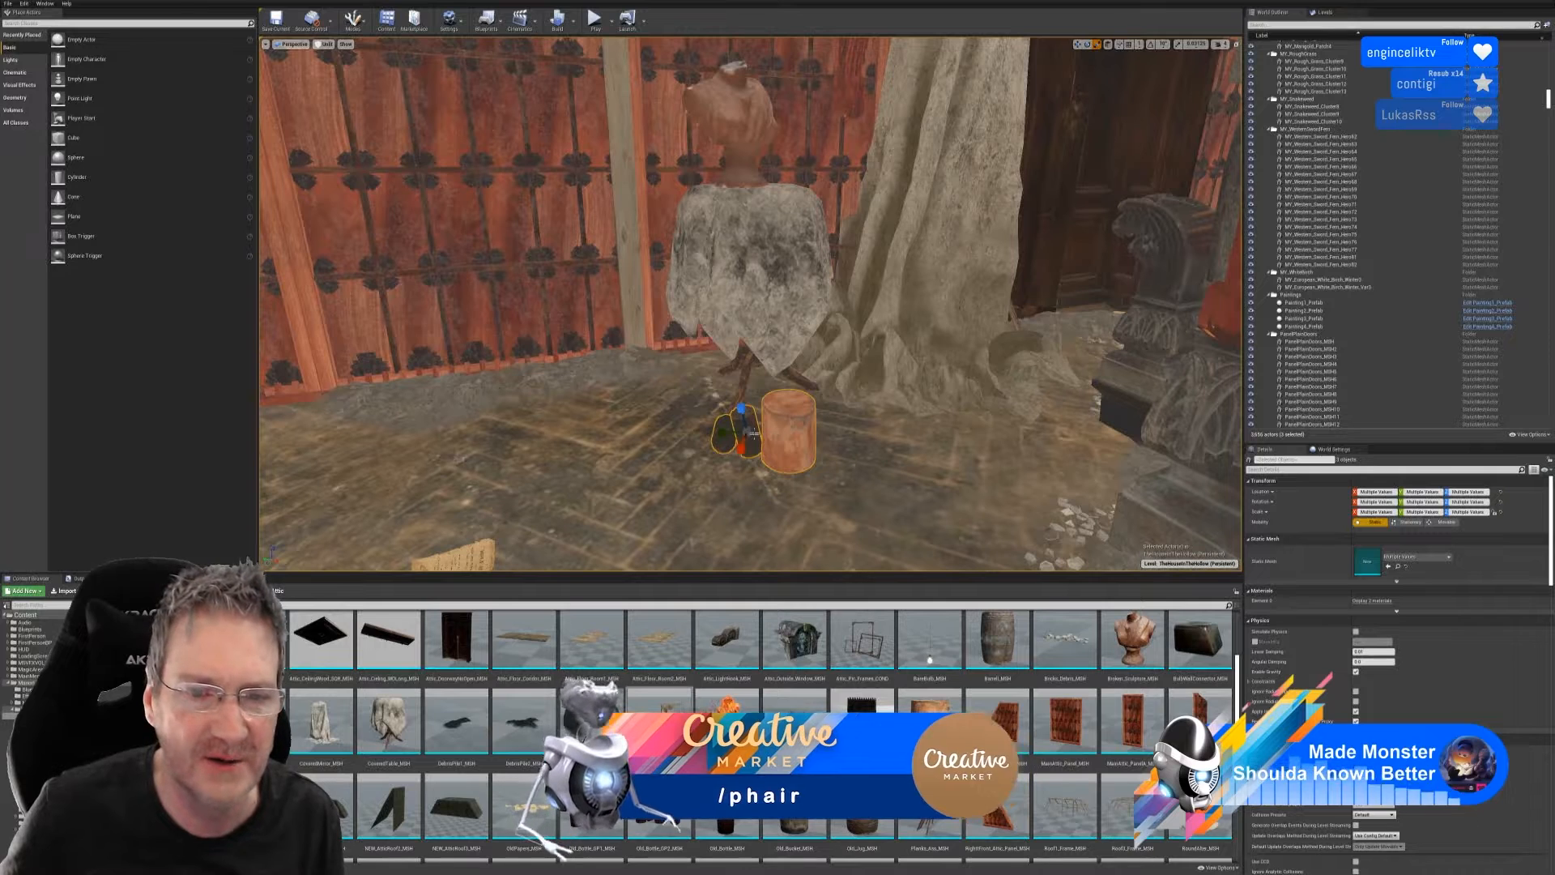
{"action": "right_click_drag", "start_coordinate": [537, 123], "coordinate": [537, 123]}
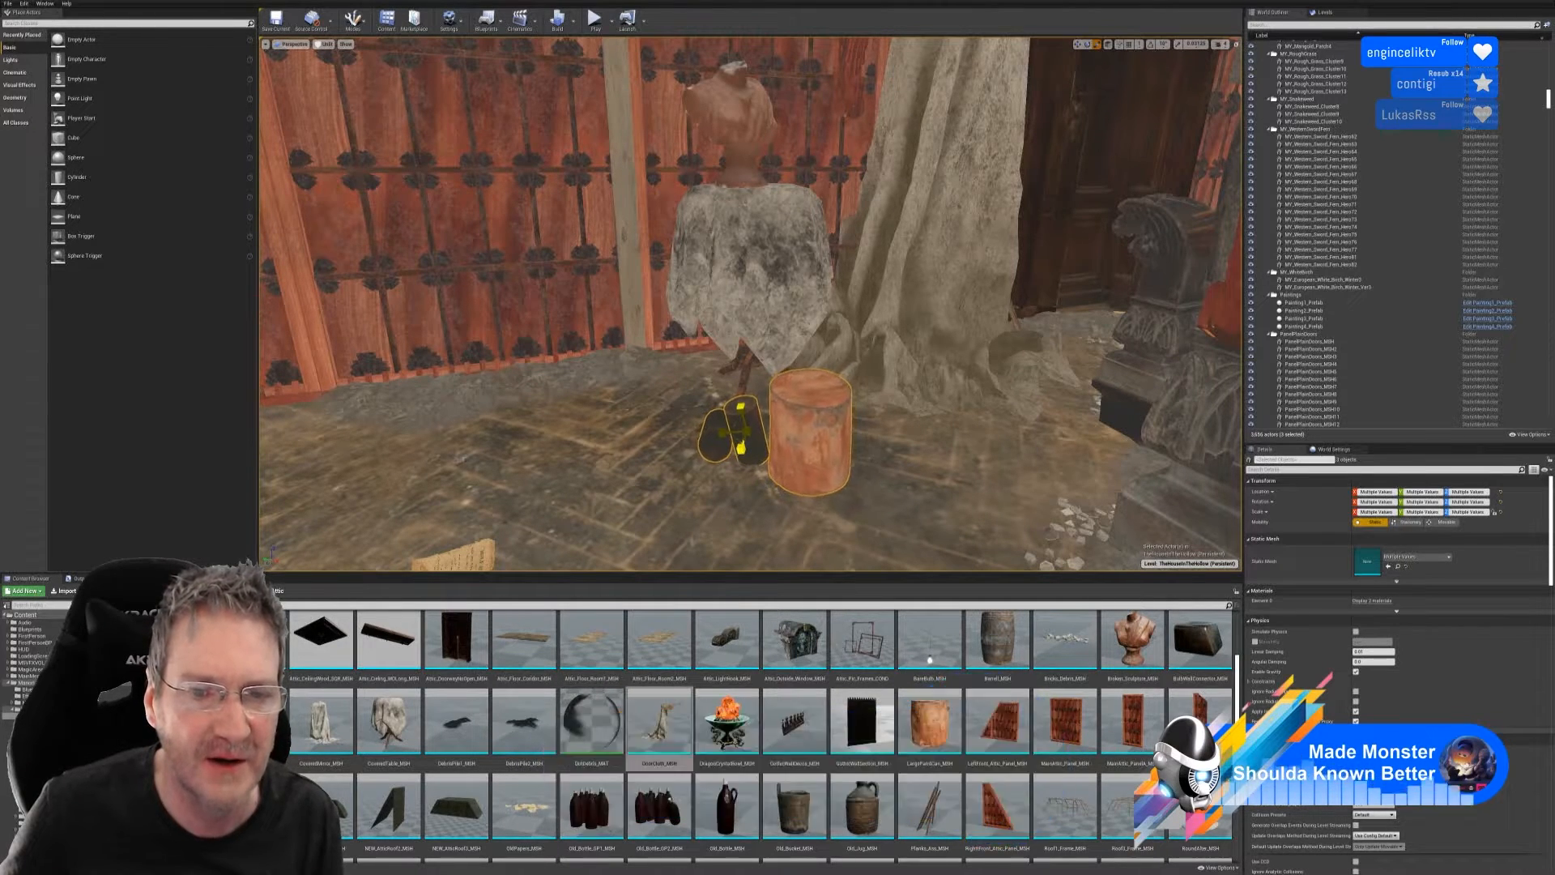
- Turn the paint can group around so the large can faces the red wall, and move it back beside the draped stand
{"action": "left_click", "coordinate": [1087, 44]}
{"action": "left_click_drag", "start_coordinate": [737, 457], "coordinate": [715, 427]}
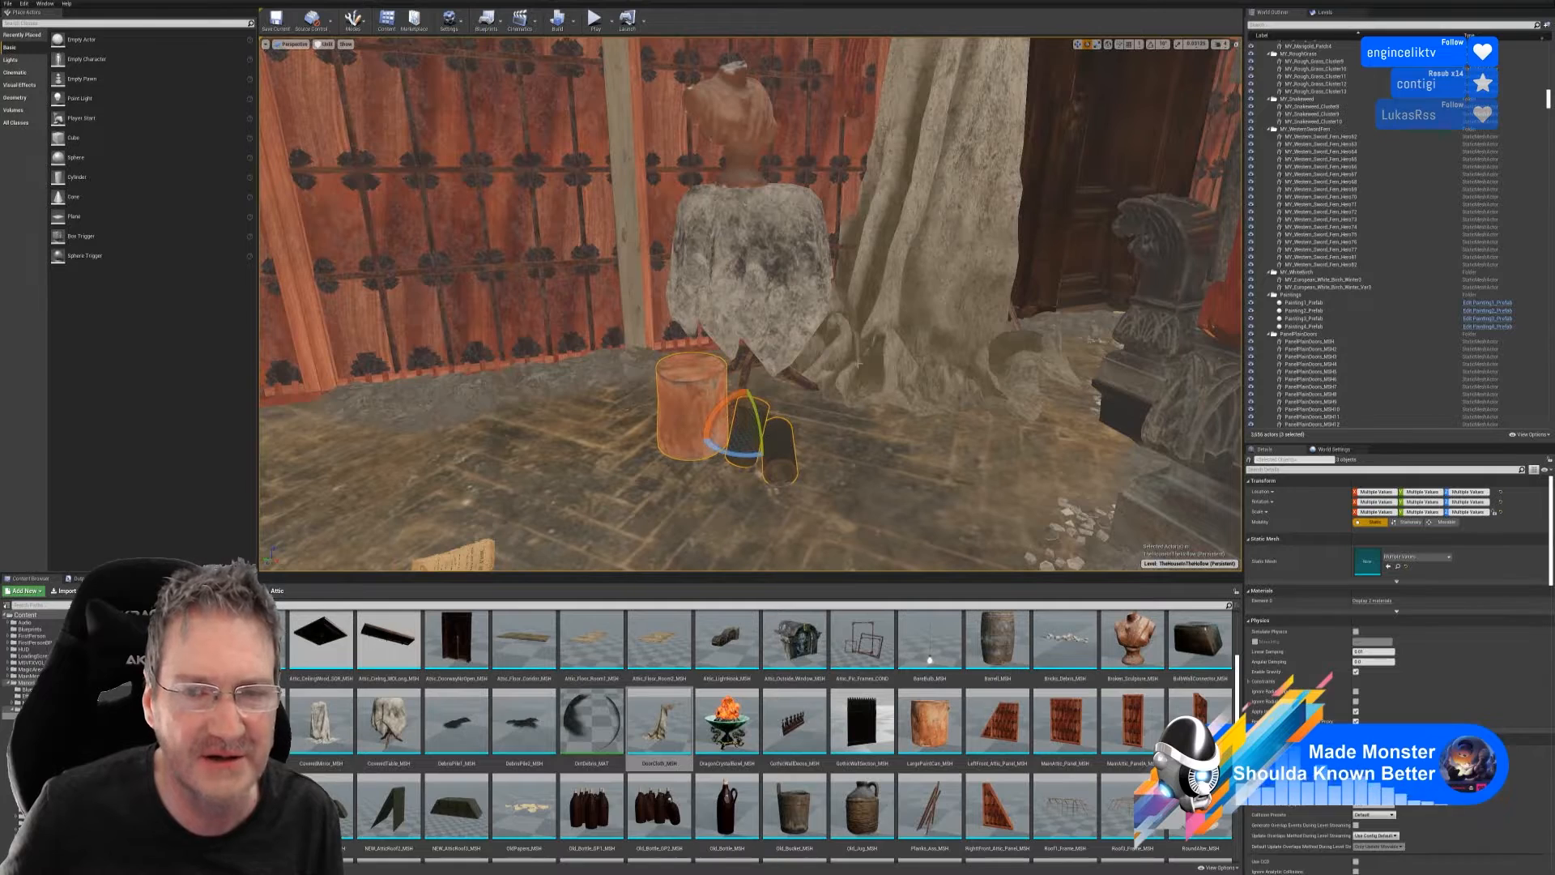
{"action": "left_click", "coordinate": [1077, 45]}
{"action": "right_click_drag", "start_coordinate": [666, 466], "coordinate": [666, 467]}
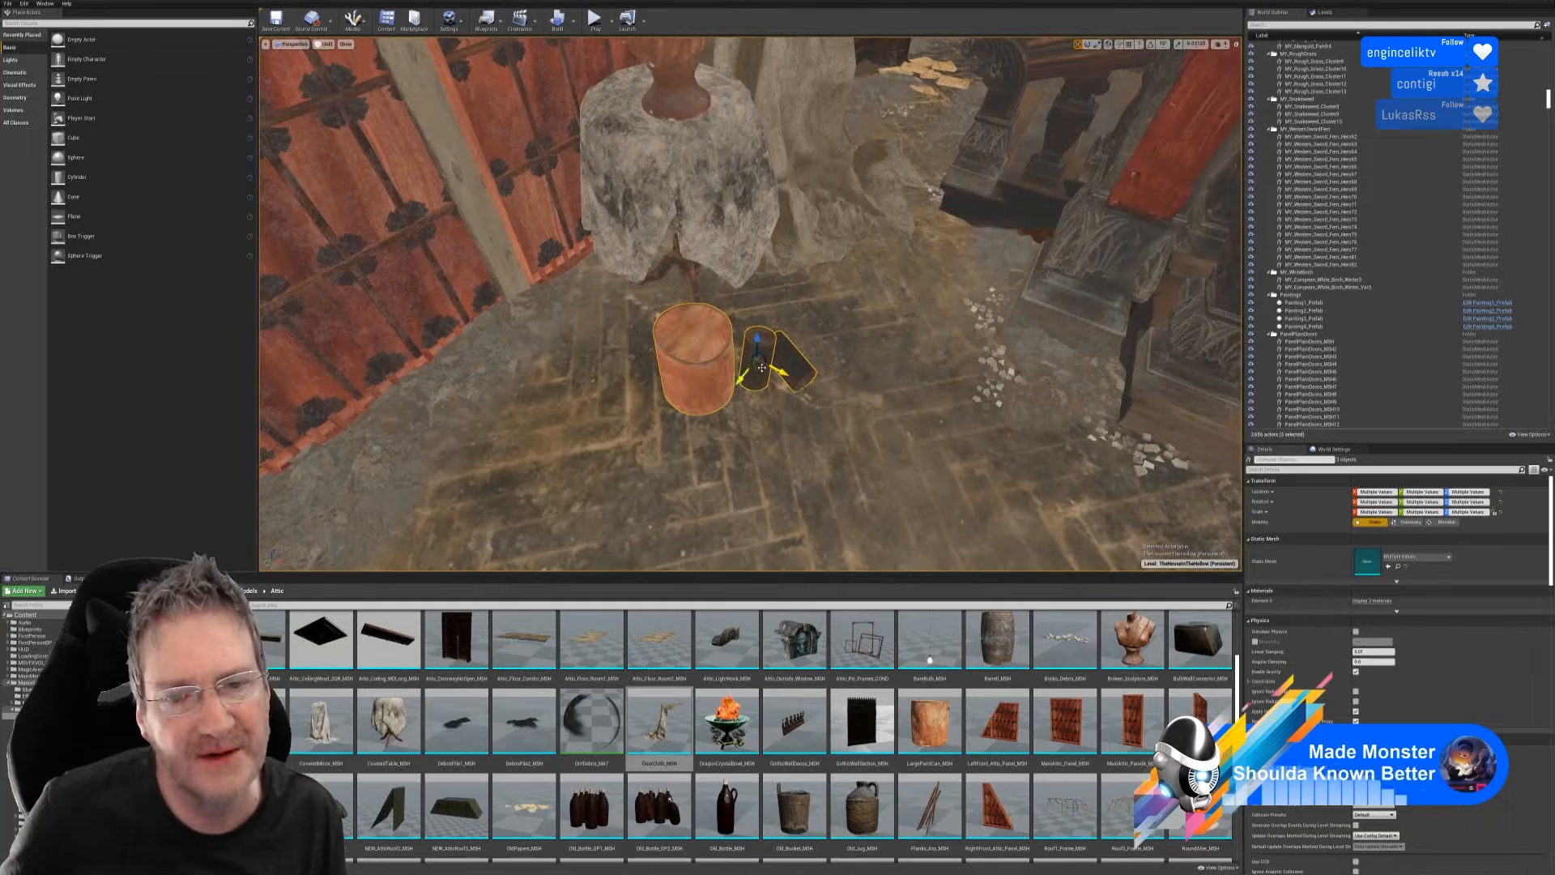
{"action": "left_click_drag", "start_coordinate": [762, 368], "coordinate": [644, 337]}
{"action": "right_click_drag", "start_coordinate": [643, 337], "coordinate": [643, 337]}
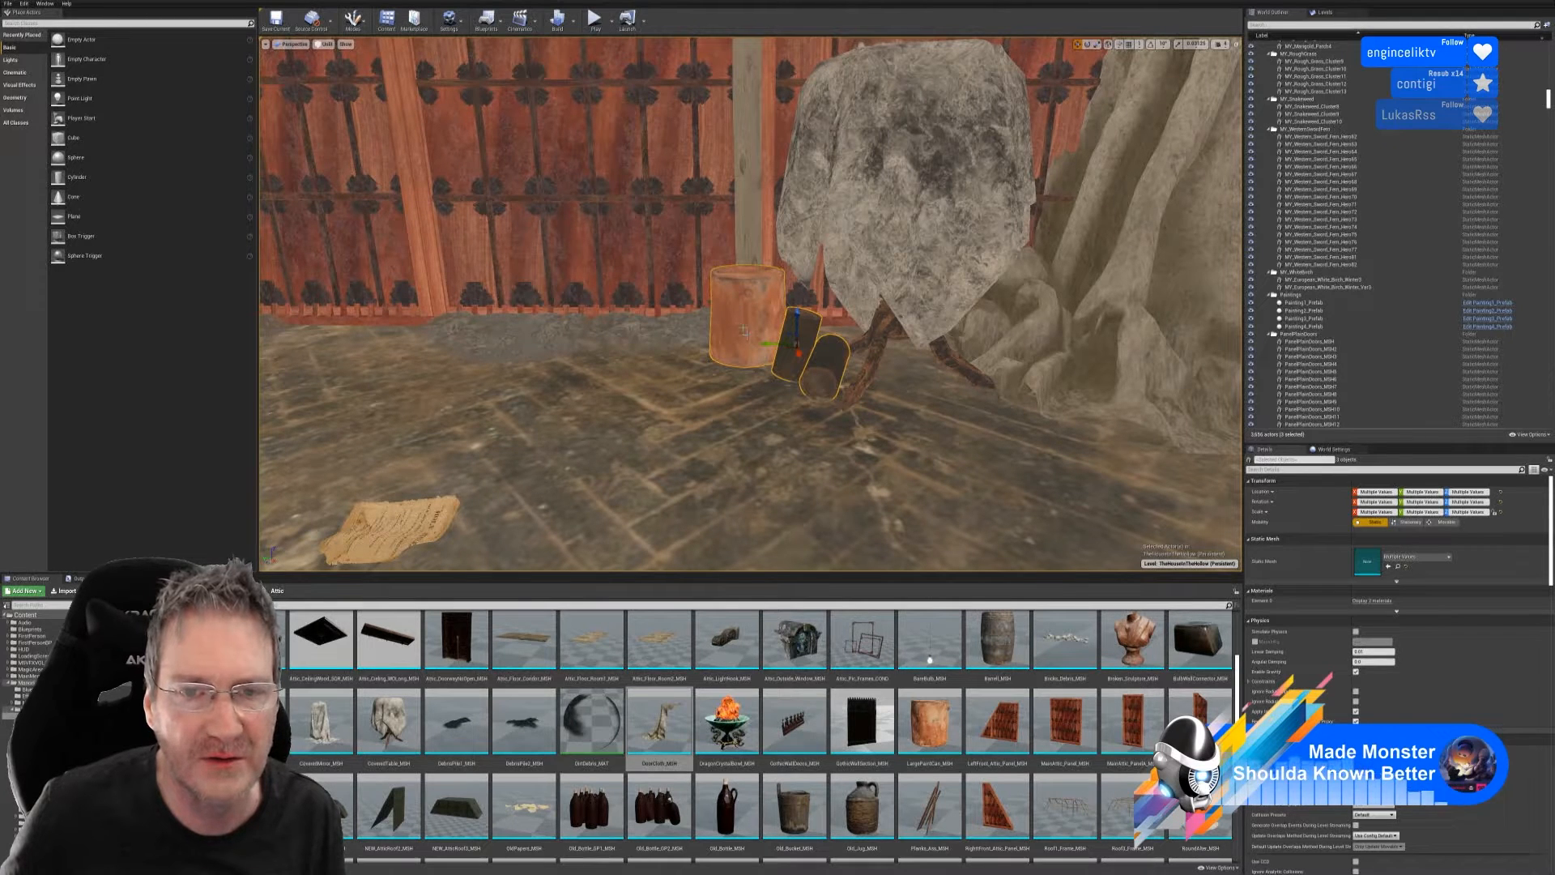
{"action": "right_click_drag", "start_coordinate": [690, 345], "coordinate": [691, 344]}
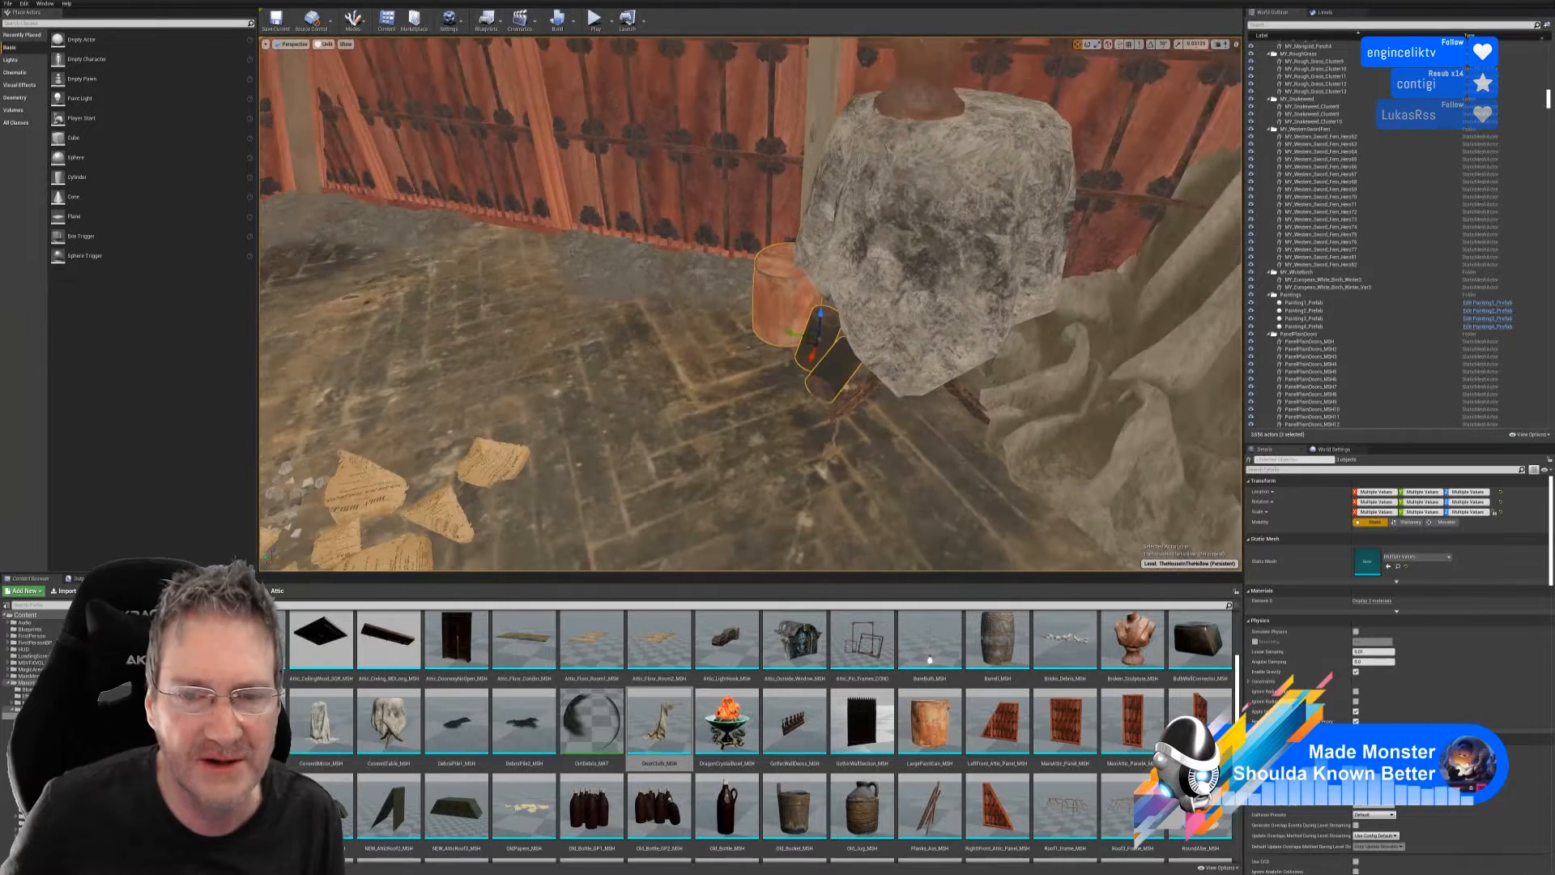
{"action": "right_click_drag", "start_coordinate": [836, 273], "coordinate": [836, 274]}
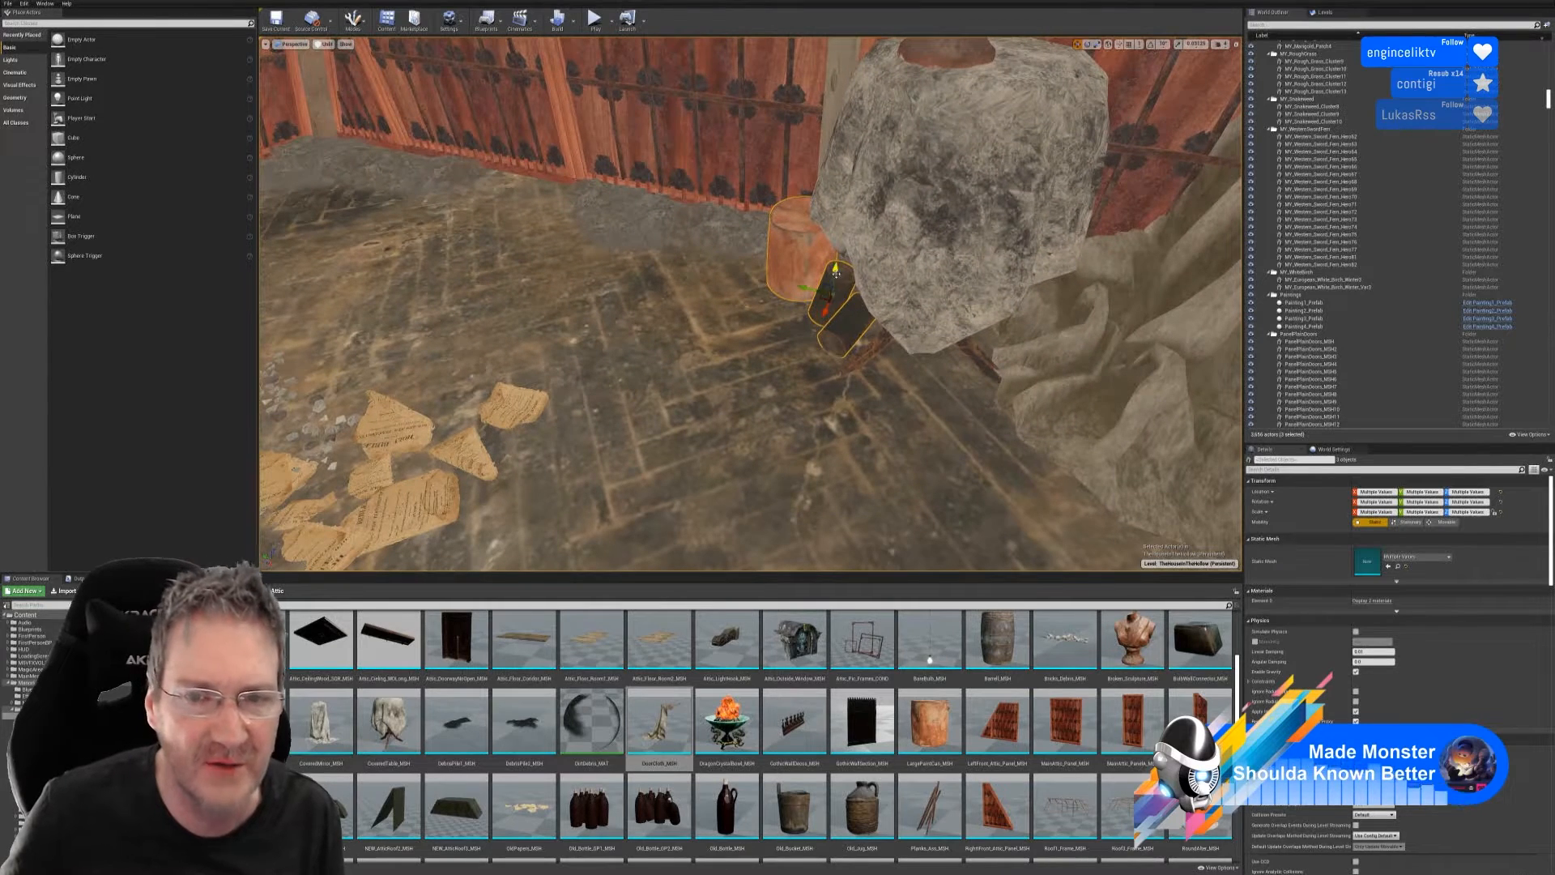
- Move only the two small paint cans to the other side of the large can, away from the draped stand
{"action": "left_click", "coordinate": [830, 267], "text": "ctrl"}
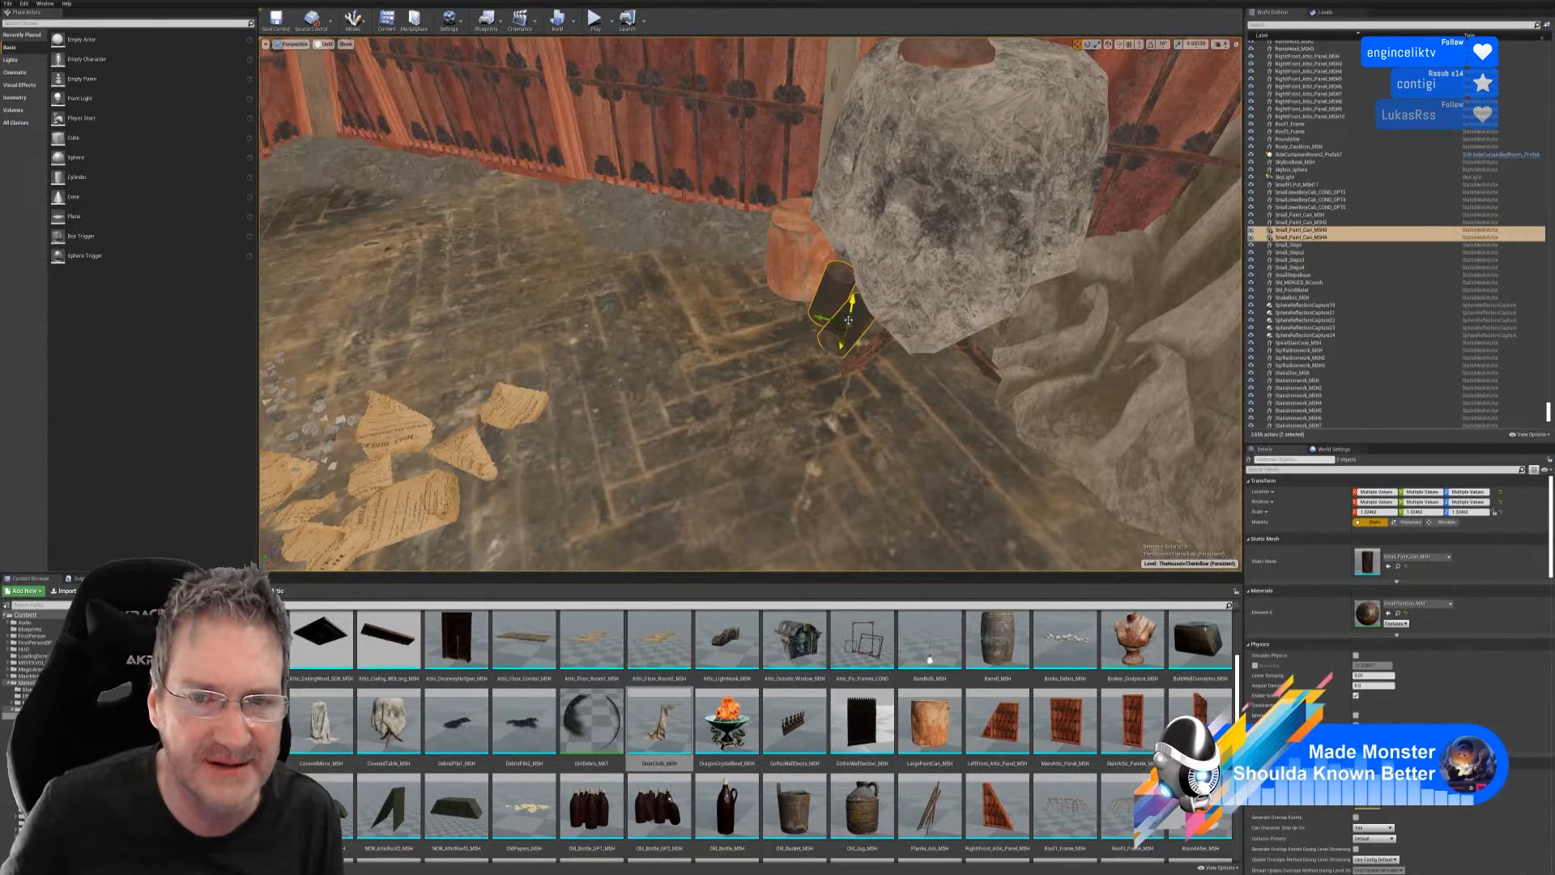
{"action": "left_click_drag", "start_coordinate": [822, 318], "coordinate": [739, 293]}
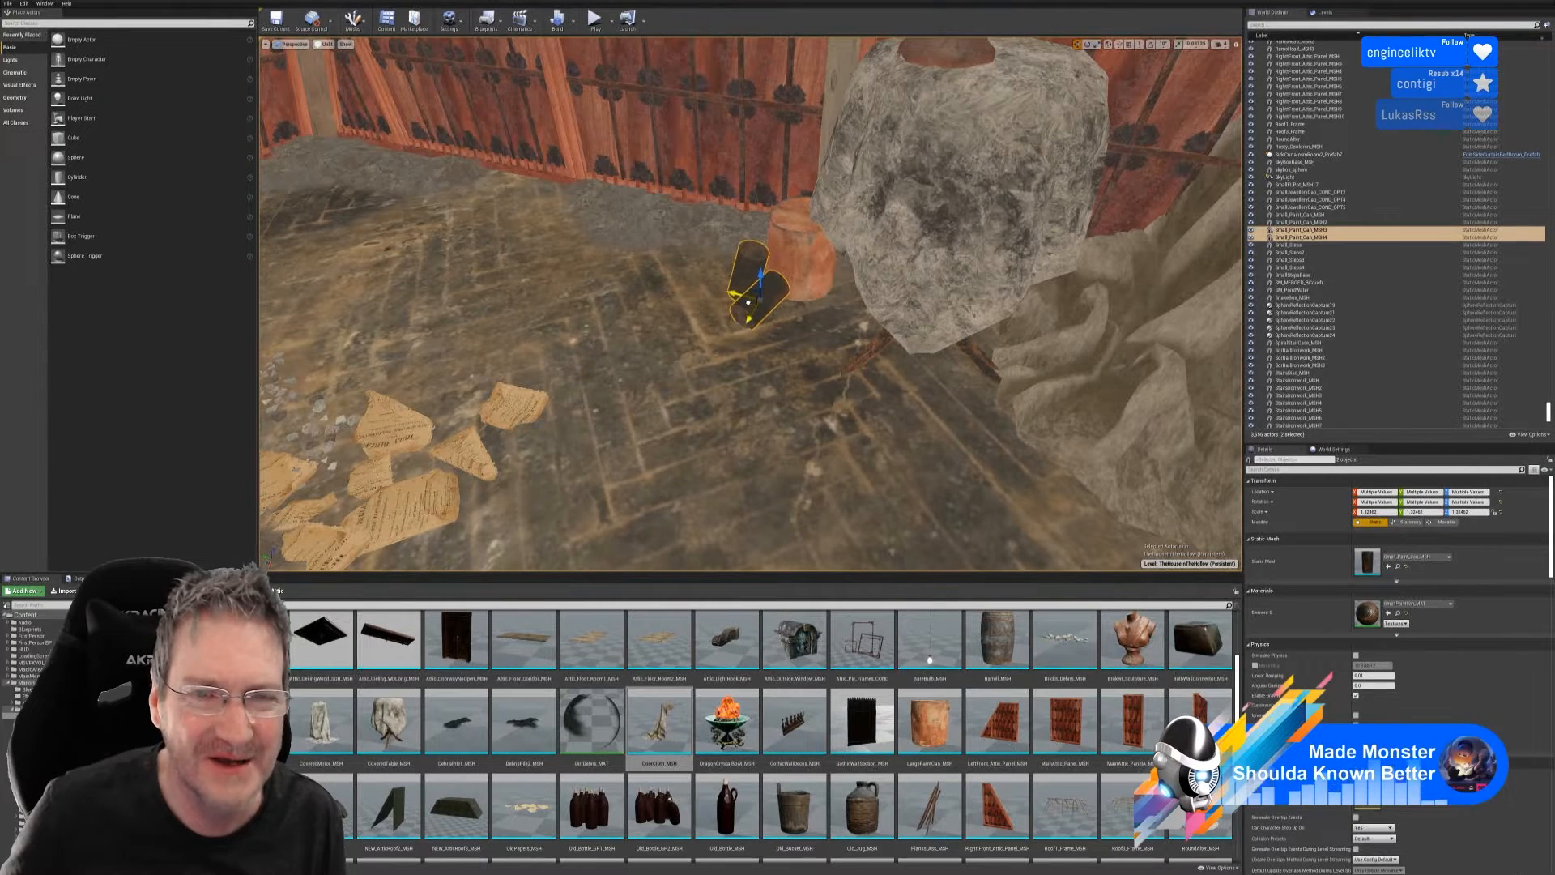
{"action": "mouse_move", "coordinate": [748, 302]}
{"action": "right_mouse_down"}
{"action": "mouse_move", "coordinate": [810, 280]}
{"action": "mouse_move", "coordinate": [761, 271]}
{"action": "mouse_move", "coordinate": [741, 288]}
{"action": "mouse_move", "coordinate": [709, 458]}
{"action": "right_mouse_up"}
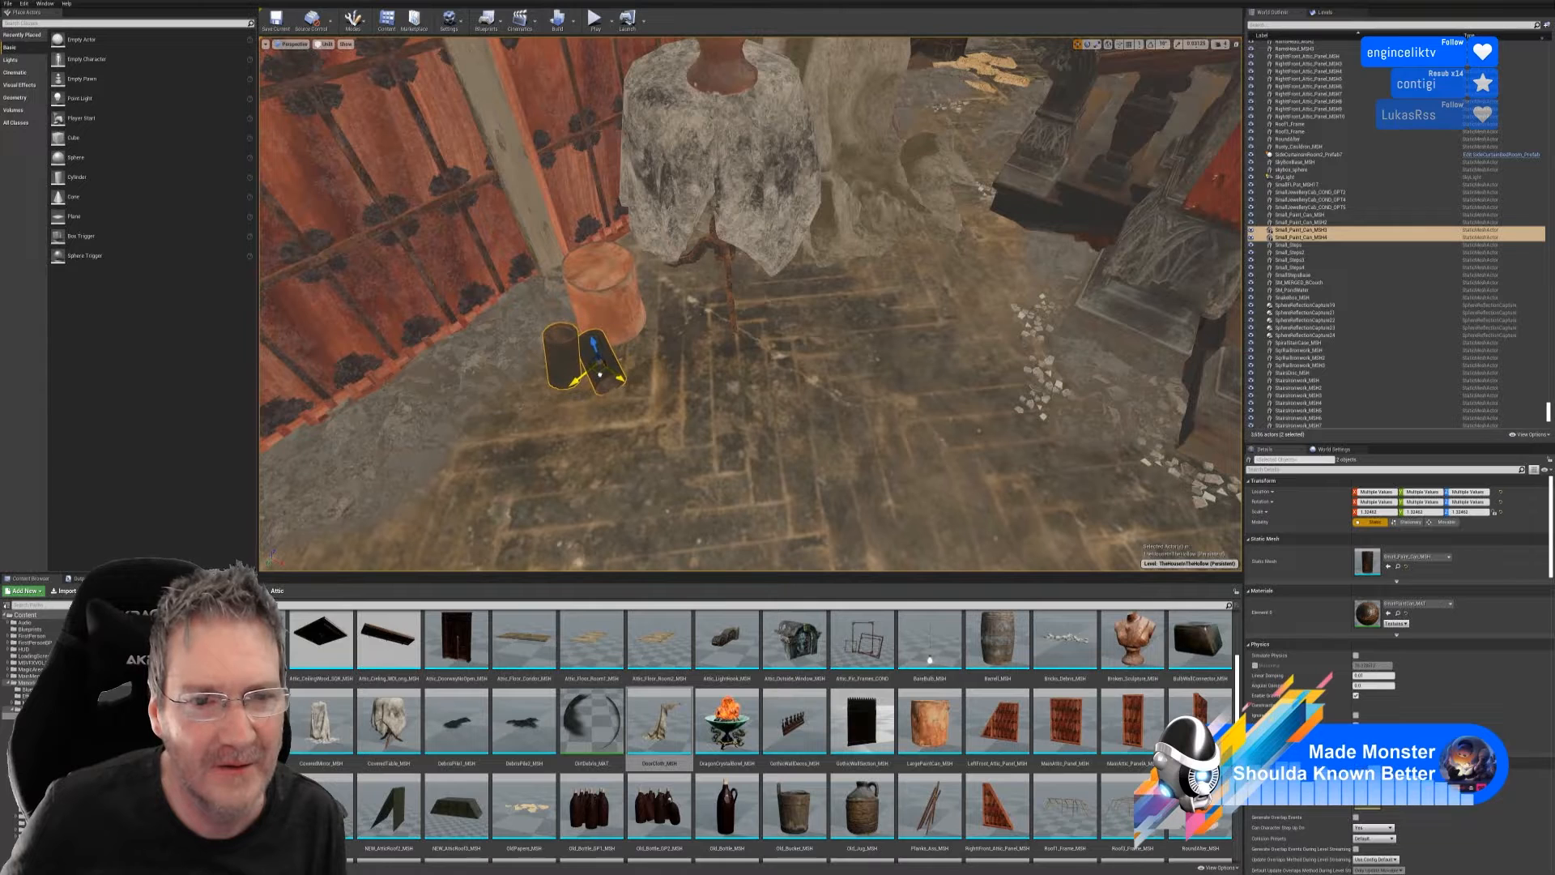
- Rotate the two small paint cans slightly and nudge them close against the large can, toward the red wall
{"action": "key", "text": "e"}
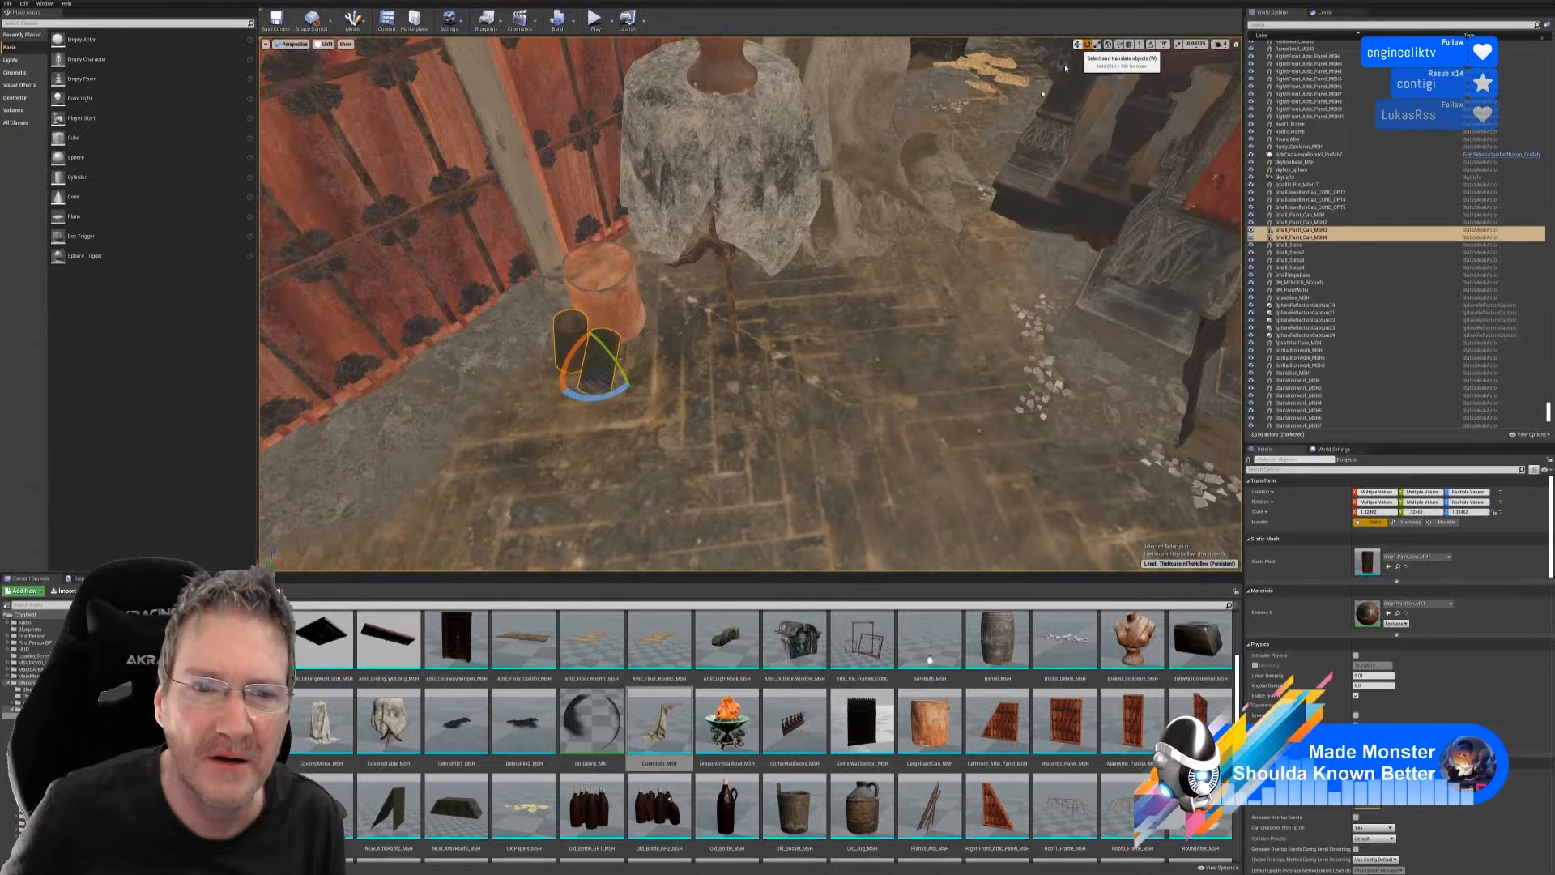
{"action": "left_click", "coordinate": [1078, 45]}
{"action": "right_click_drag", "start_coordinate": [1029, 154], "coordinate": [992, 158]}
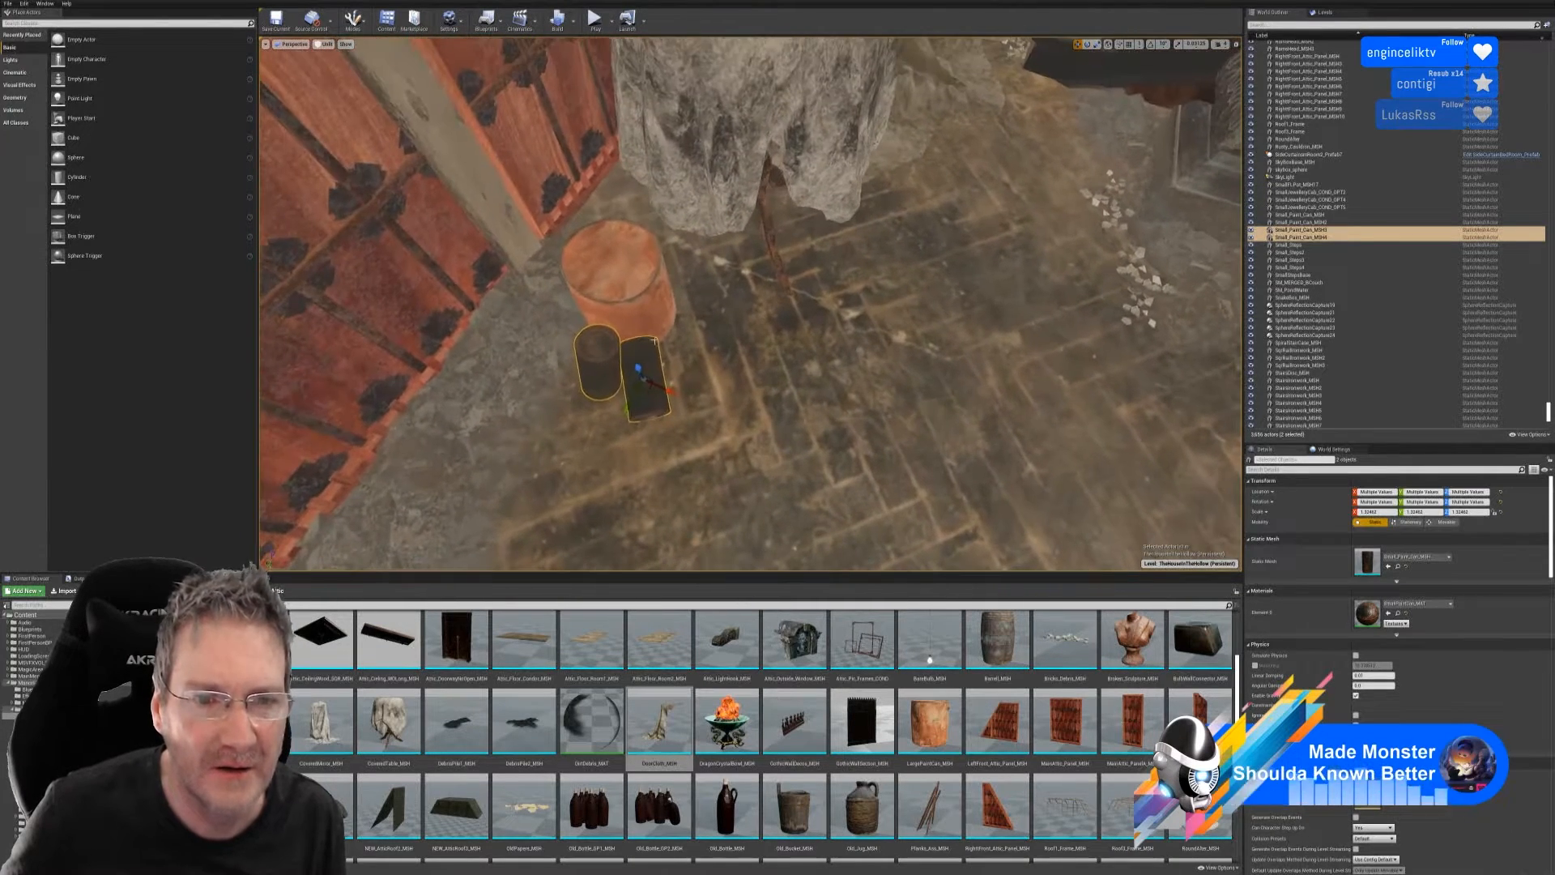
{"action": "left_click_drag", "start_coordinate": [650, 389], "coordinate": [626, 389]}
{"action": "right_click_drag", "start_coordinate": [688, 412], "coordinate": [648, 405]}
{"action": "mouse_move", "coordinate": [729, 372]}
{"action": "left_mouse_down"}
{"action": "mouse_move", "coordinate": [802, 494]}
{"action": "mouse_move", "coordinate": [727, 360]}
{"action": "left_mouse_up"}
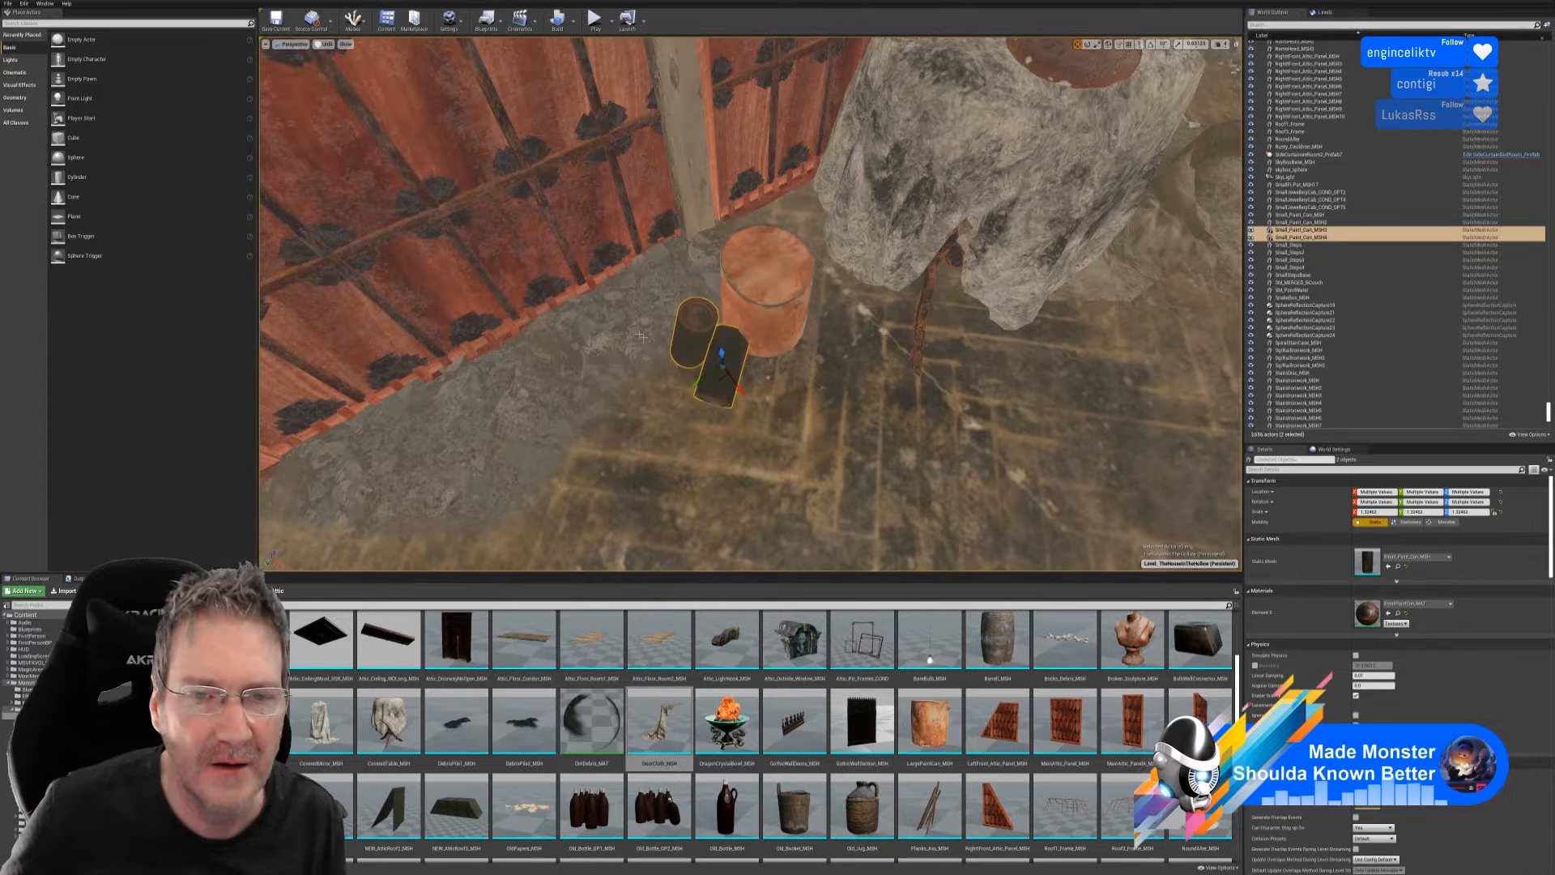
{"action": "right_click_drag", "start_coordinate": [641, 336], "coordinate": [641, 381]}
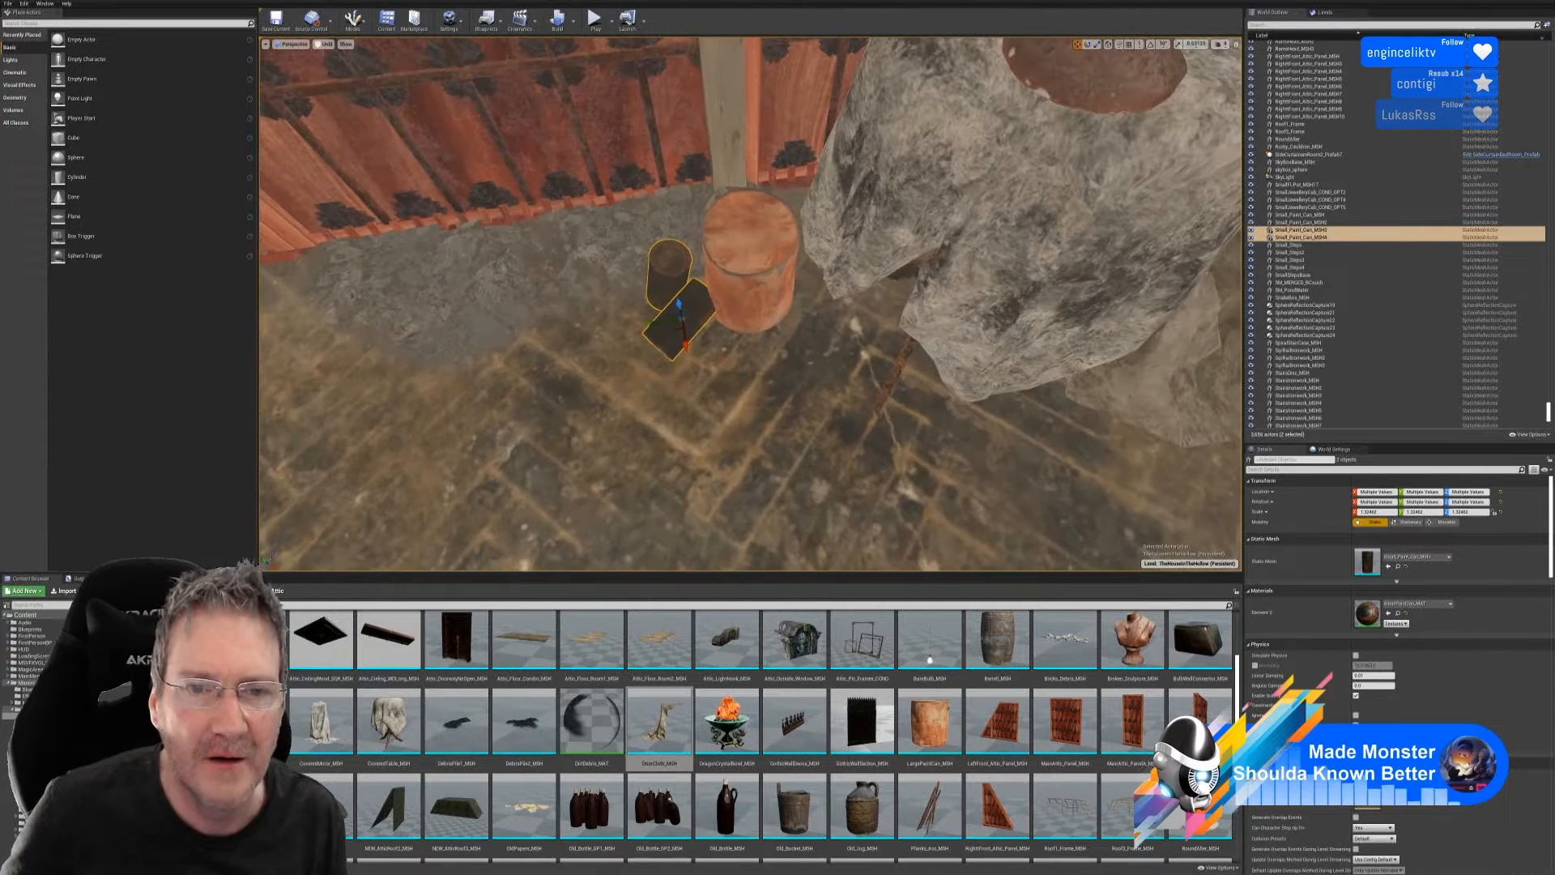
- Turn the two small paint cans further so the lying one points outward from the large can
{"action": "left_click", "coordinate": [1097, 44]}
{"action": "left_click_drag", "start_coordinate": [716, 349], "coordinate": [682, 362]}
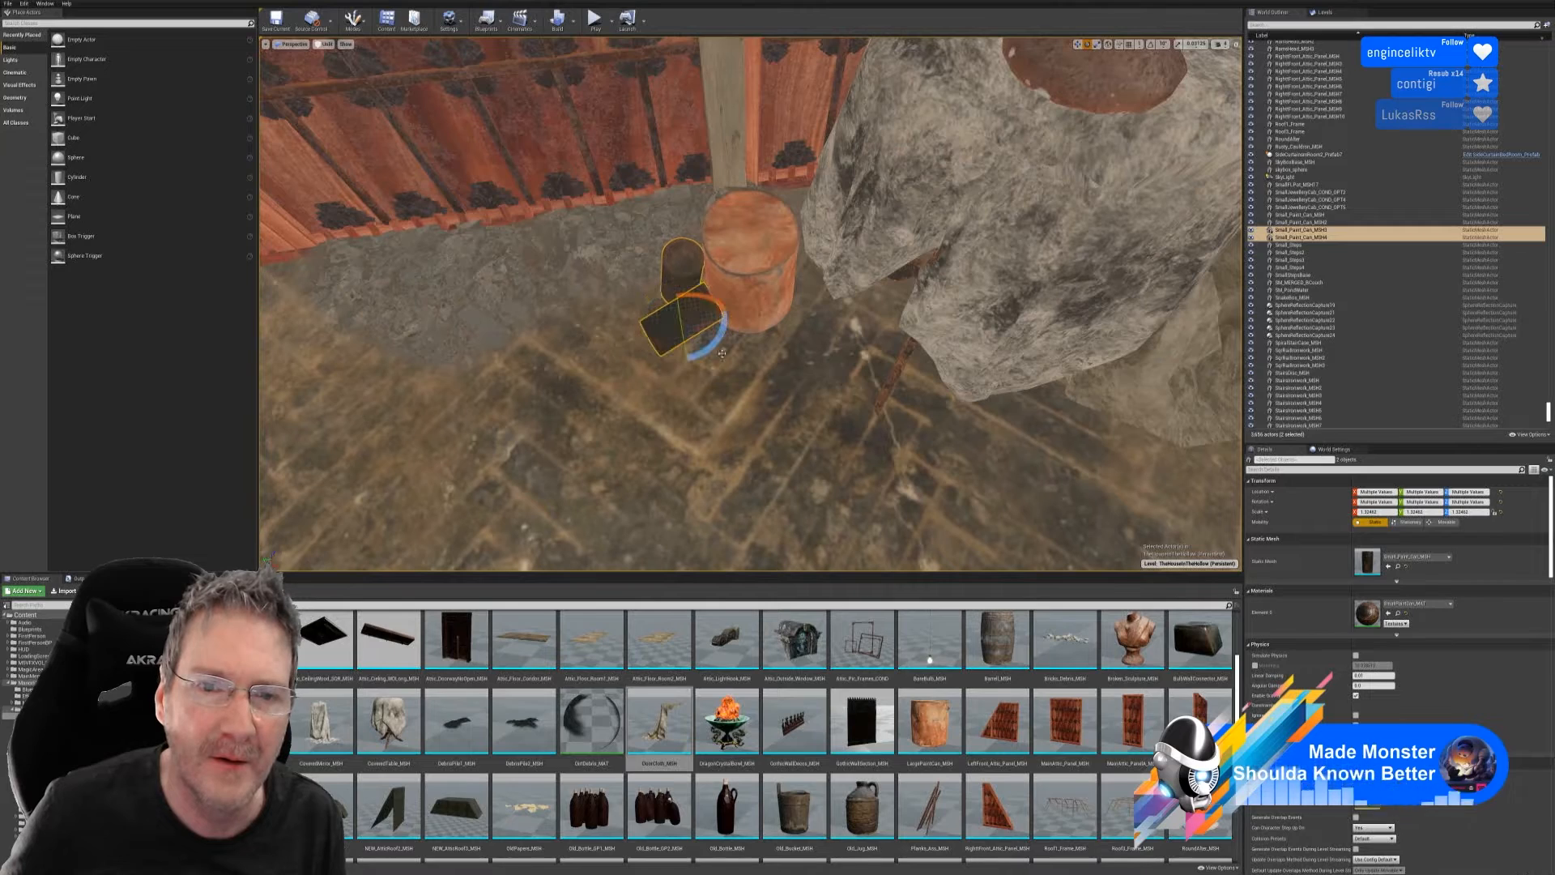
{"action": "mouse_move", "coordinate": [682, 362]}
{"action": "right_mouse_down"}
{"action": "mouse_move", "coordinate": [682, 325]}
{"action": "mouse_move", "coordinate": [720, 316]}
{"action": "mouse_move", "coordinate": [705, 299]}
{"action": "right_mouse_up"}
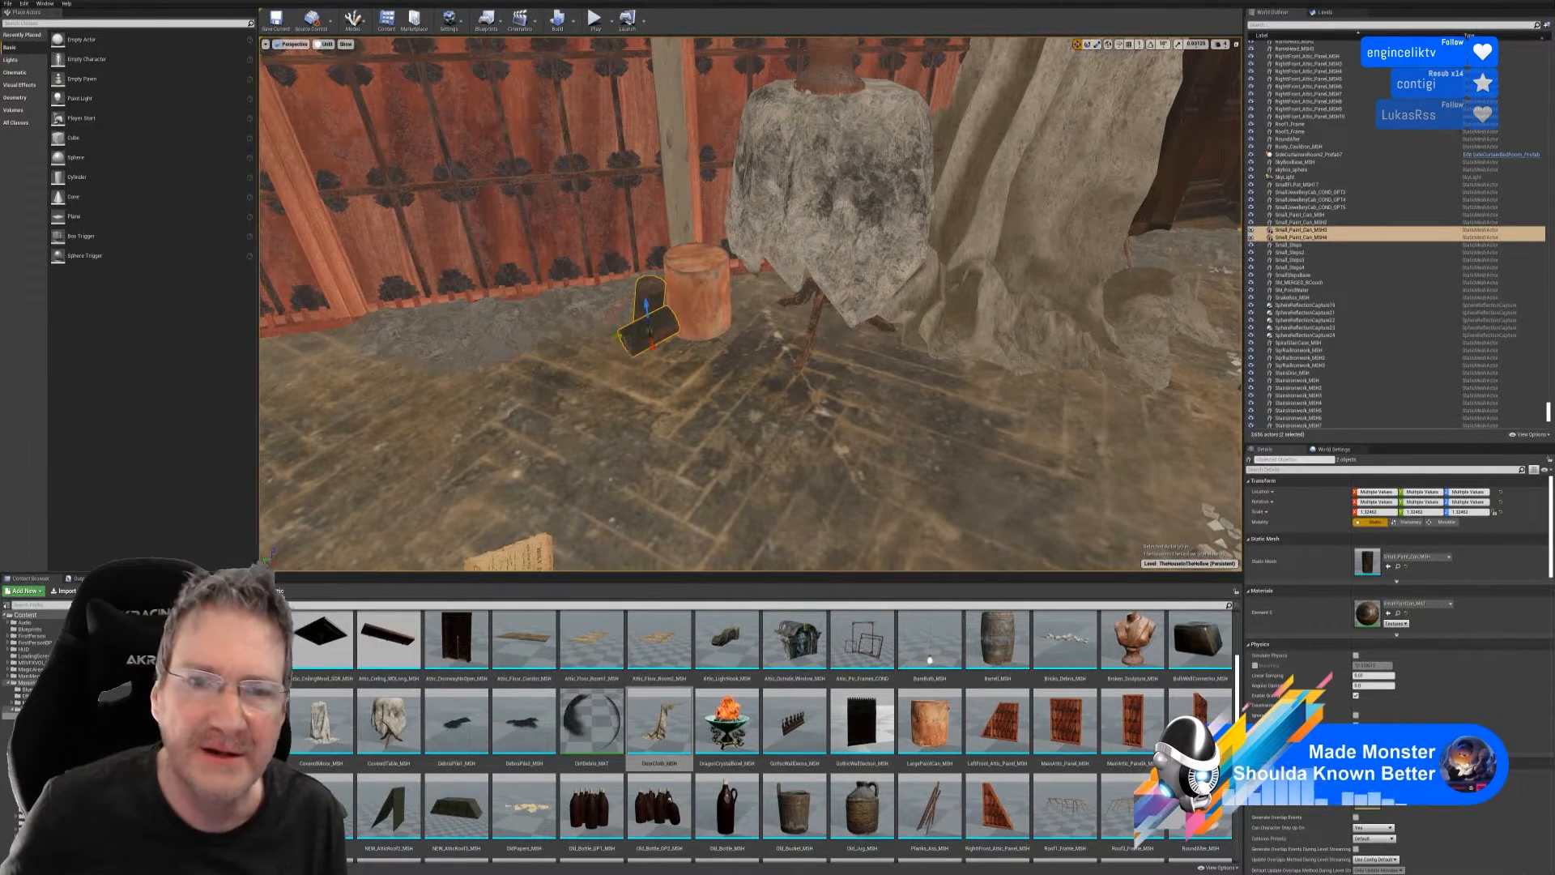
- Duplicate the large paint can beside the draped stand and move the copy out across the floor away from the group
{"action": "left_click", "coordinate": [693, 263]}
{"action": "right_click", "coordinate": [692, 261]}
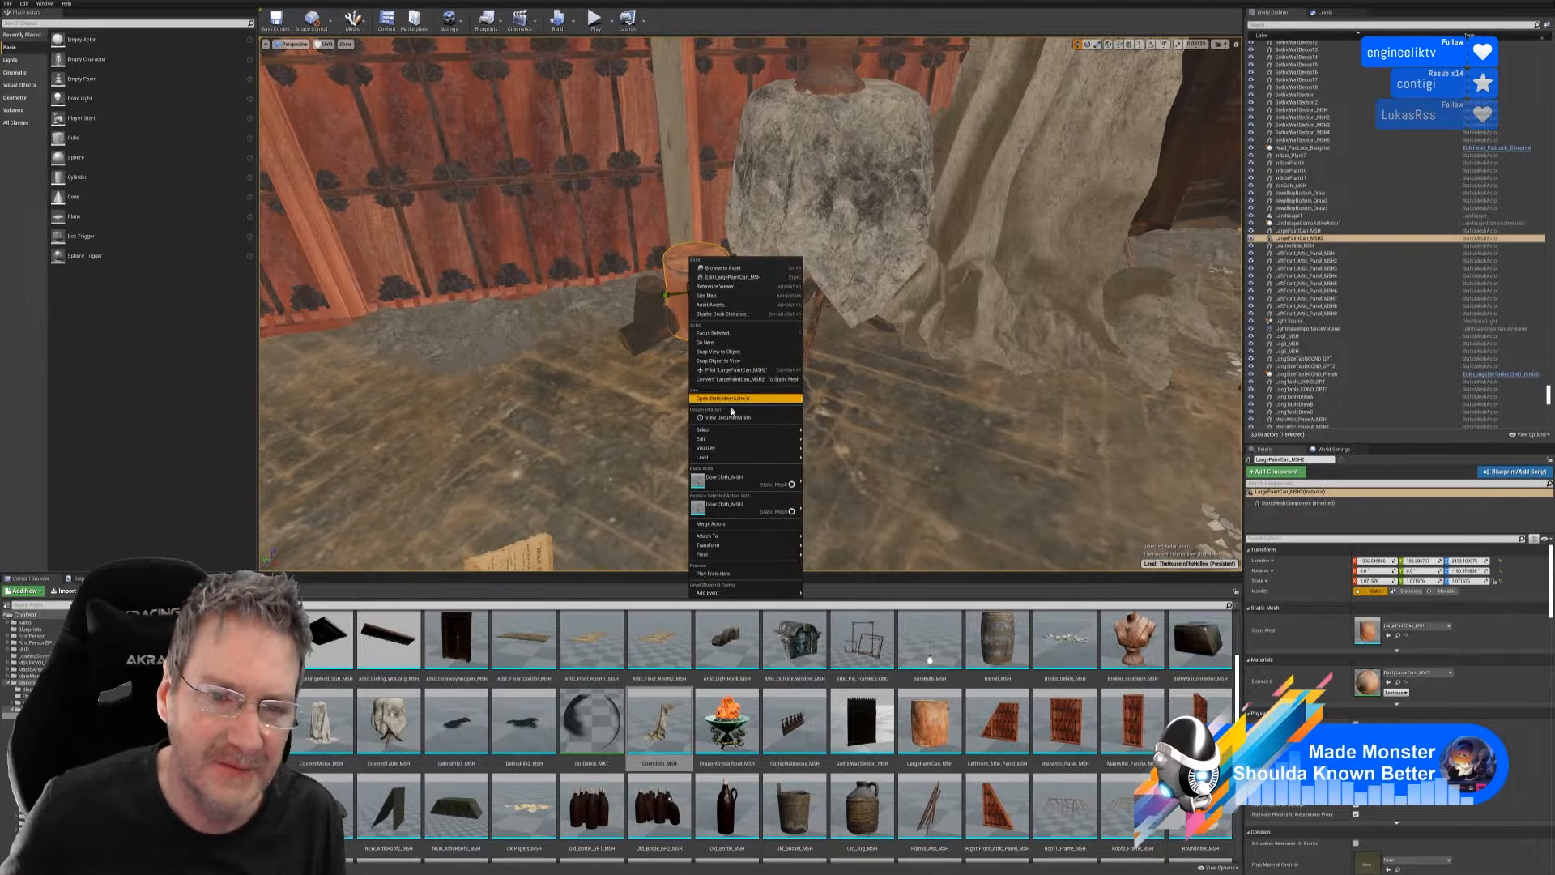
{"action": "mouse_move", "coordinate": [780, 443]}
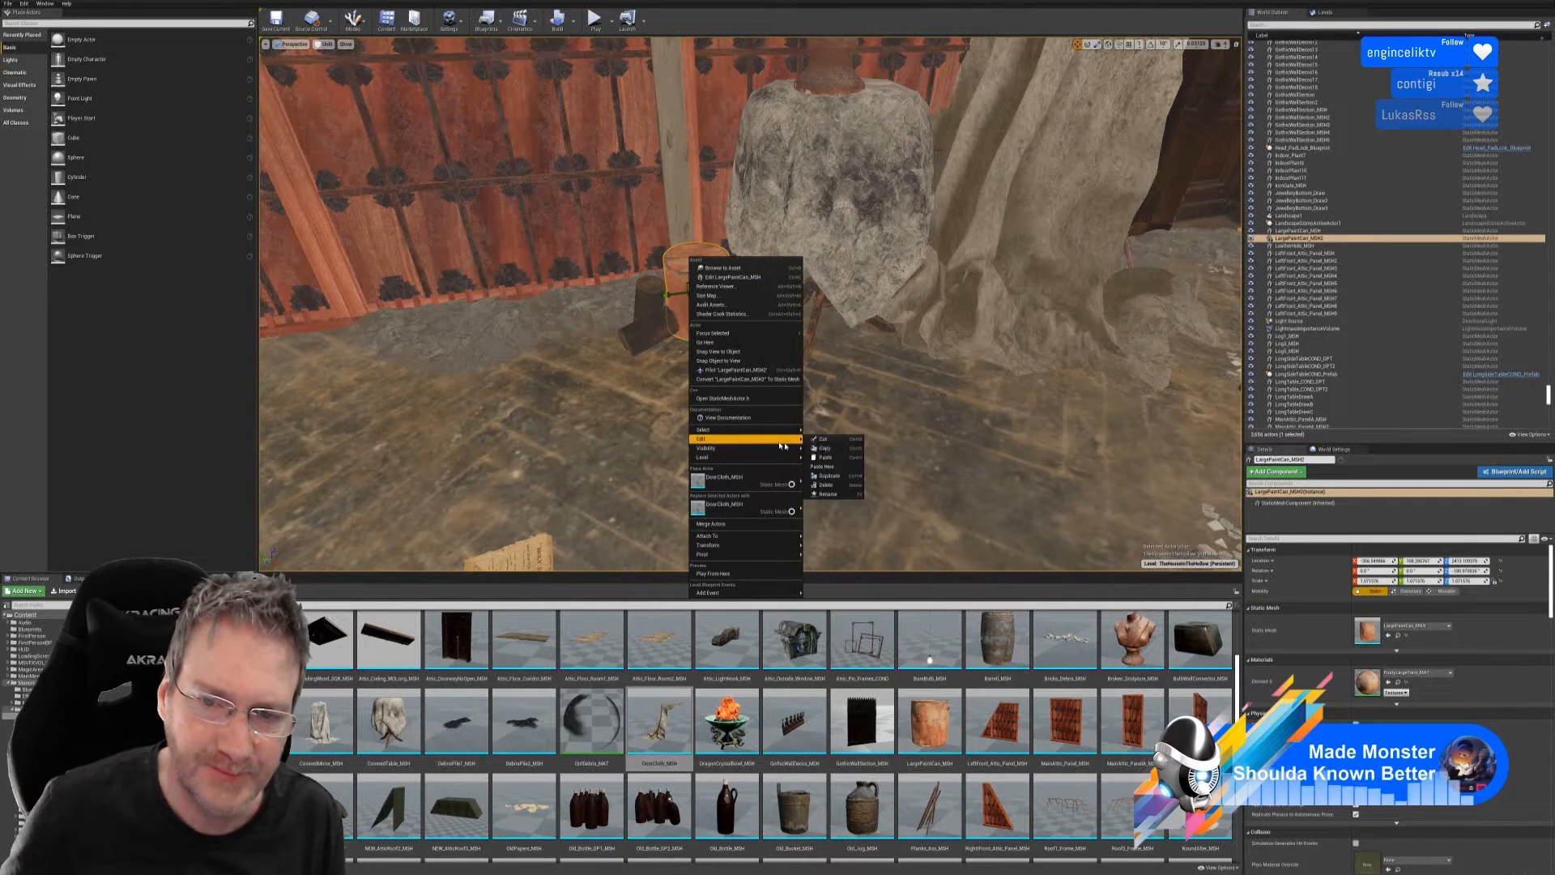
{"action": "left_click", "coordinate": [828, 475]}
{"action": "left_click_drag", "start_coordinate": [705, 307], "coordinate": [724, 341]}
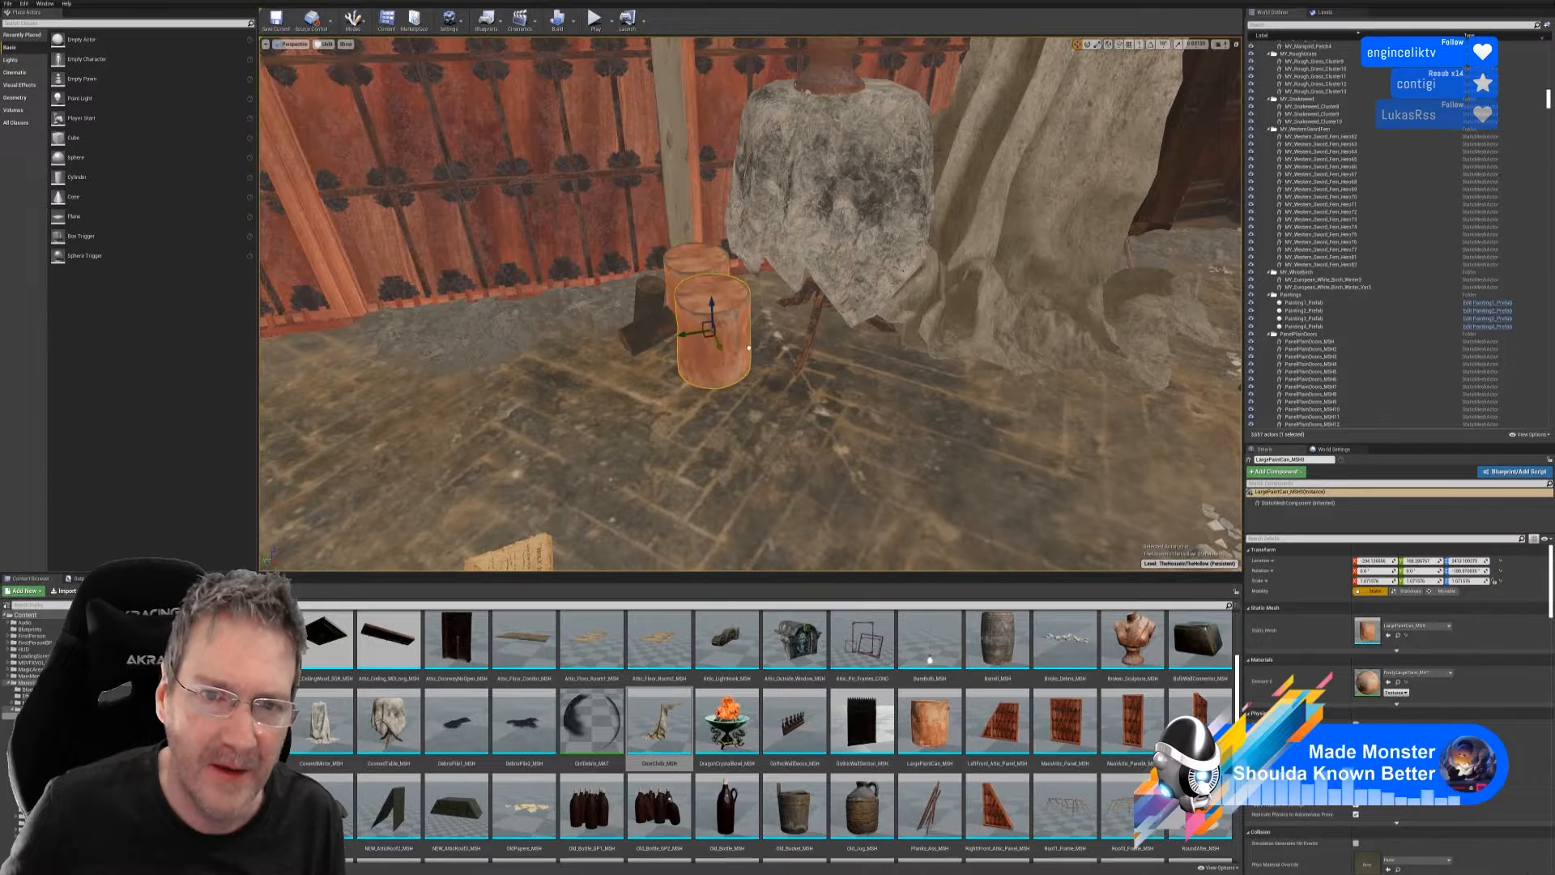
{"action": "mouse_move", "coordinate": [723, 340]}
{"action": "right_mouse_down"}
{"action": "mouse_move", "coordinate": [835, 332]}
{"action": "mouse_move", "coordinate": [705, 324]}
{"action": "mouse_move", "coordinate": [693, 287]}
{"action": "right_mouse_up"}
{"action": "left_click_drag", "start_coordinate": [733, 324], "coordinate": [1094, 389]}
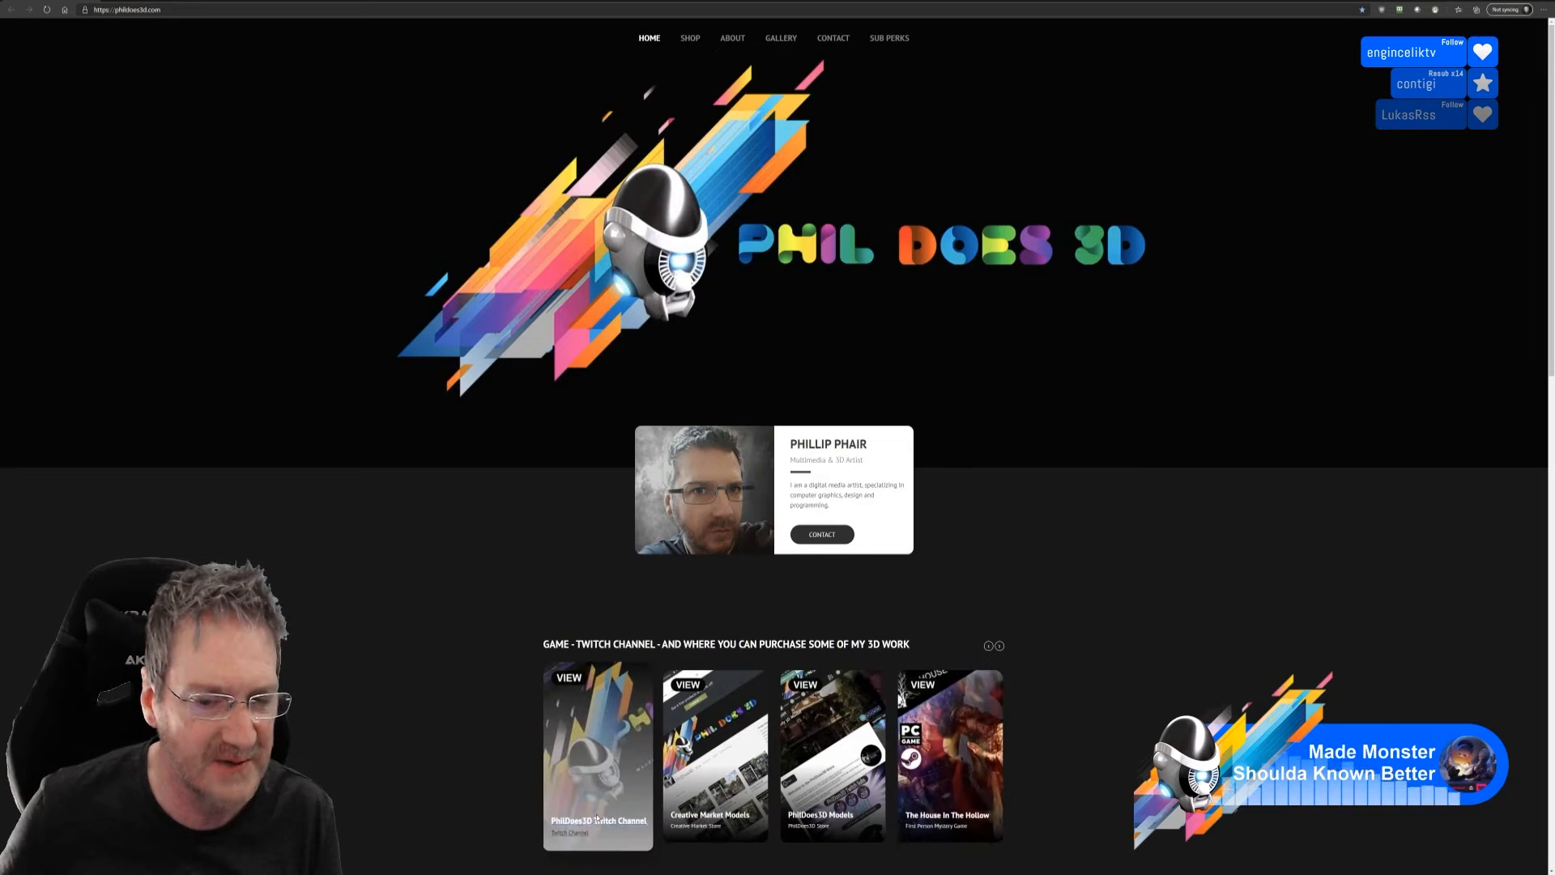
- Switch to the web browser, open The House In The Hollow website from the portfolio page and skim it before continuing to its Steam page
{"action": "left_click", "coordinate": [953, 825]}
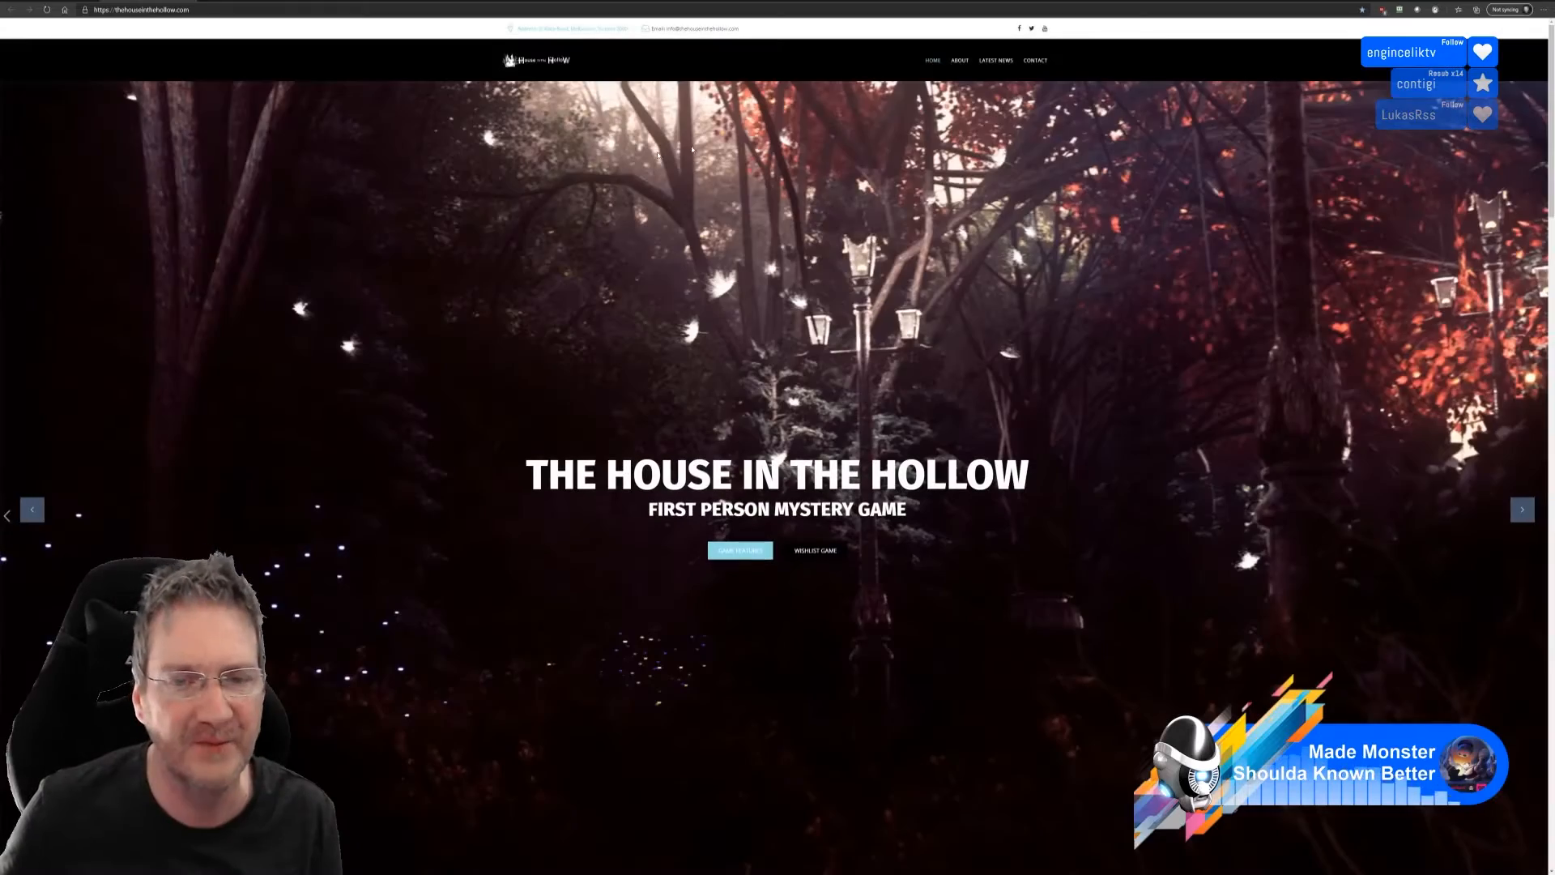
{"action": "scroll", "coordinate": [959, 384], "scroll_direction": "down", "scroll_amount": 15}
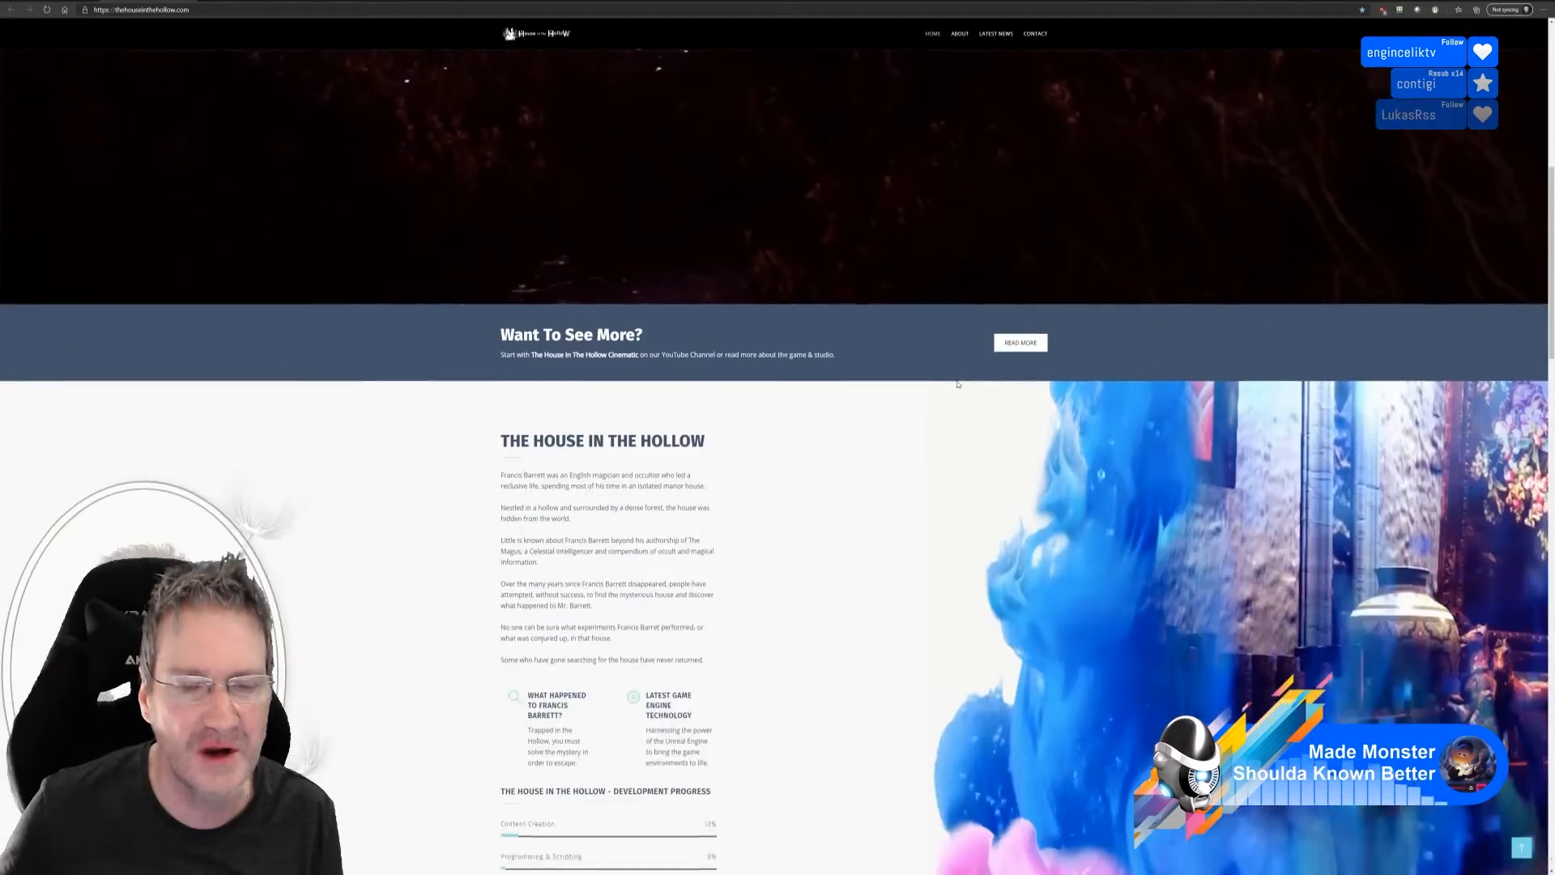
{"action": "scroll", "coordinate": [959, 387], "scroll_direction": "up", "scroll_amount": 15}
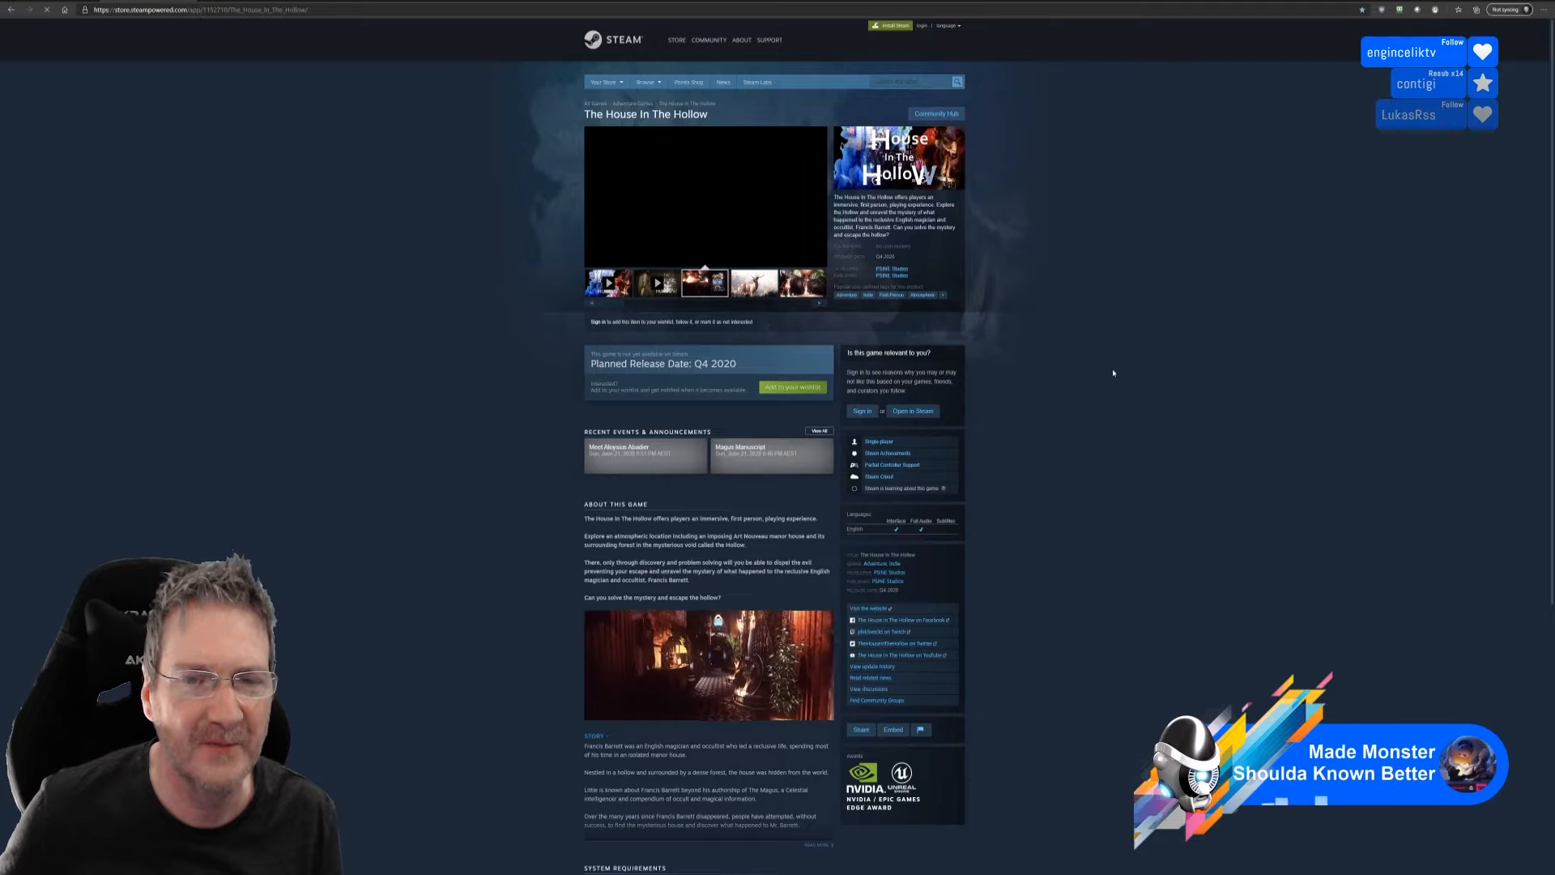
- Expand the full description on The House In The Hollow's Steam page and review its story, features and system requirements
{"action": "scroll", "coordinate": [1113, 373], "scroll_direction": "down", "scroll_amount": 3}
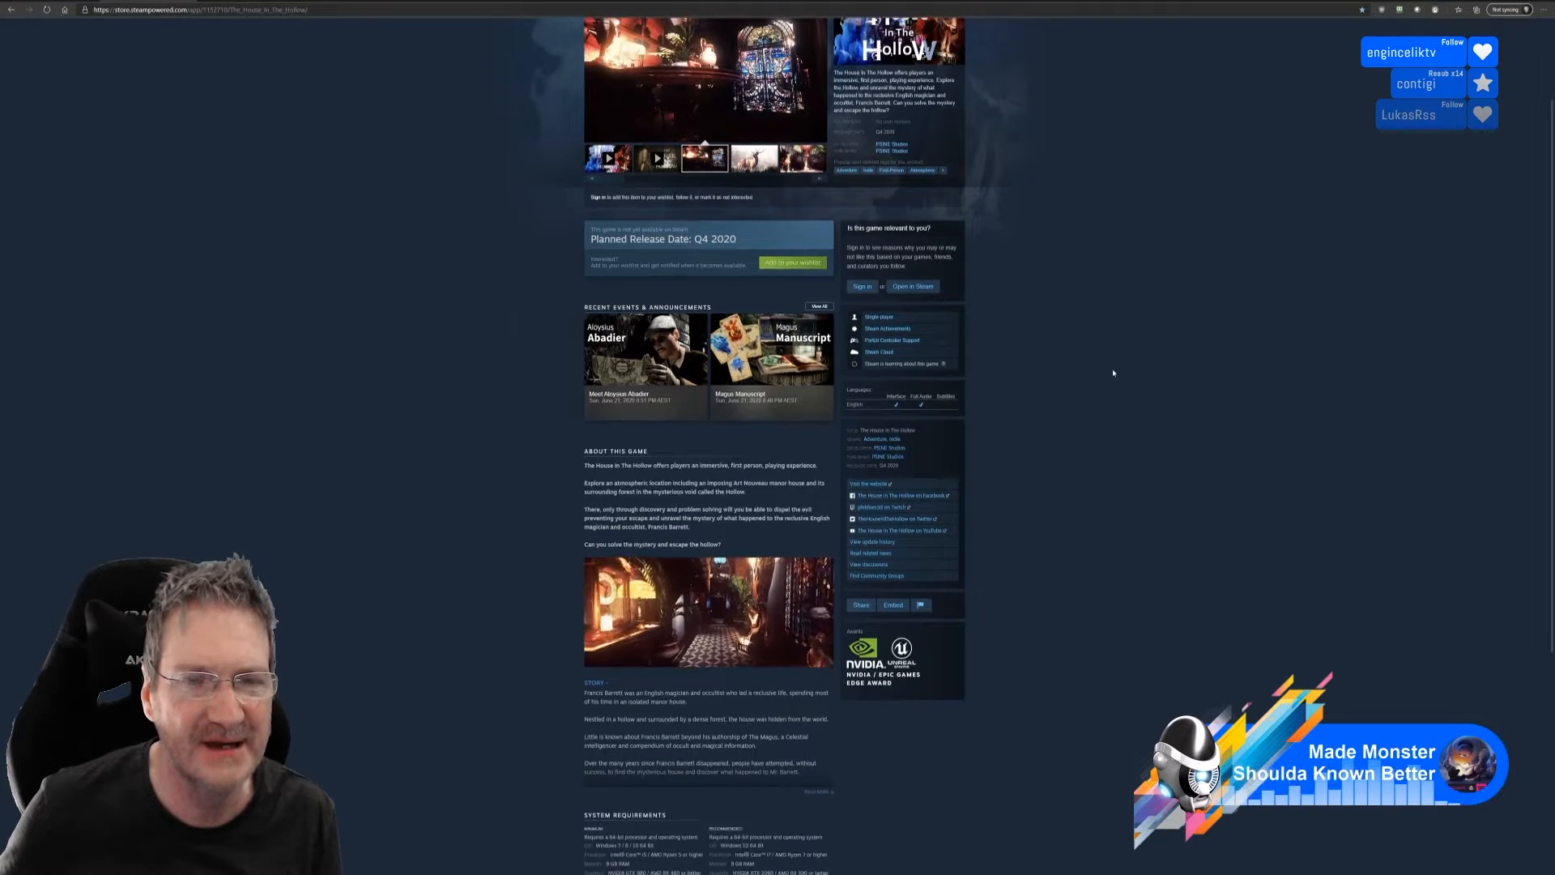
{"action": "scroll", "coordinate": [1115, 372], "scroll_direction": "up", "scroll_amount": 3}
{"action": "scroll", "coordinate": [1126, 388], "scroll_direction": "down", "scroll_amount": 3}
{"action": "scroll", "coordinate": [1129, 396], "scroll_direction": "down", "scroll_amount": 3}
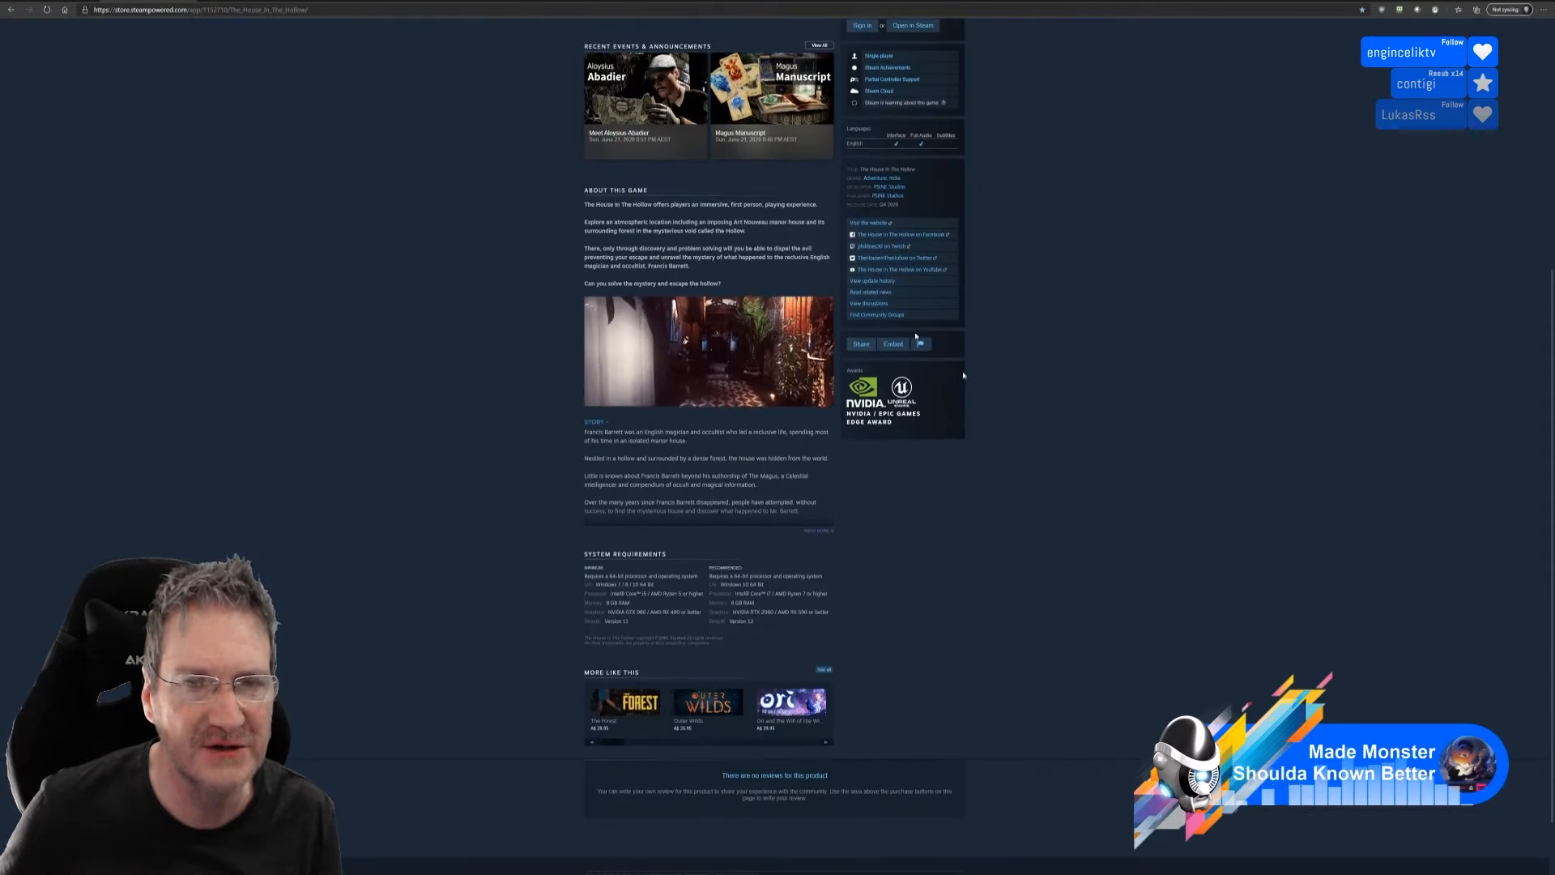
{"action": "left_click", "coordinate": [817, 535]}
{"action": "scroll", "coordinate": [952, 543], "scroll_direction": "down", "scroll_amount": 5}
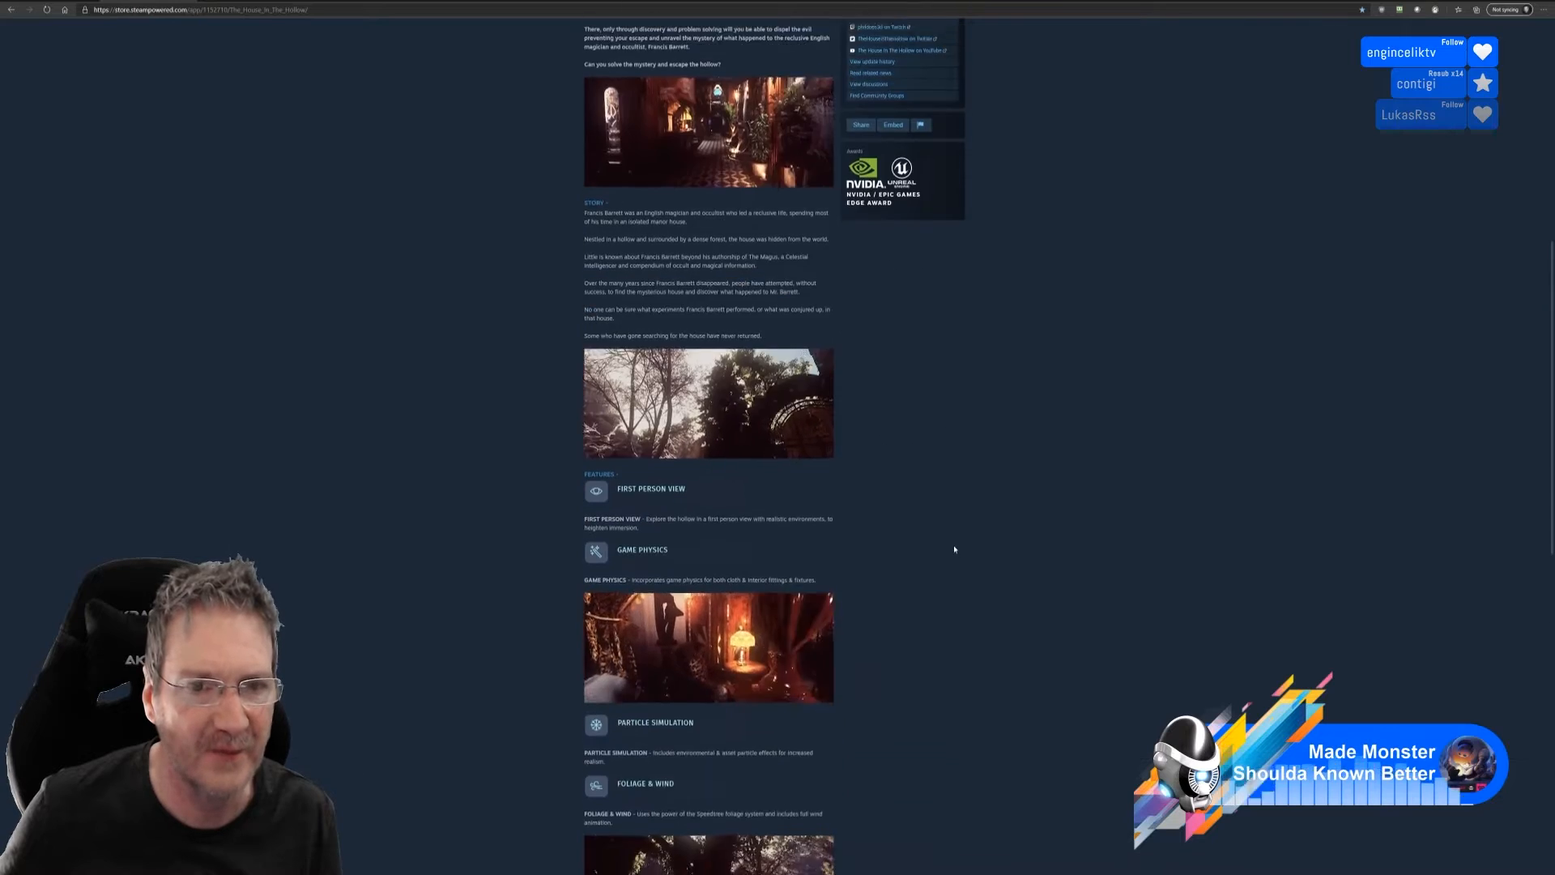
{"action": "scroll", "coordinate": [943, 518], "scroll_direction": "down", "scroll_amount": 2}
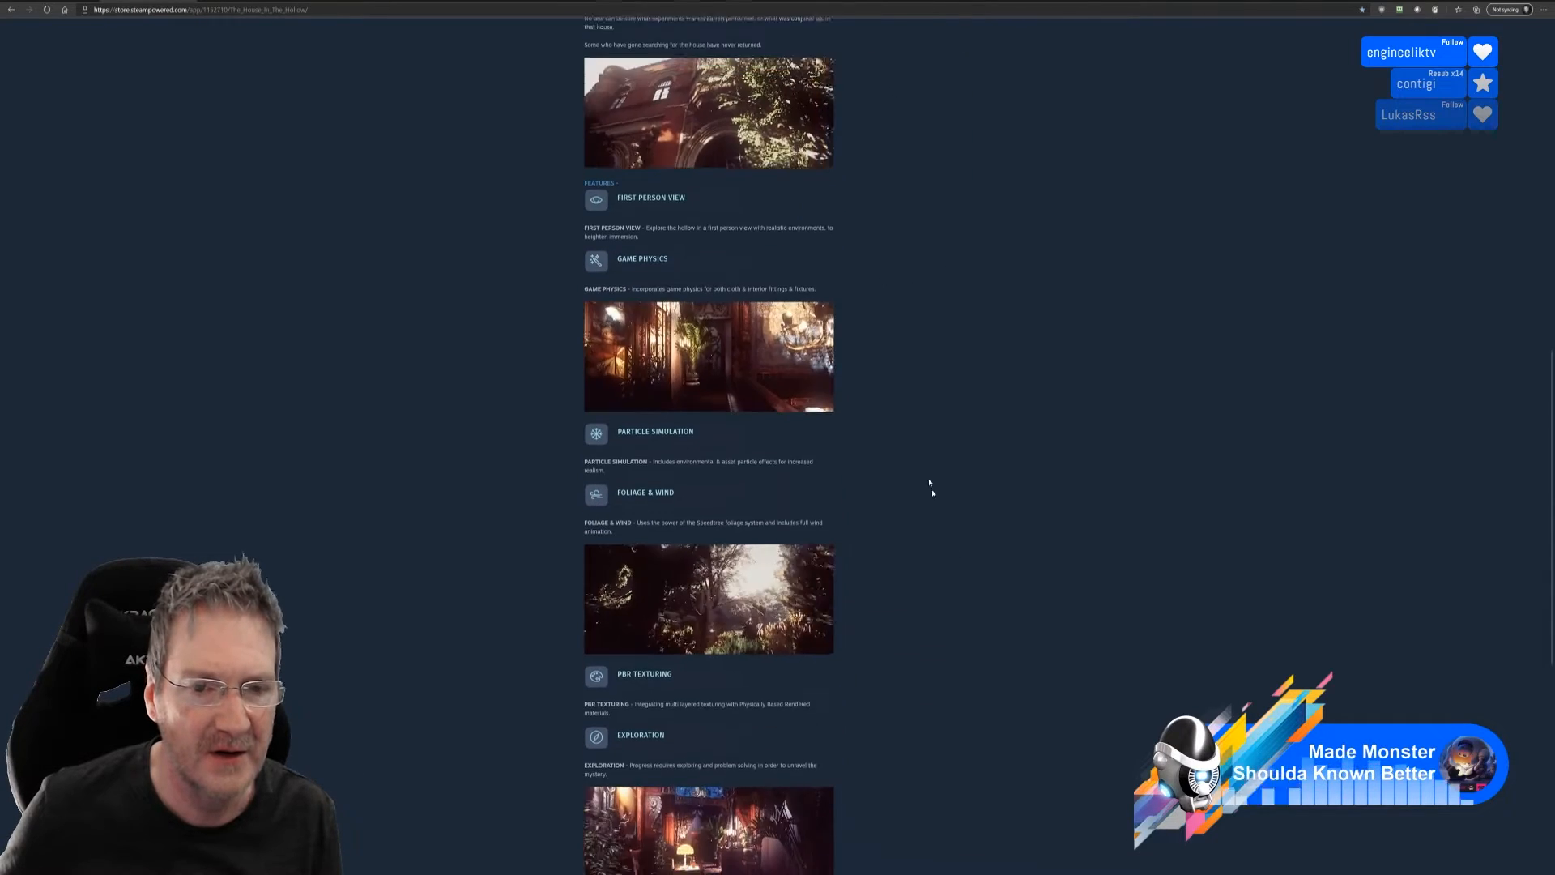
{"action": "scroll", "coordinate": [858, 478], "scroll_direction": "down", "scroll_amount": 3}
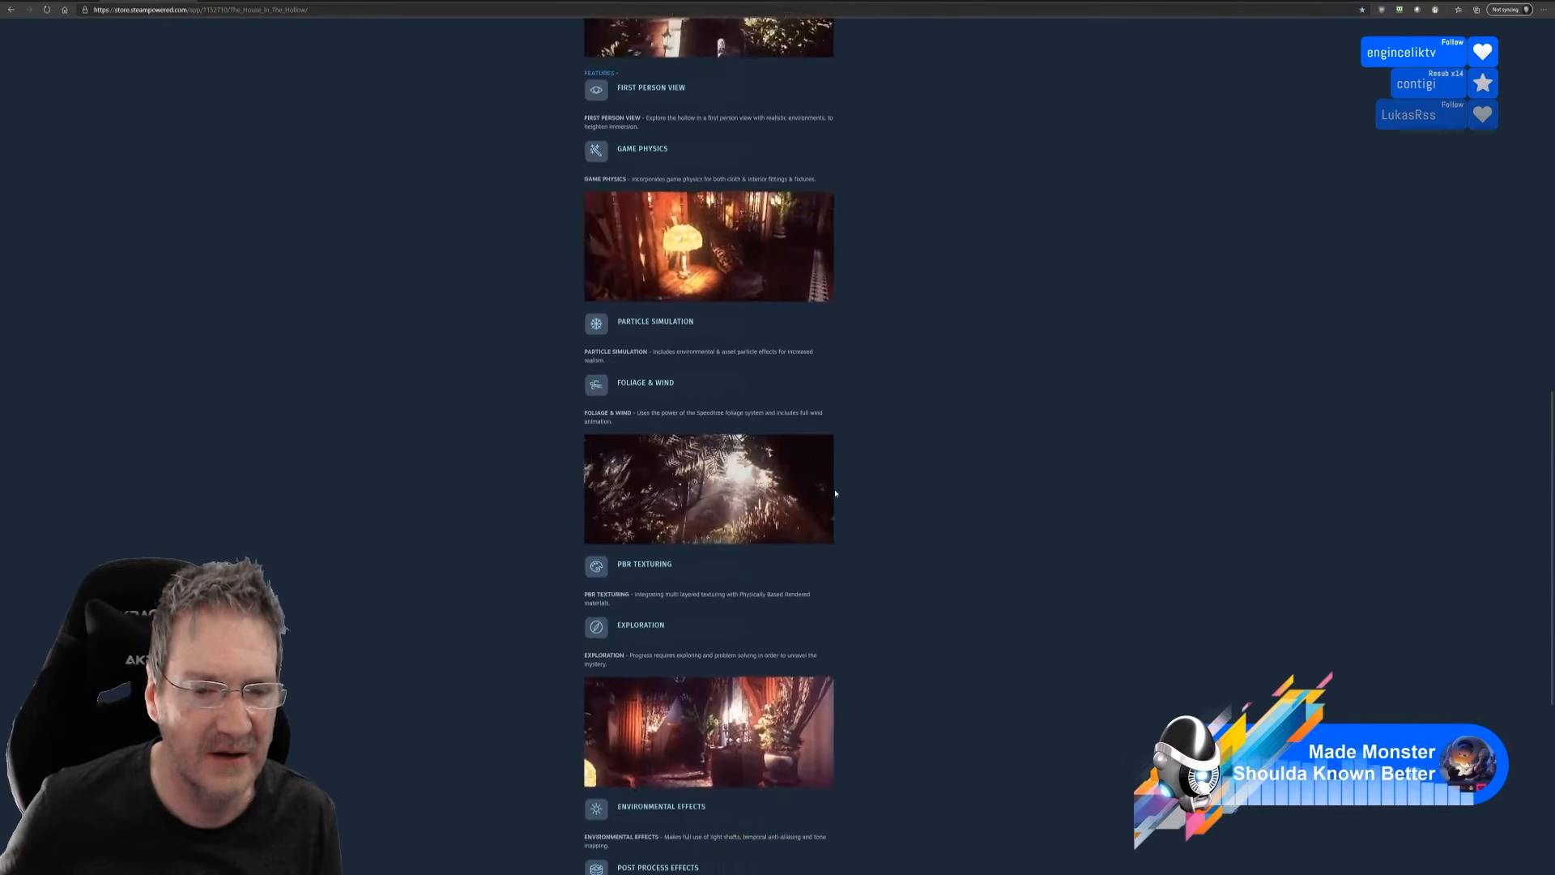
{"action": "scroll", "coordinate": [885, 511], "scroll_direction": "down", "scroll_amount": 2}
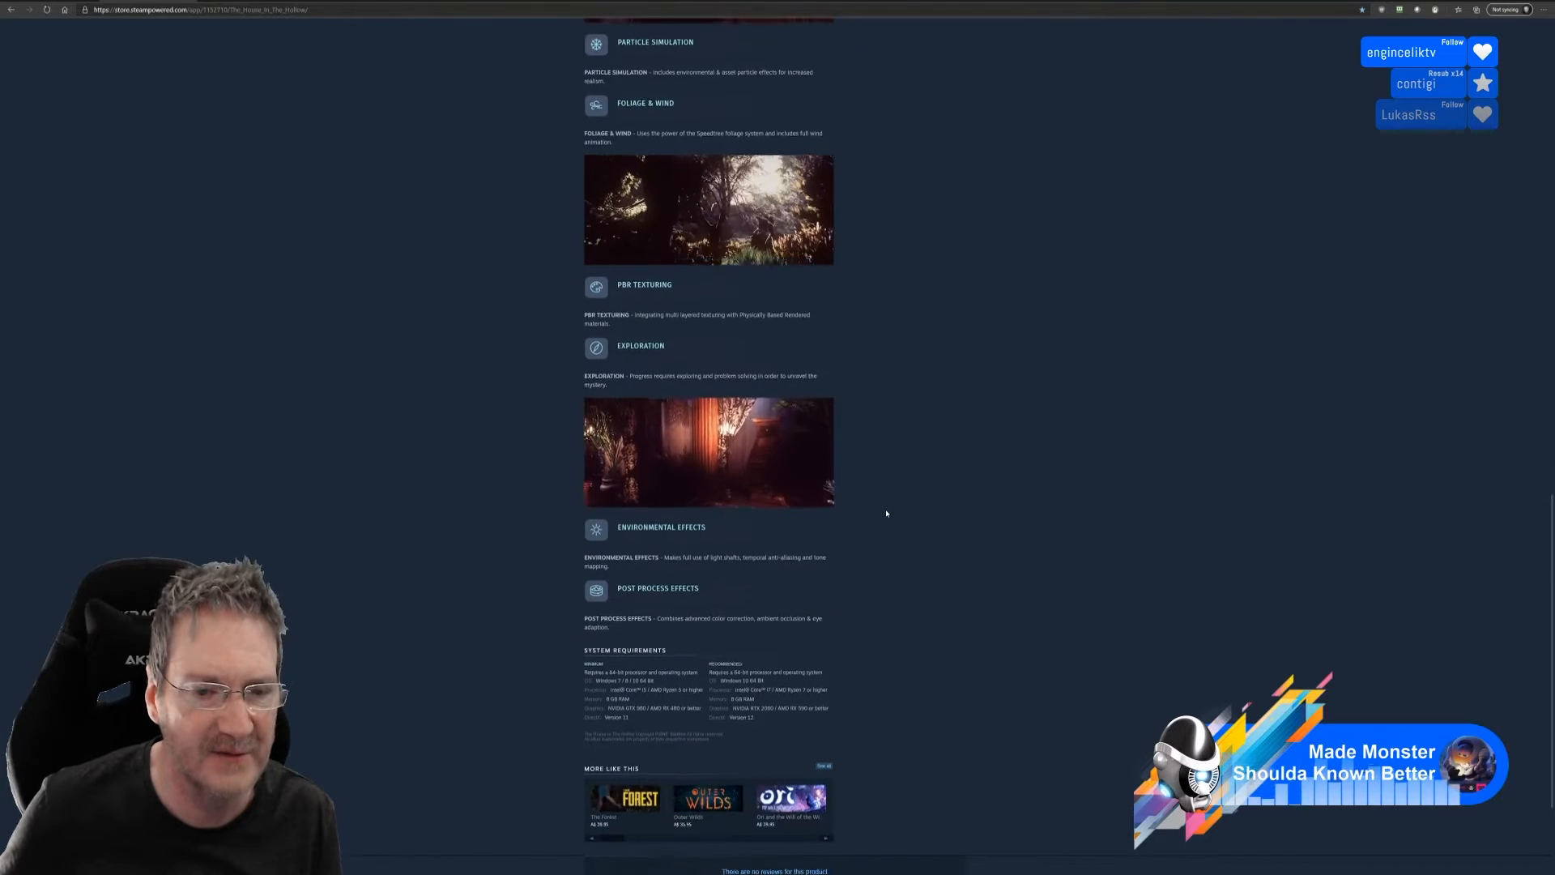
{"action": "scroll", "coordinate": [887, 511], "scroll_direction": "down", "scroll_amount": 2}
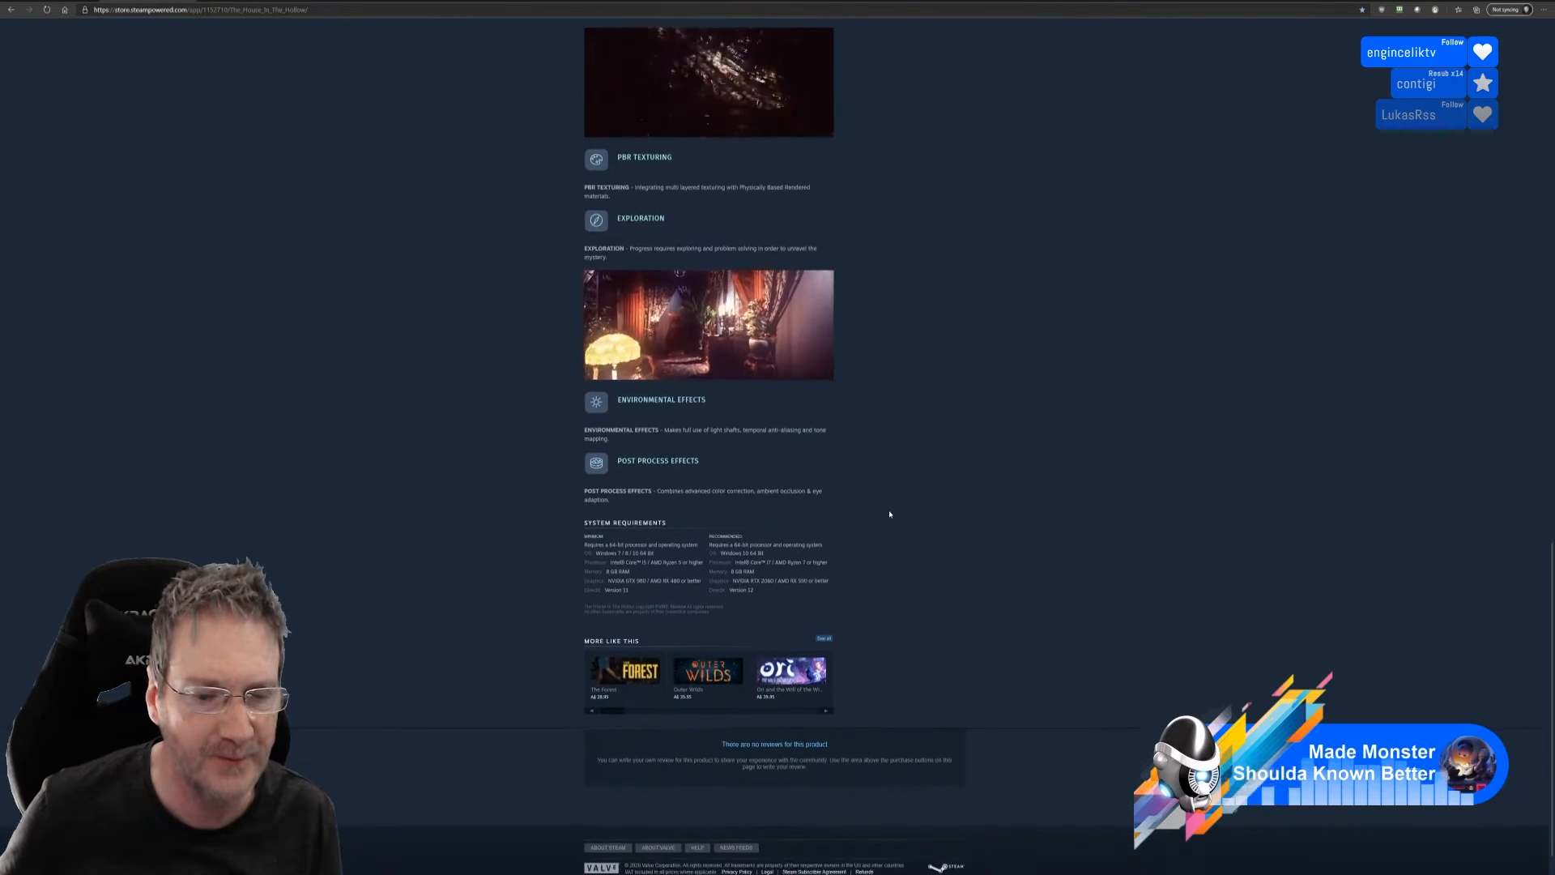
{"action": "scroll", "coordinate": [891, 509], "scroll_direction": "up", "scroll_amount": 10}
{"action": "scroll", "coordinate": [923, 508], "scroll_direction": "up", "scroll_amount": 10}
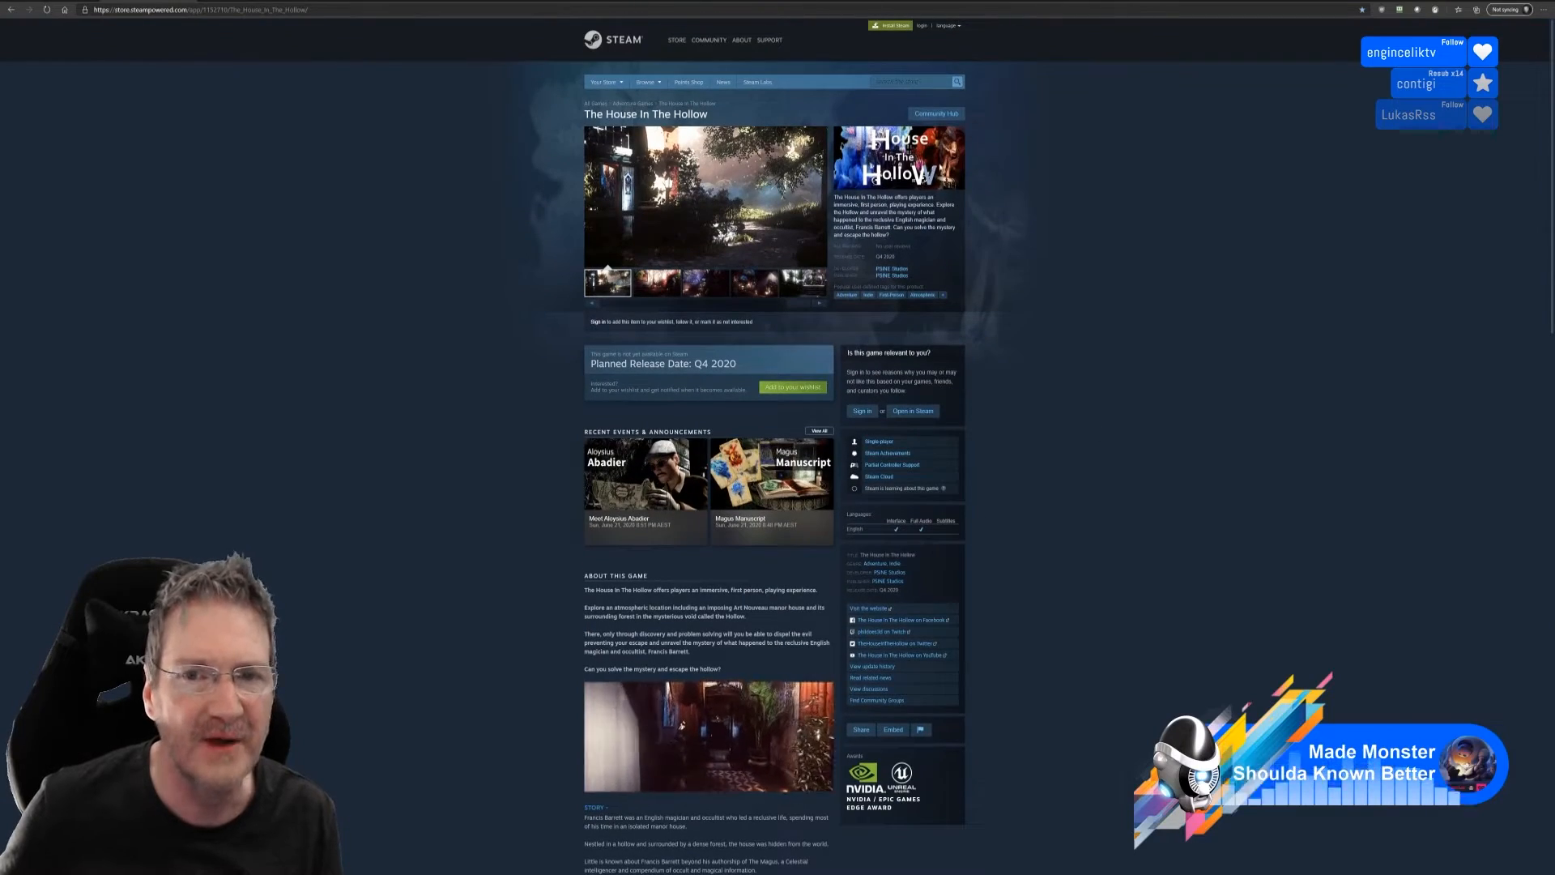
- Switch back to the Unreal Editor, duplicate the large paint can and move the copy onto the open floor in front of the pair
{"action": "key", "text": "alt+Tab"}
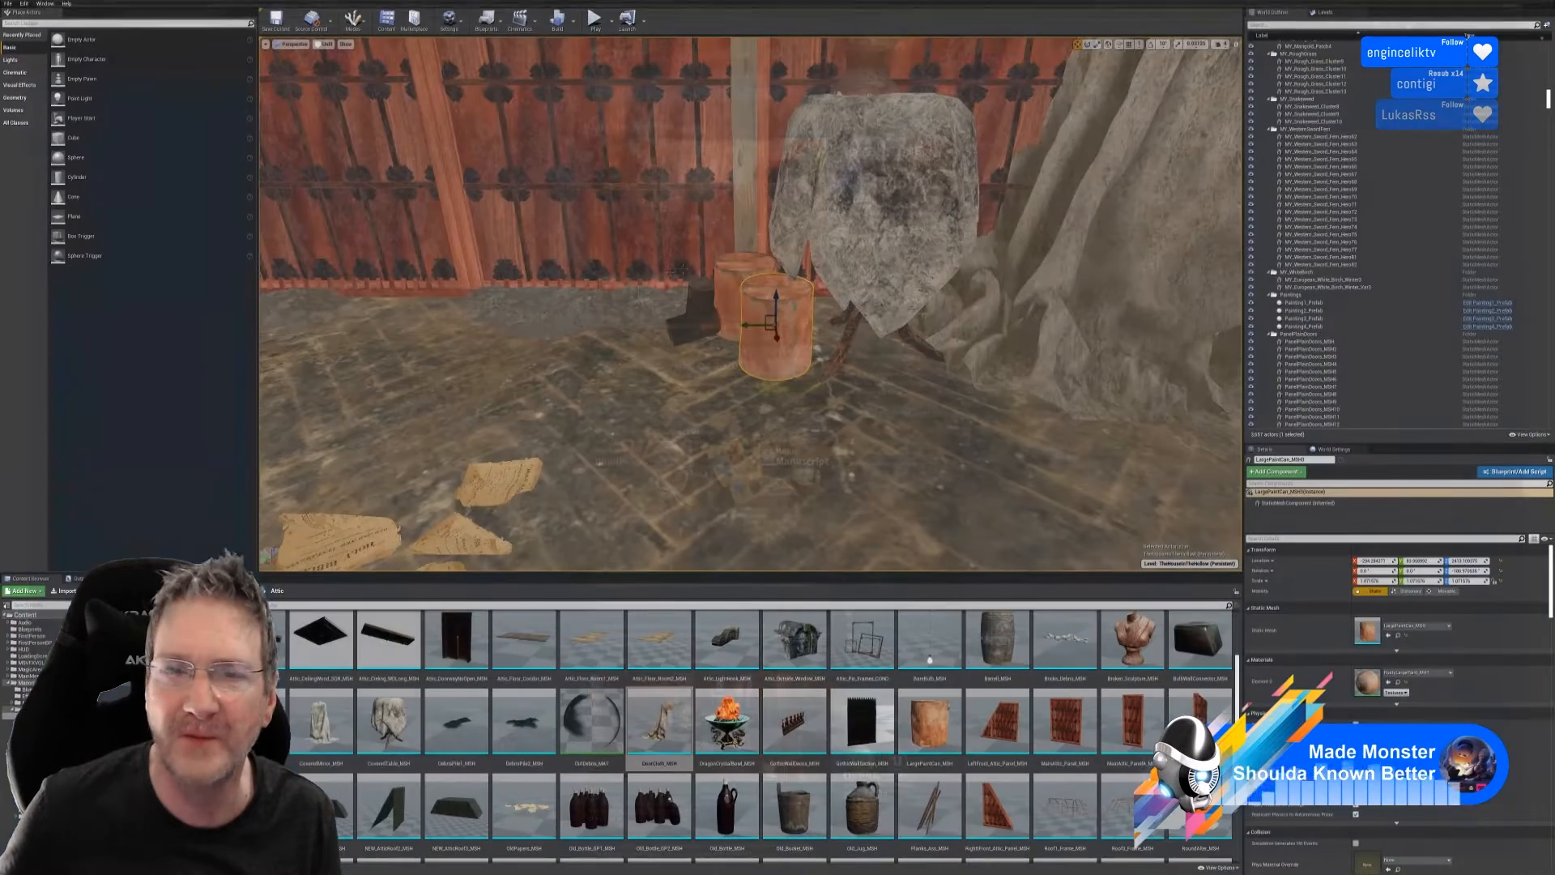
{"action": "mouse_move", "coordinate": [883, 450]}
{"action": "right_mouse_down"}
{"action": "mouse_move", "coordinate": [931, 466]}
{"action": "mouse_move", "coordinate": [1134, 453]}
{"action": "mouse_move", "coordinate": [1142, 389]}
{"action": "mouse_move", "coordinate": [1207, 445]}
{"action": "mouse_move", "coordinate": [914, 442]}
{"action": "right_mouse_up"}
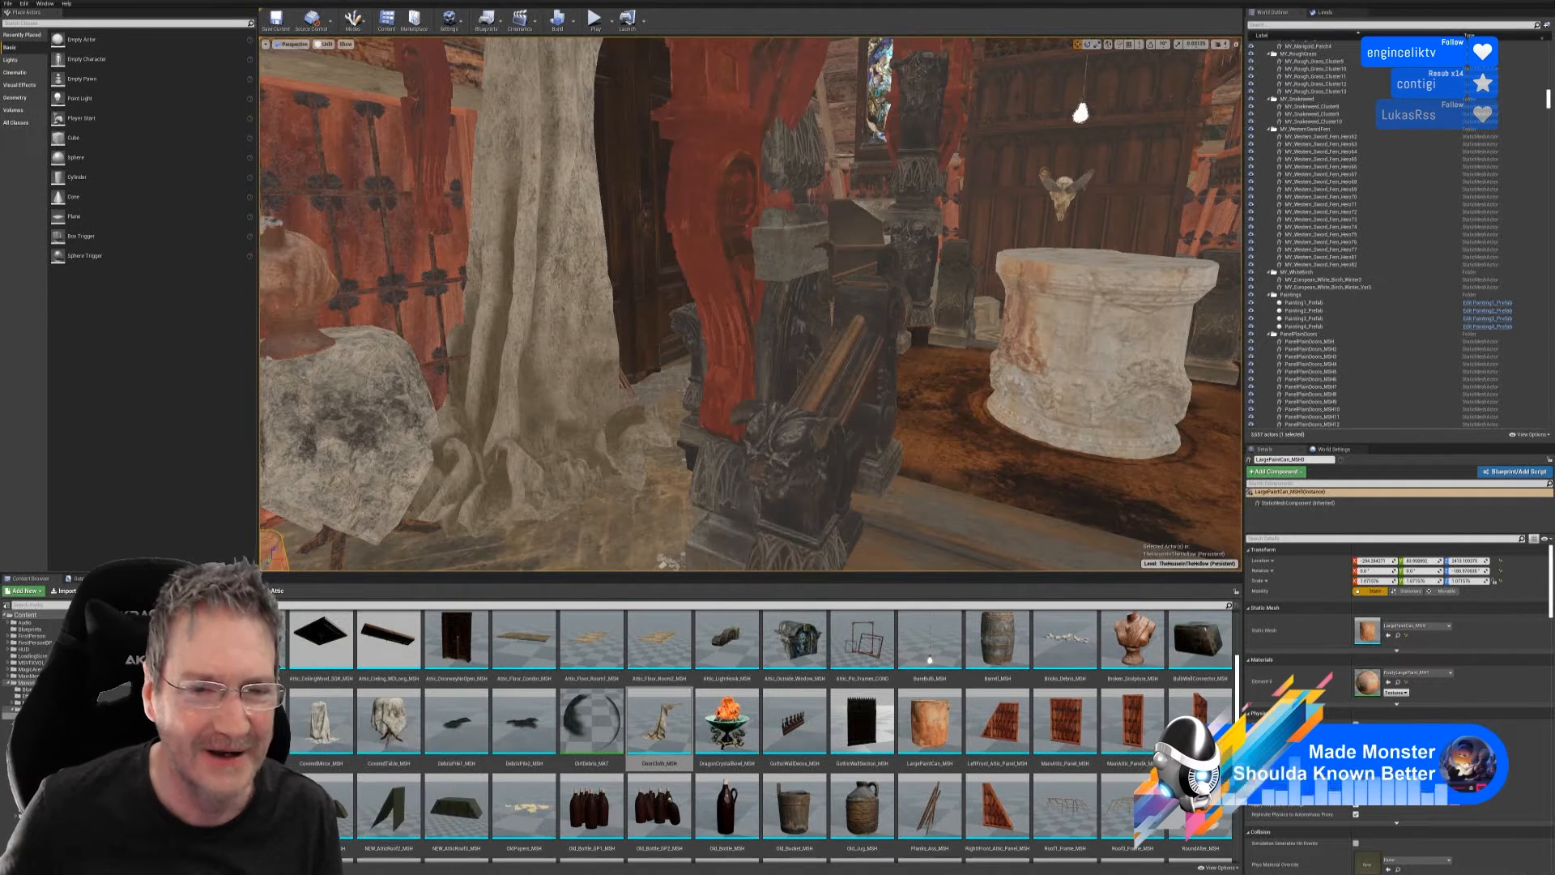
{"action": "right_click_drag", "start_coordinate": [914, 442], "coordinate": [786, 444]}
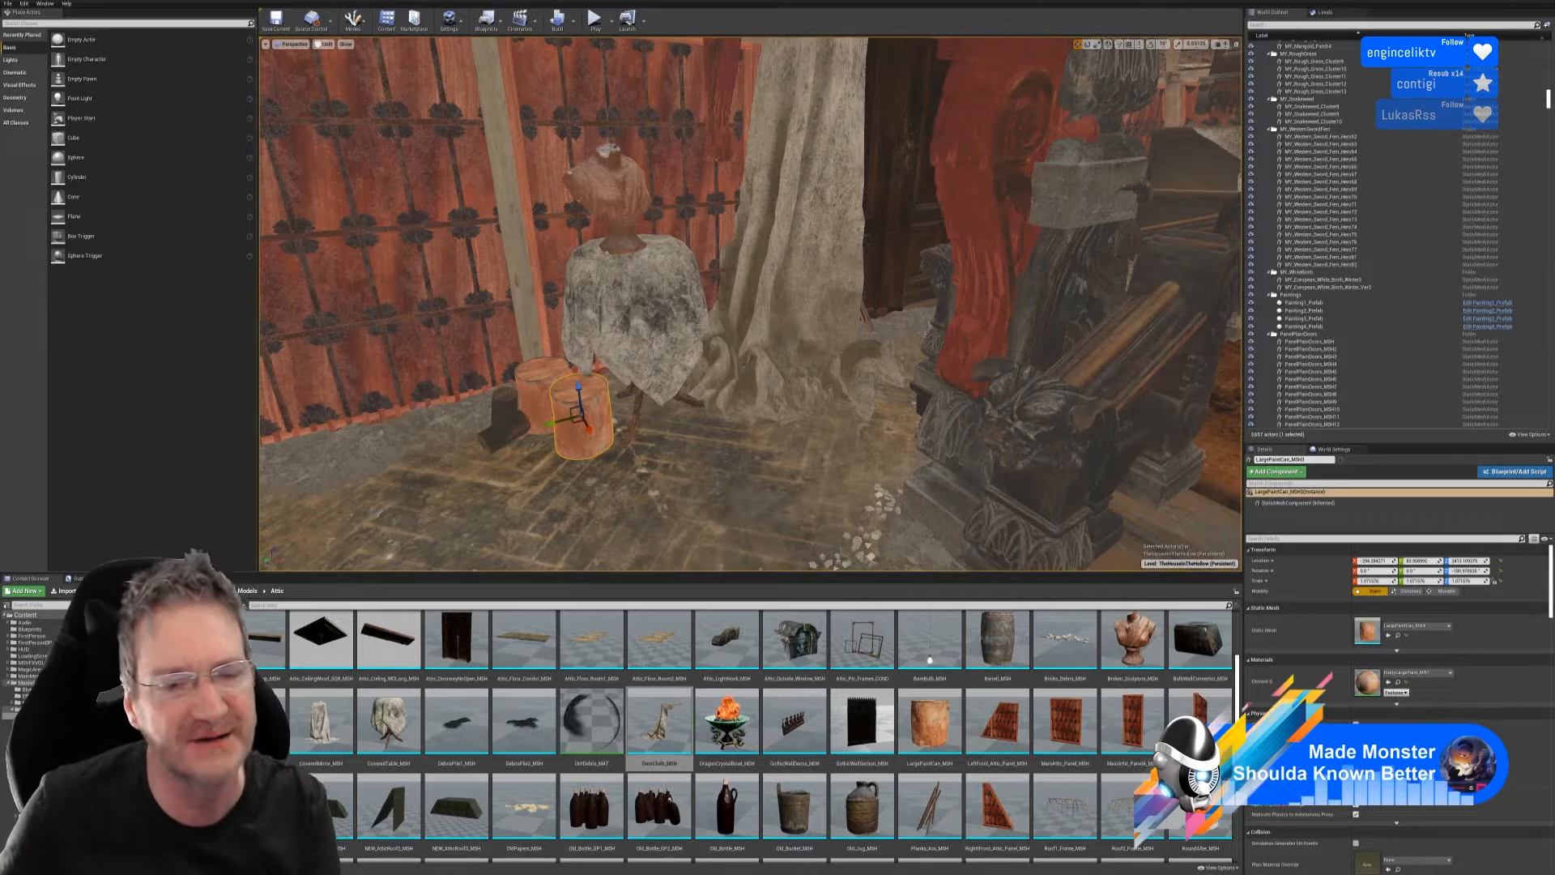
{"action": "mouse_move", "coordinate": [785, 444]}
{"action": "right_mouse_down"}
{"action": "mouse_move", "coordinate": [799, 496]}
{"action": "mouse_move", "coordinate": [789, 460]}
{"action": "right_mouse_up"}
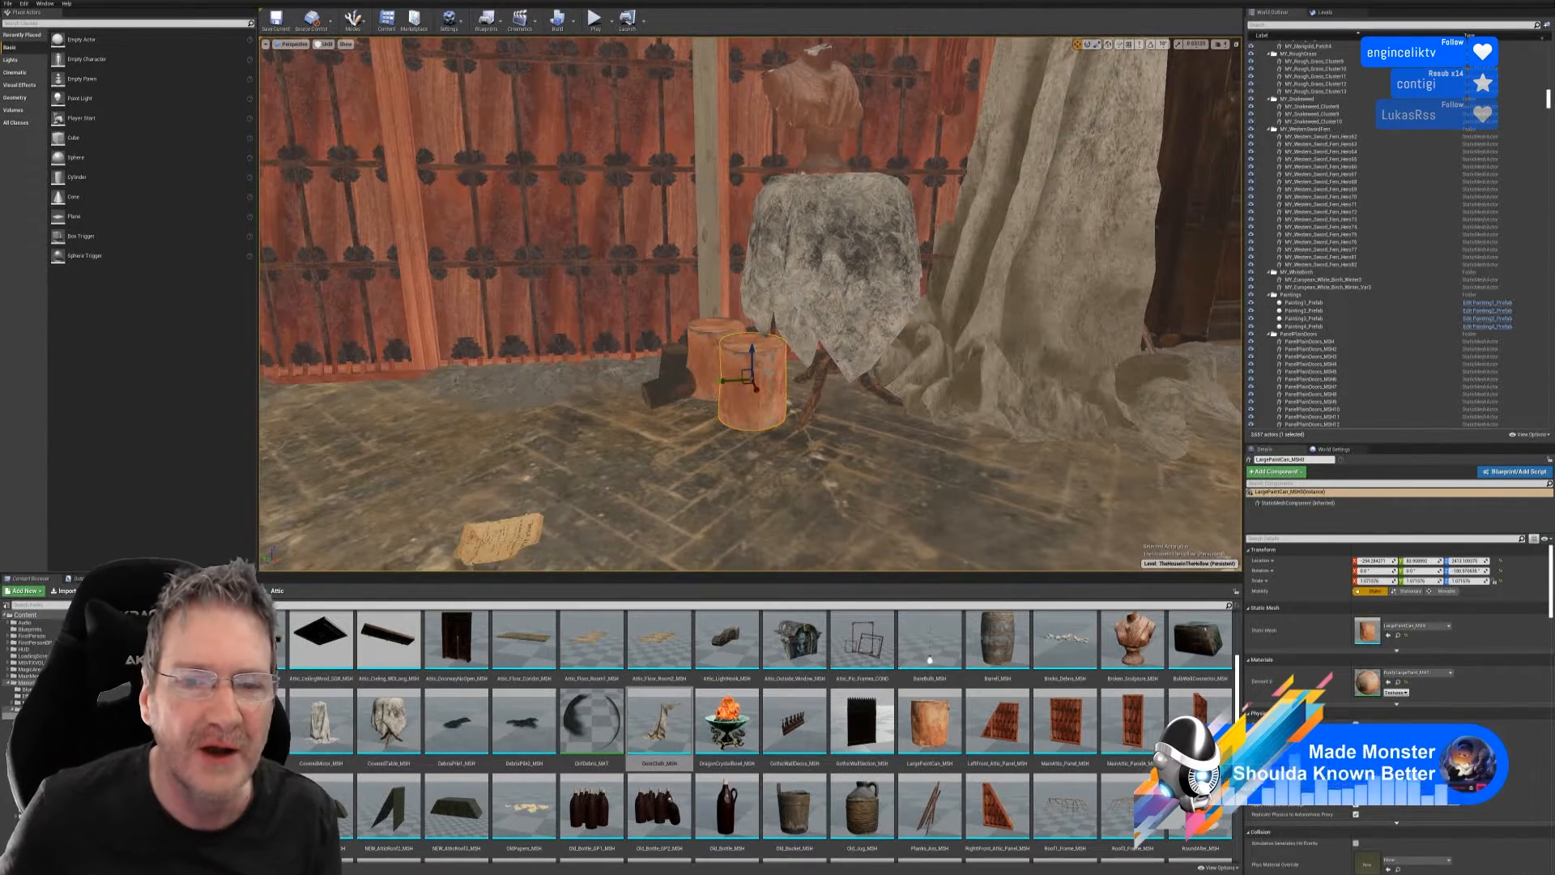
{"action": "right_click_drag", "start_coordinate": [788, 409], "coordinate": [766, 426]}
{"action": "right_click", "coordinate": [742, 250]}
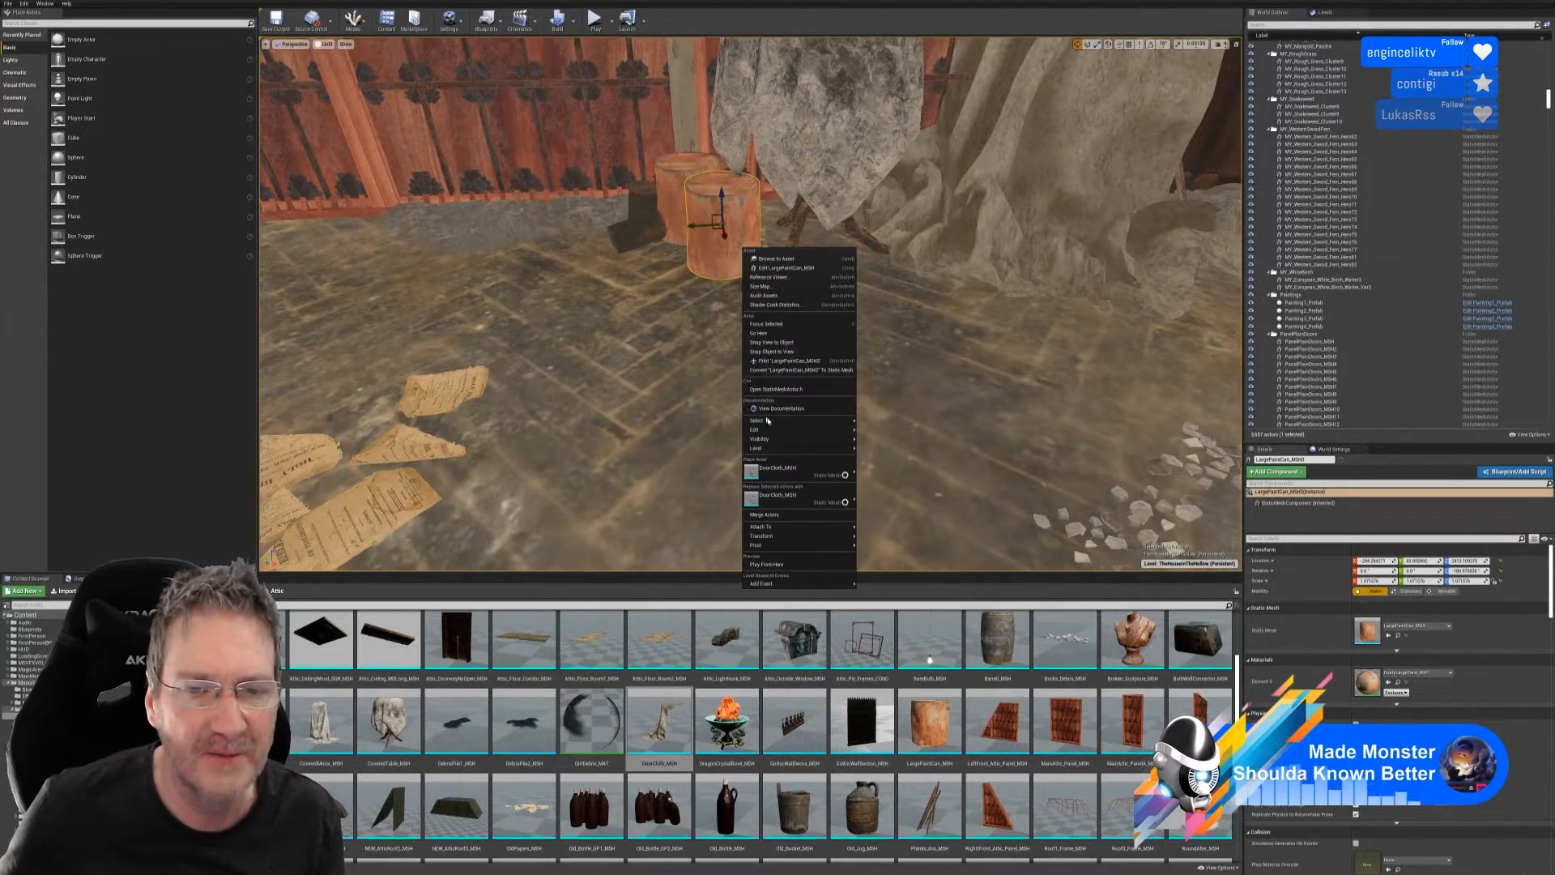
{"action": "mouse_move", "coordinate": [810, 438]}
{"action": "left_click", "coordinate": [883, 467]}
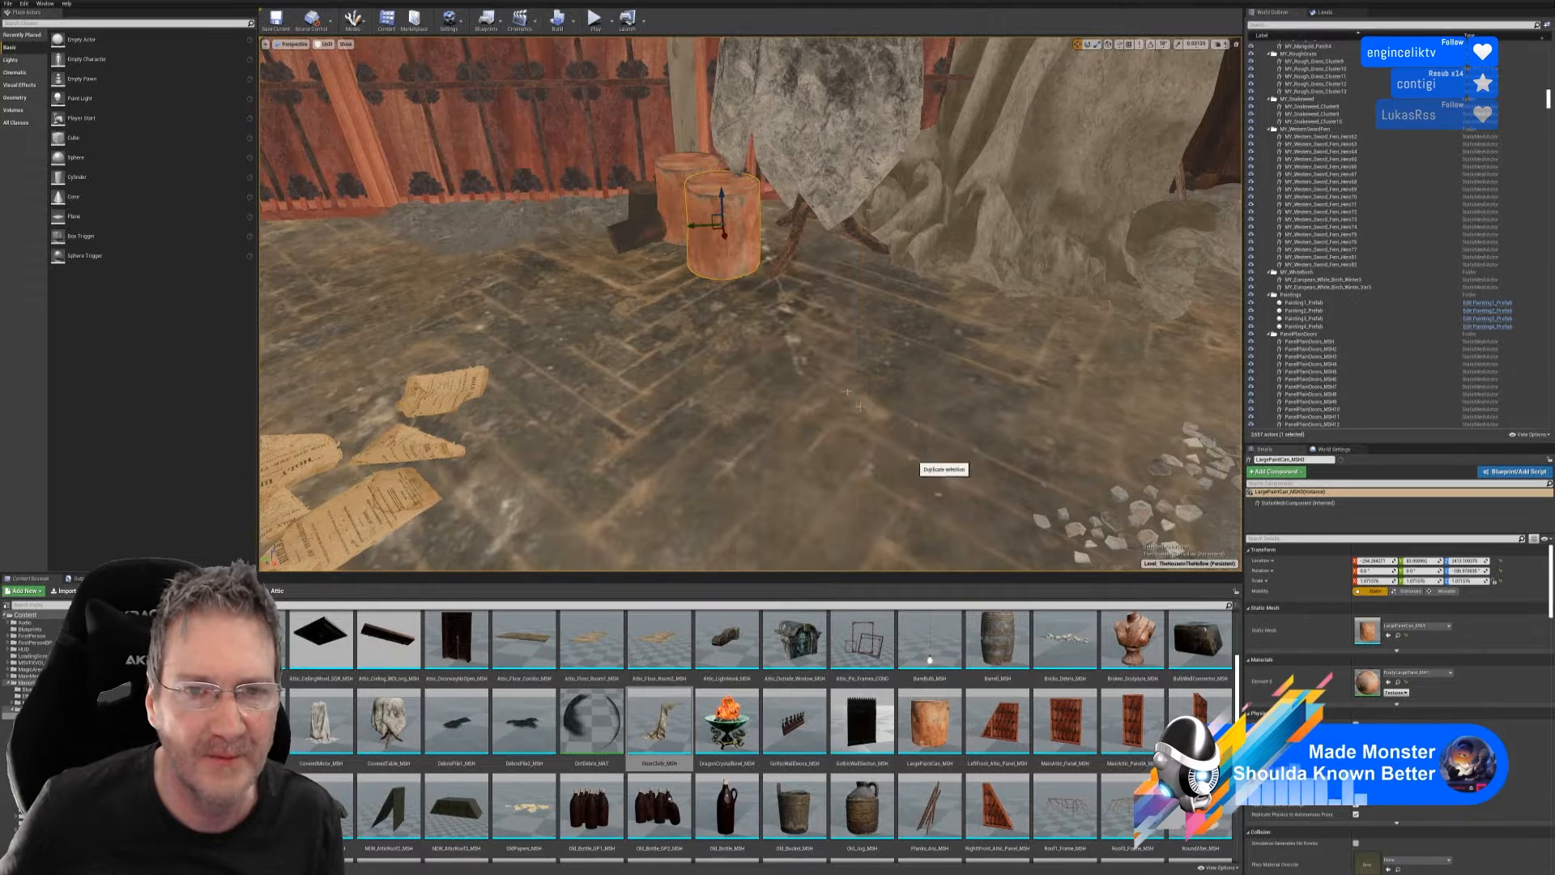
{"action": "mouse_move", "coordinate": [697, 228]}
{"action": "left_mouse_down"}
{"action": "mouse_move", "coordinate": [640, 234]}
{"action": "mouse_move", "coordinate": [657, 283]}
{"action": "left_mouse_up"}
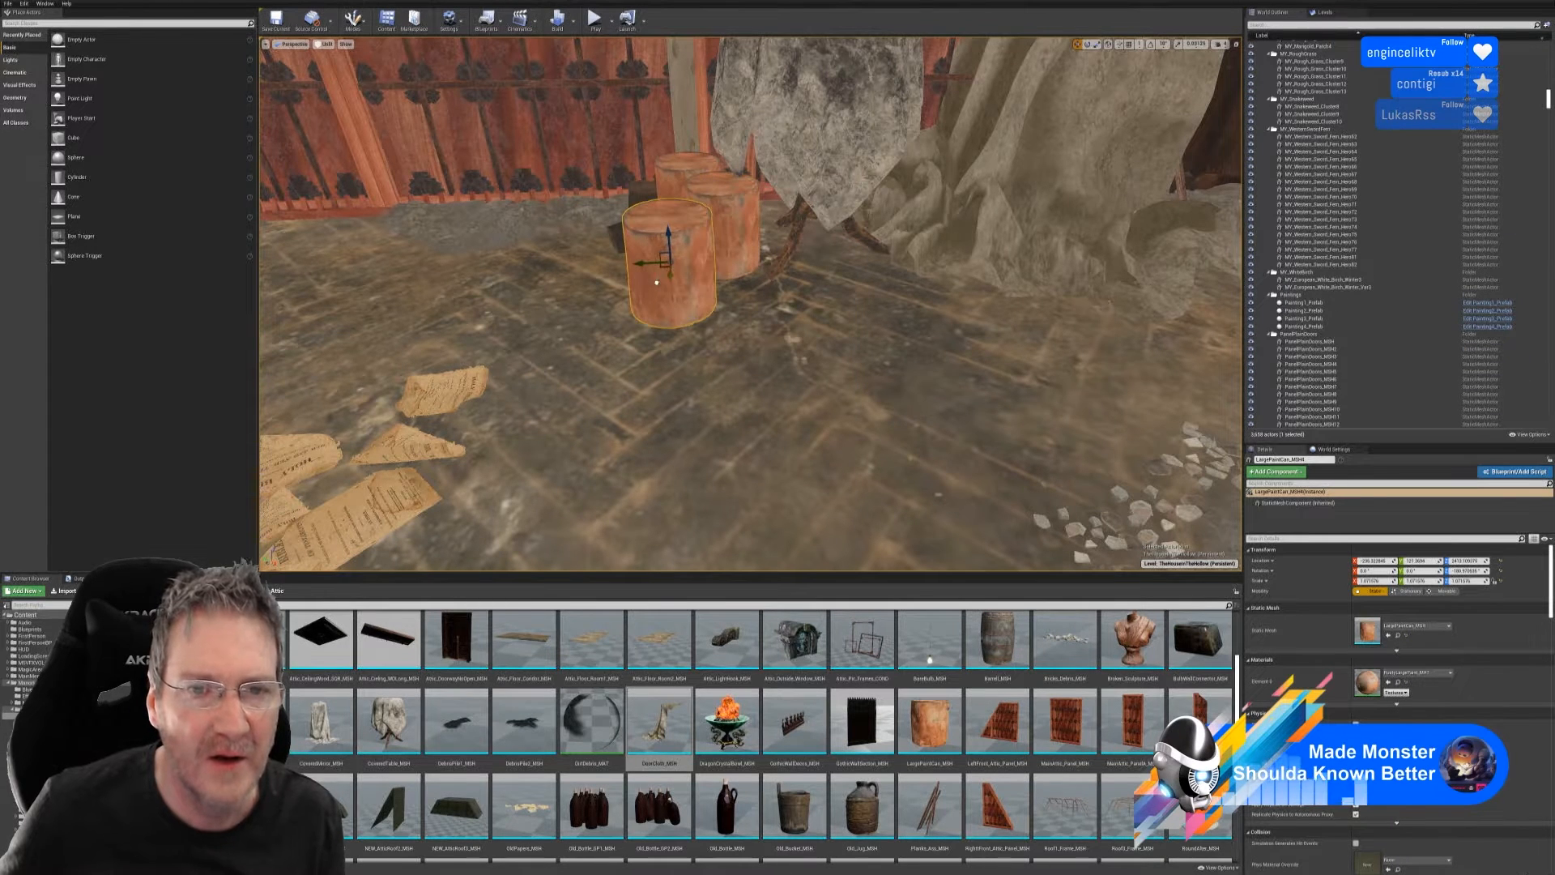
- Tip the new large paint can onto its side and turn it so its end angles out toward the room
{"action": "left_click", "coordinate": [1087, 45]}
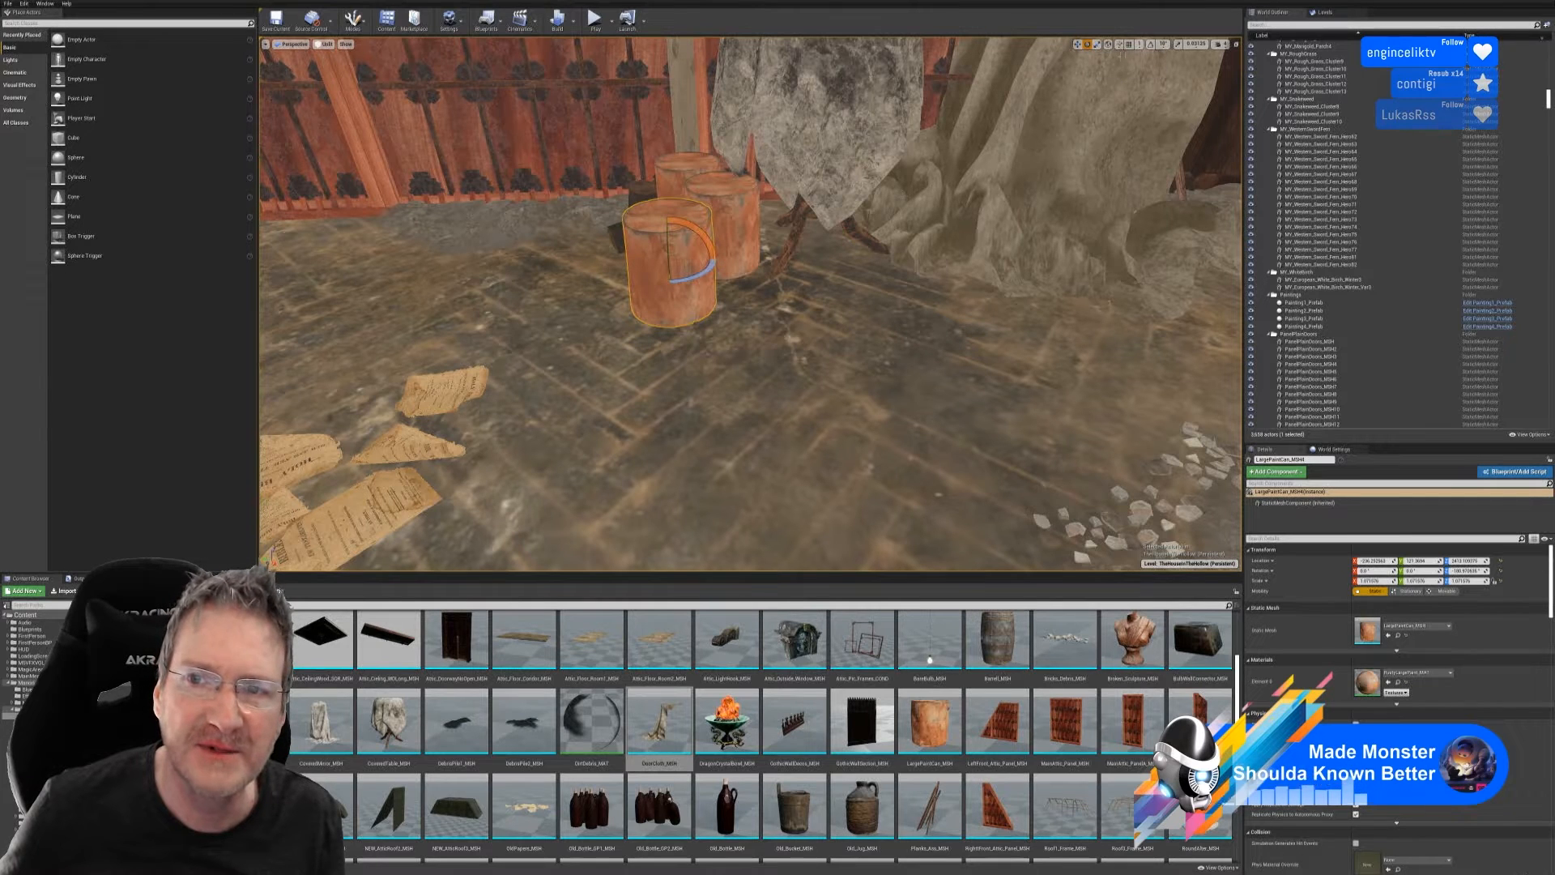
{"action": "left_click", "coordinate": [1150, 44]}
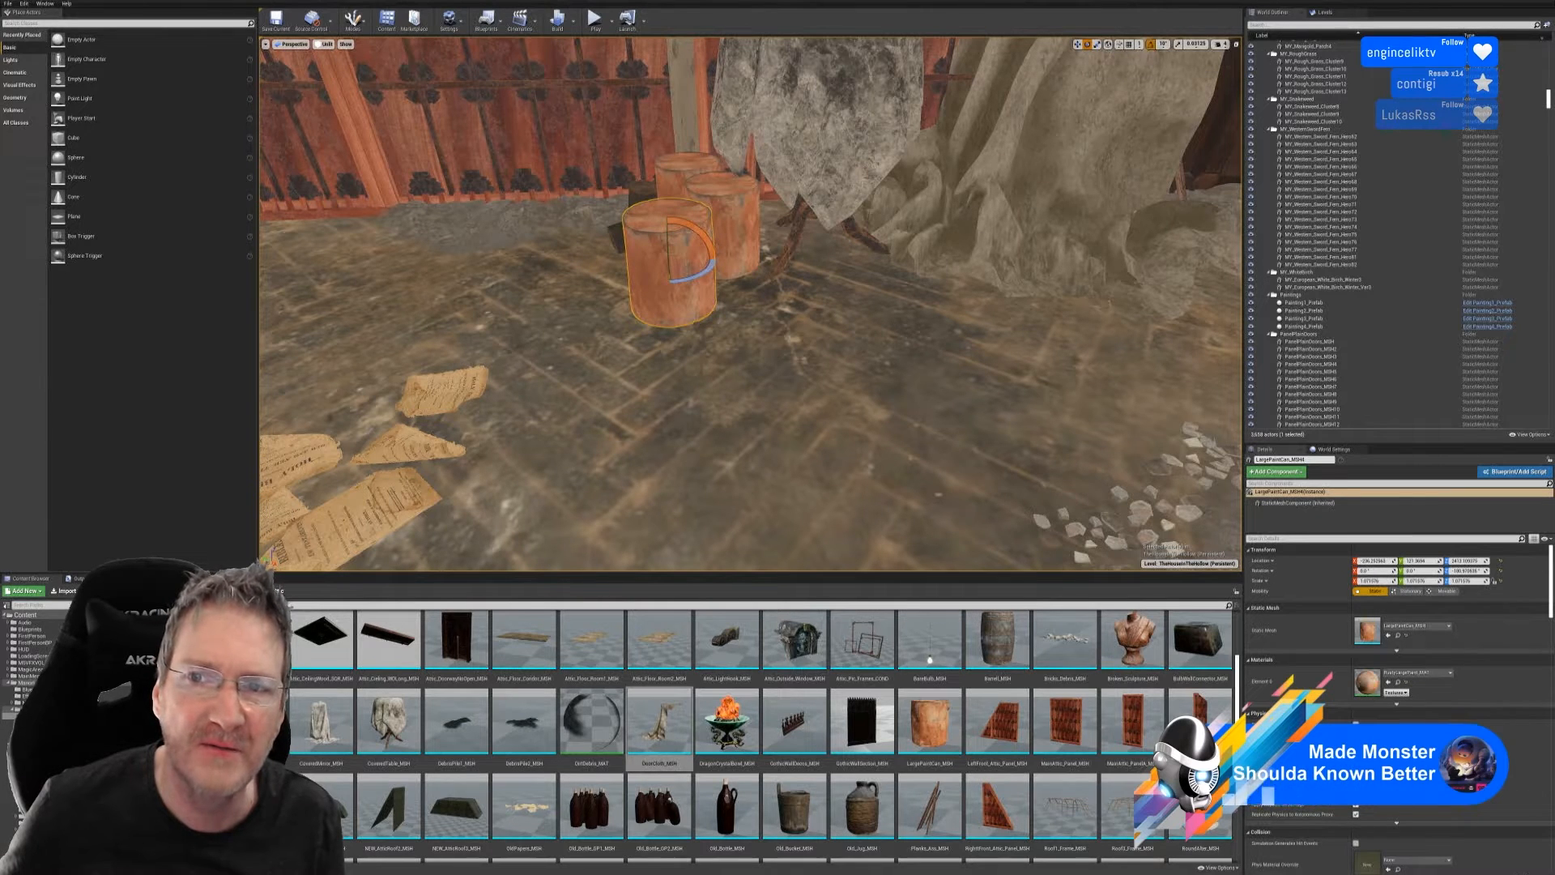
{"action": "mouse_move", "coordinate": [702, 234]}
{"action": "left_mouse_down"}
{"action": "mouse_move", "coordinate": [679, 243]}
{"action": "mouse_move", "coordinate": [666, 217]}
{"action": "left_mouse_up"}
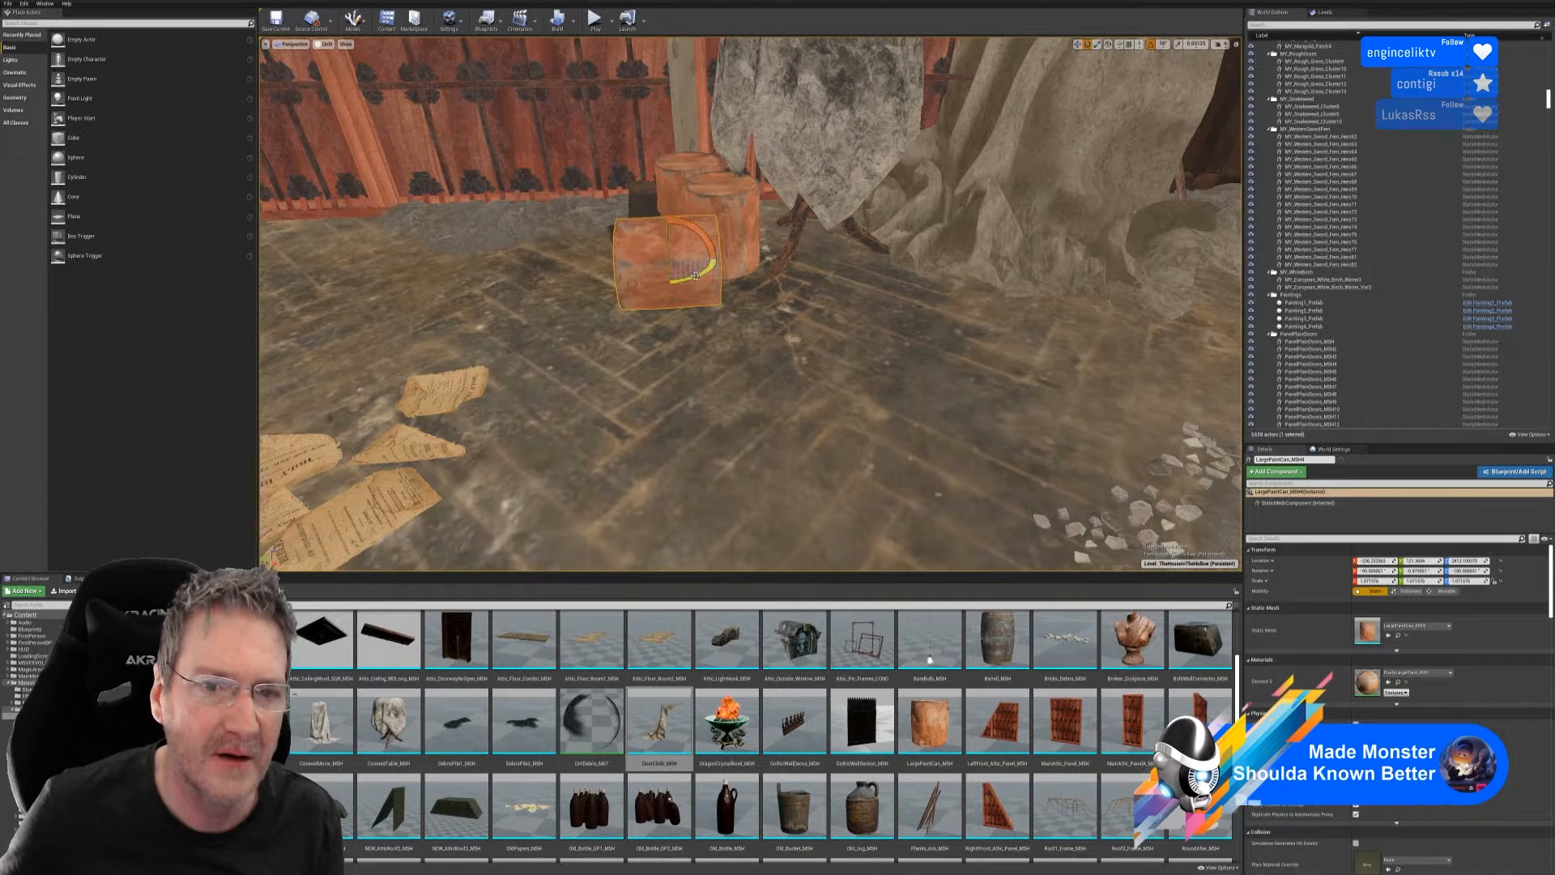
{"action": "left_click_drag", "start_coordinate": [696, 276], "coordinate": [703, 279]}
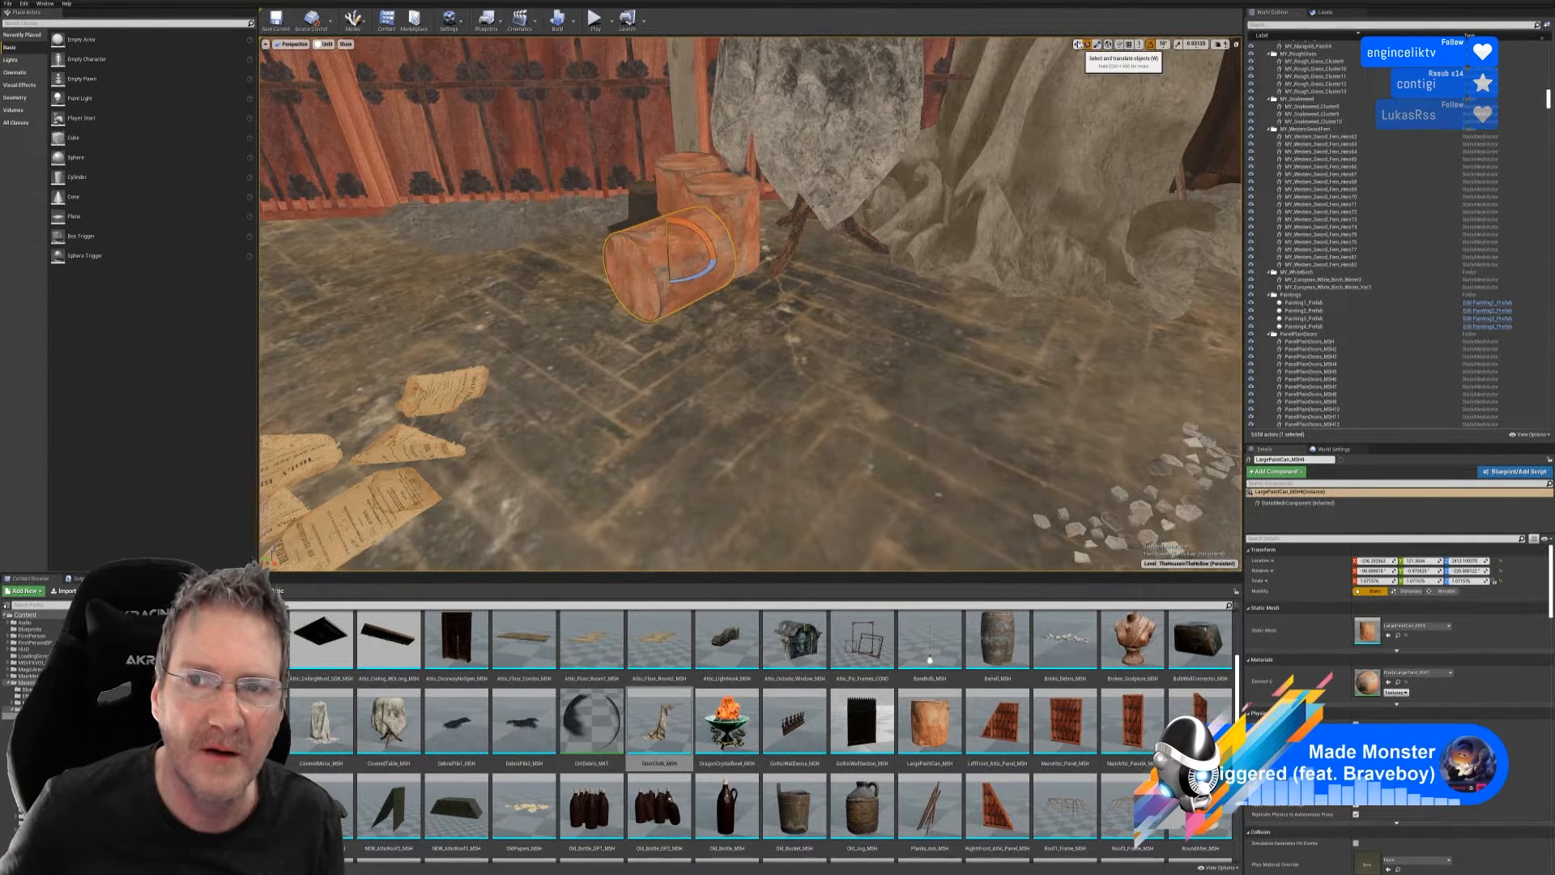
- Shift the lying paint can away from the standing ones and lower it so it rests on the floorboards
{"action": "left_click", "coordinate": [1077, 44]}
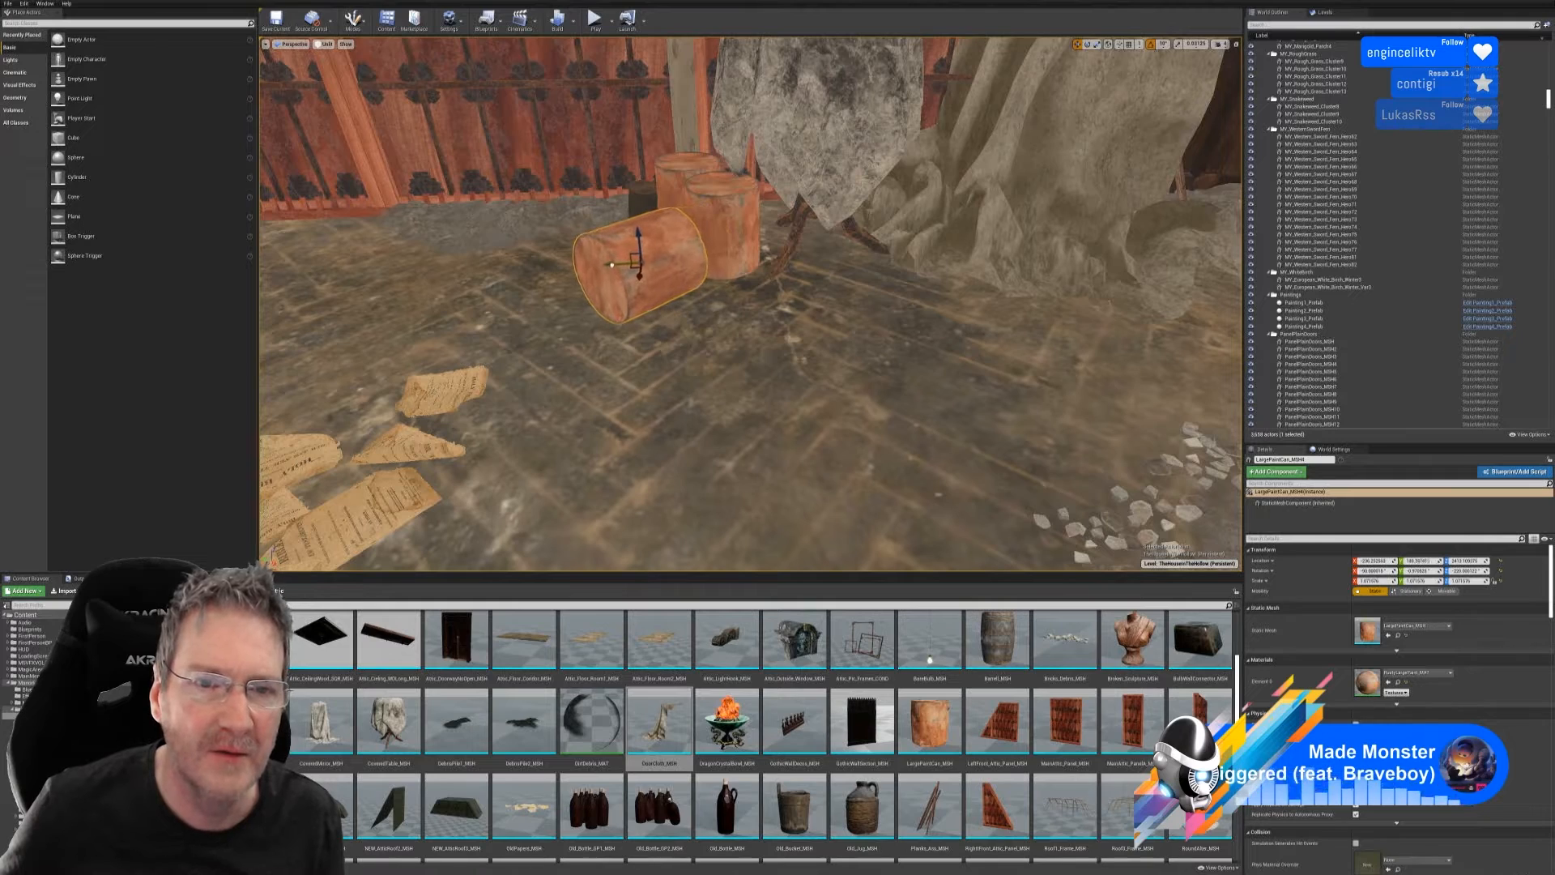
{"action": "mouse_move", "coordinate": [696, 367]}
{"action": "right_mouse_down"}
{"action": "mouse_move", "coordinate": [648, 389]}
{"action": "mouse_move", "coordinate": [631, 381]}
{"action": "mouse_move", "coordinate": [648, 357]}
{"action": "mouse_move", "coordinate": [632, 373]}
{"action": "mouse_move", "coordinate": [615, 360]}
{"action": "right_mouse_up"}
{"action": "left_click_drag", "start_coordinate": [702, 234], "coordinate": [695, 253]}
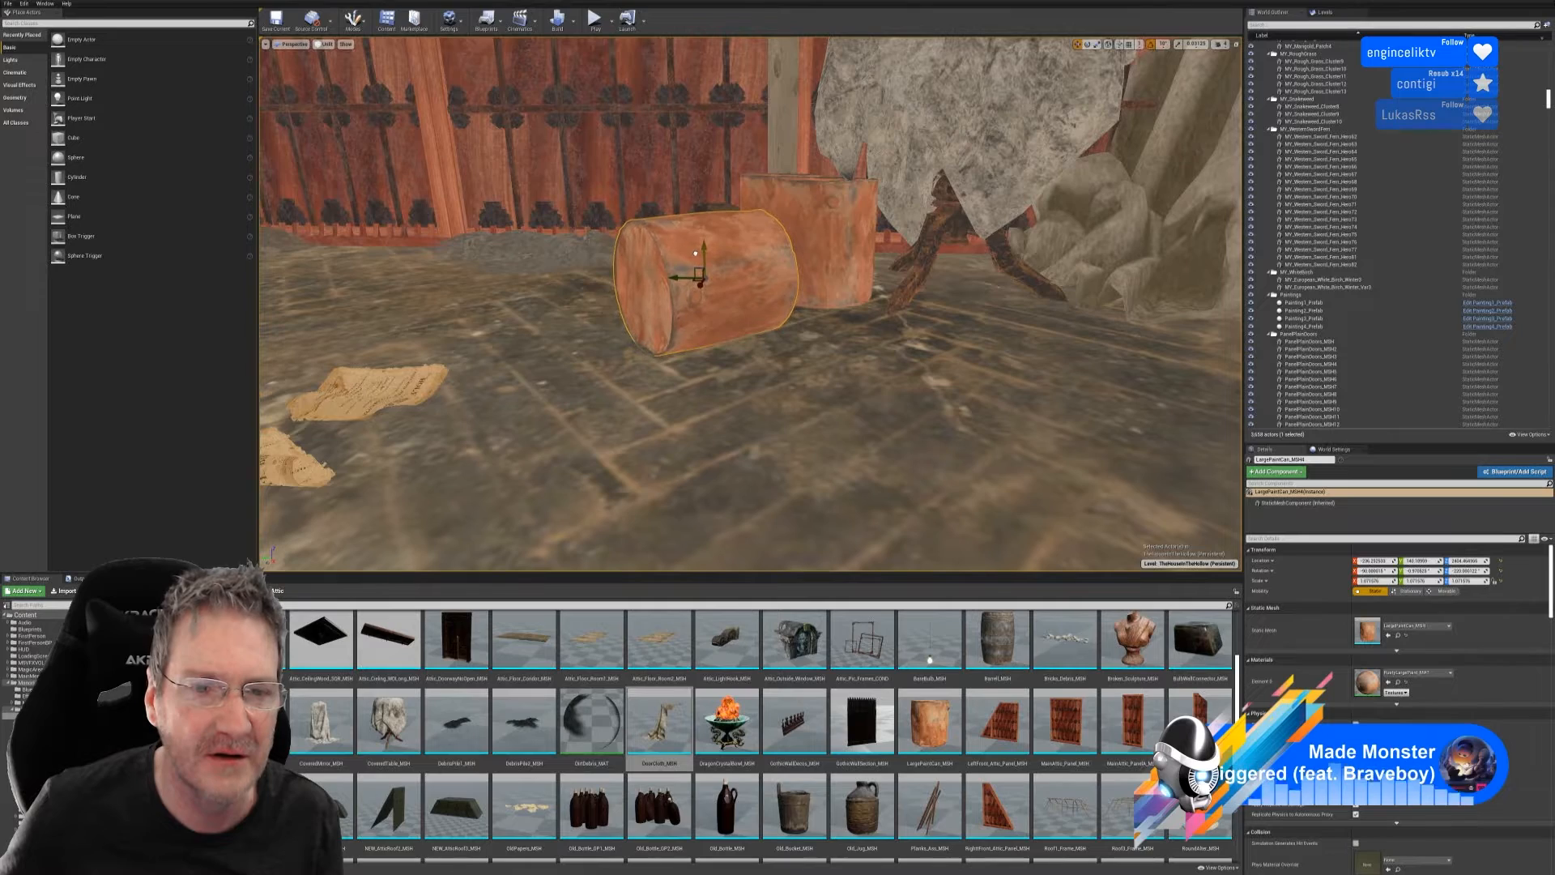
{"action": "right_click_drag", "start_coordinate": [699, 251], "coordinate": [645, 243]}
{"action": "key", "text": "Escape"}
{"action": "scroll", "coordinate": [858, 452], "scroll_direction": "up", "scroll_amount": 5}
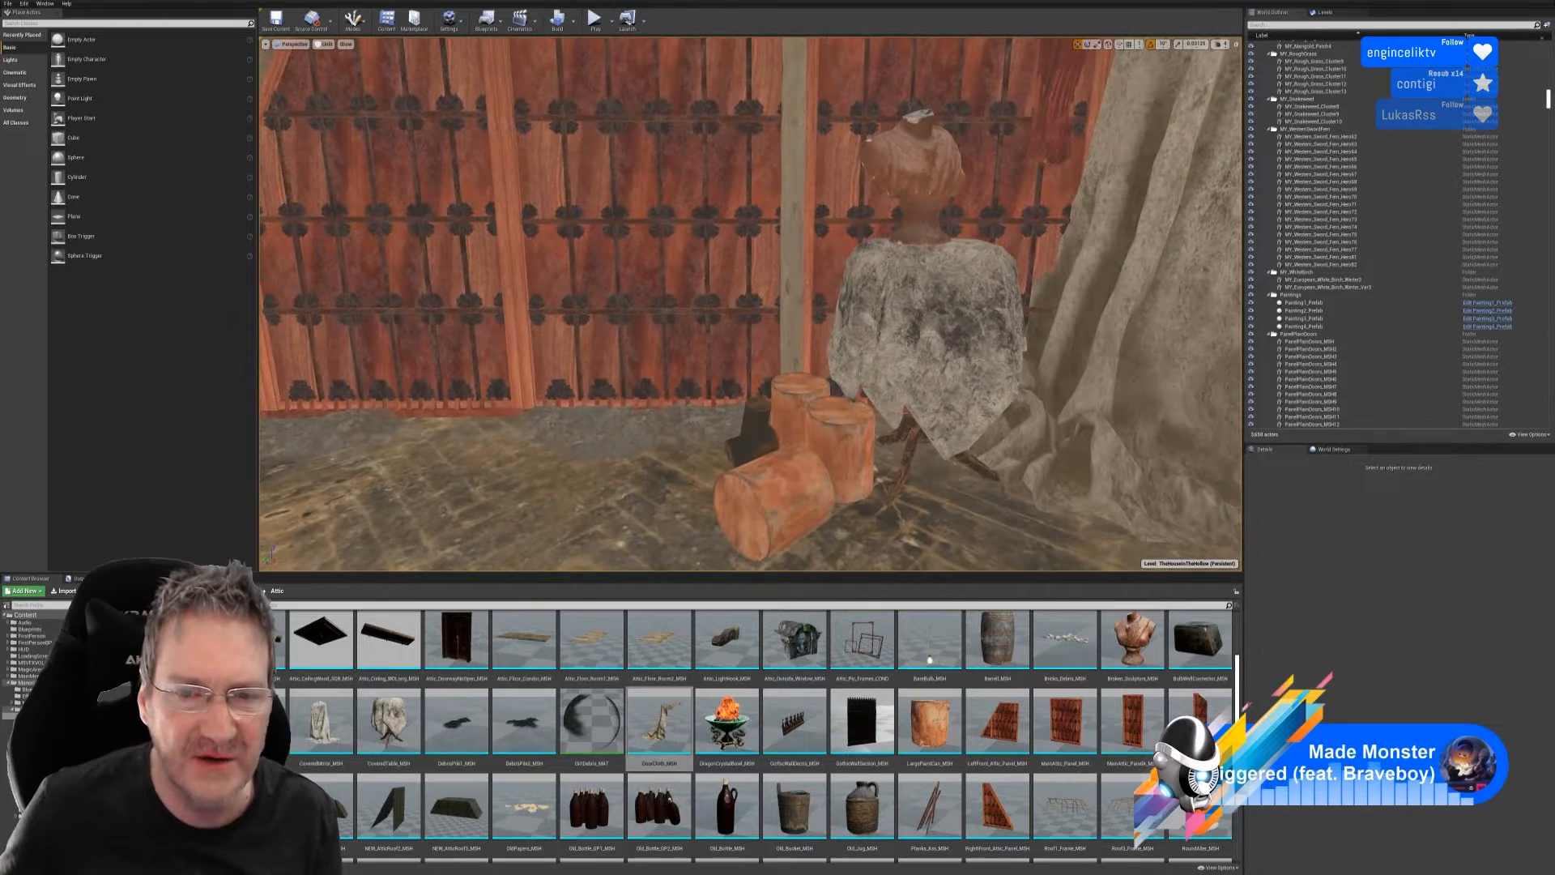
- Rotate the front standing large paint can about its vertical axis so its surface differs from its neighbour, and clear the selection
{"action": "scroll", "coordinate": [858, 451], "scroll_direction": "up", "scroll_amount": 6}
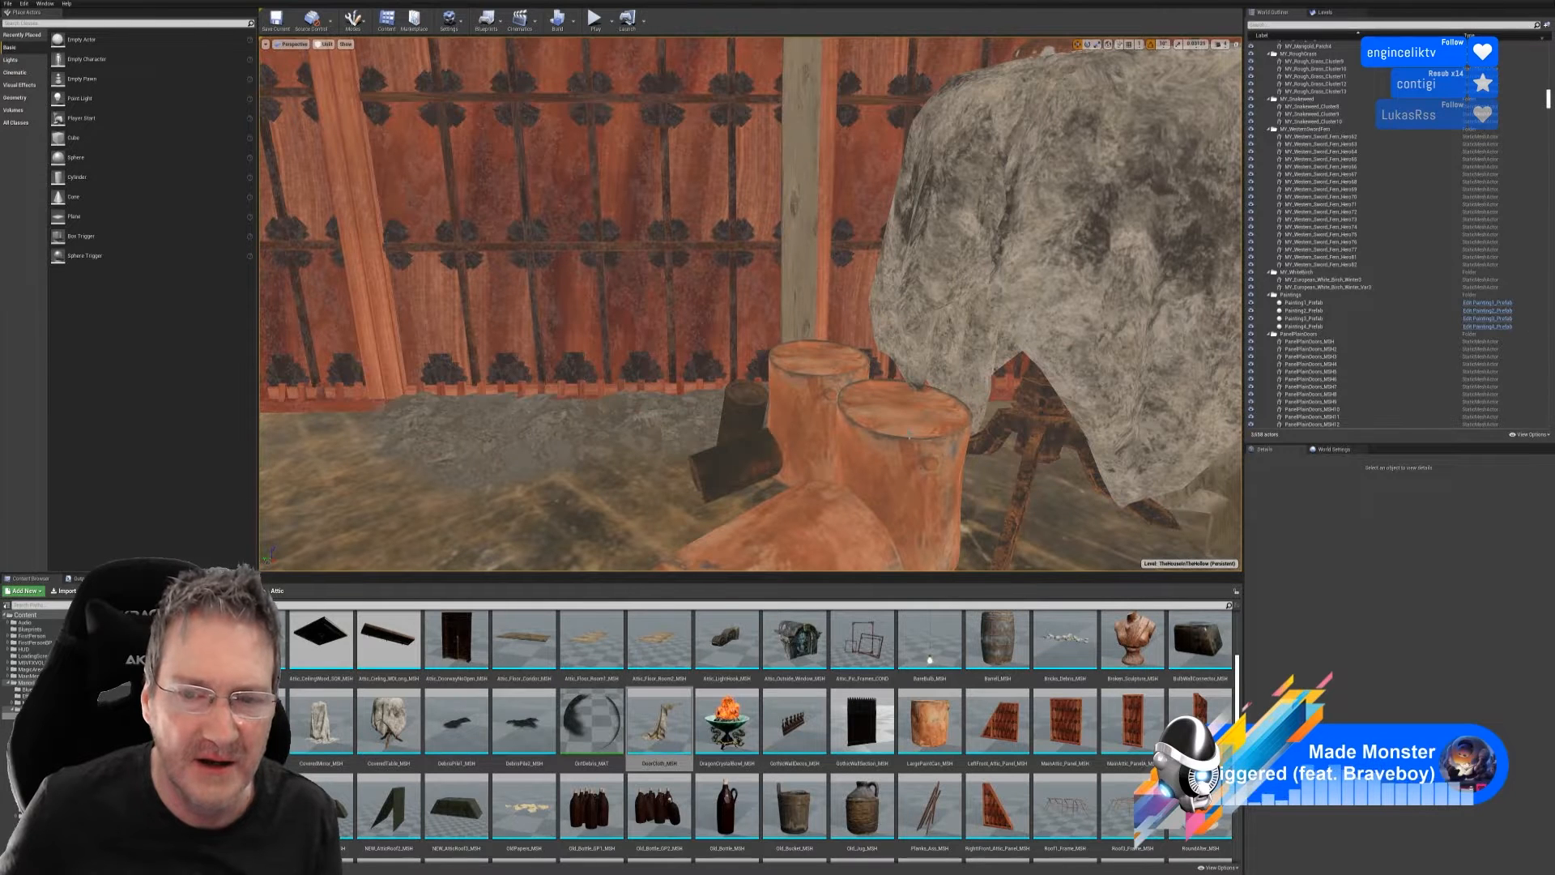
{"action": "left_click", "coordinate": [900, 453]}
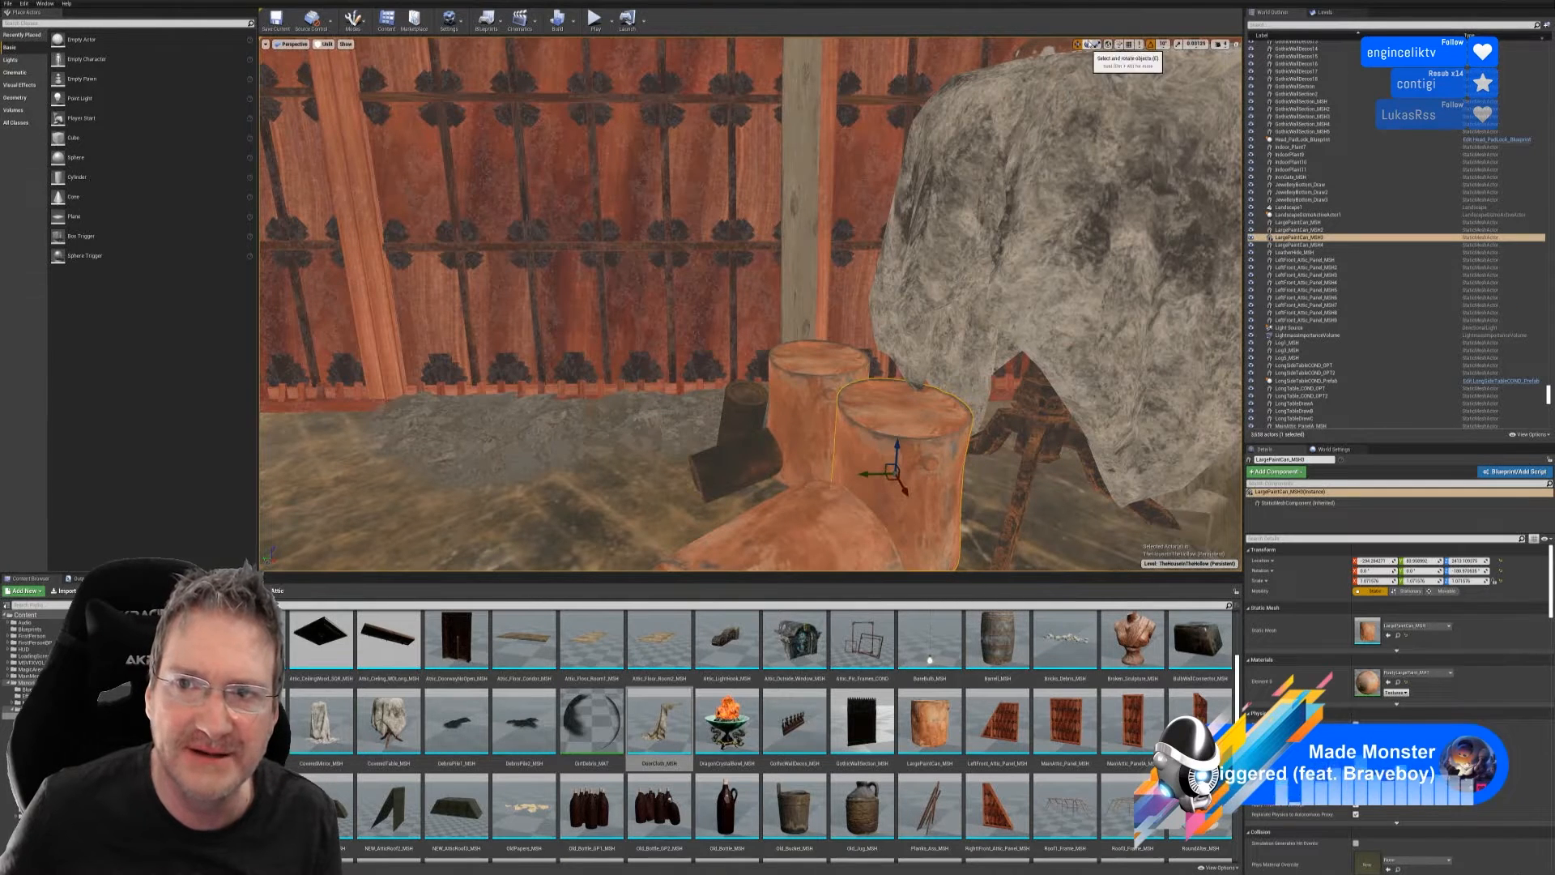
{"action": "key", "text": "e"}
{"action": "left_click_drag", "start_coordinate": [889, 493], "coordinate": [964, 478]}
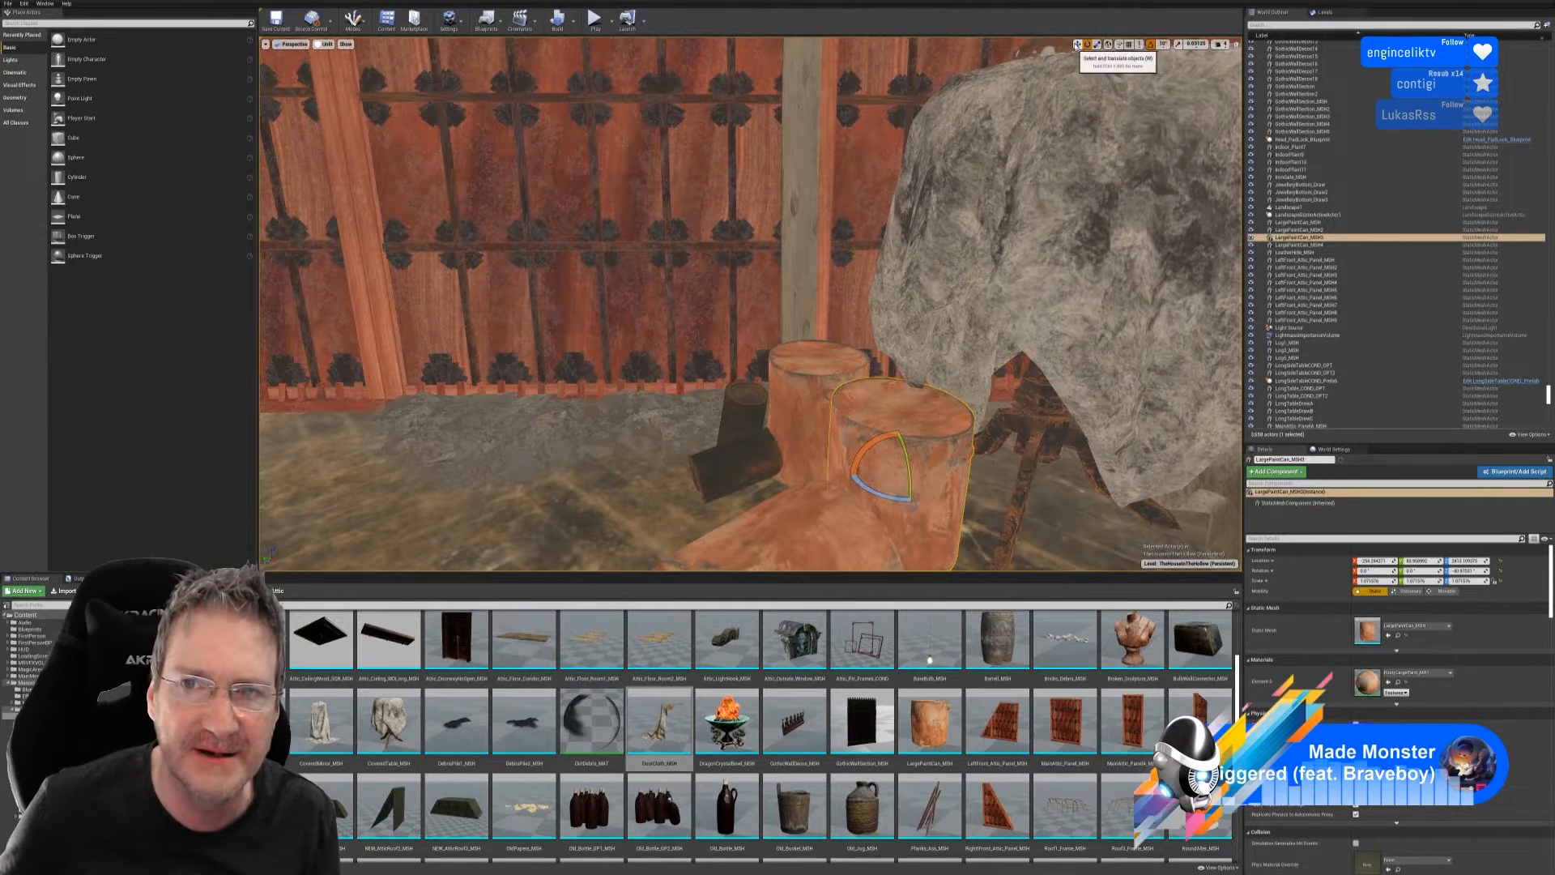
{"action": "left_click", "coordinate": [1047, 52]}
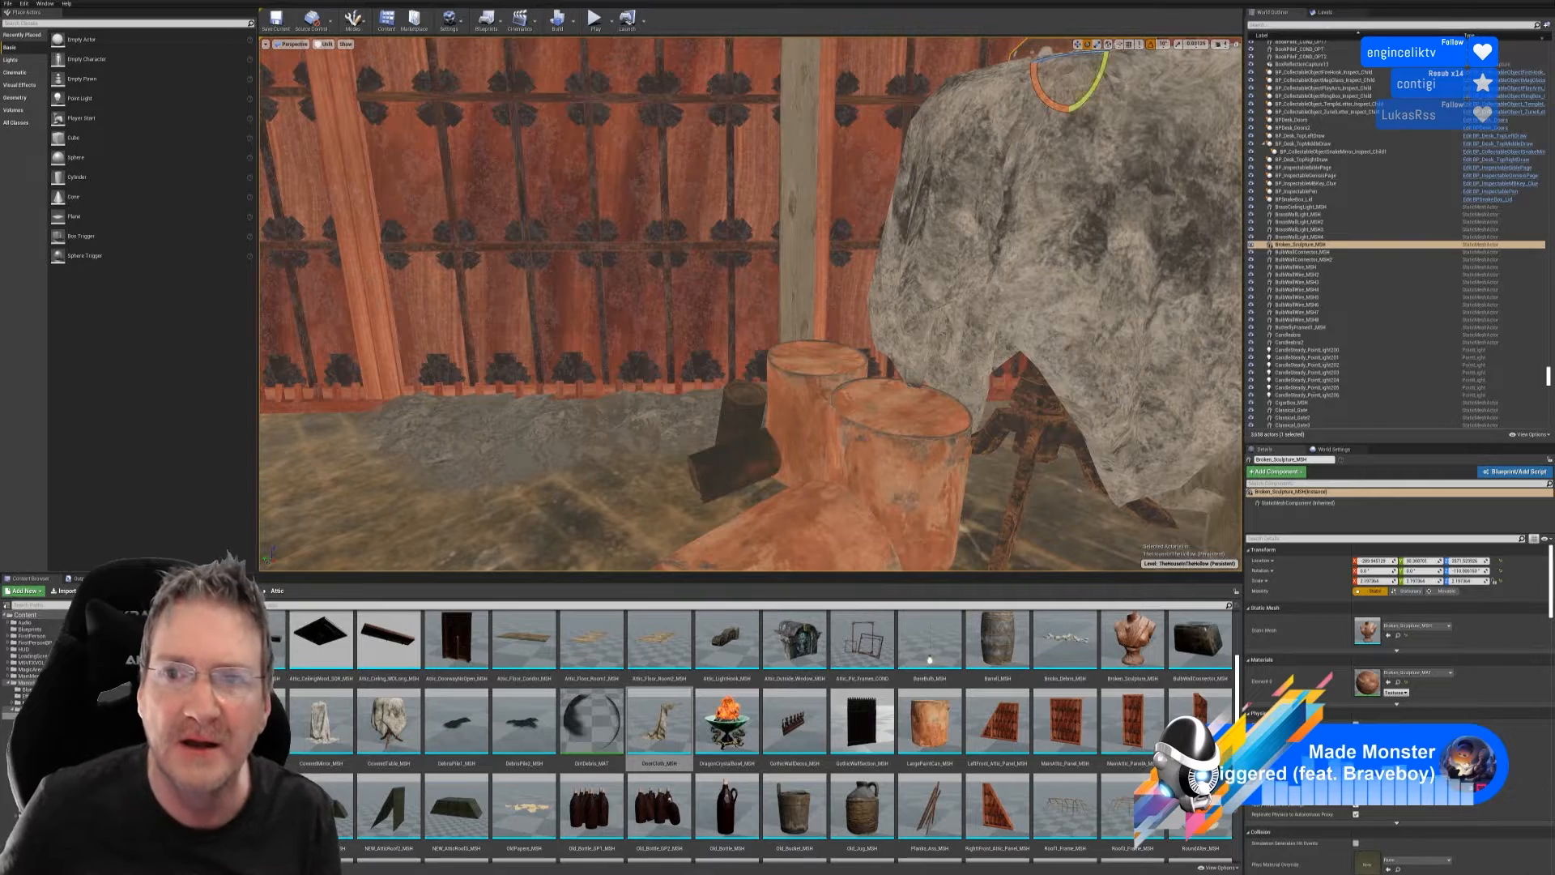
{"action": "key", "text": "Escape"}
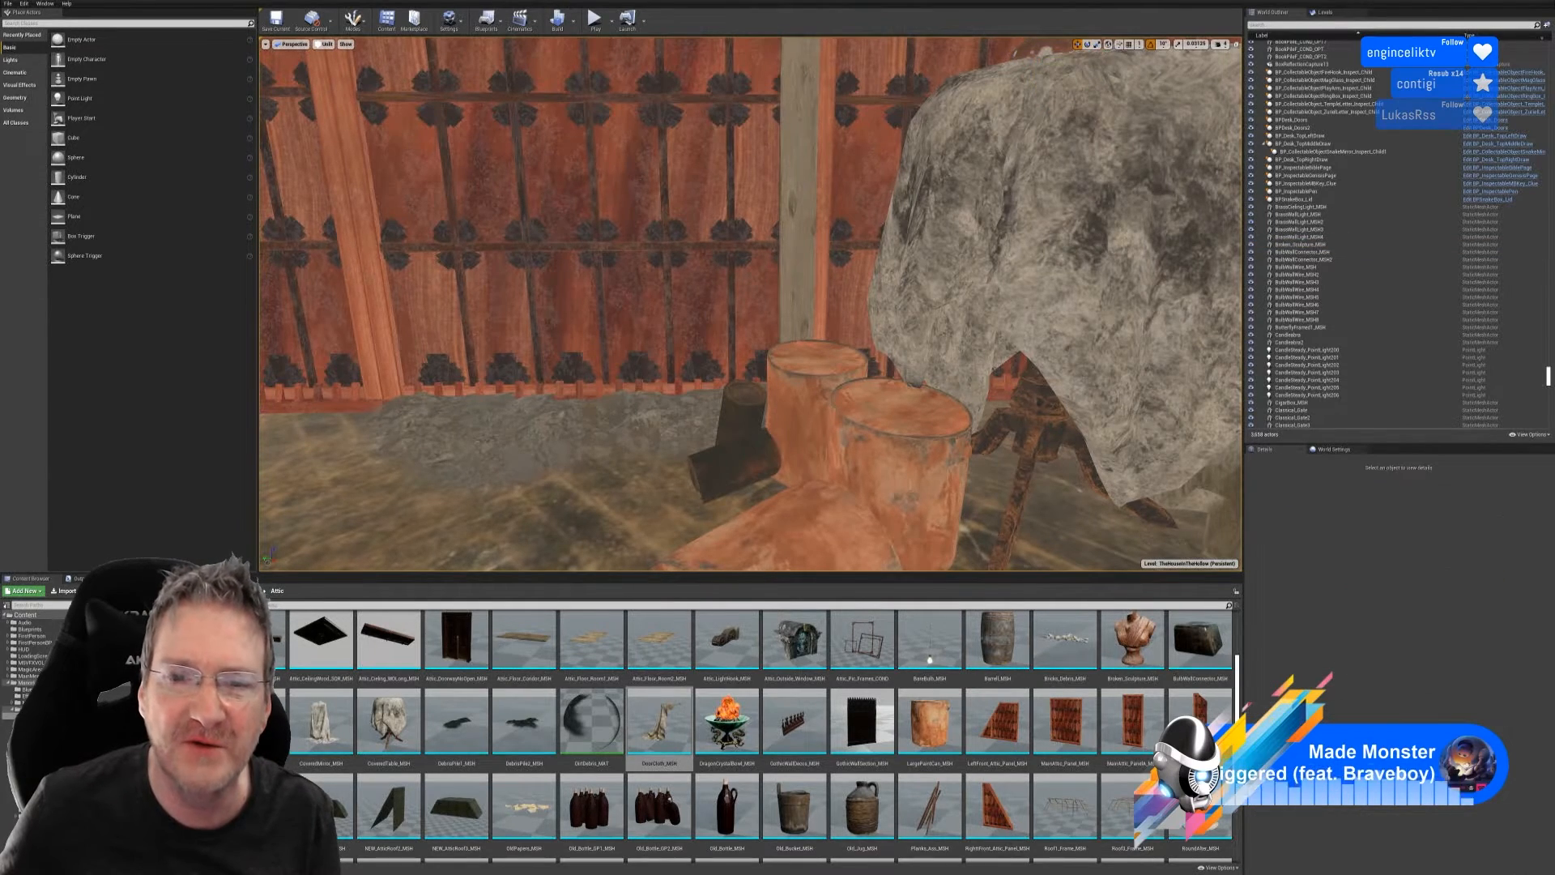
- Place the wooden chest from the Attic meshes on the floor in the empty far corner beyond the scattered papers
{"action": "key", "text": "s"}
{"action": "key", "text": "s"}
{"action": "right_click_drag", "start_coordinate": [750, 304], "coordinate": [900, 241]}
{"action": "key", "text": "w"}
{"action": "key", "text": "w"}
{"action": "right_click_drag", "start_coordinate": [750, 304], "coordinate": [1020, 316]}
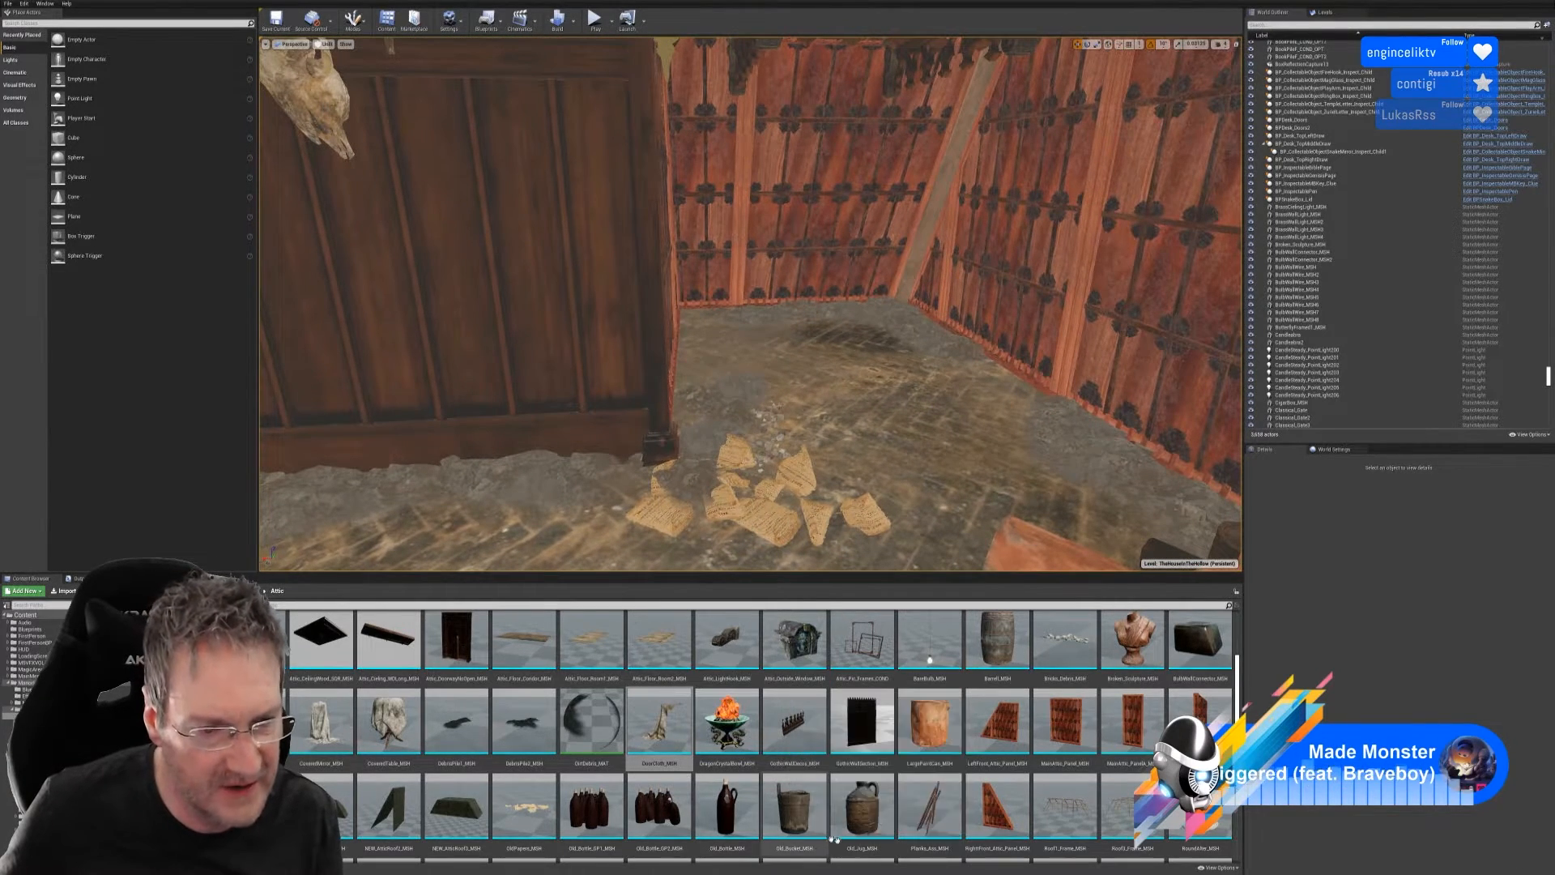
{"action": "right_click_drag", "start_coordinate": [486, 486], "coordinate": [260, 519]}
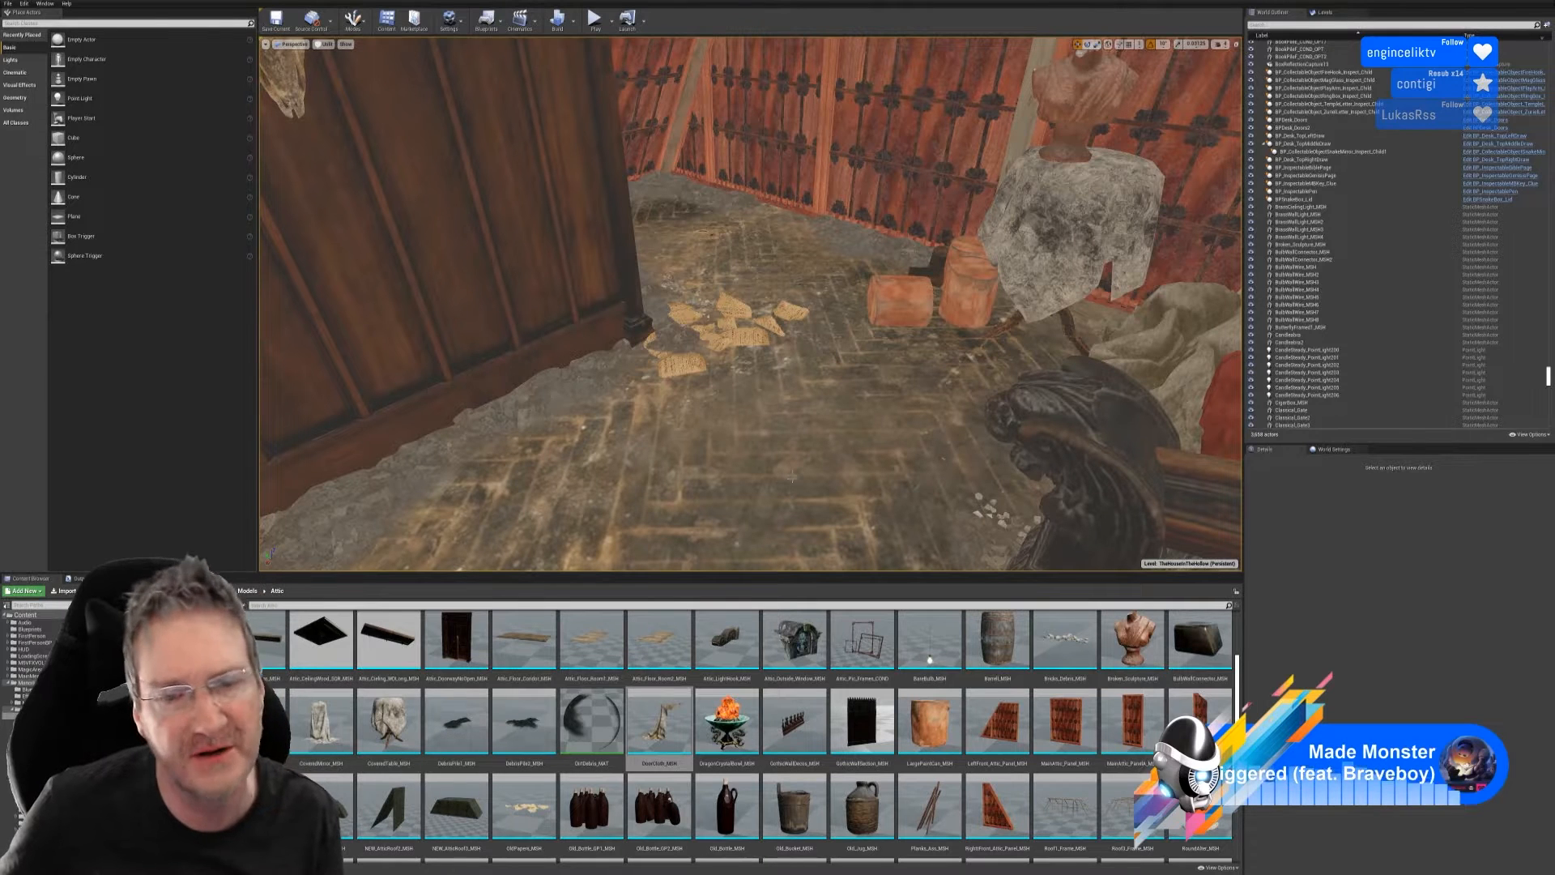
{"action": "scroll", "coordinate": [808, 758], "scroll_direction": "down", "scroll_amount": 1}
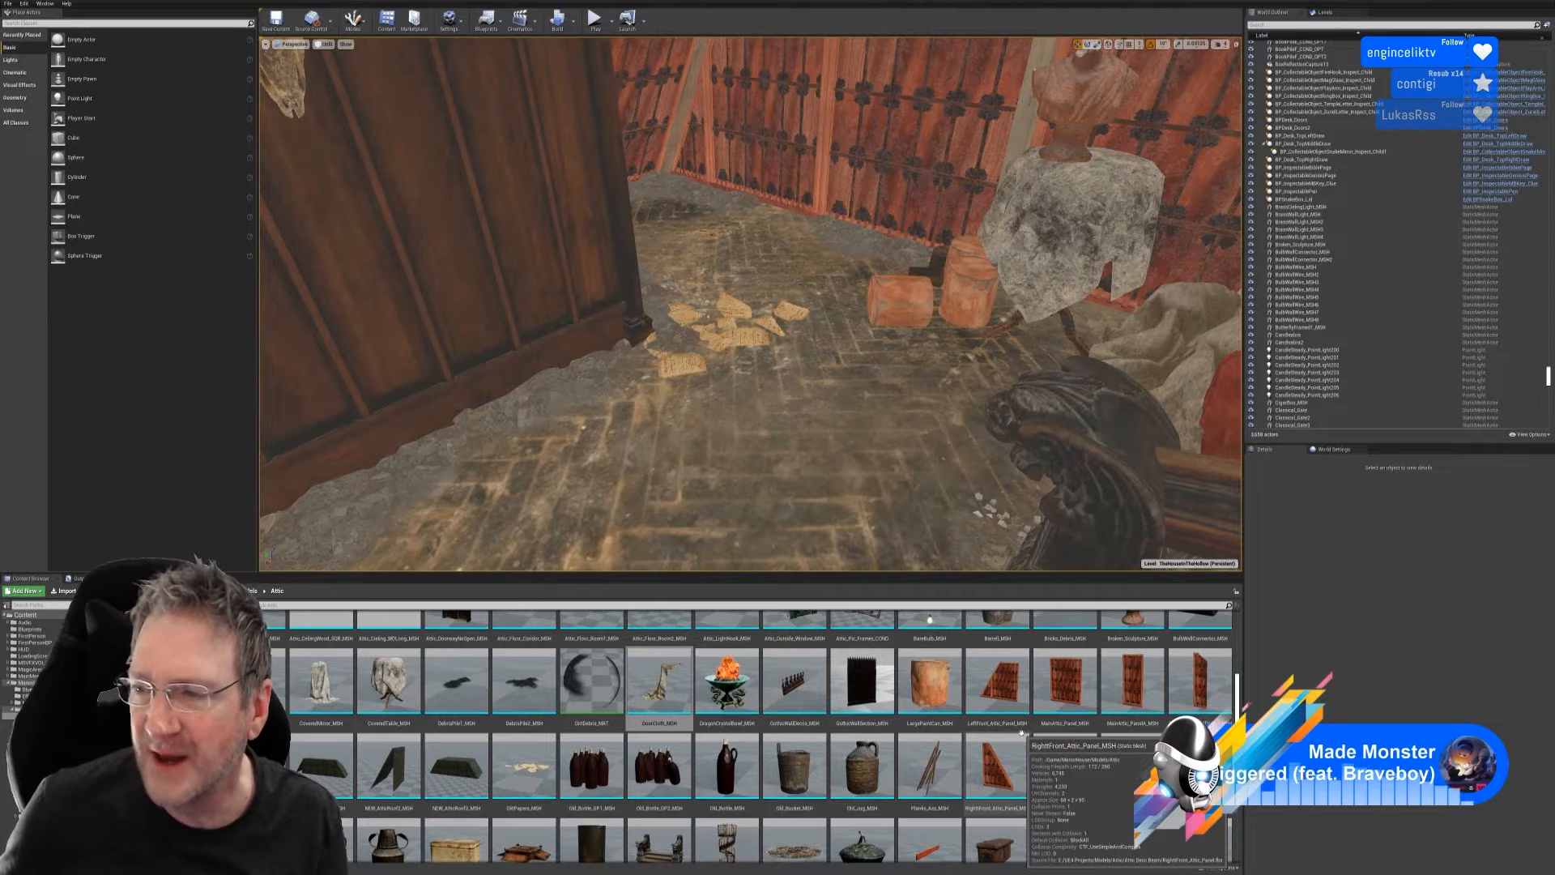
{"action": "scroll", "coordinate": [1008, 777], "scroll_direction": "down", "scroll_amount": 2}
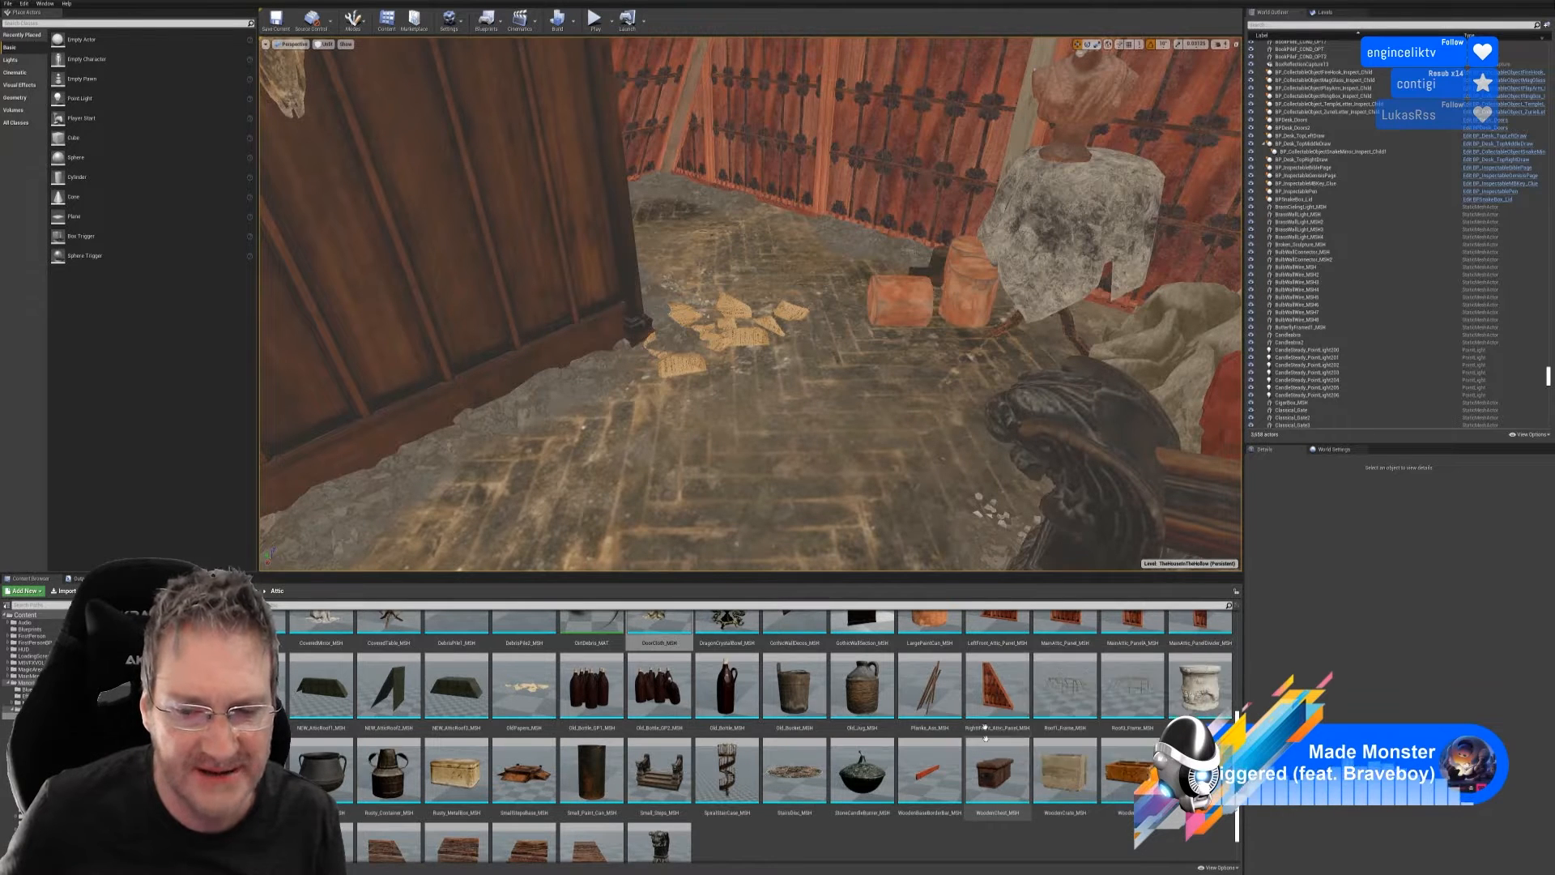
{"action": "left_click", "coordinate": [995, 769]}
{"action": "left_click_drag", "start_coordinate": [982, 736], "coordinate": [728, 234]}
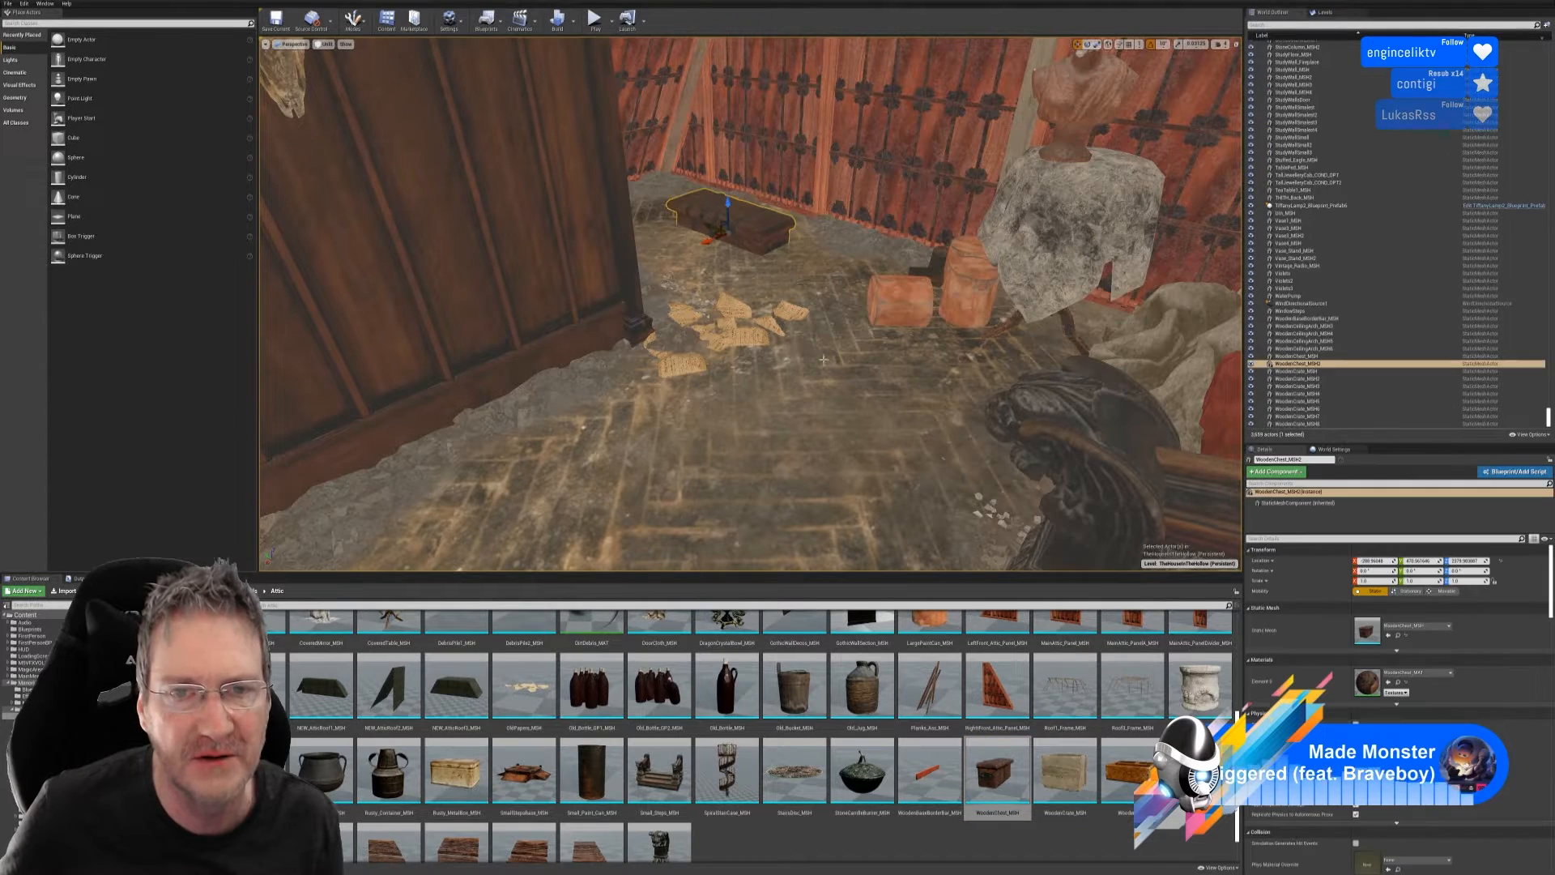
- Raise the wooden chest until it stands on the floor and turn it so its front faces the room
{"action": "key", "text": "w"}
{"action": "mouse_move", "coordinate": [728, 233]}
{"action": "right_mouse_down"}
{"action": "mouse_move", "coordinate": [713, 272]}
{"action": "mouse_move", "coordinate": [733, 255]}
{"action": "right_mouse_up"}
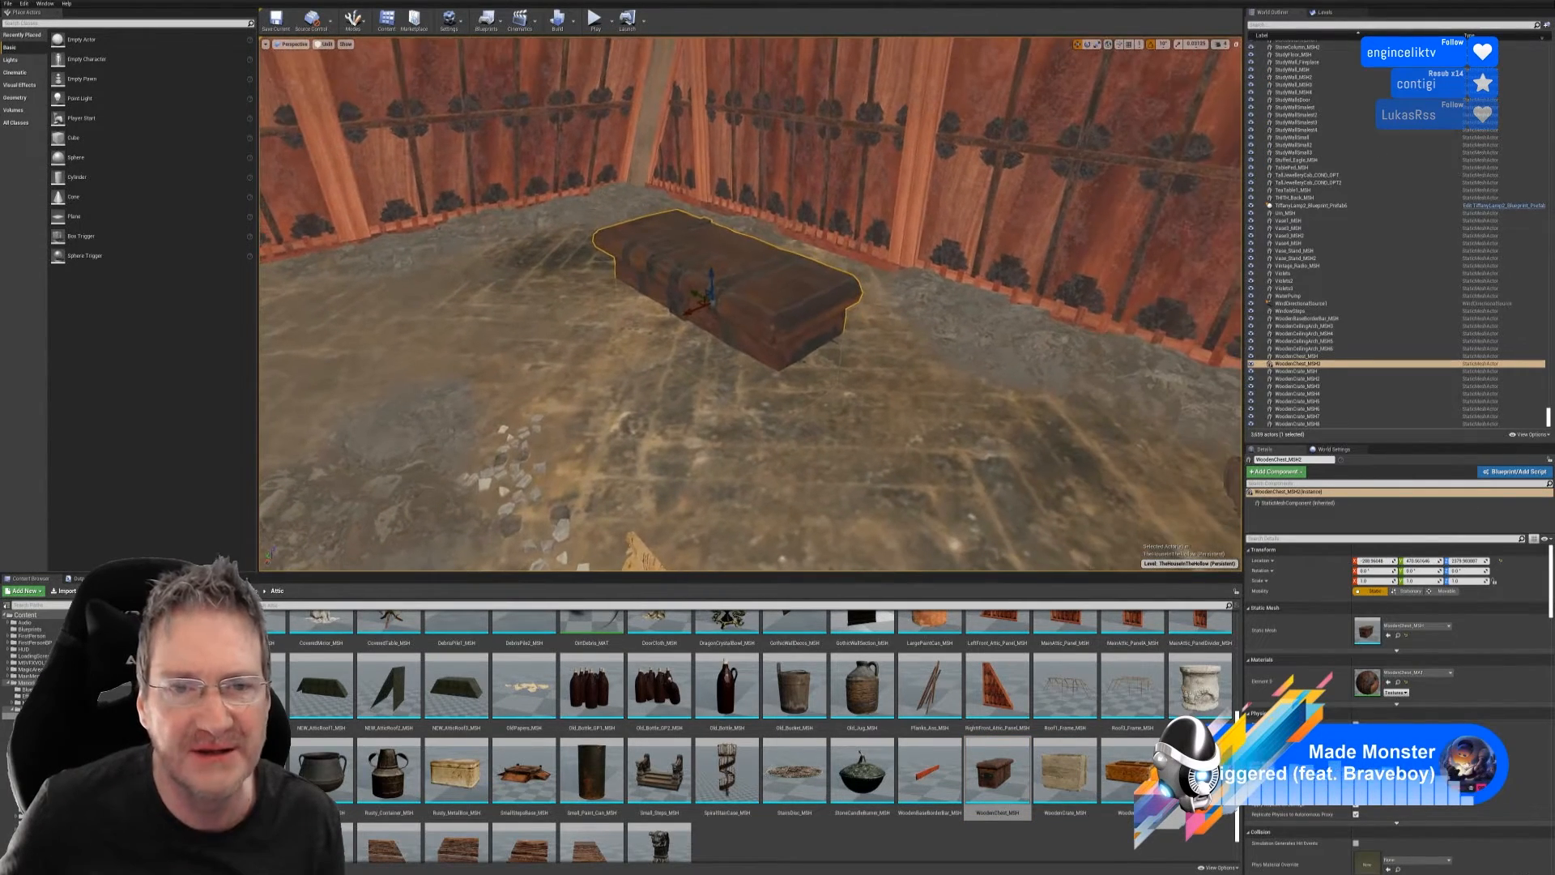
{"action": "left_click_drag", "start_coordinate": [712, 285], "coordinate": [759, 241]}
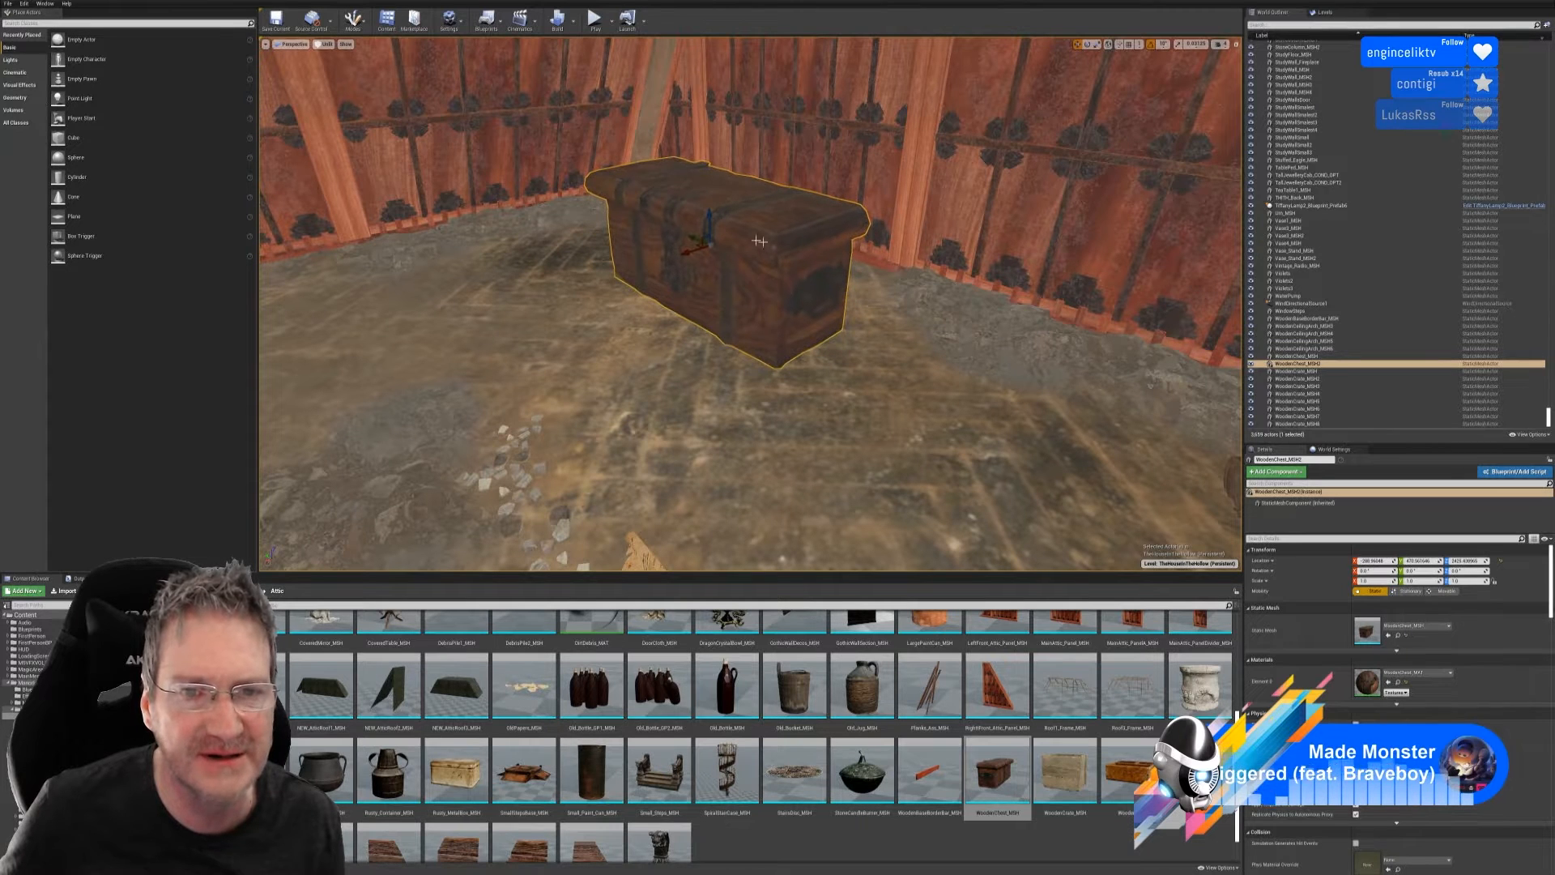
{"action": "left_click", "coordinate": [1087, 45]}
{"action": "left_click_drag", "start_coordinate": [696, 268], "coordinate": [648, 269]}
{"action": "right_click_drag", "start_coordinate": [713, 255], "coordinate": [656, 271]}
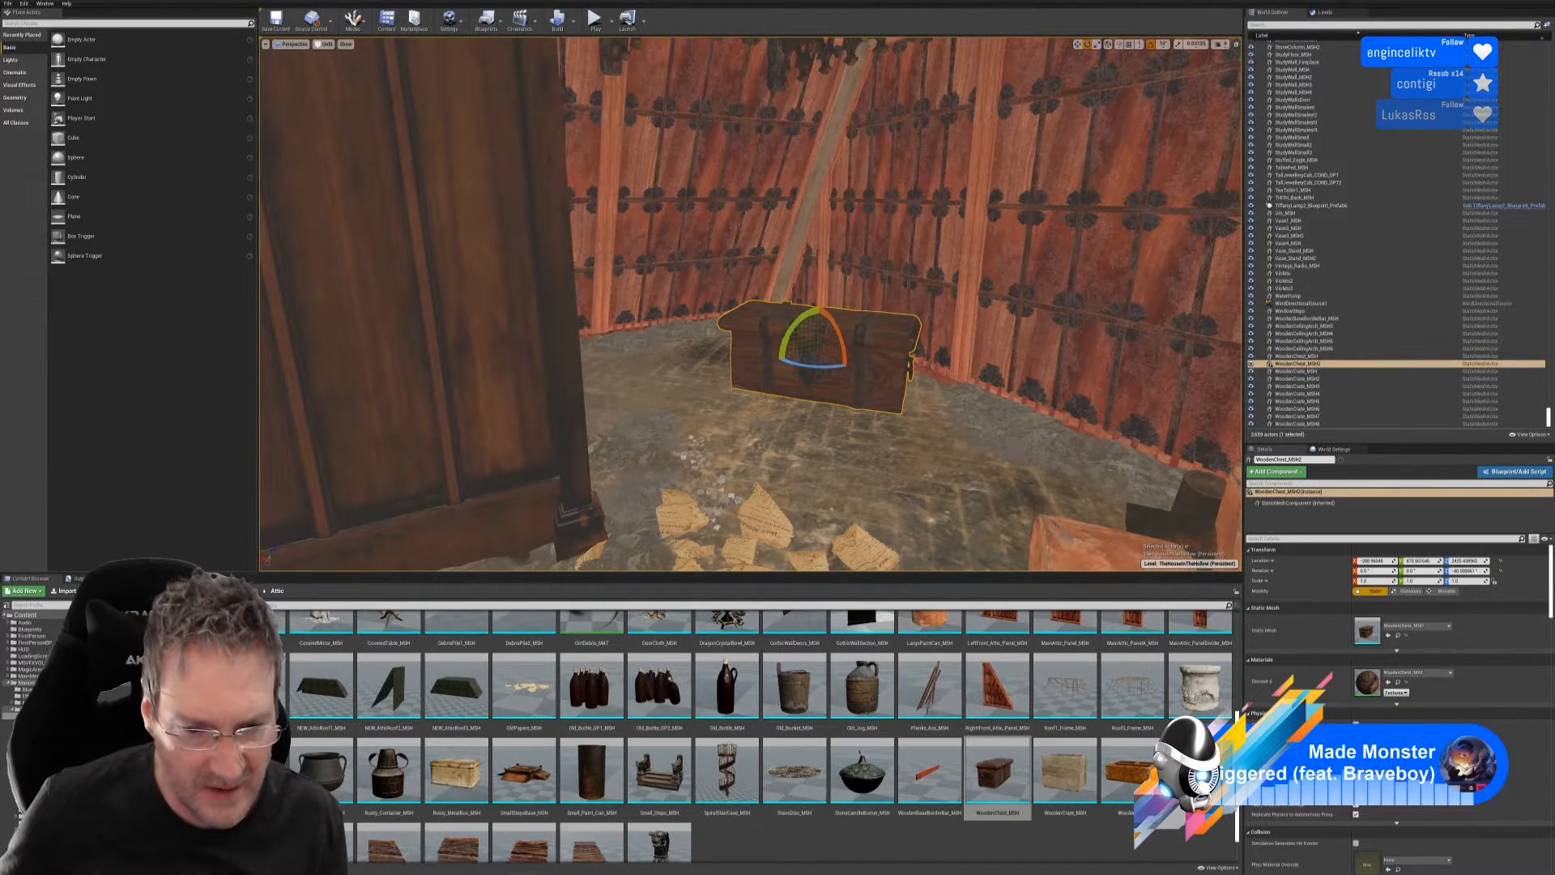
- Place the wooden drawer on the floor in front of the chest and scale it up uniformly to about 1.8
{"action": "scroll", "coordinate": [748, 826], "scroll_direction": "down", "scroll_amount": 1}
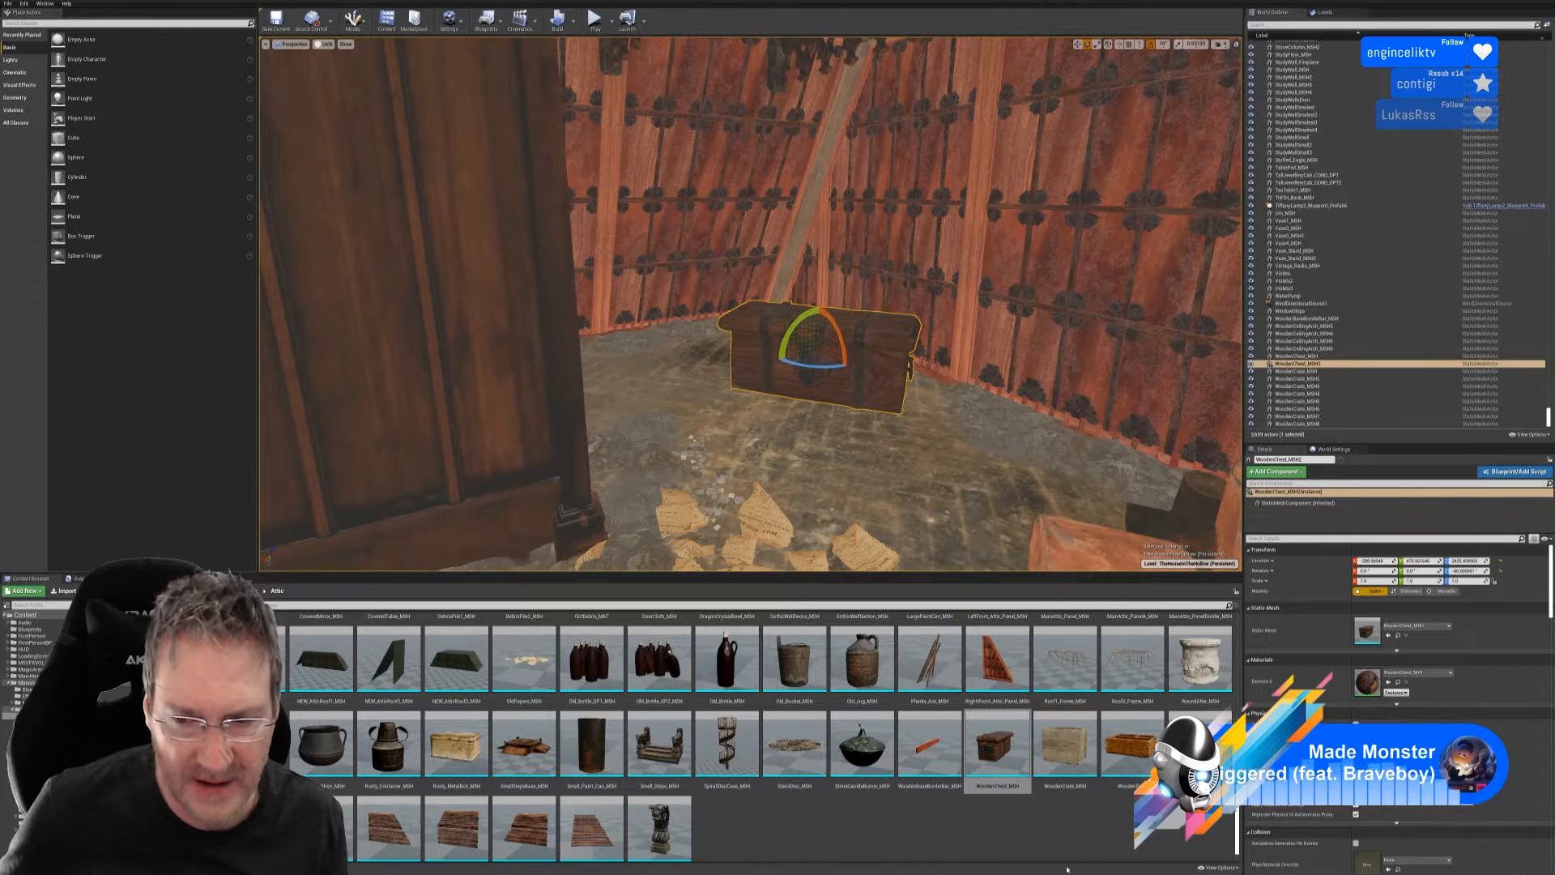
{"action": "left_click_drag", "start_coordinate": [1131, 741], "coordinate": [815, 456]}
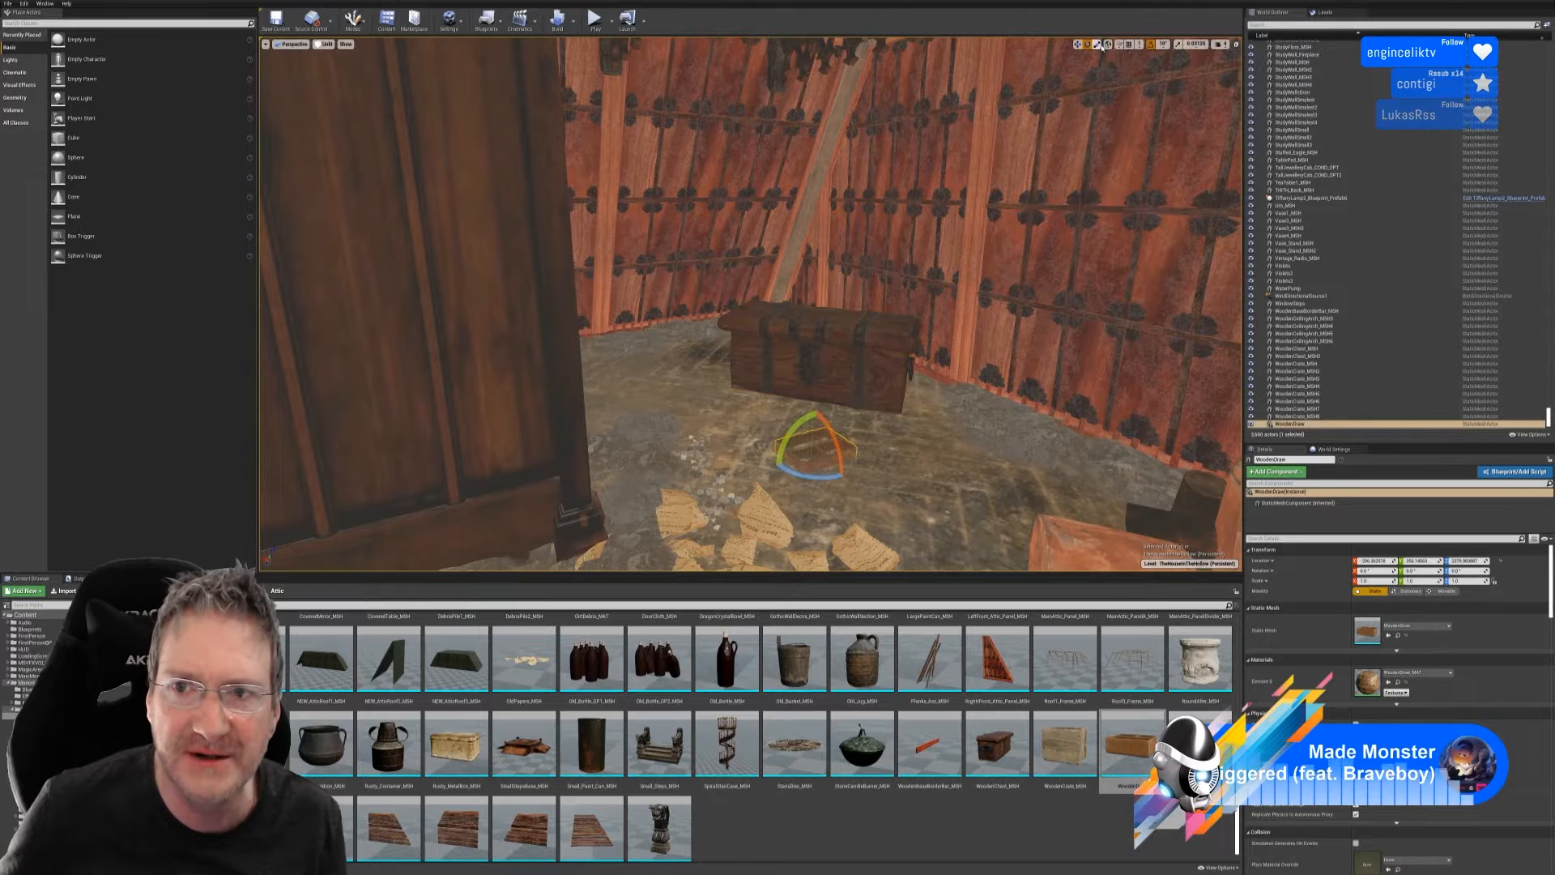
{"action": "key", "text": "w"}
{"action": "key", "text": "r"}
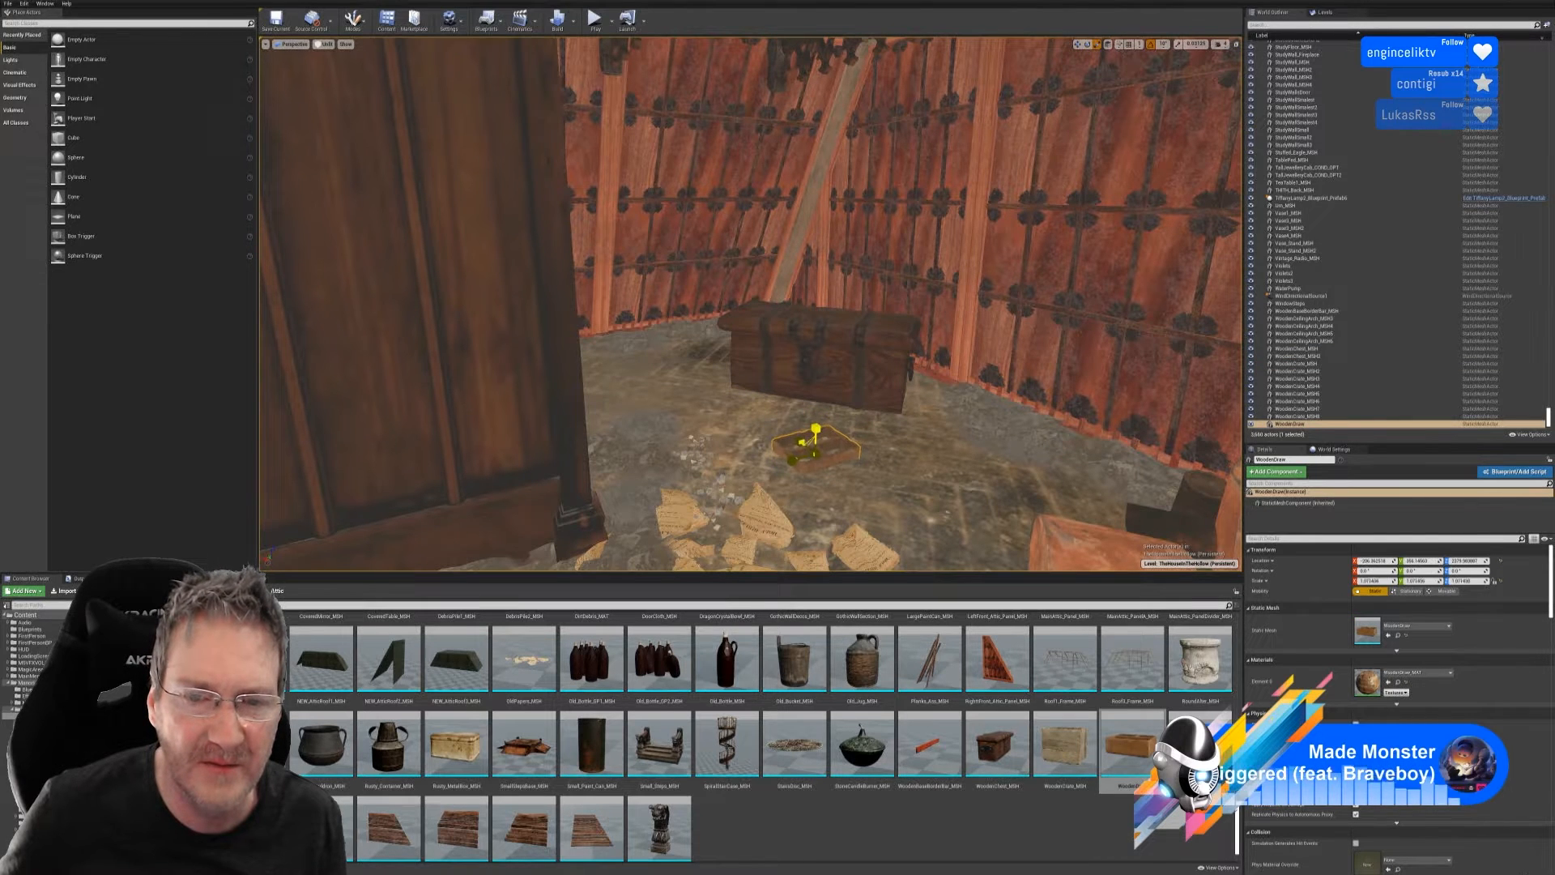
{"action": "mouse_move", "coordinate": [815, 430]}
{"action": "left_mouse_down"}
{"action": "mouse_move", "coordinate": [834, 415]}
{"action": "mouse_move", "coordinate": [823, 430]}
{"action": "left_mouse_up"}
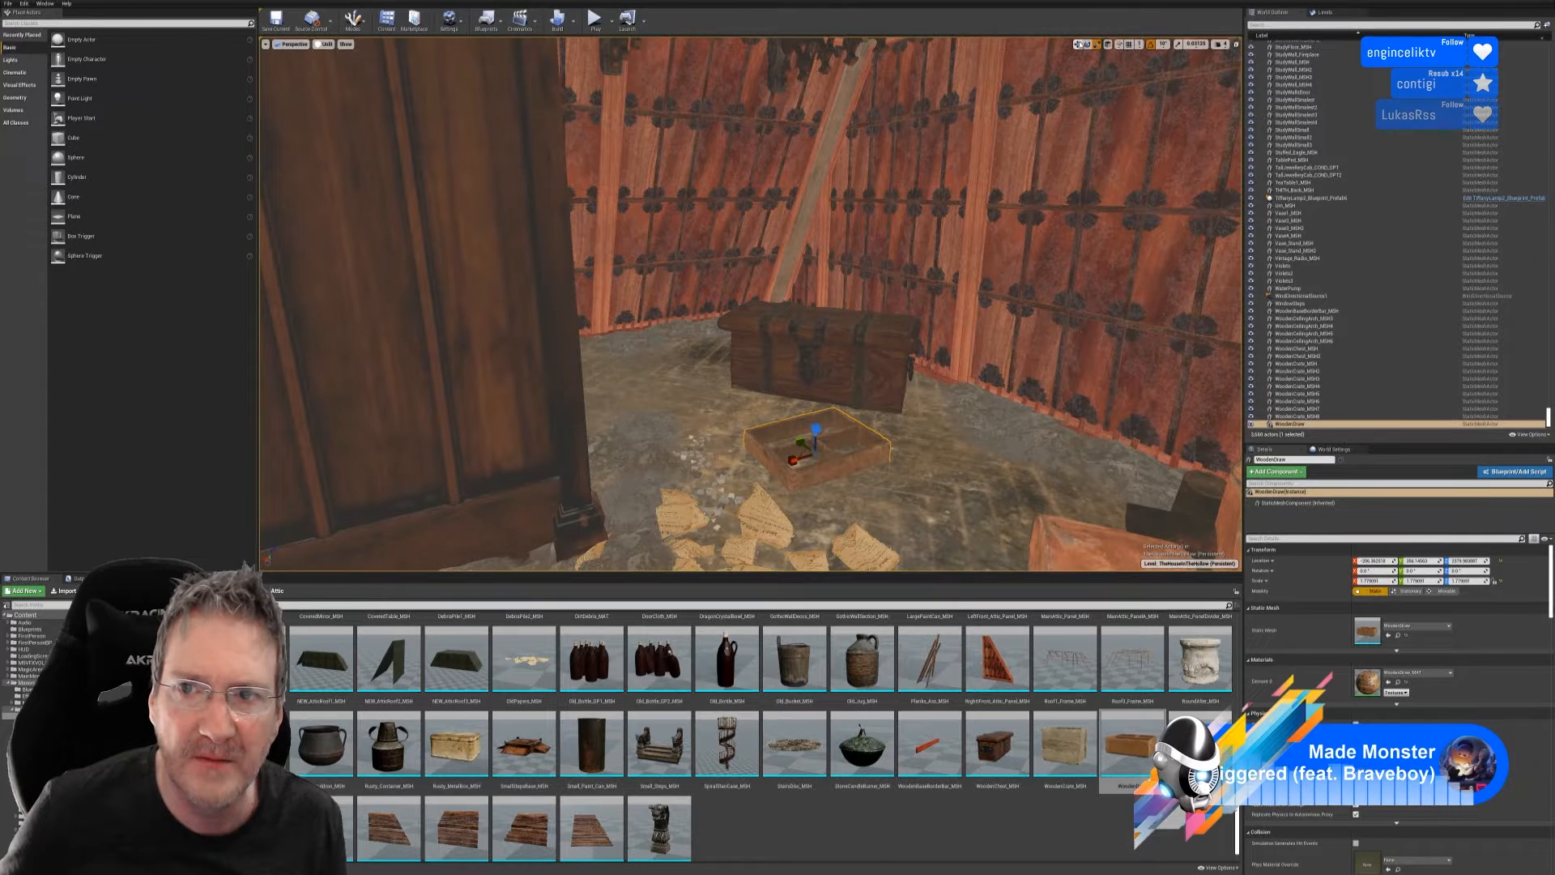
- Raise the wooden drawer so it sits on the floor, rotate it to a casual angle and deselect it
{"action": "left_click", "coordinate": [1078, 45]}
{"action": "left_click_drag", "start_coordinate": [816, 427], "coordinate": [815, 404]}
{"action": "right_click_drag", "start_coordinate": [938, 431], "coordinate": [1047, 177]}
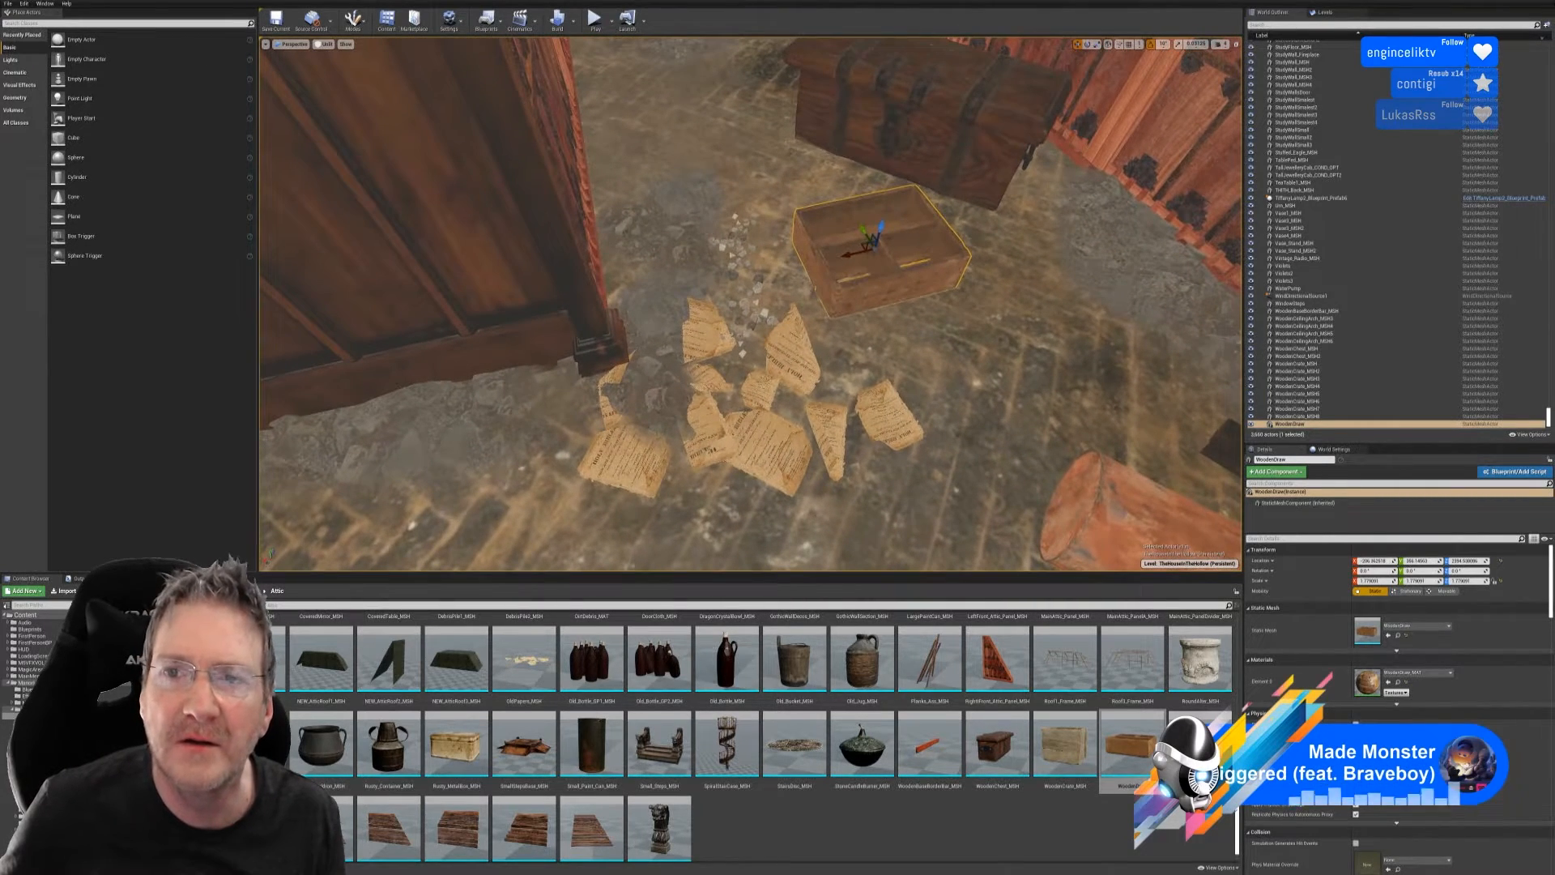
{"action": "left_click", "coordinate": [1087, 45]}
{"action": "left_click_drag", "start_coordinate": [864, 279], "coordinate": [827, 267]}
{"action": "key", "text": "Escape"}
{"action": "right_click_drag", "start_coordinate": [870, 280], "coordinate": [932, 166]}
{"action": "key", "text": "s"}
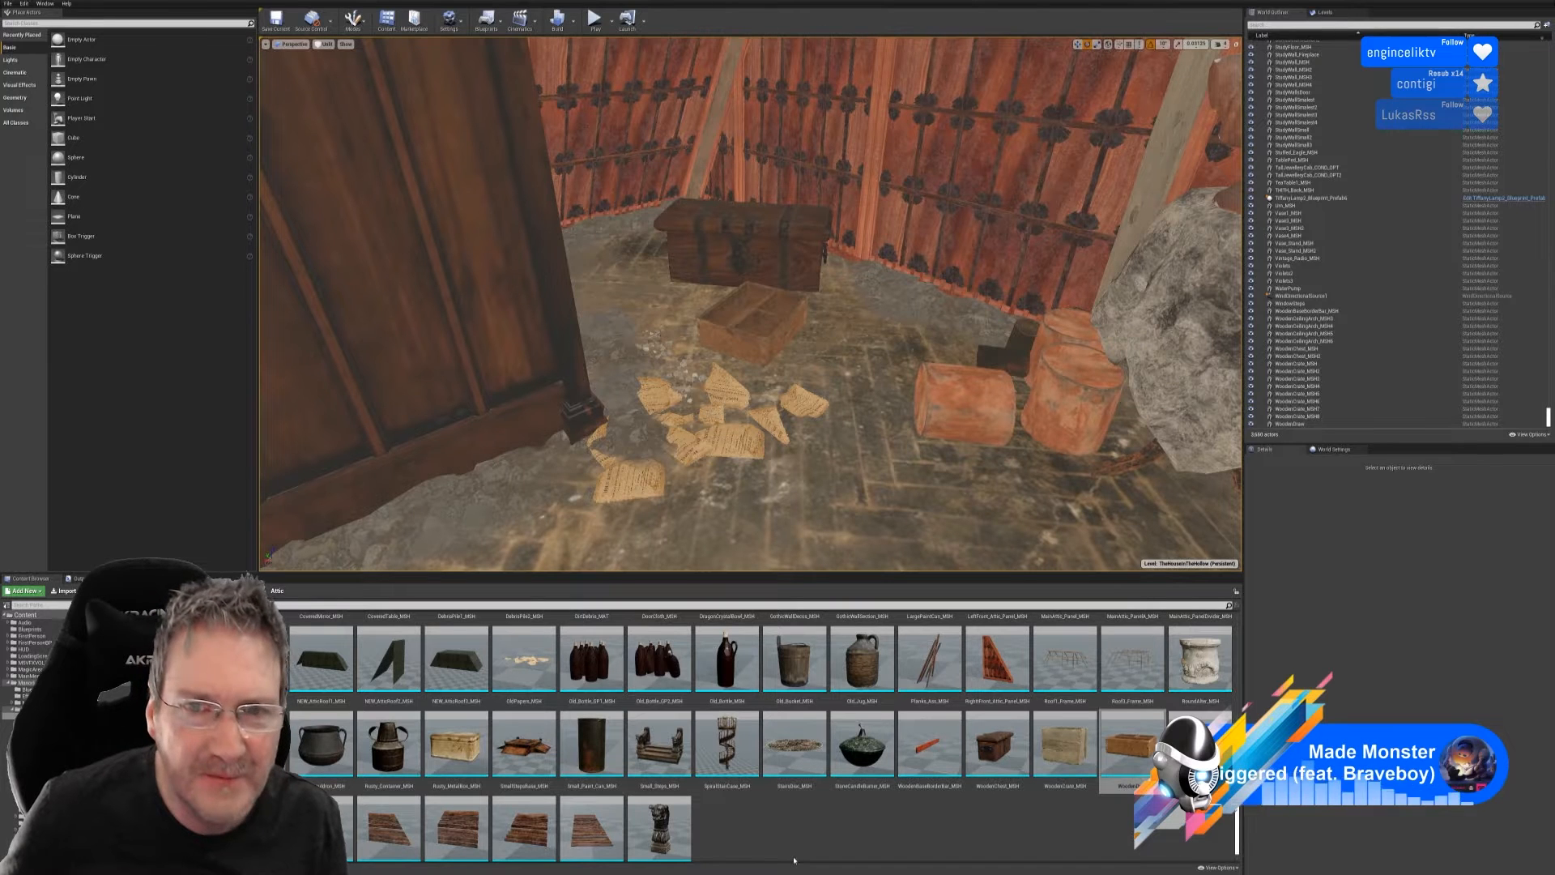
- Place the rusty metal box on the floor beside the wooden drawer, scale it up uniformly and raise it onto the floor
{"action": "left_click_drag", "start_coordinate": [456, 744], "coordinate": [850, 341]}
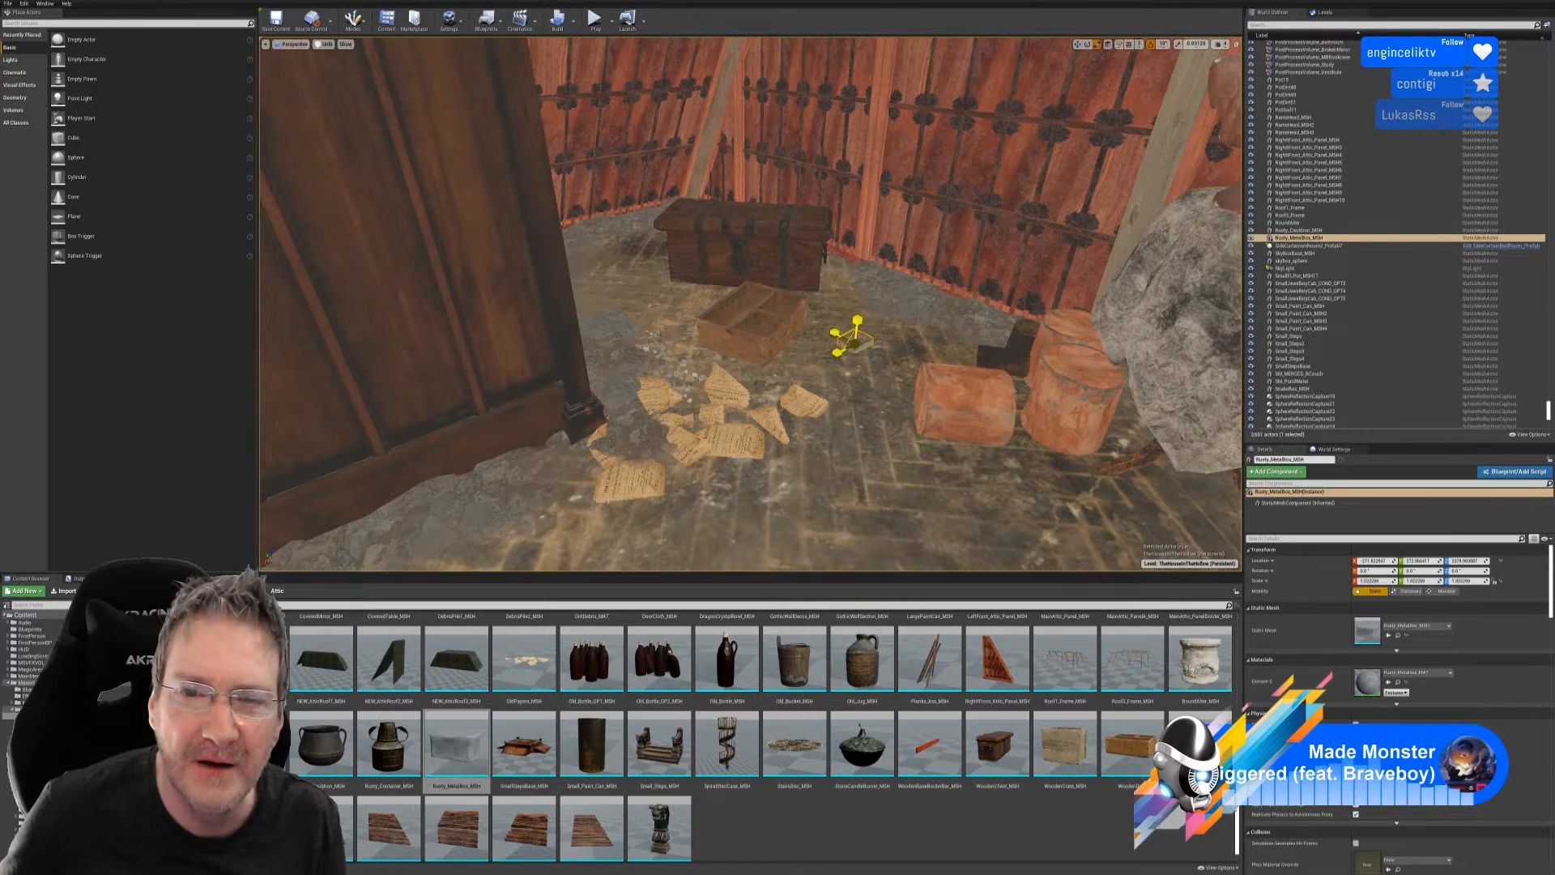
{"action": "left_click_drag", "start_coordinate": [850, 340], "coordinate": [870, 324]}
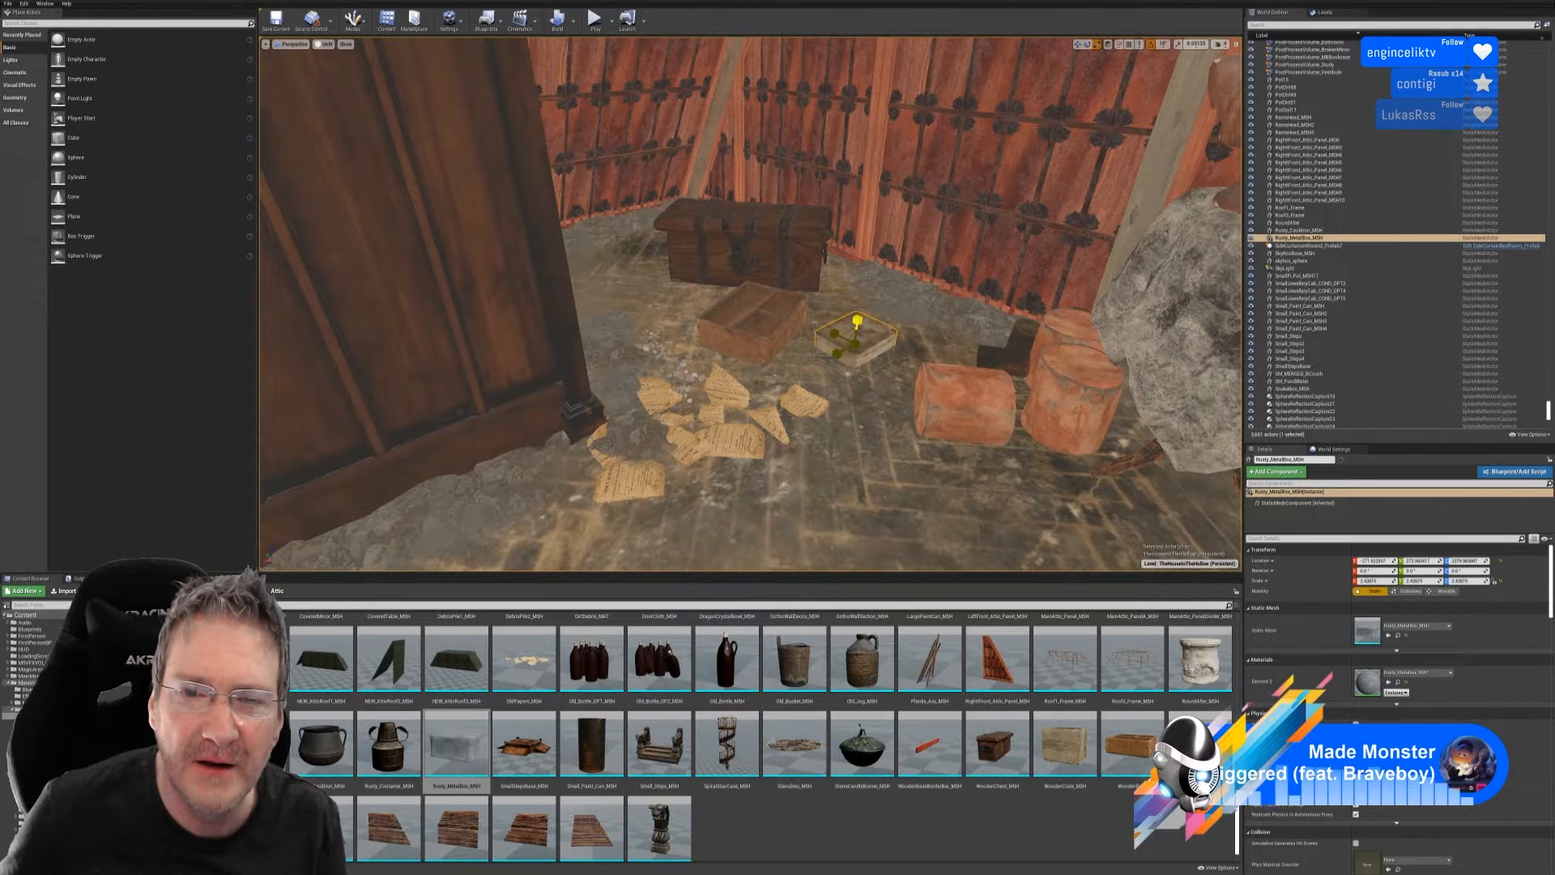
{"action": "left_click", "coordinate": [1077, 44]}
{"action": "left_click_drag", "start_coordinate": [857, 324], "coordinate": [859, 301]}
{"action": "key", "text": "f"}
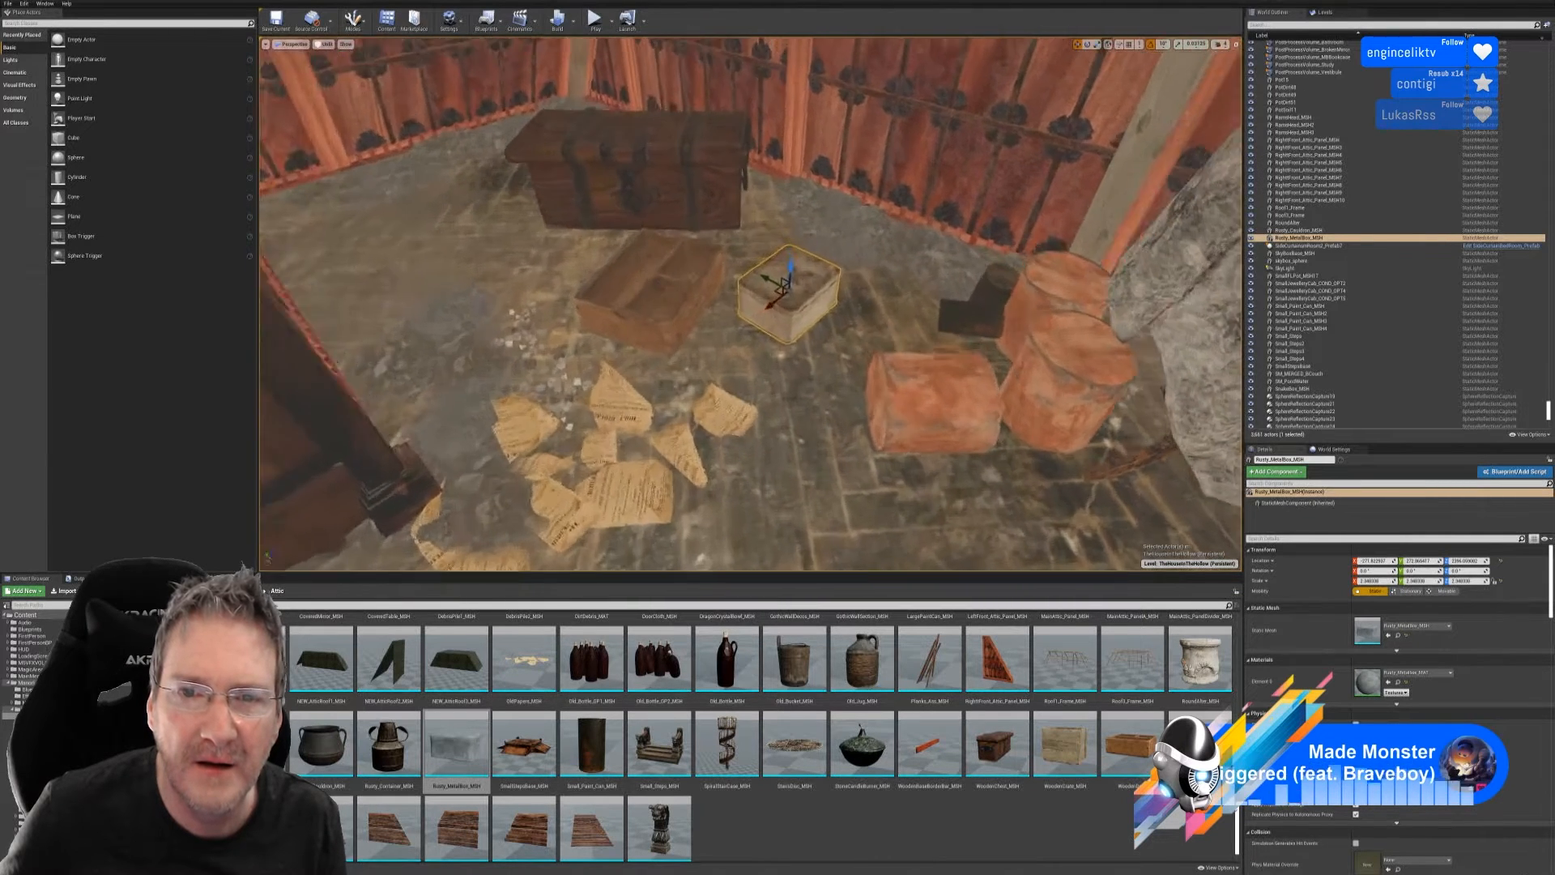
{"action": "right_click_drag", "start_coordinate": [766, 399], "coordinate": [742, 397]}
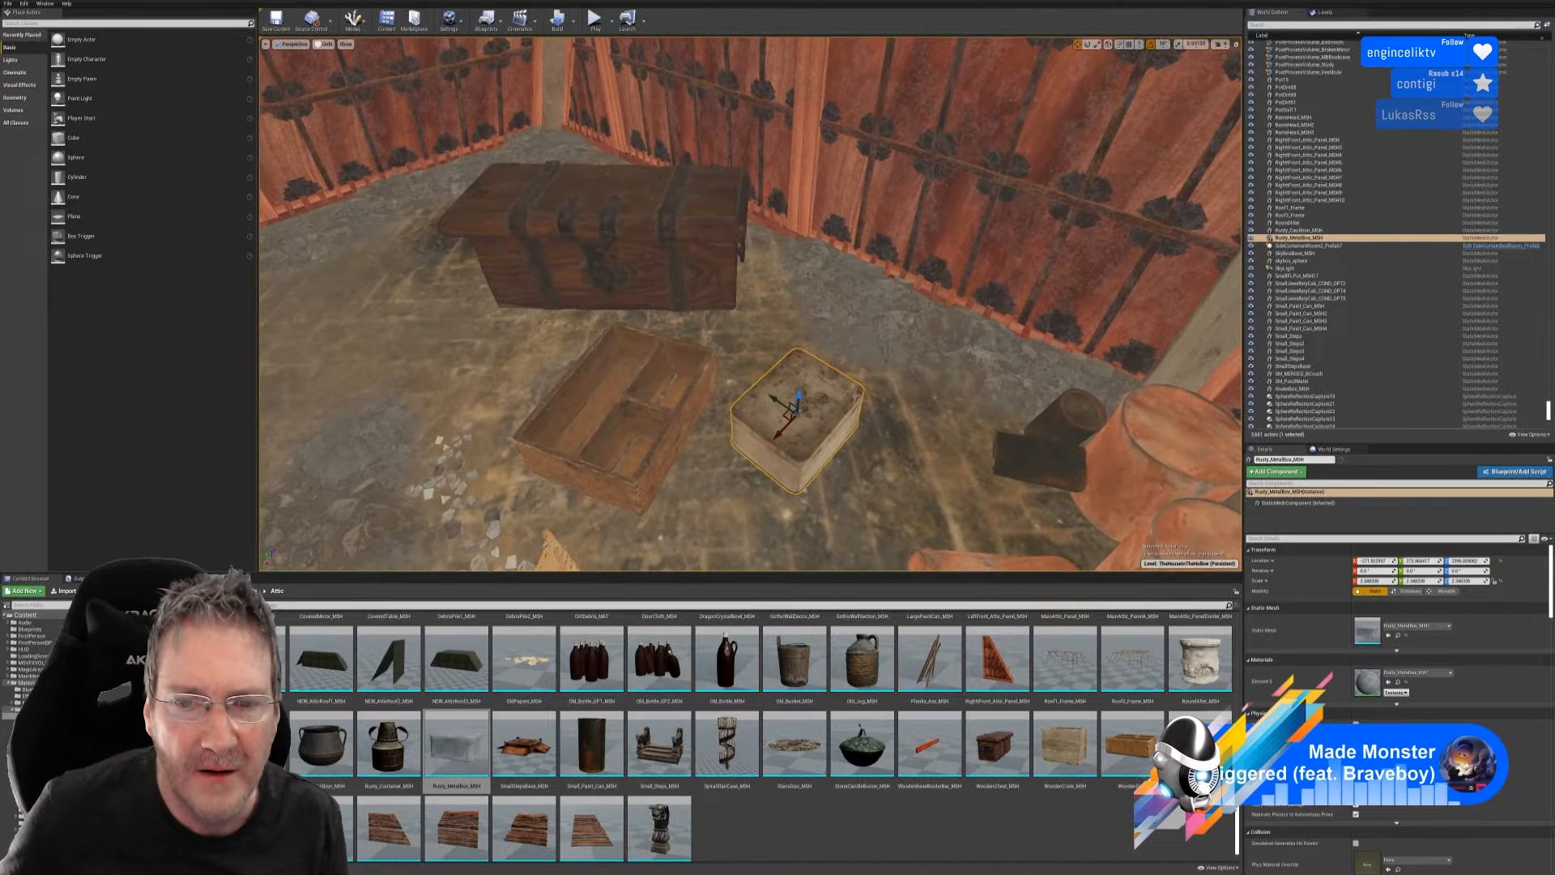
- Move the rusty metal box back behind the drawer's corner near the chest and turn it so its long side faces the room
{"action": "left_click_drag", "start_coordinate": [771, 400], "coordinate": [796, 376]}
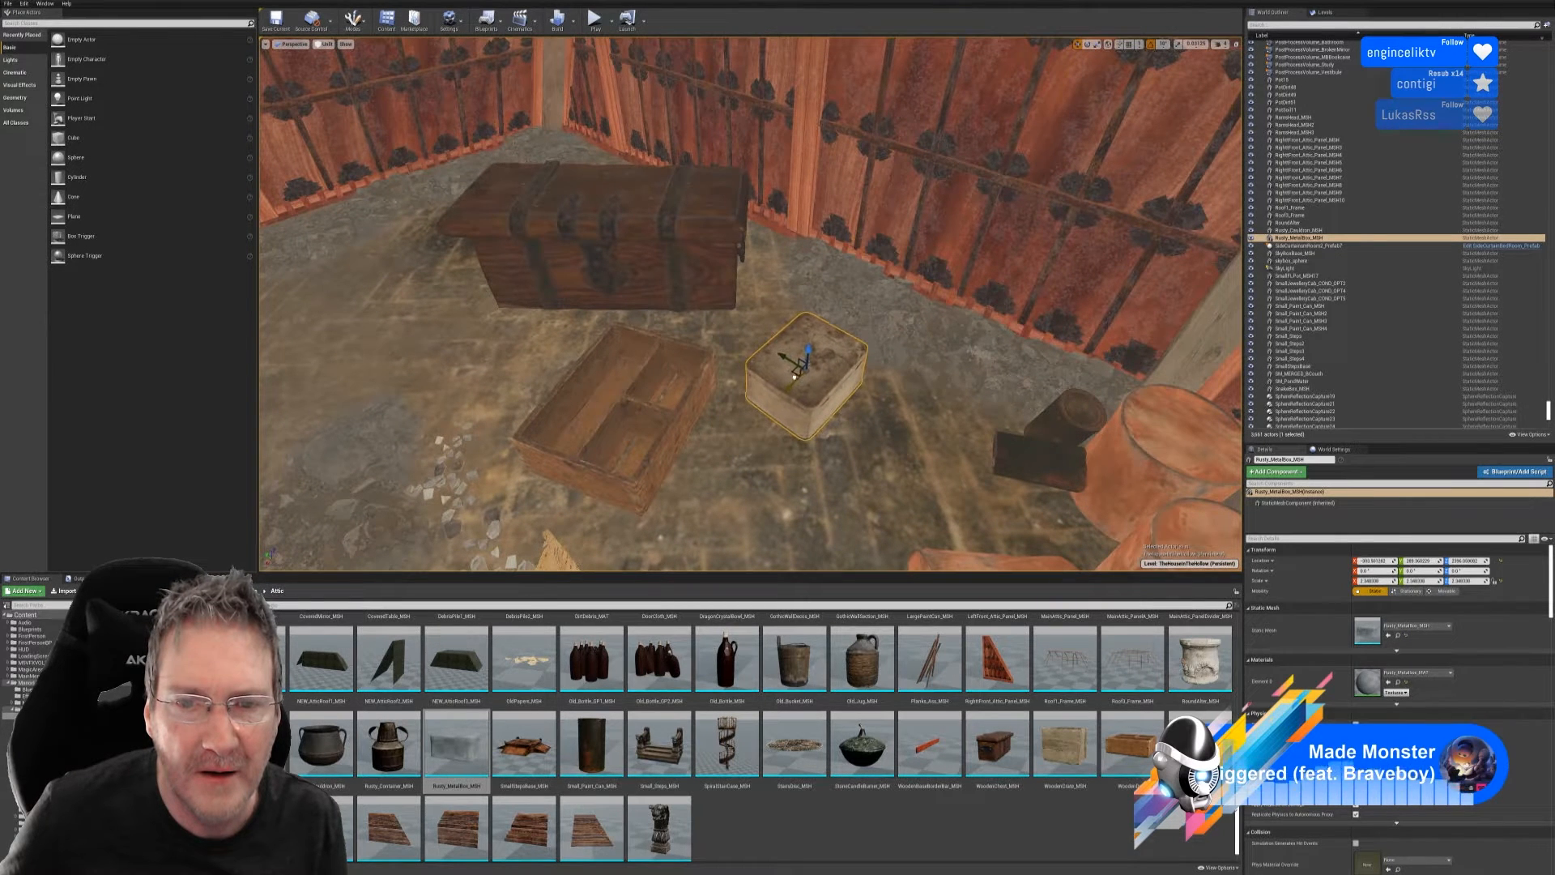
{"action": "left_click", "coordinate": [1087, 43]}
{"action": "left_click_drag", "start_coordinate": [810, 409], "coordinate": [861, 379]}
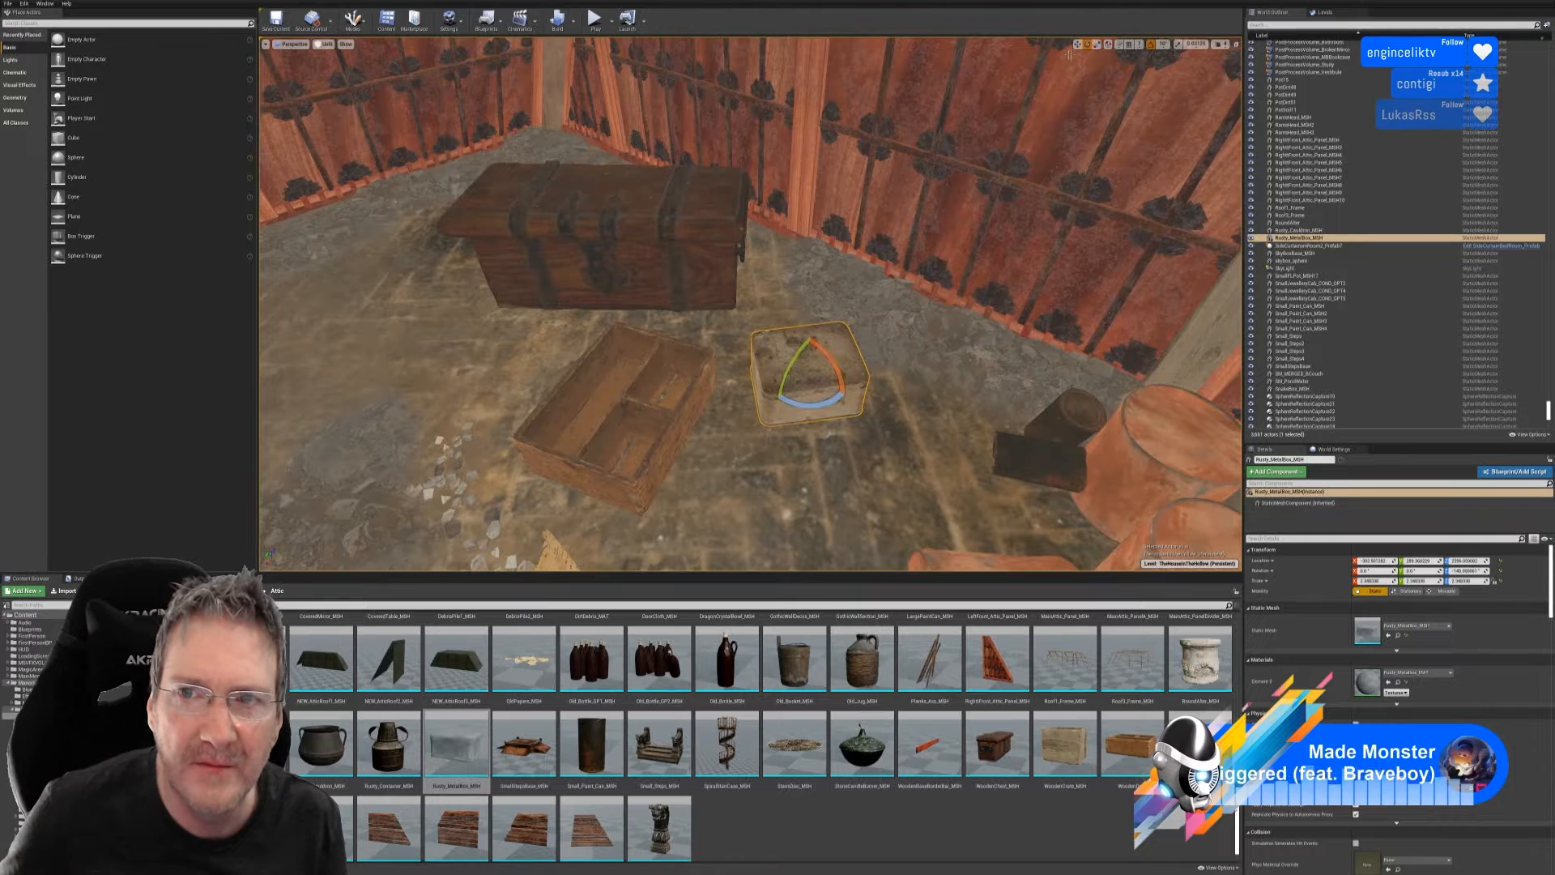
{"action": "left_click", "coordinate": [1077, 44]}
{"action": "left_click_drag", "start_coordinate": [761, 371], "coordinate": [745, 335]}
{"action": "right_click_drag", "start_coordinate": [745, 336], "coordinate": [680, 335]}
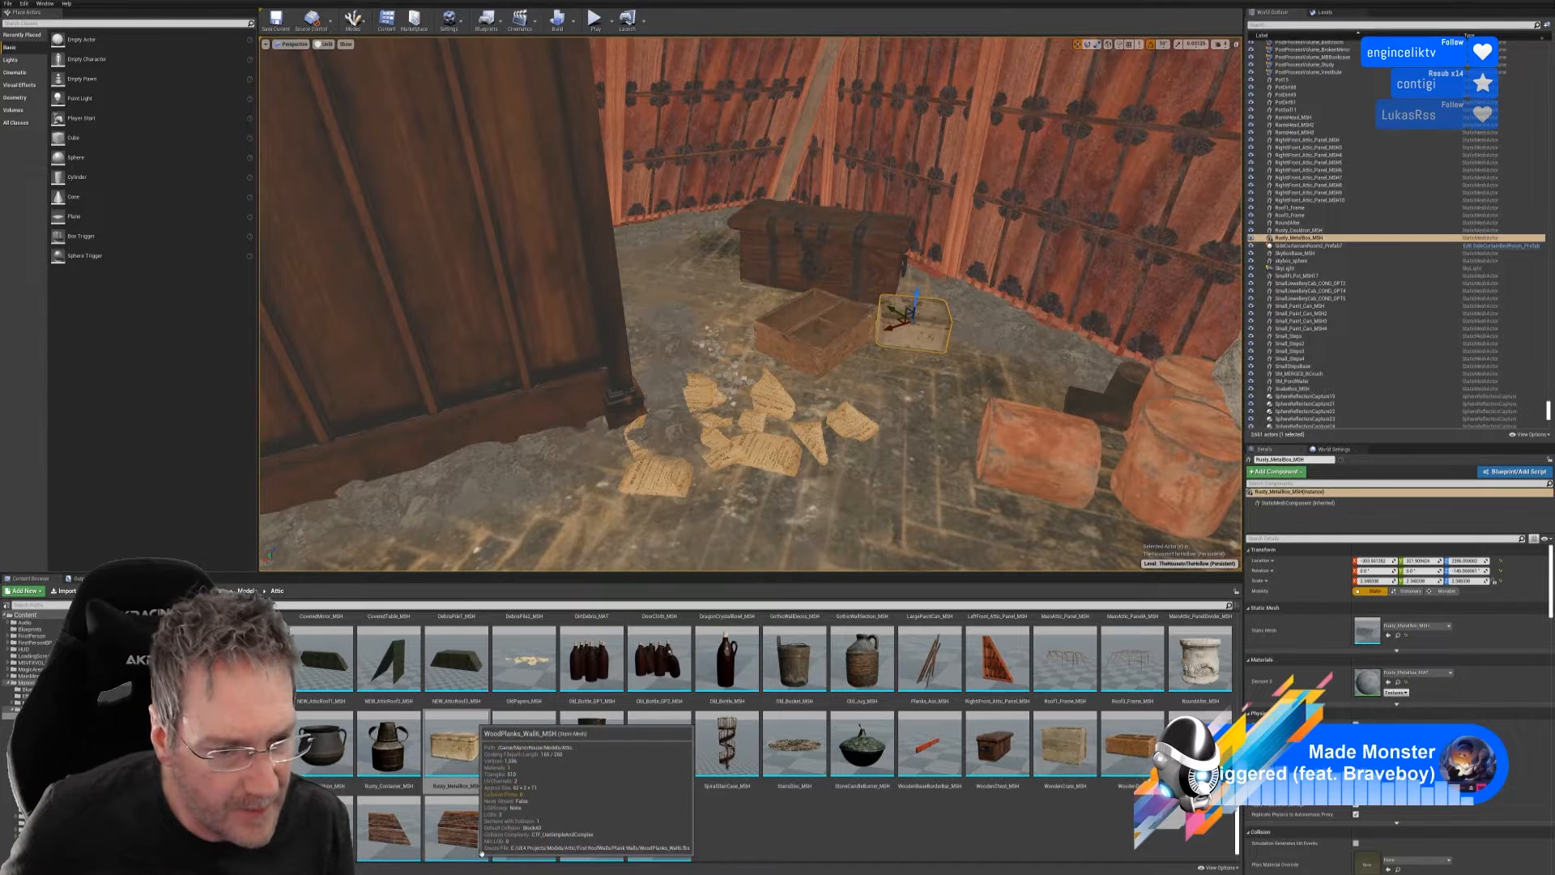
- Place the rusty tin on the floor between the papers and paint cans and scale it up slightly
{"action": "left_click_drag", "start_coordinate": [456, 742], "coordinate": [890, 430]}
{"action": "left_click", "coordinate": [891, 420]}
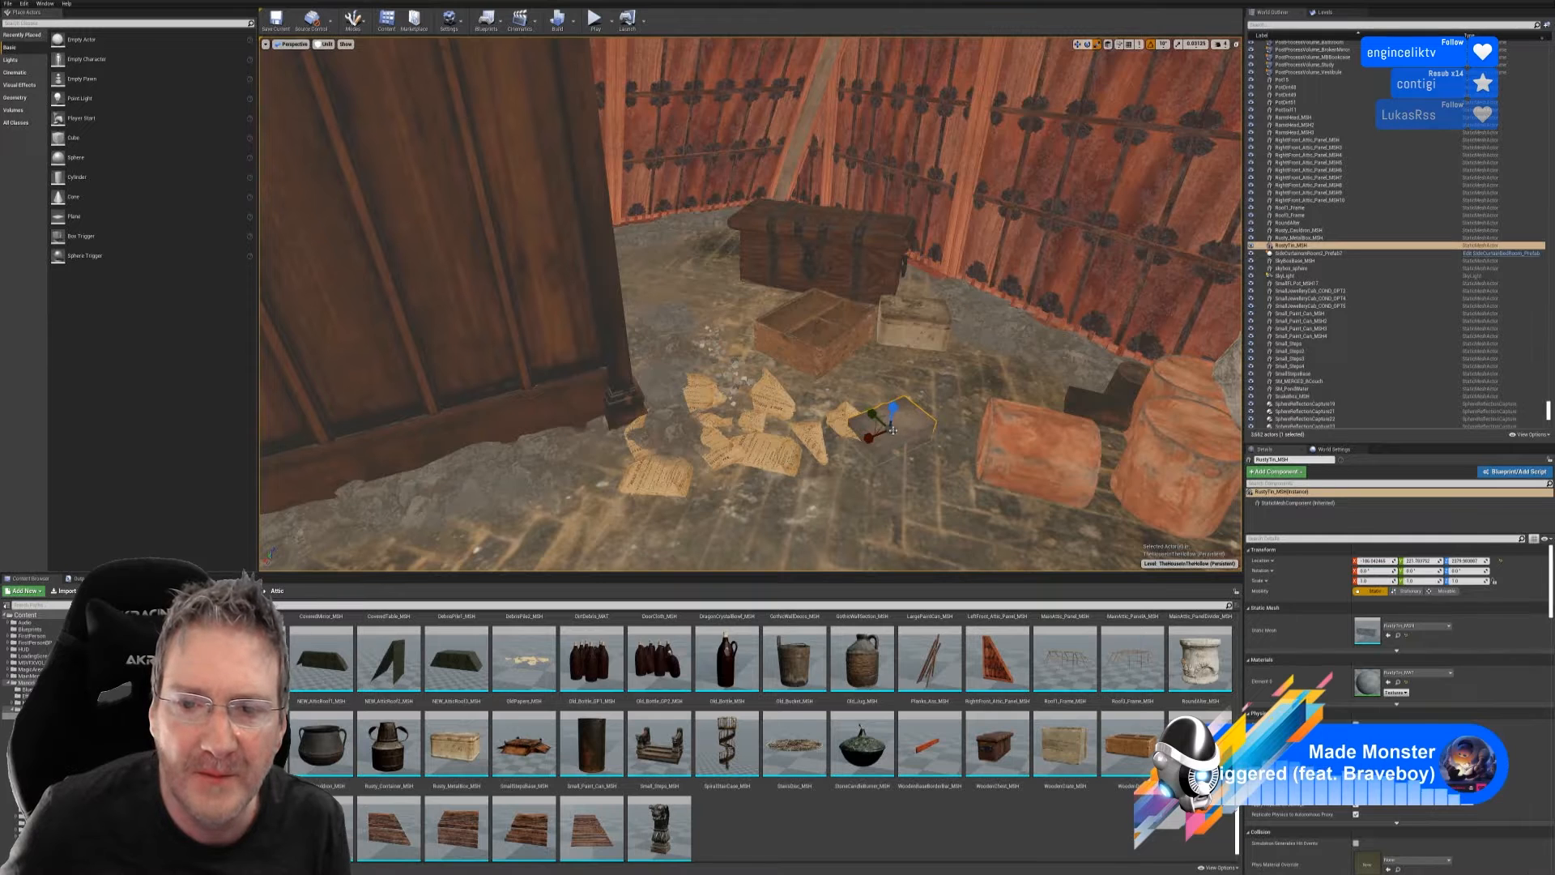
{"action": "left_click_drag", "start_coordinate": [893, 430], "coordinate": [1175, 143]}
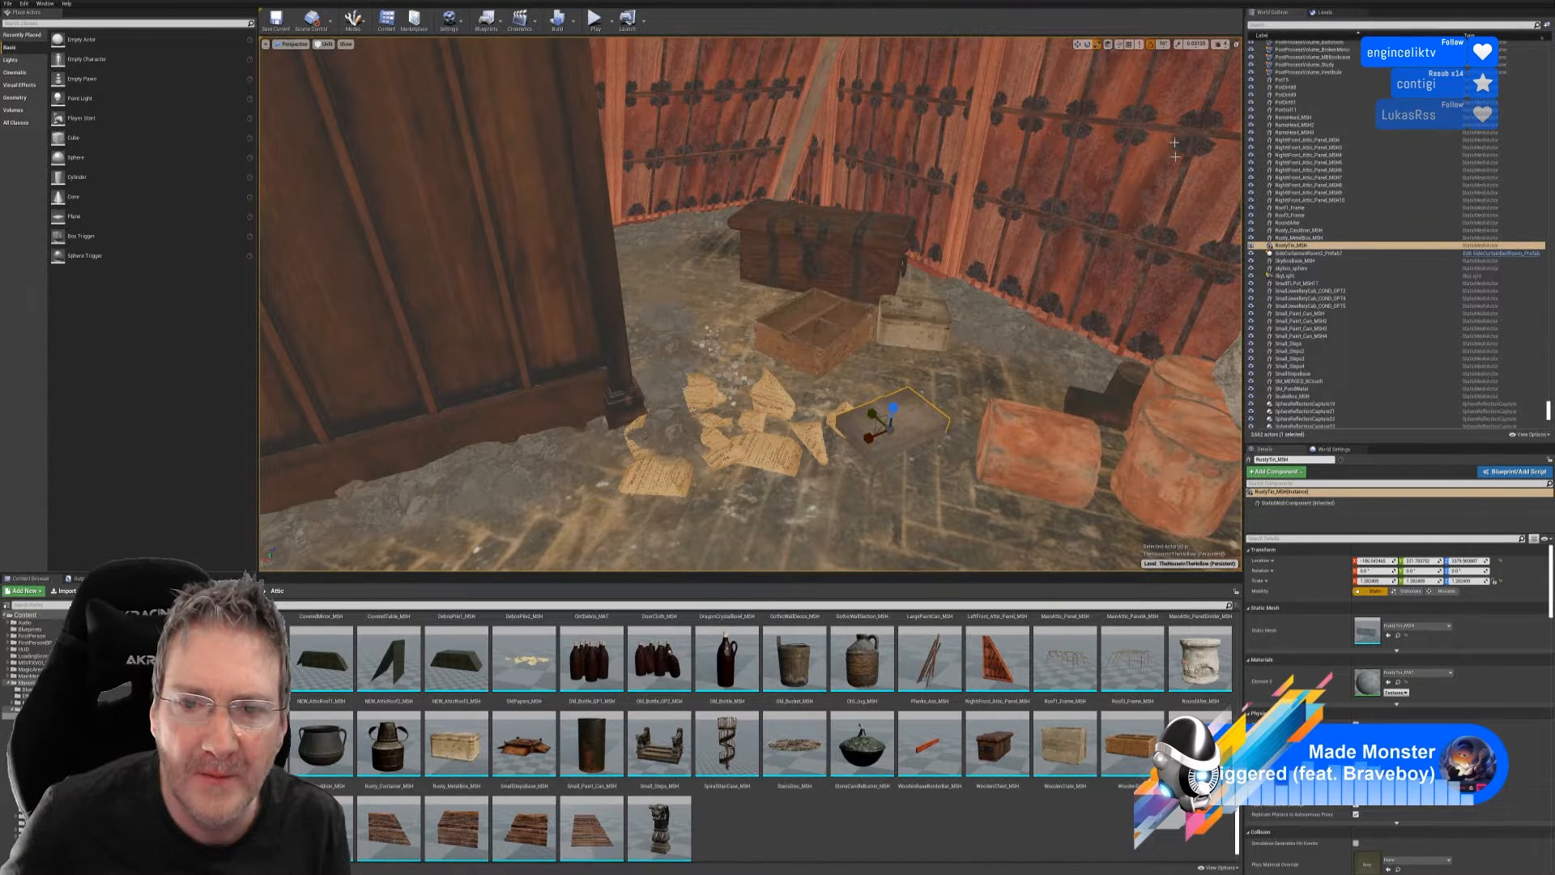
{"action": "left_click", "coordinate": [1077, 44]}
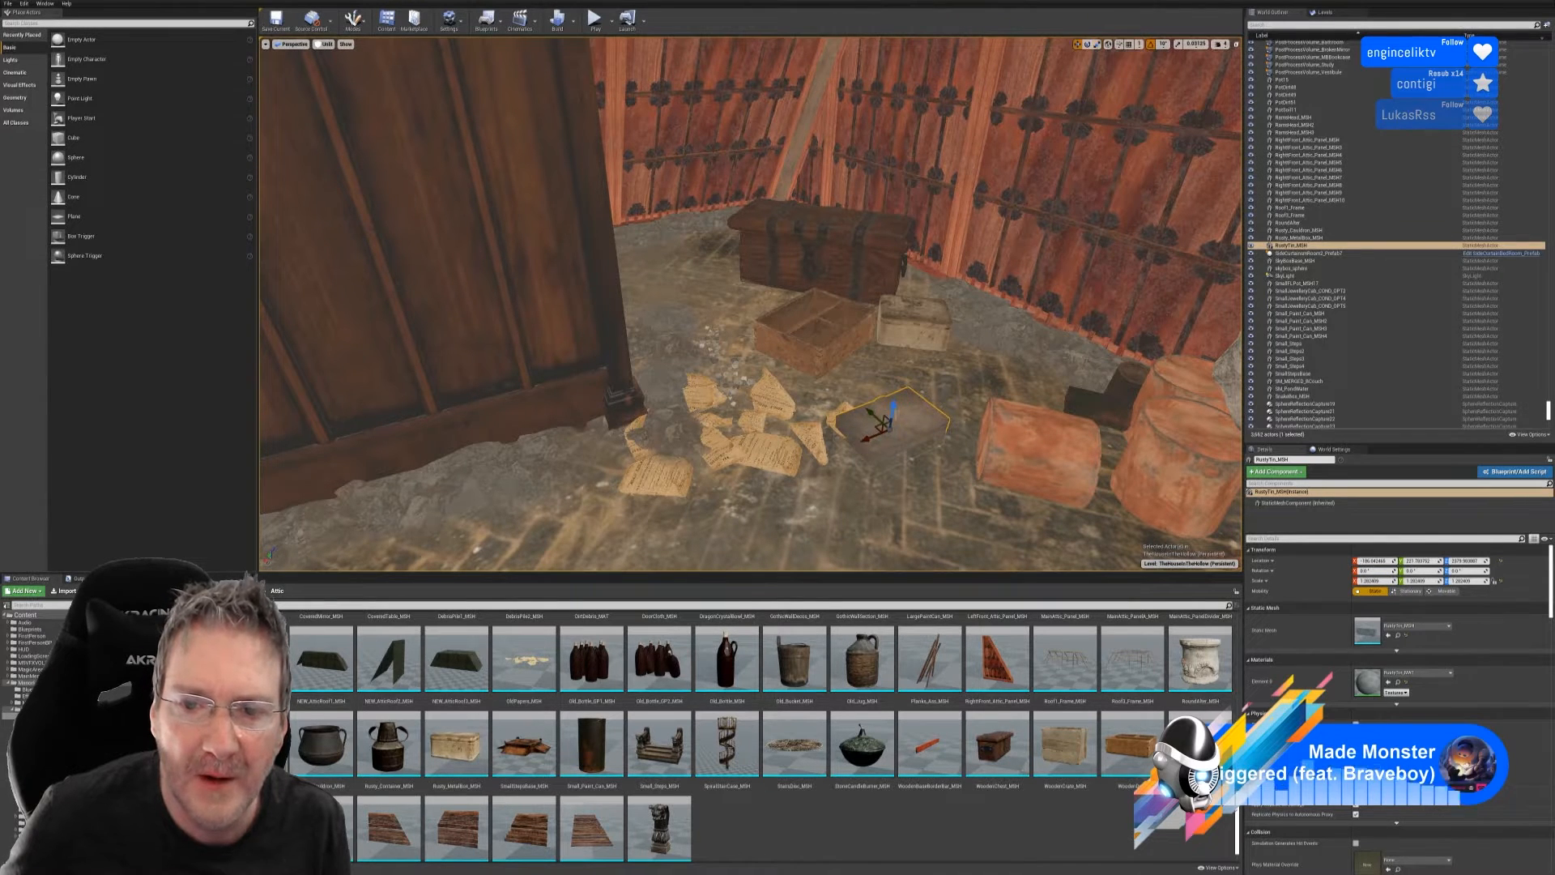
- Move the rusty tin onto the wooden drawer, lower it so it rests across the drawer's back edge, and clear the selection
{"action": "left_click_drag", "start_coordinate": [893, 405], "coordinate": [798, 286]}
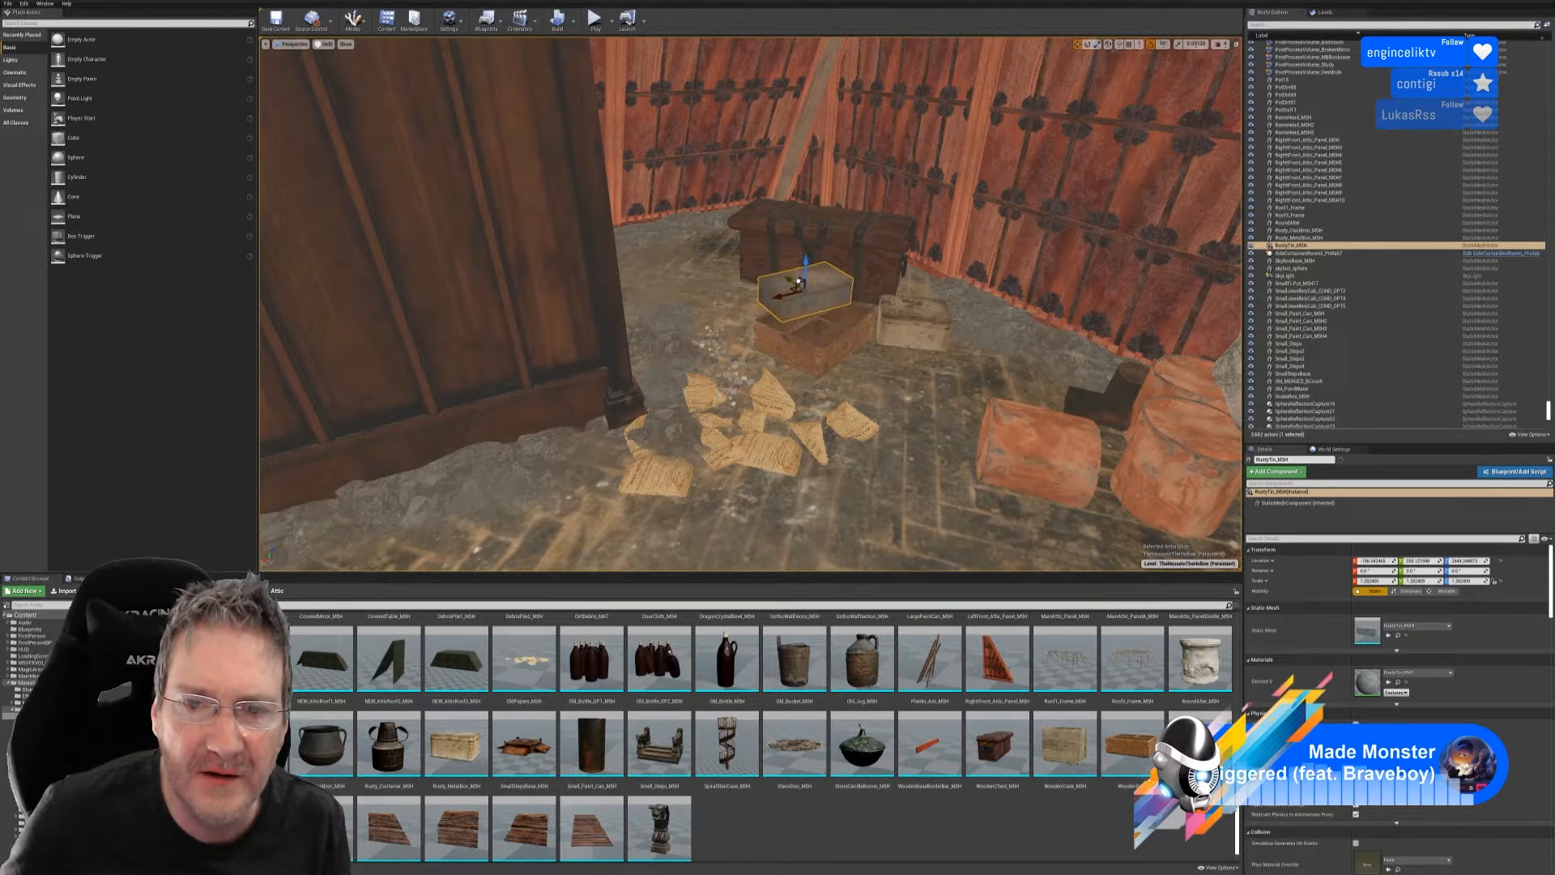
{"action": "right_click_drag", "start_coordinate": [798, 285], "coordinate": [842, 297]}
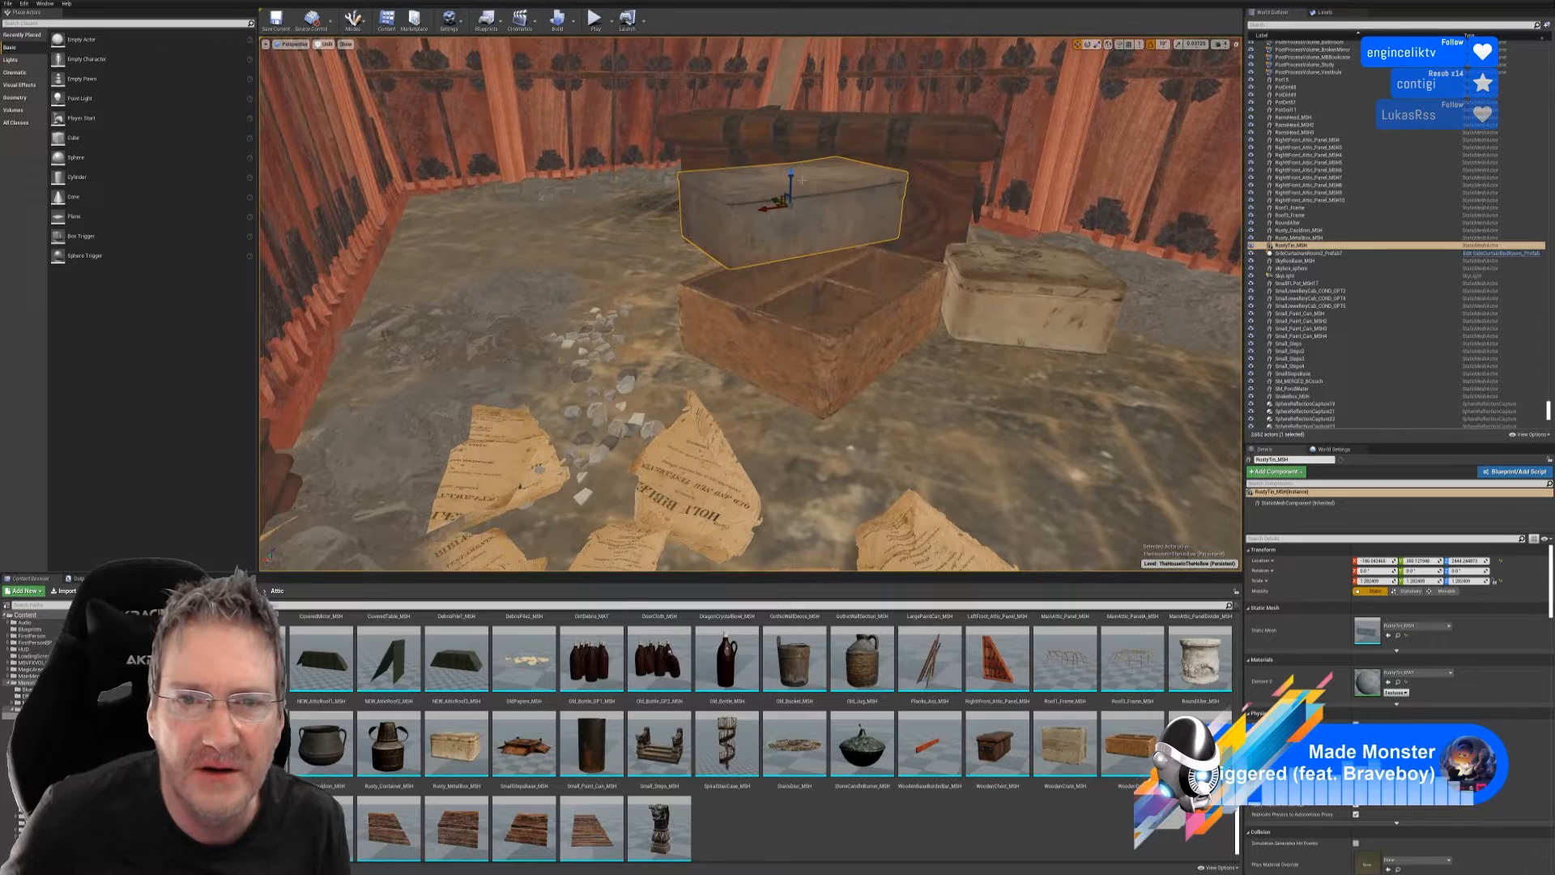
{"action": "left_click_drag", "start_coordinate": [793, 202], "coordinate": [793, 256]}
{"action": "right_click_drag", "start_coordinate": [793, 256], "coordinate": [760, 360]}
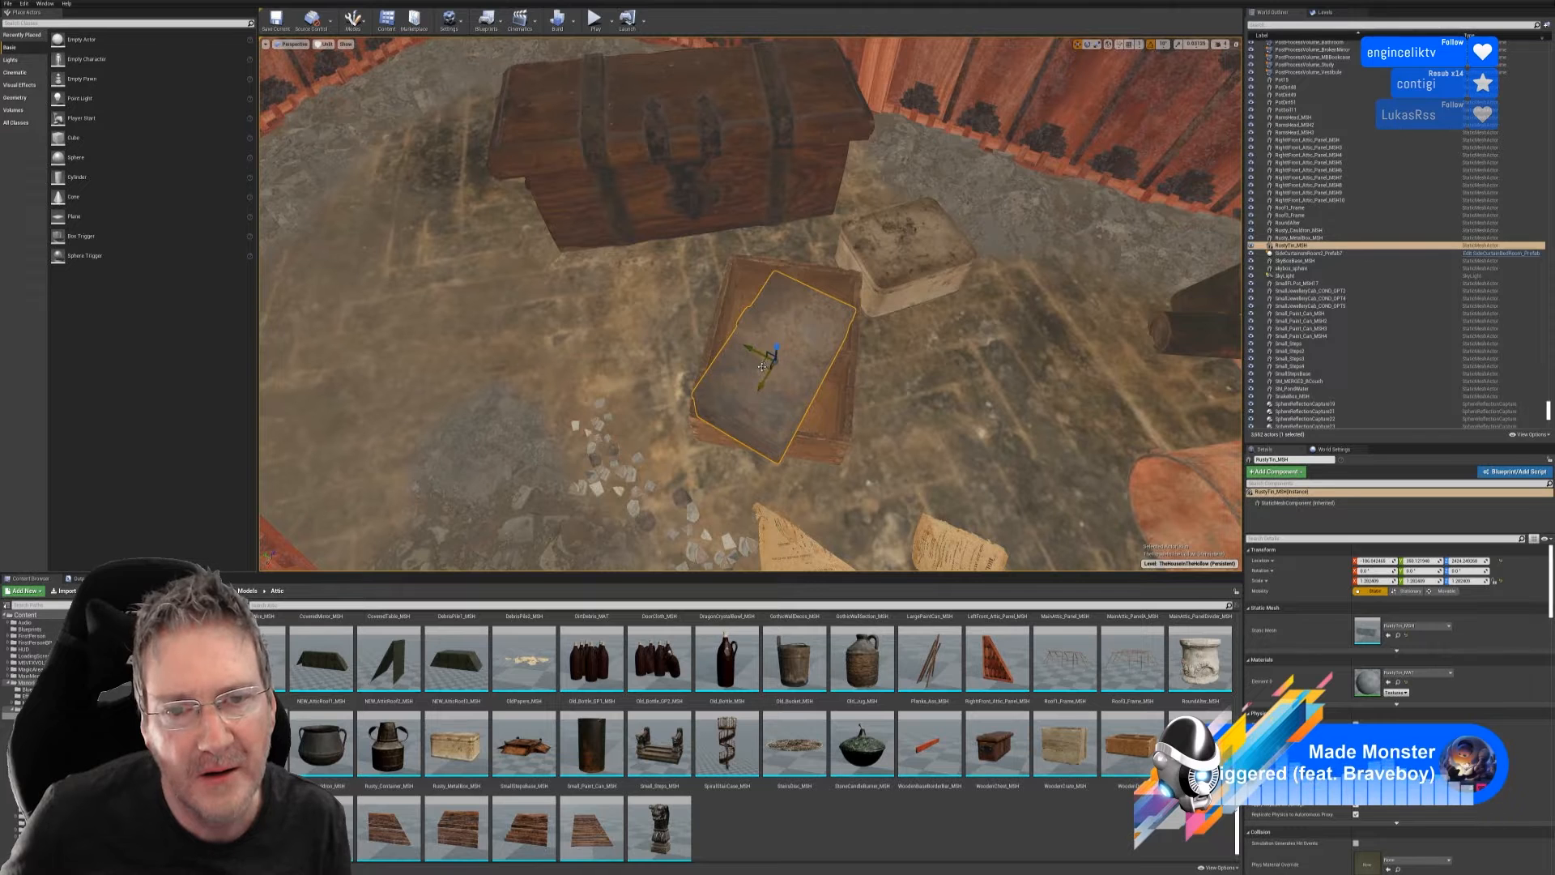
{"action": "left_click_drag", "start_coordinate": [762, 367], "coordinate": [735, 296]}
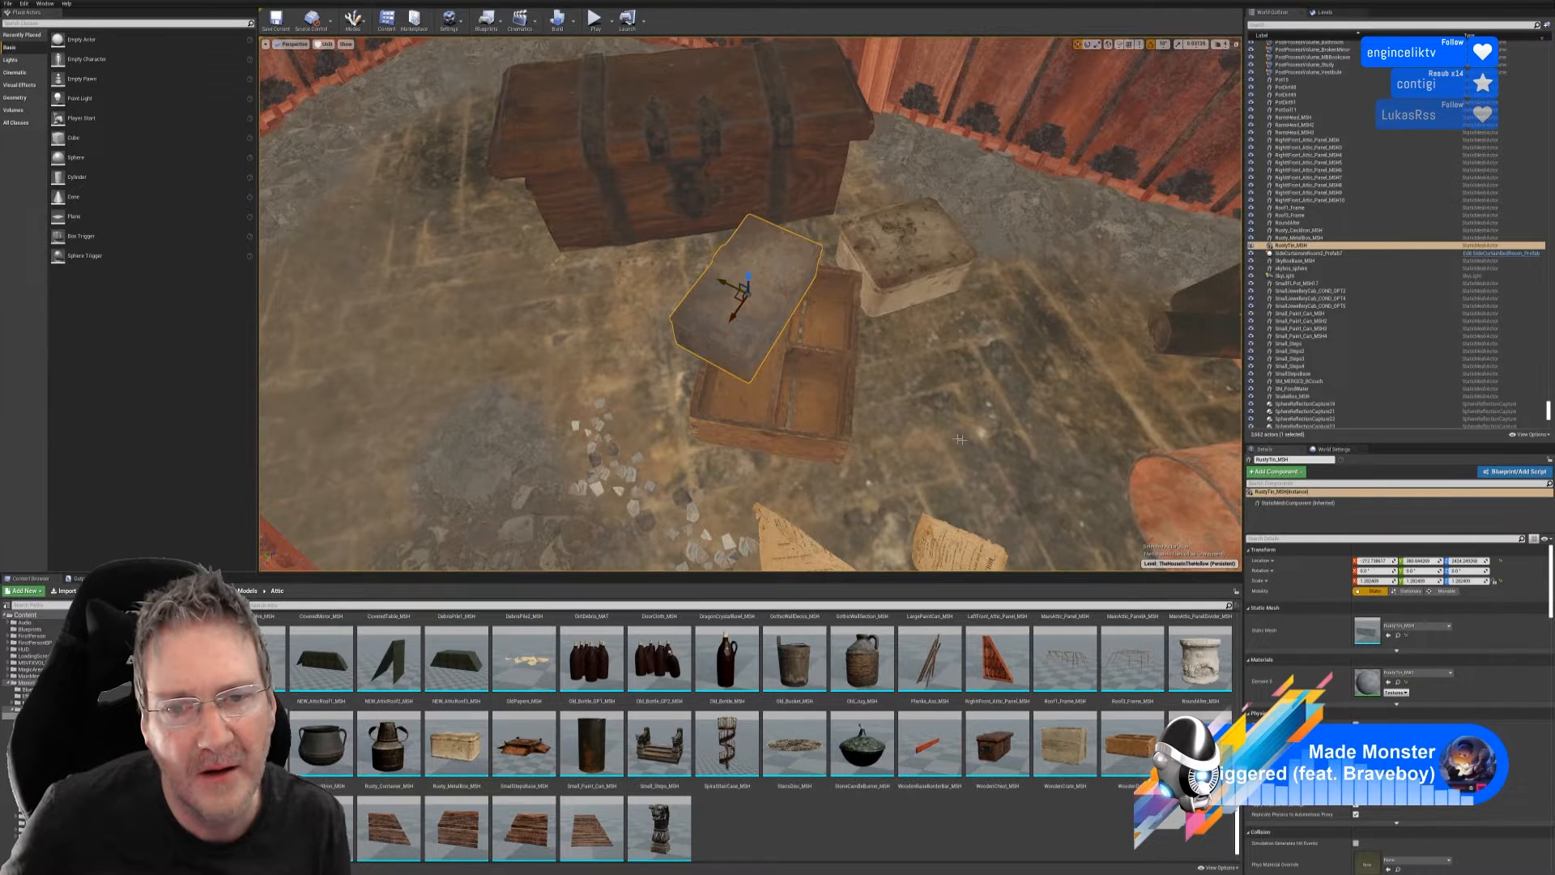
{"action": "right_click_drag", "start_coordinate": [959, 439], "coordinate": [822, 427]}
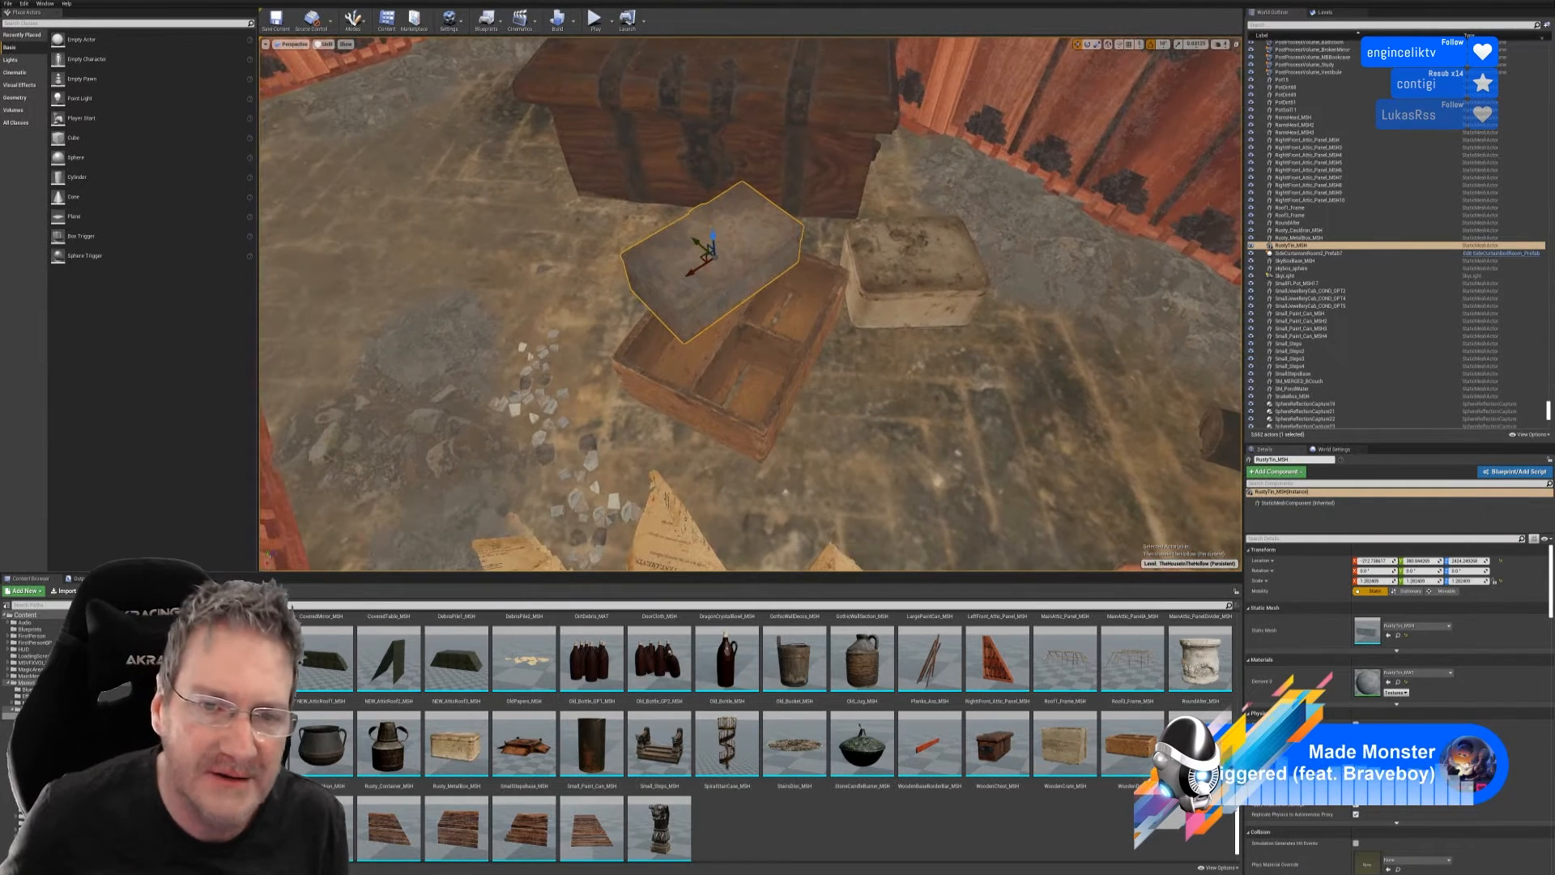
{"action": "left_click", "coordinate": [768, 414], "text": "ctrl"}
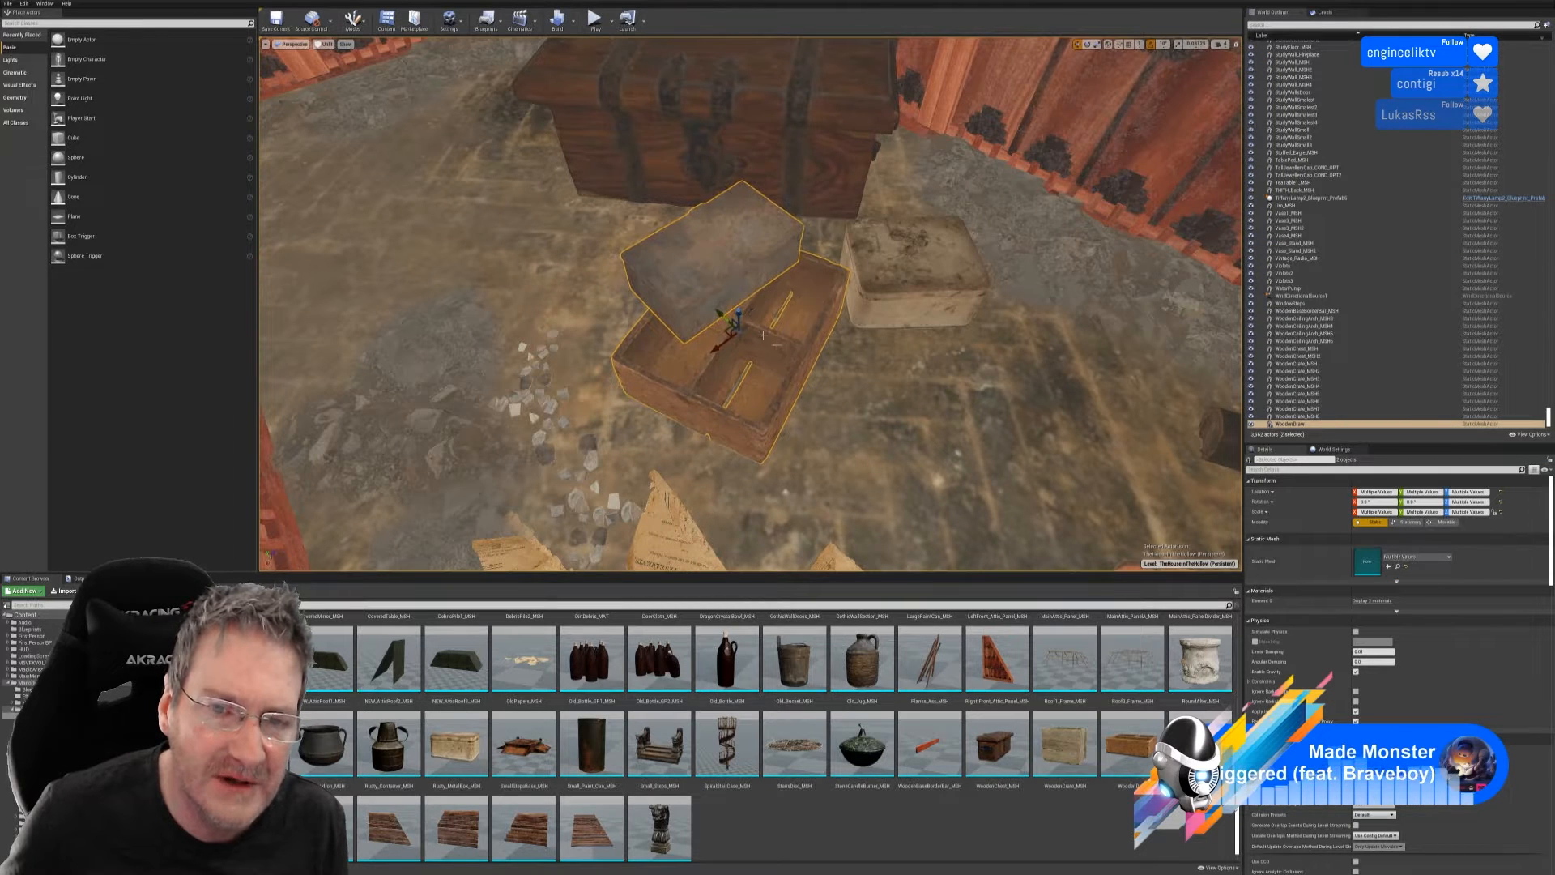
{"action": "key", "text": "Escape"}
- Examine the cluttered corner and look through the Attic meshes for another prop to add
{"action": "right_click_drag", "start_coordinate": [777, 365], "coordinate": [684, 365]}
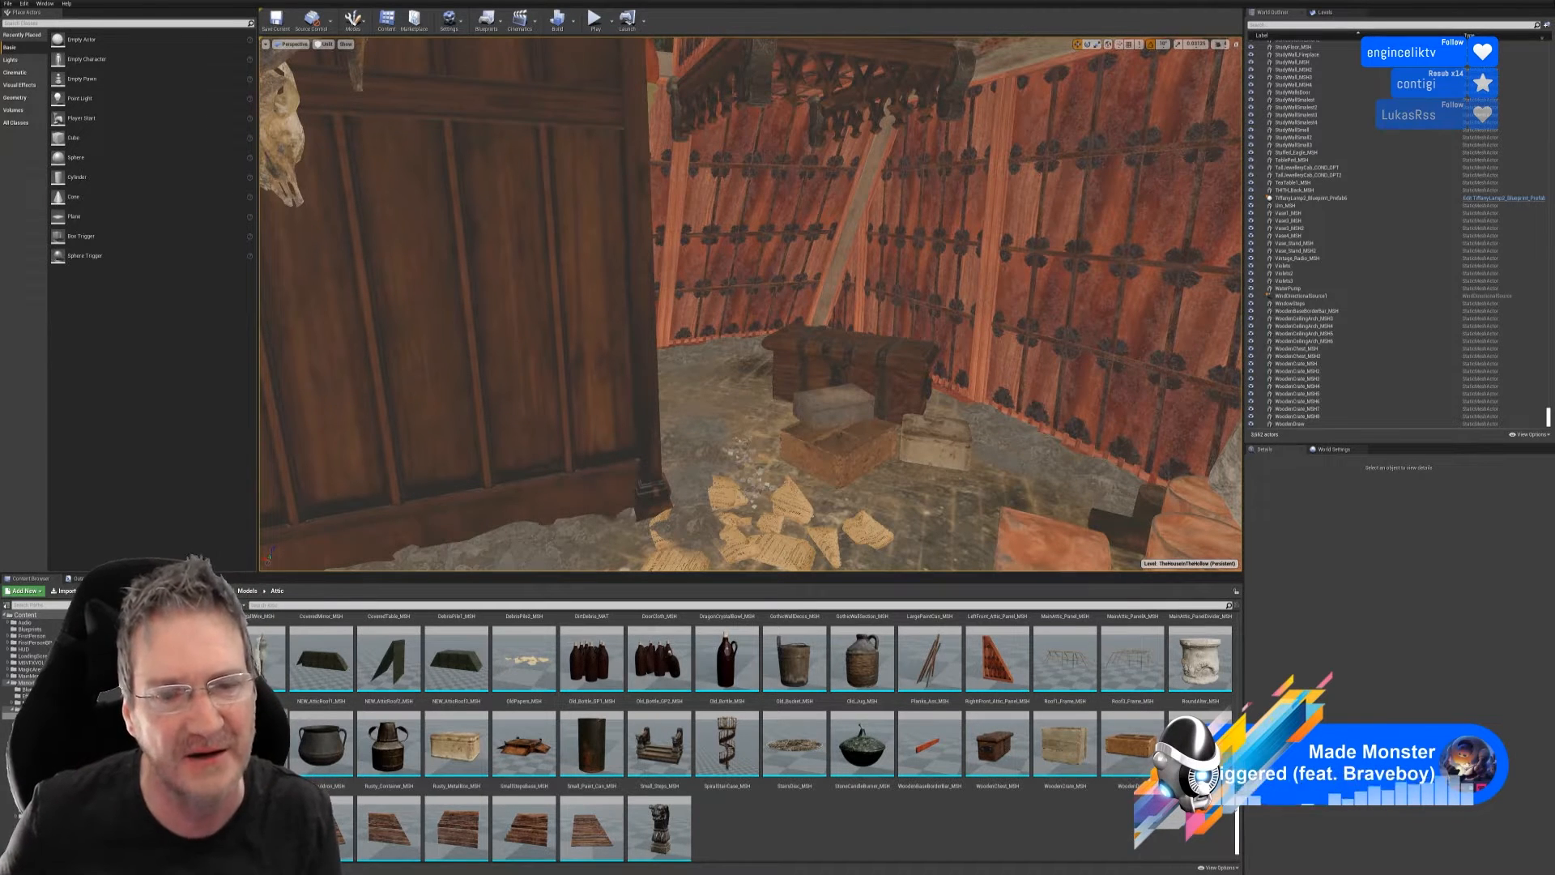
{"action": "right_click_drag", "start_coordinate": [750, 305], "coordinate": [858, 312]}
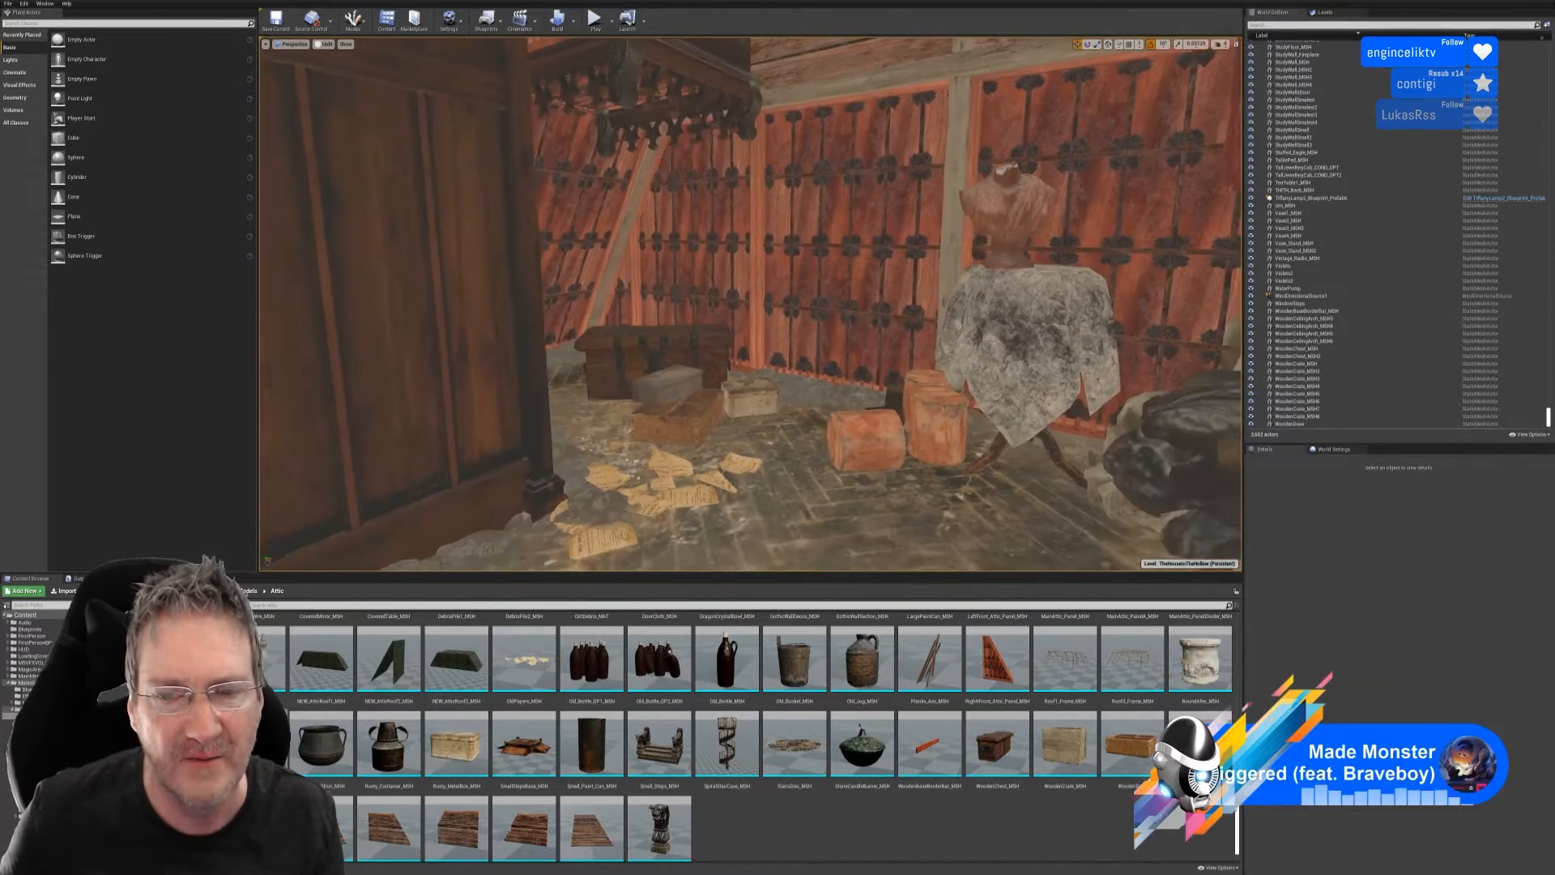
{"action": "right_click_drag", "start_coordinate": [675, 421], "coordinate": [676, 421]}
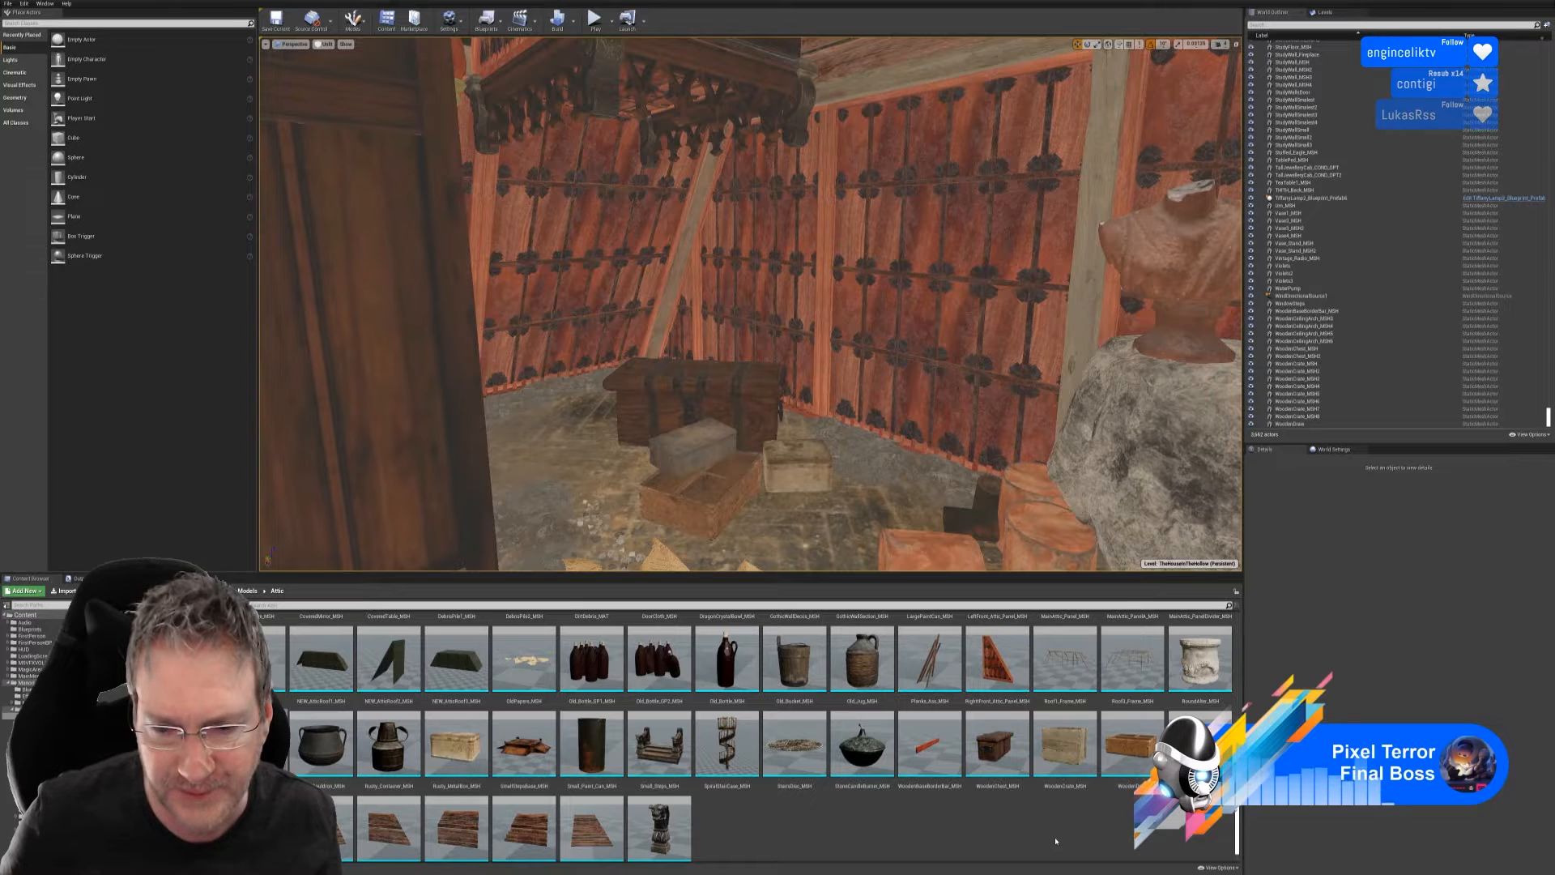
{"action": "scroll", "coordinate": [1056, 841], "scroll_direction": "up", "scroll_amount": 3}
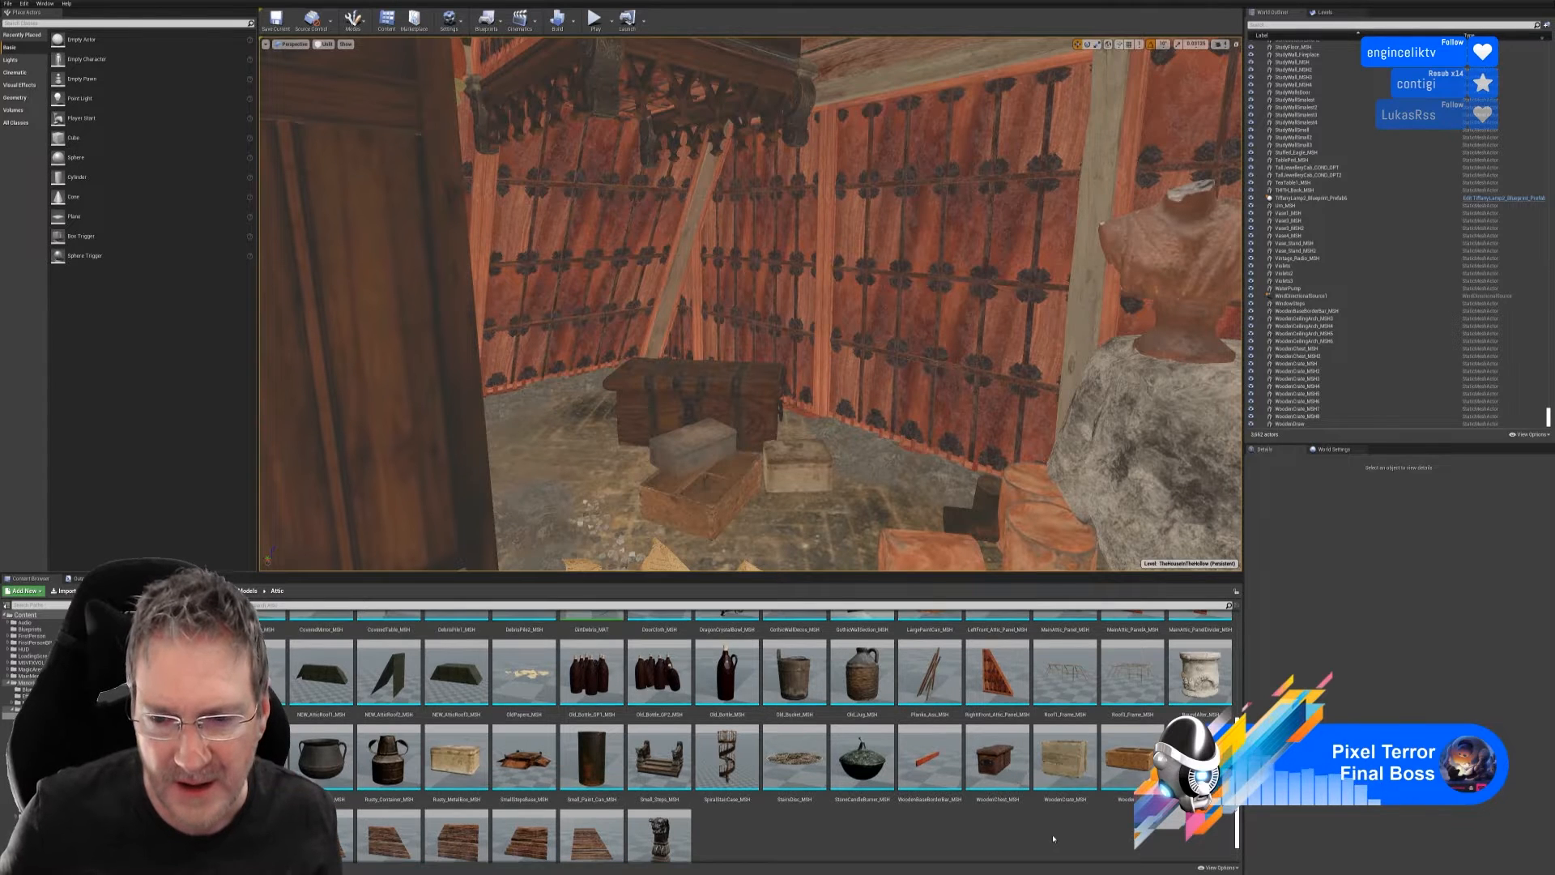
{"action": "scroll", "coordinate": [1049, 831], "scroll_direction": "up", "scroll_amount": 1}
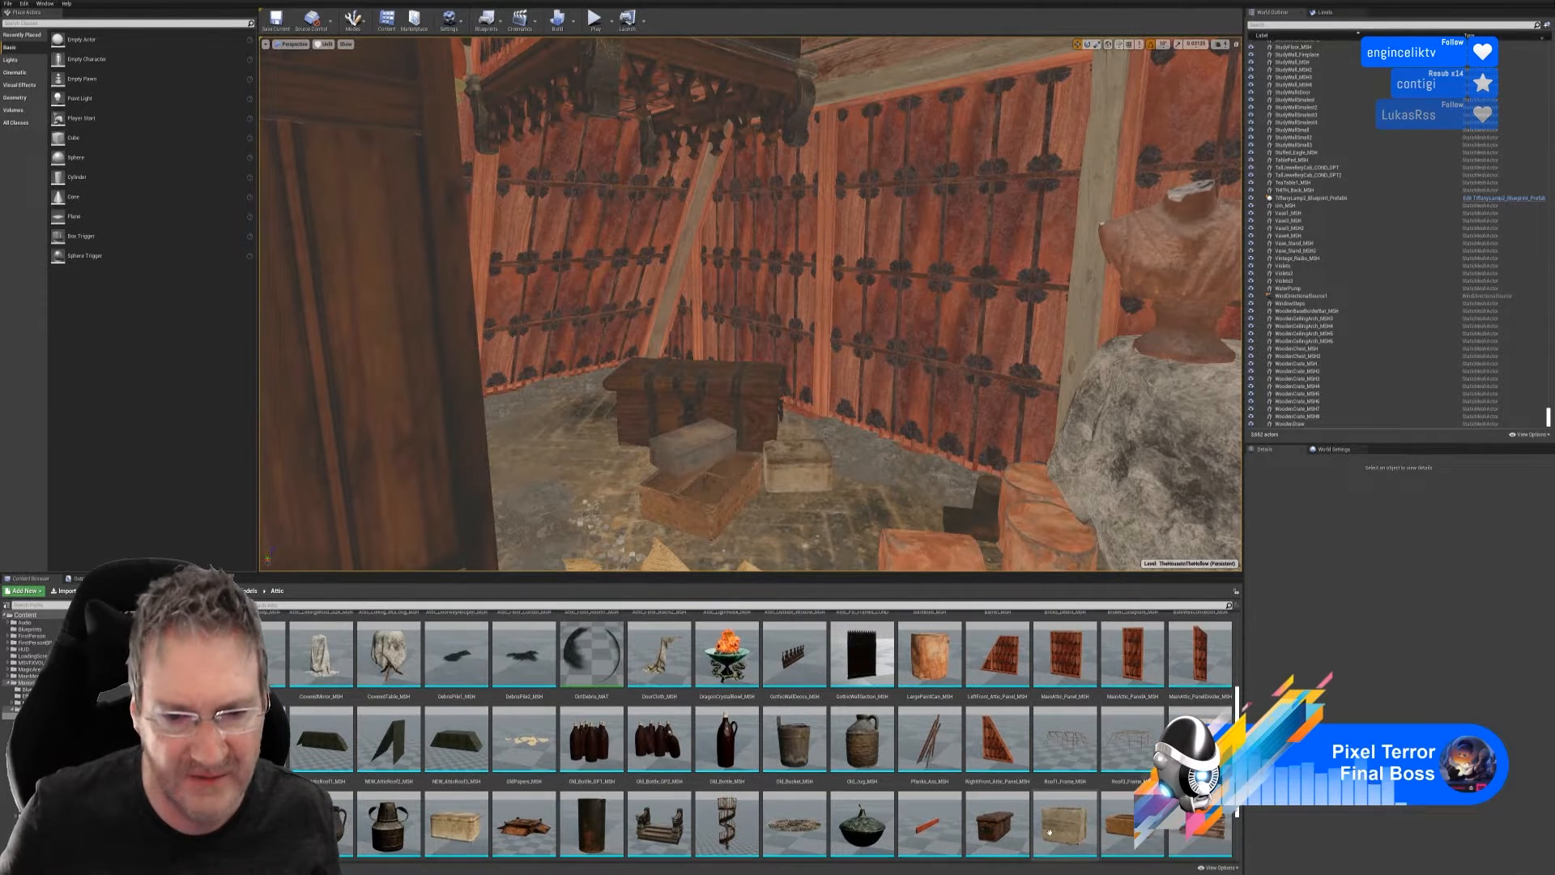
{"action": "scroll", "coordinate": [992, 834], "scroll_direction": "up", "scroll_amount": 3}
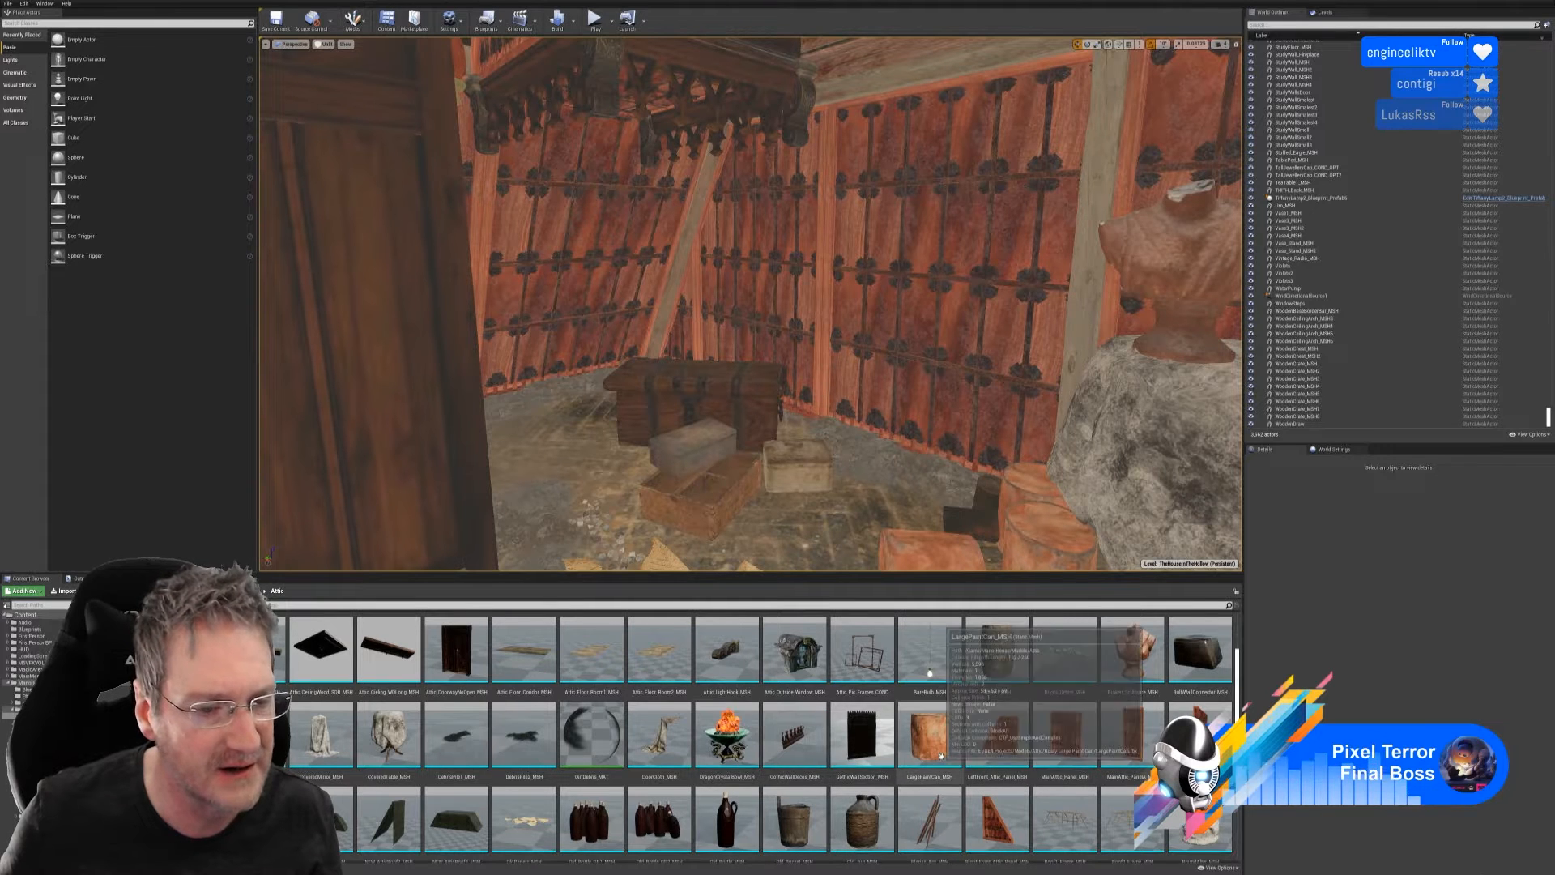
{"action": "scroll", "coordinate": [939, 758], "scroll_direction": "up", "scroll_amount": 3}
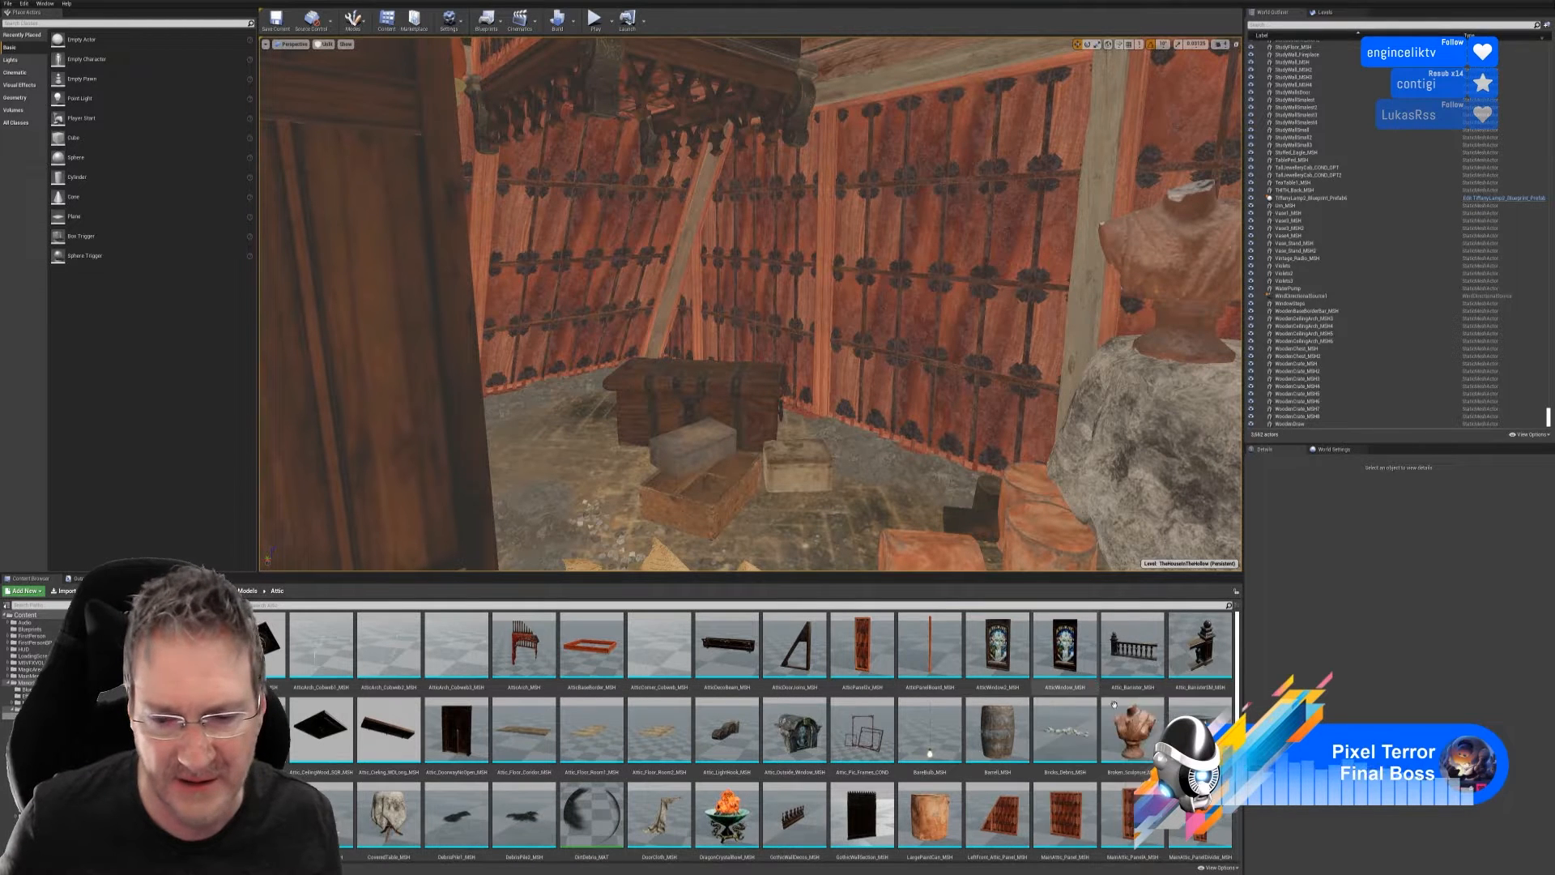
{"action": "scroll", "coordinate": [1134, 733], "scroll_direction": "down", "scroll_amount": 1}
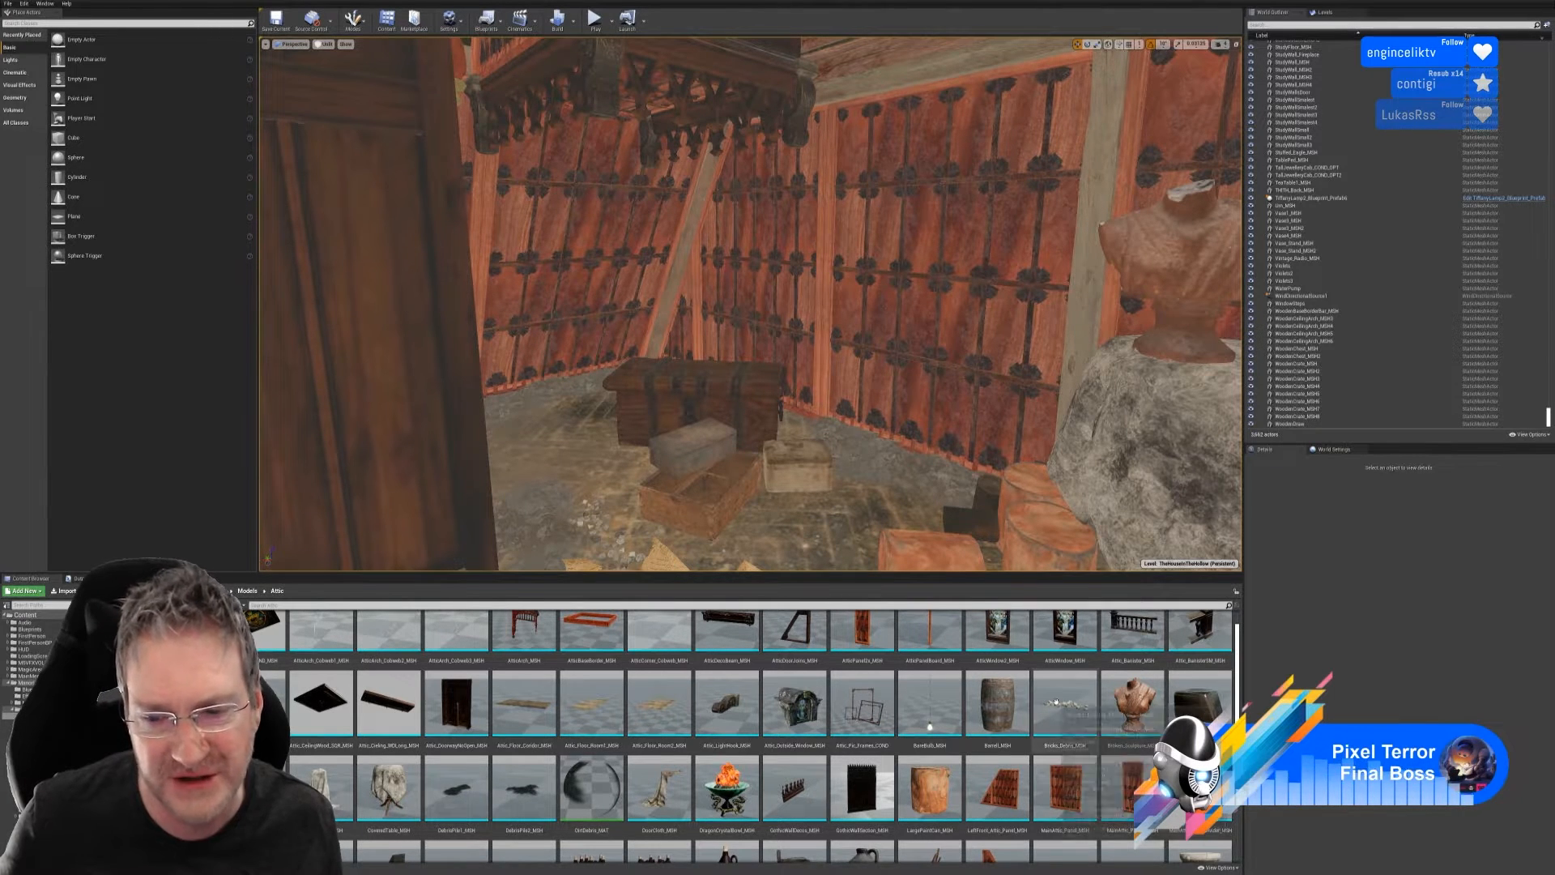
{"action": "scroll", "coordinate": [1053, 701], "scroll_direction": "down", "scroll_amount": 1}
{"action": "scroll", "coordinate": [1053, 702], "scroll_direction": "down", "scroll_amount": 3}
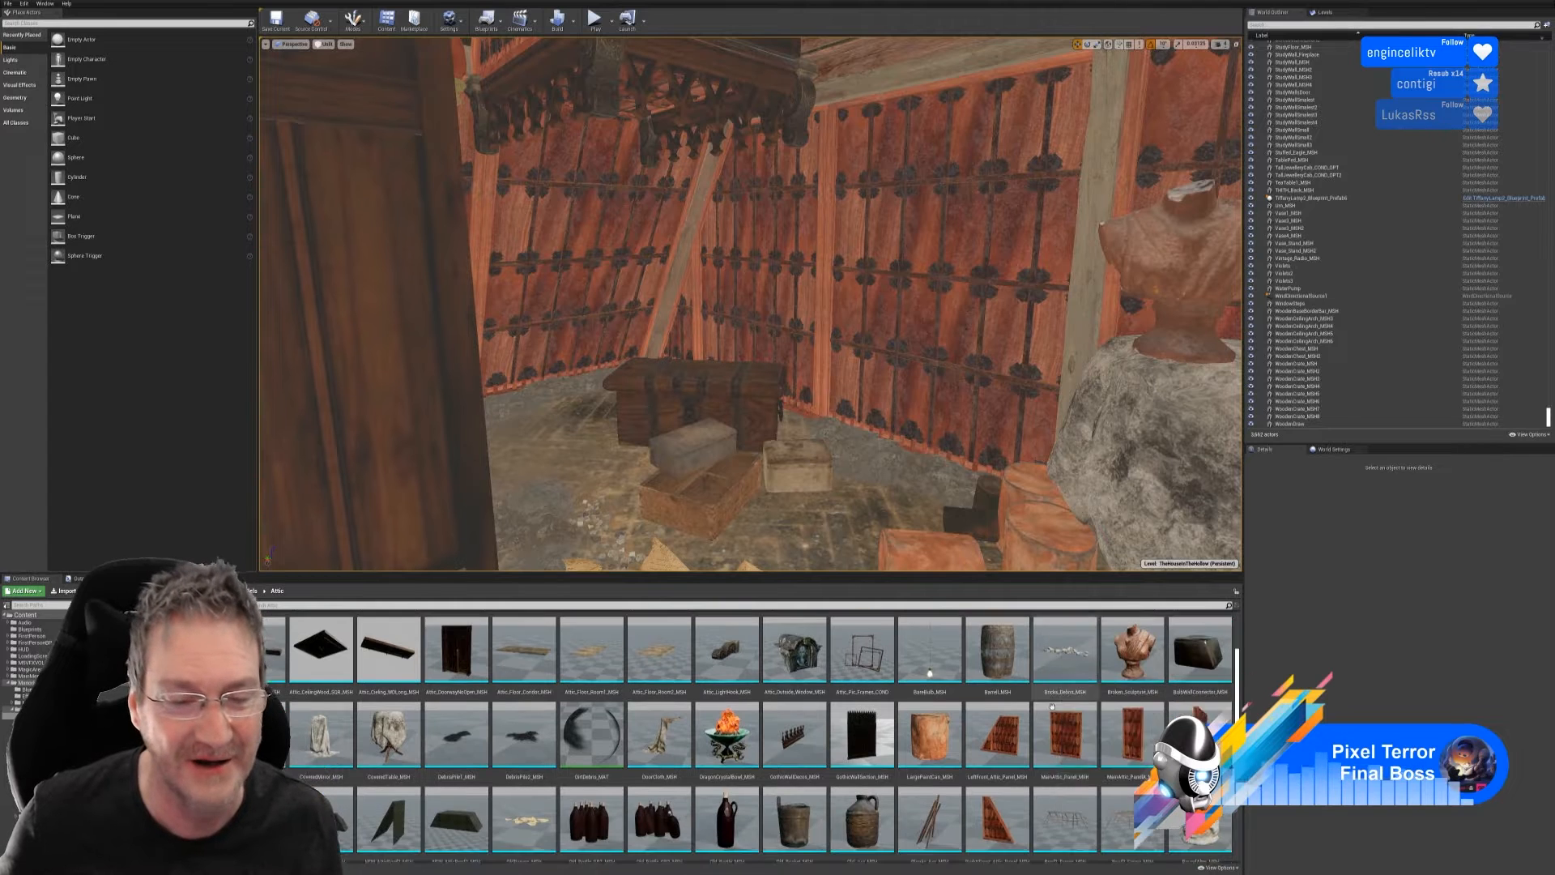
{"action": "scroll", "coordinate": [1043, 704], "scroll_direction": "down", "scroll_amount": 1}
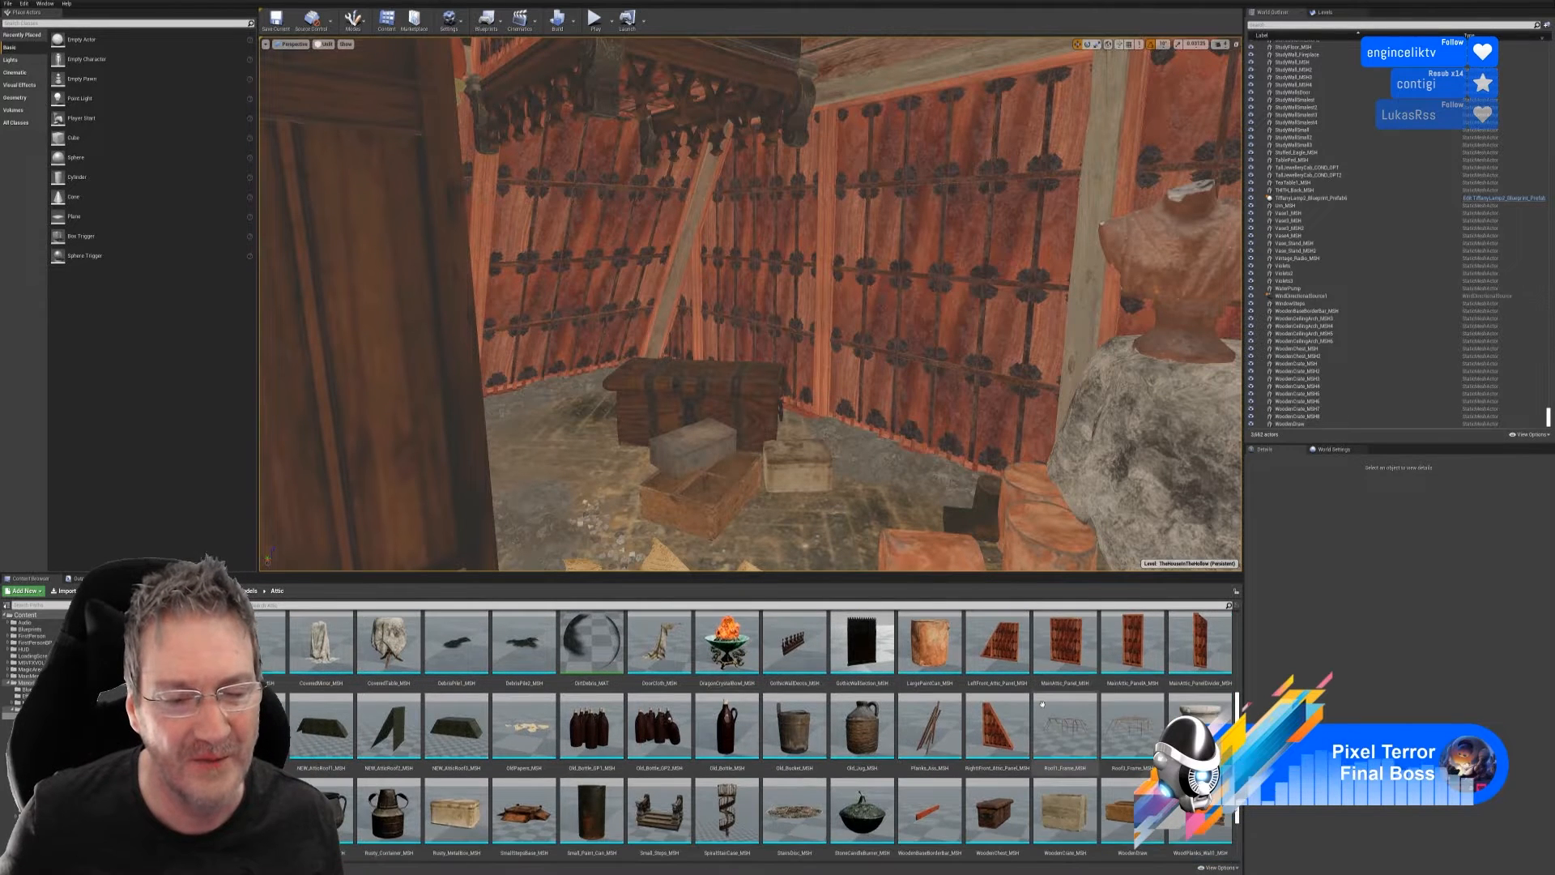
{"action": "scroll", "coordinate": [1043, 704], "scroll_direction": "down", "scroll_amount": 1}
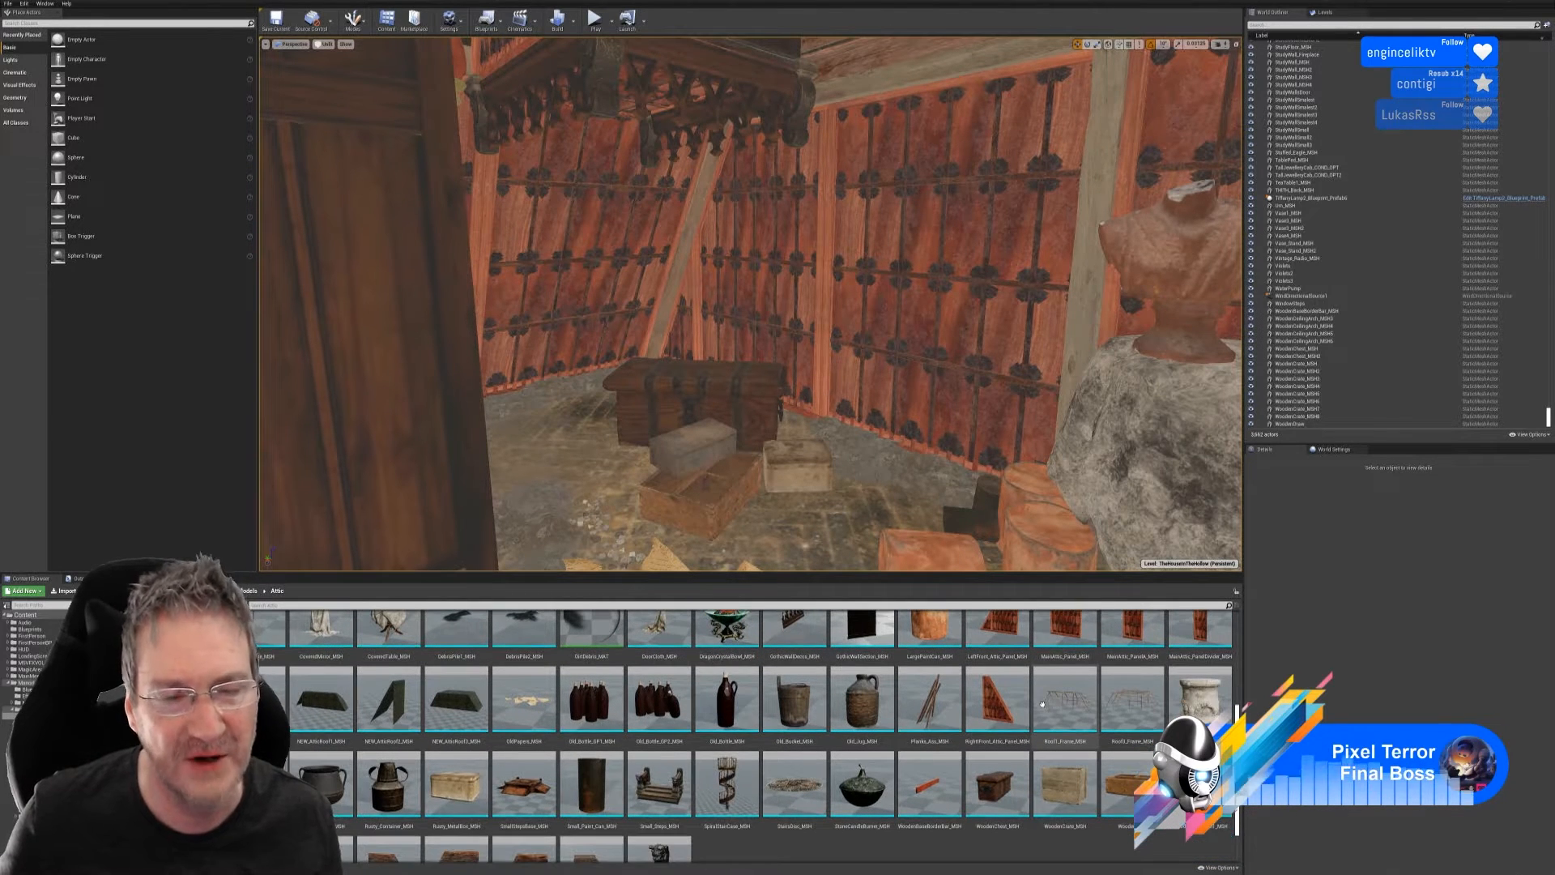
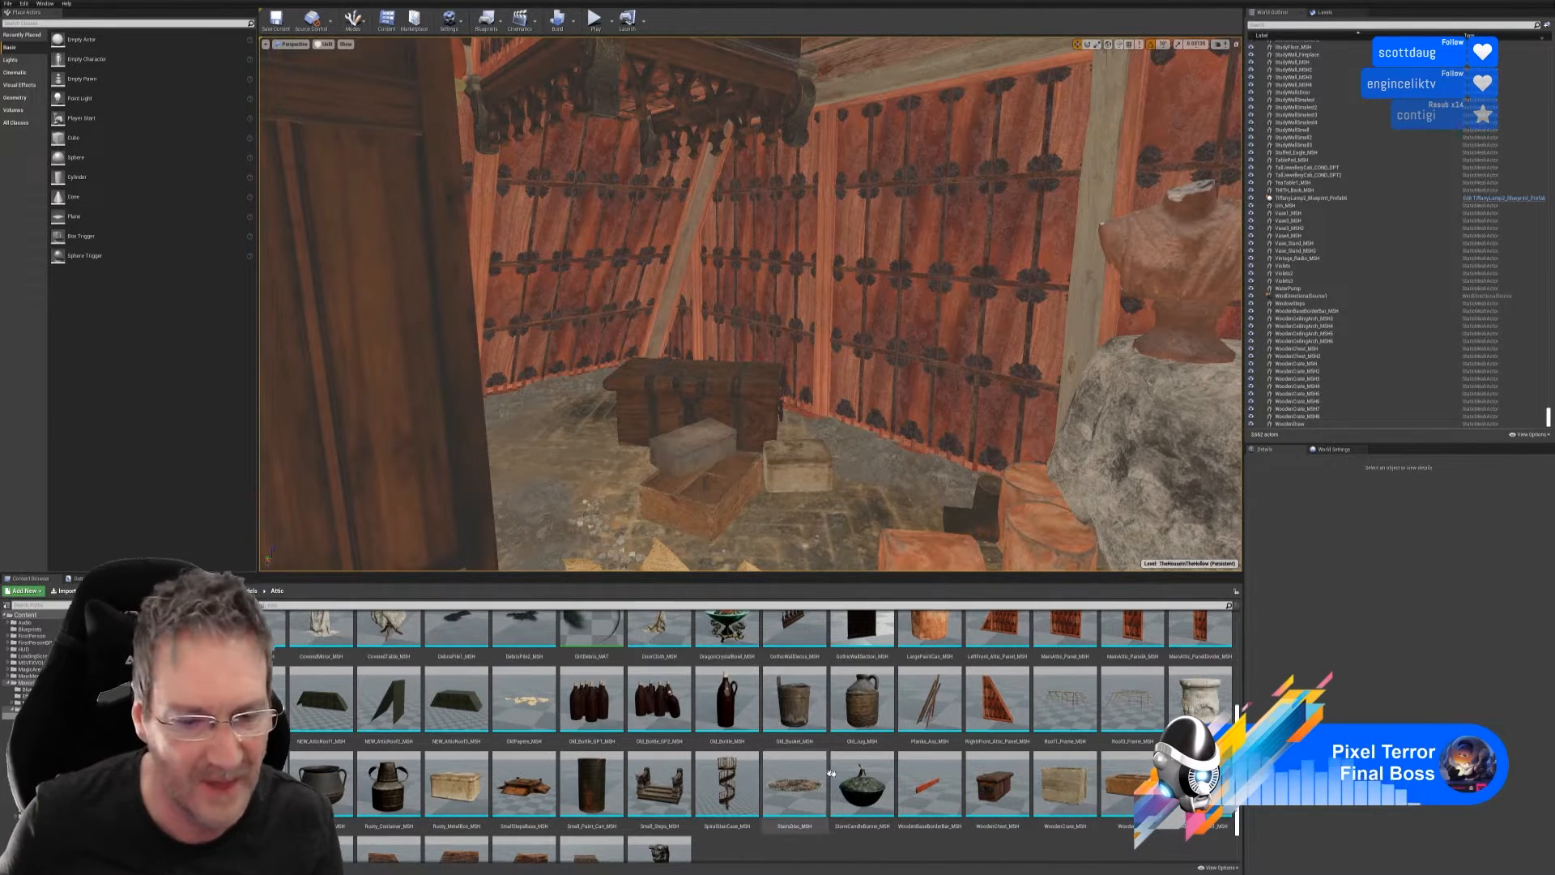
{"action": "scroll", "coordinate": [831, 756], "scroll_direction": "down", "scroll_amount": 1}
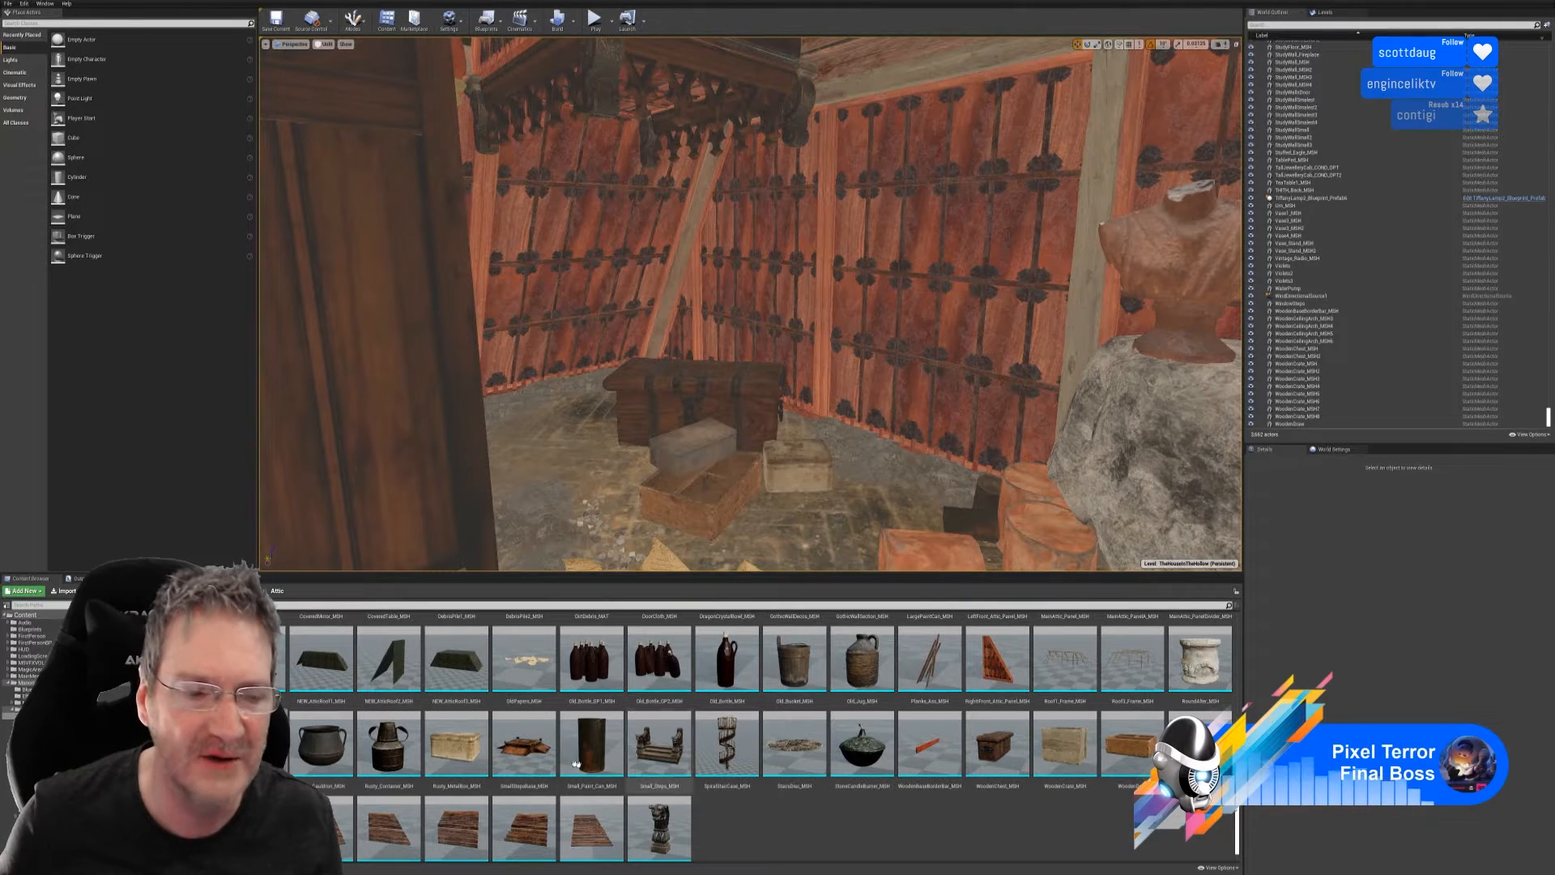
- Place the rusty container in the corner at the wooden drawer and scale it up uniformly
{"action": "left_click_drag", "start_coordinate": [389, 741], "coordinate": [706, 484]}
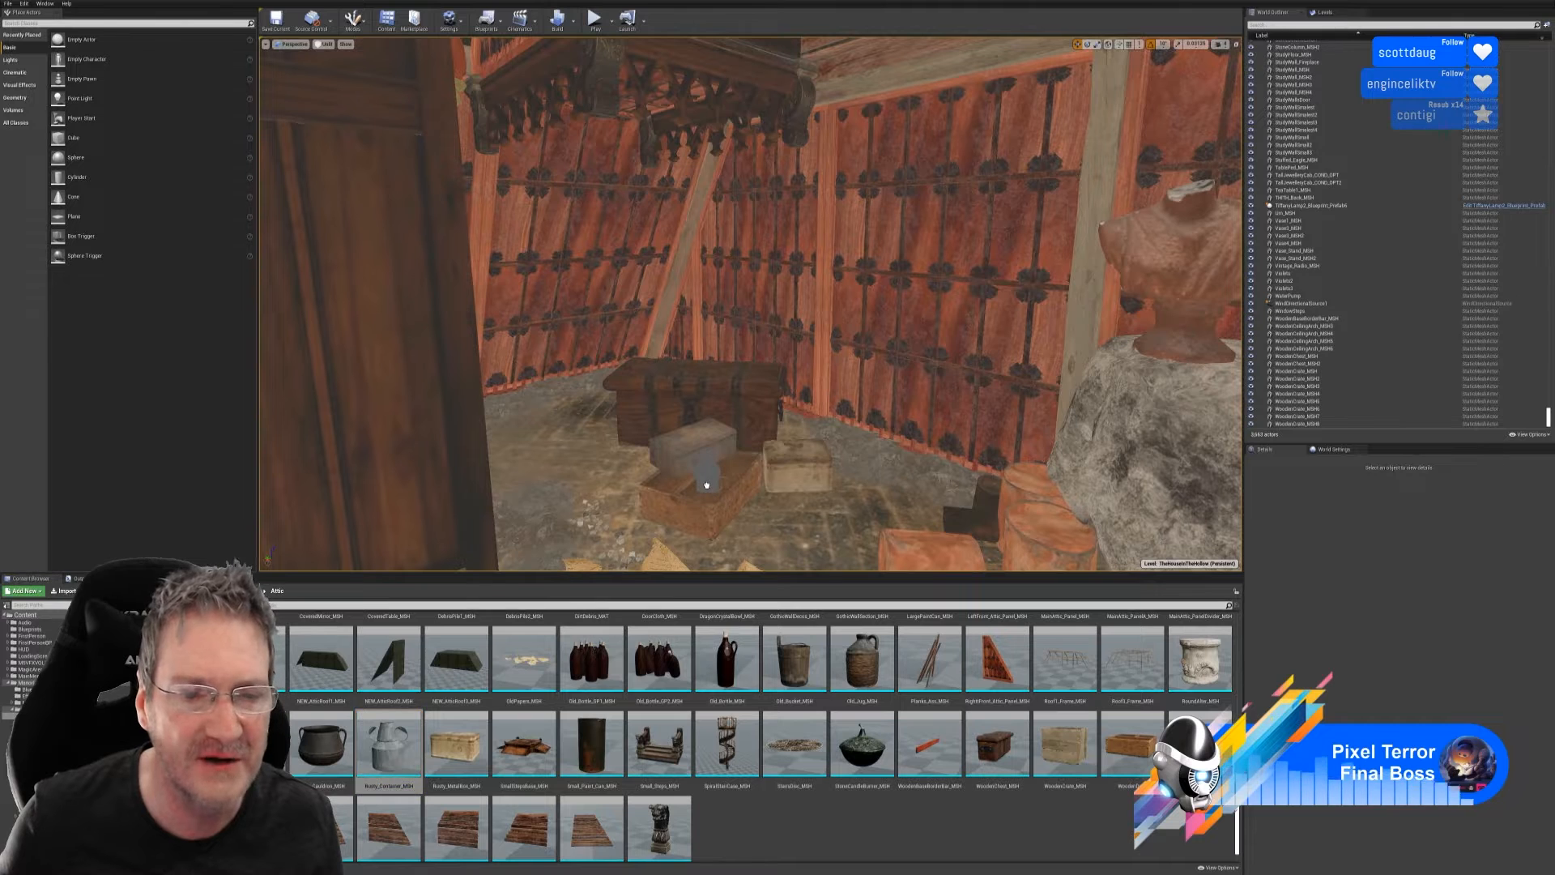
{"action": "left_click", "coordinate": [1096, 45]}
{"action": "left_click_drag", "start_coordinate": [732, 476], "coordinate": [737, 437]}
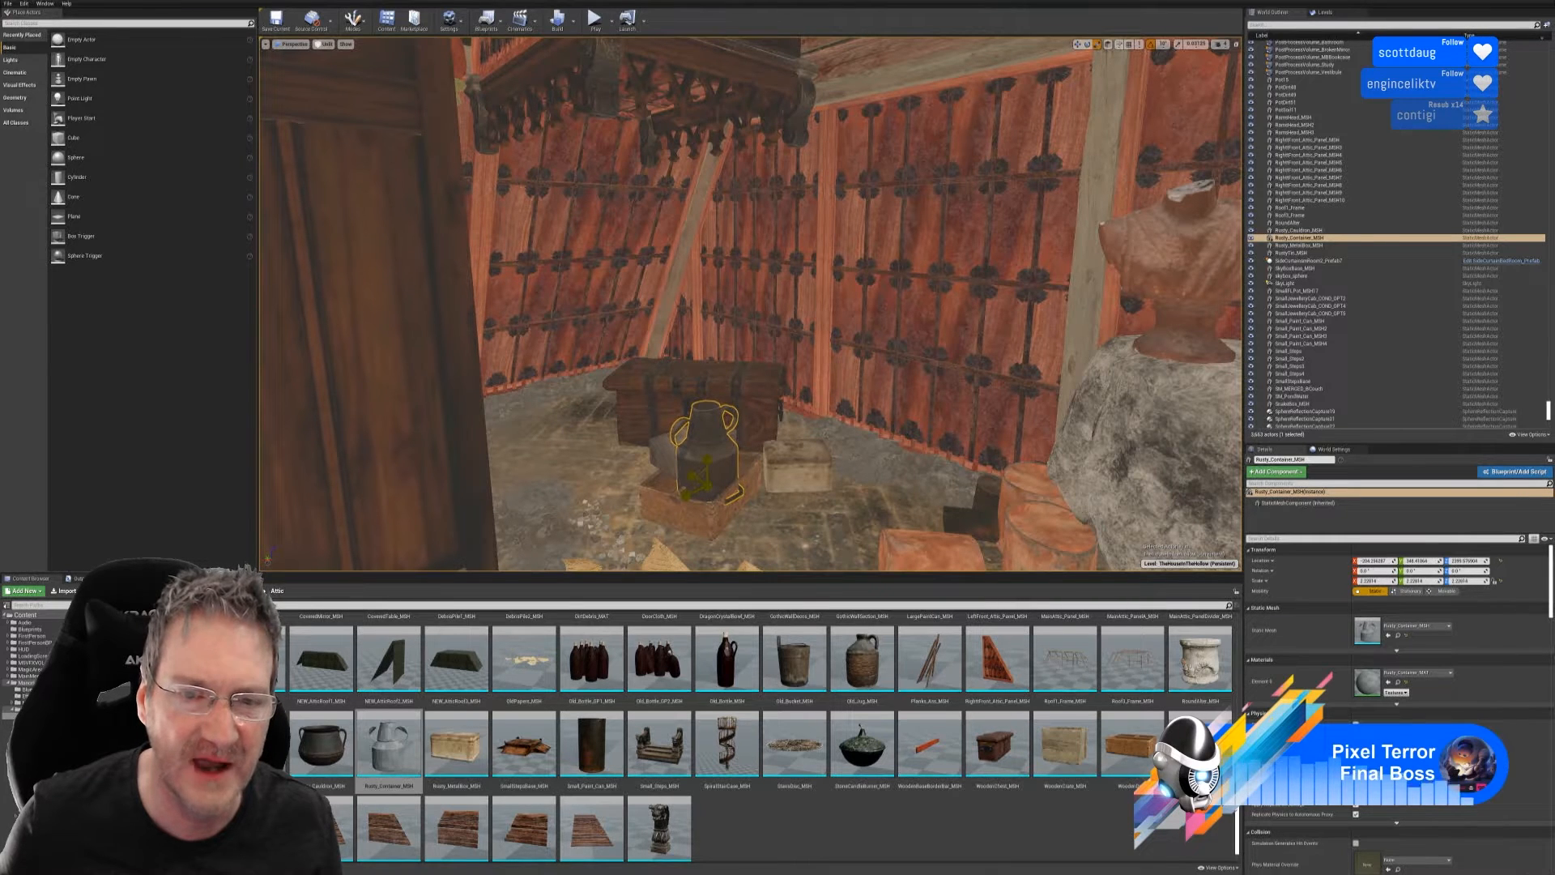
- Move the rusty container from the wooden drawer back to the corner and set it on the chest's lid
{"action": "key", "text": "w"}
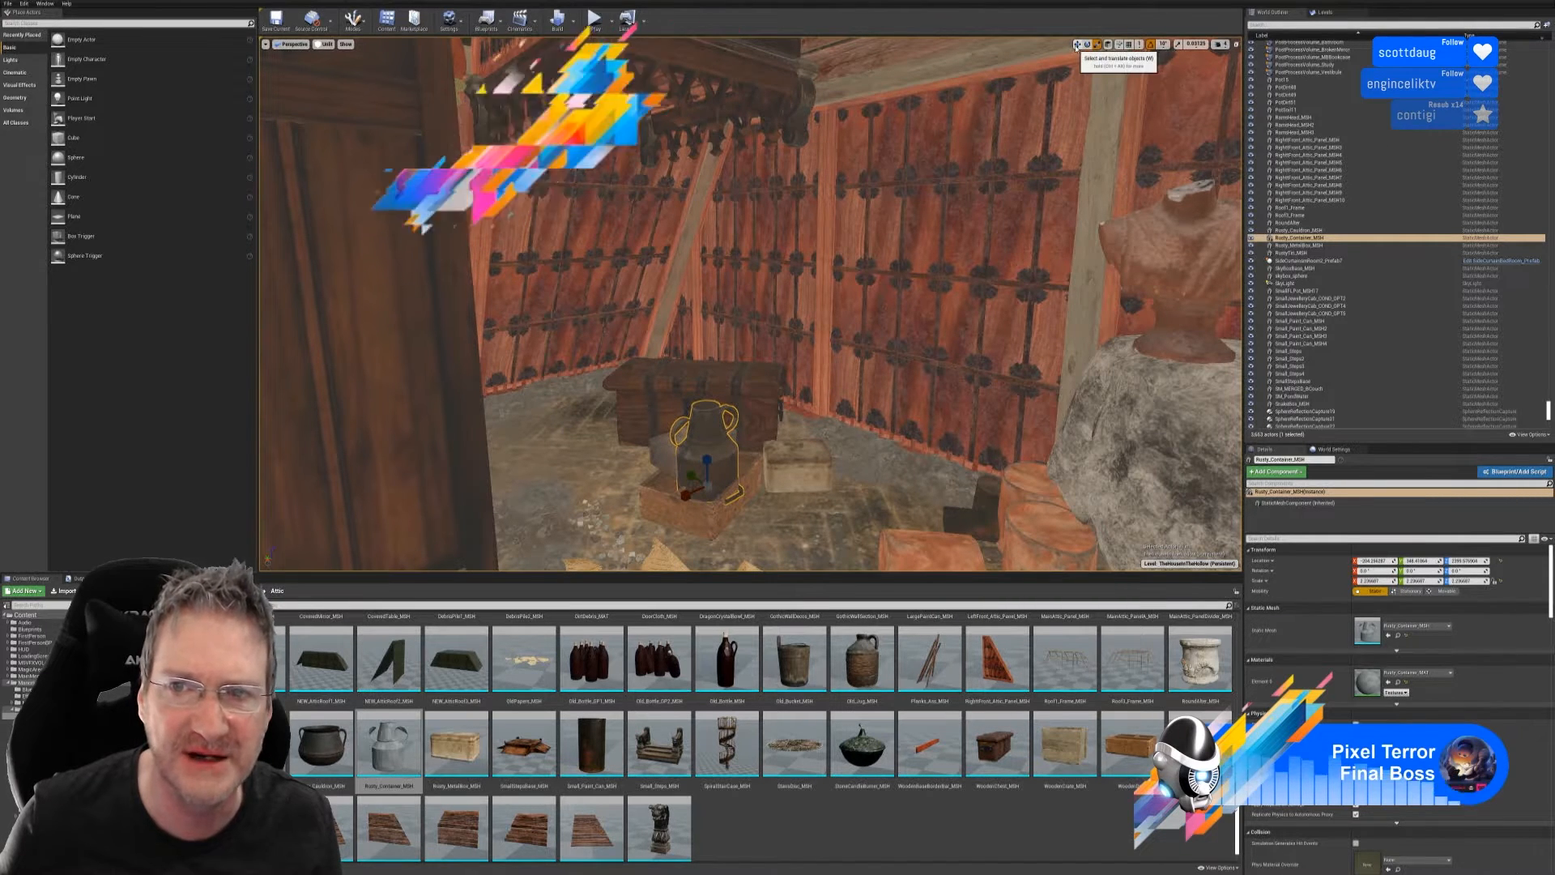
{"action": "left_click_drag", "start_coordinate": [705, 459], "coordinate": [727, 361]}
{"action": "mouse_move", "coordinate": [727, 360]}
{"action": "right_mouse_down"}
{"action": "mouse_move", "coordinate": [696, 392]}
{"action": "mouse_move", "coordinate": [706, 380]}
{"action": "right_mouse_up"}
{"action": "key", "text": "w"}
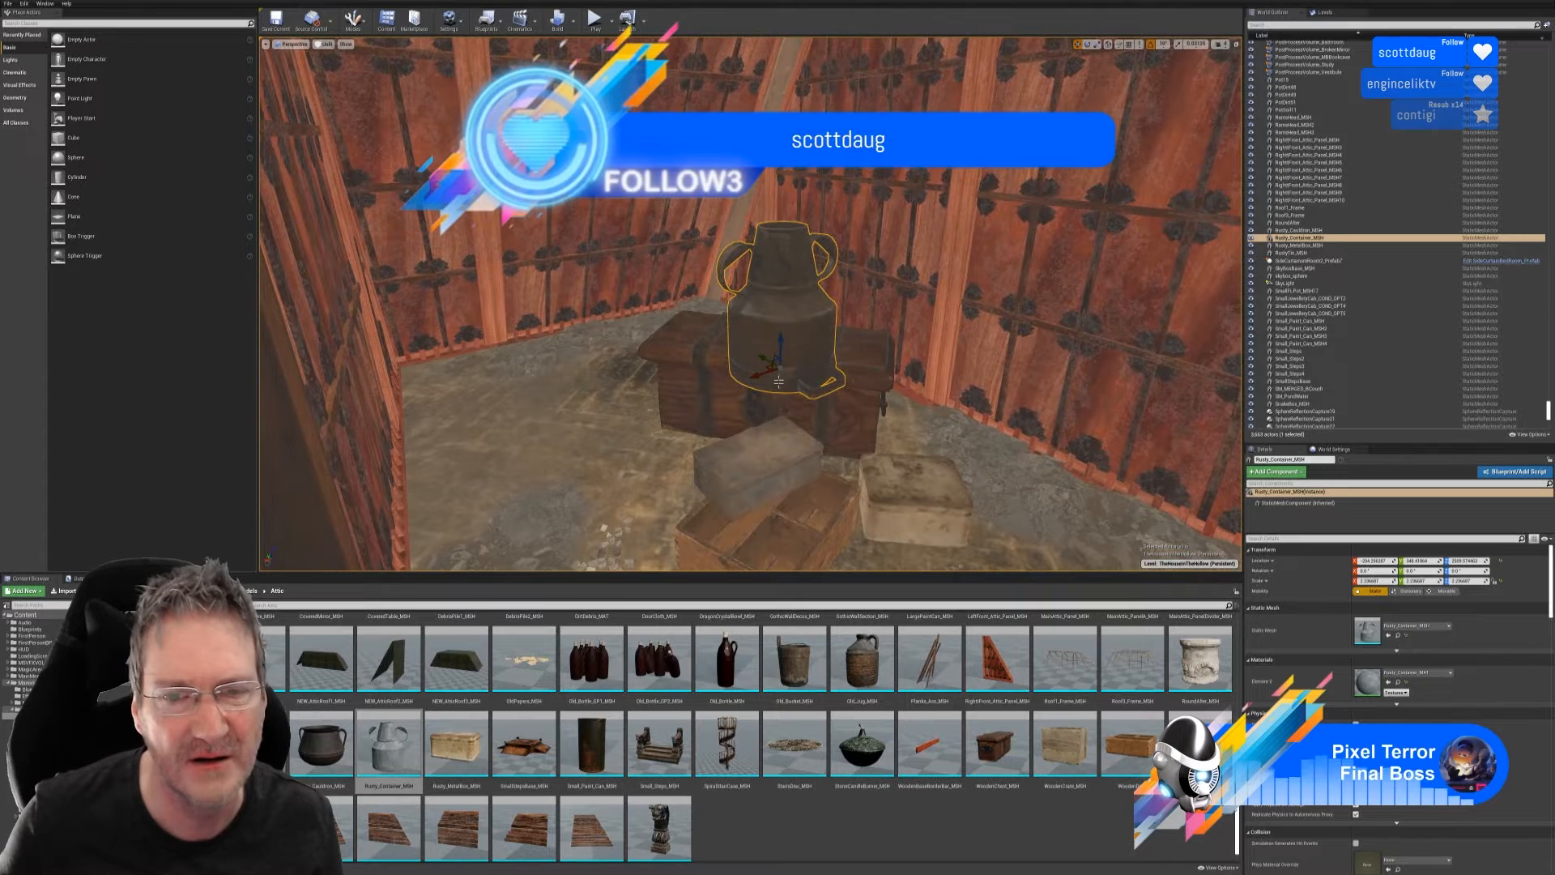
{"action": "left_click_drag", "start_coordinate": [766, 371], "coordinate": [709, 339]}
{"action": "left_click_drag", "start_coordinate": [720, 283], "coordinate": [728, 335]}
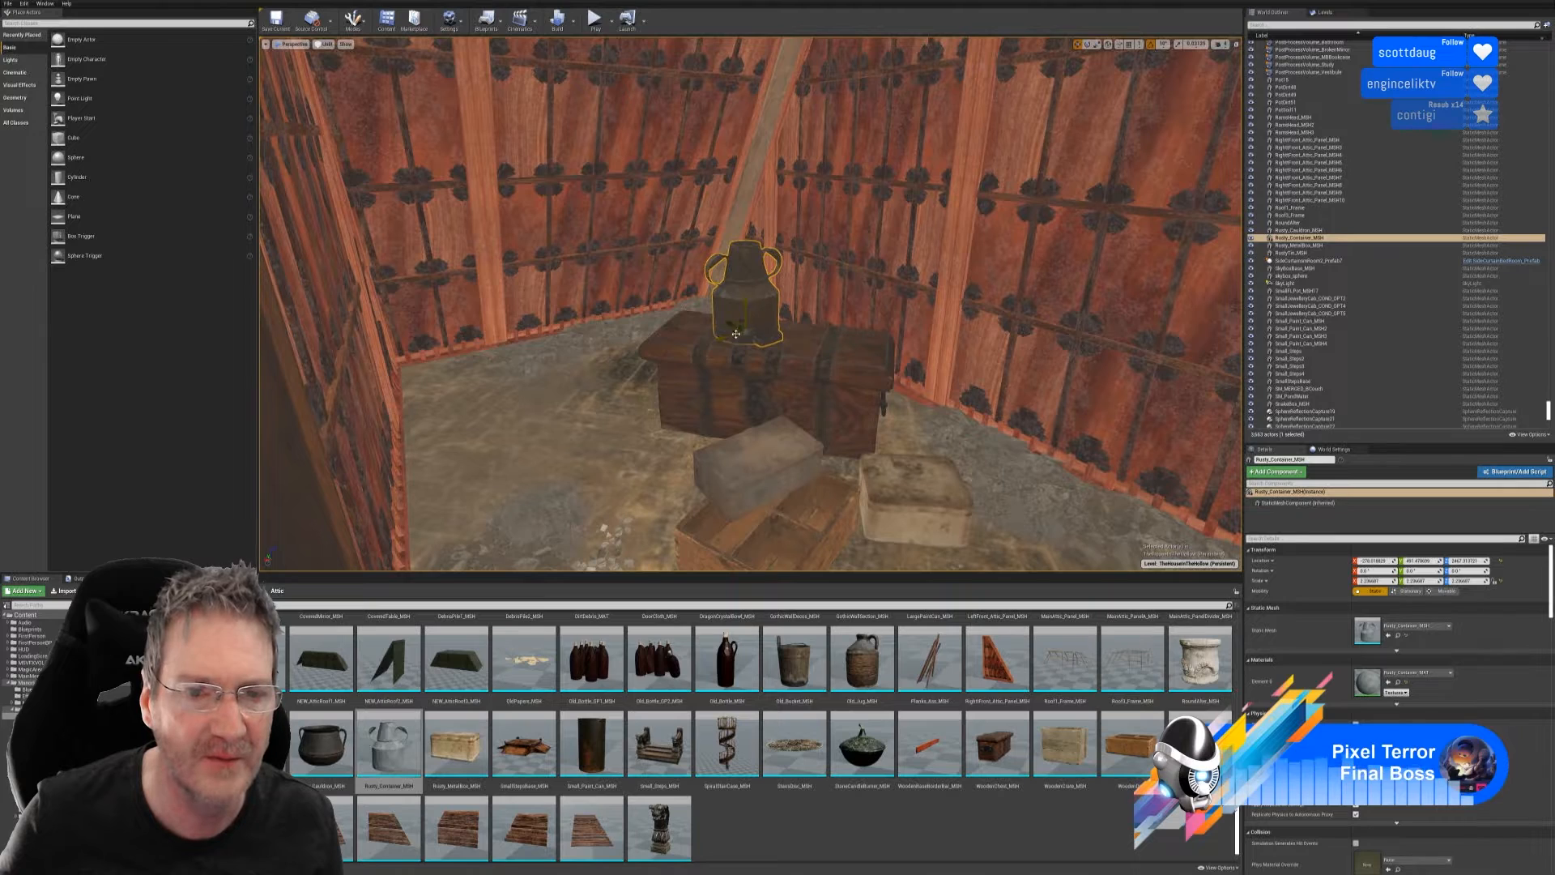
- Shift the rusty container along the lid to the chest's left end and clear the selection
{"action": "right_click_drag", "start_coordinate": [746, 308], "coordinate": [745, 308]}
{"action": "right_click_drag", "start_coordinate": [774, 433], "coordinate": [773, 433]}
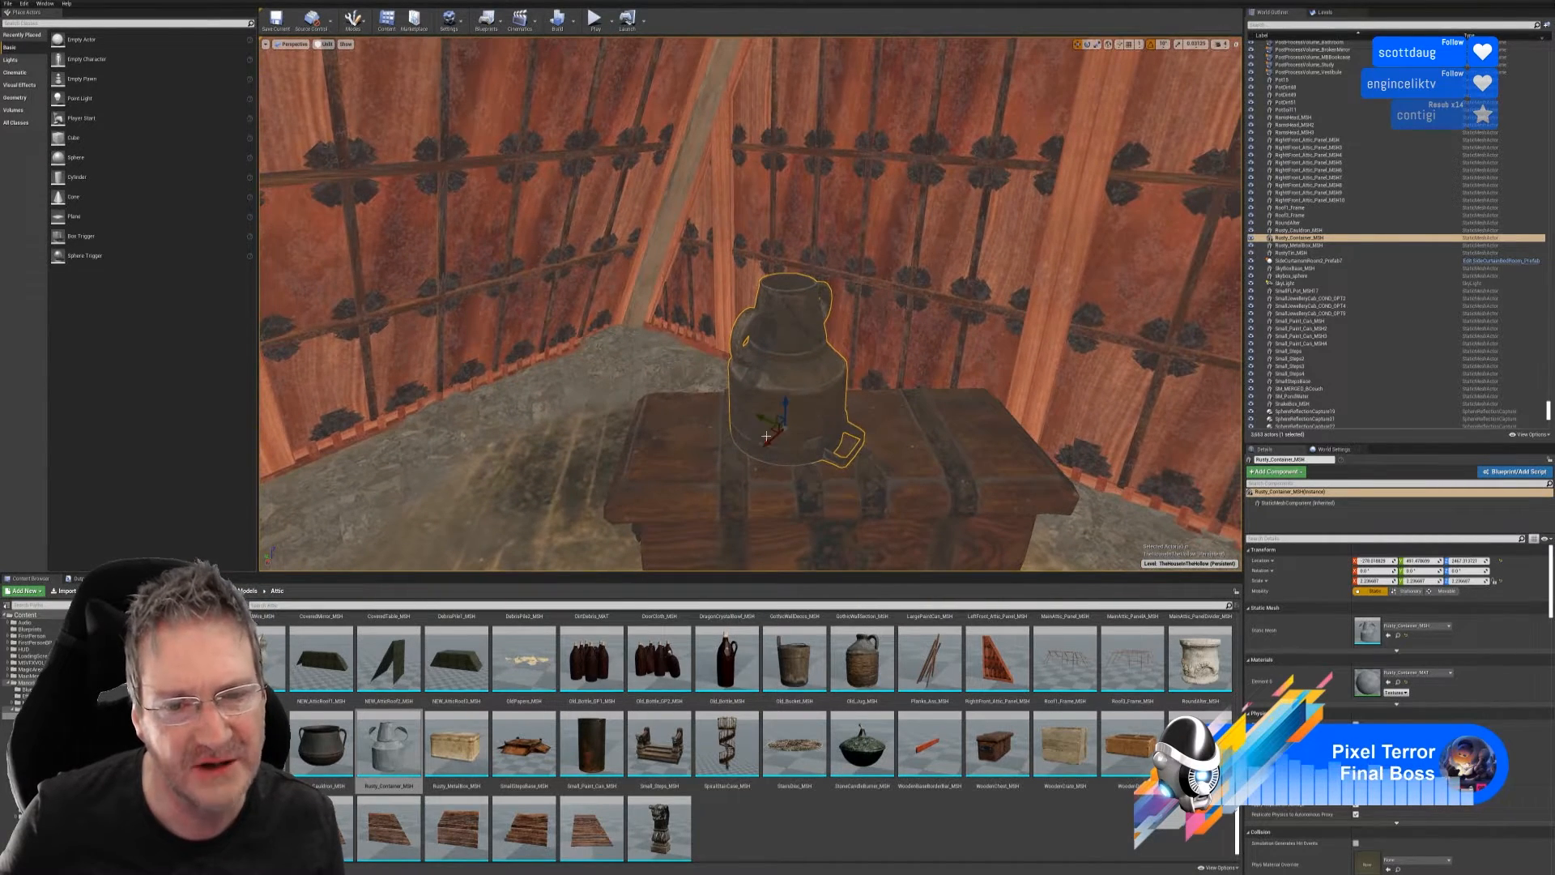
{"action": "left_click_drag", "start_coordinate": [781, 421], "coordinate": [686, 427]}
{"action": "right_click_drag", "start_coordinate": [698, 446], "coordinate": [697, 446]}
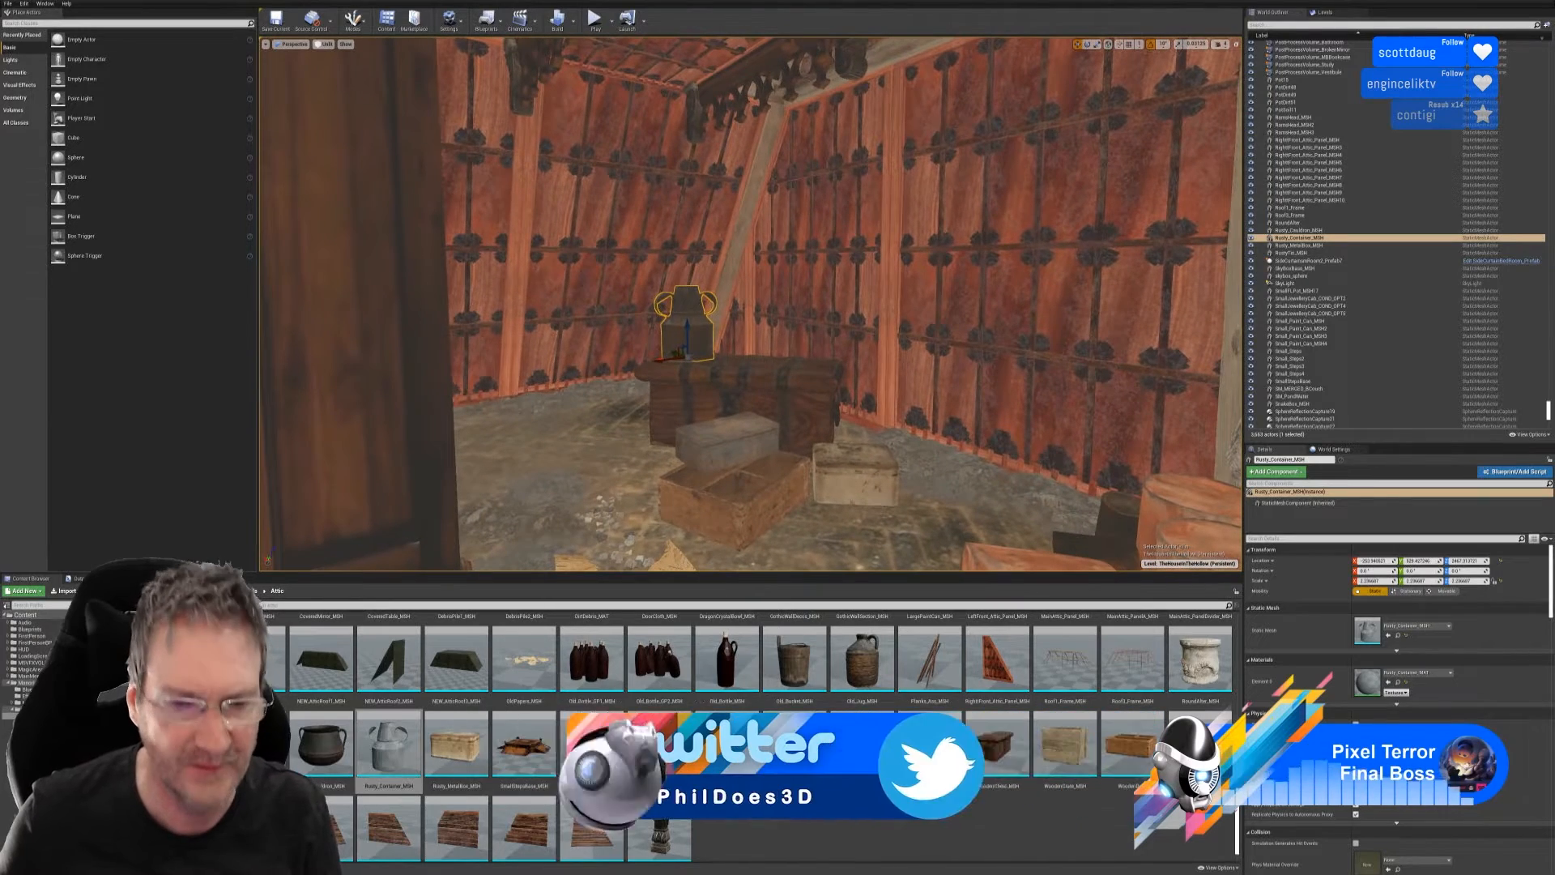
{"action": "key", "text": "Escape"}
- Look through the Attic meshes and examine the attic's corners for another prop and a spot to fill
{"action": "right_click_drag", "start_coordinate": [896, 464], "coordinate": [895, 464]}
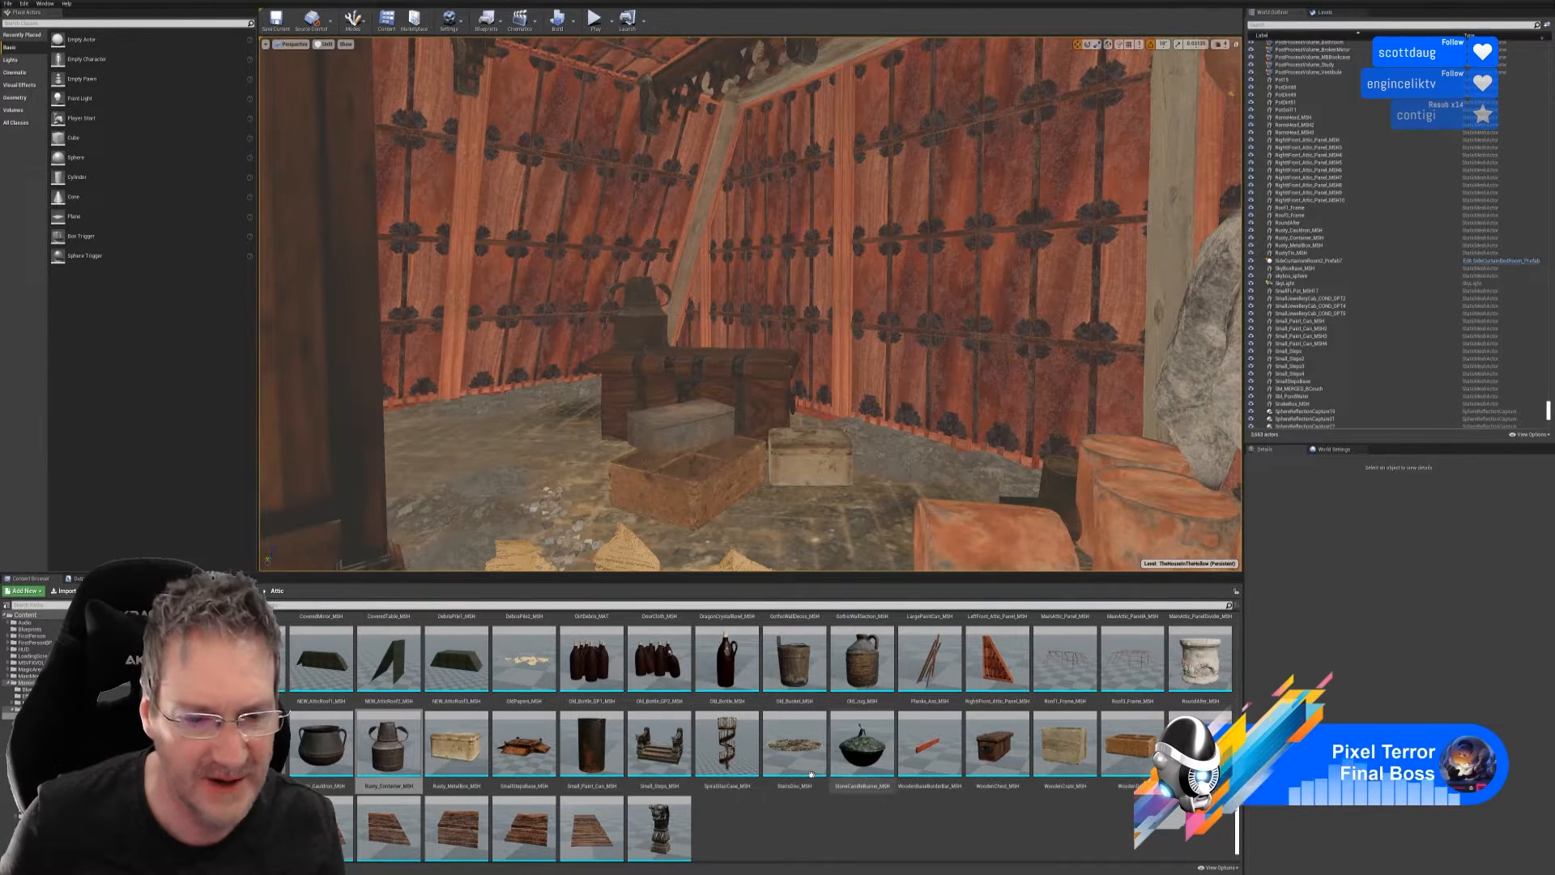
{"action": "scroll", "coordinate": [861, 765], "scroll_direction": "up", "scroll_amount": 1}
{"action": "scroll", "coordinate": [860, 765], "scroll_direction": "up", "scroll_amount": 4}
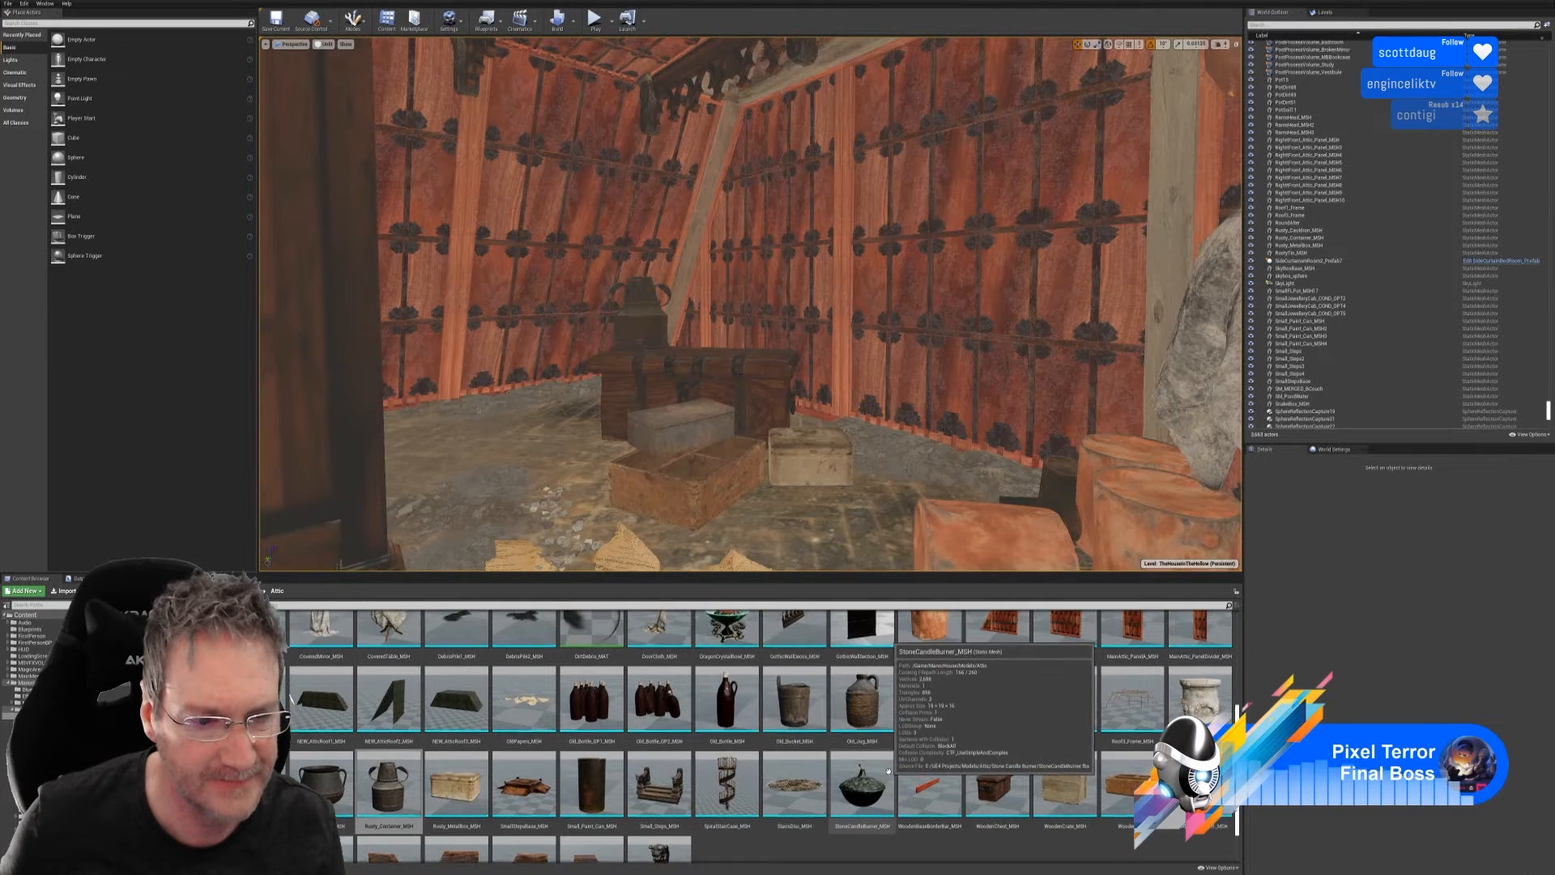
{"action": "scroll", "coordinate": [1058, 786], "scroll_direction": "up", "scroll_amount": 2}
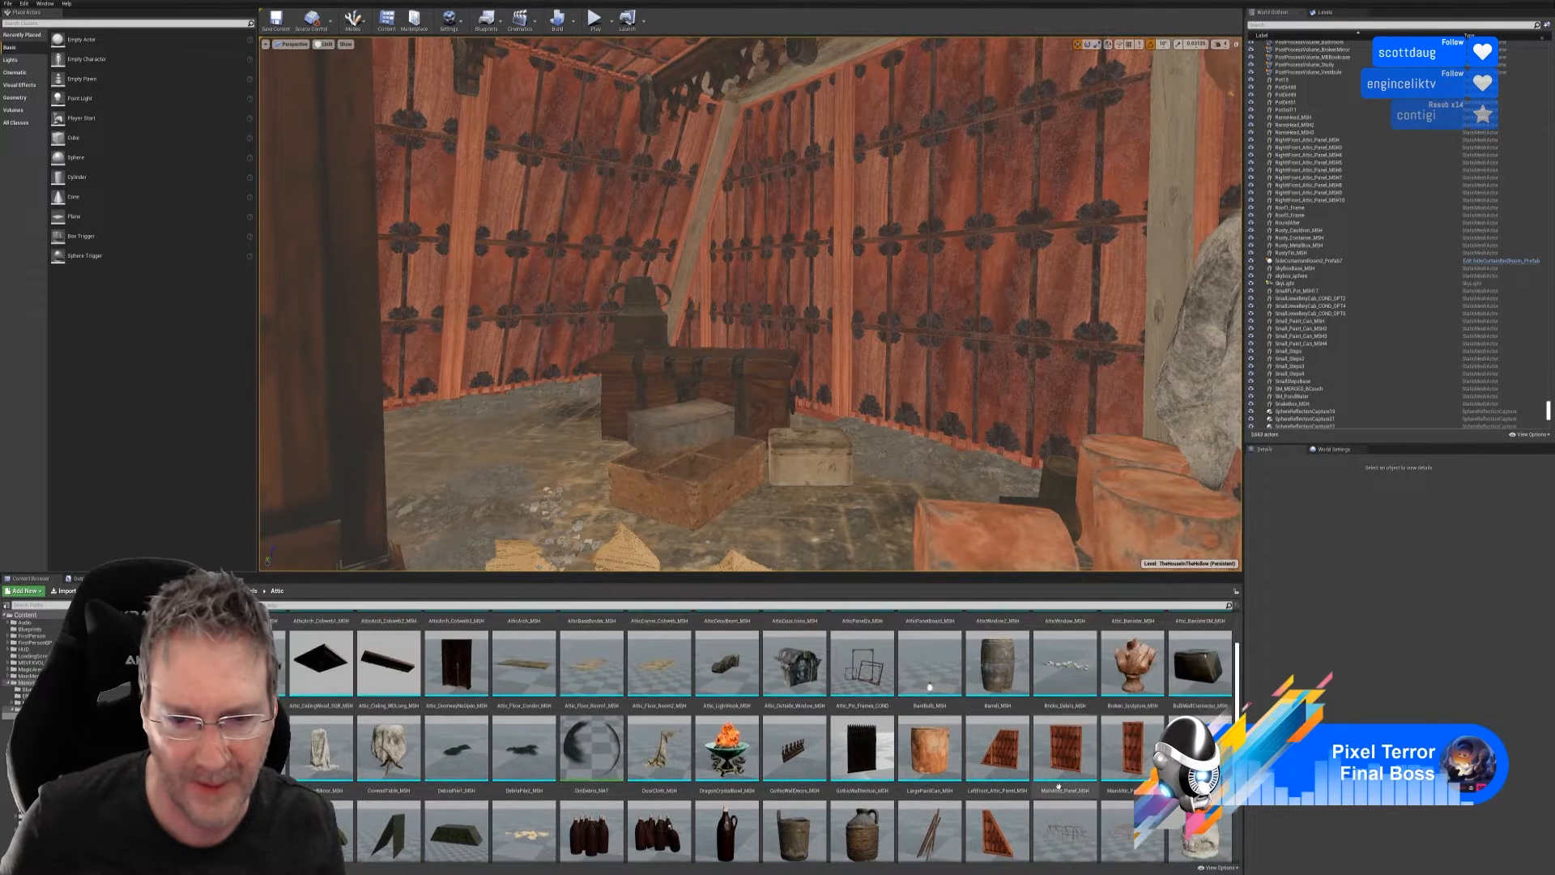
{"action": "scroll", "coordinate": [1045, 770], "scroll_direction": "up", "scroll_amount": 3}
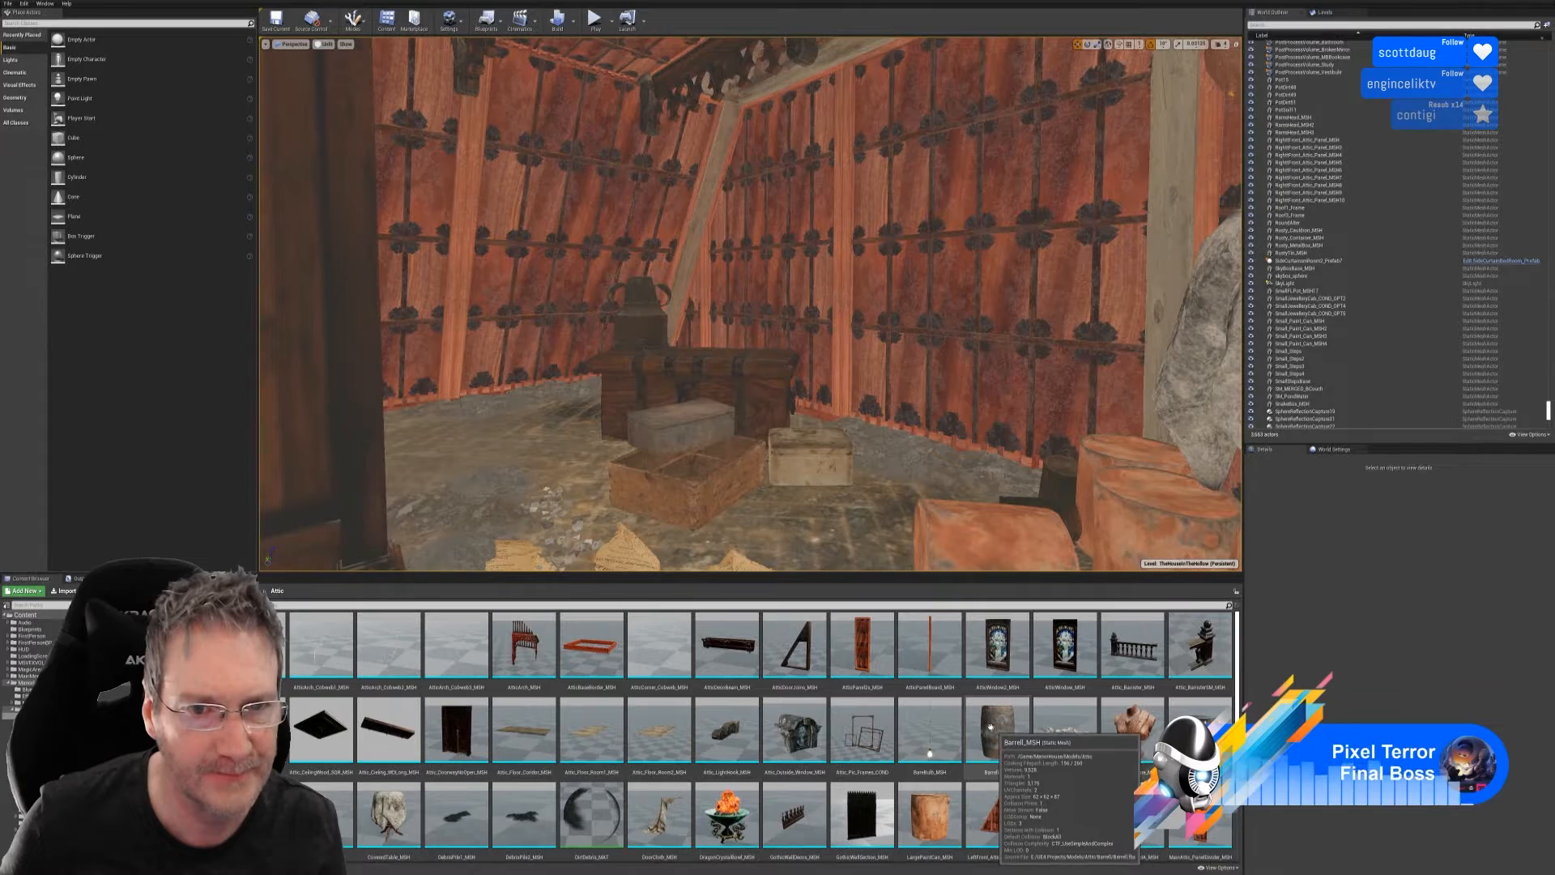
{"action": "right_click_drag", "start_coordinate": [835, 459], "coordinate": [1094, 459]}
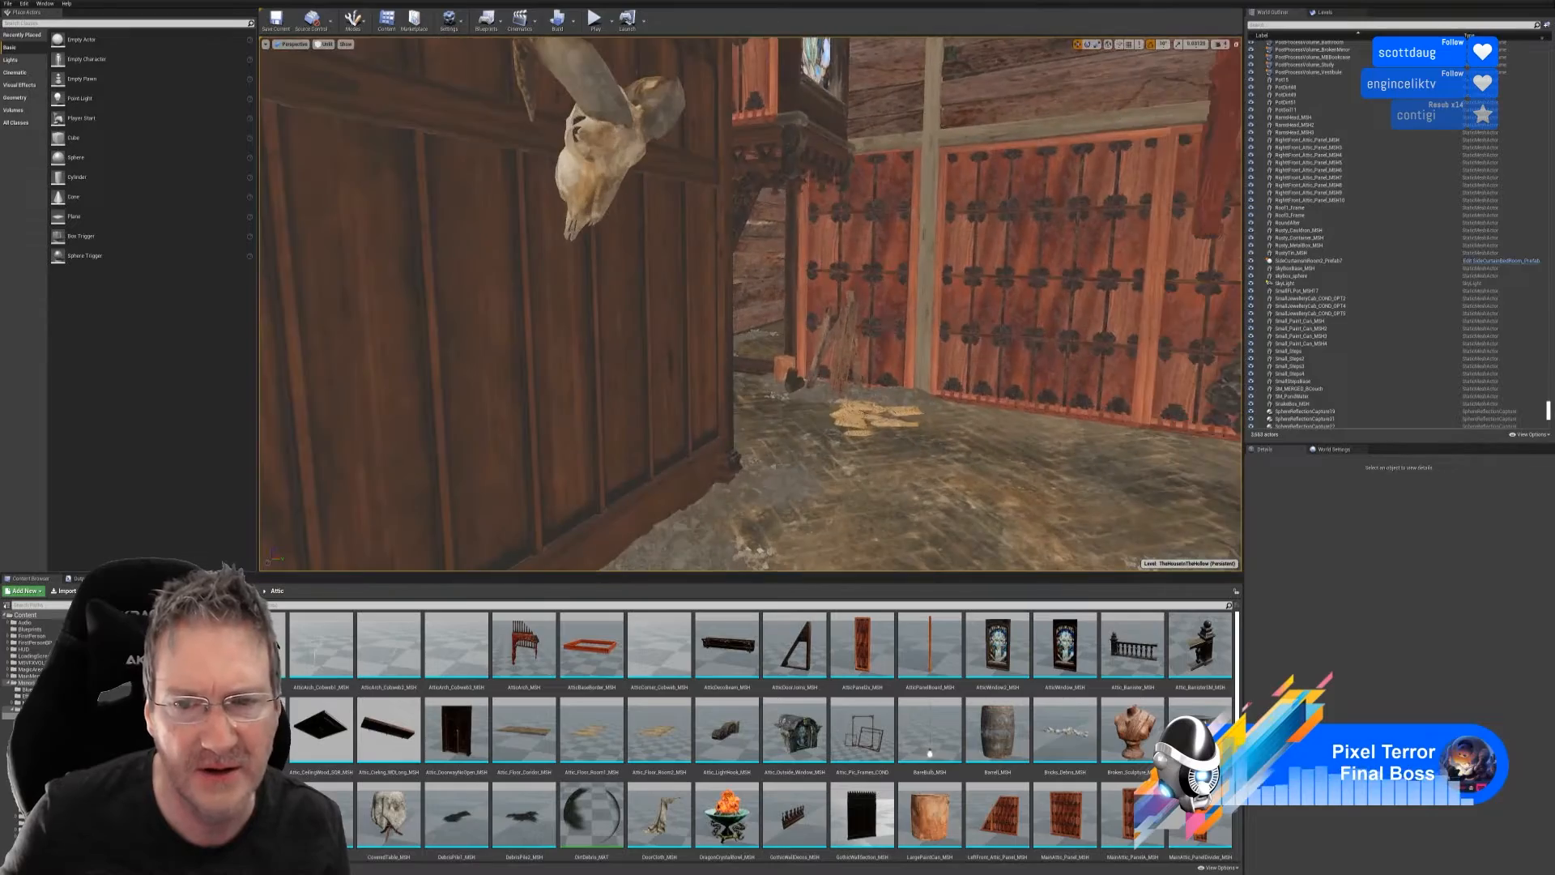
{"action": "mouse_move", "coordinate": [750, 304]}
{"action": "right_mouse_down"}
{"action": "mouse_move", "coordinate": [502, 316]}
{"action": "mouse_move", "coordinate": [729, 316]}
{"action": "right_mouse_up"}
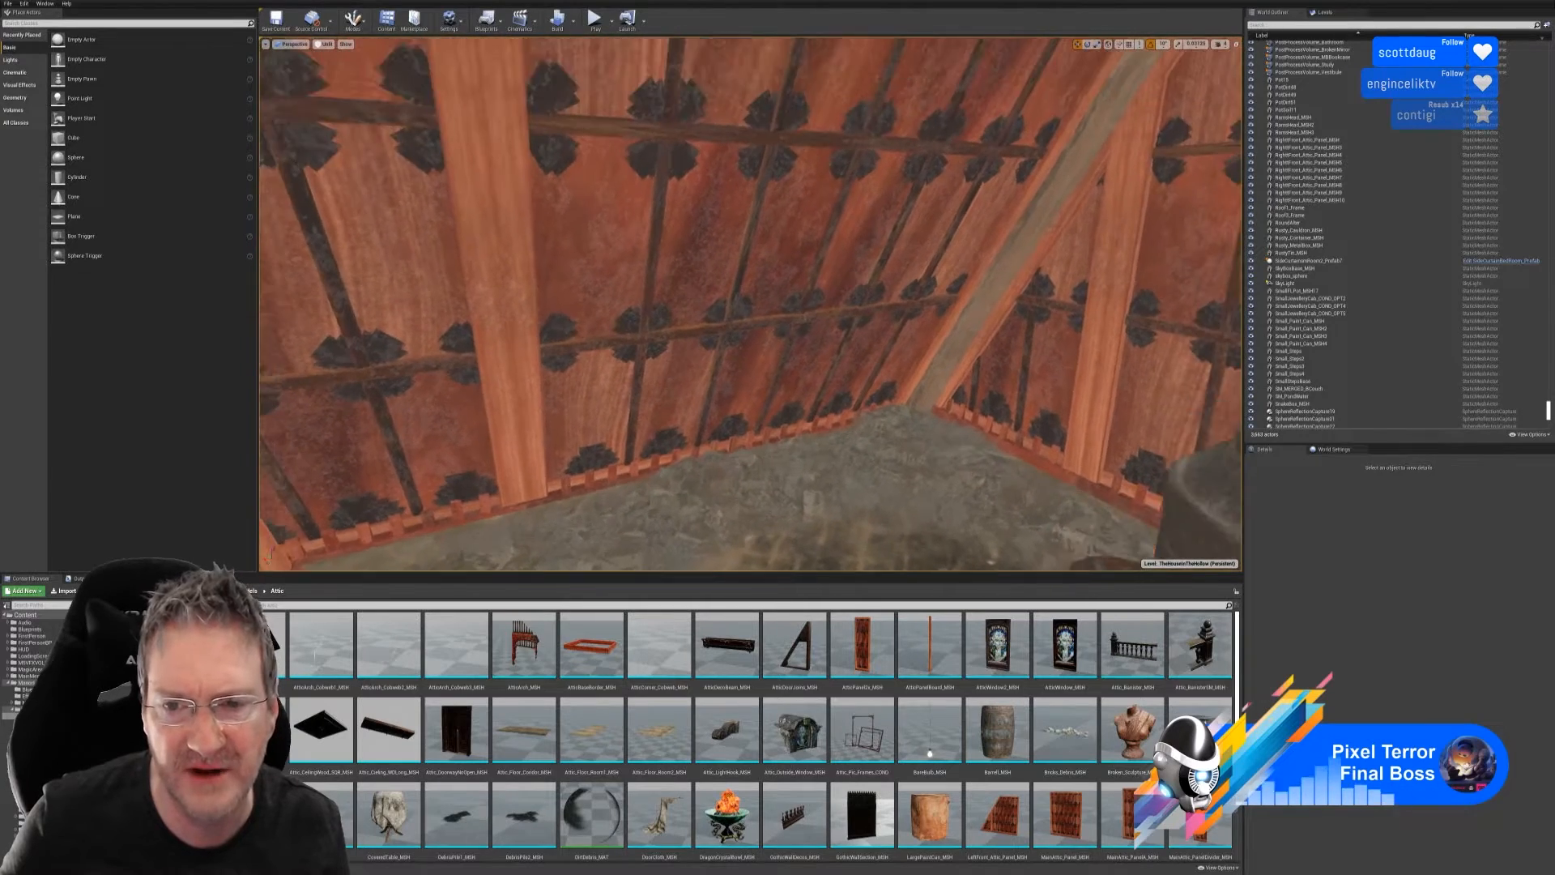
{"action": "key", "text": "s"}
{"action": "right_click_drag", "start_coordinate": [750, 304], "coordinate": [962, 282]}
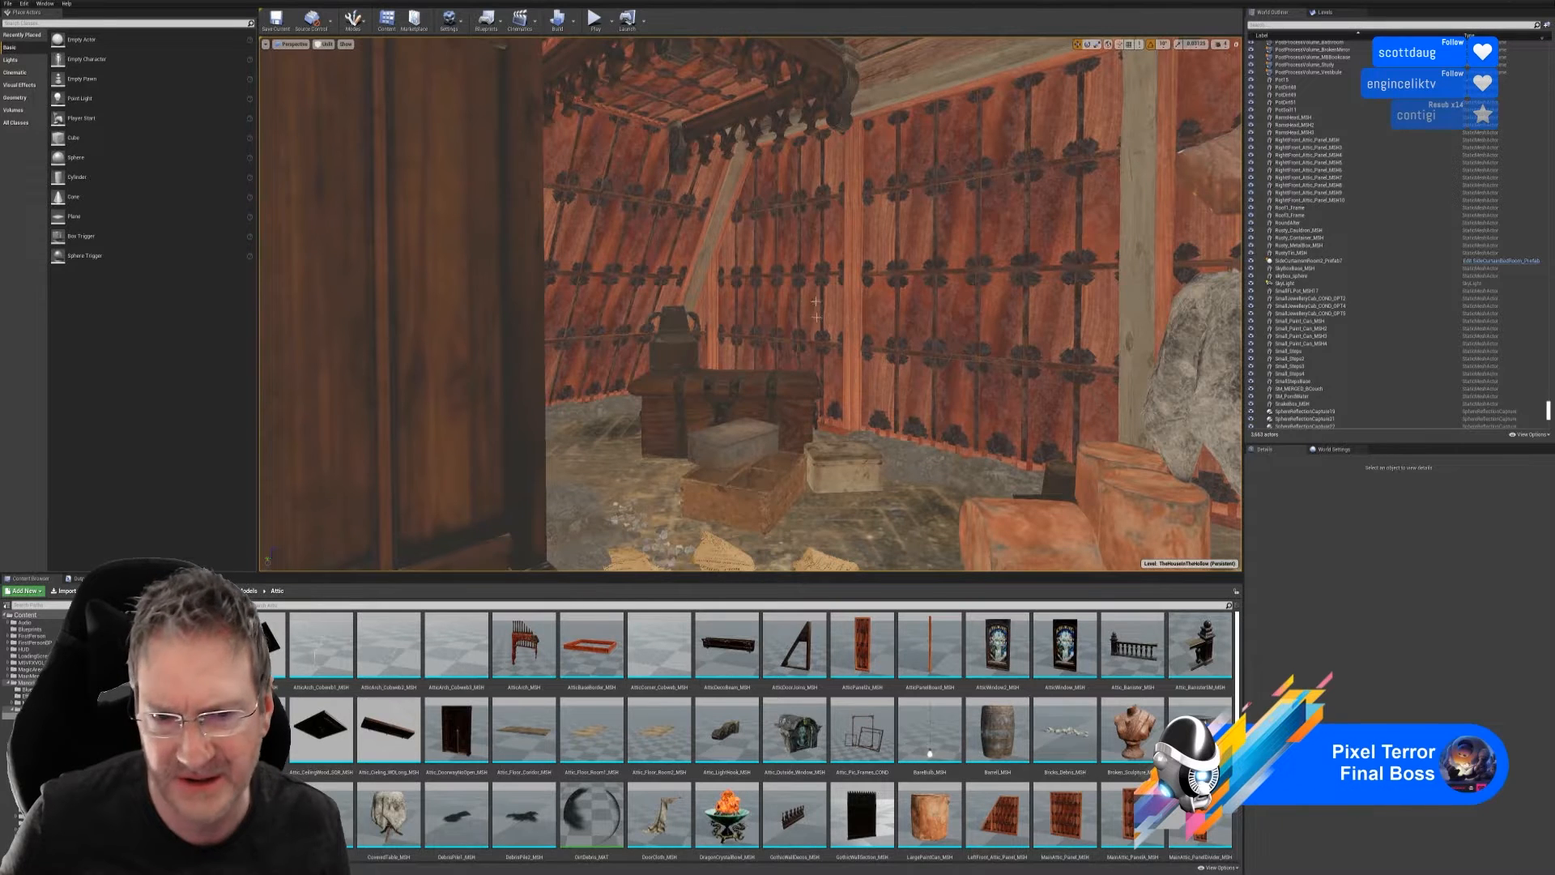
{"action": "right_click_drag", "start_coordinate": [857, 375], "coordinate": [956, 366]}
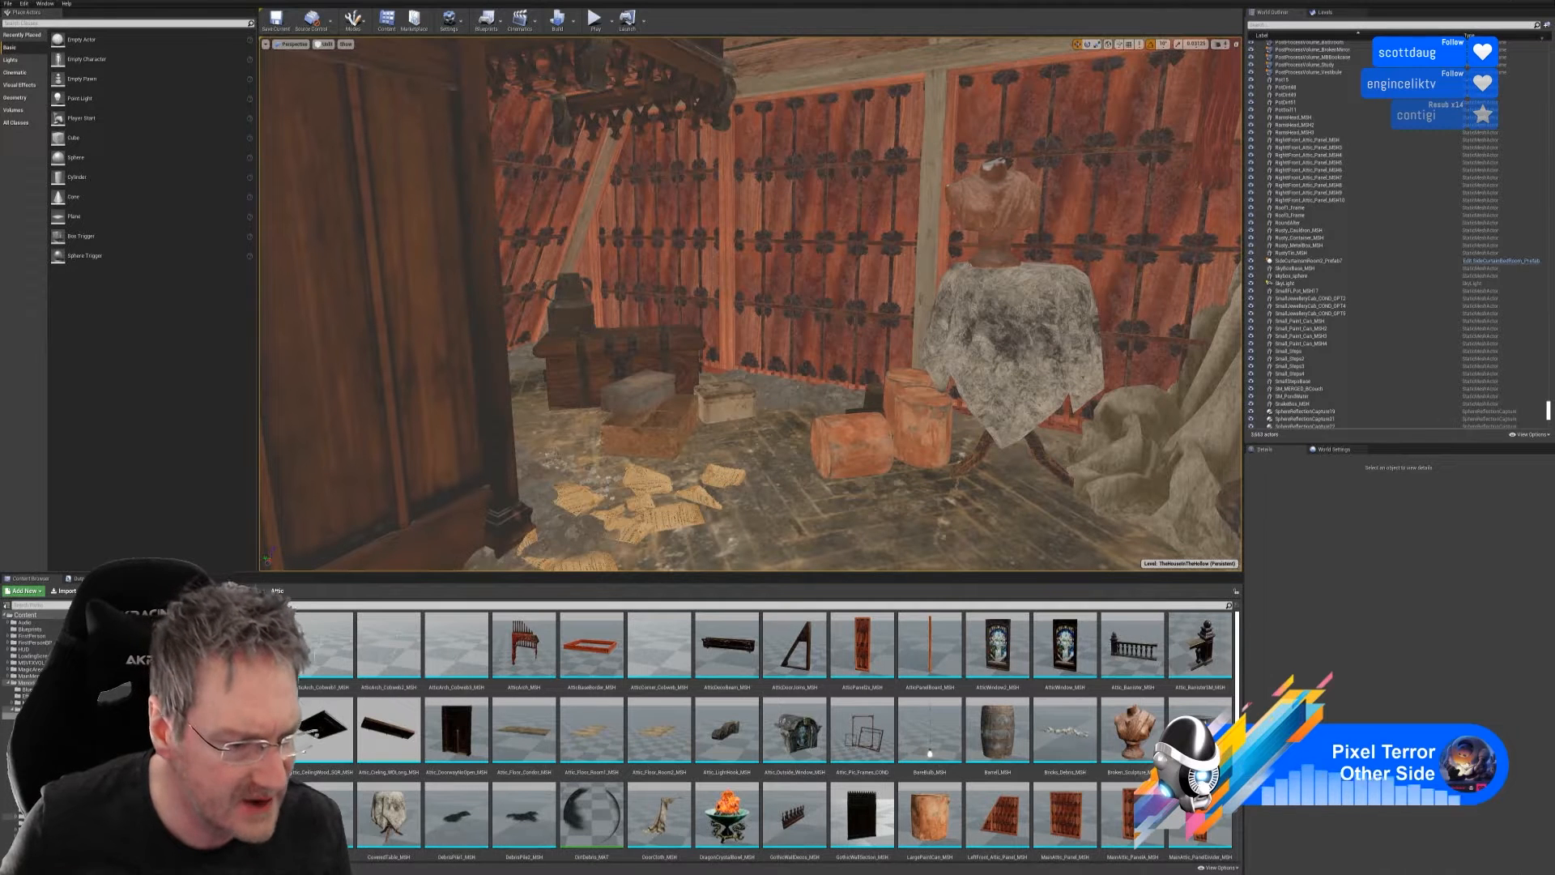
- Place the BirdCage_MSH mesh from the Study models folder on the floor beside the papers and scale it up uniformly
{"action": "left_click", "coordinate": [39, 849]}
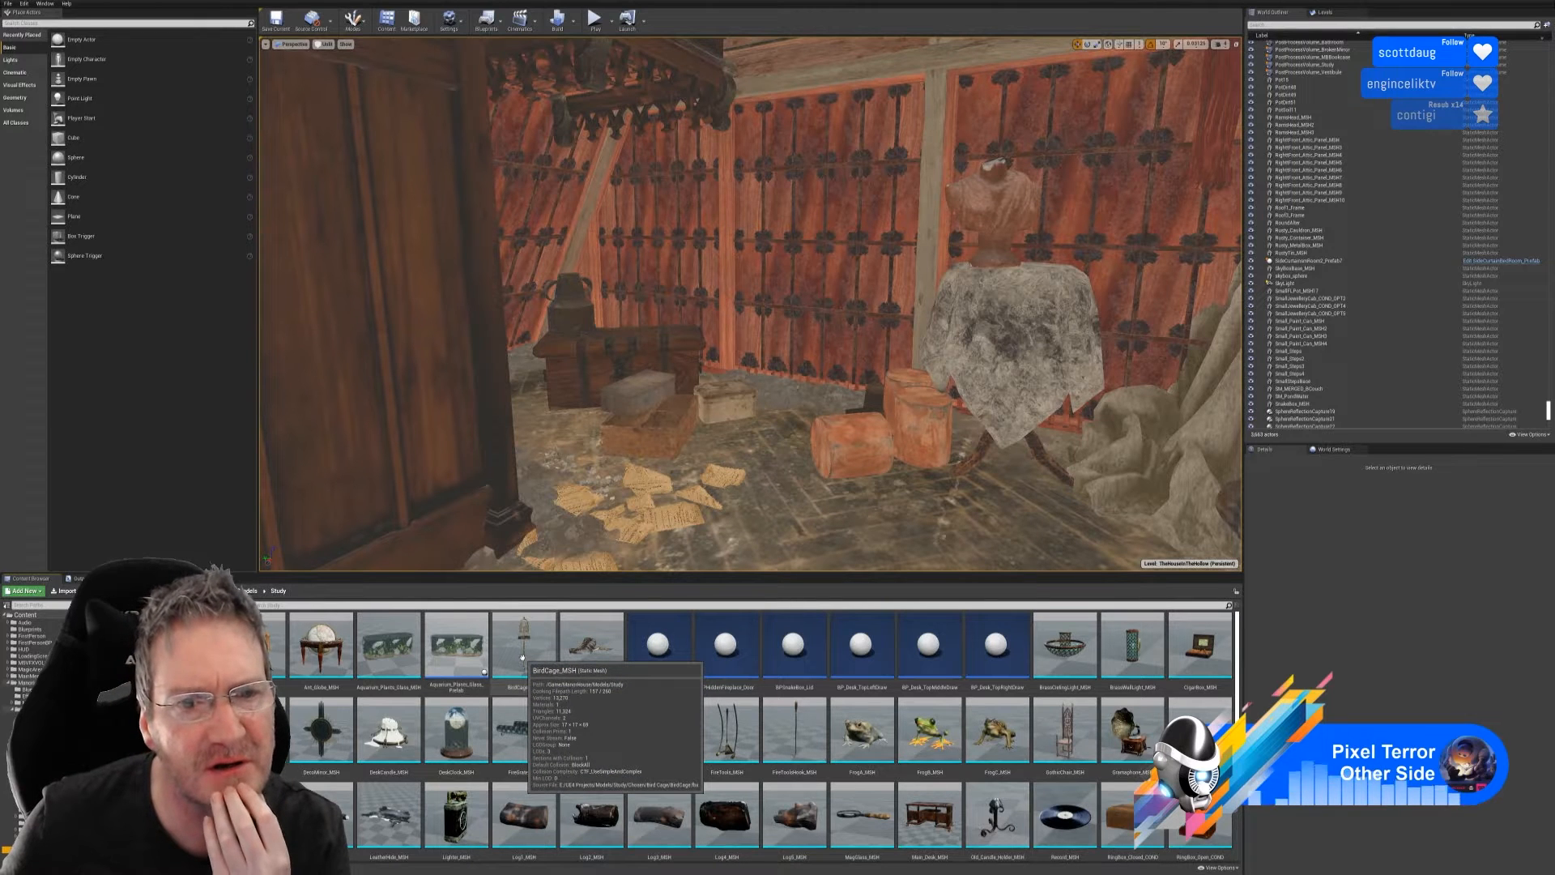
{"action": "left_click_drag", "start_coordinate": [523, 657], "coordinate": [721, 462]}
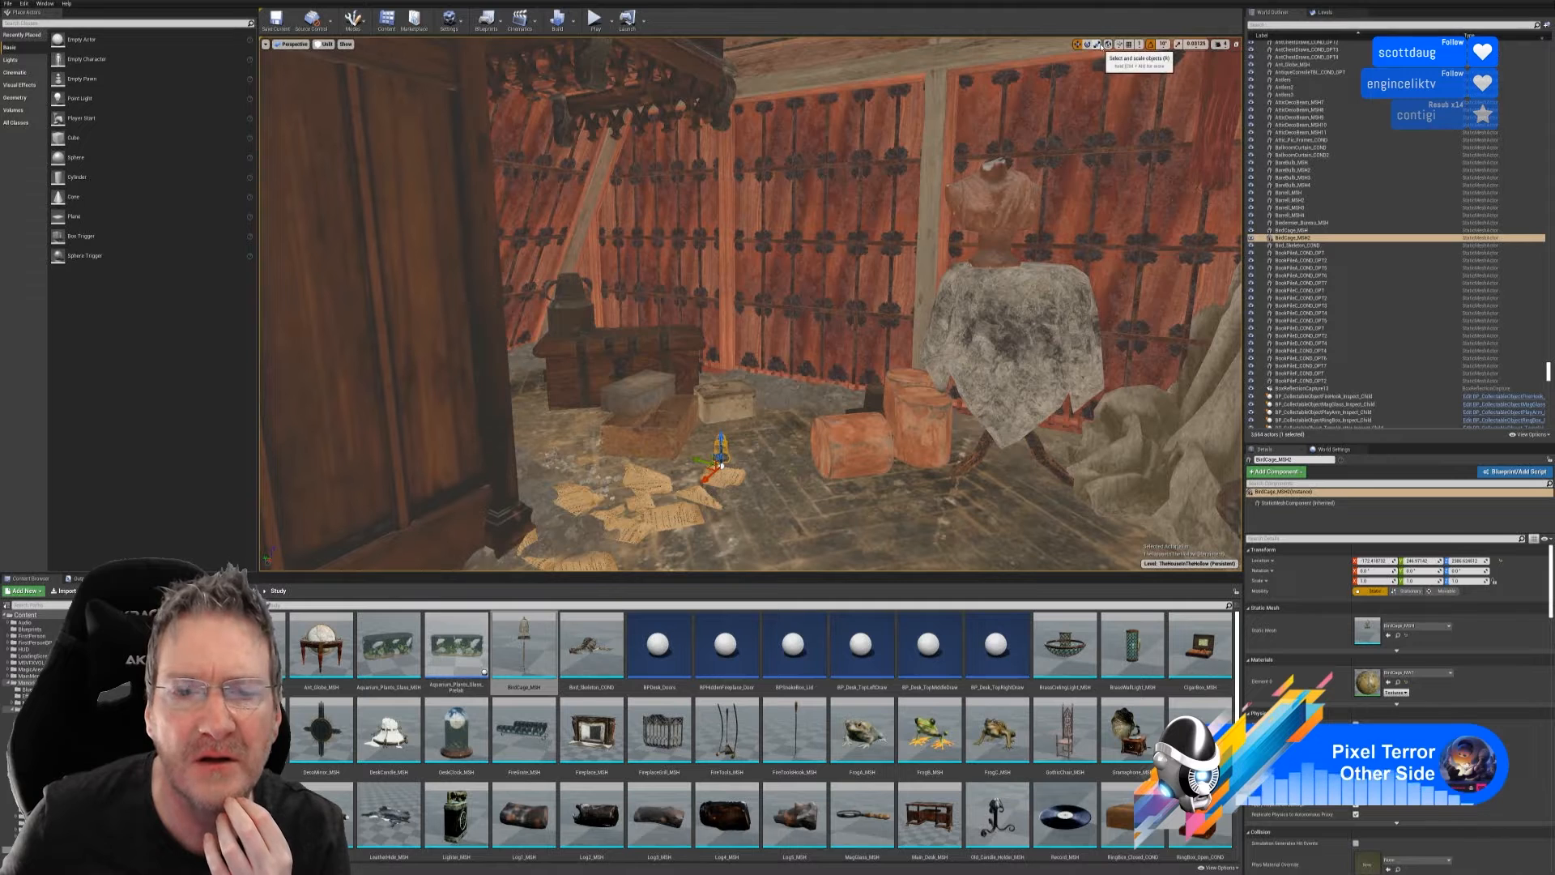
{"action": "left_click_drag", "start_coordinate": [721, 466], "coordinate": [740, 394]}
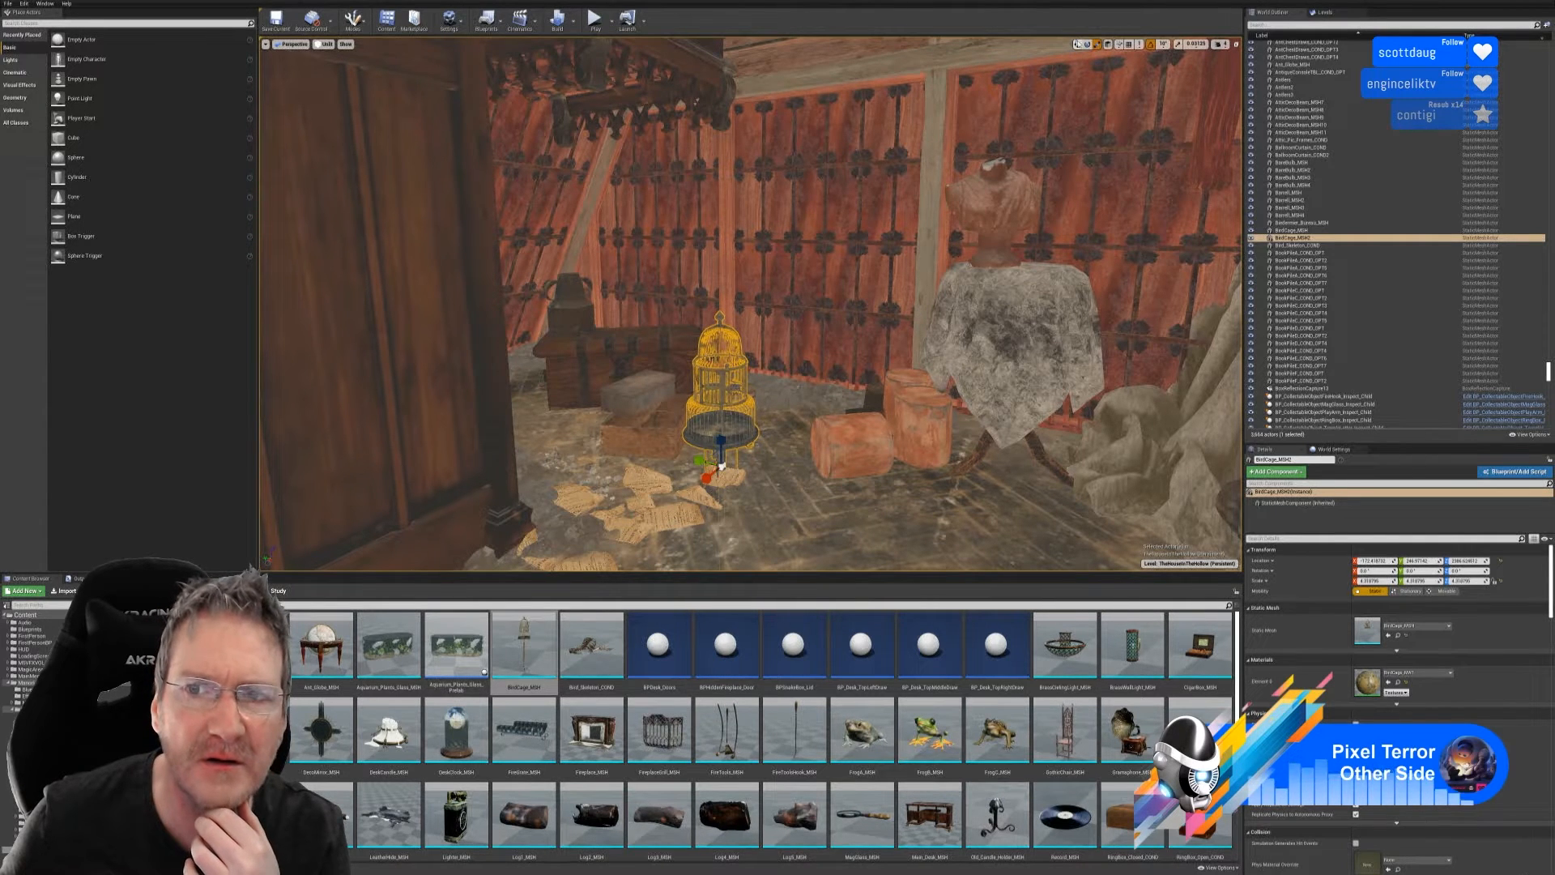
- Raise the bird cage until its stand clears the floor and move it back into the corner at the chest
{"action": "left_click", "coordinate": [1078, 45]}
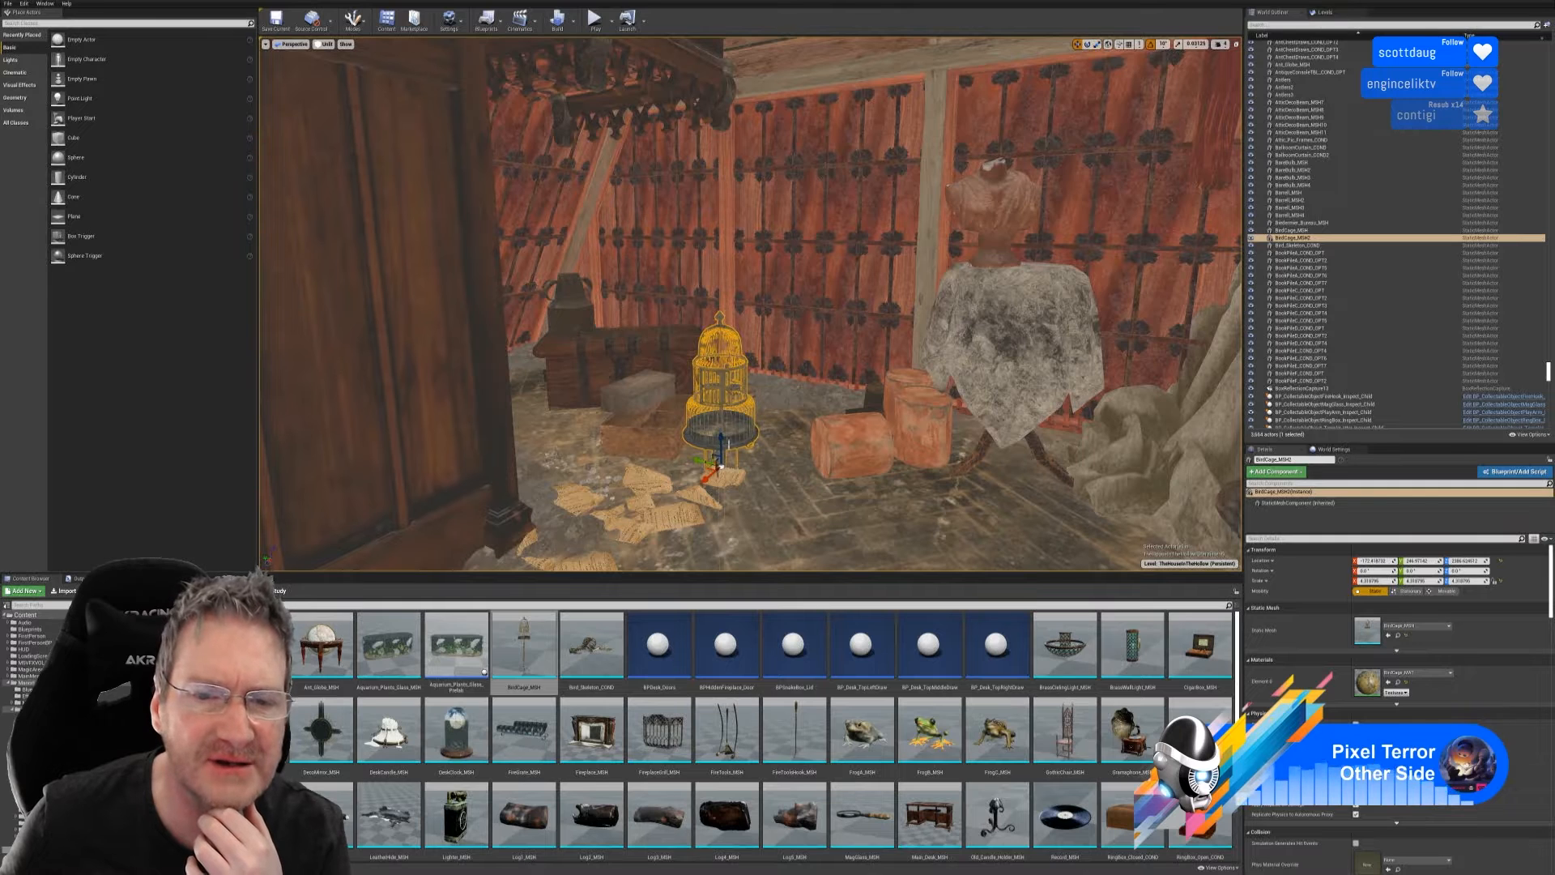
{"action": "scroll", "coordinate": [749, 304], "scroll_direction": "up", "scroll_amount": 2}
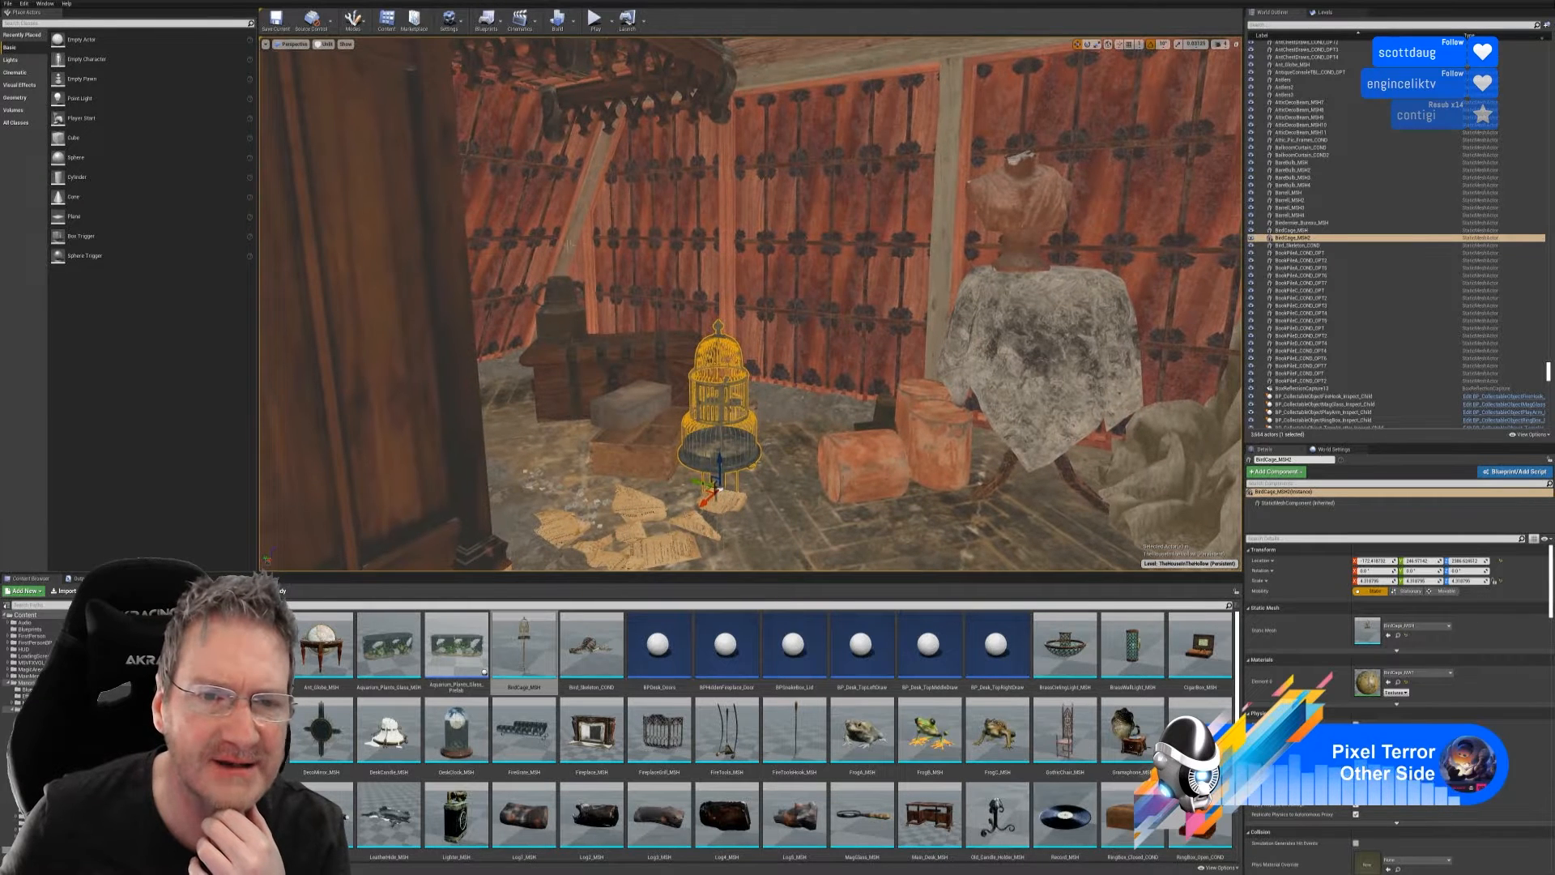
{"action": "left_click_drag", "start_coordinate": [739, 465], "coordinate": [732, 379]}
{"action": "right_click_drag", "start_coordinate": [733, 378], "coordinate": [697, 376]}
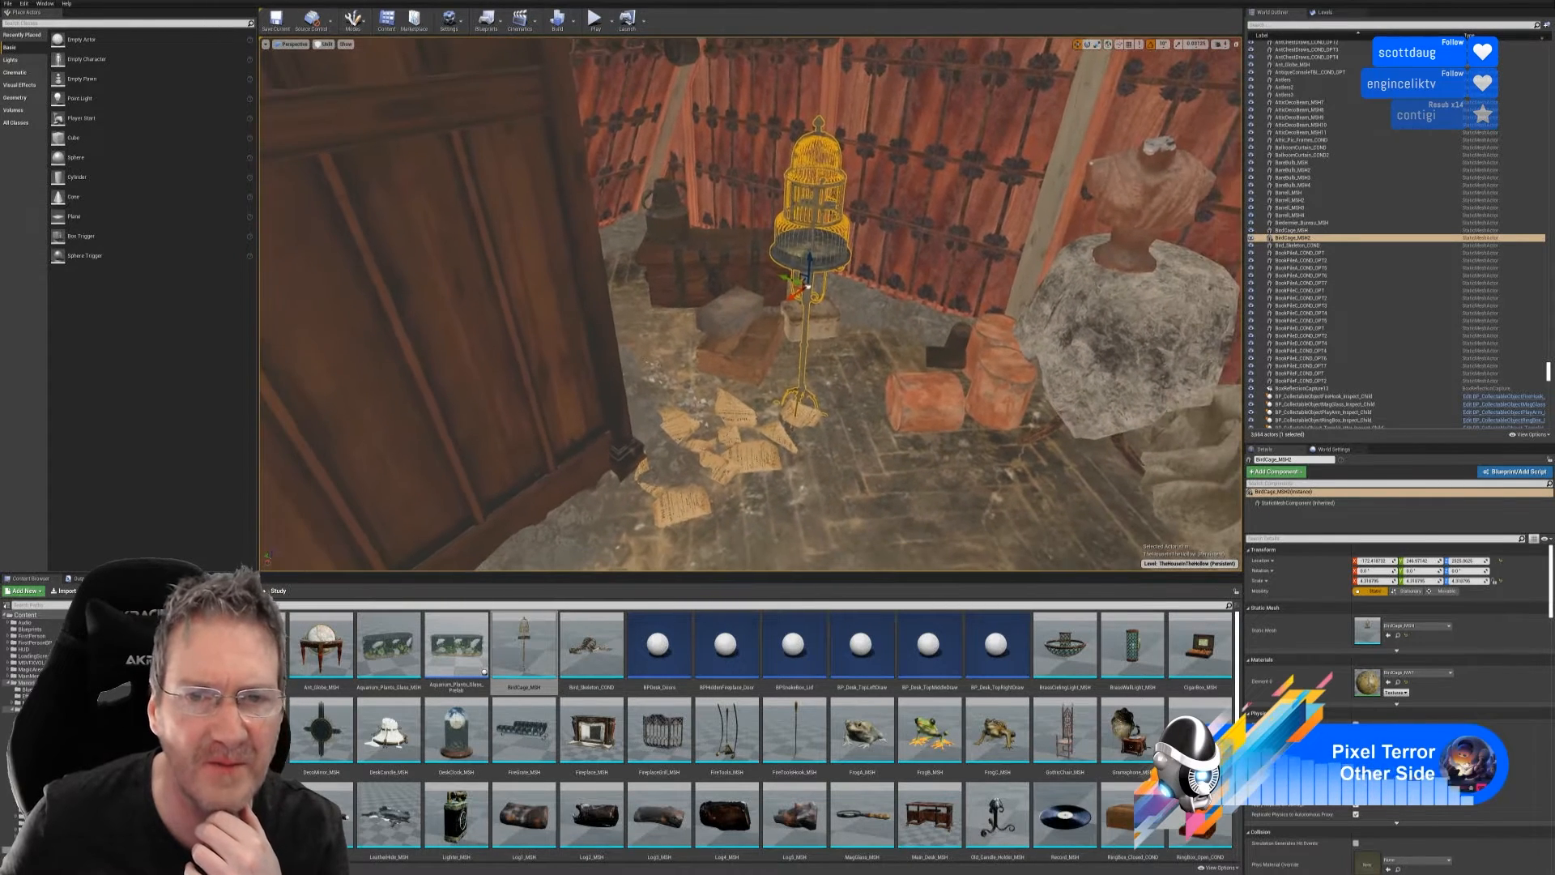
{"action": "left_click_drag", "start_coordinate": [800, 284], "coordinate": [708, 200]}
{"action": "mouse_move", "coordinate": [713, 235]}
{"action": "right_mouse_down"}
{"action": "mouse_move", "coordinate": [673, 207]}
{"action": "mouse_move", "coordinate": [704, 235]}
{"action": "mouse_move", "coordinate": [672, 239]}
{"action": "mouse_move", "coordinate": [705, 239]}
{"action": "right_mouse_up"}
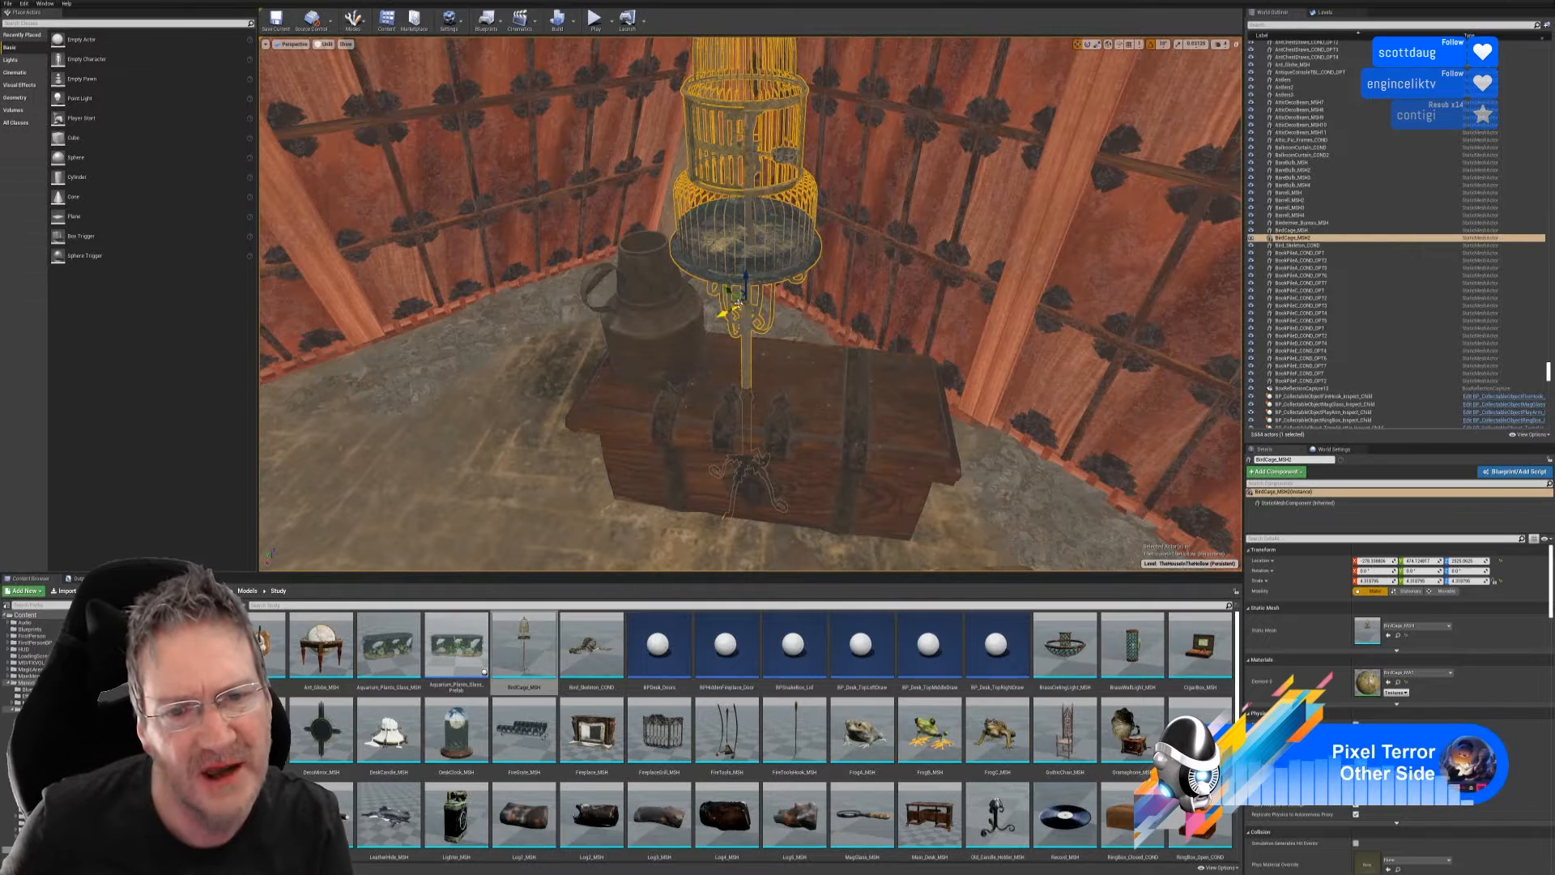
- Position the bird cage behind the chest near the wall, adjusting its height so its feet meet the floor
{"action": "left_click_drag", "start_coordinate": [735, 304], "coordinate": [748, 216]}
{"action": "right_click_drag", "start_coordinate": [749, 216], "coordinate": [910, 304]}
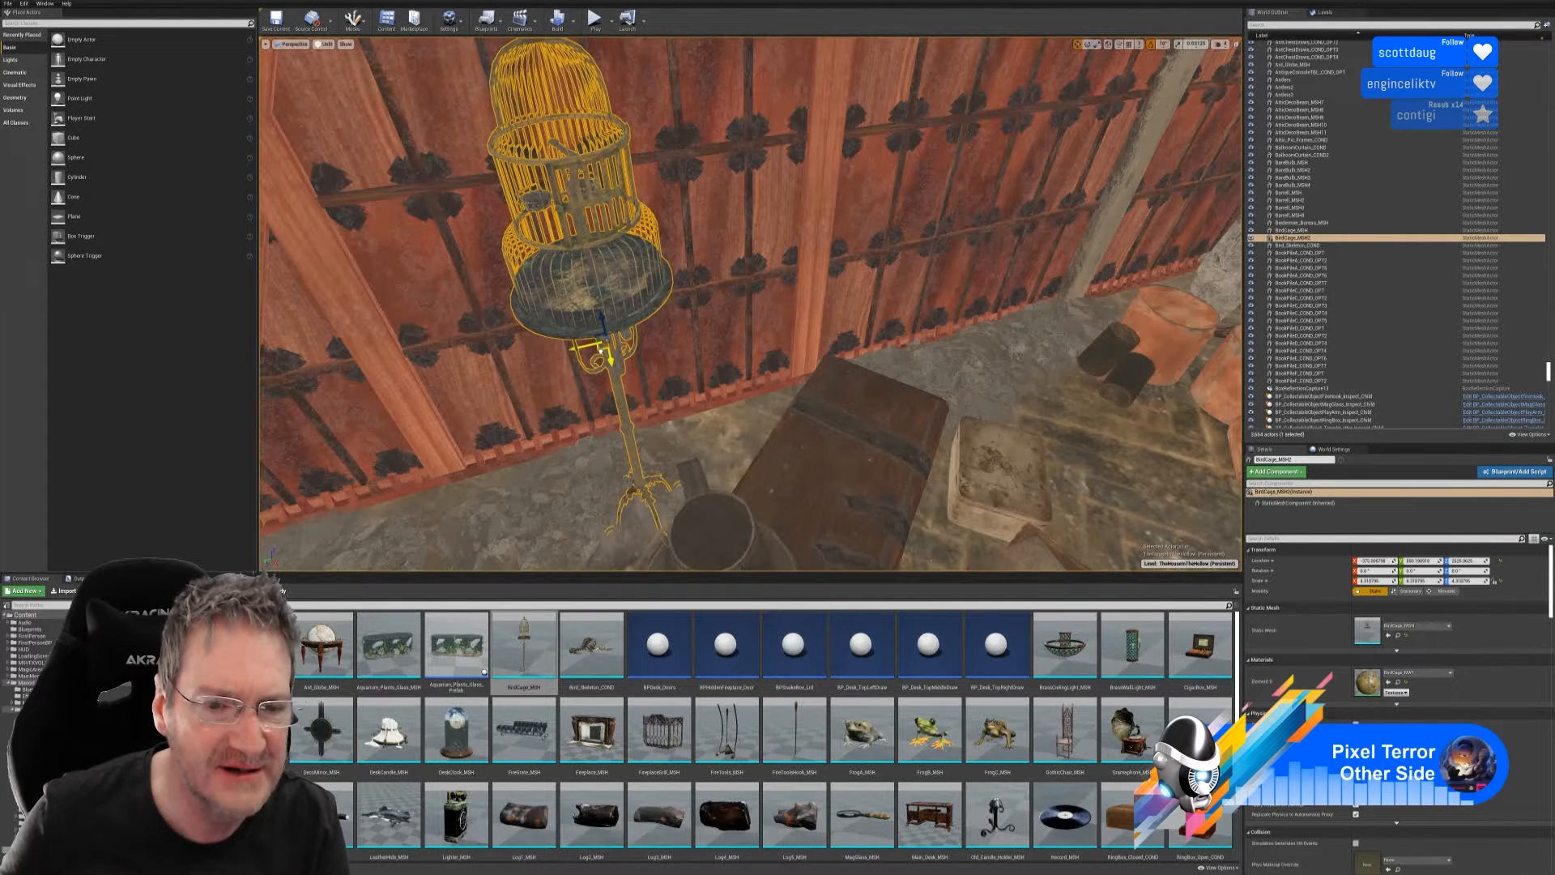
{"action": "right_click_drag", "start_coordinate": [607, 364], "coordinate": [635, 486]}
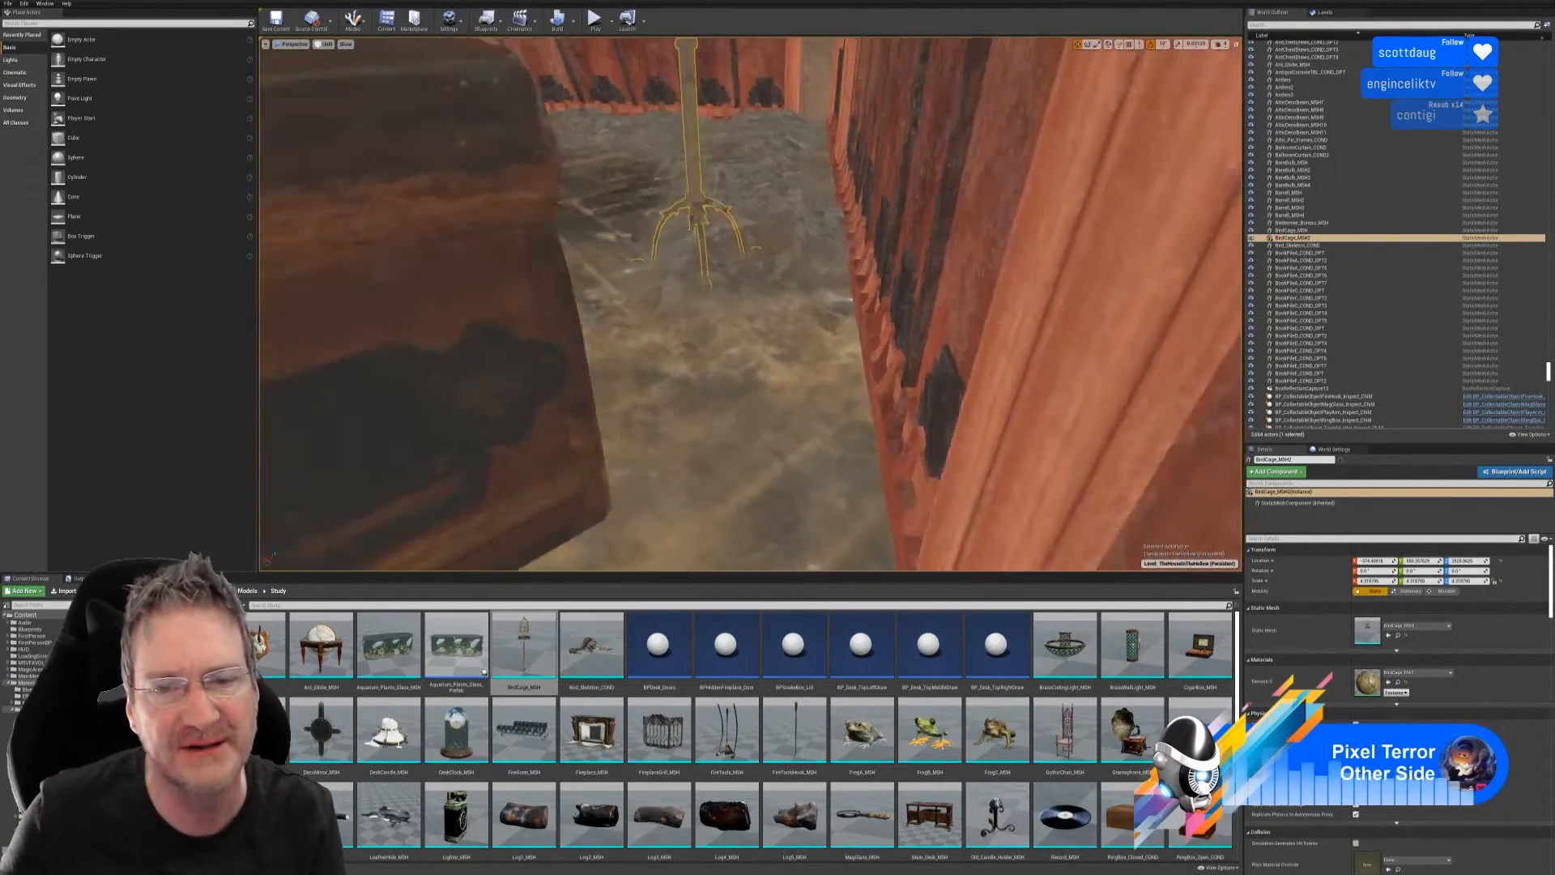
{"action": "right_click_drag", "start_coordinate": [872, 52], "coordinate": [799, 229]}
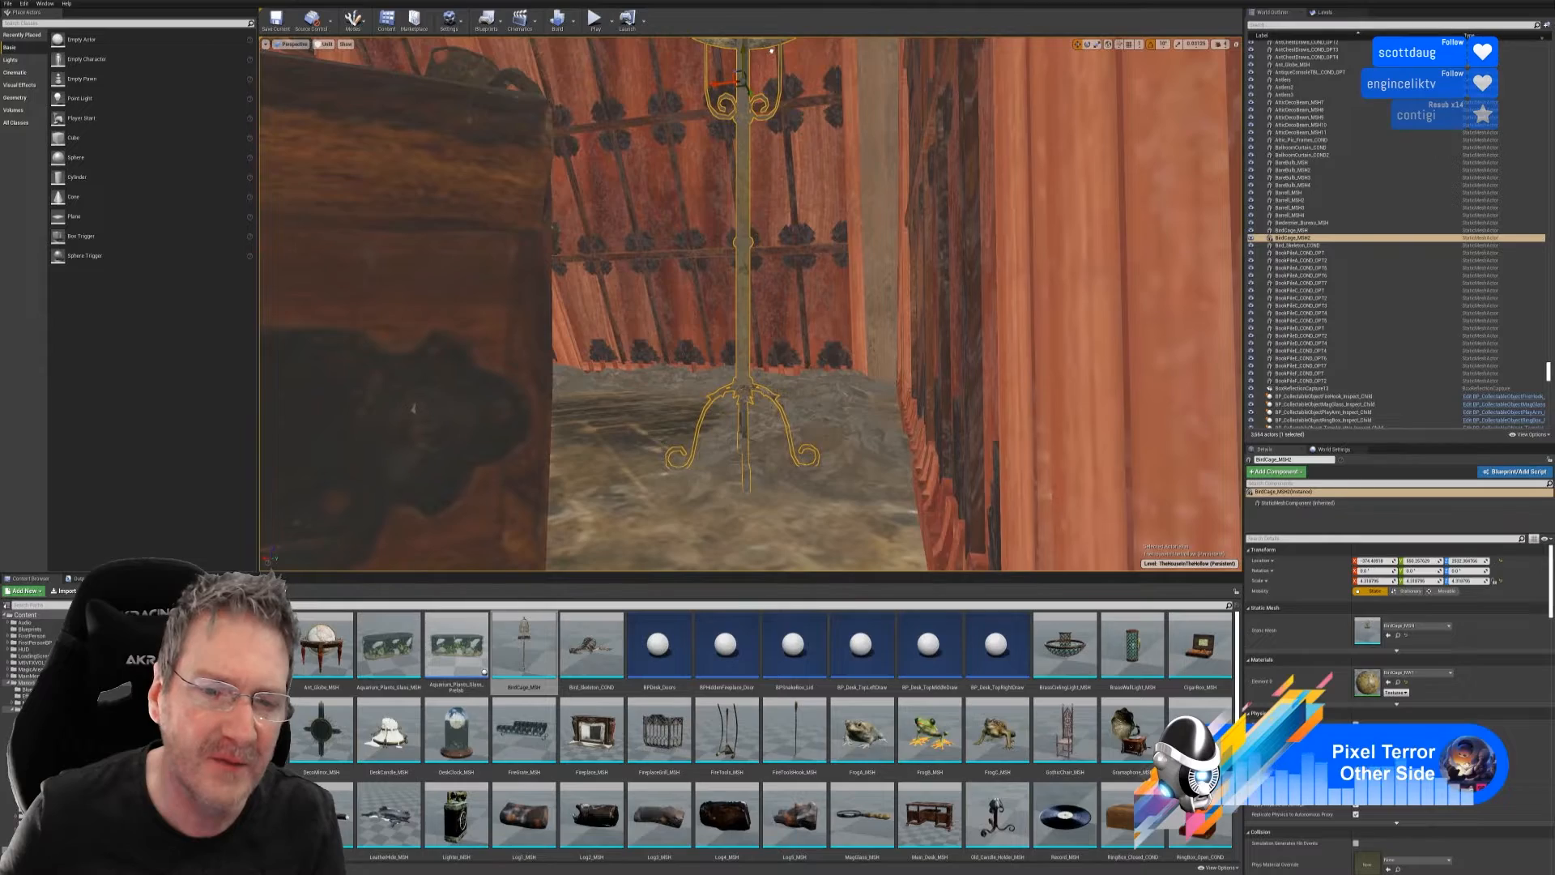
{"action": "right_click_drag", "start_coordinate": [750, 304], "coordinate": [1005, 239]}
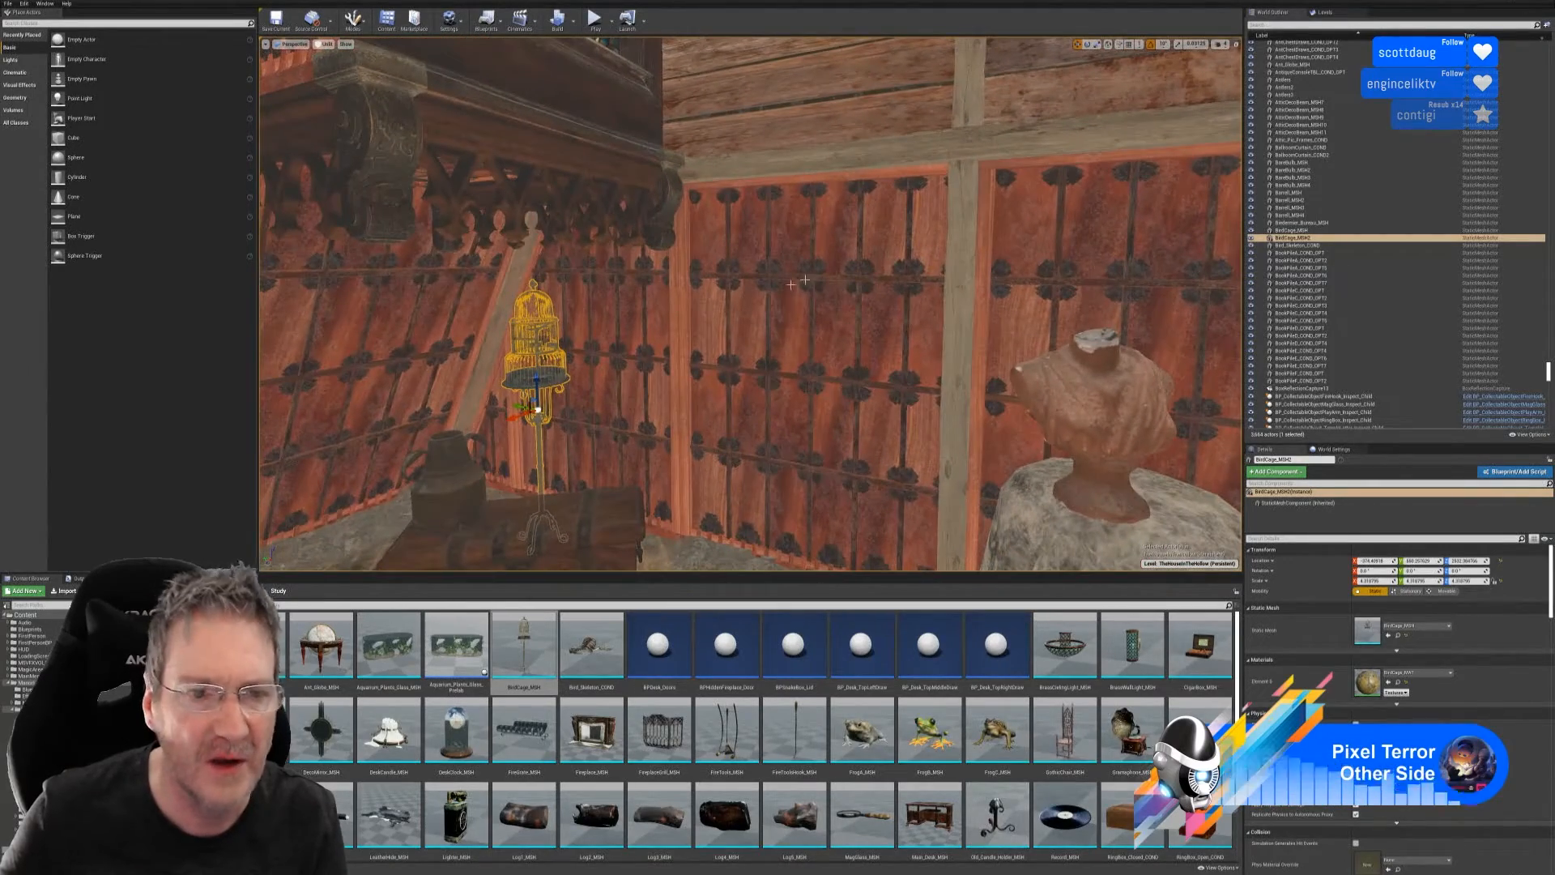
- Scale the bird cage up slightly and raise it so the stand's feet come back up to floor level
{"action": "left_click", "coordinate": [1098, 44]}
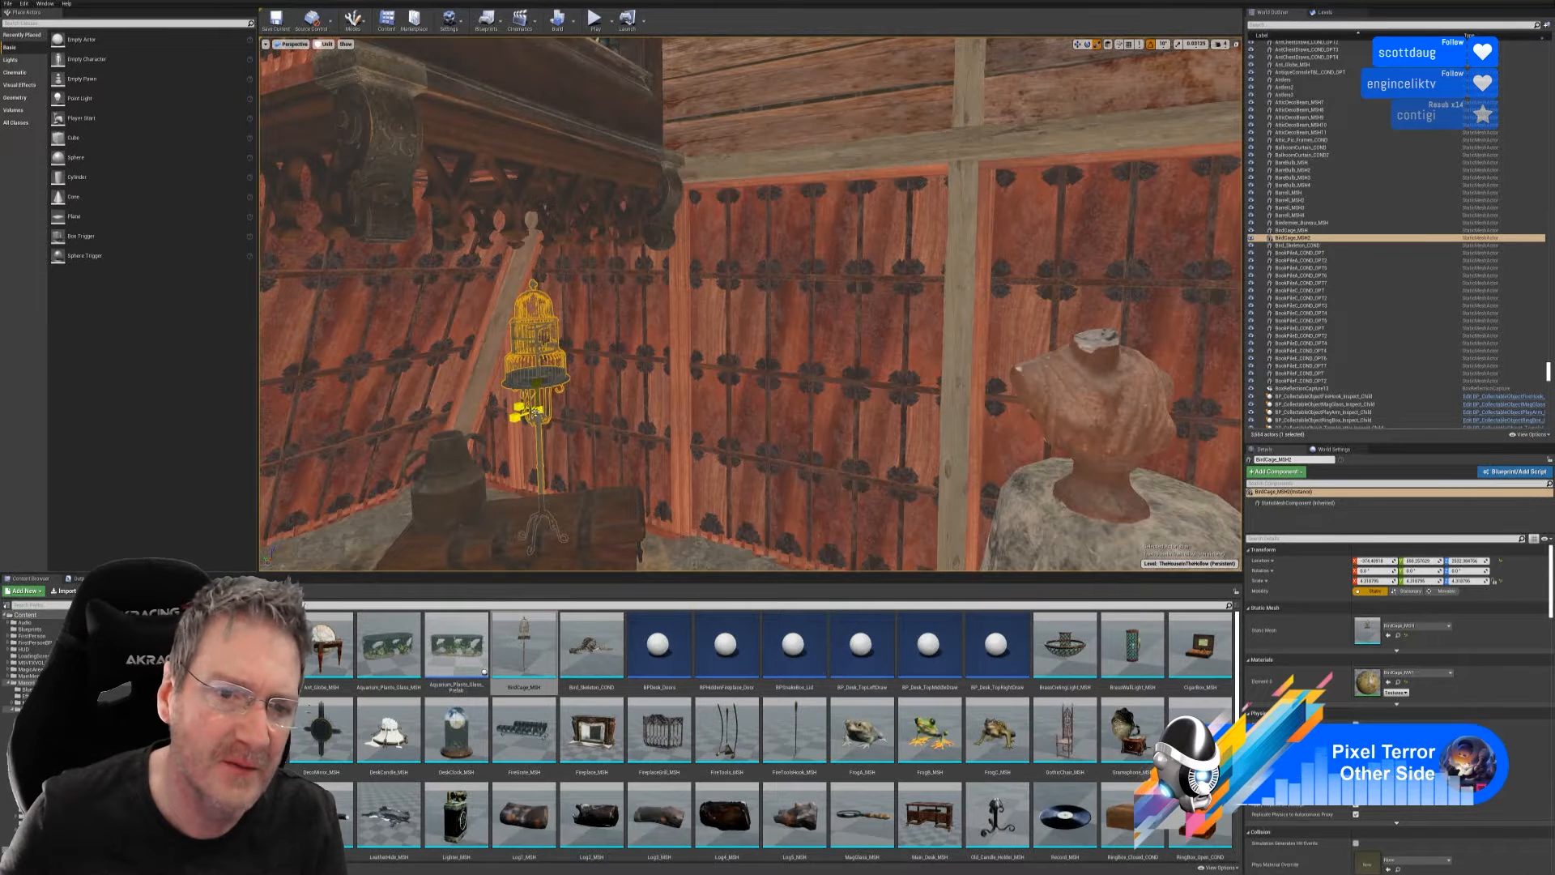
{"action": "left_click_drag", "start_coordinate": [530, 413], "coordinate": [544, 400]}
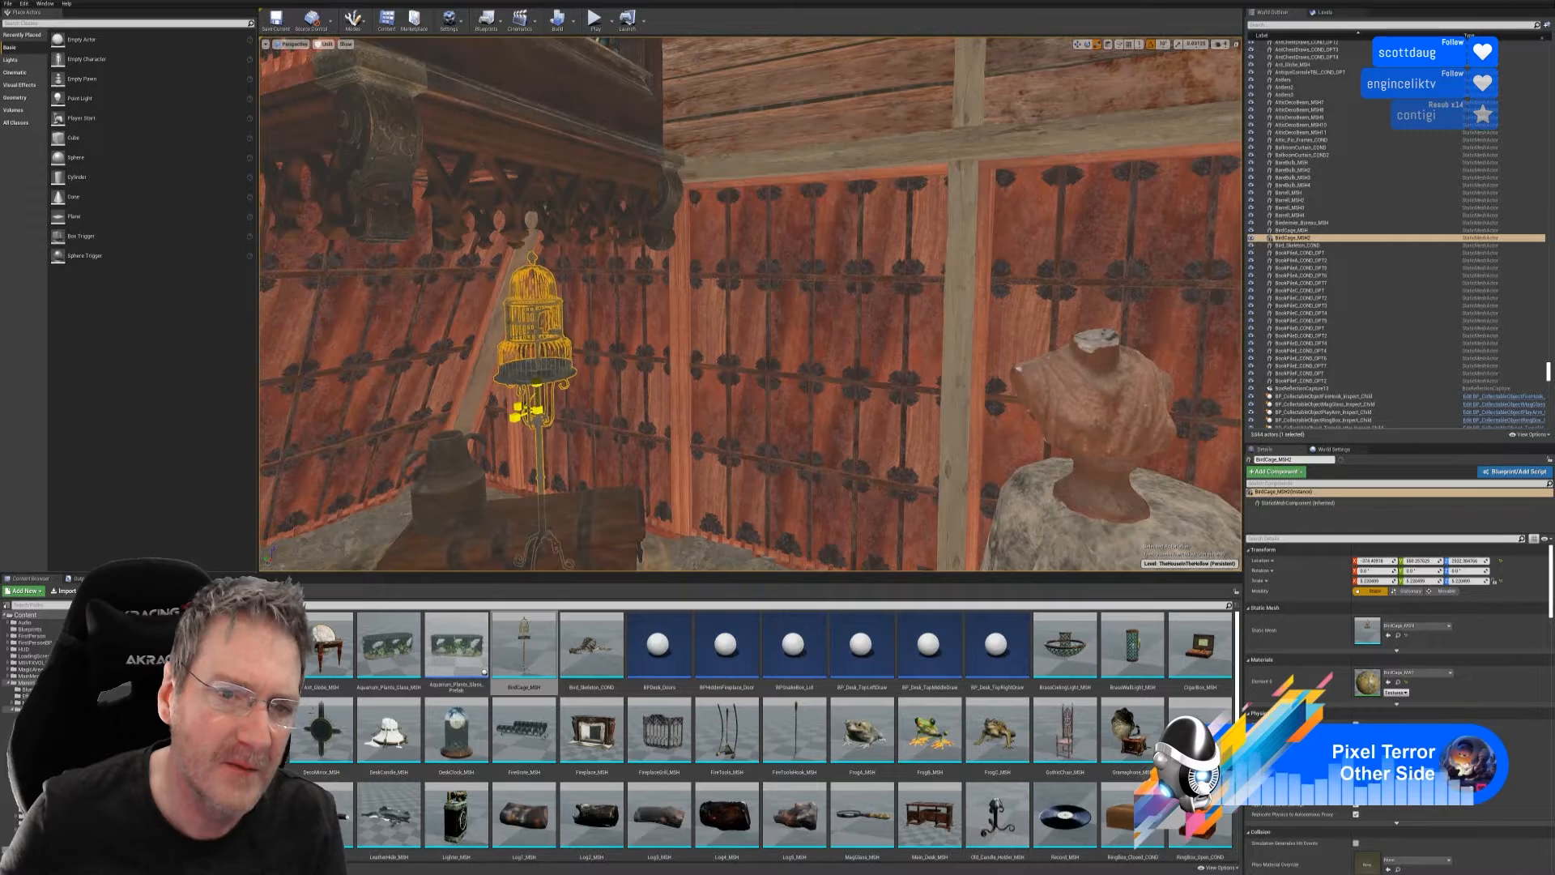
{"action": "left_click", "coordinate": [1079, 45]}
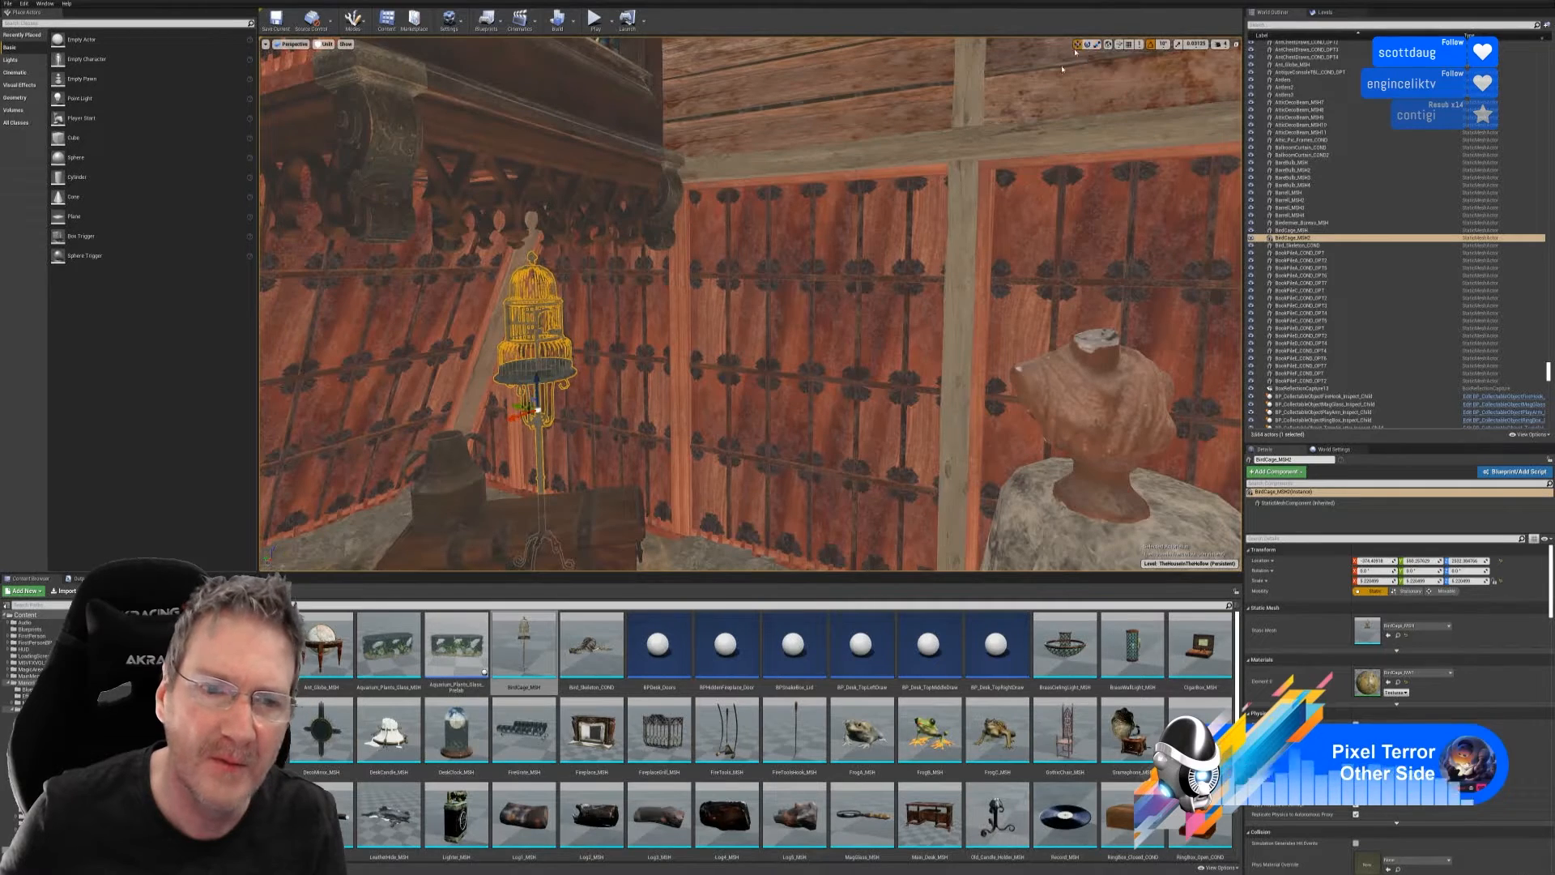
{"action": "right_click_drag", "start_coordinate": [1063, 70], "coordinate": [1000, 212]}
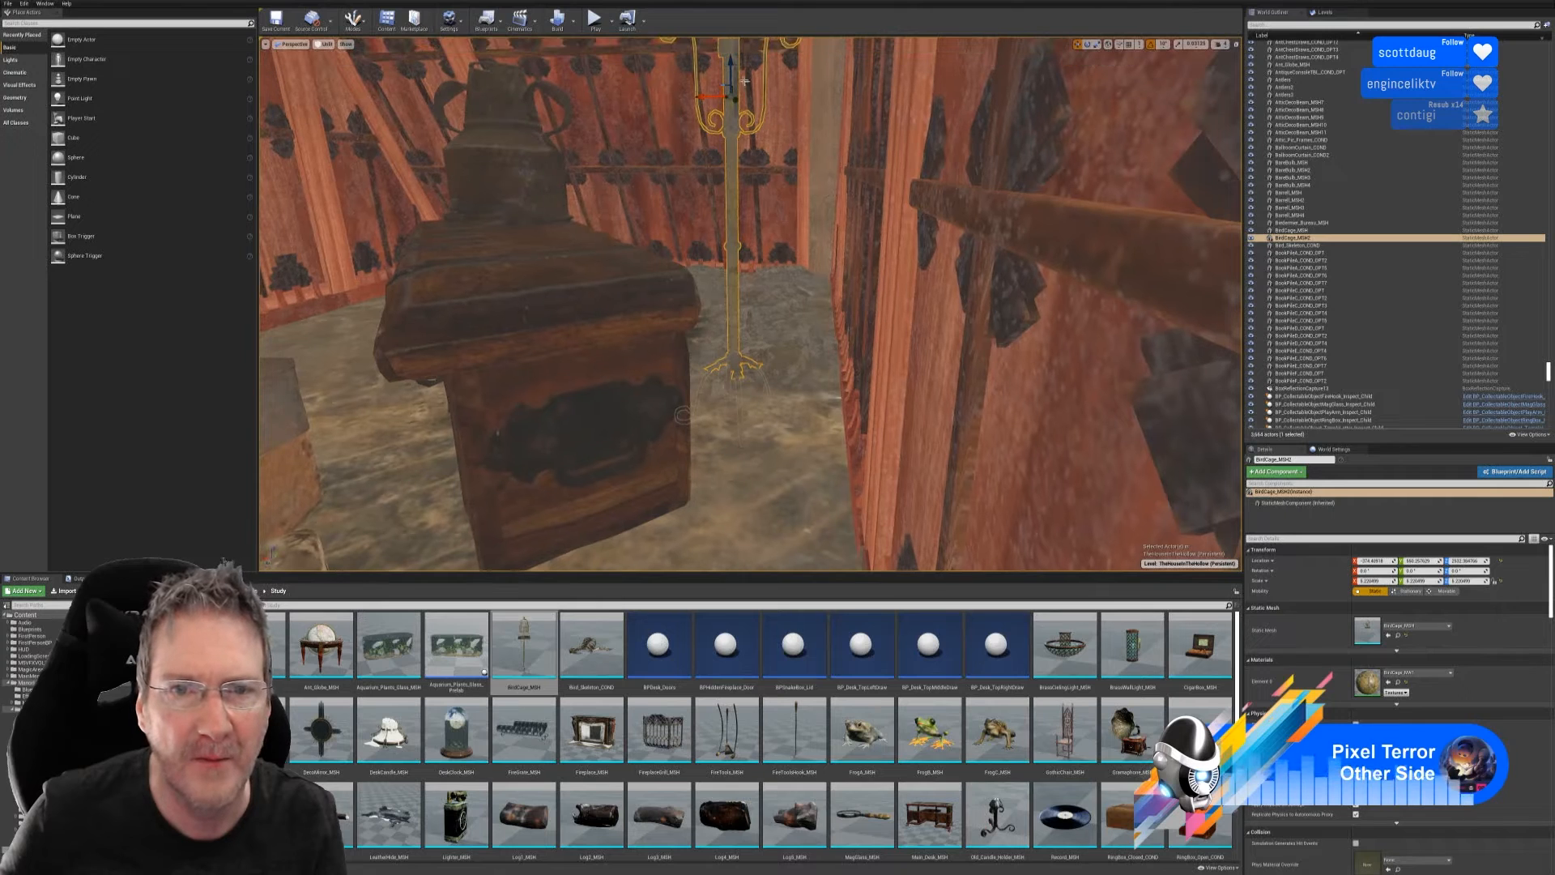
{"action": "left_click_drag", "start_coordinate": [743, 80], "coordinate": [744, 34]}
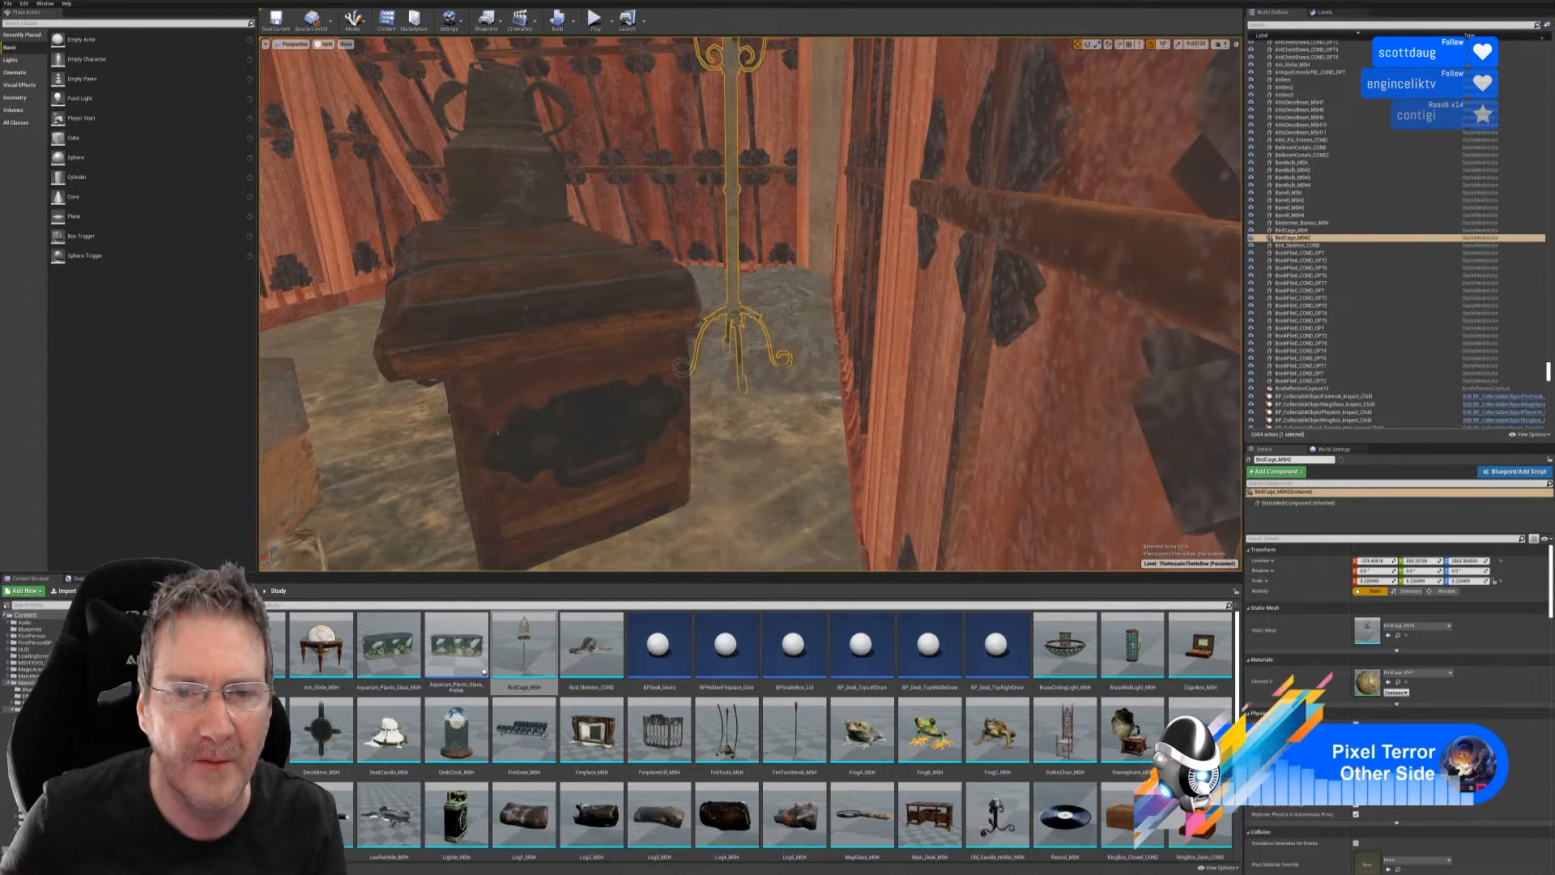
{"action": "mouse_move", "coordinate": [749, 64]}
{"action": "right_mouse_down"}
{"action": "mouse_move", "coordinate": [749, 37]}
{"action": "mouse_move", "coordinate": [749, 77]}
{"action": "right_mouse_up"}
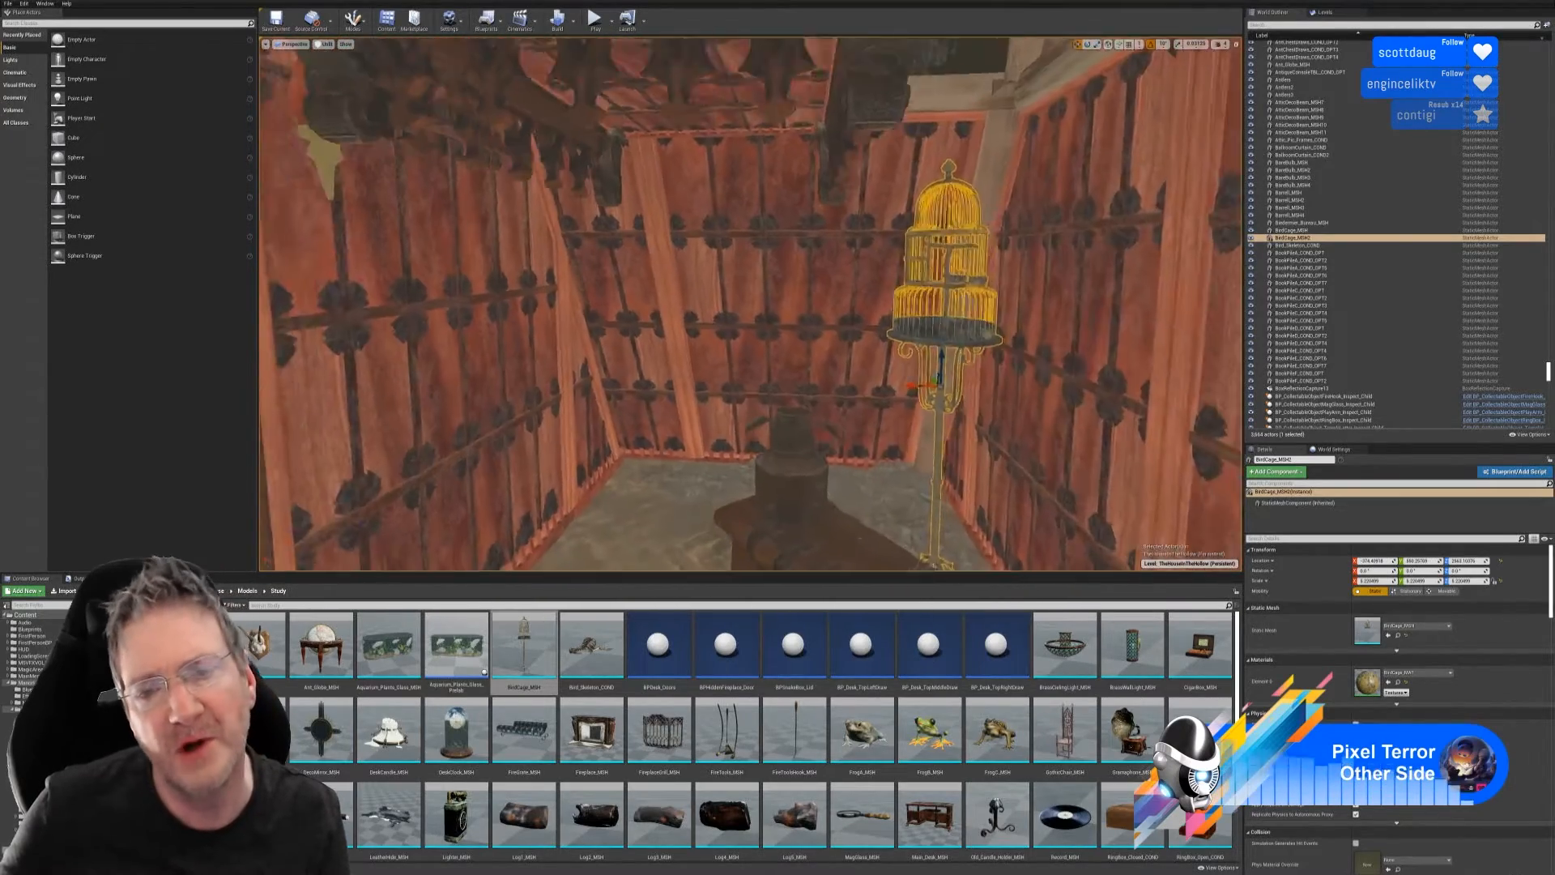
- Tilt the bird cage slightly behind the chest and clear the selection
{"action": "right_click_drag", "start_coordinate": [819, 380], "coordinate": [832, 380]}
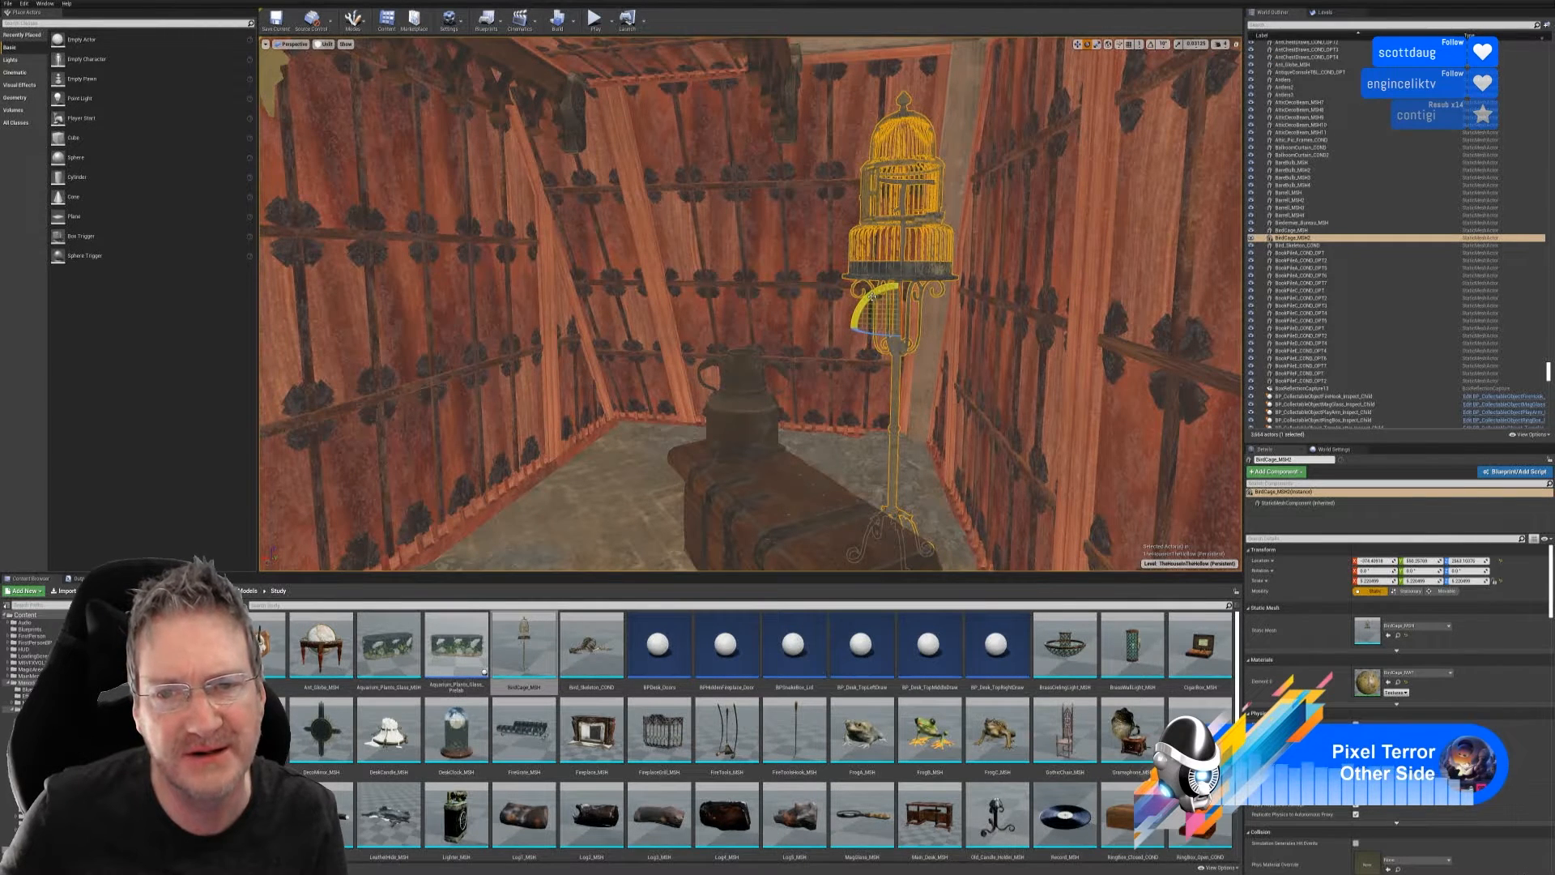
{"action": "left_click_drag", "start_coordinate": [872, 300], "coordinate": [873, 300]}
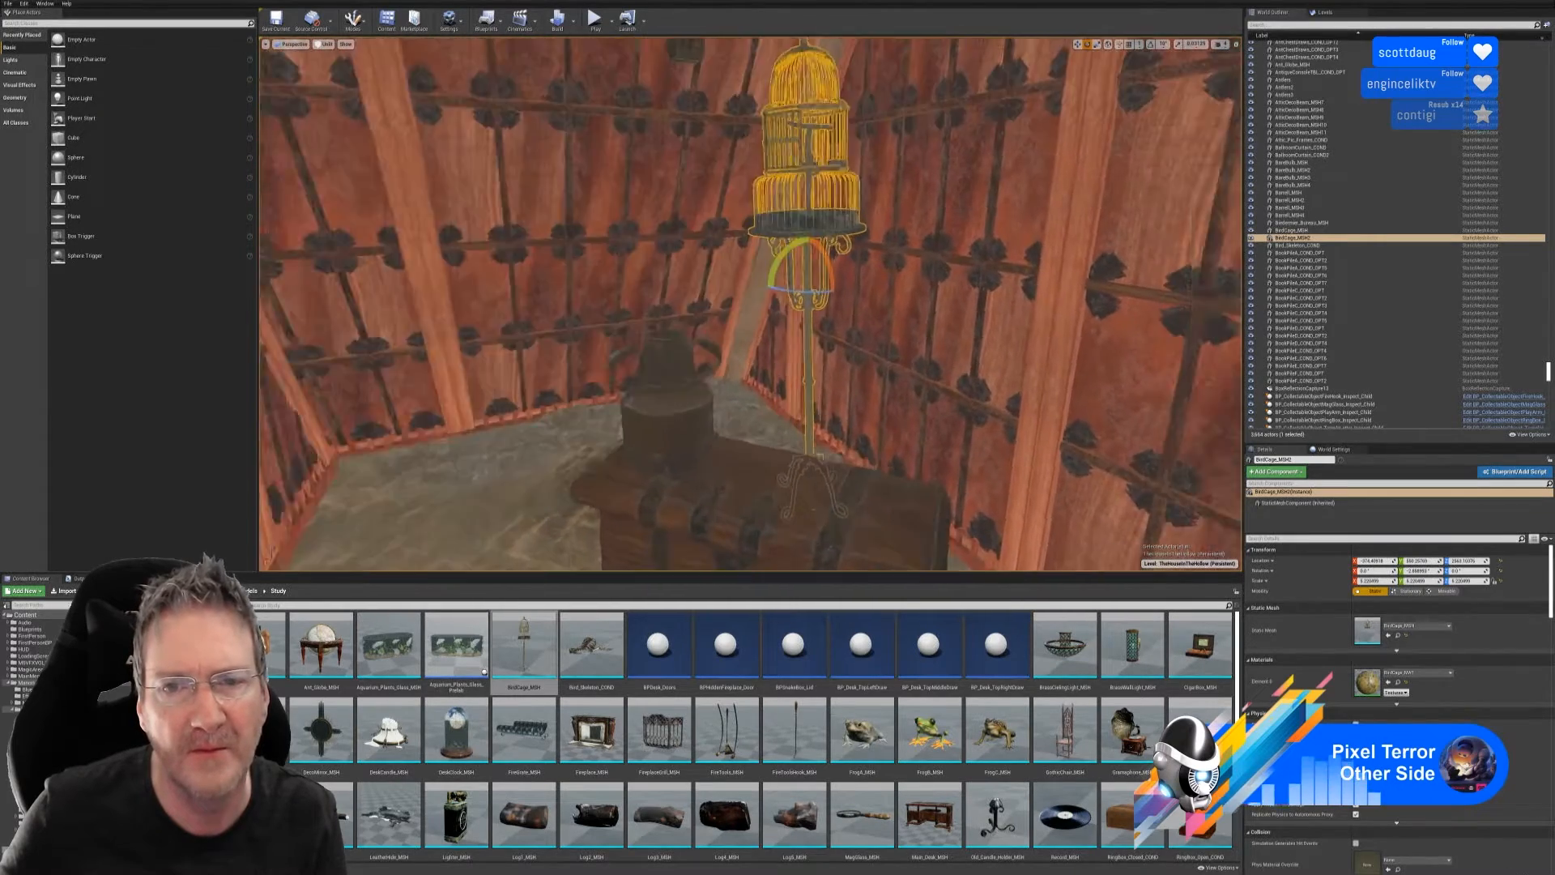
{"action": "right_click_drag", "start_coordinate": [750, 304], "coordinate": [729, 300]}
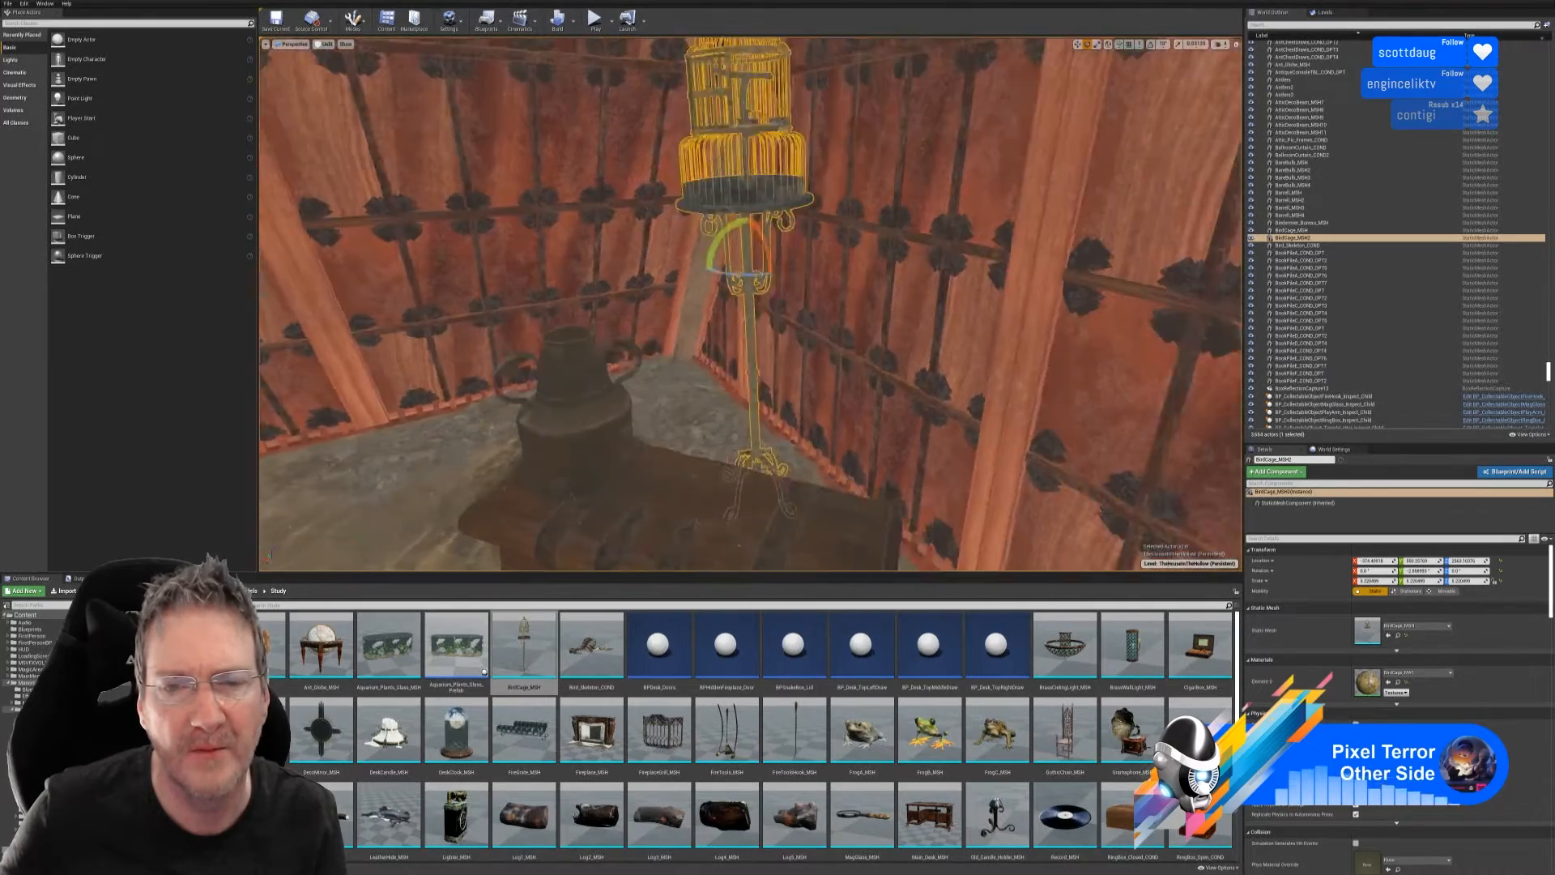
{"action": "right_click_drag", "start_coordinate": [729, 300], "coordinate": [761, 302]}
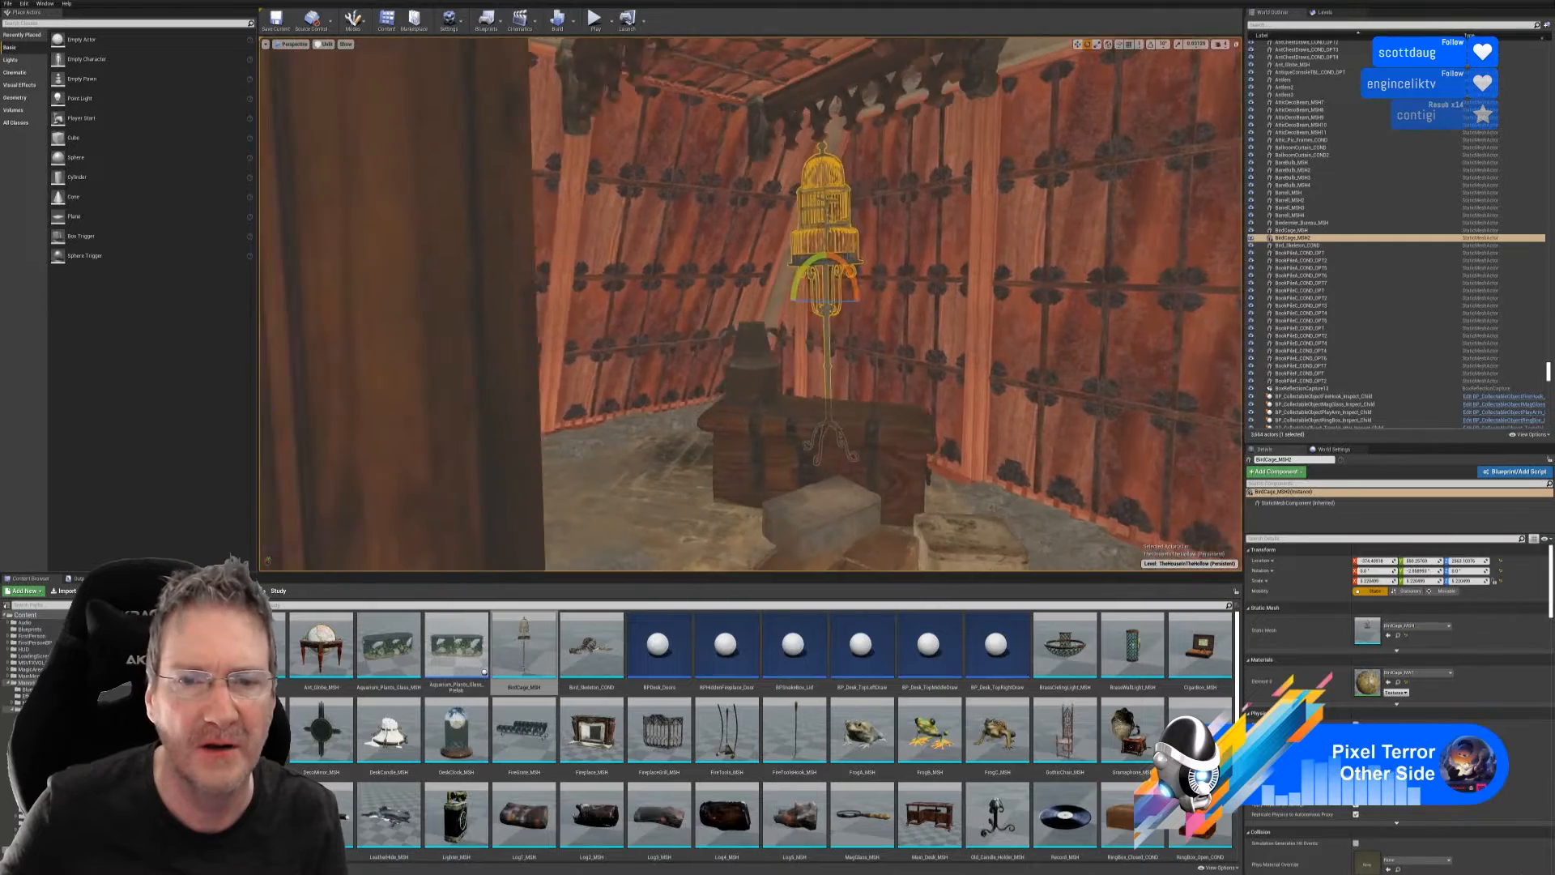
{"action": "key", "text": "Escape"}
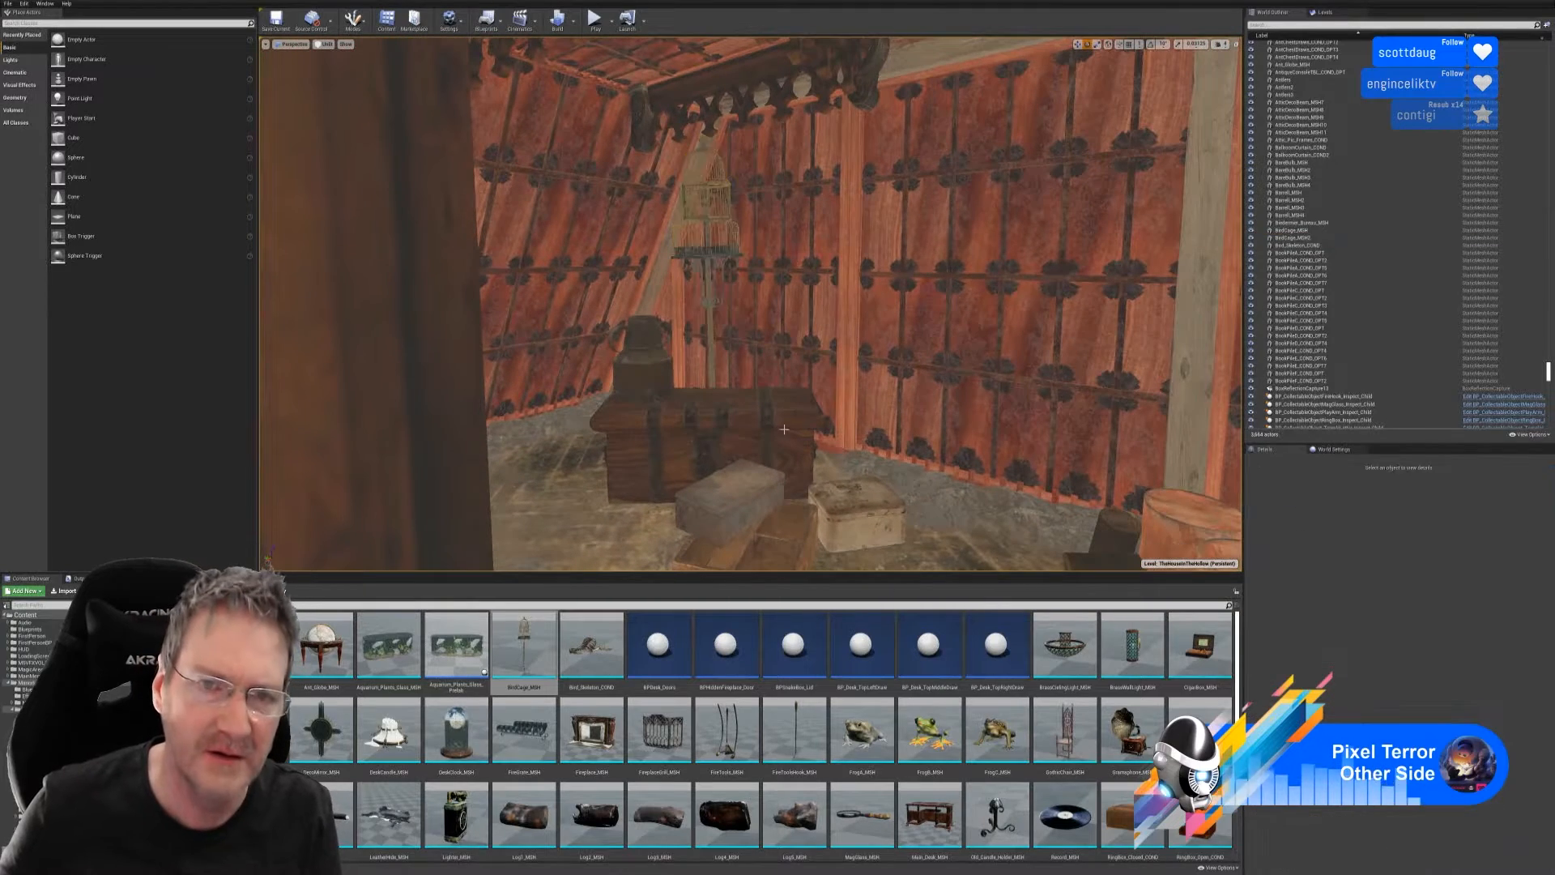
{"action": "right_click_drag", "start_coordinate": [761, 303], "coordinate": [786, 303]}
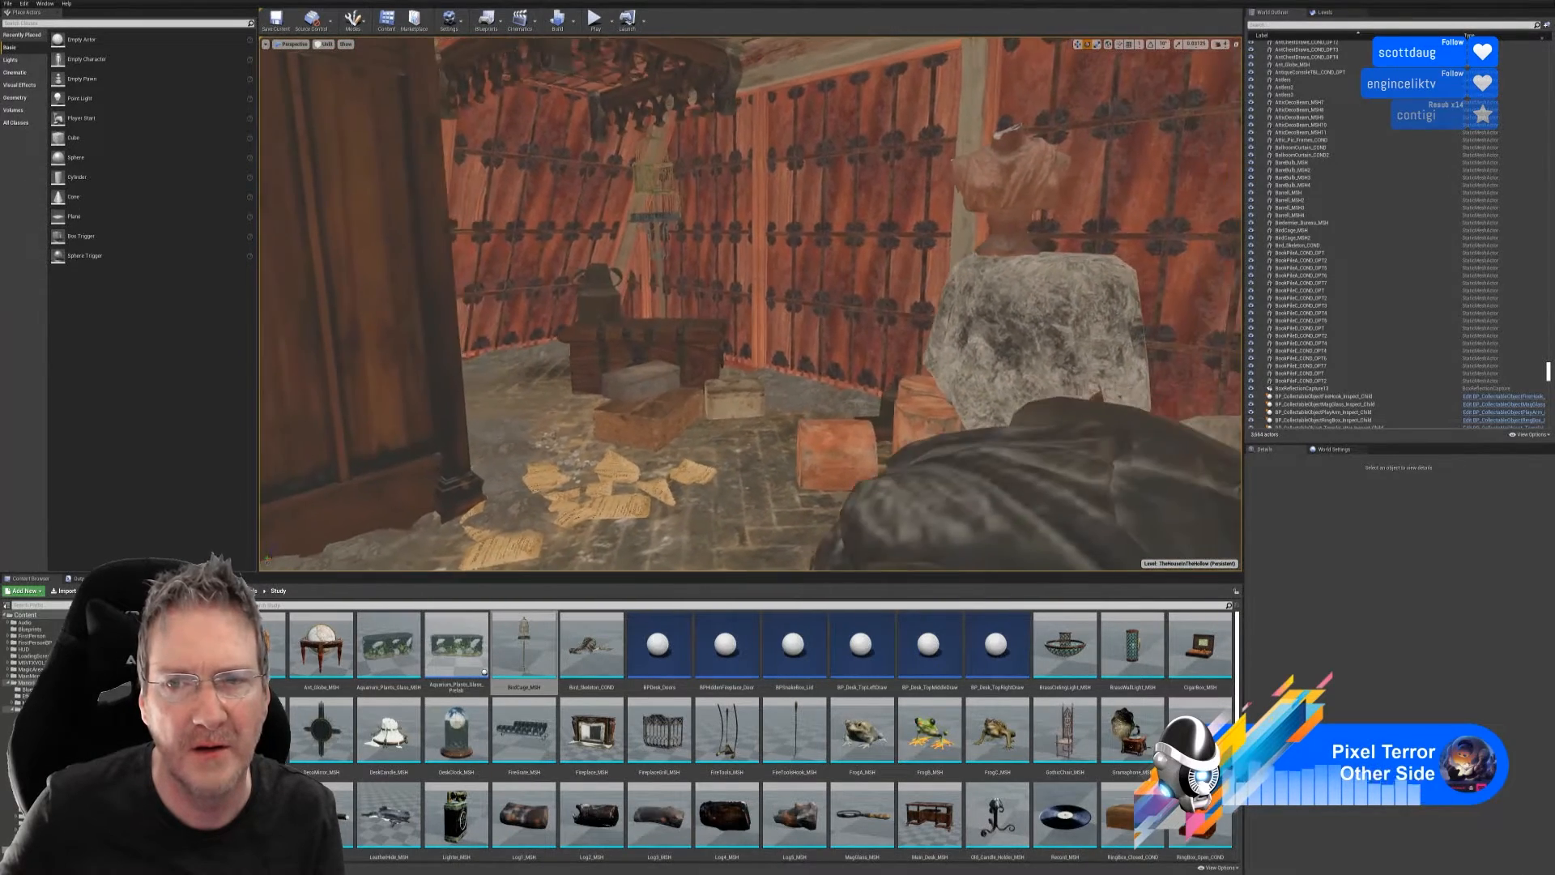
{"action": "mouse_move", "coordinate": [785, 303]}
{"action": "right_mouse_down"}
{"action": "mouse_move", "coordinate": [842, 306]}
{"action": "mouse_move", "coordinate": [793, 312]}
{"action": "right_mouse_up"}
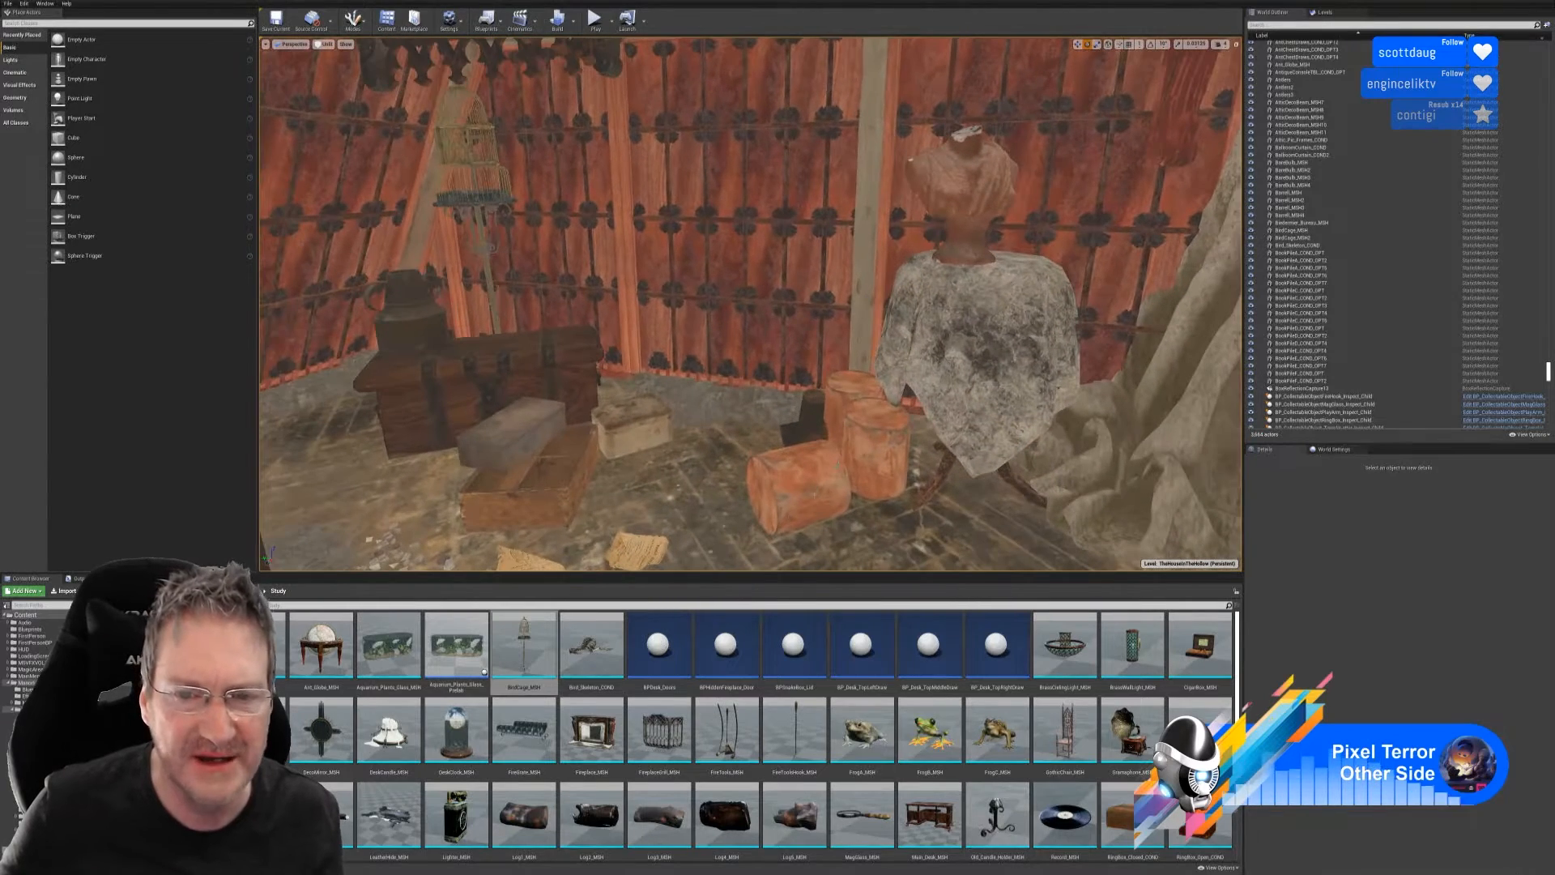
{"action": "left_click", "coordinate": [798, 486]}
{"action": "left_click", "coordinate": [875, 445], "text": "ctrl"}
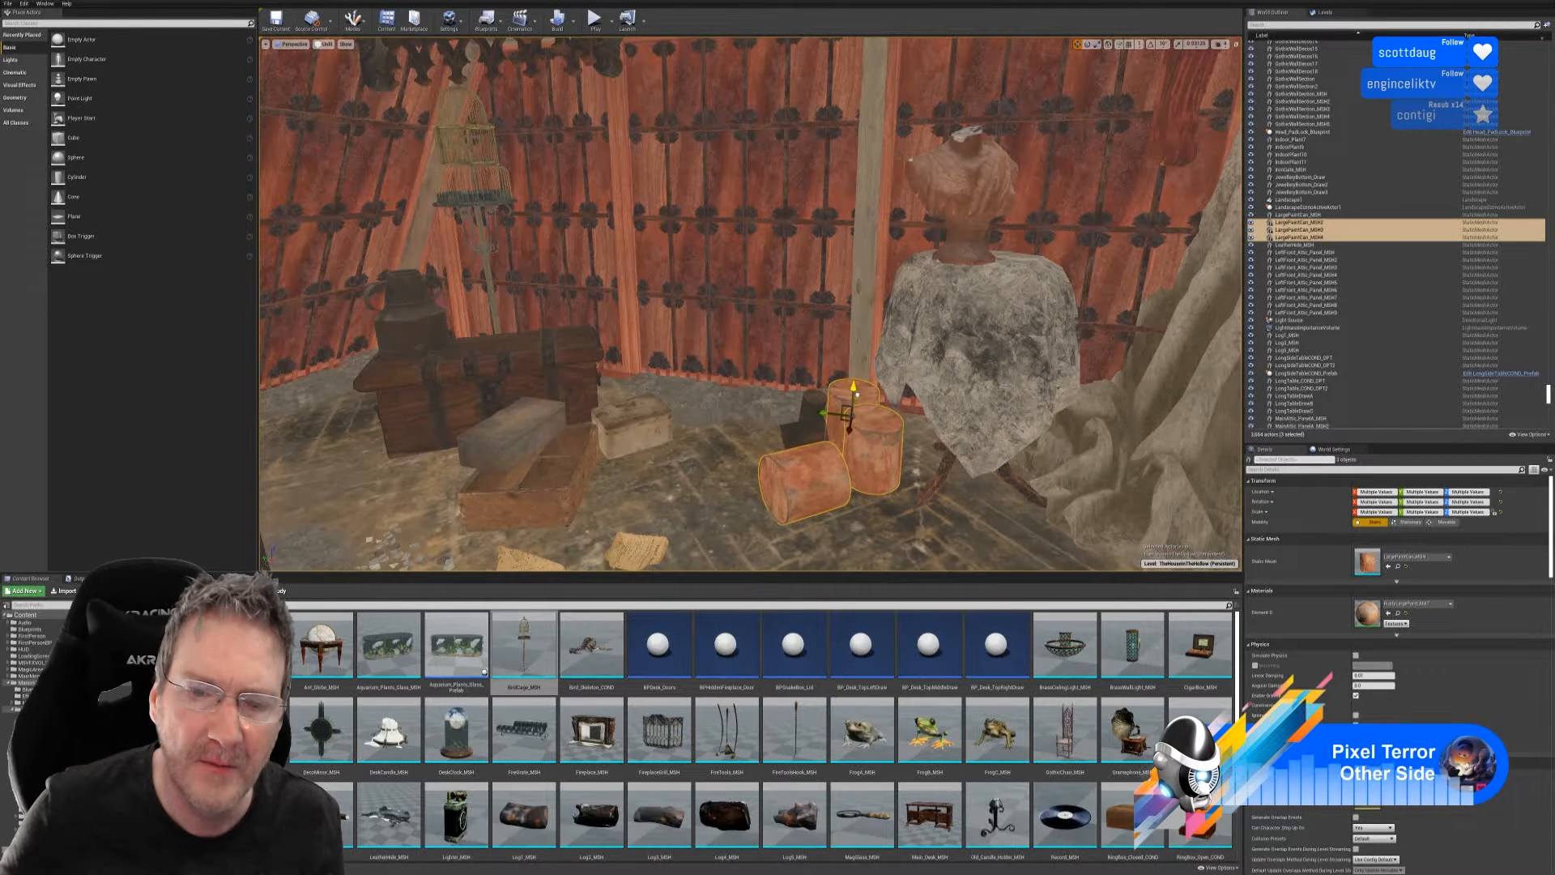
{"action": "key", "text": "Escape"}
- Duplicate the pair of small dark paint cans behind the orange cans and move the copies toward the open wooden drawer
{"action": "right_click_drag", "start_coordinate": [853, 393], "coordinate": [820, 412]}
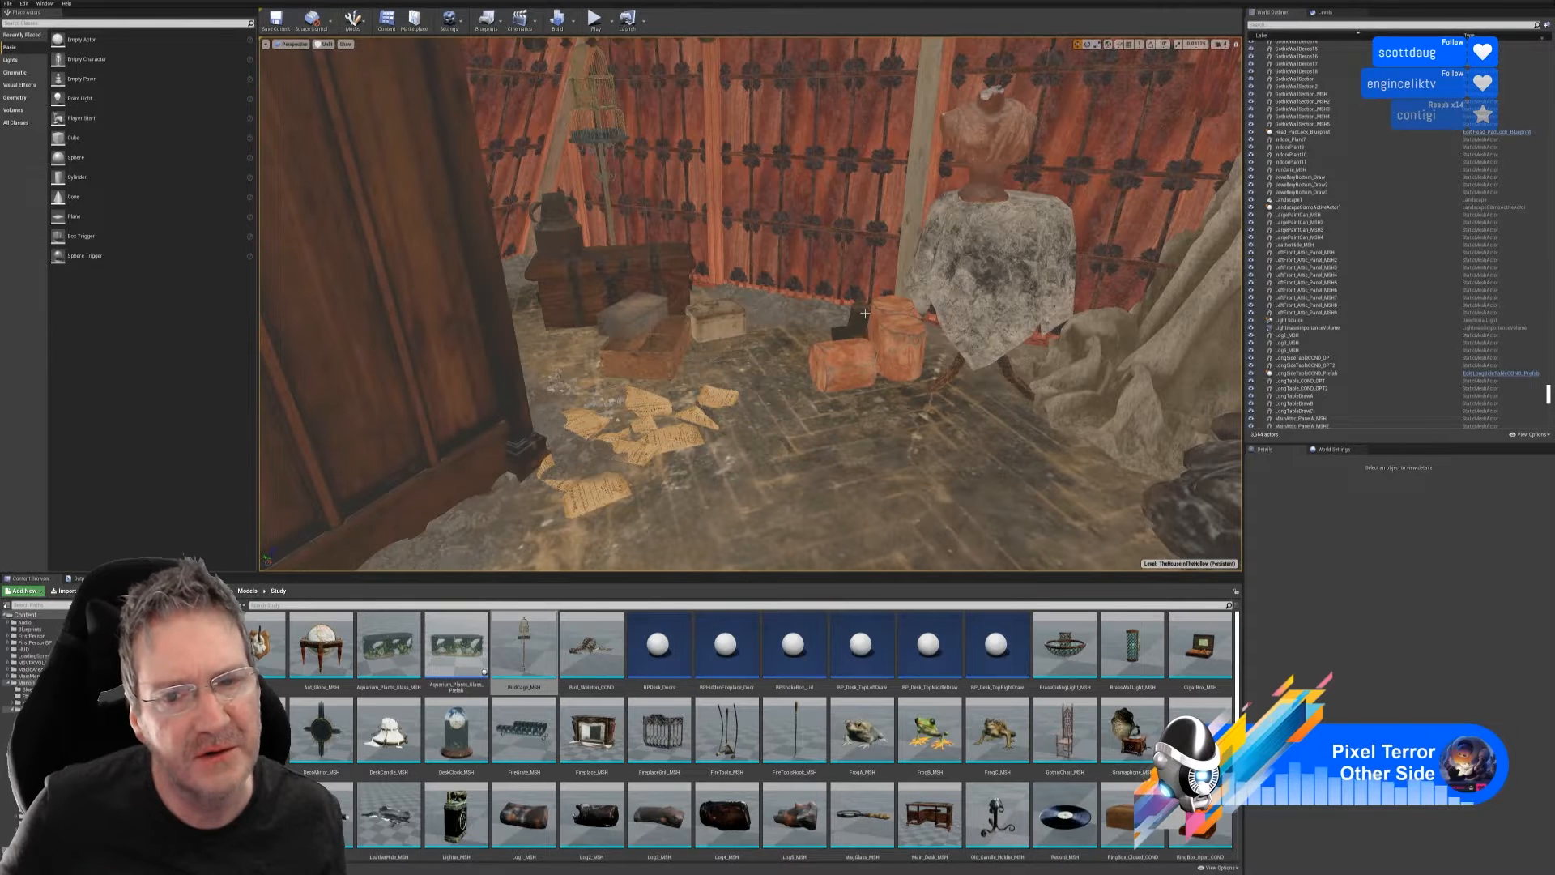
{"action": "left_click", "coordinate": [842, 332]}
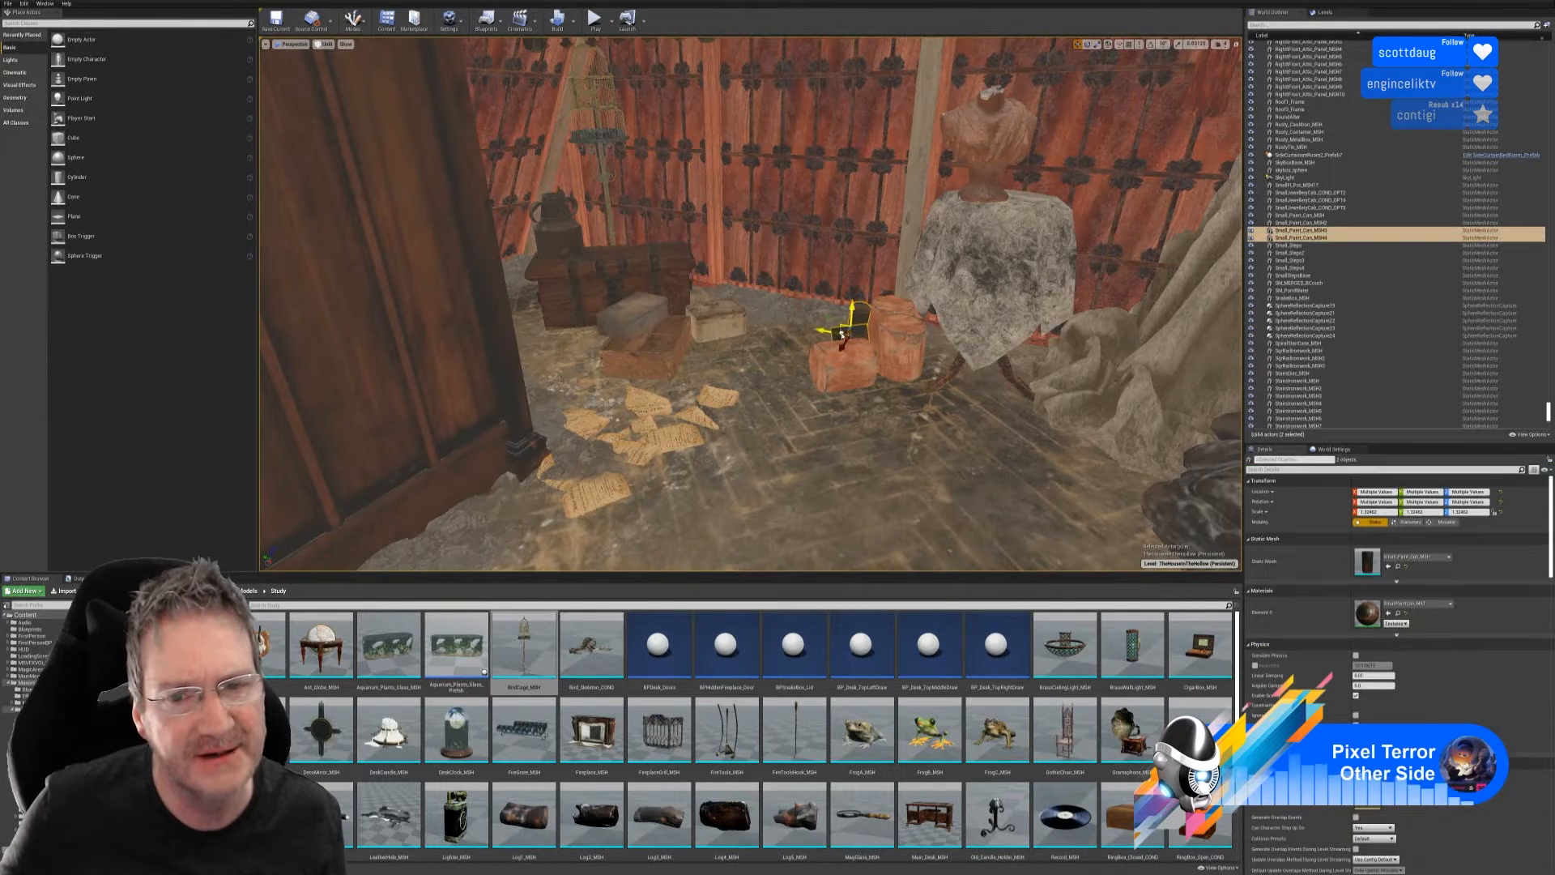
{"action": "right_click", "coordinate": [841, 336]}
{"action": "mouse_move", "coordinate": [891, 506]}
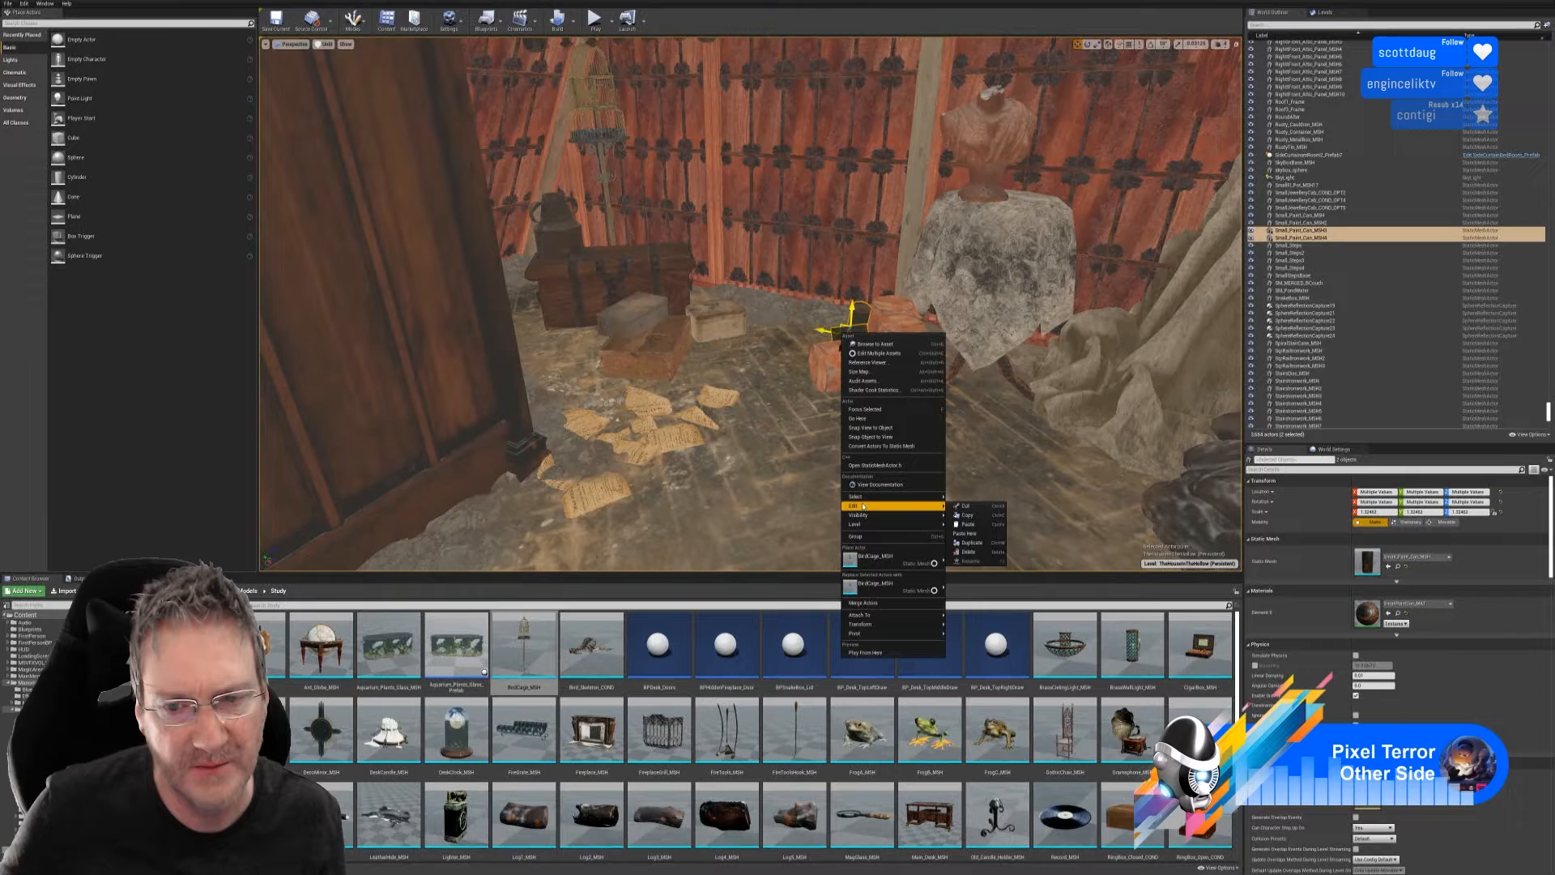
{"action": "left_click", "coordinate": [979, 542]}
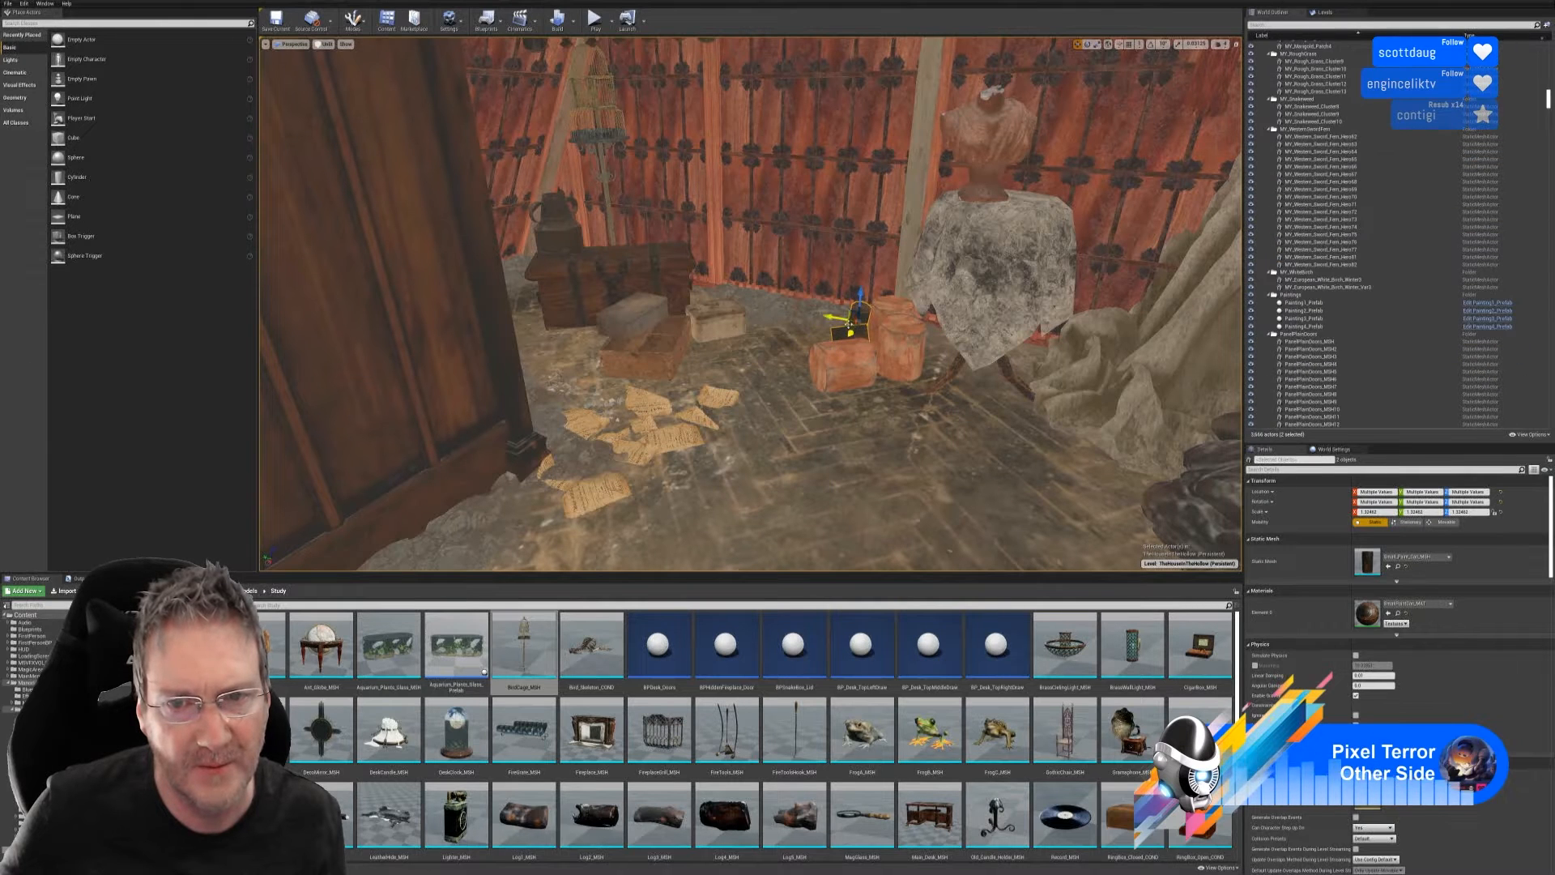
{"action": "left_click_drag", "start_coordinate": [848, 324], "coordinate": [709, 338]}
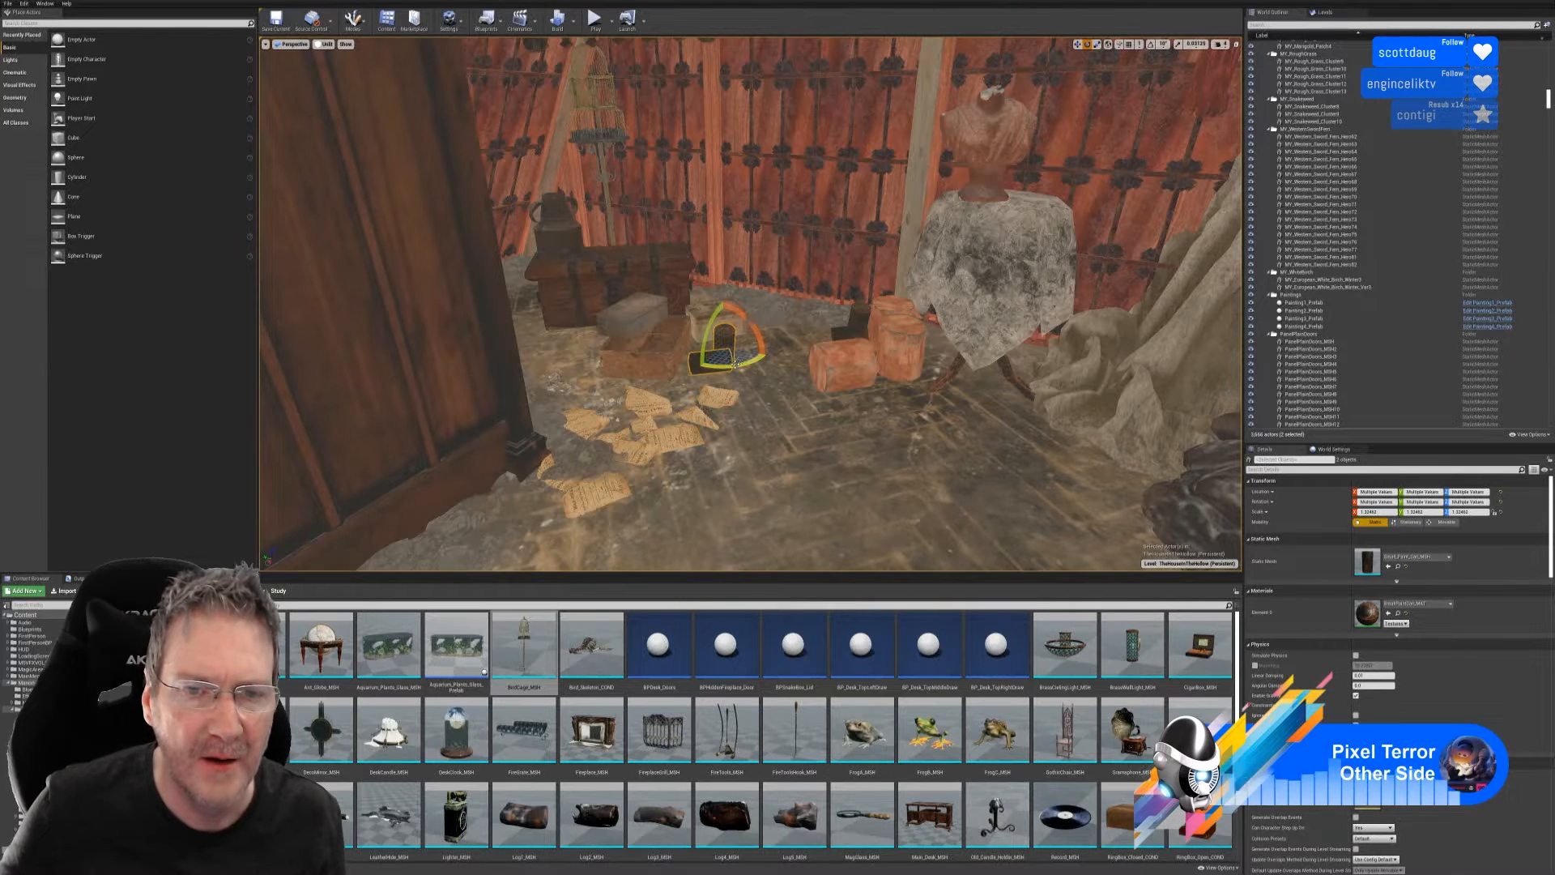
- Rotate the duplicated pair of small paint cans and move it closer to the open wooden drawer
{"action": "left_click_drag", "start_coordinate": [756, 359], "coordinate": [882, 259]}
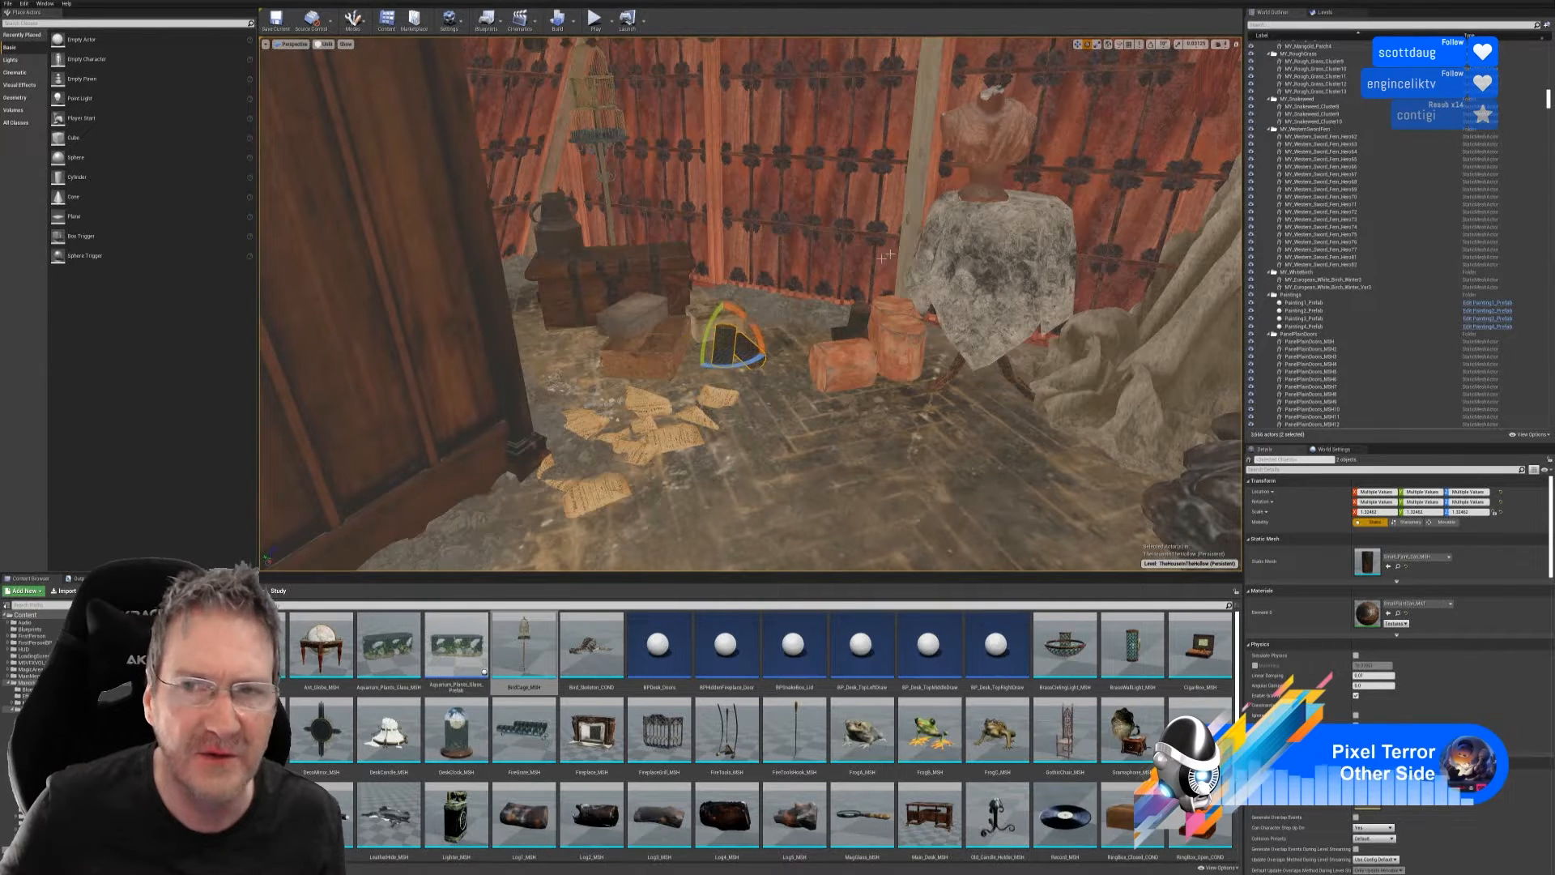
{"action": "left_click", "coordinate": [1077, 45]}
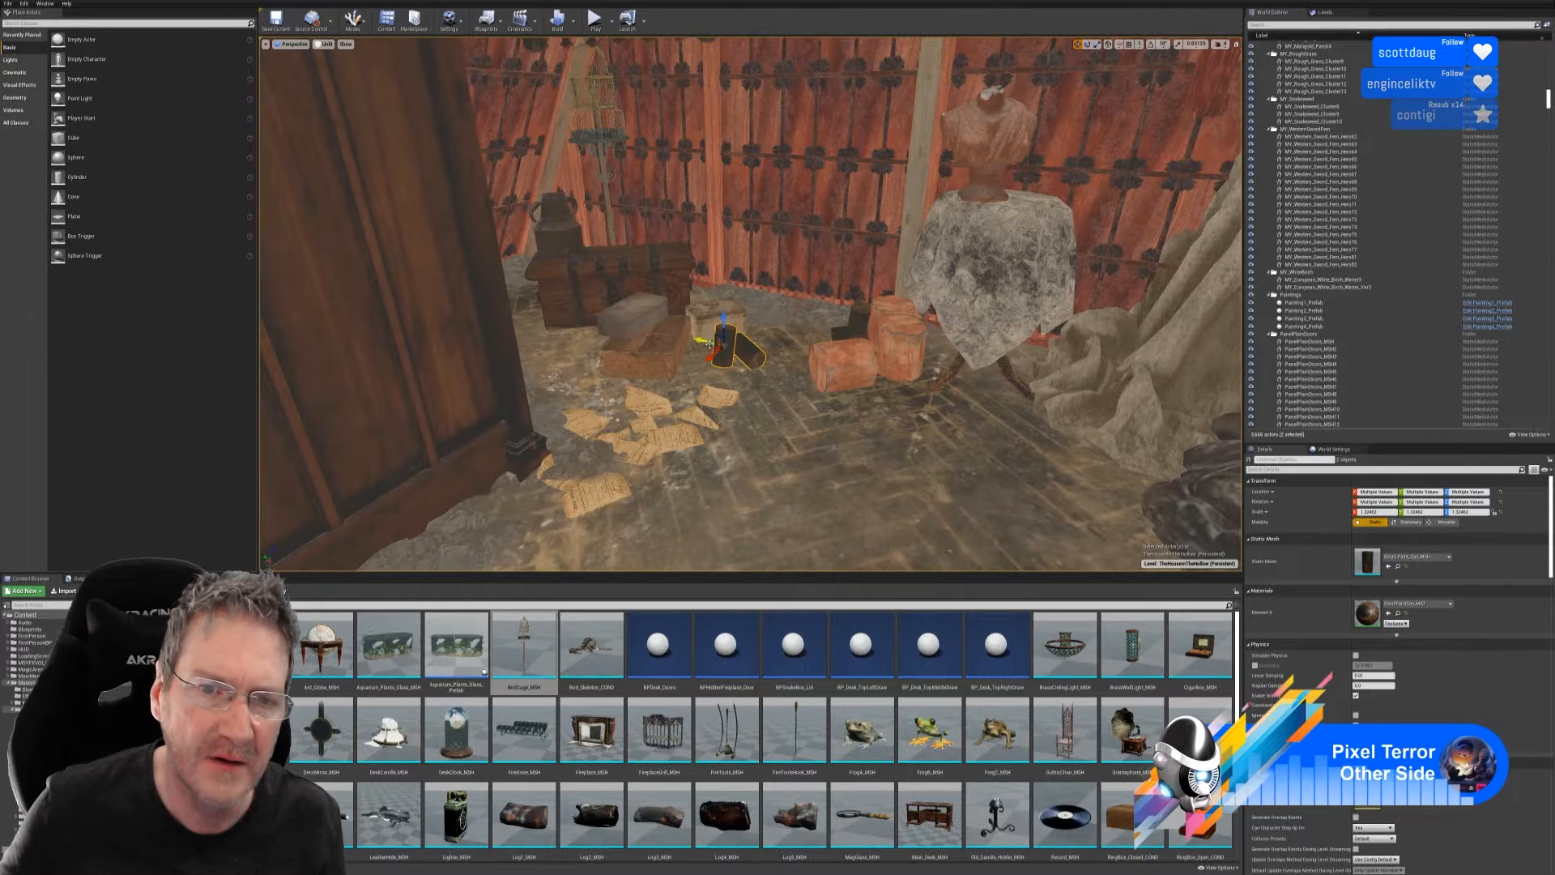
{"action": "left_click_drag", "start_coordinate": [709, 341], "coordinate": [680, 343]}
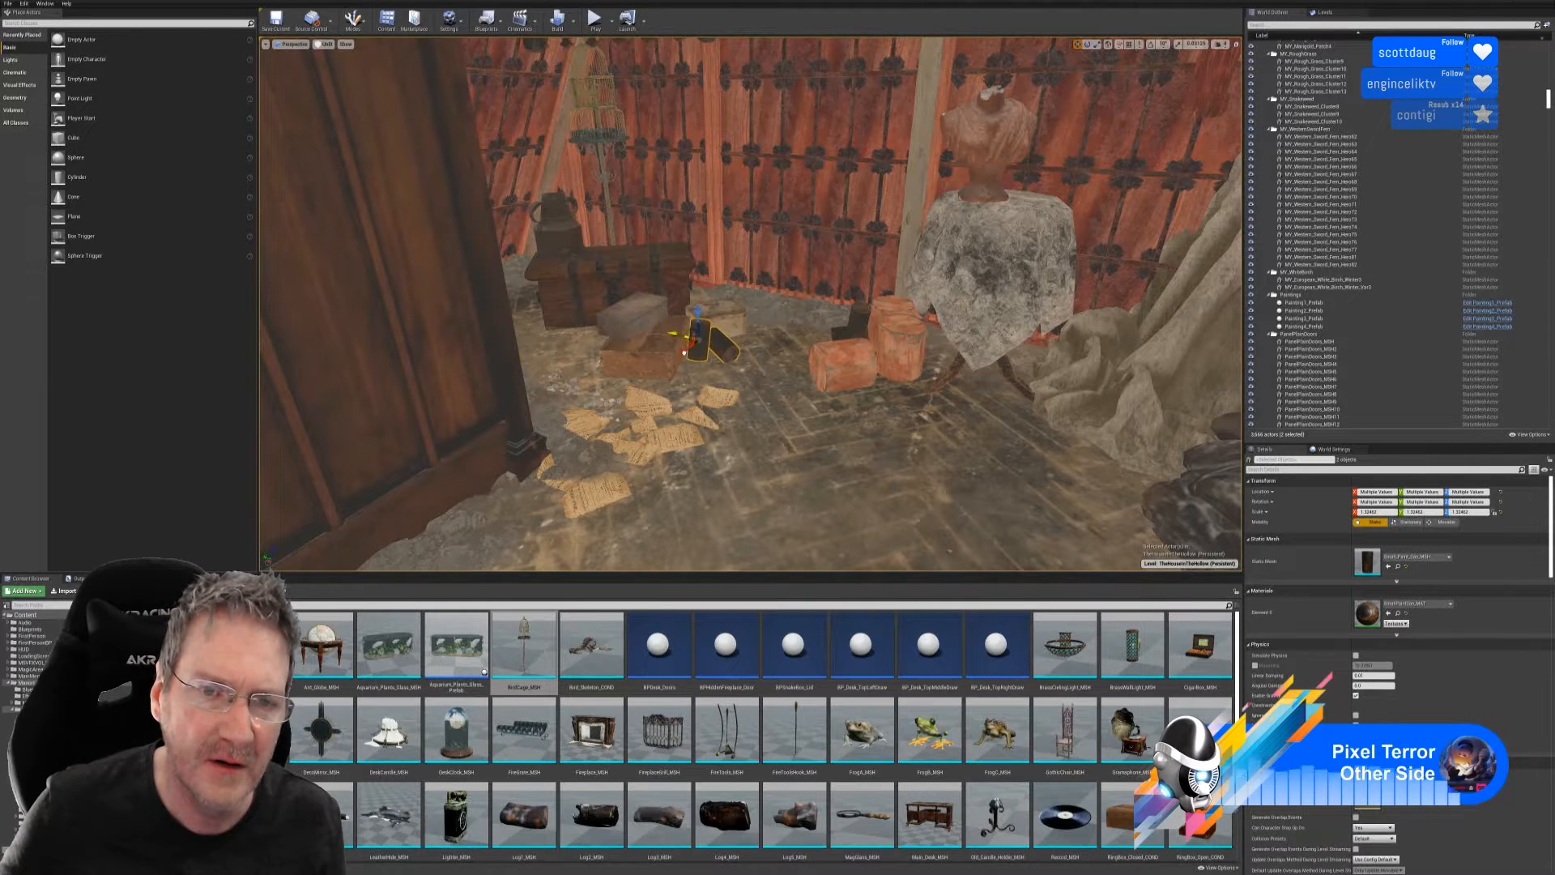
- Duplicate the small paint cans beside the drawer again and place two more copies on the floor in front of them
{"action": "mouse_move", "coordinate": [760, 445]}
{"action": "right_mouse_down"}
{"action": "mouse_move", "coordinate": [729, 442]}
{"action": "mouse_move", "coordinate": [769, 448]}
{"action": "right_mouse_up"}
{"action": "right_click_drag", "start_coordinate": [729, 360], "coordinate": [729, 360]}
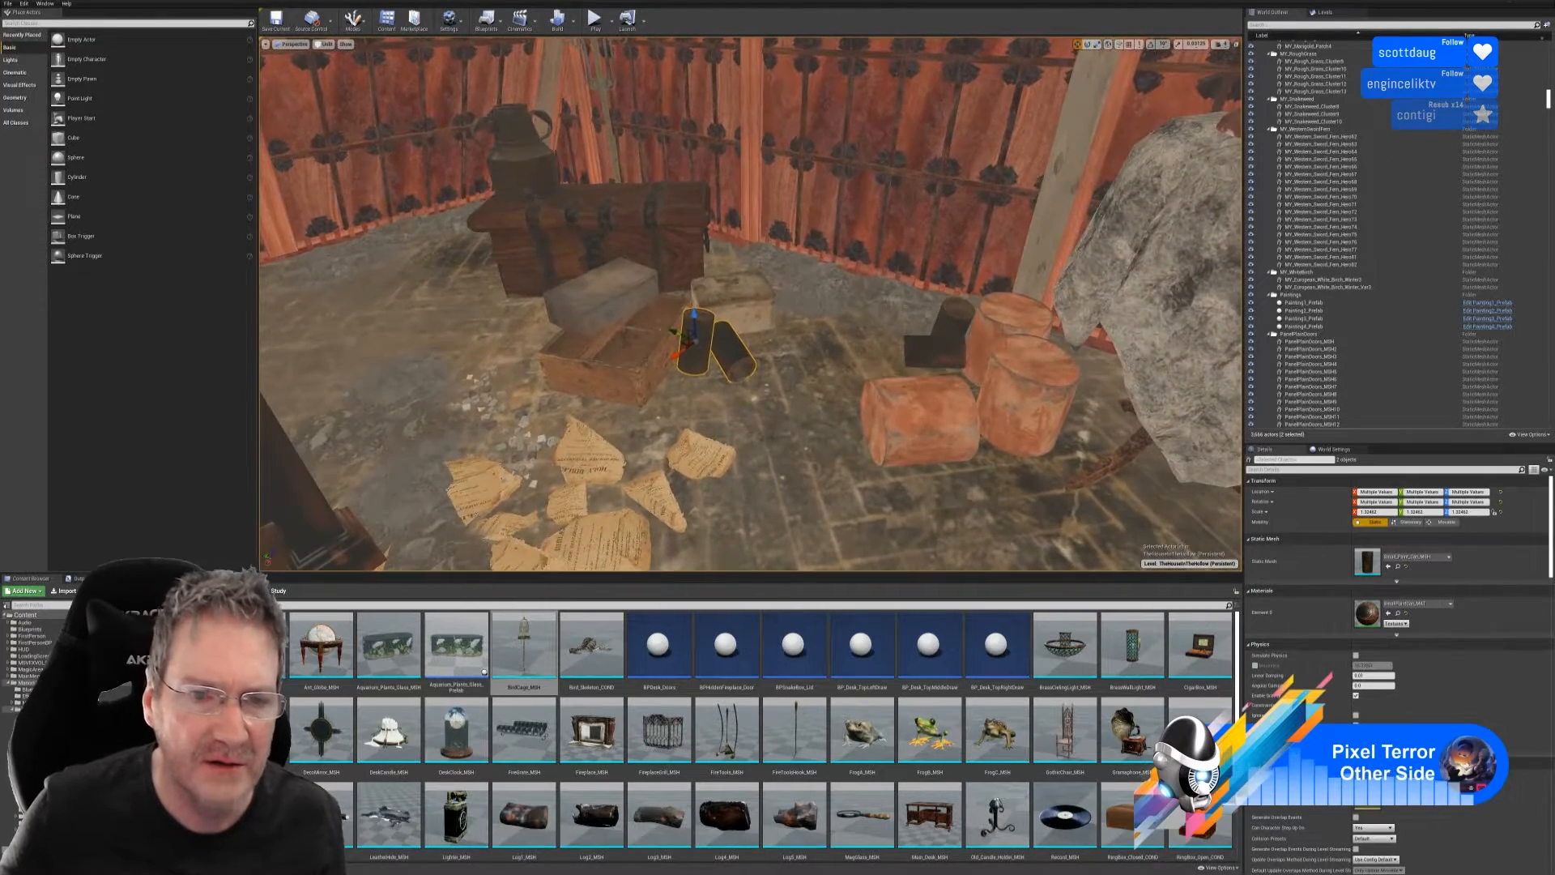
{"action": "left_click", "coordinate": [729, 360]}
{"action": "right_click", "coordinate": [729, 363]}
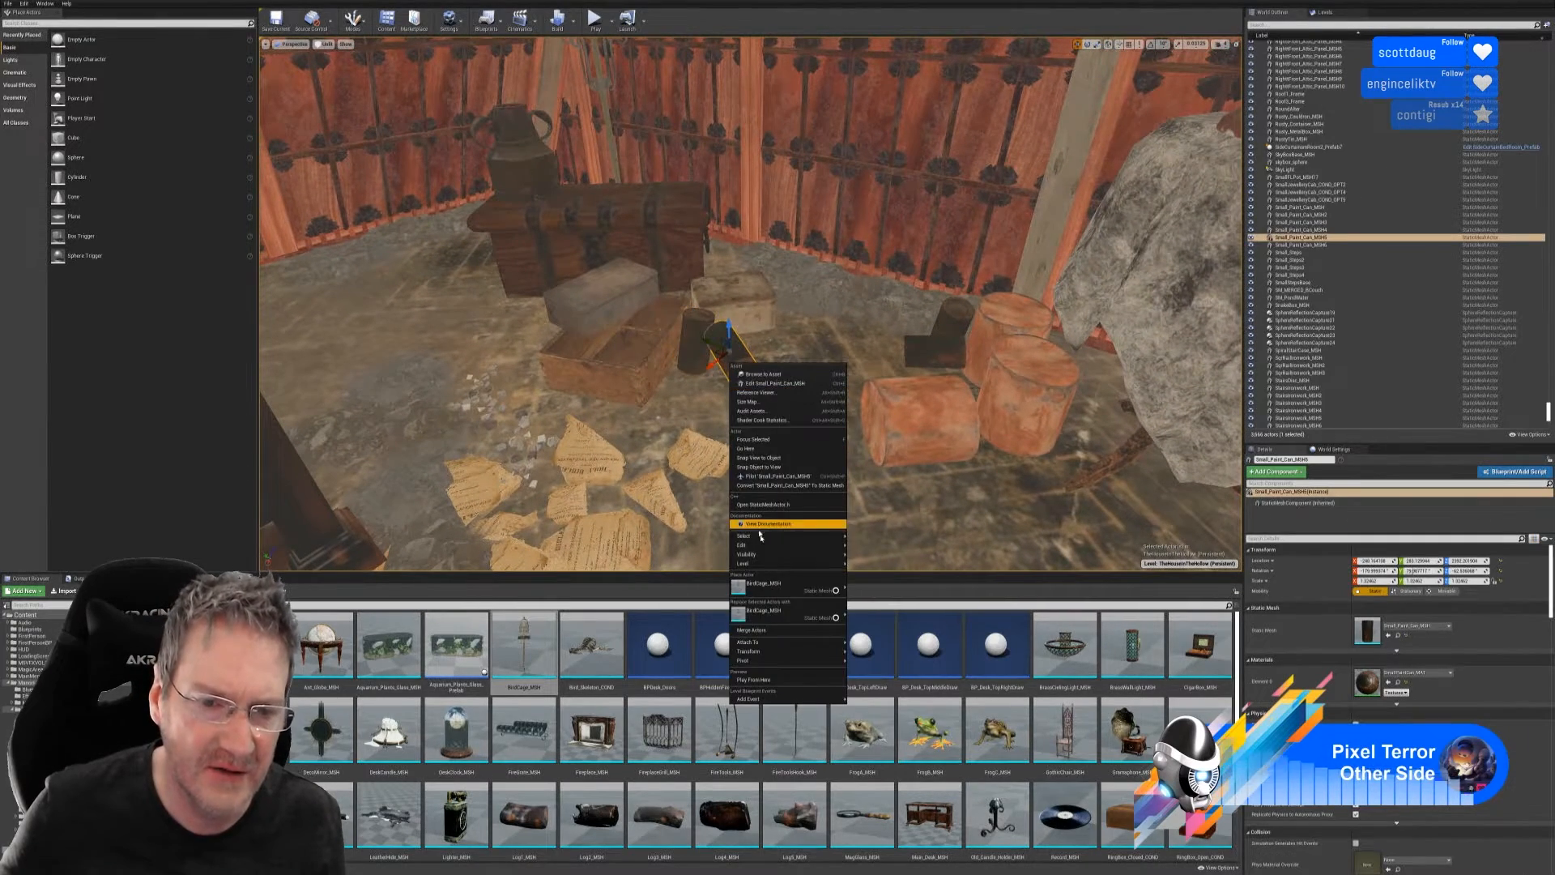
{"action": "mouse_move", "coordinate": [761, 546]}
{"action": "mouse_move", "coordinate": [824, 545]}
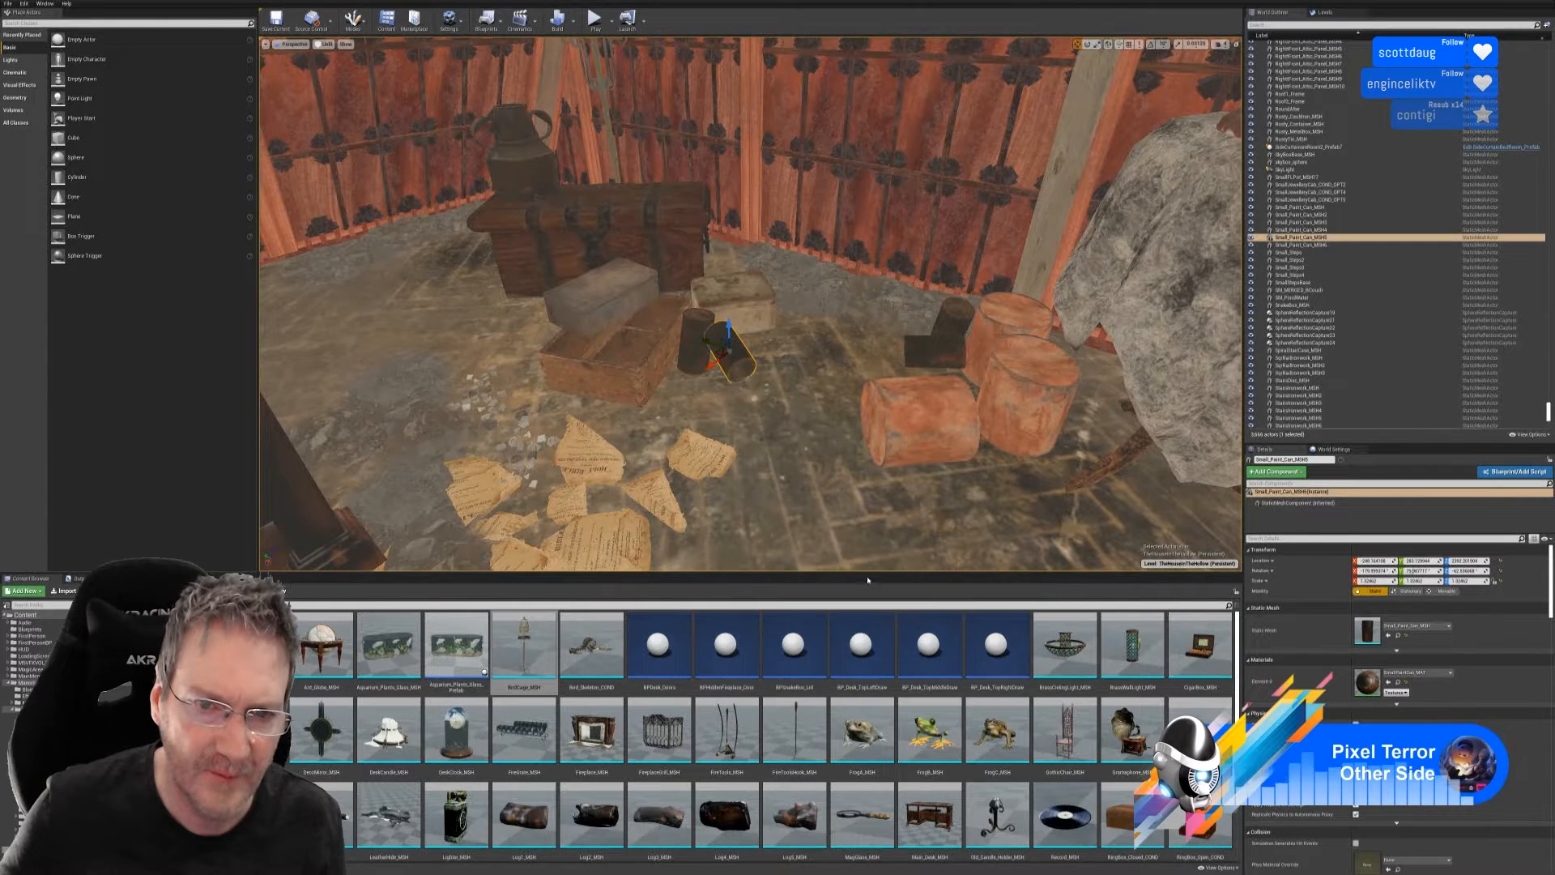
{"action": "left_click", "coordinate": [869, 563]}
{"action": "left_click_drag", "start_coordinate": [731, 363], "coordinate": [687, 403]}
{"action": "mouse_move", "coordinate": [687, 403]}
{"action": "right_mouse_down"}
{"action": "mouse_move", "coordinate": [681, 429]}
{"action": "mouse_move", "coordinate": [673, 380]}
{"action": "mouse_move", "coordinate": [677, 405]}
{"action": "mouse_move", "coordinate": [651, 399]}
{"action": "mouse_move", "coordinate": [731, 423]}
{"action": "right_mouse_up"}
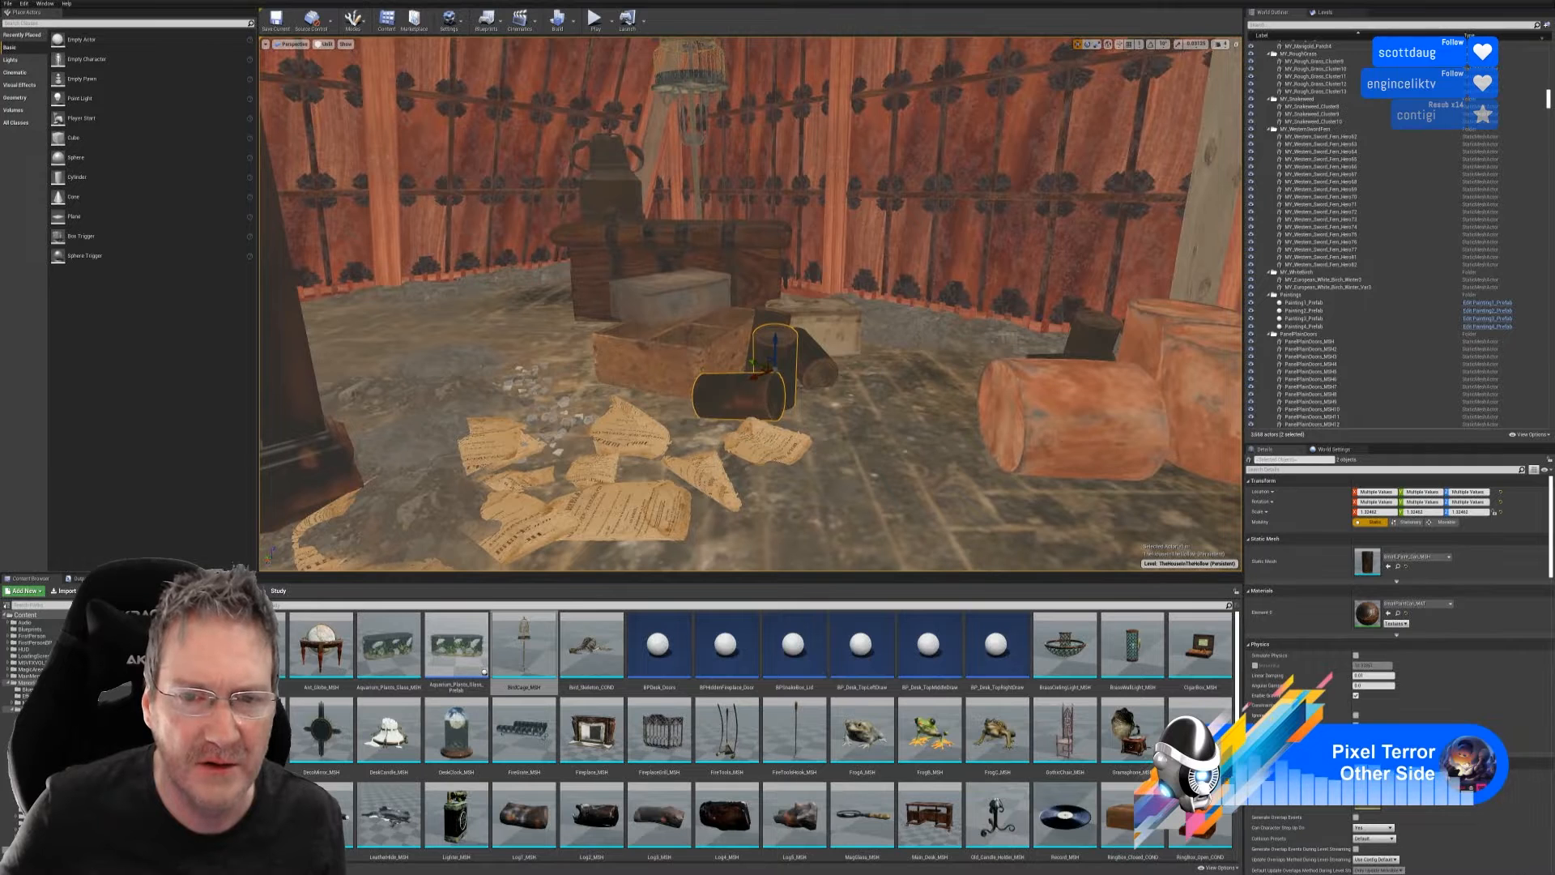
- Rotate the lying paint can copy so it rests at a different angle on the floor near the drawer and papers
{"action": "left_click", "coordinate": [737, 396]}
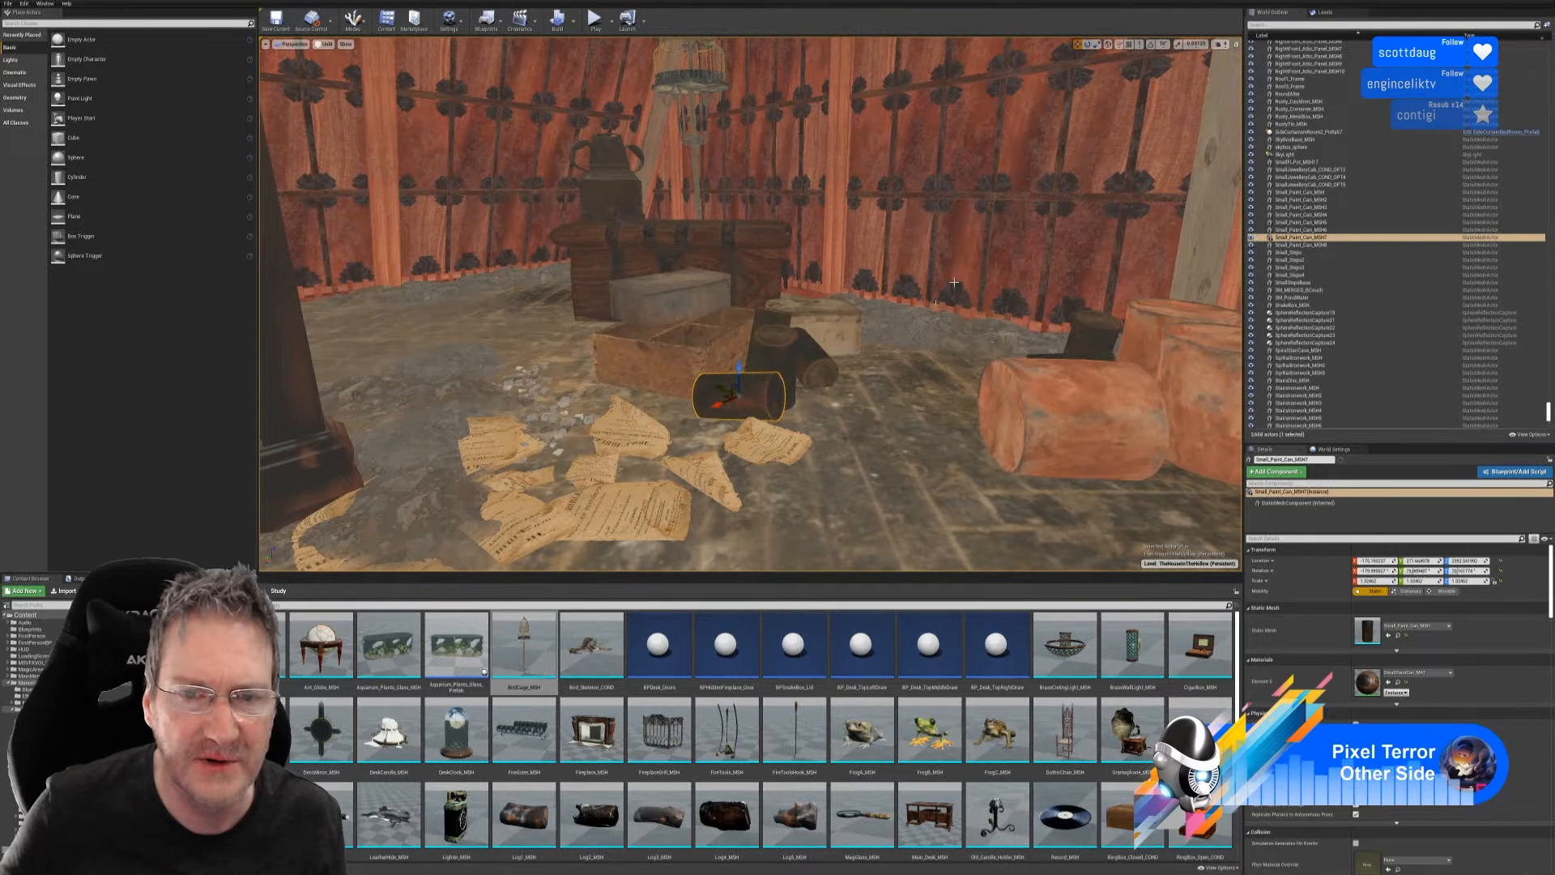
{"action": "left_click", "coordinate": [1088, 46]}
{"action": "mouse_move", "coordinate": [740, 353]}
{"action": "left_mouse_down"}
{"action": "mouse_move", "coordinate": [737, 382]}
{"action": "mouse_move", "coordinate": [694, 410]}
{"action": "left_mouse_up"}
{"action": "mouse_move", "coordinate": [694, 410]}
{"action": "right_mouse_down"}
{"action": "mouse_move", "coordinate": [585, 394]}
{"action": "mouse_move", "coordinate": [628, 437]}
{"action": "mouse_move", "coordinate": [583, 477]}
{"action": "right_mouse_up"}
{"action": "key", "text": "w"}
{"action": "key", "text": "e"}
{"action": "left_click_drag", "start_coordinate": [798, 466], "coordinate": [787, 465]}
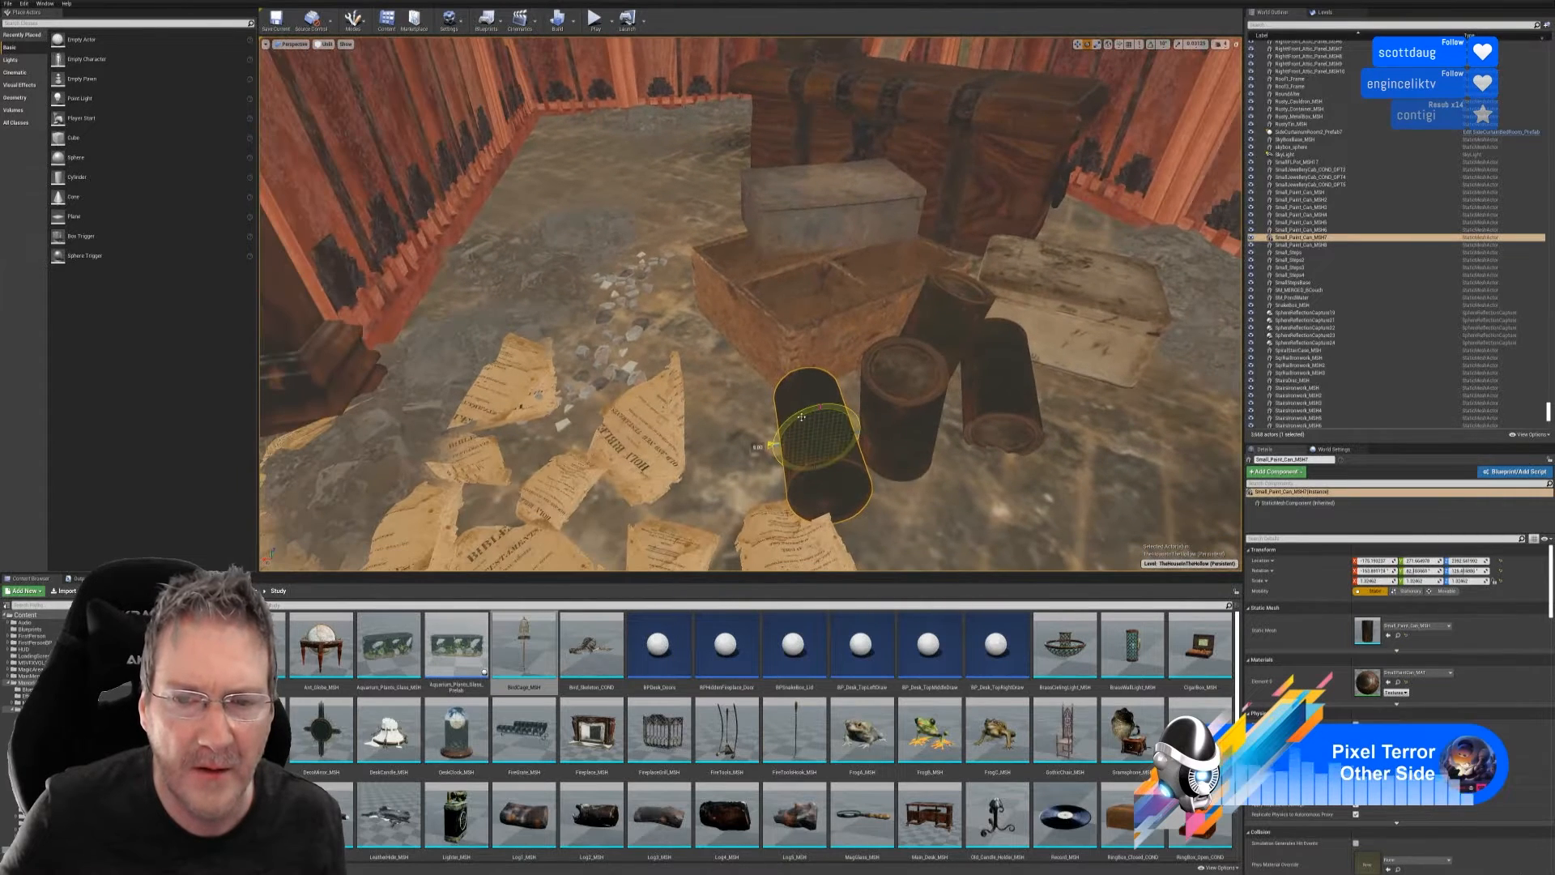
- Tilt the upright paint can copy and shift it to lean against the lying can, then clear the selection
{"action": "left_click", "coordinate": [891, 396]}
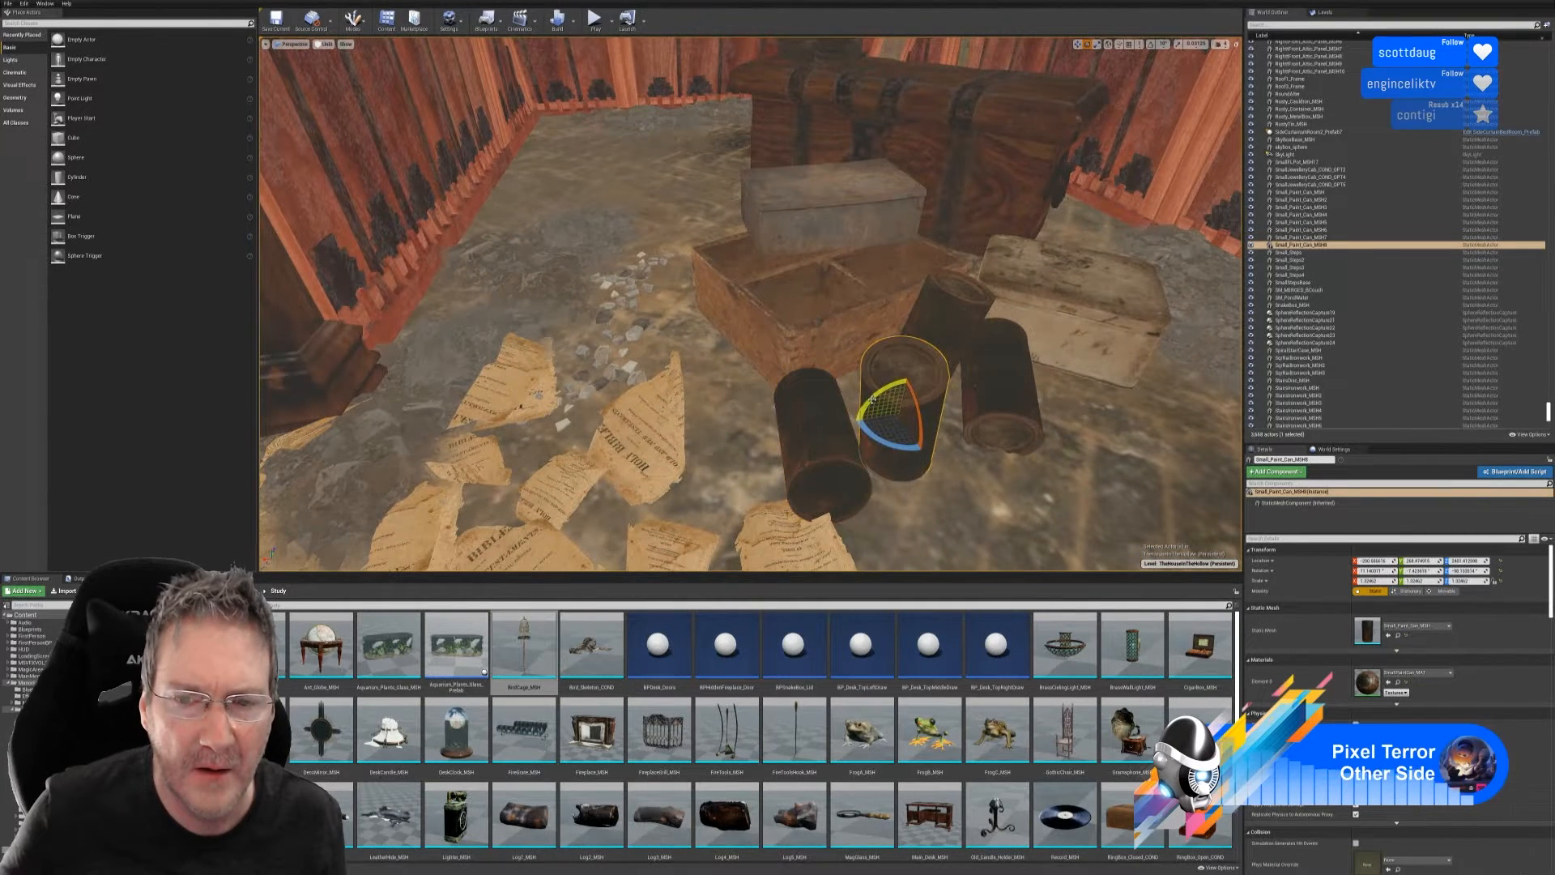
{"action": "left_click_drag", "start_coordinate": [872, 399], "coordinate": [855, 425]}
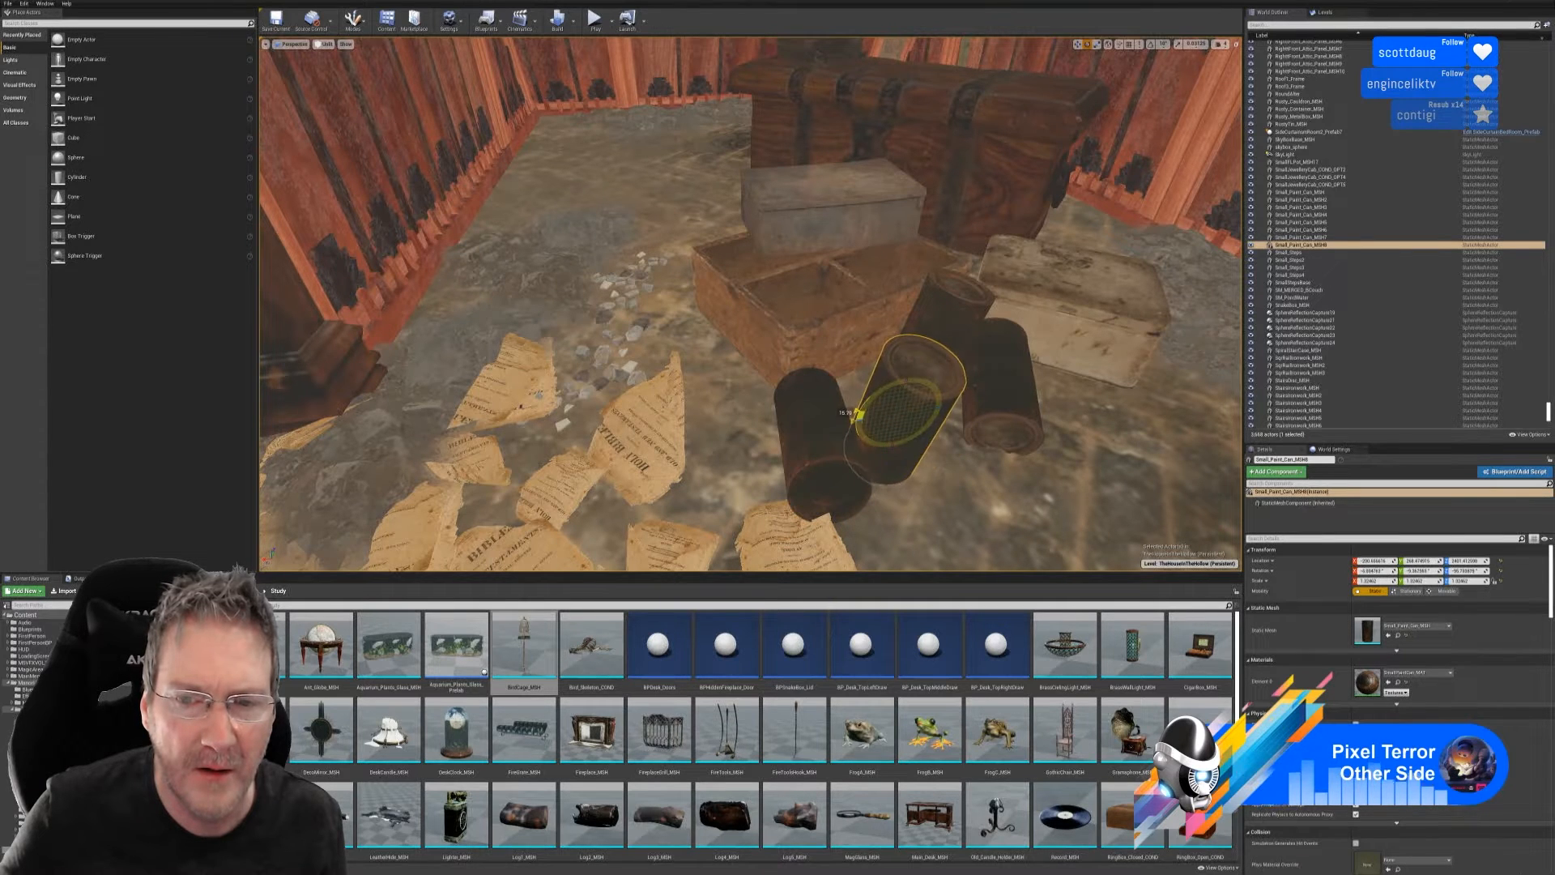
{"action": "left_click", "coordinate": [1078, 44]}
{"action": "right_click_drag", "start_coordinate": [1000, 454], "coordinate": [984, 380]}
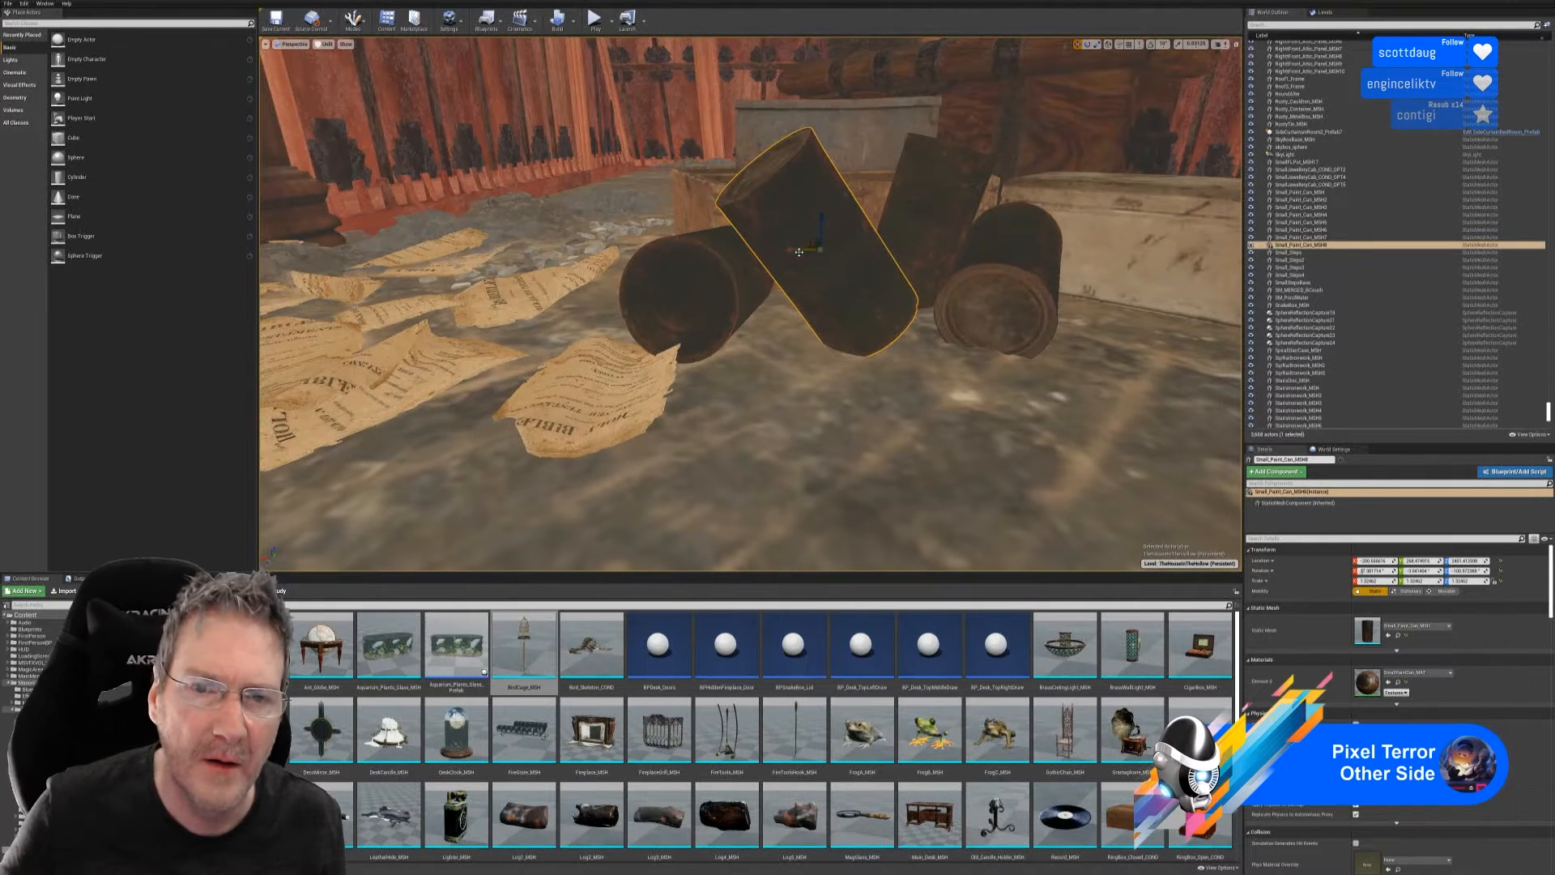
{"action": "left_click_drag", "start_coordinate": [802, 252], "coordinate": [779, 267]}
{"action": "right_click_drag", "start_coordinate": [779, 267], "coordinate": [779, 267]}
{"action": "key", "text": "Escape"}
- Review the attic's prop arrangement, from the paint cans and chest corner to the bottles and cauldron across the room
{"action": "right_click_drag", "start_coordinate": [879, 364], "coordinate": [878, 364]}
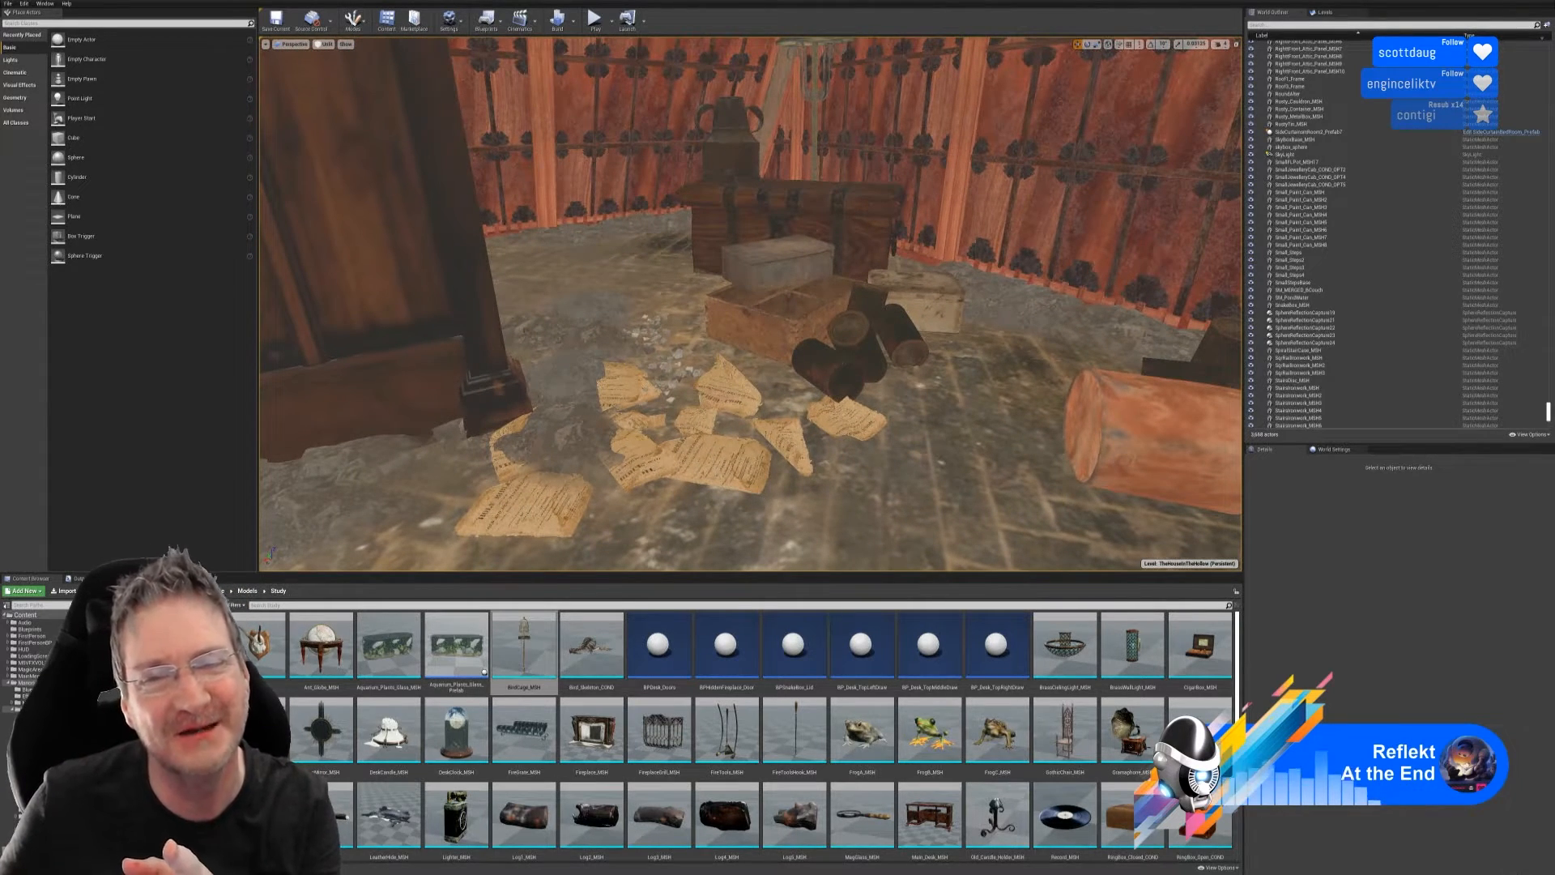
{"action": "right_click_drag", "start_coordinate": [750, 303], "coordinate": [750, 304]}
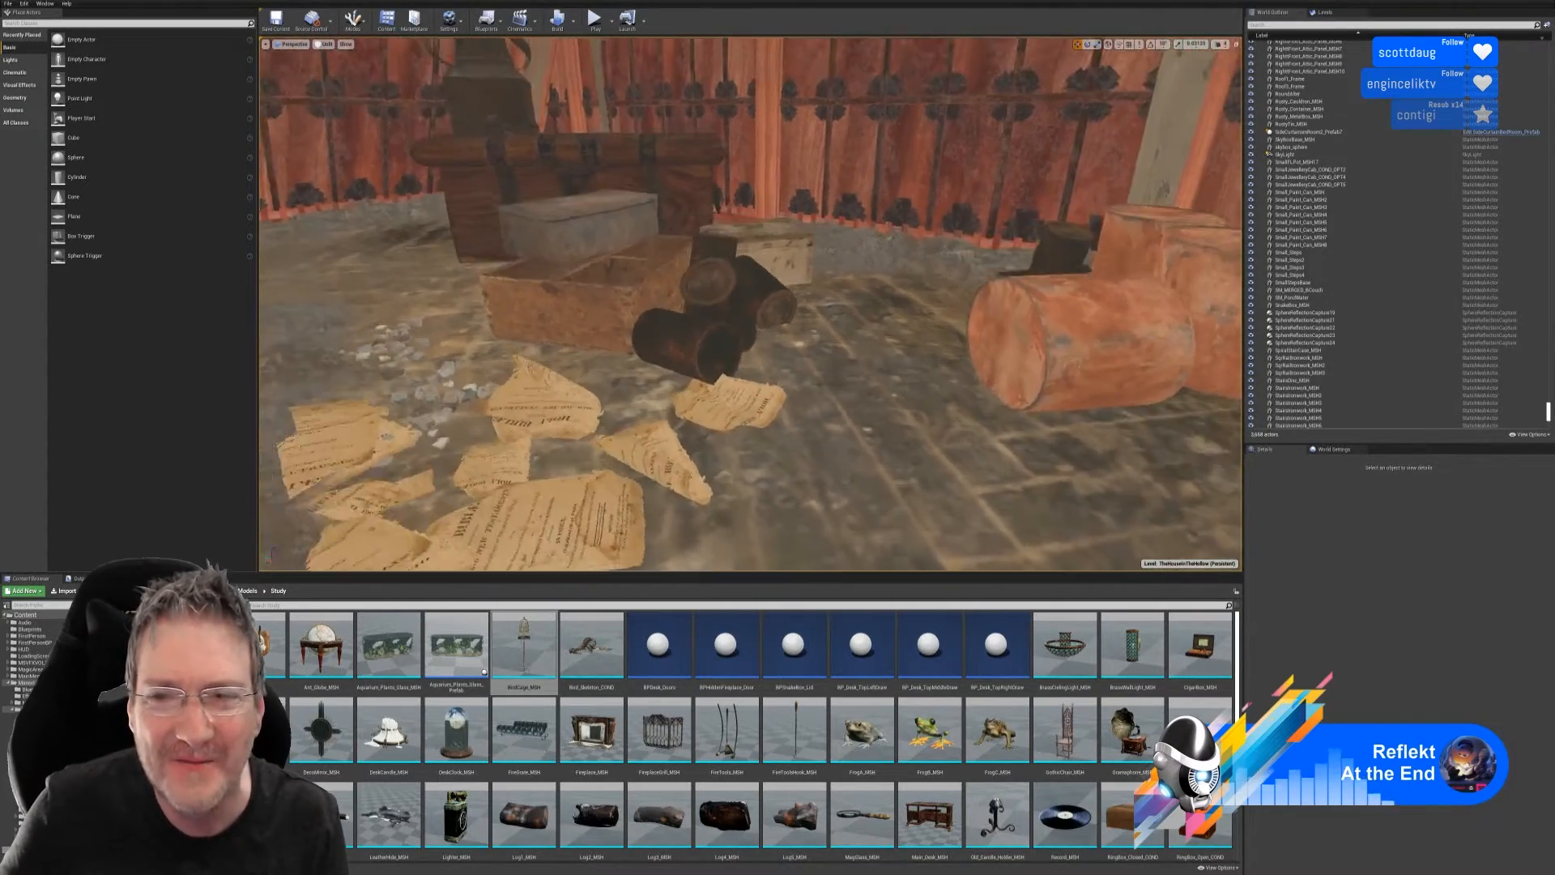
{"action": "right_click_drag", "start_coordinate": [750, 304], "coordinate": [750, 304]}
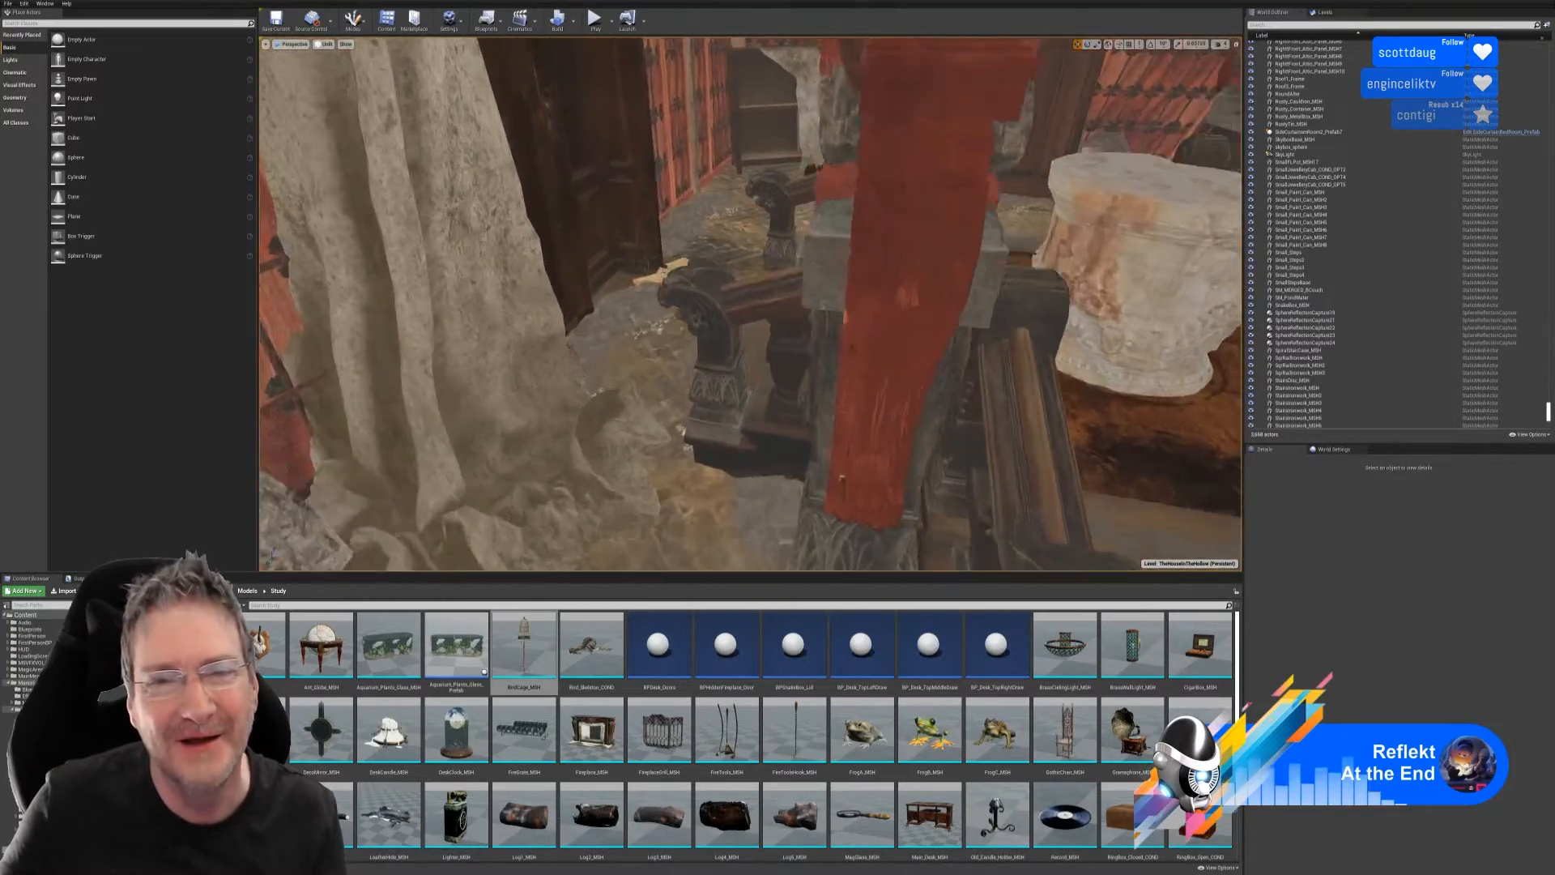
{"action": "right_click_drag", "start_coordinate": [750, 304], "coordinate": [750, 303]}
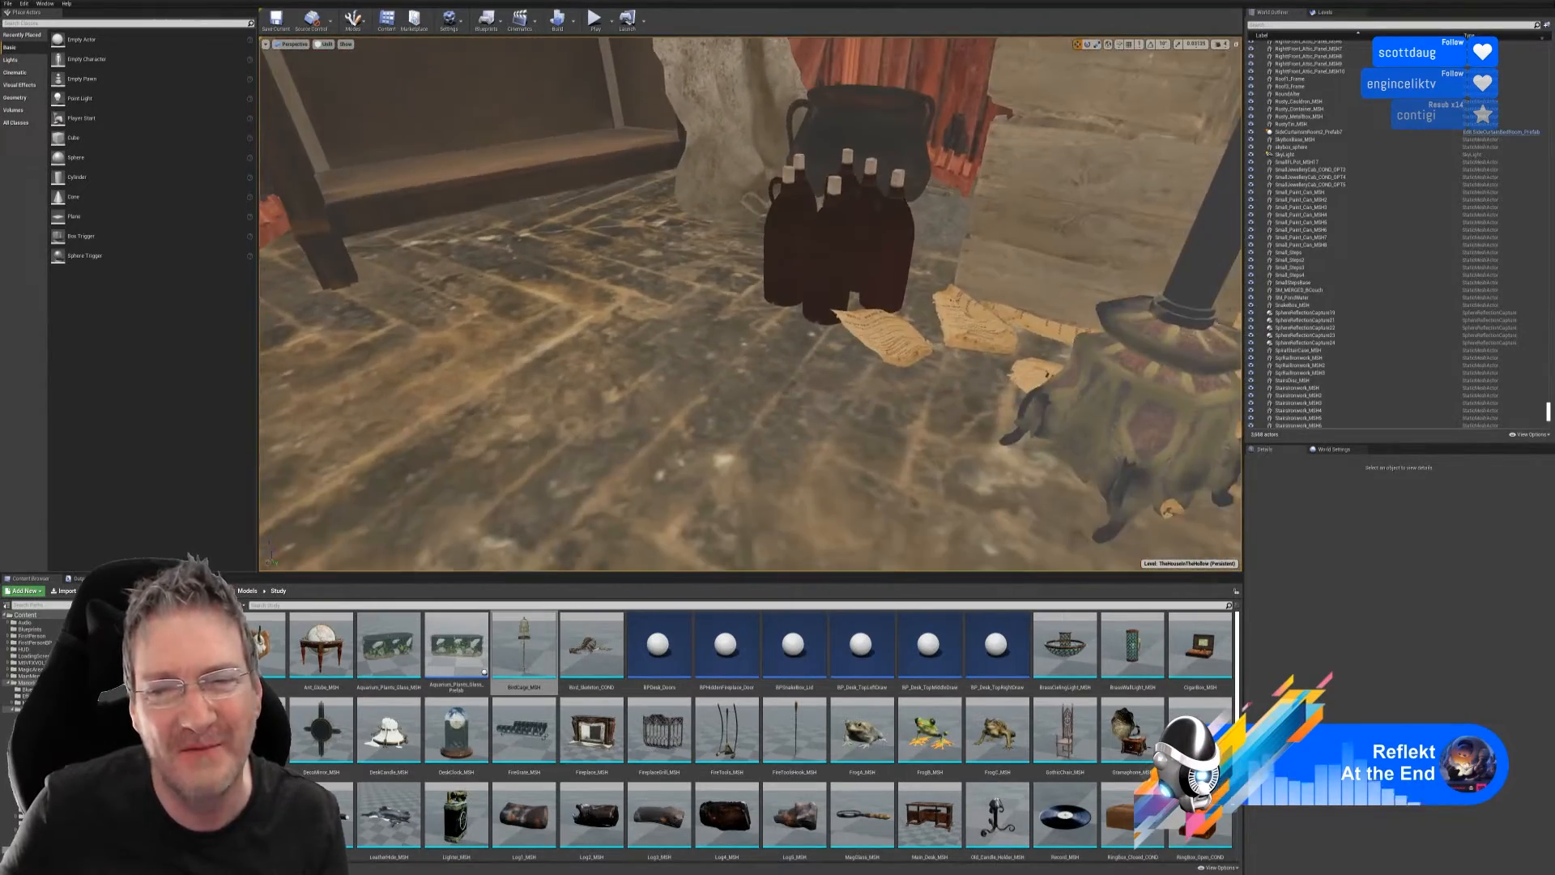
{"action": "right_click_drag", "start_coordinate": [750, 304], "coordinate": [750, 304]}
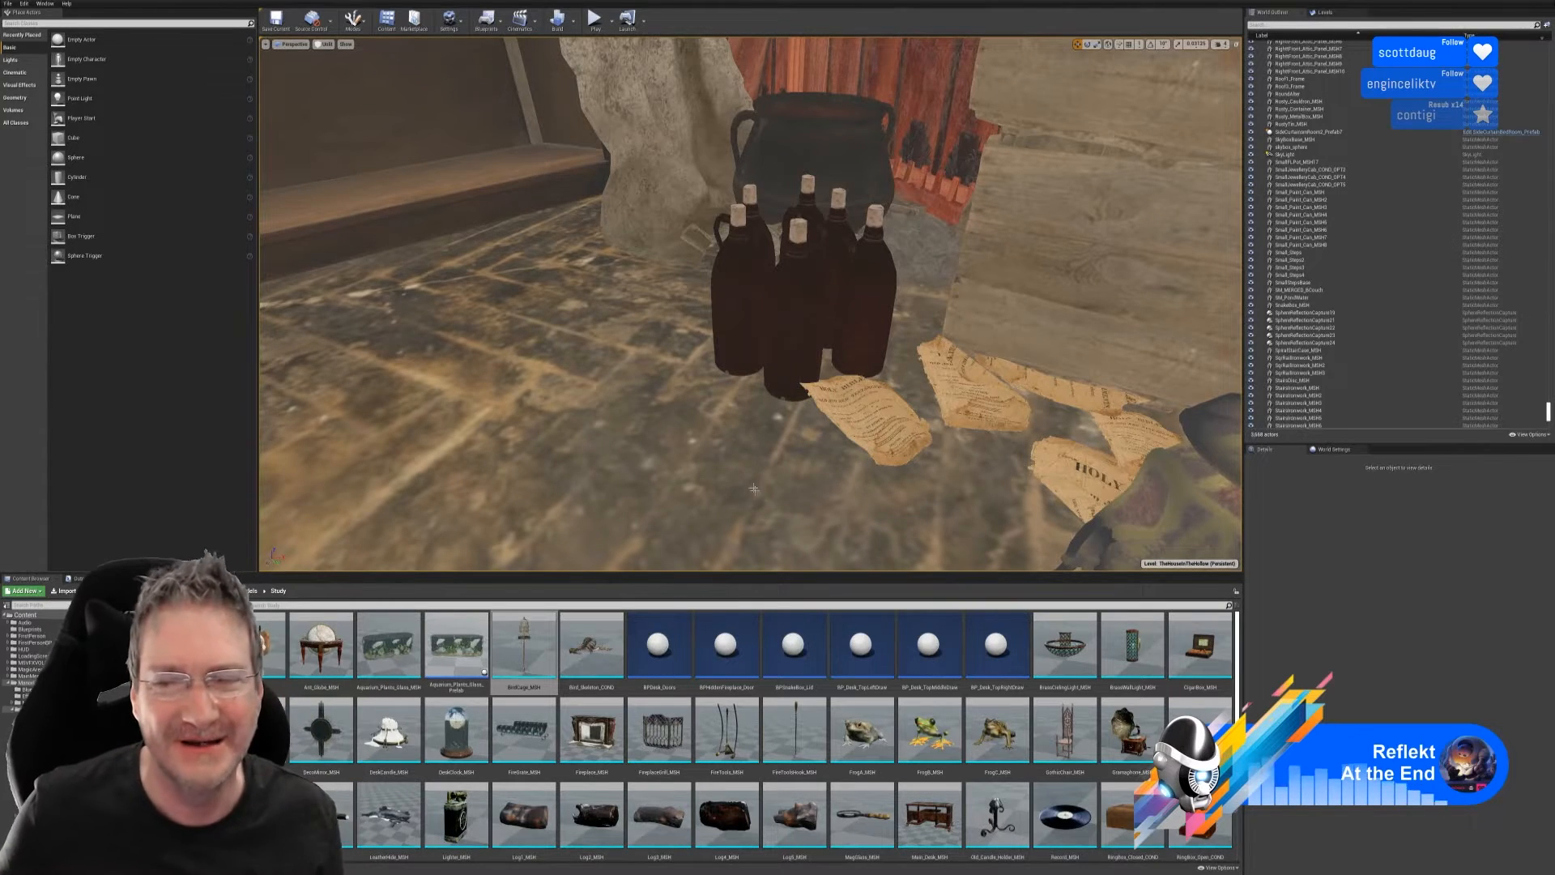
{"action": "right_click_drag", "start_coordinate": [750, 303], "coordinate": [993, 311]}
{"action": "right_click_drag", "start_coordinate": [735, 435], "coordinate": [616, 438]}
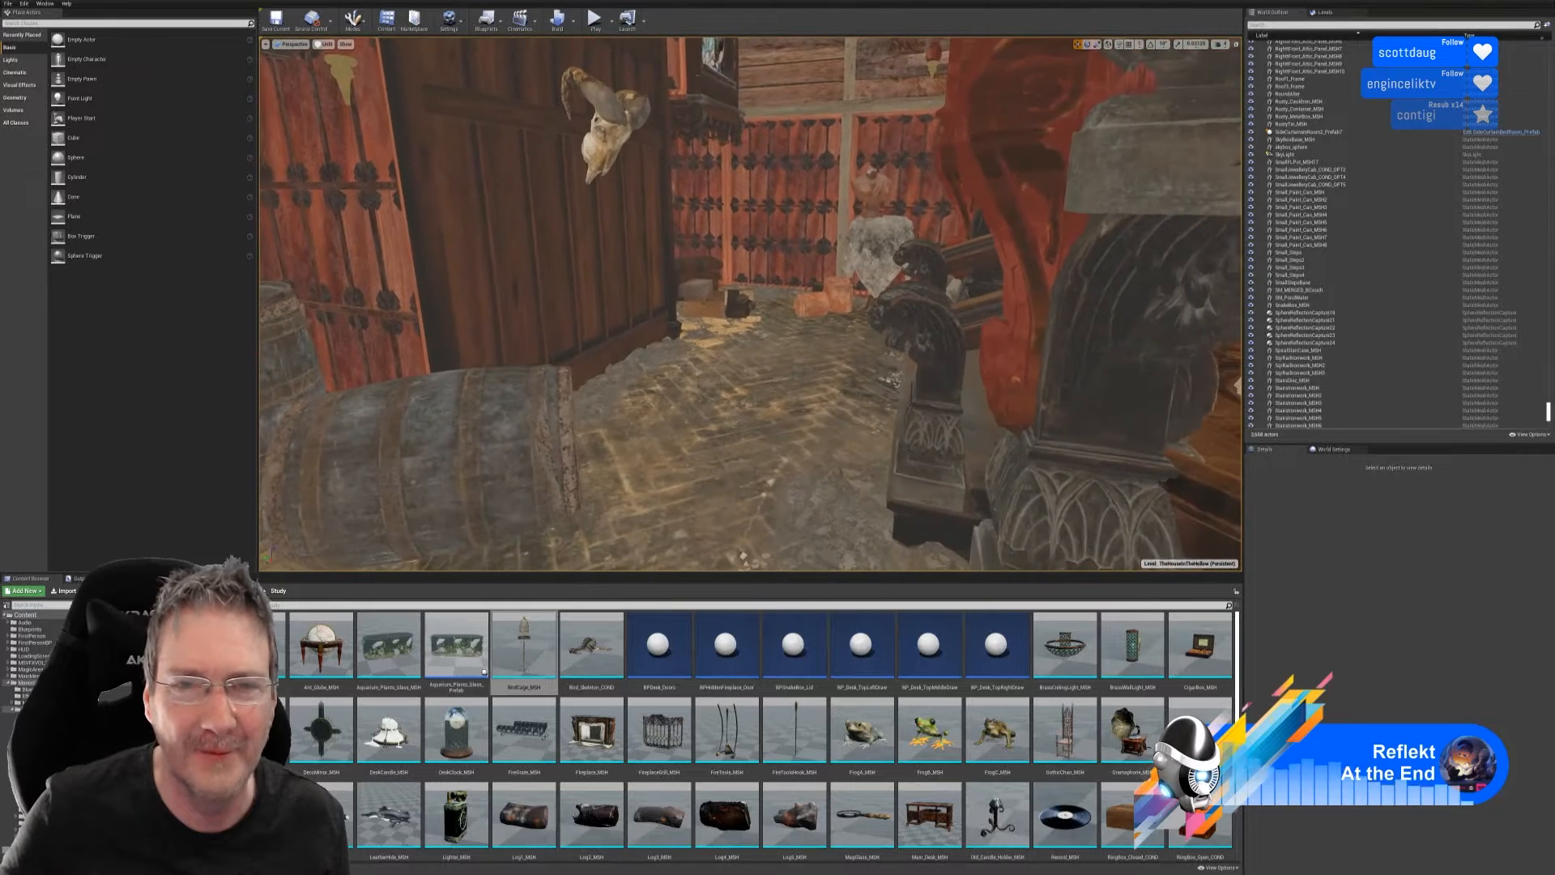
{"action": "key", "text": "w"}
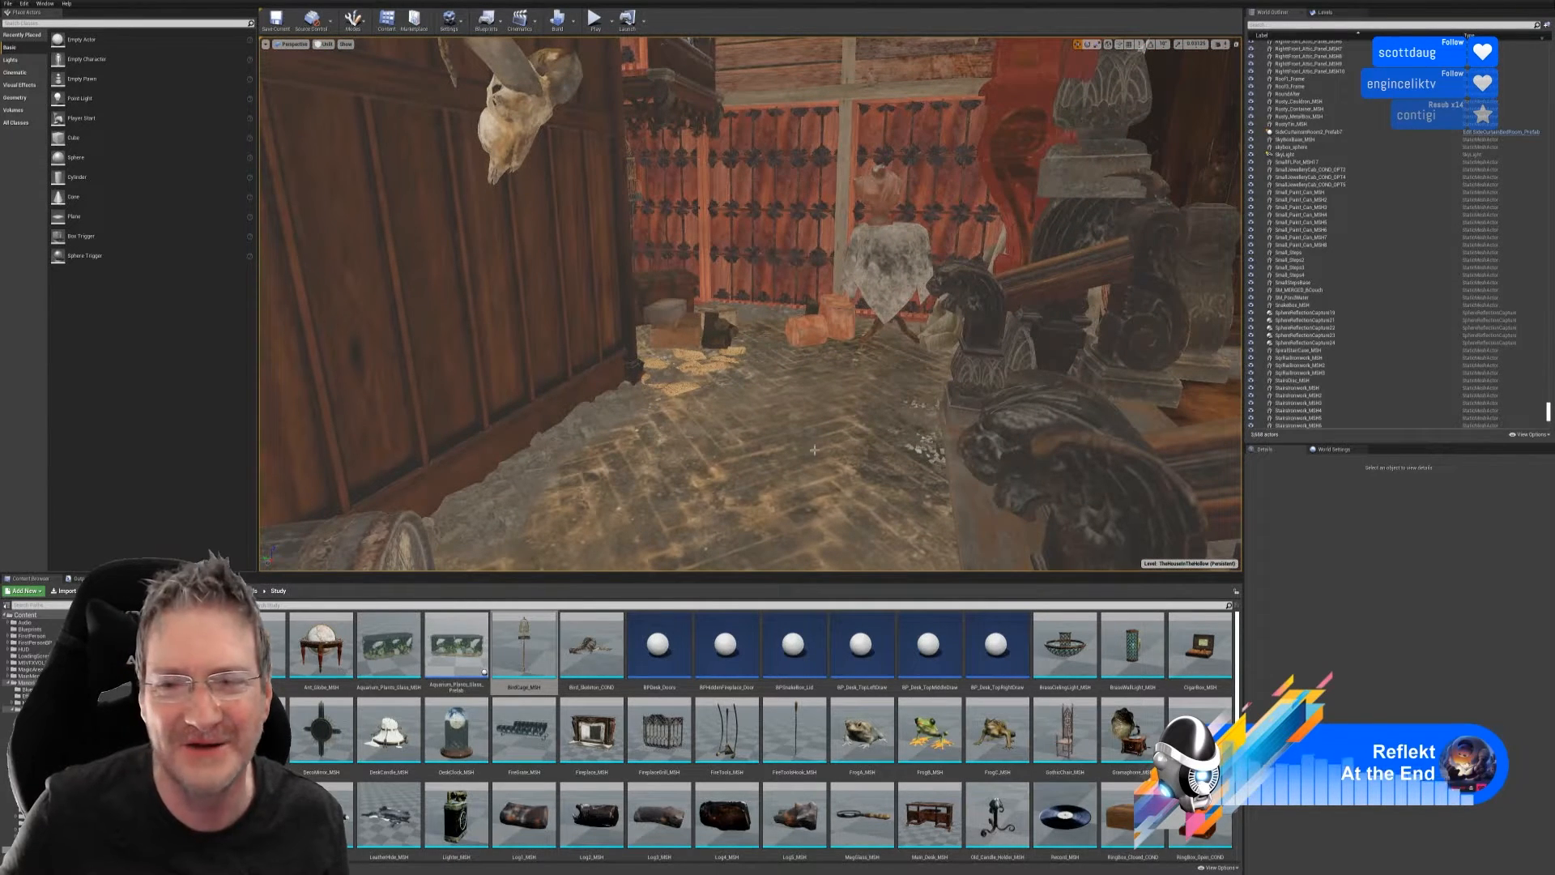
{"action": "key", "text": "w"}
{"action": "right_click_drag", "start_coordinate": [750, 303], "coordinate": [681, 350]}
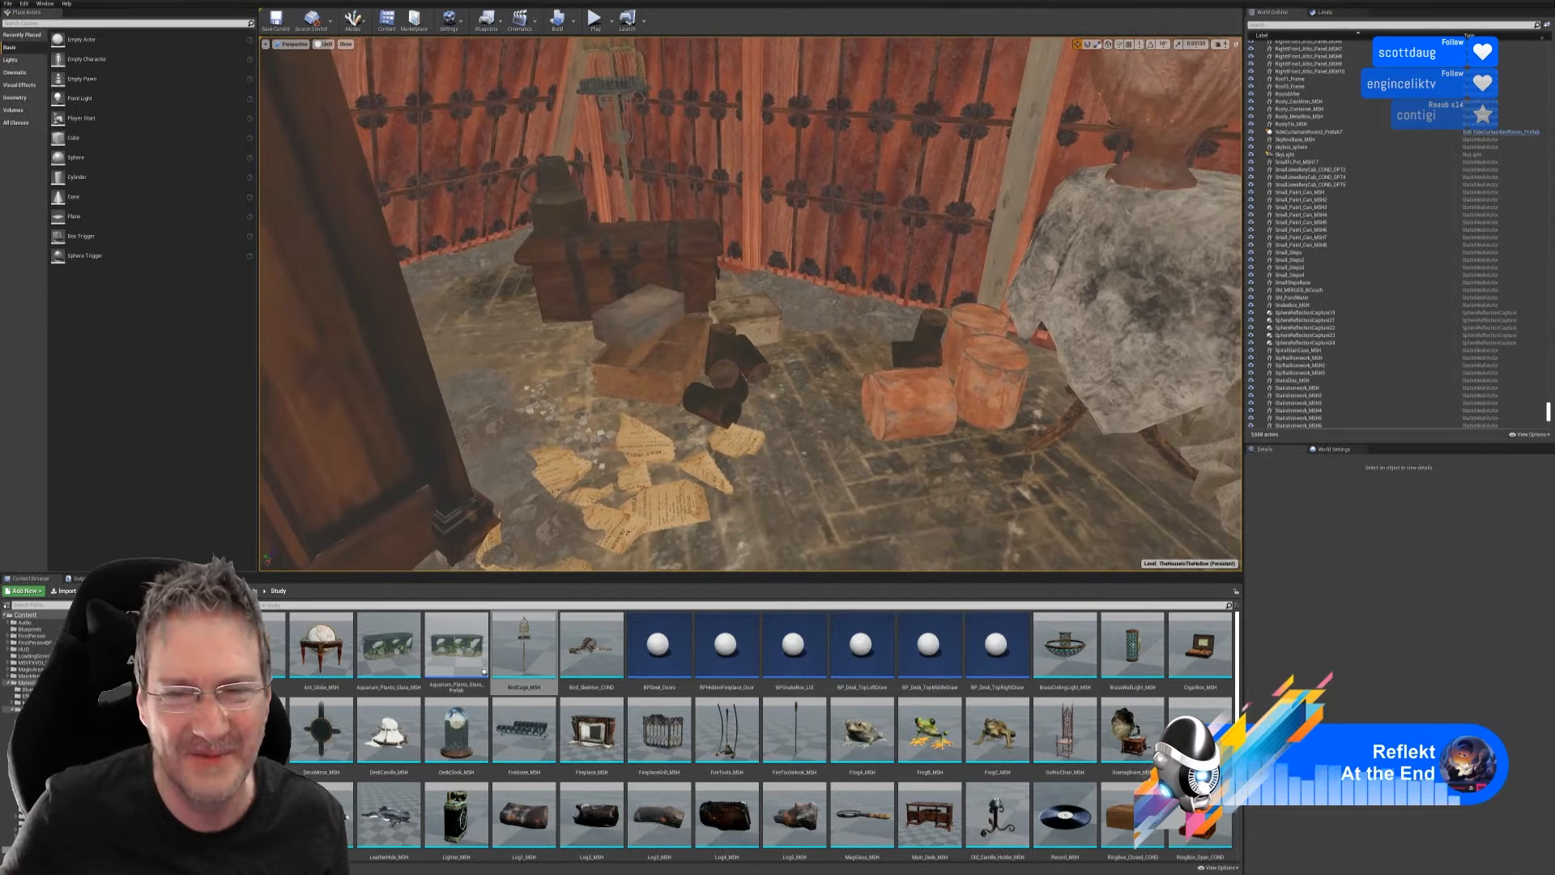
{"action": "right_click_drag", "start_coordinate": [820, 437], "coordinate": [822, 475]}
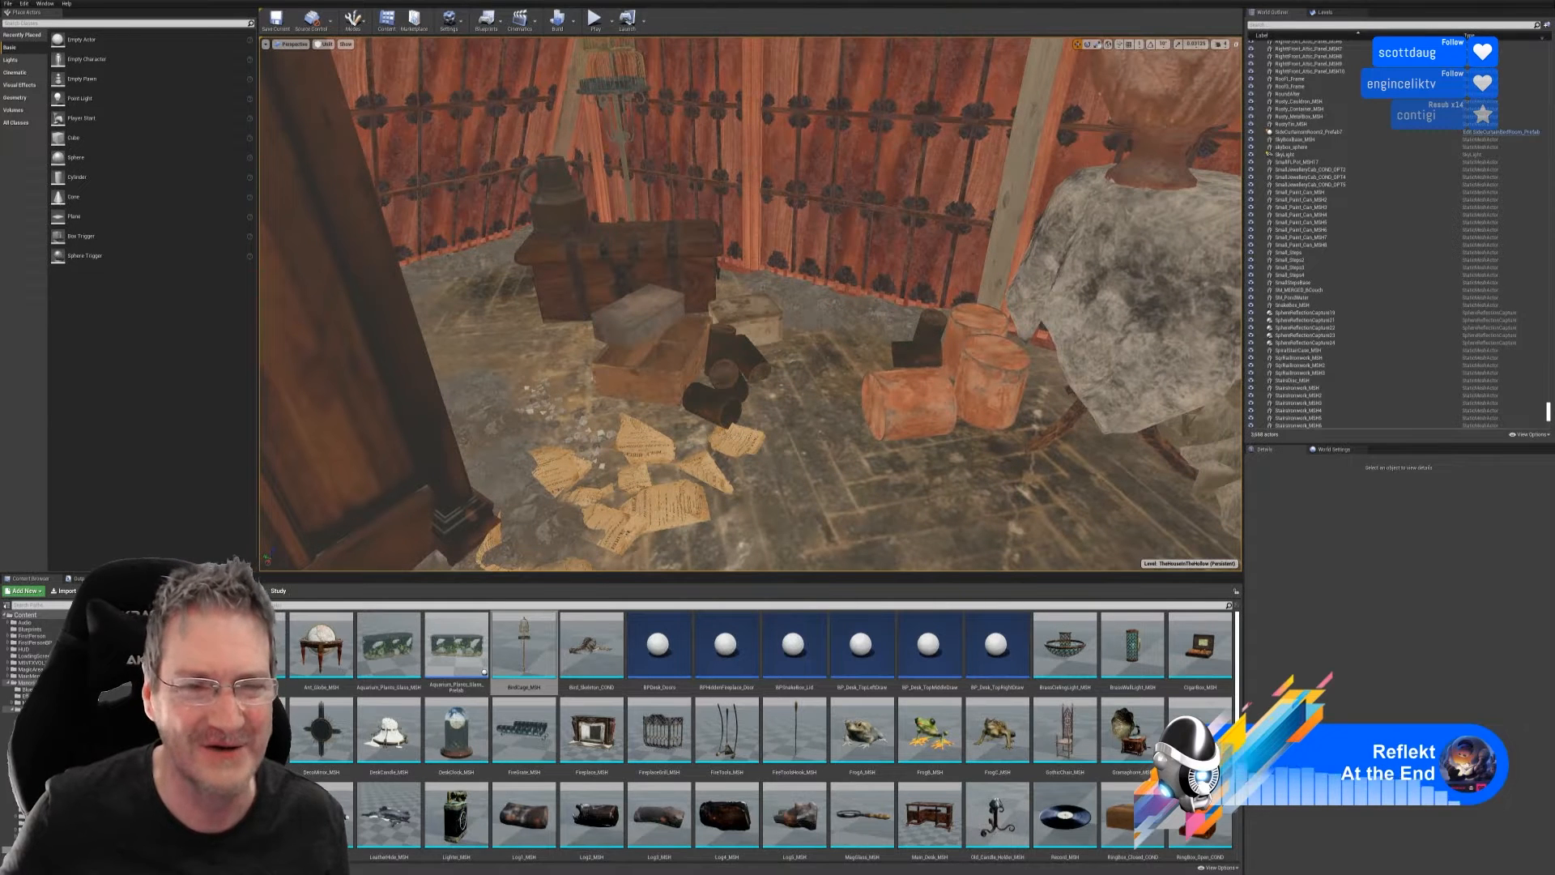
{"action": "mouse_move", "coordinate": [751, 324]}
{"action": "right_mouse_down"}
{"action": "mouse_move", "coordinate": [705, 381]}
{"action": "mouse_move", "coordinate": [739, 328]}
{"action": "right_mouse_up"}
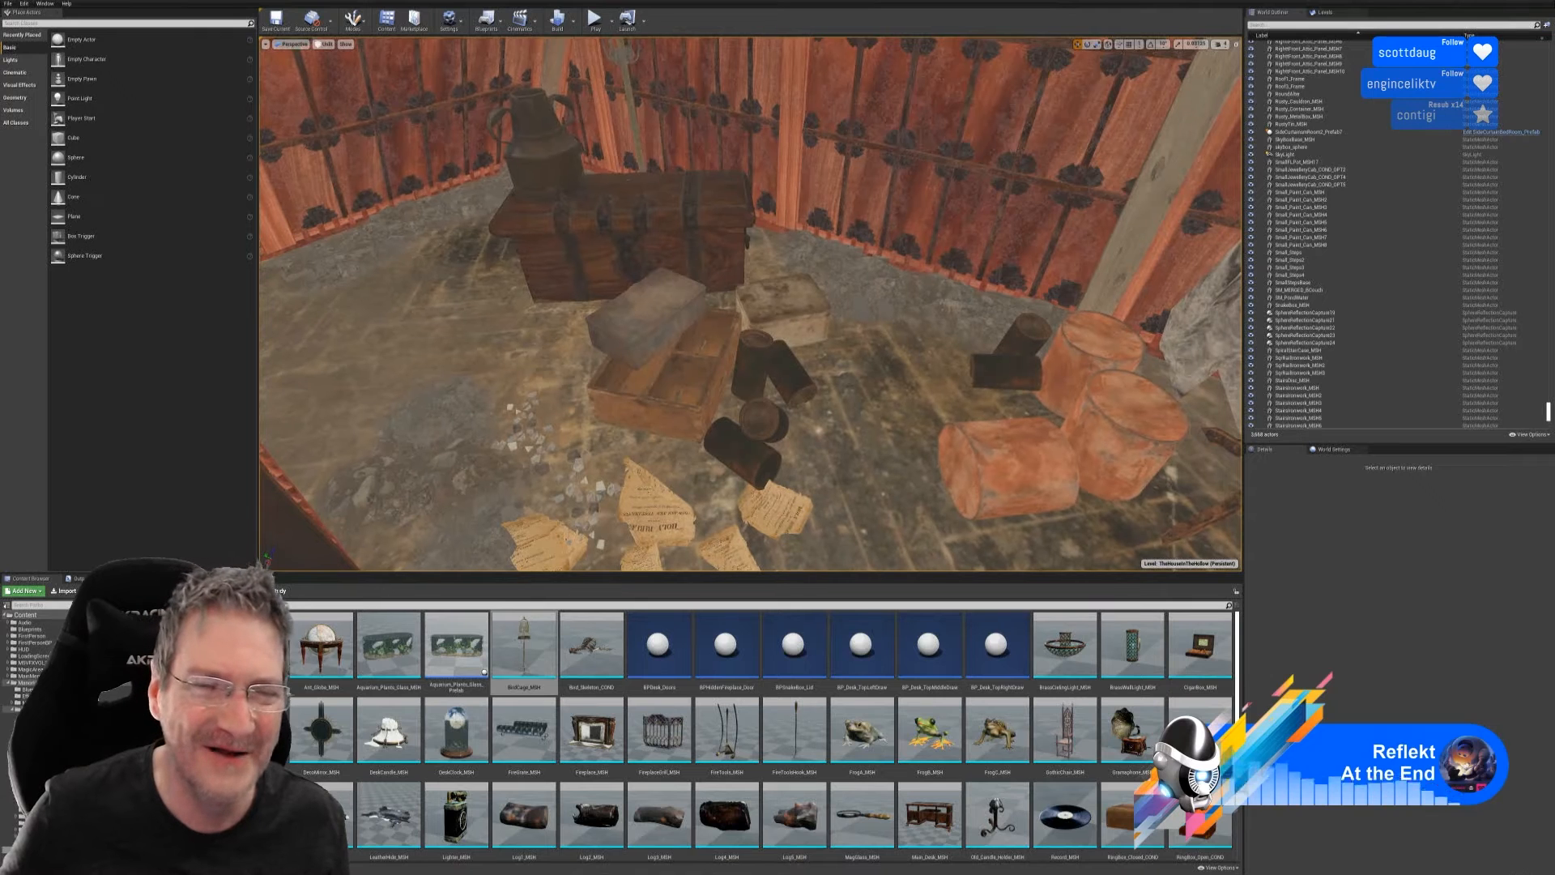
{"action": "left_click", "coordinate": [661, 328]}
{"action": "left_click", "coordinate": [701, 378], "text": "ctrl"}
{"action": "left_click", "coordinate": [762, 418], "text": "ctrl"}
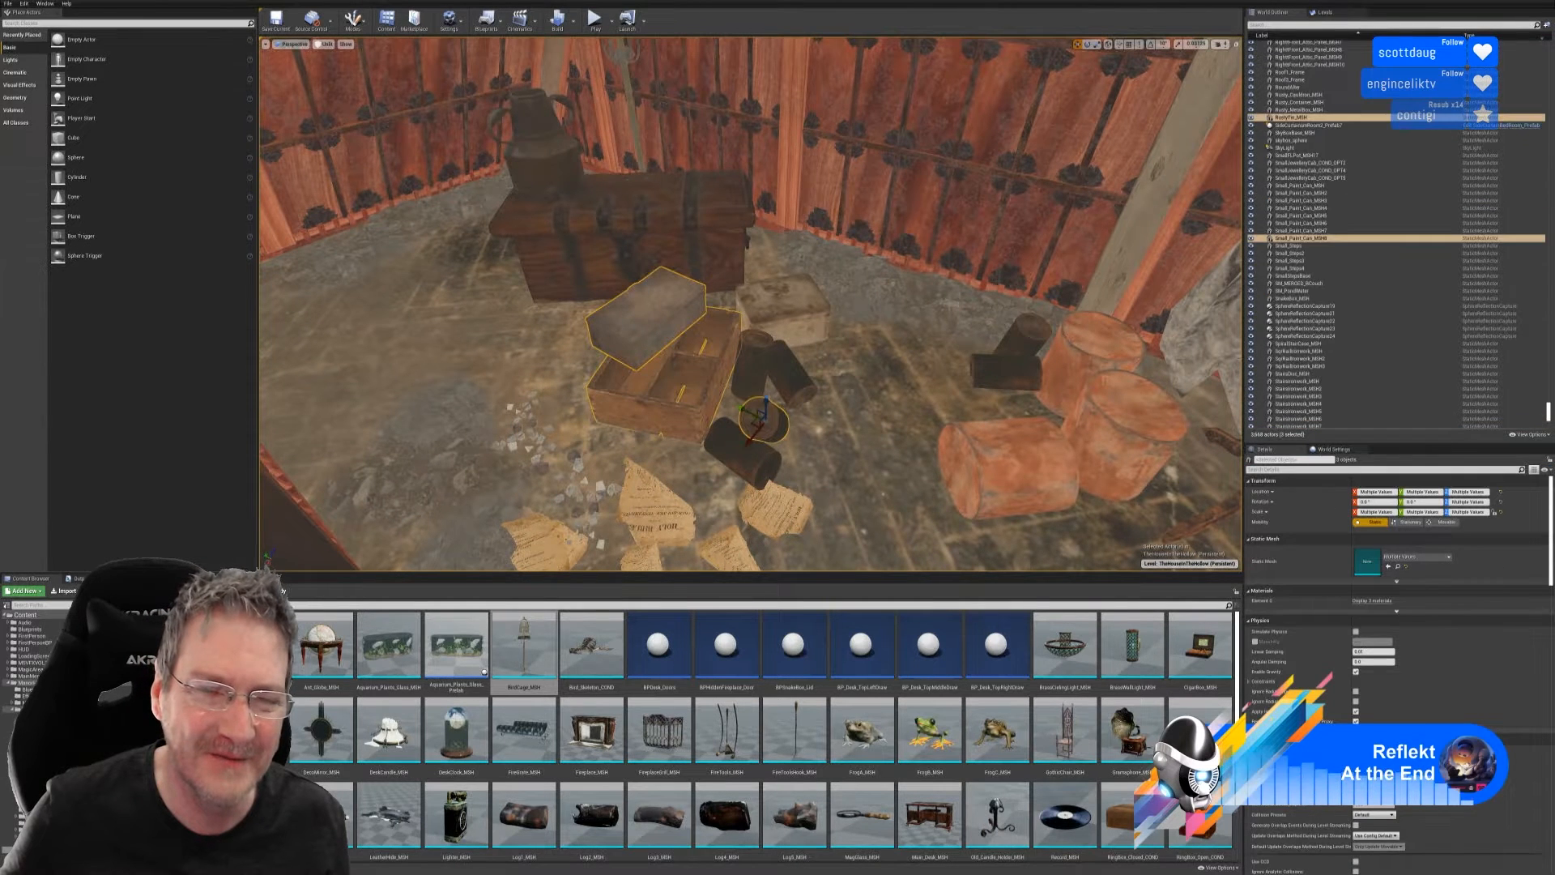
{"action": "left_click", "coordinate": [750, 454], "text": "ctrl"}
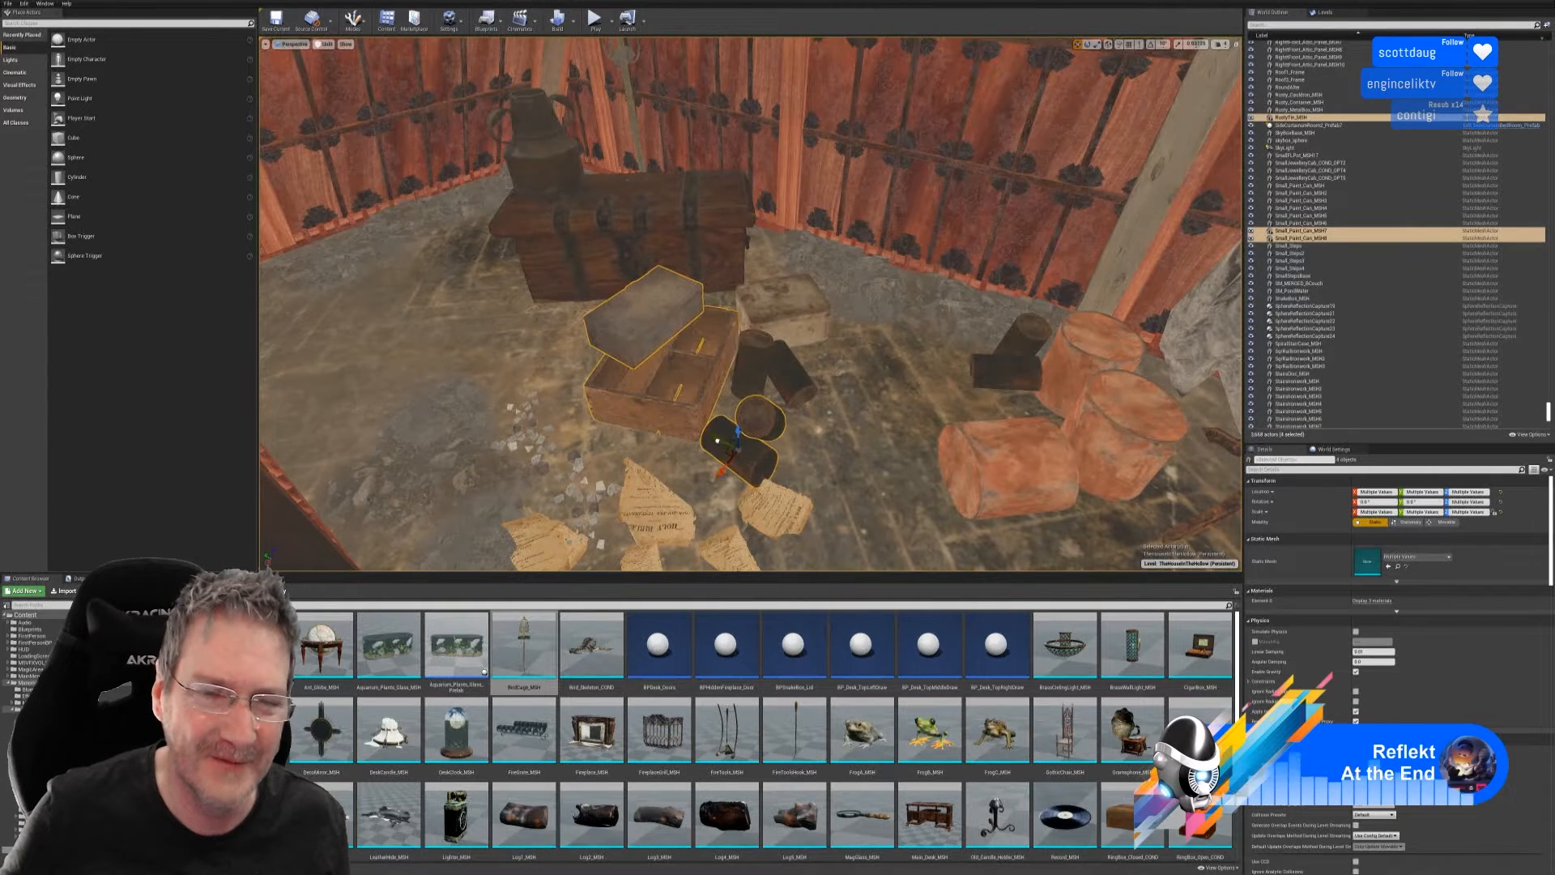
{"action": "key", "text": "Escape"}
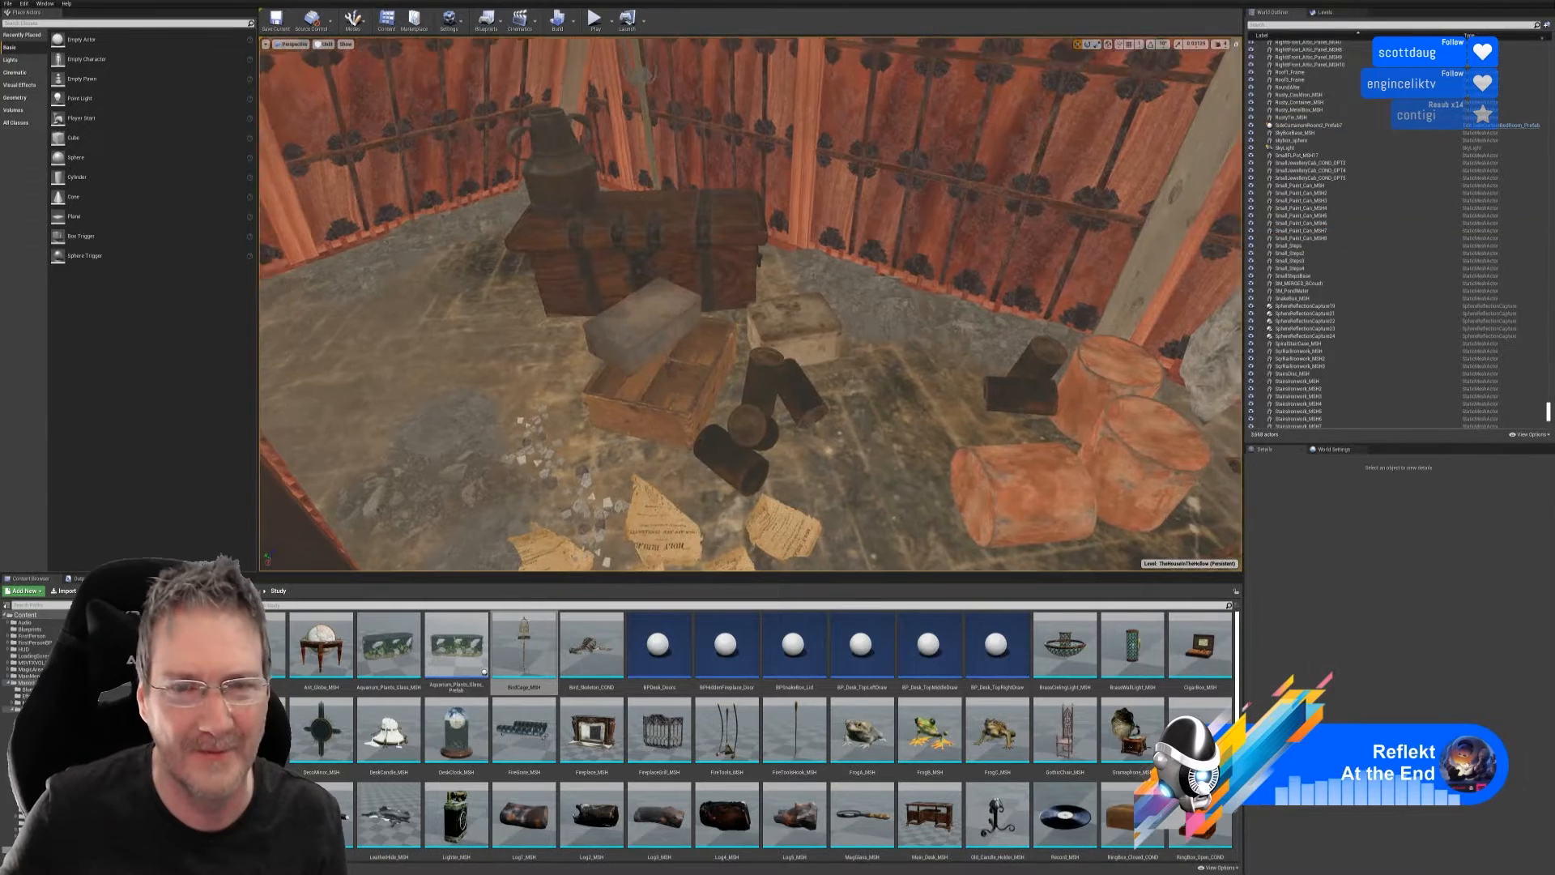
{"action": "right_click_drag", "start_coordinate": [729, 324], "coordinate": [809, 283]}
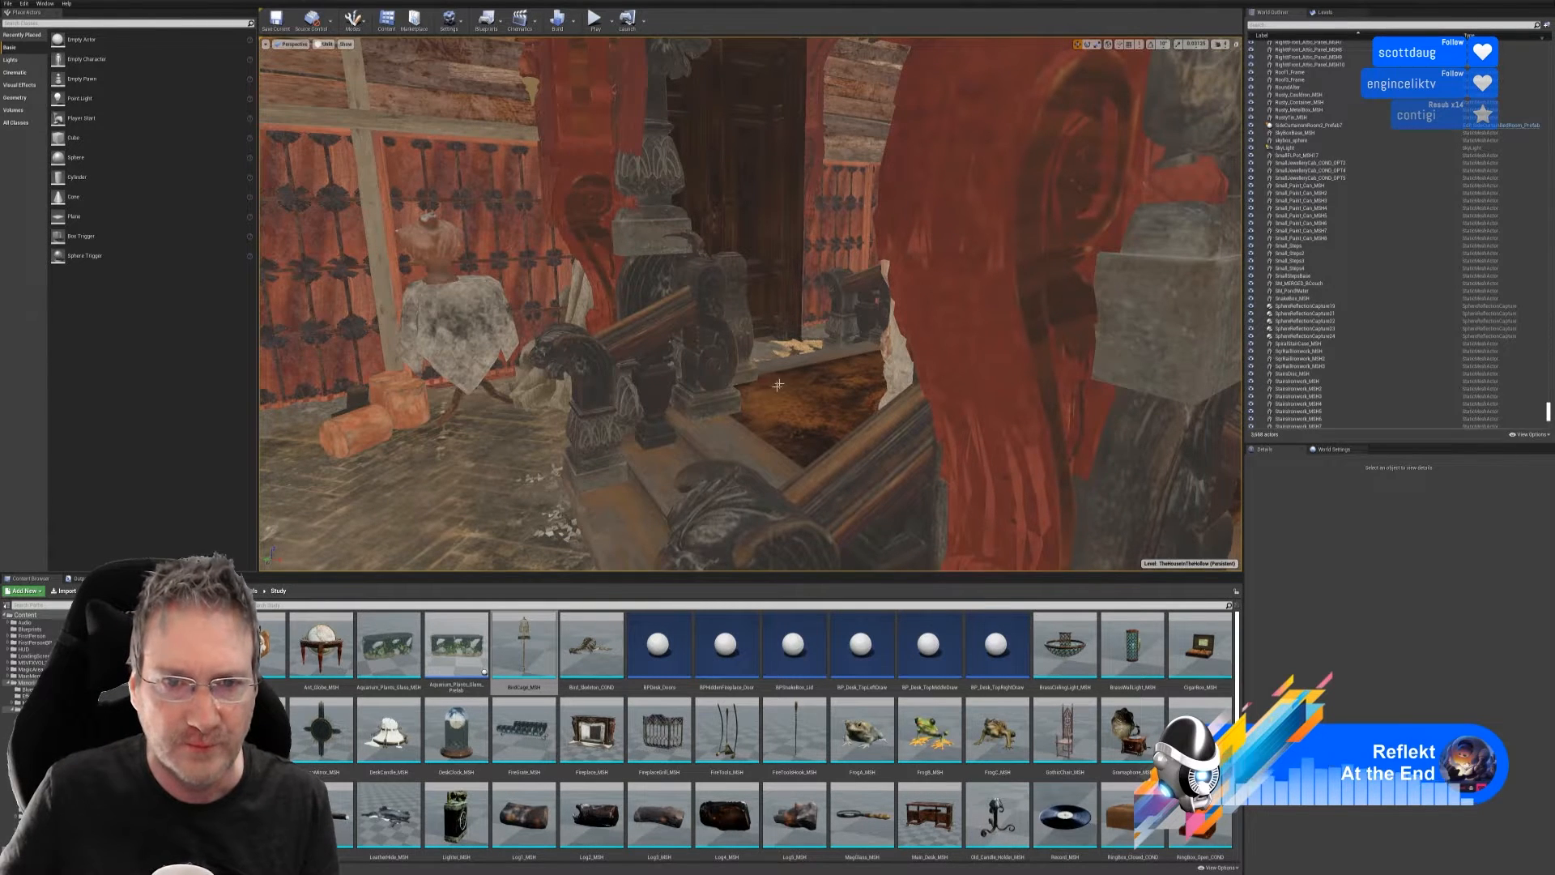
{"action": "right_click_drag", "start_coordinate": [778, 384], "coordinate": [701, 324]}
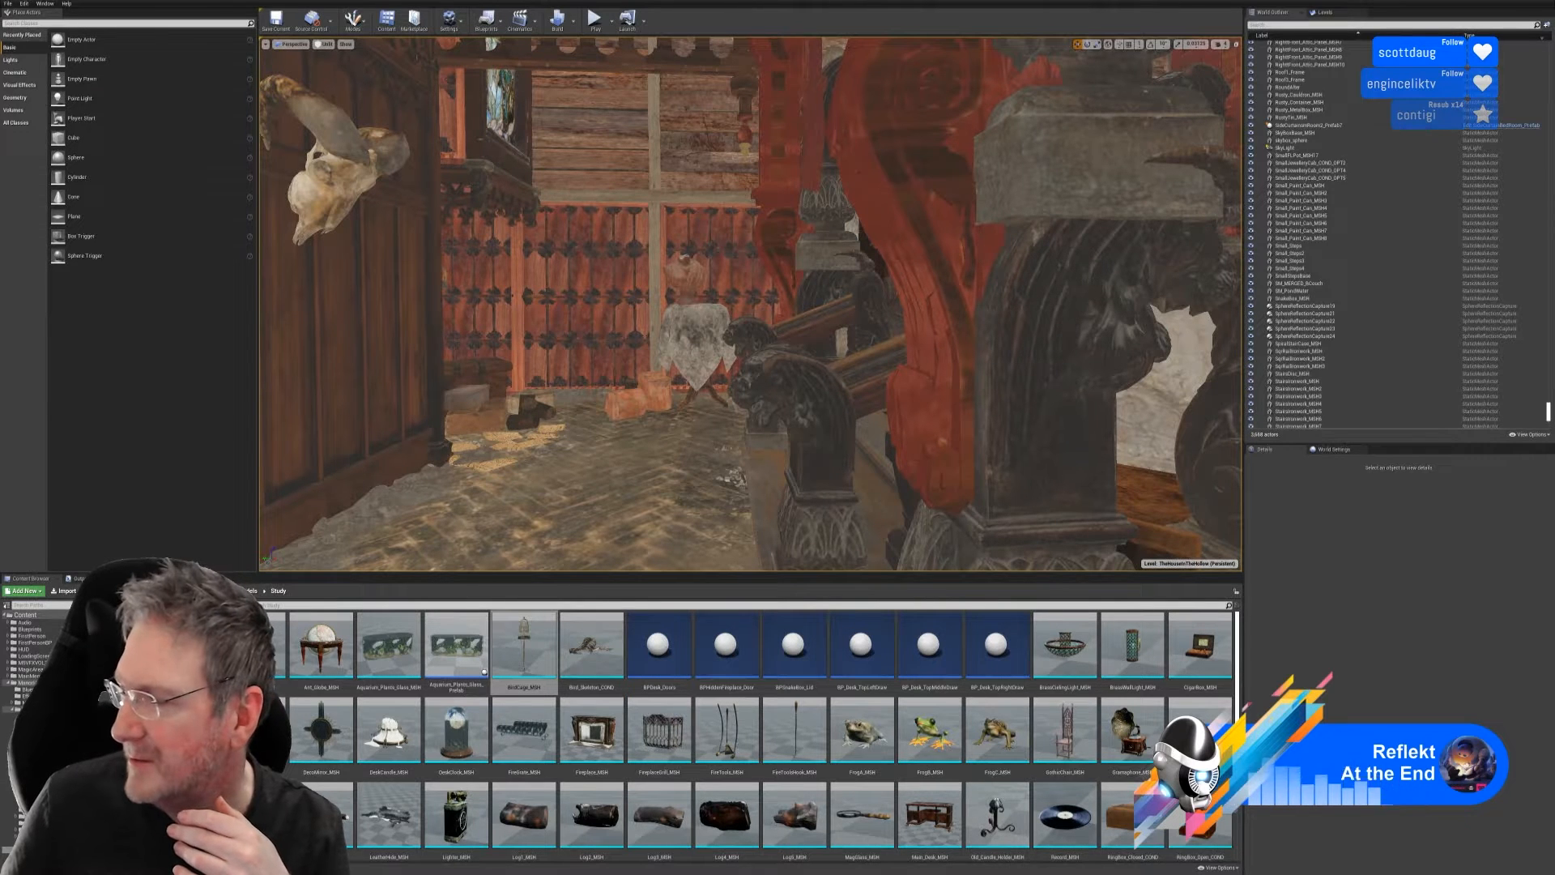
- Select the two stacked wooden crates beside the scattered papers near the shelf and duplicate them
{"action": "right_click_drag", "start_coordinate": [750, 304], "coordinate": [603, 254]}
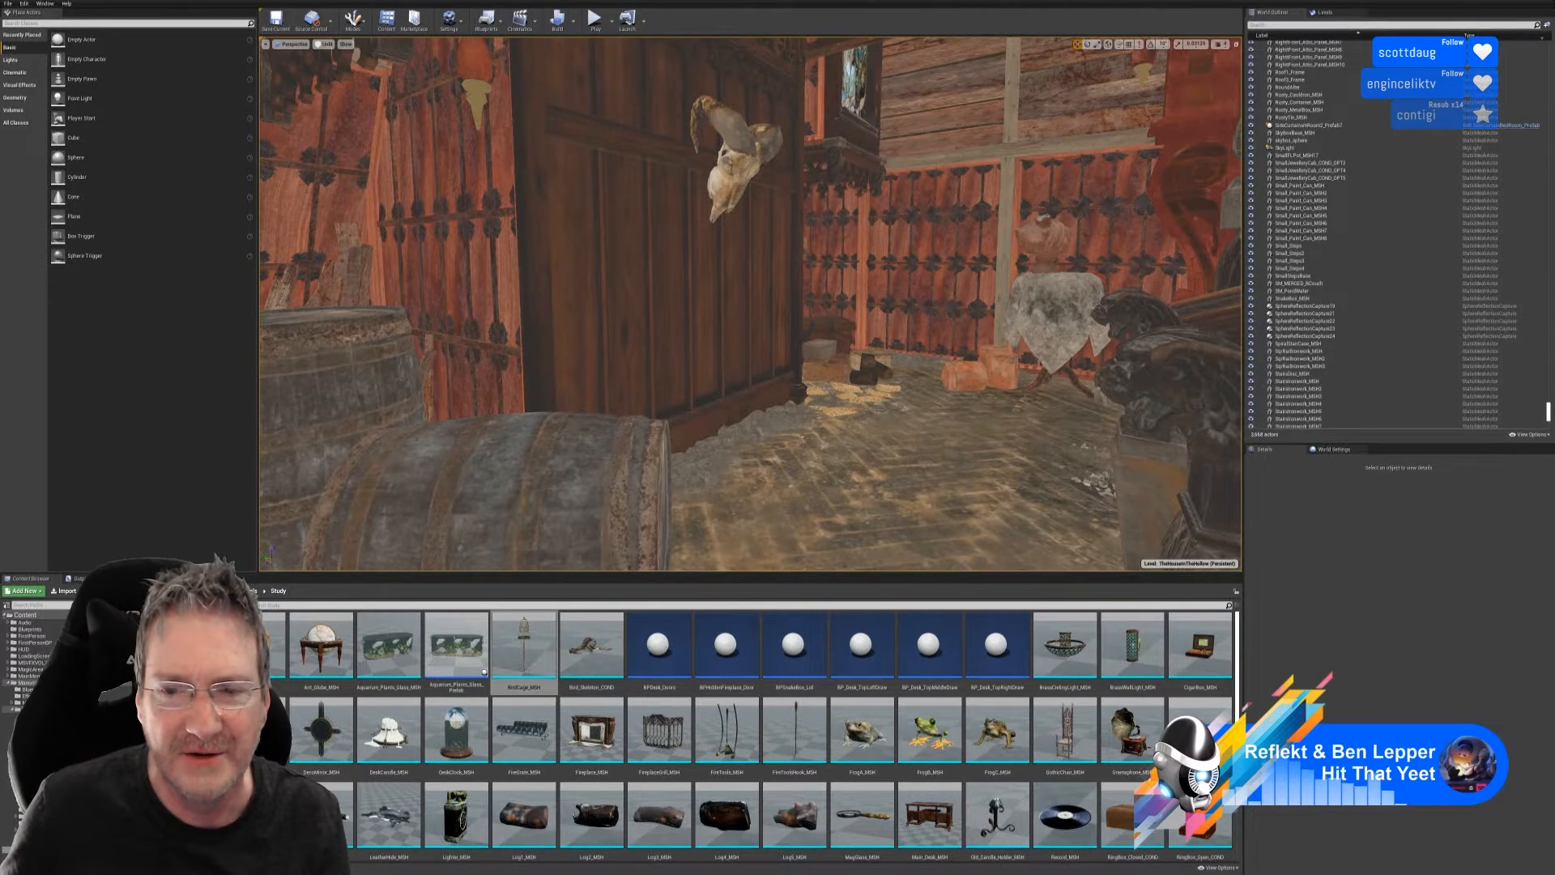
{"action": "right_click_drag", "start_coordinate": [750, 303], "coordinate": [696, 328]}
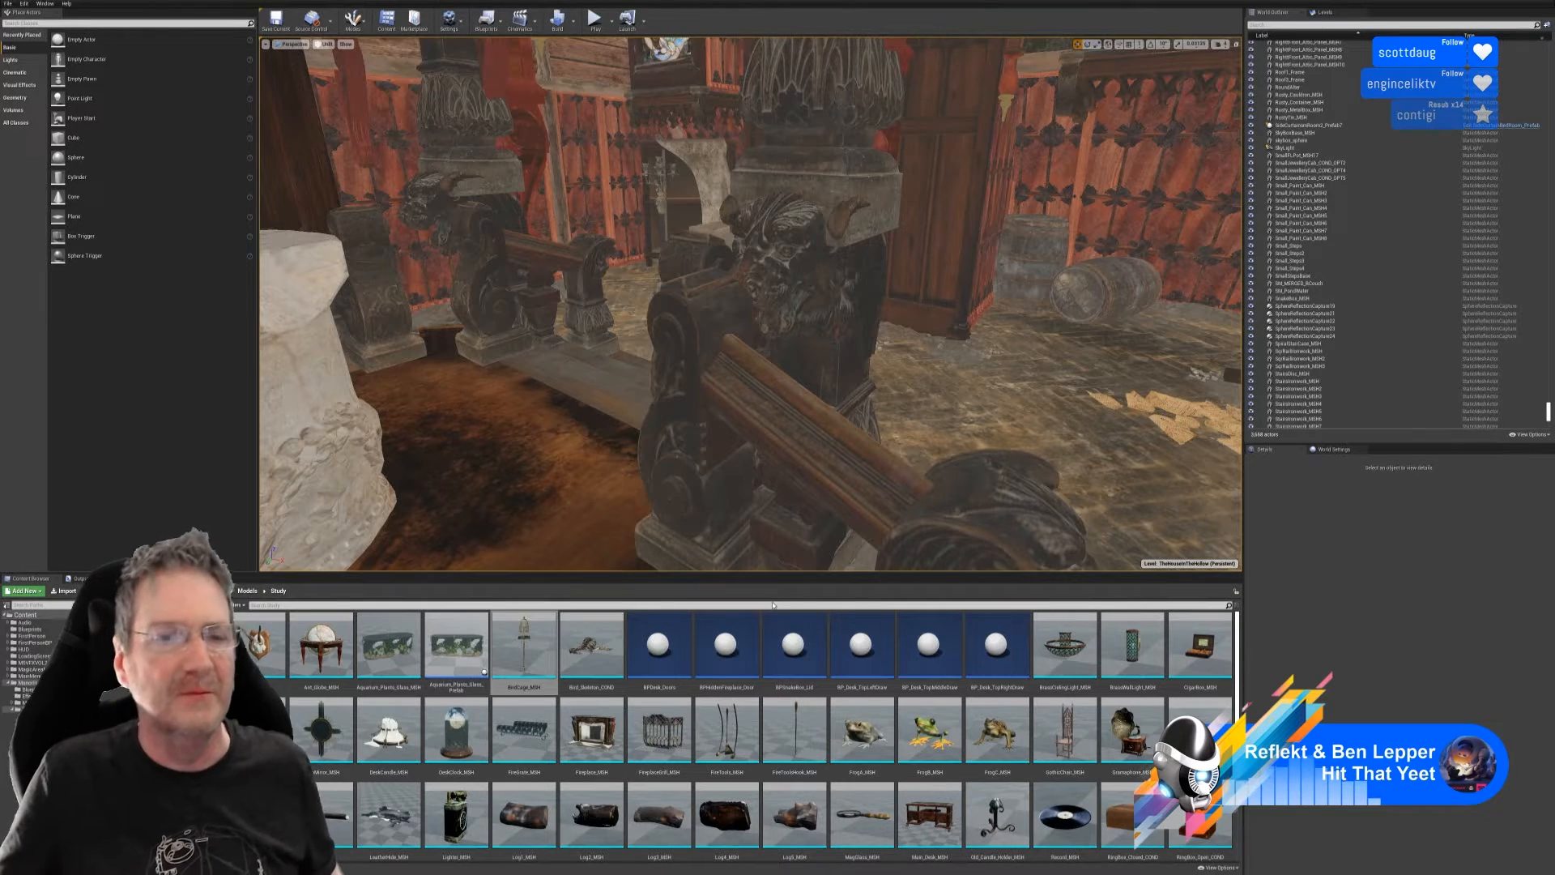
{"action": "mouse_move", "coordinate": [769, 365]}
{"action": "right_mouse_down"}
{"action": "mouse_move", "coordinate": [875, 405]}
{"action": "mouse_move", "coordinate": [956, 413]}
{"action": "mouse_move", "coordinate": [777, 405]}
{"action": "mouse_move", "coordinate": [769, 421]}
{"action": "mouse_move", "coordinate": [696, 425]}
{"action": "mouse_move", "coordinate": [729, 413]}
{"action": "mouse_move", "coordinate": [747, 343]}
{"action": "right_mouse_up"}
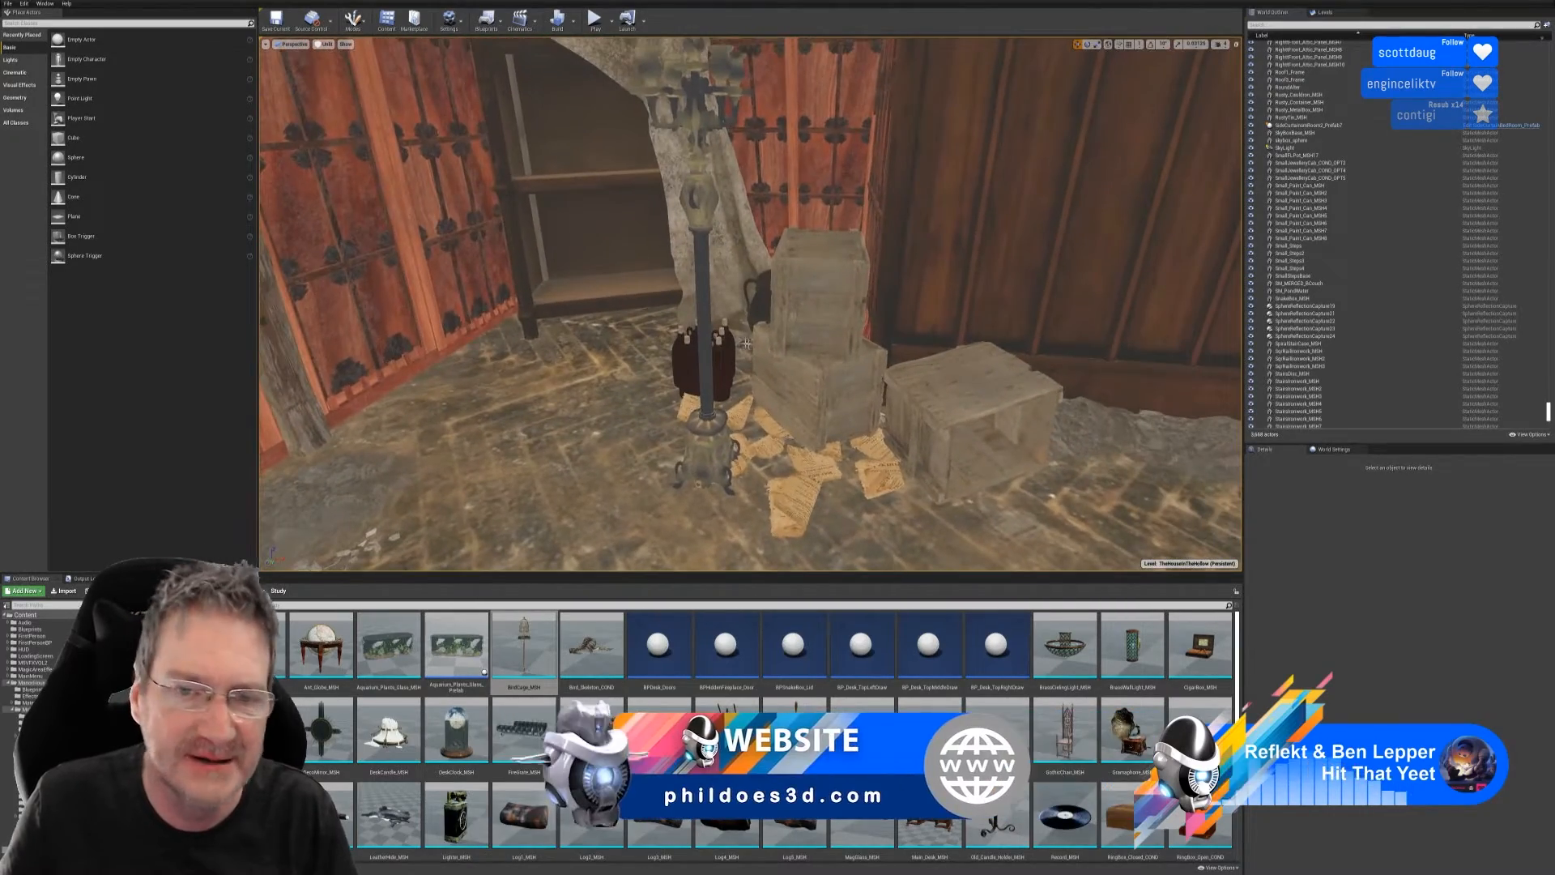
{"action": "left_click", "coordinate": [810, 368]}
{"action": "left_click", "coordinate": [810, 290], "text": "ctrl"}
{"action": "right_click", "coordinate": [807, 288]}
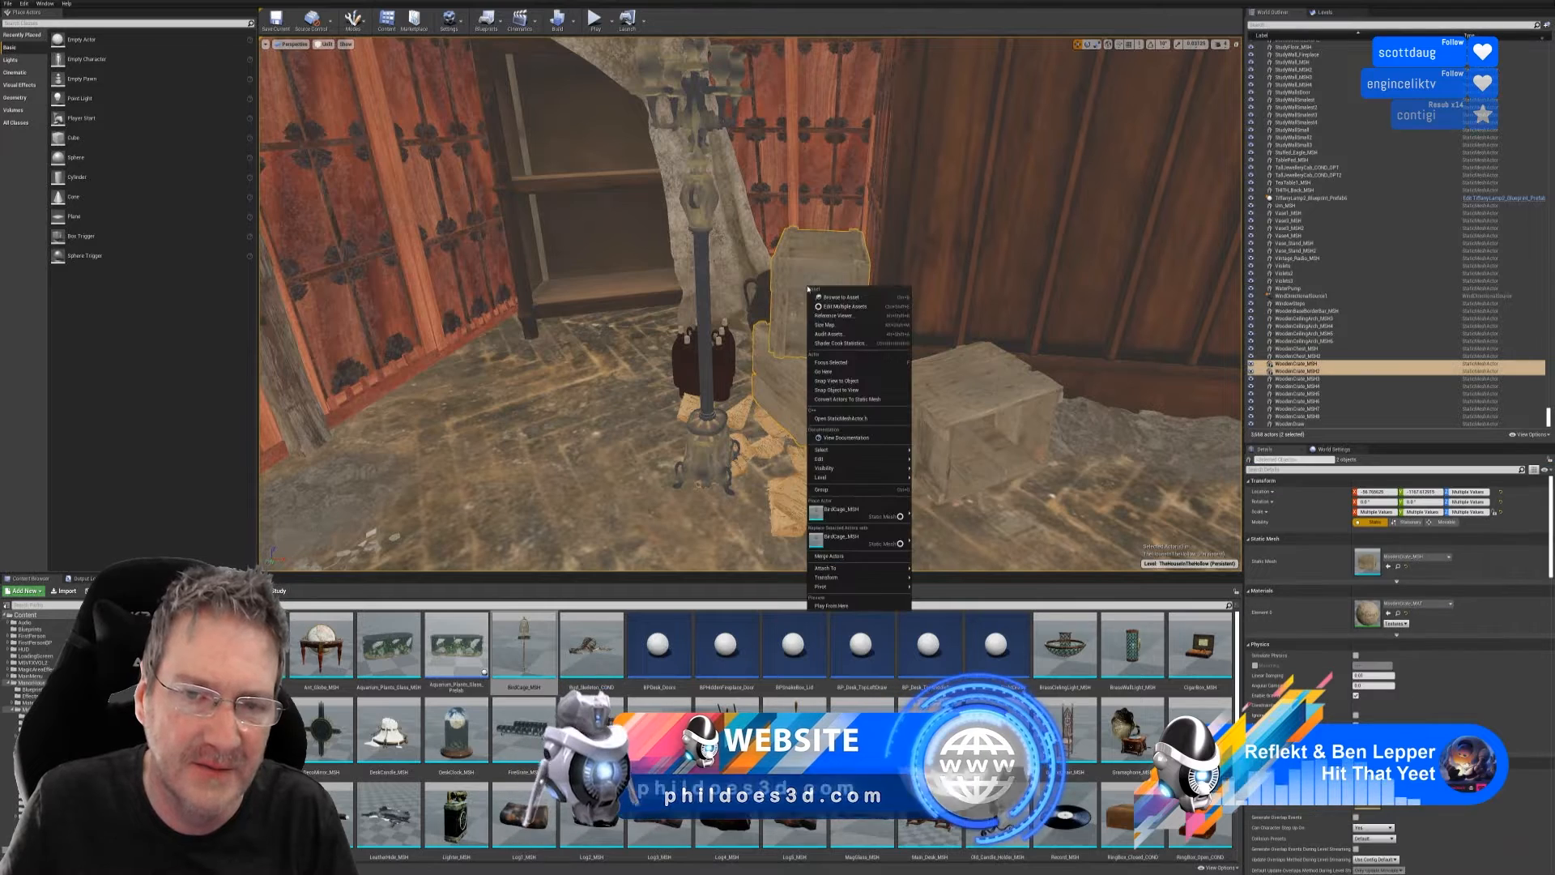
{"action": "mouse_move", "coordinate": [845, 461]}
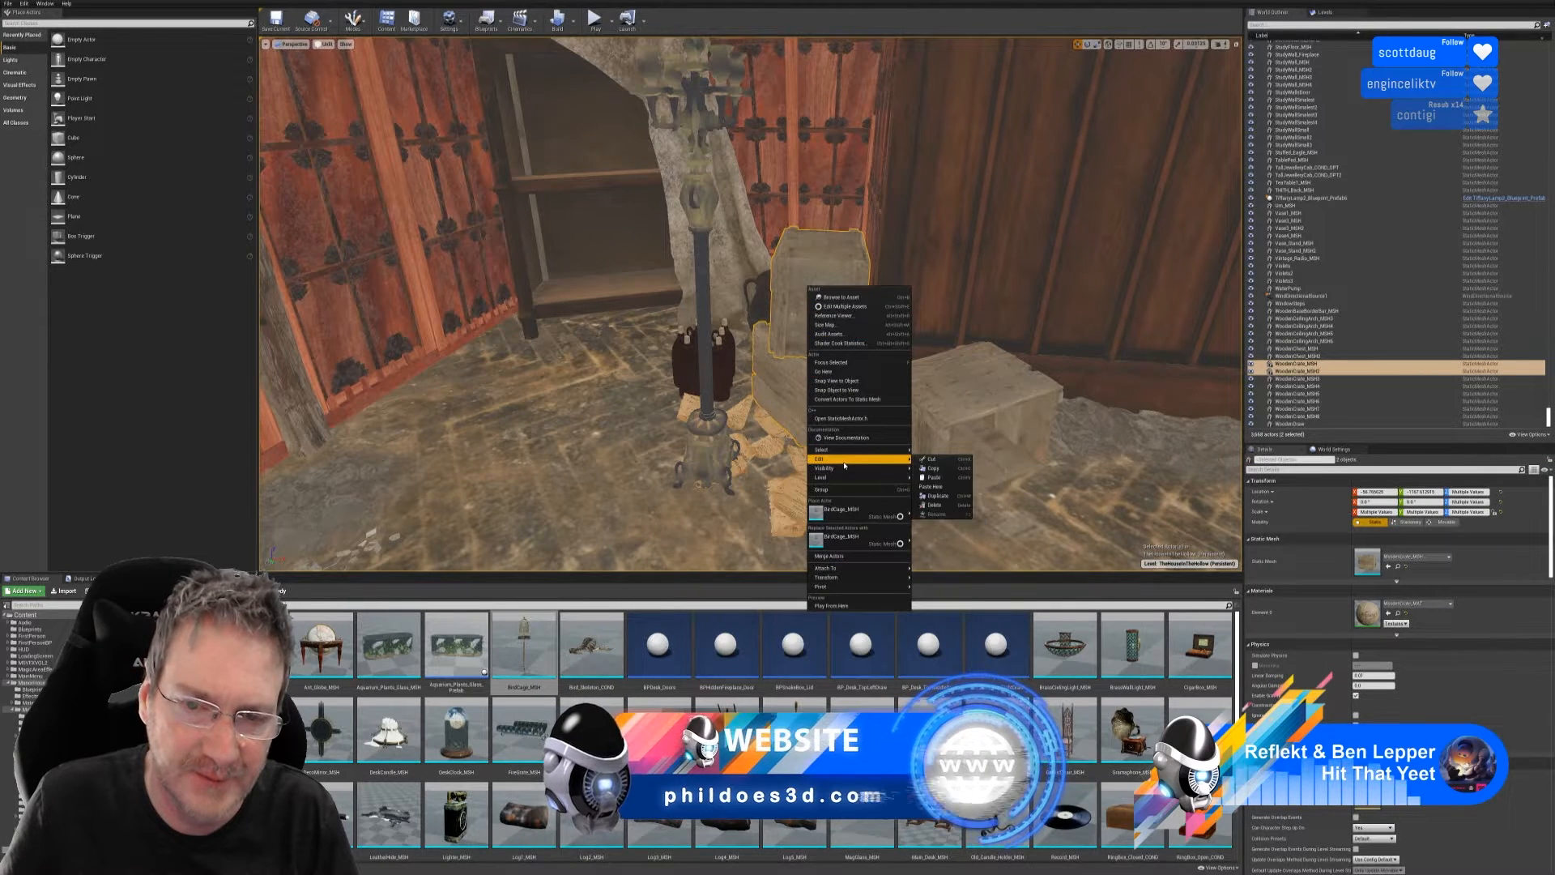
{"action": "left_click", "coordinate": [938, 495]}
{"action": "right_click_drag", "start_coordinate": [938, 496], "coordinate": [927, 552]}
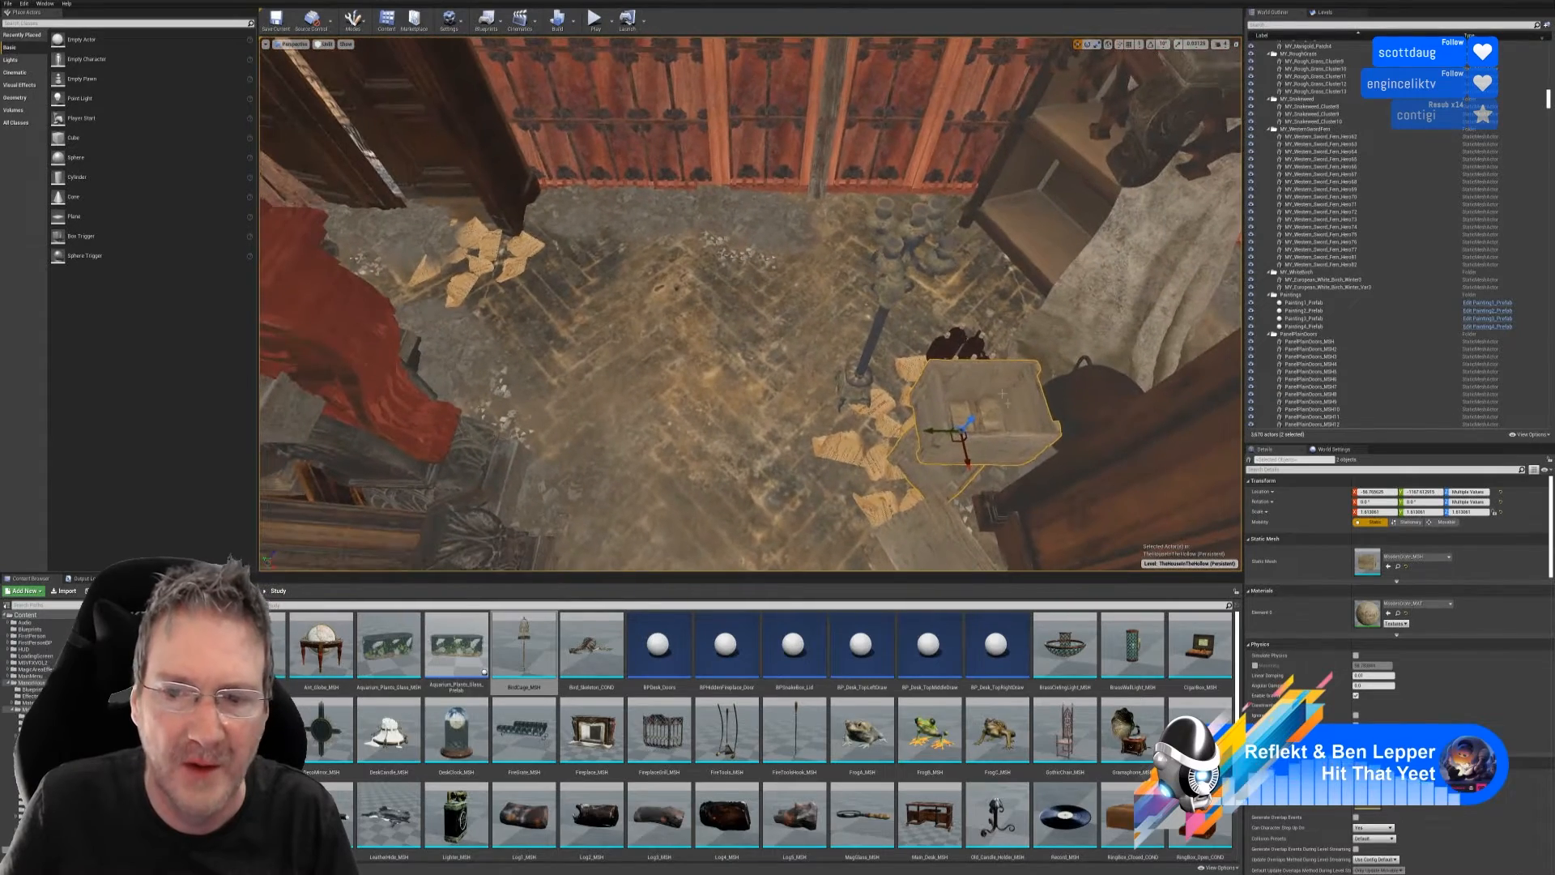
- Move the duplicated crate stack across the room to the floor along the dark wooden wall near the hanging animal skull
{"action": "left_click_drag", "start_coordinate": [928, 432], "coordinate": [925, 431]}
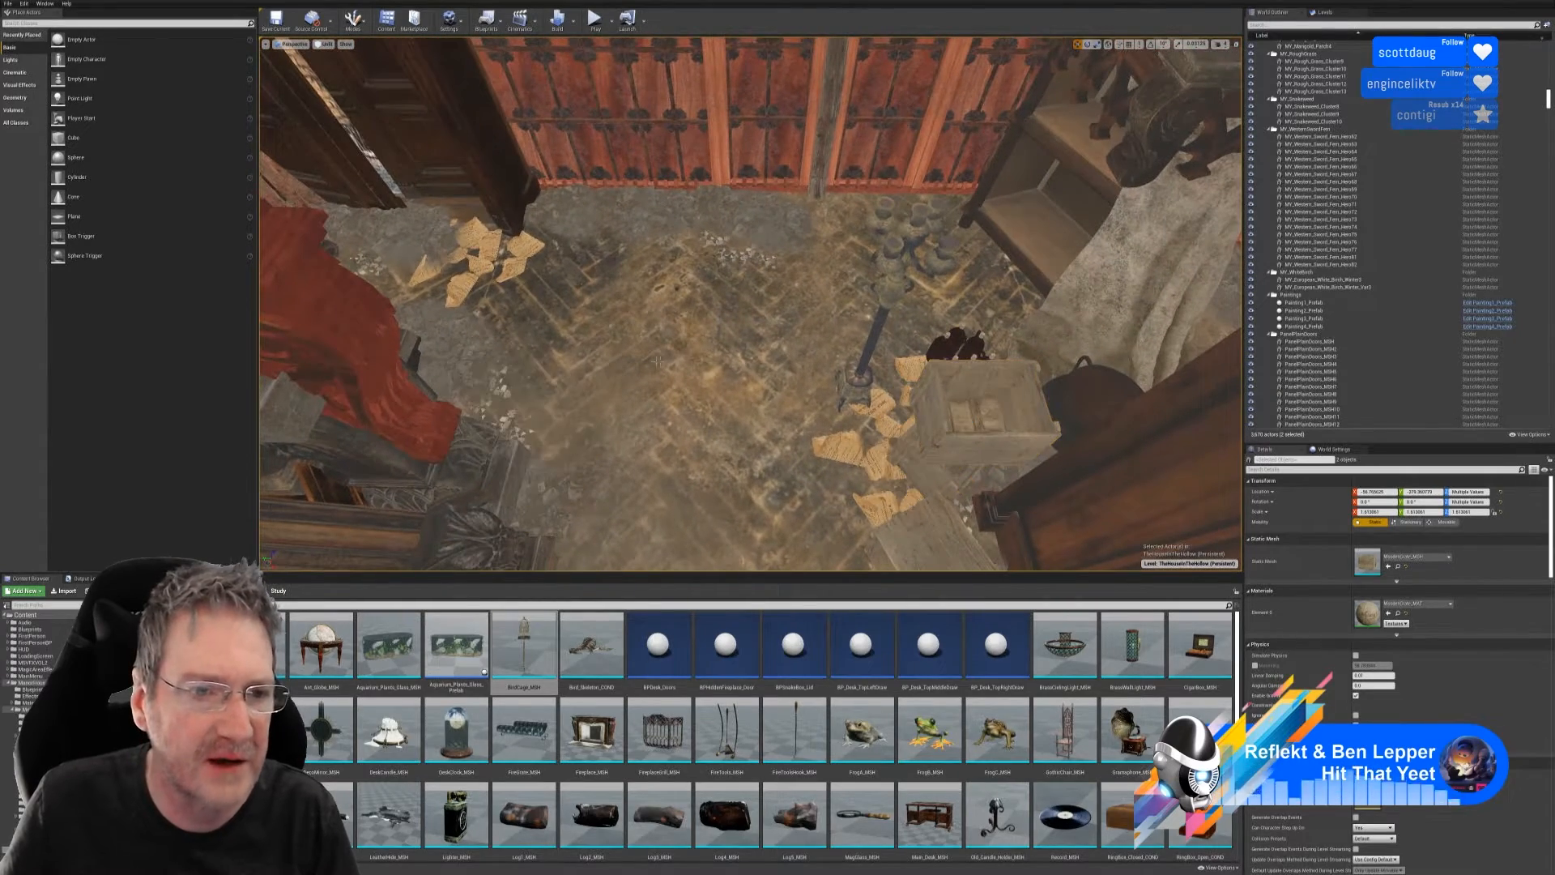
{"action": "right_click_drag", "start_coordinate": [656, 362], "coordinate": [601, 274]}
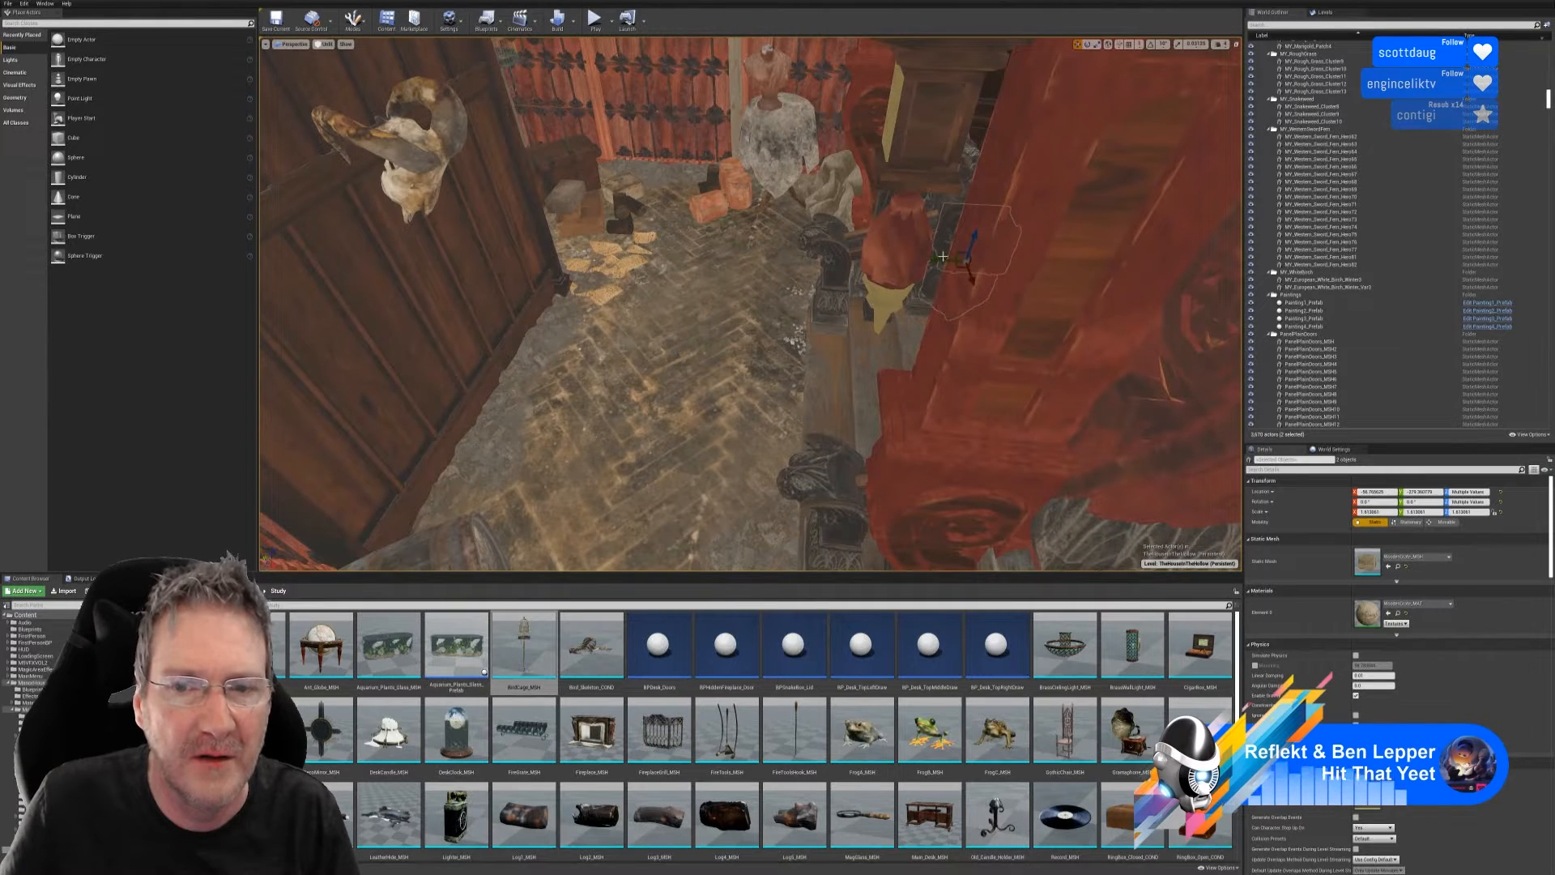
{"action": "left_click_drag", "start_coordinate": [942, 256], "coordinate": [756, 370]}
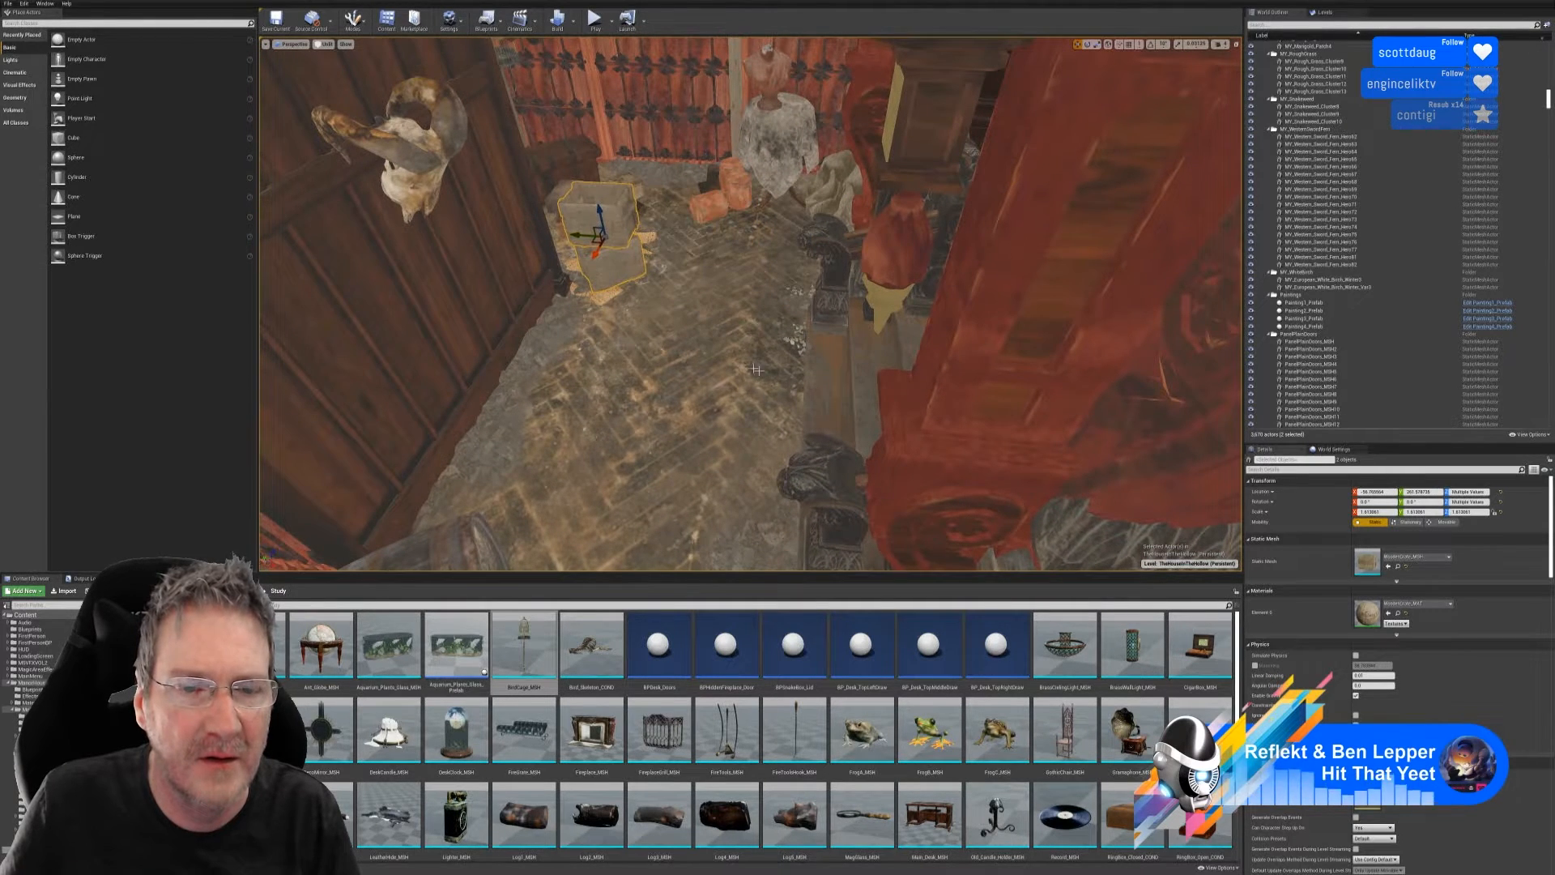
{"action": "mouse_move", "coordinate": [756, 370]}
{"action": "right_mouse_down"}
{"action": "mouse_move", "coordinate": [701, 359]}
{"action": "mouse_move", "coordinate": [727, 360]}
{"action": "right_mouse_up"}
{"action": "left_click_drag", "start_coordinate": [727, 359], "coordinate": [625, 371]}
{"action": "right_click_drag", "start_coordinate": [626, 371], "coordinate": [698, 365]}
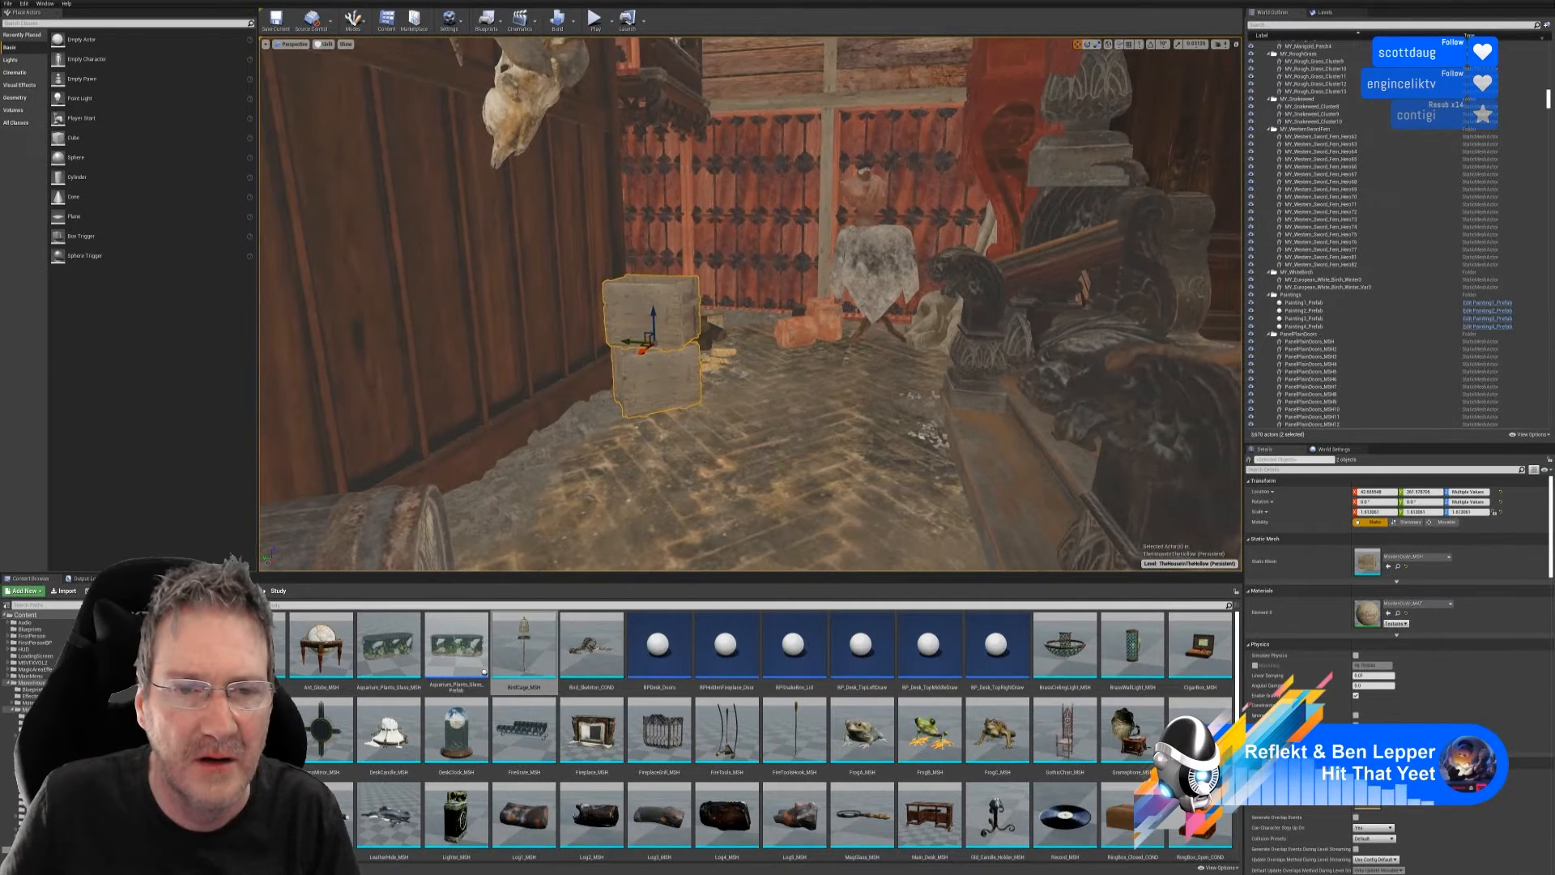
- Activate the Rotate tool for the duplicated crate stack beside the wooden wall
{"action": "left_click", "coordinate": [1087, 44]}
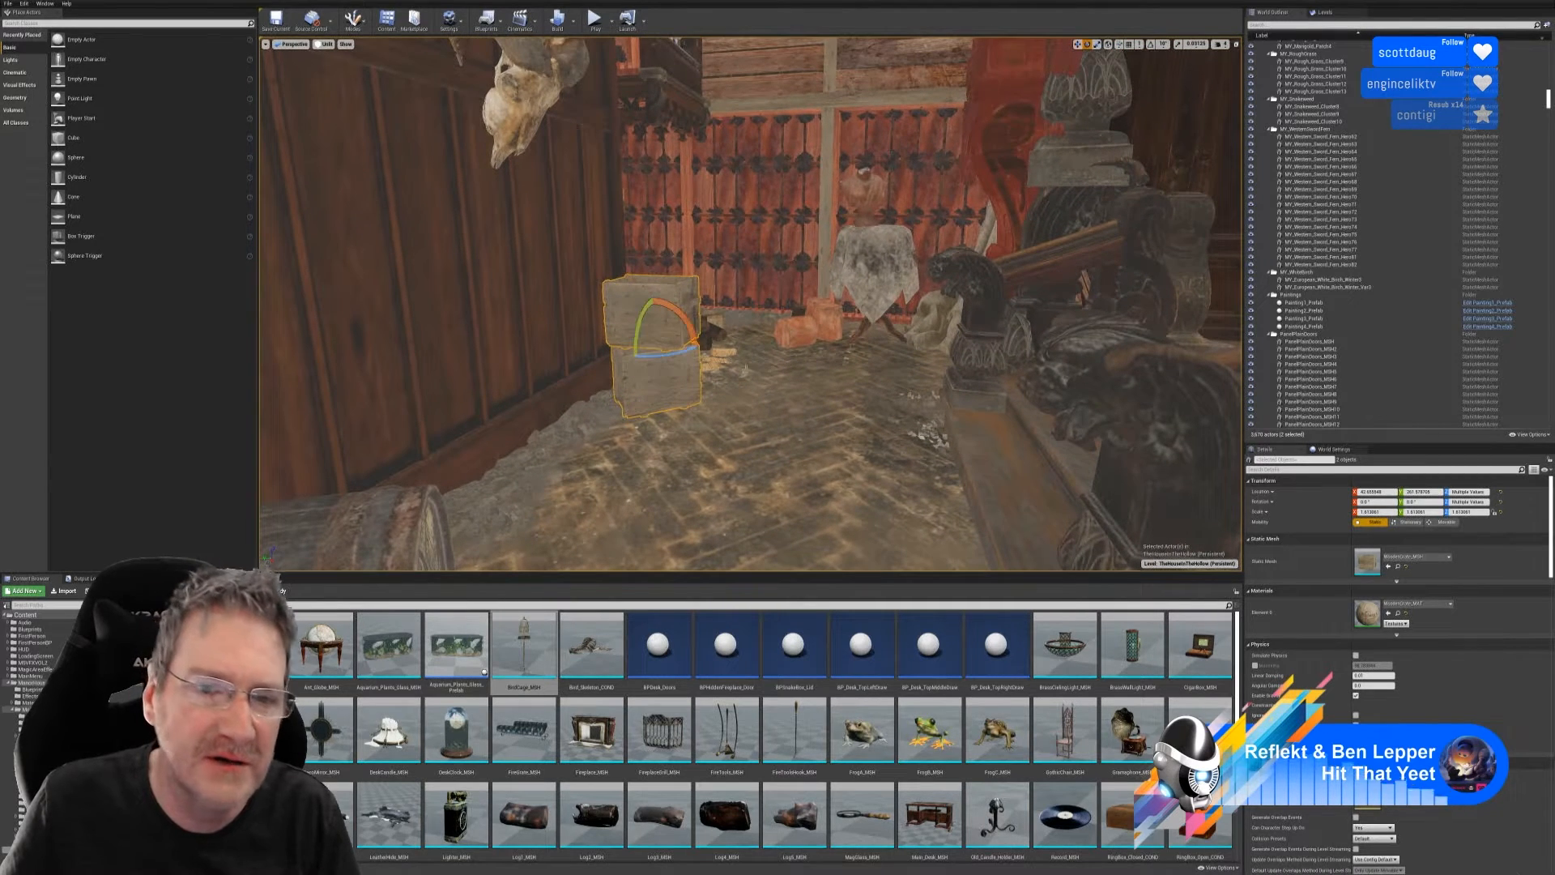
- Turn the two stacked wooden crates and shift them along the dark panelled wall toward the barrels
{"action": "left_click_drag", "start_coordinate": [680, 351], "coordinate": [698, 358]}
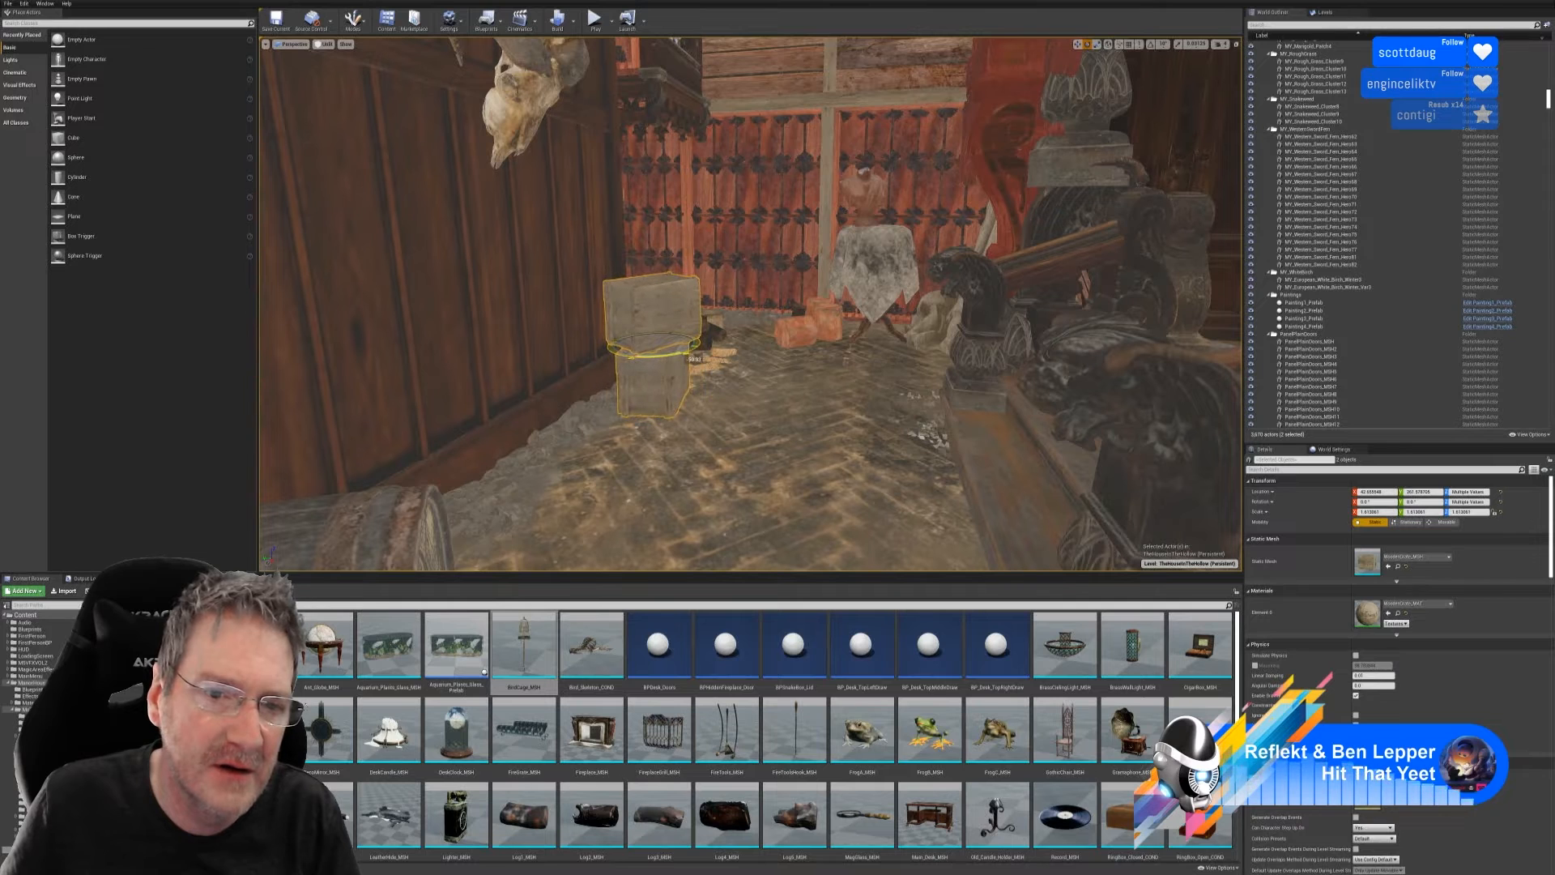
{"action": "left_click", "coordinate": [1078, 44]}
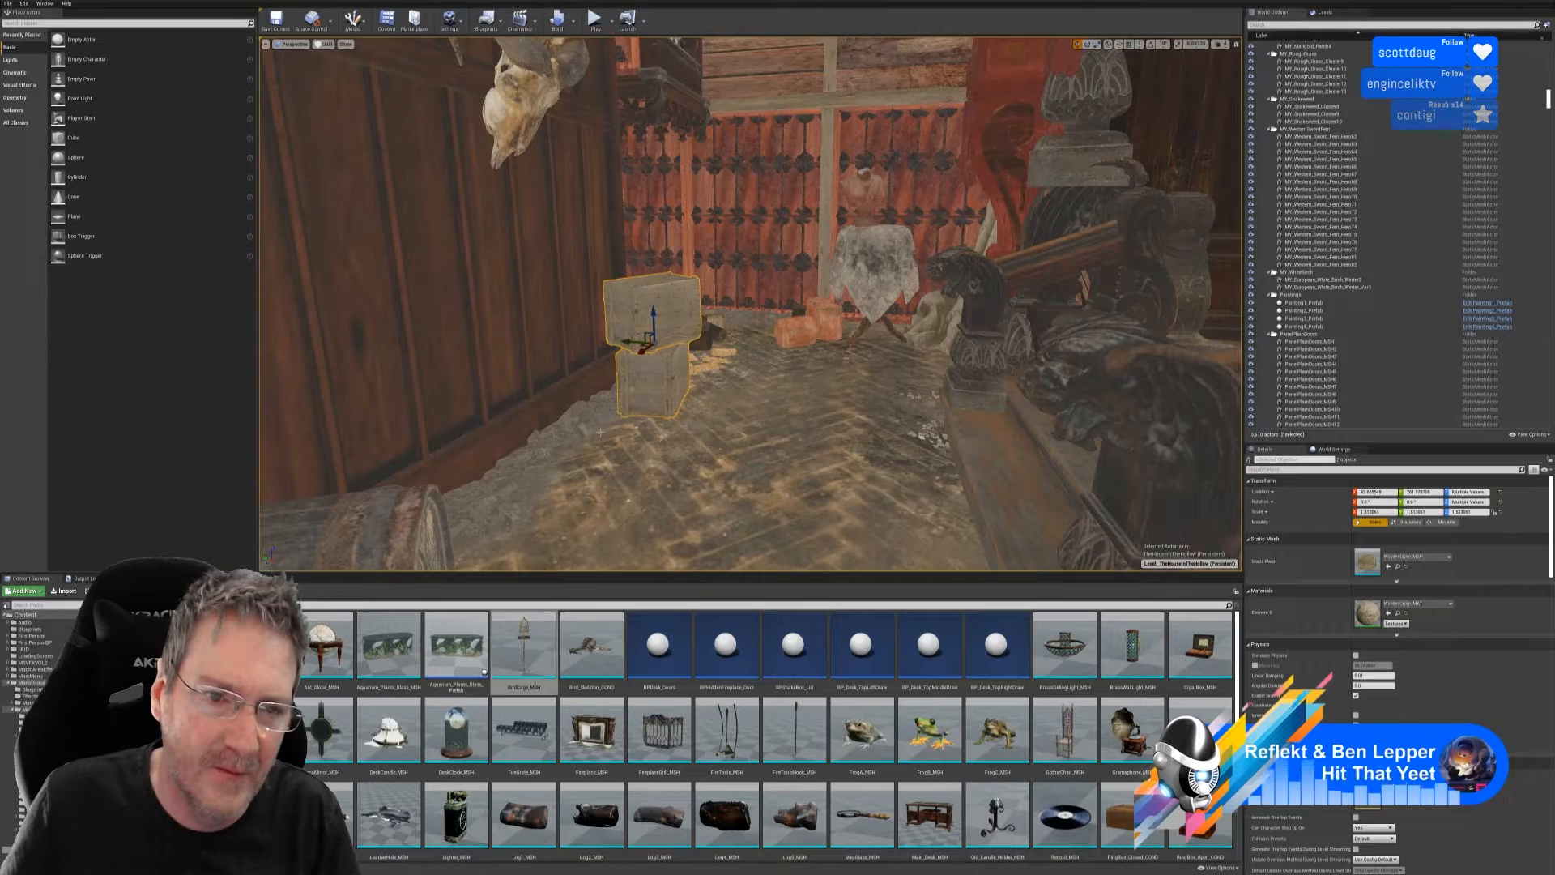
{"action": "left_click_drag", "start_coordinate": [608, 425], "coordinate": [603, 356]}
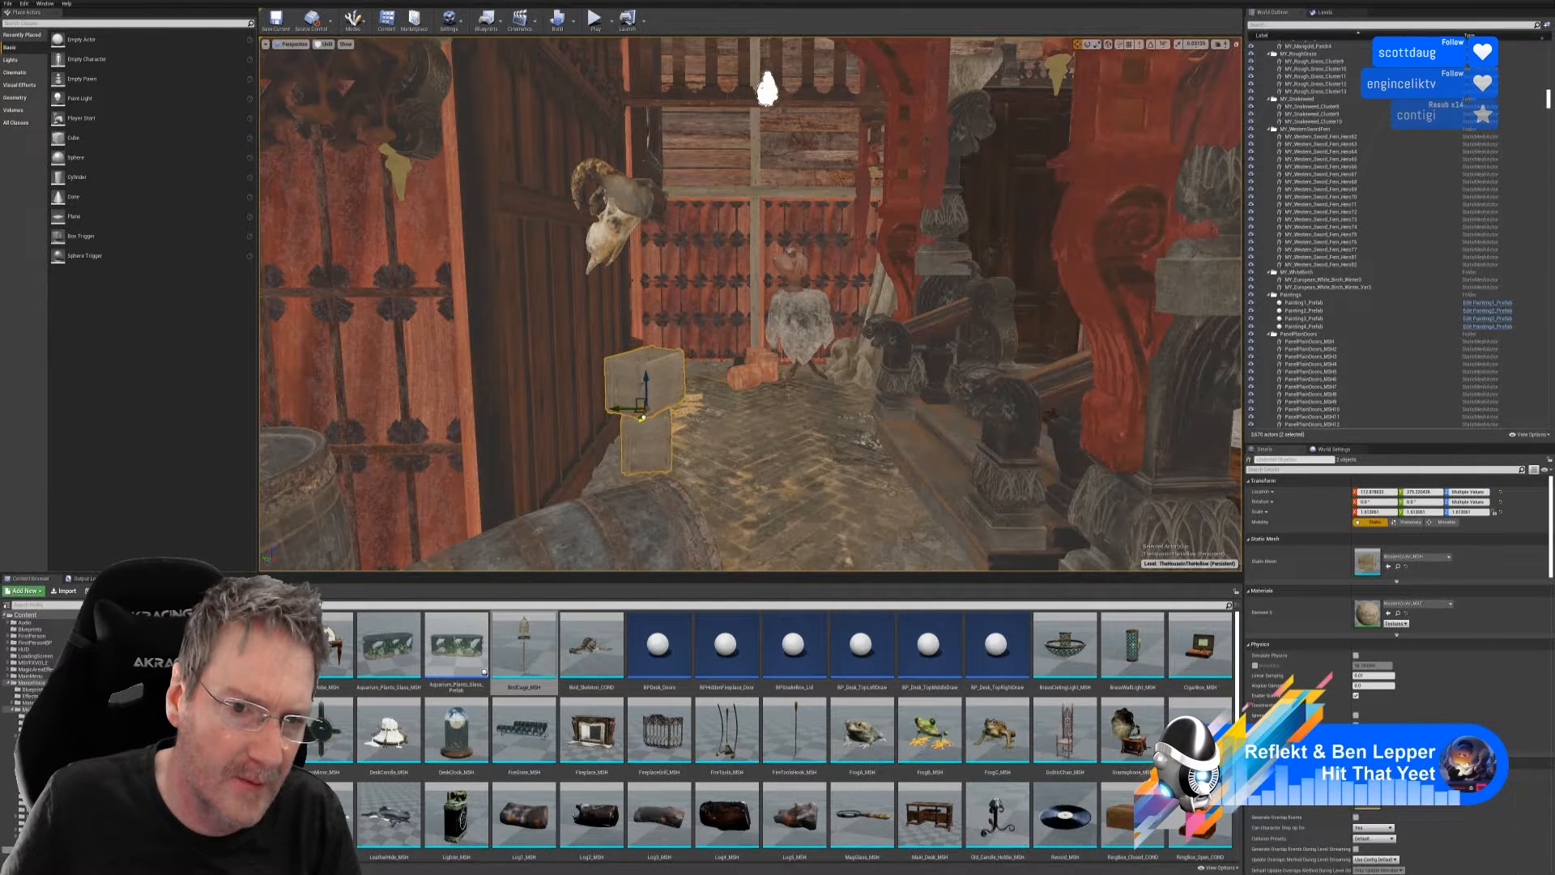
- Duplicate the bottom crate of the stack and slide the copy out beside it on the barrel side
{"action": "key", "text": "w"}
{"action": "right_click_drag", "start_coordinate": [750, 304], "coordinate": [708, 318]}
{"action": "left_click", "coordinate": [808, 478]}
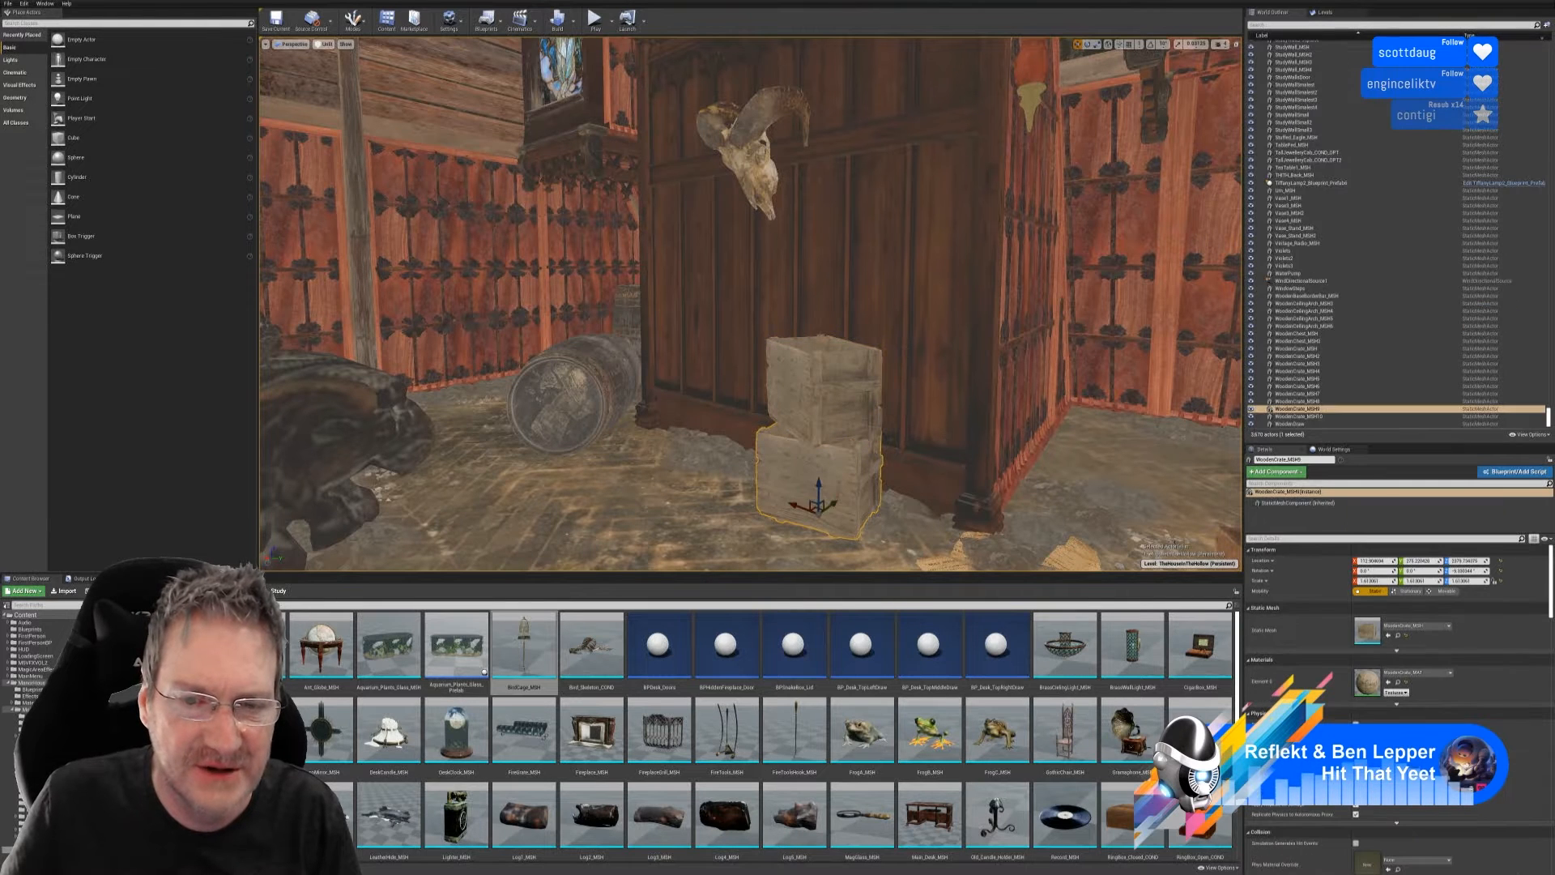
{"action": "right_click", "coordinate": [809, 474]}
{"action": "mouse_move", "coordinate": [849, 654]}
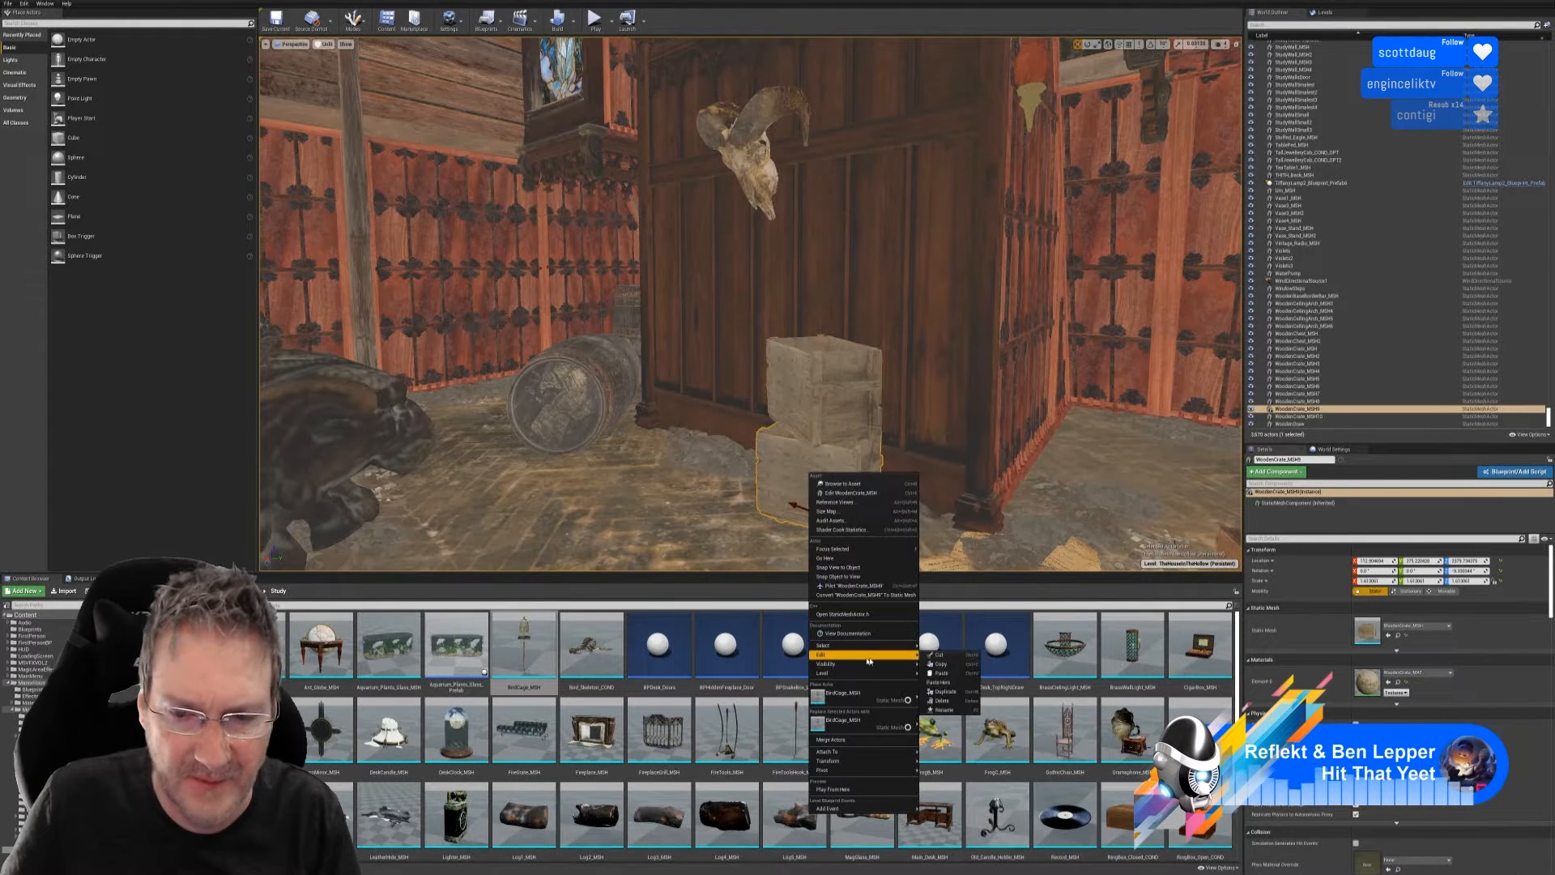
{"action": "left_click", "coordinate": [941, 690]}
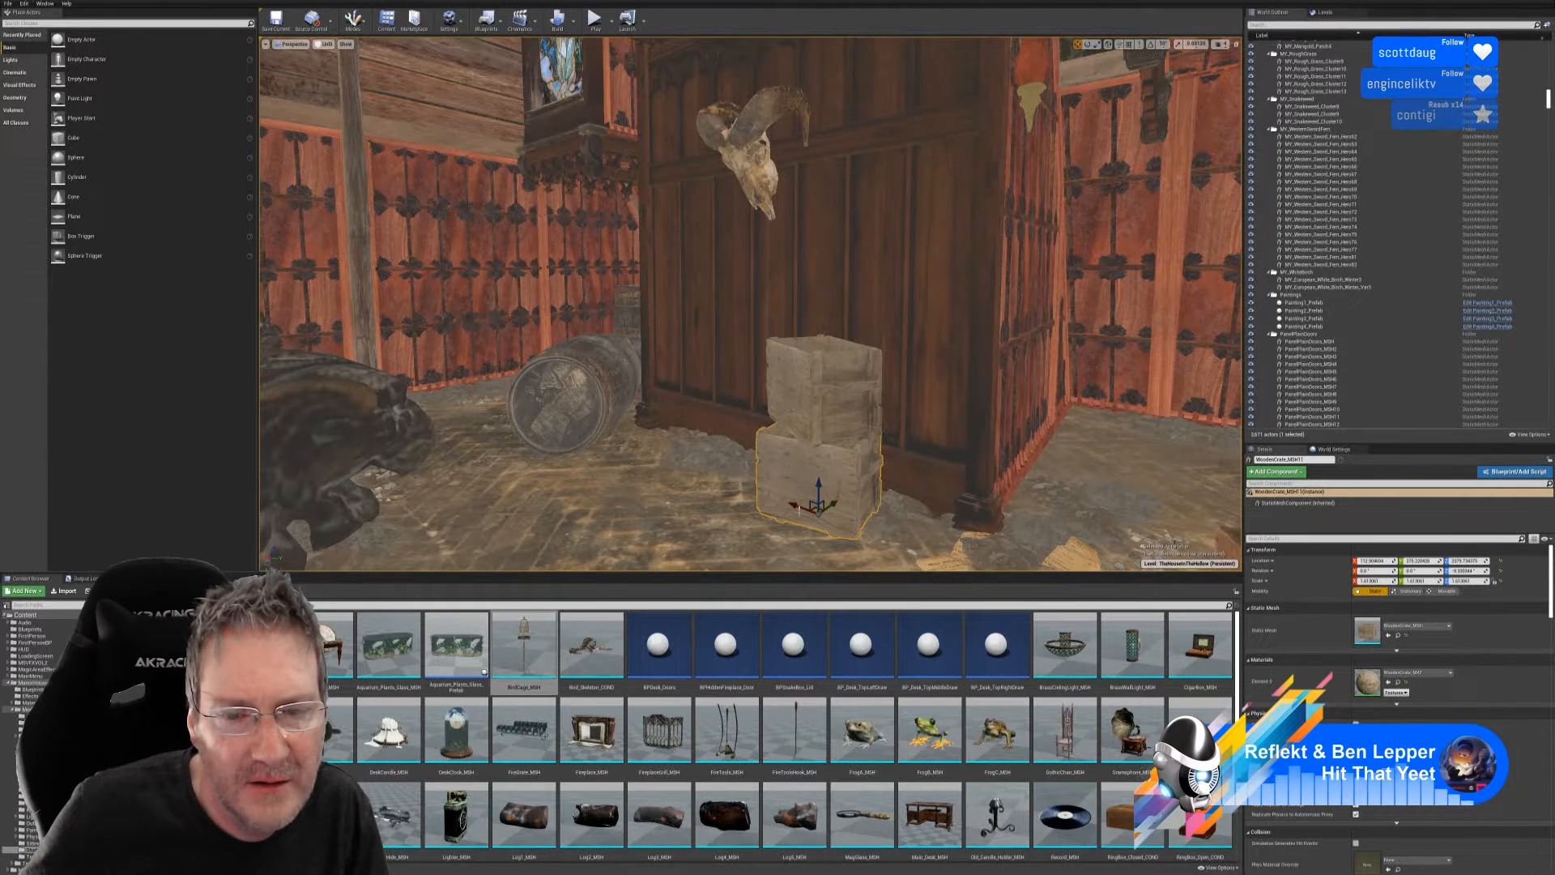
{"action": "left_click_drag", "start_coordinate": [802, 510], "coordinate": [719, 495]}
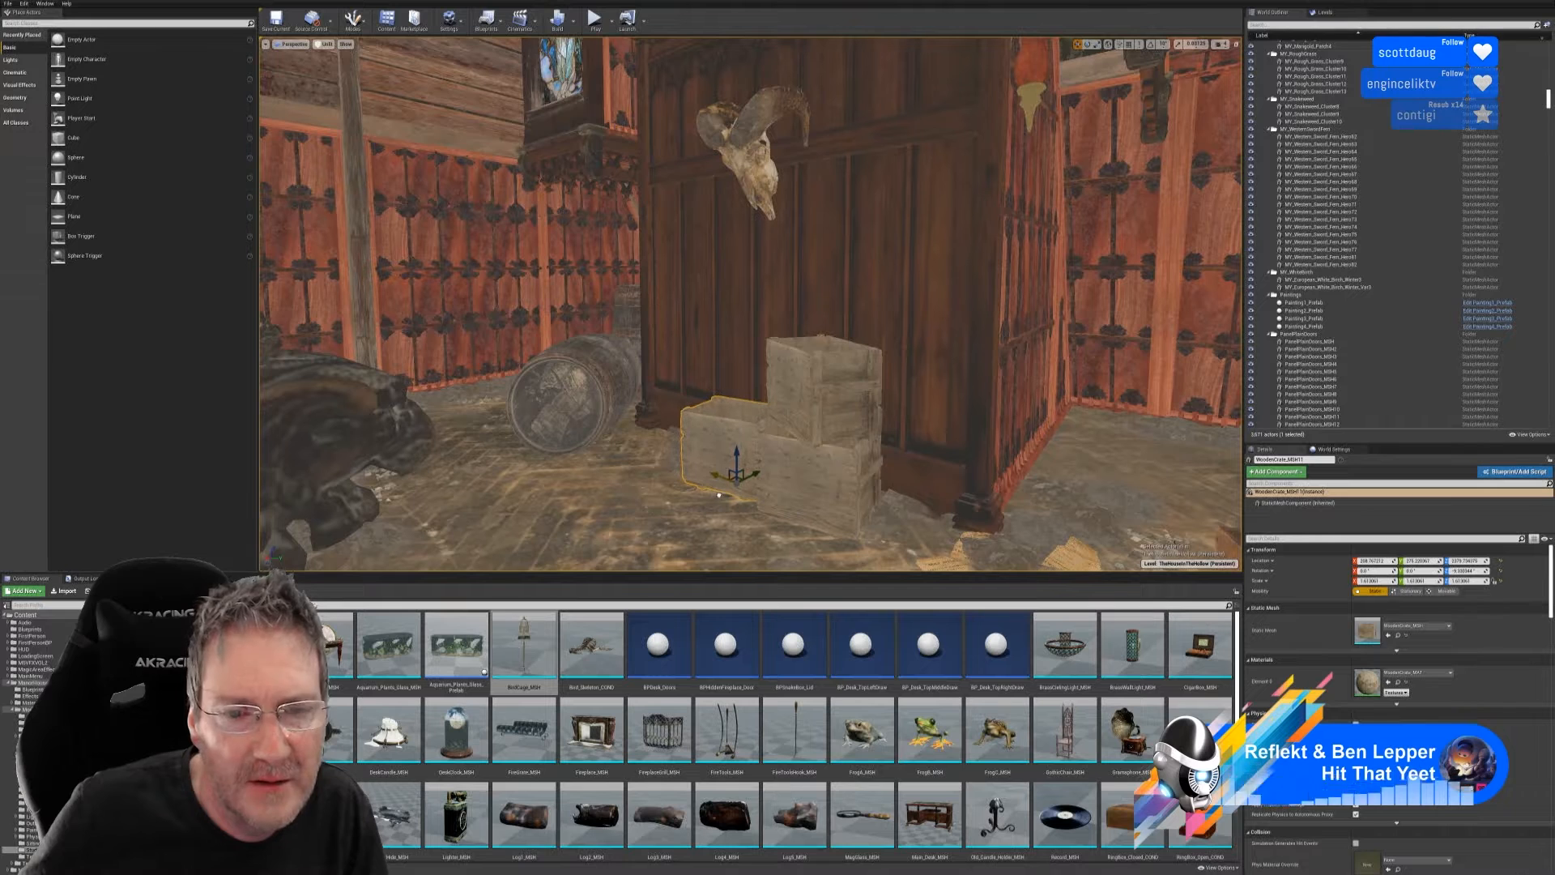
- Tip the copied crate onto its side, raise it to floor level and settle it against the crate stack
{"action": "left_click", "coordinate": [1088, 45]}
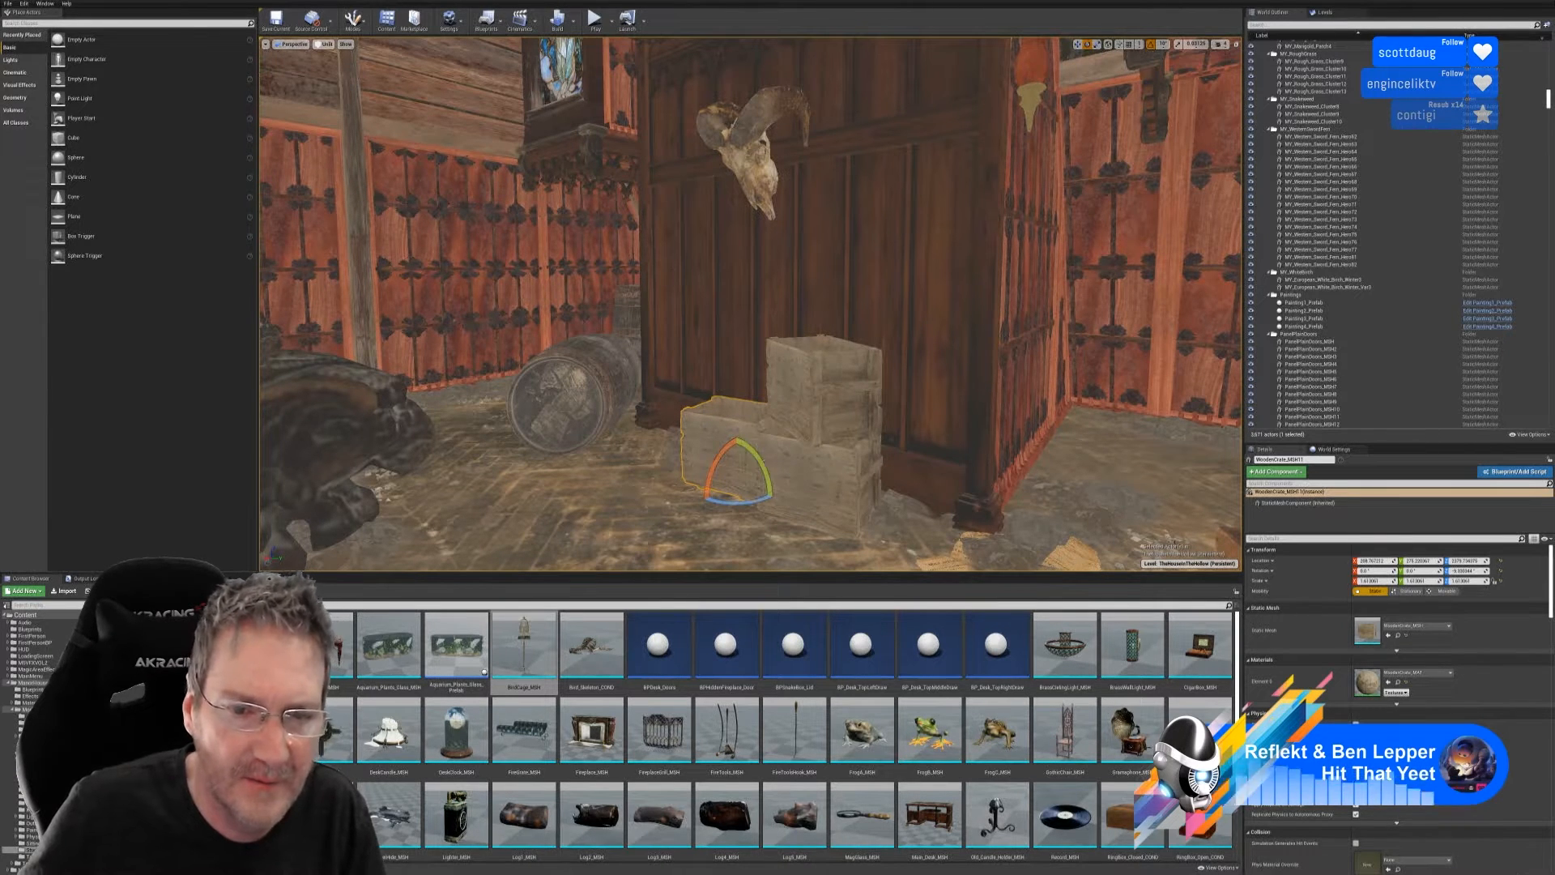
{"action": "left_click_drag", "start_coordinate": [764, 461], "coordinate": [724, 504]}
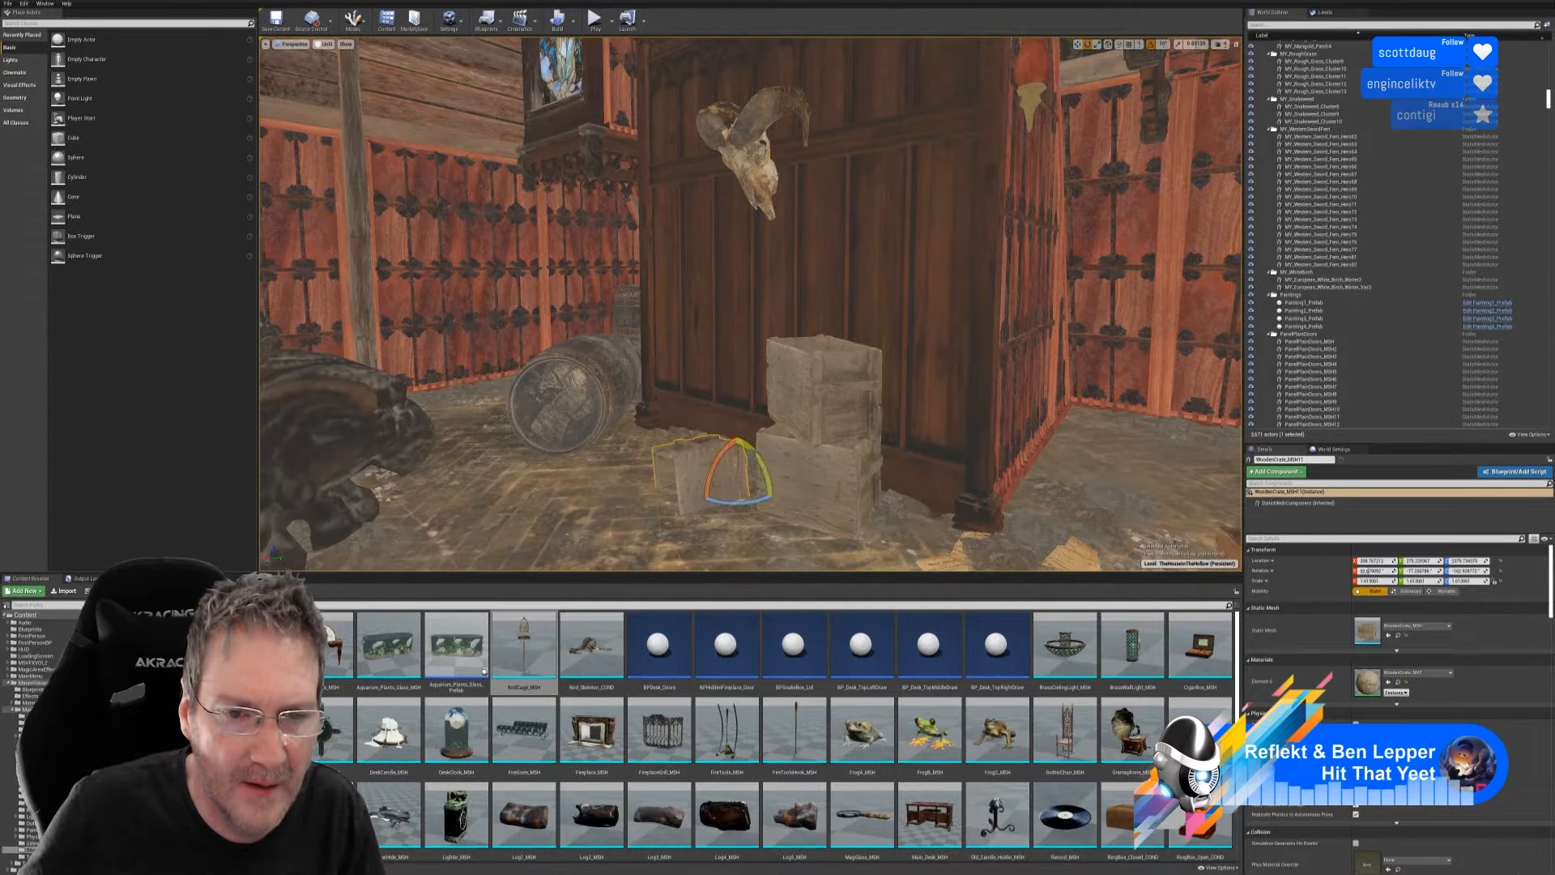
{"action": "left_click", "coordinate": [1078, 45]}
{"action": "left_click_drag", "start_coordinate": [738, 454], "coordinate": [753, 412]}
{"action": "right_click_drag", "start_coordinate": [753, 412], "coordinate": [826, 411]}
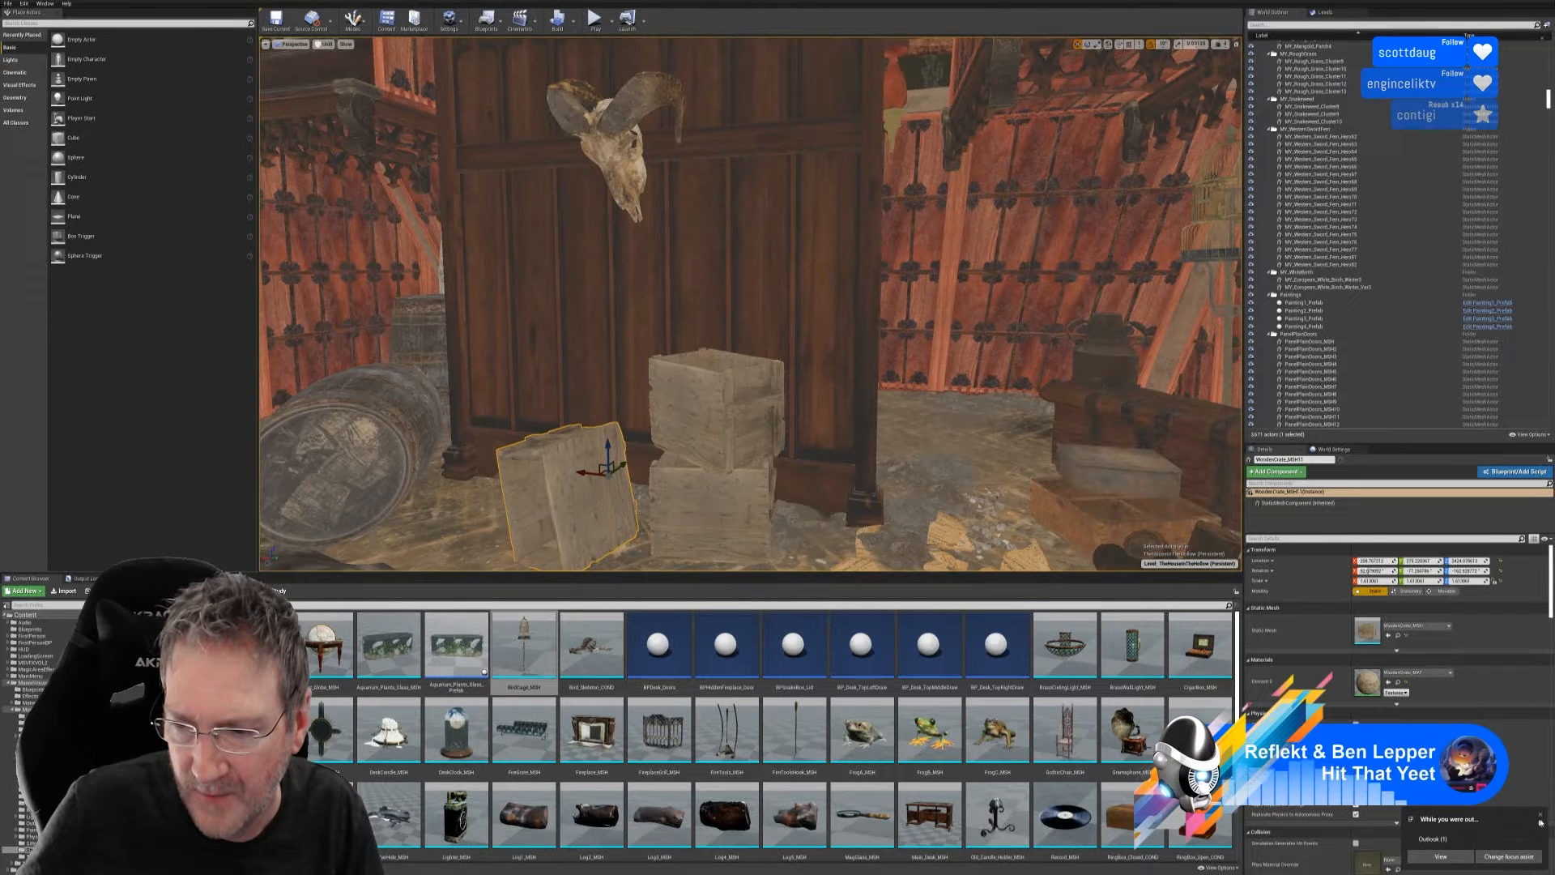
{"action": "left_click", "coordinate": [1541, 818]}
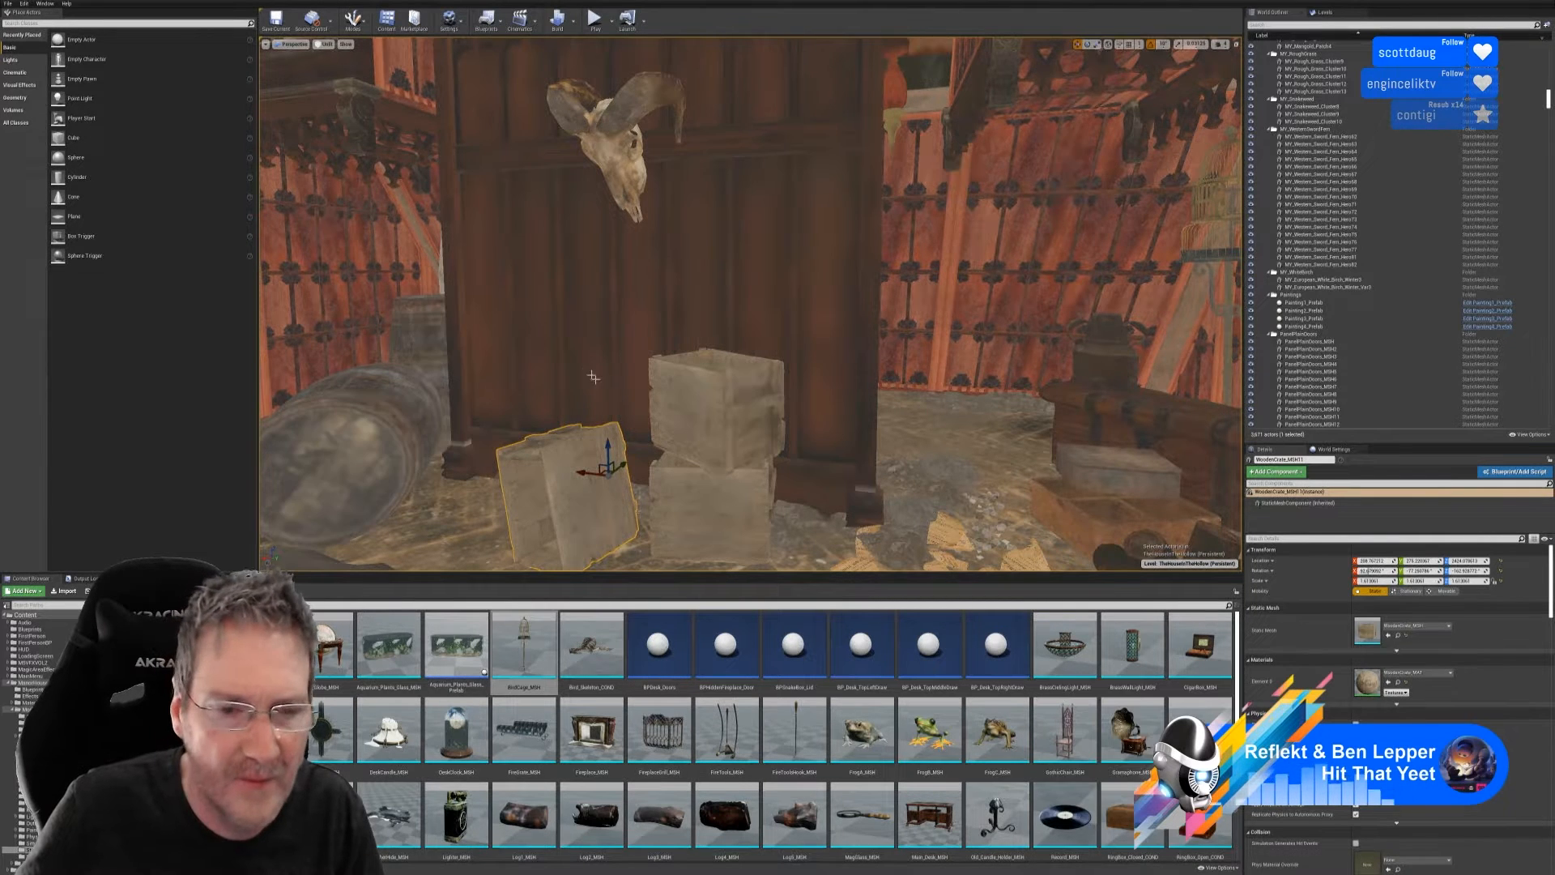
{"action": "right_click_drag", "start_coordinate": [591, 376], "coordinate": [660, 430]}
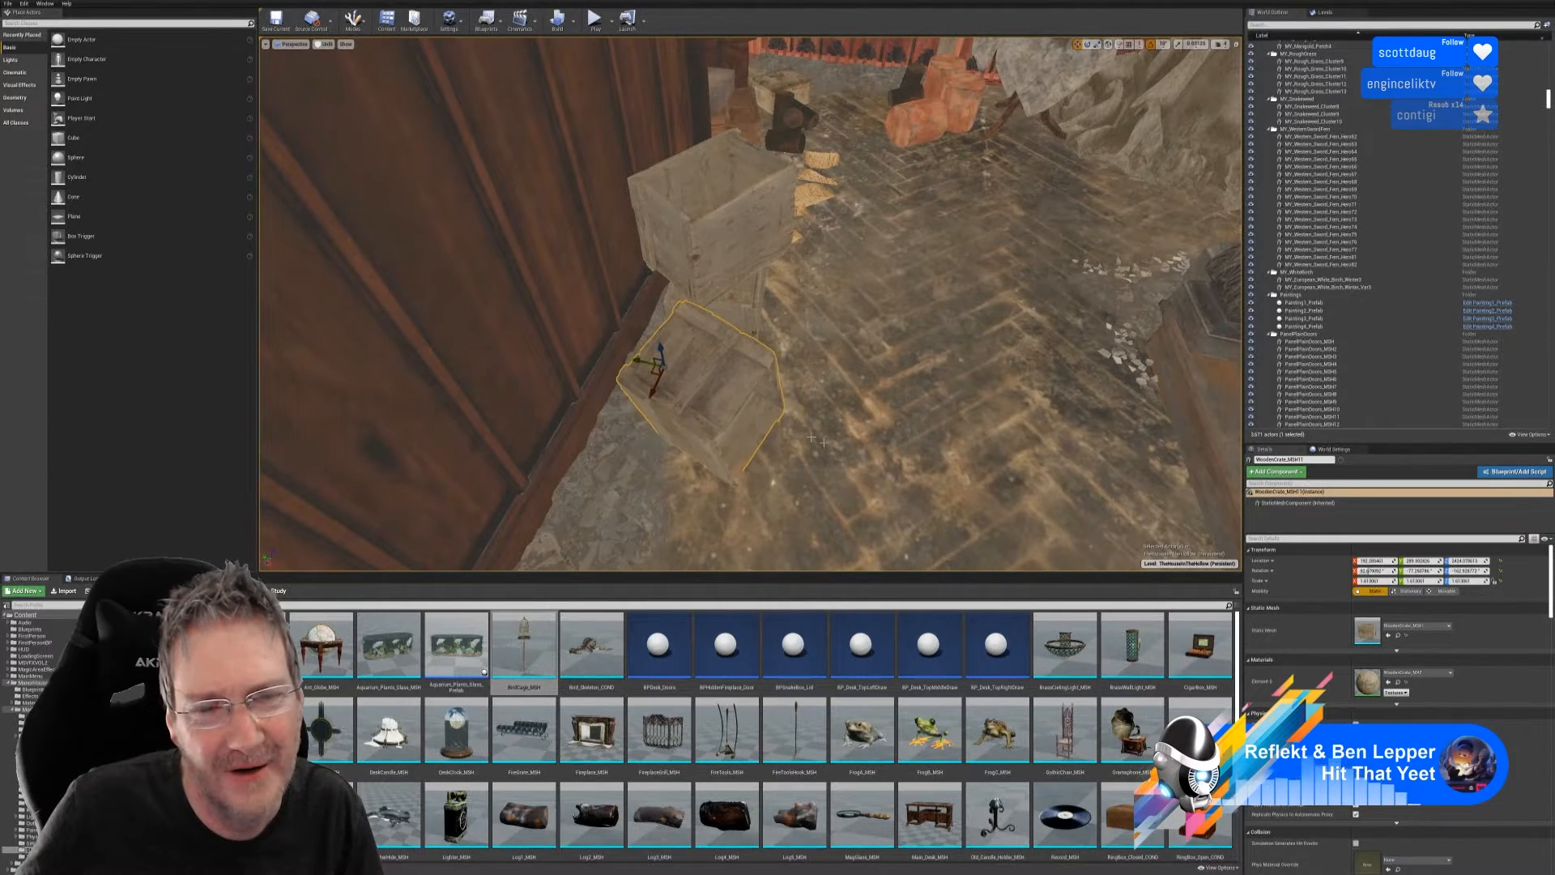
{"action": "right_click_drag", "start_coordinate": [811, 437], "coordinate": [749, 384]}
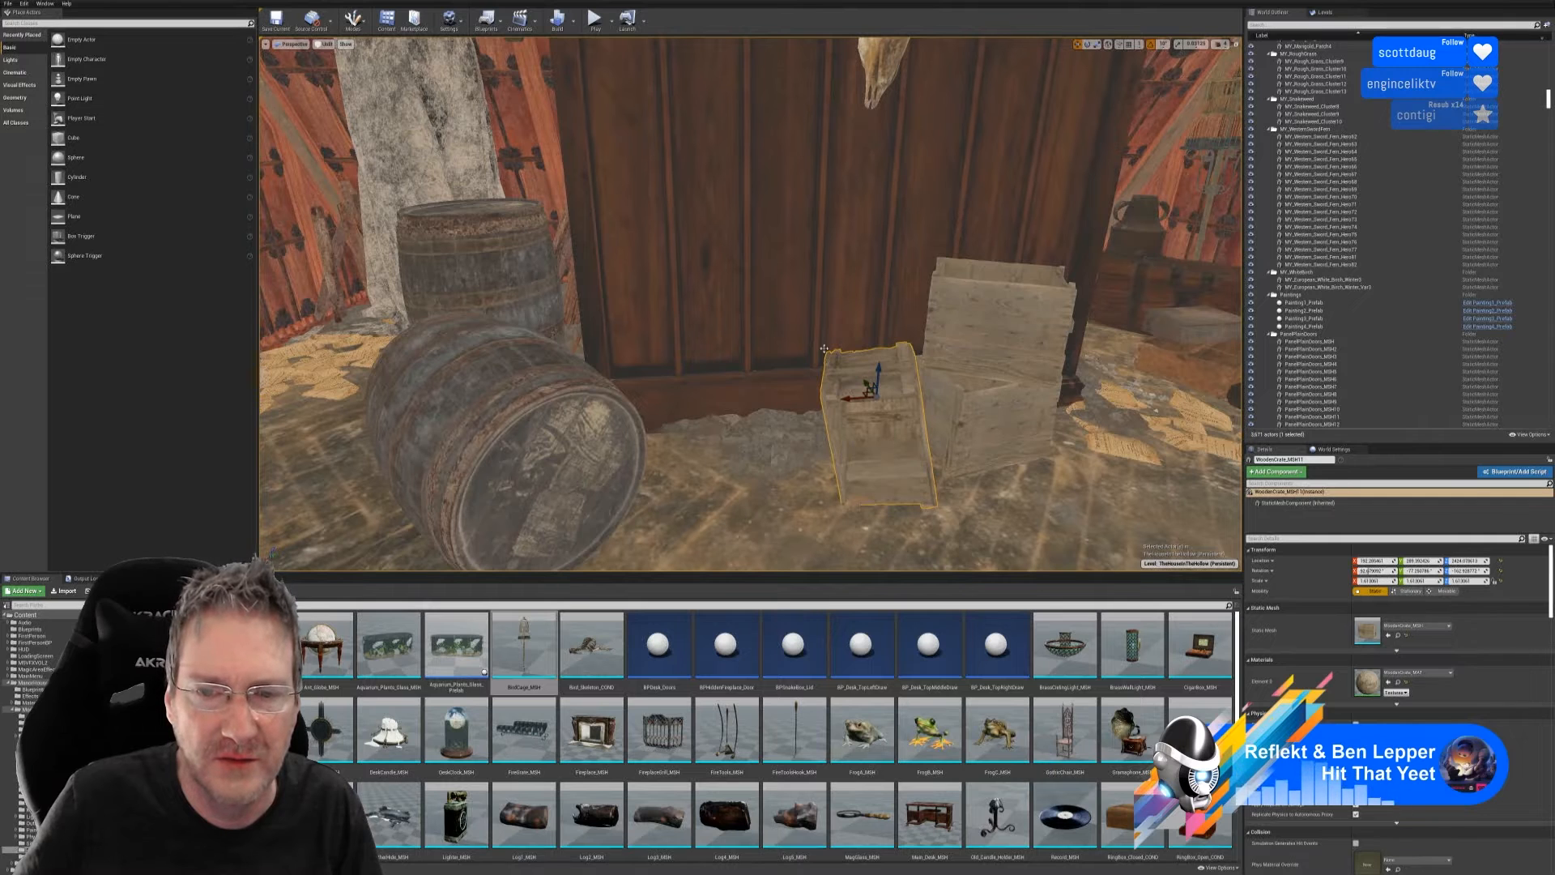
- Duplicate the stack's bottom crate again, place the copy between the tipped crate and the barrels, and turn it slightly
{"action": "right_click", "coordinate": [986, 430]}
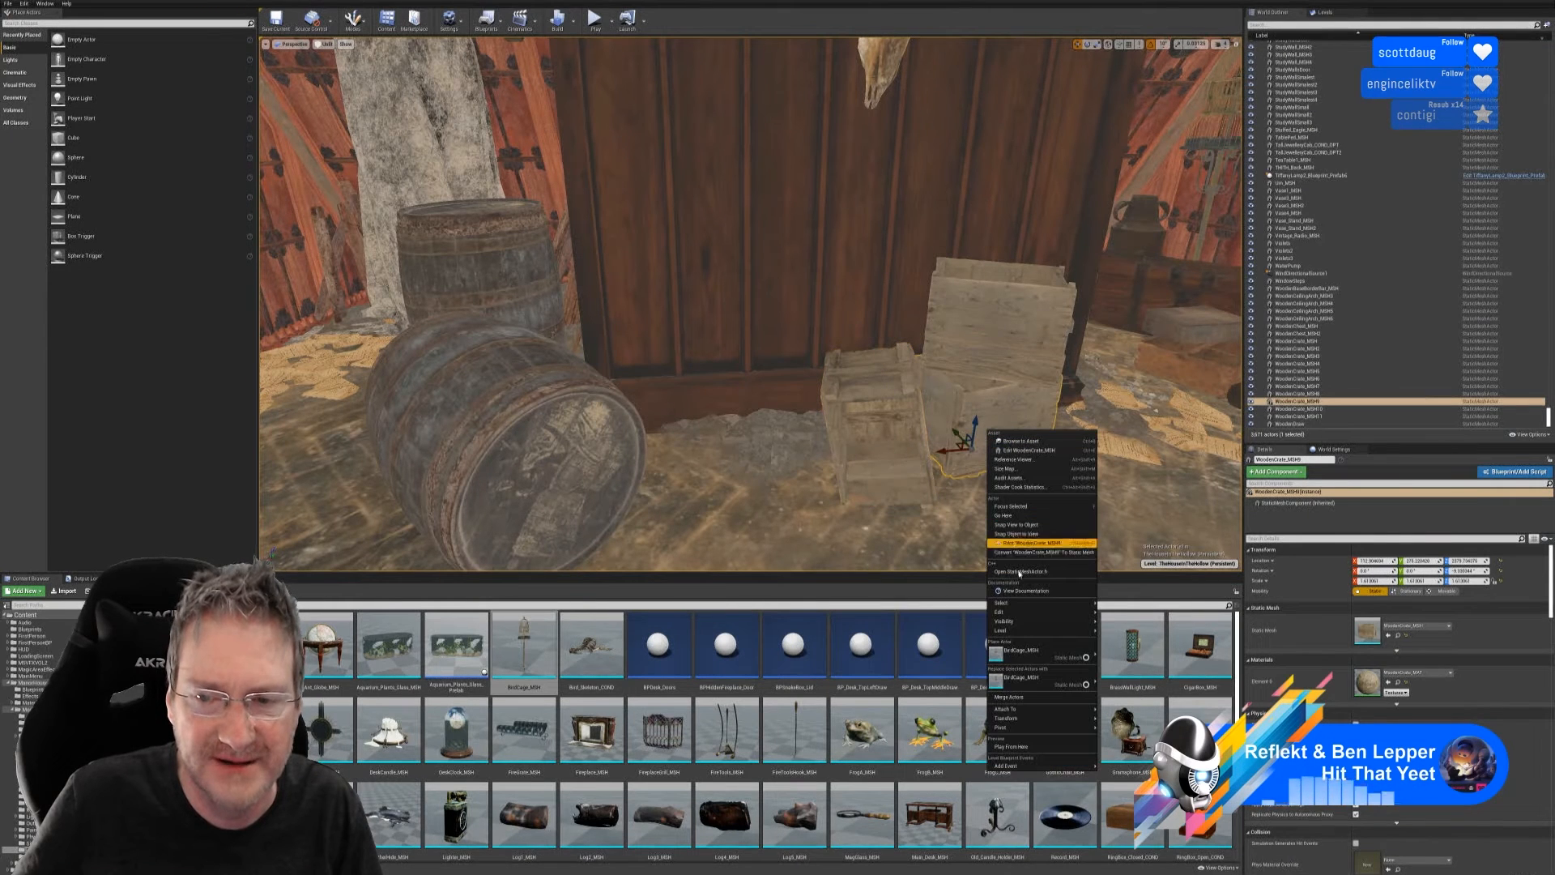
{"action": "mouse_move", "coordinate": [1021, 609]}
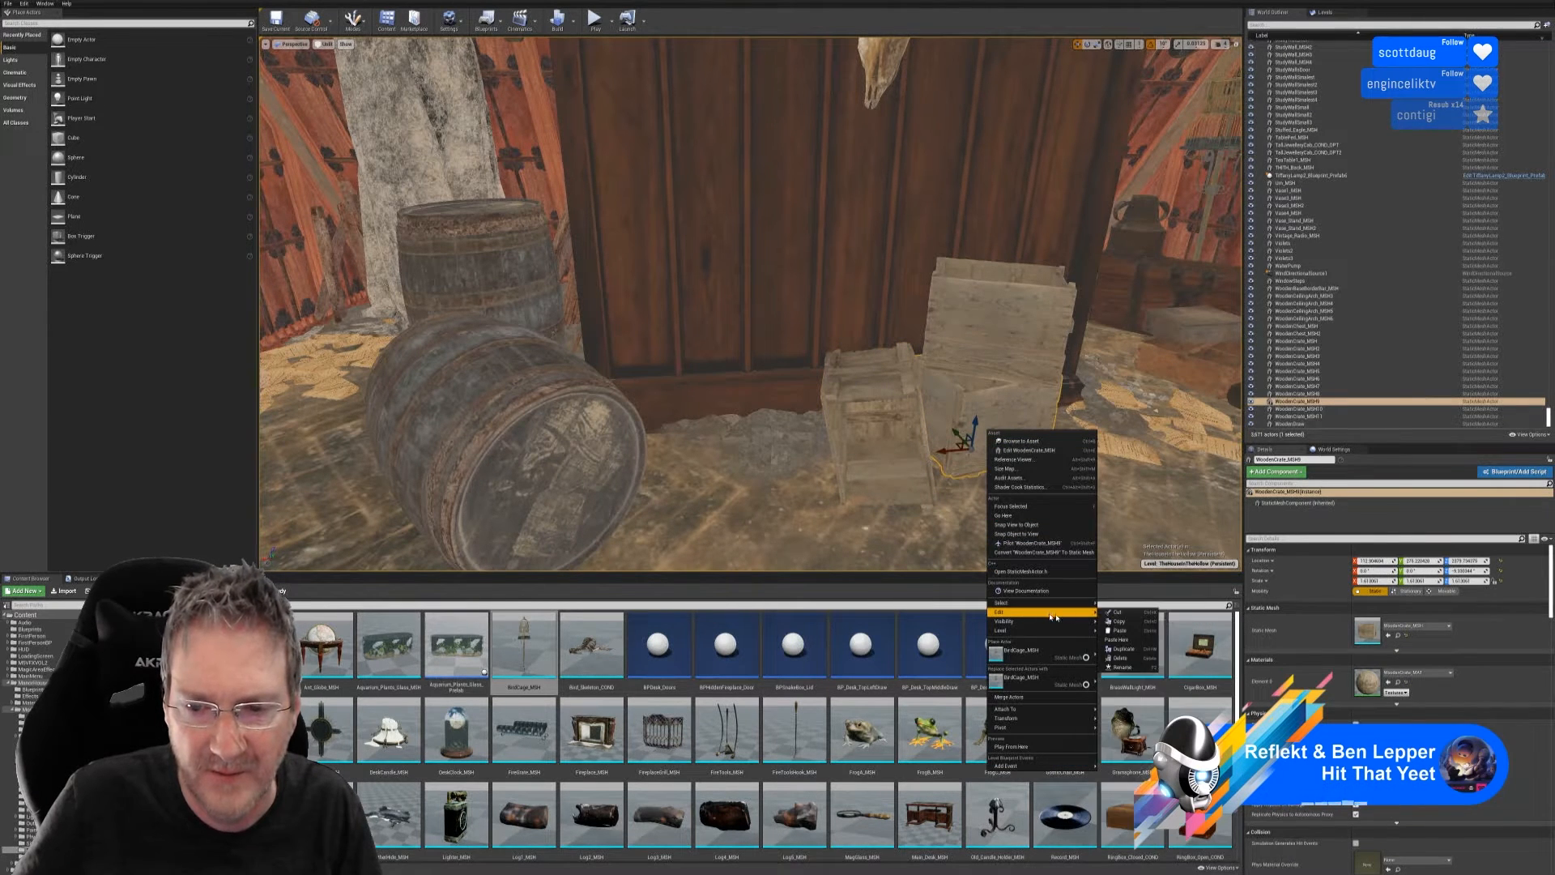
{"action": "left_click", "coordinate": [1127, 651]}
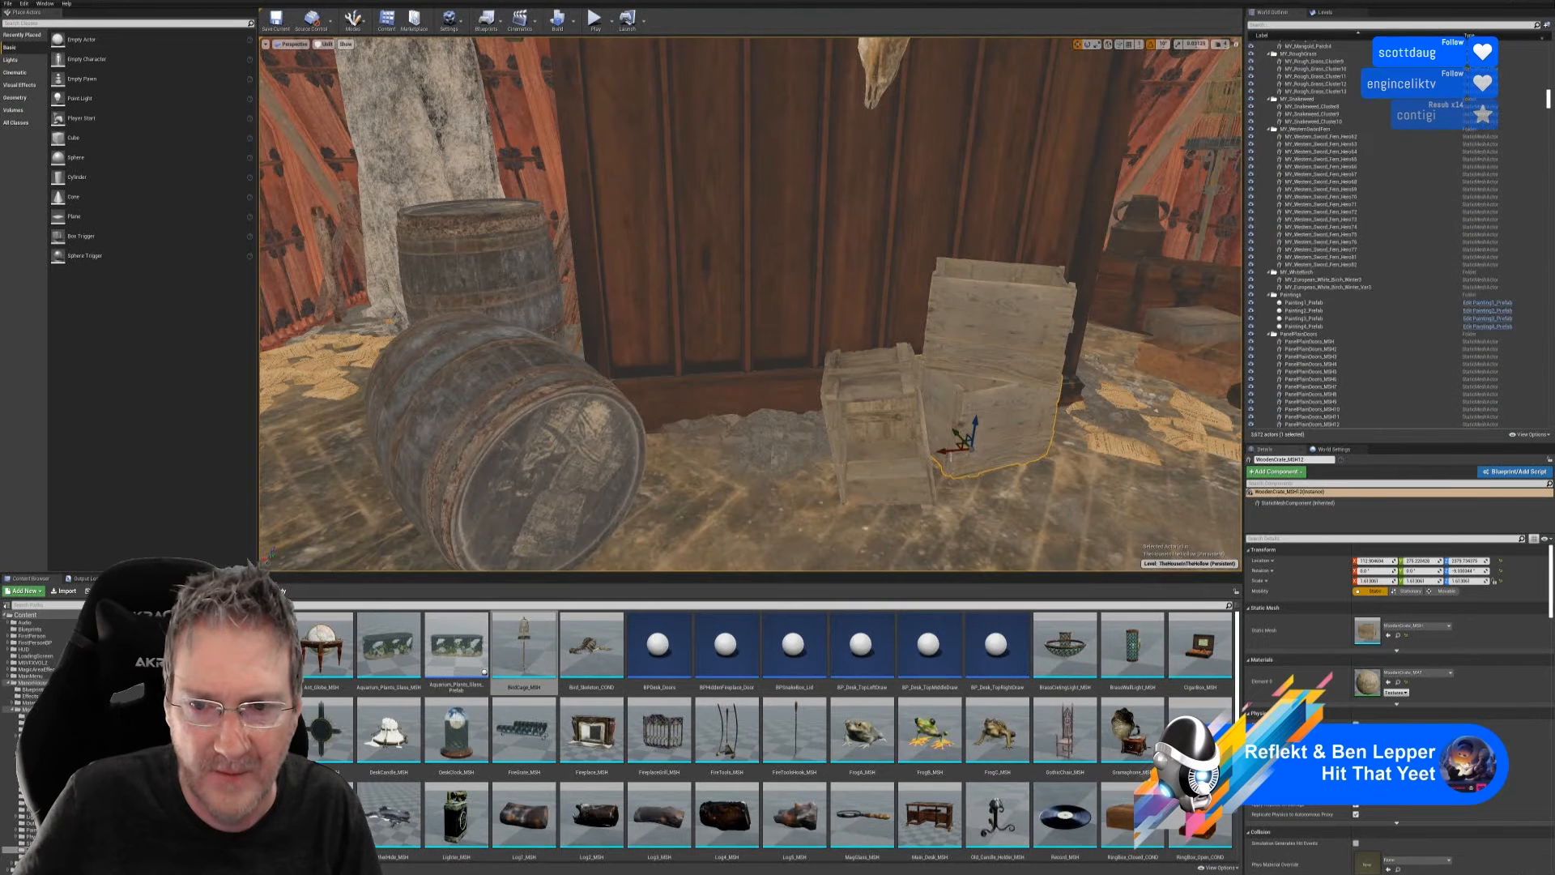
{"action": "left_click_drag", "start_coordinate": [945, 450], "coordinate": [676, 488]}
{"action": "left_click", "coordinate": [1087, 45]}
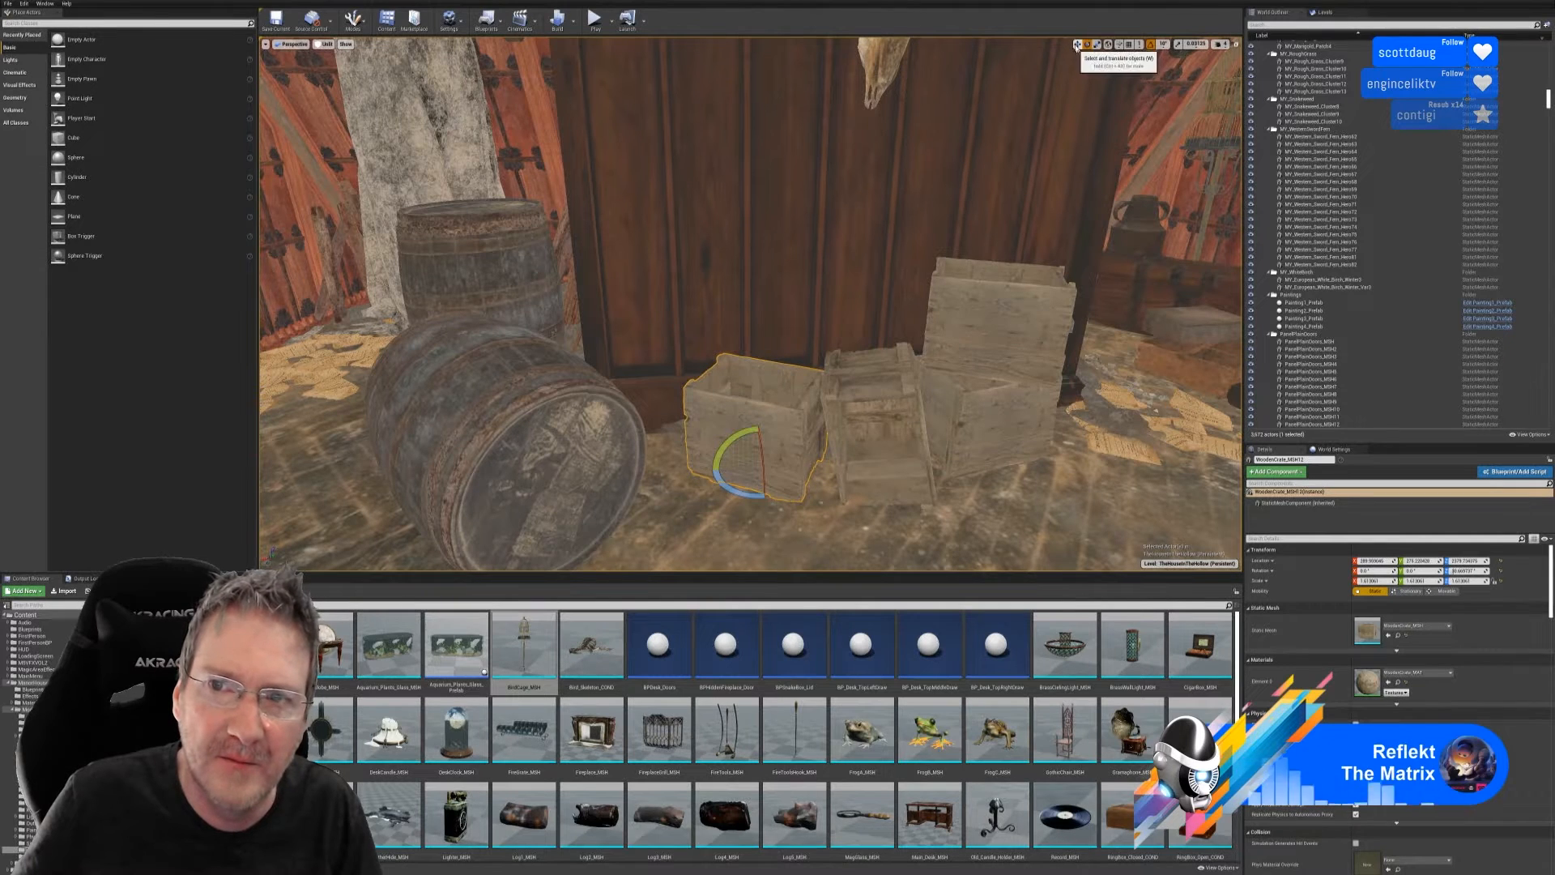
{"action": "left_click", "coordinate": [1077, 45]}
- Fine-tune the third floor crate's position so it sits on the floor beside the tipped crate, then deselect it
{"action": "mouse_move", "coordinate": [789, 315]}
{"action": "right_mouse_down"}
{"action": "mouse_move", "coordinate": [939, 320]}
{"action": "mouse_move", "coordinate": [859, 332]}
{"action": "mouse_move", "coordinate": [900, 389]}
{"action": "mouse_move", "coordinate": [891, 401]}
{"action": "mouse_move", "coordinate": [940, 397]}
{"action": "mouse_move", "coordinate": [815, 328]}
{"action": "right_mouse_up"}
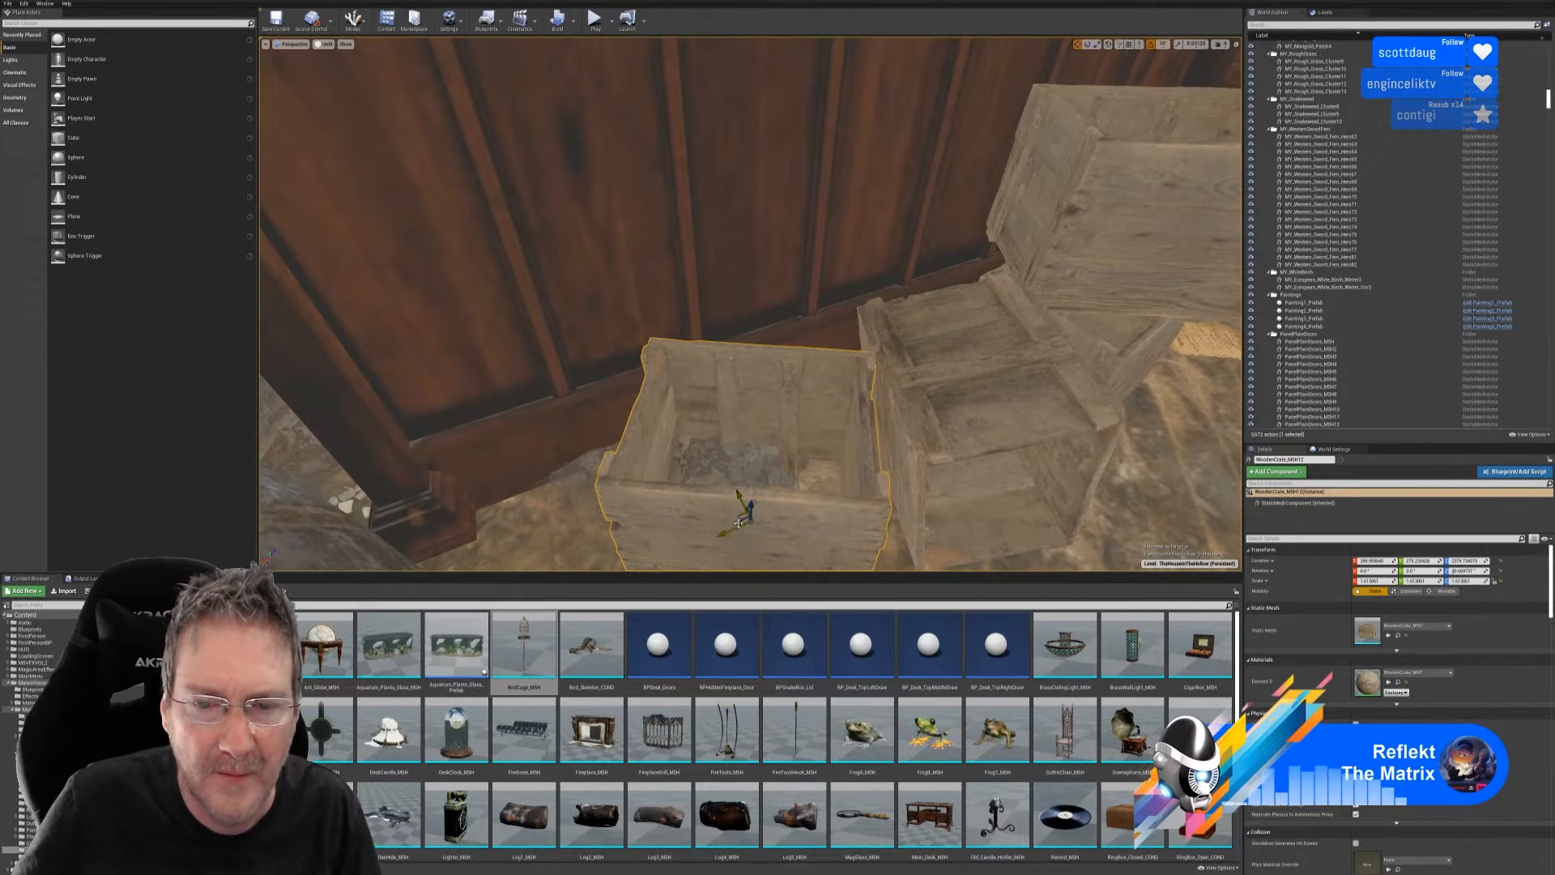
{"action": "left_click_drag", "start_coordinate": [738, 519], "coordinate": [733, 519]}
{"action": "right_click_drag", "start_coordinate": [733, 518], "coordinate": [889, 466]}
{"action": "left_click_drag", "start_coordinate": [695, 324], "coordinate": [702, 326]}
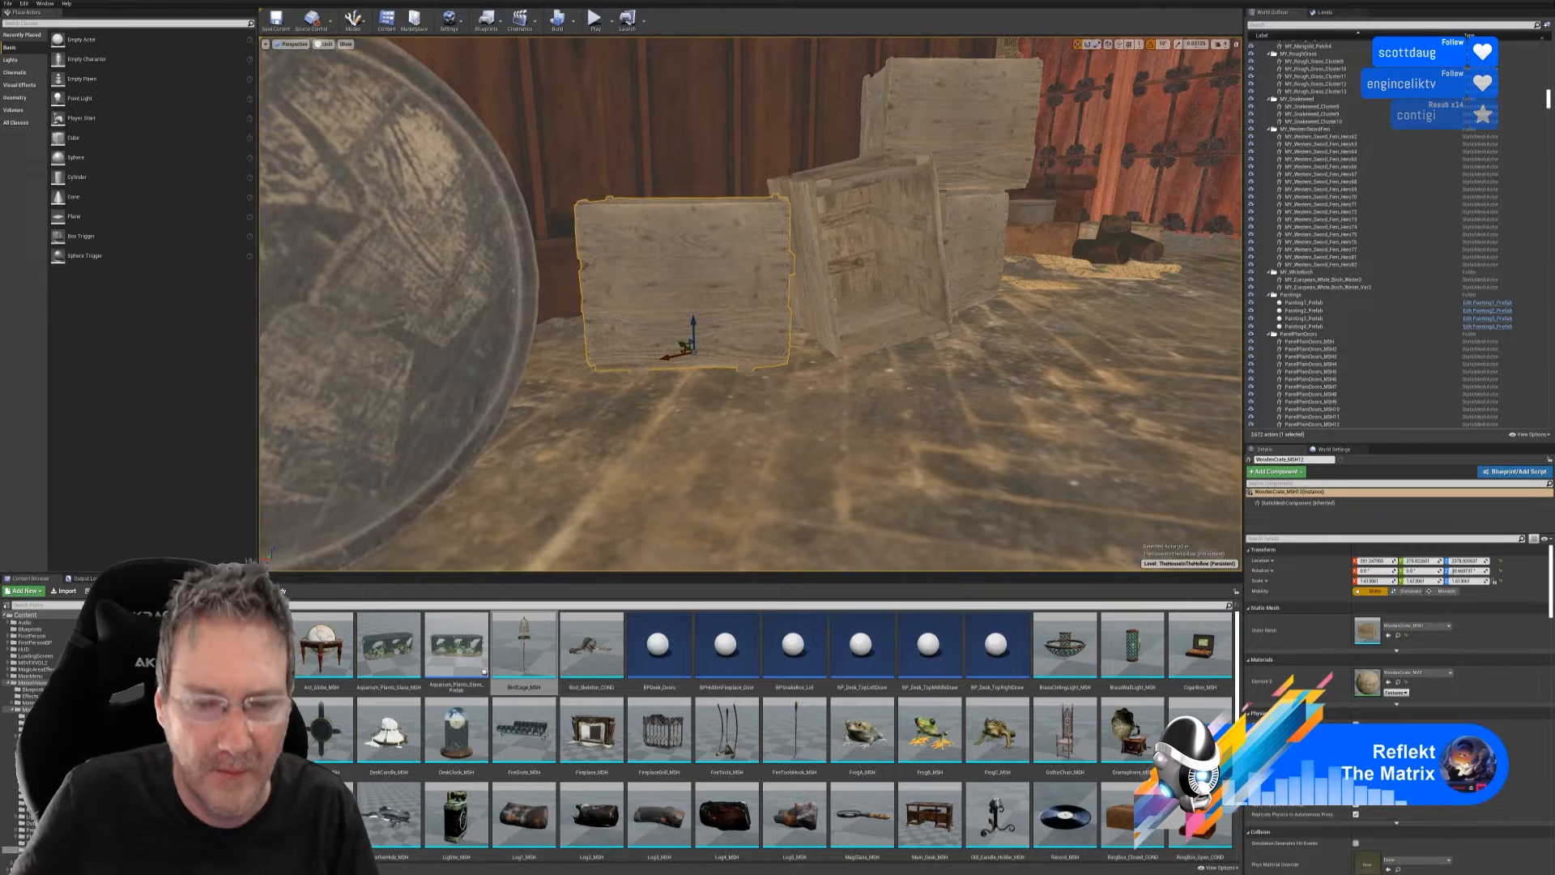
{"action": "key", "text": "Escape"}
- Place the old bottle group mesh from the Attic assets folder on the floor in front of the crates and enlarge it
{"action": "right_click_drag", "start_coordinate": [701, 326], "coordinate": [758, 336]}
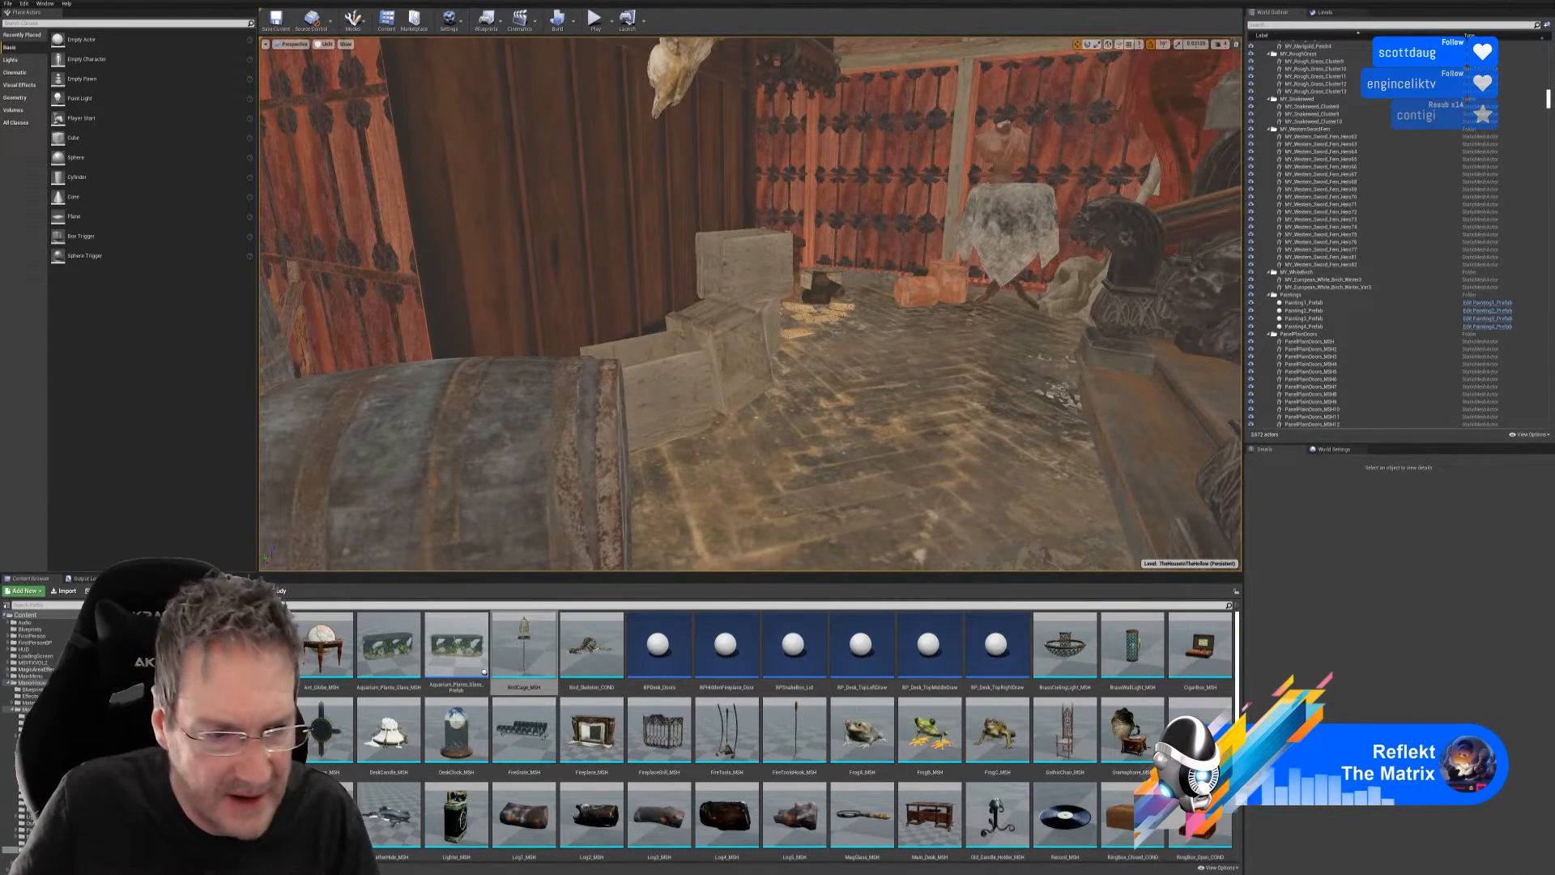
{"action": "left_click", "coordinate": [31, 717]}
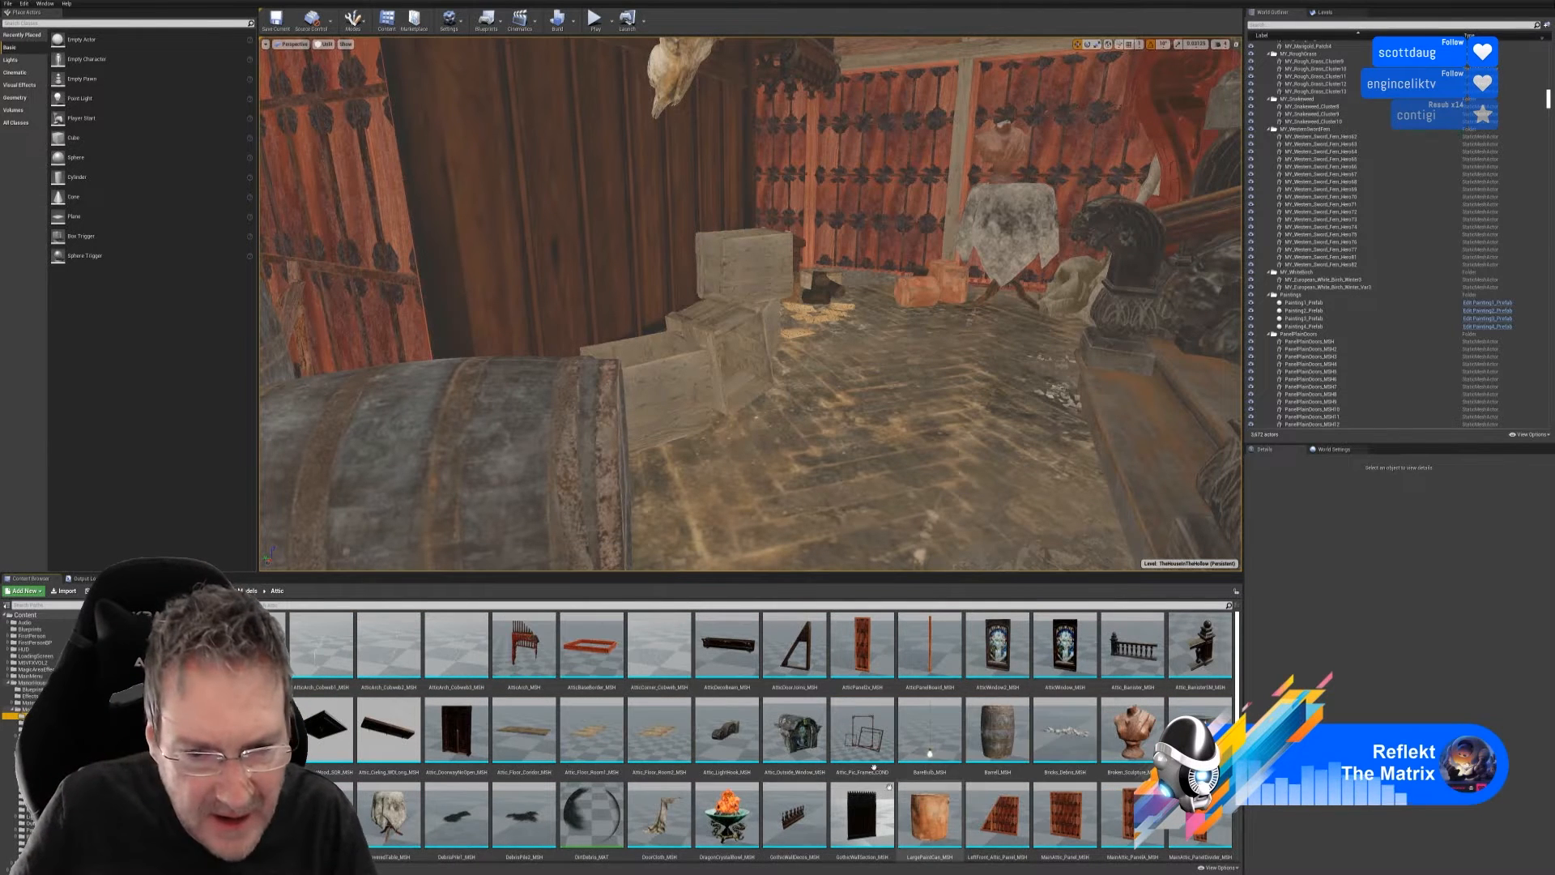
{"action": "scroll", "coordinate": [916, 729], "scroll_direction": "down", "scroll_amount": 1}
{"action": "scroll", "coordinate": [915, 728], "scroll_direction": "down", "scroll_amount": 1}
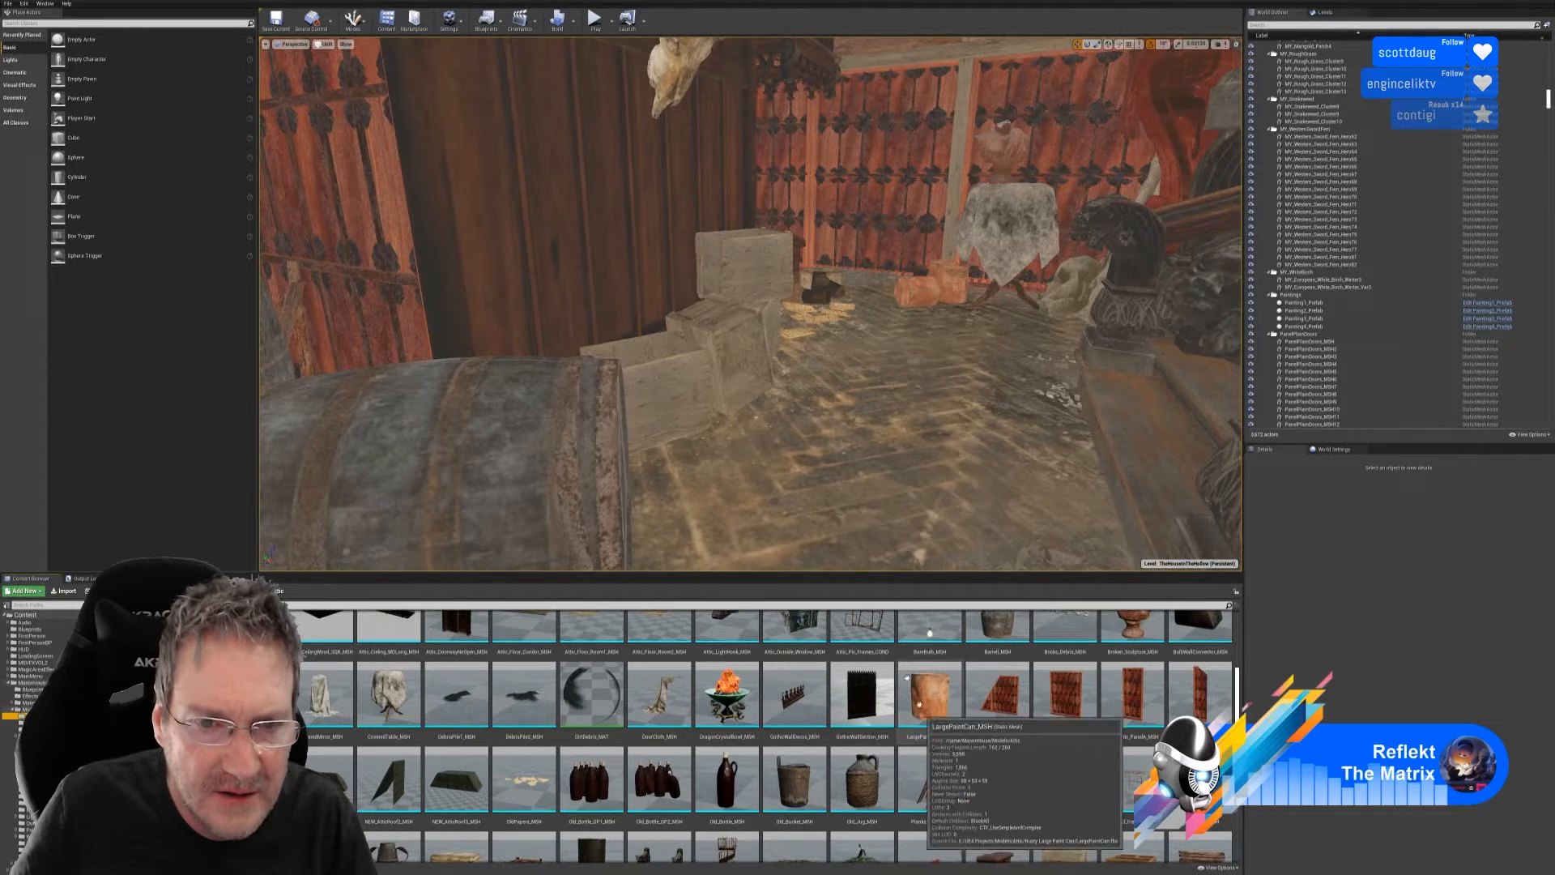
{"action": "mouse_move", "coordinate": [887, 401]}
{"action": "right_mouse_down"}
{"action": "mouse_move", "coordinate": [948, 396]}
{"action": "mouse_move", "coordinate": [866, 403]}
{"action": "right_mouse_up"}
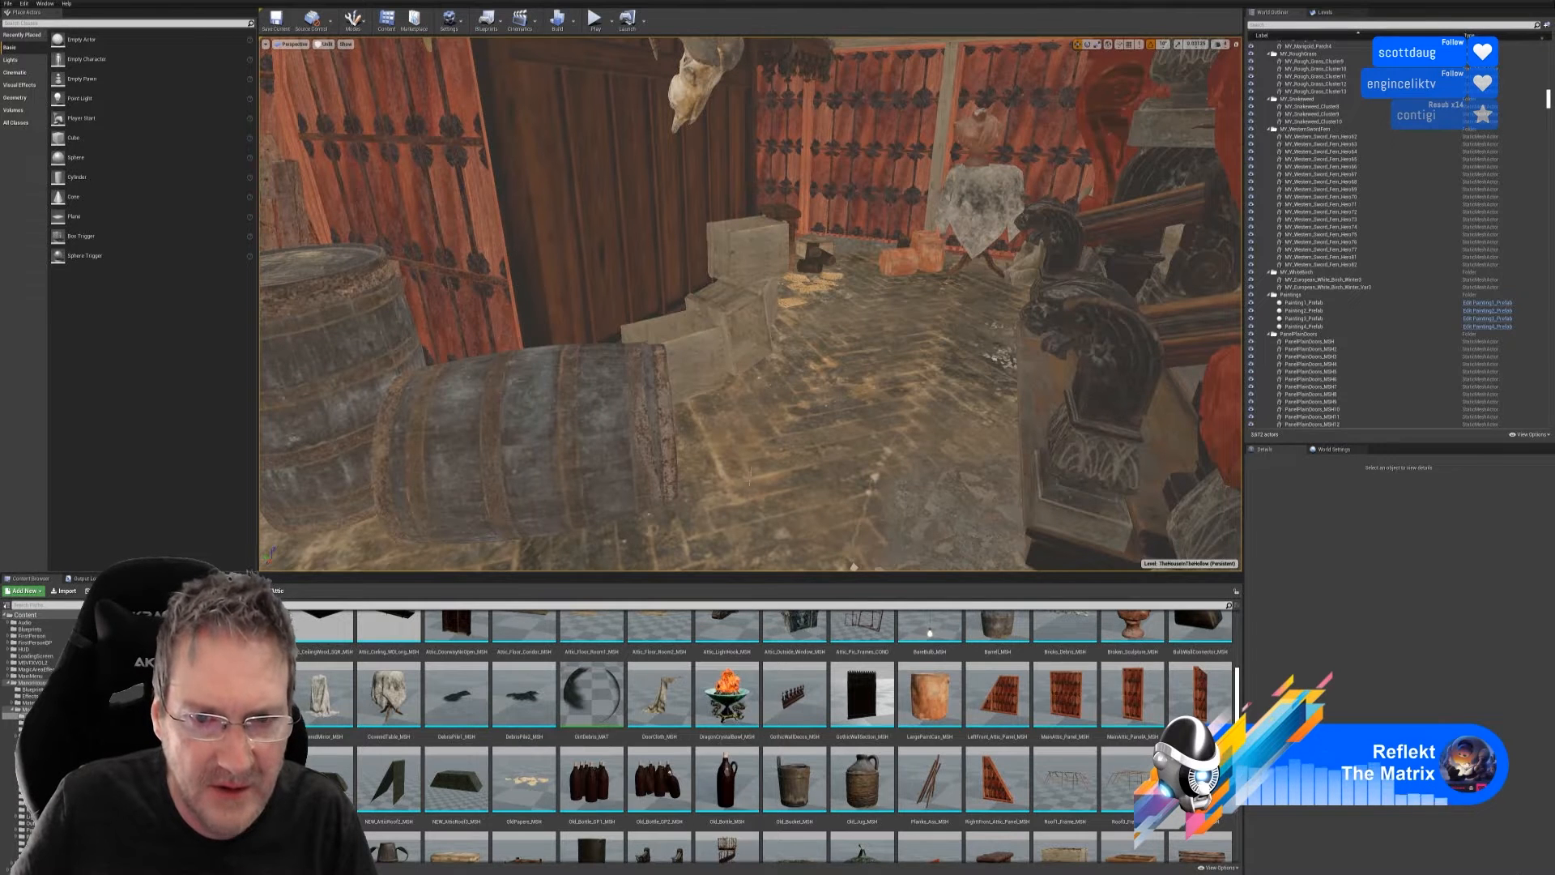
{"action": "left_click_drag", "start_coordinate": [659, 776], "coordinate": [788, 415]}
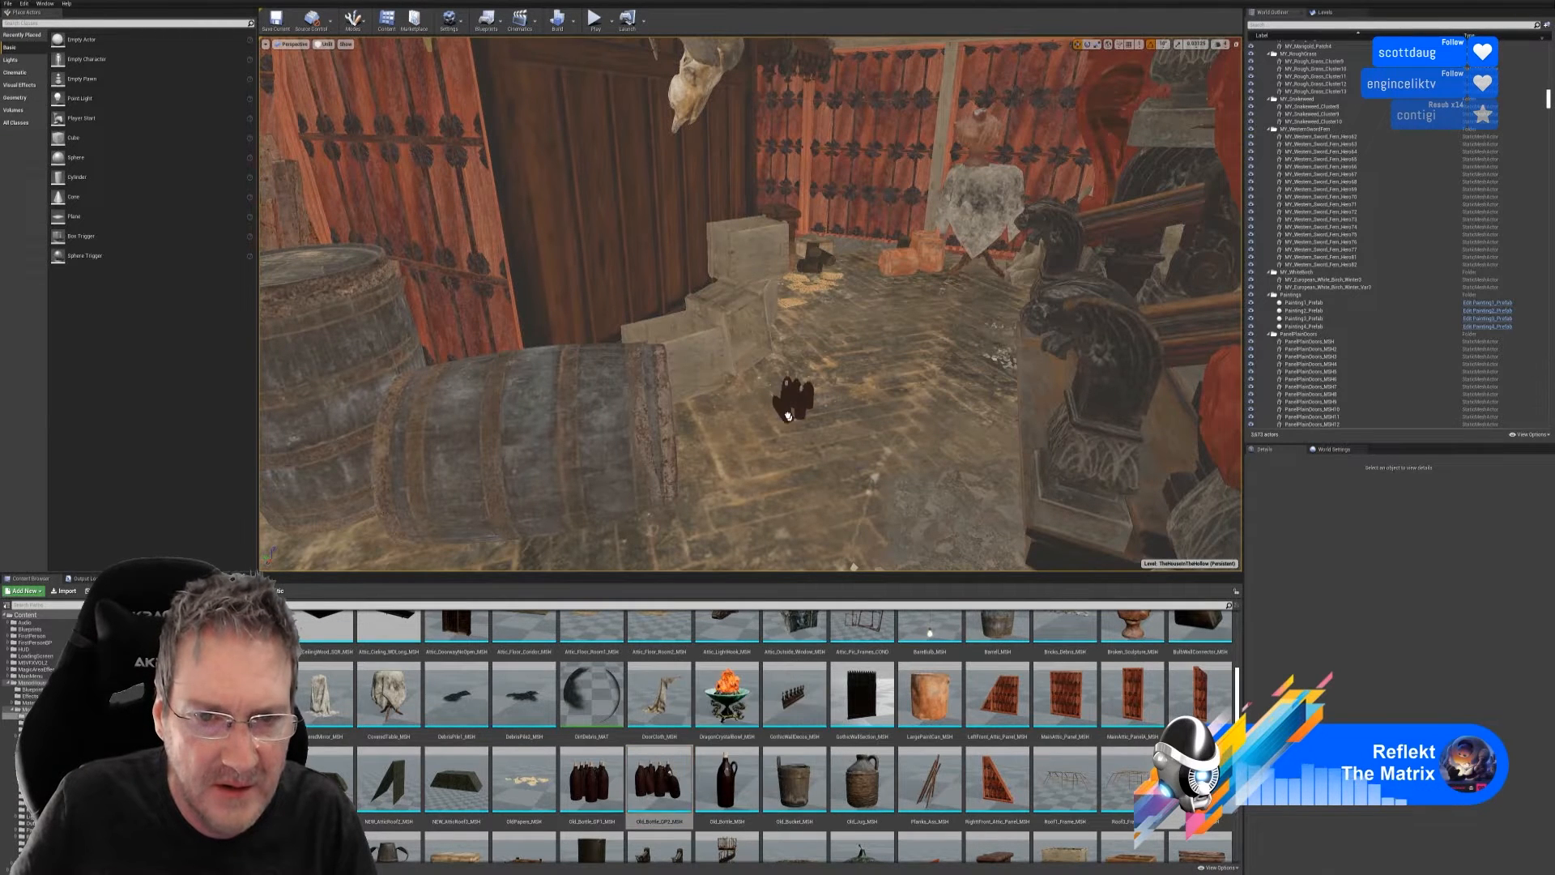
{"action": "left_click", "coordinate": [1095, 52]}
{"action": "left_click_drag", "start_coordinate": [767, 424], "coordinate": [767, 344]}
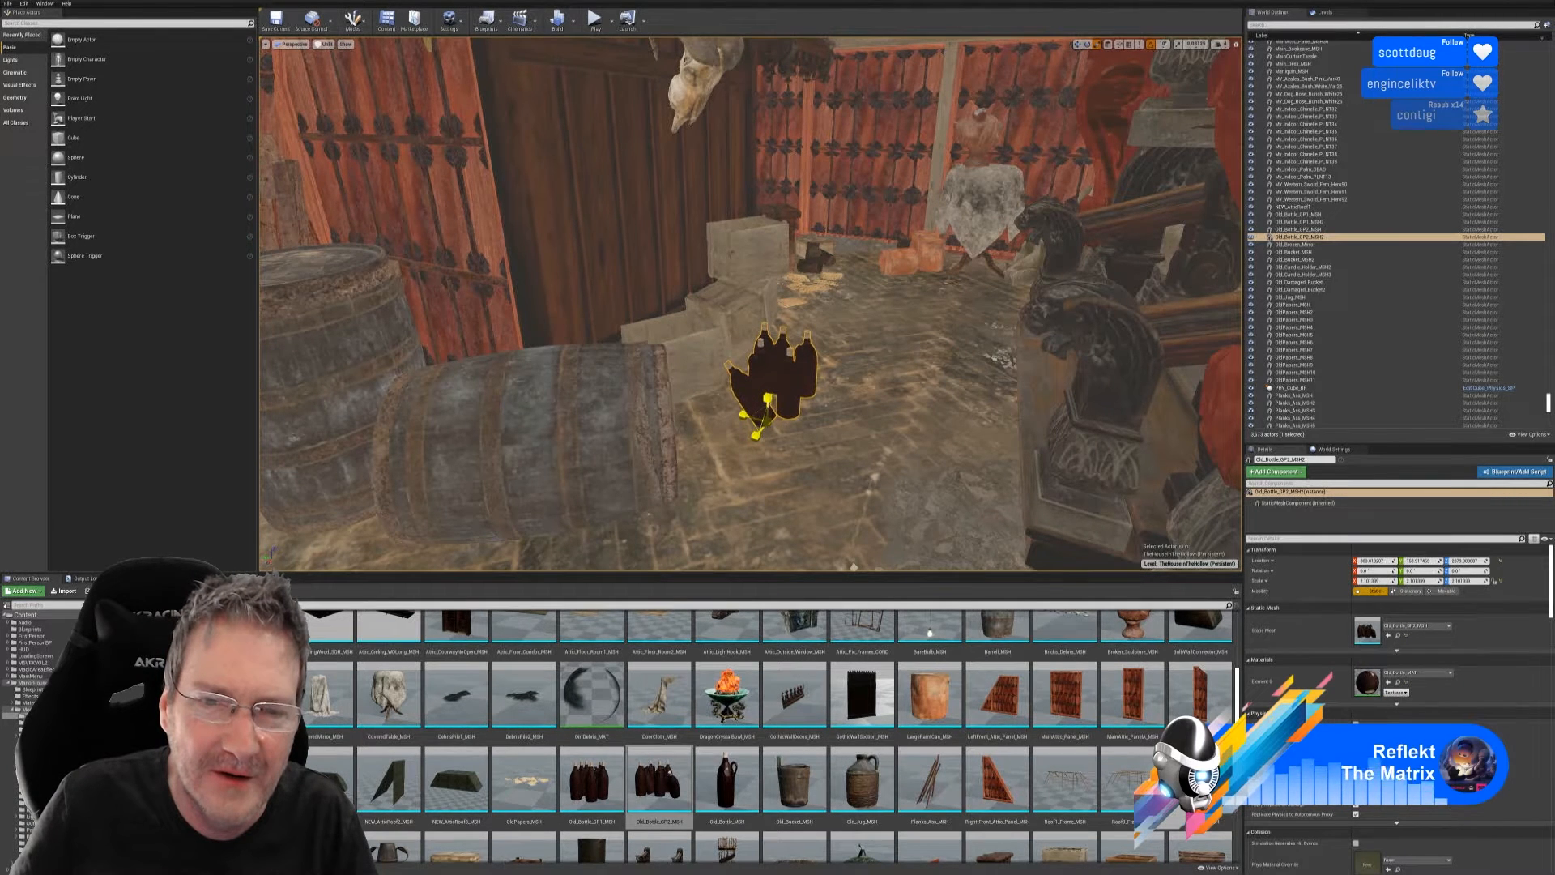
- Rotate the bottle group about its vertical axis and move it closer to the crates
{"action": "left_click", "coordinate": [1087, 43]}
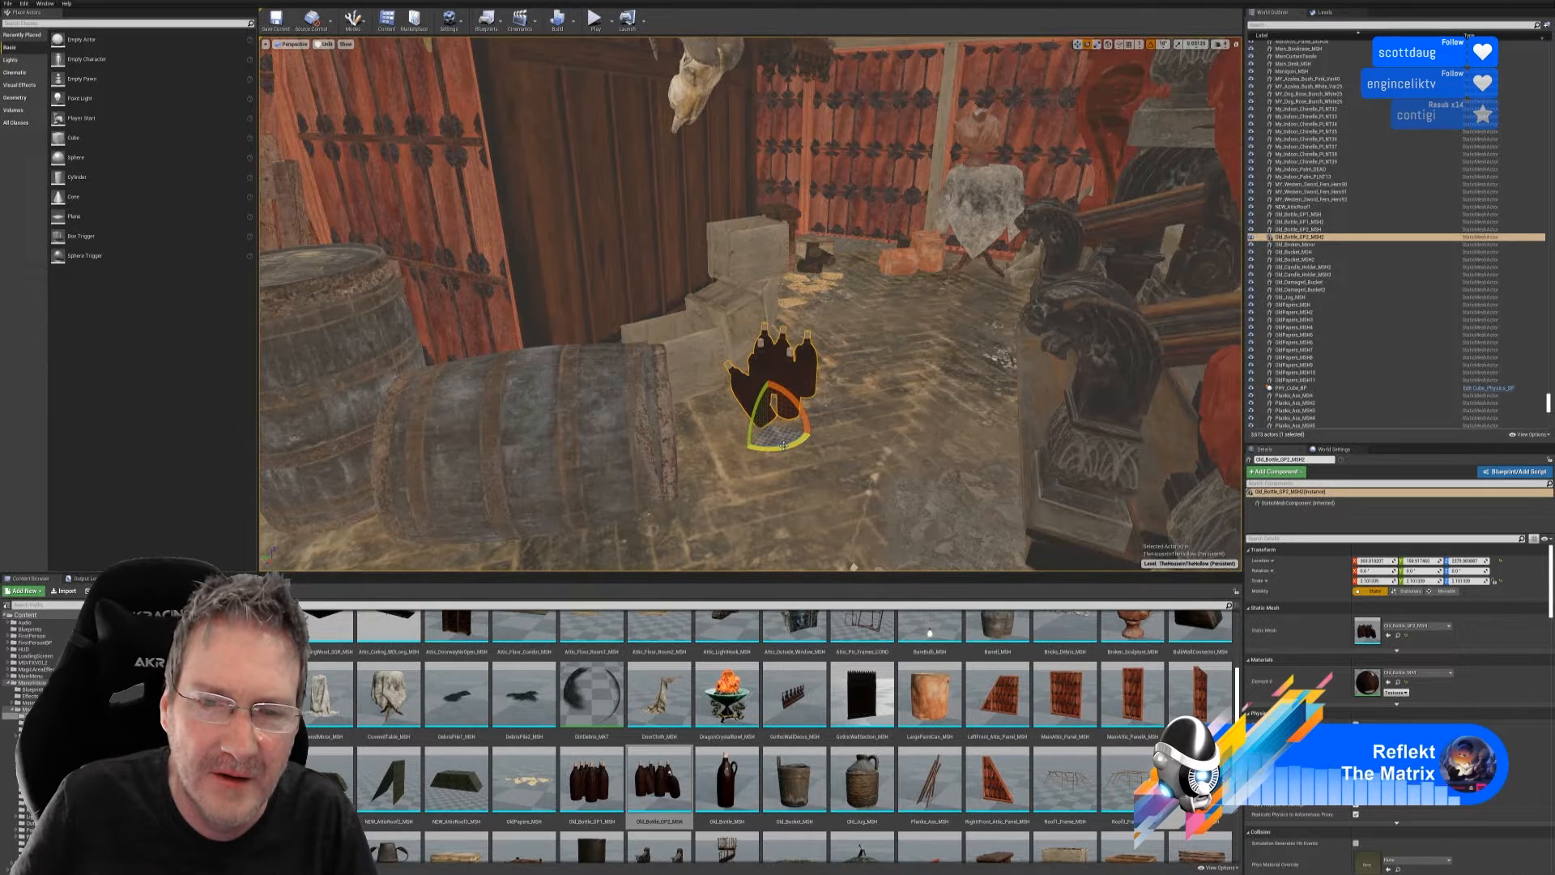
{"action": "left_click_drag", "start_coordinate": [783, 448], "coordinate": [729, 451]}
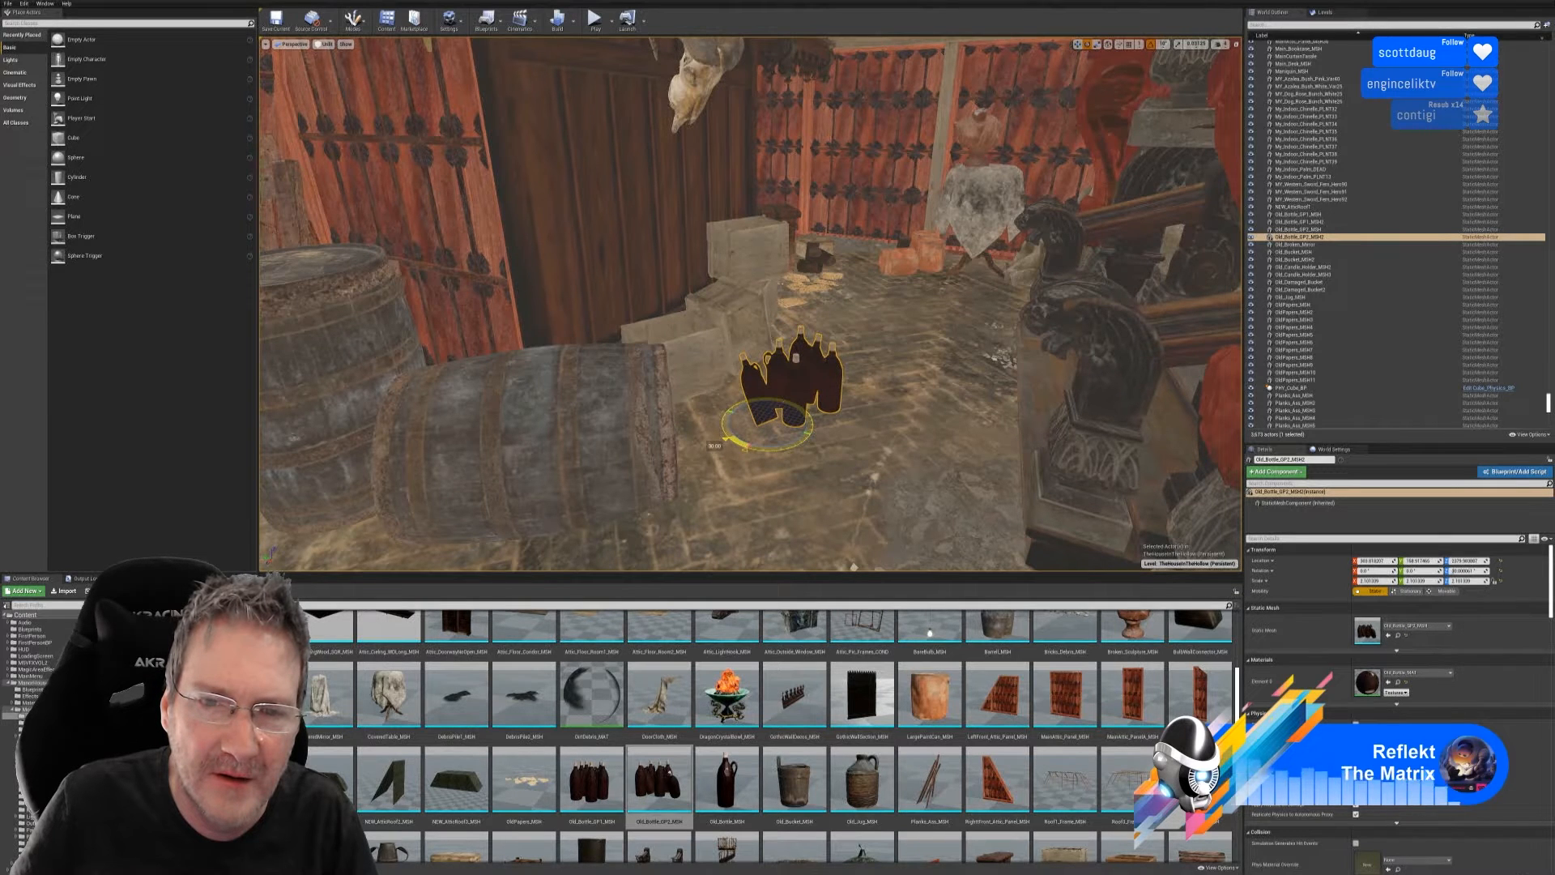
{"action": "left_click", "coordinate": [1078, 43]}
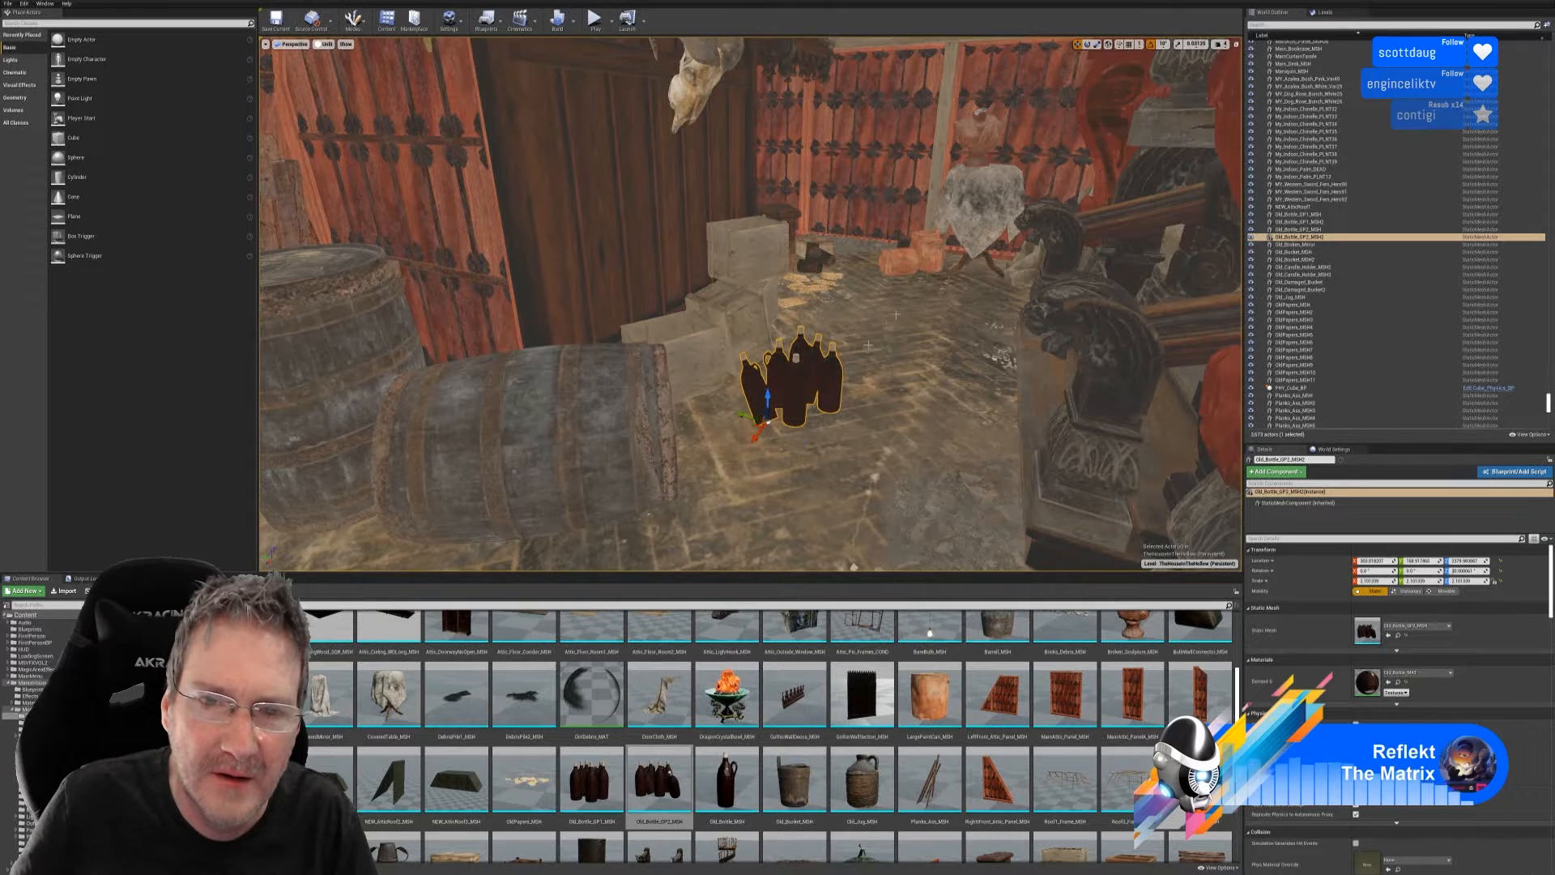
{"action": "left_click_drag", "start_coordinate": [743, 414], "coordinate": [713, 409]}
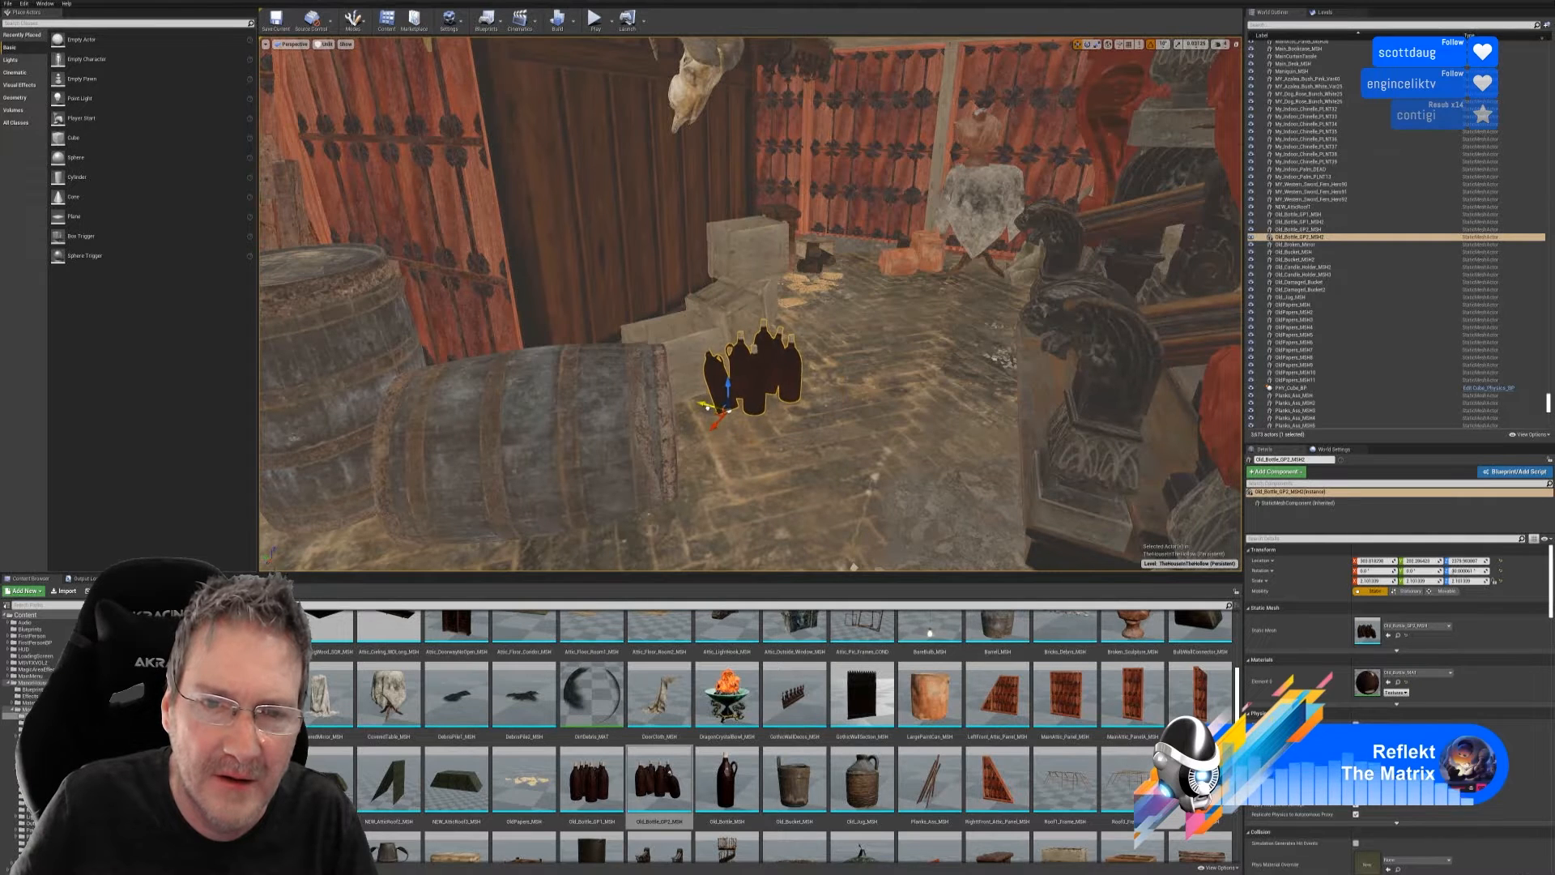
- Scale the bottle group down slightly to suit the size of the crates
{"action": "scroll", "coordinate": [713, 409], "scroll_direction": "up", "scroll_amount": 2}
{"action": "mouse_move", "coordinate": [713, 409]}
{"action": "right_mouse_down"}
{"action": "mouse_move", "coordinate": [786, 441]}
{"action": "mouse_move", "coordinate": [713, 409]}
{"action": "right_mouse_up"}
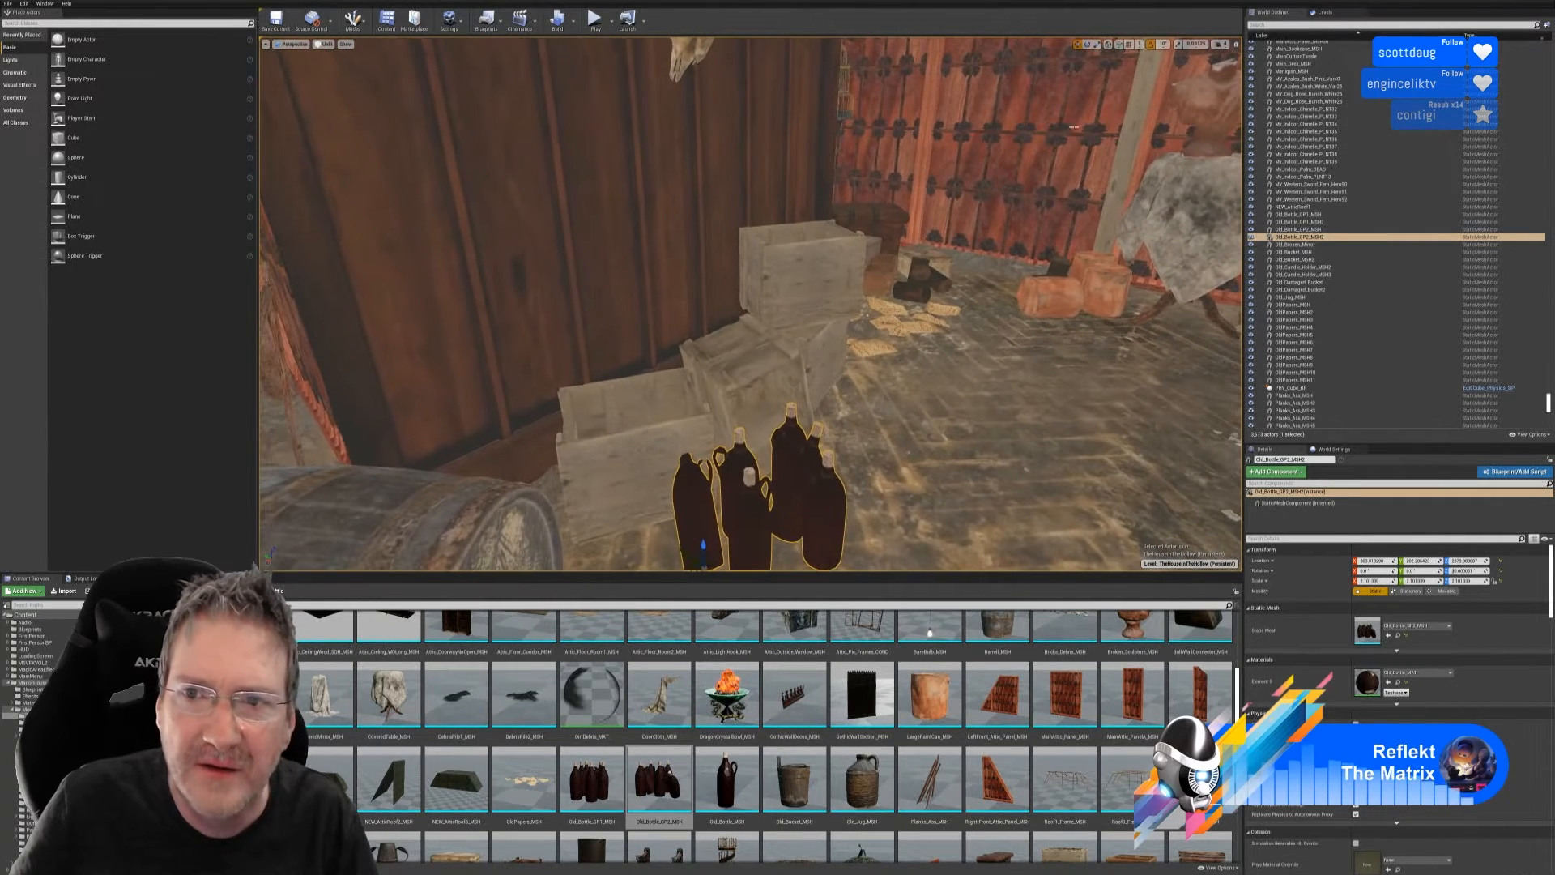
{"action": "left_click", "coordinate": [1097, 46]}
{"action": "right_click_drag", "start_coordinate": [785, 459], "coordinate": [797, 490]}
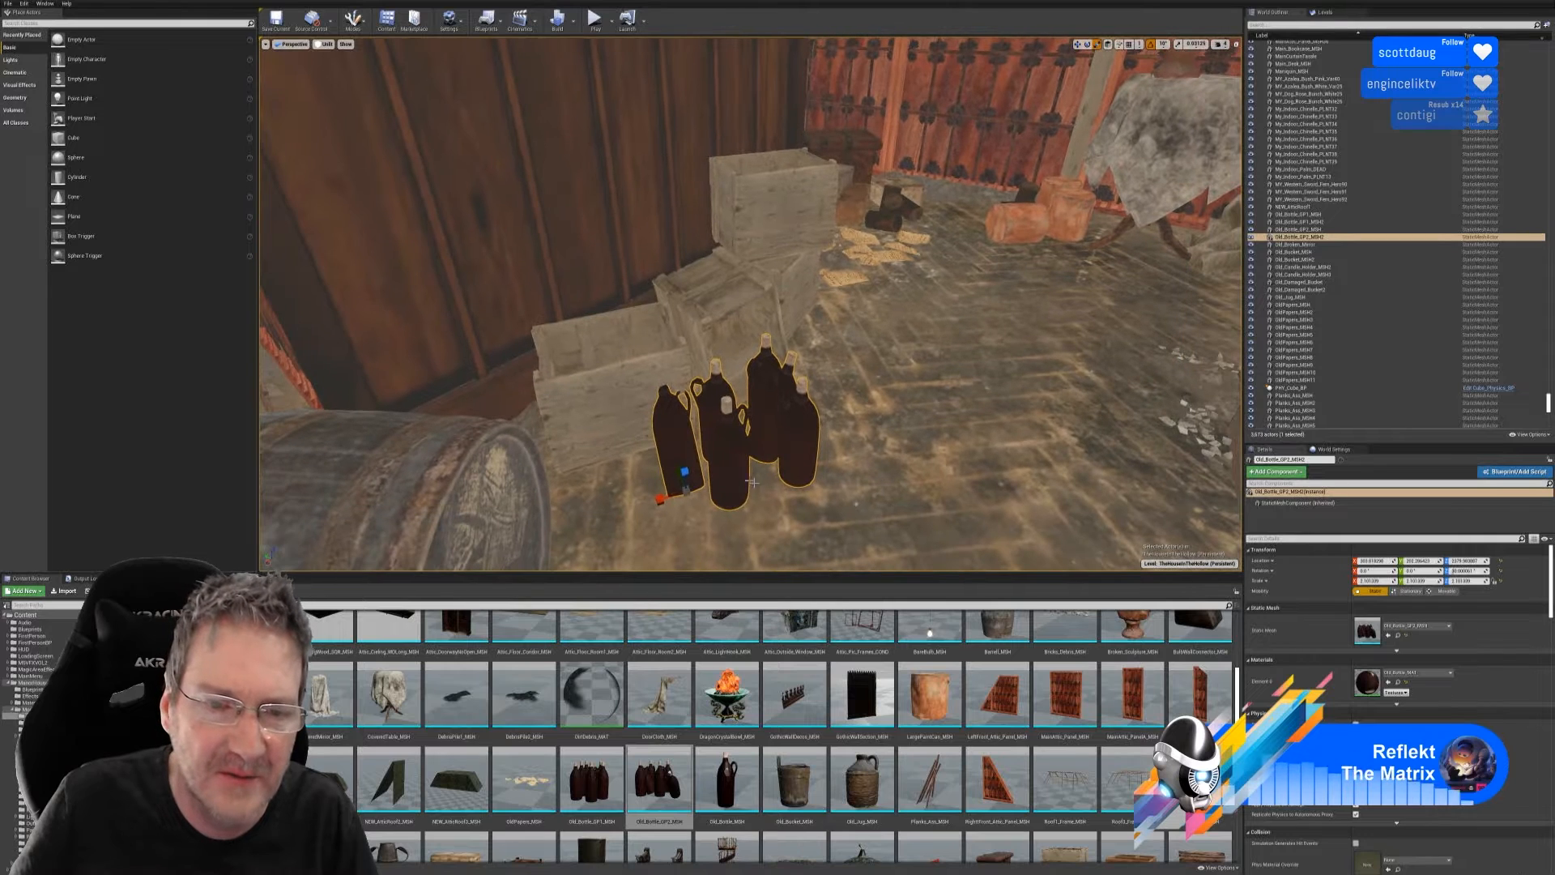
{"action": "left_click_drag", "start_coordinate": [684, 494], "coordinate": [682, 492]}
- Move the bottle group in closer to the open fronts of the floor crates
{"action": "left_click", "coordinate": [1078, 45]}
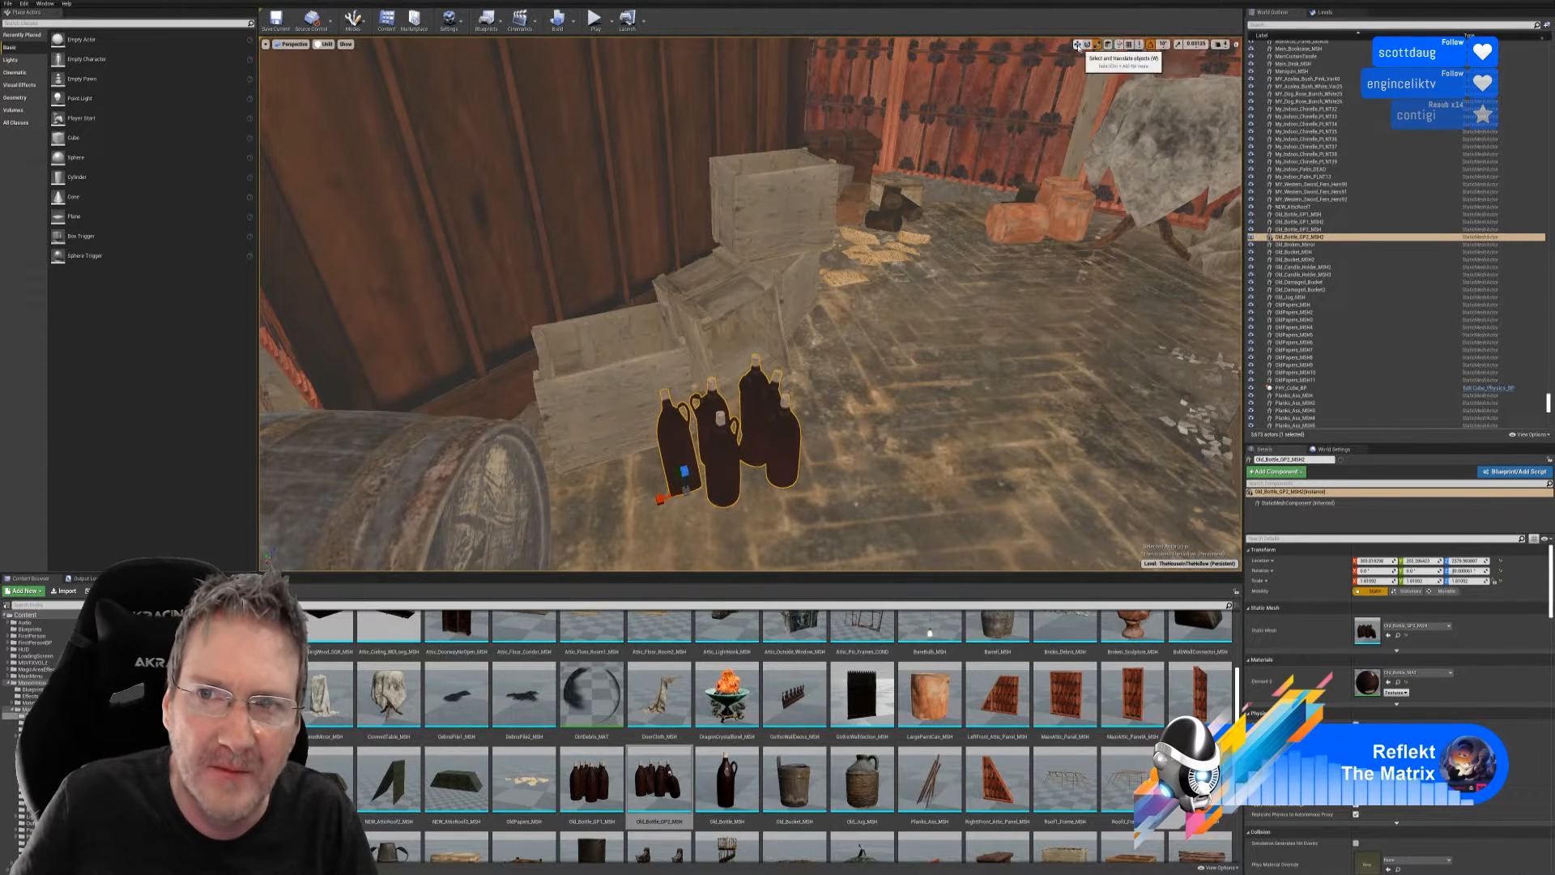
{"action": "right_click_drag", "start_coordinate": [729, 364], "coordinate": [648, 369]}
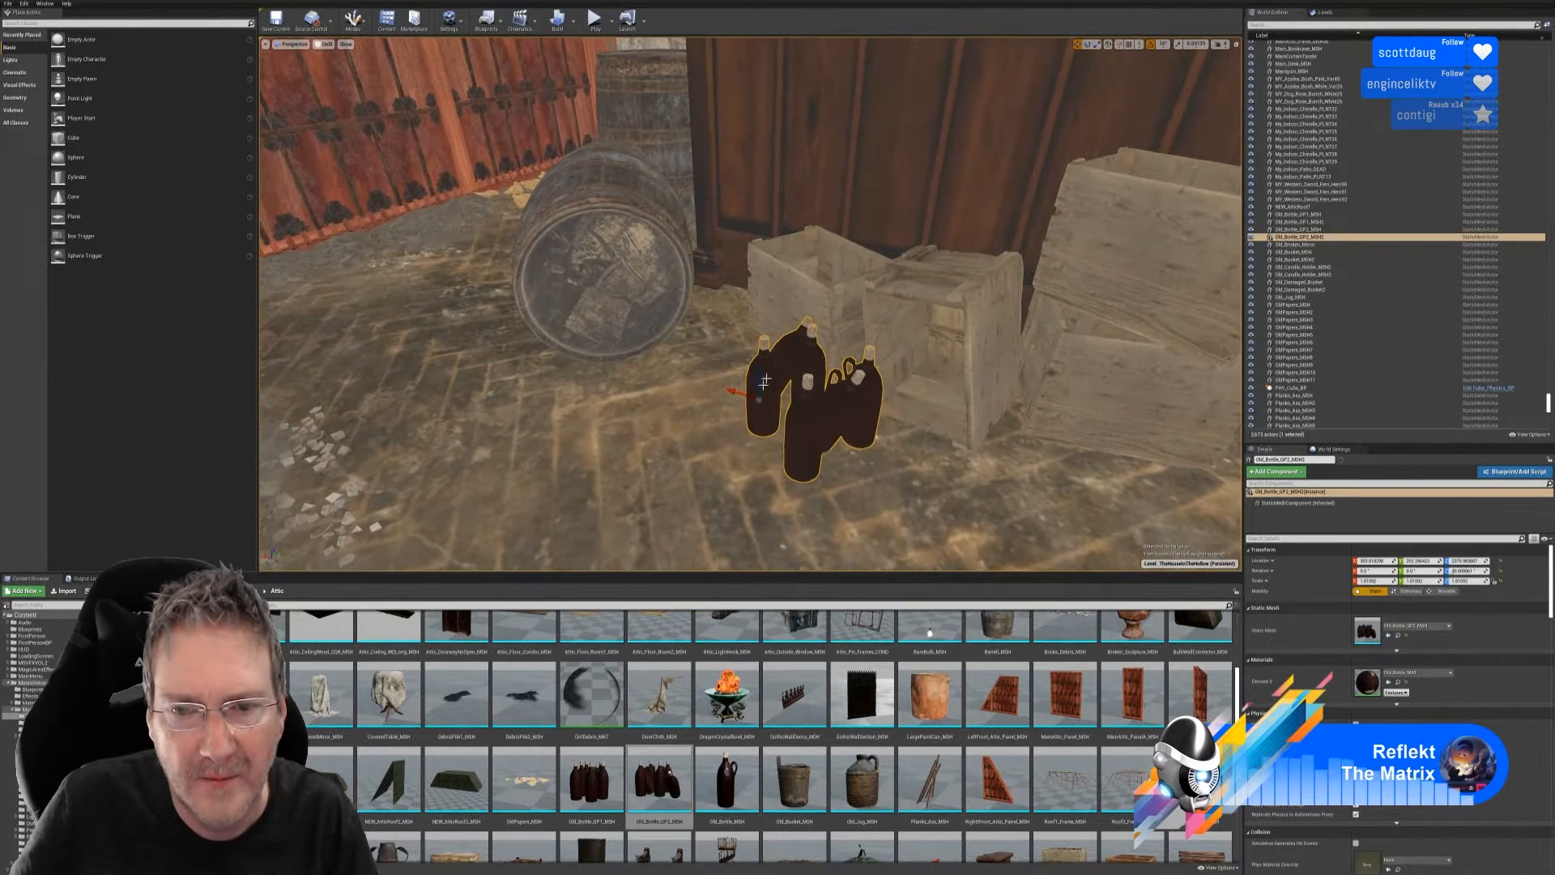
{"action": "left_click_drag", "start_coordinate": [737, 392], "coordinate": [790, 395]}
{"action": "right_click_drag", "start_coordinate": [790, 395], "coordinate": [843, 394]}
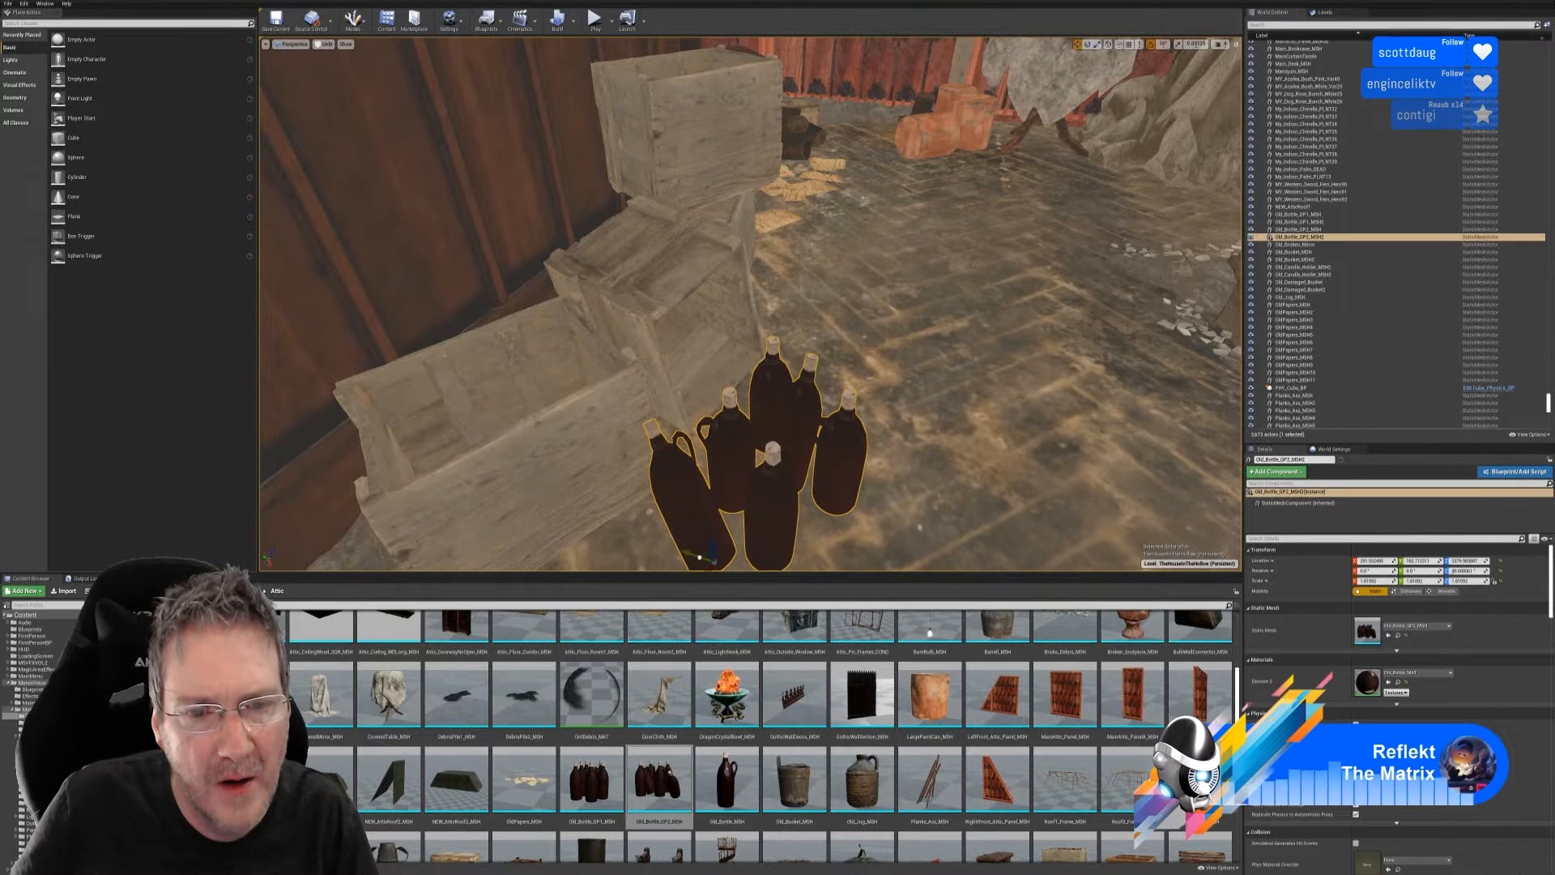
{"action": "mouse_move", "coordinate": [751, 324]}
{"action": "right_mouse_down"}
{"action": "mouse_move", "coordinate": [798, 323]}
{"action": "mouse_move", "coordinate": [778, 314]}
{"action": "right_mouse_up"}
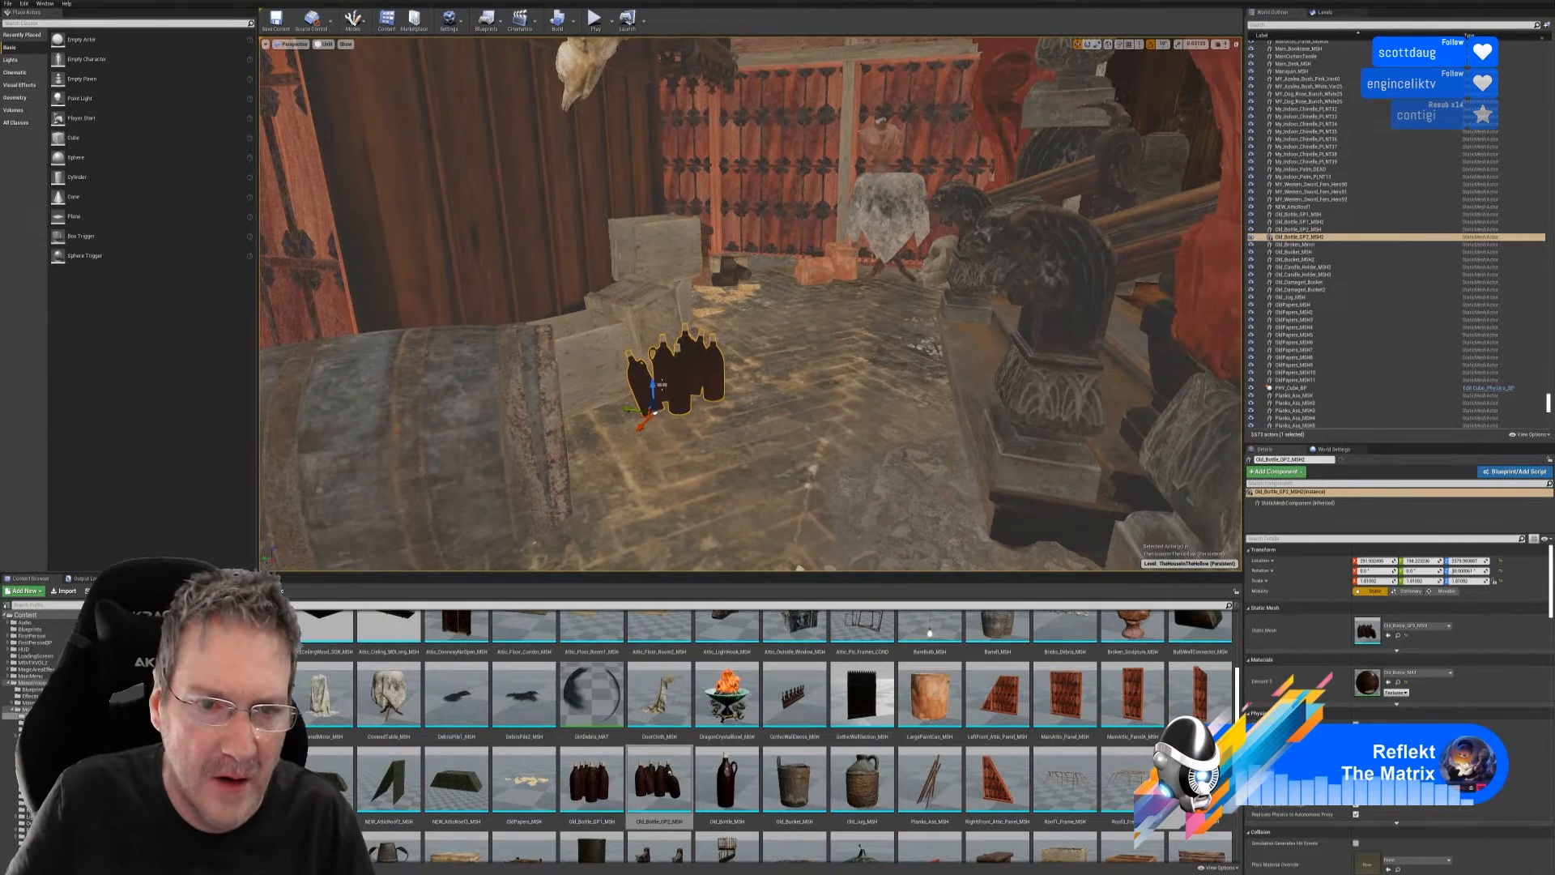
- Adjust the height of the bottle group on the floor in front of the crates and deselect it
{"action": "left_click_drag", "start_coordinate": [653, 387], "coordinate": [657, 391]}
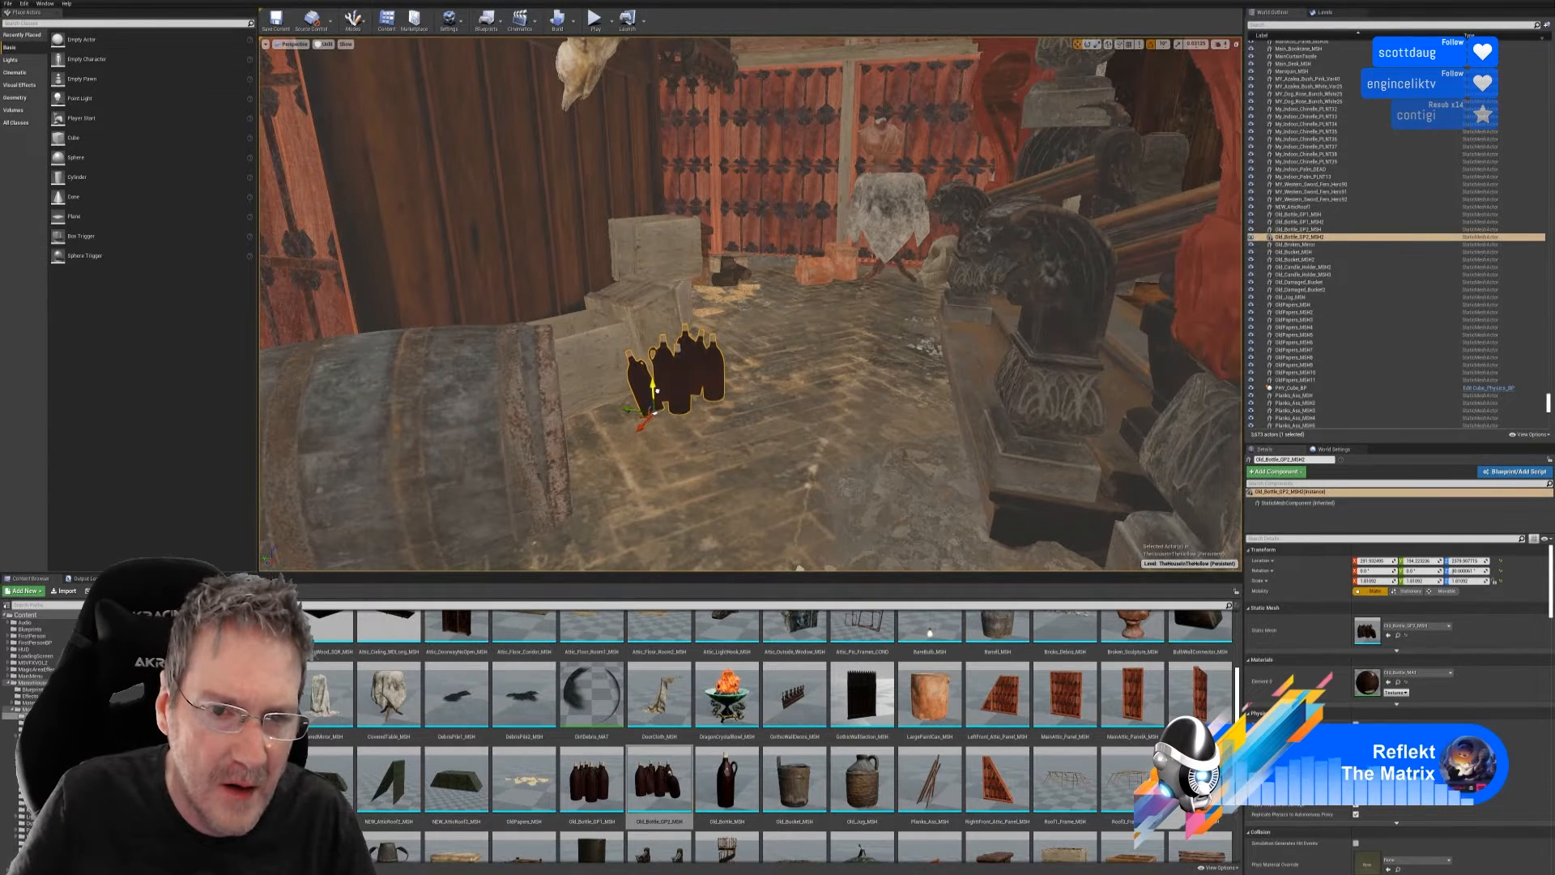
{"action": "key", "text": "Escape"}
{"action": "mouse_move", "coordinate": [665, 417]}
{"action": "right_mouse_down"}
{"action": "mouse_move", "coordinate": [693, 409]}
{"action": "mouse_move", "coordinate": [682, 438]}
{"action": "right_mouse_up"}
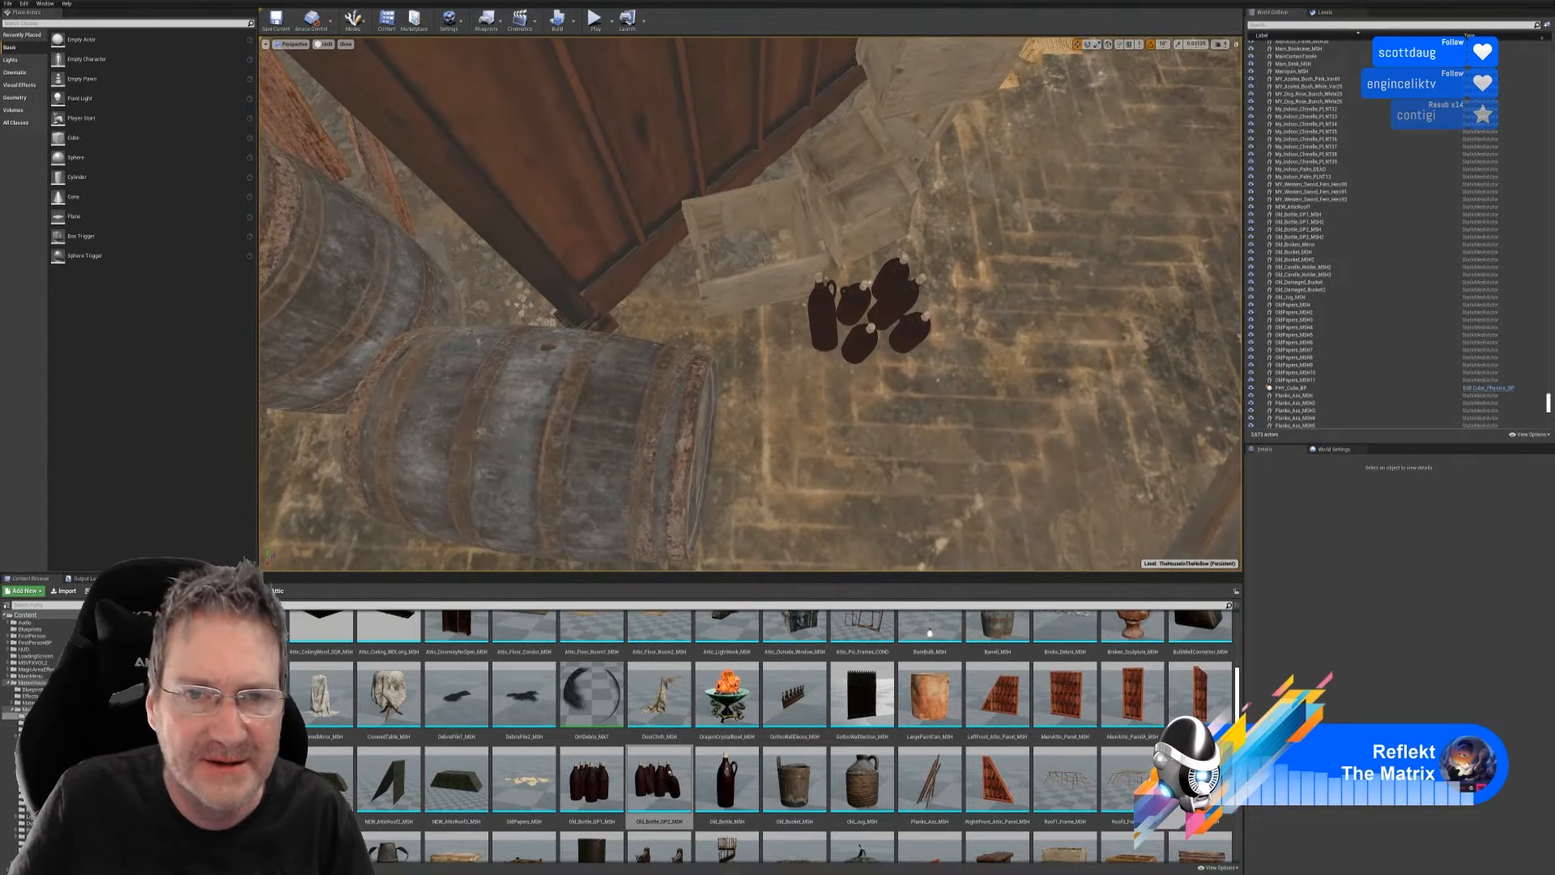
- Place the other old bottle group mesh inside the open crate nearest the barrels, enlarged and rotated to line up with its sides
{"action": "left_click_drag", "start_coordinate": [591, 777], "coordinate": [758, 251]}
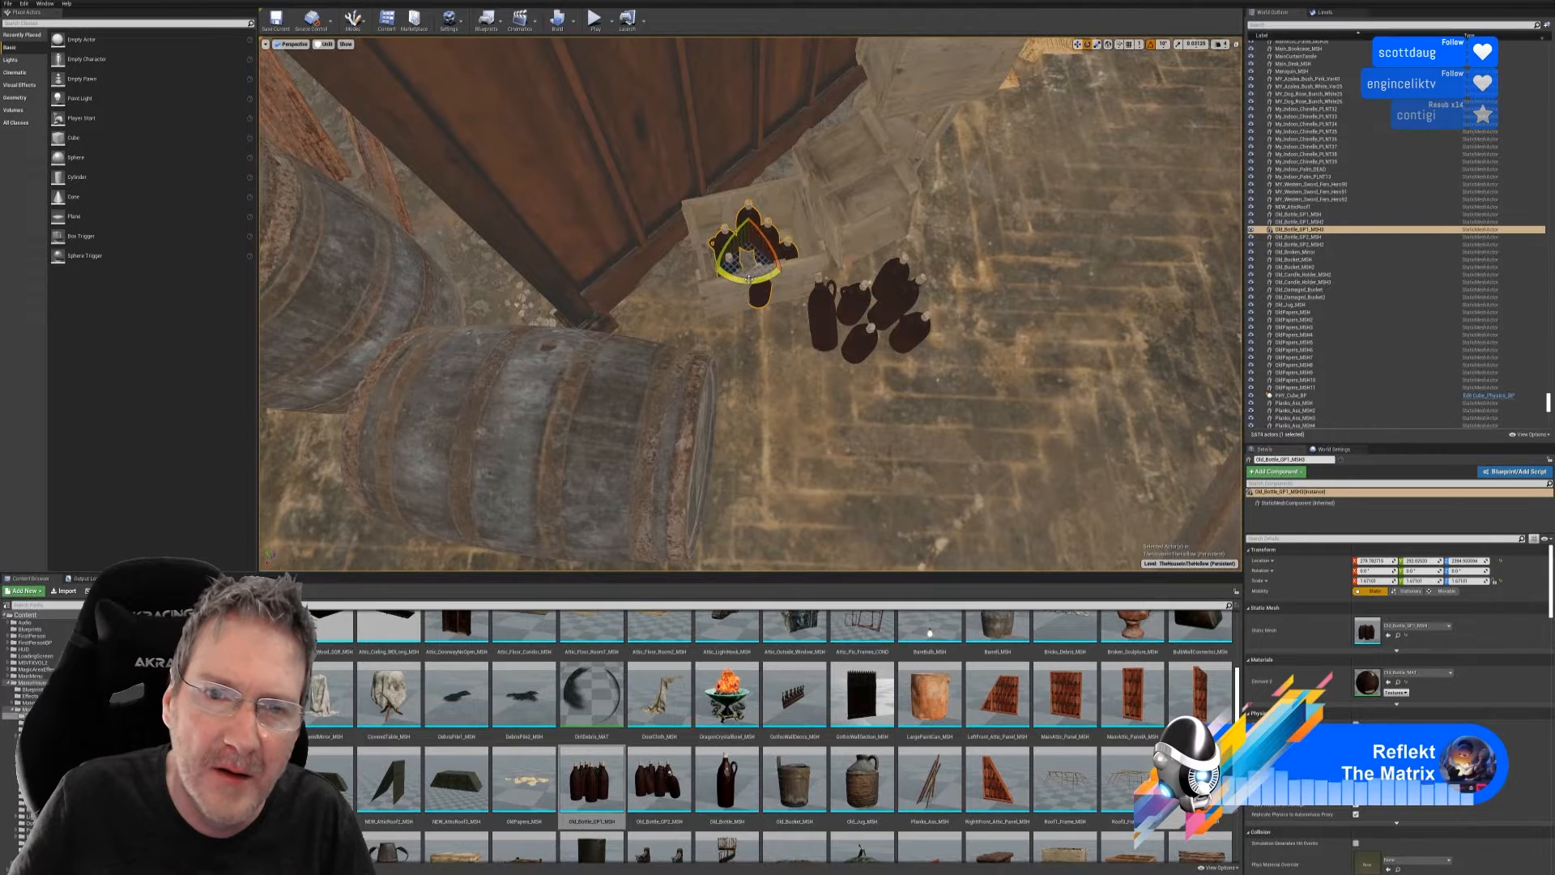
{"action": "left_click_drag", "start_coordinate": [705, 279], "coordinate": [744, 295]}
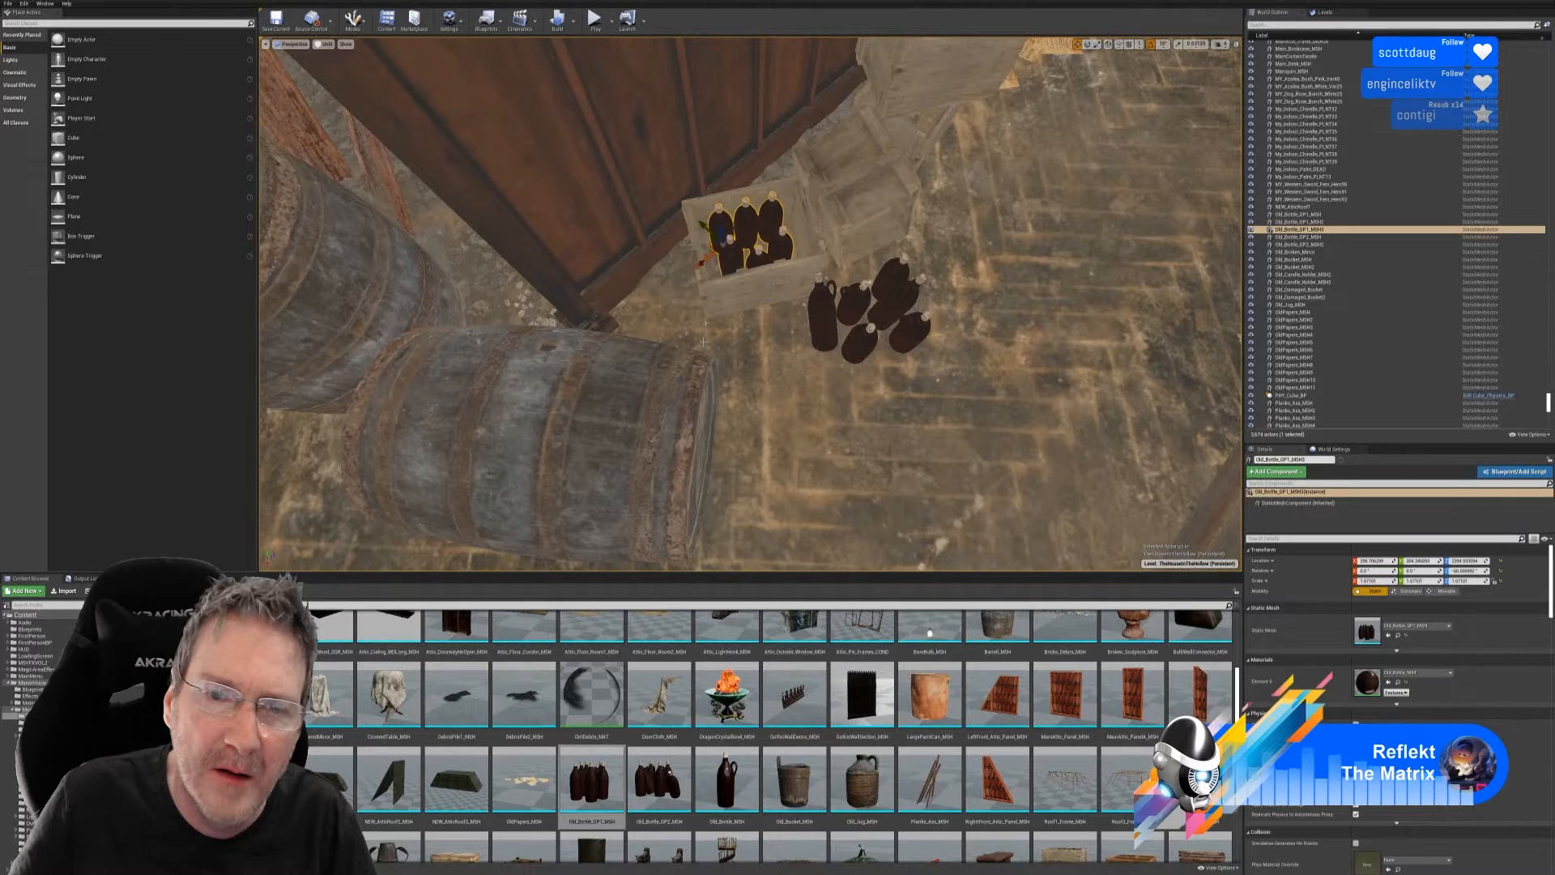
{"action": "right_click_drag", "start_coordinate": [703, 340], "coordinate": [703, 340]}
{"action": "key", "text": "Escape"}
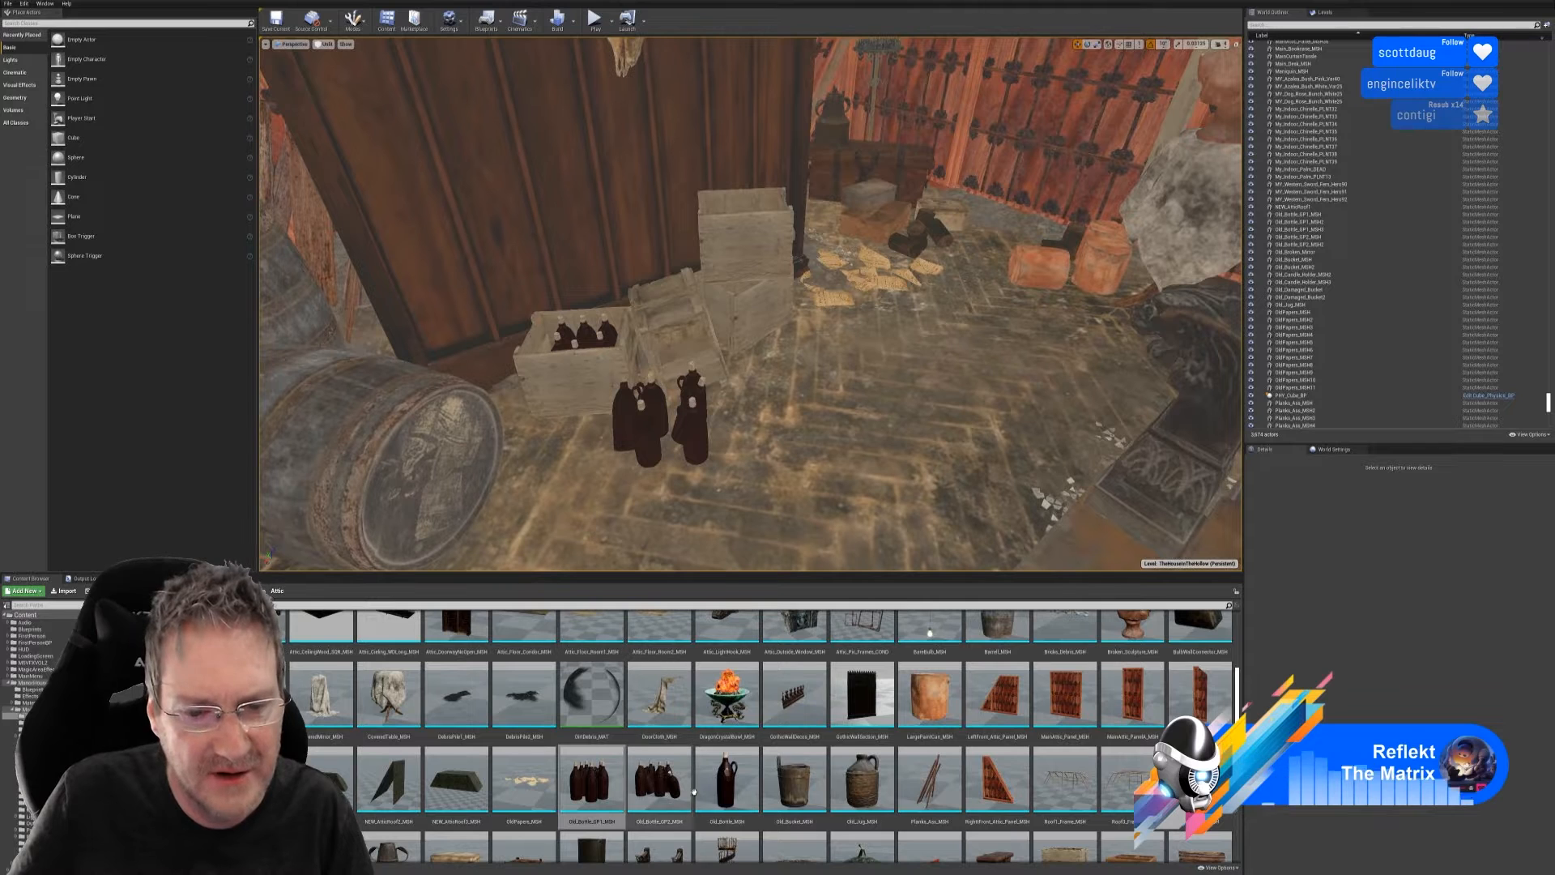
- Place a single old bottle mesh on the floor beside the bottle group and enlarge it to match the others
{"action": "left_click_drag", "start_coordinate": [727, 777], "coordinate": [770, 411]}
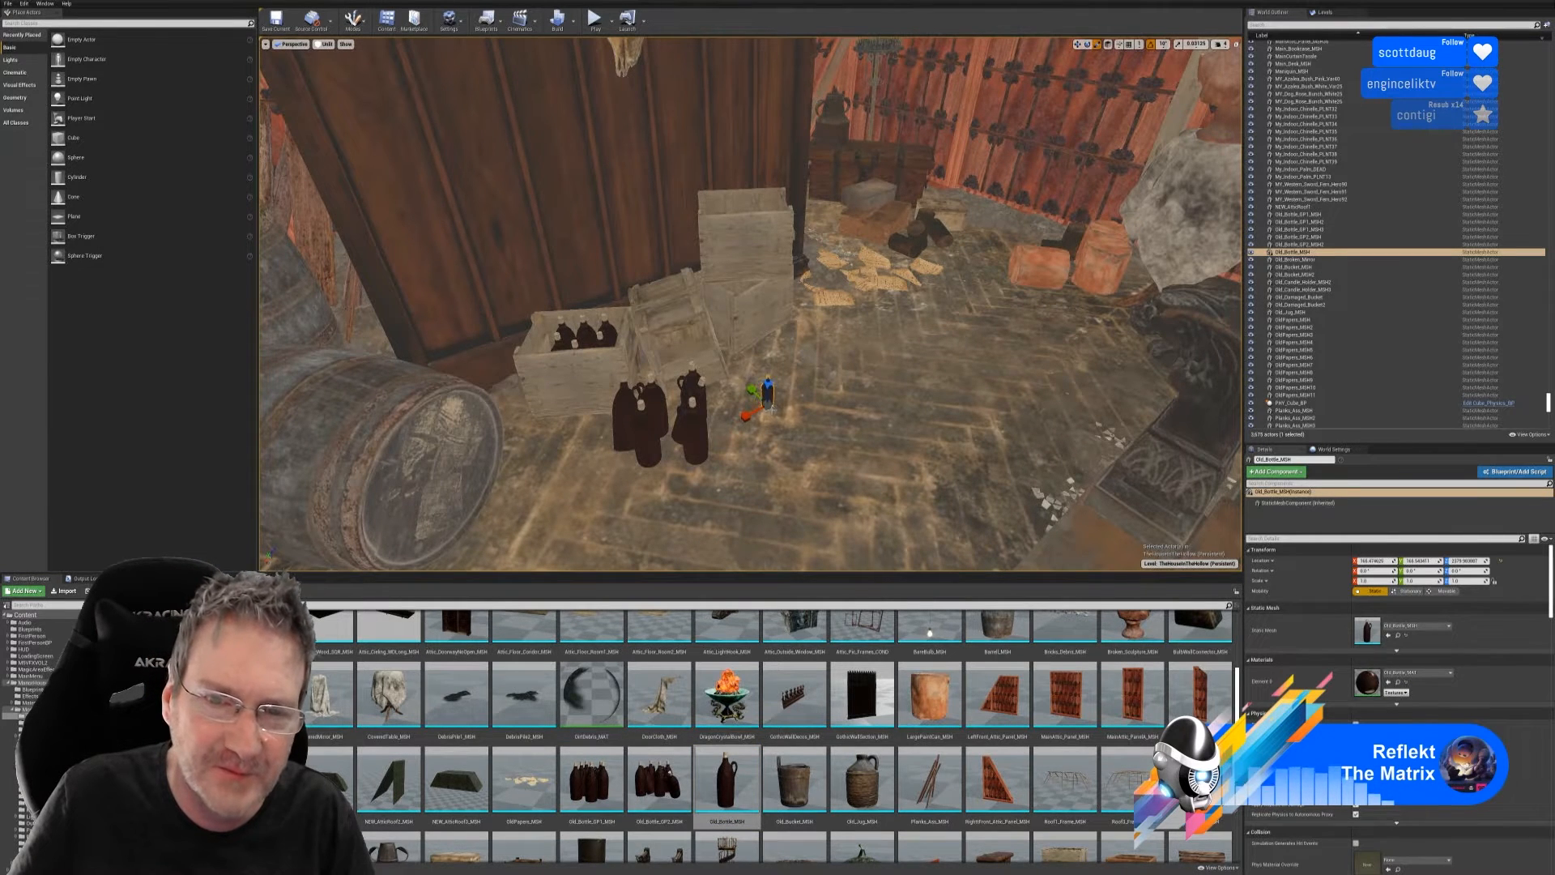
{"action": "key", "text": "r"}
{"action": "left_click_drag", "start_coordinate": [753, 402], "coordinate": [768, 385]}
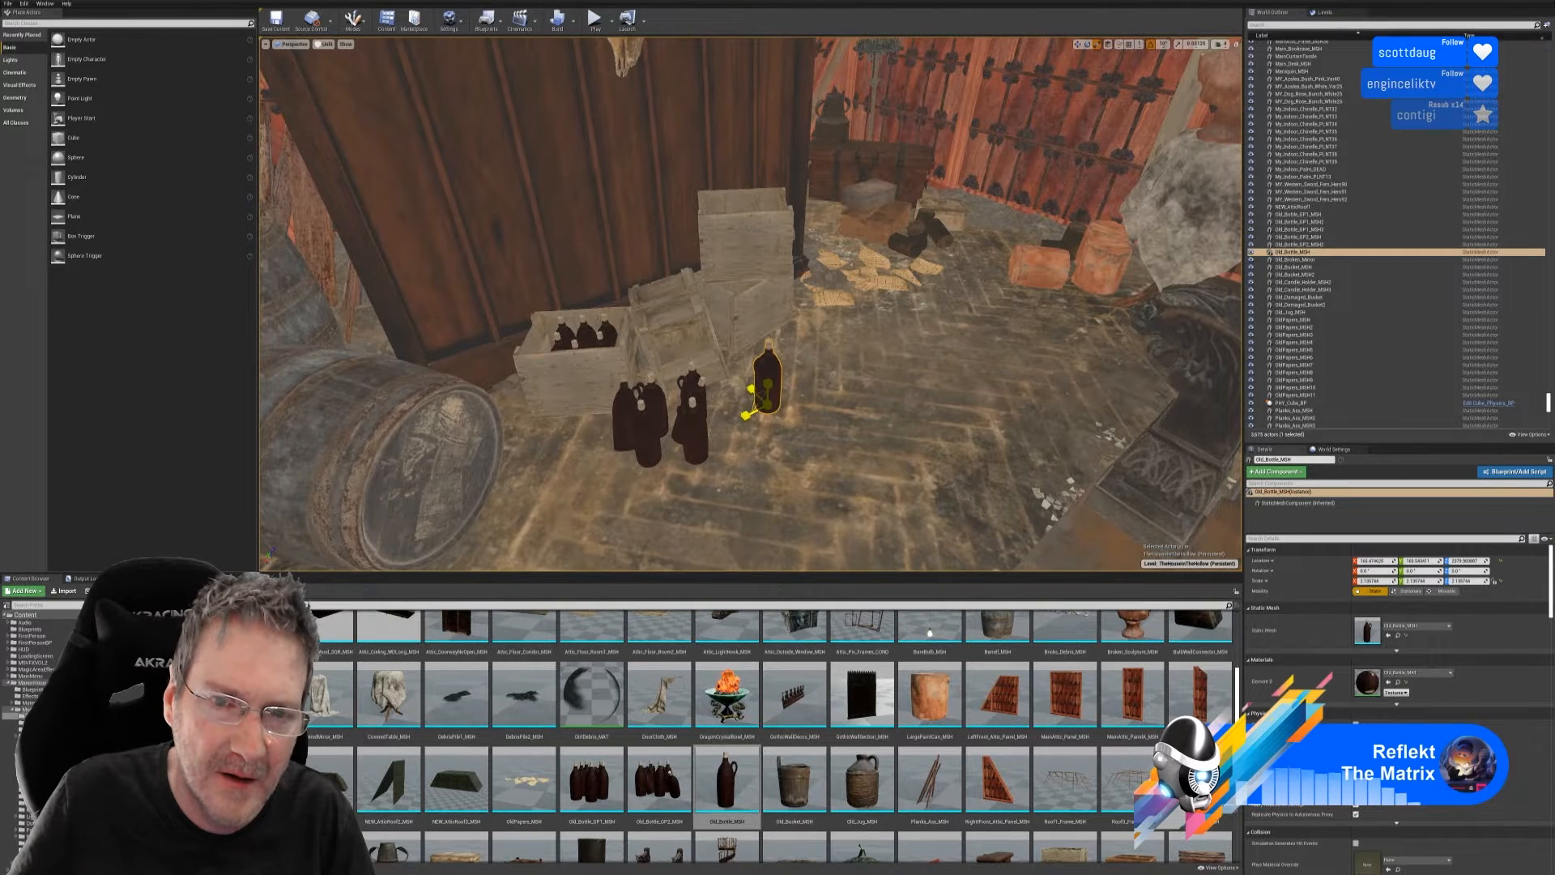
{"action": "mouse_move", "coordinate": [768, 385]}
{"action": "right_mouse_down"}
{"action": "mouse_move", "coordinate": [766, 353]}
{"action": "mouse_move", "coordinate": [754, 379]}
{"action": "right_mouse_up"}
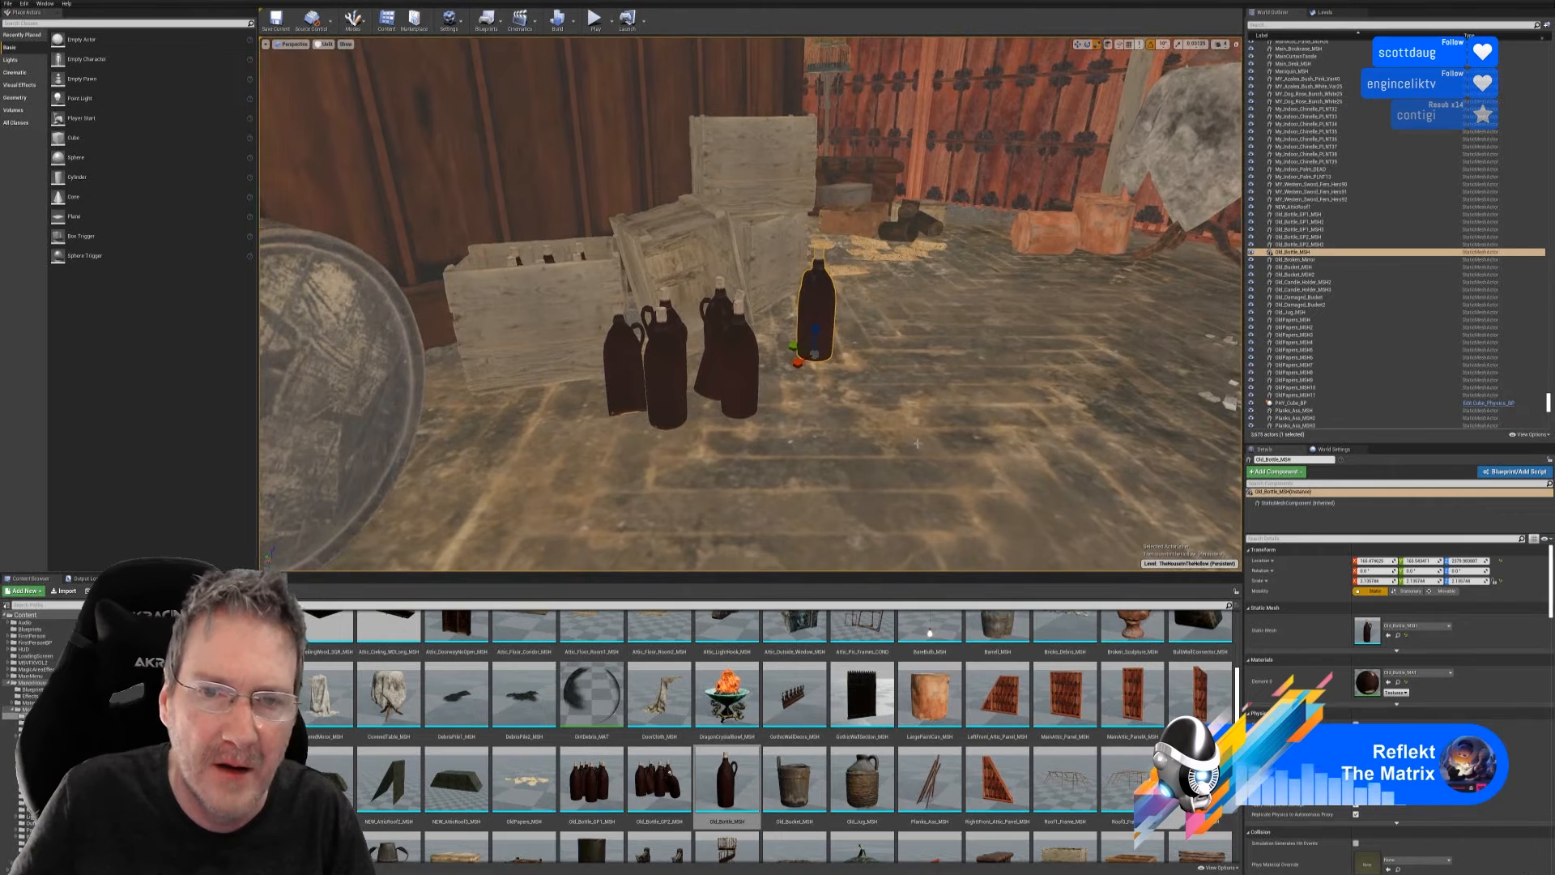
- Rotate the single bottle until it lies on its side on the floor
{"action": "left_click", "coordinate": [1096, 46]}
{"action": "left_click_drag", "start_coordinate": [839, 332], "coordinate": [780, 369]}
{"action": "right_click_drag", "start_coordinate": [780, 371], "coordinate": [676, 389]}
{"action": "left_click_drag", "start_coordinate": [800, 328], "coordinate": [770, 389]}
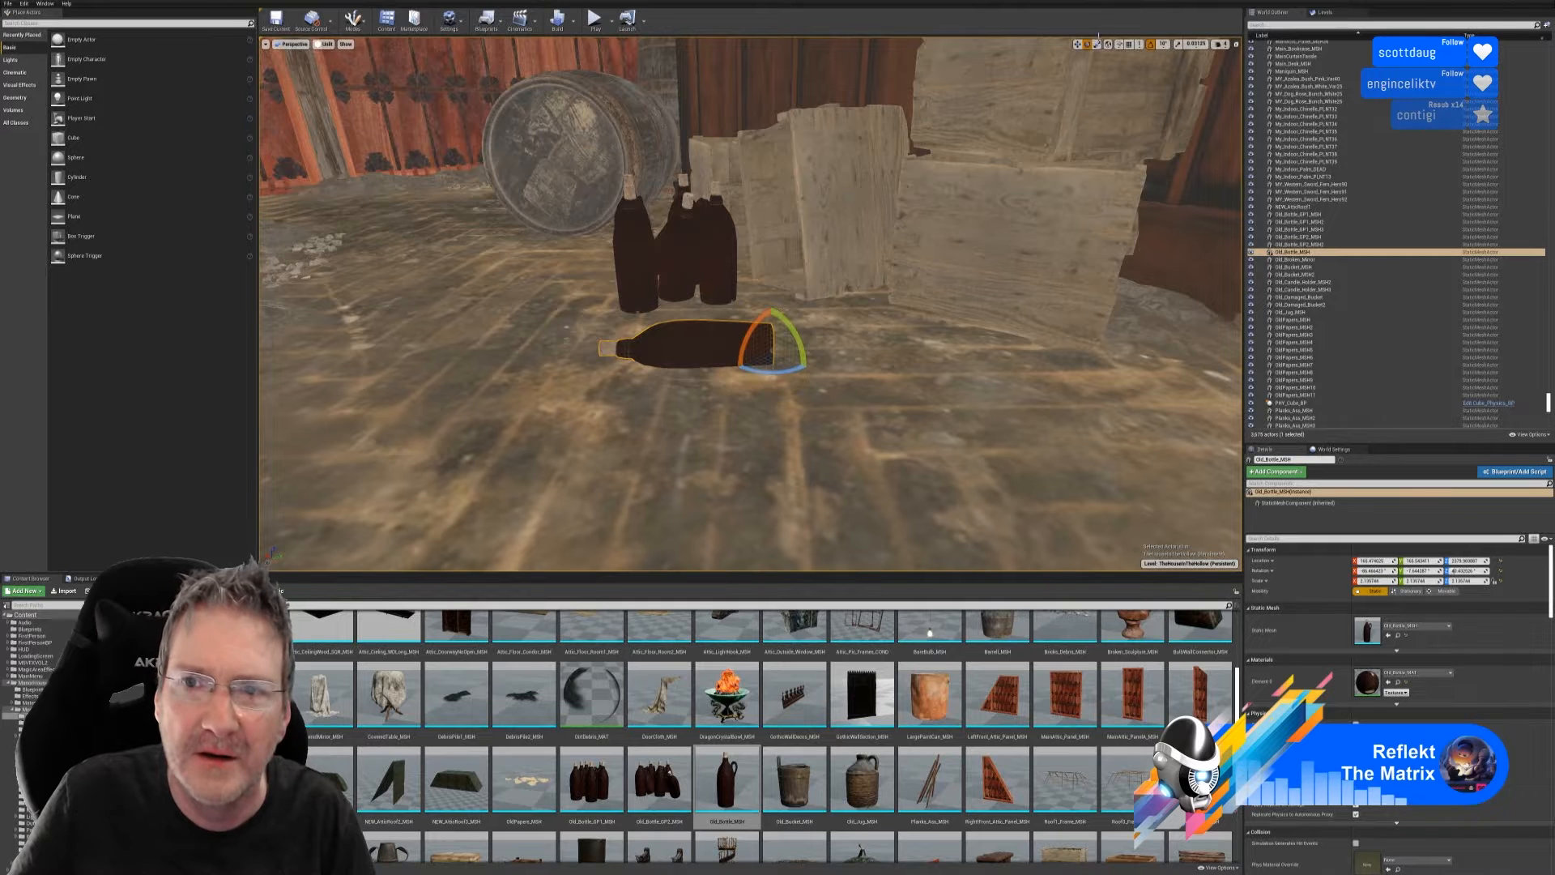
- Raise the lying bottle slightly so that it rests on the floor surface
{"action": "left_click", "coordinate": [1078, 56]}
{"action": "left_click", "coordinate": [1078, 45]}
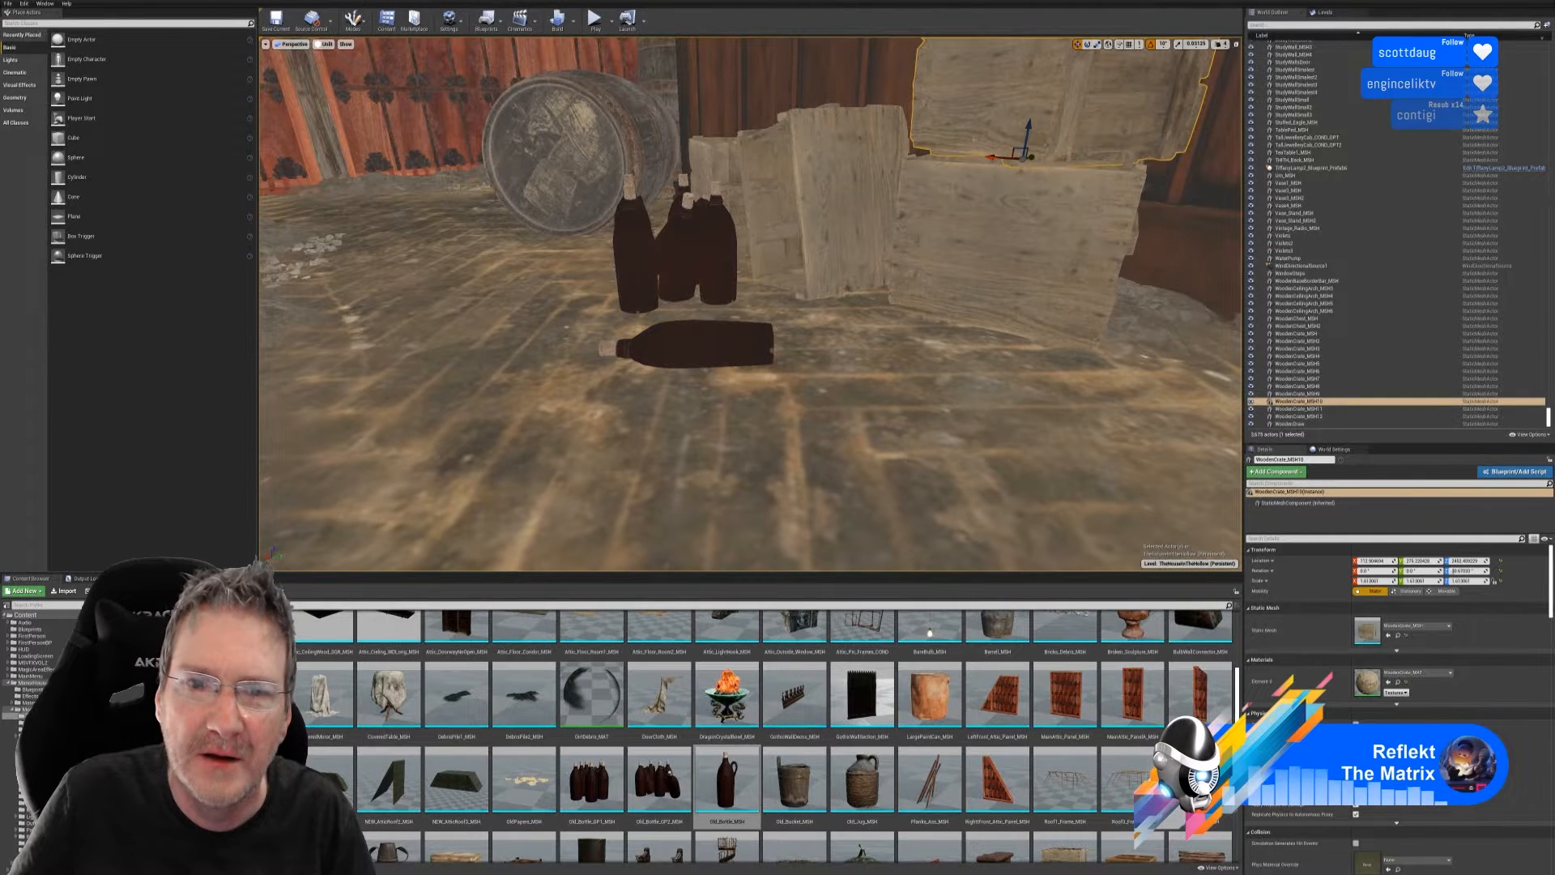
{"action": "left_click", "coordinate": [712, 344]}
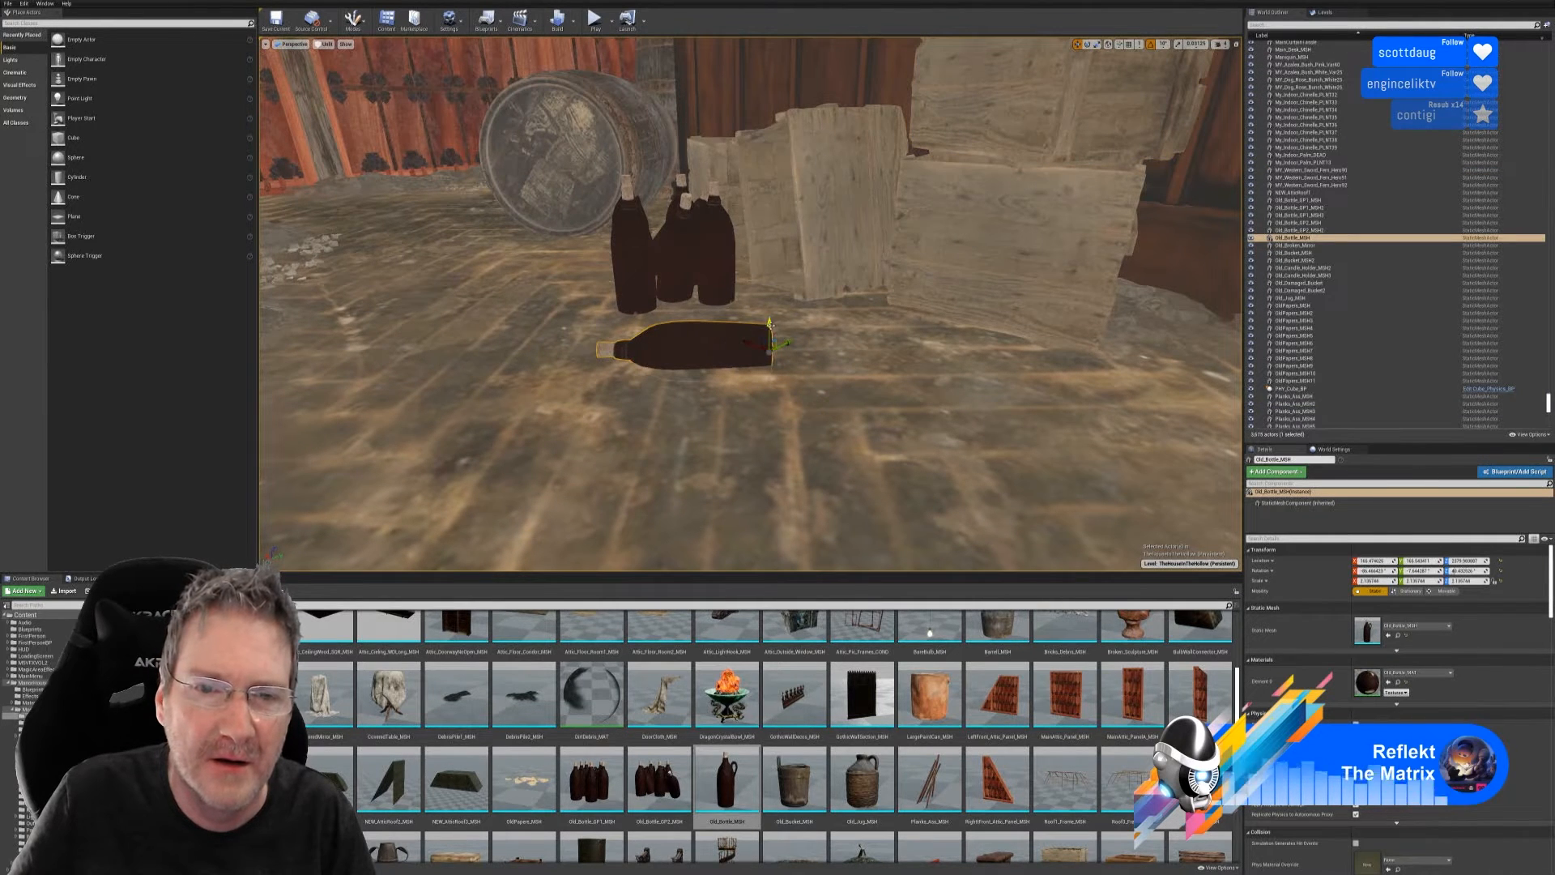
{"action": "left_click_drag", "start_coordinate": [769, 322], "coordinate": [770, 305]}
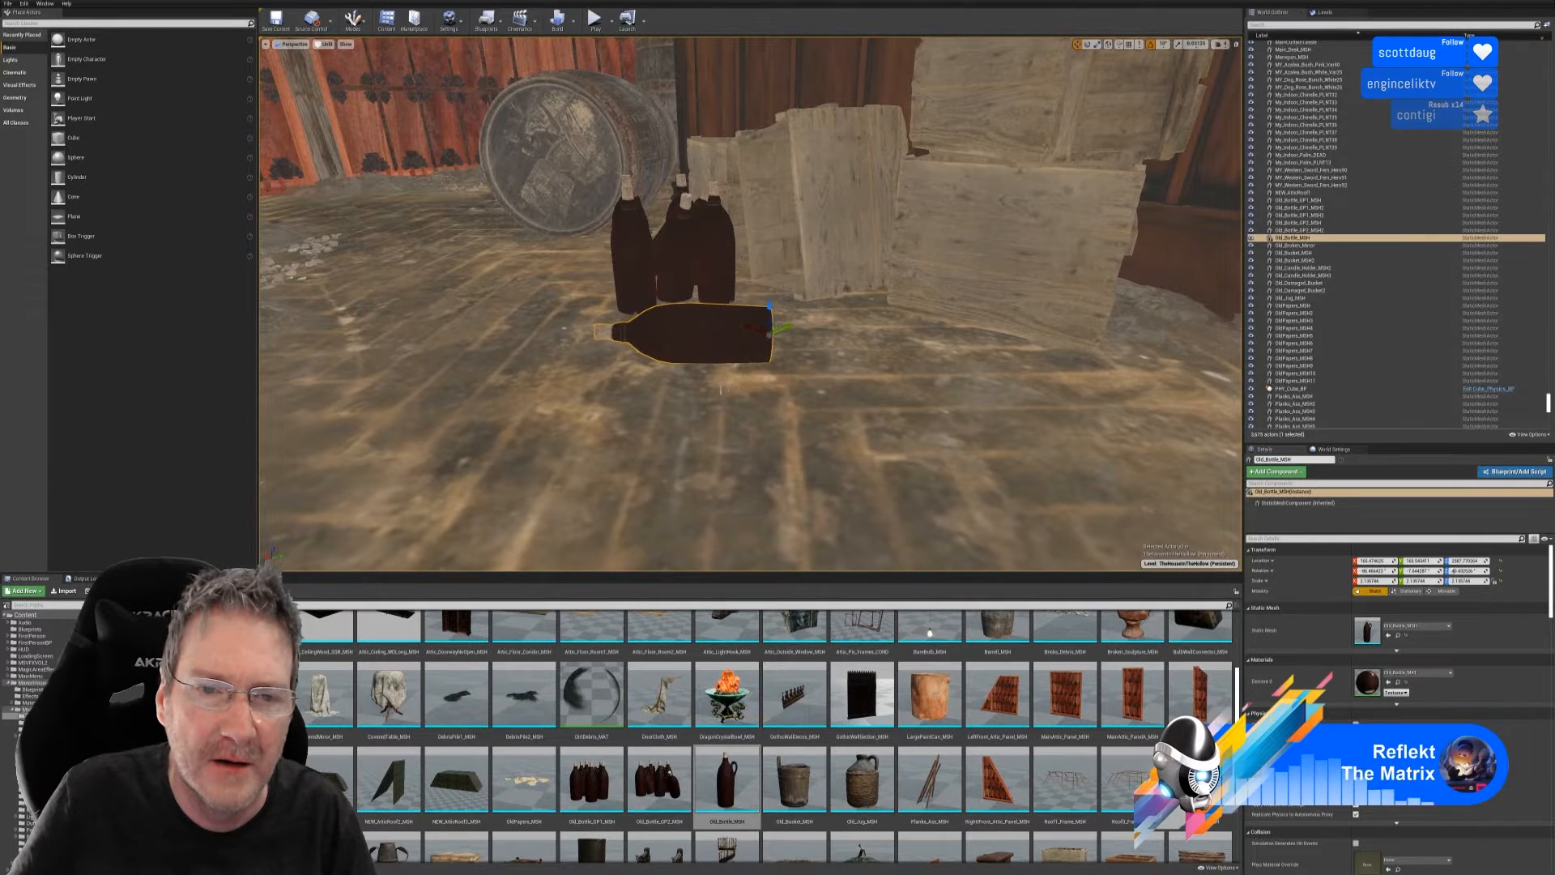
{"action": "right_click_drag", "start_coordinate": [769, 304], "coordinate": [826, 344]}
{"action": "key", "text": "ctrl+z"}
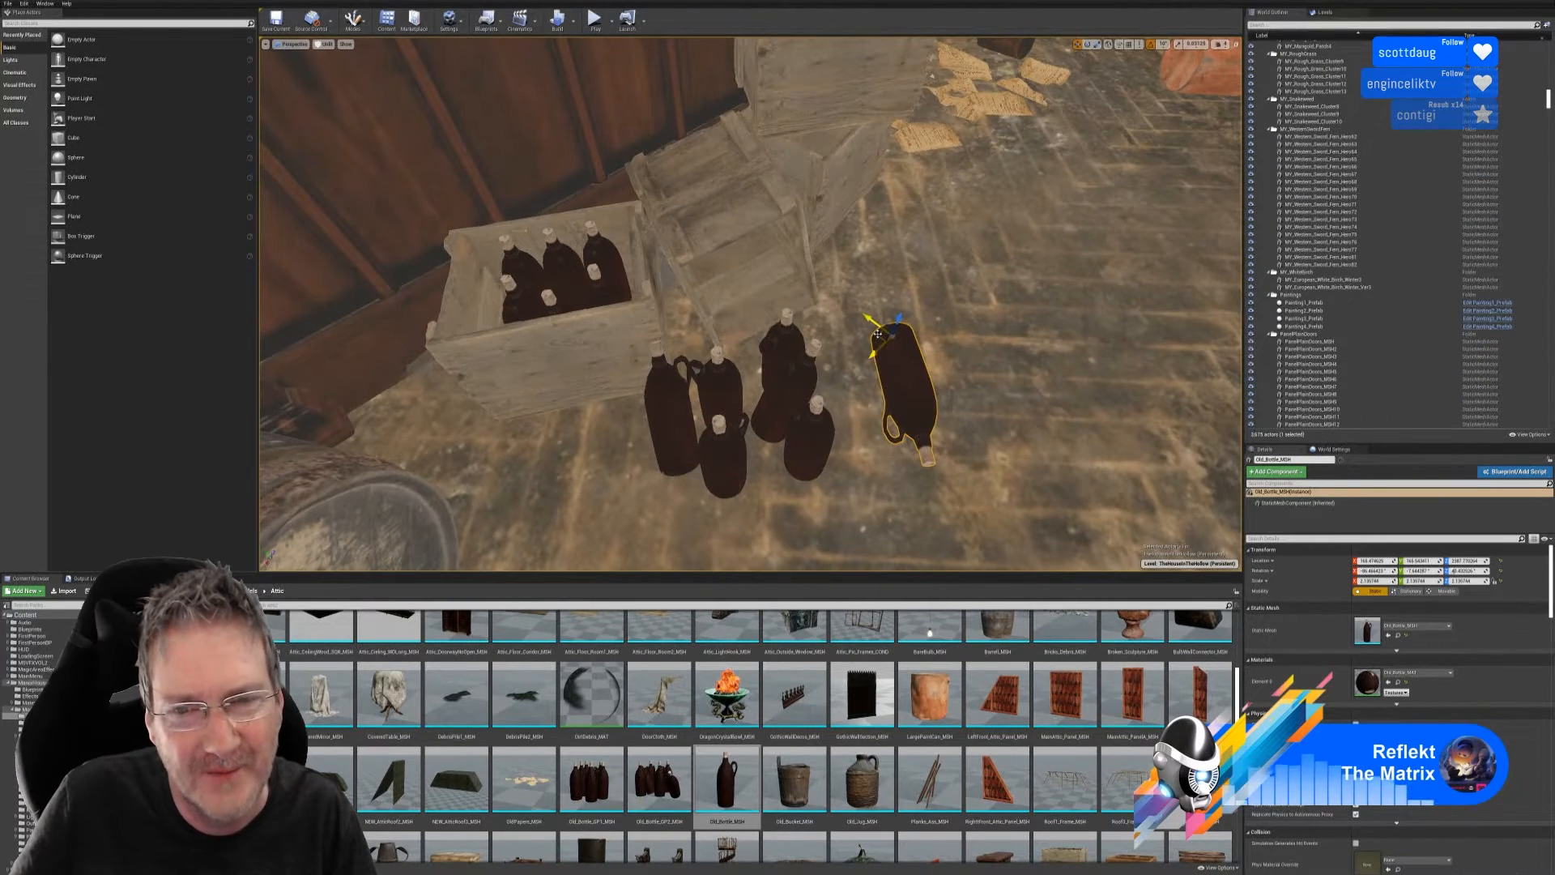
- Move the lying bottle next to the tilted crates, turn it about the vertical axis and deselect it
{"action": "left_click_drag", "start_coordinate": [880, 335], "coordinate": [946, 322]}
{"action": "left_click", "coordinate": [1098, 45]}
{"action": "right_click_drag", "start_coordinate": [946, 322], "coordinate": [1015, 253]}
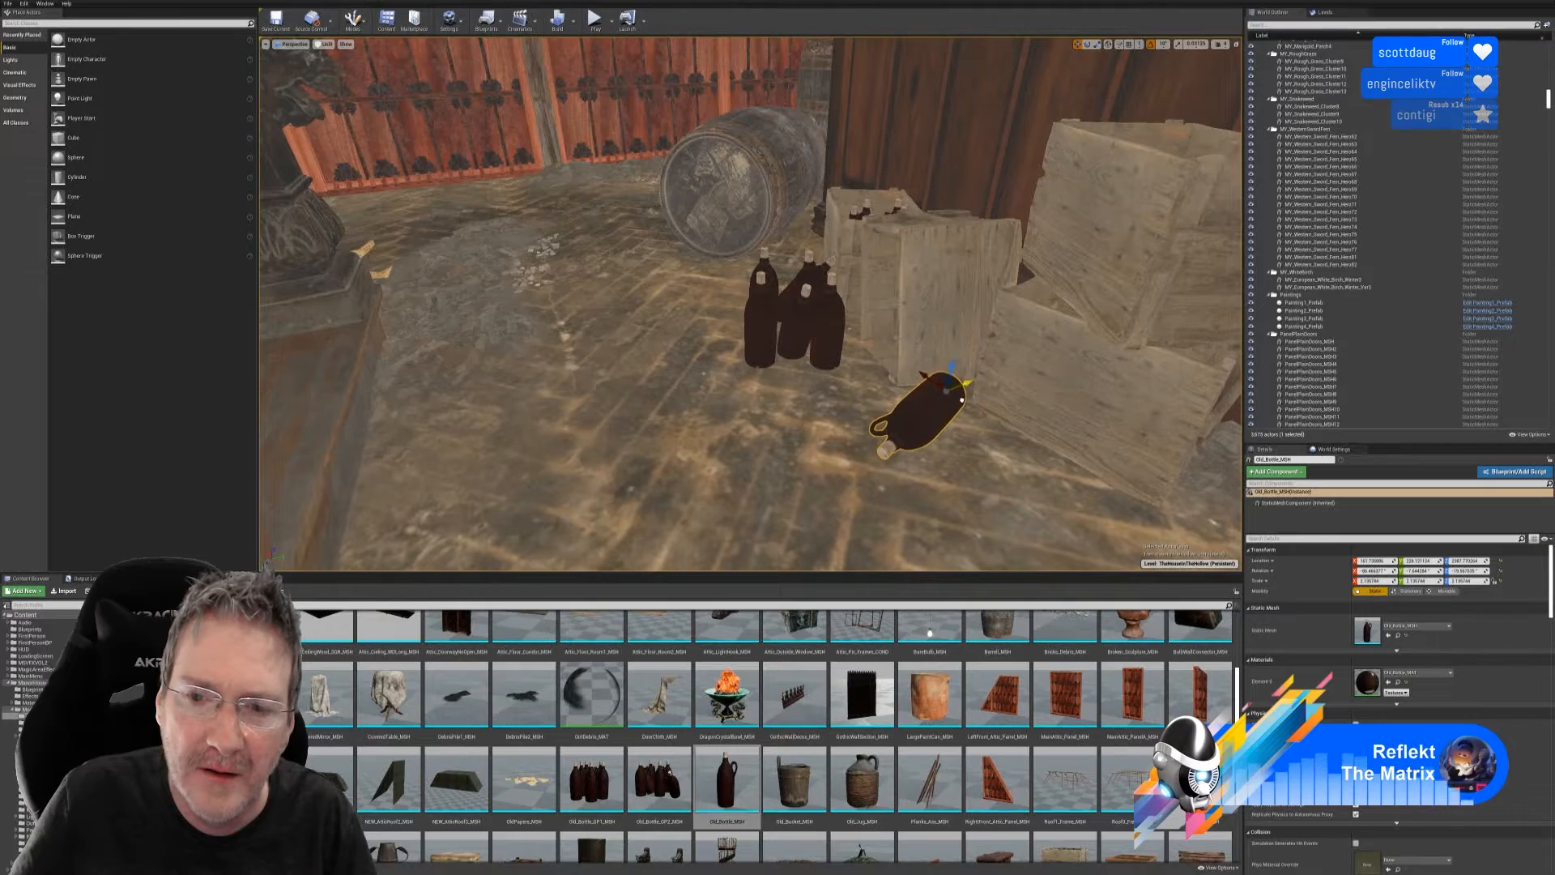
{"action": "right_click_drag", "start_coordinate": [1015, 253], "coordinate": [842, 289]}
{"action": "key", "text": "Escape"}
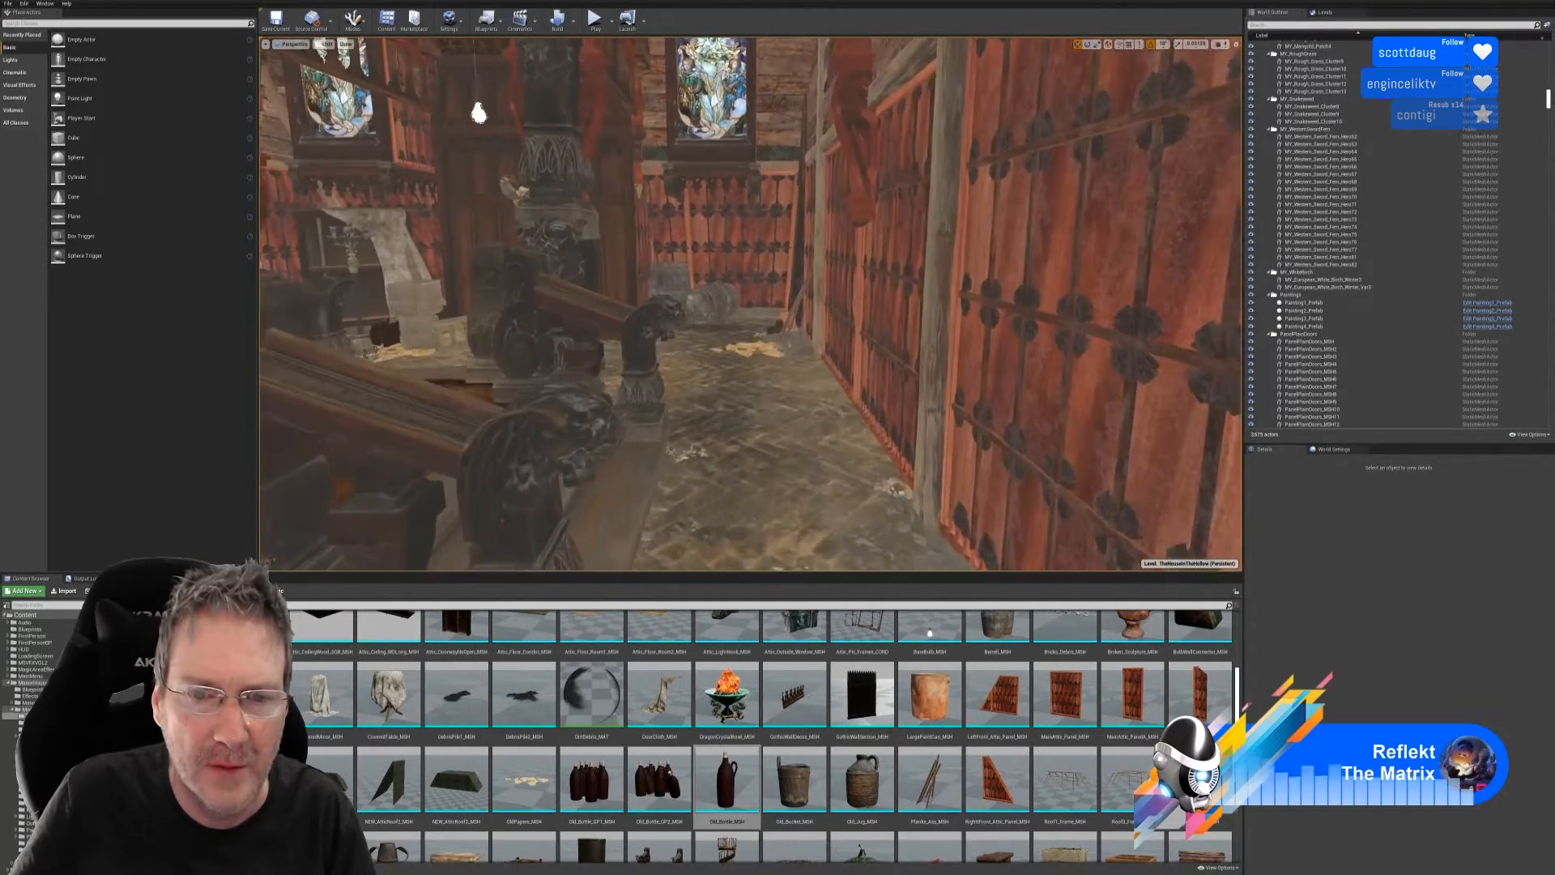
- Examine the prop dressing around the attic, covering the walls, staircase, crates, doors and bookshelf area
{"action": "right_click_drag", "start_coordinate": [842, 289], "coordinate": [794, 291]}
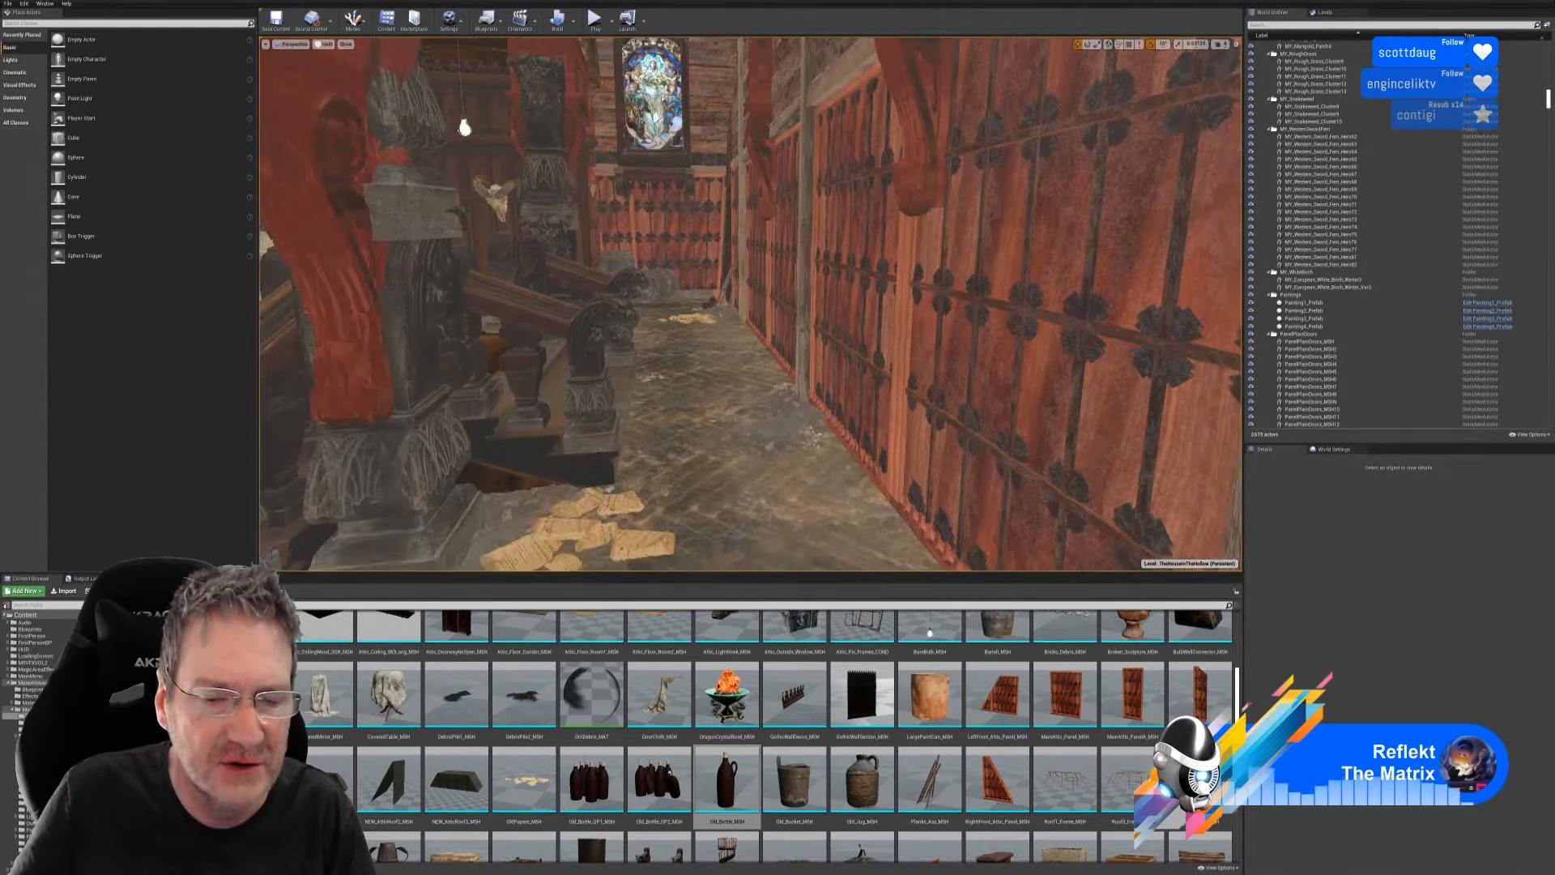
{"action": "right_click_drag", "start_coordinate": [794, 291], "coordinate": [784, 312]}
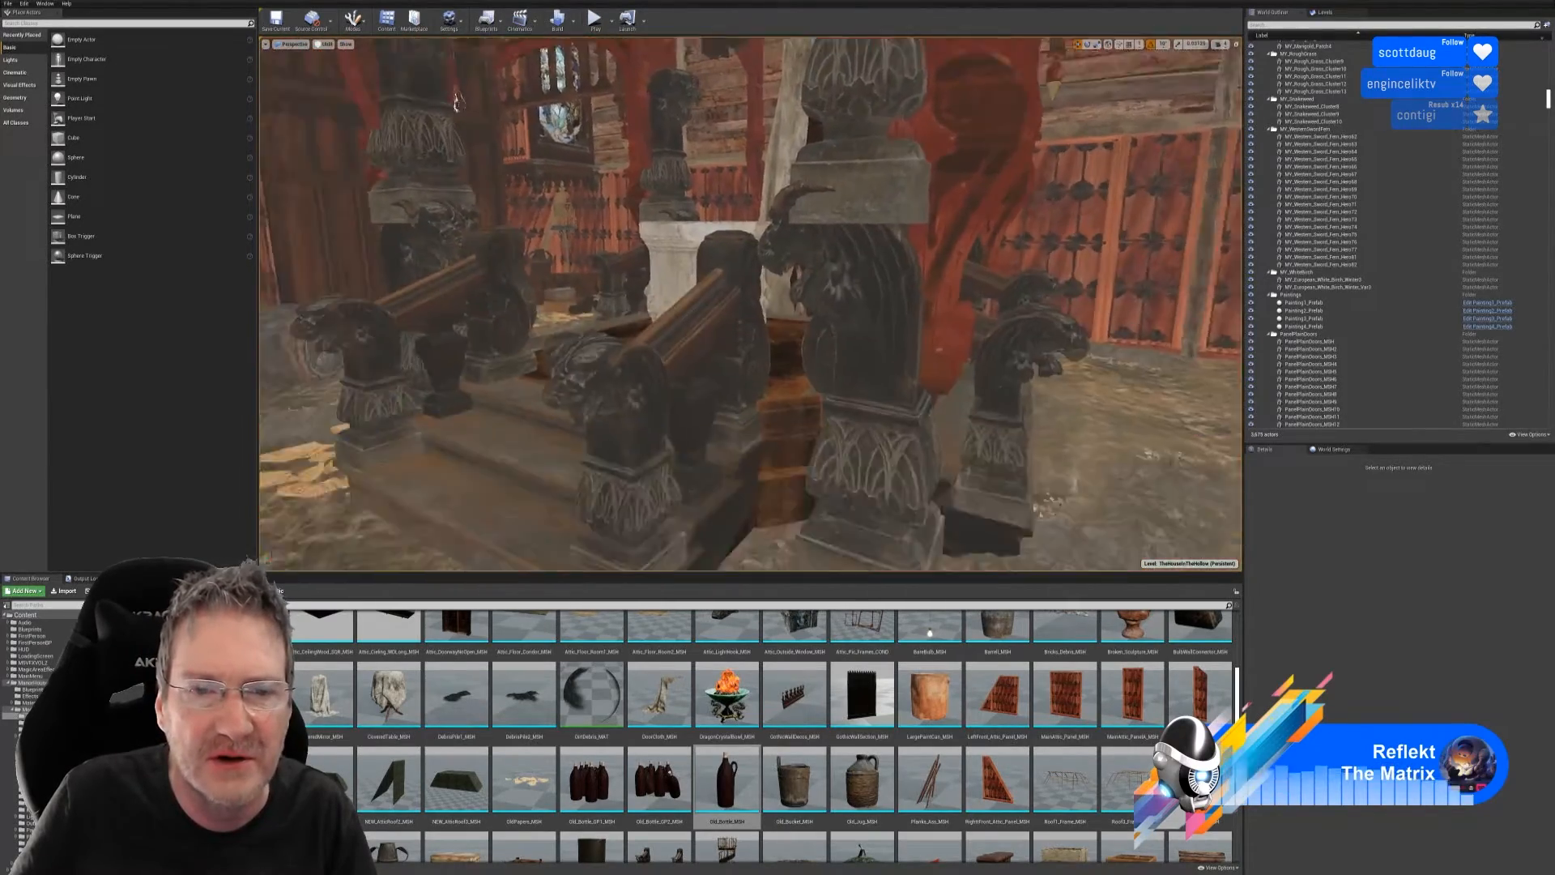
{"action": "right_click_drag", "start_coordinate": [784, 313], "coordinate": [729, 312]}
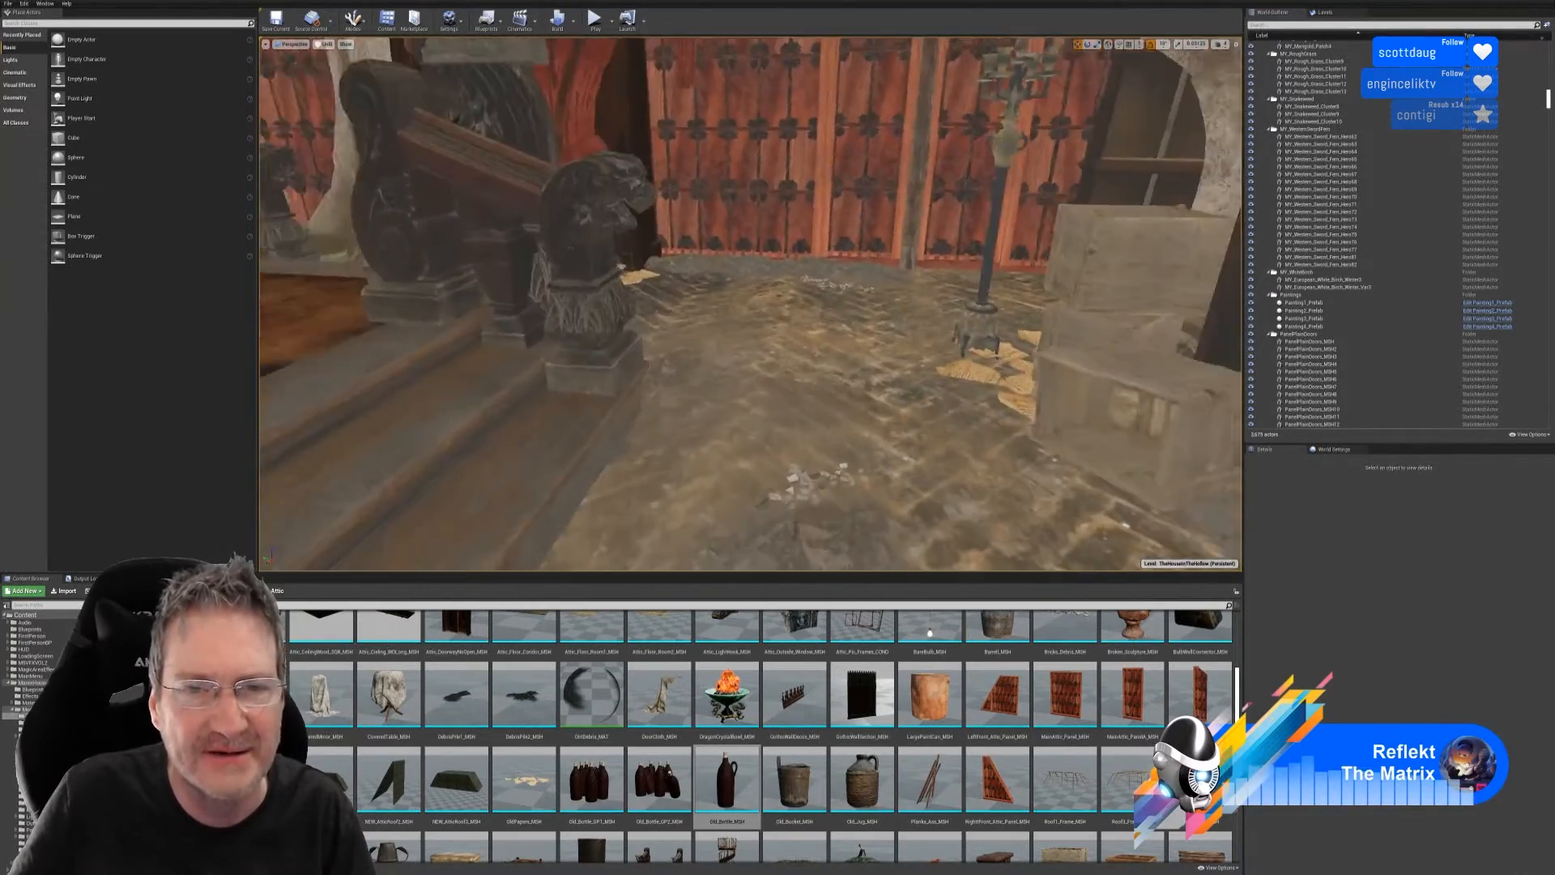
{"action": "right_click_drag", "start_coordinate": [750, 305], "coordinate": [697, 312]}
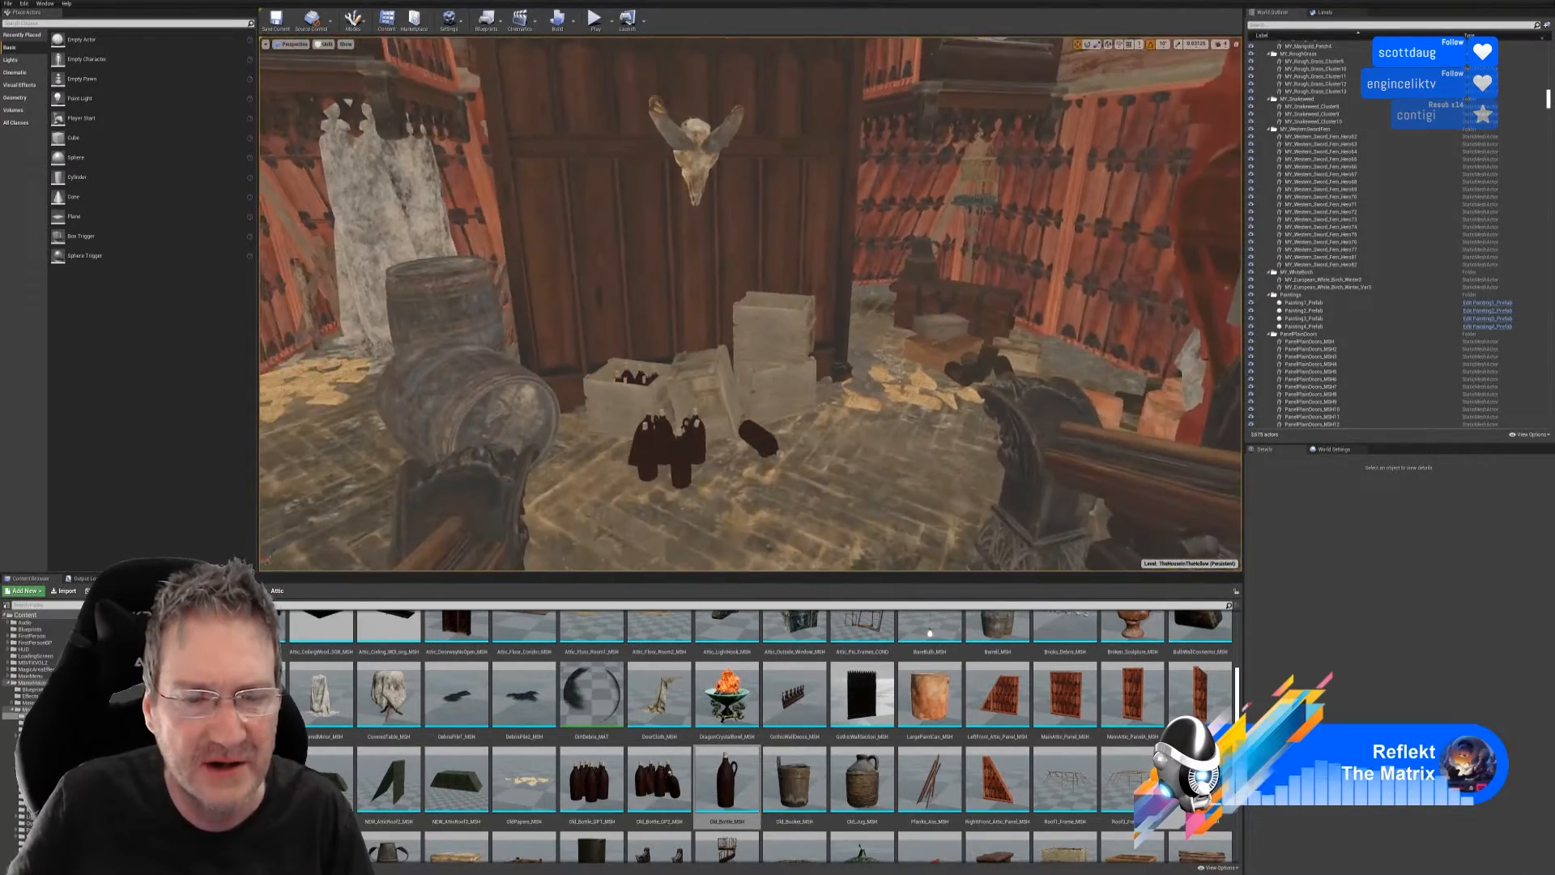
{"action": "right_click_drag", "start_coordinate": [696, 312], "coordinate": [648, 311]}
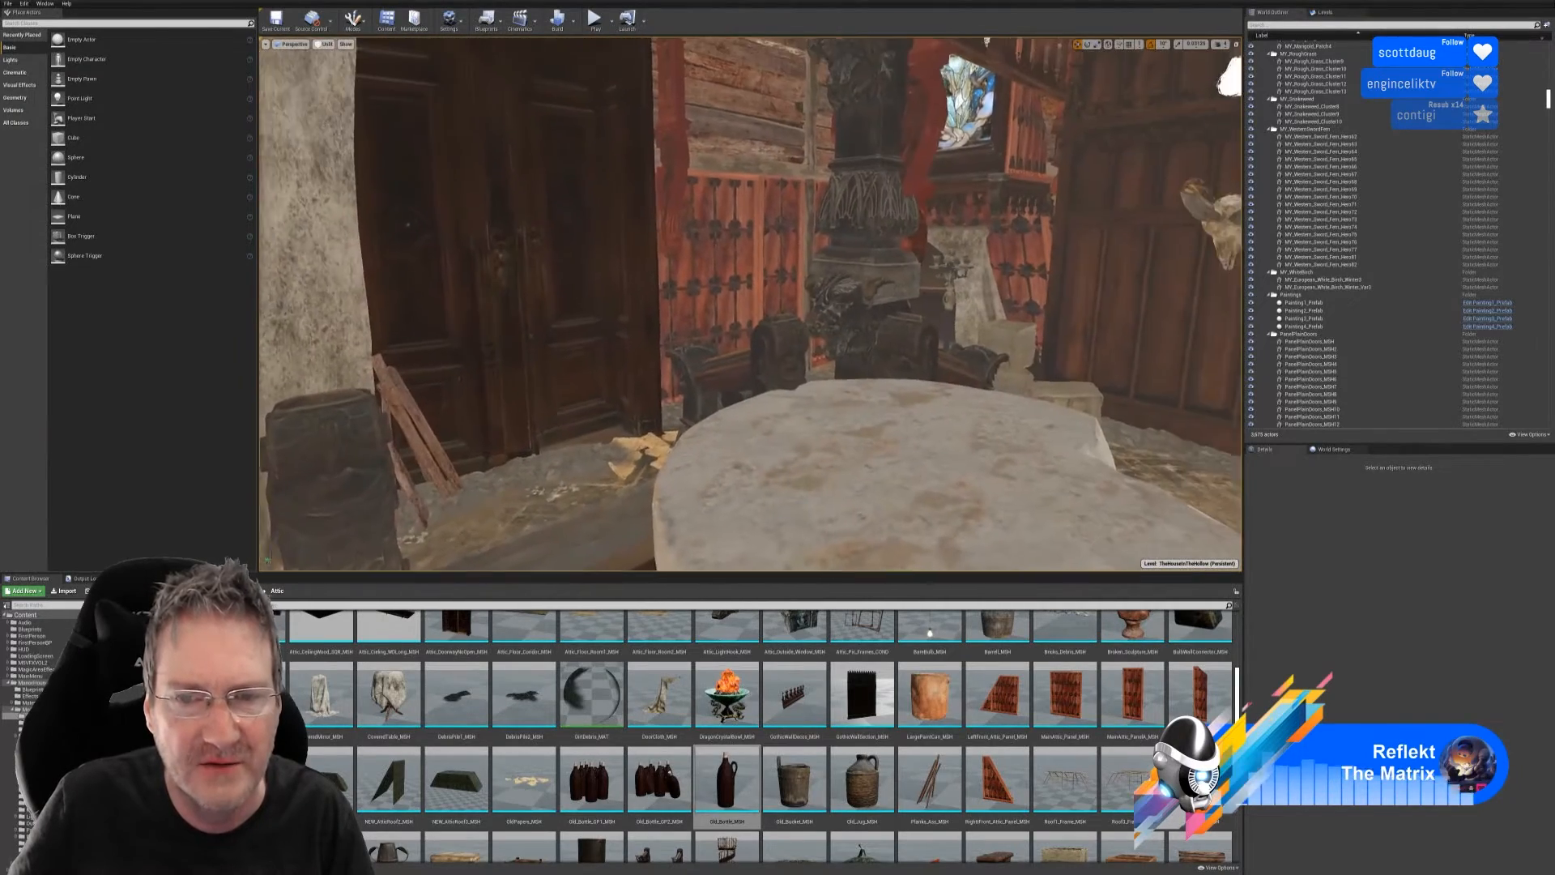
{"action": "mouse_move", "coordinate": [750, 304]}
{"action": "right_mouse_down"}
{"action": "mouse_move", "coordinate": [891, 304]}
{"action": "mouse_move", "coordinate": [729, 304]}
{"action": "right_mouse_up"}
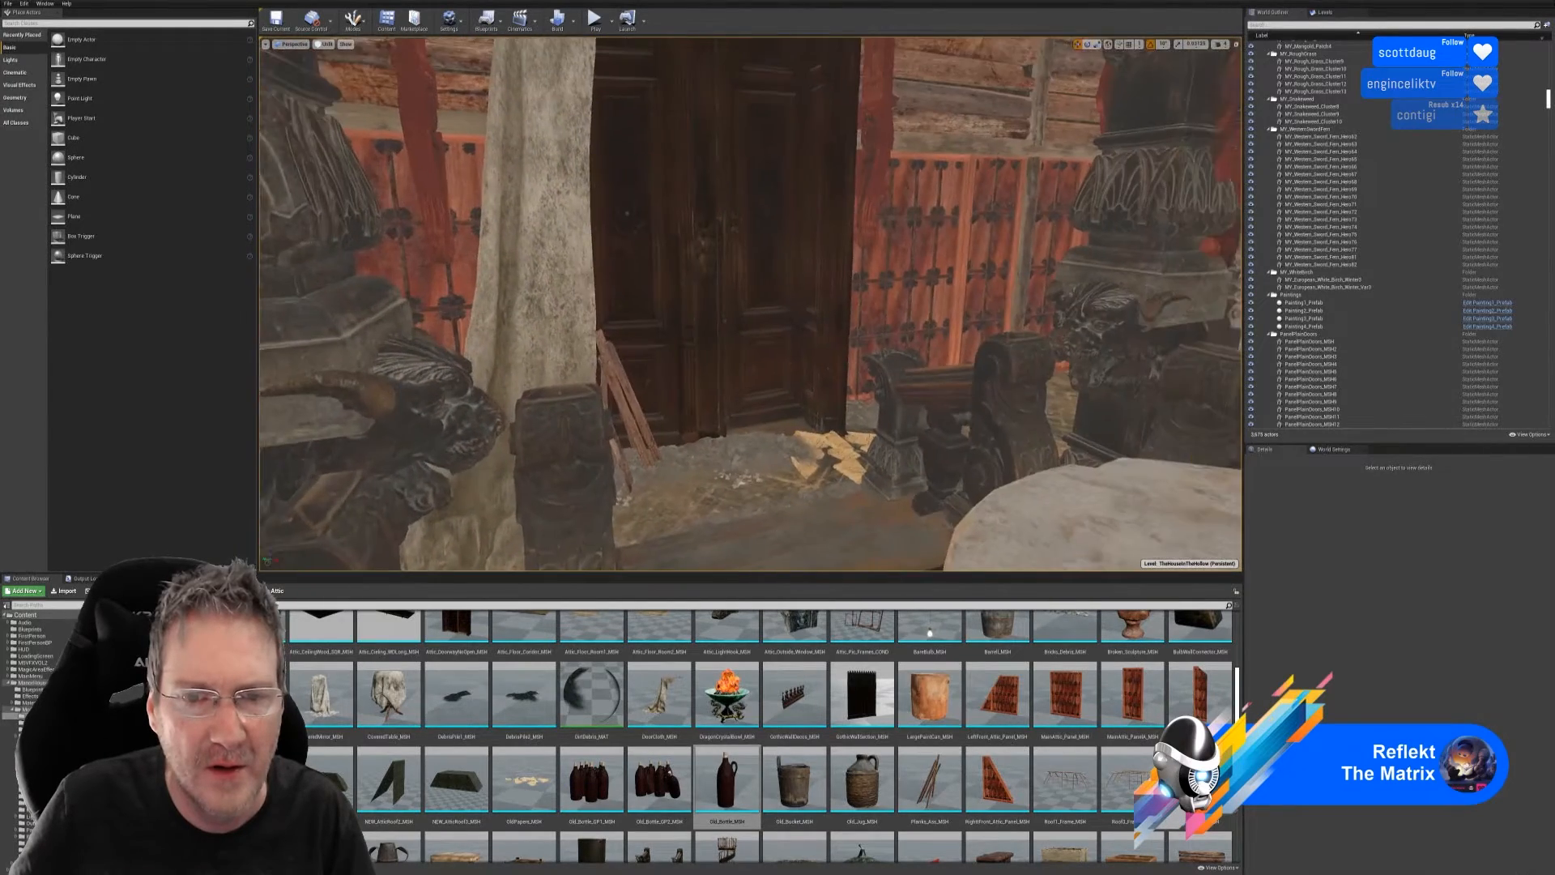
{"action": "right_click_drag", "start_coordinate": [750, 304], "coordinate": [798, 304]}
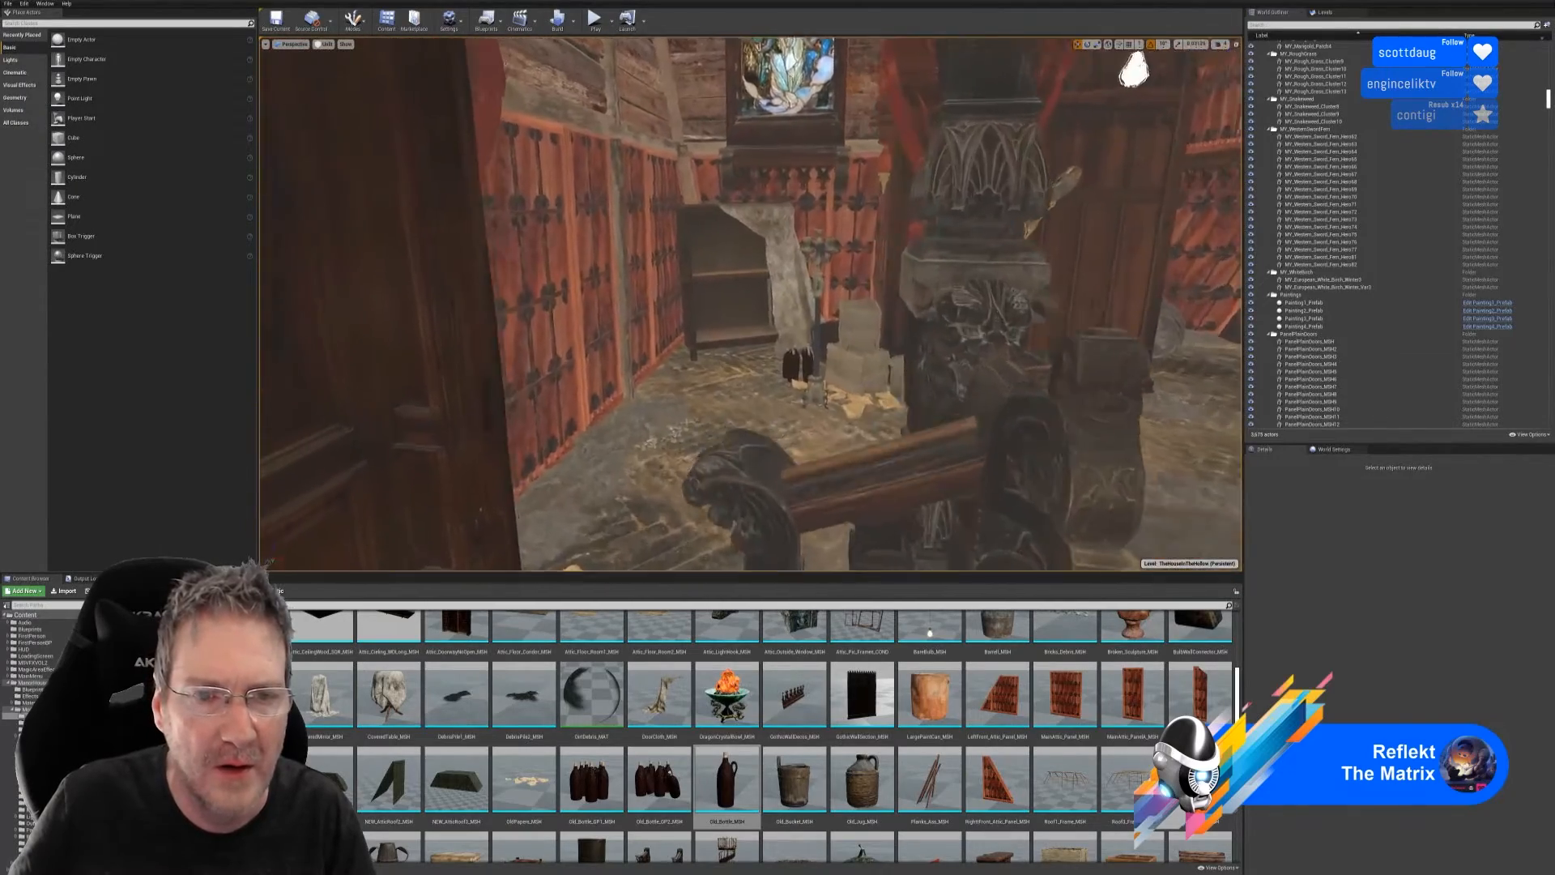
{"action": "right_click_drag", "start_coordinate": [799, 303], "coordinate": [777, 303]}
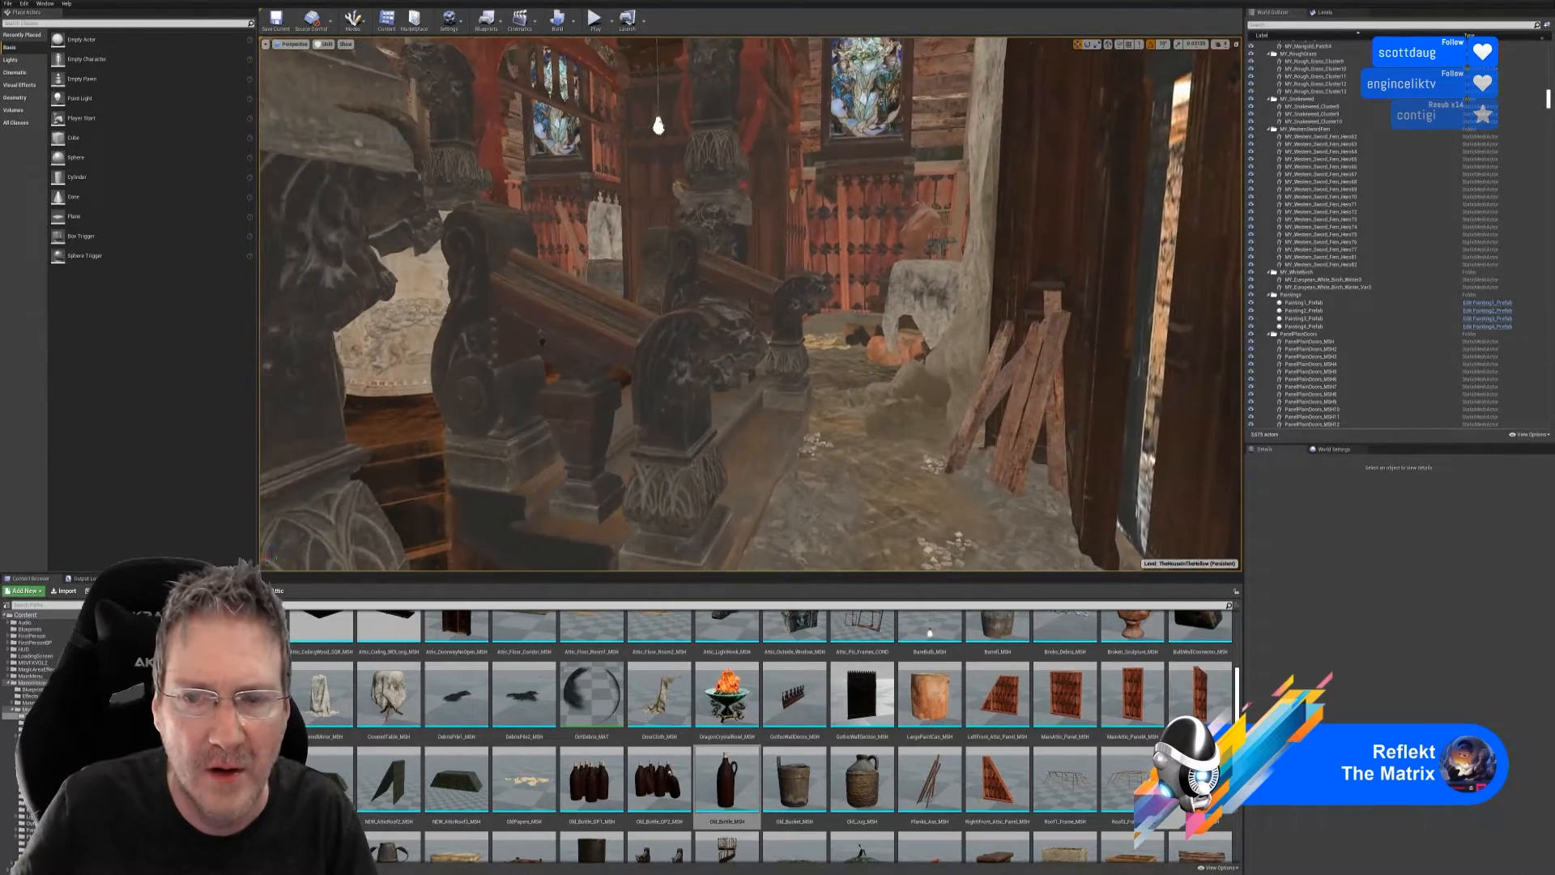
{"action": "right_click_drag", "start_coordinate": [777, 304], "coordinate": [811, 405]}
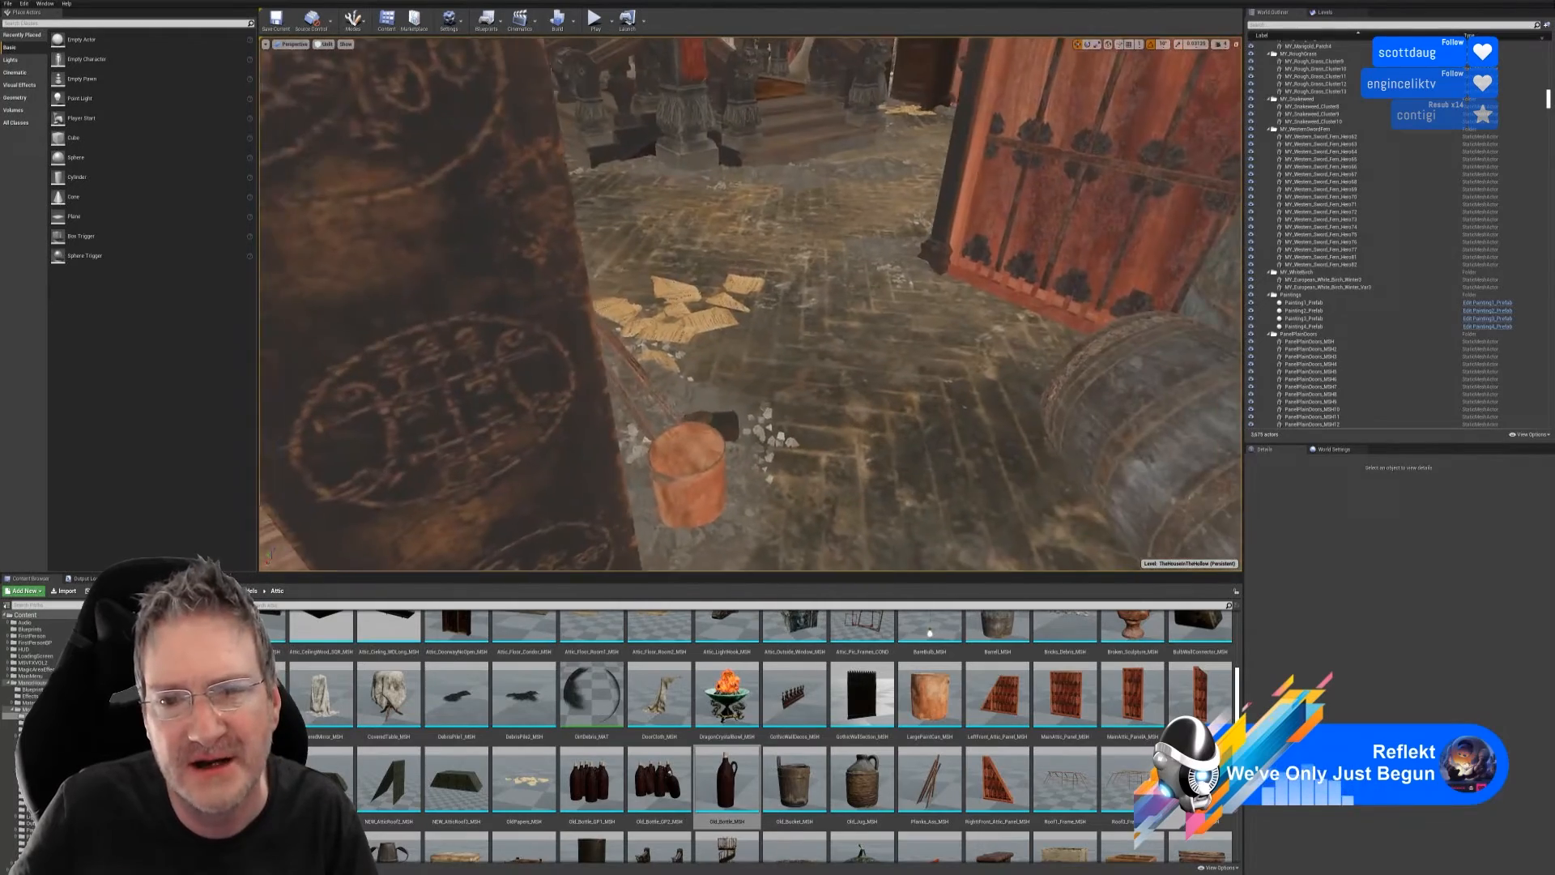
{"action": "mouse_move", "coordinate": [810, 405]}
{"action": "right_mouse_down"}
{"action": "mouse_move", "coordinate": [895, 73]}
{"action": "mouse_move", "coordinate": [810, 146]}
{"action": "mouse_move", "coordinate": [718, 132]}
{"action": "mouse_move", "coordinate": [823, 424]}
{"action": "right_mouse_up"}
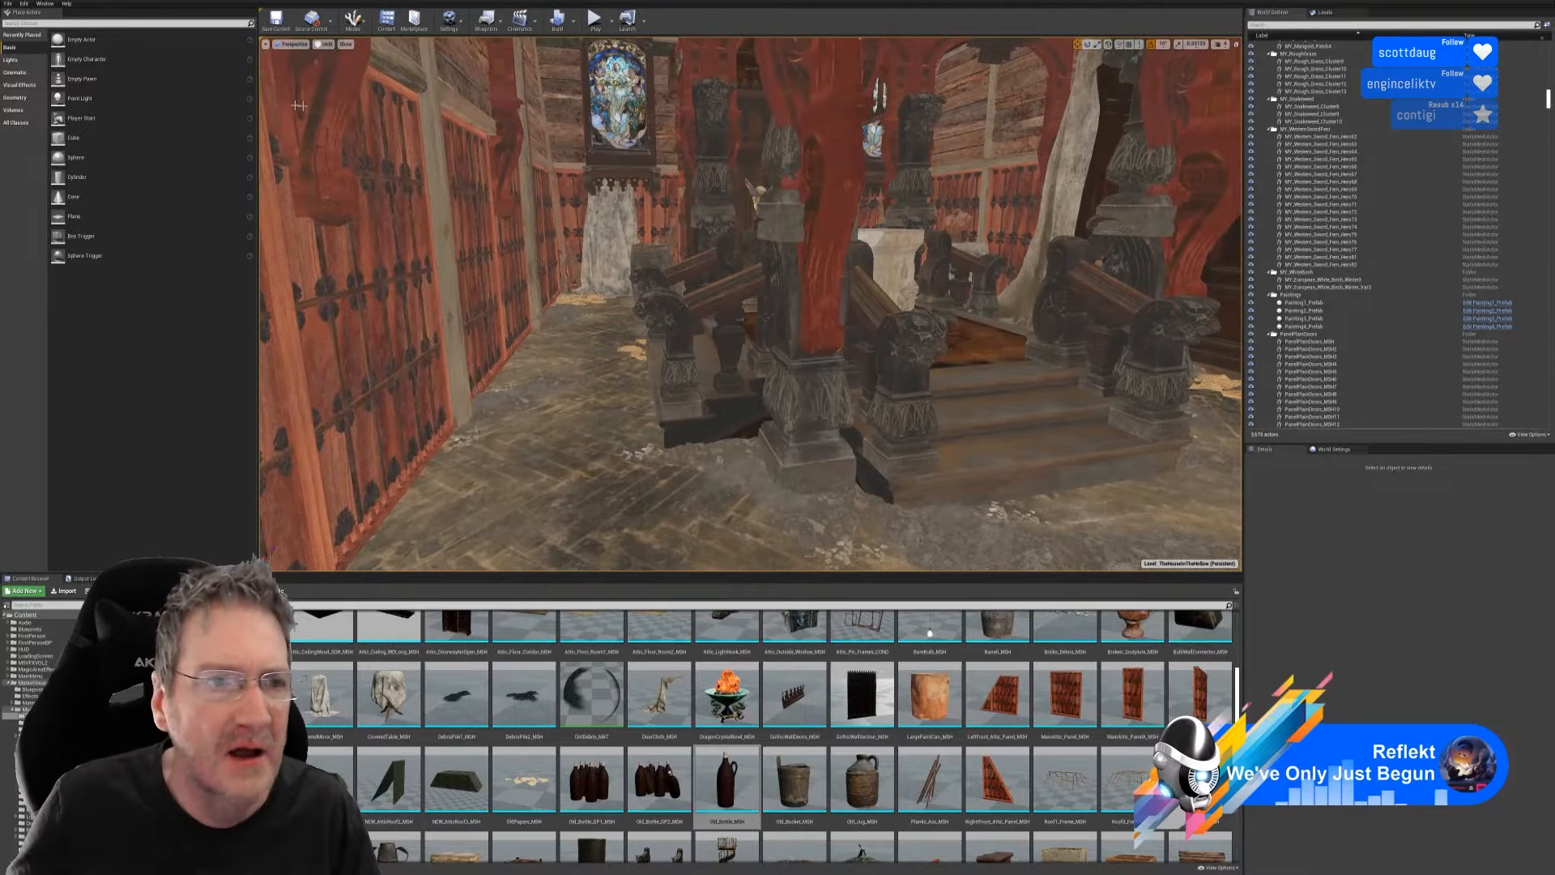
- Save all levels and assets in the project
{"action": "left_click", "coordinate": [7, 4]}
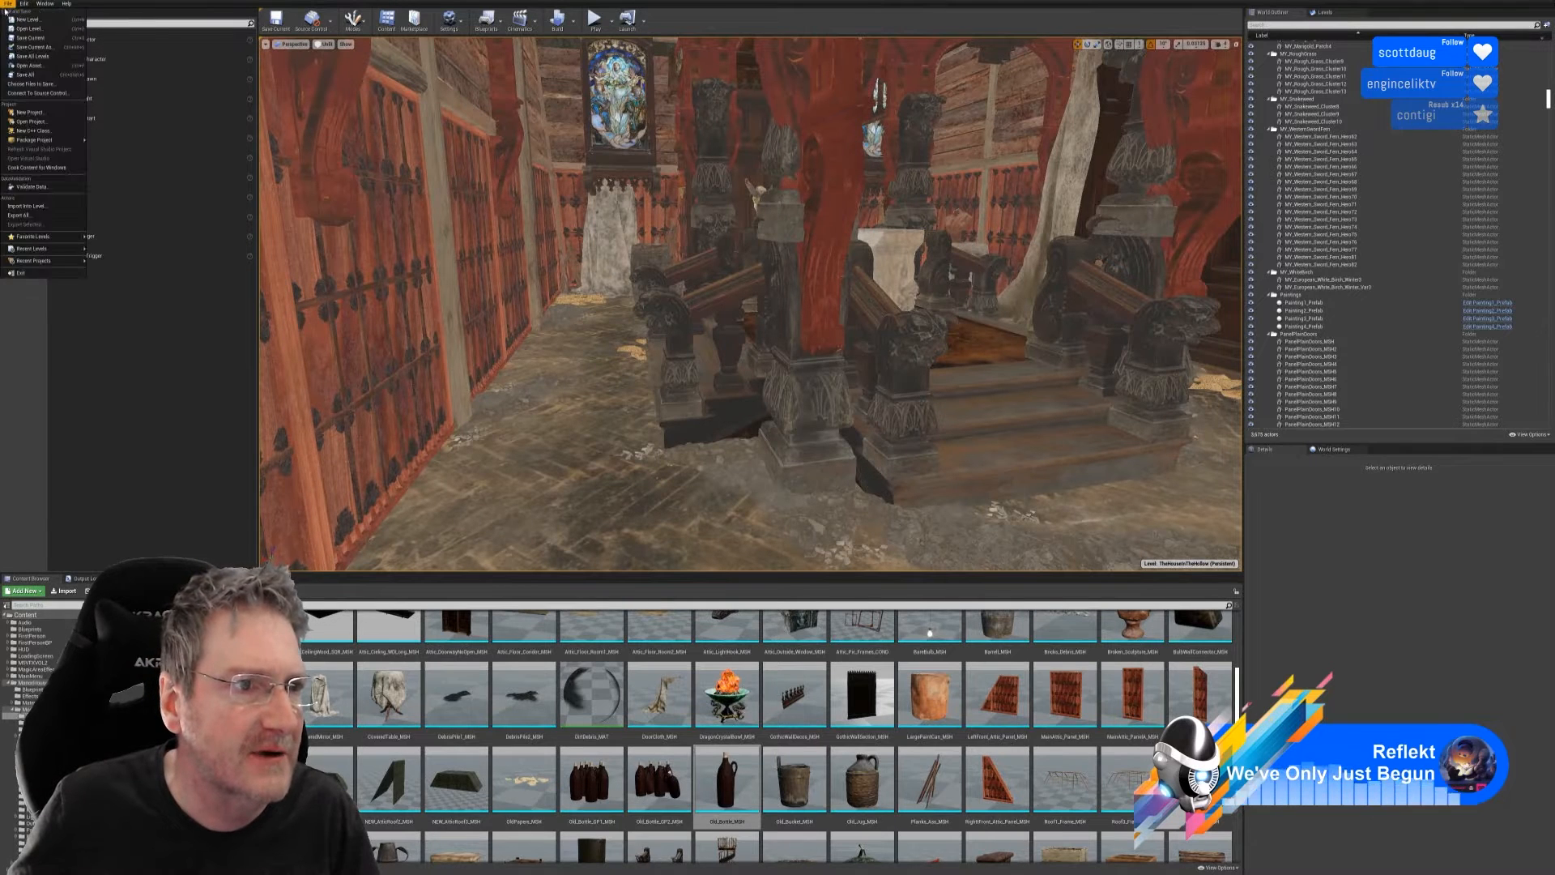
{"action": "left_click", "coordinate": [36, 78]}
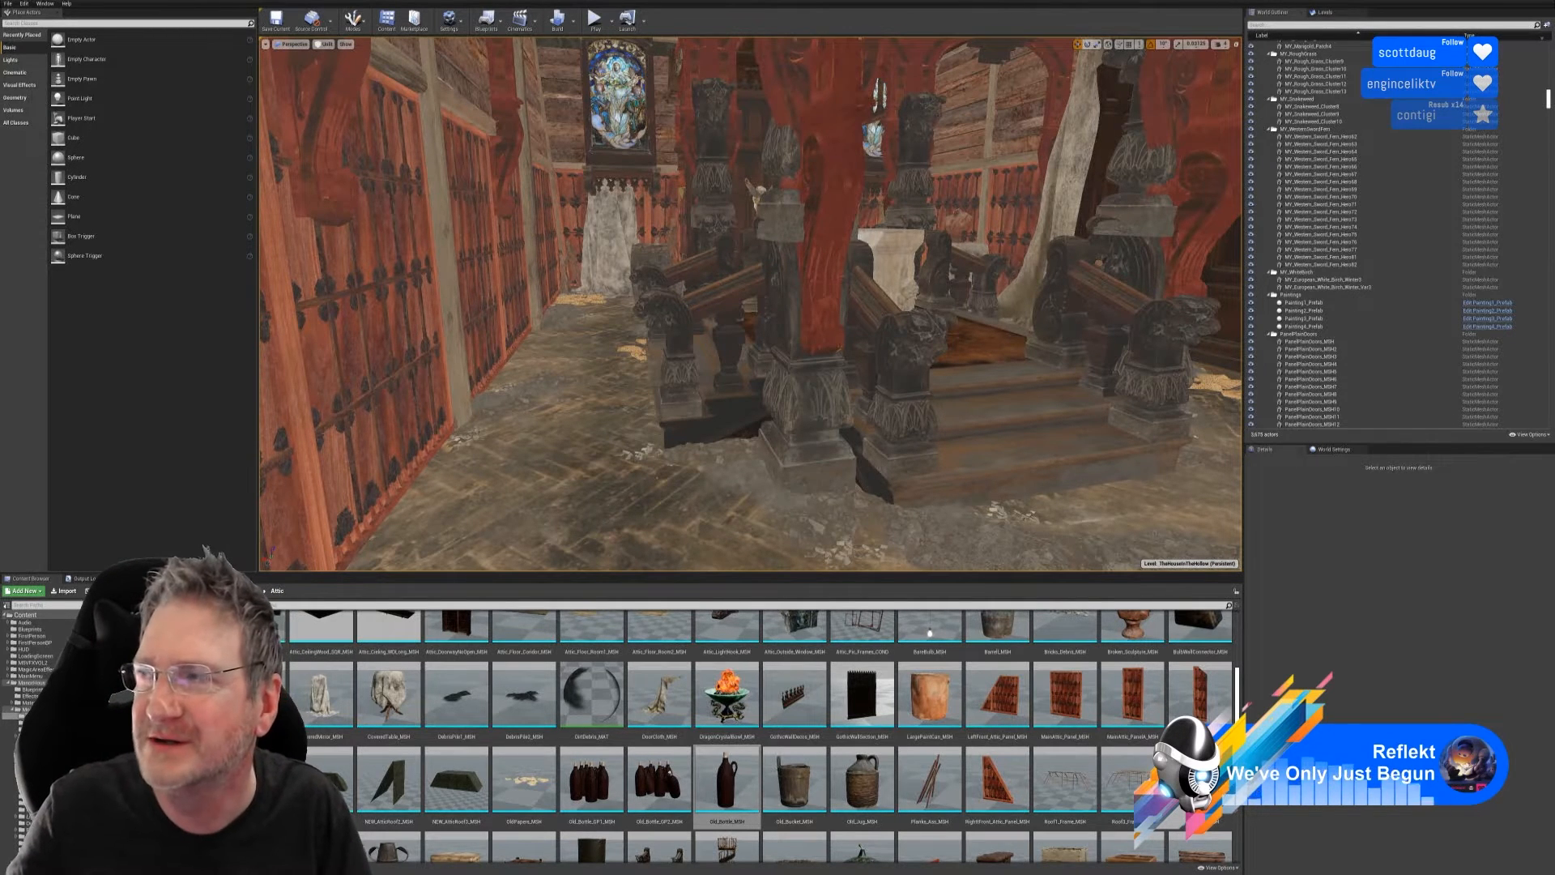
{"action": "right_click_drag", "start_coordinate": [751, 304], "coordinate": [790, 345]}
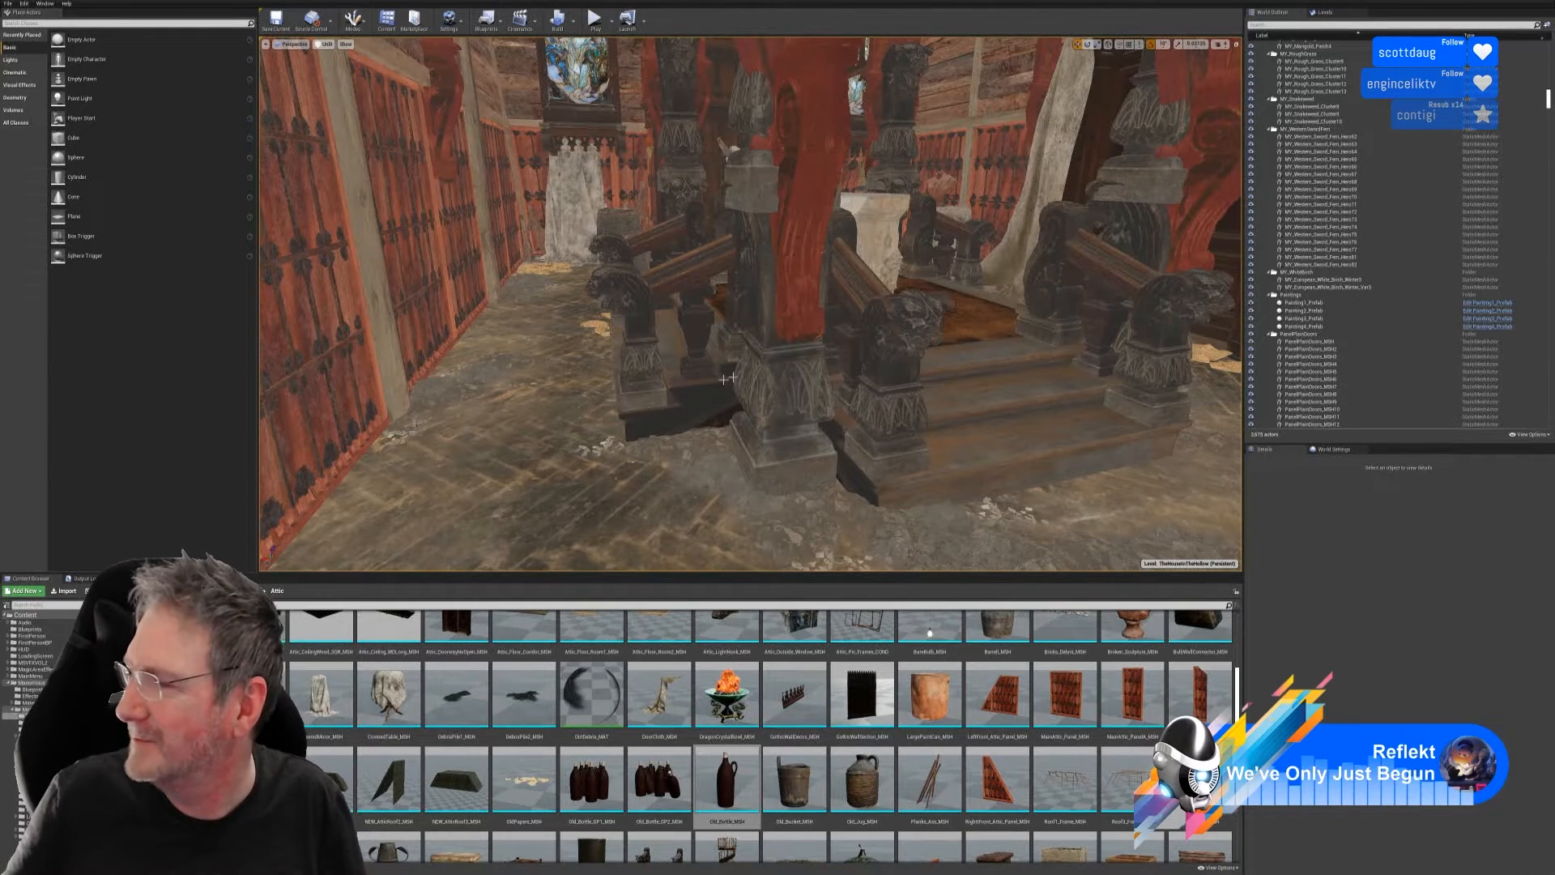
{"action": "right_click_drag", "start_coordinate": [750, 303], "coordinate": [656, 303]}
{"action": "key", "text": "w"}
{"action": "right_click_drag", "start_coordinate": [750, 304], "coordinate": [1146, 318]}
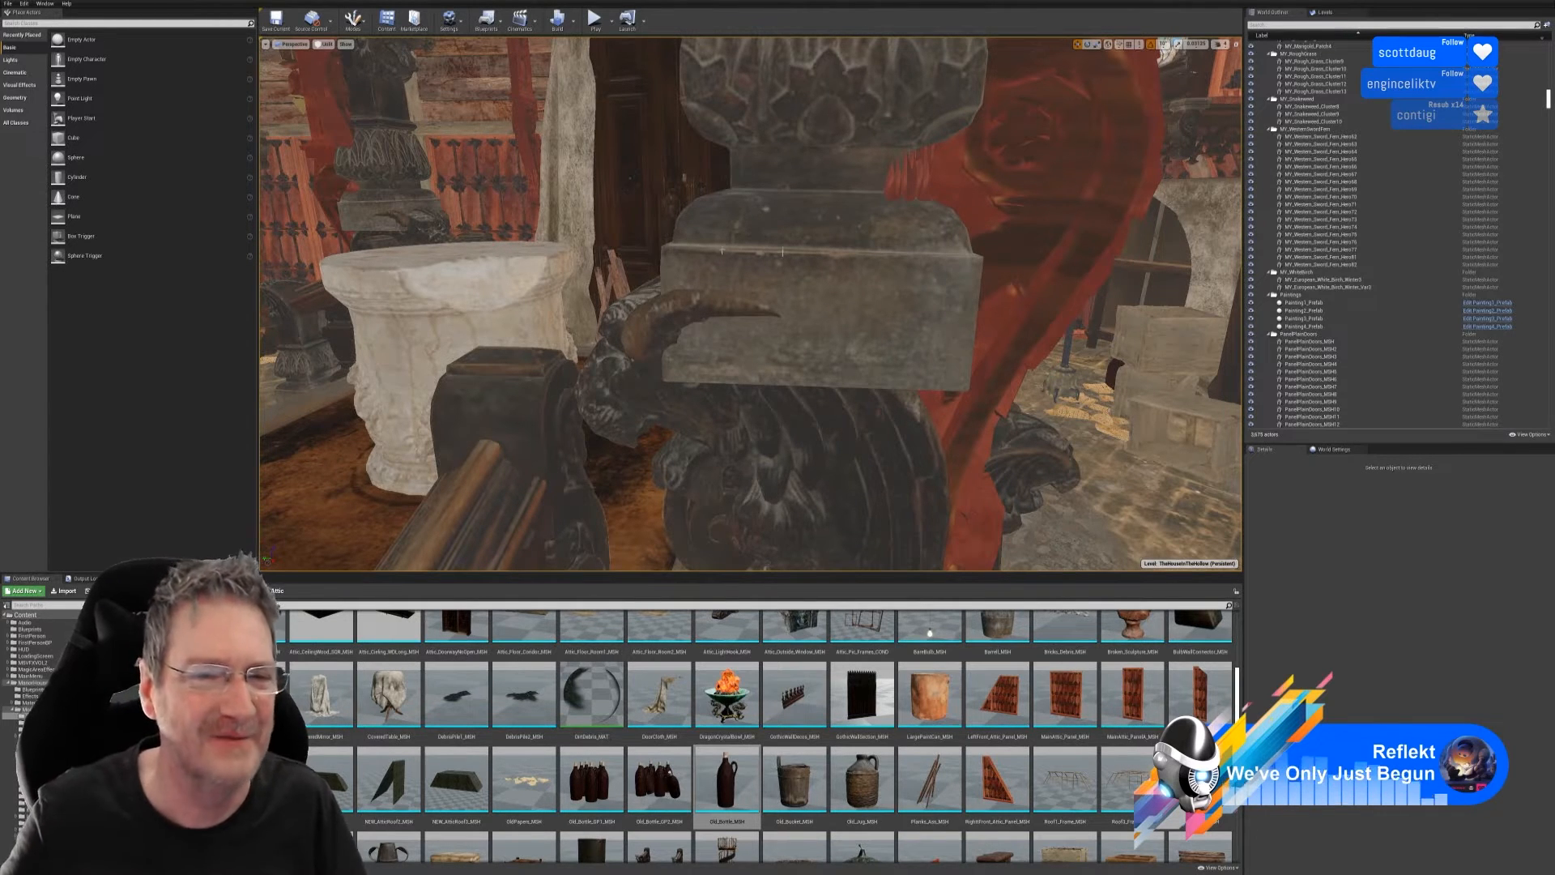
{"action": "right_click_drag", "start_coordinate": [837, 366], "coordinate": [677, 364]}
{"action": "key", "text": "w"}
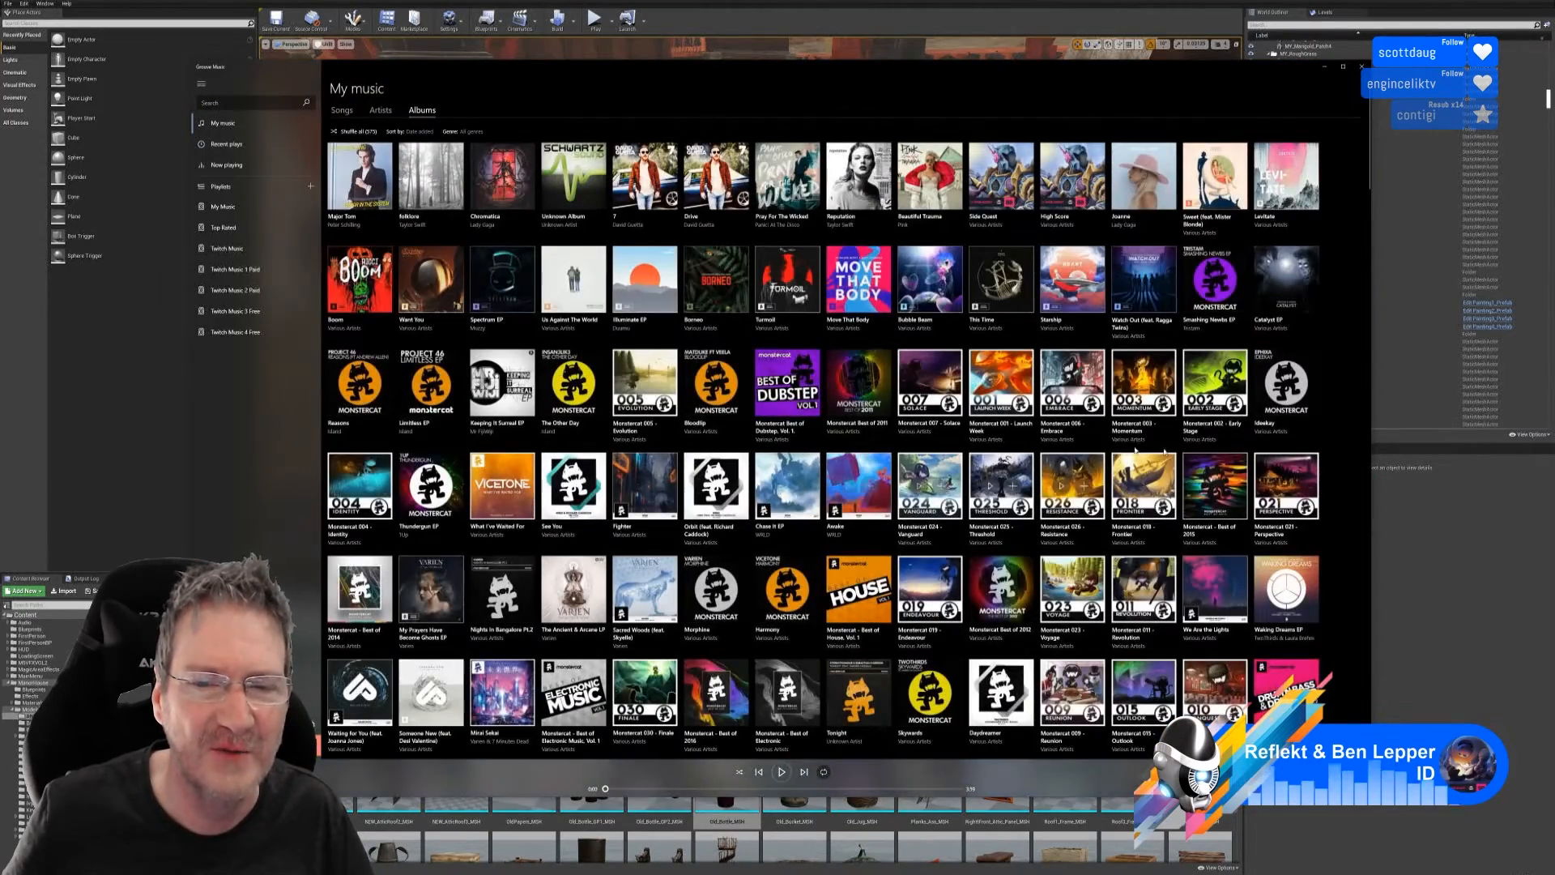
- Look through the album collection in the music player and close the player
{"action": "scroll", "coordinate": [1056, 274], "scroll_direction": "down", "scroll_amount": 10}
{"action": "scroll", "coordinate": [1215, 481], "scroll_direction": "down", "scroll_amount": 15}
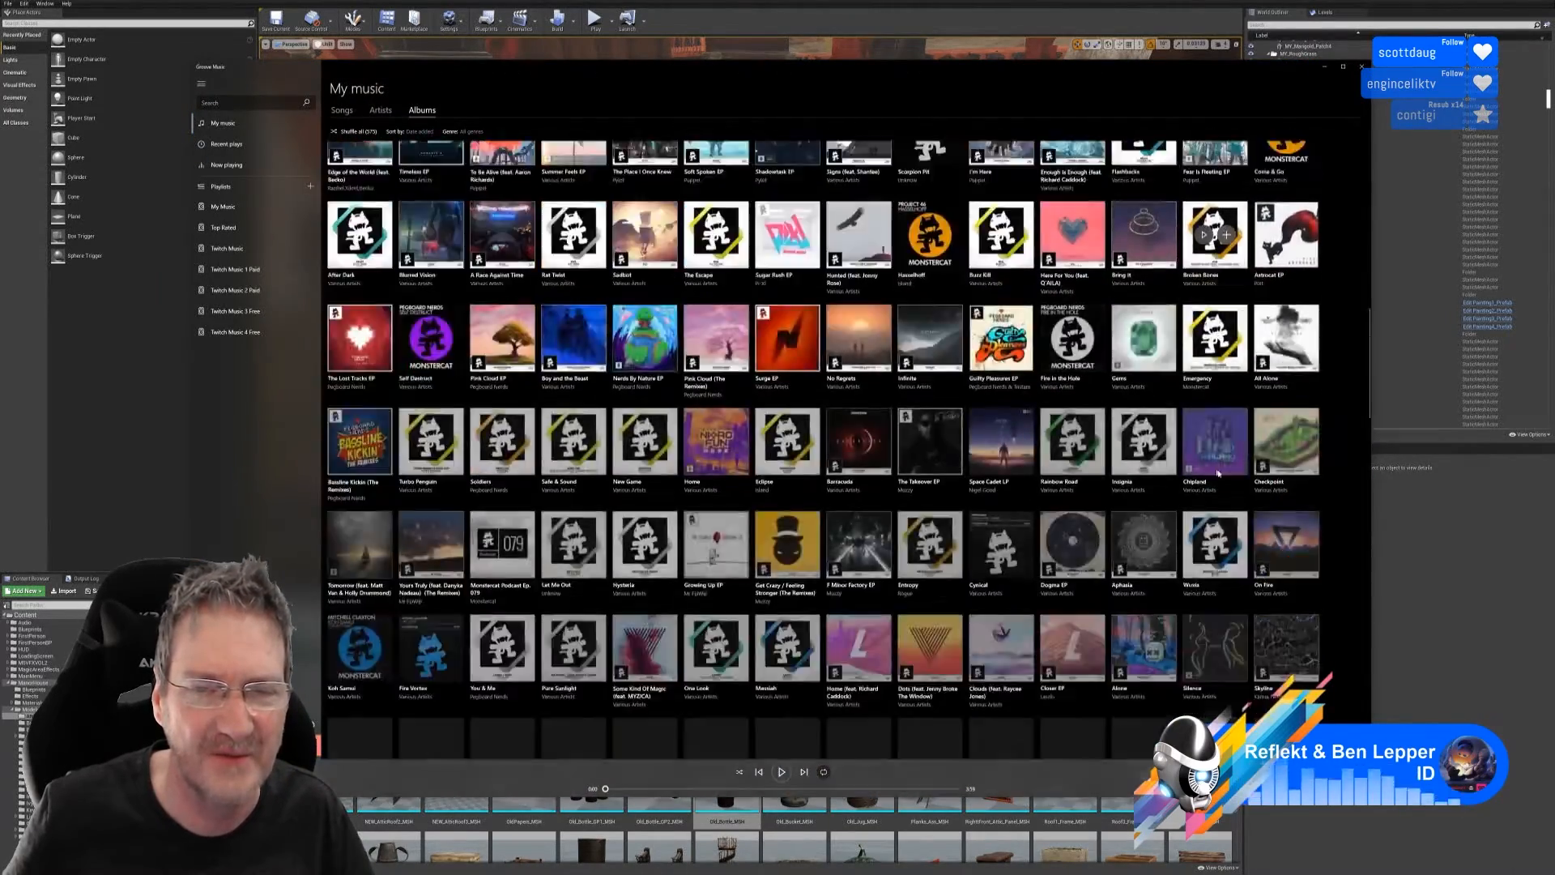
{"action": "scroll", "coordinate": [1217, 461], "scroll_direction": "down", "scroll_amount": 15}
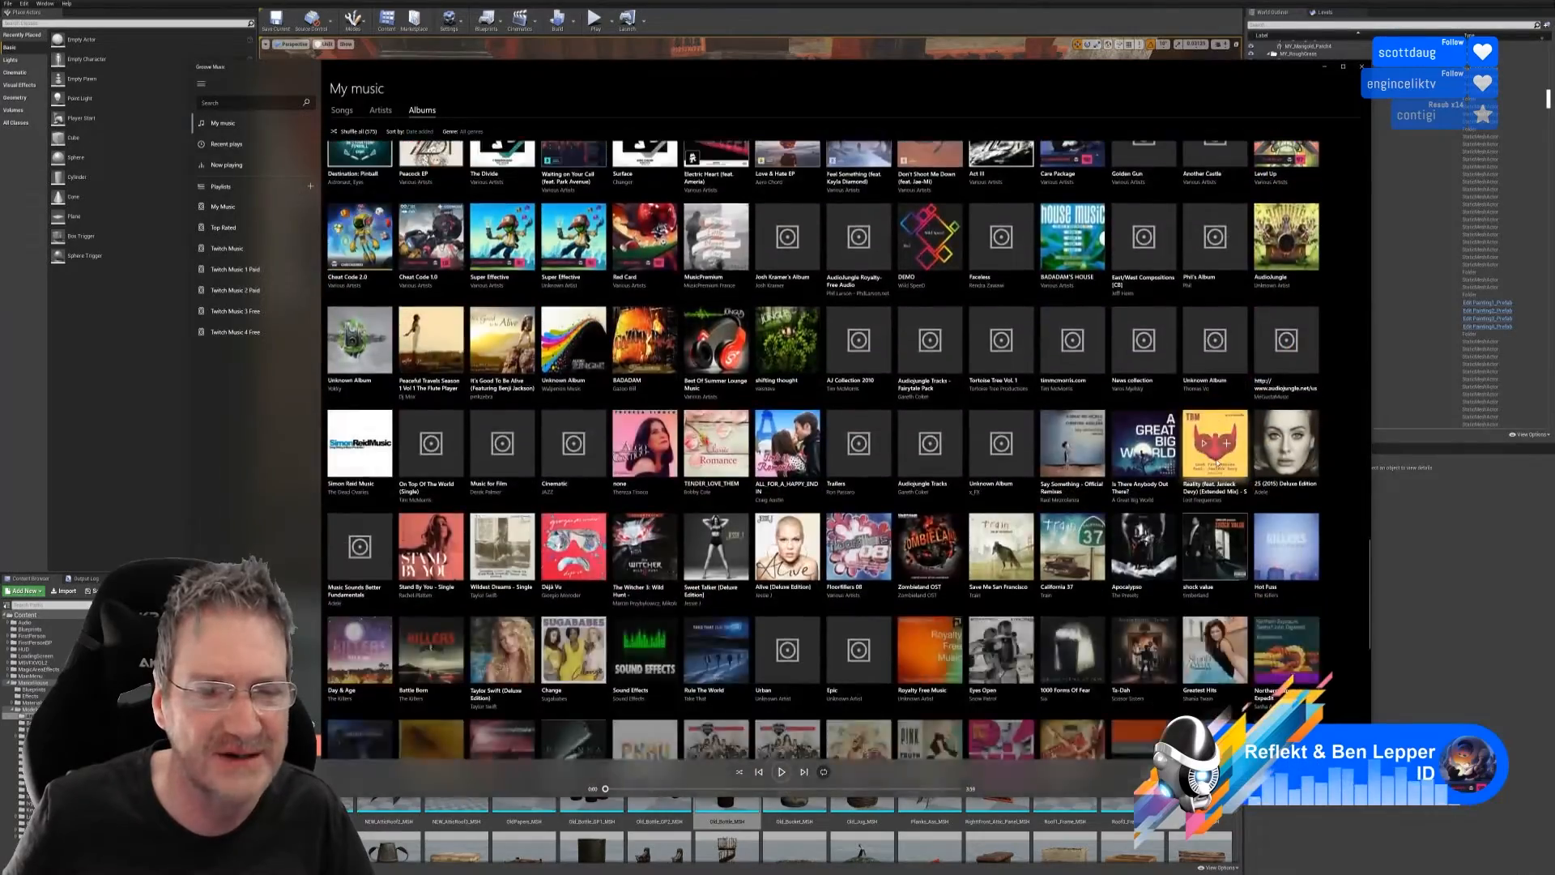
{"action": "scroll", "coordinate": [1199, 462], "scroll_direction": "down", "scroll_amount": 15}
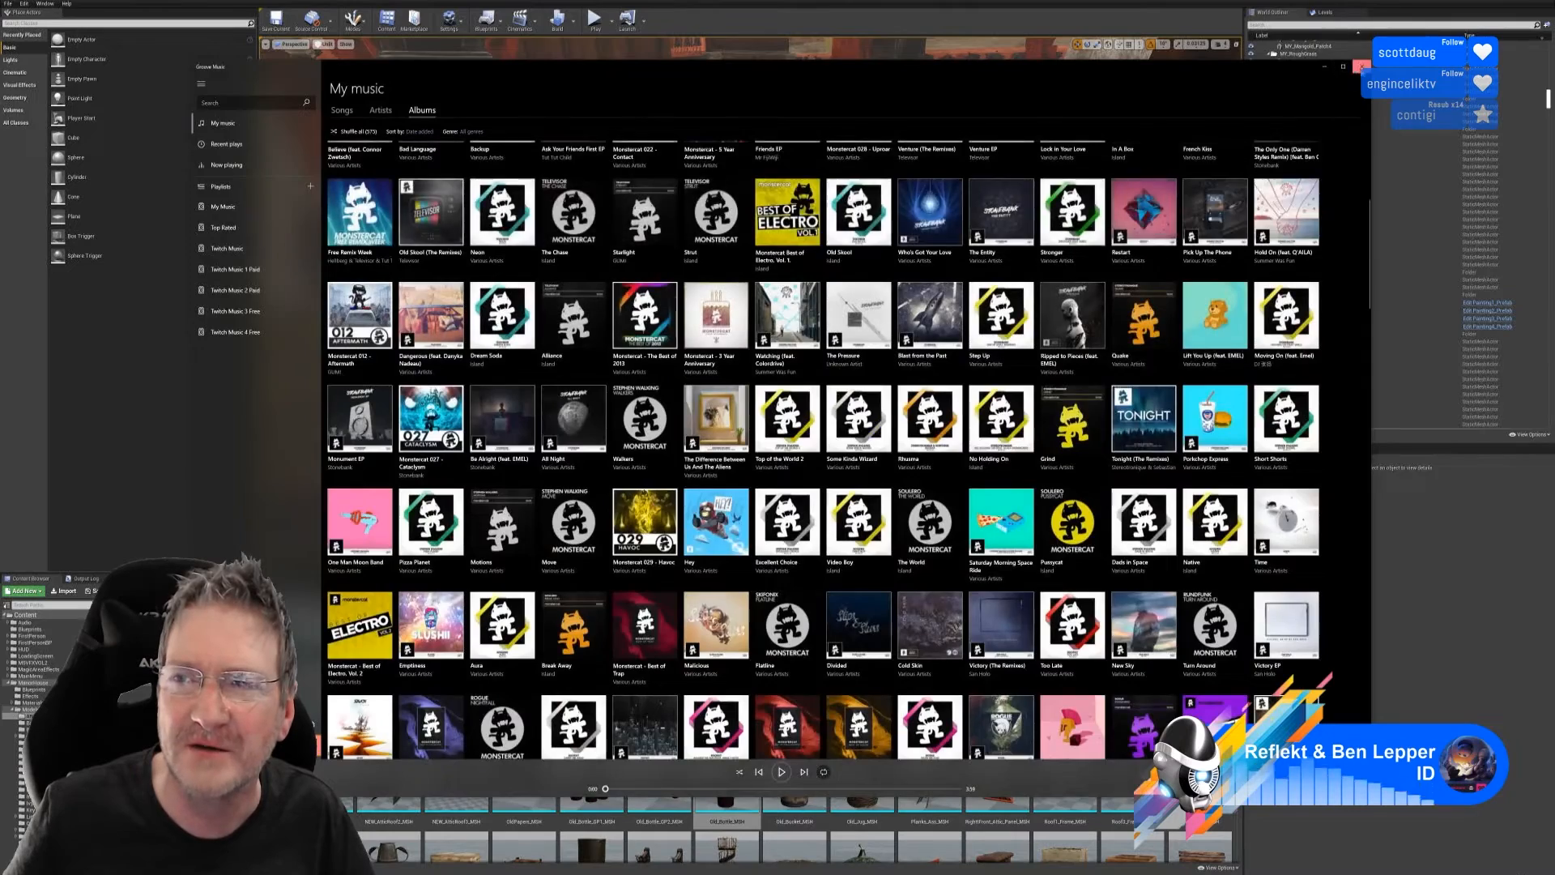
{"action": "left_click", "coordinate": [1361, 66]}
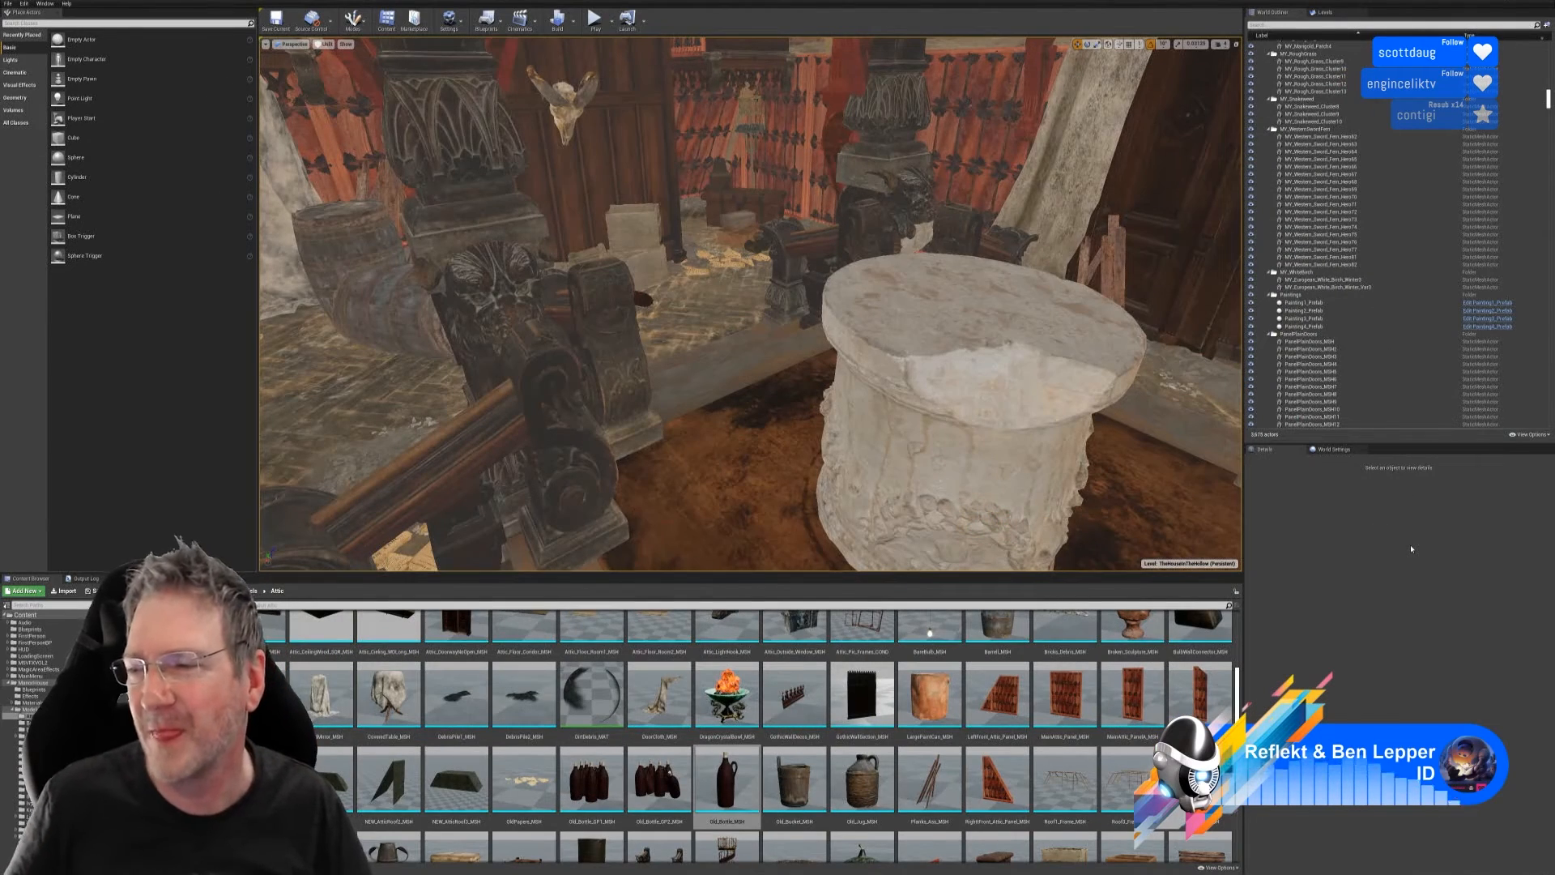
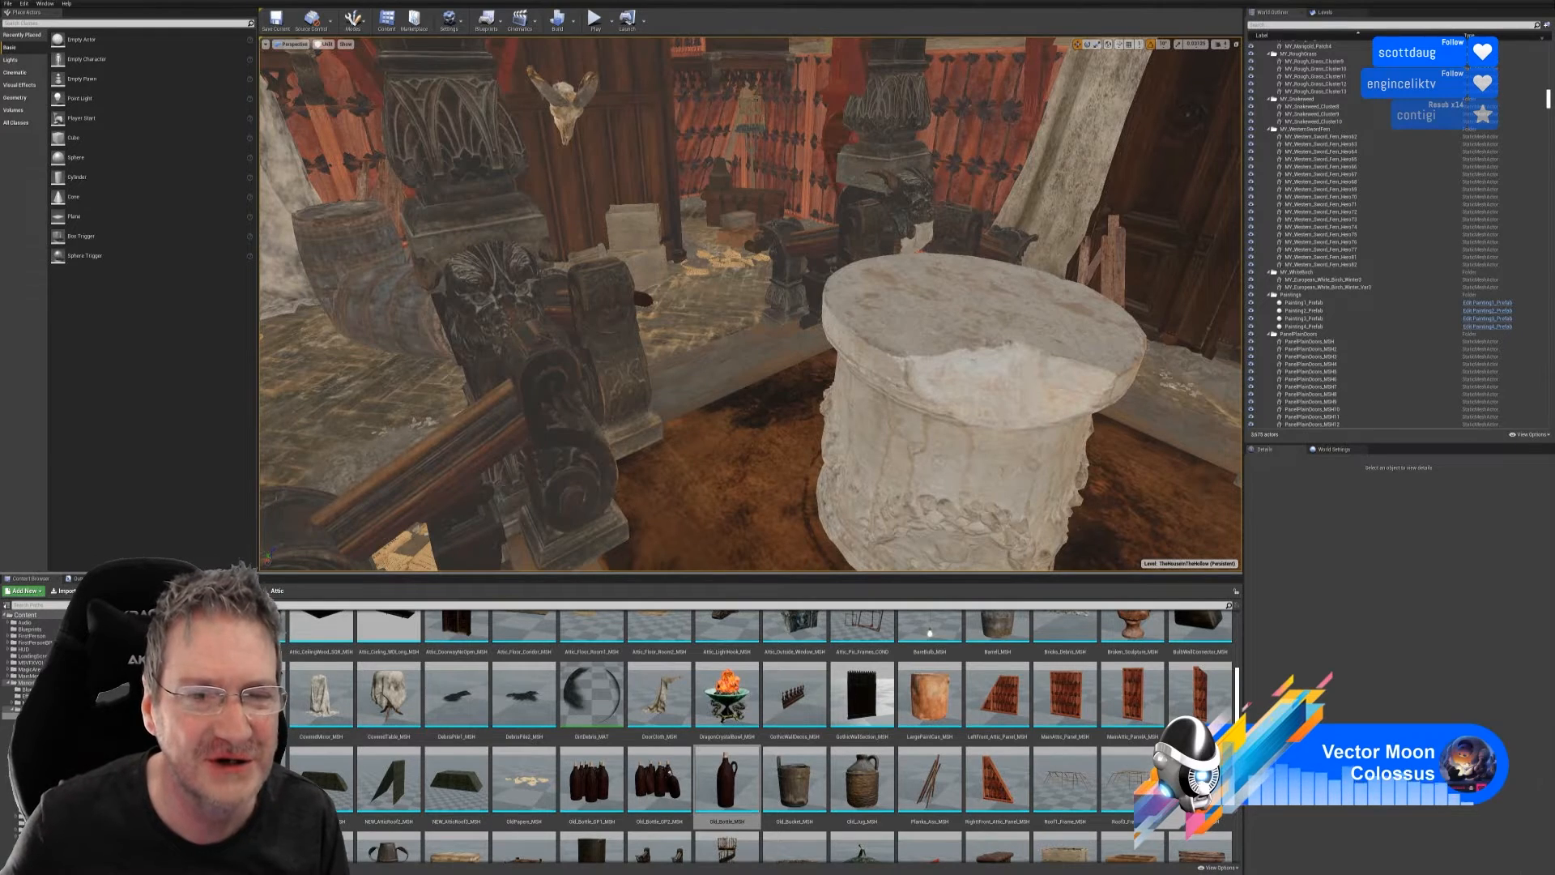
- Examine the attic's prop dressing around the stone well, barrels, staircase, skull wall and draped bust table
{"action": "mouse_move", "coordinate": [730, 321]}
{"action": "right_mouse_down"}
{"action": "mouse_move", "coordinate": [753, 284]}
{"action": "mouse_move", "coordinate": [681, 310]}
{"action": "mouse_move", "coordinate": [713, 312]}
{"action": "right_mouse_up"}
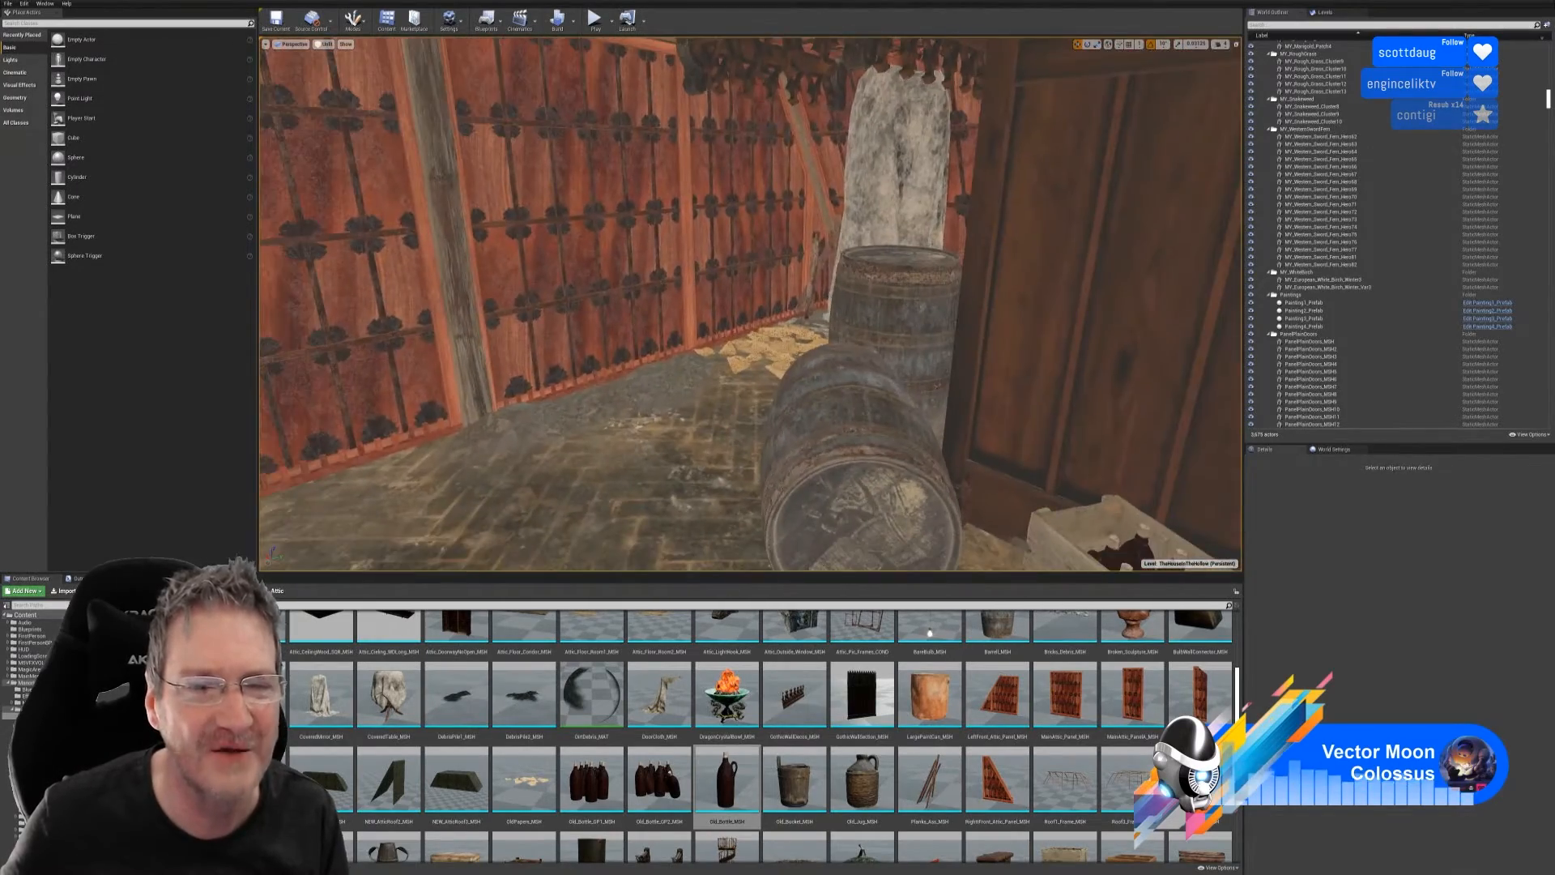
{"action": "mouse_move", "coordinate": [713, 312]}
{"action": "right_mouse_down"}
{"action": "mouse_move", "coordinate": [697, 312]}
{"action": "mouse_move", "coordinate": [713, 313]}
{"action": "right_mouse_up"}
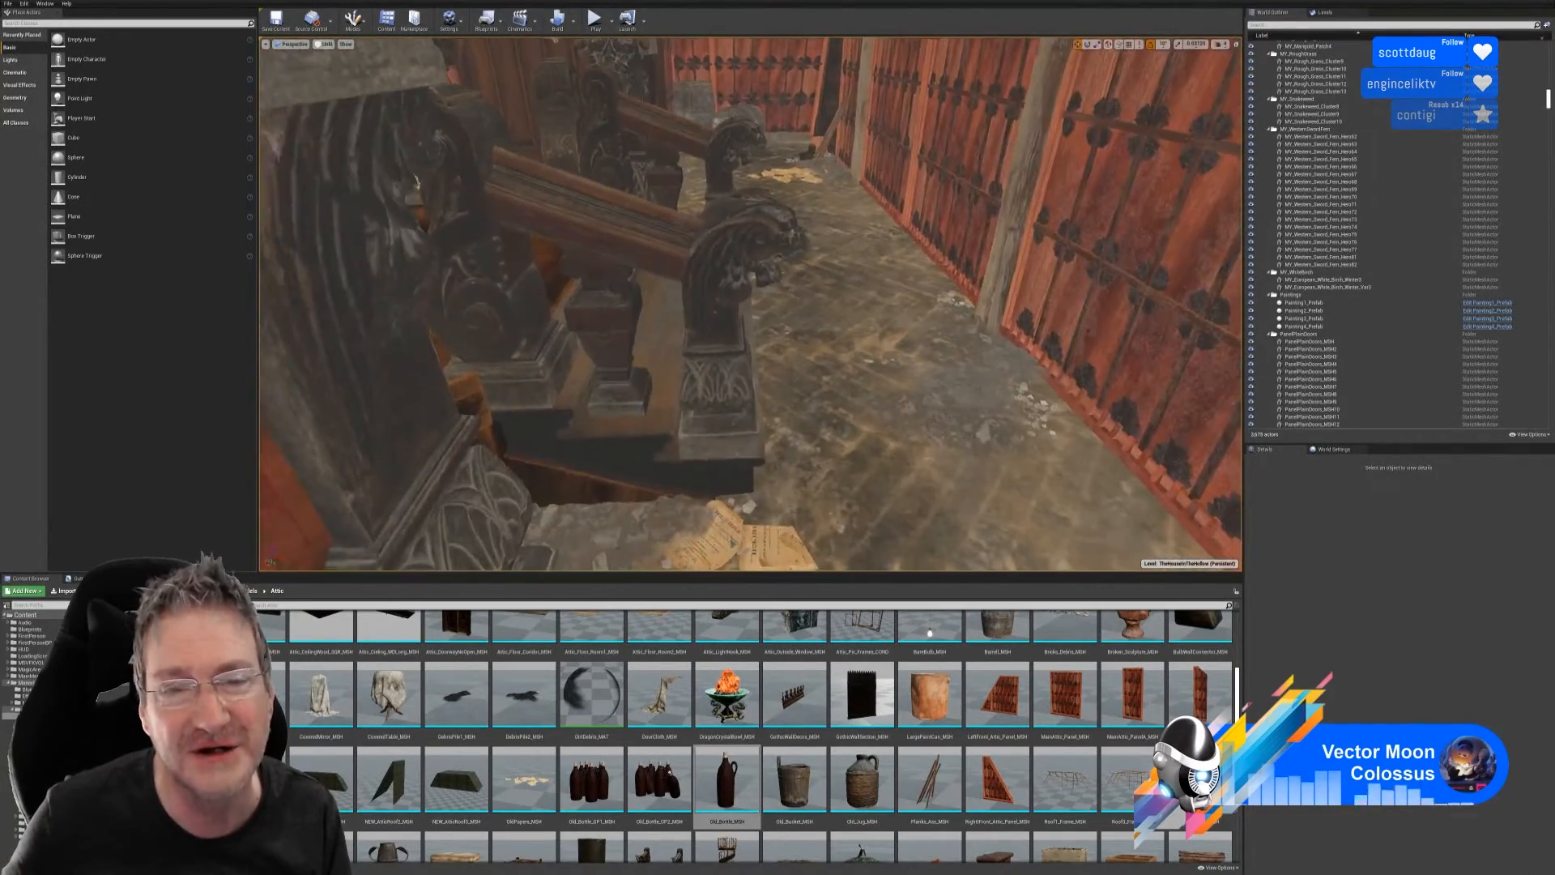
{"action": "right_click_drag", "start_coordinate": [750, 304], "coordinate": [653, 307]}
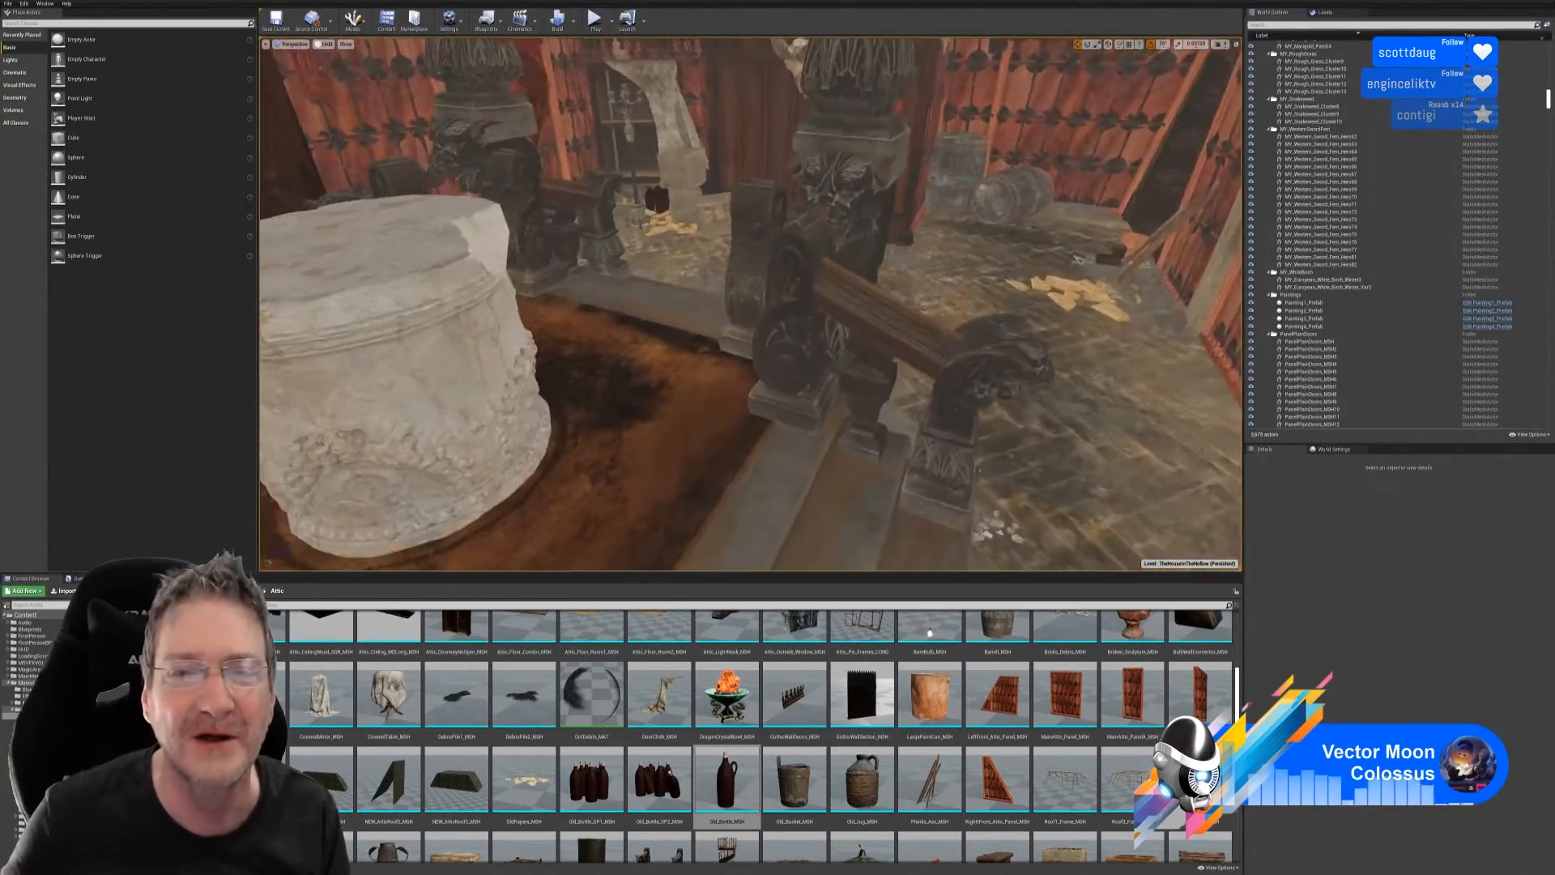
{"action": "mouse_move", "coordinate": [861, 357]}
{"action": "right_mouse_down"}
{"action": "mouse_move", "coordinate": [843, 356]}
{"action": "mouse_move", "coordinate": [883, 357]}
{"action": "right_mouse_up"}
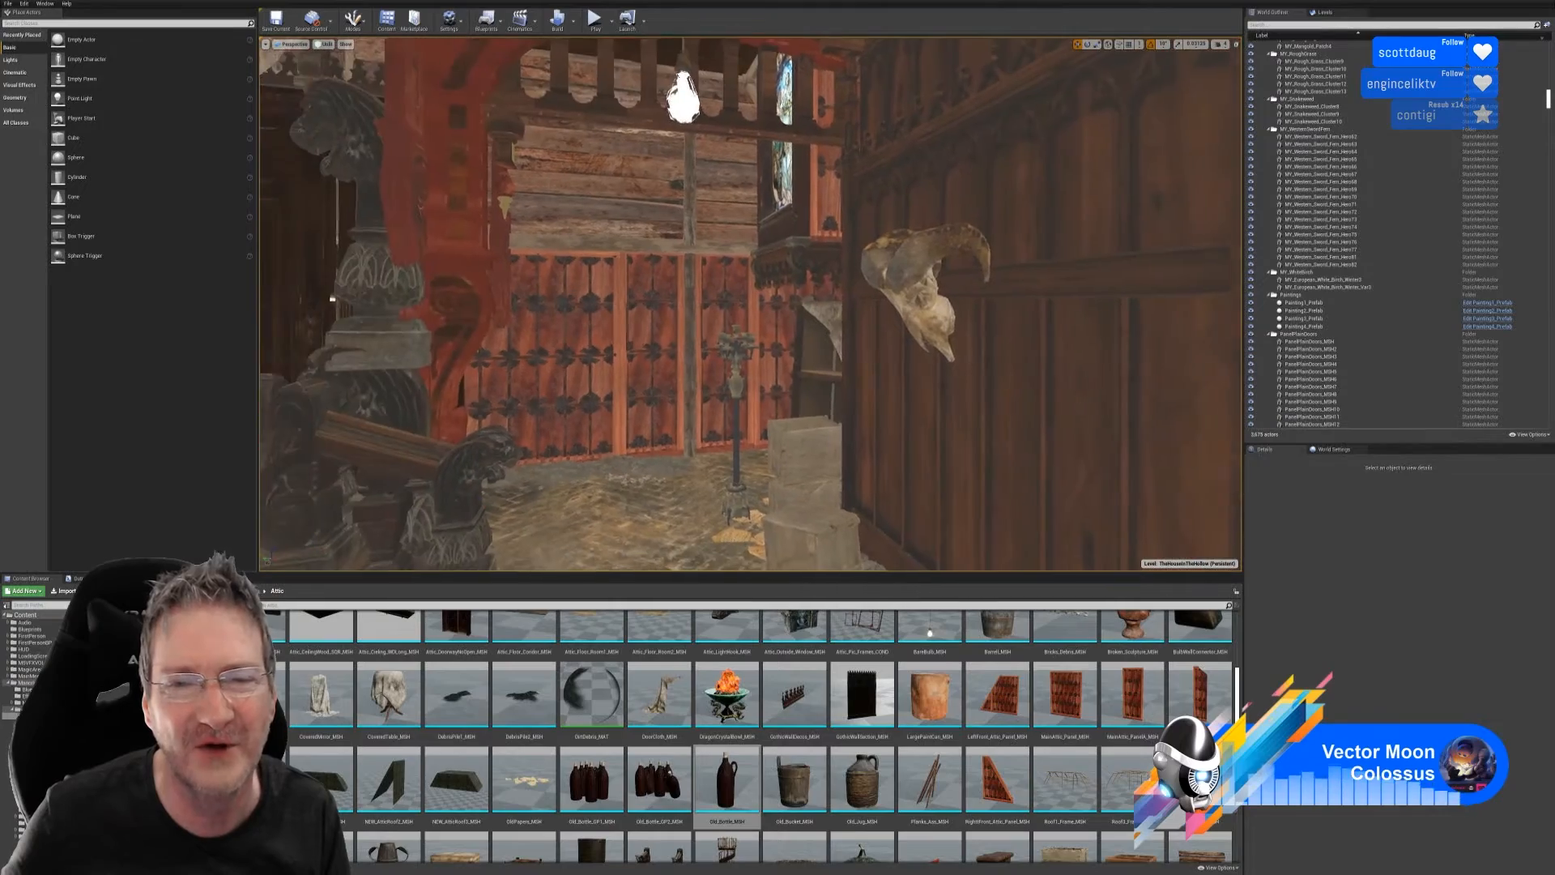
{"action": "right_click_drag", "start_coordinate": [883, 356], "coordinate": [704, 356]}
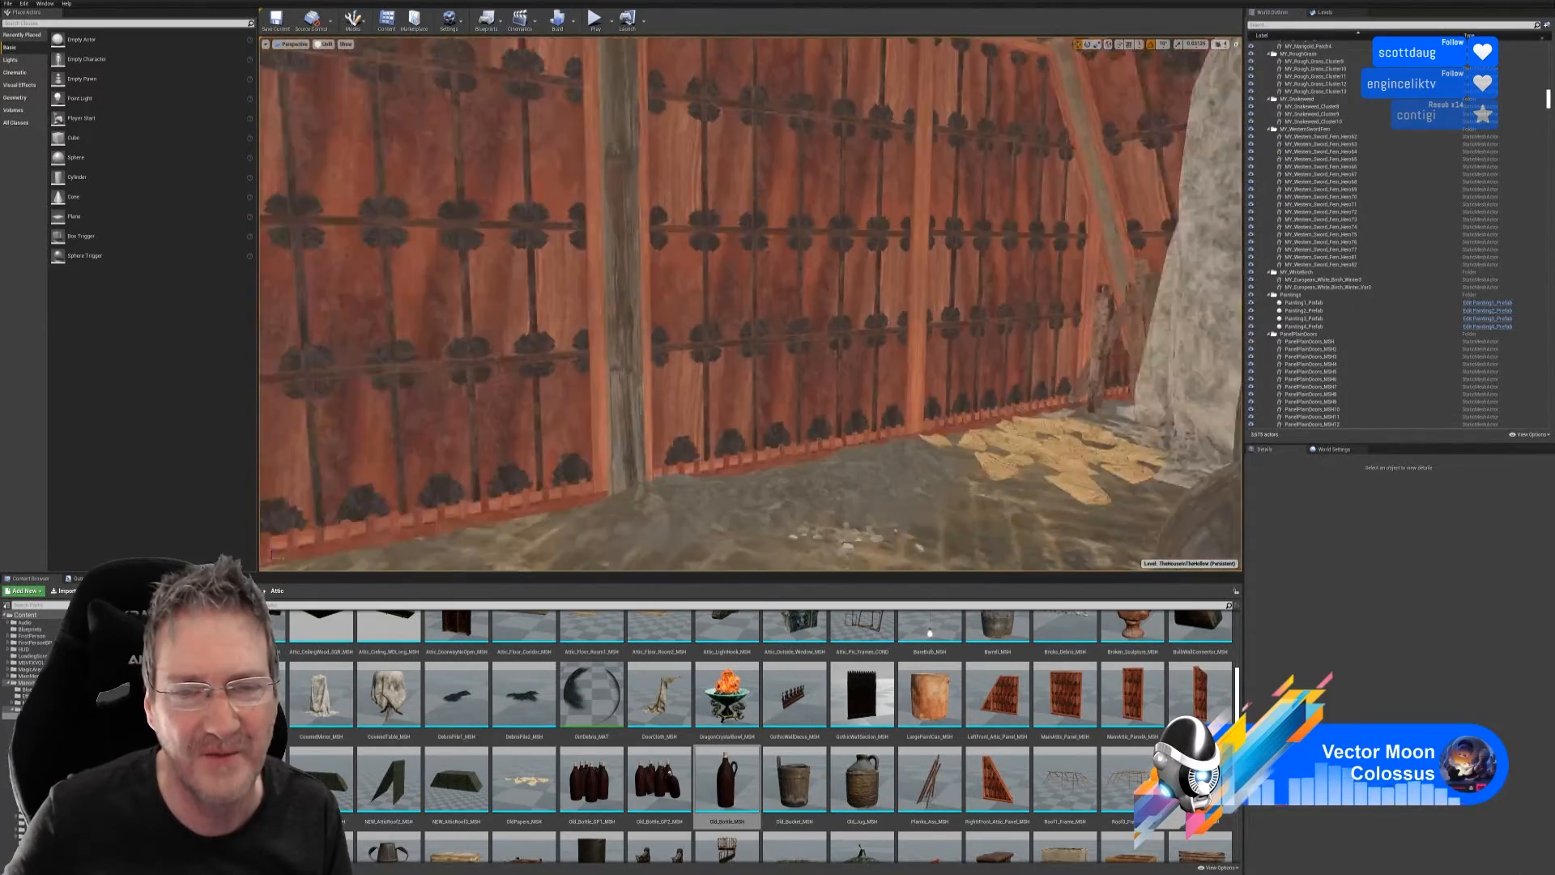
{"action": "right_click_drag", "start_coordinate": [729, 324], "coordinate": [1175, 316]}
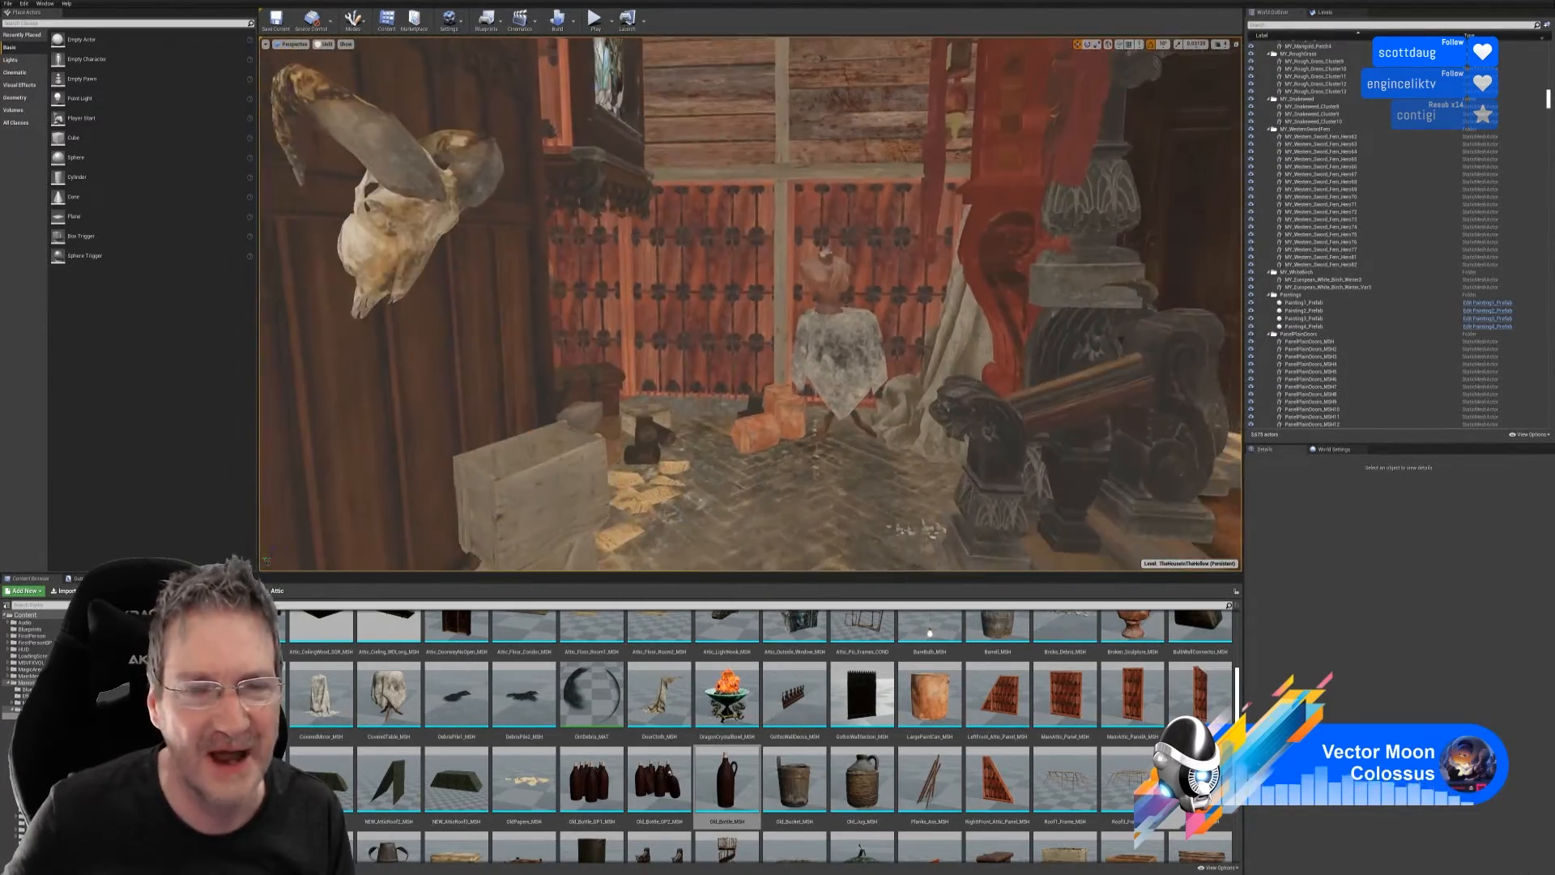
{"action": "key", "text": "w"}
{"action": "right_click_drag", "start_coordinate": [753, 316], "coordinate": [810, 357]}
{"action": "key", "text": "s"}
{"action": "key", "text": "w"}
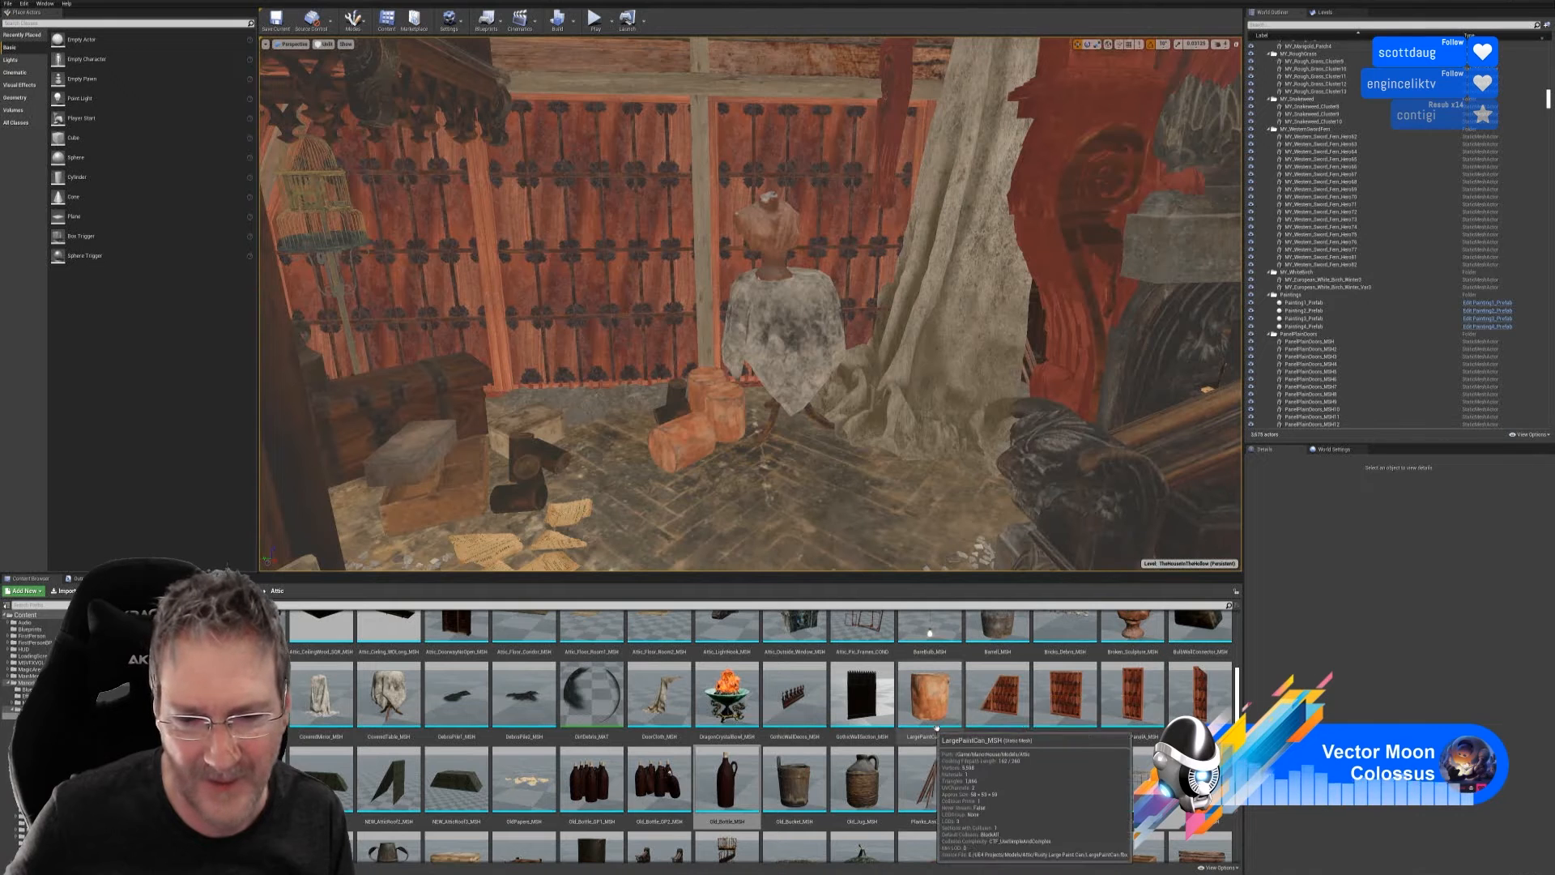
- Find the StoneCandleBurner_MSH mesh among the attic assets and place it on the floor in front of the draped bust table
{"action": "scroll", "coordinate": [937, 729], "scroll_direction": "up", "scroll_amount": 3}
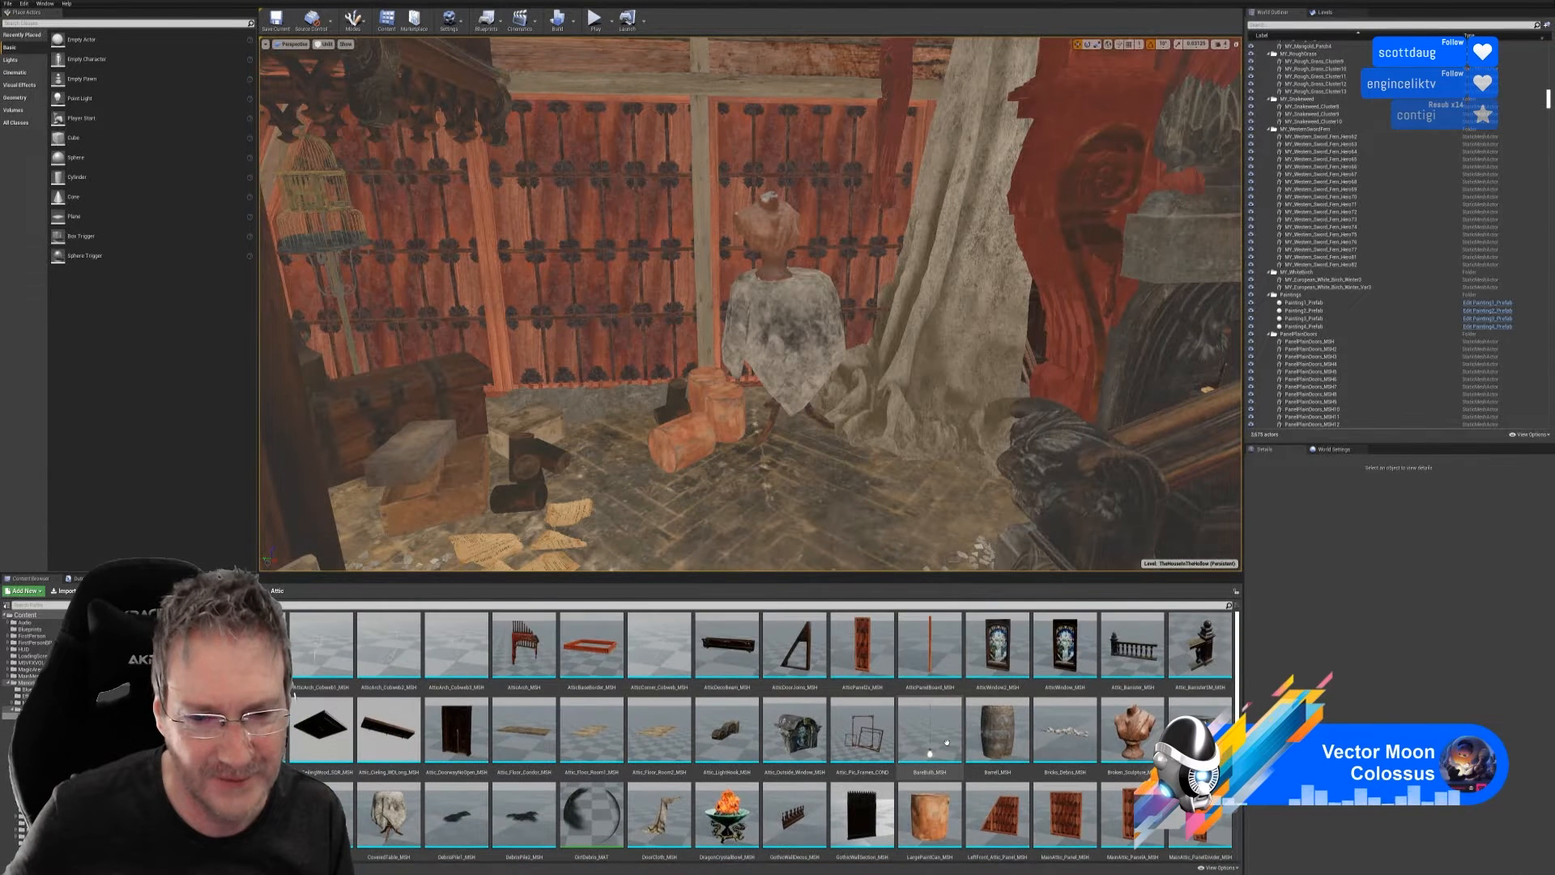
{"action": "scroll", "coordinate": [985, 684], "scroll_direction": "down", "scroll_amount": 1}
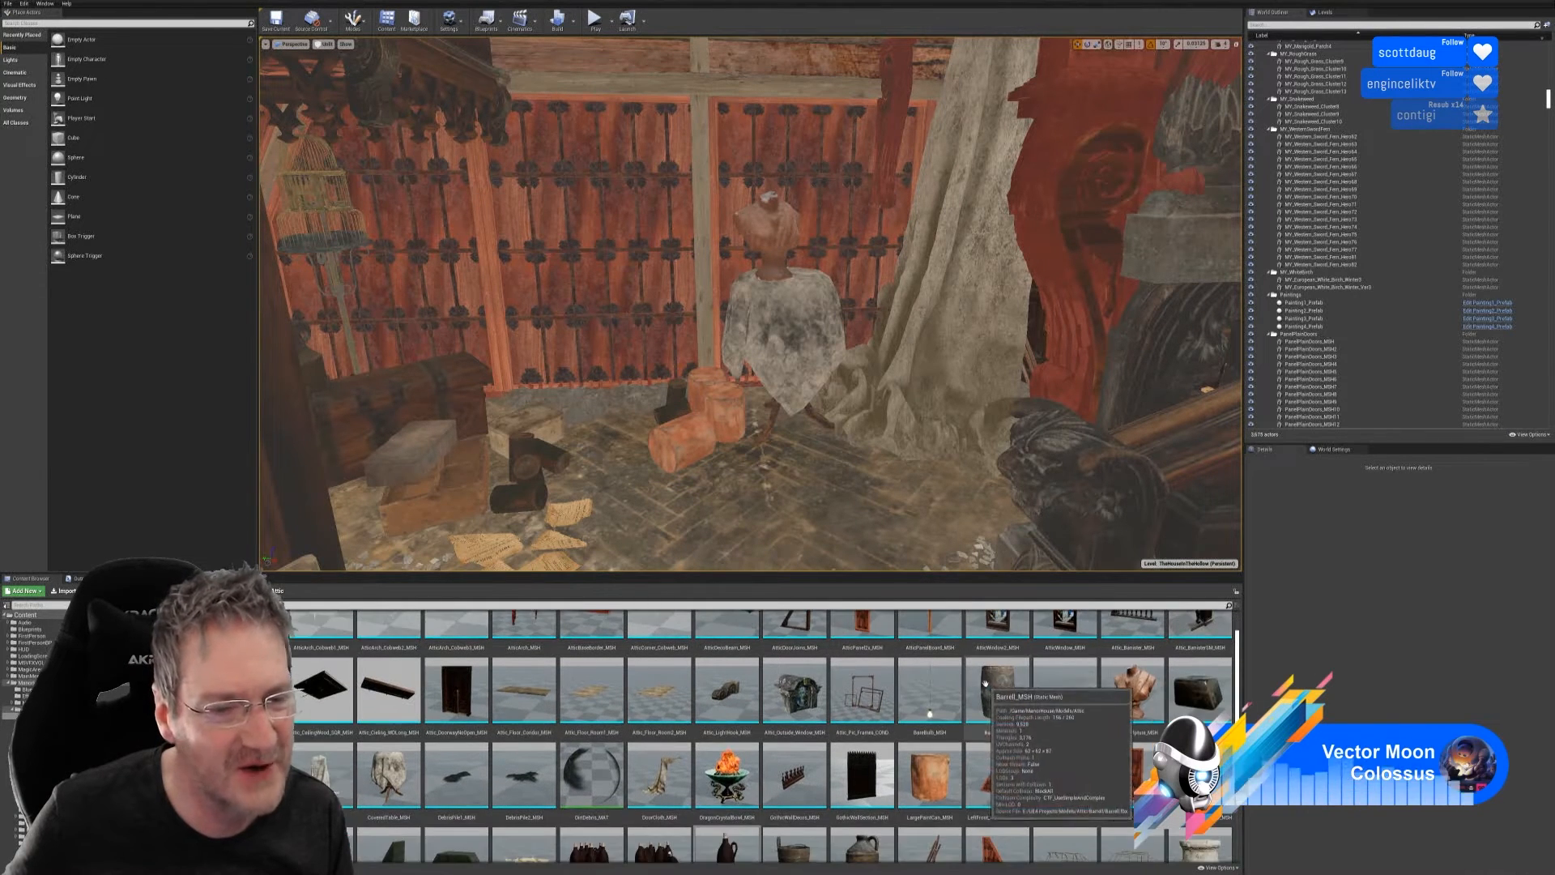
{"action": "scroll", "coordinate": [985, 684], "scroll_direction": "down", "scroll_amount": 5}
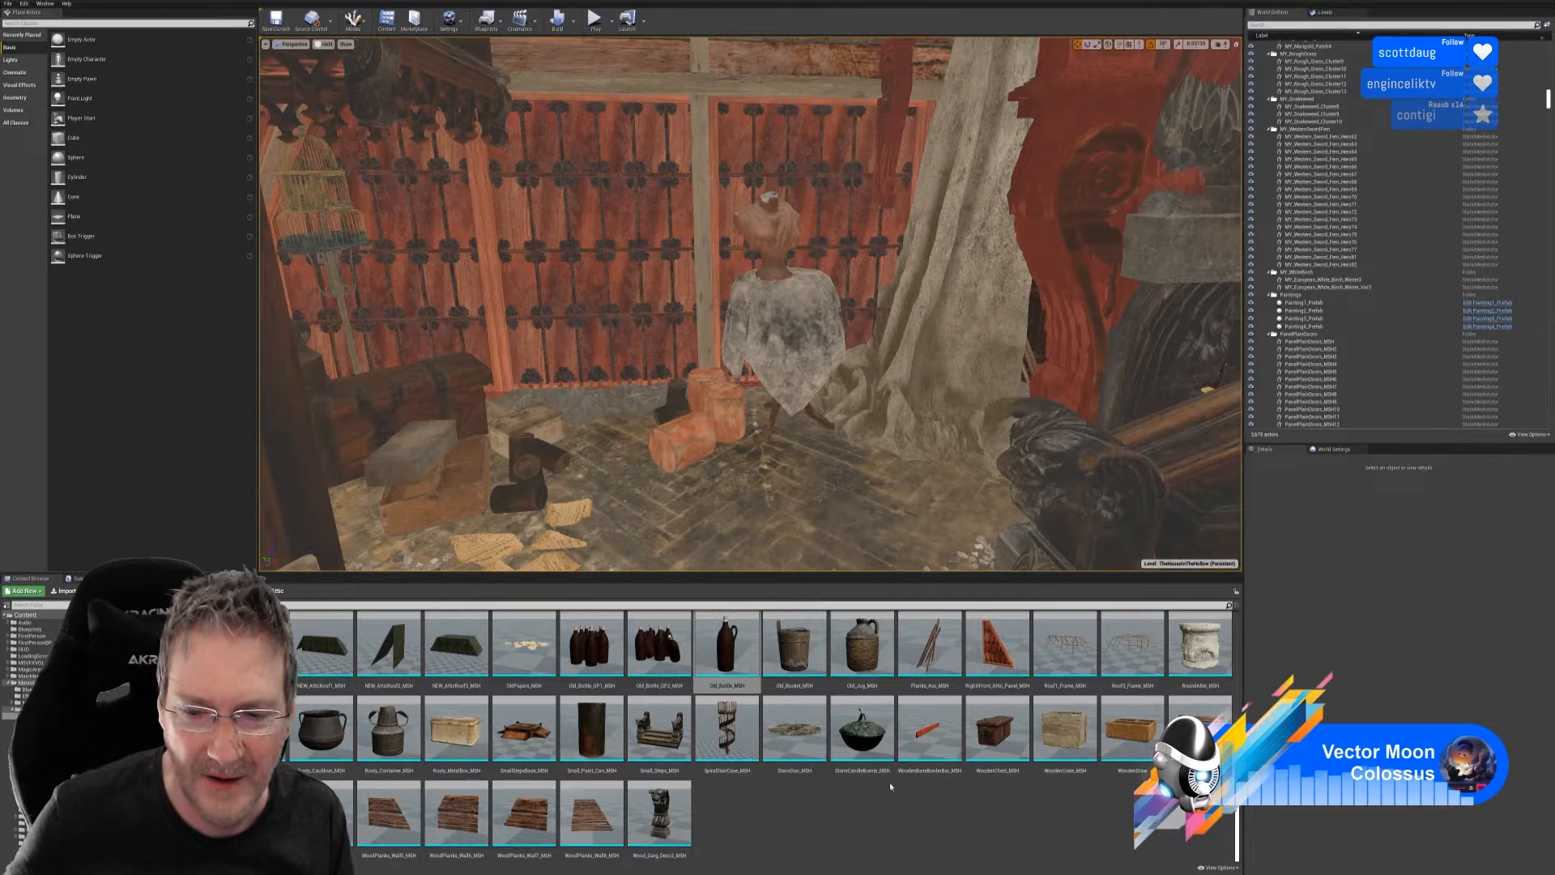
{"action": "mouse_move", "coordinate": [874, 740]}
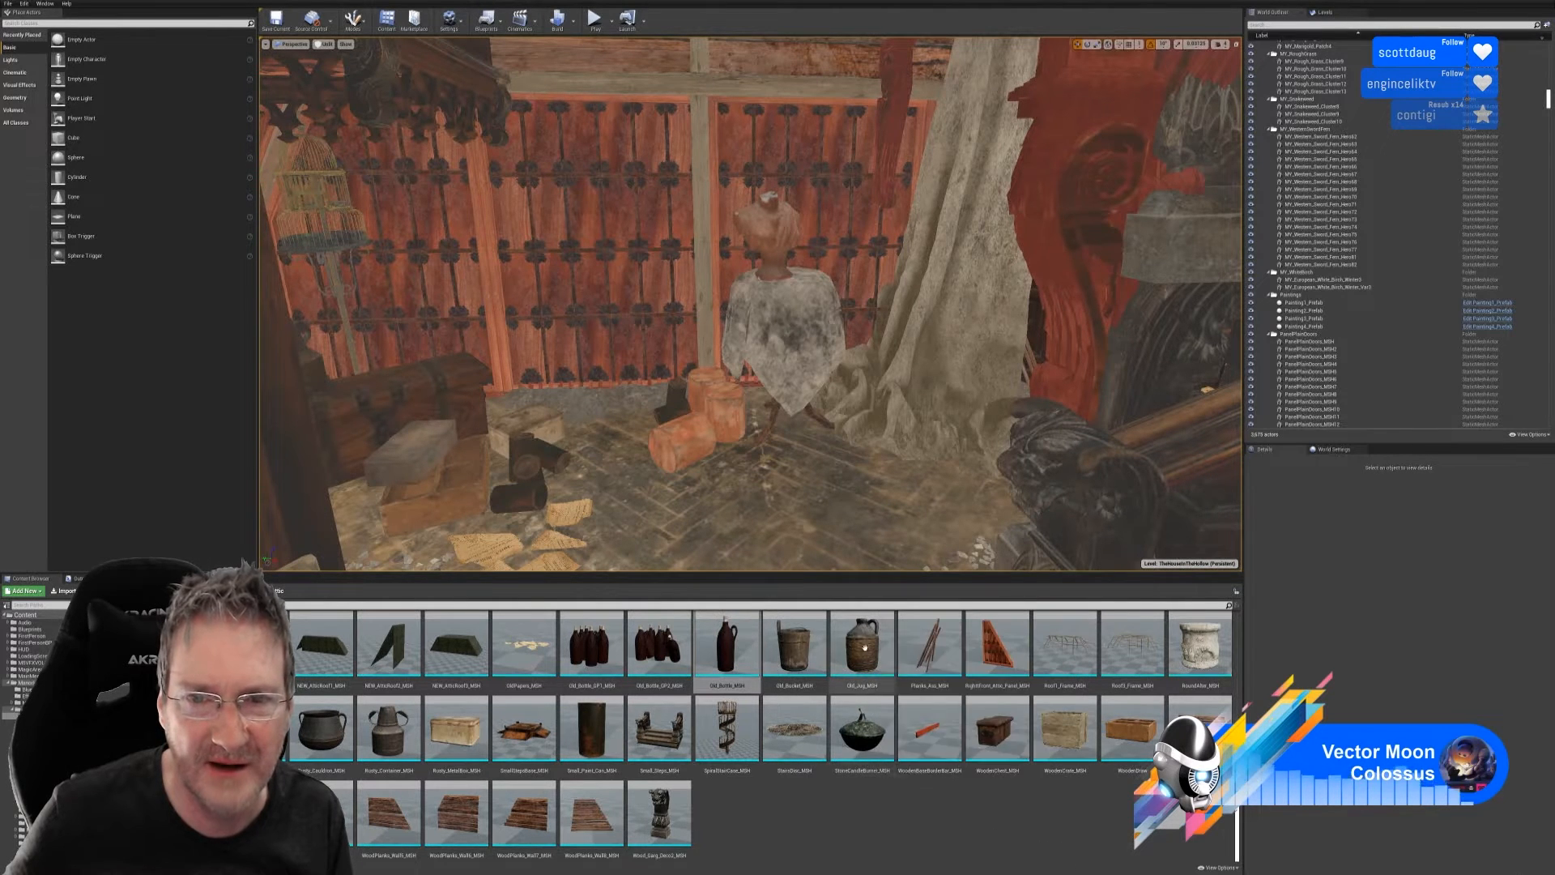
{"action": "key", "text": "w"}
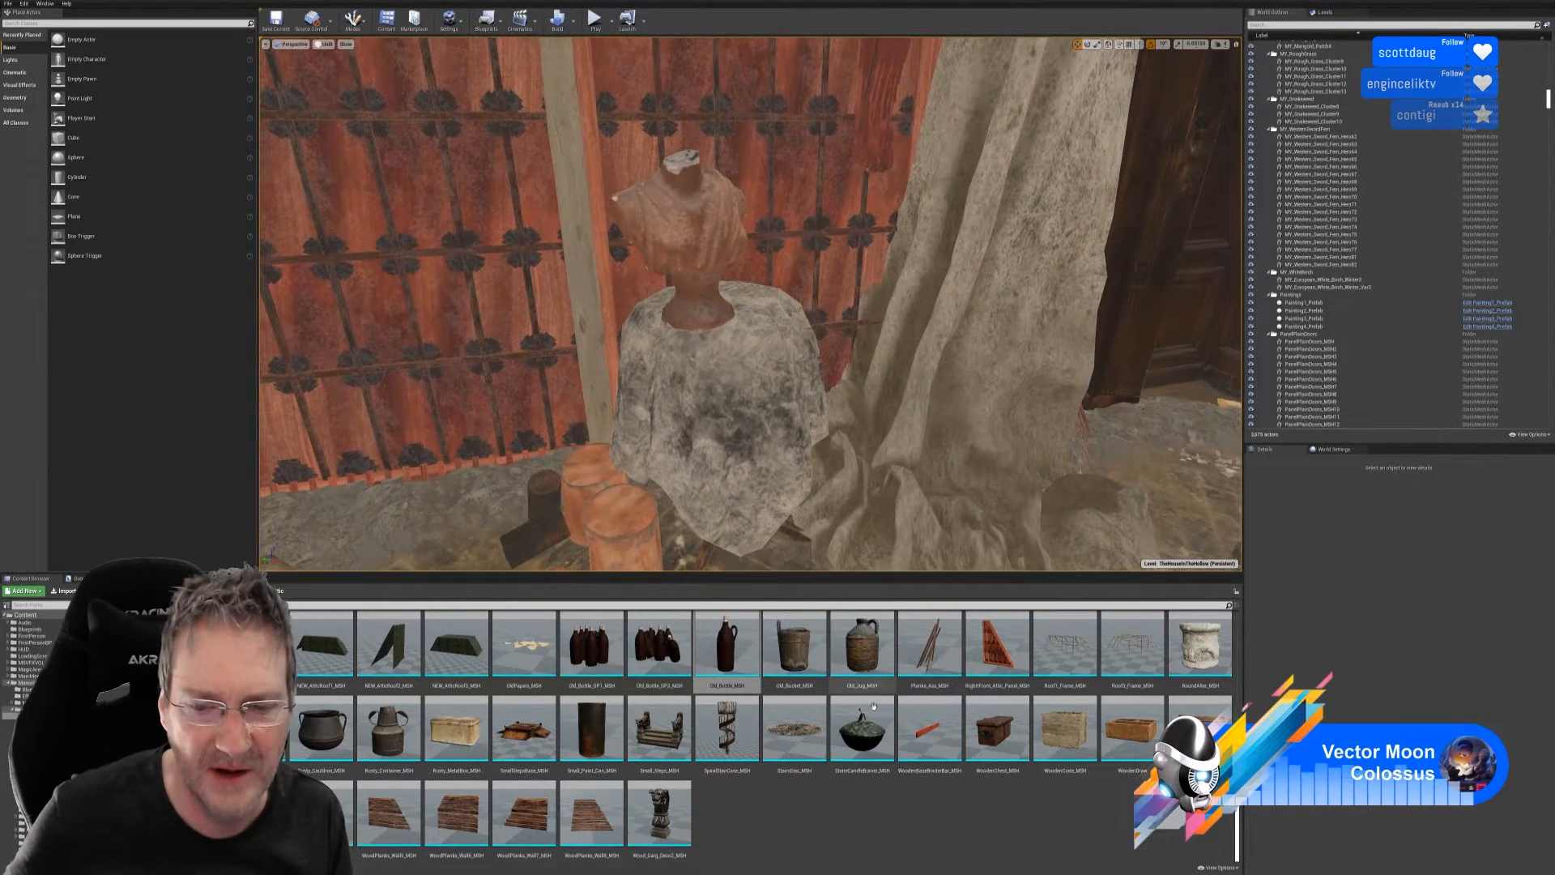
{"action": "key", "text": "Down"}
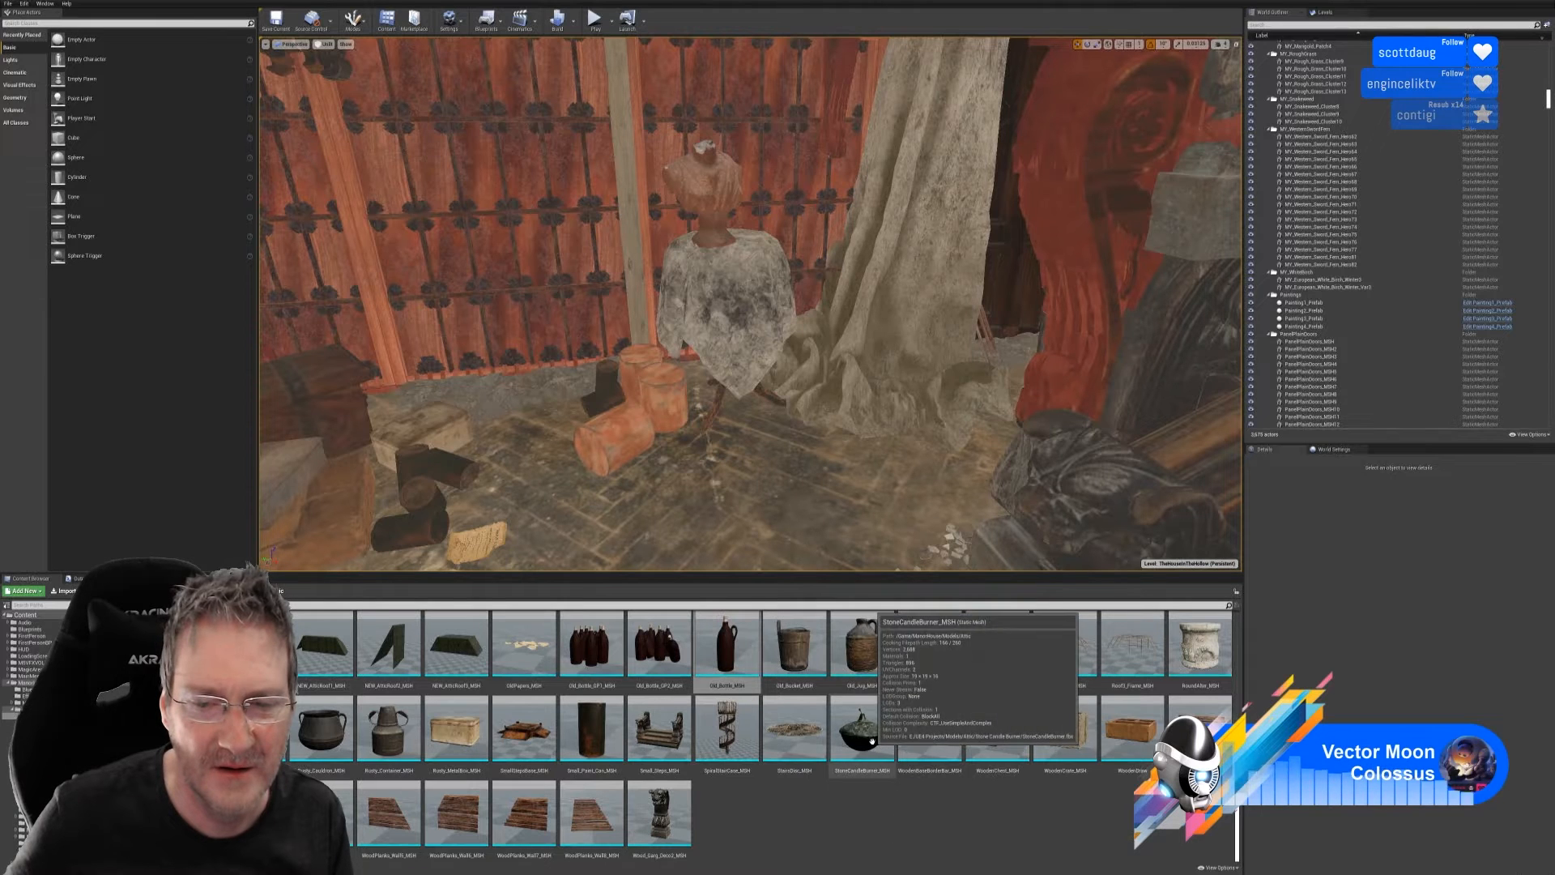
{"action": "left_click_drag", "start_coordinate": [862, 729], "coordinate": [810, 527]}
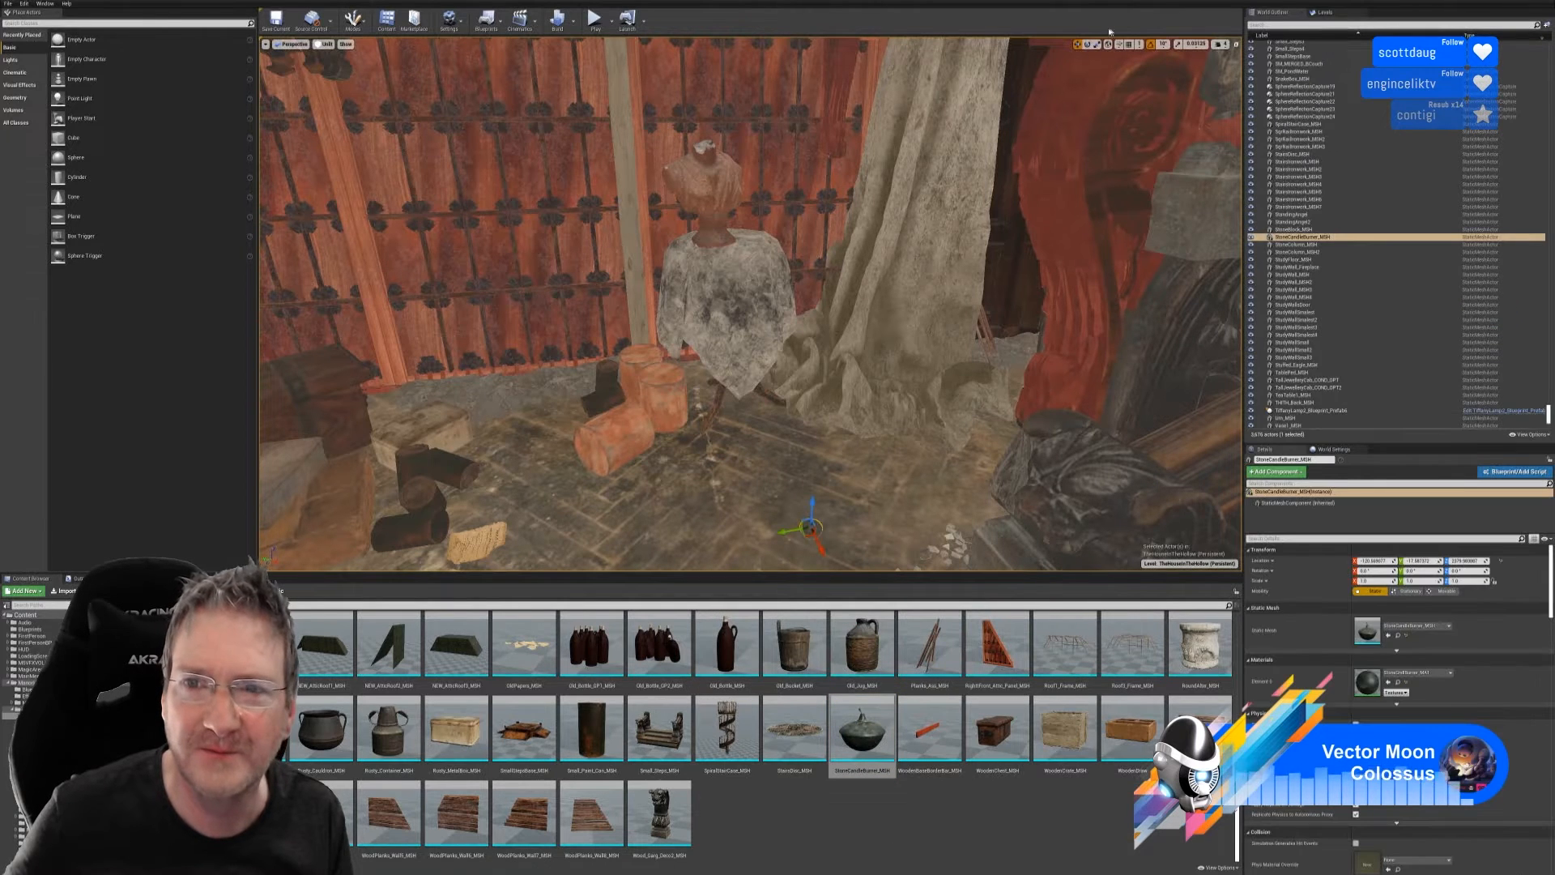
- Scale the candle burner up uniformly and move it onto the cloth-covered table beside the bust
{"action": "key", "text": "r"}
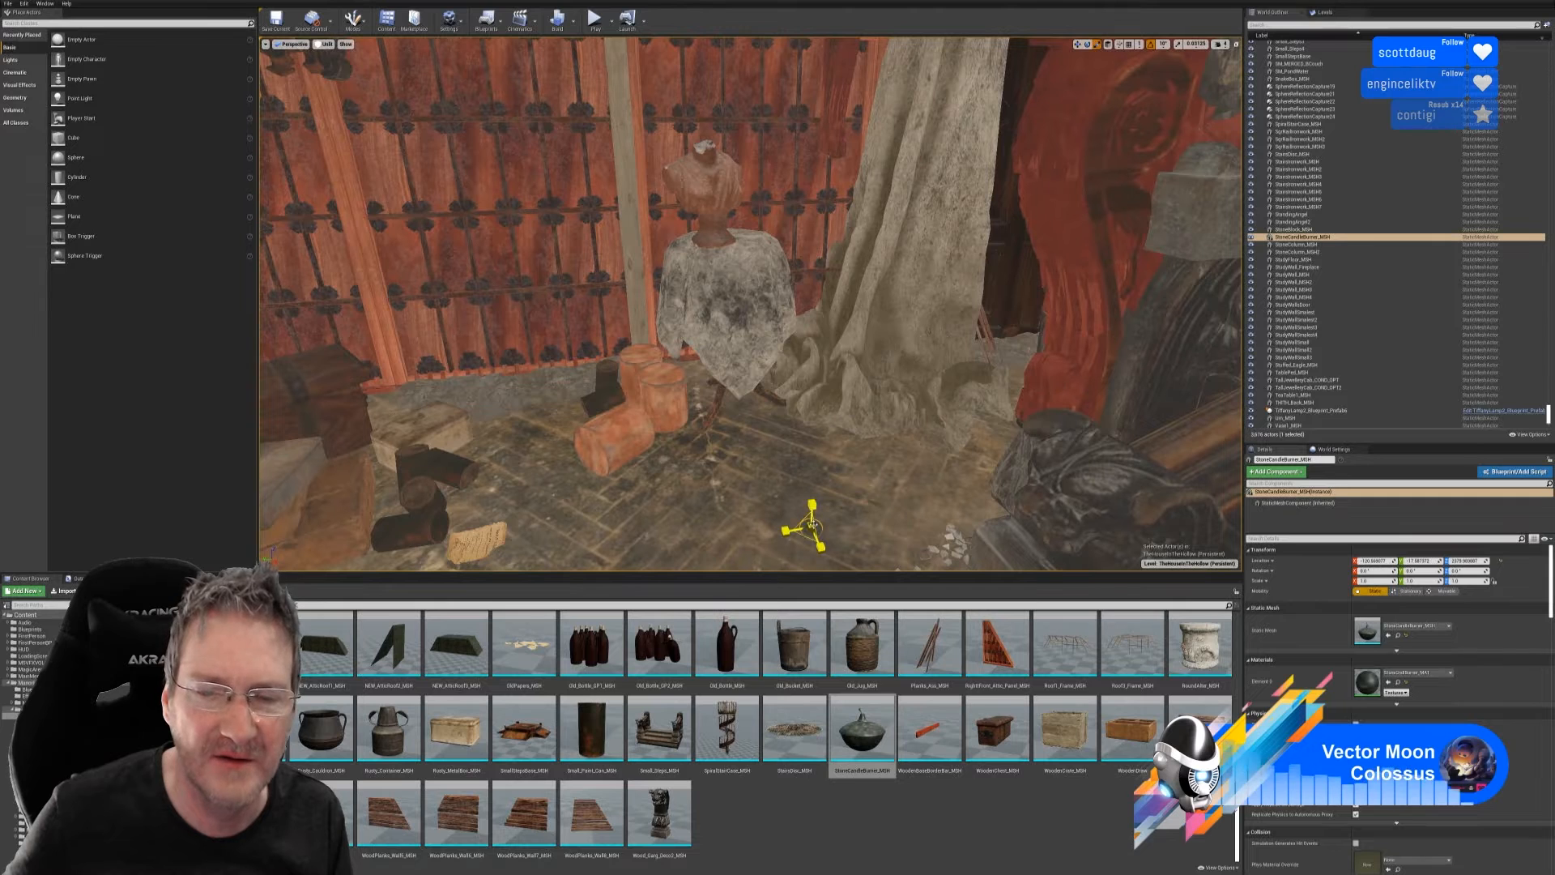
{"action": "left_click_drag", "start_coordinate": [811, 525], "coordinate": [834, 505]}
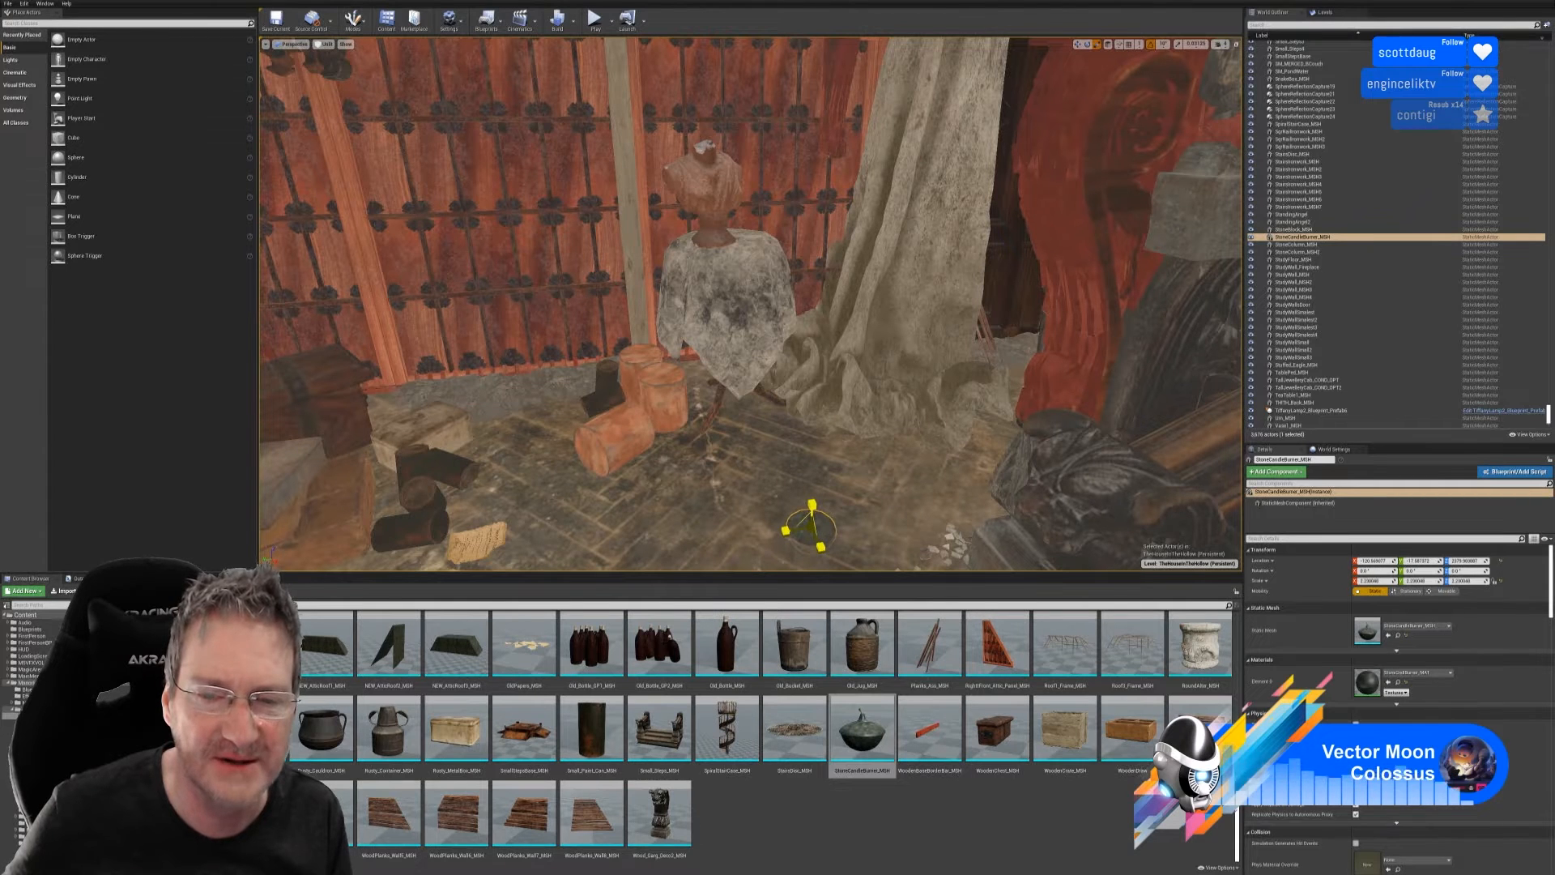
{"action": "left_click", "coordinate": [1078, 48]}
{"action": "left_click_drag", "start_coordinate": [811, 508], "coordinate": [757, 236]}
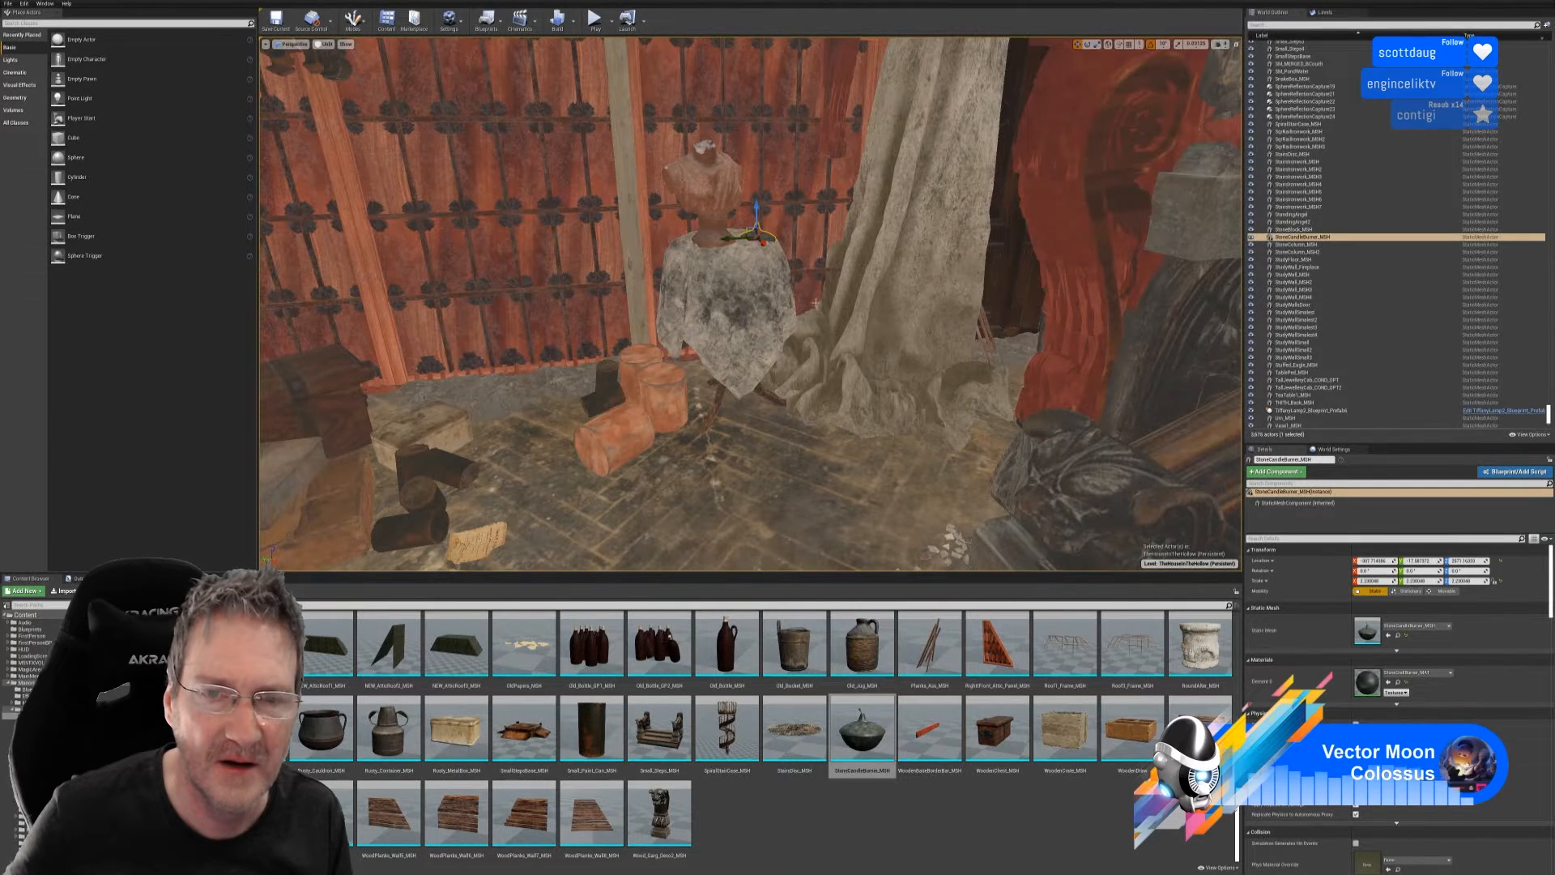
- Adjust the candle burner's position beside the bust and raise it so it rests on the tablecloth
{"action": "right_click_drag", "start_coordinate": [815, 302], "coordinate": [717, 370]}
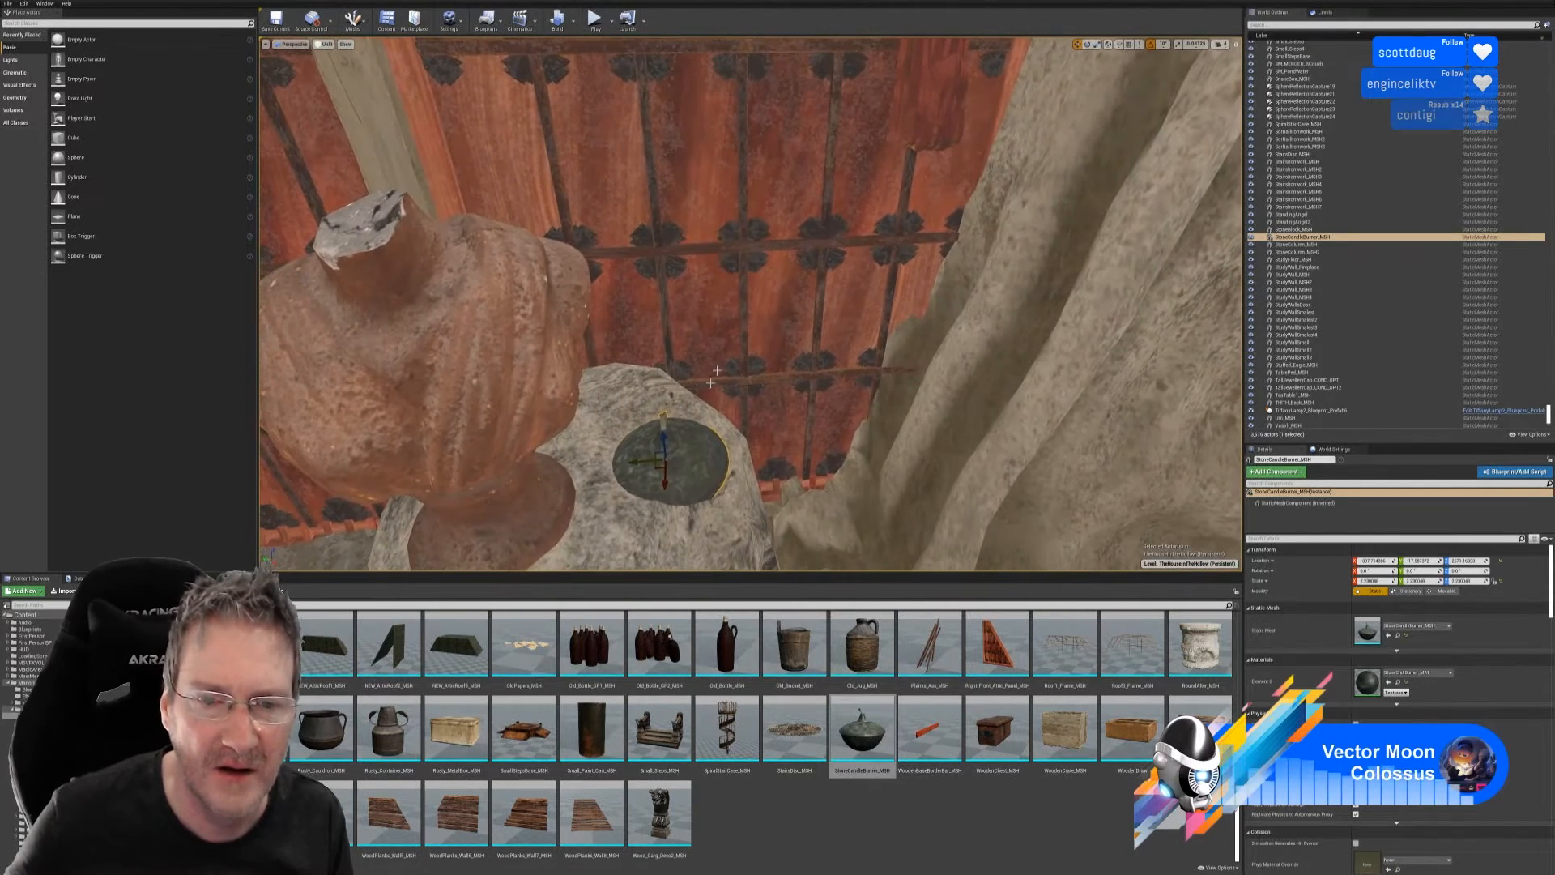
{"action": "left_click_drag", "start_coordinate": [673, 478], "coordinate": [665, 458]}
{"action": "right_click_drag", "start_coordinate": [665, 458], "coordinate": [640, 429]}
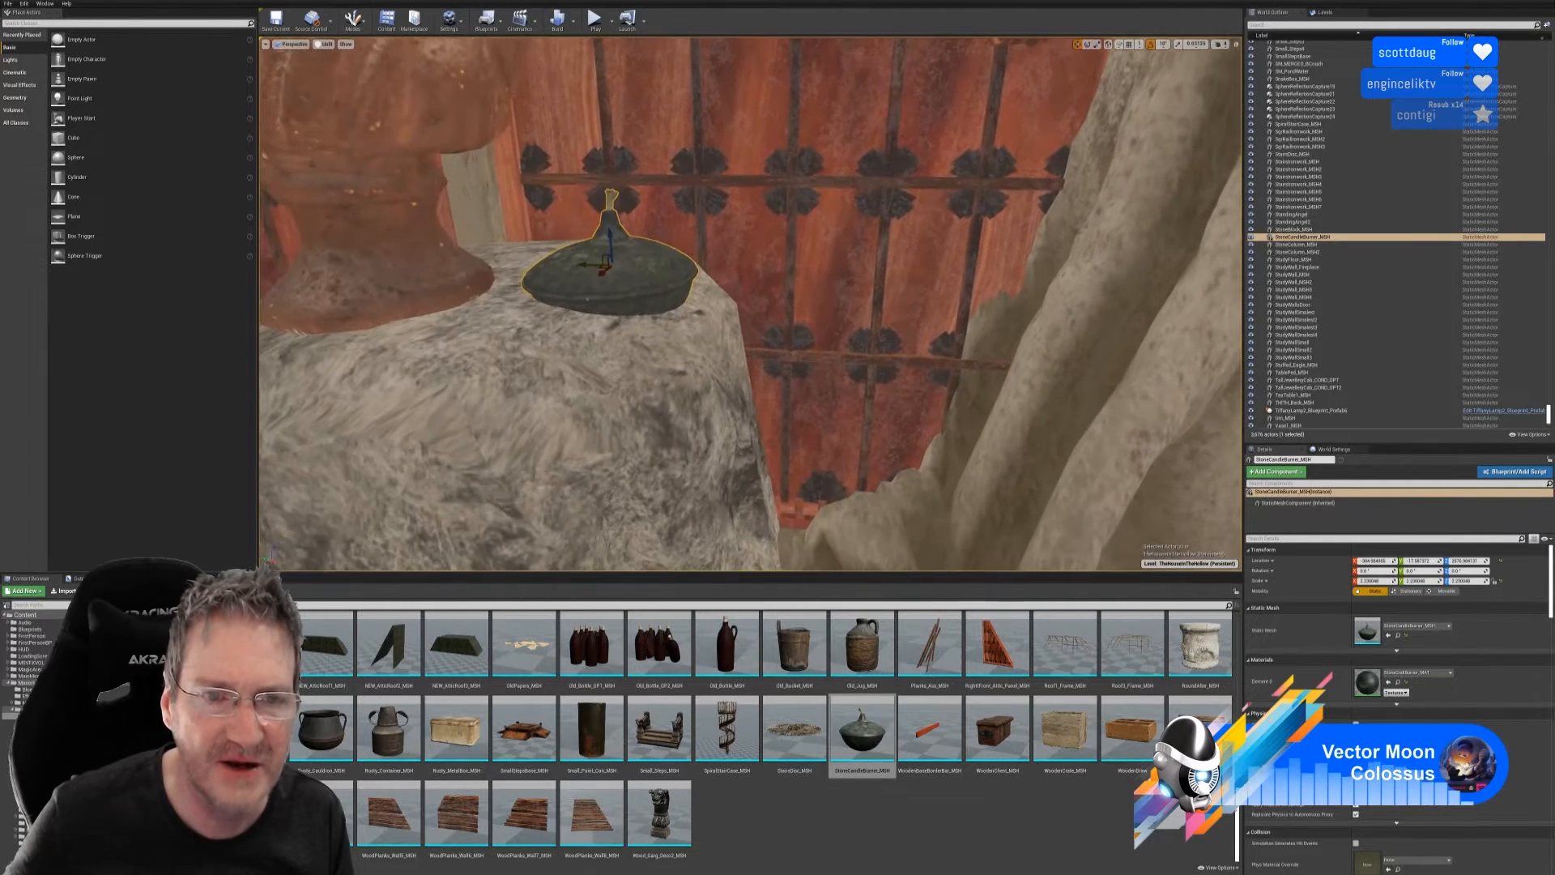
{"action": "scroll", "coordinate": [750, 304], "scroll_direction": "up", "scroll_amount": 3}
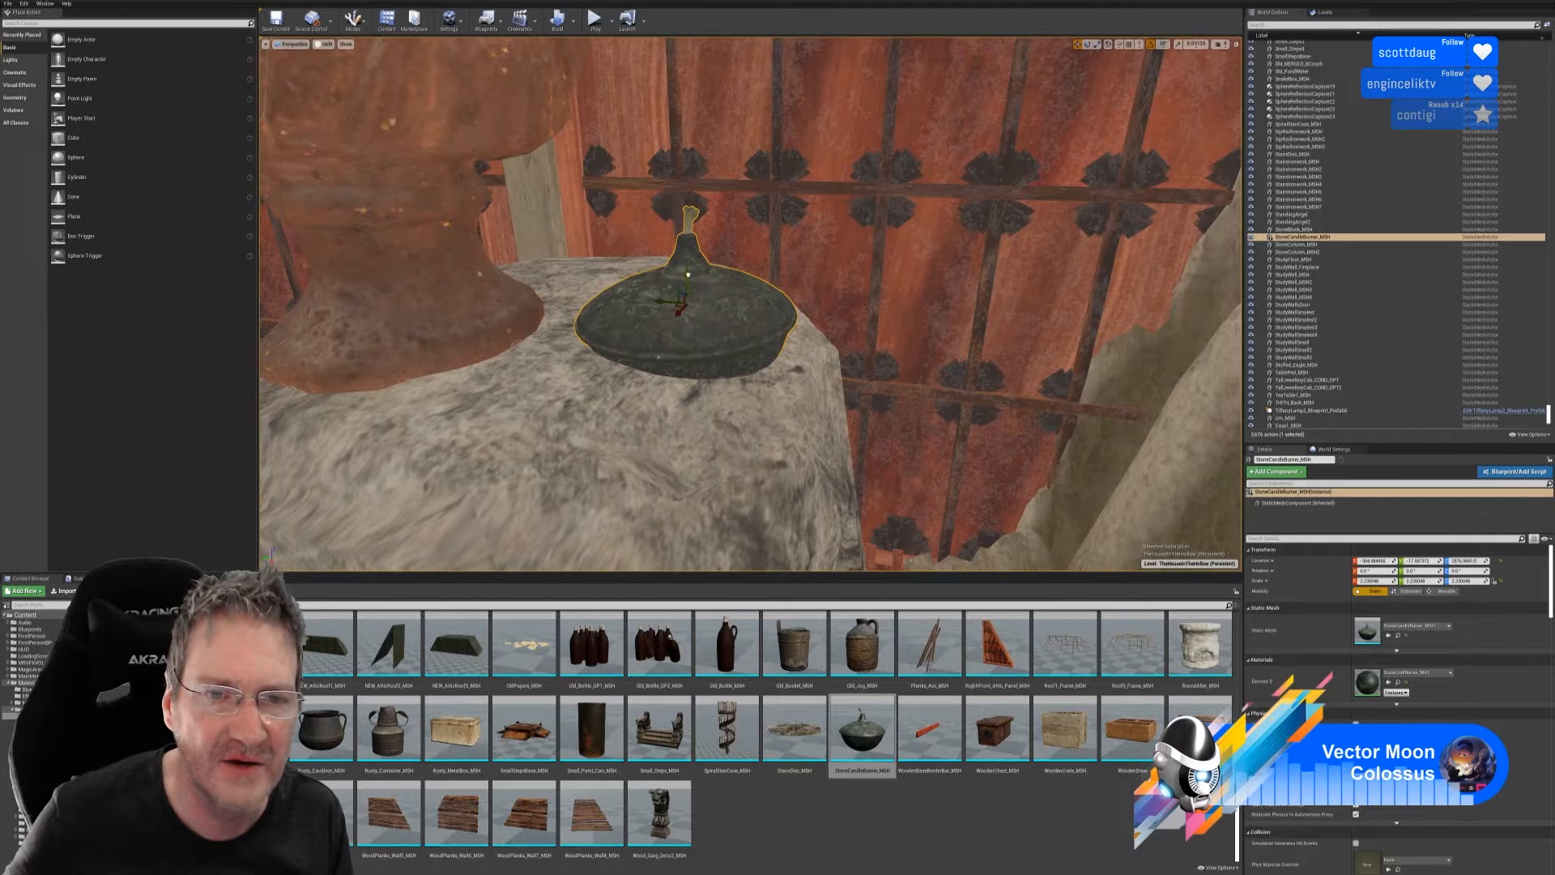
{"action": "left_click_drag", "start_coordinate": [688, 275], "coordinate": [702, 226]}
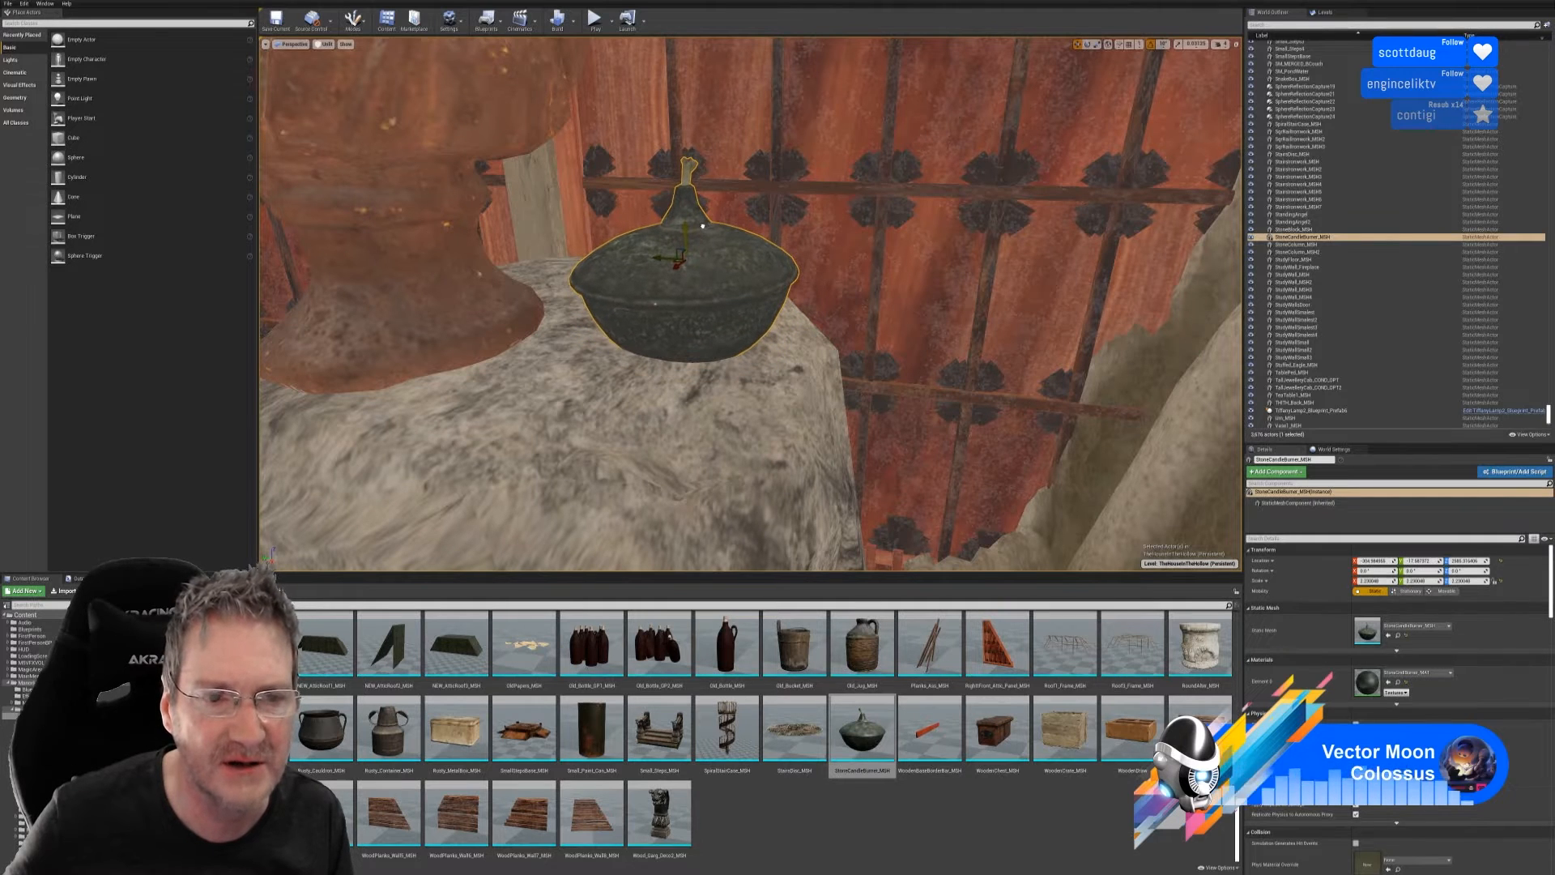
- Scale the candle burner down slightly, shift it closer to the bust on the covered table and deselect it
{"action": "right_click_drag", "start_coordinate": [702, 226], "coordinate": [816, 403]}
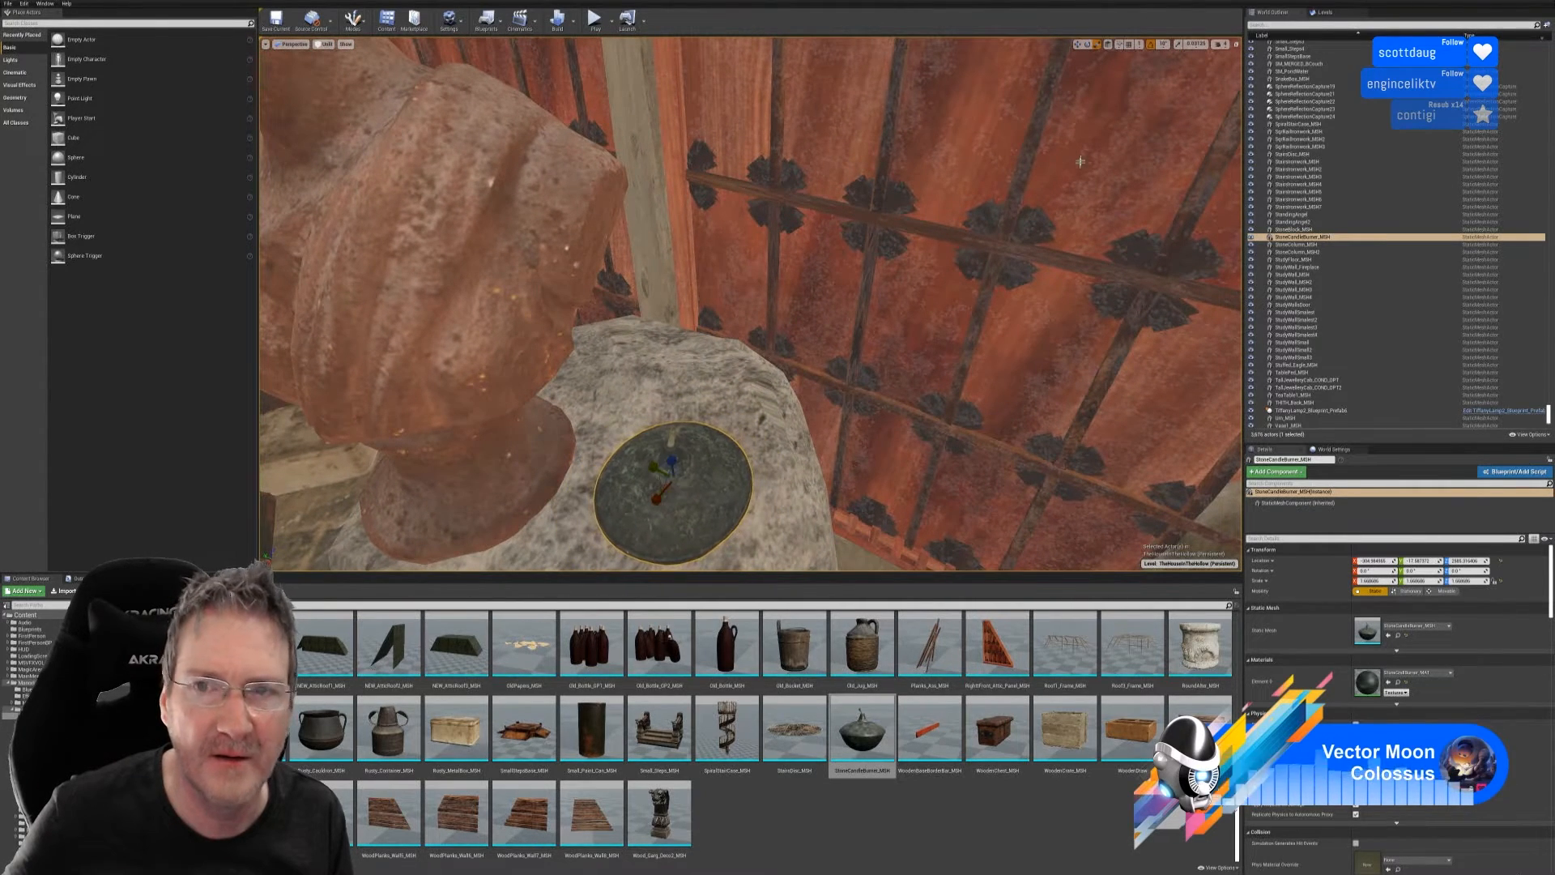
{"action": "right_click_drag", "start_coordinate": [1041, 372], "coordinate": [942, 460]}
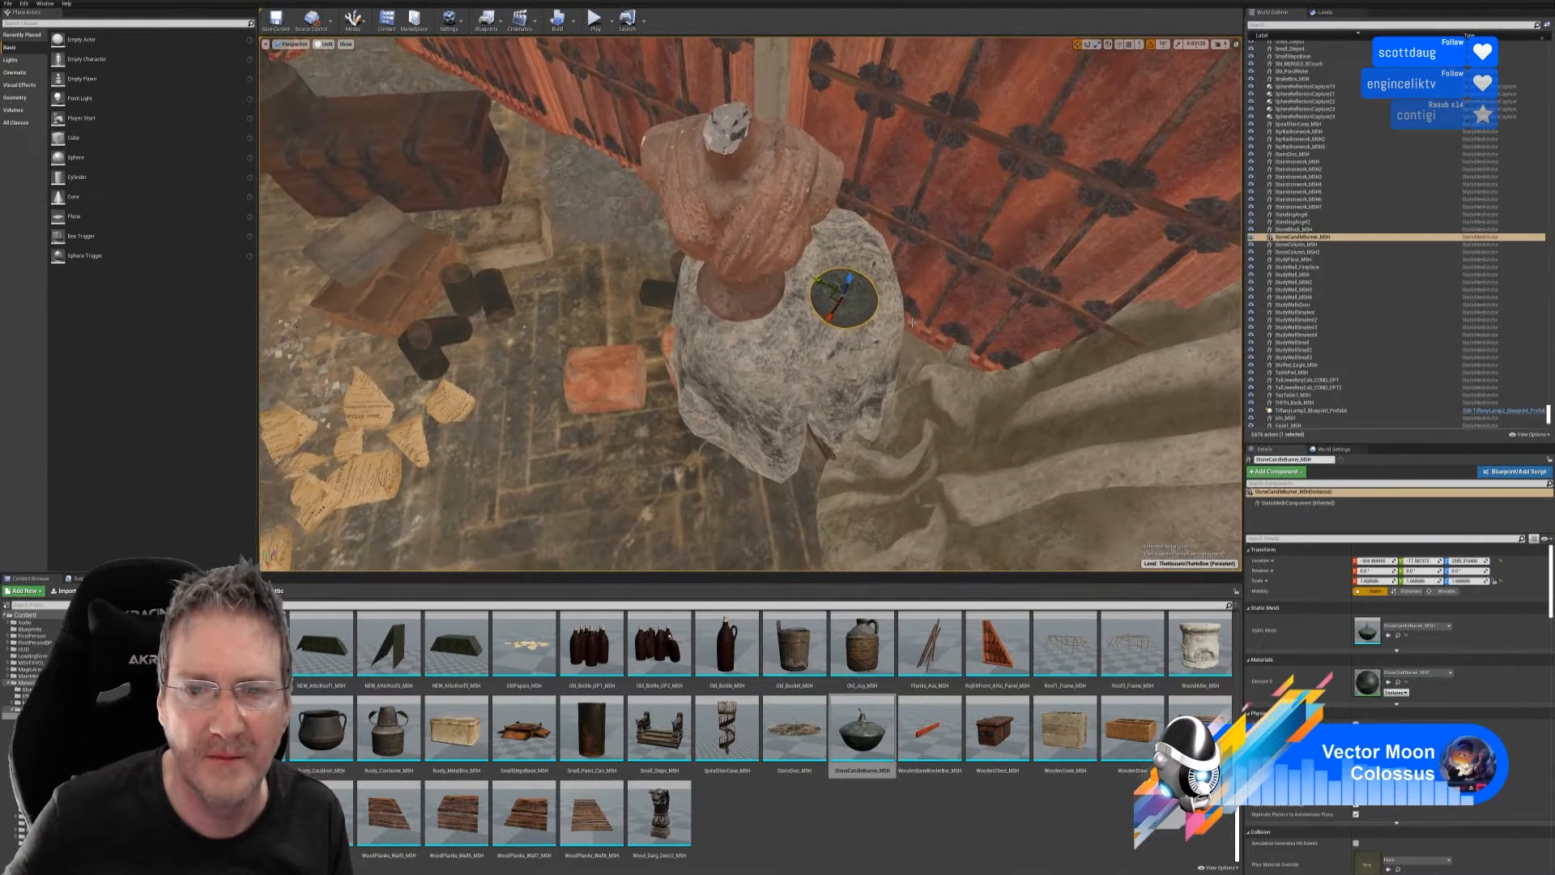
{"action": "left_click_drag", "start_coordinate": [844, 301], "coordinate": [813, 283]}
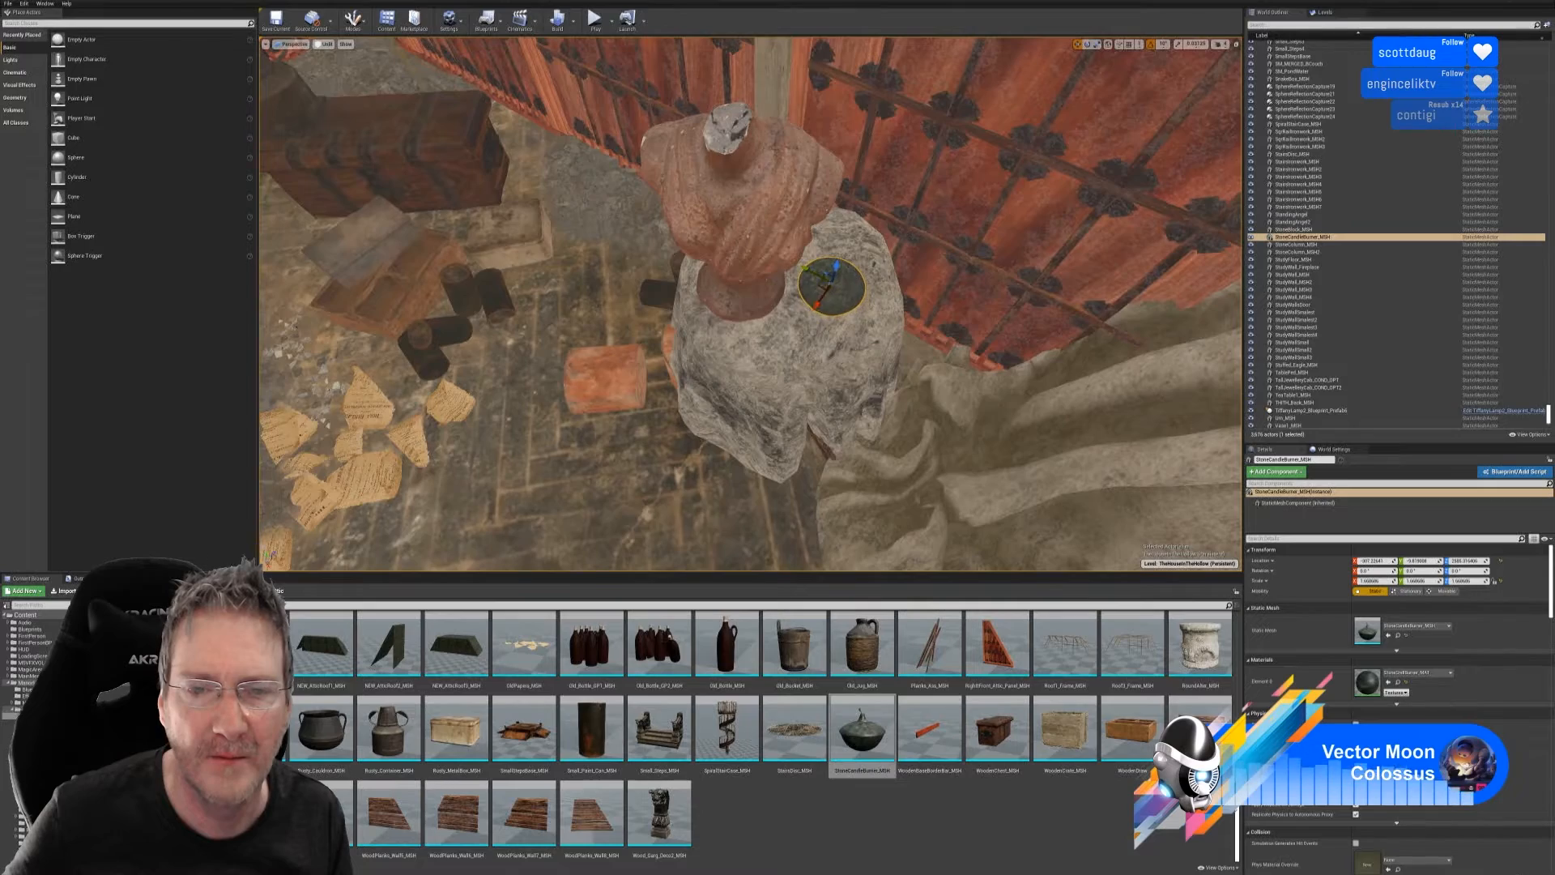
{"action": "right_click_drag", "start_coordinate": [813, 283], "coordinate": [828, 224]}
{"action": "key", "text": "Escape"}
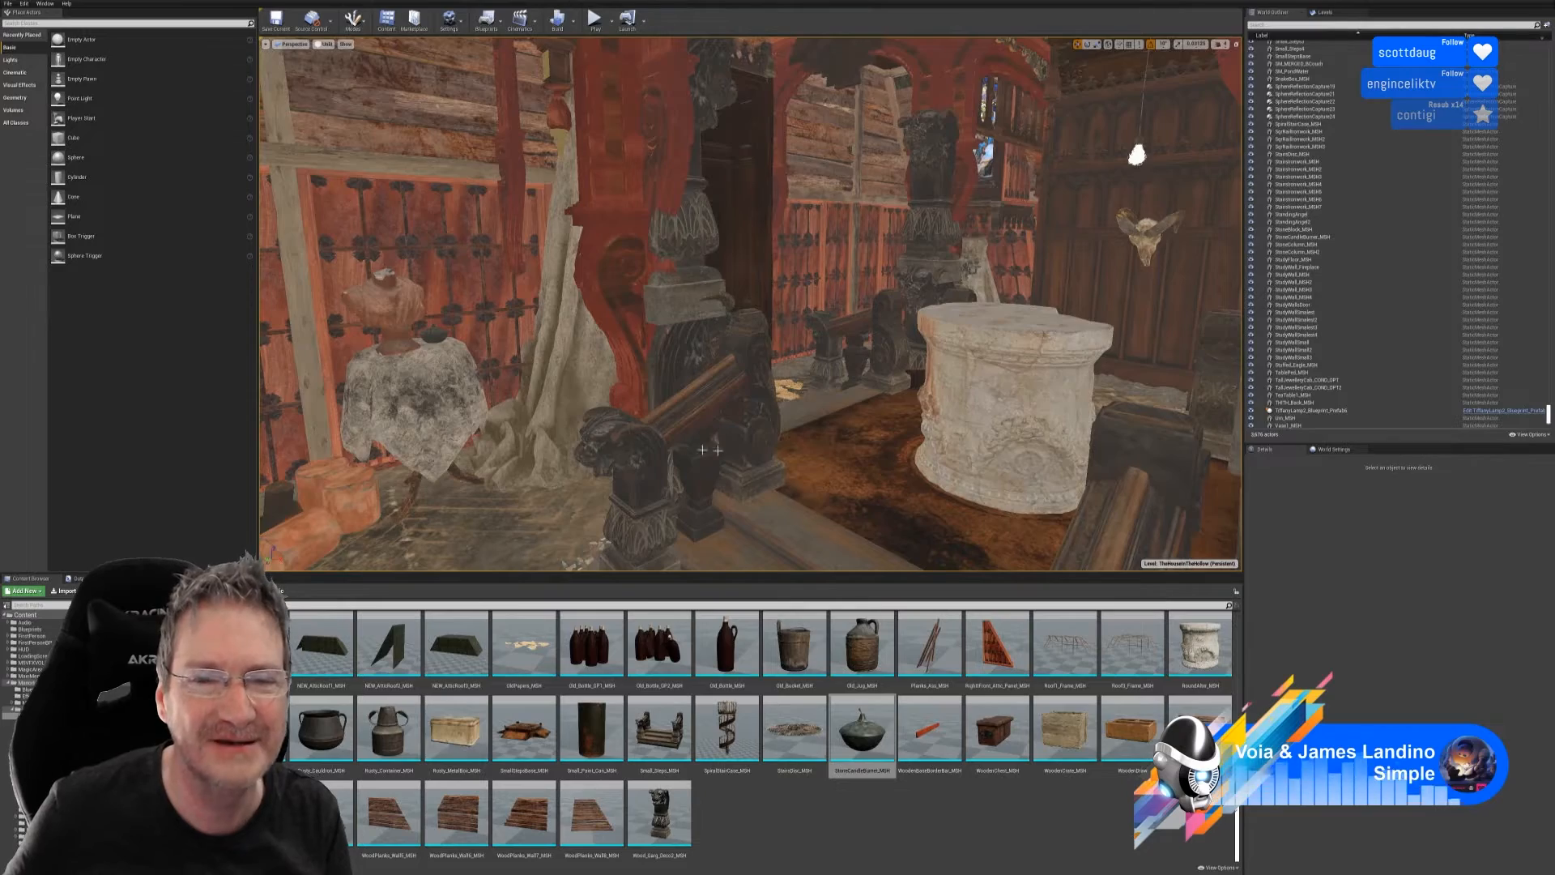
- Examine the dressed attic from the bust table past the barrels and staircase to the mannequin and jug area
{"action": "right_click_drag", "start_coordinate": [835, 441], "coordinate": [1131, 448]}
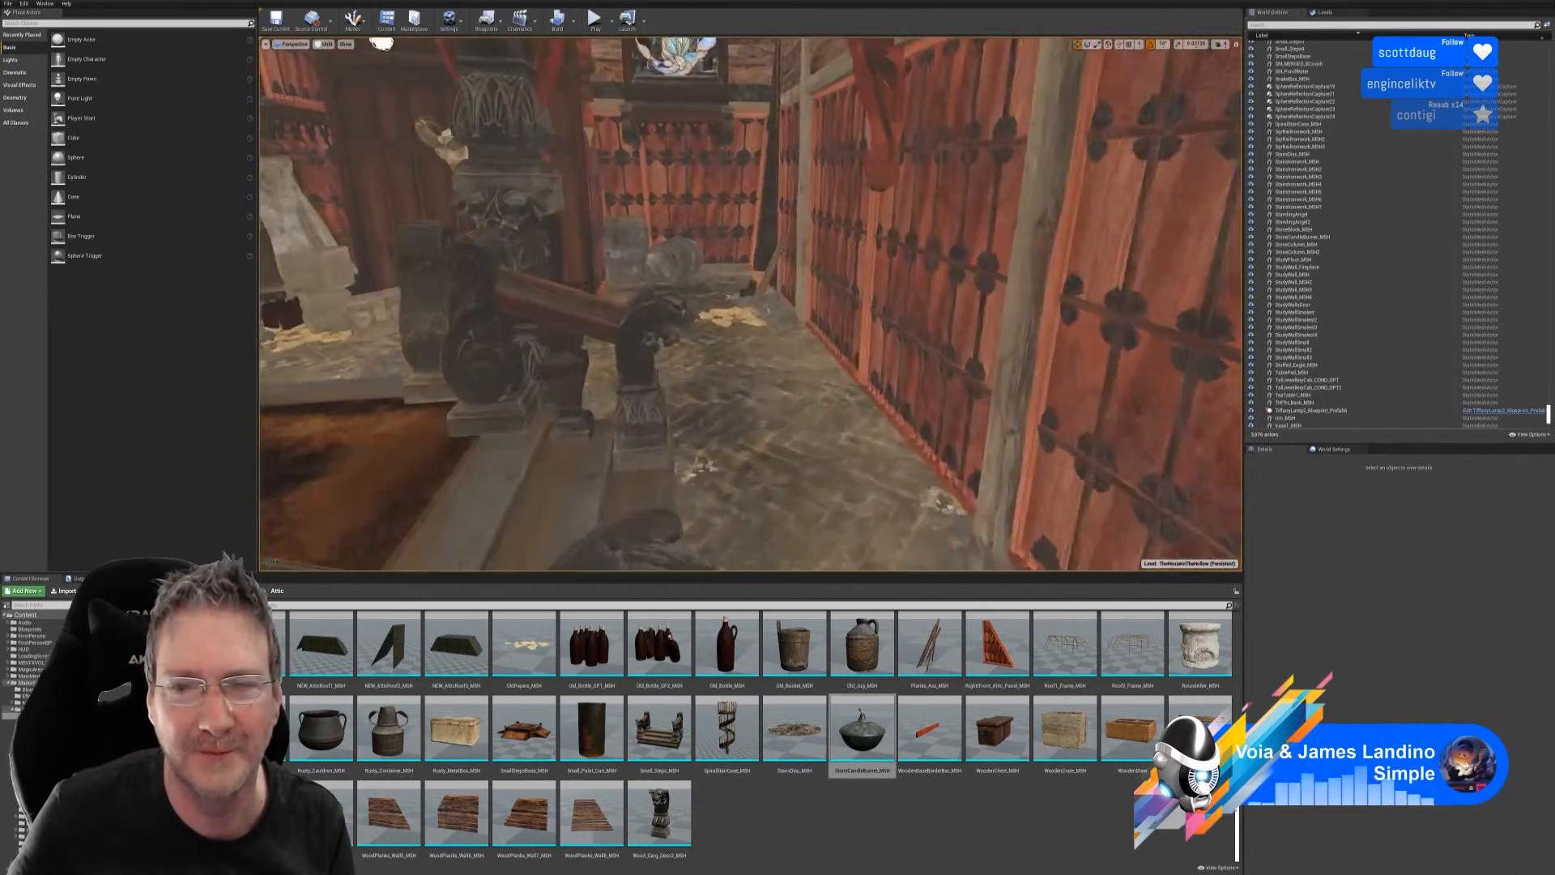
{"action": "right_click_drag", "start_coordinate": [750, 304], "coordinate": [648, 312]}
{"action": "key", "text": "w"}
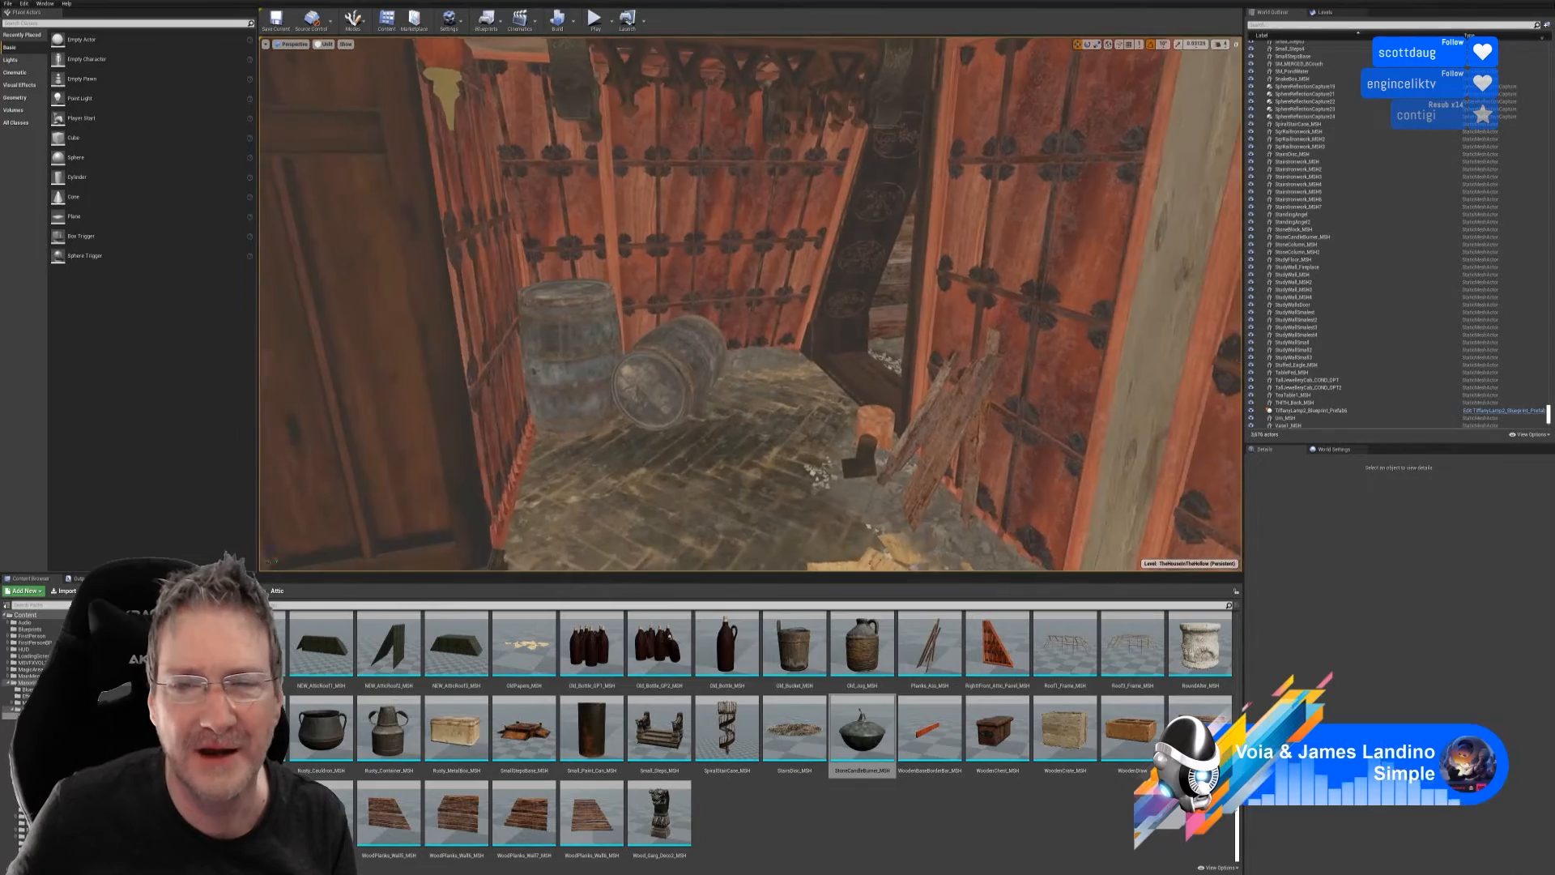
{"action": "right_click_drag", "start_coordinate": [648, 312], "coordinate": [583, 312]}
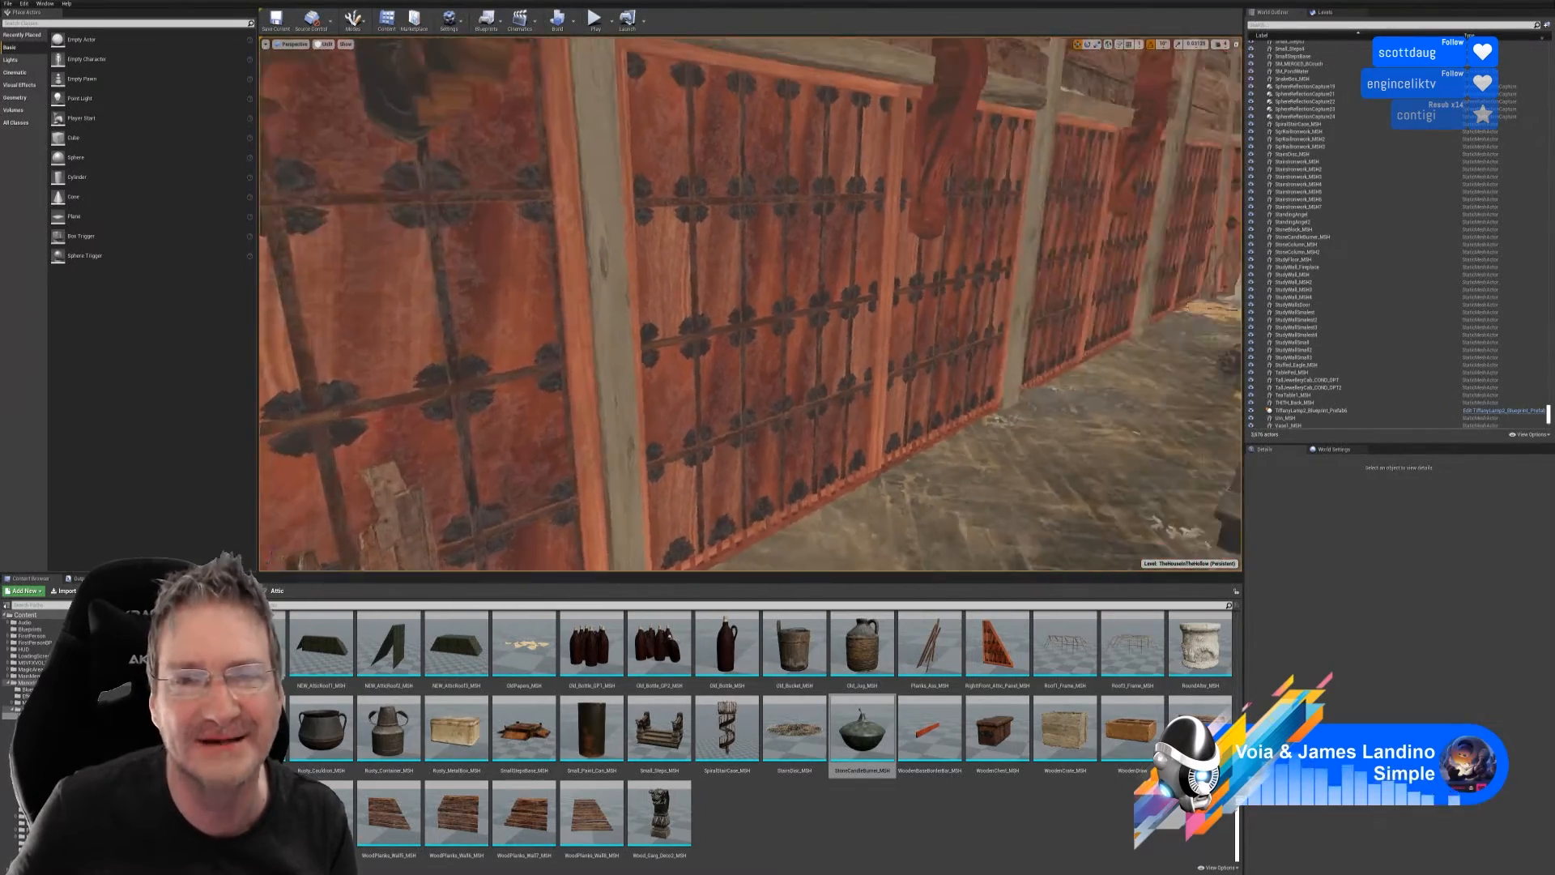
{"action": "right_click_drag", "start_coordinate": [750, 304], "coordinate": [851, 303]}
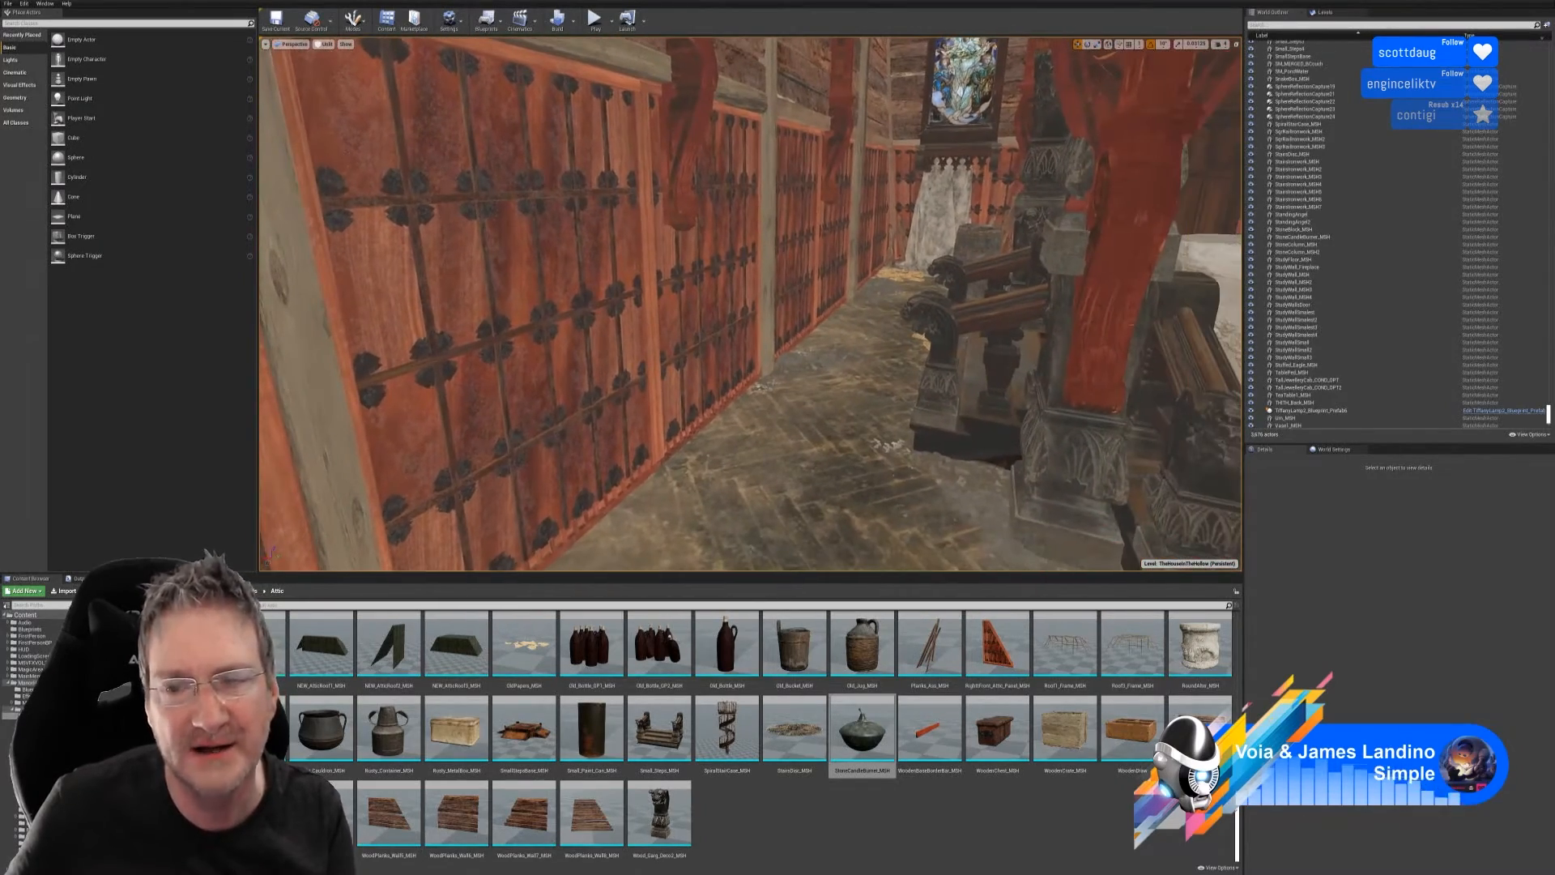
{"action": "right_click_drag", "start_coordinate": [751, 304], "coordinate": [932, 308]}
{"action": "key", "text": "w"}
{"action": "key", "text": "w"}
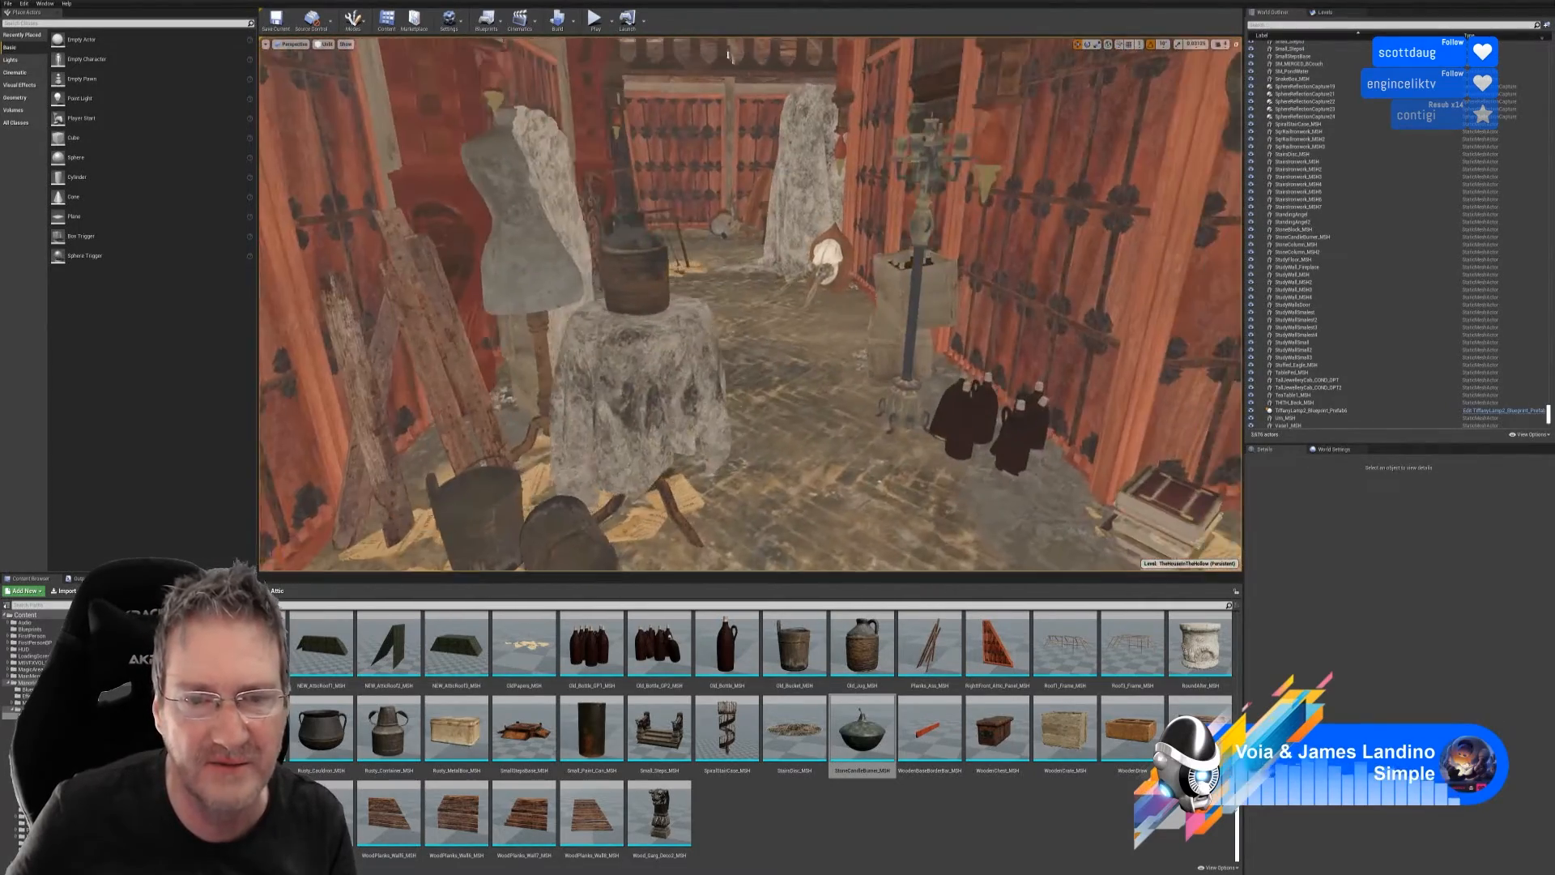
{"action": "right_click_drag", "start_coordinate": [727, 55], "coordinate": [701, 178]}
{"action": "key", "text": "w"}
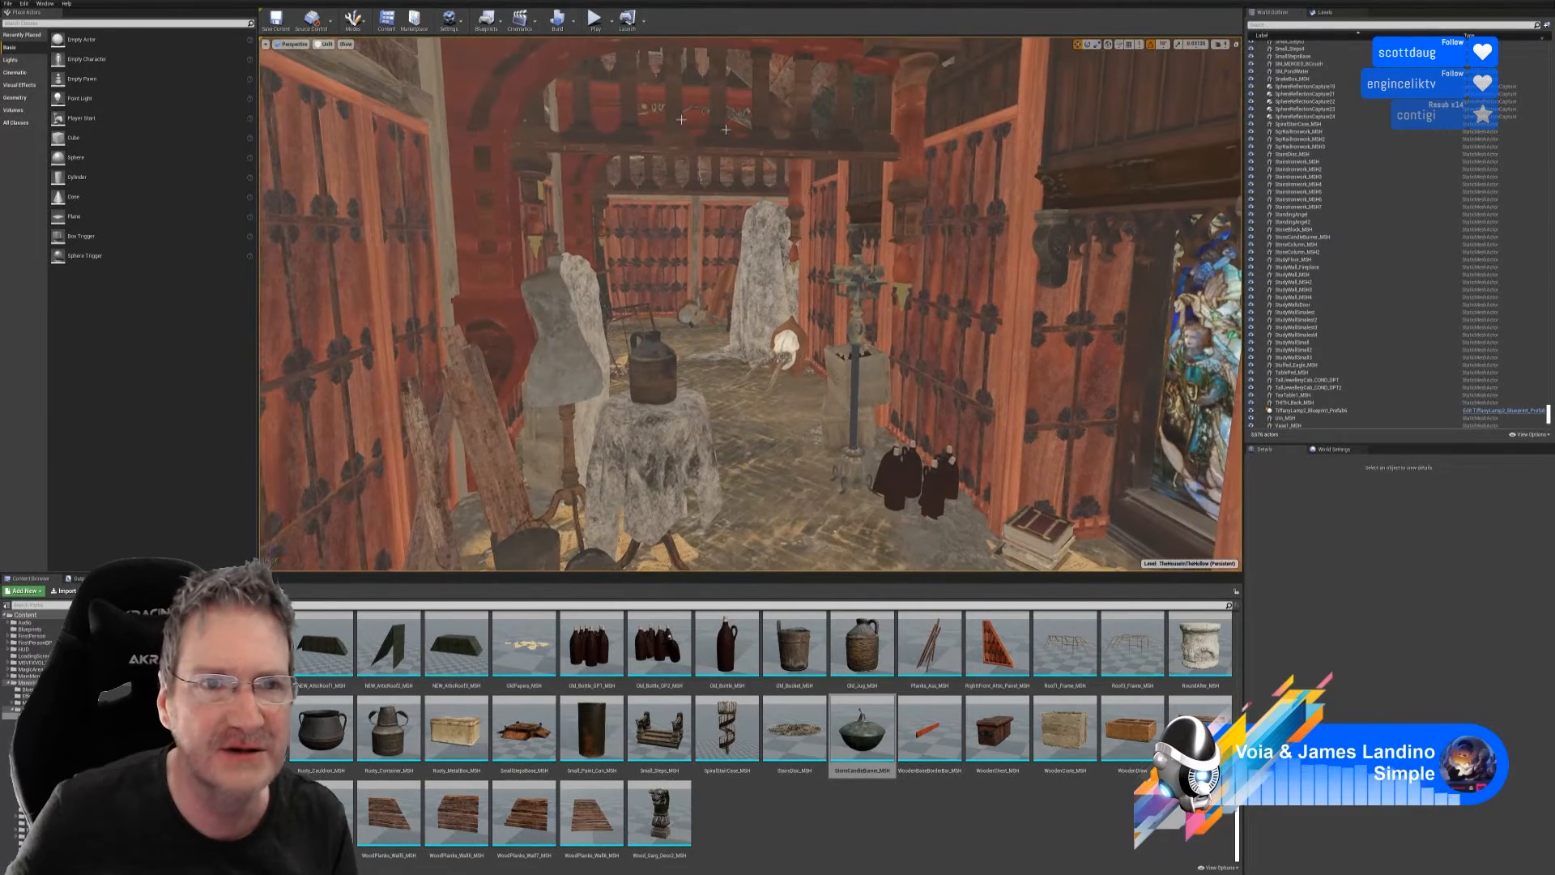
- Save all levels and assets in the project with the new candle burner
{"action": "left_click", "coordinate": [8, 3]}
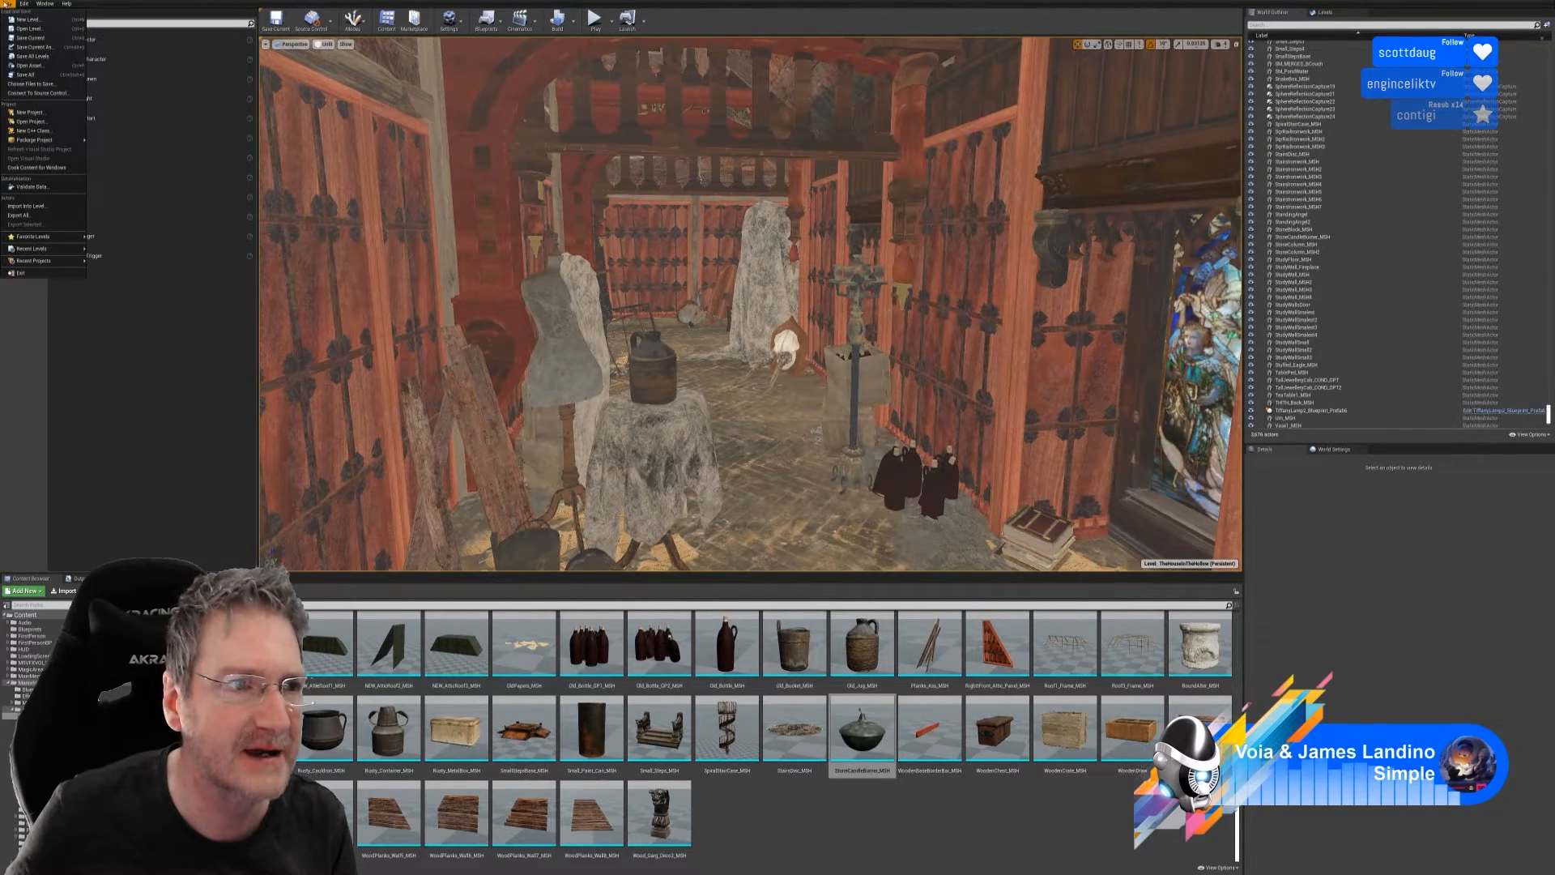
{"action": "left_click", "coordinate": [31, 75]}
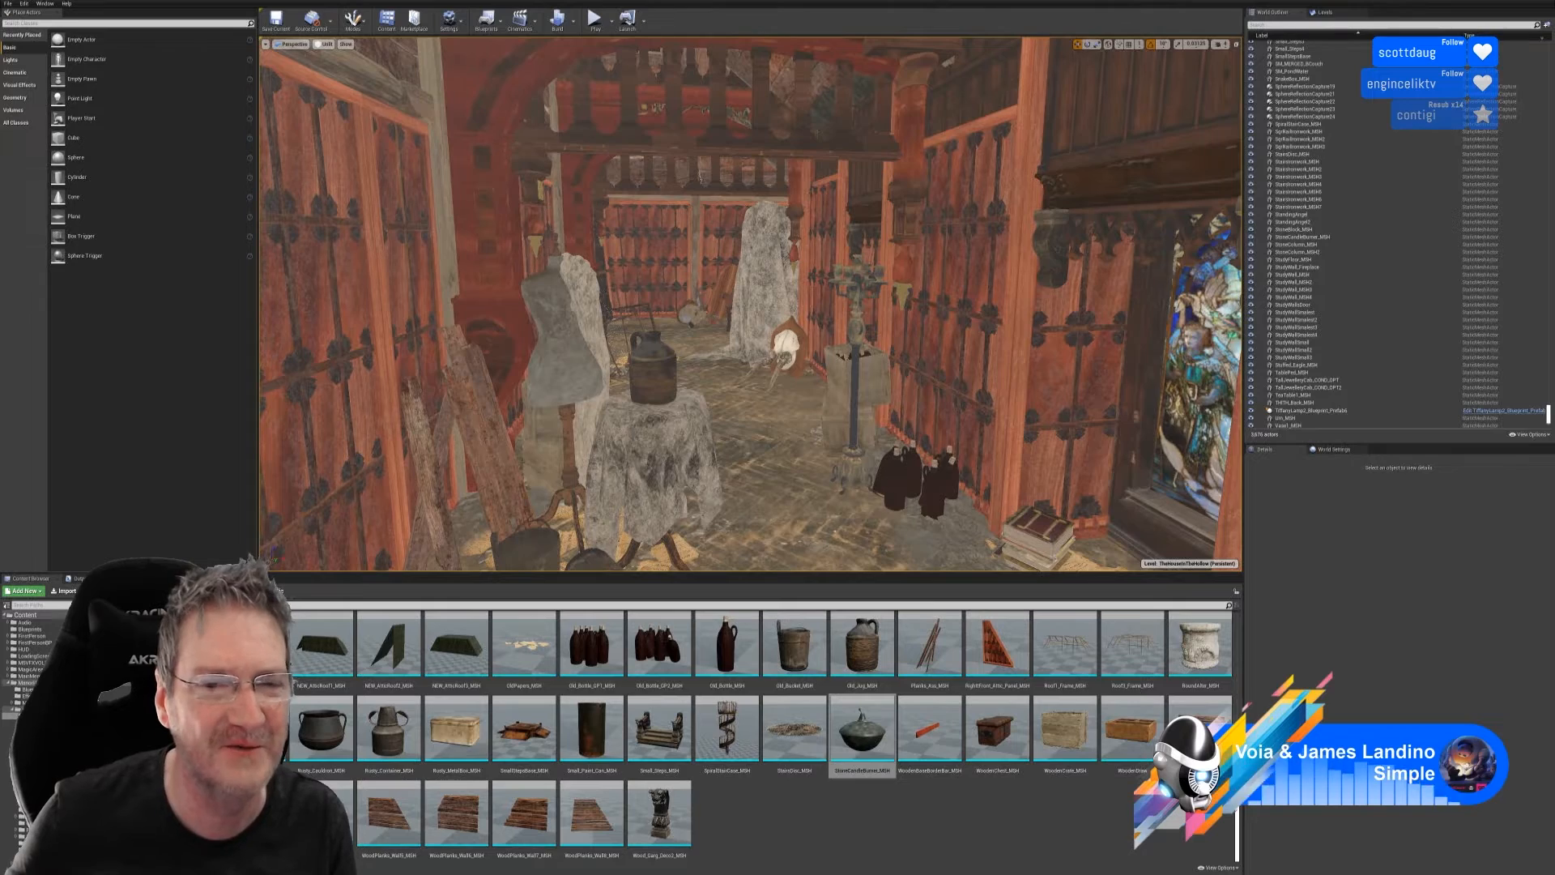
{"action": "right_click_drag", "start_coordinate": [701, 178], "coordinate": [746, 156]}
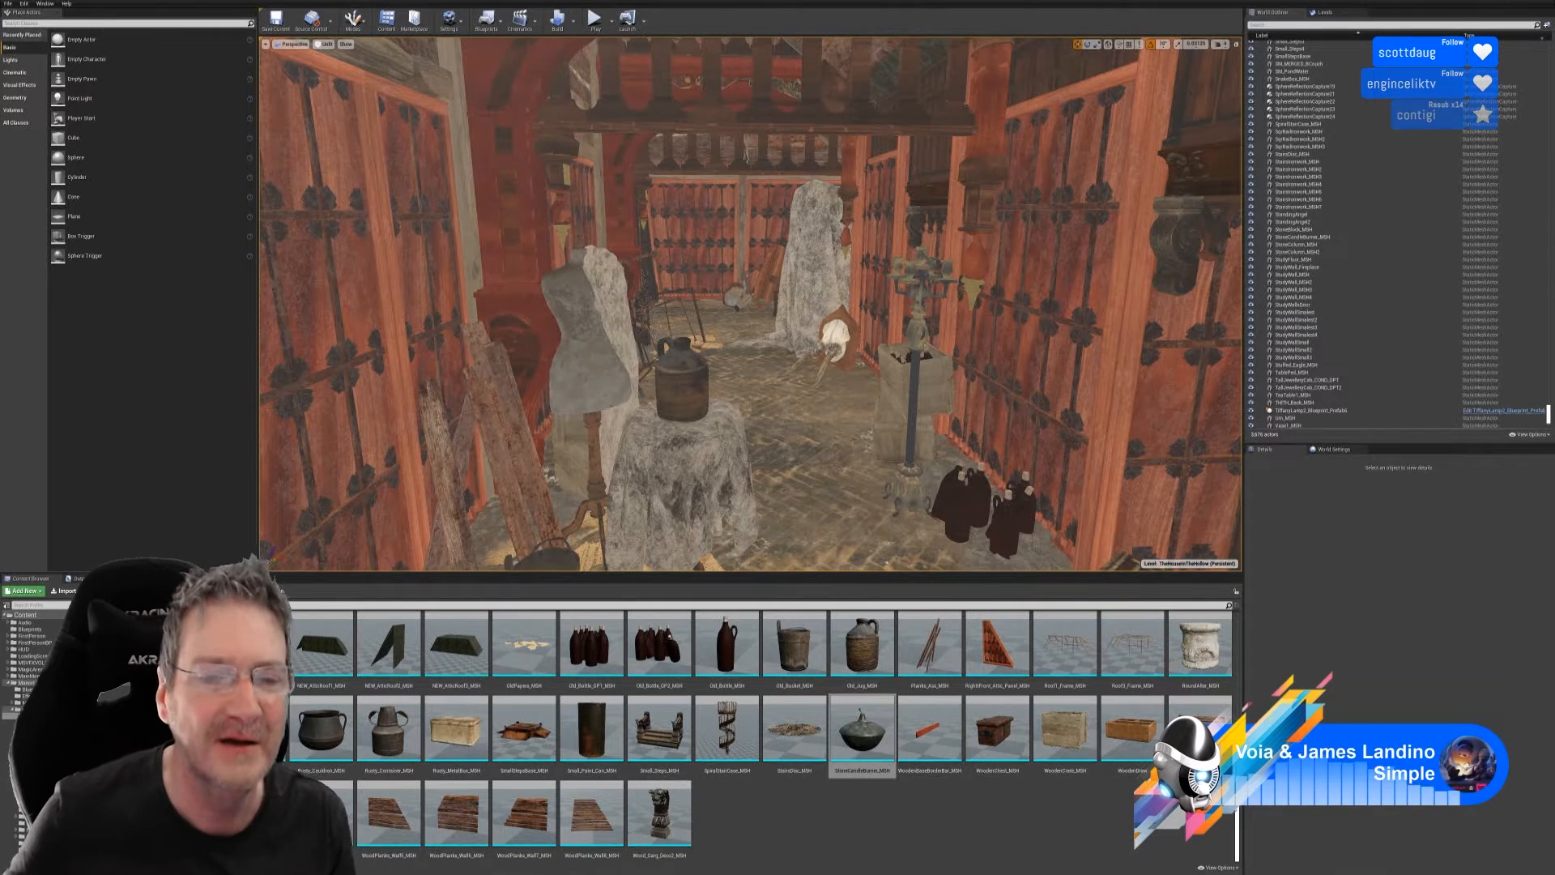
{"action": "scroll", "coordinate": [751, 304], "scroll_direction": "up", "scroll_amount": 3}
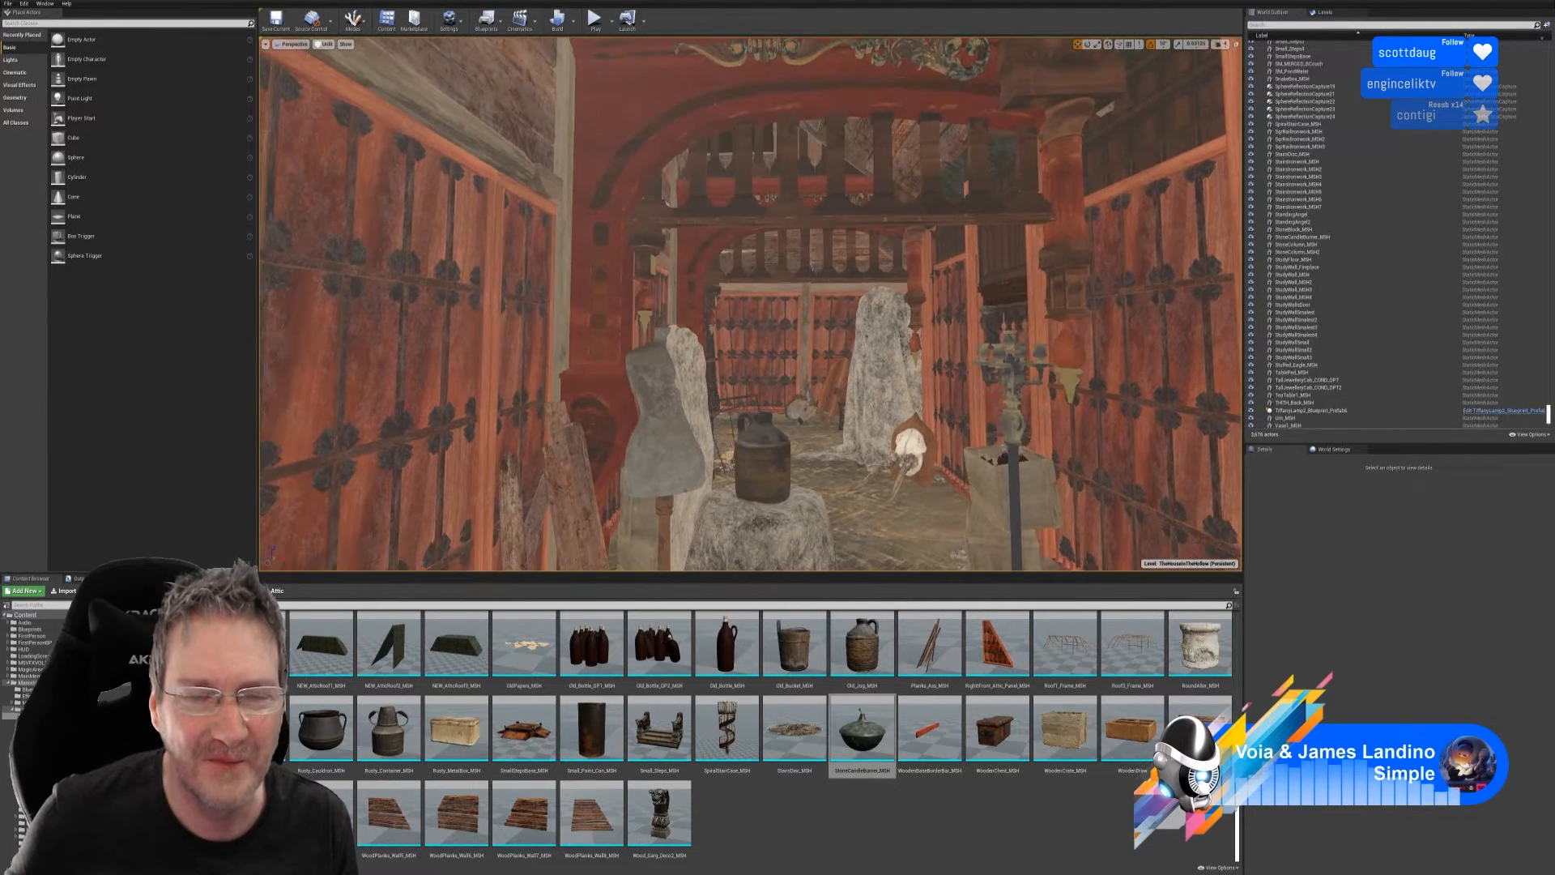
- Examine the attic around the mannequin, jug table, candelabra and bottle cluster, from the stained-glass window to the draped furniture at the far end
{"action": "right_click_drag", "start_coordinate": [751, 304], "coordinate": [774, 376]}
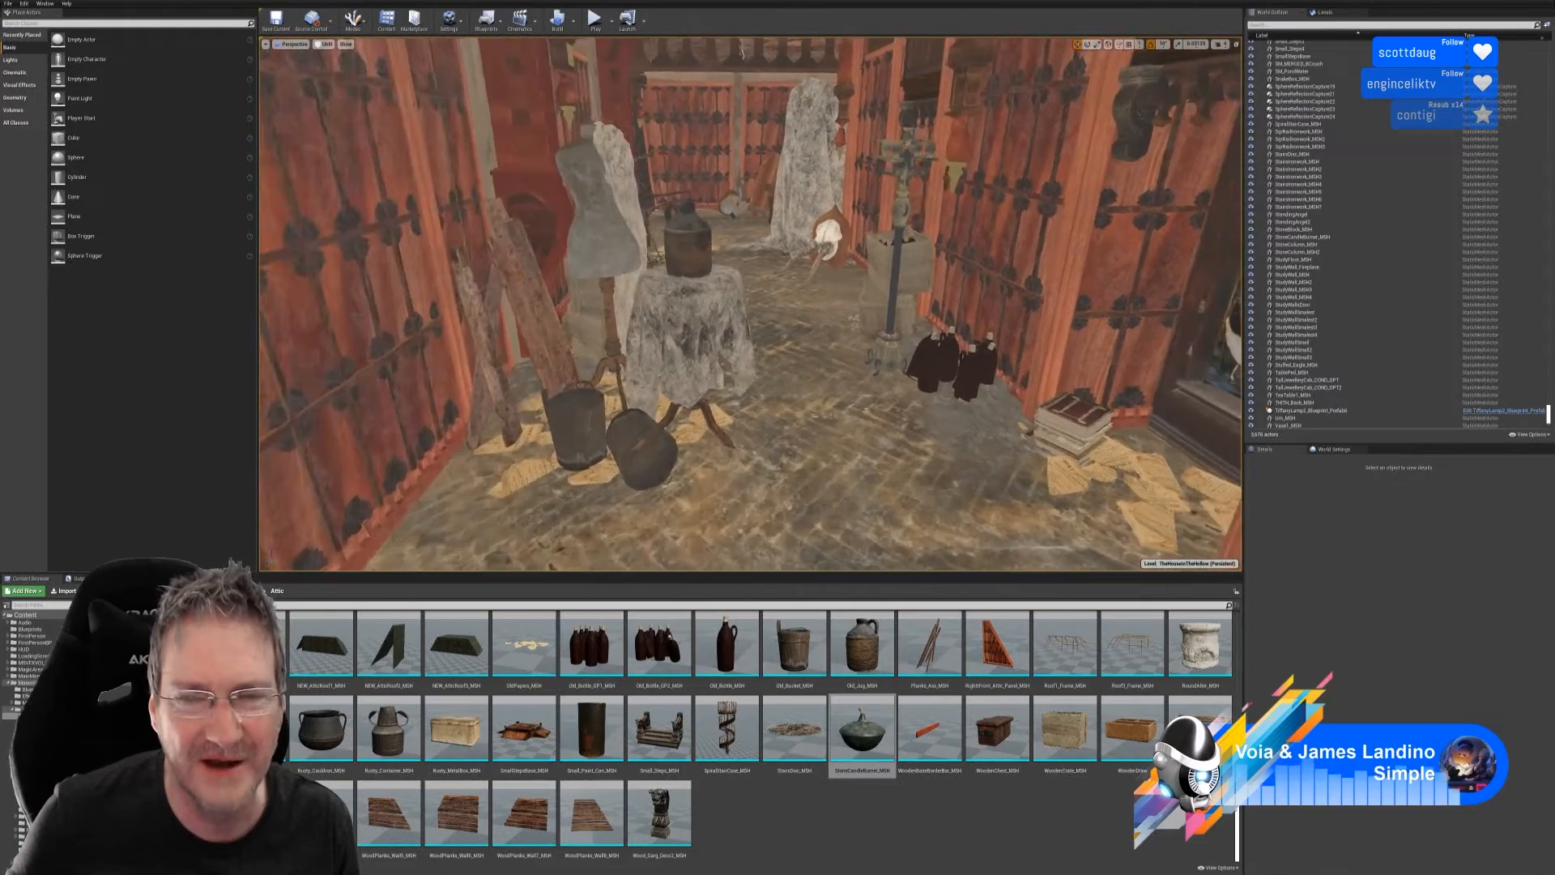
{"action": "right_click_drag", "start_coordinate": [741, 51], "coordinate": [784, 194]}
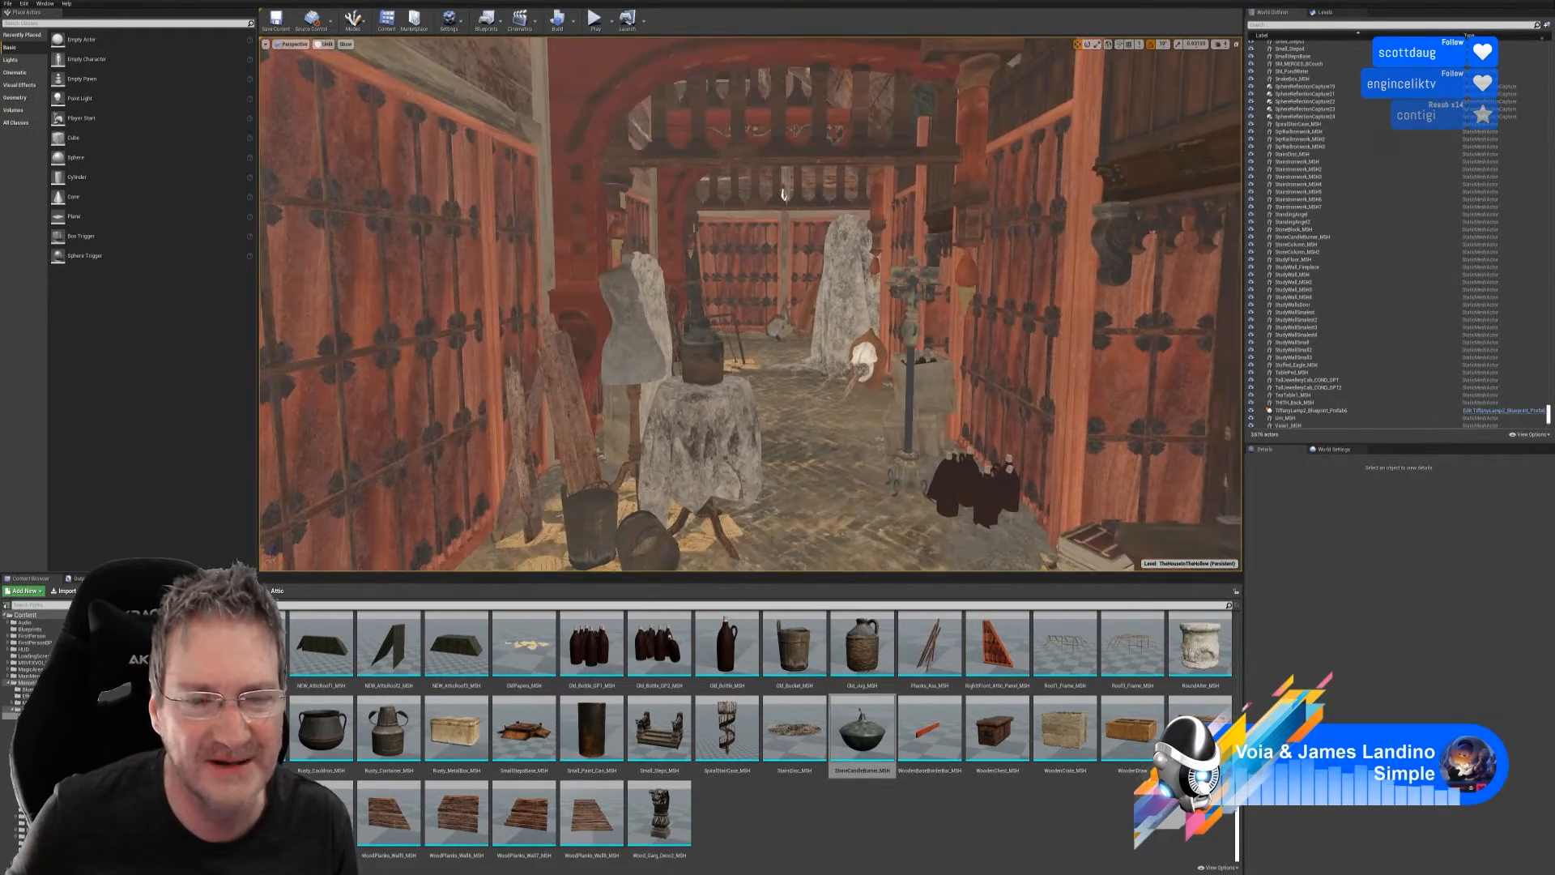
{"action": "scroll", "coordinate": [784, 194], "scroll_direction": "up", "scroll_amount": 5}
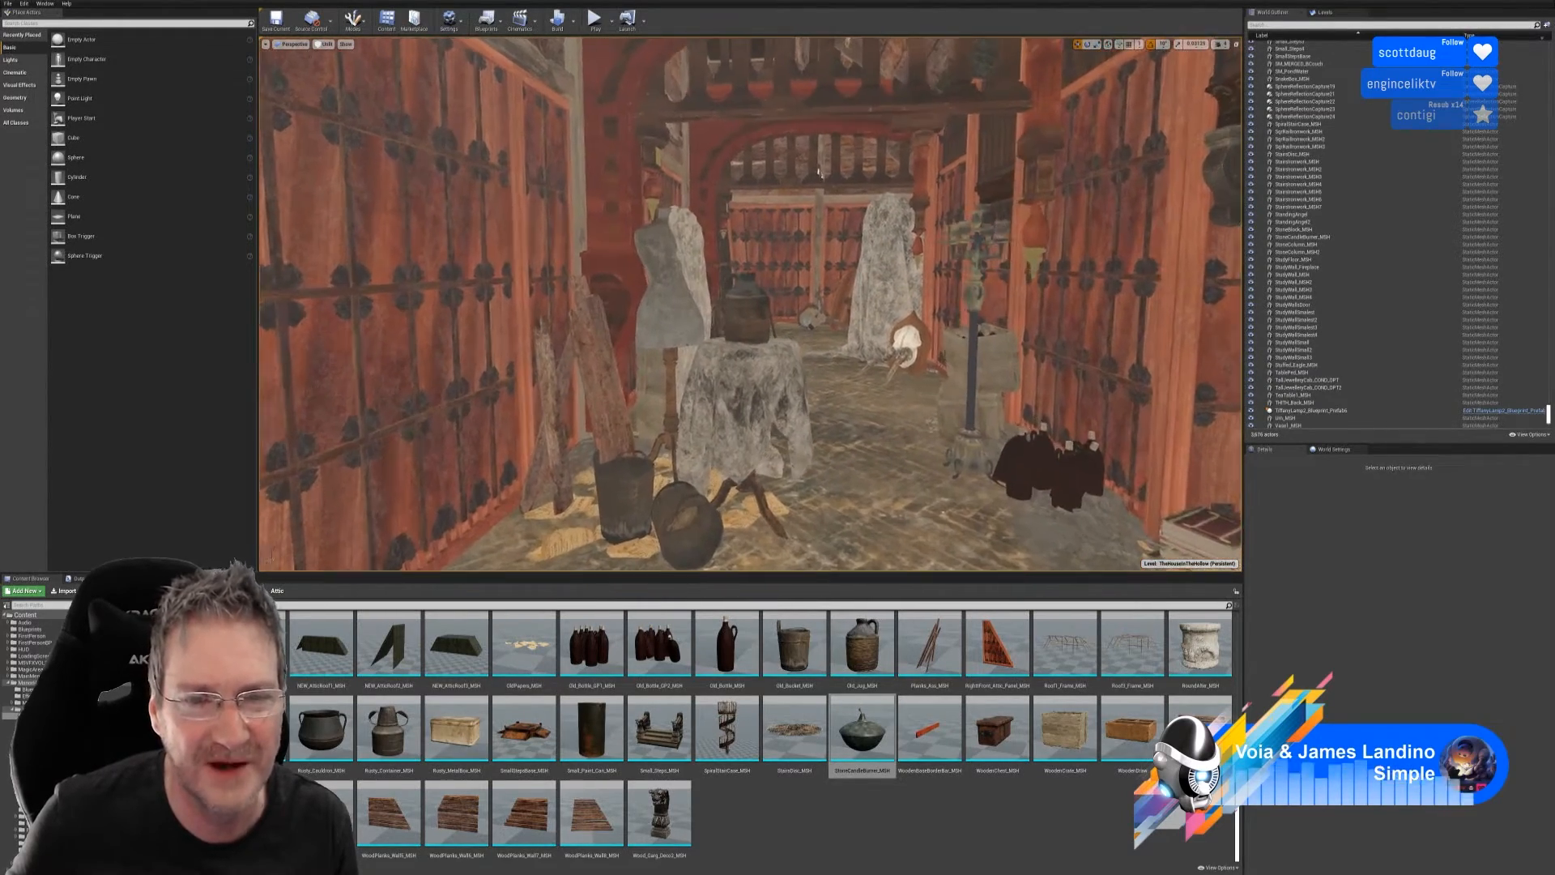
{"action": "scroll", "coordinate": [794, 175], "scroll_direction": "up", "scroll_amount": 4}
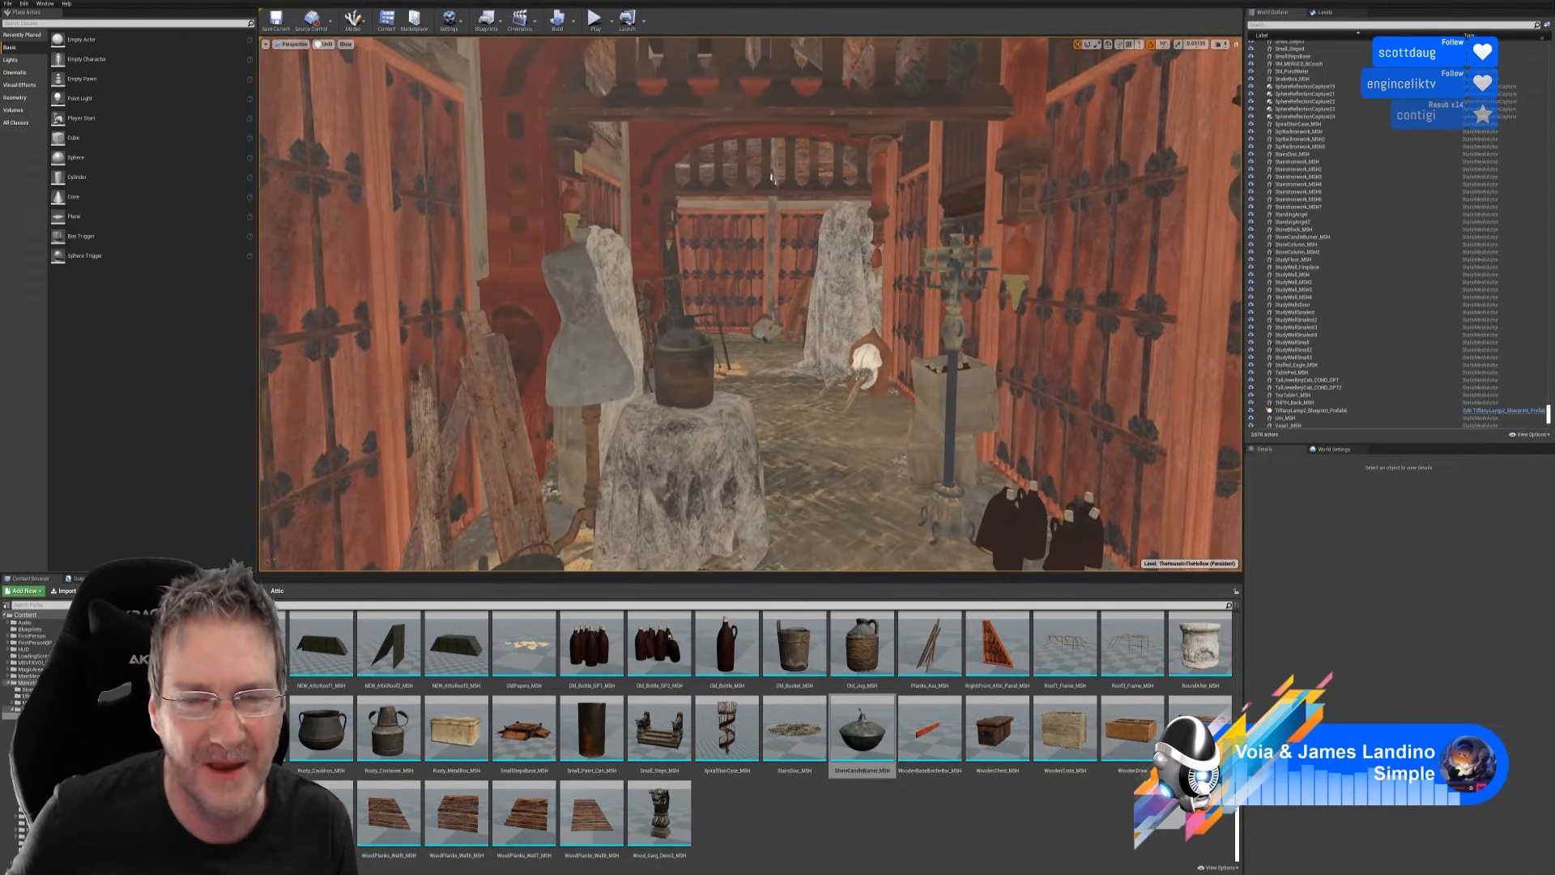
{"action": "scroll", "coordinate": [772, 179], "scroll_direction": "up", "scroll_amount": 2}
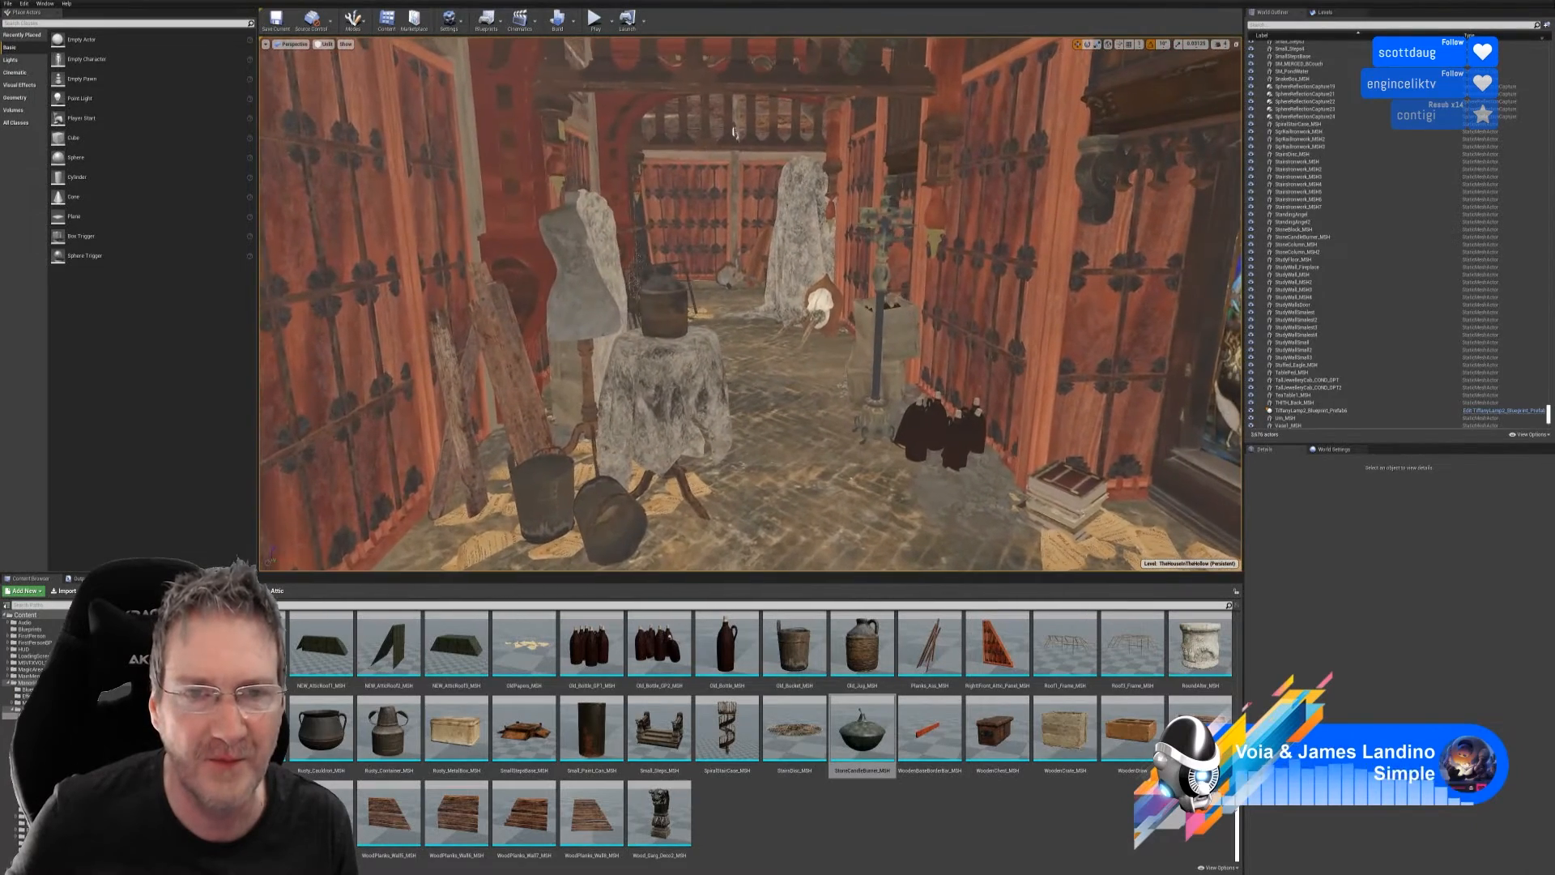
{"action": "scroll", "coordinate": [746, 166], "scroll_direction": "up", "scroll_amount": 2}
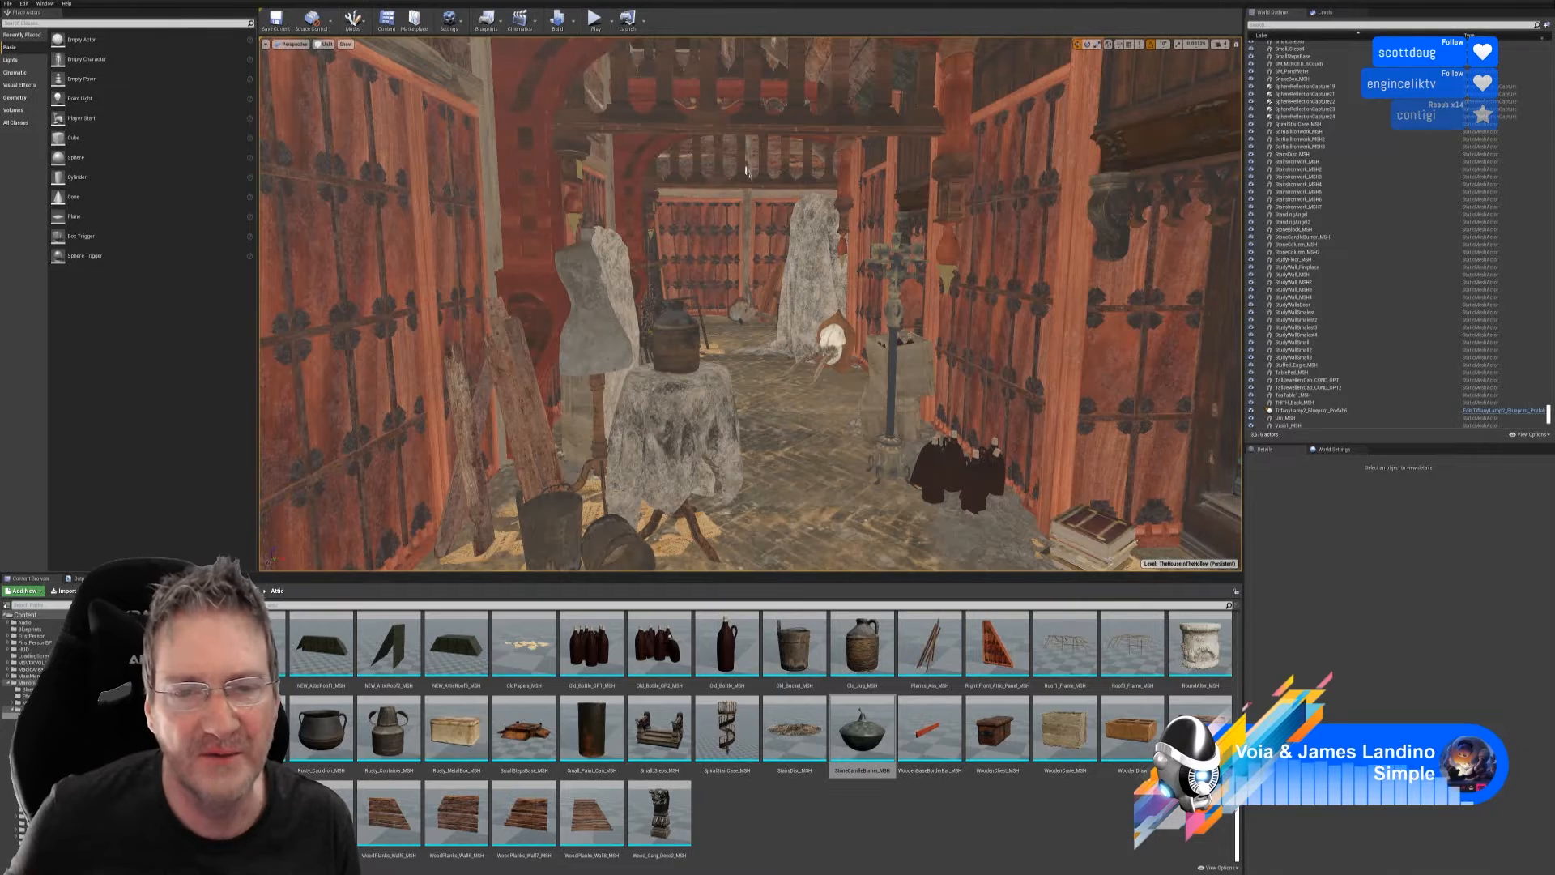
{"action": "mouse_move", "coordinate": [770, 140]}
{"action": "left_mouse_down"}
{"action": "mouse_move", "coordinate": [770, 110]}
{"action": "mouse_move", "coordinate": [768, 154]}
{"action": "mouse_move", "coordinate": [797, 141]}
{"action": "left_mouse_up"}
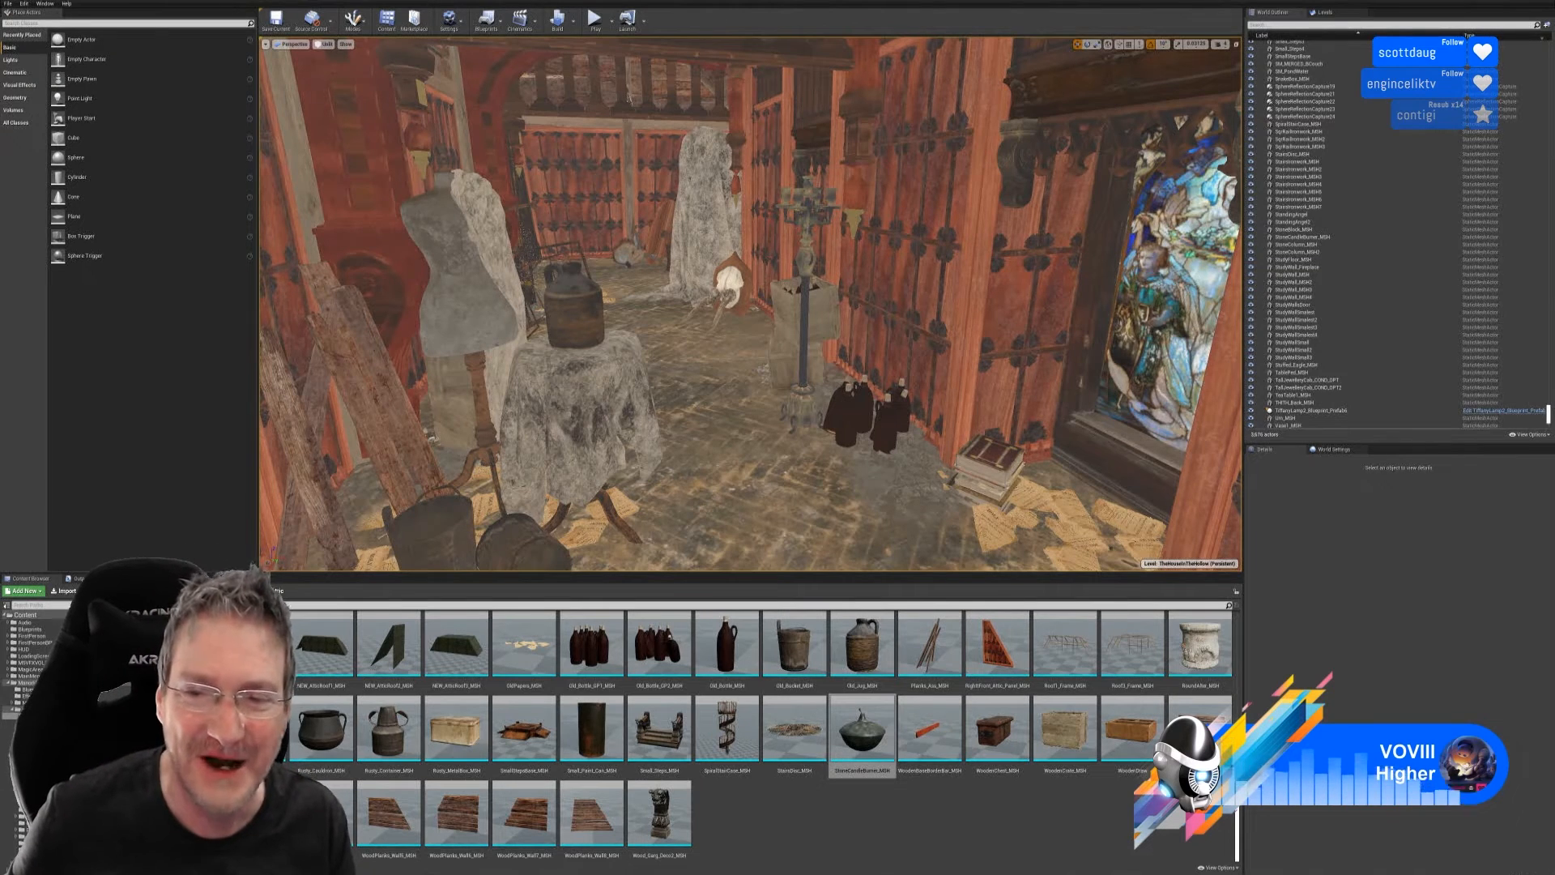
{"action": "right_click_drag", "start_coordinate": [750, 303], "coordinate": [705, 345]}
{"action": "right_click_drag", "start_coordinate": [687, 123], "coordinate": [804, 47]}
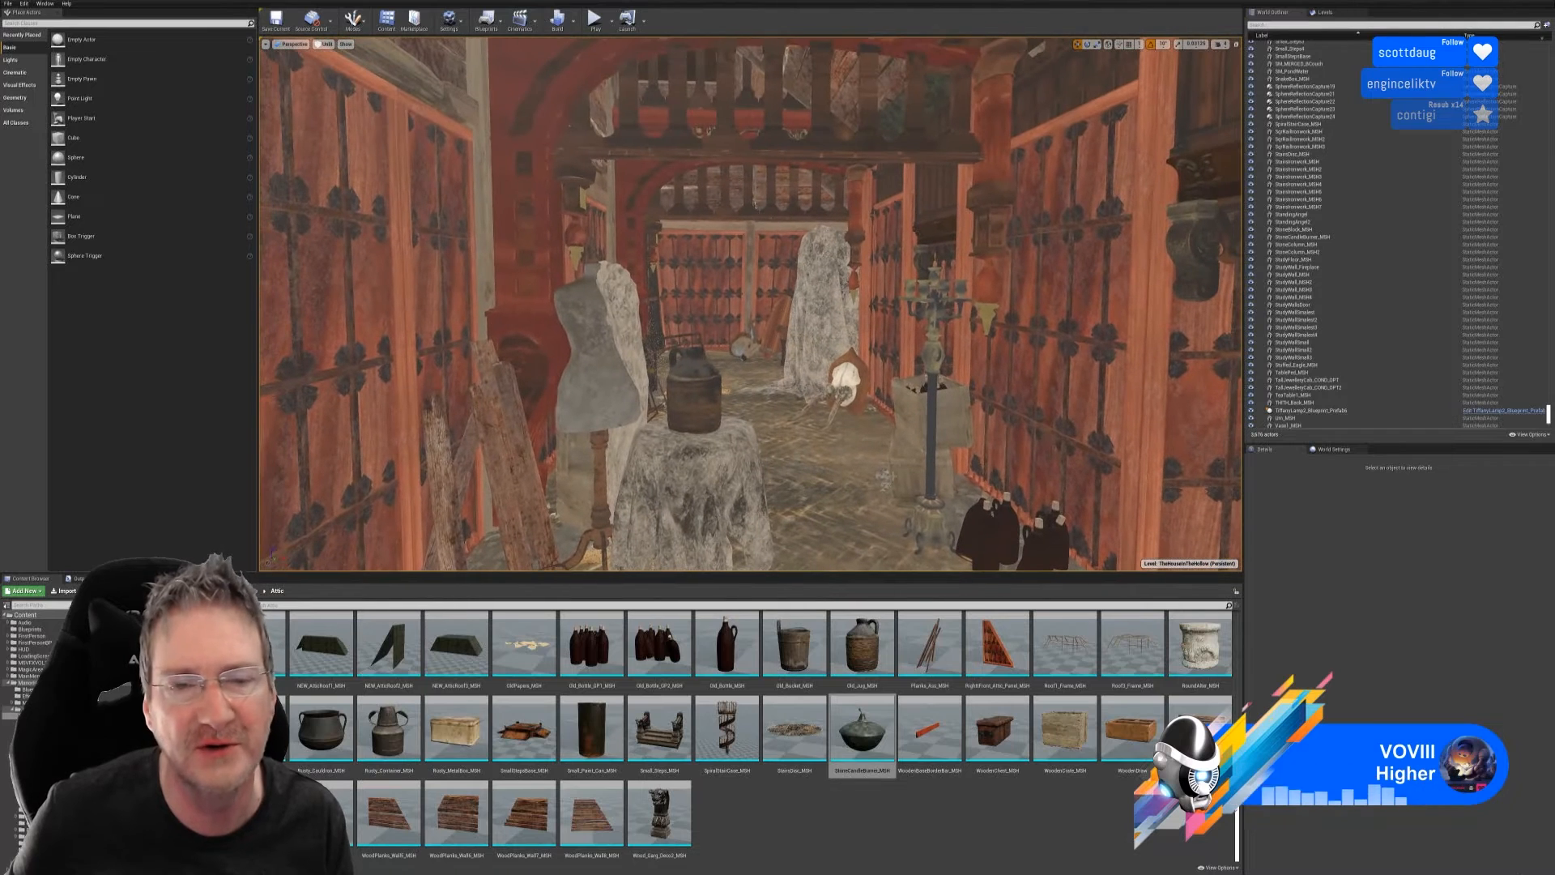
- Playtest the level in the editor, walk through the dressed attic to check movement around the props and end the session
{"action": "left_click", "coordinate": [595, 19]}
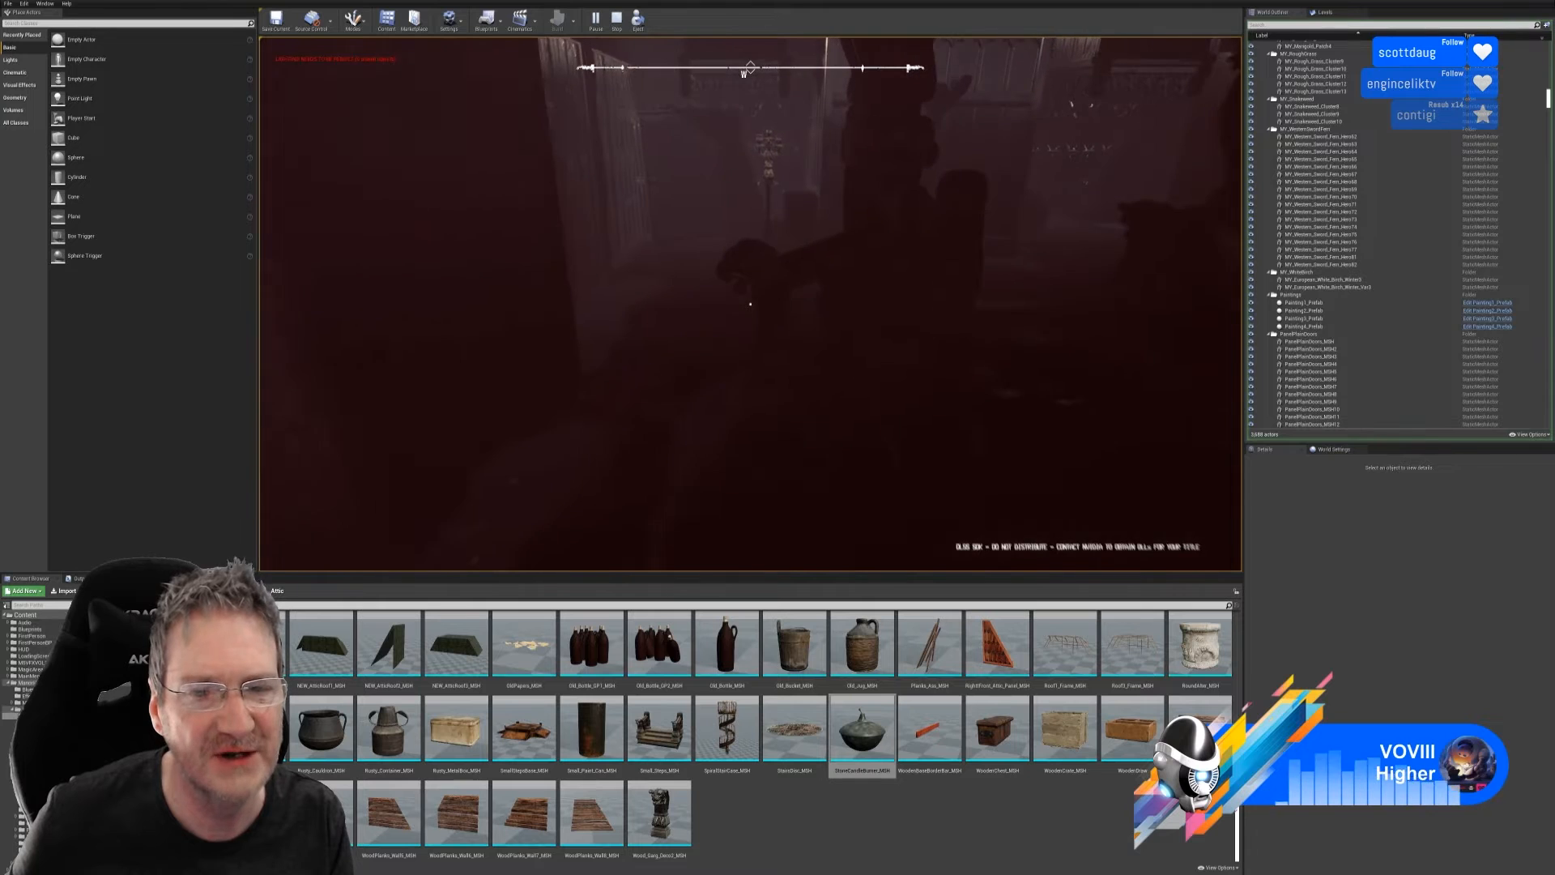
{"action": "key", "text": "w"}
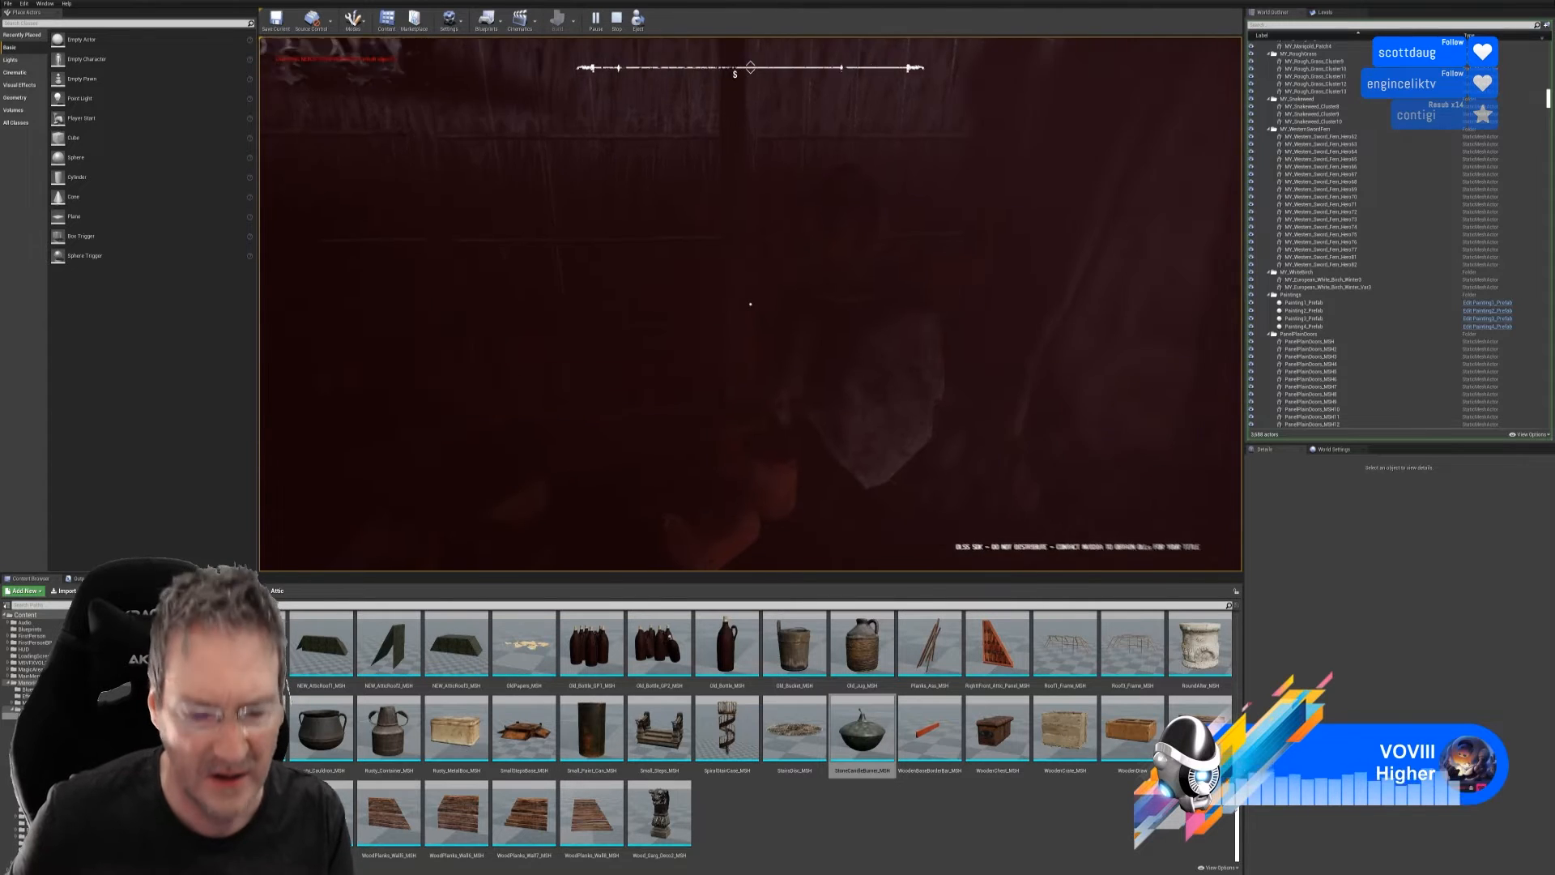
{"action": "key", "text": "Escape"}
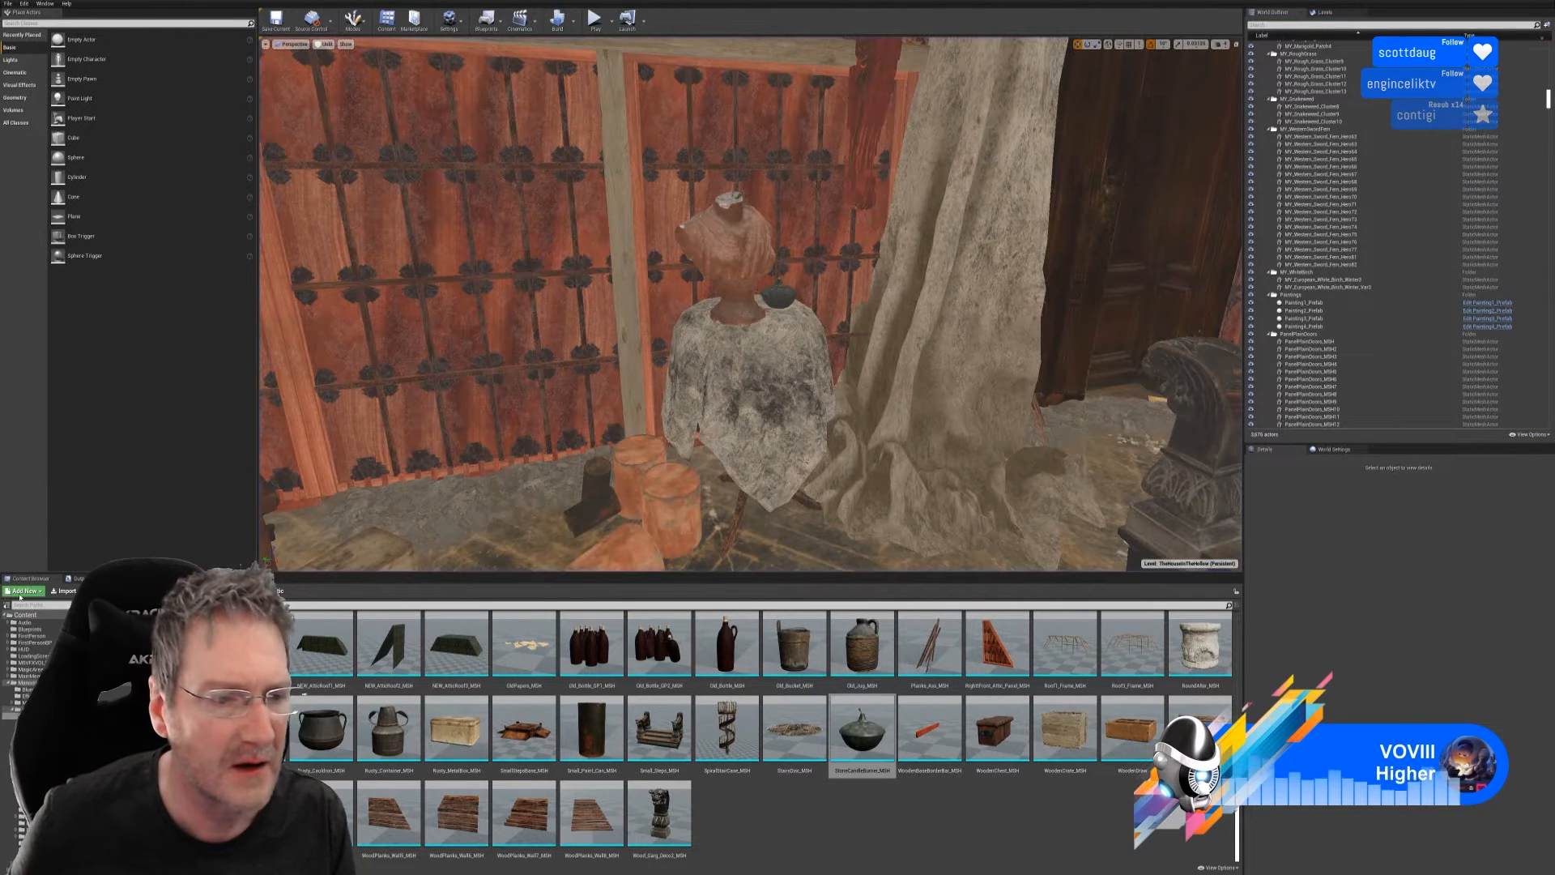
- Reuse the text from the output log as a console command, run it and return to the attic assets
{"action": "left_click", "coordinate": [78, 579]}
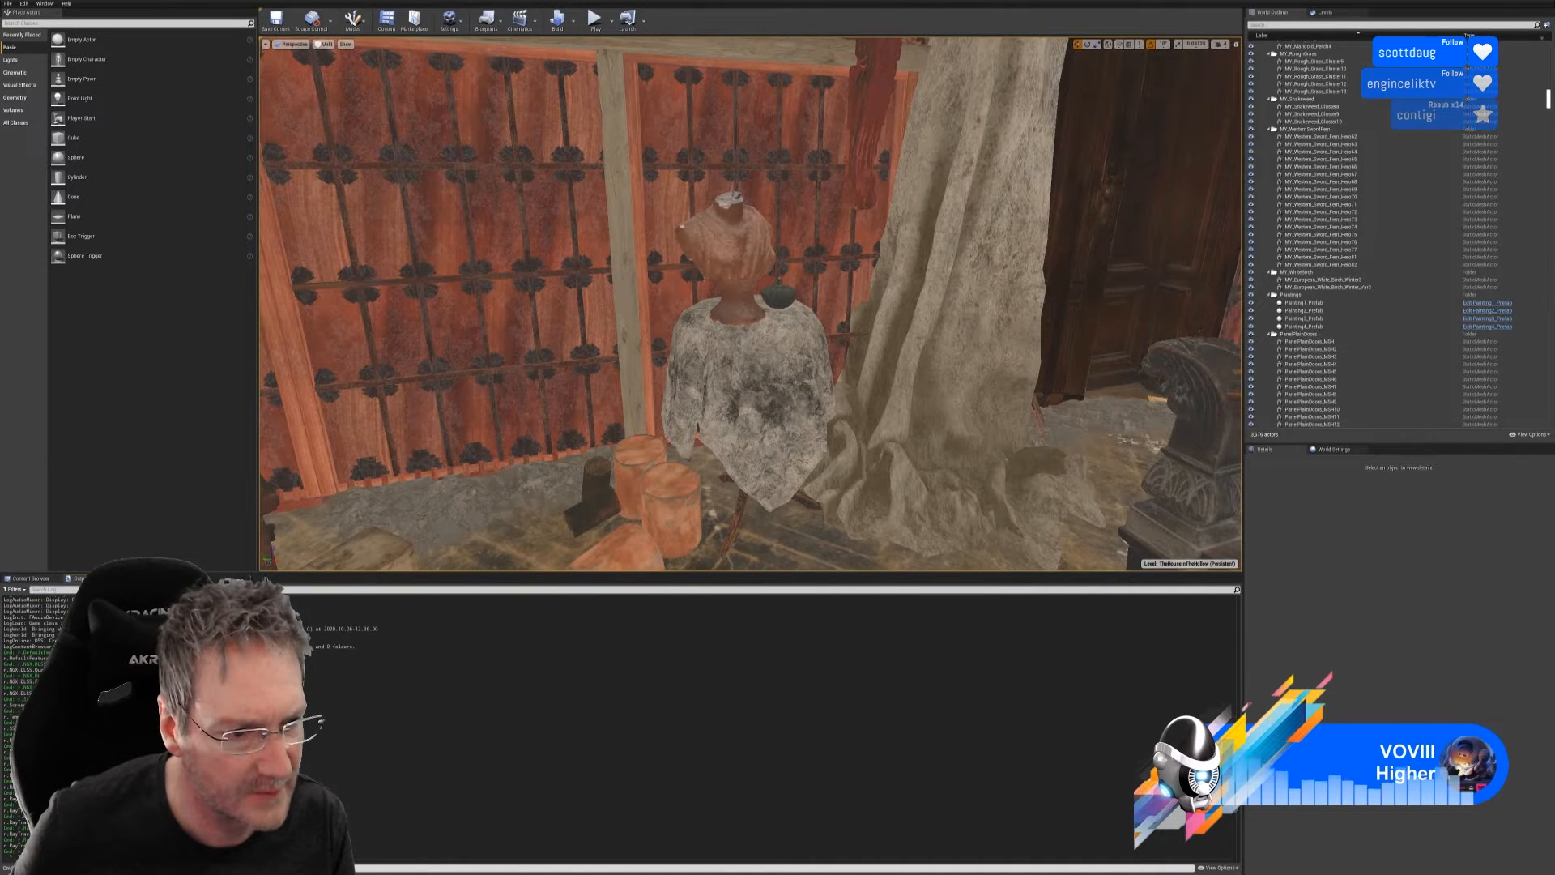
{"action": "left_click_drag", "start_coordinate": [50, 653], "coordinate": [18, 652]}
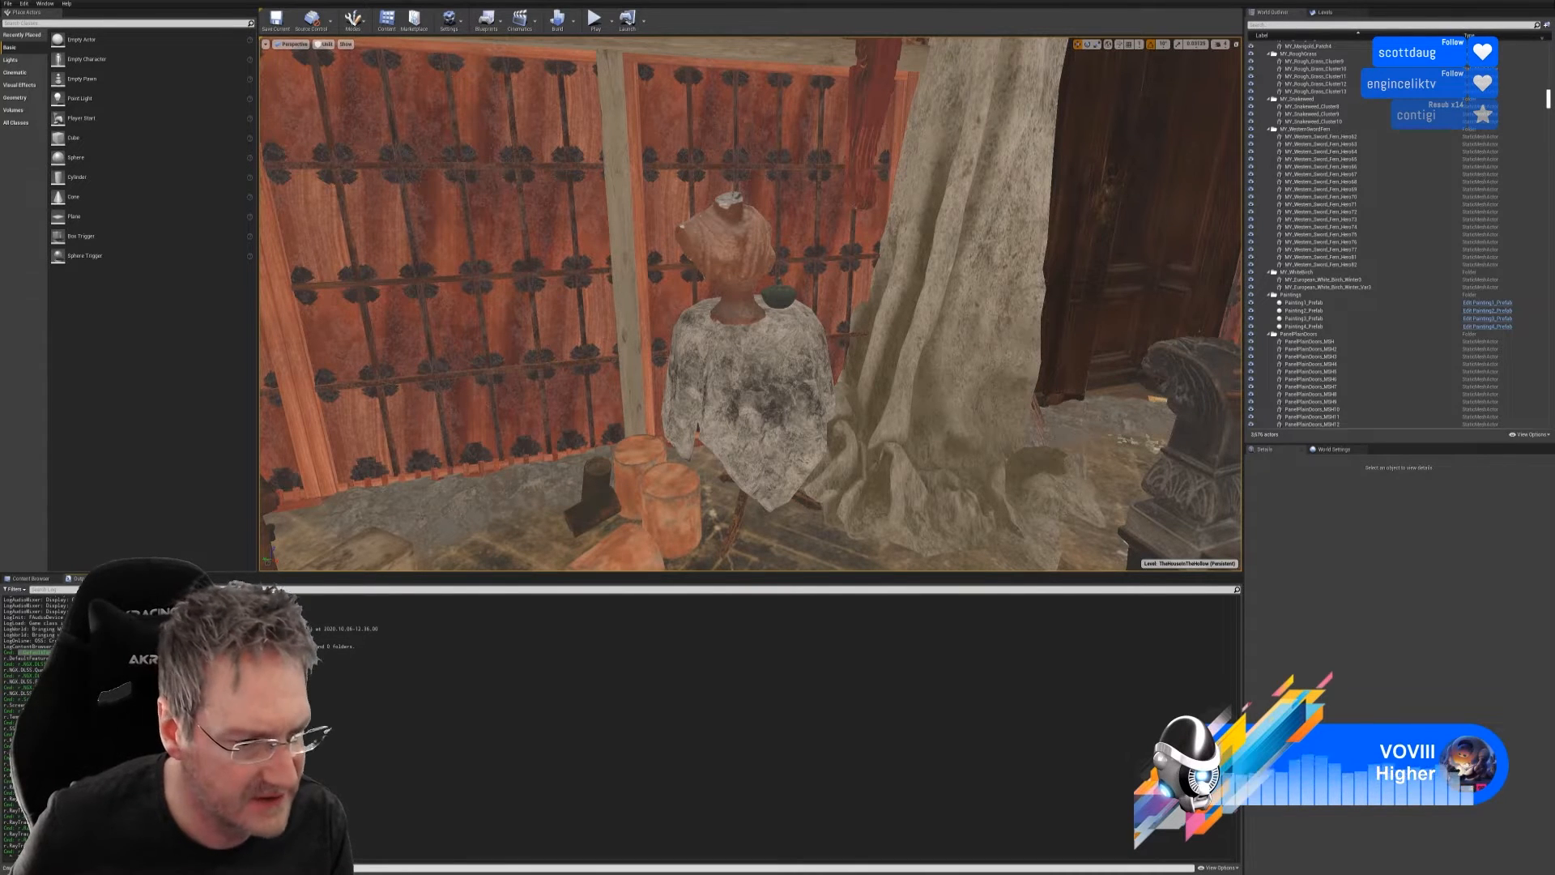
{"action": "left_click", "coordinate": [162, 867]}
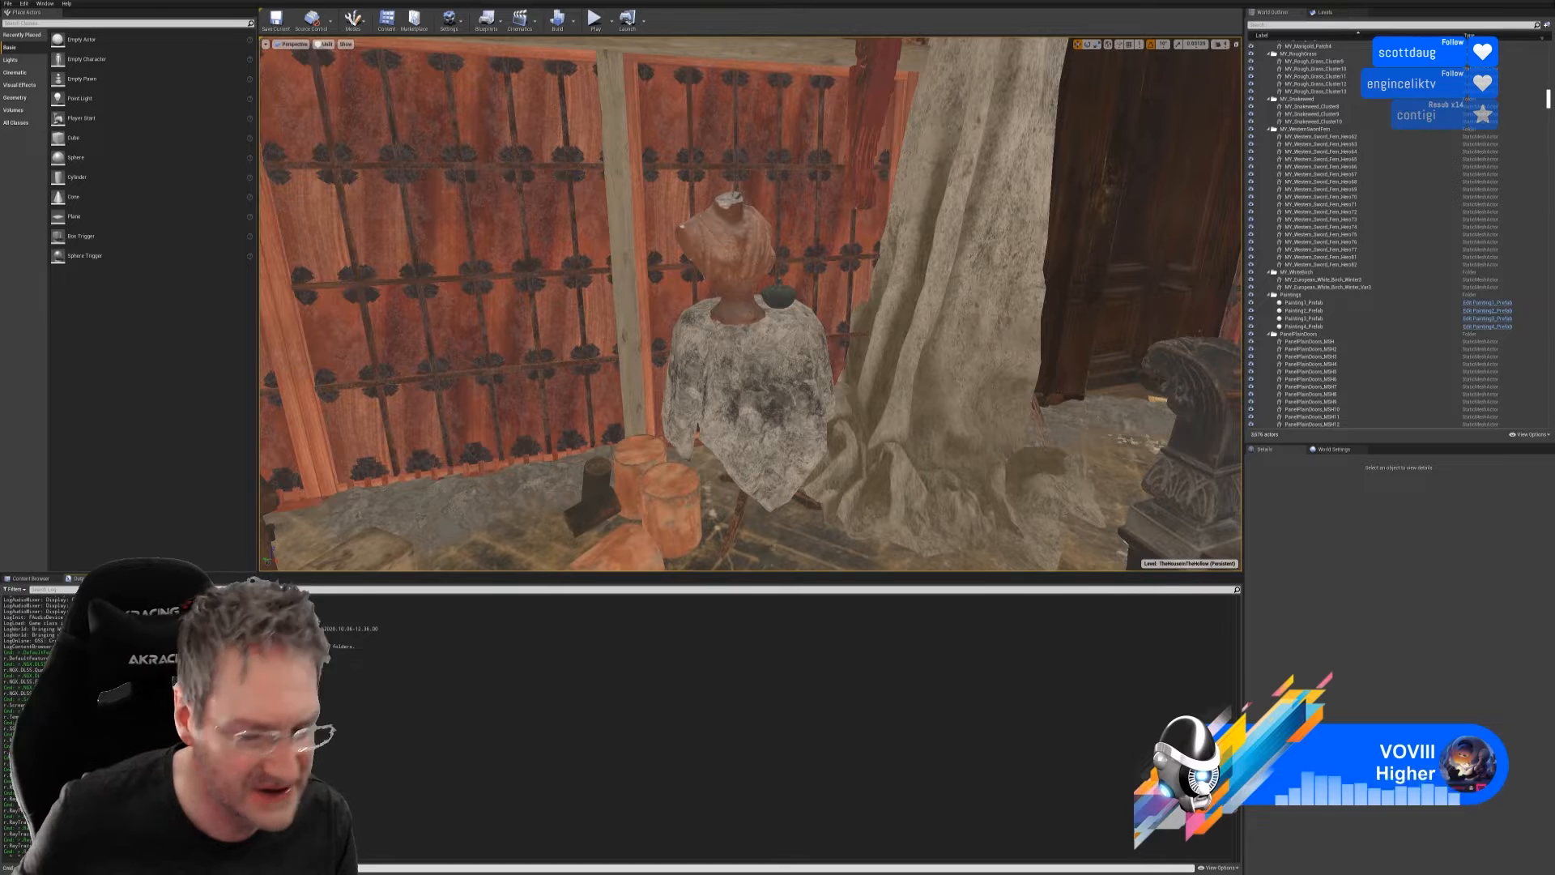
{"action": "key", "text": "Return"}
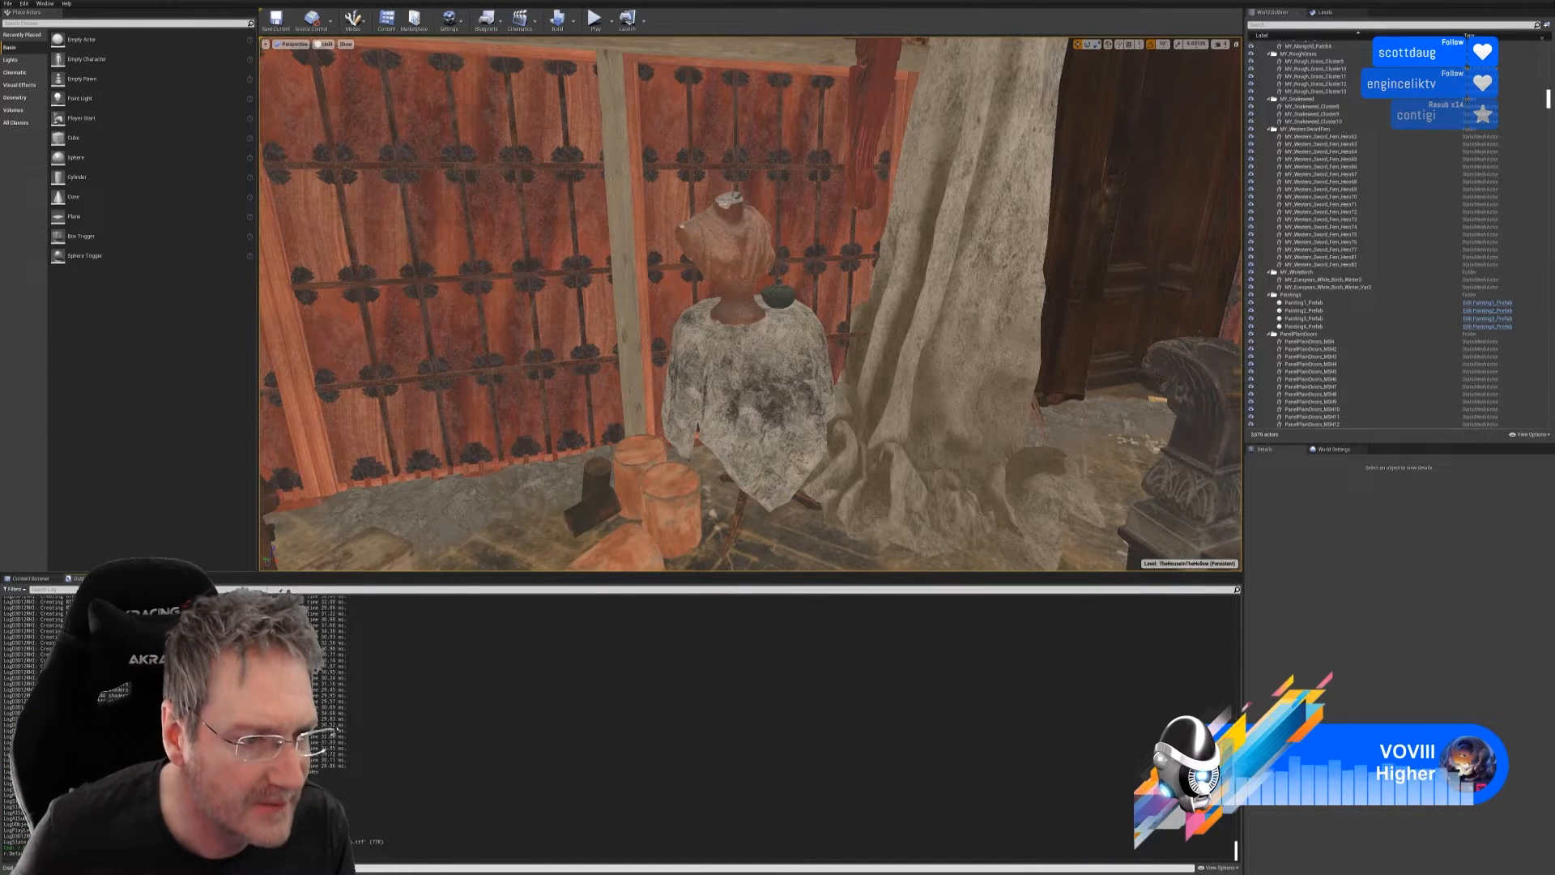
{"action": "left_click", "coordinate": [42, 579]}
- Open the static mesh of the bottle cluster standing beside the crates and display its simple collision up close
{"action": "right_click_drag", "start_coordinate": [648, 365], "coordinate": [859, 372]}
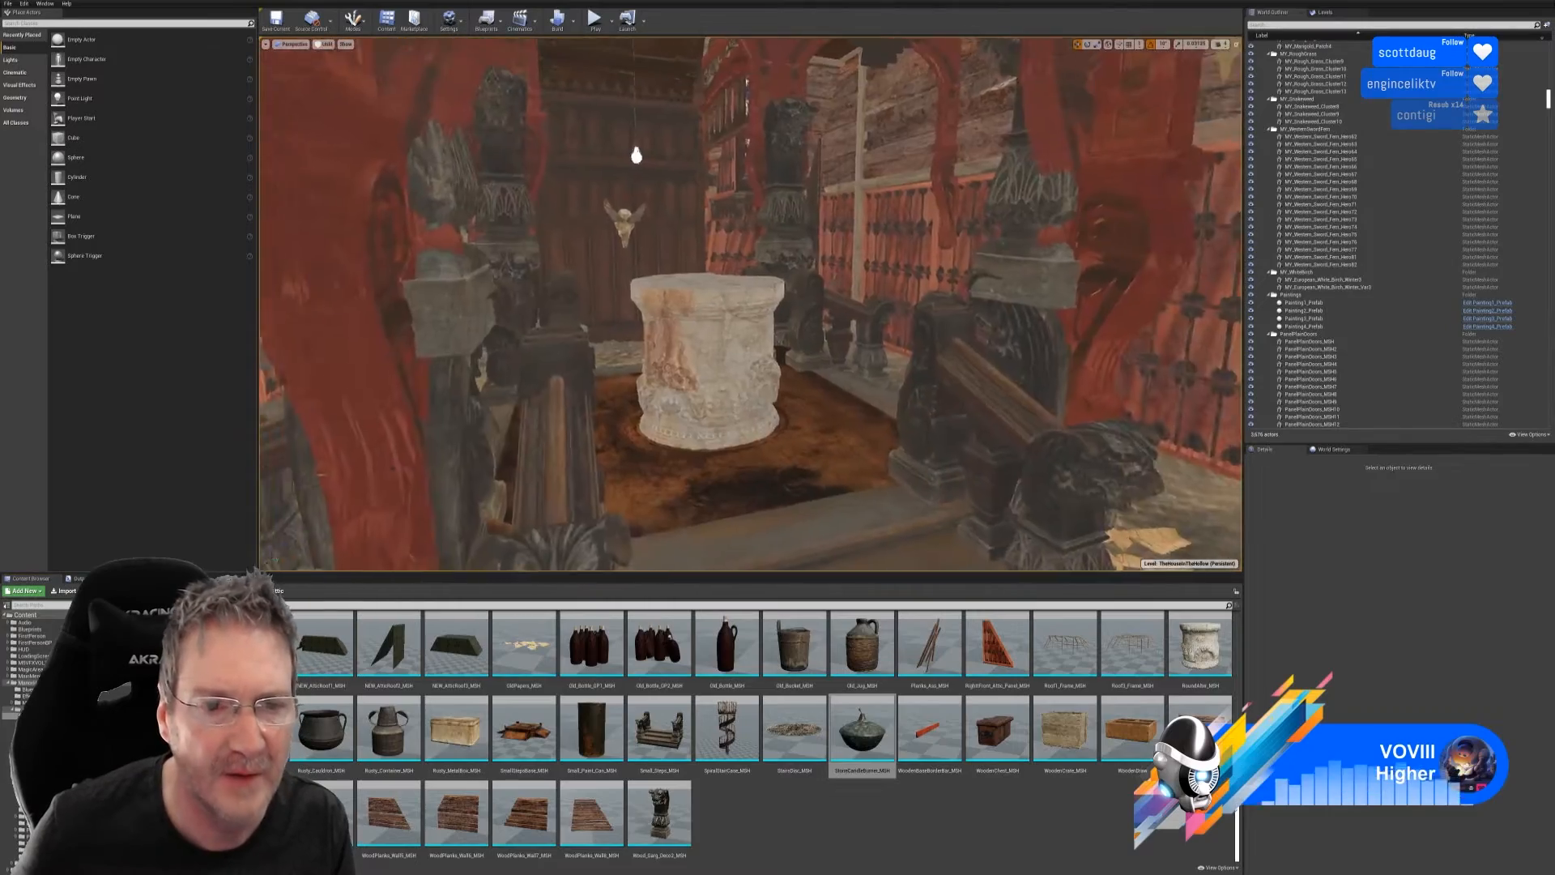
{"action": "right_click_drag", "start_coordinate": [750, 324], "coordinate": [502, 409]}
{"action": "left_click", "coordinate": [739, 327]}
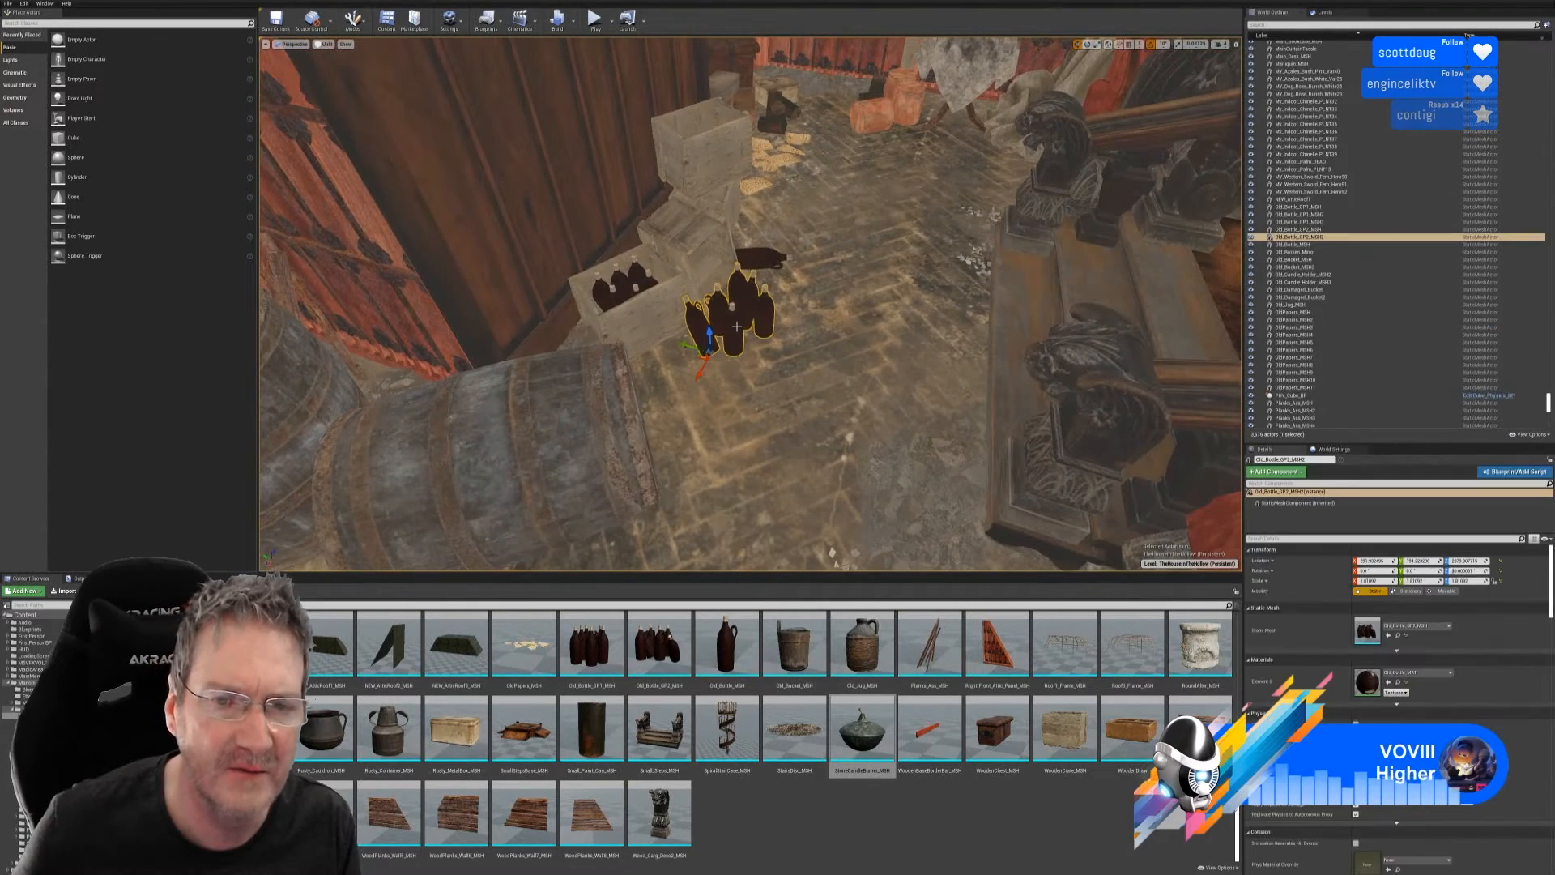
{"action": "double_click", "coordinate": [1367, 632]}
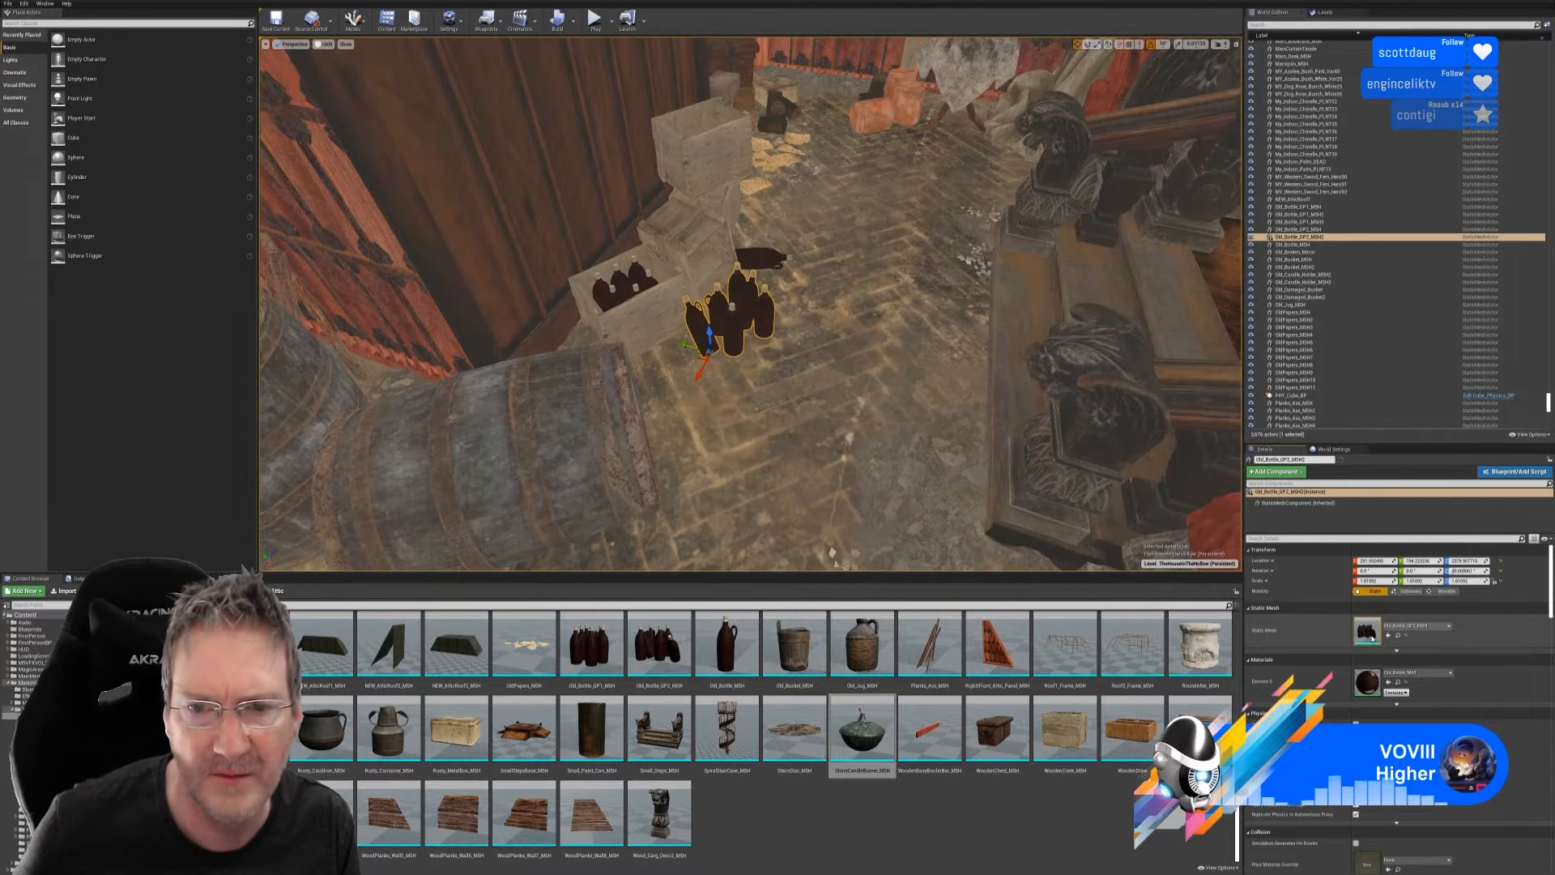
{"action": "left_click", "coordinate": [597, 122]}
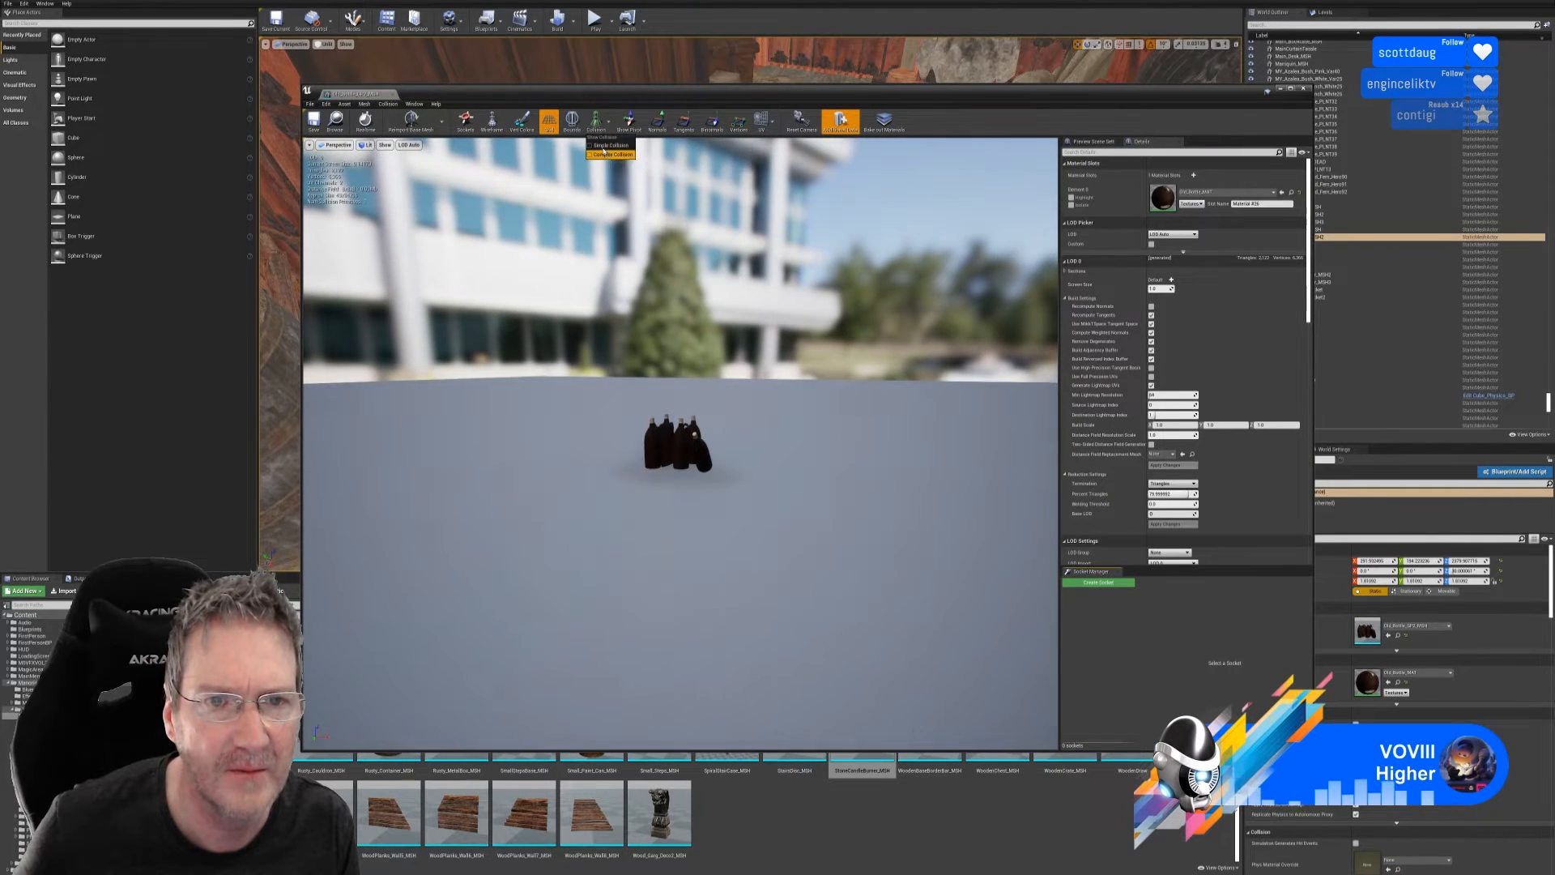
{"action": "left_click", "coordinate": [611, 145]}
{"action": "right_click_drag", "start_coordinate": [690, 474], "coordinate": [677, 541]}
{"action": "left_click_drag", "start_coordinate": [690, 474], "coordinate": [679, 409]}
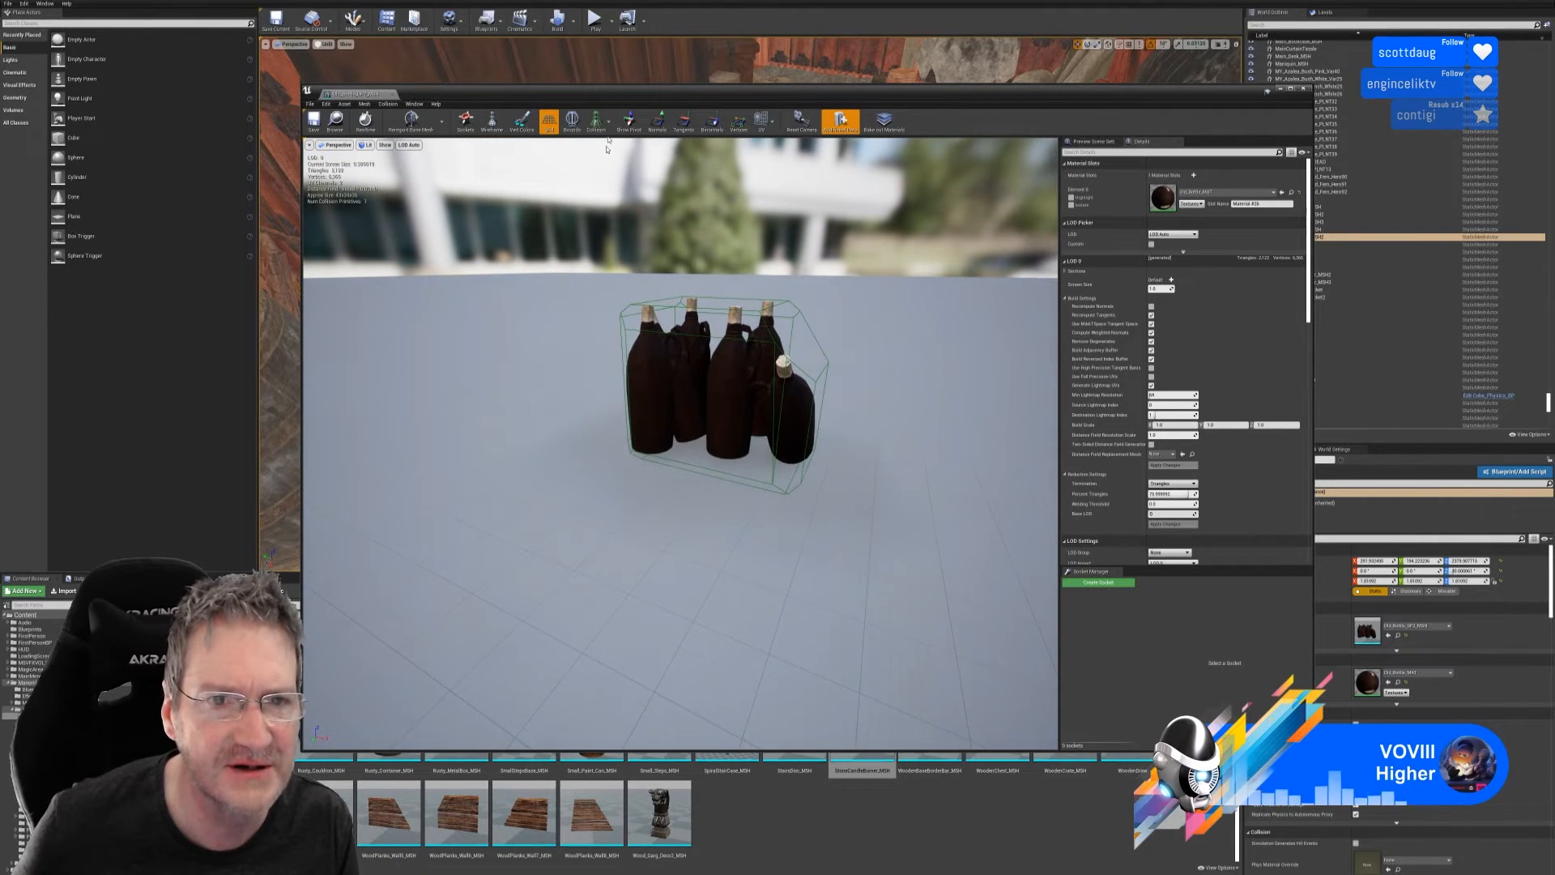
- Remove the collision from this bottle cluster mesh, save the asset and close its editor
{"action": "left_click", "coordinate": [388, 104]}
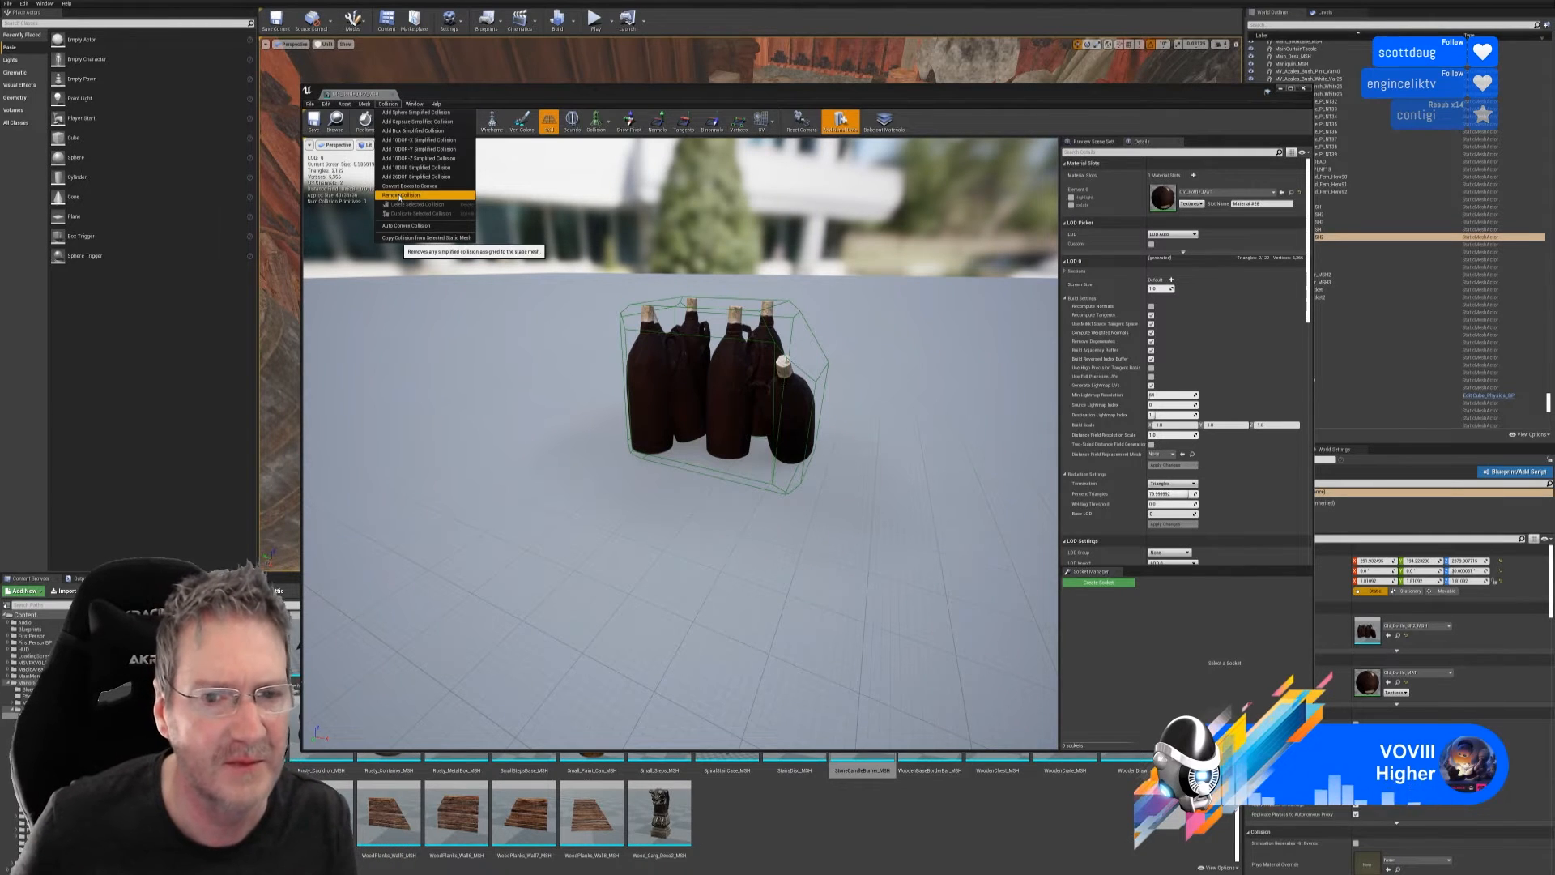
{"action": "left_click", "coordinate": [399, 196]}
{"action": "left_click", "coordinate": [315, 123]}
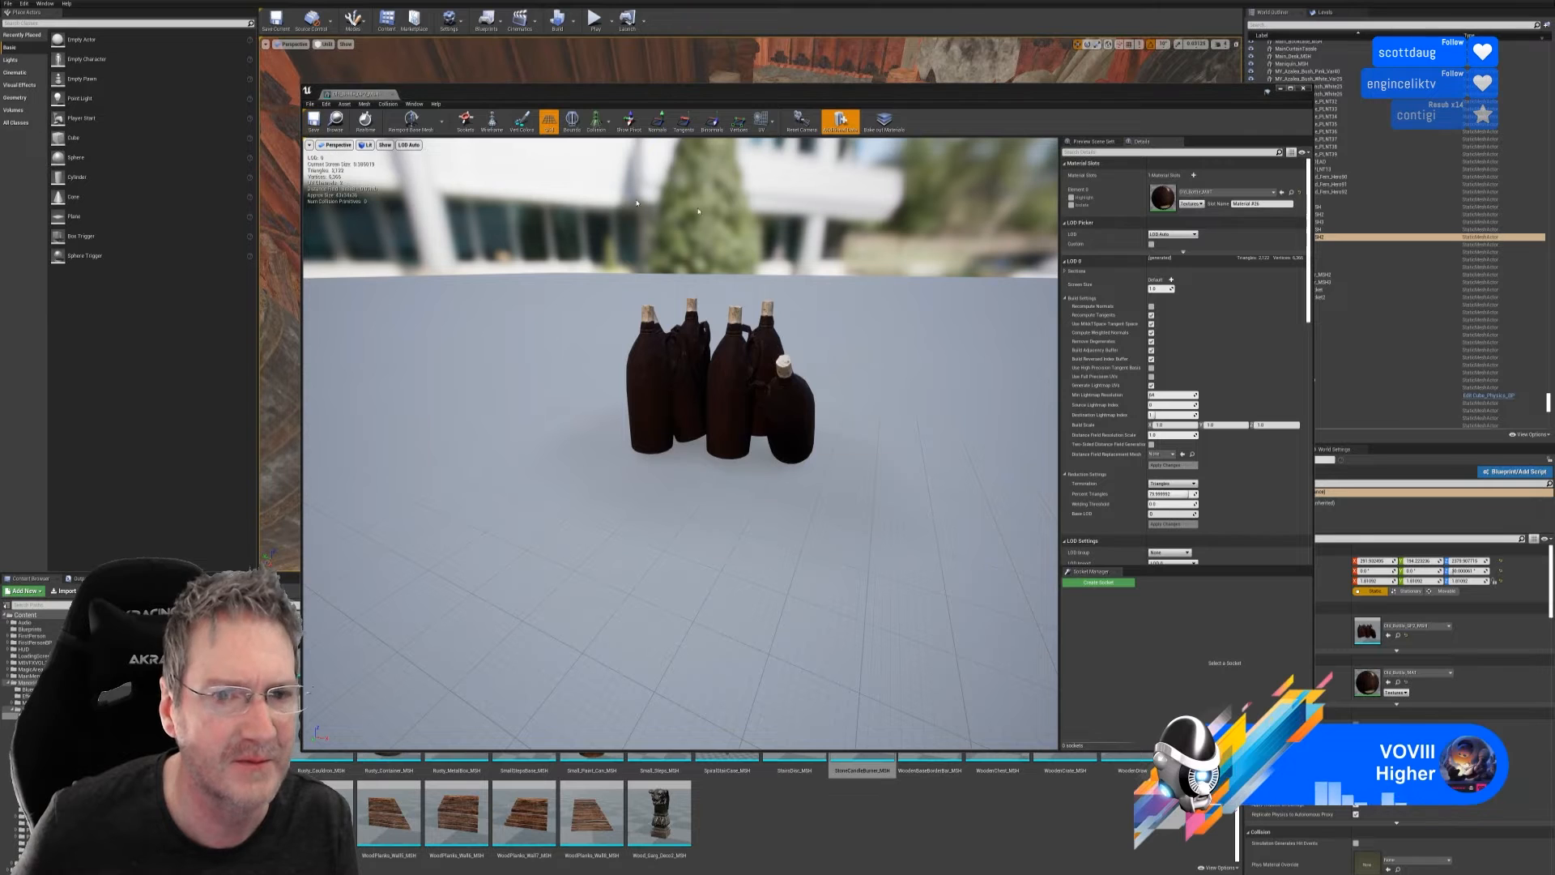
{"action": "left_click", "coordinate": [1303, 89]}
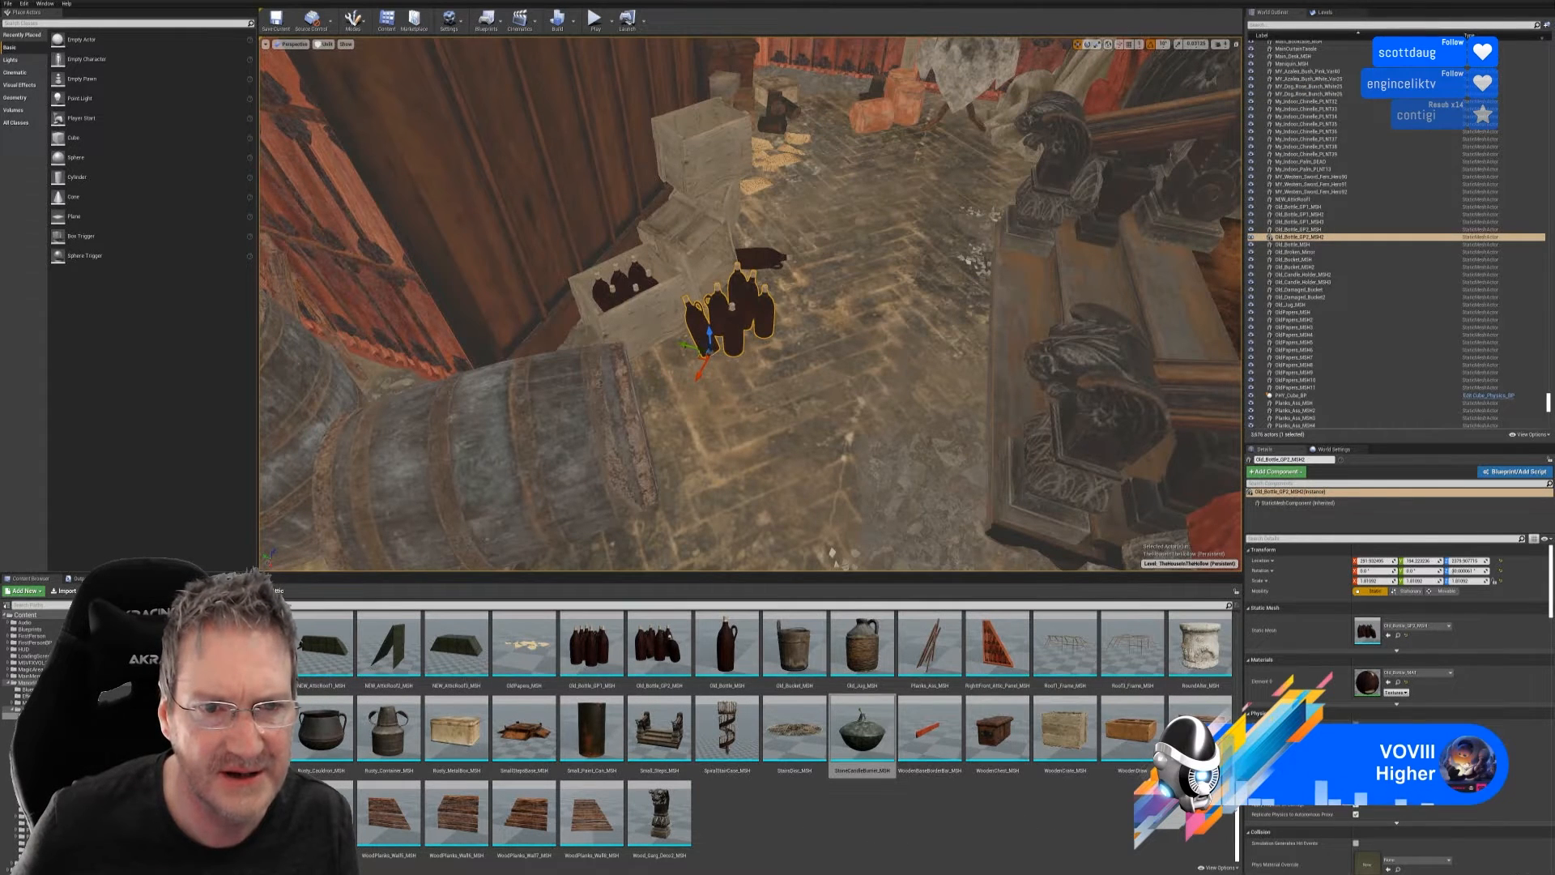
- Open the mesh of the bottle group inside the crate, show its simple collision, remove that collision and save the asset
{"action": "left_click", "coordinate": [1300, 221]}
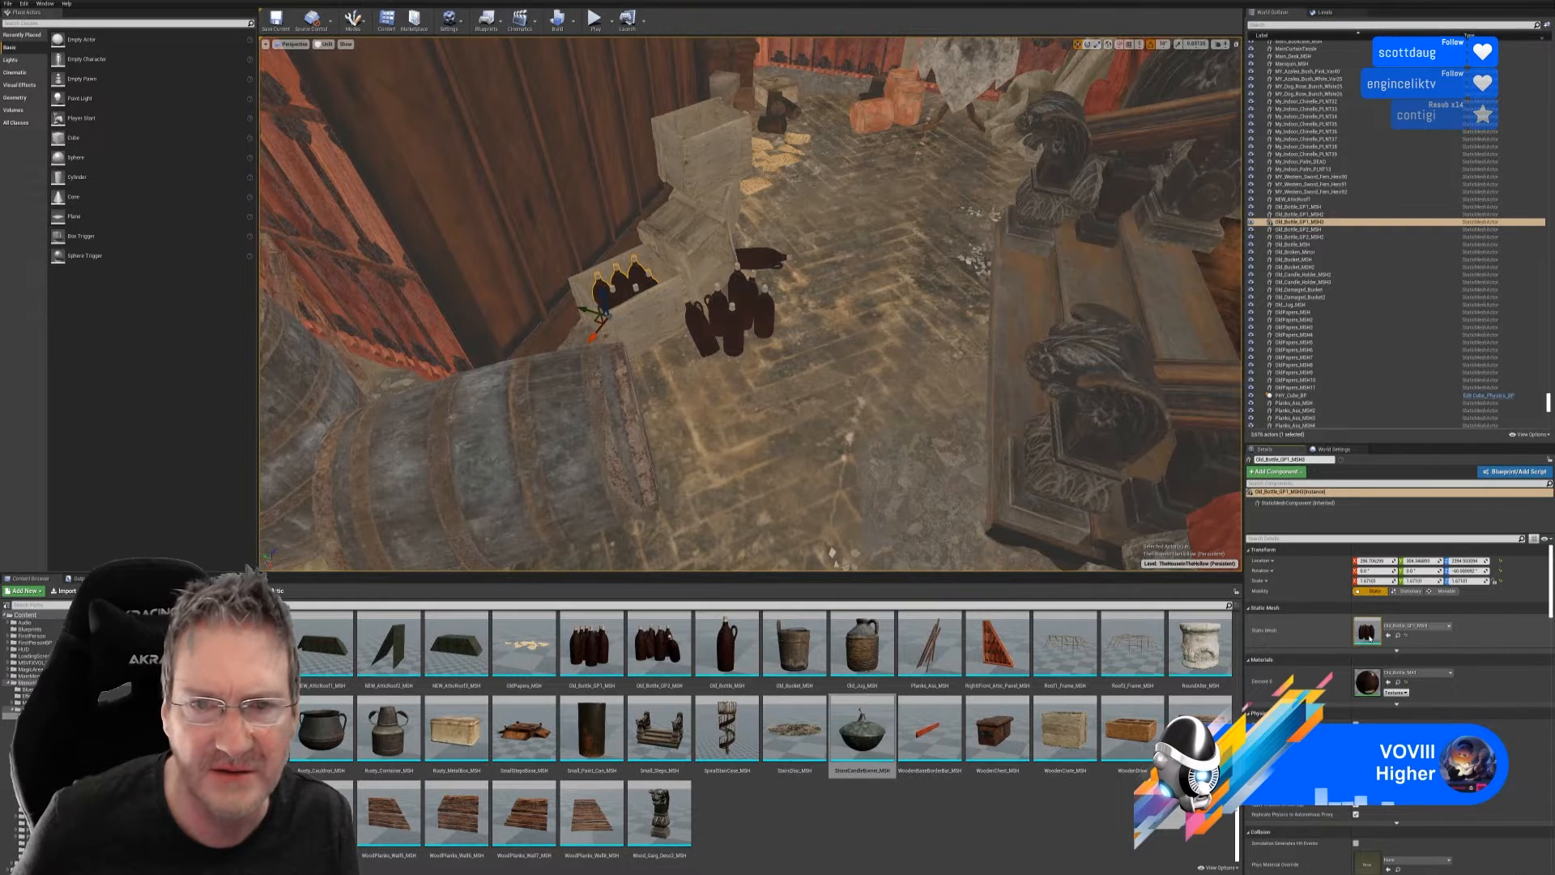
{"action": "double_click", "coordinate": [1367, 632]}
{"action": "left_click", "coordinate": [596, 121]}
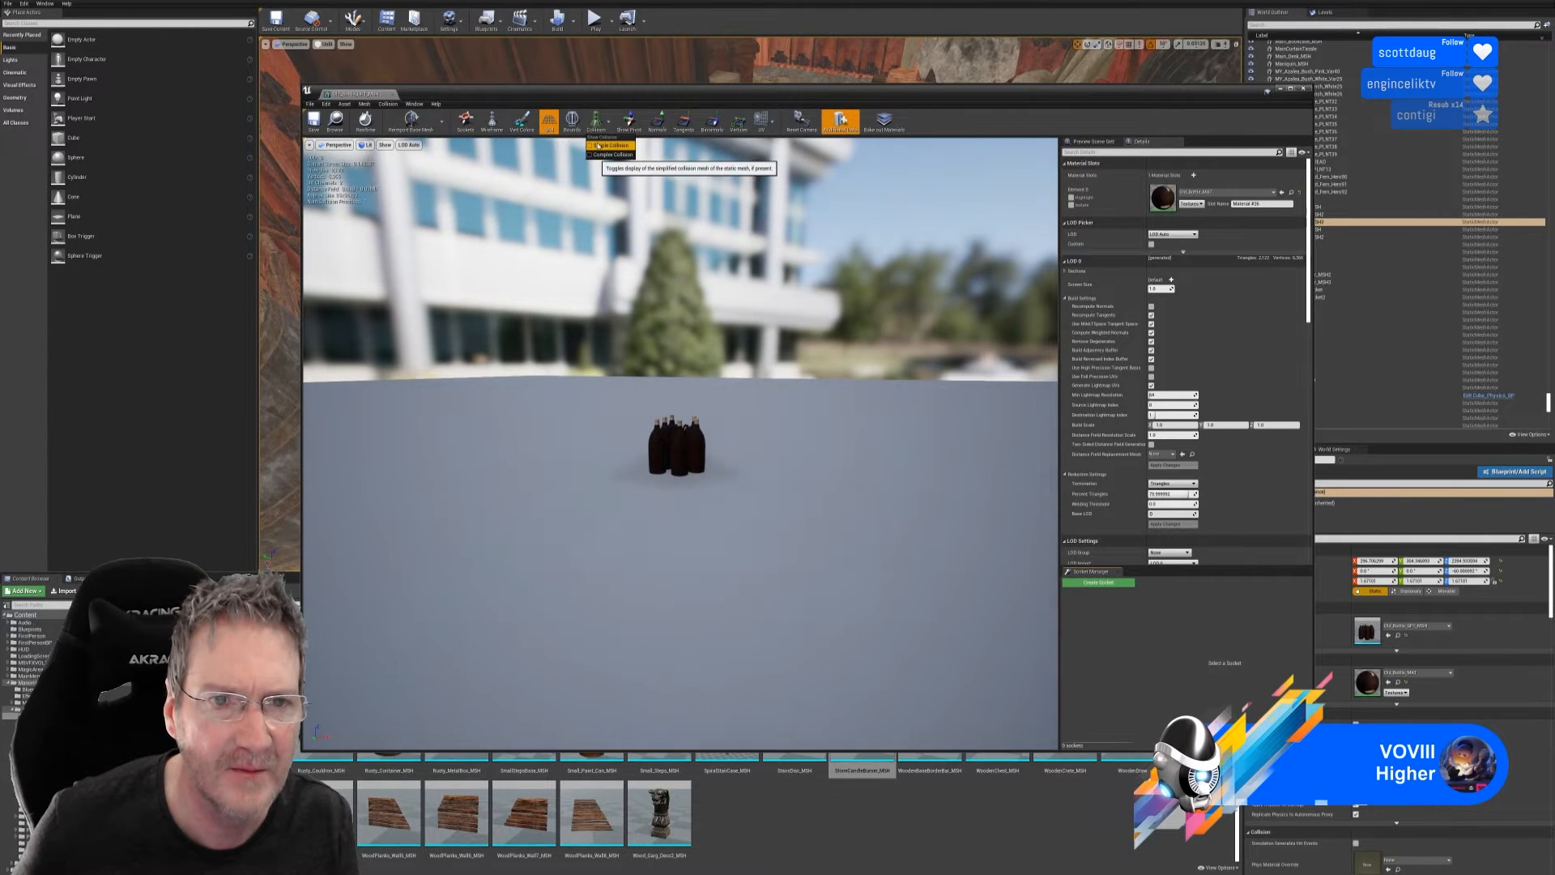
{"action": "left_click", "coordinate": [609, 146]}
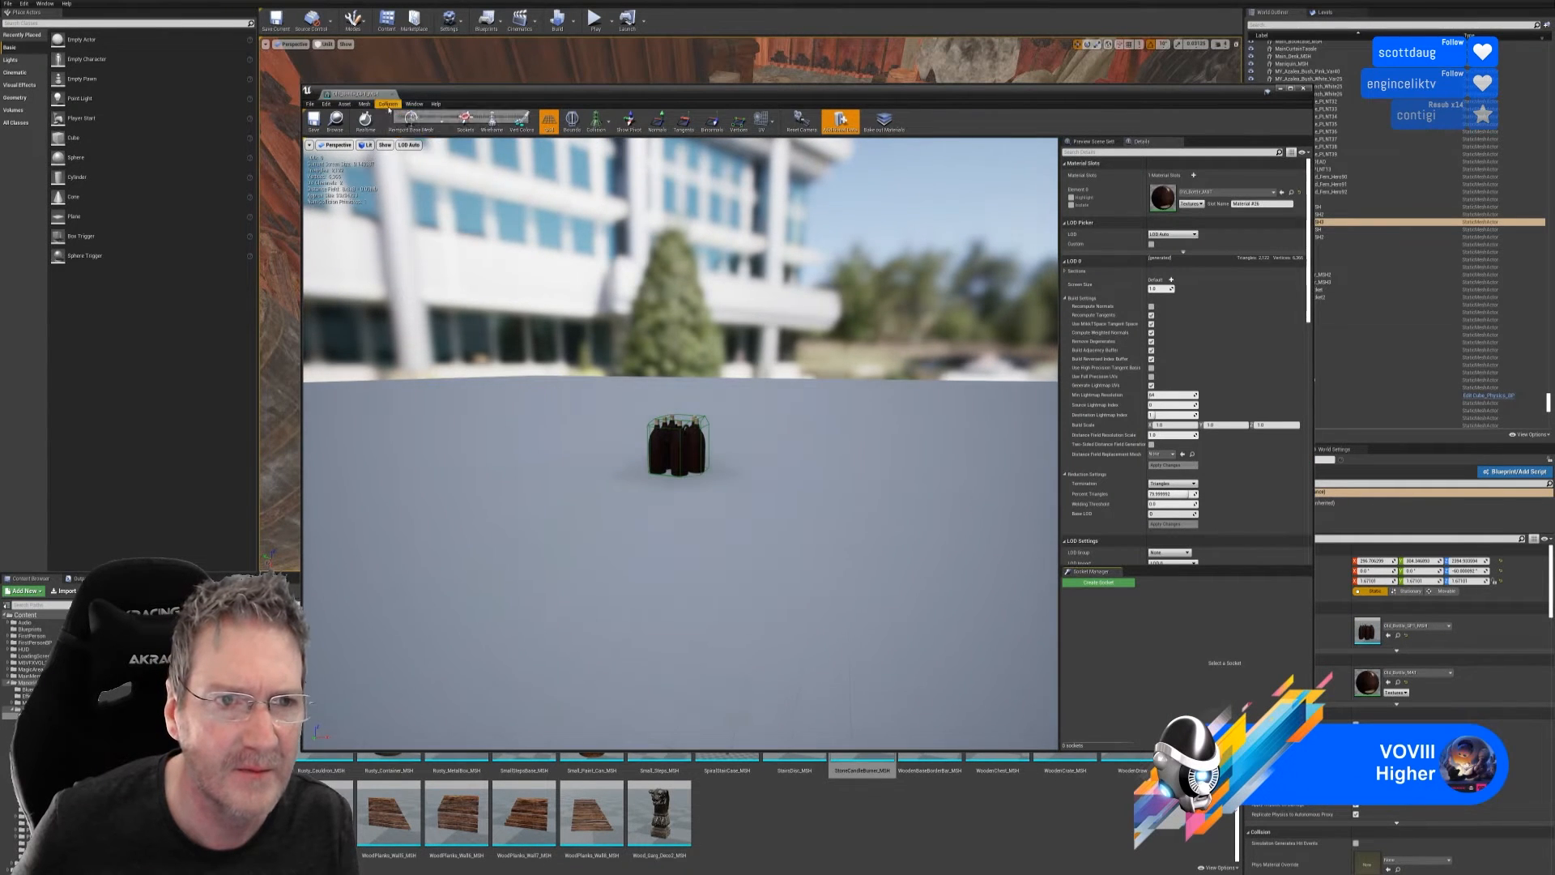
{"action": "left_click", "coordinate": [388, 105]}
{"action": "left_click", "coordinate": [409, 196]}
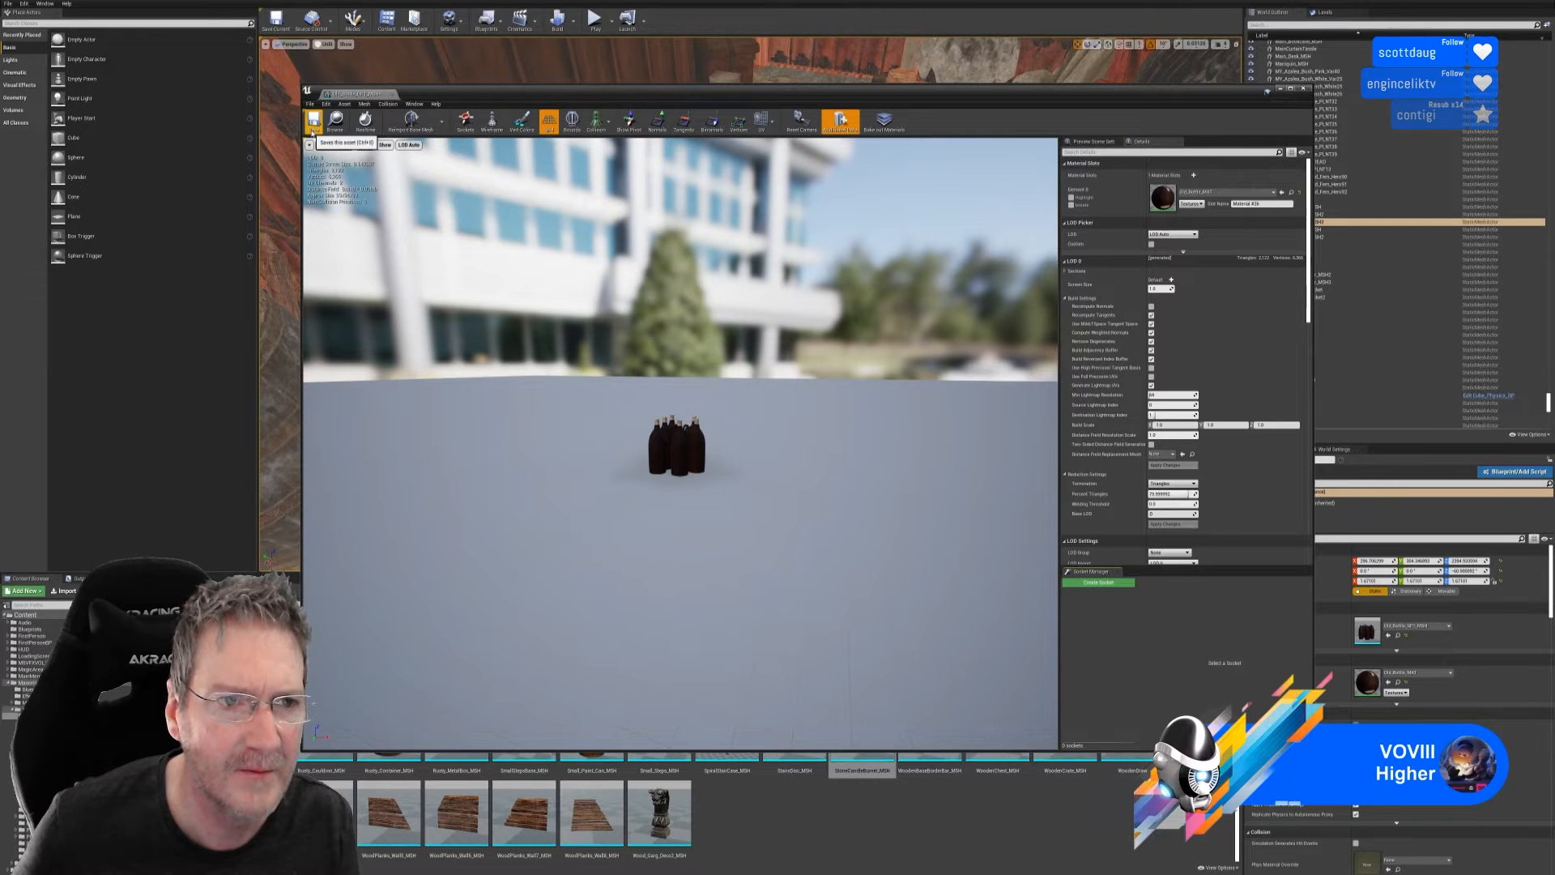
{"action": "left_click", "coordinate": [313, 125]}
{"action": "left_click", "coordinate": [280, 589]}
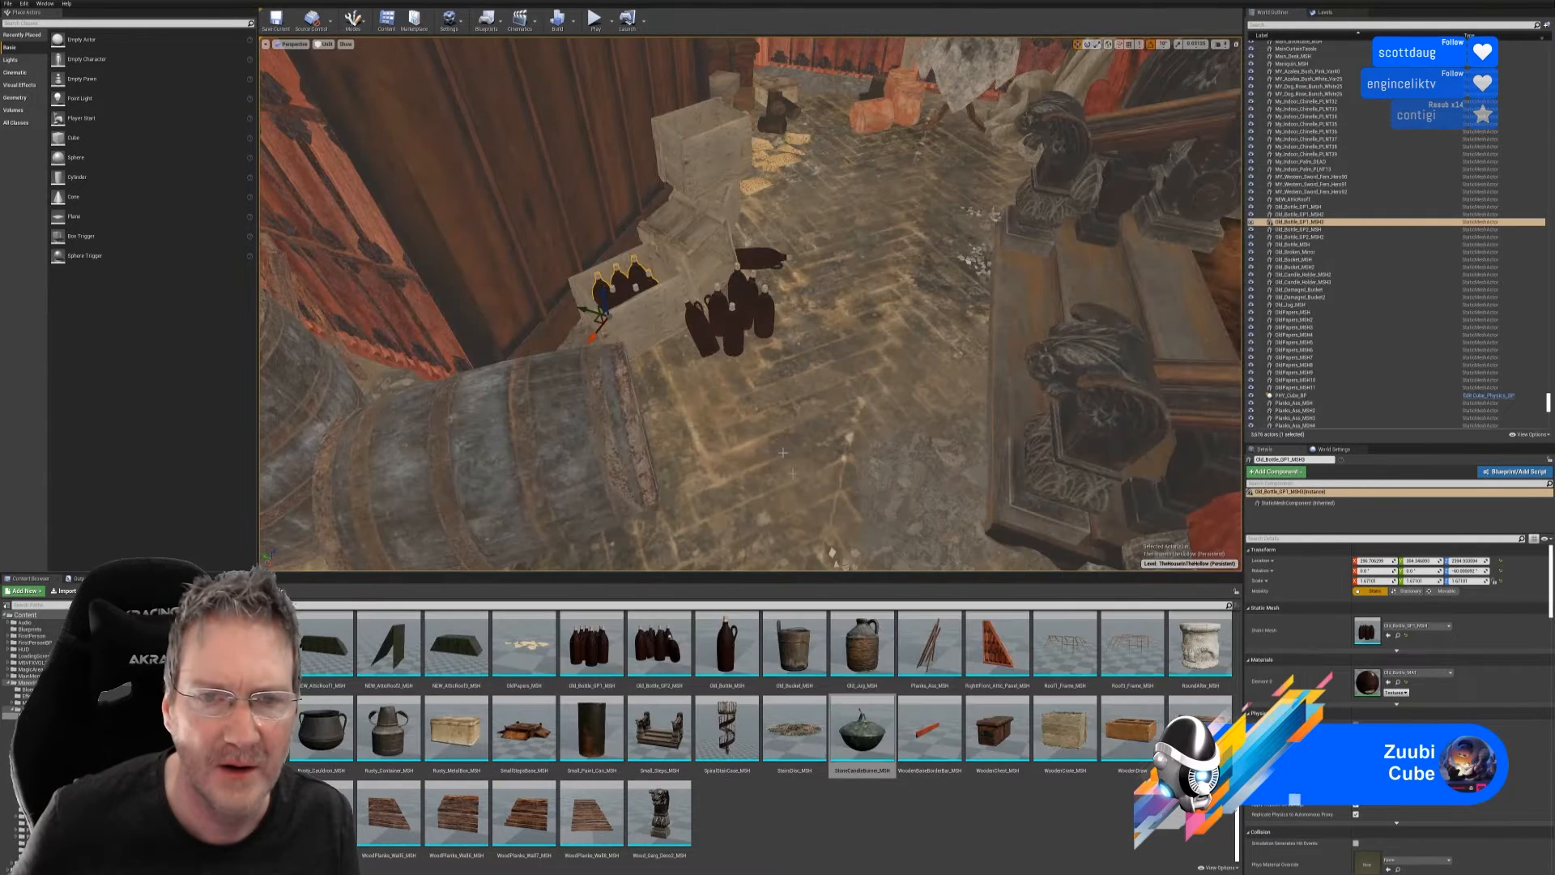
- Shift the upright and fallen barrels together away from the bottle crates to widen the passage, and deselect them
{"action": "right_click_drag", "start_coordinate": [782, 452], "coordinate": [690, 459]}
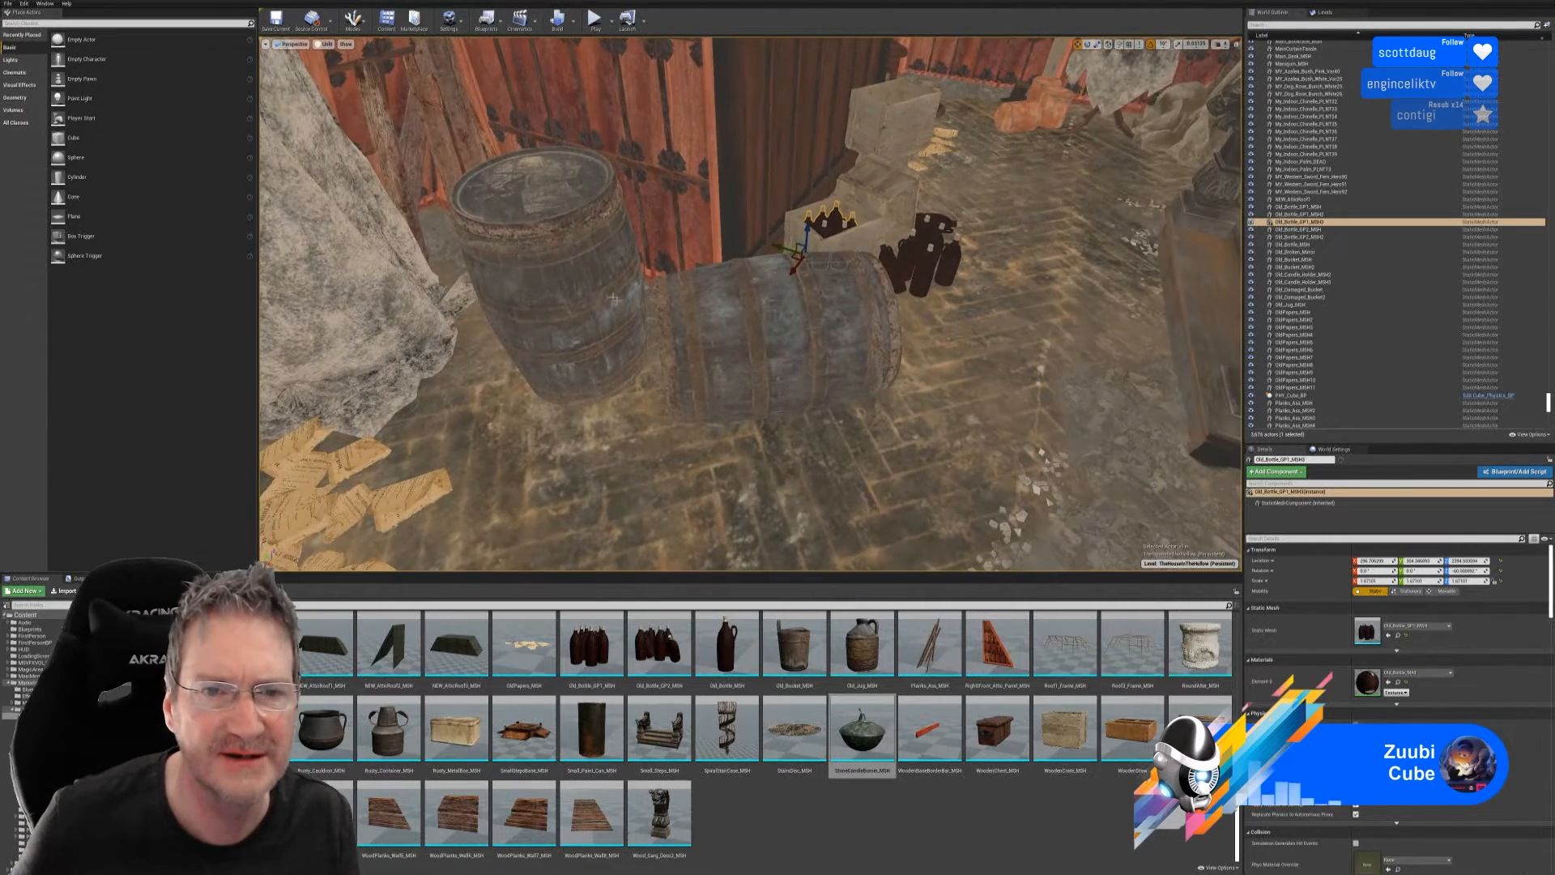
{"action": "left_click", "coordinate": [566, 350]}
{"action": "left_click", "coordinate": [647, 351], "text": "ctrl"}
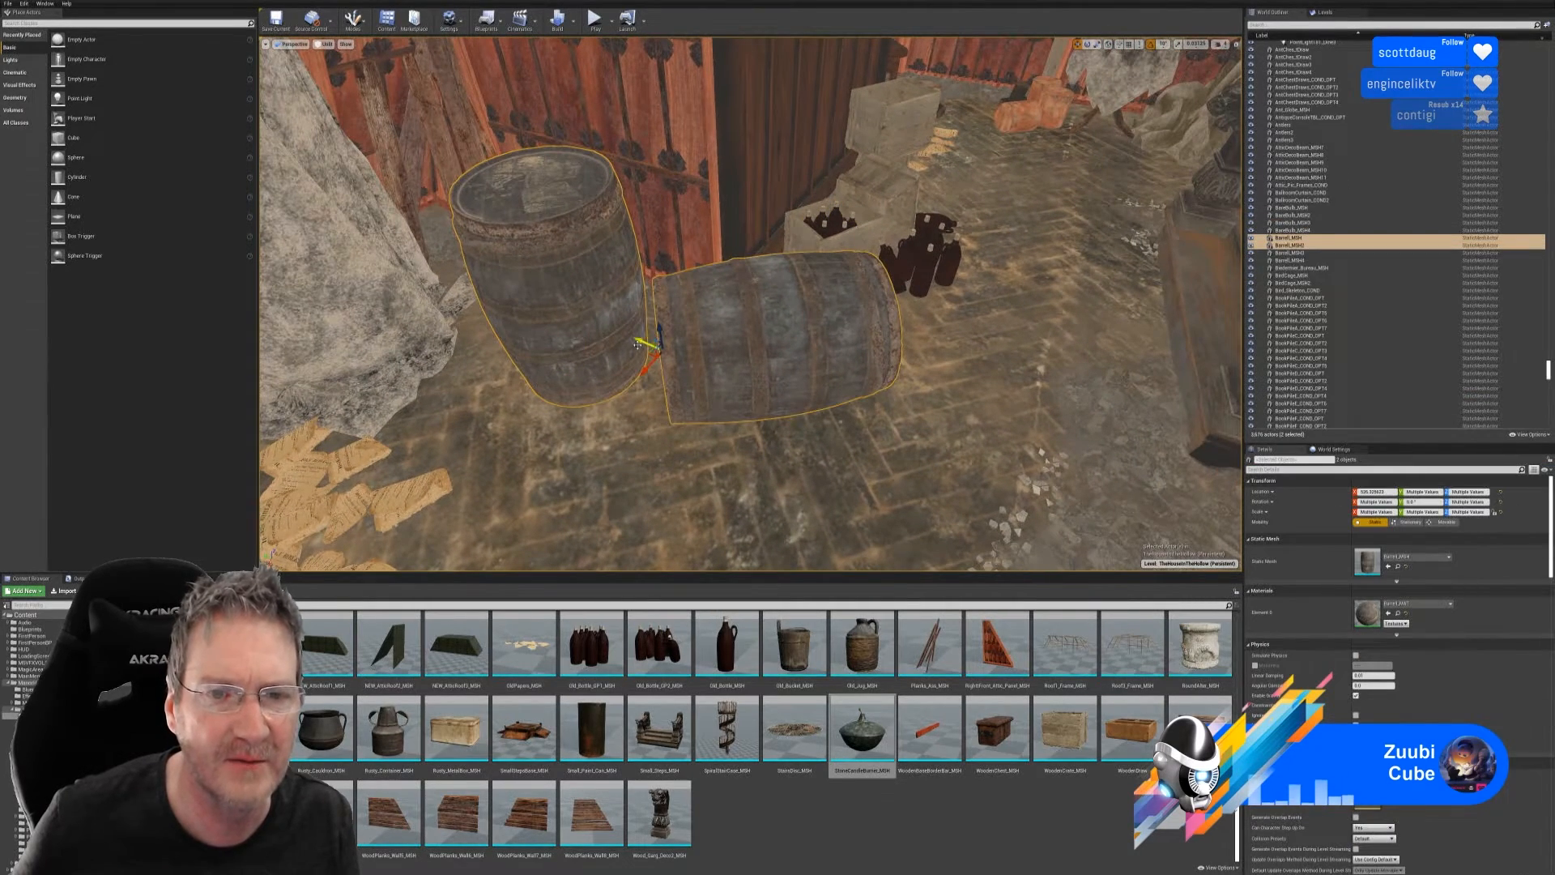
{"action": "left_click_drag", "start_coordinate": [637, 343], "coordinate": [613, 339]}
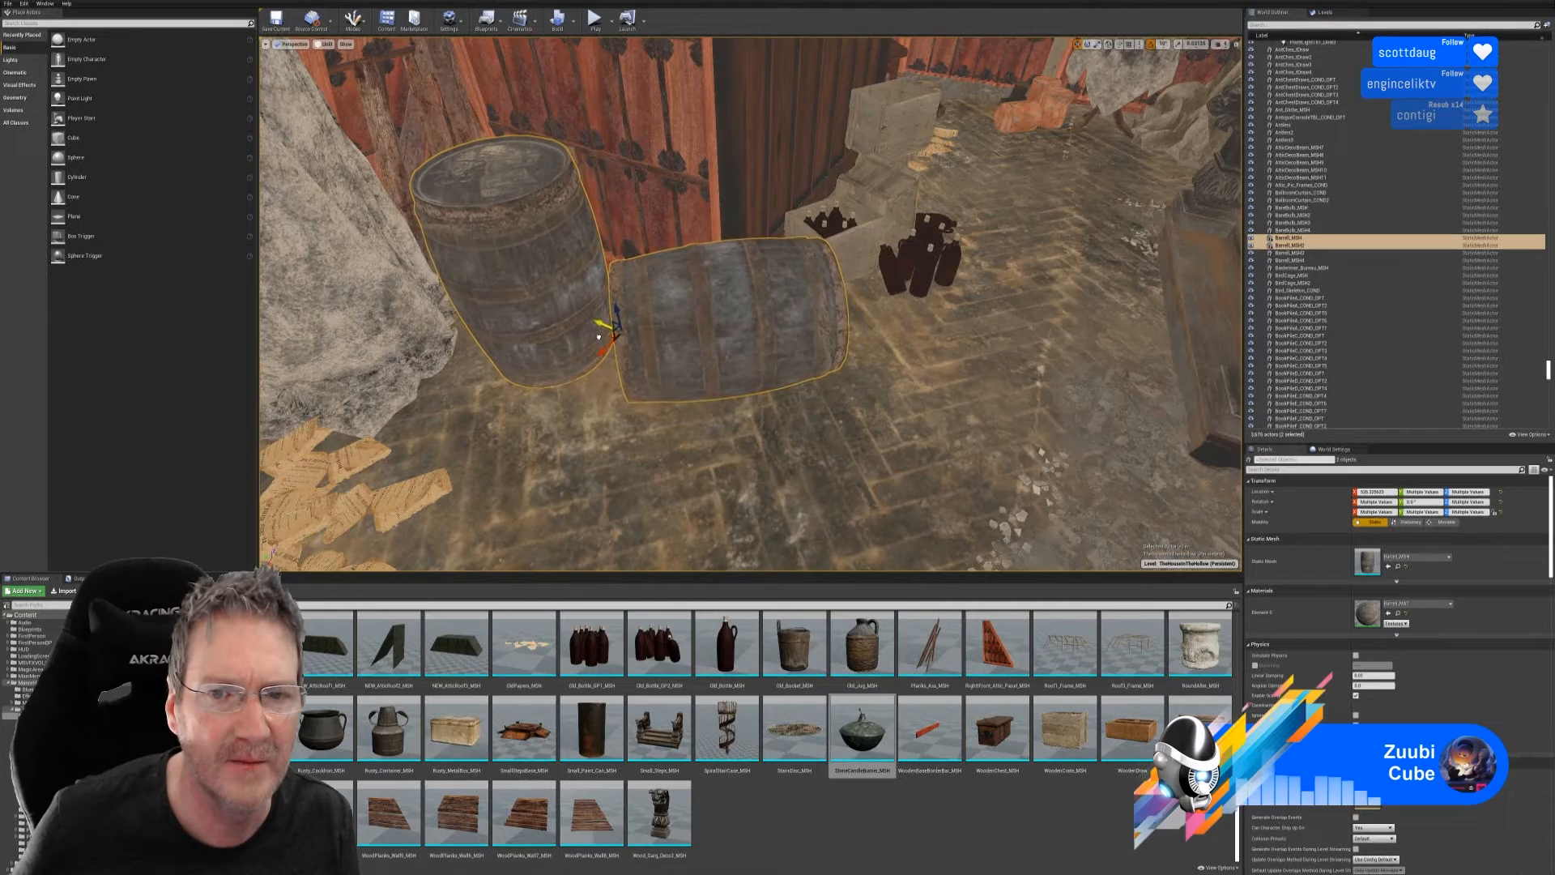
{"action": "right_click_drag", "start_coordinate": [652, 355], "coordinate": [498, 390]}
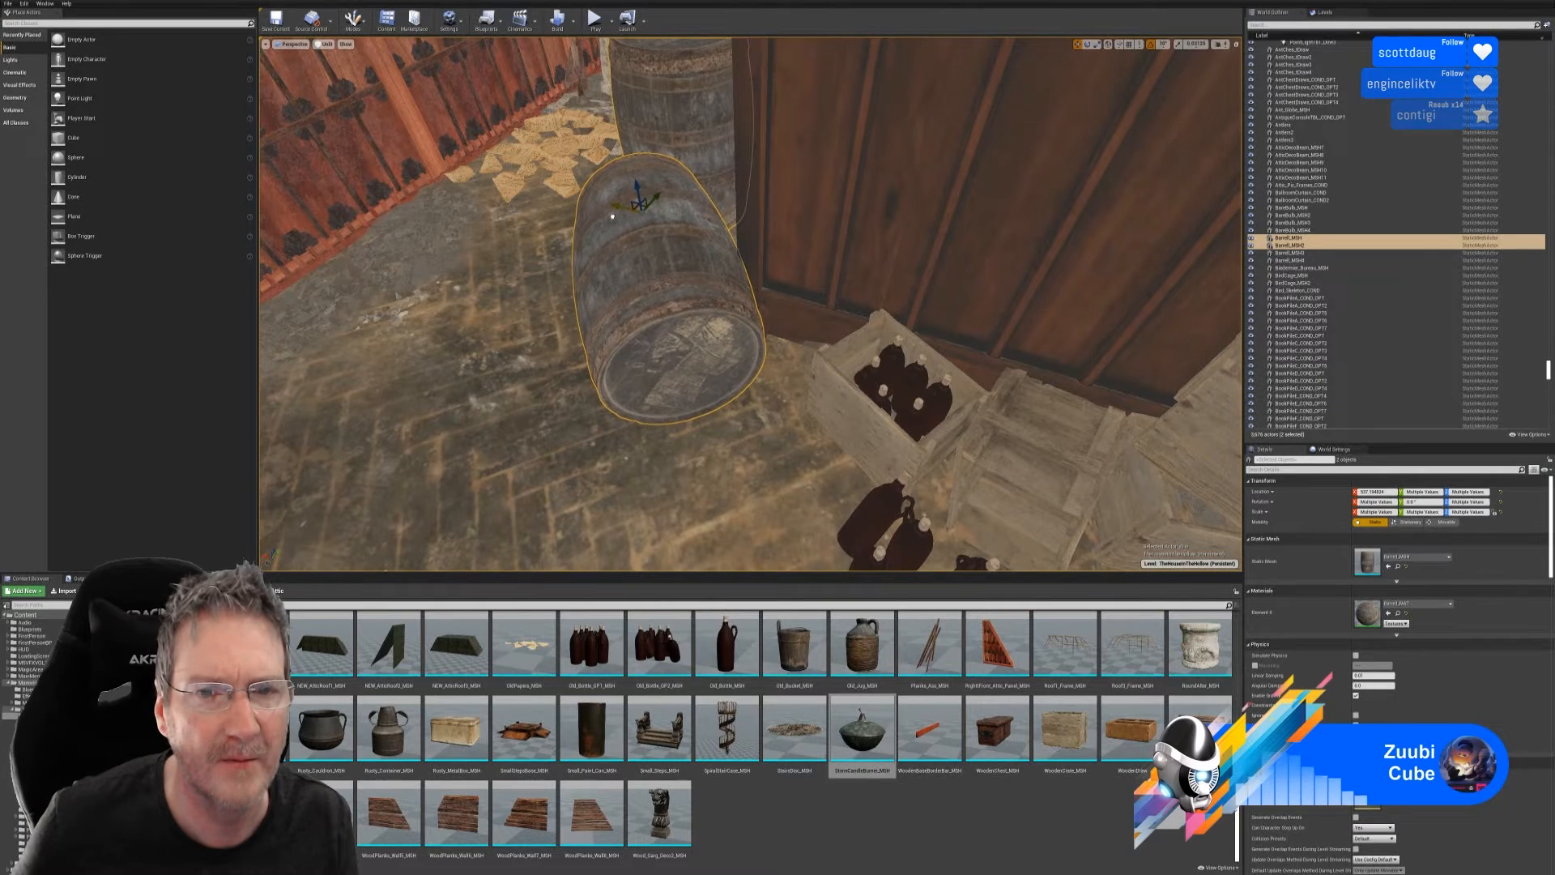
{"action": "key", "text": "Escape"}
- Save all levels and assets with the repositioned barrels and the collision-free bottle meshes
{"action": "right_click_drag", "start_coordinate": [613, 216], "coordinate": [696, 149]}
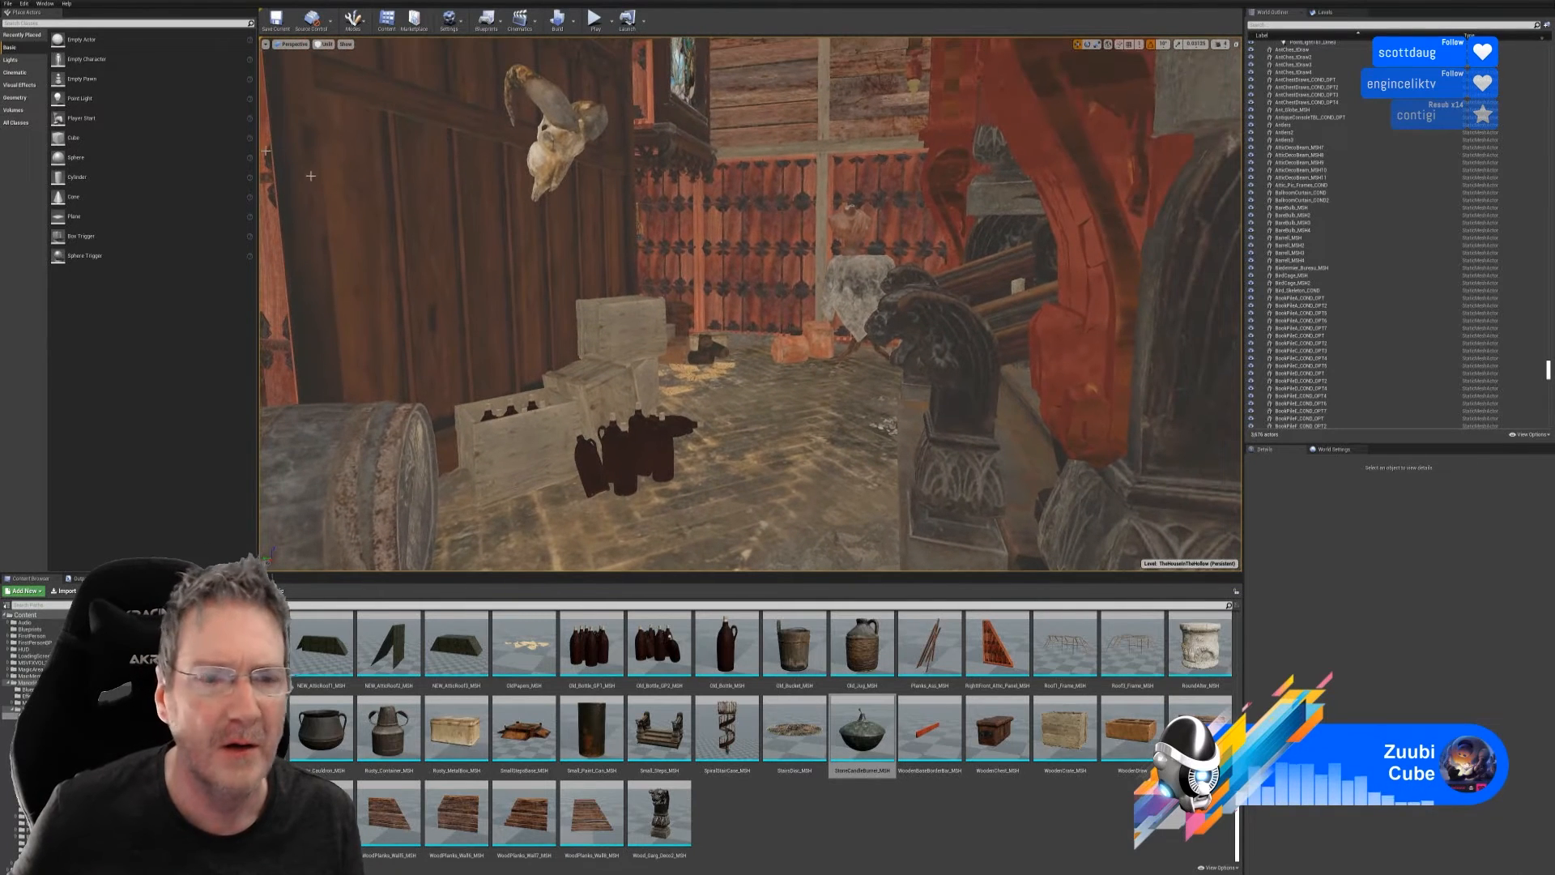
{"action": "left_click", "coordinate": [8, 4]}
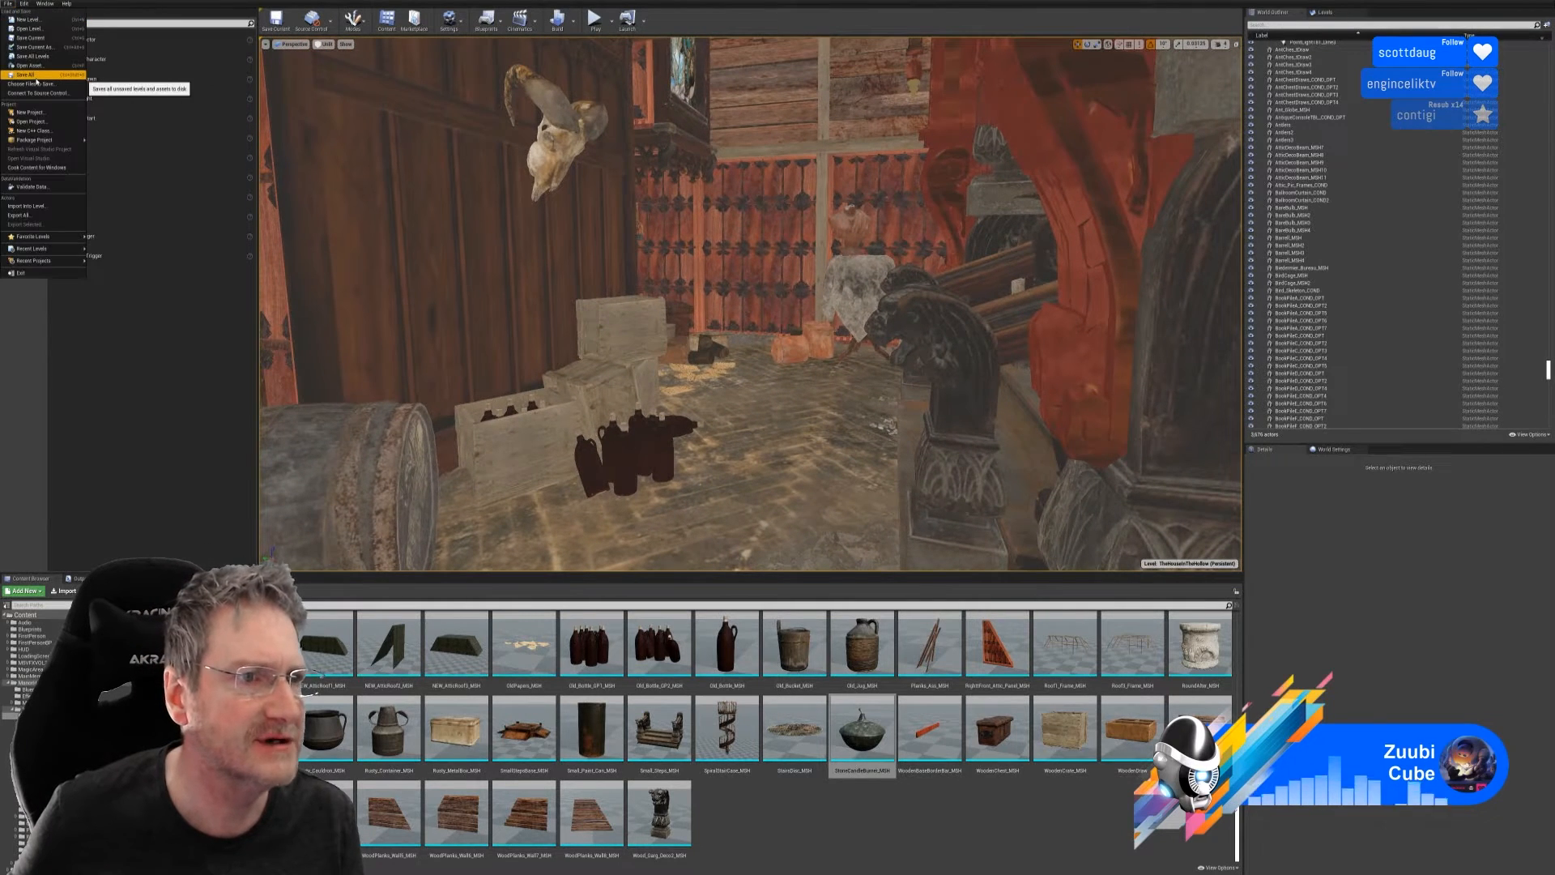
{"action": "left_click", "coordinate": [26, 75]}
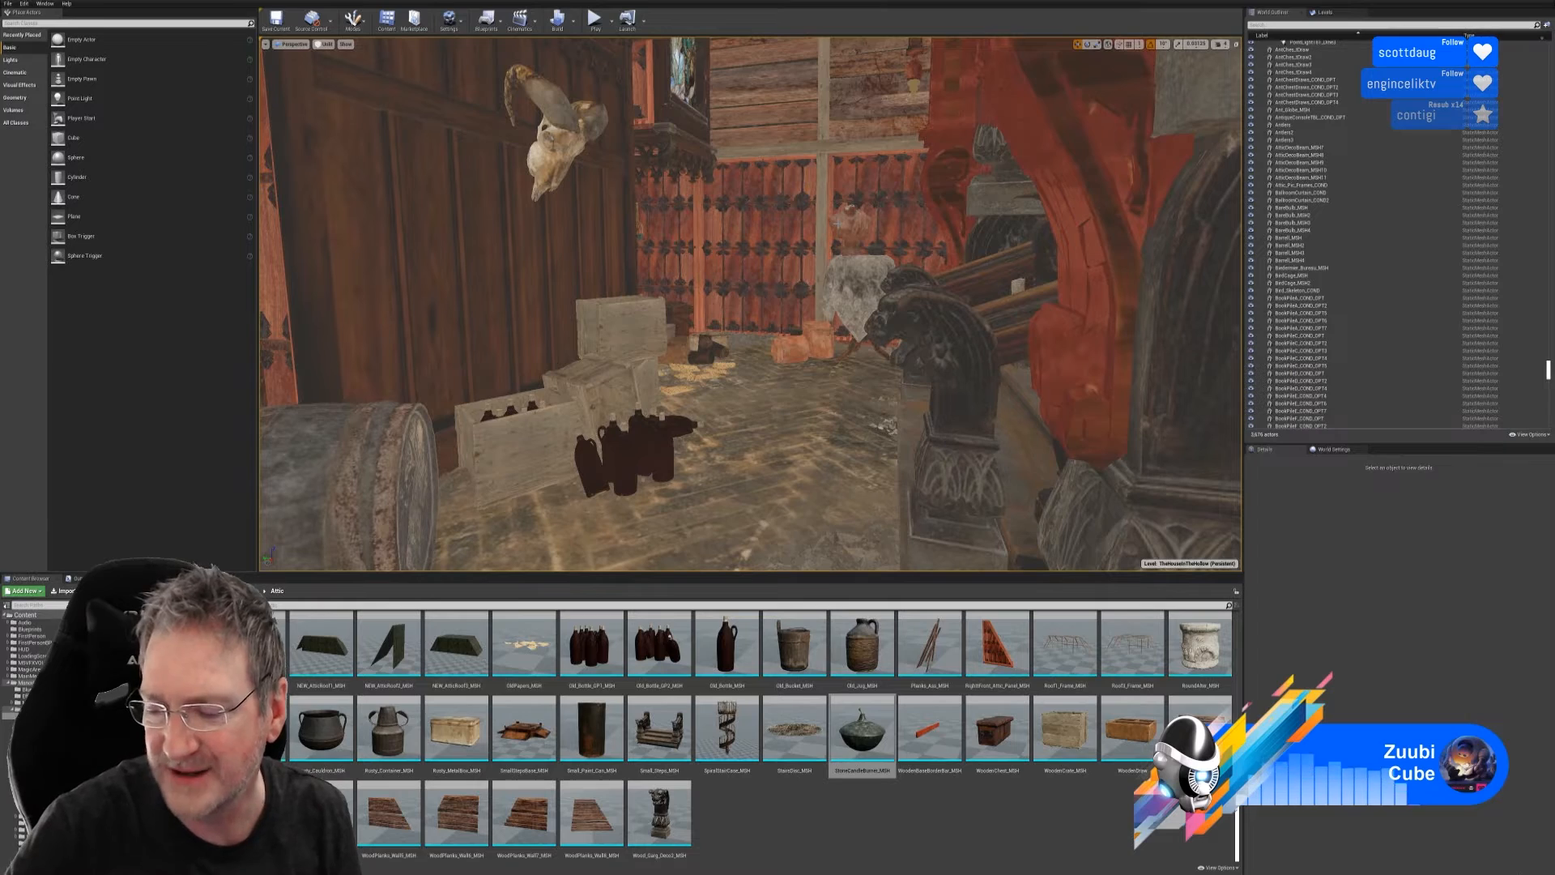
{"action": "right_click_drag", "start_coordinate": [750, 324], "coordinate": [894, 346]}
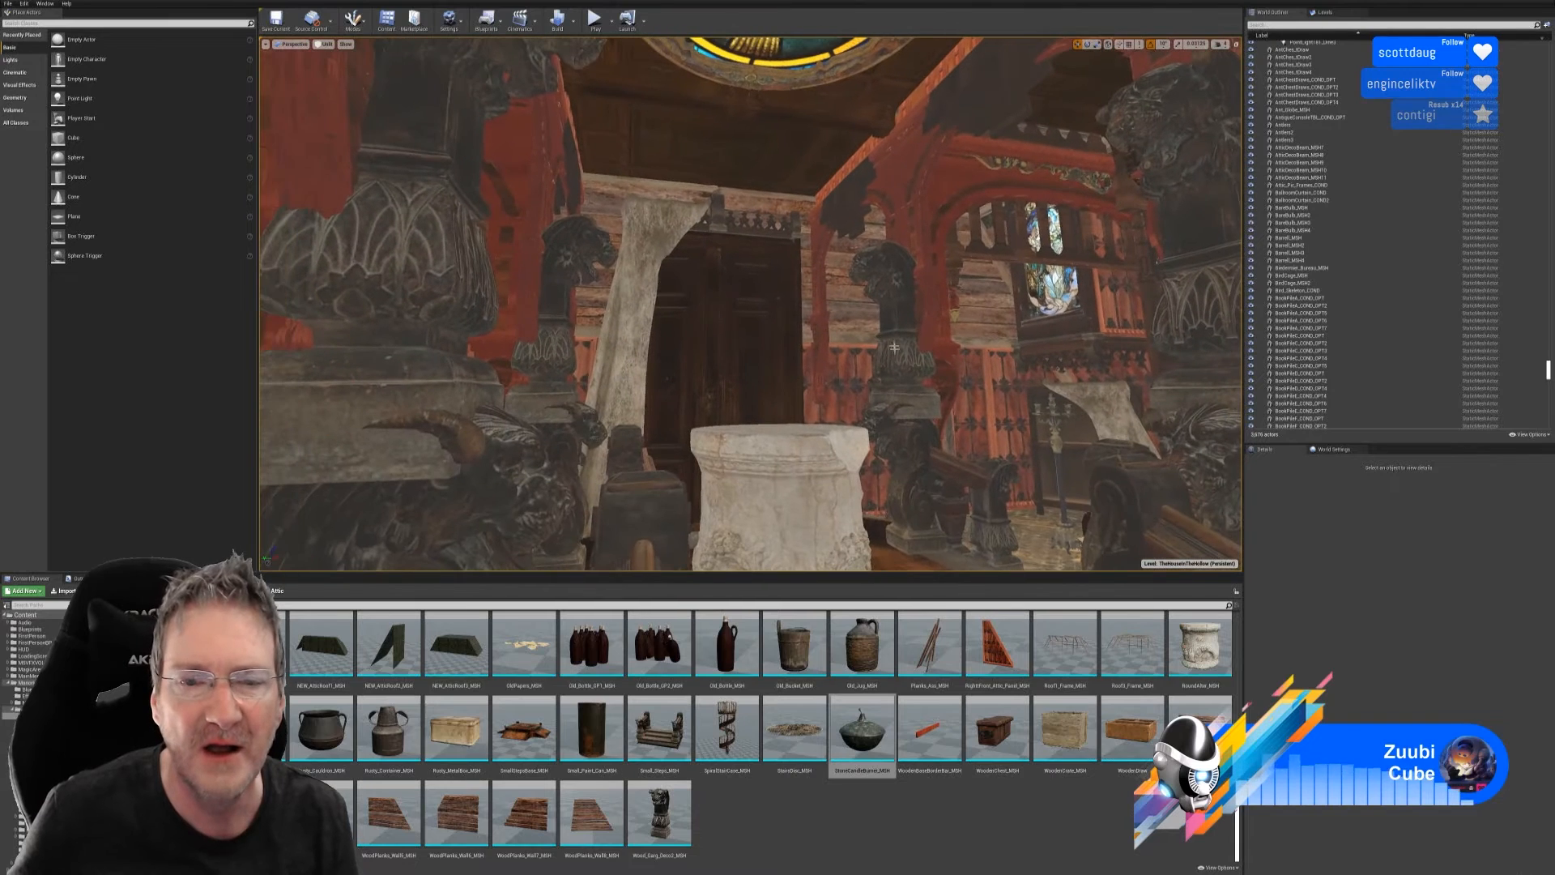
{"action": "right_click_drag", "start_coordinate": [782, 55], "coordinate": [781, 363]}
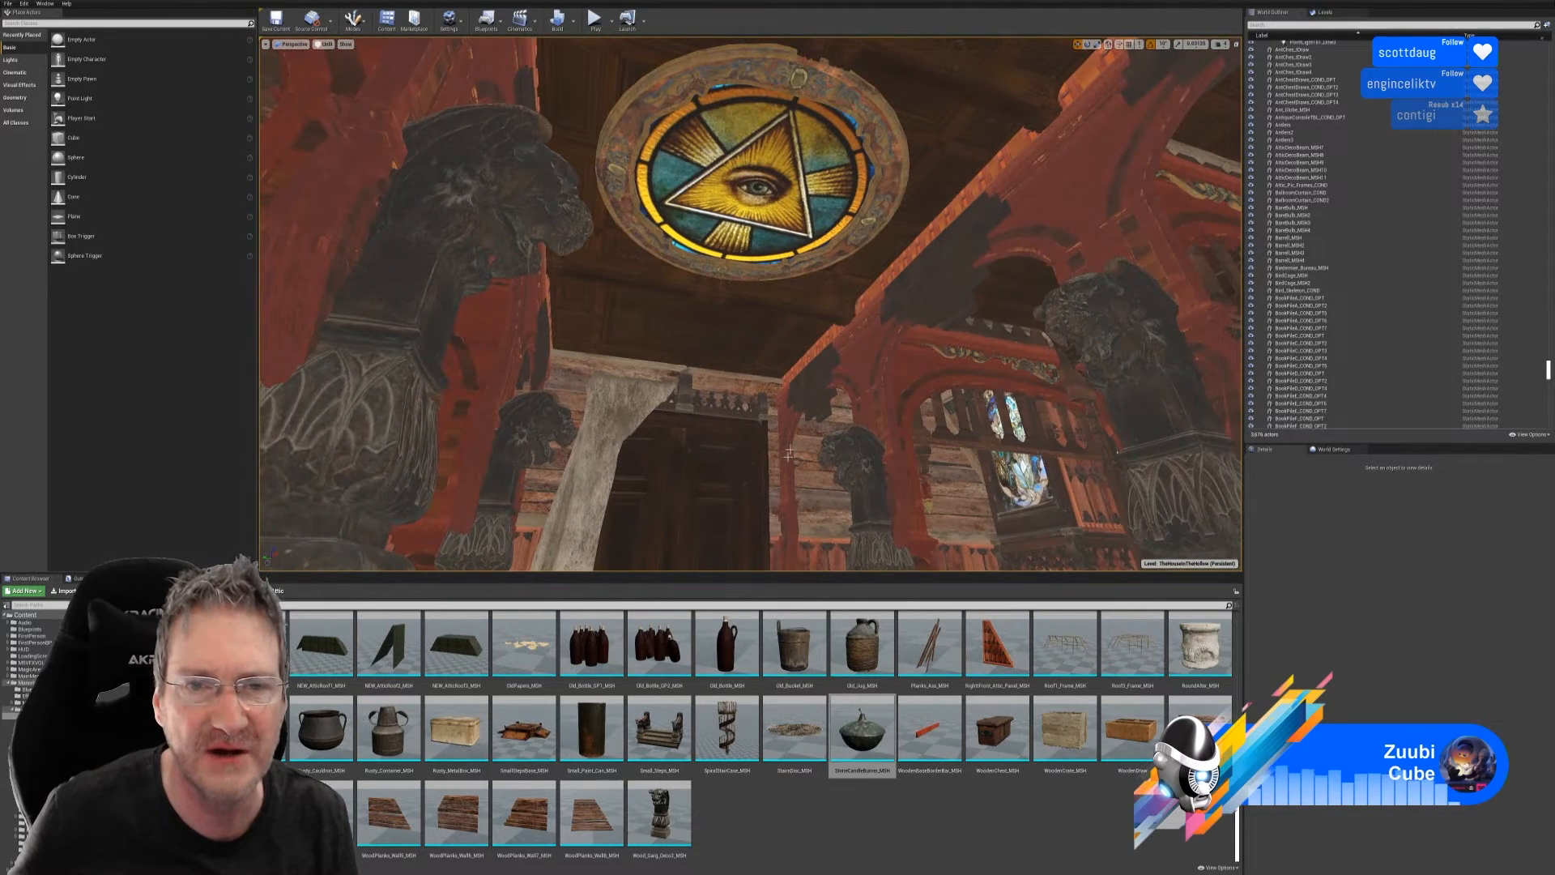
{"action": "right_click_drag", "start_coordinate": [754, 472], "coordinate": [777, 591]}
{"action": "mouse_move", "coordinate": [755, 78]}
{"action": "right_mouse_down"}
{"action": "mouse_move", "coordinate": [737, 82]}
{"action": "mouse_move", "coordinate": [755, 79]}
{"action": "right_mouse_up"}
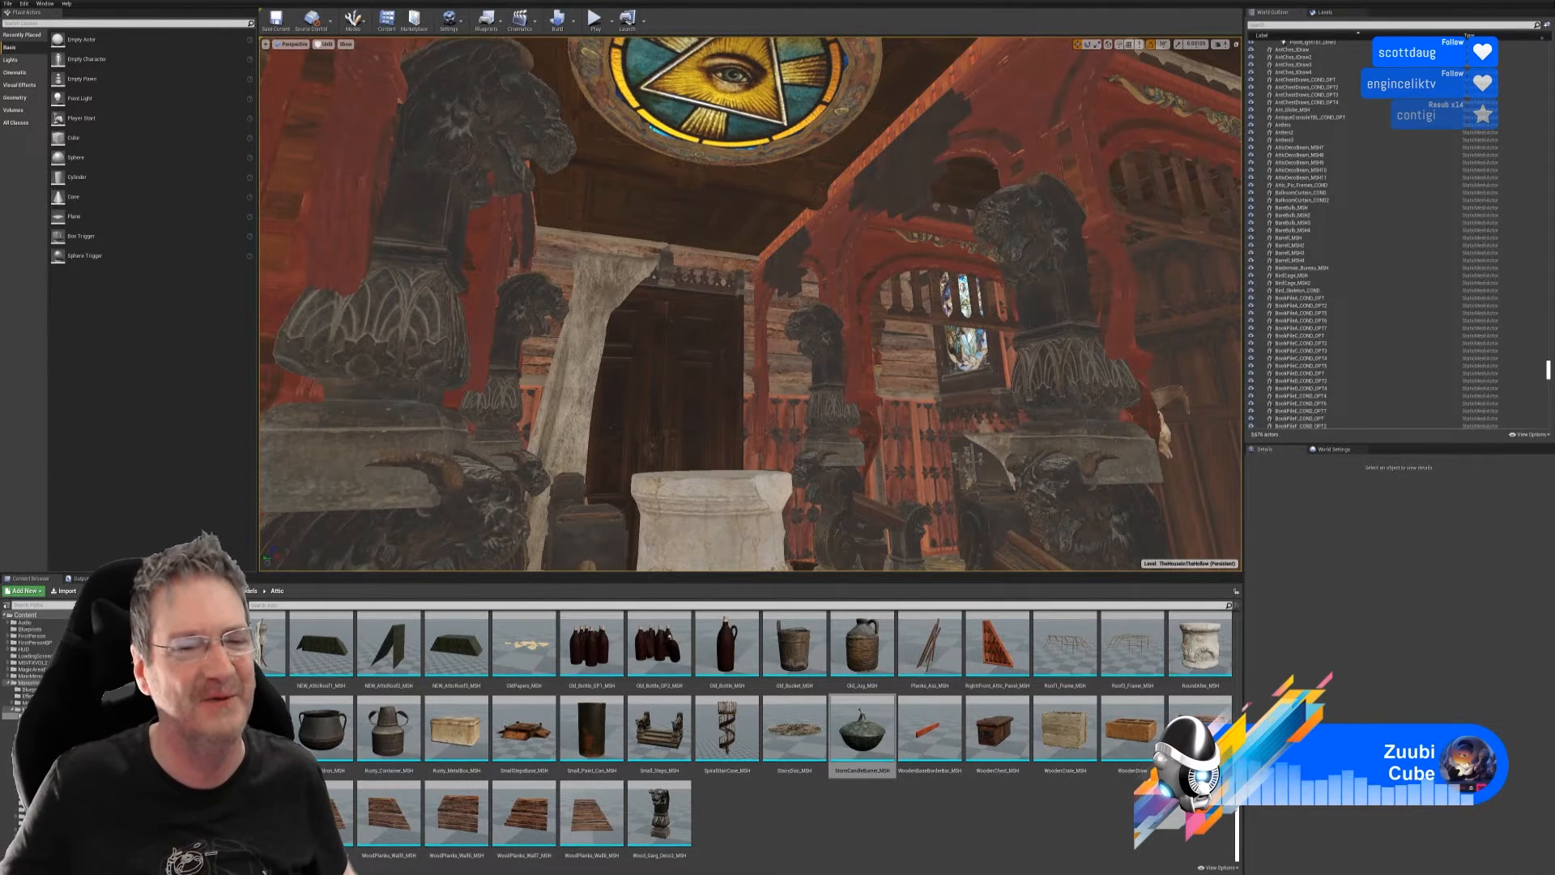
{"action": "right_click_drag", "start_coordinate": [750, 303], "coordinate": [778, 379]}
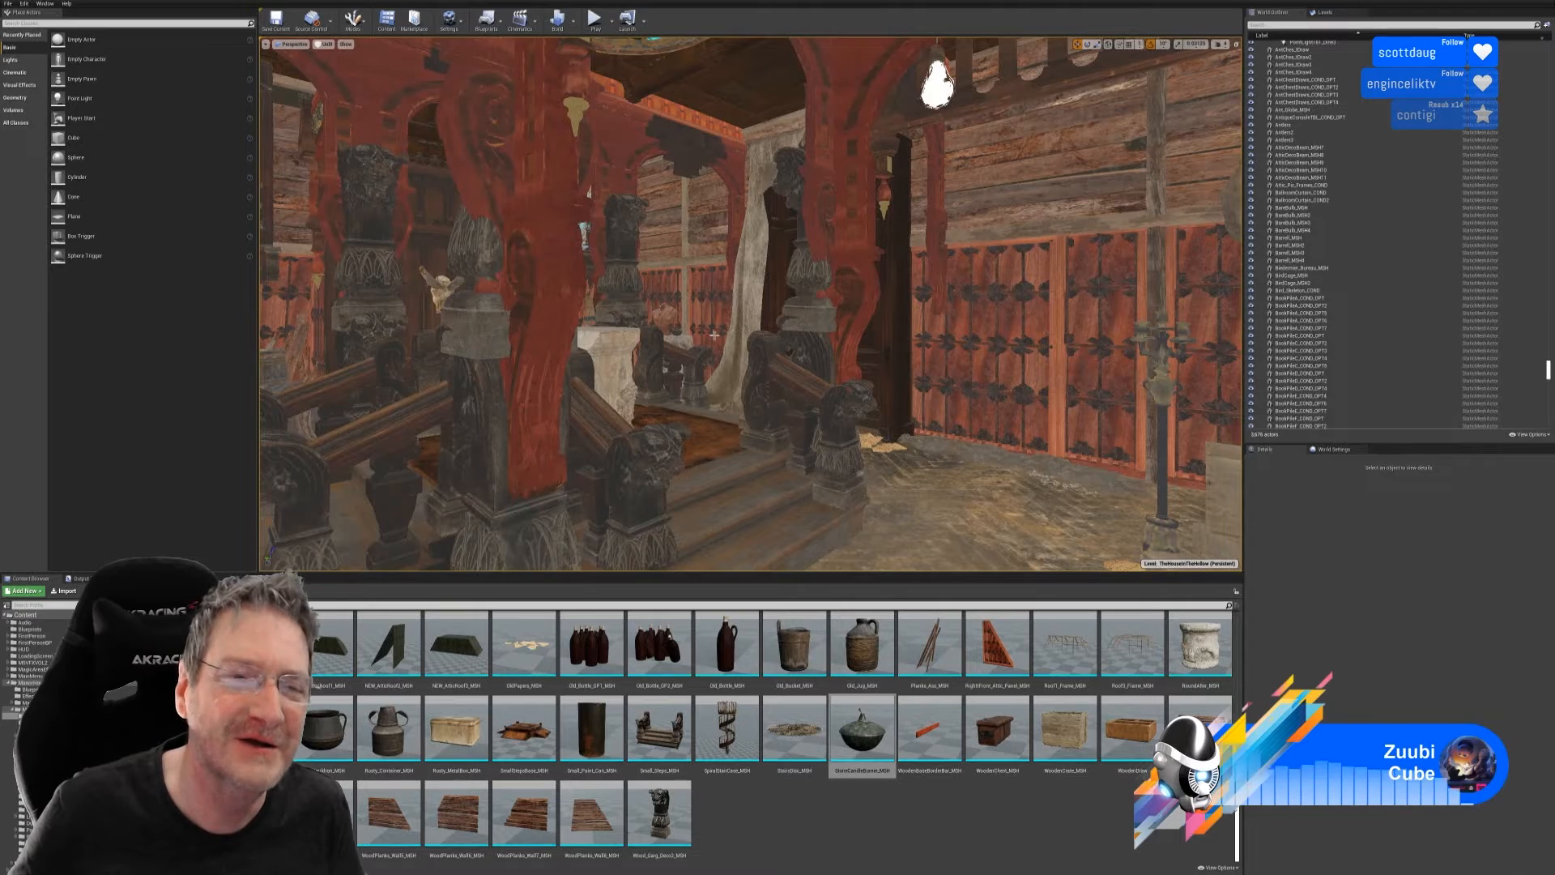
{"action": "right_click_drag", "start_coordinate": [778, 380], "coordinate": [741, 379]}
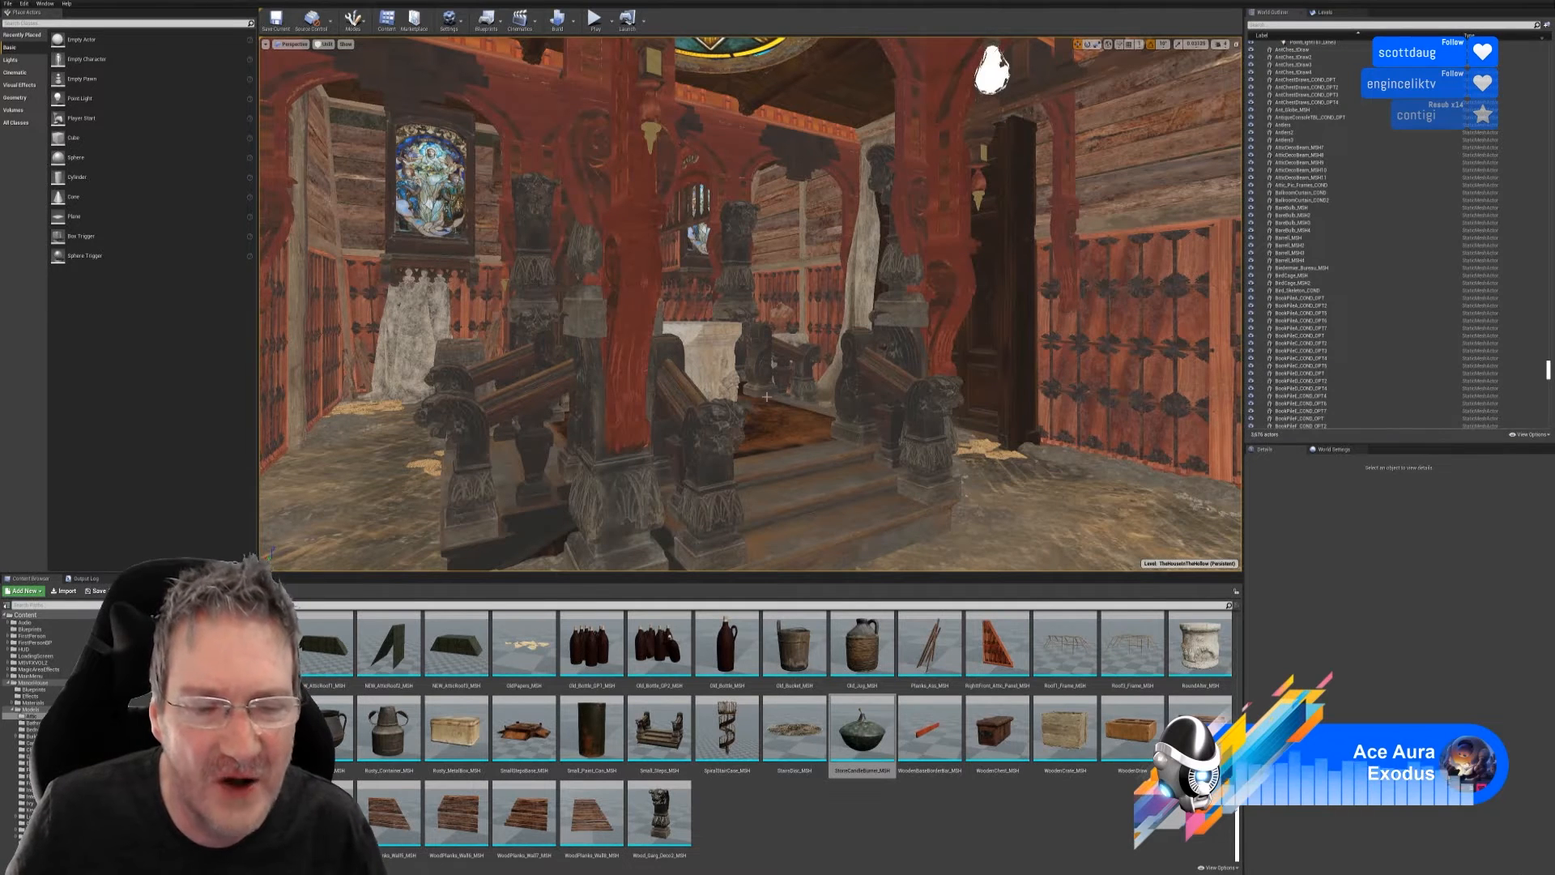
- Place the AtticArch_Cobweb1_MSH cobweb mesh in the level near the attic archway beside the newel post, and select it
{"action": "scroll", "coordinate": [619, 754], "scroll_direction": "up", "scroll_amount": 6}
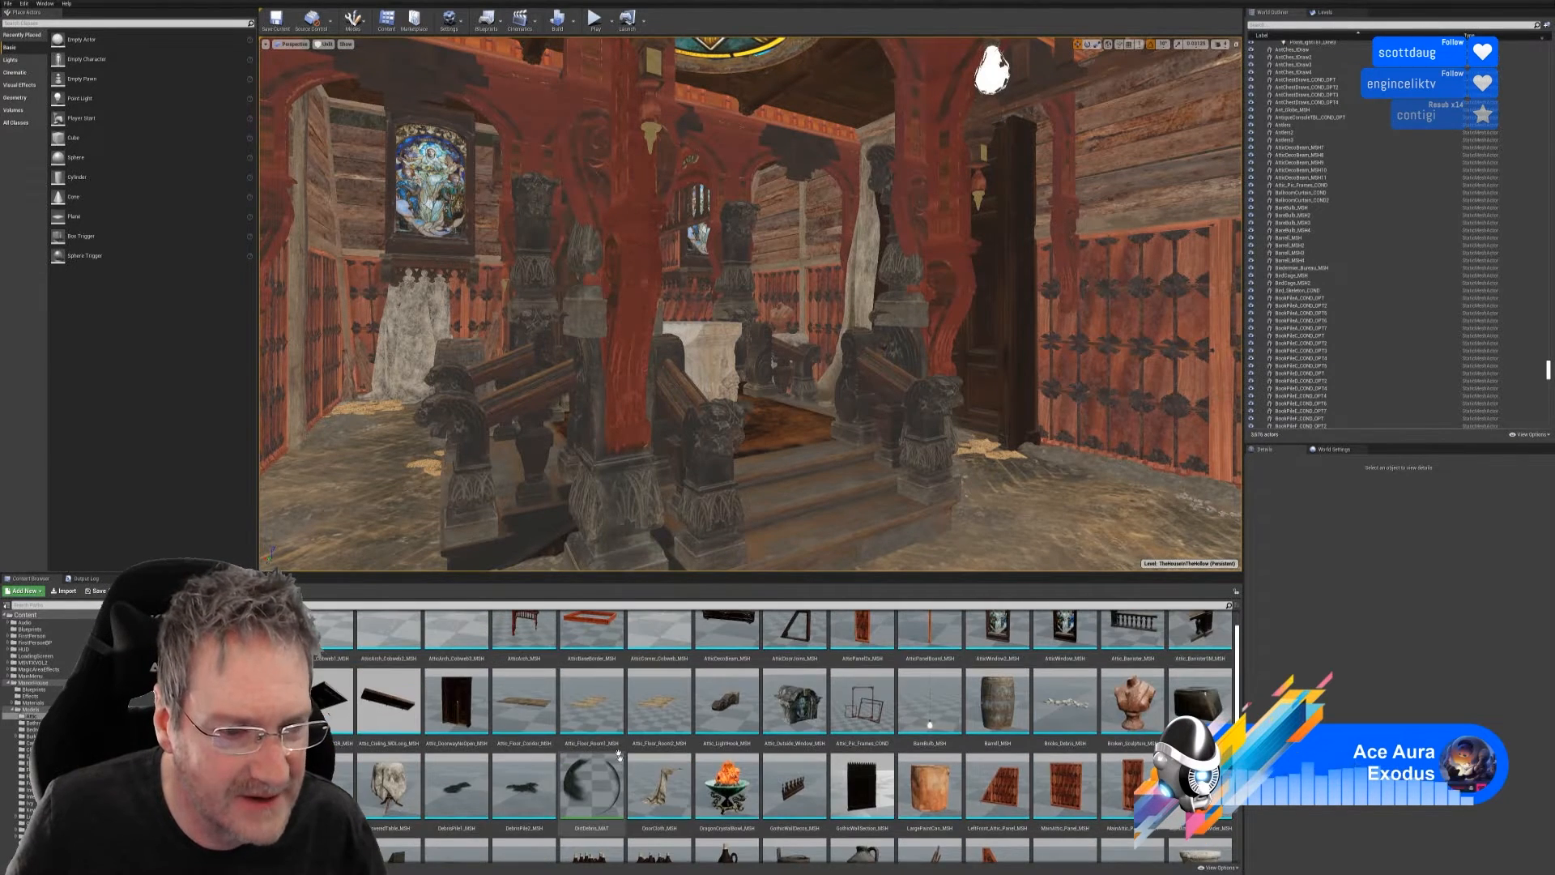
{"action": "key", "text": "w"}
{"action": "right_click_drag", "start_coordinate": [750, 304], "coordinate": [591, 340]}
{"action": "right_click_drag", "start_coordinate": [759, 366], "coordinate": [996, 381]}
{"action": "scroll", "coordinate": [411, 749], "scroll_direction": "up", "scroll_amount": 1}
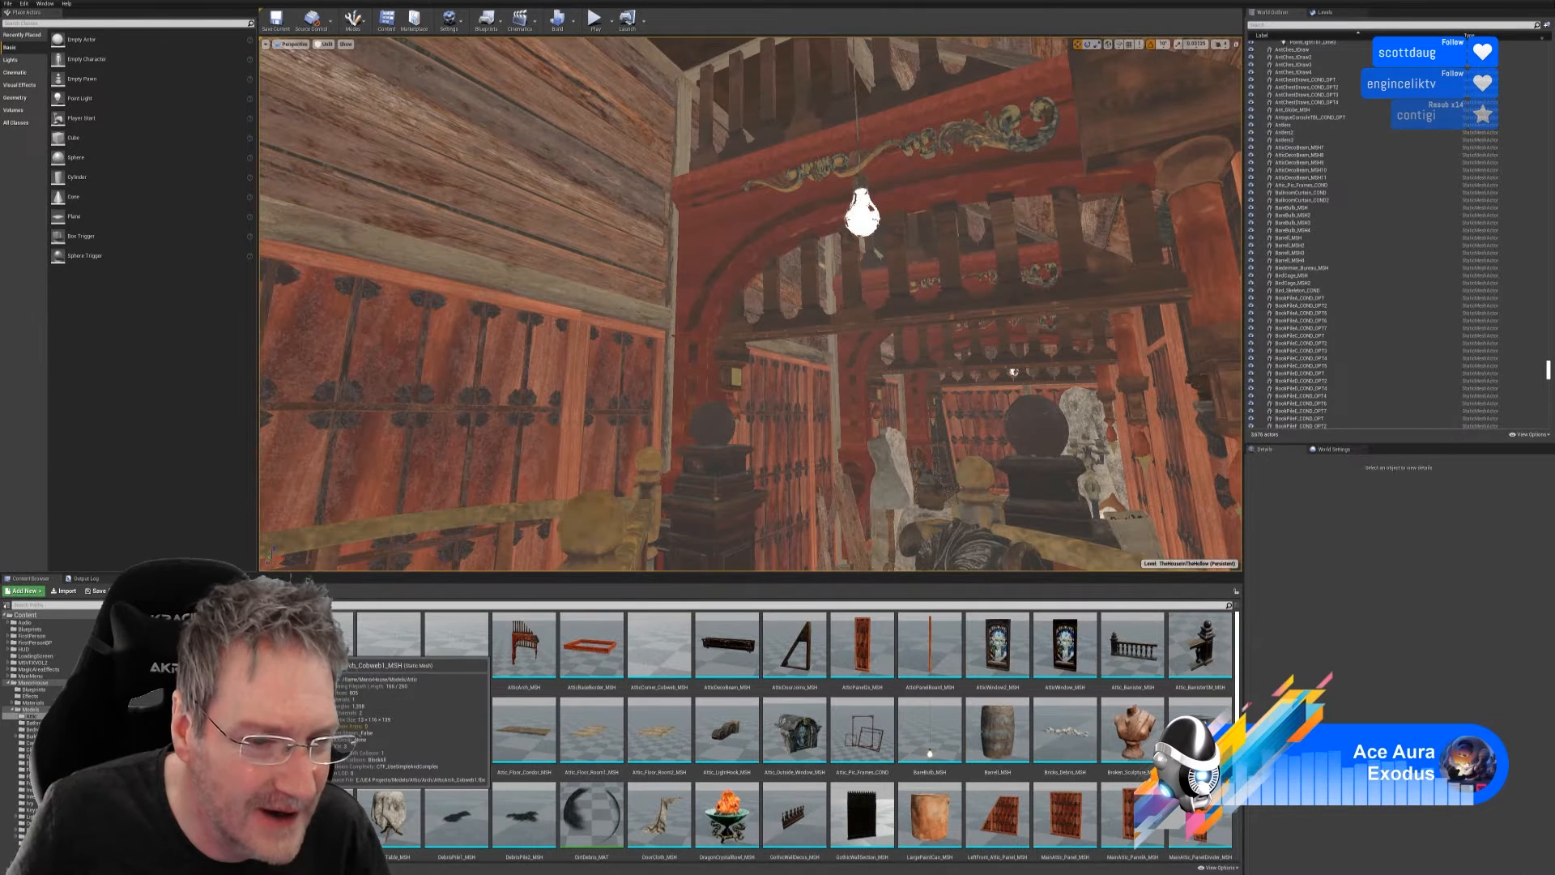
{"action": "left_click_drag", "start_coordinate": [332, 644], "coordinate": [662, 403]}
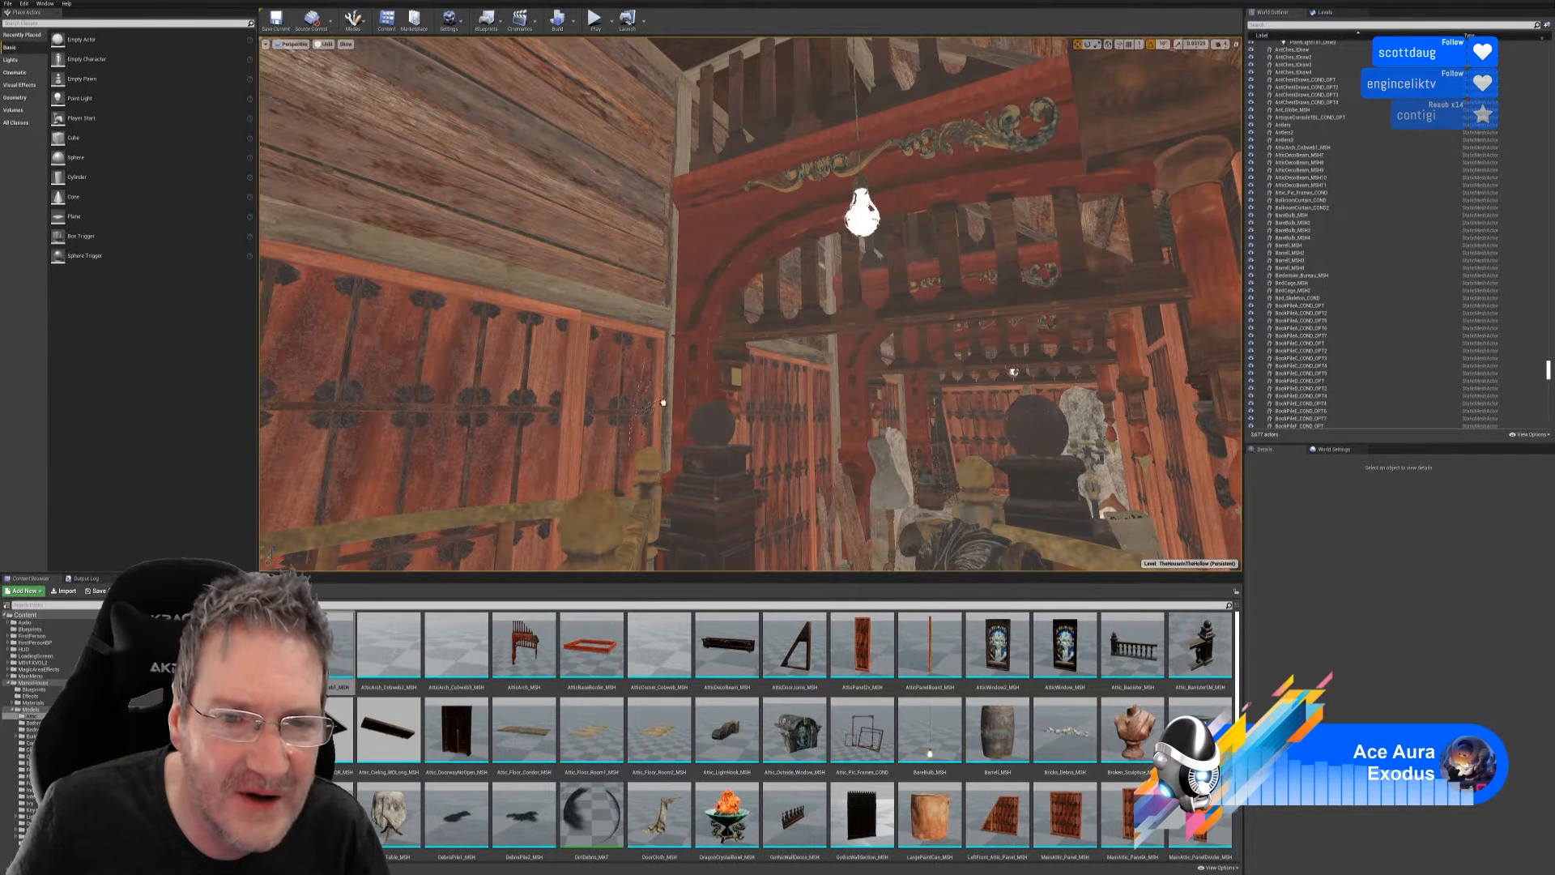
{"action": "left_click", "coordinate": [733, 401]}
{"action": "key", "text": "w"}
{"action": "mouse_move", "coordinate": [733, 401]}
{"action": "right_mouse_down"}
{"action": "mouse_move", "coordinate": [725, 496]}
{"action": "mouse_move", "coordinate": [721, 413]}
{"action": "mouse_move", "coordinate": [762, 413]}
{"action": "right_mouse_up"}
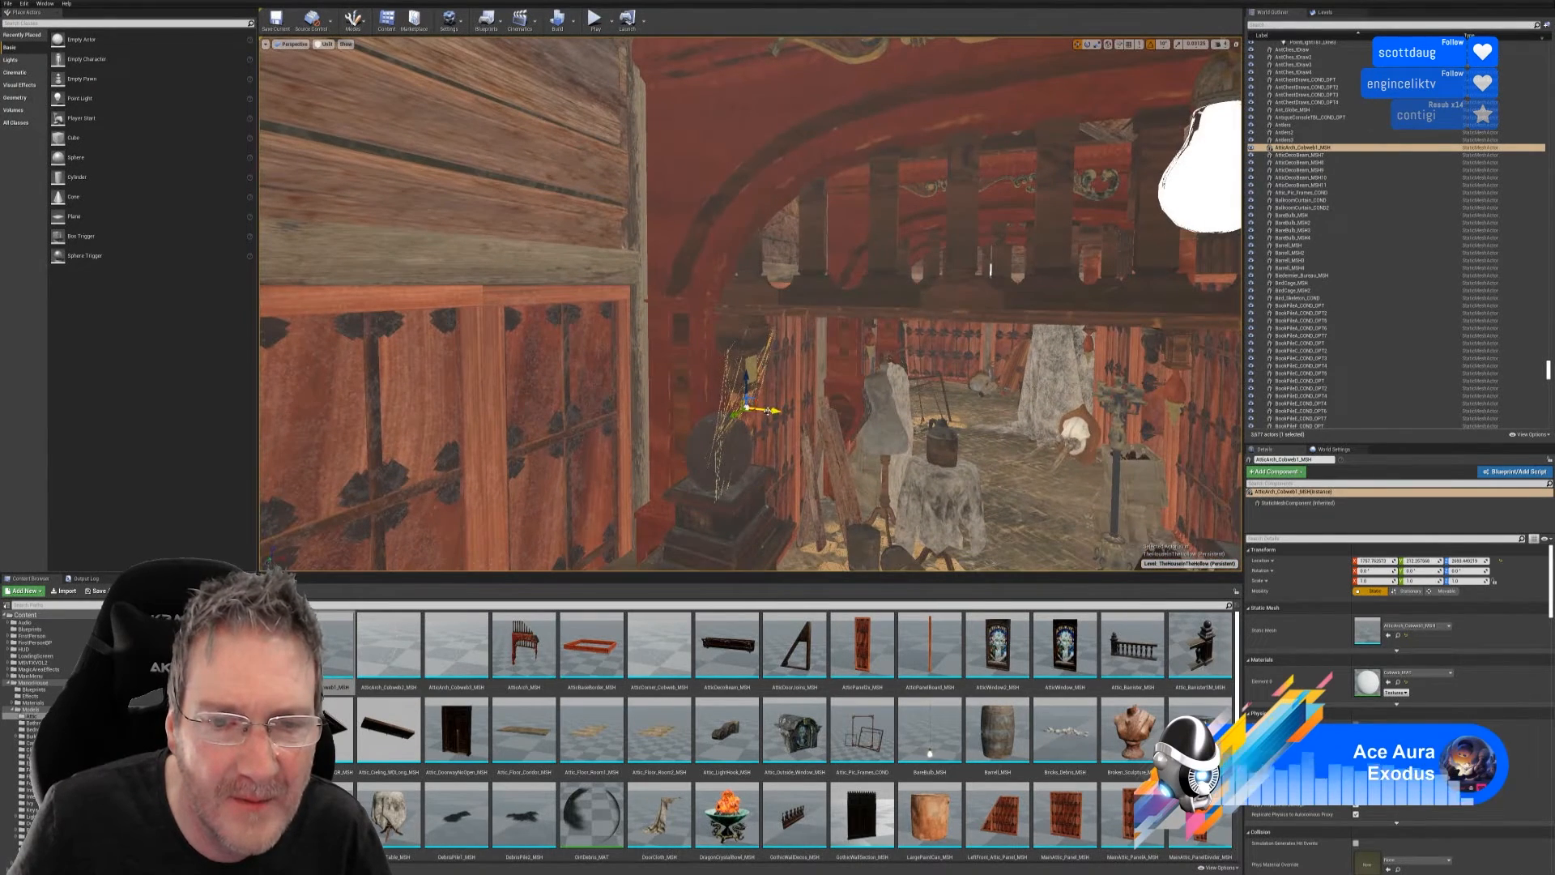
- Move the cobweb to the left side of the archway and rotate it about its vertical axis to face across the opening
{"action": "left_click_drag", "start_coordinate": [767, 411], "coordinate": [832, 426]}
{"action": "key", "text": "d"}
{"action": "right_click_drag", "start_coordinate": [832, 426], "coordinate": [733, 452]}
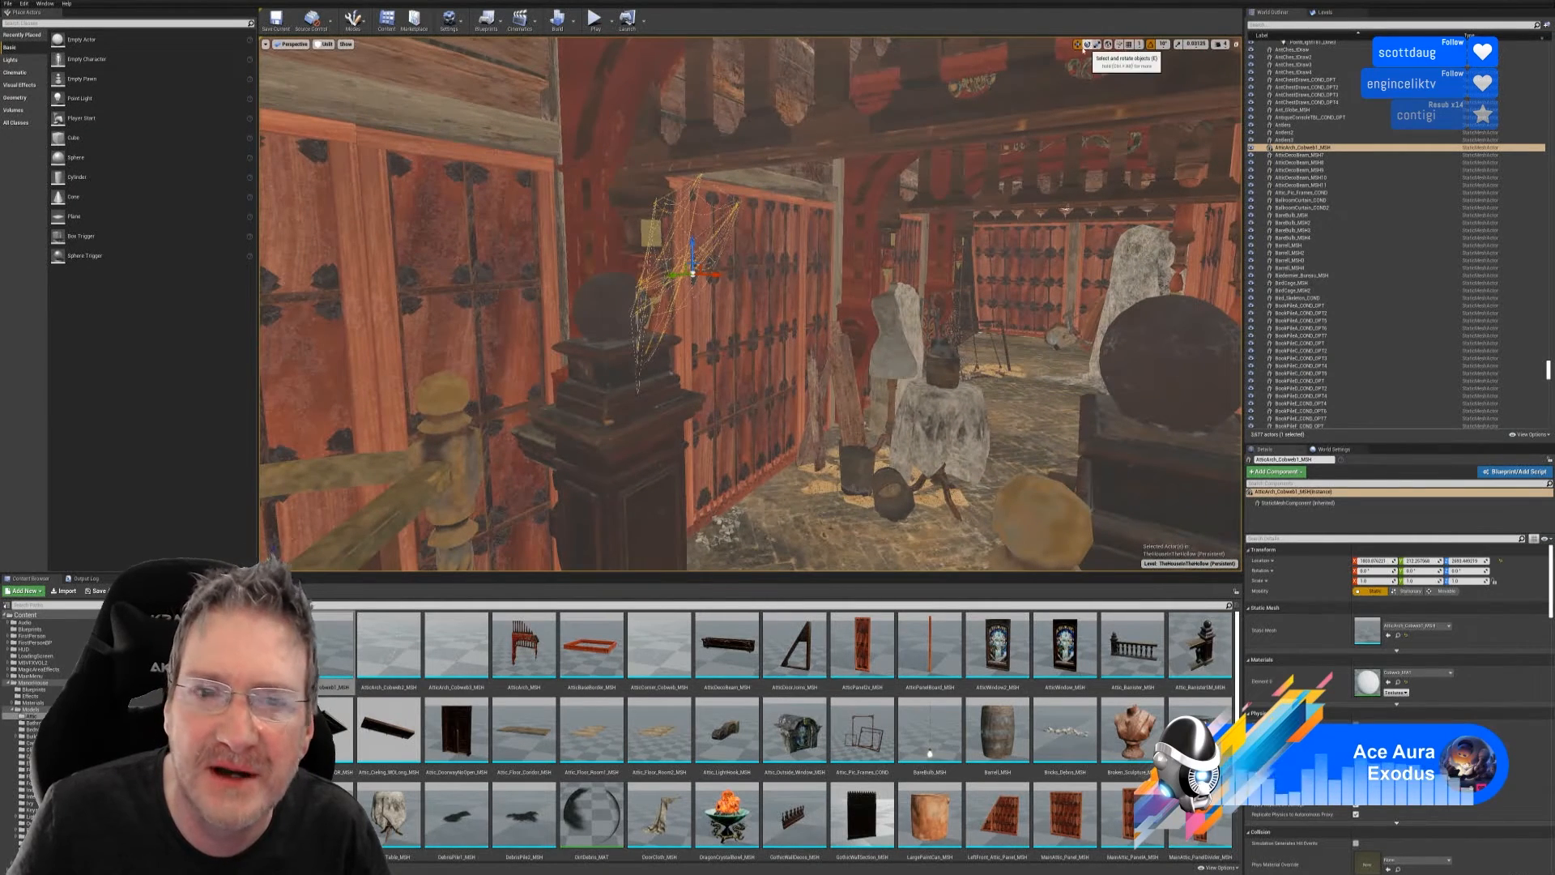
{"action": "key", "text": "e"}
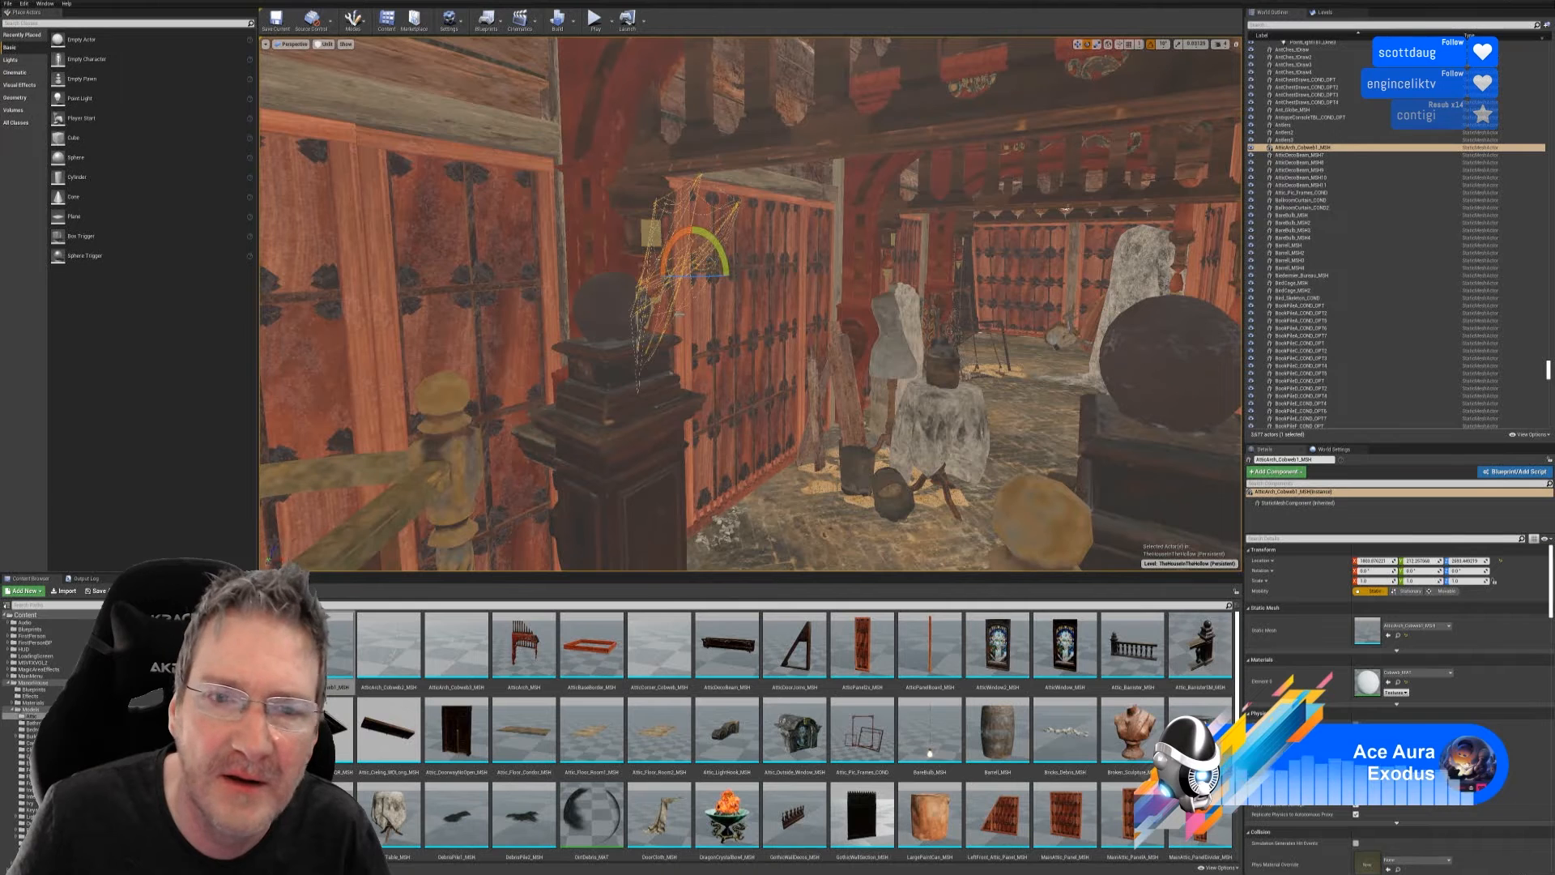
{"action": "left_click_drag", "start_coordinate": [695, 275], "coordinate": [648, 279]}
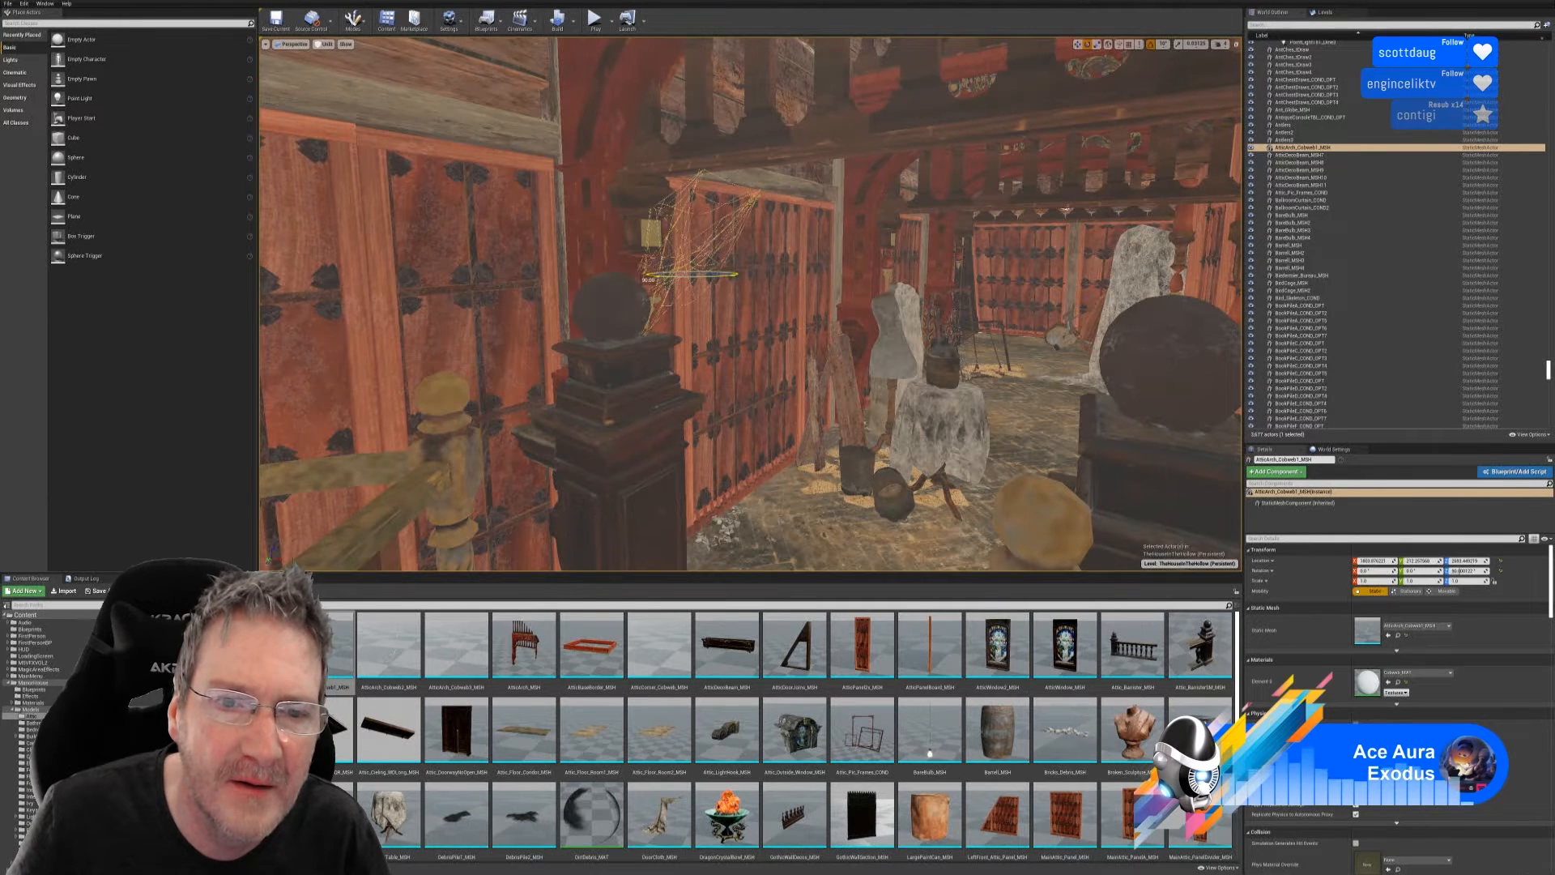
- Shift the rotated cobweb so that it hangs between the archway's left pillar and the wall panels
{"action": "left_click", "coordinate": [1079, 46]}
{"action": "right_click_drag", "start_coordinate": [755, 318], "coordinate": [754, 318]}
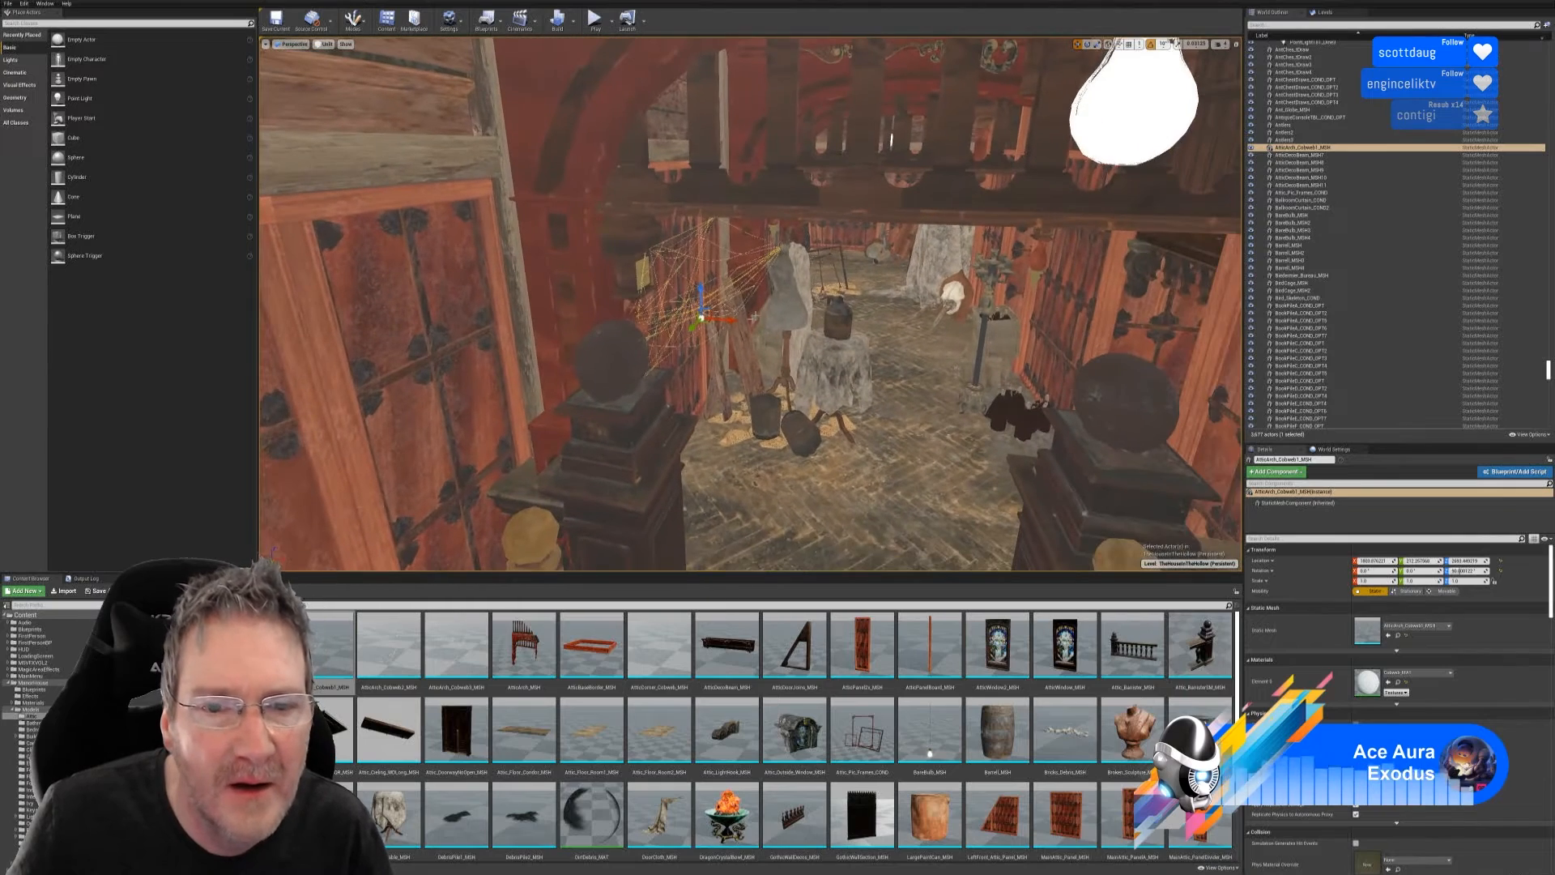
{"action": "mouse_move", "coordinate": [728, 320]}
{"action": "left_mouse_down"}
{"action": "mouse_move", "coordinate": [747, 321]}
{"action": "mouse_move", "coordinate": [718, 296]}
{"action": "left_mouse_up"}
{"action": "right_click_drag", "start_coordinate": [754, 318], "coordinate": [754, 318]}
{"action": "right_click_drag", "start_coordinate": [753, 263], "coordinate": [744, 261]}
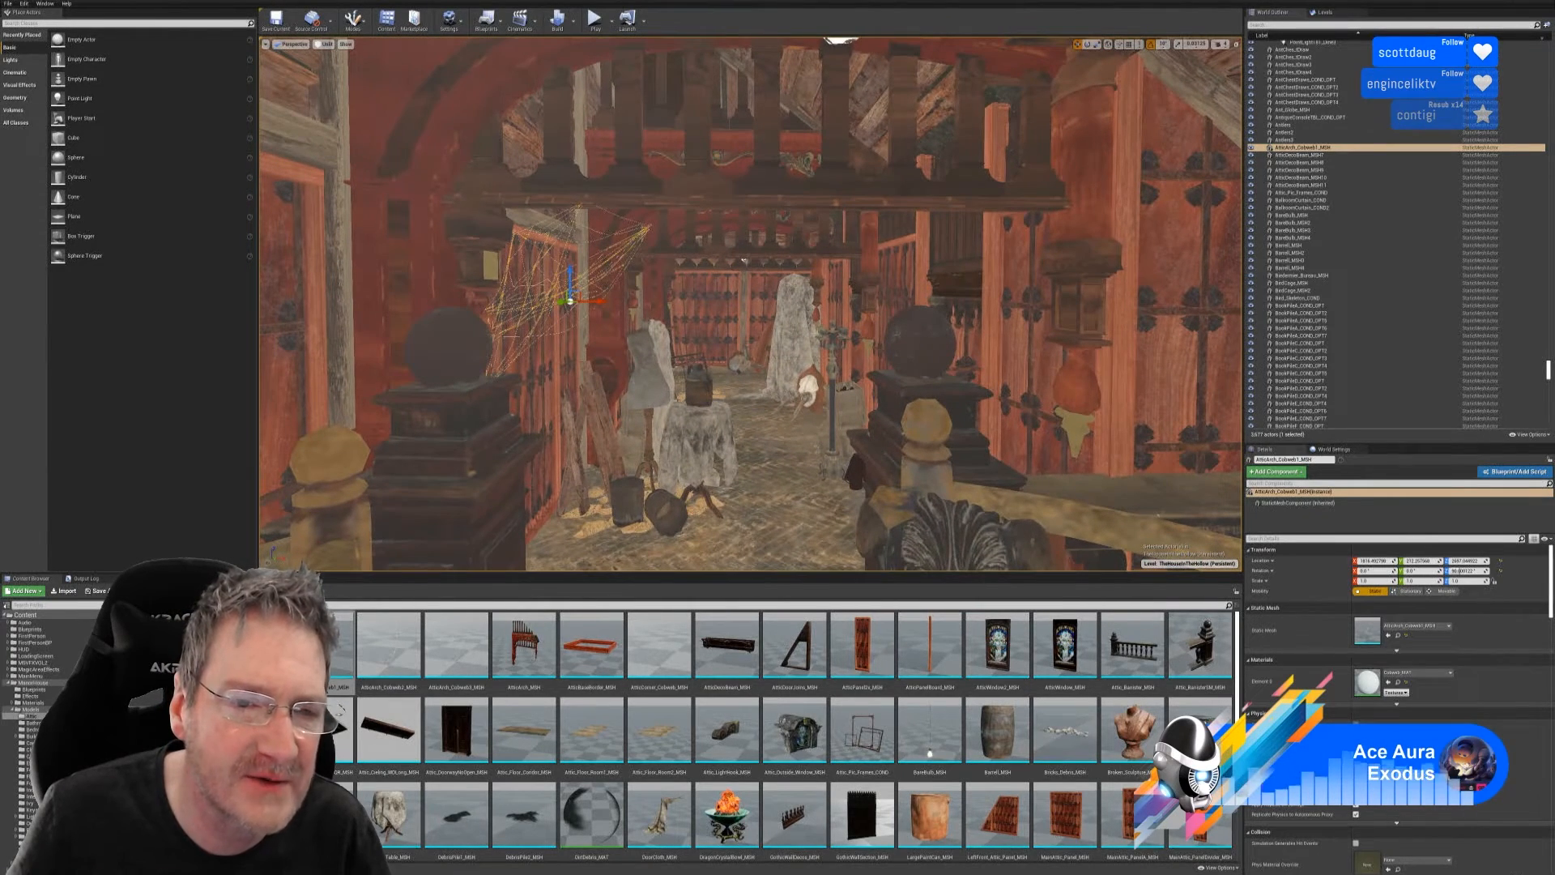
{"action": "right_click", "coordinate": [605, 280]}
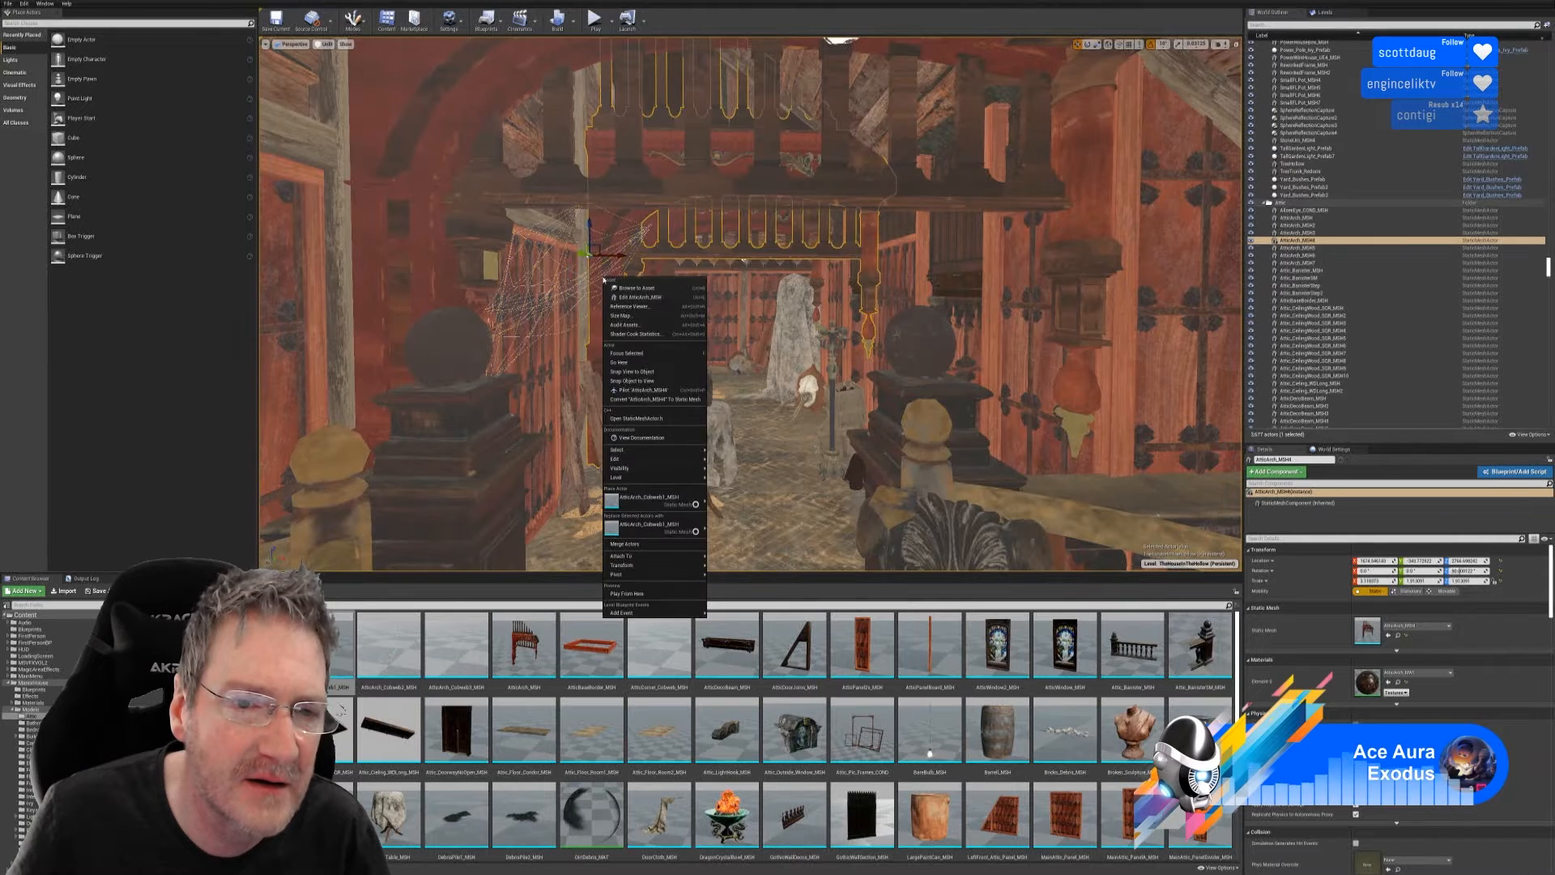
{"action": "left_click", "coordinate": [559, 283]}
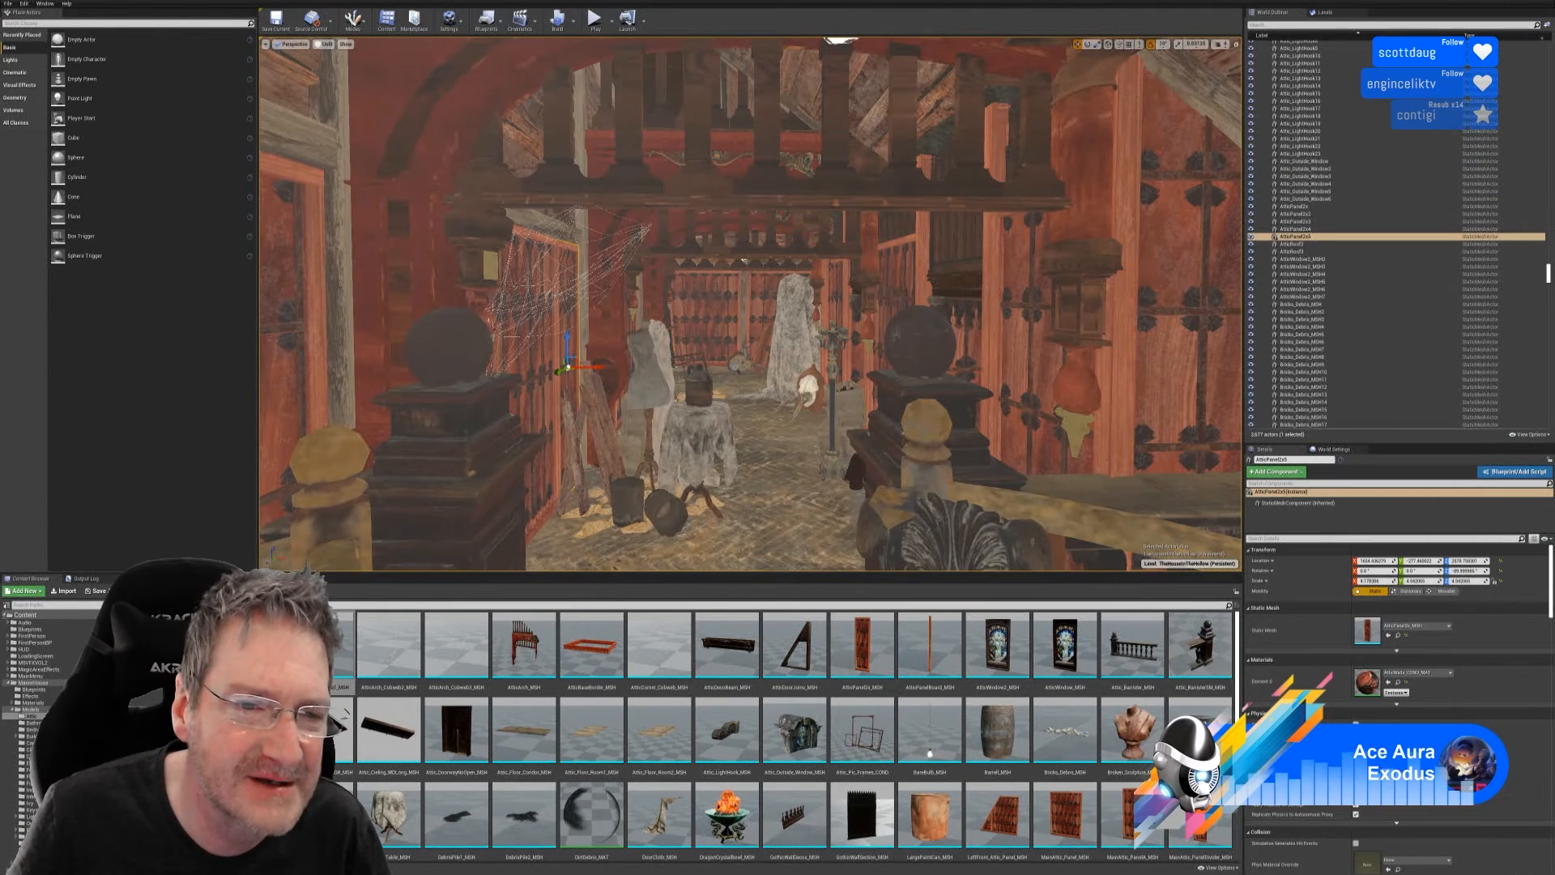
{"action": "left_click", "coordinate": [549, 299]}
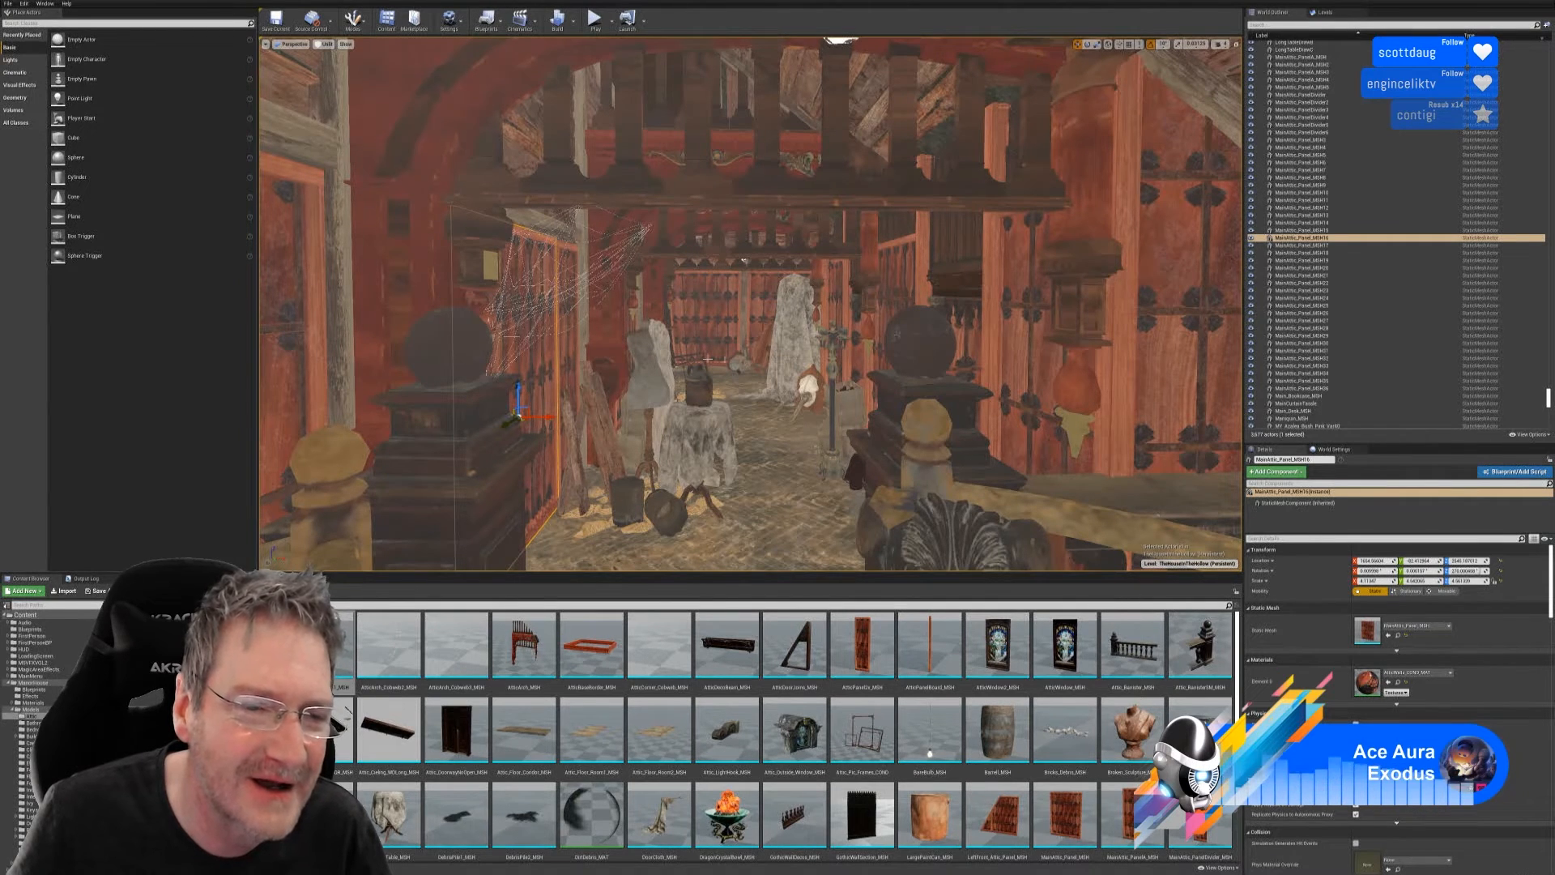
{"action": "right_click_drag", "start_coordinate": [549, 298], "coordinate": [508, 300]}
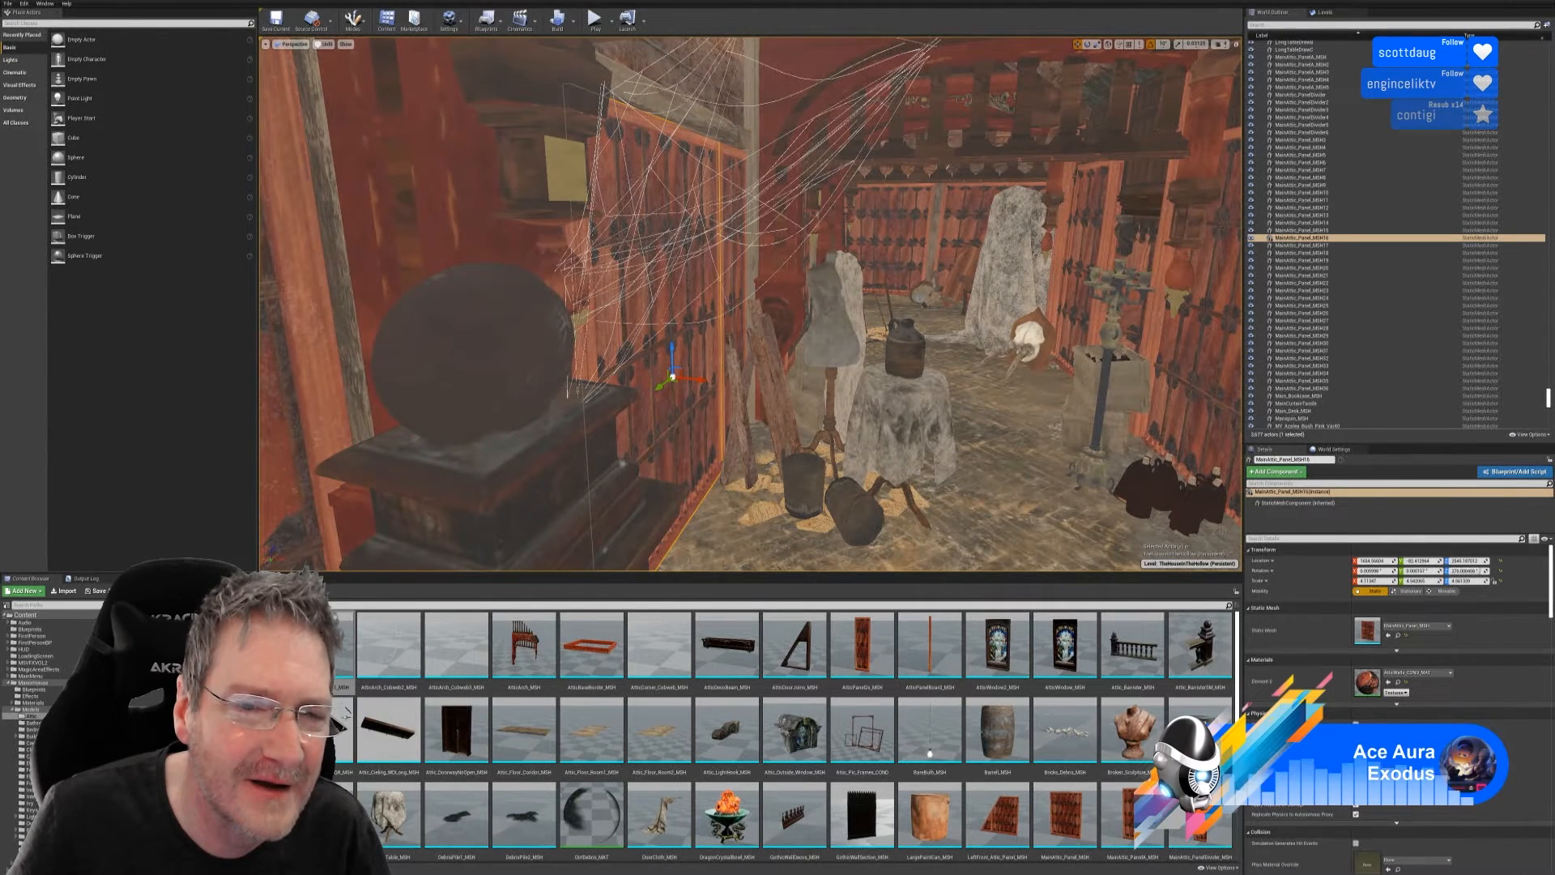
{"action": "left_click", "coordinate": [665, 194]}
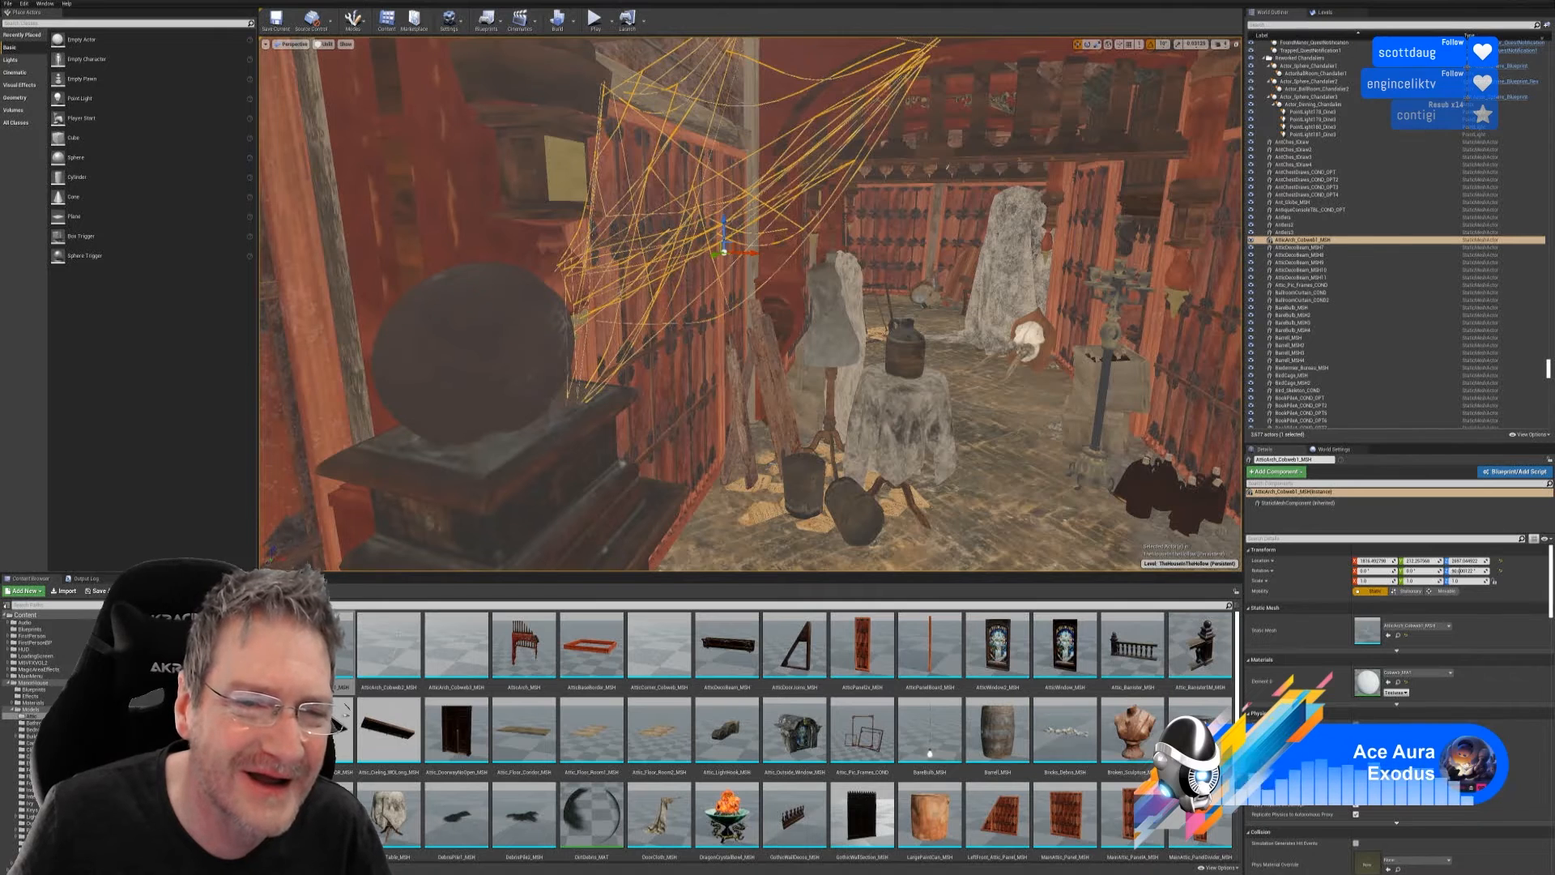
{"action": "right_click", "coordinate": [619, 298]}
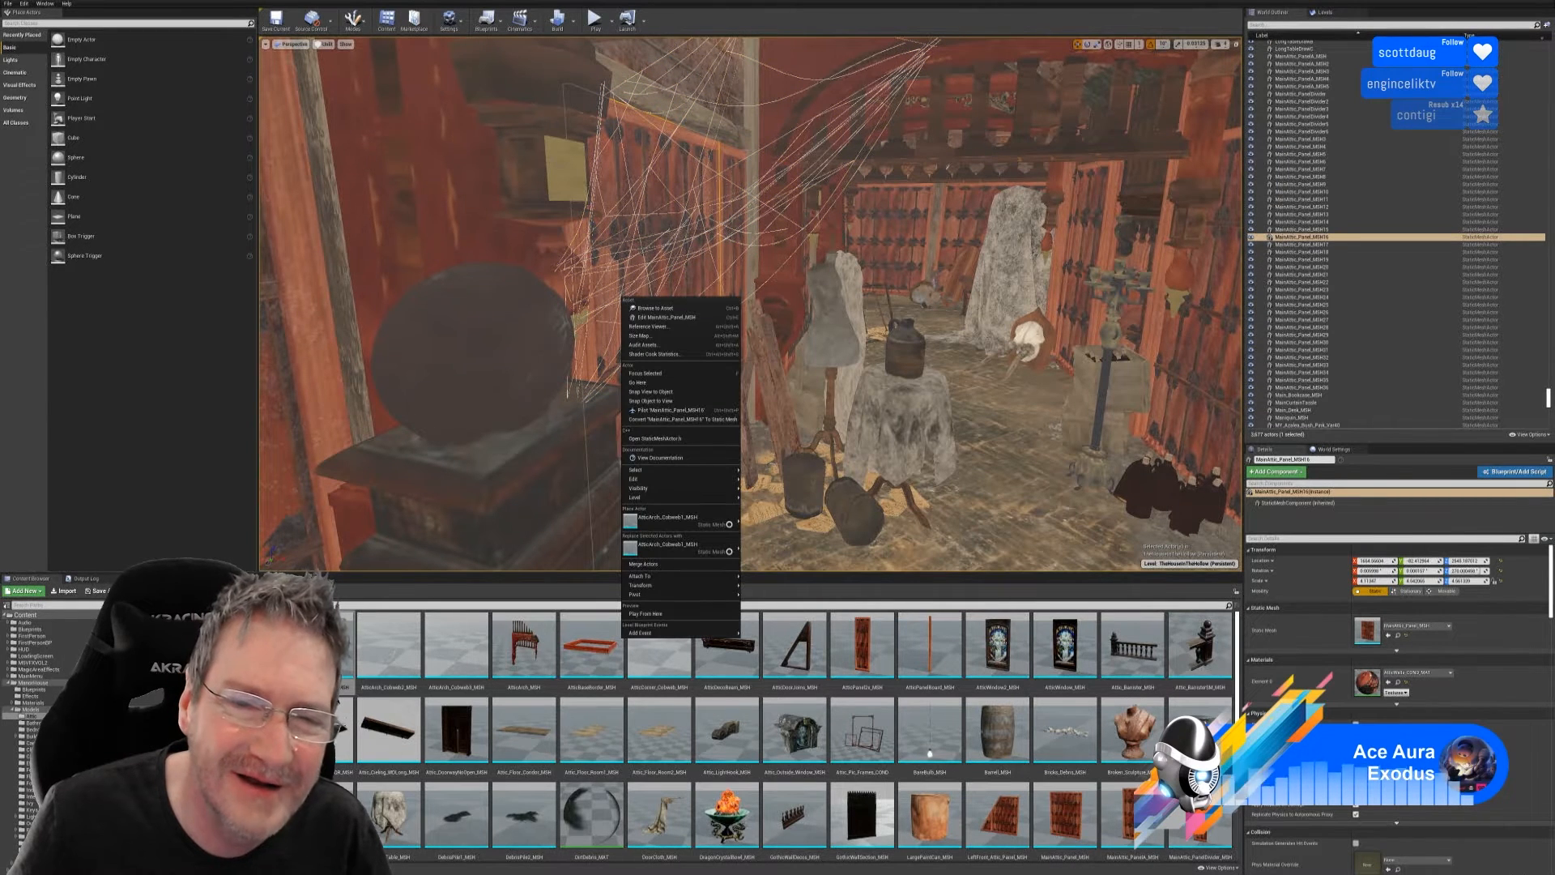
{"action": "key", "text": "Escape"}
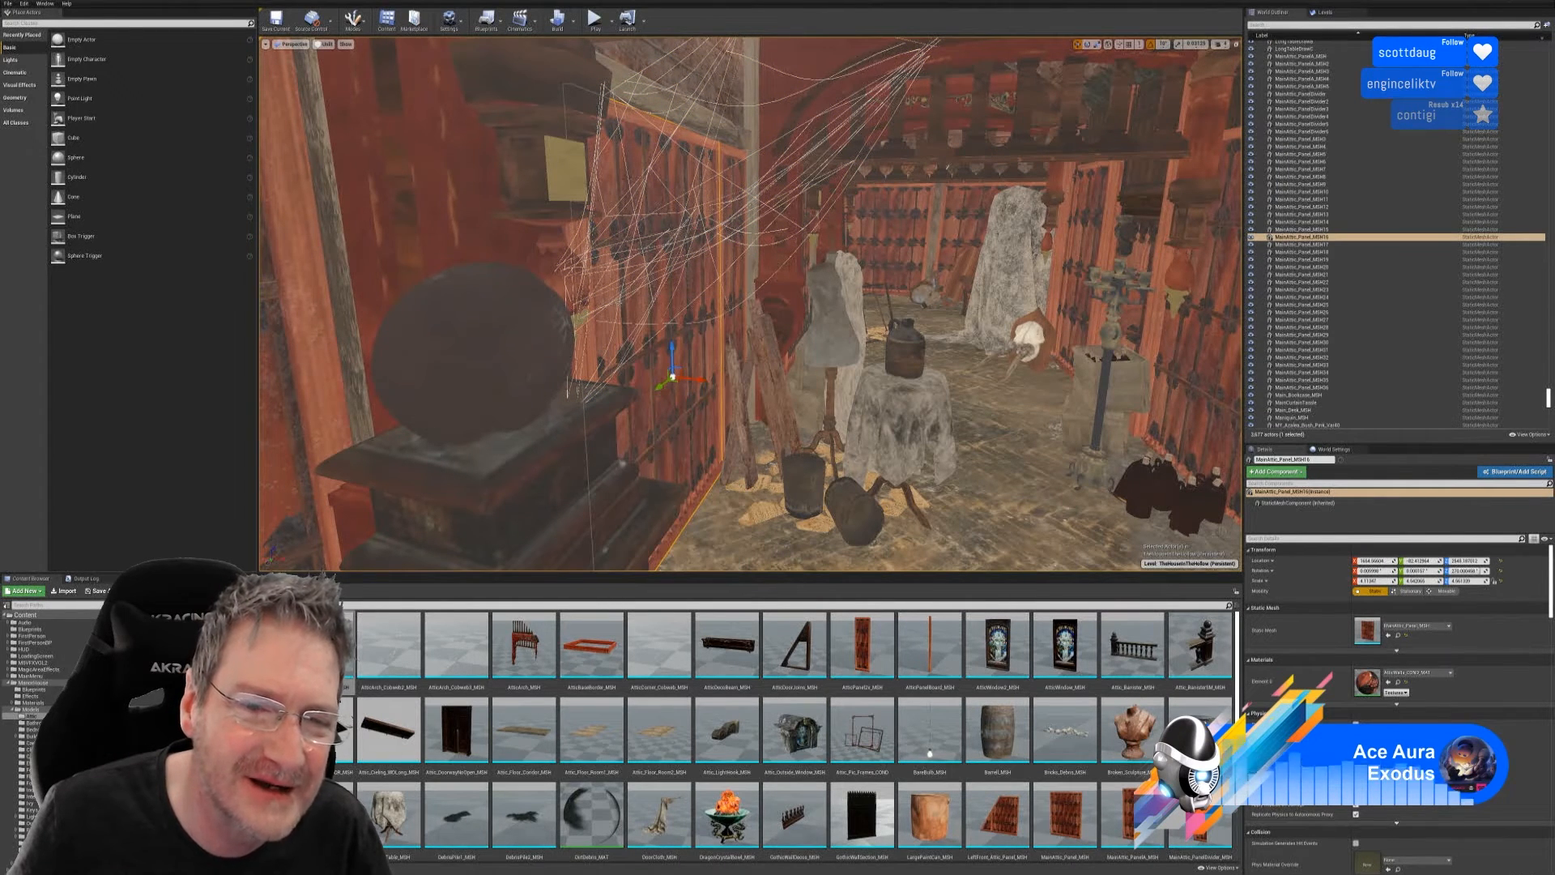
{"action": "key", "text": "ctrl+z"}
- Duplicate the arch cobweb and move the copy across to the right side of the archway
{"action": "right_click", "coordinate": [612, 302]}
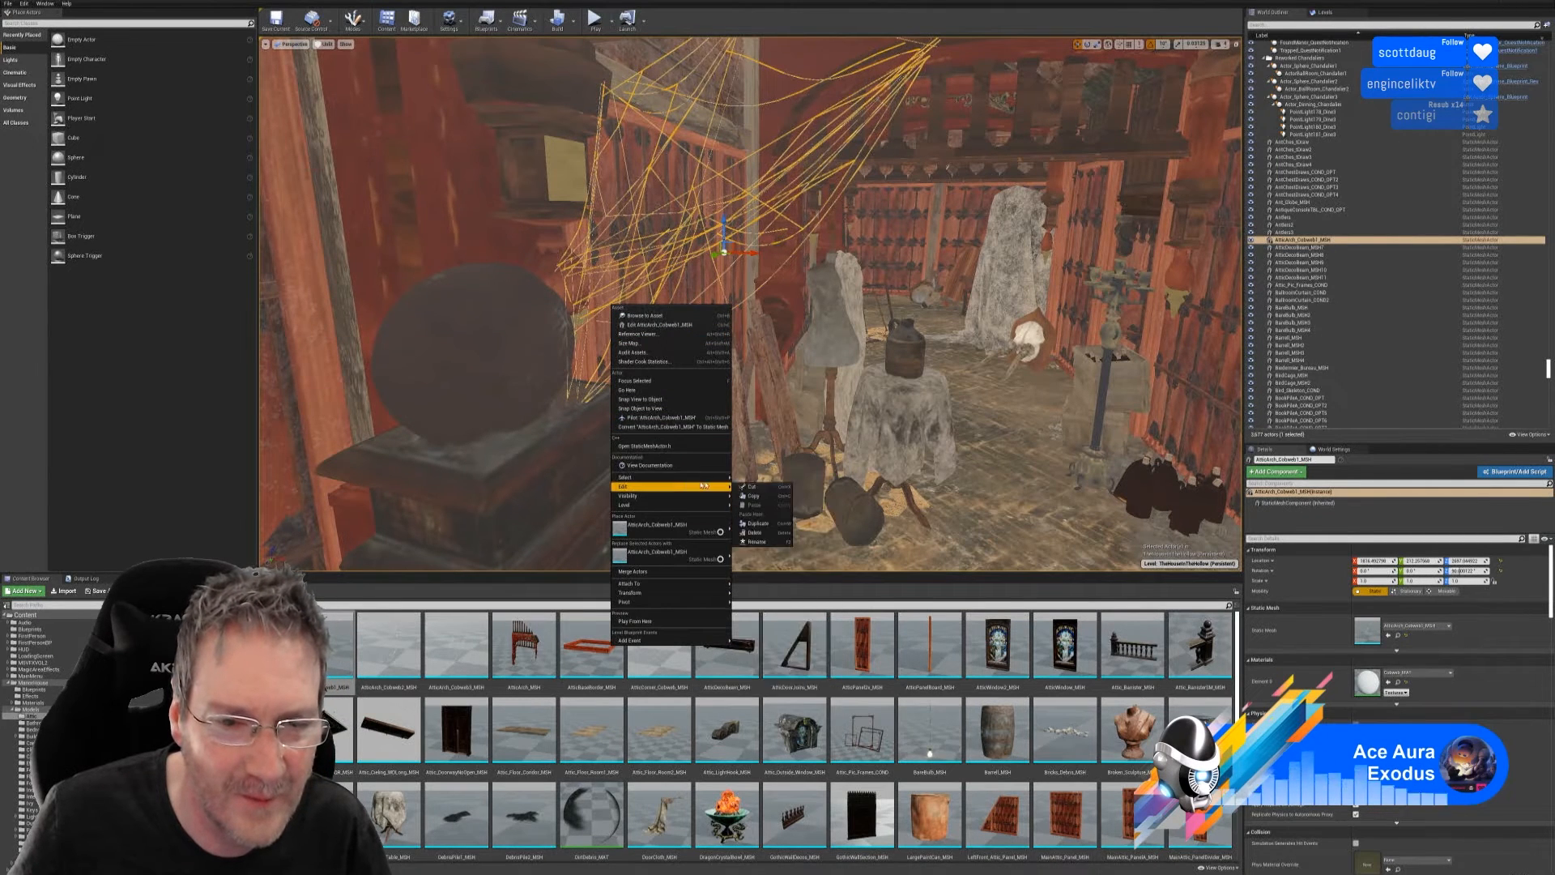
{"action": "left_click", "coordinate": [770, 525]}
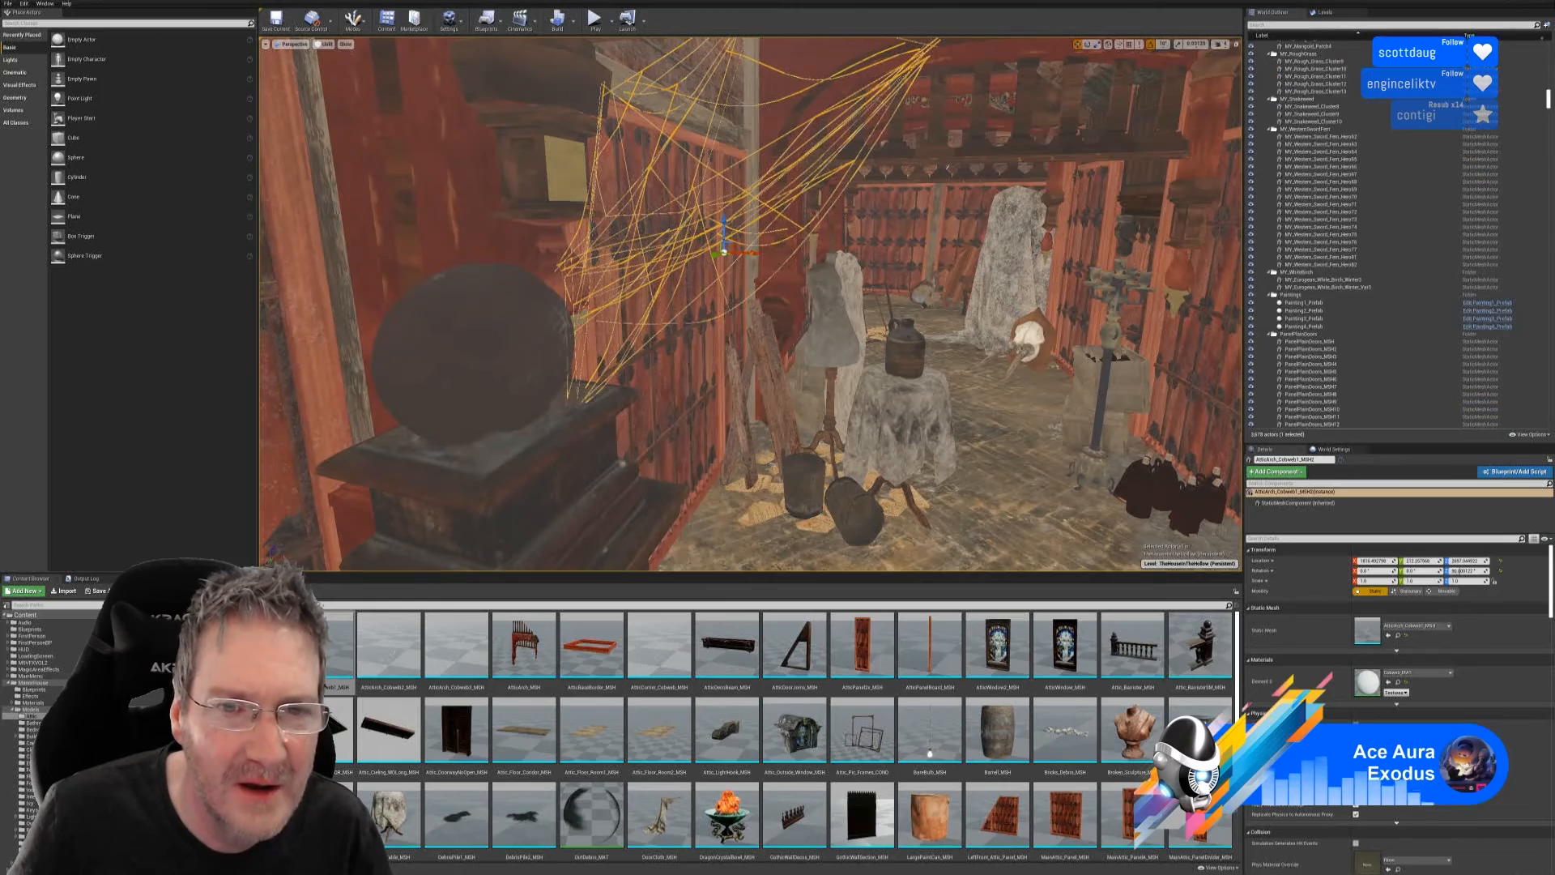
{"action": "scroll", "coordinate": [750, 304], "scroll_direction": "up", "scroll_amount": 5}
{"action": "mouse_move", "coordinate": [750, 304]}
{"action": "right_mouse_down"}
{"action": "mouse_move", "coordinate": [750, 267]}
{"action": "mouse_move", "coordinate": [744, 320]}
{"action": "right_mouse_up"}
{"action": "left_click_drag", "start_coordinate": [723, 345], "coordinate": [938, 341]}
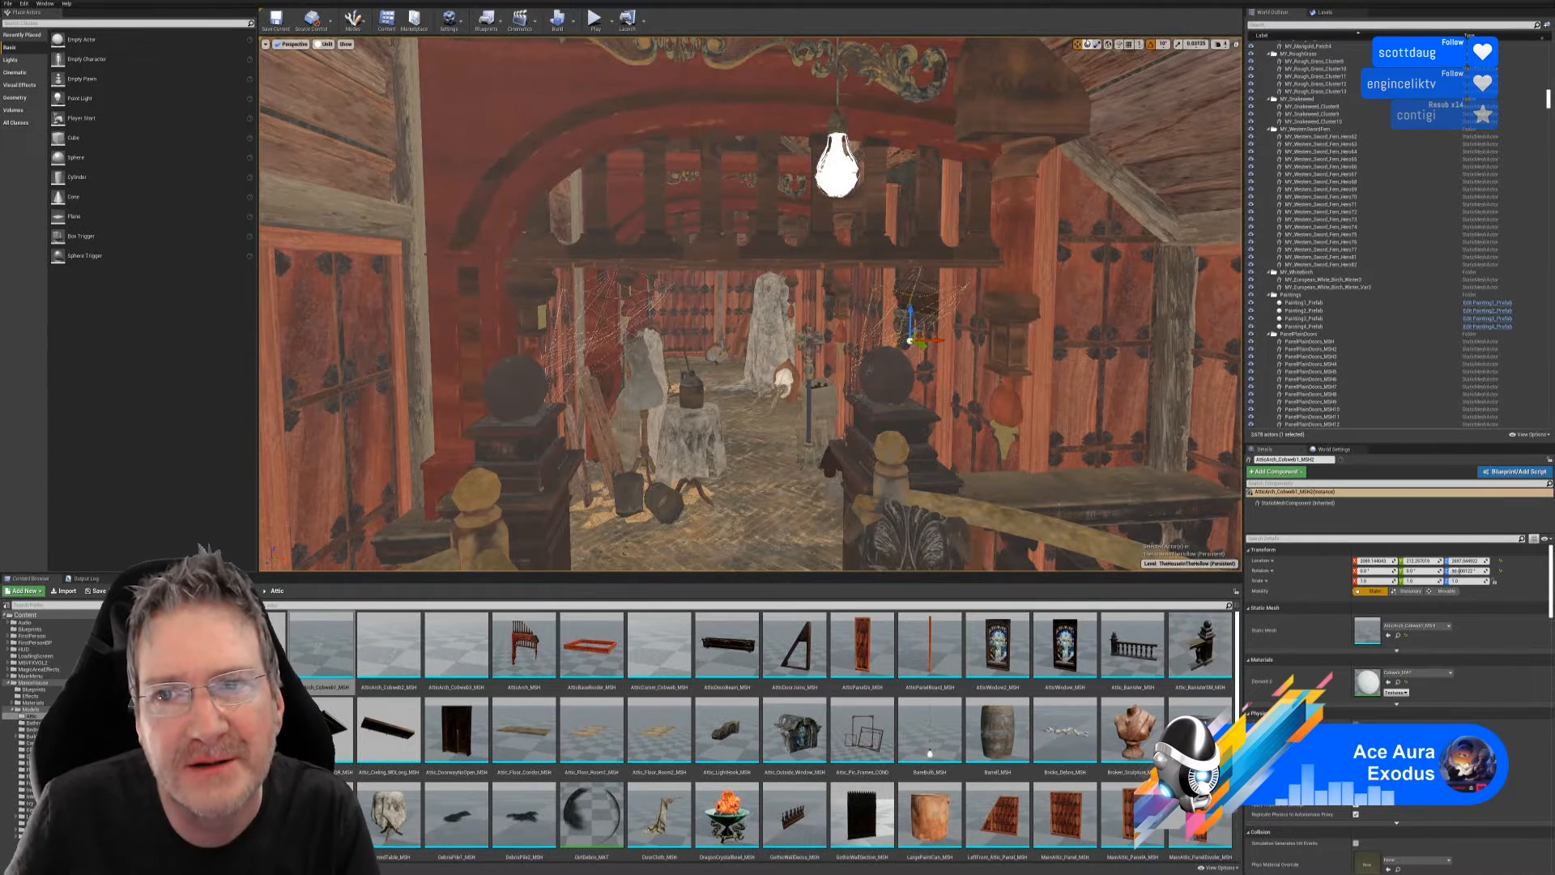
- Rotate the duplicated cobweb about its vertical axis to suit the right side, and raise it to the balustrade above the arch
{"action": "left_click", "coordinate": [1087, 44]}
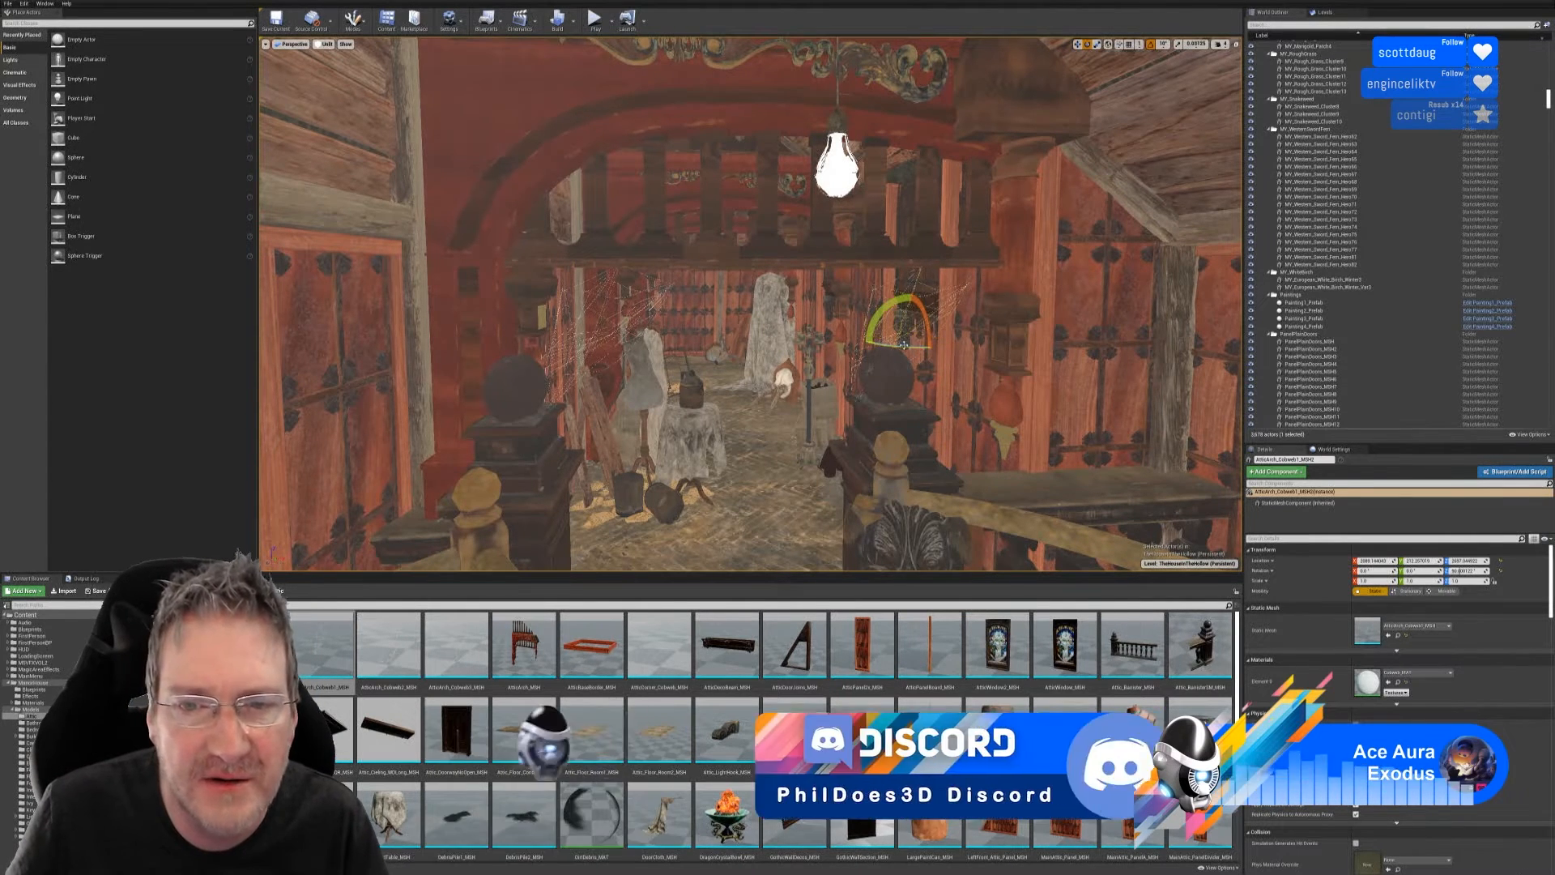
{"action": "left_click_drag", "start_coordinate": [891, 347], "coordinate": [907, 345]}
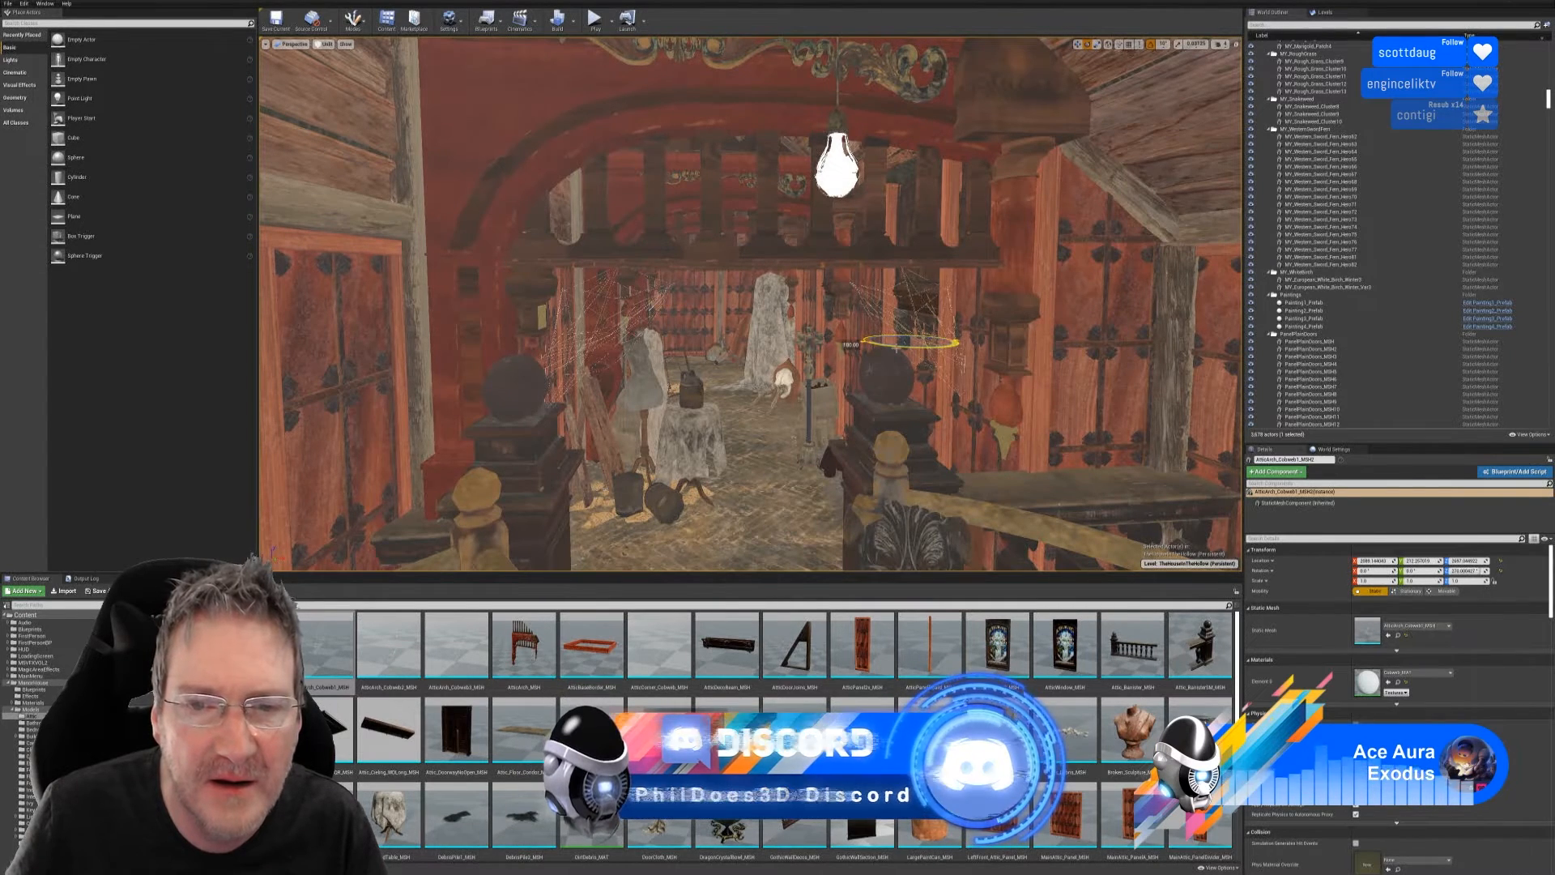
{"action": "left_click", "coordinate": [1079, 44]}
{"action": "left_click_drag", "start_coordinate": [911, 312], "coordinate": [937, 190]}
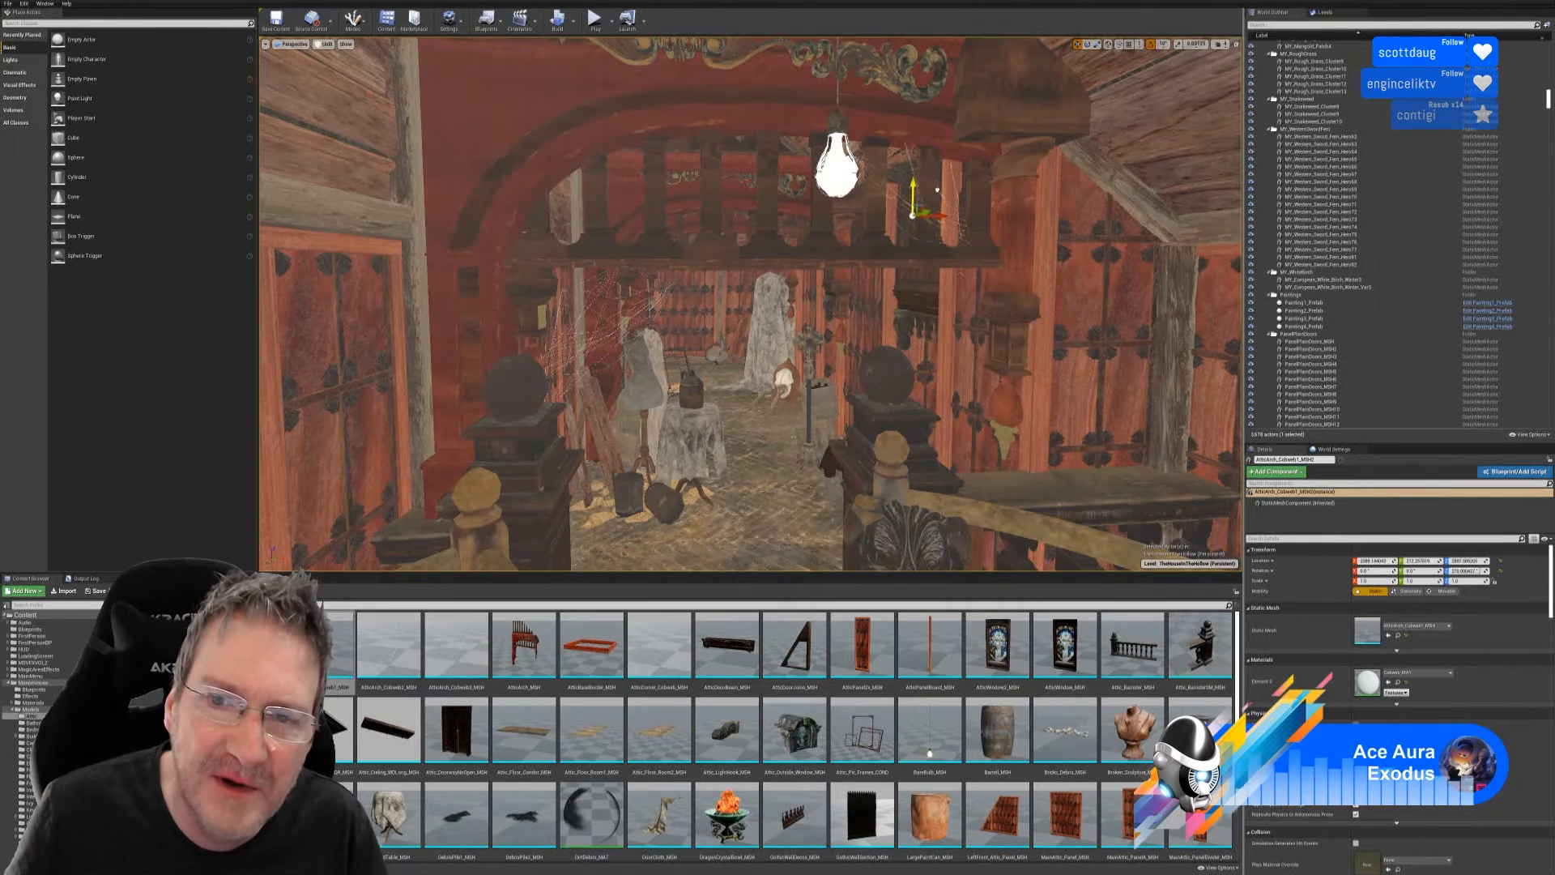
- Fine-tune the duplicated cobweb's height and sideways position so it sits in the corner between the balustrade and the arch
{"action": "right_click_drag", "start_coordinate": [927, 338], "coordinate": [964, 284]}
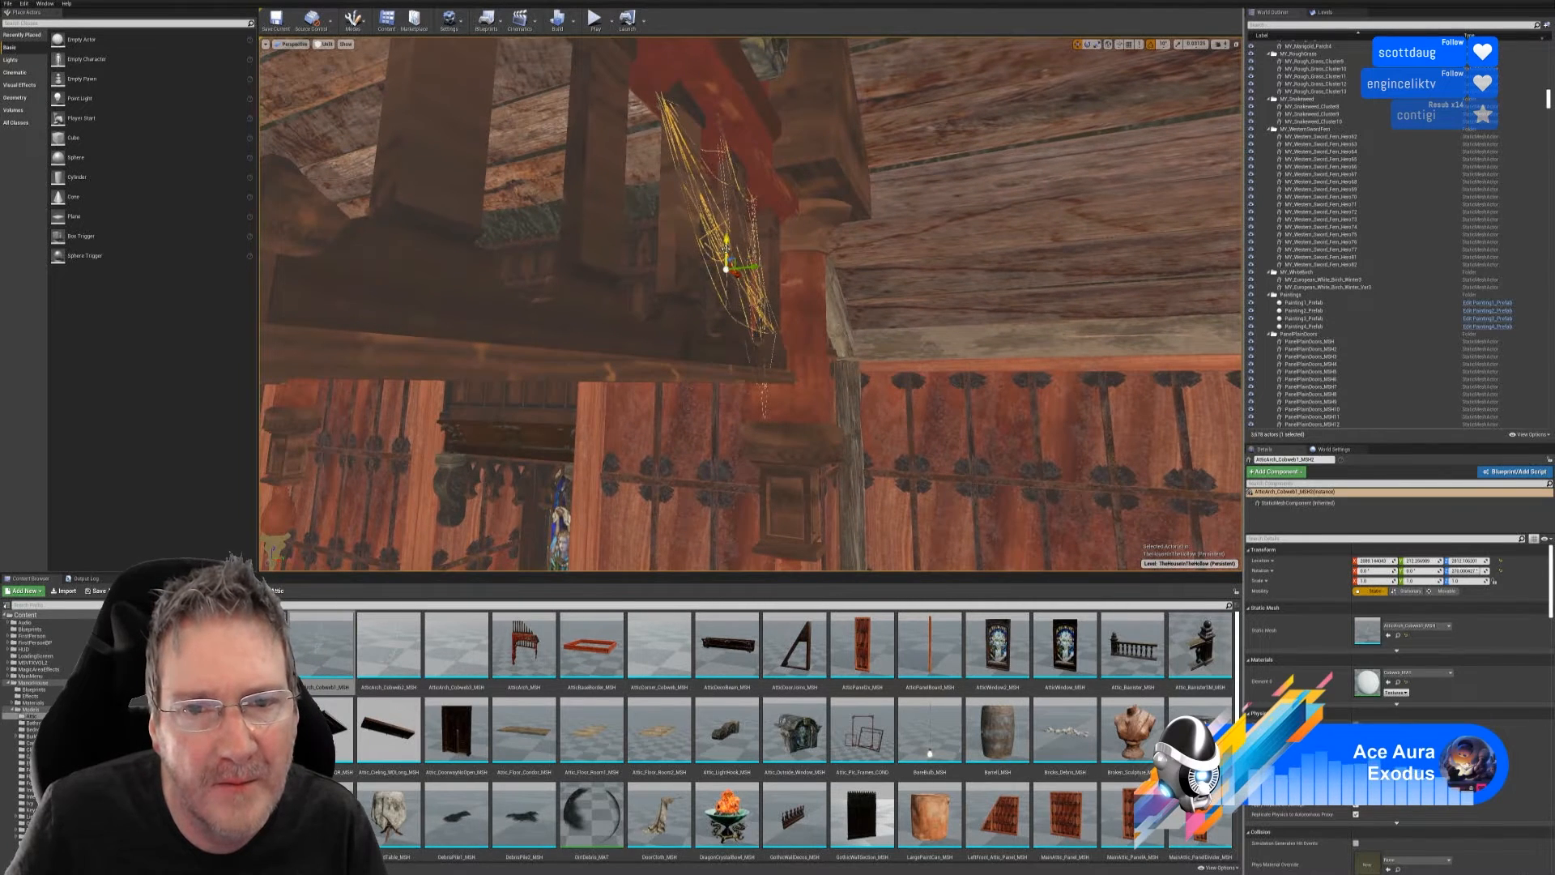
{"action": "left_click_drag", "start_coordinate": [727, 242], "coordinate": [727, 219]}
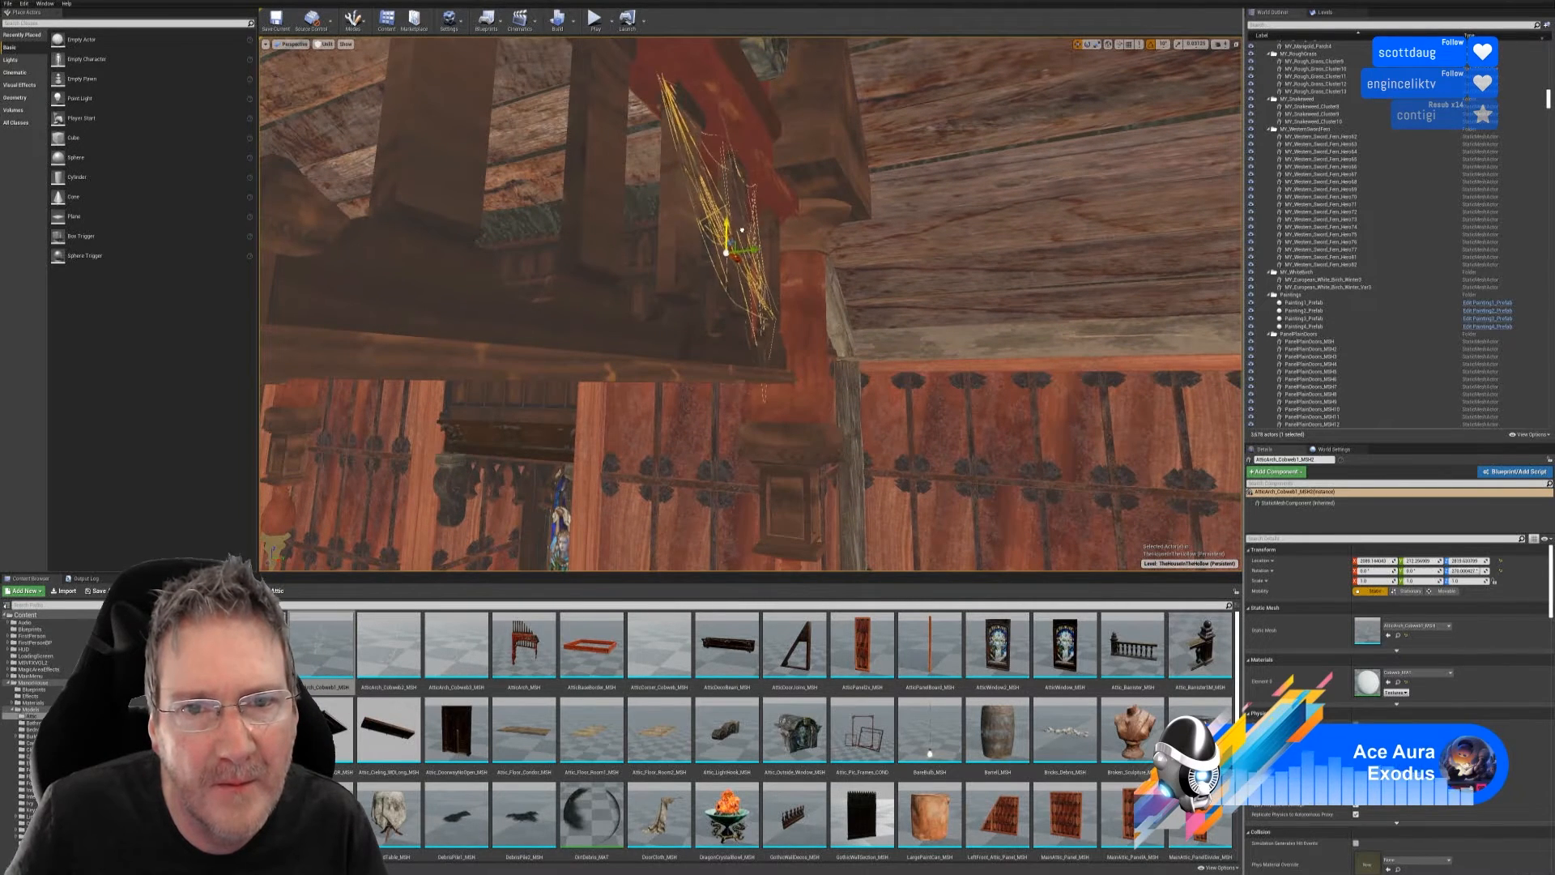
{"action": "right_click_drag", "start_coordinate": [739, 235], "coordinate": [821, 327]}
{"action": "left_click_drag", "start_coordinate": [720, 231], "coordinate": [791, 230]}
{"action": "mouse_move", "coordinate": [659, 278]}
{"action": "right_mouse_down"}
{"action": "mouse_move", "coordinate": [789, 243]}
{"action": "mouse_move", "coordinate": [644, 262]}
{"action": "right_mouse_up"}
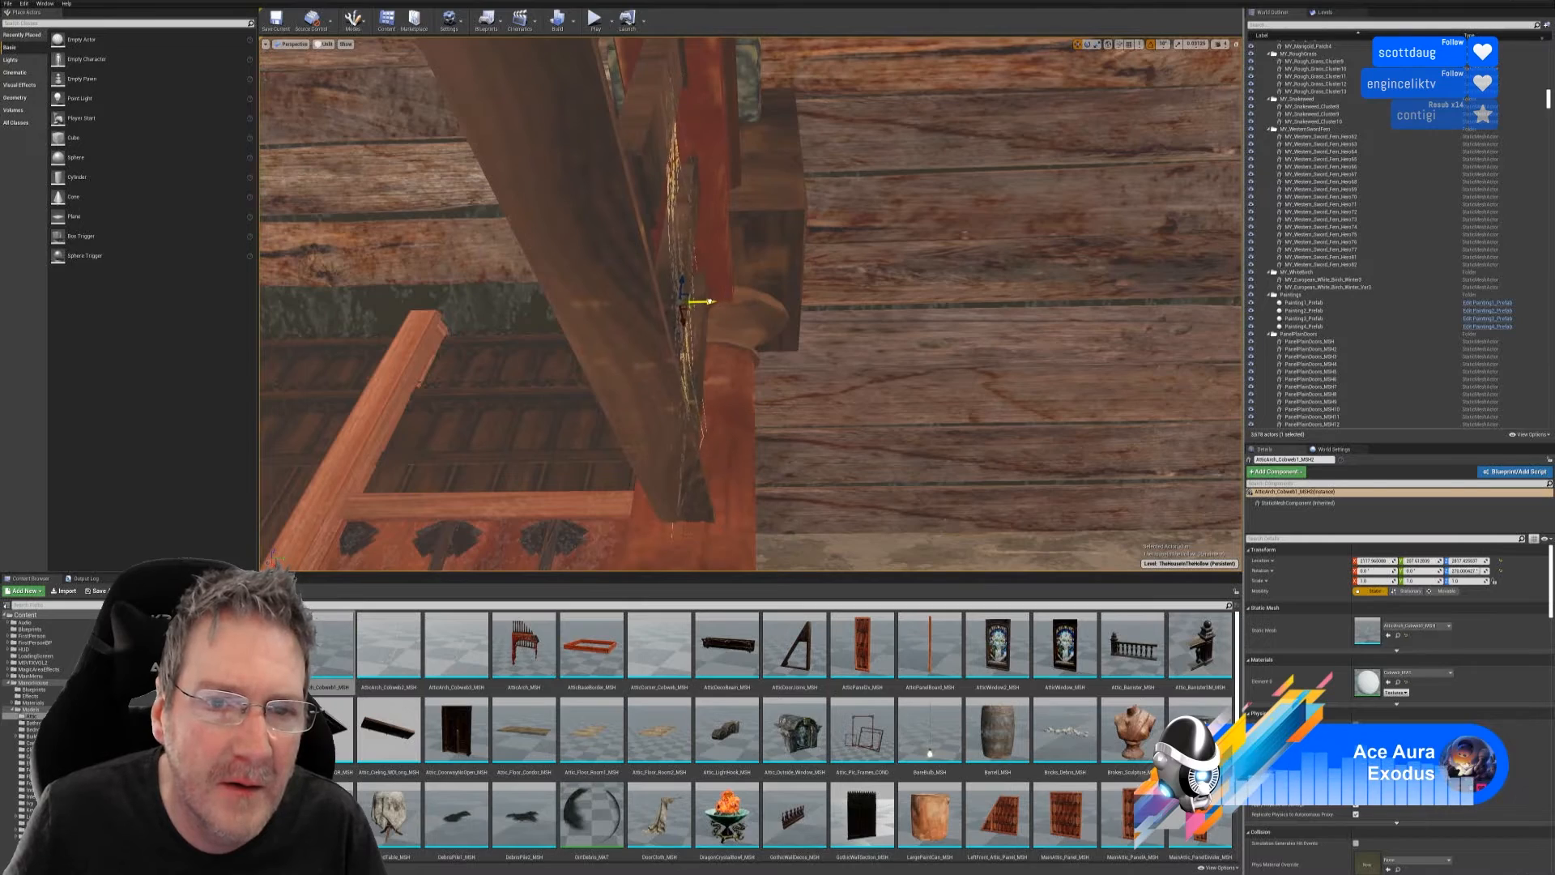
{"action": "left_click_drag", "start_coordinate": [709, 301], "coordinate": [720, 301]}
- Place the AtticArch_Cobweb2_MSH cobweb mesh in the level on the floor beyond the archway
{"action": "right_click_drag", "start_coordinate": [724, 300], "coordinate": [873, 371]}
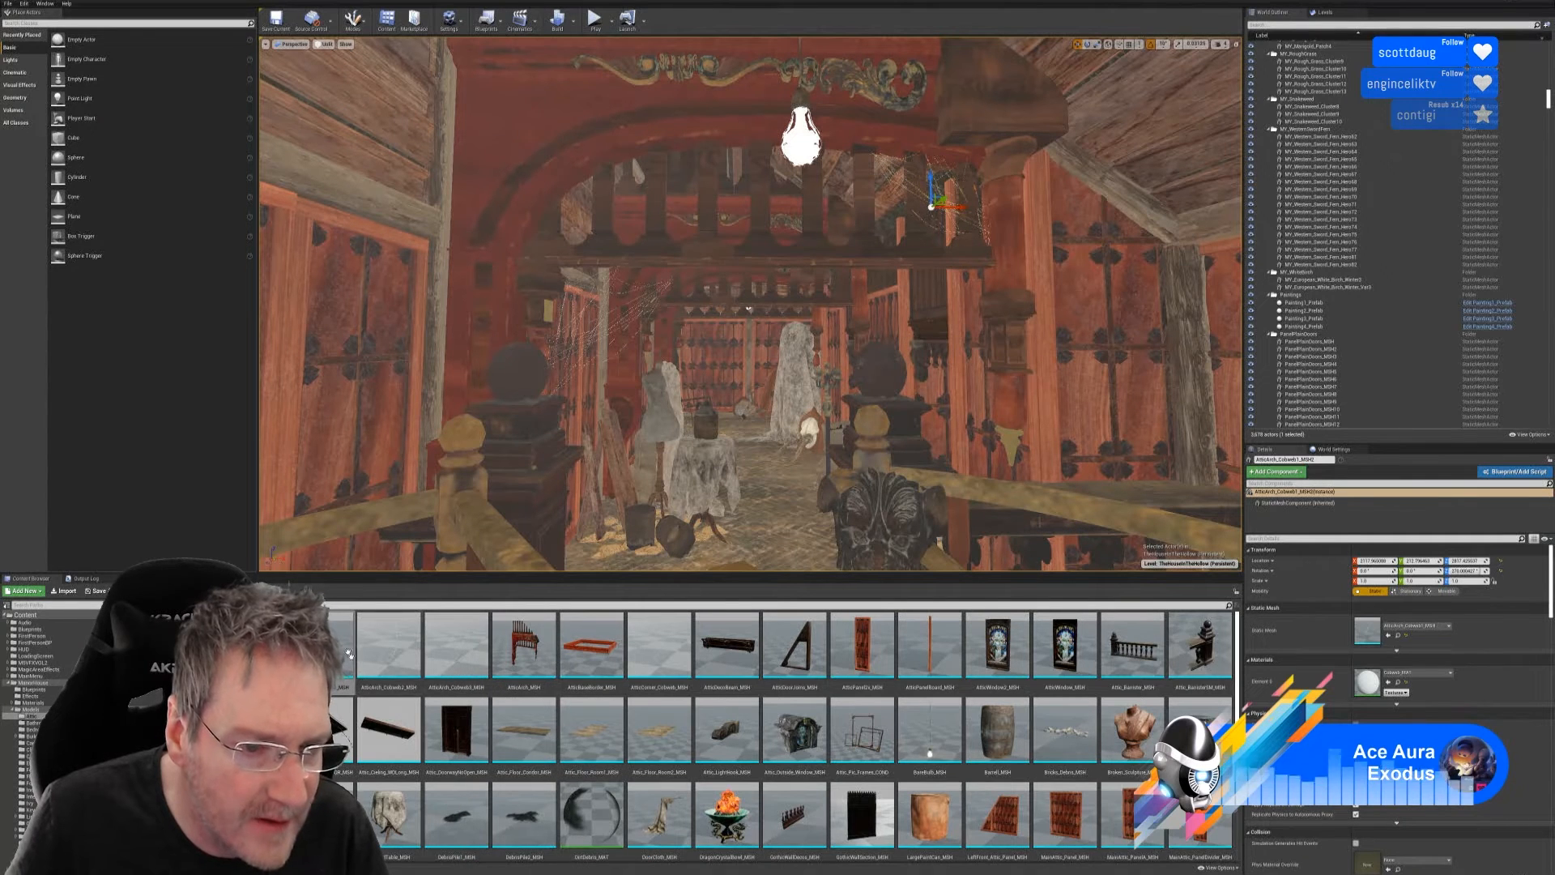
{"action": "left_click_drag", "start_coordinate": [389, 648], "coordinate": [1402, 630]}
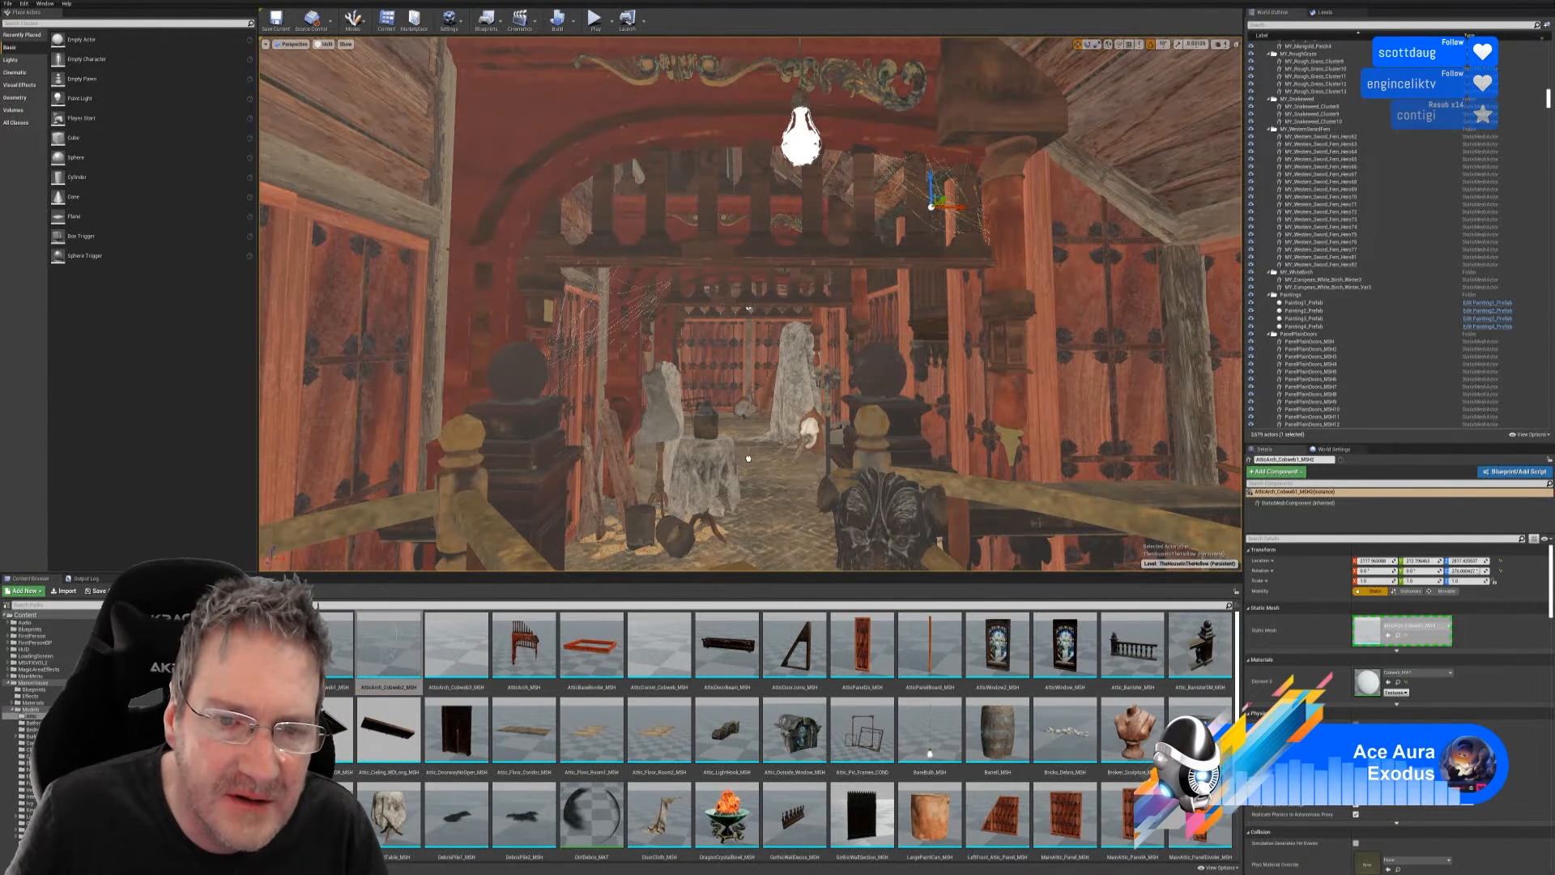
{"action": "left_click_drag", "start_coordinate": [751, 481], "coordinate": [751, 481]}
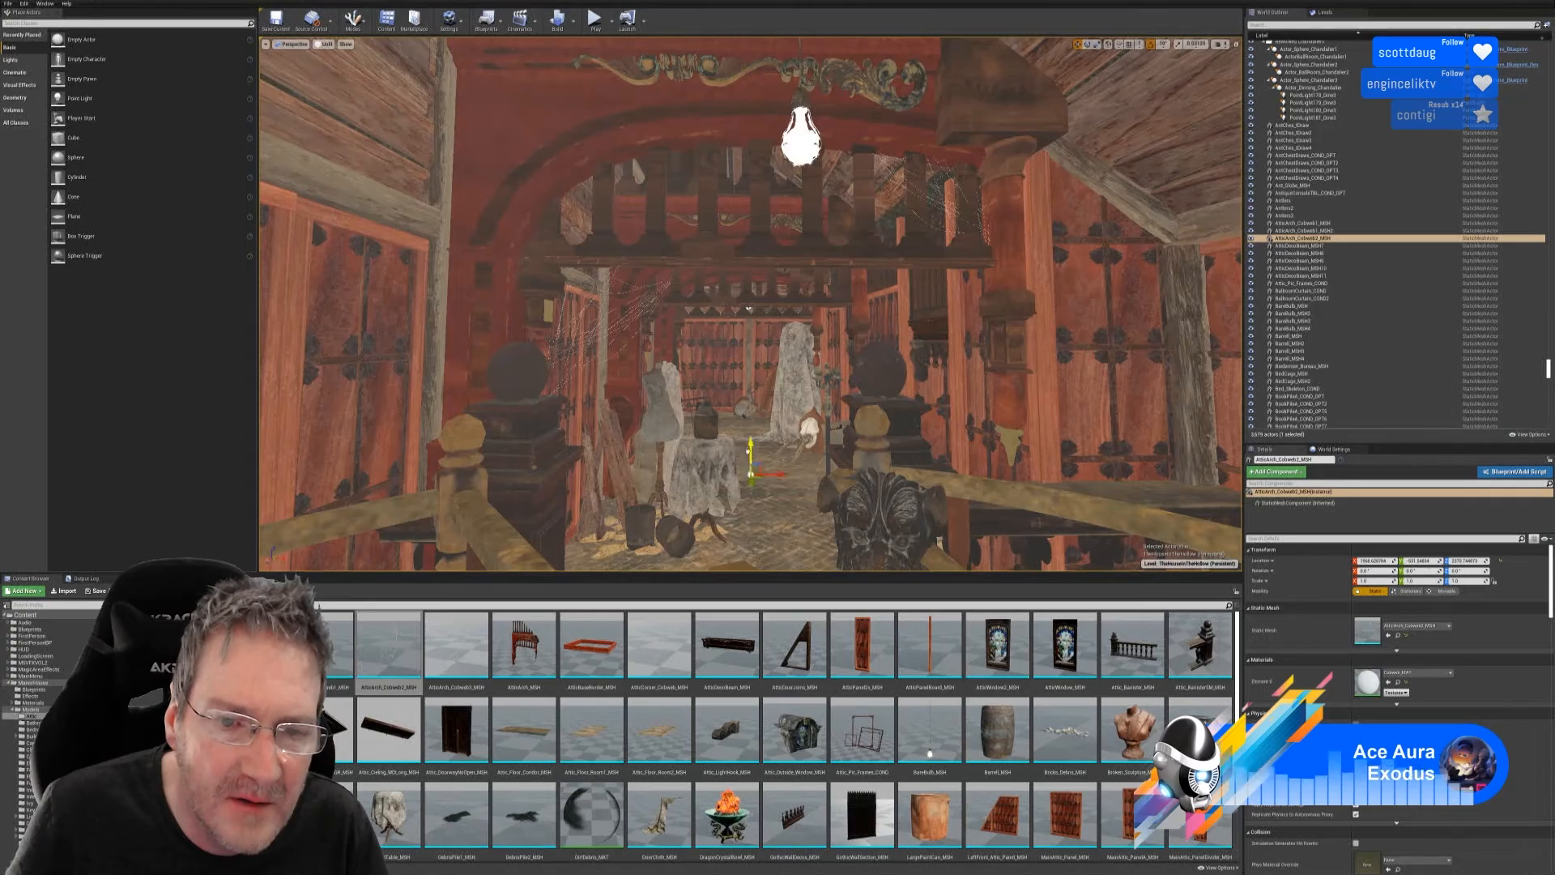
- Slide the newly placed cobweb across the attic floor, clear of the cloth-covered table beyond the arch
{"action": "right_click_drag", "start_coordinate": [748, 309], "coordinate": [729, 336]}
{"action": "left_click_drag", "start_coordinate": [949, 379], "coordinate": [352, 533]}
{"action": "right_click_drag", "start_coordinate": [365, 533], "coordinate": [292, 567]}
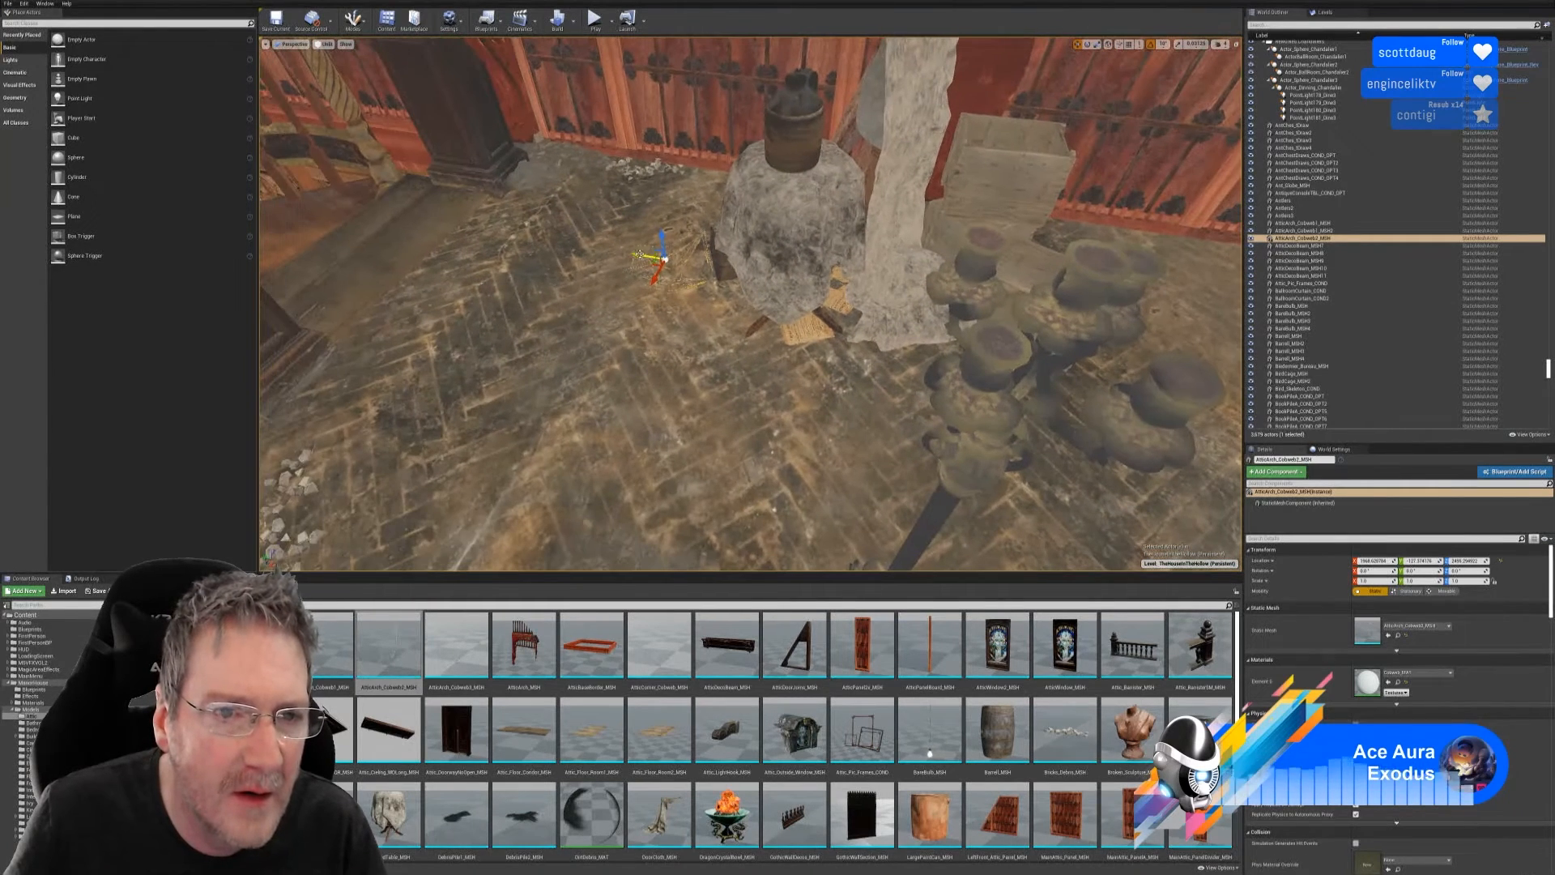
{"action": "left_click_drag", "start_coordinate": [640, 254], "coordinate": [346, 90]}
{"action": "key", "text": "f"}
{"action": "right_click_drag", "start_coordinate": [750, 304], "coordinate": [745, 174]}
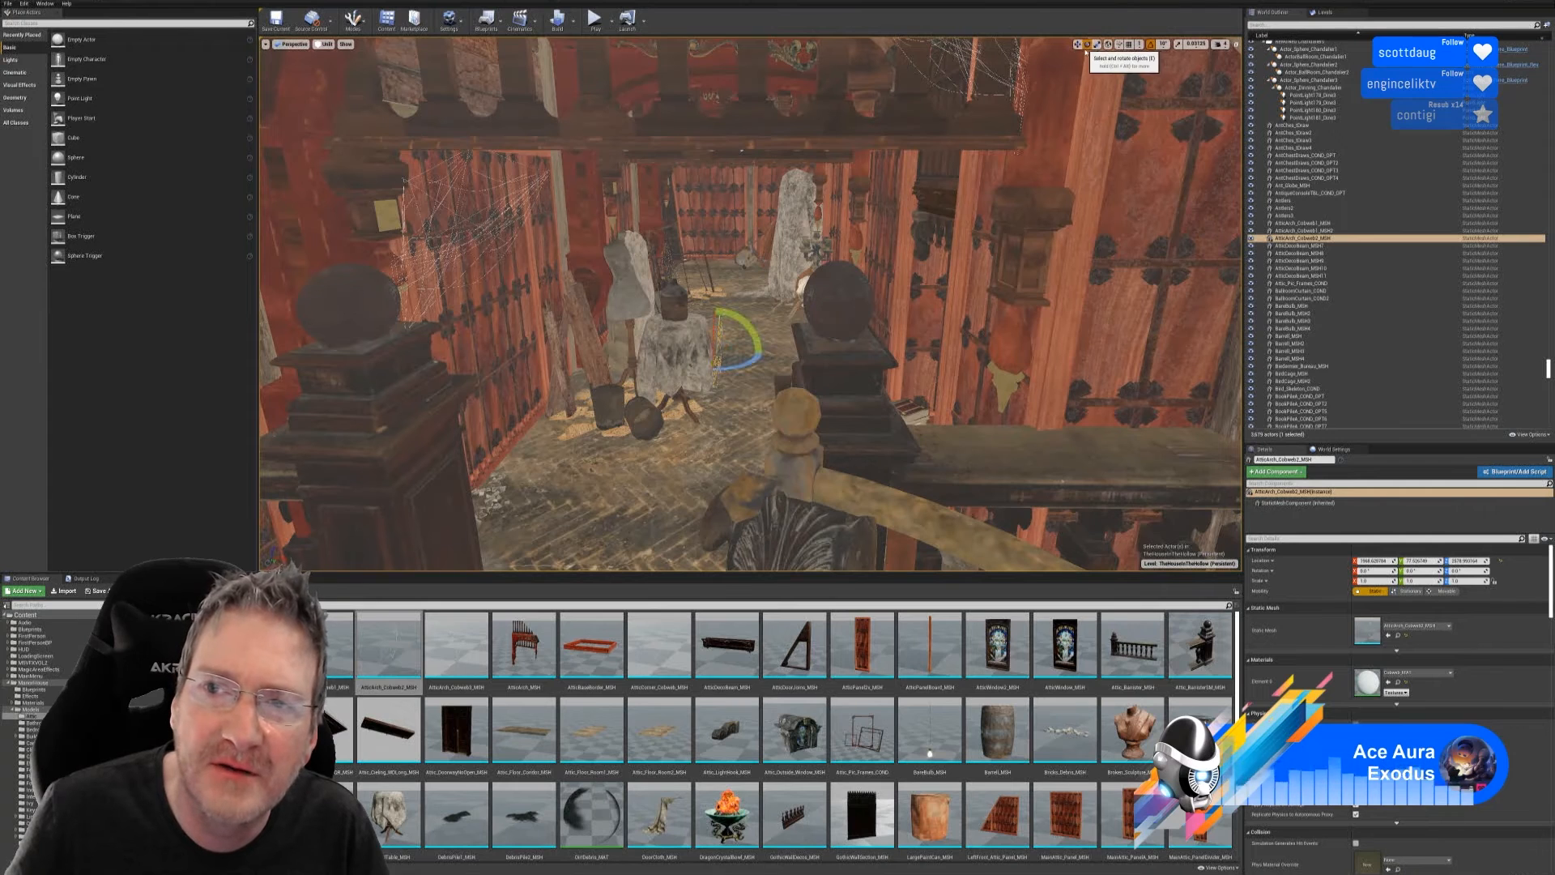
- Rotate the floor cobweb about its vertical axis and scale it up uniformly
{"action": "left_click", "coordinate": [1087, 44]}
{"action": "left_click_drag", "start_coordinate": [750, 366], "coordinate": [759, 357]}
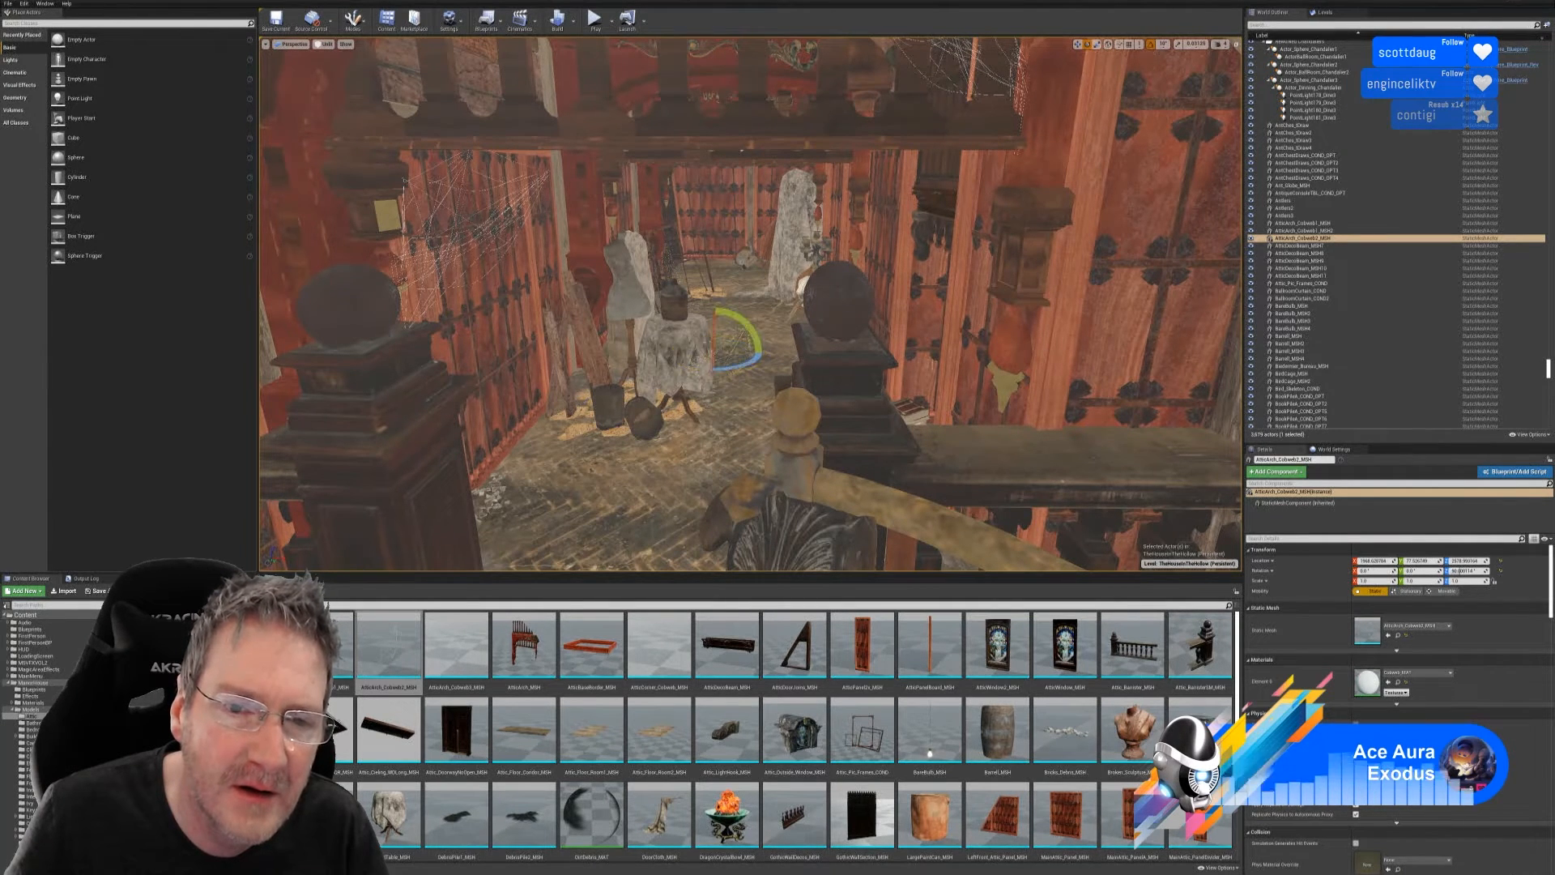
{"action": "left_click", "coordinate": [1078, 44]}
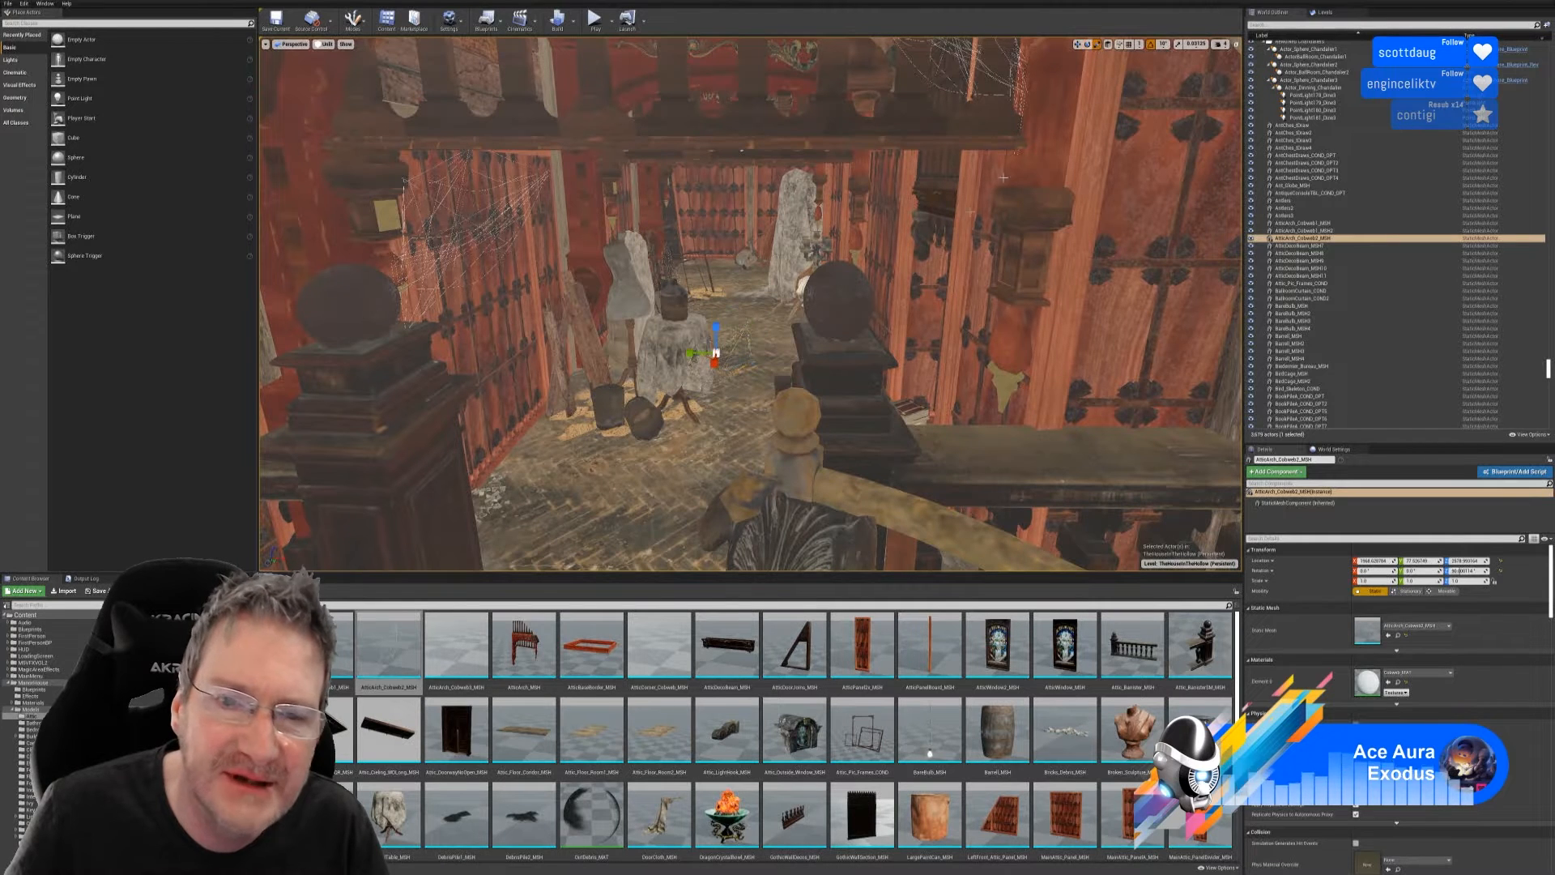
{"action": "left_click_drag", "start_coordinate": [717, 353], "coordinate": [705, 364]}
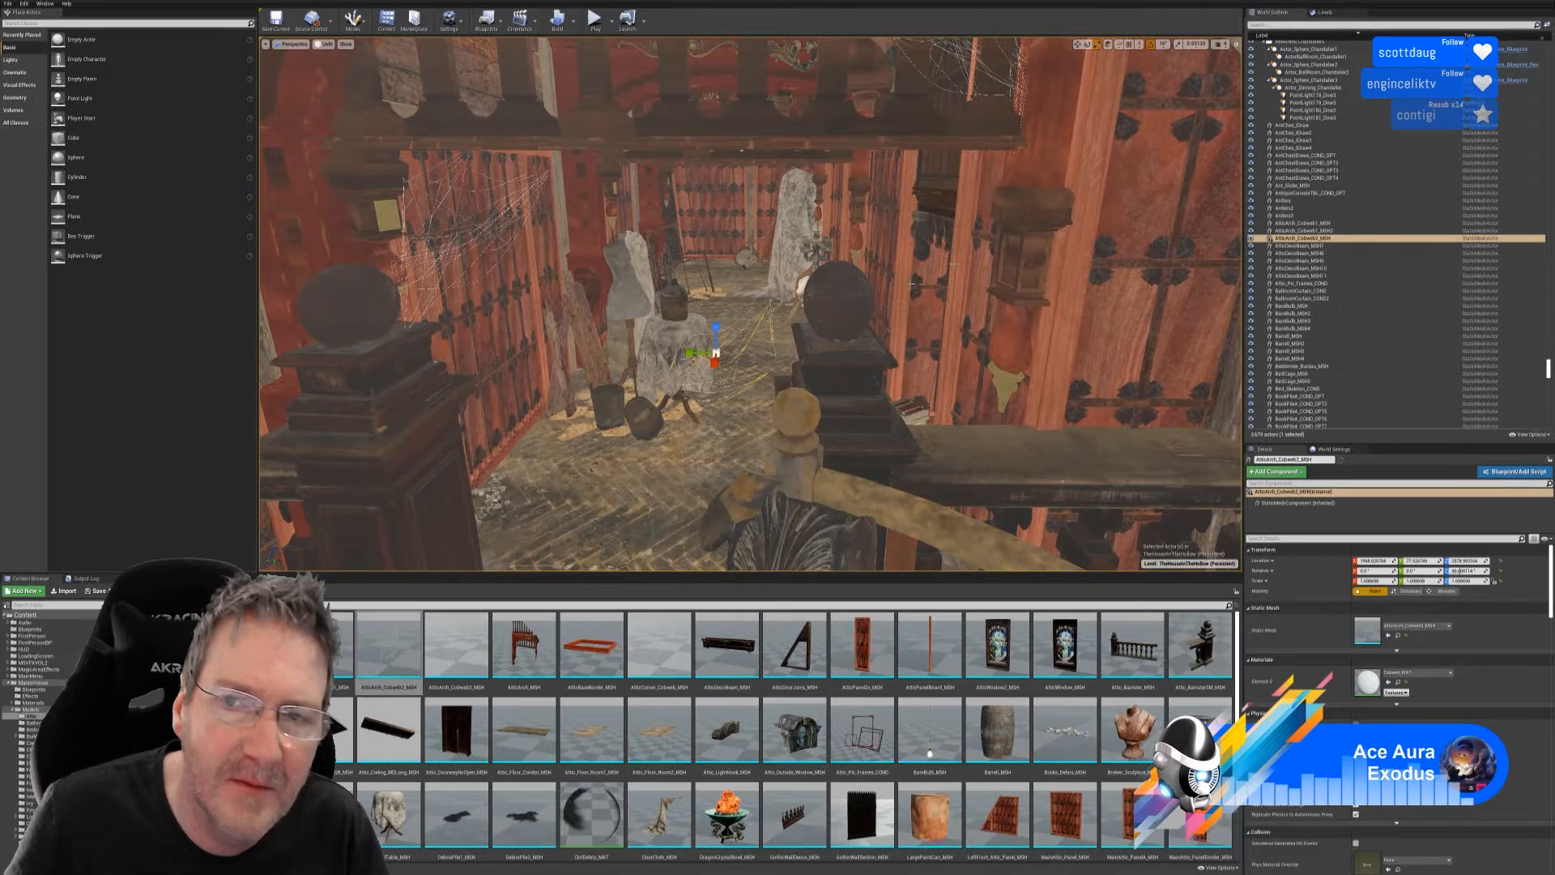
{"action": "left_click", "coordinate": [1078, 44]}
- Move the enlarged cobweb up onto the ledge between the balustrade post and the wall lantern
{"action": "mouse_move", "coordinate": [810, 283]}
{"action": "right_mouse_down"}
{"action": "mouse_move", "coordinate": [847, 312]}
{"action": "mouse_move", "coordinate": [794, 295]}
{"action": "right_mouse_up"}
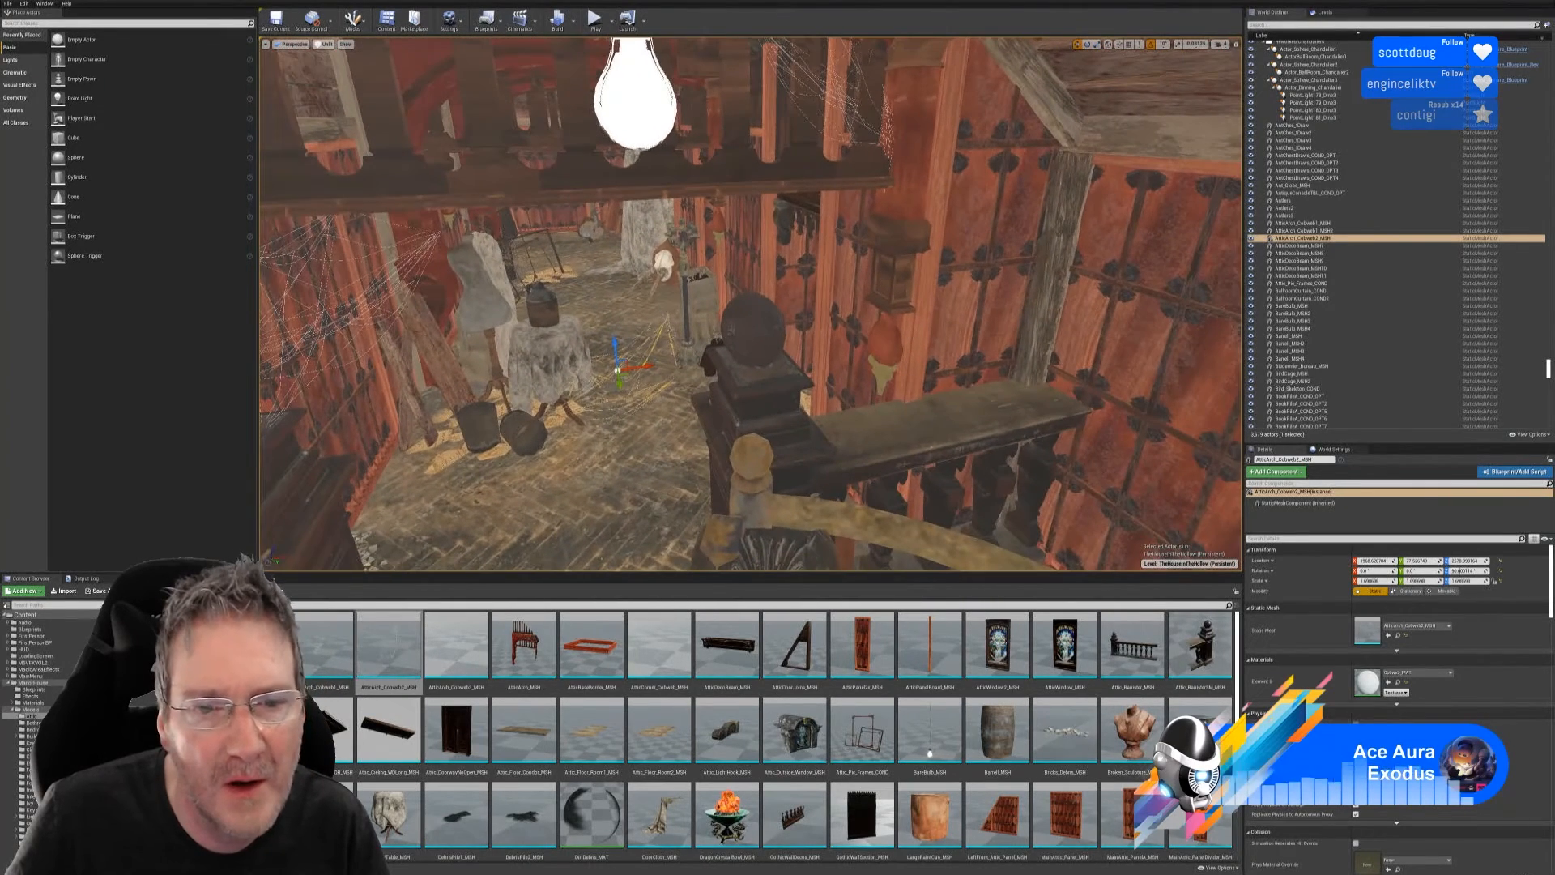
{"action": "left_click_drag", "start_coordinate": [620, 383], "coordinate": [803, 249]}
{"action": "right_click_drag", "start_coordinate": [944, 318], "coordinate": [1049, 334]}
{"action": "right_click_drag", "start_coordinate": [330, 202], "coordinate": [954, 293]}
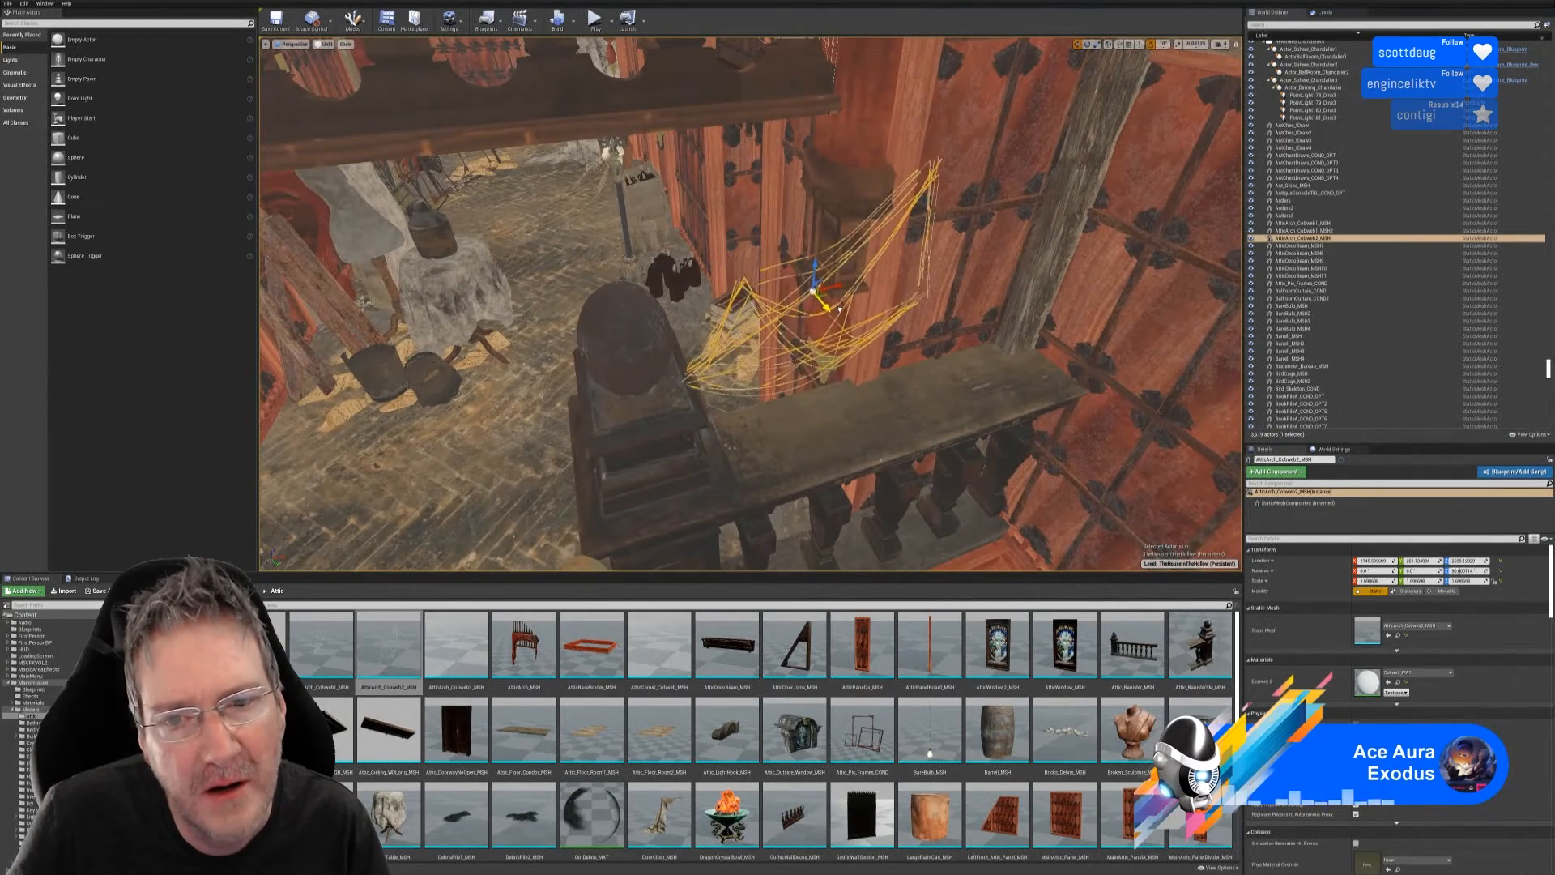
{"action": "right_click_drag", "start_coordinate": [825, 301], "coordinate": [1134, 345]}
{"action": "right_click_drag", "start_coordinate": [899, 470], "coordinate": [843, 406]}
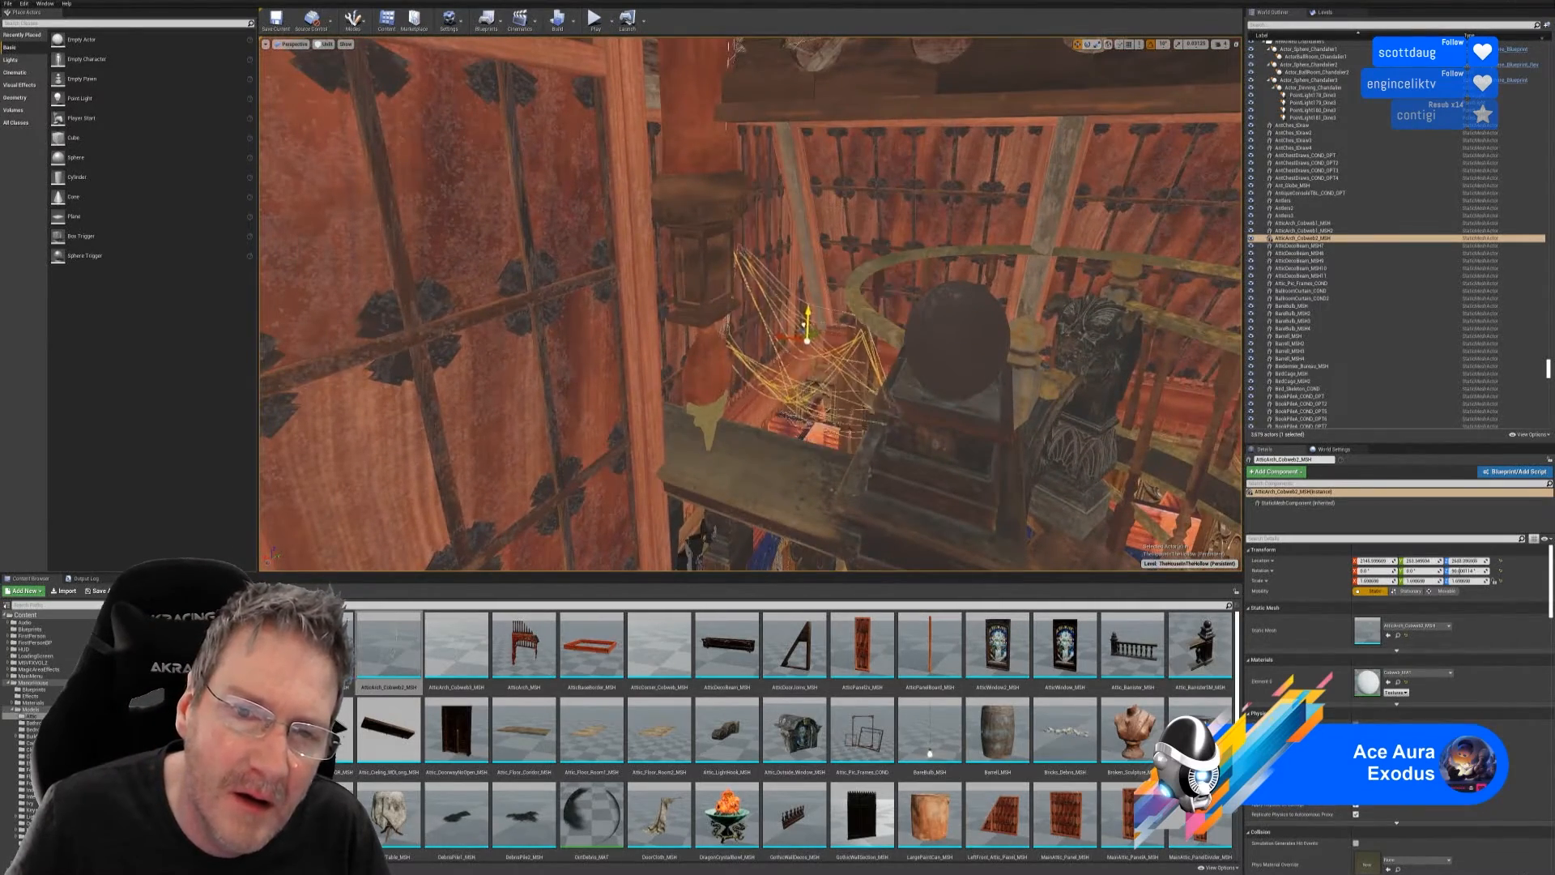
{"action": "right_click_drag", "start_coordinate": [928, 400], "coordinate": [567, 393]}
{"action": "right_click_drag", "start_coordinate": [732, 154], "coordinate": [725, 308]}
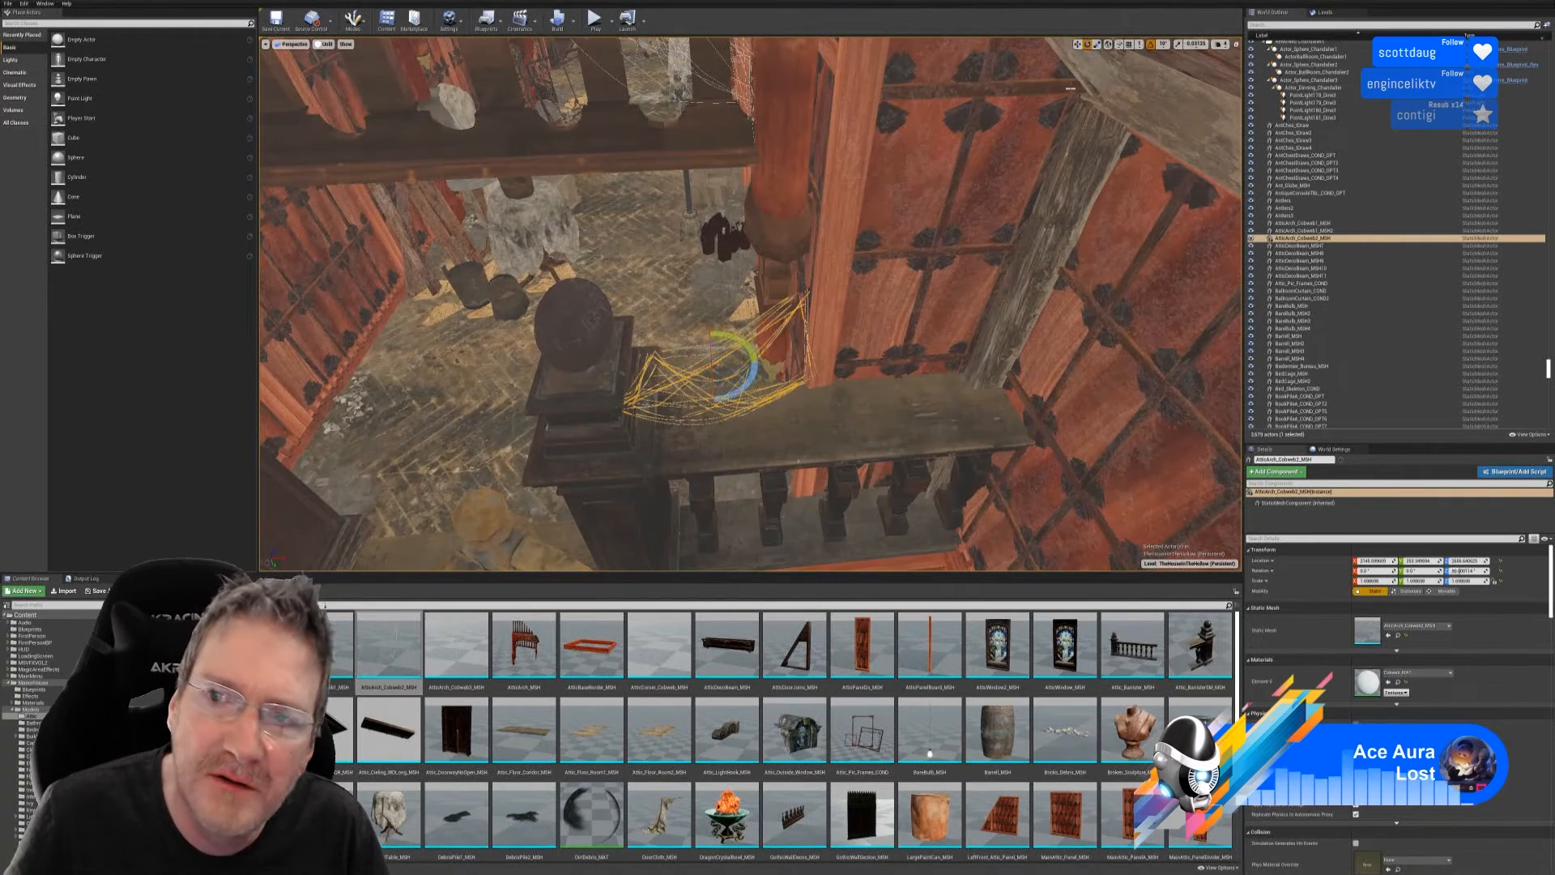
- Rotate the ledge cobweb about its vertical axis and shift it so it spans from the post to the wall lantern
{"action": "left_click_drag", "start_coordinate": [741, 394], "coordinate": [757, 350]}
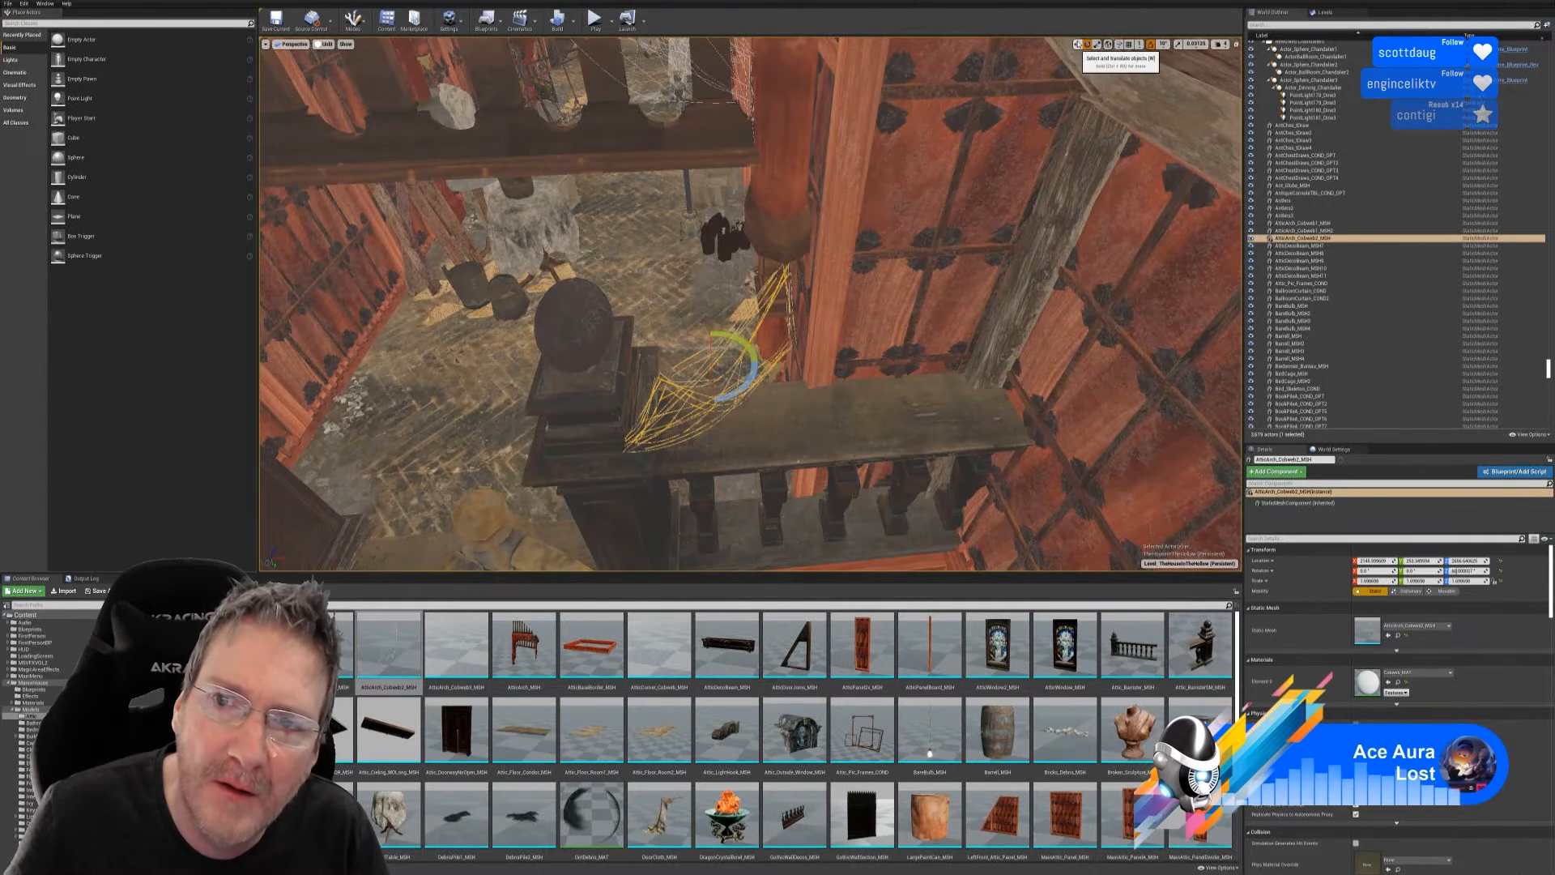
{"action": "left_click", "coordinate": [1077, 43]}
{"action": "left_click_drag", "start_coordinate": [719, 369], "coordinate": [716, 340]}
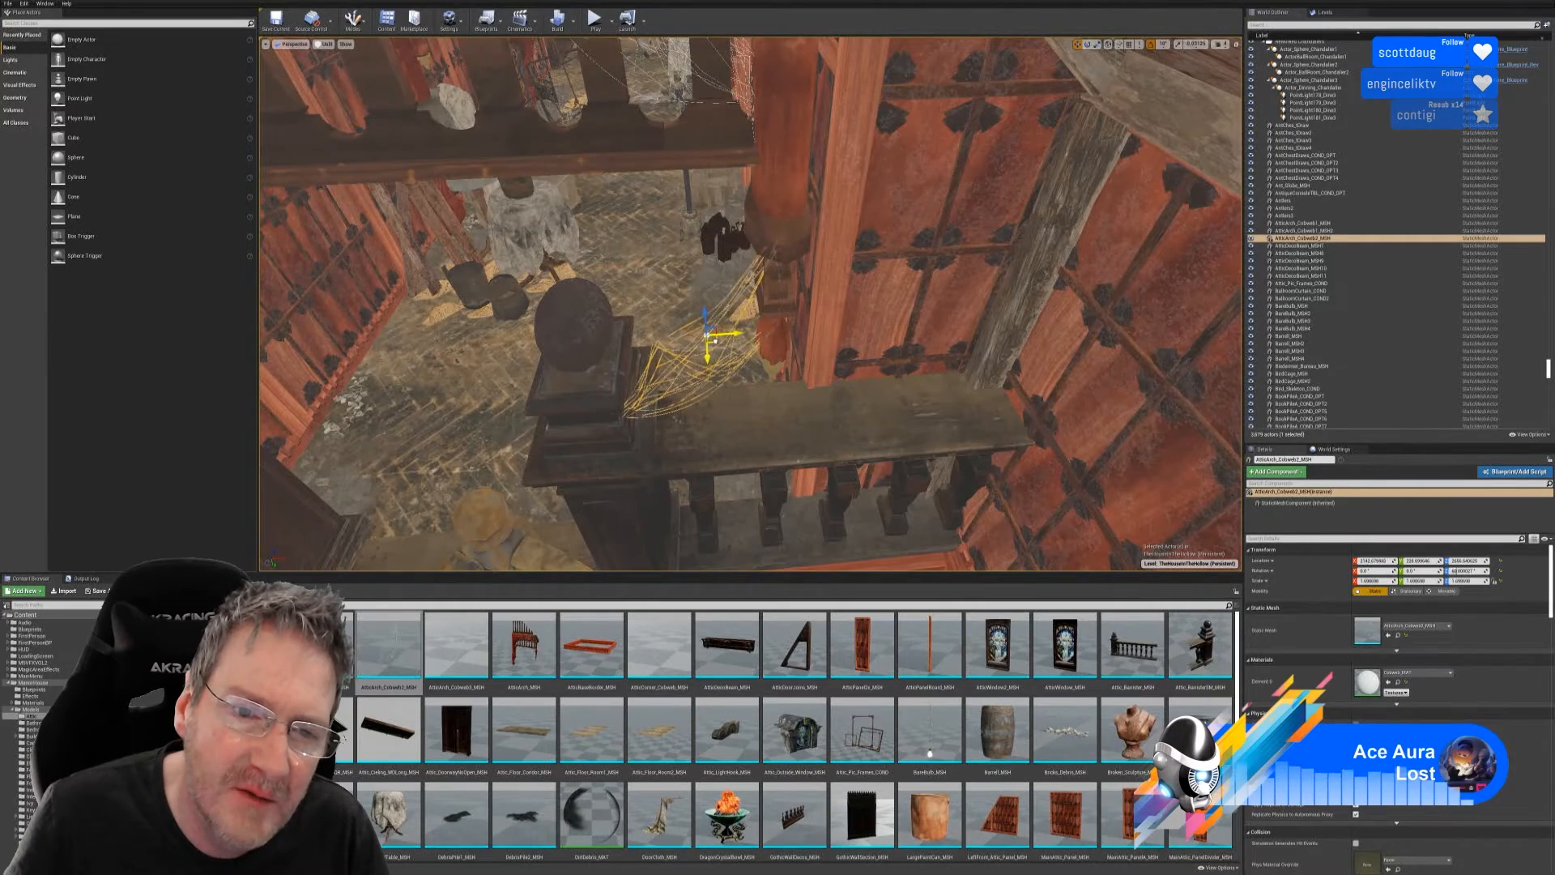
{"action": "right_click_drag", "start_coordinate": [716, 339], "coordinate": [718, 188]}
{"action": "left_click_drag", "start_coordinate": [668, 161], "coordinate": [649, 151]}
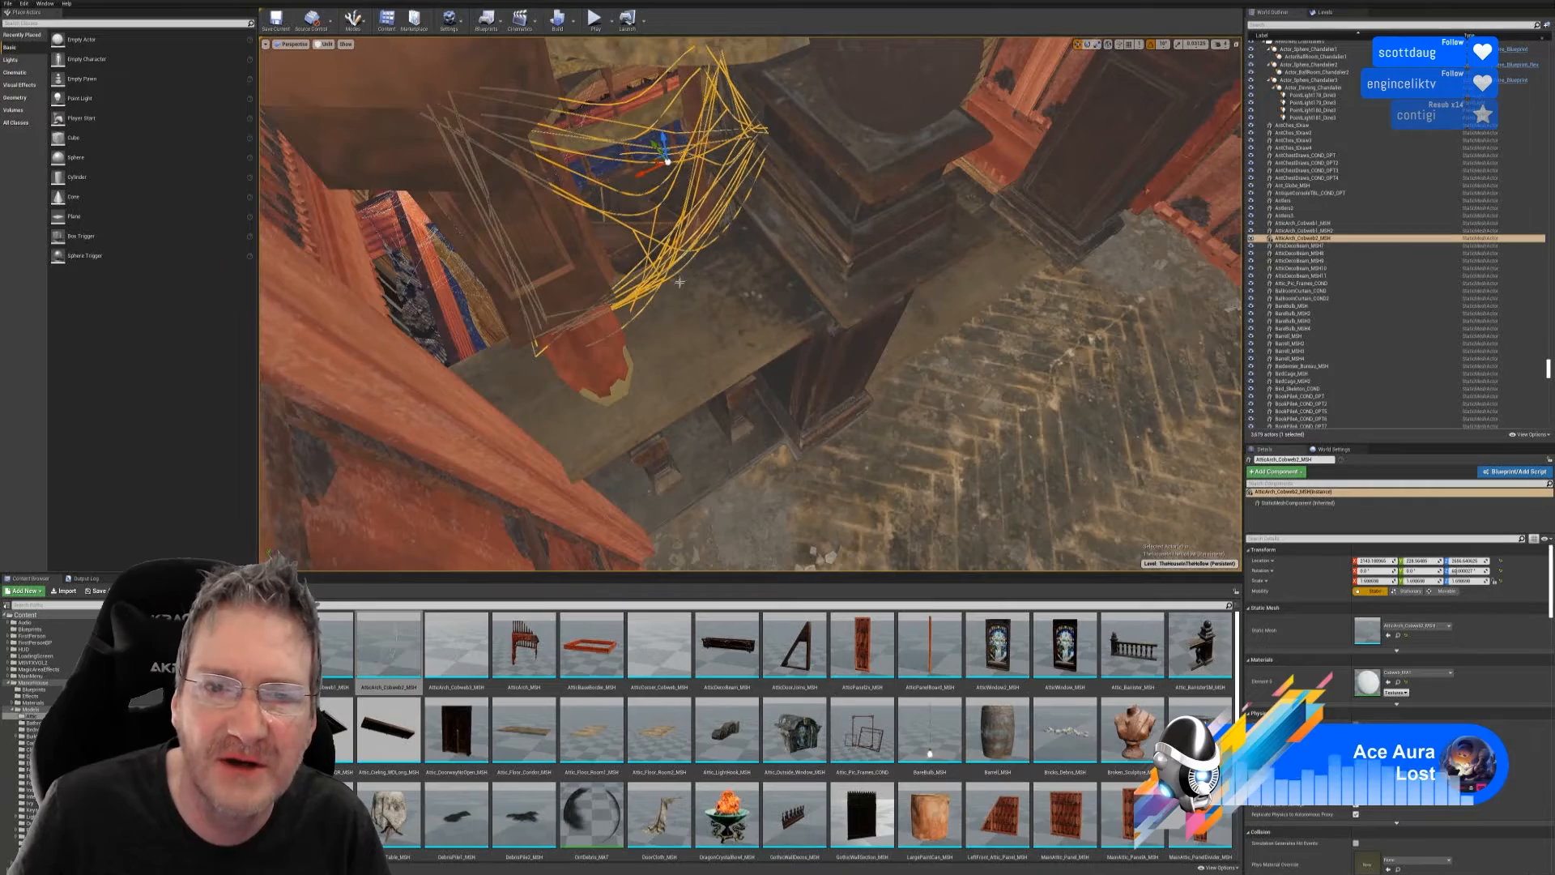
{"action": "right_click_drag", "start_coordinate": [900, 300], "coordinate": [900, 300]}
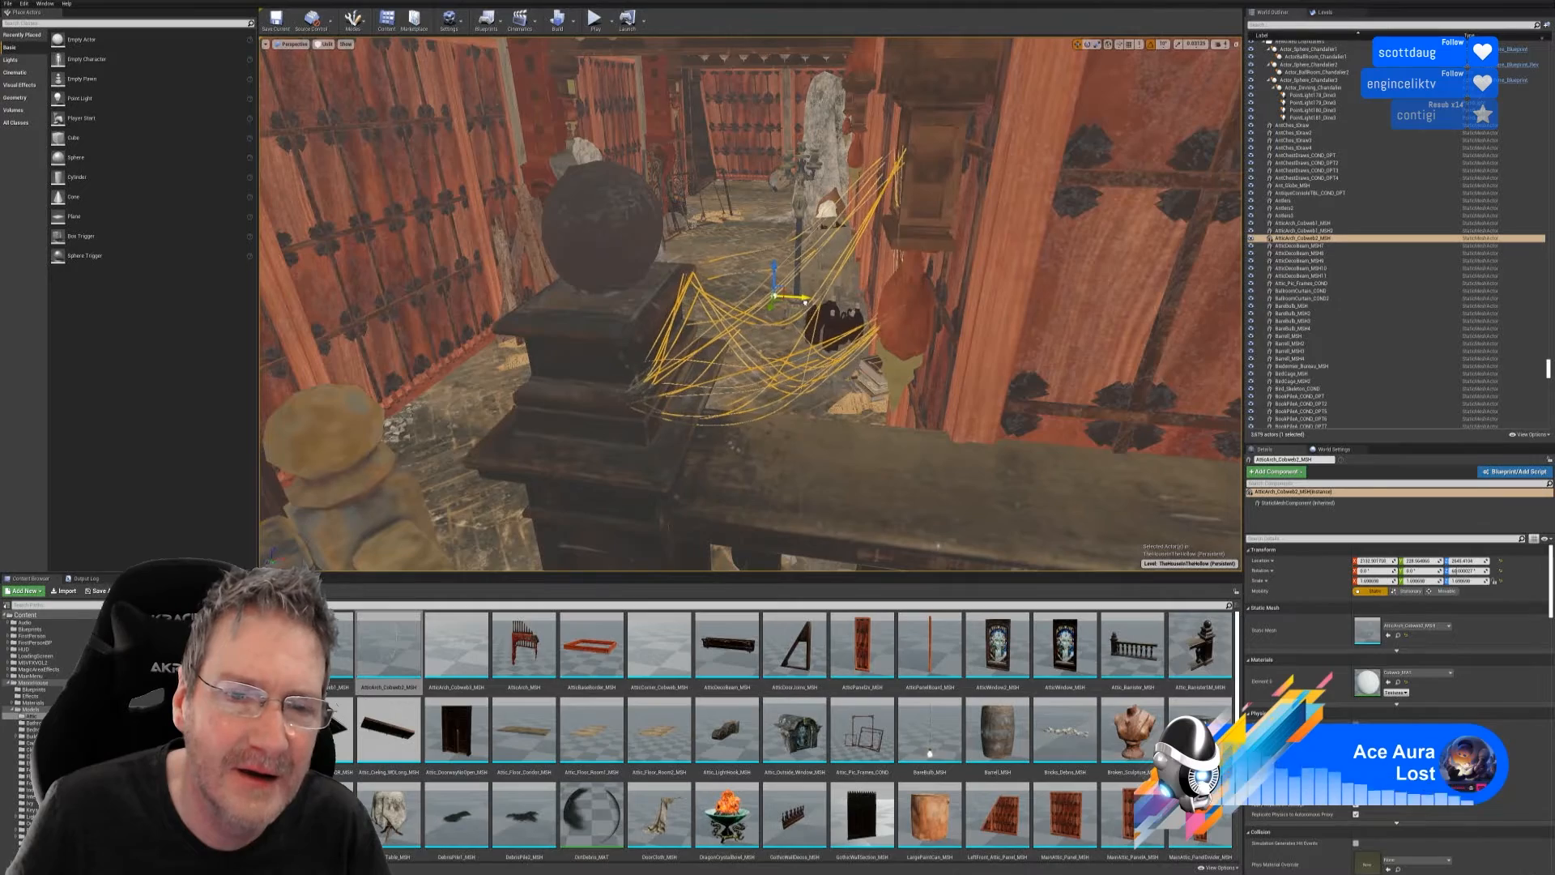
{"action": "right_click_drag", "start_coordinate": [899, 299], "coordinate": [900, 300]}
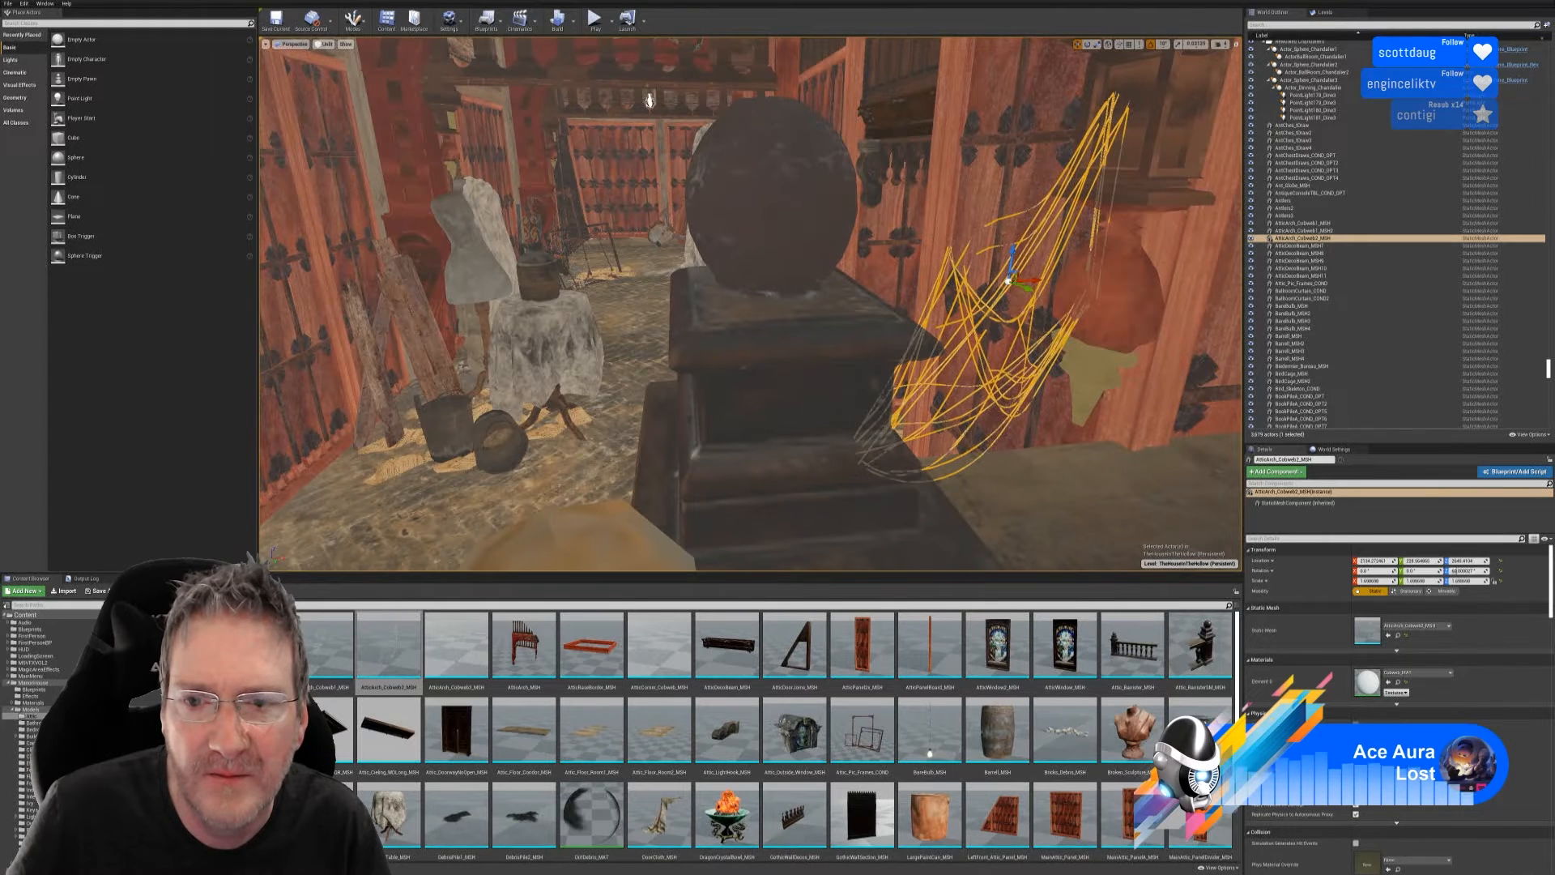
- Duplicate the ledge cobweb and move the copy across the room toward the dress form and draped table
{"action": "right_click", "coordinate": [957, 269]}
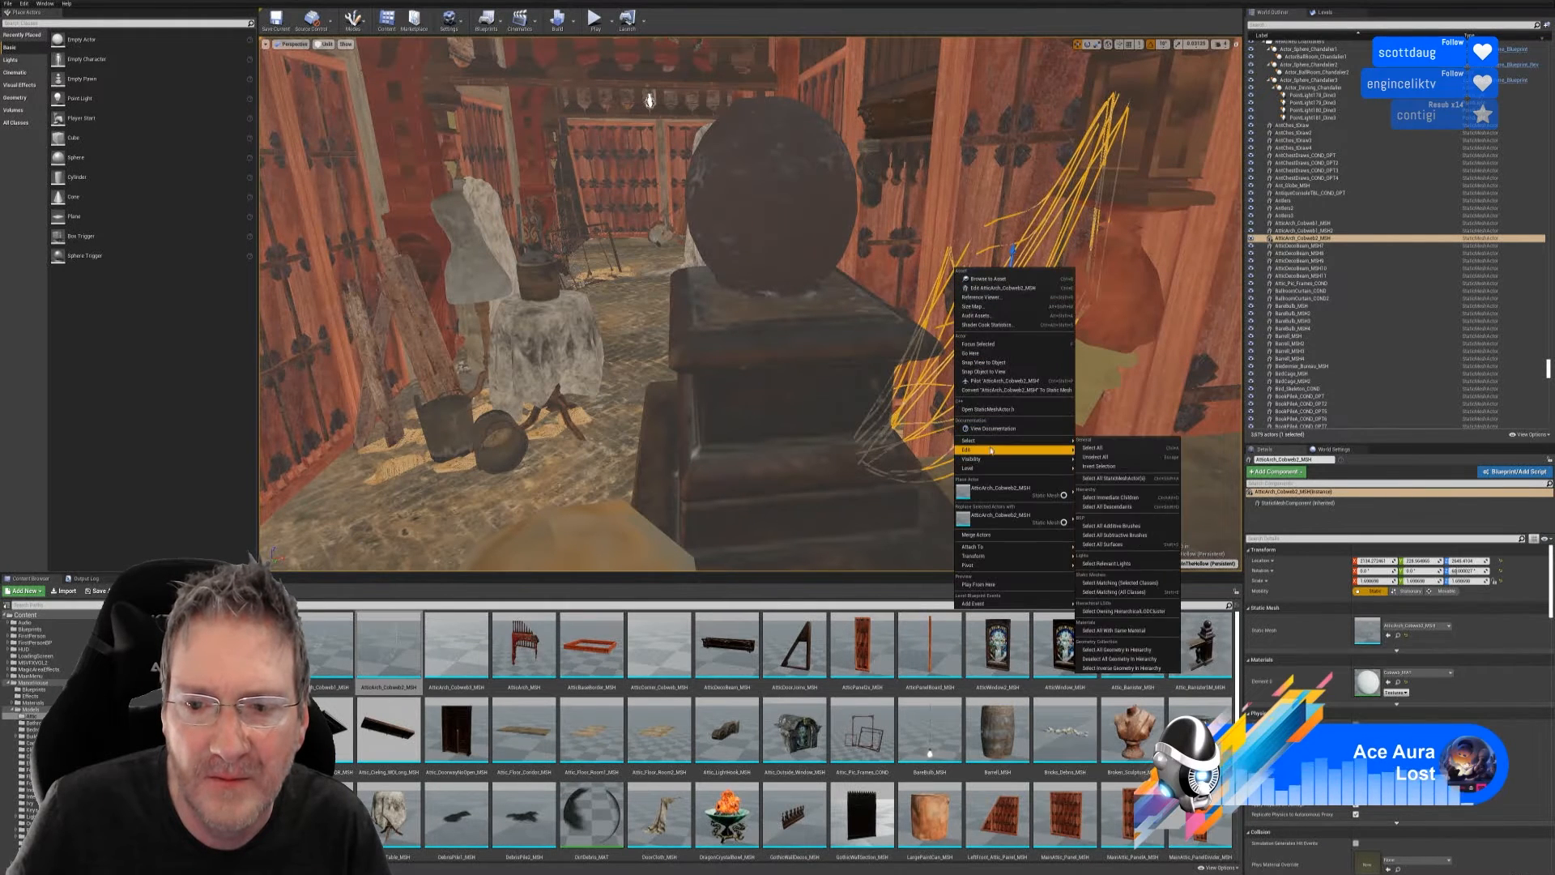
{"action": "mouse_move", "coordinate": [991, 453]}
{"action": "left_click", "coordinate": [1101, 486]}
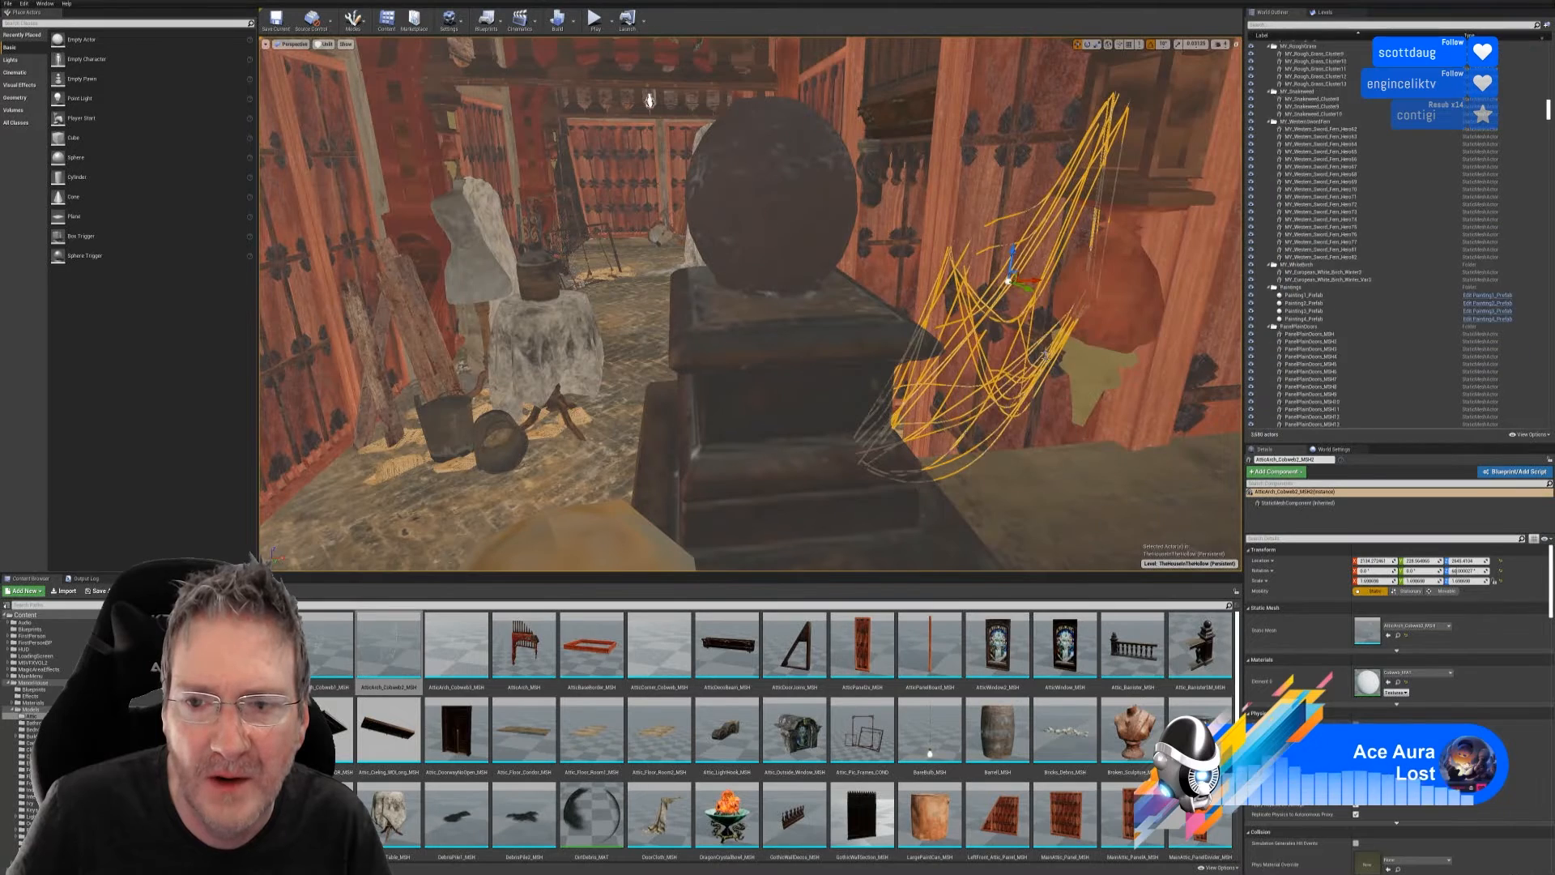
{"action": "left_click_drag", "start_coordinate": [1030, 293], "coordinate": [610, 218]}
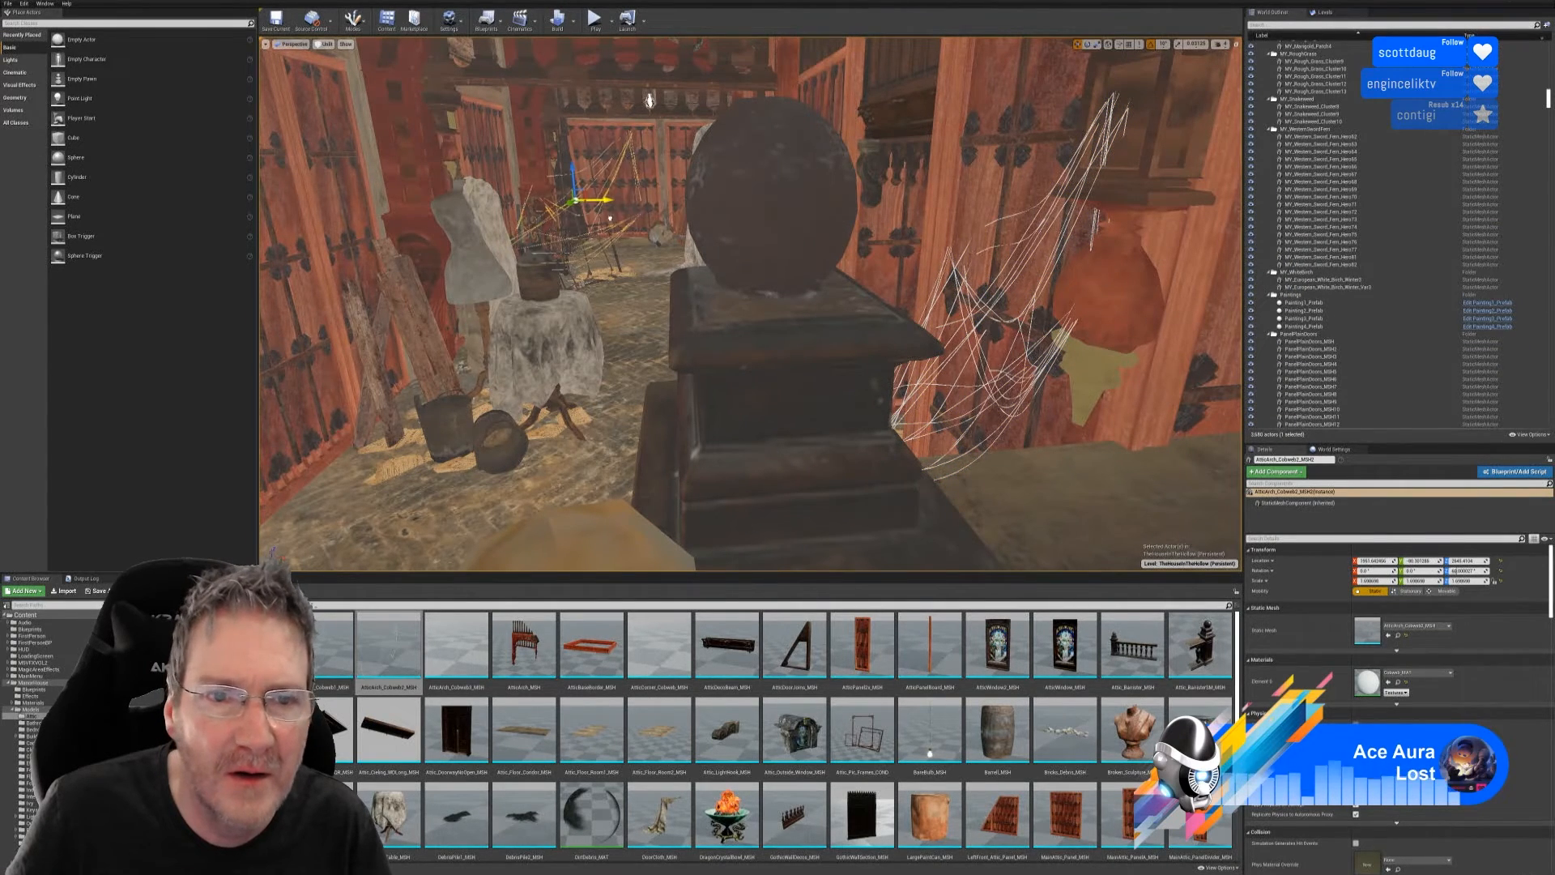
- Raise the duplicated cobweb to the hanging balustrade of the inner red arch
{"action": "right_click_drag", "start_coordinate": [650, 100], "coordinate": [888, 40]}
{"action": "left_click_drag", "start_coordinate": [734, 413], "coordinate": [734, 154]}
{"action": "right_click_drag", "start_coordinate": [734, 154], "coordinate": [713, 158]}
{"action": "mouse_move", "coordinate": [867, 309]}
{"action": "right_mouse_down"}
{"action": "mouse_move", "coordinate": [851, 316]}
{"action": "mouse_move", "coordinate": [868, 309]}
{"action": "right_mouse_up"}
{"action": "left_click_drag", "start_coordinate": [770, 334], "coordinate": [972, 134]}
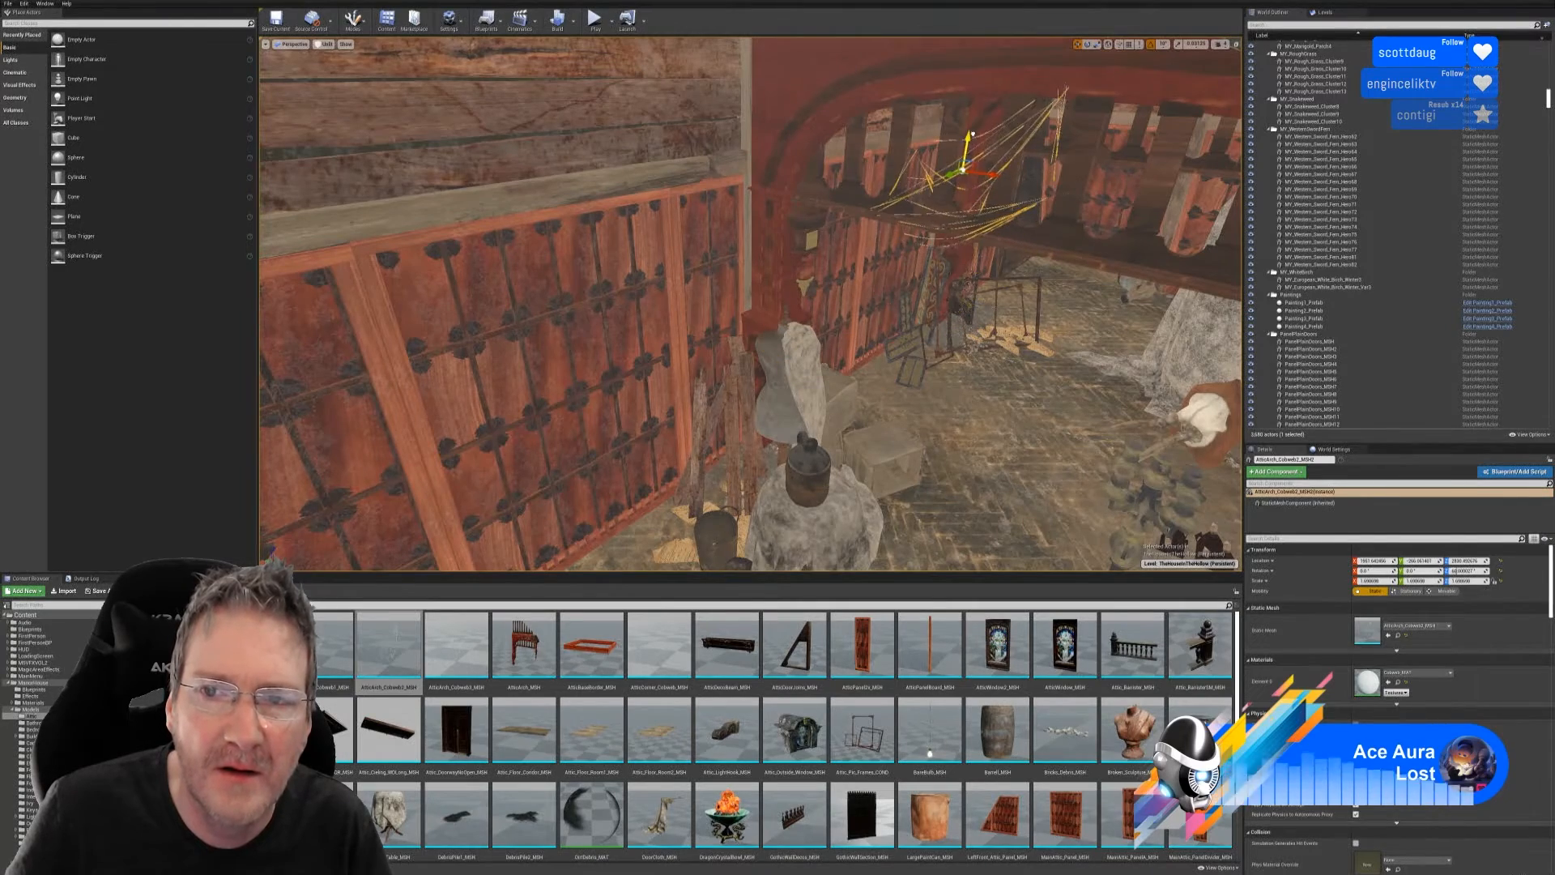
- Rotate the duplicated cobweb until it runs parallel to the inner arch's balustrade
{"action": "right_click_drag", "start_coordinate": [751, 304], "coordinate": [995, 336]}
{"action": "left_click", "coordinate": [1088, 50]}
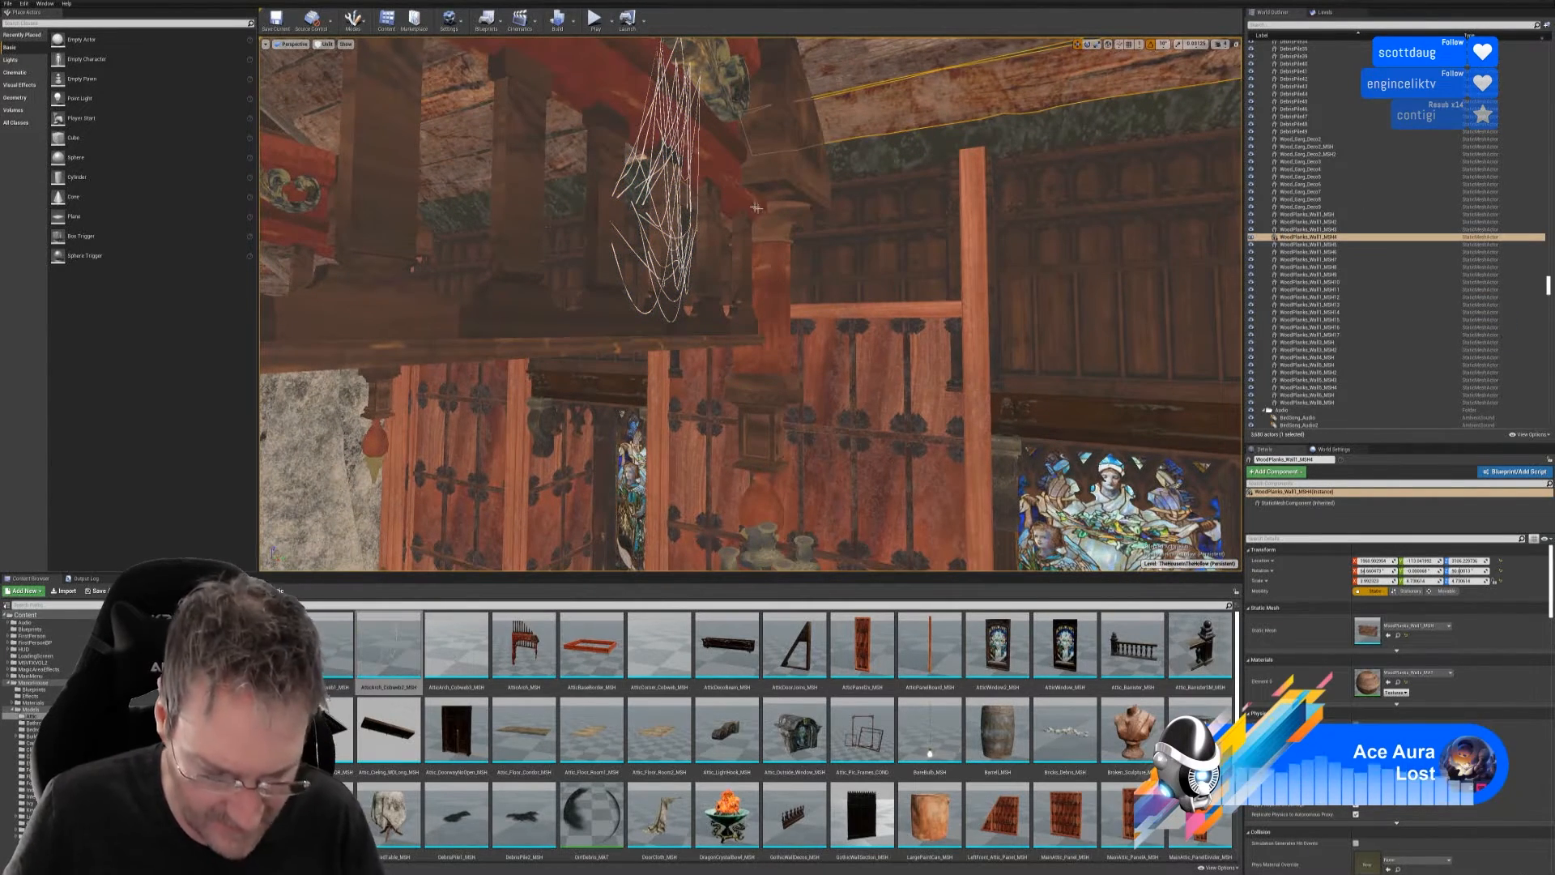
{"action": "key", "text": "ctrl+z"}
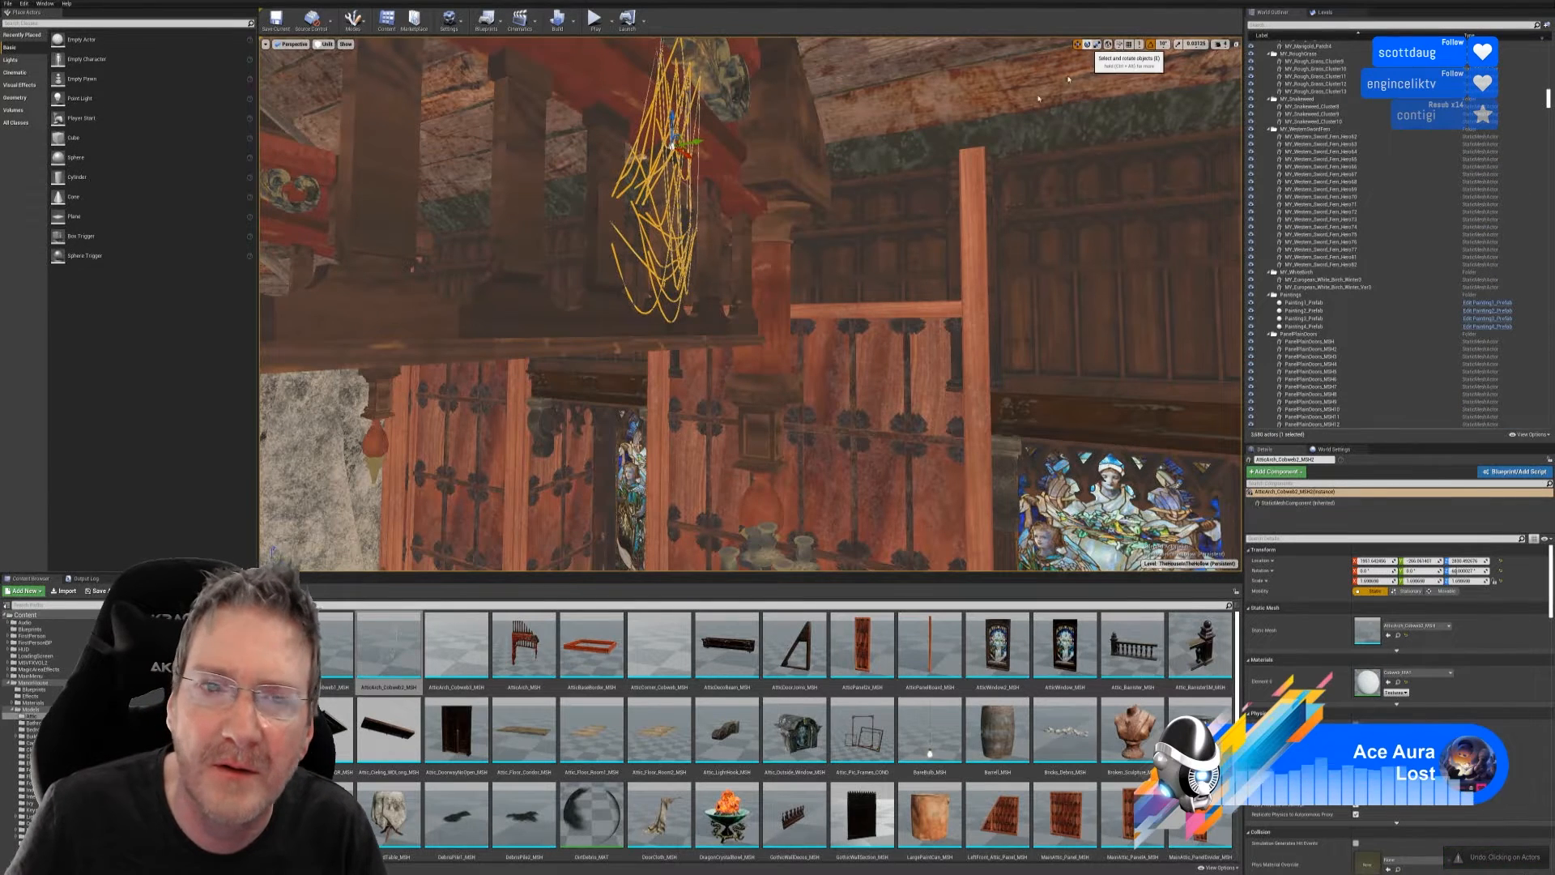
{"action": "left_click", "coordinate": [1087, 45]}
{"action": "left_click_drag", "start_coordinate": [691, 136], "coordinate": [712, 166]}
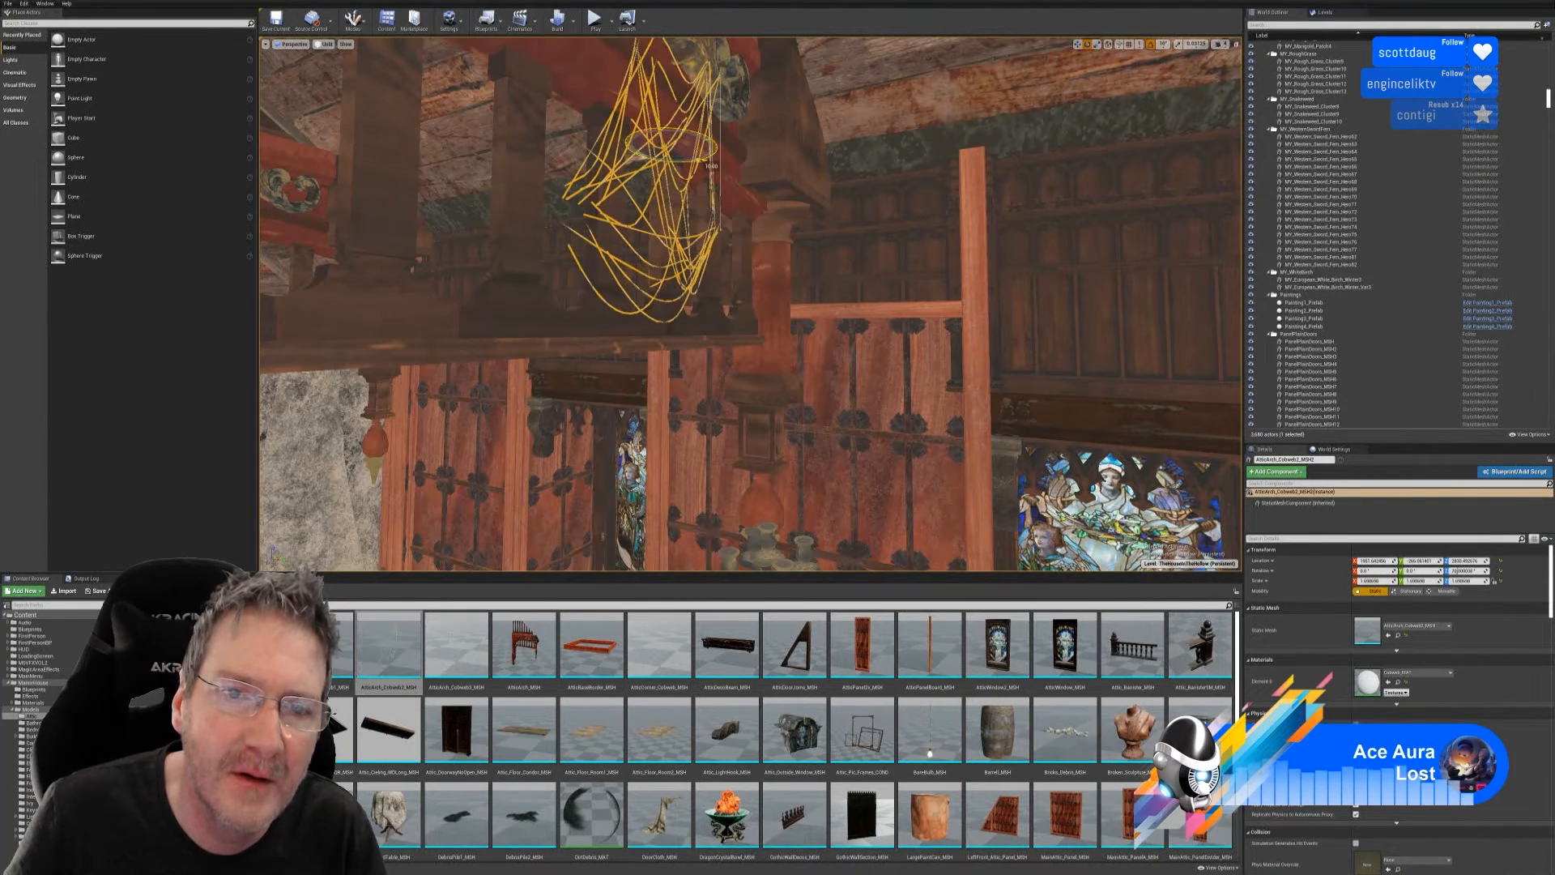
{"action": "right_click_drag", "start_coordinate": [712, 166], "coordinate": [676, 190]}
{"action": "left_click_drag", "start_coordinate": [843, 193], "coordinate": [847, 194]}
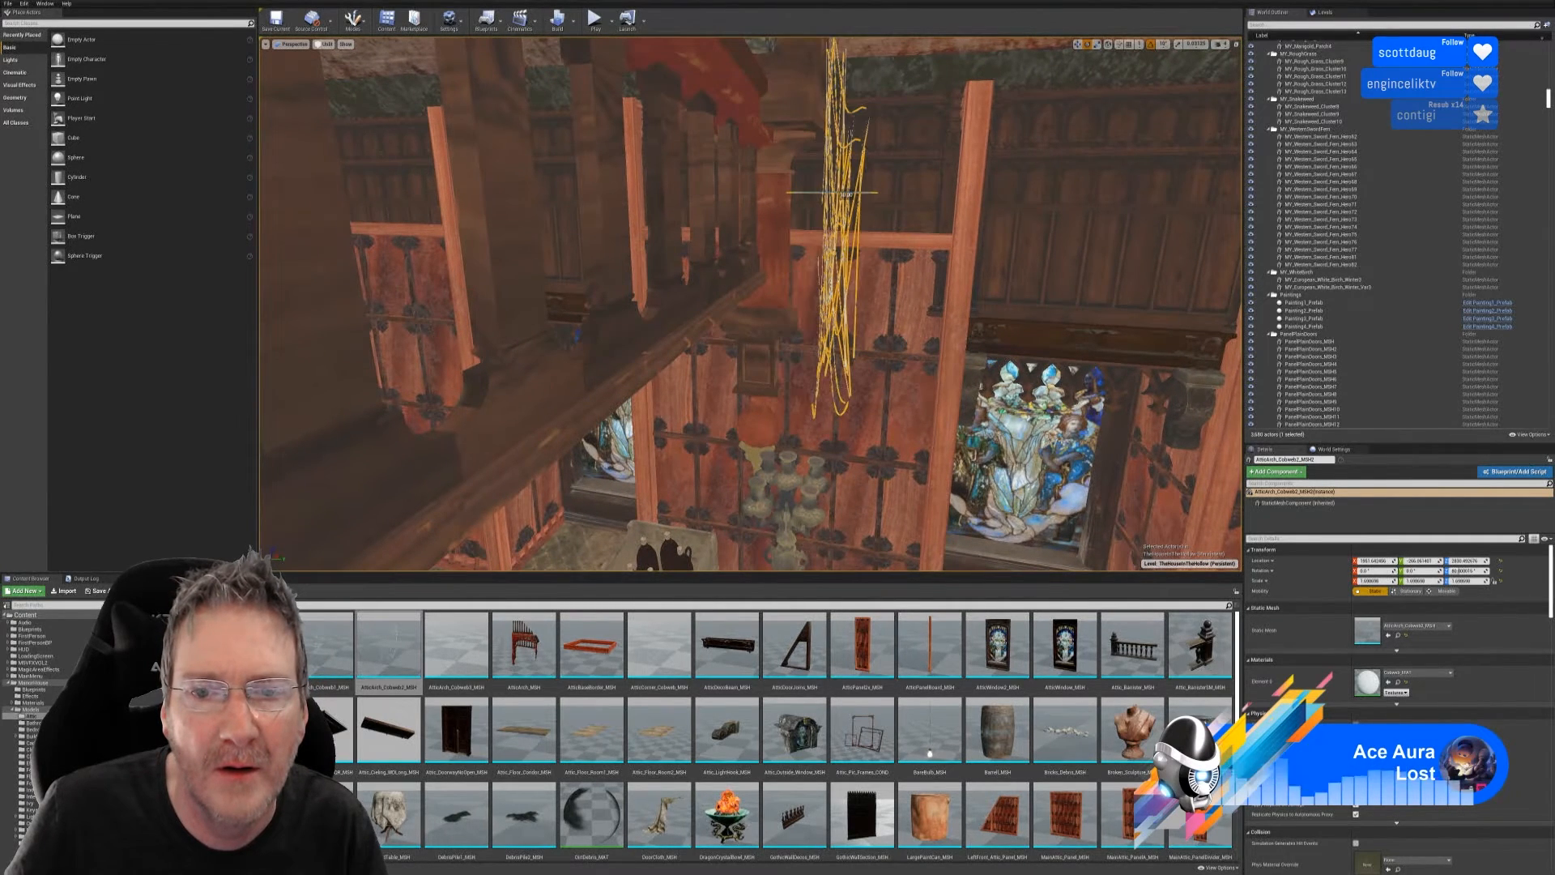
{"action": "right_click_drag", "start_coordinate": [959, 340], "coordinate": [953, 409]}
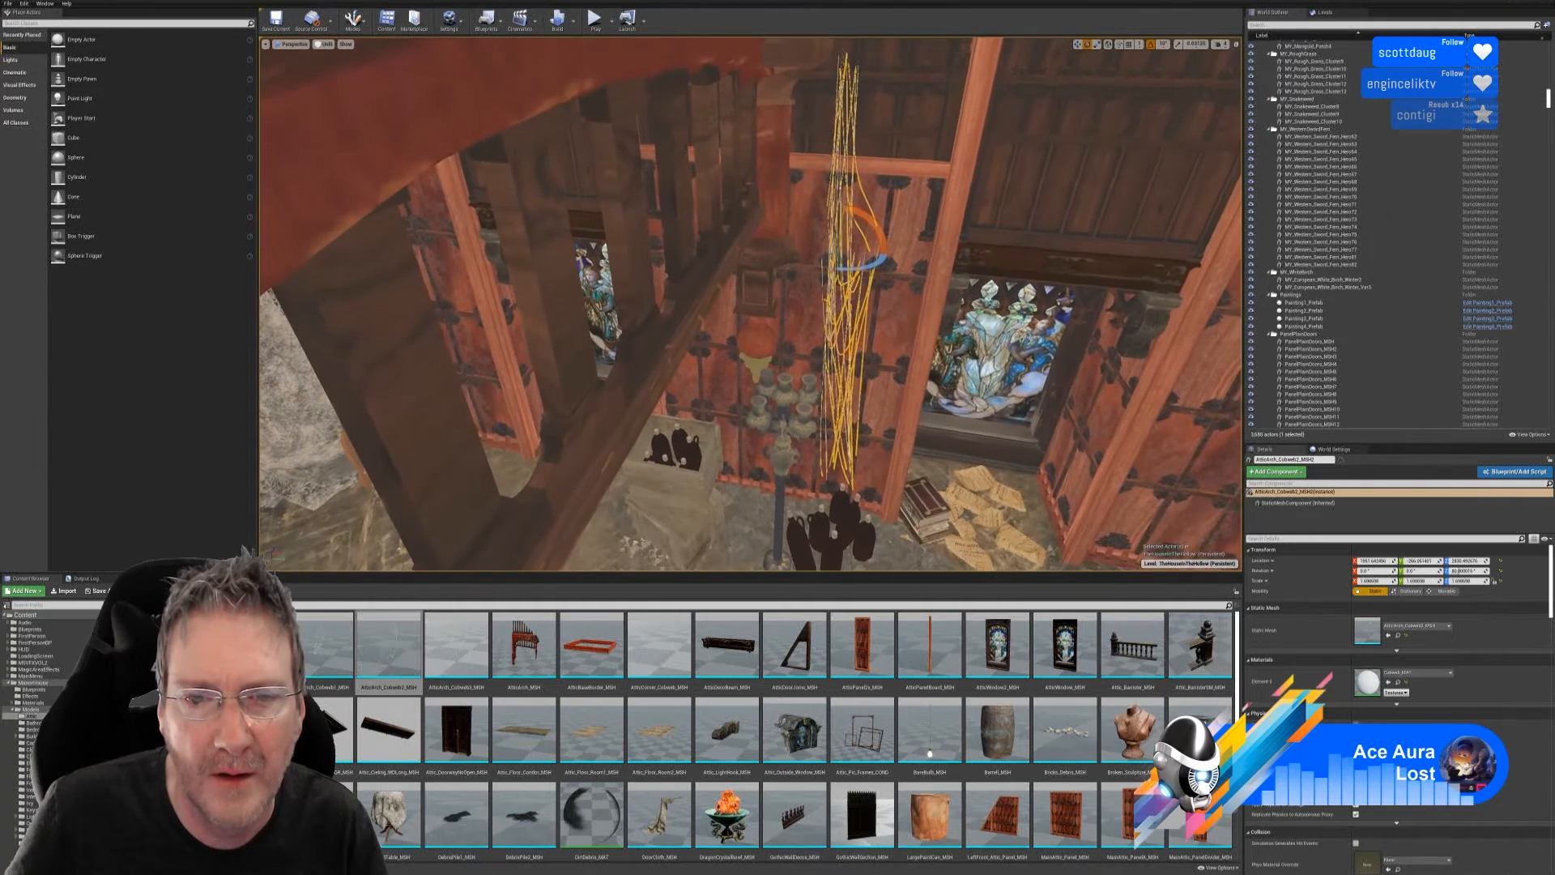
{"action": "left_click_drag", "start_coordinate": [863, 260], "coordinate": [1108, 95]}
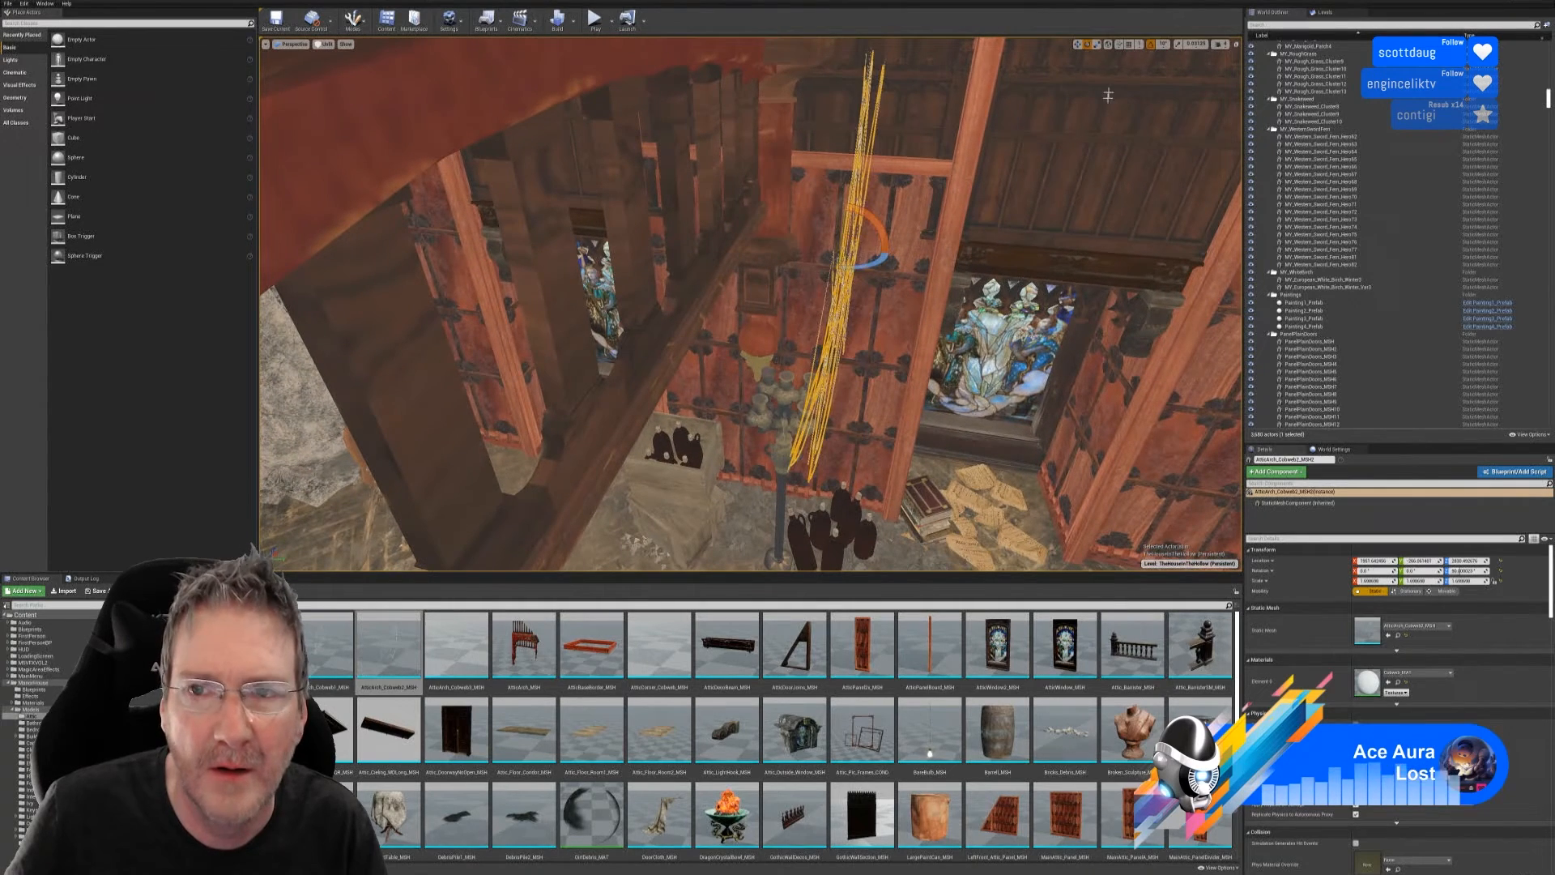
- Move the duplicated cobweb against the inner arch's balustrade and fine-tune its position along the railing
{"action": "left_click", "coordinate": [1078, 43]}
{"action": "left_click_drag", "start_coordinate": [874, 256], "coordinate": [680, 258]}
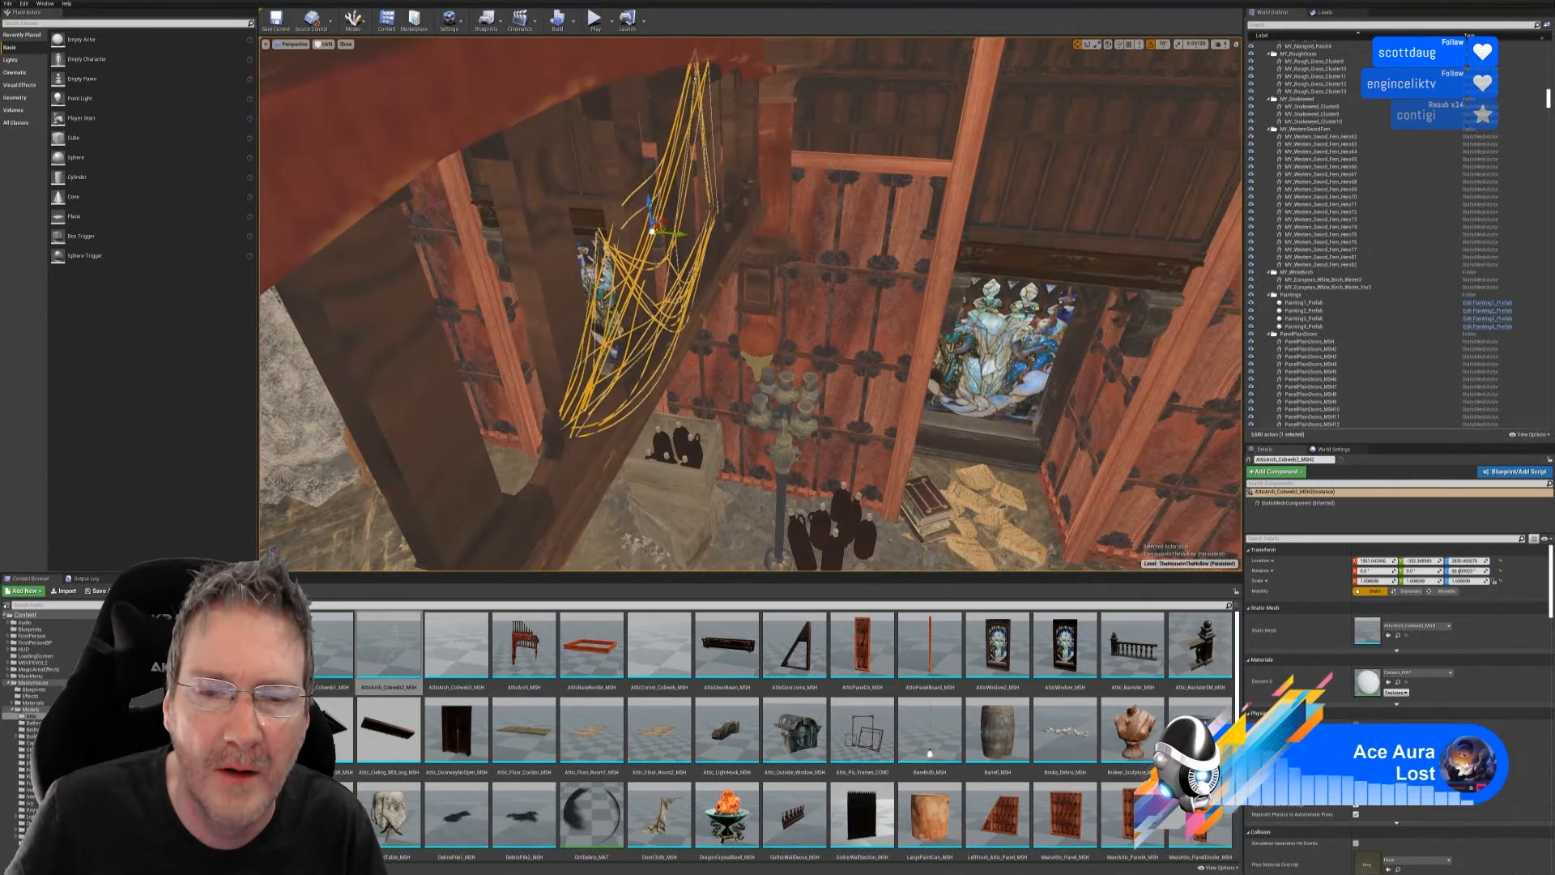
{"action": "right_click_drag", "start_coordinate": [681, 257], "coordinate": [648, 235]}
{"action": "right_click_drag", "start_coordinate": [381, 121], "coordinate": [498, 158]}
{"action": "mouse_move", "coordinate": [812, 252]}
{"action": "right_mouse_down"}
{"action": "mouse_move", "coordinate": [794, 247]}
{"action": "mouse_move", "coordinate": [813, 251]}
{"action": "right_mouse_up"}
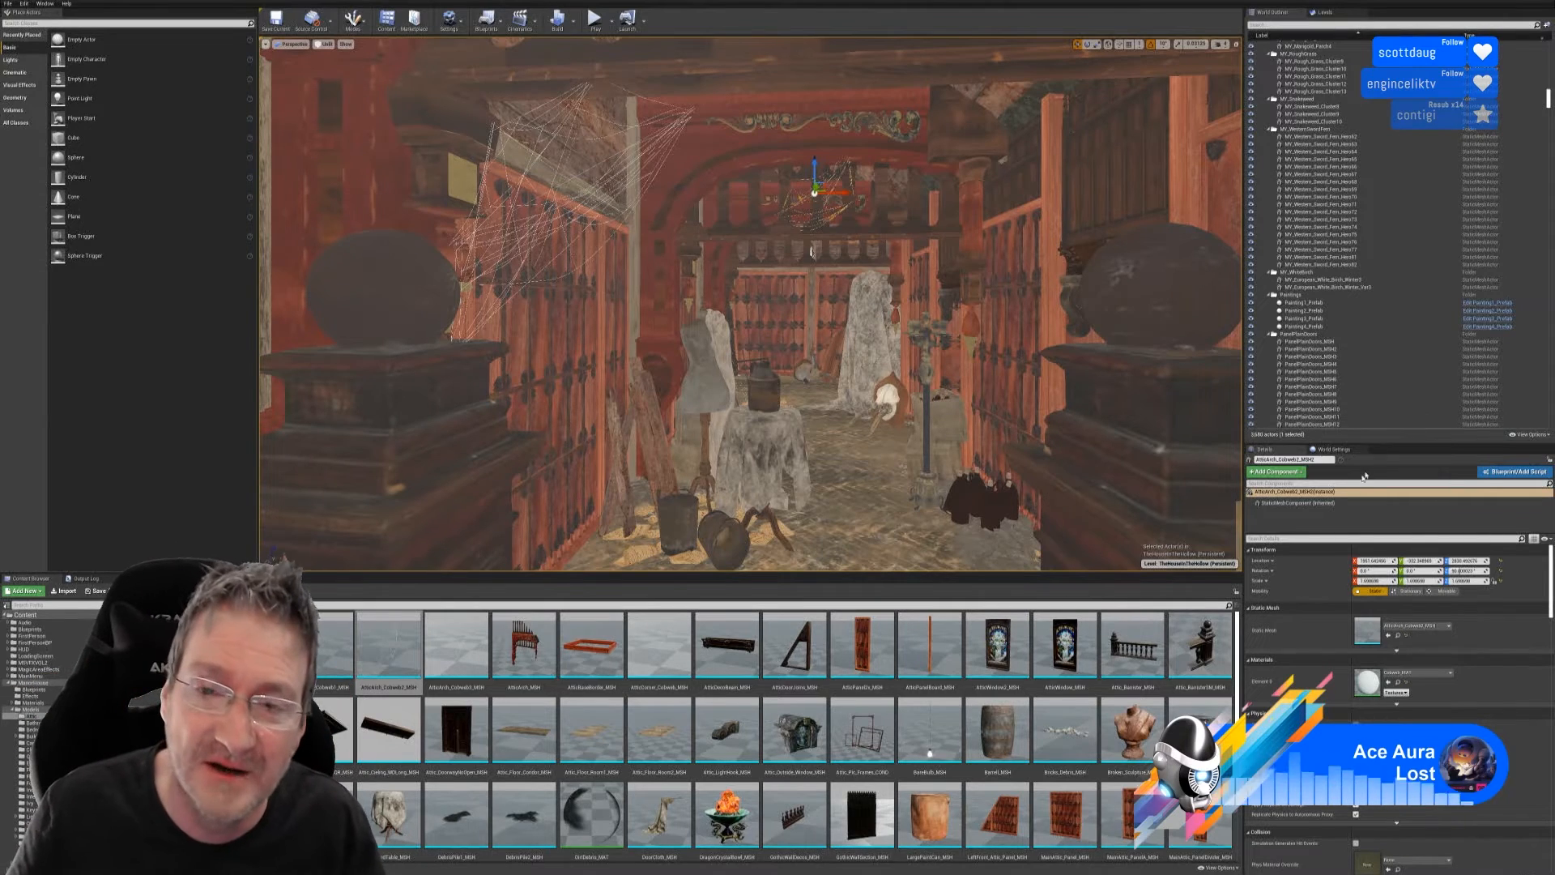
{"action": "left_click_drag", "start_coordinate": [813, 251], "coordinate": [842, 239]}
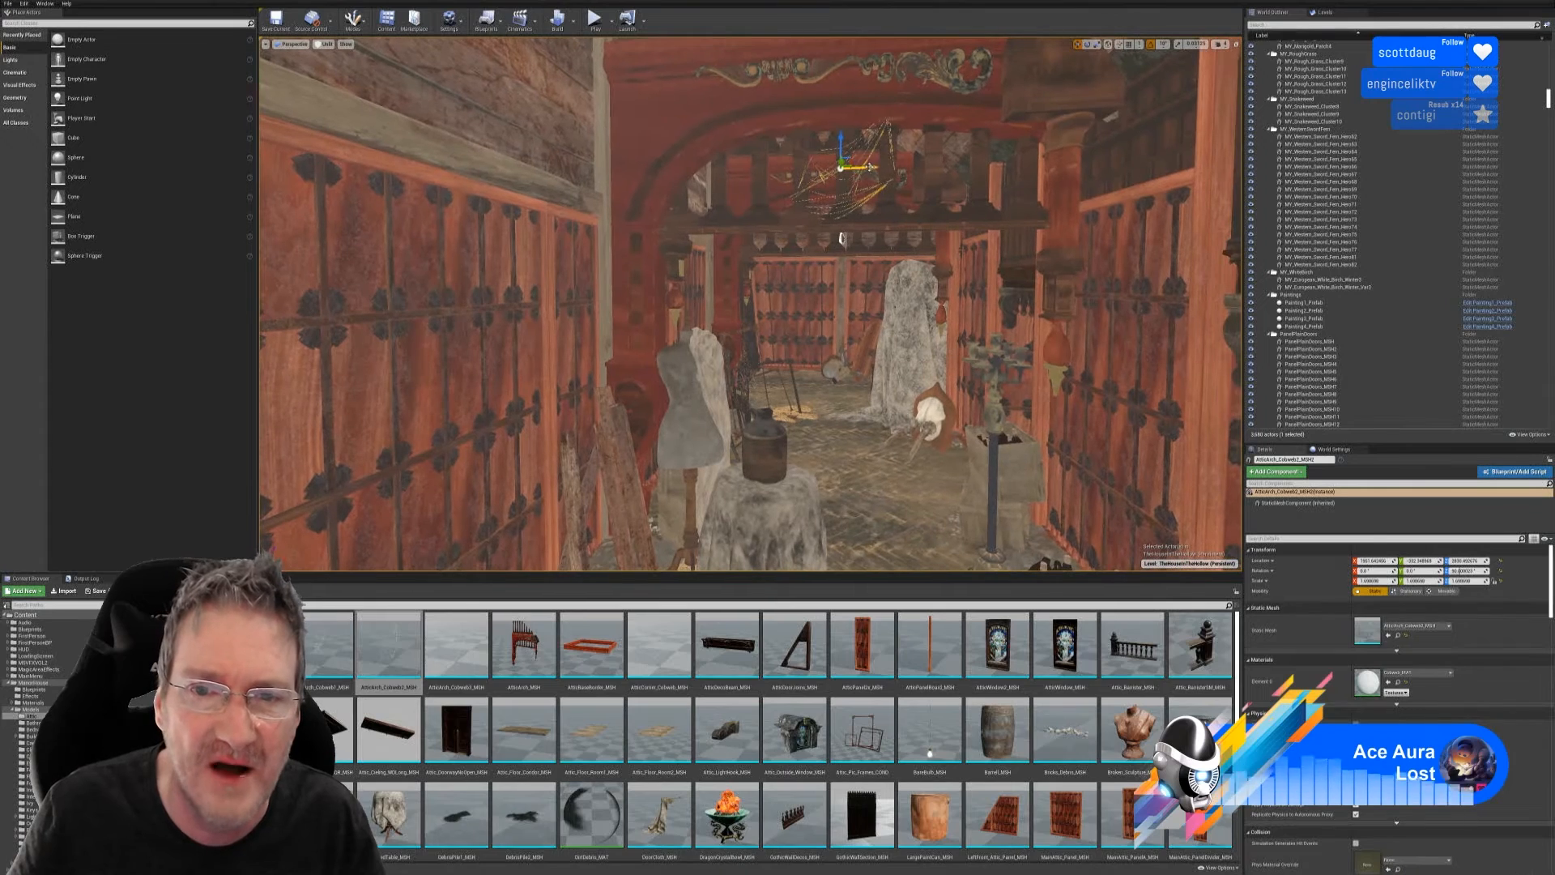
{"action": "left_click_drag", "start_coordinate": [872, 168], "coordinate": [815, 180]}
{"action": "left_click_drag", "start_coordinate": [842, 238], "coordinate": [879, 66]}
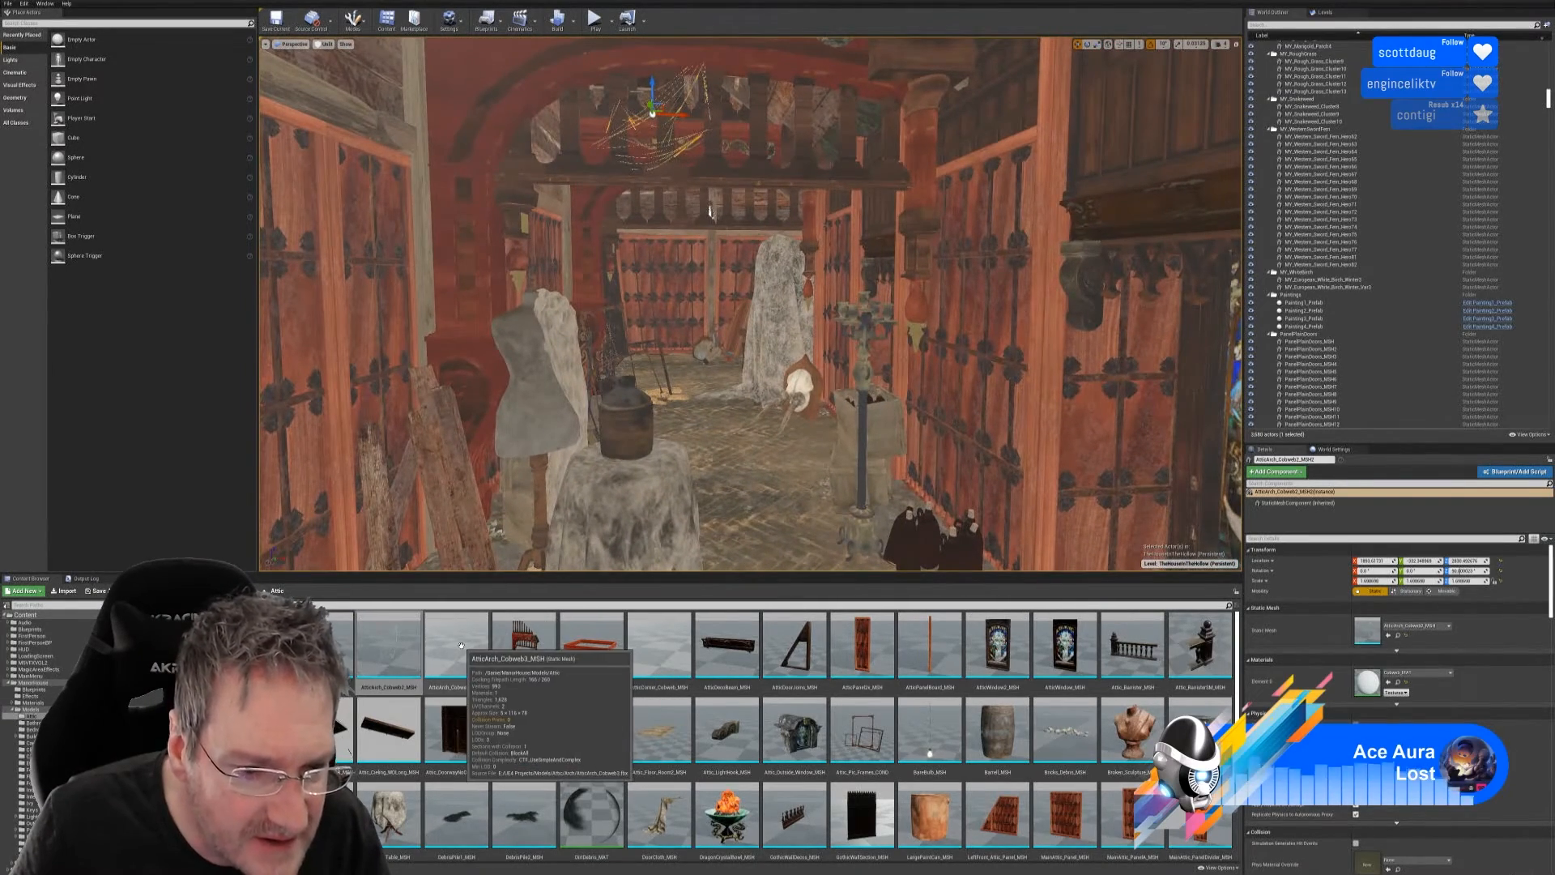
- Place the AtticArch_Cobweb3_MSH mesh on the floor beyond the inner arch, scale it up uniformly and rotate it about its vertical axis
{"action": "left_click_drag", "start_coordinate": [458, 652], "coordinate": [755, 500]}
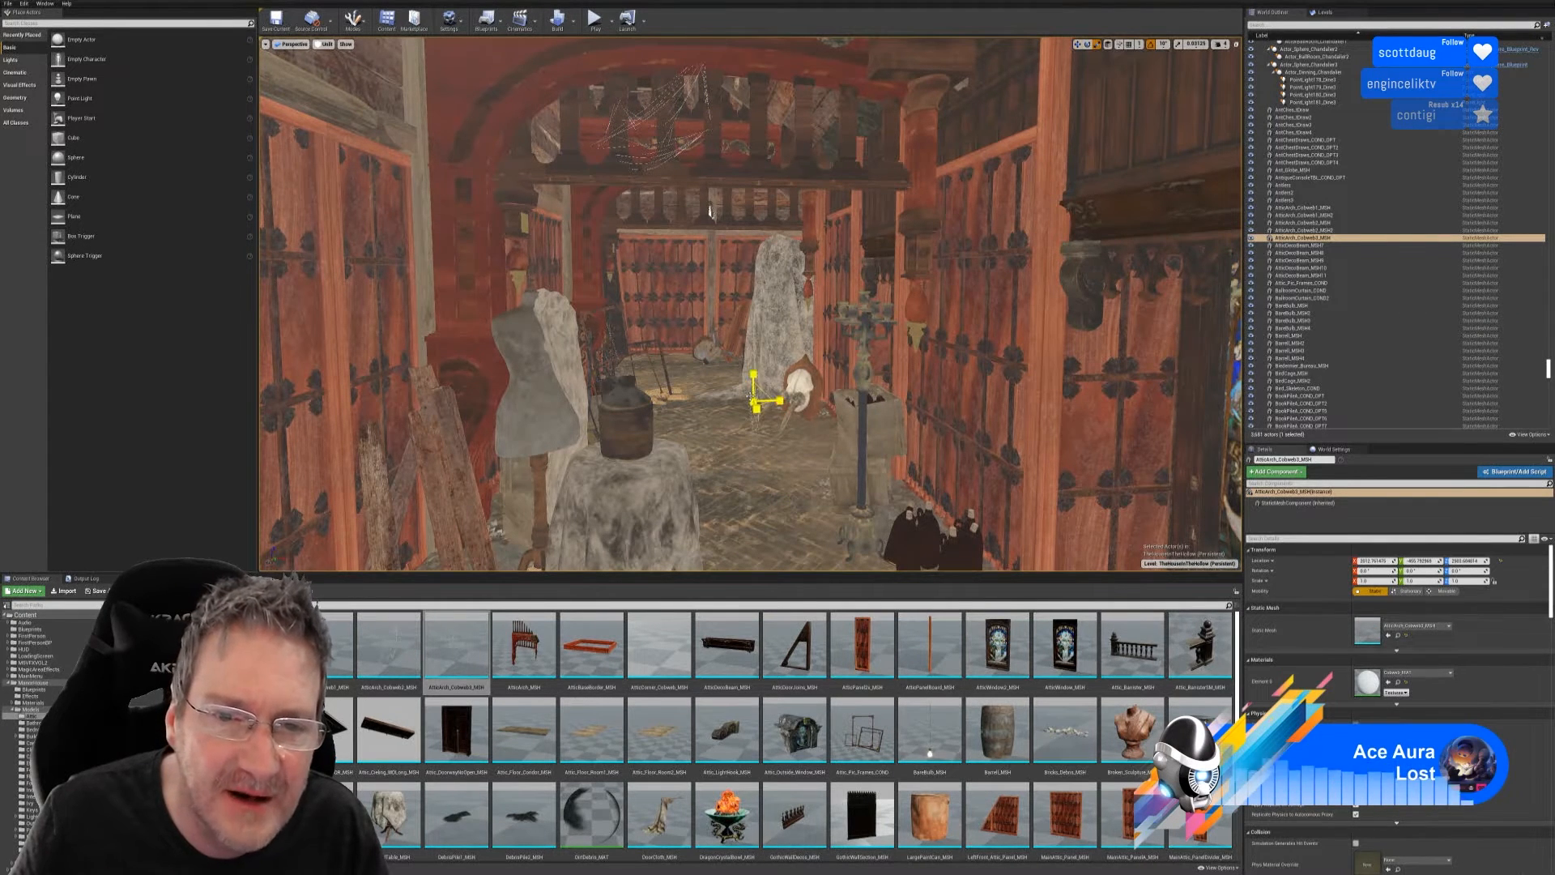
{"action": "left_click_drag", "start_coordinate": [750, 397], "coordinate": [754, 401]}
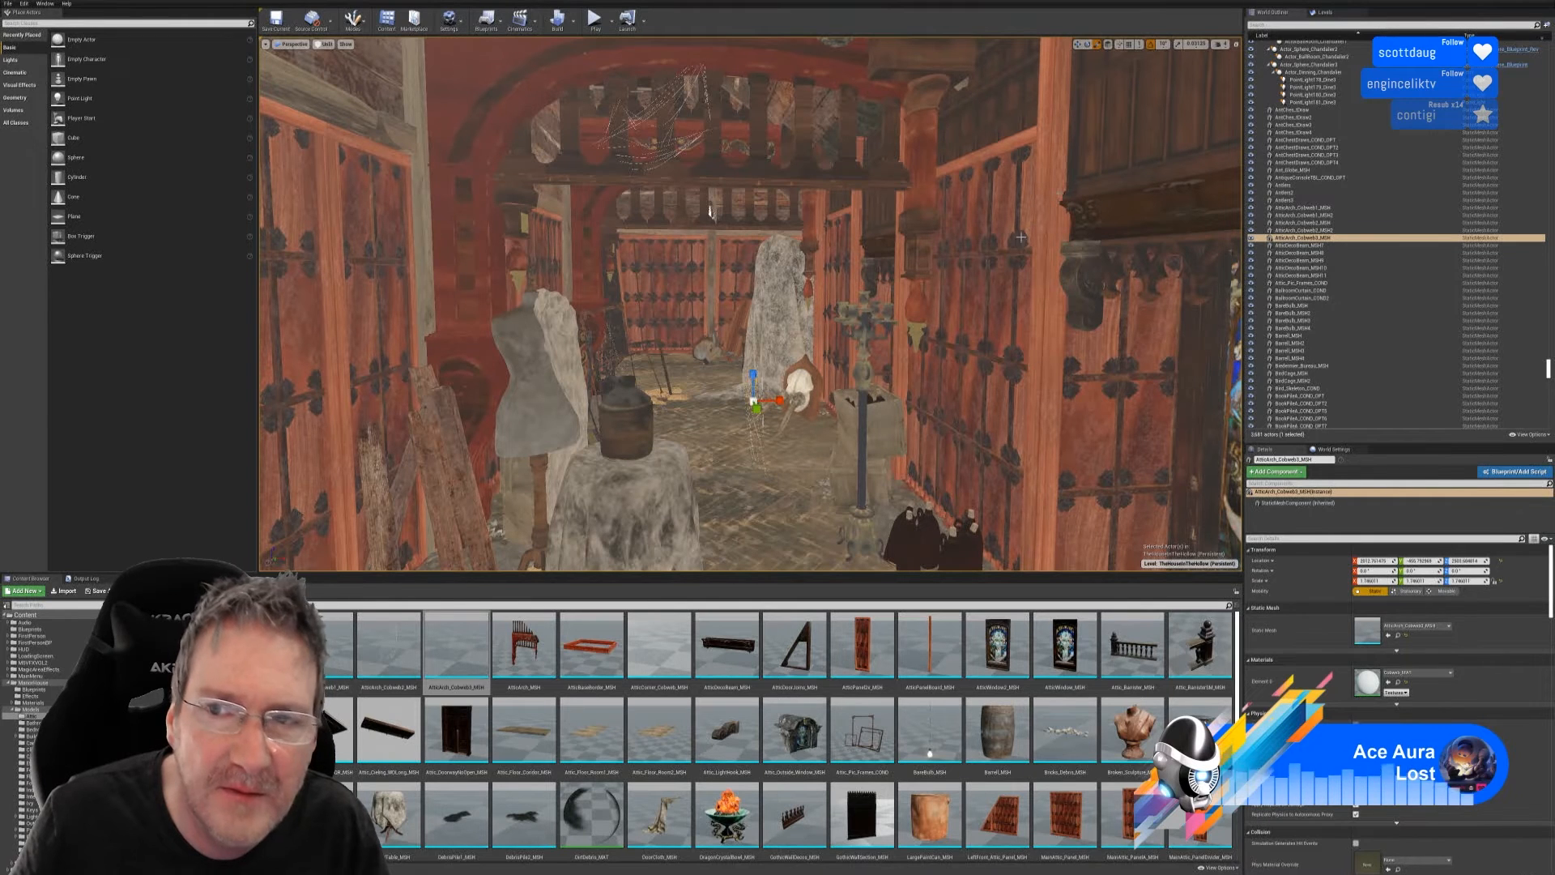
{"action": "left_click", "coordinate": [1088, 44]}
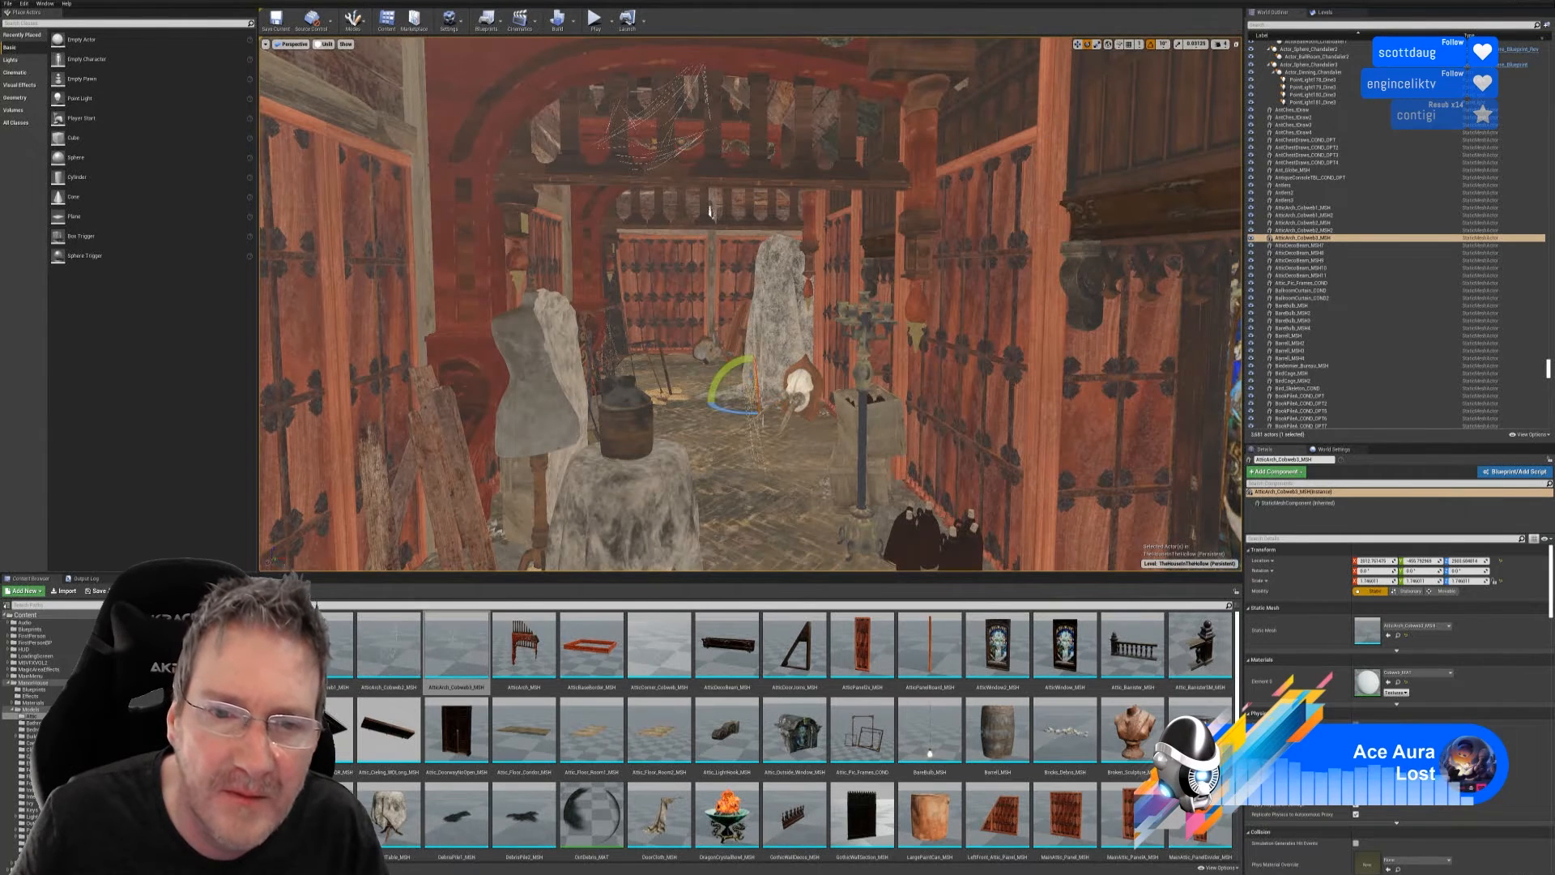
{"action": "left_click_drag", "start_coordinate": [724, 410], "coordinate": [799, 400]}
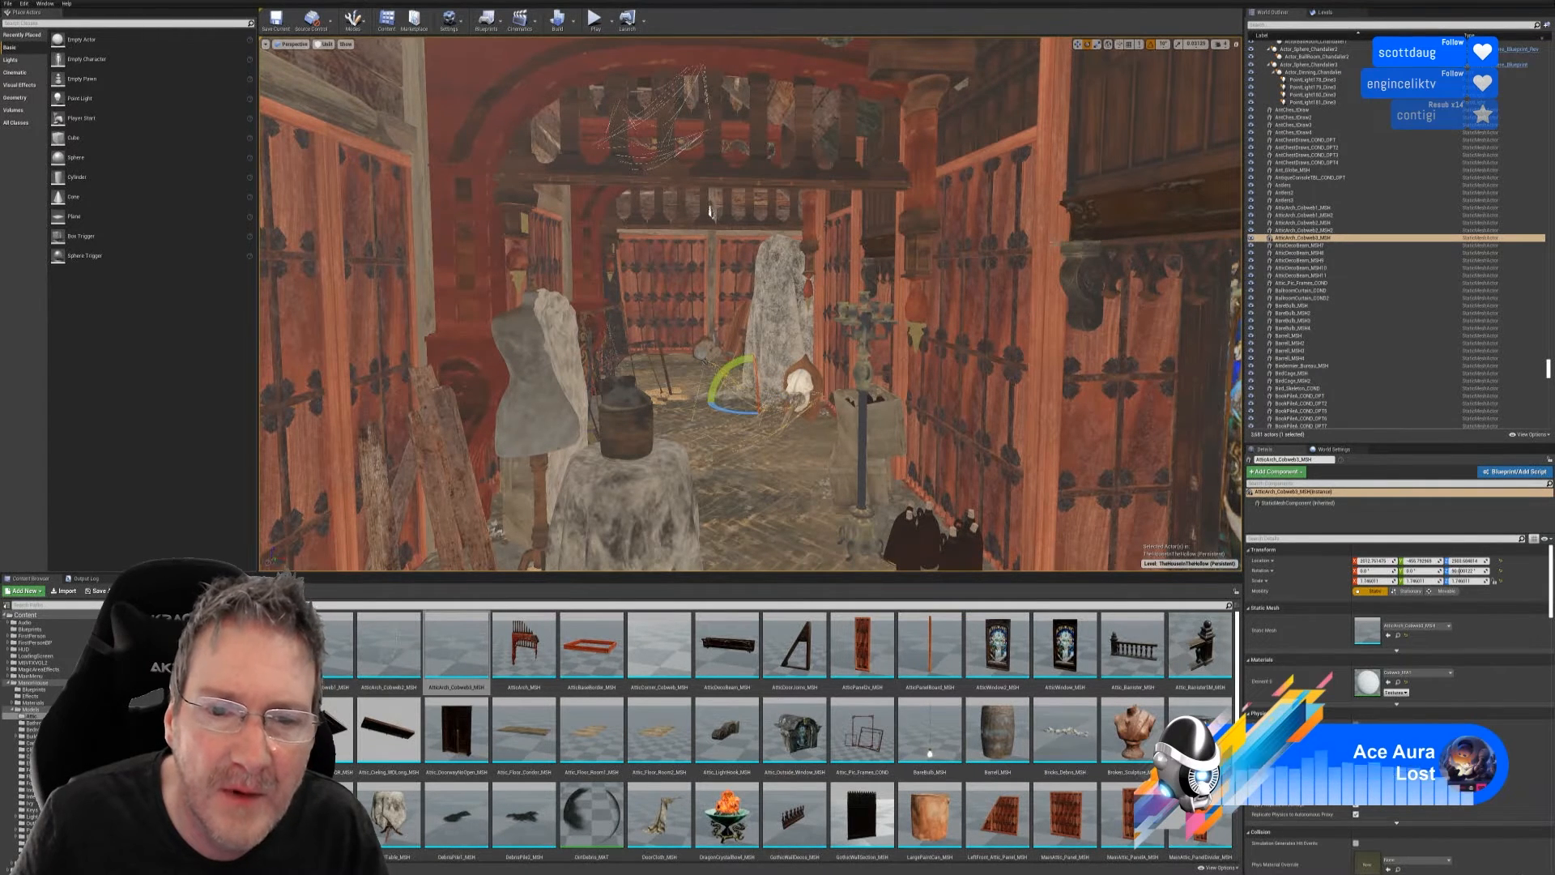
- Move the third cobweb mesh up to the inner arch's pillar above the dress form
{"action": "right_click_drag", "start_coordinate": [710, 210], "coordinate": [746, 186]}
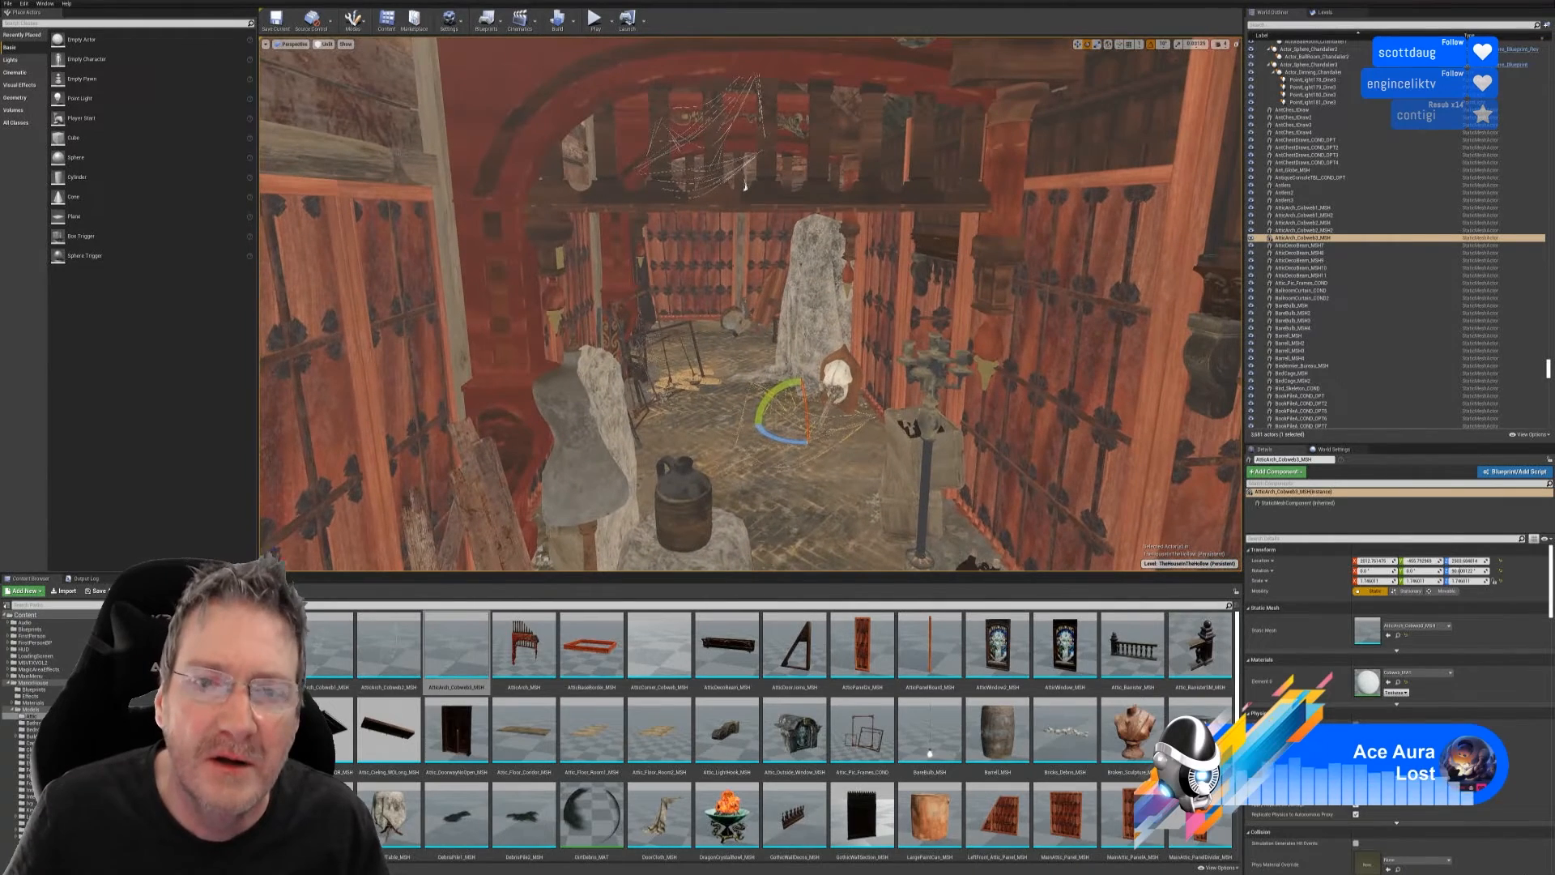
{"action": "left_click", "coordinate": [1078, 45]}
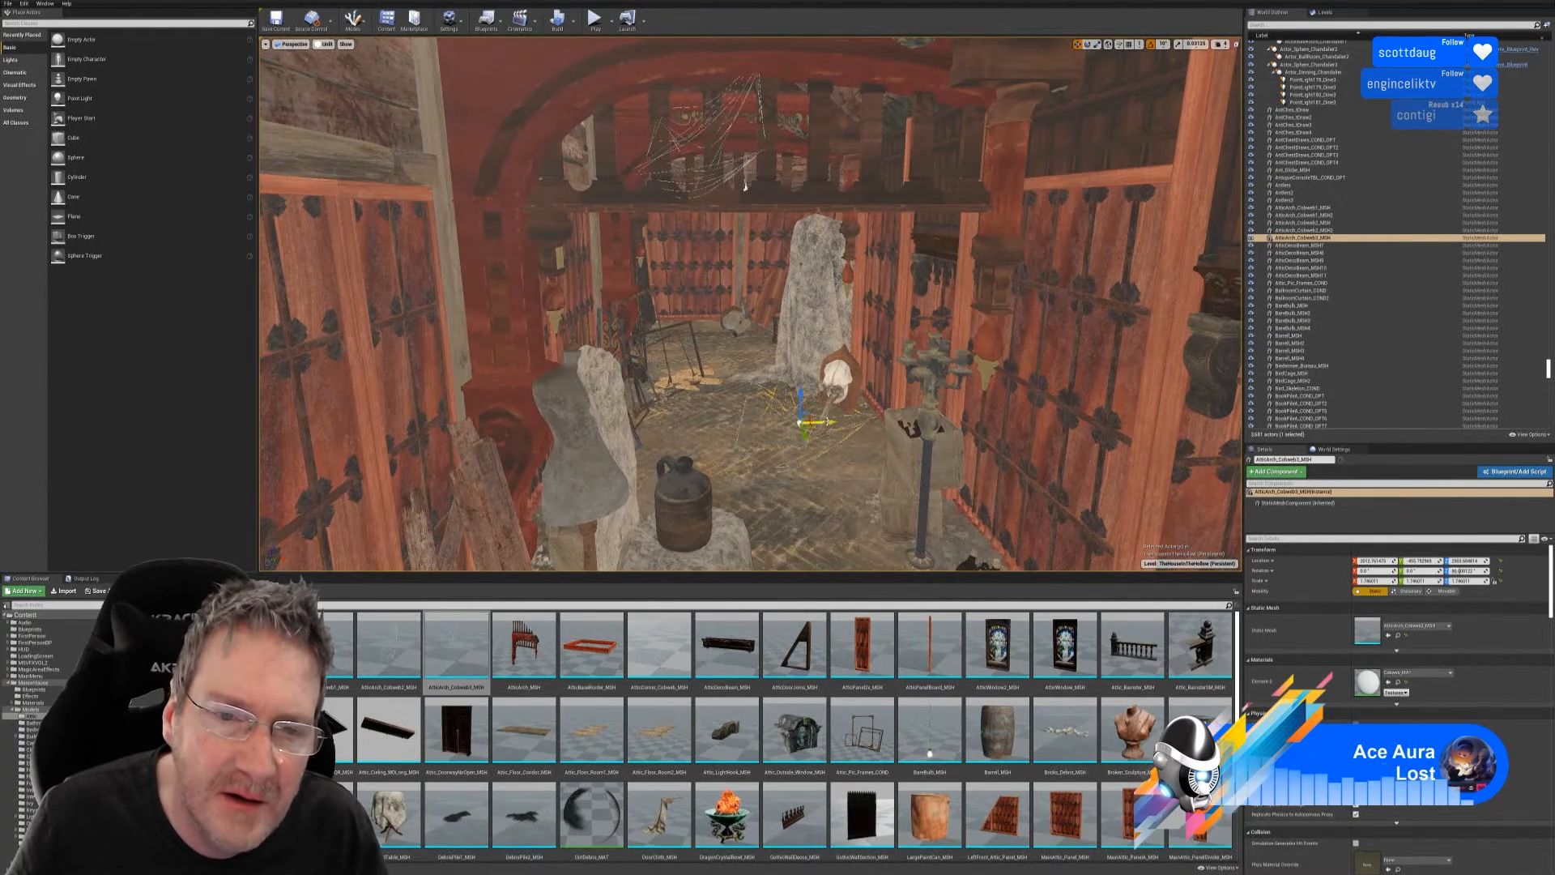
{"action": "left_click_drag", "start_coordinate": [814, 422], "coordinate": [609, 267]}
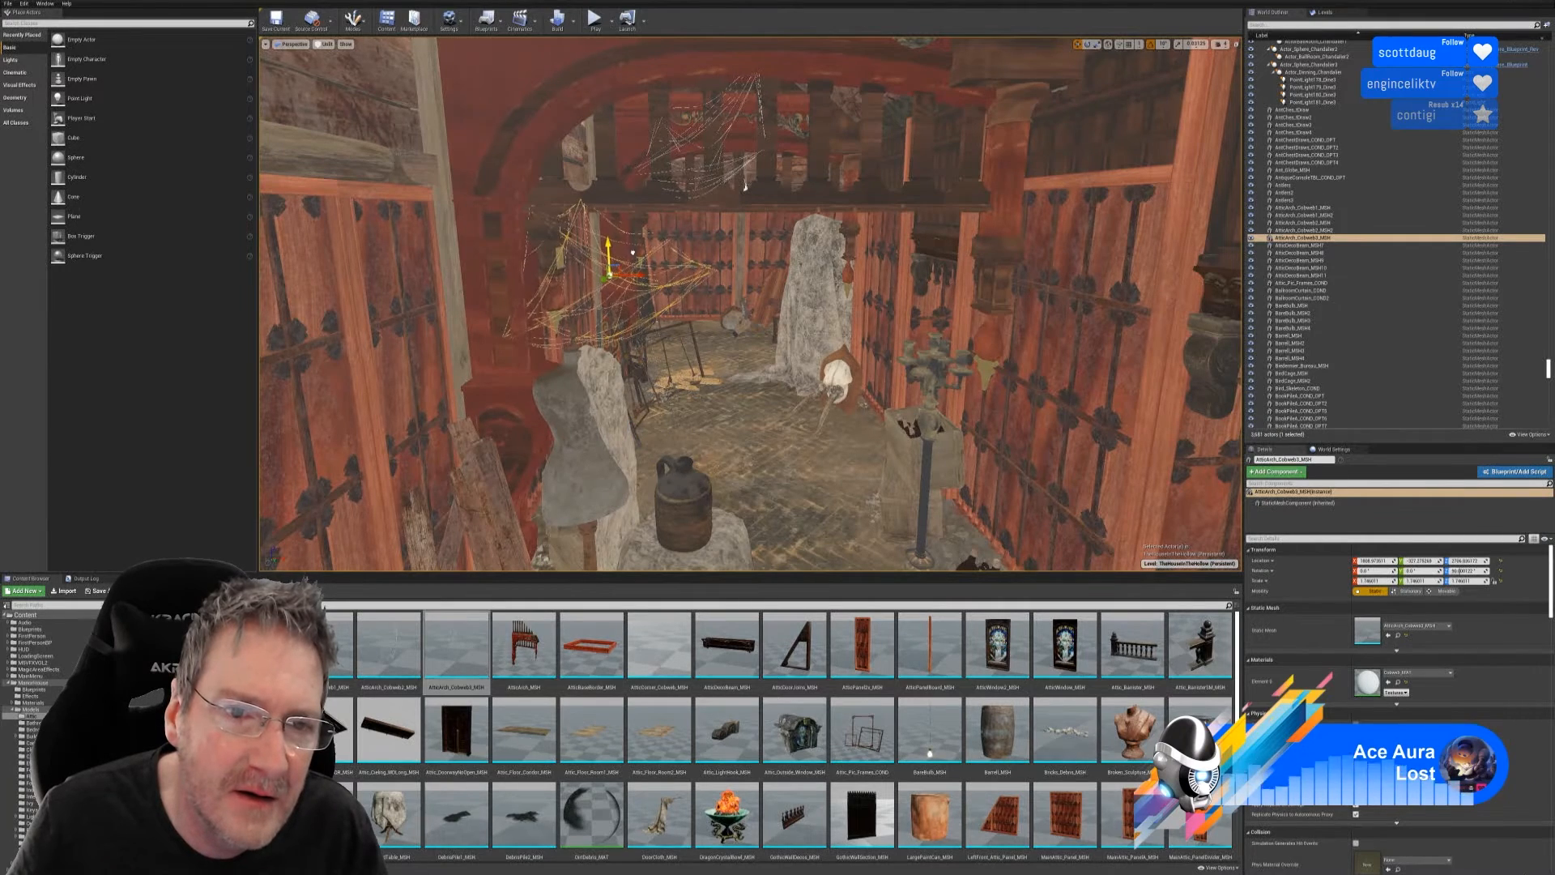
- Shift the third cobweb mesh beside the inner arch's pillar and rotate it so it drapes down from the crossbeam
{"action": "right_click_drag", "start_coordinate": [639, 251], "coordinate": [650, 246]}
{"action": "left_click_drag", "start_coordinate": [658, 275], "coordinate": [675, 283]}
{"action": "right_click_drag", "start_coordinate": [748, 357], "coordinate": [771, 360]}
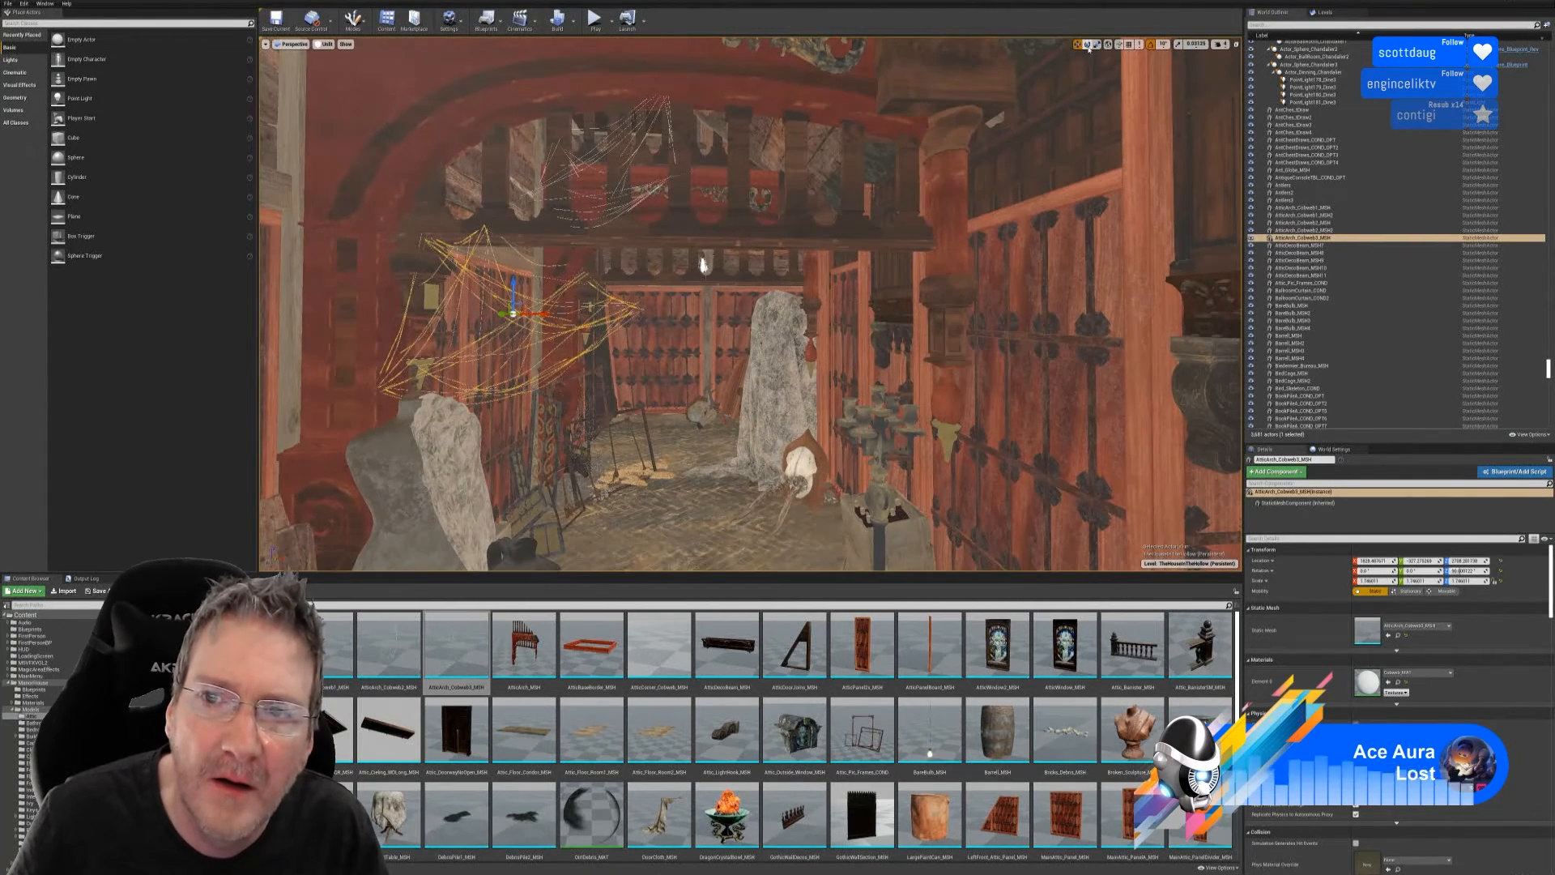
{"action": "mouse_move", "coordinate": [549, 349]}
{"action": "left_mouse_down"}
{"action": "mouse_move", "coordinate": [564, 305]}
{"action": "mouse_move", "coordinate": [552, 357]}
{"action": "left_mouse_up"}
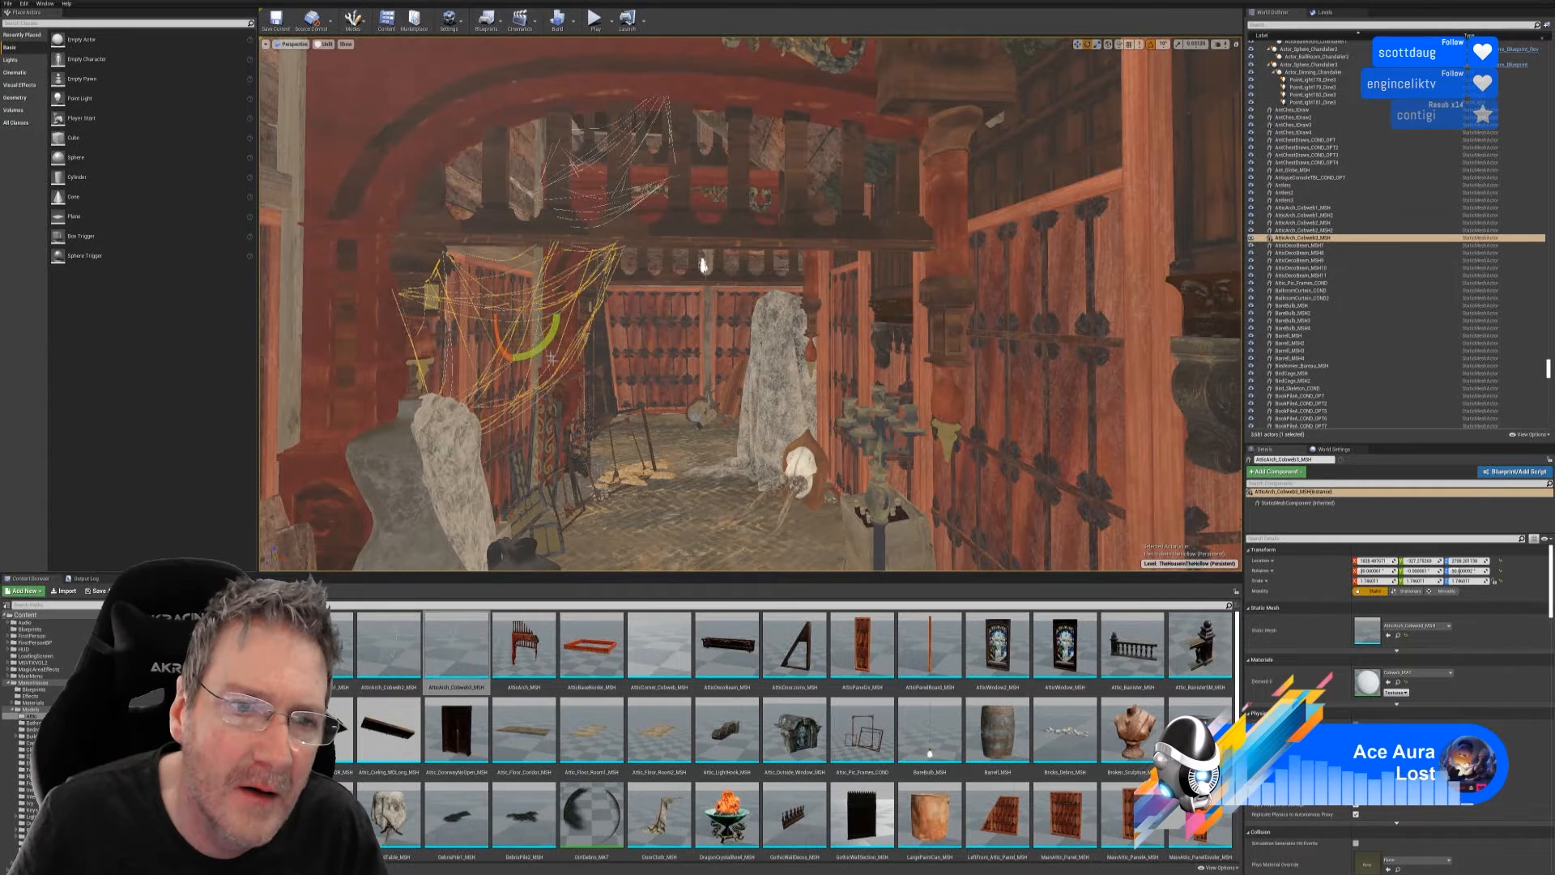
{"action": "left_click", "coordinate": [1078, 43]}
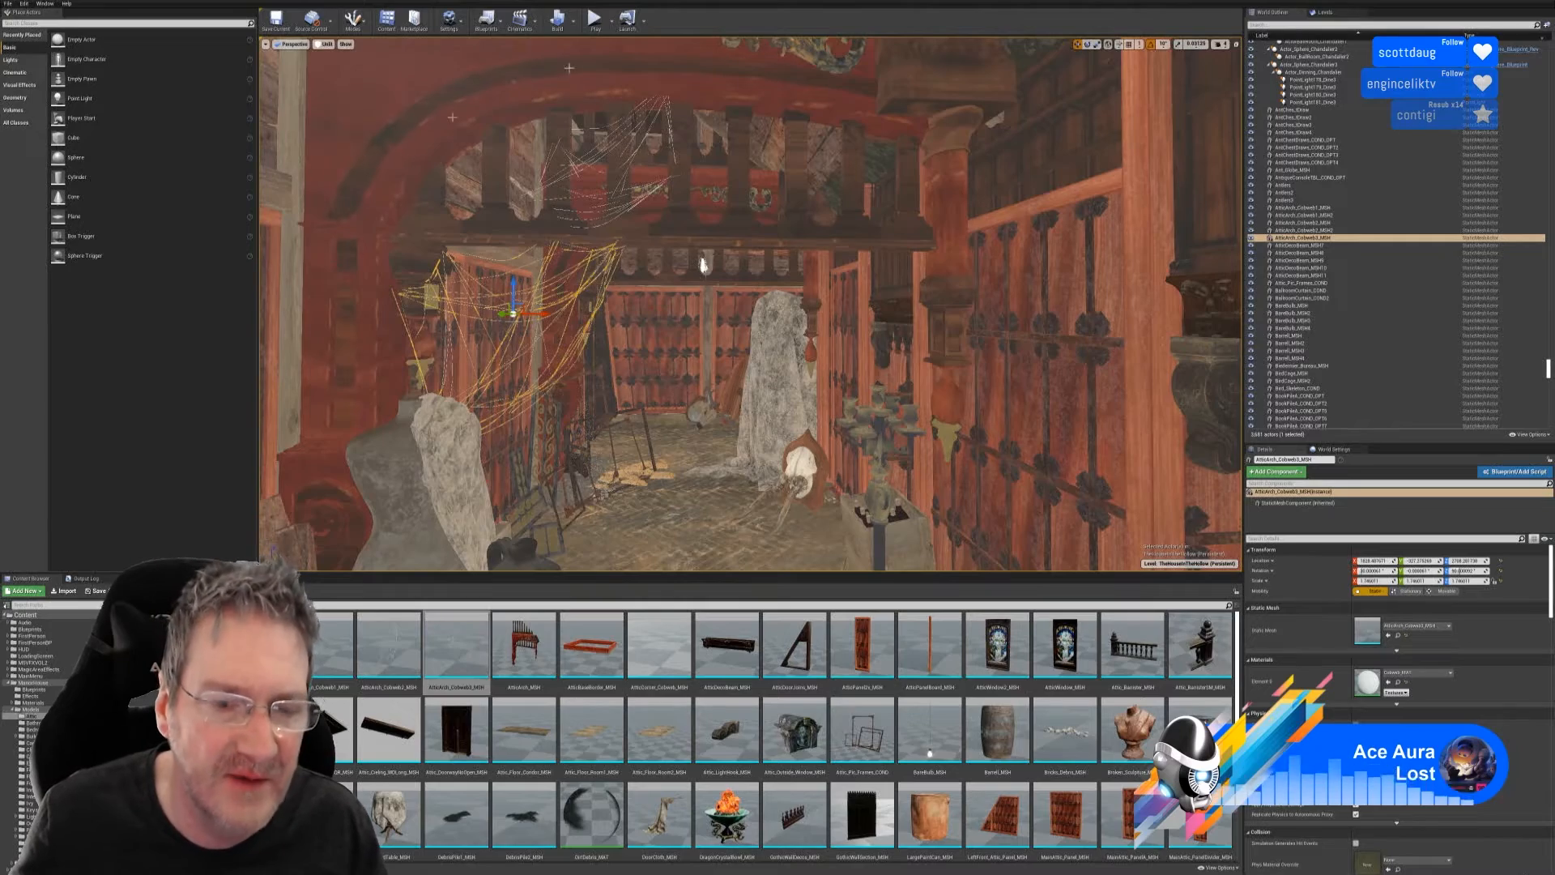
- Move the third cobweb mesh sideways to line it up with the inner arch's pillar
{"action": "mouse_move", "coordinate": [703, 265]}
{"action": "right_mouse_down"}
{"action": "mouse_move", "coordinate": [640, 267]}
{"action": "mouse_move", "coordinate": [704, 266]}
{"action": "mouse_move", "coordinate": [689, 266]}
{"action": "right_mouse_up"}
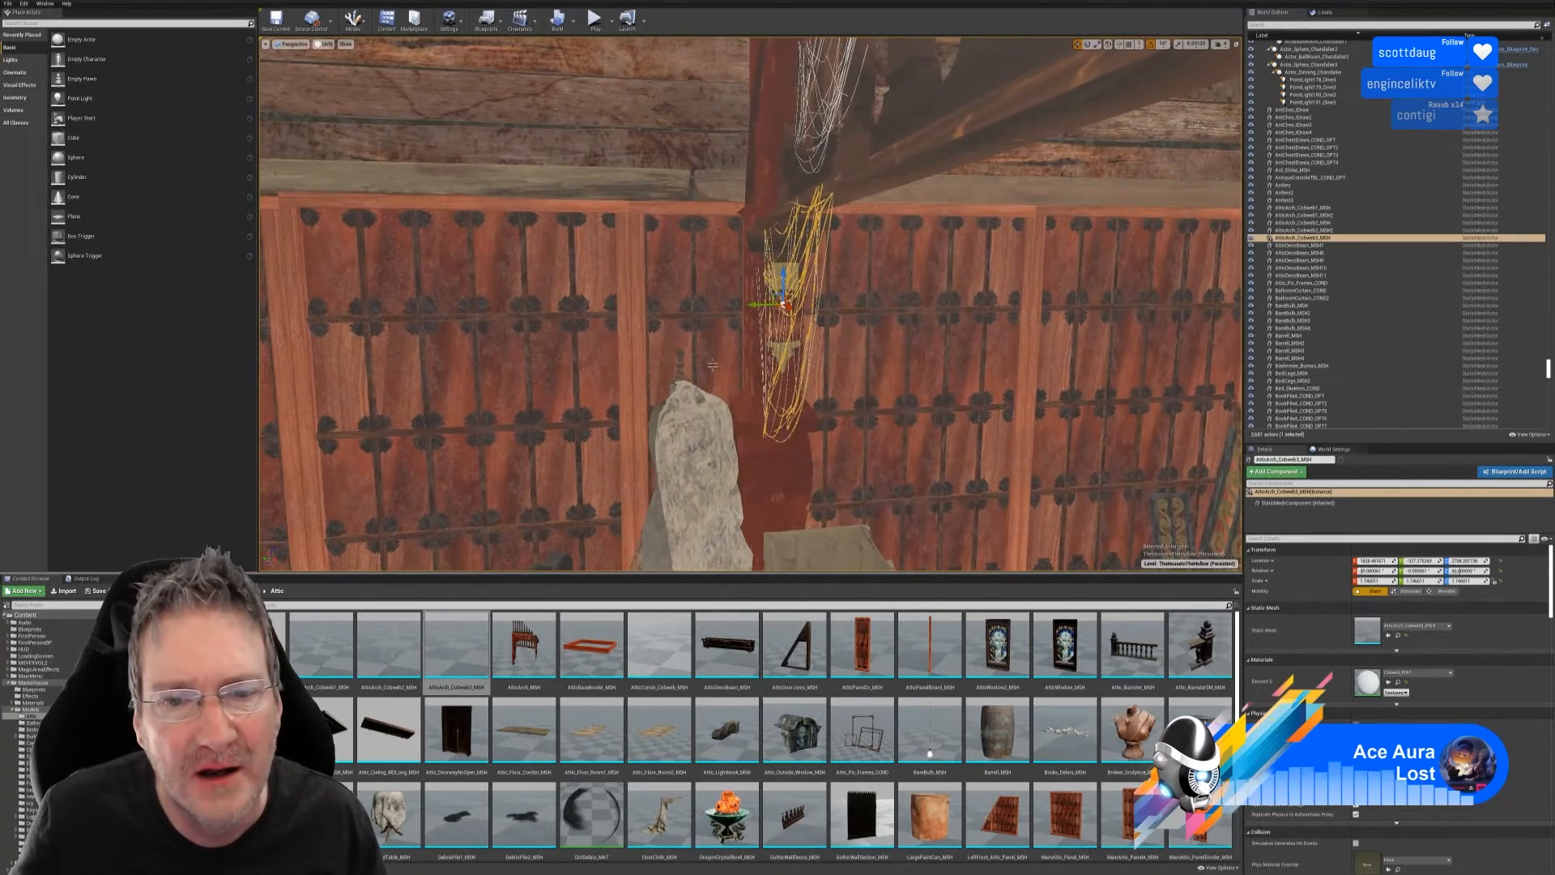
{"action": "left_click_drag", "start_coordinate": [762, 304], "coordinate": [782, 304]}
{"action": "mouse_move", "coordinate": [782, 304]}
{"action": "right_mouse_down"}
{"action": "mouse_move", "coordinate": [802, 316]}
{"action": "mouse_move", "coordinate": [729, 324]}
{"action": "mouse_move", "coordinate": [806, 320]}
{"action": "right_mouse_up"}
{"action": "right_click_drag", "start_coordinate": [944, 179], "coordinate": [781, 279]}
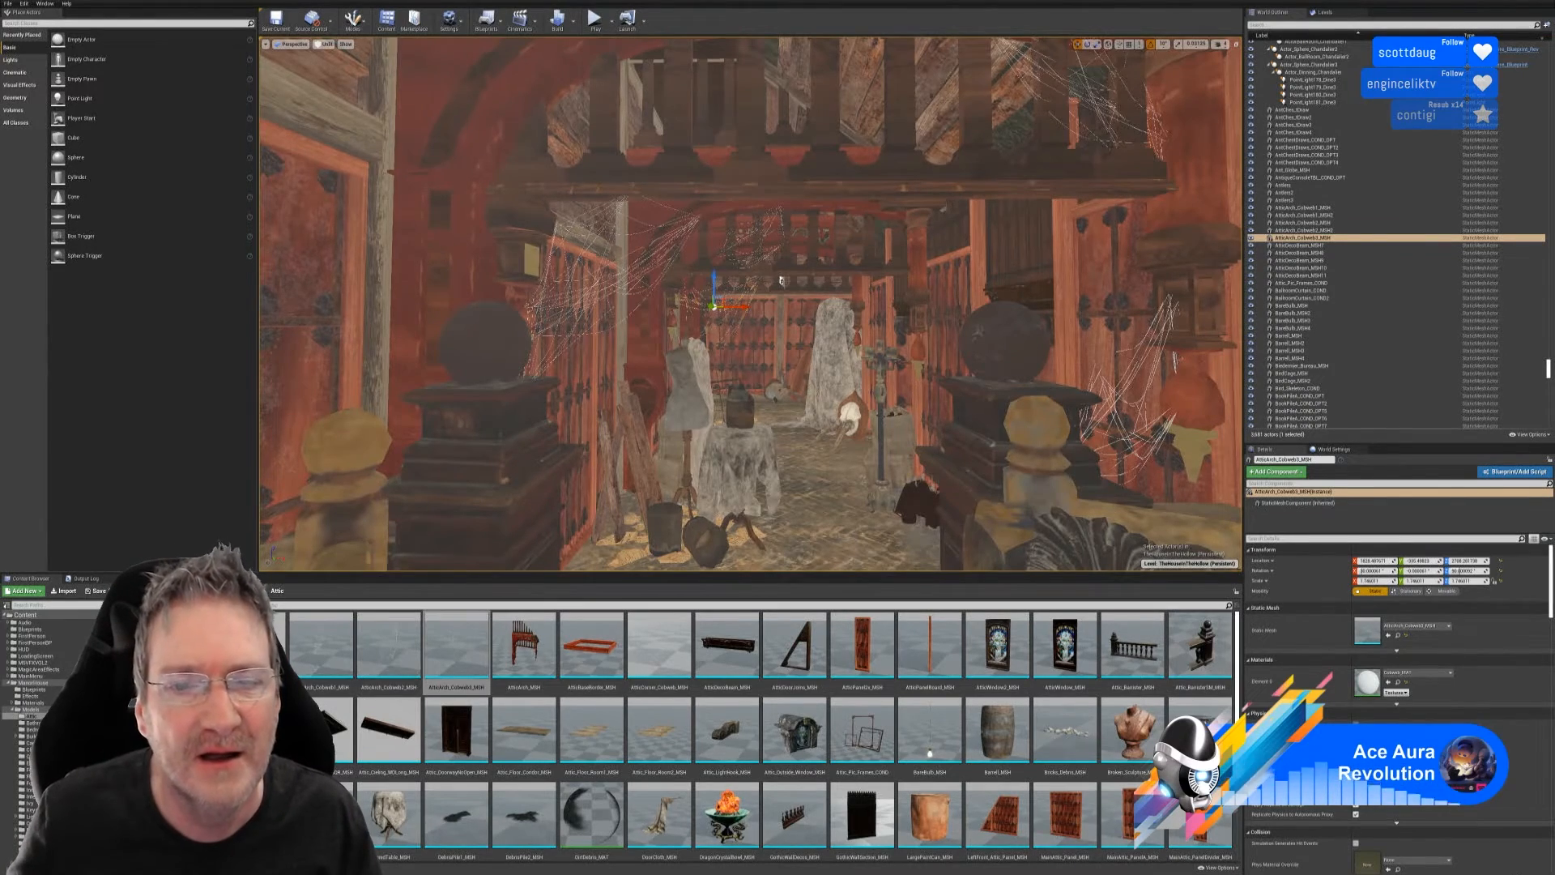
- Examine the cobwebs and props along the attic walkway from between the balustrade posts
{"action": "right_click_drag", "start_coordinate": [780, 281], "coordinate": [851, 235]}
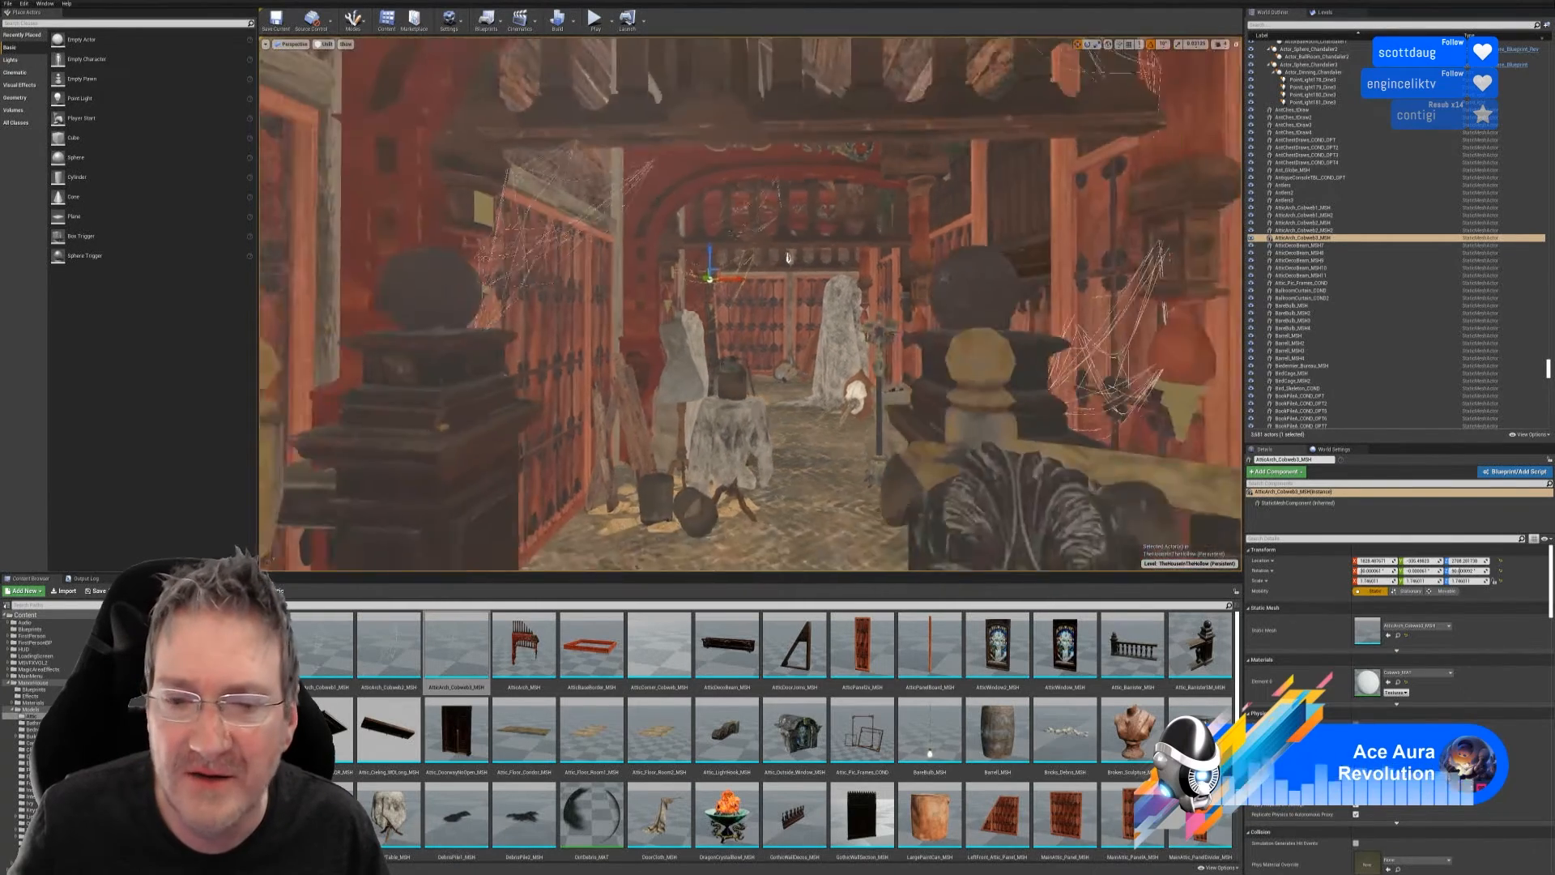
{"action": "scroll", "coordinate": [780, 263], "scroll_direction": "up", "scroll_amount": 2}
{"action": "scroll", "coordinate": [775, 267], "scroll_direction": "up", "scroll_amount": 4}
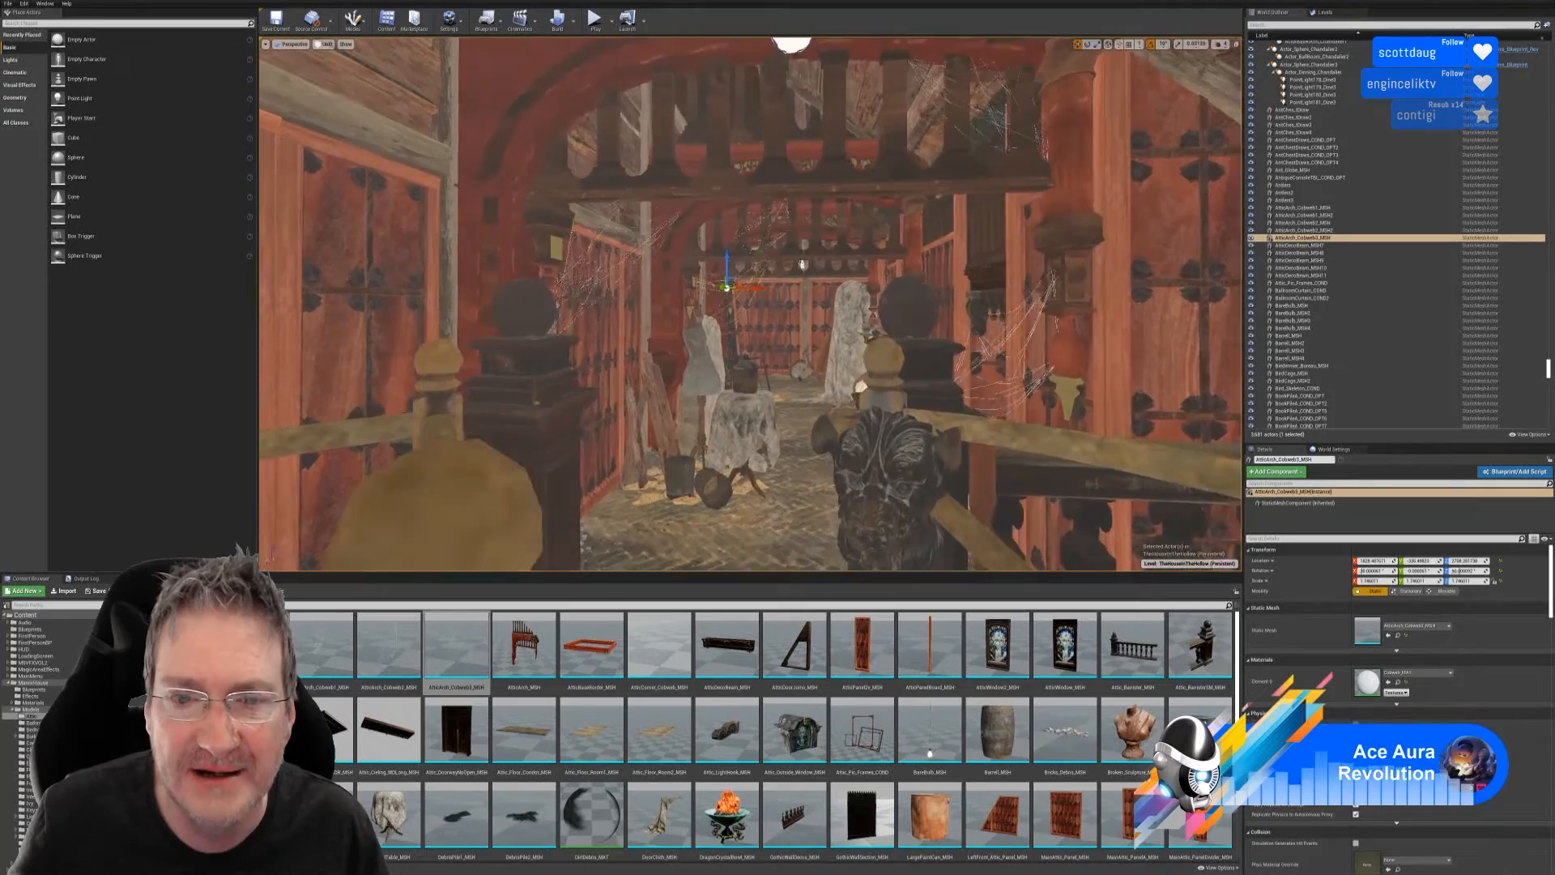
{"action": "key", "text": "w"}
{"action": "right_click_drag", "start_coordinate": [775, 266], "coordinate": [733, 405]}
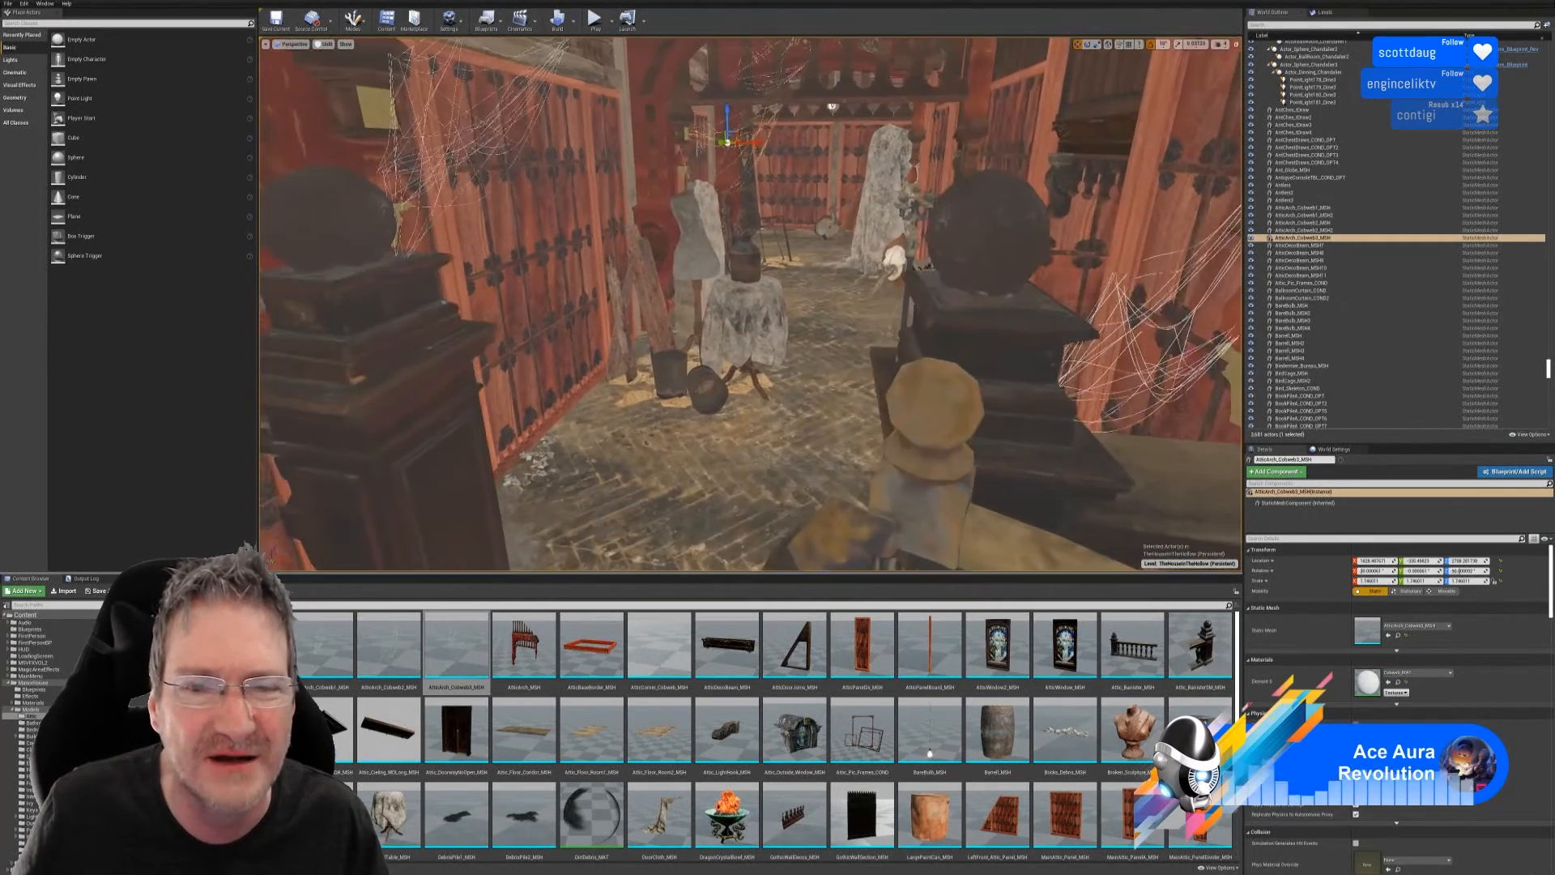
{"action": "right_click_drag", "start_coordinate": [733, 405], "coordinate": [717, 400]}
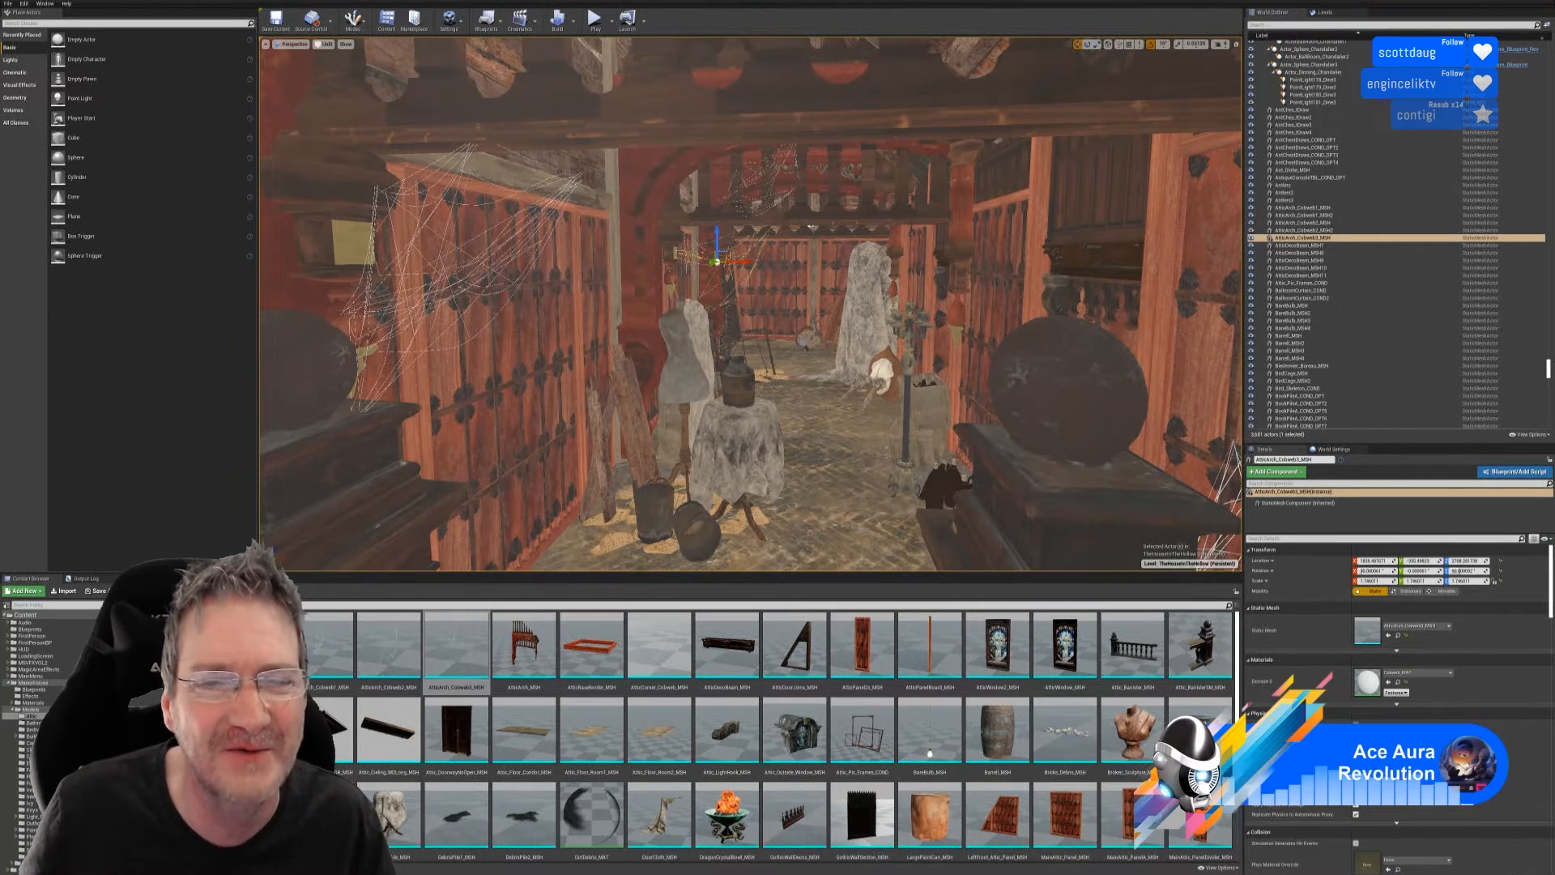
{"action": "left_click_drag", "start_coordinate": [832, 355], "coordinate": [816, 215]}
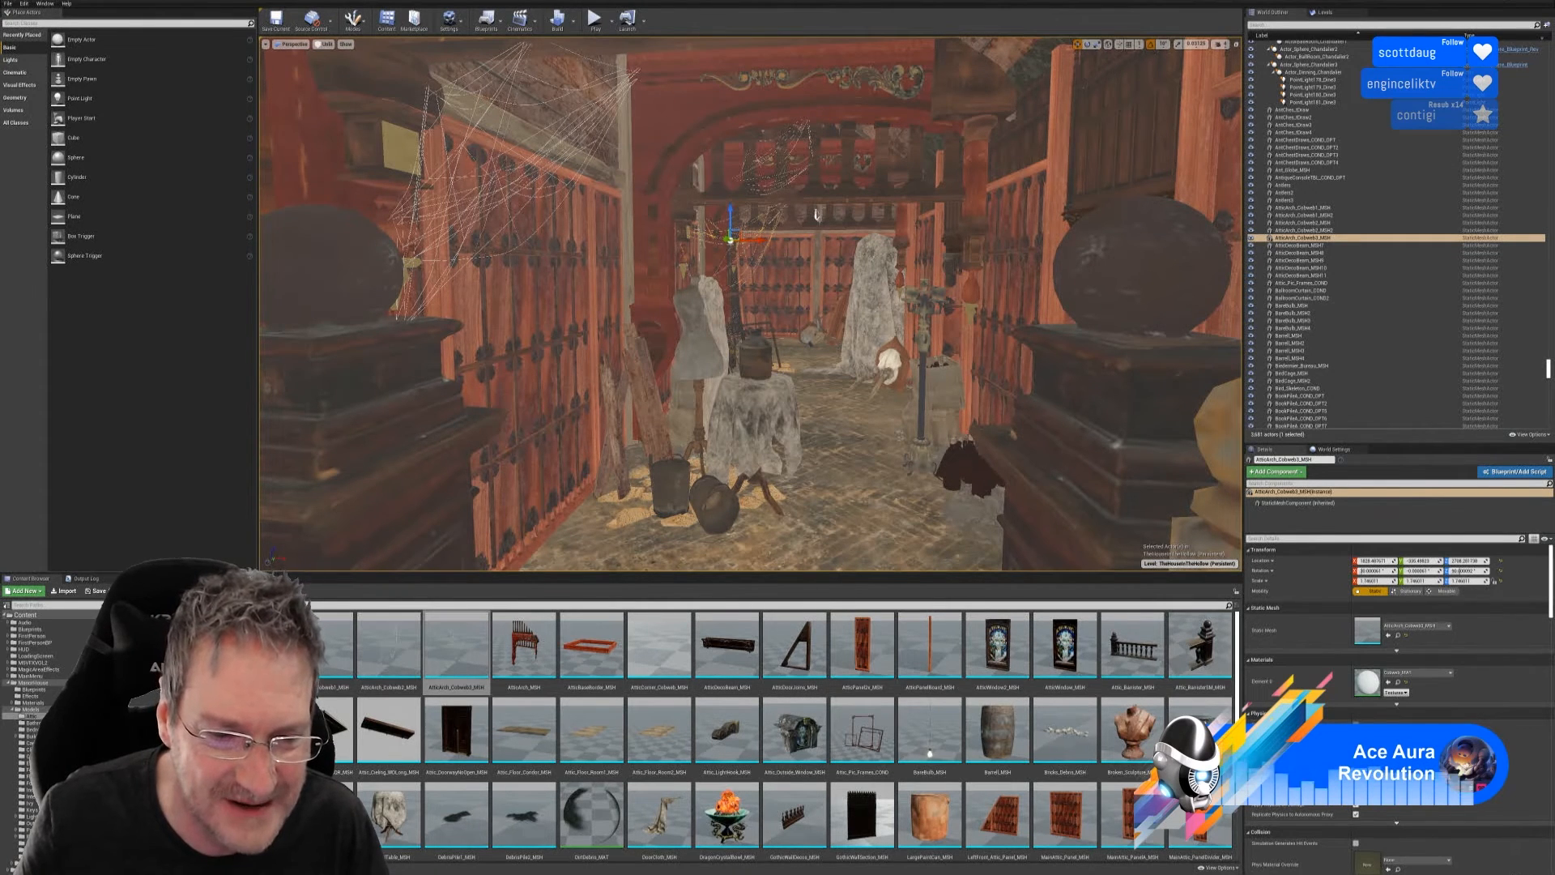
{"action": "right_click_drag", "start_coordinate": [750, 305], "coordinate": [702, 380]}
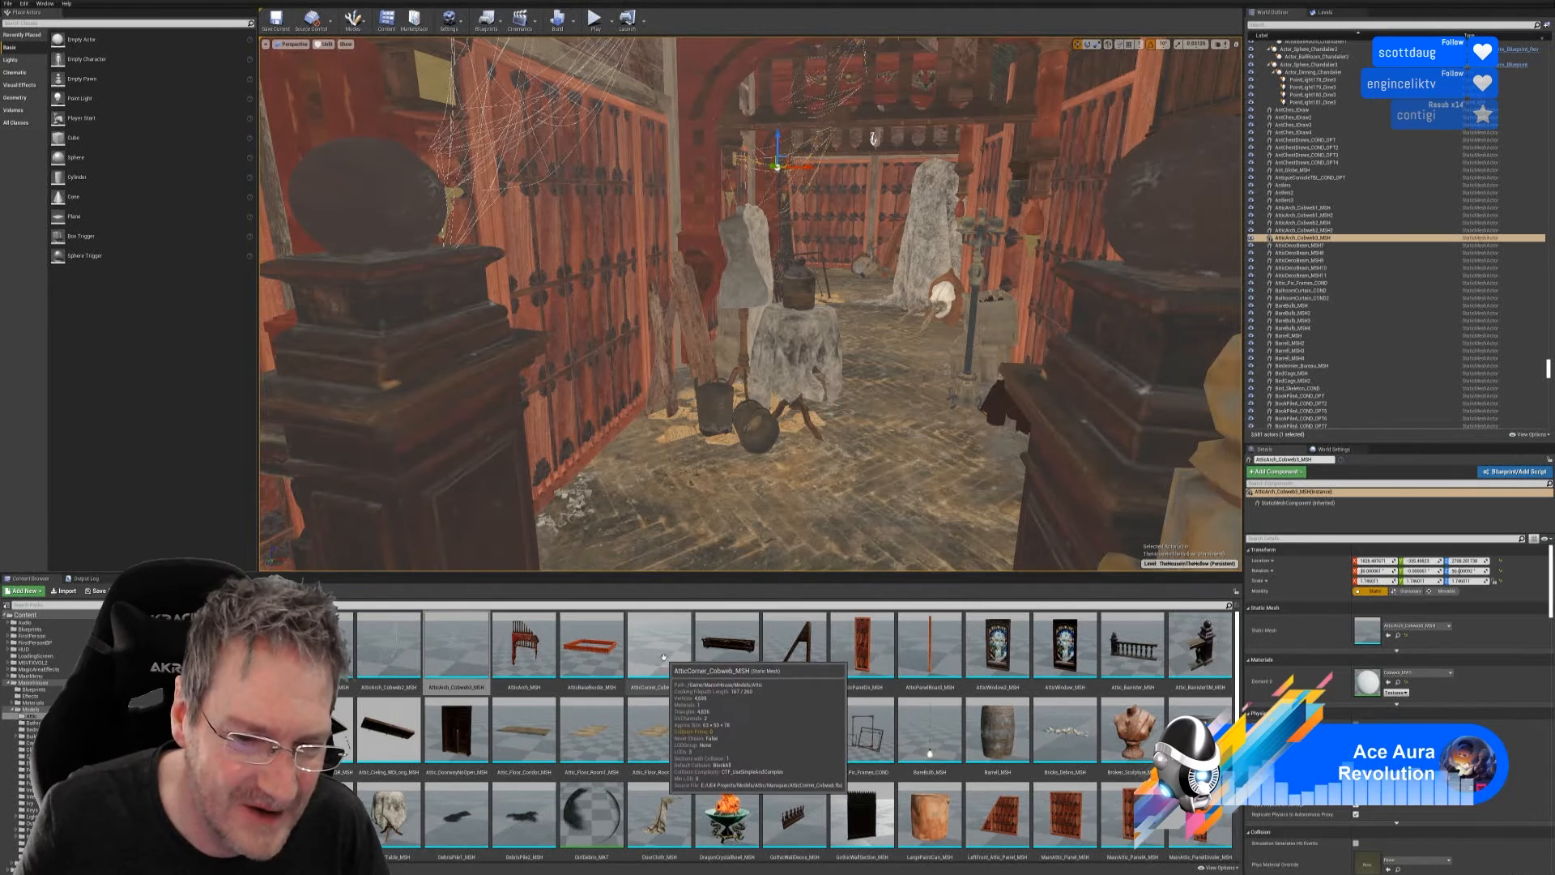
- Place the AtticCorner cobweb mesh on the floor near the draped table, rotate it about its vertical axis and scale it up uniformly
{"action": "left_click_drag", "start_coordinate": [677, 661], "coordinate": [774, 460]}
{"action": "left_click", "coordinate": [1099, 48]}
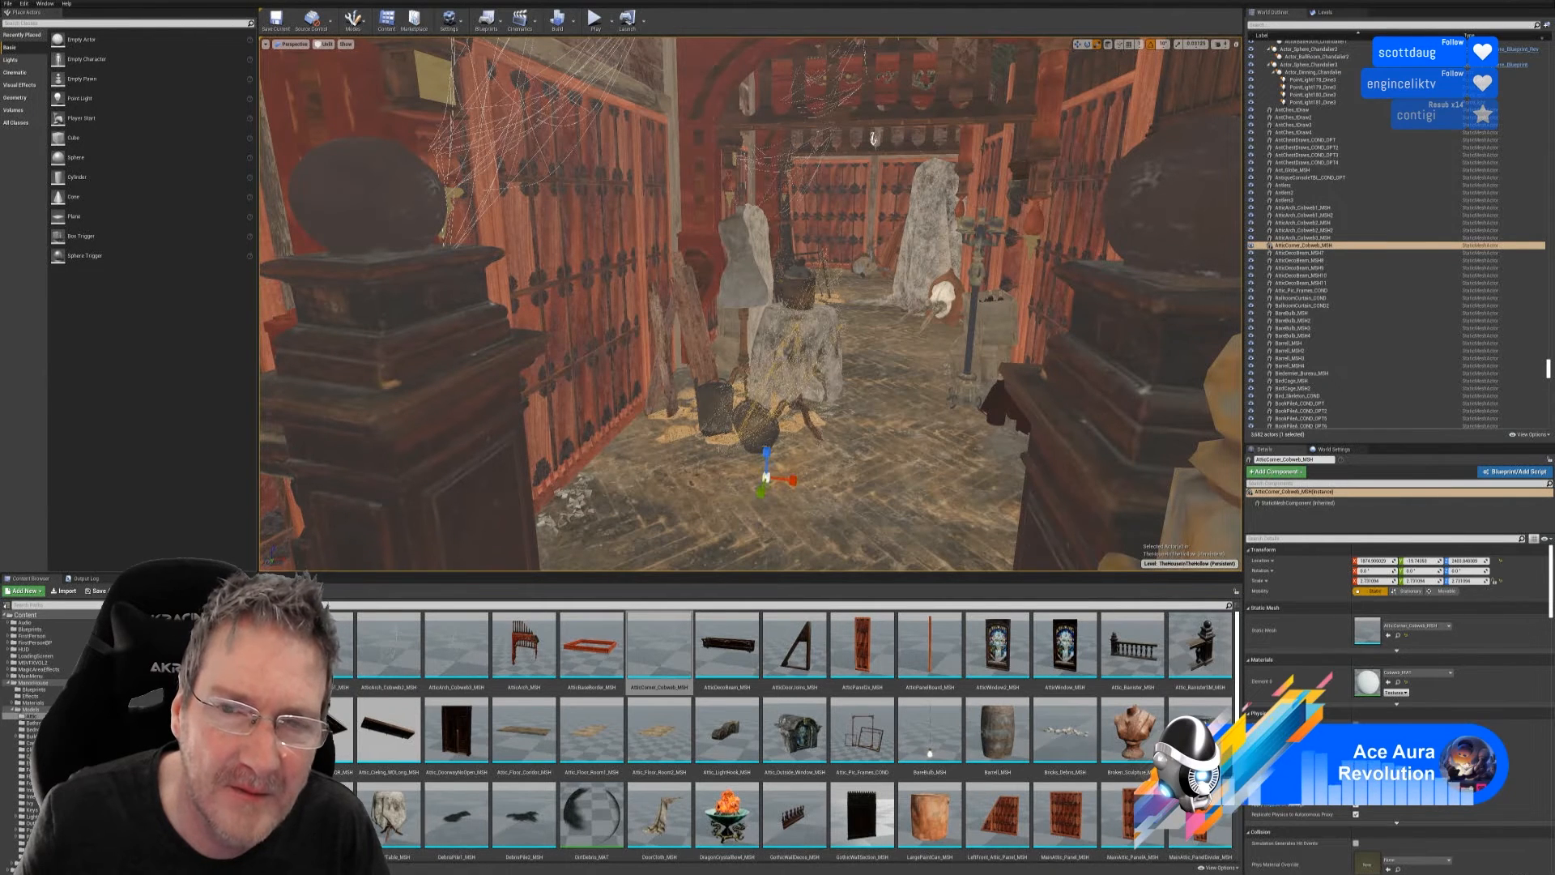
{"action": "left_click", "coordinate": [1087, 45]}
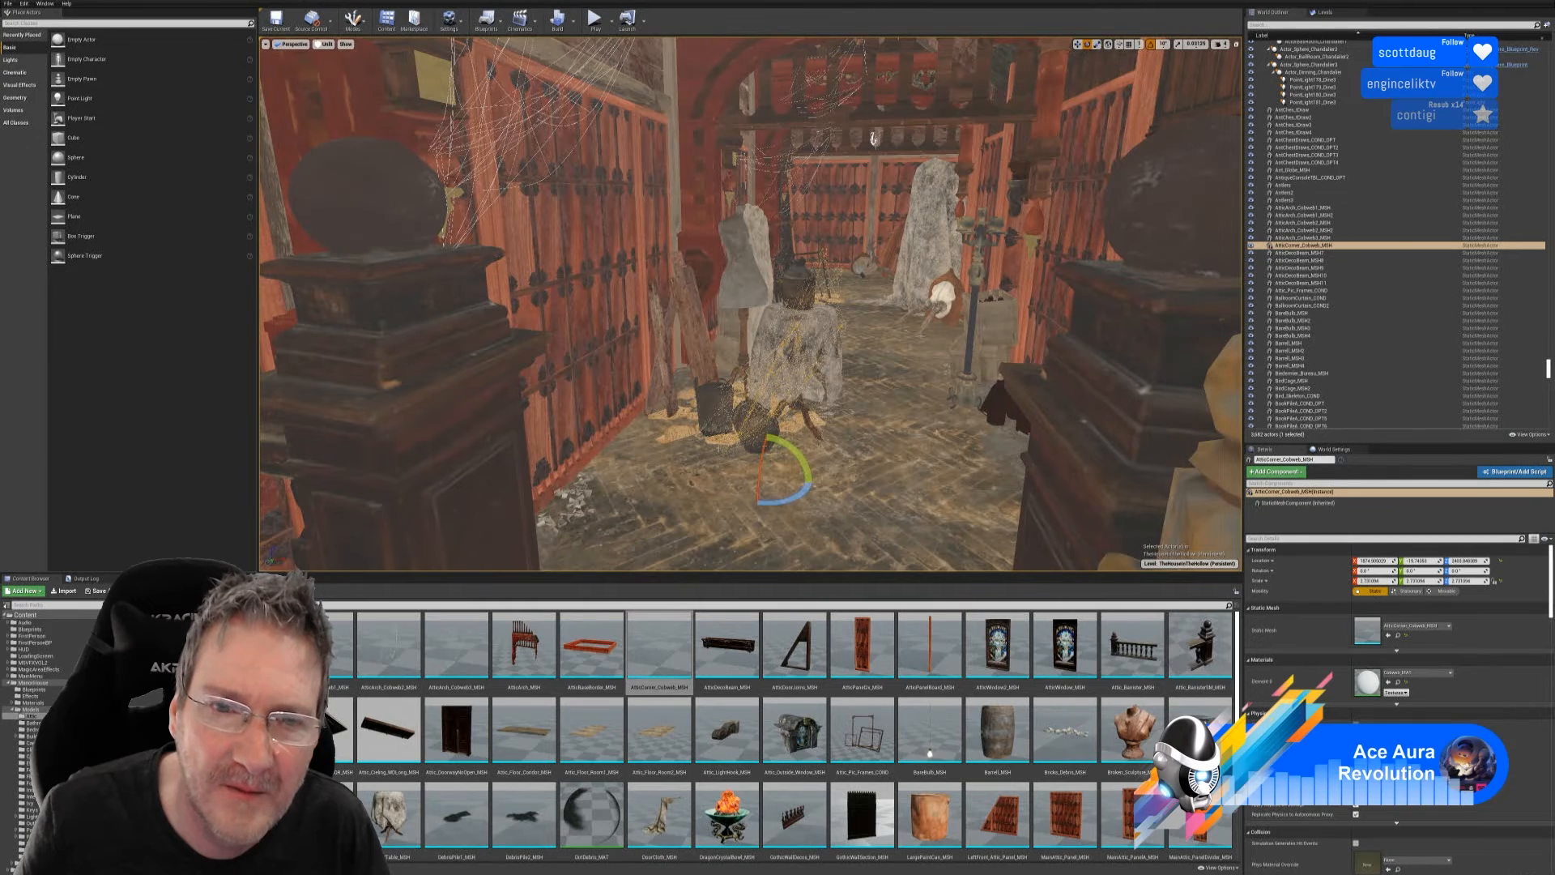
{"action": "left_click_drag", "start_coordinate": [781, 496], "coordinate": [804, 462]}
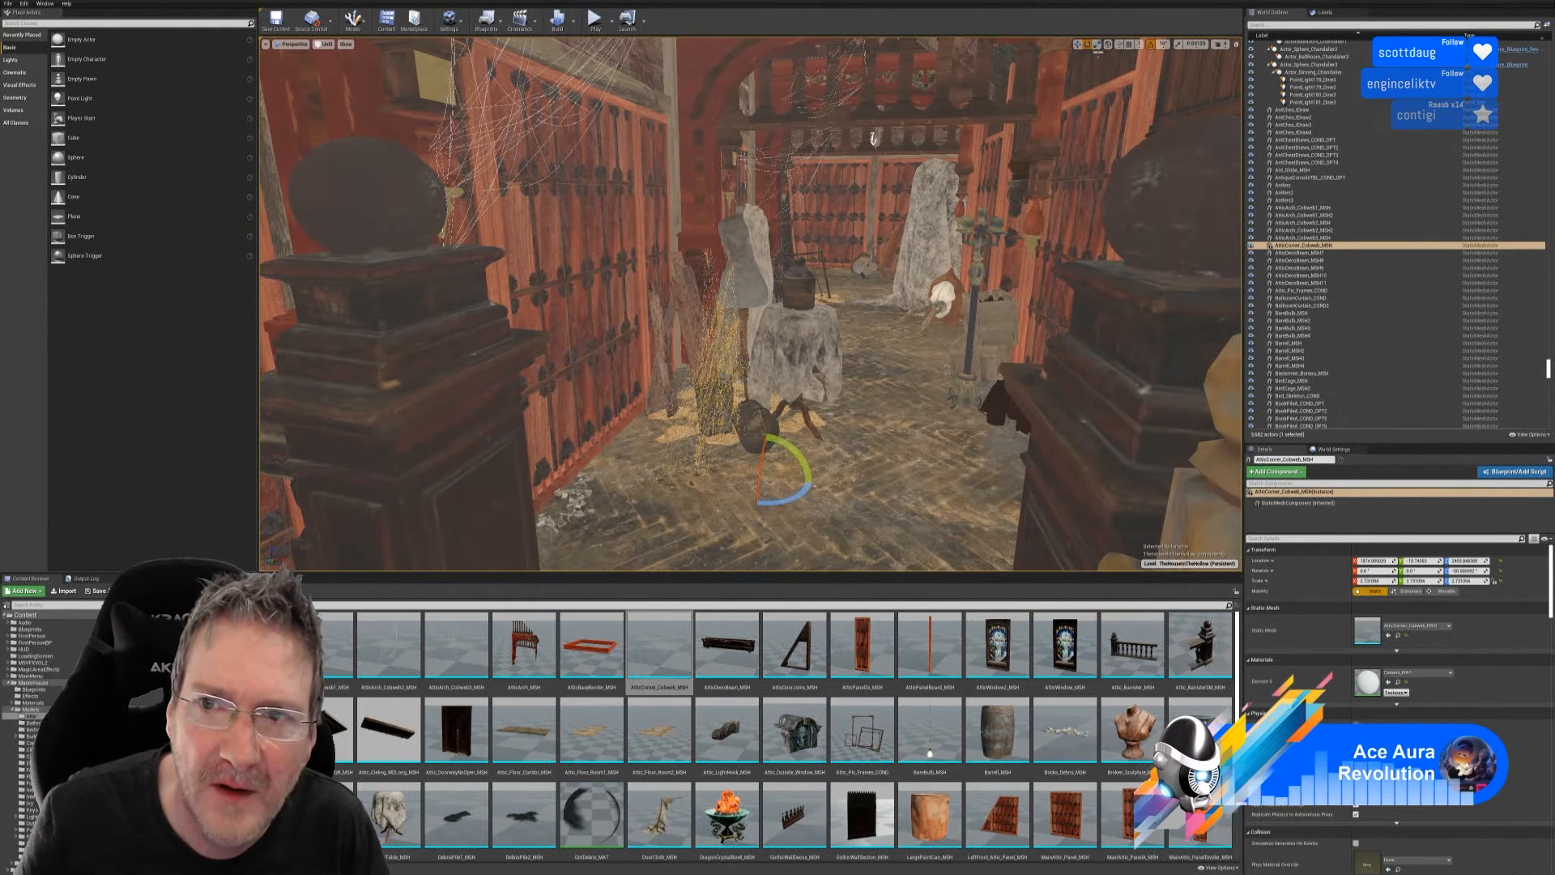
{"action": "key", "text": "w"}
{"action": "key", "text": "r"}
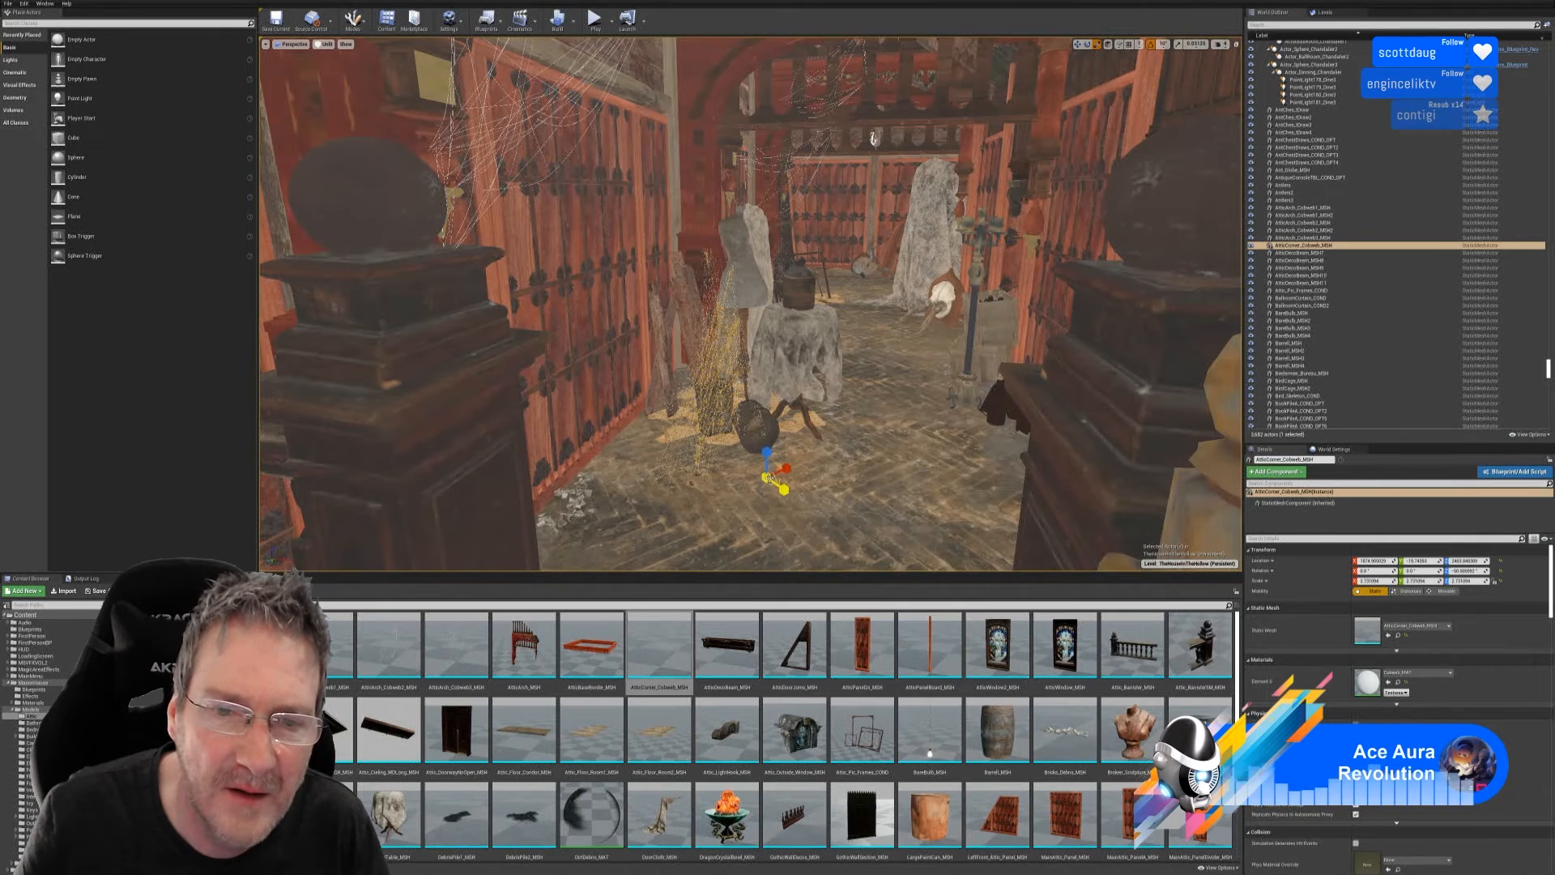
{"action": "left_click_drag", "start_coordinate": [766, 476], "coordinate": [795, 456]}
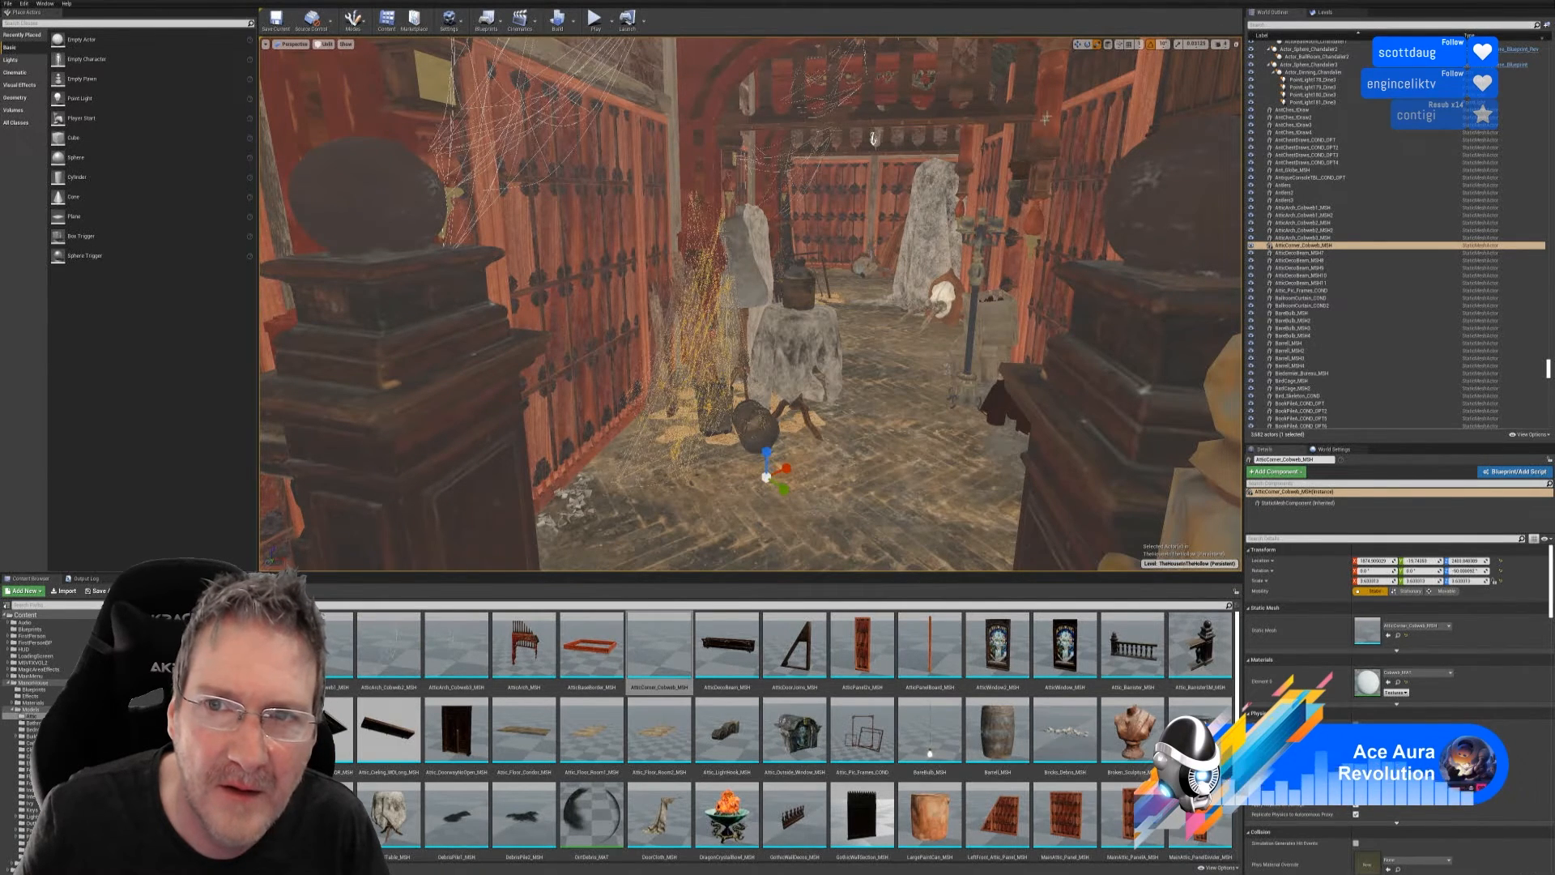
- Move the corner cobweb against the panelled wall behind the buckets, next to the dress form
{"action": "left_click", "coordinate": [1082, 53]}
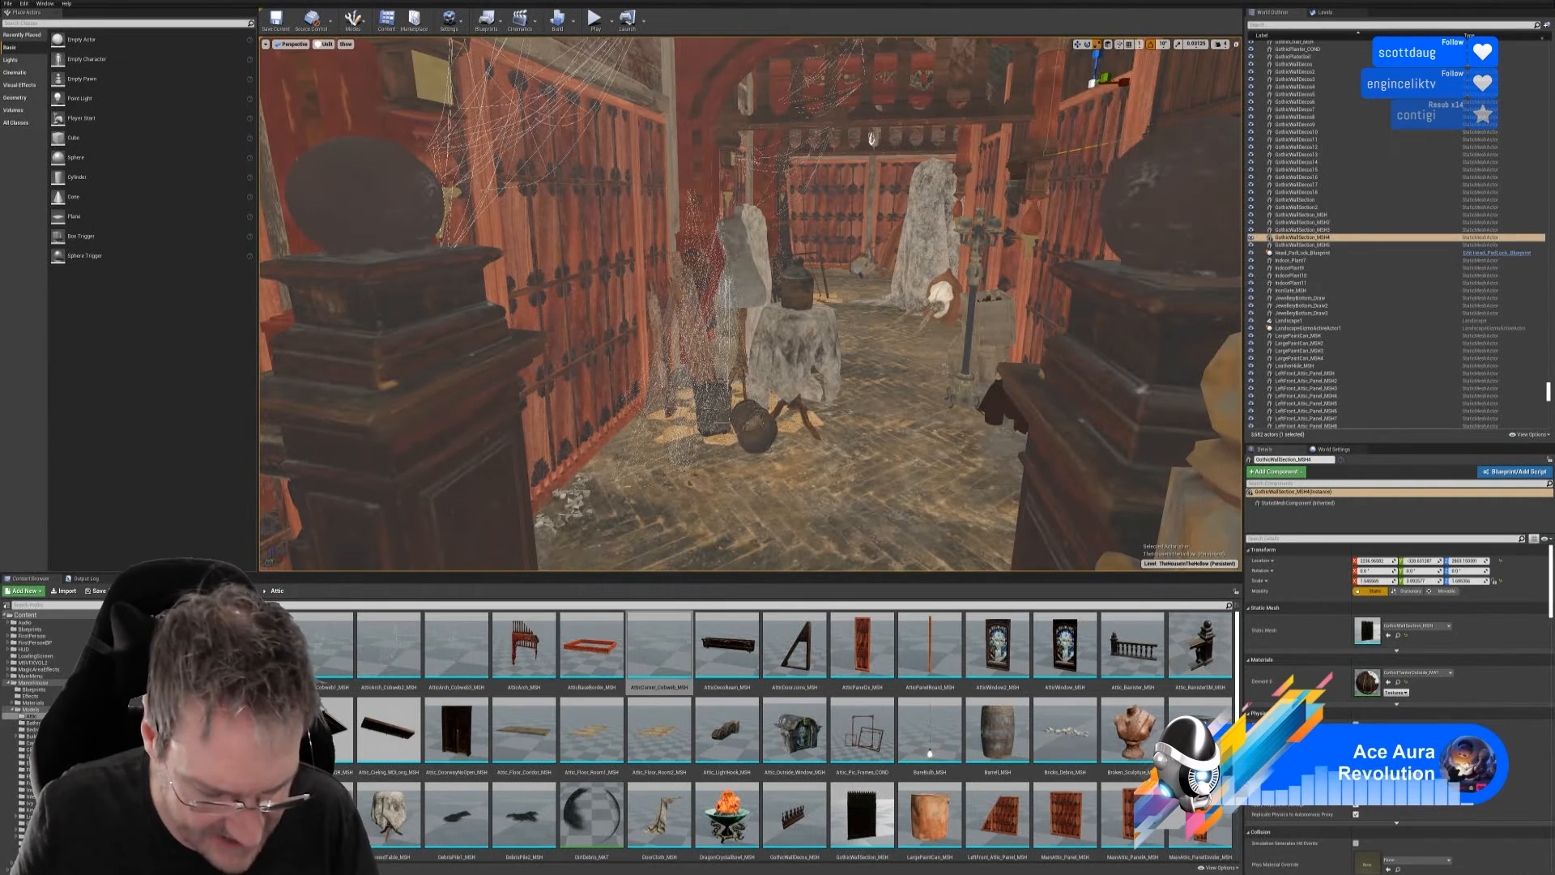
{"action": "key", "text": "ctrl+z"}
{"action": "left_click", "coordinate": [1077, 43]}
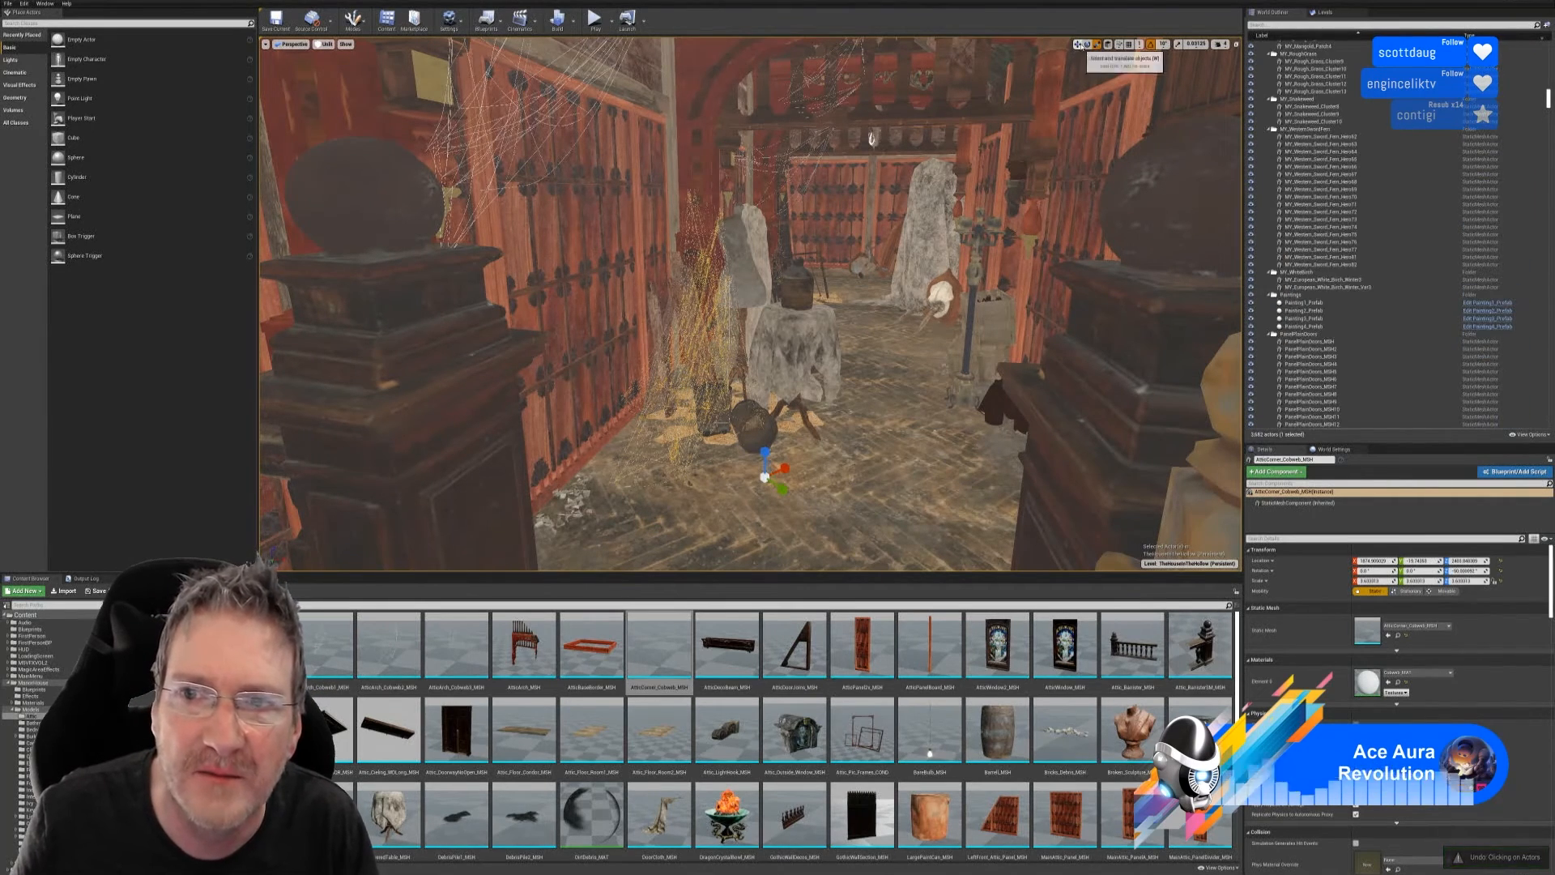
{"action": "right_click_drag", "start_coordinate": [827, 425], "coordinate": [769, 462]}
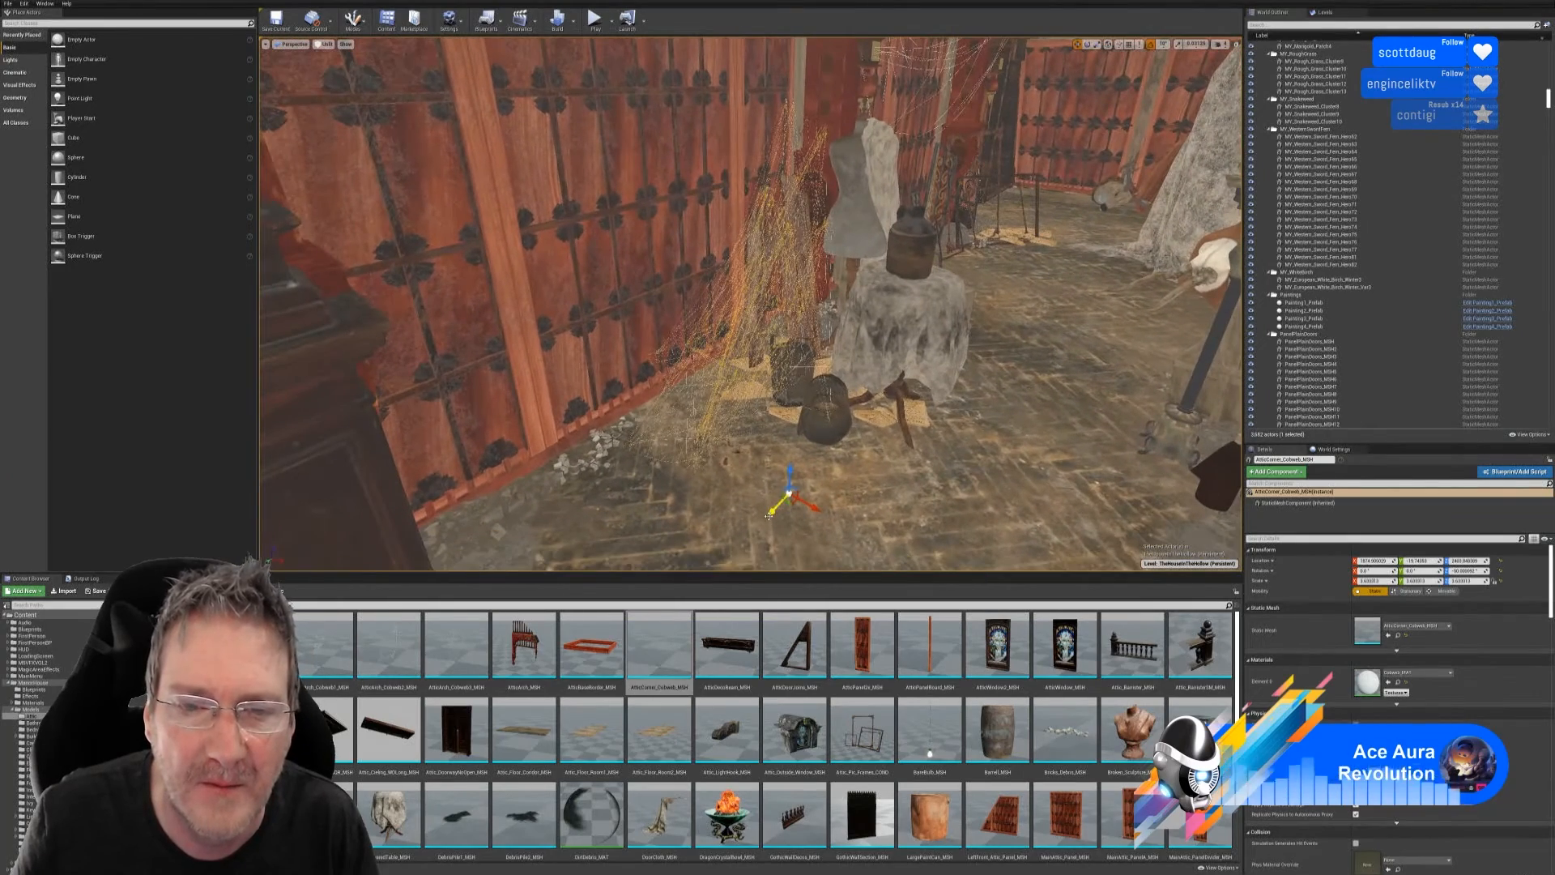
{"action": "left_click_drag", "start_coordinate": [780, 501], "coordinate": [832, 466]}
{"action": "right_click_drag", "start_coordinate": [832, 466], "coordinate": [765, 466]}
{"action": "left_click_drag", "start_coordinate": [1037, 526], "coordinate": [992, 524]}
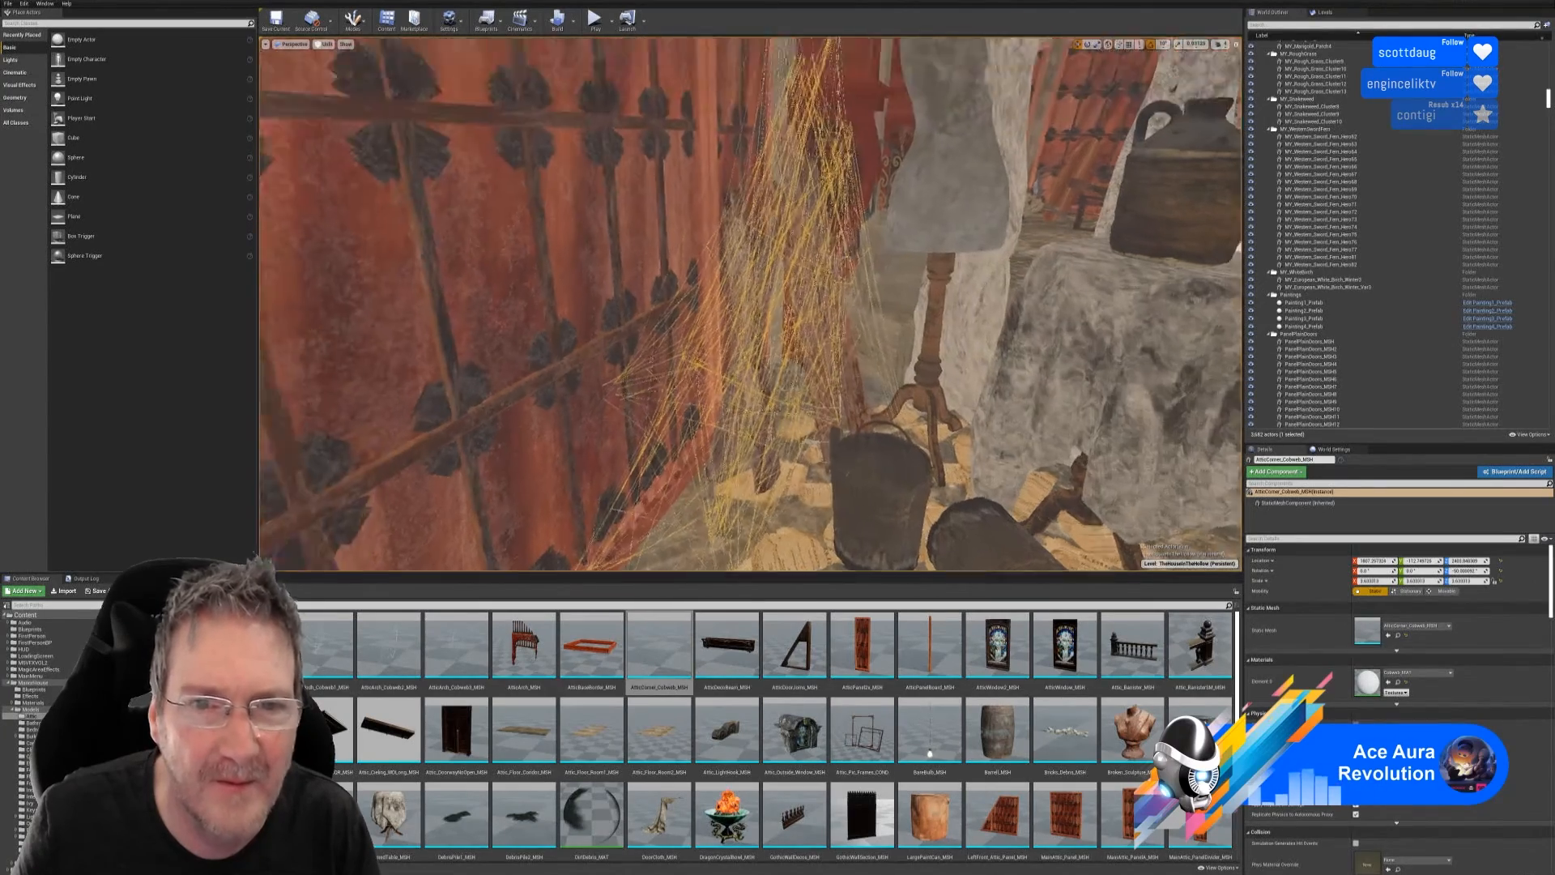
{"action": "right_click_drag", "start_coordinate": [766, 466], "coordinate": [969, 117]}
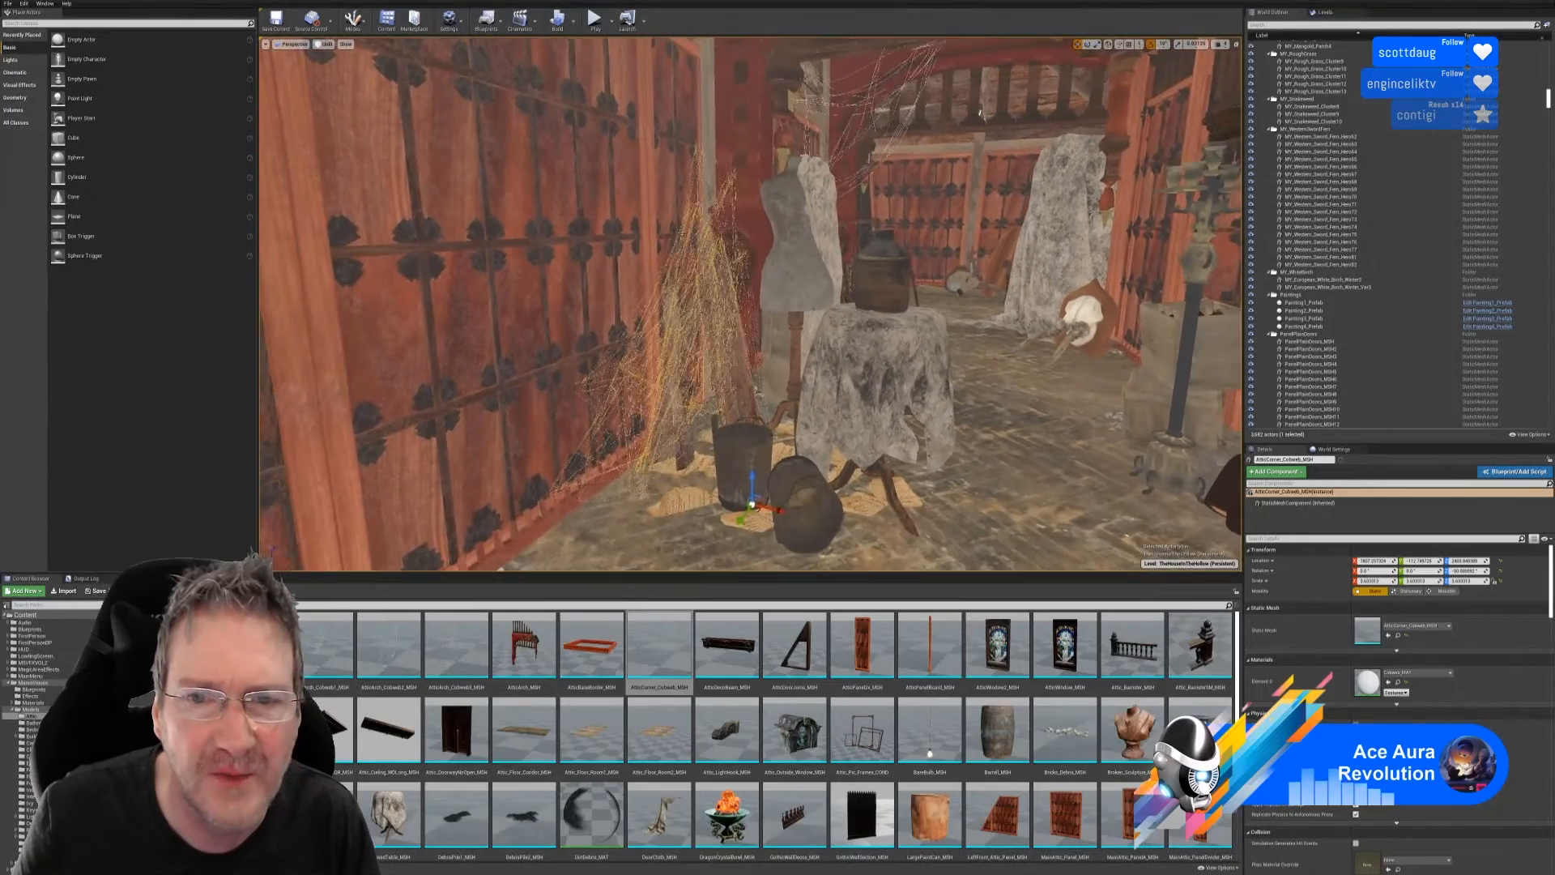
- Duplicate the corner cobweb and shift the copy away from the panelled wall
{"action": "right_click_drag", "start_coordinate": [948, 128], "coordinate": [848, 158]}
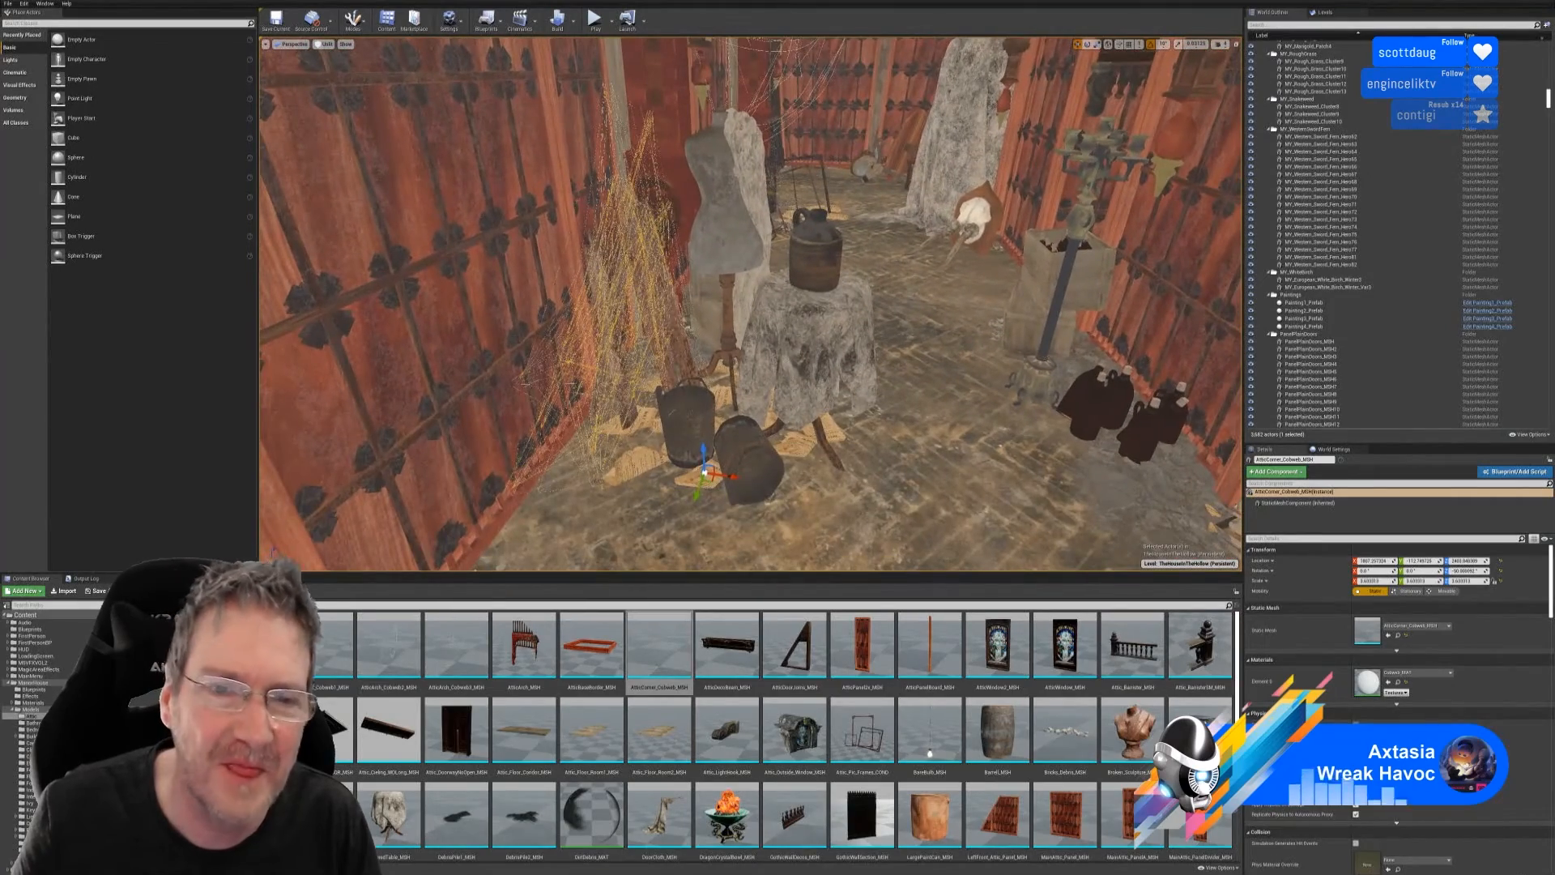
{"action": "scroll", "coordinate": [751, 304], "scroll_direction": "up", "scroll_amount": 3}
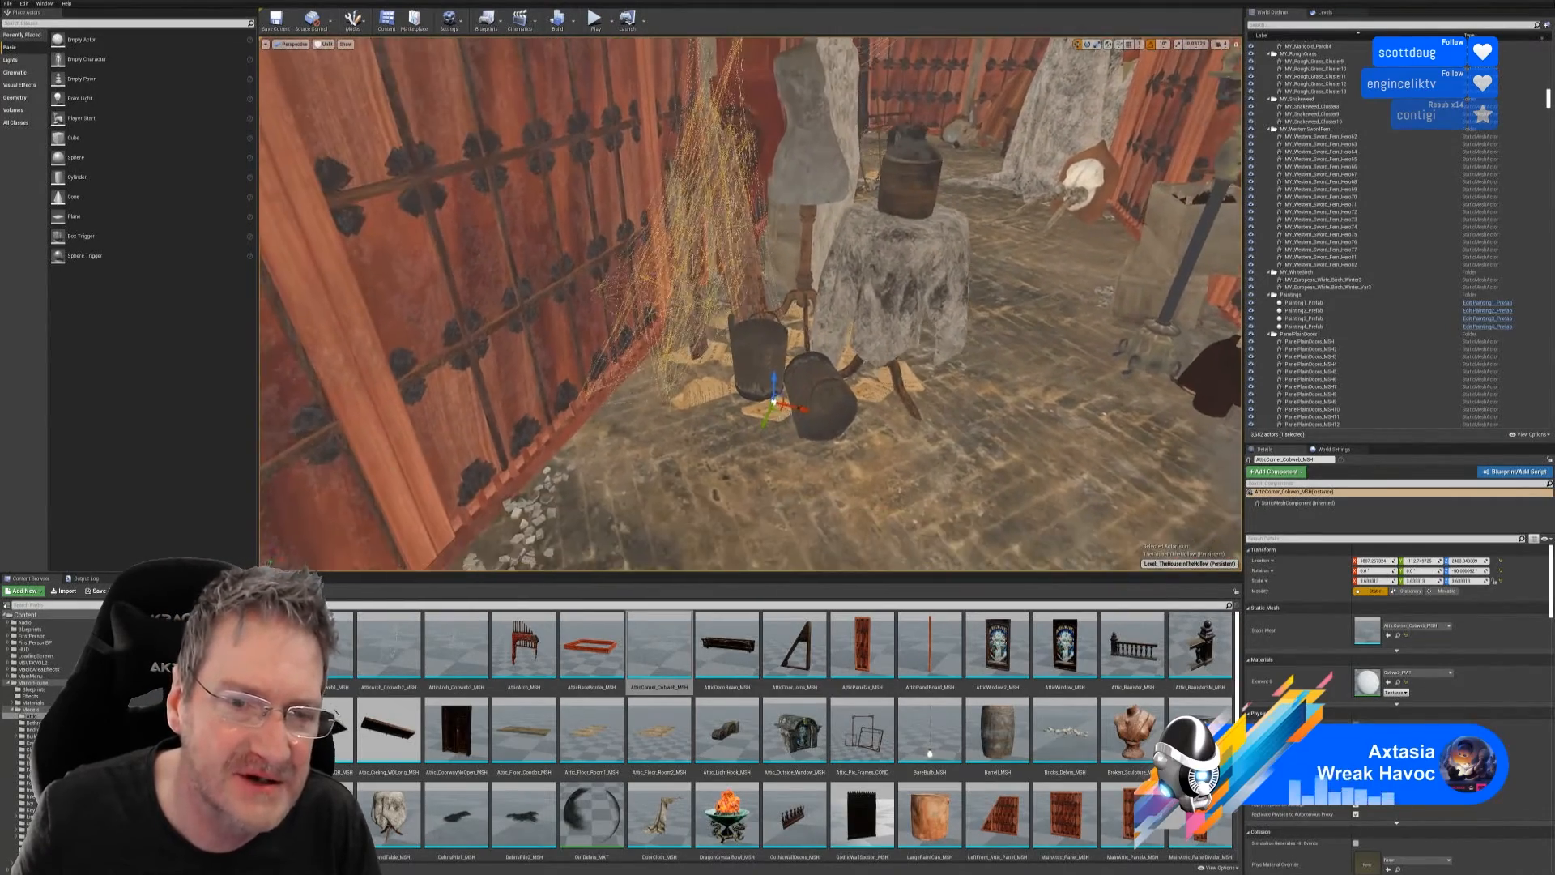
{"action": "right_click_drag", "start_coordinate": [751, 304], "coordinate": [751, 304]}
{"action": "right_click_drag", "start_coordinate": [631, 357], "coordinate": [631, 357]}
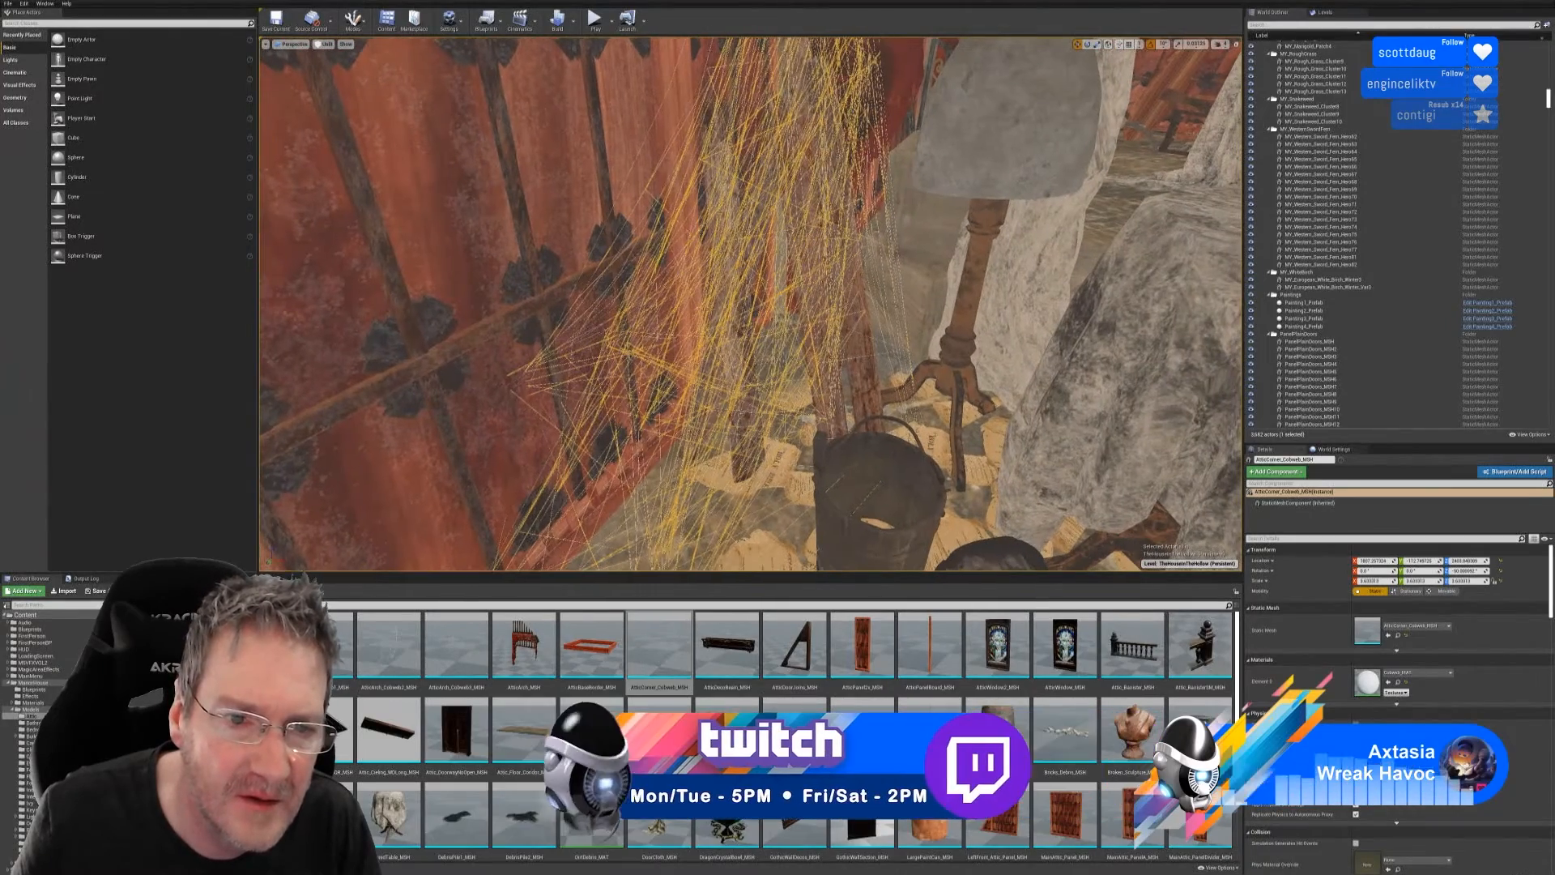
{"action": "right_click", "coordinate": [631, 358]}
{"action": "left_click", "coordinate": [629, 356]}
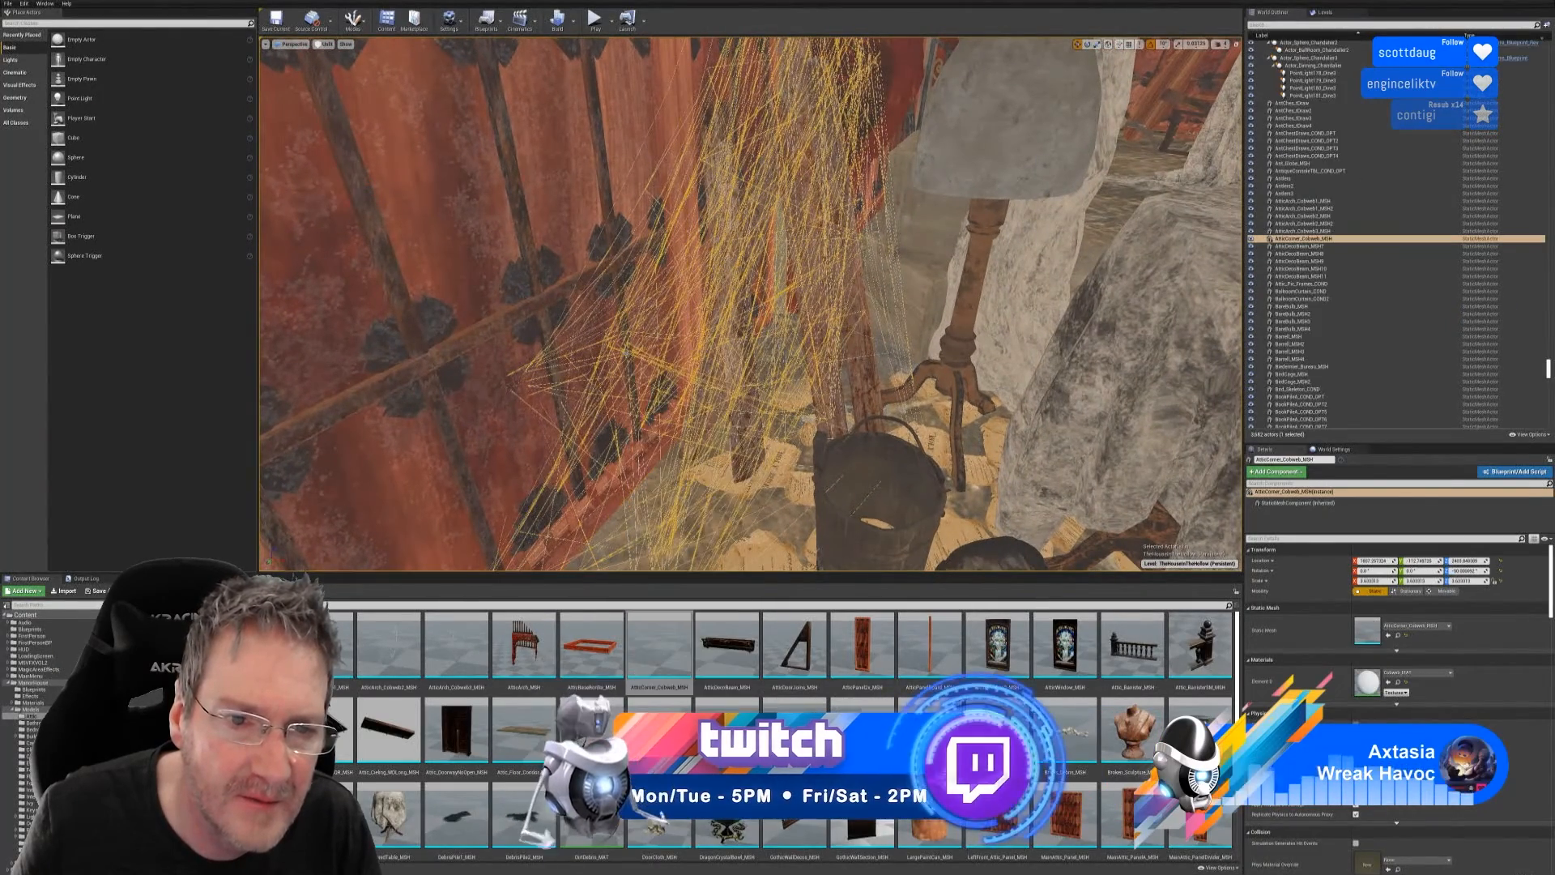
{"action": "right_click", "coordinate": [627, 356]}
{"action": "mouse_move", "coordinate": [689, 536]}
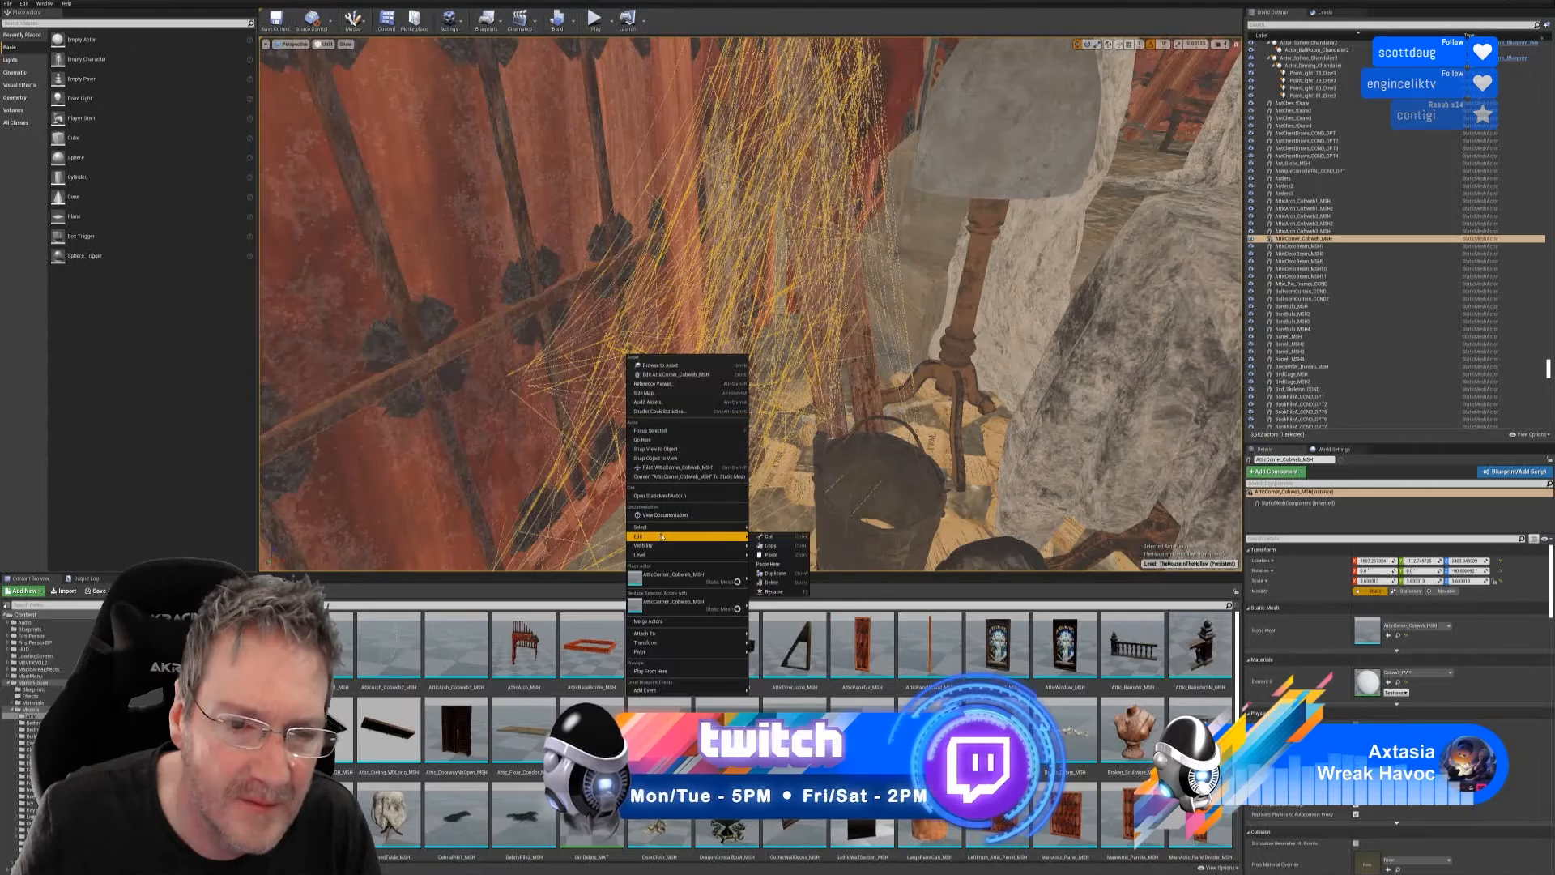
{"action": "left_click", "coordinate": [771, 554]}
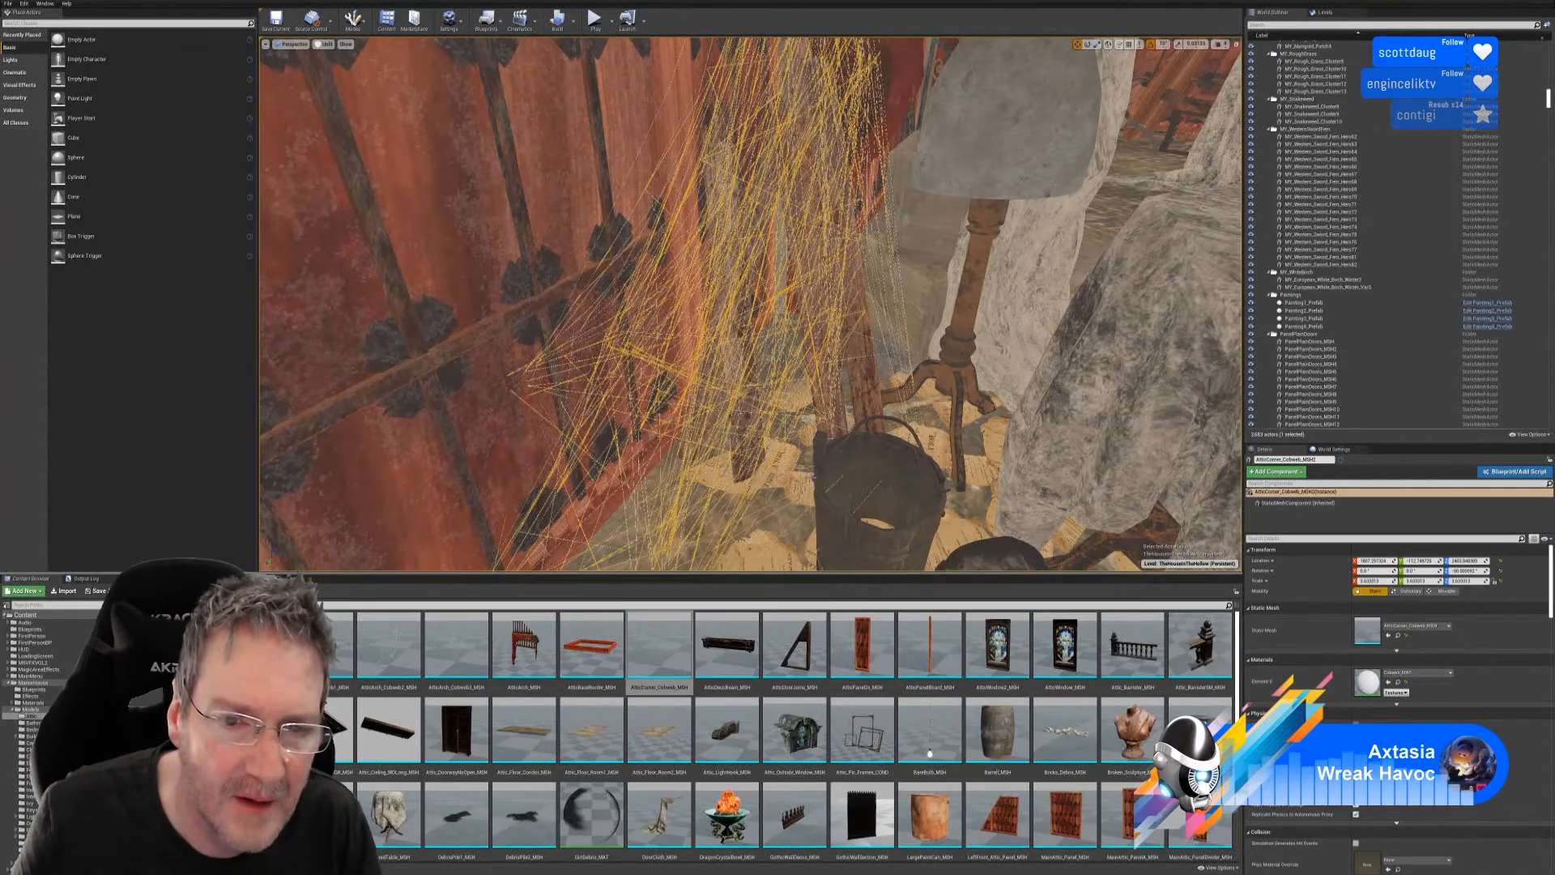
{"action": "right_click_drag", "start_coordinate": [771, 557], "coordinate": [772, 558]}
{"action": "left_click_drag", "start_coordinate": [828, 399], "coordinate": [952, 434]}
- Rotate the duplicated corner cobweb about its vertical axis and rescale it uniformly
{"action": "left_click", "coordinate": [1087, 44]}
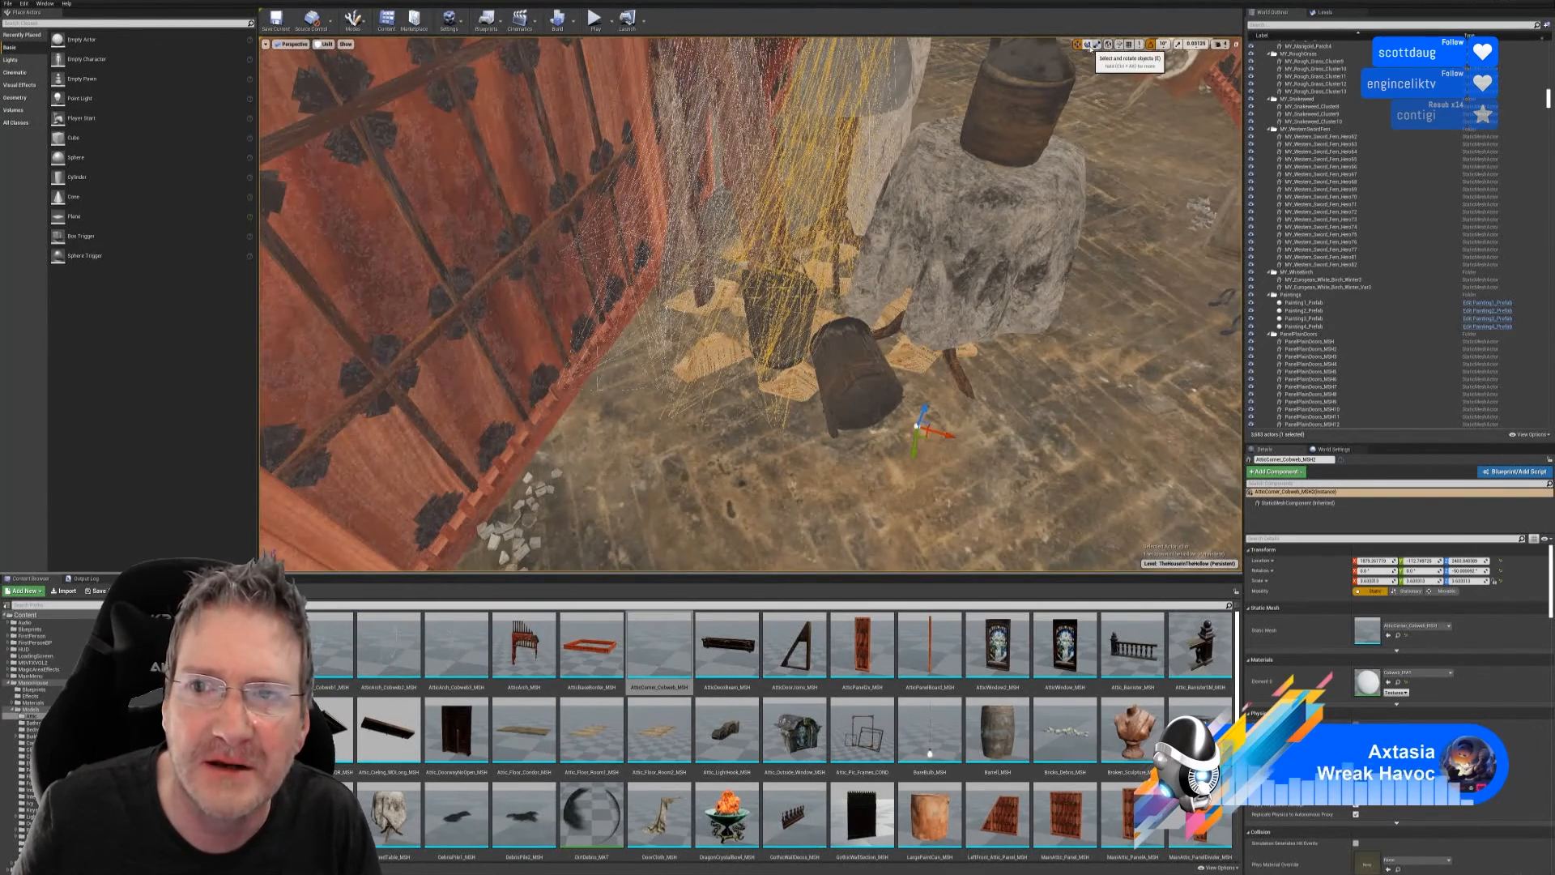
{"action": "left_click_drag", "start_coordinate": [919, 403], "coordinate": [961, 411]}
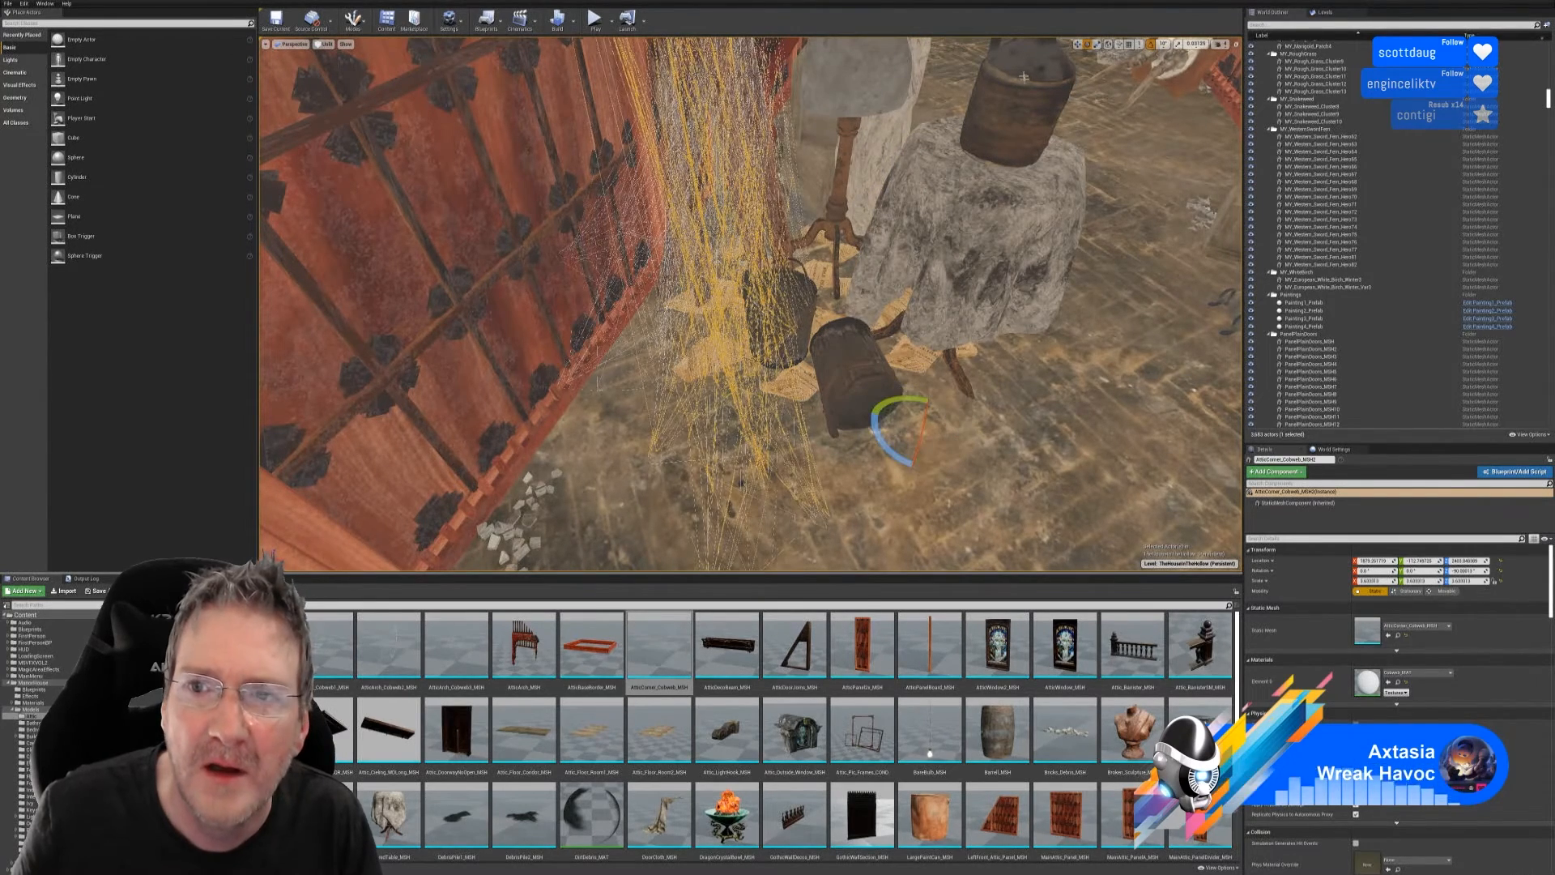
{"action": "left_click", "coordinate": [1099, 45]}
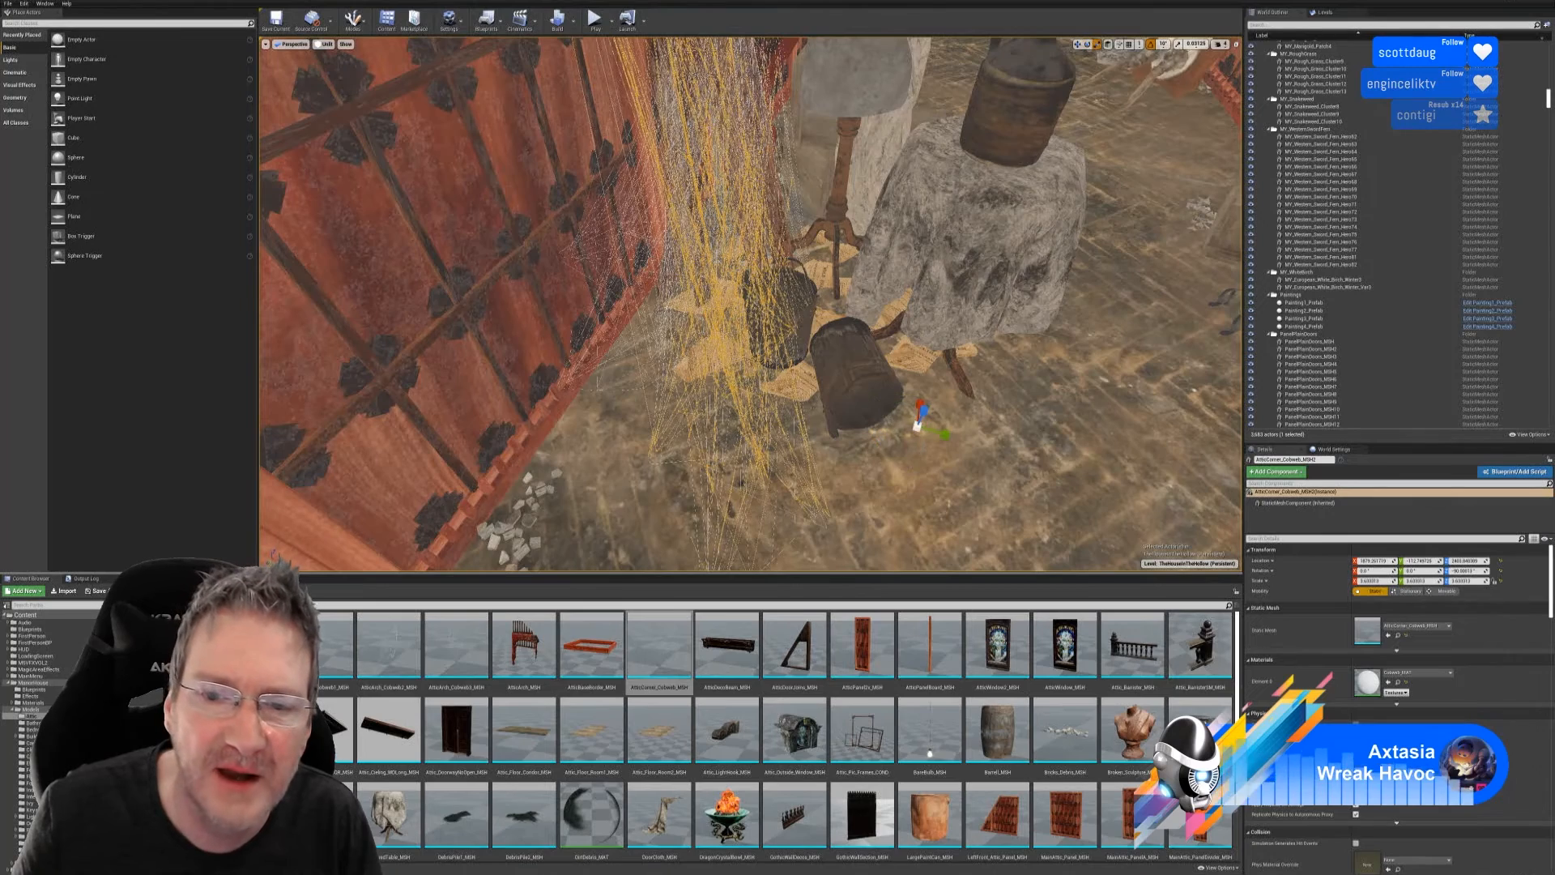
{"action": "left_click_drag", "start_coordinate": [918, 428], "coordinate": [929, 418]}
- Move the duplicated corner cobweb over the buckets between the dress form and the draped table, and deselect it
{"action": "left_click", "coordinate": [1077, 45]}
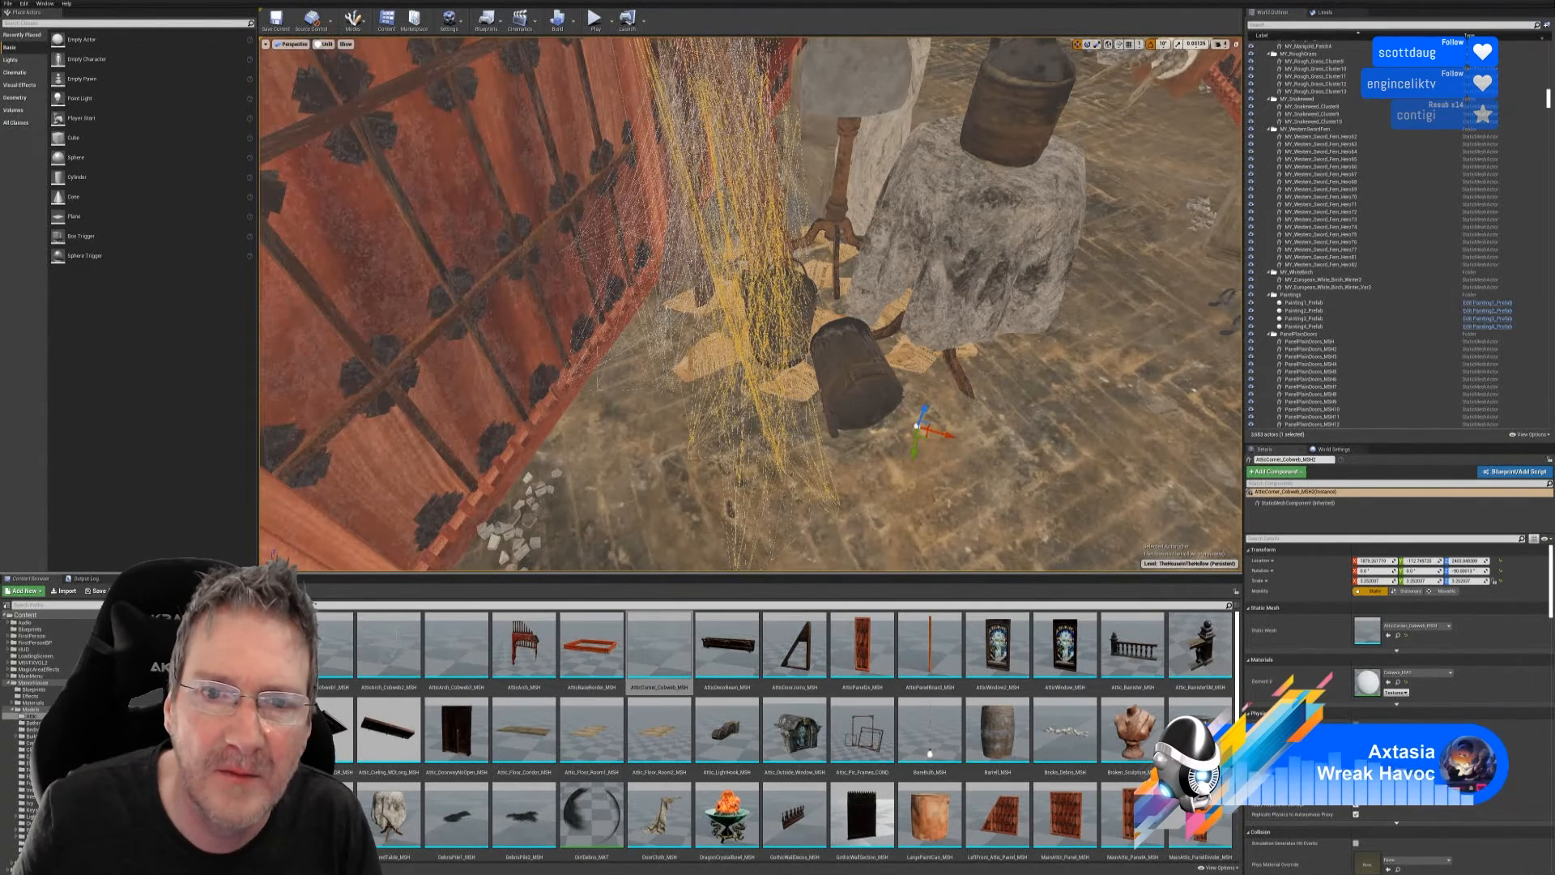
{"action": "mouse_move", "coordinate": [1049, 107]}
{"action": "right_mouse_down"}
{"action": "mouse_move", "coordinate": [1012, 130]}
{"action": "mouse_move", "coordinate": [1029, 119]}
{"action": "right_mouse_up"}
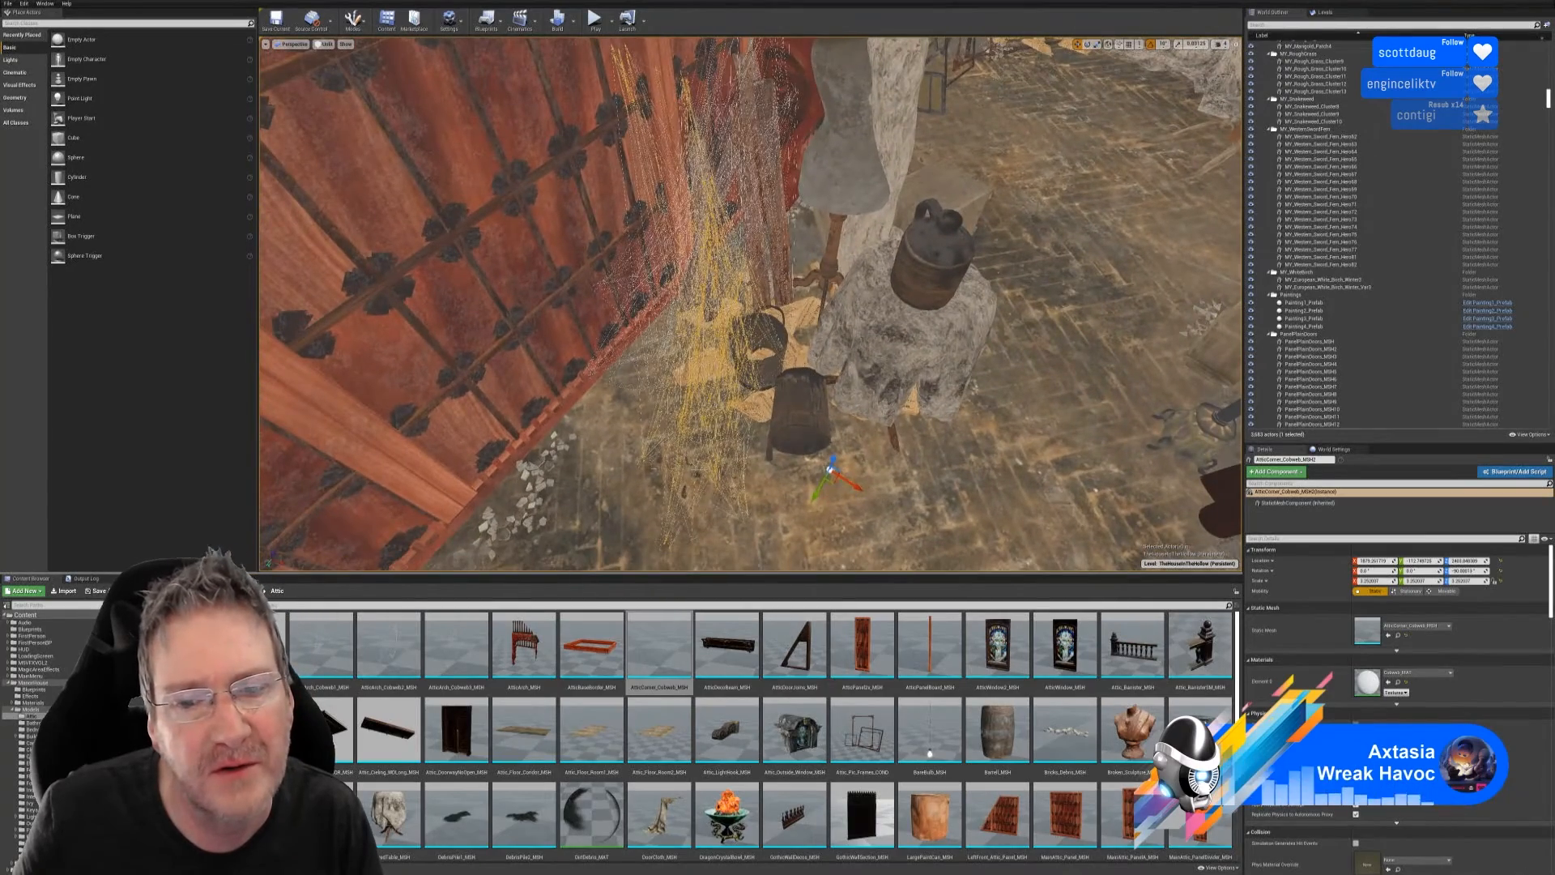
{"action": "left_click_drag", "start_coordinate": [830, 470], "coordinate": [930, 438]}
{"action": "right_click_drag", "start_coordinate": [929, 437], "coordinate": [993, 357]}
{"action": "right_click_drag", "start_coordinate": [750, 304], "coordinate": [704, 356]}
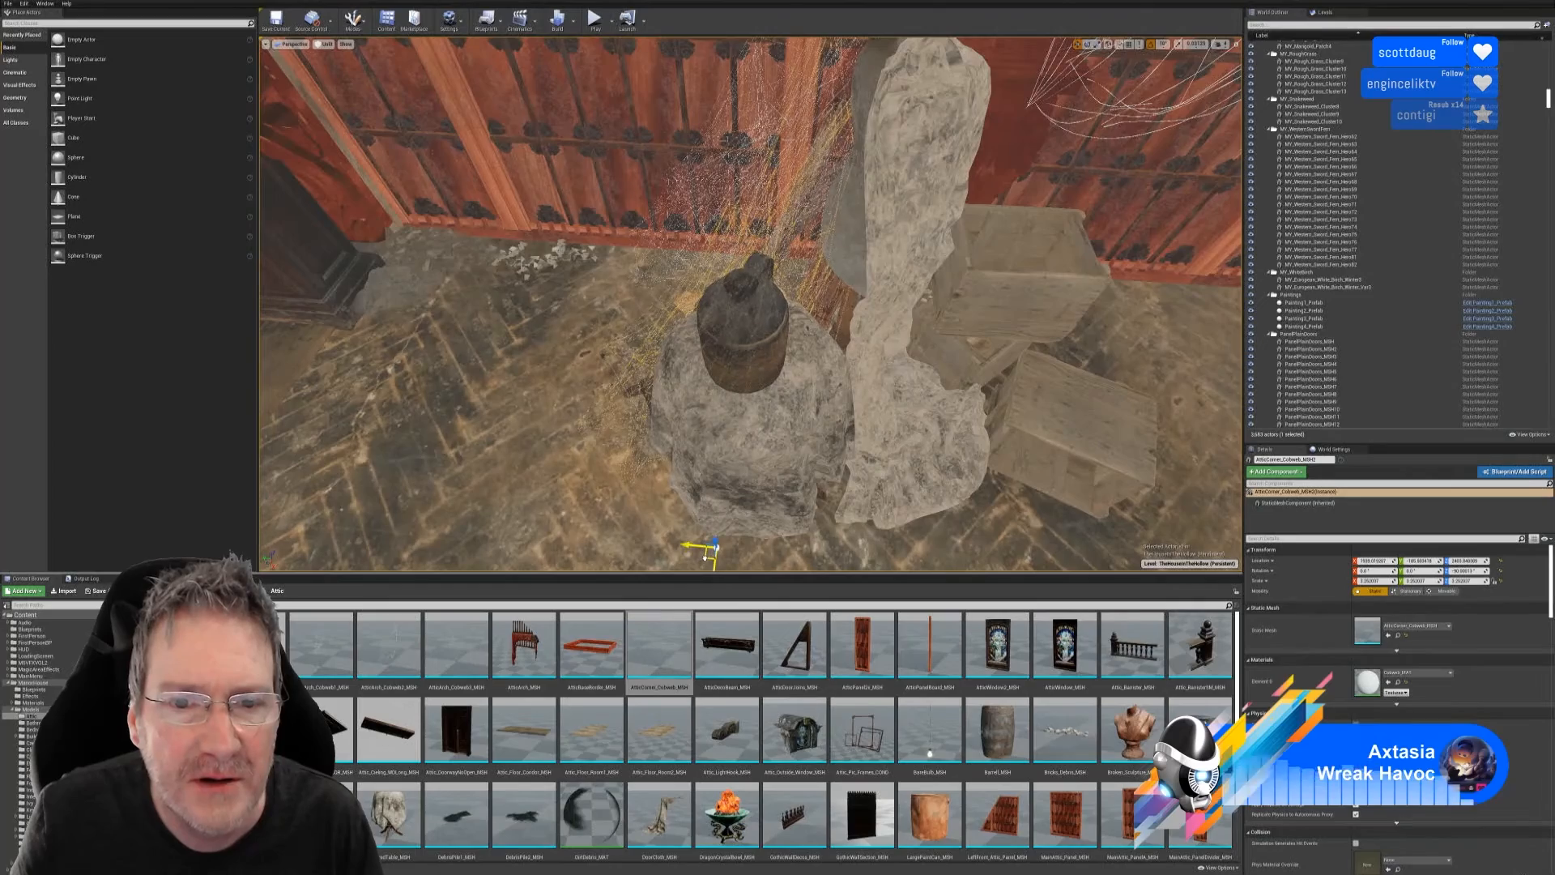
{"action": "right_click_drag", "start_coordinate": [704, 356], "coordinate": [713, 348]}
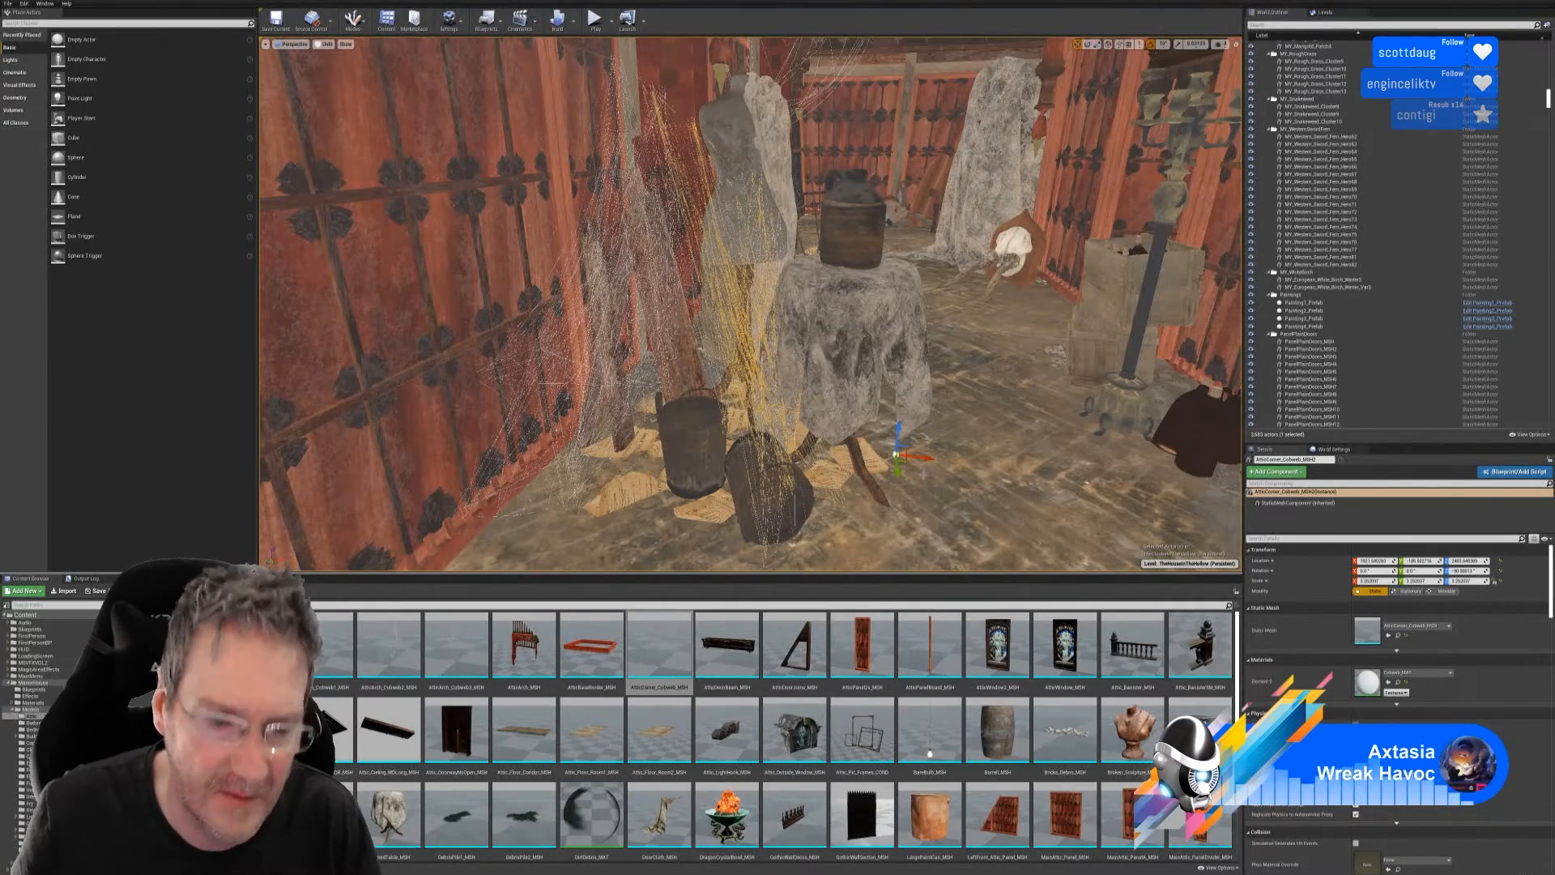
{"action": "key", "text": "Escape"}
{"action": "right_click_drag", "start_coordinate": [926, 462], "coordinate": [842, 444]}
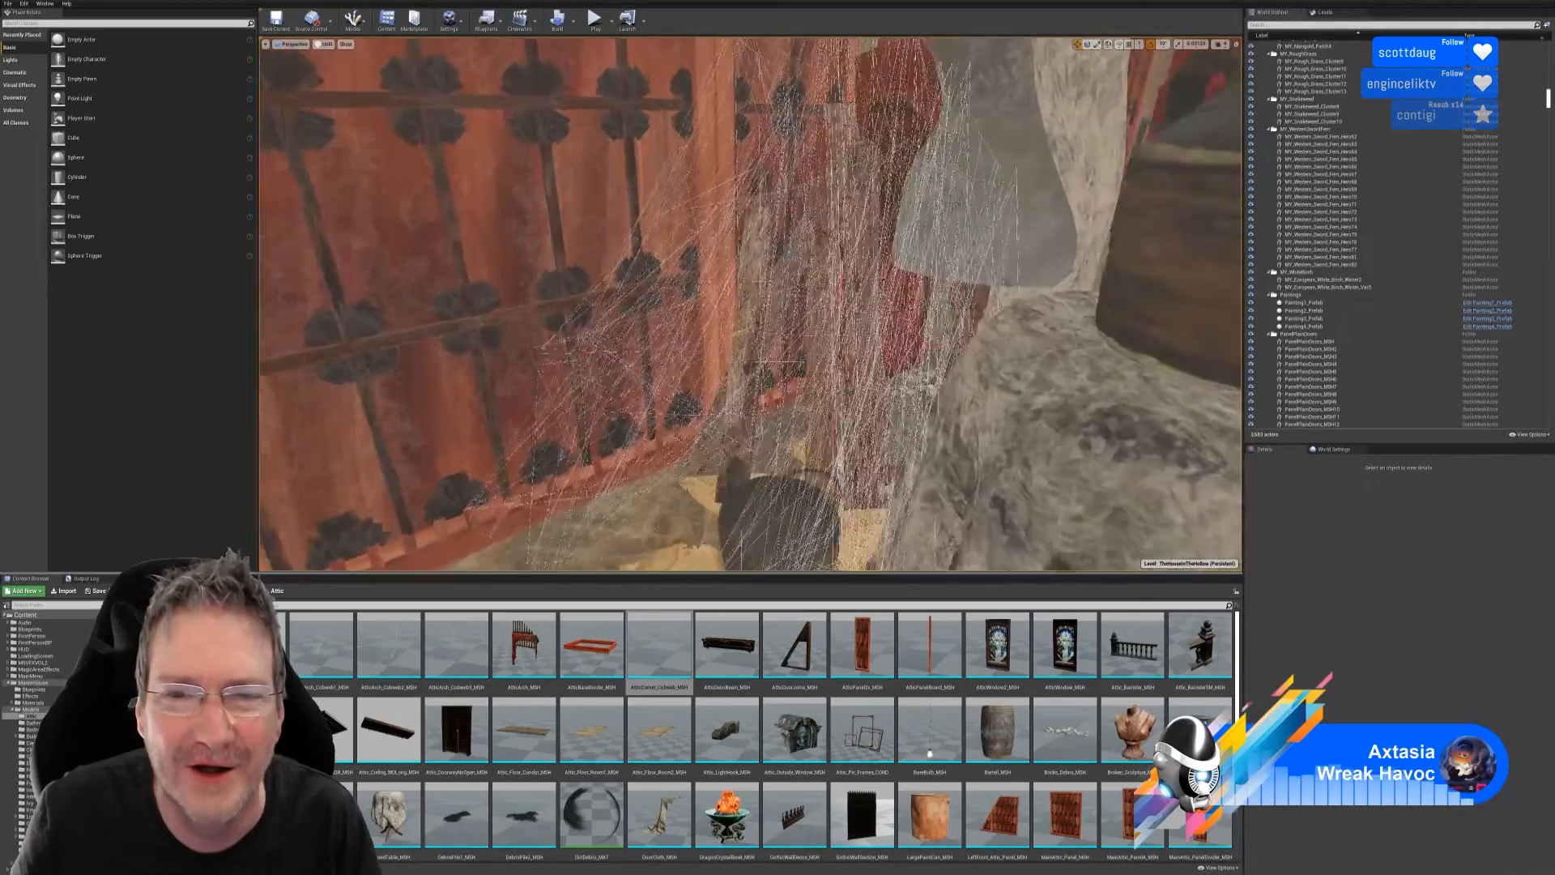
- Duplicate the corner cobweb hanging over the buckets beside the draped table
{"action": "right_click_drag", "start_coordinate": [842, 444], "coordinate": [819, 442]}
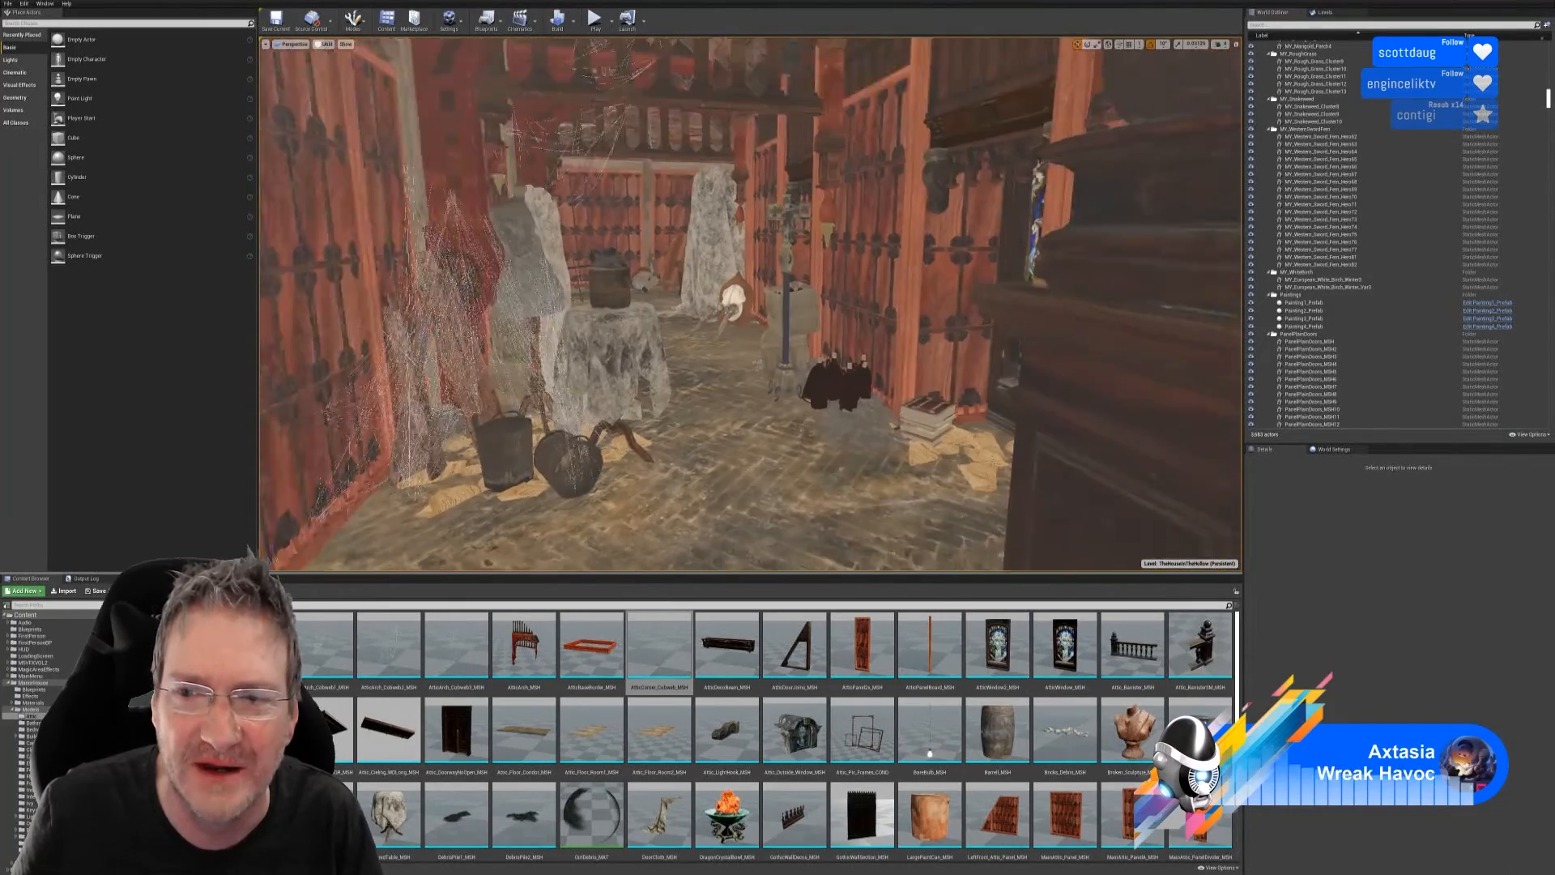
{"action": "right_click_drag", "start_coordinate": [819, 441], "coordinate": [810, 441]}
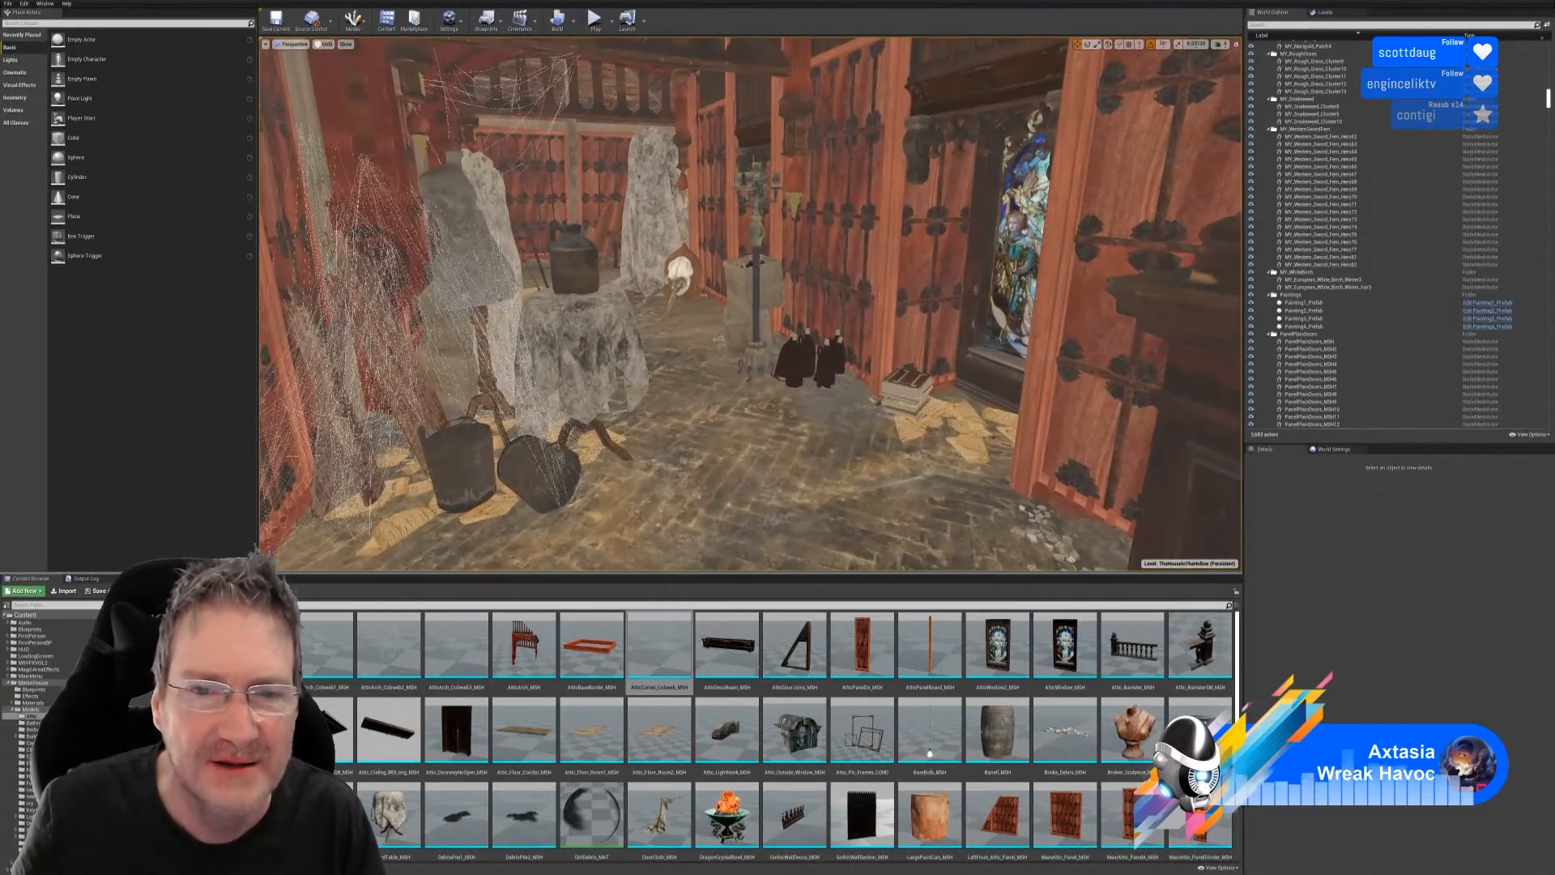
{"action": "right_click_drag", "start_coordinate": [975, 251], "coordinate": [905, 313]}
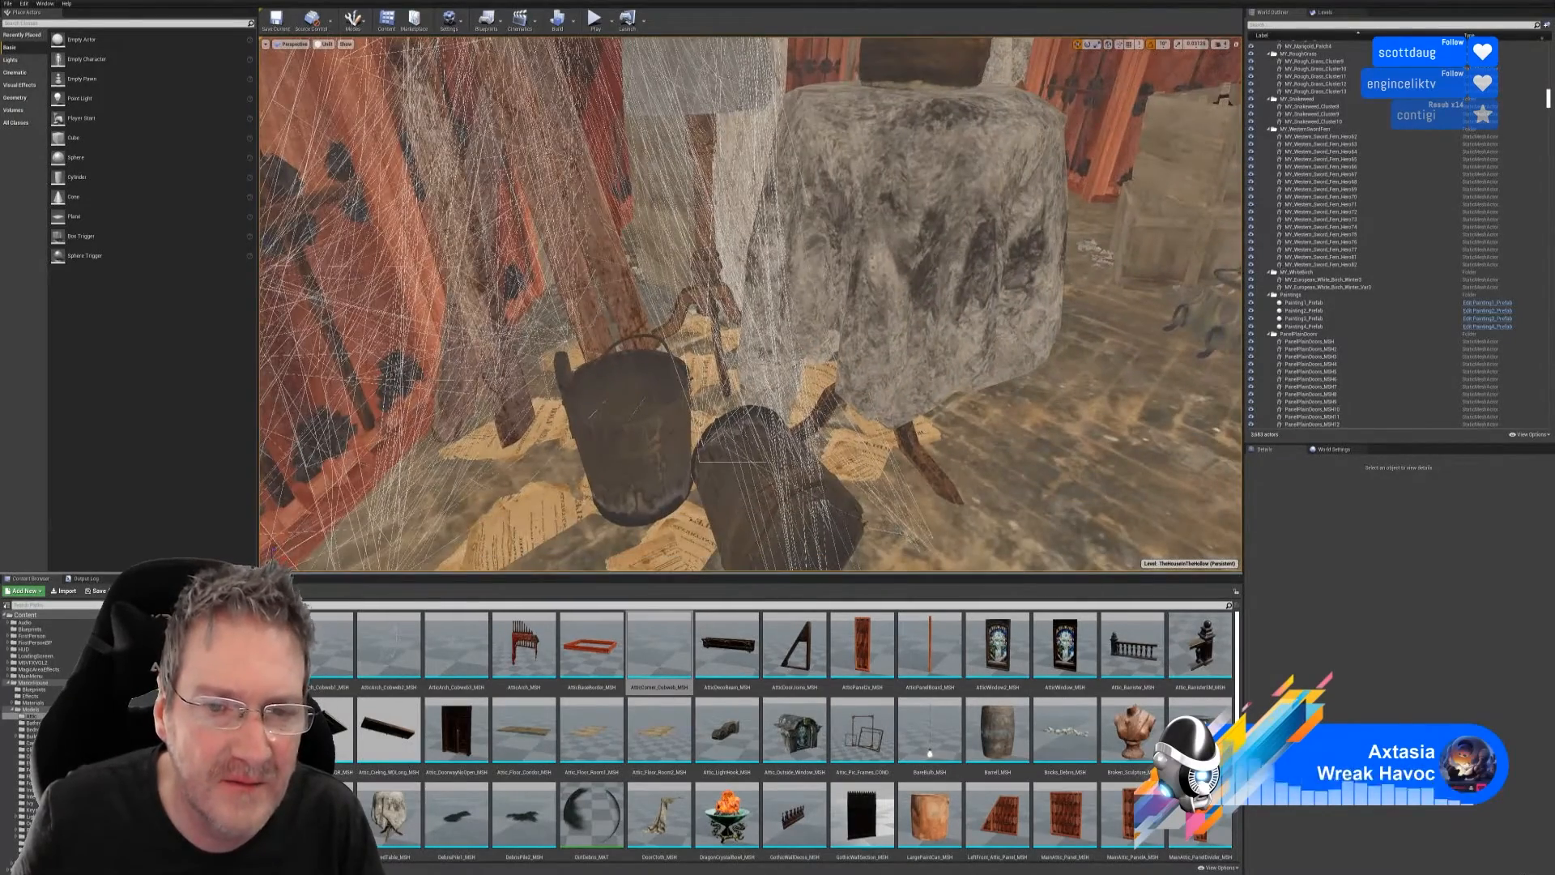
{"action": "left_click", "coordinate": [906, 313]}
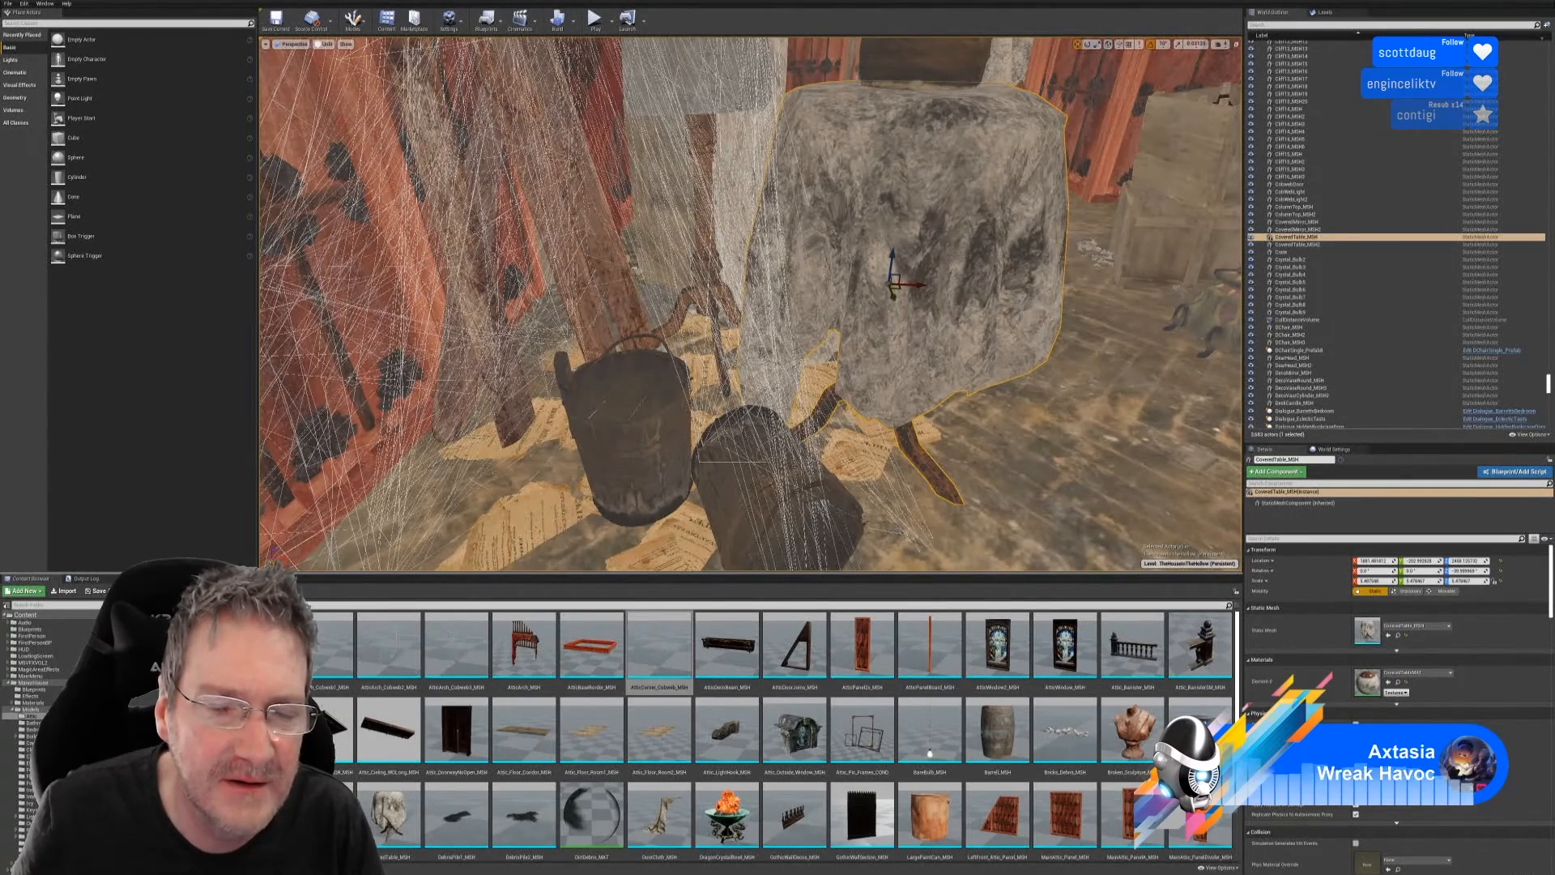
{"action": "right_click_drag", "start_coordinate": [906, 313], "coordinate": [895, 308]}
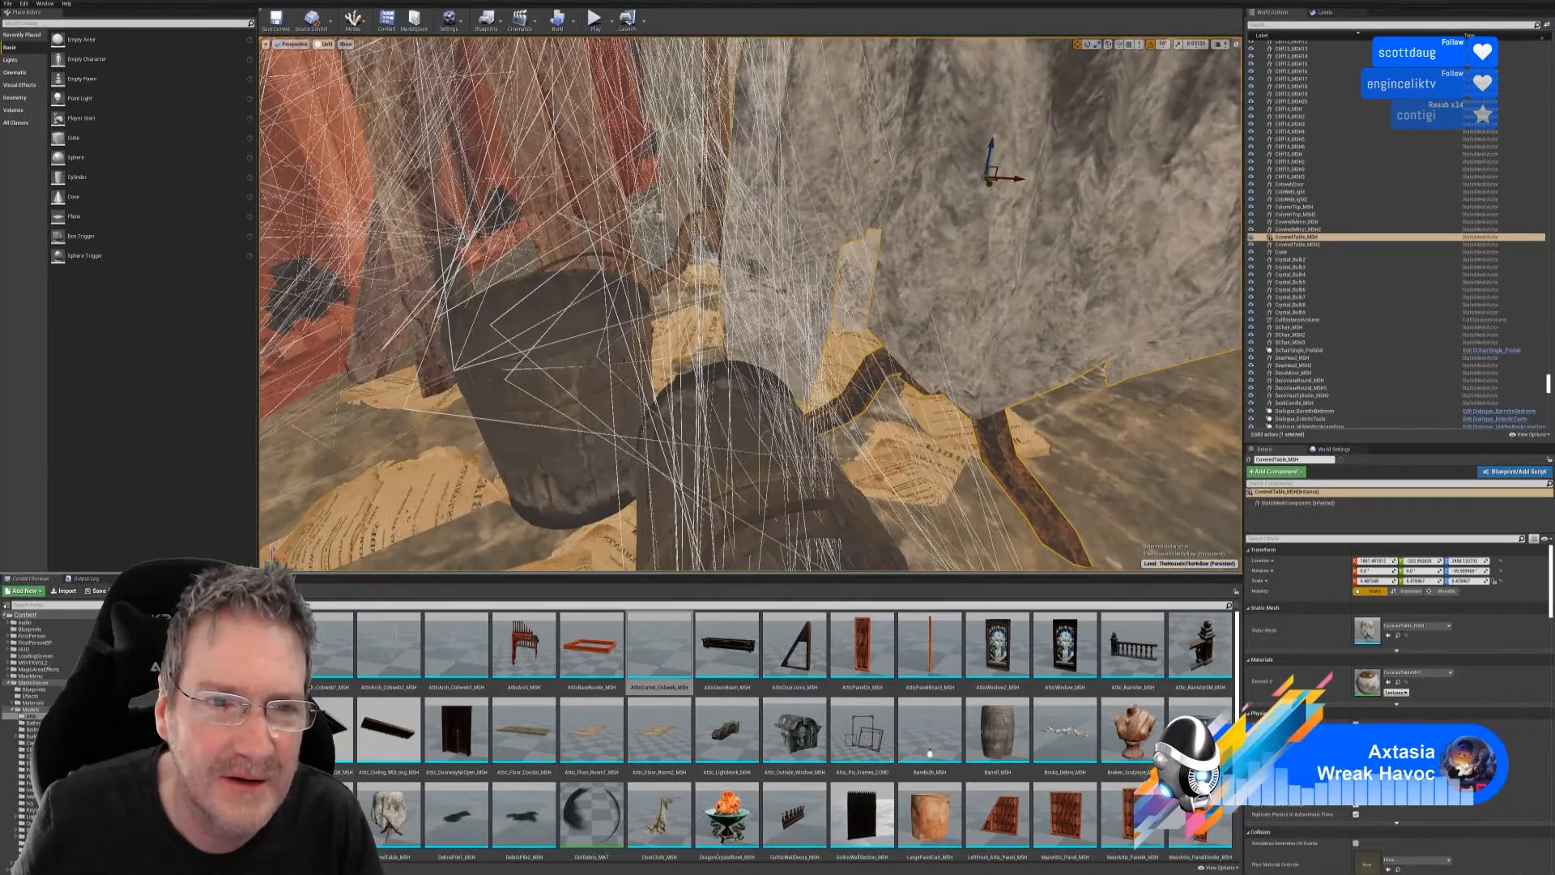
{"action": "left_click", "coordinate": [803, 389]}
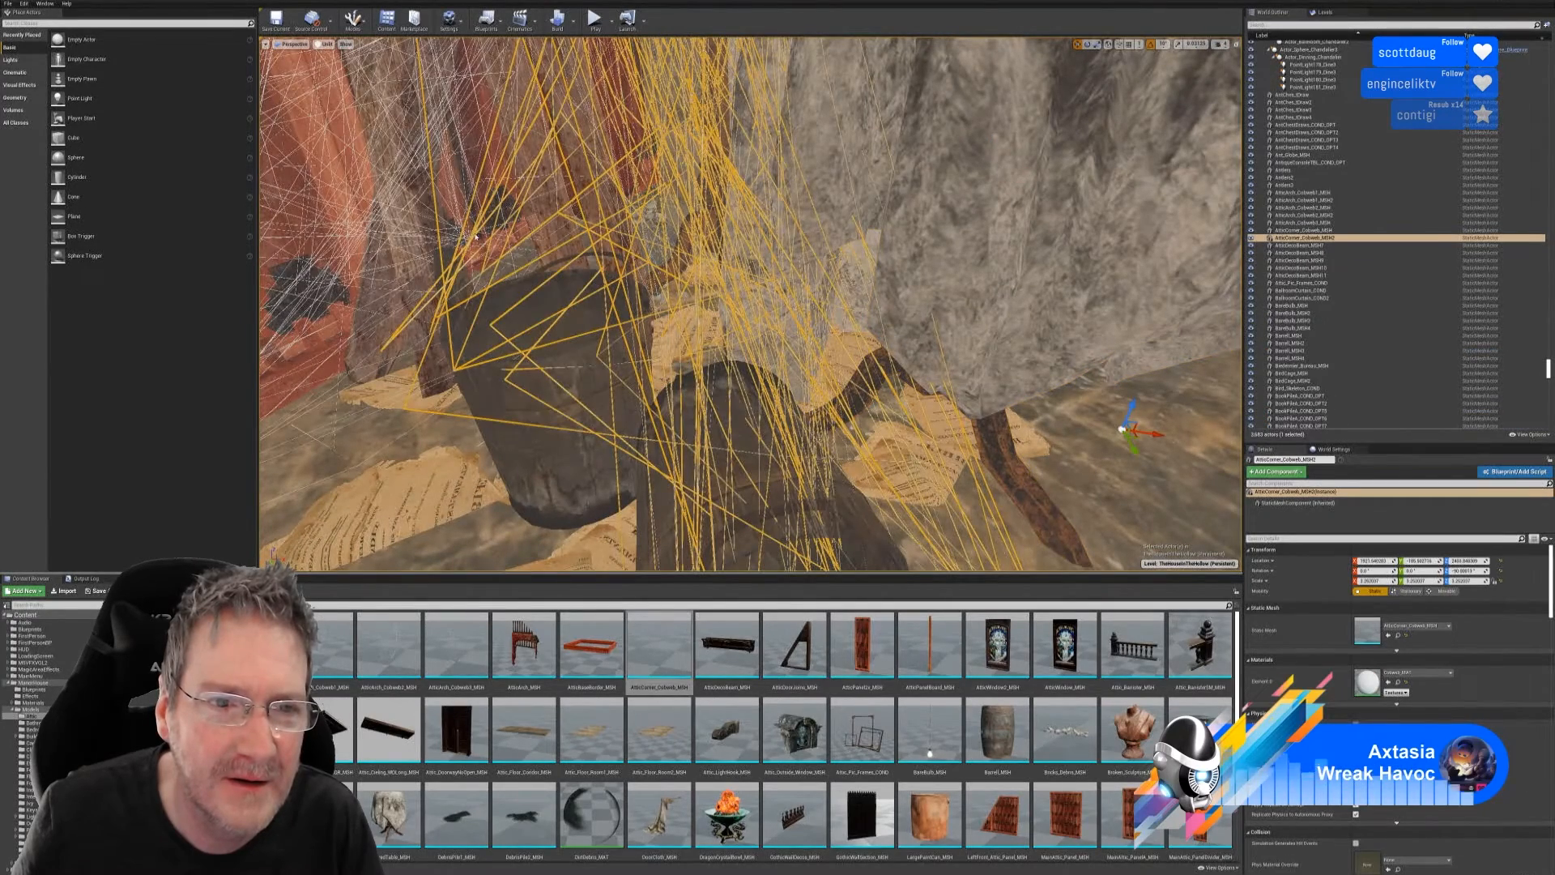
{"action": "right_click", "coordinate": [477, 235]}
{"action": "mouse_move", "coordinate": [567, 416]}
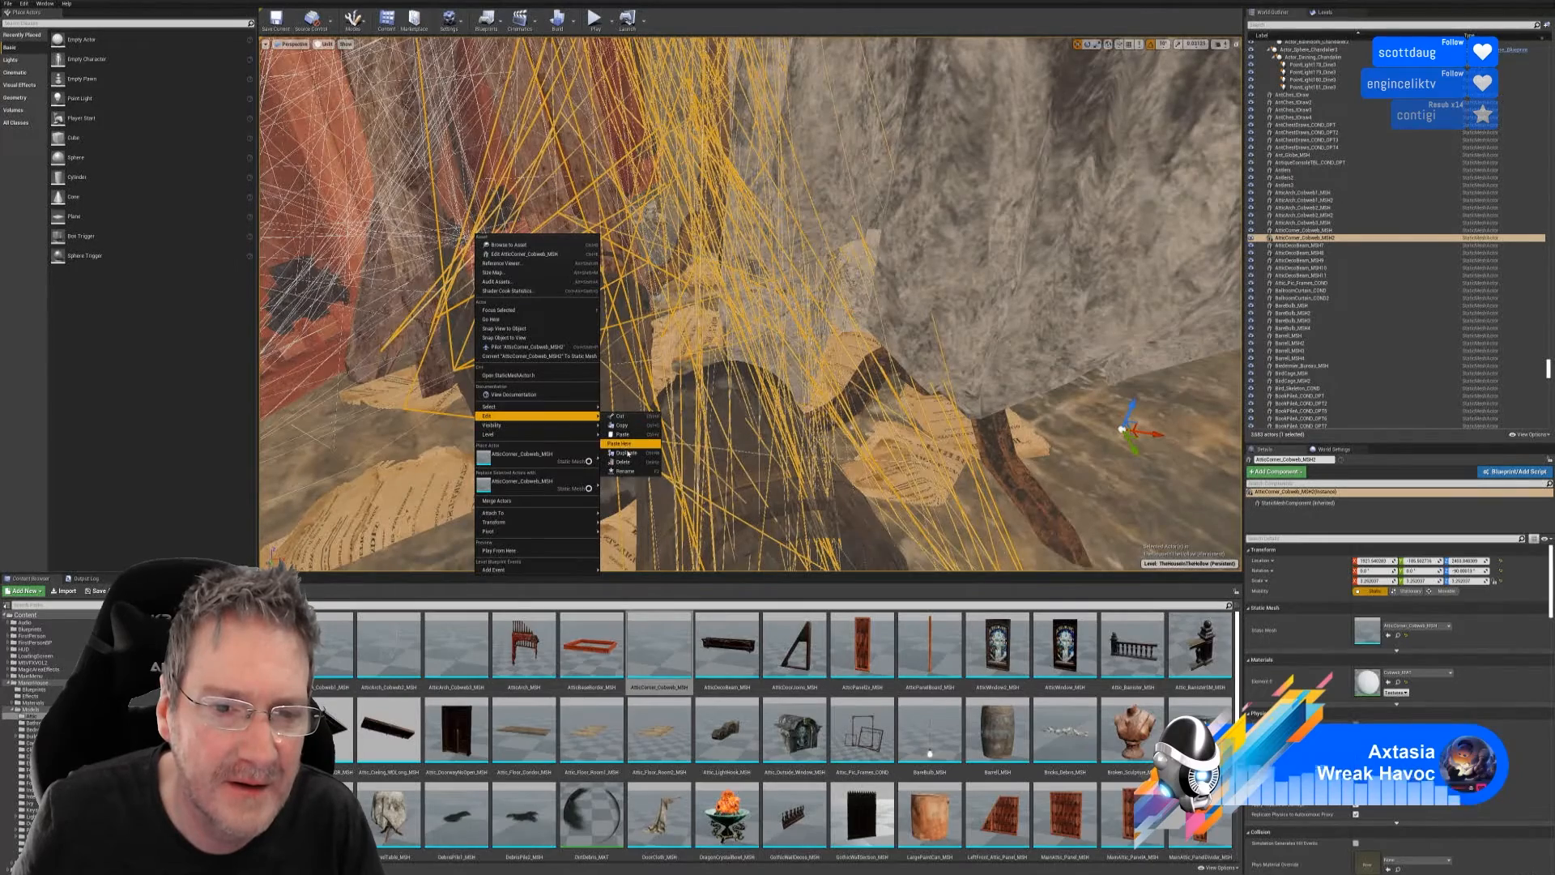
{"action": "left_click", "coordinate": [623, 452]}
- Move the duplicated cobweb across the room to the bottles by the candelabra and rotate it about its vertical axis
{"action": "right_click_drag", "start_coordinate": [624, 453], "coordinate": [741, 421]}
{"action": "left_click_drag", "start_coordinate": [725, 330], "coordinate": [1011, 283]}
{"action": "right_click_drag", "start_coordinate": [1011, 283], "coordinate": [1012, 251]}
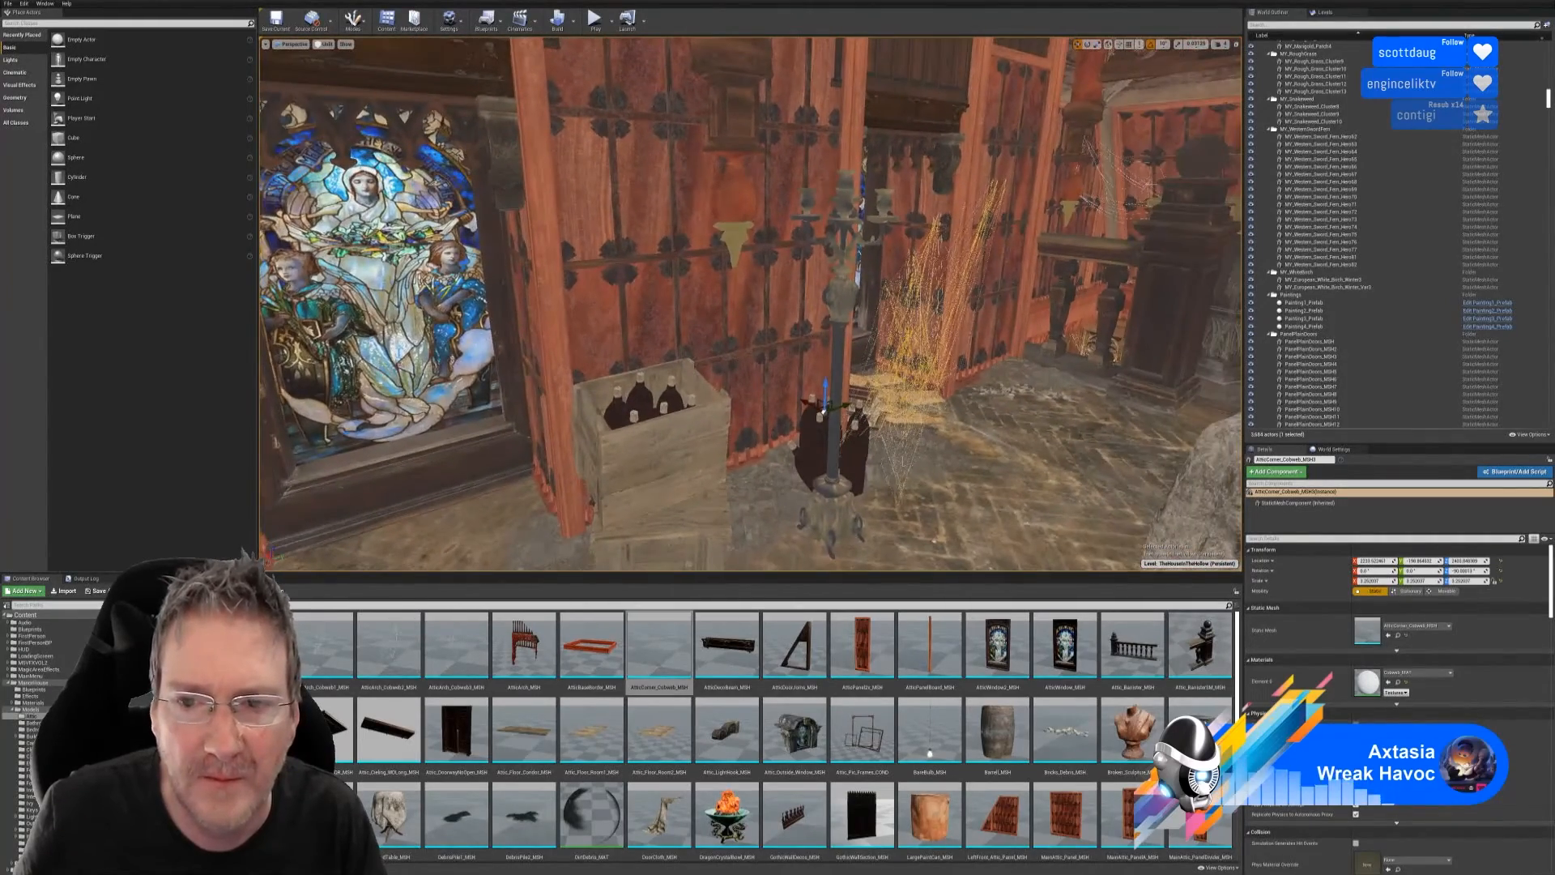
{"action": "left_click", "coordinate": [1088, 44]}
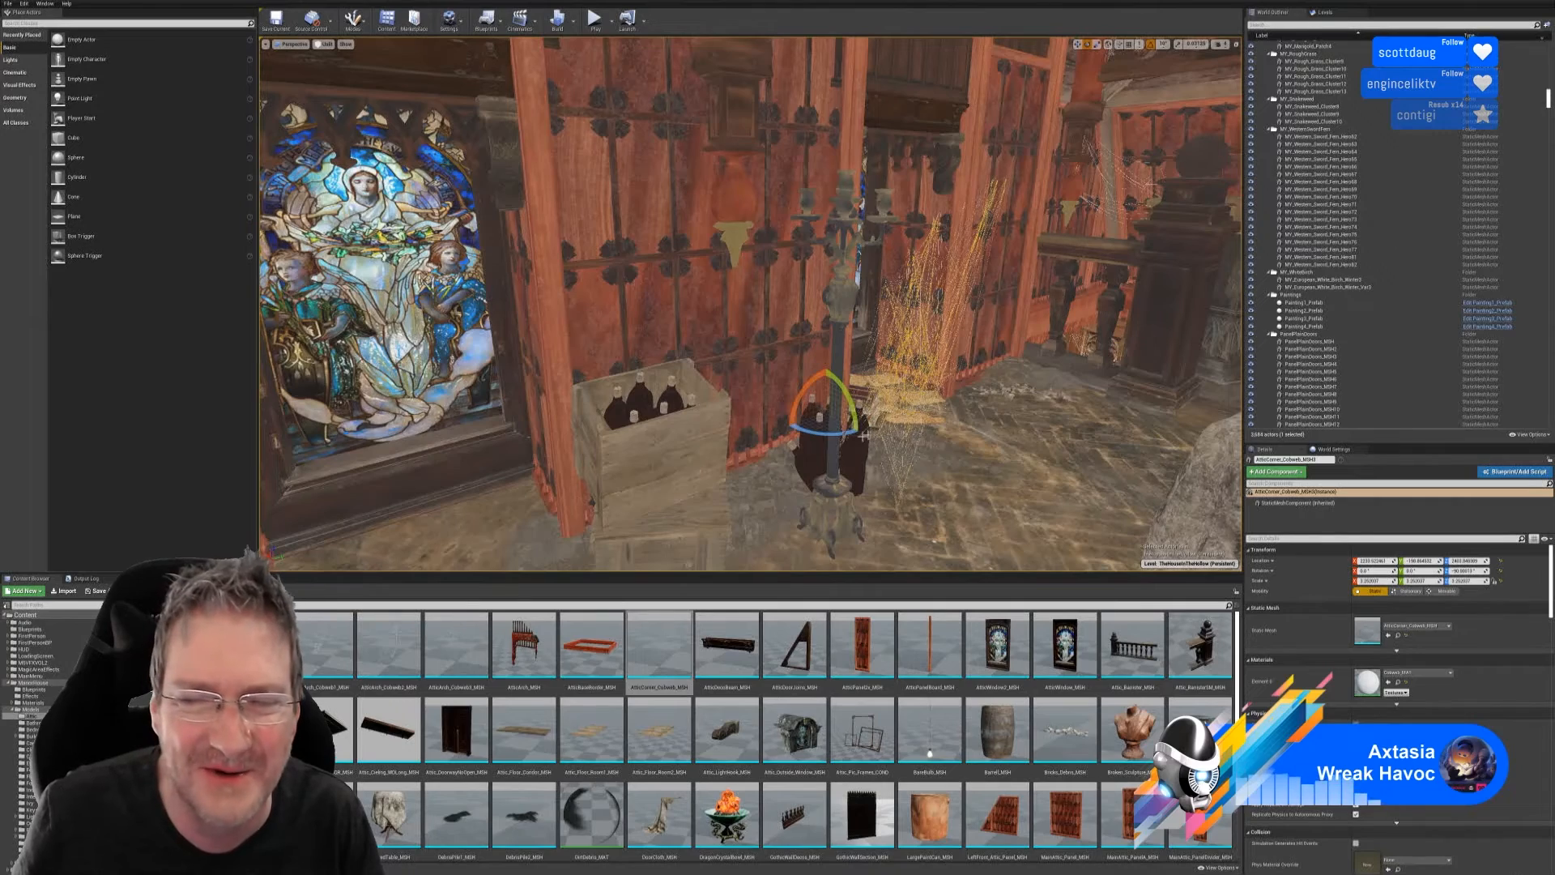
{"action": "left_click_drag", "start_coordinate": [865, 436], "coordinate": [819, 431]}
{"action": "mouse_move", "coordinate": [955, 468]}
{"action": "right_mouse_down"}
{"action": "mouse_move", "coordinate": [924, 474]}
{"action": "mouse_move", "coordinate": [984, 479]}
{"action": "mouse_move", "coordinate": [968, 476]}
{"action": "right_mouse_up"}
{"action": "mouse_move", "coordinate": [897, 450]}
{"action": "left_mouse_down"}
{"action": "mouse_move", "coordinate": [908, 472]}
{"action": "mouse_move", "coordinate": [898, 451]}
{"action": "left_mouse_up"}
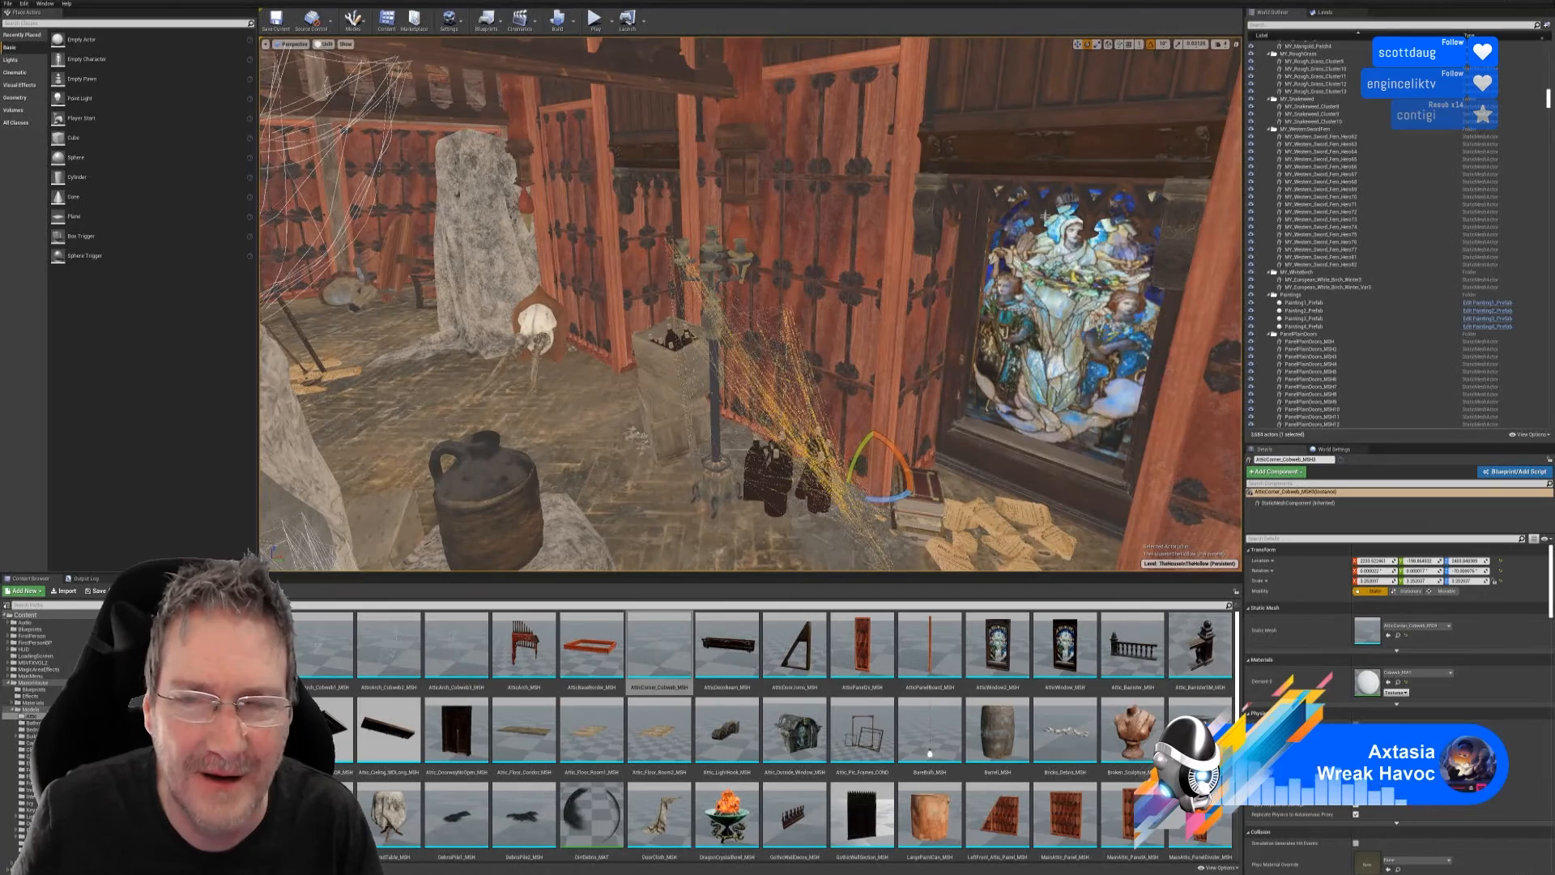
- Shift the cobweb along the panelled wall, near the bottles and the candelabra
{"action": "left_click", "coordinate": [1079, 44]}
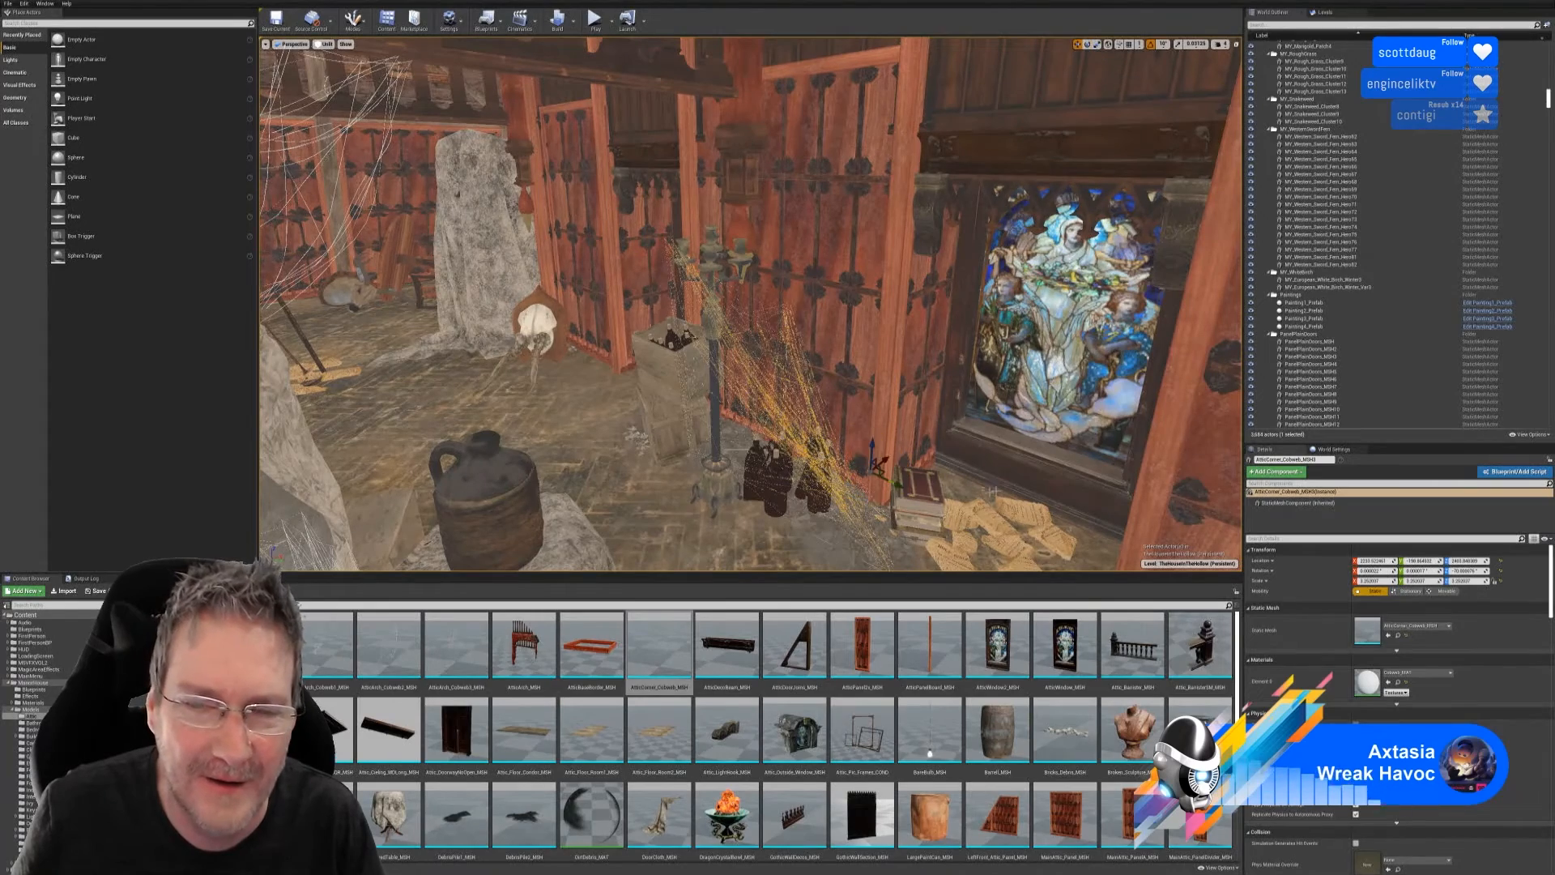
{"action": "right_click_drag", "start_coordinate": [991, 484], "coordinate": [1004, 523]}
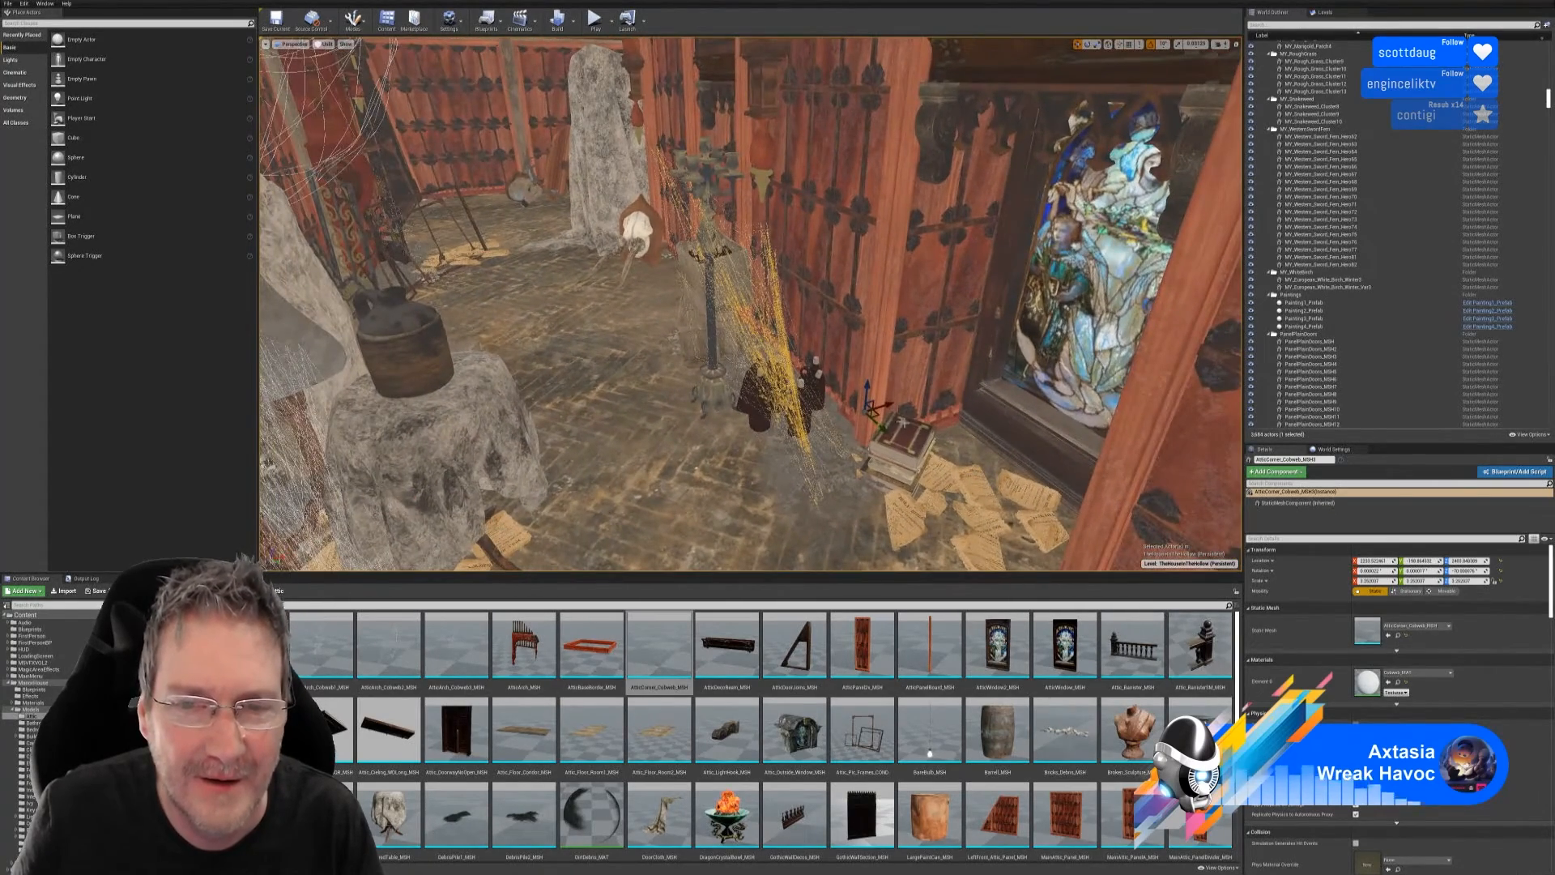
{"action": "left_click_drag", "start_coordinate": [888, 407], "coordinate": [928, 397]}
{"action": "right_click_drag", "start_coordinate": [928, 396], "coordinate": [583, 480]}
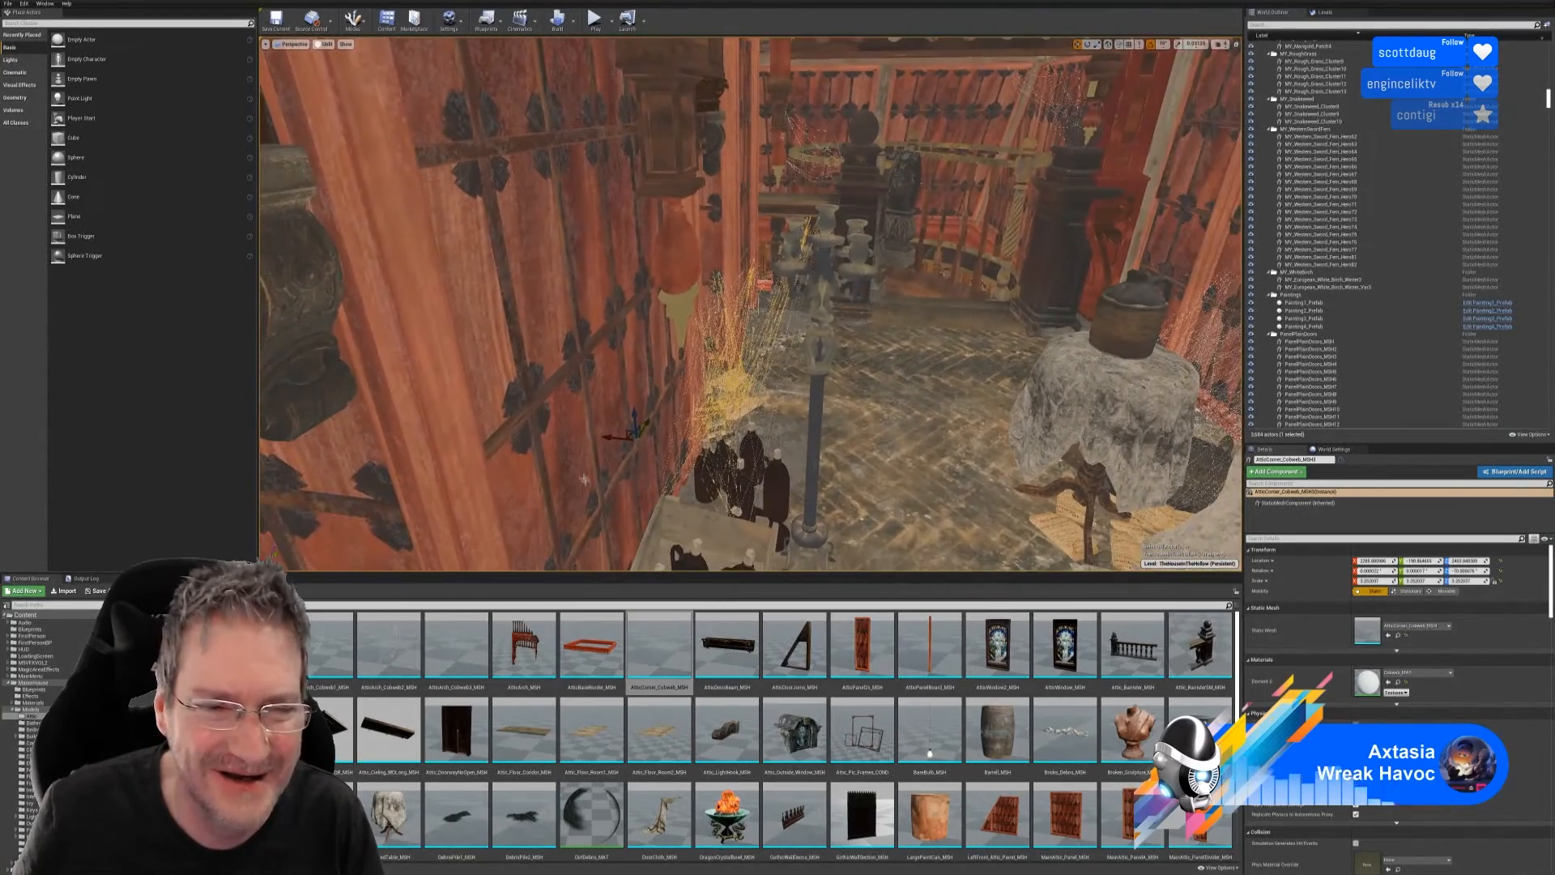
{"action": "left_click_drag", "start_coordinate": [609, 436], "coordinate": [625, 444]}
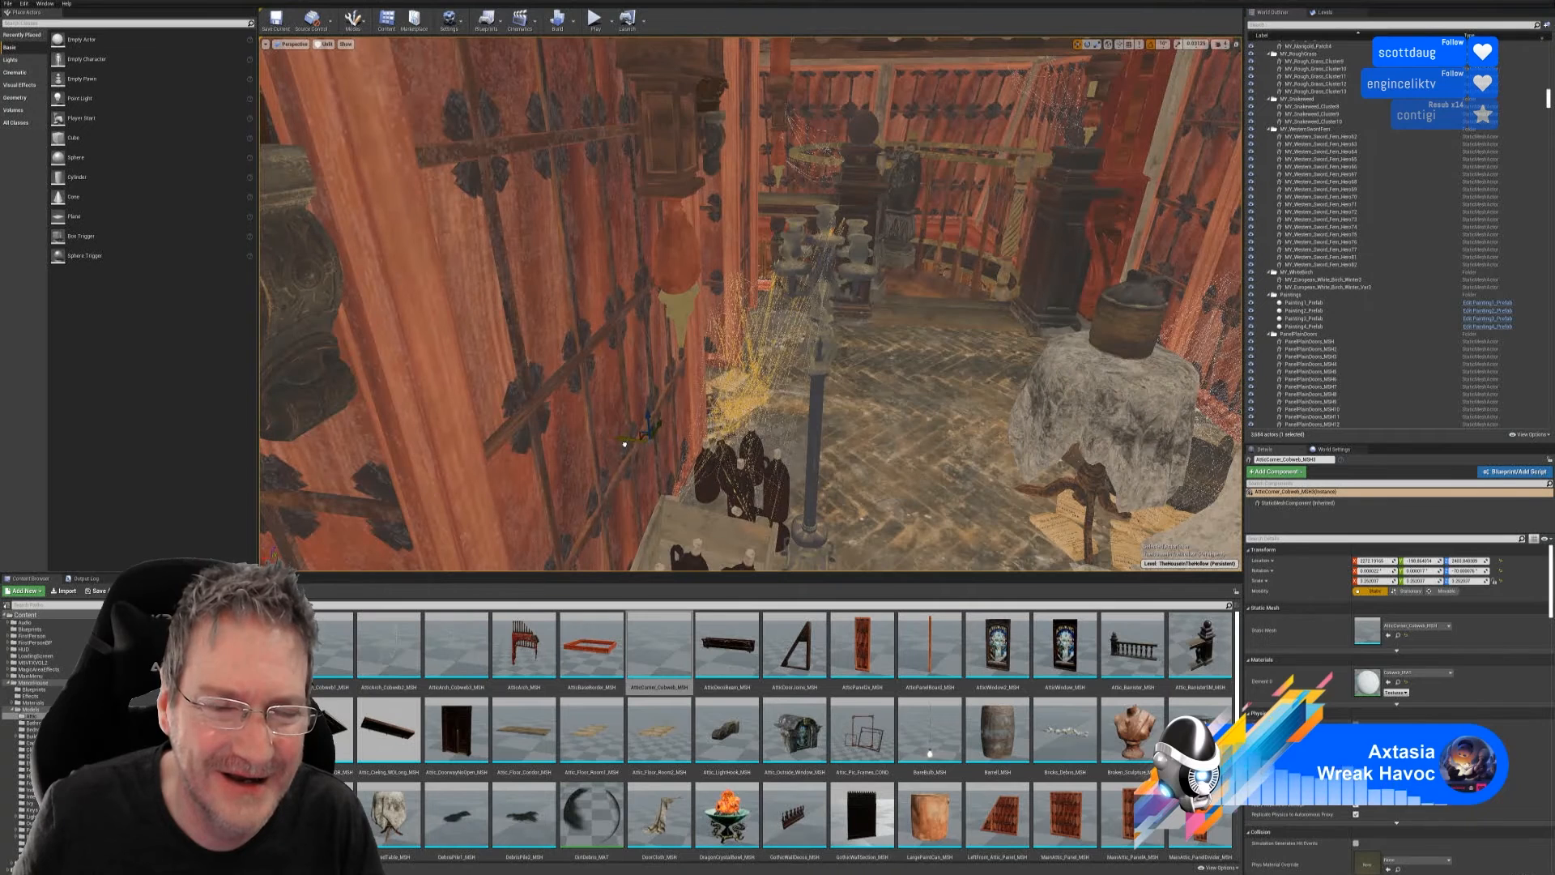
- Tilt the cobweb and adjust its position so it drapes from the panelled wall over the bottles
{"action": "left_click", "coordinate": [1088, 43]}
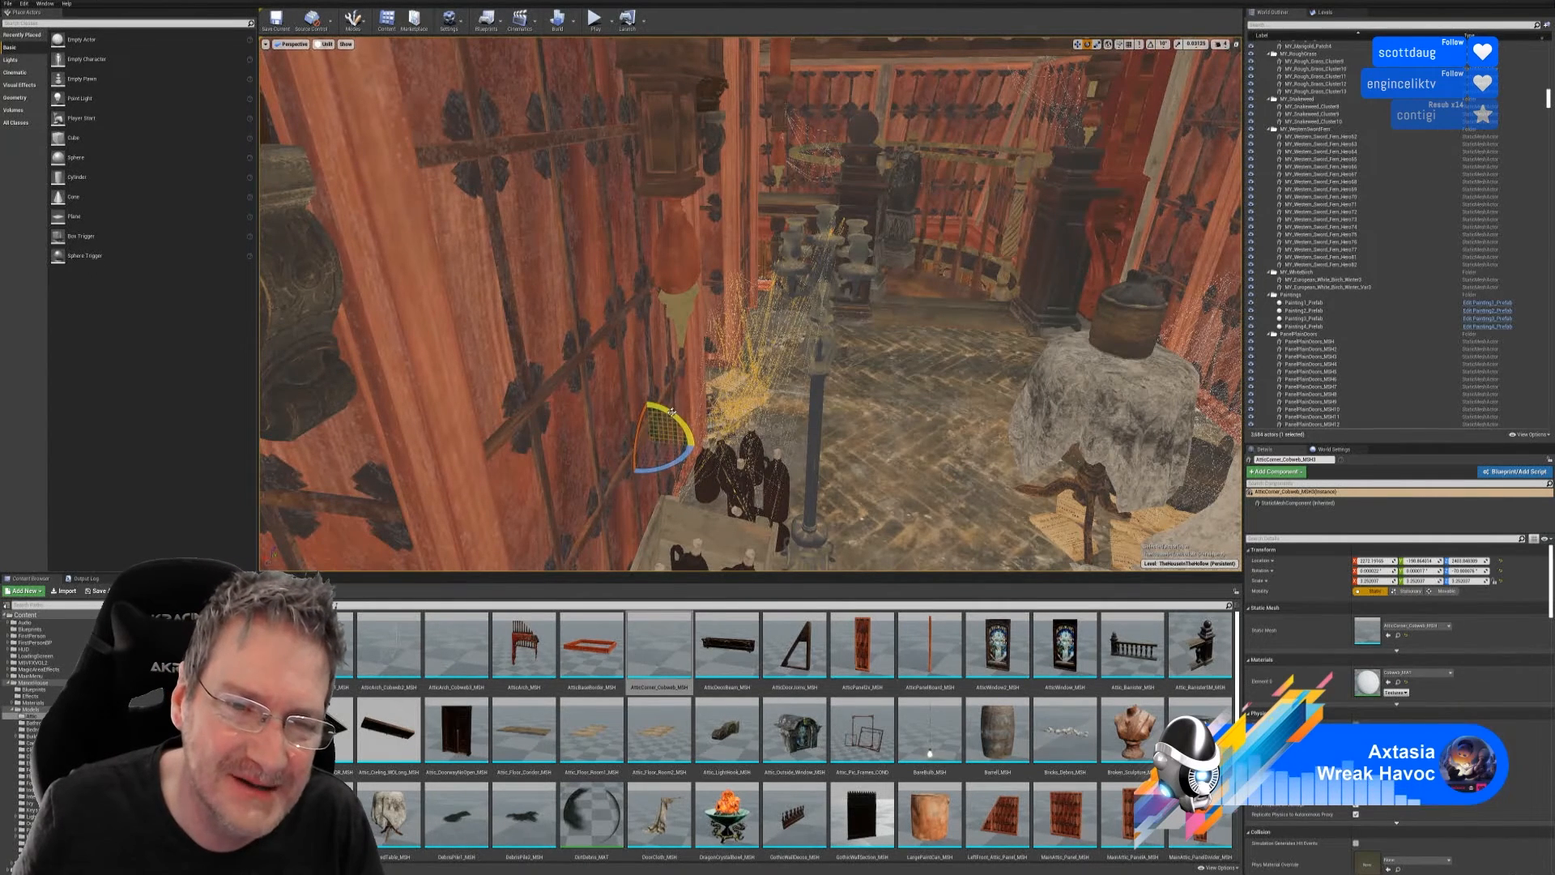
{"action": "left_click_drag", "start_coordinate": [638, 434], "coordinate": [724, 486]}
{"action": "left_click", "coordinate": [1077, 44]}
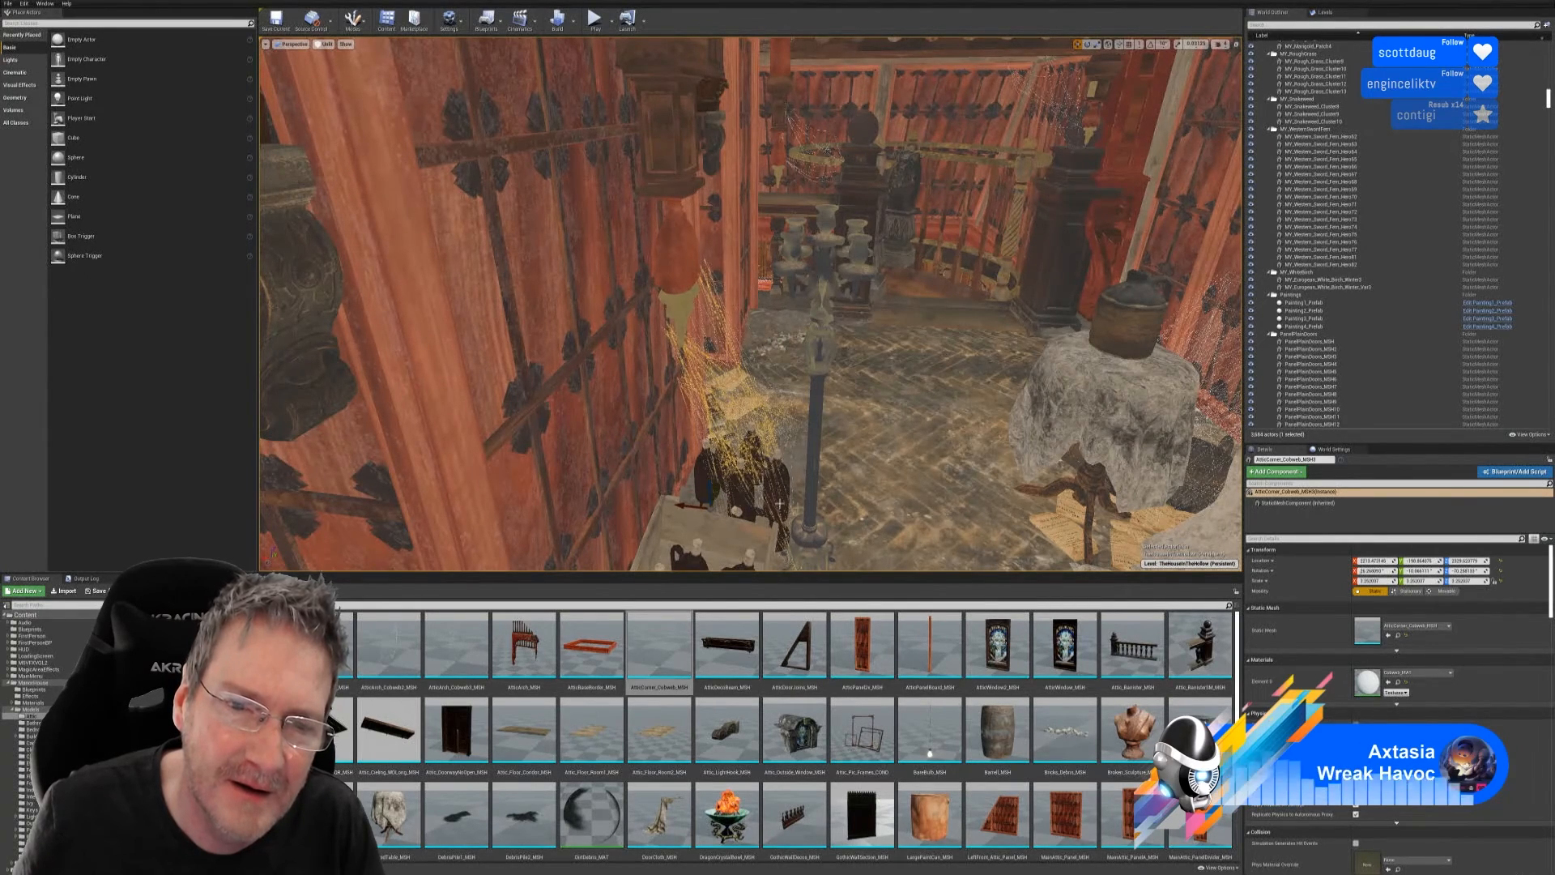
{"action": "right_click_drag", "start_coordinate": [779, 503], "coordinate": [556, 165]}
{"action": "scroll", "coordinate": [555, 166], "scroll_direction": "up", "scroll_amount": 5}
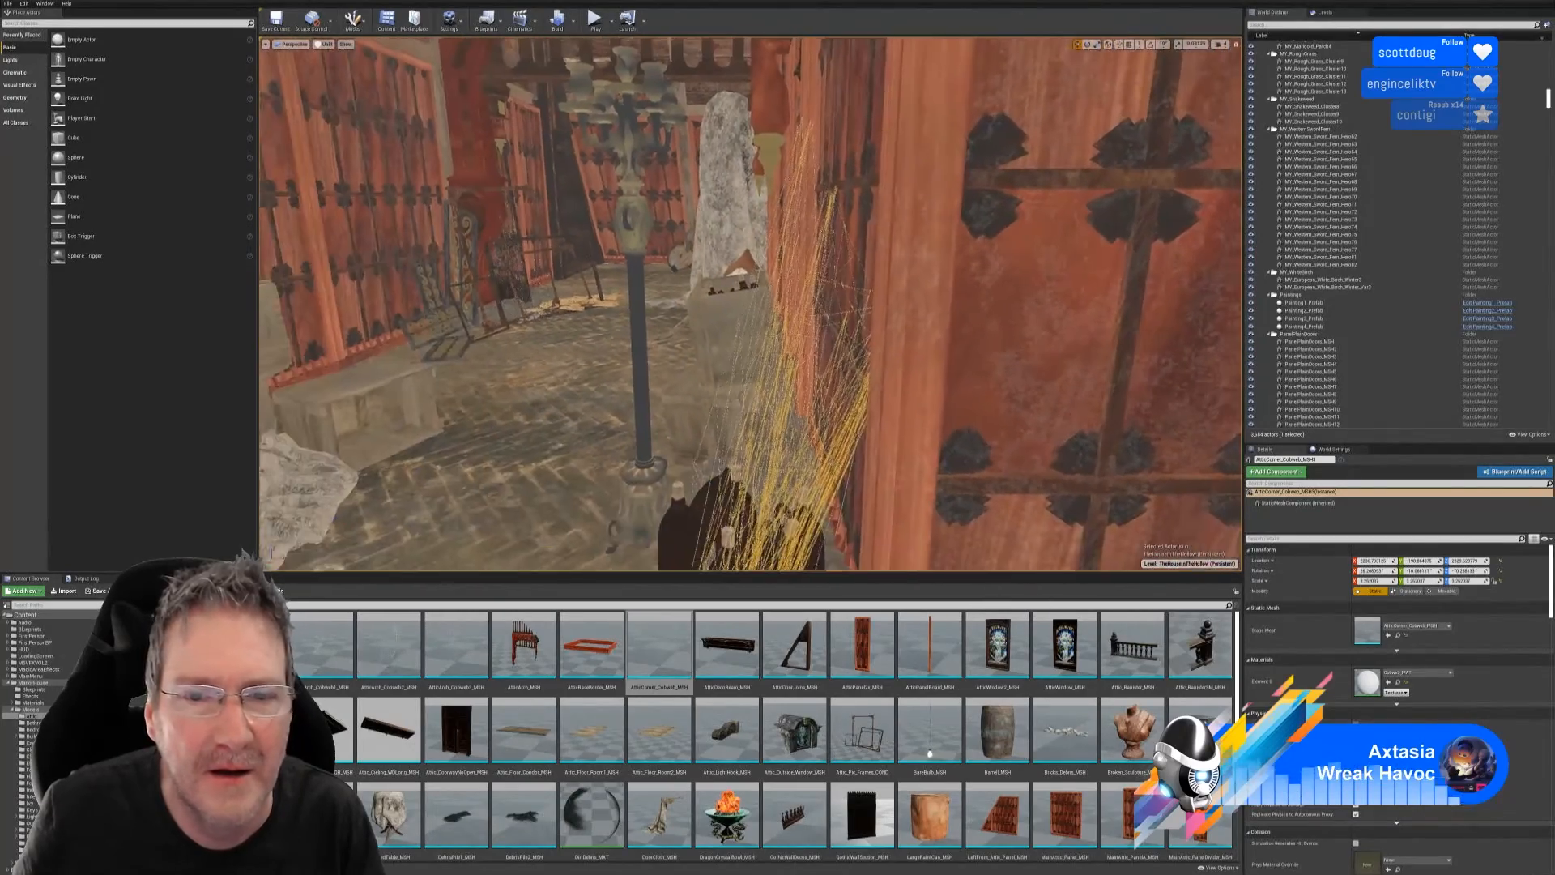
{"action": "right_click_drag", "start_coordinate": [751, 308], "coordinate": [741, 308]}
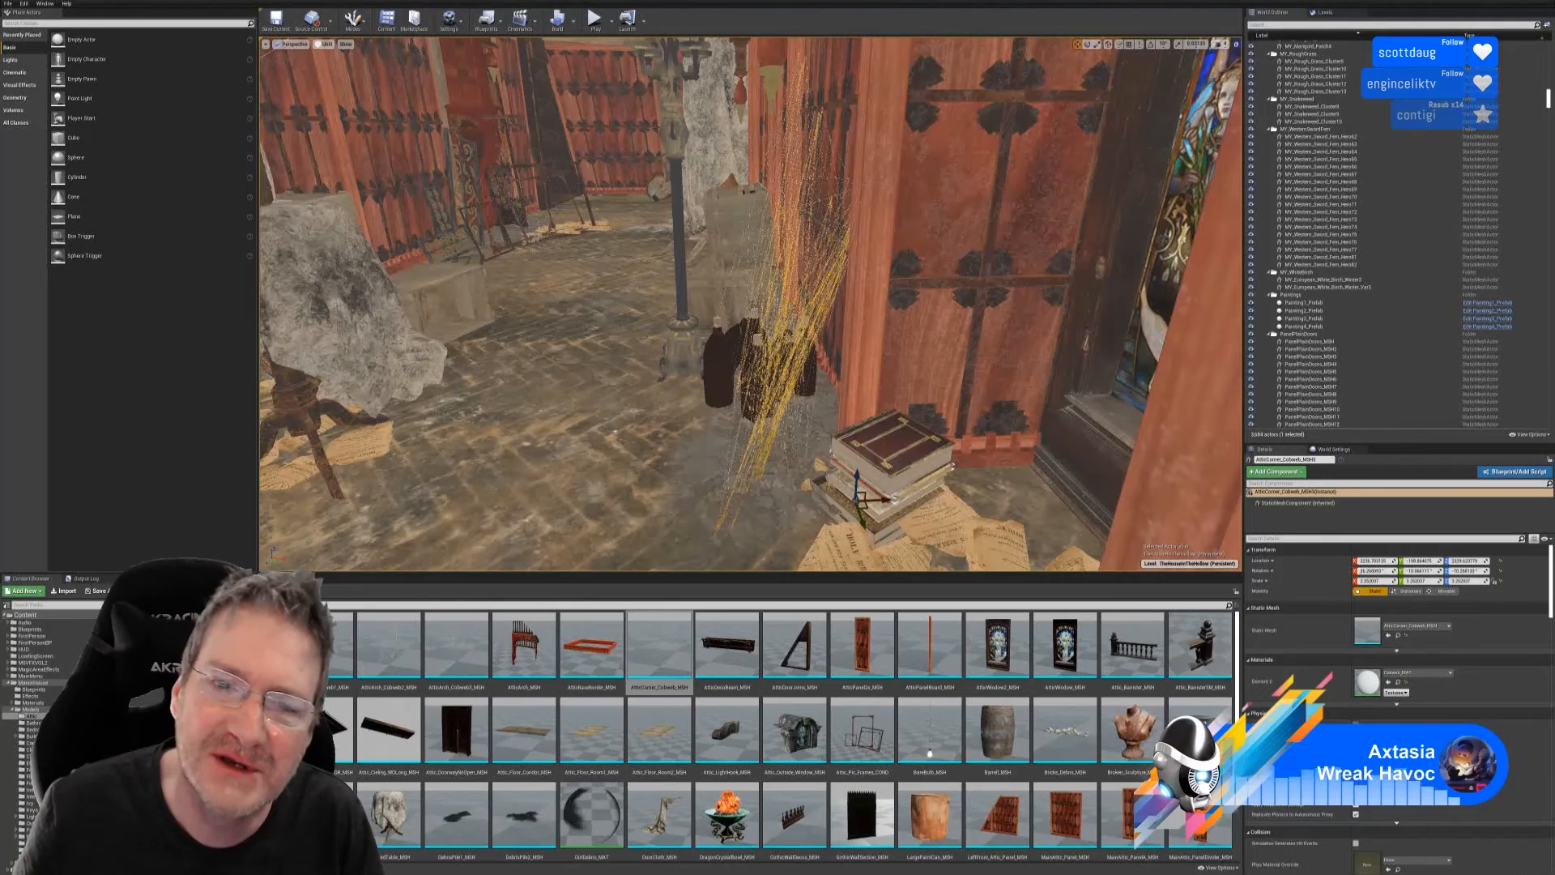
{"action": "left_click", "coordinate": [1087, 45]}
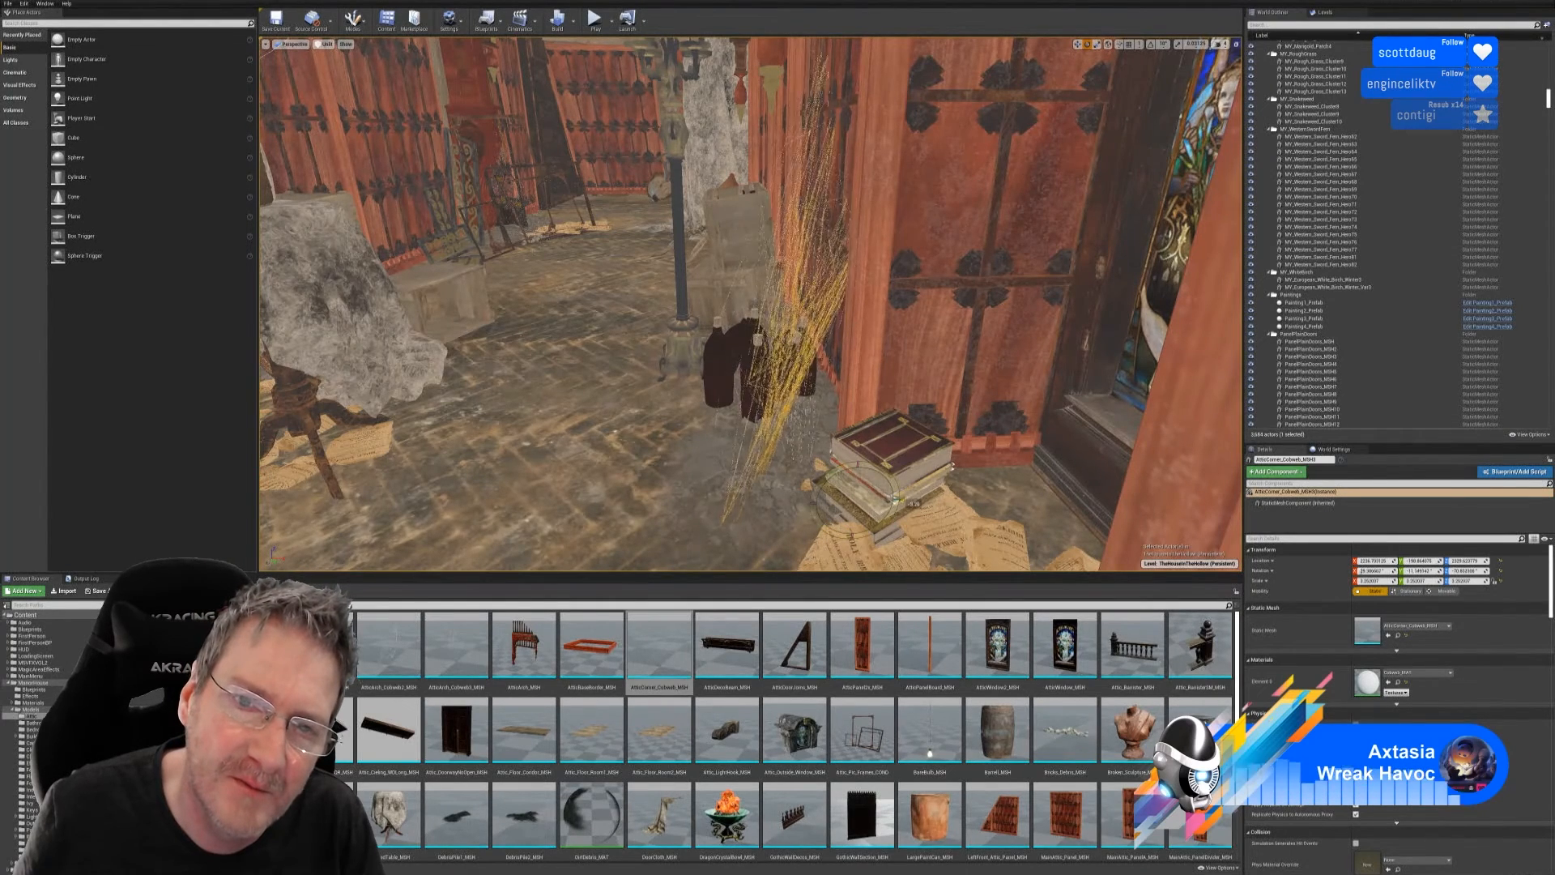
{"action": "right_click_drag", "start_coordinate": [996, 385], "coordinate": [997, 385]}
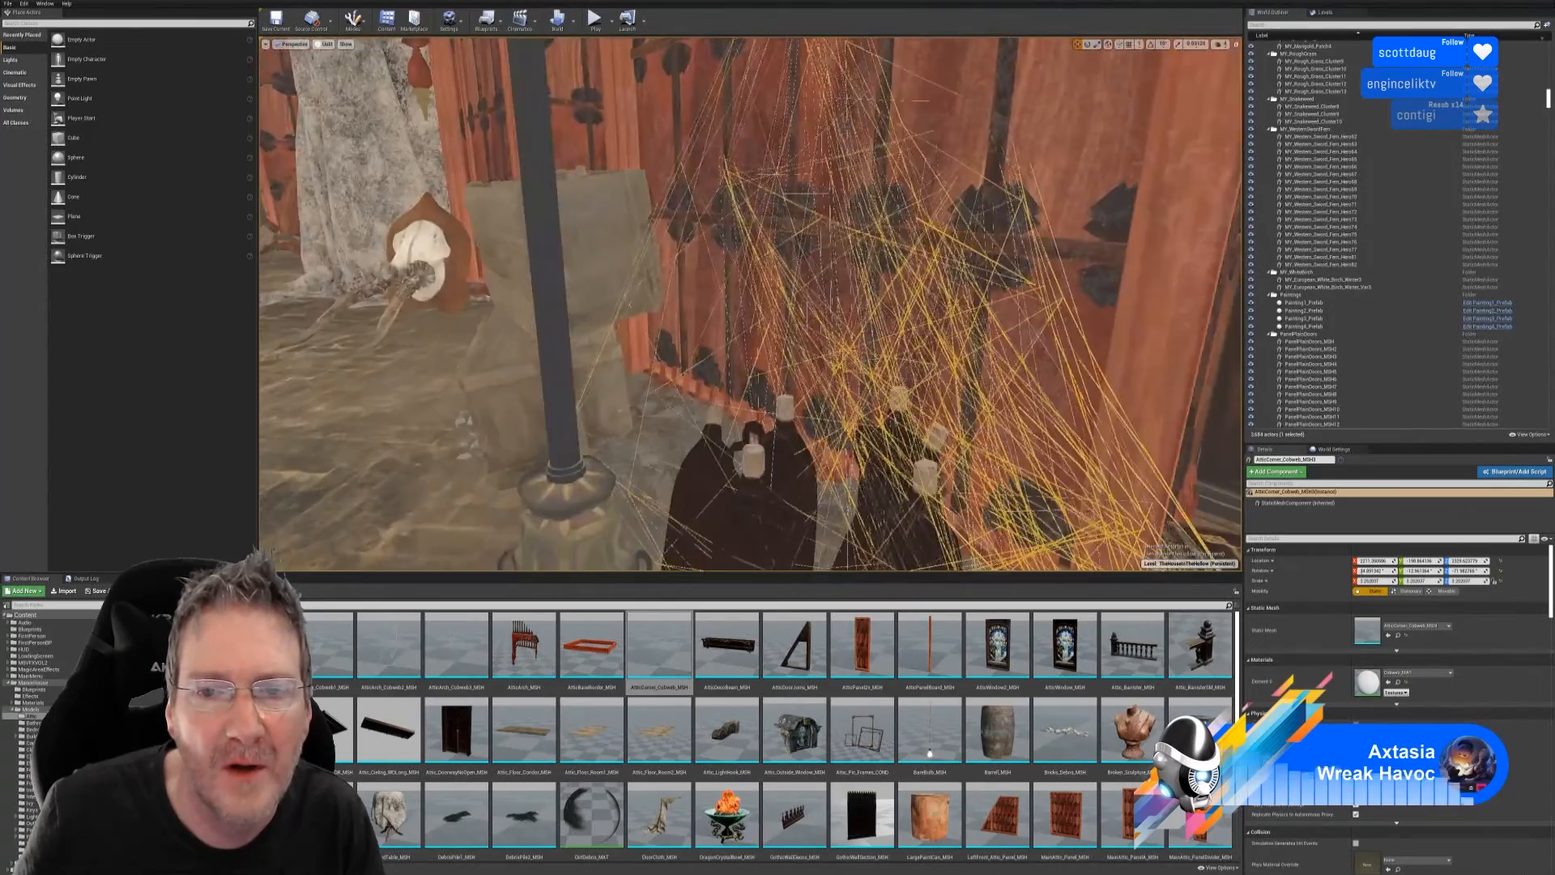
- Move the tilted cobweb over the group of bottles on the floor, between the candelabra and the stacked books
{"action": "right_click_drag", "start_coordinate": [750, 304], "coordinate": [592, 503]}
{"action": "left_click_drag", "start_coordinate": [727, 443], "coordinate": [720, 431]}
{"action": "right_click_drag", "start_coordinate": [720, 432], "coordinate": [640, 453]}
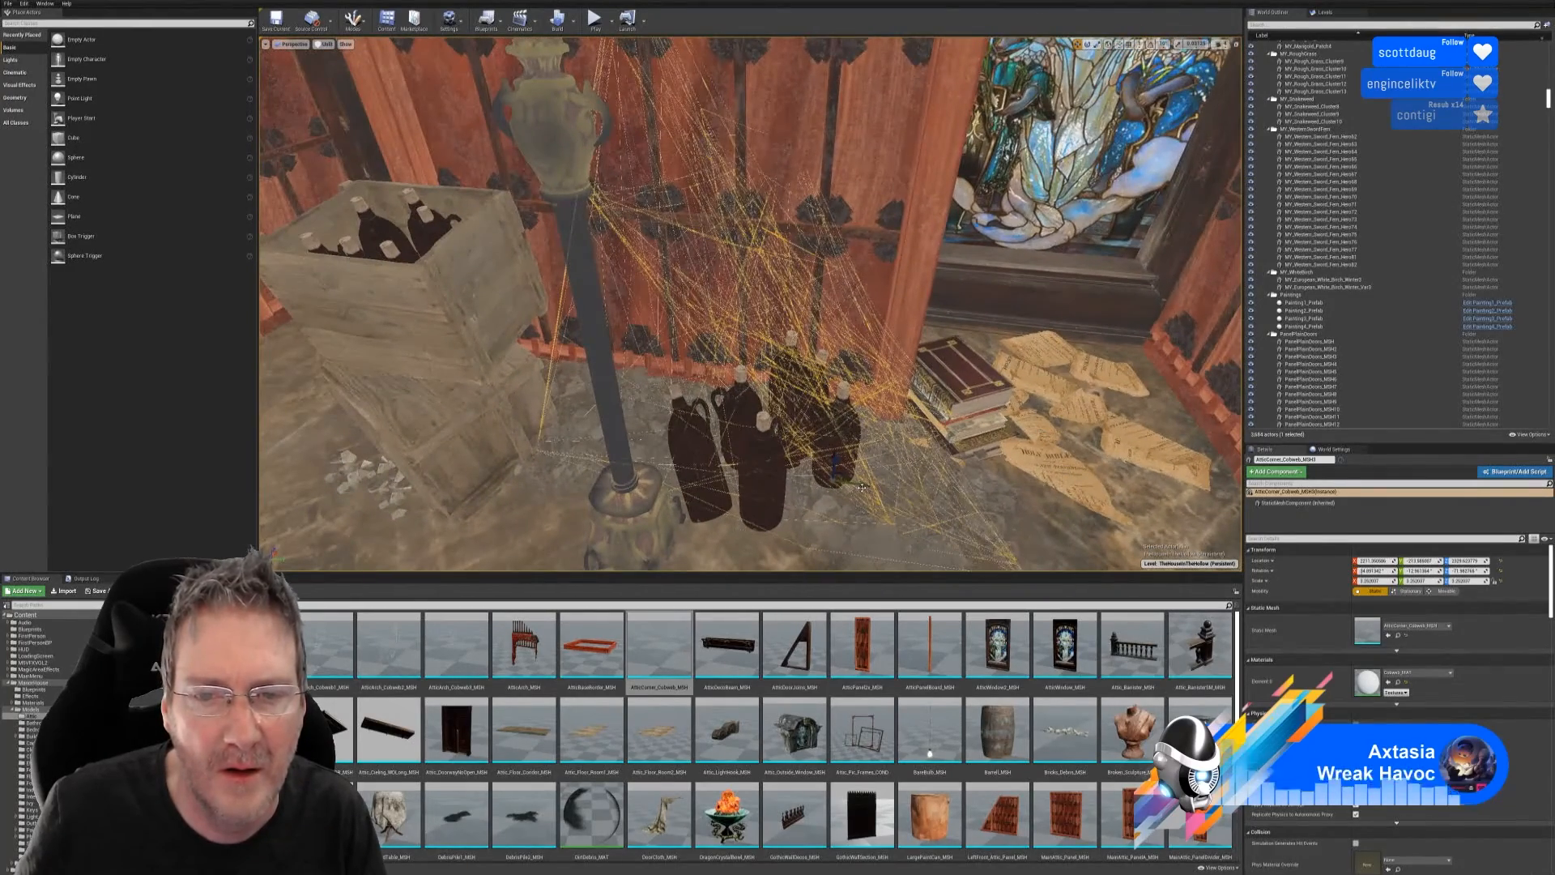
{"action": "left_click_drag", "start_coordinate": [862, 487], "coordinate": [802, 476]}
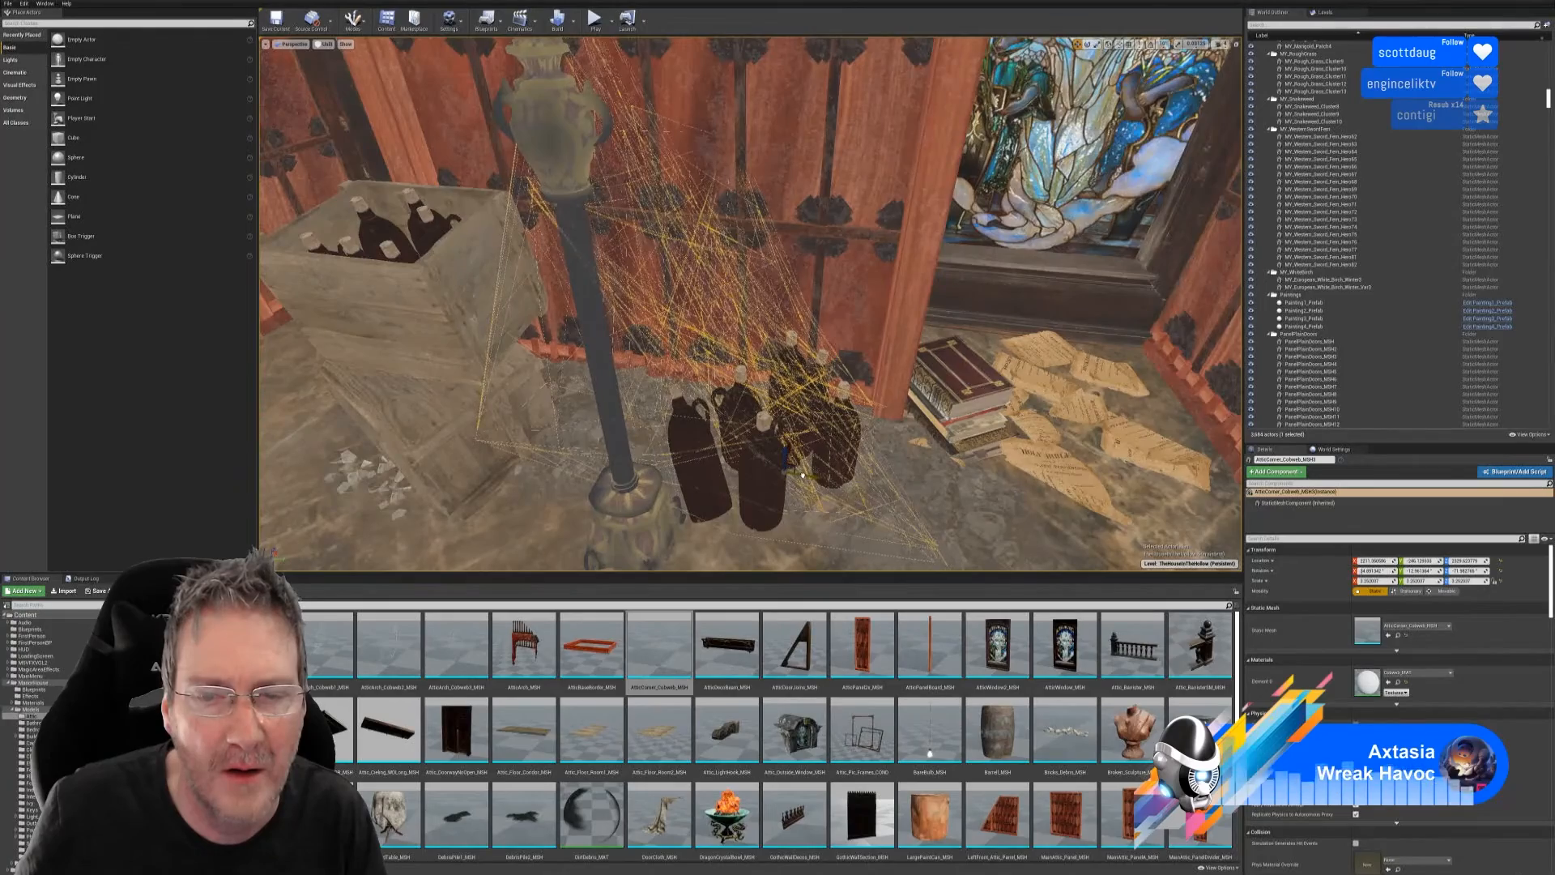
{"action": "right_click_drag", "start_coordinate": [802, 476], "coordinate": [827, 465]}
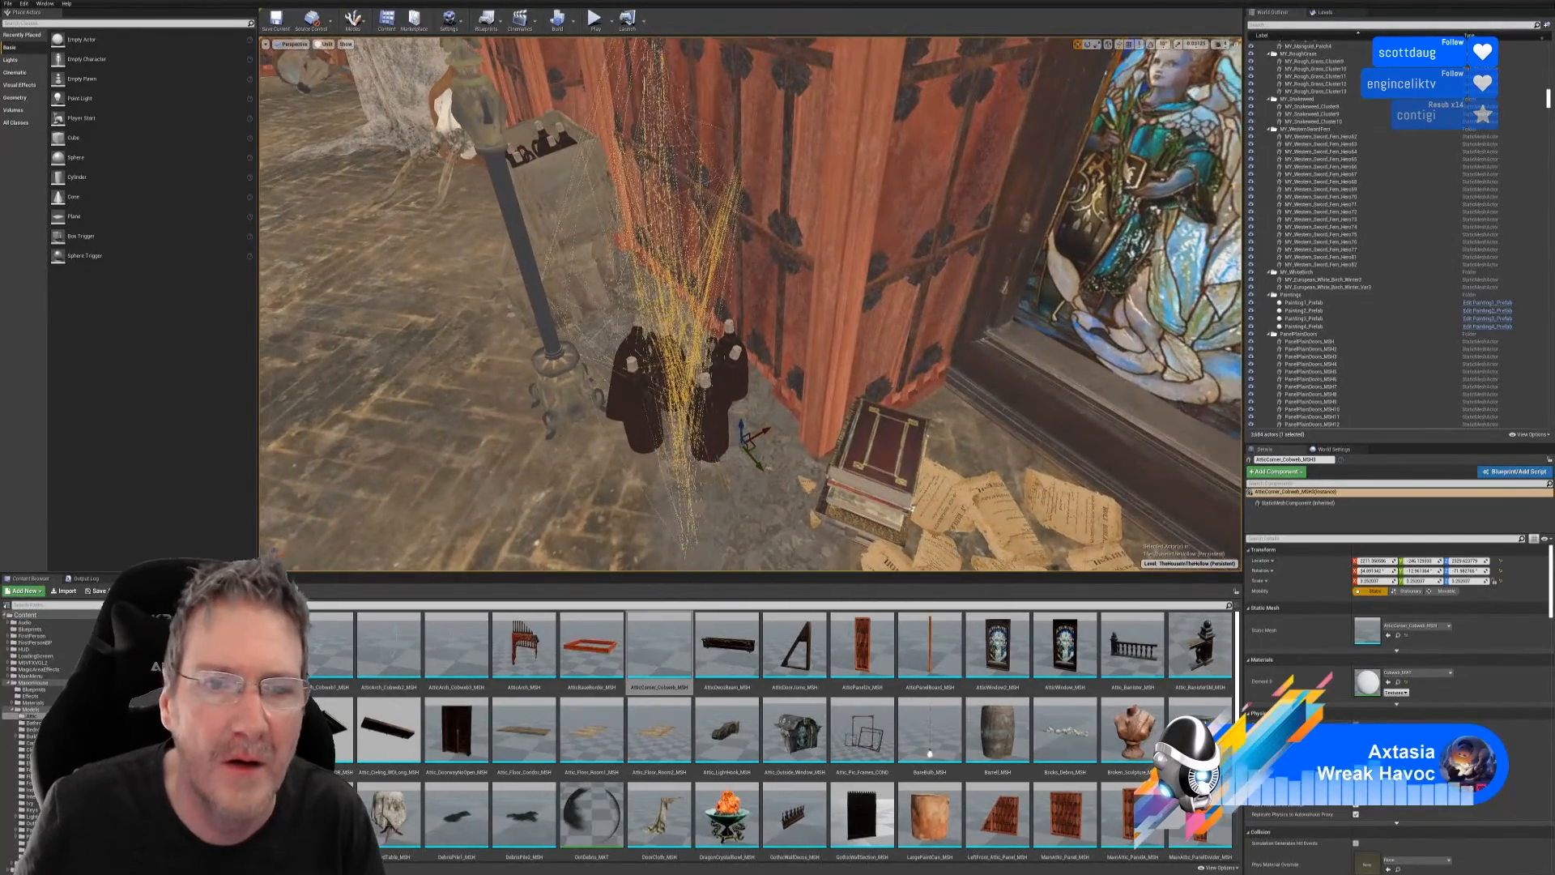
- Rotate the cobweb parallel to the panelled wall, shift it behind the bottles, and deselect it
{"action": "left_click", "coordinate": [1088, 45]}
{"action": "left_click_drag", "start_coordinate": [746, 480], "coordinate": [761, 403]}
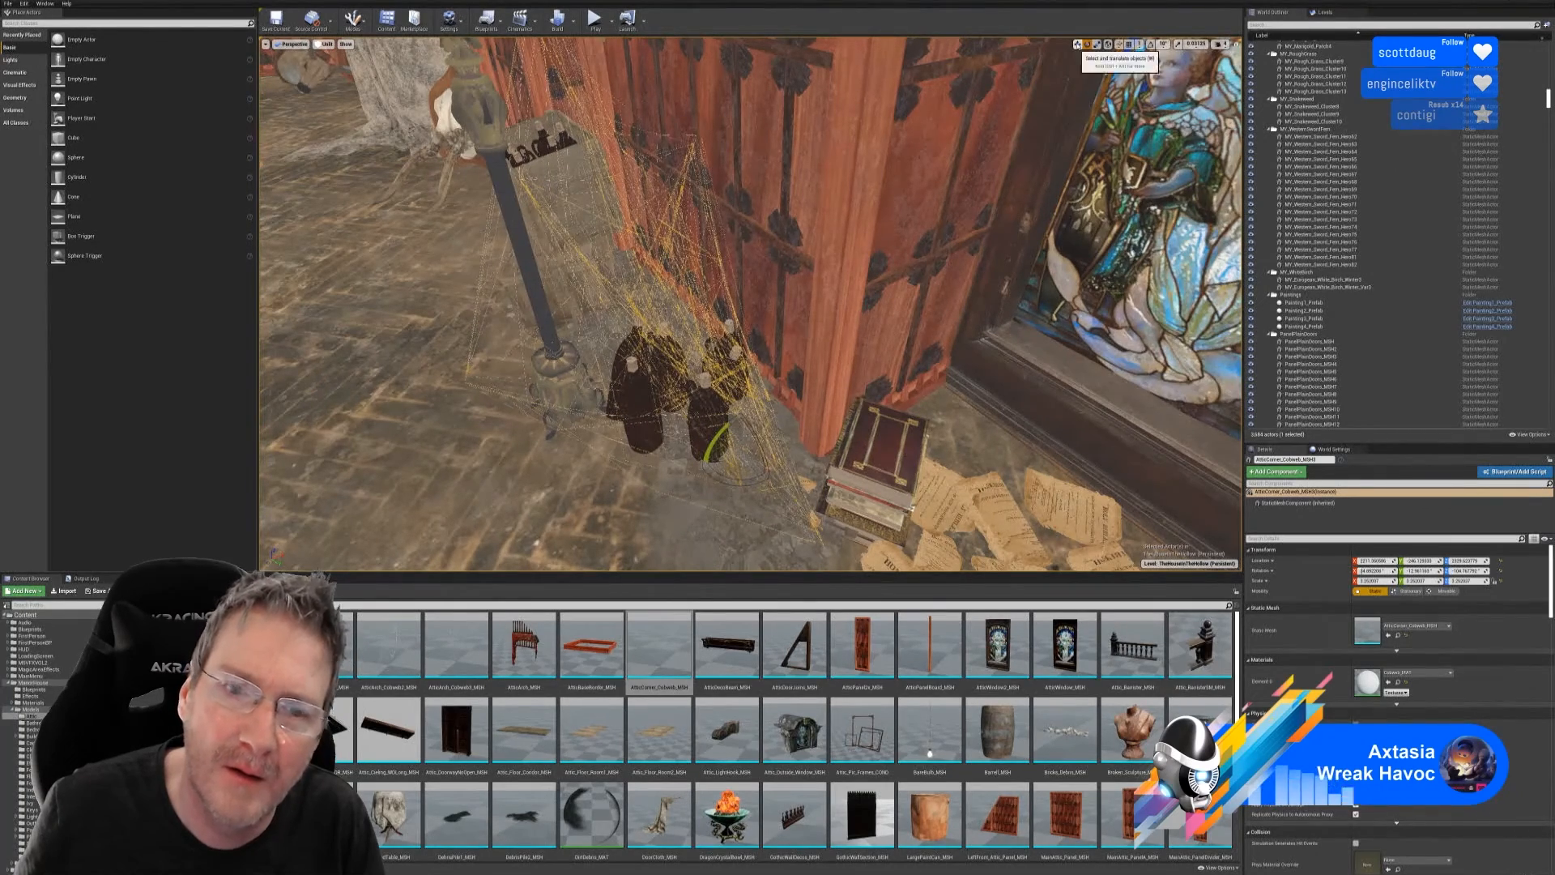
{"action": "left_click_drag", "start_coordinate": [763, 435], "coordinate": [797, 411]}
{"action": "right_click_drag", "start_coordinate": [798, 411], "coordinate": [783, 382]}
{"action": "right_click_drag", "start_coordinate": [378, 94], "coordinate": [1034, 497]}
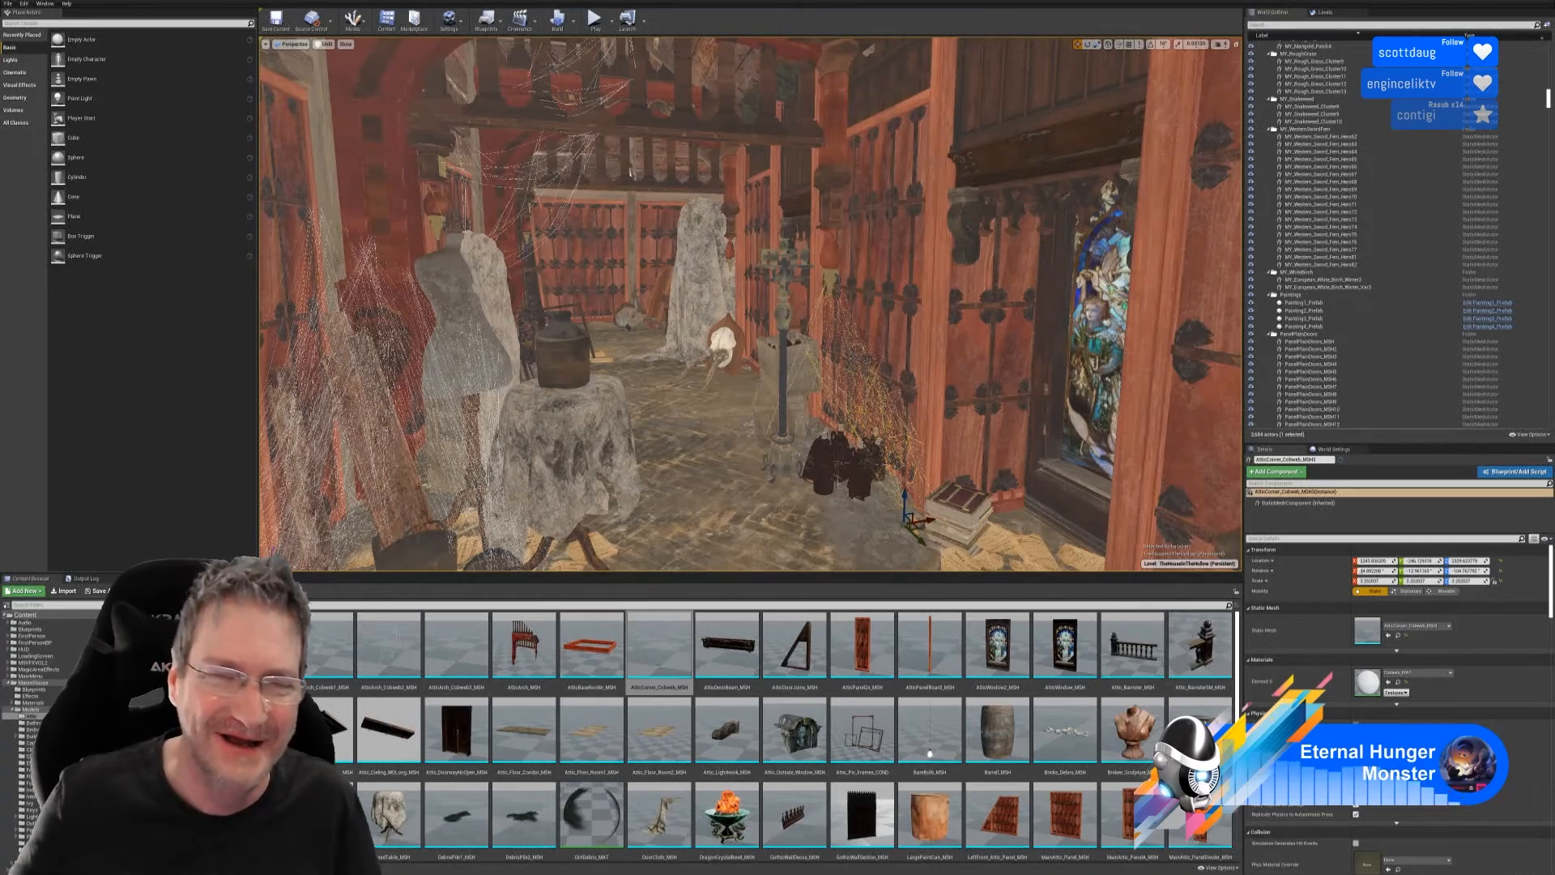
{"action": "key", "text": "Escape"}
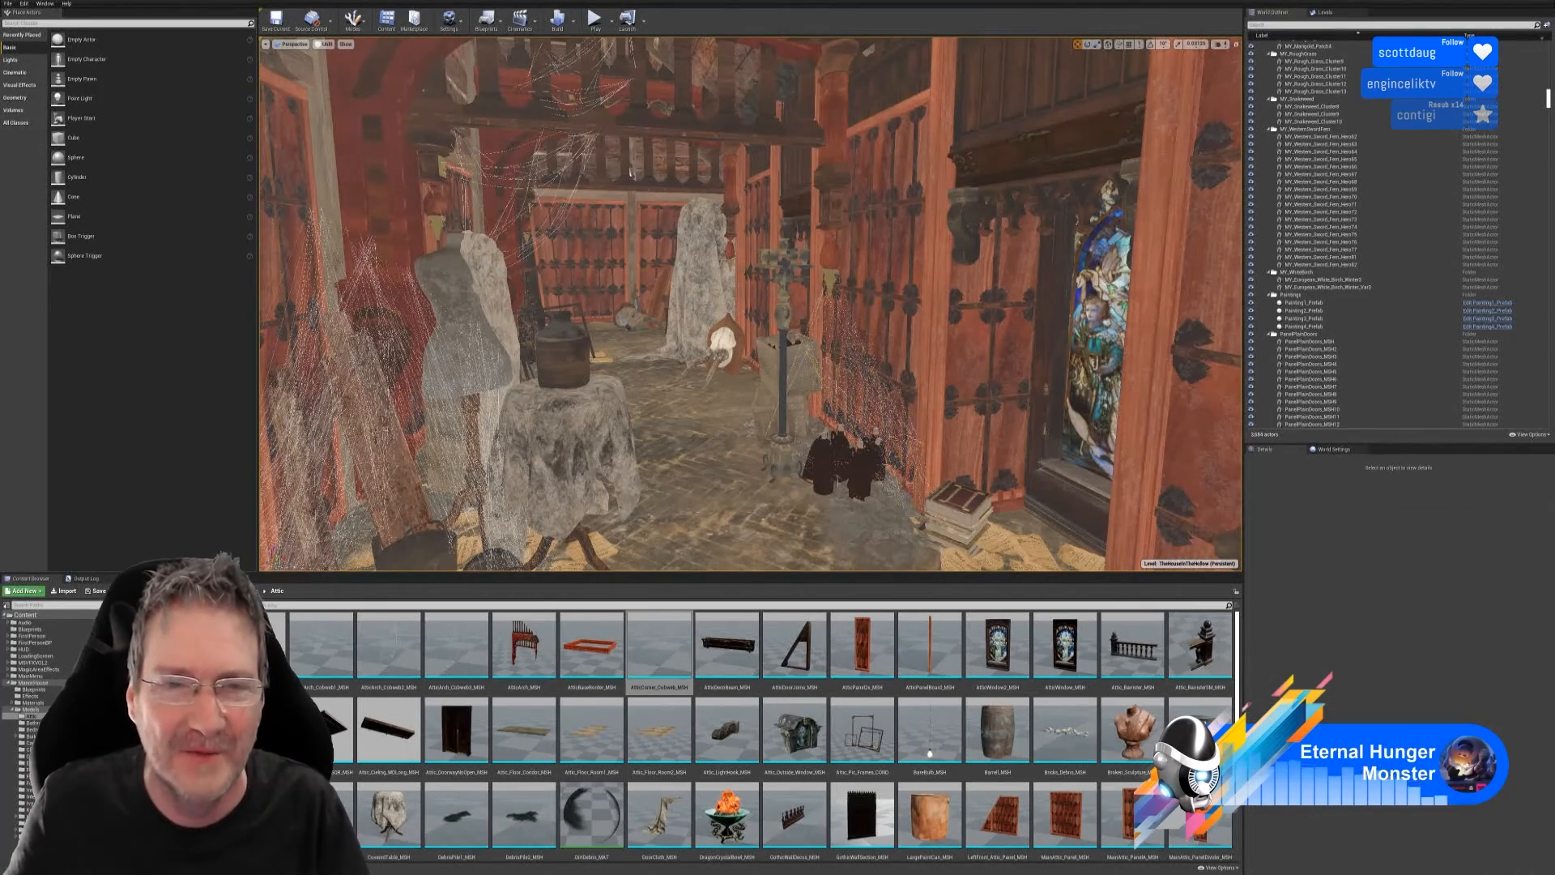
- Save all changes to the level and project
{"action": "key", "text": "s"}
{"action": "mouse_move", "coordinate": [751, 304]}
{"action": "right_mouse_down"}
{"action": "mouse_move", "coordinate": [698, 307]}
{"action": "mouse_move", "coordinate": [771, 308]}
{"action": "right_mouse_up"}
{"action": "key", "text": "e"}
{"action": "key", "text": "w"}
{"action": "left_click", "coordinate": [6, 10]}
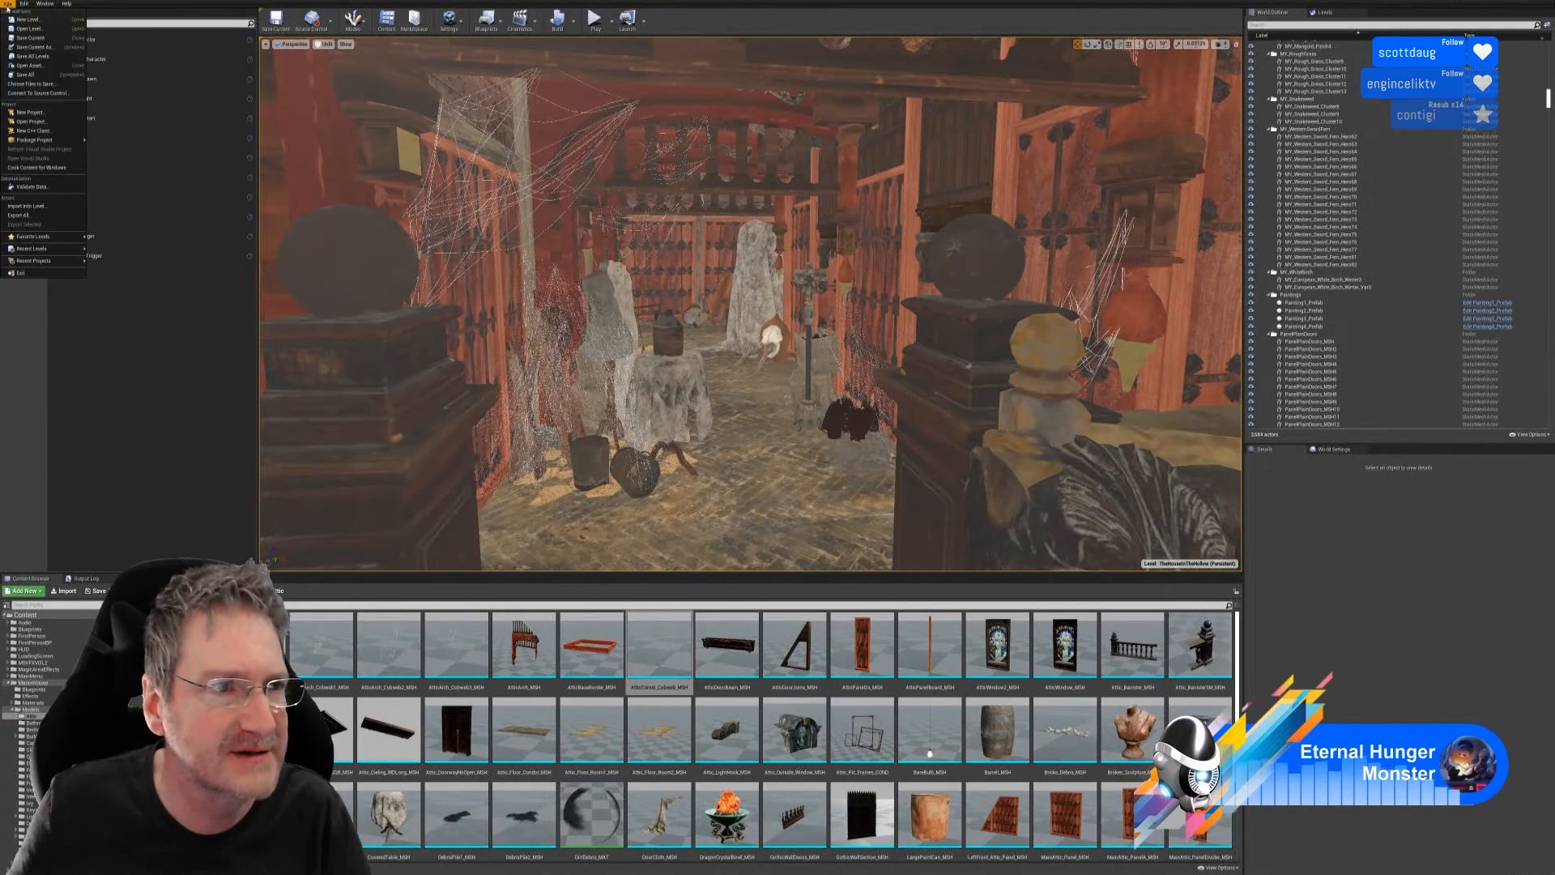
{"action": "left_click", "coordinate": [34, 75]}
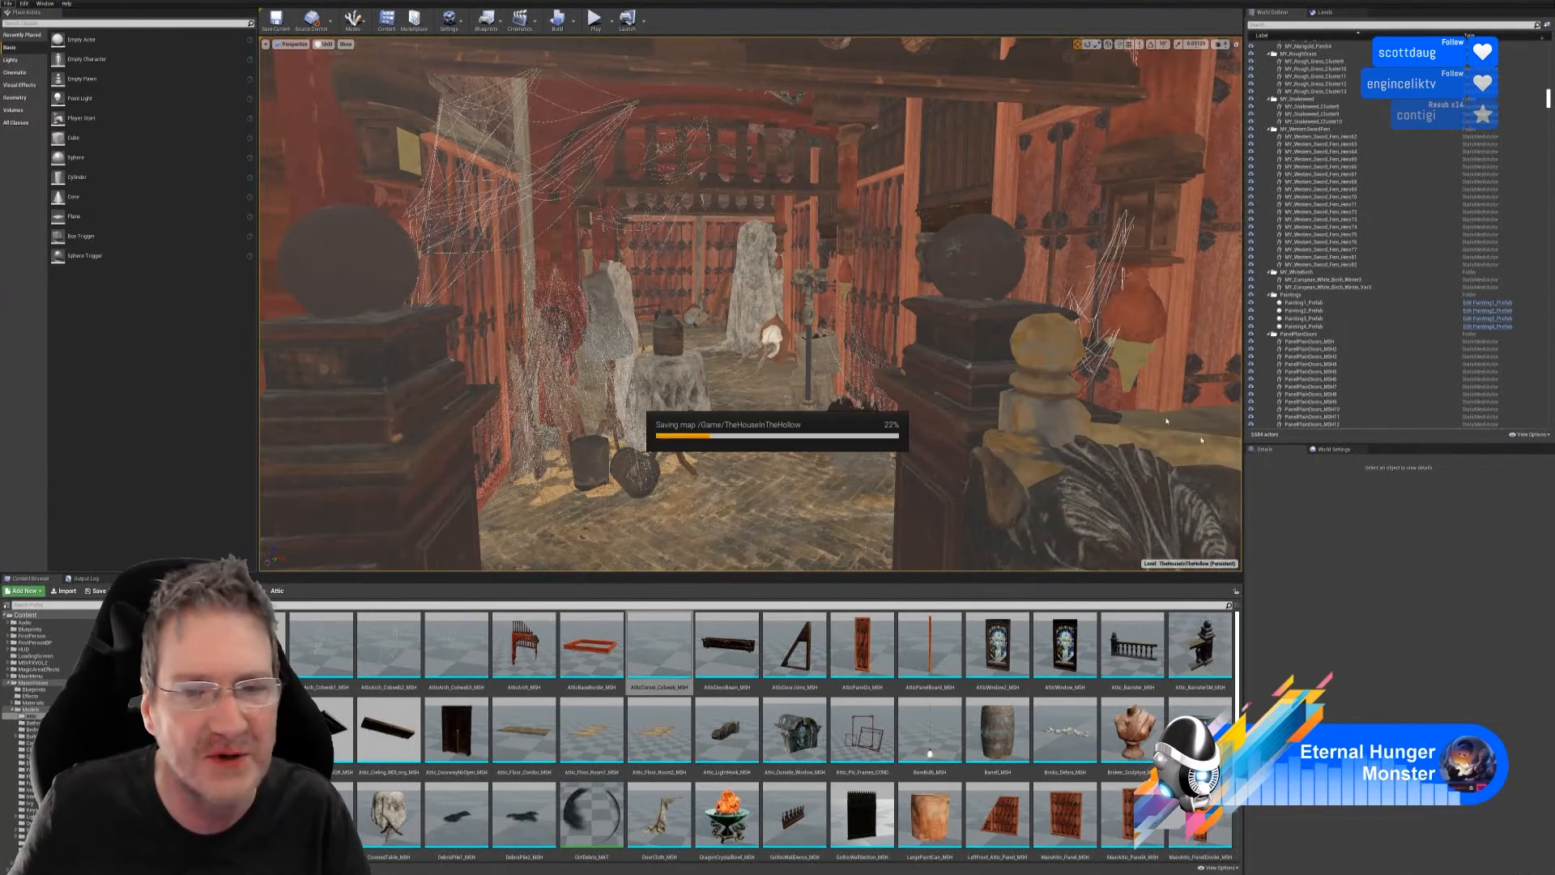
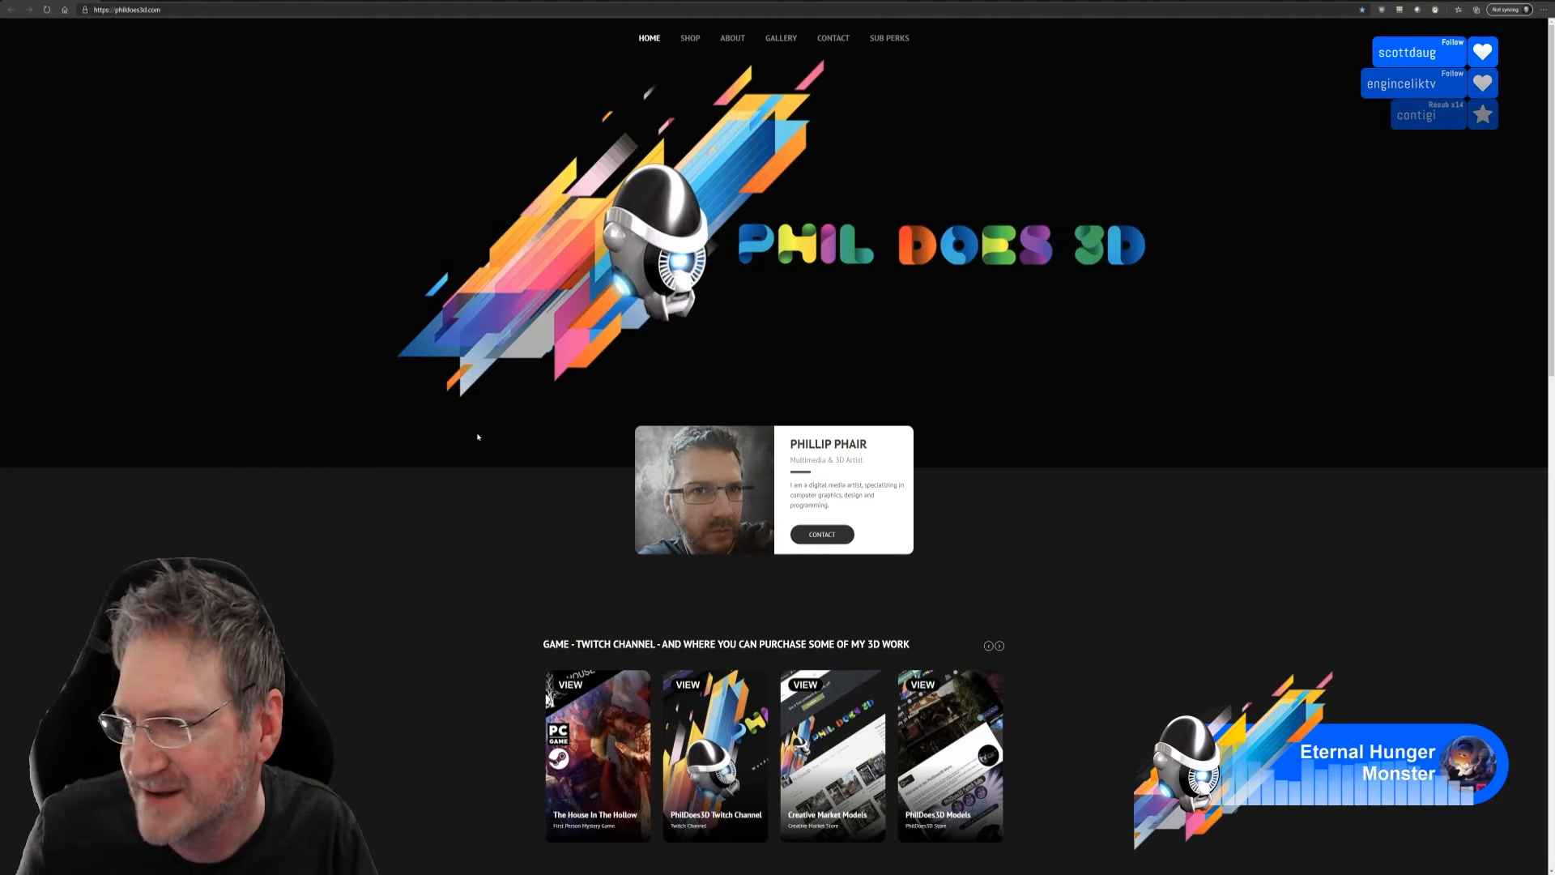
- Switch to the web browser, open the copied ArtStation image link, and zoom out to view the whole picture
{"action": "left_click", "coordinate": [170, 10]}
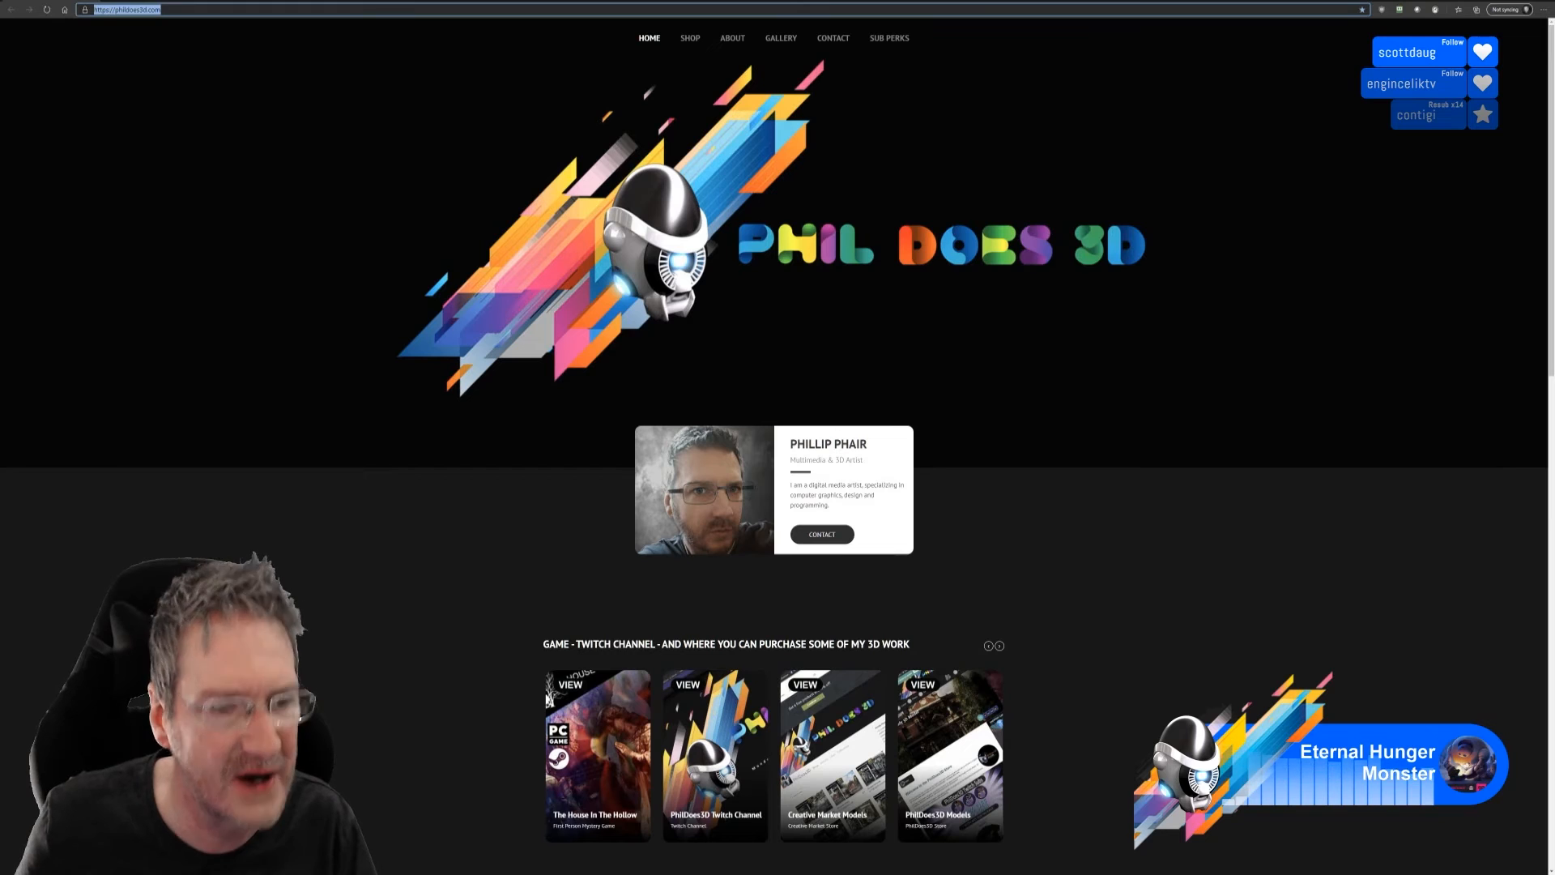
{"action": "key", "text": "ctrl+v"}
{"action": "key", "text": "Return"}
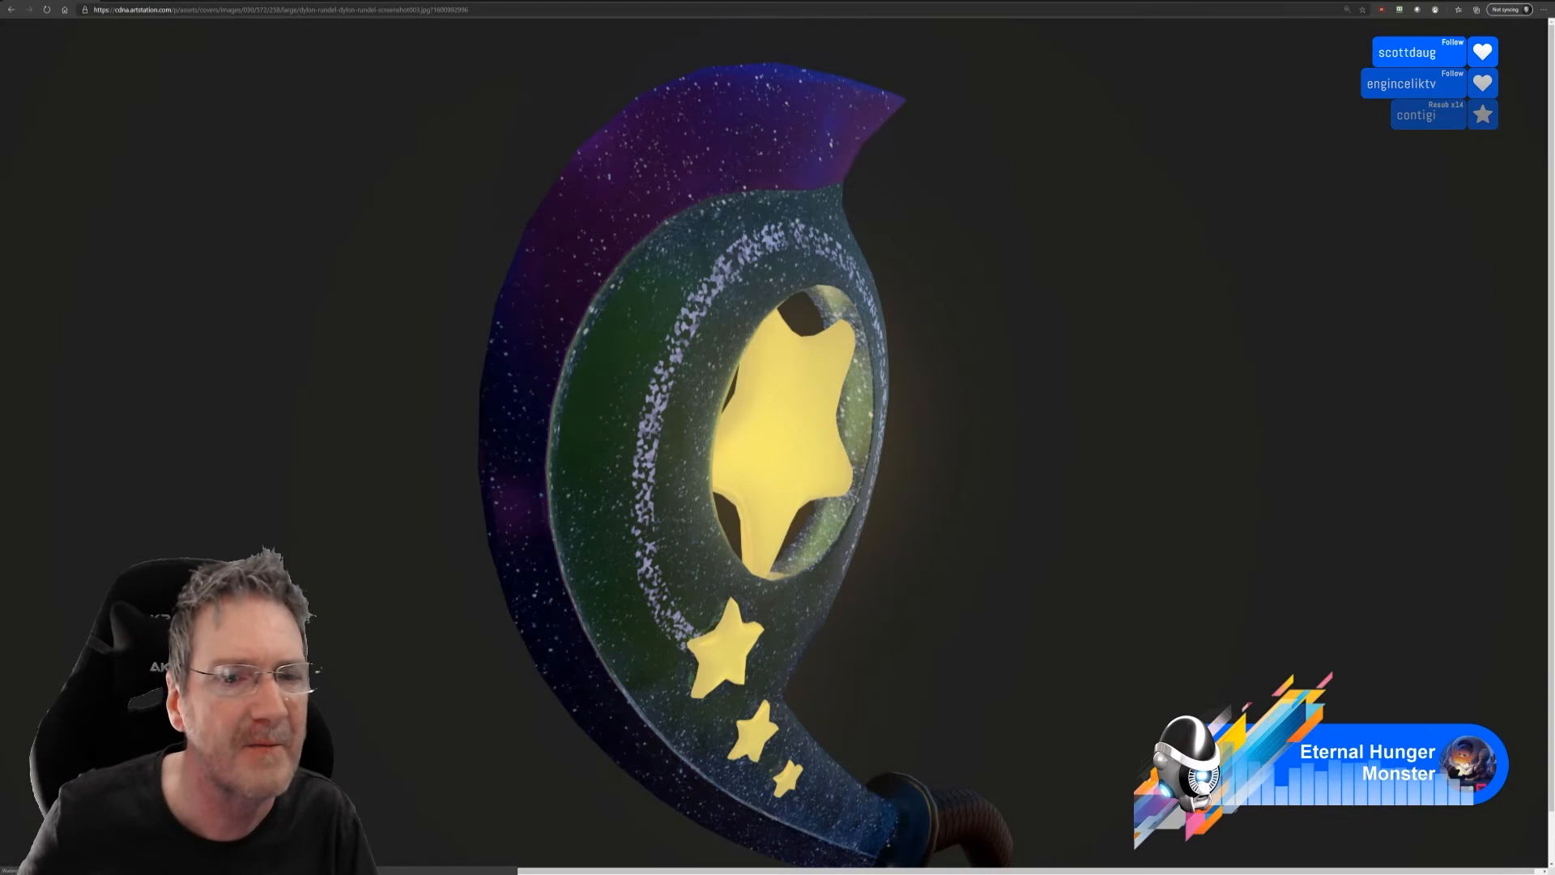
{"action": "scroll", "coordinate": [1061, 340], "scroll_direction": "down", "scroll_amount": 1, "text": "ctrl"}
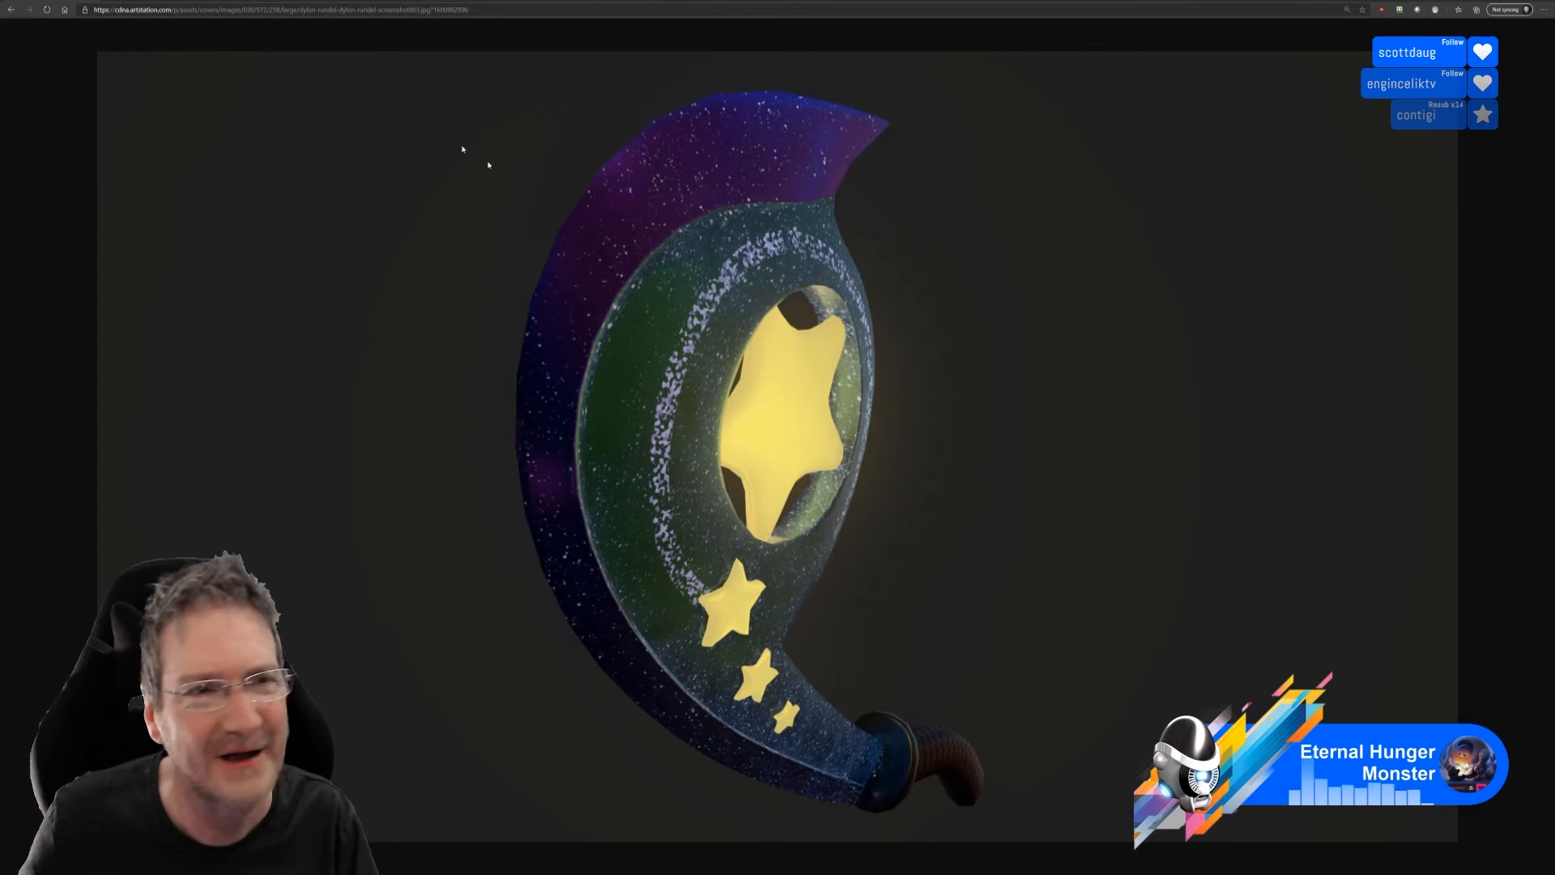
- Open the copied Discord image link in a new browser tab and zoom out to view the picture
{"action": "key", "text": "ctrl+t"}
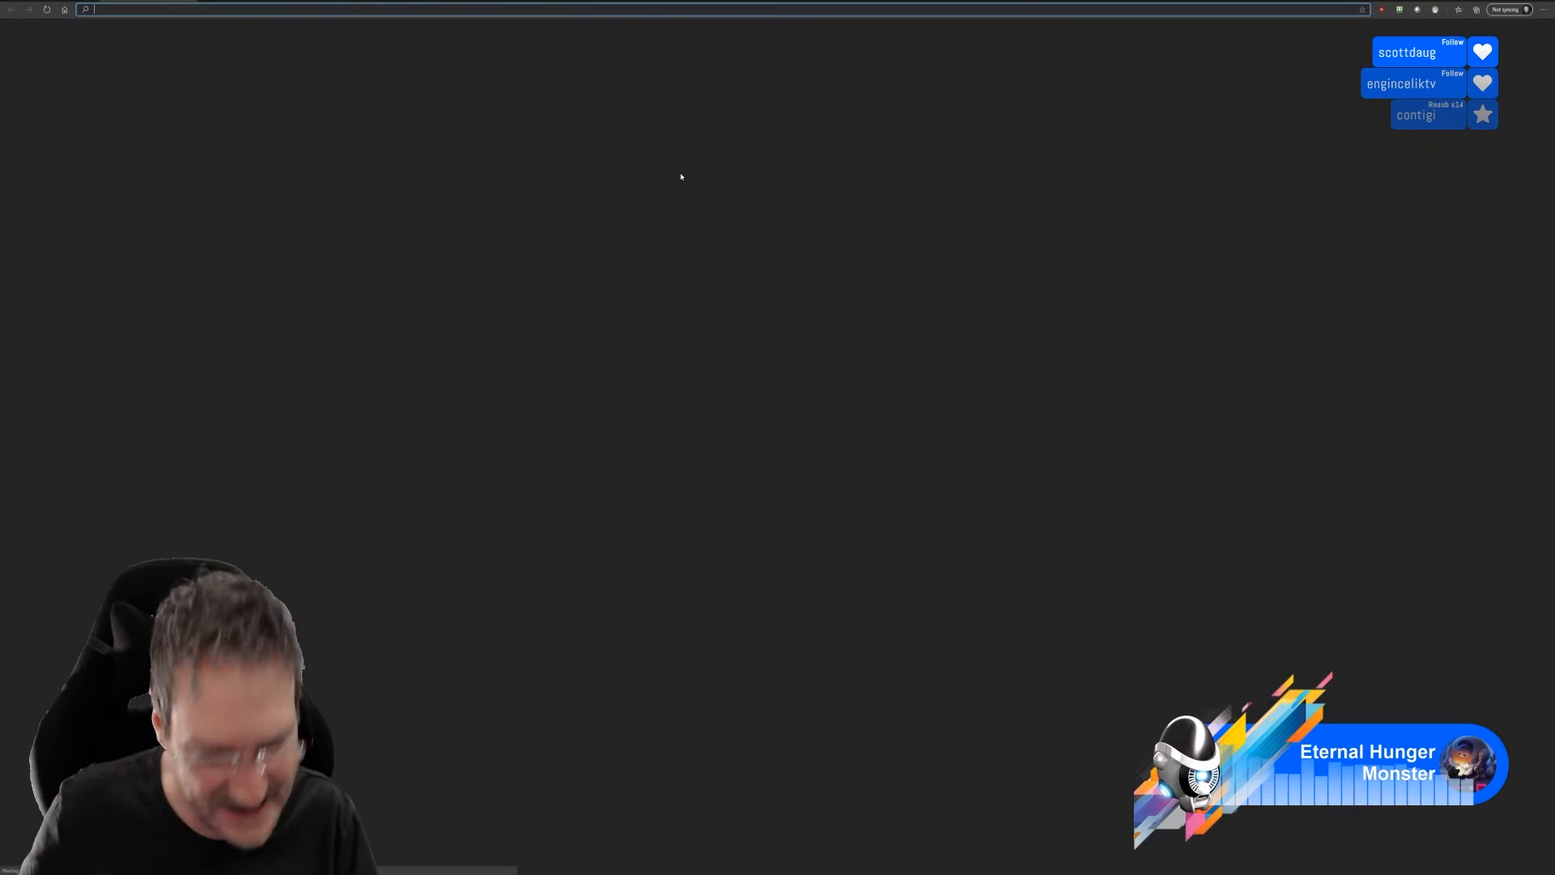
{"action": "key", "text": "ctrl+v"}
{"action": "key", "text": "Return"}
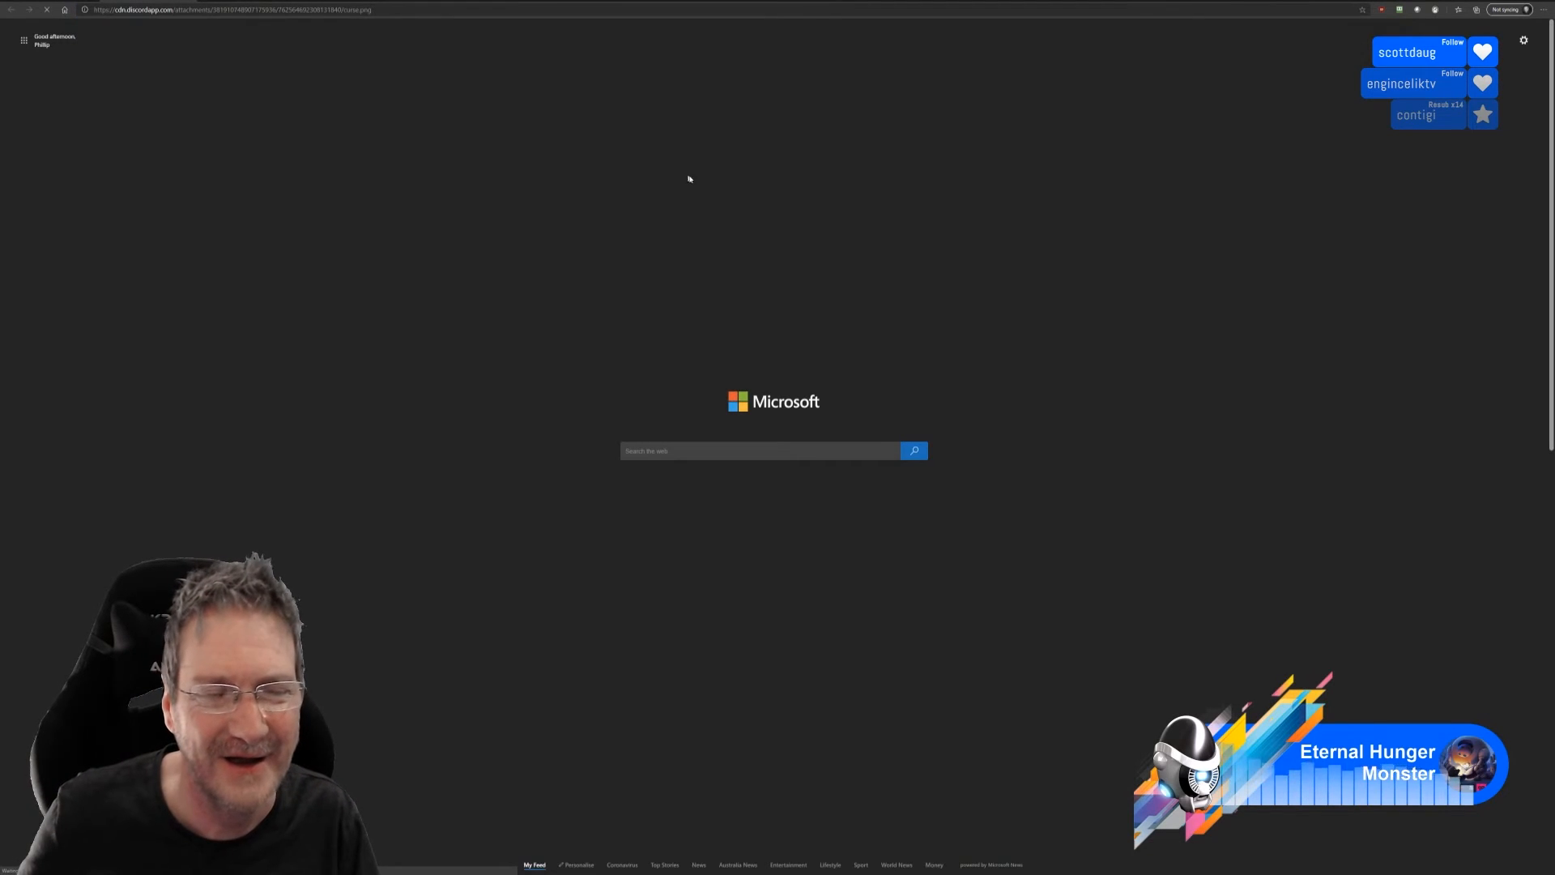
{"action": "scroll", "coordinate": [1077, 444], "scroll_direction": "down", "scroll_amount": 1, "text": "ctrl"}
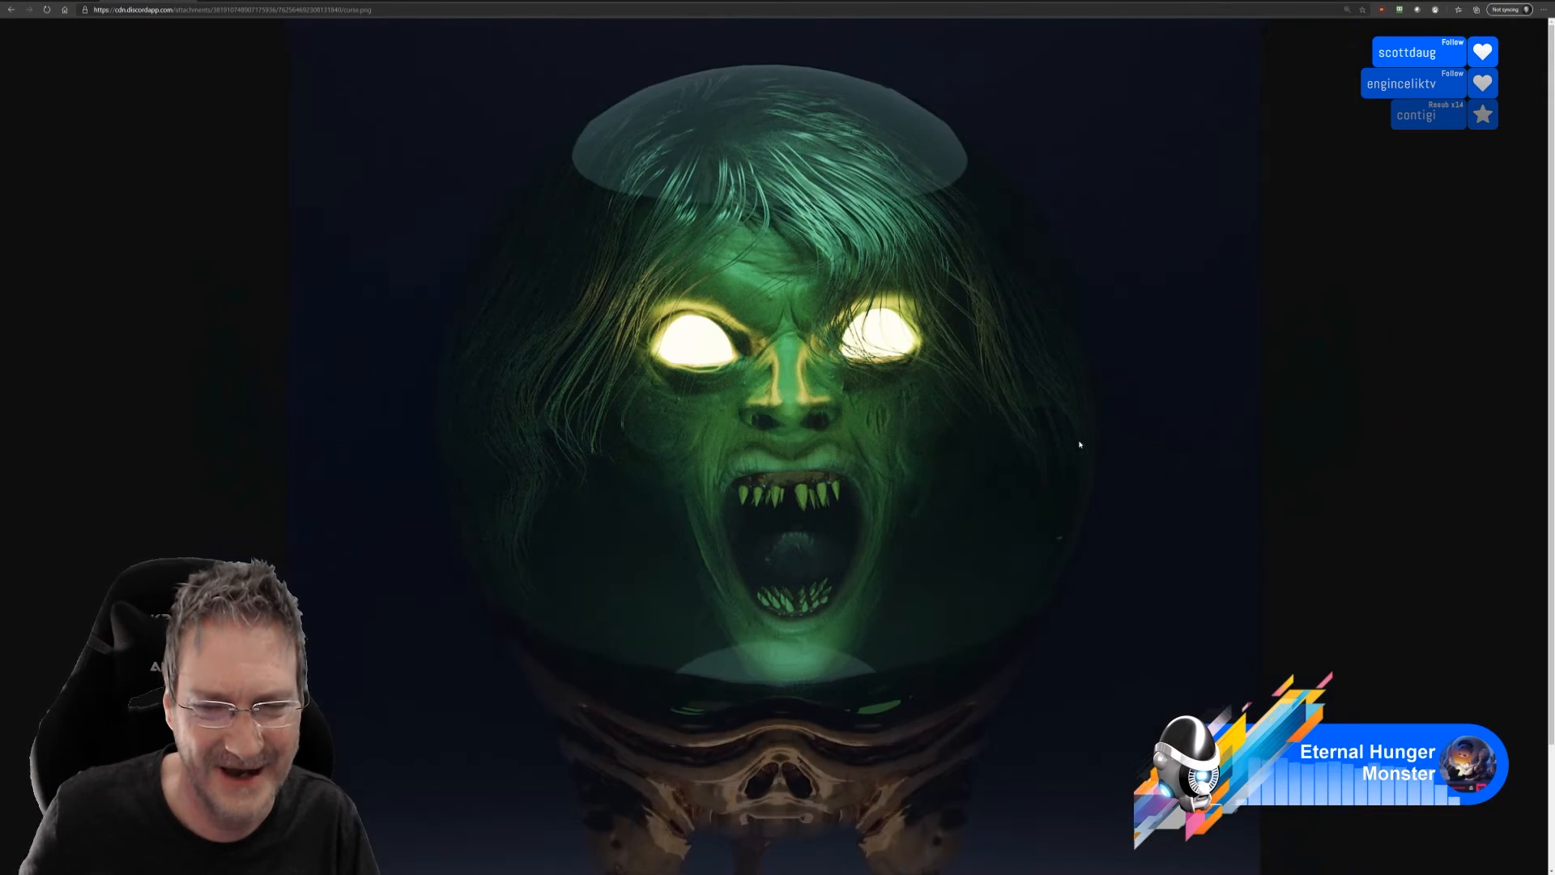
- Zoom out on the glowing green head picture, and open the next copied Discord image link in a new tab, zoomed out to show the whole picture
{"action": "scroll", "coordinate": [1078, 444], "scroll_direction": "down", "scroll_amount": 1, "text": "ctrl"}
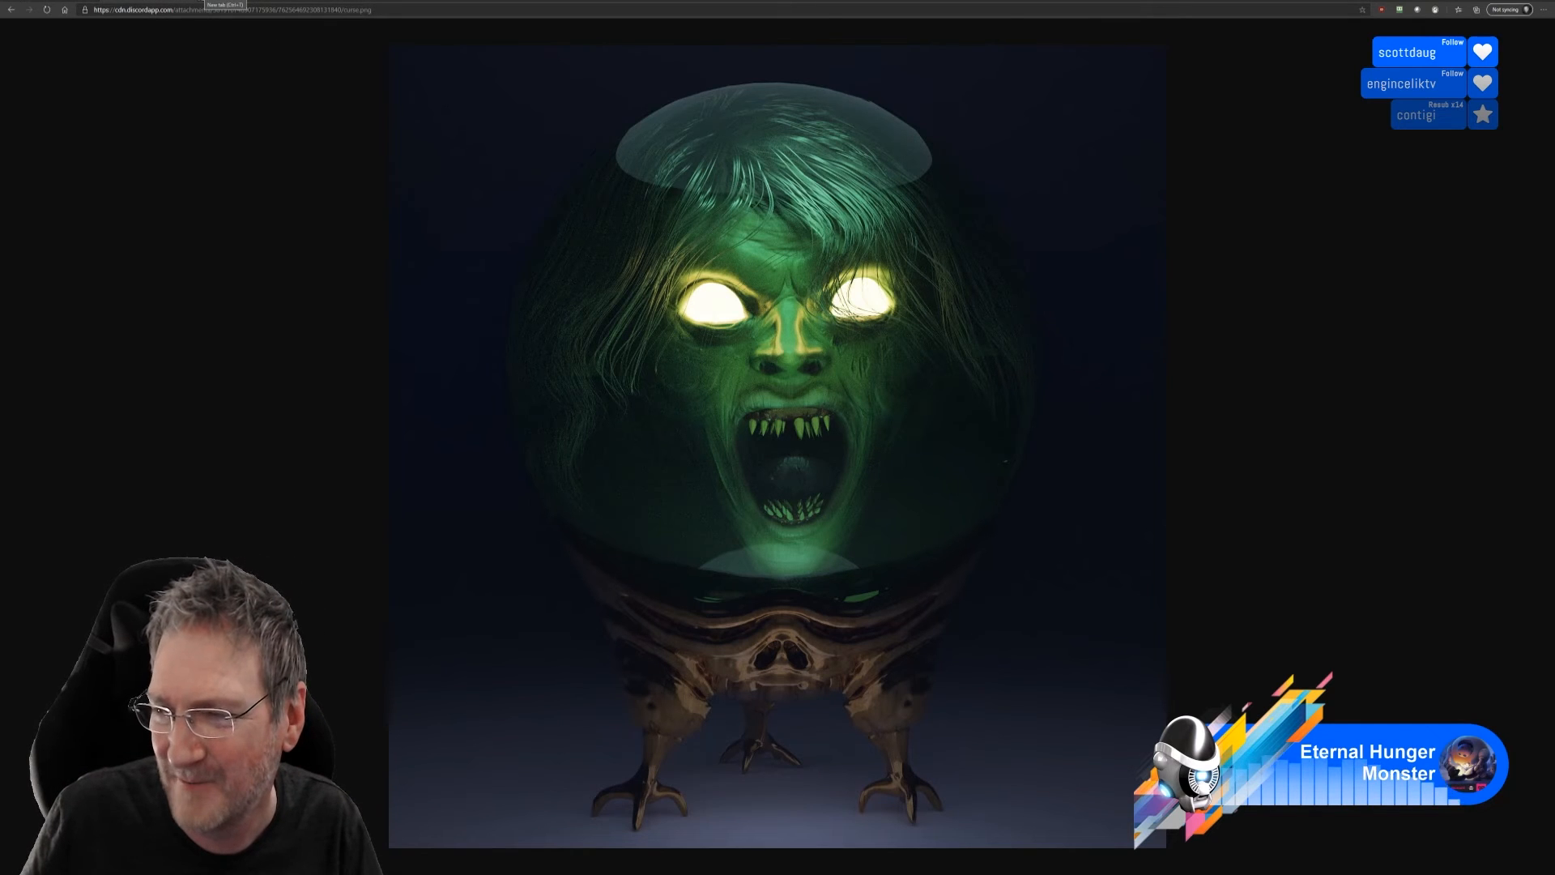
{"action": "left_click", "coordinate": [219, 2]}
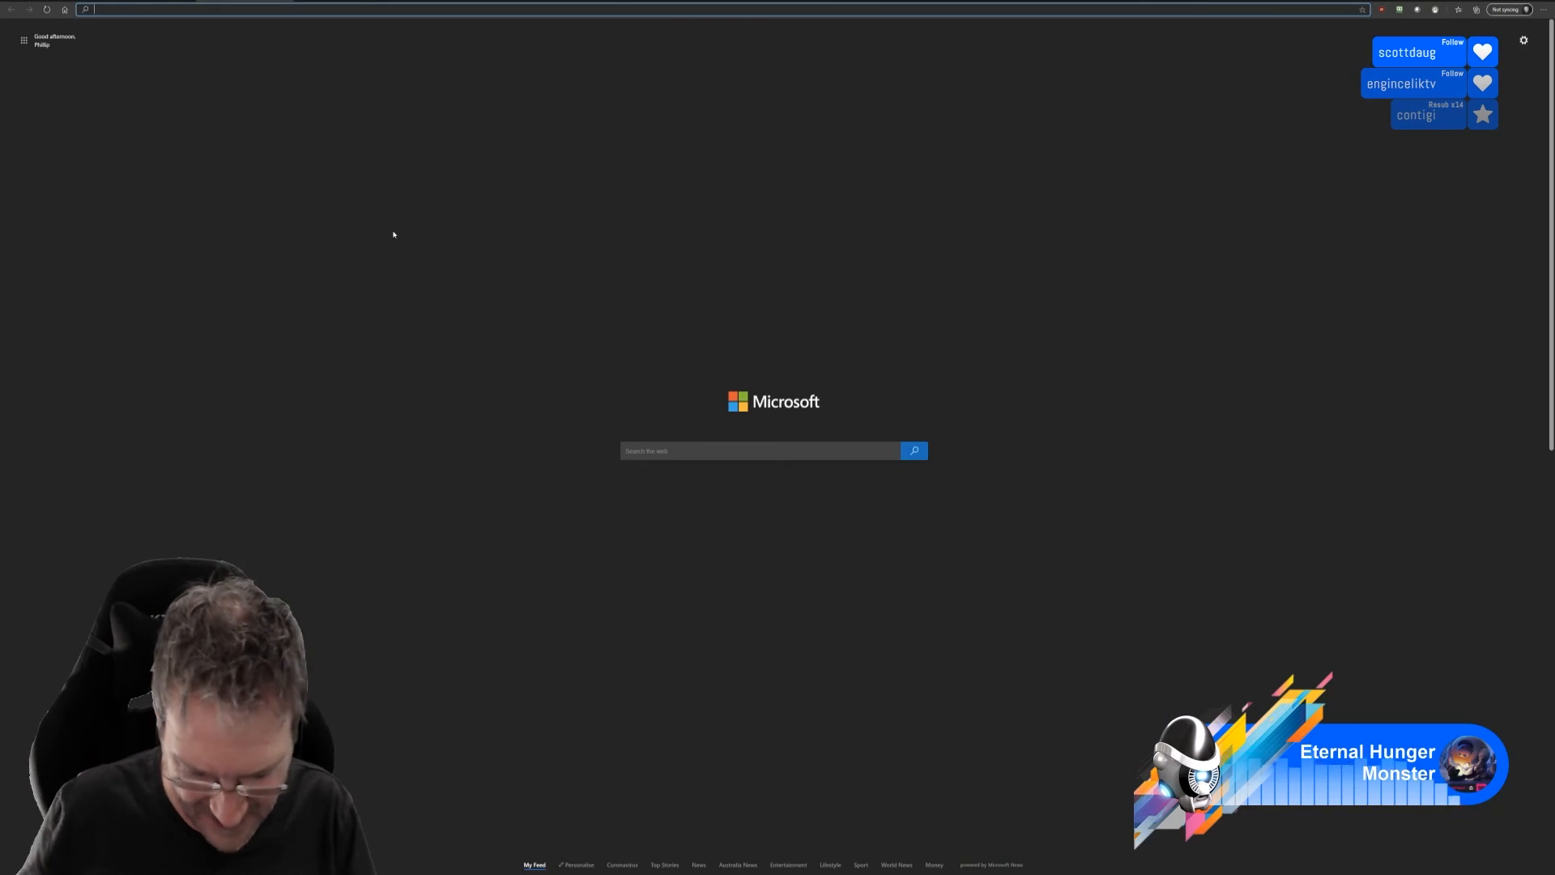
{"action": "key", "text": "ctrl+v"}
{"action": "key", "text": "Return"}
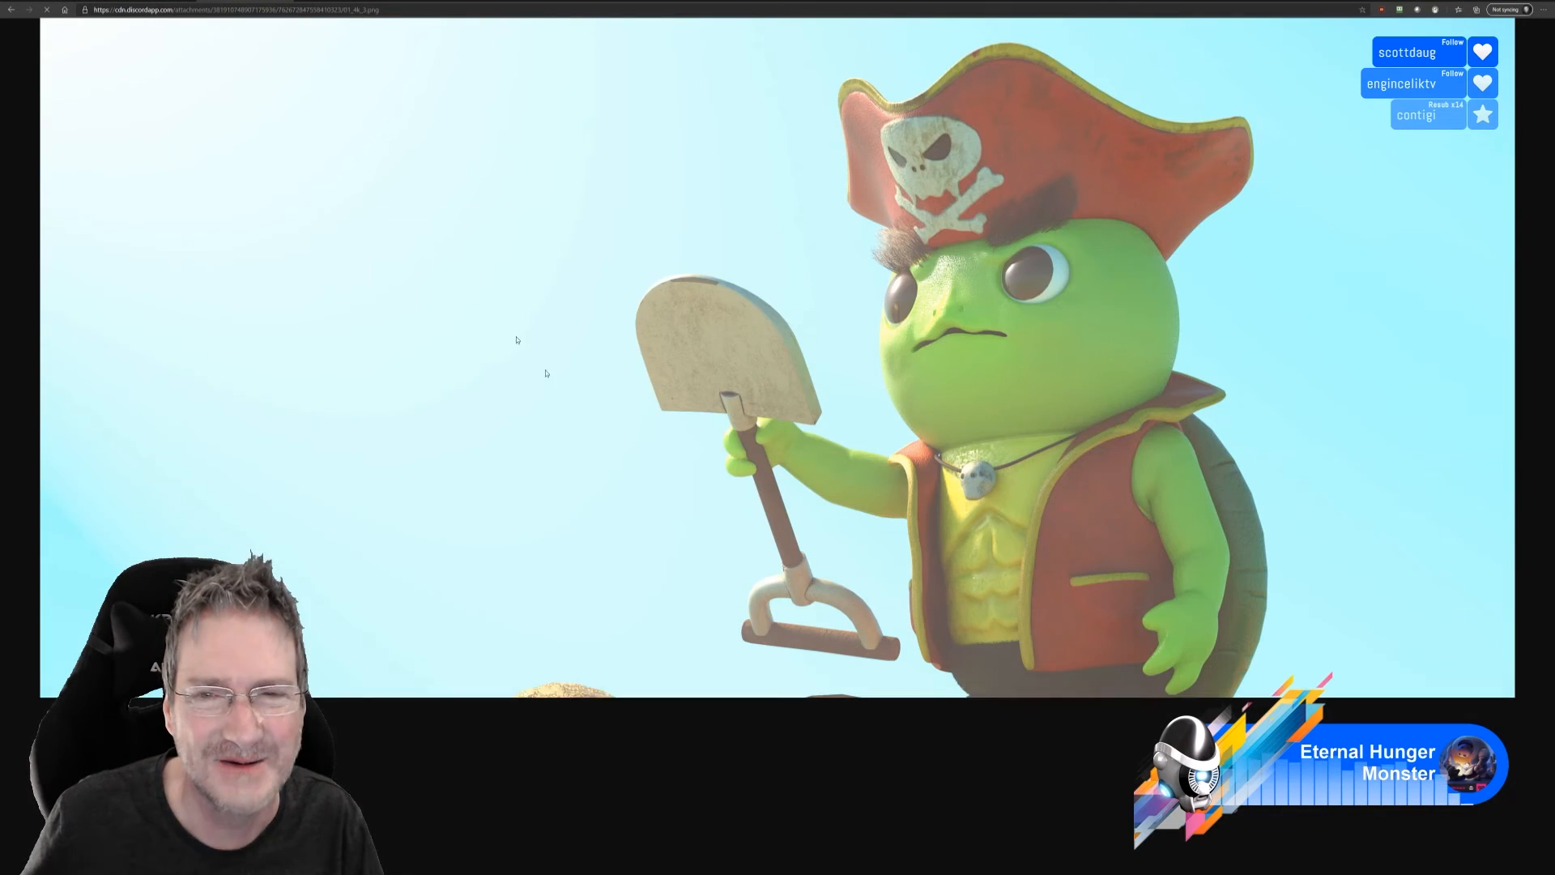
{"action": "scroll", "coordinate": [608, 428], "scroll_direction": "down", "scroll_amount": 1, "text": "ctrl"}
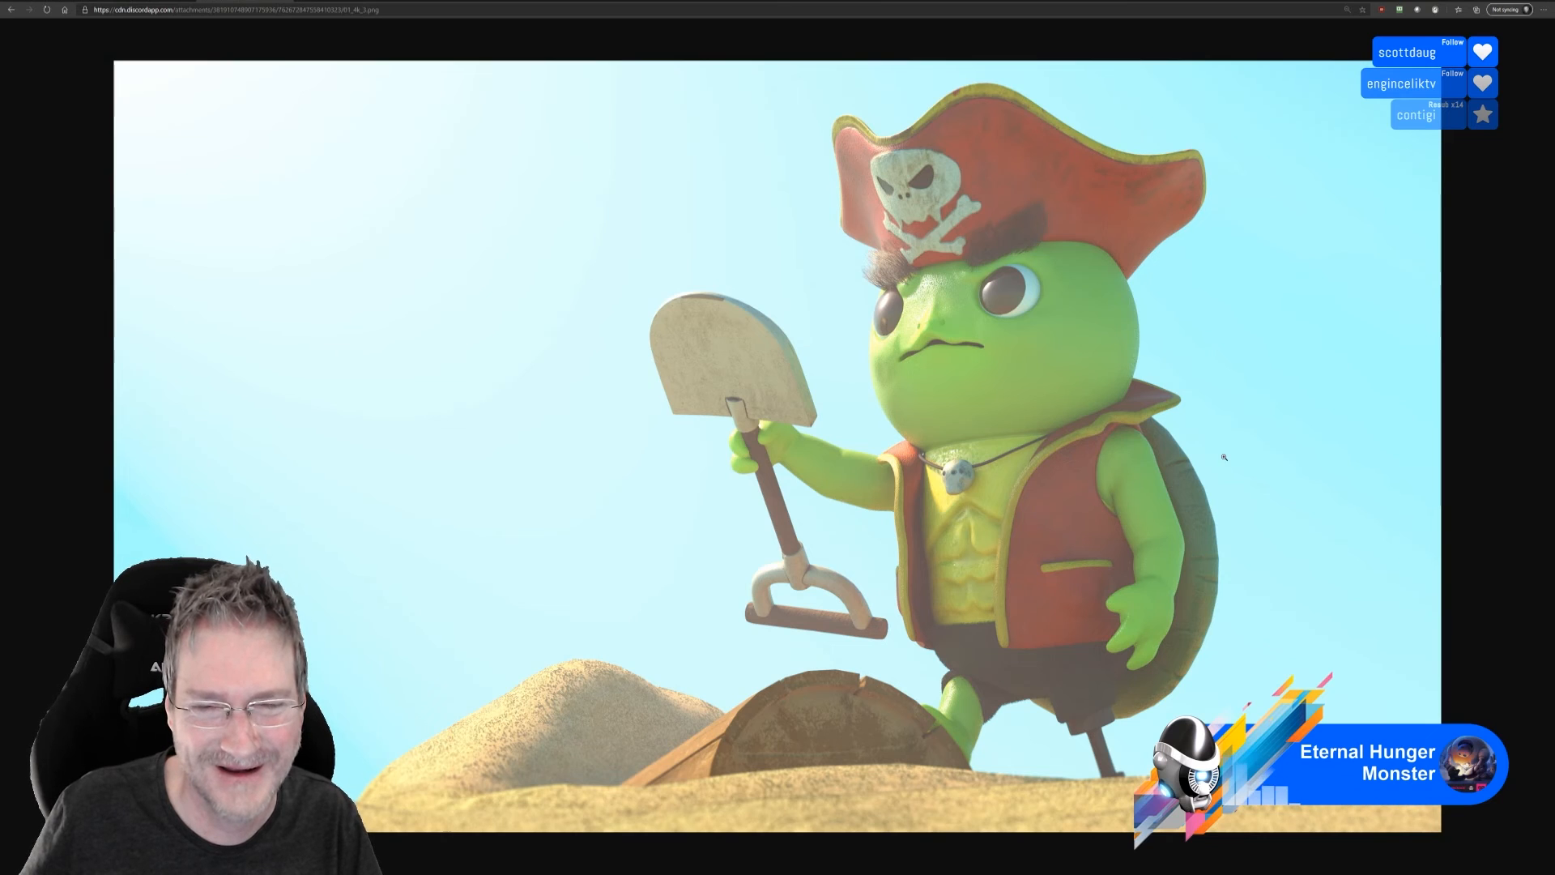
- Revisit the open tabs with the star-decorated blade and pirate turtle pictures, and switch back to Unreal Editor
{"action": "key", "text": "ctrl+Tab"}
{"action": "key", "text": "ctrl+Tab"}
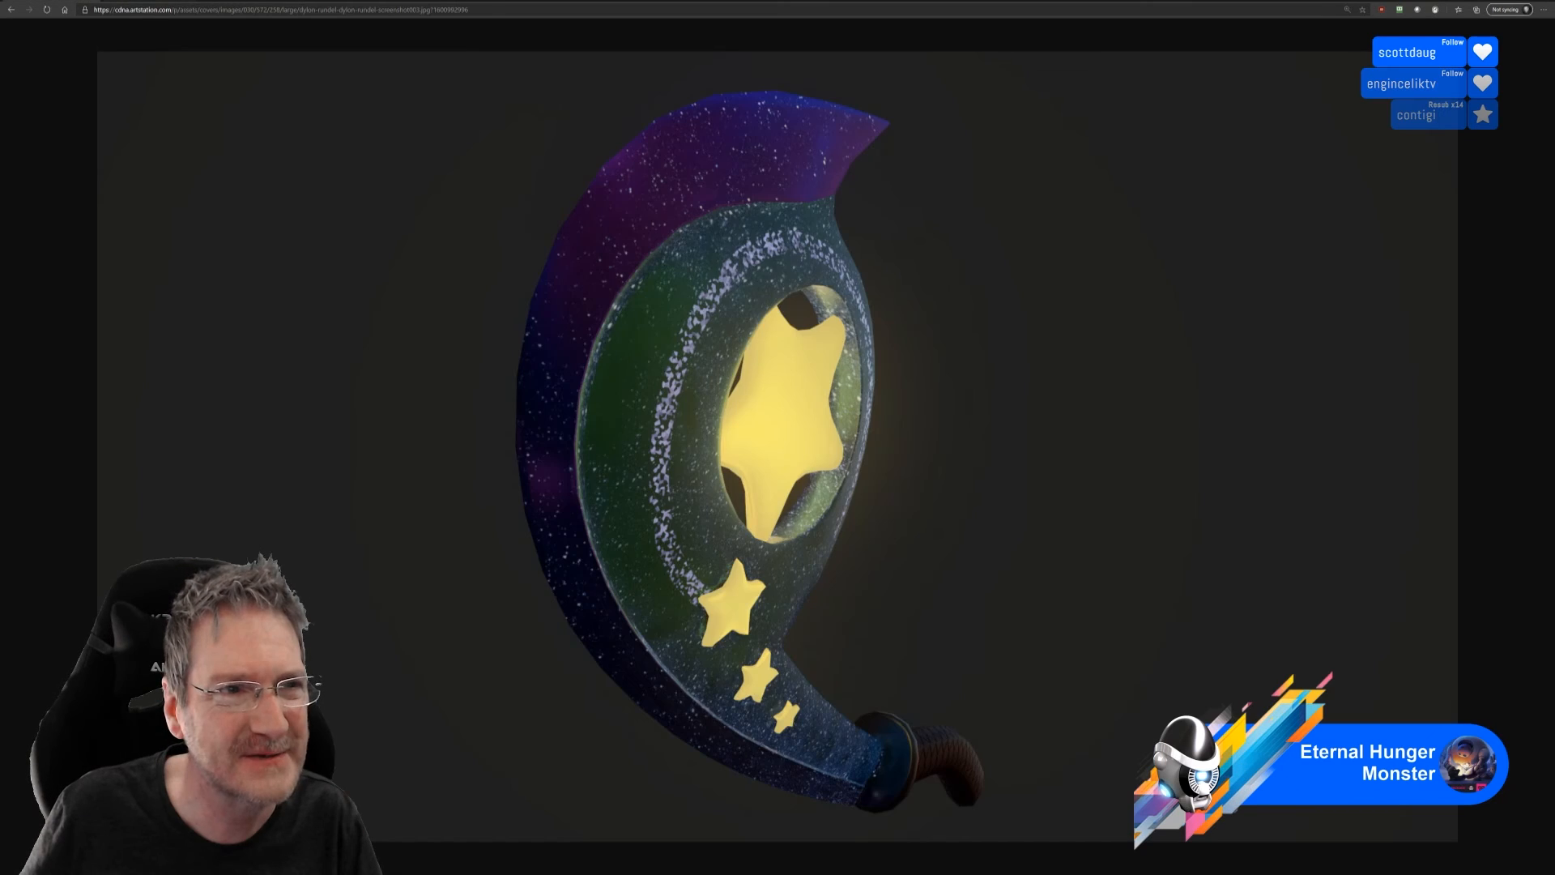
{"action": "key", "text": "ctrl+Tab"}
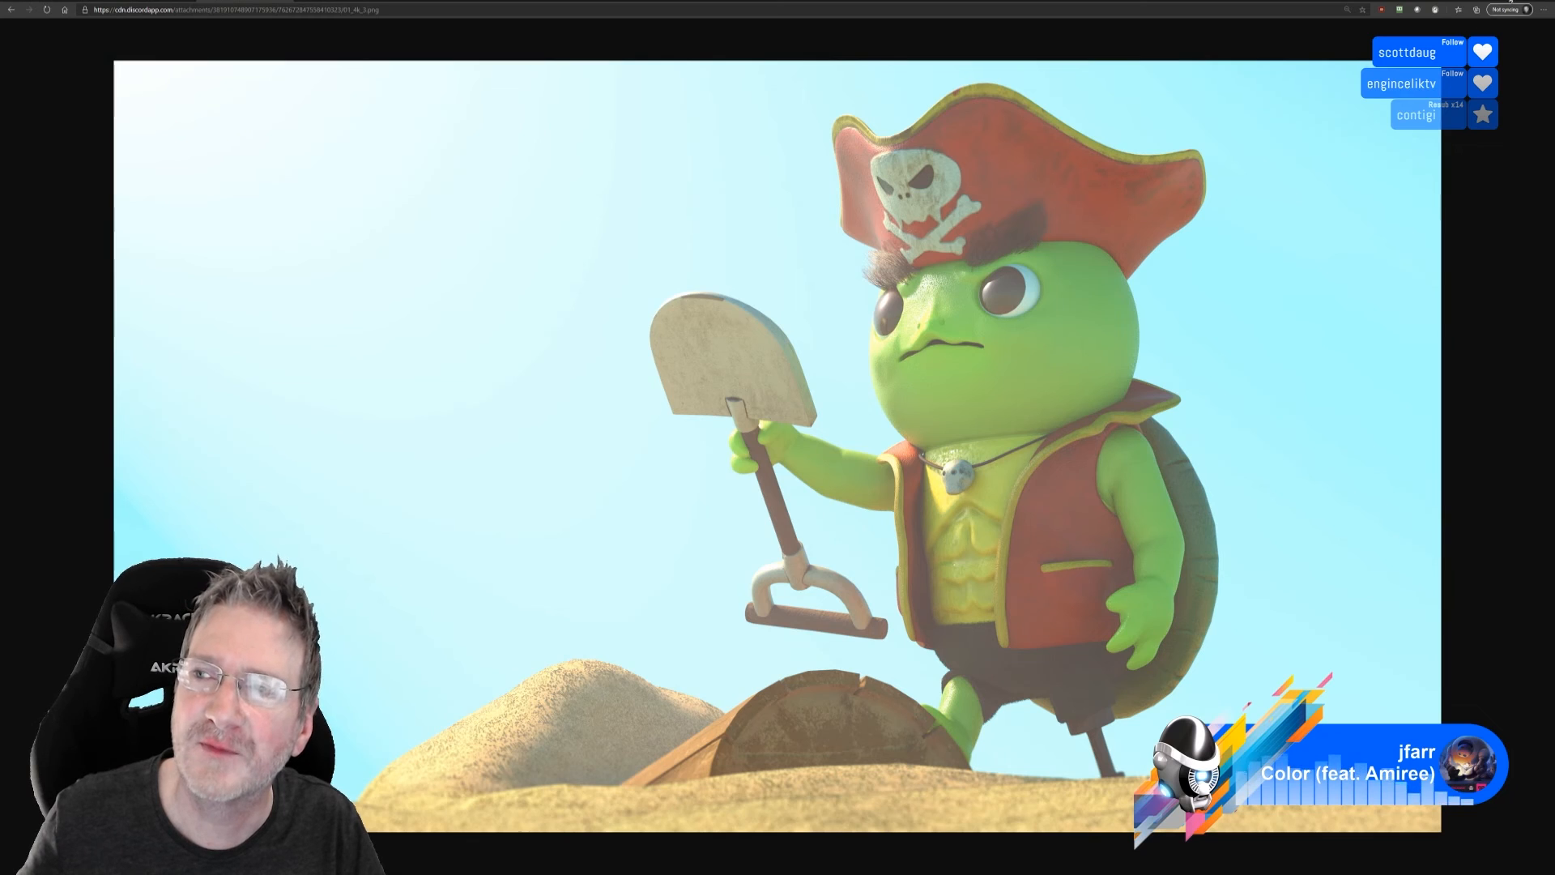
{"action": "key", "text": "alt+Tab"}
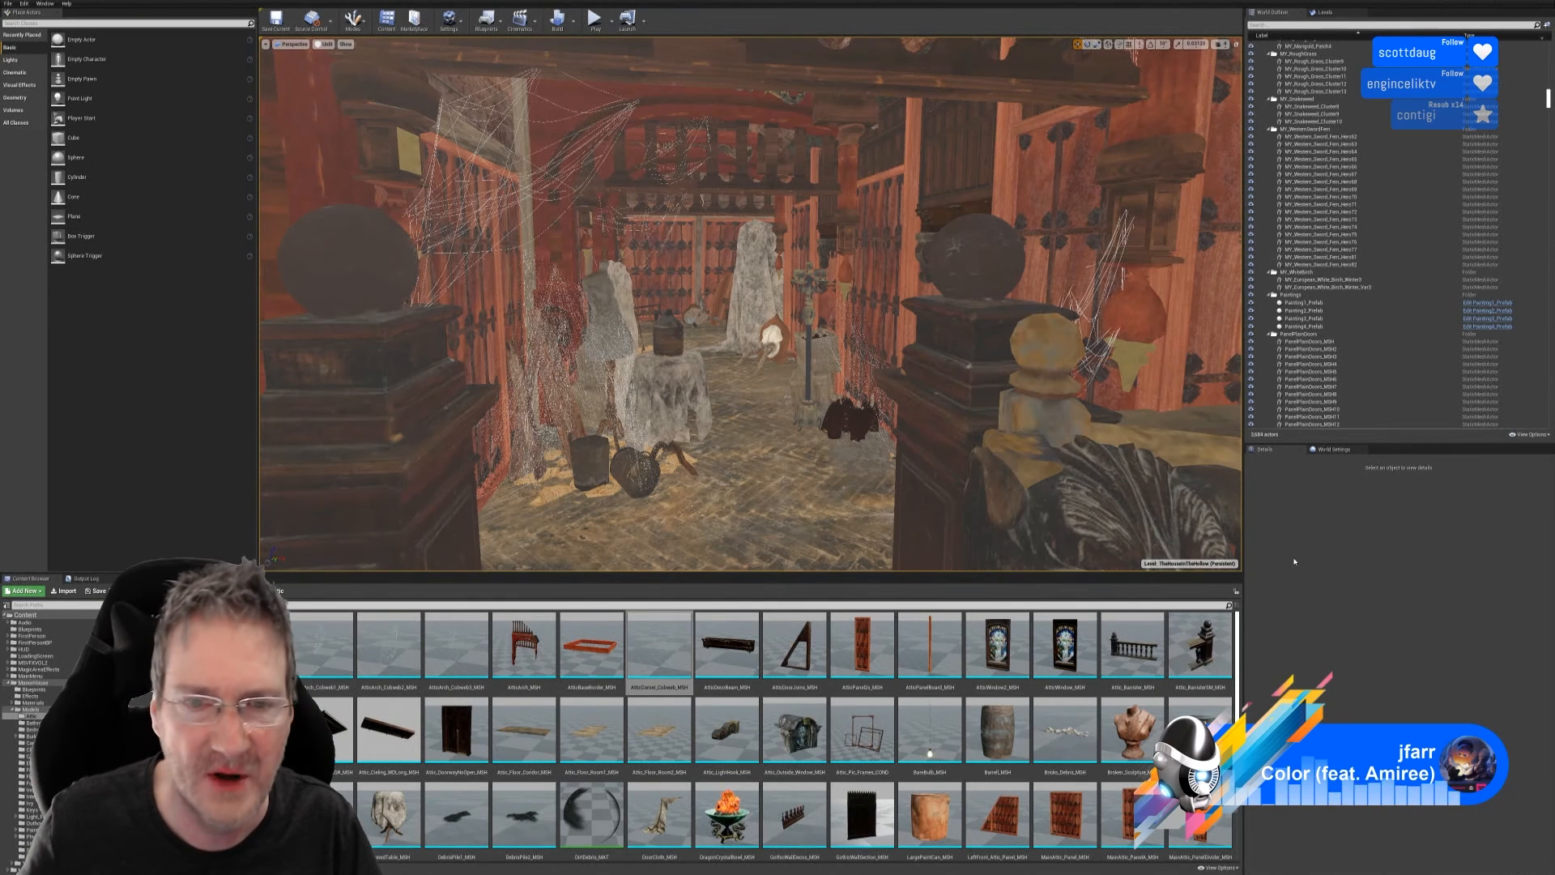